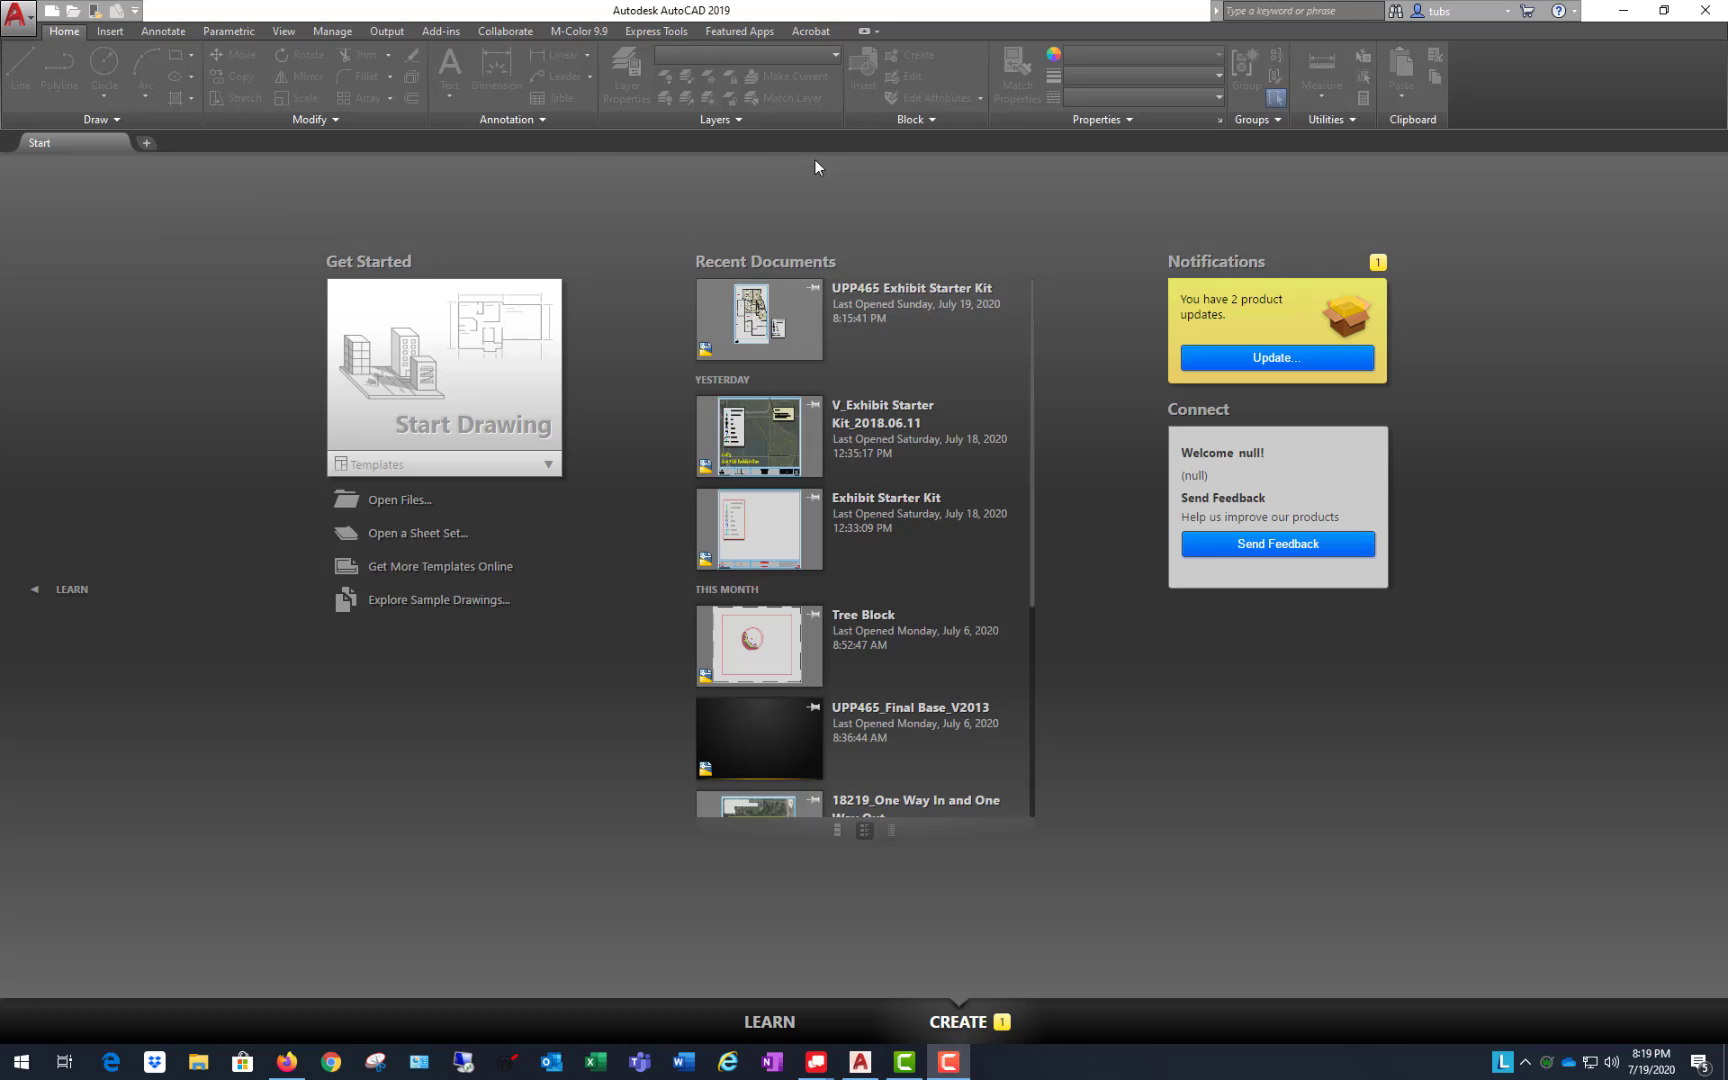
Step: Open the UPP465 Exhibit Starter Kit drawing and save it under the name UPP465 Base For Final Project 2020U
{"action": "left_click", "coordinate": [883, 308]}
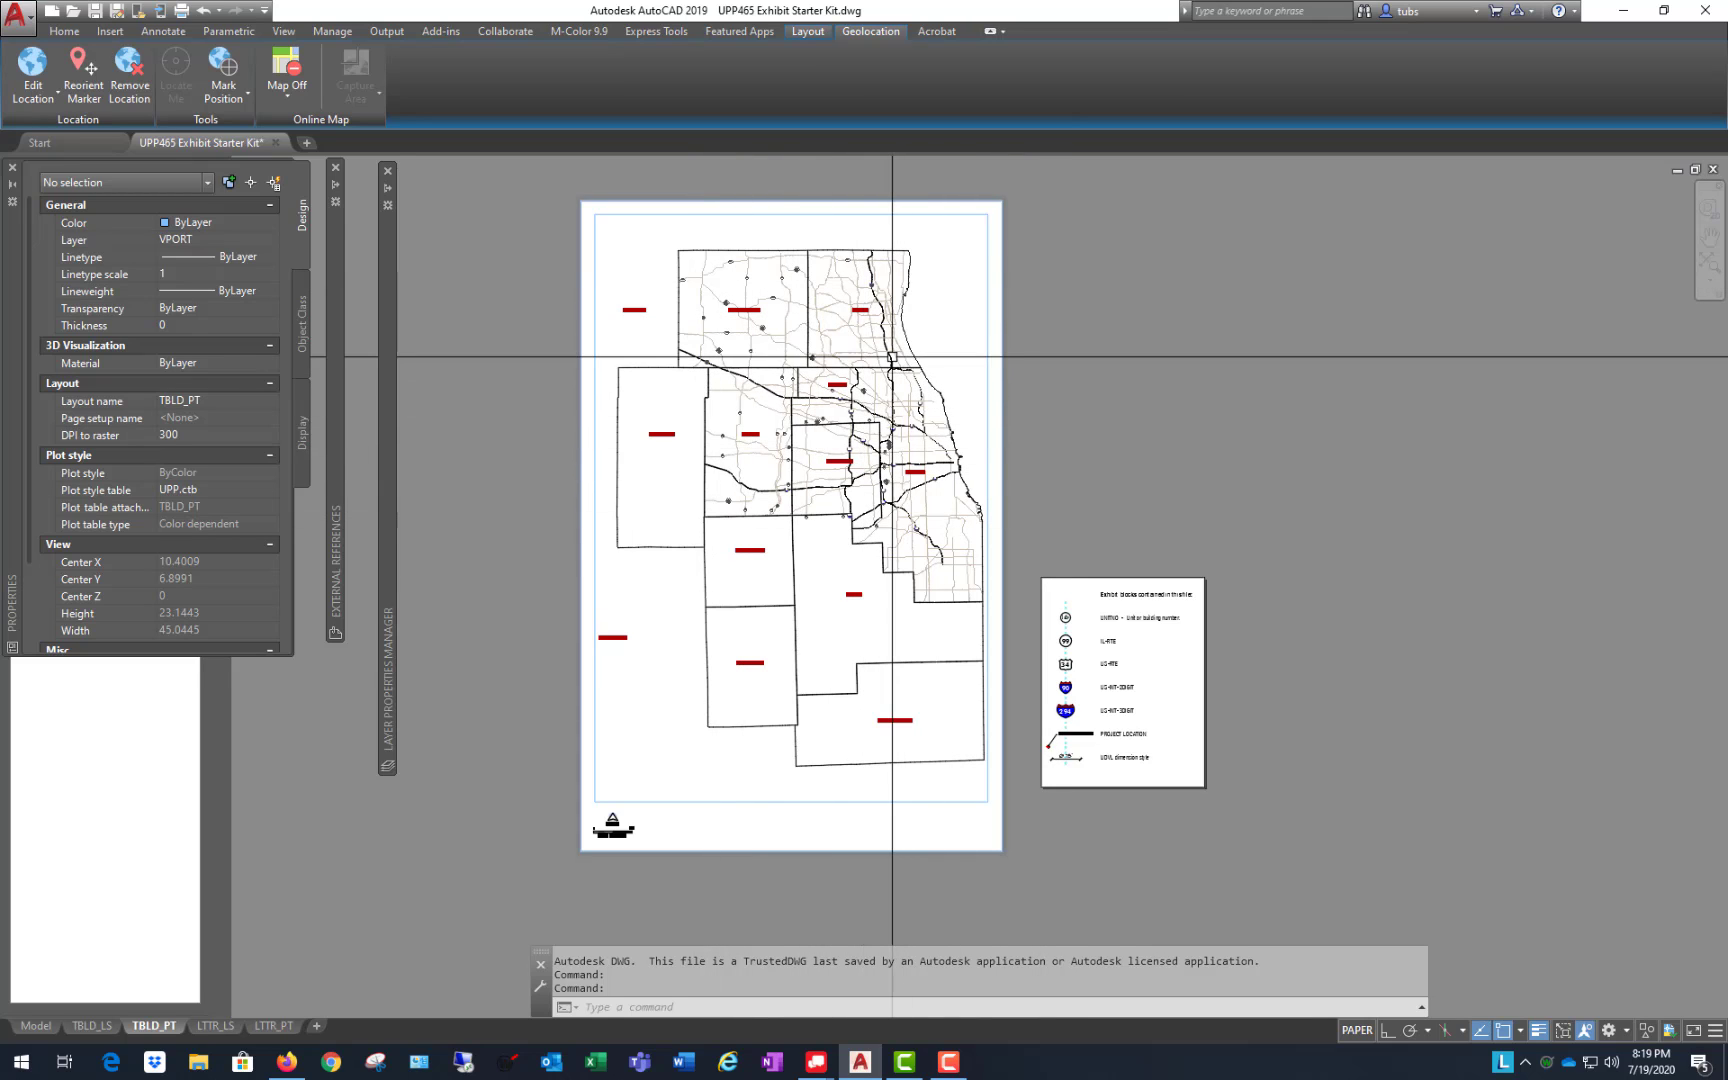
{"action": "left_click", "coordinate": [29, 28]}
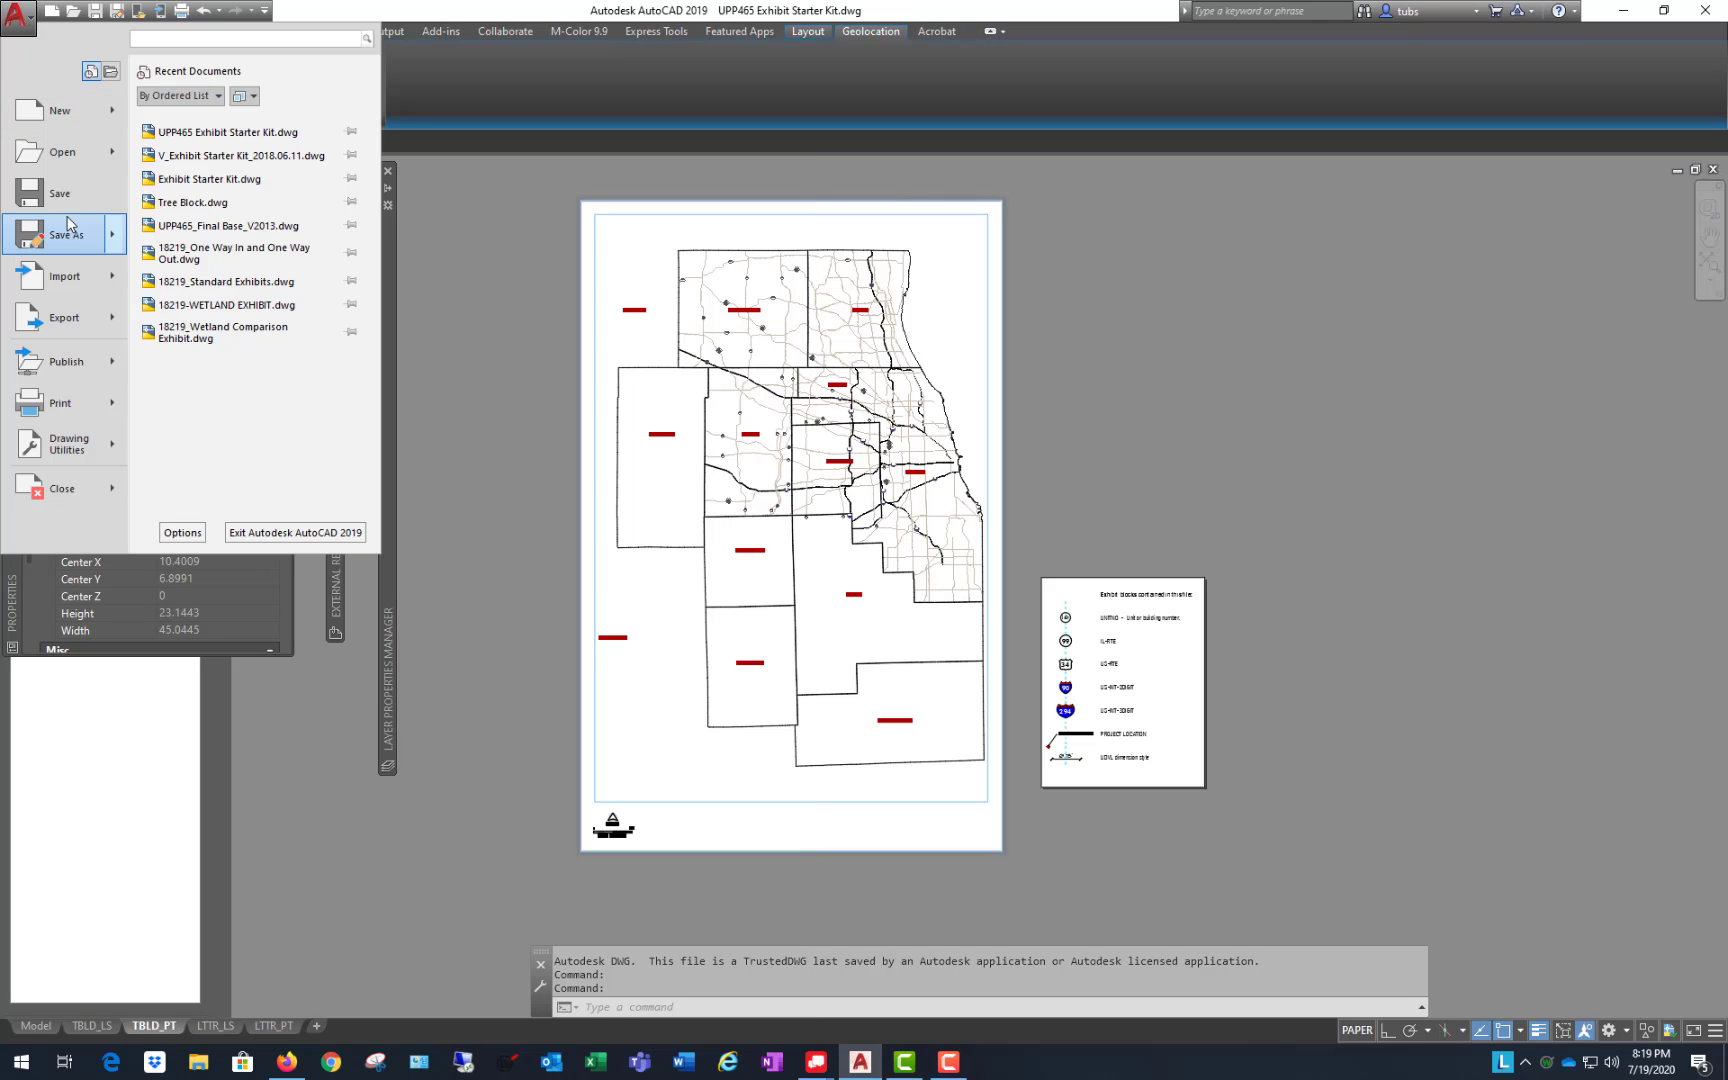
{"action": "left_click", "coordinate": [683, 338]}
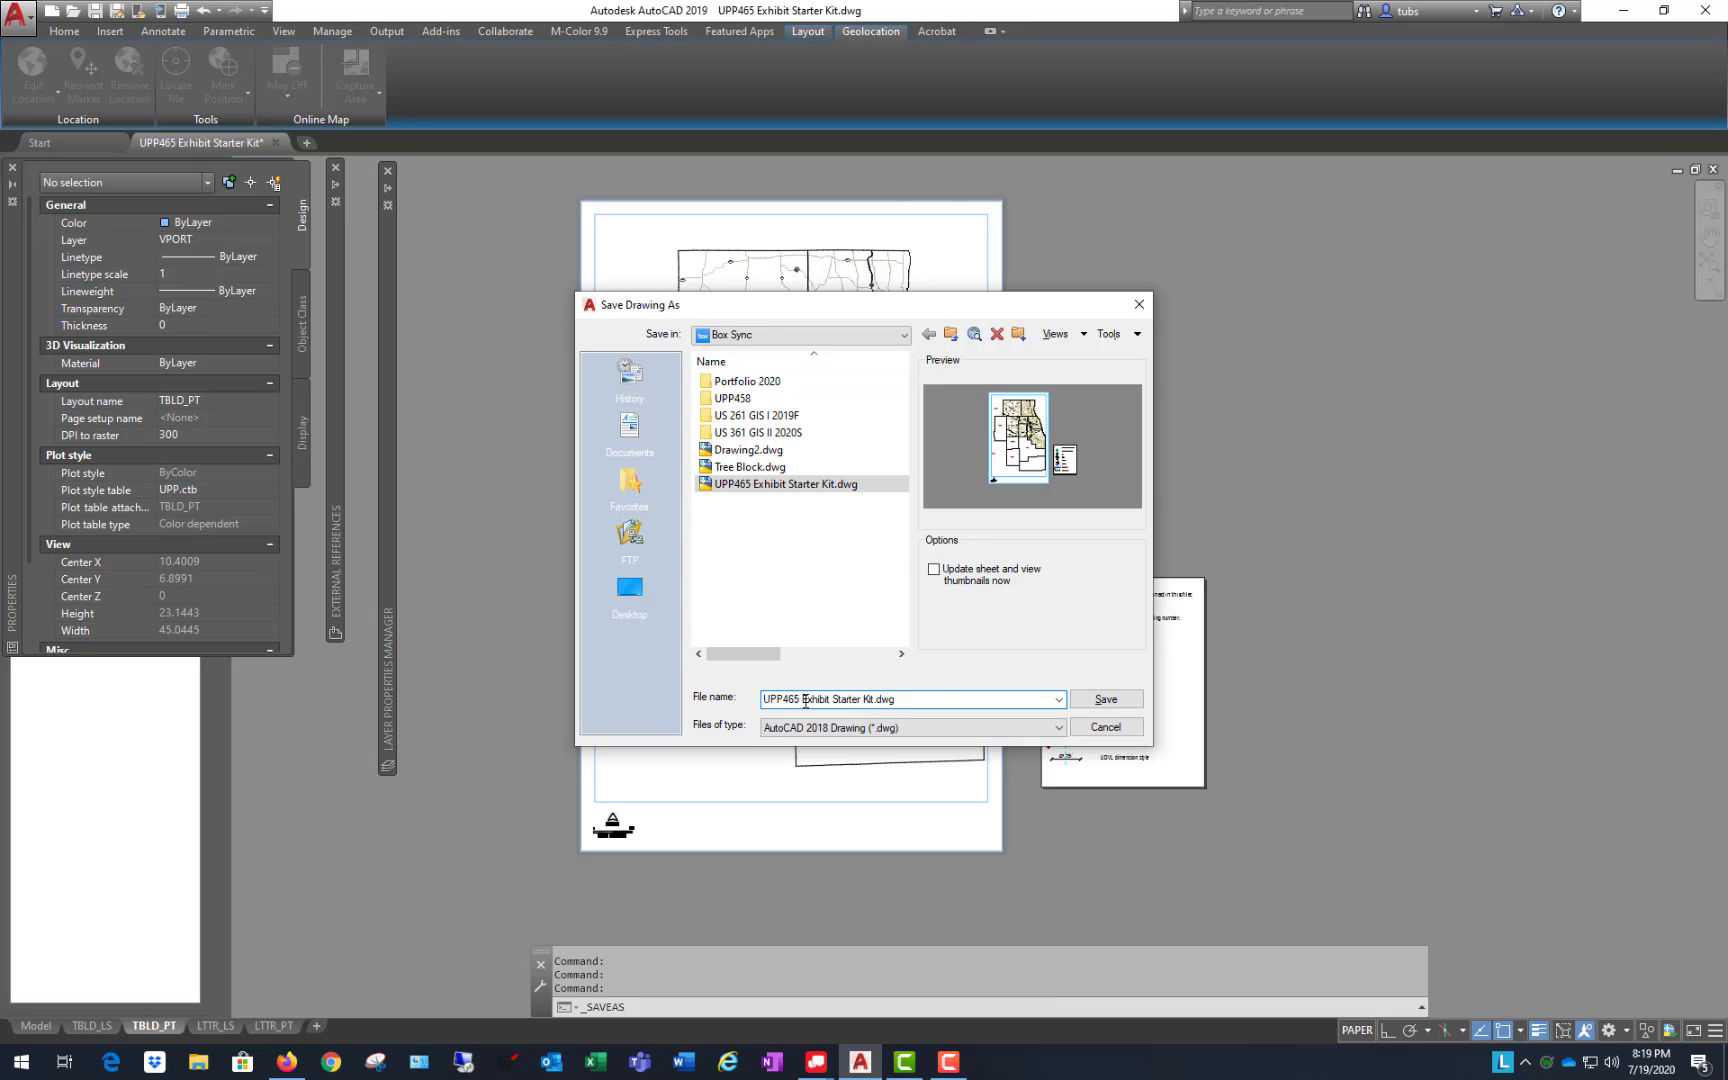
{"action": "left_click_drag", "start_coordinate": [803, 699], "coordinate": [1087, 676]}
{"action": "type", "text": "Base For Final Project 2020U"}
{"action": "left_click", "coordinate": [1106, 699]}
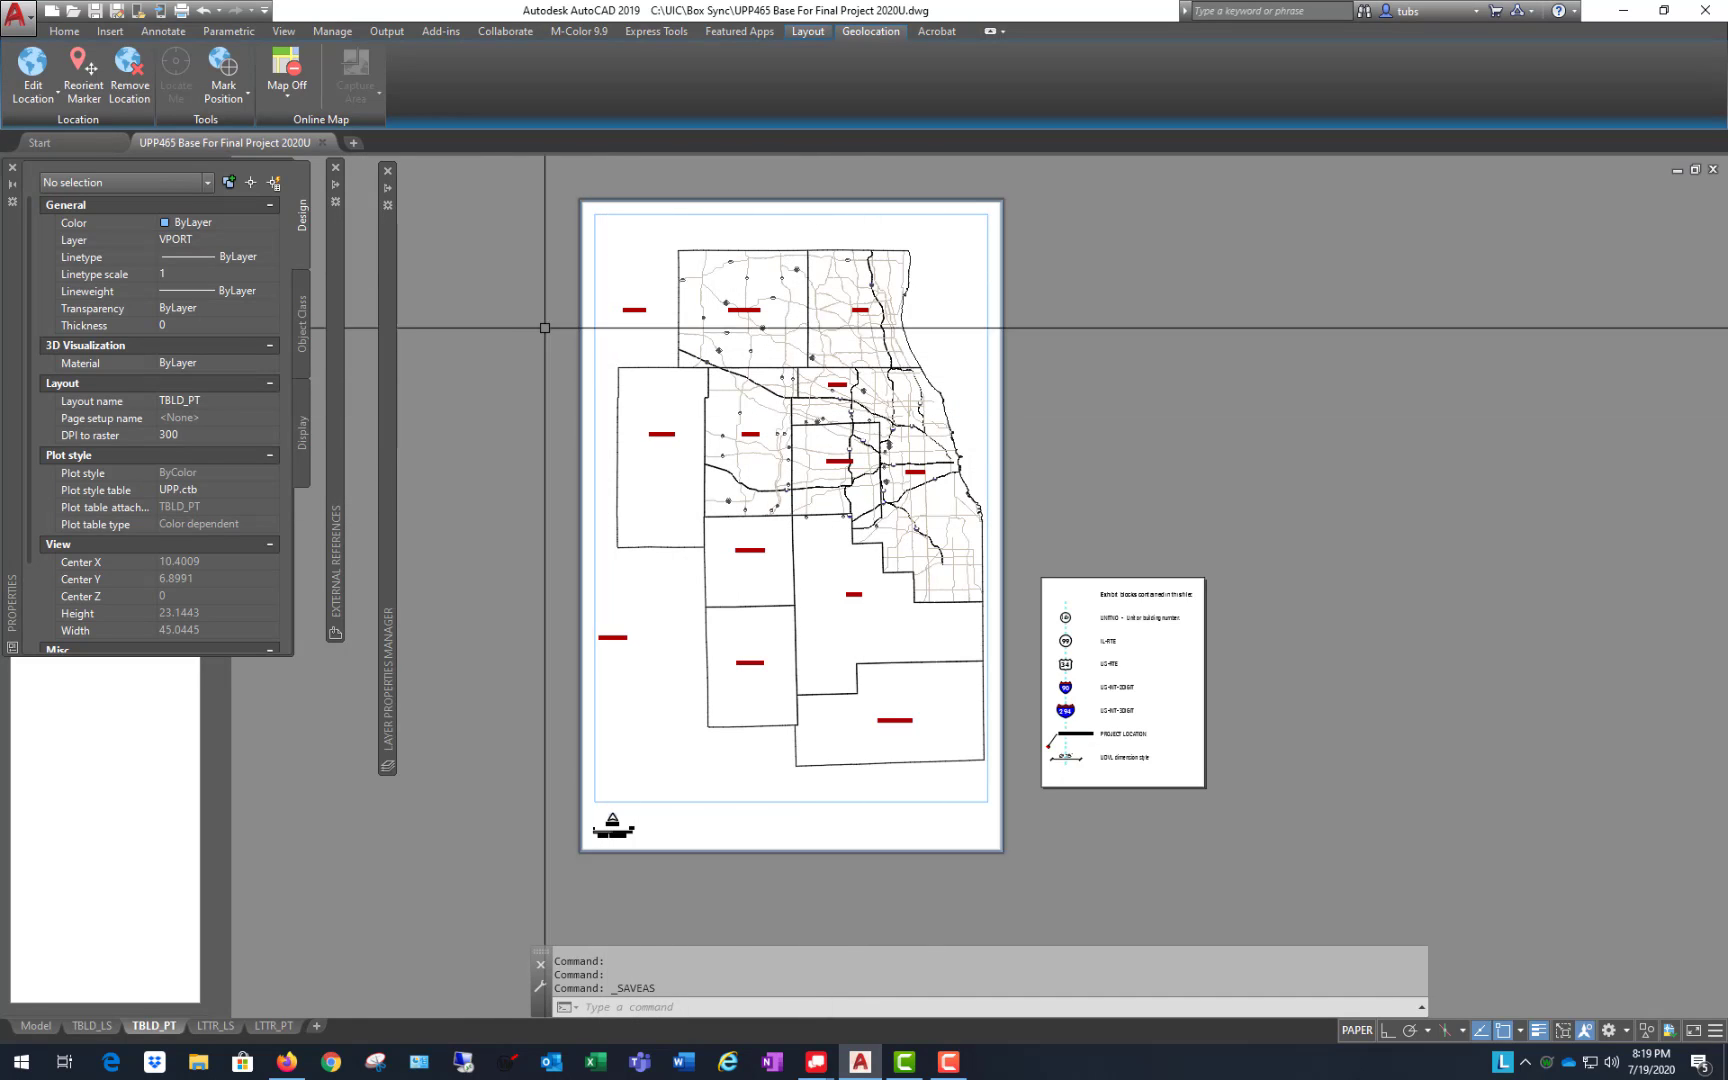
Step: Switch to model space and examine the Cook County road network around interstates 290, 90 and 55 near the lakeshore
{"action": "left_click", "coordinate": [40, 1027]}
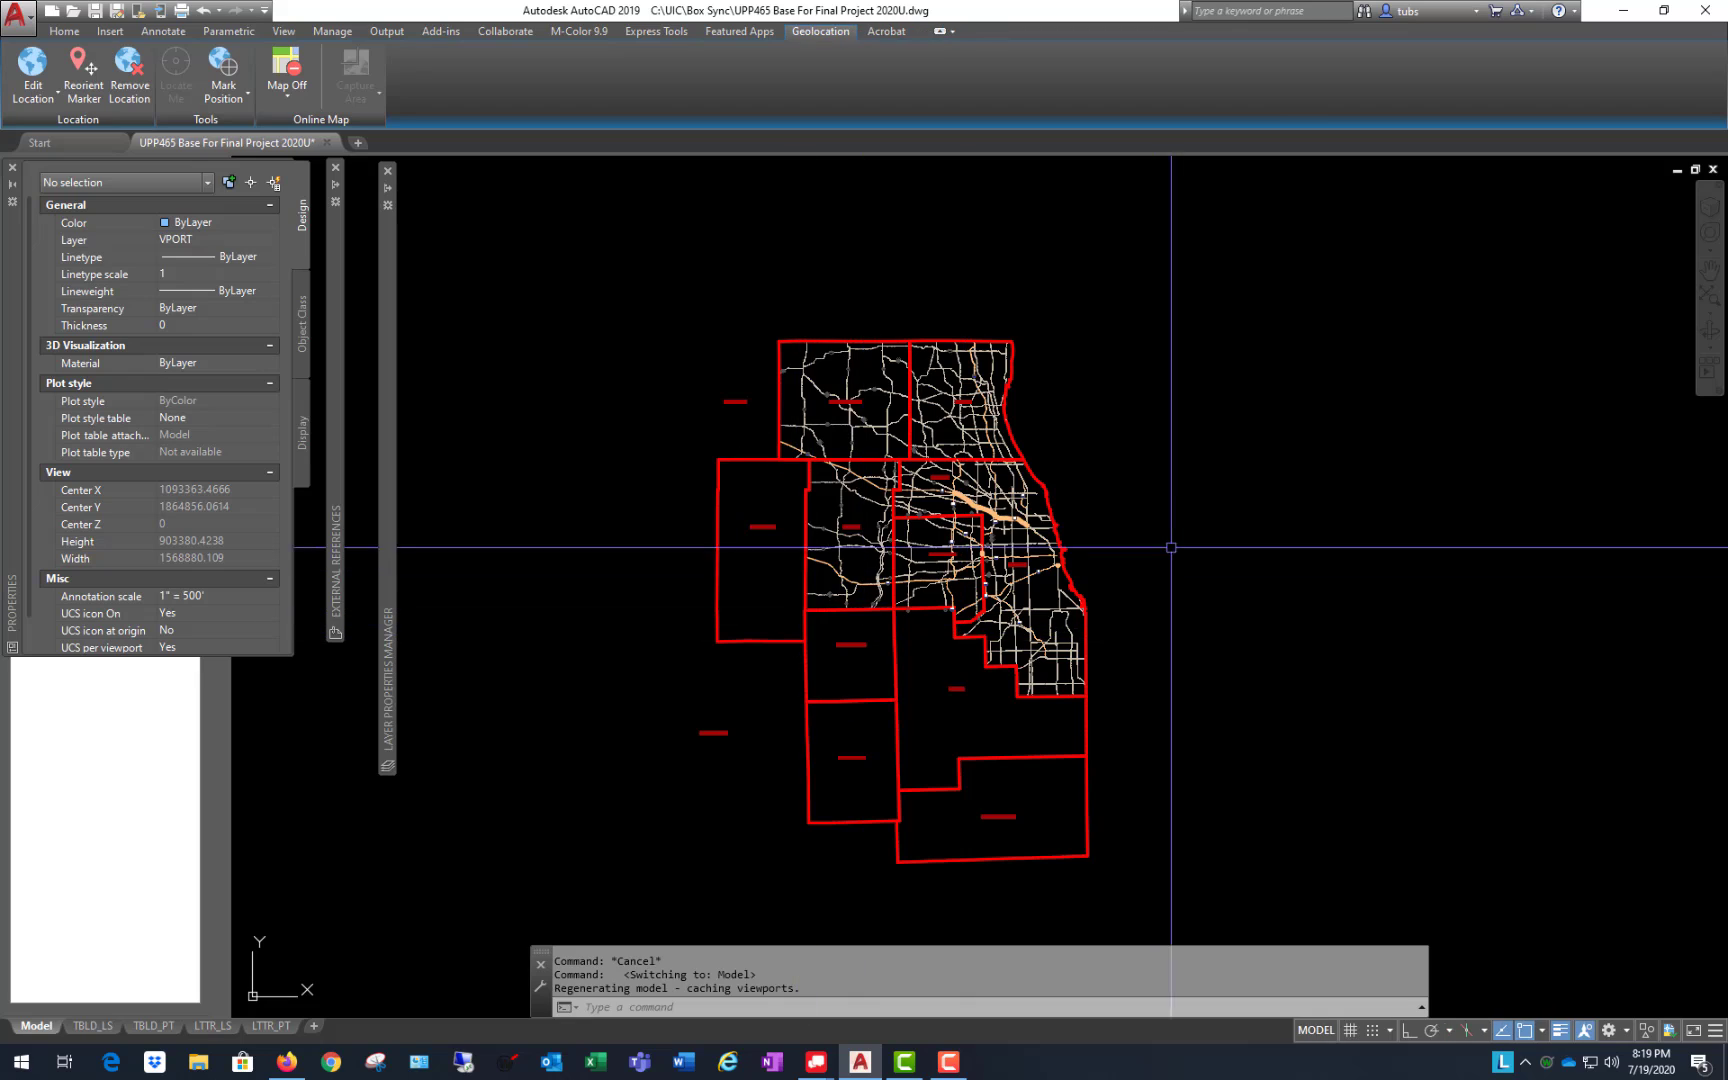
{"action": "scroll", "coordinate": [1015, 557], "scroll_direction": "up", "scroll_amount": 6}
{"action": "scroll", "coordinate": [1015, 557], "scroll_direction": "down", "scroll_amount": 8}
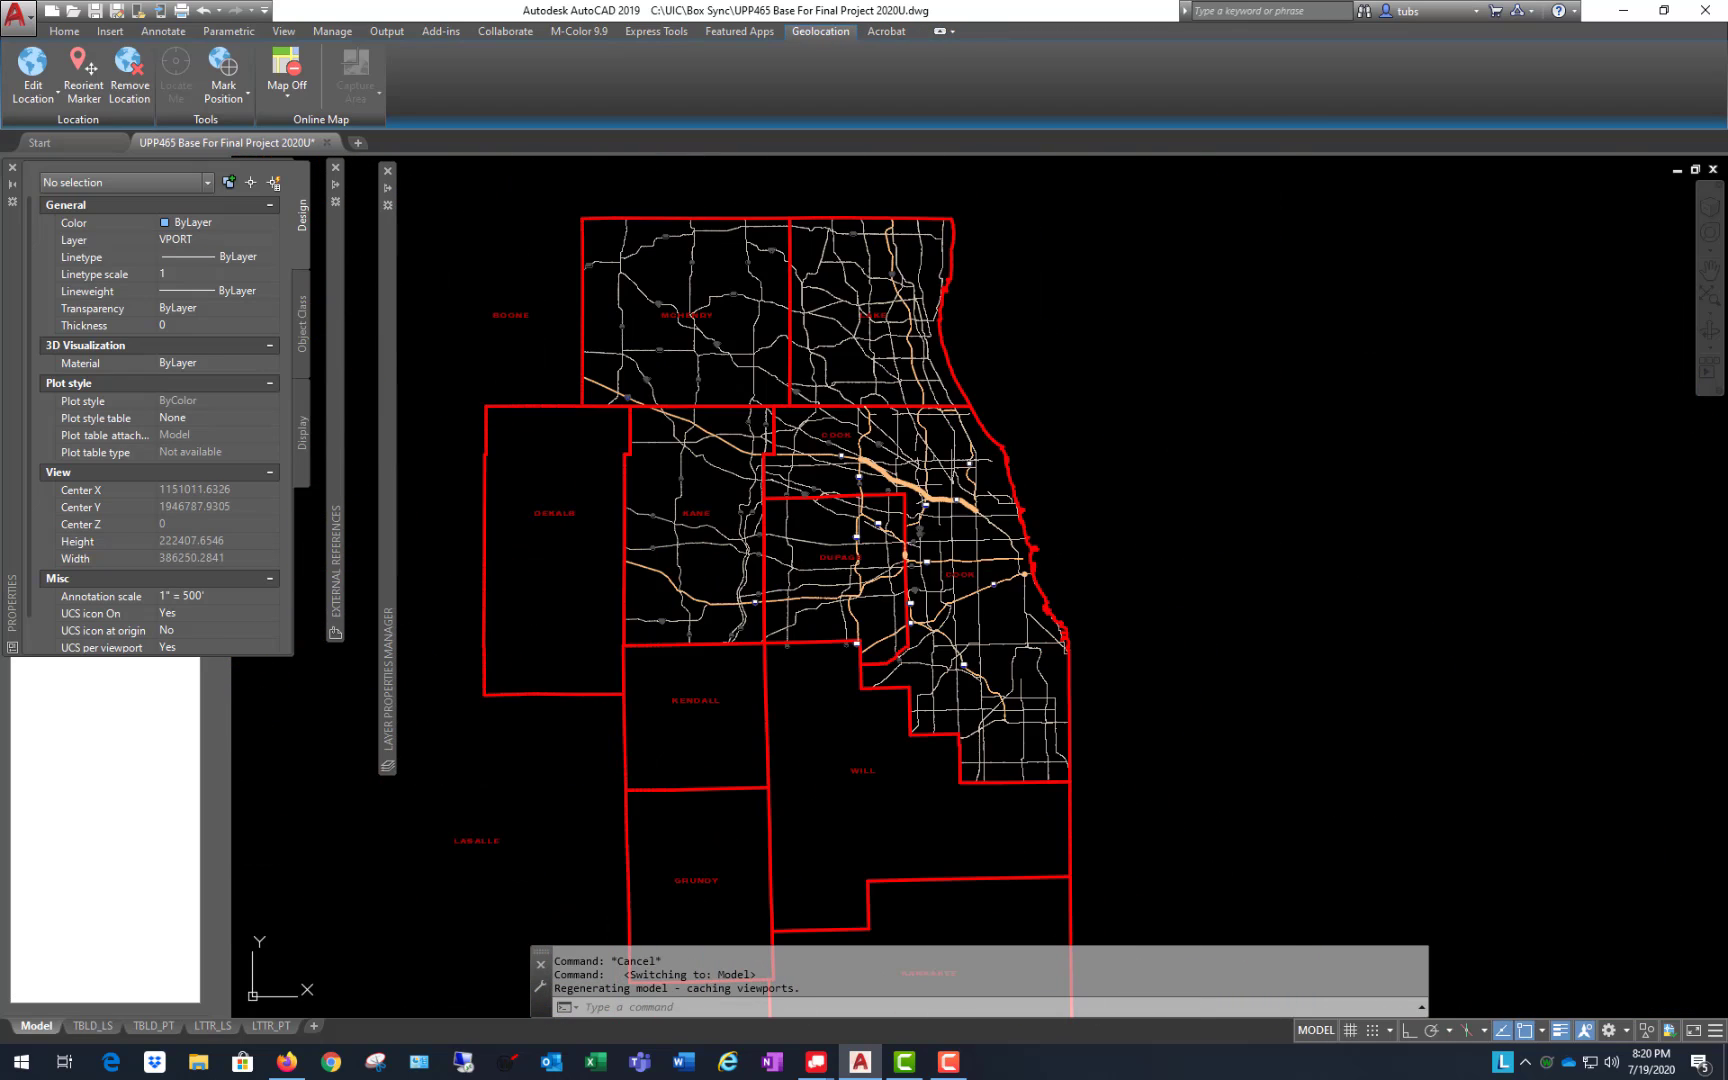
{"action": "scroll", "coordinate": [992, 580], "scroll_direction": "up", "scroll_amount": 6}
{"action": "scroll", "coordinate": [992, 580], "scroll_direction": "up", "scroll_amount": 5}
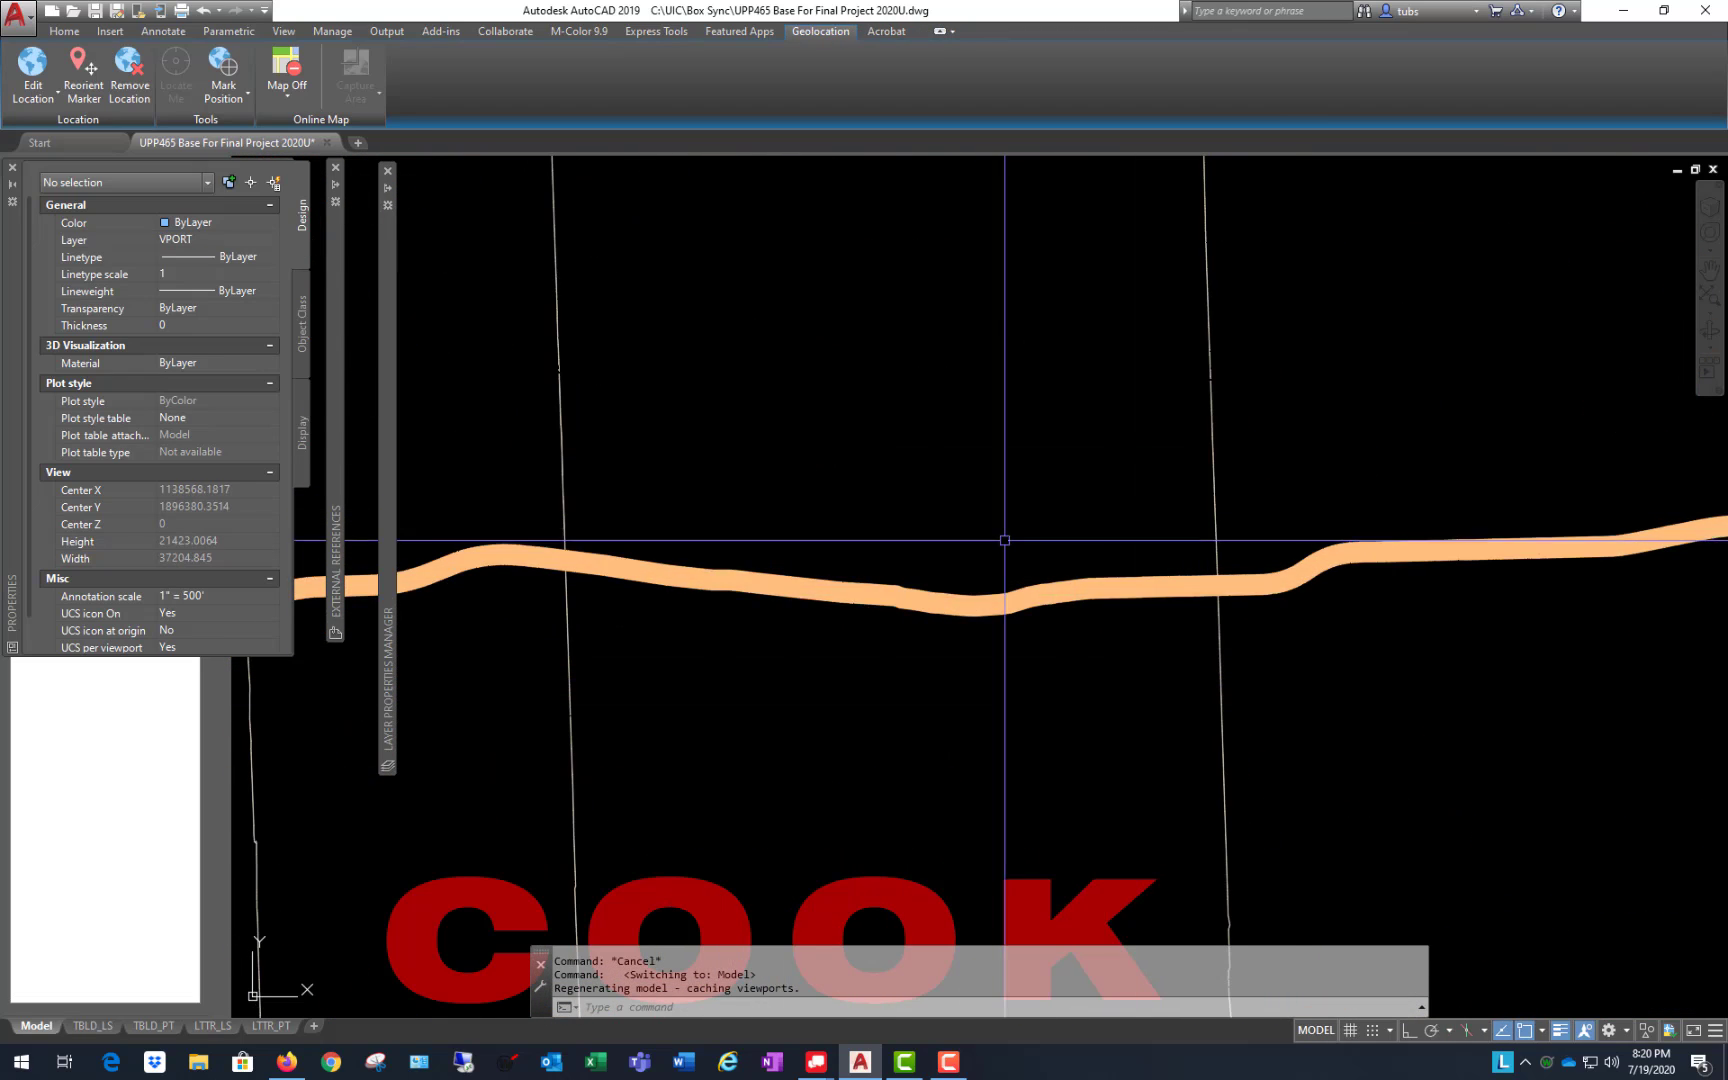
{"action": "scroll", "coordinate": [1005, 565], "scroll_direction": "down", "scroll_amount": 5}
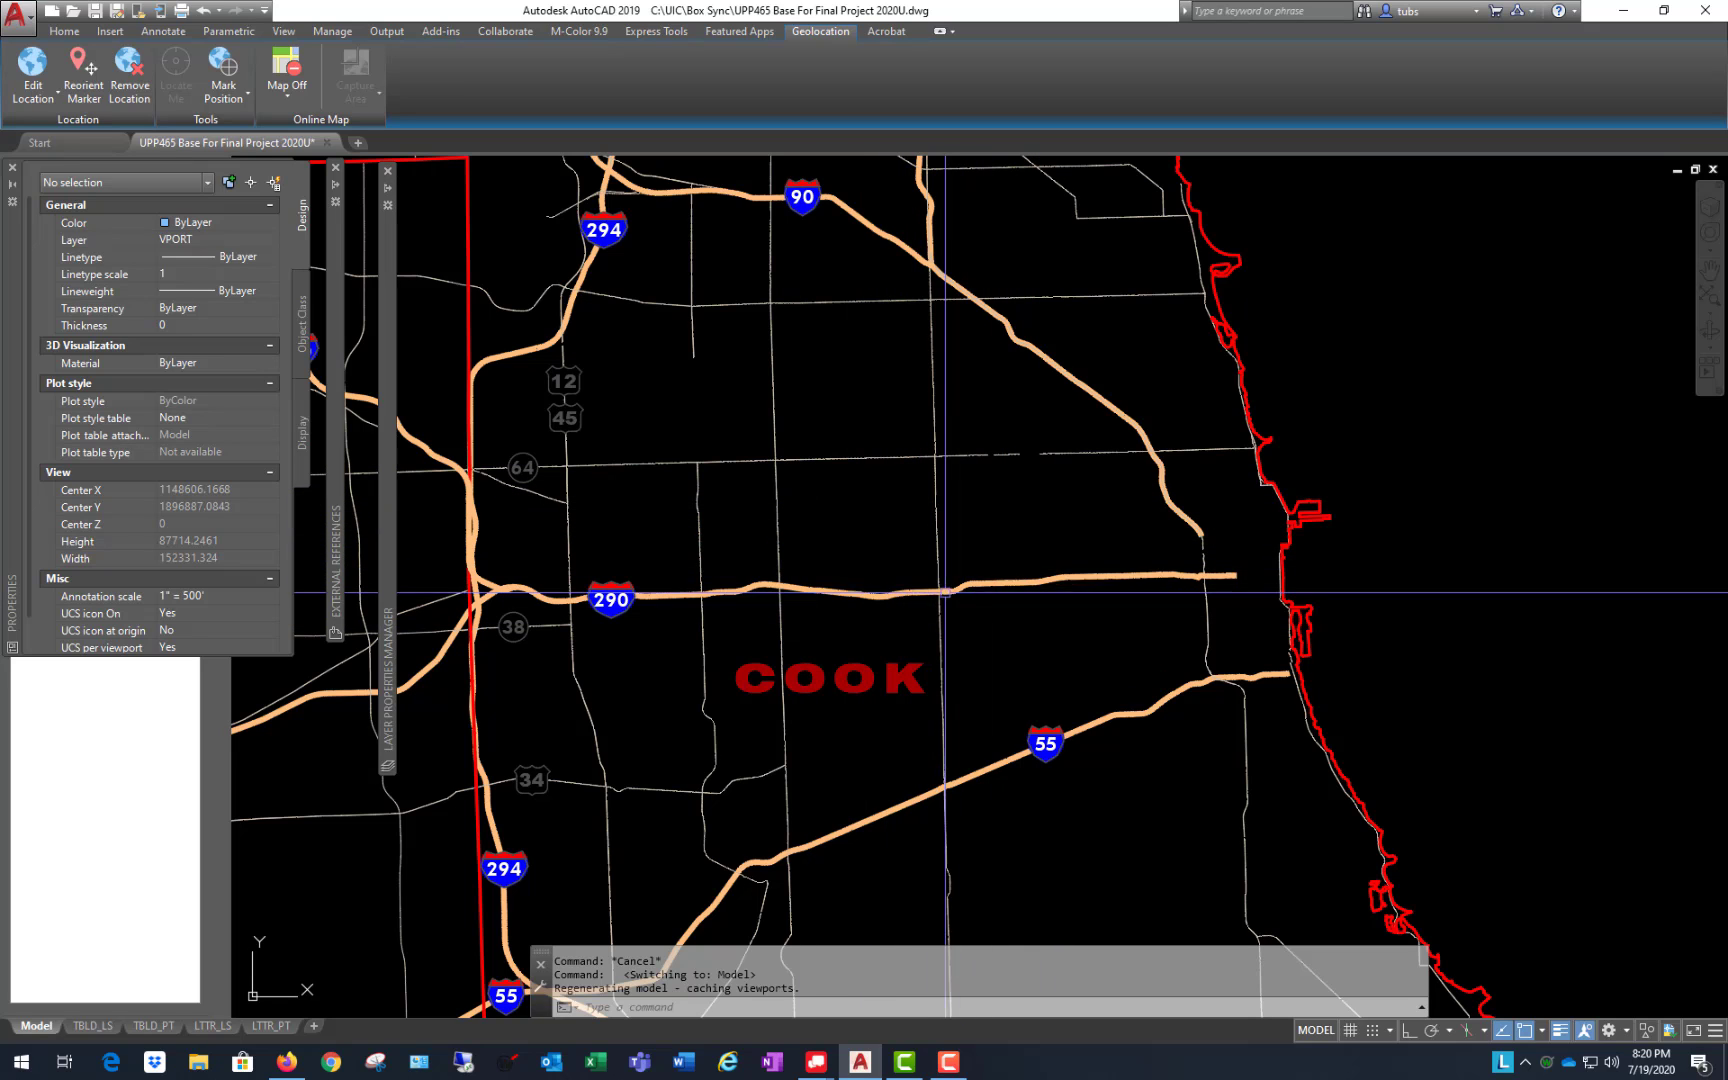
{"action": "scroll", "coordinate": [913, 546], "scroll_direction": "up", "scroll_amount": 5}
{"action": "scroll", "coordinate": [1049, 532], "scroll_direction": "down", "scroll_amount": 5}
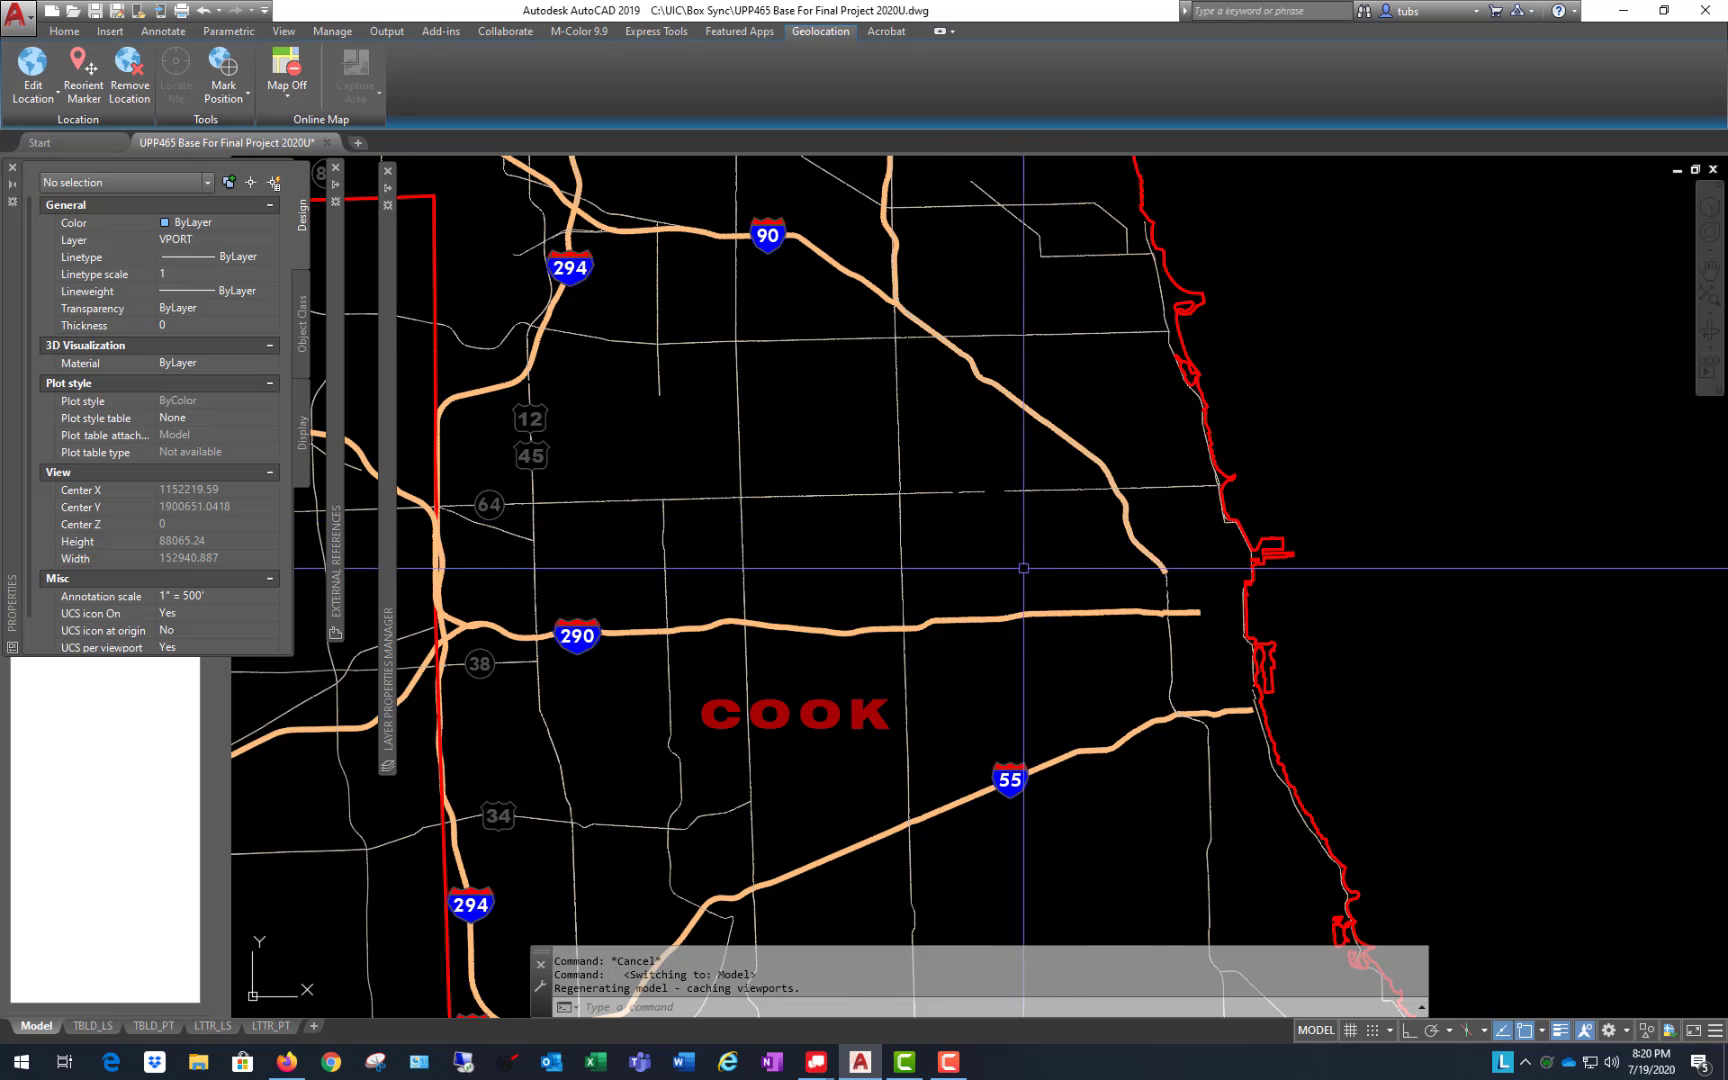
{"action": "scroll", "coordinate": [1020, 575], "scroll_direction": "down", "scroll_amount": 2}
{"action": "scroll", "coordinate": [947, 580], "scroll_direction": "up", "scroll_amount": 6}
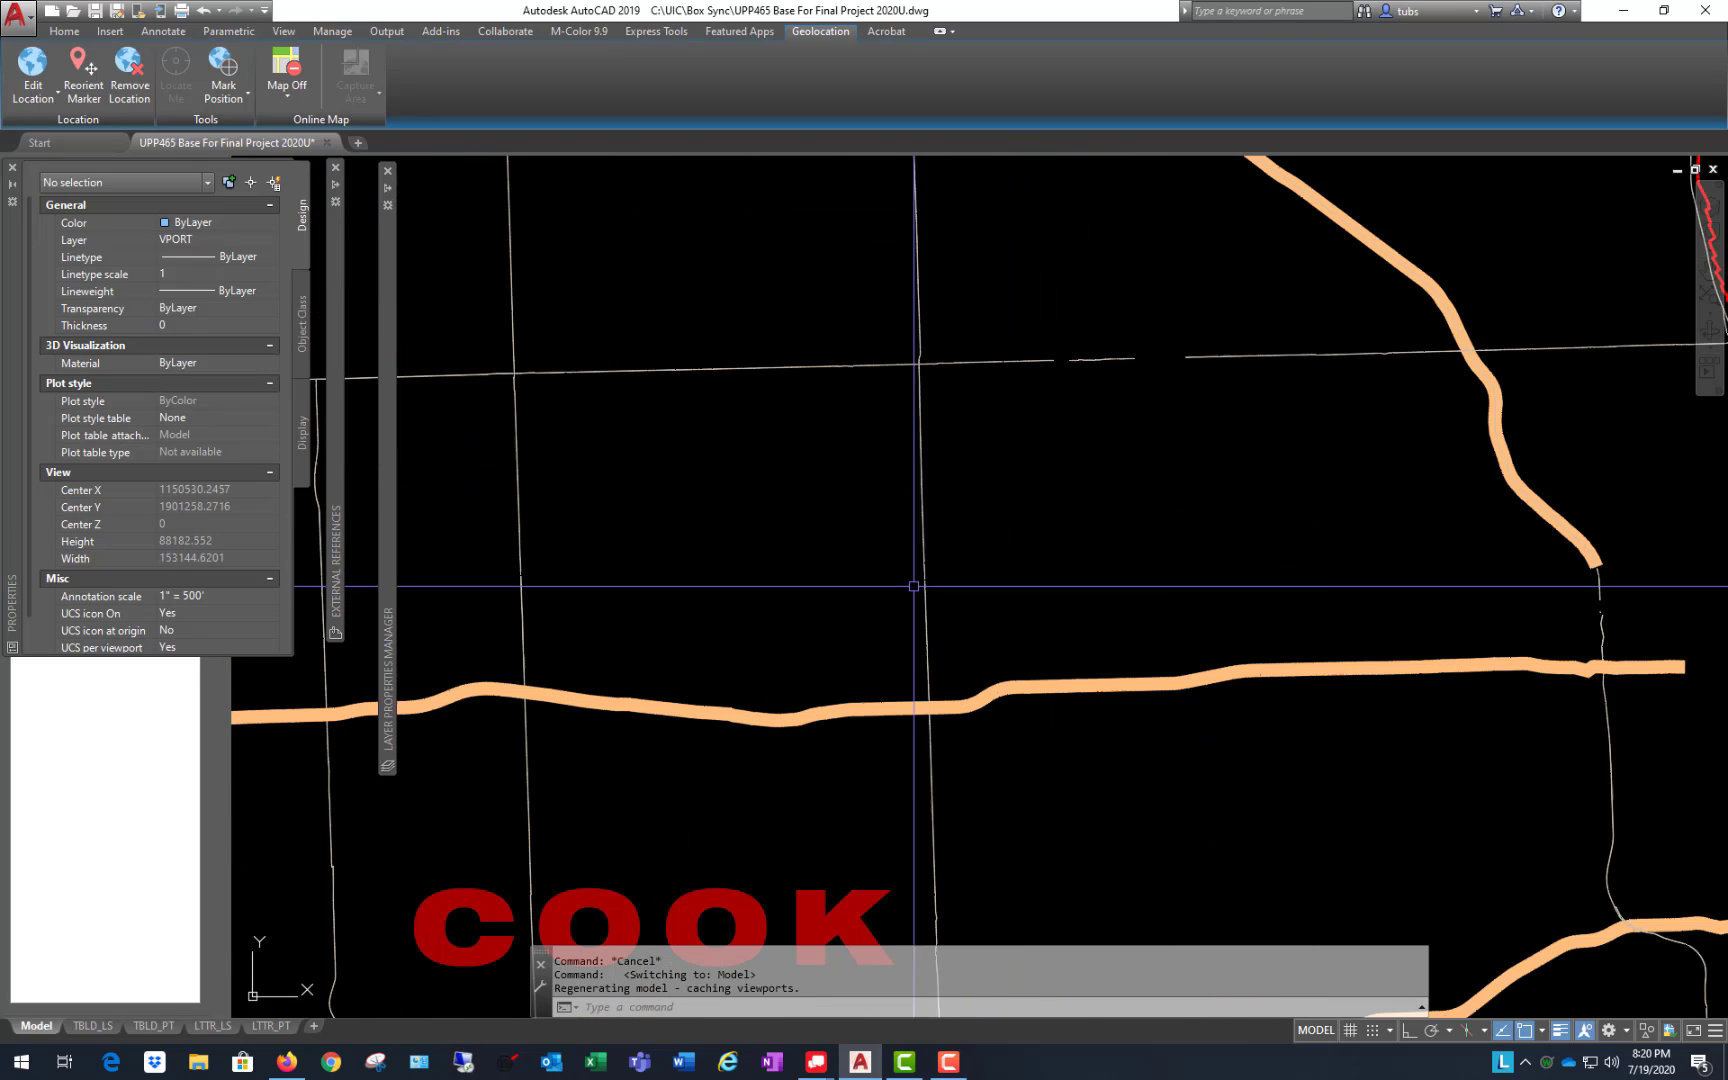
{"action": "scroll", "coordinate": [1026, 501], "scroll_direction": "down", "scroll_amount": 6}
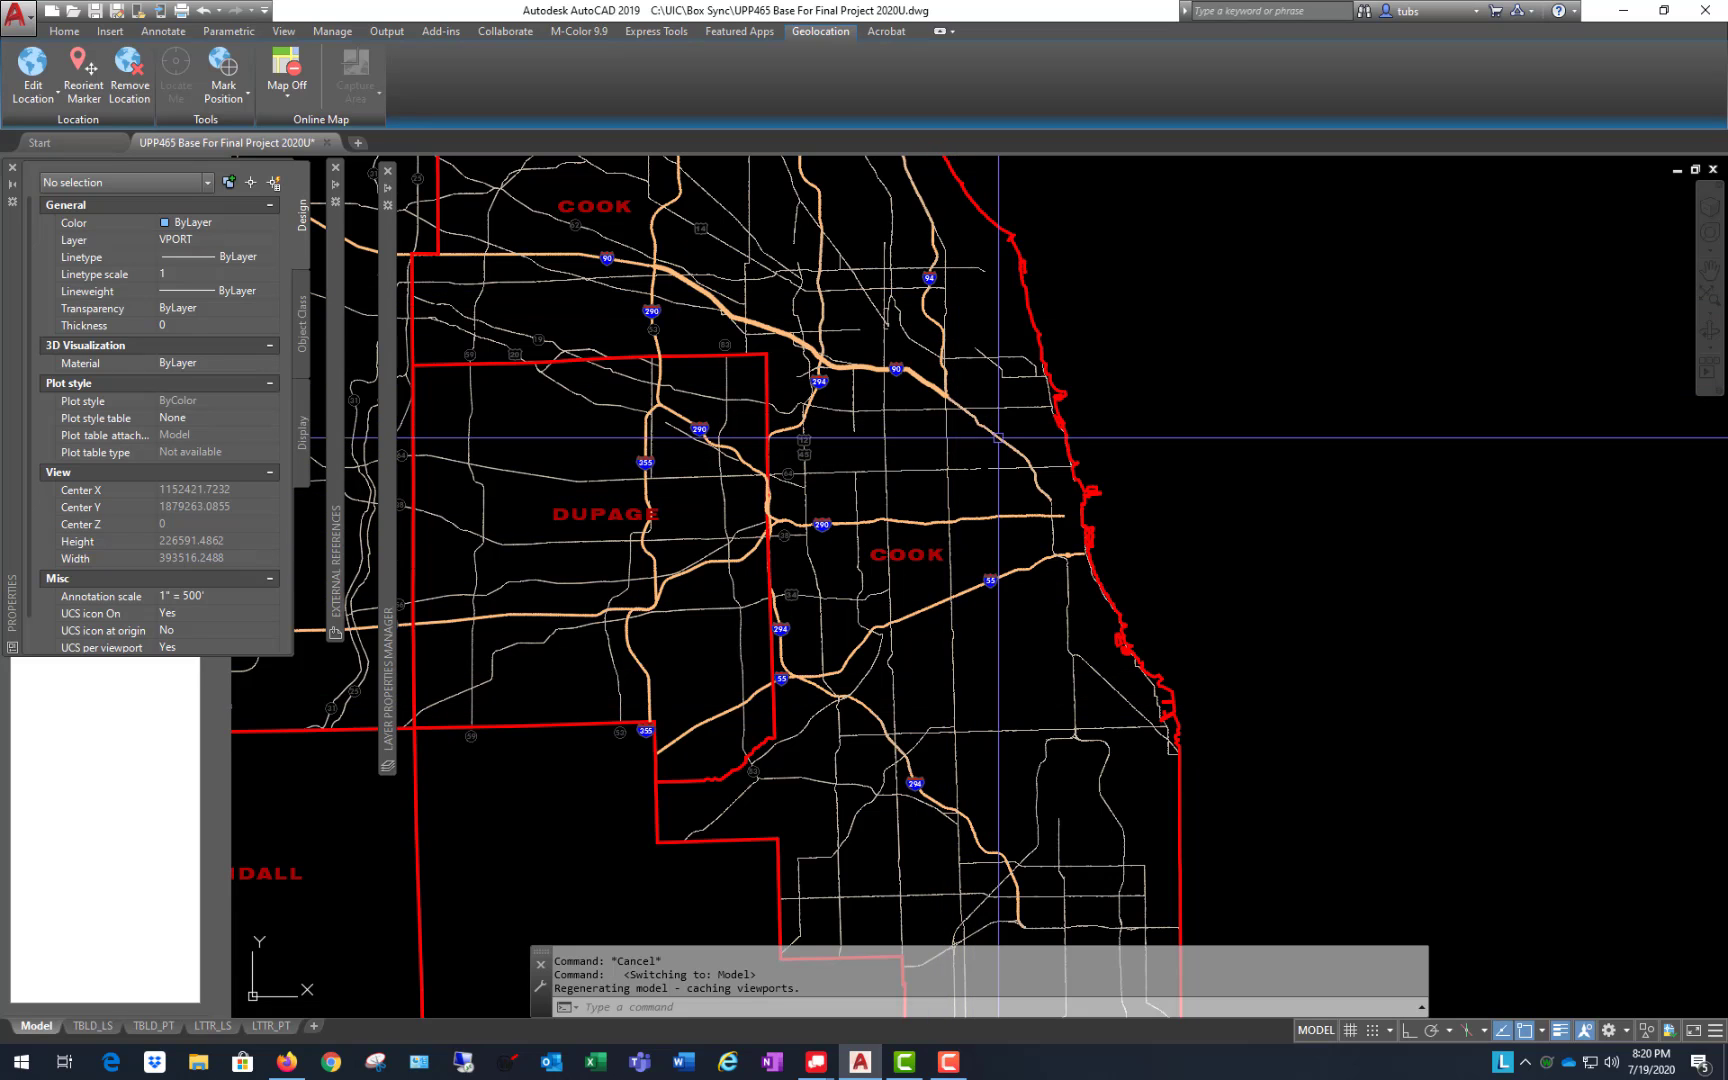
{"action": "scroll", "coordinate": [960, 320], "scroll_direction": "up", "scroll_amount": 3}
{"action": "scroll", "coordinate": [962, 320], "scroll_direction": "down", "scroll_amount": 3}
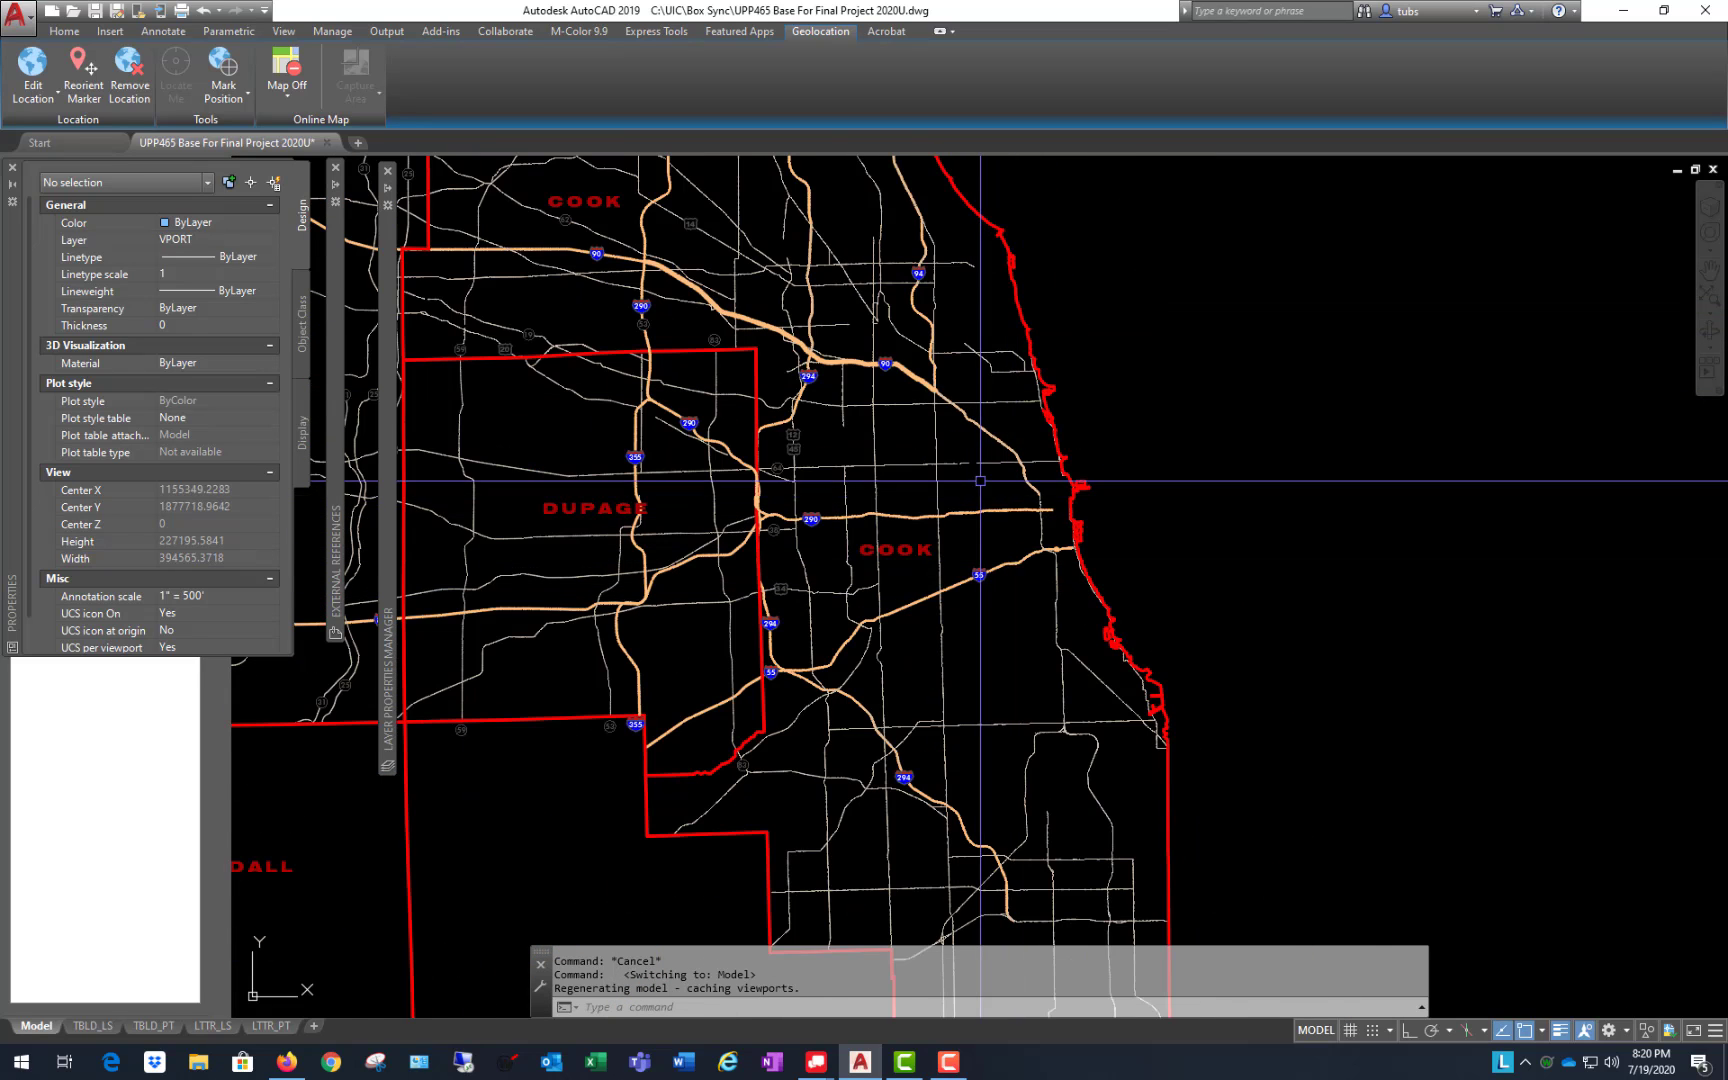
{"action": "scroll", "coordinate": [1020, 481], "scroll_direction": "up", "scroll_amount": 6}
{"action": "scroll", "coordinate": [1008, 596], "scroll_direction": "down", "scroll_amount": 2}
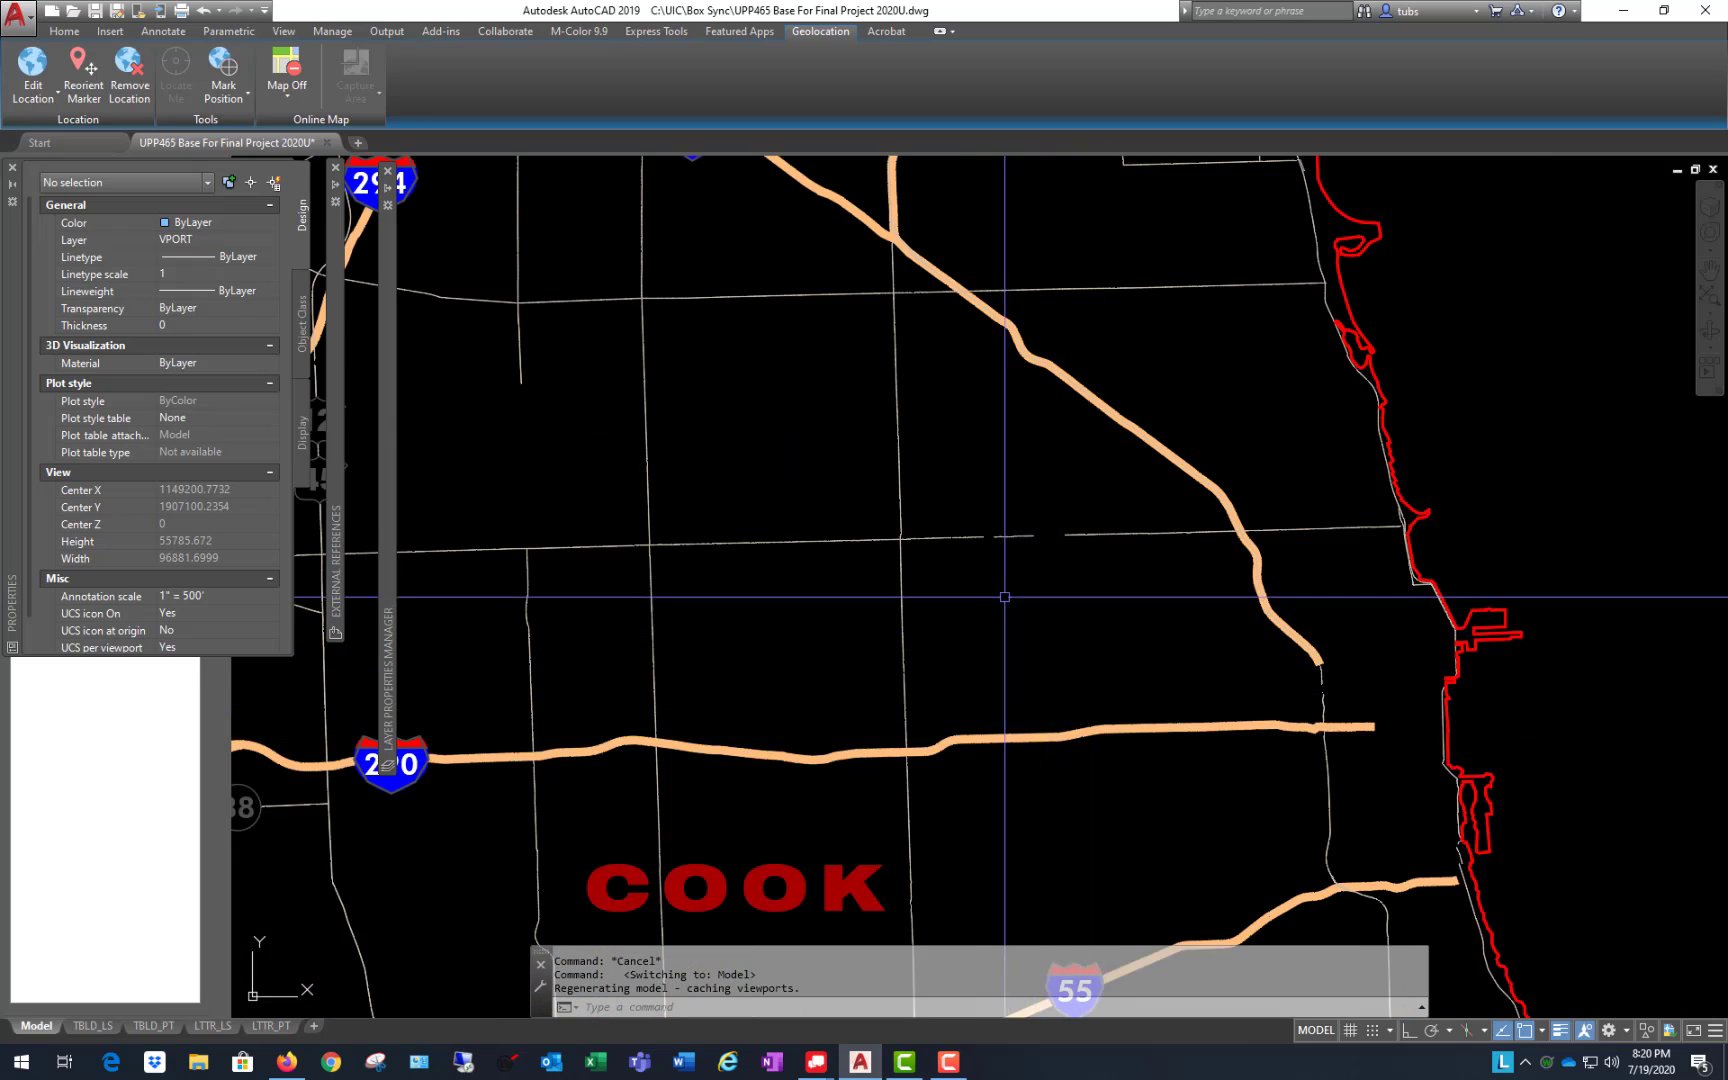
{"action": "scroll", "coordinate": [1119, 596], "scroll_direction": "up", "scroll_amount": 2}
{"action": "scroll", "coordinate": [639, 530], "scroll_direction": "down", "scroll_amount": 2}
{"action": "scroll", "coordinate": [926, 557], "scroll_direction": "up", "scroll_amount": 2}
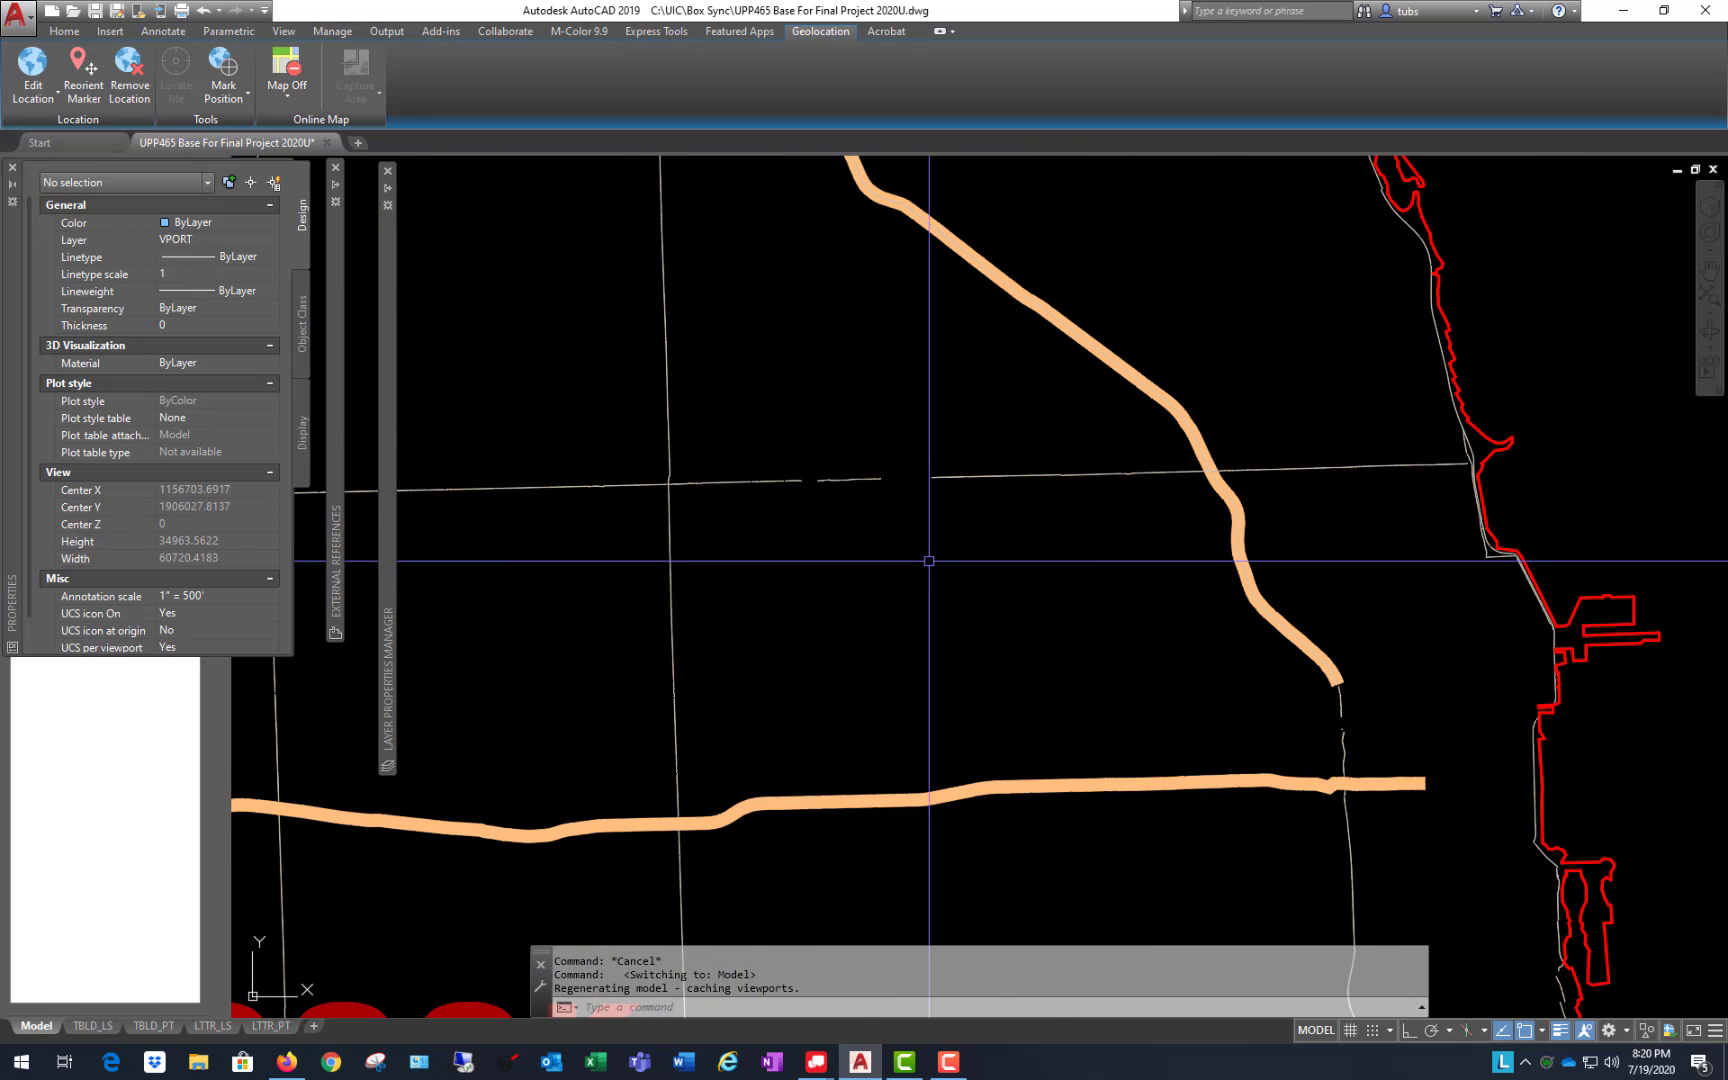
Step: Switch to Firefox and enlarge the aerial image of the final project area in the "Draw a tree block" e-mail
{"action": "left_click", "coordinate": [288, 1063]}
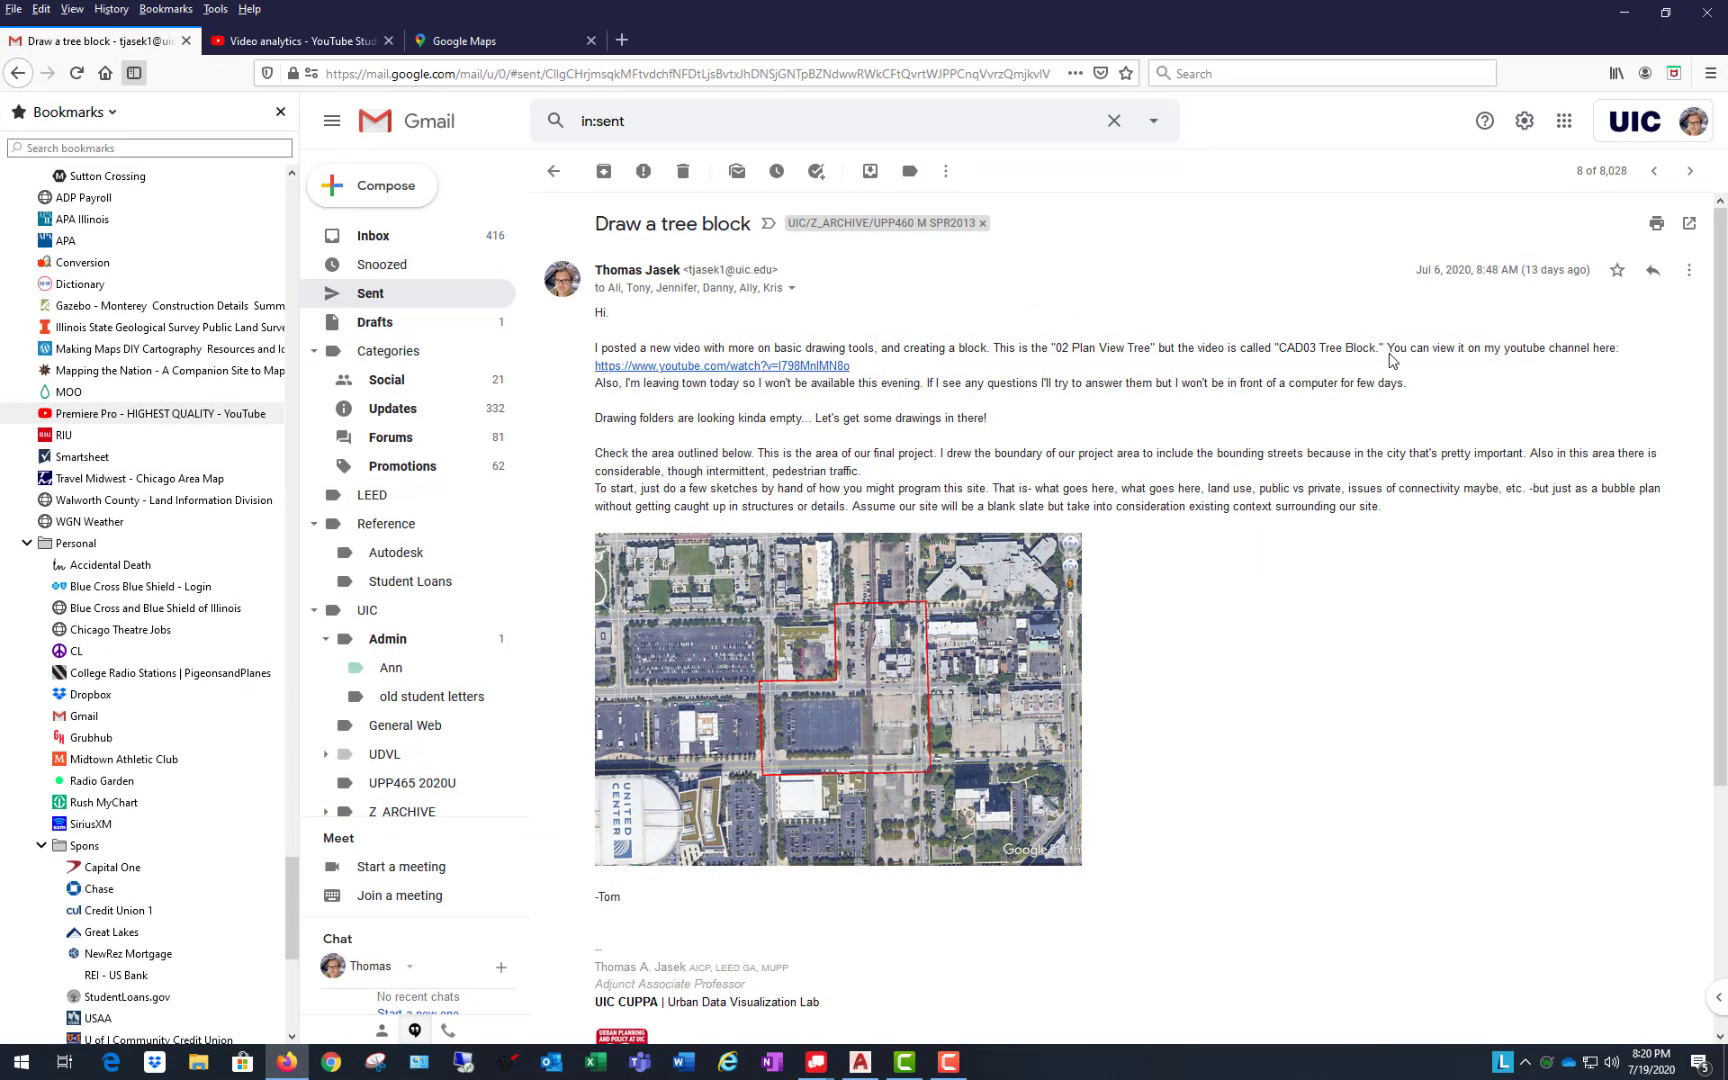
{"action": "left_click", "coordinate": [862, 718]}
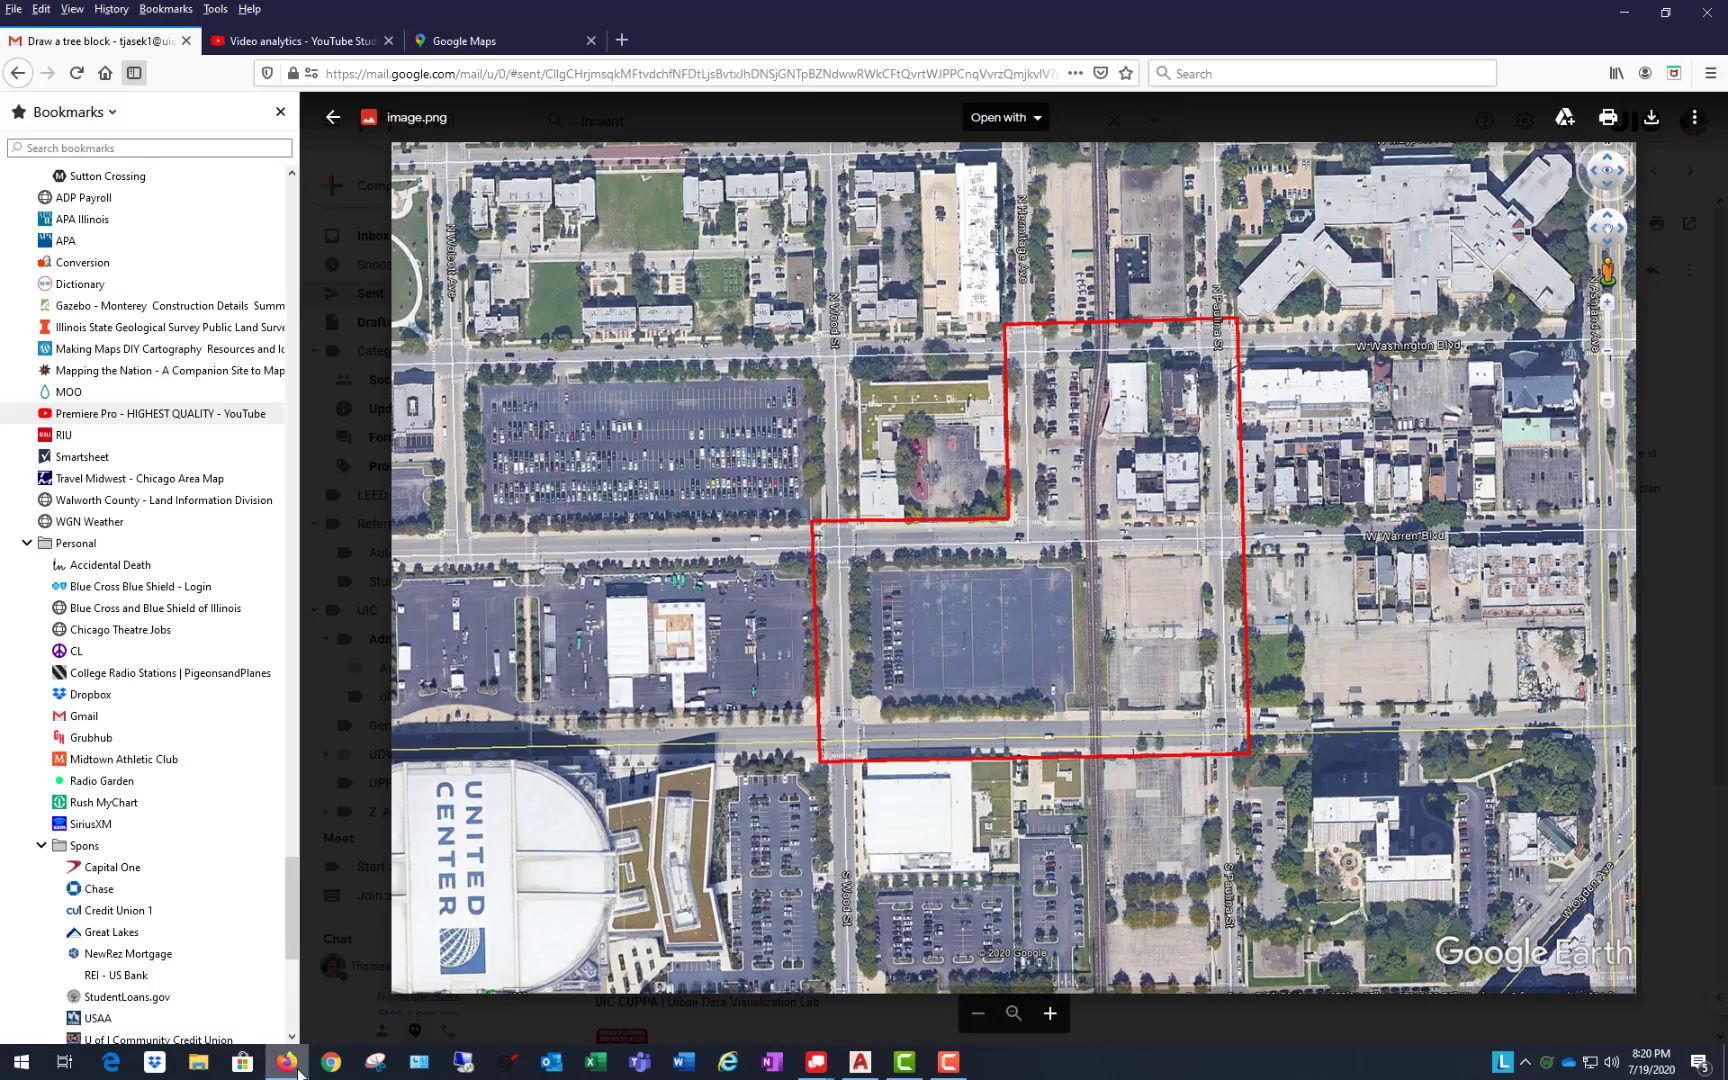
{"action": "key", "text": "alt+Tab"}
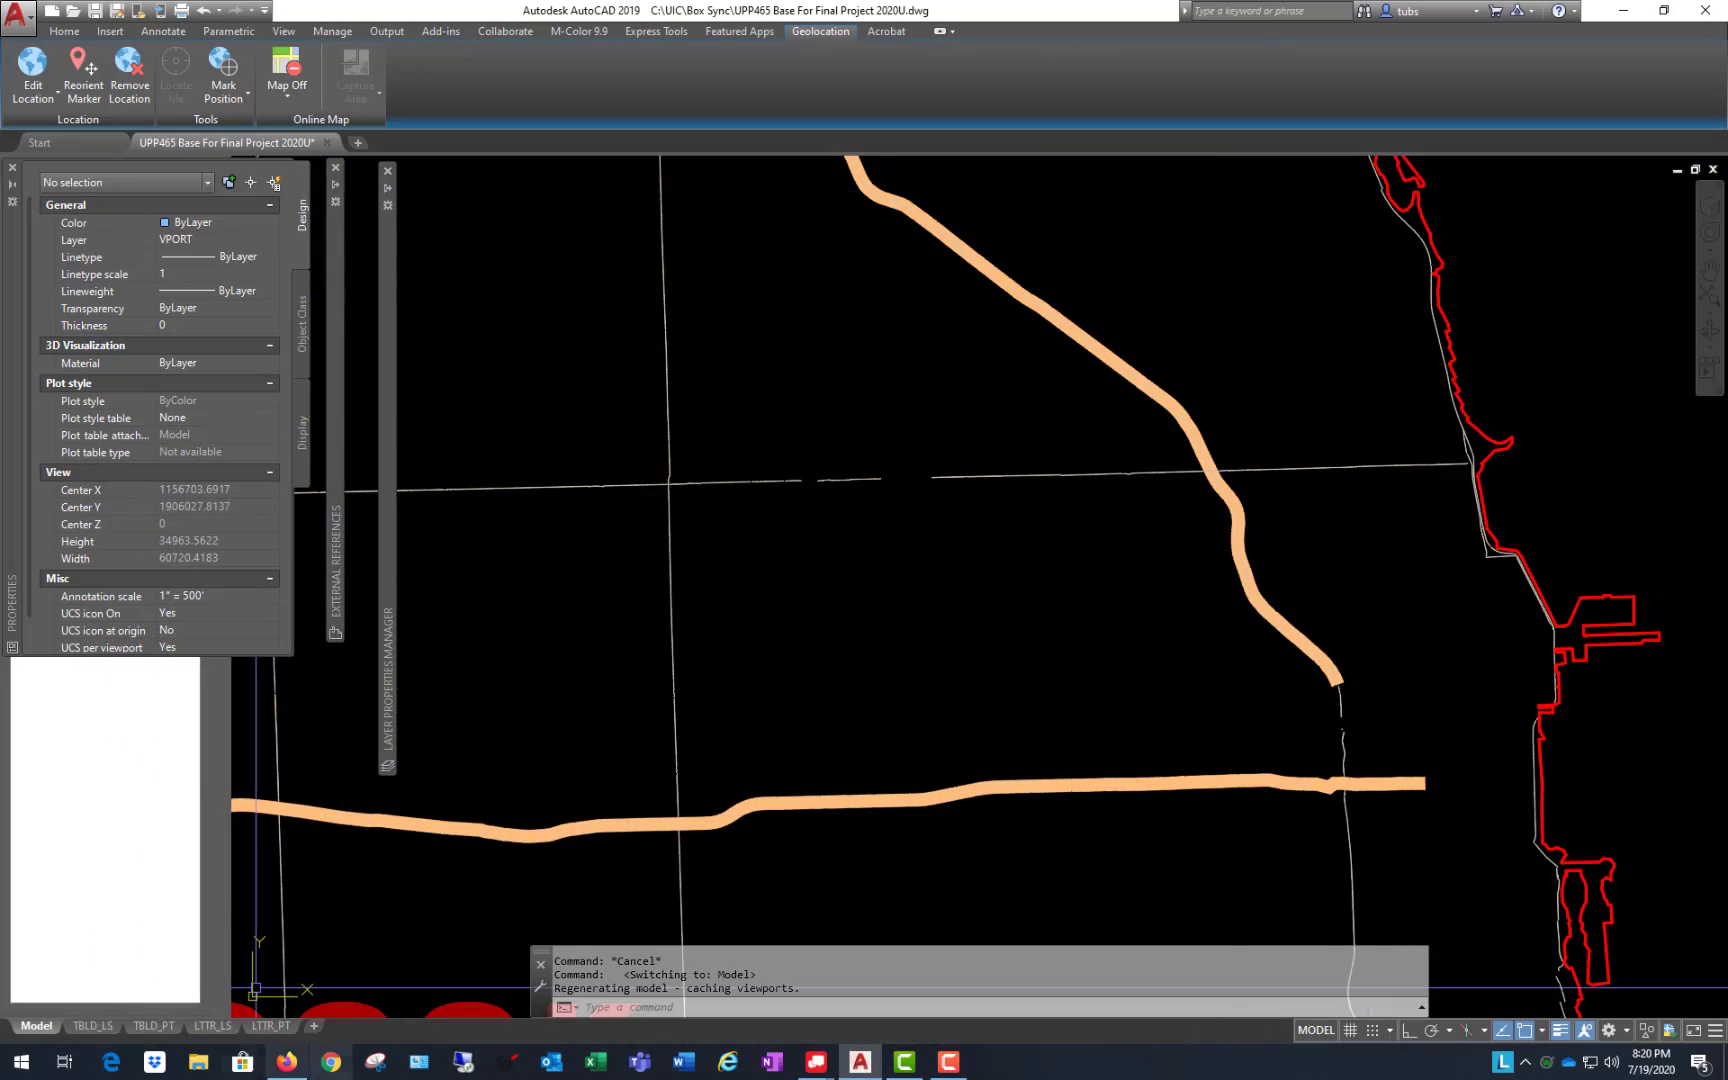
{"action": "key", "text": "alt+Tab"}
Step: Look over the streets around the United Center and Union Park in Google Maps to locate the project area
{"action": "left_click", "coordinate": [470, 40]}
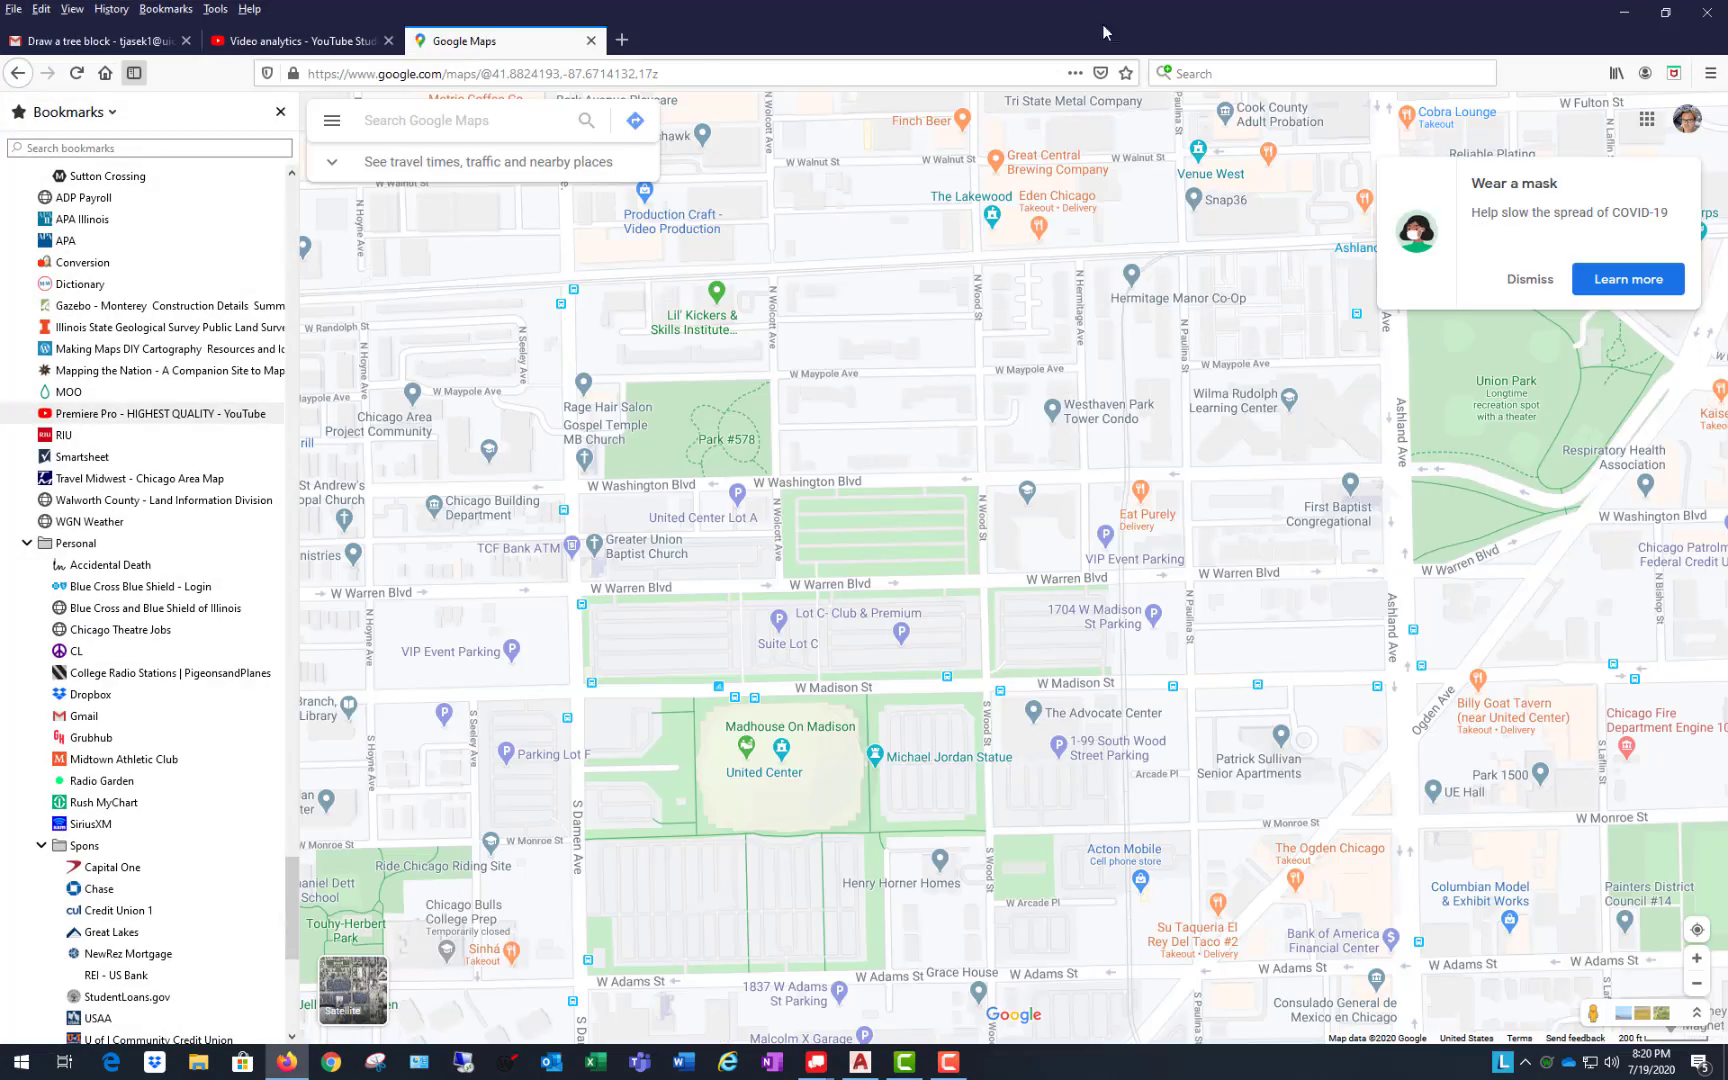
{"action": "left_click_drag", "start_coordinate": [968, 586], "coordinate": [1091, 470]}
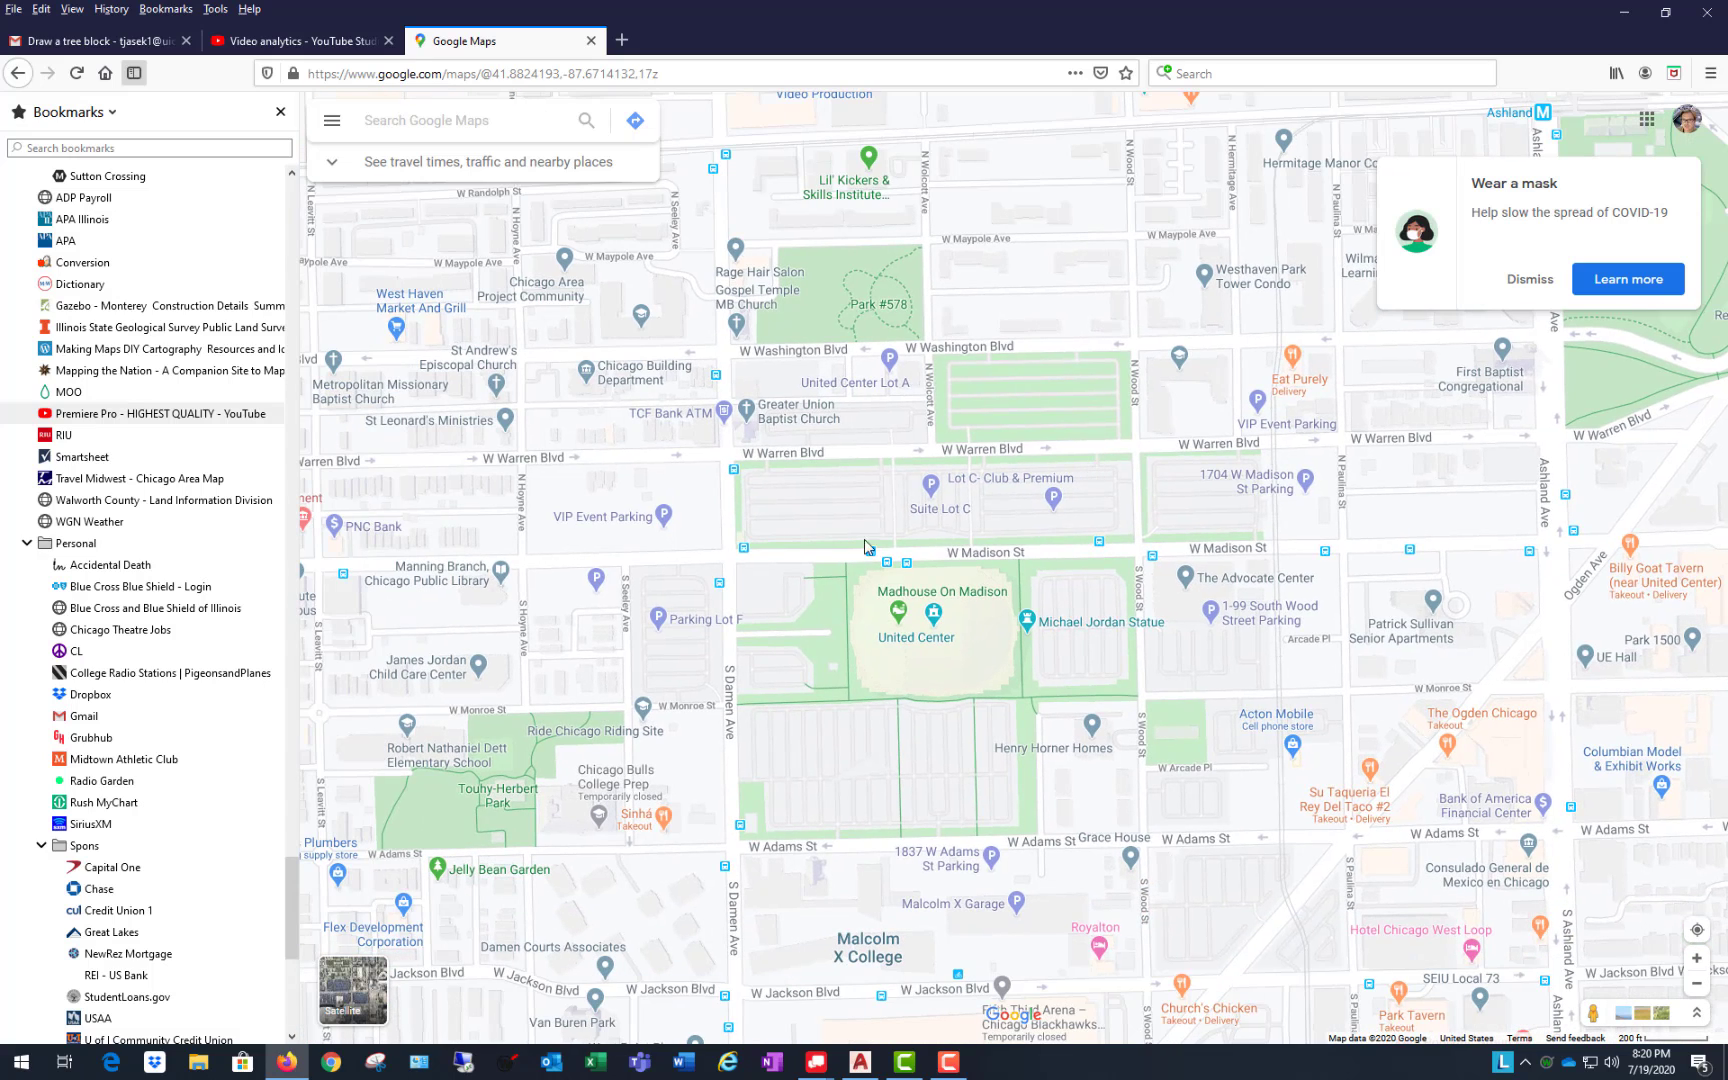
{"action": "left_click_drag", "start_coordinate": [990, 585], "coordinate": [844, 717]}
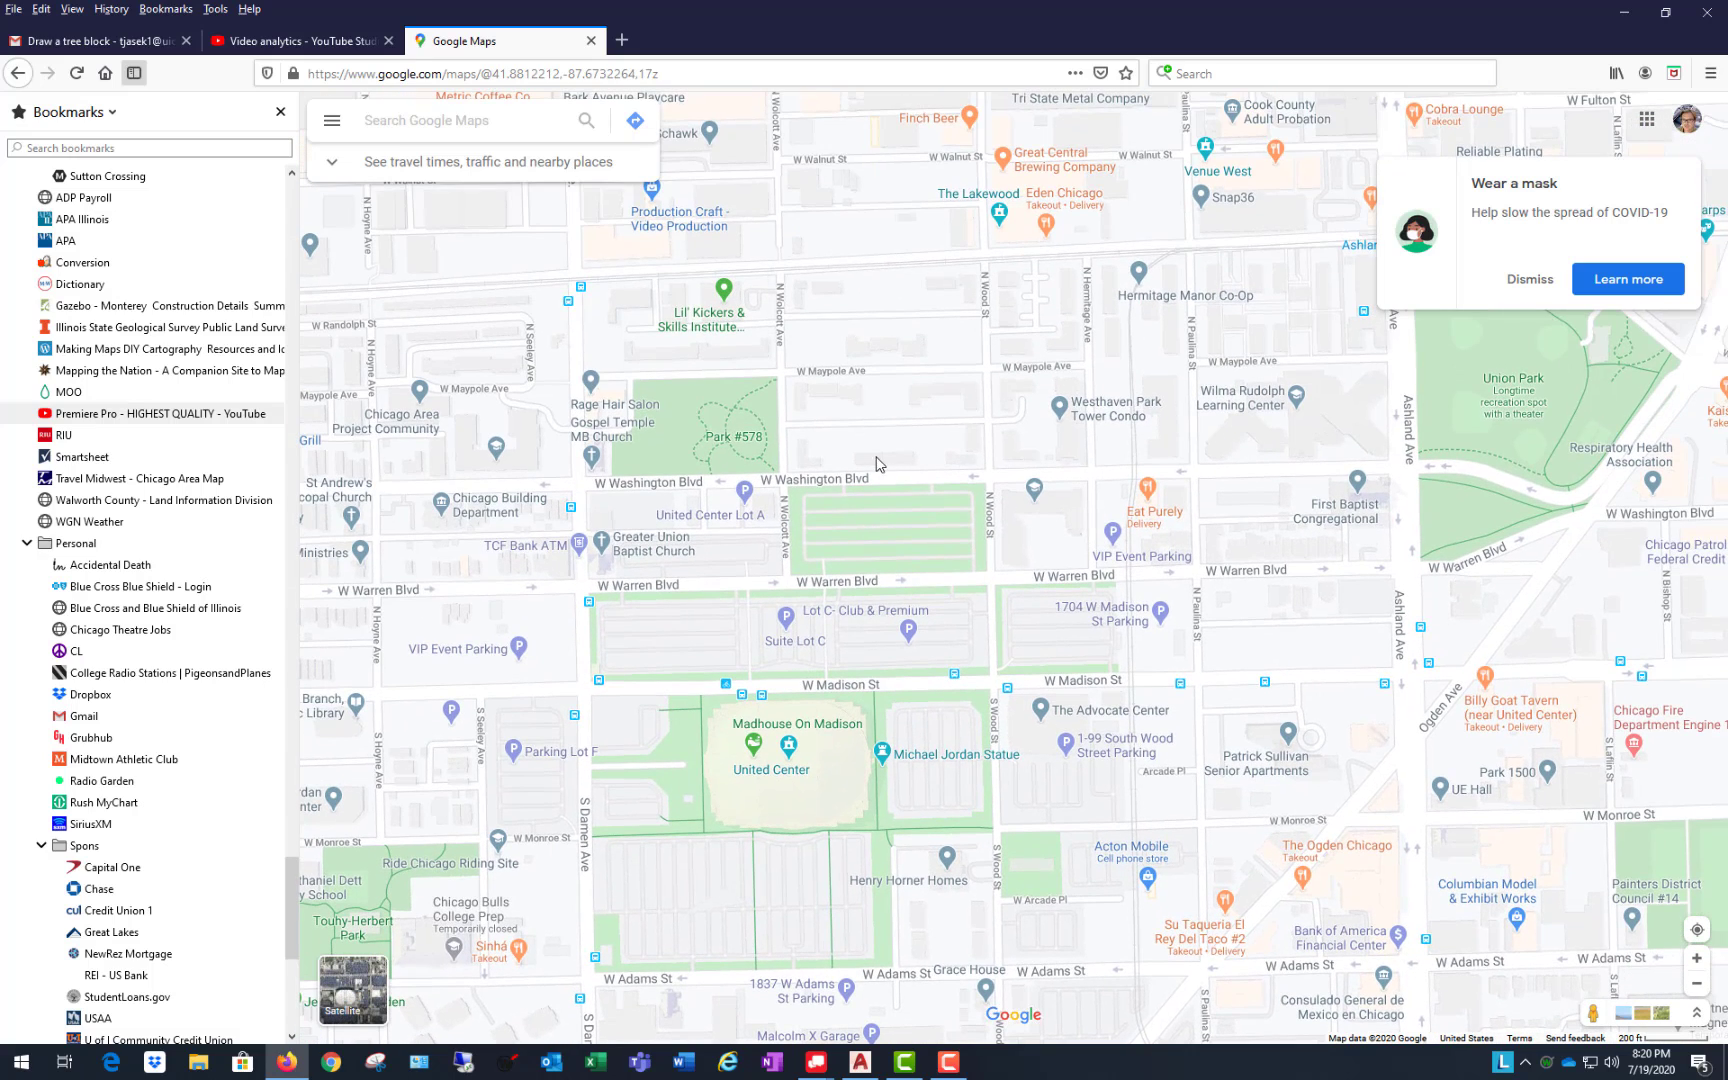
{"action": "left_click_drag", "start_coordinate": [1007, 467], "coordinate": [869, 503]}
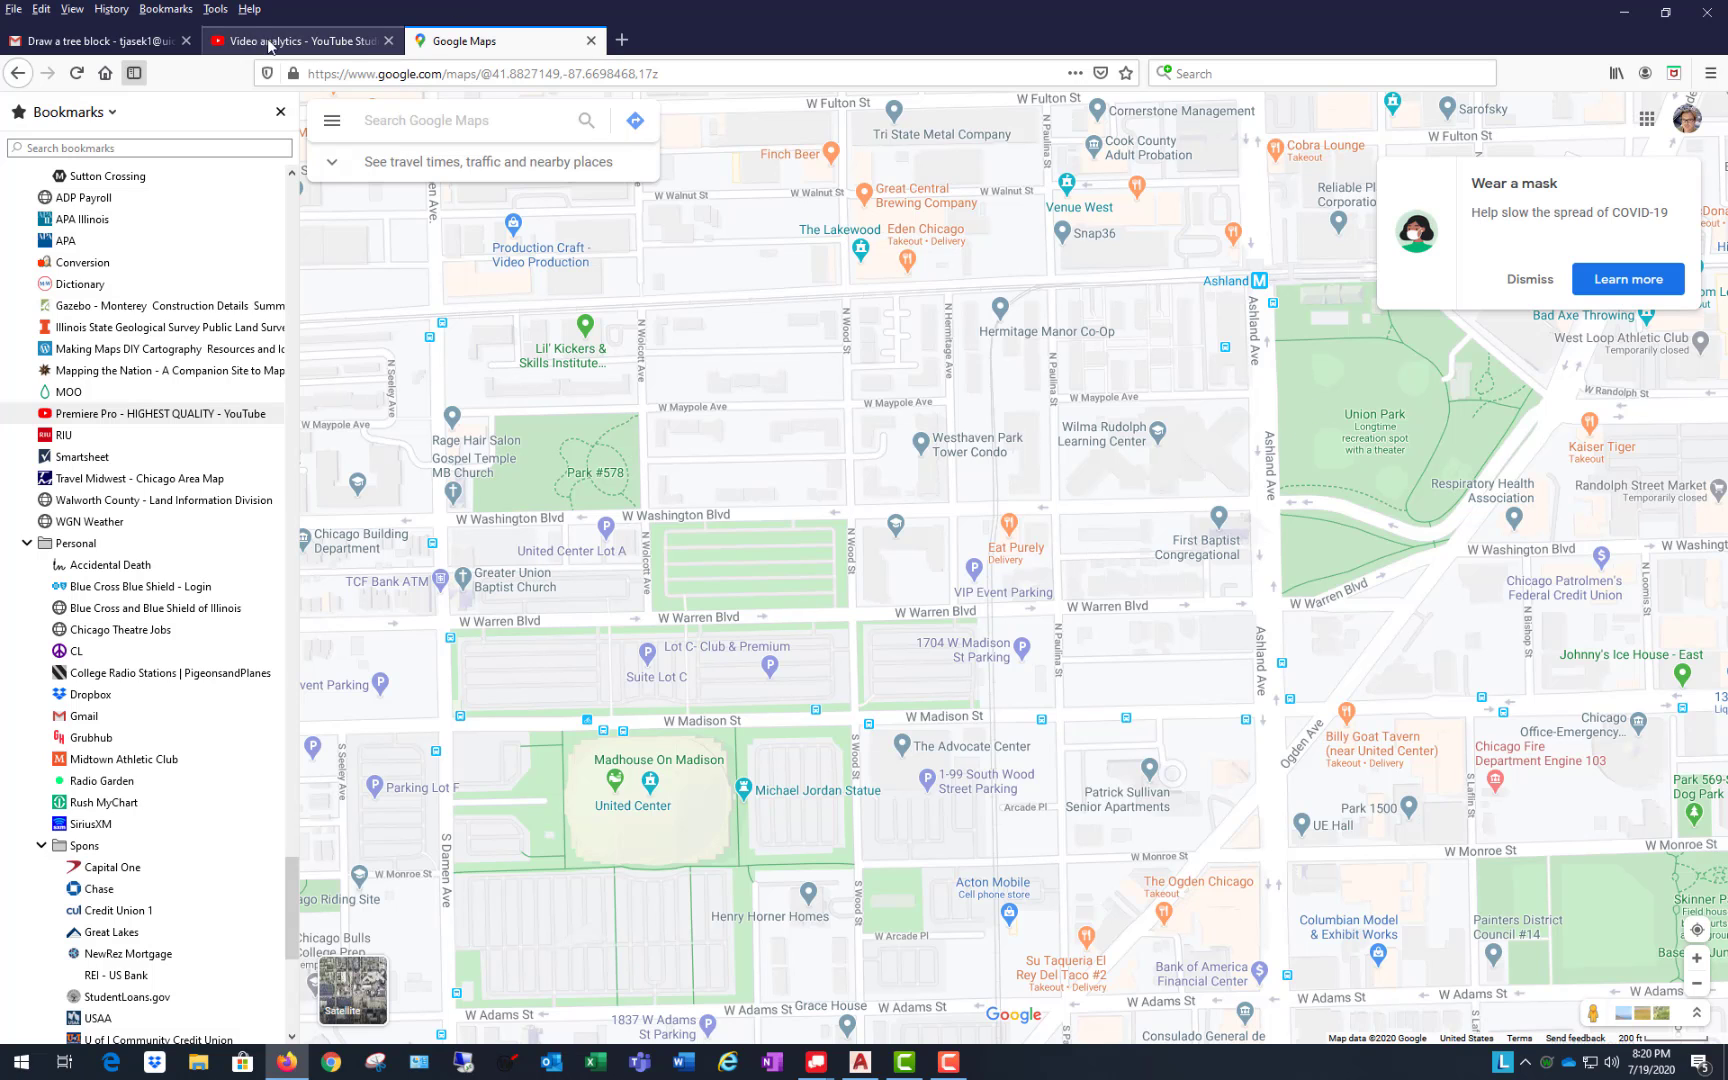
Step: Return to the e-mail's aerial image and download it as image.png
{"action": "left_click", "coordinate": [85, 41]}
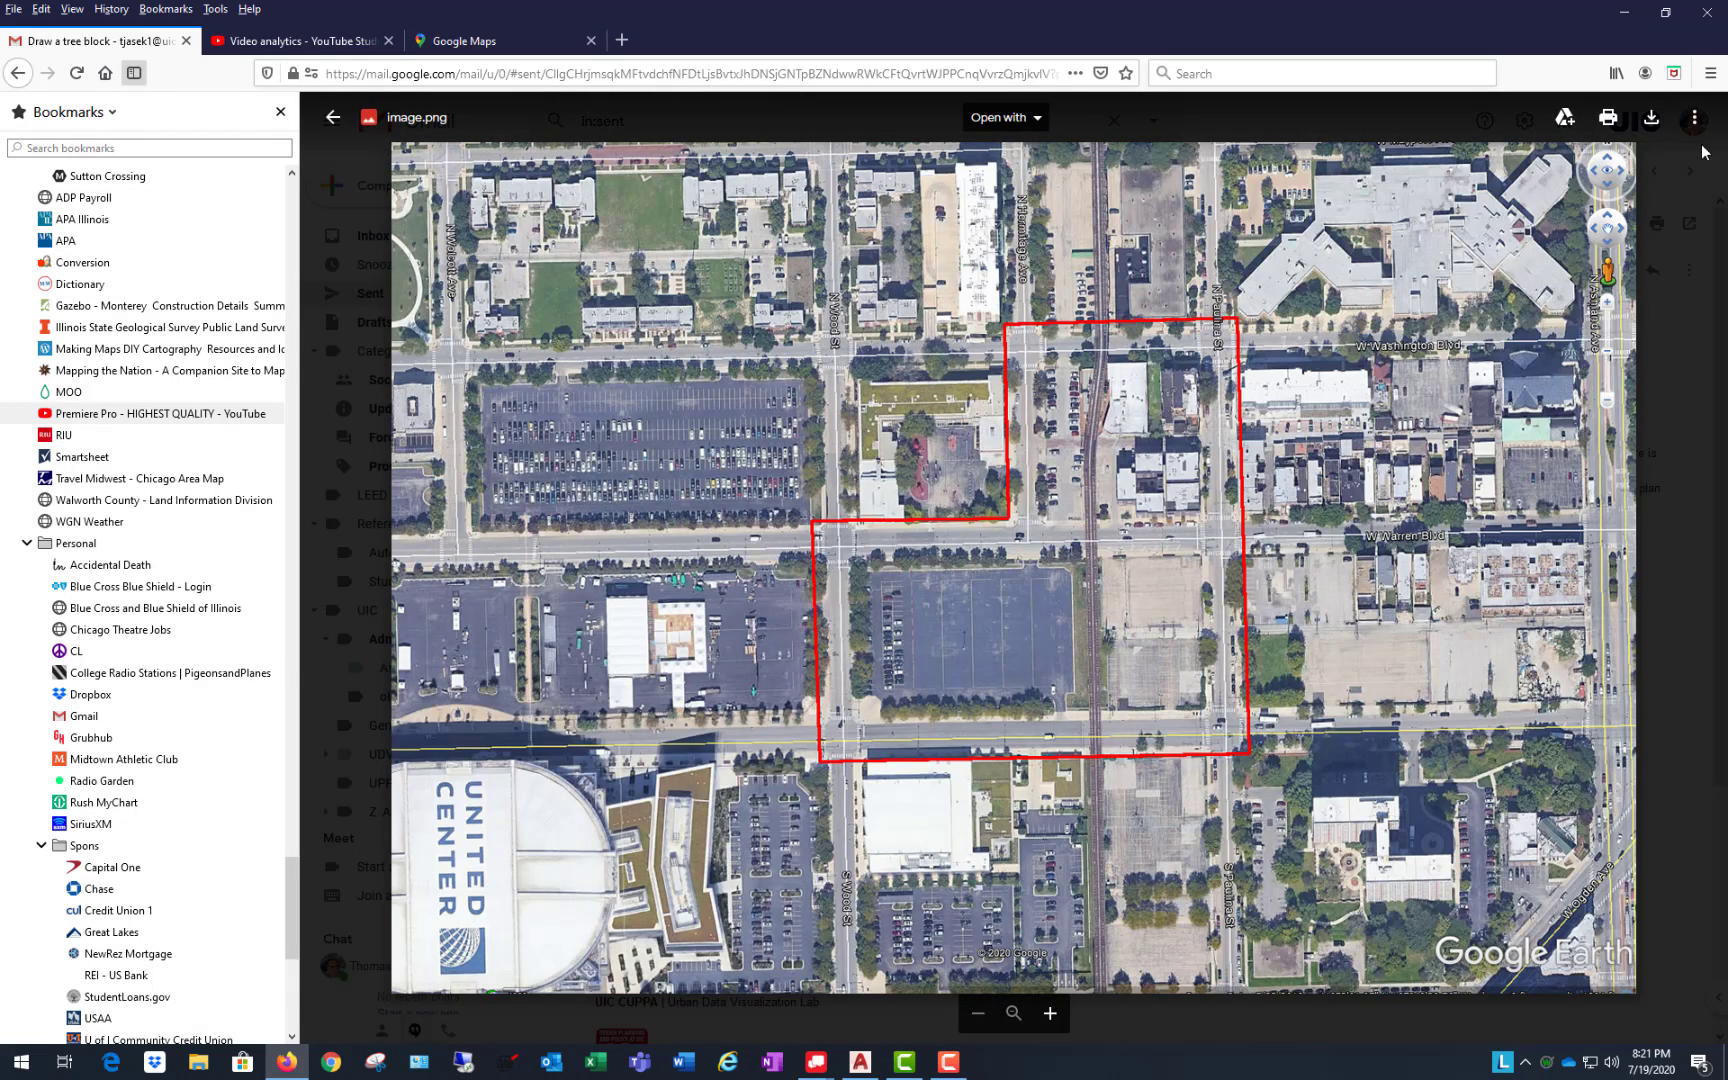
{"action": "left_click", "coordinate": [1651, 122]}
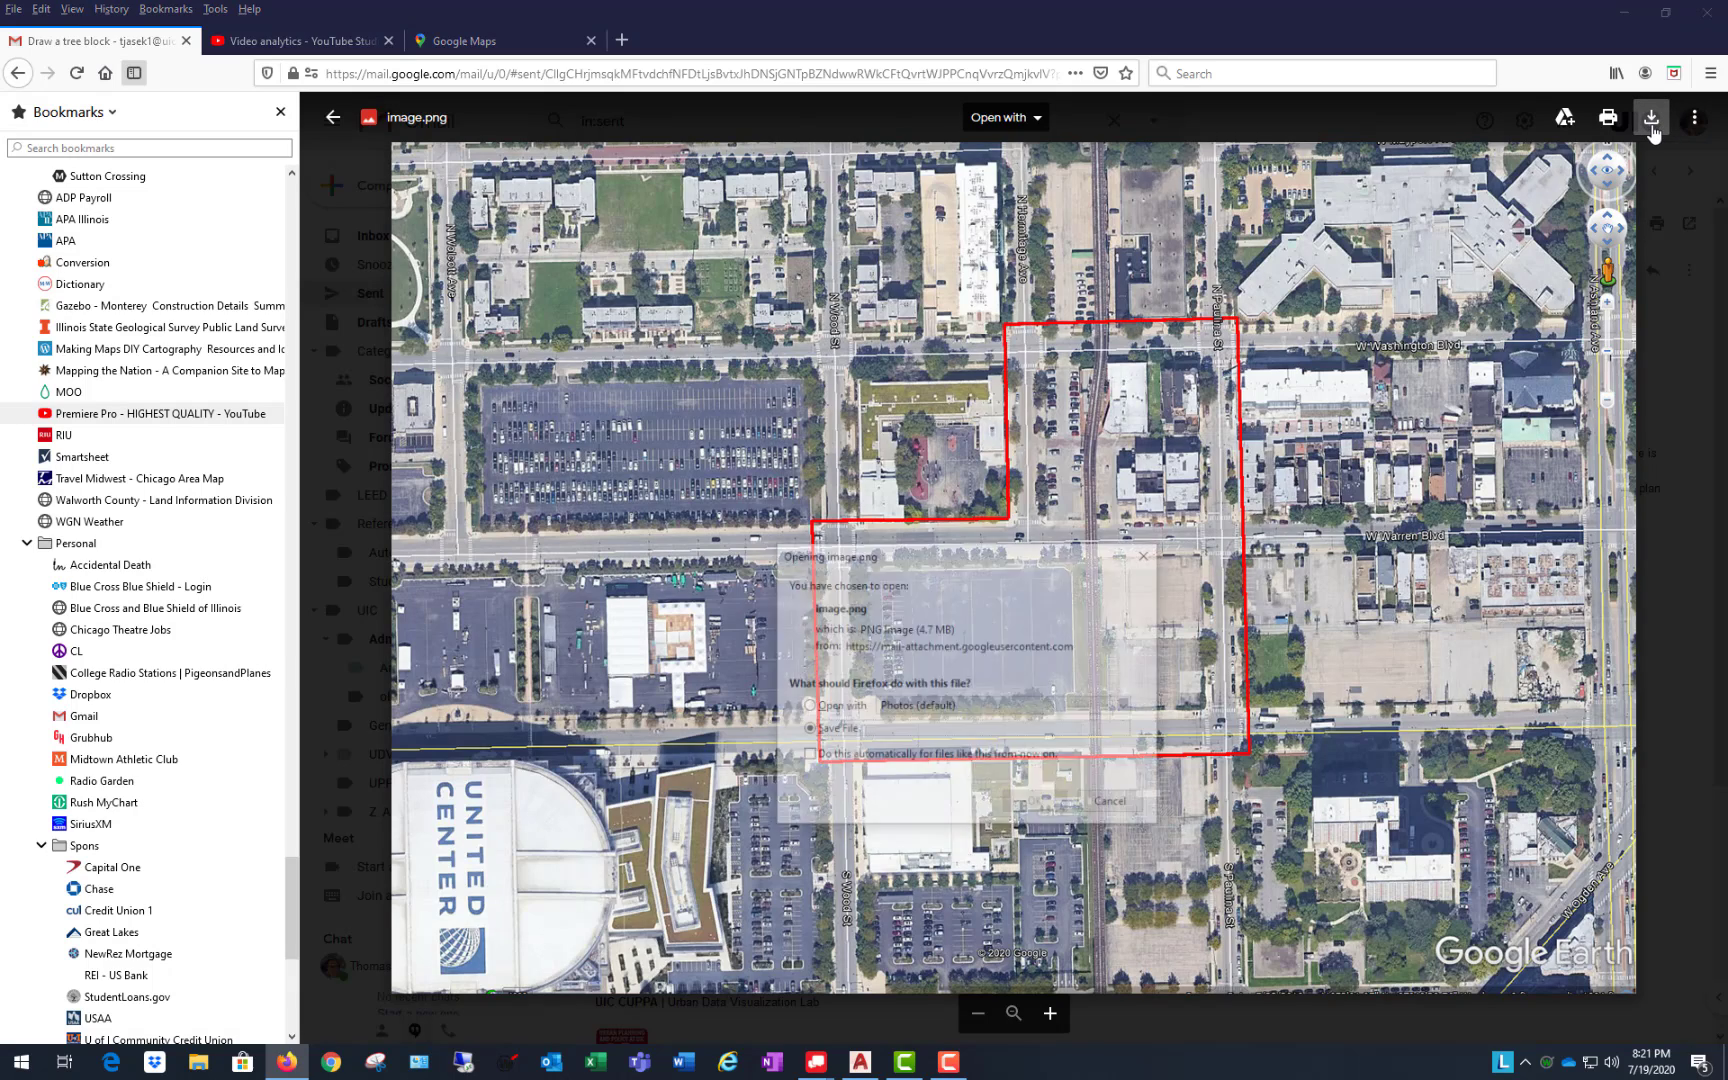
{"action": "left_click", "coordinate": [1030, 805]}
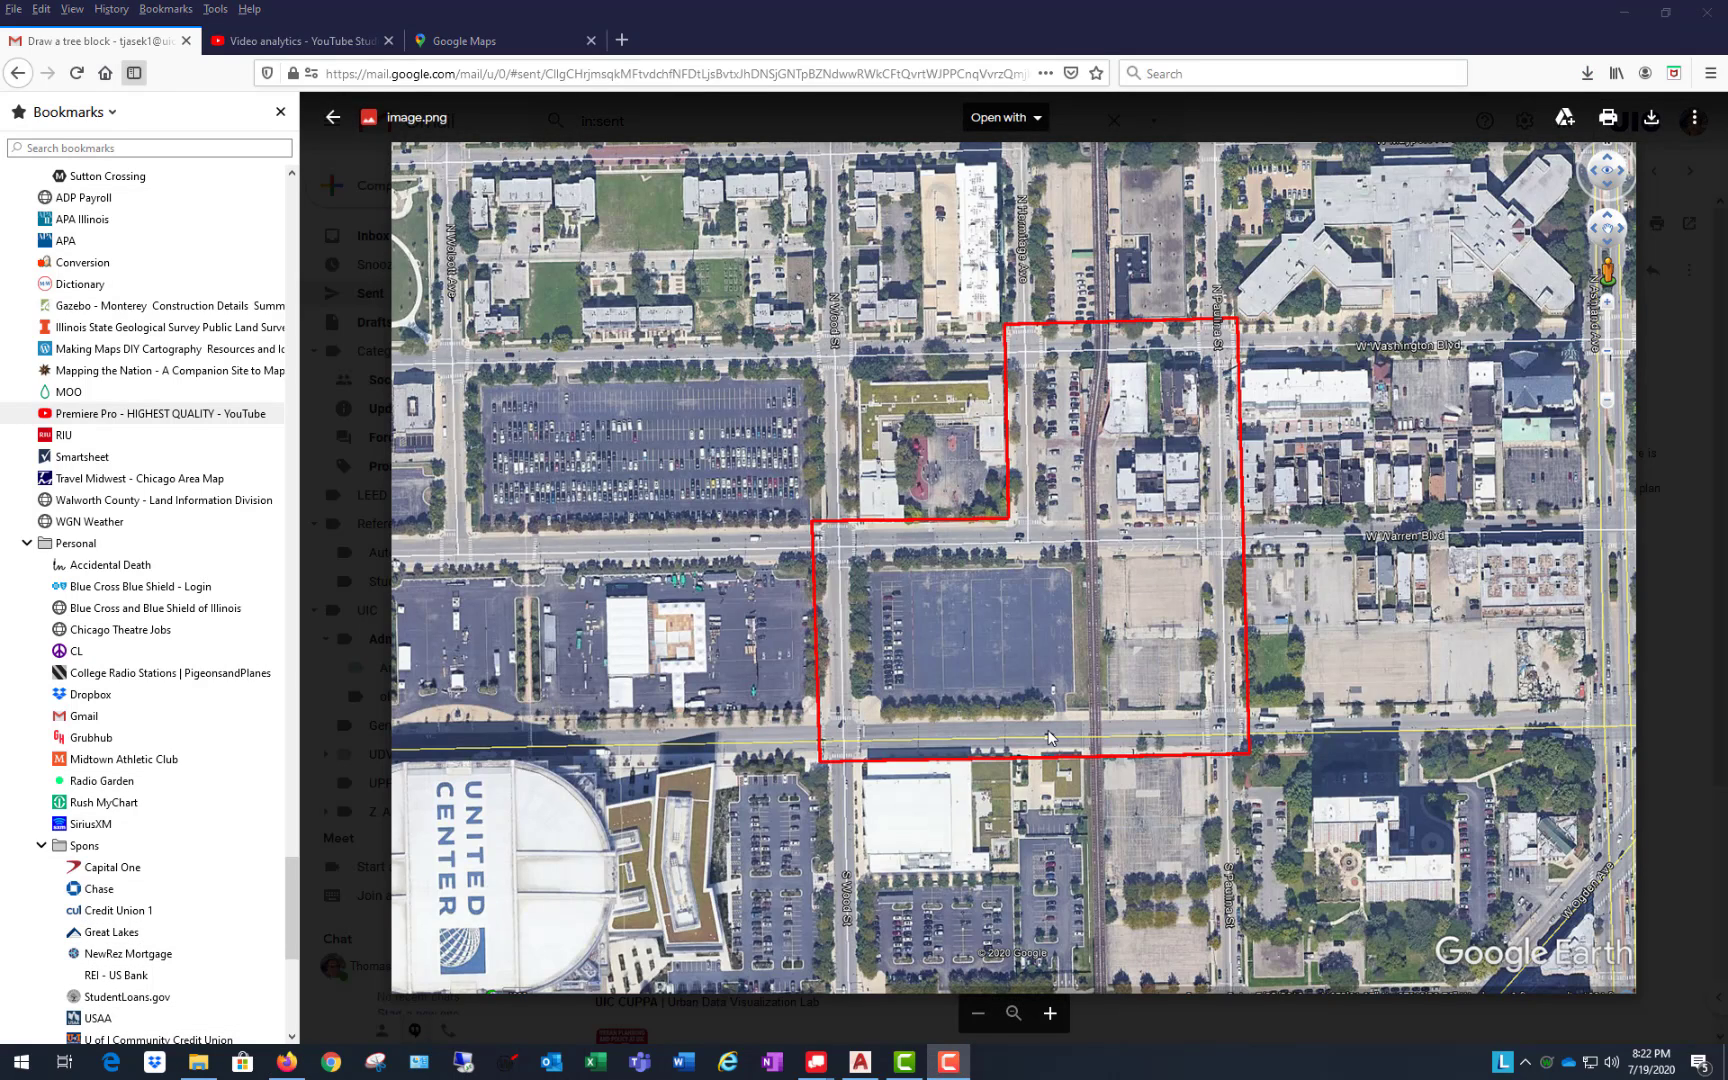
Step: Move image.png from the Downloads folder into the UIC Box Sync folder in File Explorer, and return to the AutoCAD drawing
{"action": "left_click", "coordinate": [198, 1062]}
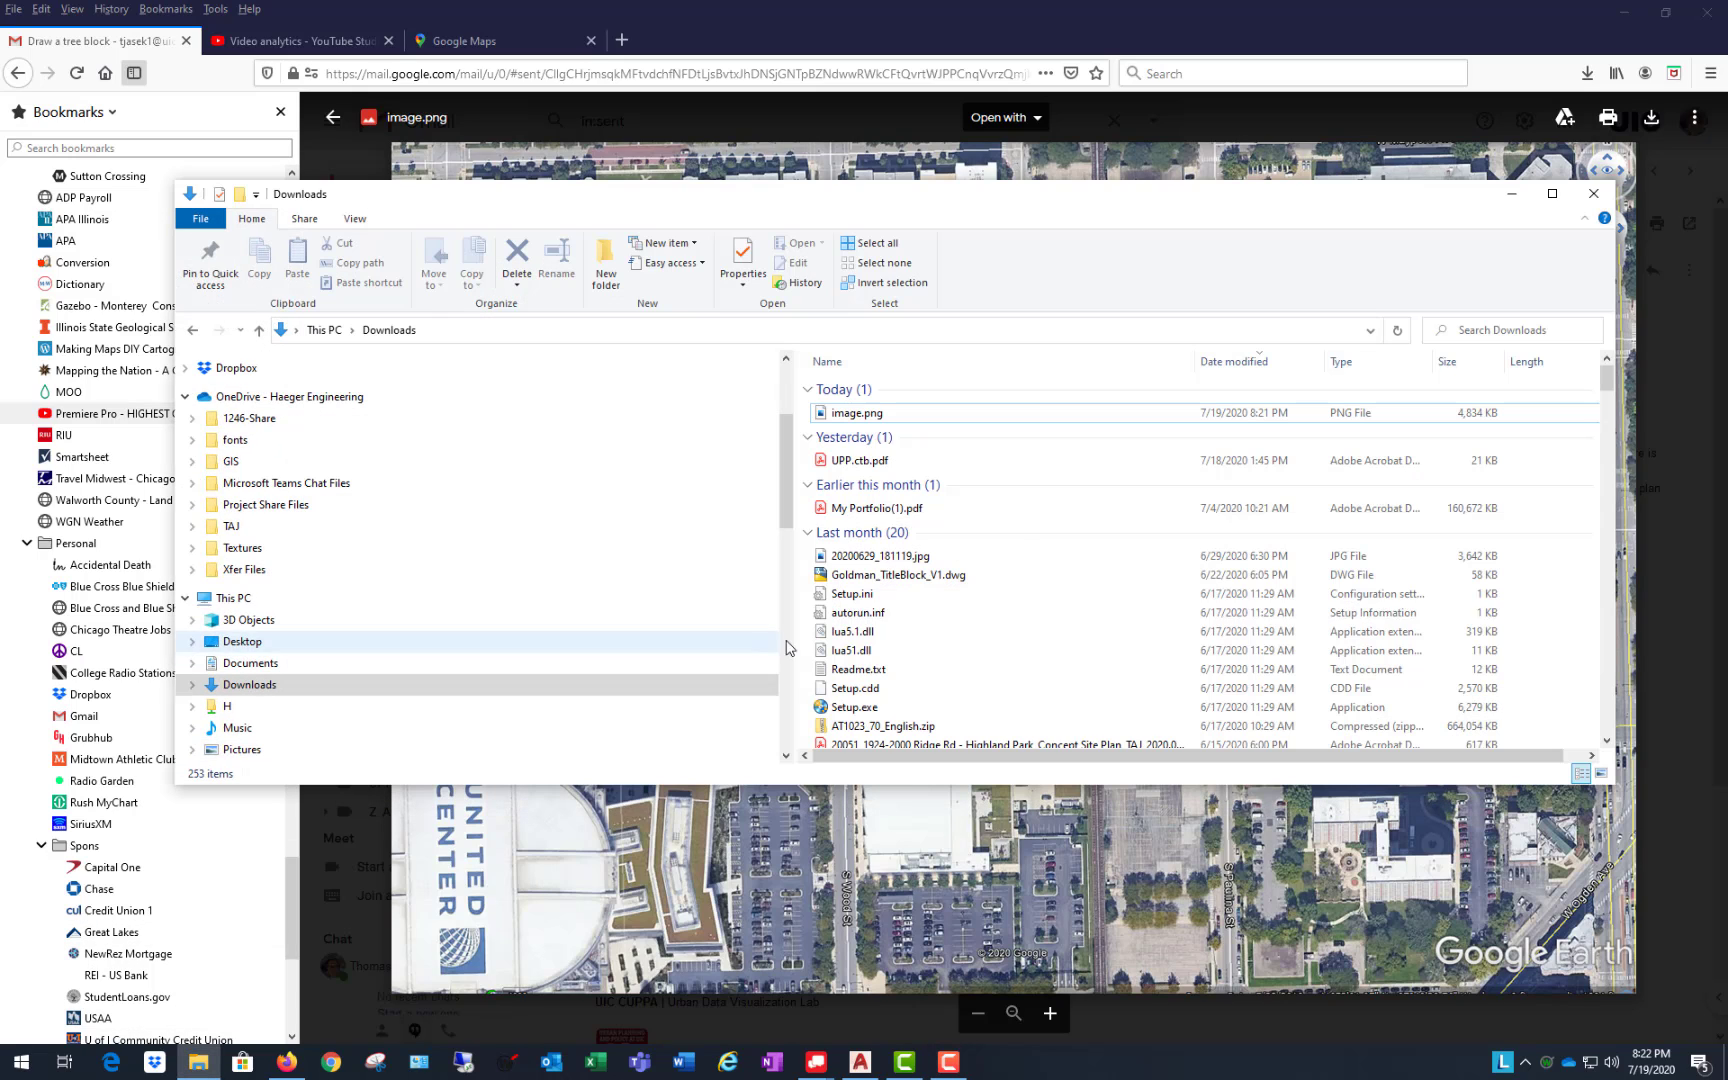
{"action": "left_click", "coordinate": [858, 412]}
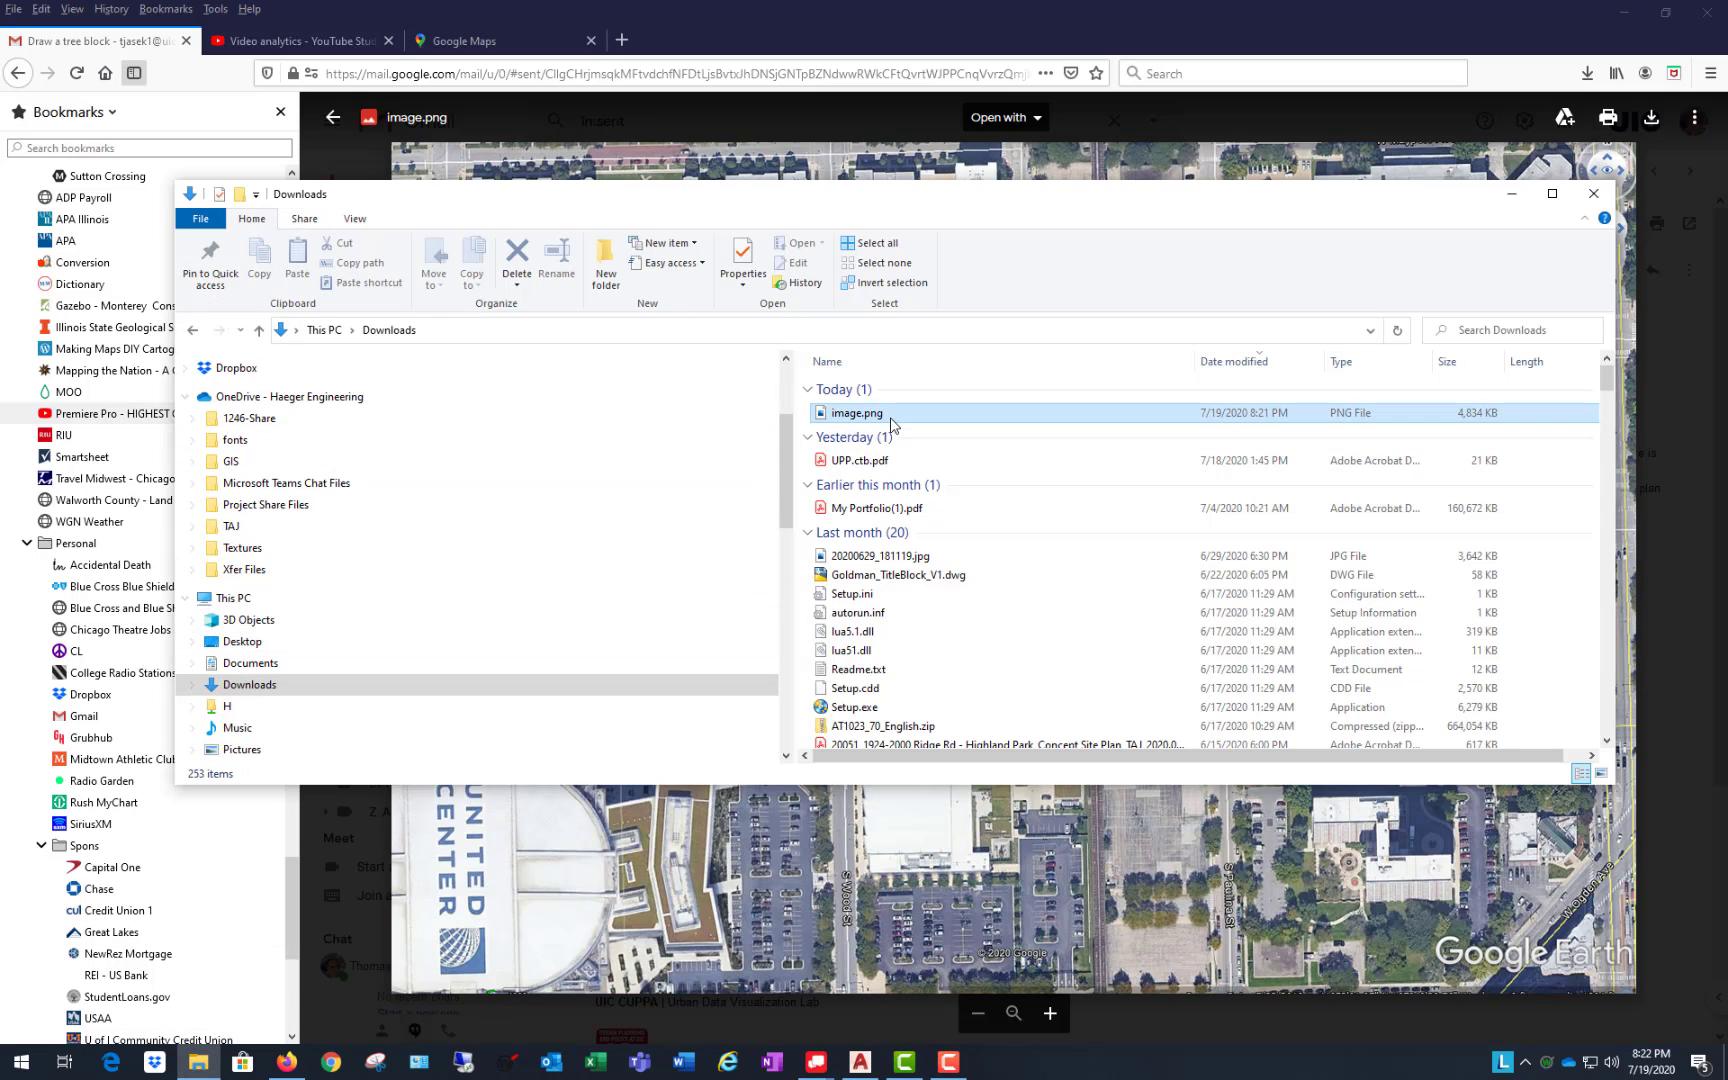
{"action": "scroll", "coordinate": [455, 500], "scroll_direction": "down", "scroll_amount": 10}
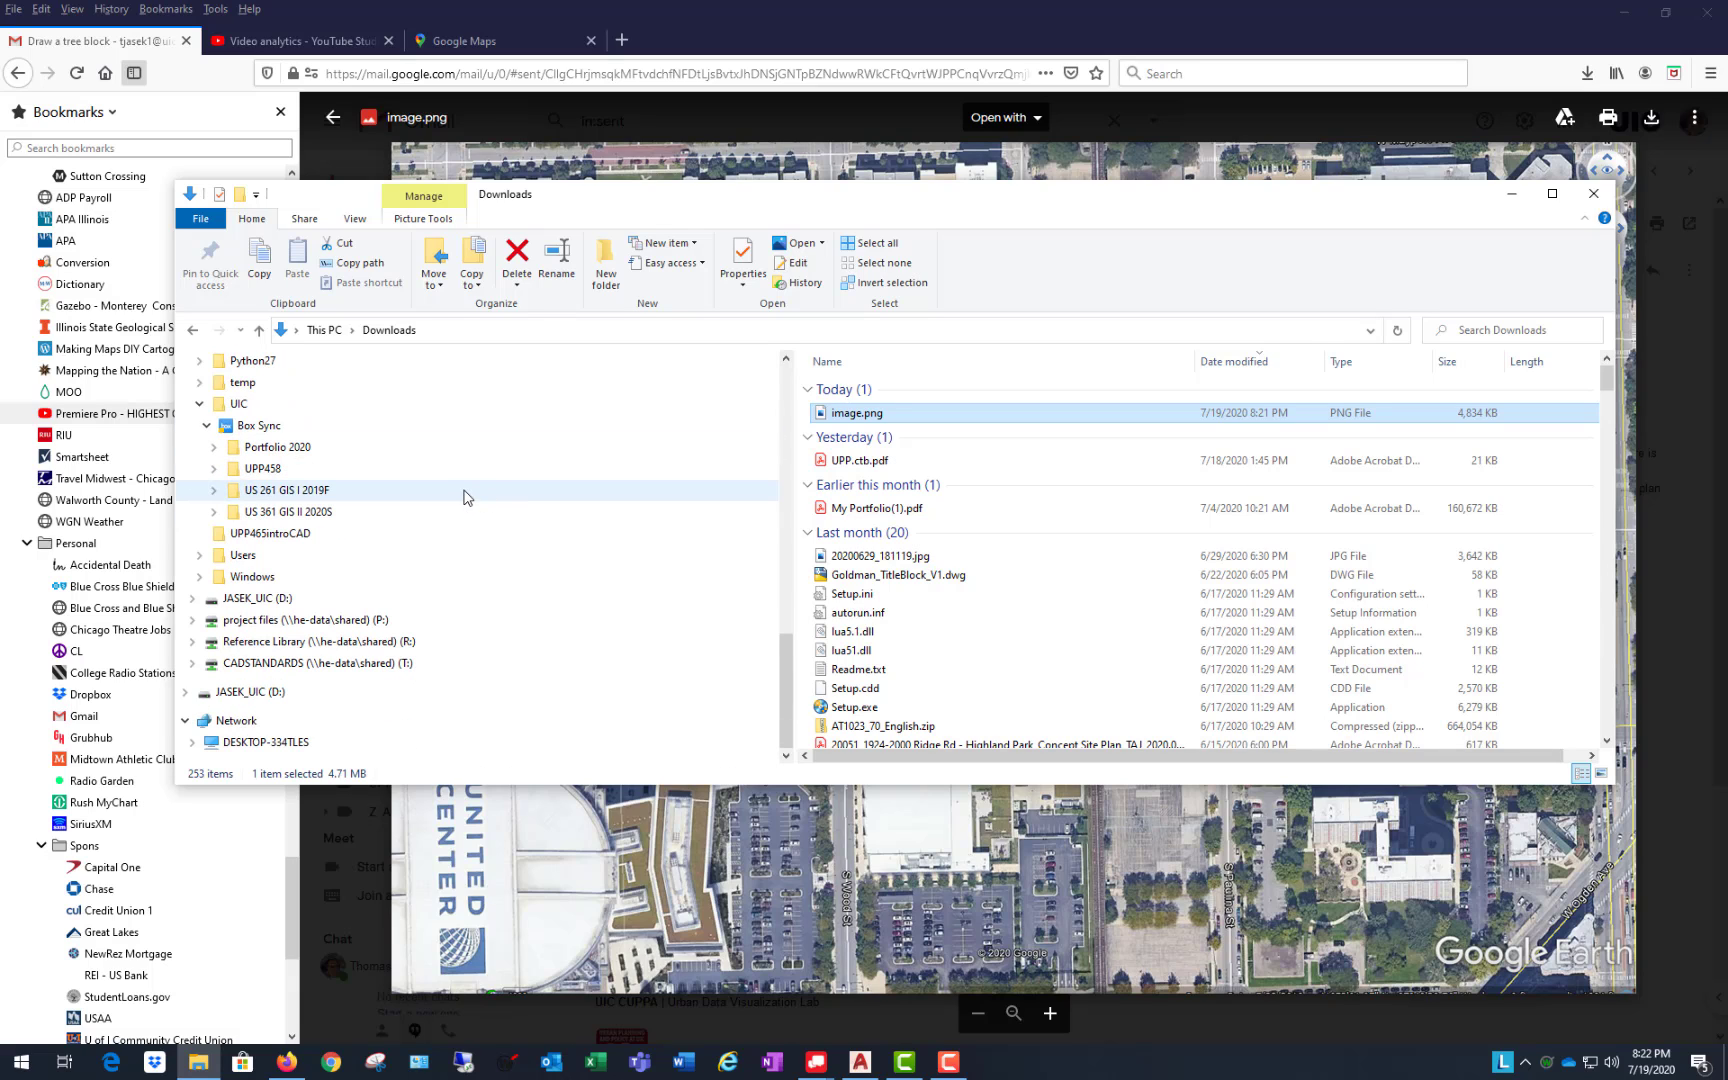
{"action": "scroll", "coordinate": [467, 494], "scroll_direction": "down", "scroll_amount": 2}
{"action": "left_click_drag", "start_coordinate": [868, 412], "coordinate": [460, 459]}
{"action": "left_click", "coordinate": [258, 447]}
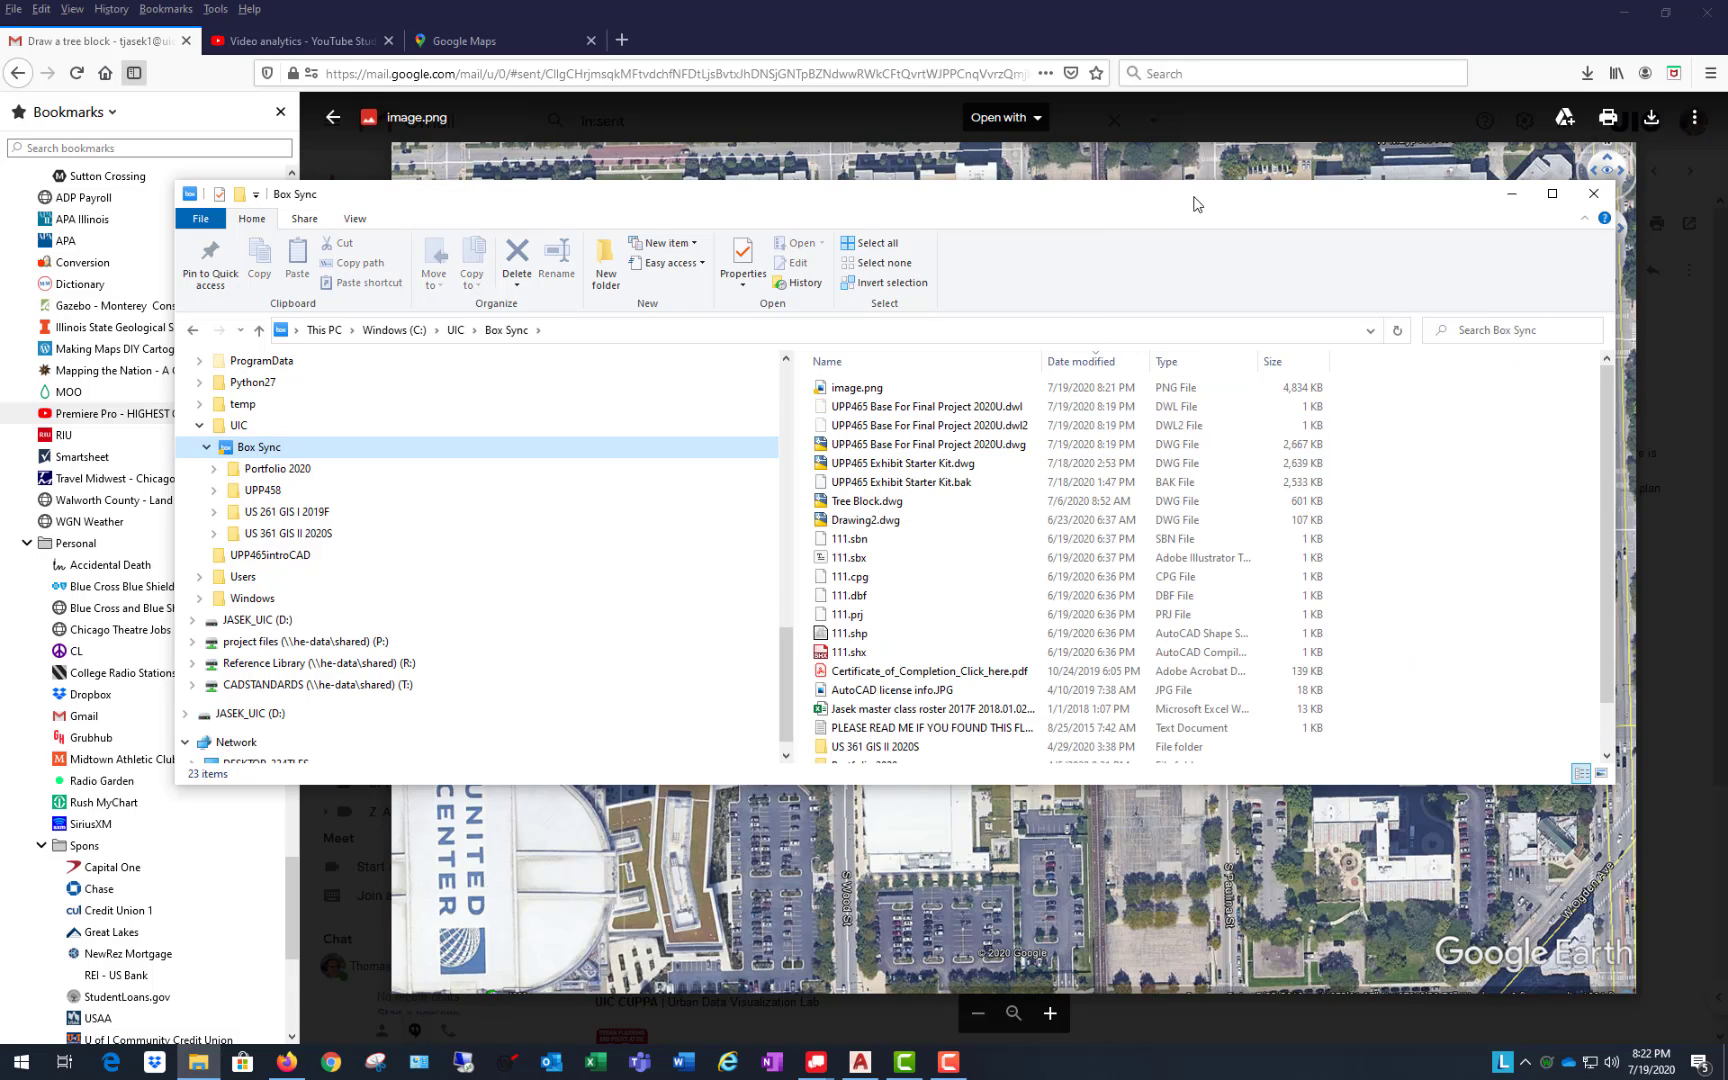
{"action": "left_click_drag", "start_coordinate": [1198, 200], "coordinate": [1095, 237]}
{"action": "left_click", "coordinate": [1411, 233]}
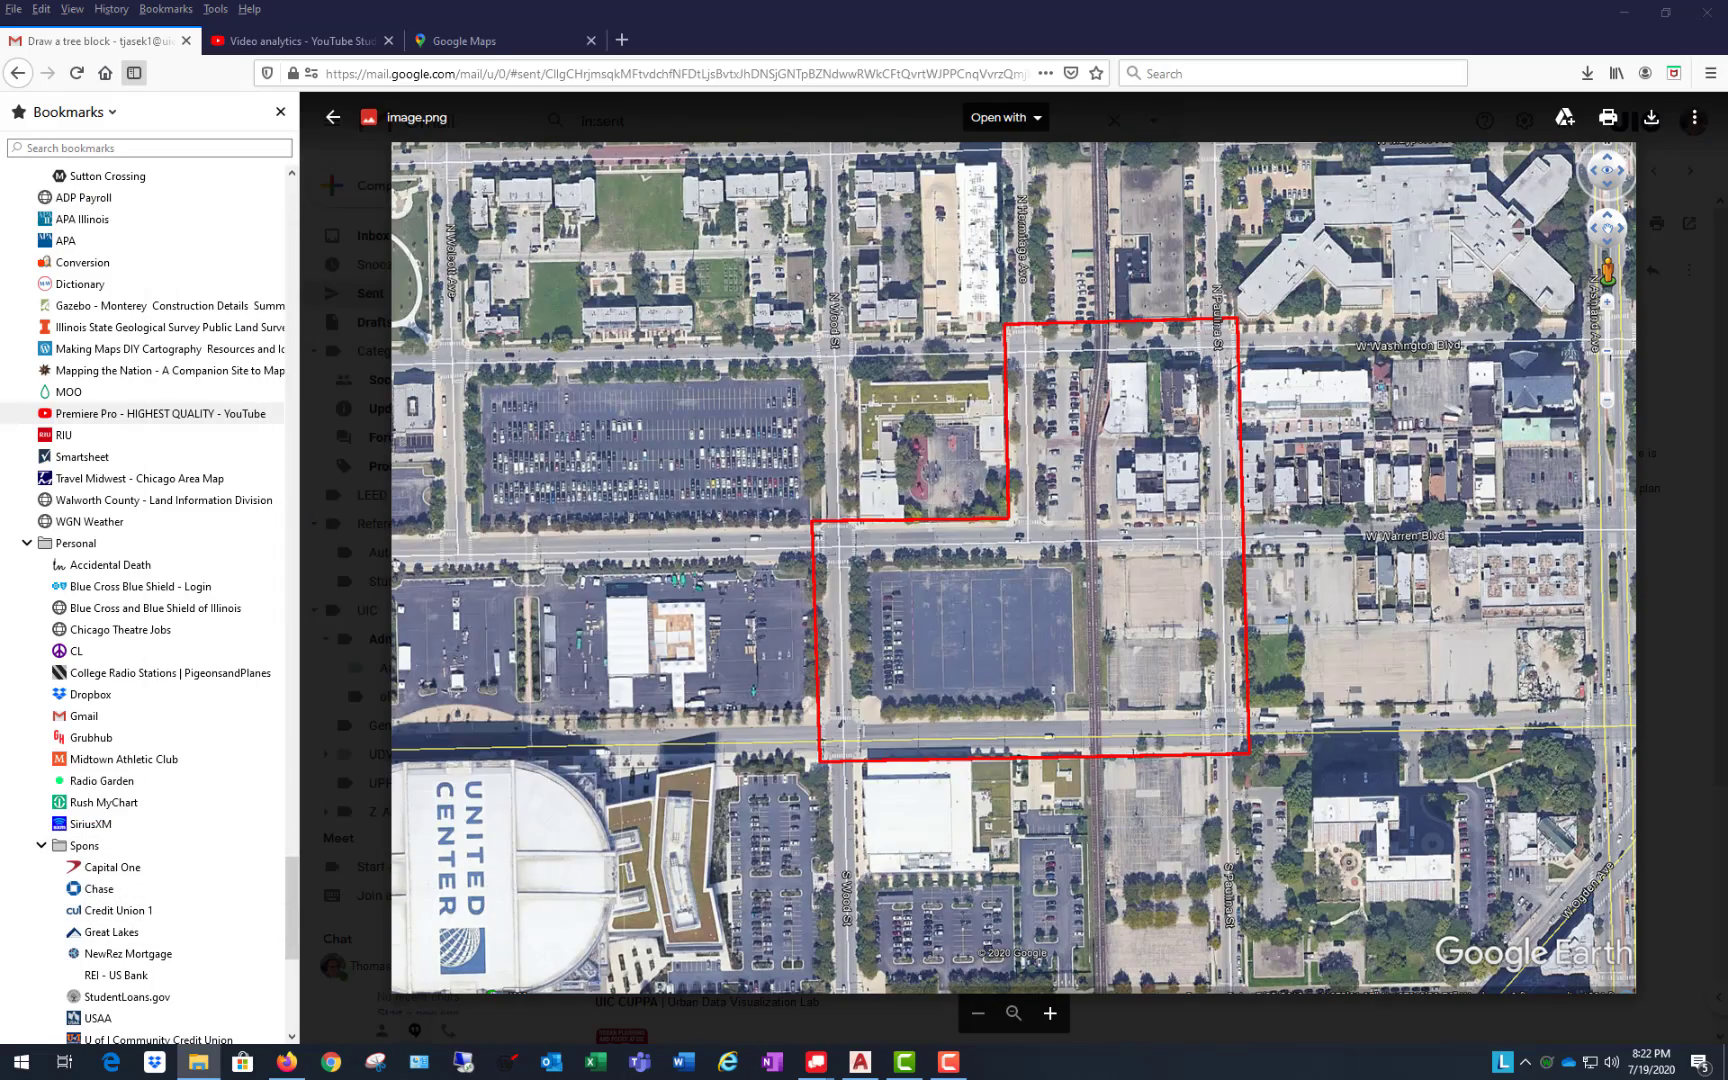
{"action": "left_click", "coordinate": [1625, 12]}
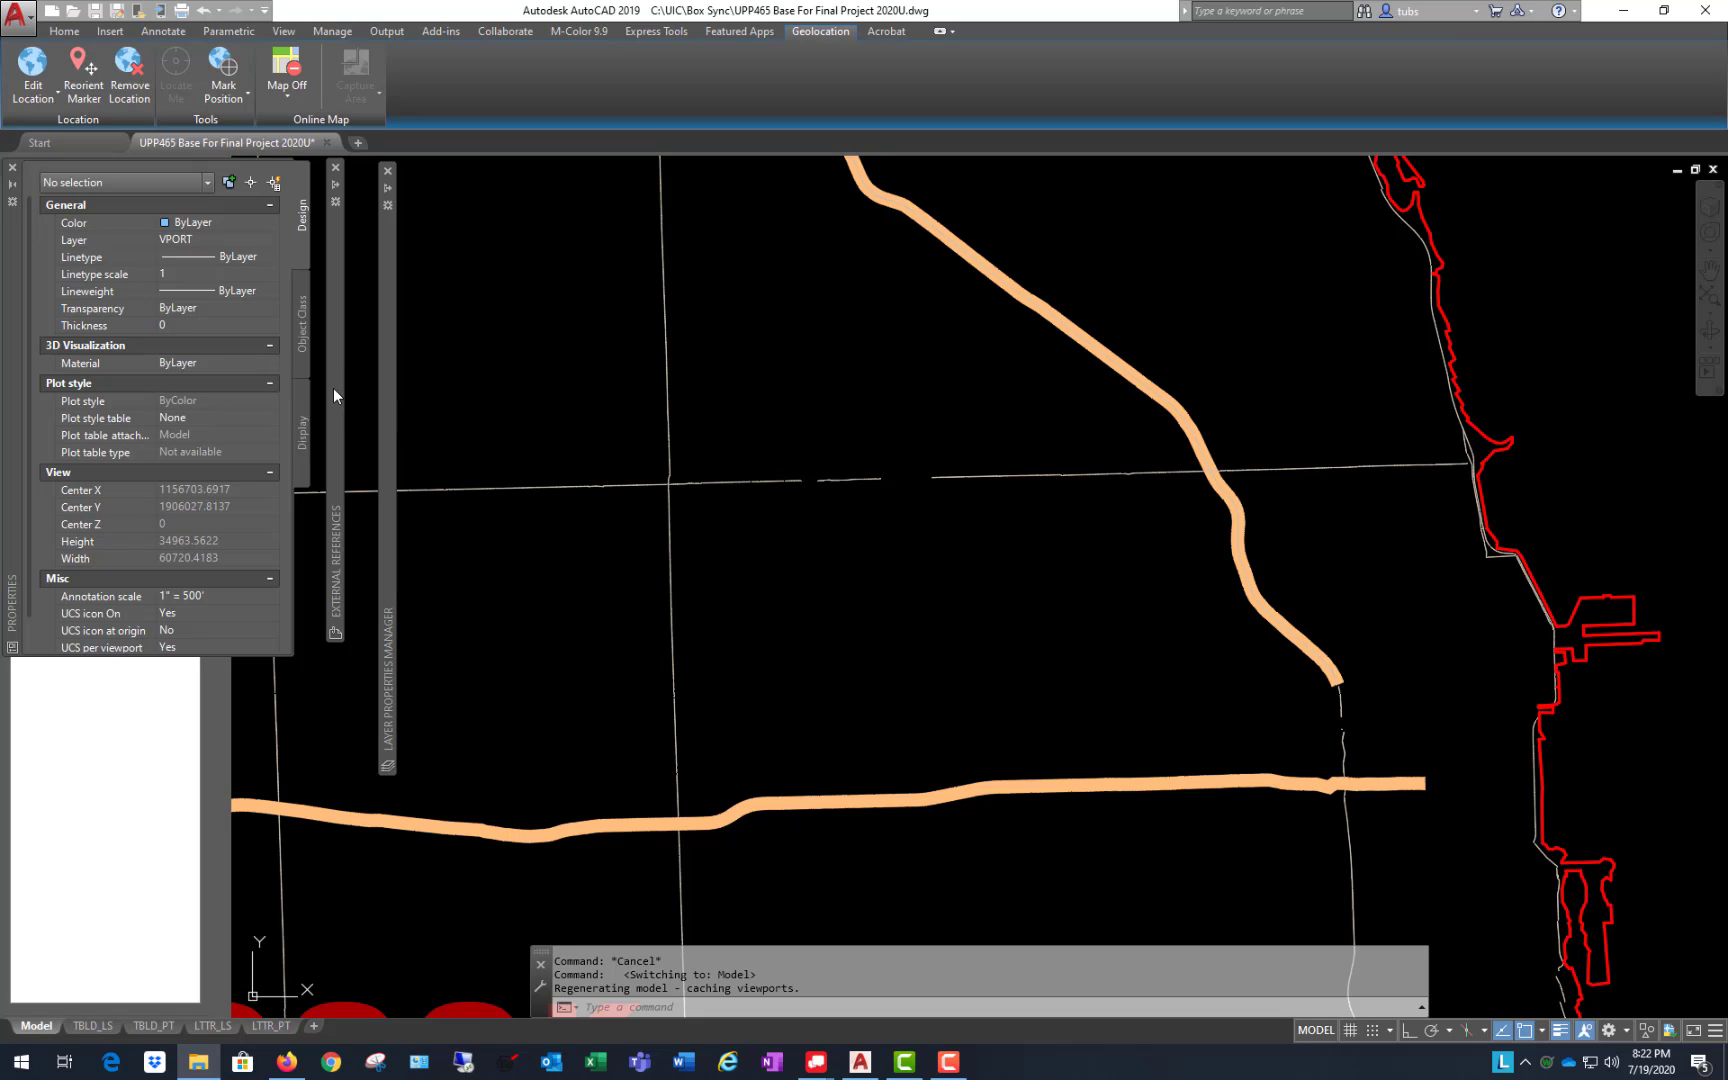
{"action": "left_click", "coordinate": [527, 347]}
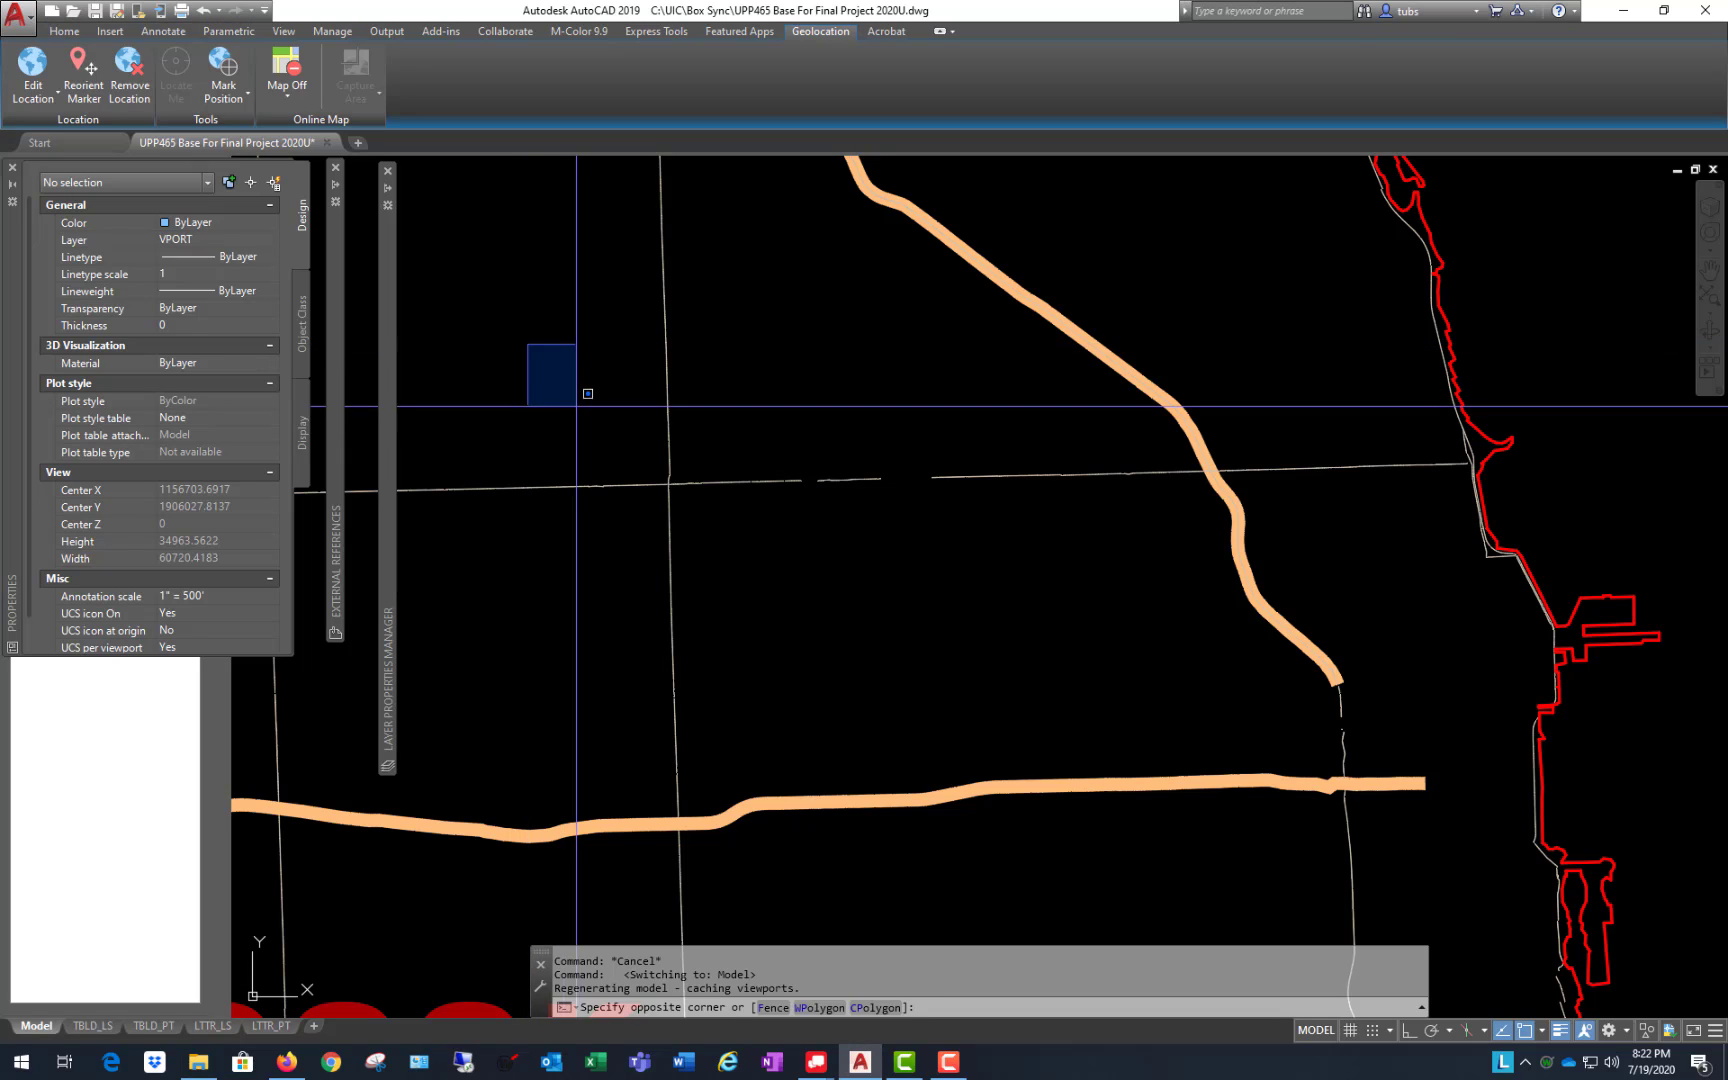
{"action": "mouse_move", "coordinate": [338, 369]}
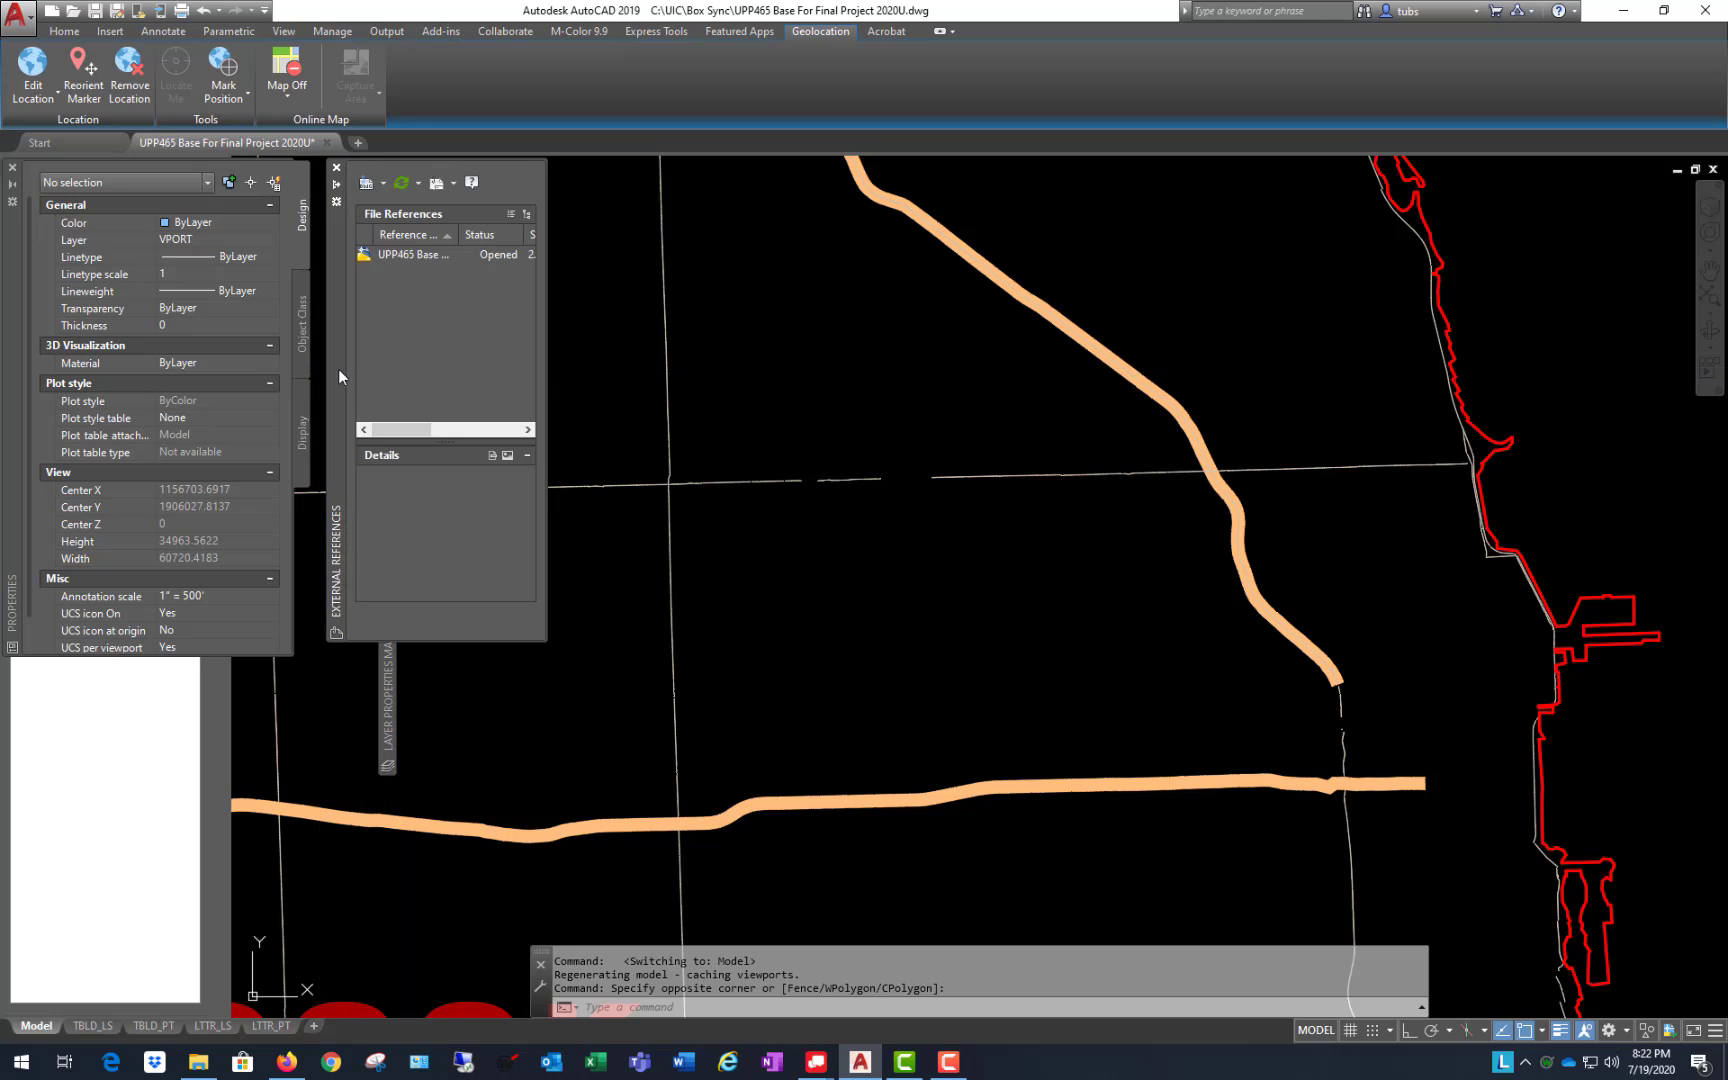
{"action": "left_click", "coordinate": [385, 184]}
{"action": "left_click", "coordinate": [907, 378]}
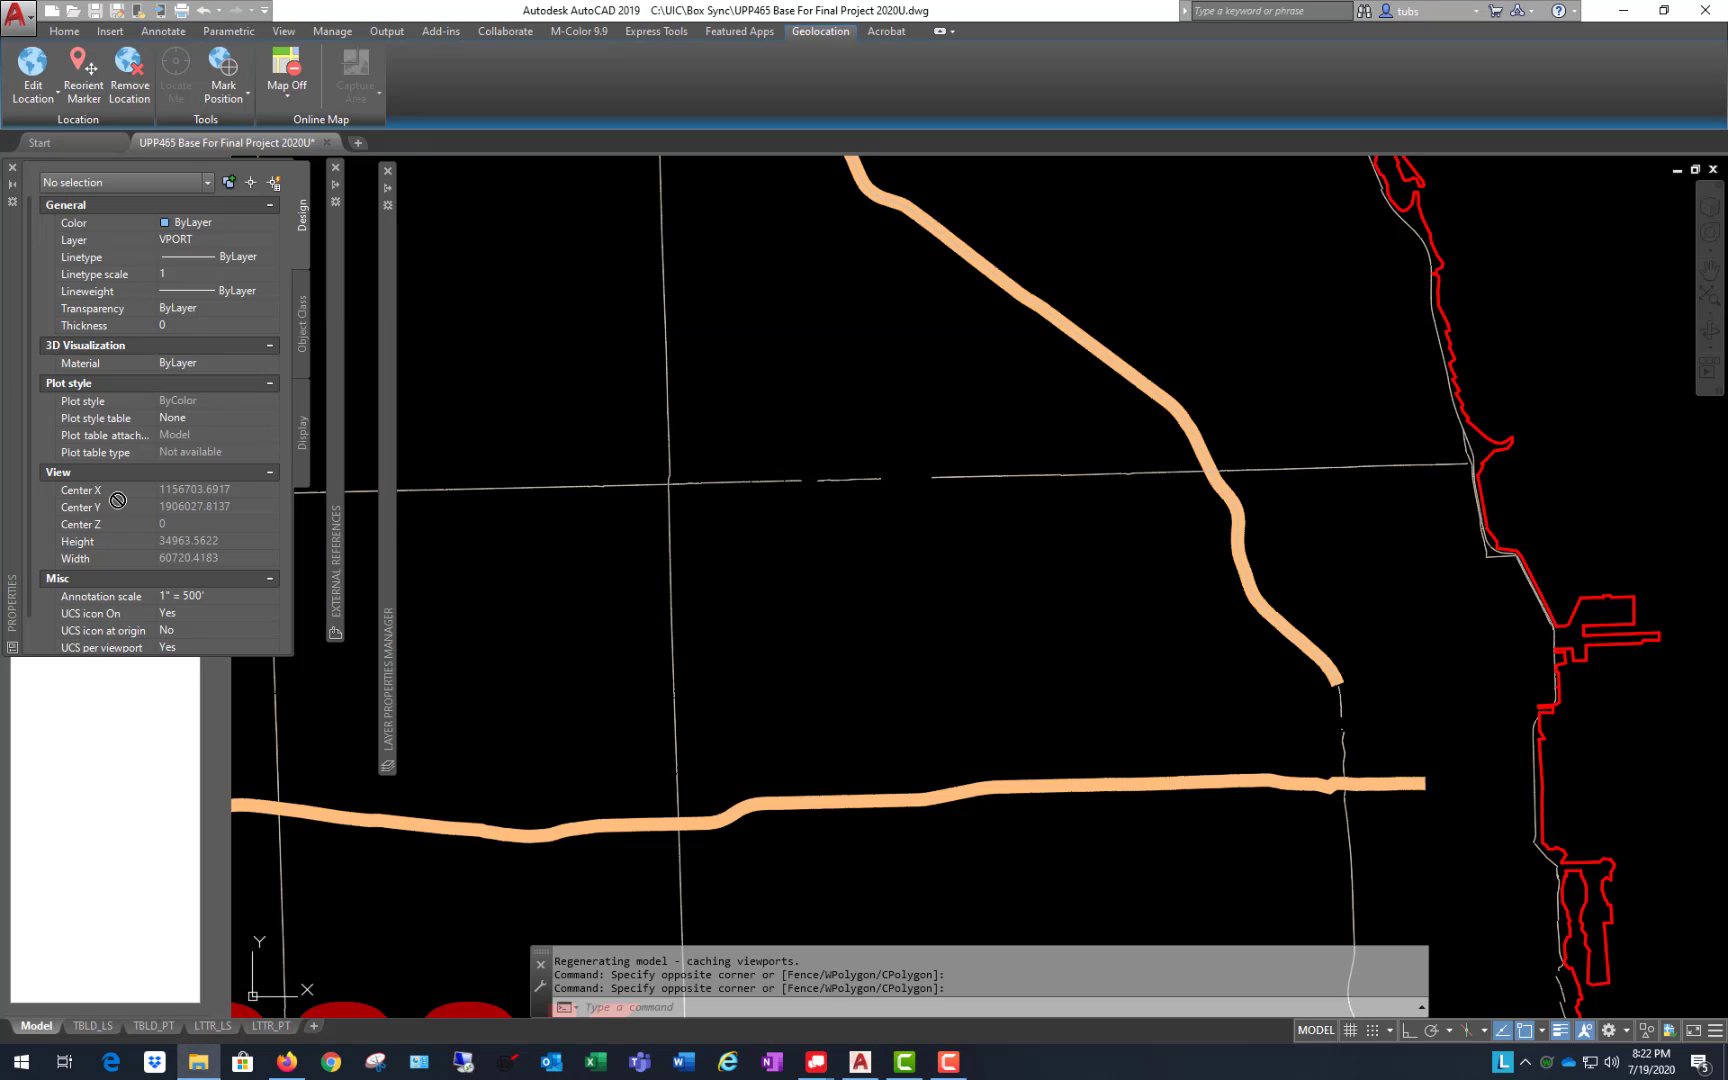
Step: Insert image.png into model space at a picked point west of the river, with a freely picked scale and a rotation of 0
{"action": "left_click_drag", "start_coordinate": [785, 628], "coordinate": [785, 628]}
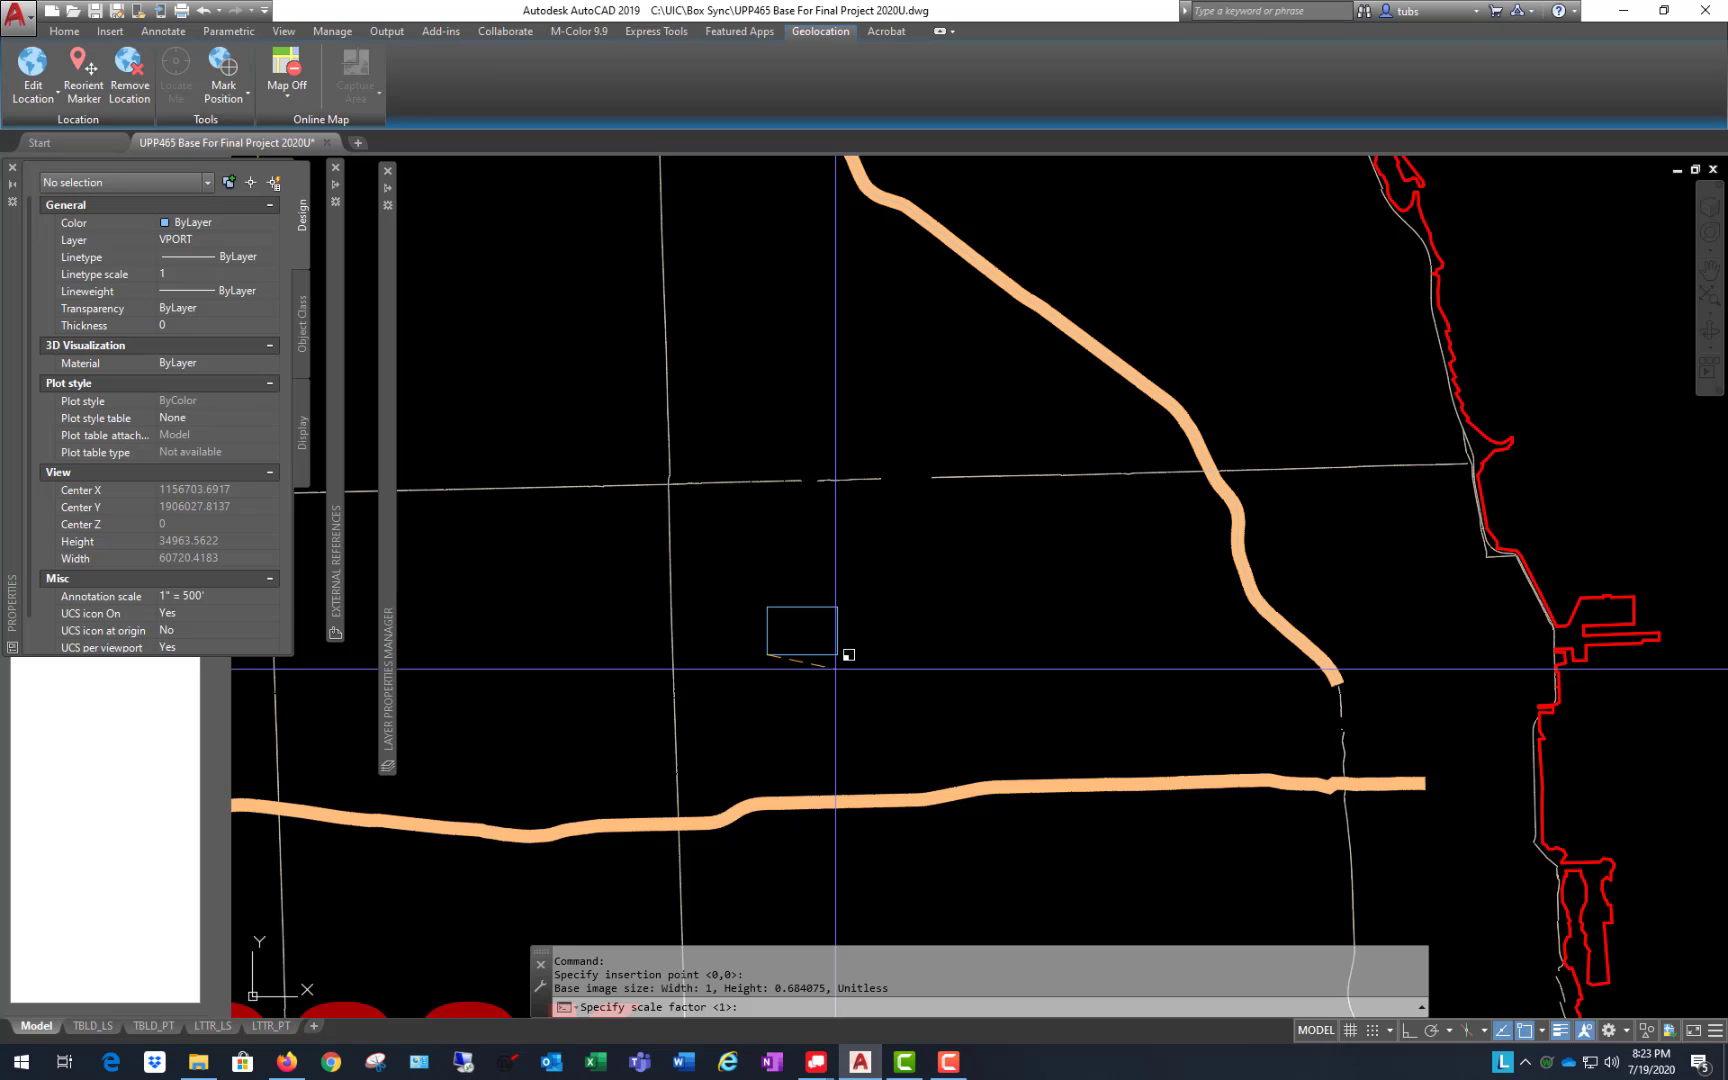
{"action": "left_click", "coordinate": [918, 658]}
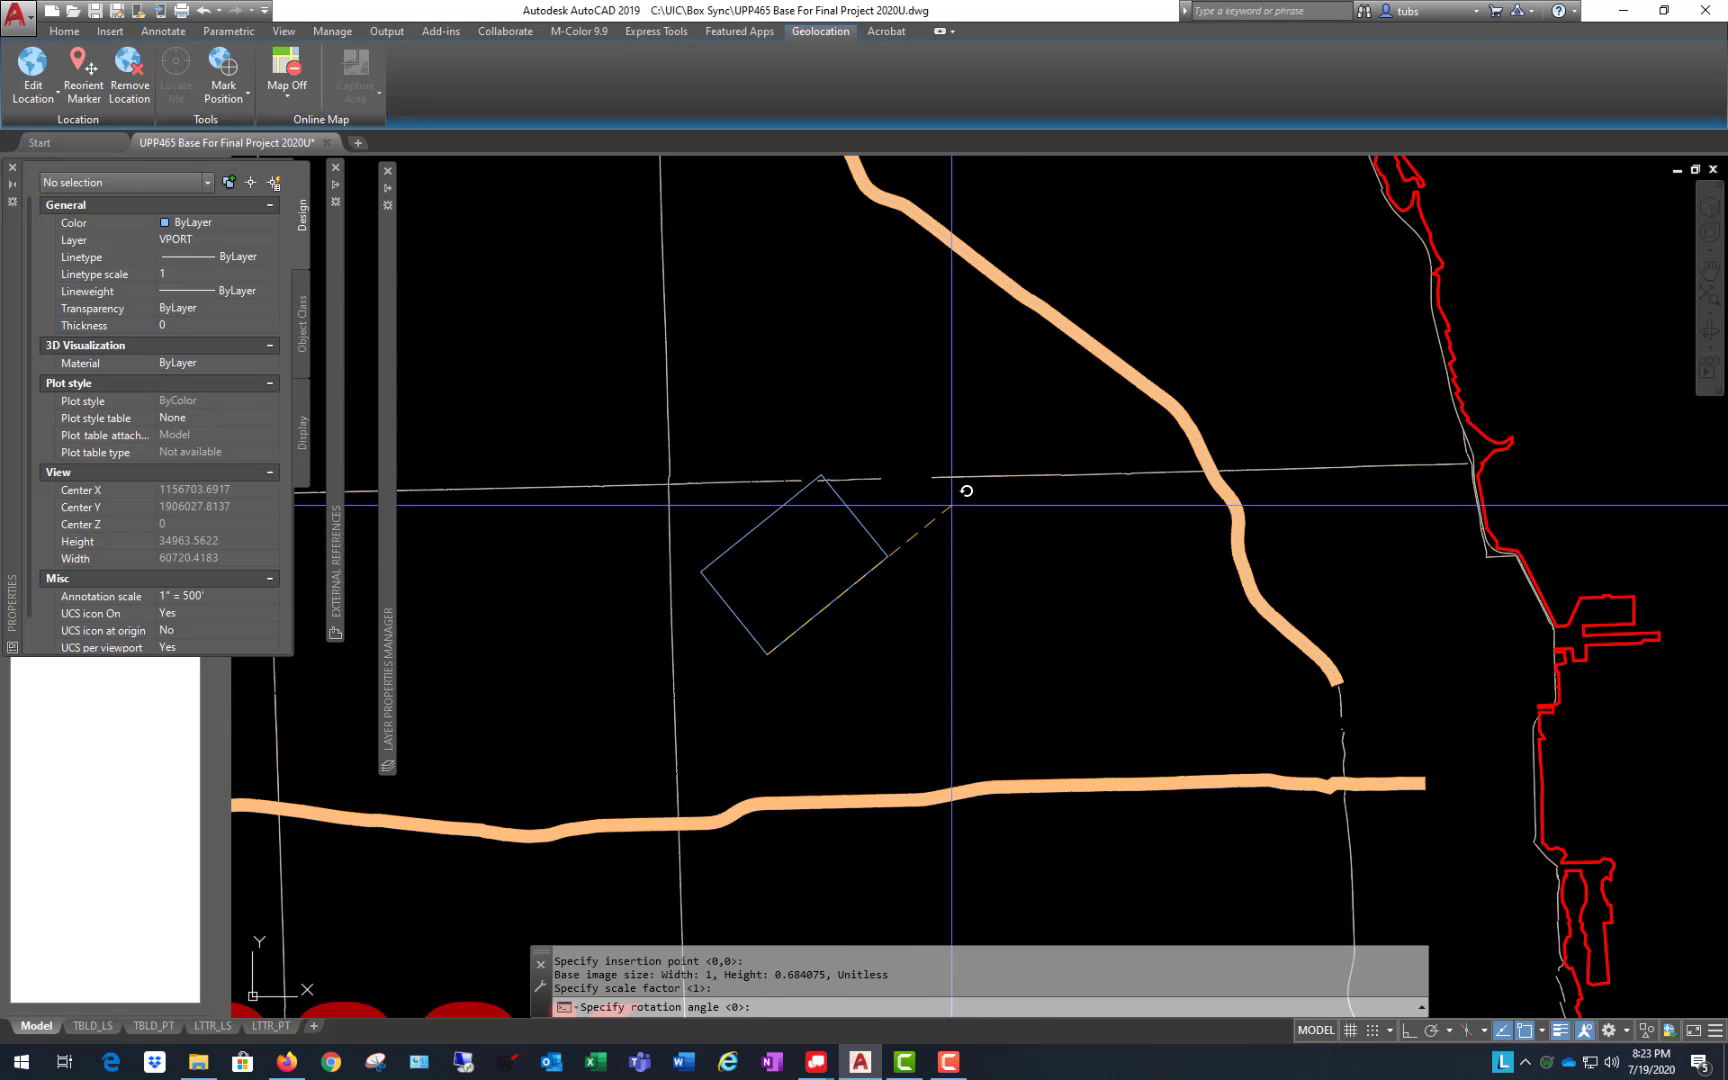
{"action": "key", "text": "Return"}
{"action": "scroll", "coordinate": [965, 540], "scroll_direction": "up", "scroll_amount": 8}
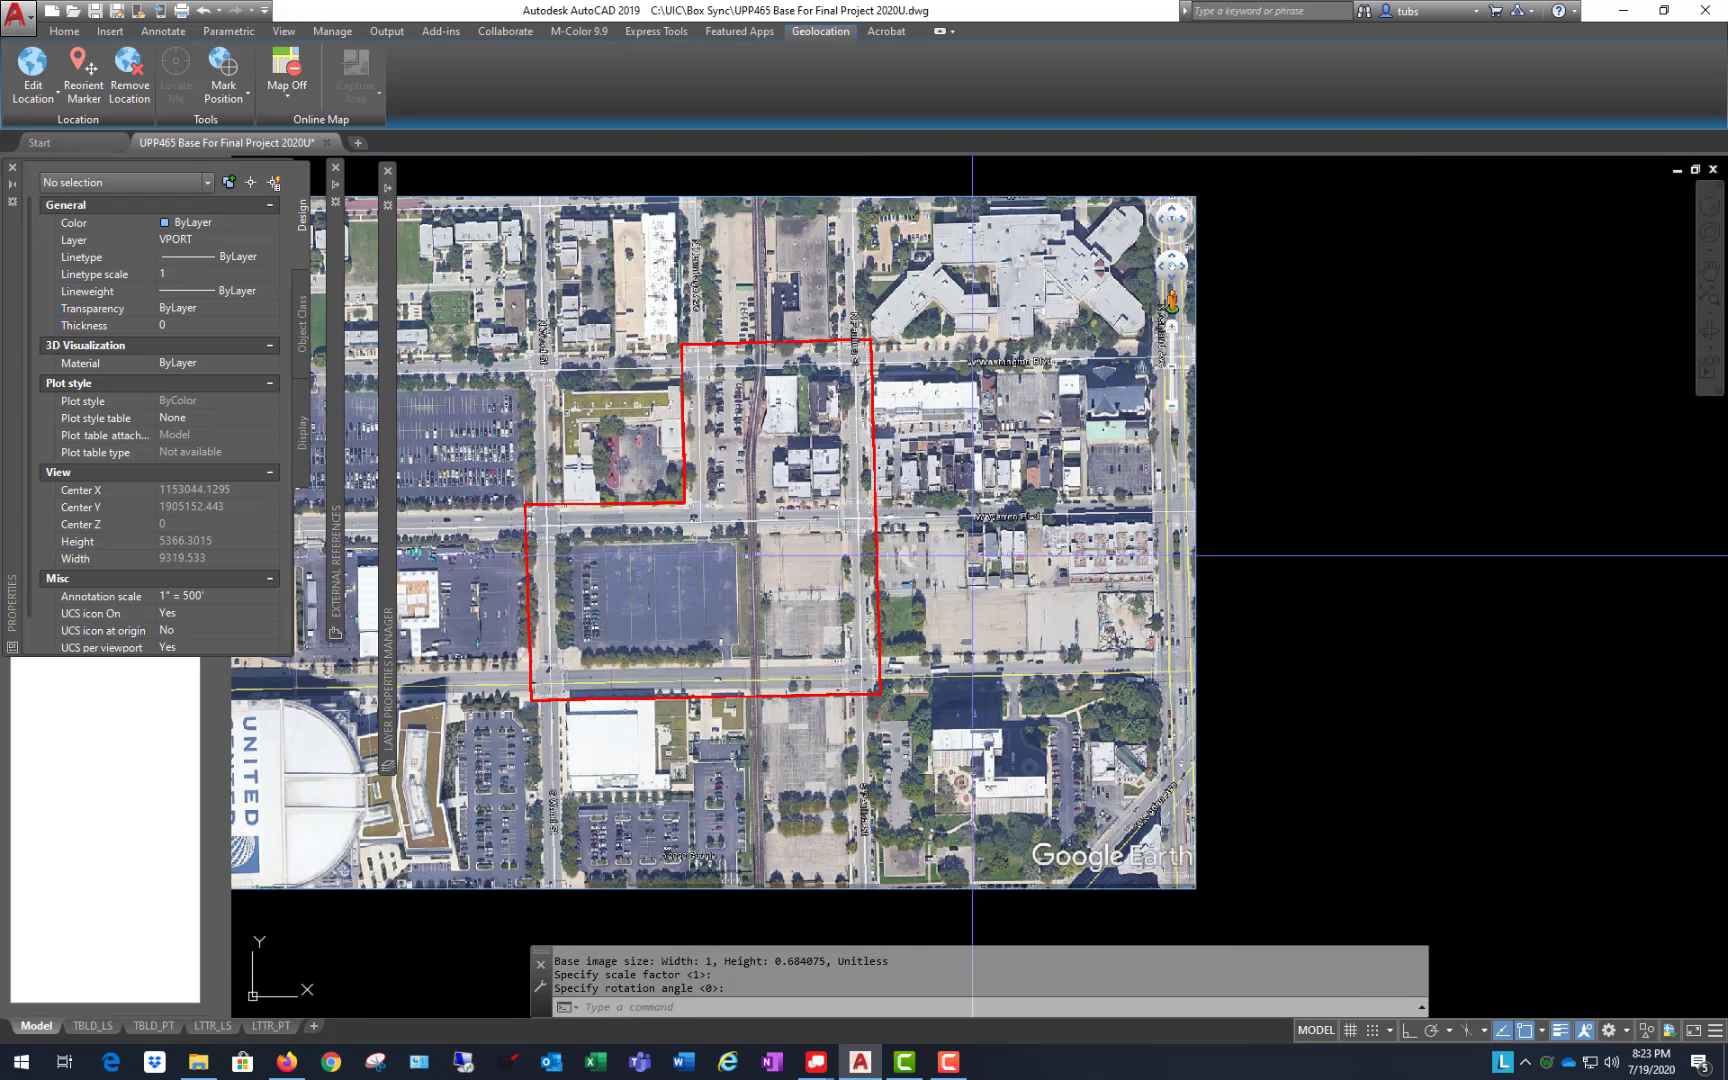
Step: Examine the inserted aerial image, checking the red project boundary and the streets around it near the United Center
{"action": "scroll", "coordinate": [1030, 450], "scroll_direction": "down", "scroll_amount": 3}
{"action": "scroll", "coordinate": [1040, 432], "scroll_direction": "up", "scroll_amount": 3}
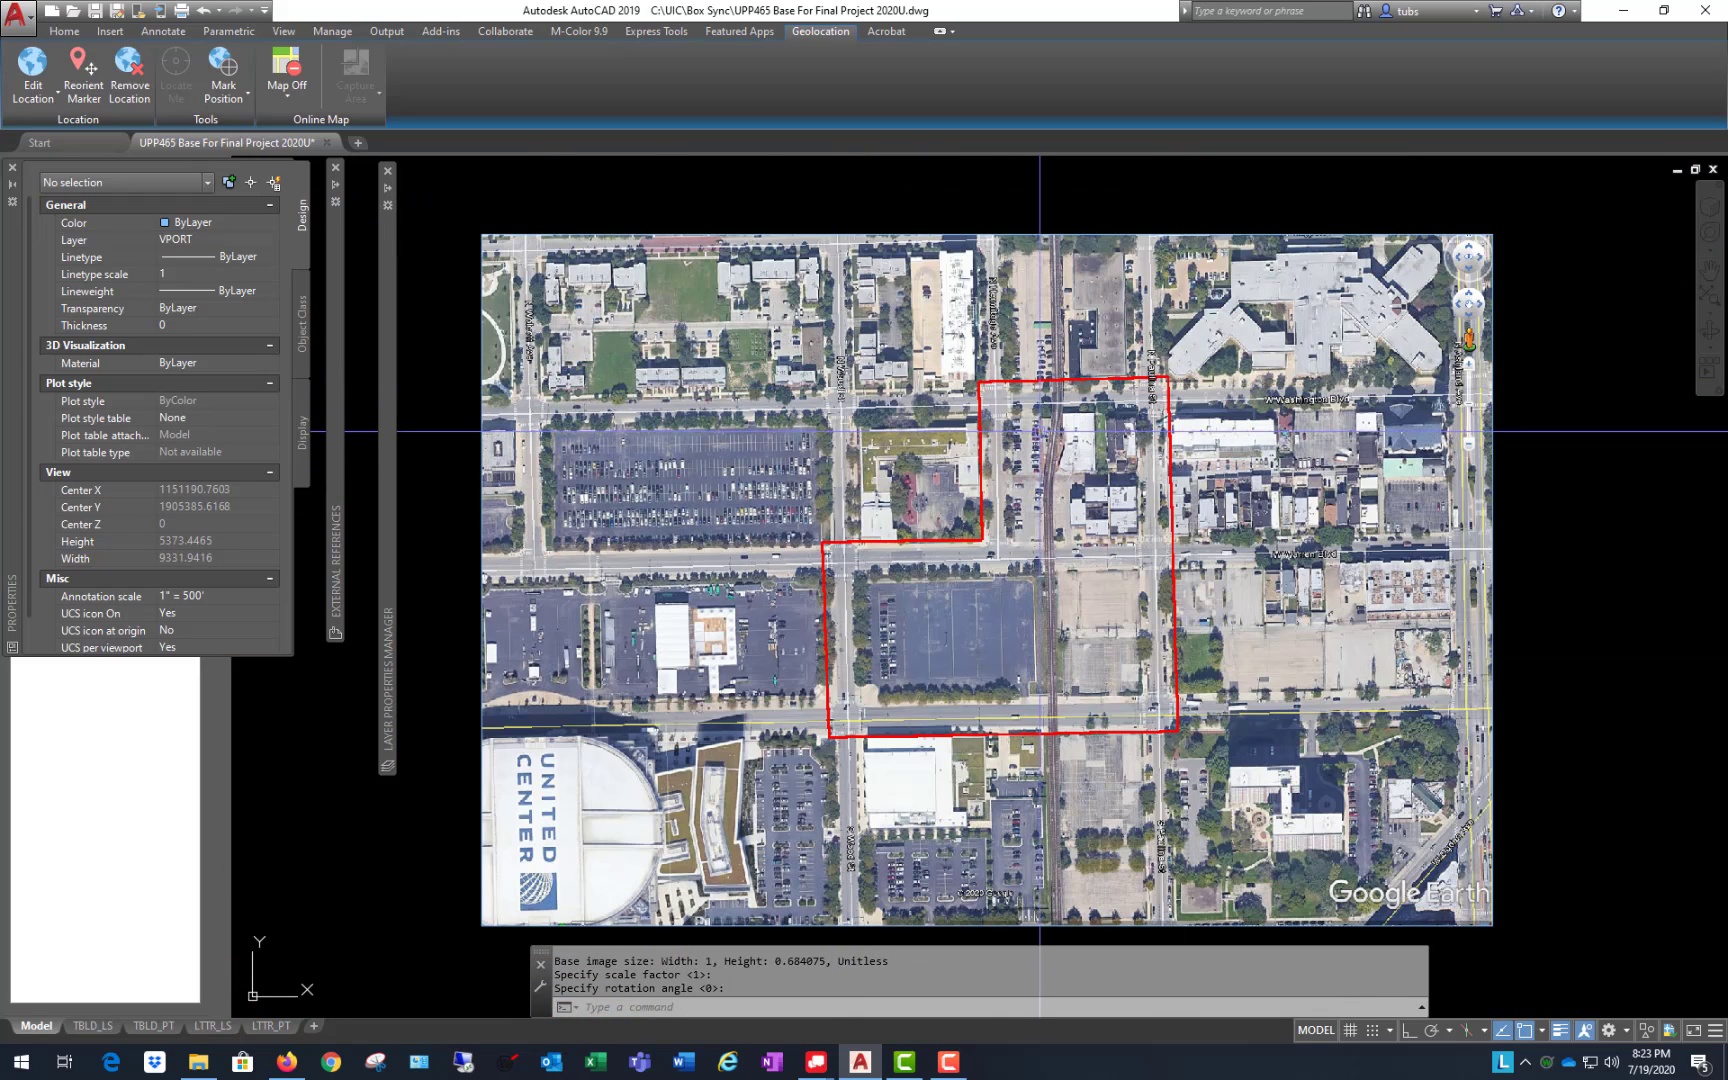
{"action": "scroll", "coordinate": [920, 420], "scroll_direction": "down", "scroll_amount": 3}
{"action": "scroll", "coordinate": [920, 415], "scroll_direction": "up", "scroll_amount": 3}
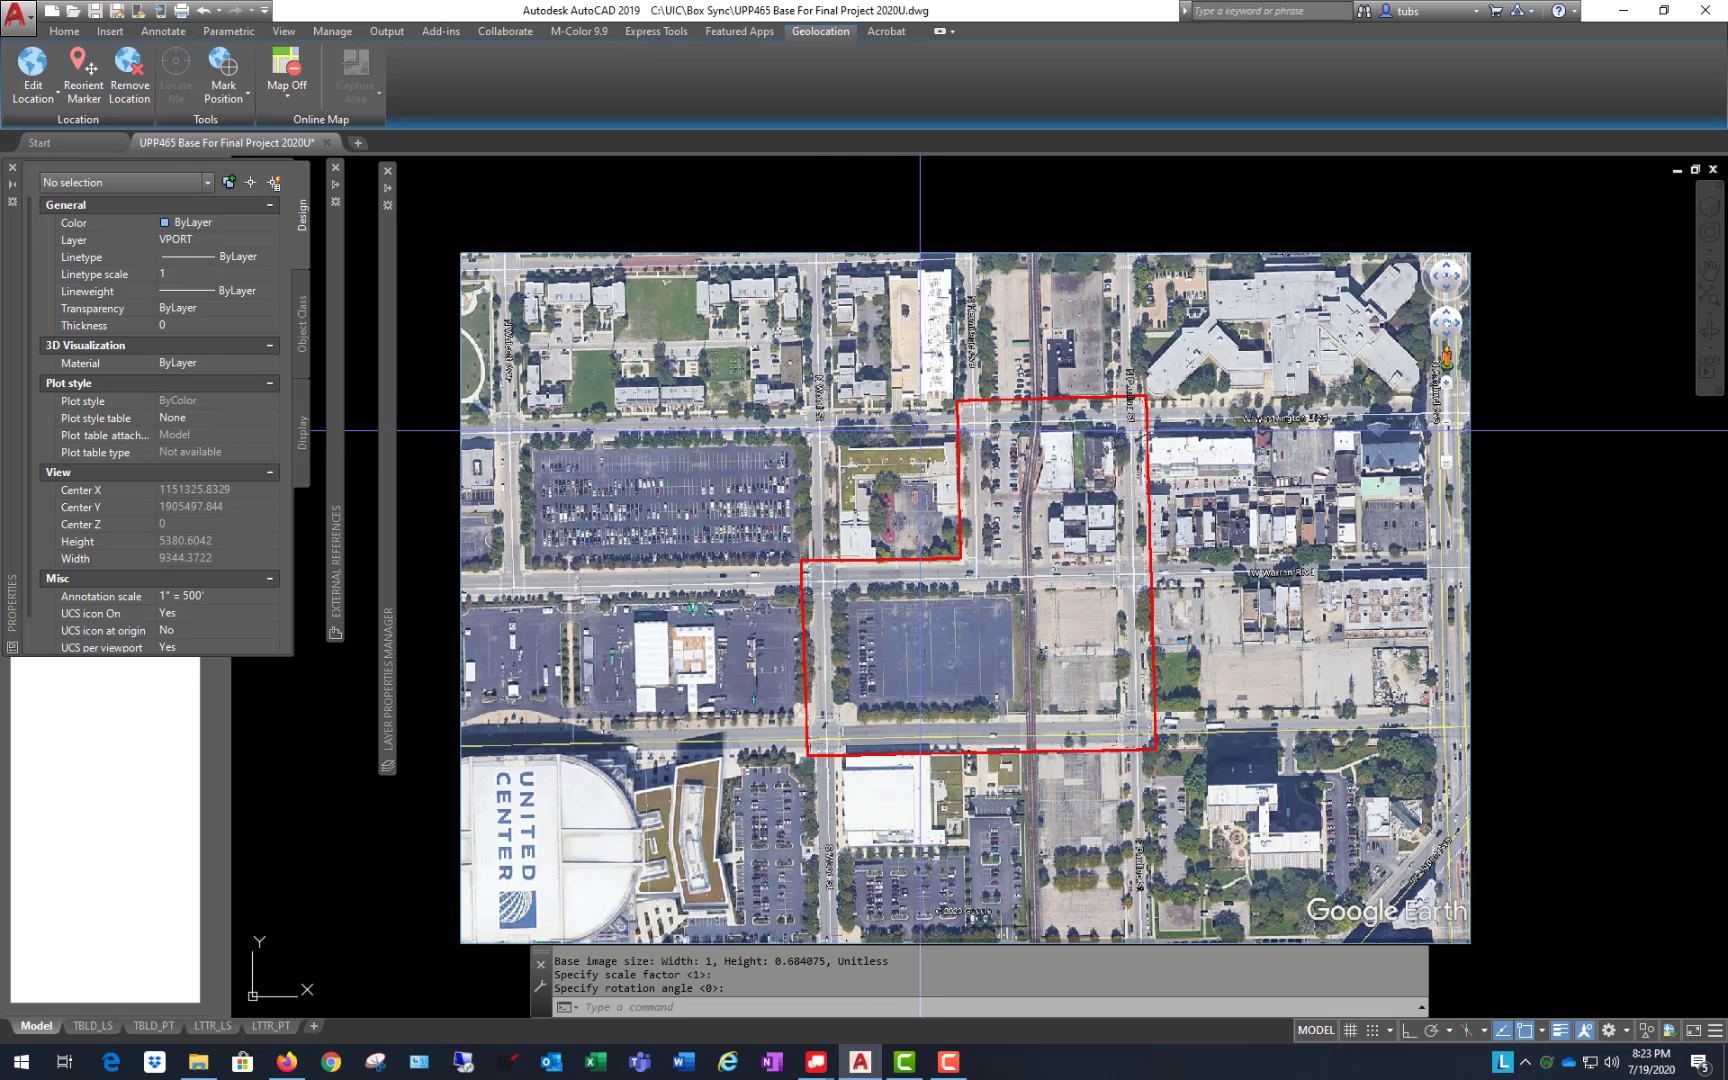
{"action": "scroll", "coordinate": [915, 415], "scroll_direction": "down", "scroll_amount": 2}
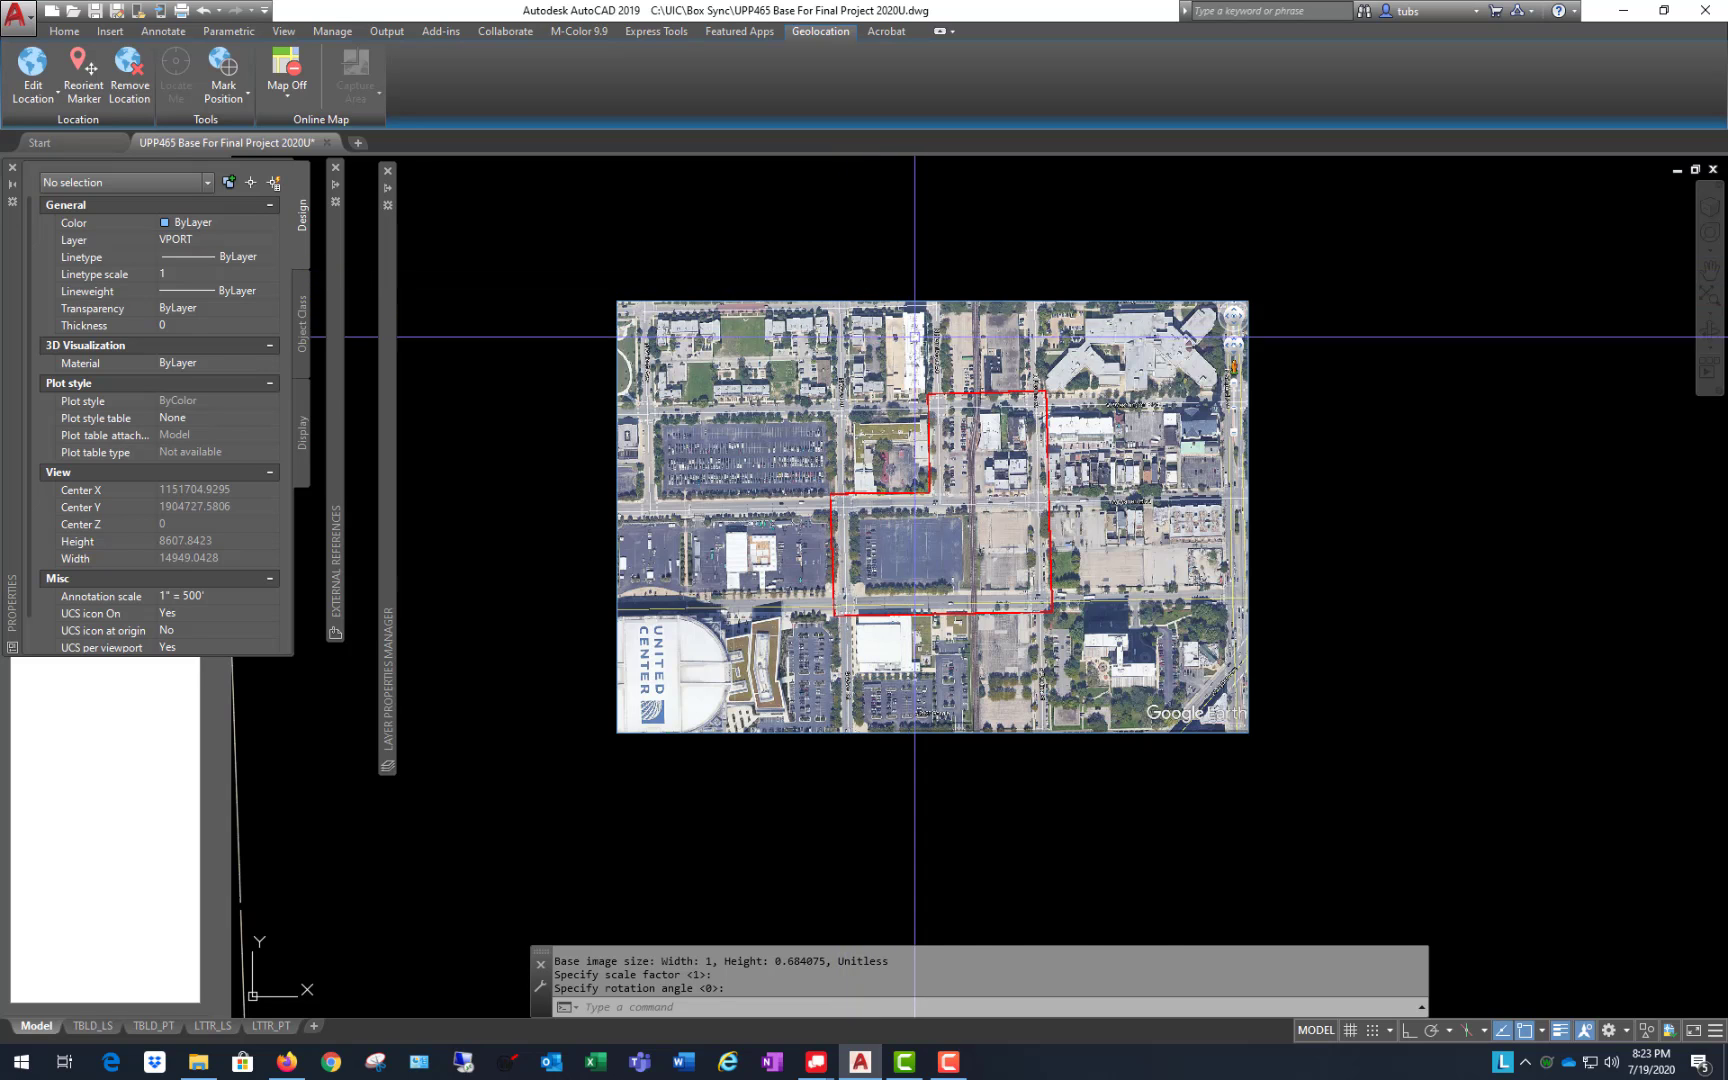
{"action": "scroll", "coordinate": [918, 308], "scroll_direction": "up", "scroll_amount": 2}
{"action": "scroll", "coordinate": [913, 500], "scroll_direction": "down", "scroll_amount": 2}
{"action": "scroll", "coordinate": [913, 500], "scroll_direction": "up", "scroll_amount": 2}
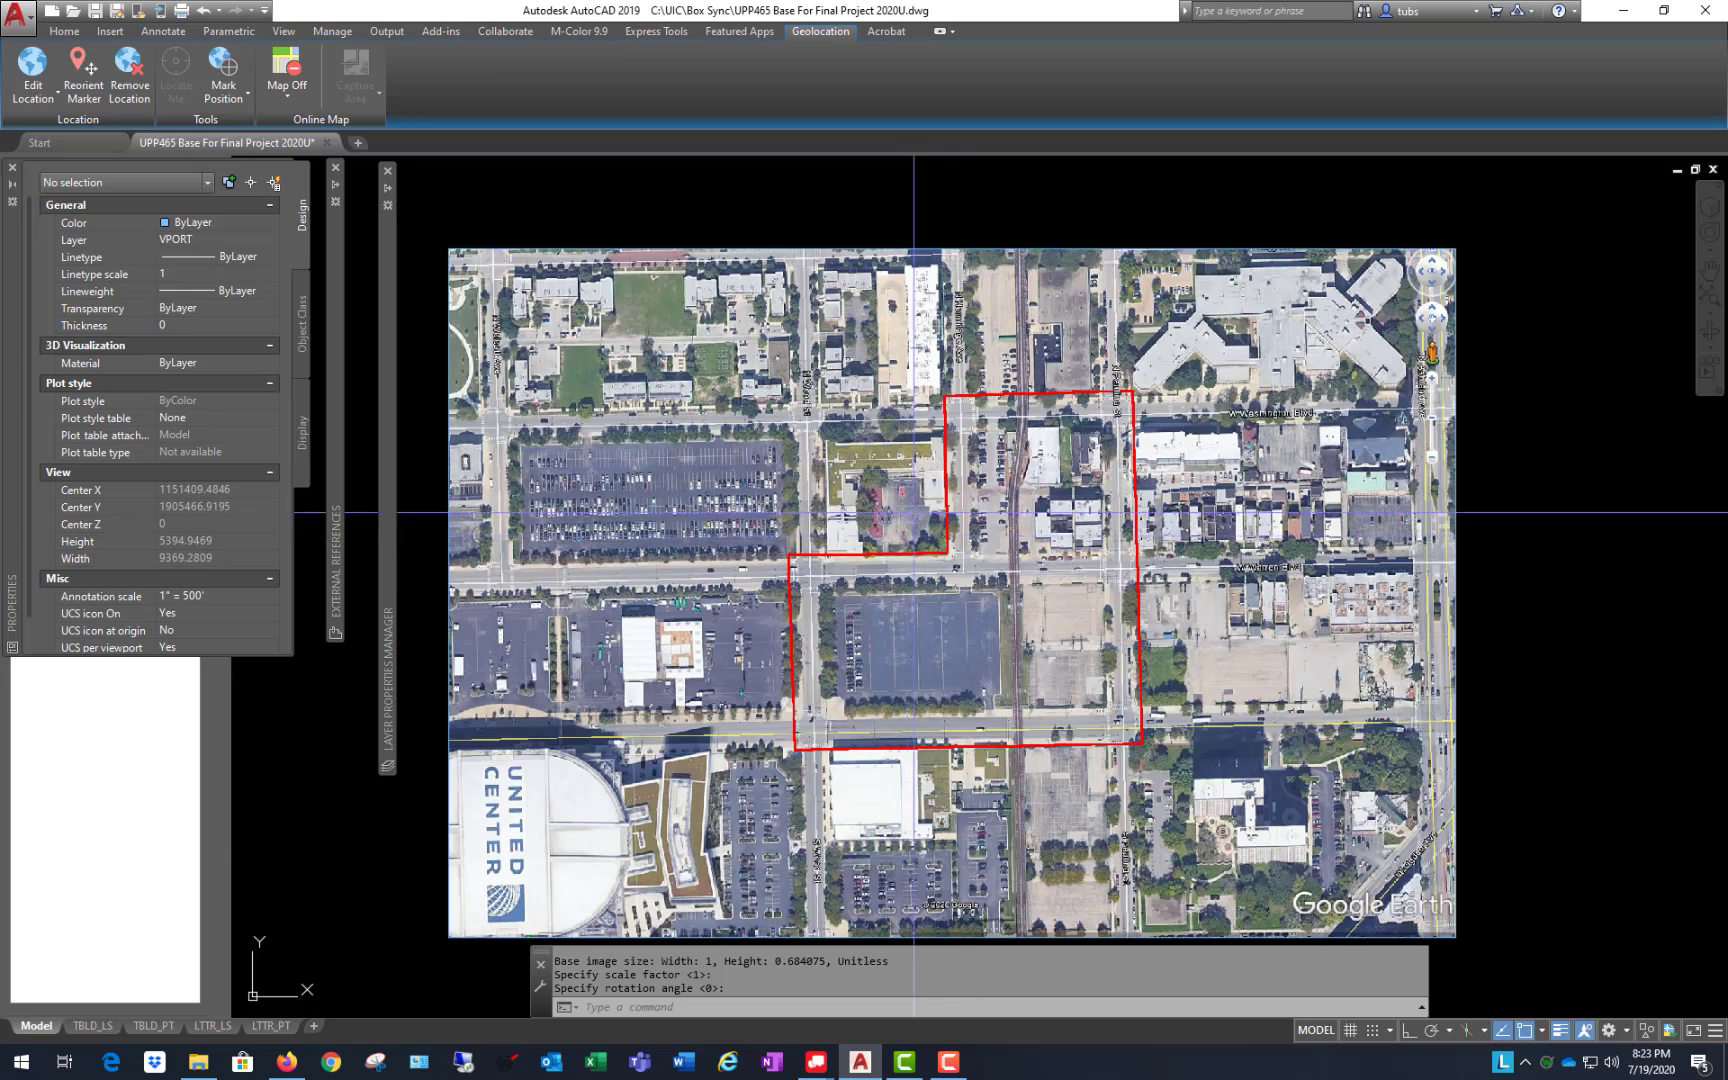
{"action": "scroll", "coordinate": [913, 500], "scroll_direction": "down", "scroll_amount": 2}
{"action": "scroll", "coordinate": [913, 500], "scroll_direction": "up", "scroll_amount": 2}
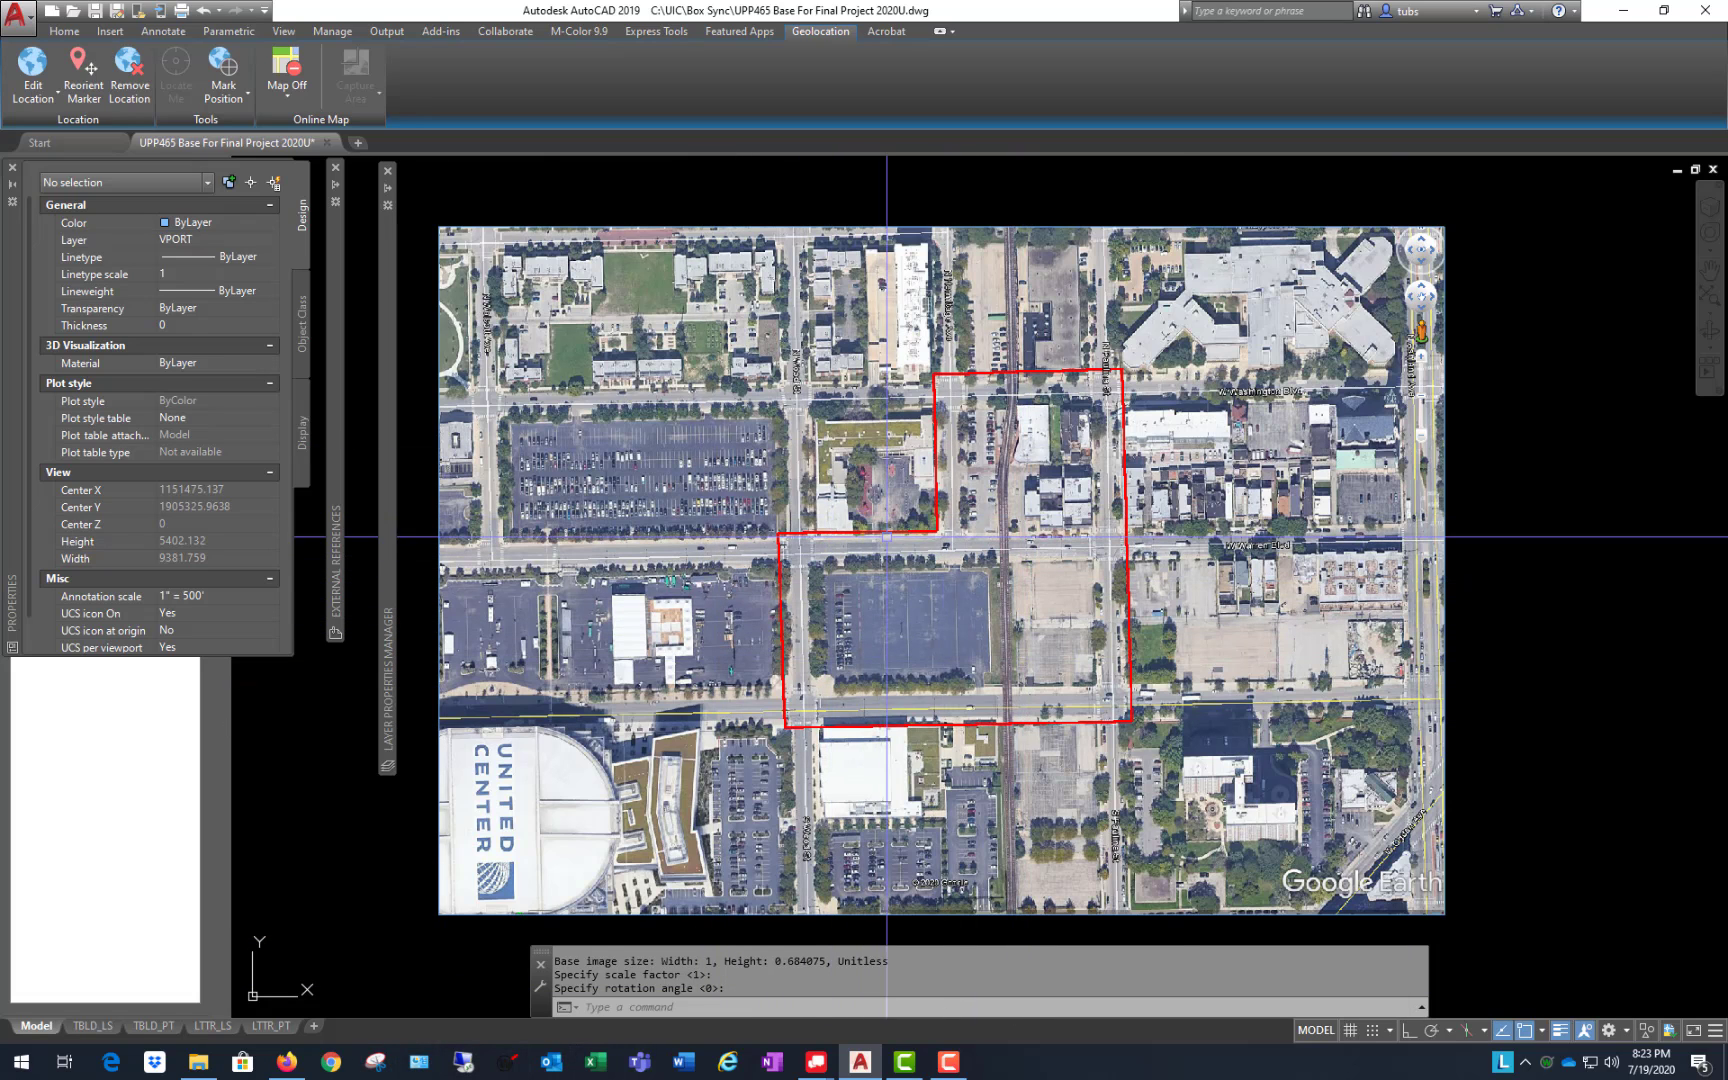
{"action": "scroll", "coordinate": [786, 490], "scroll_direction": "down", "scroll_amount": 2}
{"action": "scroll", "coordinate": [860, 473], "scroll_direction": "up", "scroll_amount": 2}
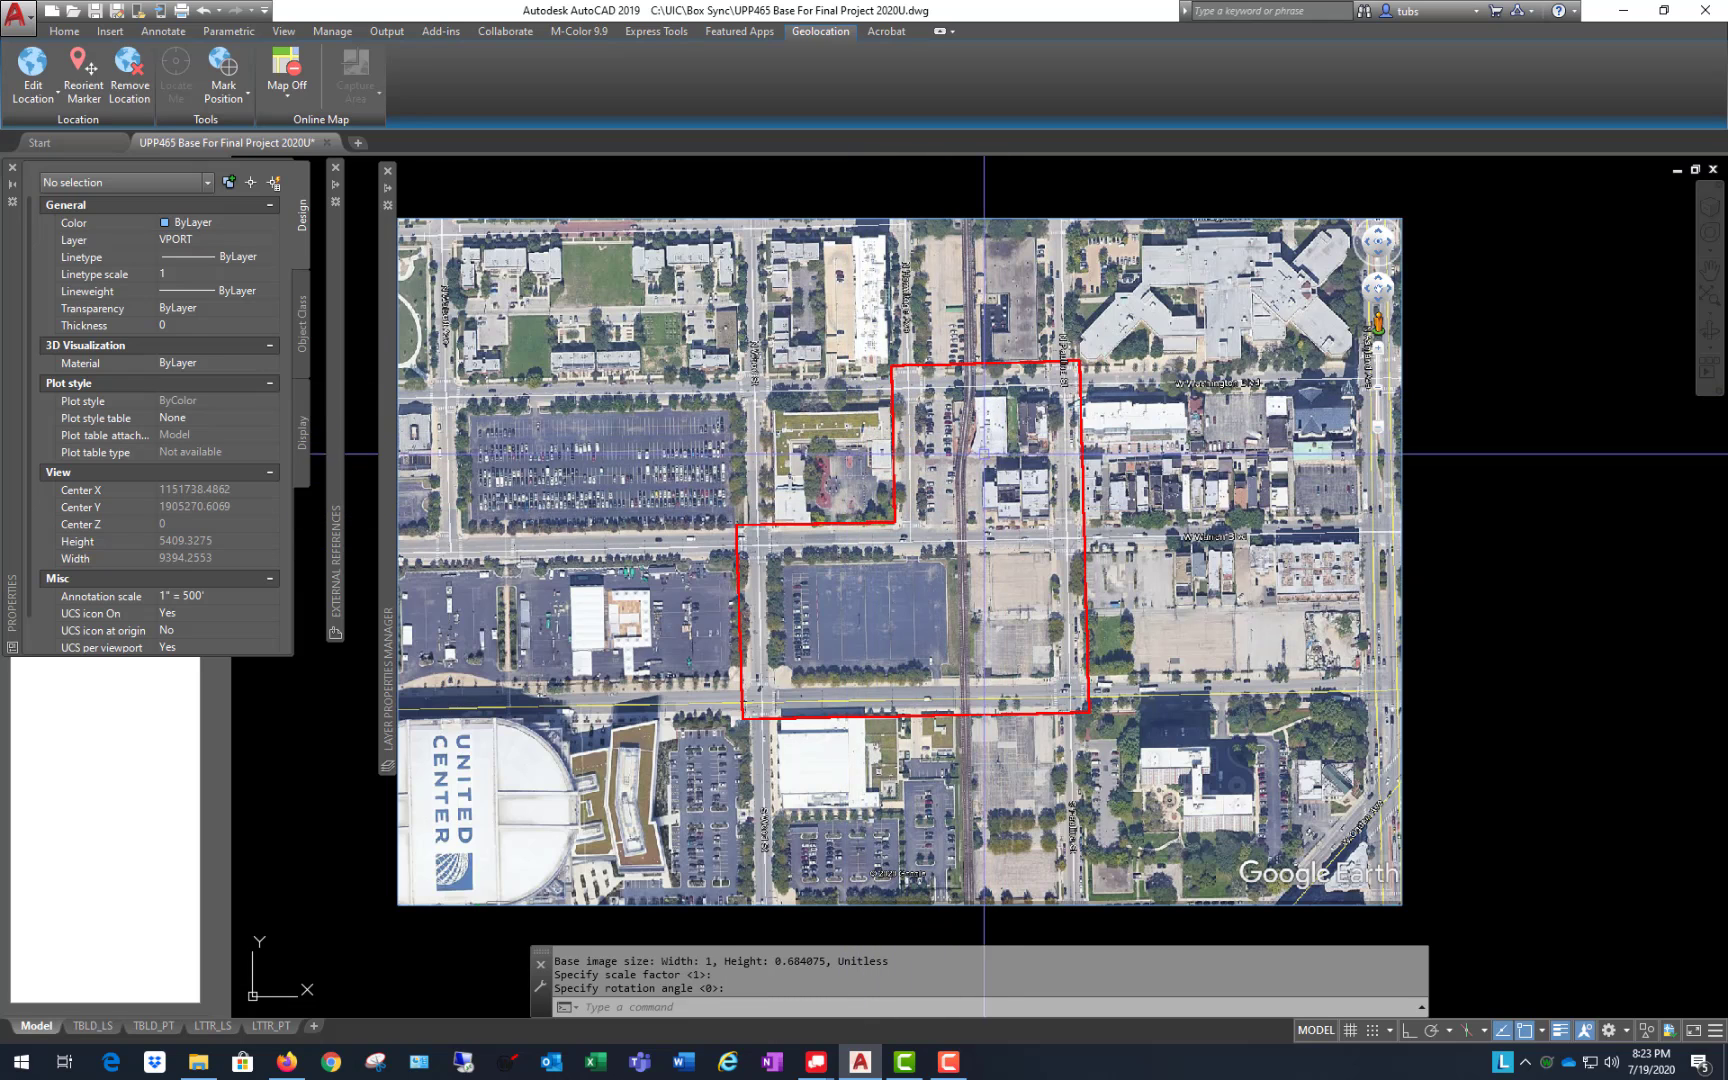
{"action": "scroll", "coordinate": [748, 445], "scroll_direction": "down", "scroll_amount": 2}
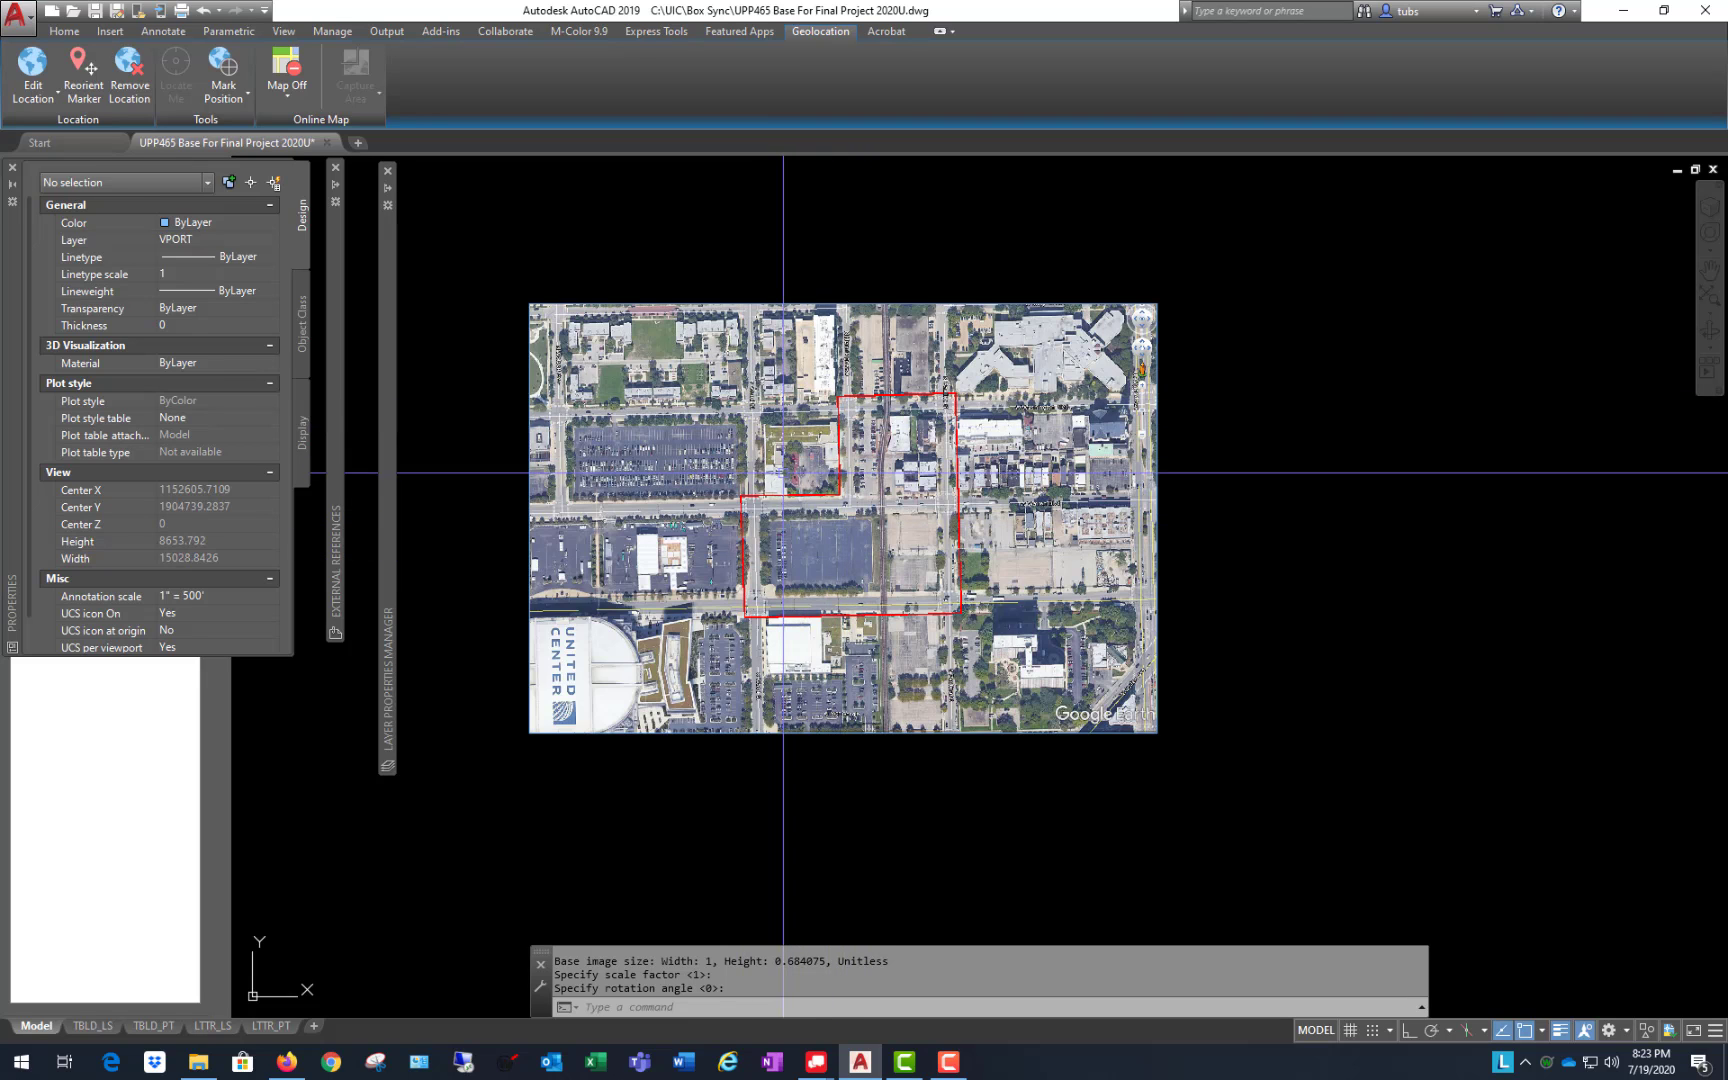
{"action": "scroll", "coordinate": [786, 474], "scroll_direction": "up", "scroll_amount": 2}
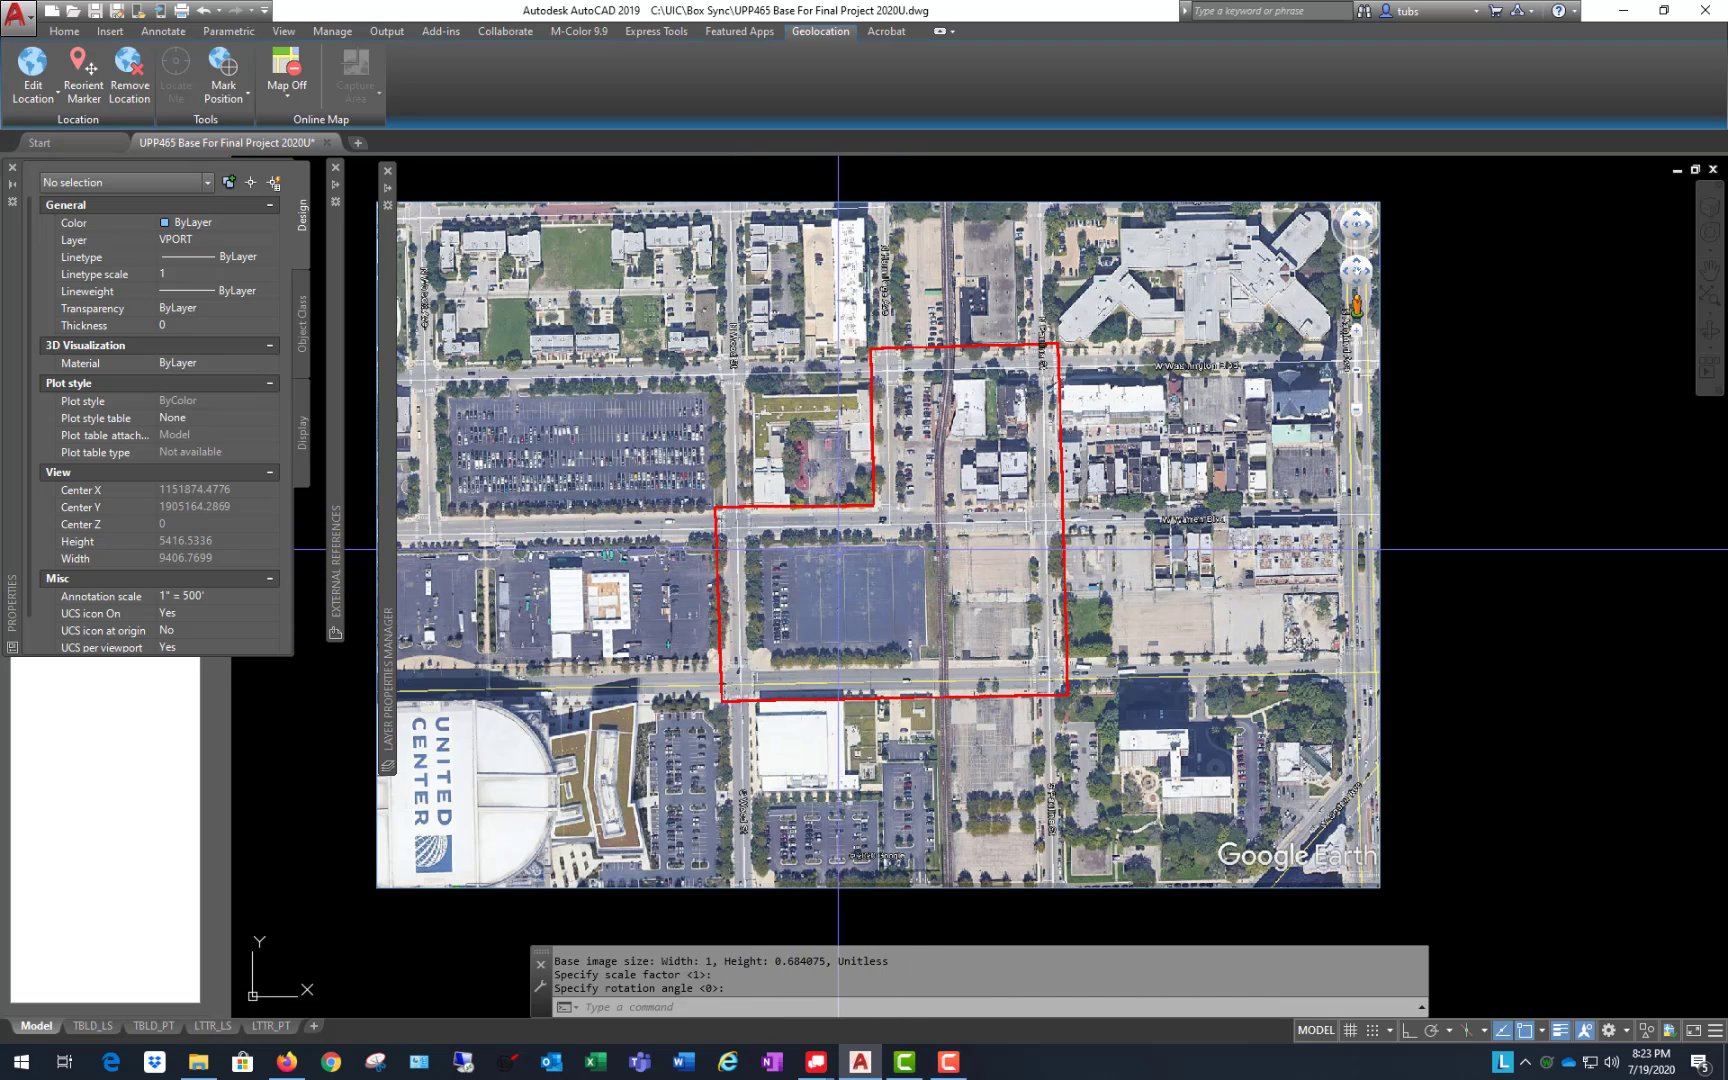
{"action": "scroll", "coordinate": [1172, 423], "scroll_direction": "down", "scroll_amount": 2}
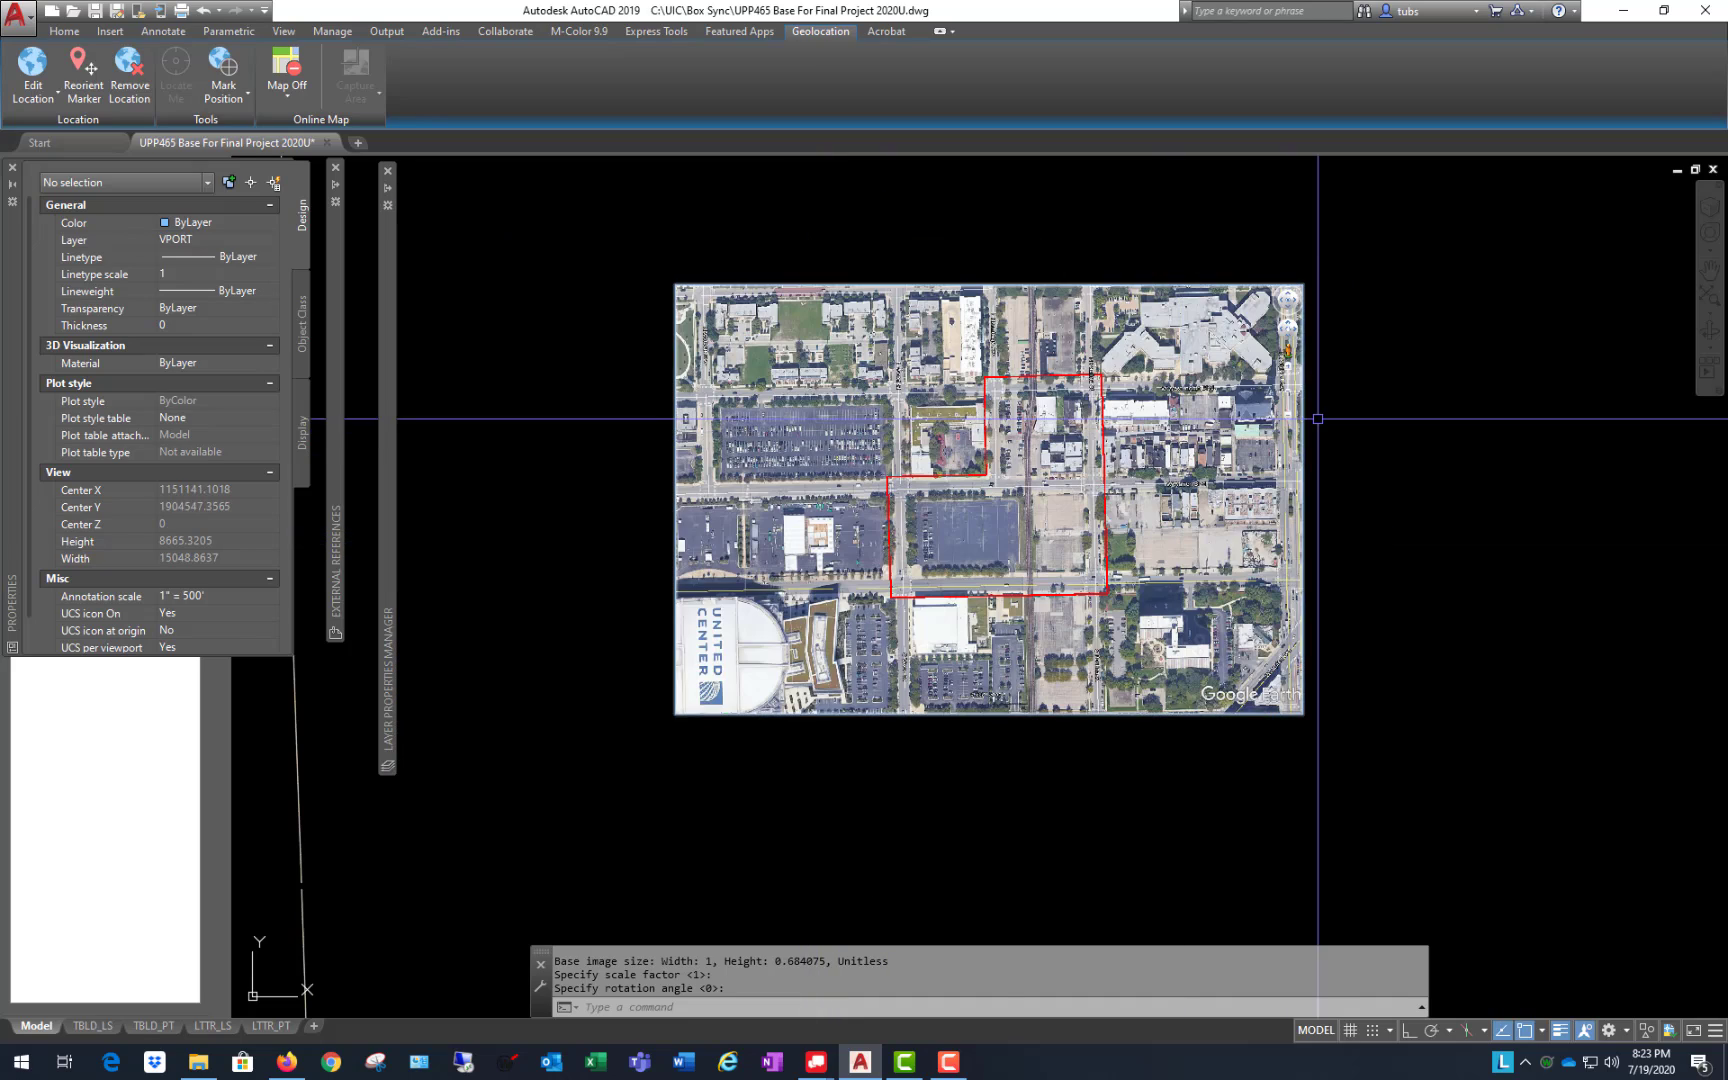
{"action": "scroll", "coordinate": [991, 472], "scroll_direction": "up", "scroll_amount": 2}
{"action": "scroll", "coordinate": [660, 642], "scroll_direction": "down", "scroll_amount": 2}
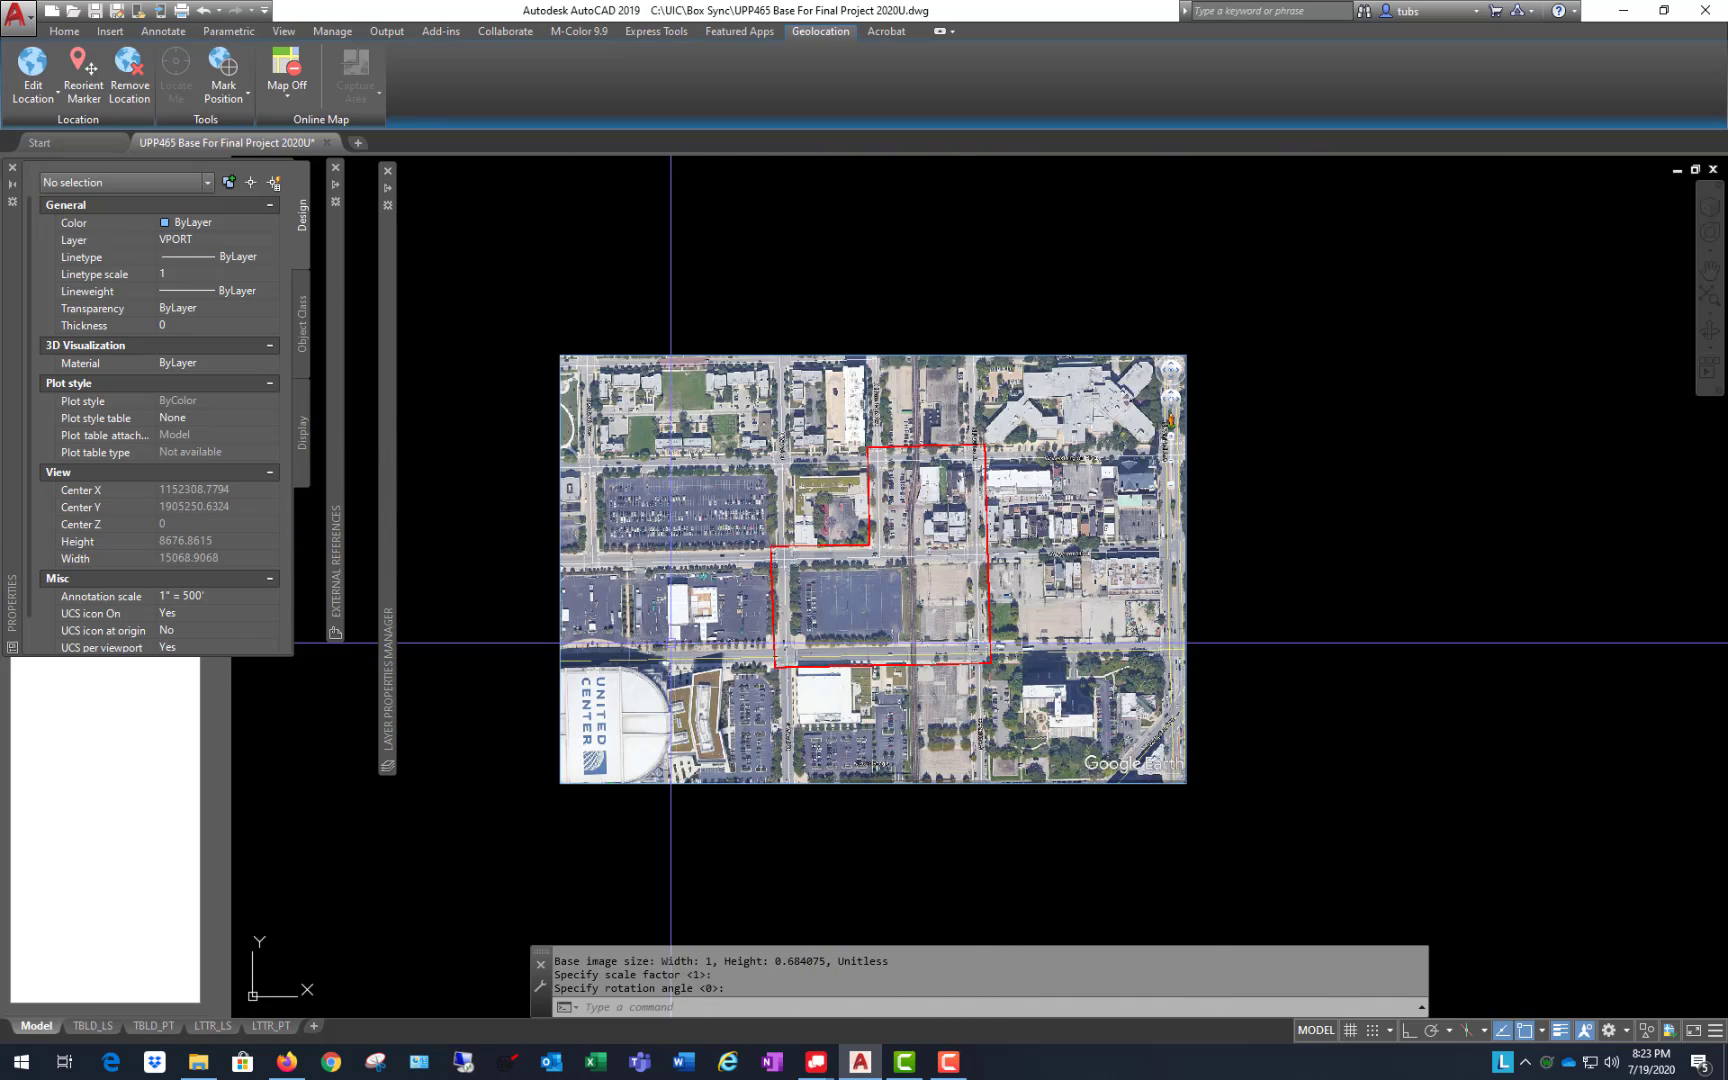
{"action": "scroll", "coordinate": [595, 612], "scroll_direction": "down", "scroll_amount": 2}
{"action": "scroll", "coordinate": [706, 590], "scroll_direction": "up", "scroll_amount": 2}
{"action": "scroll", "coordinate": [740, 595], "scroll_direction": "up", "scroll_amount": 2}
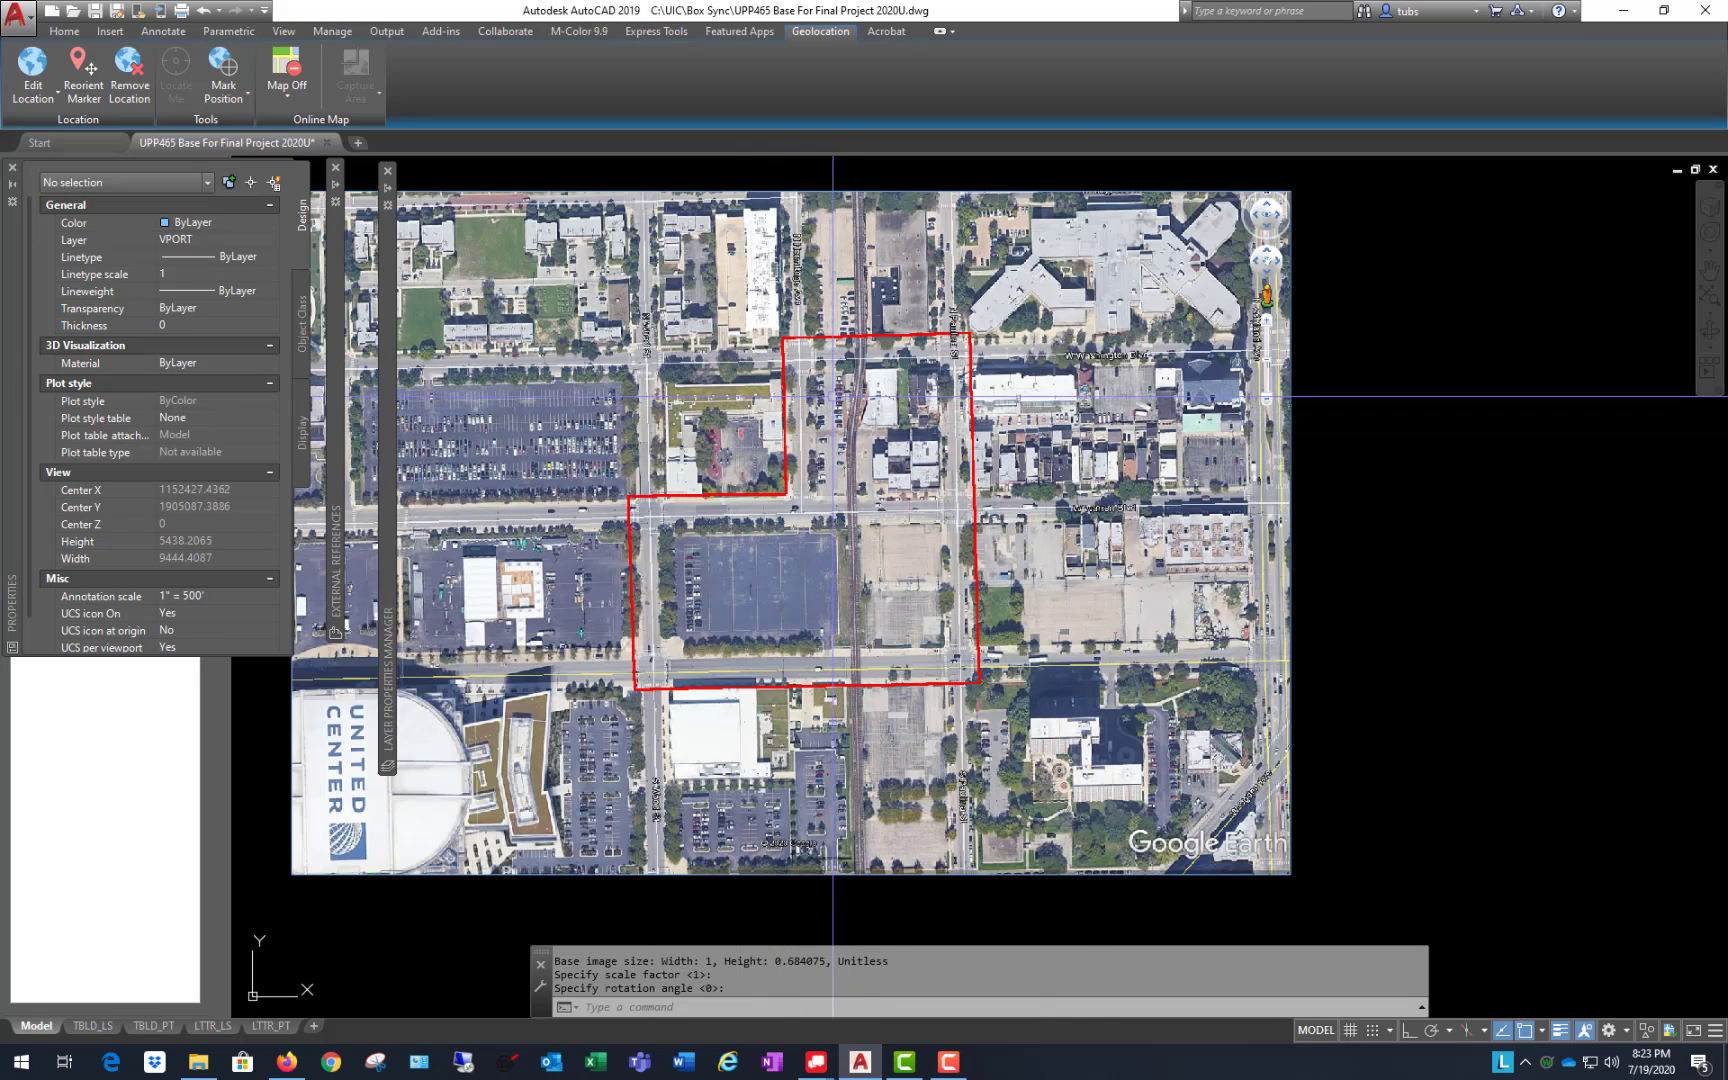
{"action": "scroll", "coordinate": [720, 370], "scroll_direction": "up", "scroll_amount": 2}
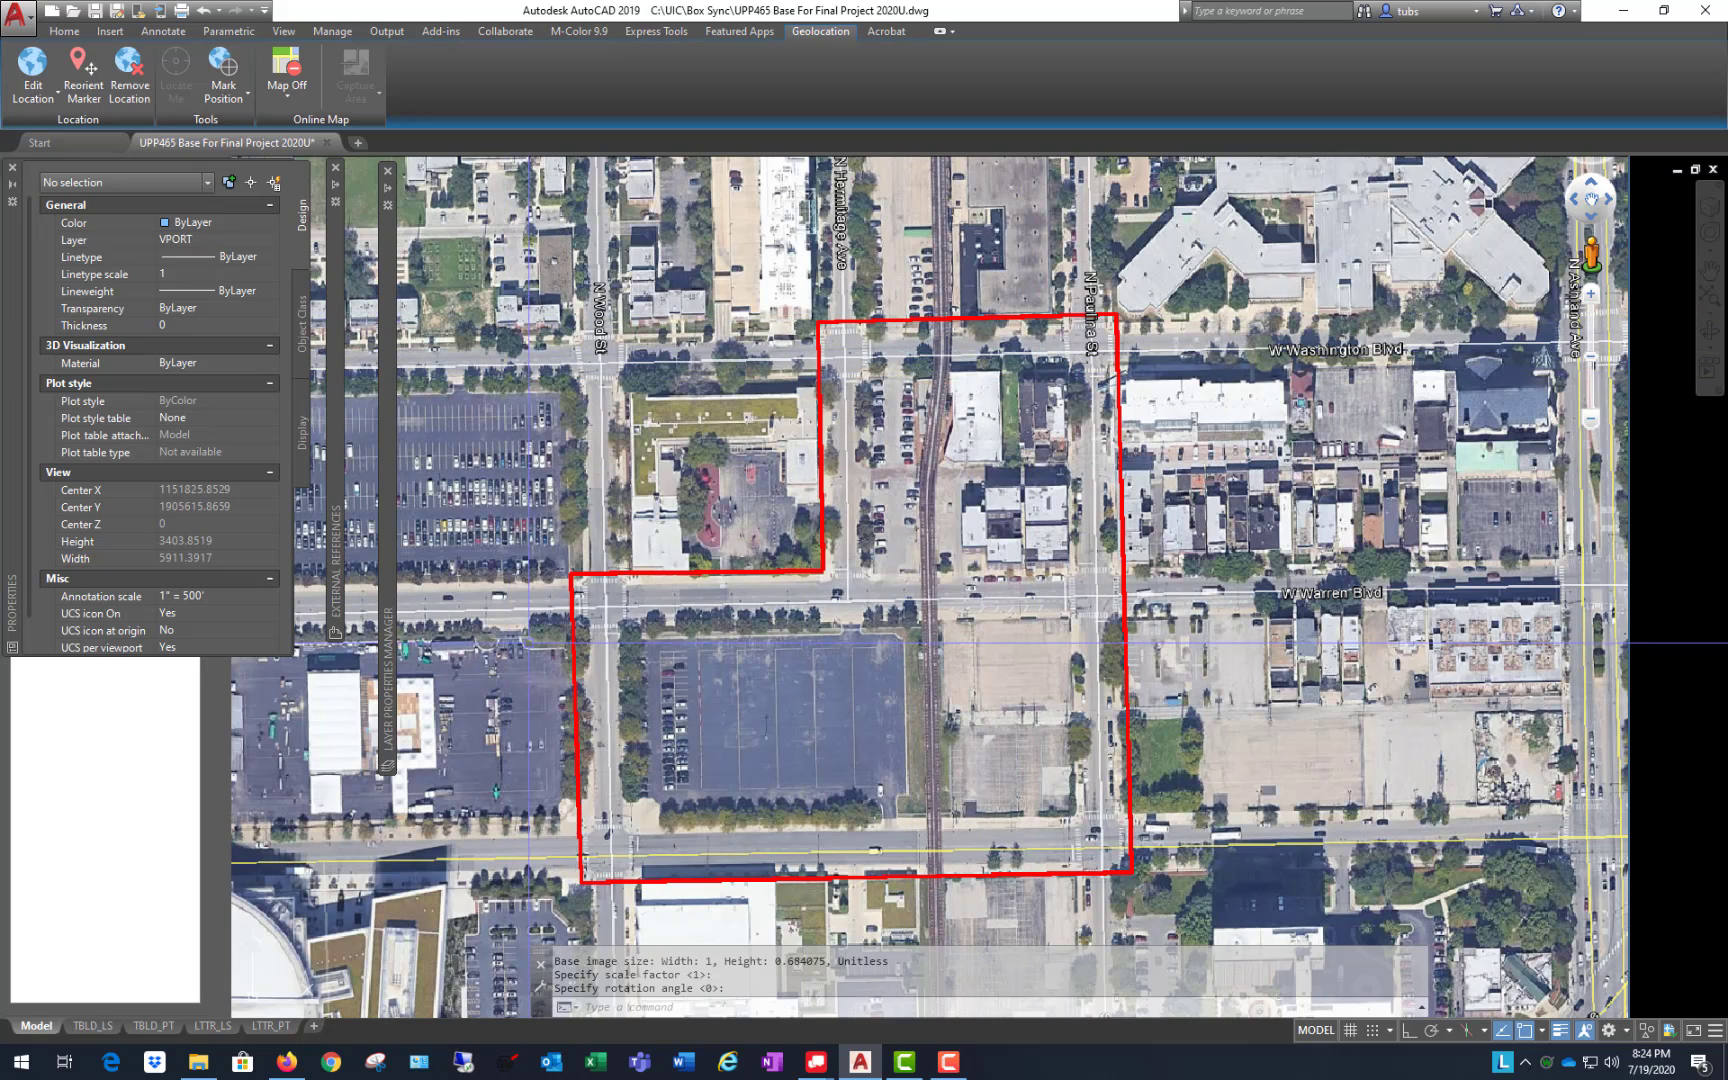
{"action": "scroll", "coordinate": [917, 650], "scroll_direction": "down", "scroll_amount": 2}
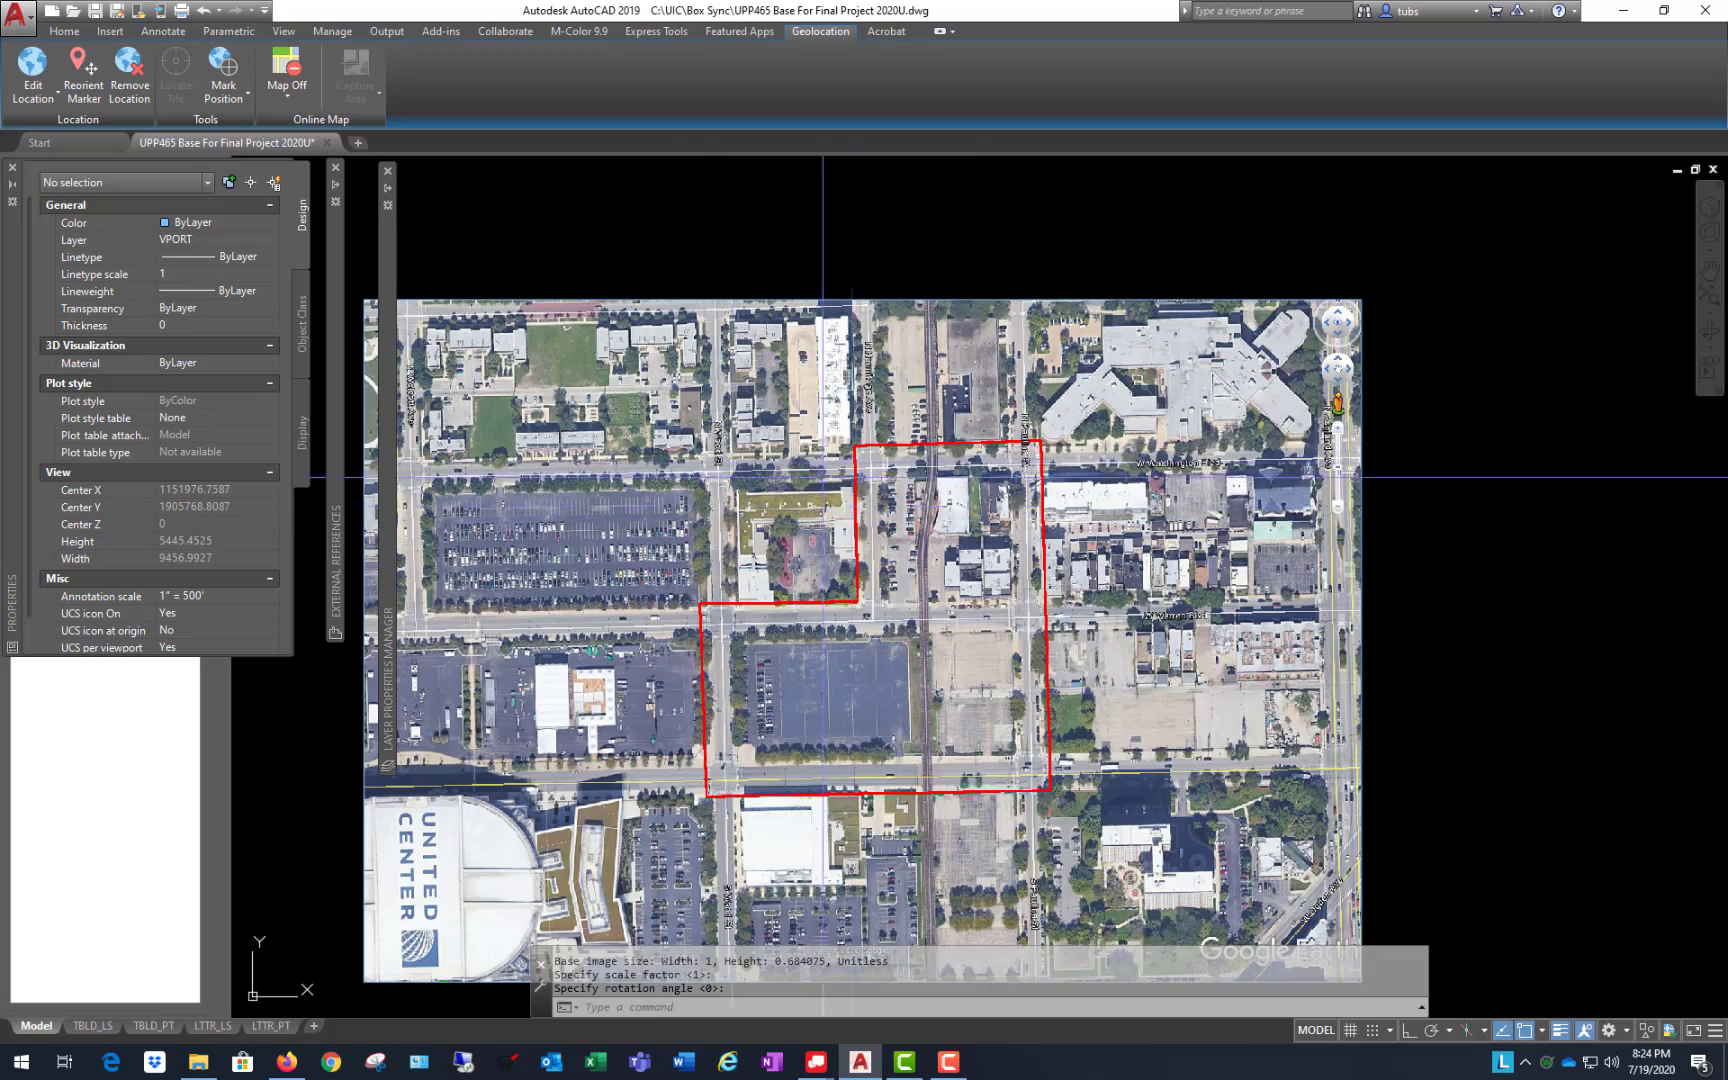
{"action": "scroll", "coordinate": [863, 452], "scroll_direction": "down", "scroll_amount": 2}
{"action": "scroll", "coordinate": [957, 540], "scroll_direction": "up", "scroll_amount": 4}
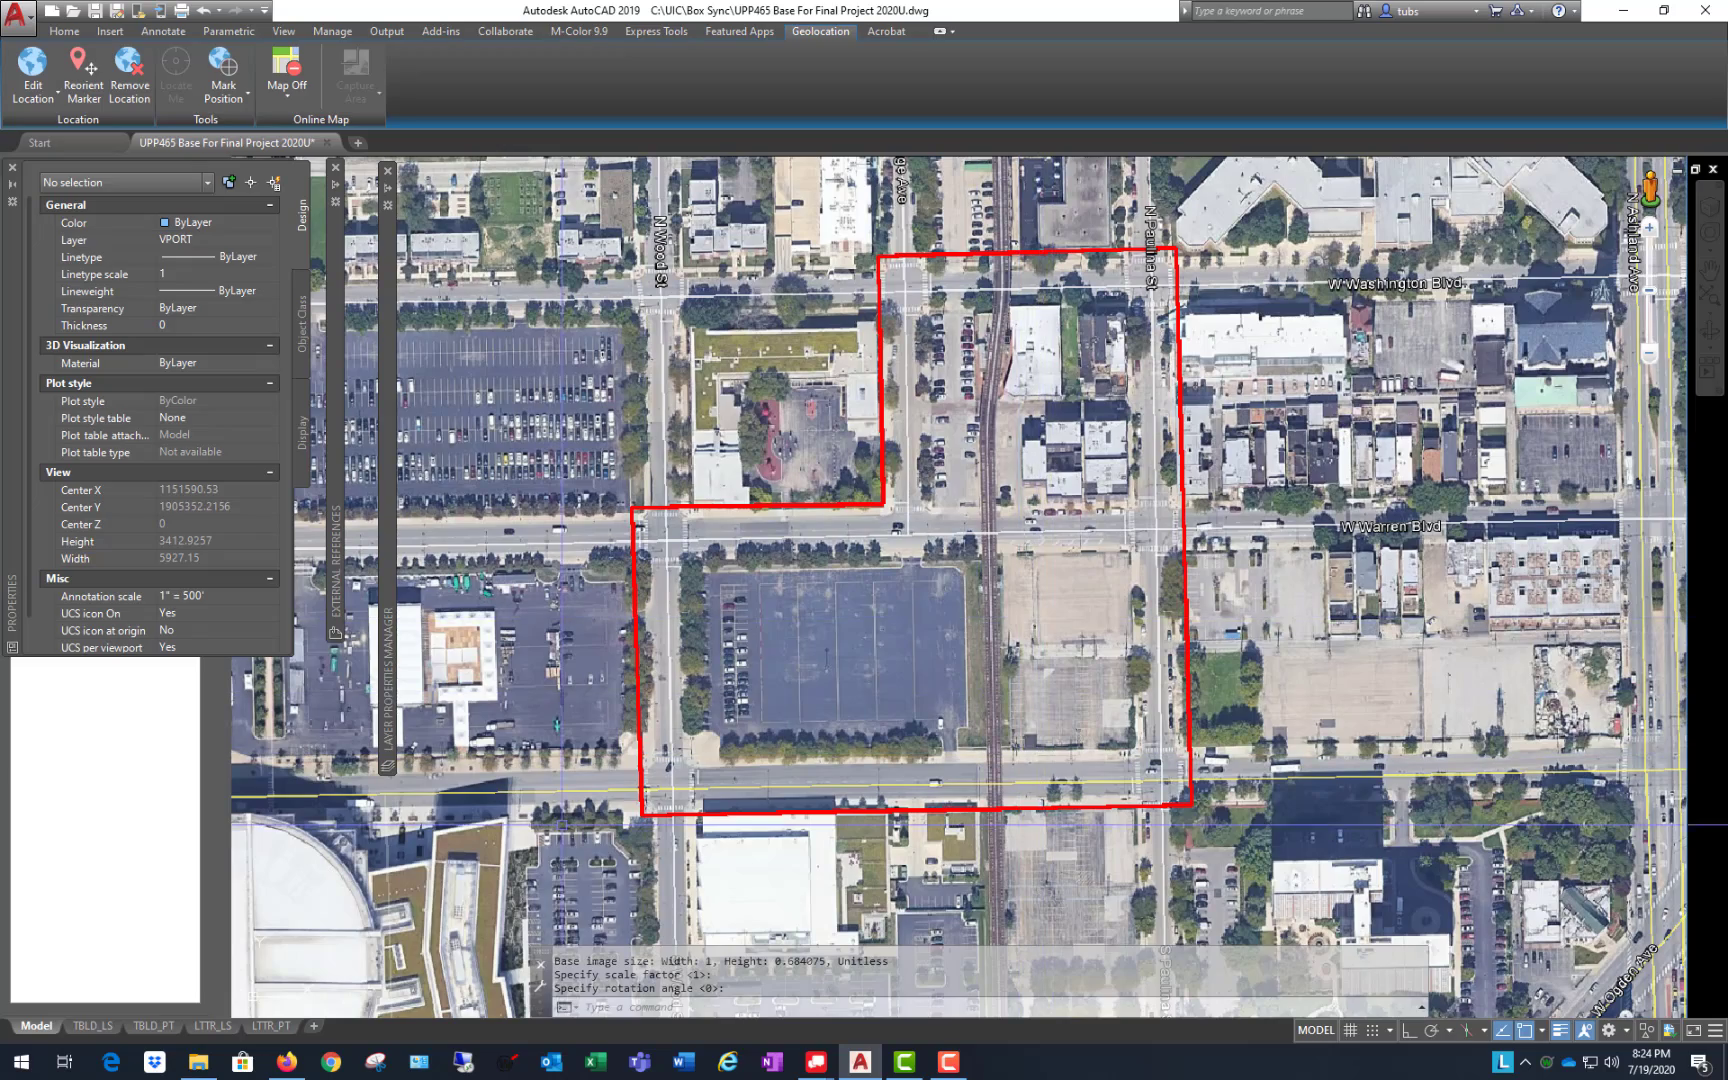
Step: Switch to Firefox, leave the e-mail's image preview, and locate the Near West Side around W Madison St in Chicago's Property Viewer map
{"action": "left_click", "coordinate": [288, 1063]}
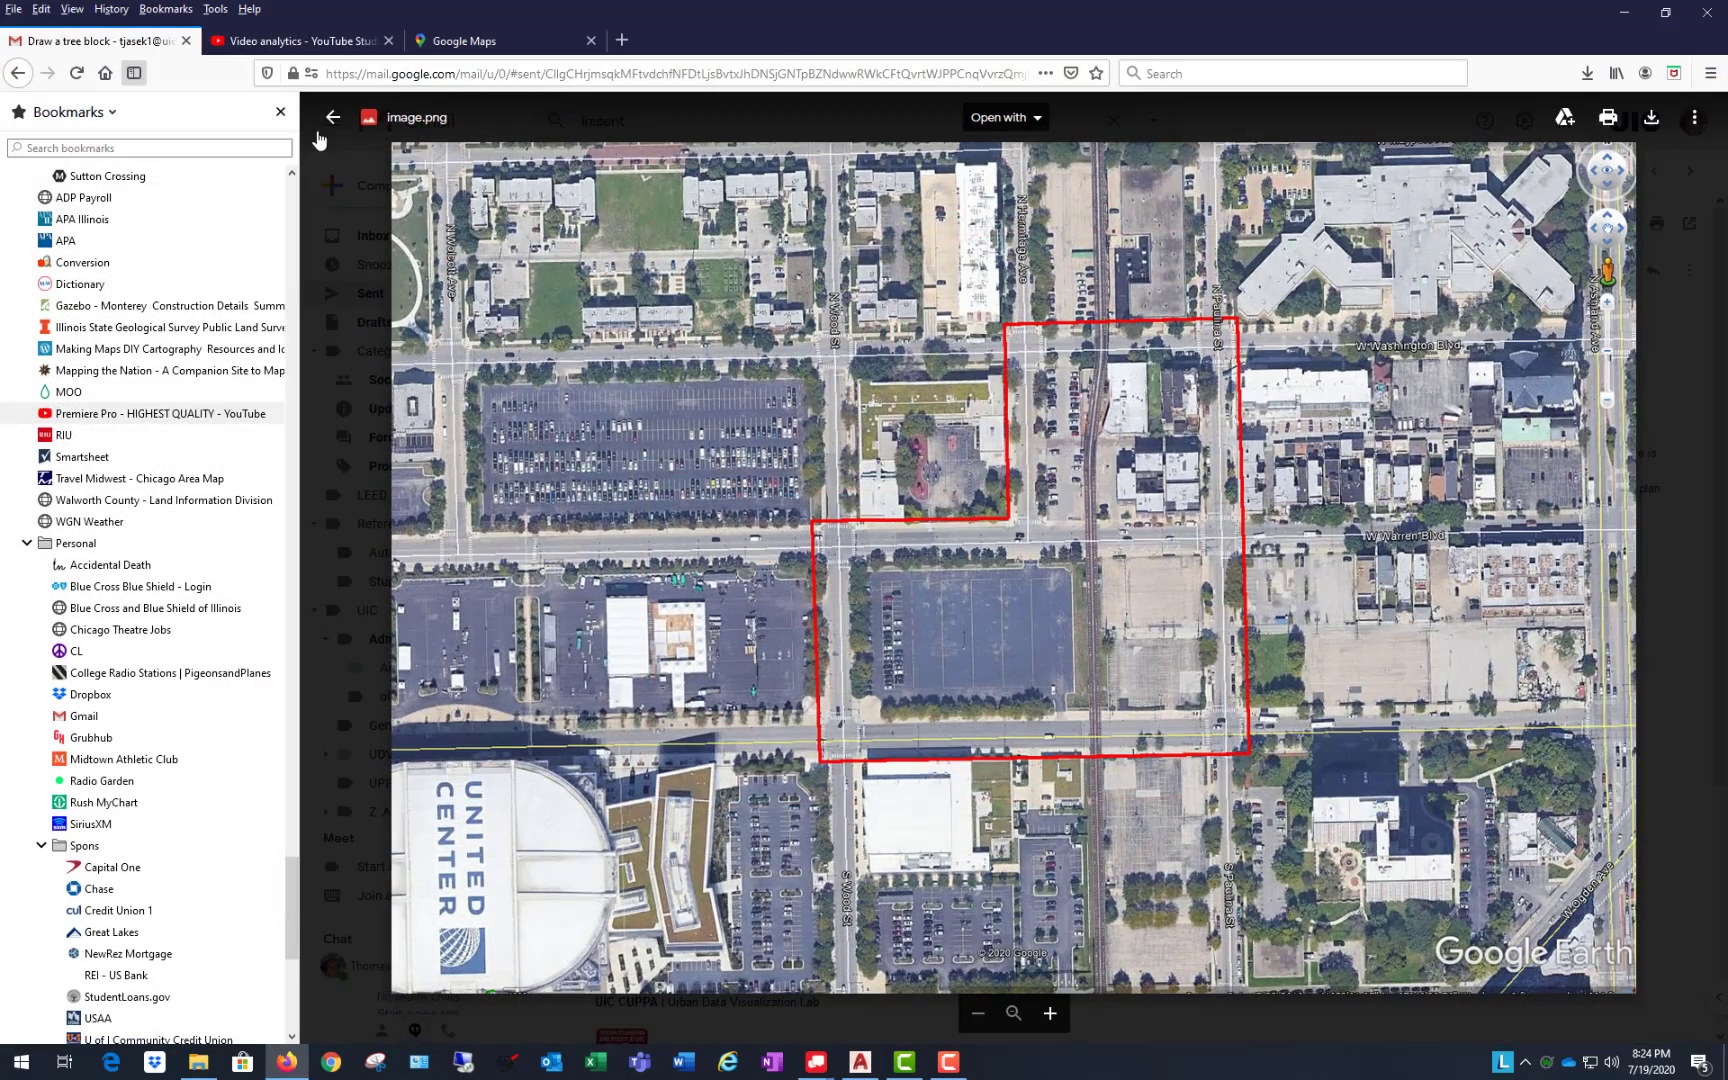
{"action": "left_click", "coordinate": [333, 121]}
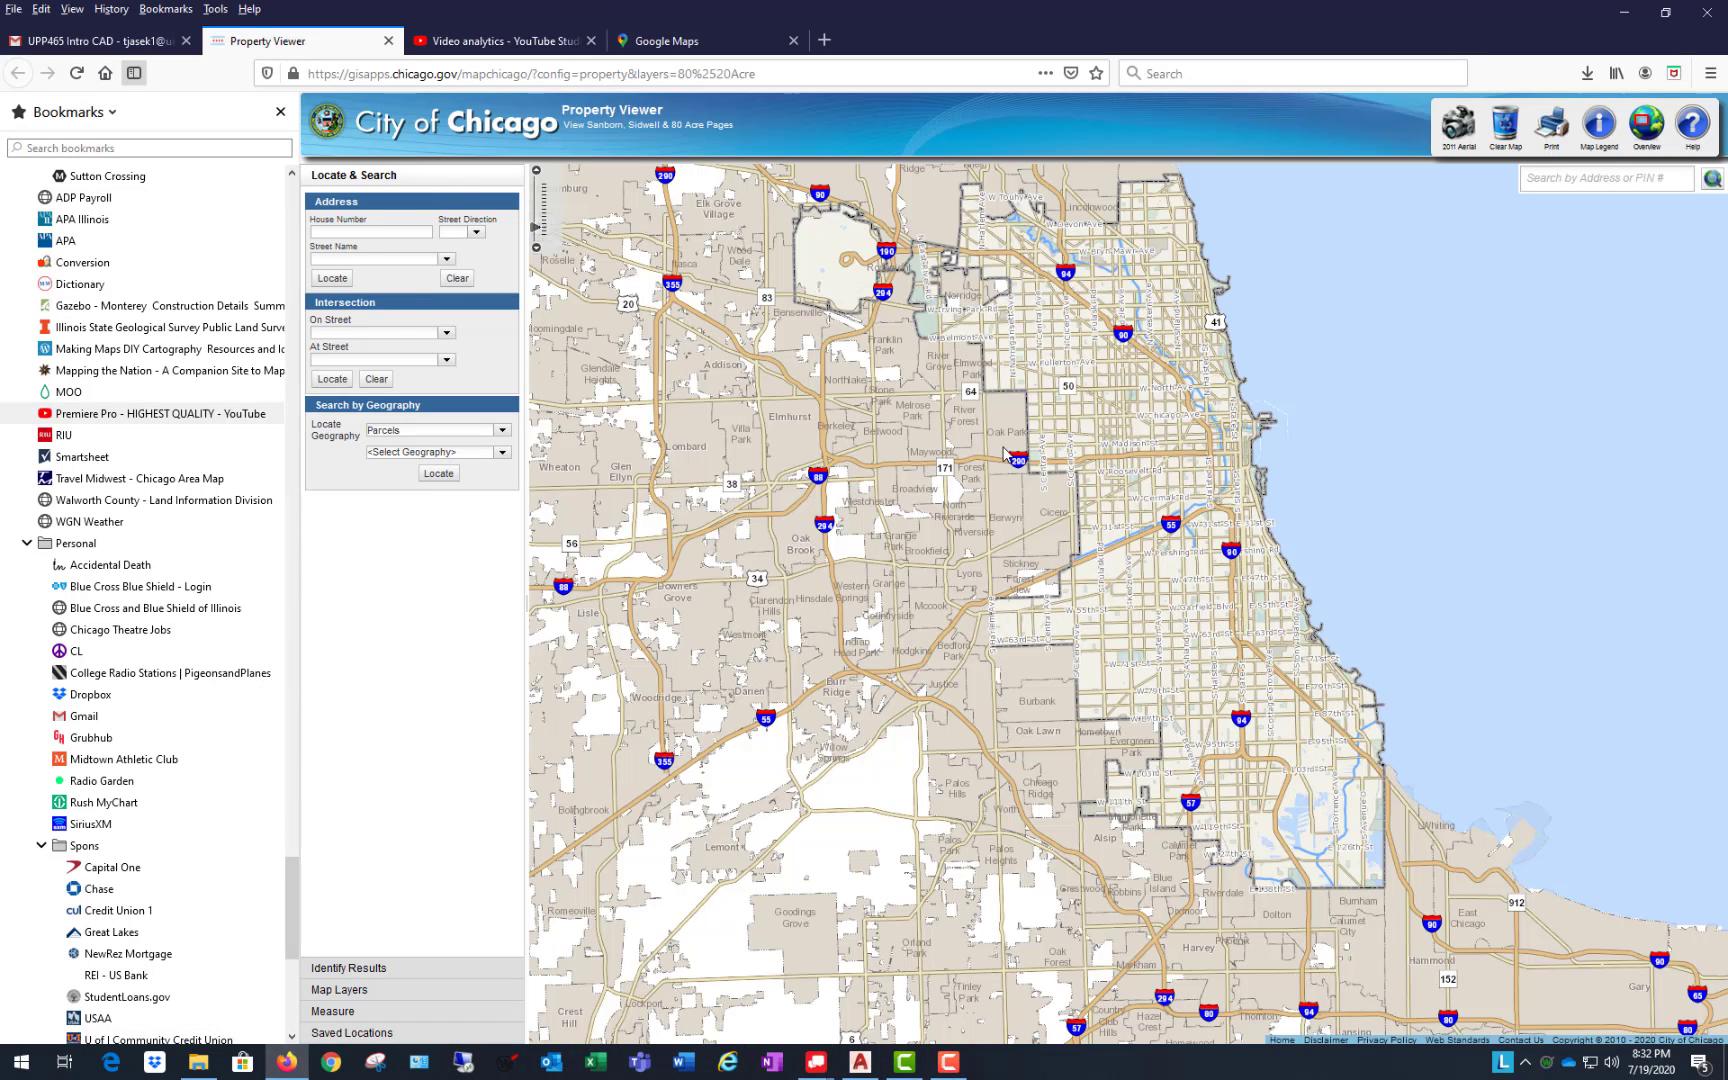
{"action": "scroll", "coordinate": [1268, 441], "scroll_direction": "up", "scroll_amount": 2}
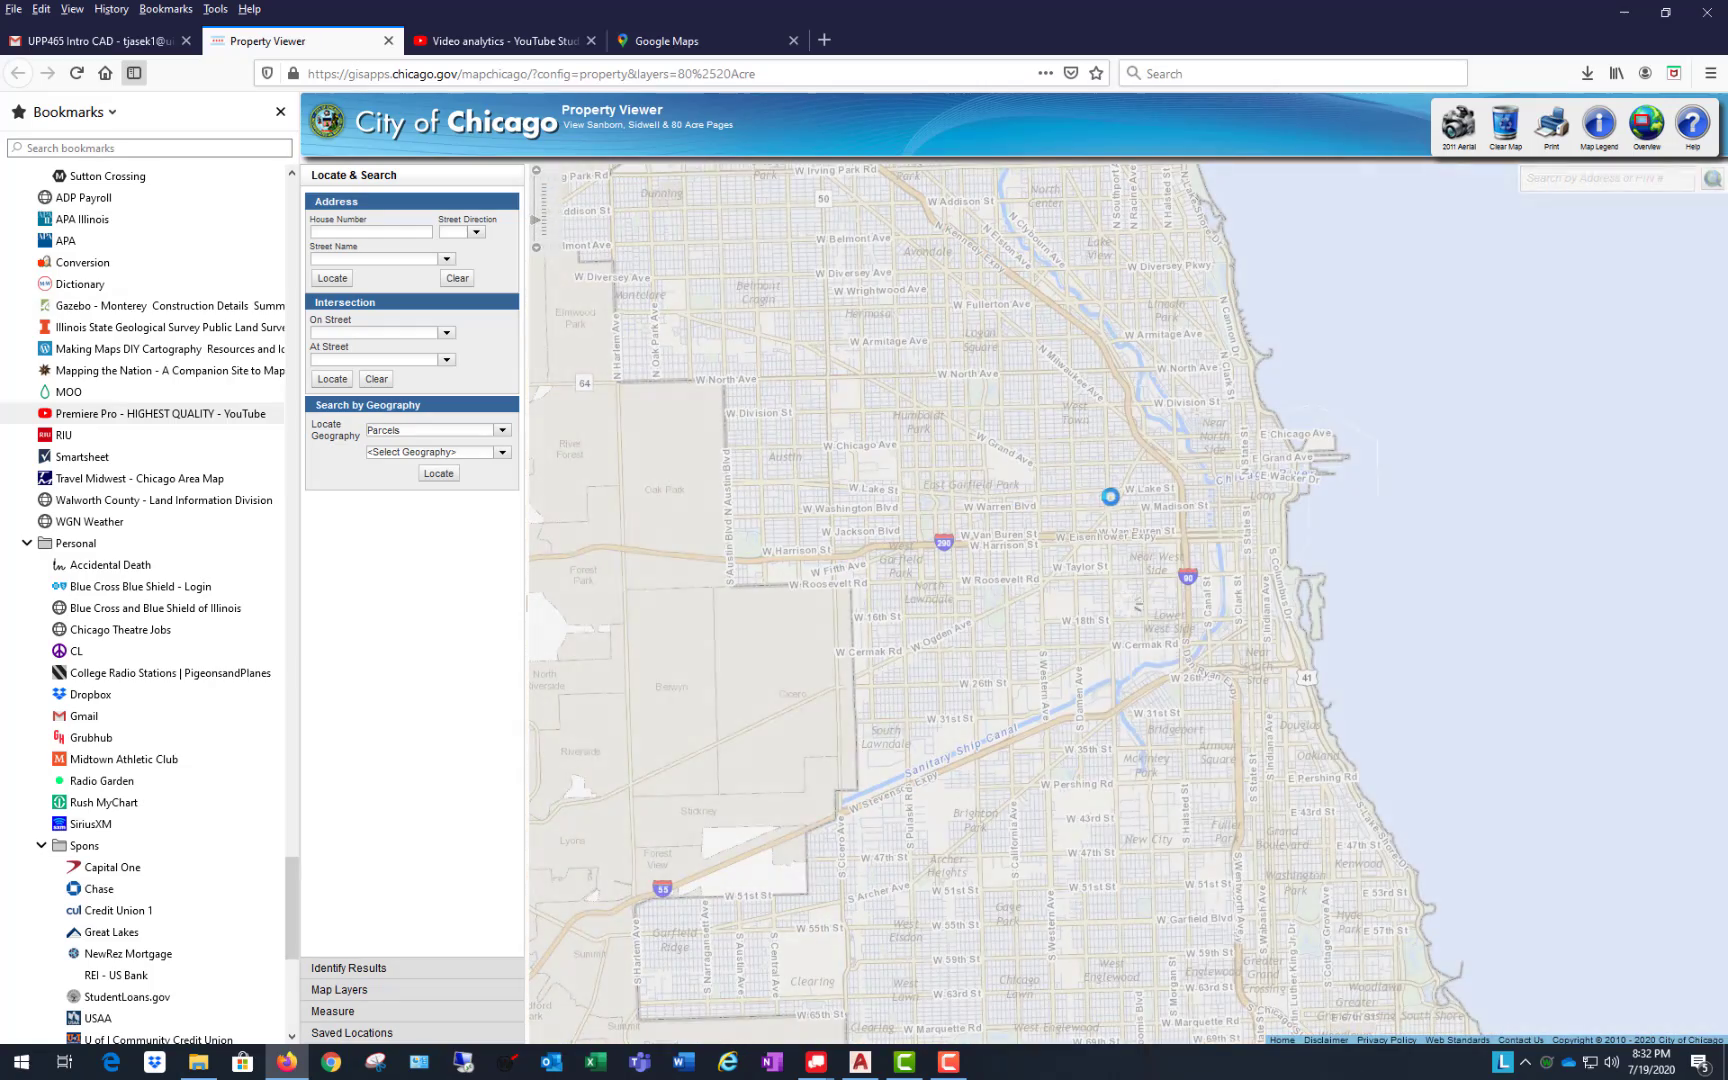
{"action": "scroll", "coordinate": [1098, 507], "scroll_direction": "up", "scroll_amount": 1}
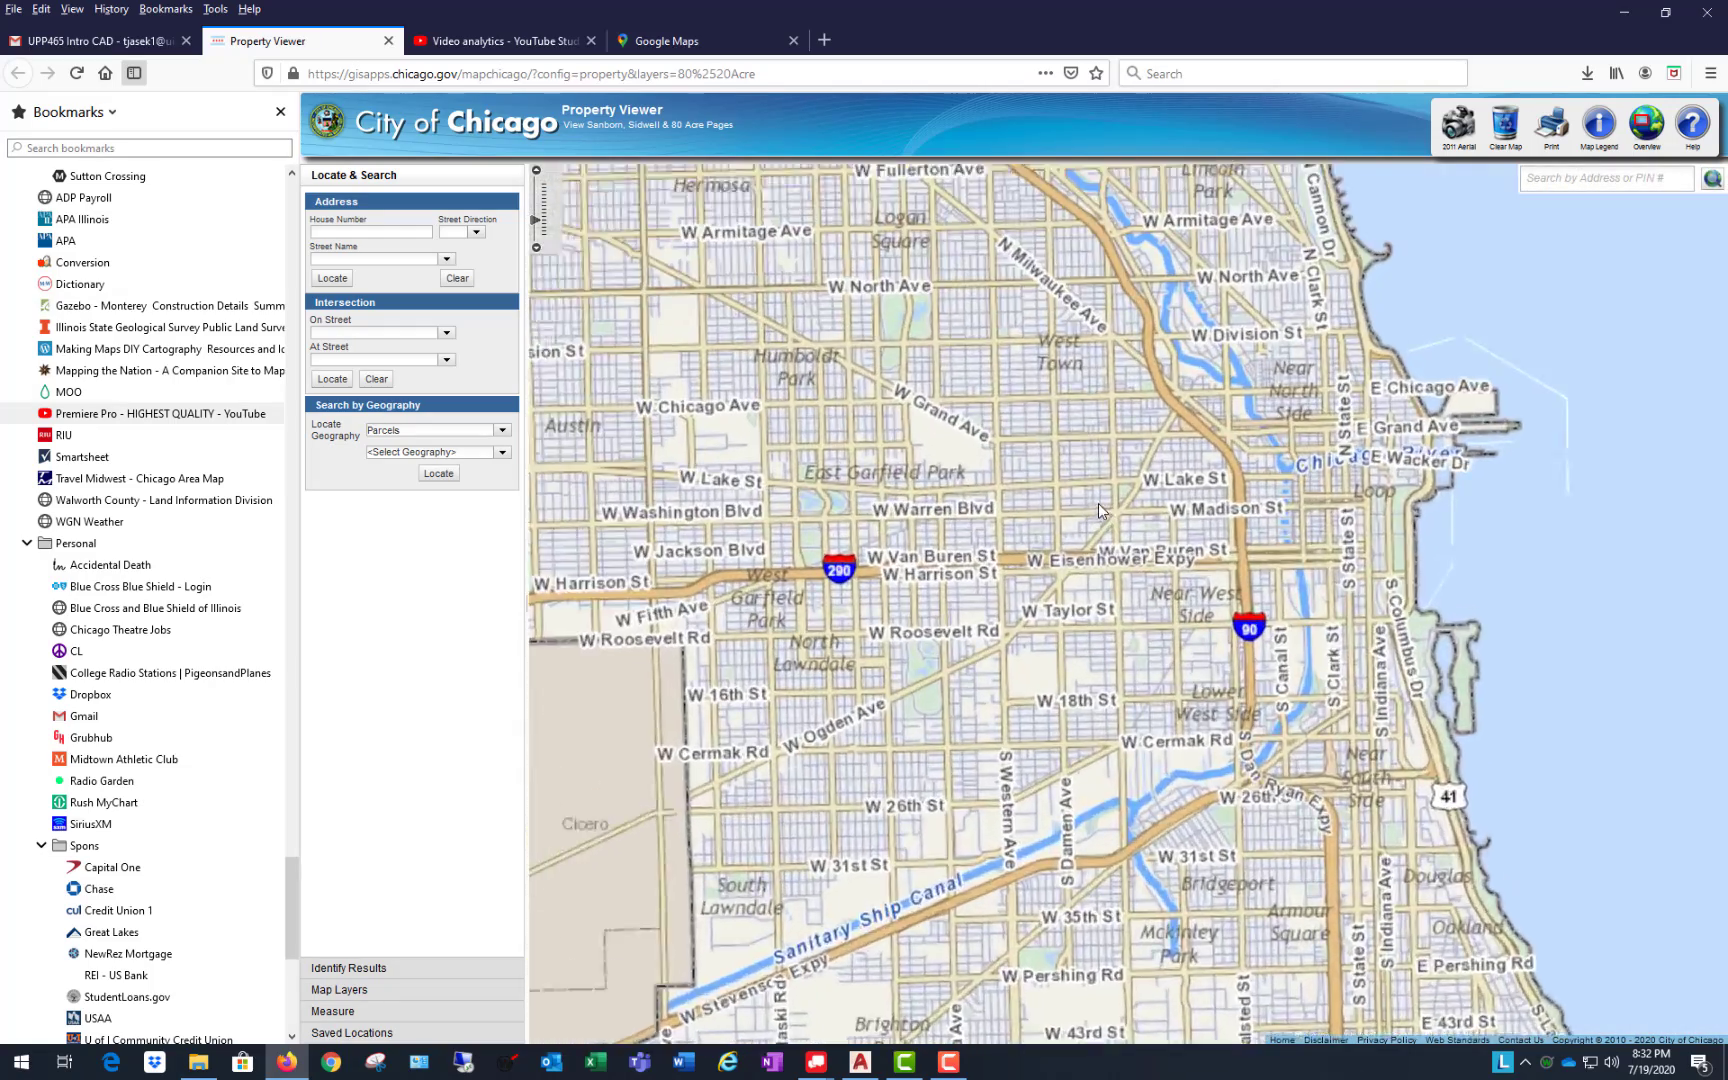
{"action": "scroll", "coordinate": [1087, 488], "scroll_direction": "up", "scroll_amount": 1}
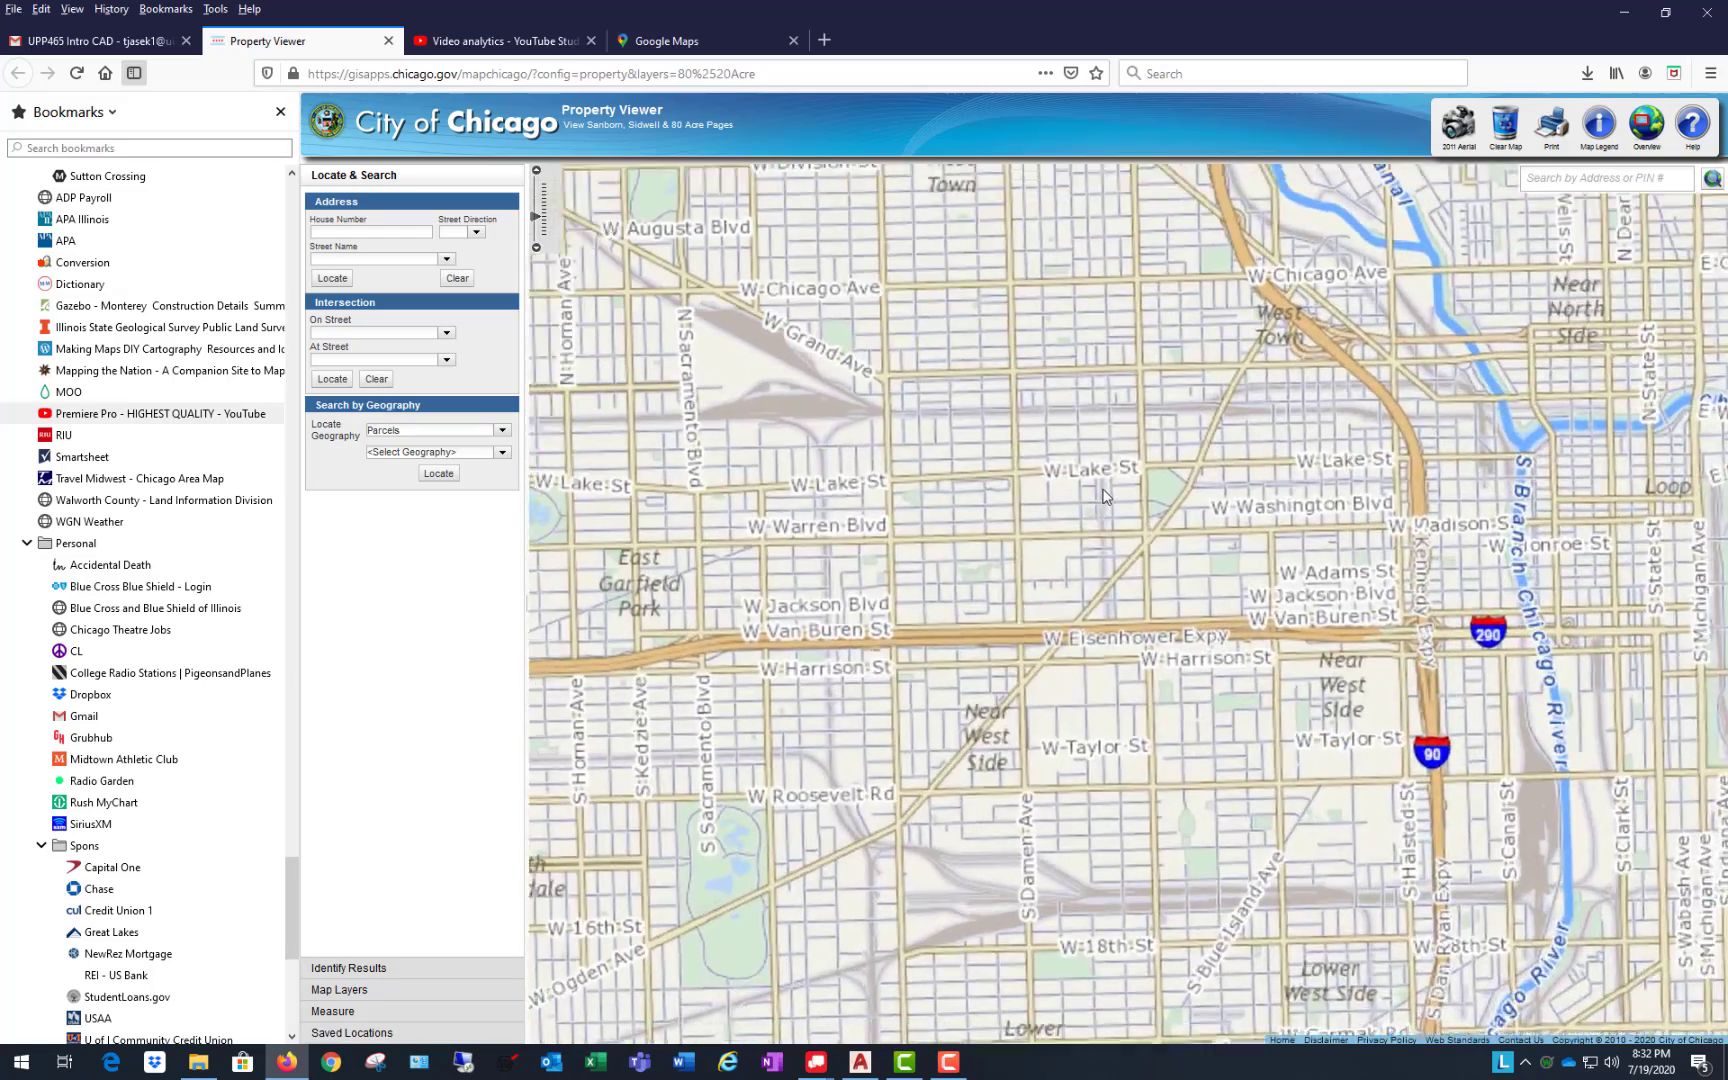
{"action": "scroll", "coordinate": [872, 559], "scroll_direction": "up", "scroll_amount": 1}
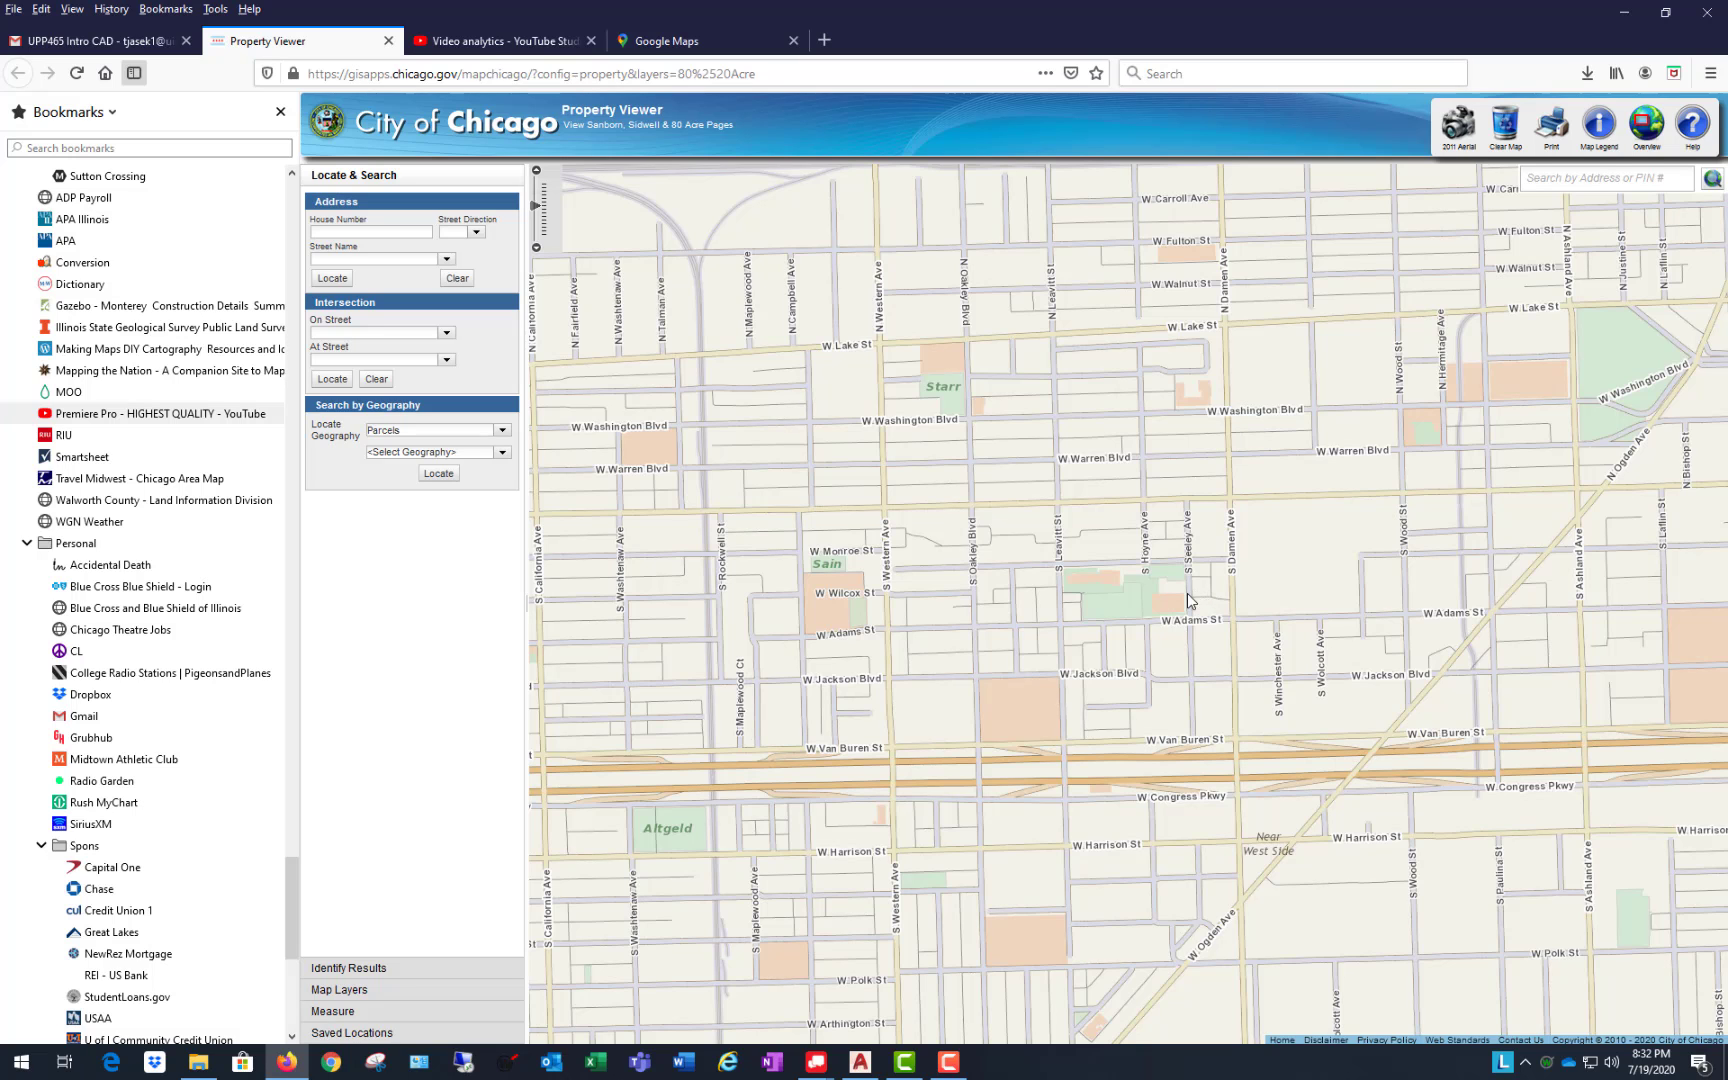
{"action": "scroll", "coordinate": [1600, 492], "scroll_direction": "up", "scroll_amount": 1}
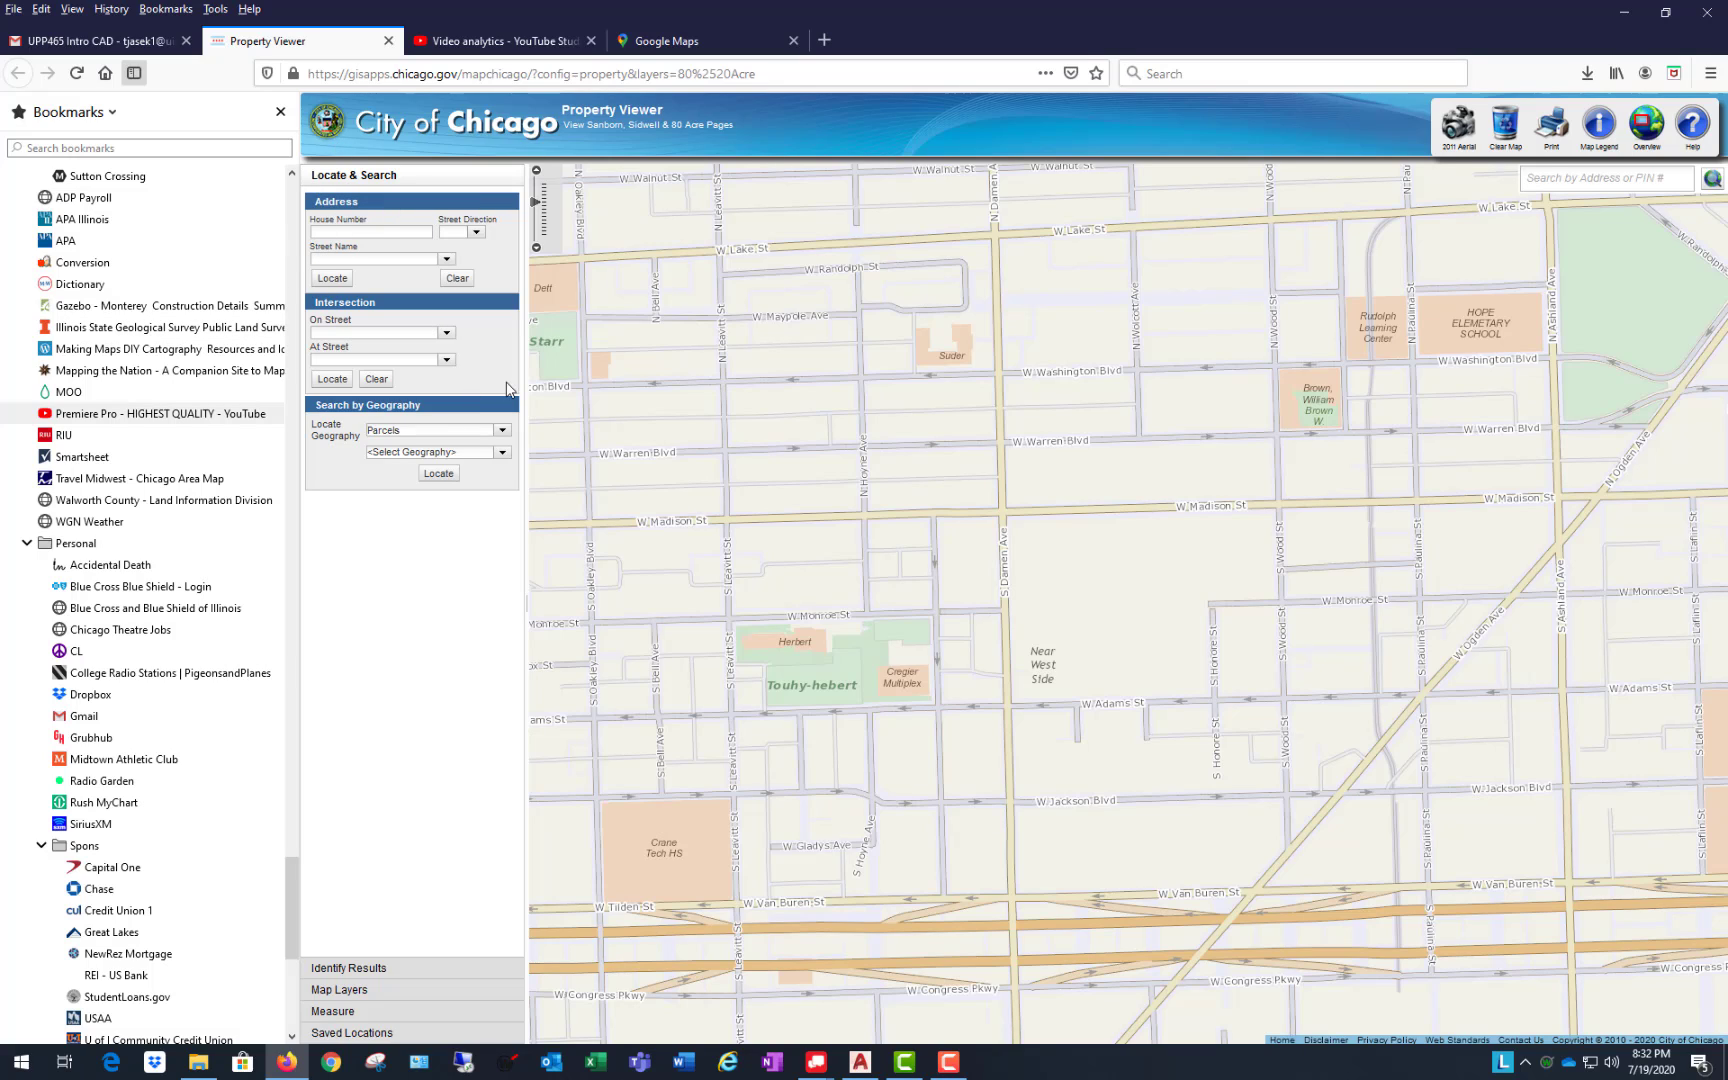
Step: Turn on the Eighty Acre layer over the blocks around W Madison St and W Monroe St
{"action": "left_click", "coordinate": [393, 990]}
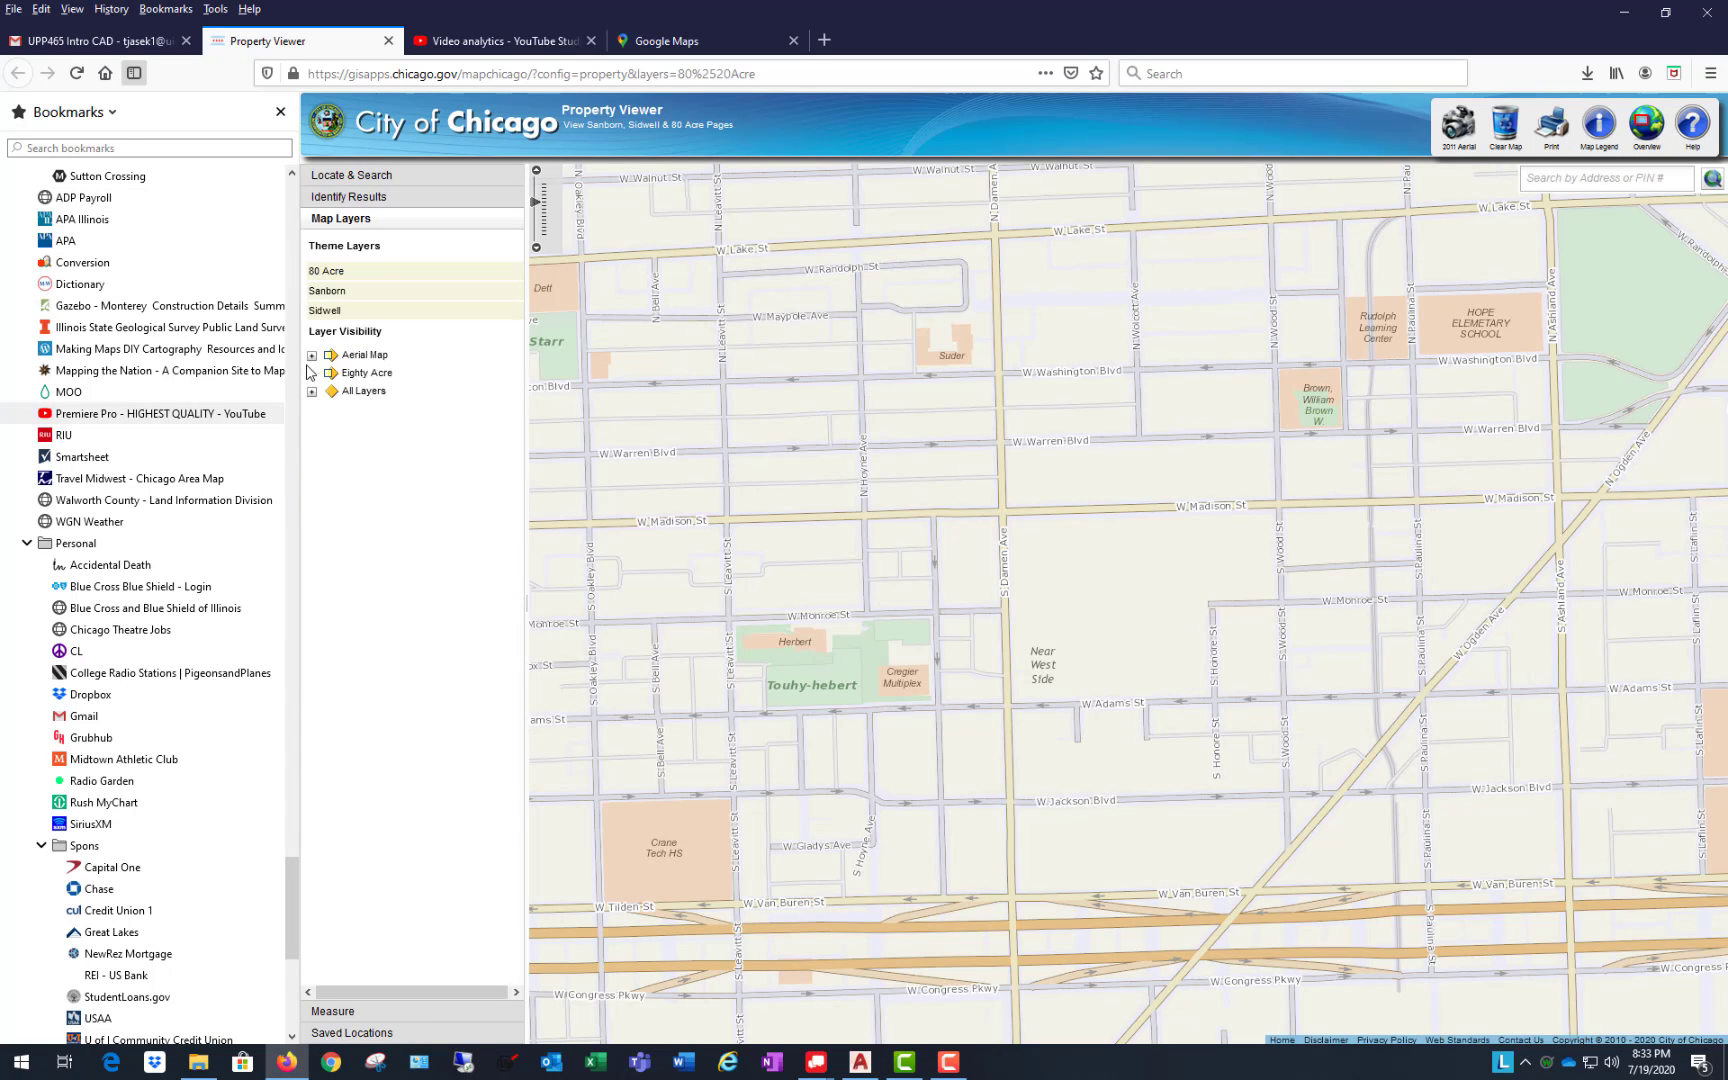
{"action": "left_click", "coordinate": [368, 374]}
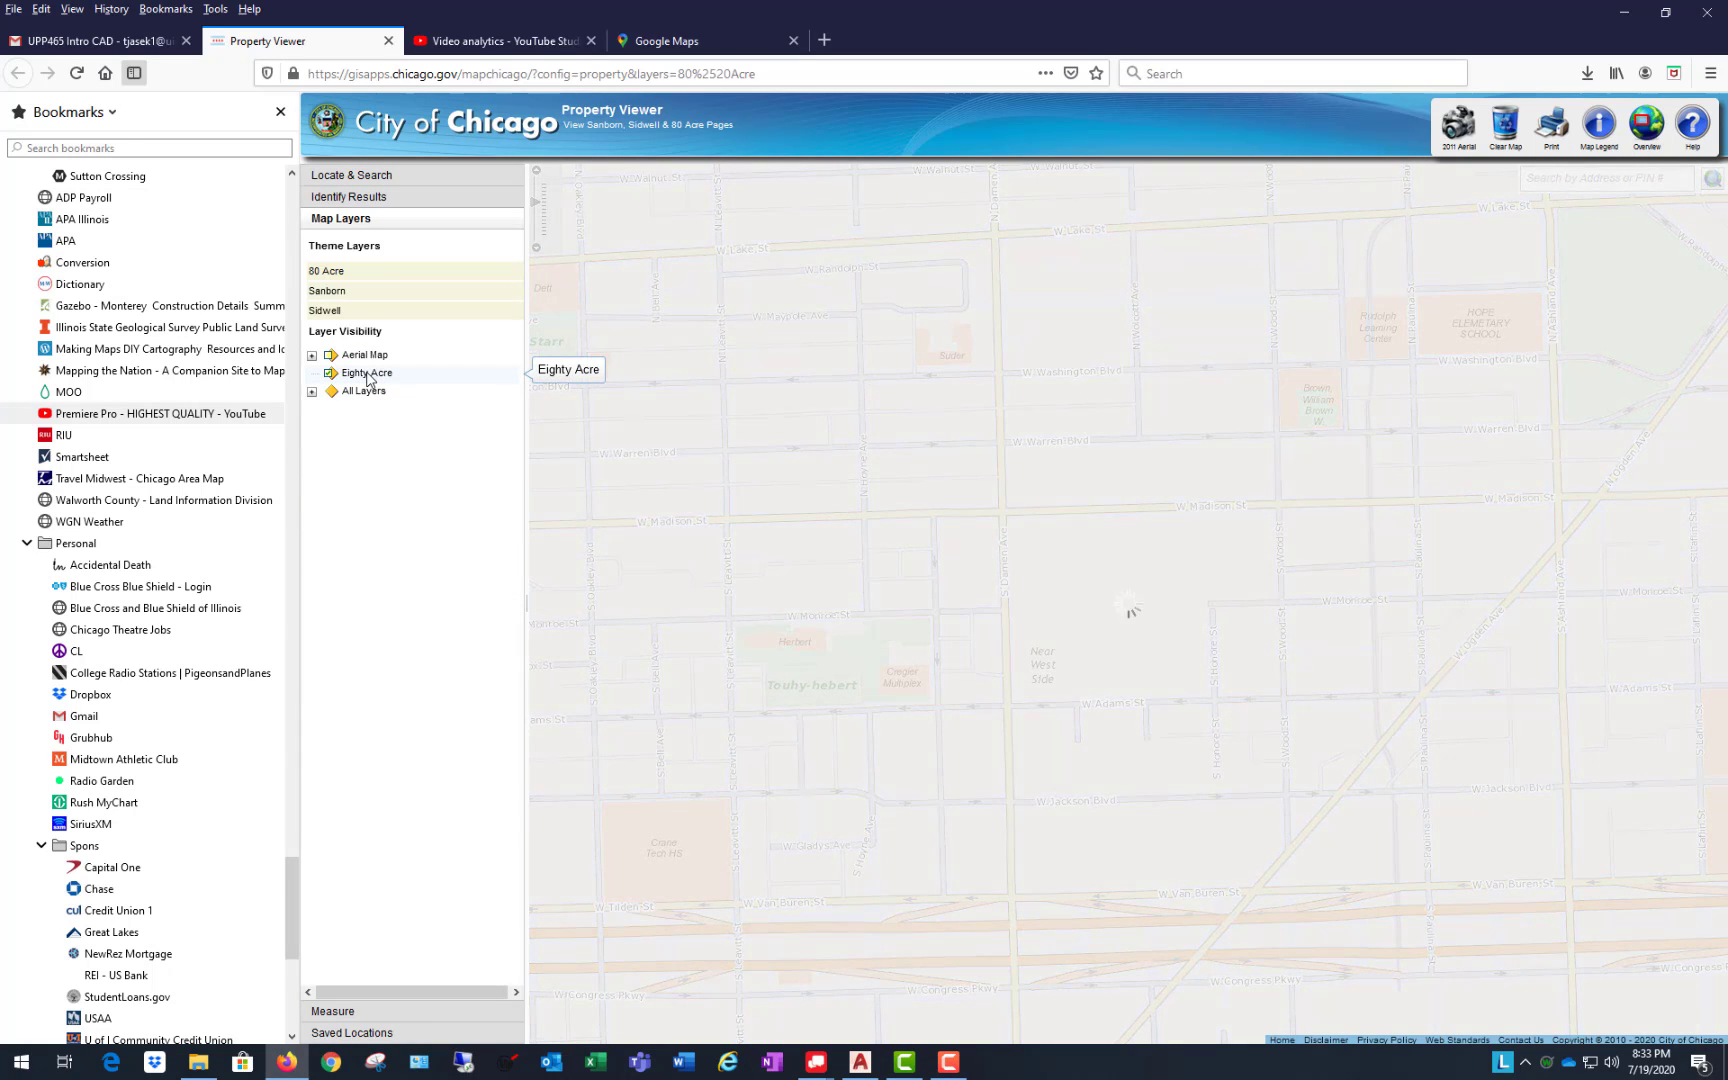
{"action": "scroll", "coordinate": [1179, 617], "scroll_direction": "up", "scroll_amount": 2}
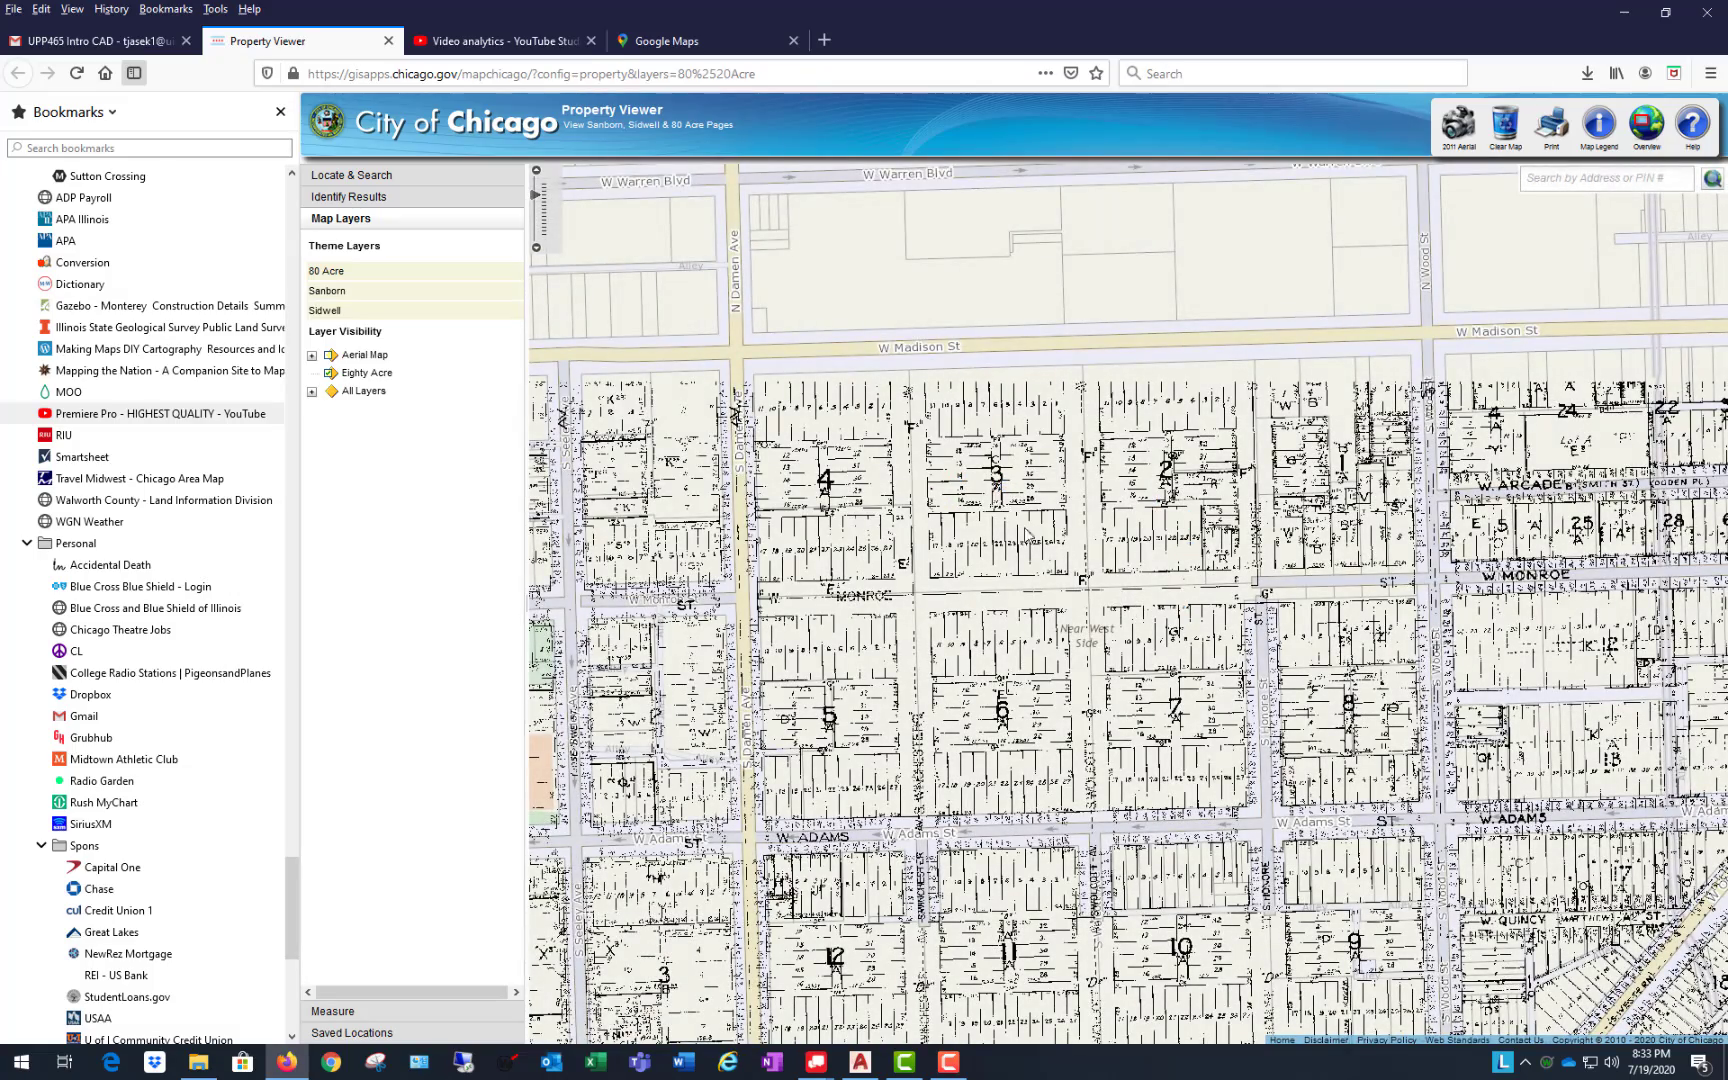
{"action": "scroll", "coordinate": [1066, 580], "scroll_direction": "up", "scroll_amount": 1}
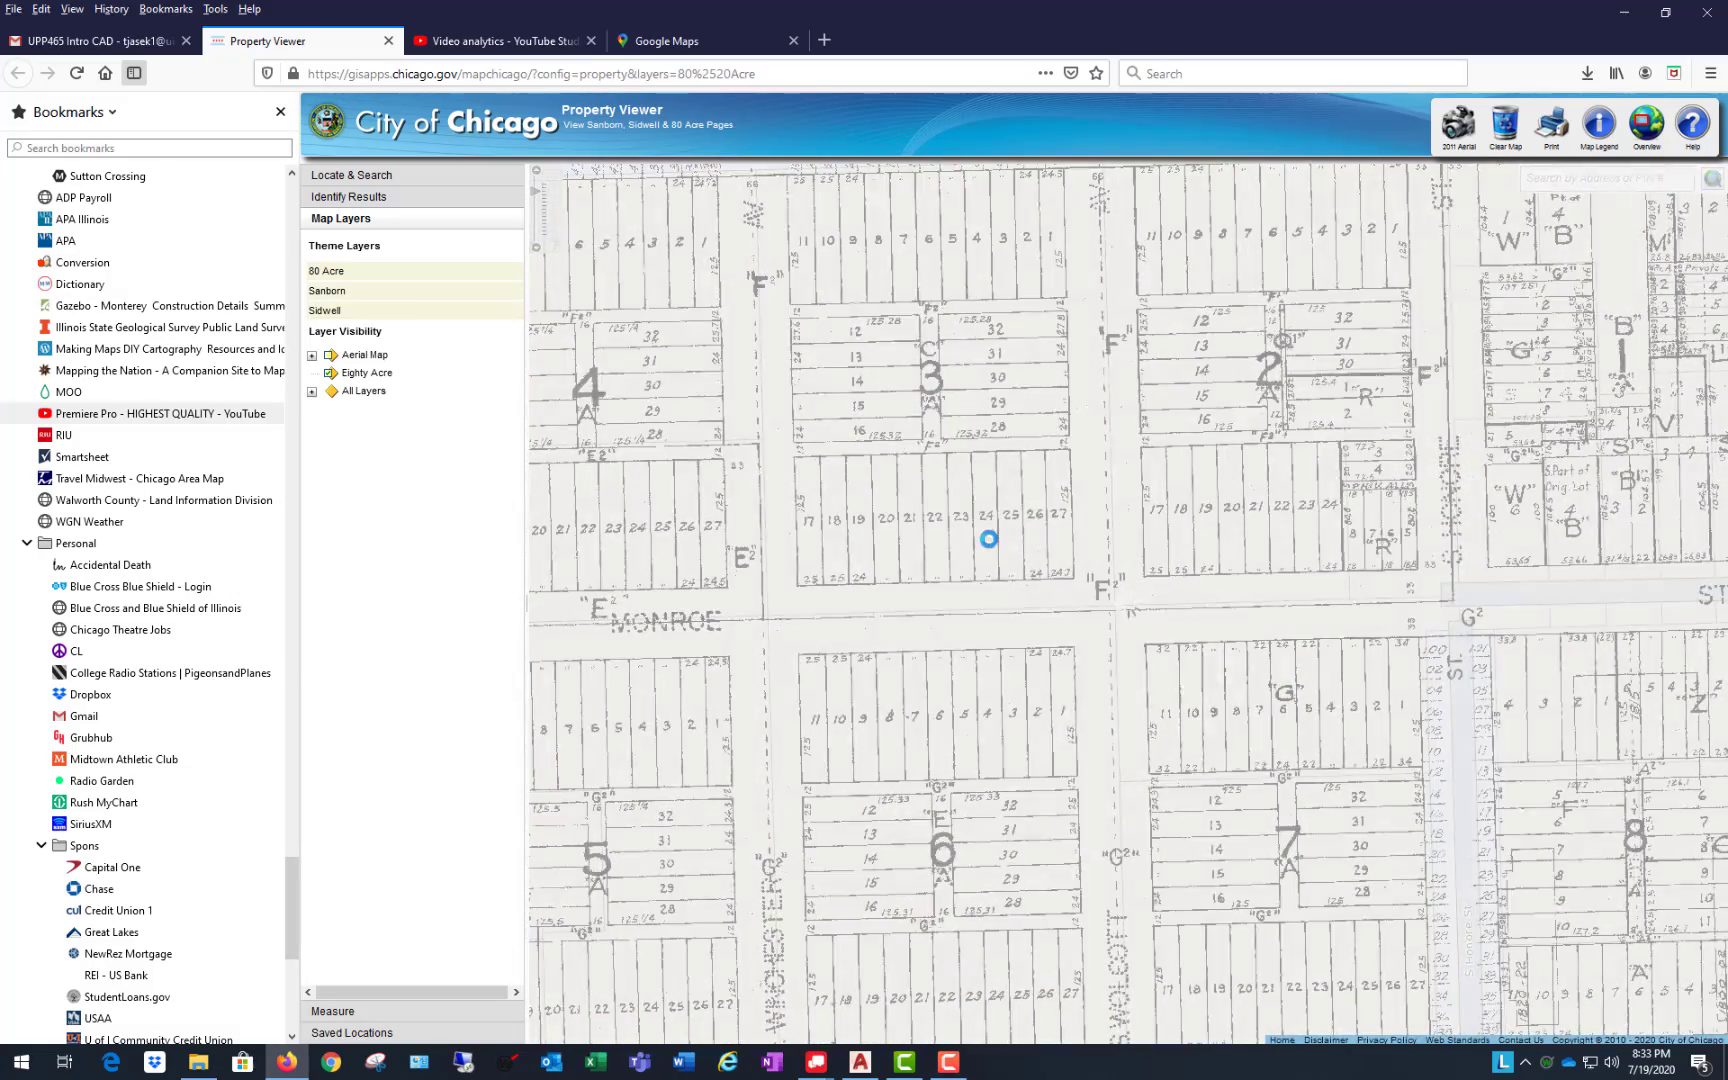
Step: Examine the Eighty Acre lot and street dimensions along W Madison St, from N Wood St to the N Damen Ave intersection
{"action": "left_click_drag", "start_coordinate": [1452, 623], "coordinate": [777, 657]}
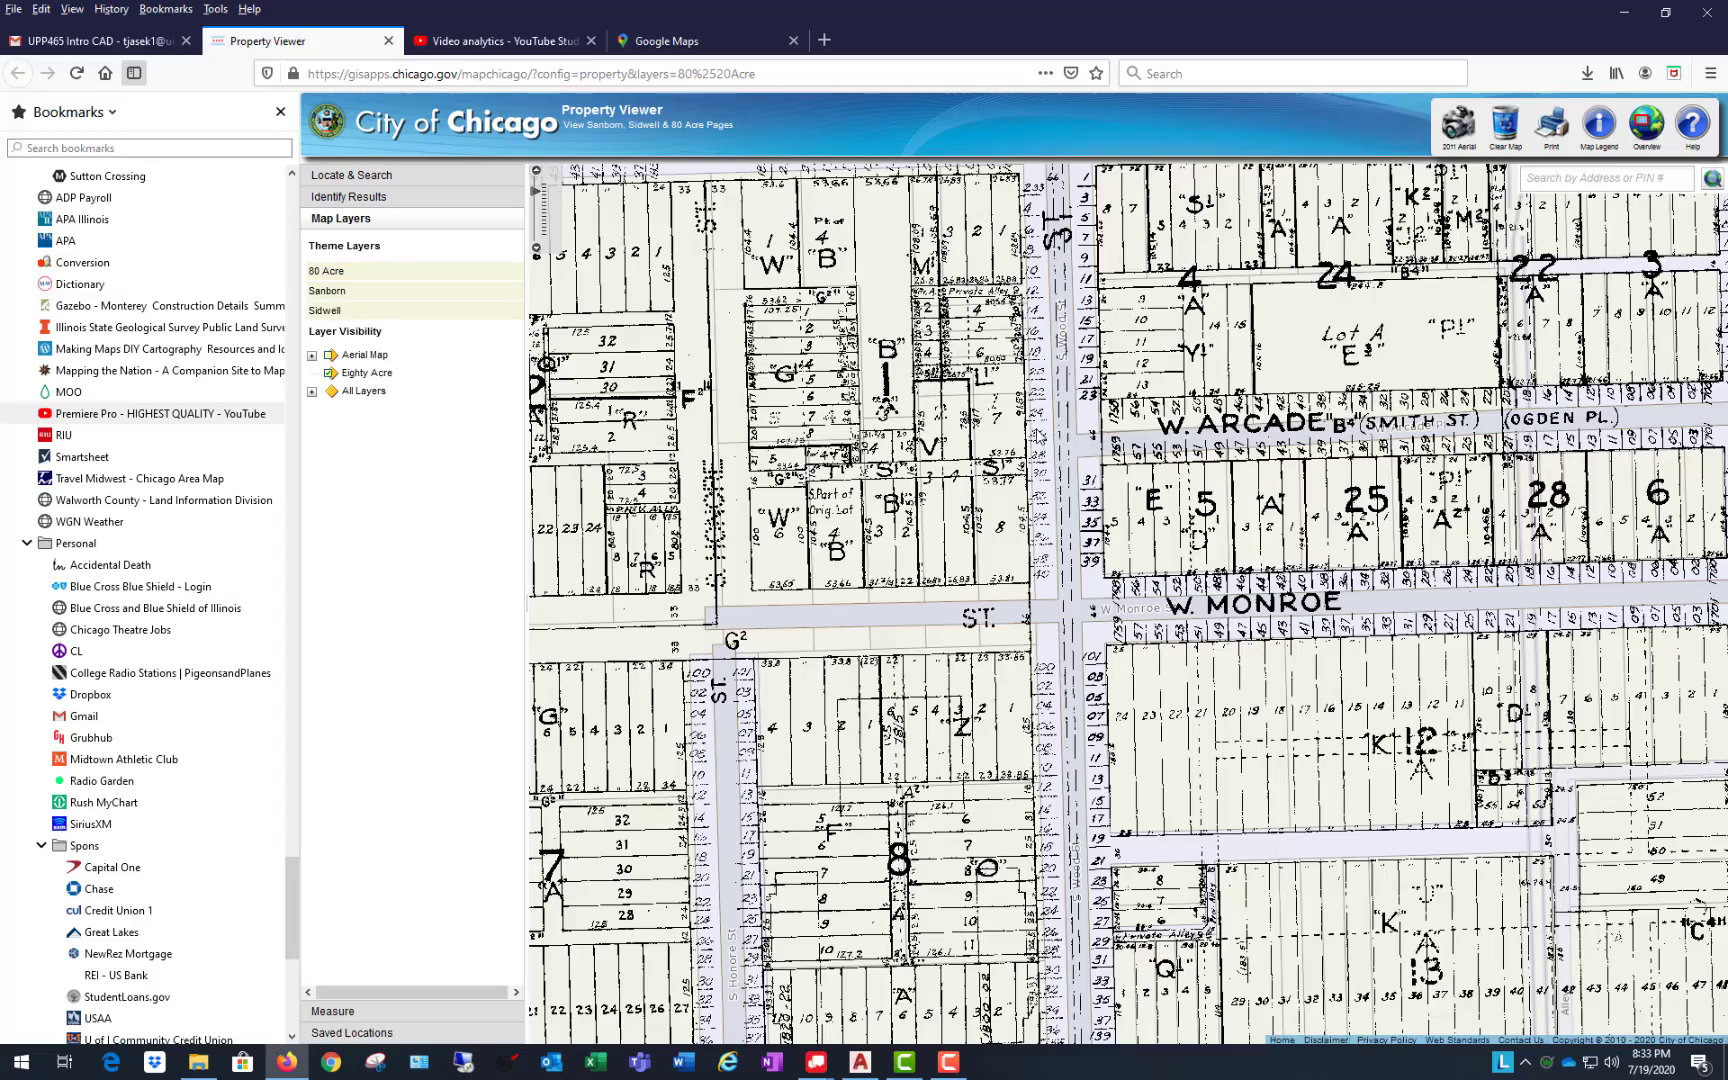
{"action": "left_click_drag", "start_coordinate": [907, 321], "coordinate": [1236, 757]}
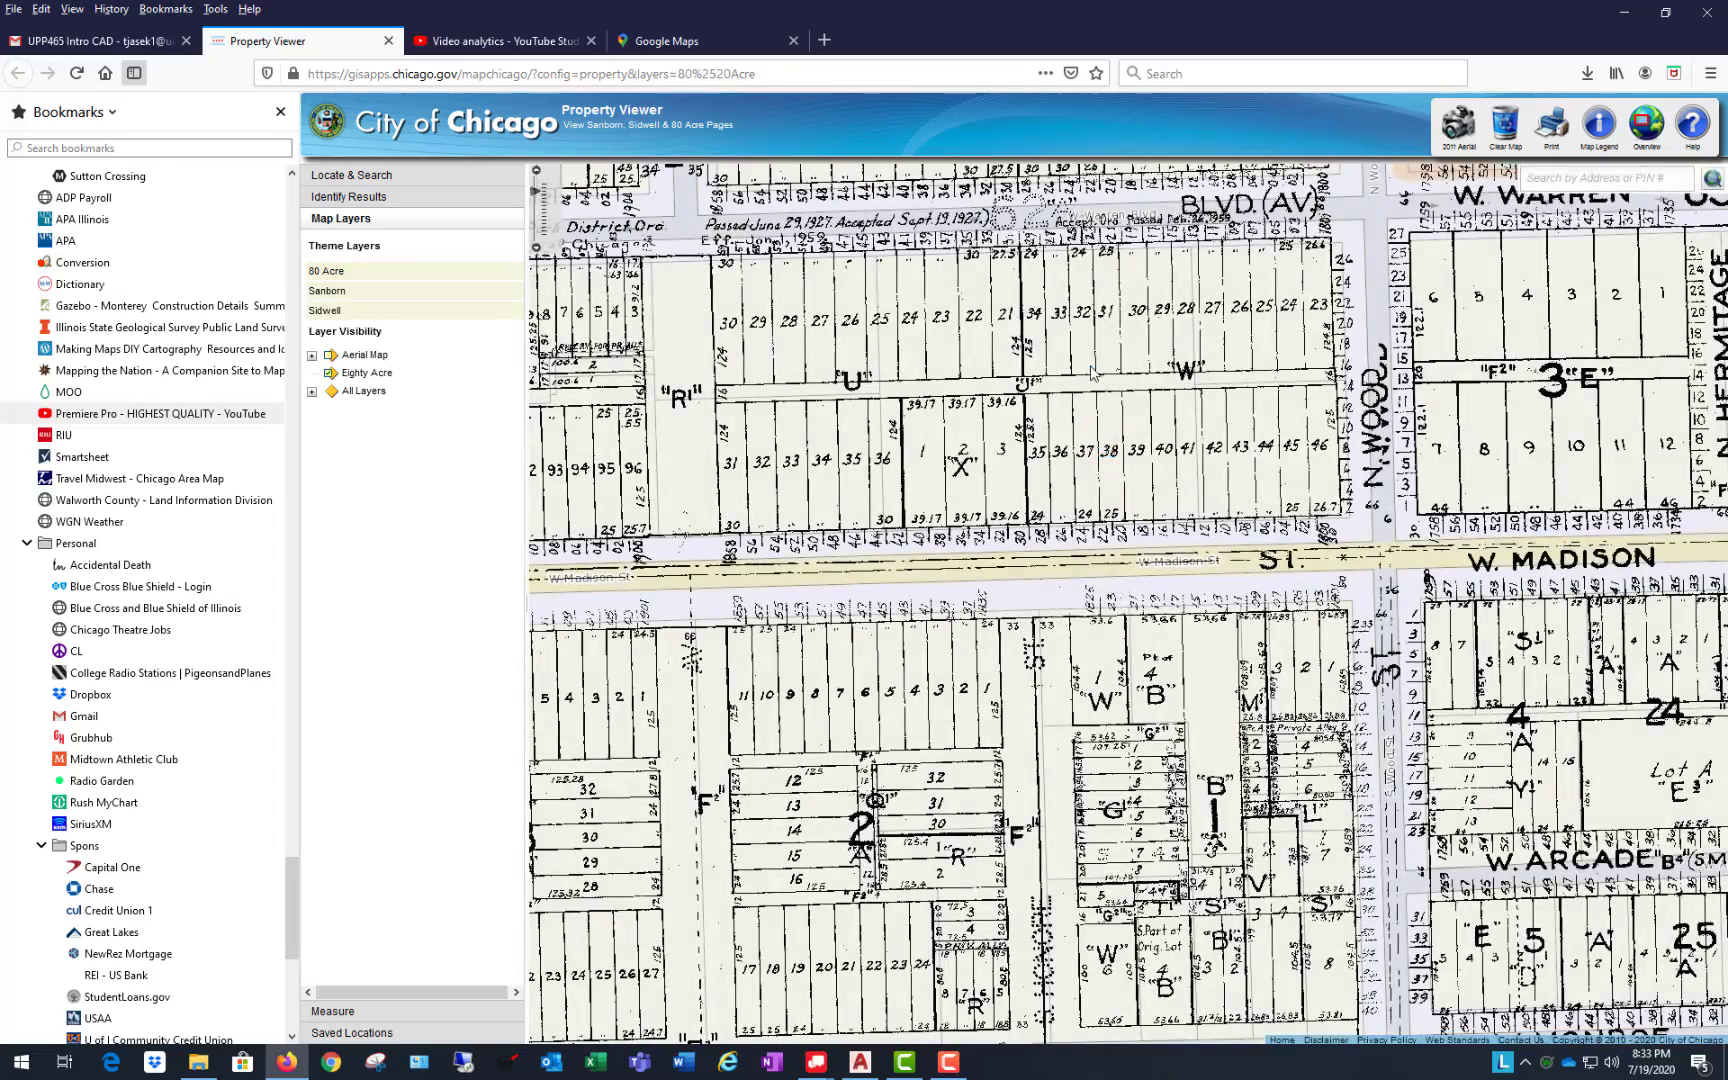
{"action": "left_click_drag", "start_coordinate": [808, 620], "coordinate": [1317, 596]}
{"action": "left_click_drag", "start_coordinate": [938, 590], "coordinate": [1326, 582]}
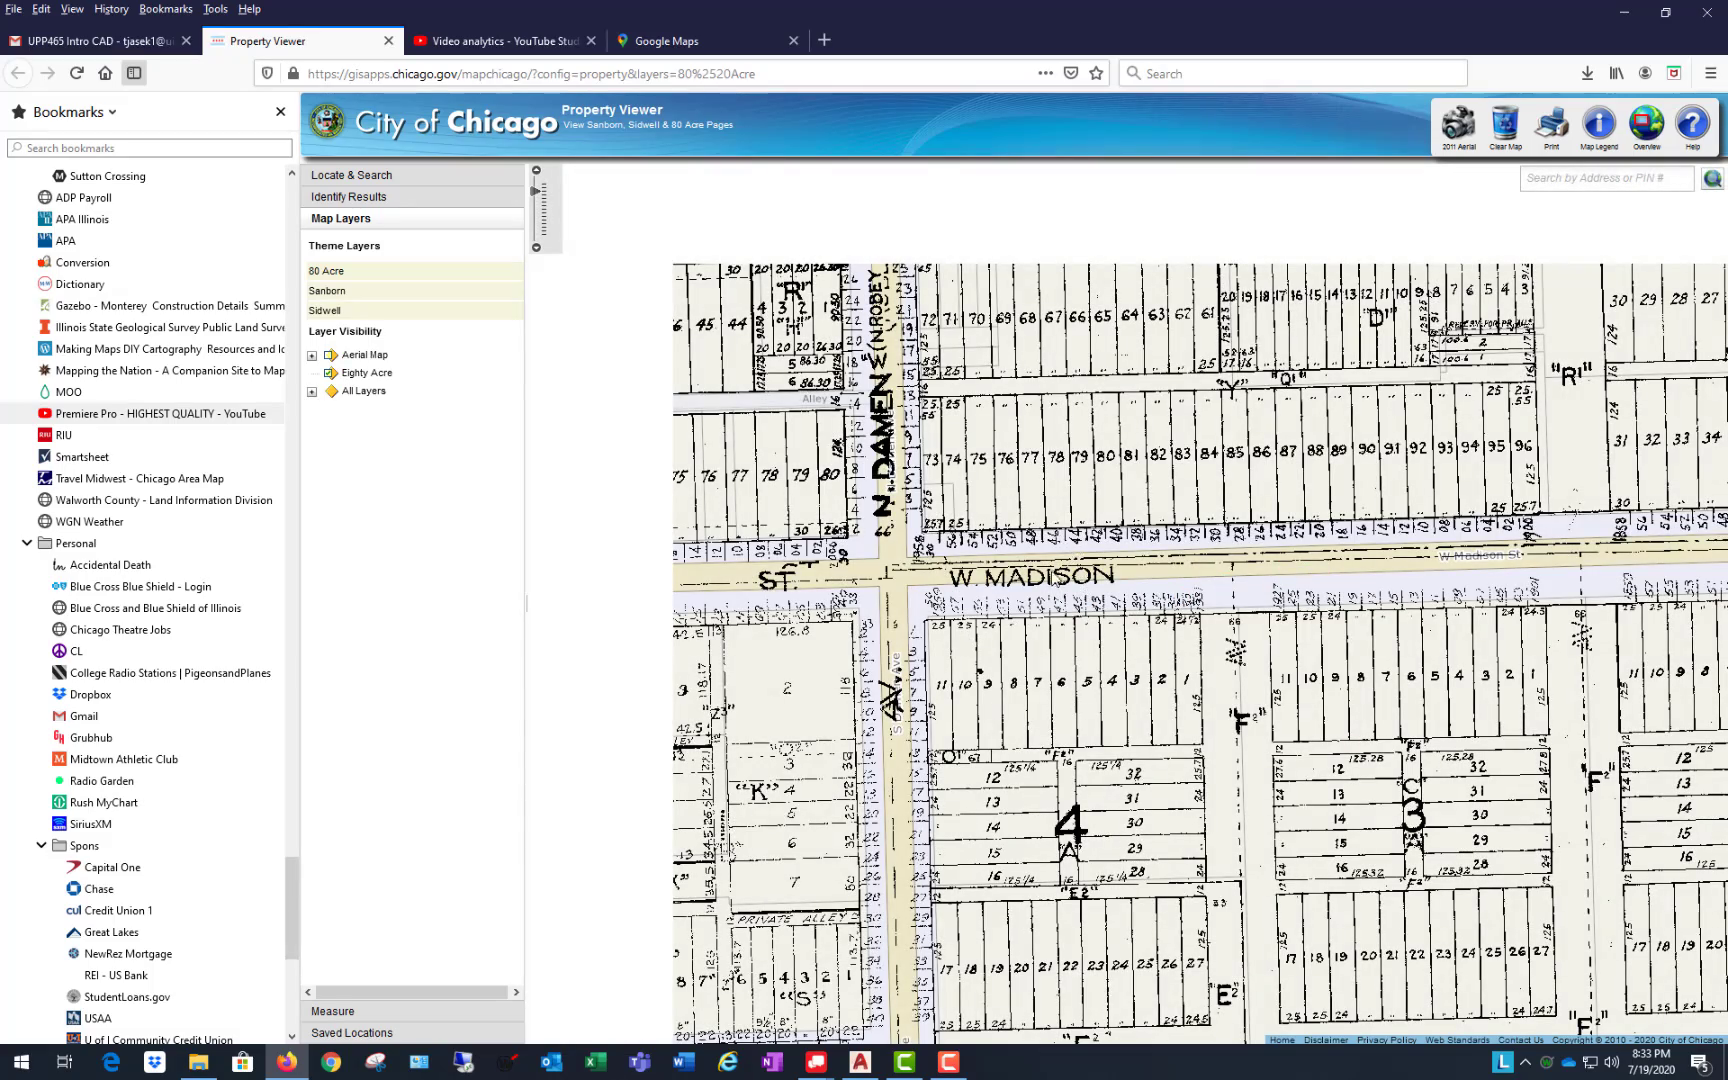
{"action": "left_click_drag", "start_coordinate": [689, 591], "coordinate": [849, 686]}
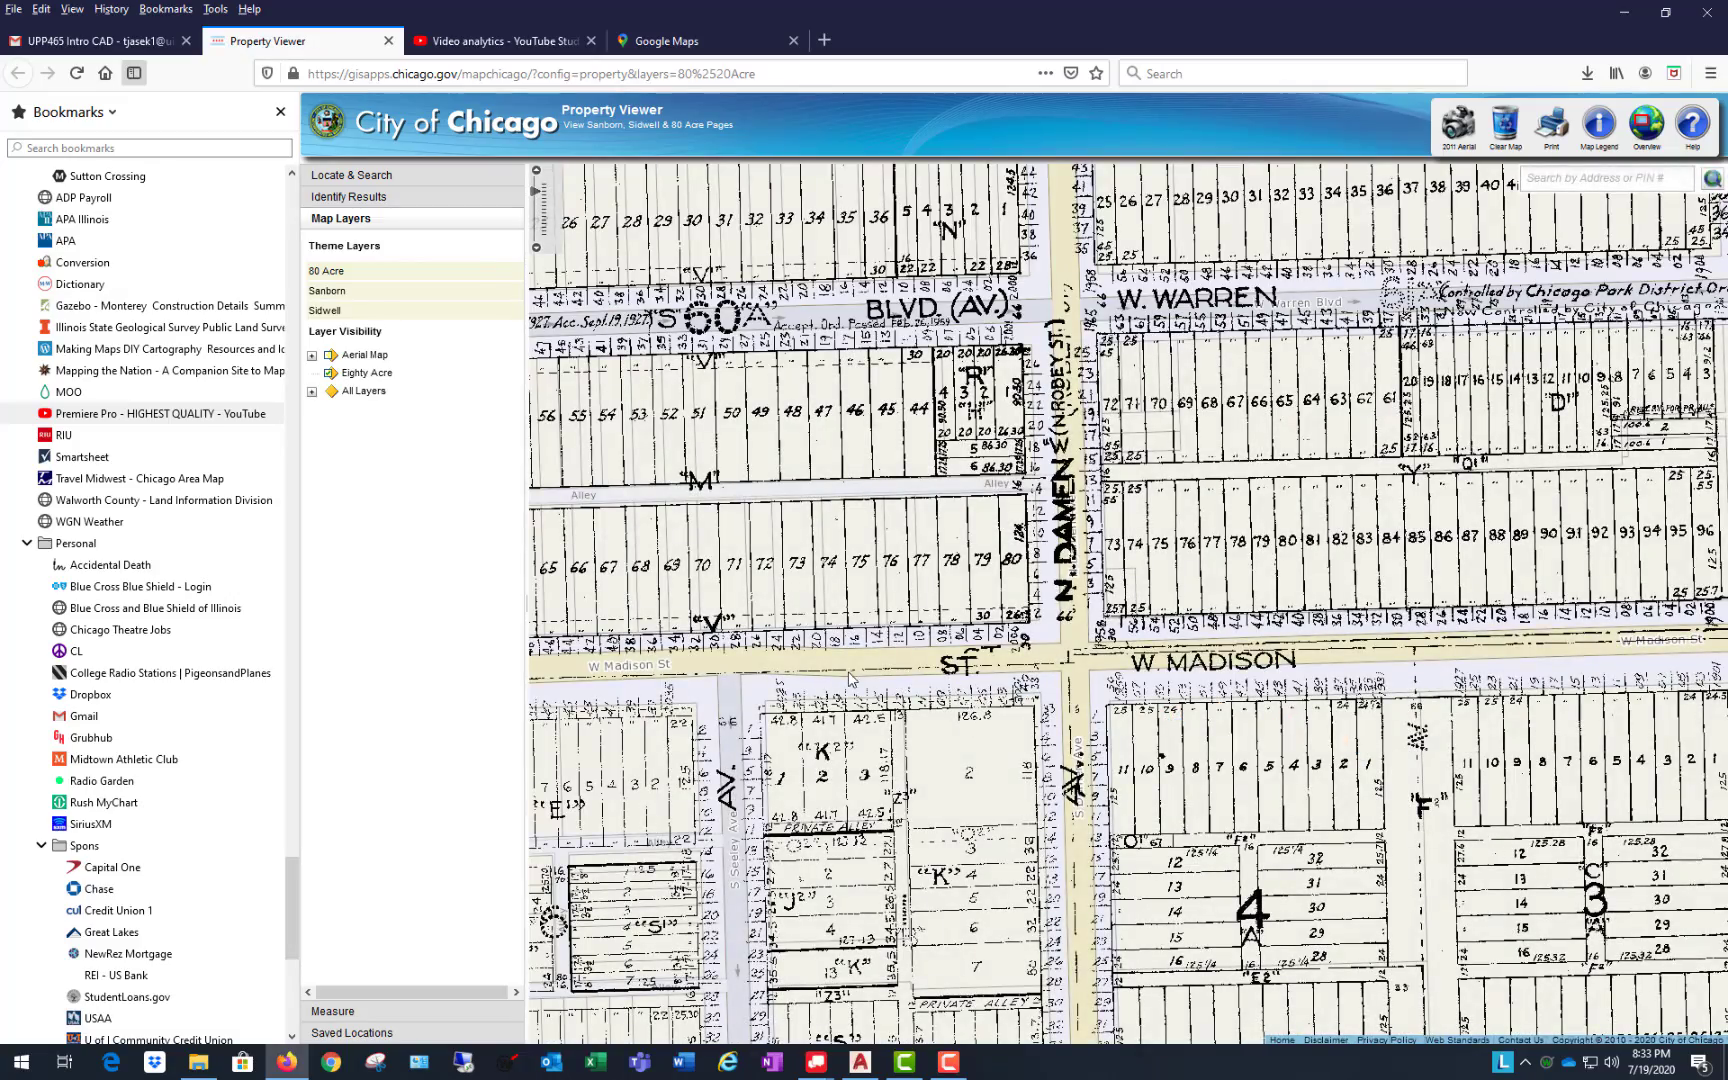
{"action": "left_click_drag", "start_coordinate": [1124, 660], "coordinate": [851, 690]}
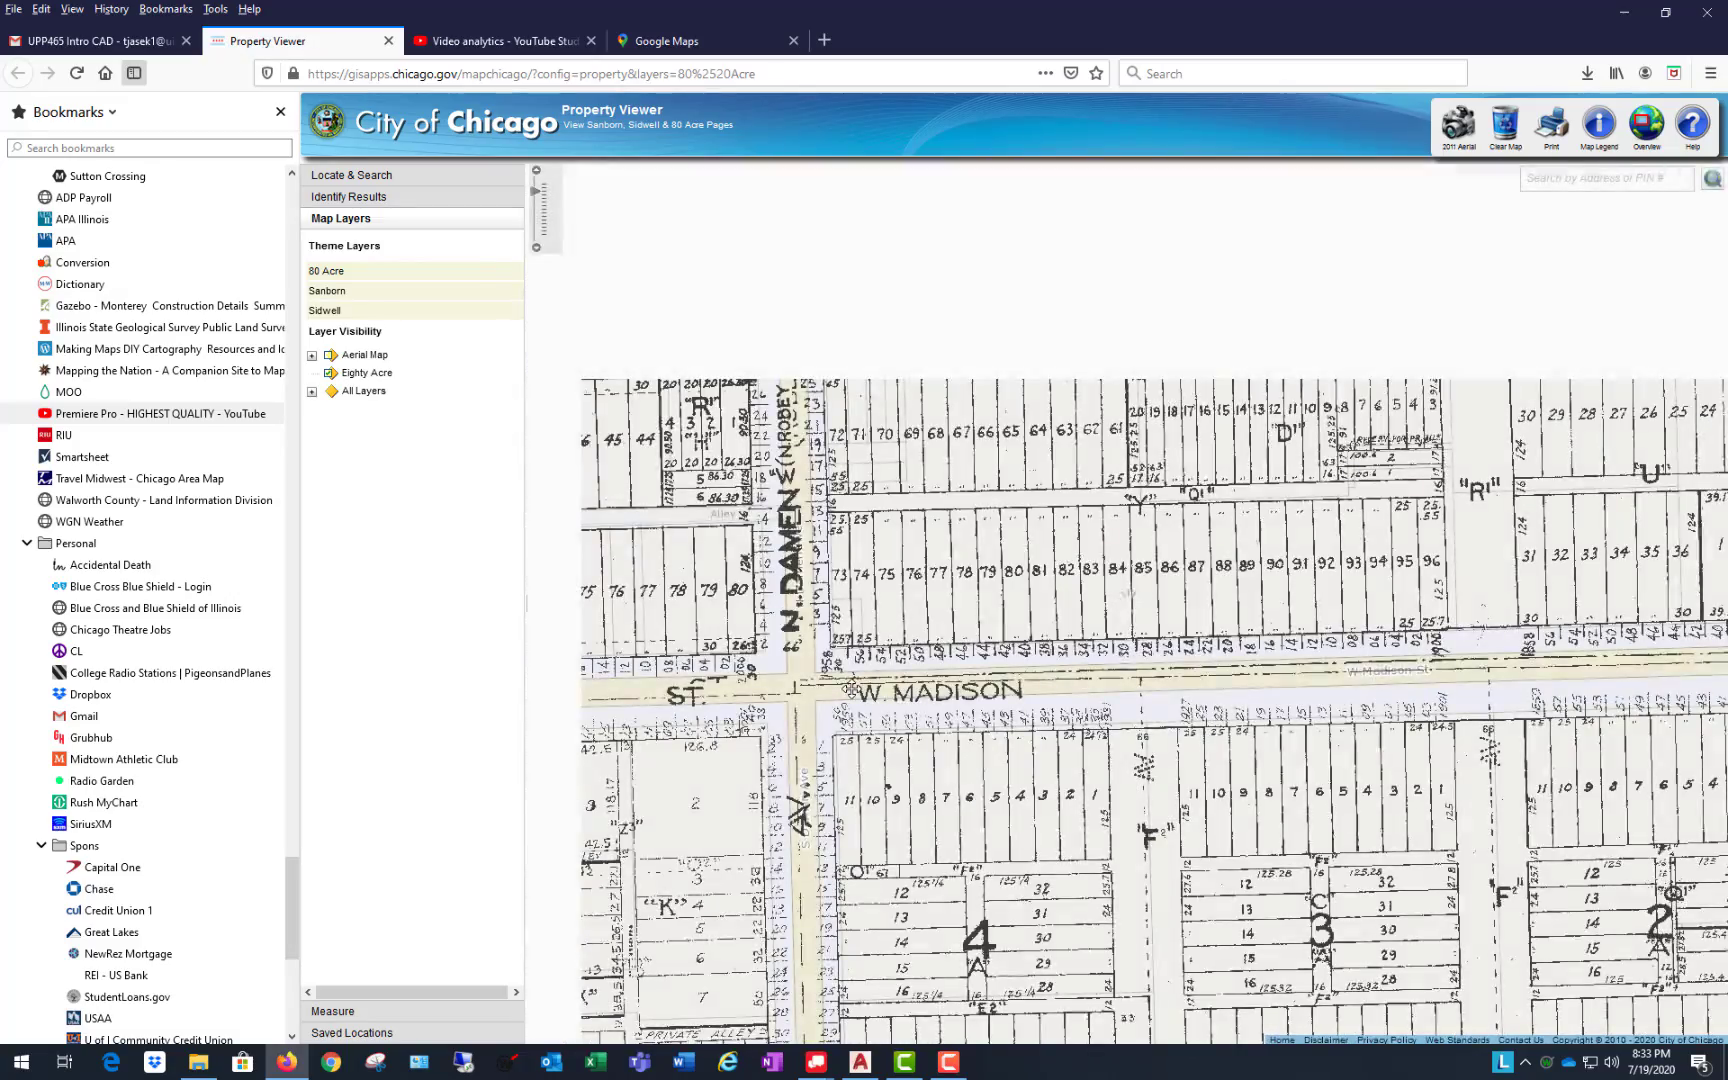
{"action": "left_click_drag", "start_coordinate": [982, 644], "coordinate": [982, 706]}
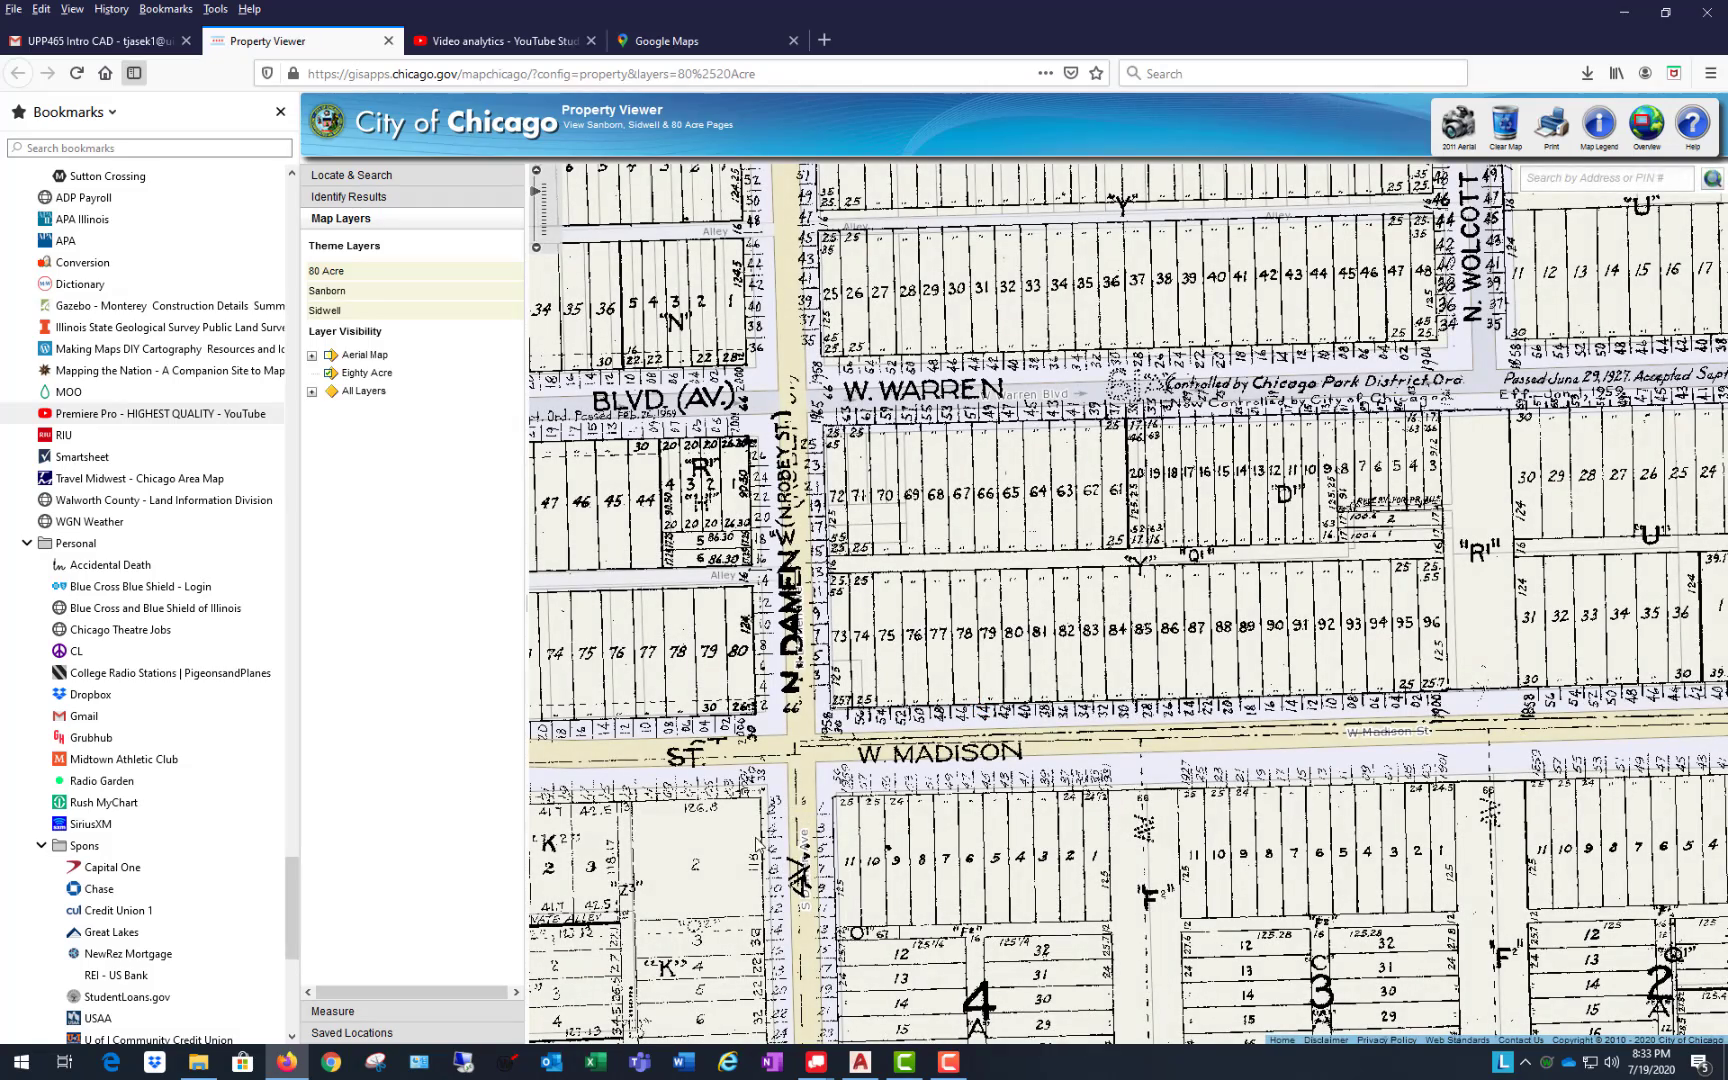
{"action": "scroll", "coordinate": [990, 709], "scroll_direction": "up", "scroll_amount": 1}
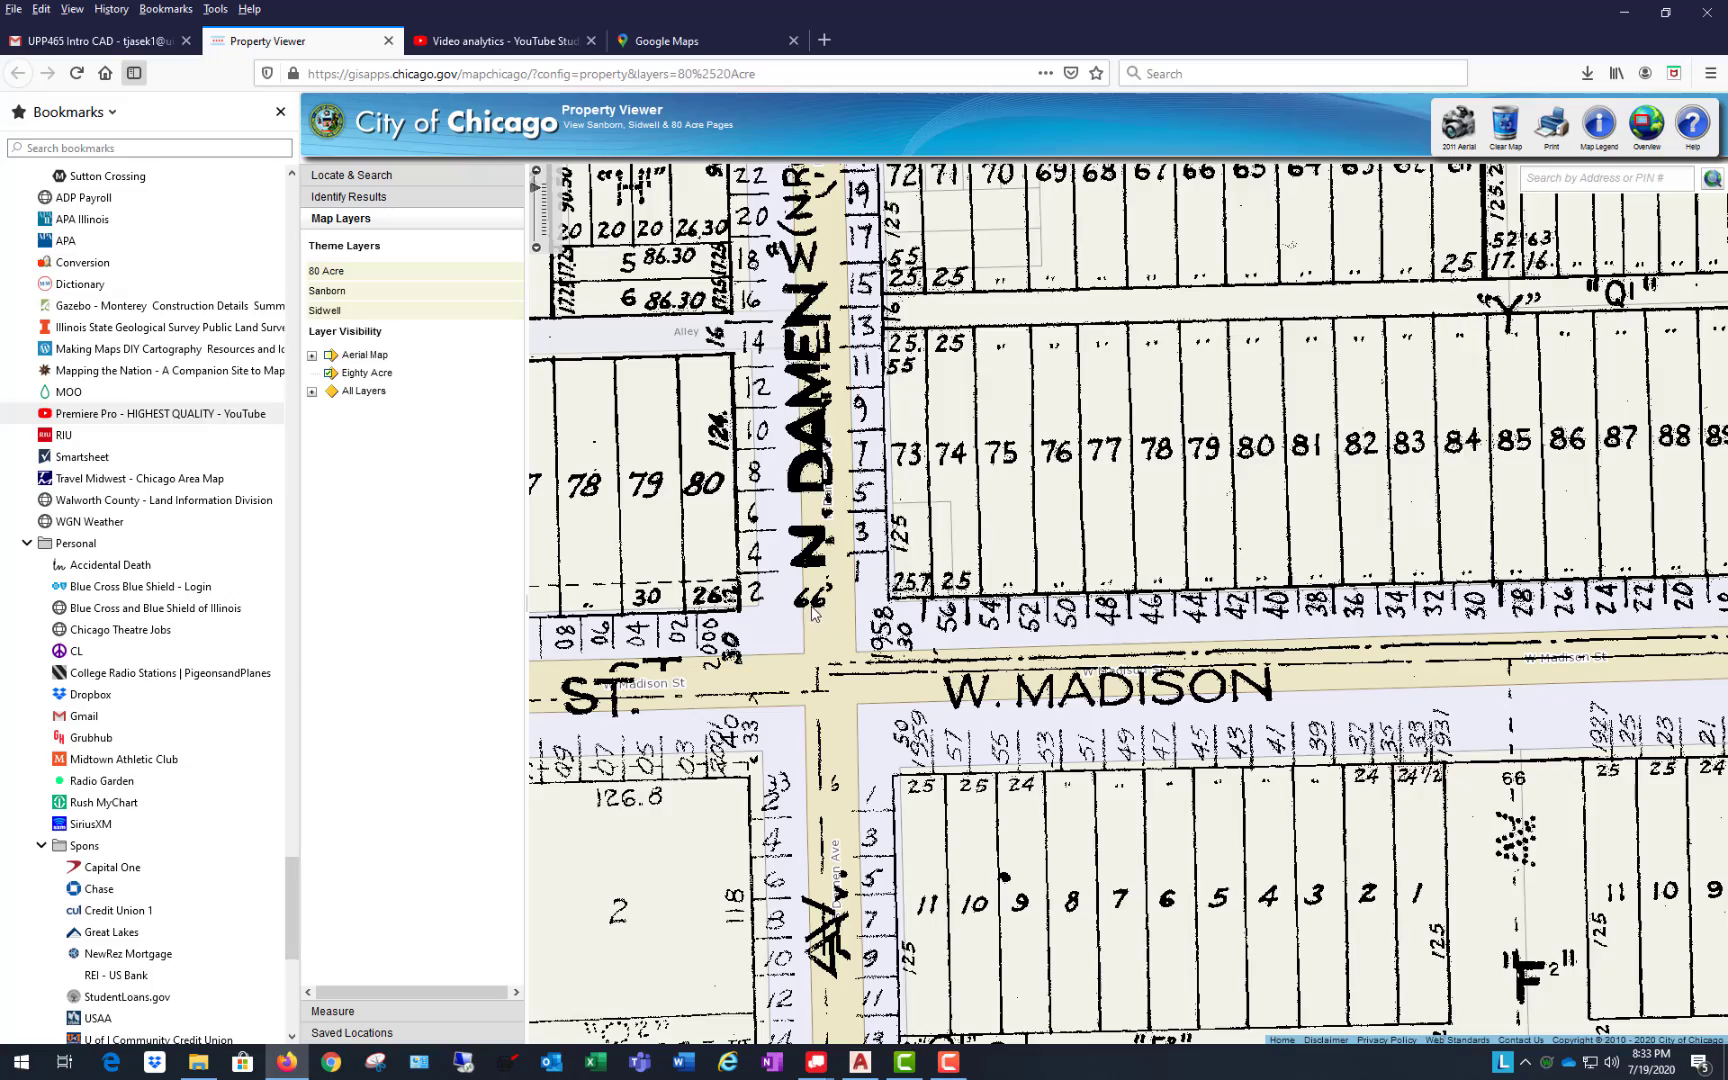
Step: Examine the Eighty Acre lot, alley and street-width dimensions along N Damen Ave, northward from W Madison St to W Kinzie St
{"action": "left_click_drag", "start_coordinate": [816, 339], "coordinate": [903, 838]}
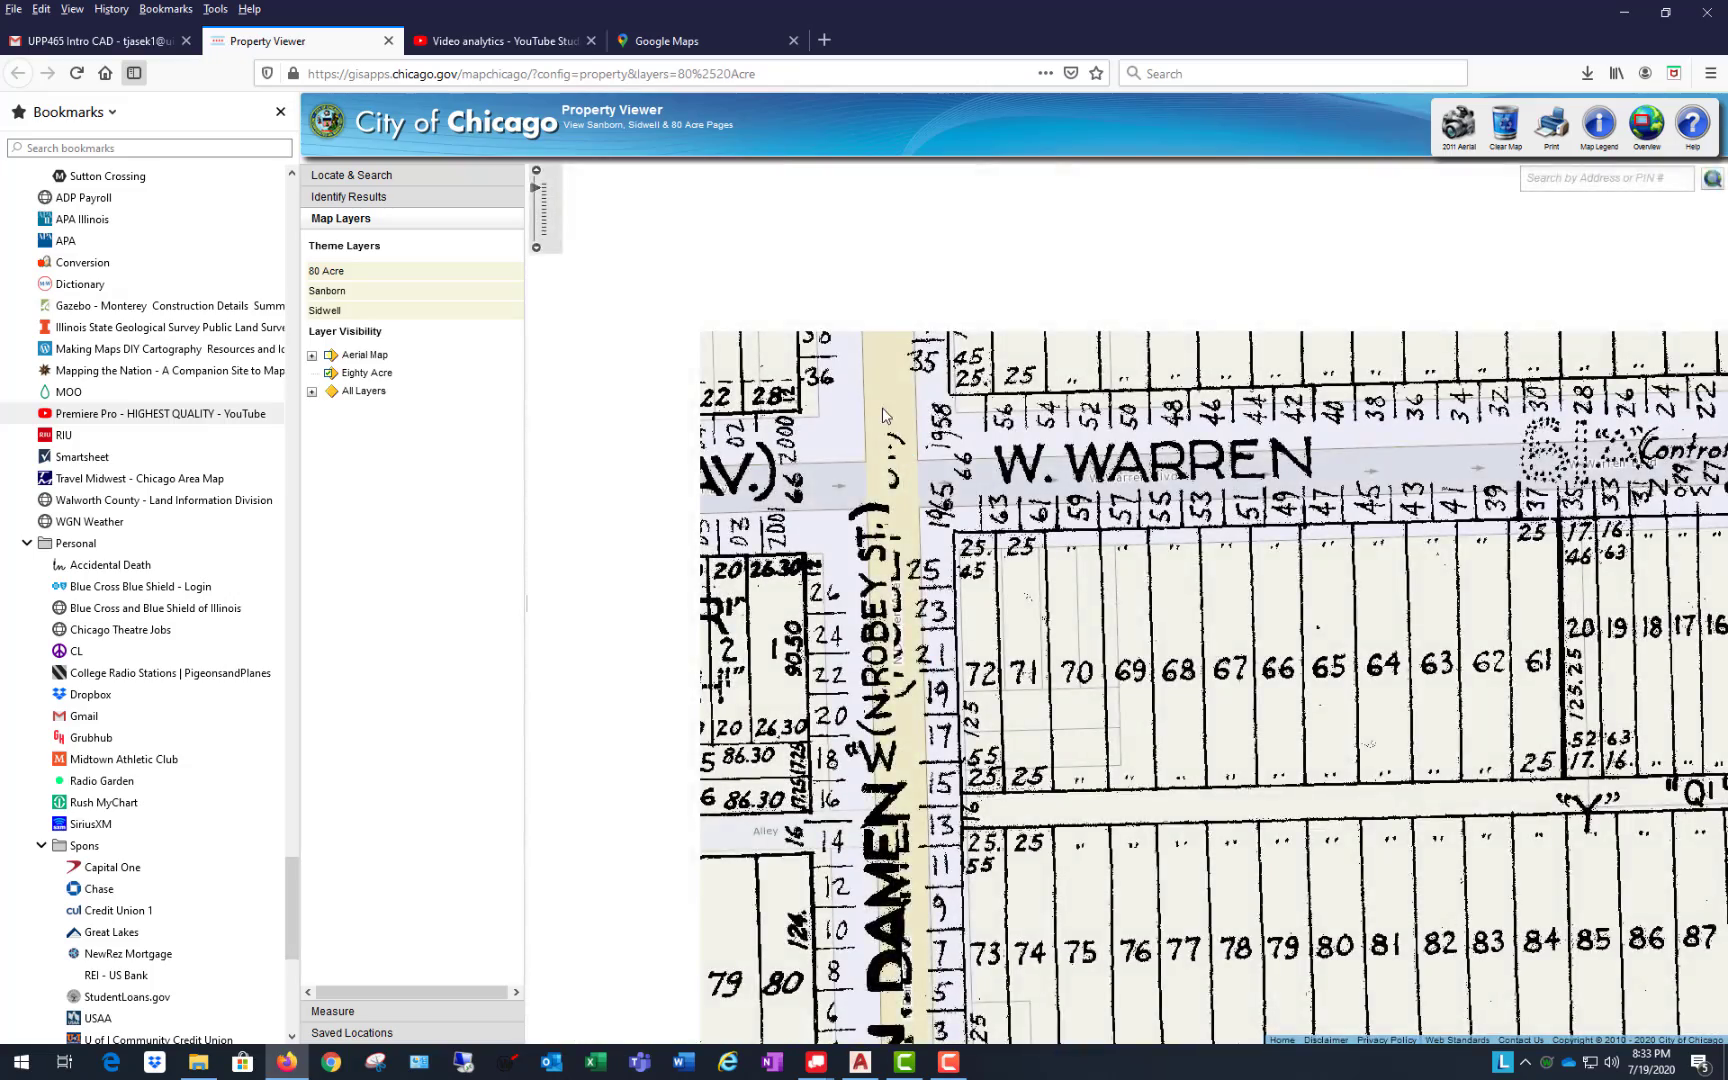
{"action": "left_click_drag", "start_coordinate": [890, 403], "coordinate": [931, 754]}
{"action": "left_click_drag", "start_coordinate": [930, 424], "coordinate": [962, 946]}
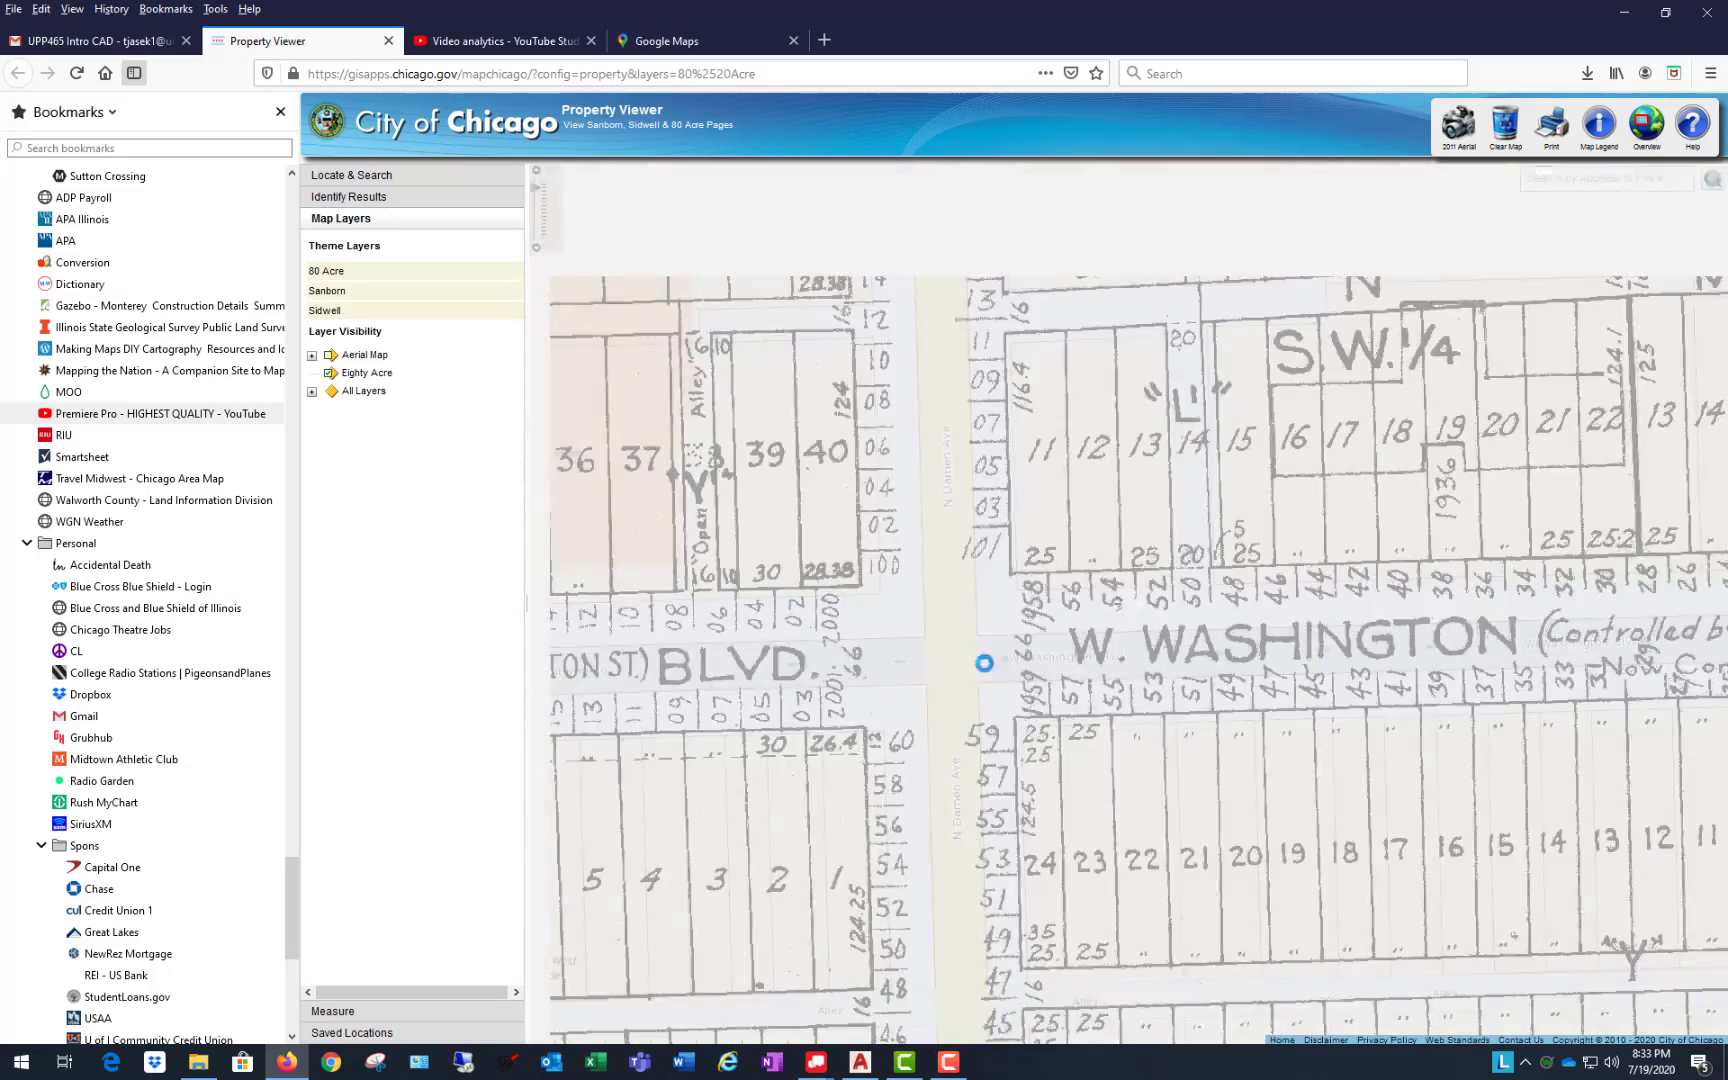
{"action": "left_click_drag", "start_coordinate": [929, 451], "coordinate": [953, 829]}
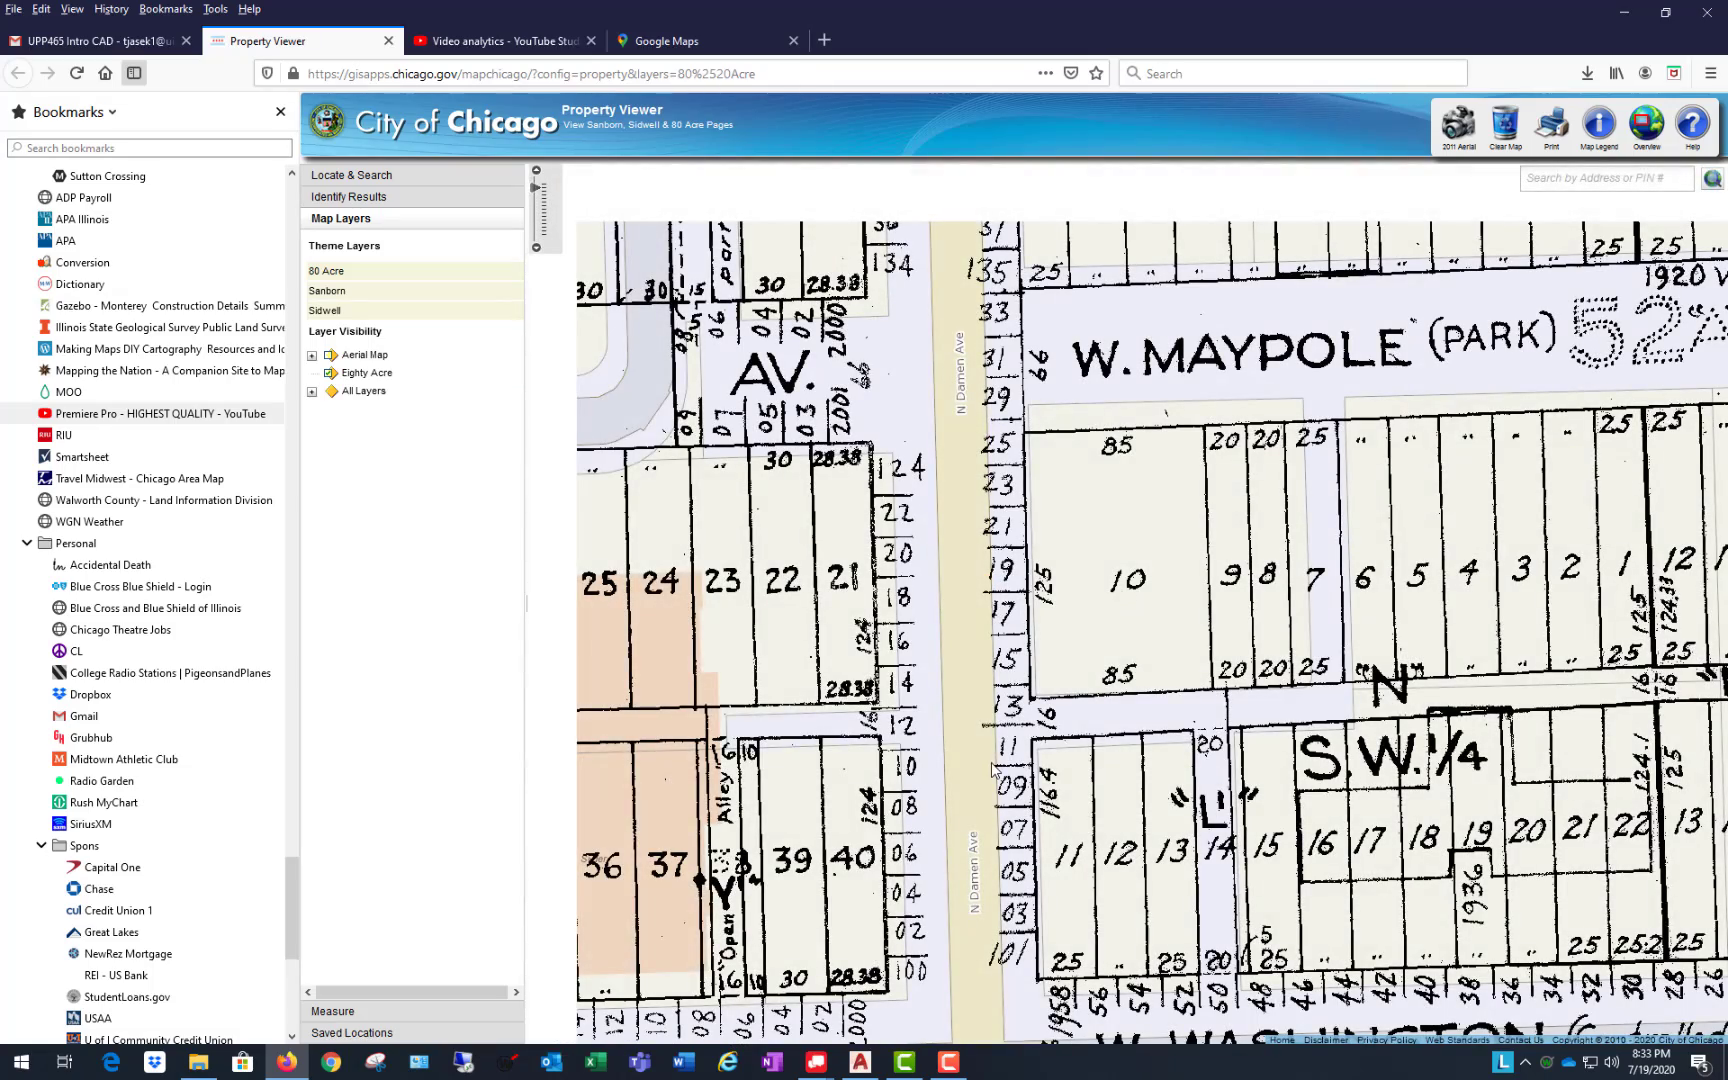
{"action": "left_click_drag", "start_coordinate": [1014, 279], "coordinate": [1017, 527]}
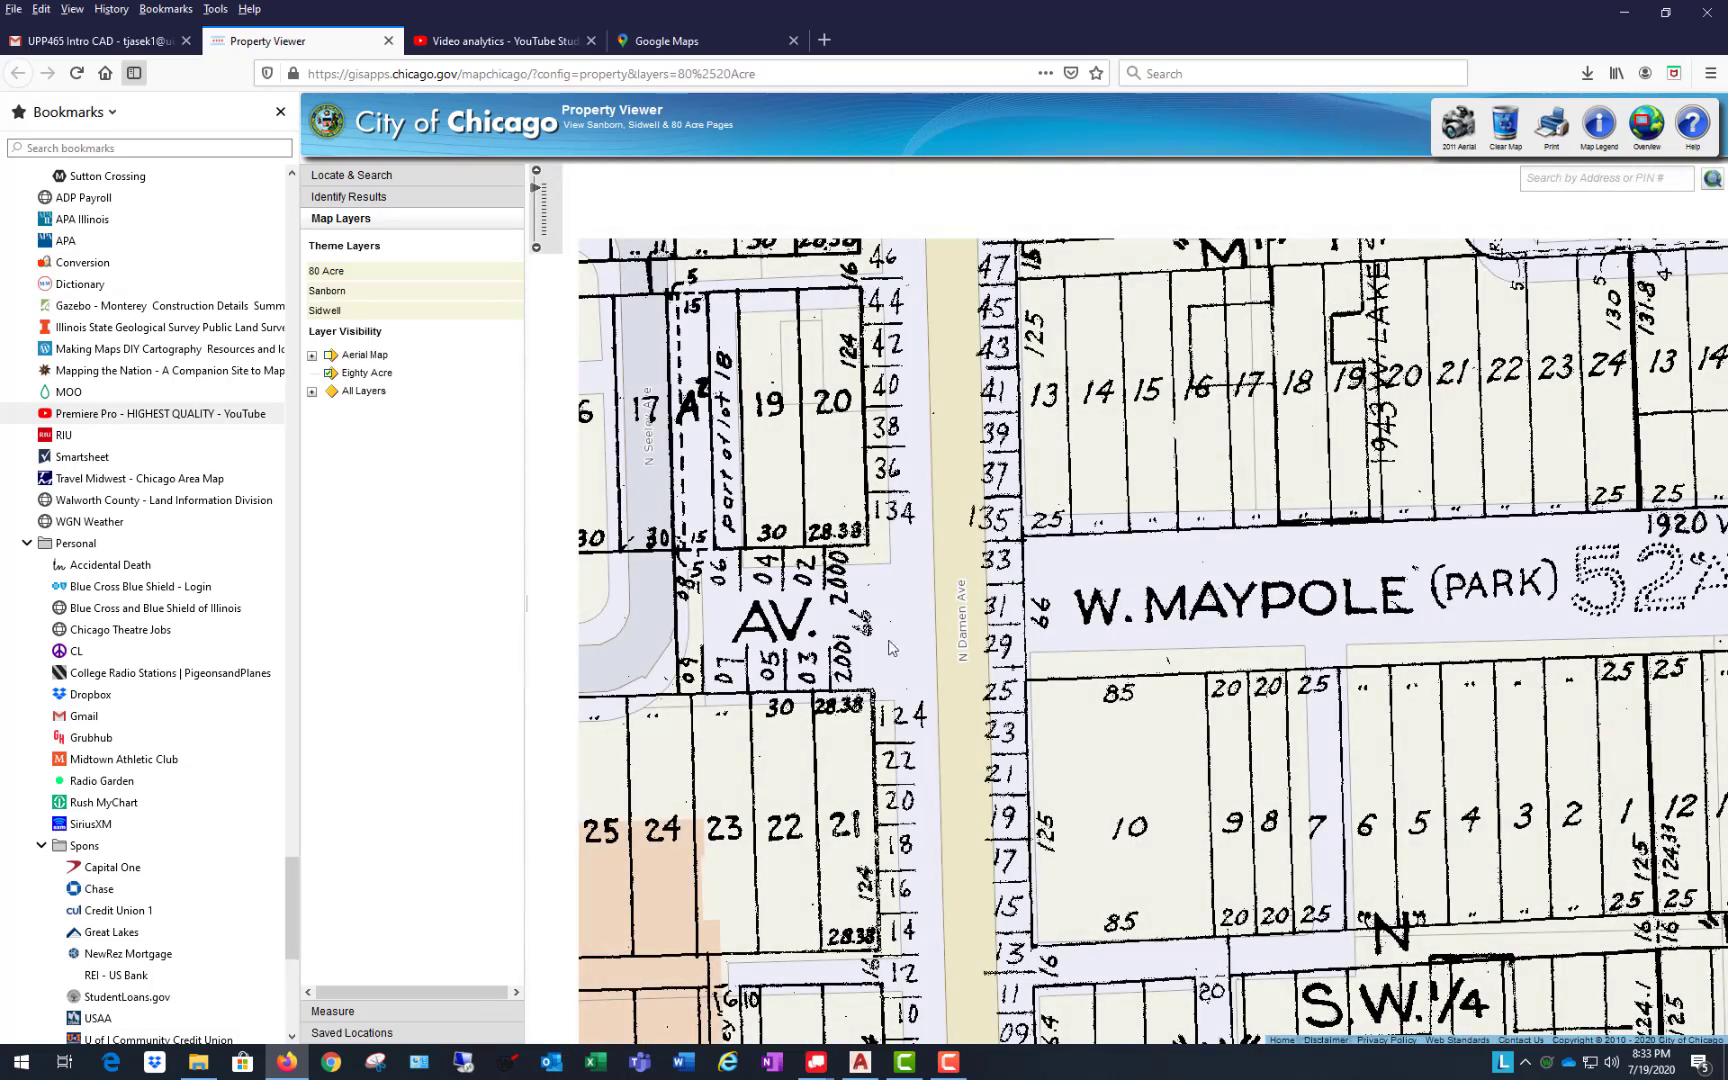
{"action": "left_click_drag", "start_coordinate": [970, 440], "coordinate": [997, 858]}
{"action": "left_click_drag", "start_coordinate": [989, 378], "coordinate": [1143, 769]}
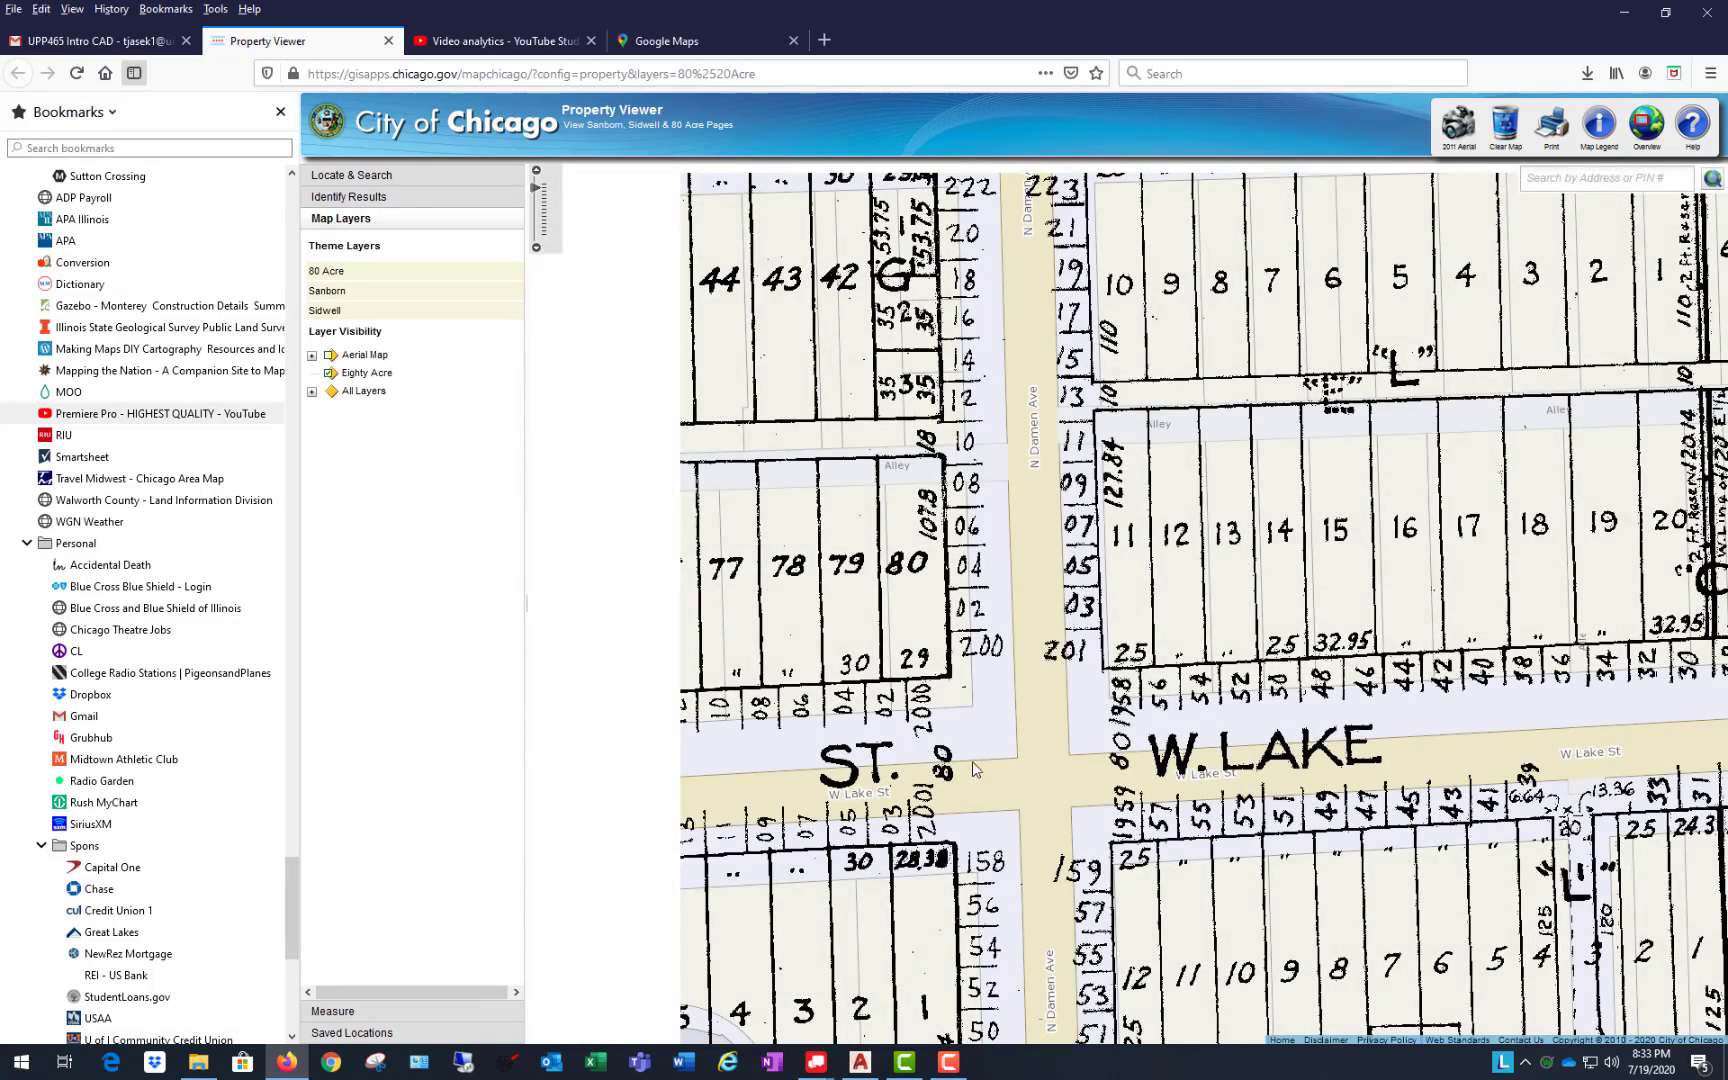
{"action": "left_click_drag", "start_coordinate": [1025, 518], "coordinate": [1045, 934]}
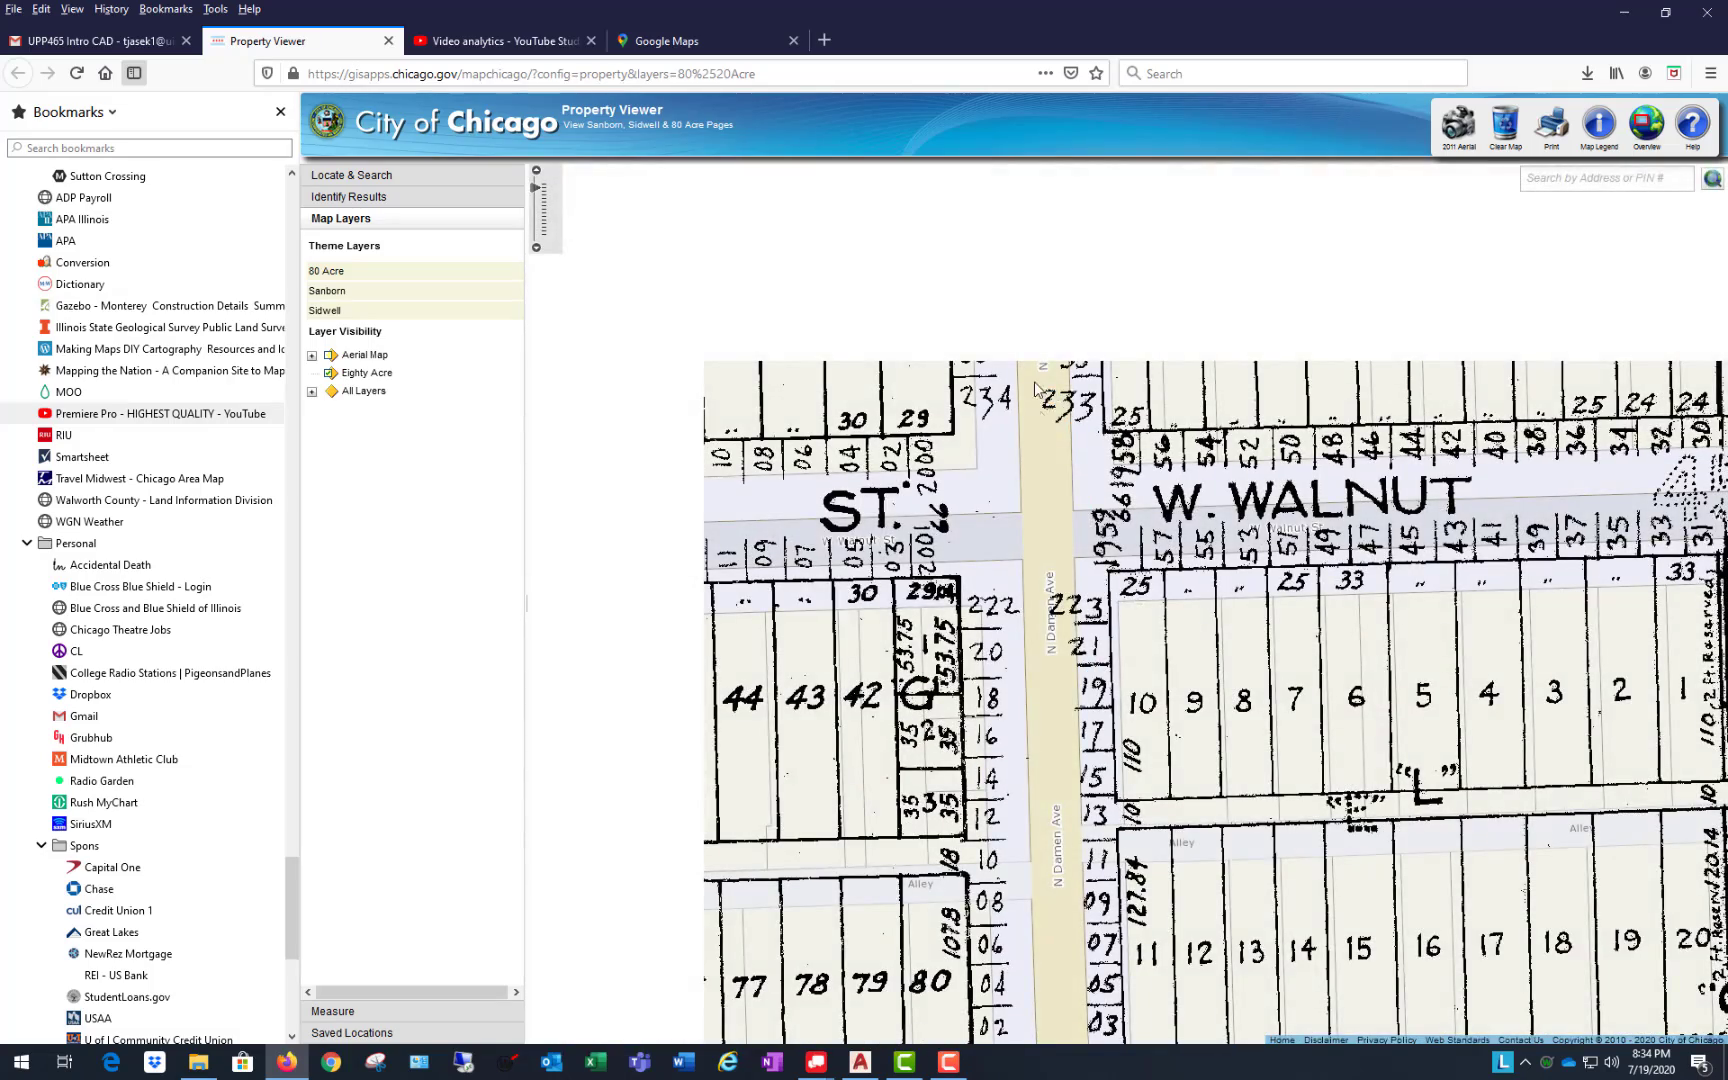
{"action": "left_click_drag", "start_coordinate": [1003, 415], "coordinate": [987, 909]}
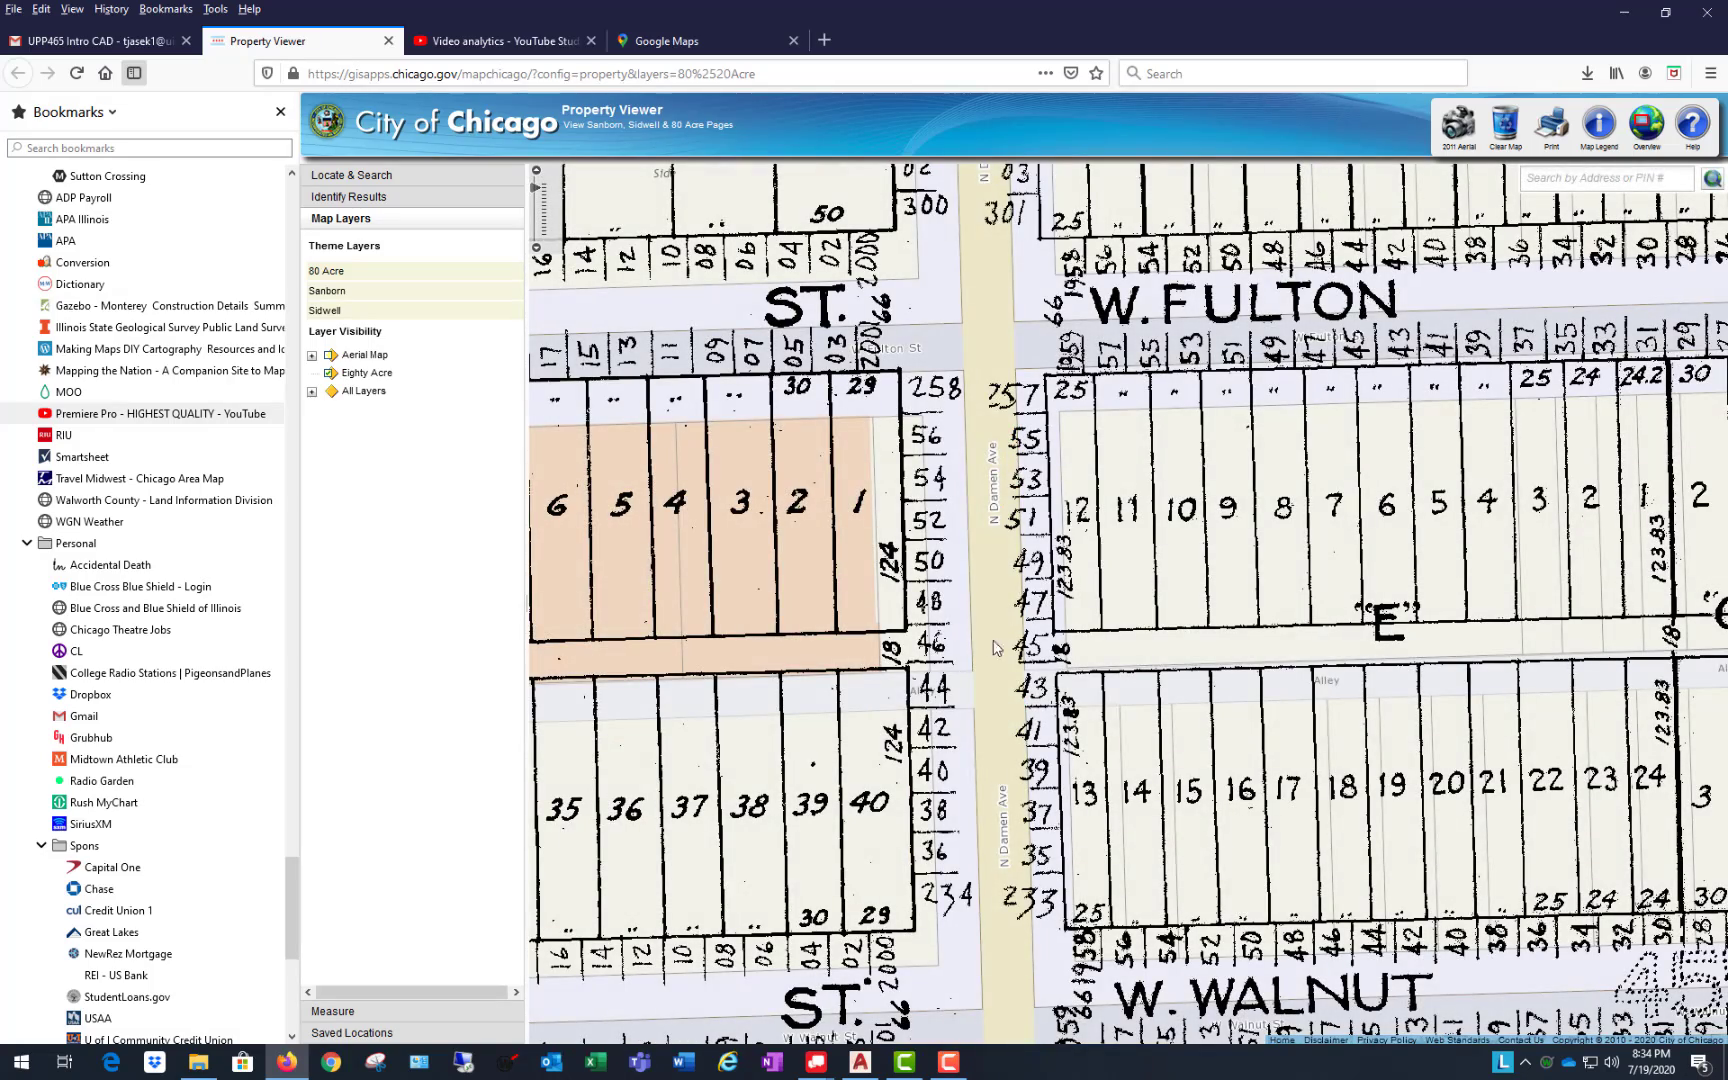
{"action": "left_click_drag", "start_coordinate": [971, 427], "coordinate": [926, 953]}
{"action": "left_click_drag", "start_coordinate": [929, 305], "coordinate": [957, 859]}
{"action": "left_click_drag", "start_coordinate": [945, 540], "coordinate": [953, 918]}
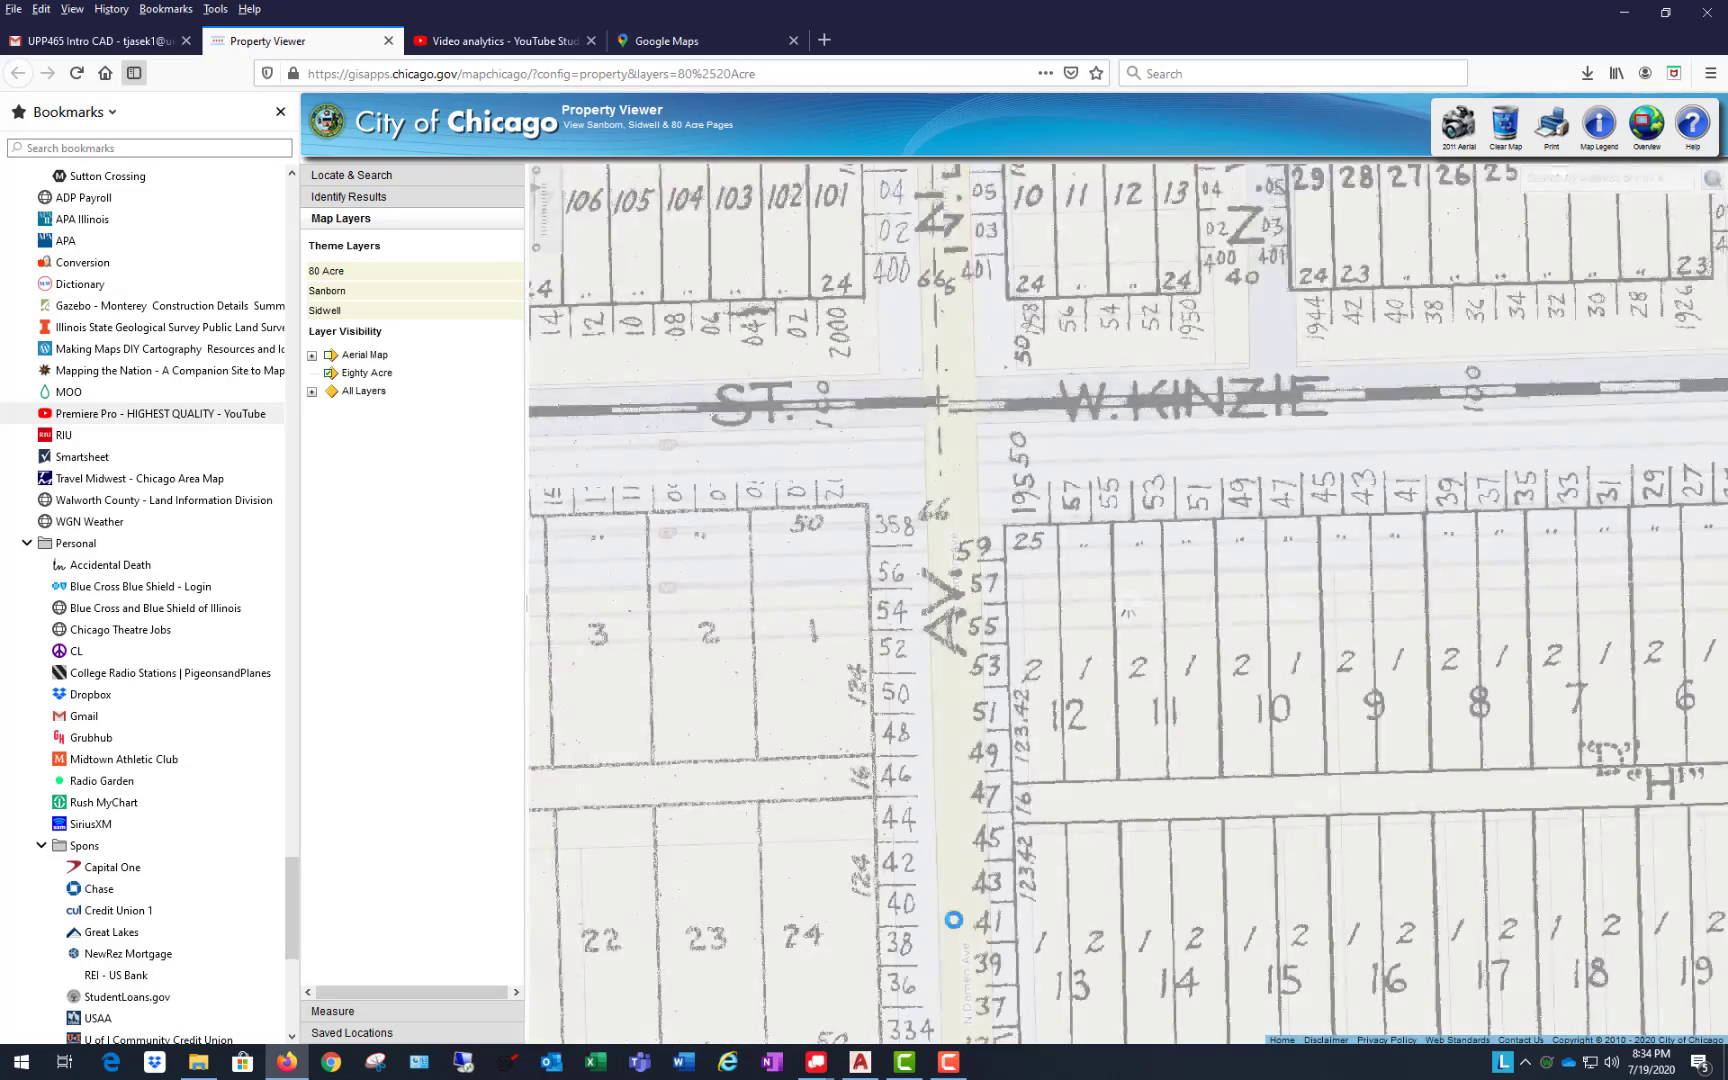
Step: Follow N Damen Ave back south from W Kinzie St to W Washington Blvd, reading the street widths and lot depths
{"action": "left_click_drag", "start_coordinate": [995, 730], "coordinate": [971, 273]}
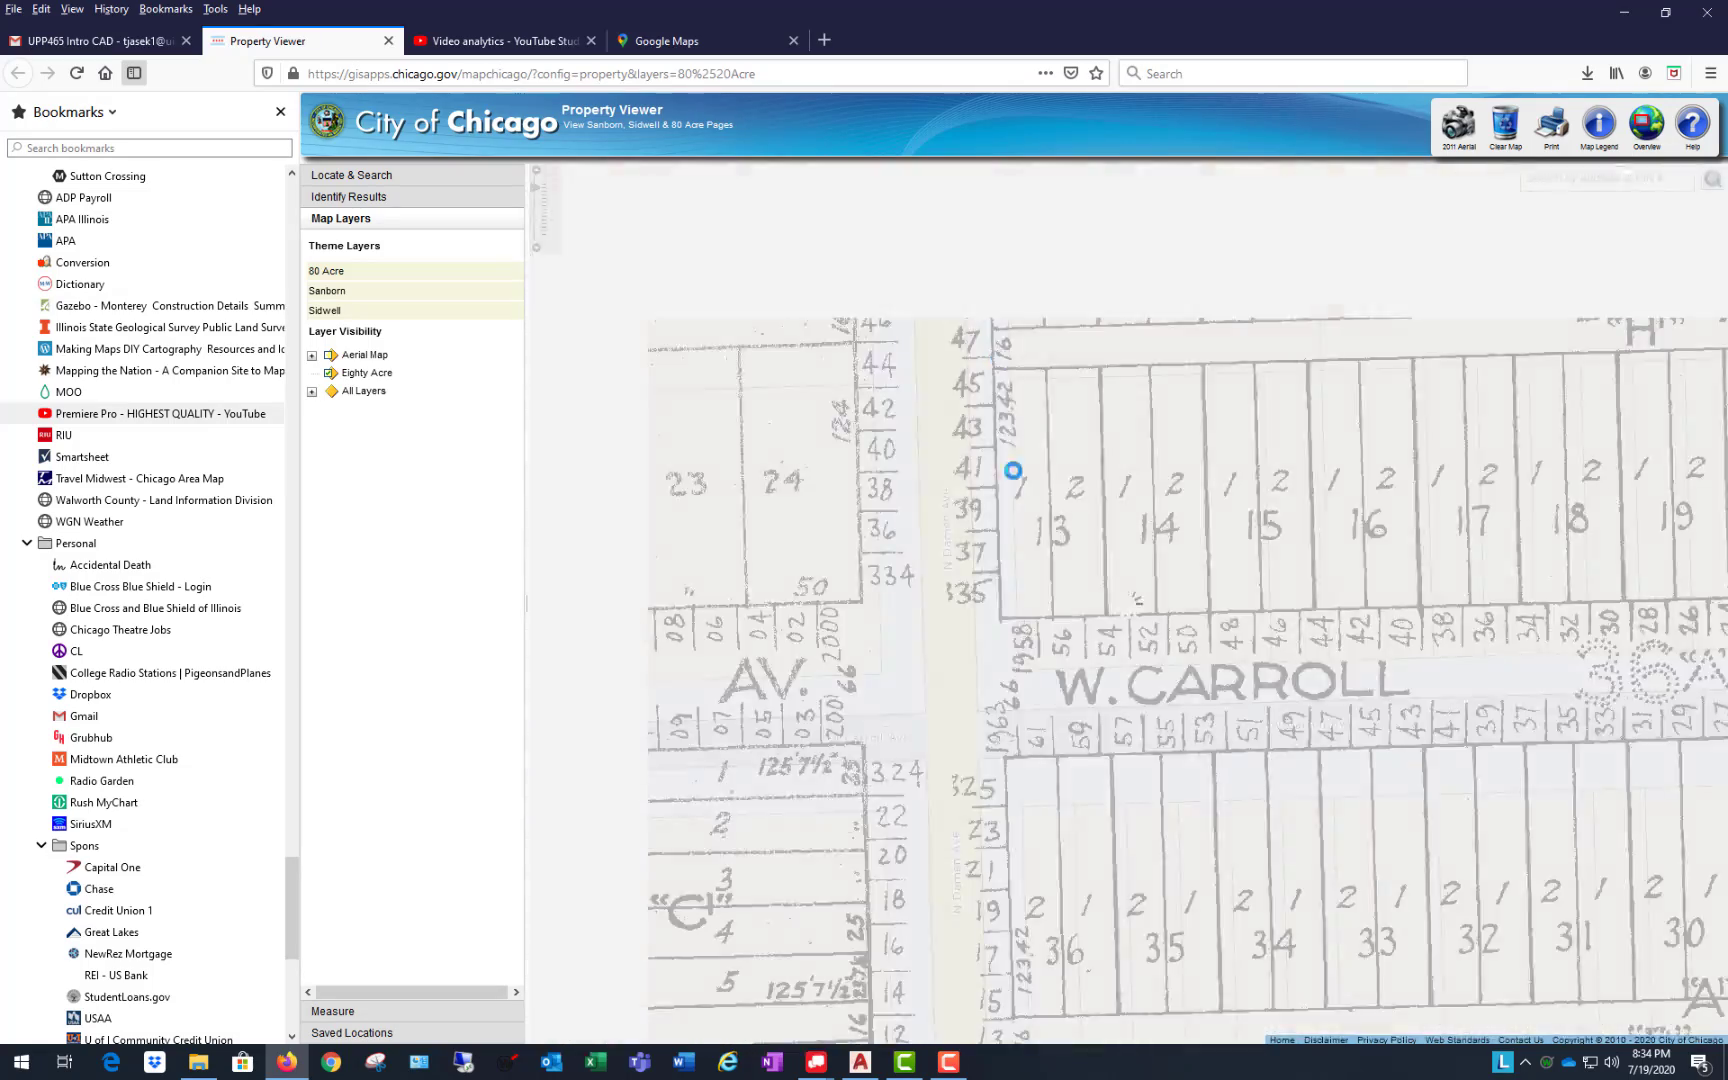
{"action": "left_click_drag", "start_coordinate": [1060, 750], "coordinate": [995, 237]}
{"action": "left_click_drag", "start_coordinate": [995, 717], "coordinate": [1009, 162]}
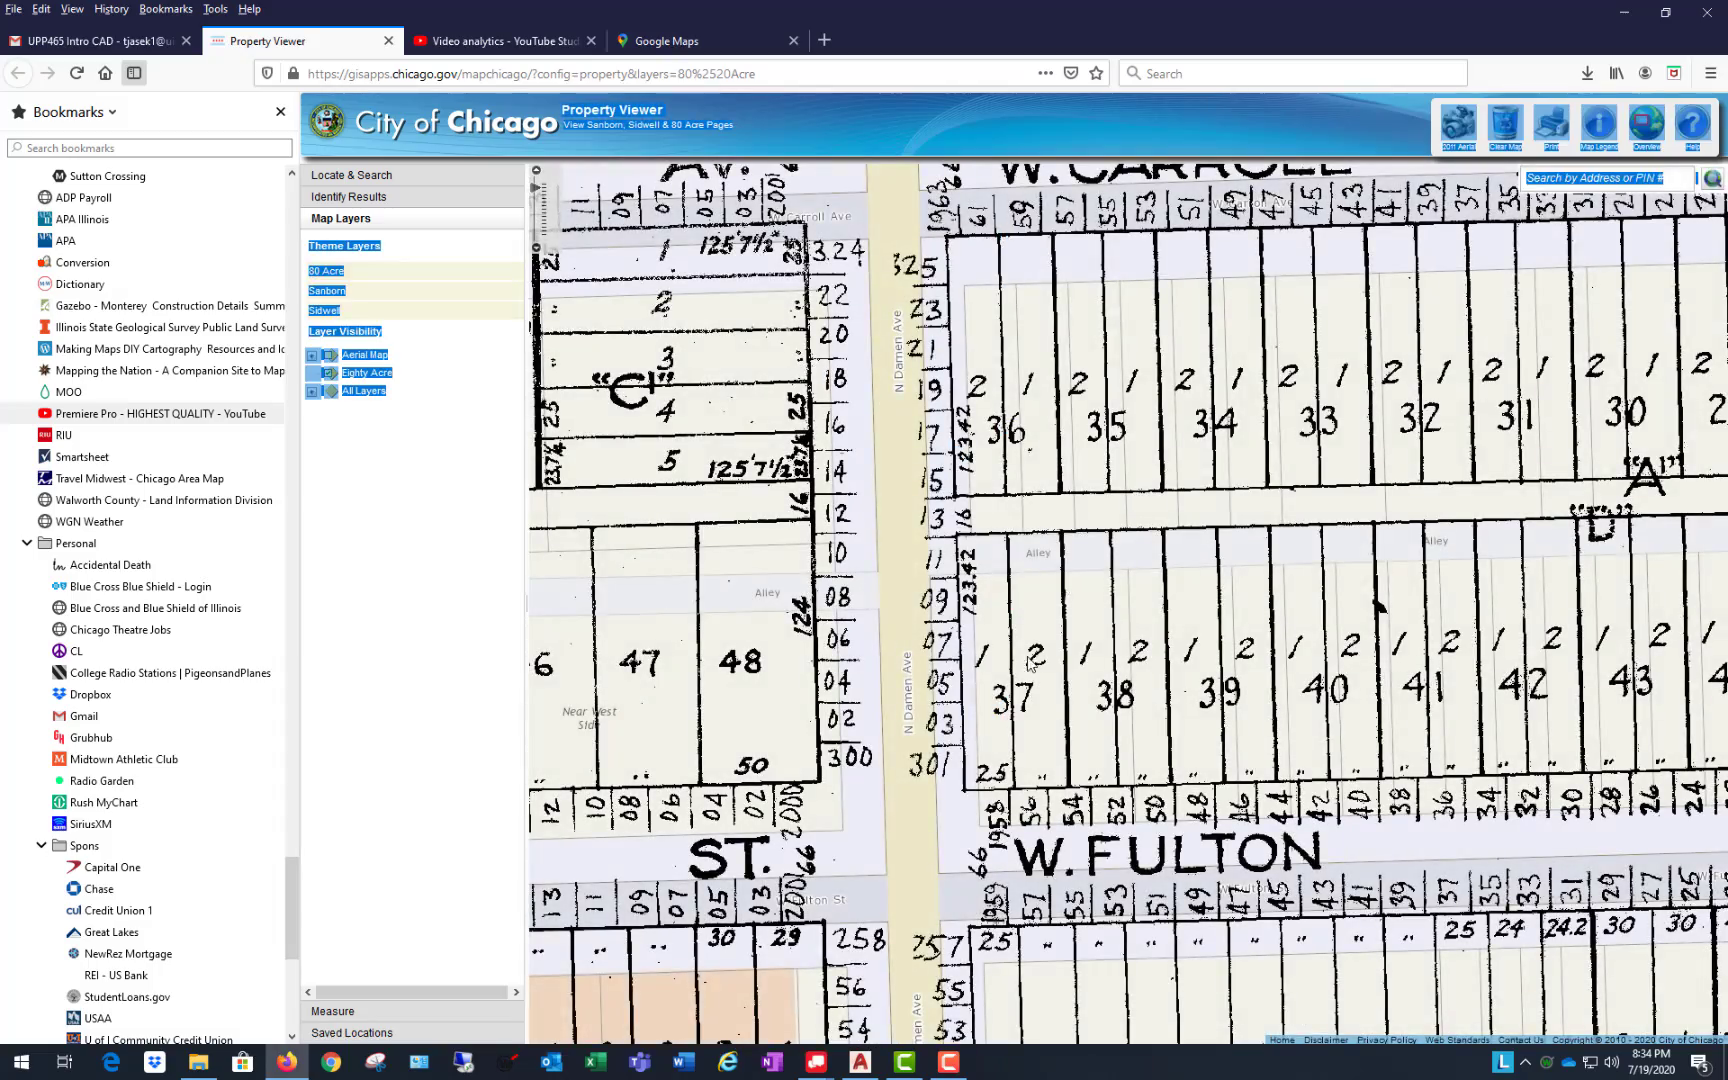
{"action": "left_click_drag", "start_coordinate": [1378, 605], "coordinate": [1342, 110]}
{"action": "left_click_drag", "start_coordinate": [925, 720], "coordinate": [975, 180]}
{"action": "left_click_drag", "start_coordinate": [936, 490], "coordinate": [960, 440]}
{"action": "left_click_drag", "start_coordinate": [1022, 792], "coordinate": [945, 255]}
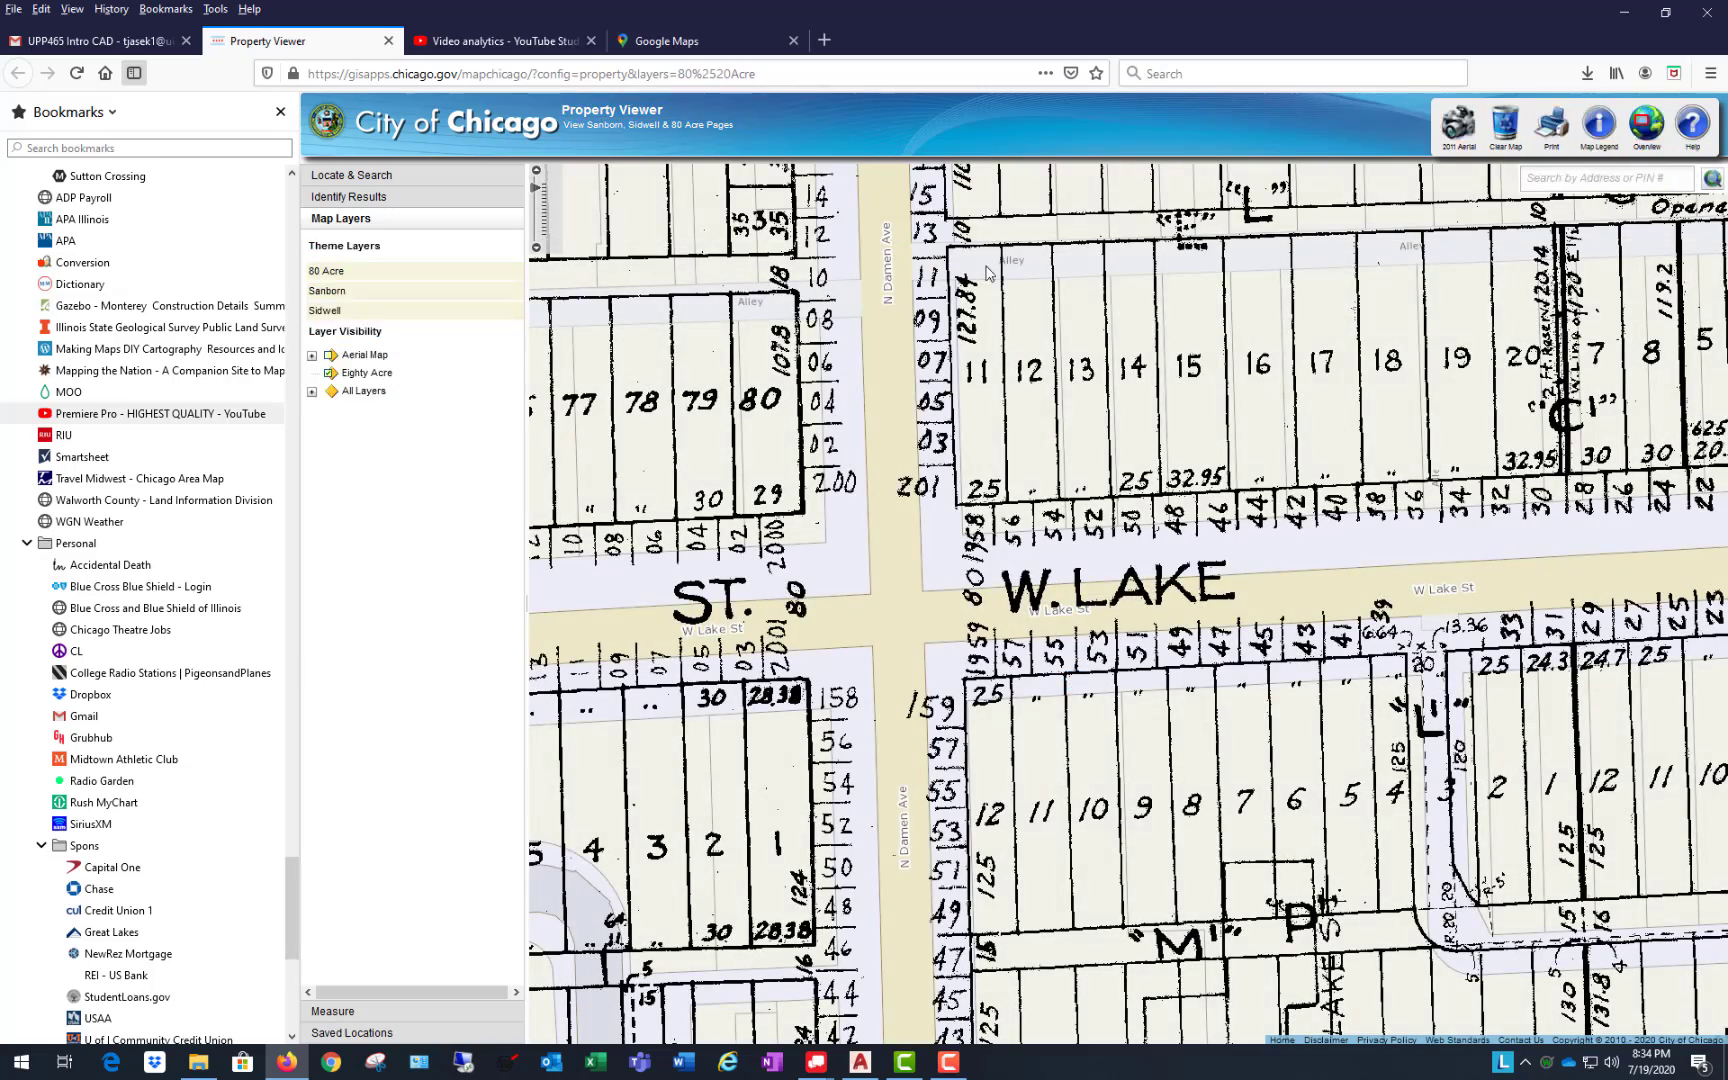
{"action": "left_click_drag", "start_coordinate": [991, 740], "coordinate": [937, 130]}
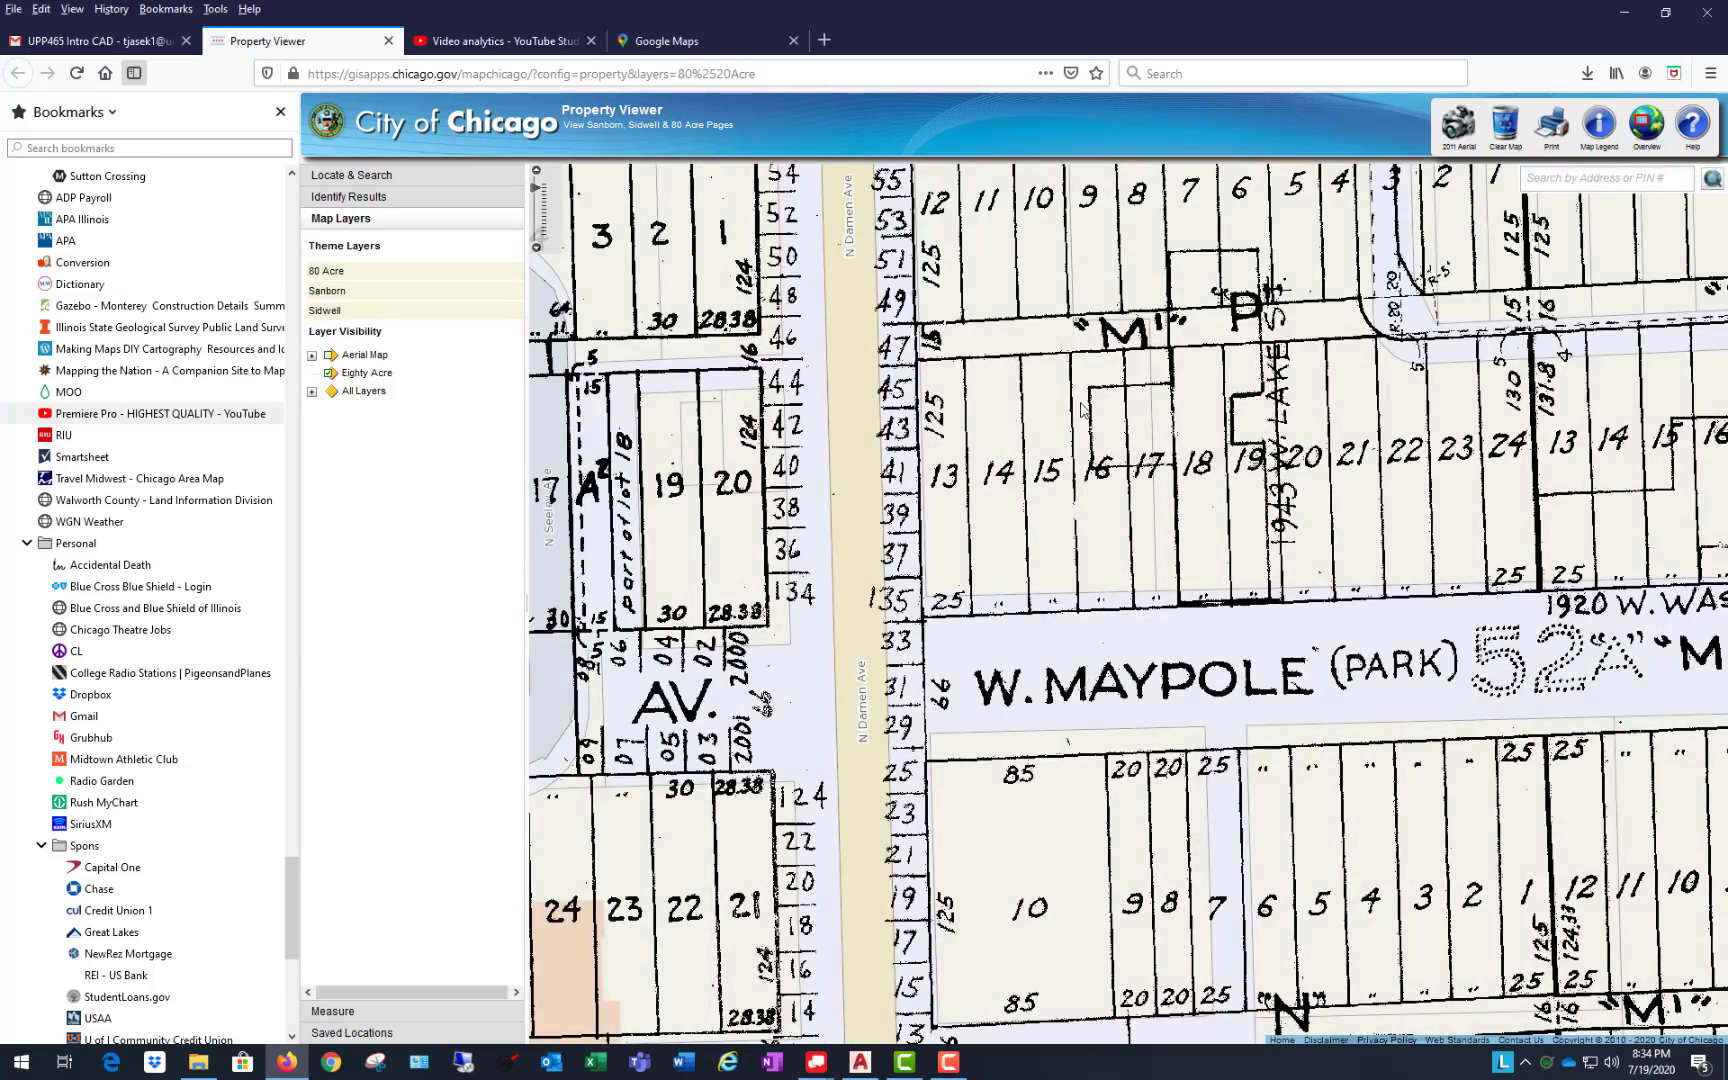
{"action": "left_click_drag", "start_coordinate": [929, 775], "coordinate": [941, 258]}
{"action": "left_click_drag", "start_coordinate": [1030, 685], "coordinate": [987, 351]}
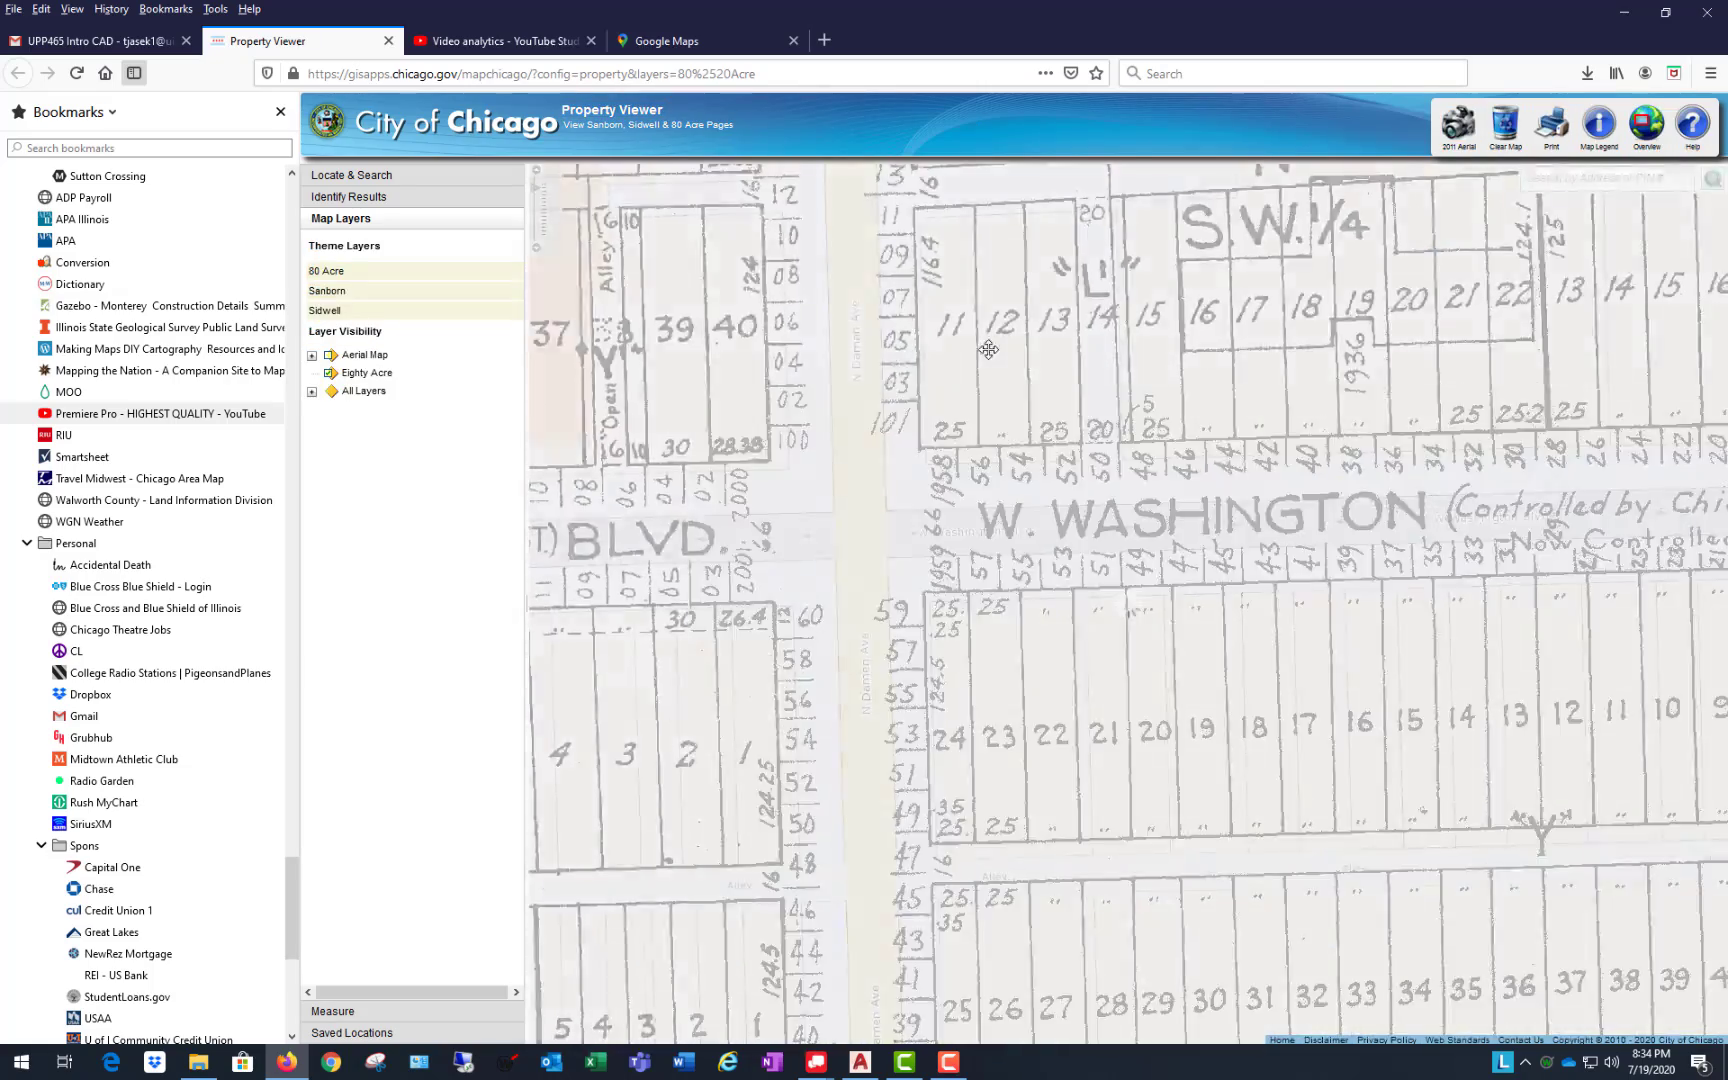
Step: Switch to AutoCAD and look over the whole aerial image and the drawing's layer list
{"action": "left_click", "coordinate": [1624, 12]}
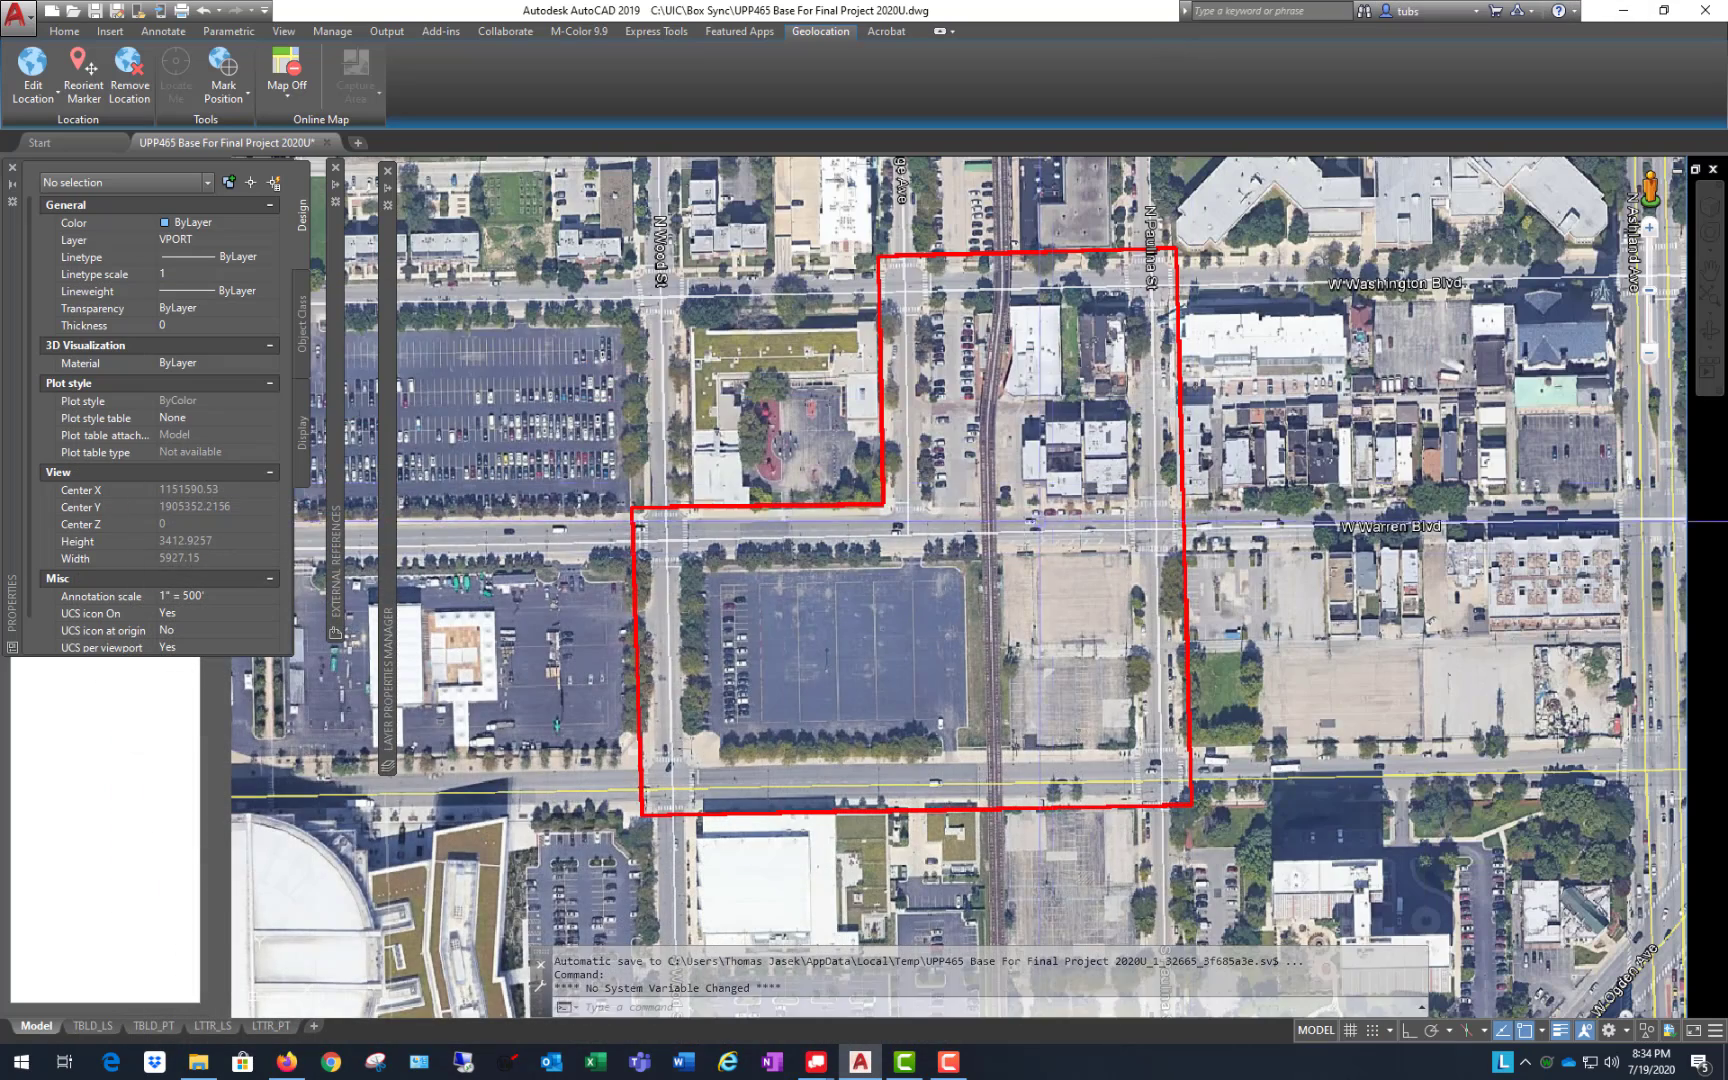
{"action": "scroll", "coordinate": [1113, 443], "scroll_direction": "down", "scroll_amount": 6}
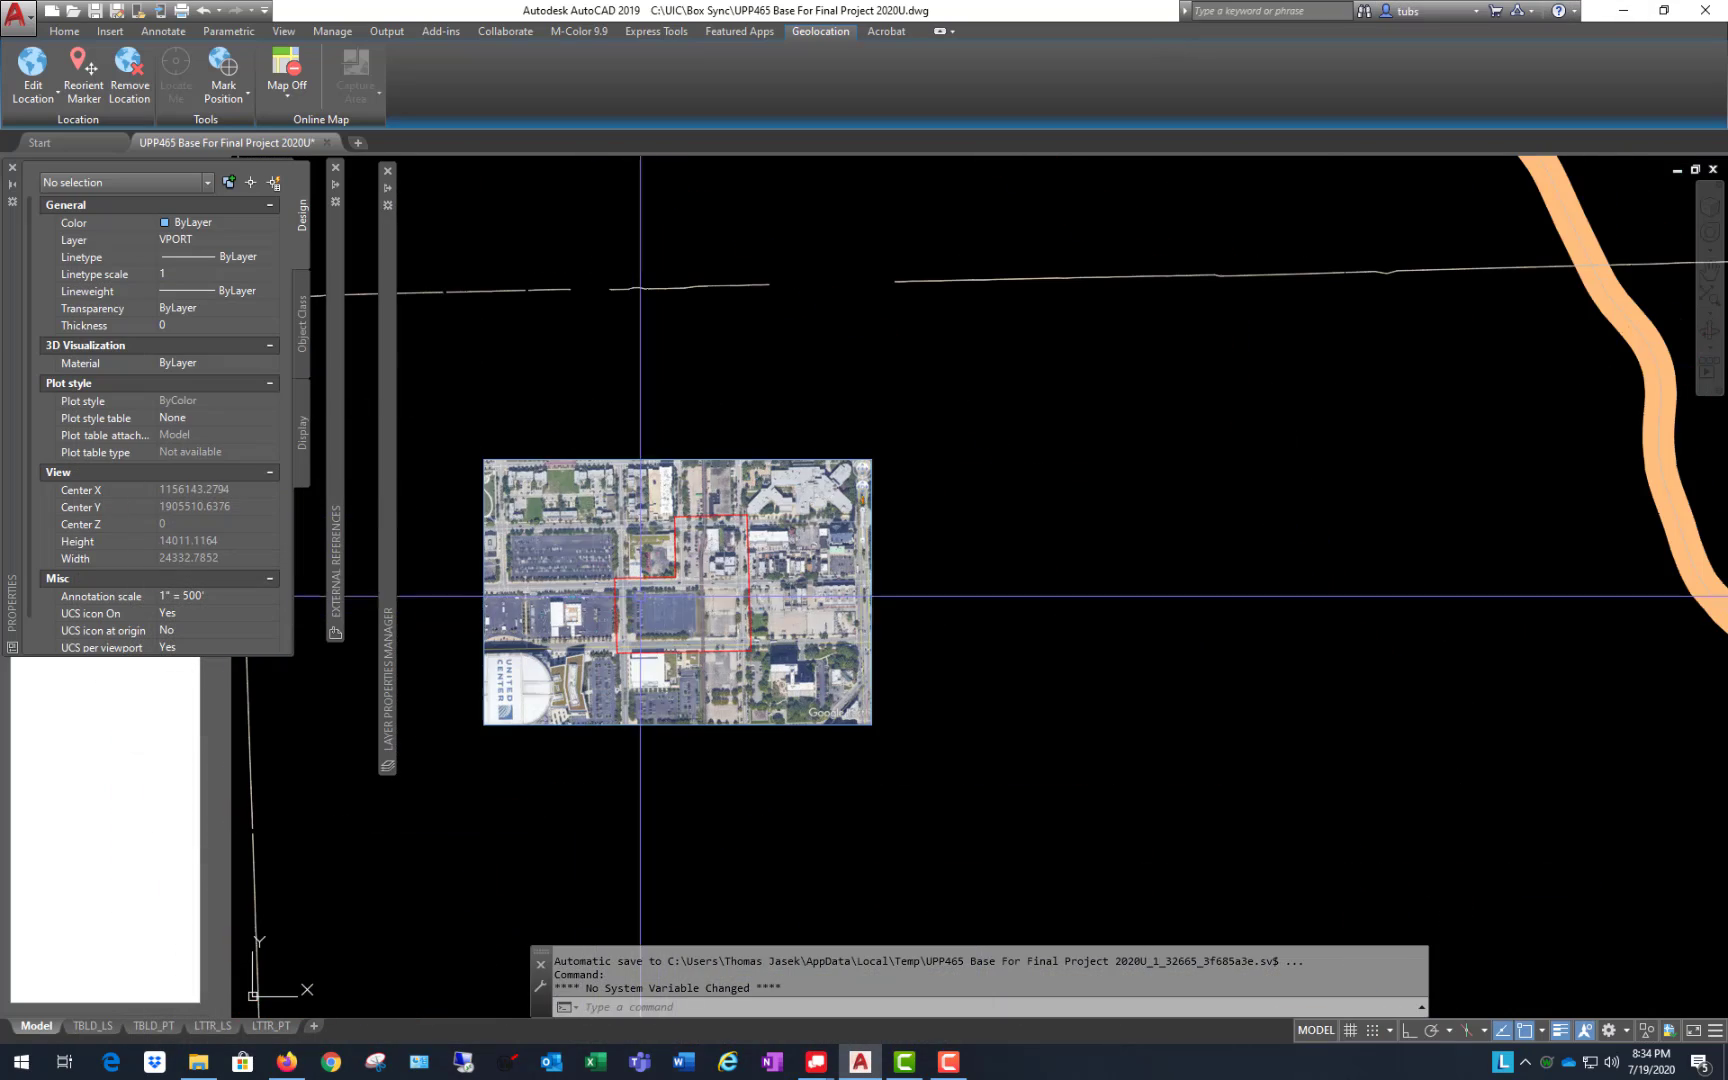
{"action": "mouse_move", "coordinate": [389, 522]}
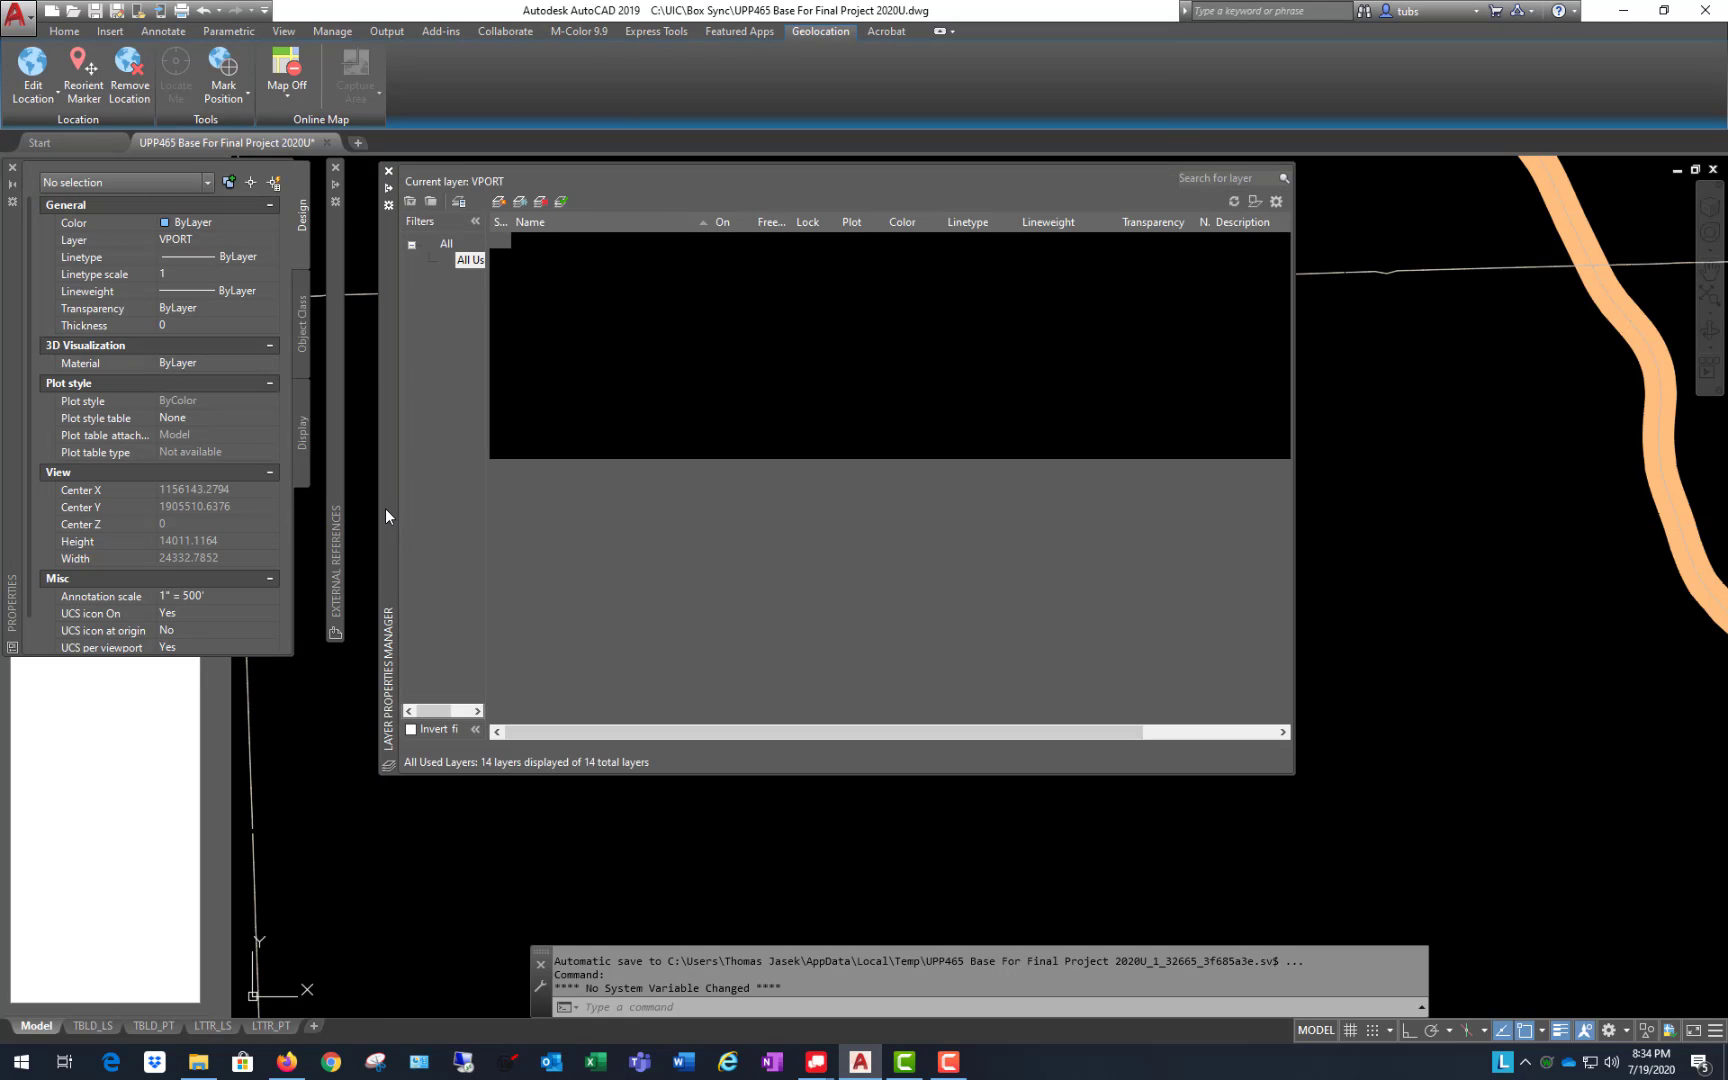
{"action": "left_click", "coordinate": [299, 1072]}
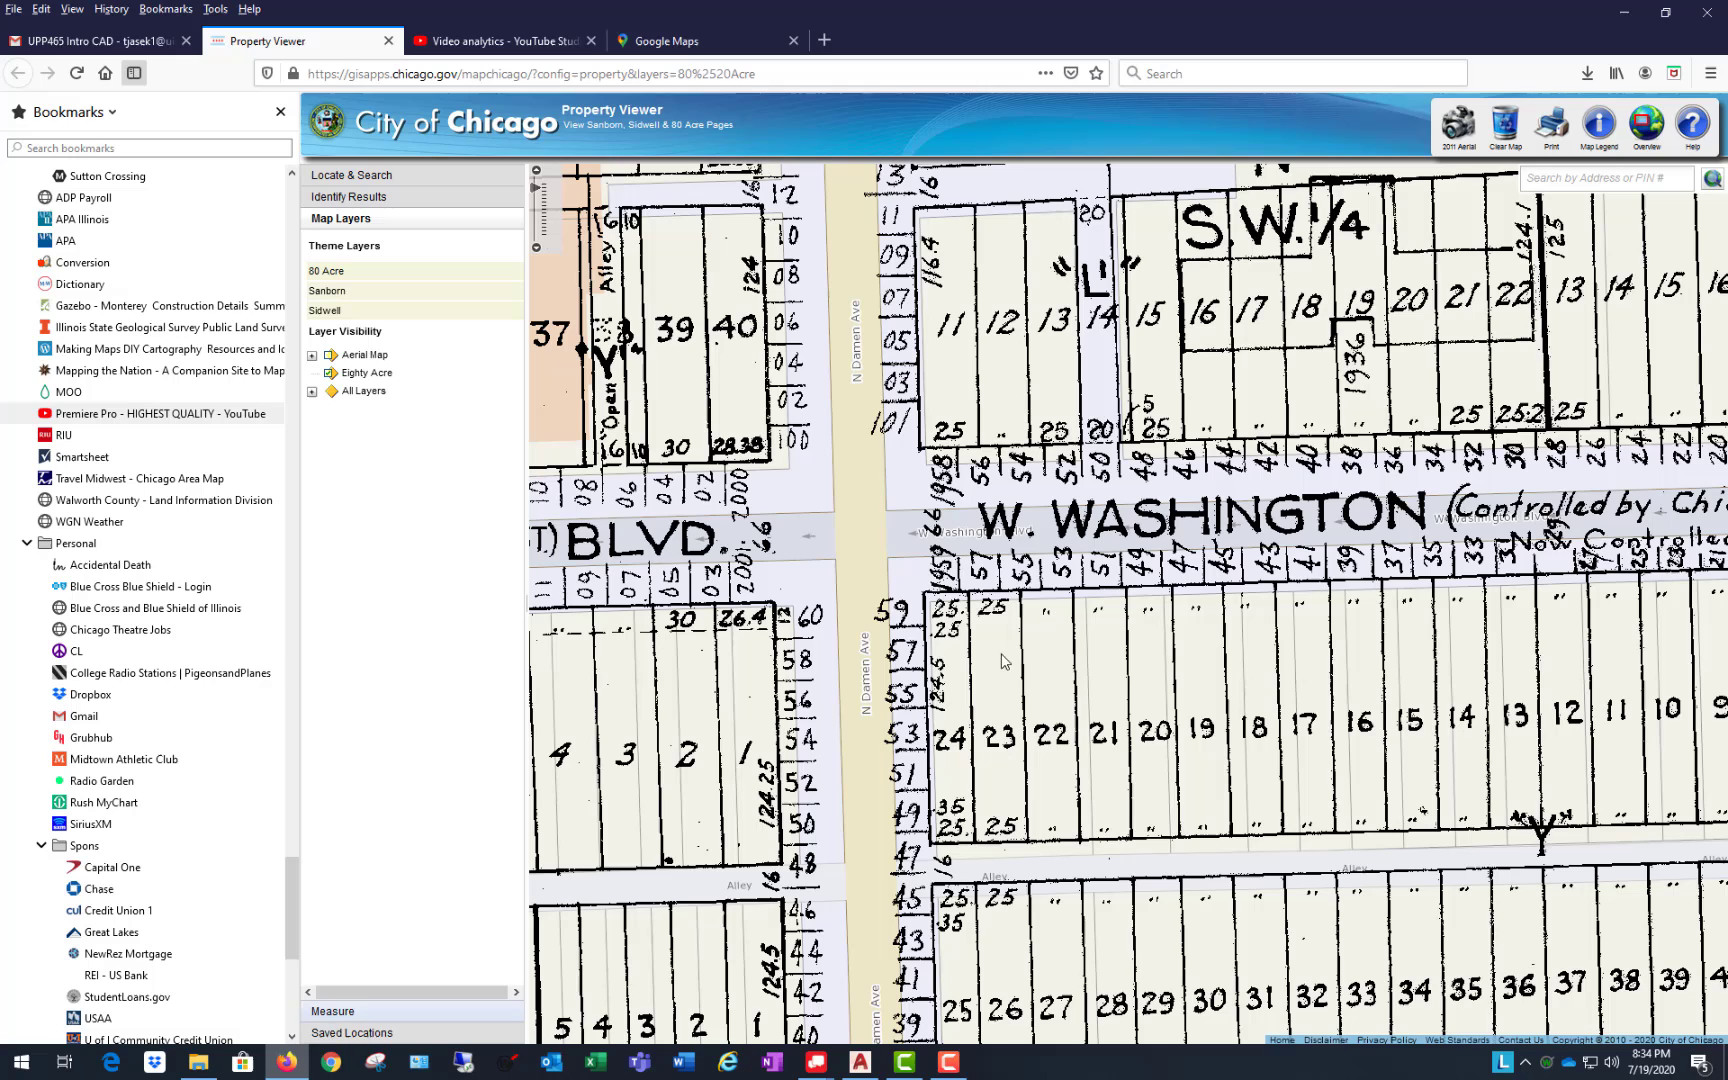
{"action": "left_click", "coordinate": [1624, 12]}
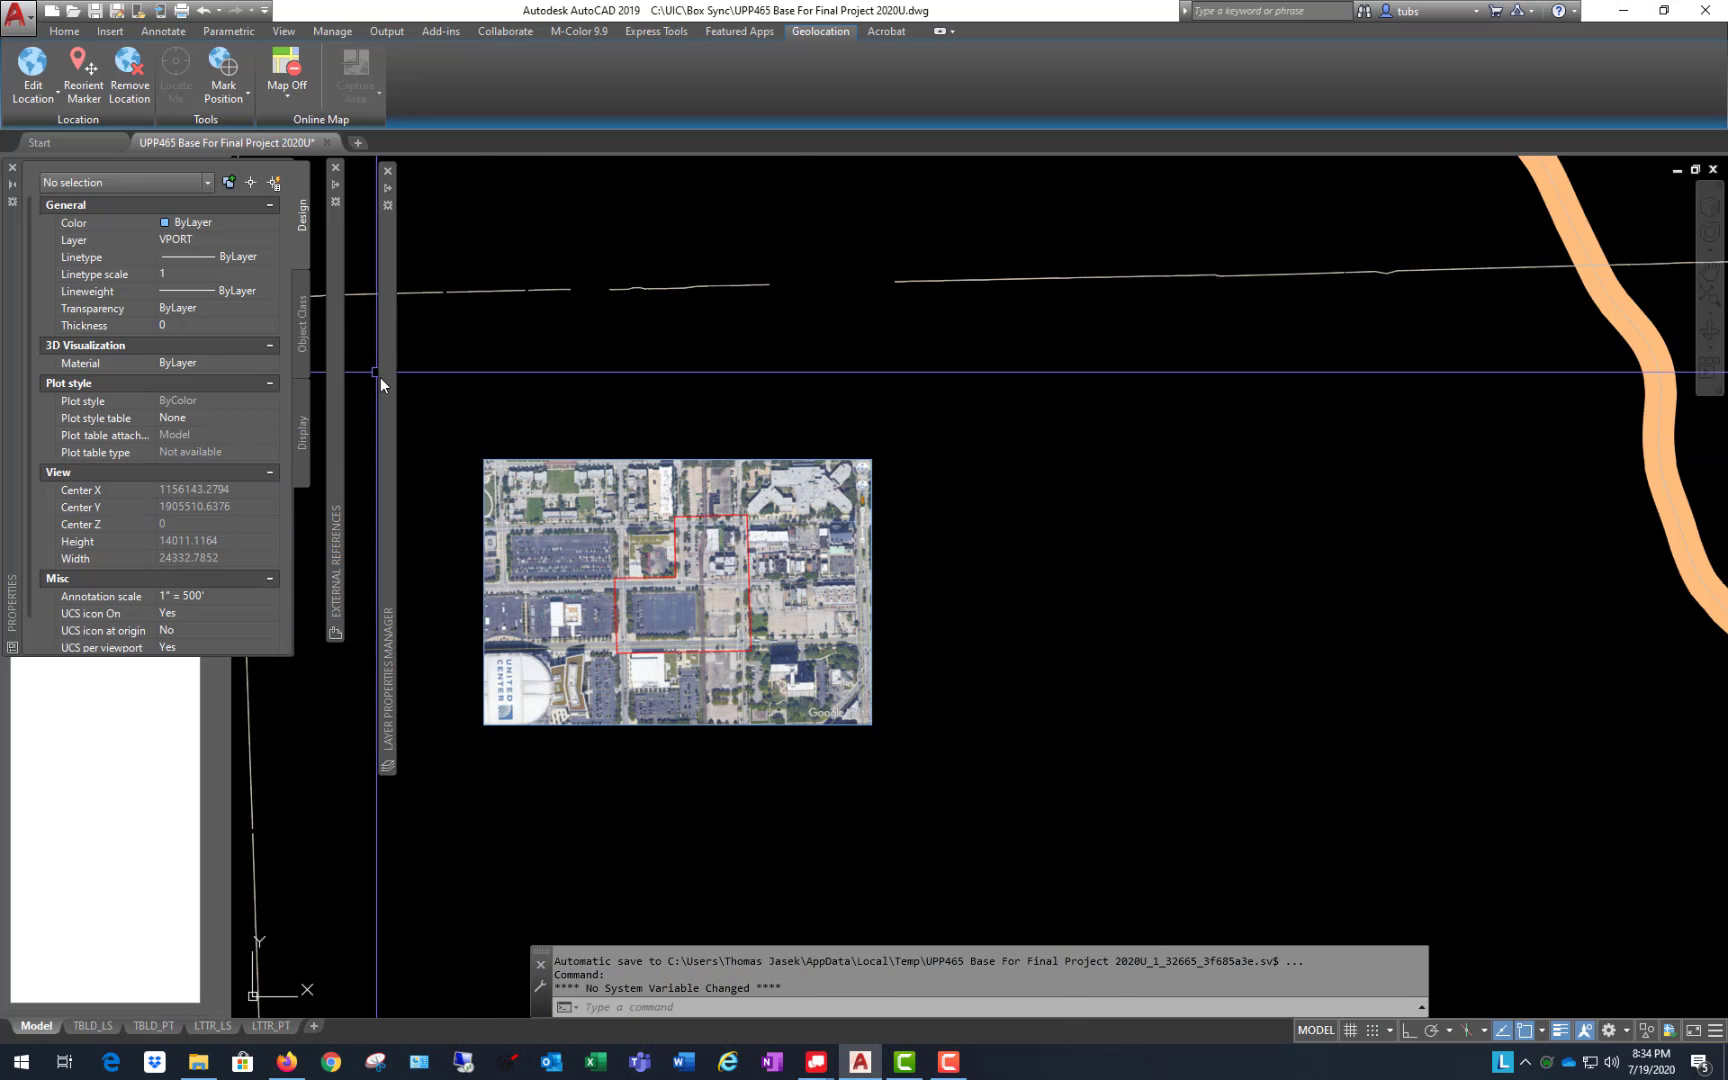
{"action": "mouse_move", "coordinate": [432, 372]}
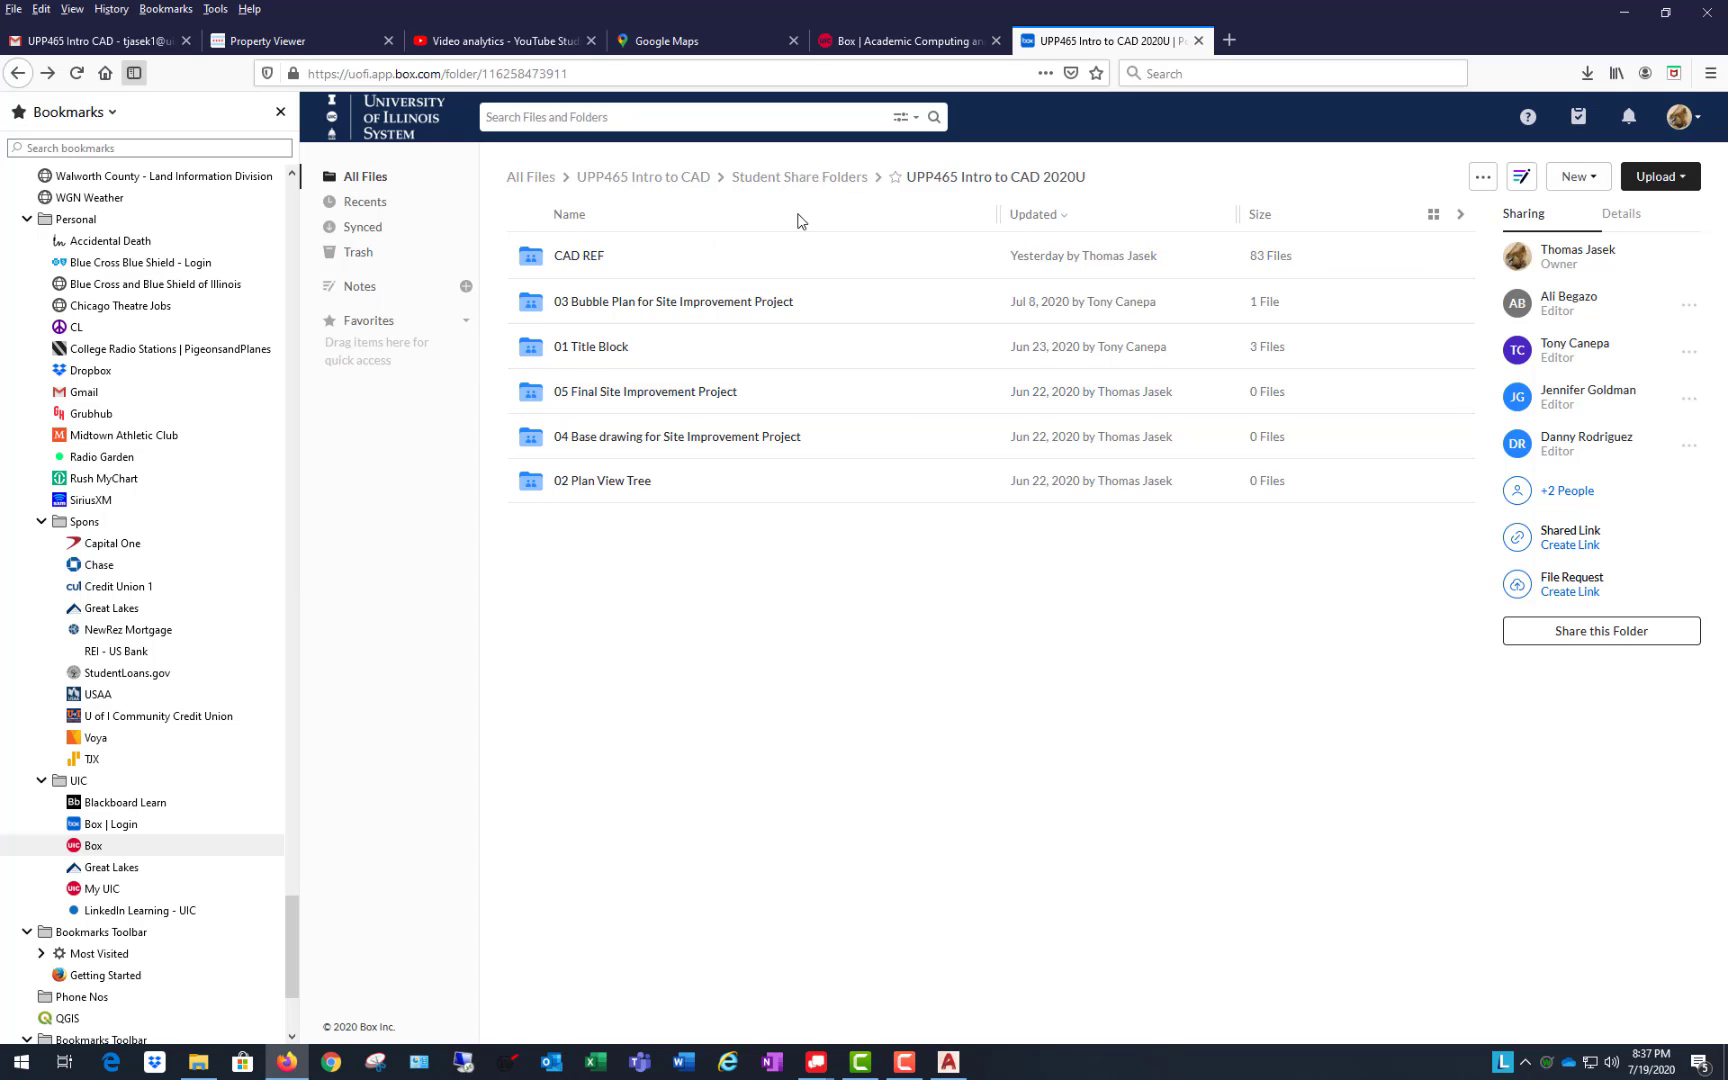
Step: Open Quick Reference.xlsx from the CAD REF folder and read its pen lineweights and layer naming standards
{"action": "left_click", "coordinate": [580, 260]}
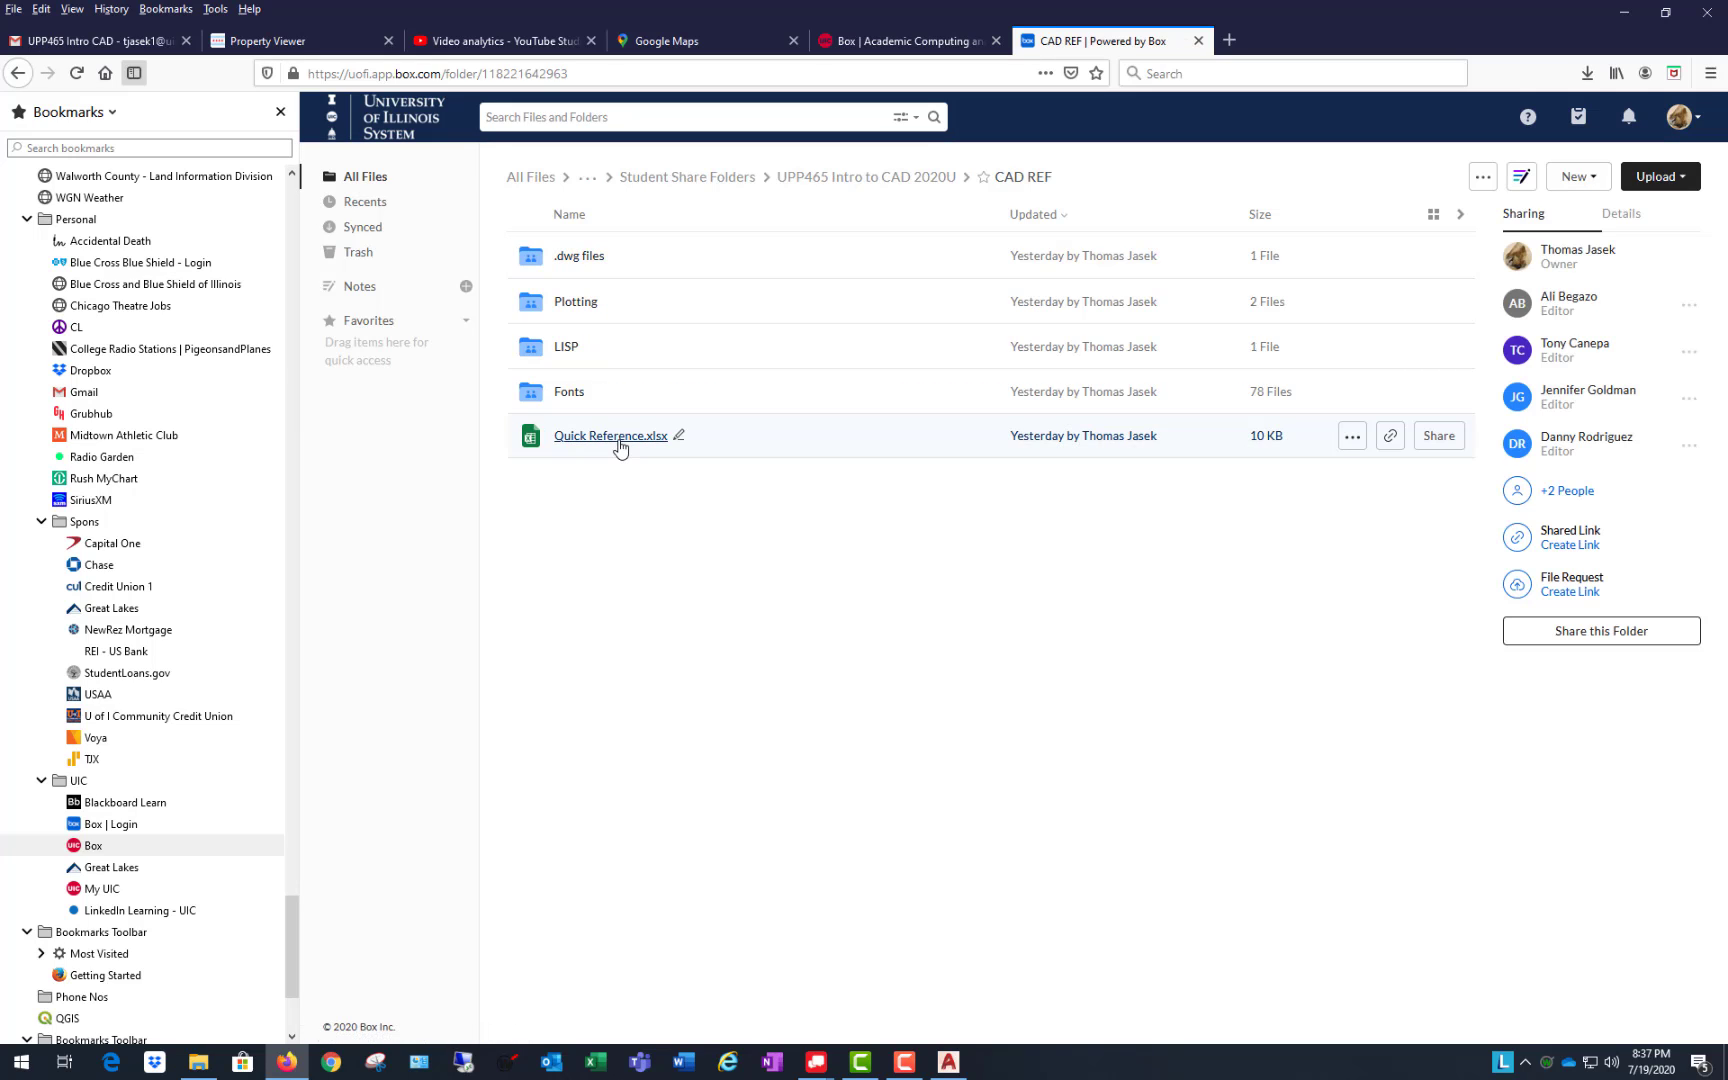
{"action": "left_click", "coordinate": [617, 440]}
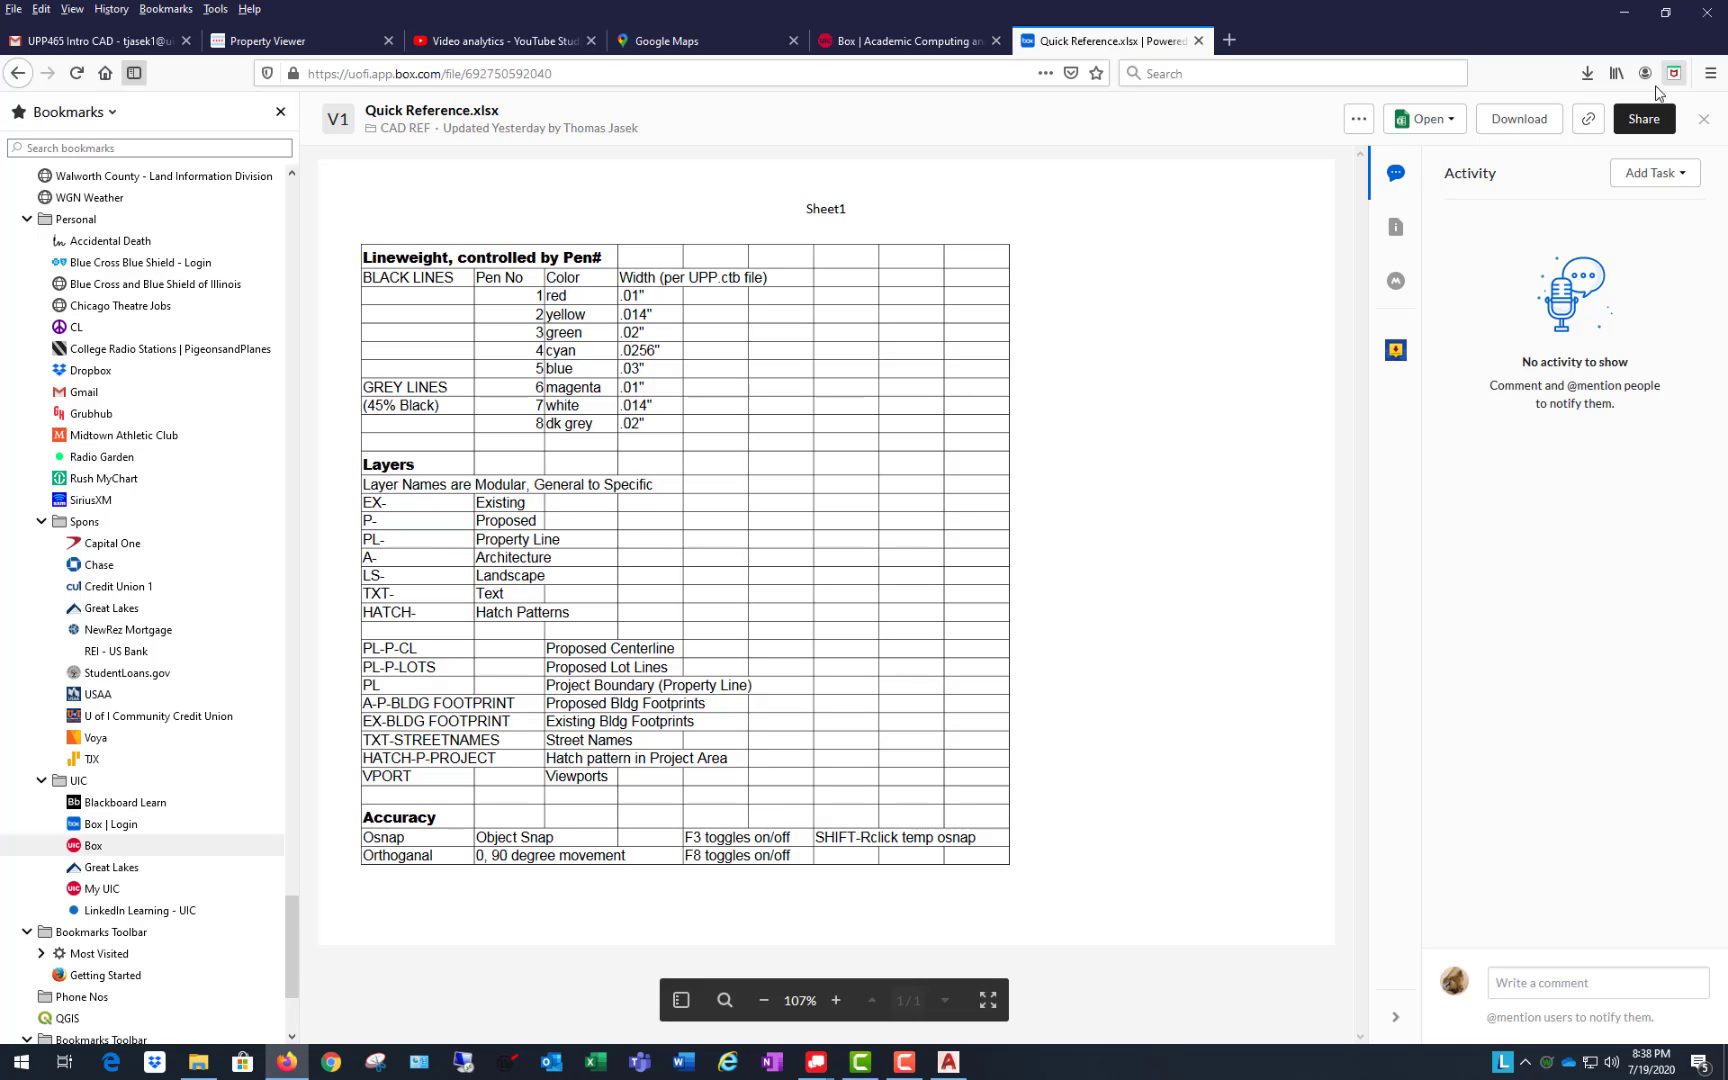
Step: Switch to AutoCAD, make the PL-CL layer plottable and set its color to index 11
{"action": "left_click", "coordinate": [1624, 12]}
{"action": "left_click", "coordinate": [1119, 497]}
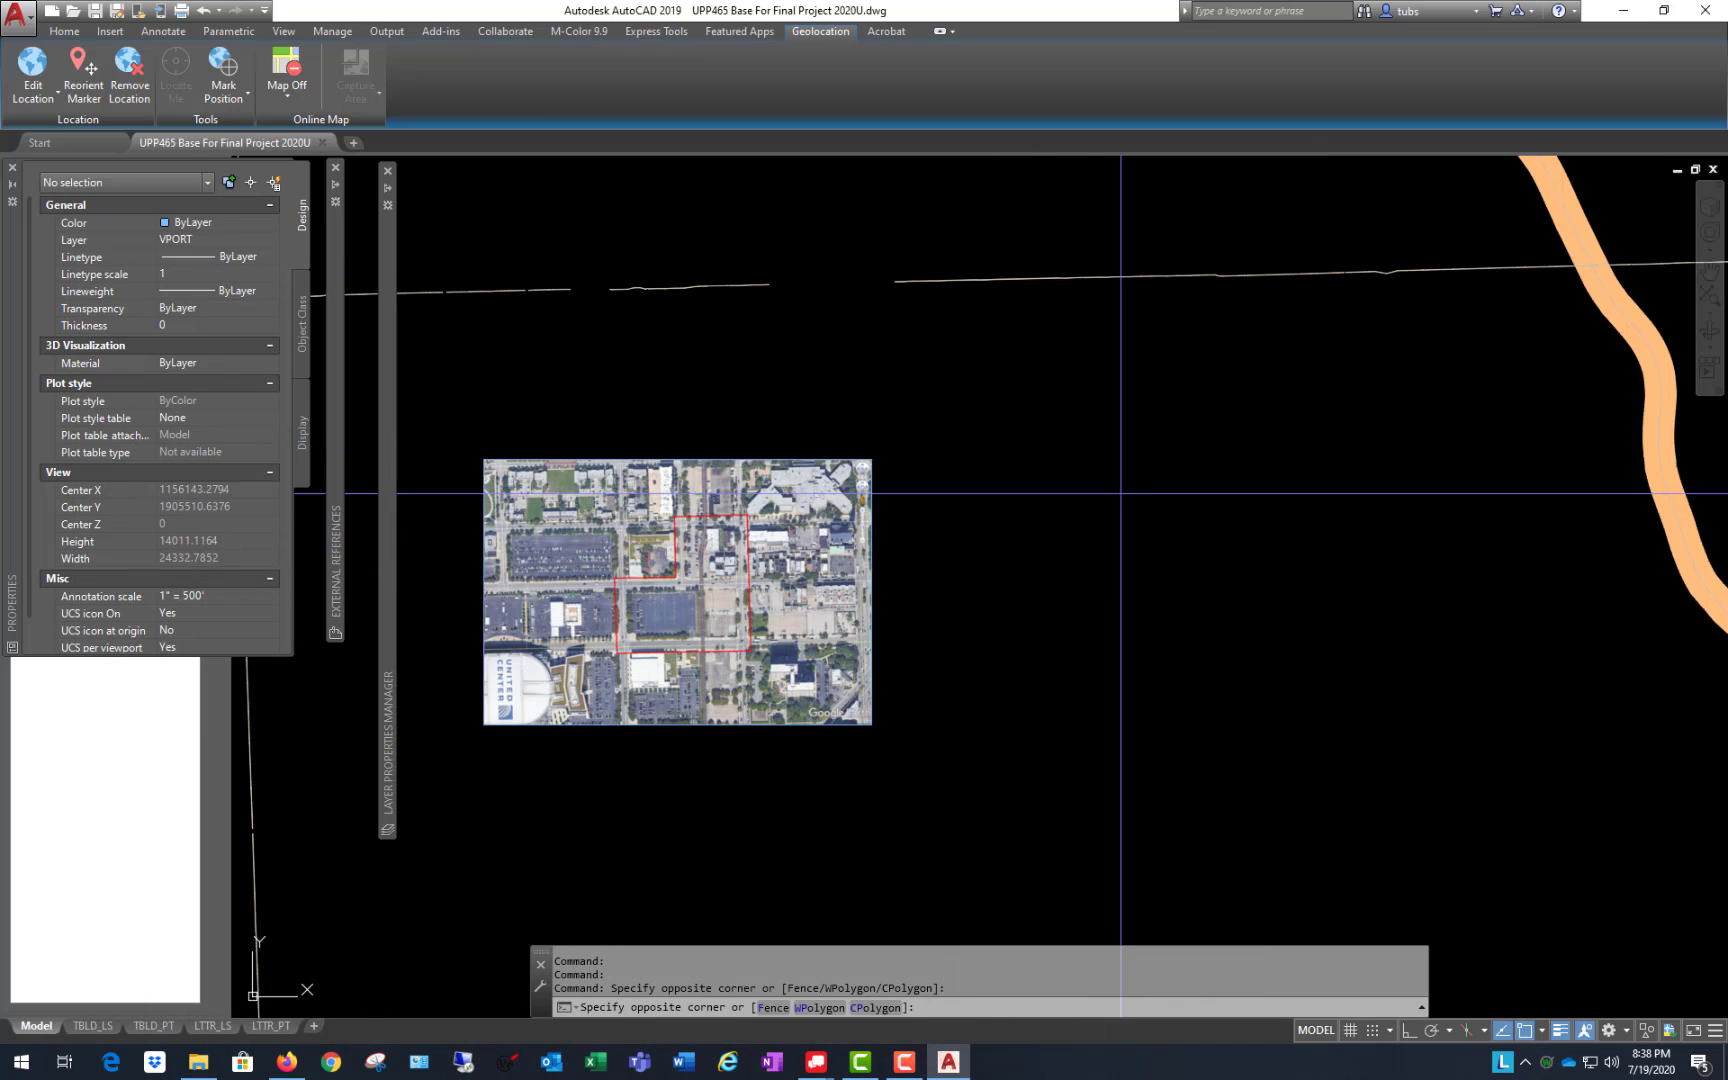
{"action": "left_click", "coordinate": [1211, 552]}
{"action": "scroll", "coordinate": [1160, 545], "scroll_direction": "down", "scroll_amount": 1}
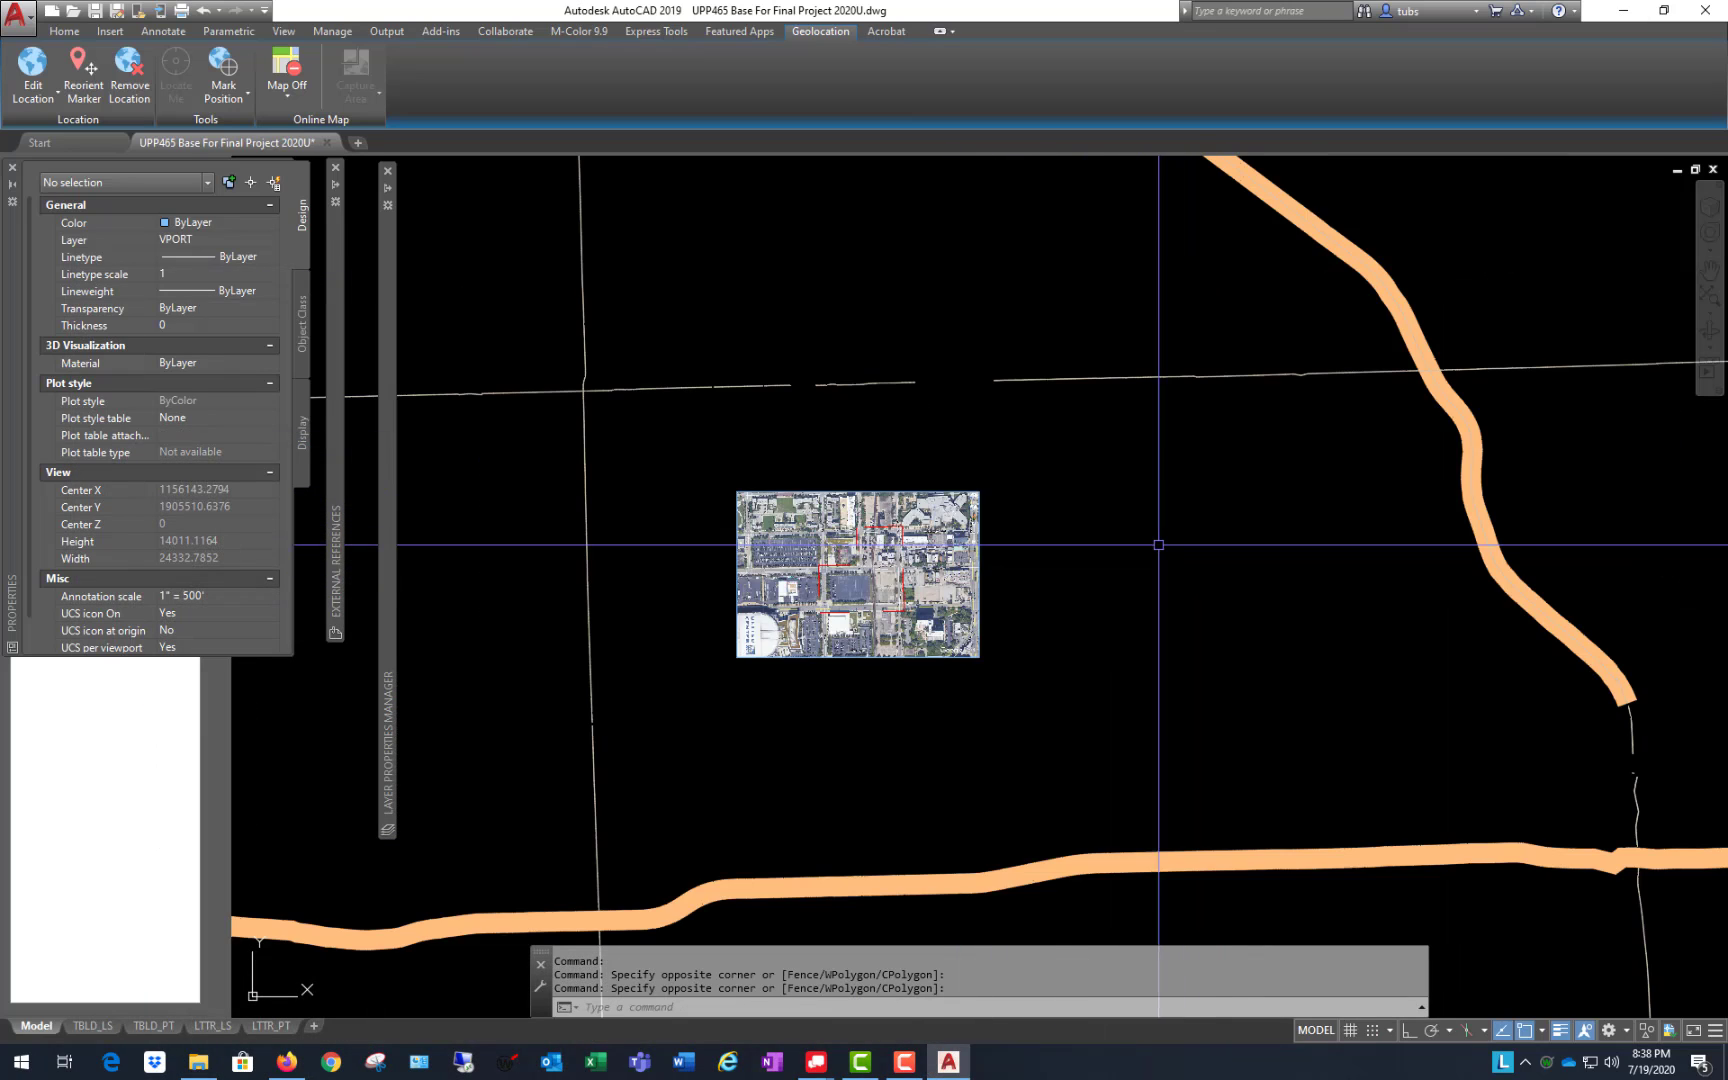
{"action": "scroll", "coordinate": [926, 560], "scroll_direction": "up", "scroll_amount": 1}
{"action": "scroll", "coordinate": [714, 588], "scroll_direction": "up", "scroll_amount": 2}
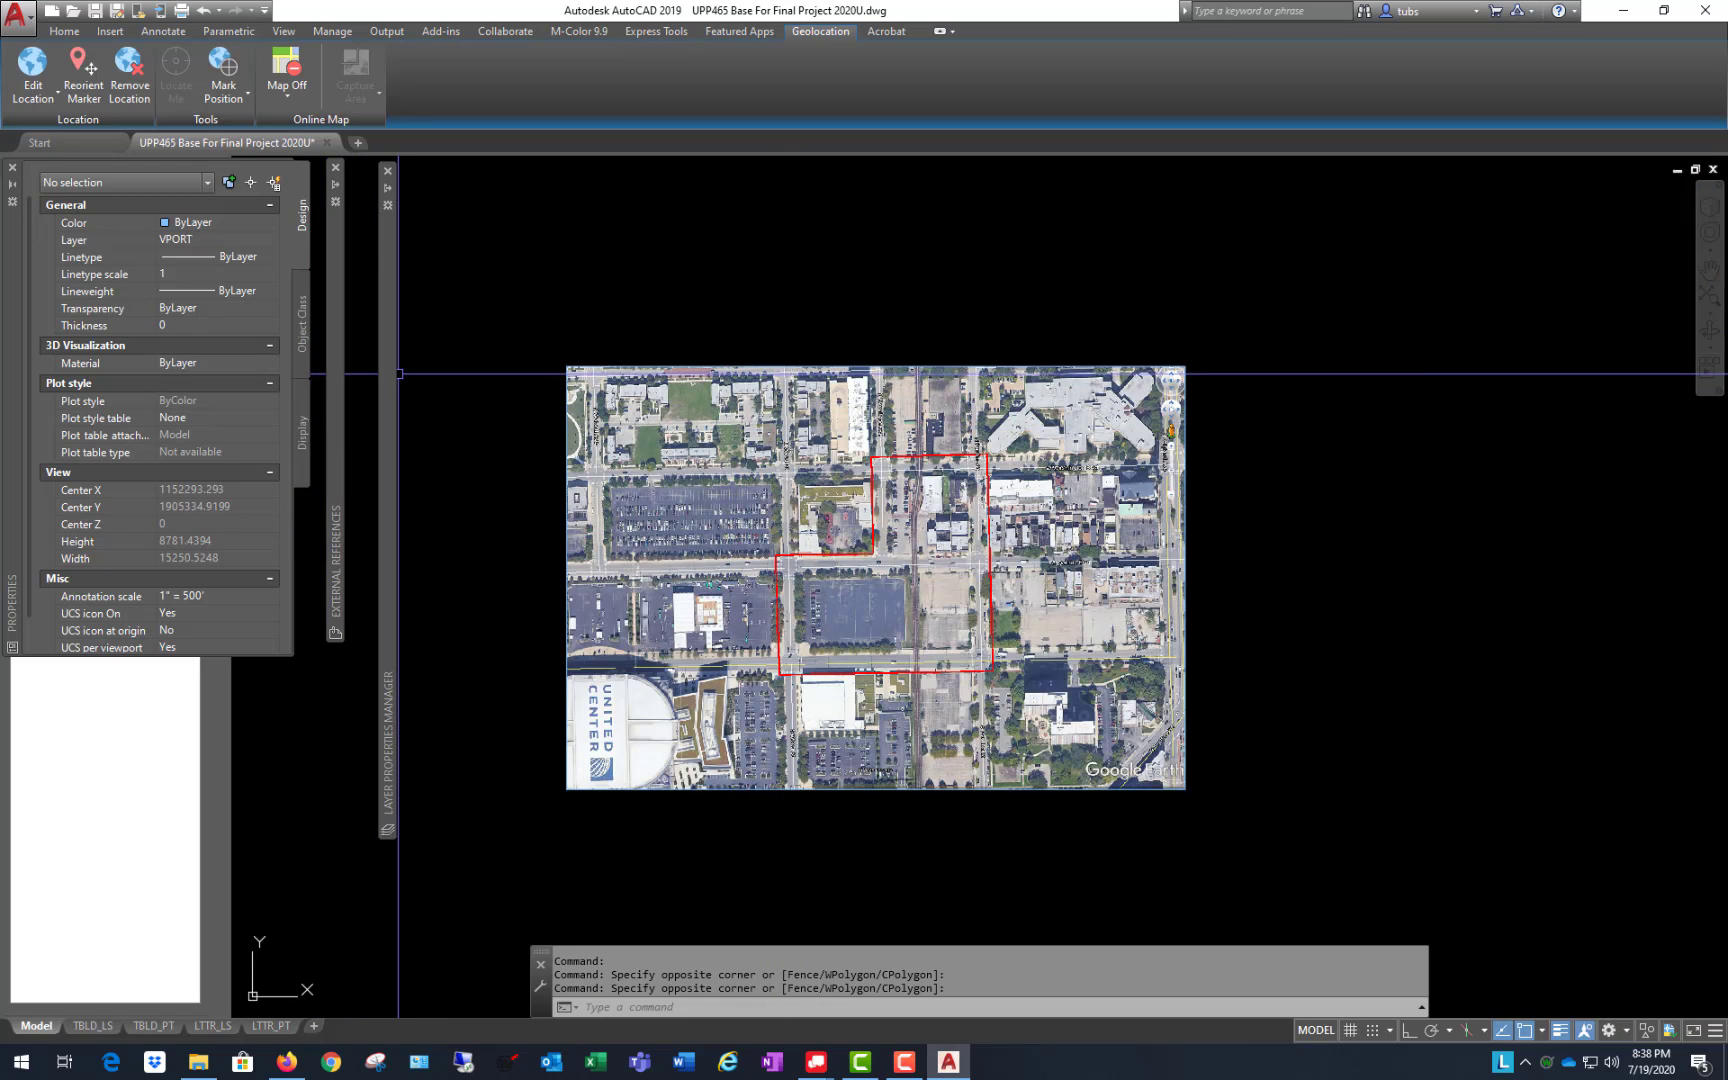
{"action": "mouse_move", "coordinate": [382, 373]}
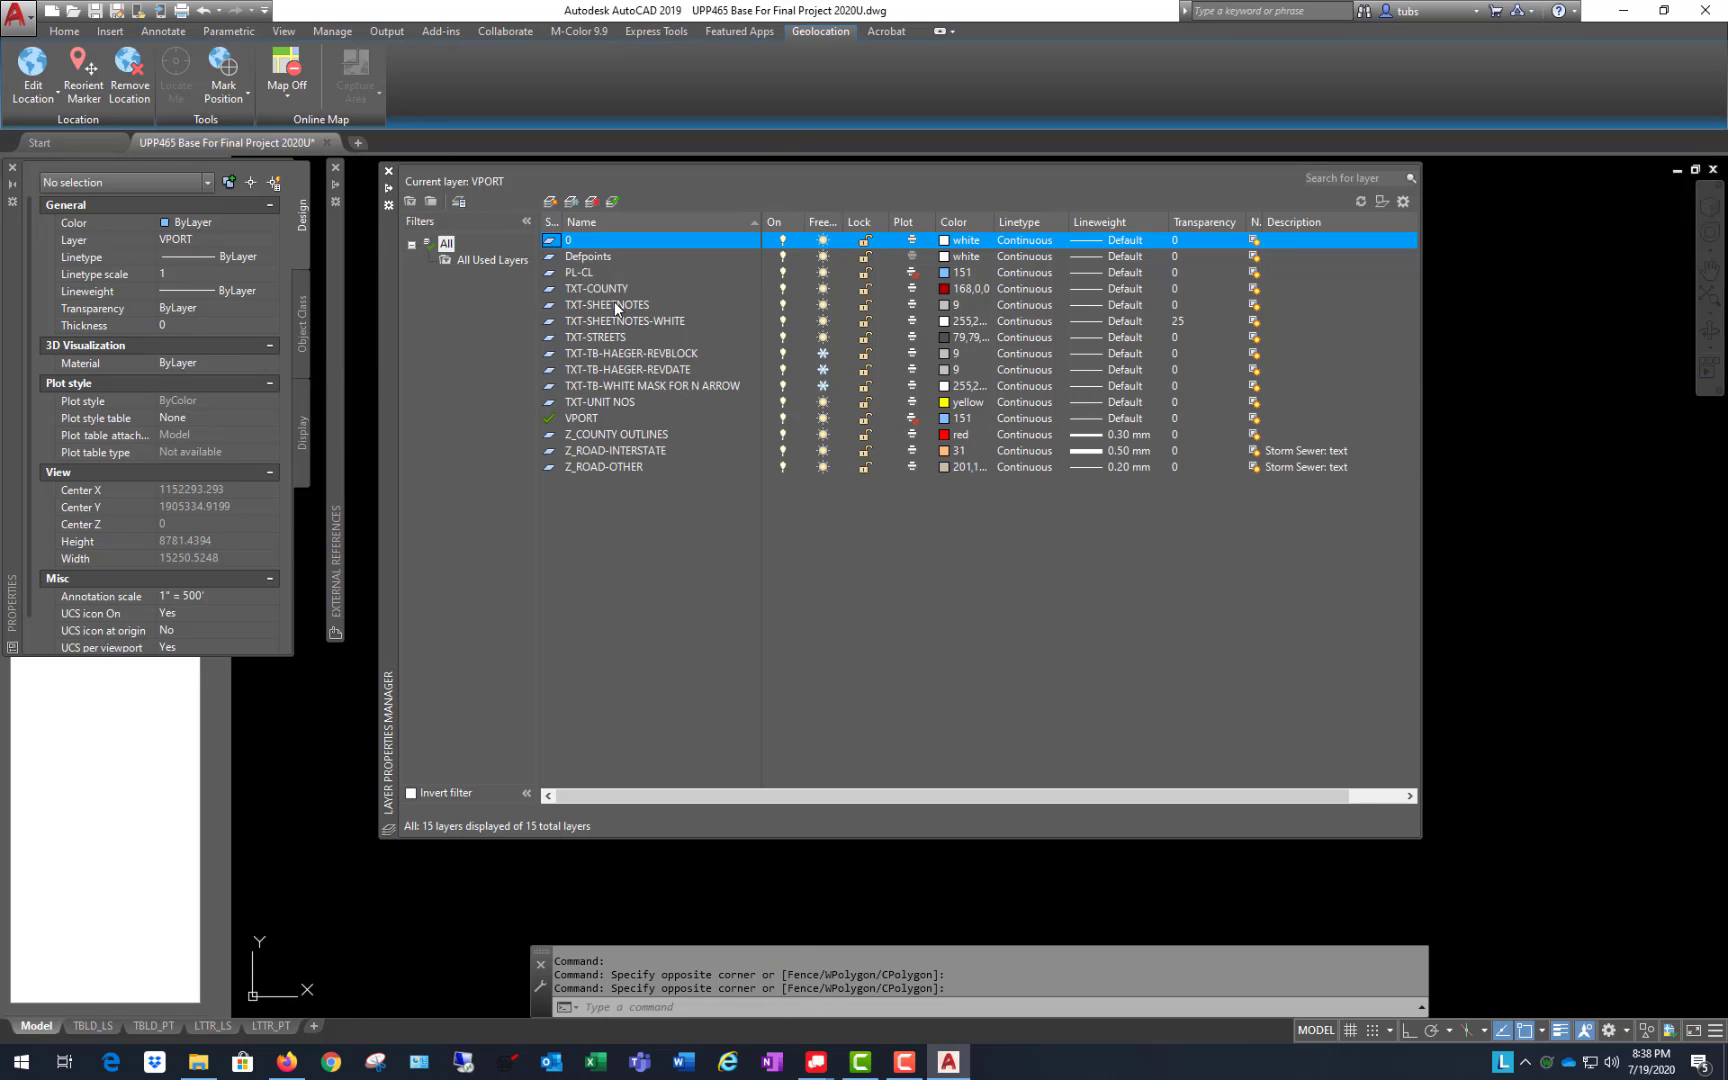
{"action": "left_click", "coordinate": [608, 272]}
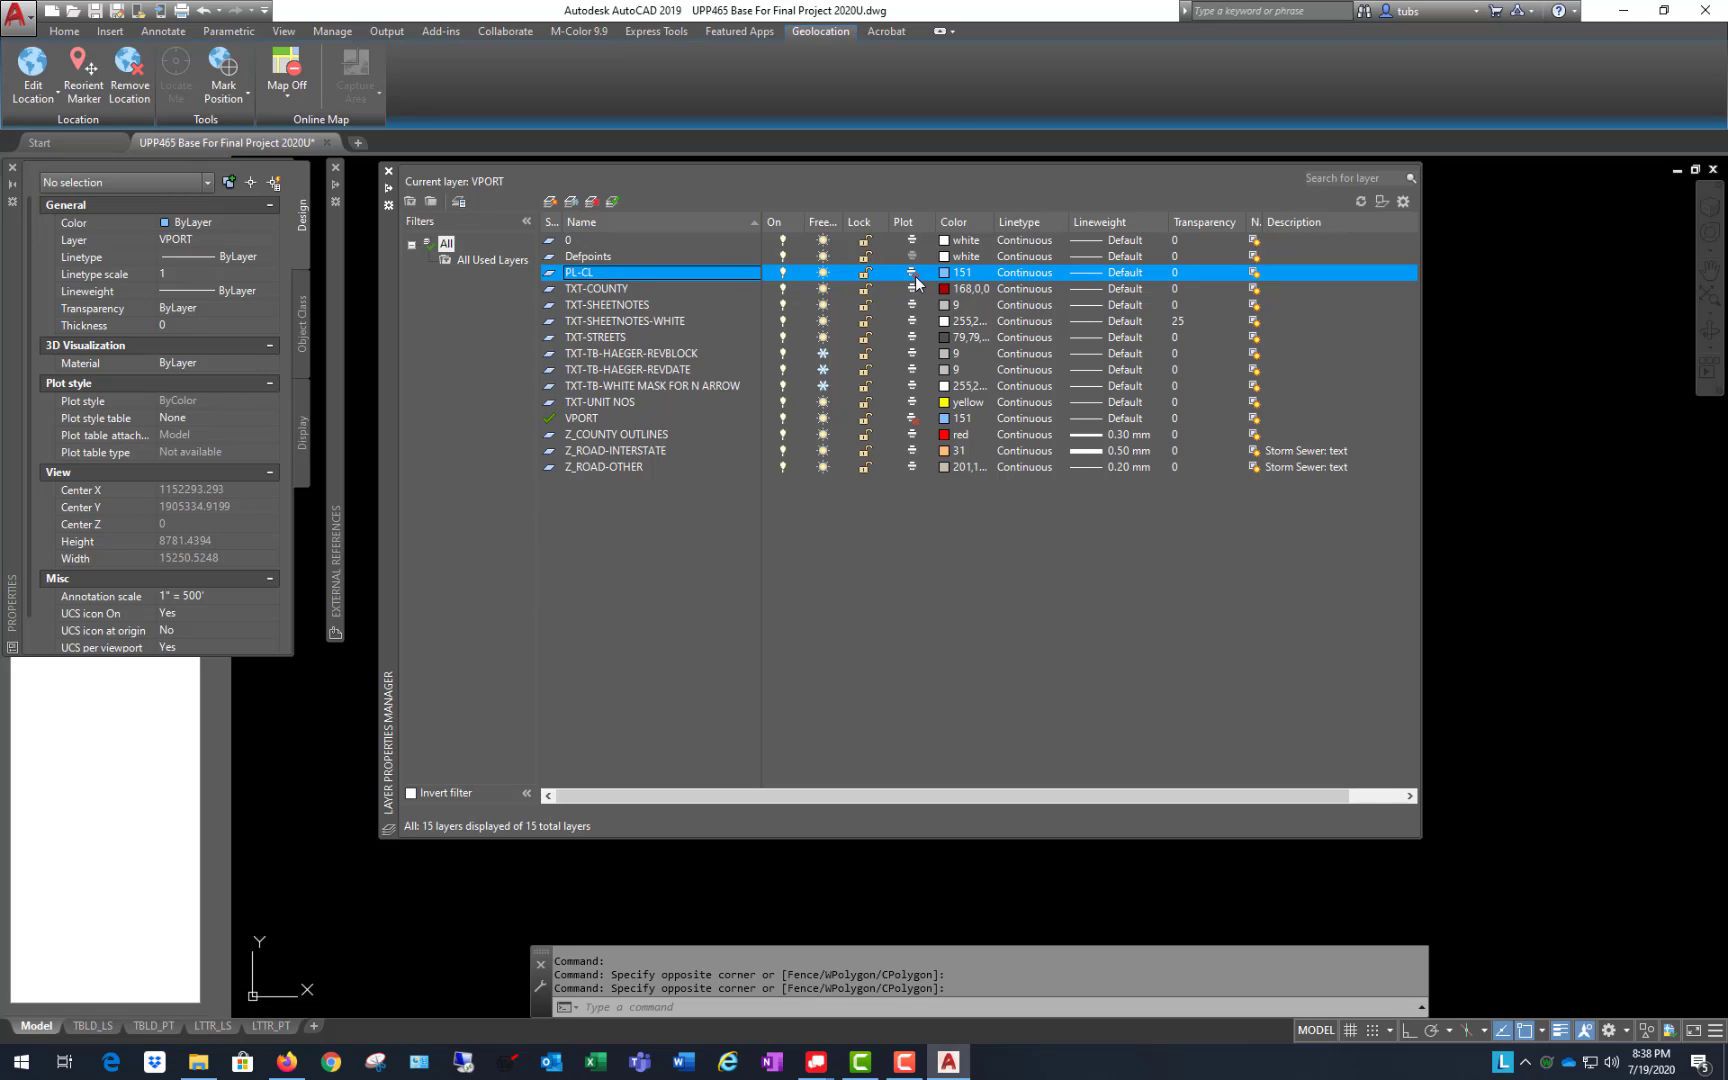
{"action": "left_click", "coordinate": [915, 273]}
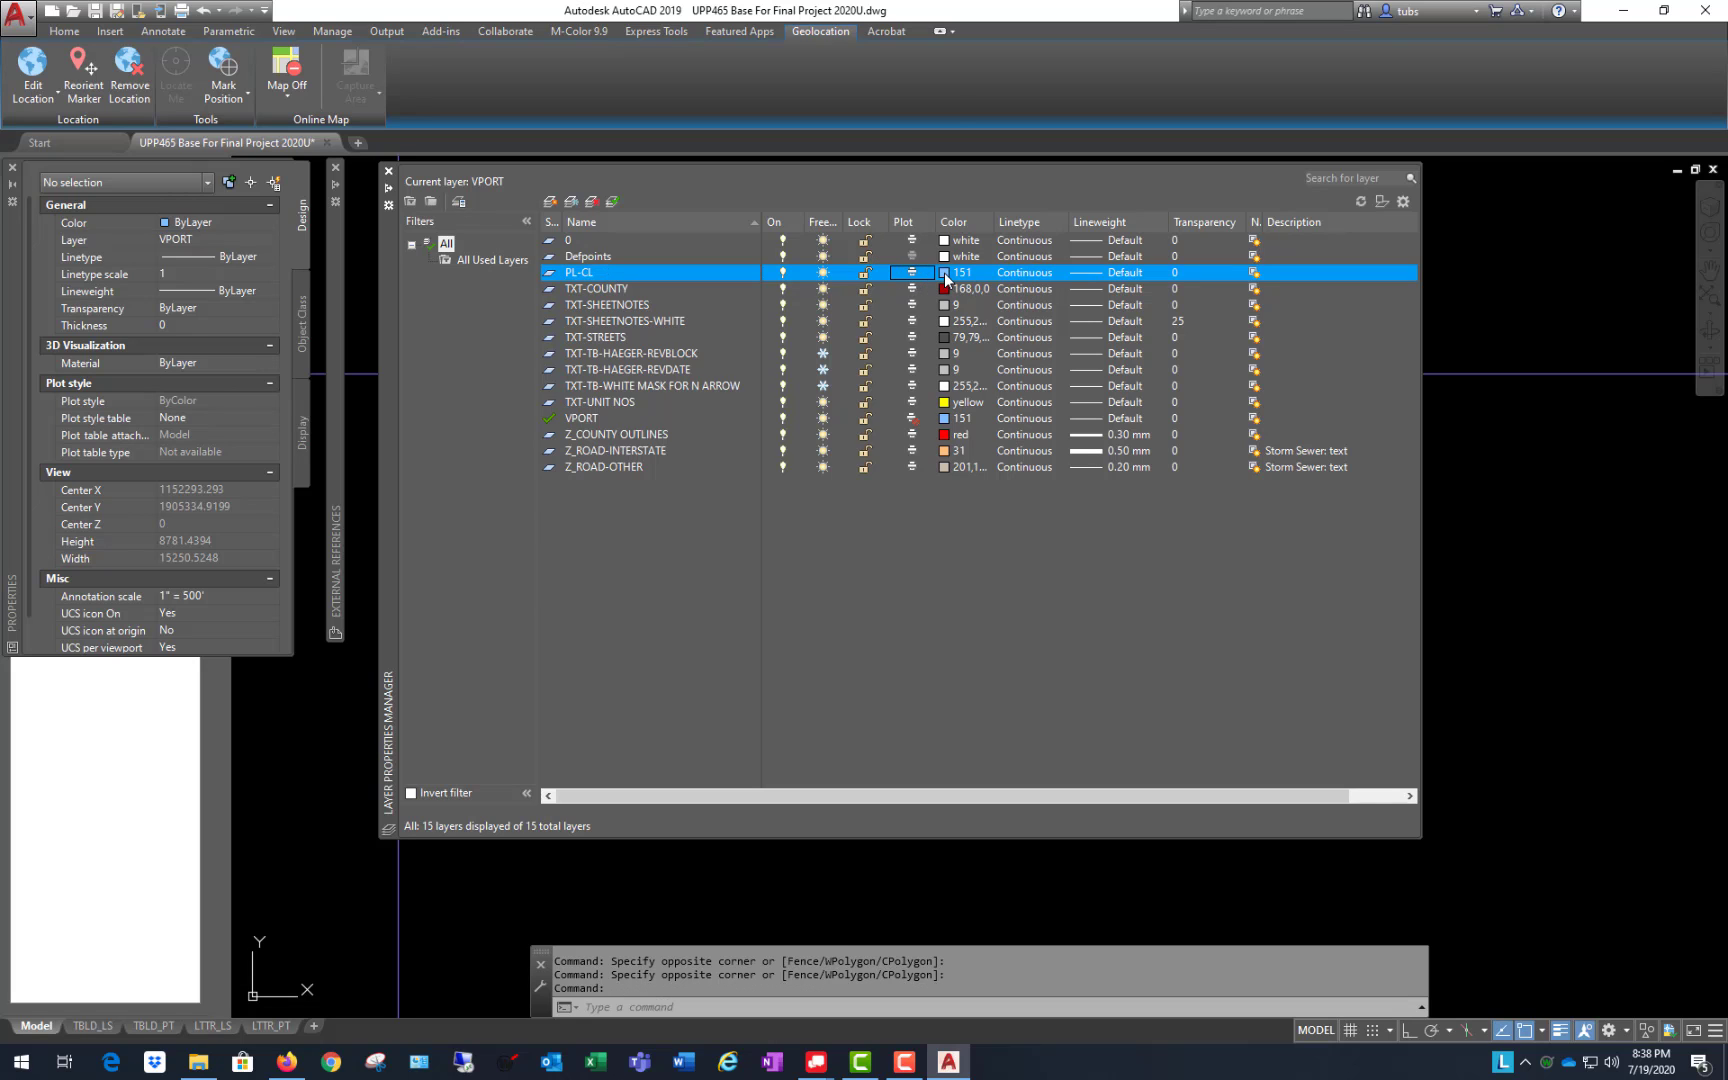
{"action": "left_click", "coordinate": [944, 272]}
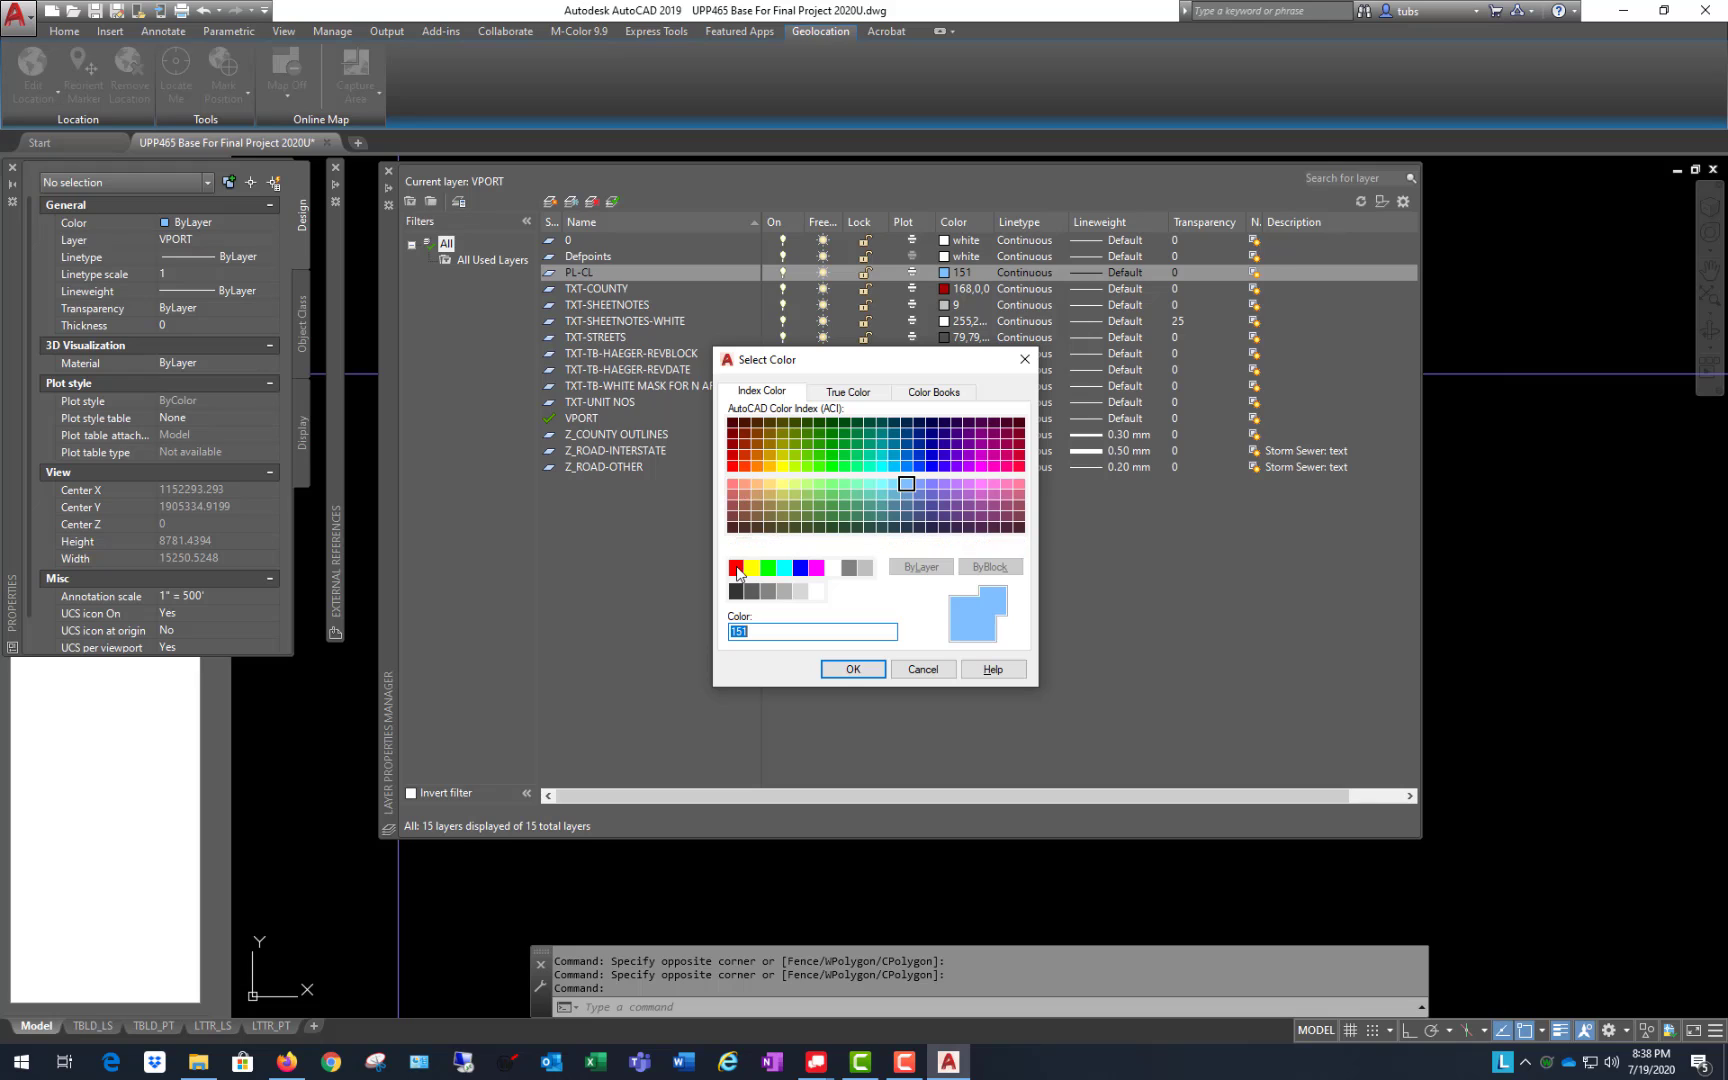
{"action": "left_click", "coordinate": [732, 484]}
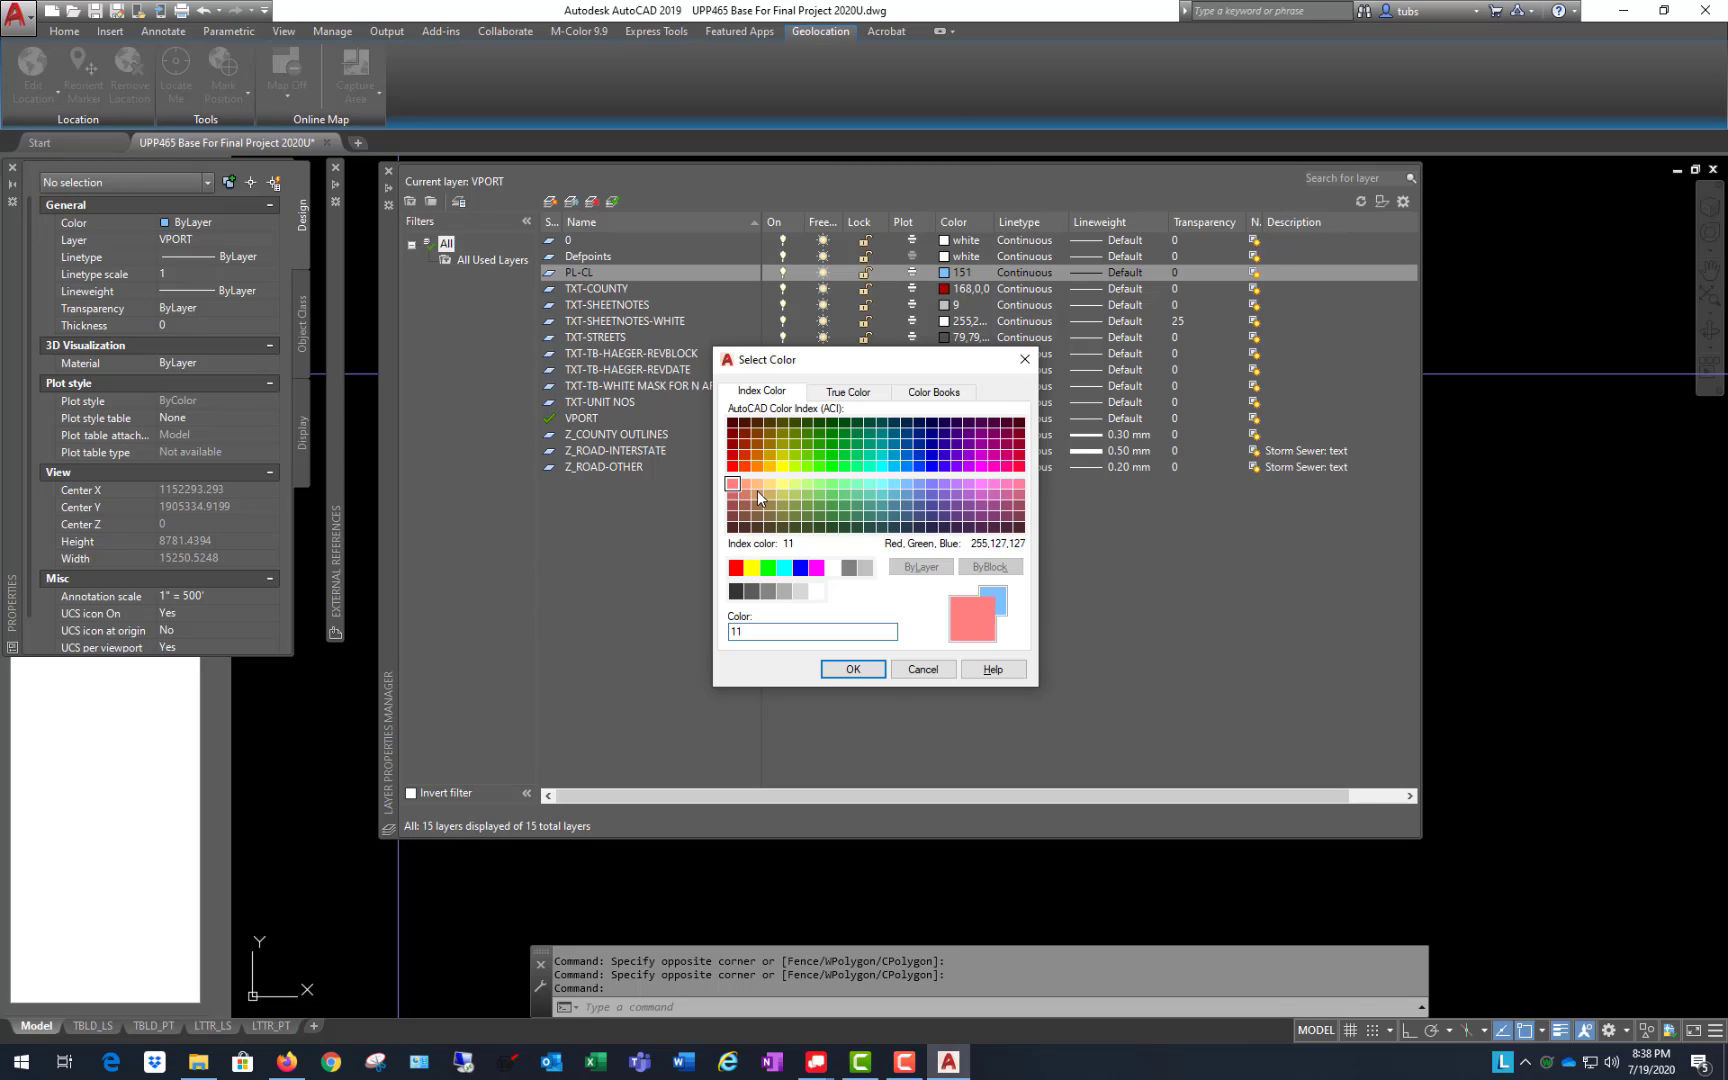
{"action": "left_click", "coordinate": [856, 669]}
Step: Load all linetypes from acad.lin, reloading the ones already present, and assign CENTER2 to the PL-CL layer
{"action": "left_click", "coordinate": [1027, 272]}
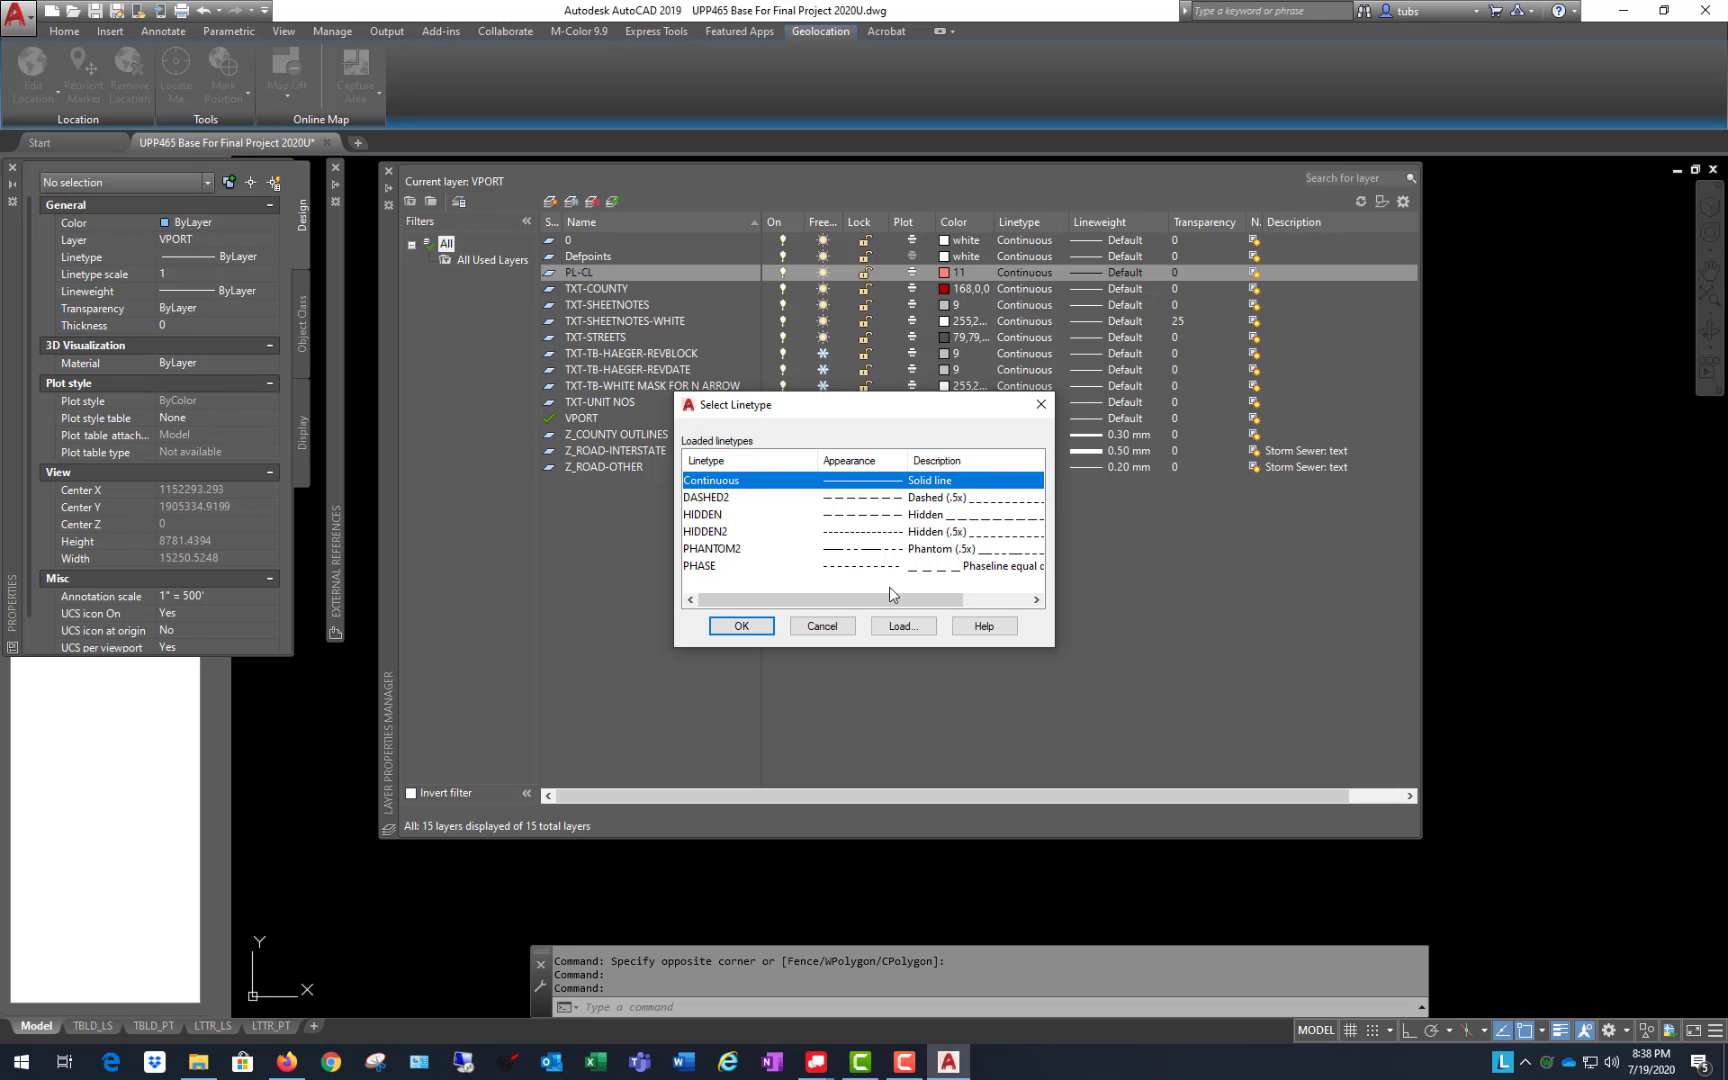
{"action": "left_click", "coordinate": [905, 627]}
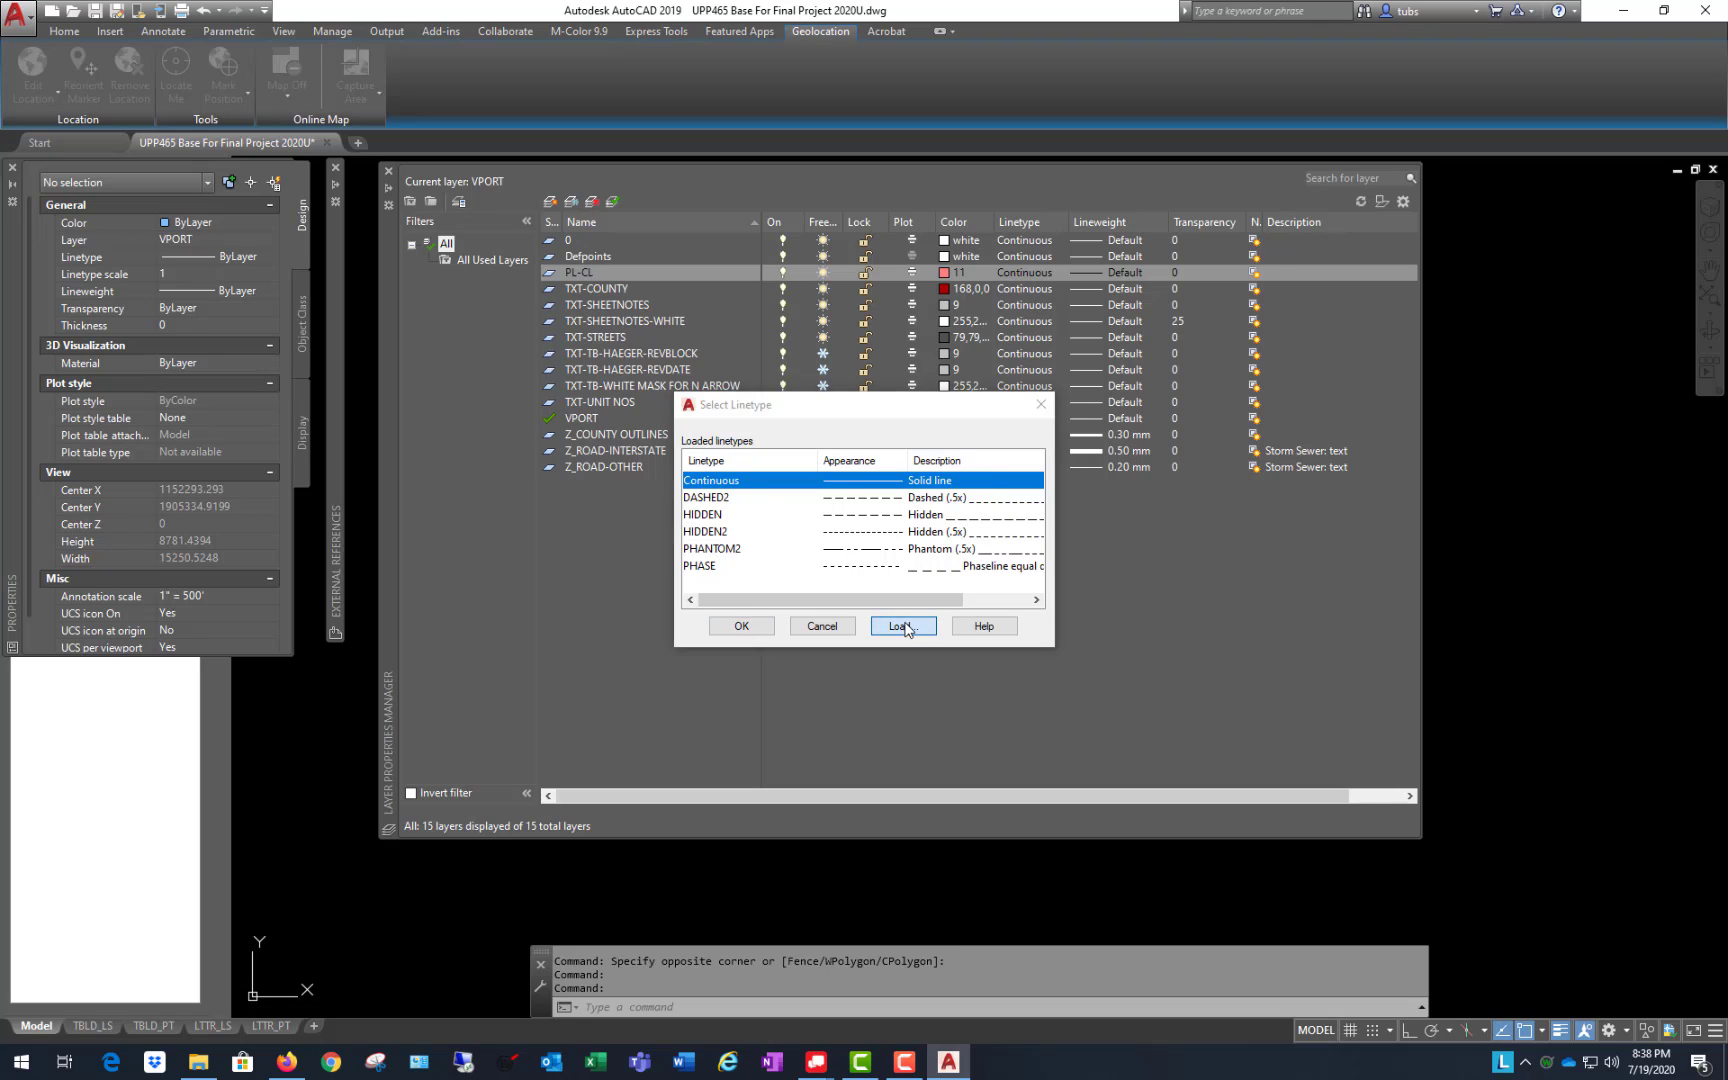
{"action": "right_click", "coordinate": [800, 518]}
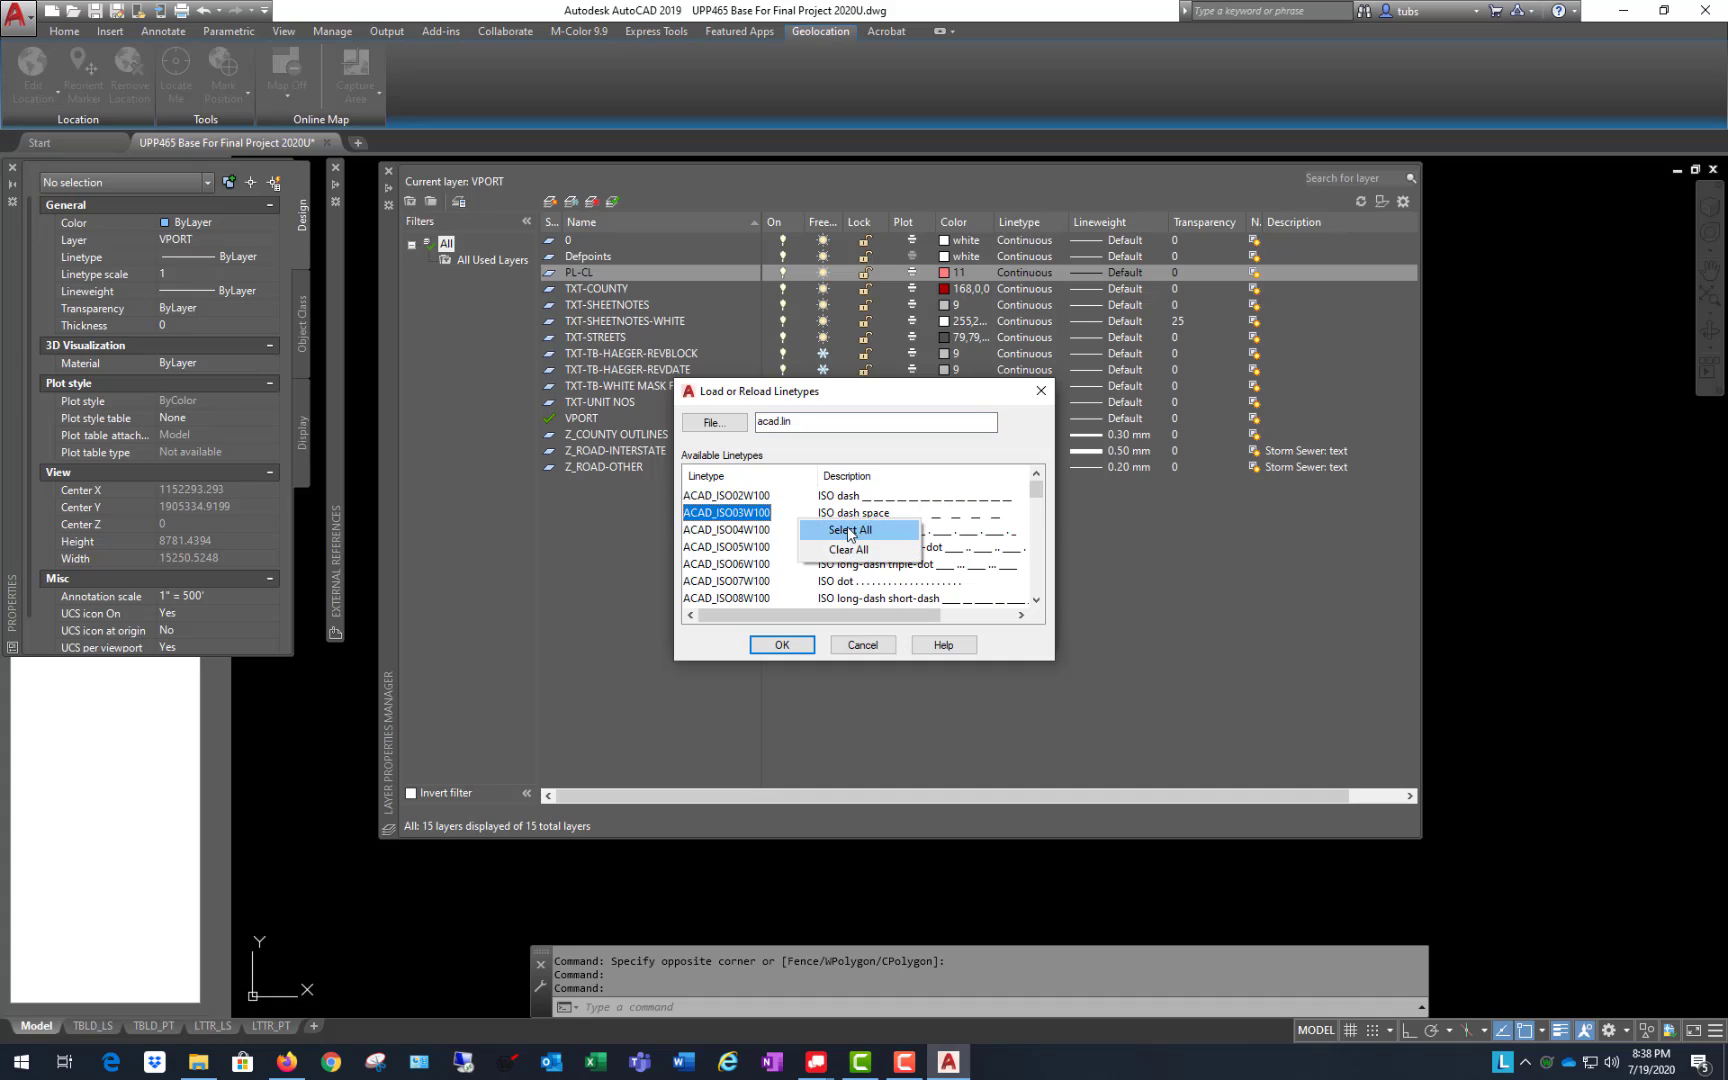
{"action": "left_click", "coordinate": [848, 530]}
{"action": "left_click", "coordinate": [782, 645]}
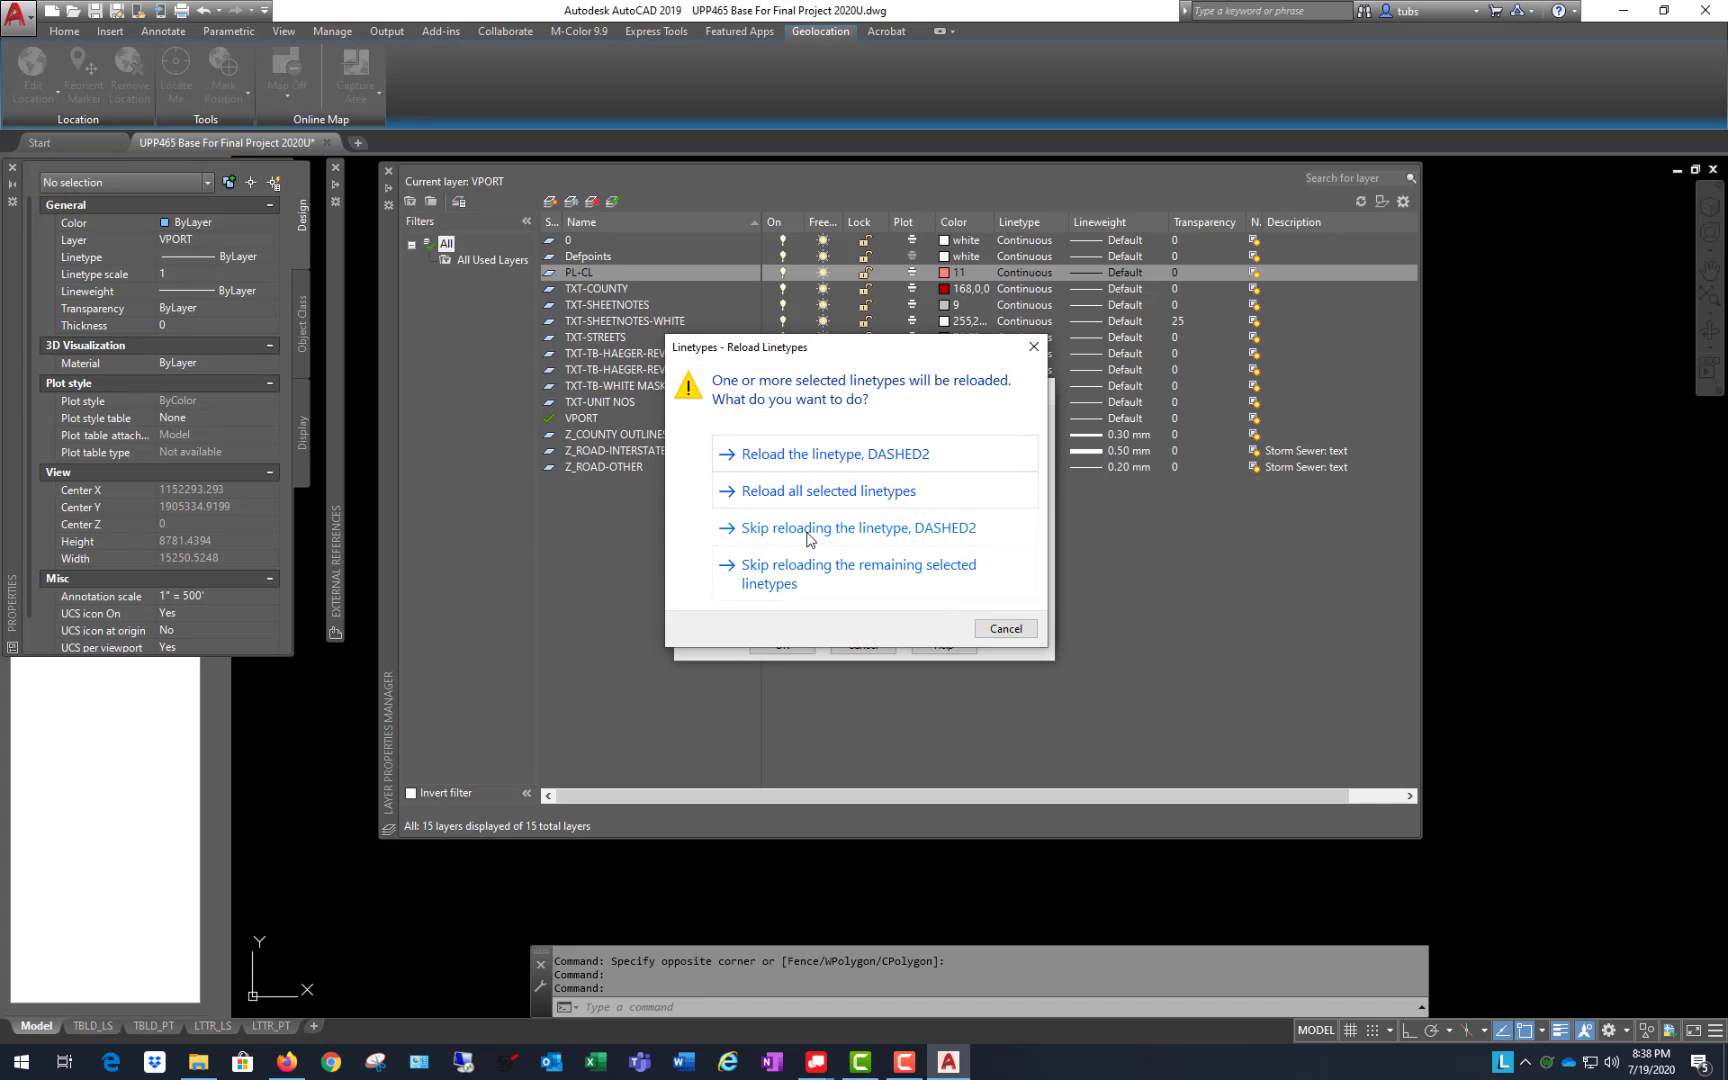
{"action": "left_click", "coordinate": [793, 500]}
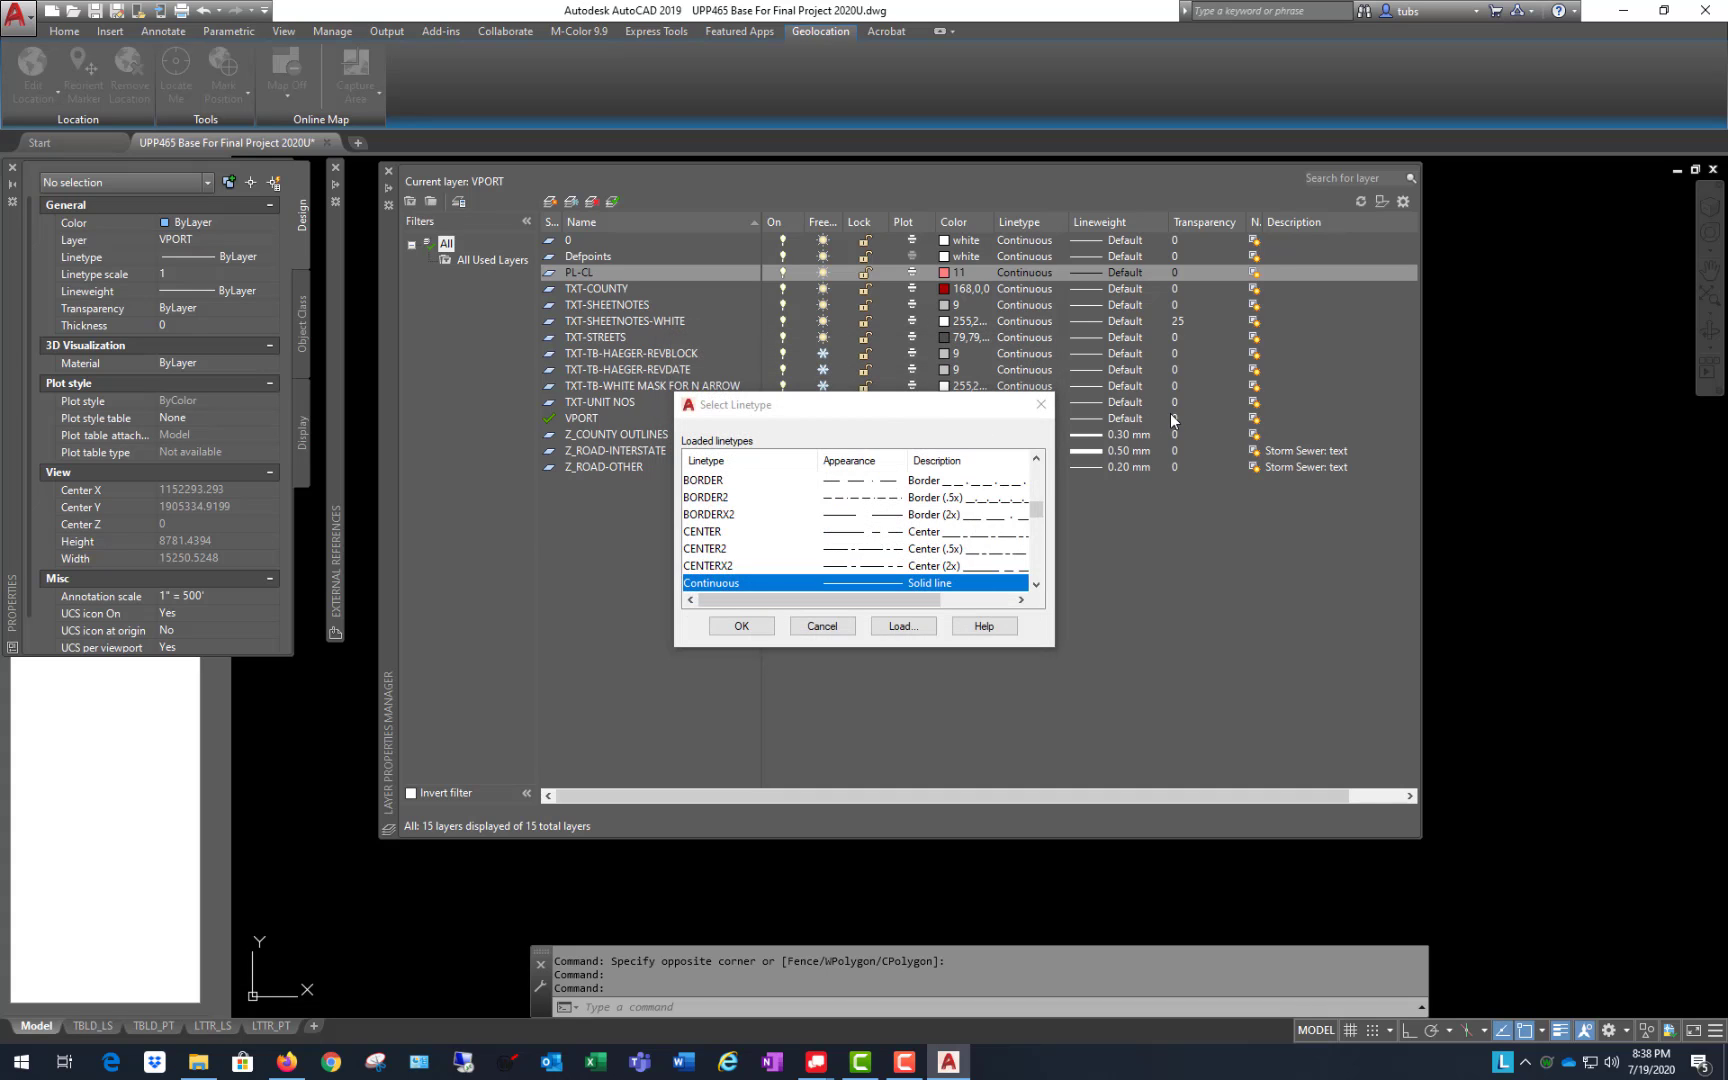
{"action": "left_click", "coordinate": [720, 548]}
{"action": "left_click", "coordinate": [741, 626]}
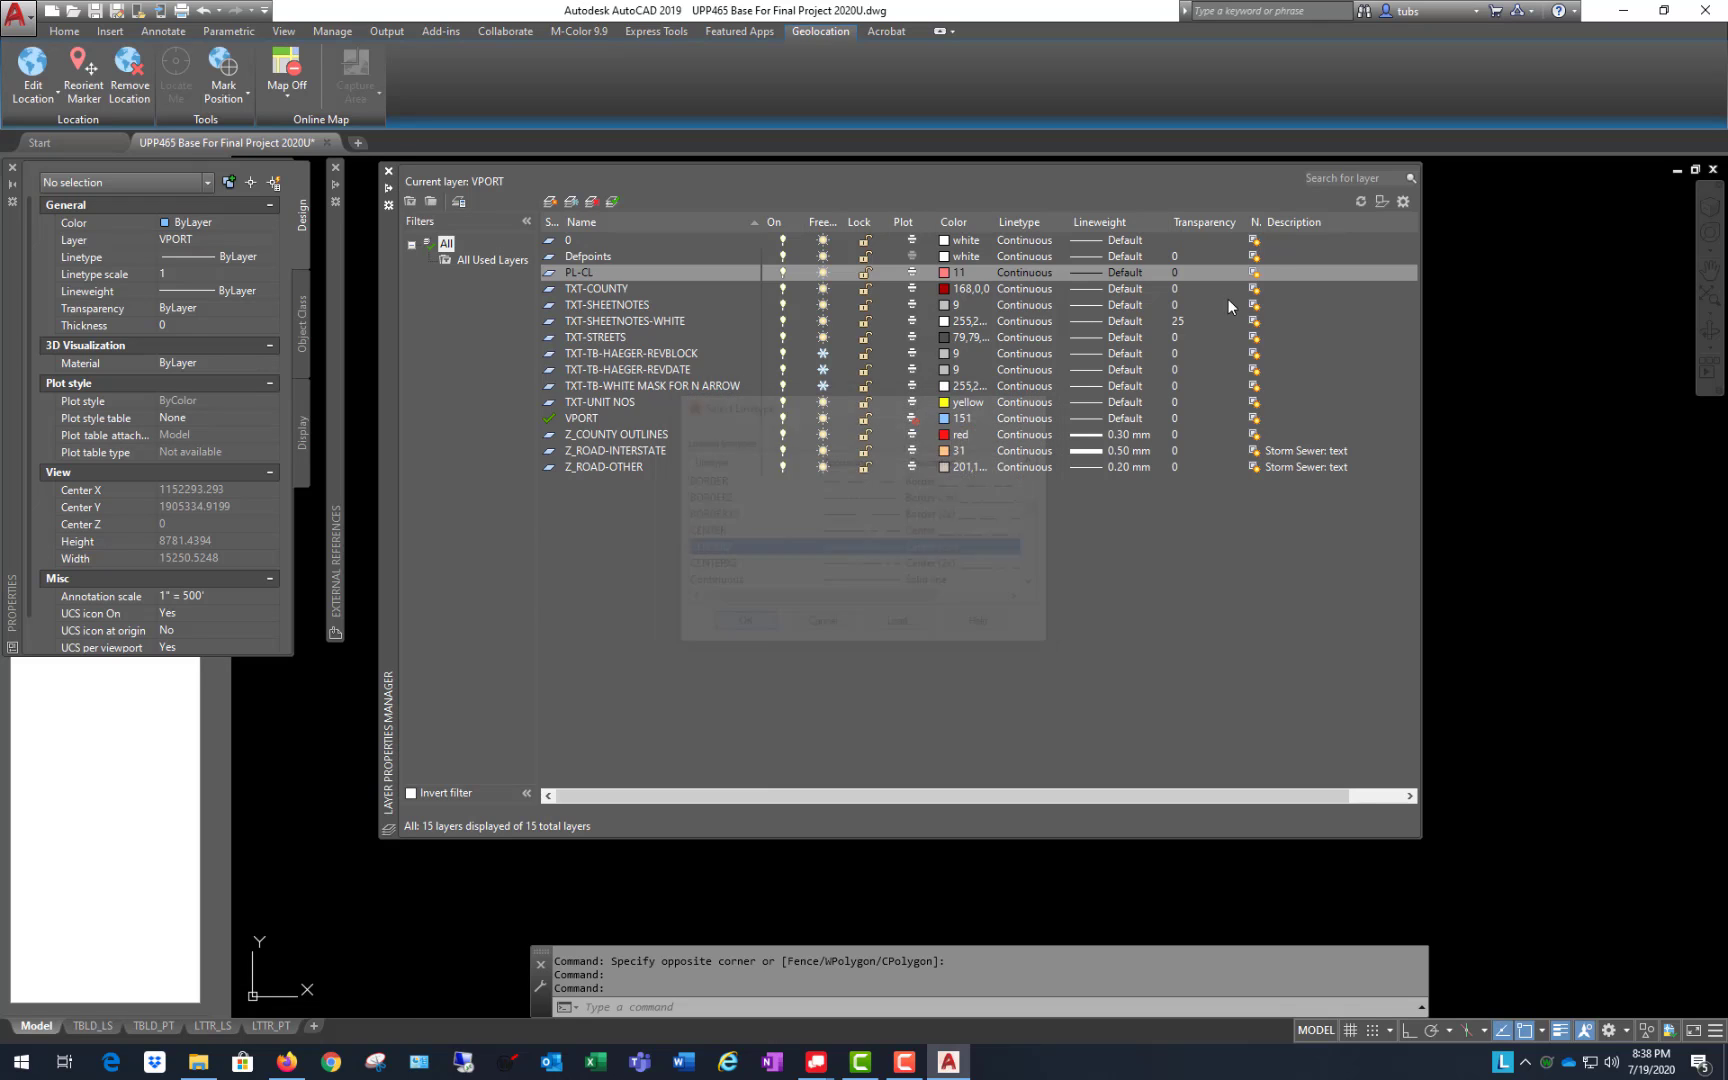
Step: Create a new layer named PL-ROW and set its color to yellow
{"action": "left_click", "coordinate": [550, 202]}
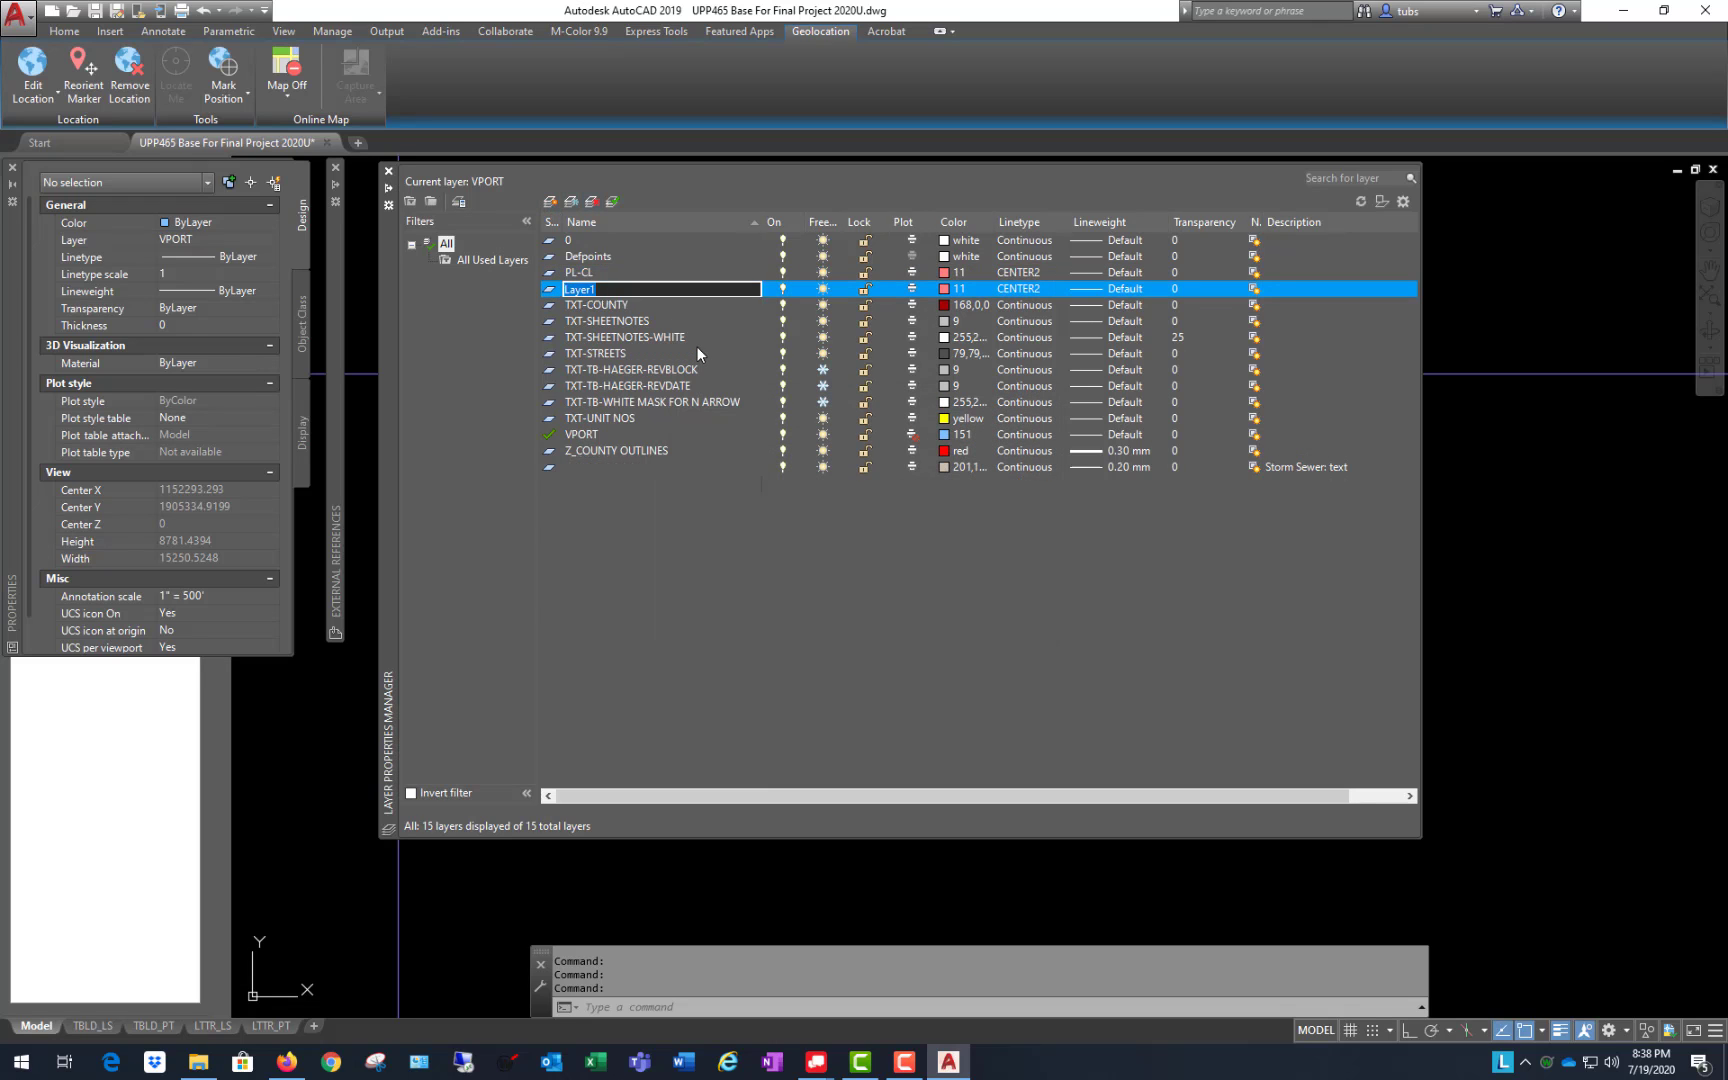
{"action": "type", "text": "pl"}
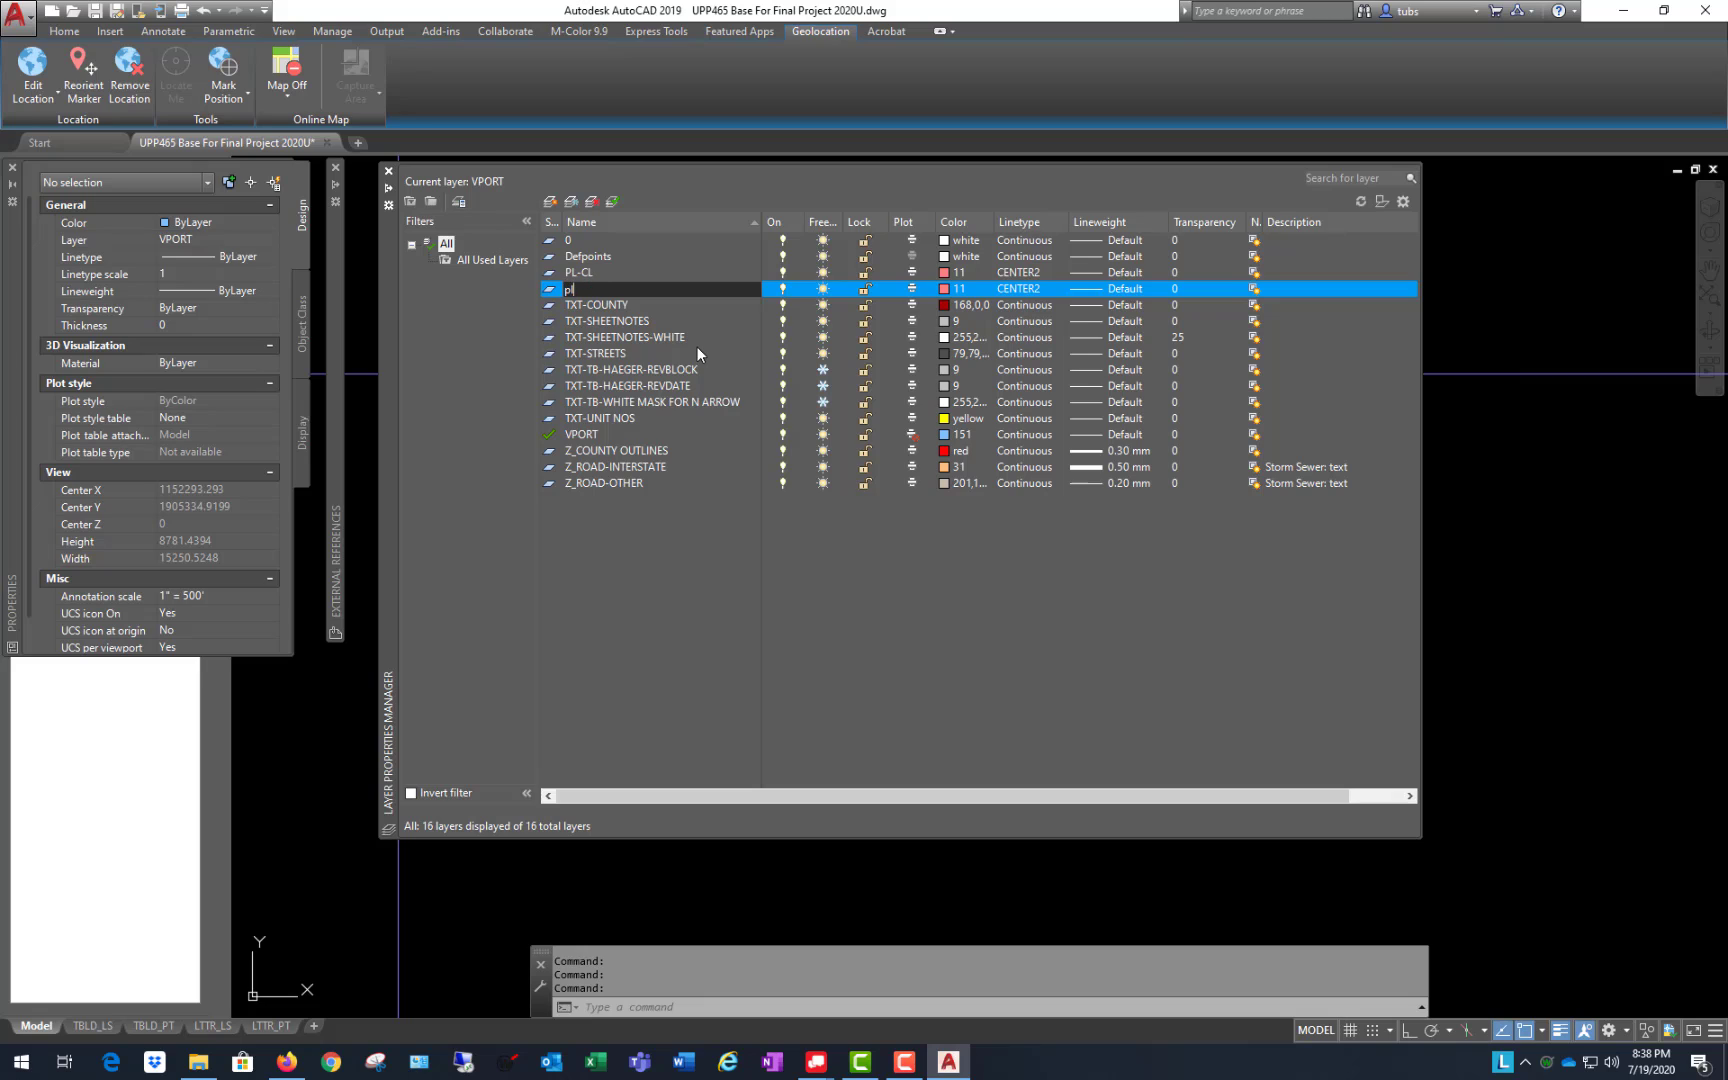
{"action": "key", "text": "BackSpace"}
{"action": "key", "text": "BackSpace"}
{"action": "type", "text": "PL-ROW"}
{"action": "left_click", "coordinate": [943, 292]}
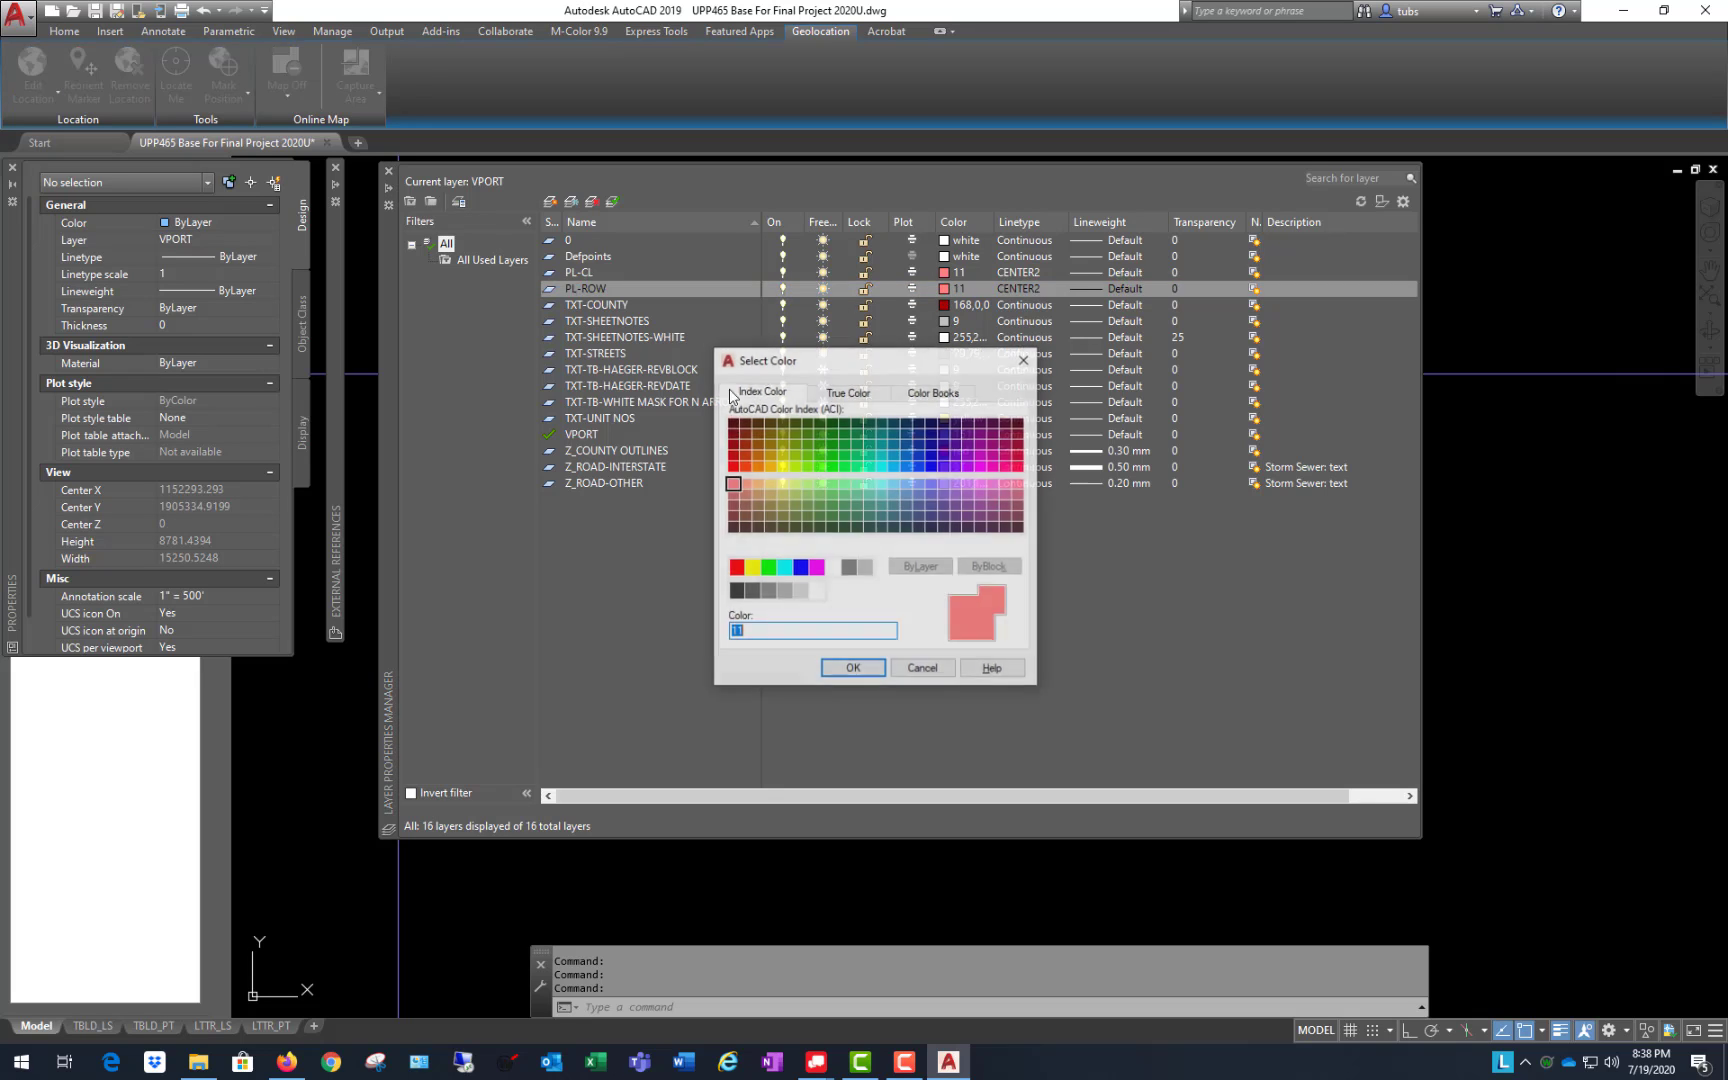
{"action": "left_click", "coordinate": [754, 568]}
{"action": "left_click", "coordinate": [850, 669]}
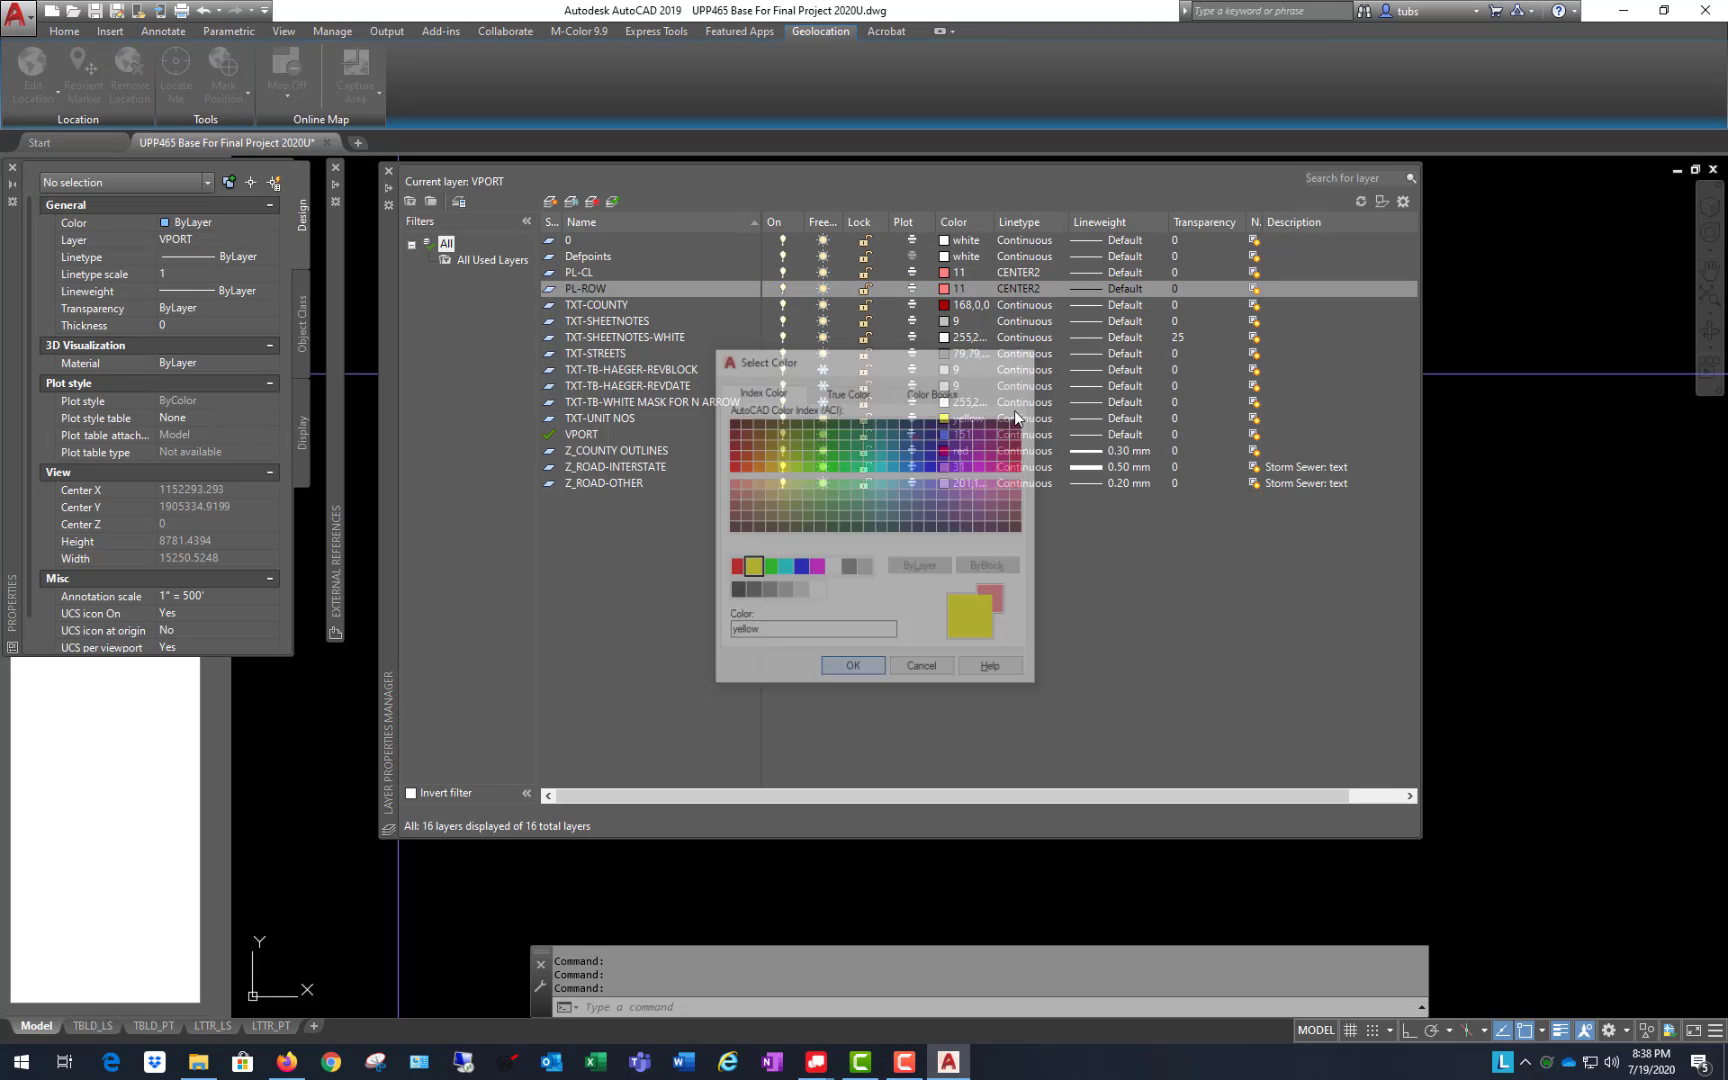
Step: Assign the PHANTOM2 linetype to the PL-ROW layer
{"action": "left_click", "coordinate": [1029, 288]}
{"action": "scroll", "coordinate": [720, 540], "scroll_direction": "down", "scroll_amount": 2}
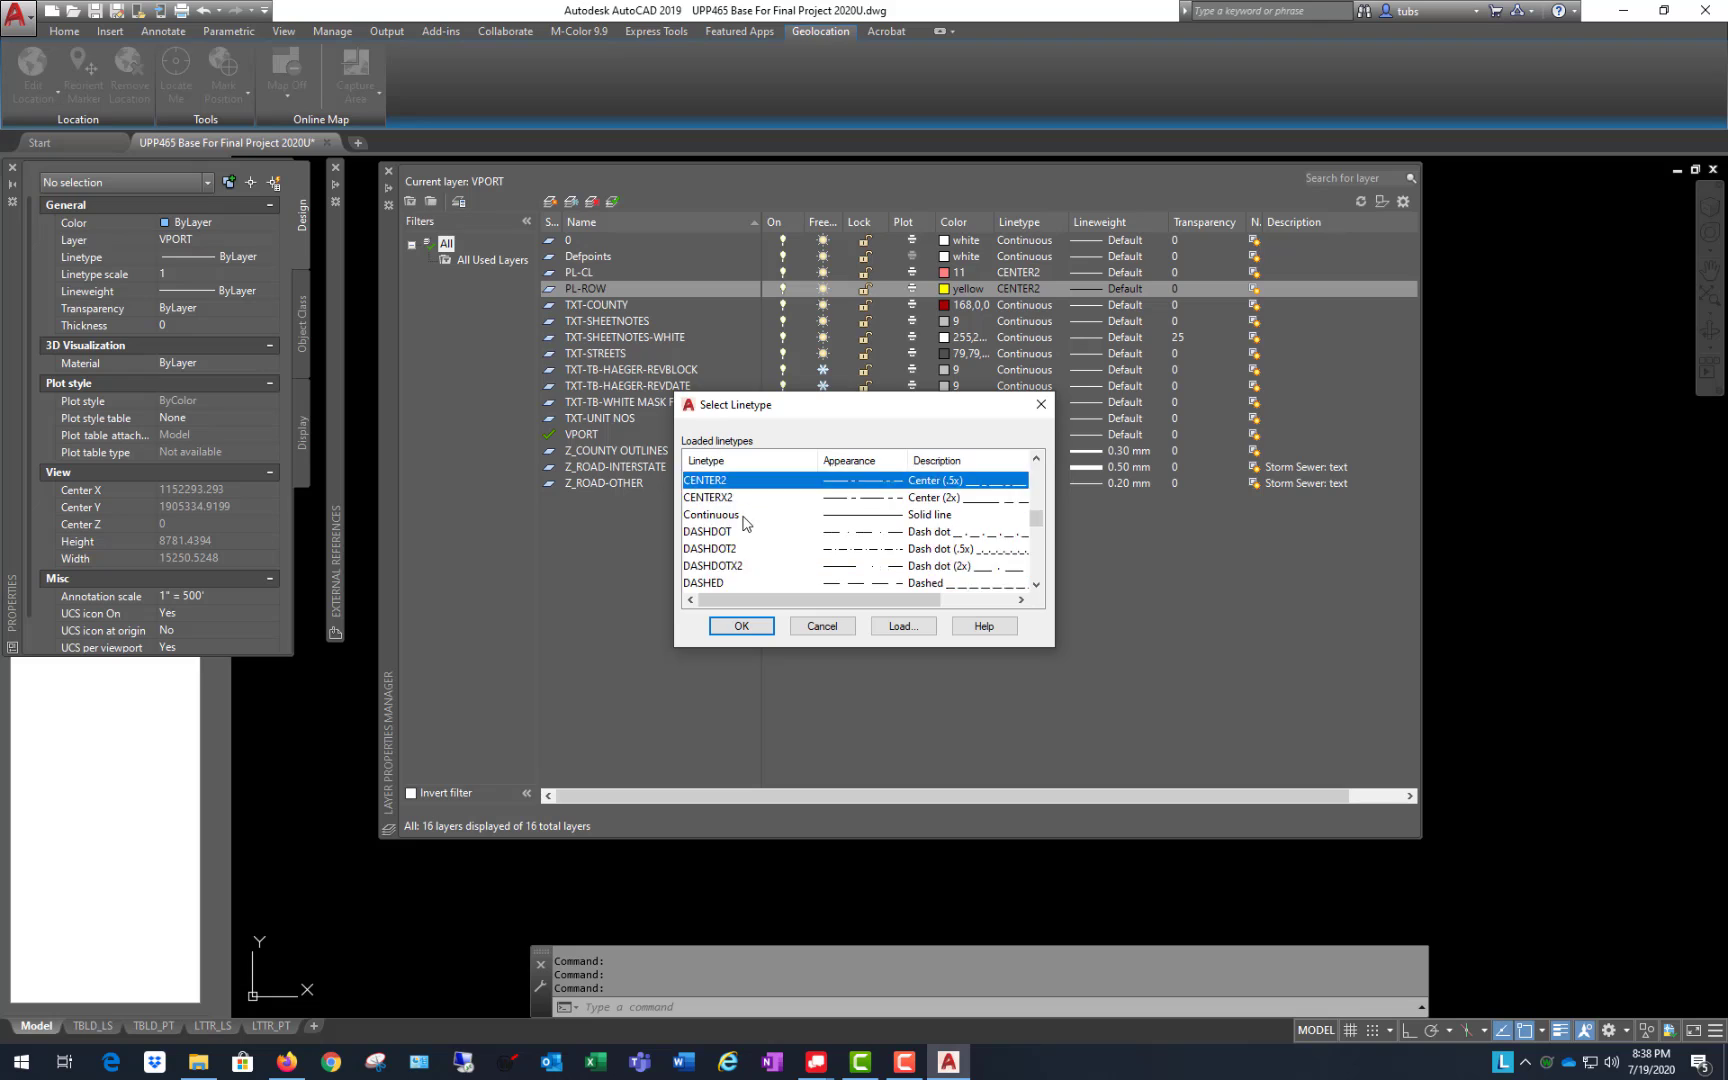
{"action": "left_click", "coordinate": [708, 533]}
{"action": "key", "text": "p"}
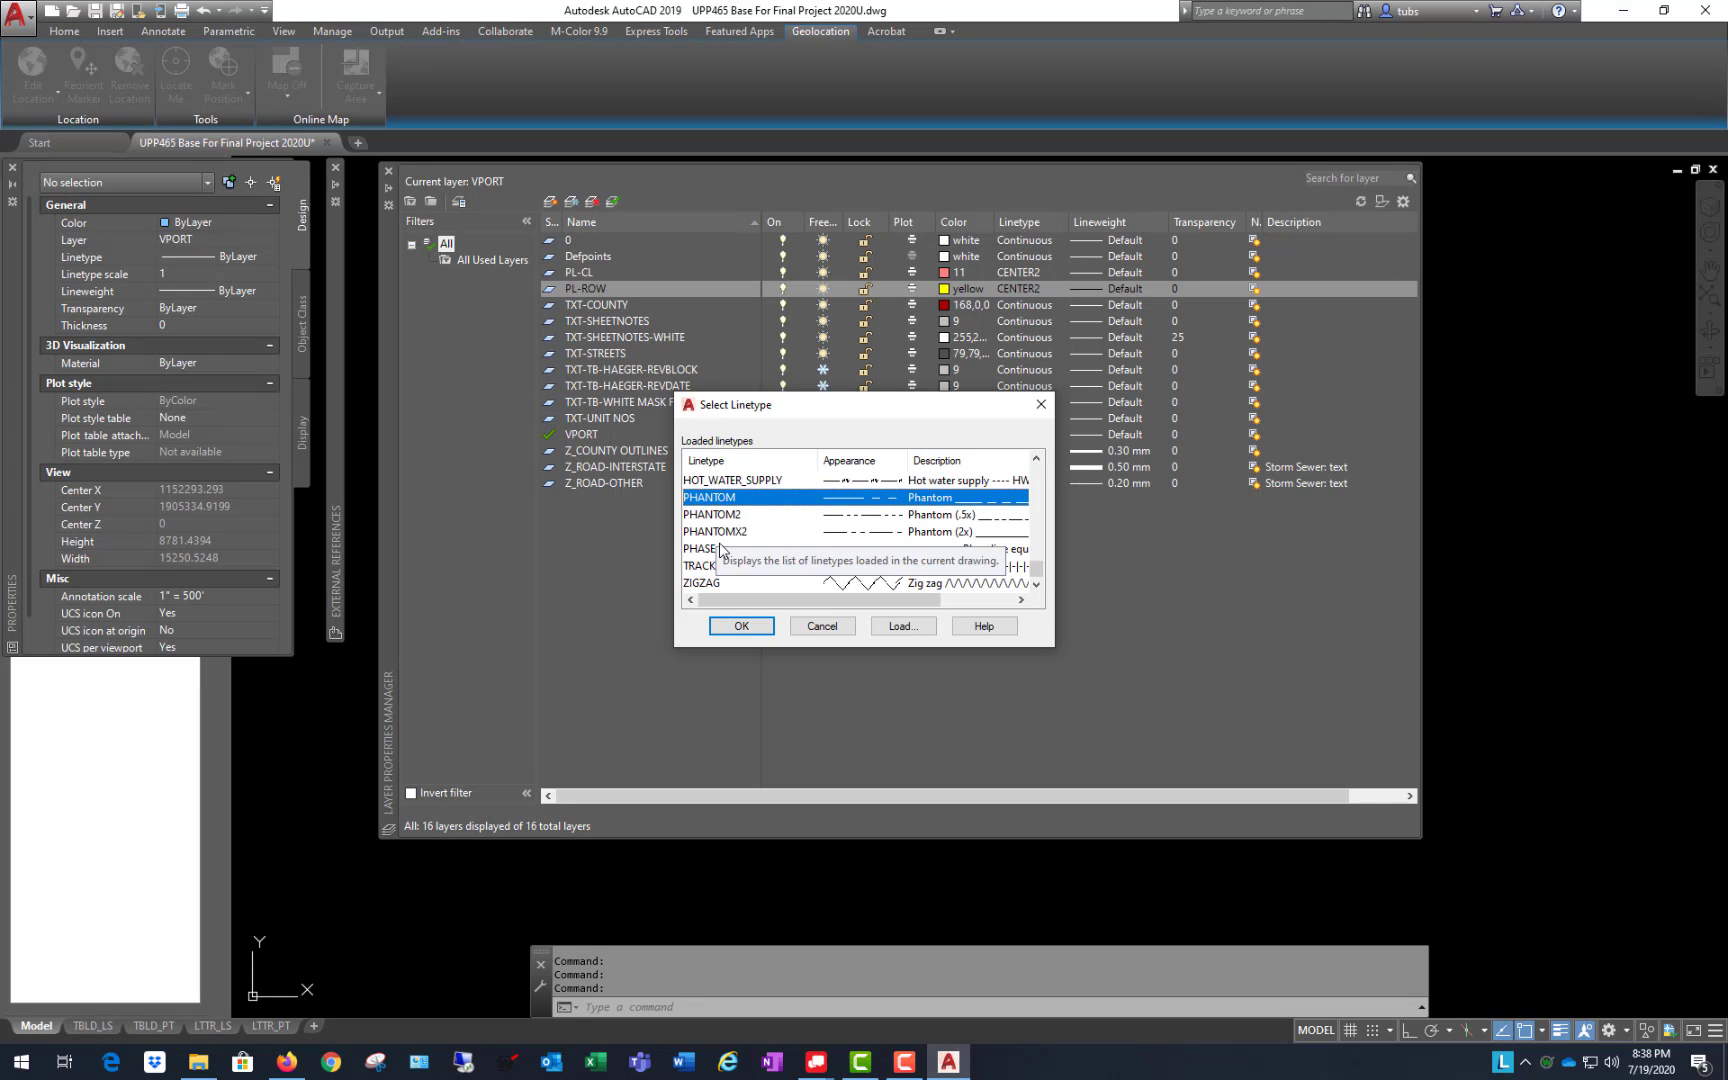
{"action": "left_click", "coordinate": [736, 514]}
{"action": "left_click", "coordinate": [741, 626]}
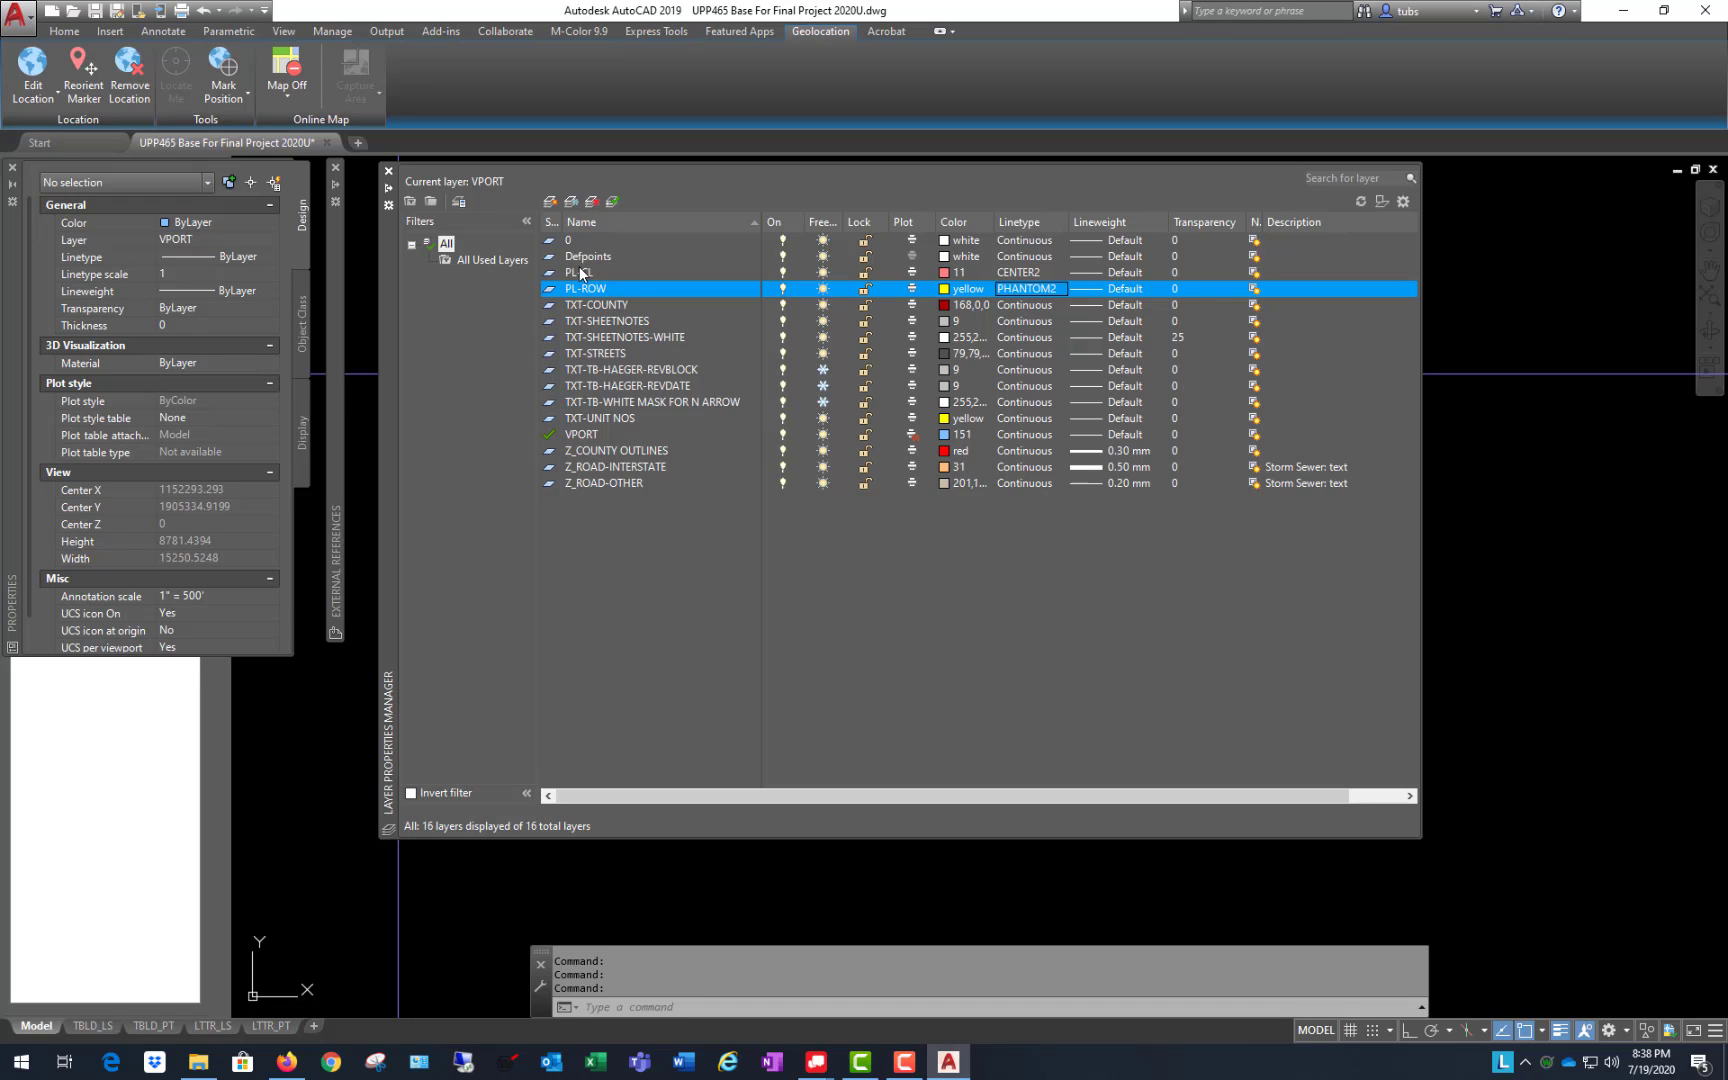
Step: Make PL-CL the current layer and draw a vertical line about 9,100 units long east of the aerial image, with Ortho on
{"action": "double_click", "coordinate": [548, 271]}
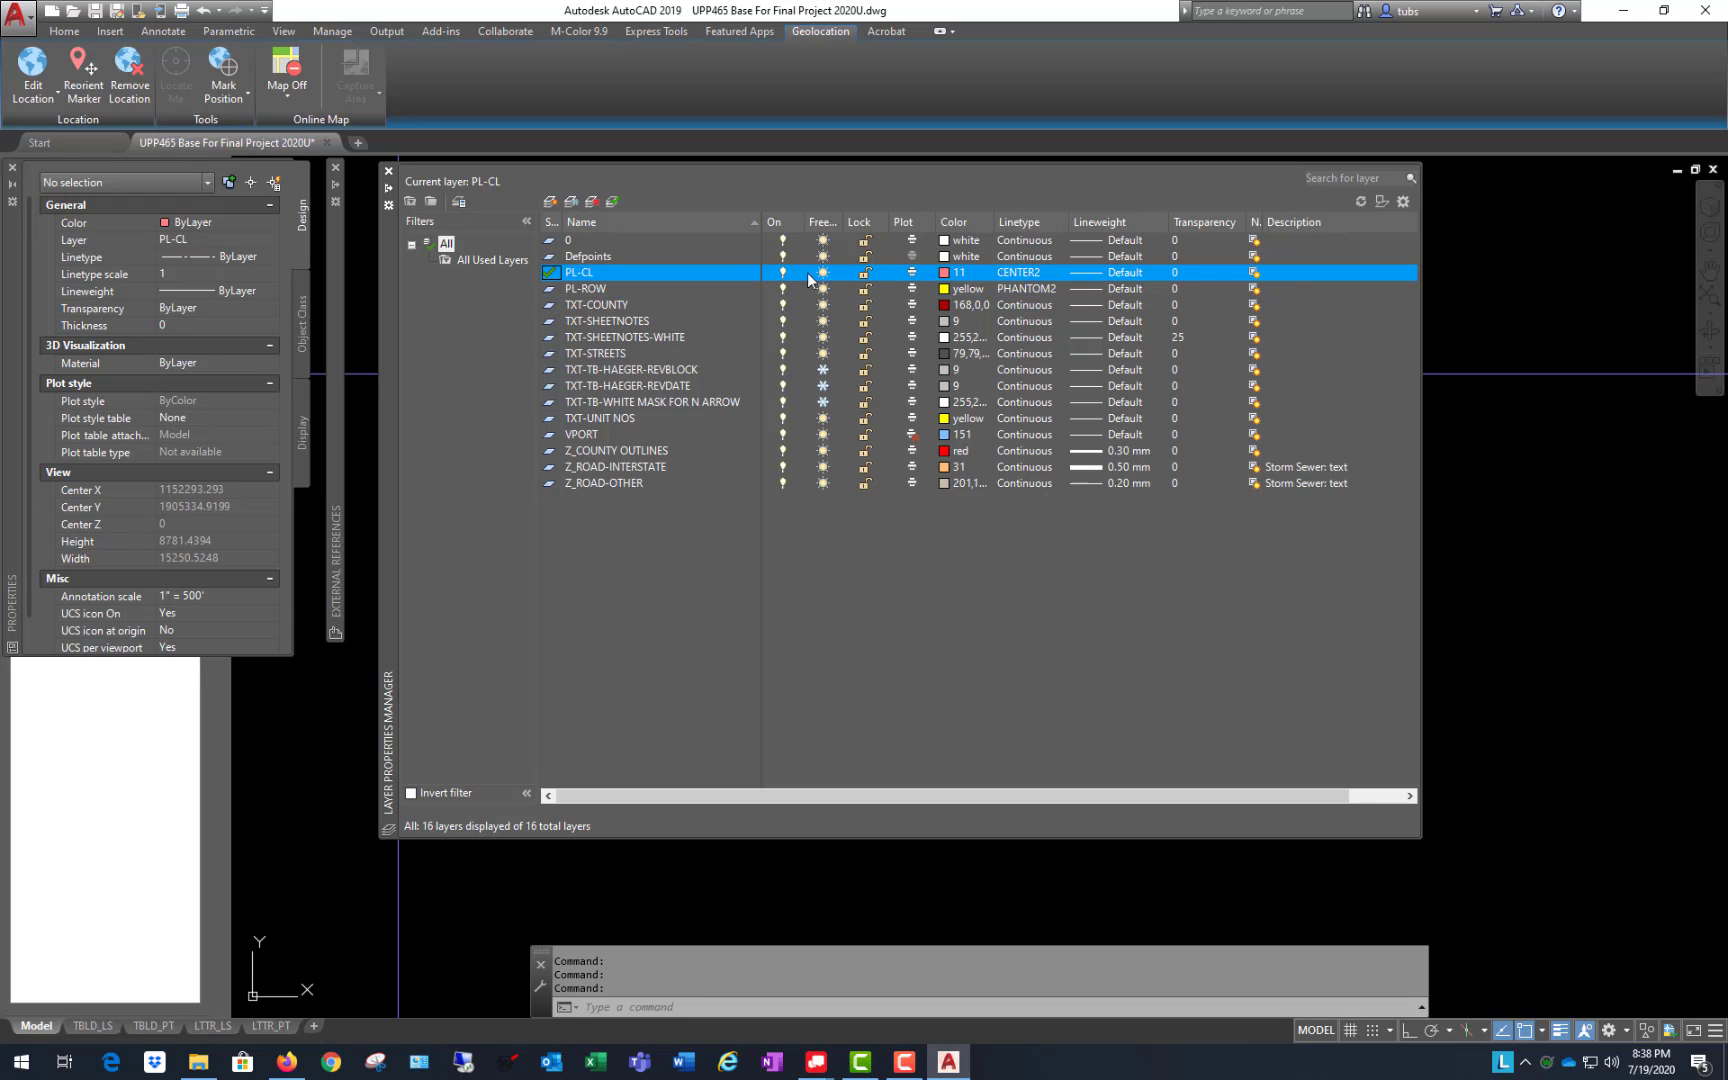
{"action": "left_click", "coordinate": [1554, 590]}
{"action": "scroll", "coordinate": [1074, 611], "scroll_direction": "down", "scroll_amount": 5}
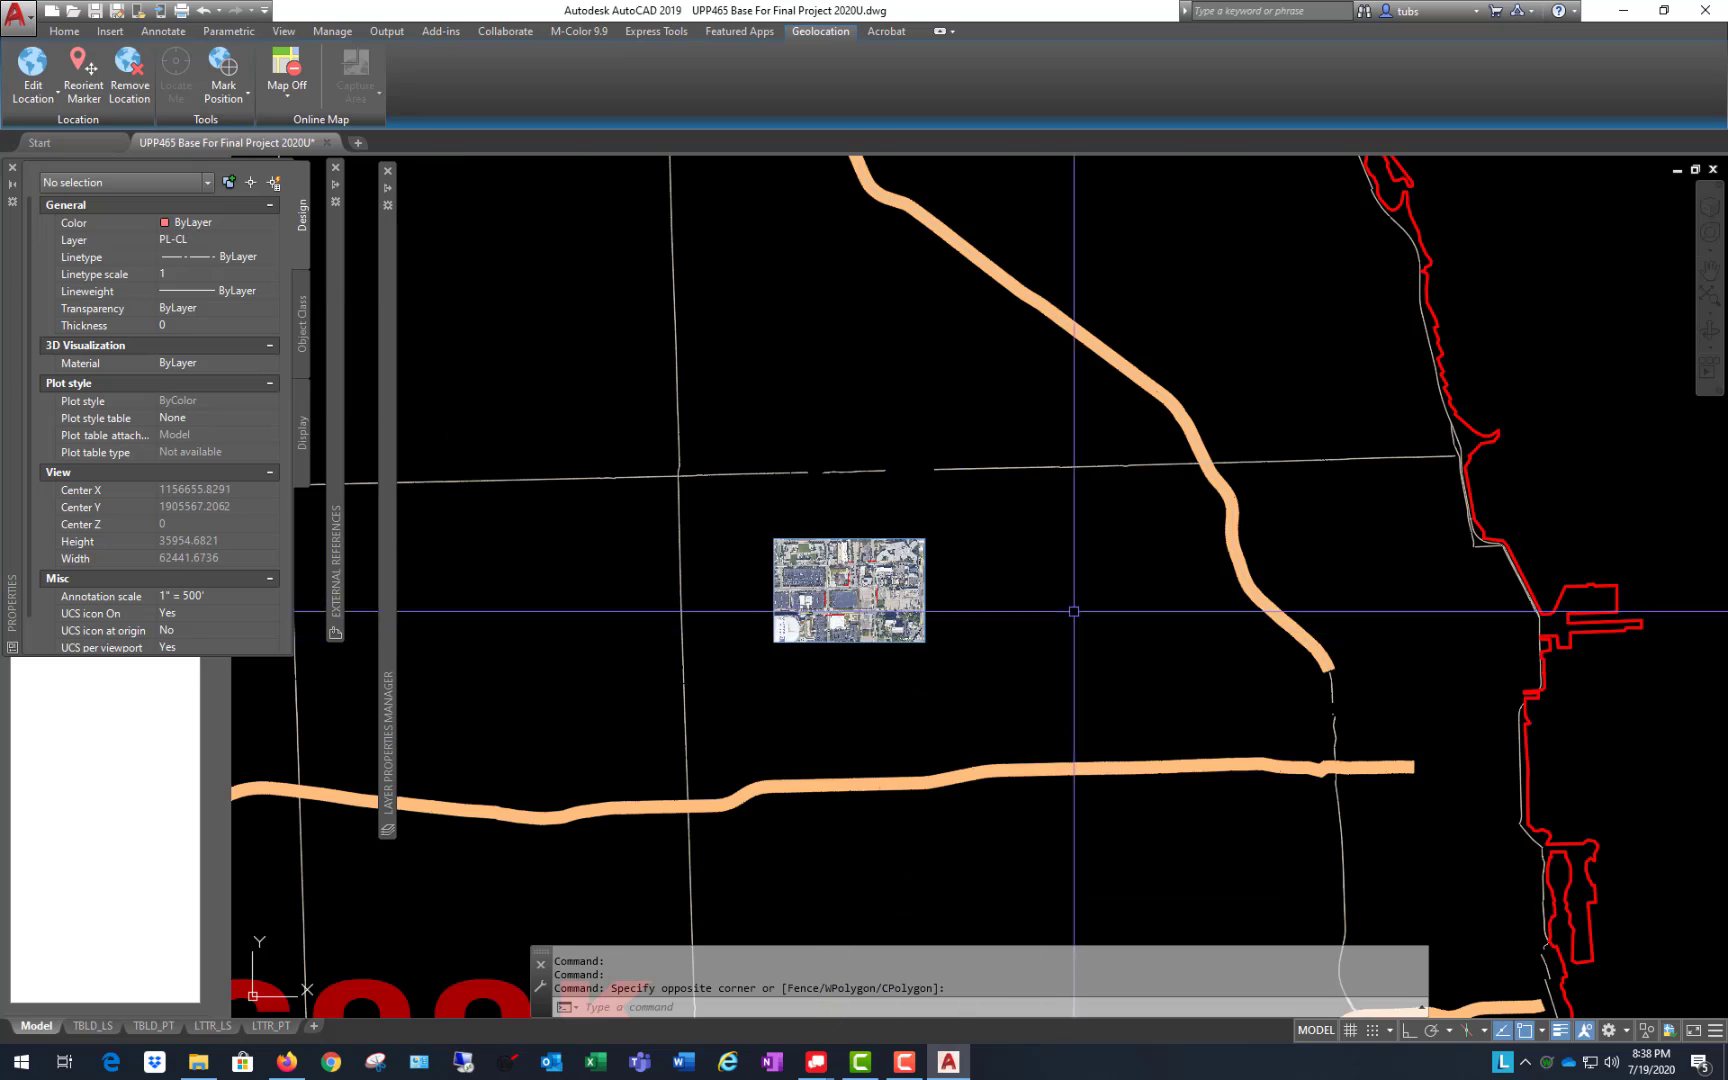
{"action": "scroll", "coordinate": [1074, 611], "scroll_direction": "up", "scroll_amount": 5}
{"action": "type", "text": "L"}
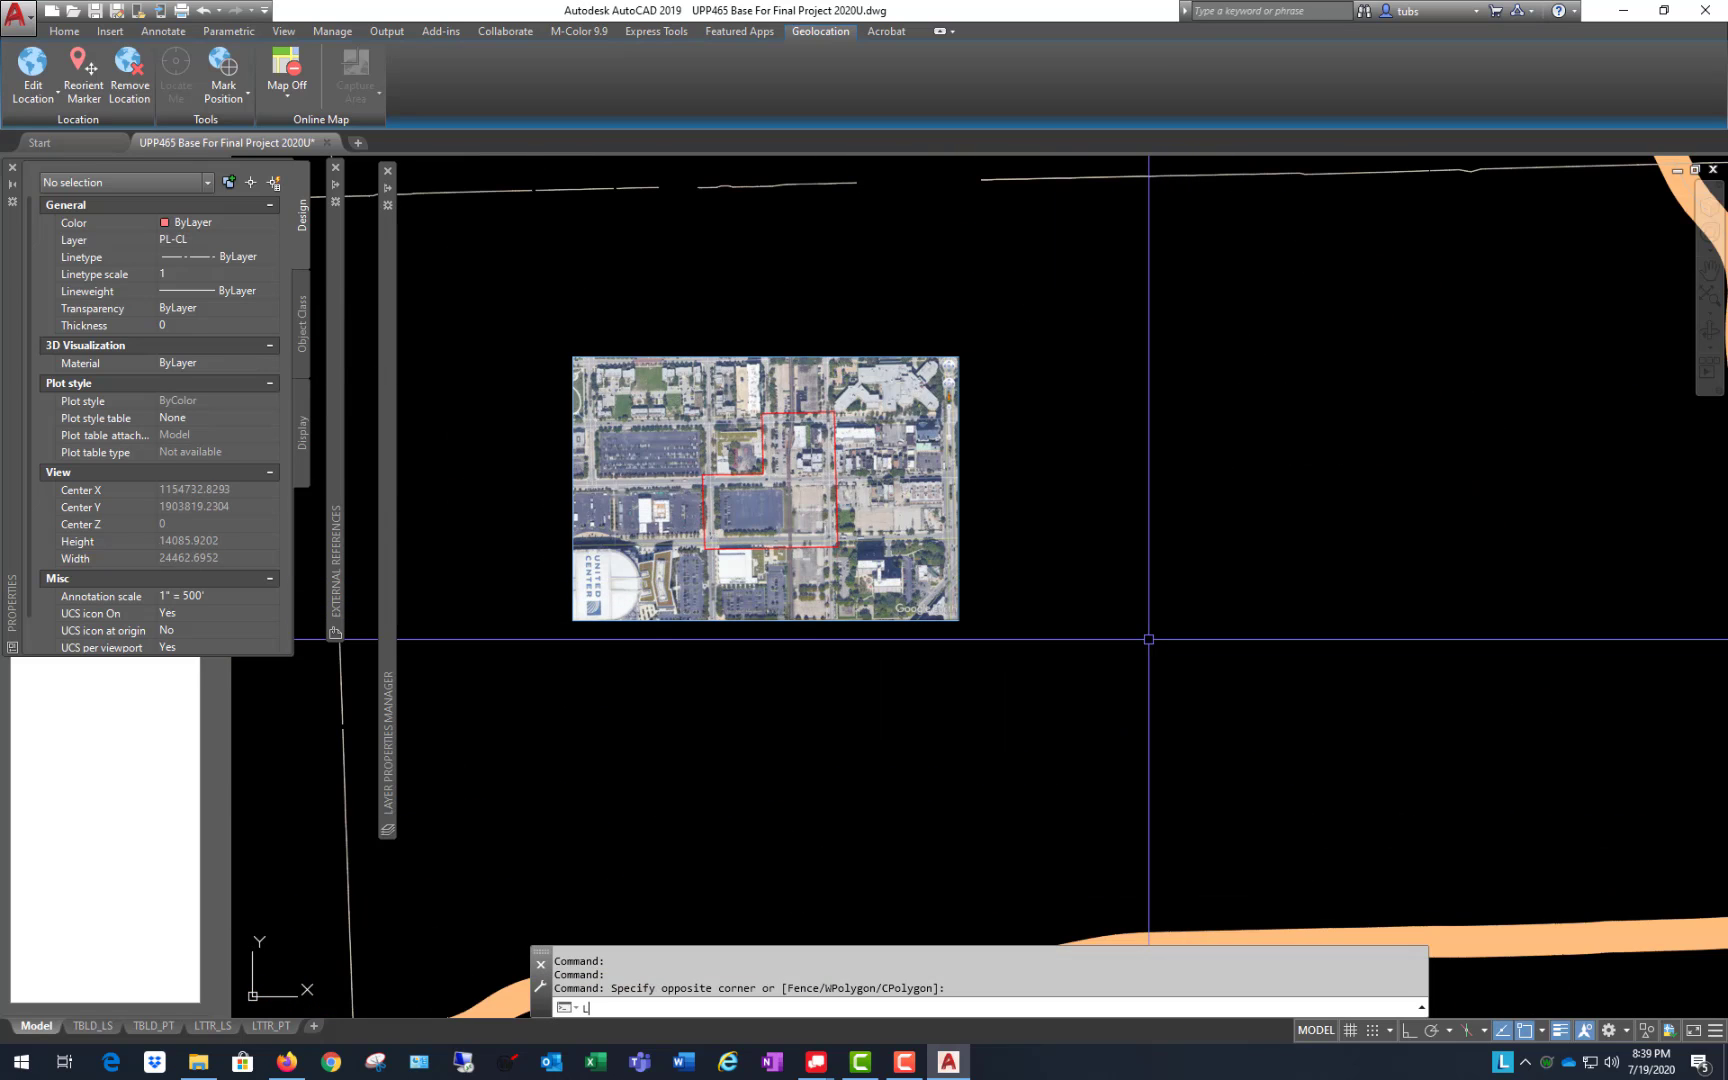
{"action": "key", "text": "Return"}
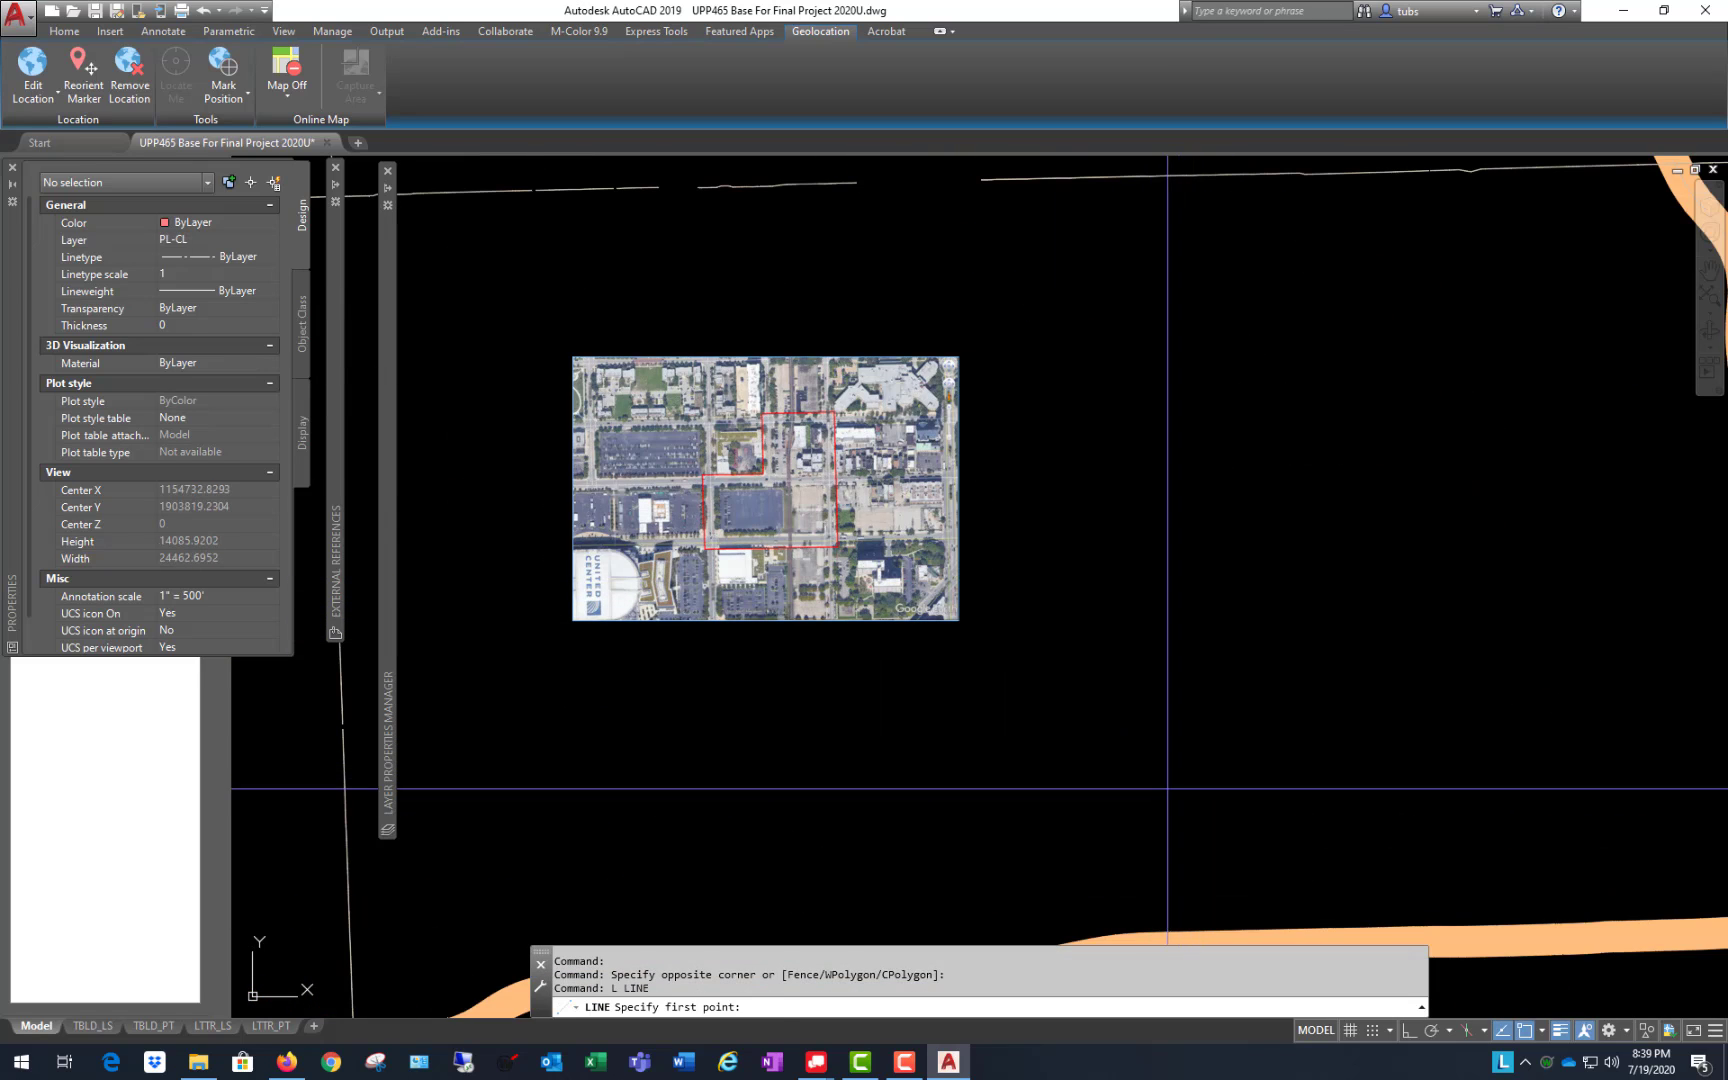
{"action": "left_click", "coordinate": [1150, 793]}
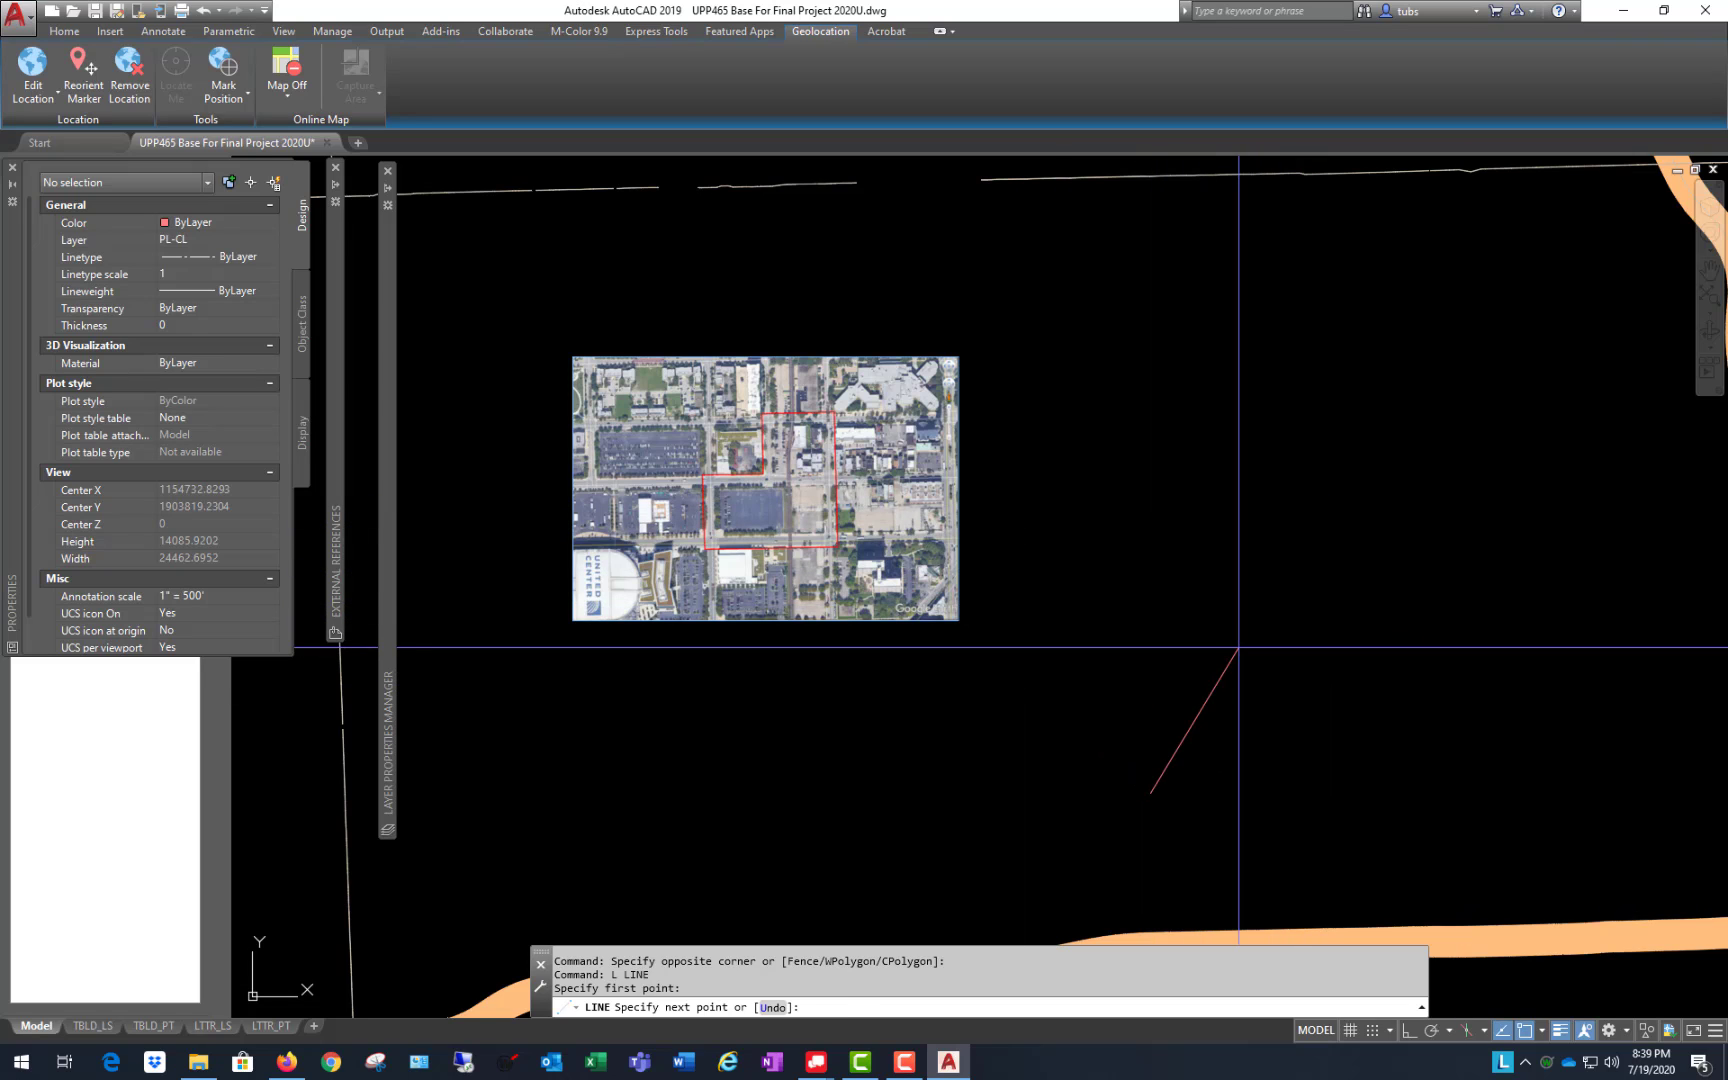
{"action": "key", "text": "F8"}
{"action": "left_click", "coordinate": [1148, 237]}
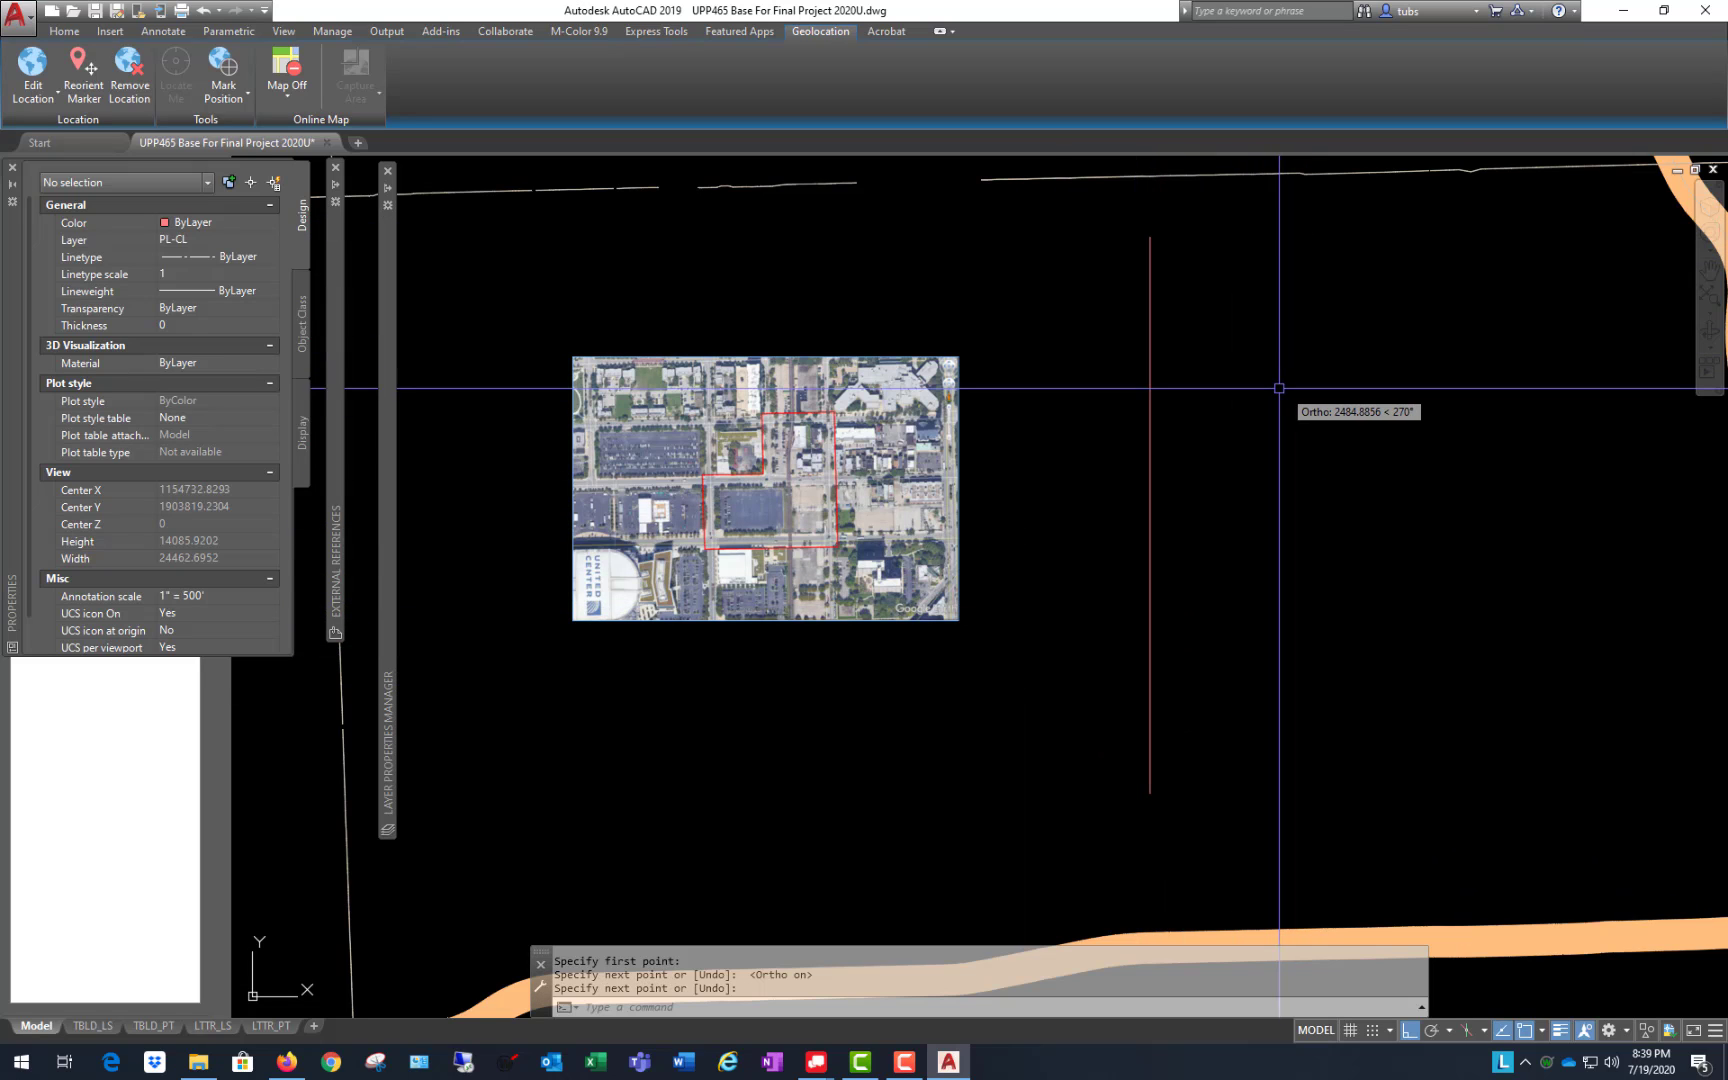
Step: Regenerate the model and check the new centerline's dash pattern and properties up close
{"action": "scroll", "coordinate": [1190, 405], "scroll_direction": "up", "scroll_amount": 4}
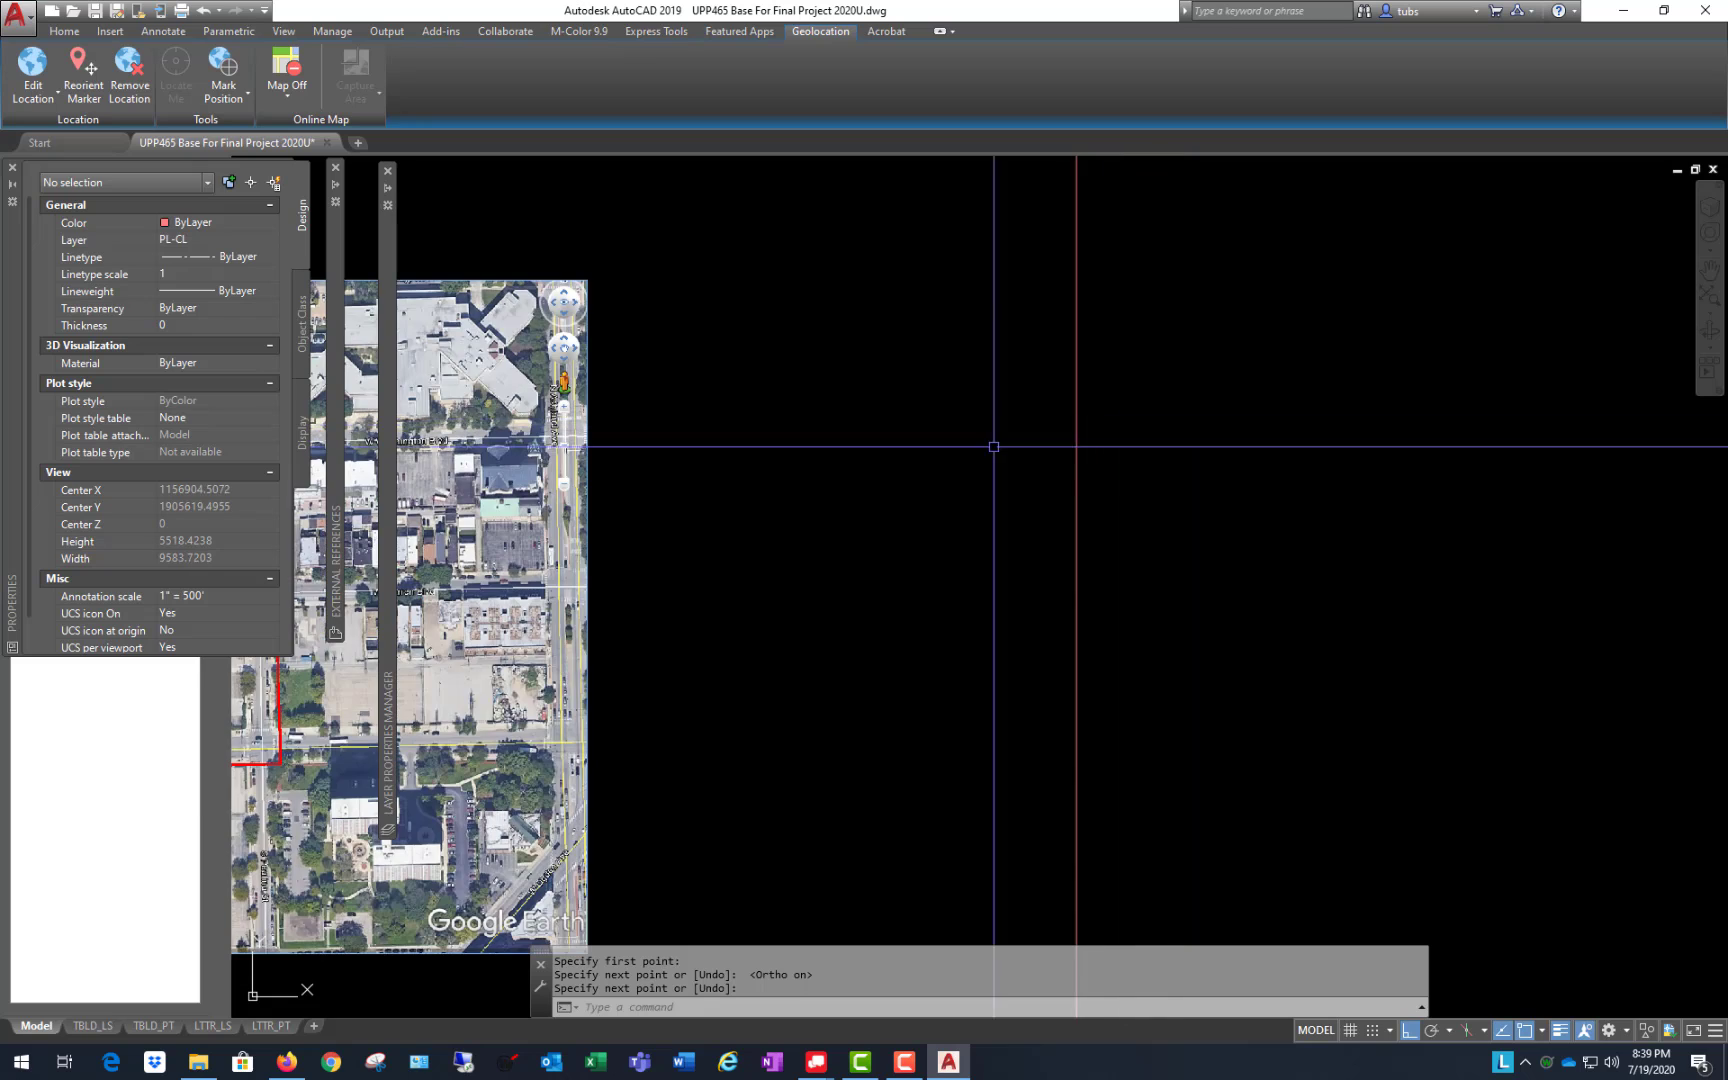
{"action": "scroll", "coordinate": [993, 447], "scroll_direction": "down", "scroll_amount": 2}
{"action": "type", "text": "RE"}
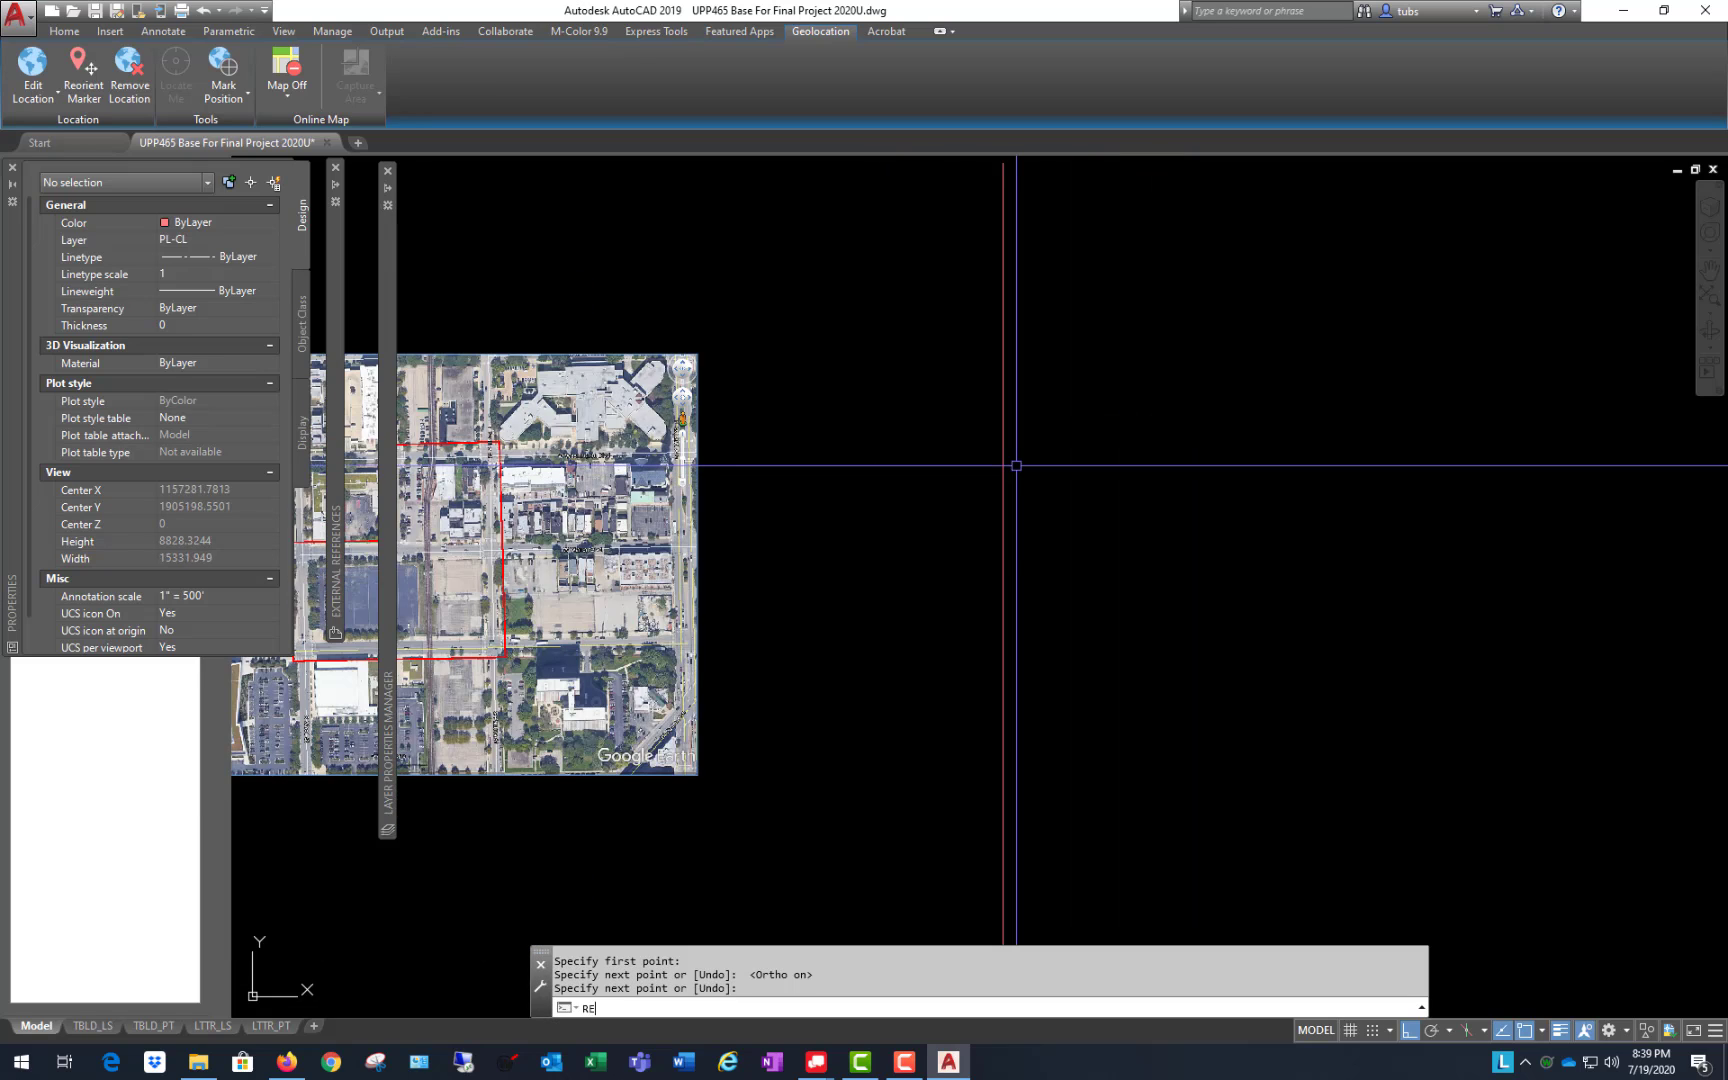
{"action": "key", "text": "Return"}
{"action": "left_click", "coordinate": [1026, 482]}
{"action": "left_click", "coordinate": [918, 552]}
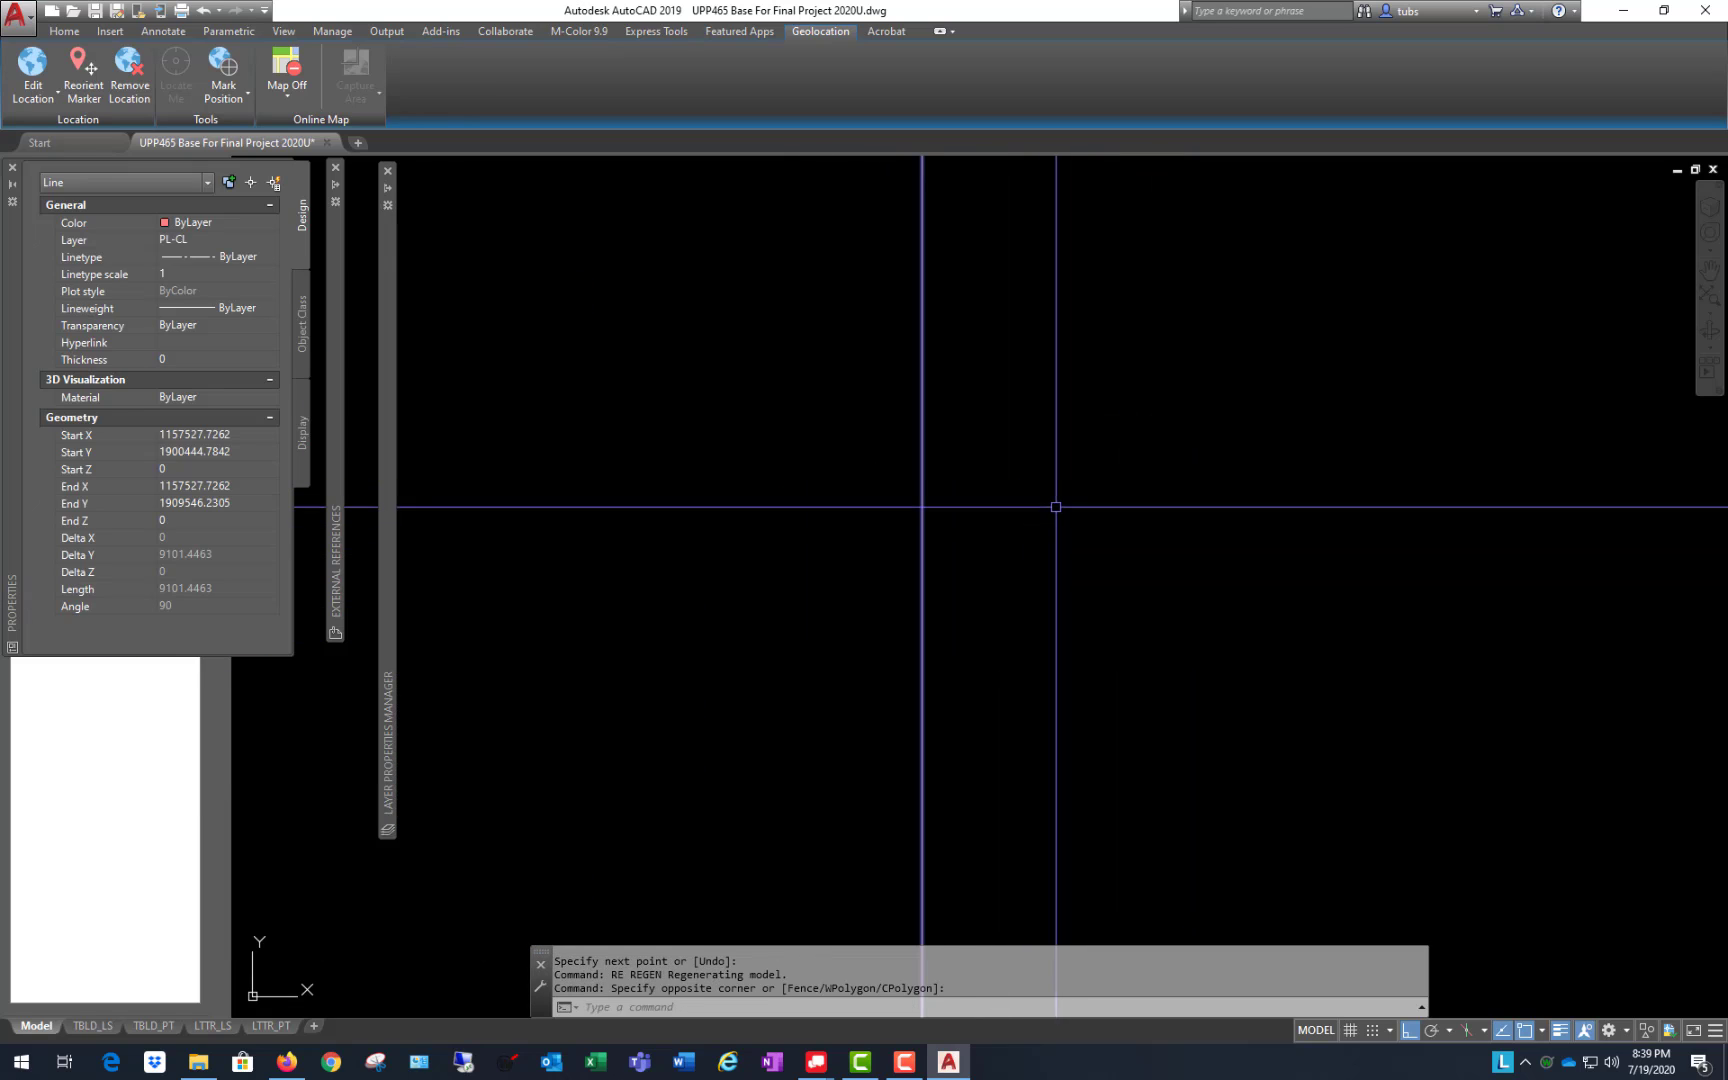
{"action": "scroll", "coordinate": [1000, 500], "scroll_direction": "down", "scroll_amount": 3}
{"action": "key", "text": "Escape"}
{"action": "key", "text": "Escape"}
{"action": "key", "text": "Escape"}
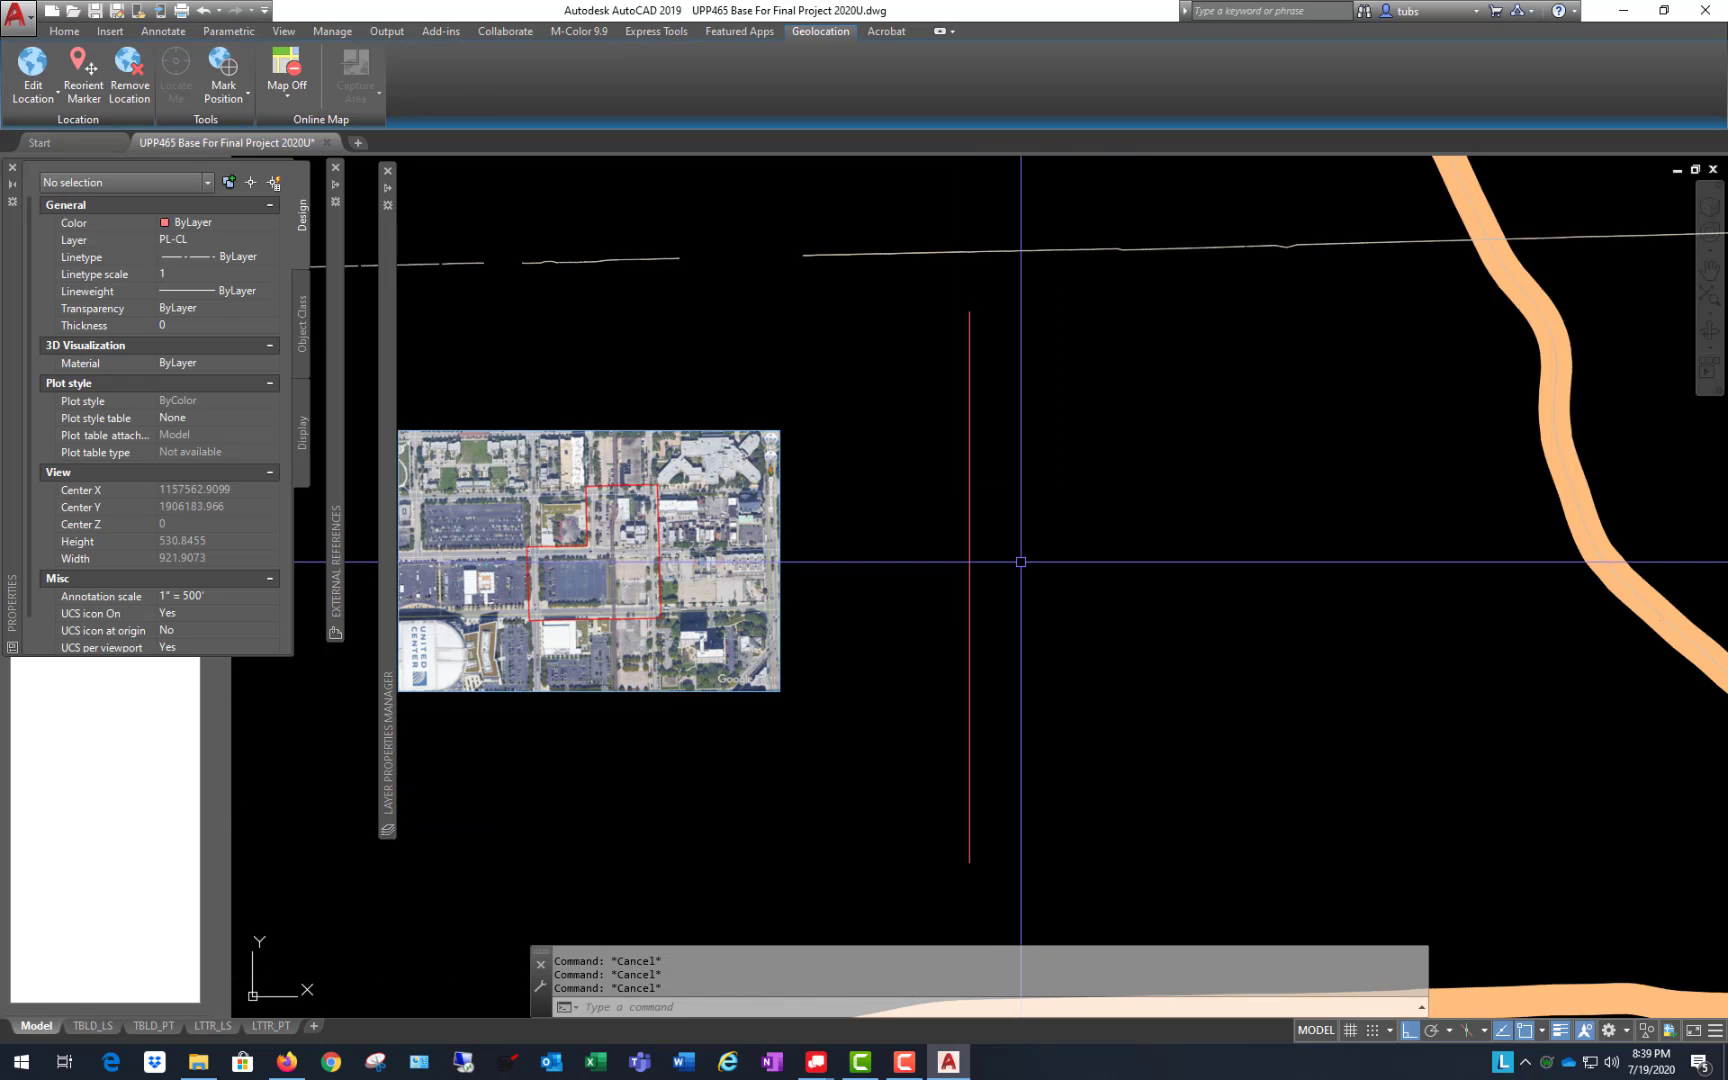
Step: Set MSLTSCALE to 1 and regenerate the model to update the centerline's dash pattern
{"action": "type", "text": "MSLT"}
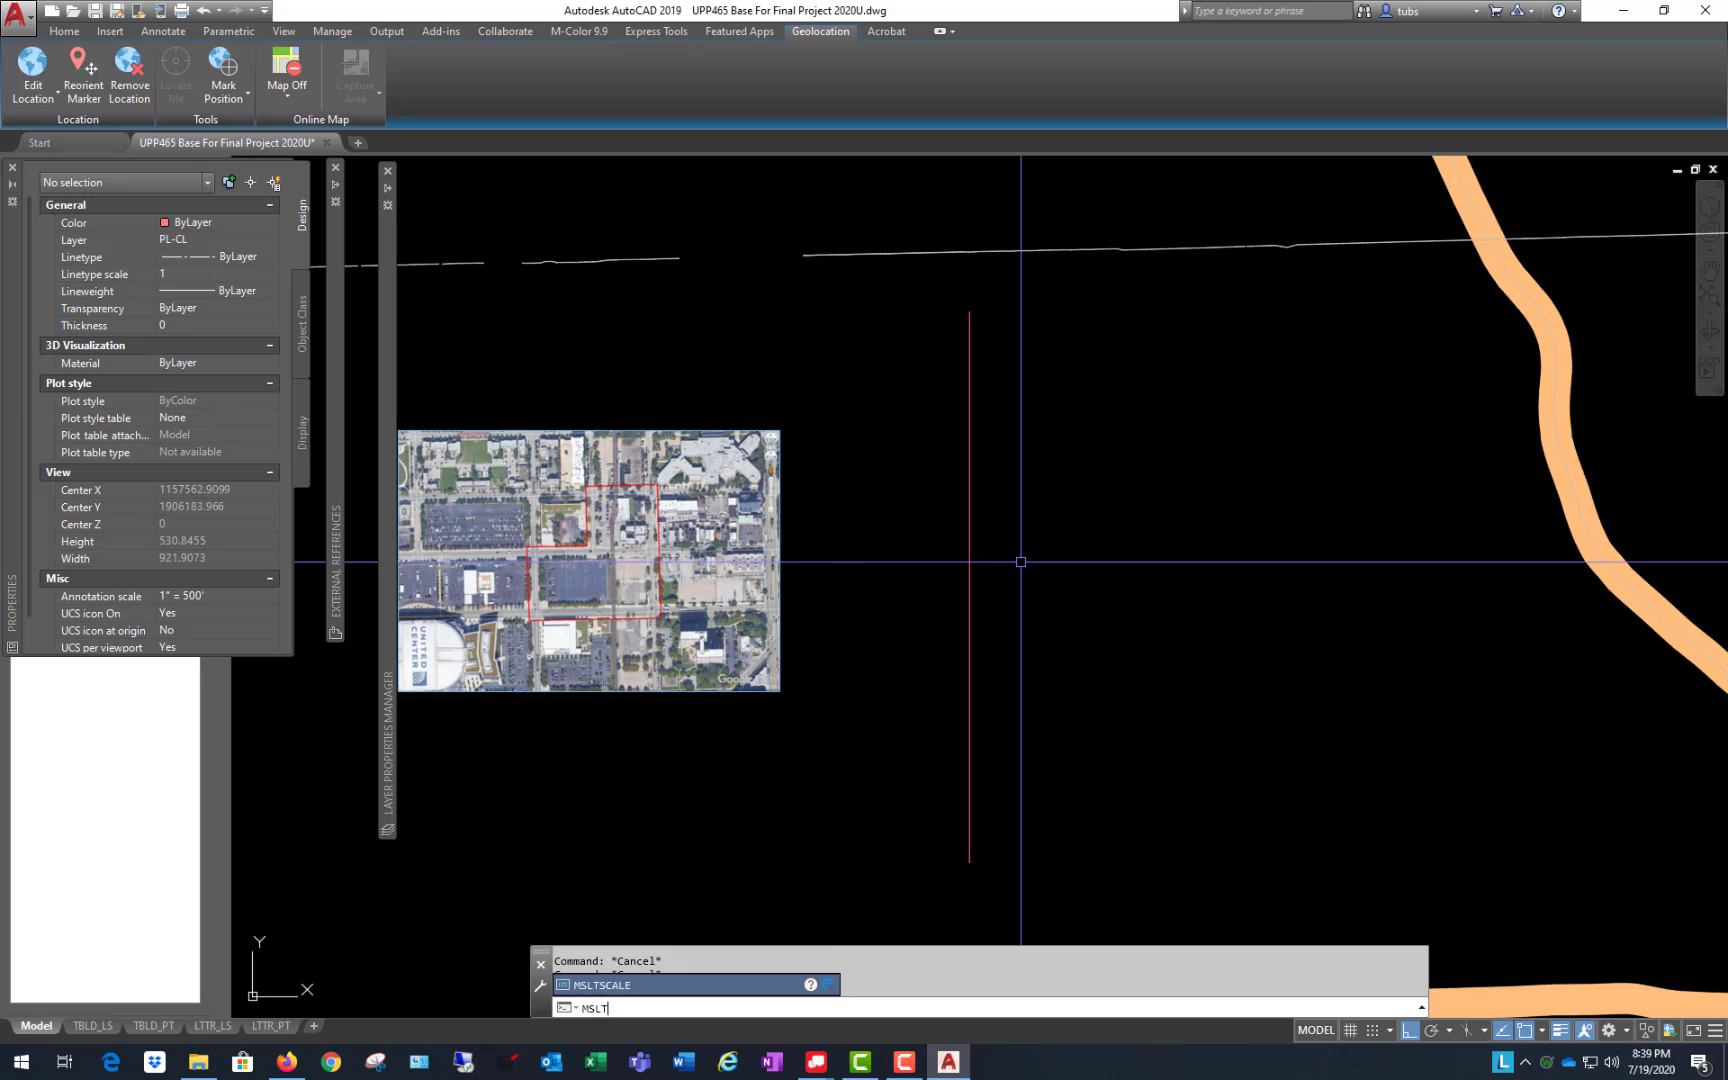
{"action": "type", "text": "SCALE"}
{"action": "key", "text": "Return"}
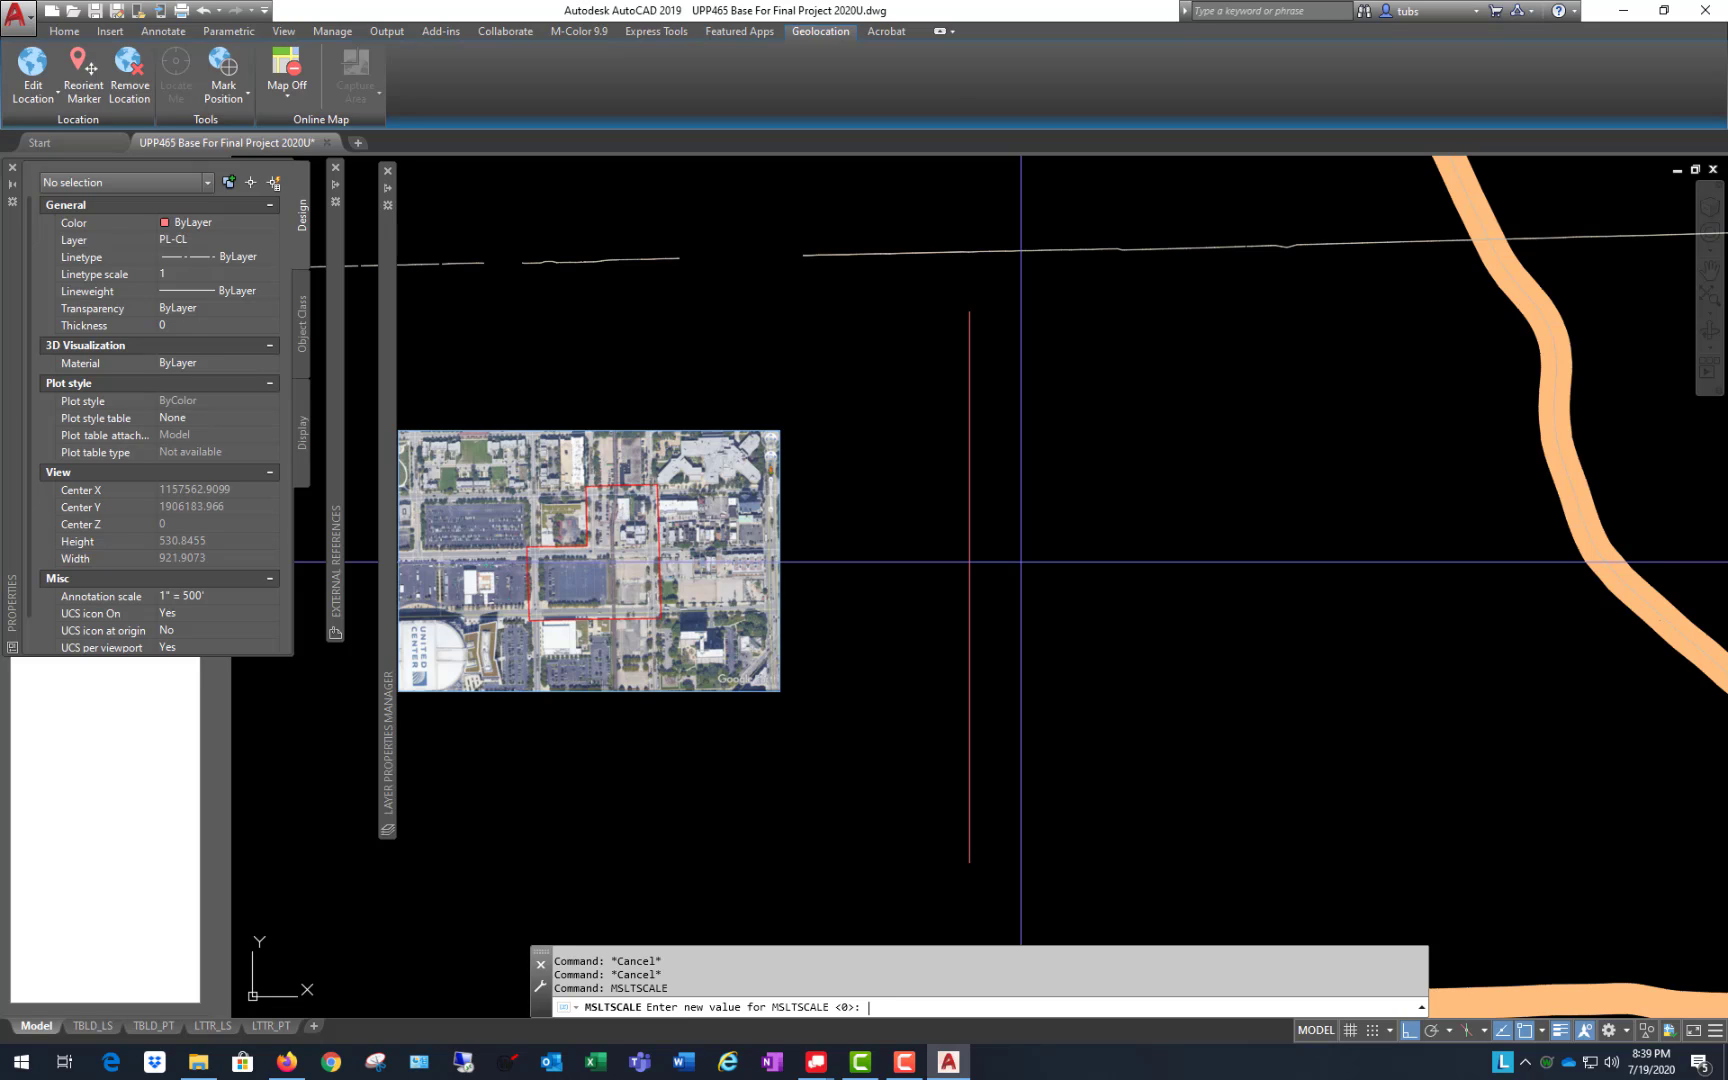
{"action": "type", "text": "1"}
{"action": "key", "text": "Return"}
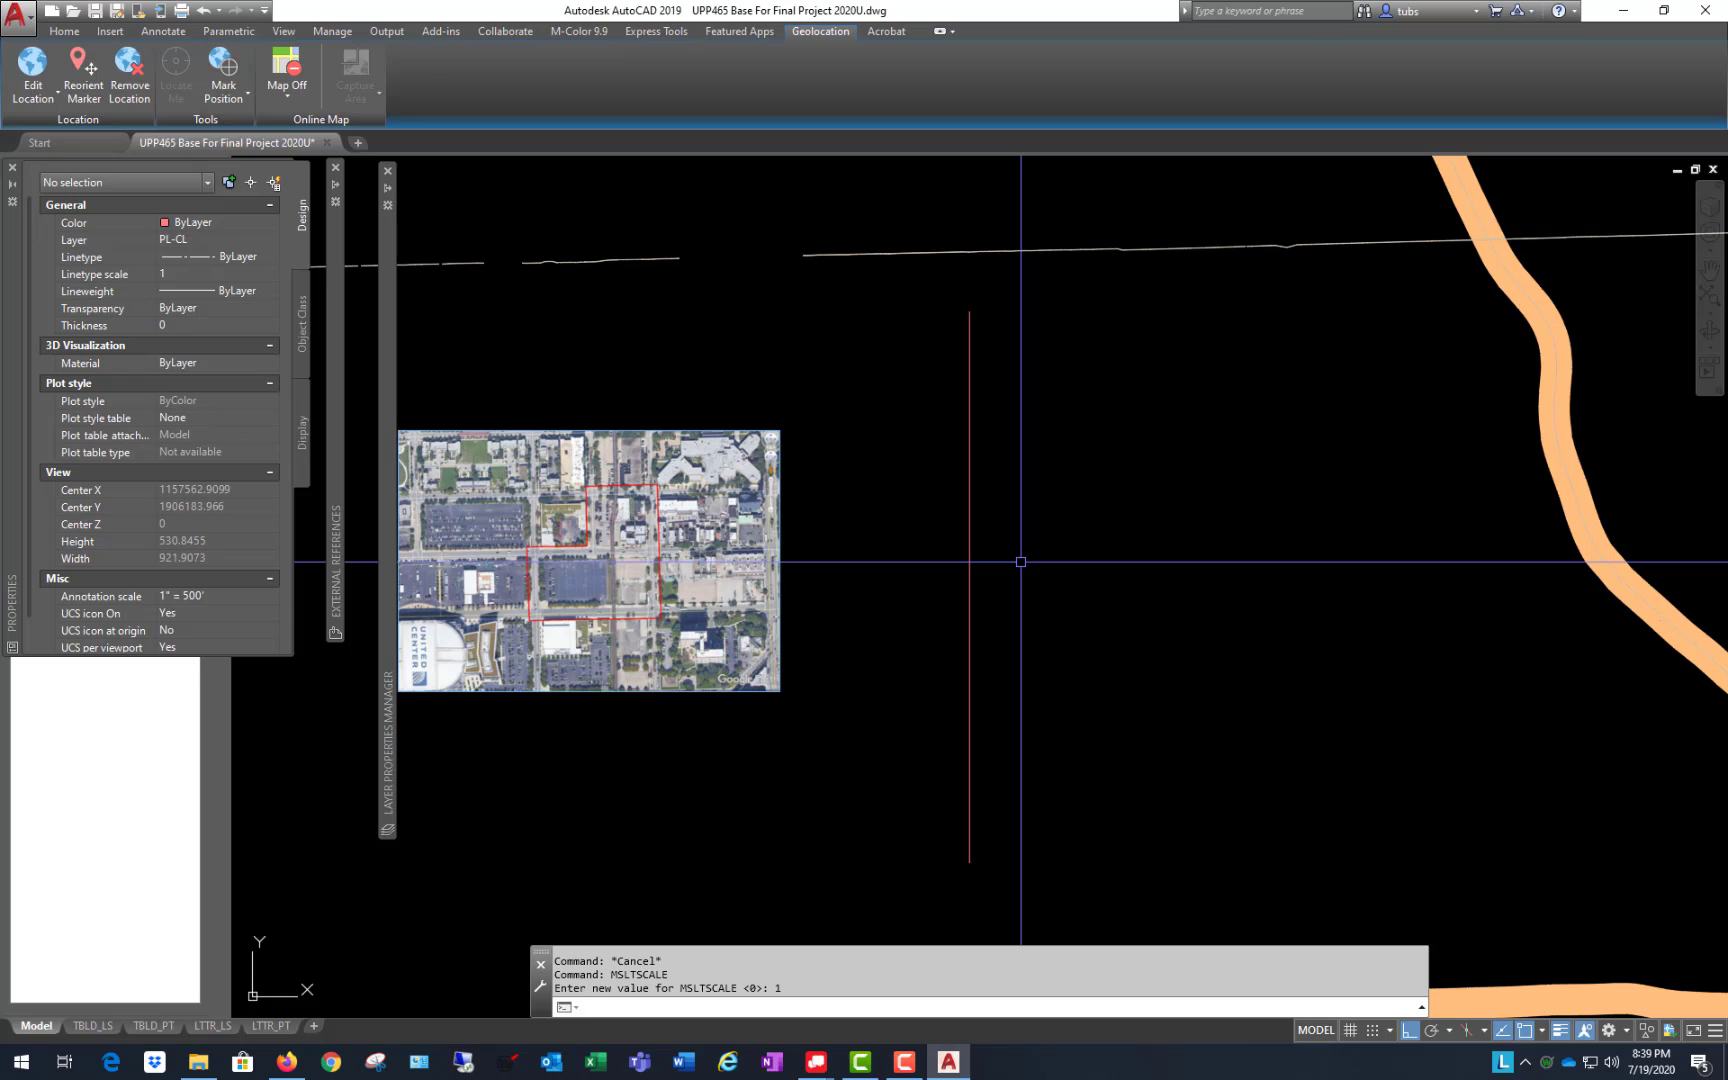
{"action": "type", "text": "re"}
{"action": "key", "text": "Return"}
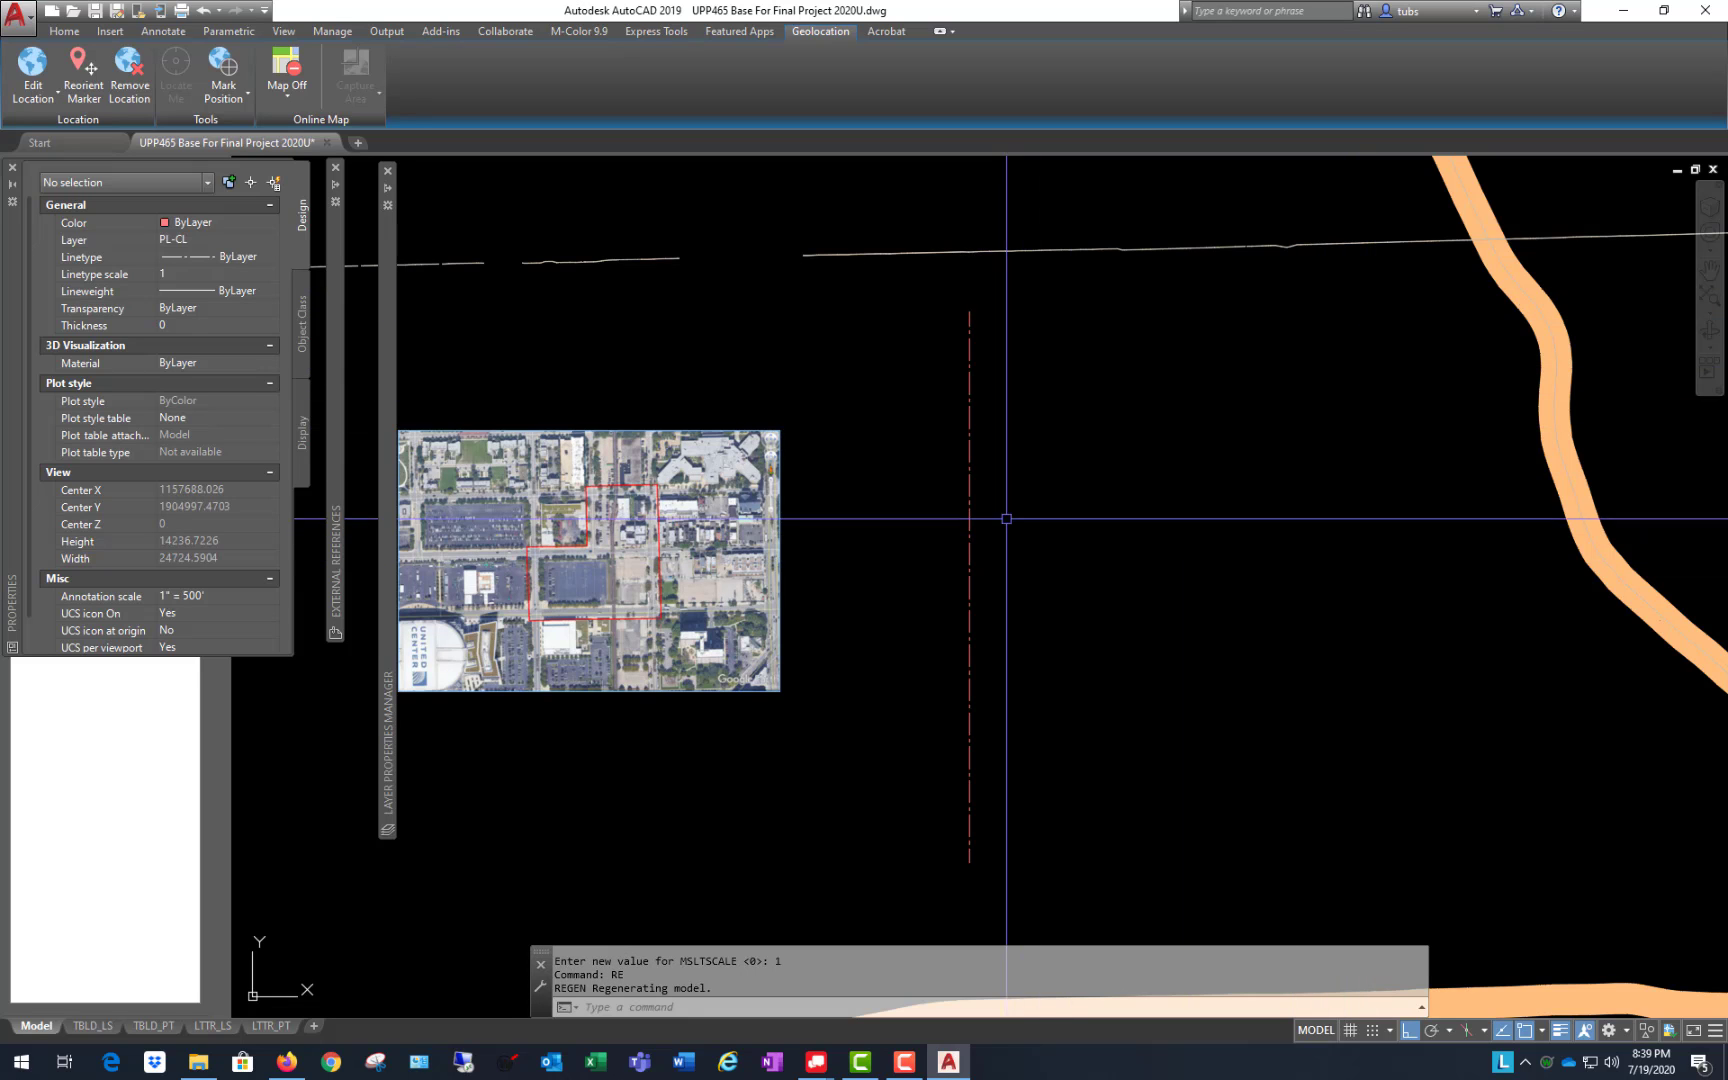
{"action": "scroll", "coordinate": [1006, 518], "scroll_direction": "up", "scroll_amount": 3}
{"action": "scroll", "coordinate": [960, 465], "scroll_direction": "down", "scroll_amount": 3}
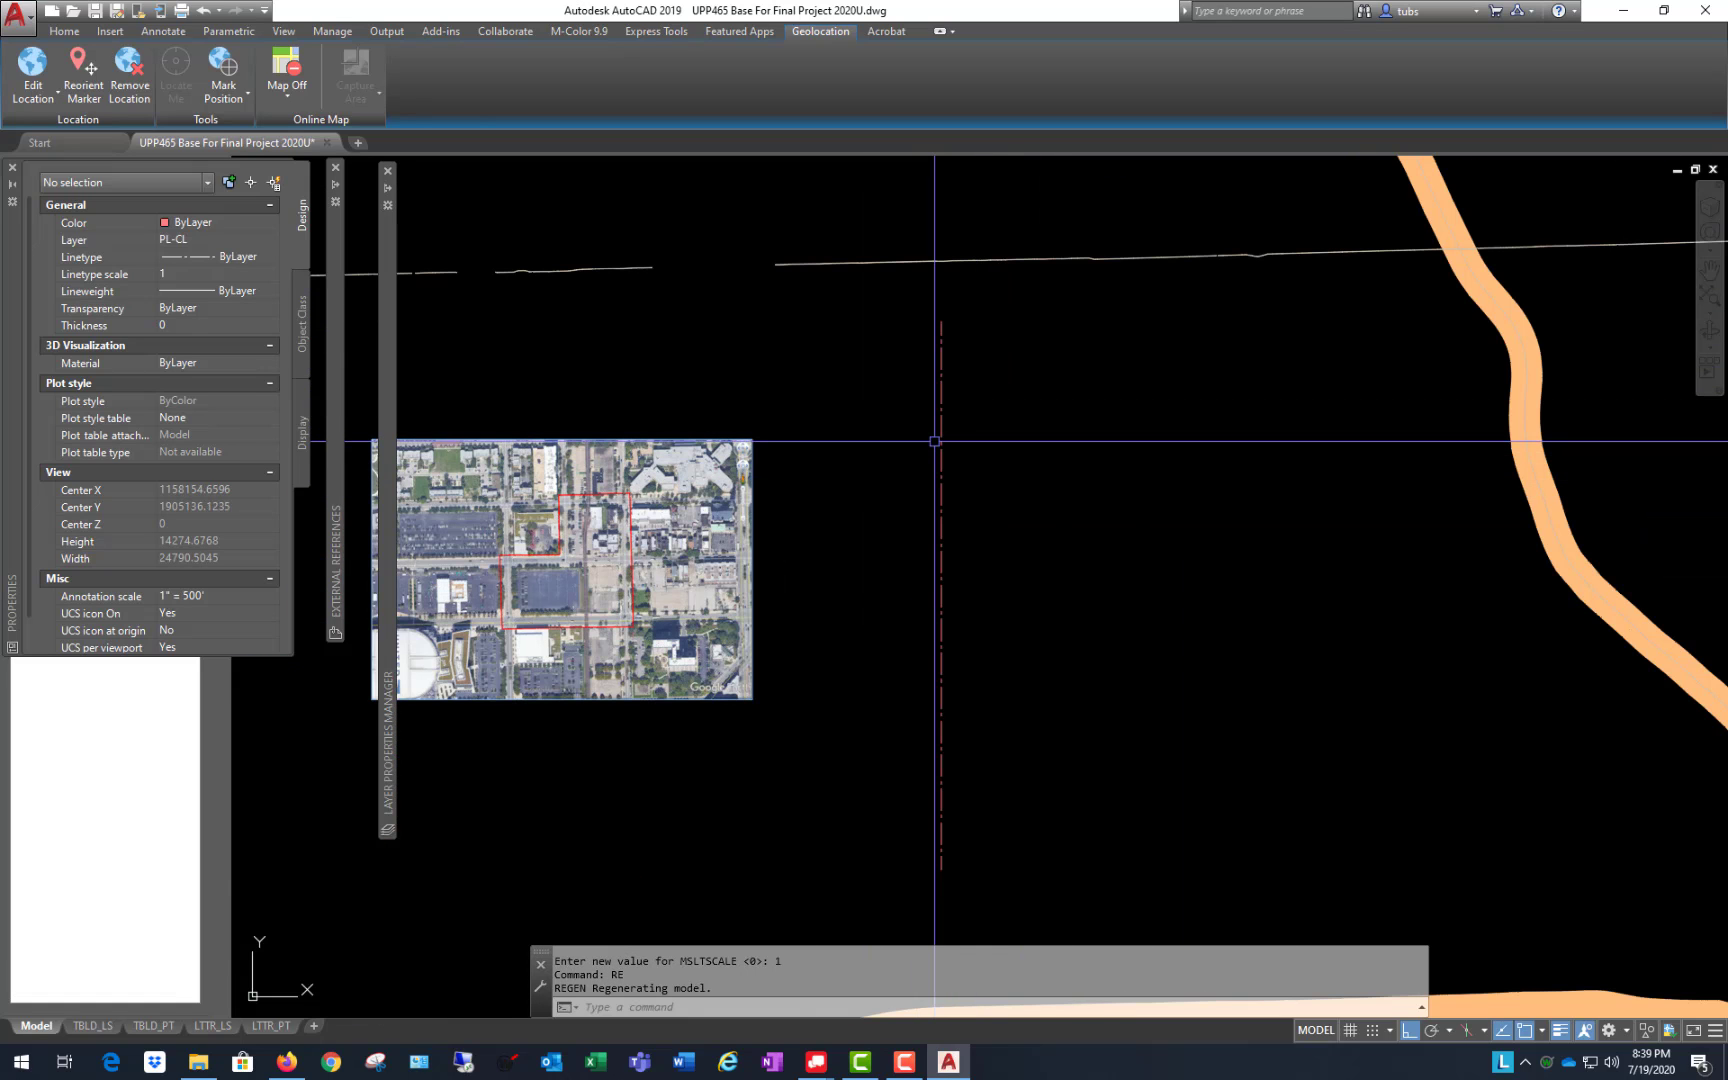
{"action": "scroll", "coordinate": [958, 450], "scroll_direction": "up", "scroll_amount": 2}
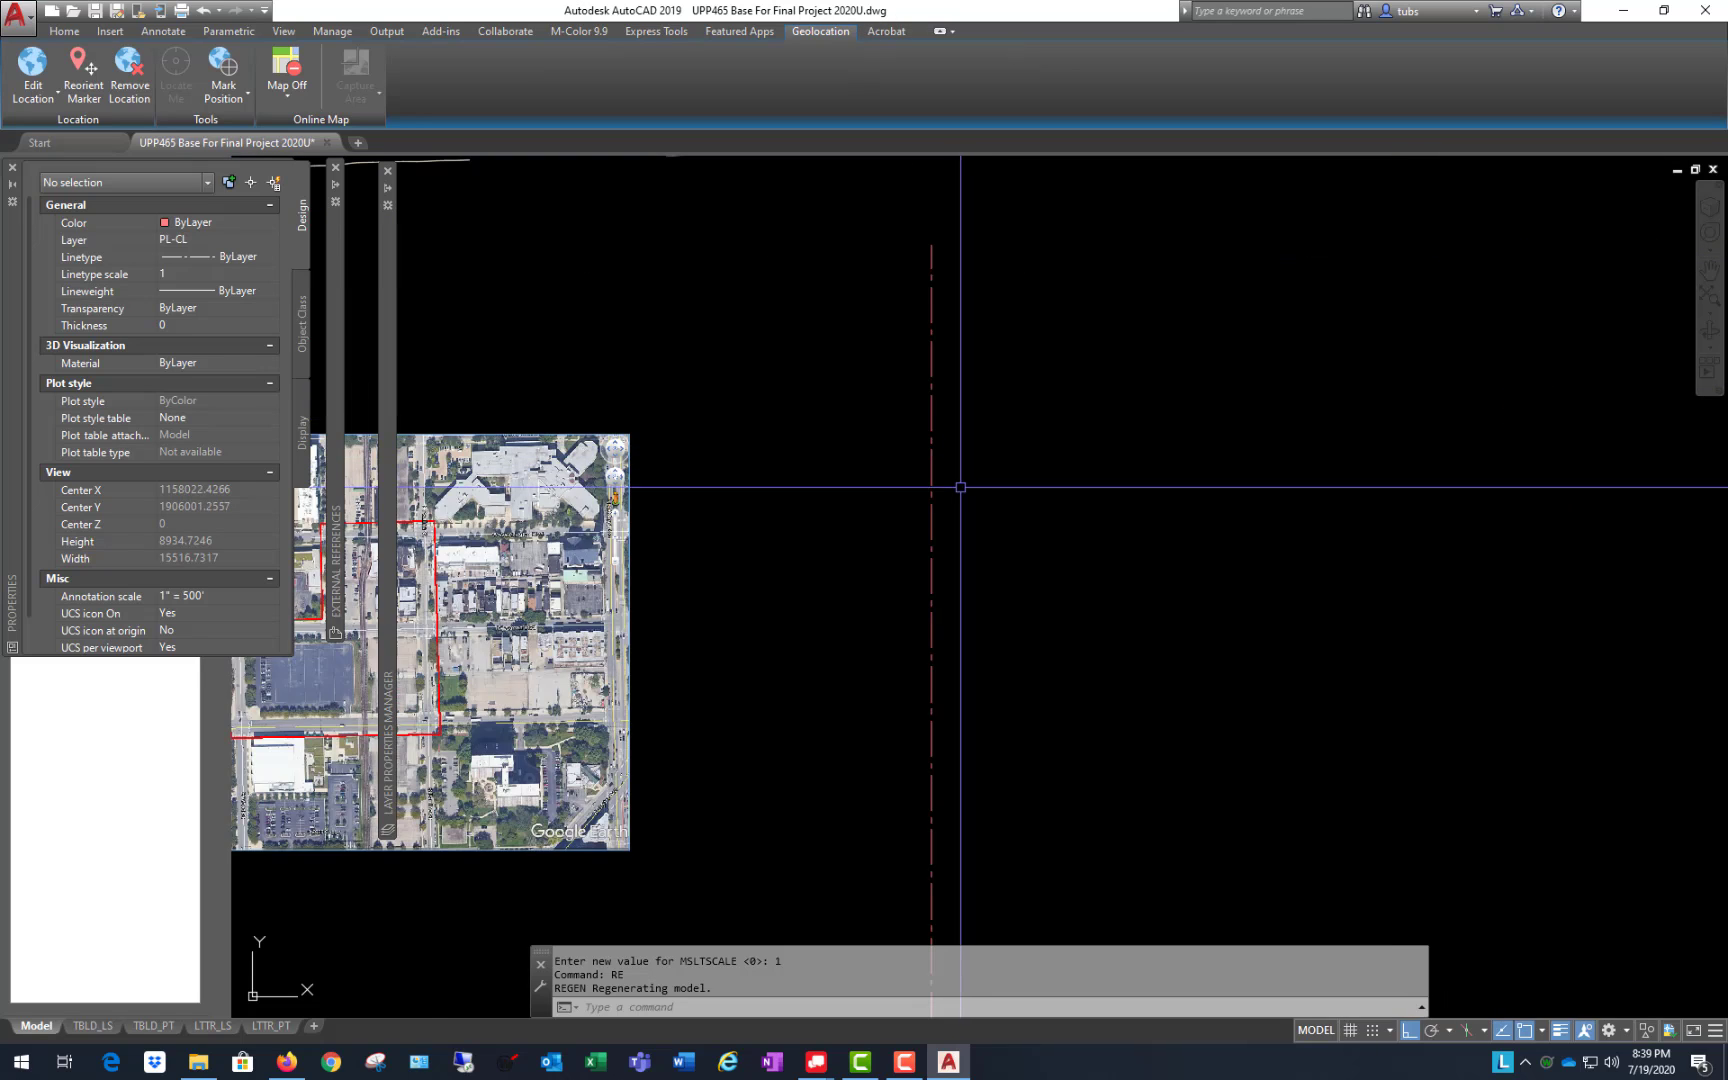
{"action": "scroll", "coordinate": [962, 489], "scroll_direction": "up", "scroll_amount": 2}
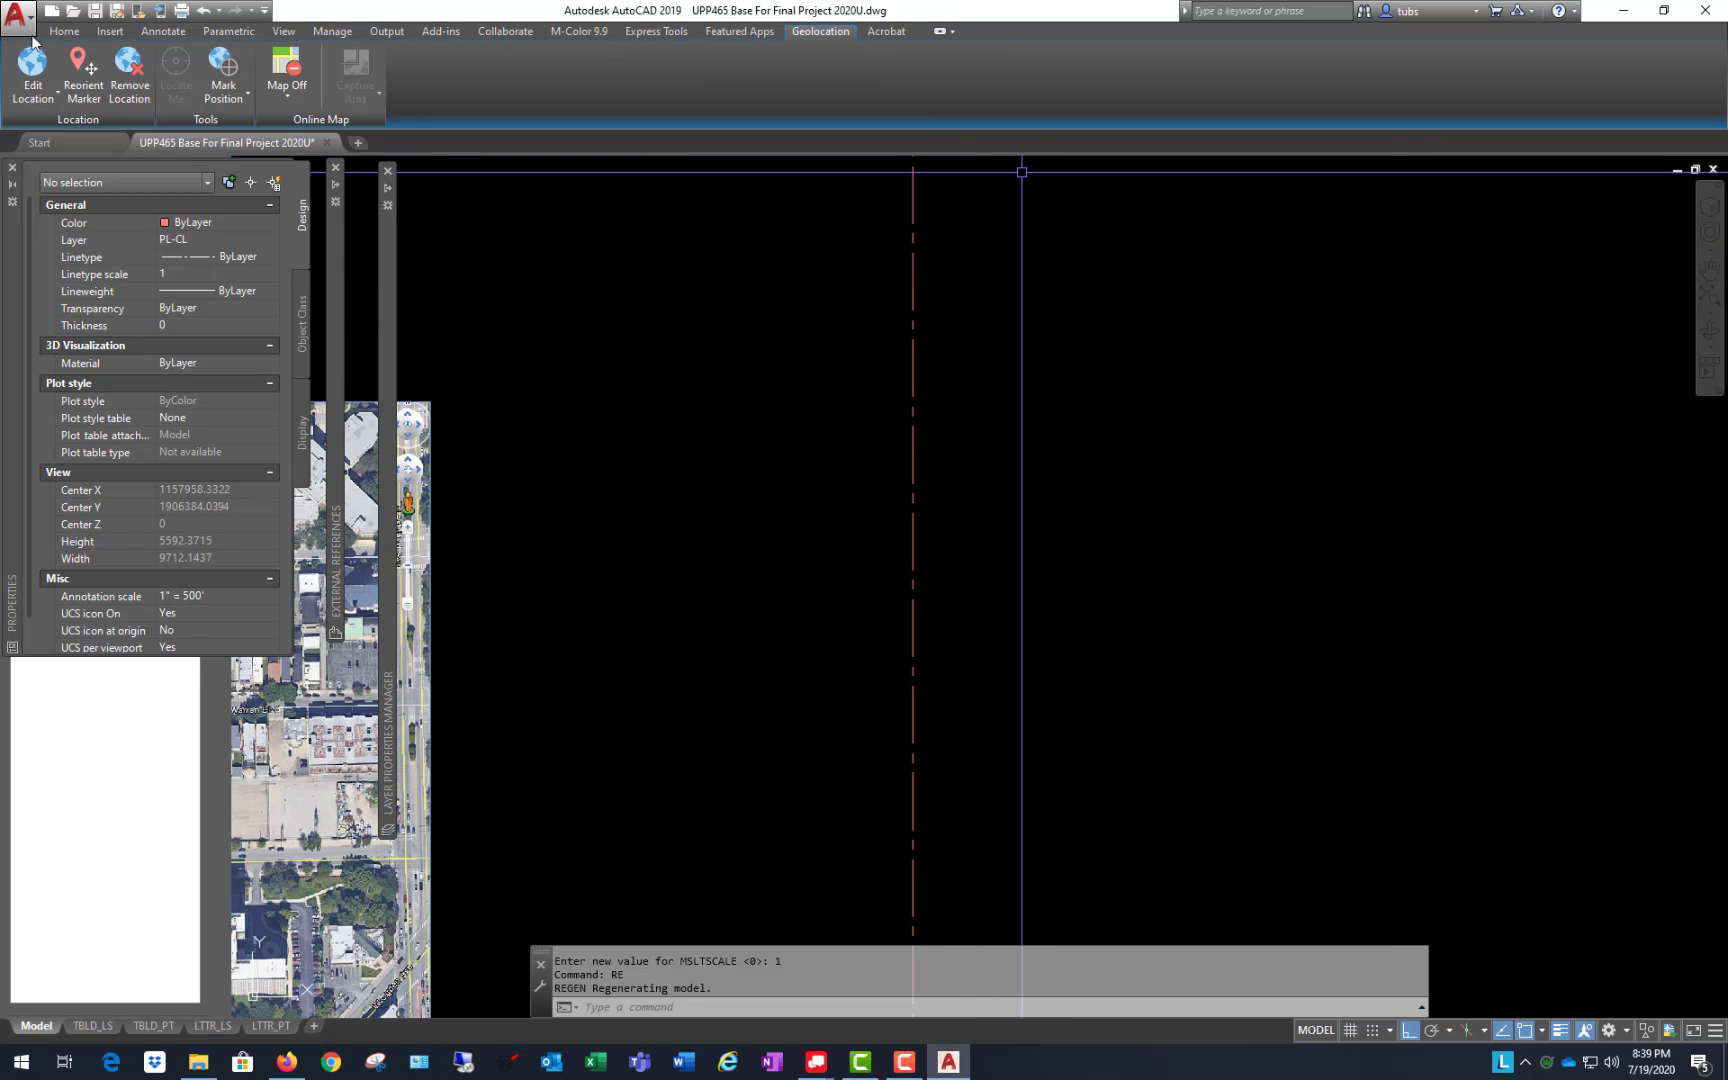
Step: Offset the centerline by 33 to both sides
{"action": "left_click", "coordinate": [64, 31]}
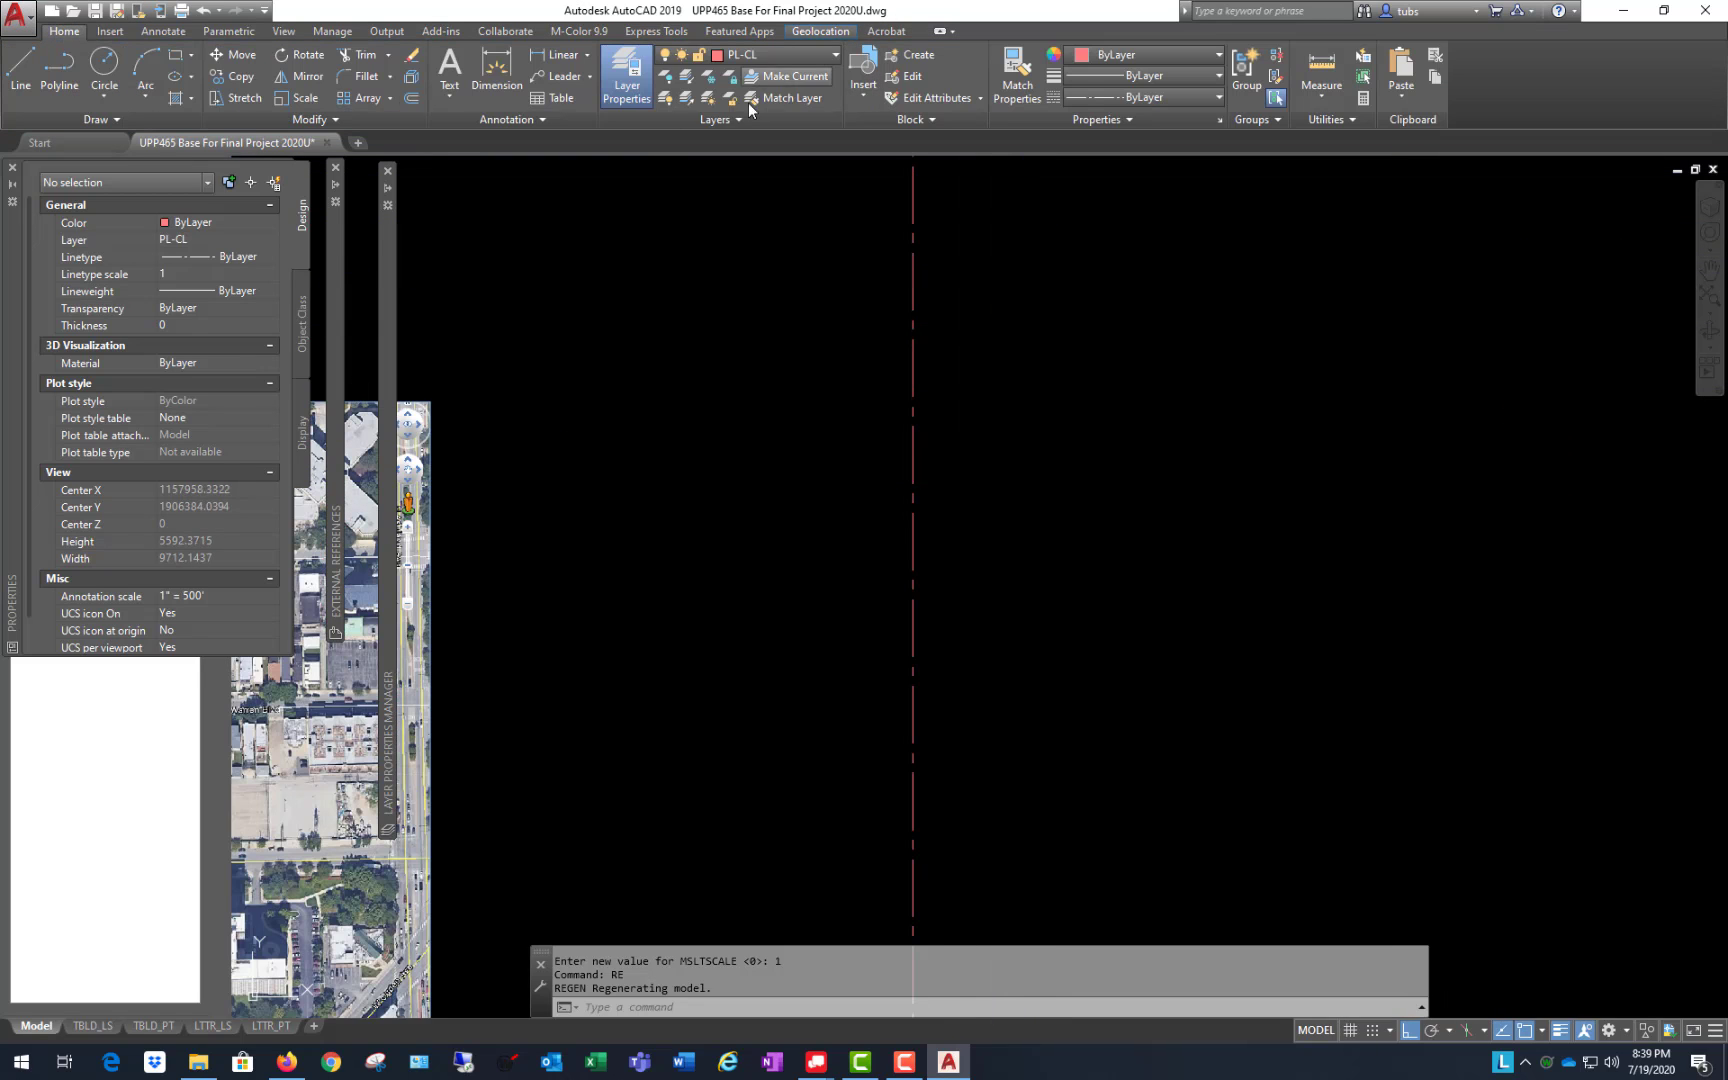
{"action": "left_click", "coordinate": [410, 99]}
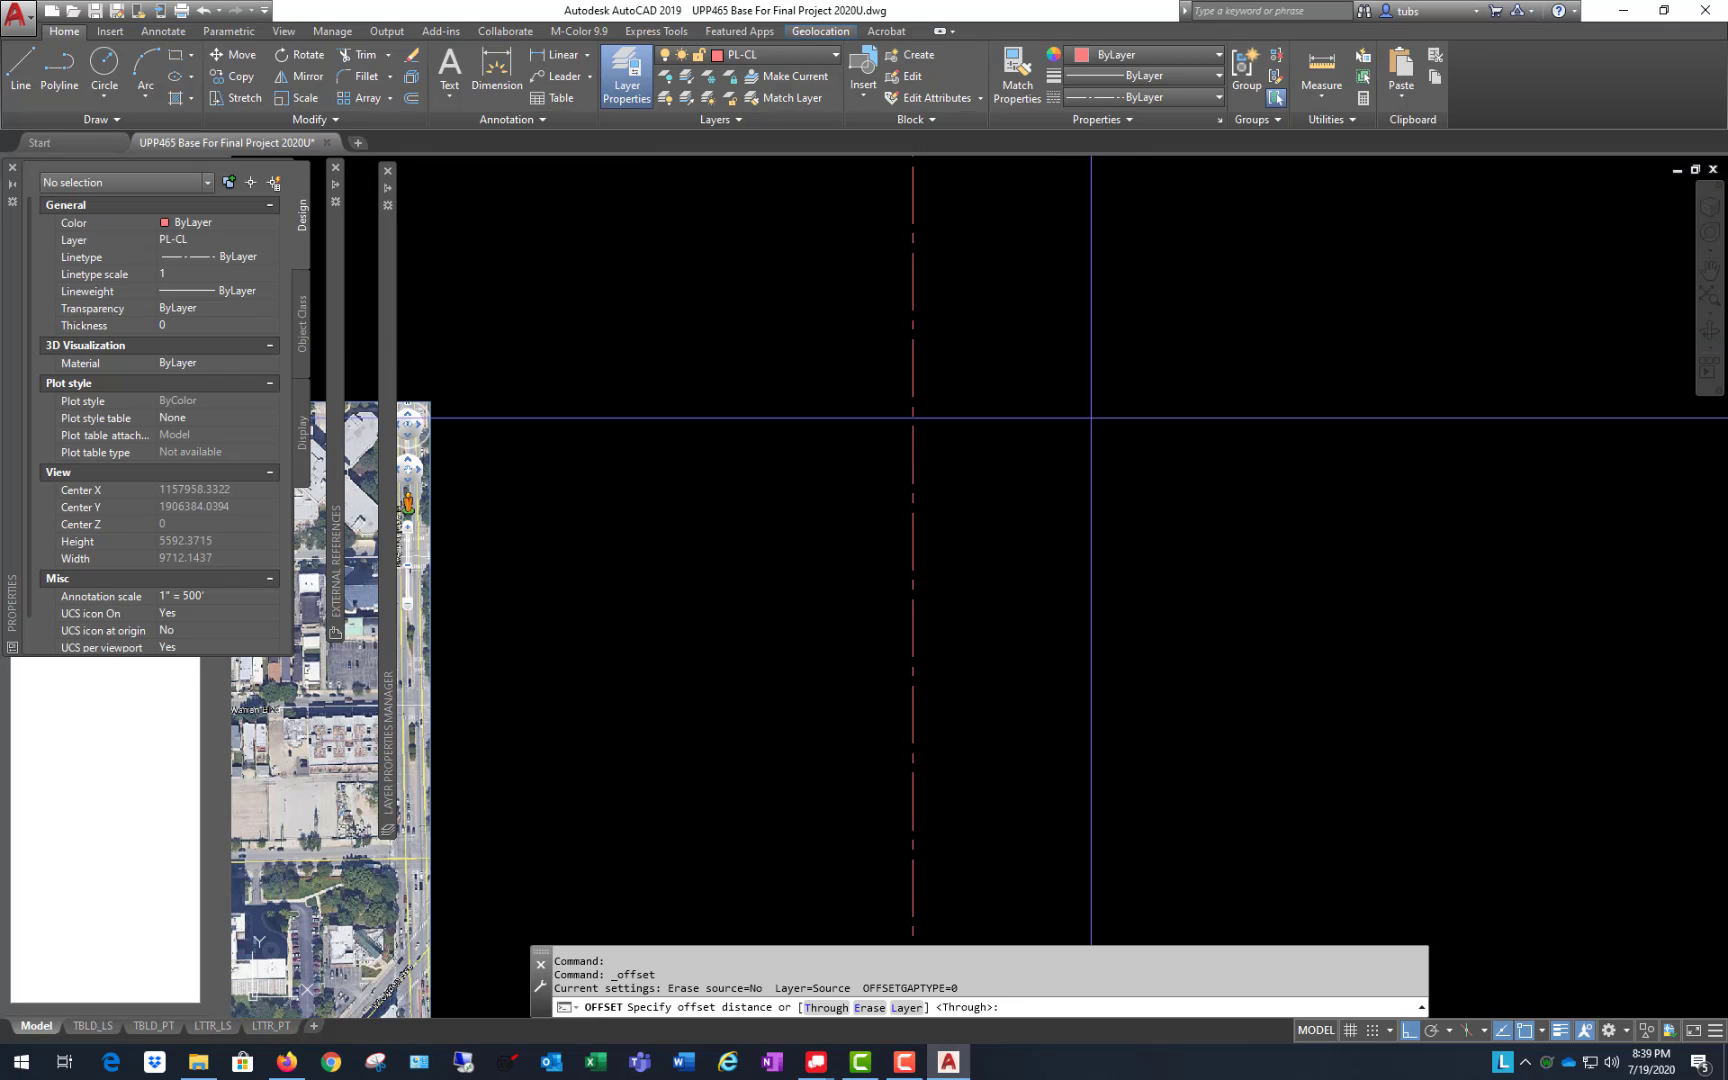
{"action": "type", "text": "33"}
{"action": "key", "text": "Return"}
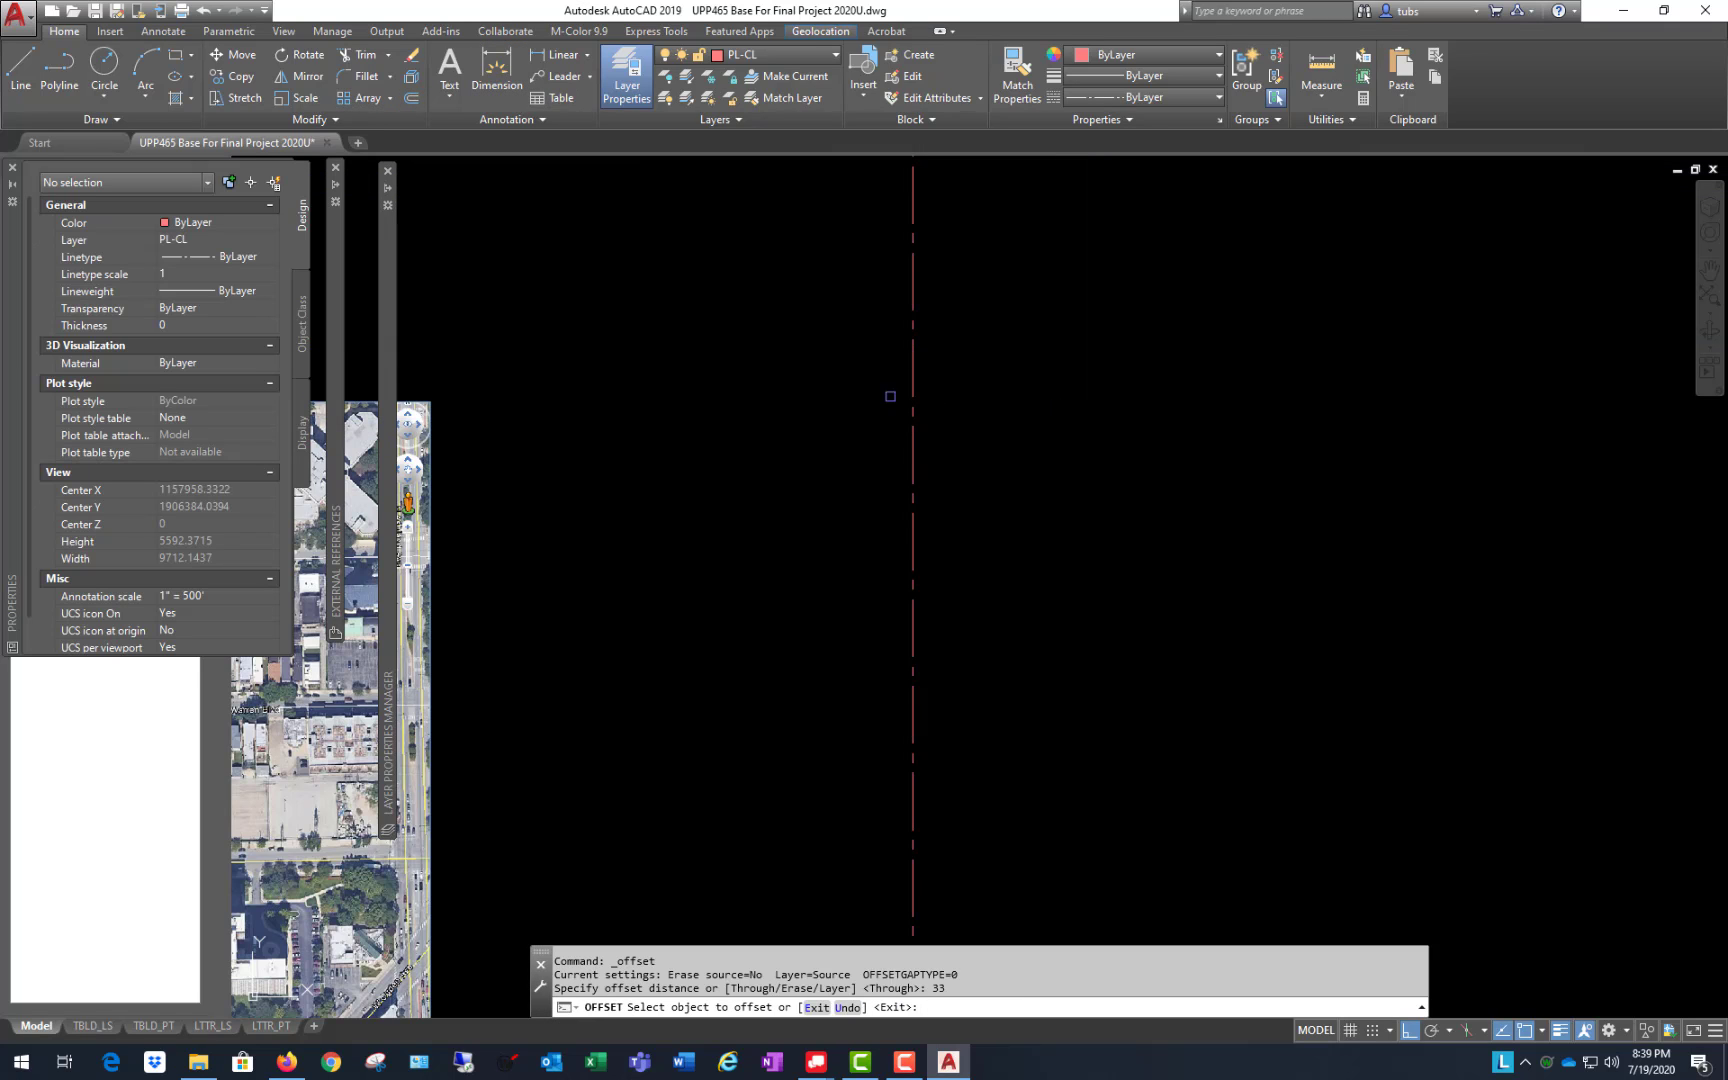
{"action": "left_click", "coordinate": [912, 397]}
{"action": "left_click", "coordinate": [885, 369]}
{"action": "scroll", "coordinate": [898, 375], "scroll_direction": "up", "scroll_amount": 6}
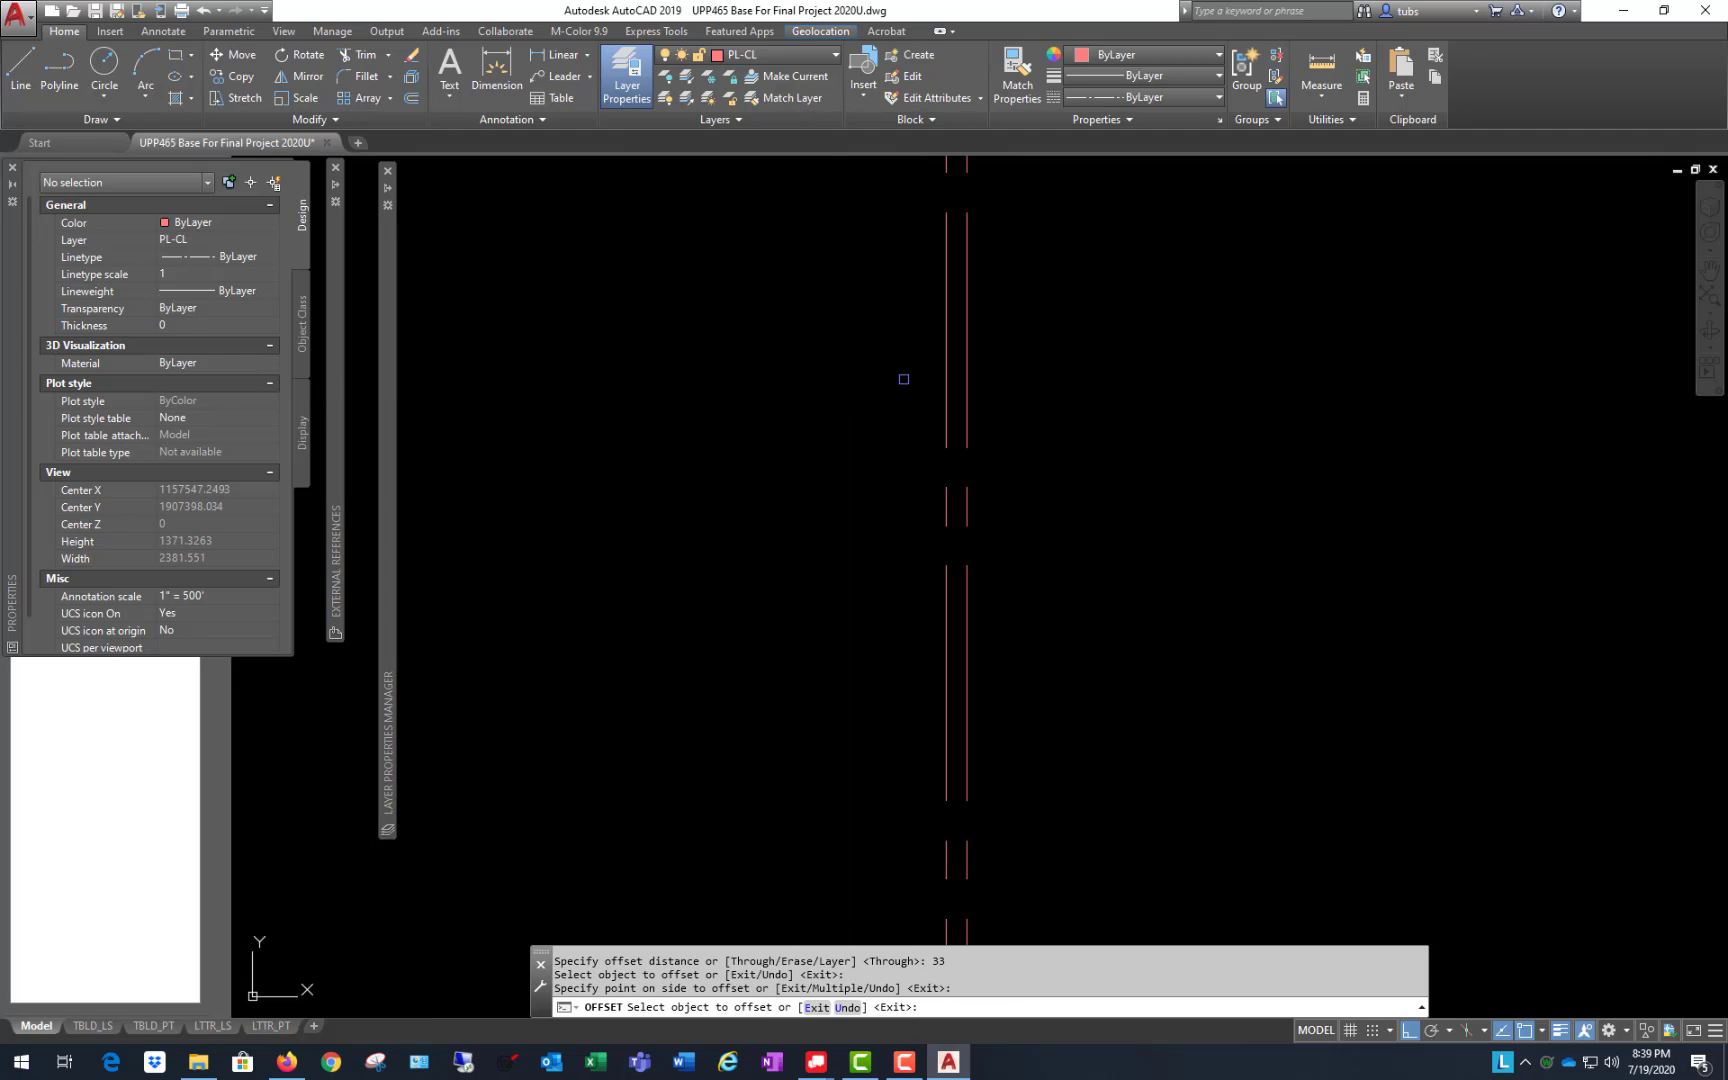
{"action": "left_click", "coordinate": [967, 381]}
{"action": "left_click", "coordinate": [1150, 386]}
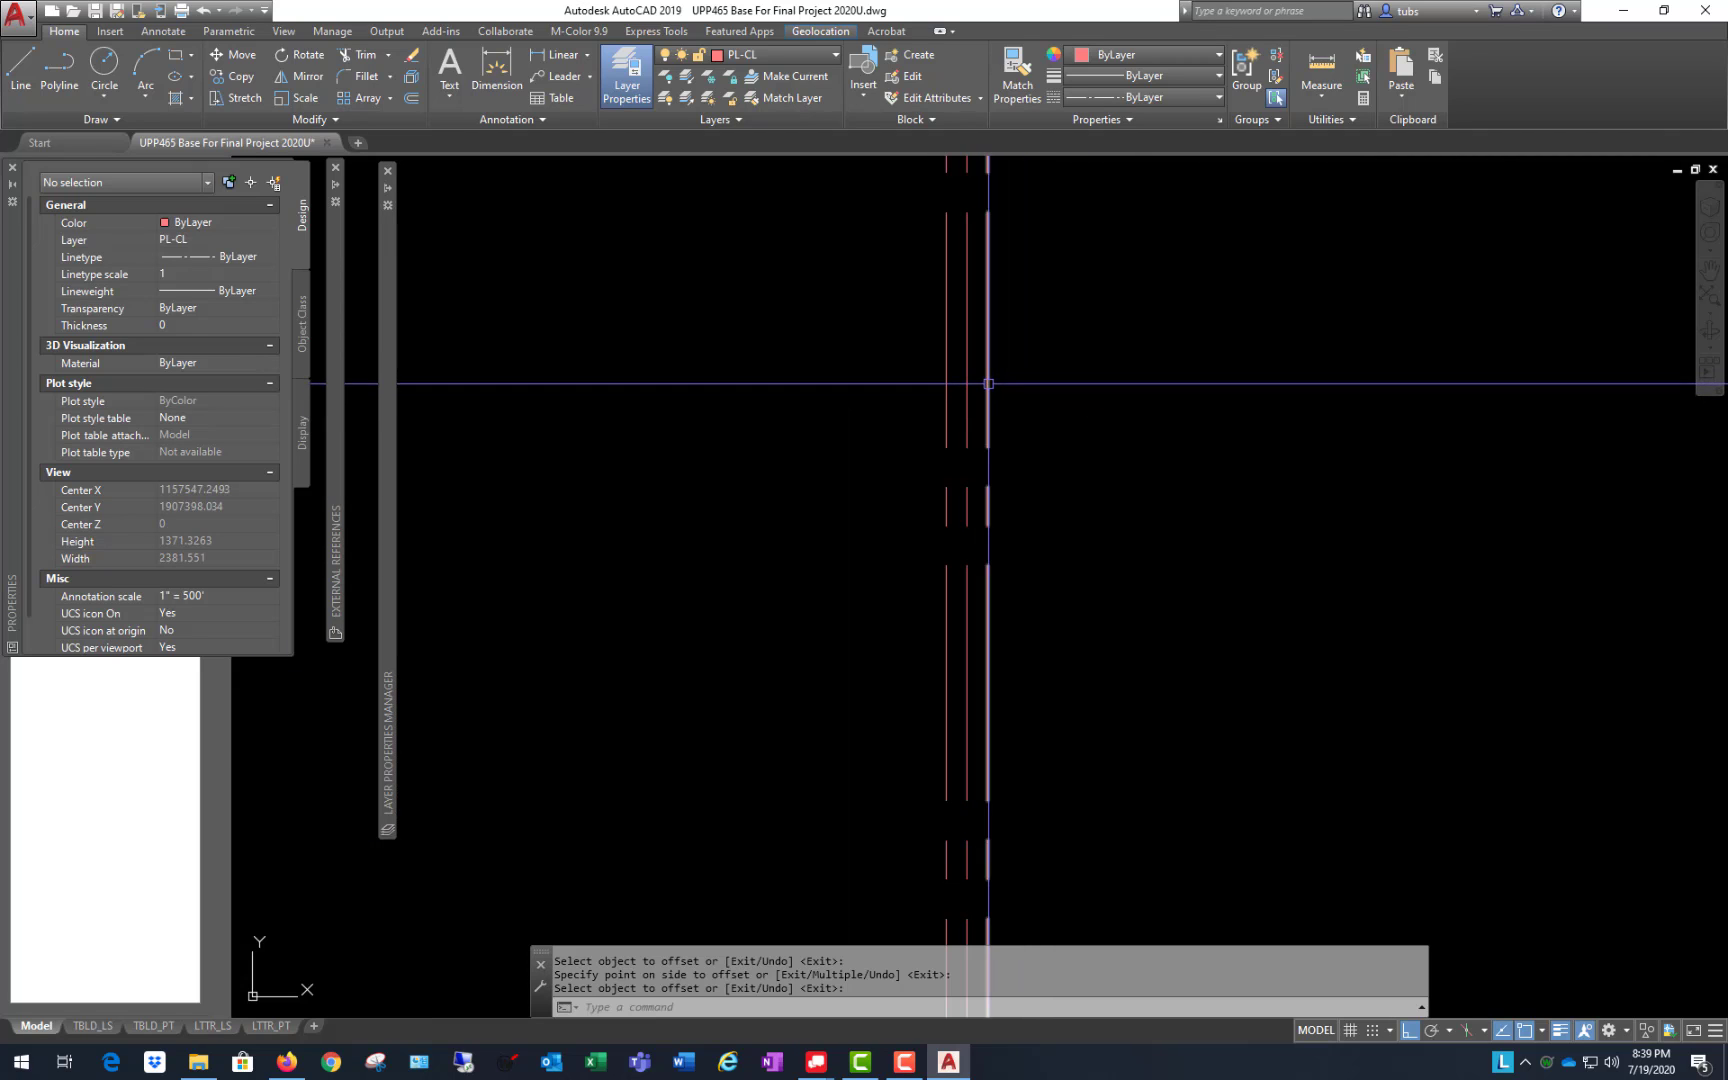
Step: Reassign the two outer offset lines to the PL-ROW layer
{"action": "left_click", "coordinate": [988, 384]}
{"action": "left_click", "coordinate": [946, 361]}
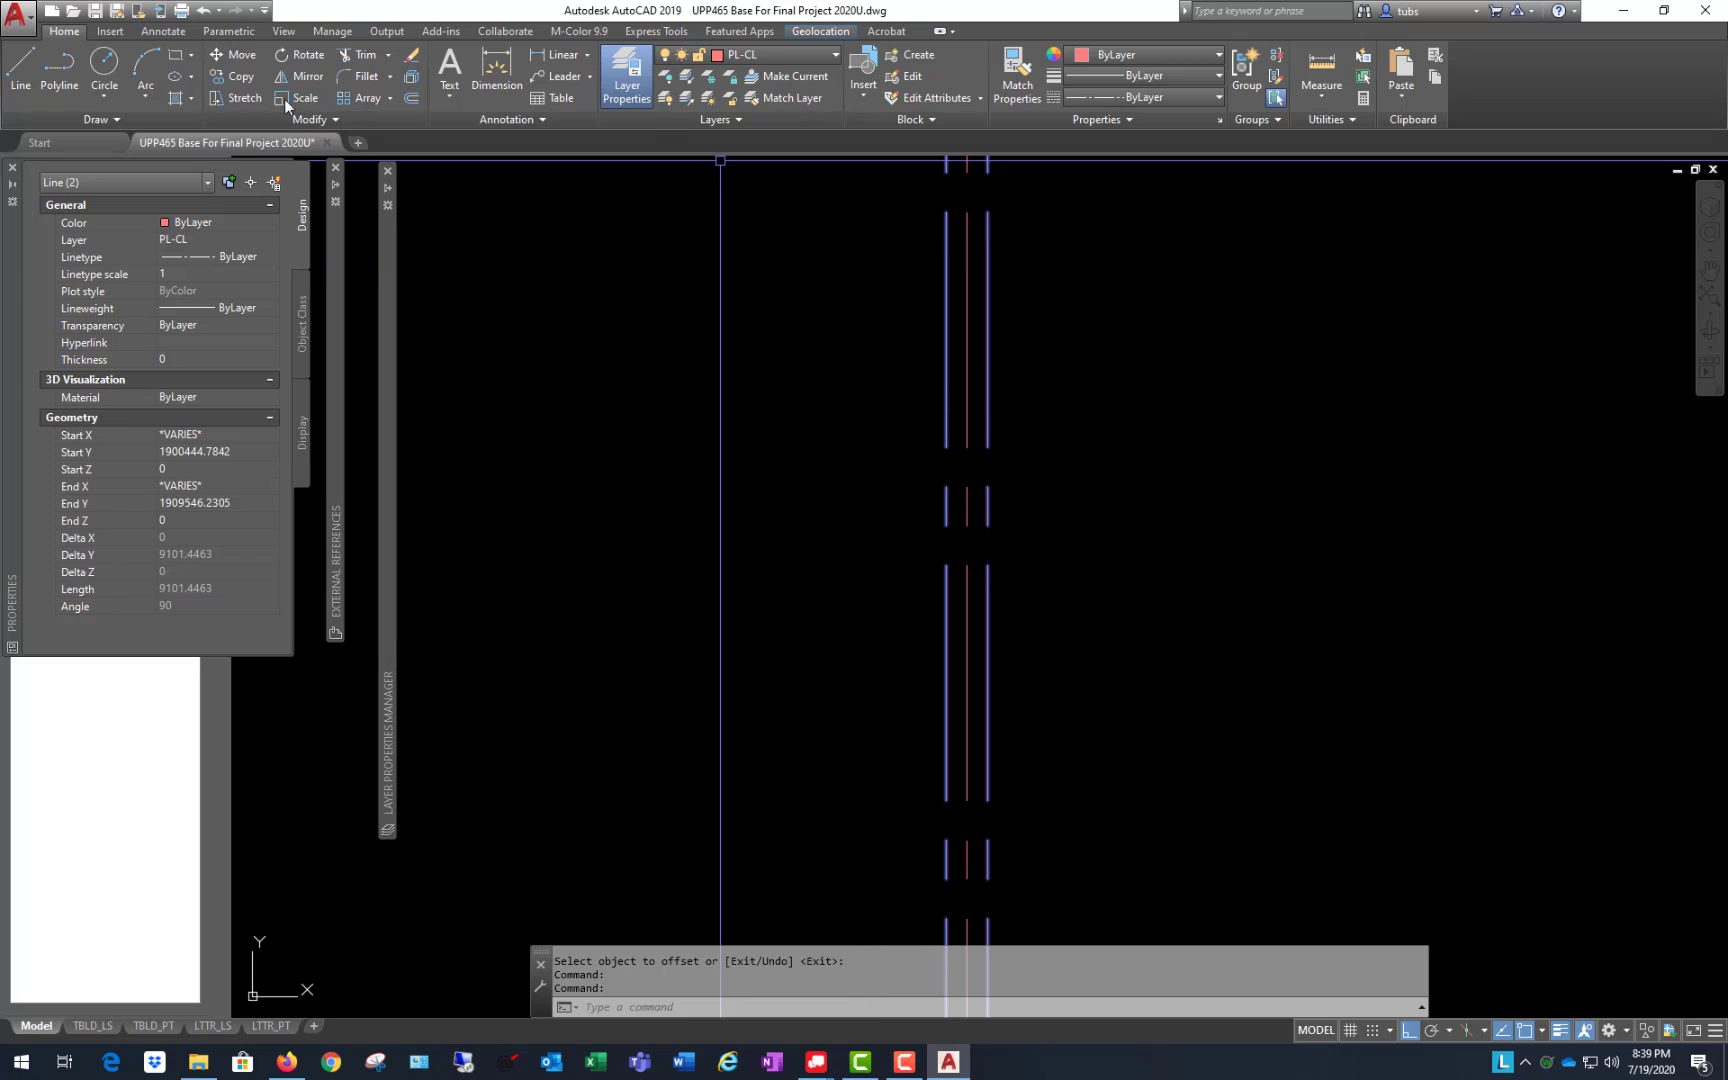
{"action": "left_click", "coordinate": [265, 239]}
{"action": "left_click", "coordinate": [271, 239]}
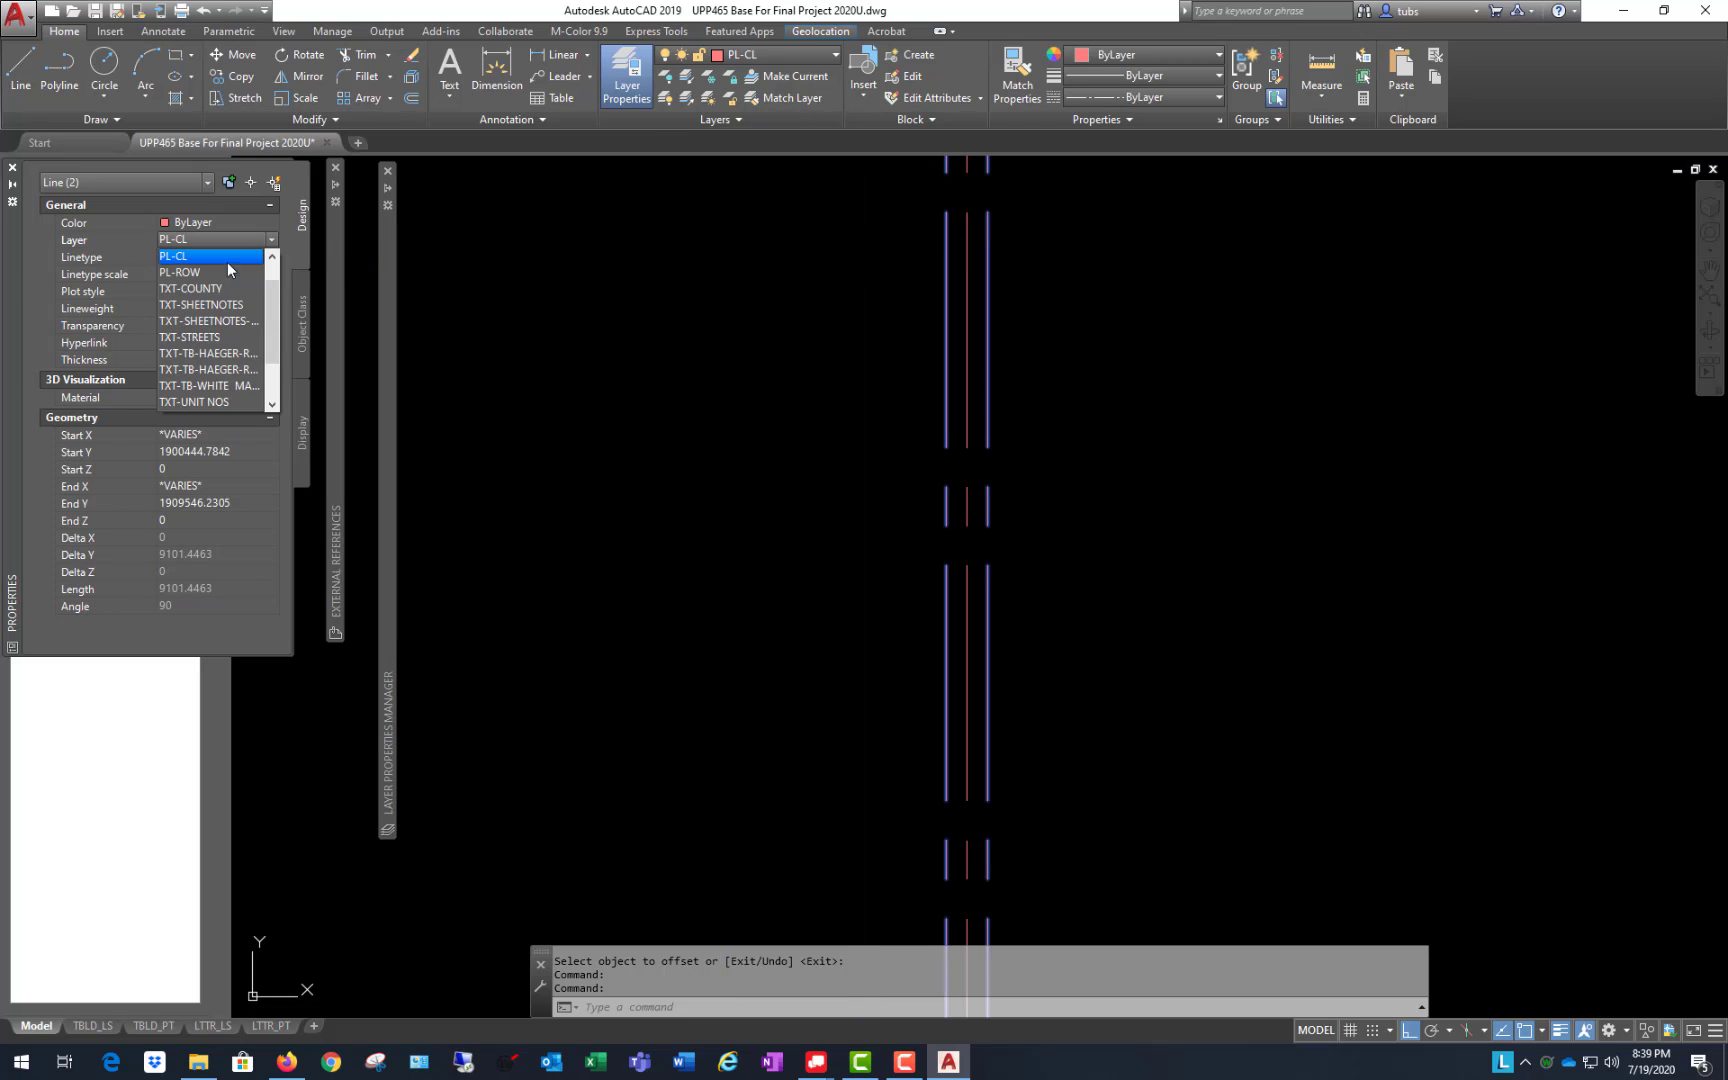
{"action": "left_click", "coordinate": [211, 270]}
{"action": "key", "text": "Escape"}
{"action": "key", "text": "Escape"}
Step: Move the centerline and both right-of-way lines together horizontally to just west of the aerial image
{"action": "scroll", "coordinate": [895, 409], "scroll_direction": "down", "scroll_amount": 8}
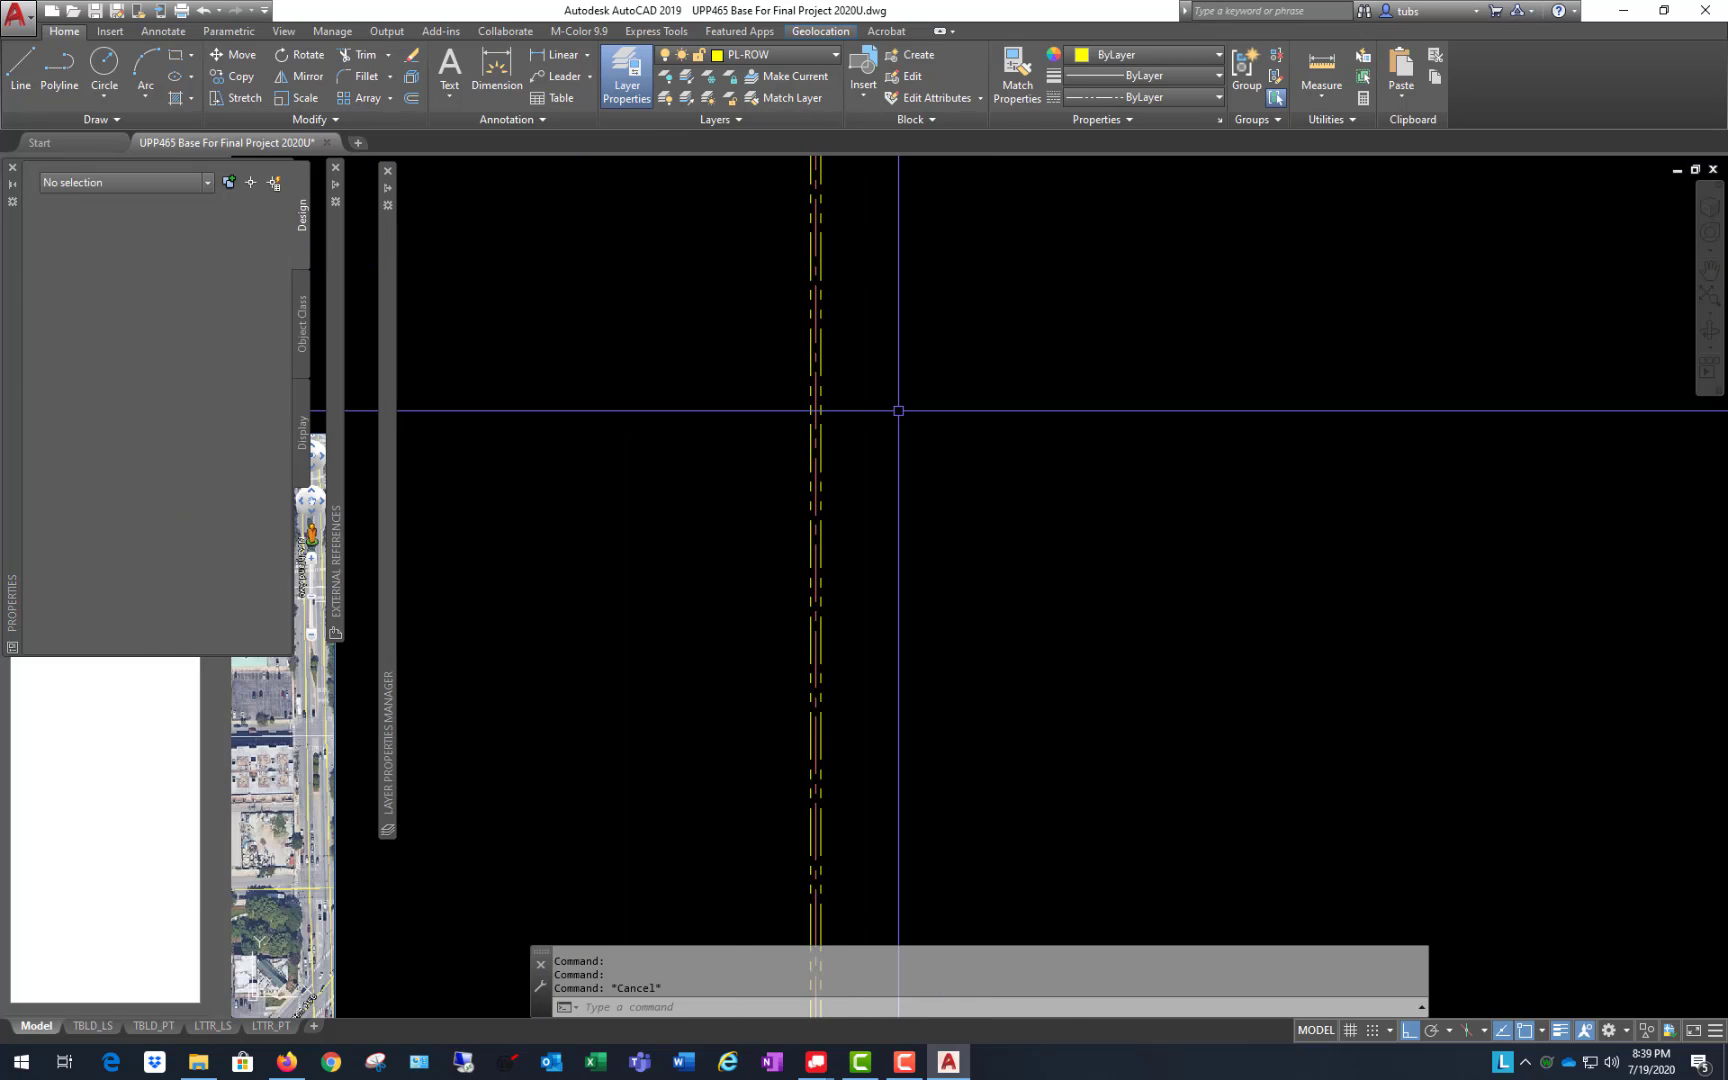
{"action": "scroll", "coordinate": [914, 444], "scroll_direction": "up", "scroll_amount": 2}
{"action": "scroll", "coordinate": [960, 444], "scroll_direction": "down", "scroll_amount": 2}
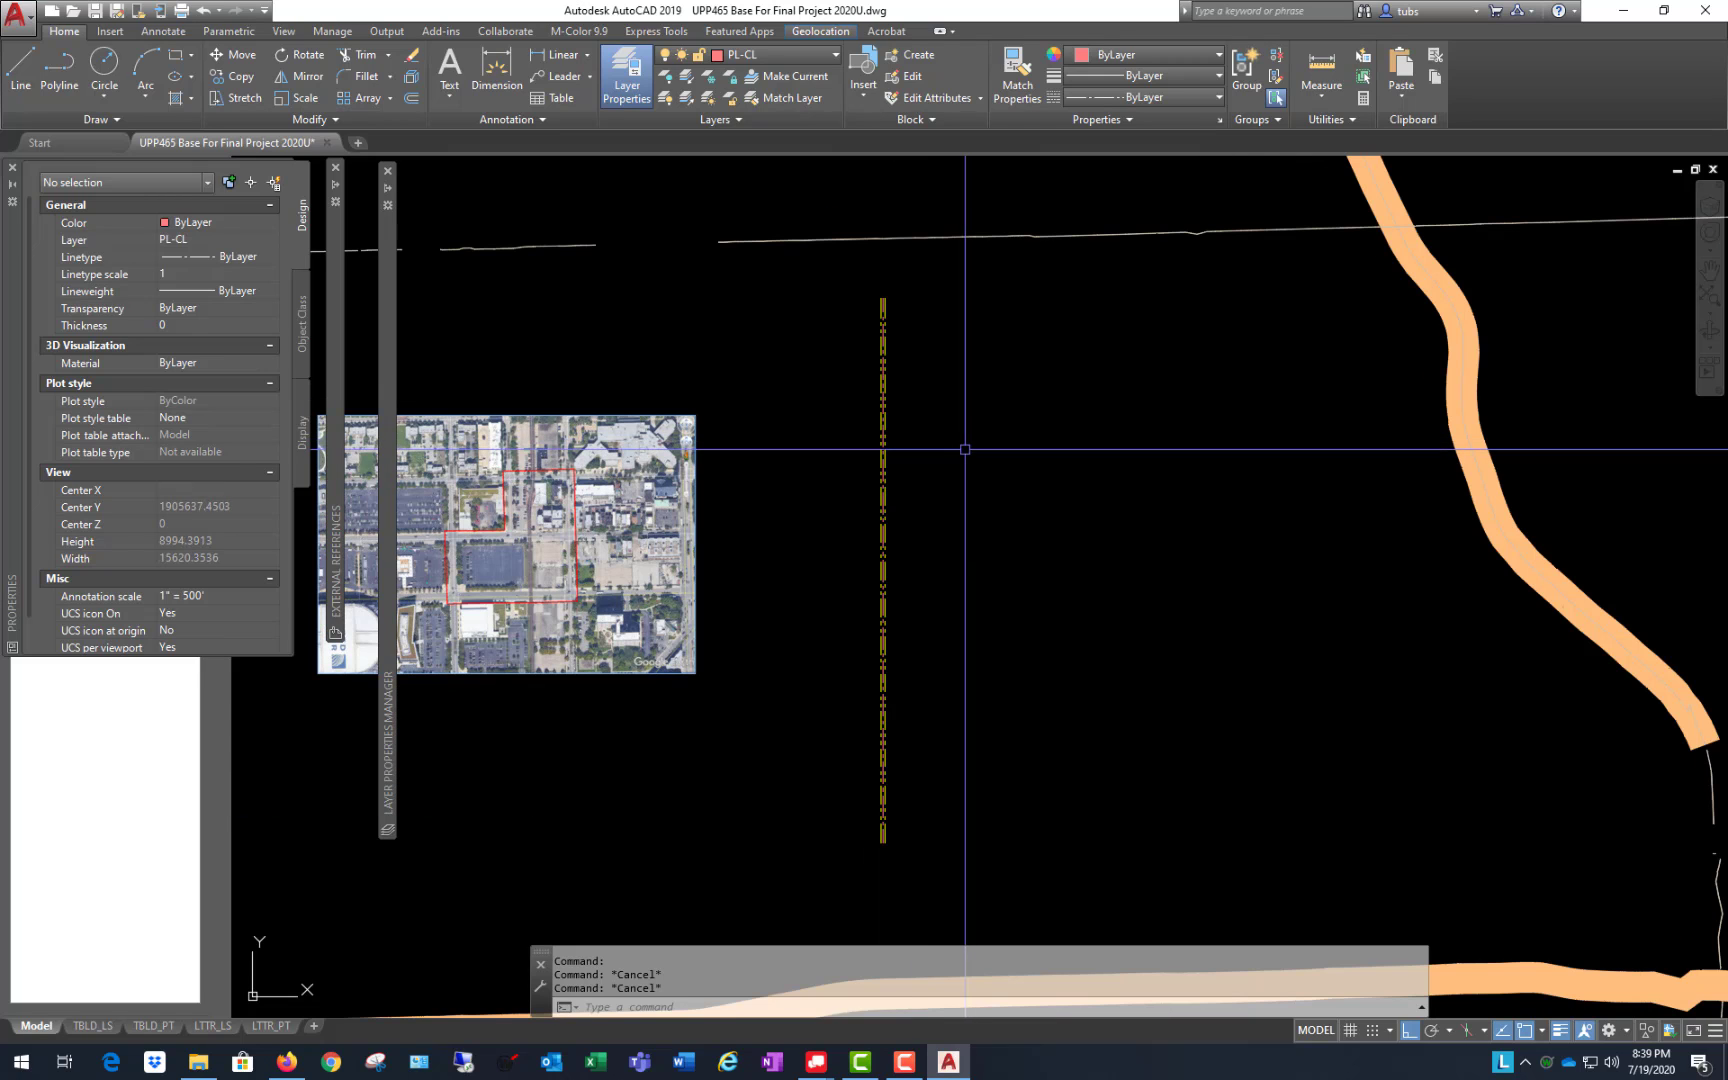
{"action": "left_click", "coordinate": [981, 468]}
{"action": "left_click", "coordinate": [854, 614]}
{"action": "type", "text": "m"}
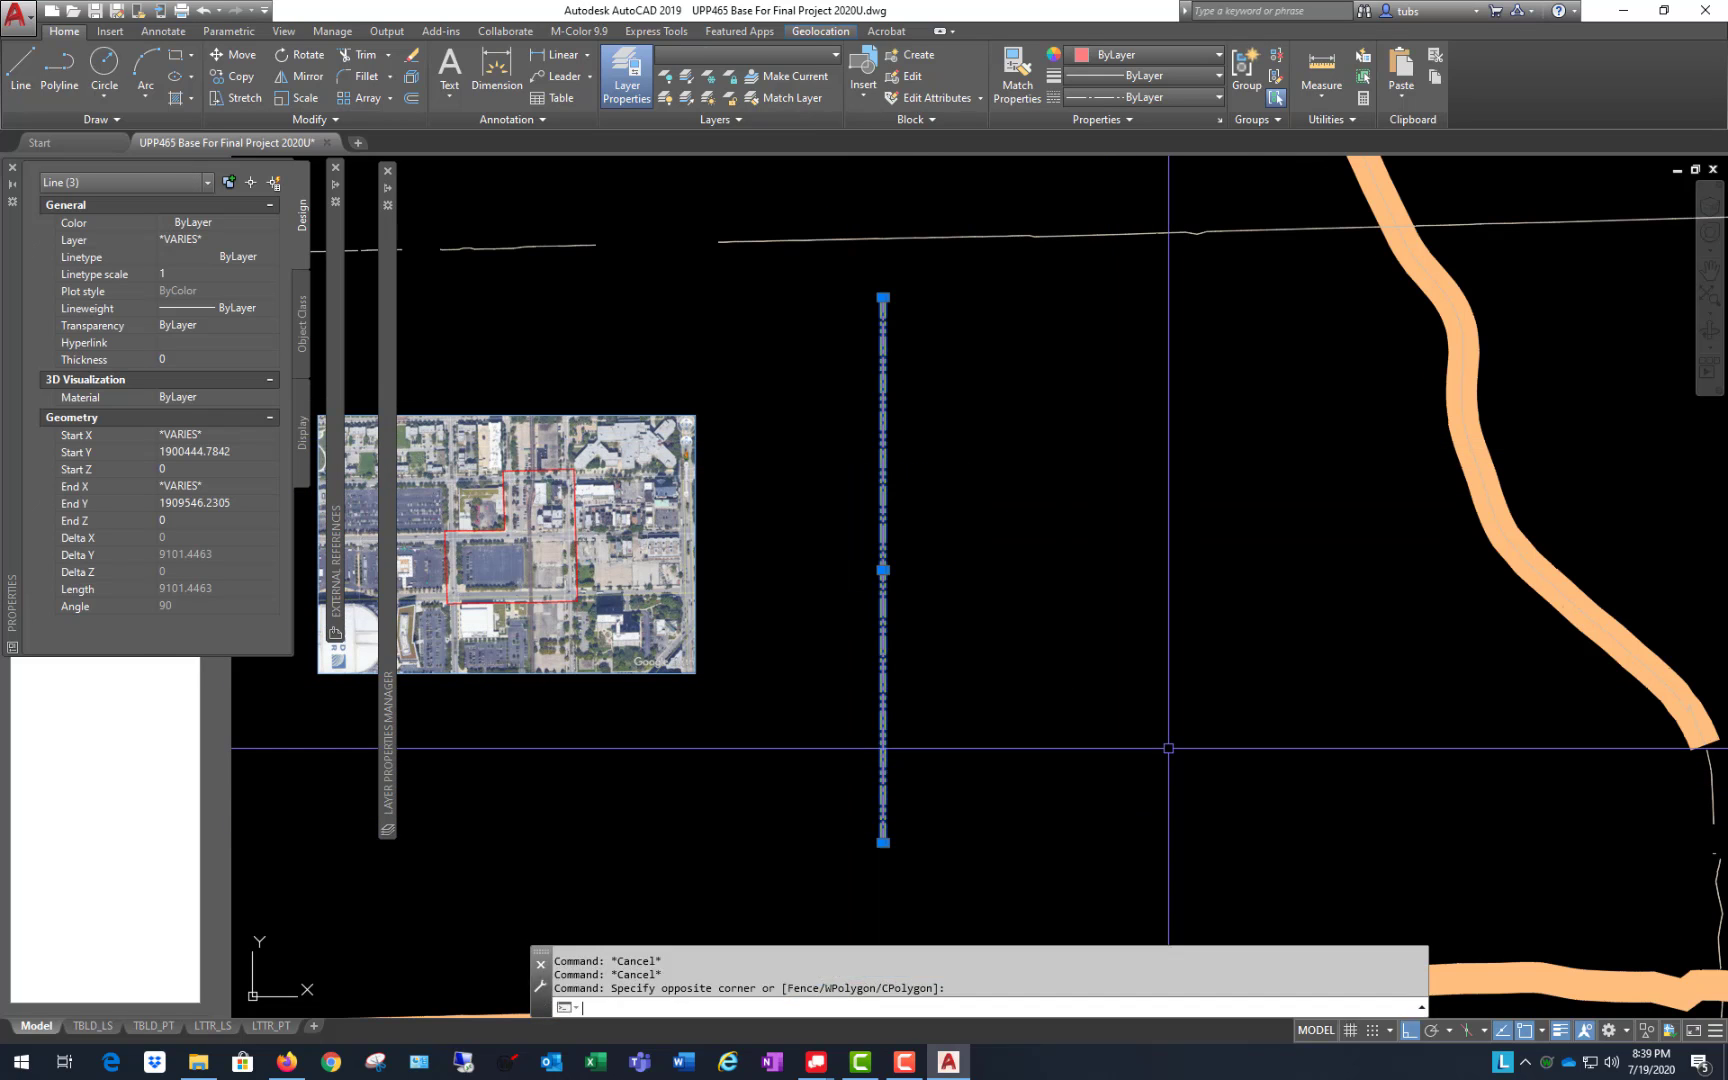
{"action": "key", "text": "Return"}
{"action": "left_click", "coordinate": [1312, 686]}
{"action": "scroll", "coordinate": [1198, 691], "scroll_direction": "down", "scroll_amount": 2}
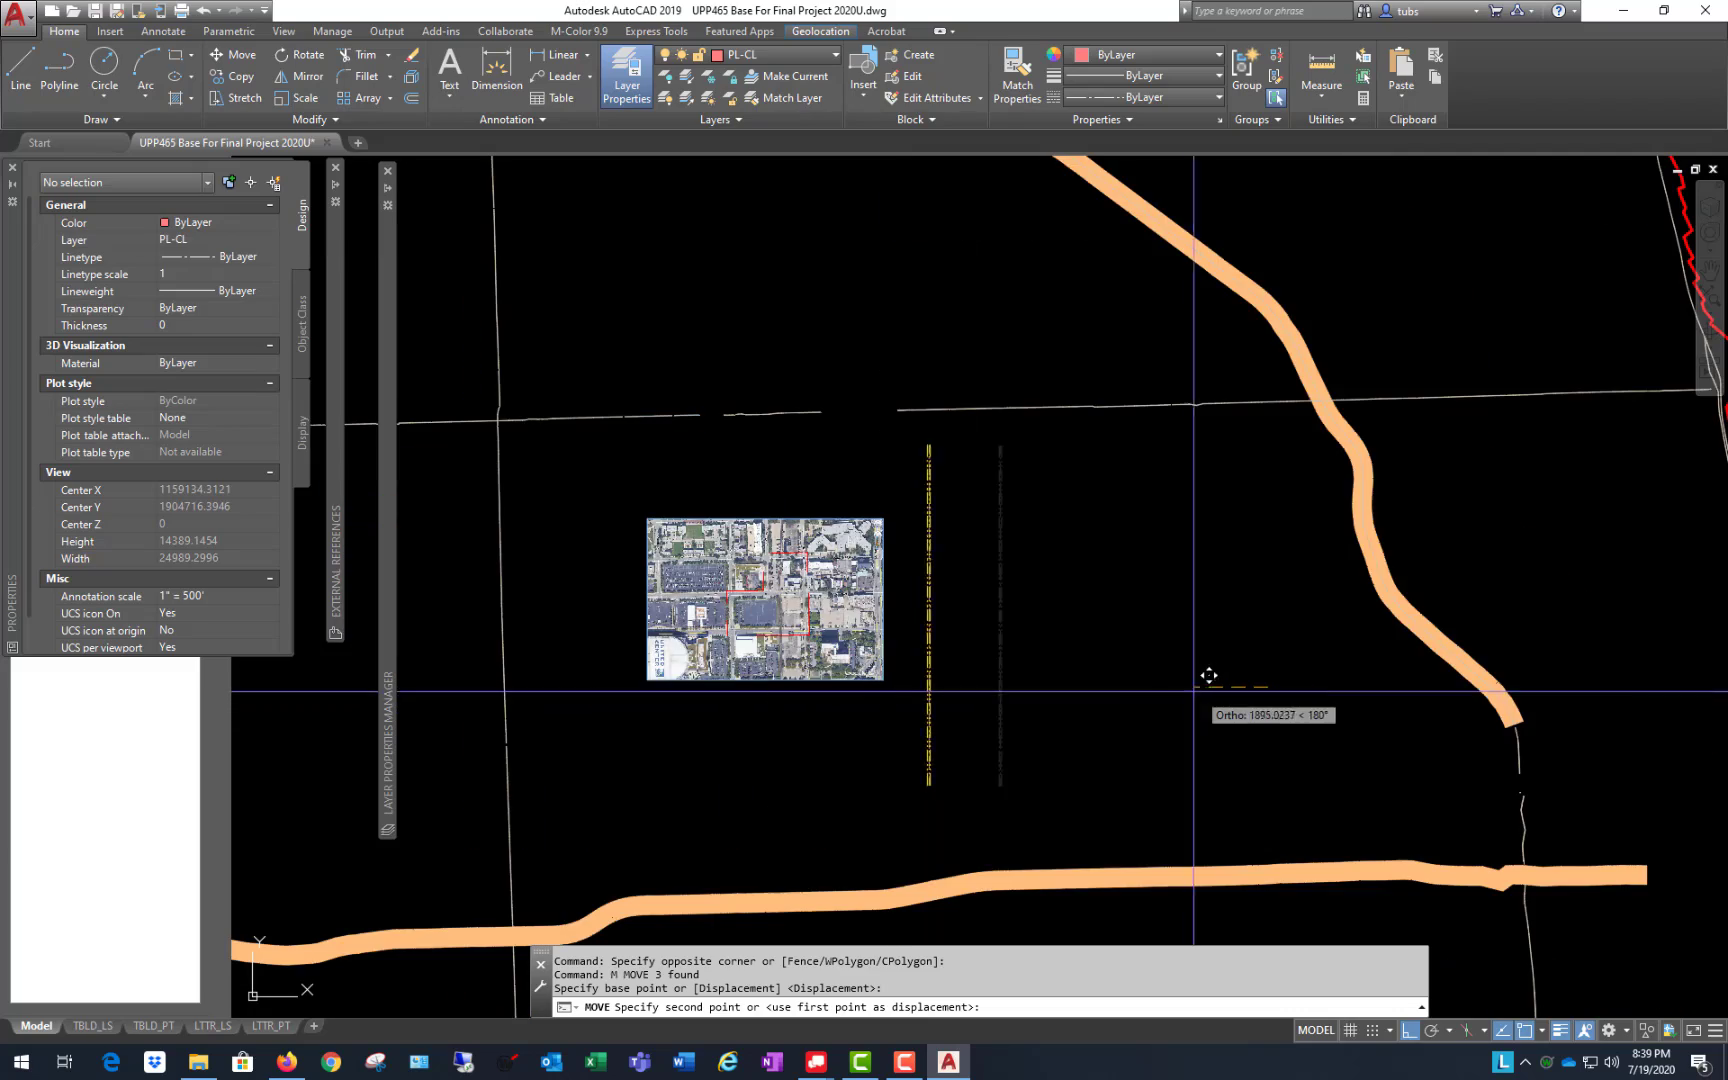
{"action": "scroll", "coordinate": [930, 675], "scroll_direction": "up", "scroll_amount": 2}
{"action": "left_click", "coordinate": [916, 670]}
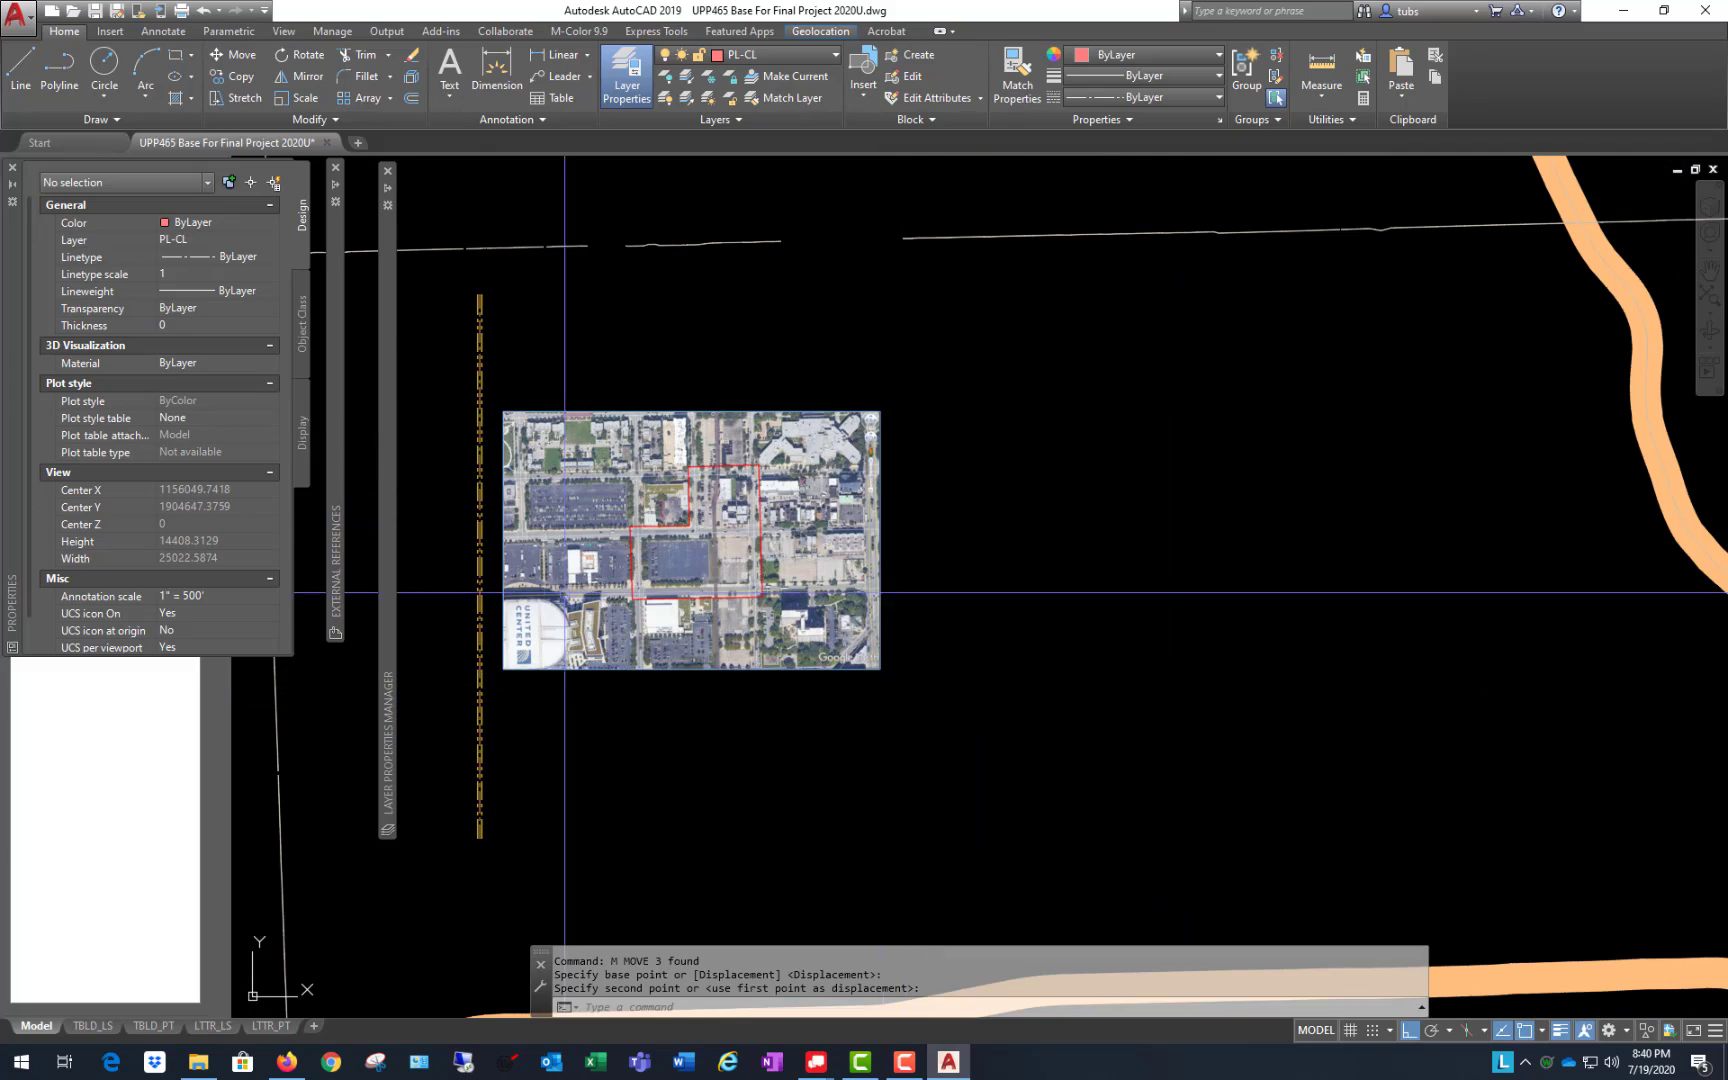
Step: Check the moved street lines against the street layout in the aerial image
{"action": "scroll", "coordinate": [914, 690], "scroll_direction": "up", "scroll_amount": 2}
{"action": "scroll", "coordinate": [490, 503], "scroll_direction": "up", "scroll_amount": 5}
{"action": "scroll", "coordinate": [490, 503], "scroll_direction": "down", "scroll_amount": 8}
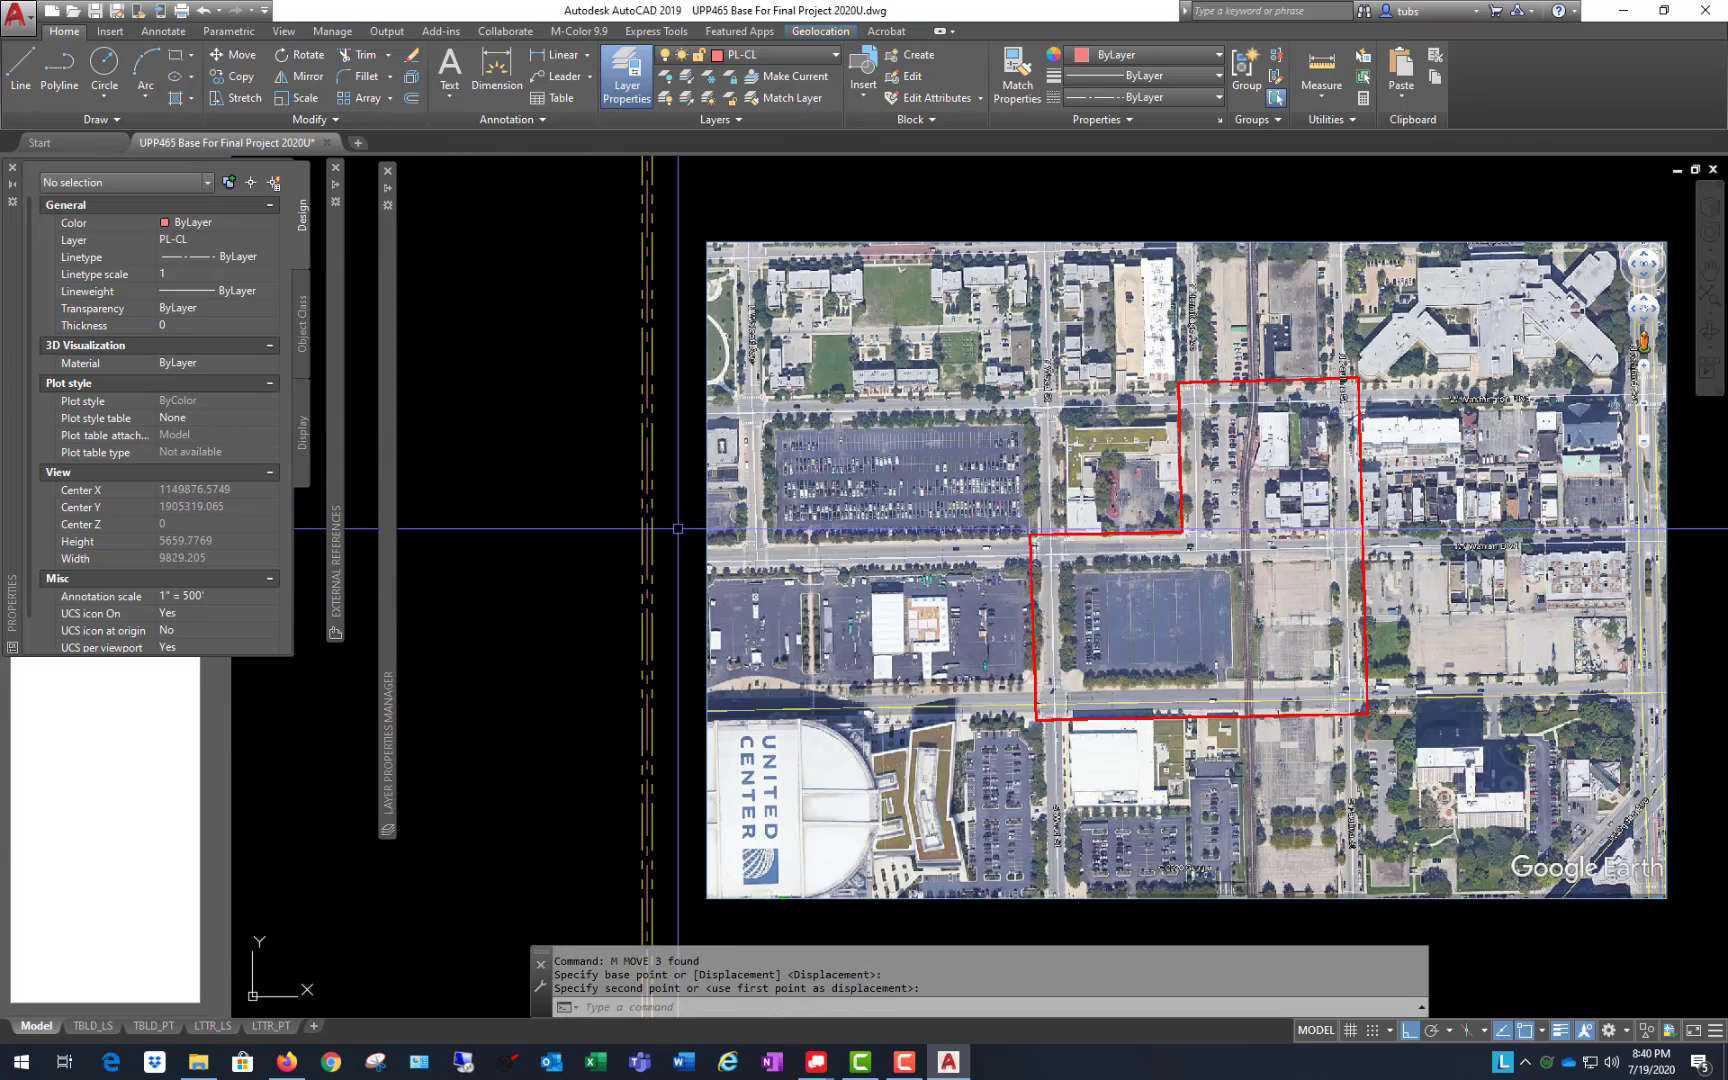
{"action": "scroll", "coordinate": [513, 521], "scroll_direction": "up", "scroll_amount": 2}
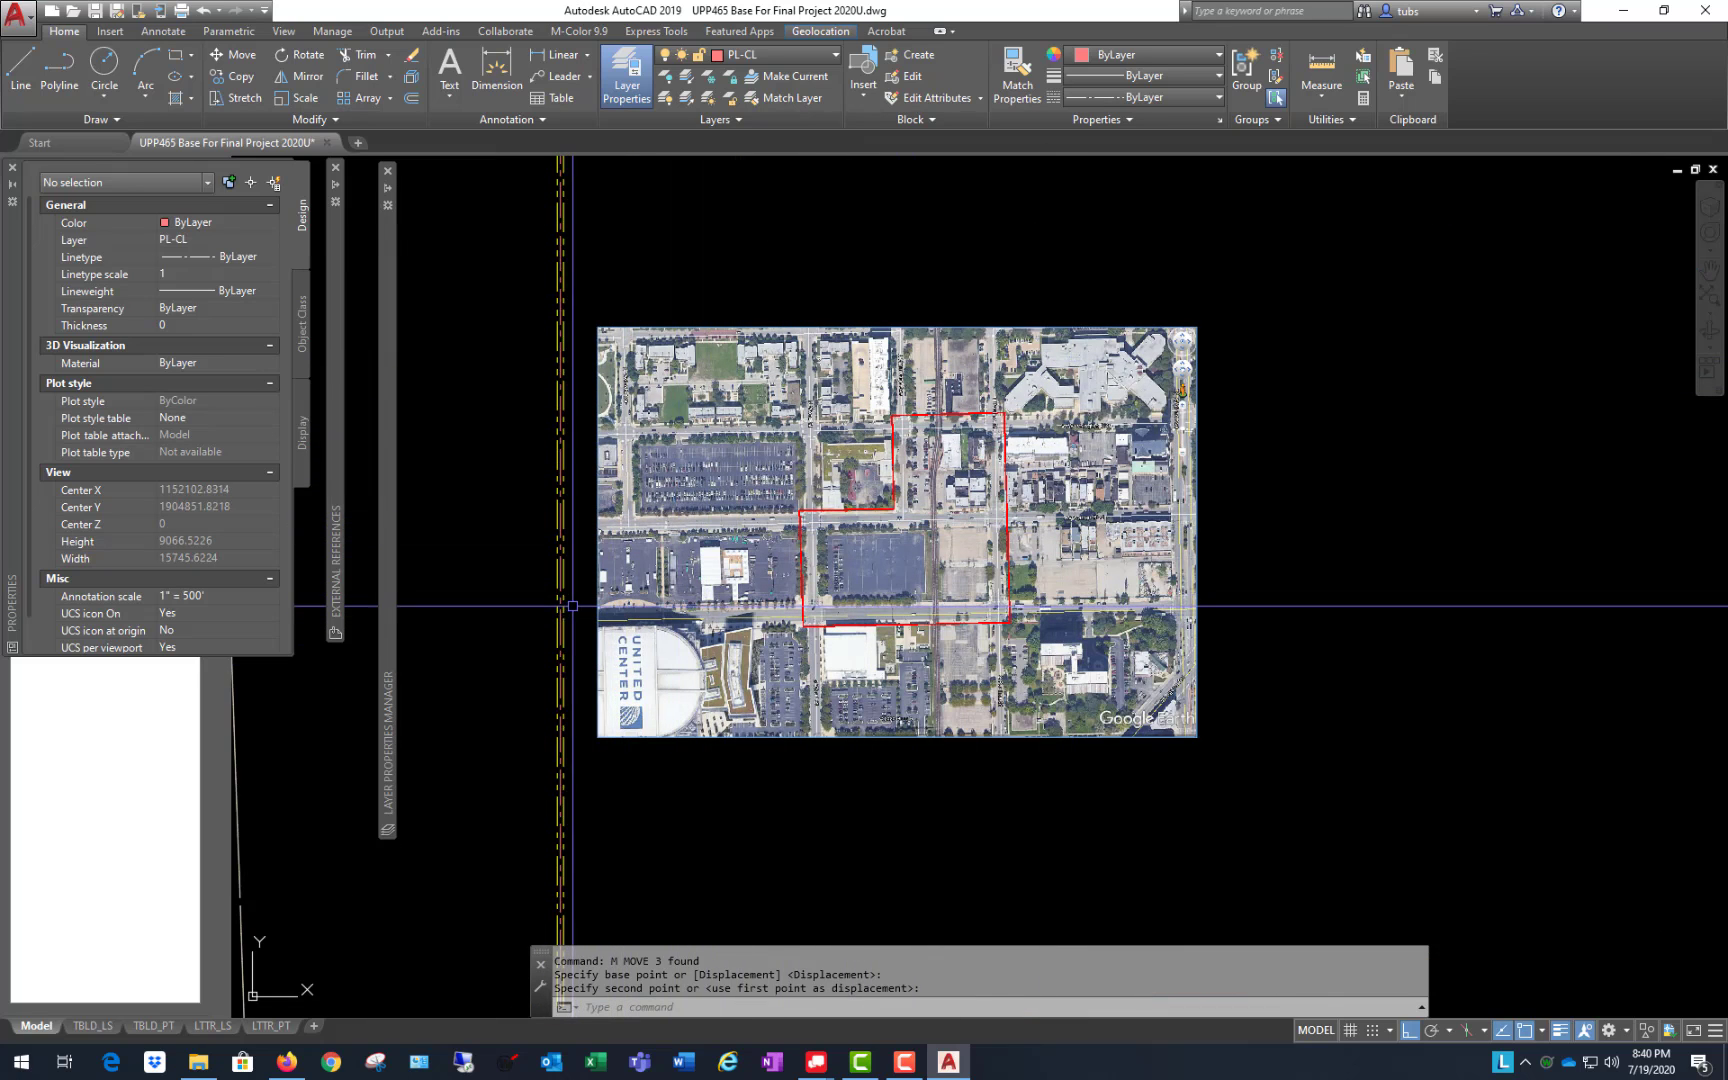
{"action": "scroll", "coordinate": [514, 582], "scroll_direction": "up", "scroll_amount": 2}
{"action": "scroll", "coordinate": [513, 581], "scroll_direction": "up", "scroll_amount": 2}
{"action": "scroll", "coordinate": [600, 460], "scroll_direction": "down", "scroll_amount": 4}
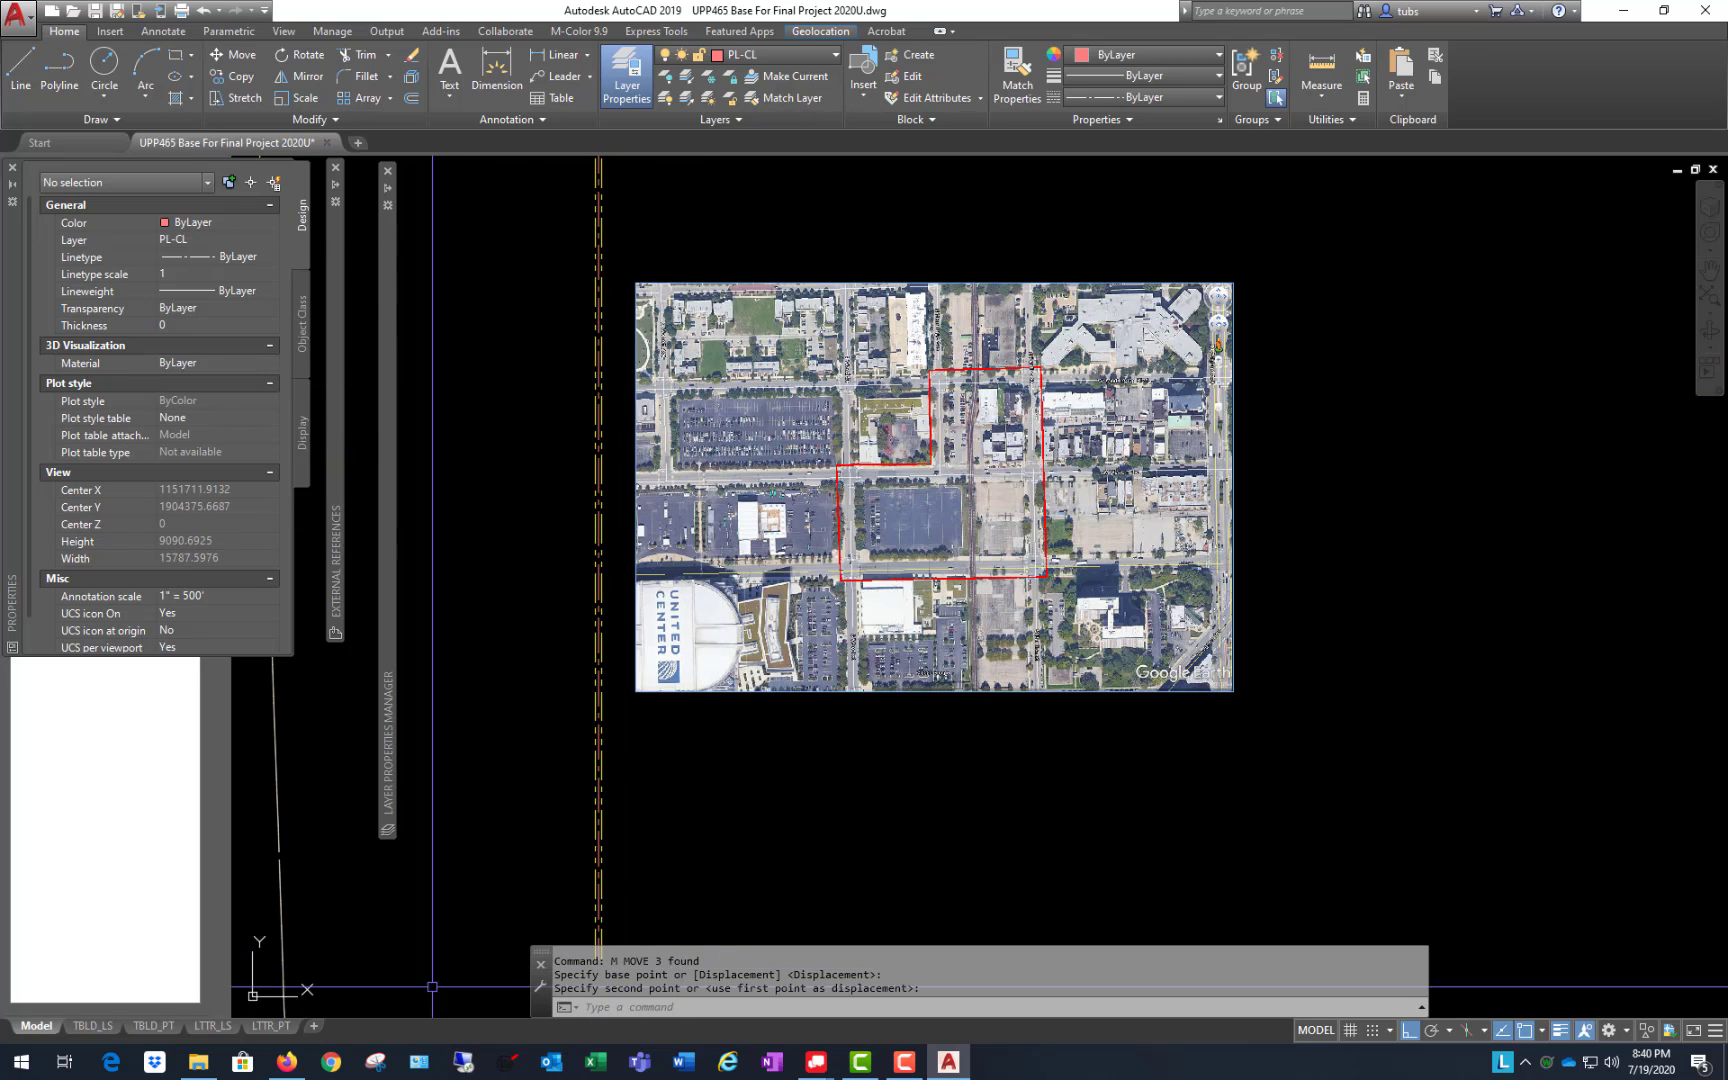
Step: Switch to the City of Chicago Property Viewer in Firefox and examine the 80-acre map around N. Damen, W. Washington and W. Warren
{"action": "left_click", "coordinate": [287, 1063]}
{"action": "left_click", "coordinate": [330, 40]}
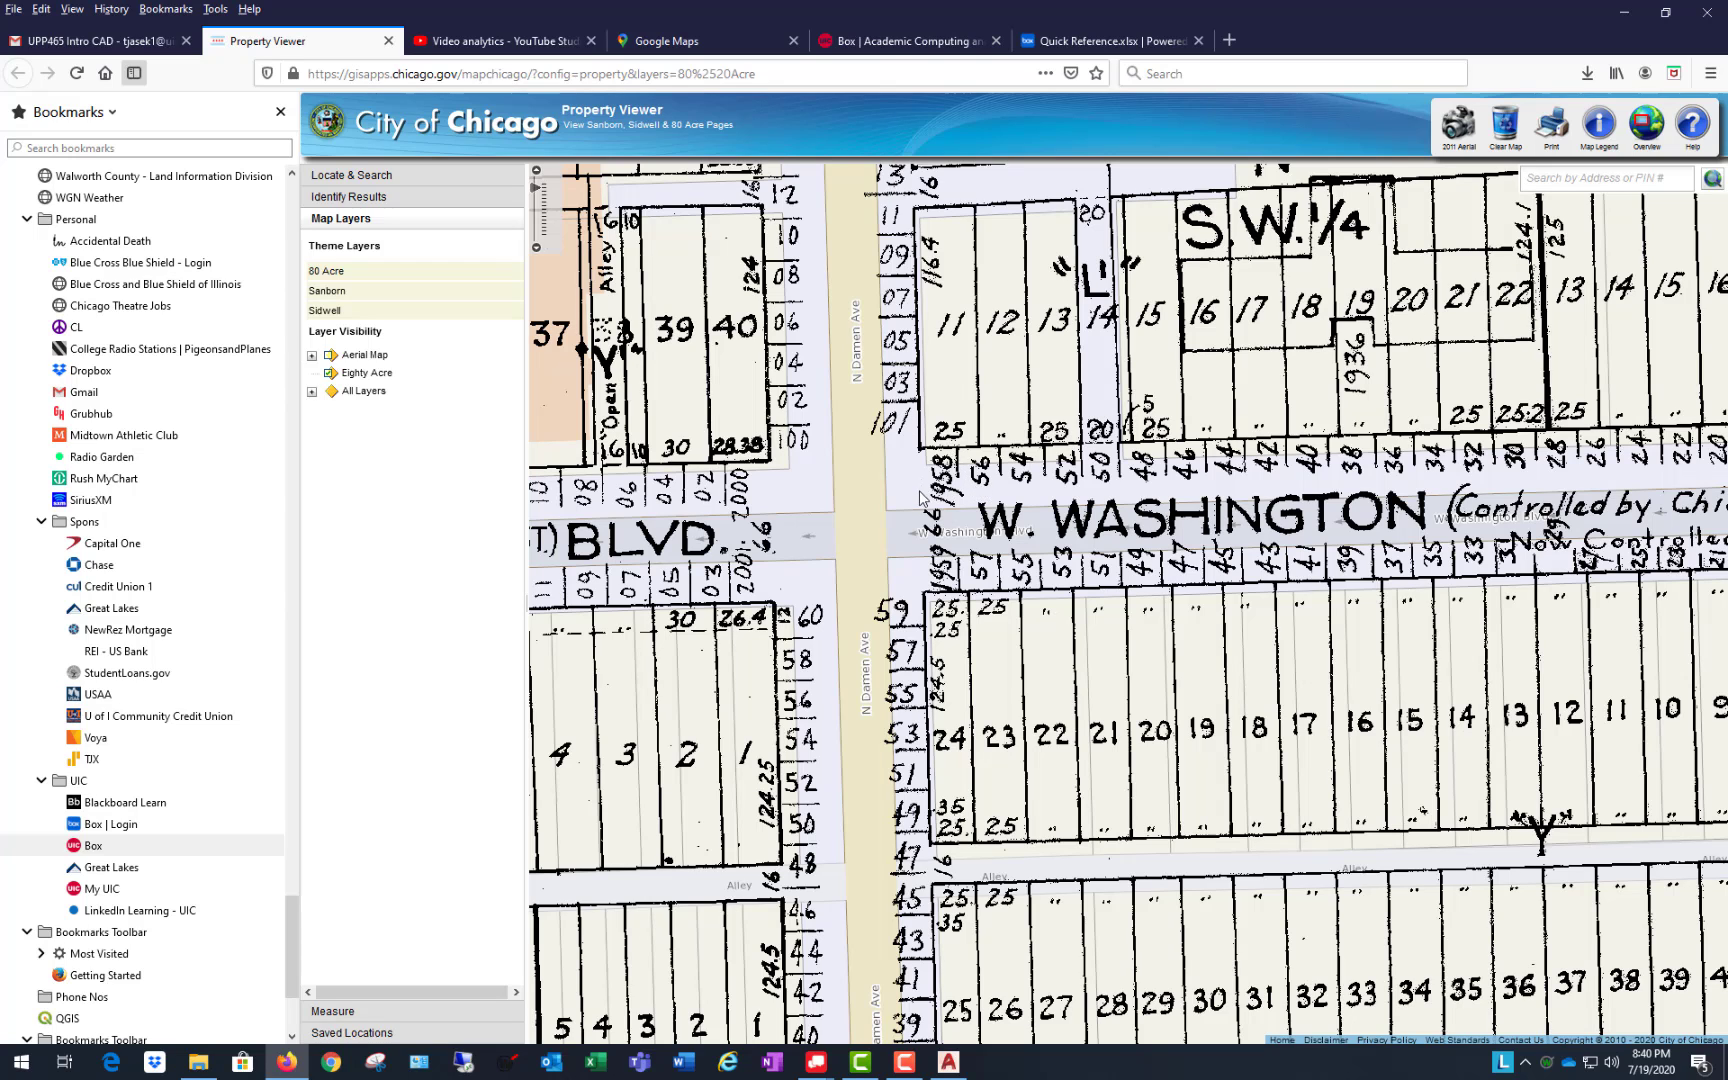
{"action": "left_click_drag", "start_coordinate": [826, 521], "coordinate": [856, 442]}
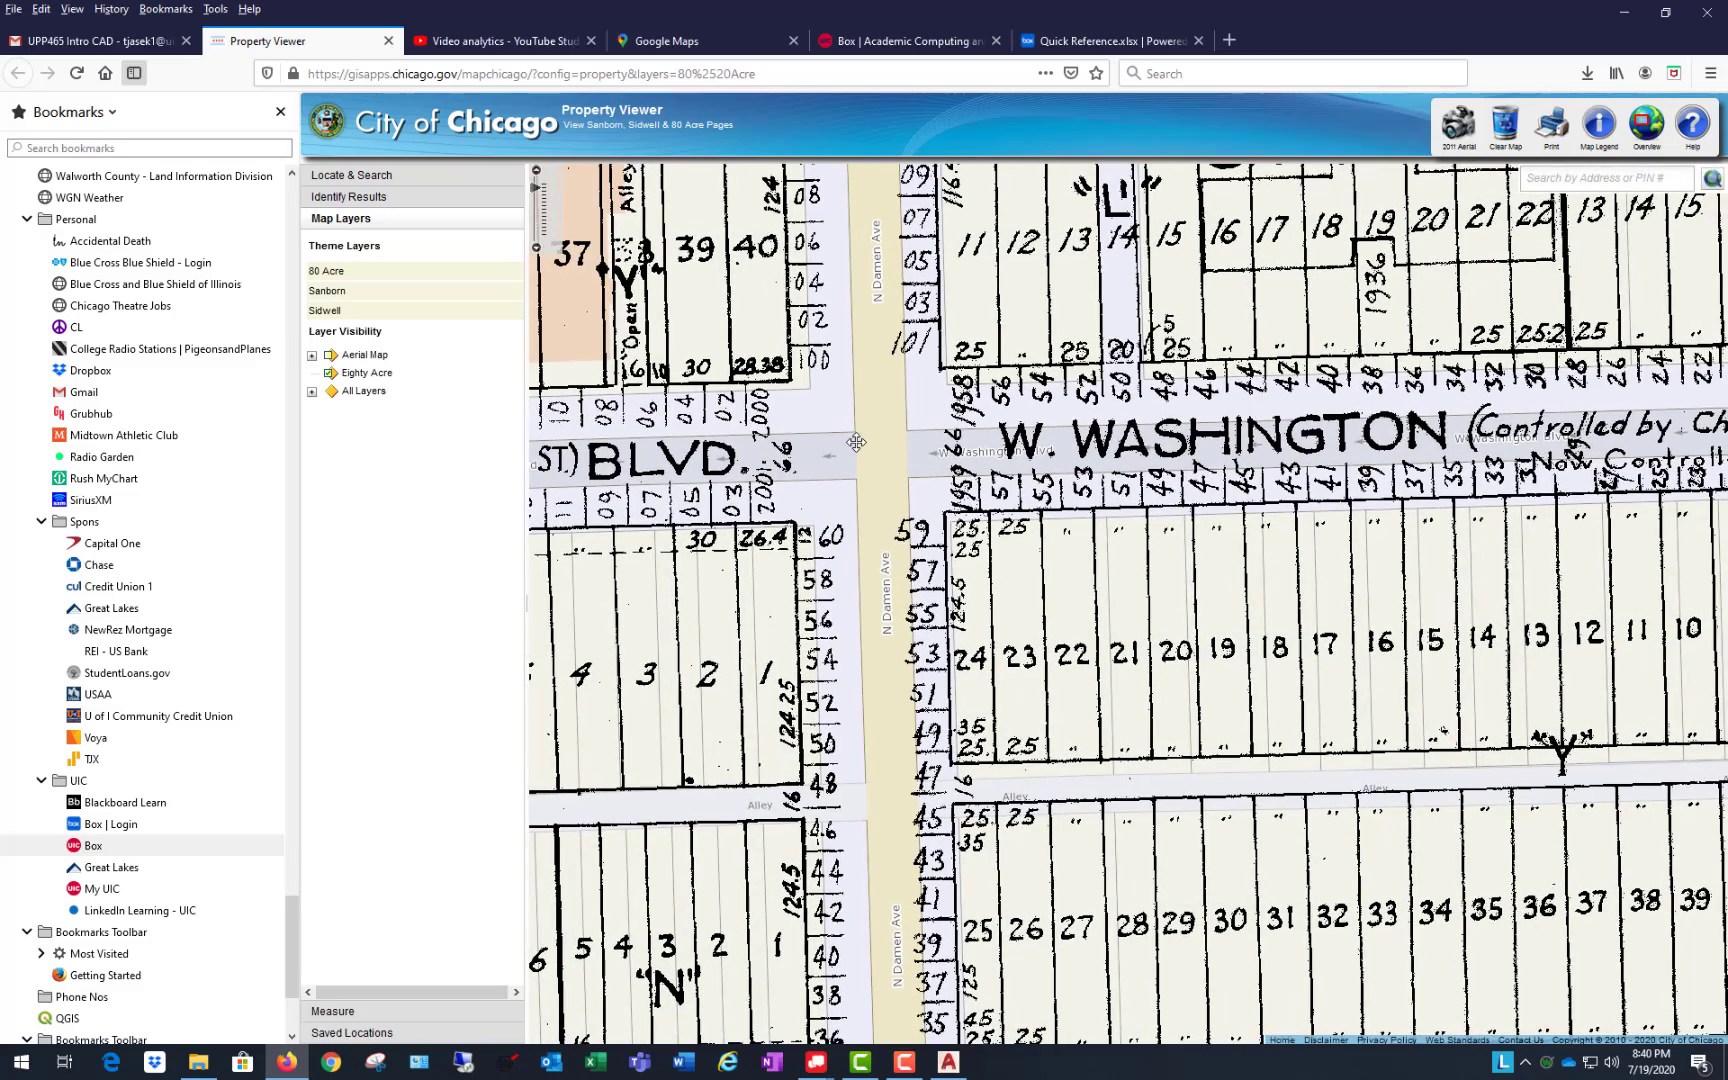
{"action": "left_click_drag", "start_coordinate": [856, 442], "coordinate": [834, 288]}
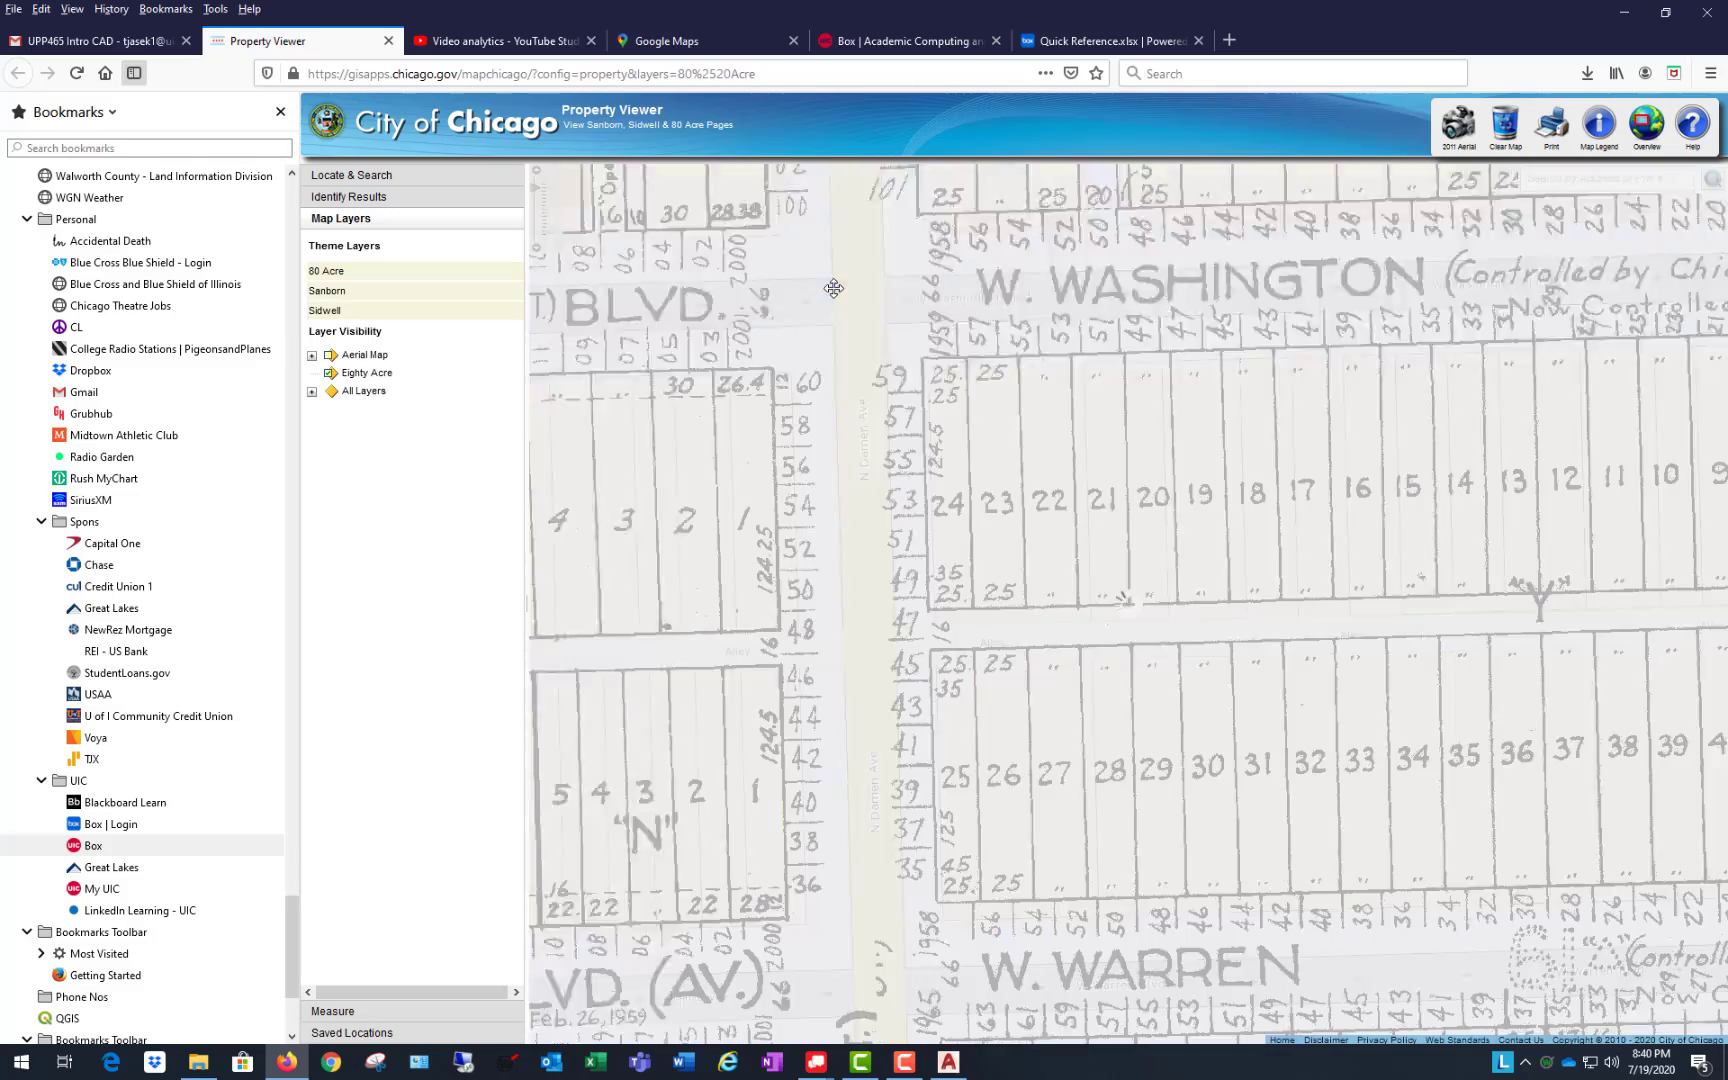
{"action": "scroll", "coordinate": [855, 430], "scroll_direction": "down", "scroll_amount": 1}
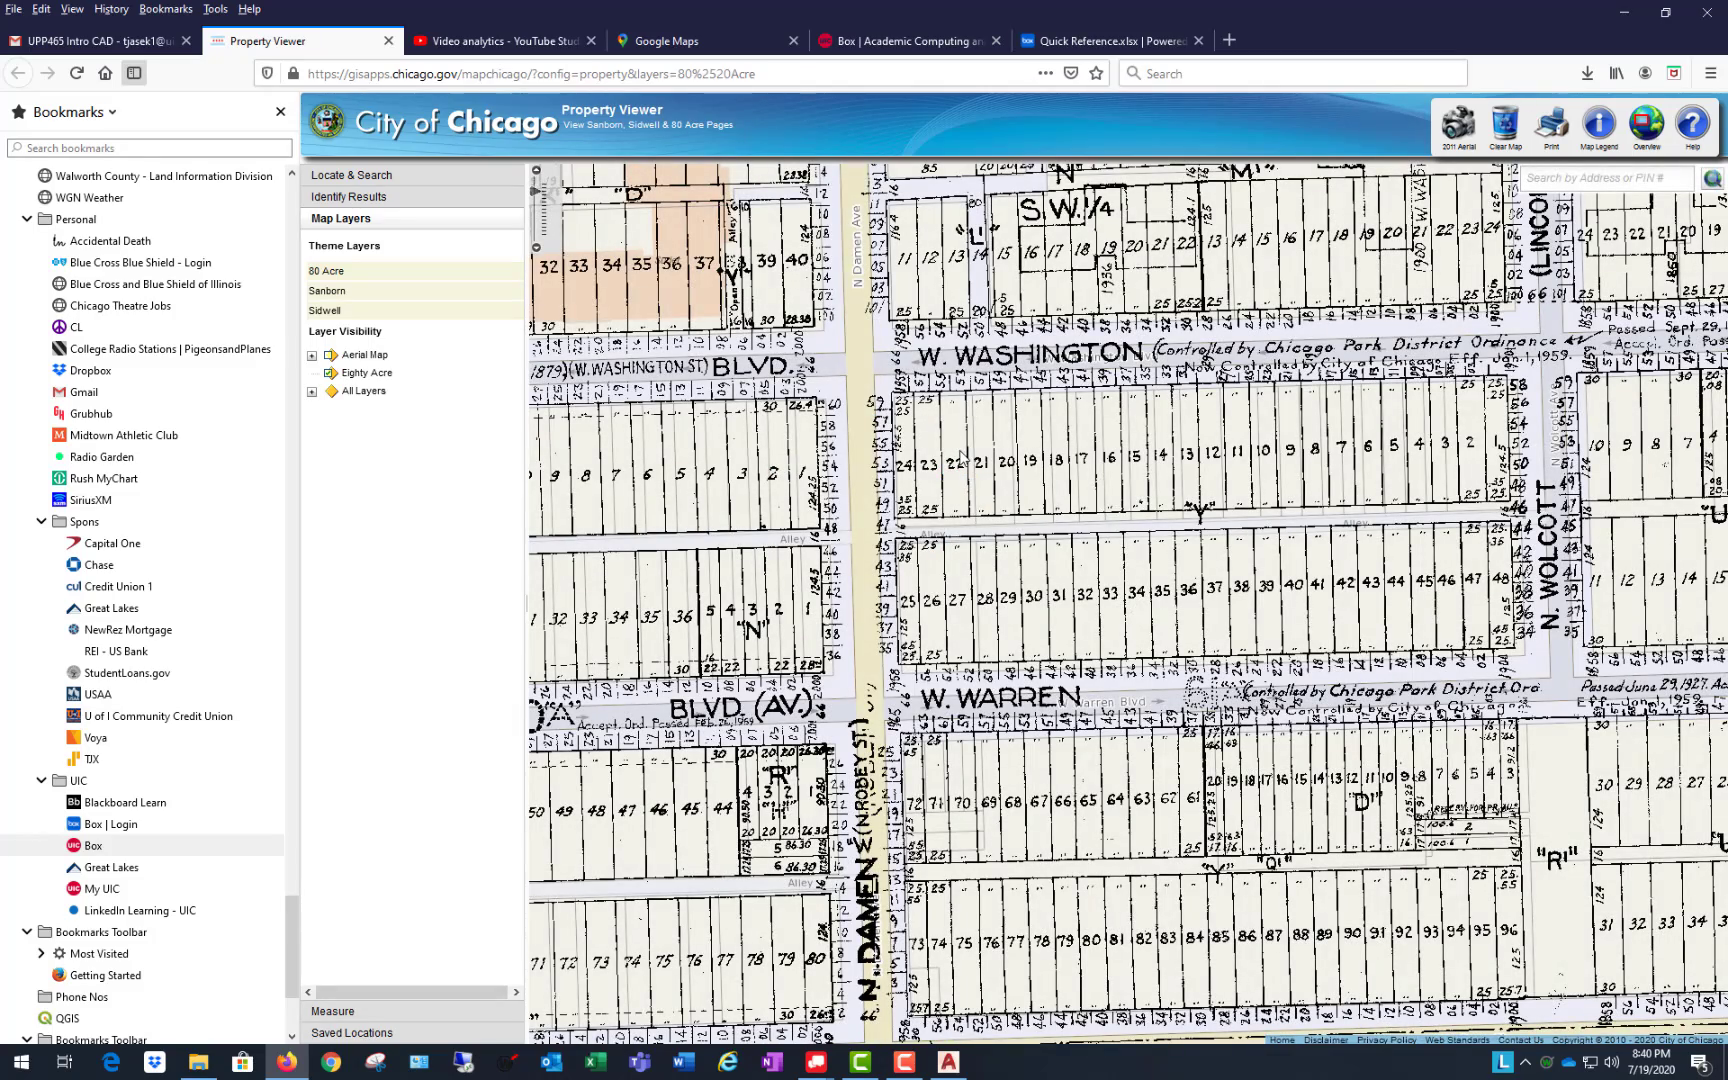
{"action": "scroll", "coordinate": [960, 456], "scroll_direction": "up", "scroll_amount": 1}
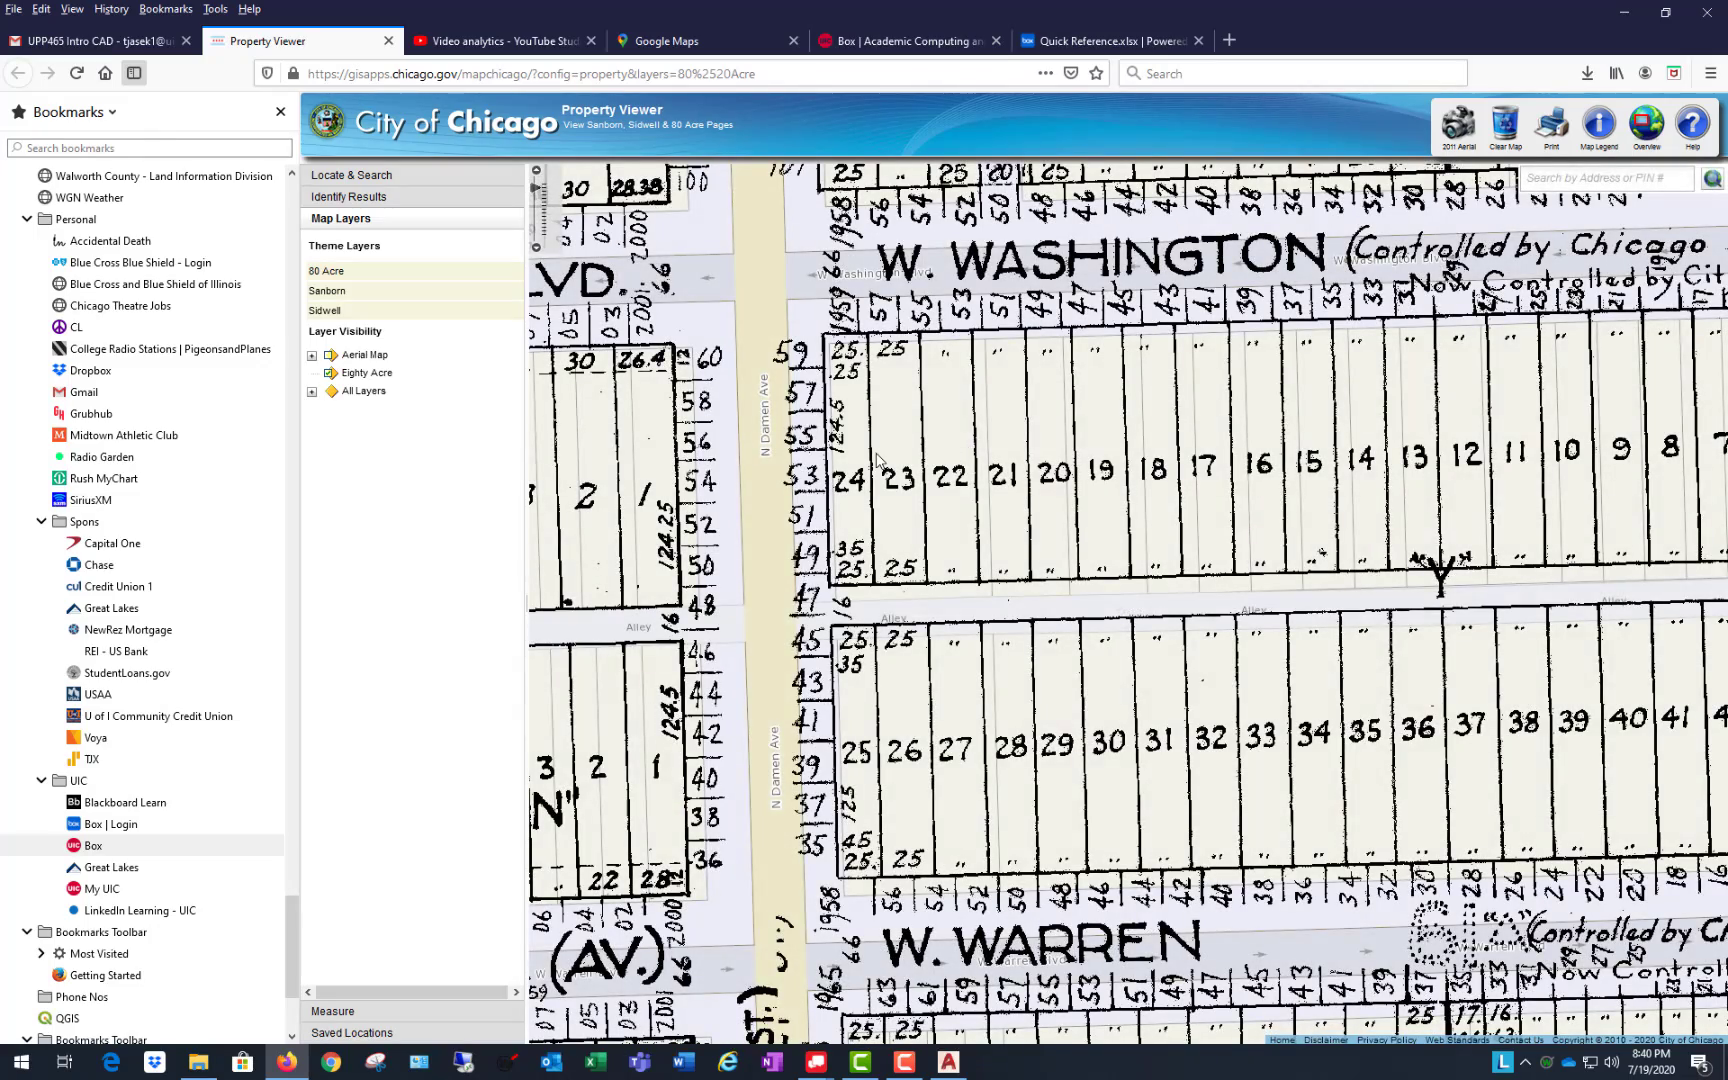
{"action": "scroll", "coordinate": [877, 458], "scroll_direction": "down", "scroll_amount": 1}
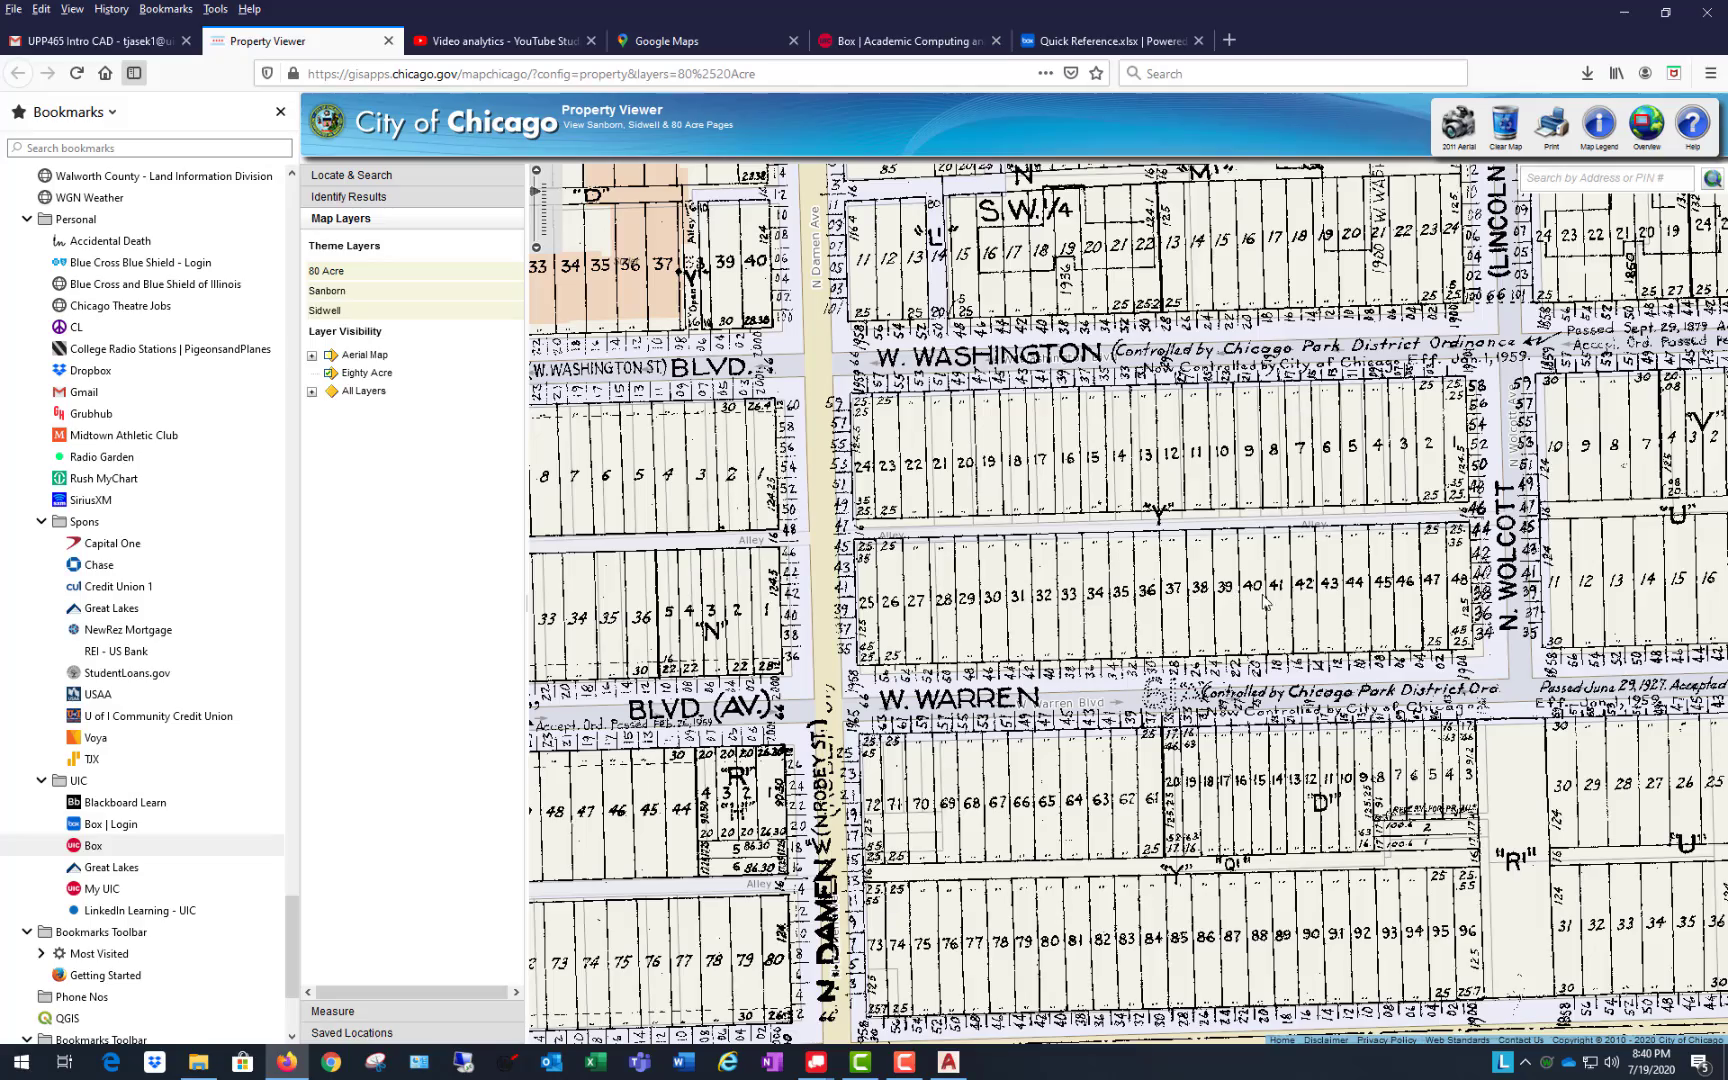
Step: Examine the plat blocks along N. Wolcott northward to W. Lake and W. Walnut for street and lot dimensions
{"action": "left_click_drag", "start_coordinate": [1547, 575], "coordinate": [1346, 617]}
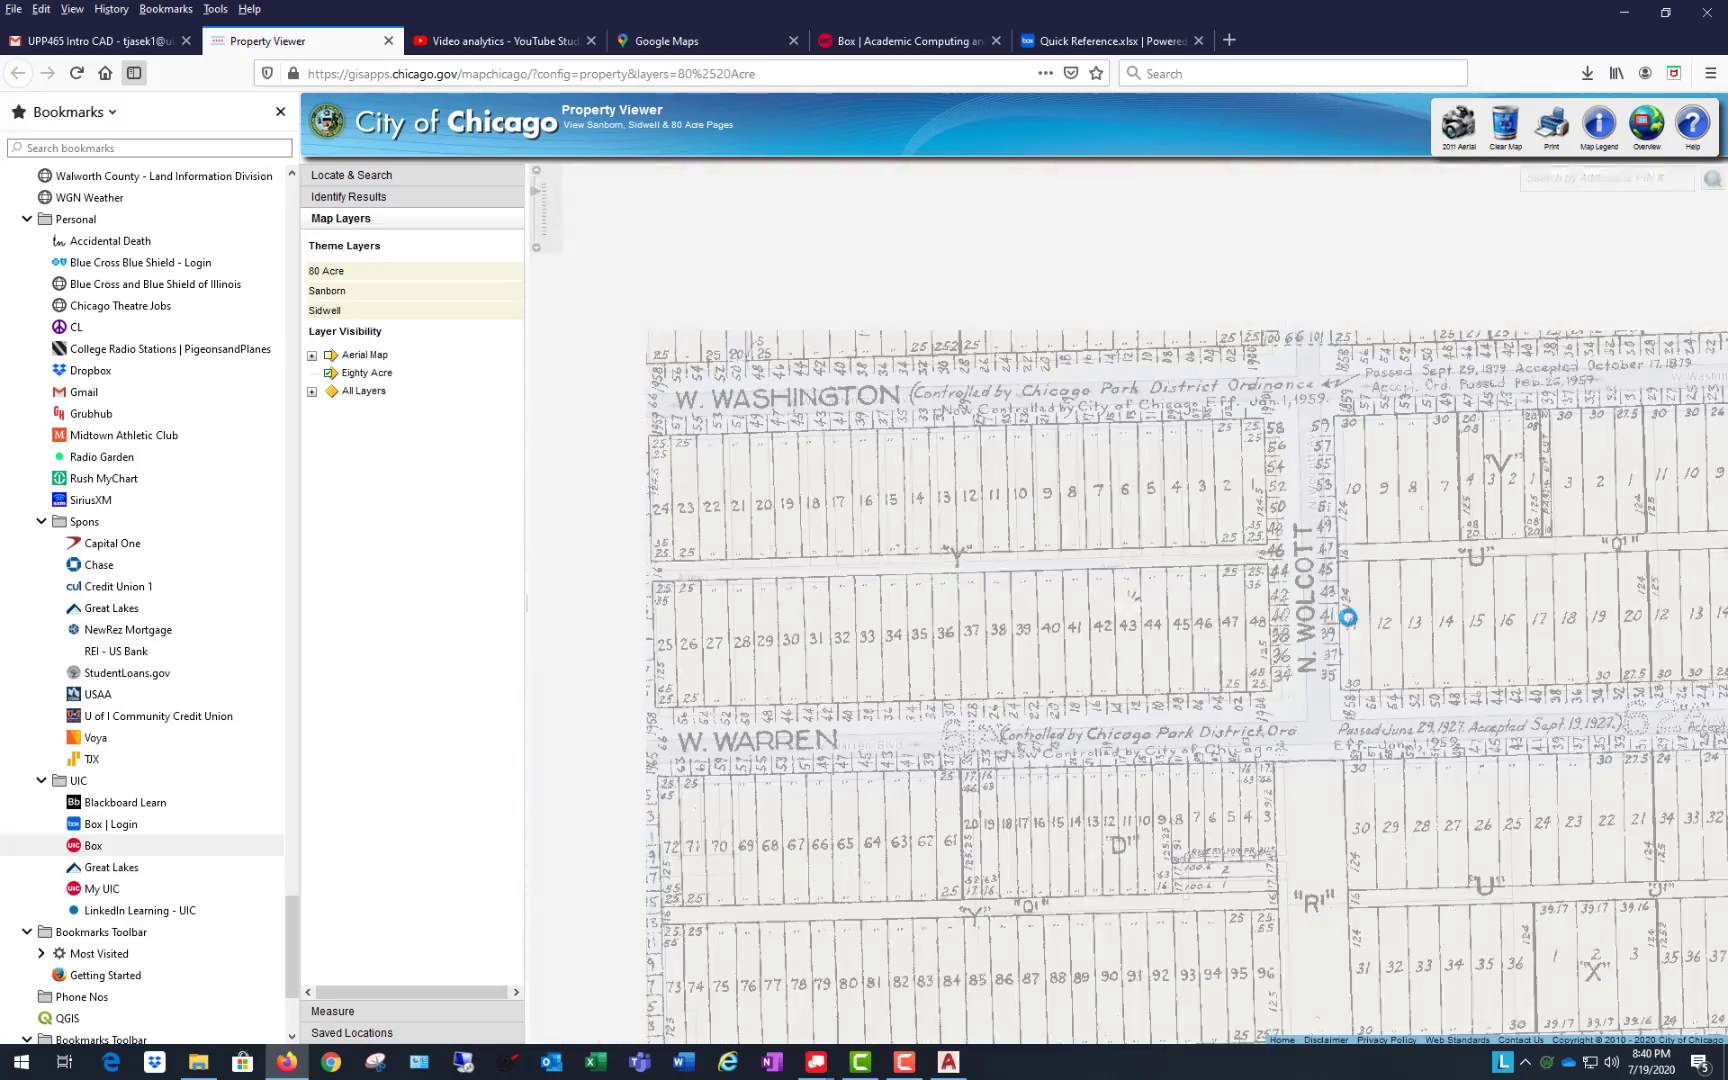
{"action": "left_click_drag", "start_coordinate": [1337, 300], "coordinate": [1200, 629]}
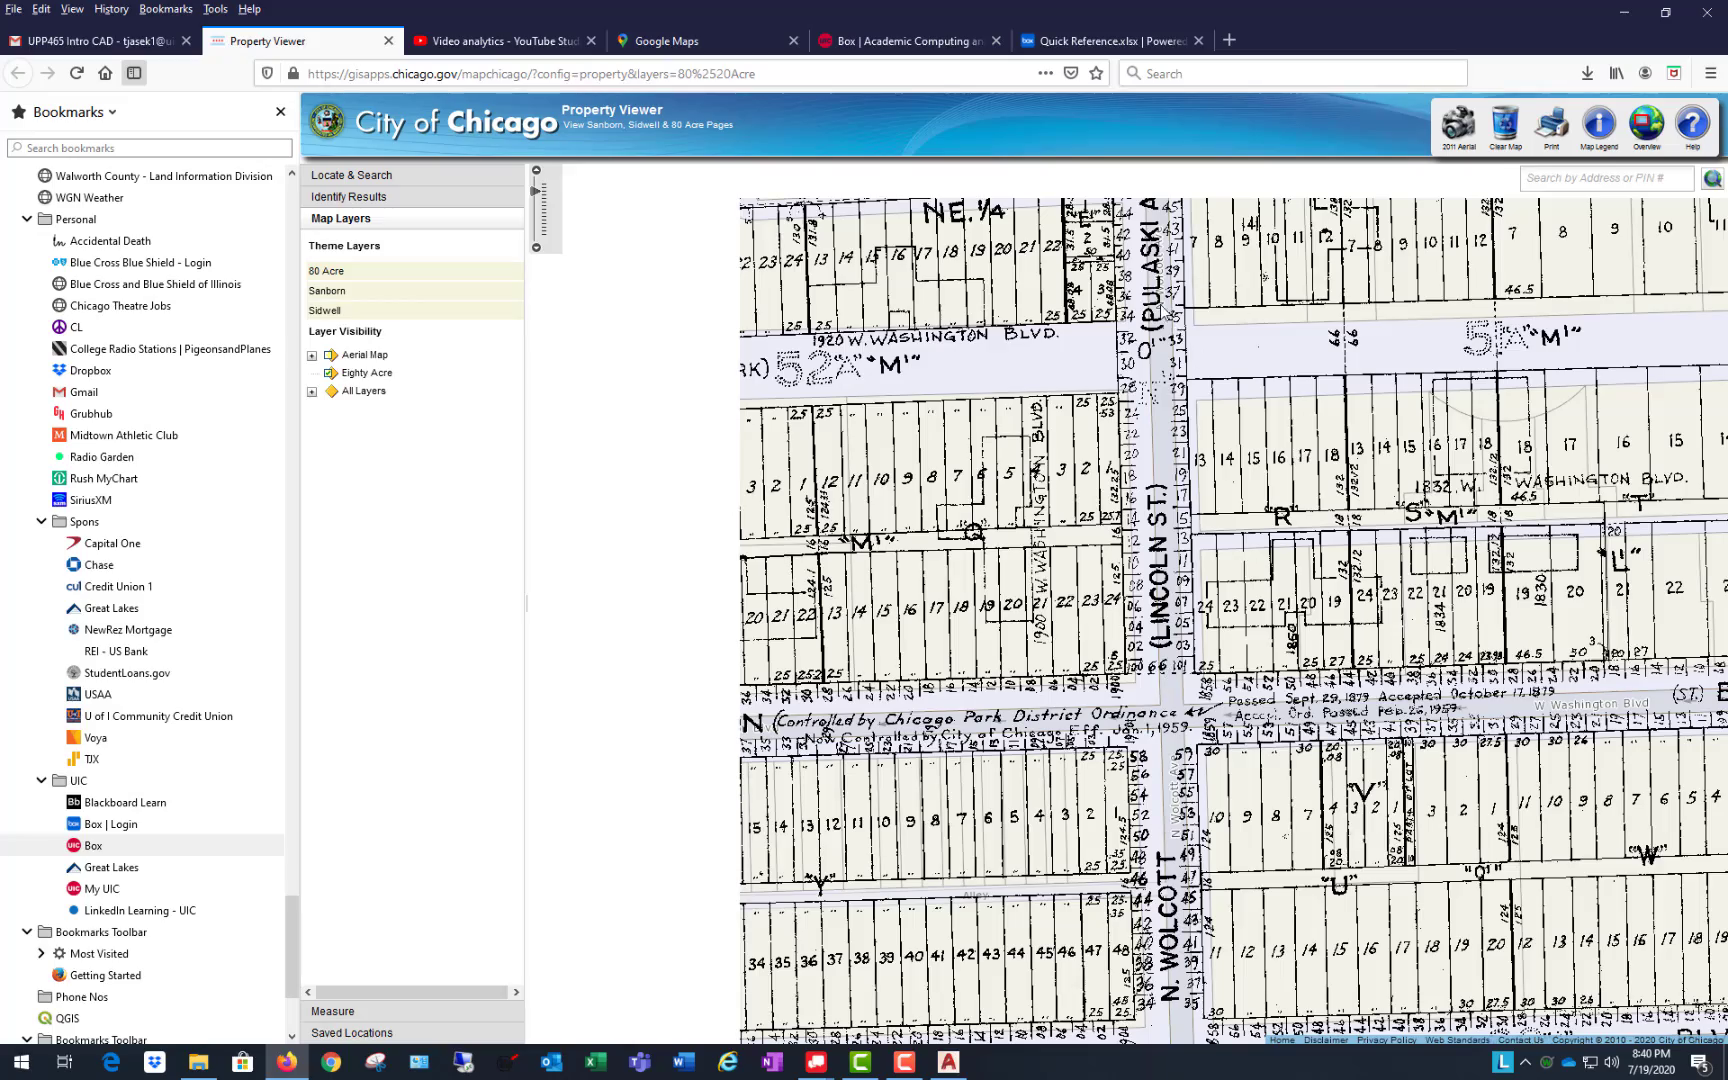
{"action": "left_click_drag", "start_coordinate": [1161, 308], "coordinate": [1155, 768]}
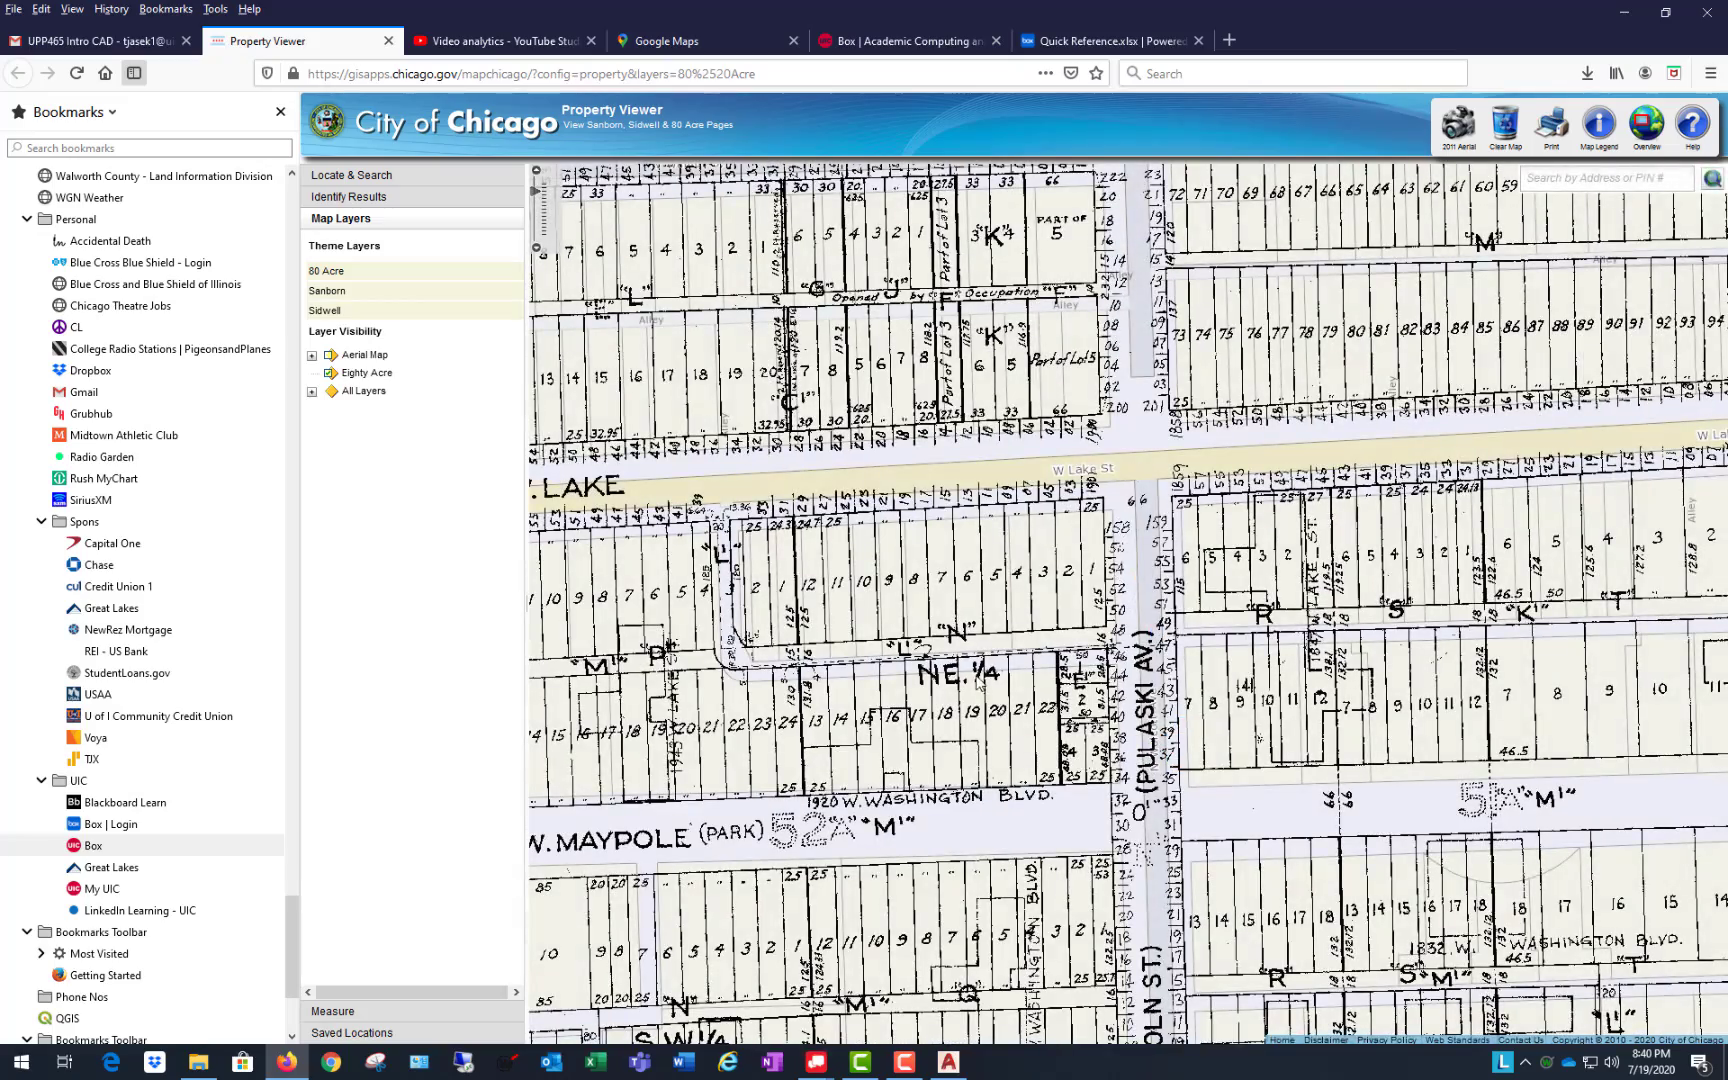
{"action": "left_click_drag", "start_coordinate": [978, 682], "coordinate": [1165, 320]}
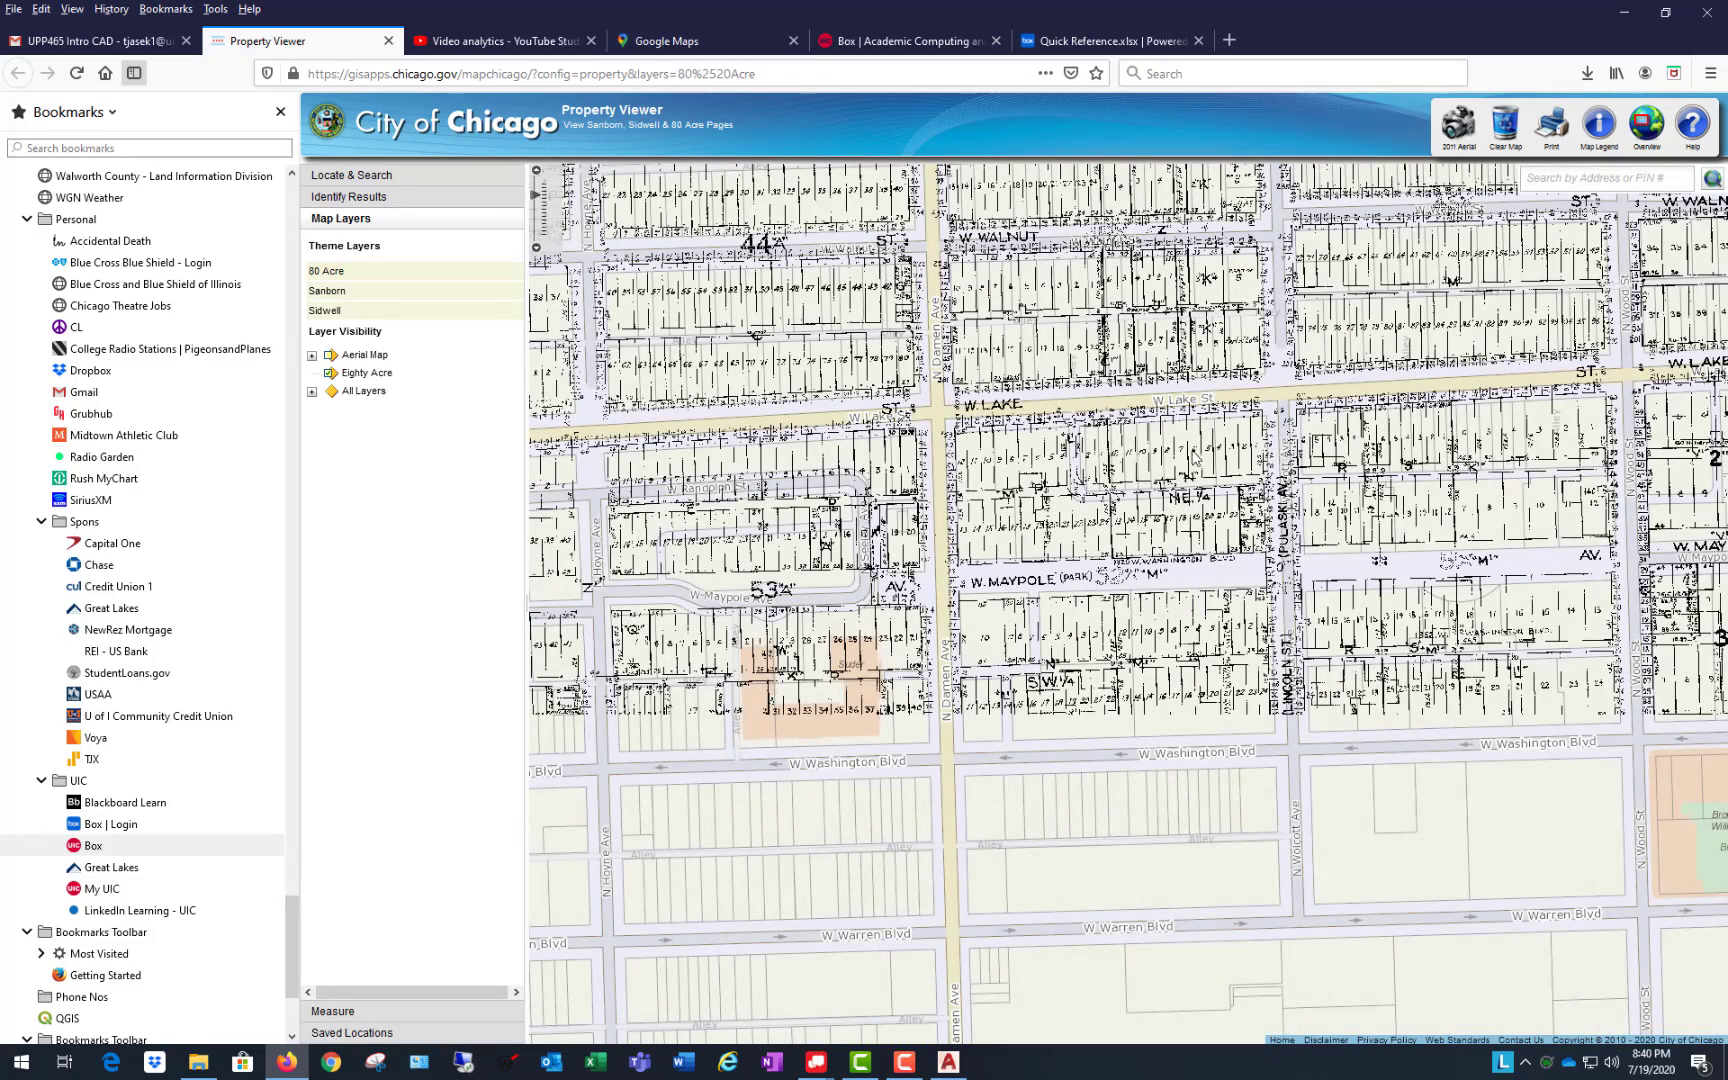
{"action": "left_click_drag", "start_coordinate": [1193, 456], "coordinate": [1123, 661]}
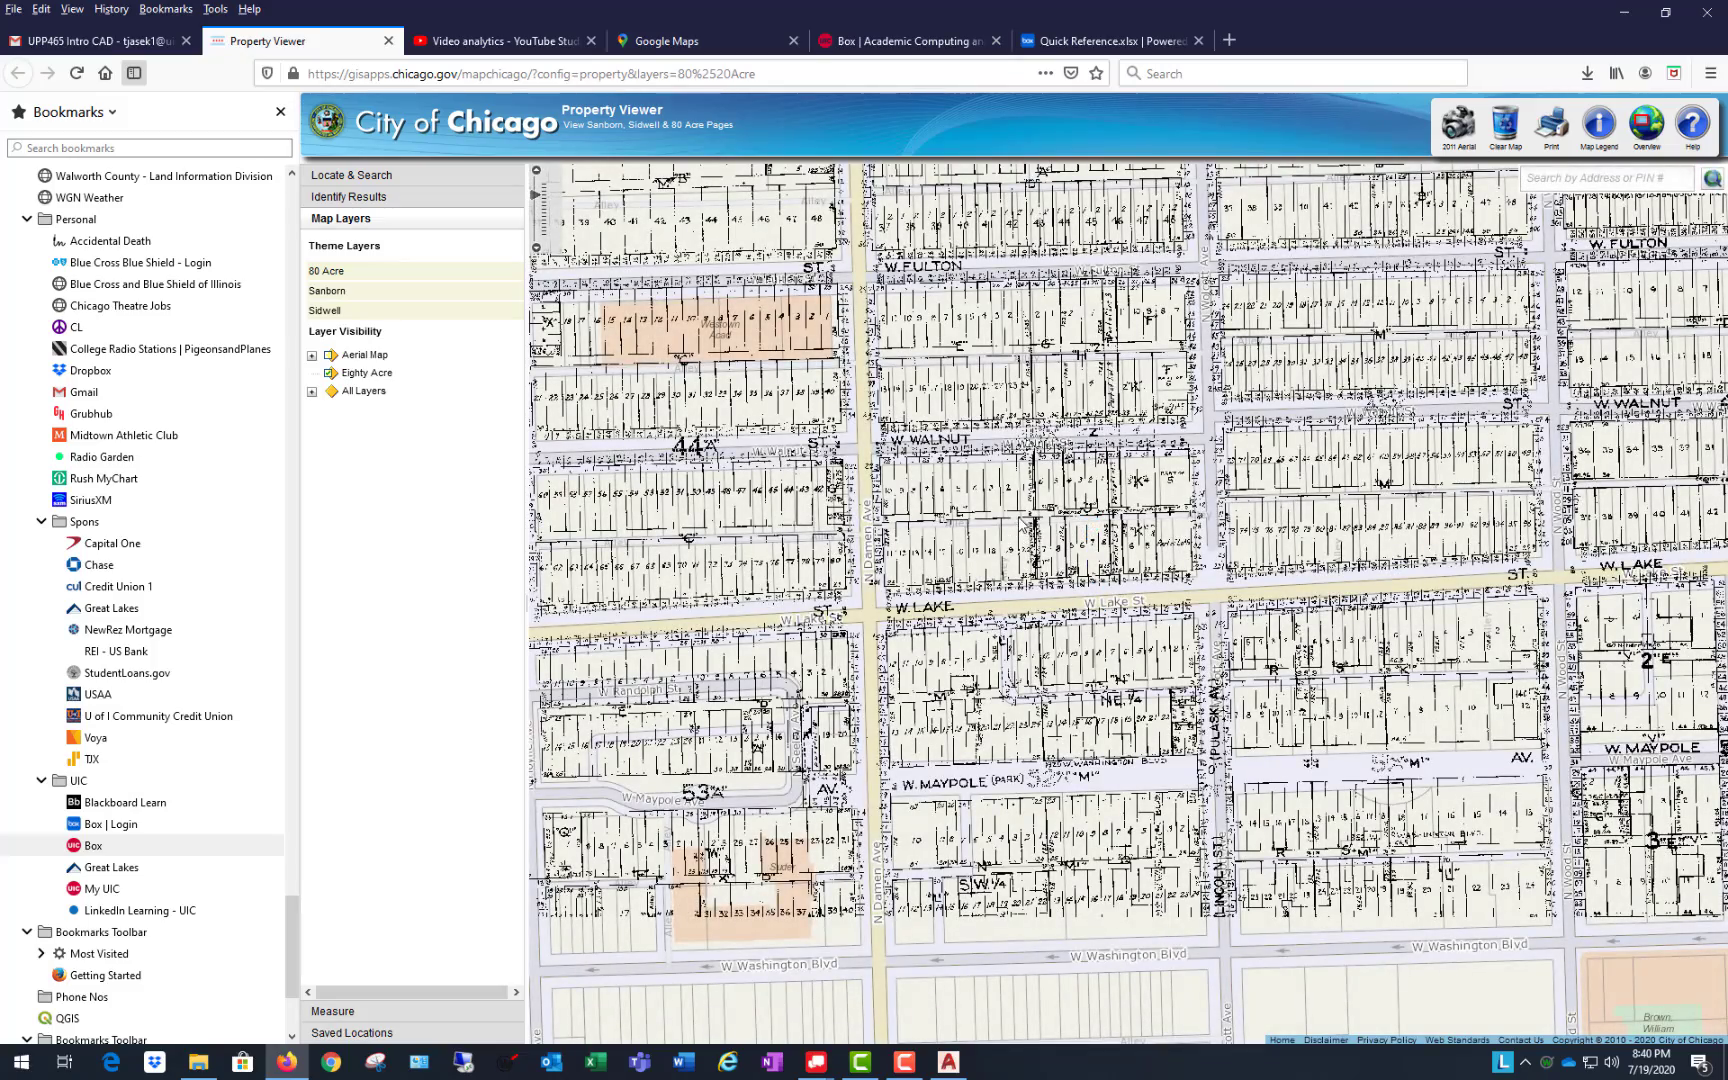
{"action": "scroll", "coordinate": [939, 430], "scroll_direction": "up", "scroll_amount": 1}
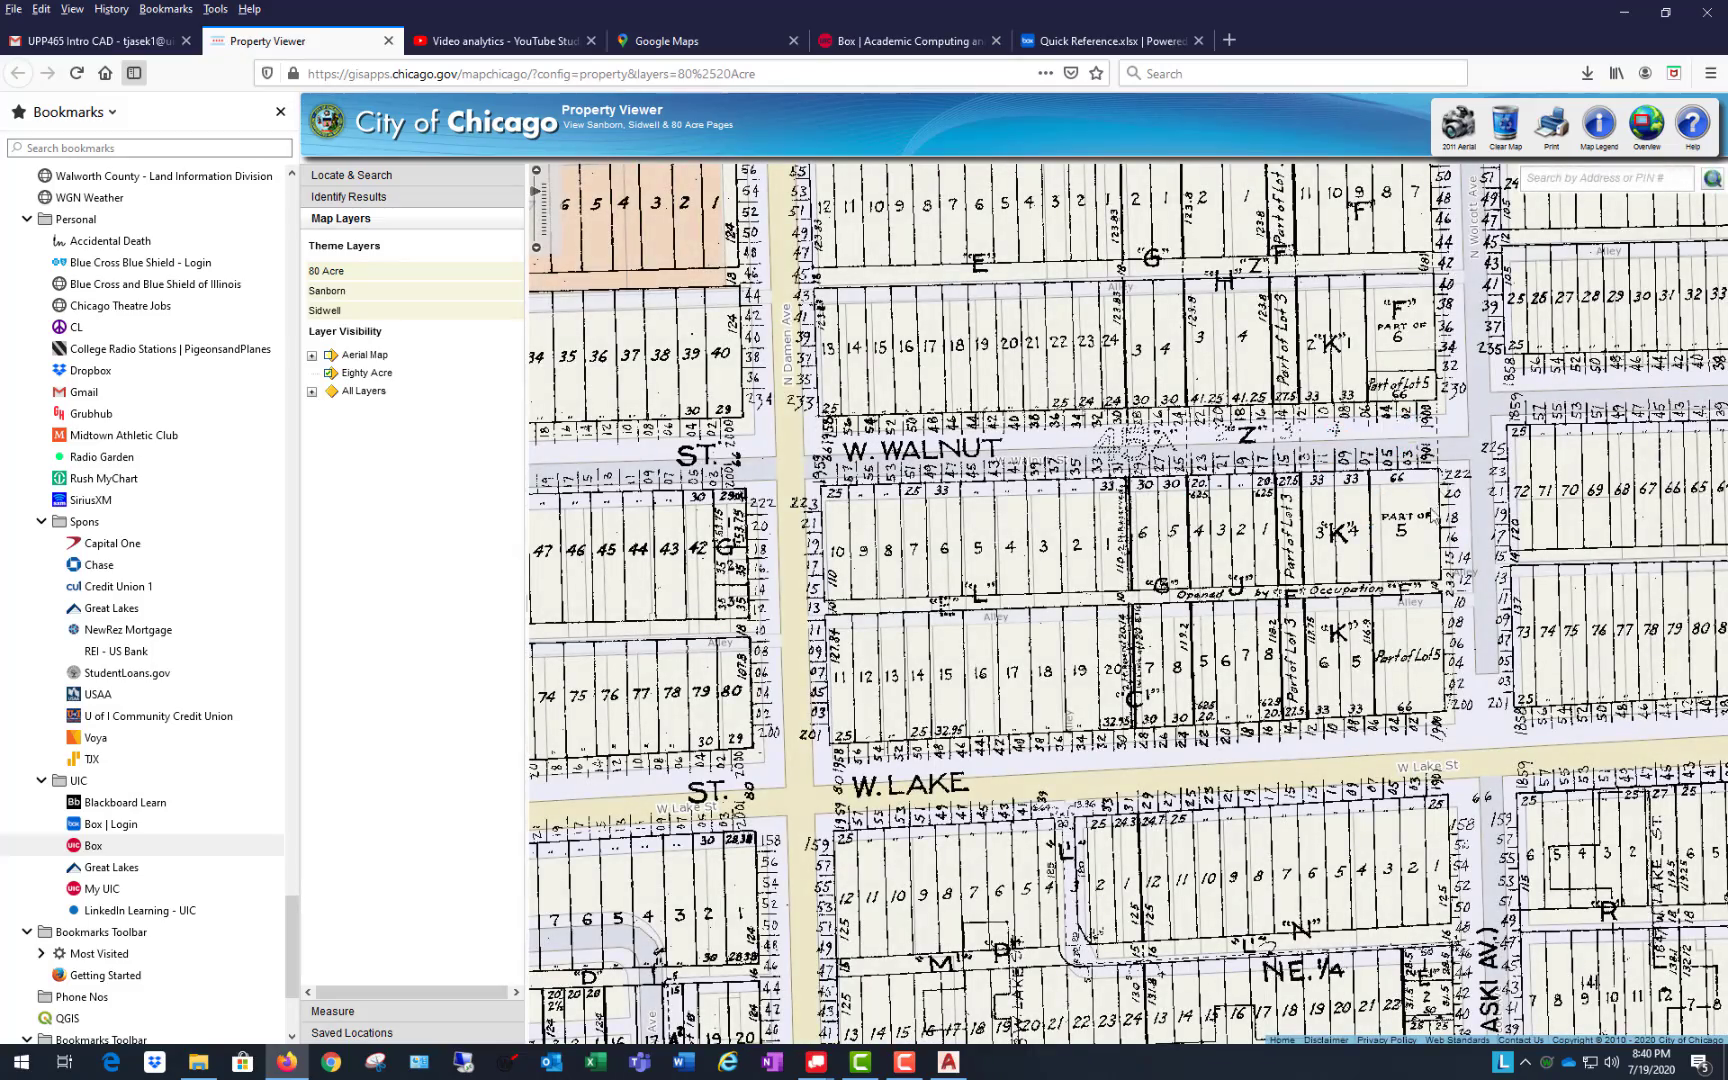
{"action": "left_click_drag", "start_coordinate": [1249, 380], "coordinate": [1160, 182]}
Step: Examine the lot widths from N. Damen to N. Wolcott between W. Washington and W. Warren to work out the block length
{"action": "left_click_drag", "start_coordinate": [1133, 839], "coordinate": [1157, 323]}
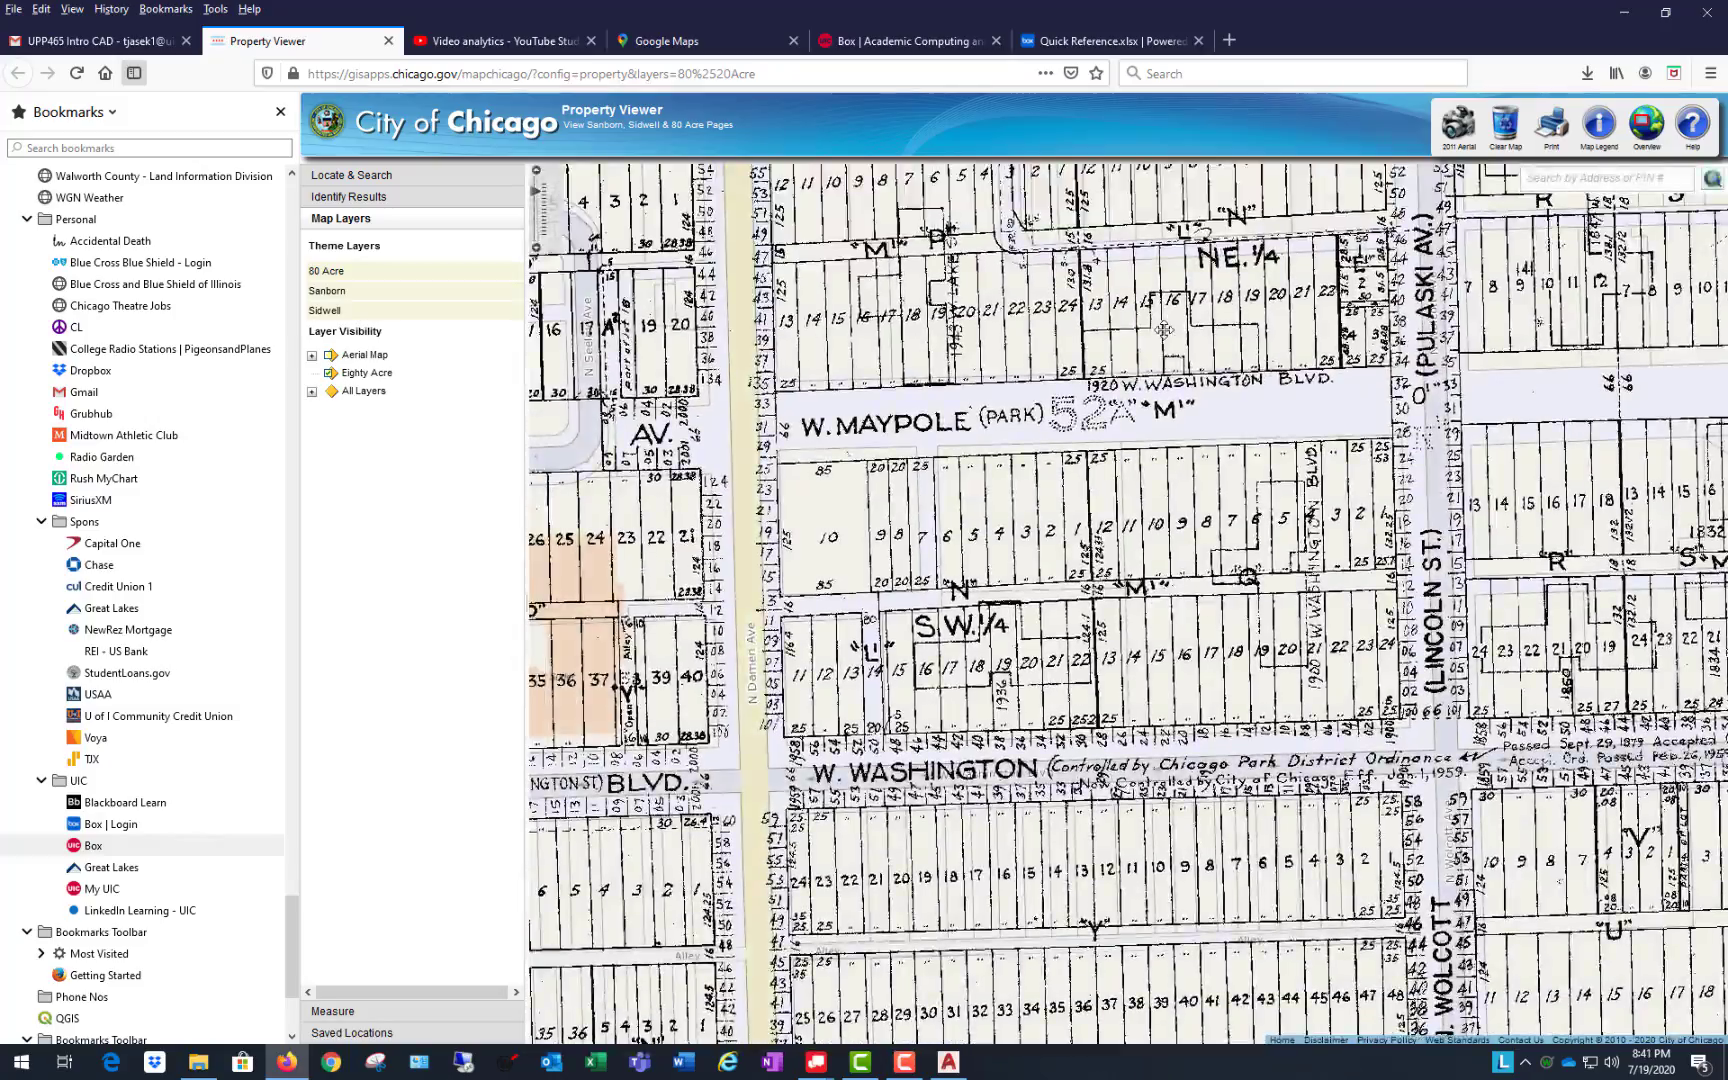
{"action": "left_click_drag", "start_coordinate": [1262, 650], "coordinate": [1223, 354]}
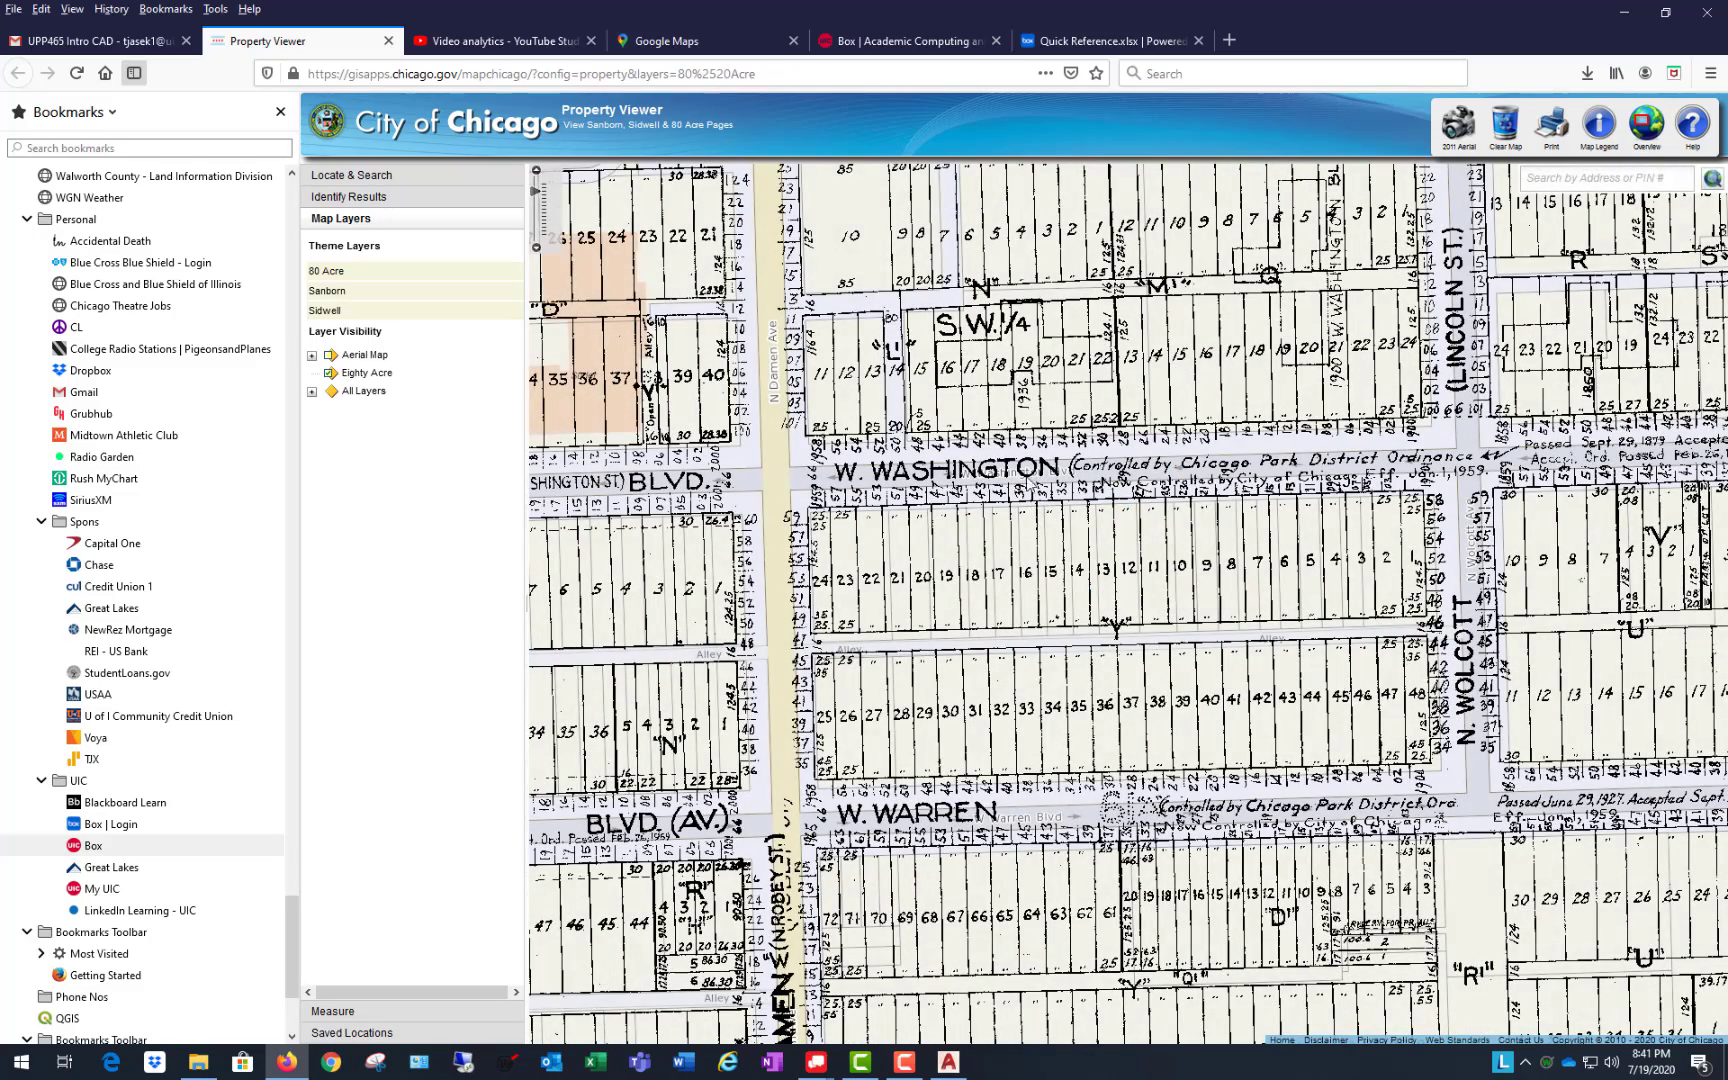
{"action": "left_click_drag", "start_coordinate": [1074, 562], "coordinate": [1030, 501]}
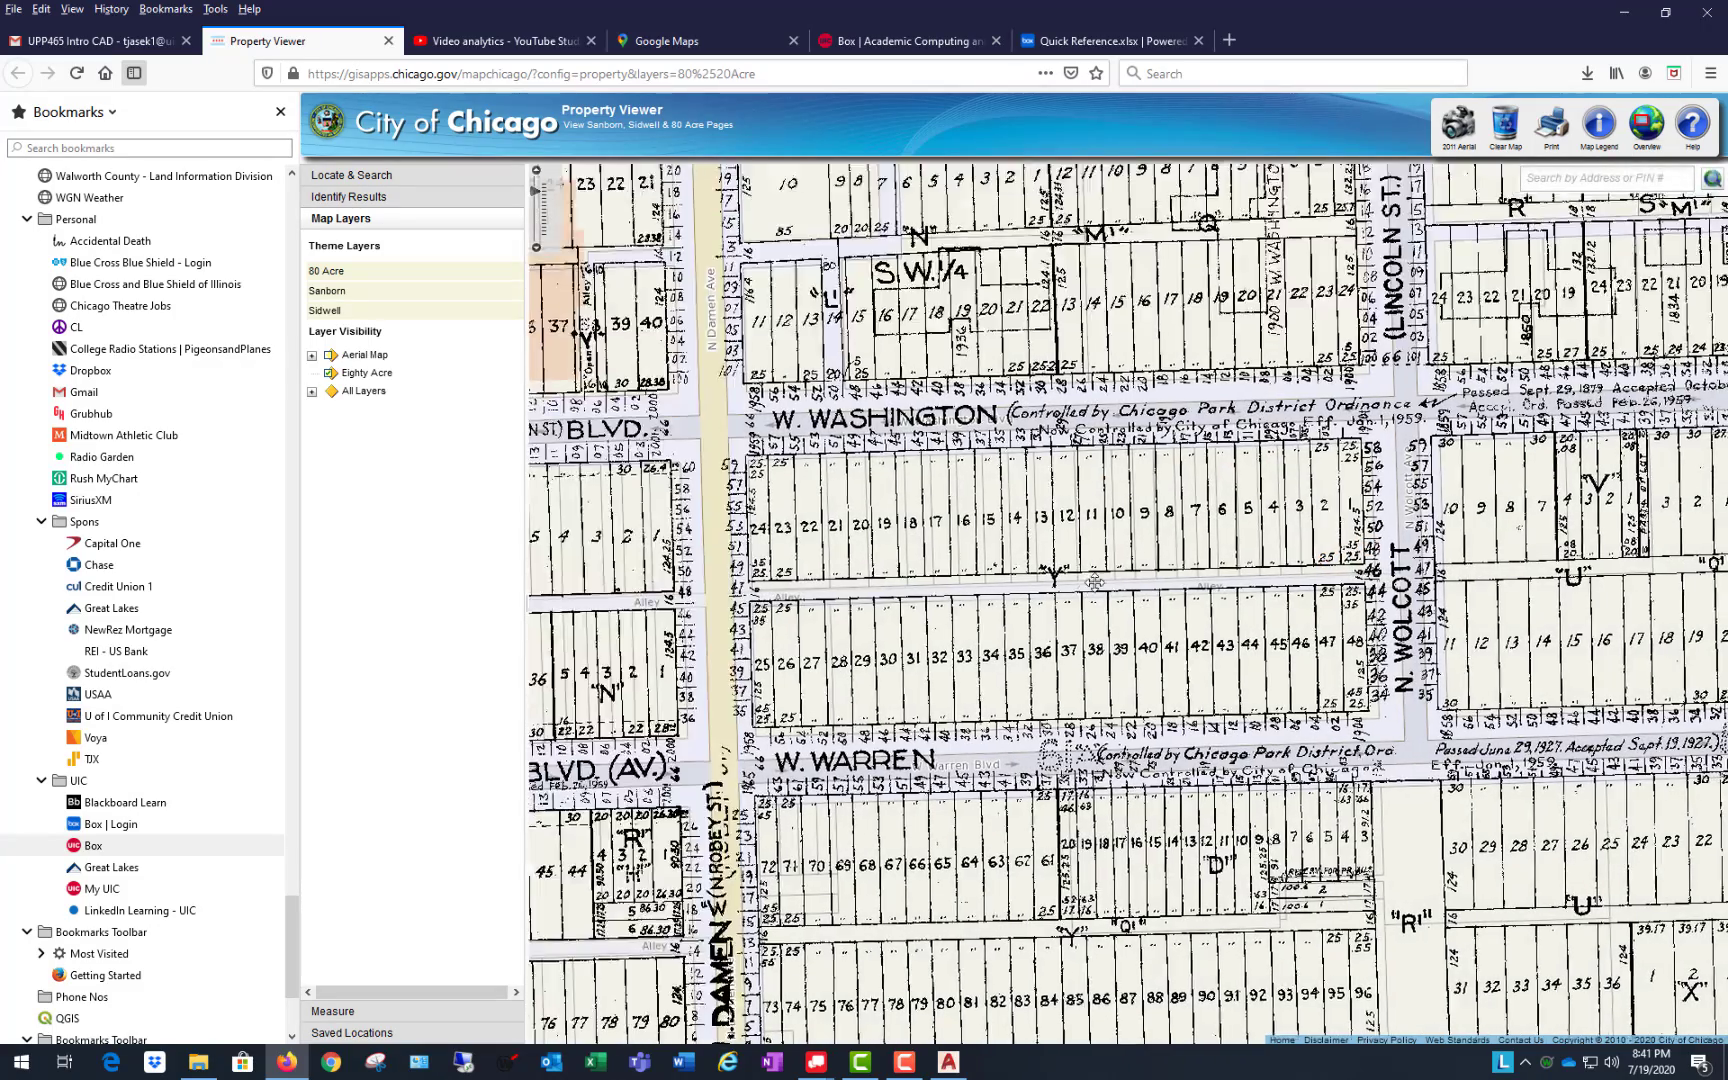
{"action": "left_click_drag", "start_coordinate": [1095, 582], "coordinate": [1119, 571]}
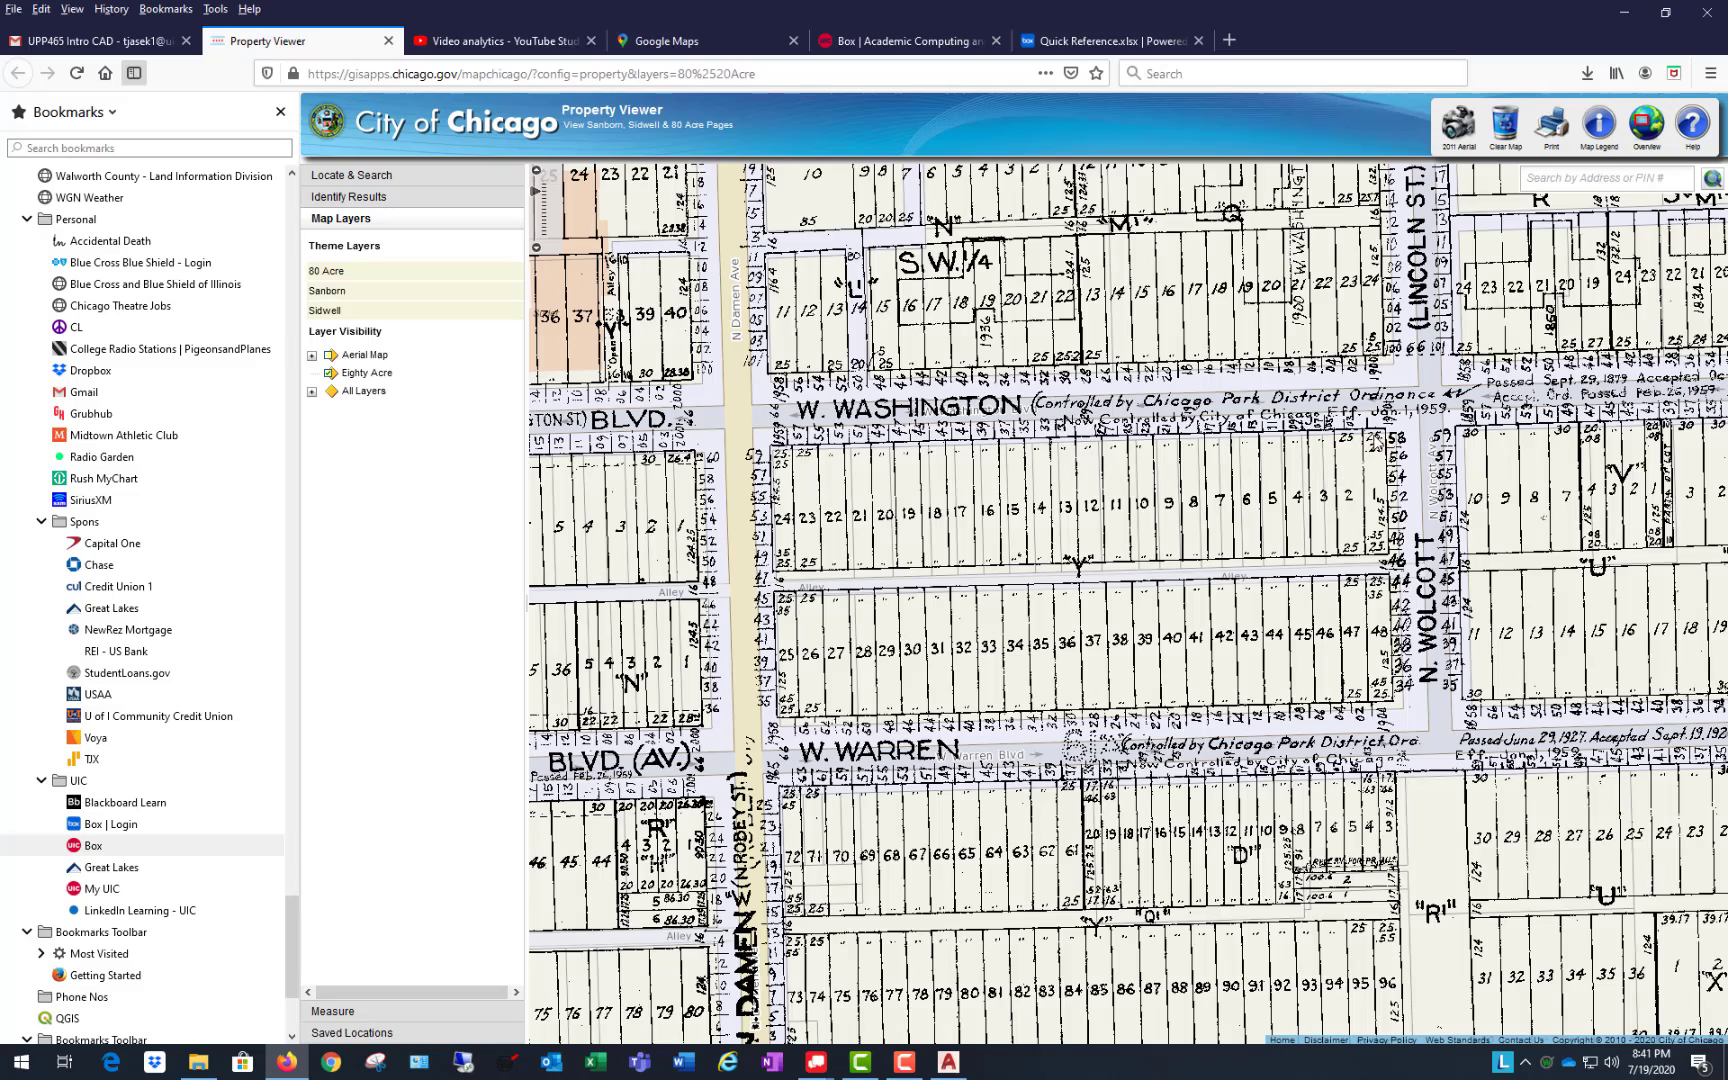
{"action": "scroll", "coordinate": [1345, 440], "scroll_direction": "up", "scroll_amount": 1}
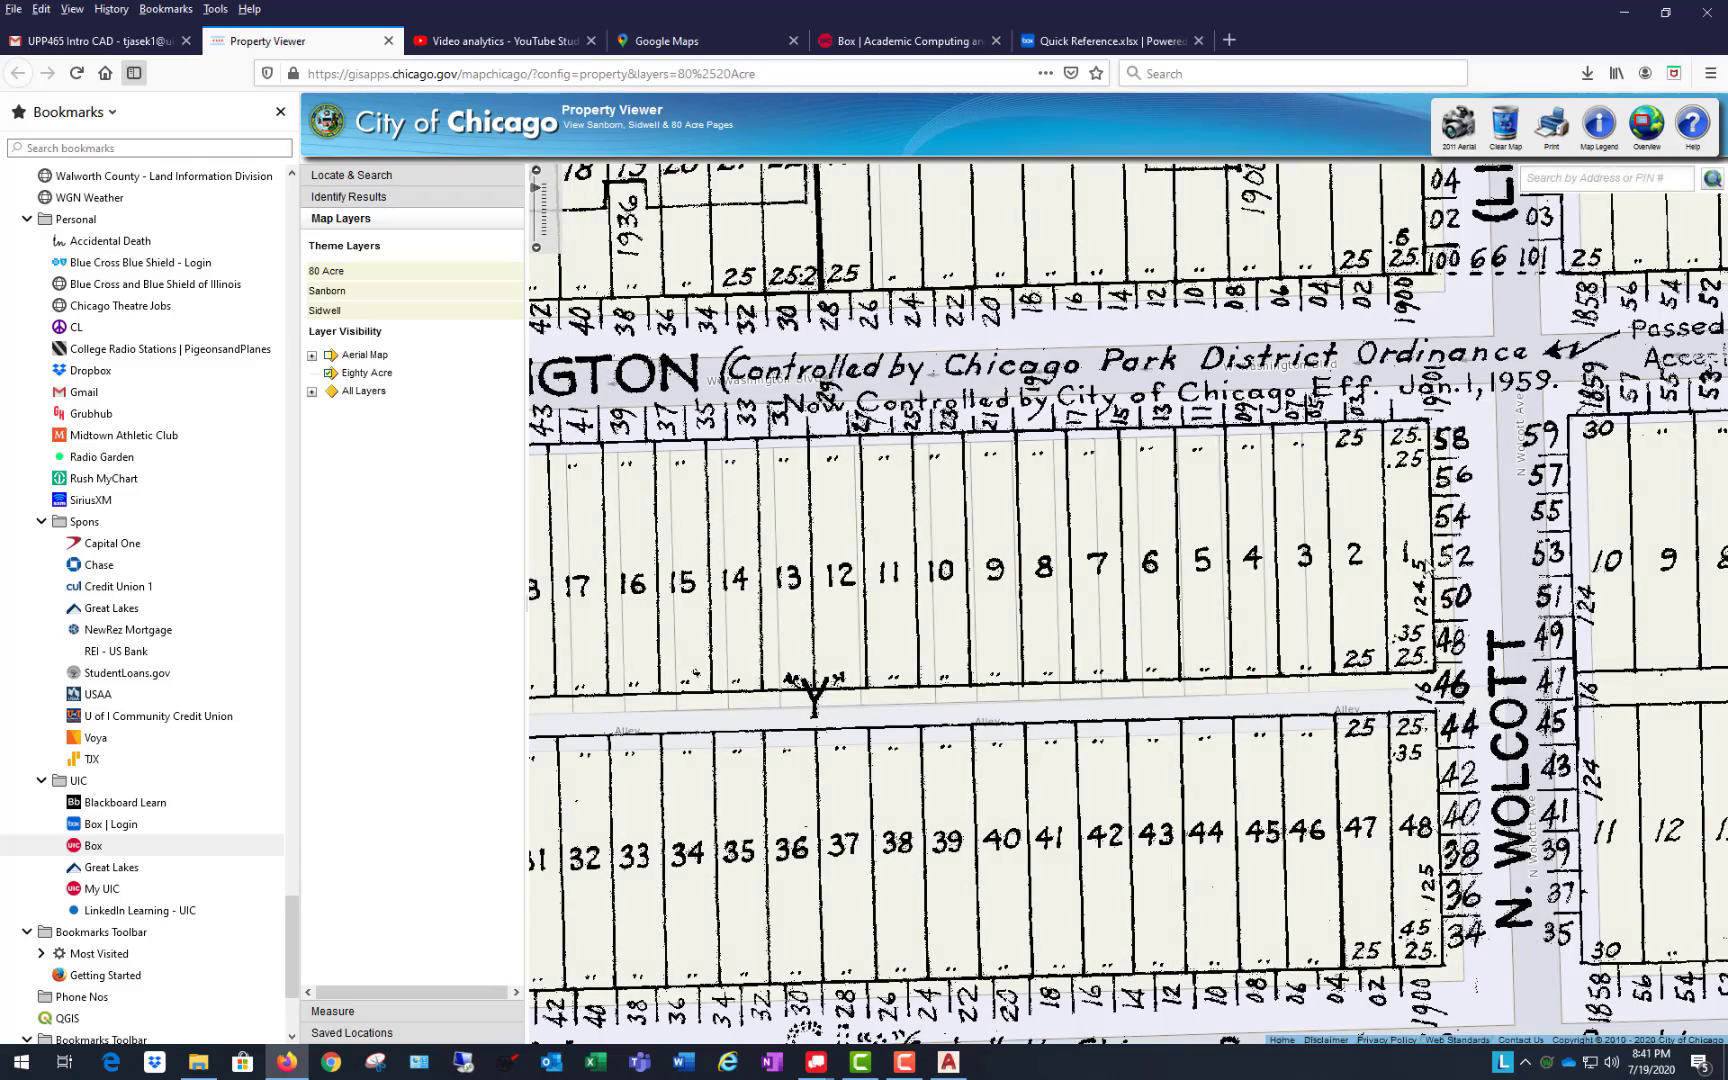
{"action": "left_click_drag", "start_coordinate": [1015, 760], "coordinate": [1396, 686]}
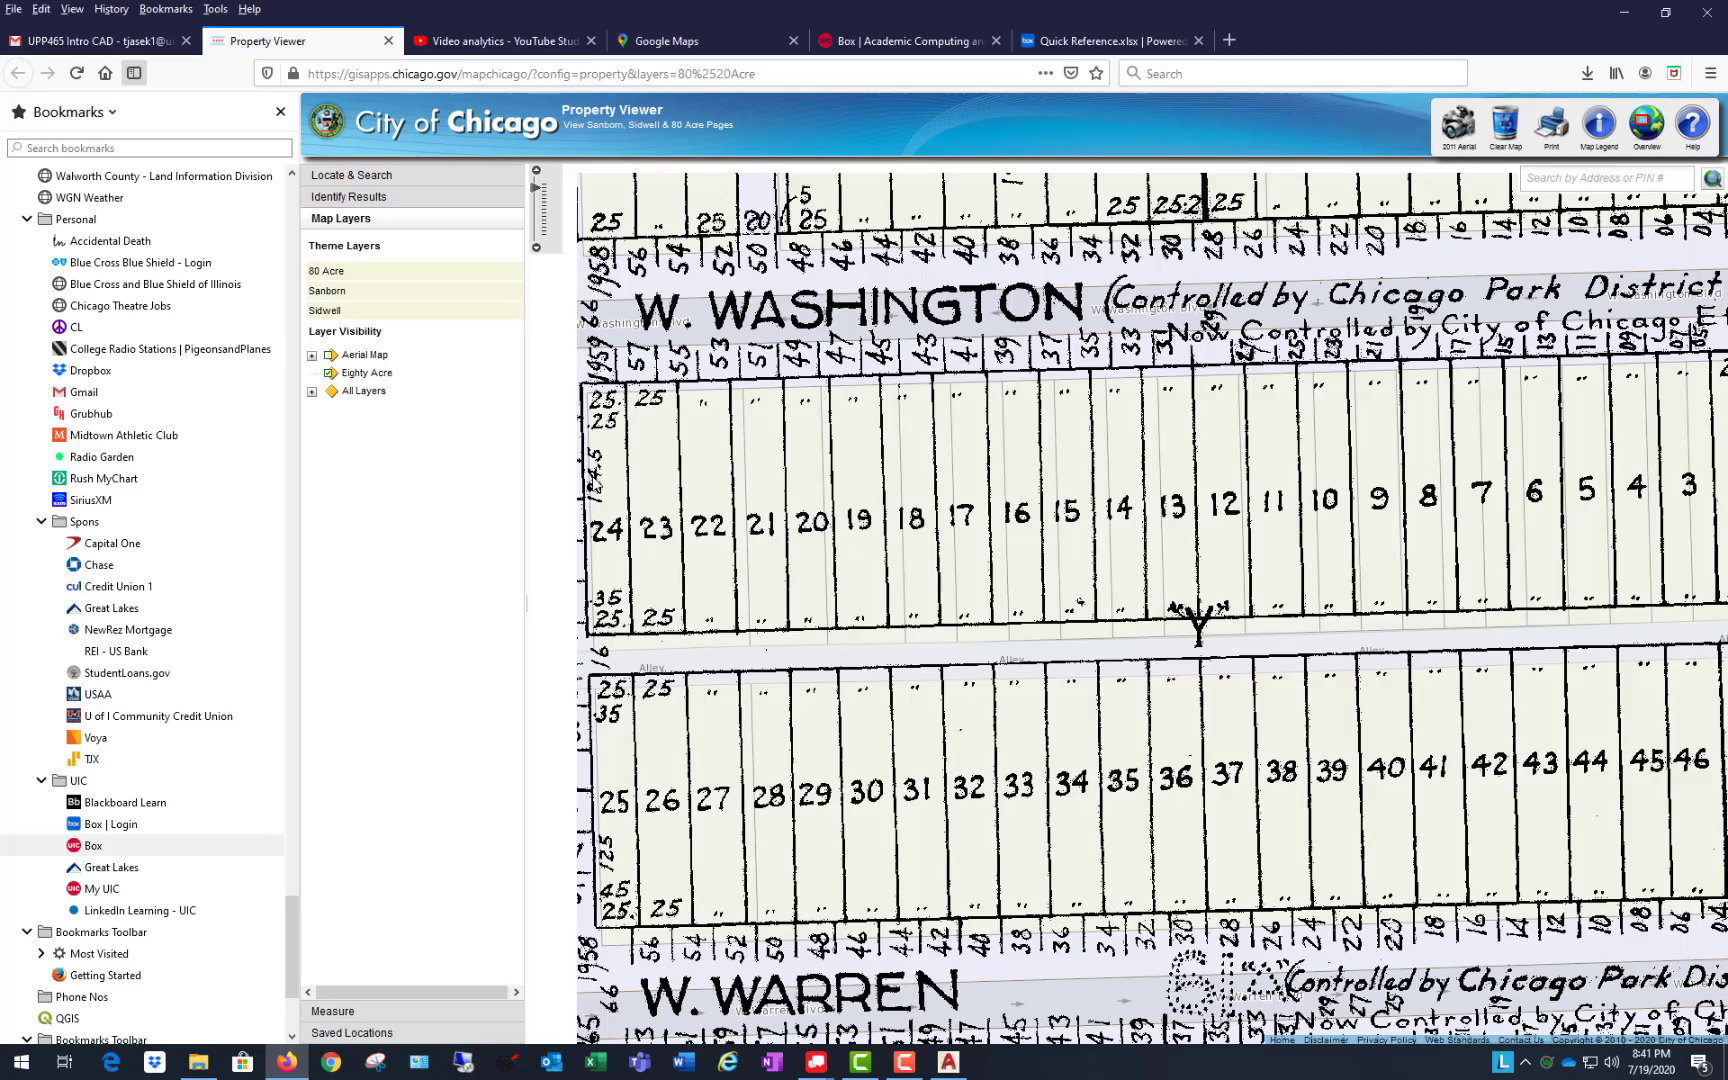
{"action": "left_click_drag", "start_coordinate": [727, 487], "coordinate": [746, 490]}
{"action": "left_click_drag", "start_coordinate": [1192, 505], "coordinate": [900, 522]}
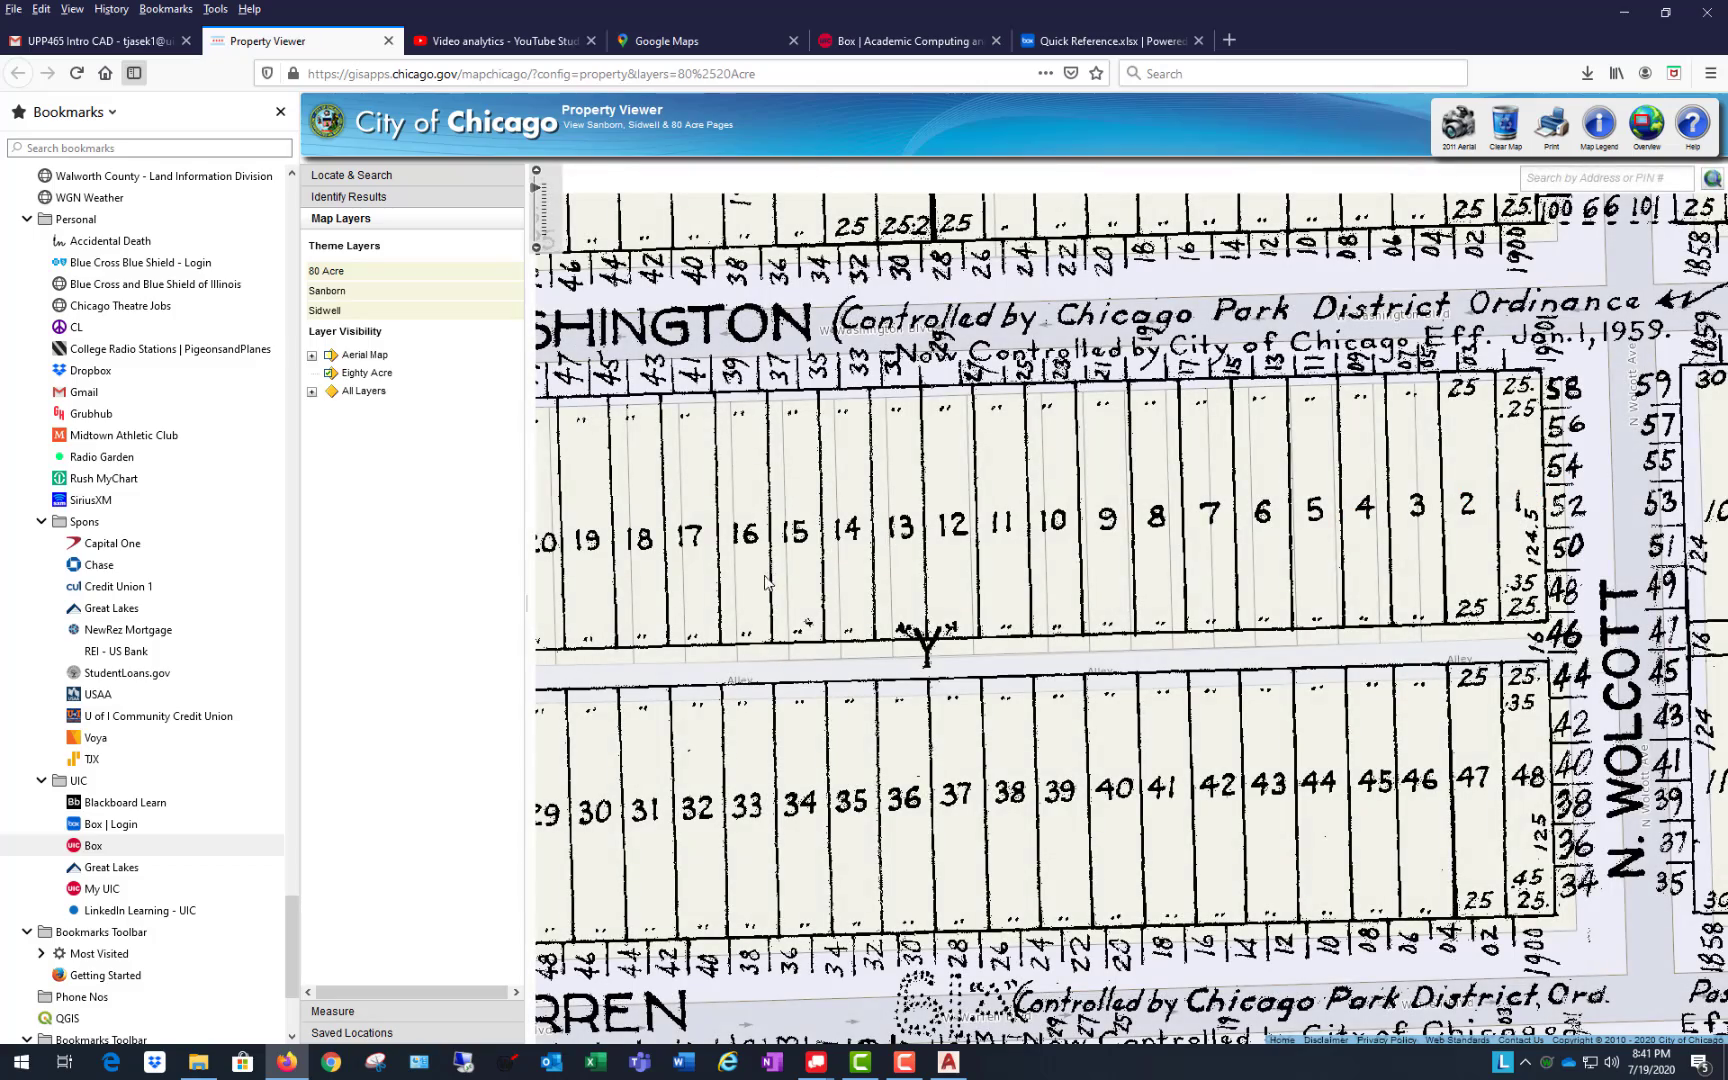
{"action": "left_click_drag", "start_coordinate": [764, 576], "coordinate": [1115, 552]}
{"action": "left_click_drag", "start_coordinate": [822, 539], "coordinate": [784, 535]}
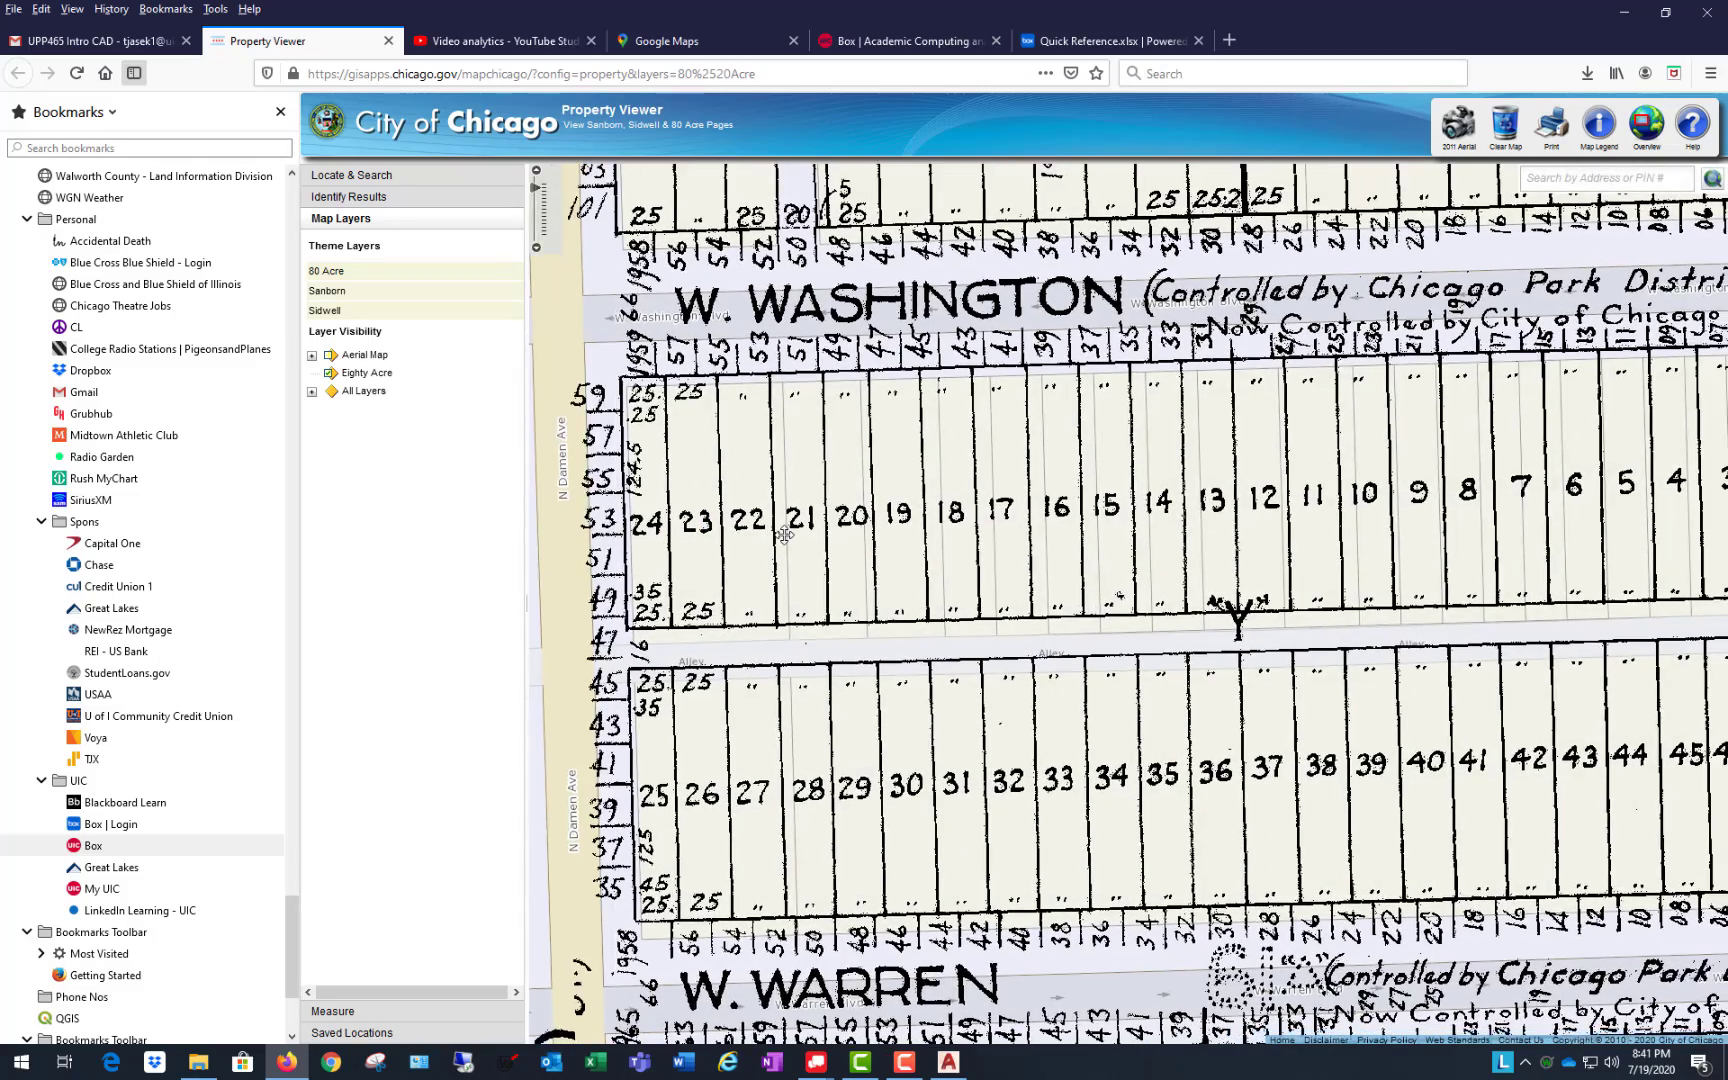
{"action": "left_click_drag", "start_coordinate": [1171, 534], "coordinate": [1035, 517]}
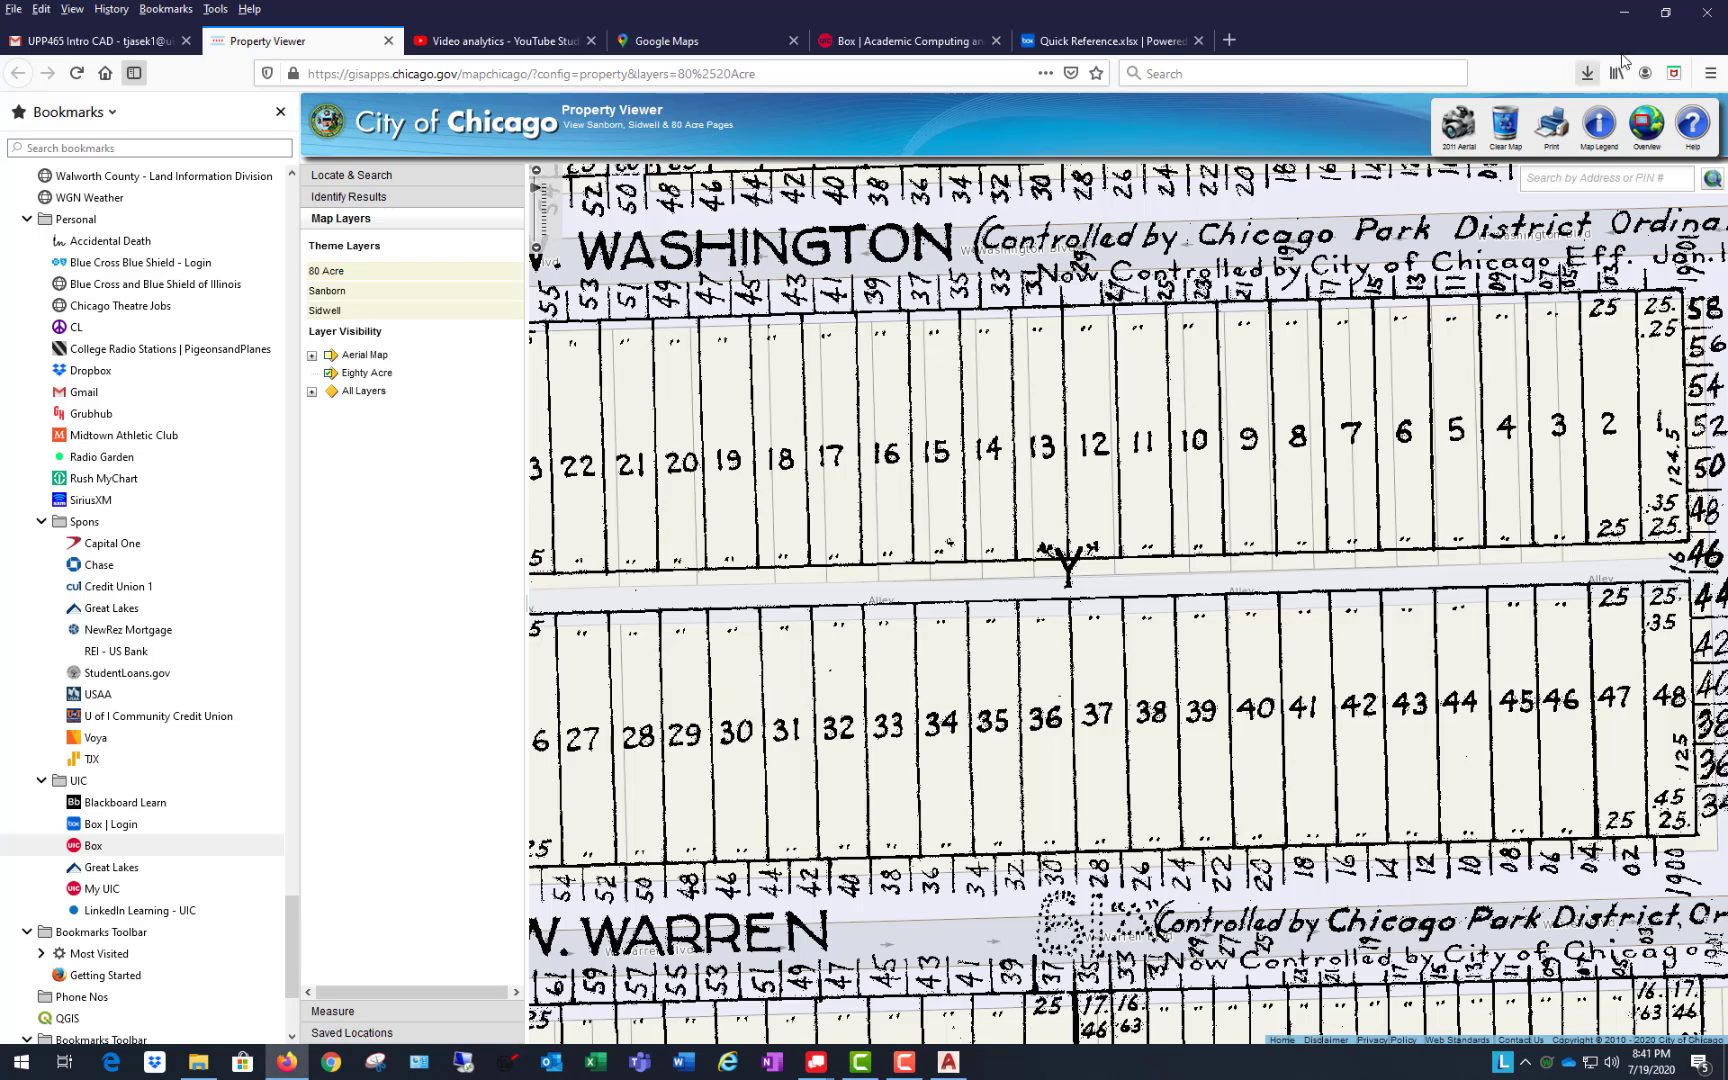
Step: Return to AutoCAD and offset the eastern right-of-way line by 600 to the east
{"action": "left_click", "coordinate": [1624, 14]}
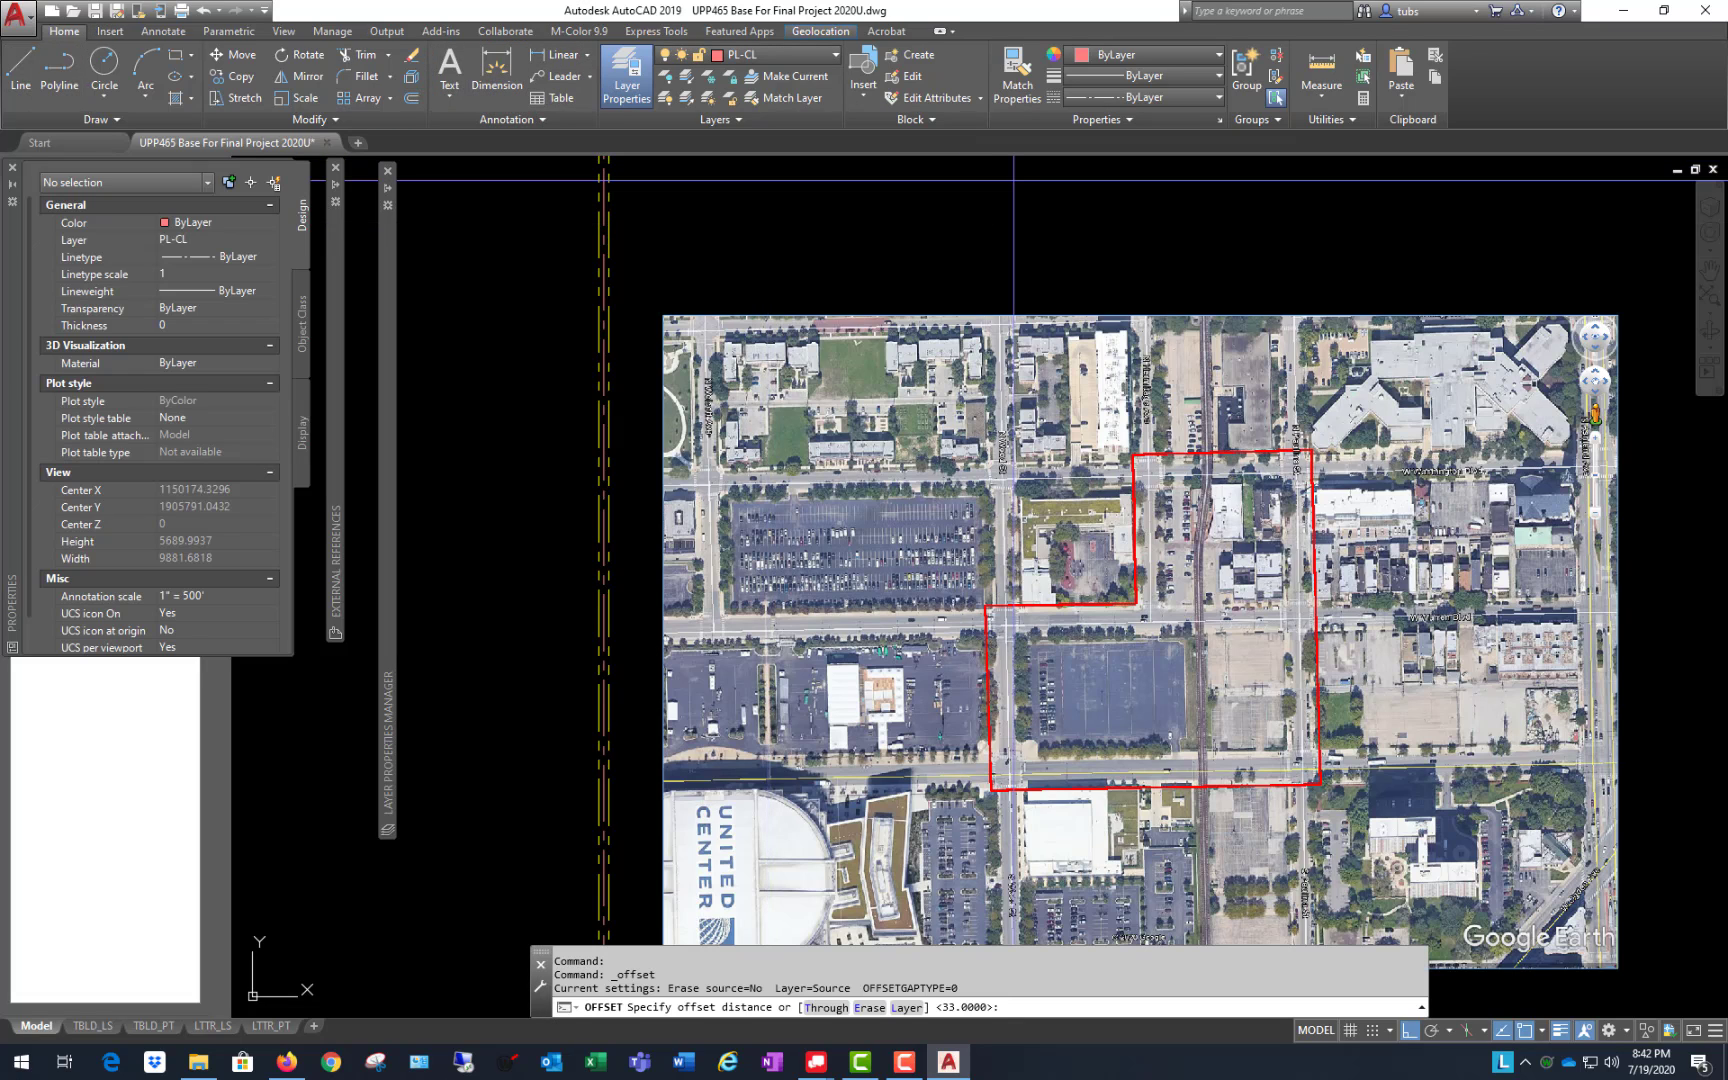
{"action": "key", "text": "Return"}
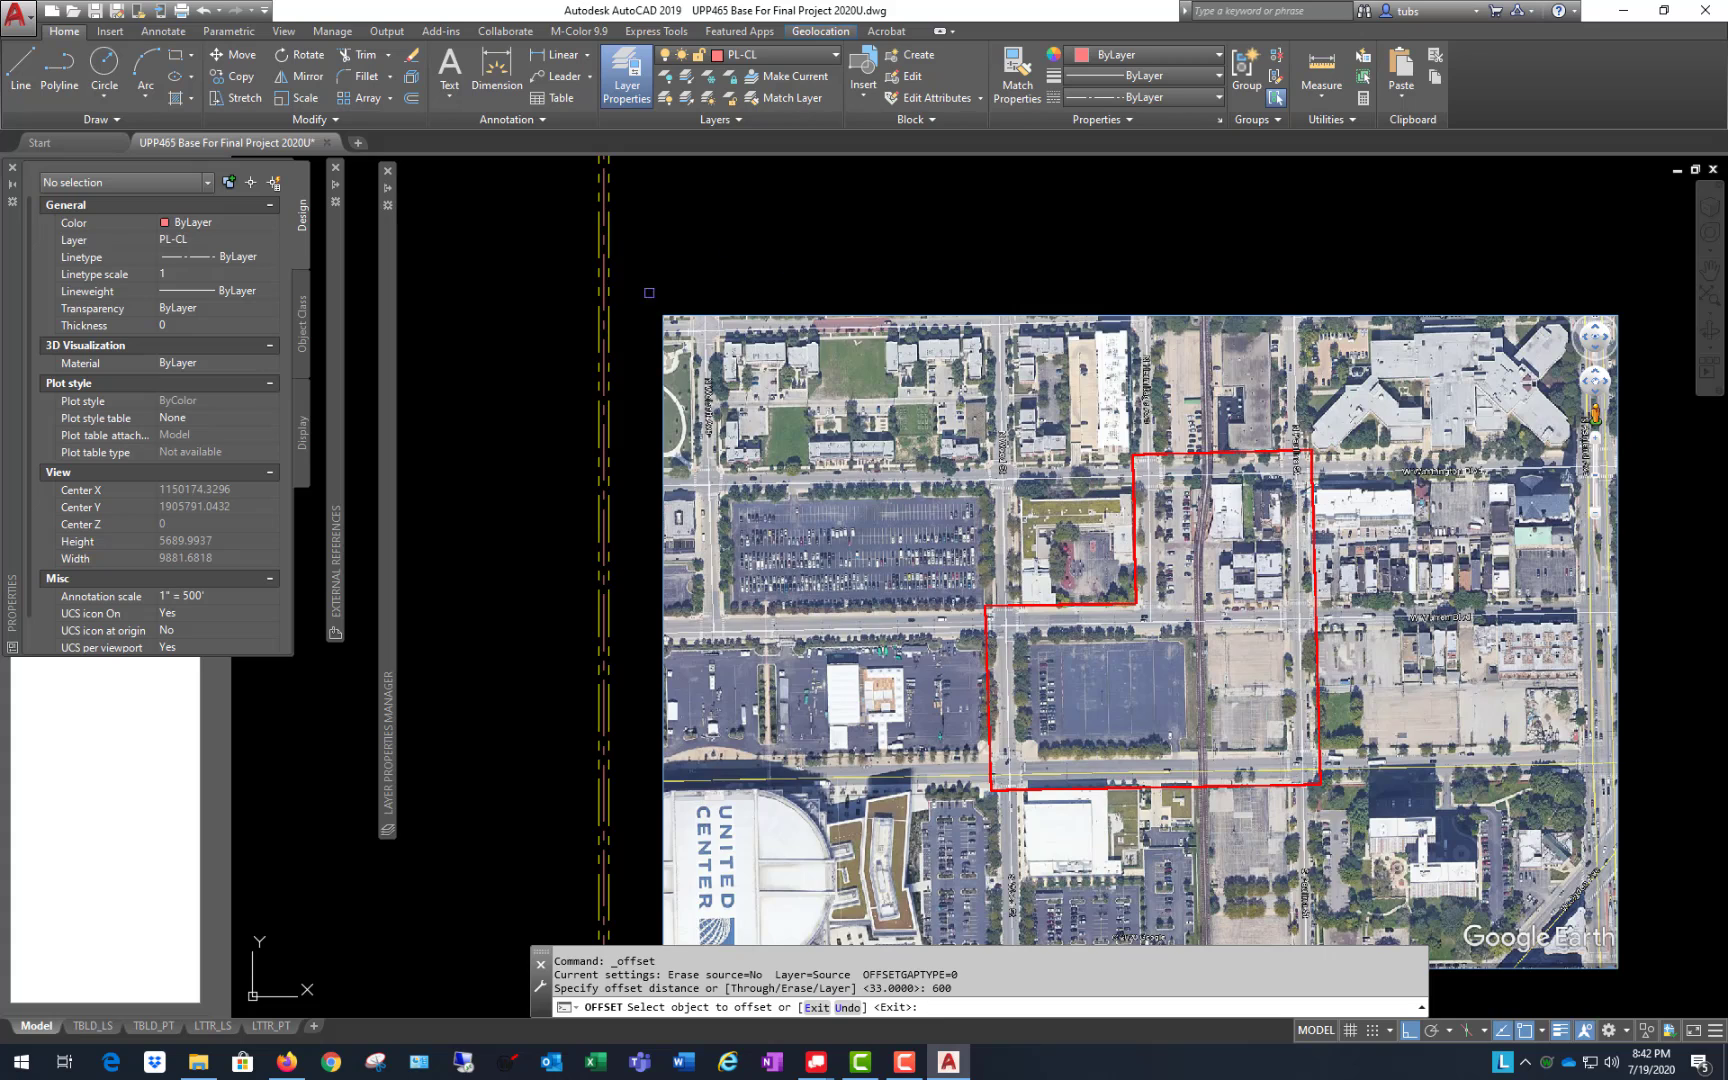
{"action": "scroll", "coordinate": [649, 292], "scroll_direction": "up", "scroll_amount": 6}
{"action": "left_click", "coordinate": [740, 273]}
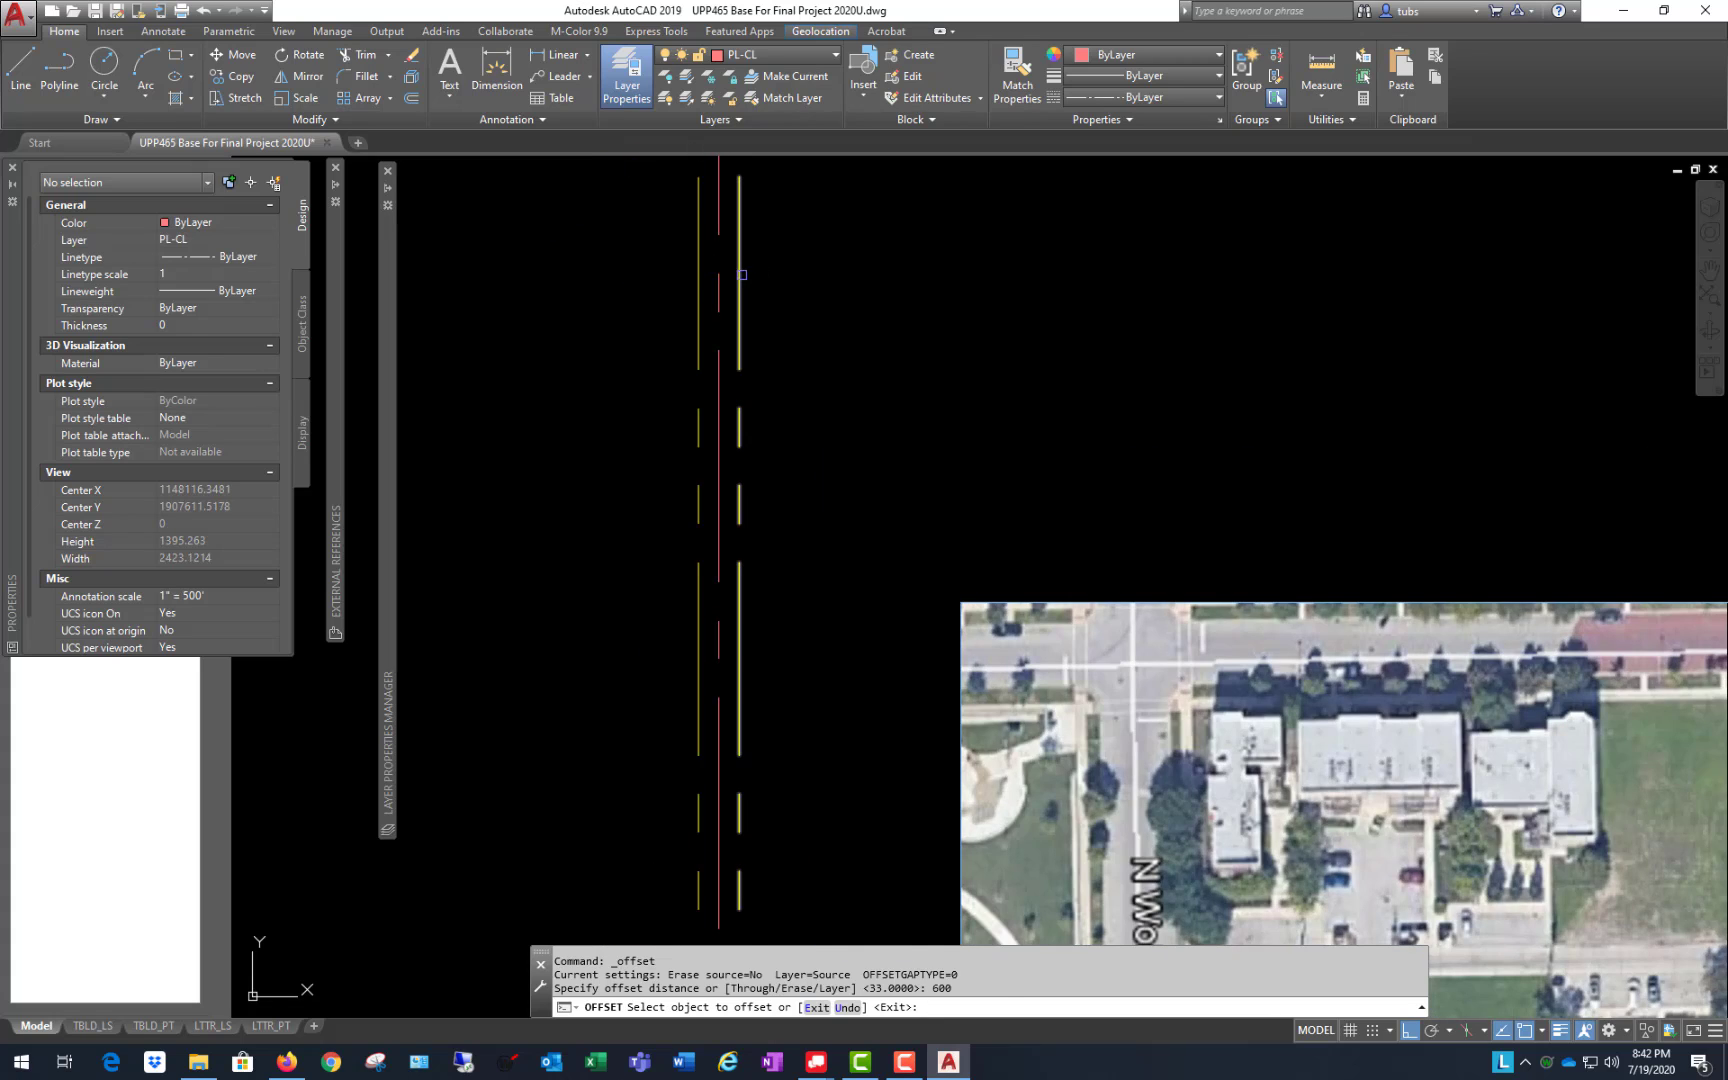
{"action": "left_click", "coordinate": [1407, 301]}
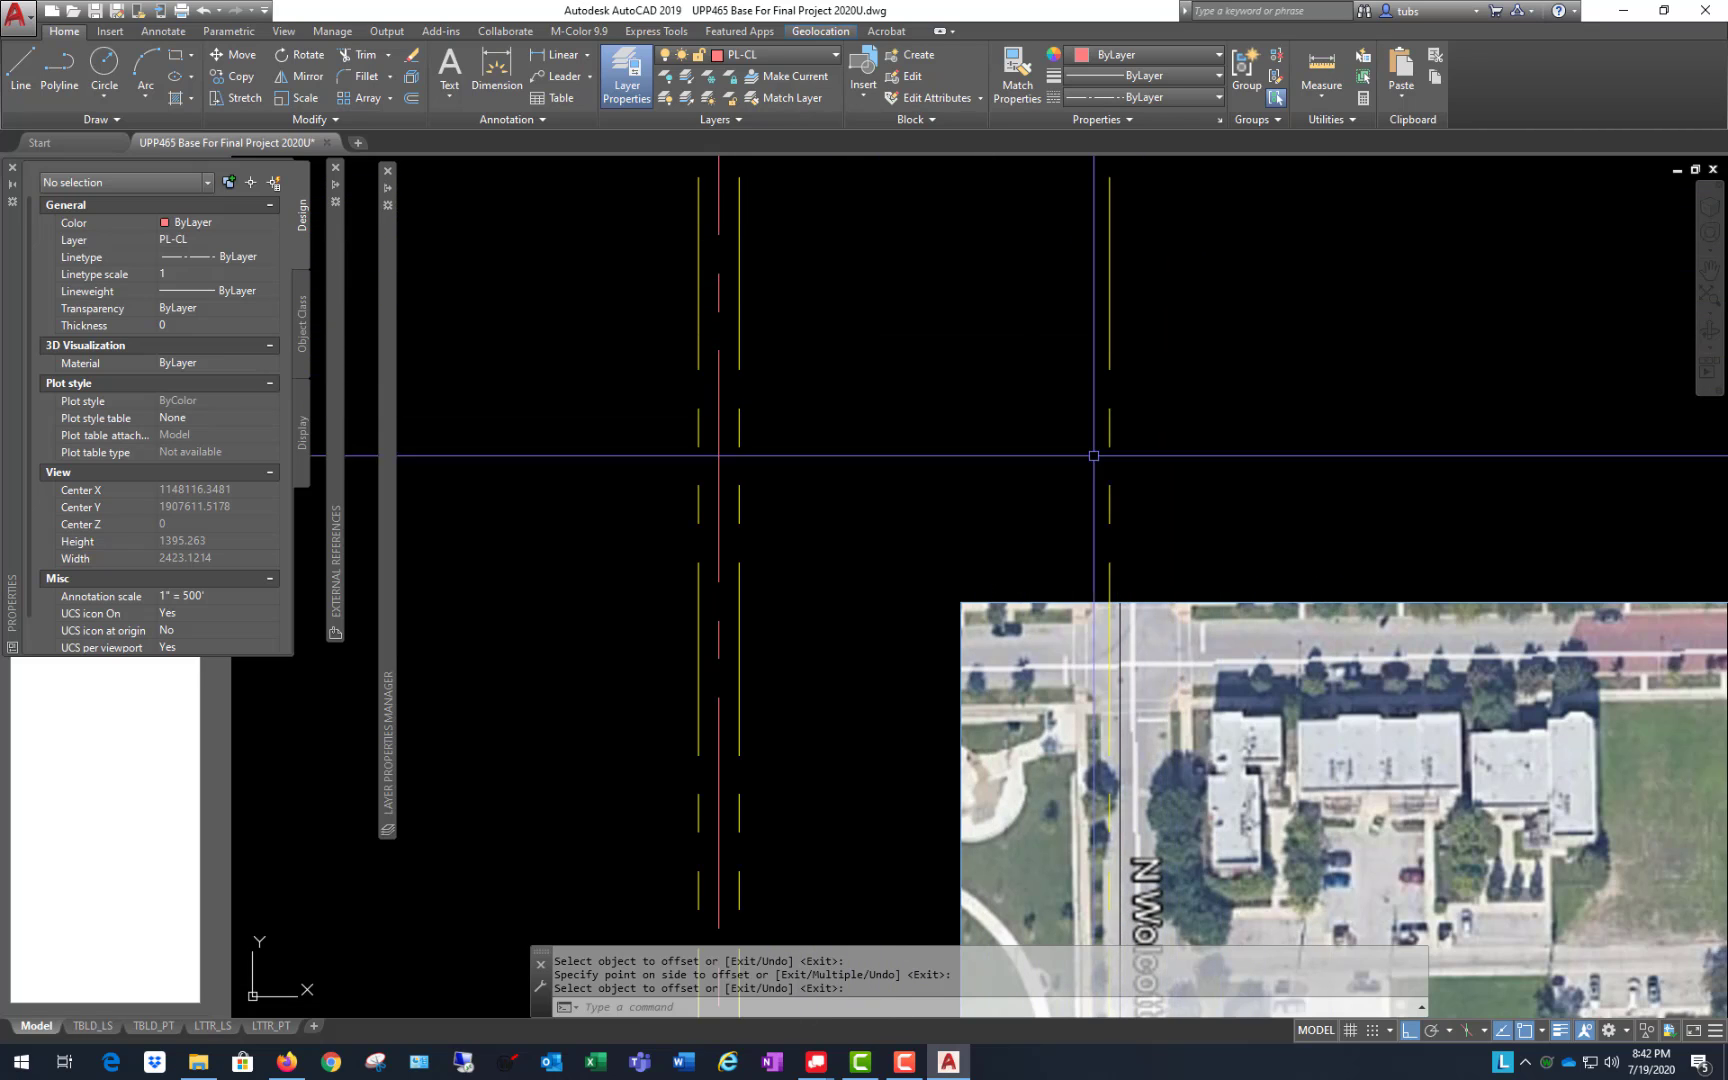
Step: Offset the line at N. Wolcott by 33 to the east, and offset the resulting line another 33 to the east
{"action": "left_click", "coordinate": [411, 97]}
{"action": "type", "text": "33"}
{"action": "key", "text": "Return"}
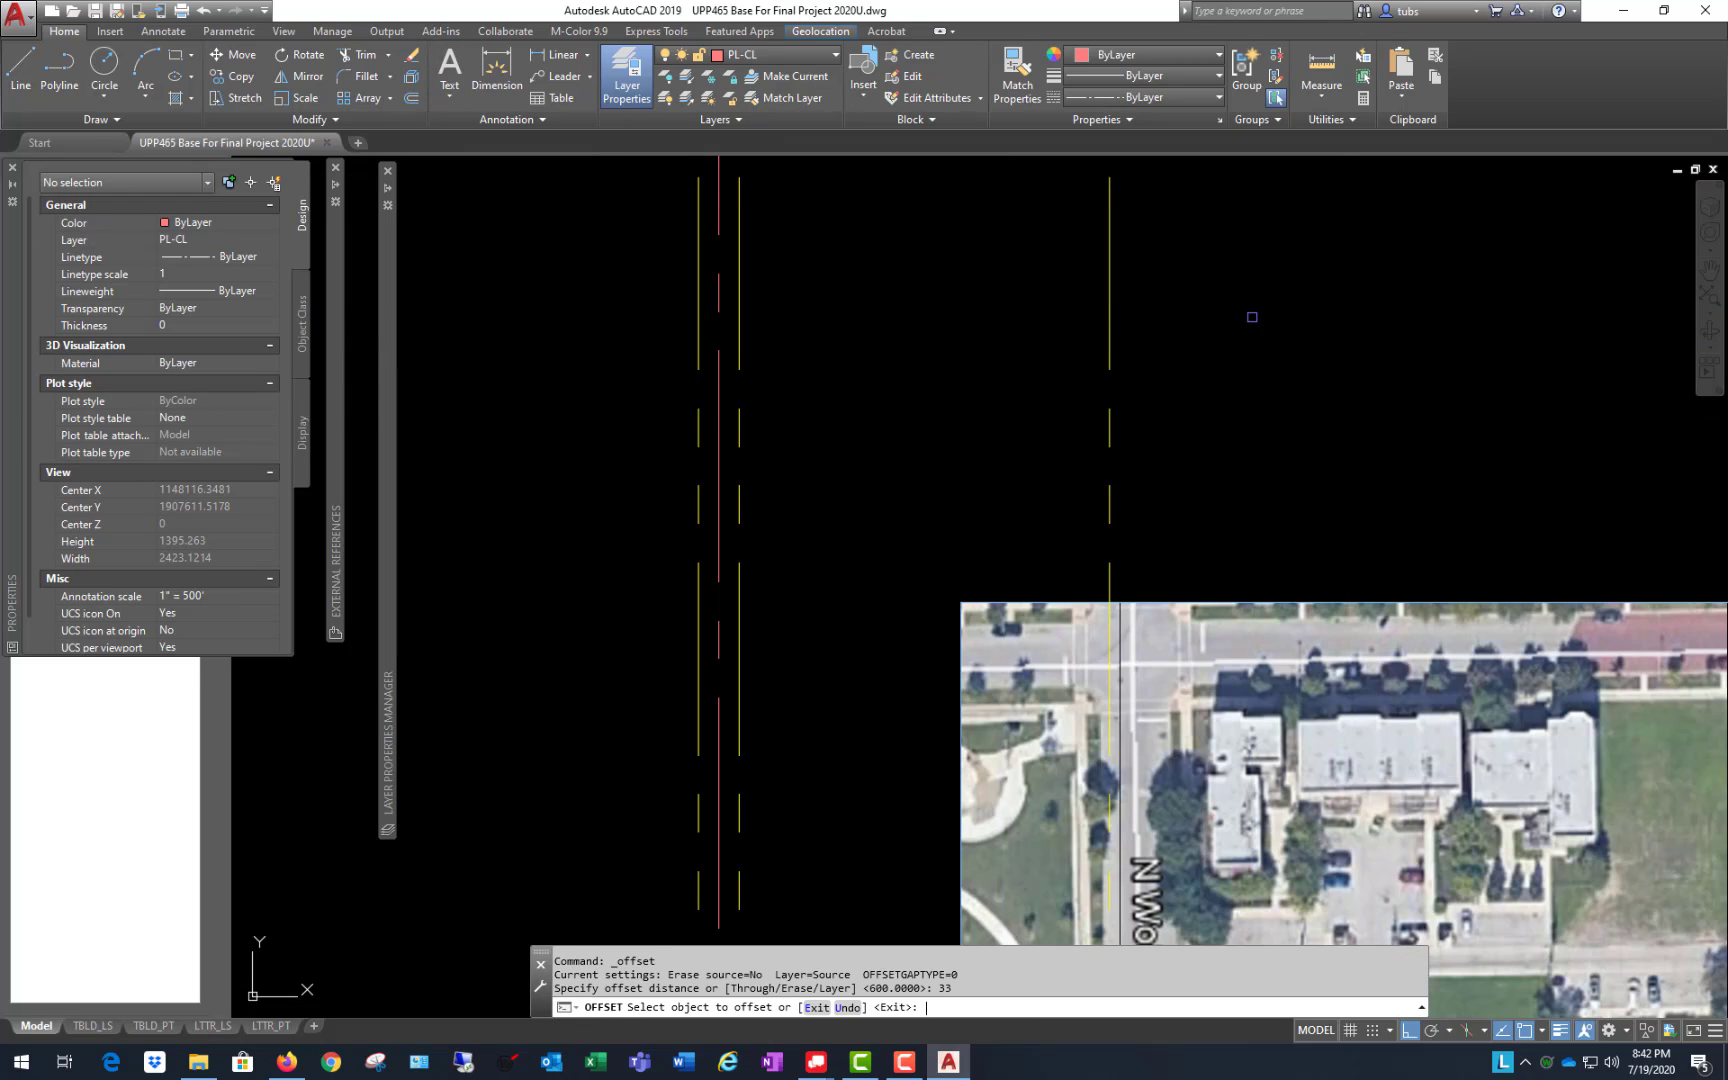
{"action": "left_click", "coordinate": [1109, 330]}
{"action": "left_click", "coordinate": [1165, 318]}
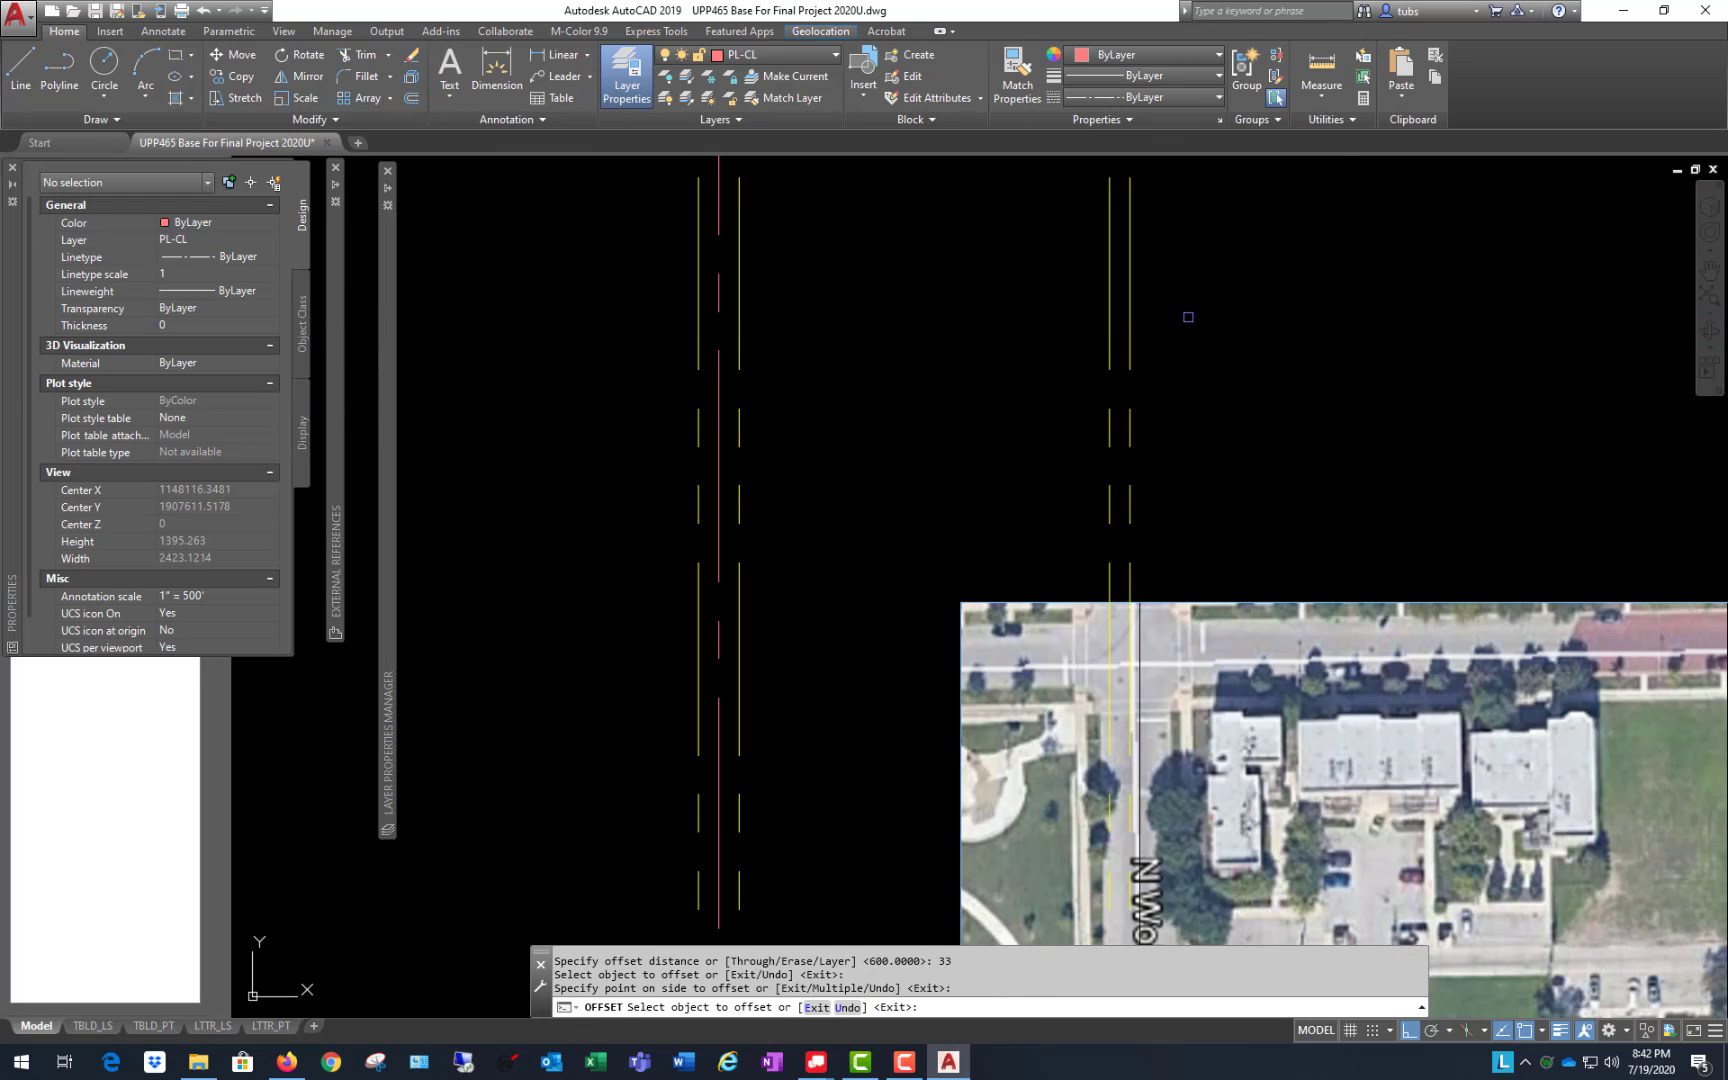
{"action": "left_click", "coordinate": [1134, 327]}
{"action": "left_click", "coordinate": [1300, 298]}
{"action": "key", "text": "Return"}
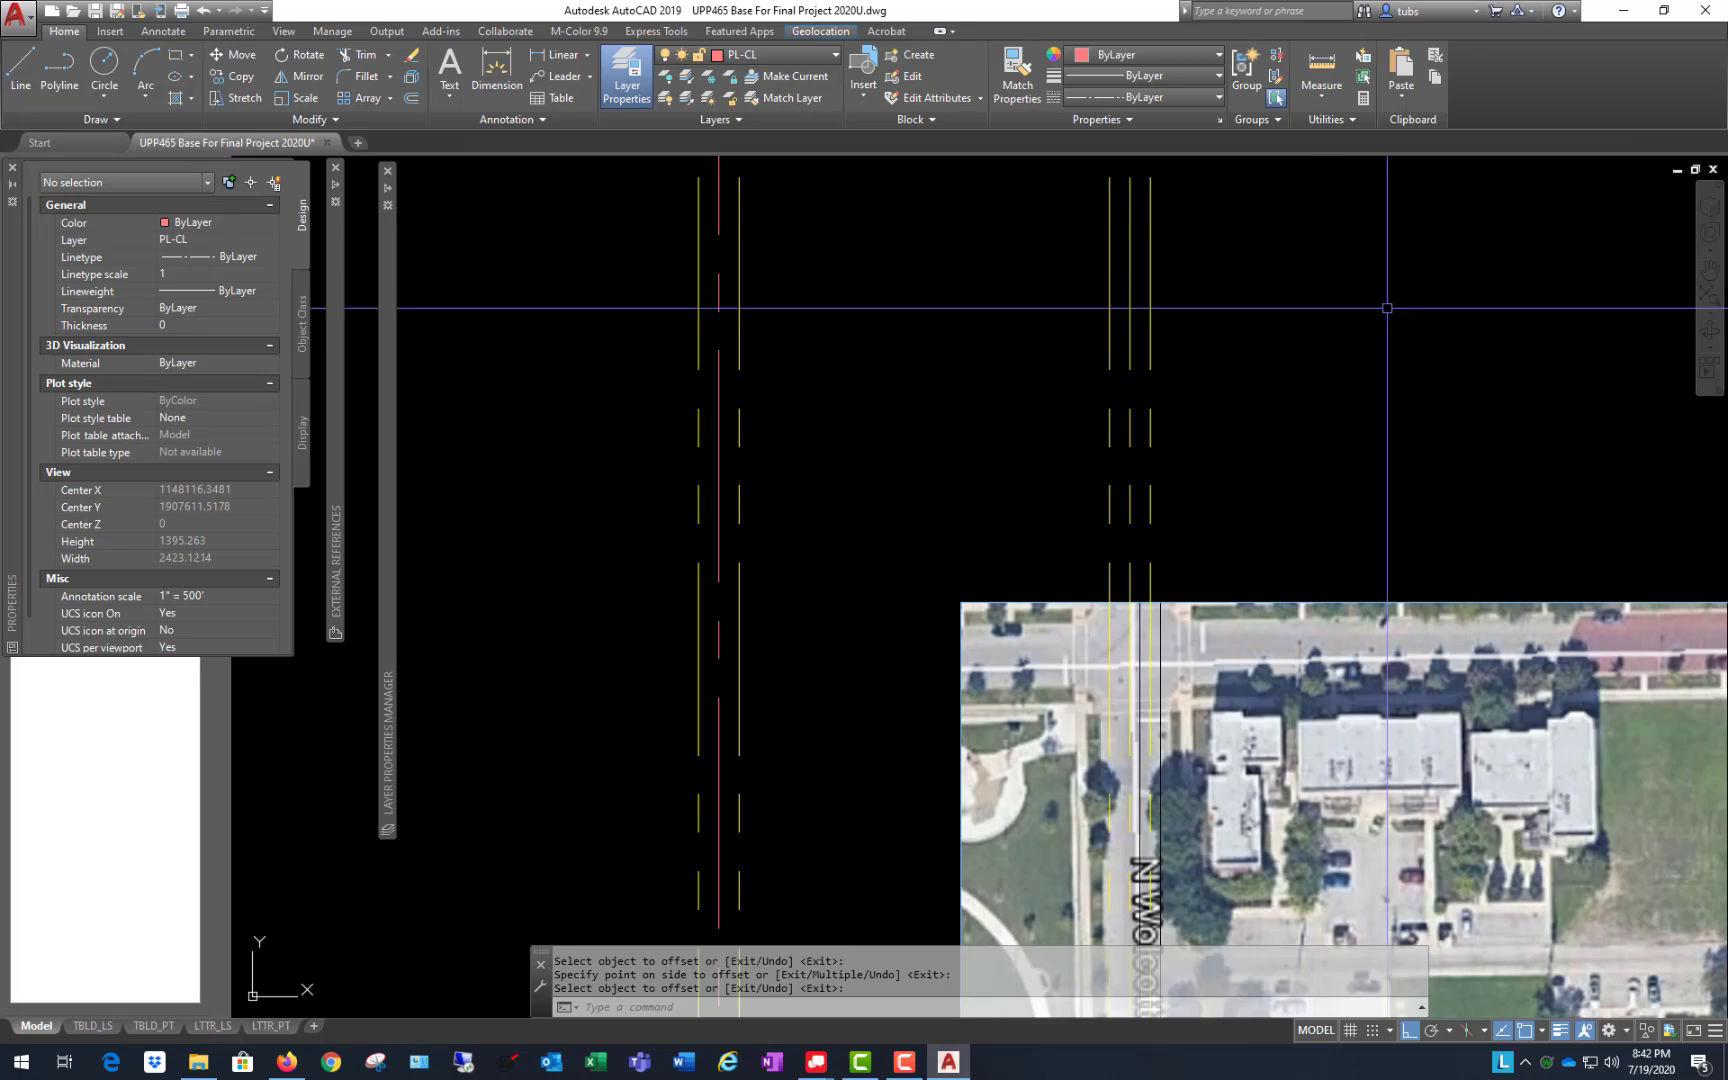
Step: Match the properties of the existing red street centerline onto the middle of the three N. Wolcott lines
{"action": "left_click", "coordinate": [1017, 80]}
{"action": "left_click", "coordinate": [719, 305]}
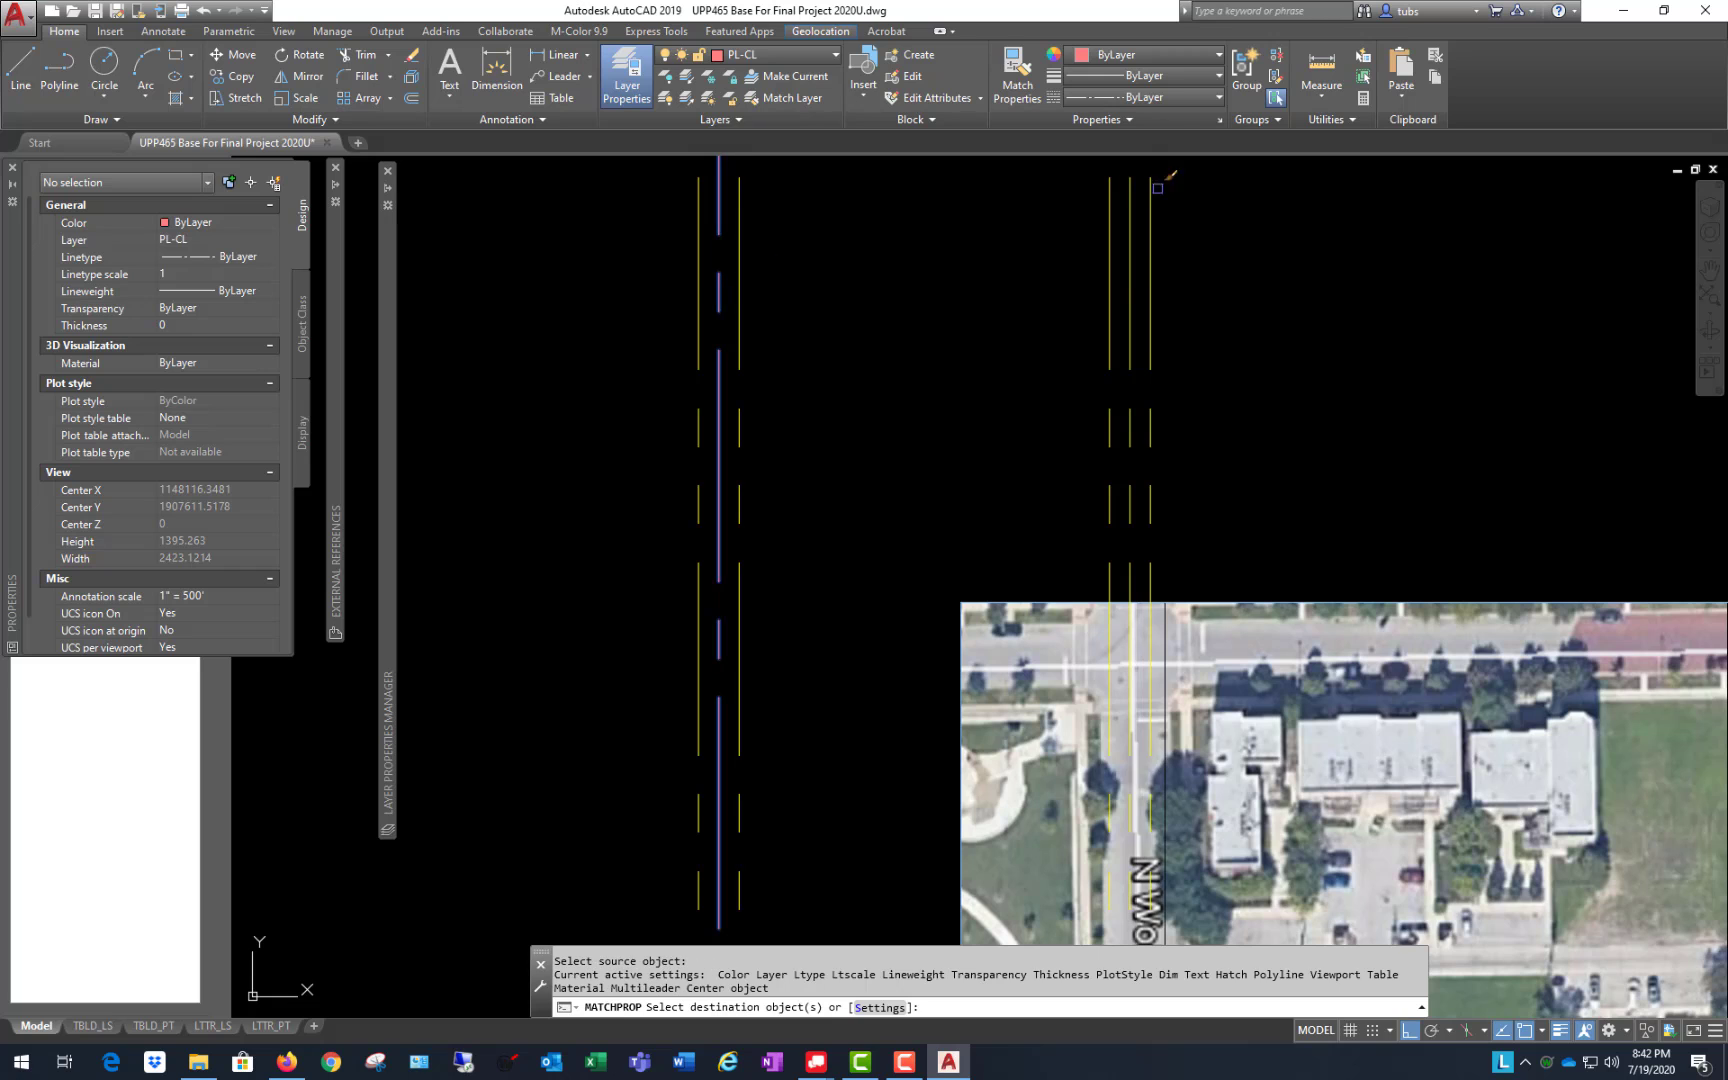
{"action": "left_click", "coordinate": [1132, 282]}
{"action": "key", "text": "Return"}
{"action": "scroll", "coordinate": [845, 320], "scroll_direction": "down", "scroll_amount": 2}
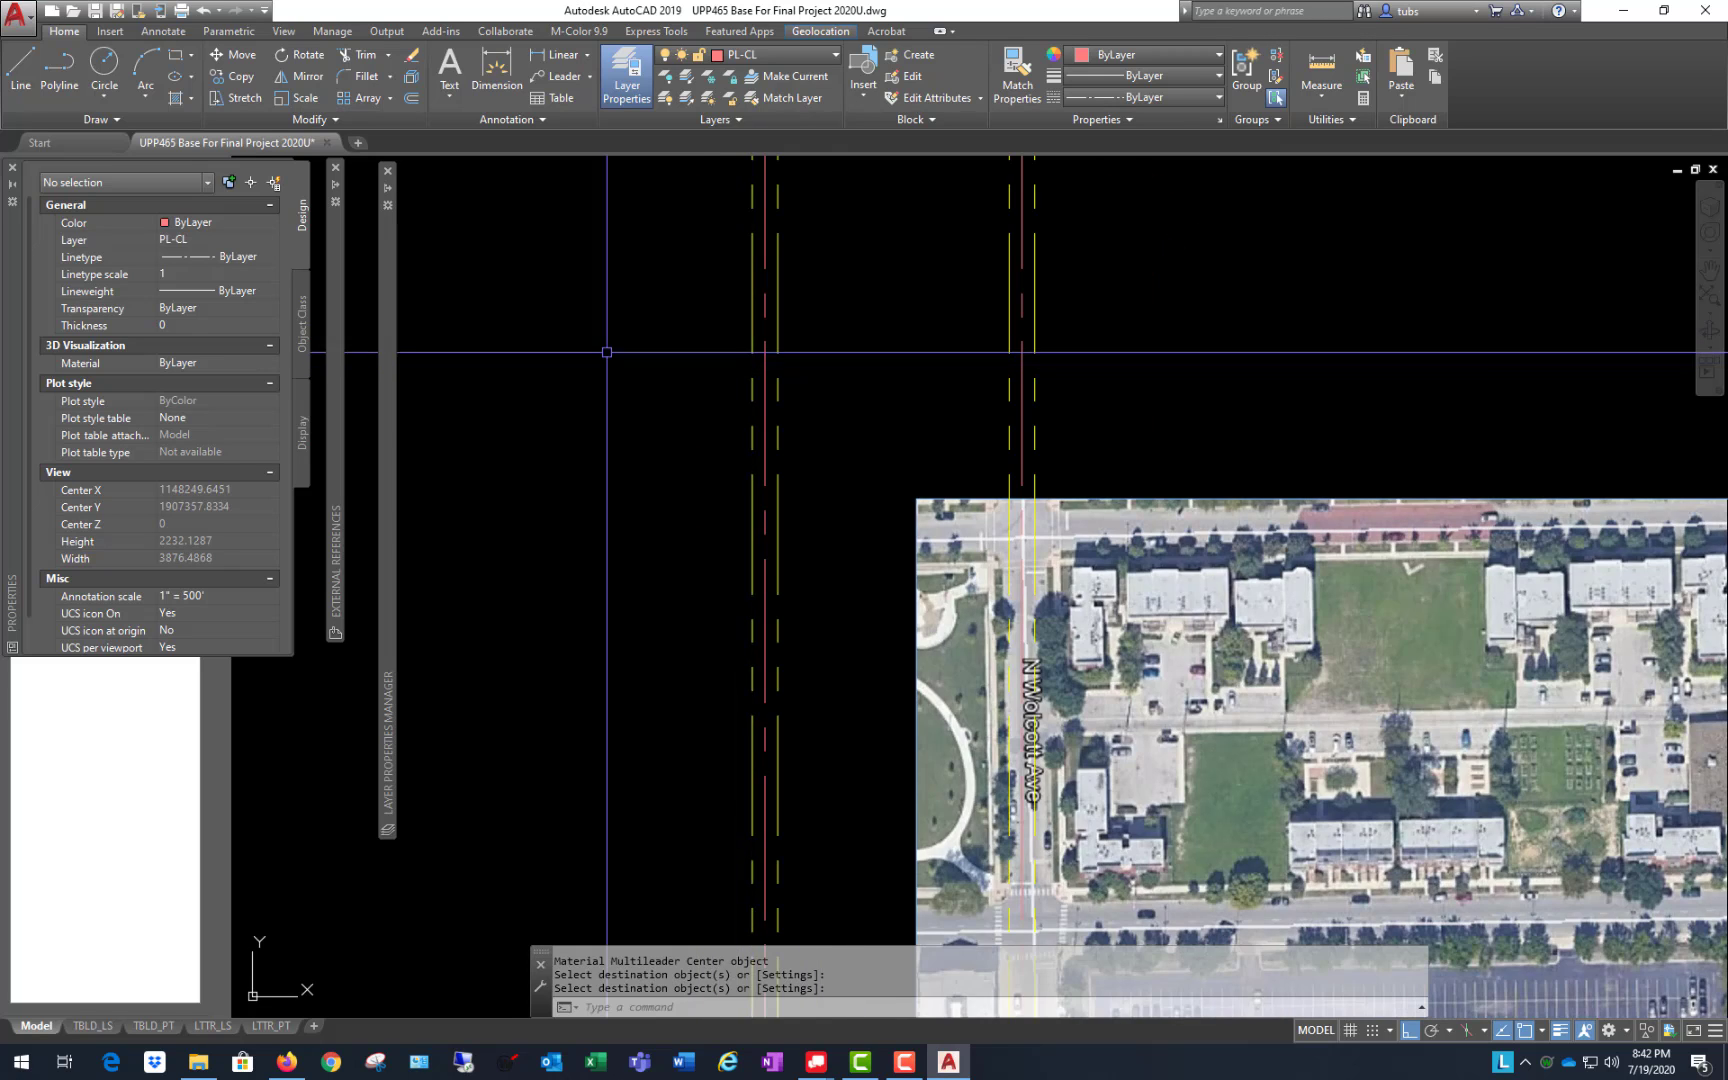
{"action": "scroll", "coordinate": [607, 352], "scroll_direction": "down", "scroll_amount": 2}
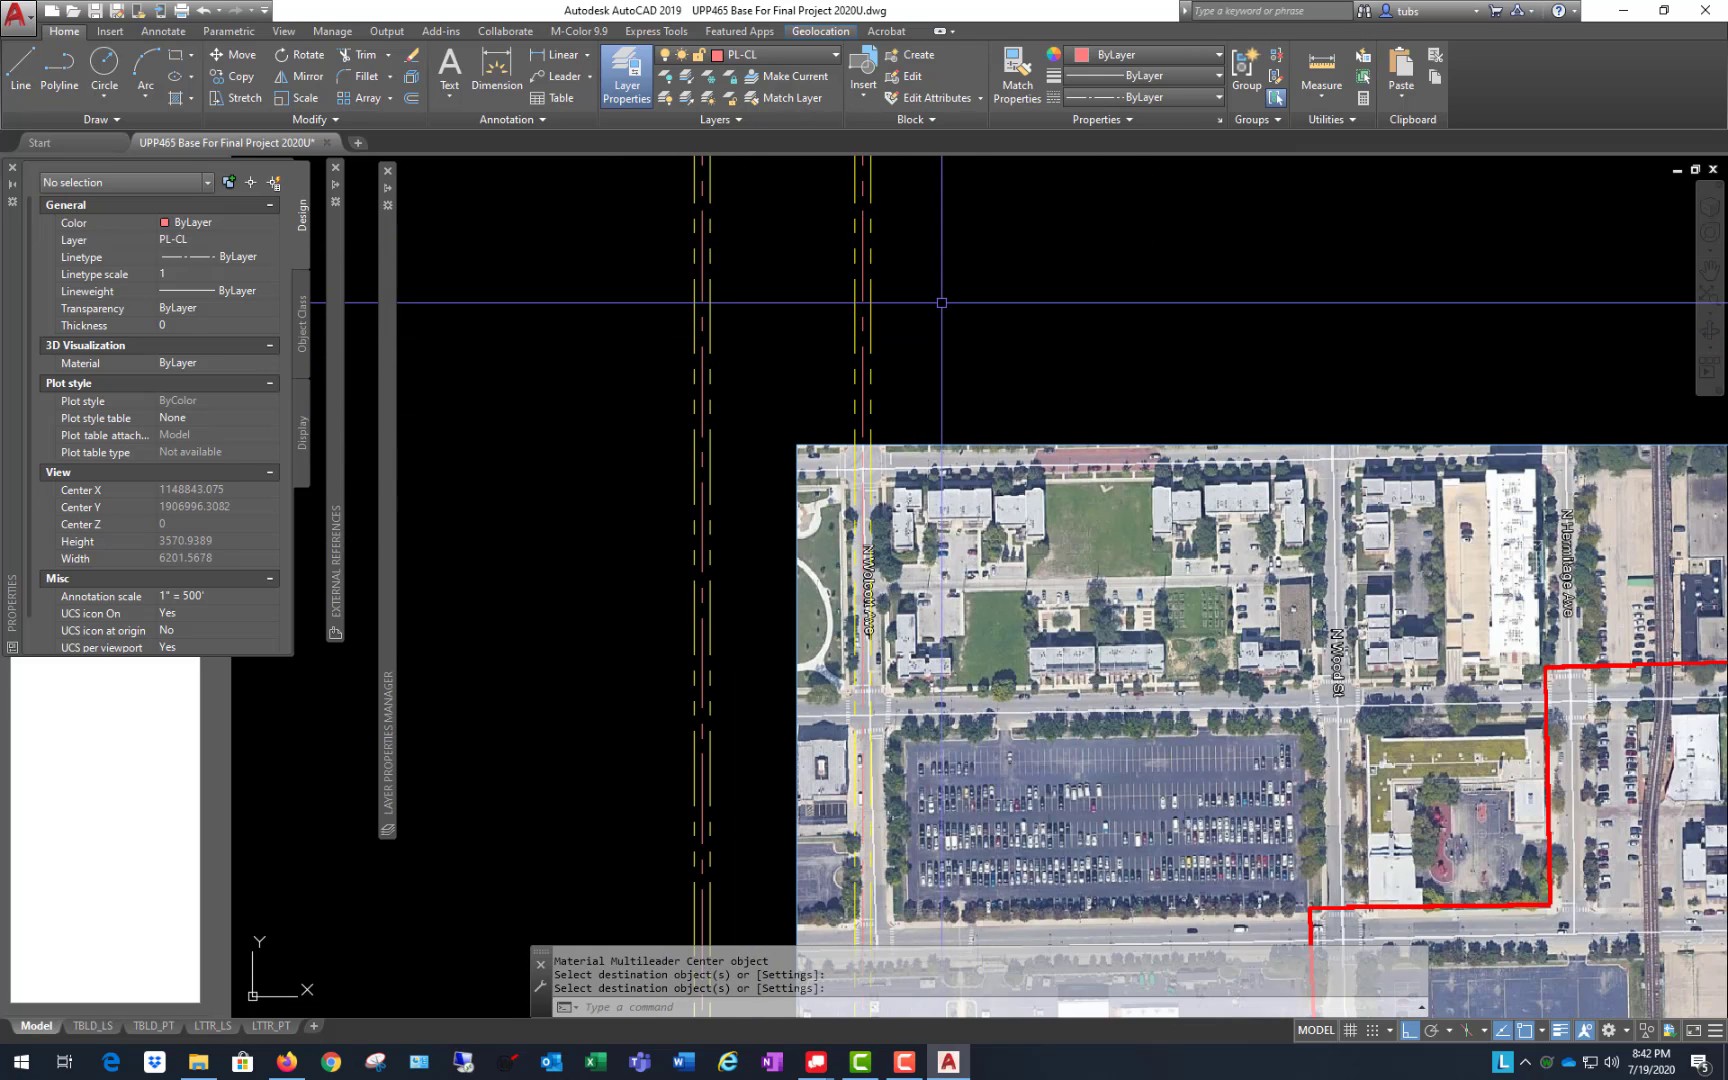
{"action": "scroll", "coordinate": [853, 575], "scroll_direction": "up", "scroll_amount": 2}
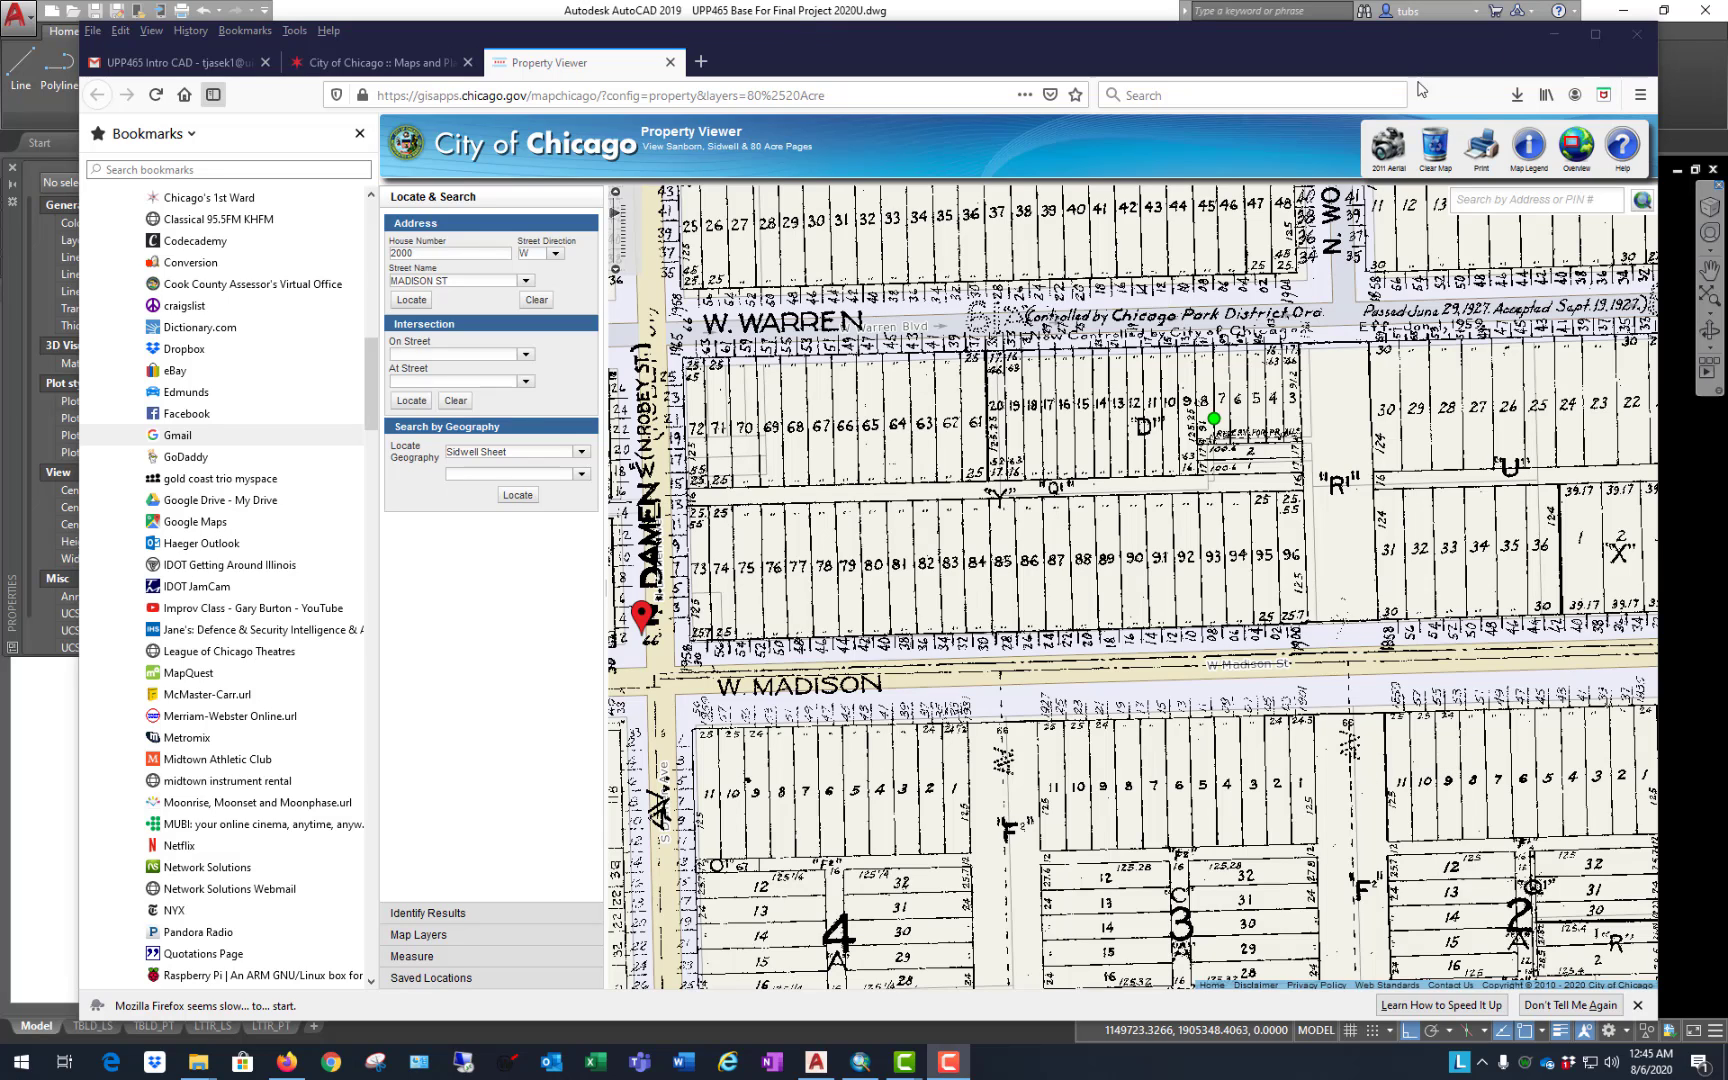
Step: In the Firefox Property Viewer, identify a parcel south of W. Warren, open its 80-acre page and save wse073914r.pdf
{"action": "left_click", "coordinate": [1593, 36]}
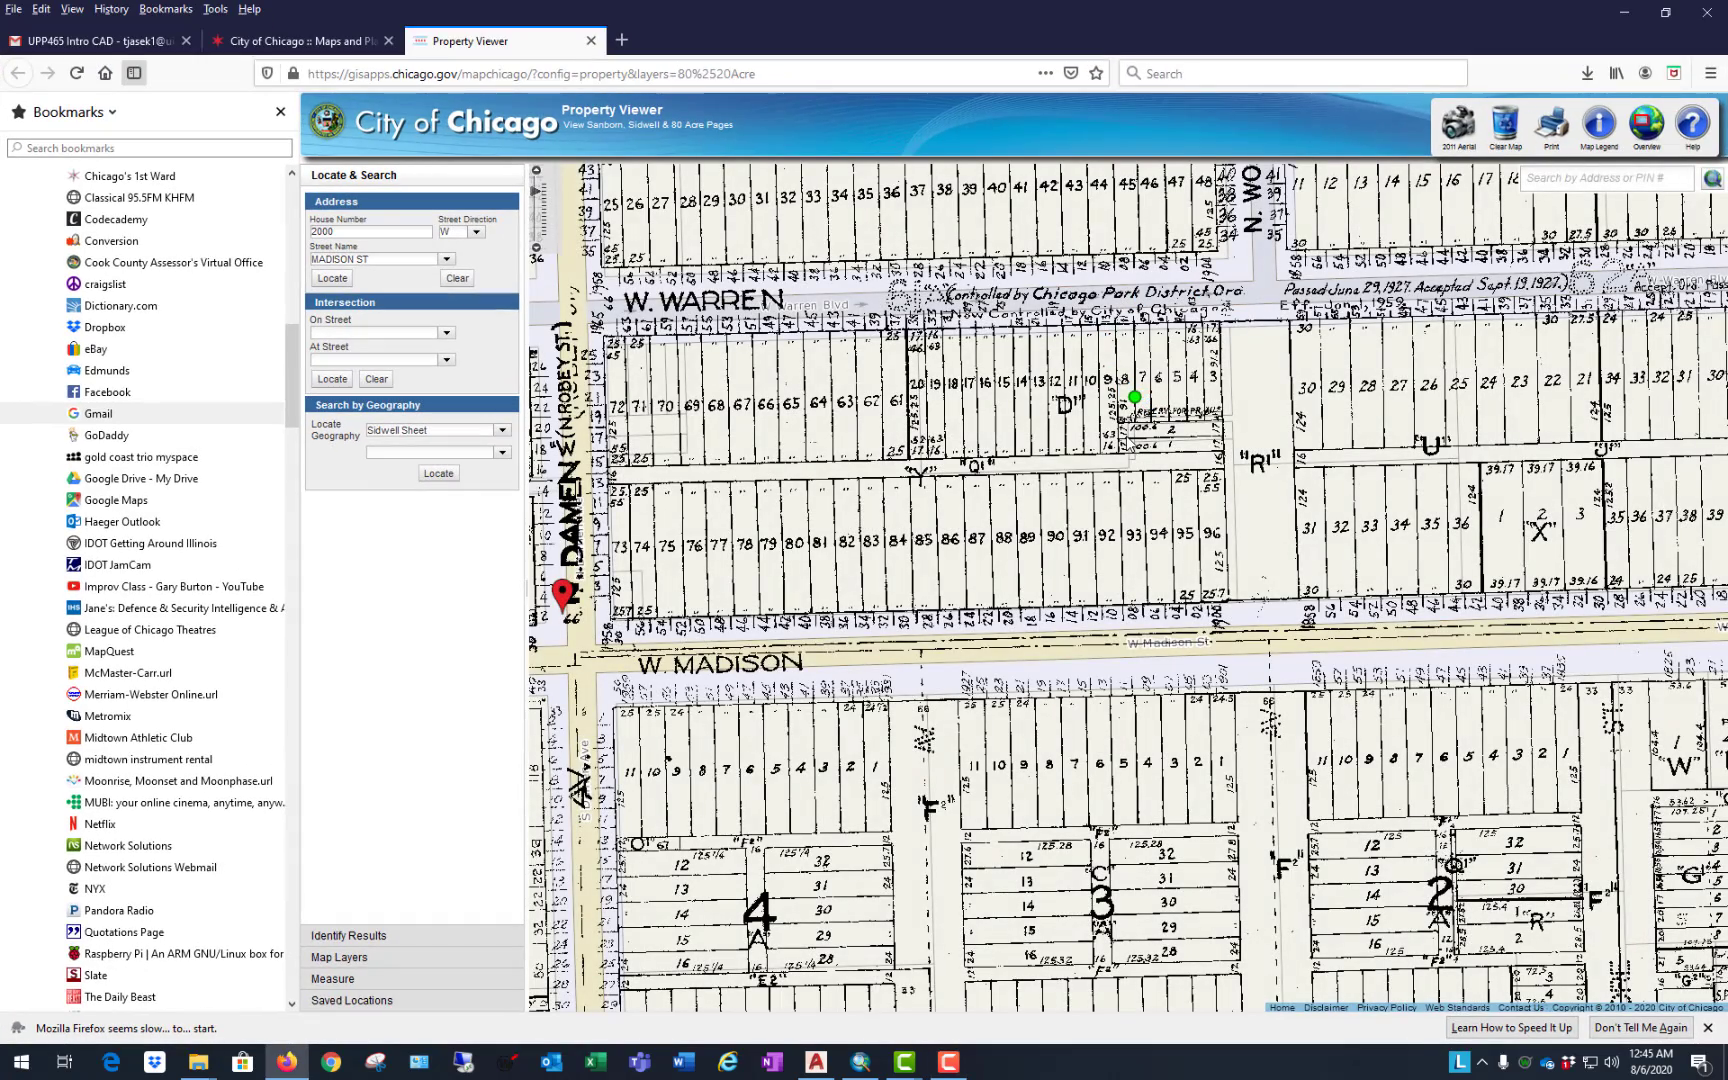
{"action": "left_click", "coordinate": [1125, 435]}
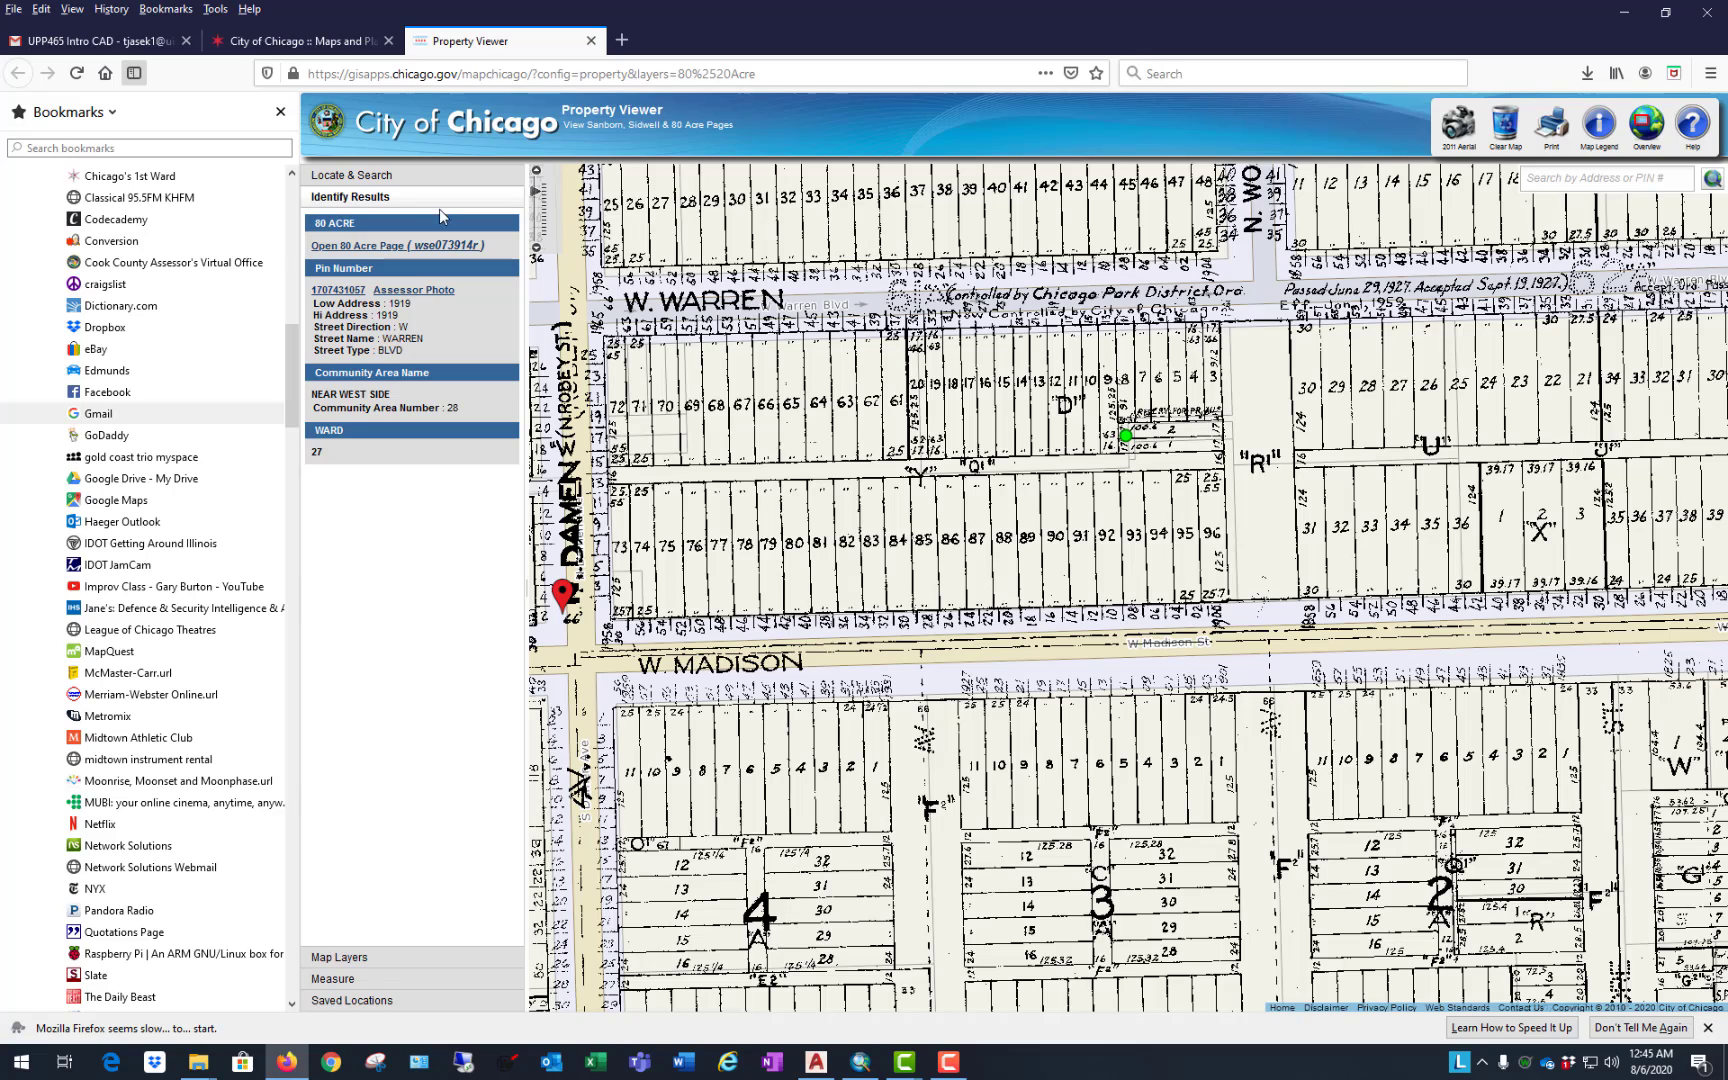
{"action": "left_click", "coordinate": [380, 247]}
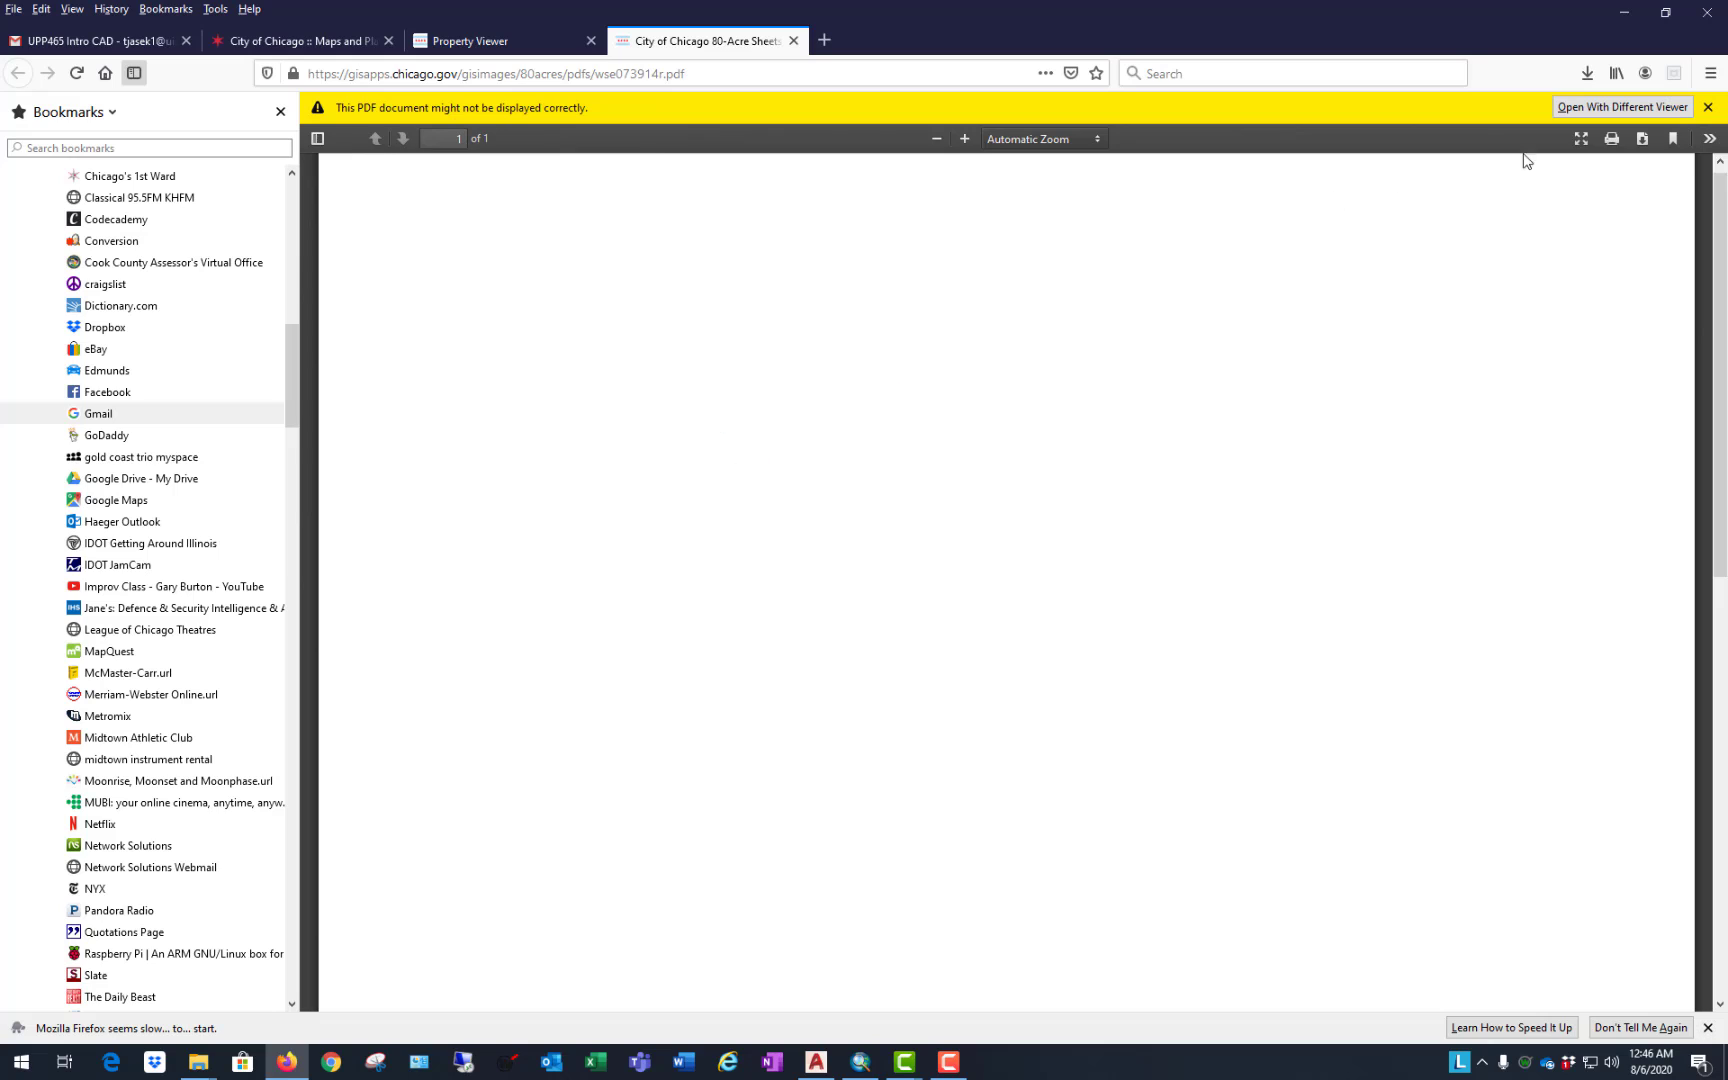
{"action": "left_click", "coordinate": [1642, 138]}
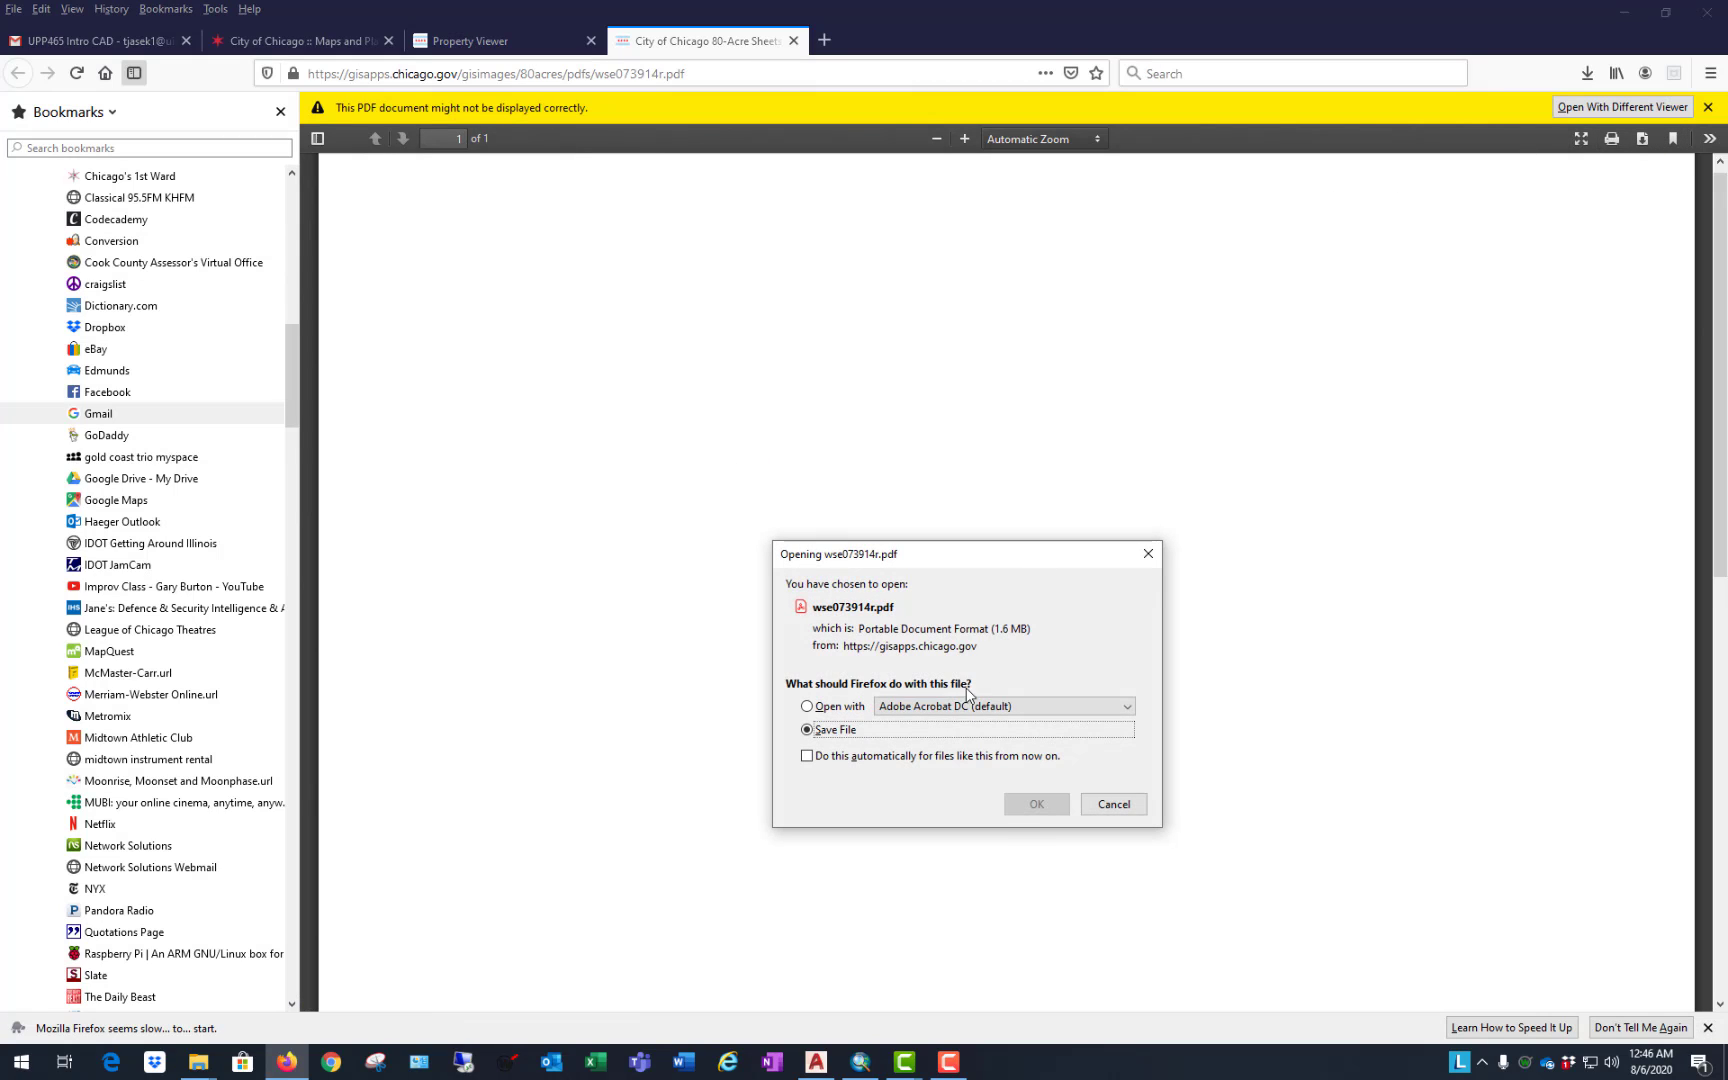
{"action": "left_click", "coordinate": [1035, 804]}
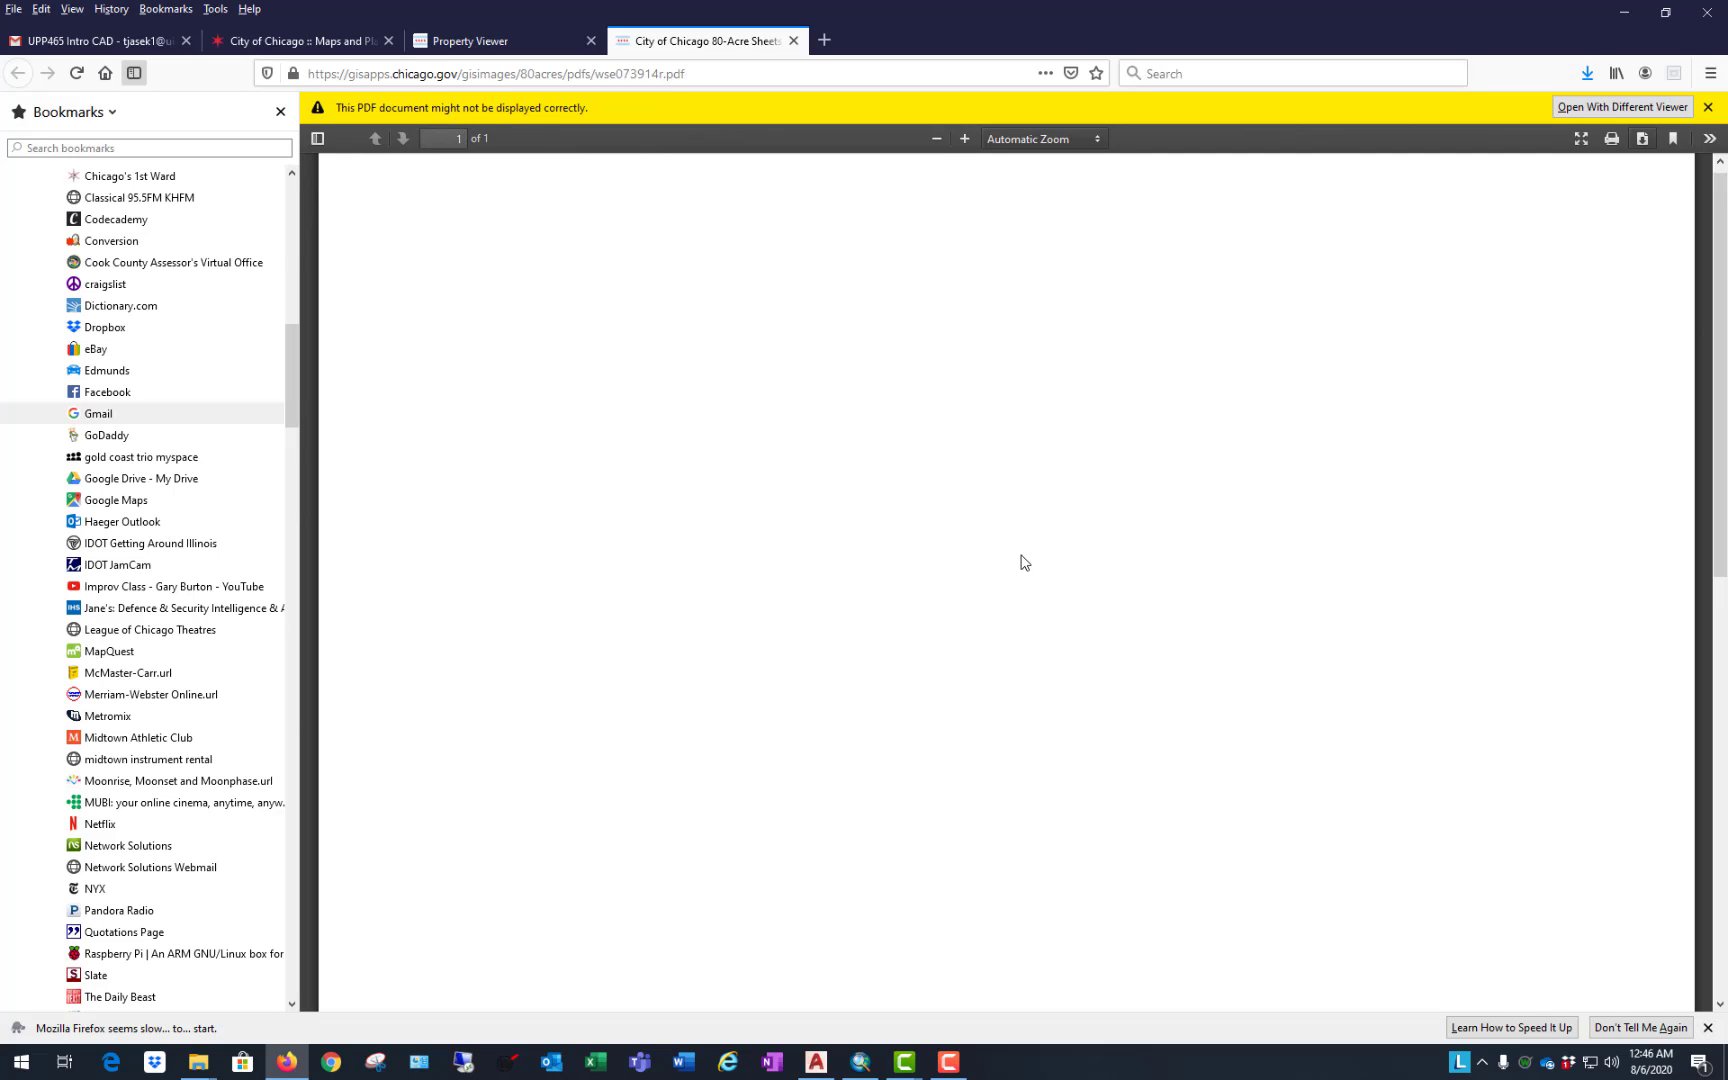
Step: Open the downloaded wse073914r.pdf from the Downloads folder in a full-size Acrobat window
{"action": "left_click", "coordinate": [1587, 73]}
{"action": "left_click", "coordinate": [1575, 119]}
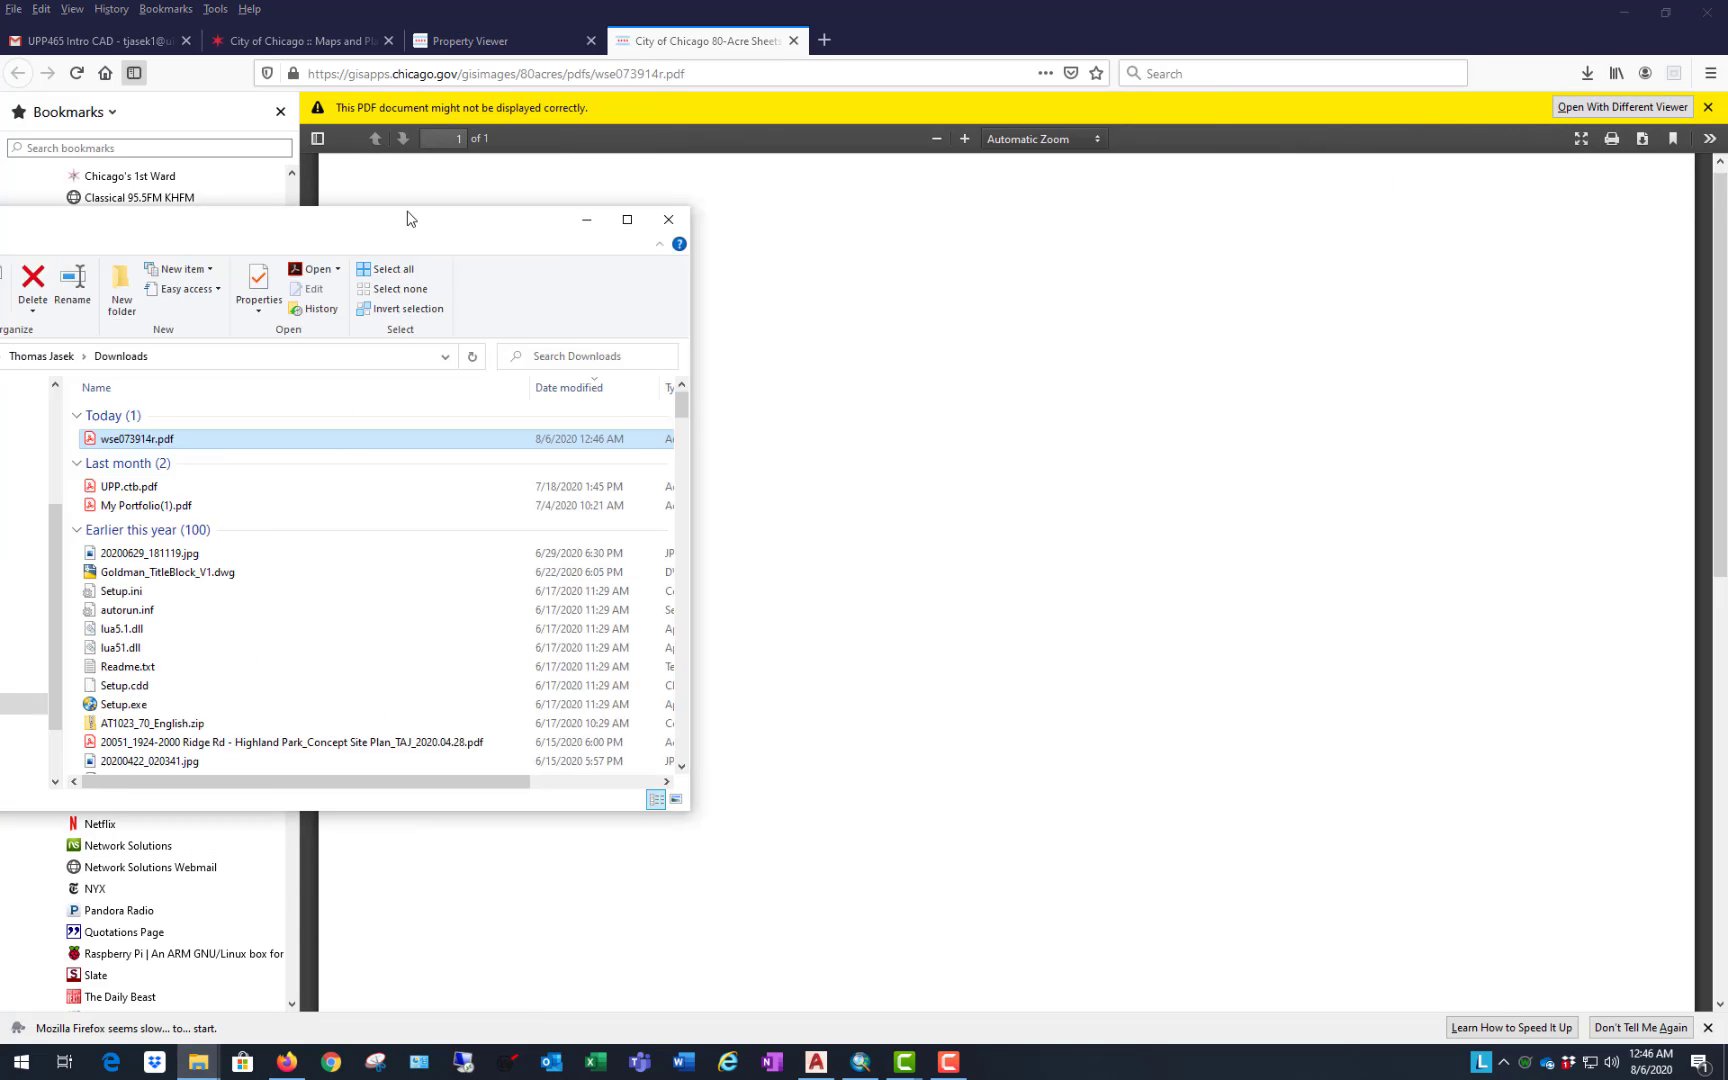
{"action": "double_click", "coordinate": [244, 425]}
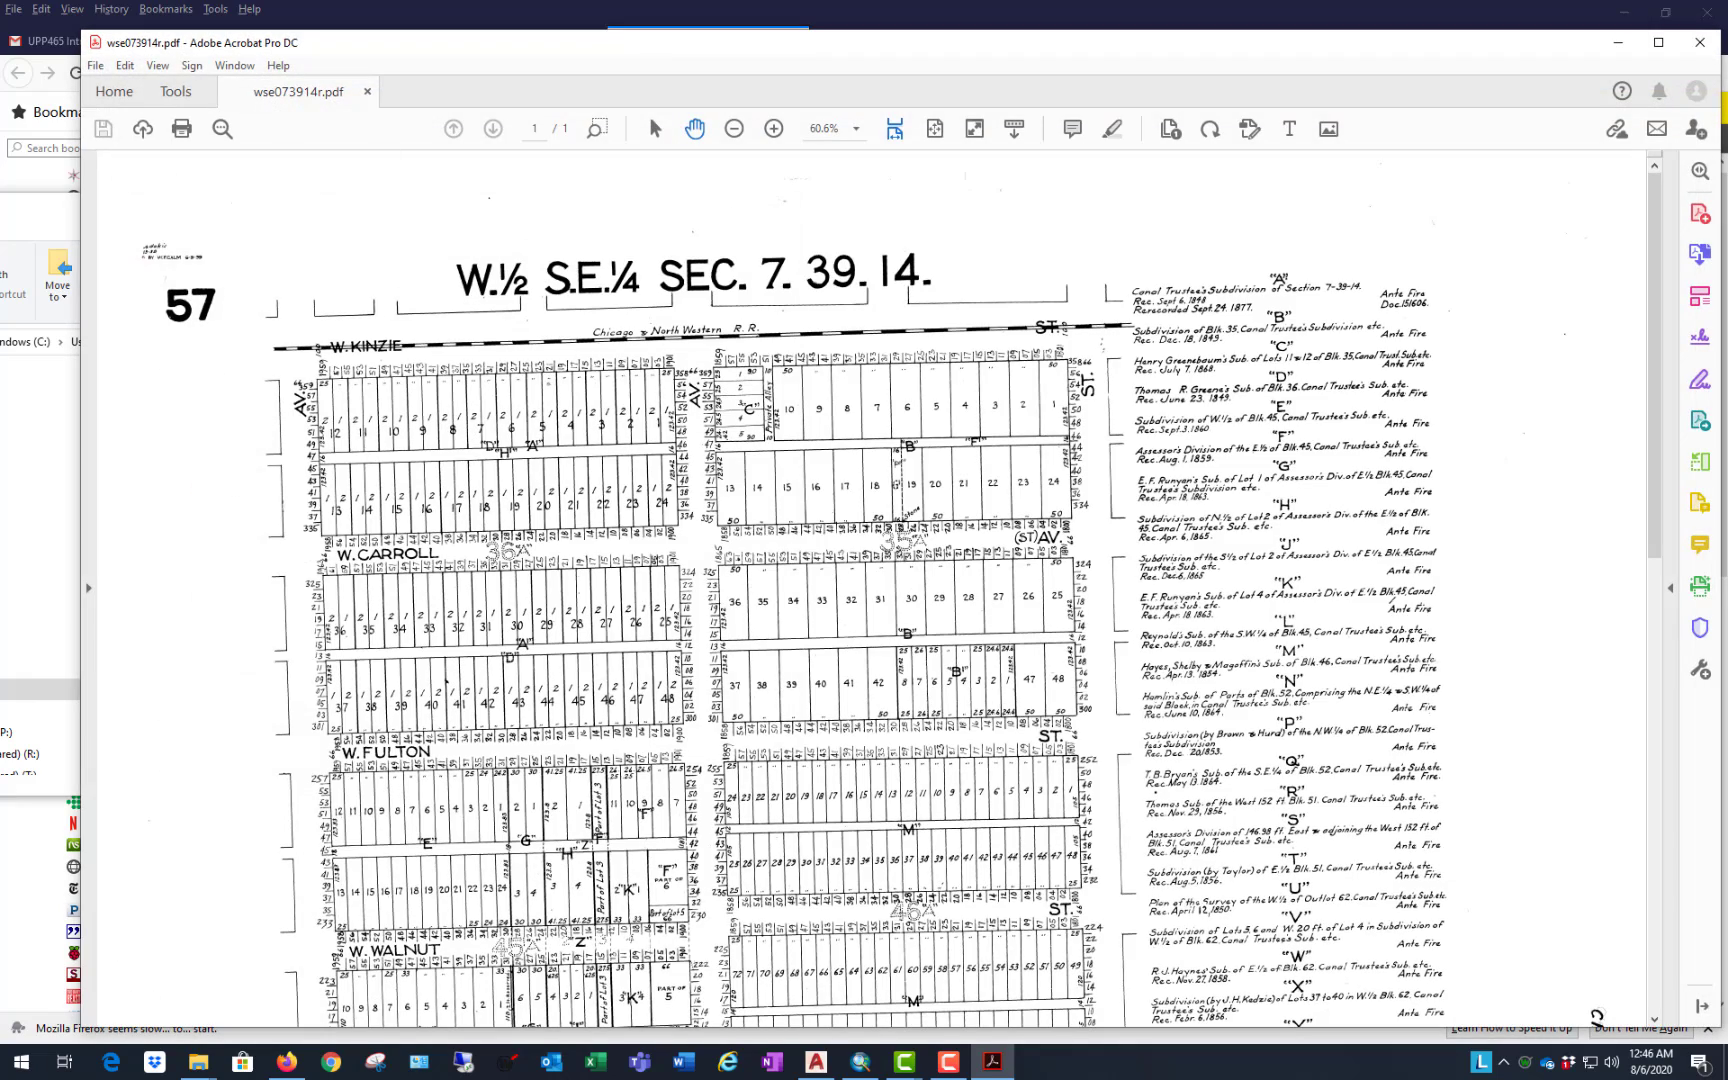
{"action": "left_click", "coordinate": [1664, 46]}
Step: Examine the 80-acre plat sheet from W. Kinzie down to W. Madison for block, lot and street dimensions
{"action": "scroll", "coordinate": [913, 455], "scroll_direction": "down", "scroll_amount": 2}
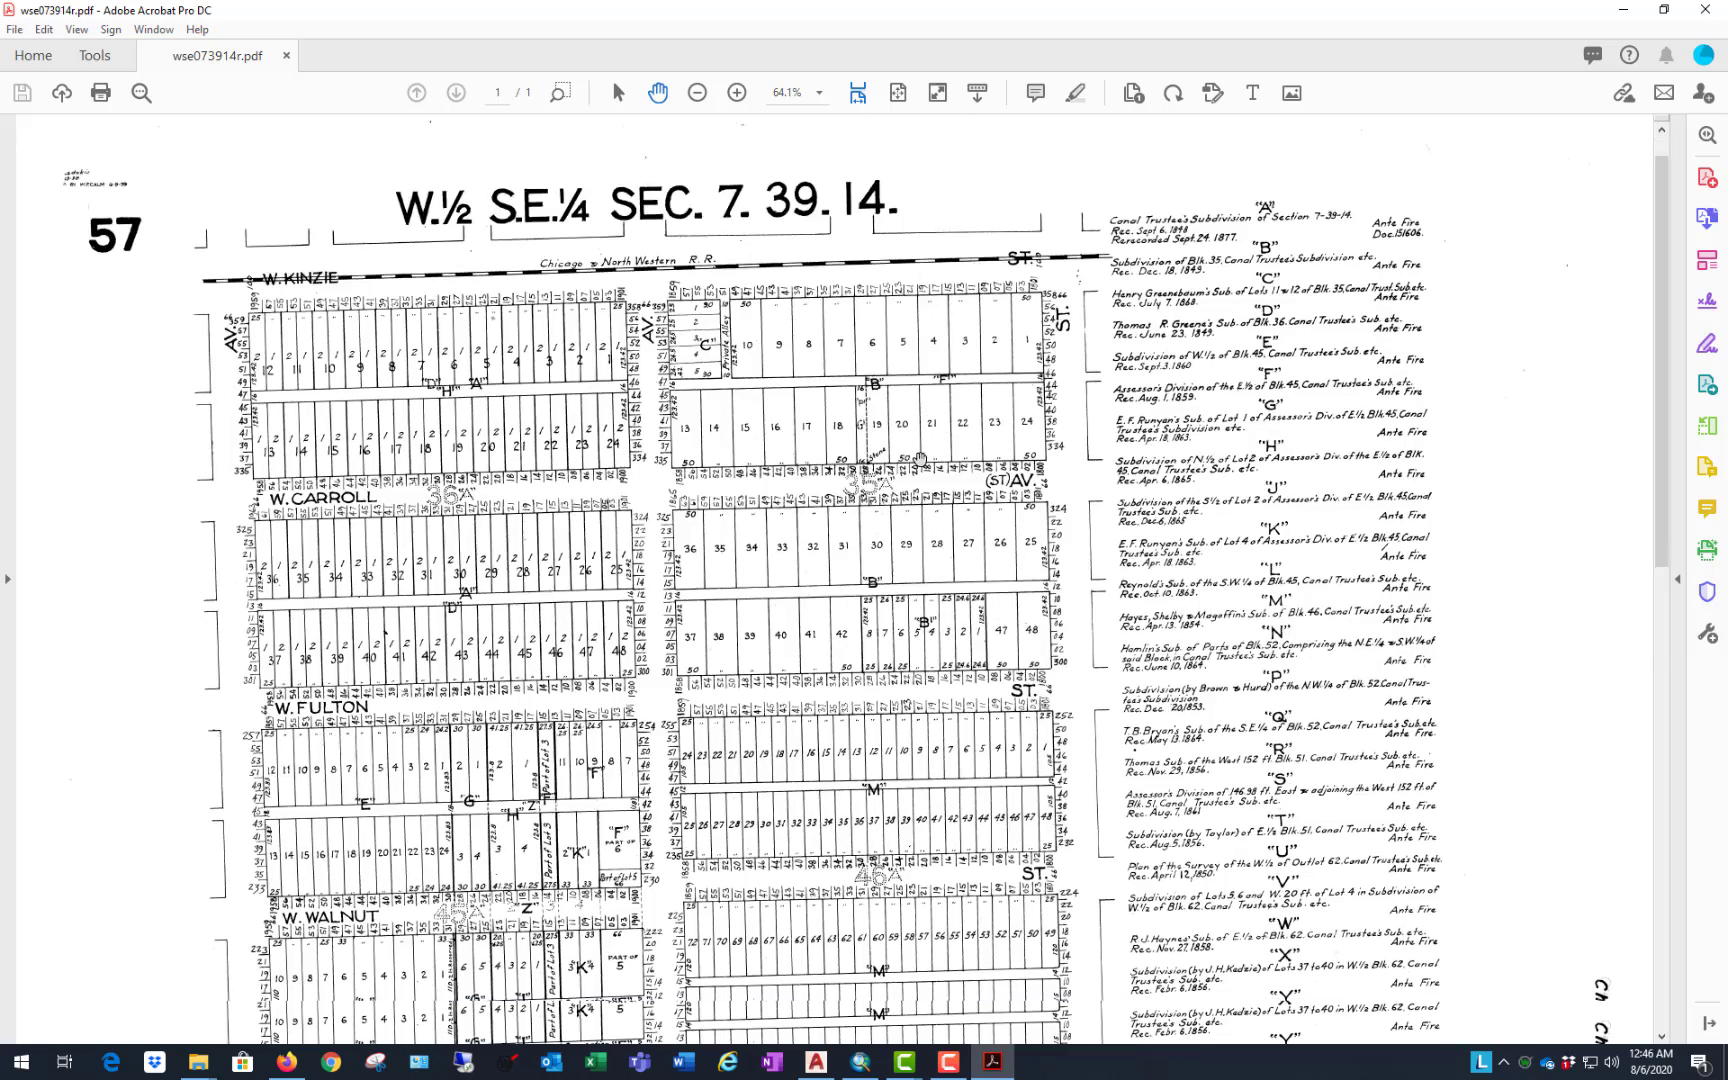
{"action": "scroll", "coordinate": [919, 459], "scroll_direction": "down", "scroll_amount": 5}
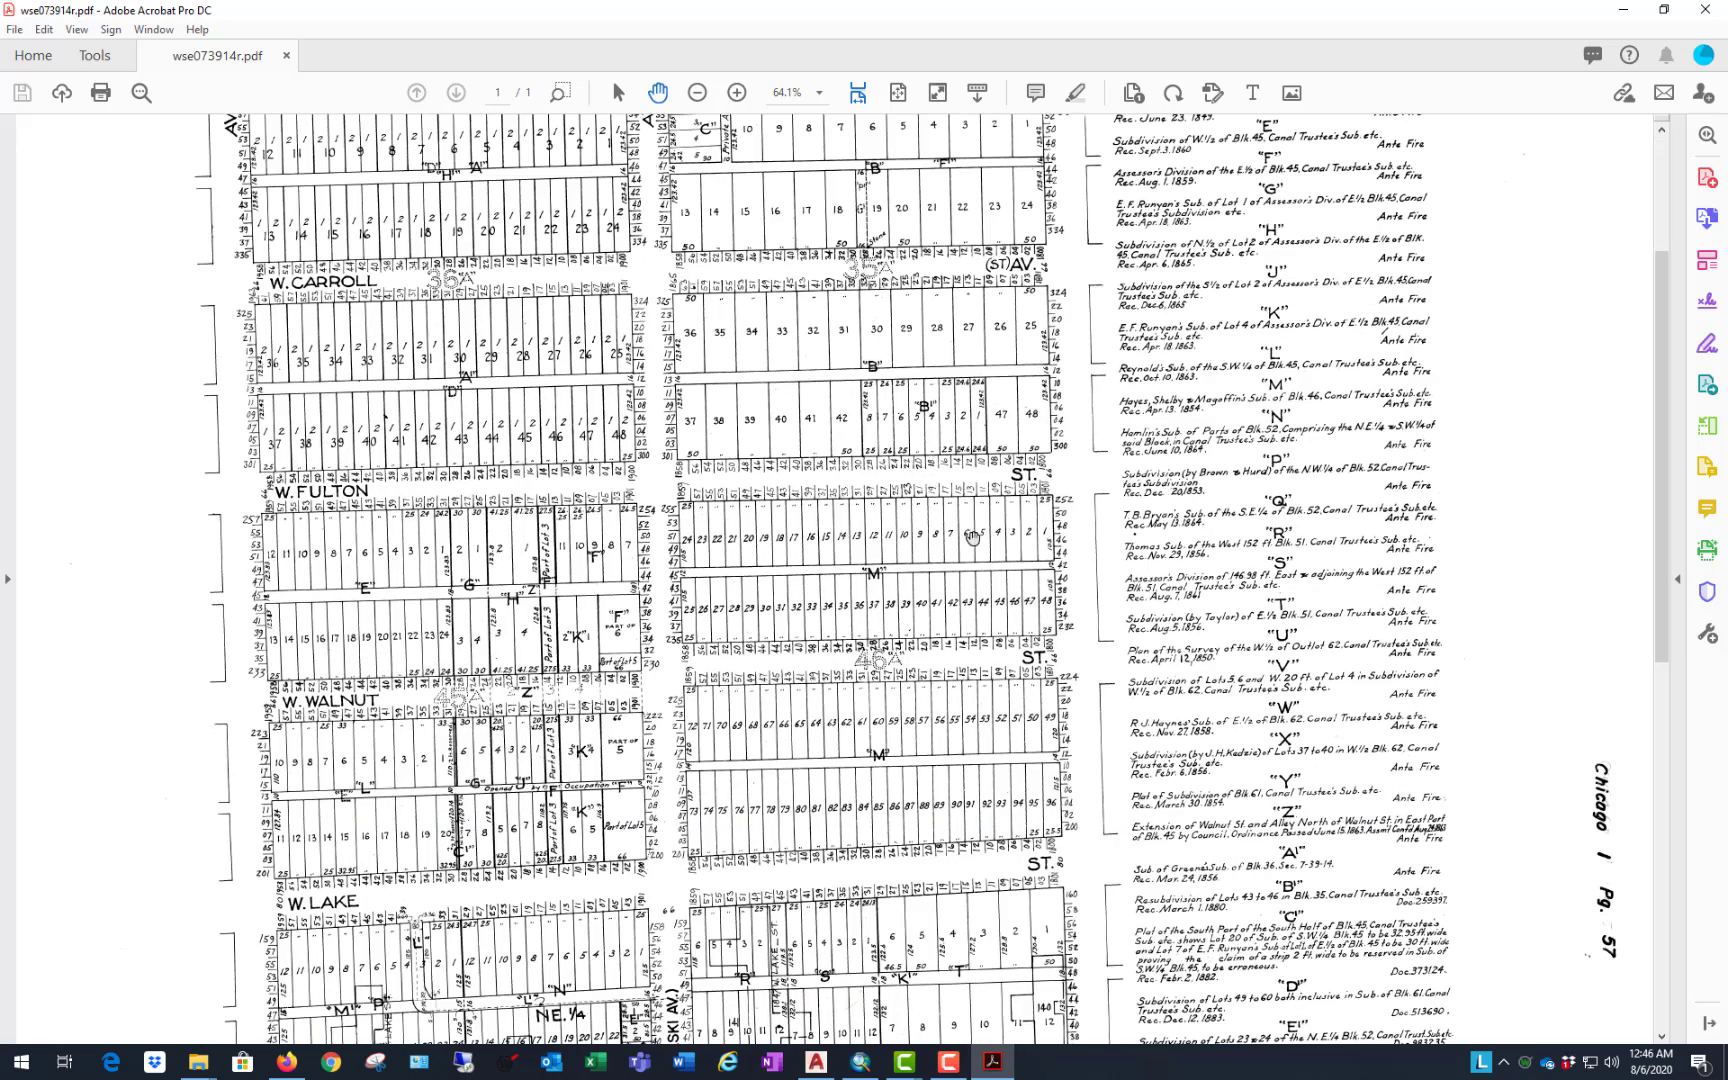
{"action": "scroll", "coordinate": [971, 537], "scroll_direction": "down", "scroll_amount": 15}
{"action": "scroll", "coordinate": [1019, 547], "scroll_direction": "down", "scroll_amount": 2}
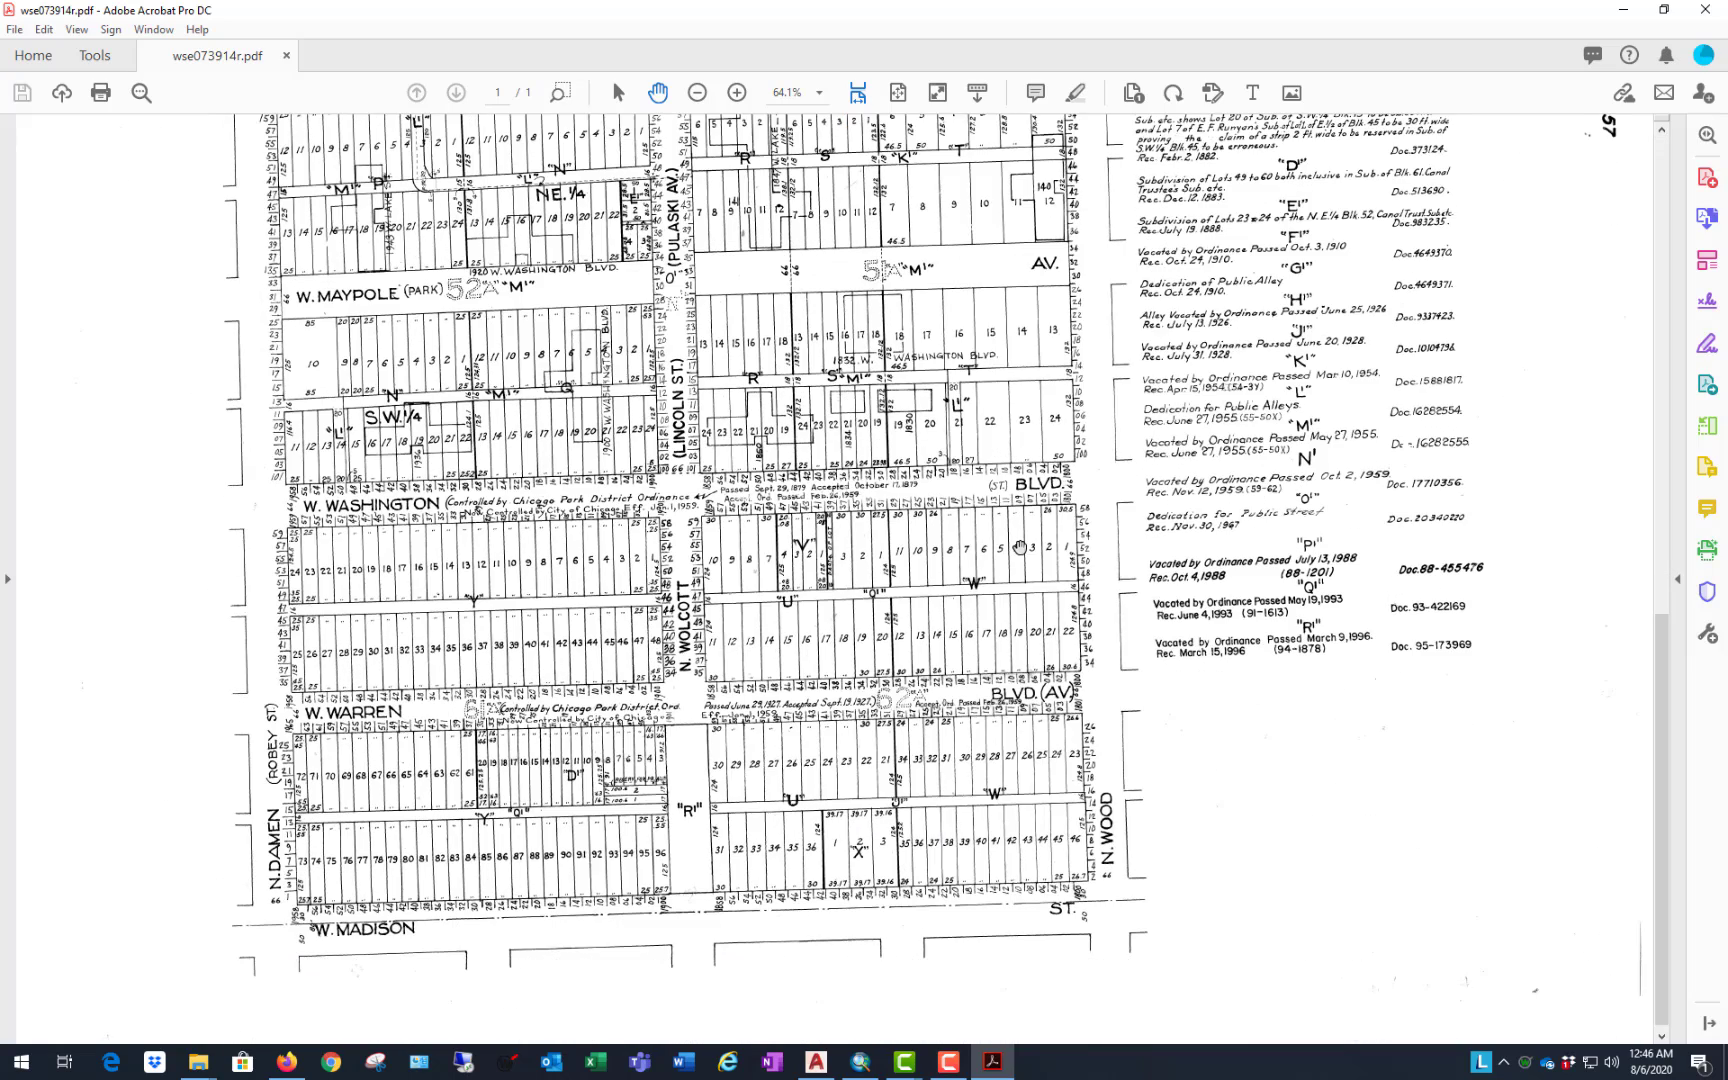
{"action": "scroll", "coordinate": [888, 522], "scroll_direction": "down", "scroll_amount": 1}
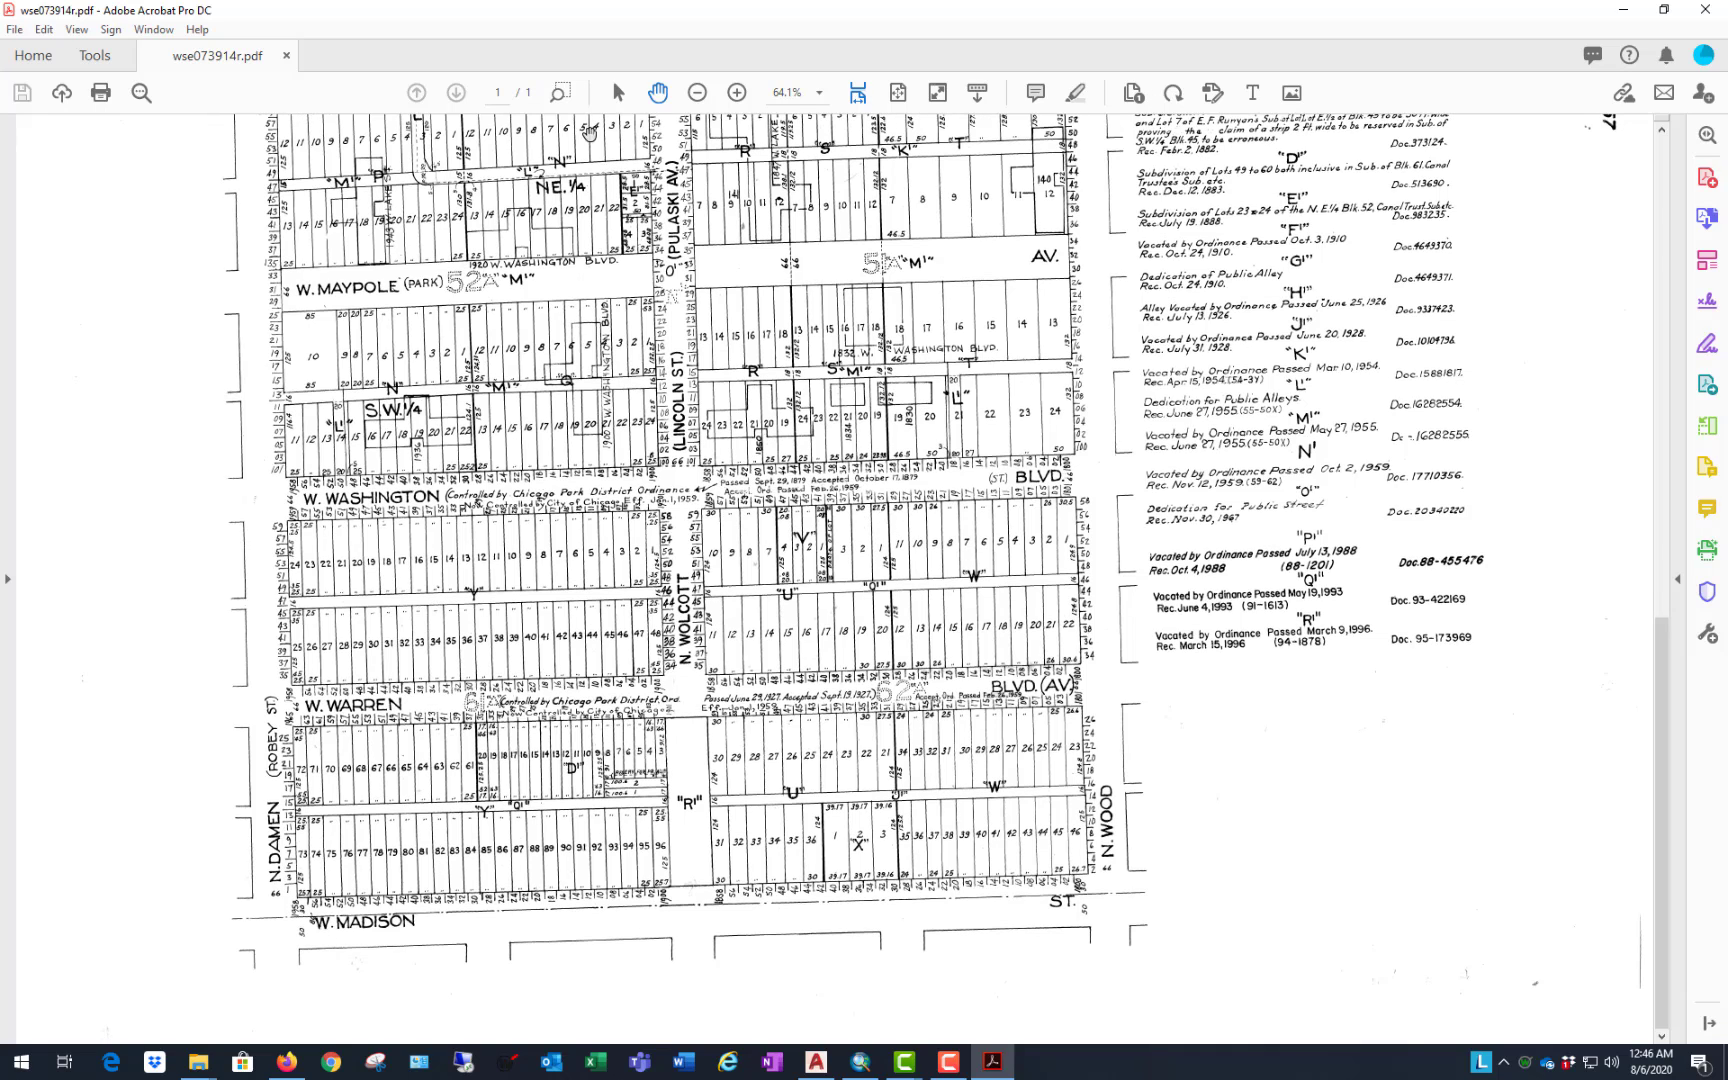
{"action": "scroll", "coordinate": [807, 418], "scroll_direction": "up", "scroll_amount": 14}
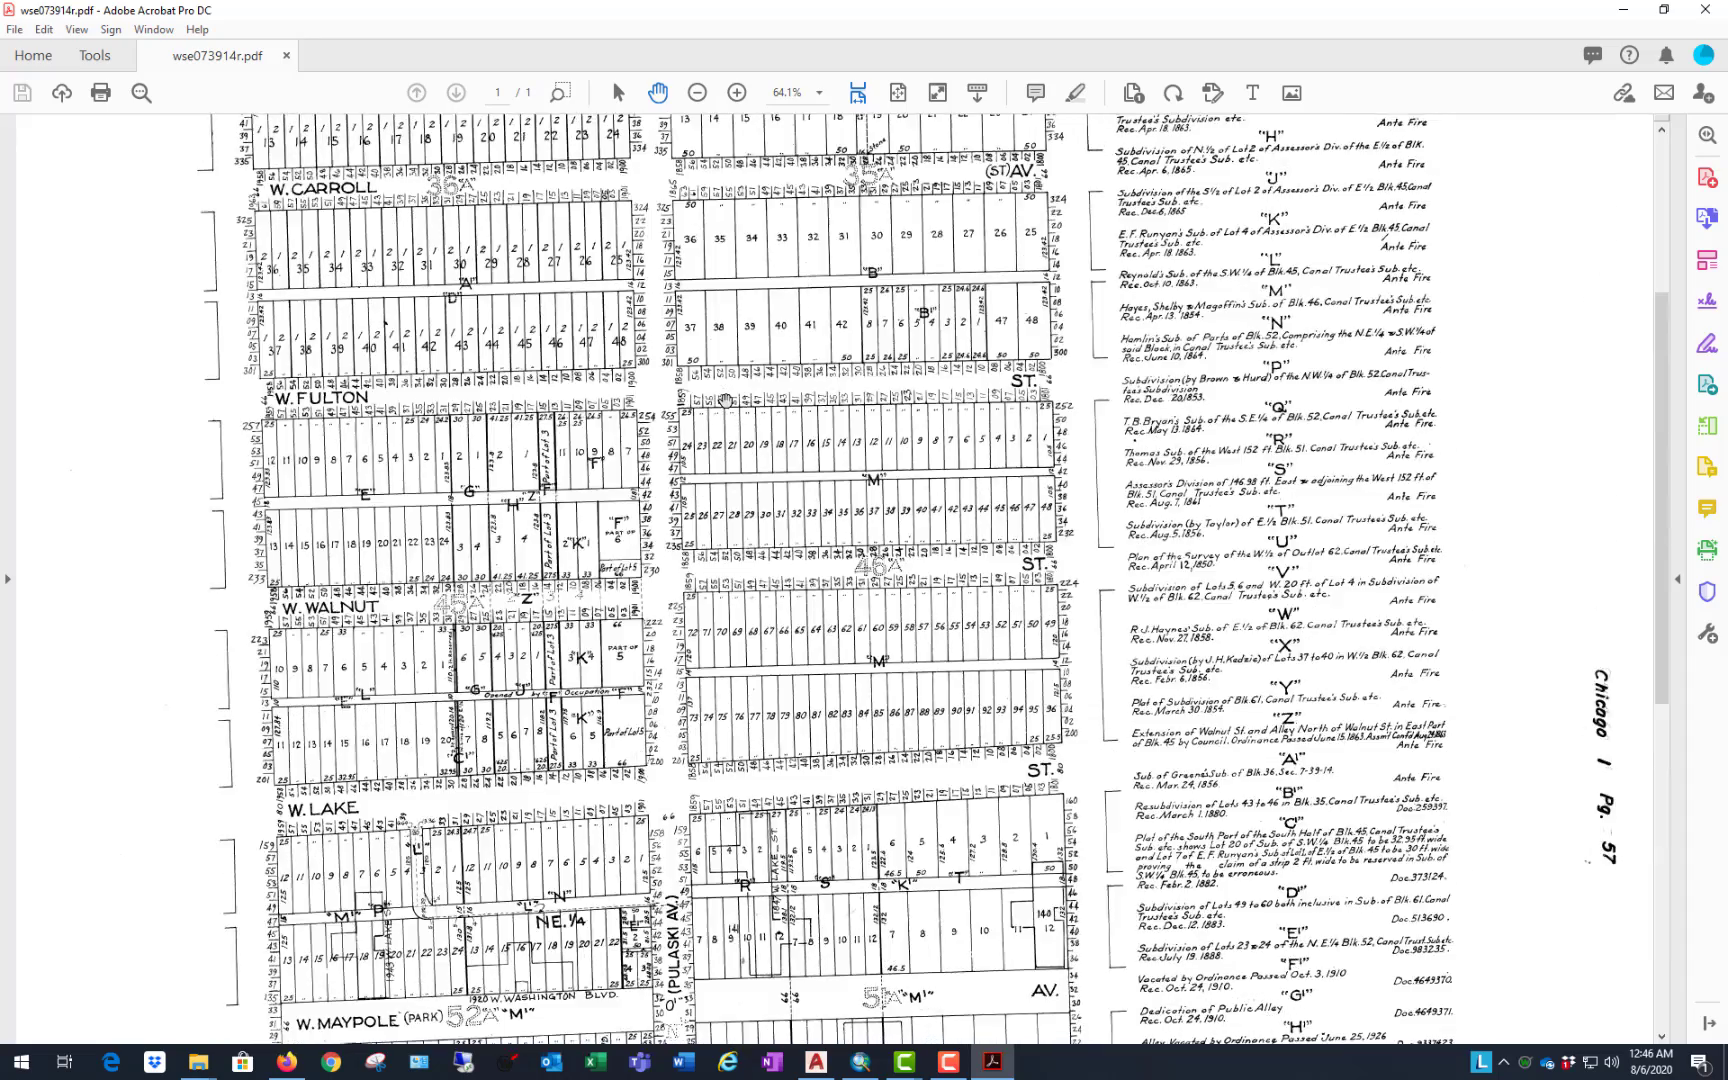
{"action": "scroll", "coordinate": [738, 405], "scroll_direction": "down", "scroll_amount": 14}
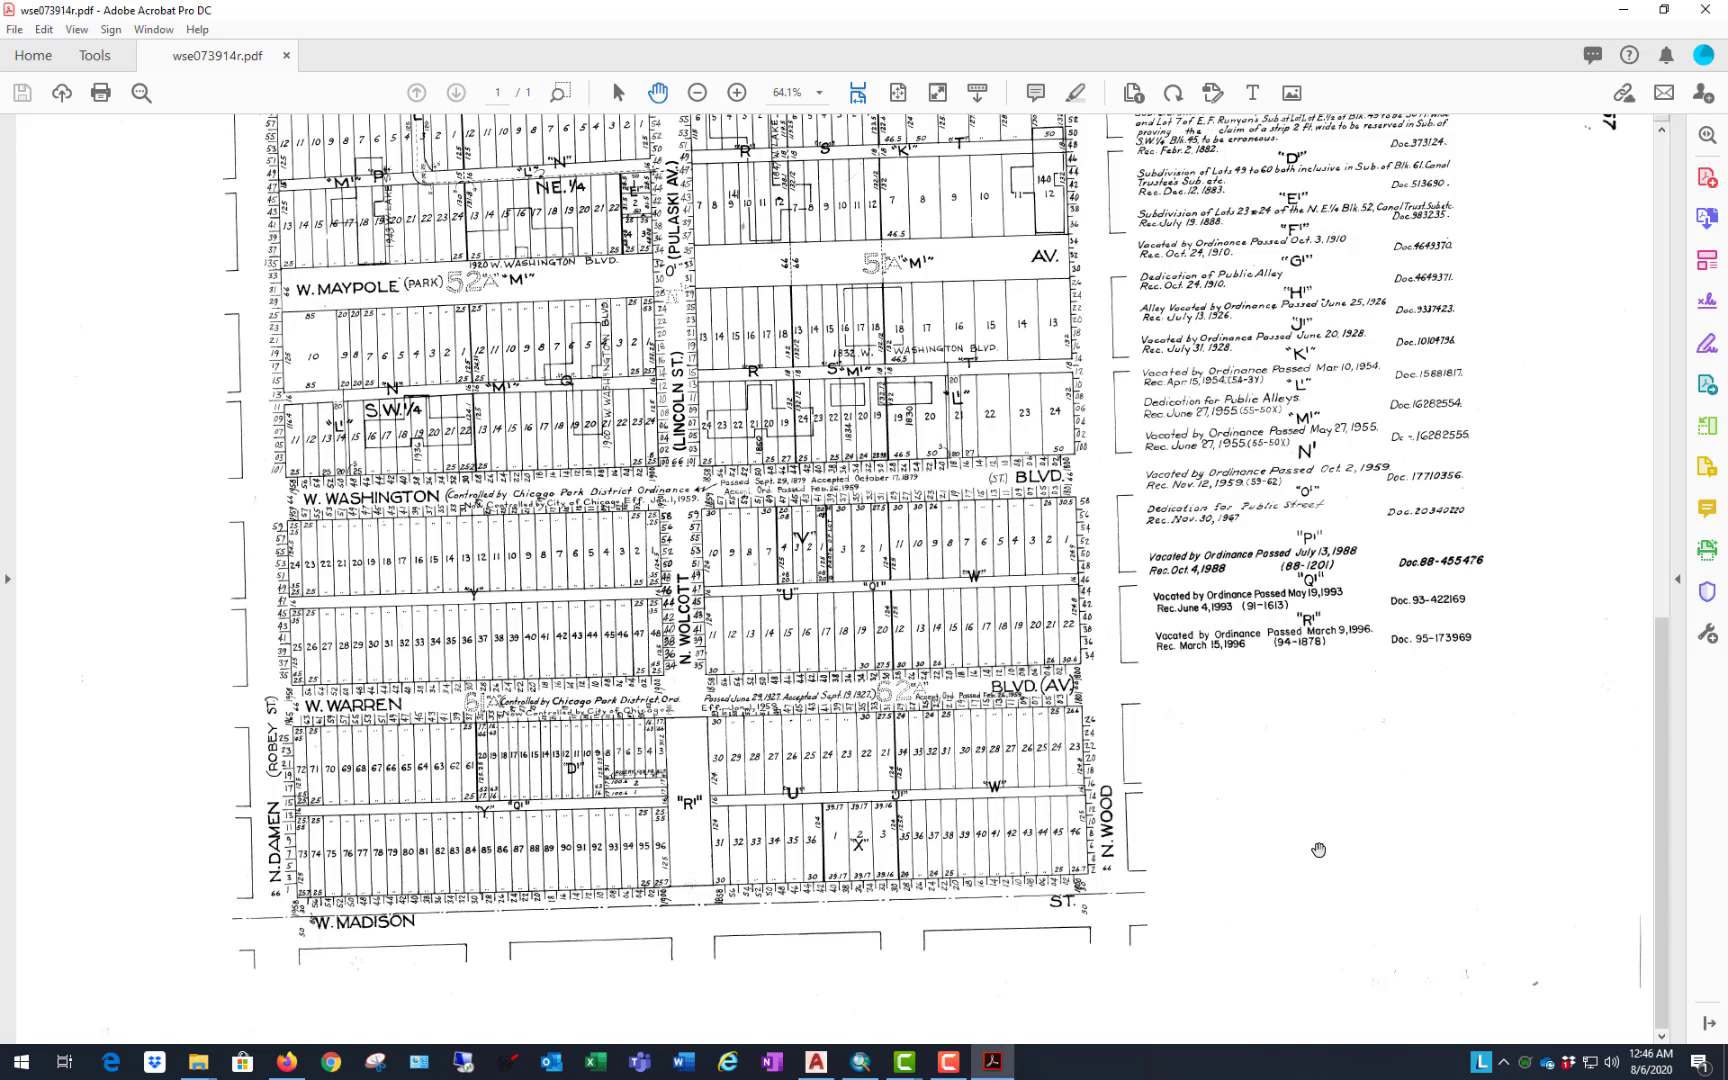
{"action": "scroll", "coordinate": [797, 630], "scroll_direction": "up", "scroll_amount": 5}
{"action": "scroll", "coordinate": [797, 630], "scroll_direction": "up", "scroll_amount": 6}
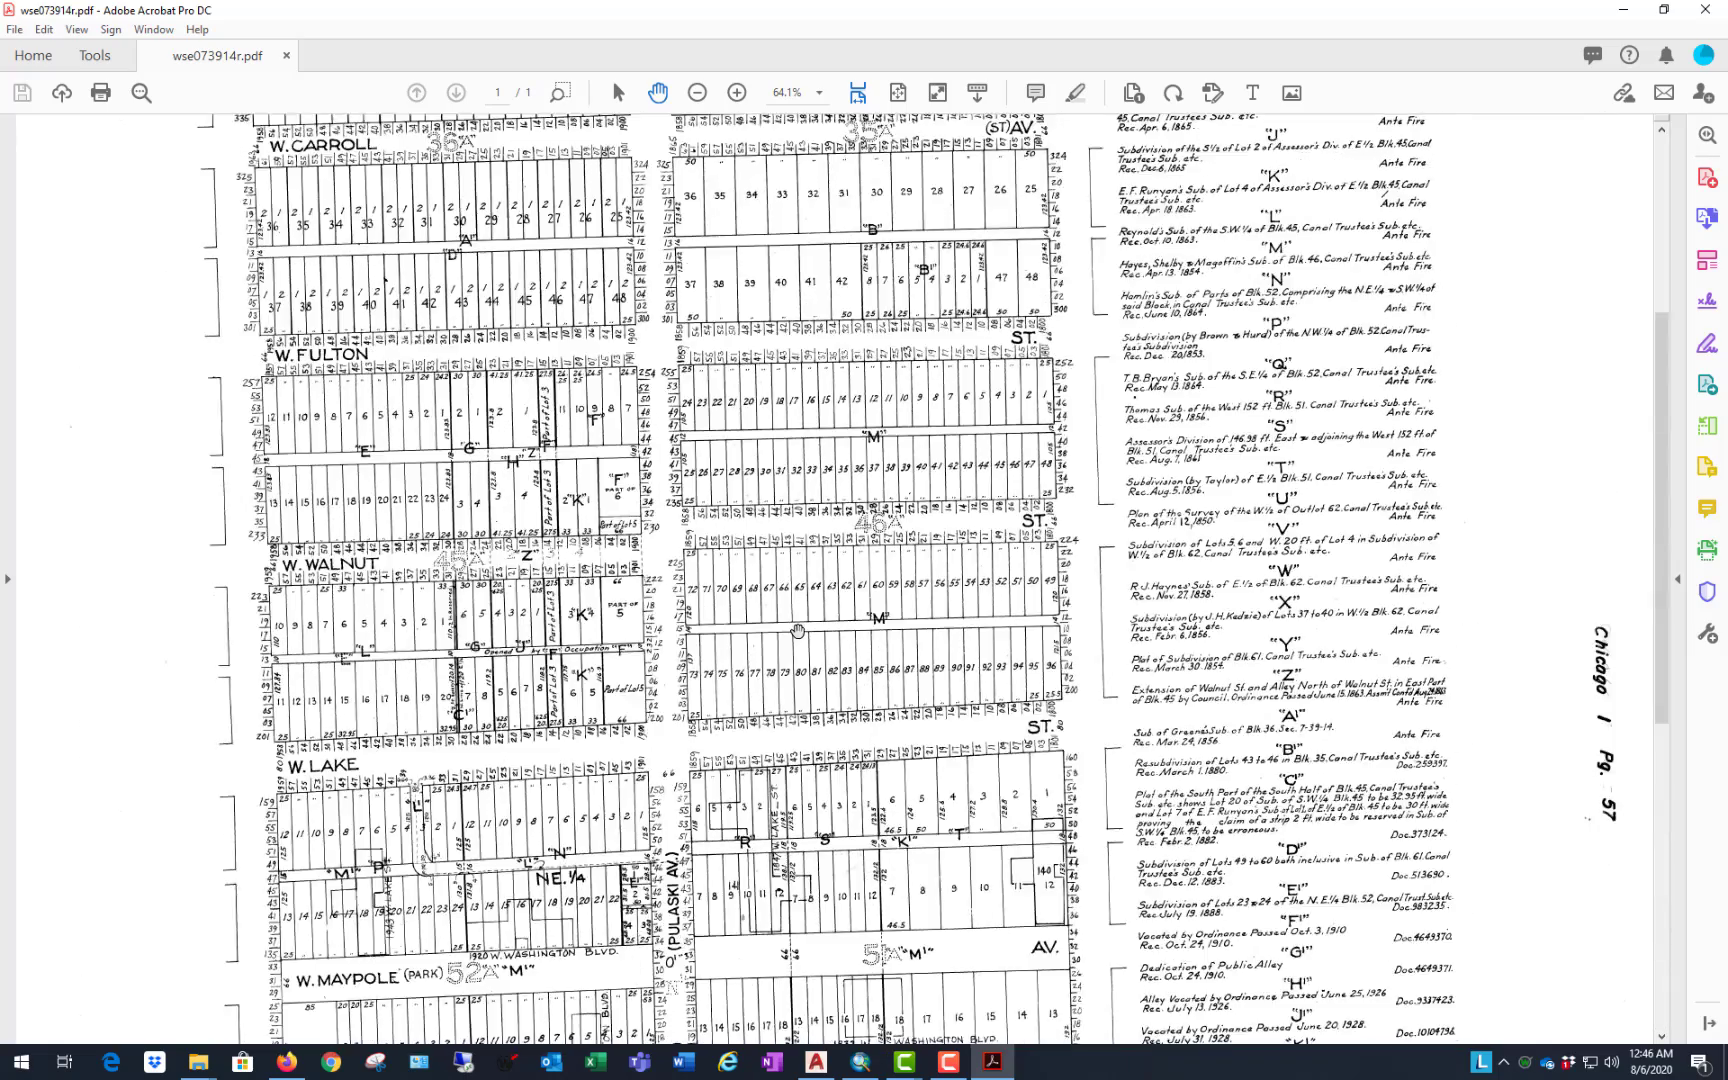
{"action": "scroll", "coordinate": [823, 648], "scroll_direction": "down", "scroll_amount": 11}
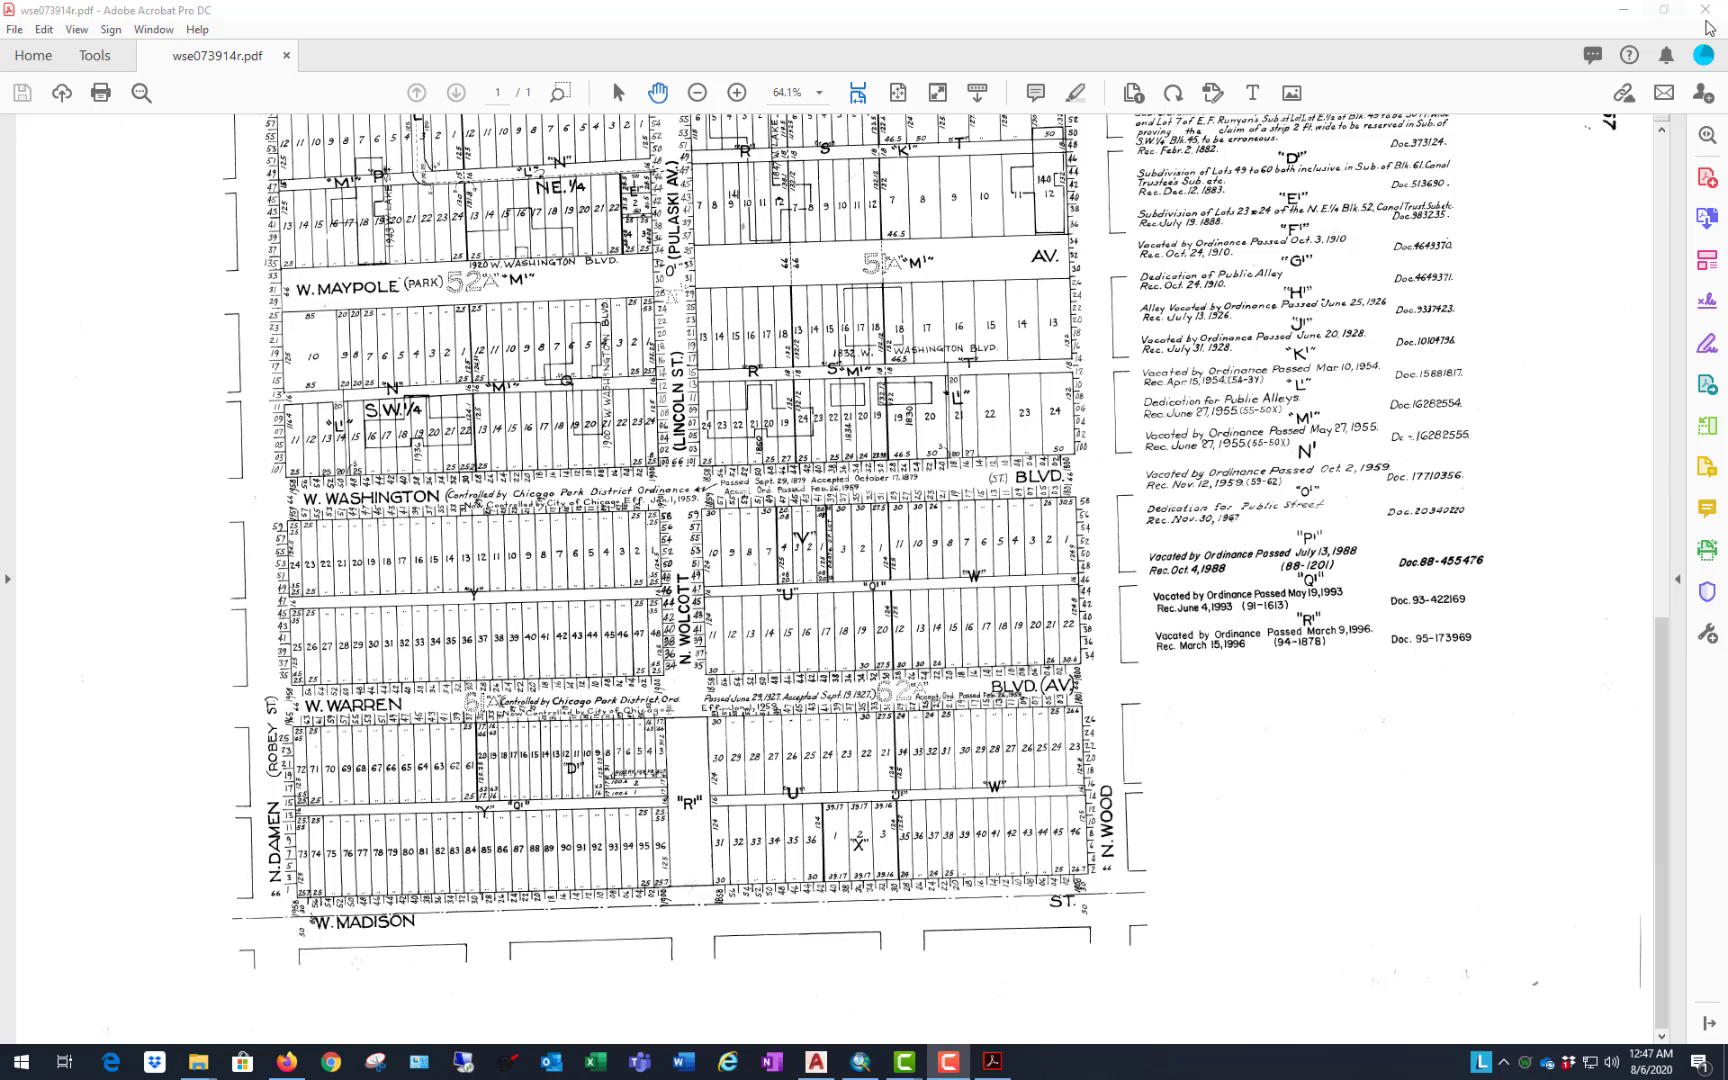
Step: Close the plat sheet PDF and its browser tab, and return to AutoCAD
{"action": "left_click", "coordinate": [1713, 20]}
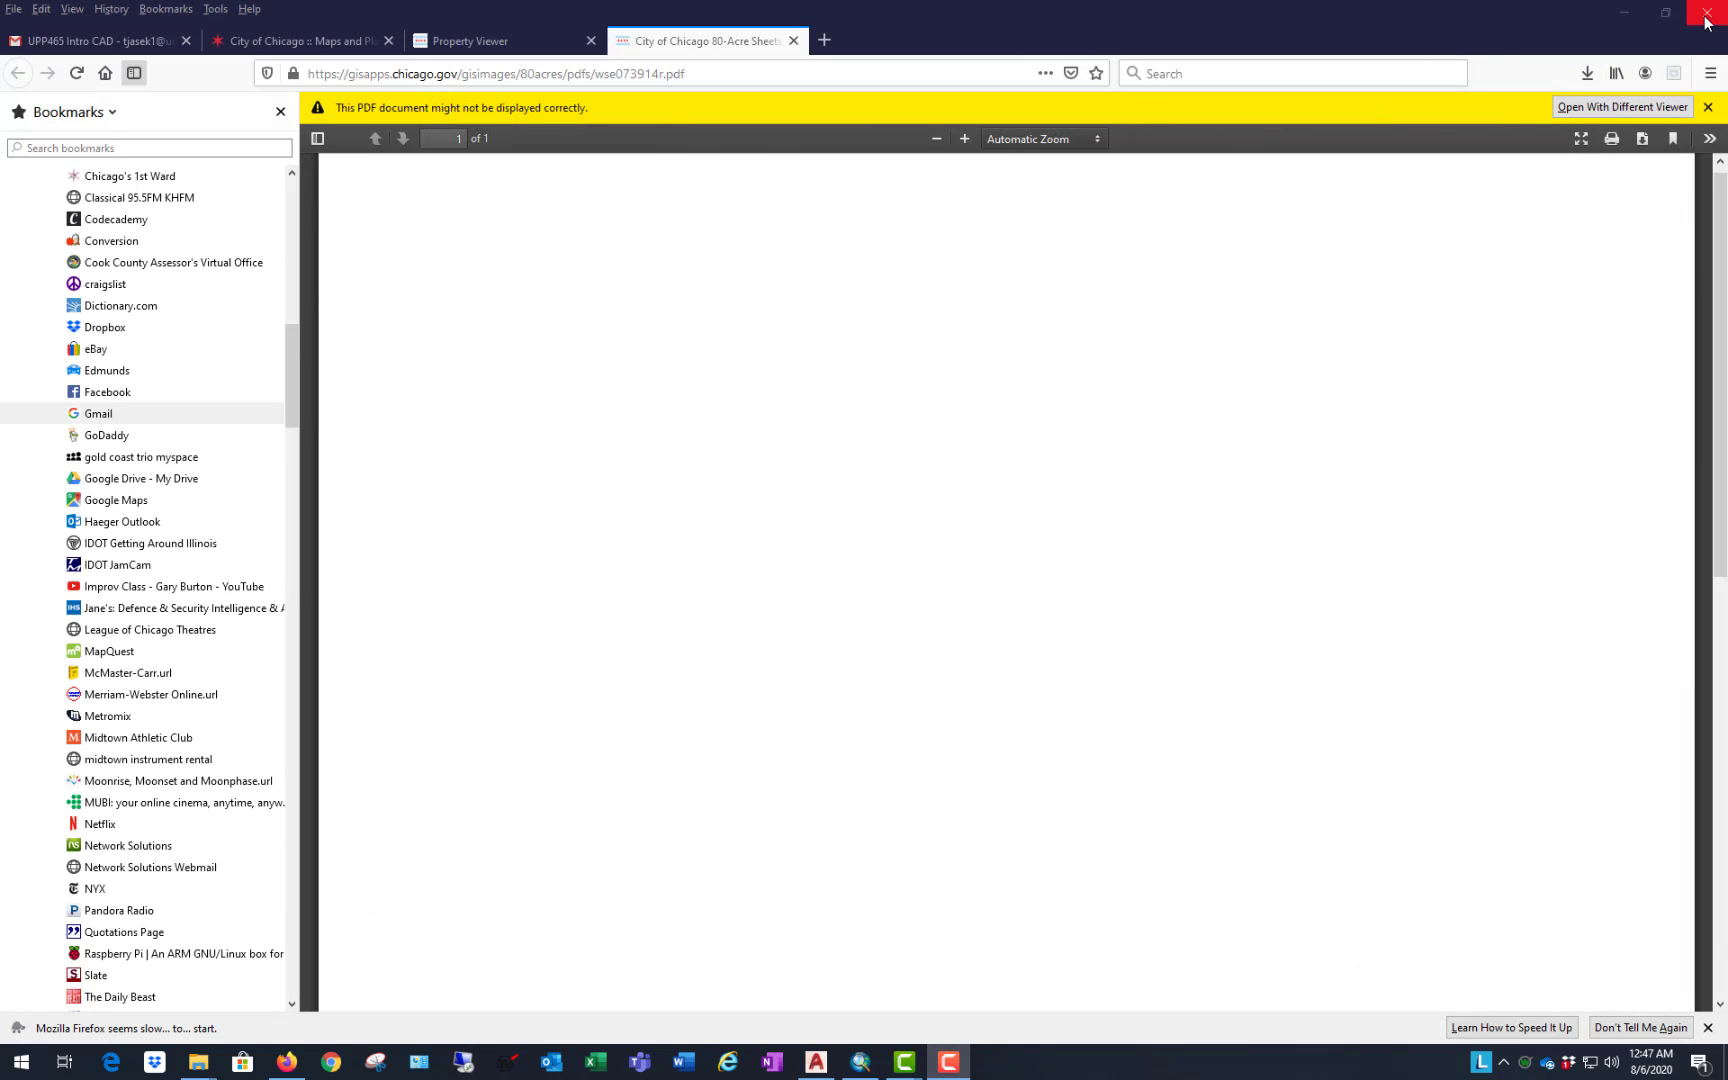
{"action": "left_click", "coordinate": [793, 40]}
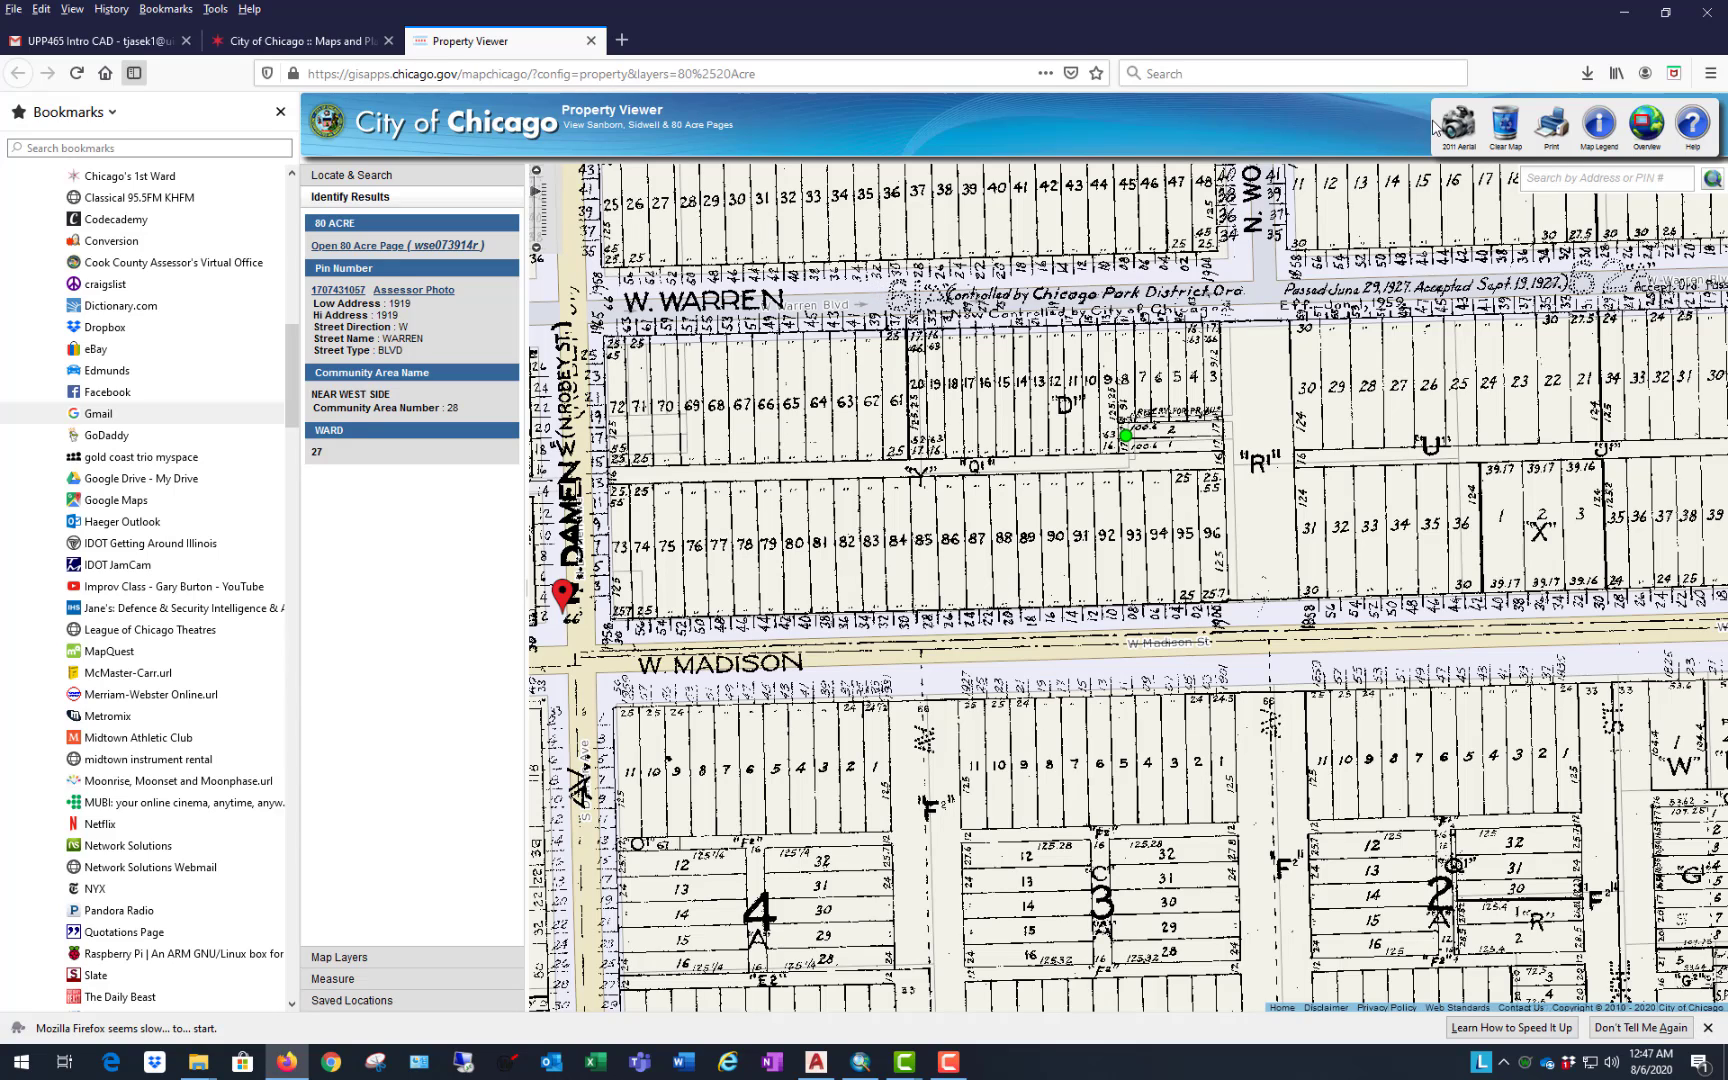
{"action": "left_click", "coordinate": [1606, 17]}
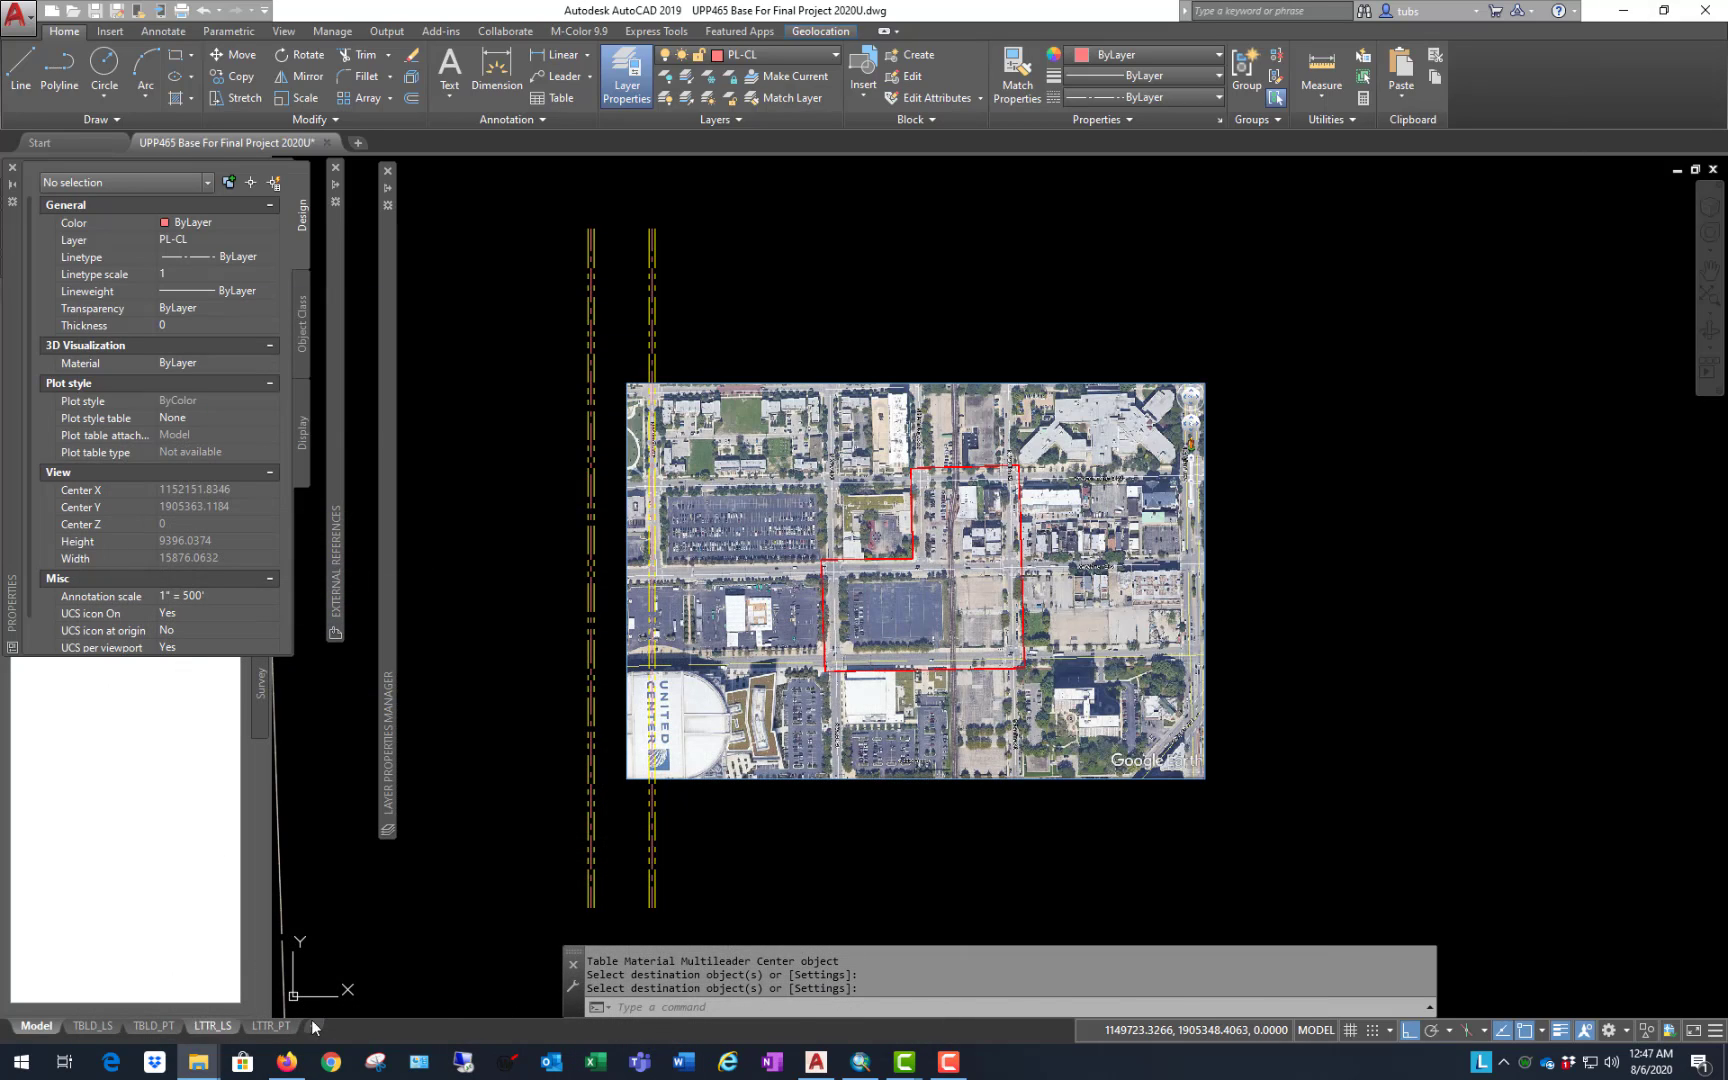
Step: Switch to ArcMap and look through the layers of the DuPage group, leaving the group collapsed
{"action": "left_click", "coordinate": [861, 1062]}
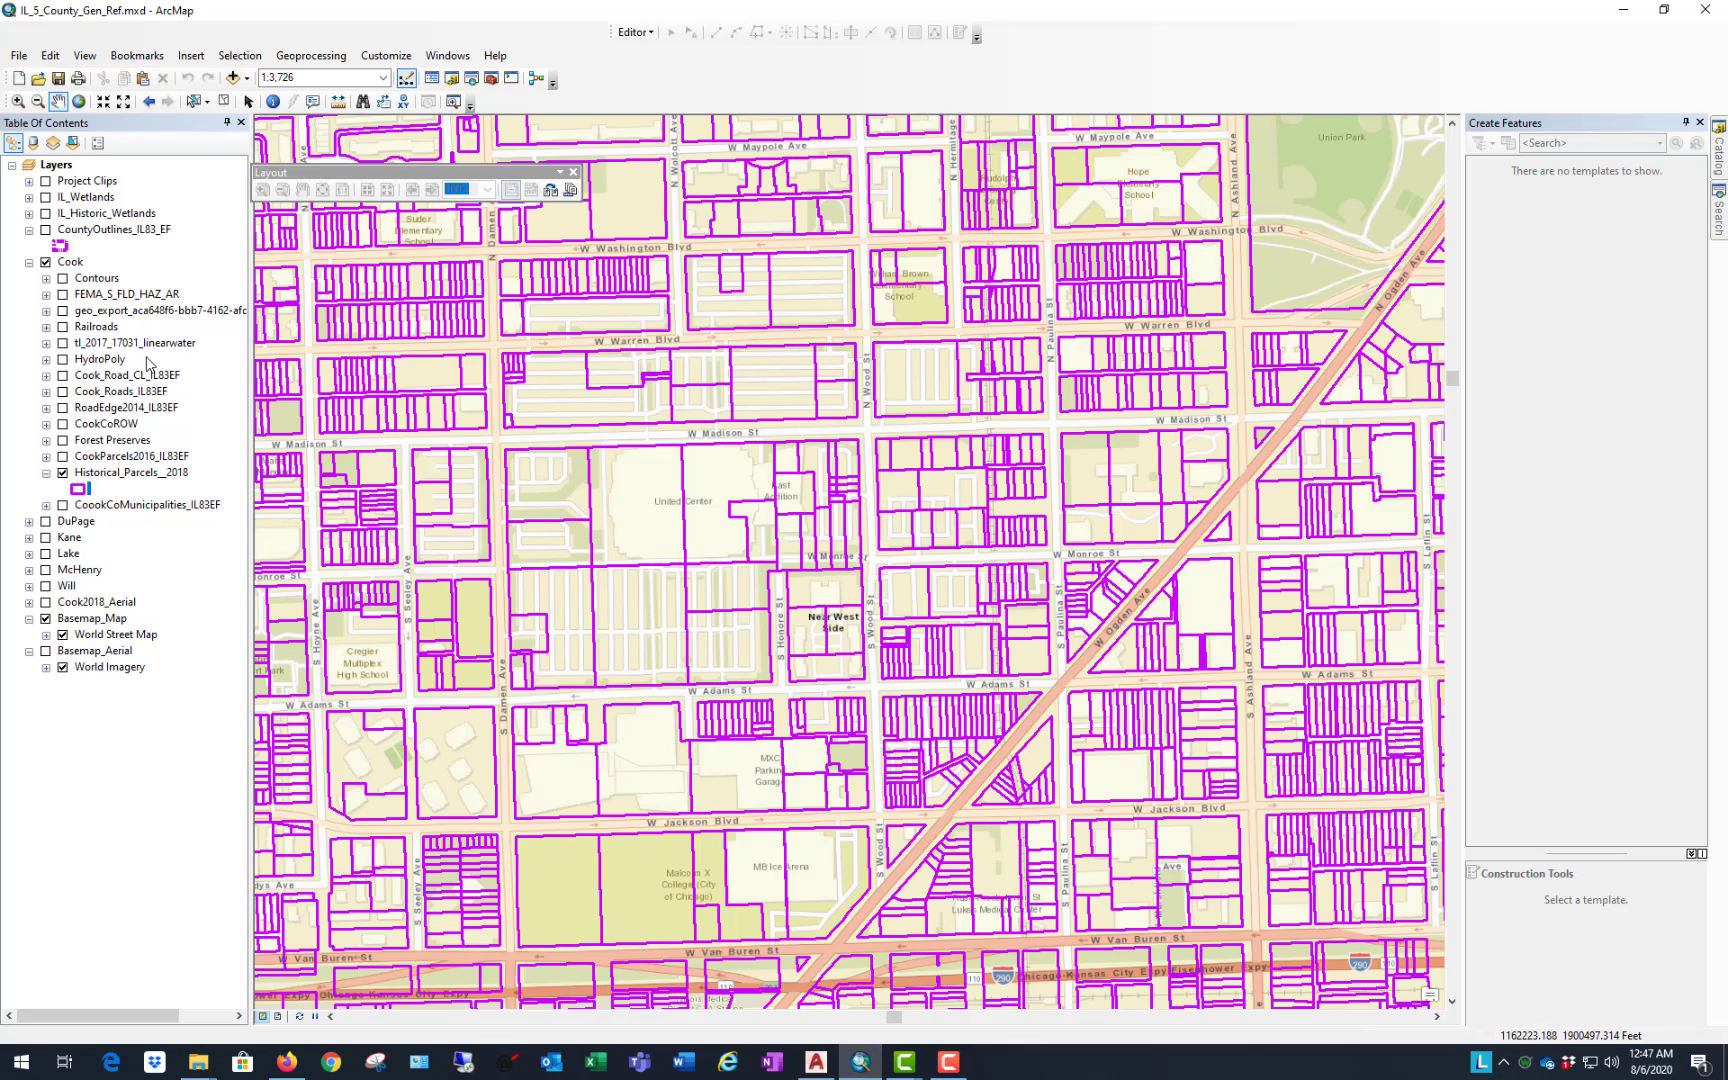
{"action": "left_click", "coordinate": [29, 521]}
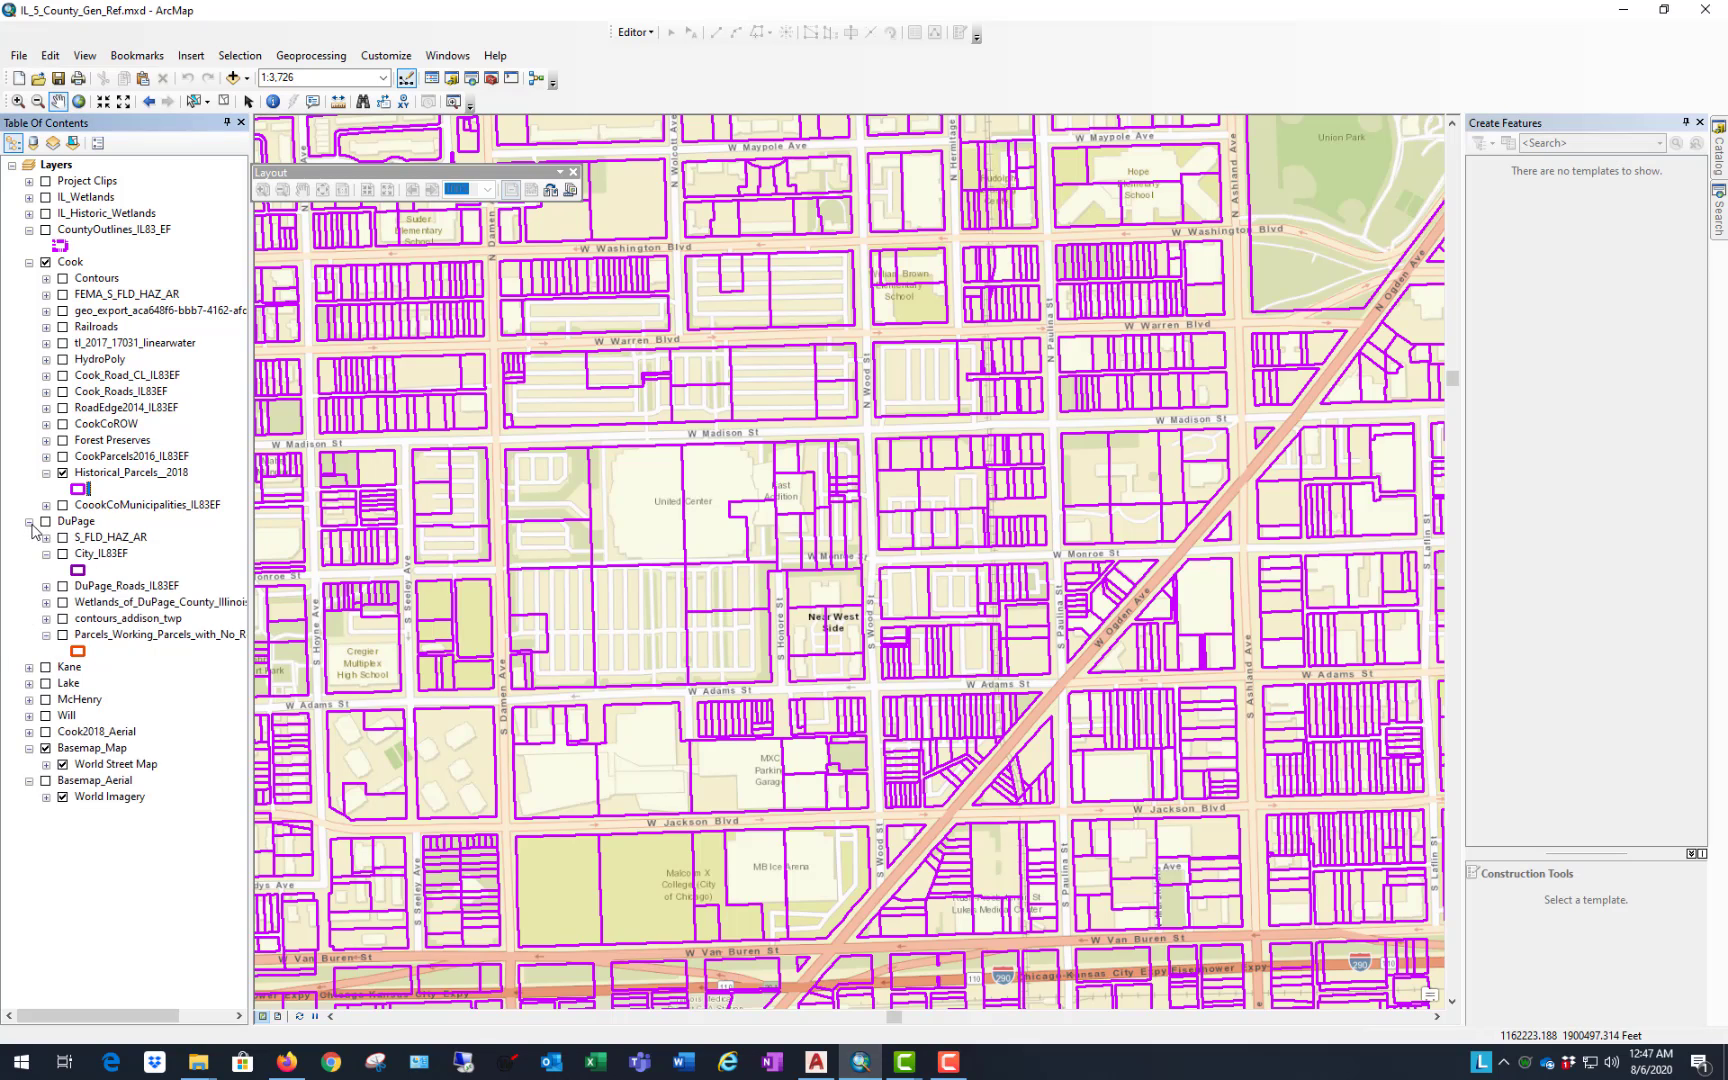
{"action": "left_click", "coordinate": [29, 521]}
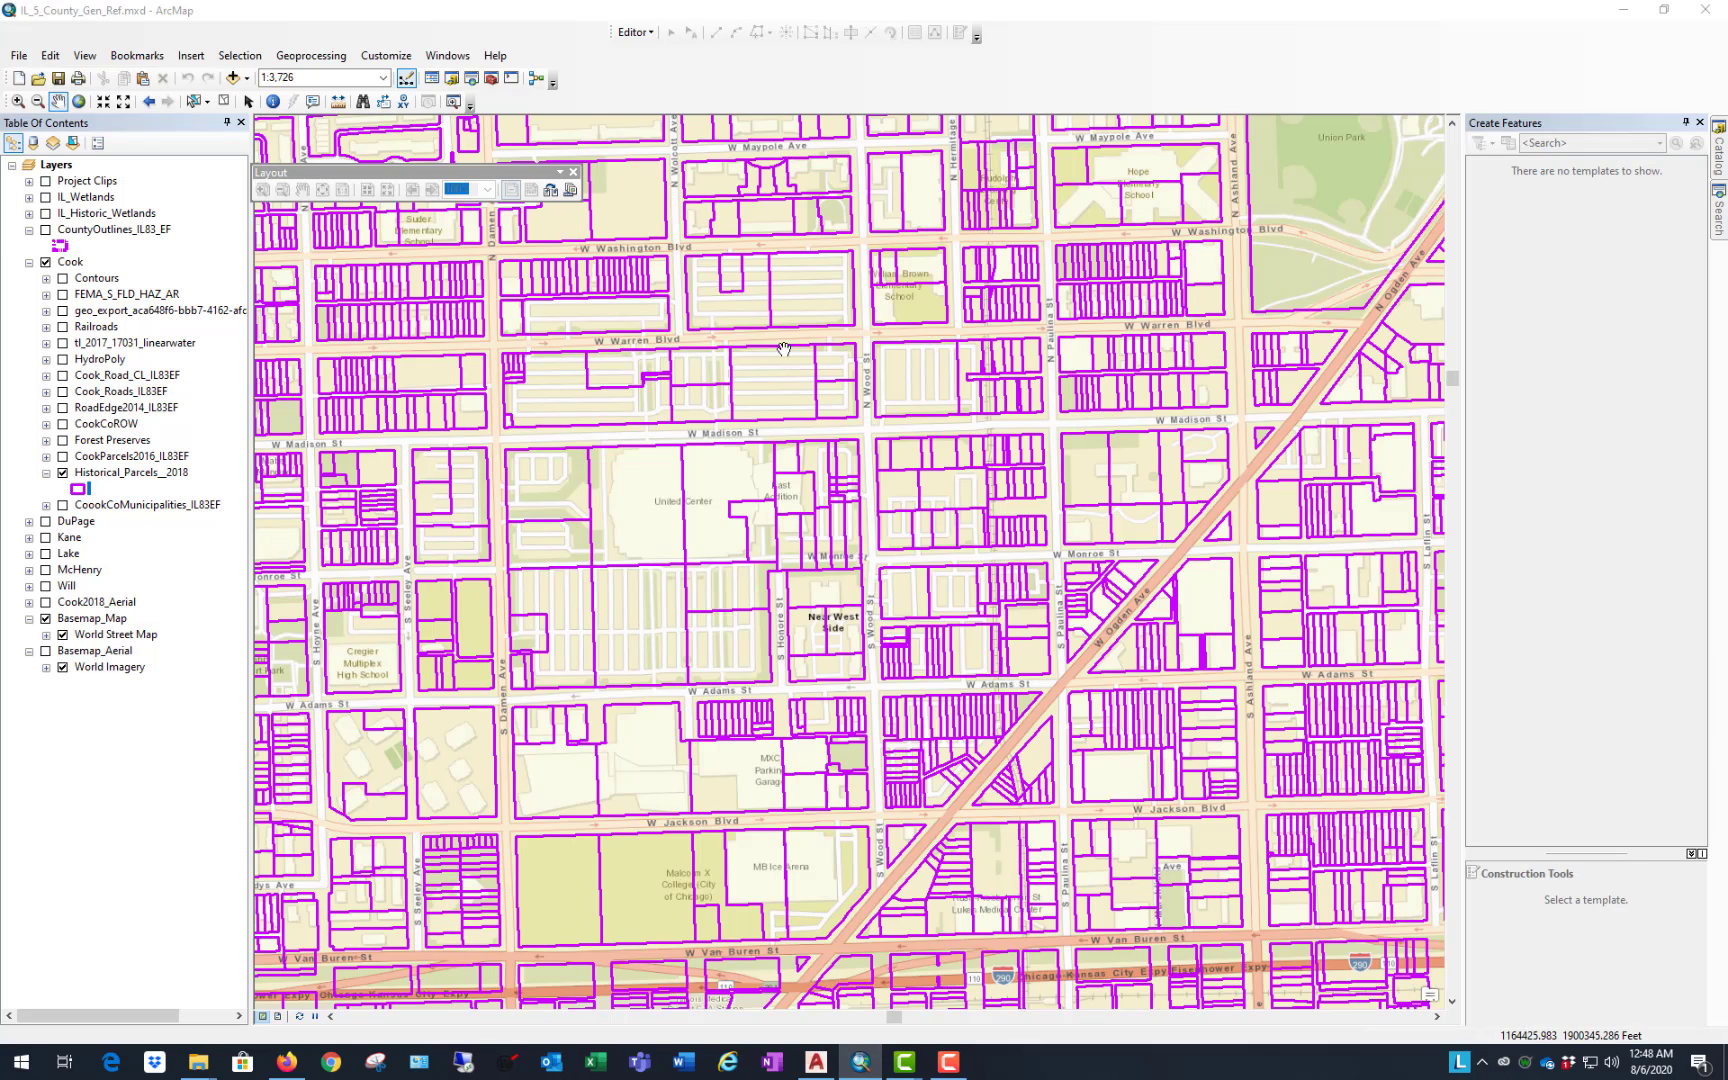
Step: Check the projected coordinate system in the source properties of the Historical_Parcels__2018 layer, leaving its properties unchanged
{"action": "left_click", "coordinate": [146, 473]}
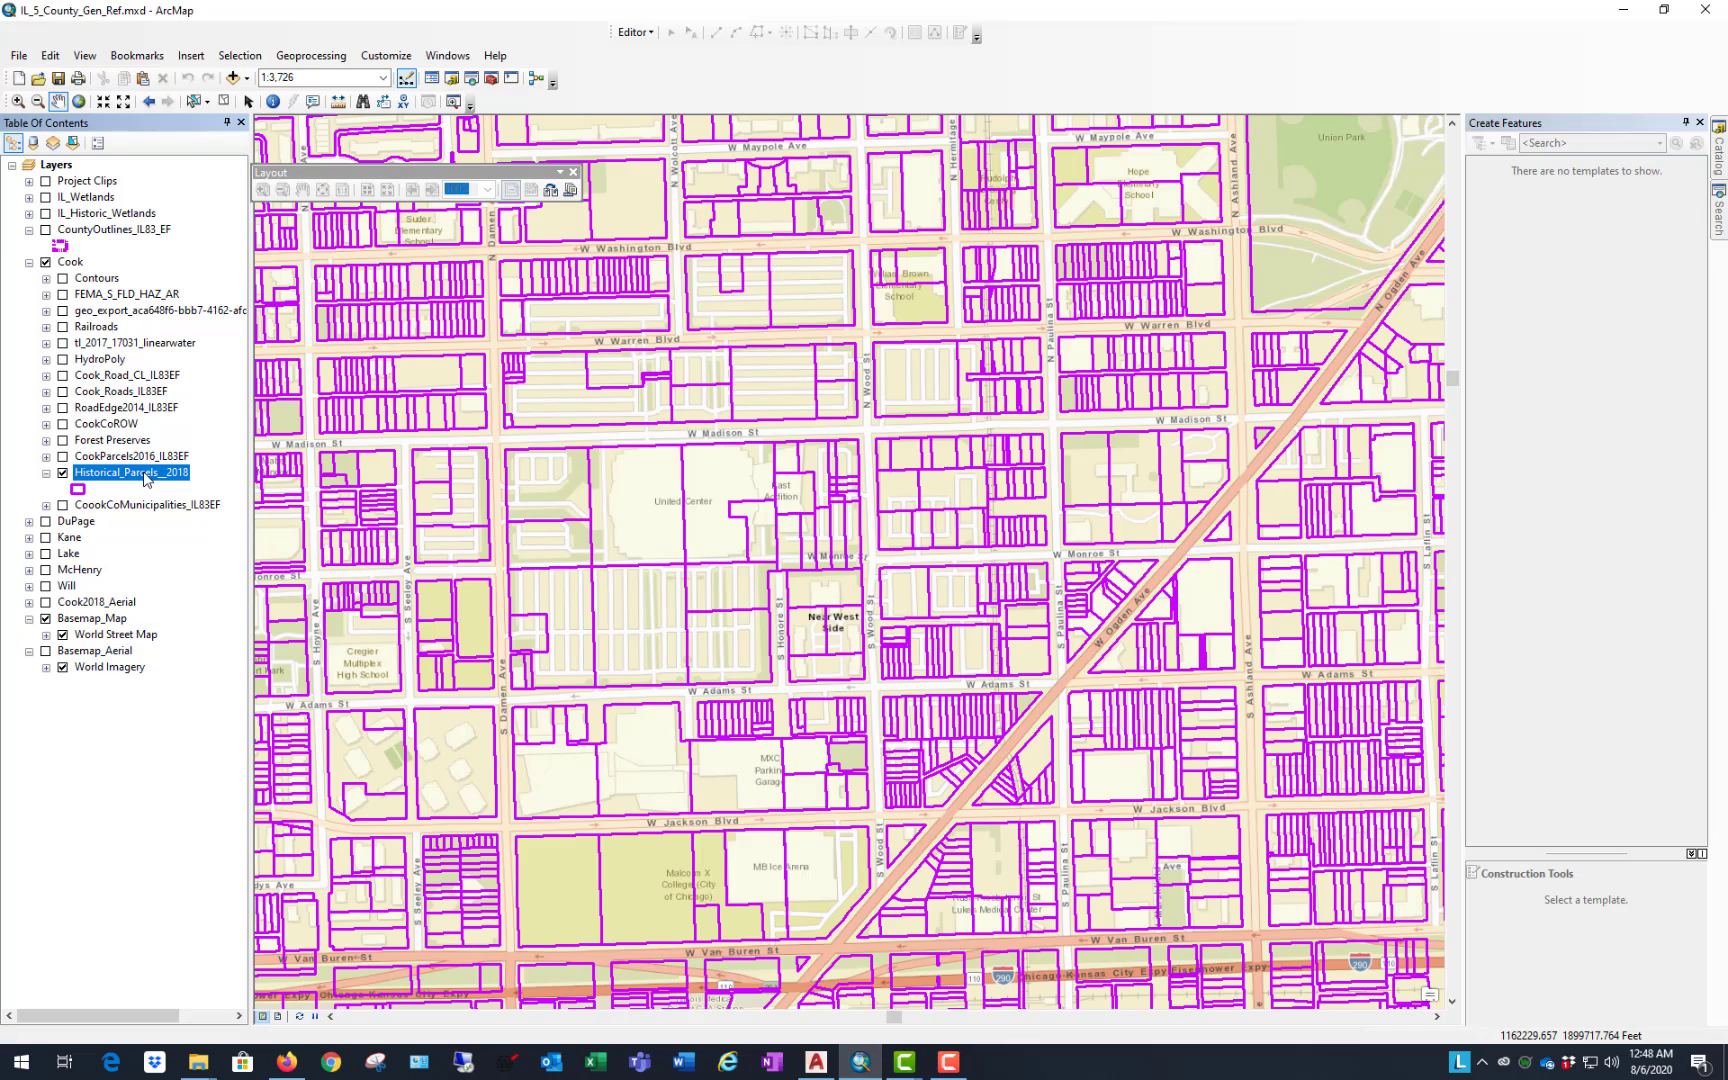
{"action": "right_click", "coordinate": [146, 478]}
{"action": "key", "text": "Escape"}
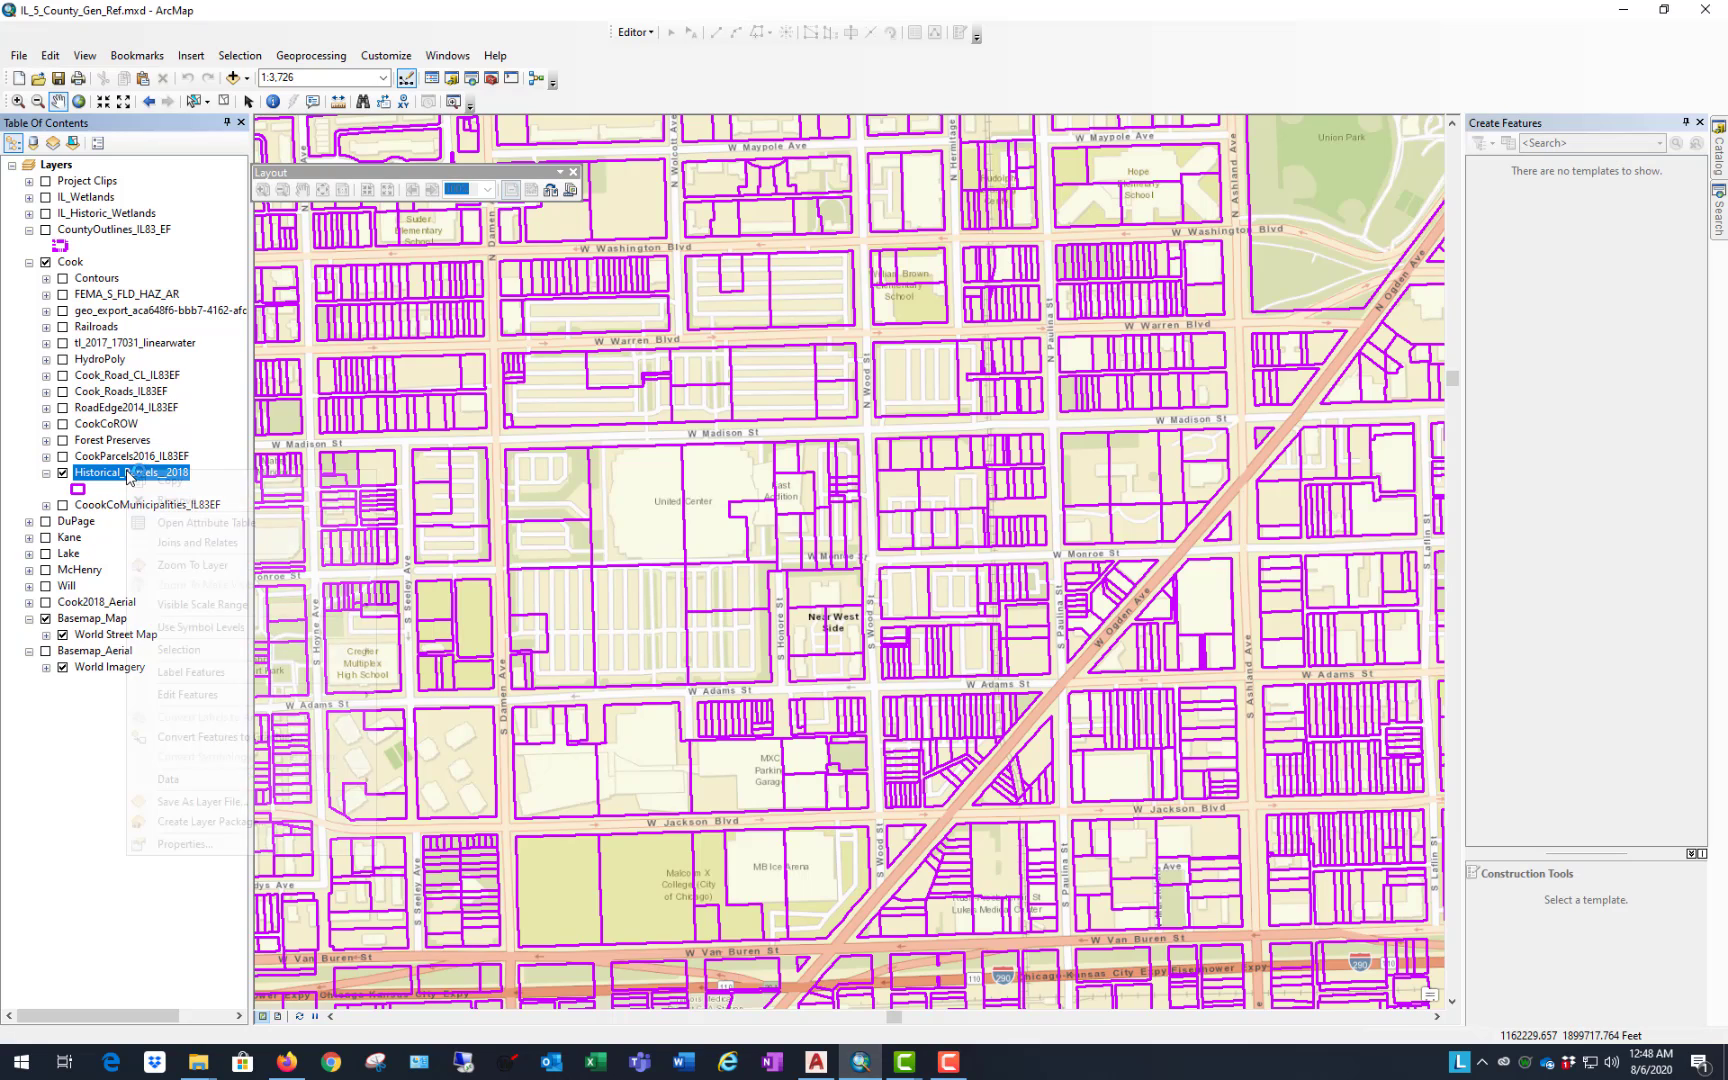
{"action": "right_click", "coordinate": [131, 476]}
{"action": "left_click", "coordinate": [203, 847]}
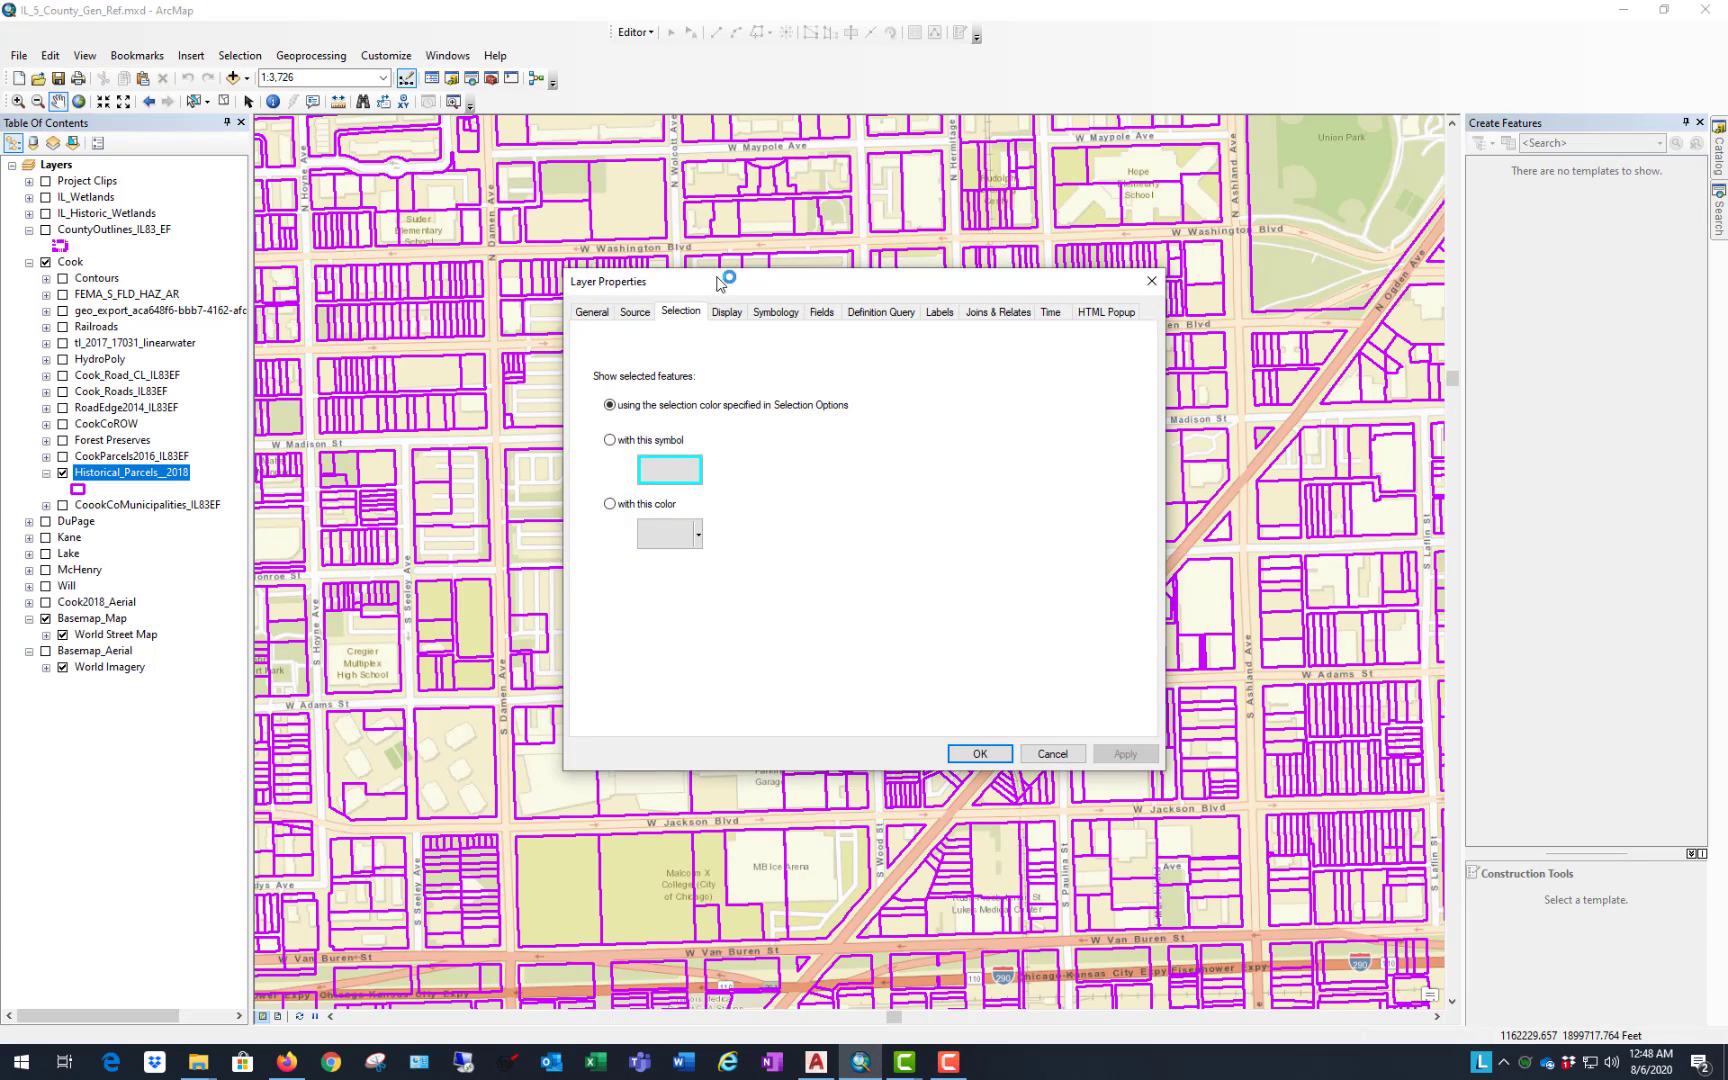
{"action": "left_click", "coordinate": [598, 312]}
{"action": "left_click", "coordinate": [632, 312]}
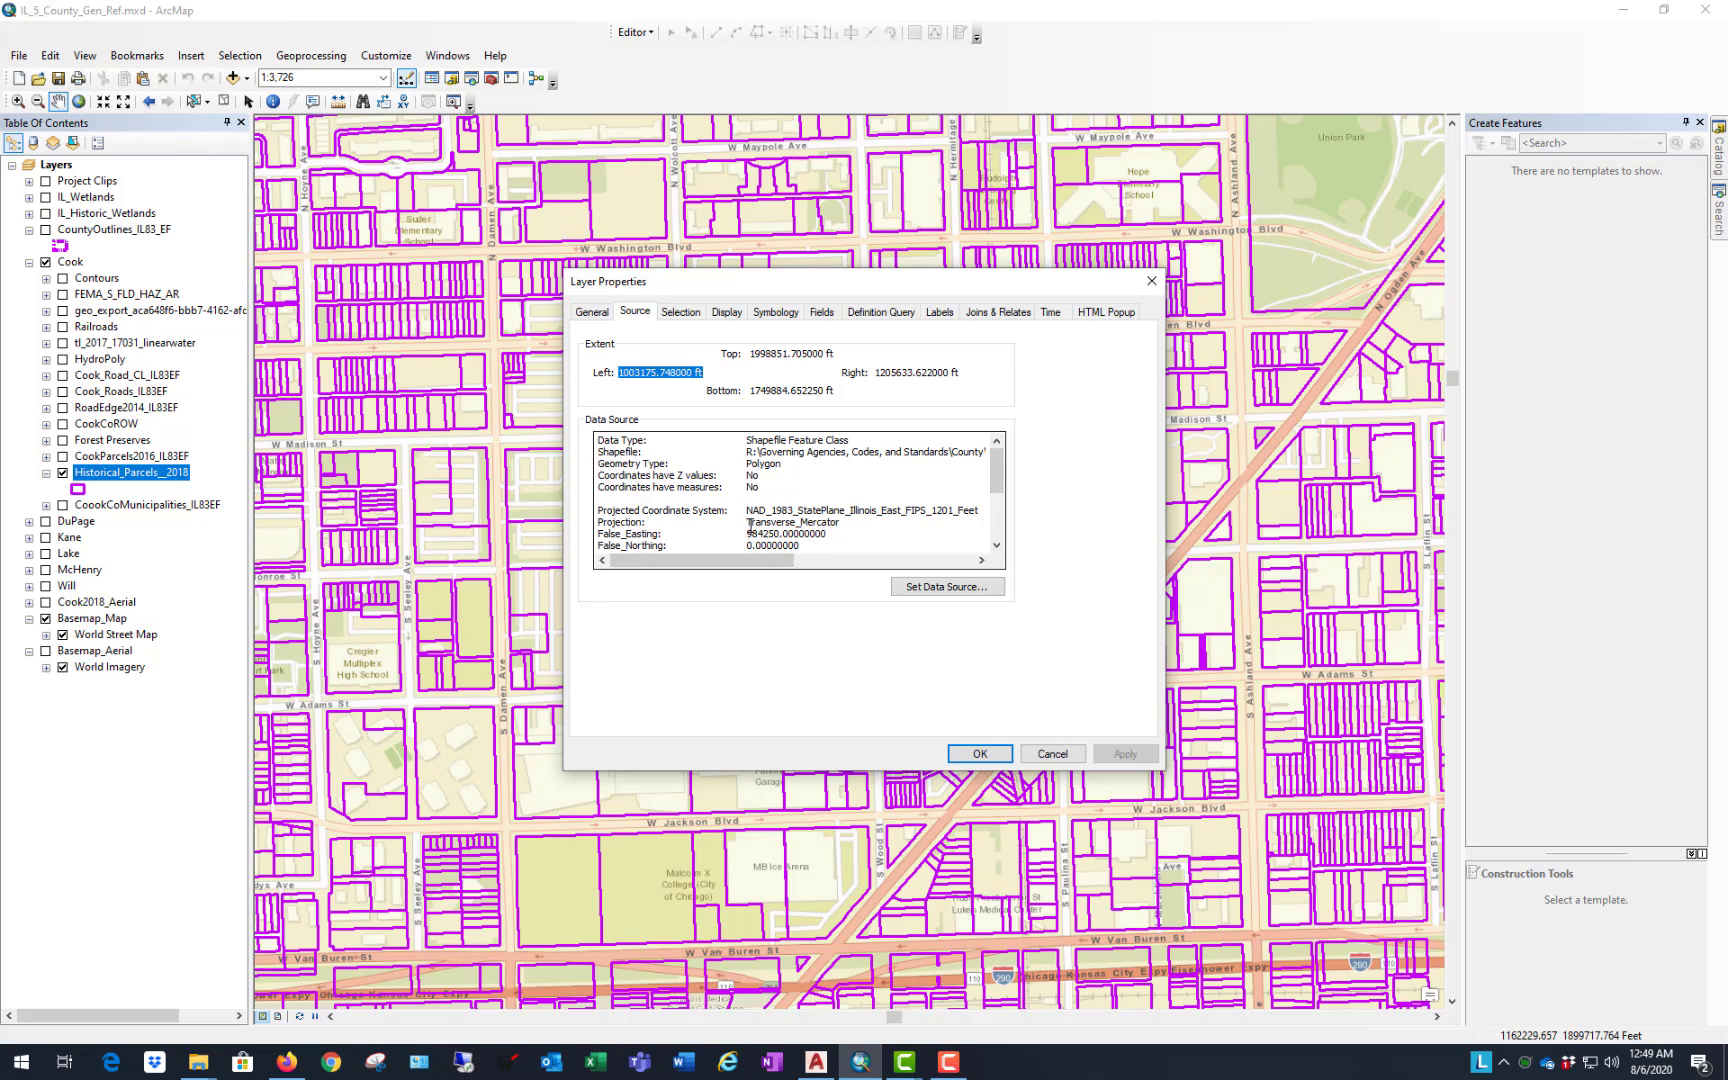
{"action": "left_click_drag", "start_coordinate": [748, 507], "coordinate": [990, 512]}
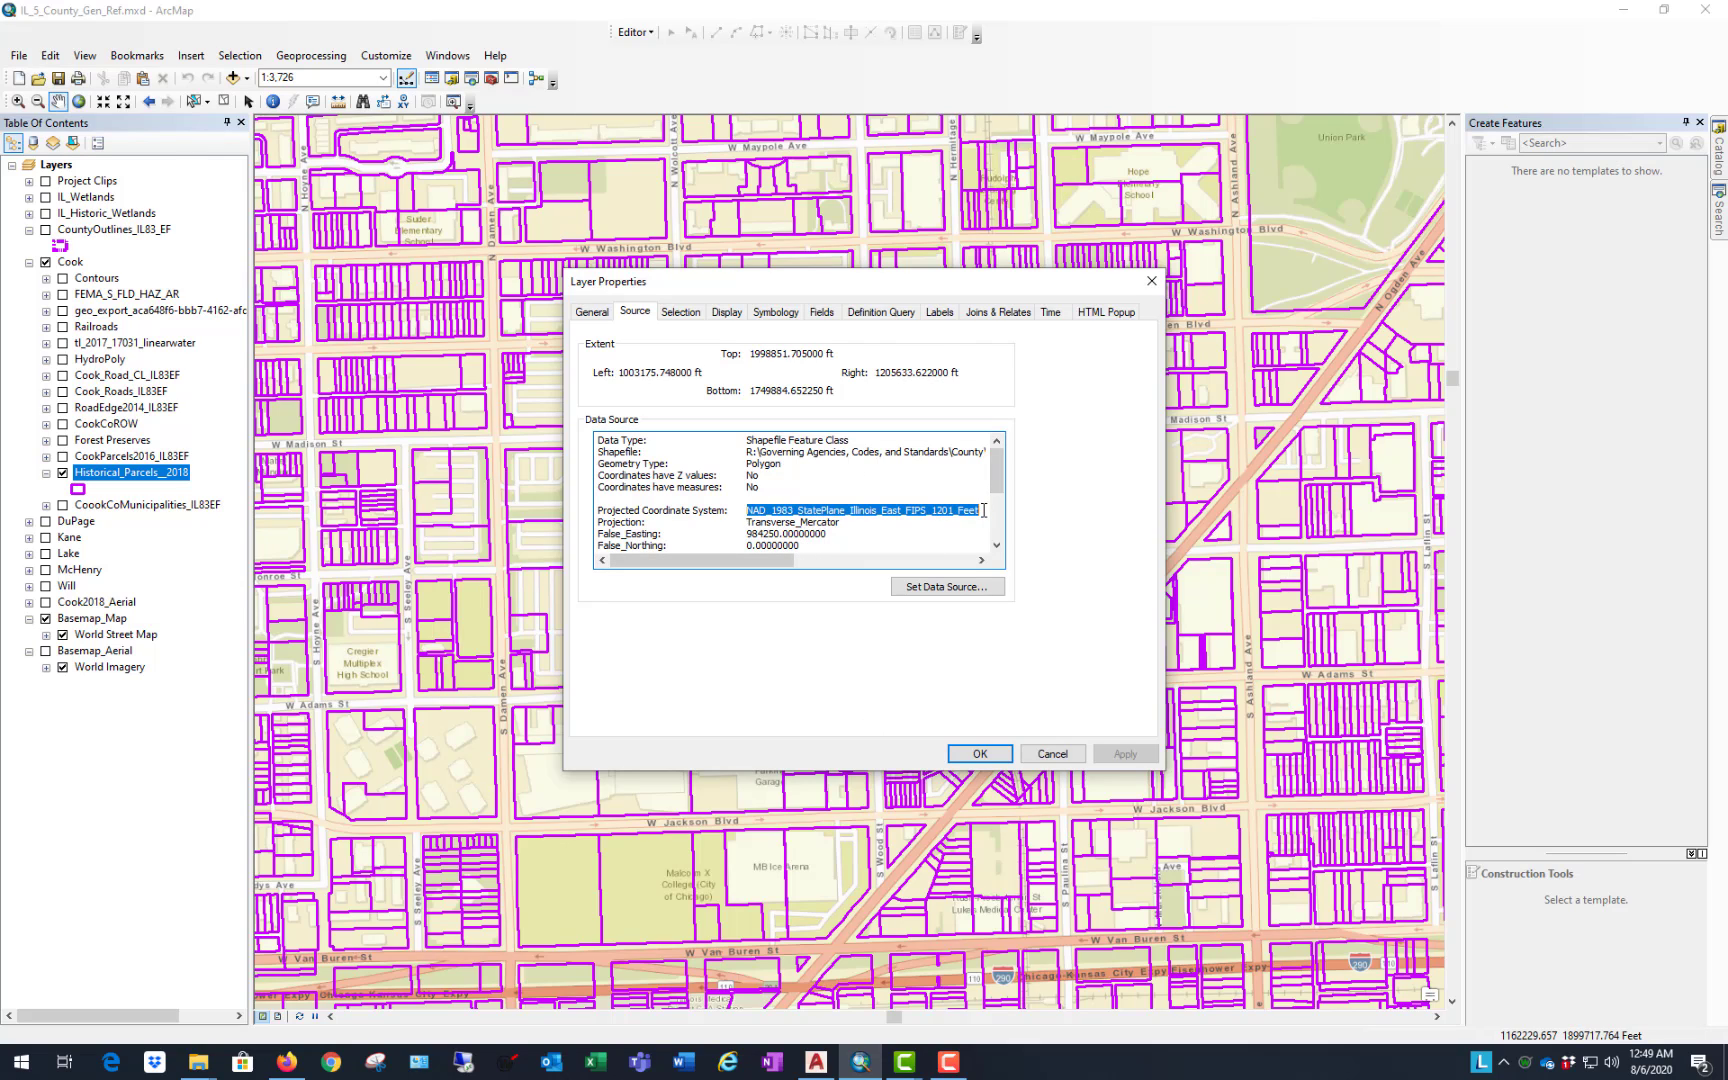
{"action": "left_click", "coordinate": [1052, 754]}
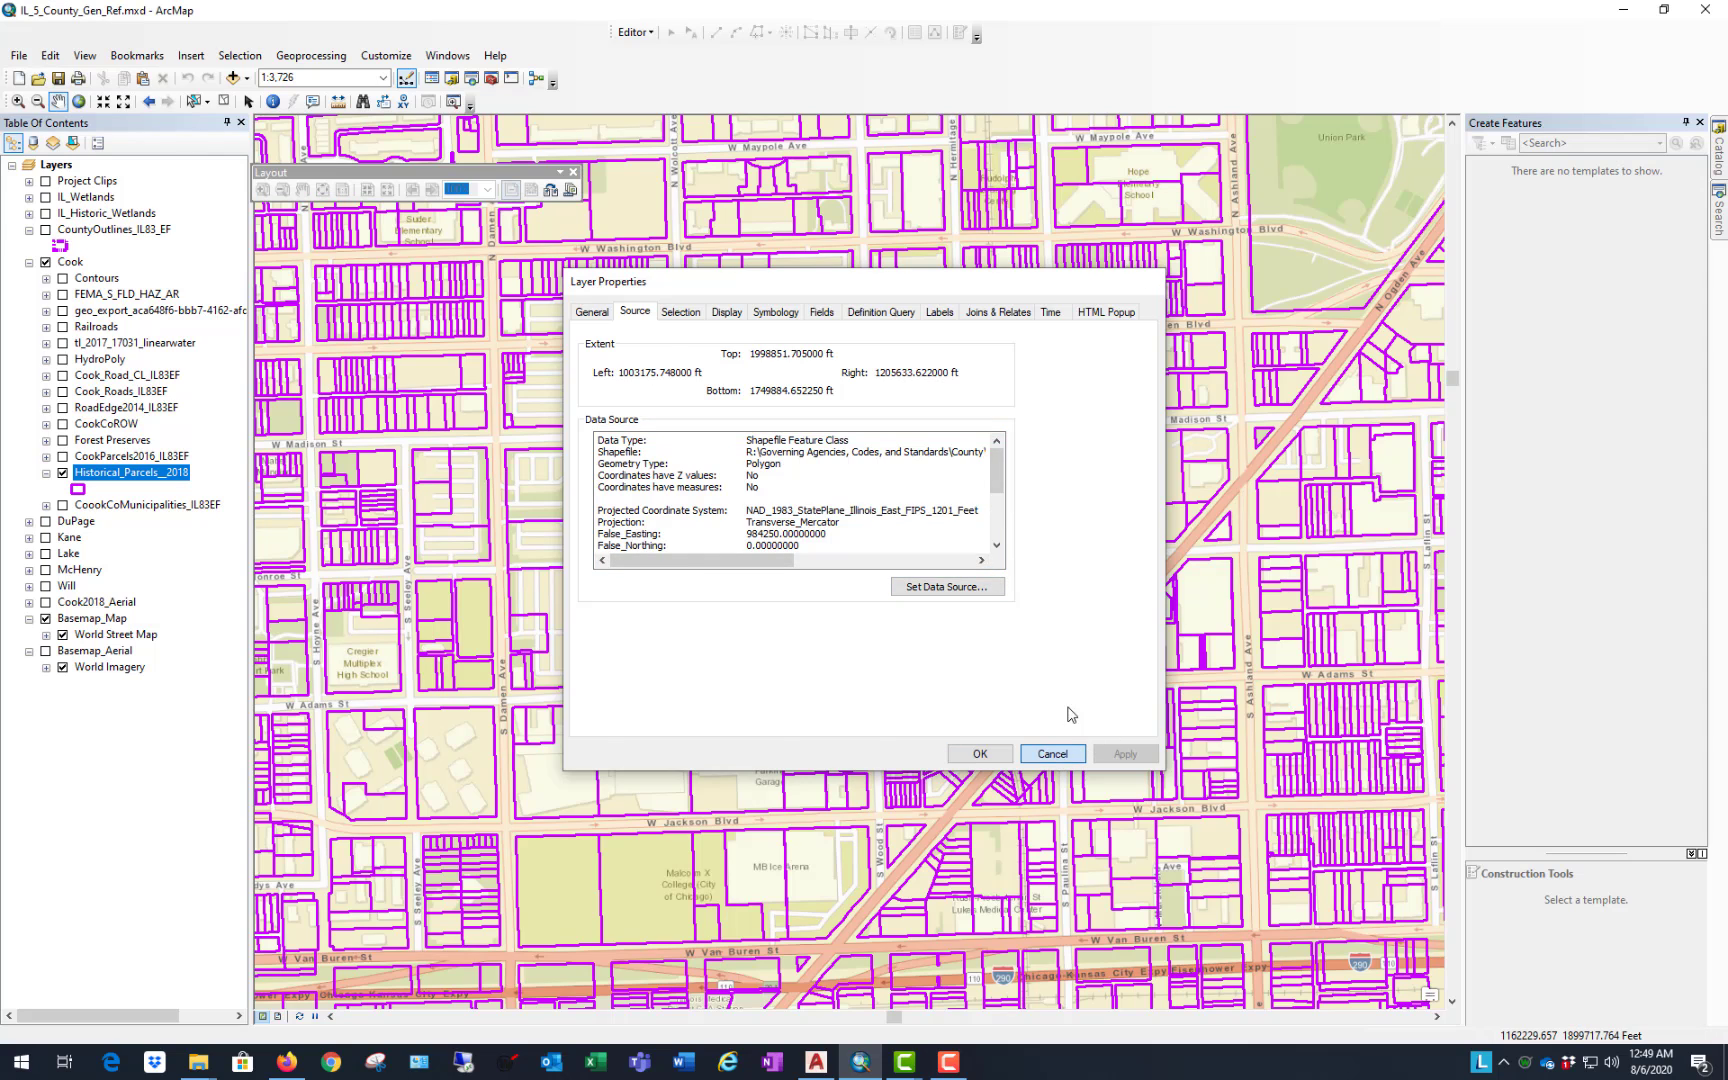
Step: Box-select the parcels between Union Park and the expressway south of W Van Buren St, and switch to AutoCAD
{"action": "left_click", "coordinate": [193, 103]}
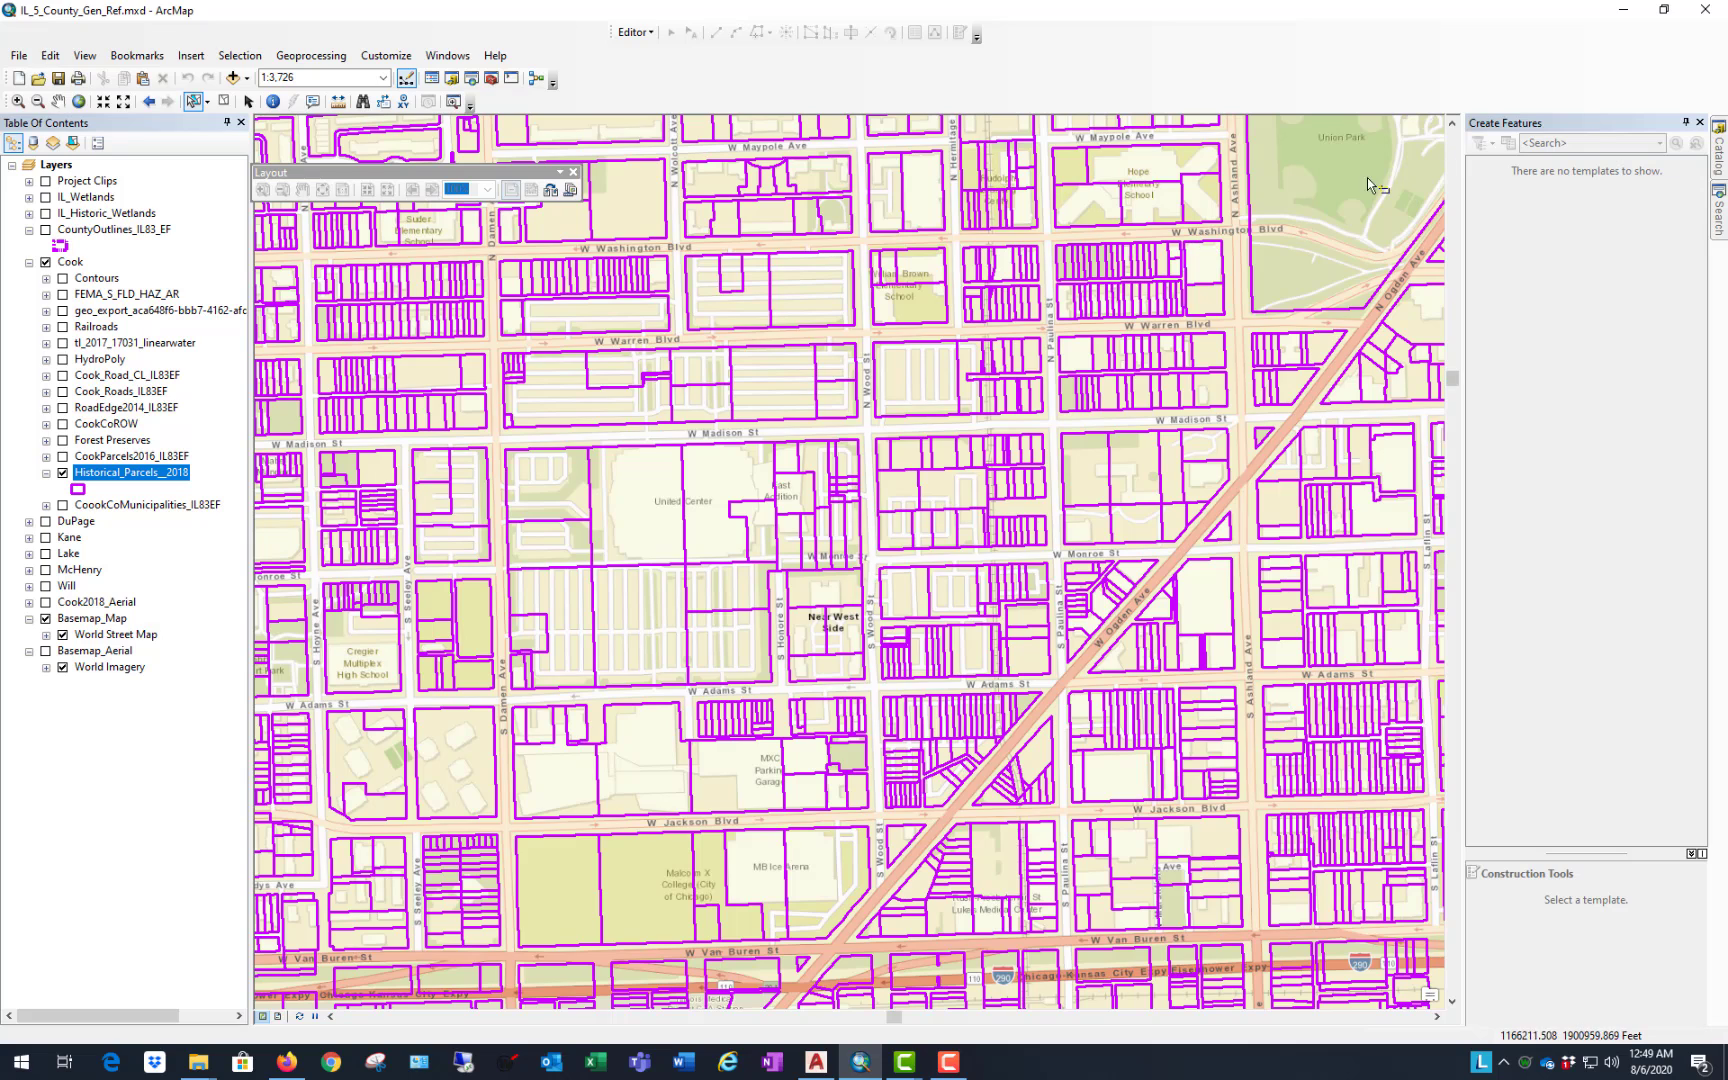
{"action": "left_click_drag", "start_coordinate": [1417, 136], "coordinate": [262, 1004]}
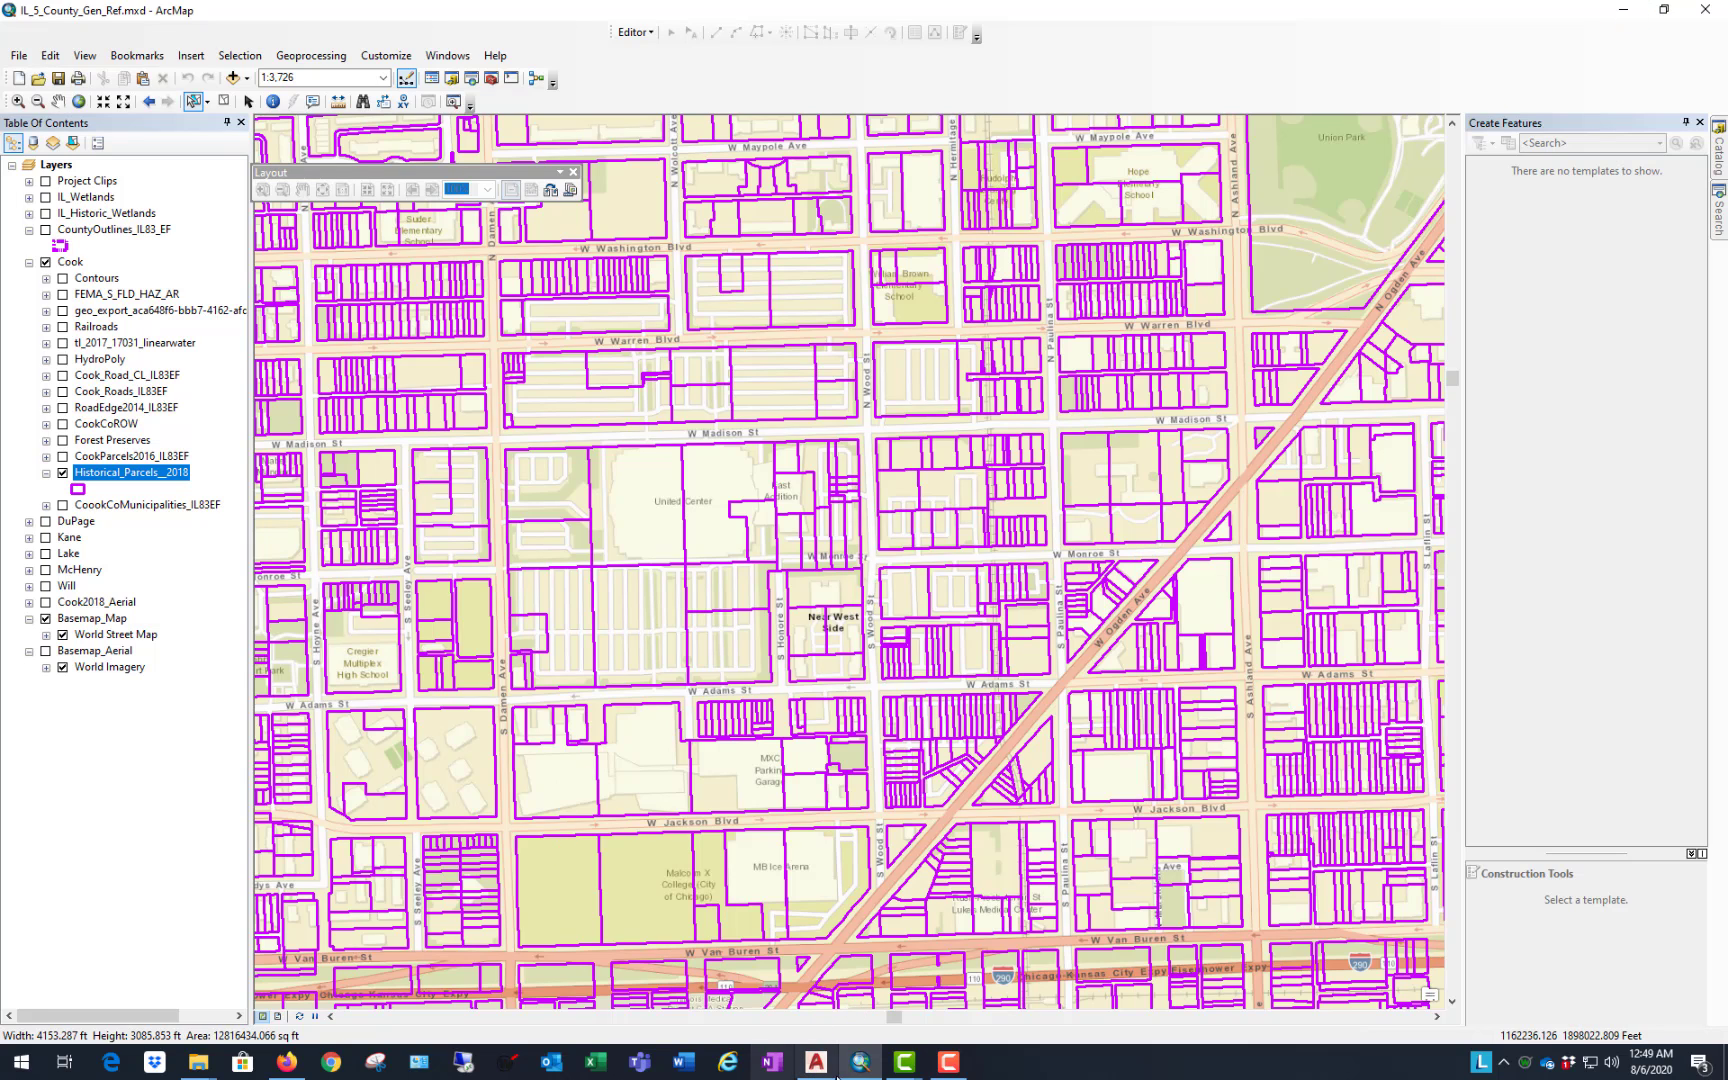
{"action": "left_click", "coordinate": [816, 1064]}
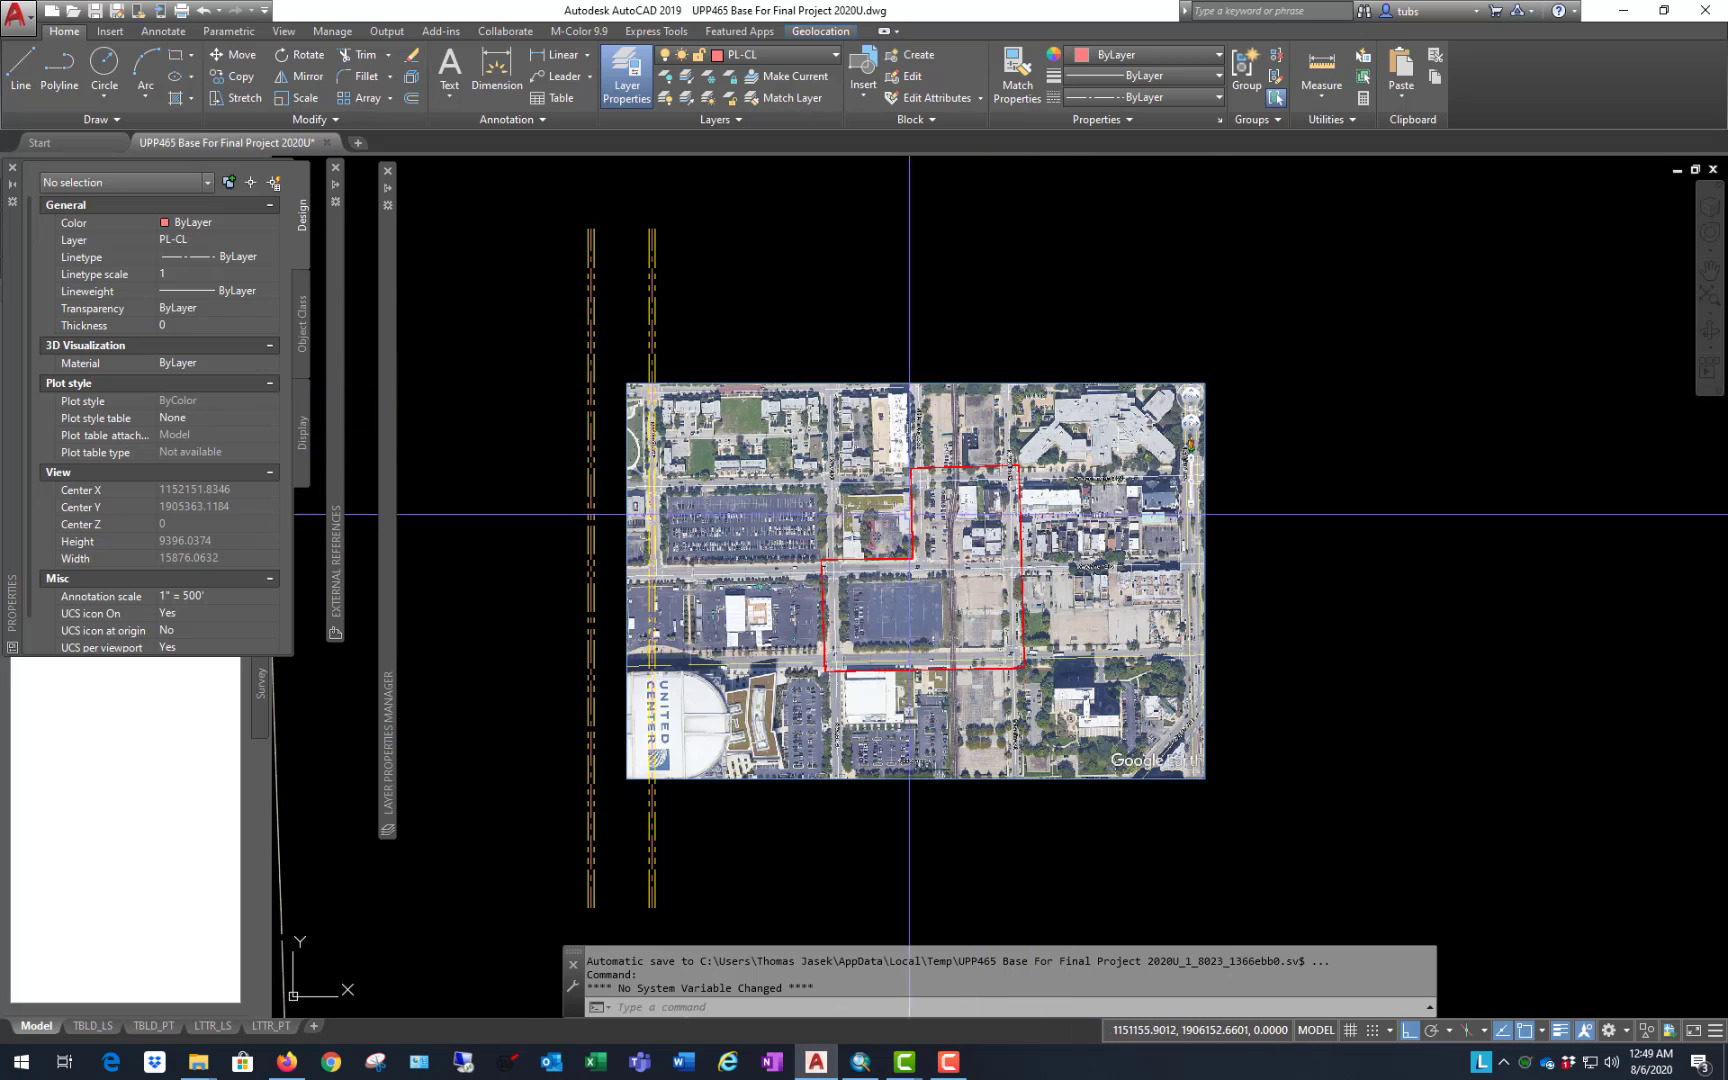
Step: Examine the inserted aerial image and its red study-area outline along W Washington Blvd, W Warren Blvd and the surrounding streets
{"action": "scroll", "coordinate": [909, 515], "scroll_direction": "down", "scroll_amount": 2}
{"action": "scroll", "coordinate": [890, 520], "scroll_direction": "up", "scroll_amount": 2}
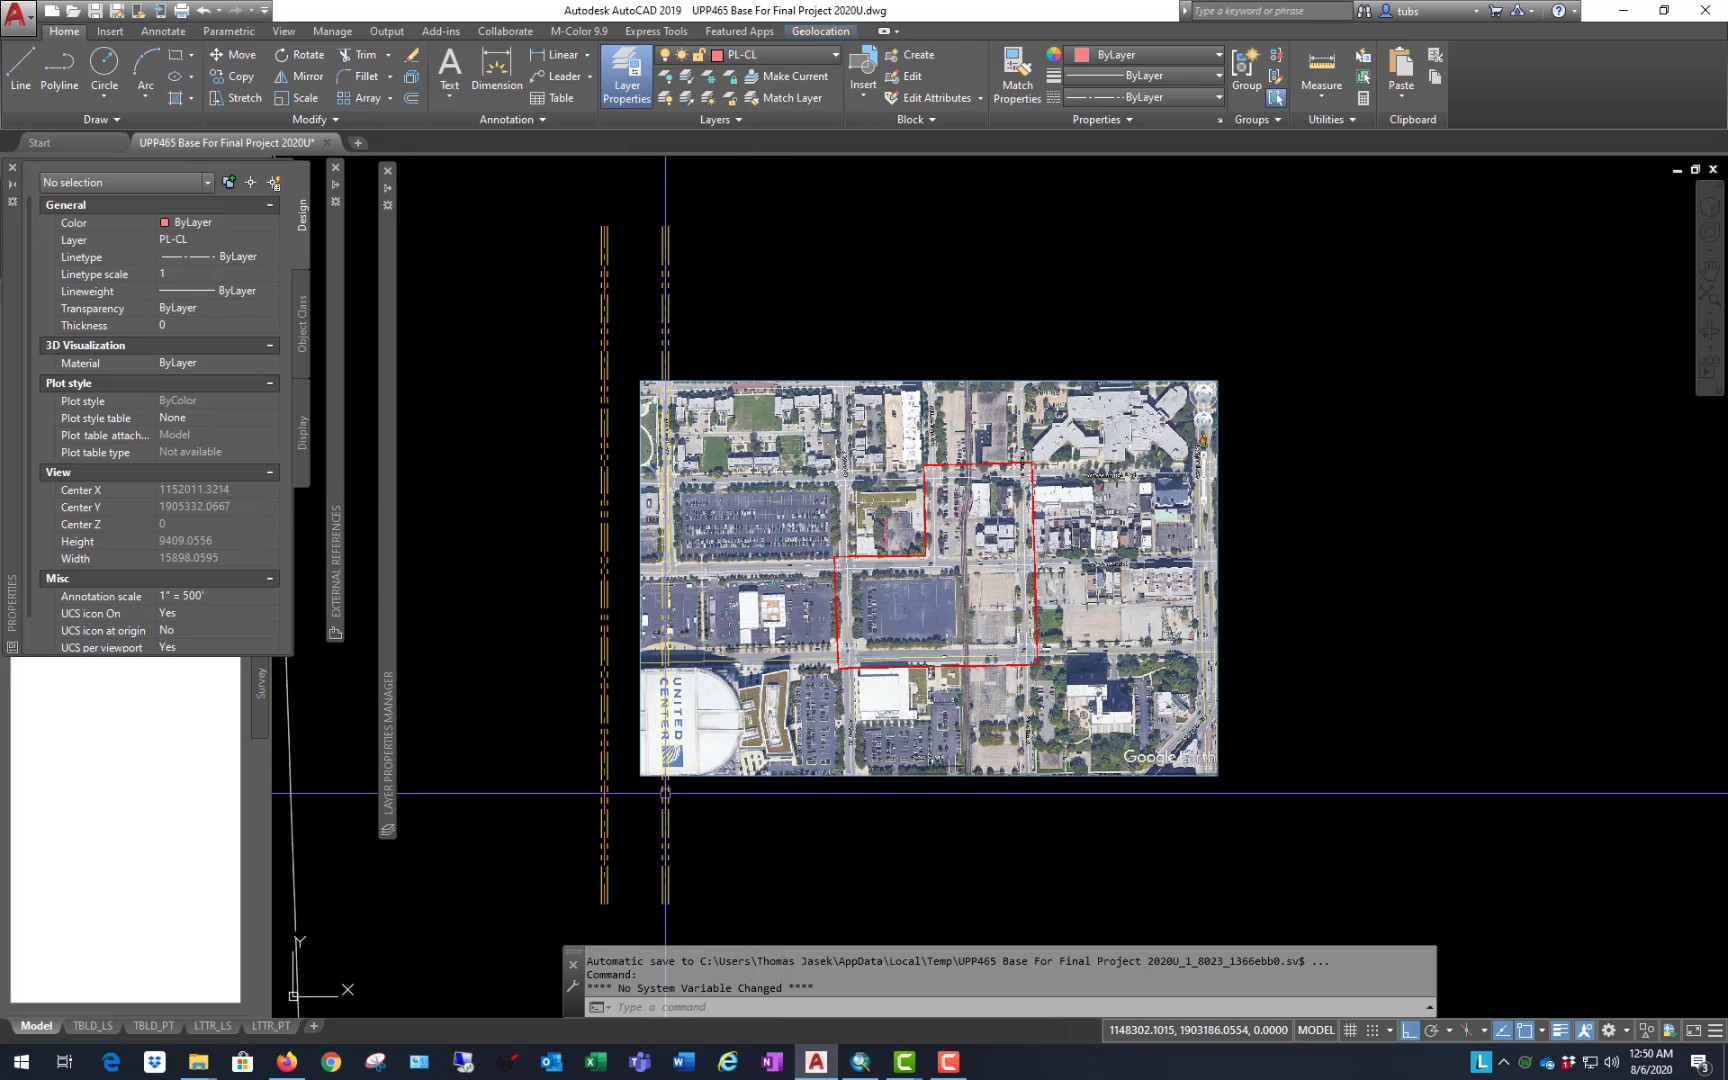
{"action": "scroll", "coordinate": [660, 665], "scroll_direction": "up", "scroll_amount": 2}
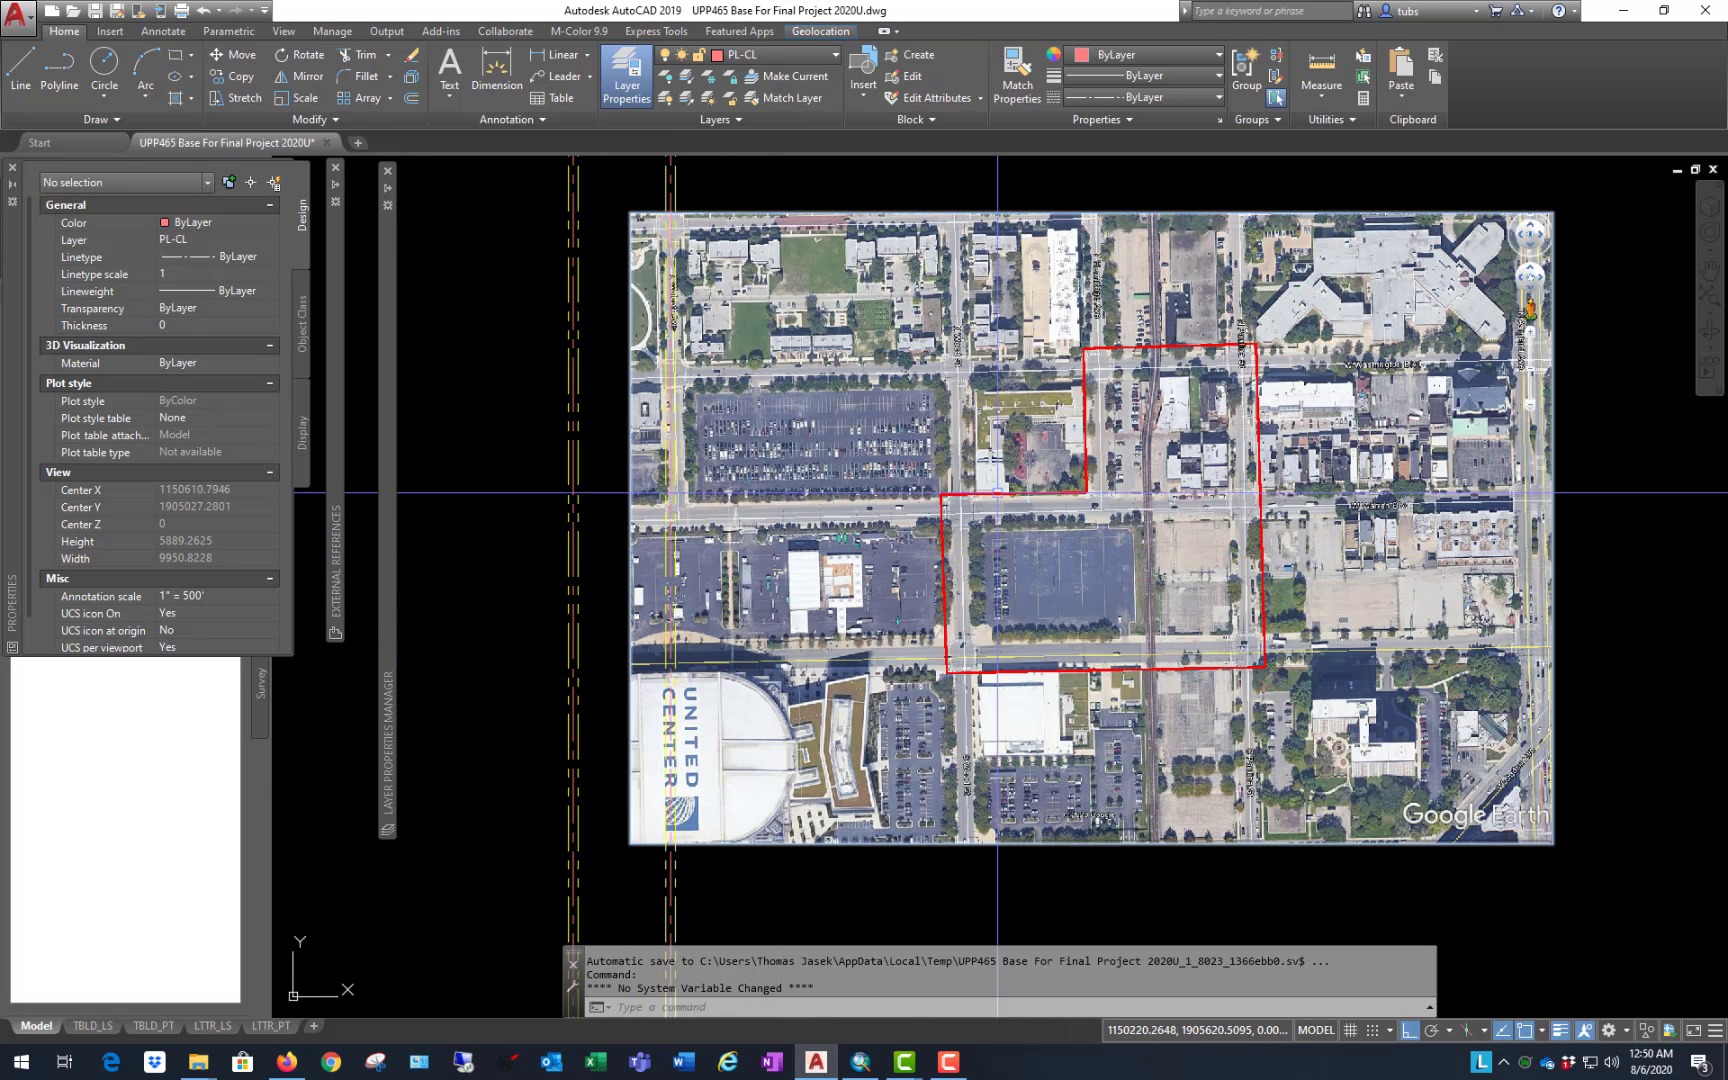
{"action": "scroll", "coordinate": [530, 518], "scroll_direction": "down", "scroll_amount": 2}
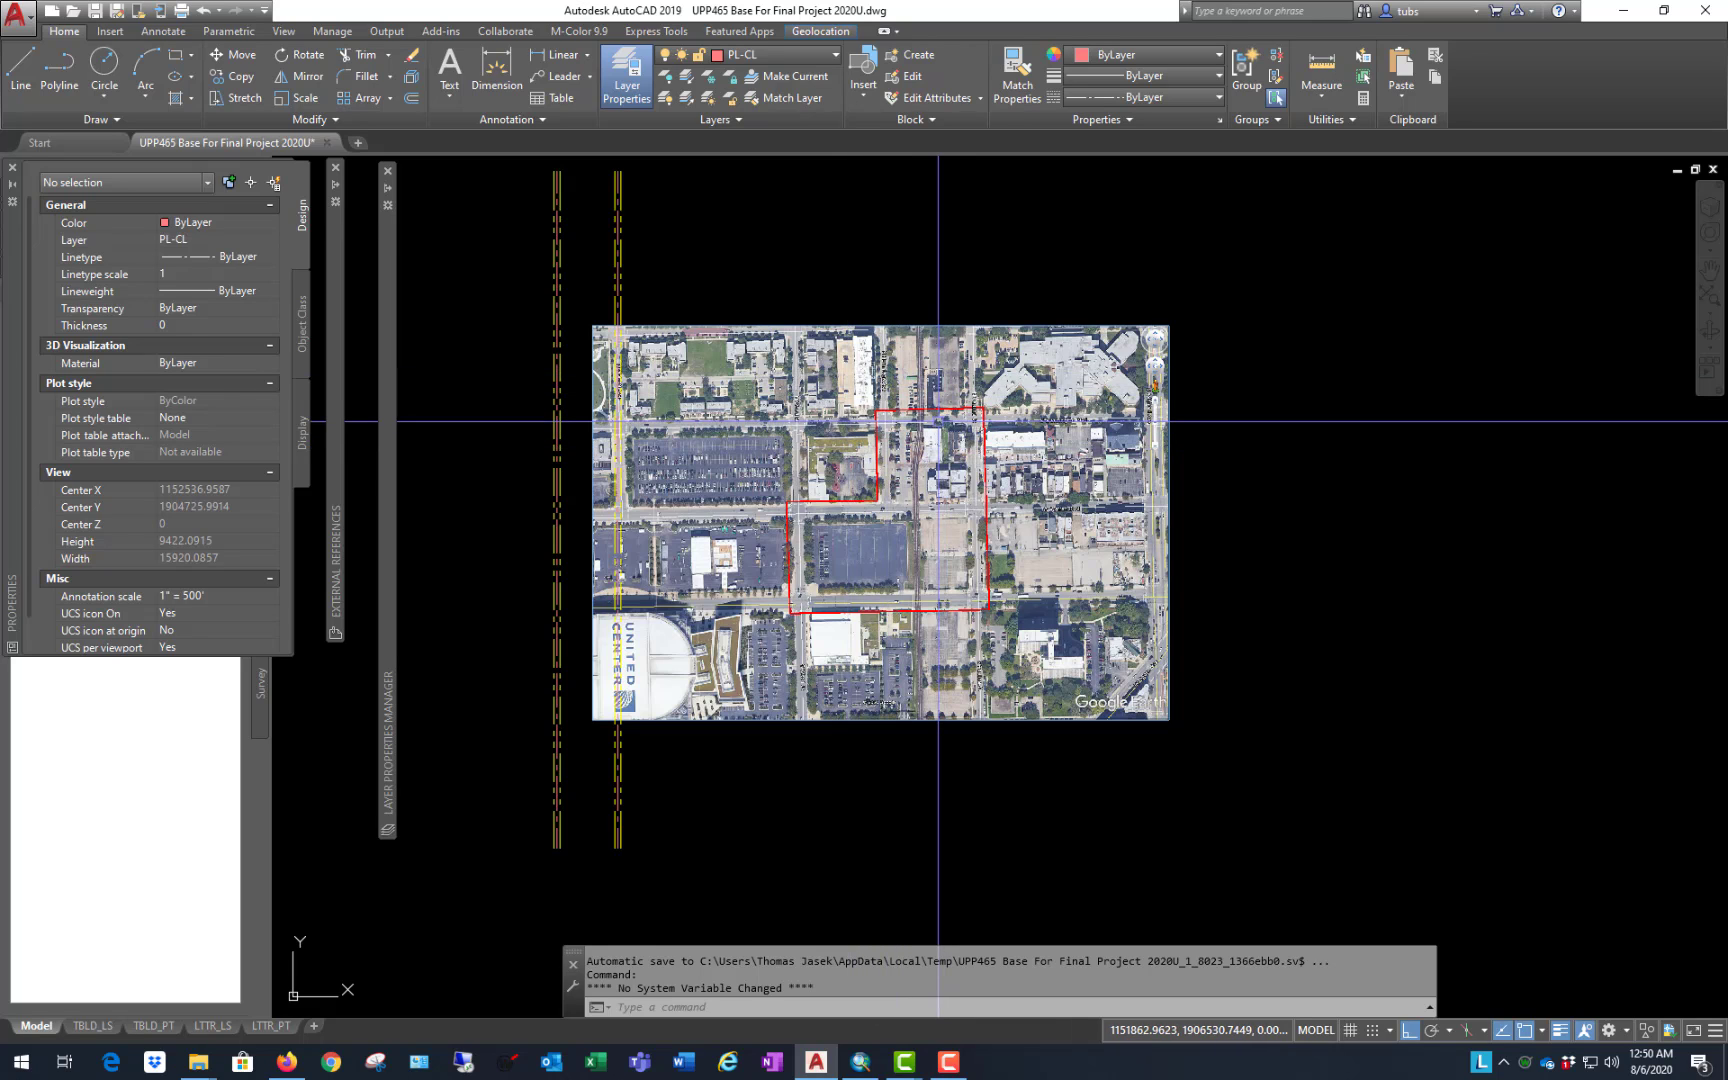
{"action": "scroll", "coordinate": [932, 450], "scroll_direction": "up", "scroll_amount": 4}
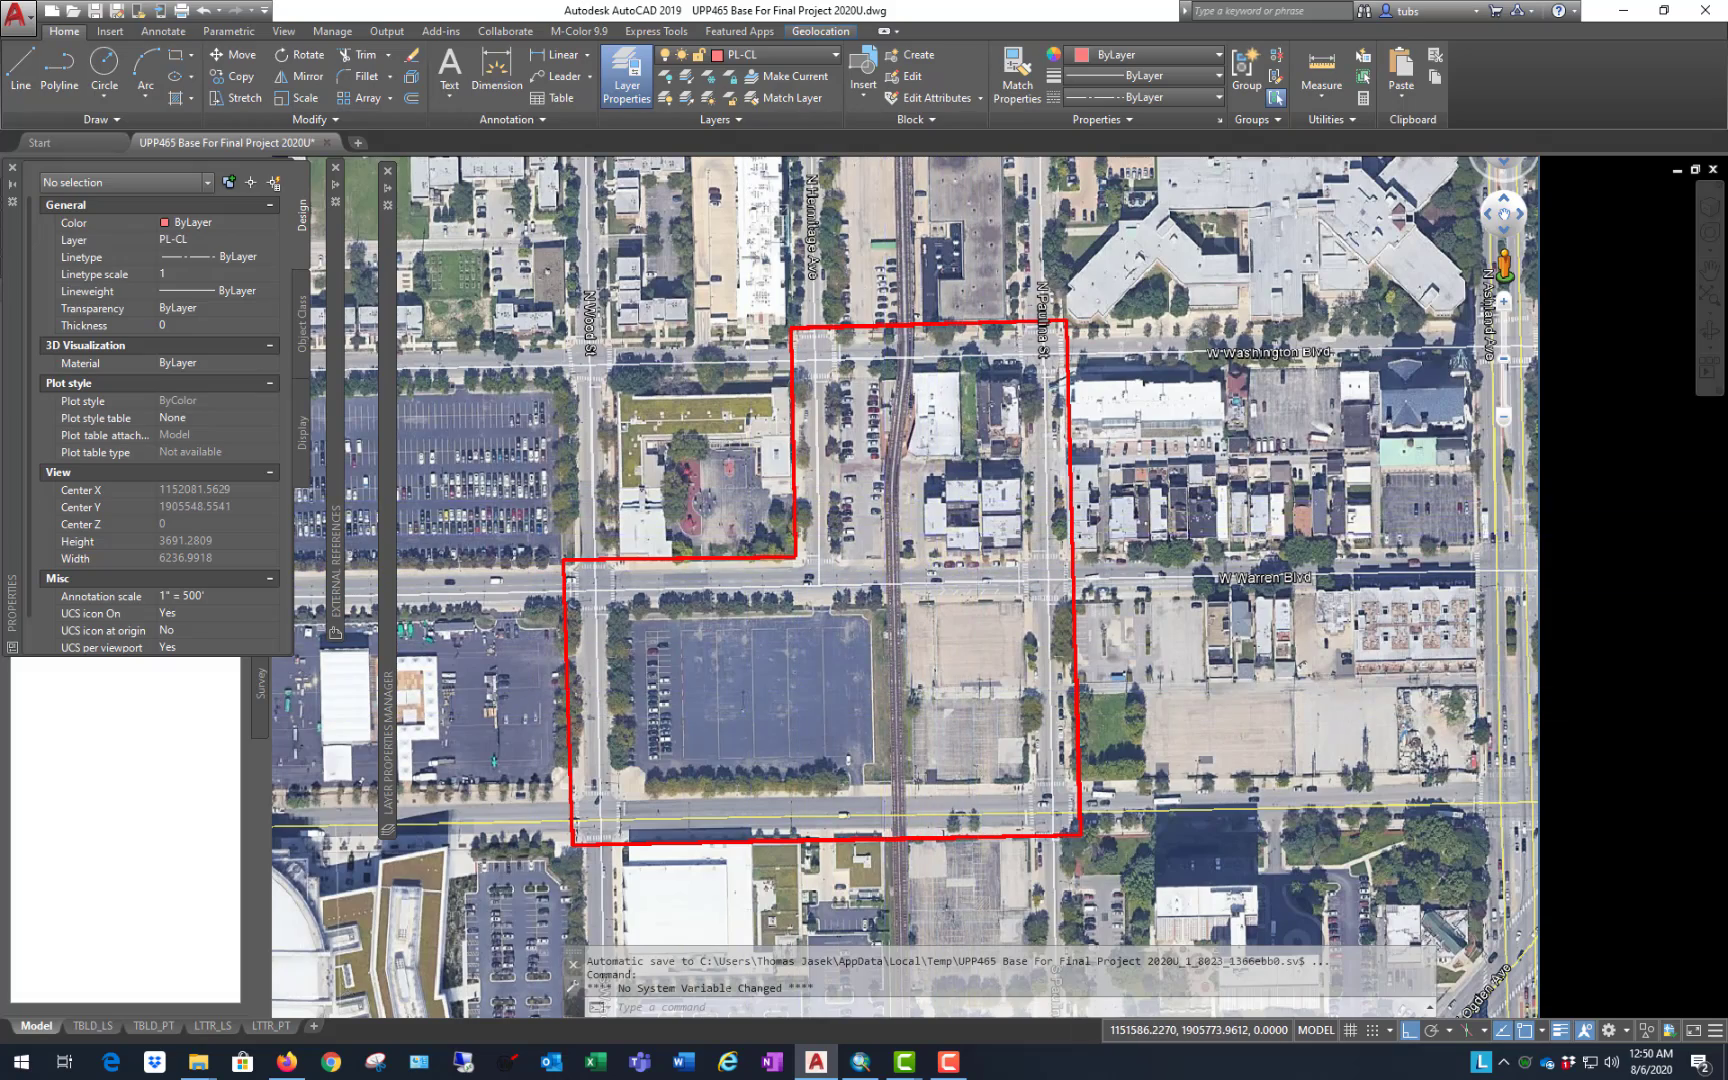
{"action": "scroll", "coordinate": [884, 534], "scroll_direction": "up", "scroll_amount": 2}
{"action": "scroll", "coordinate": [1076, 562], "scroll_direction": "down", "scroll_amount": 2}
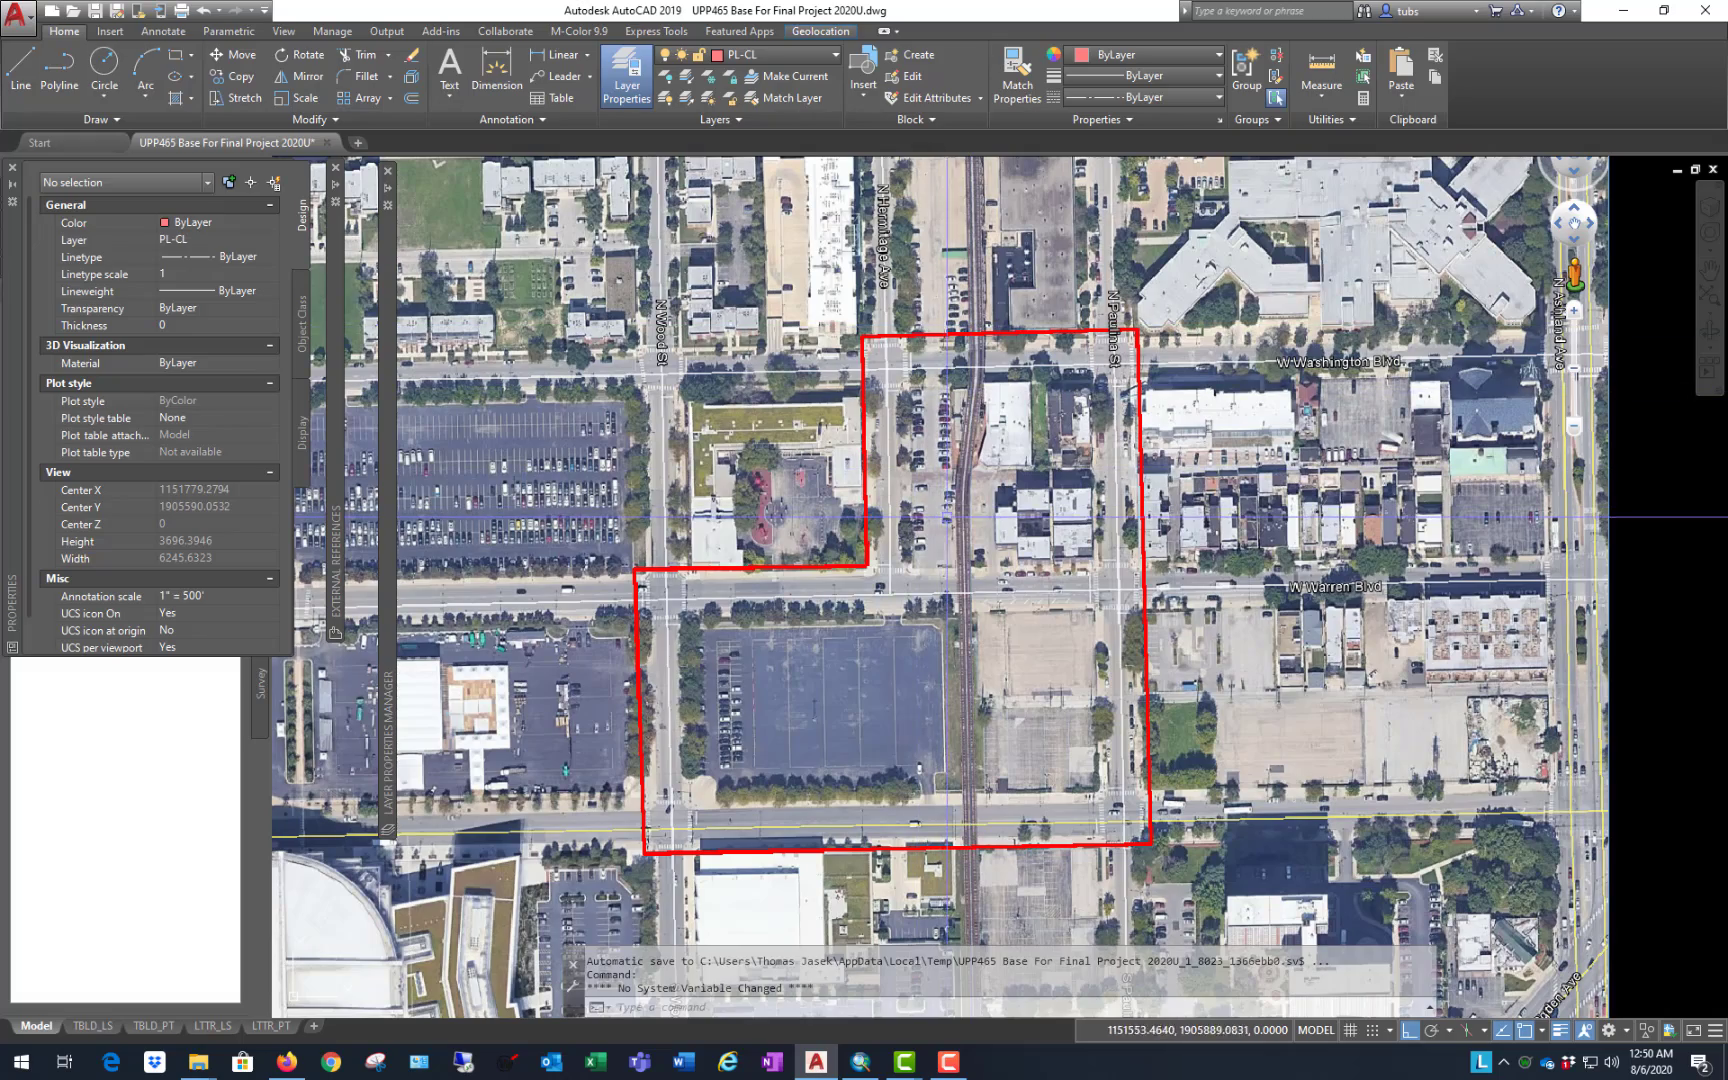
{"action": "scroll", "coordinate": [949, 576], "scroll_direction": "up", "scroll_amount": 2}
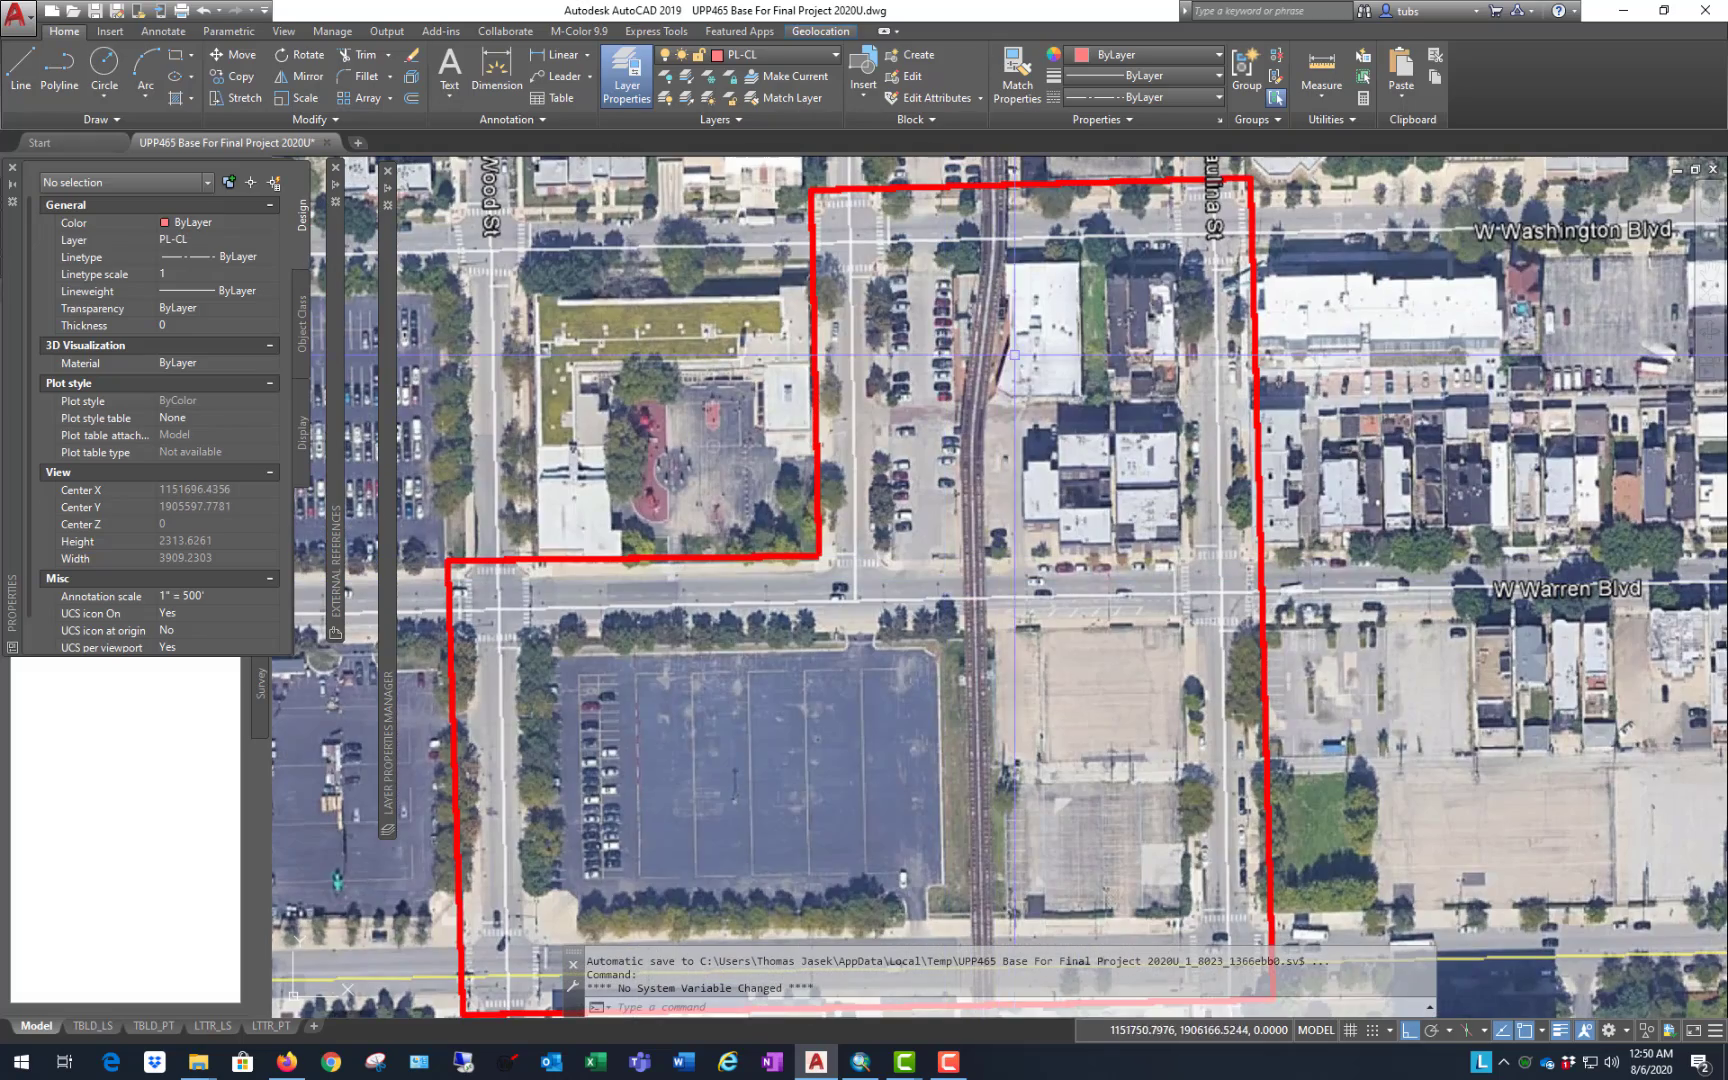
{"action": "scroll", "coordinate": [1045, 634], "scroll_direction": "down", "scroll_amount": 2}
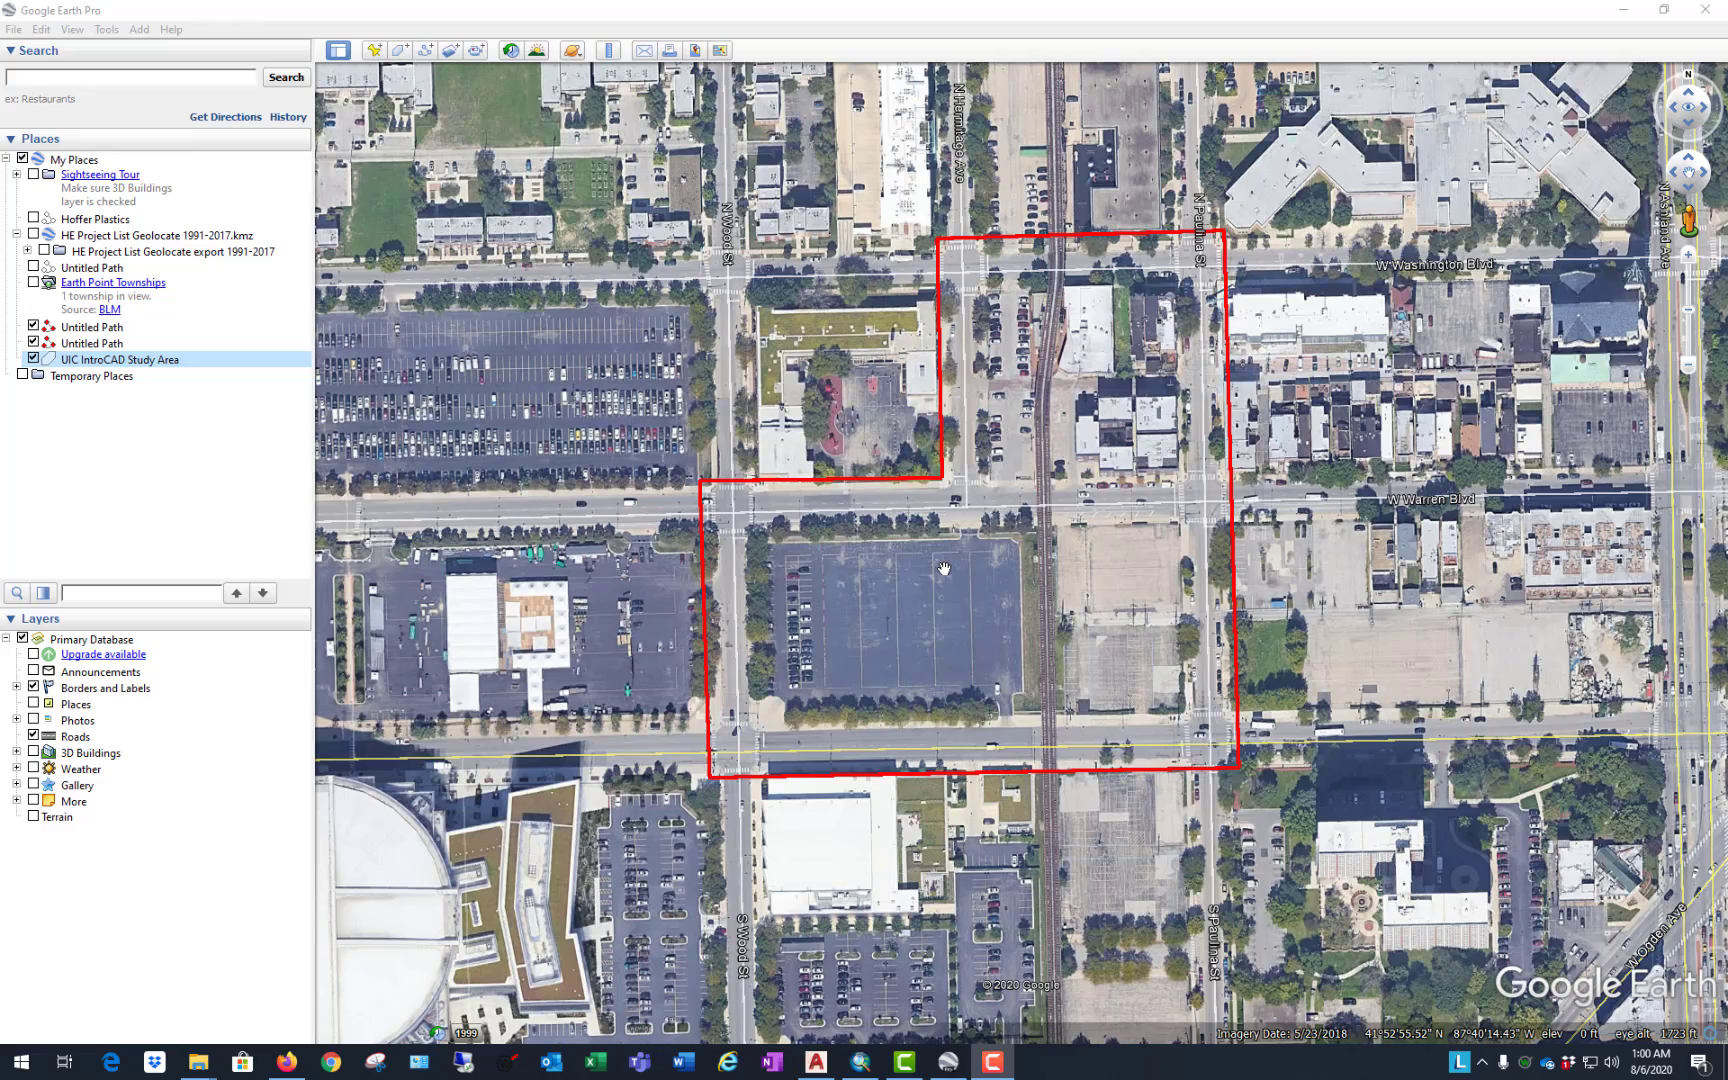
Step: In Google Earth Pro, hide the UIC IntroCAD Study Area polygon and turn off all Primary Database layers
{"action": "left_click_drag", "start_coordinate": [950, 590], "coordinate": [896, 568]}
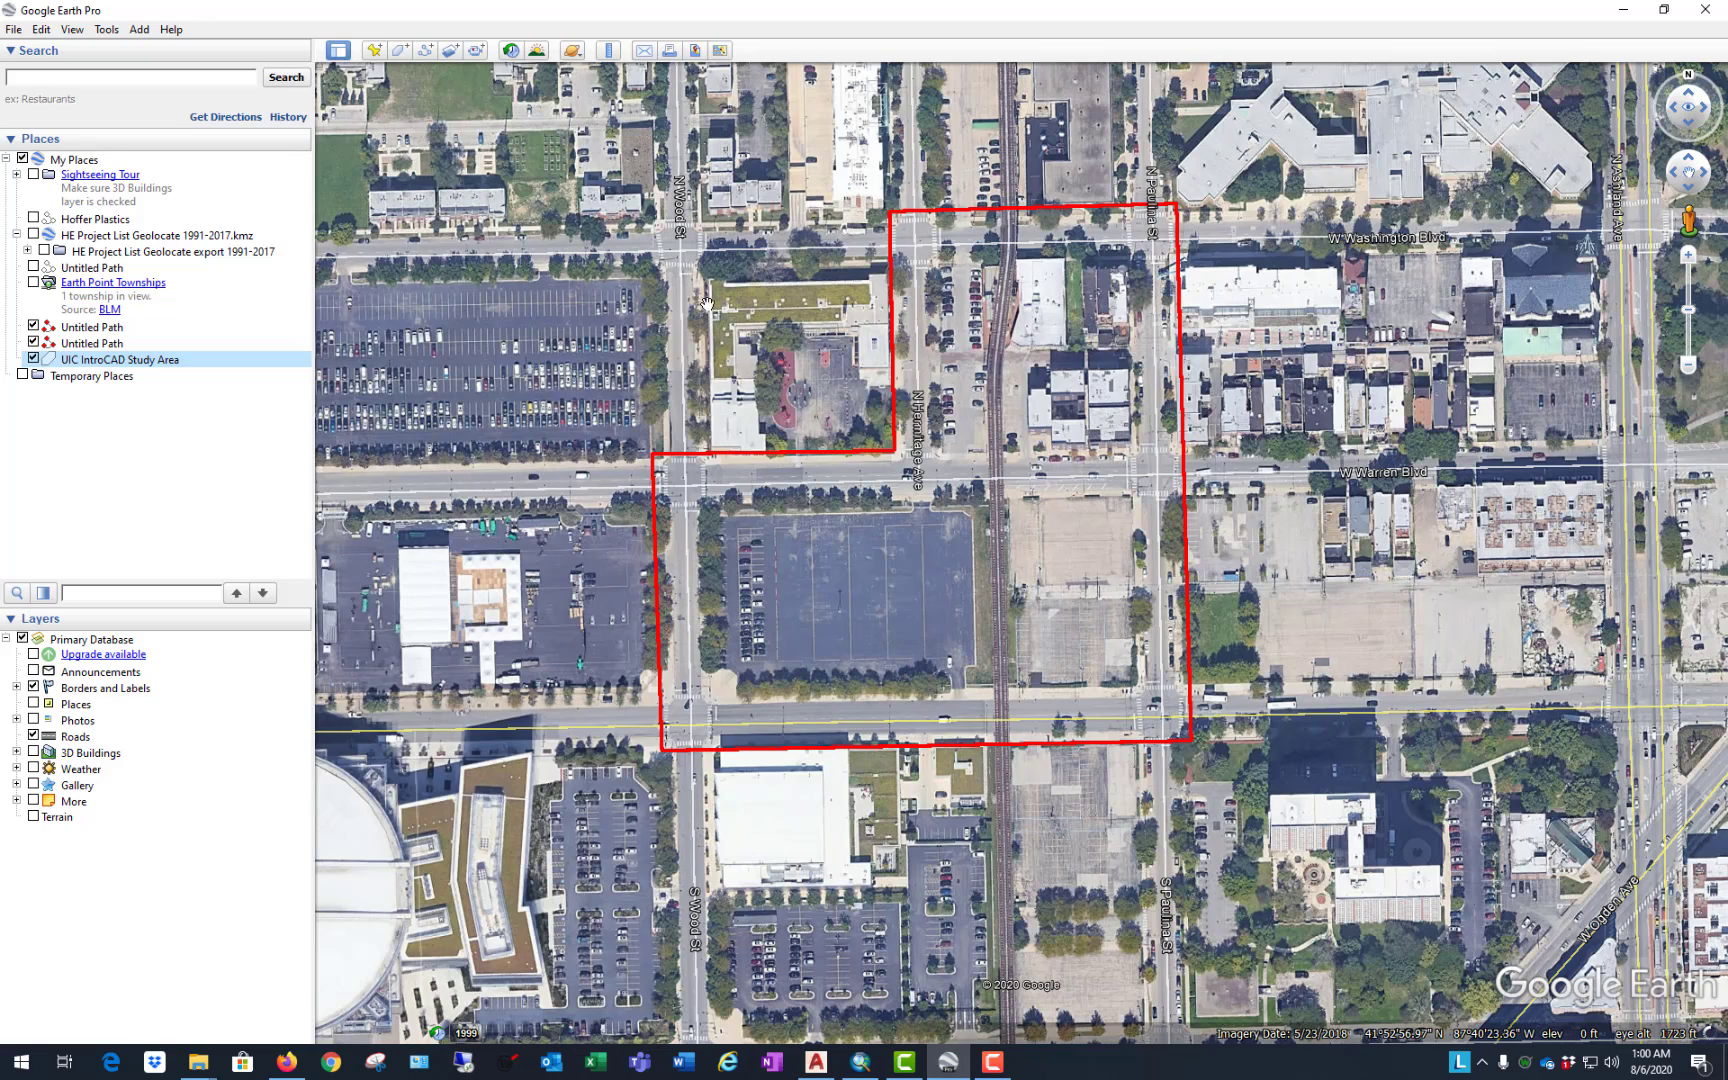
{"action": "left_click_drag", "start_coordinate": [998, 477], "coordinate": [1002, 516]}
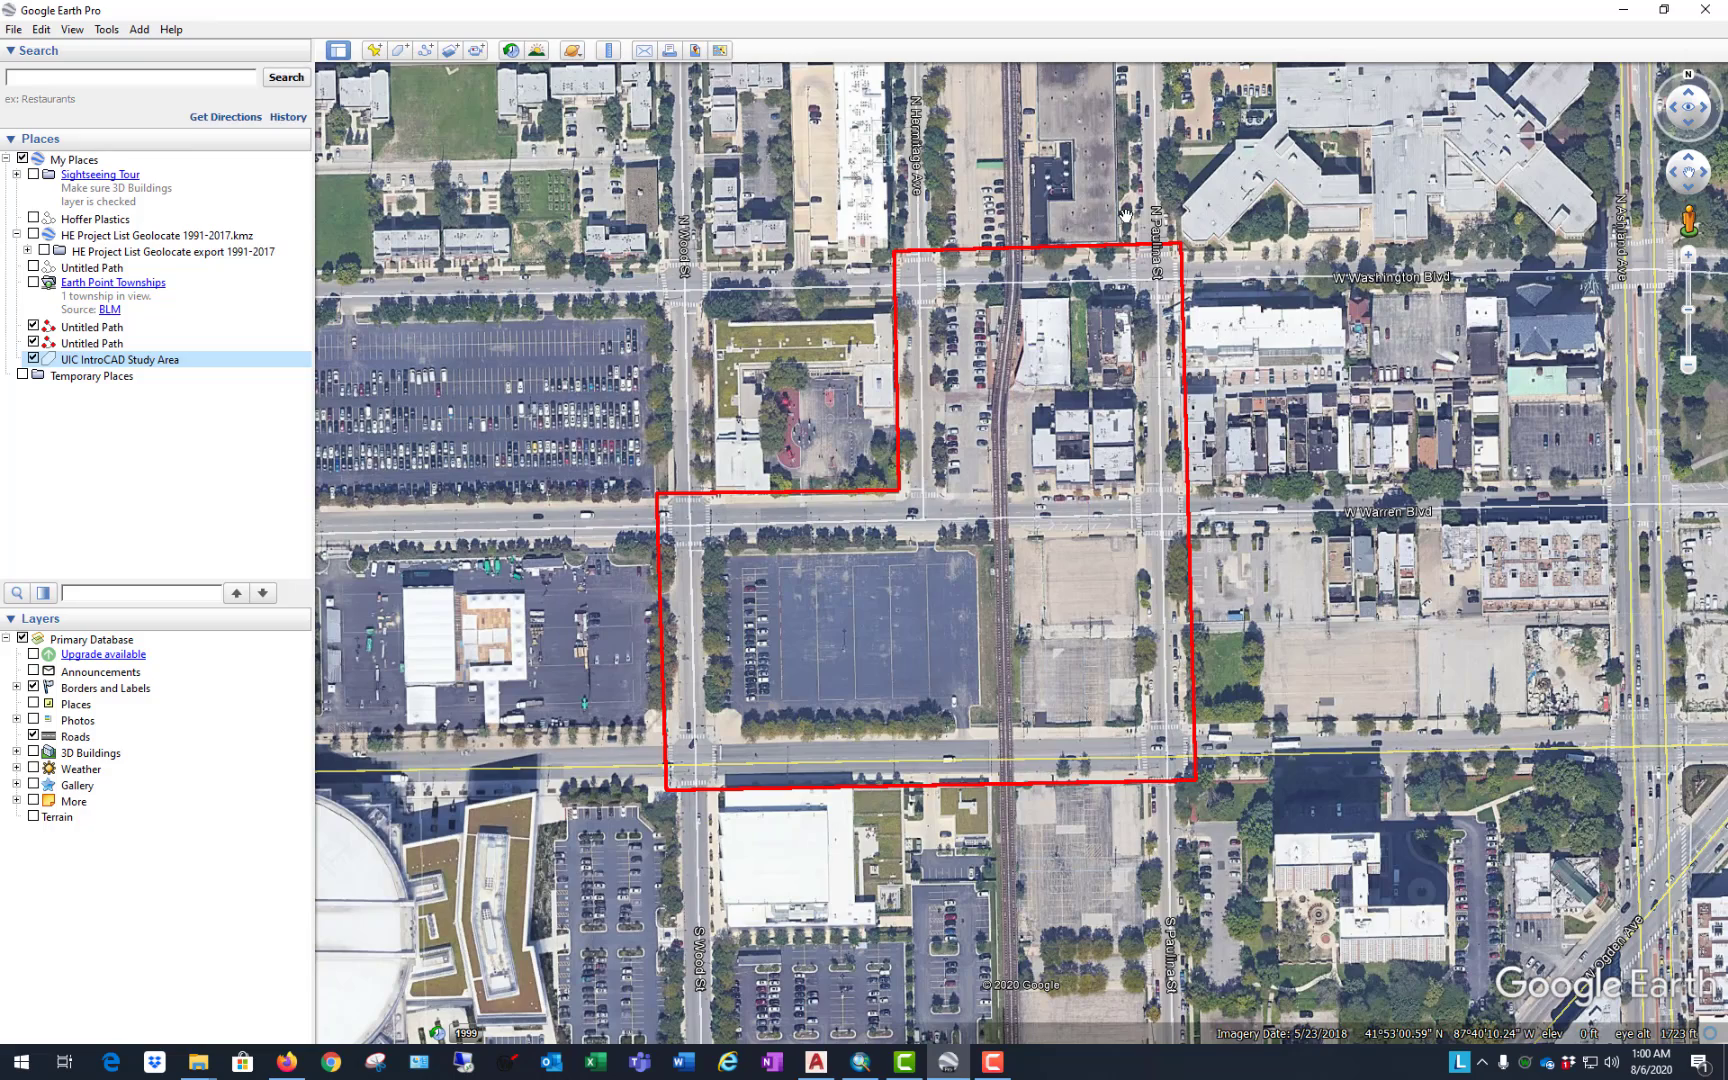
{"action": "left_click", "coordinate": [34, 359]}
{"action": "left_click_drag", "start_coordinate": [1039, 390], "coordinate": [1025, 410]}
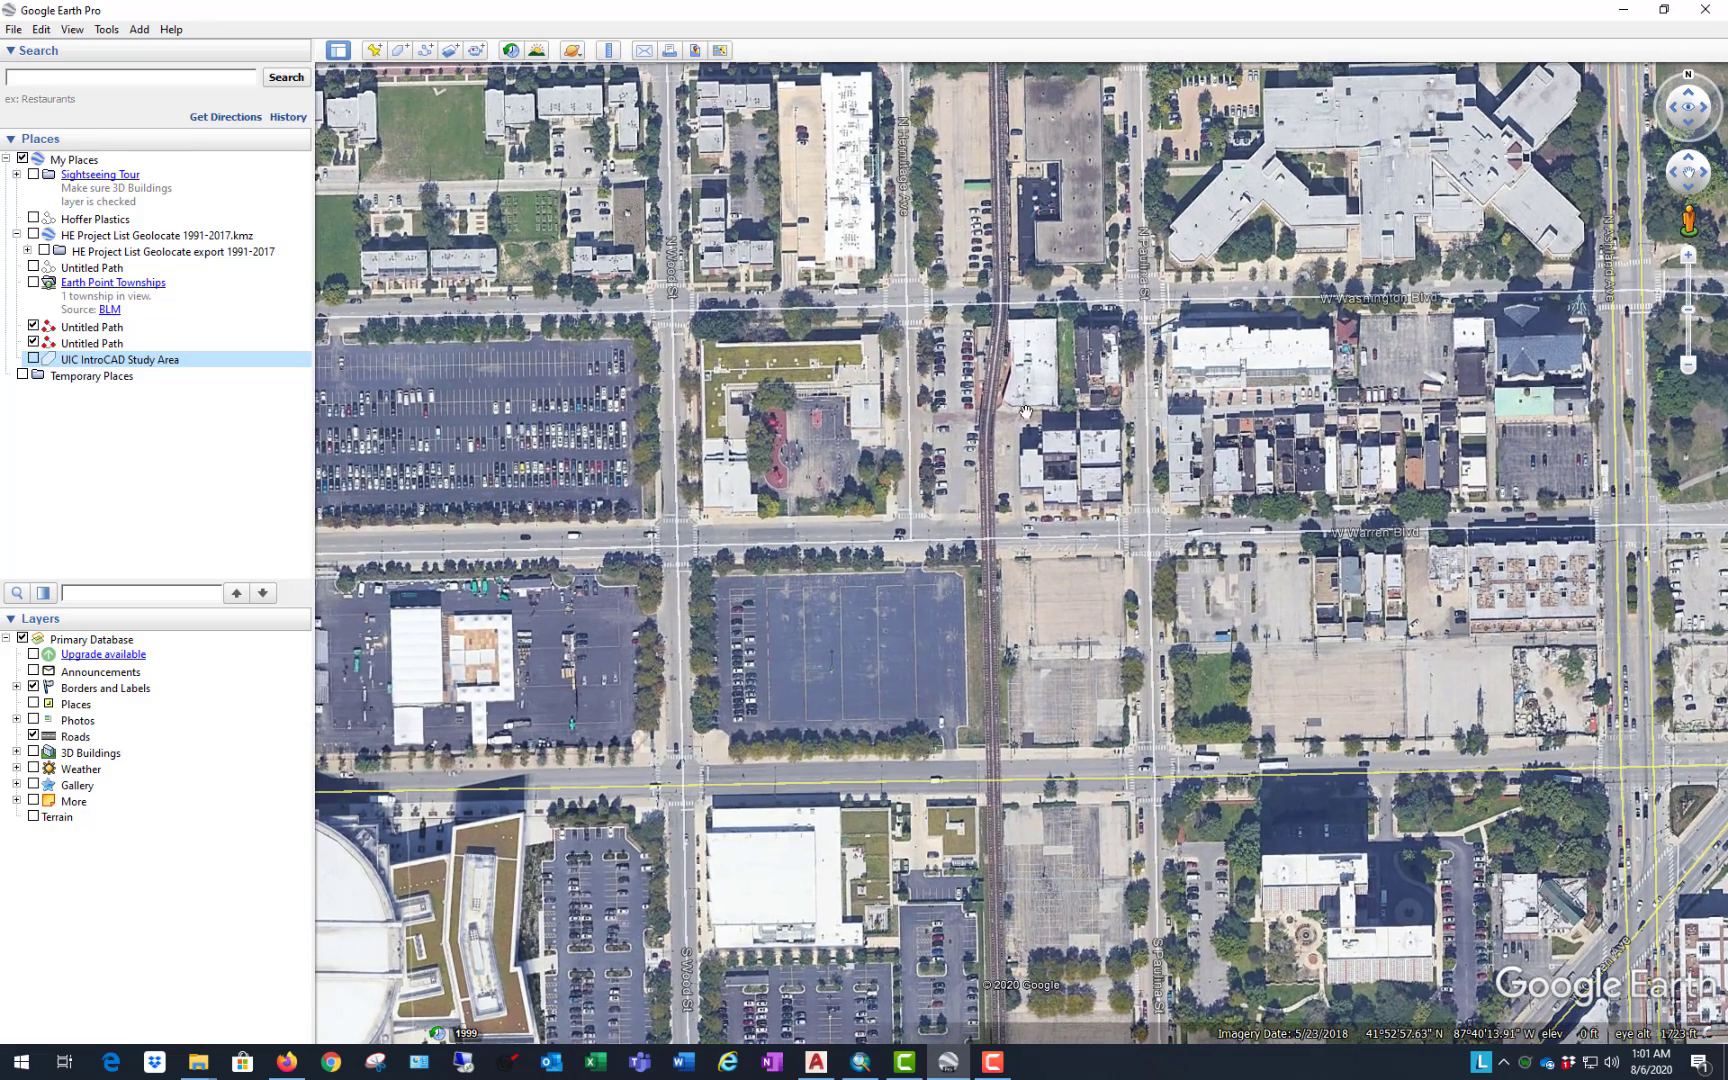
{"action": "left_click_drag", "start_coordinate": [1032, 507], "coordinate": [1040, 512]}
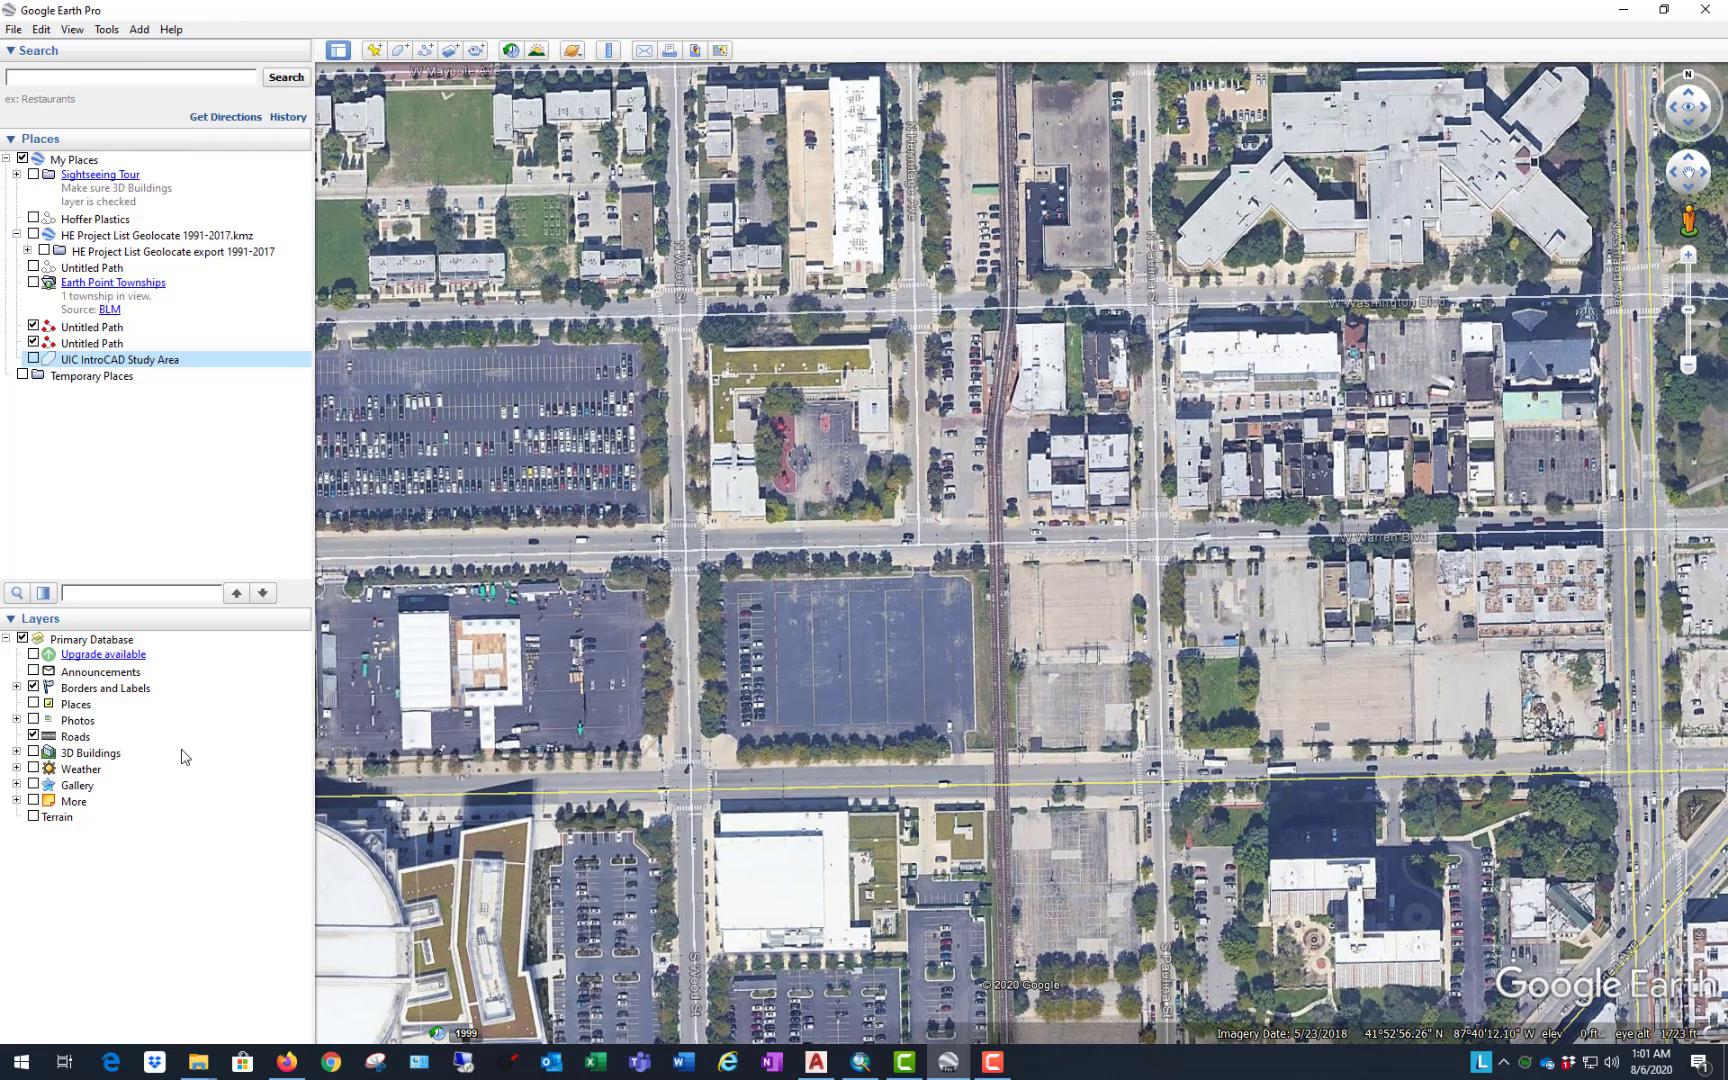
{"action": "left_click", "coordinate": [22, 638]}
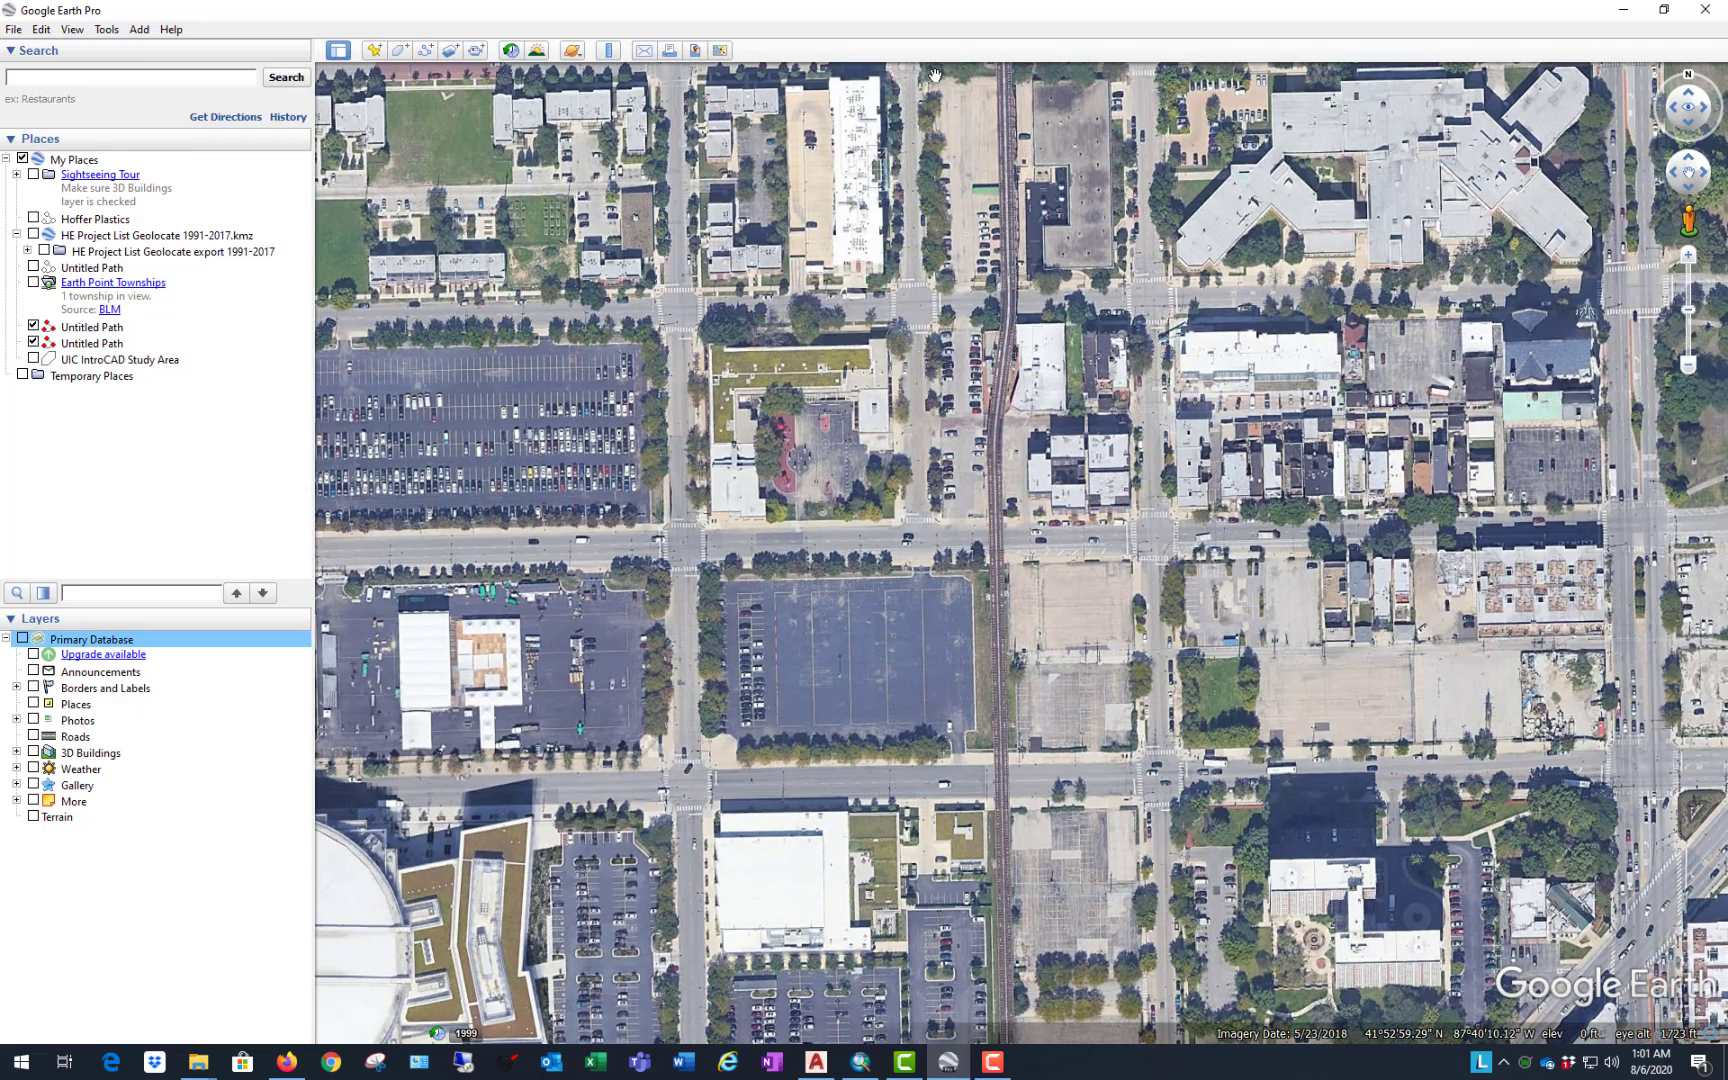
Step: Tilt the aerial view over the study blocks, and reset it to look straight down on them
{"action": "left_click_drag", "start_coordinate": [1066, 524], "coordinate": [1042, 553]}
{"action": "middle_click_drag", "start_coordinate": [1042, 553], "coordinate": [1030, 760]}
{"action": "scroll", "coordinate": [1030, 760], "scroll_direction": "up", "scroll_amount": 1}
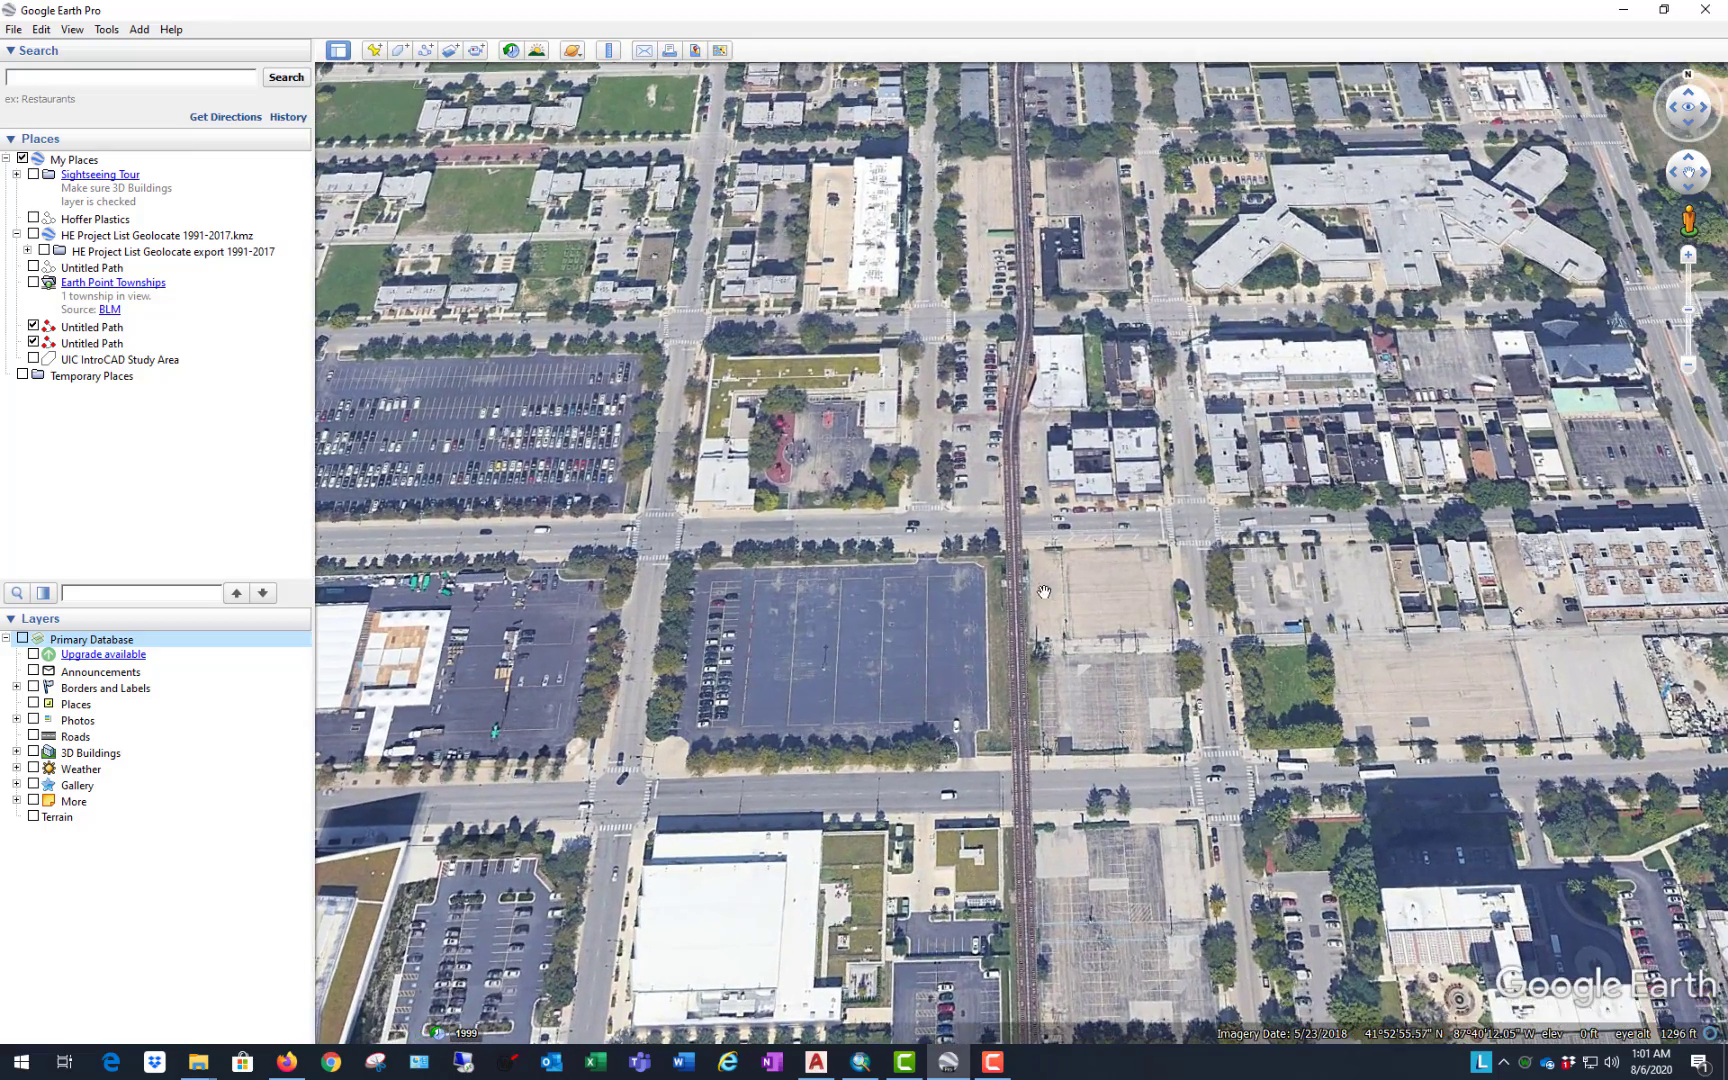
{"action": "left_click_drag", "start_coordinate": [1045, 594], "coordinate": [1086, 600]}
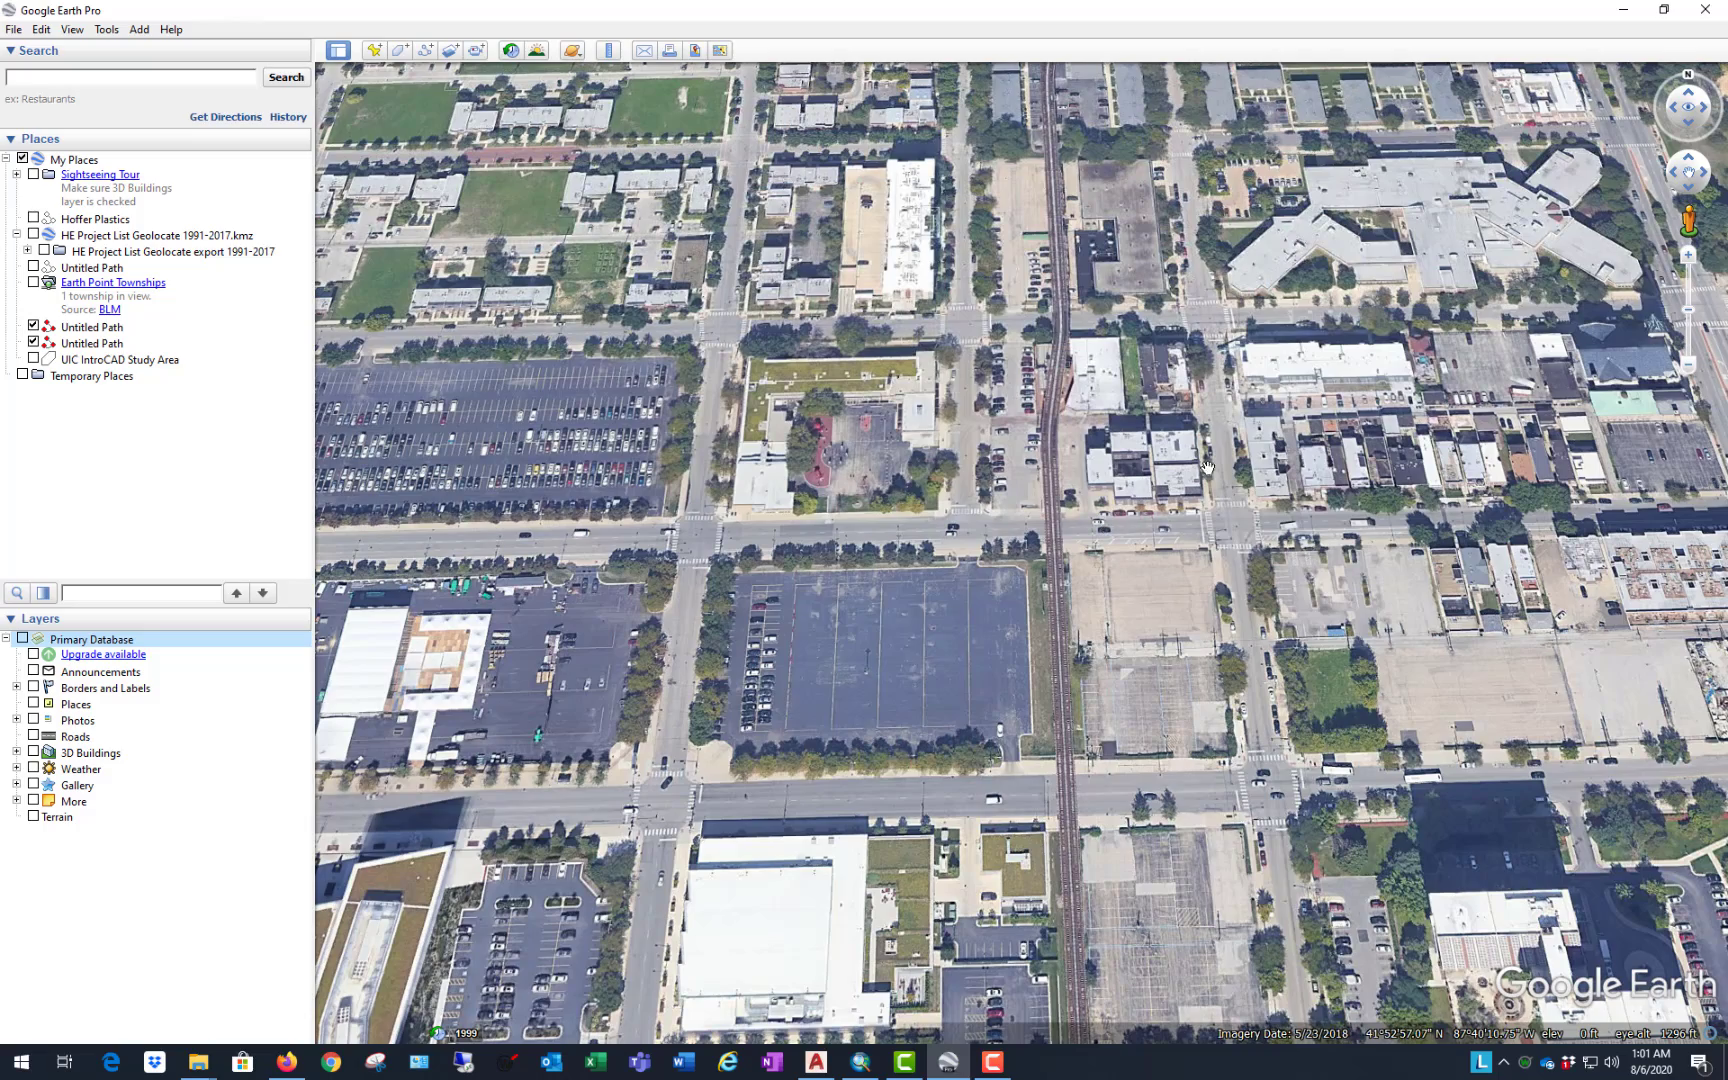
{"action": "key", "text": "r"}
{"action": "left_click_drag", "start_coordinate": [1149, 546], "coordinate": [1139, 580]}
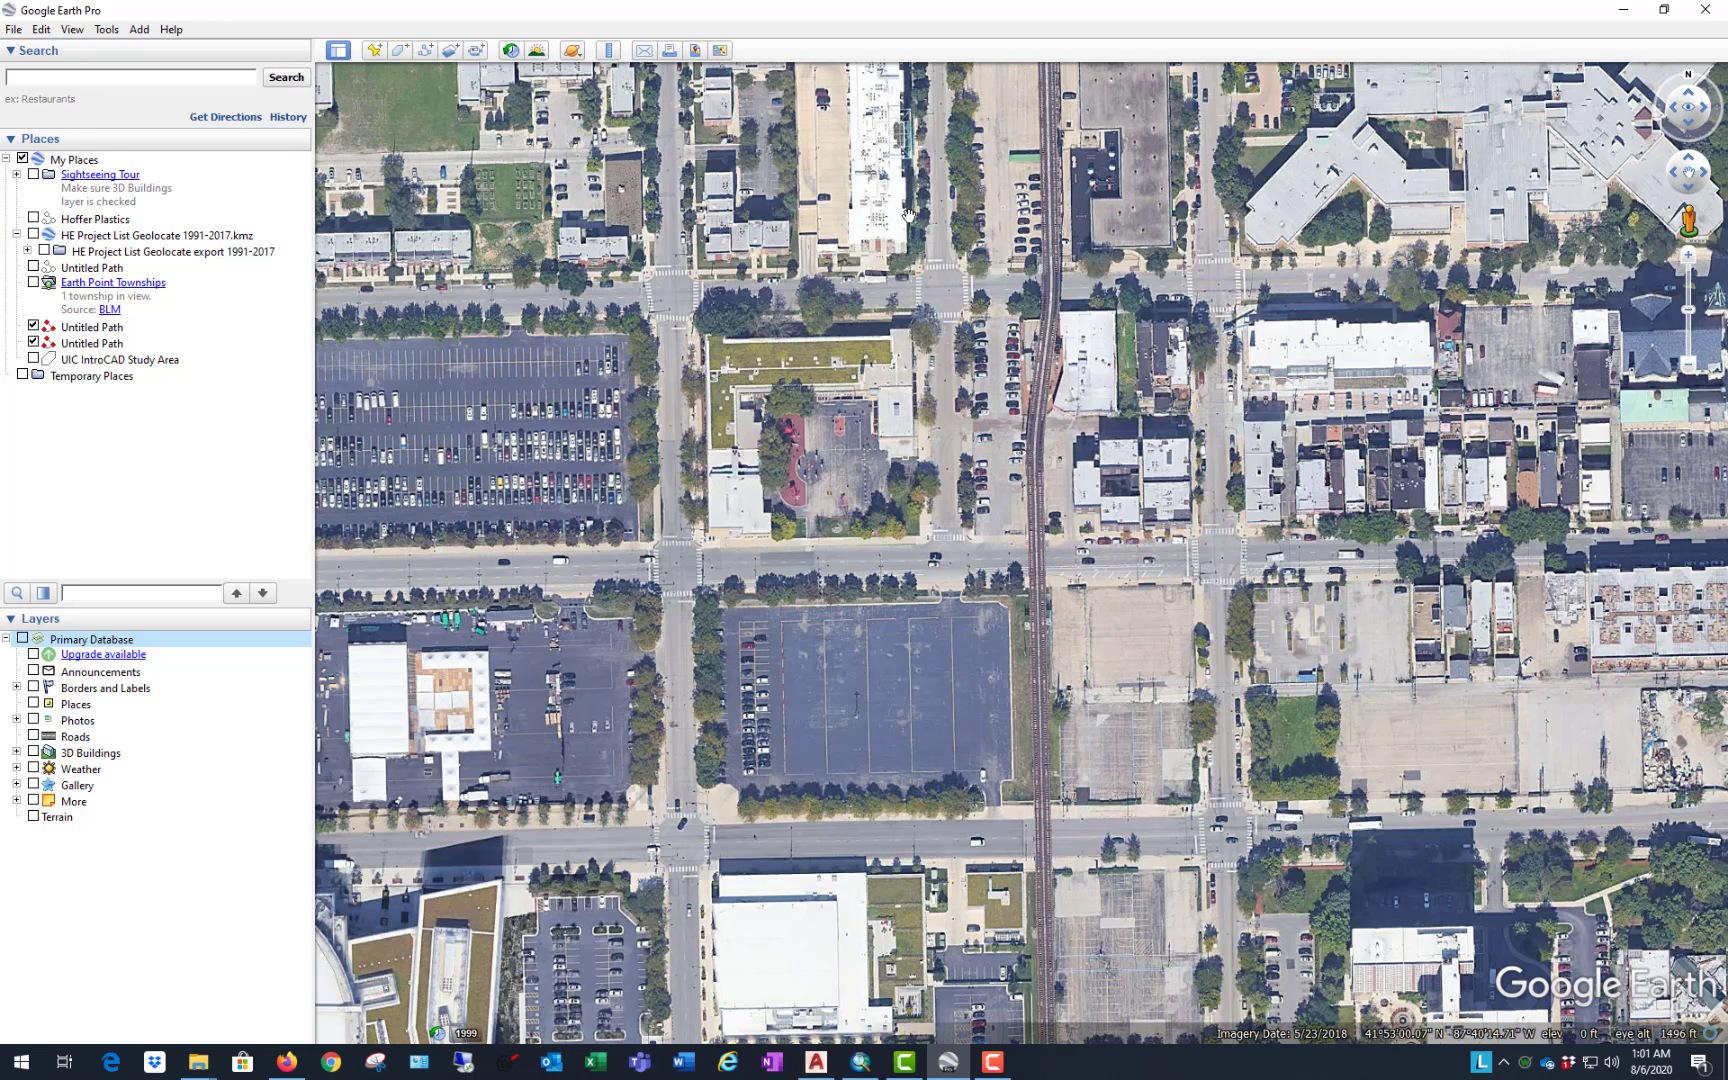
Step: Add a straight reference path about 1,400 ft long across the southern edge of the aerial, with its length given in feet
{"action": "left_click", "coordinate": [425, 52]}
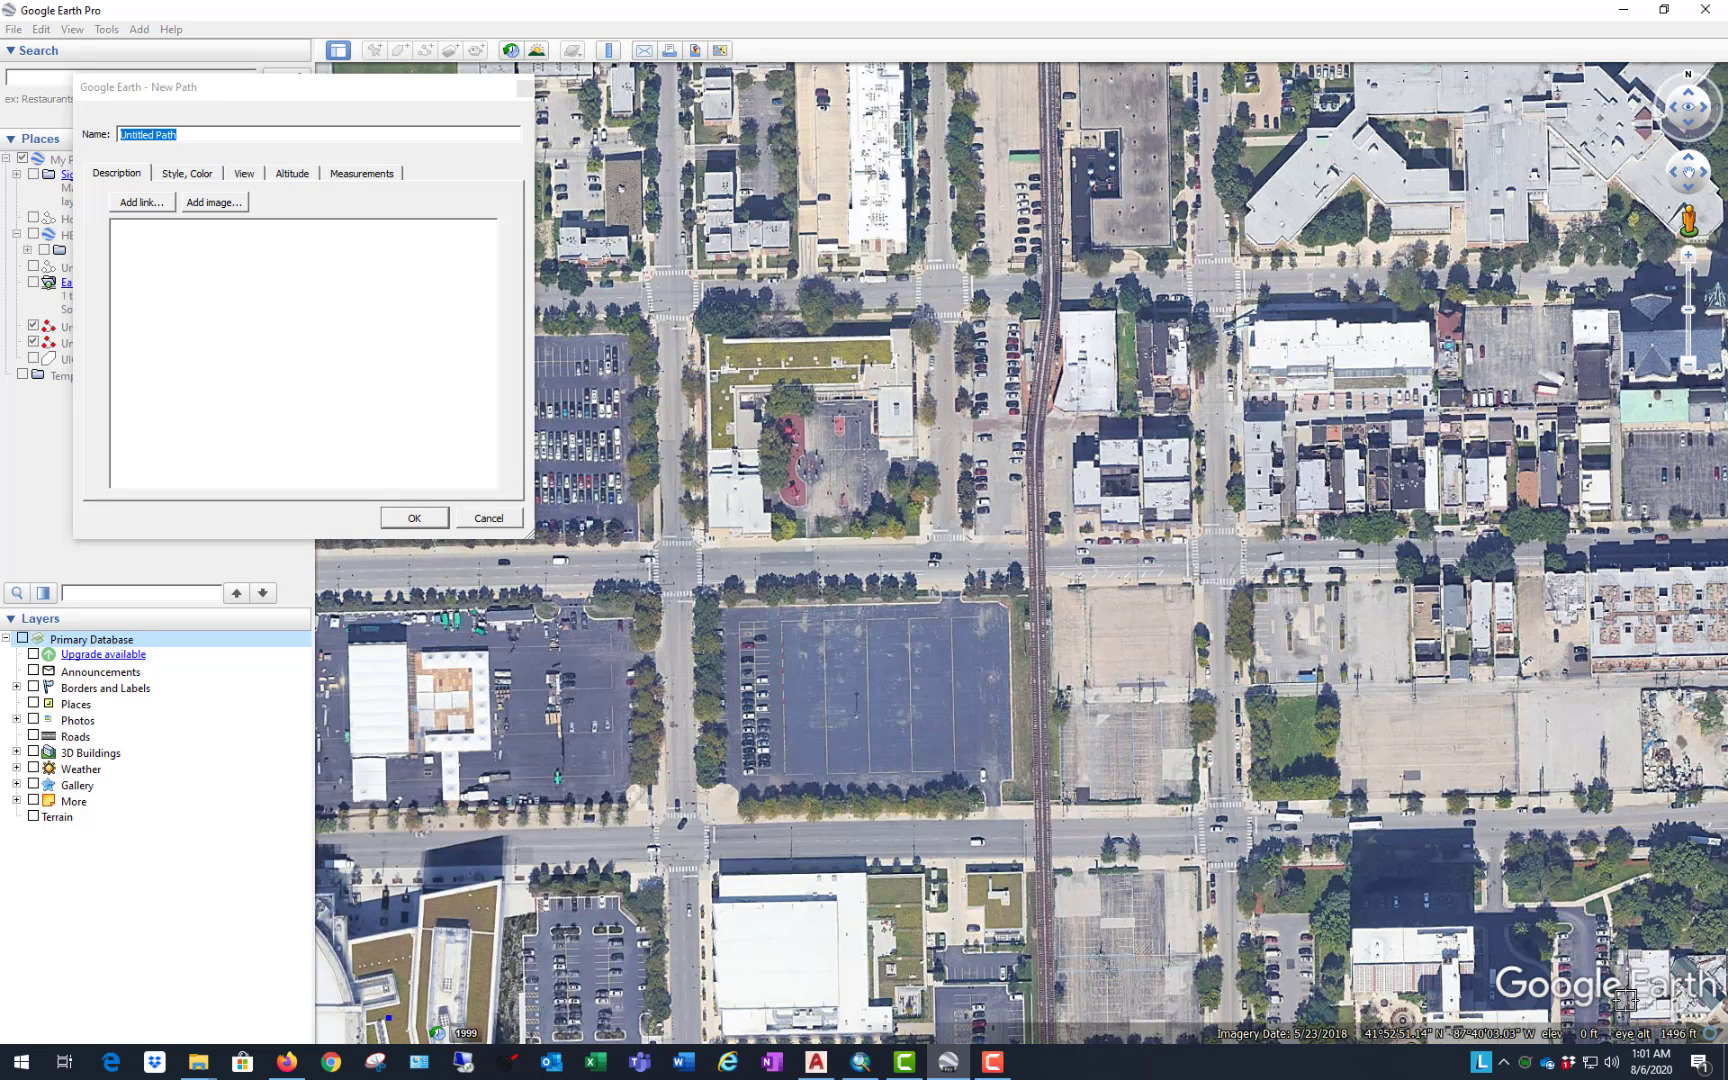
{"action": "left_click", "coordinate": [1532, 1005]}
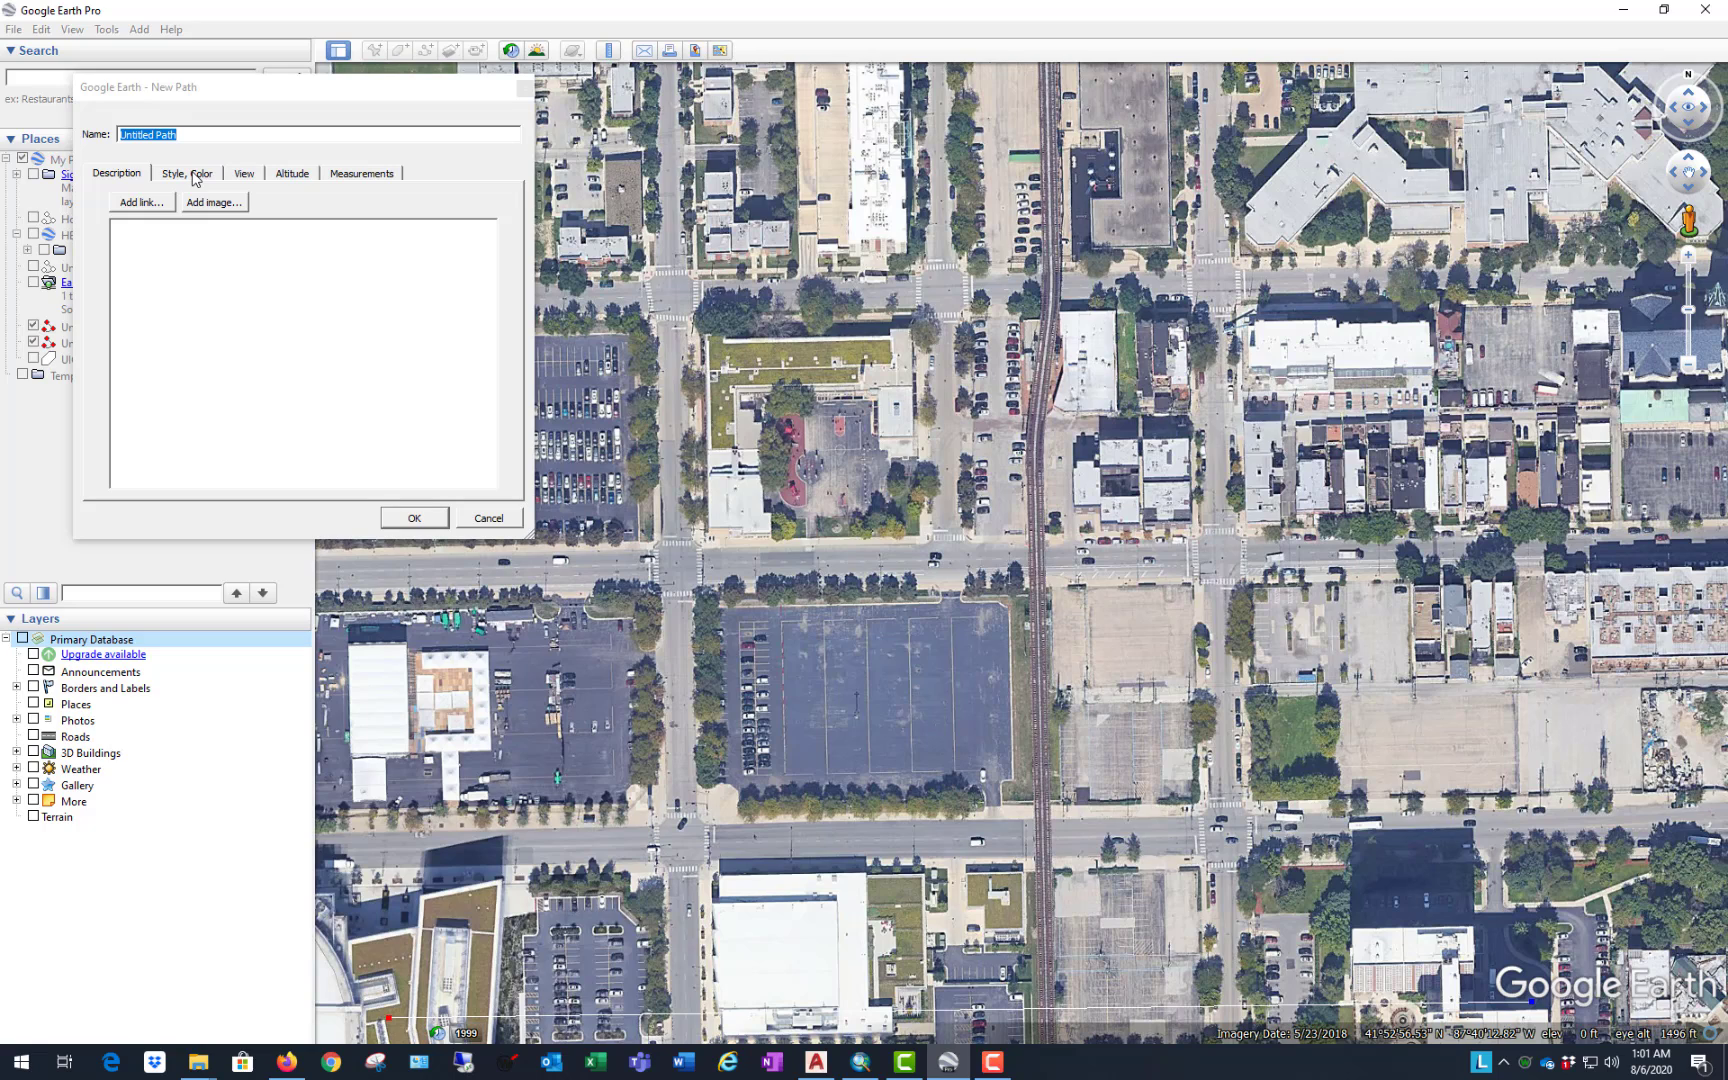
{"action": "left_click", "coordinate": [368, 175]}
{"action": "left_click", "coordinate": [404, 202]}
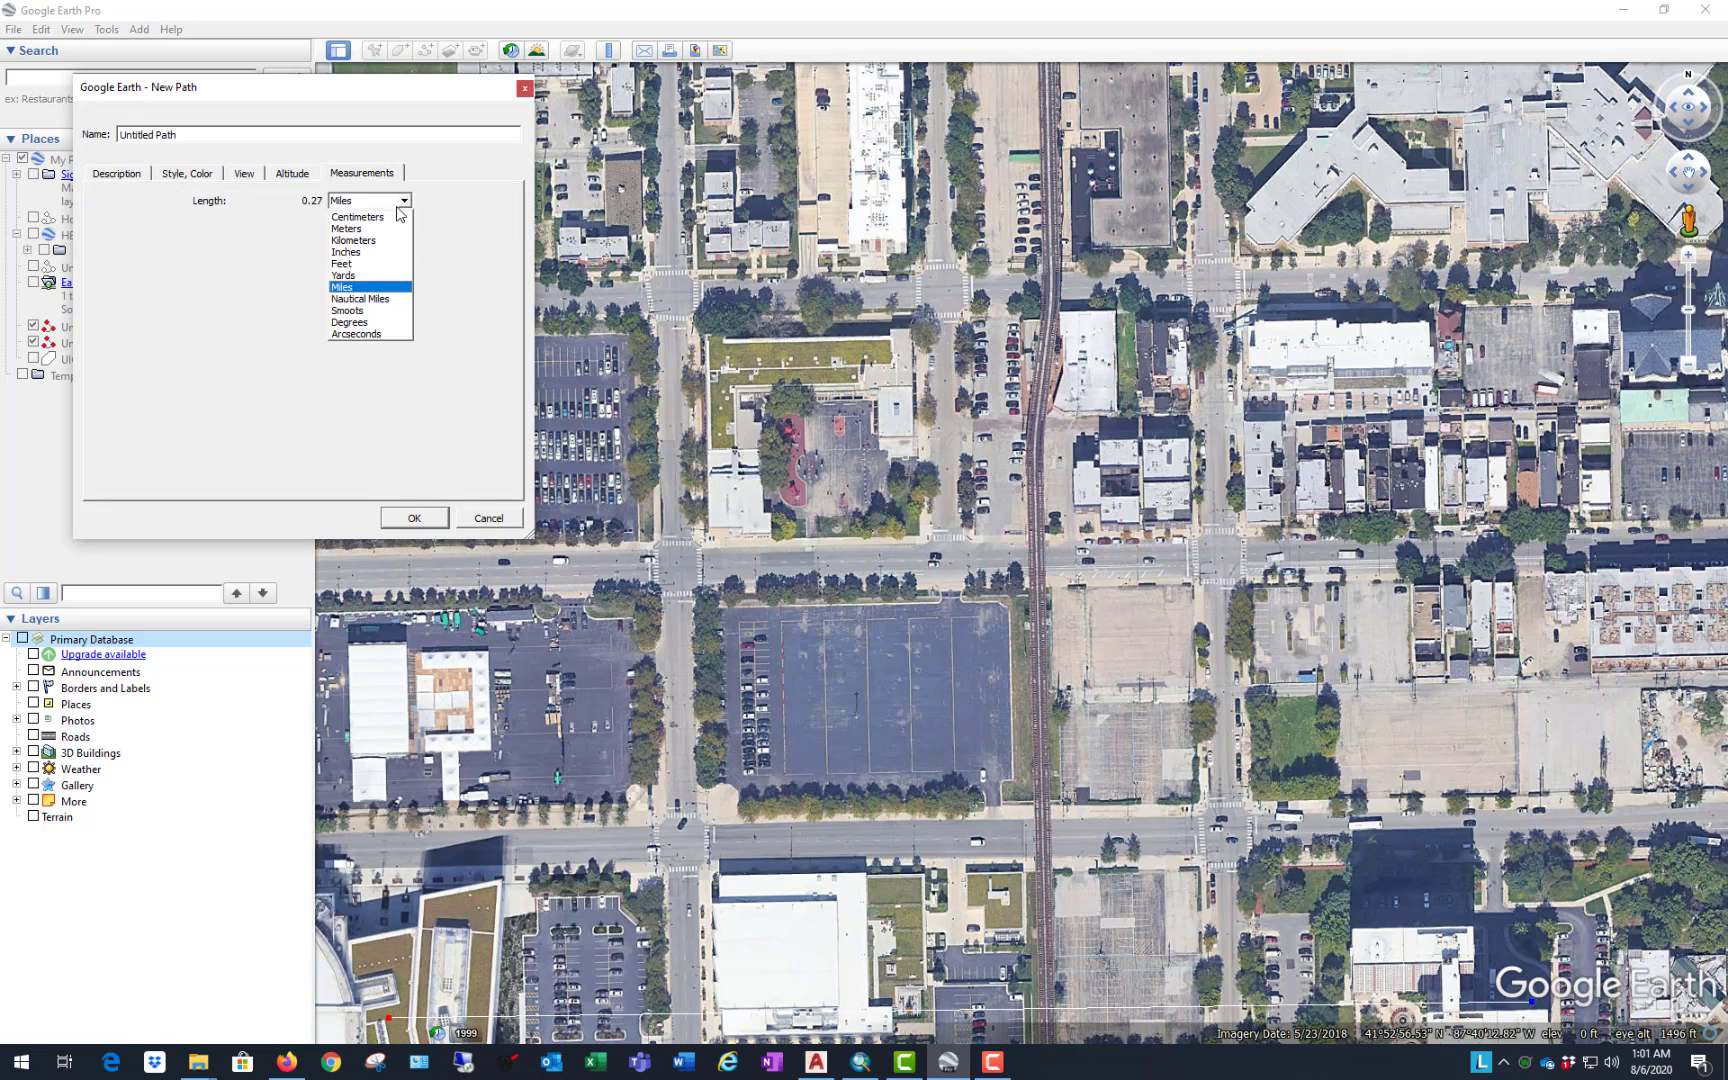
{"action": "left_click", "coordinate": [360, 262]}
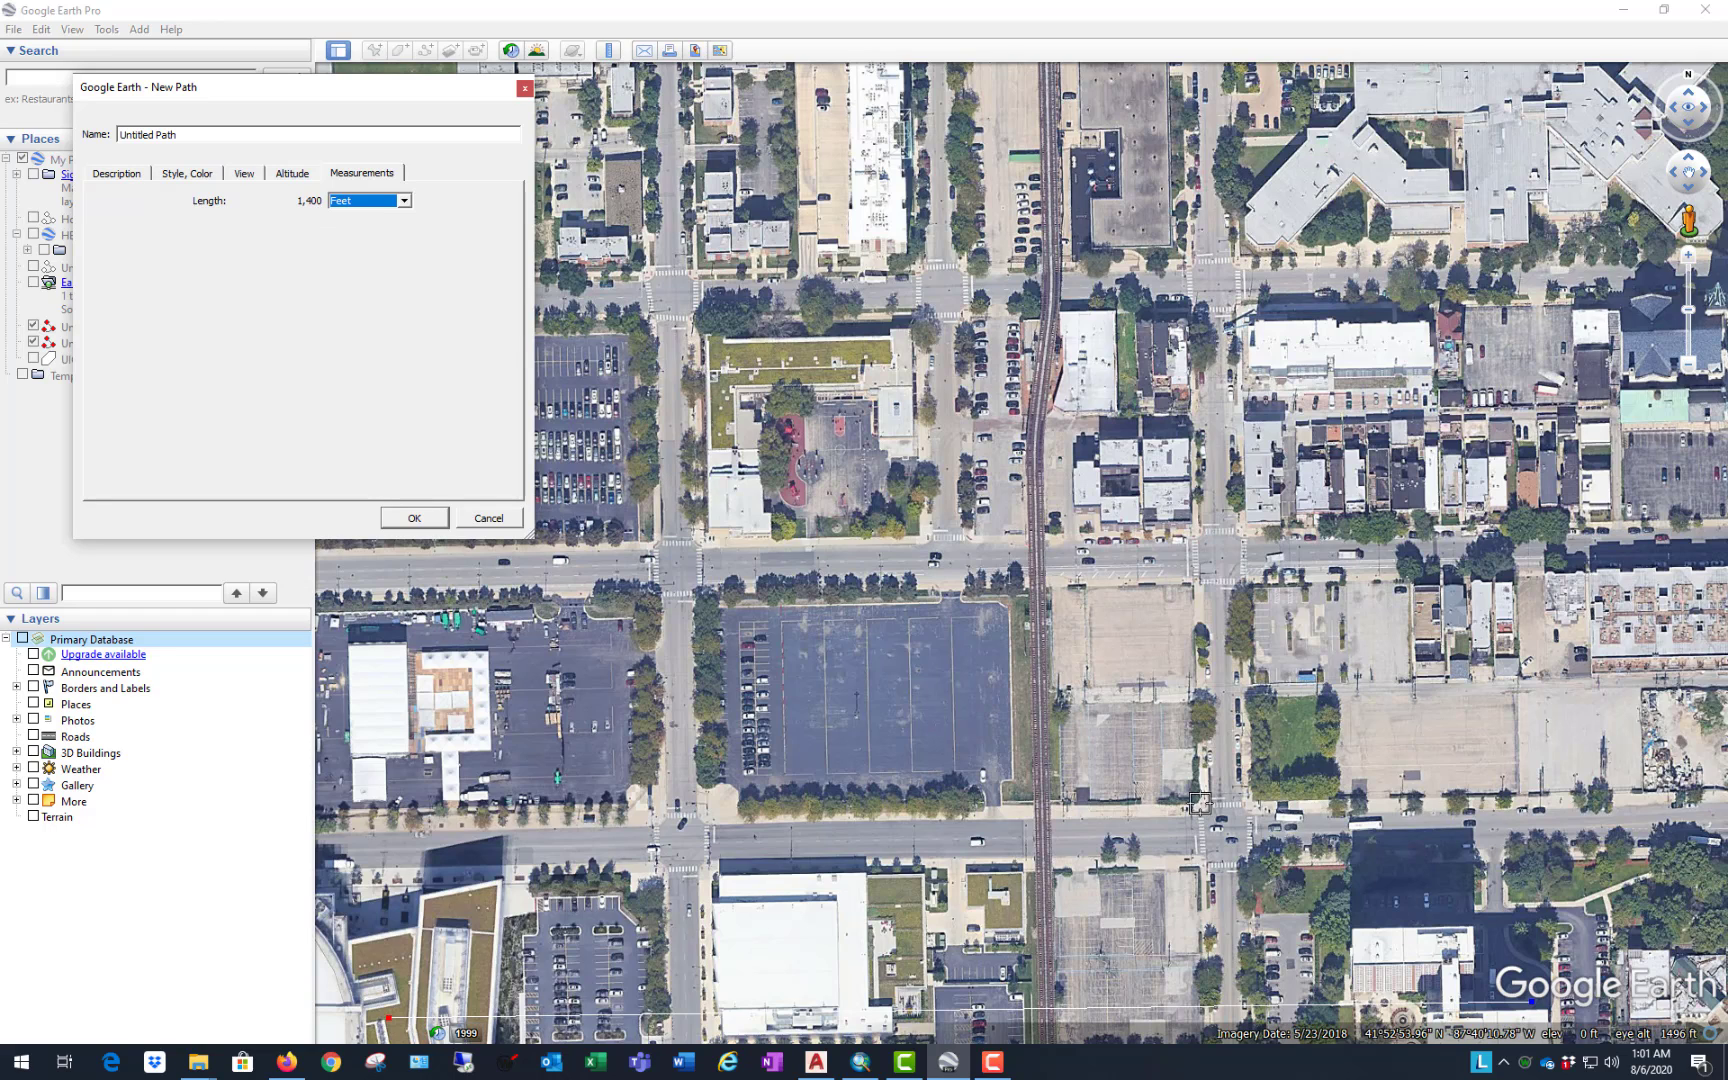
{"action": "left_click", "coordinate": [414, 518]}
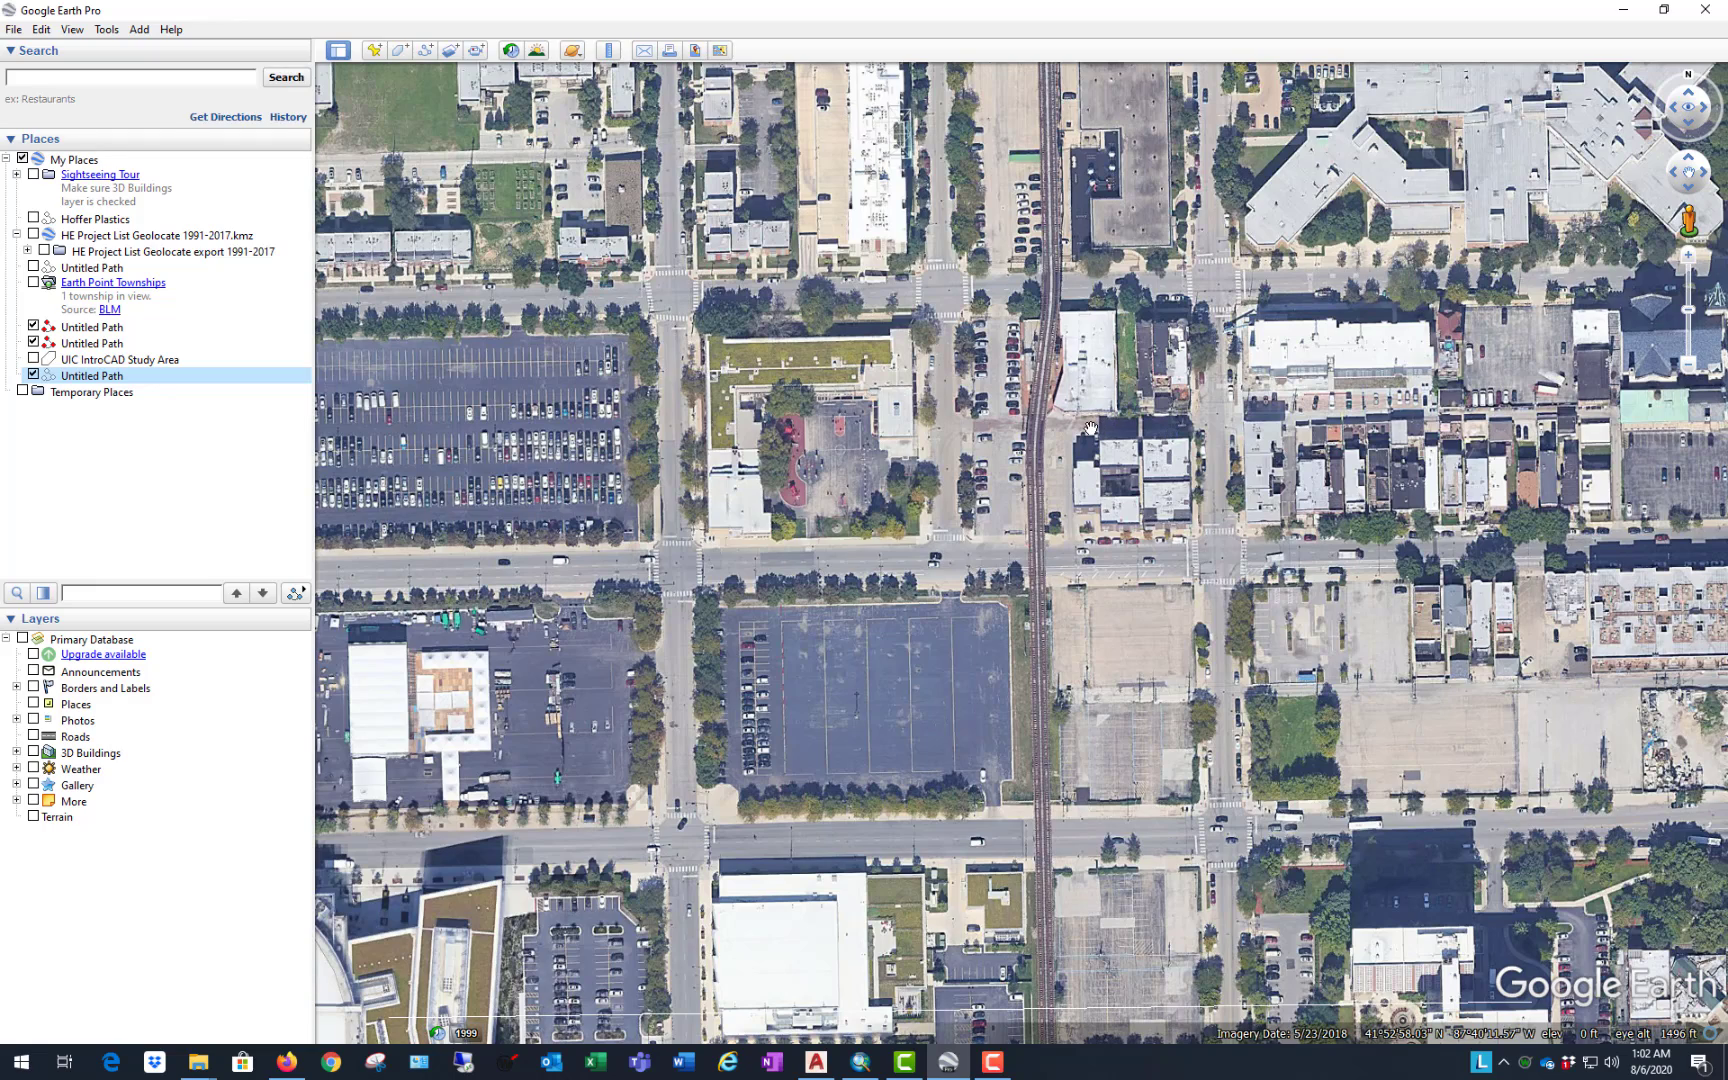
Step: Start saving the current aerial view as an image and set its resolution to Maximum (4800x3252)
{"action": "left_click_drag", "start_coordinate": [1018, 389], "coordinate": [1007, 381]}
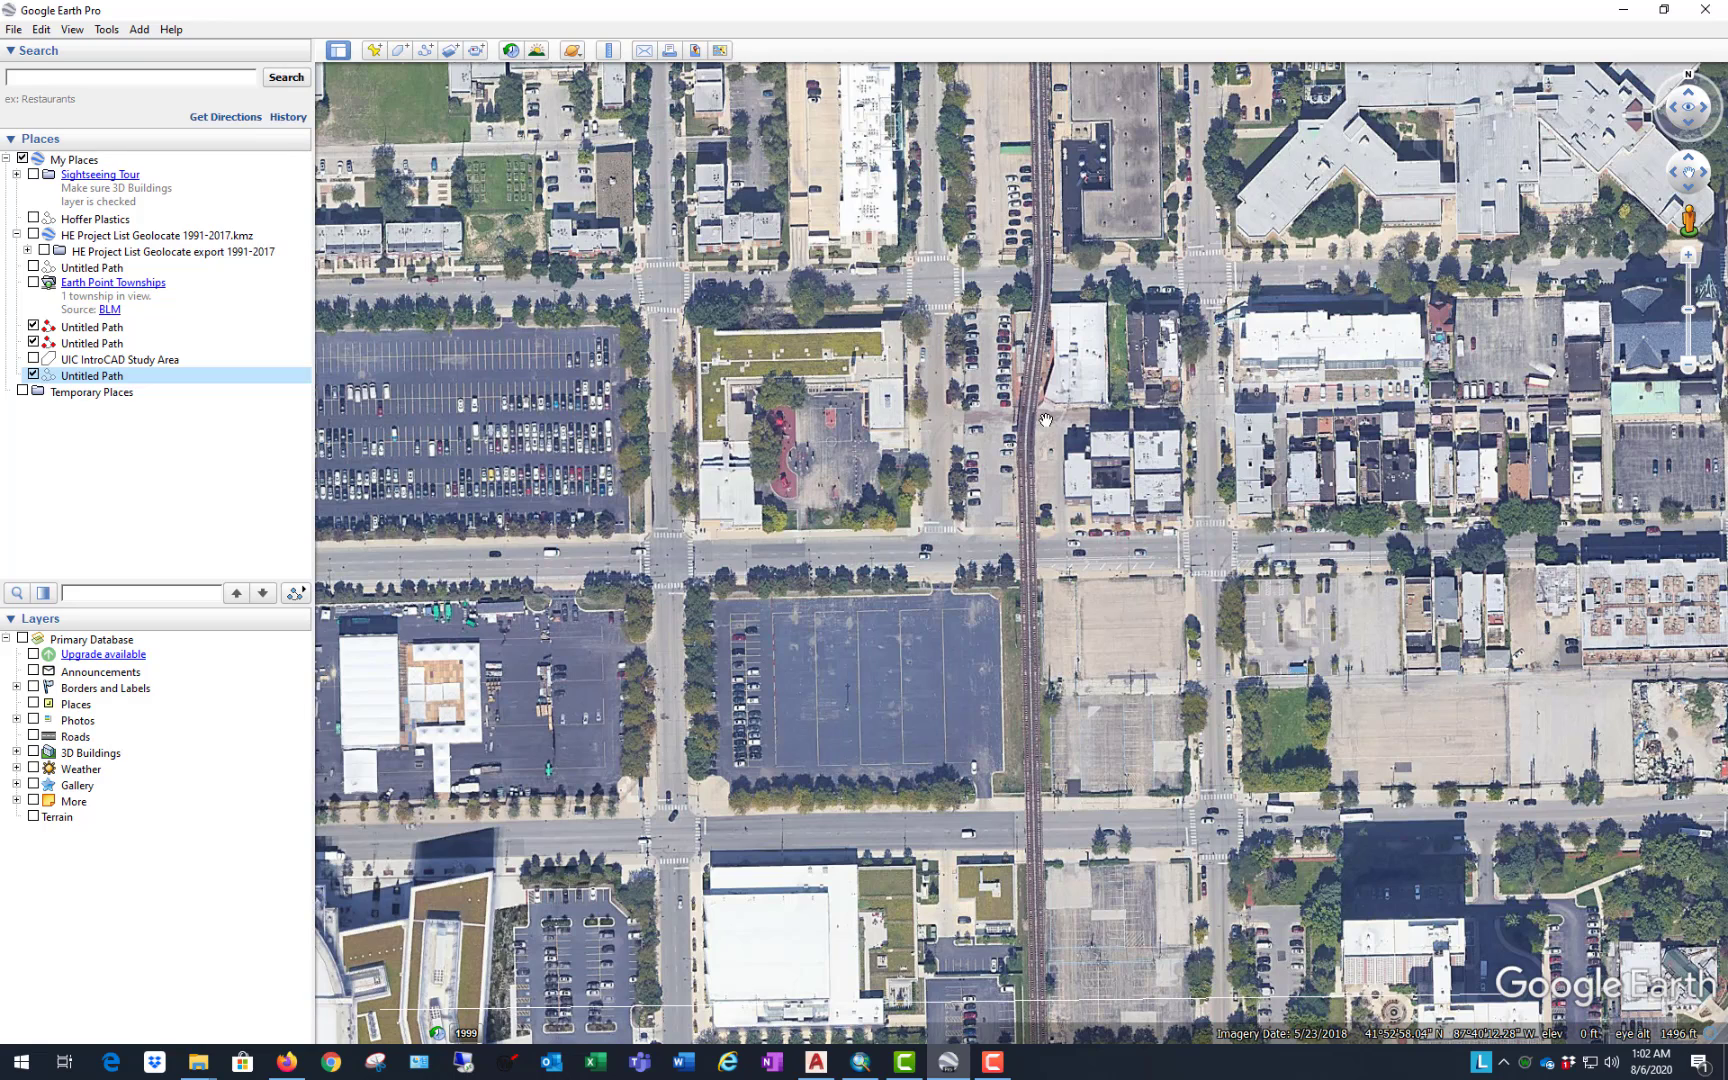
{"action": "left_click", "coordinate": [17, 30]}
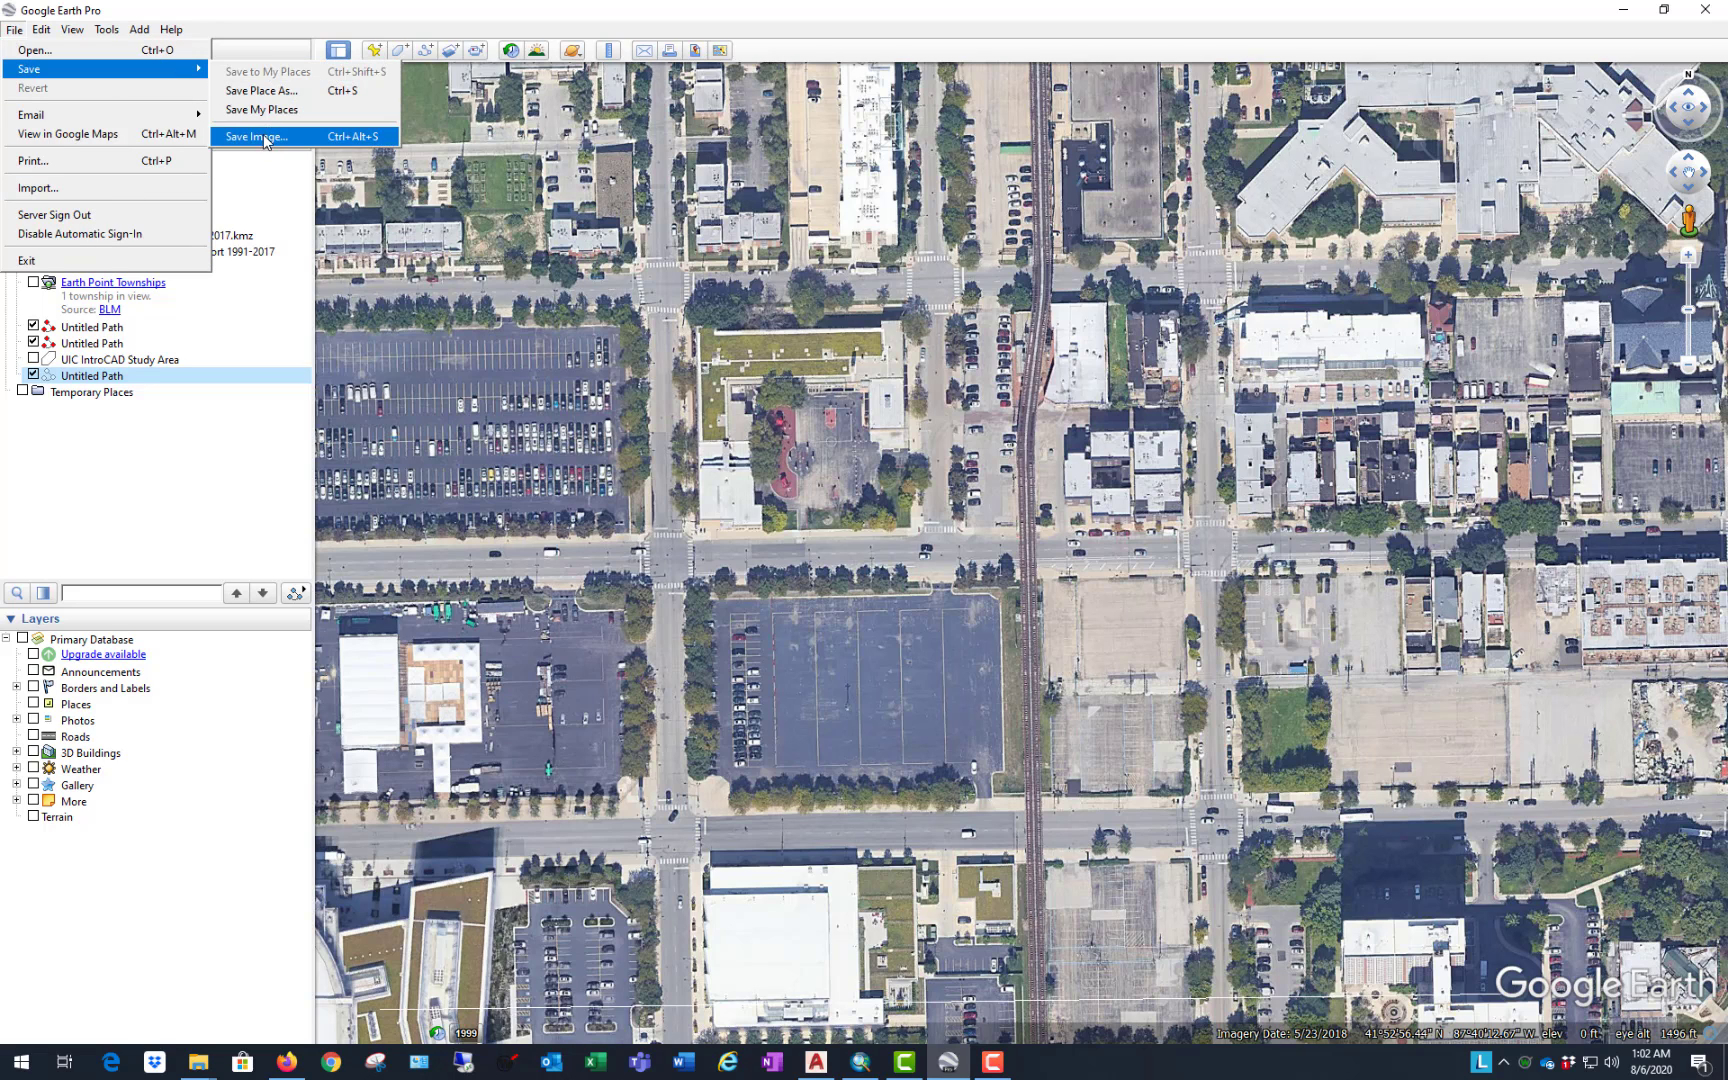
{"action": "left_click", "coordinate": [285, 137]}
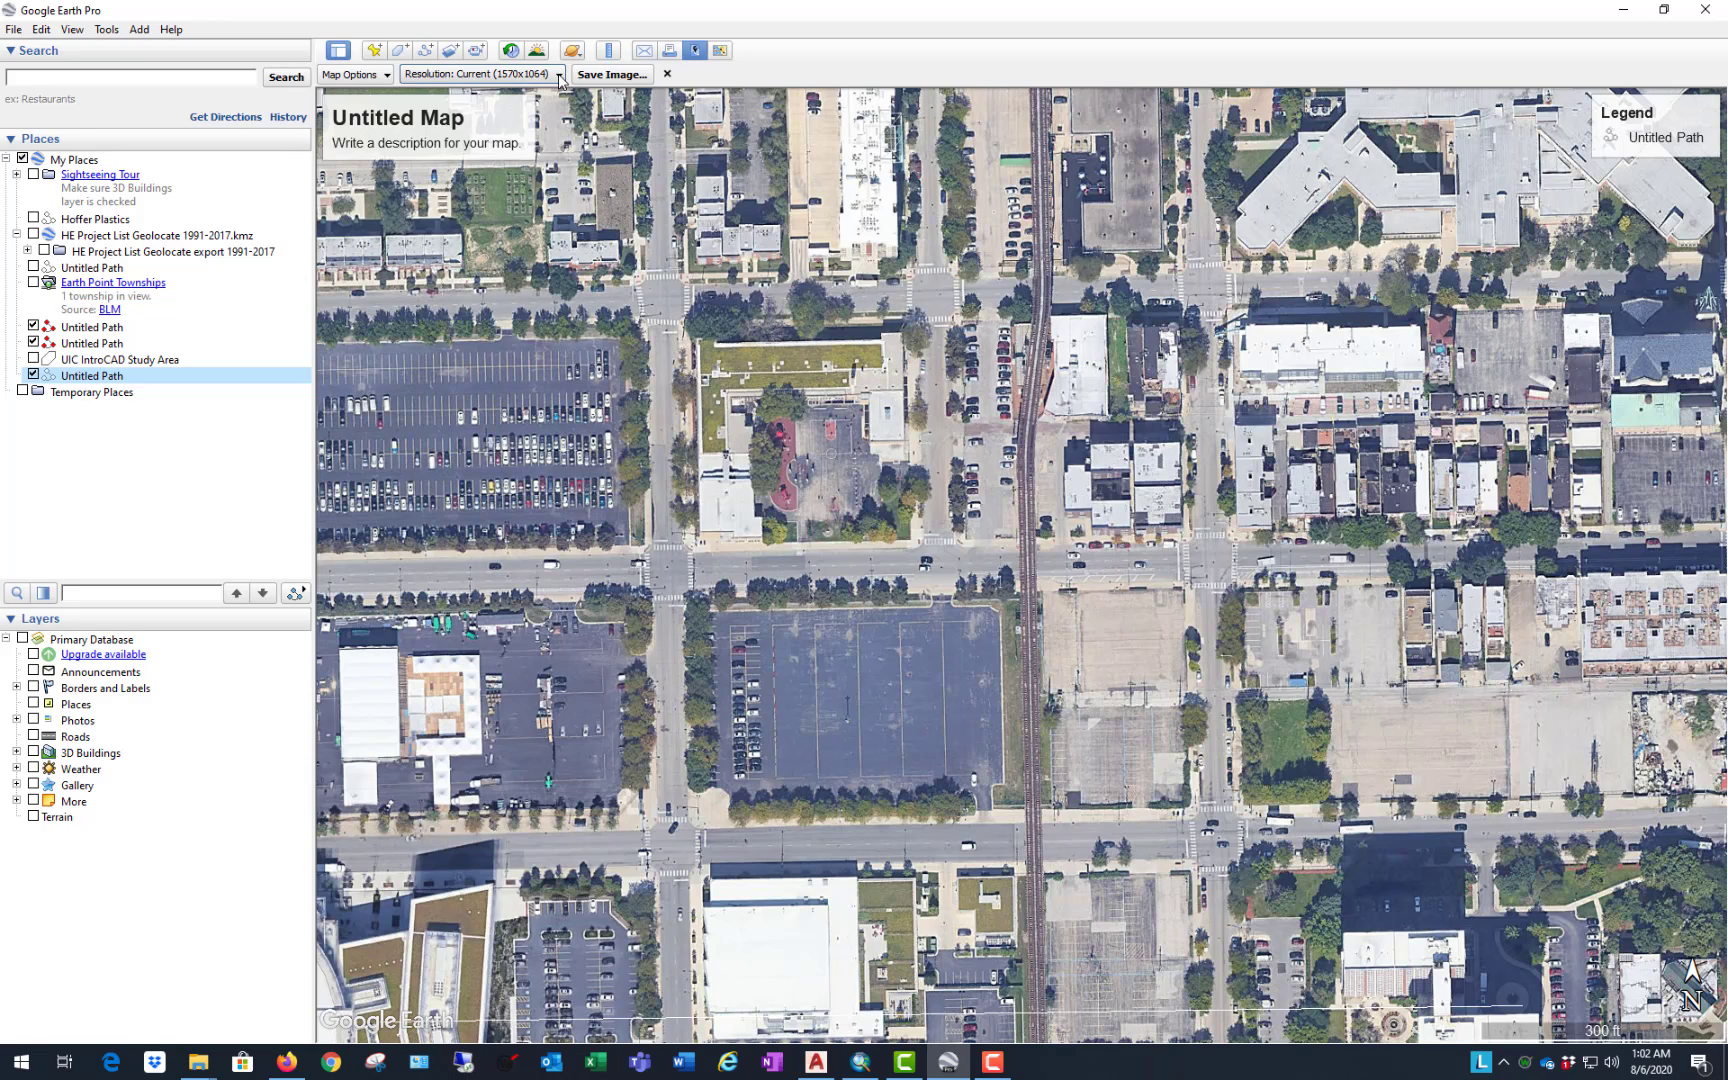
{"action": "left_click", "coordinate": [559, 76]}
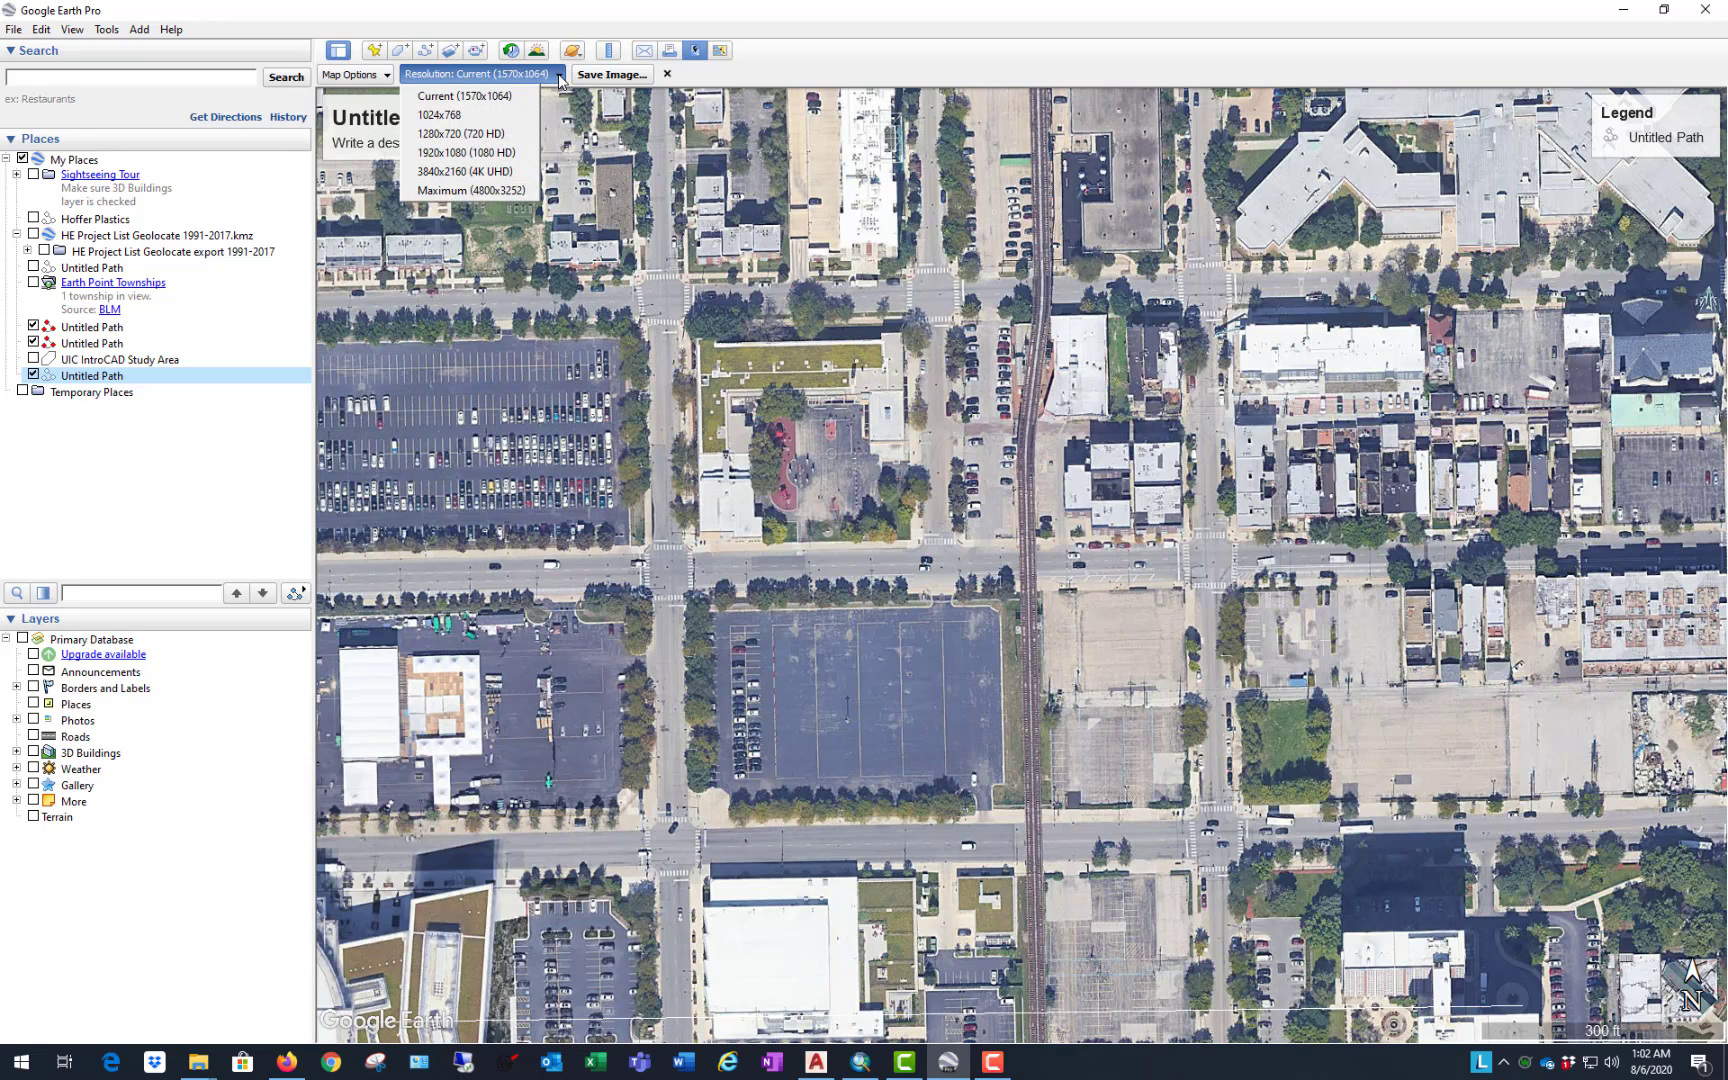
{"action": "left_click", "coordinate": [517, 191]}
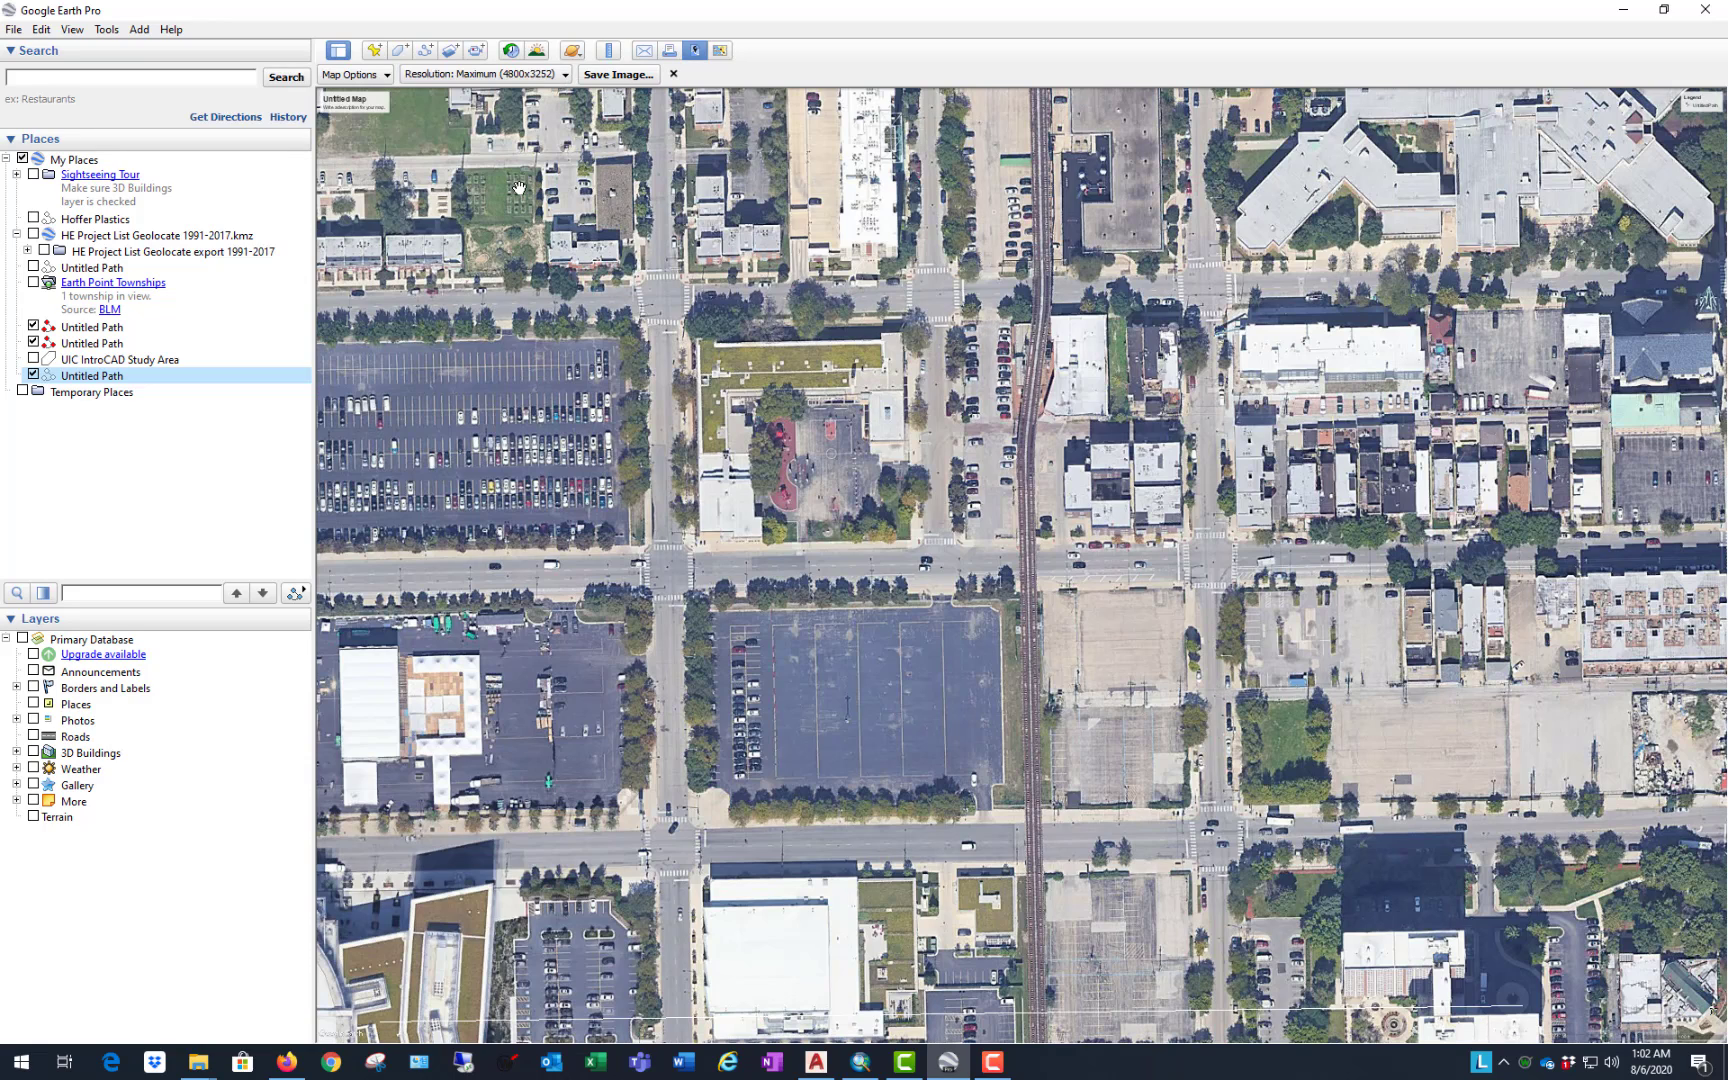
Step: Remove the title and description, legend, scale and compass from the image layout
{"action": "left_click", "coordinate": [387, 77]}
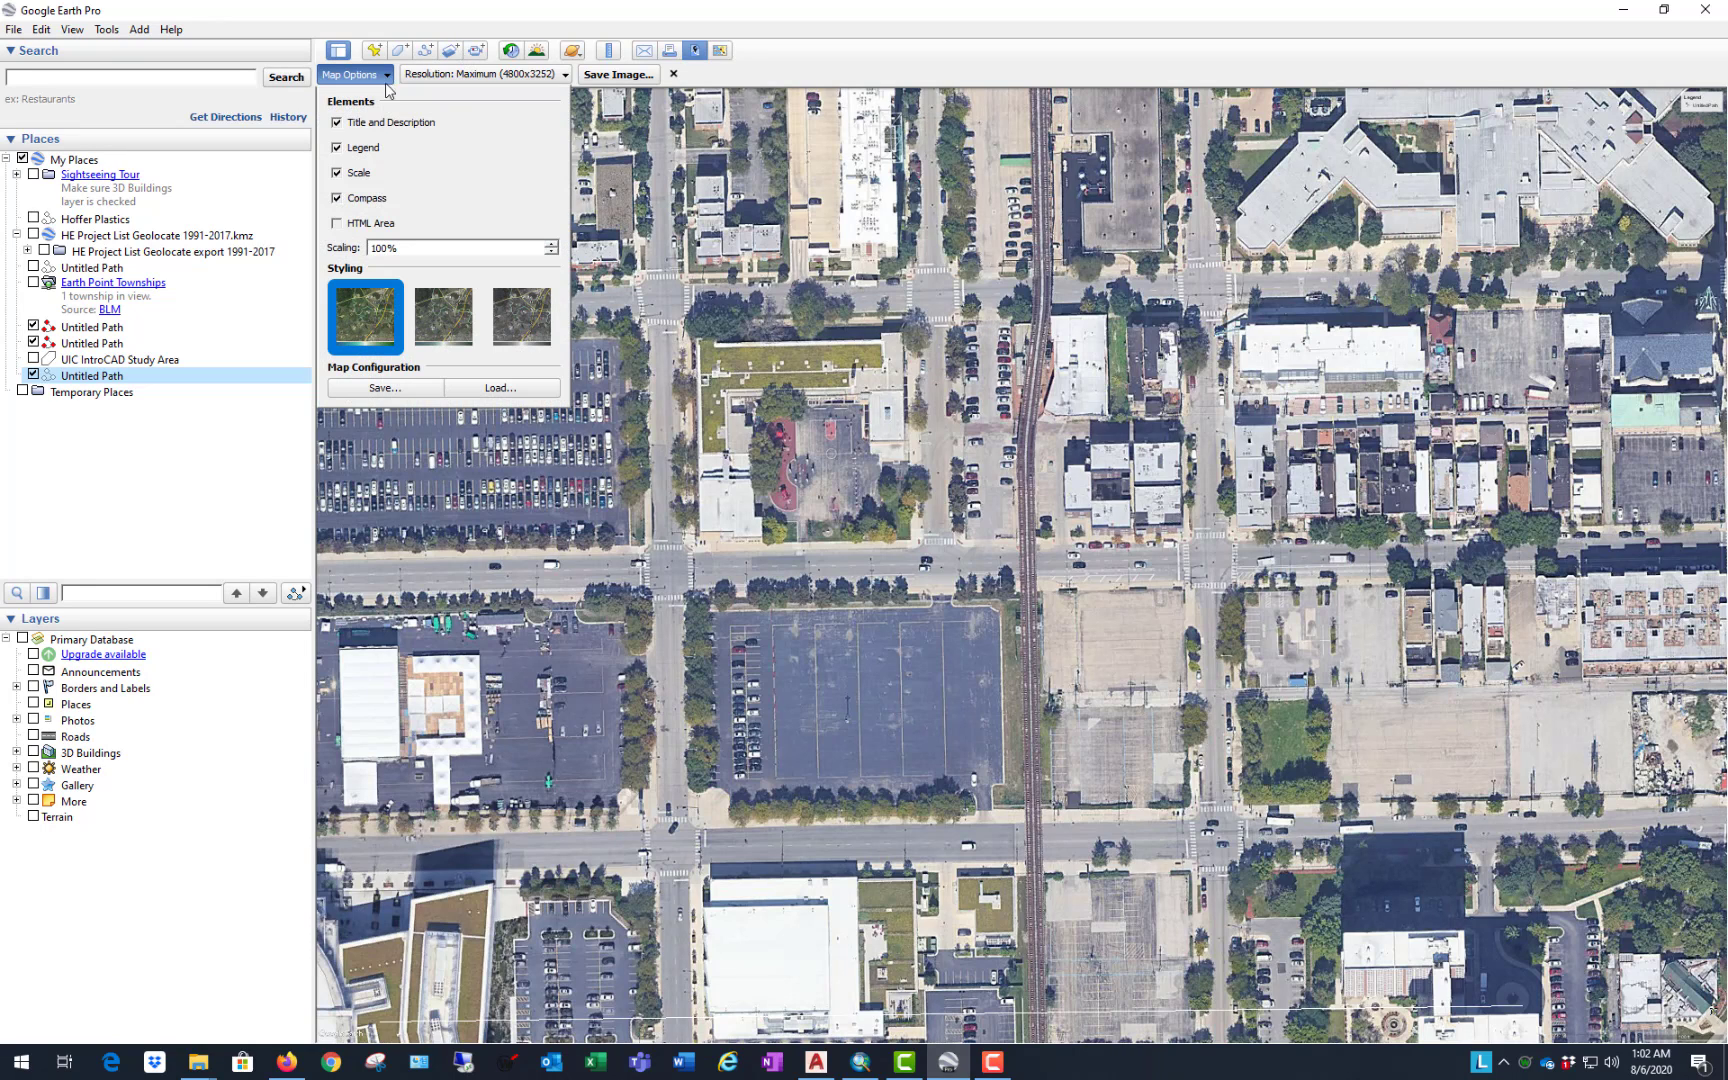
{"action": "left_click", "coordinate": [337, 147]}
{"action": "left_click", "coordinate": [337, 172]}
{"action": "left_click", "coordinate": [337, 198]}
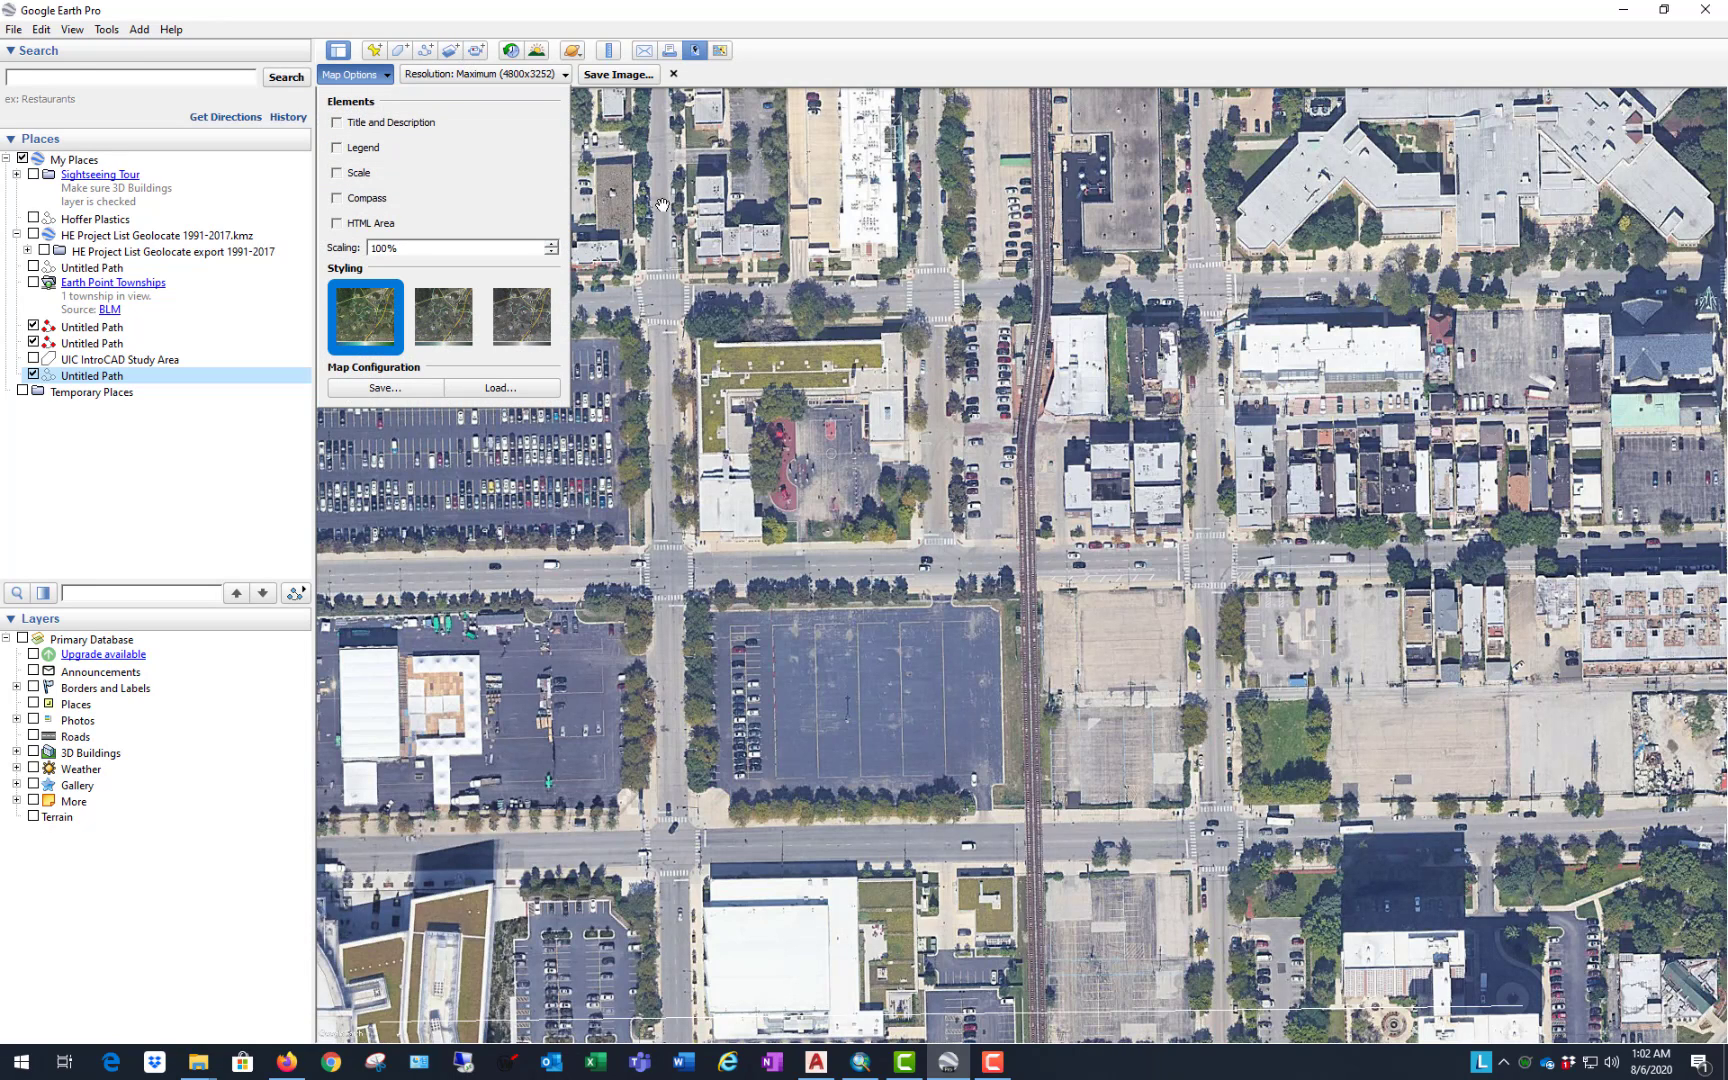
{"action": "left_click", "coordinate": [824, 342]}
{"action": "left_click_drag", "start_coordinate": [869, 368], "coordinate": [890, 361]}
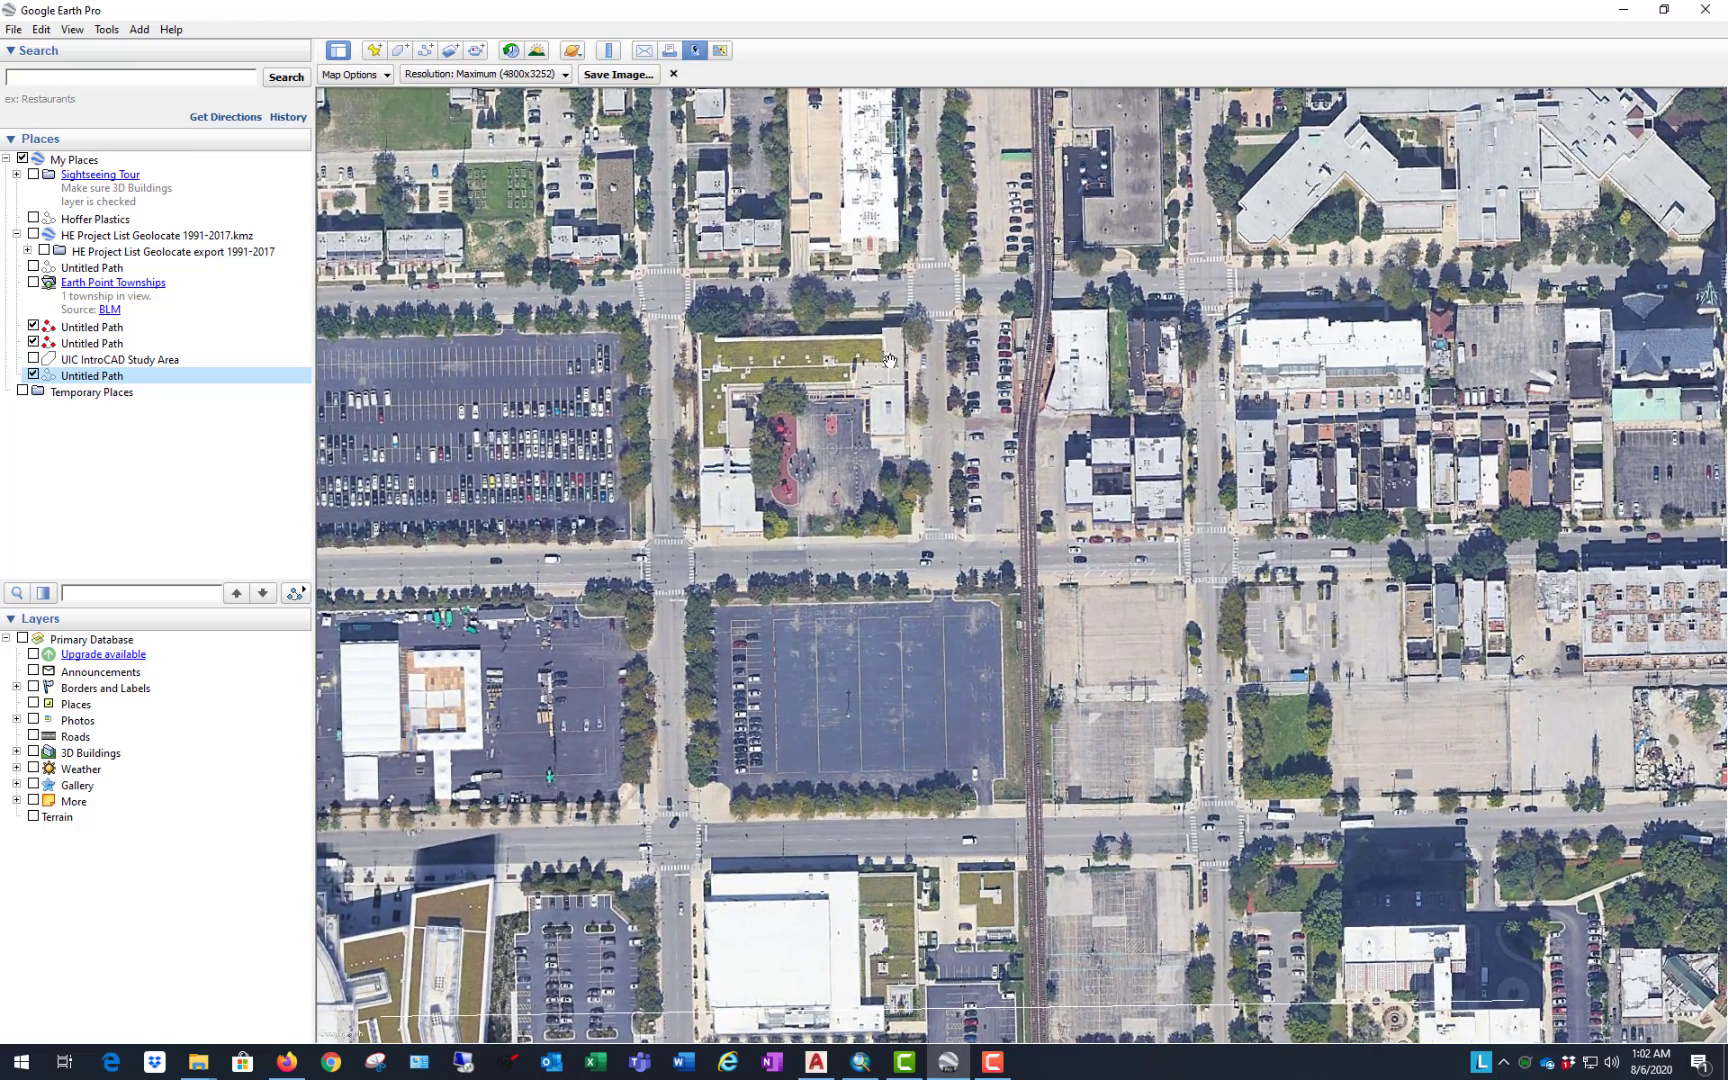
Step: Save the aerial view as a JPEG named "UIC IntroCAD base Aerial Google Earth" in the Downloads folder
{"action": "left_click", "coordinate": [618, 76]}
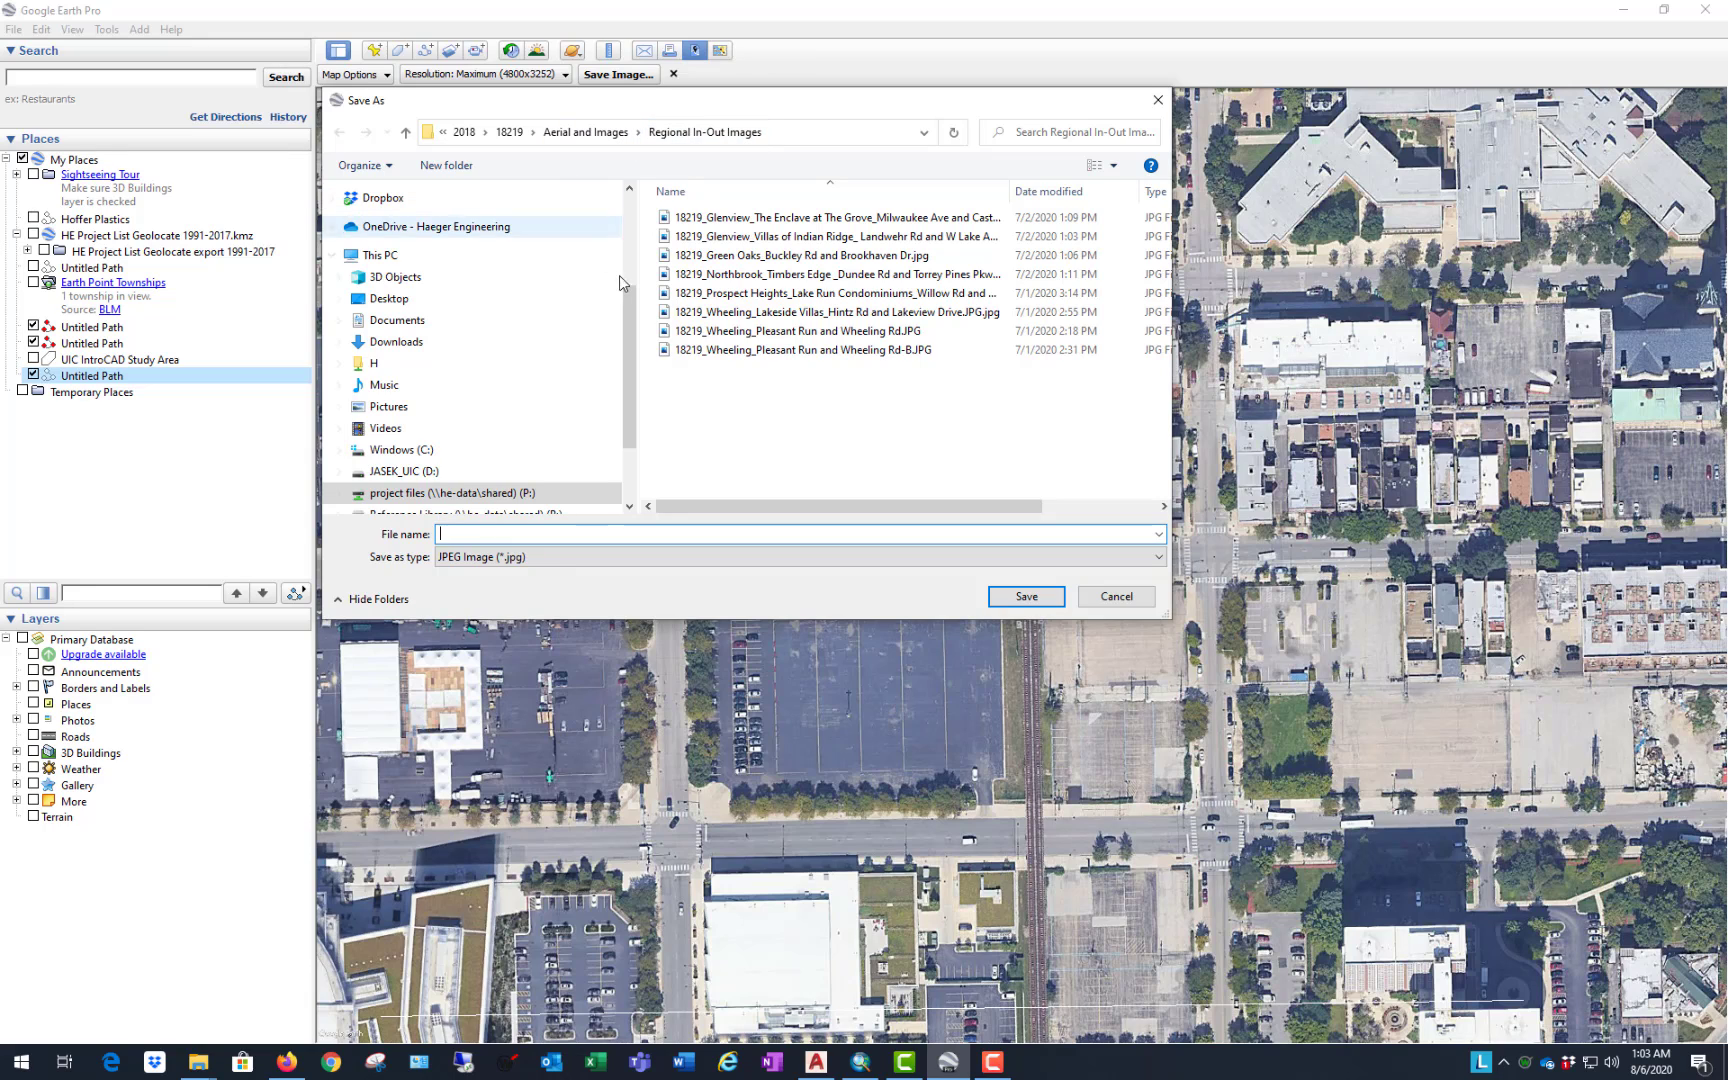
{"action": "mouse_move", "coordinate": [627, 312]}
{"action": "left_mouse_down"}
{"action": "mouse_move", "coordinate": [629, 352]}
{"action": "mouse_move", "coordinate": [628, 310]}
{"action": "left_mouse_up"}
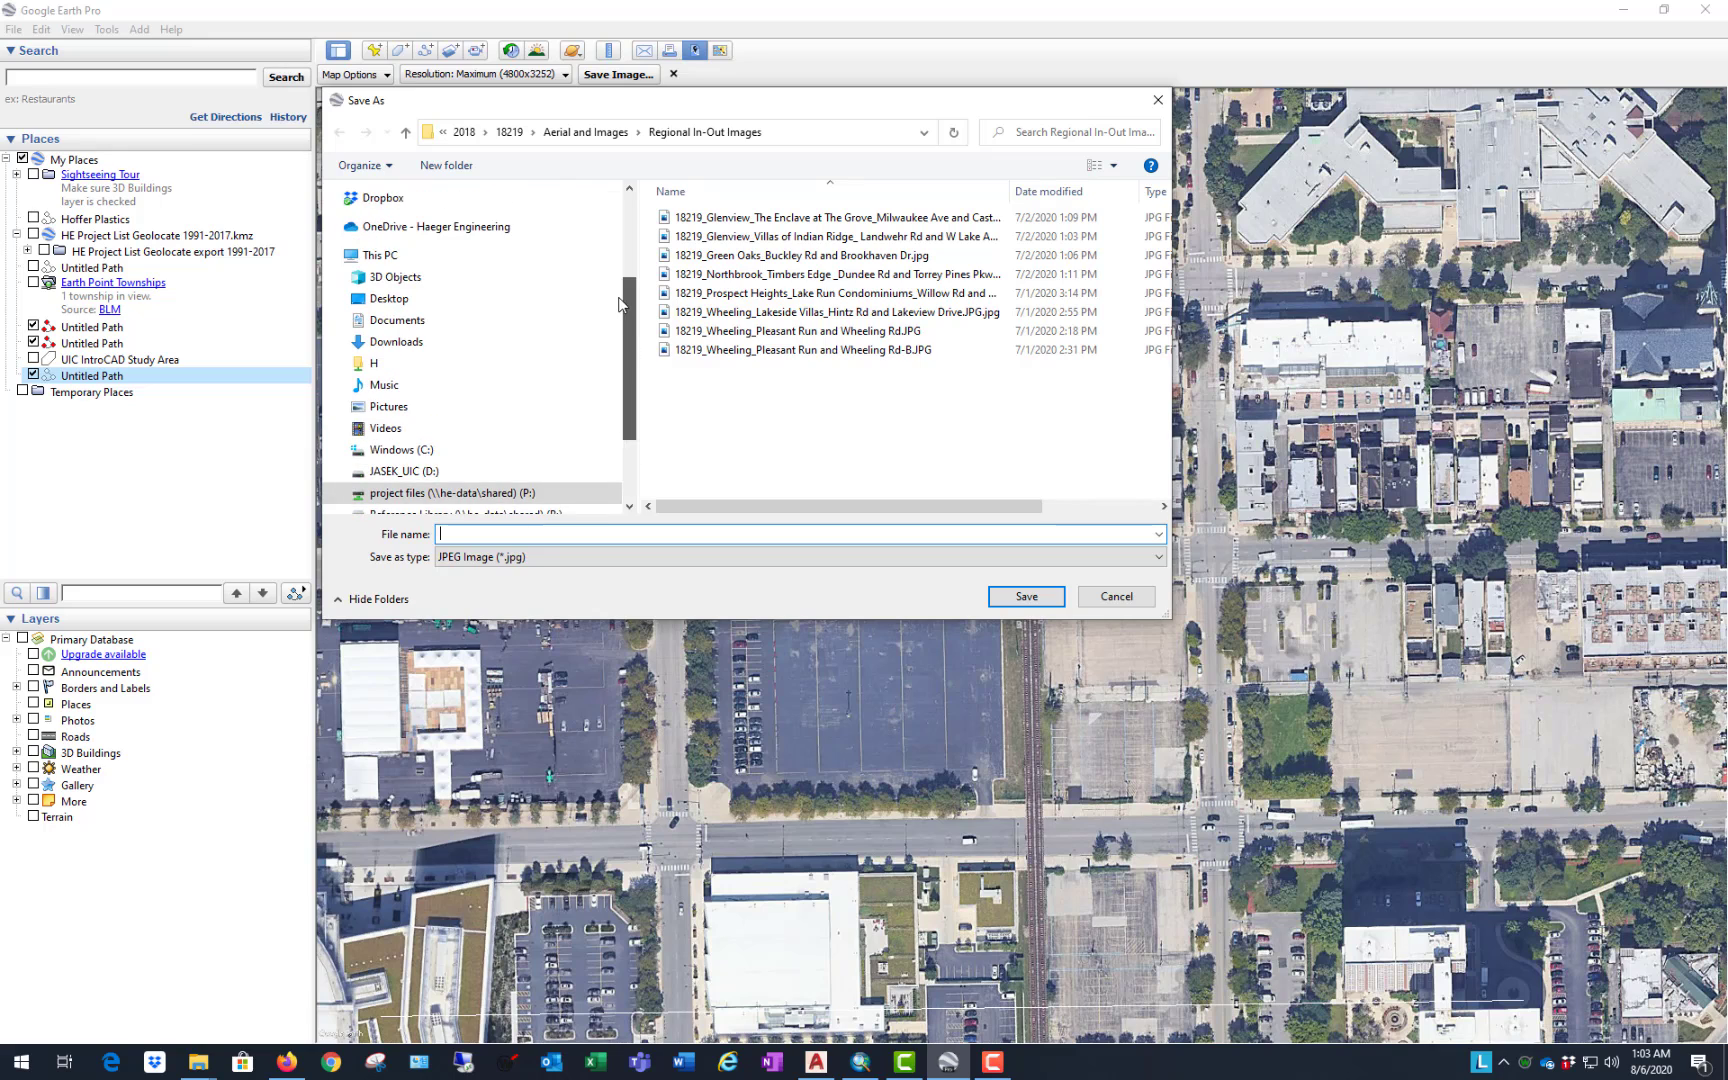
{"action": "left_click", "coordinate": [416, 343]}
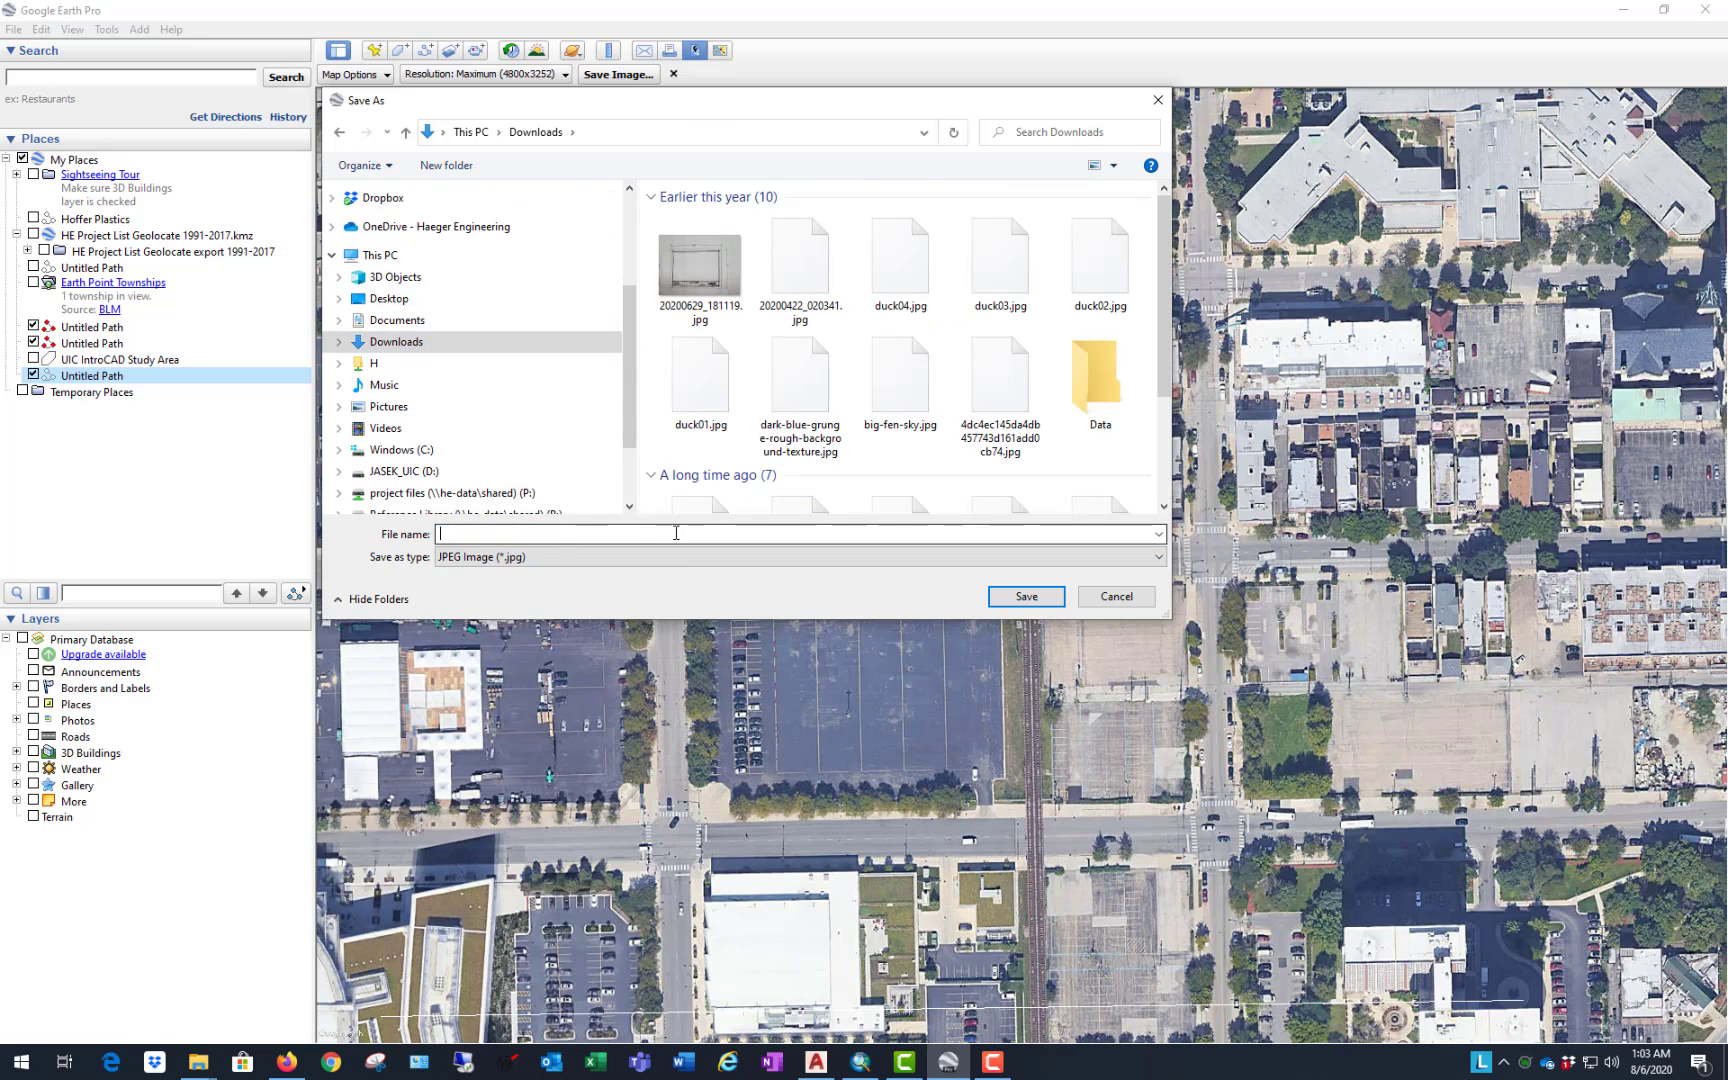
{"action": "type", "text": "UI"}
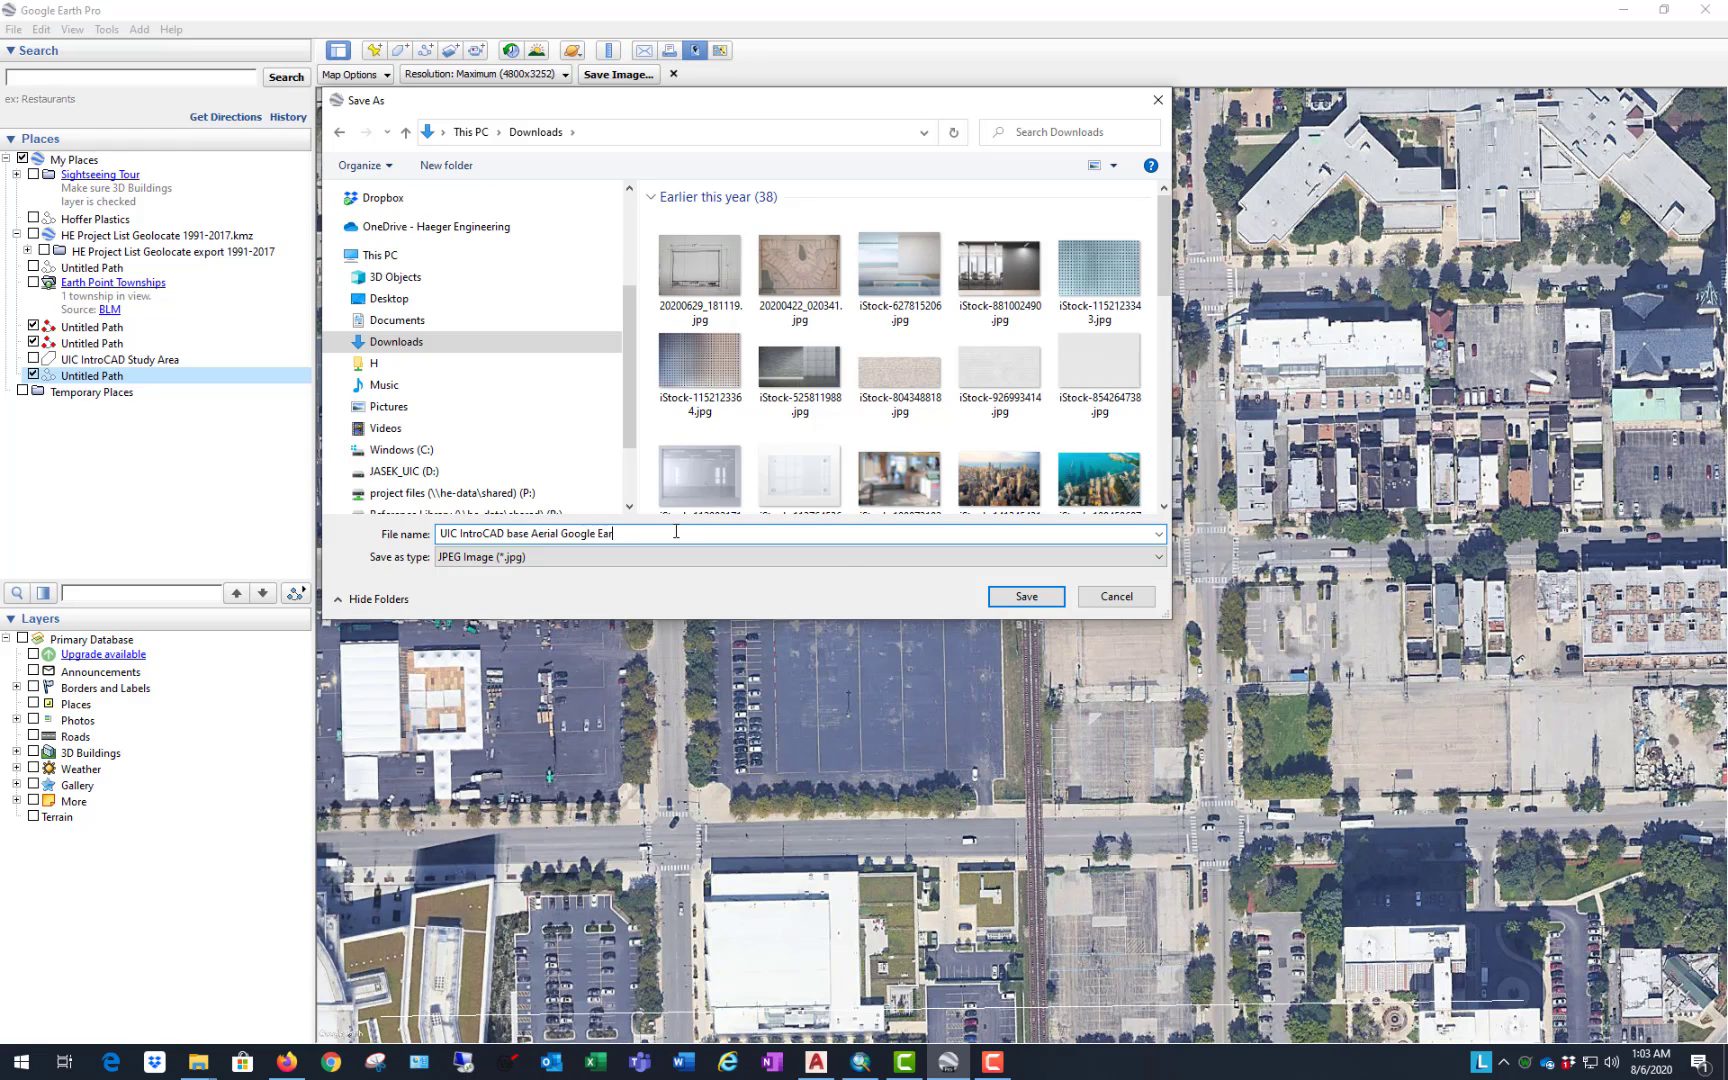
{"action": "type", "text": "th"}
{"action": "key", "text": "Tab"}
{"action": "left_click", "coordinate": [1027, 600]}
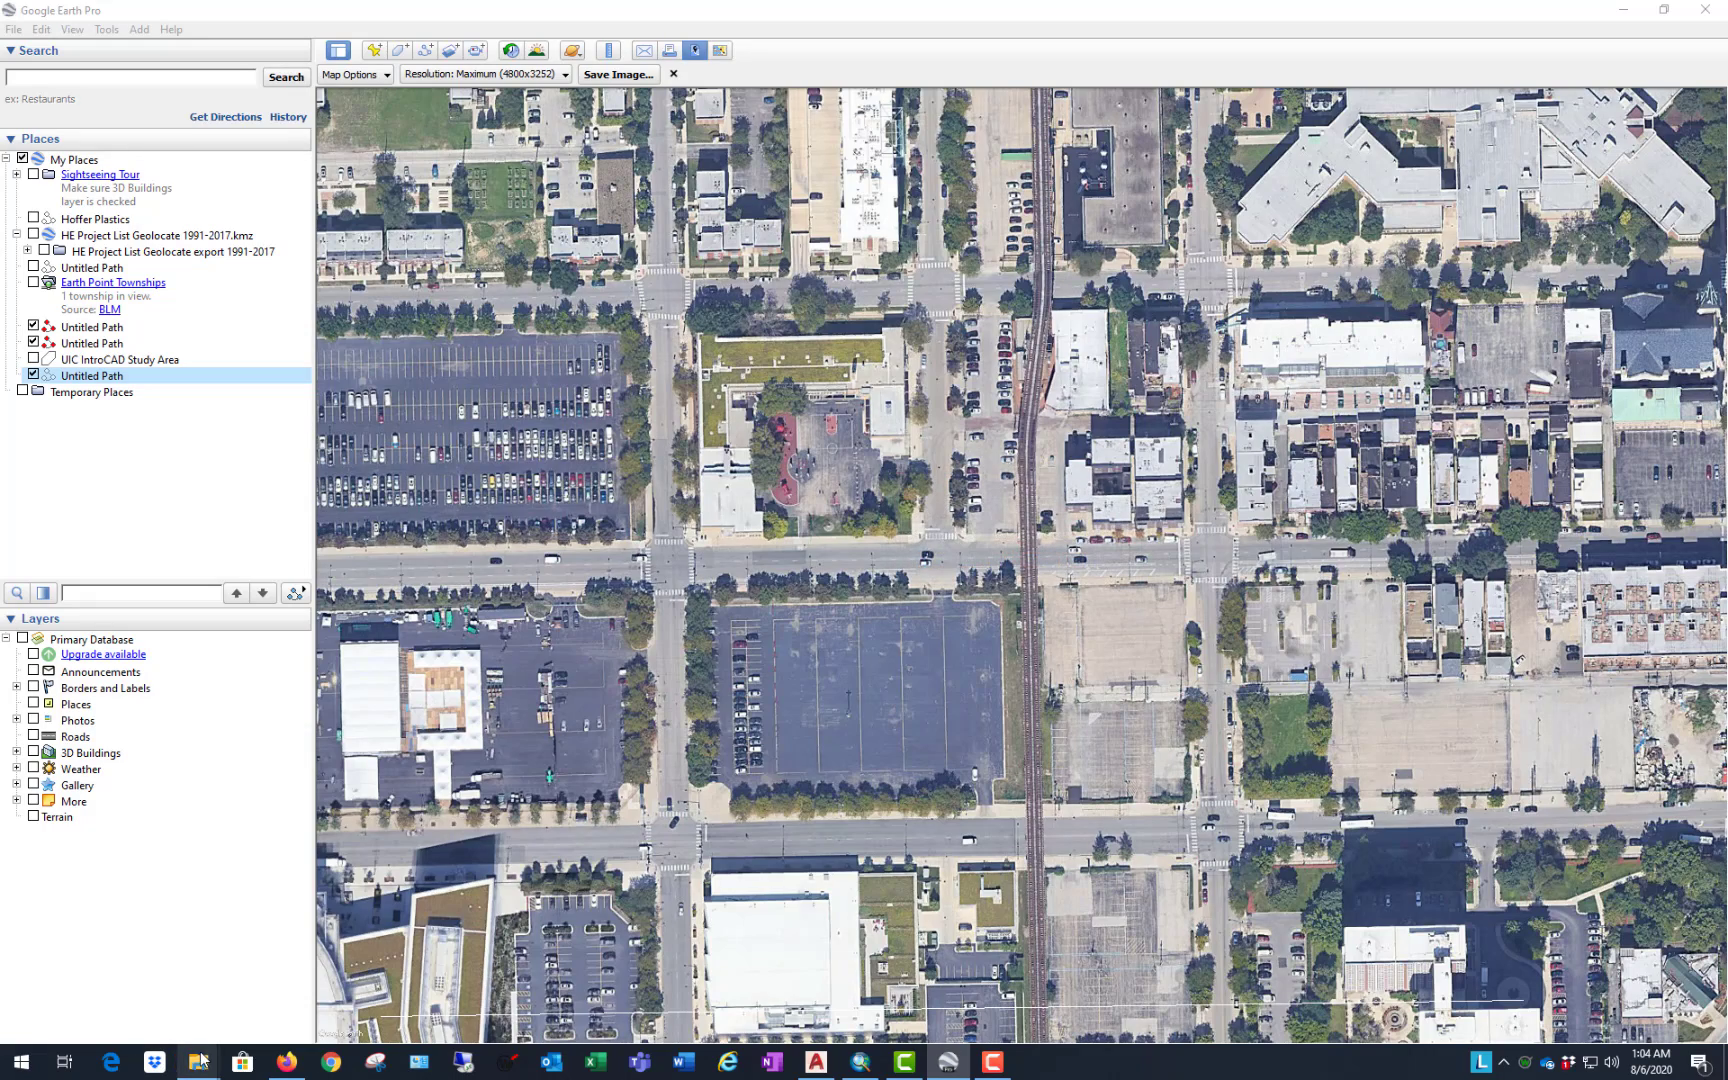
Step: Look at the base drawing in AutoCAD, and return to Google Earth to close the image-saving options
{"action": "left_click", "coordinate": [828, 1063]}
{"action": "scroll", "coordinate": [753, 656], "scroll_direction": "down", "scroll_amount": 6}
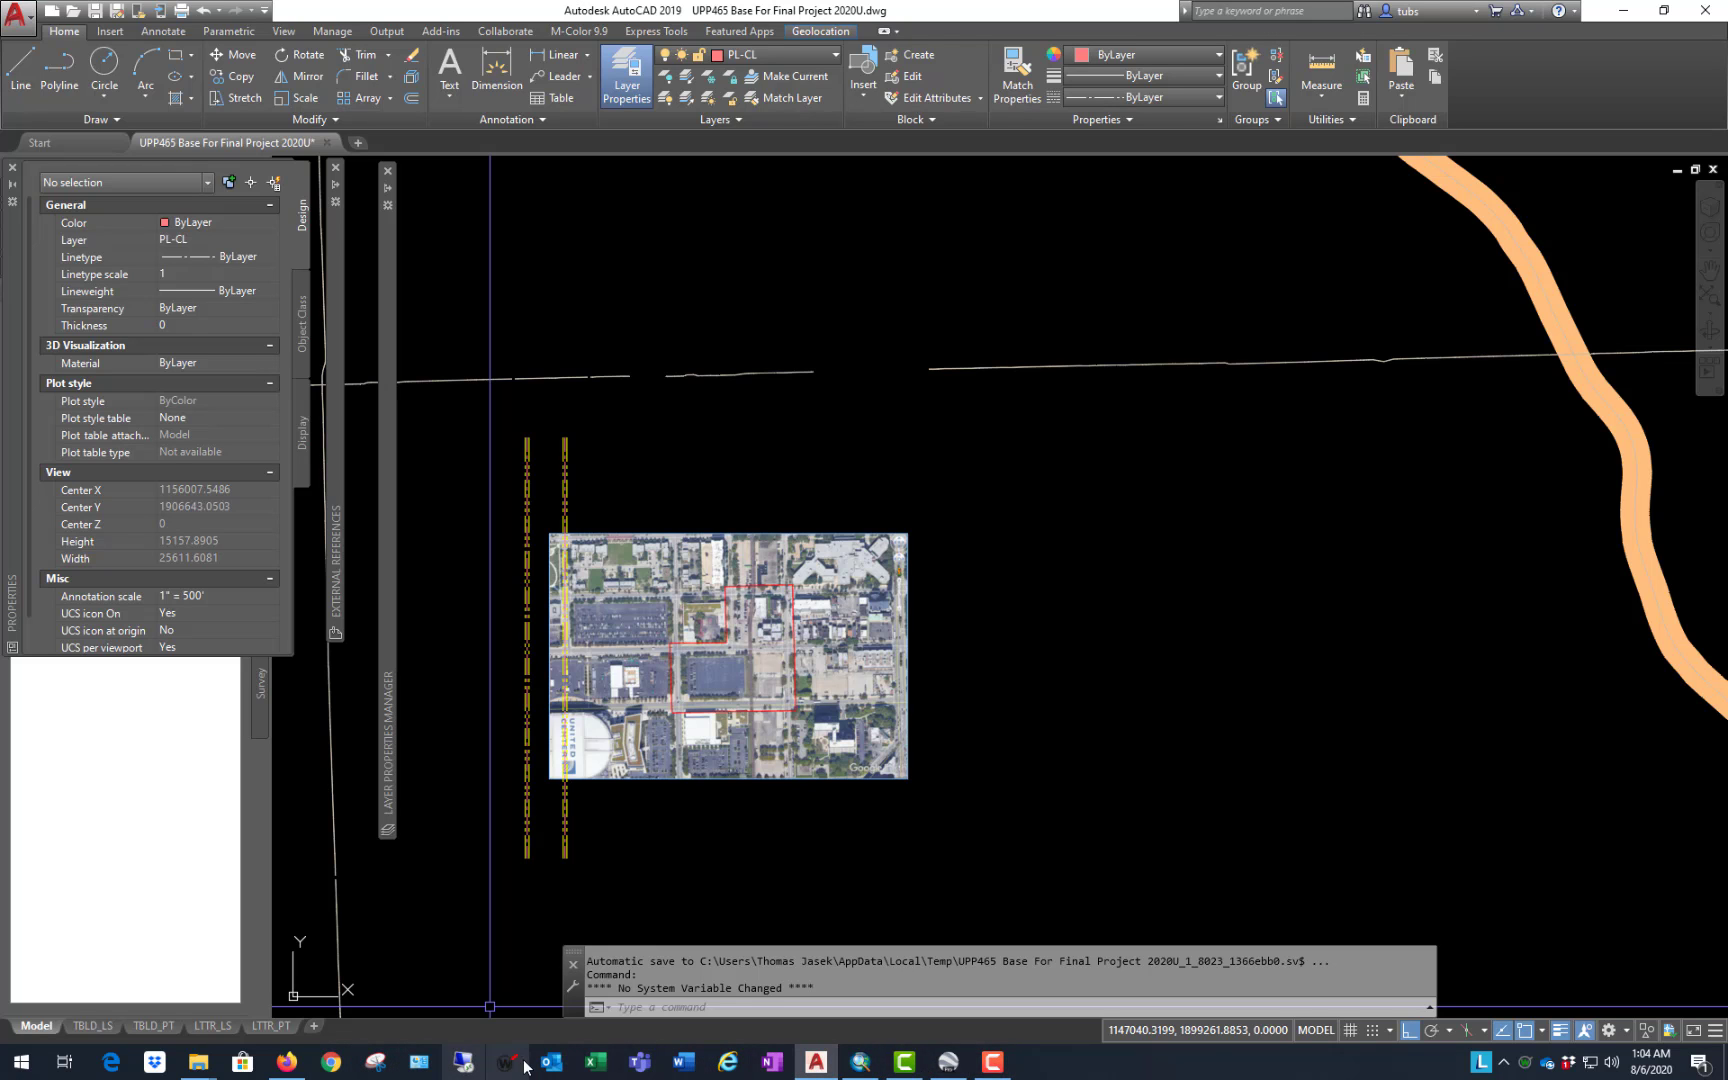
{"action": "left_click", "coordinate": [948, 1062]}
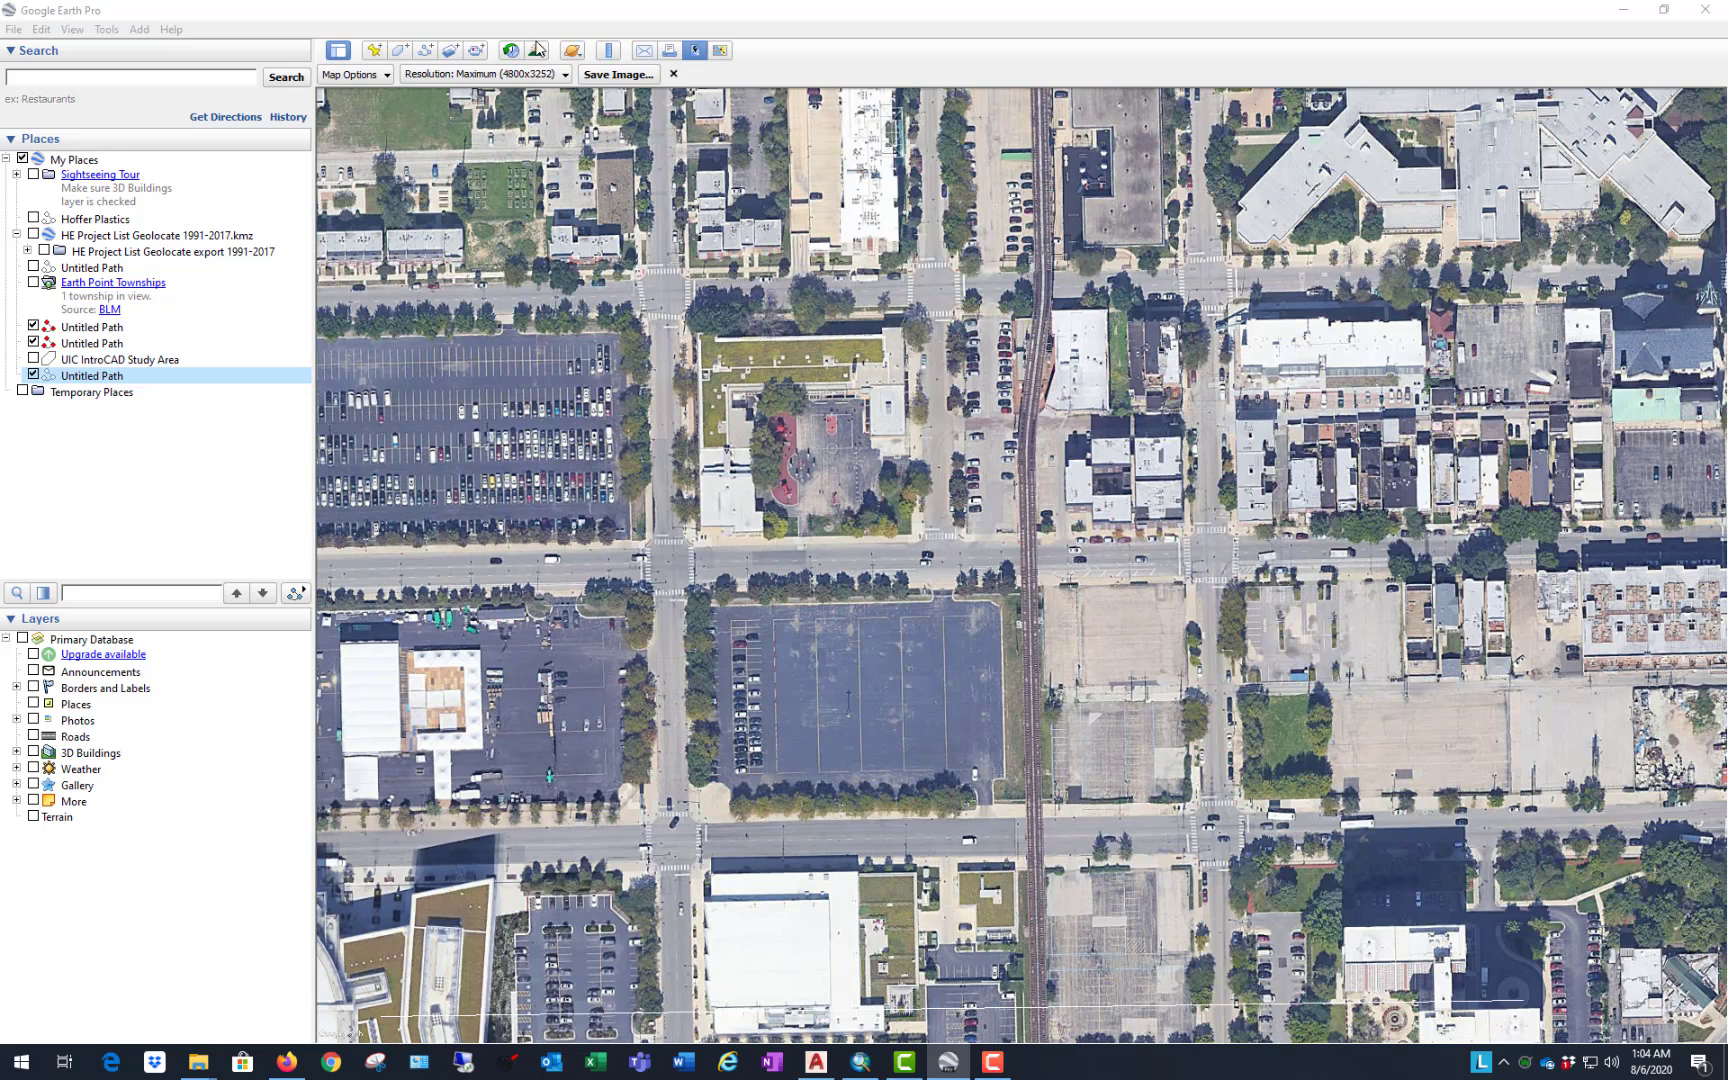
{"action": "left_click", "coordinate": [674, 75]}
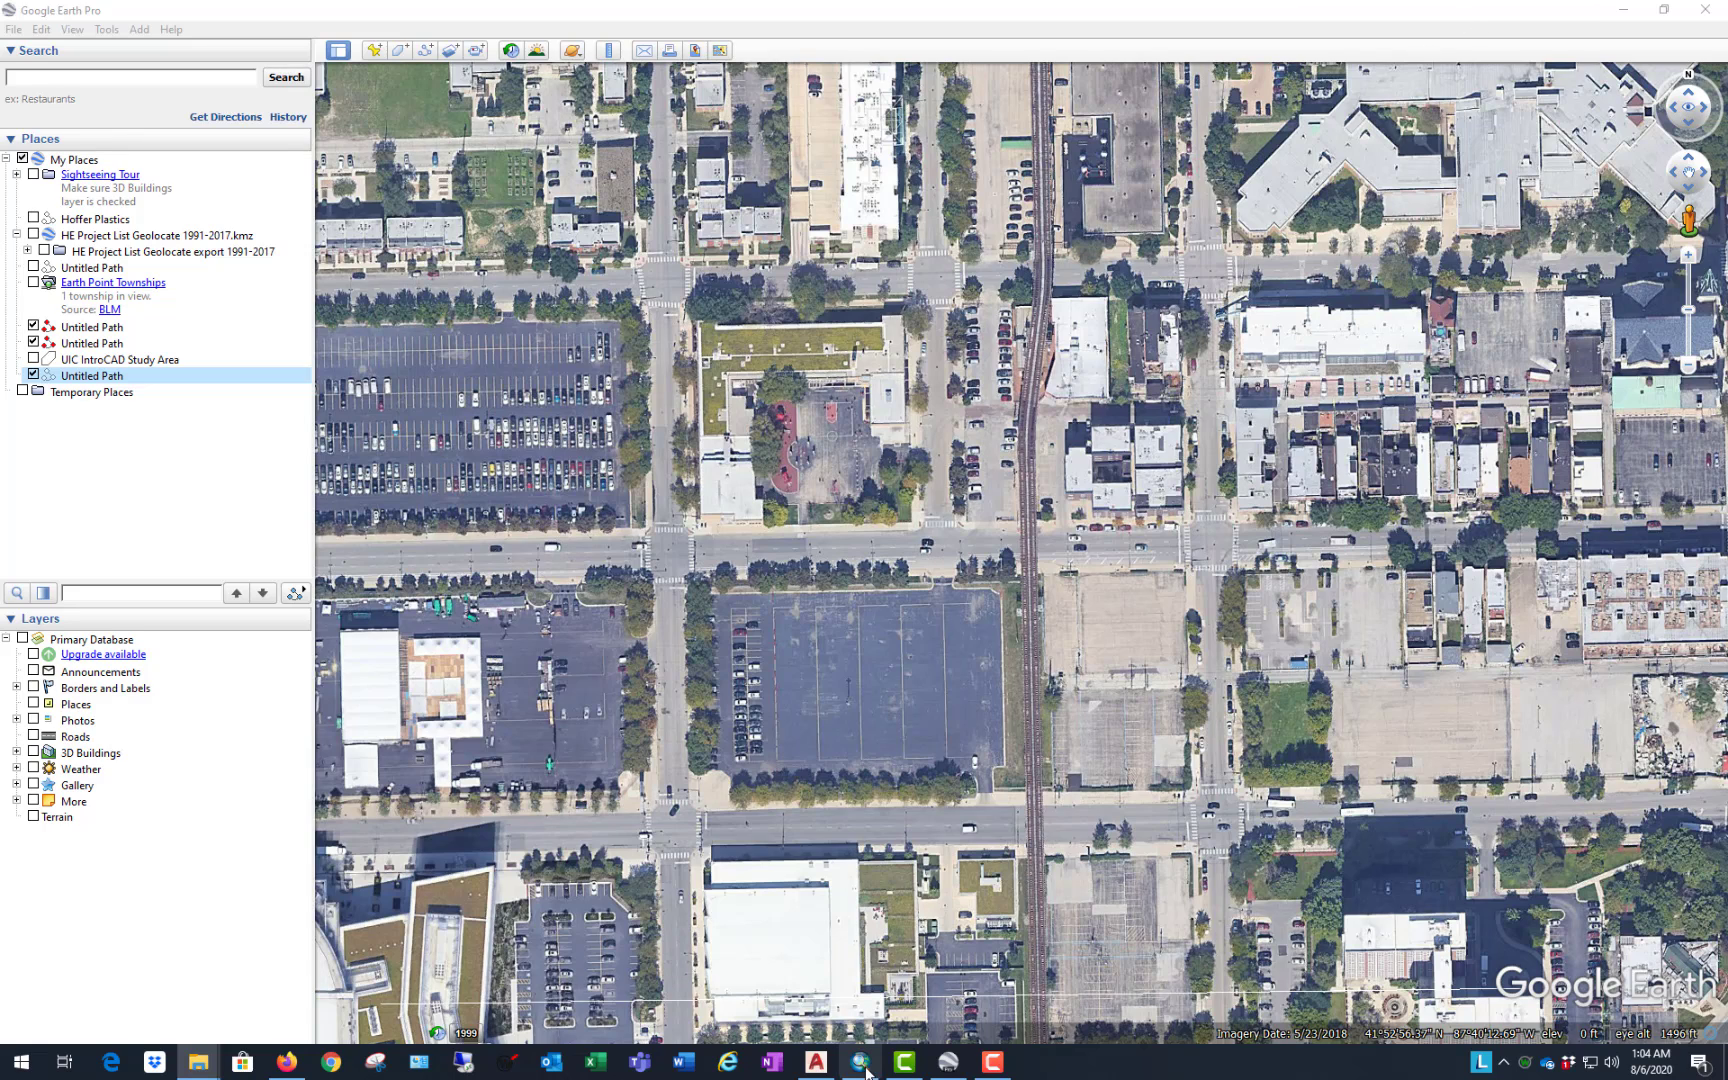
Step: Switch to AutoCAD and insert the saved aerial image in the area east of the existing aerial, about 12,200 units wide with 0 rotation
{"action": "left_click", "coordinate": [816, 1062]}
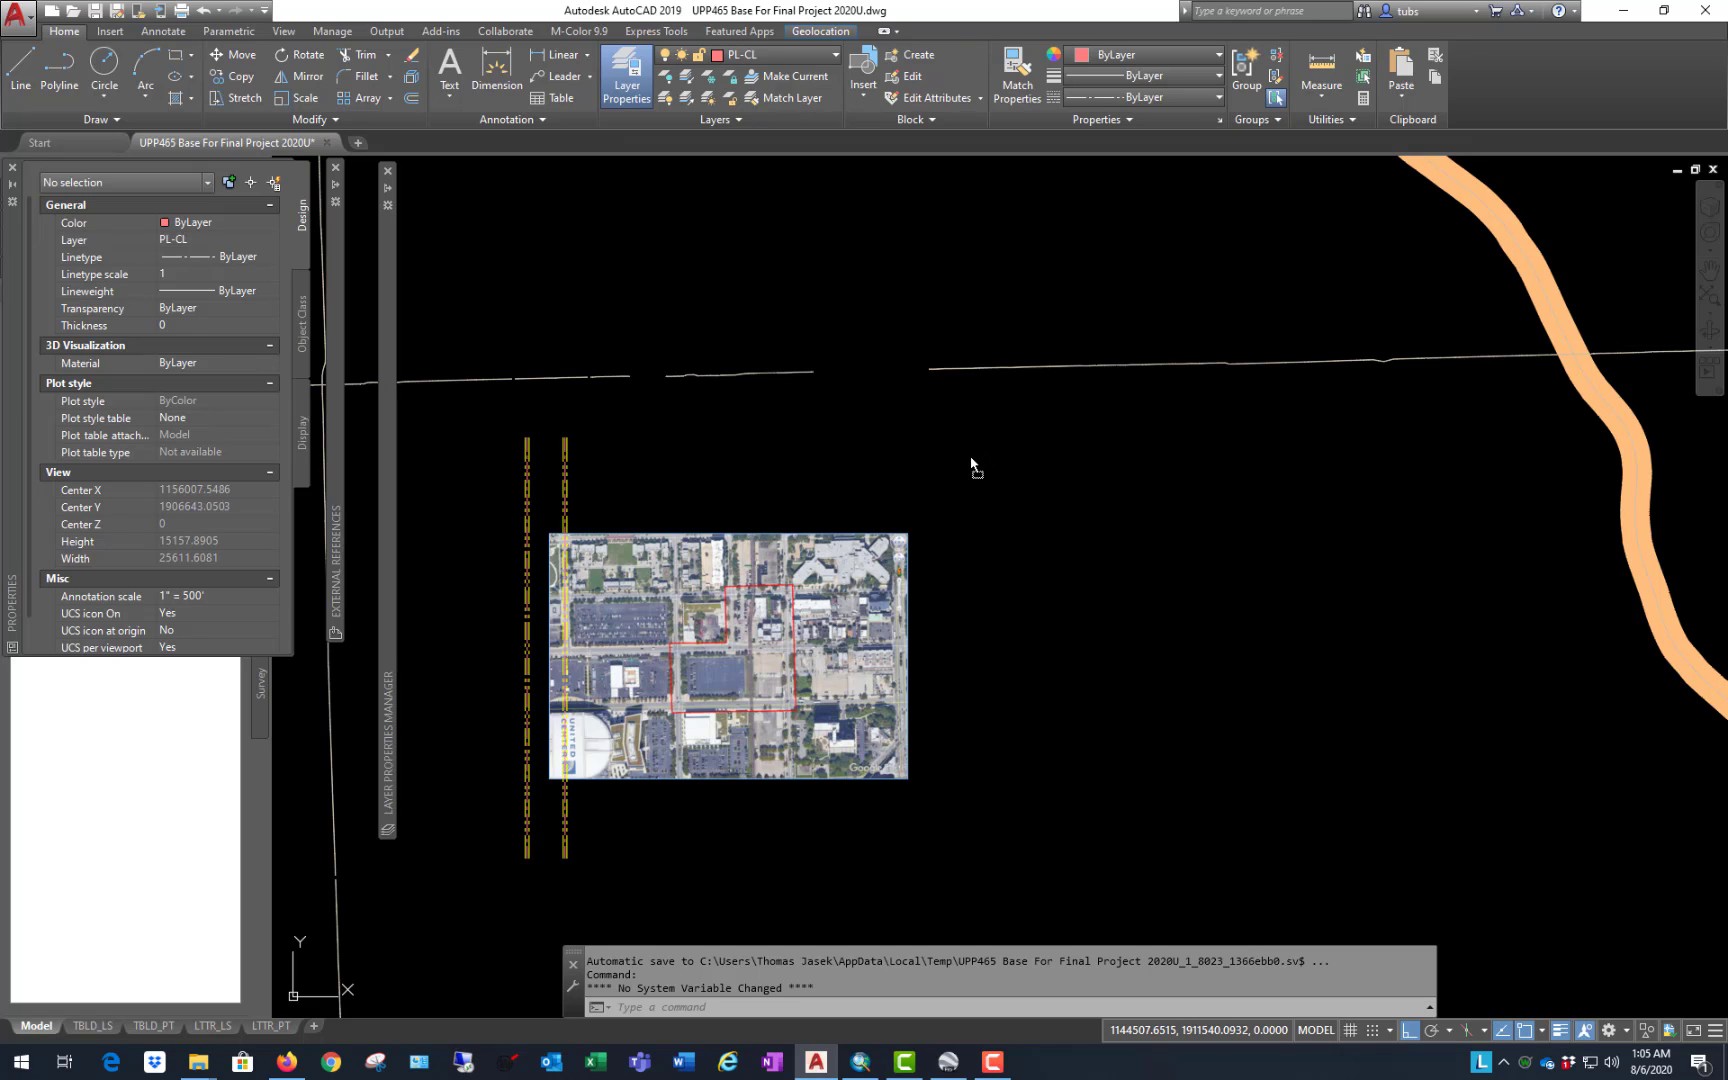
{"action": "left_click_drag", "start_coordinate": [962, 470], "coordinate": [962, 470]}
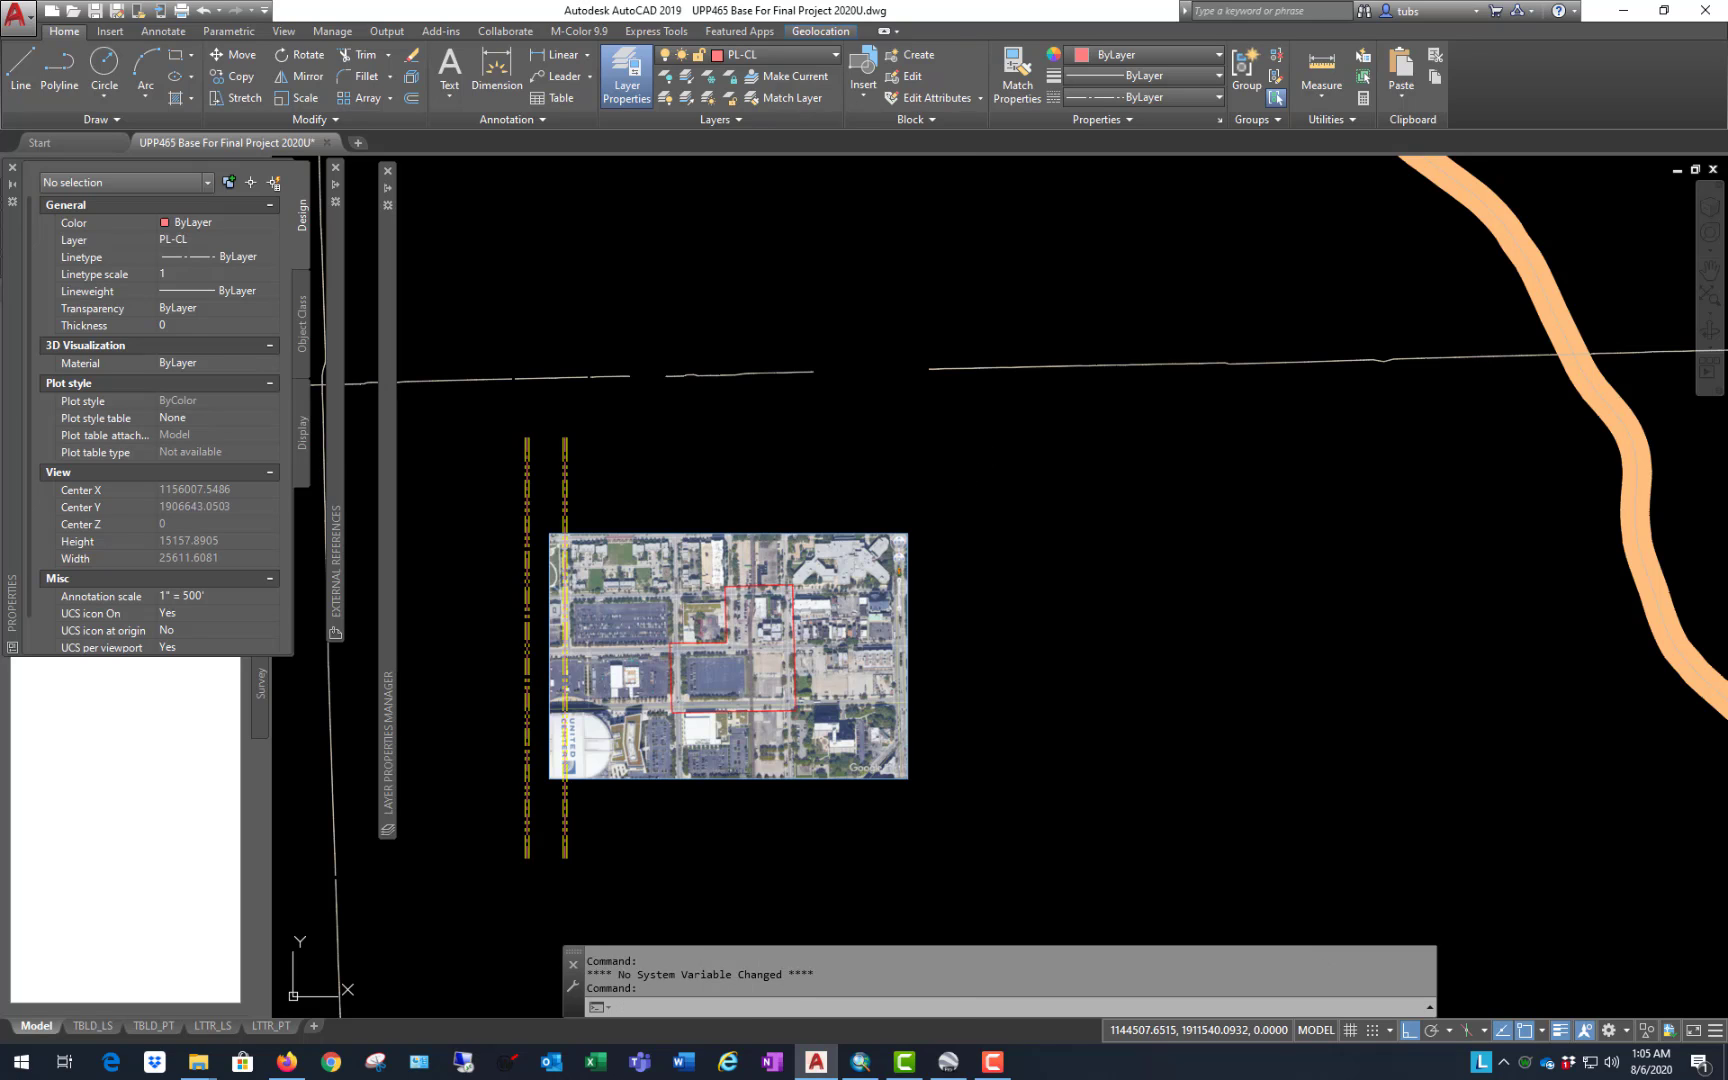
{"action": "scroll", "coordinate": [537, 464], "scroll_direction": "down", "scroll_amount": 1}
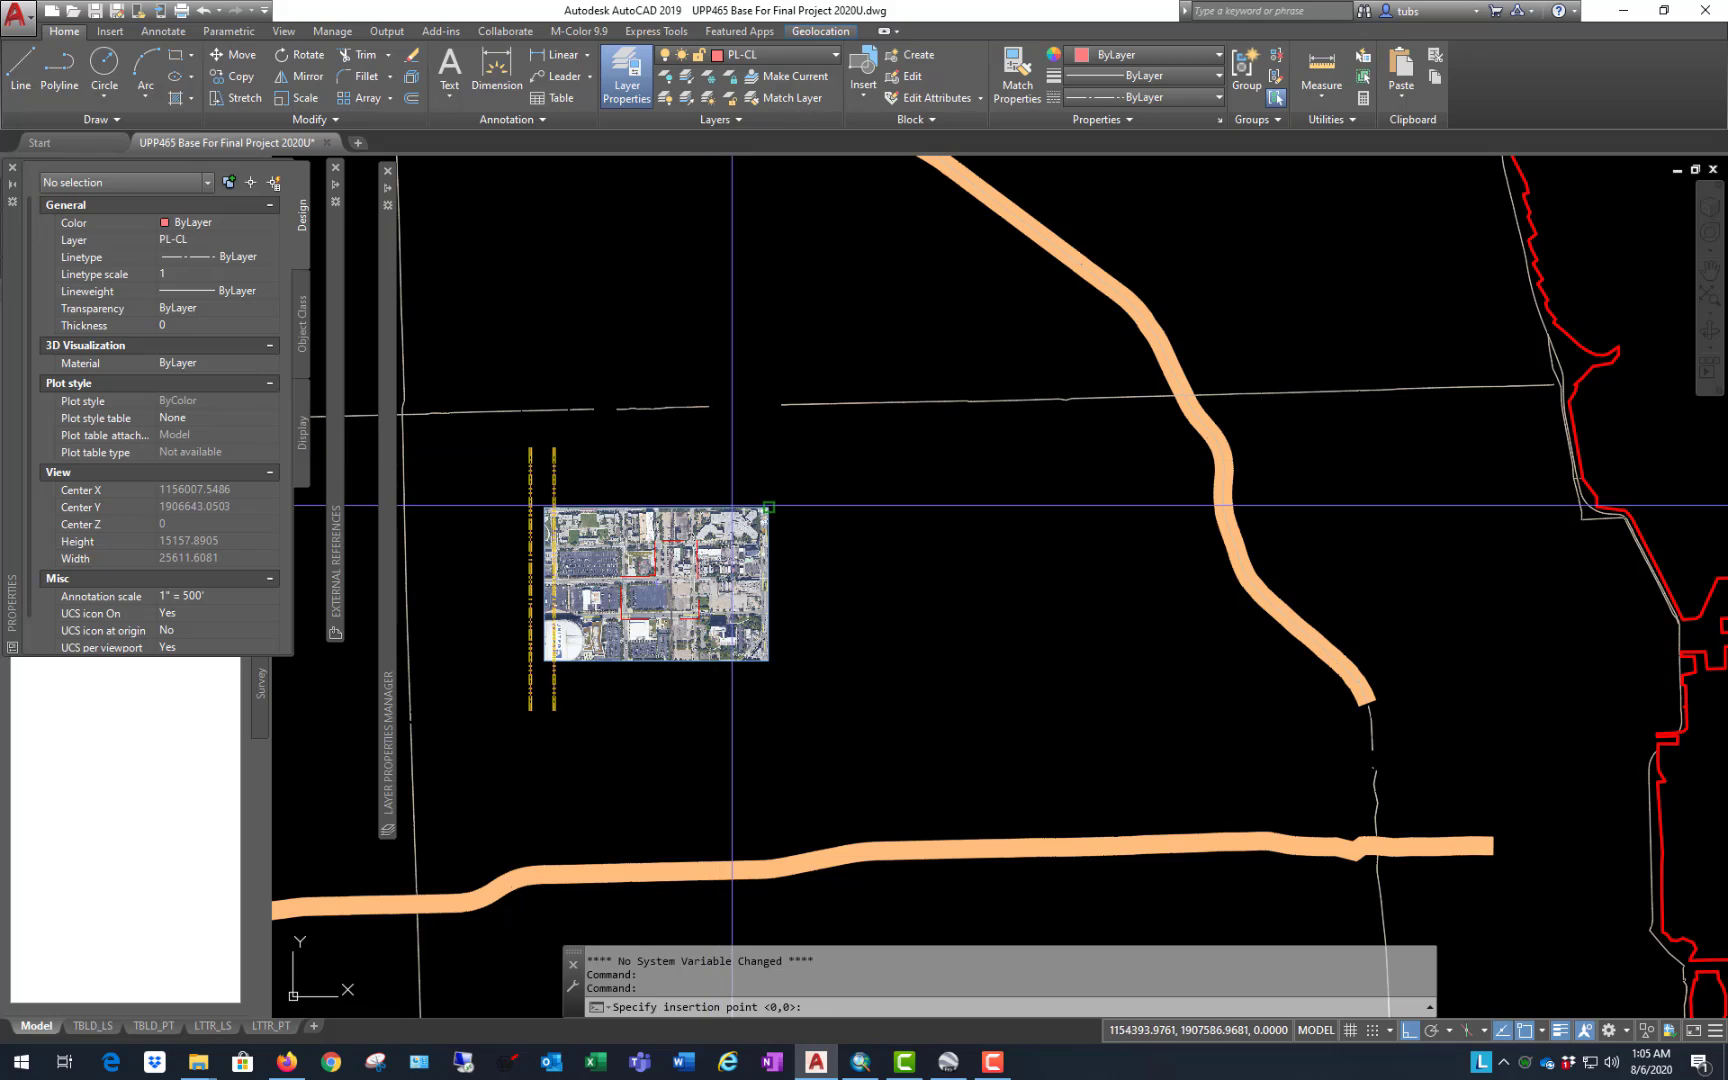
{"action": "mouse_move", "coordinate": [334, 512]}
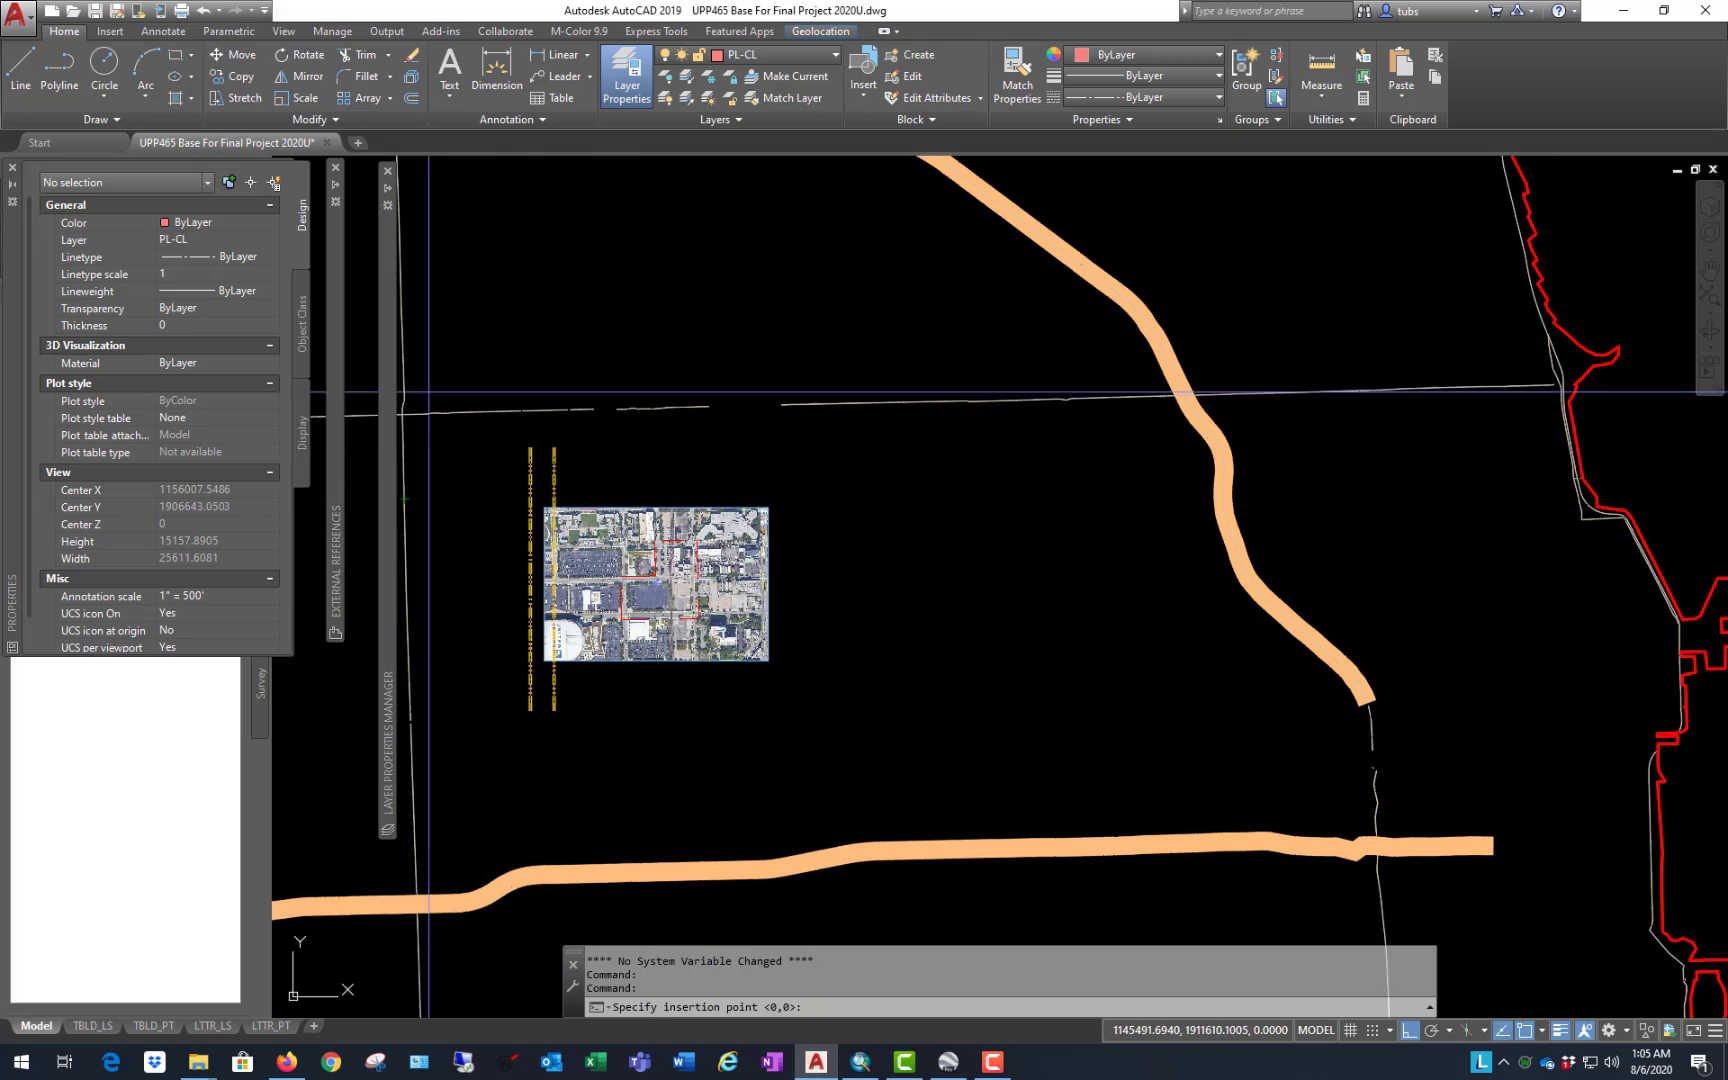
{"action": "left_click", "coordinate": [849, 685]}
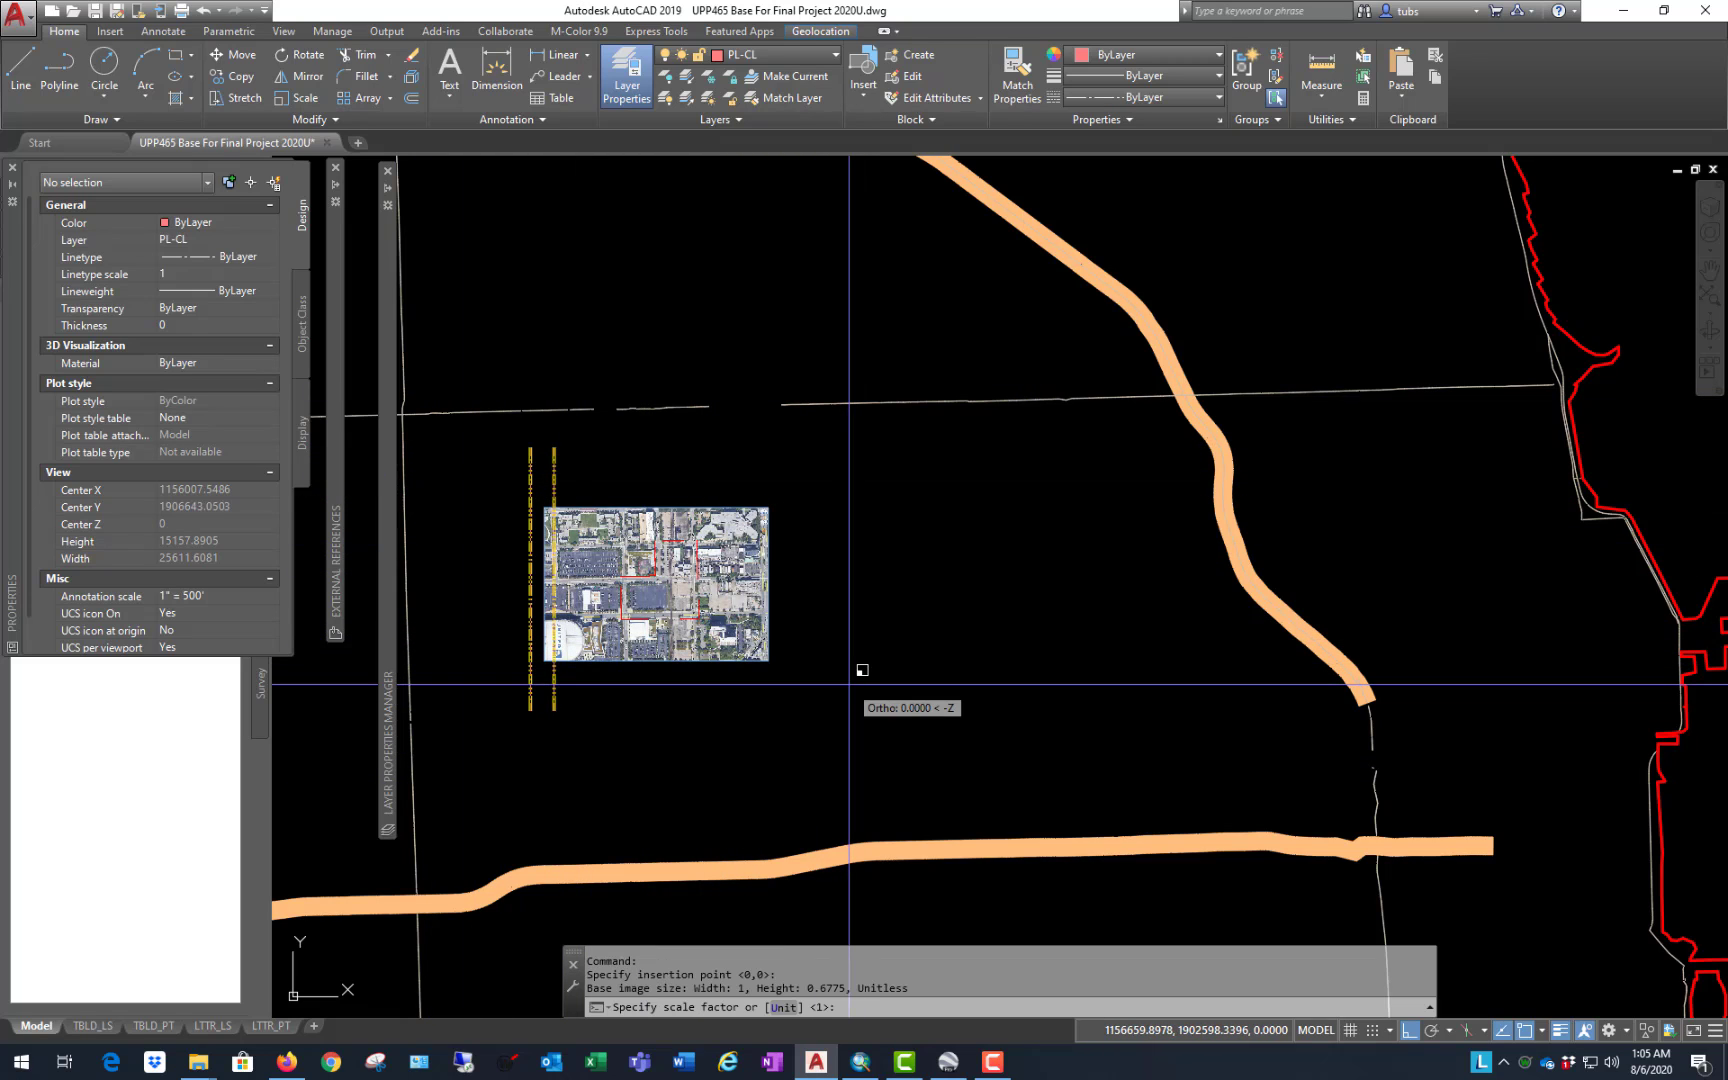
{"action": "left_click", "coordinate": [1283, 710]}
{"action": "left_click", "coordinate": [1044, 540]}
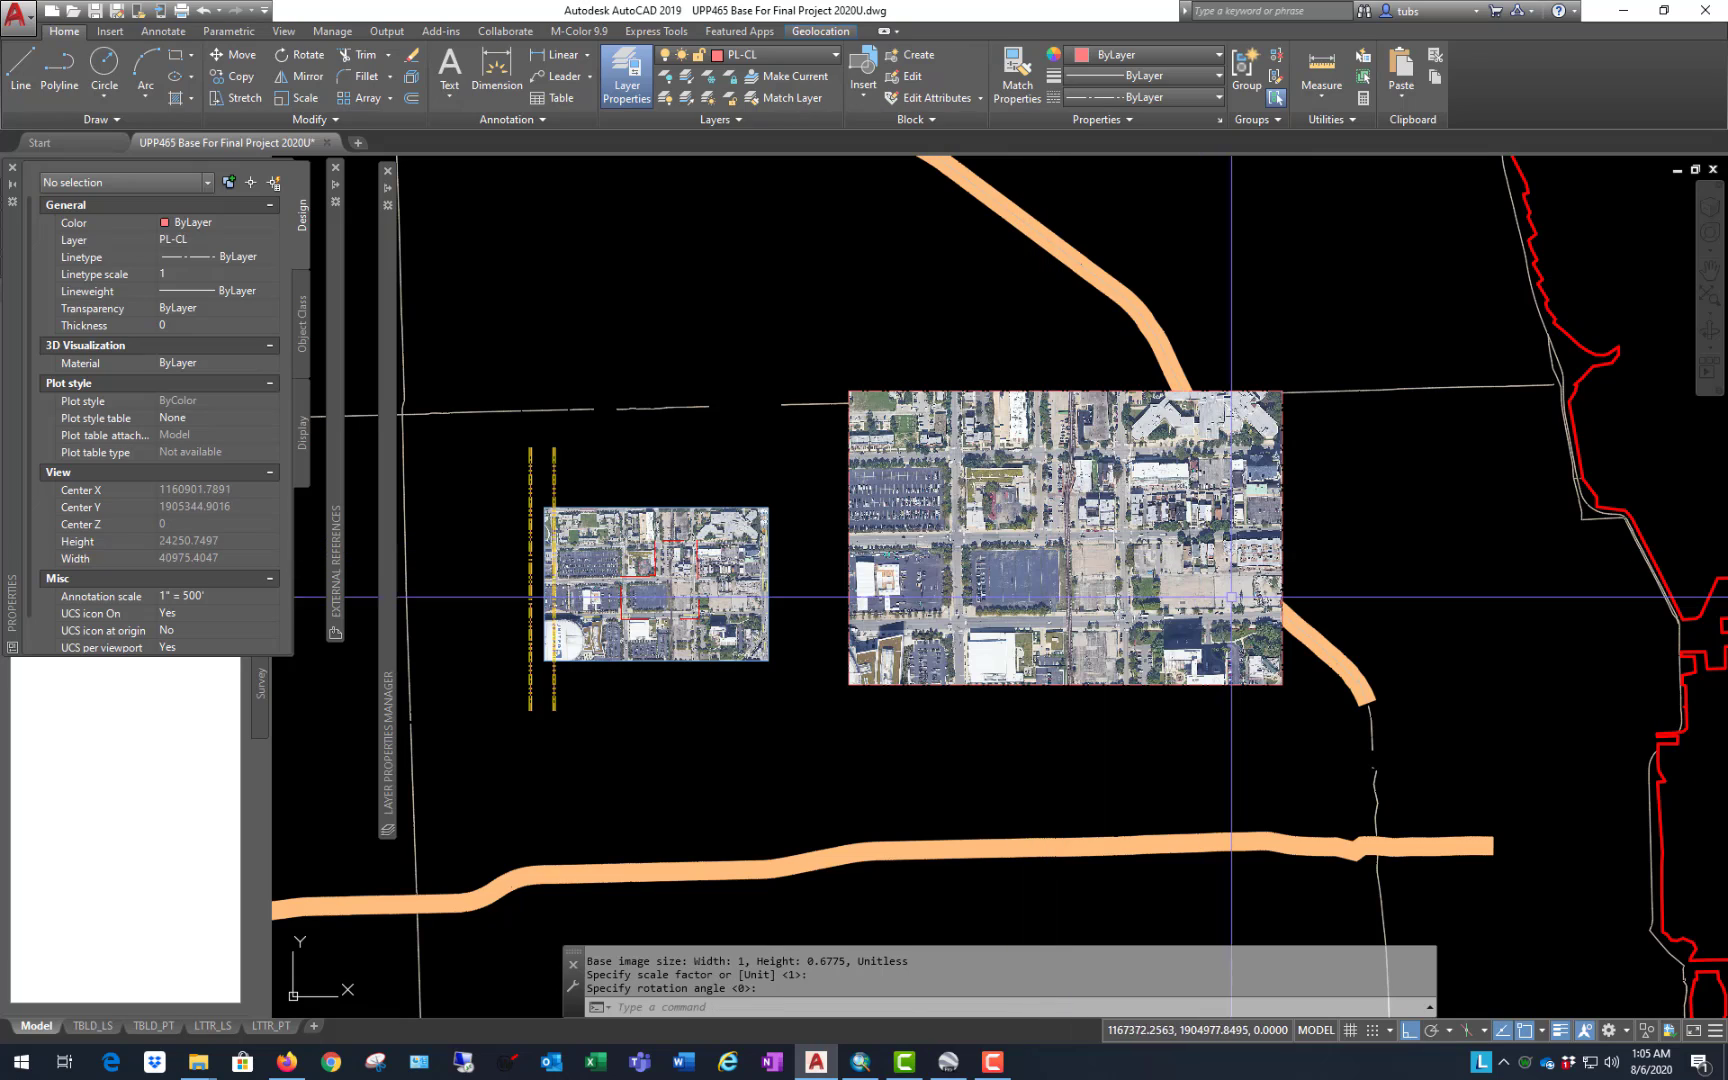
Step: Examine the reference path along the southern edge of the newly inserted aerial
{"action": "scroll", "coordinate": [995, 684], "scroll_direction": "up", "scroll_amount": 10}
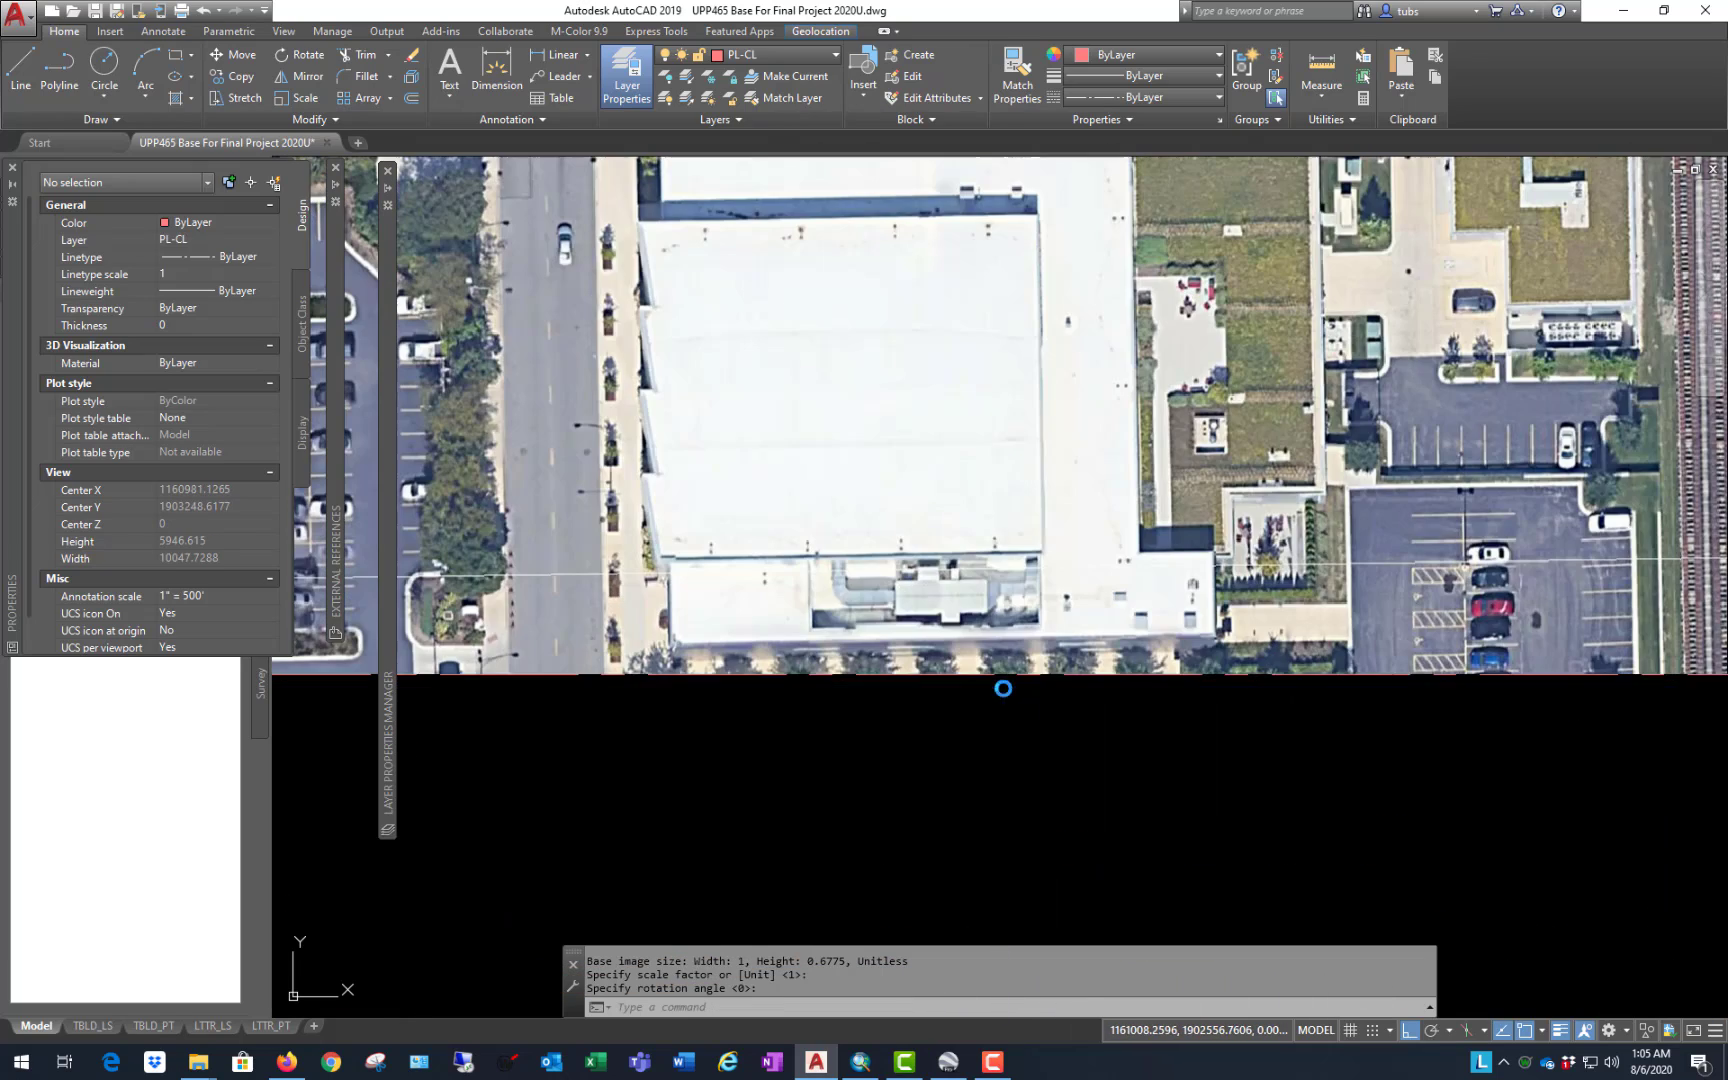
{"action": "scroll", "coordinate": [725, 681], "scroll_direction": "down", "scroll_amount": 6}
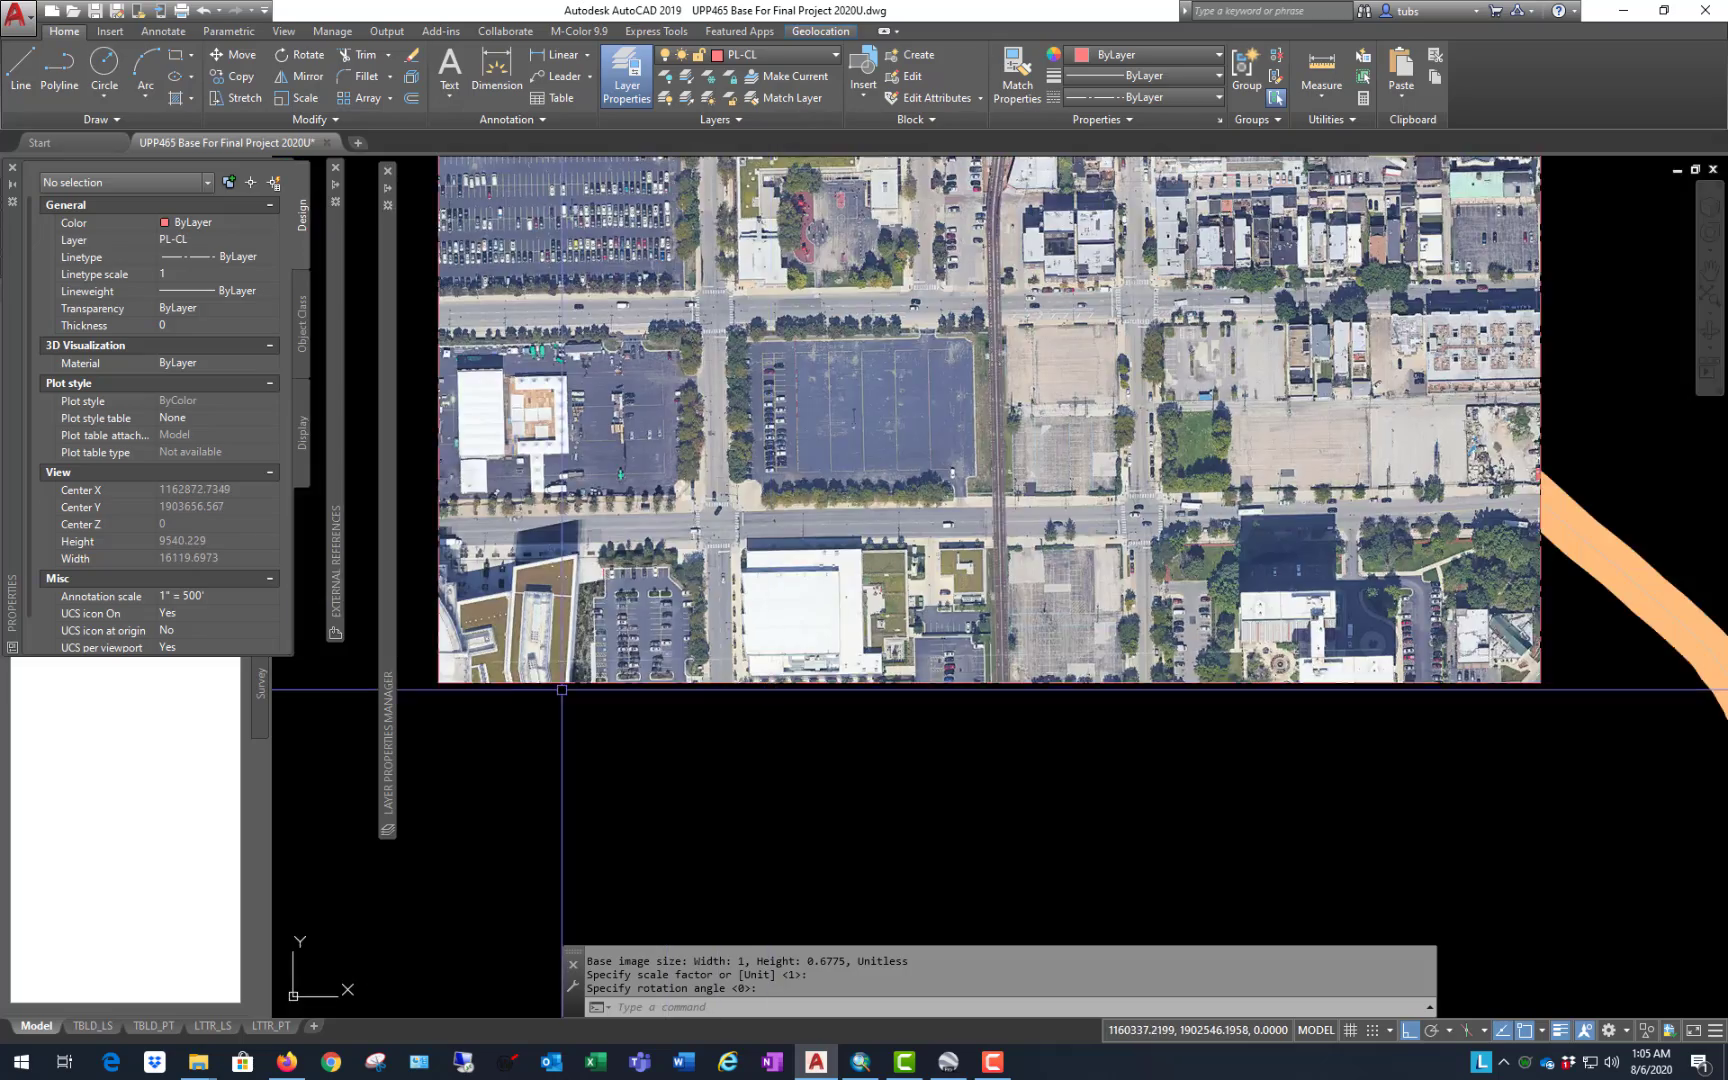
{"action": "scroll", "coordinate": [492, 676], "scroll_direction": "up", "scroll_amount": 4}
{"action": "scroll", "coordinate": [488, 668], "scroll_direction": "up", "scroll_amount": 3}
{"action": "scroll", "coordinate": [898, 668], "scroll_direction": "down", "scroll_amount": 6}
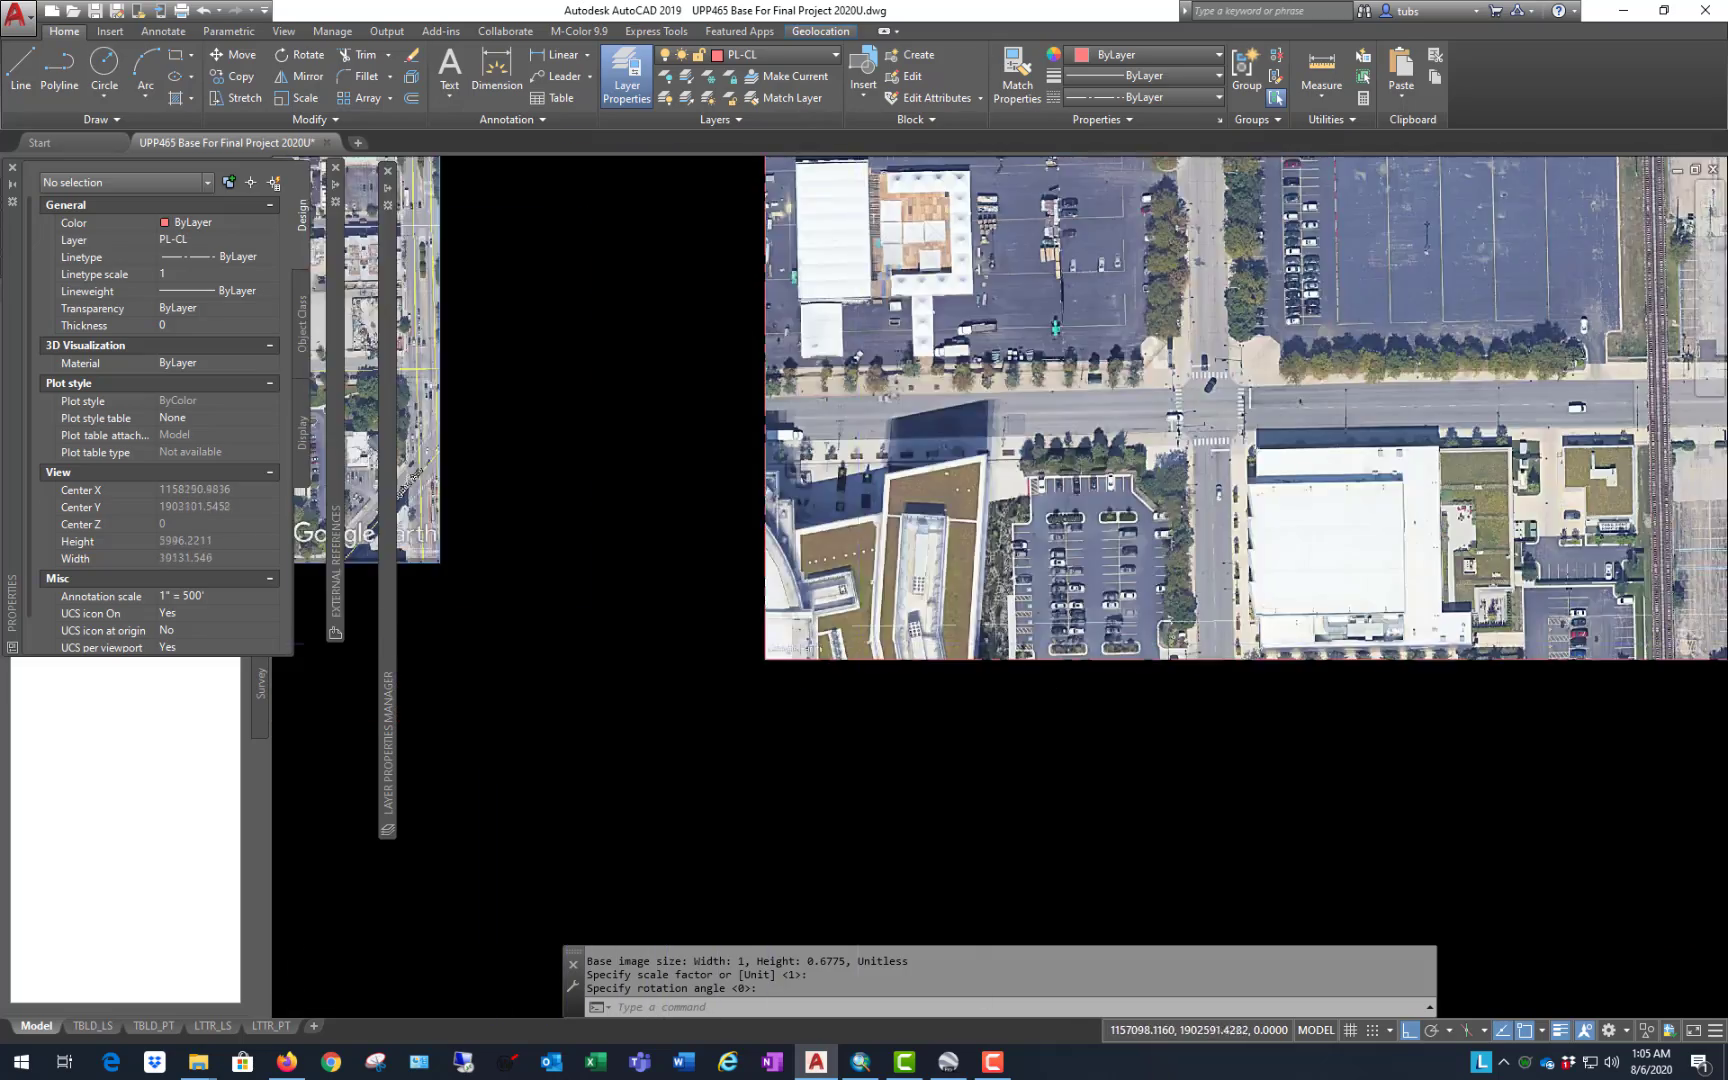
{"action": "scroll", "coordinate": [1252, 553], "scroll_direction": "up", "scroll_amount": 2}
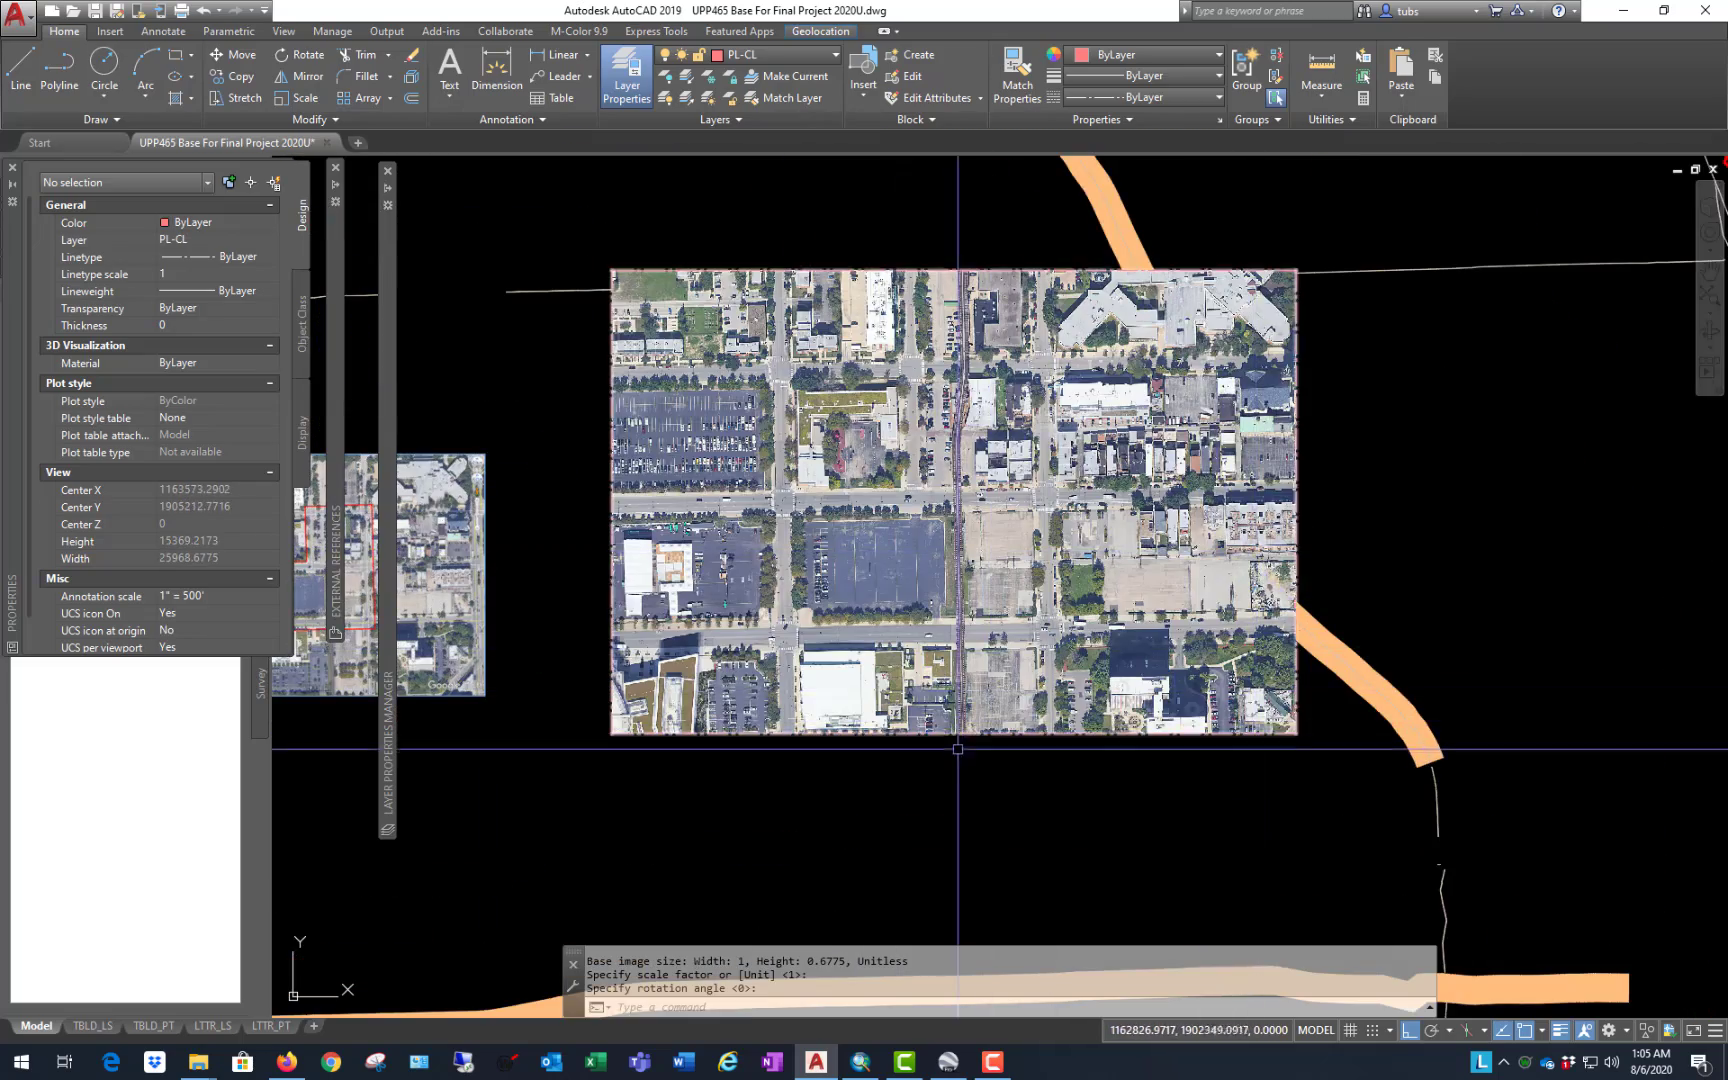
{"action": "left_click", "coordinate": [741, 580]}
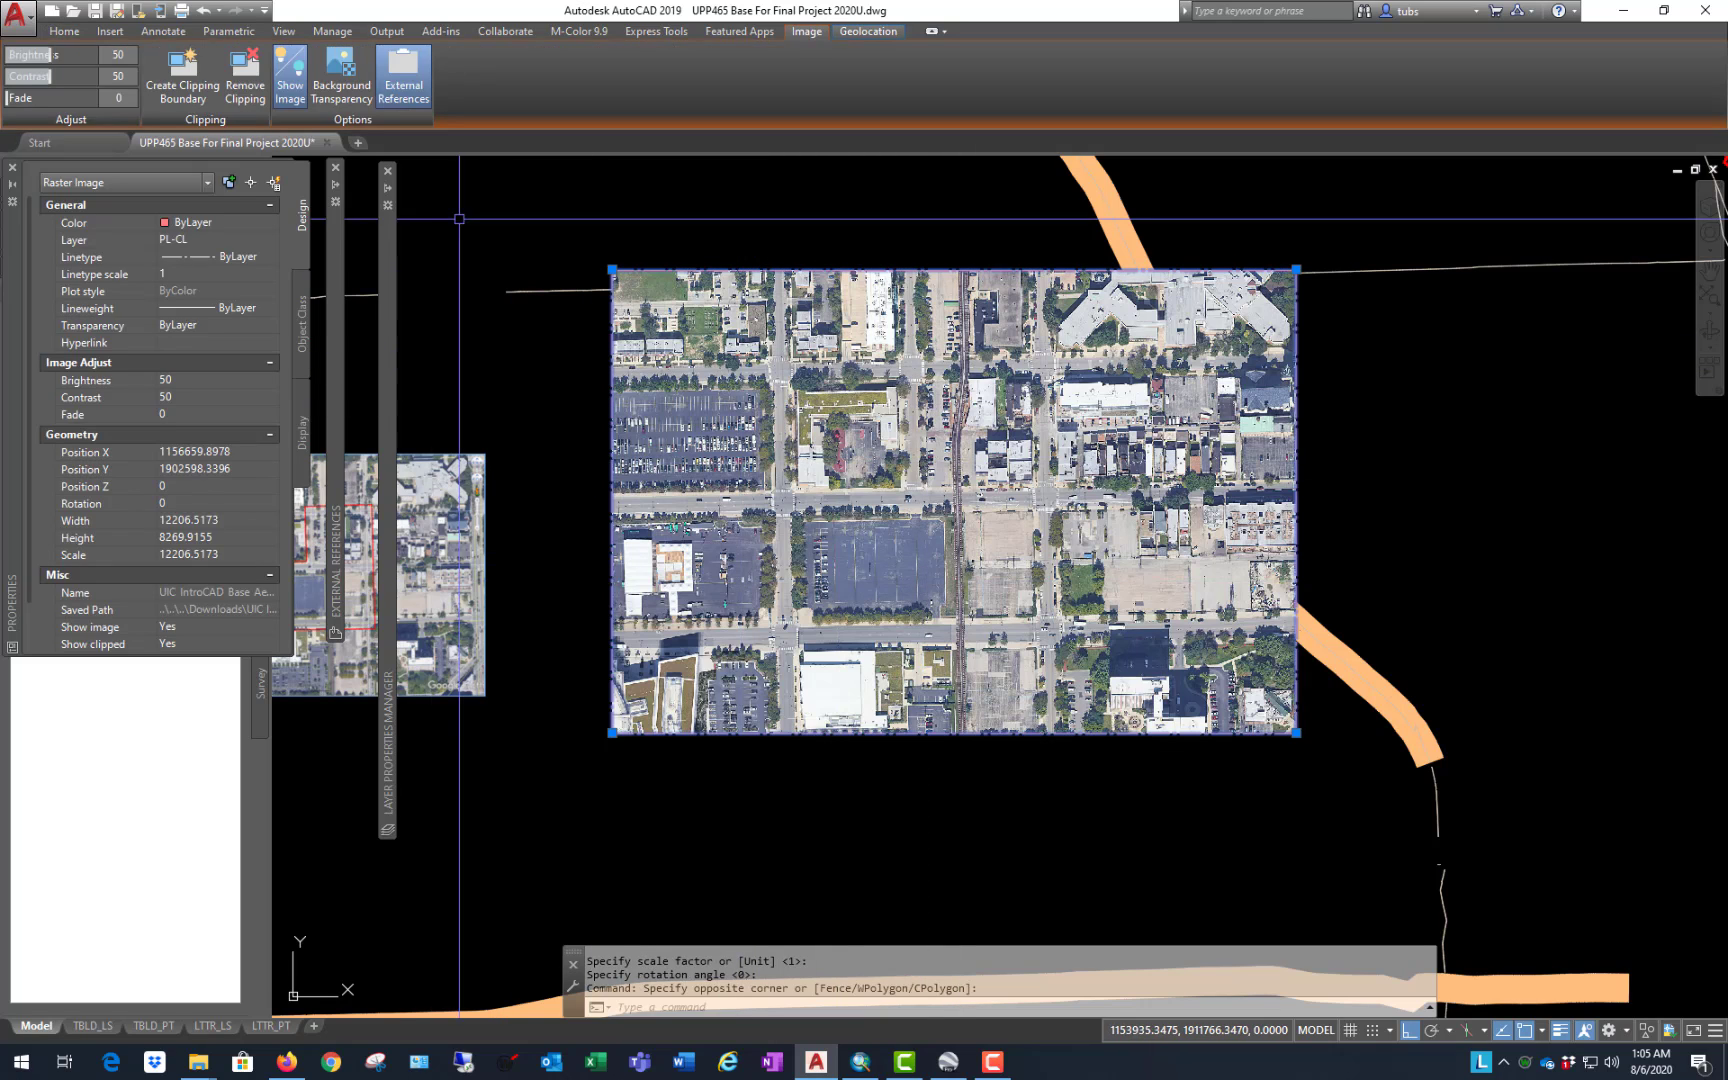
{"action": "left_click", "coordinate": [255, 240]}
{"action": "left_click", "coordinate": [271, 239]}
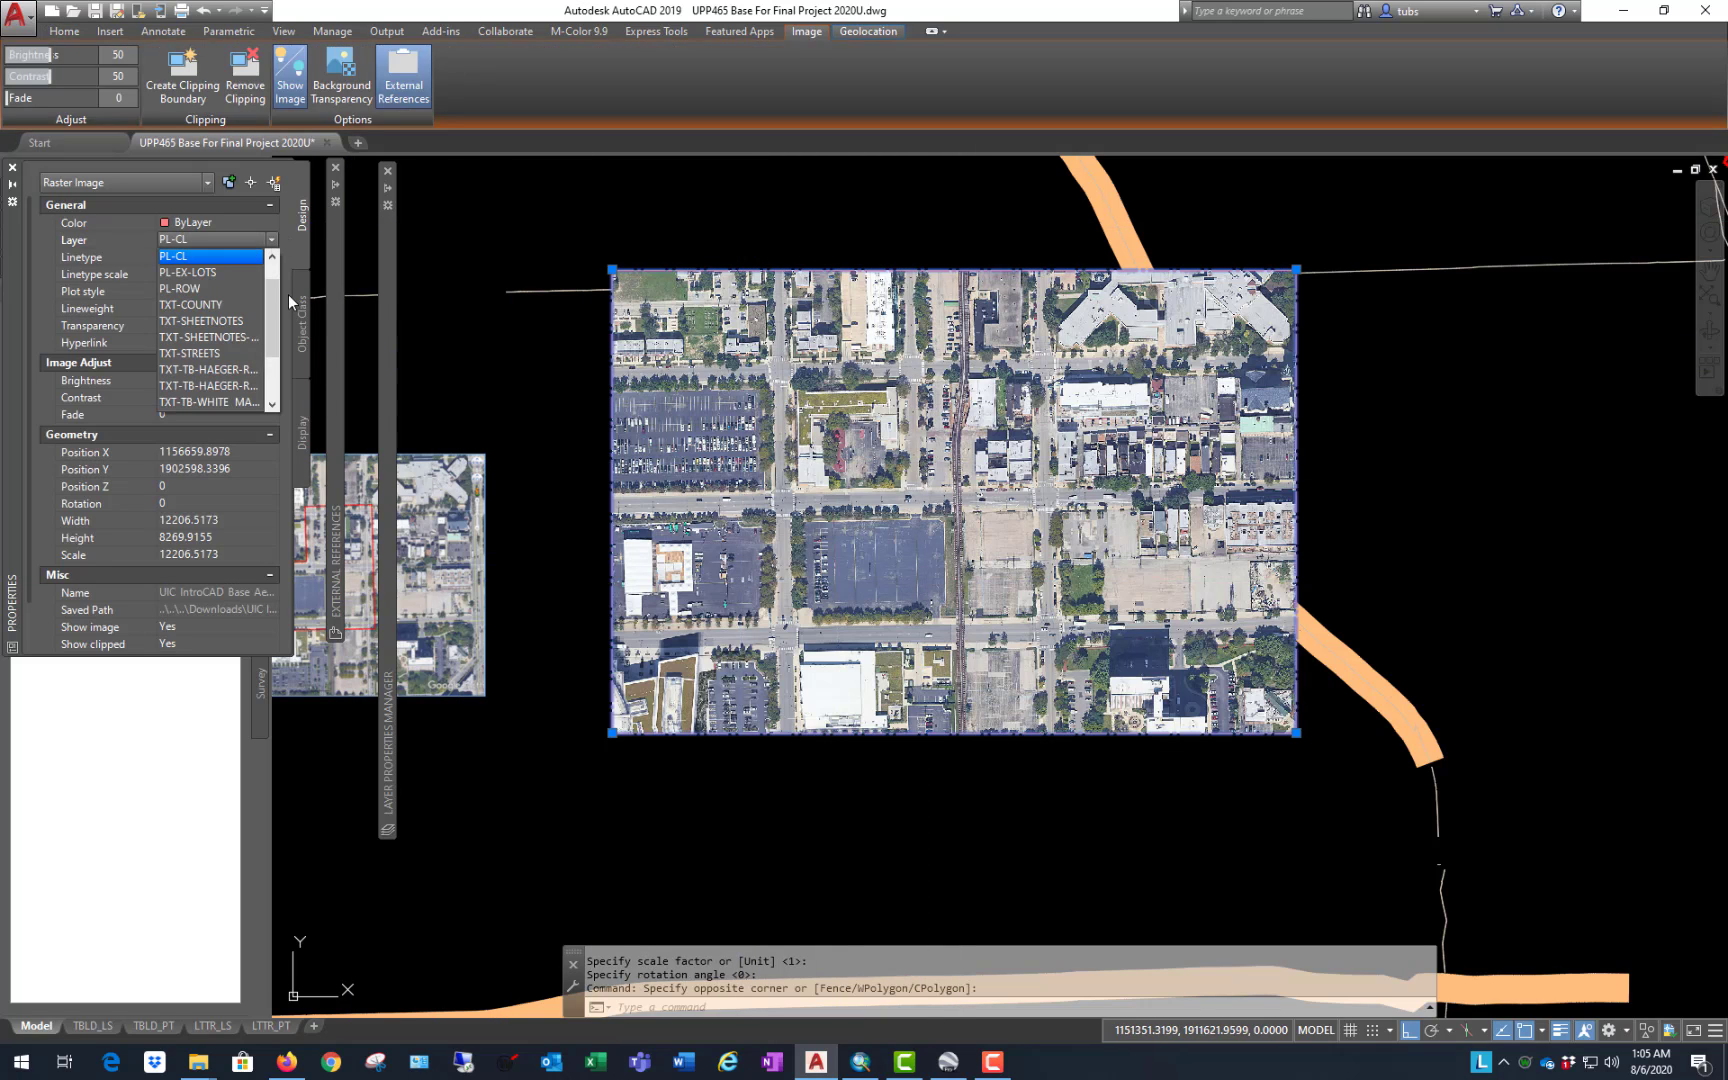
{"action": "left_click_drag", "start_coordinate": [277, 293], "coordinate": [273, 273]}
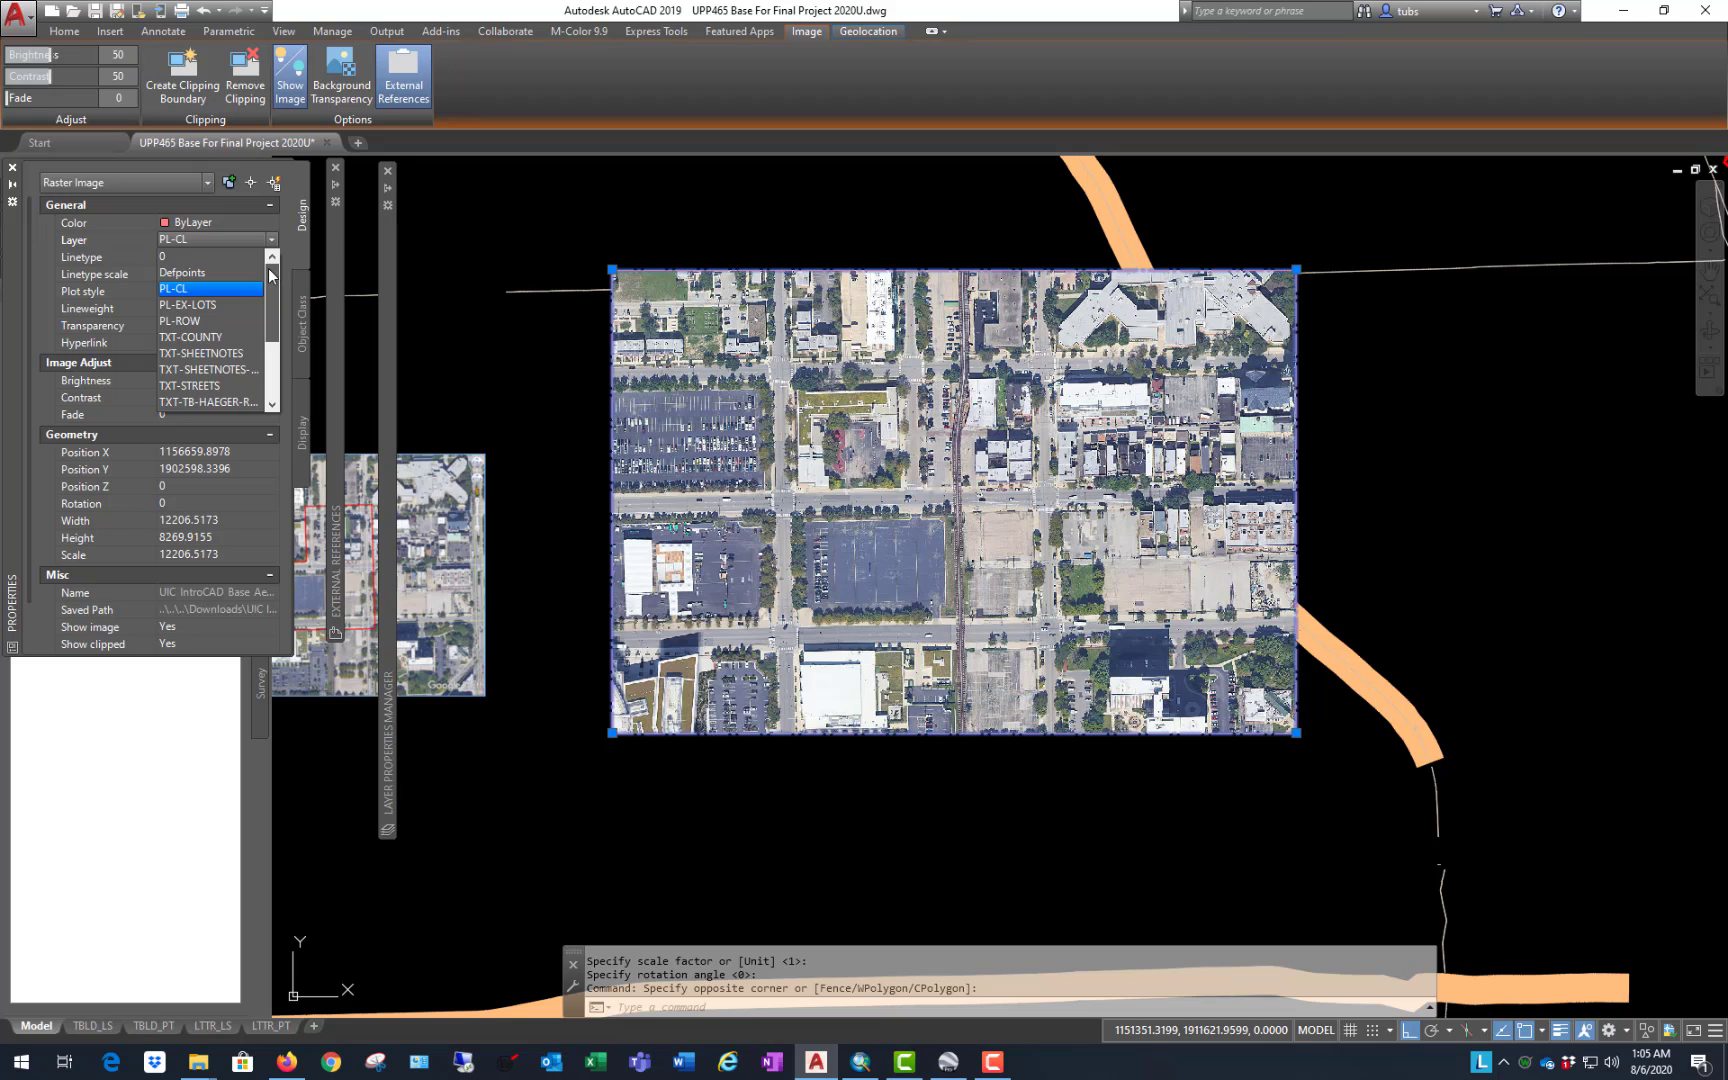
{"action": "left_click", "coordinate": [738, 204]}
{"action": "key", "text": "Escape"}
{"action": "key", "text": "Escape"}
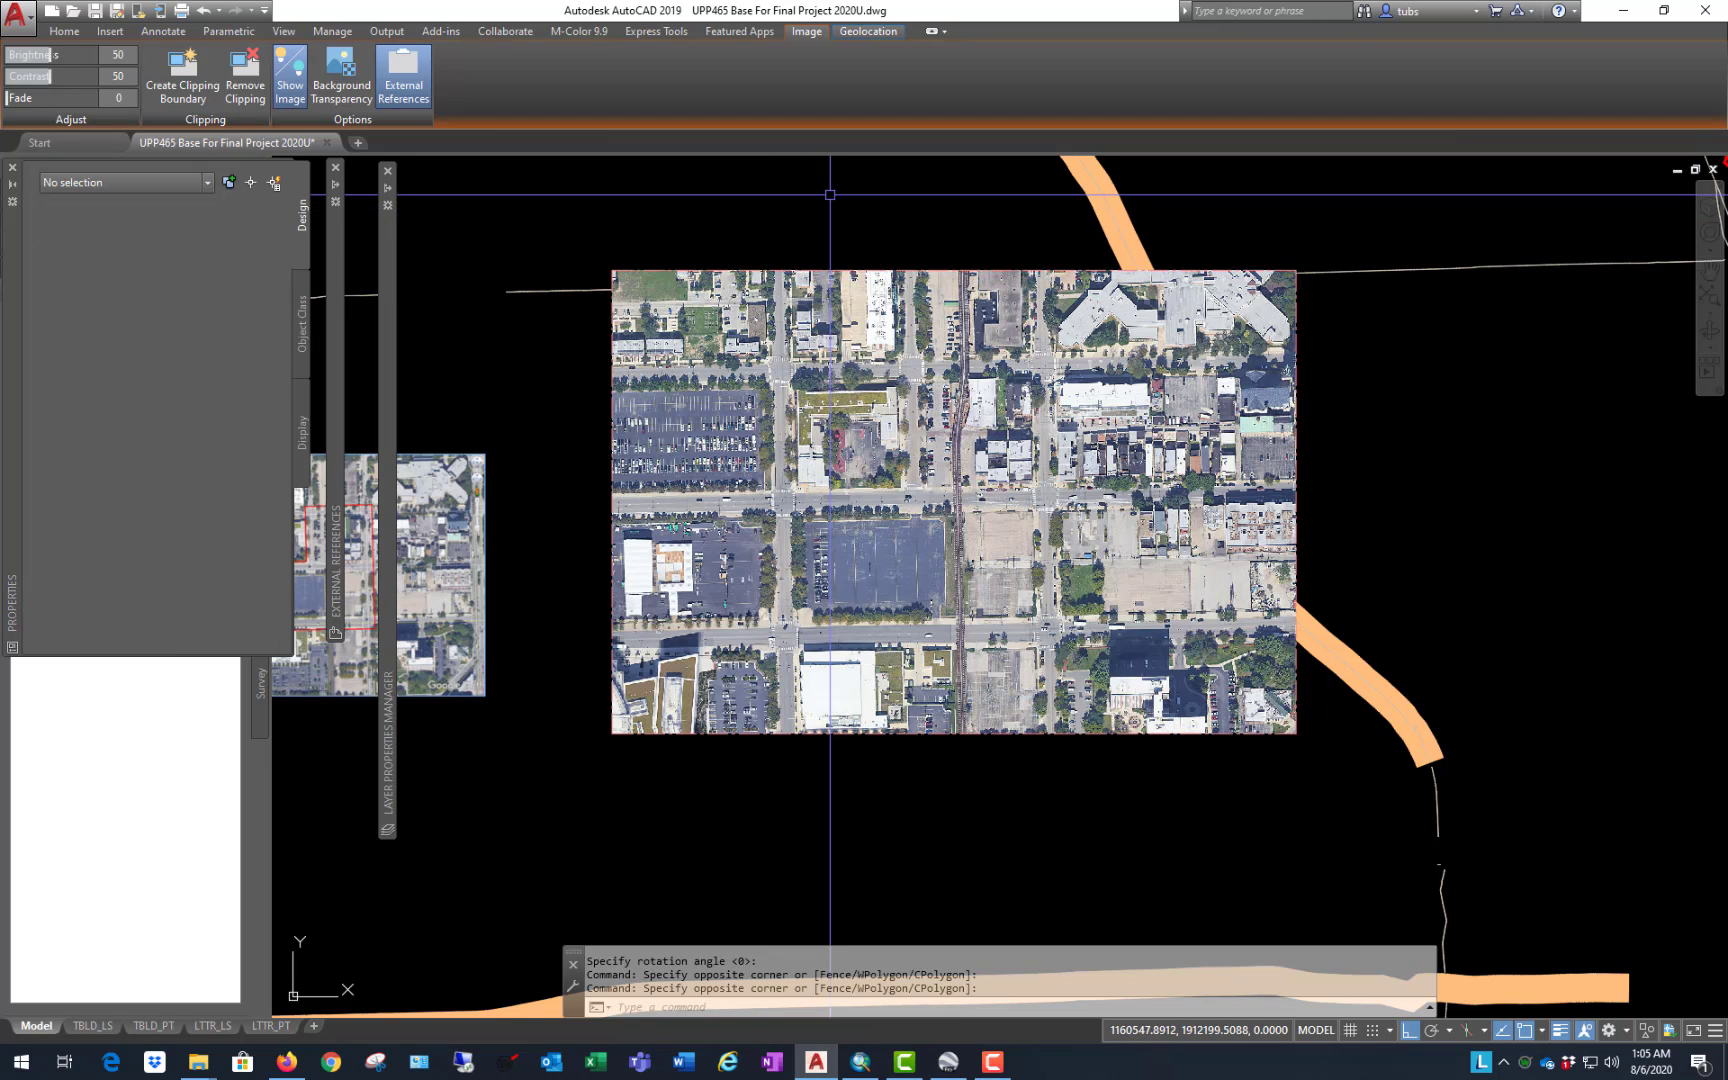
Step: Create a new layer named IMAGE-GOOGLE EARTH
{"action": "mouse_move", "coordinate": [390, 284]}
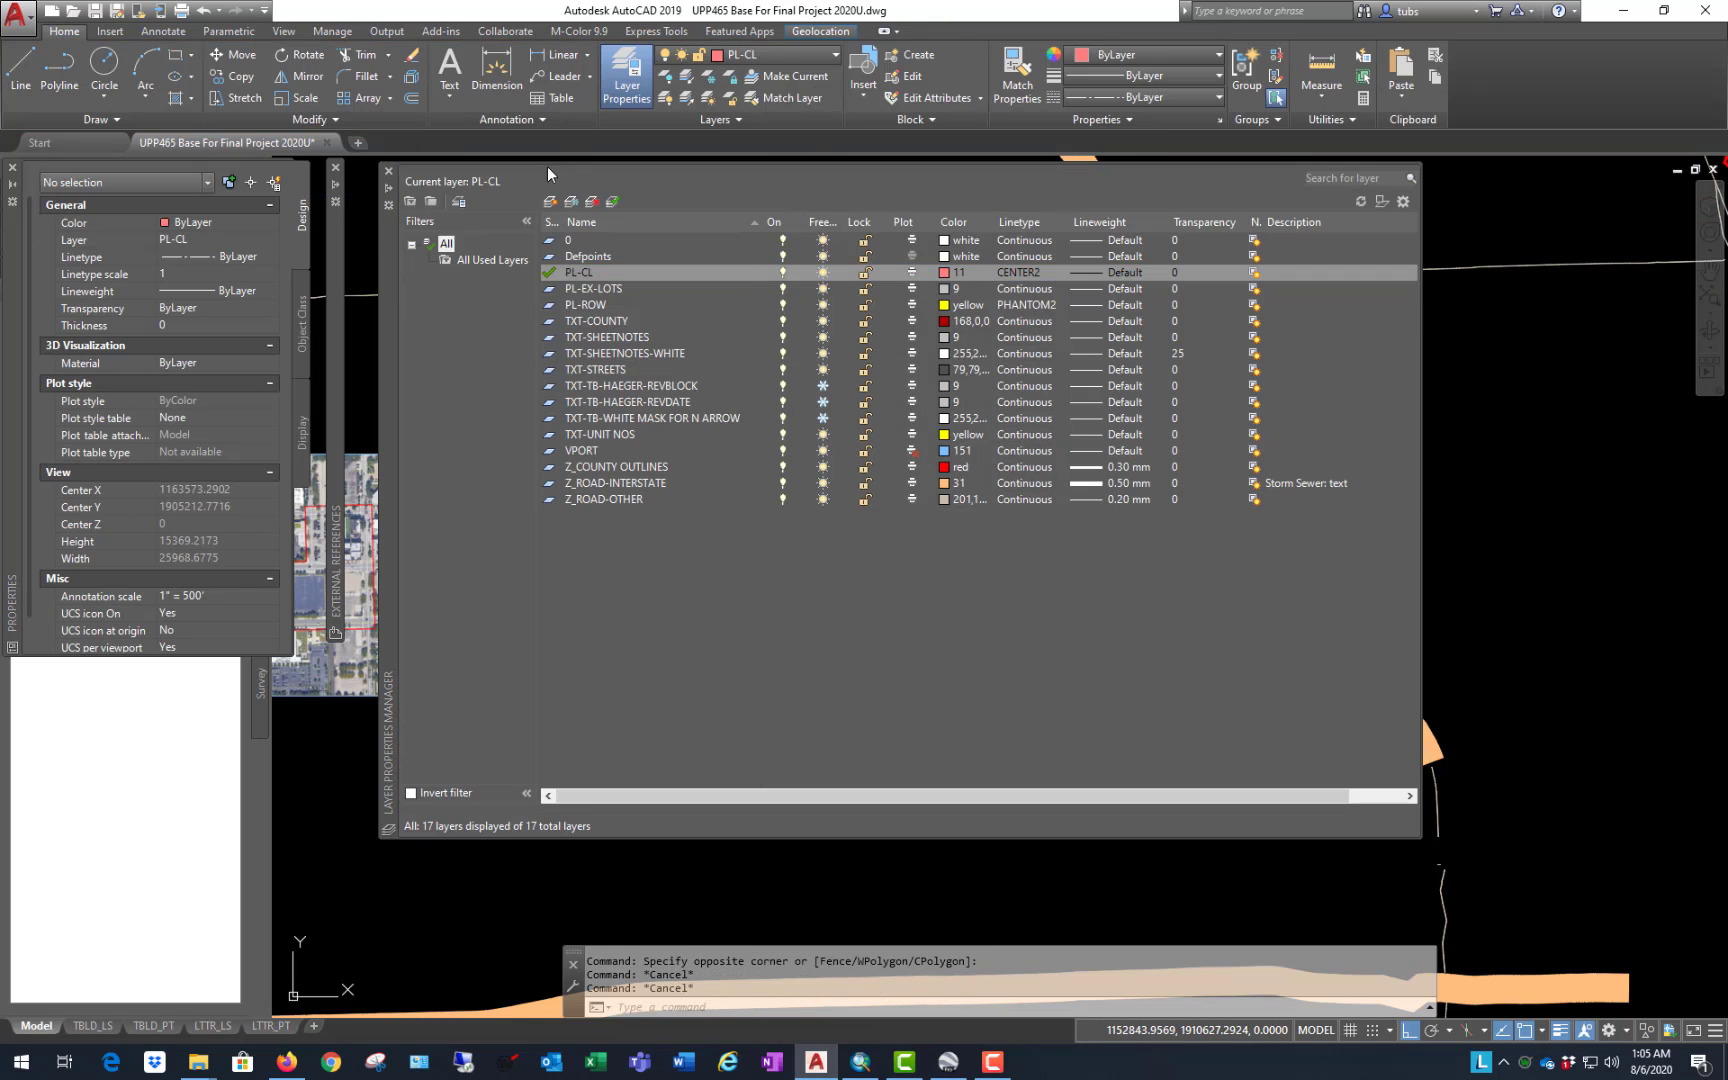
{"action": "left_click", "coordinate": [551, 203]}
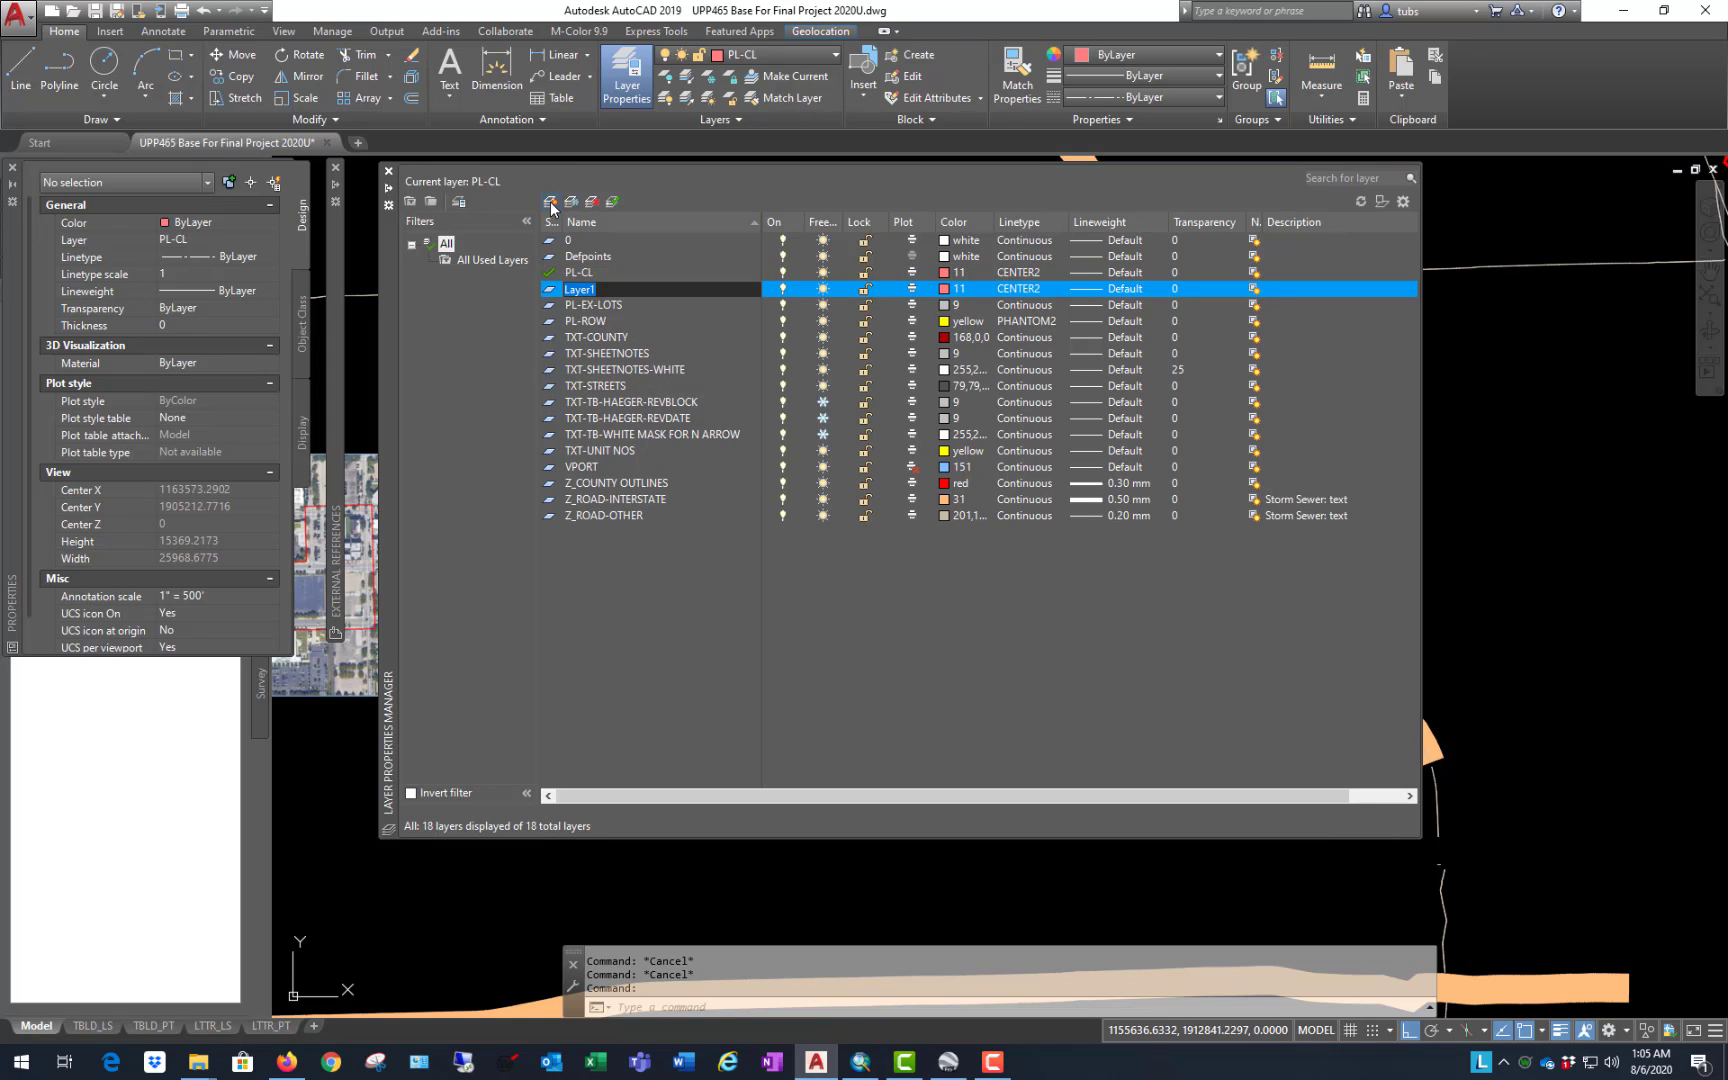
{"action": "key", "text": "BackSpace"}
{"action": "key", "text": "Return"}
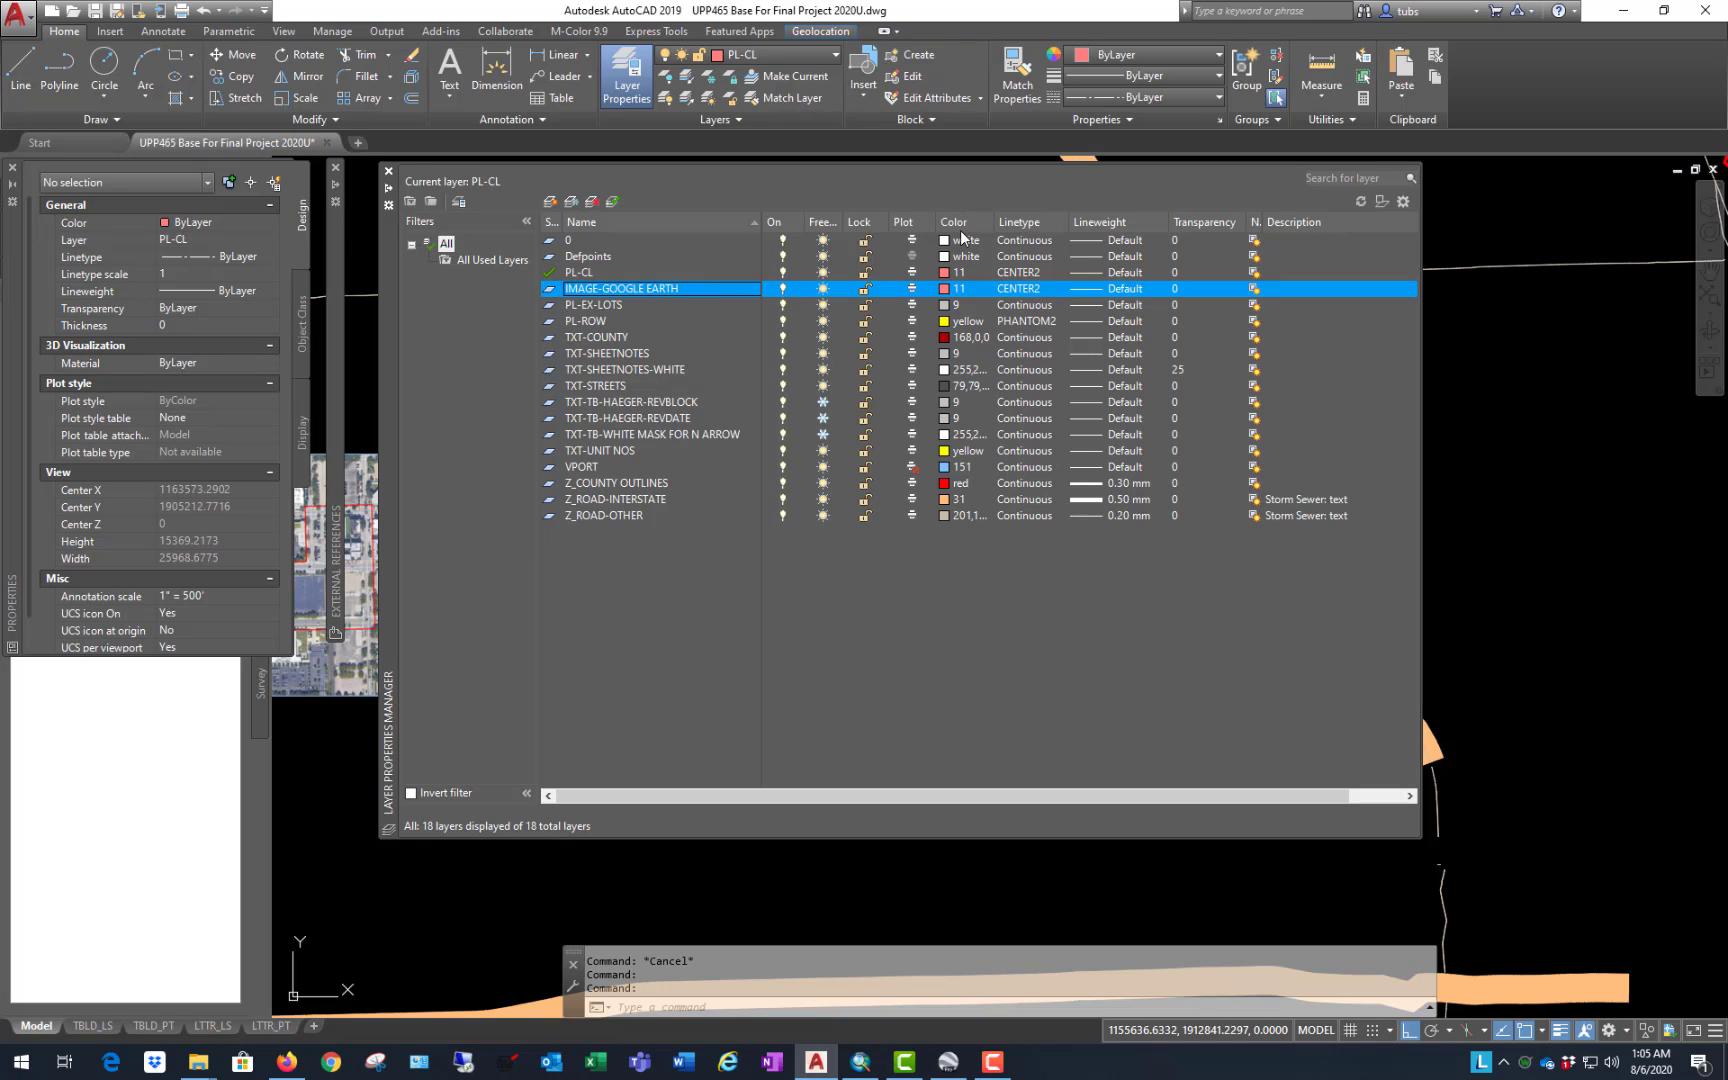
Step: Set the linetype of the IMAGE-GOOGLE EARTH layer to Continuous
{"action": "left_click", "coordinate": [1017, 288]}
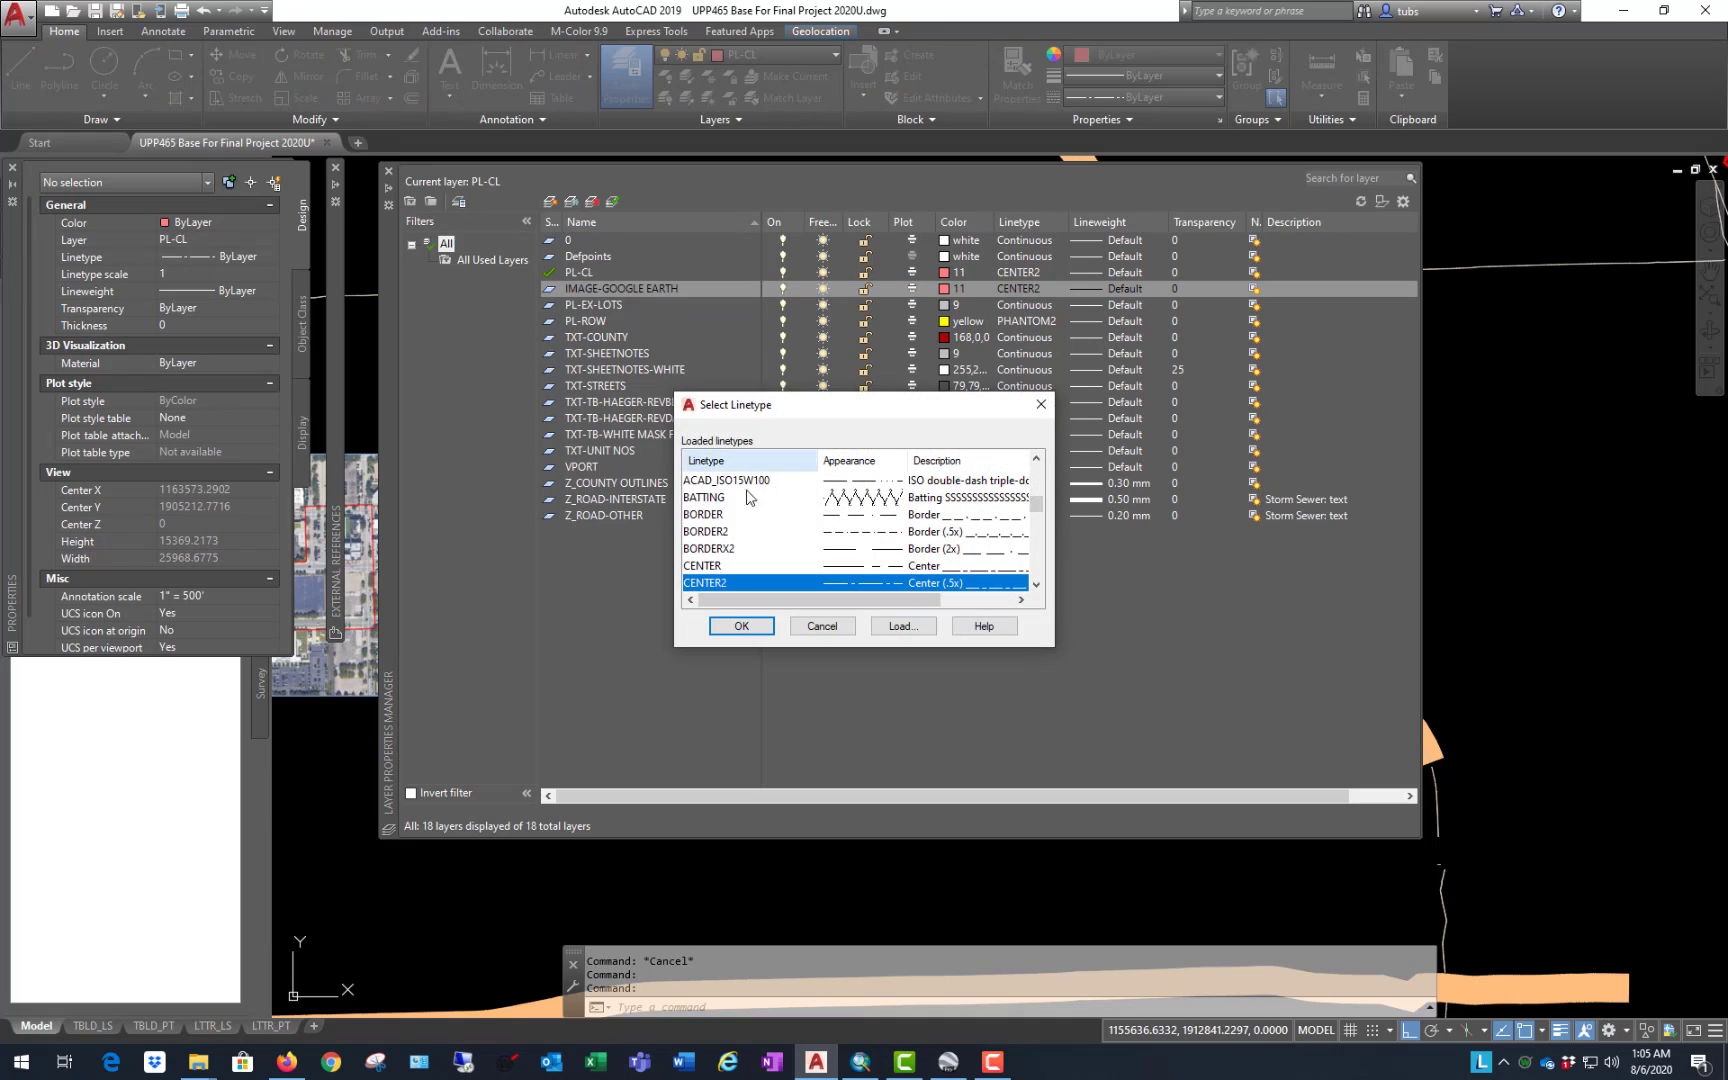
{"action": "scroll", "coordinate": [765, 515], "scroll_direction": "down", "scroll_amount": 1}
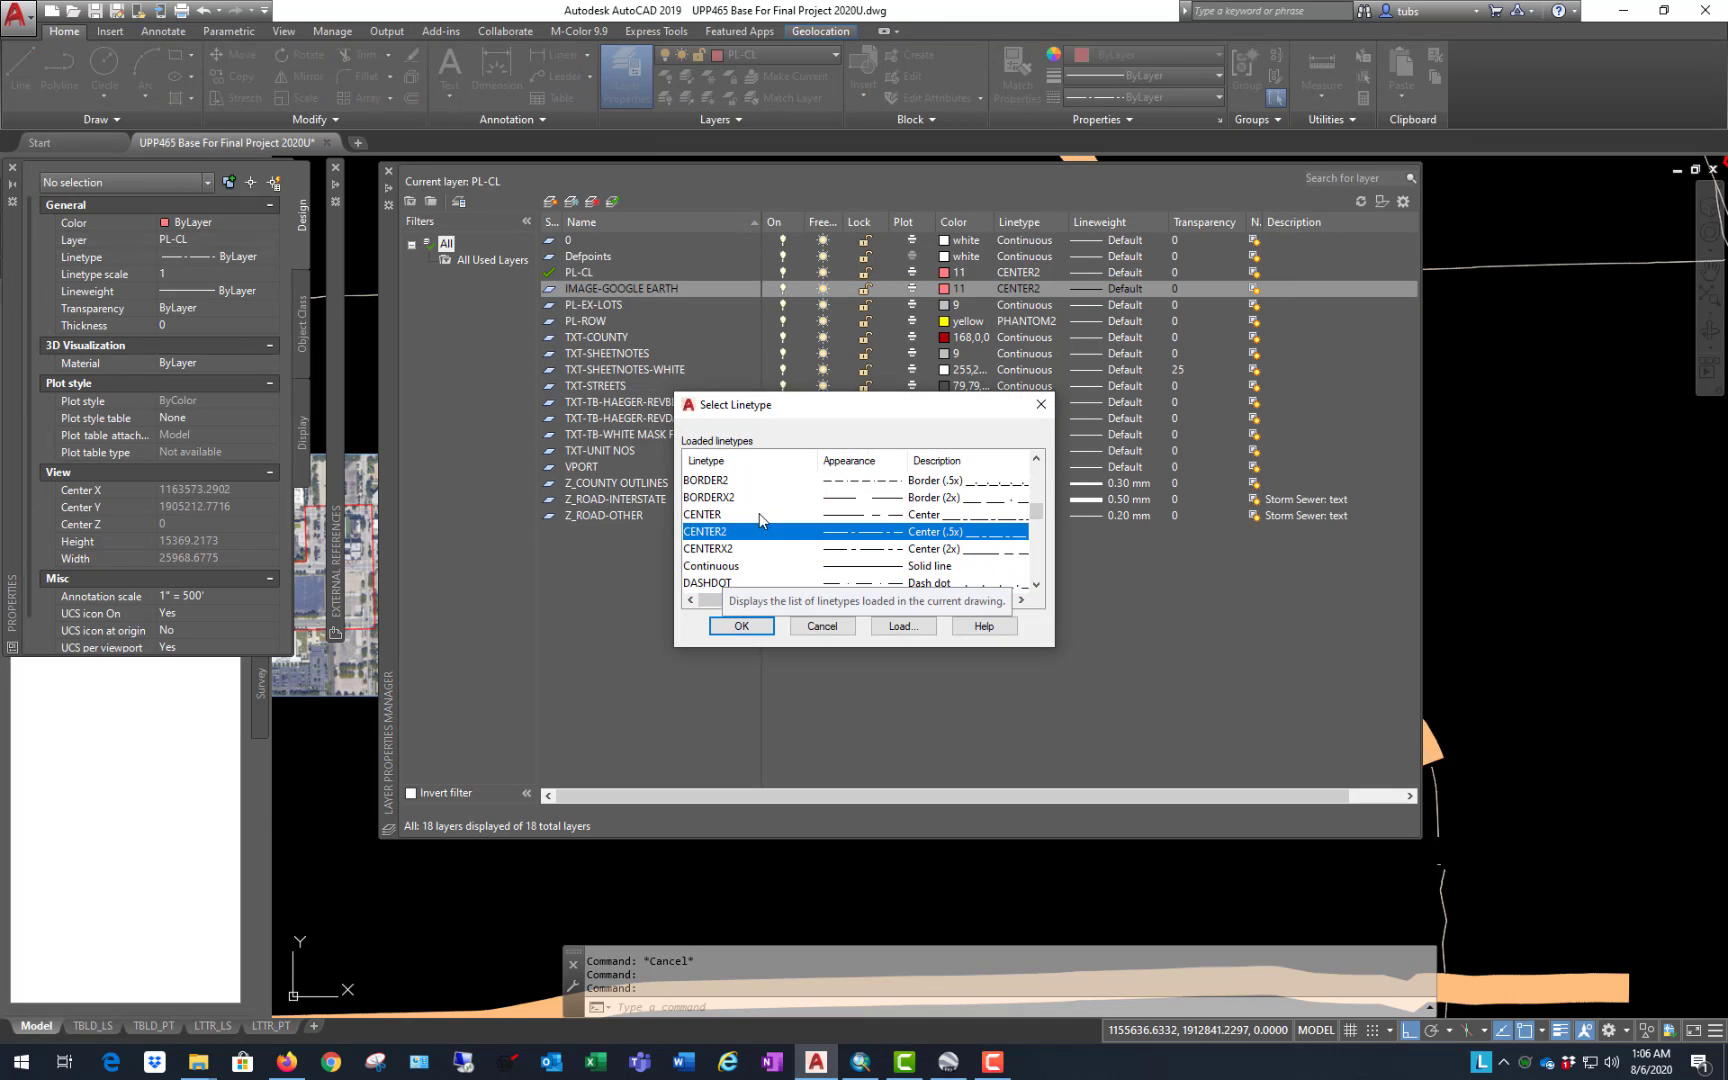
{"action": "left_click", "coordinate": [712, 566]}
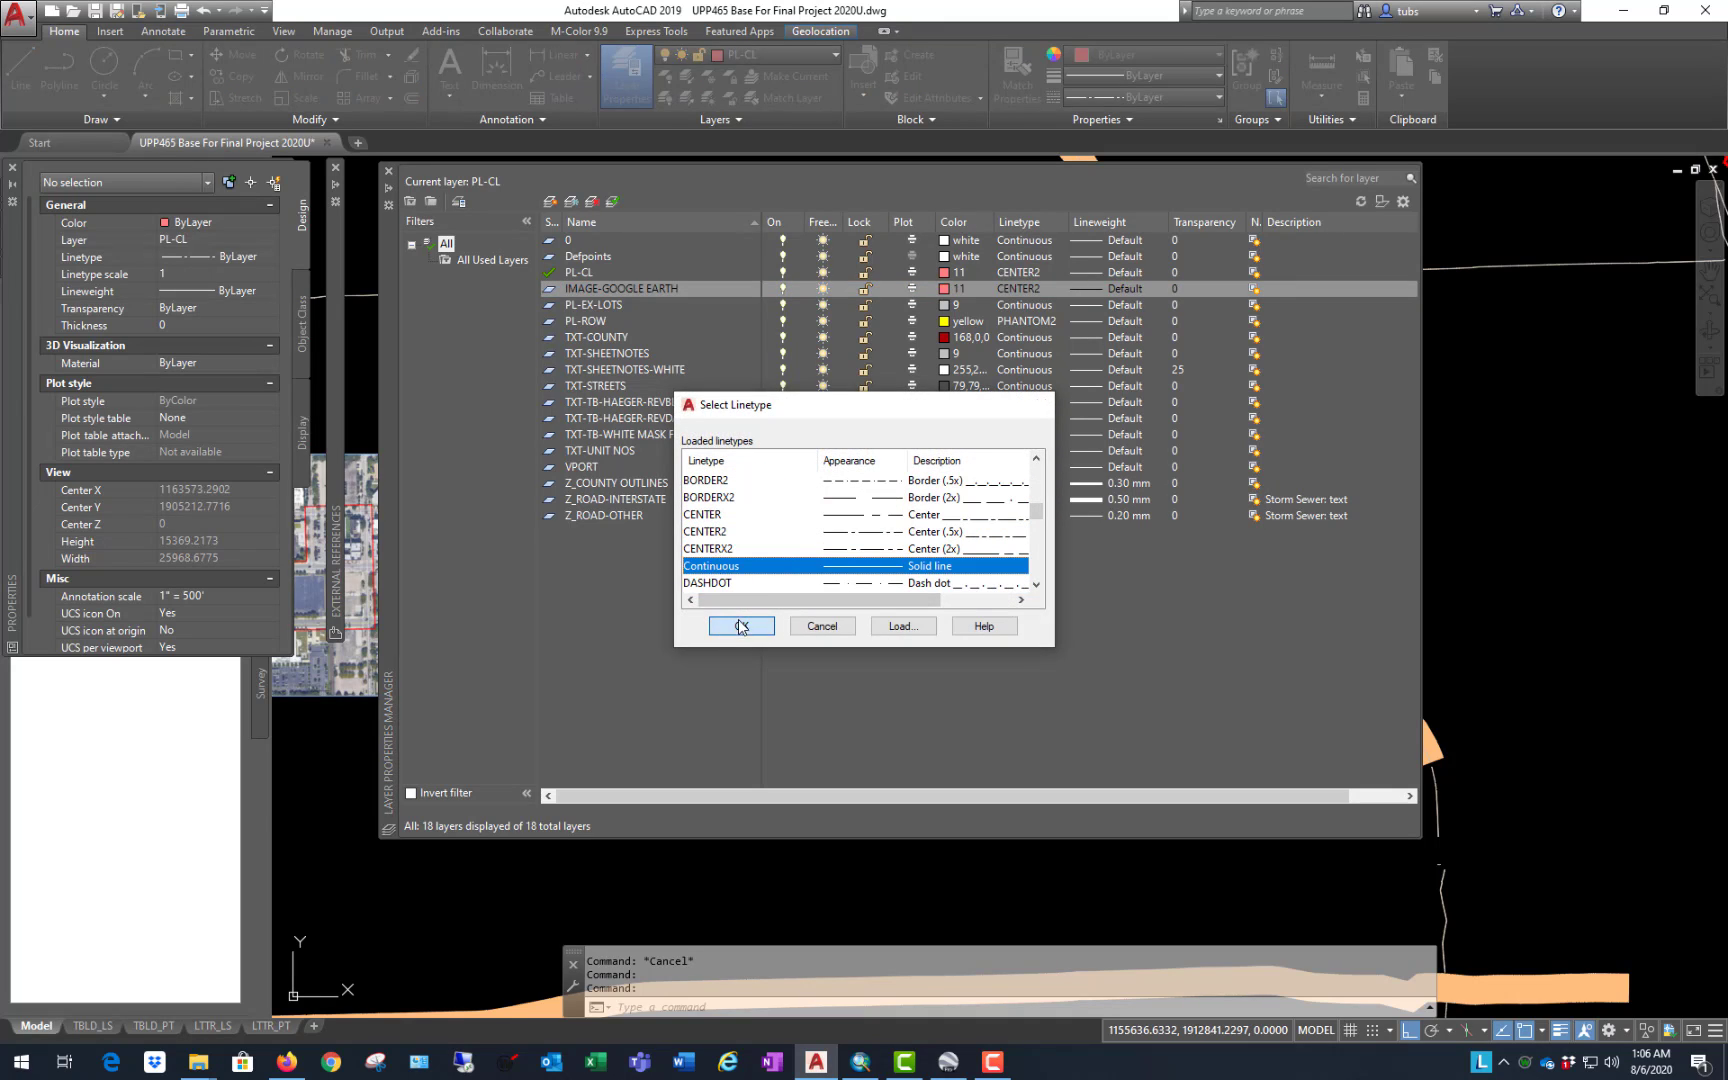
{"action": "left_click", "coordinate": [741, 626]}
{"action": "left_click", "coordinate": [1511, 554]}
{"action": "left_click", "coordinate": [1543, 563]}
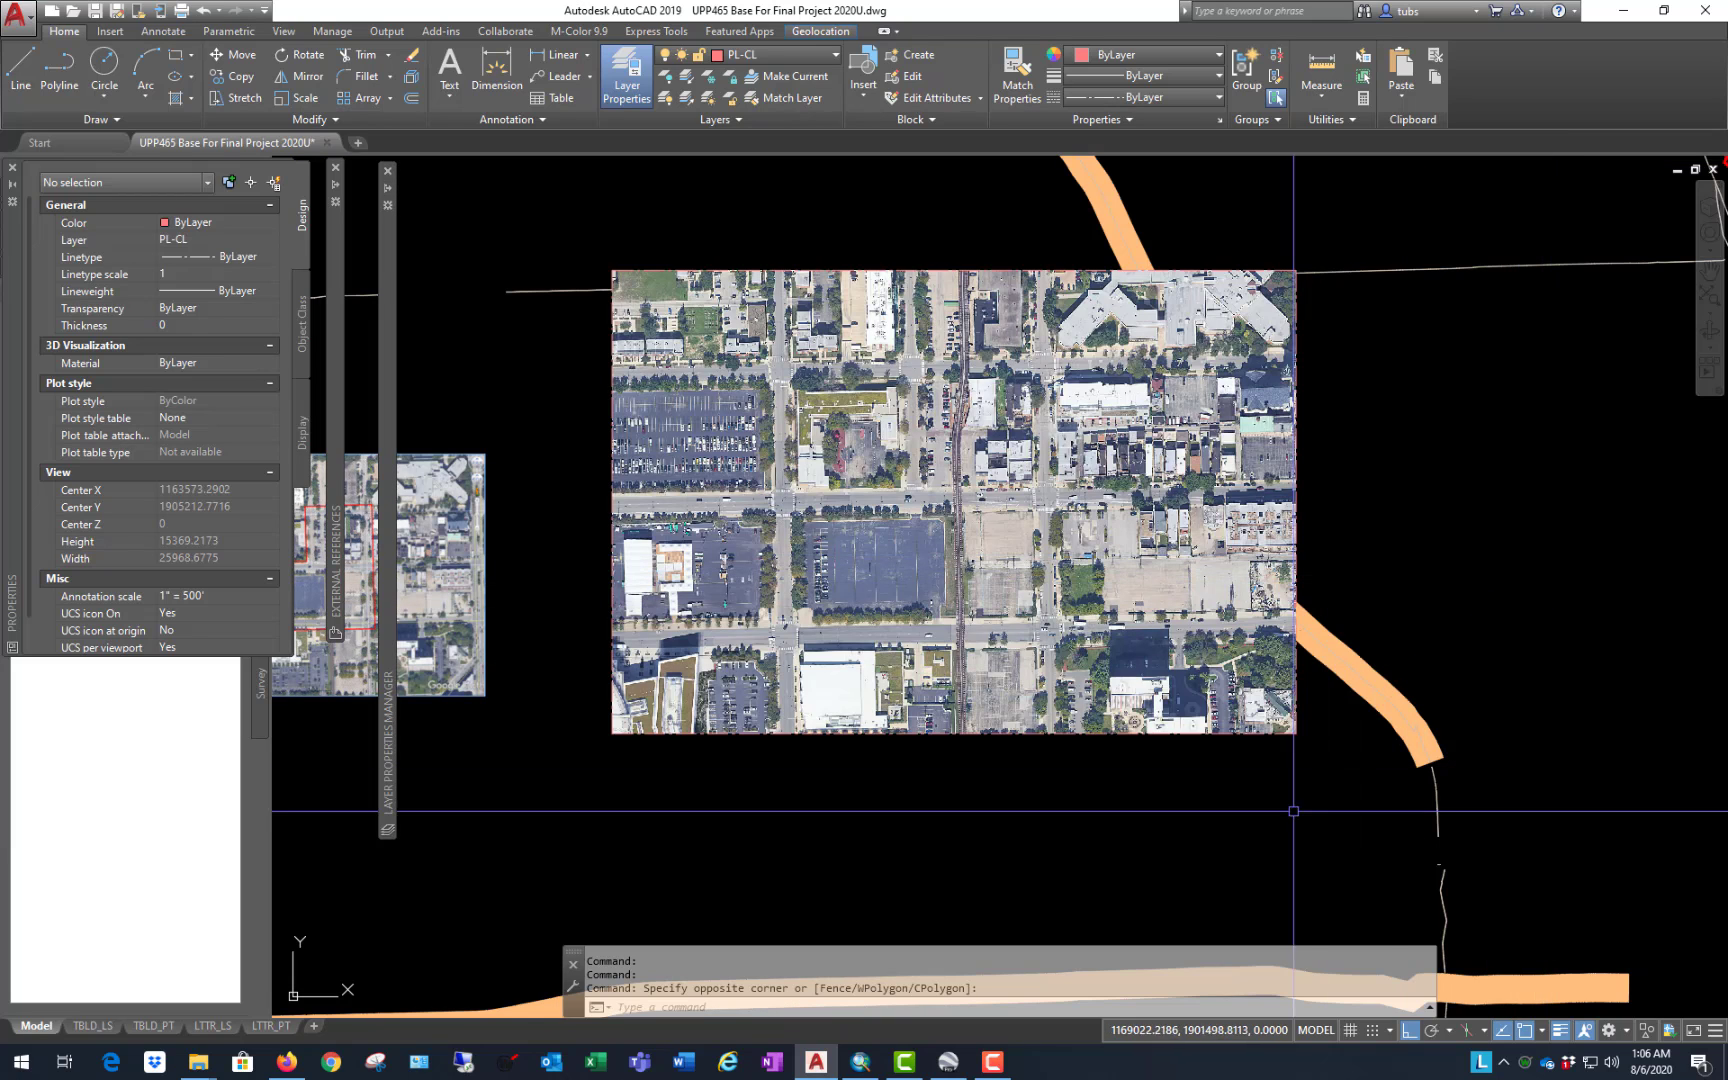
Step: Move the newly inserted aerial image to the IMAGE-GOOGLE EARTH layer
{"action": "left_click", "coordinate": [1099, 795]}
{"action": "left_click", "coordinate": [987, 699]}
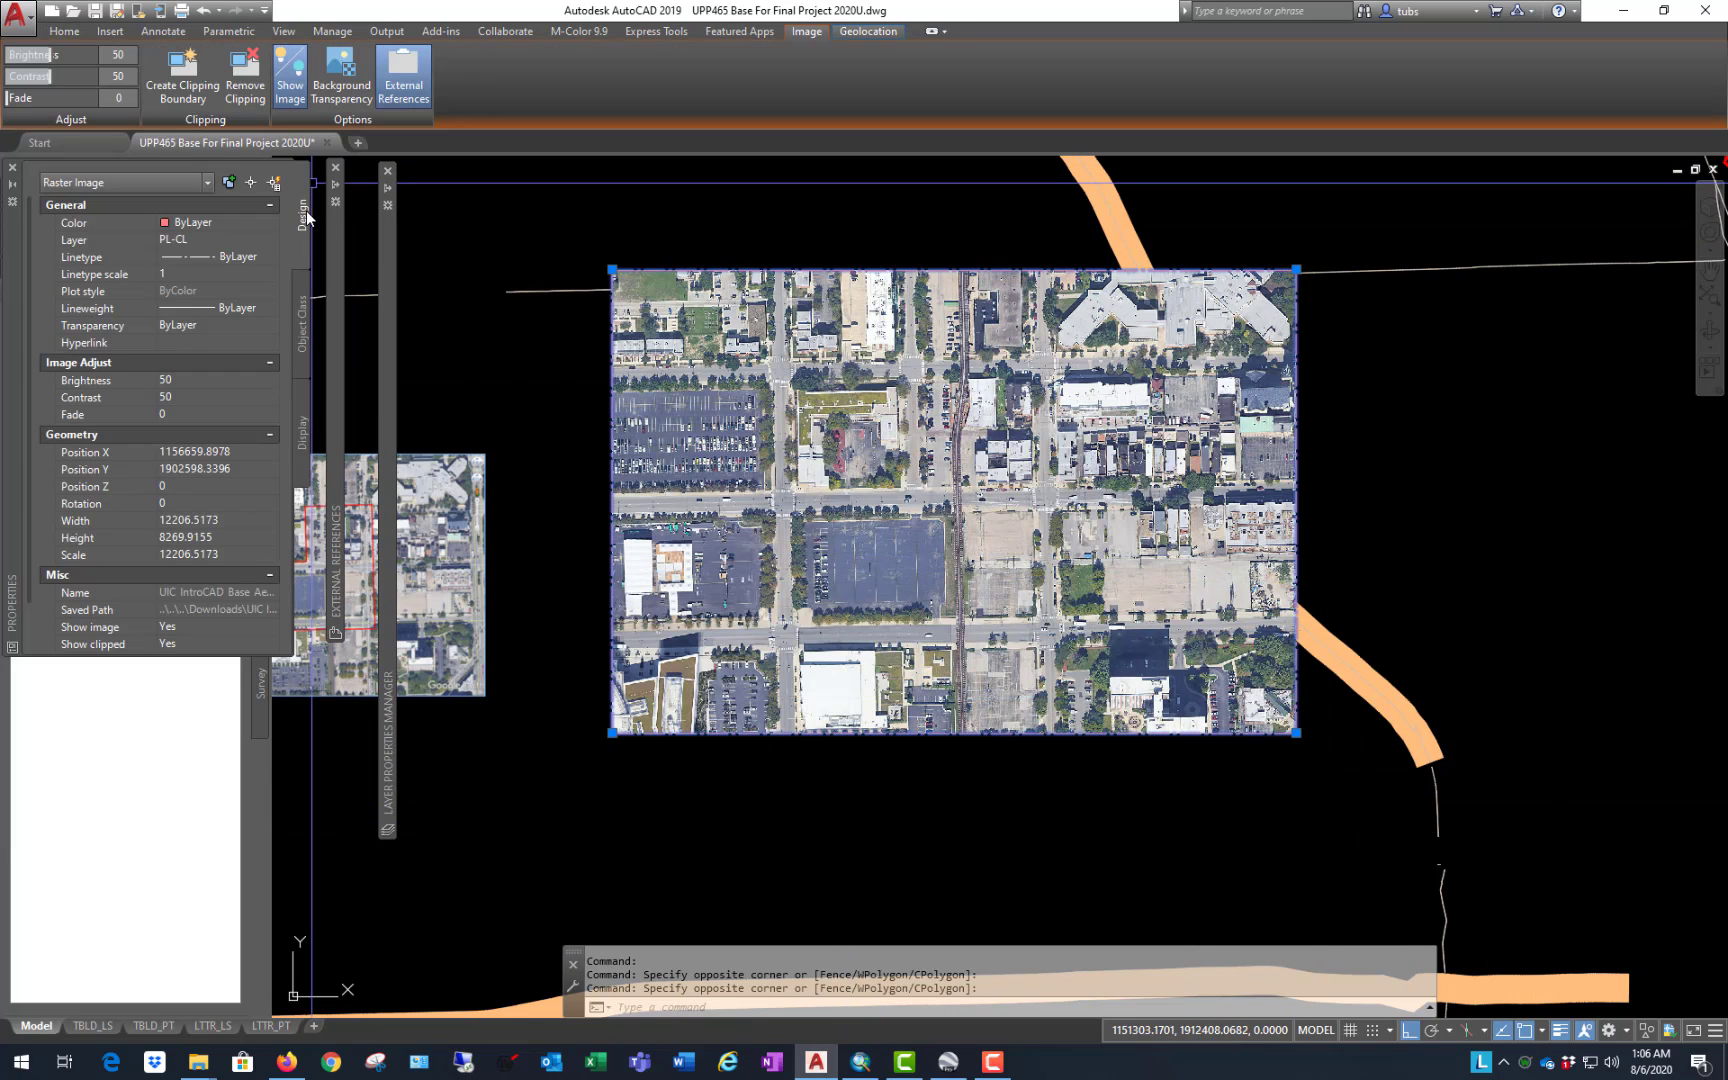
{"action": "left_click", "coordinate": [271, 240]}
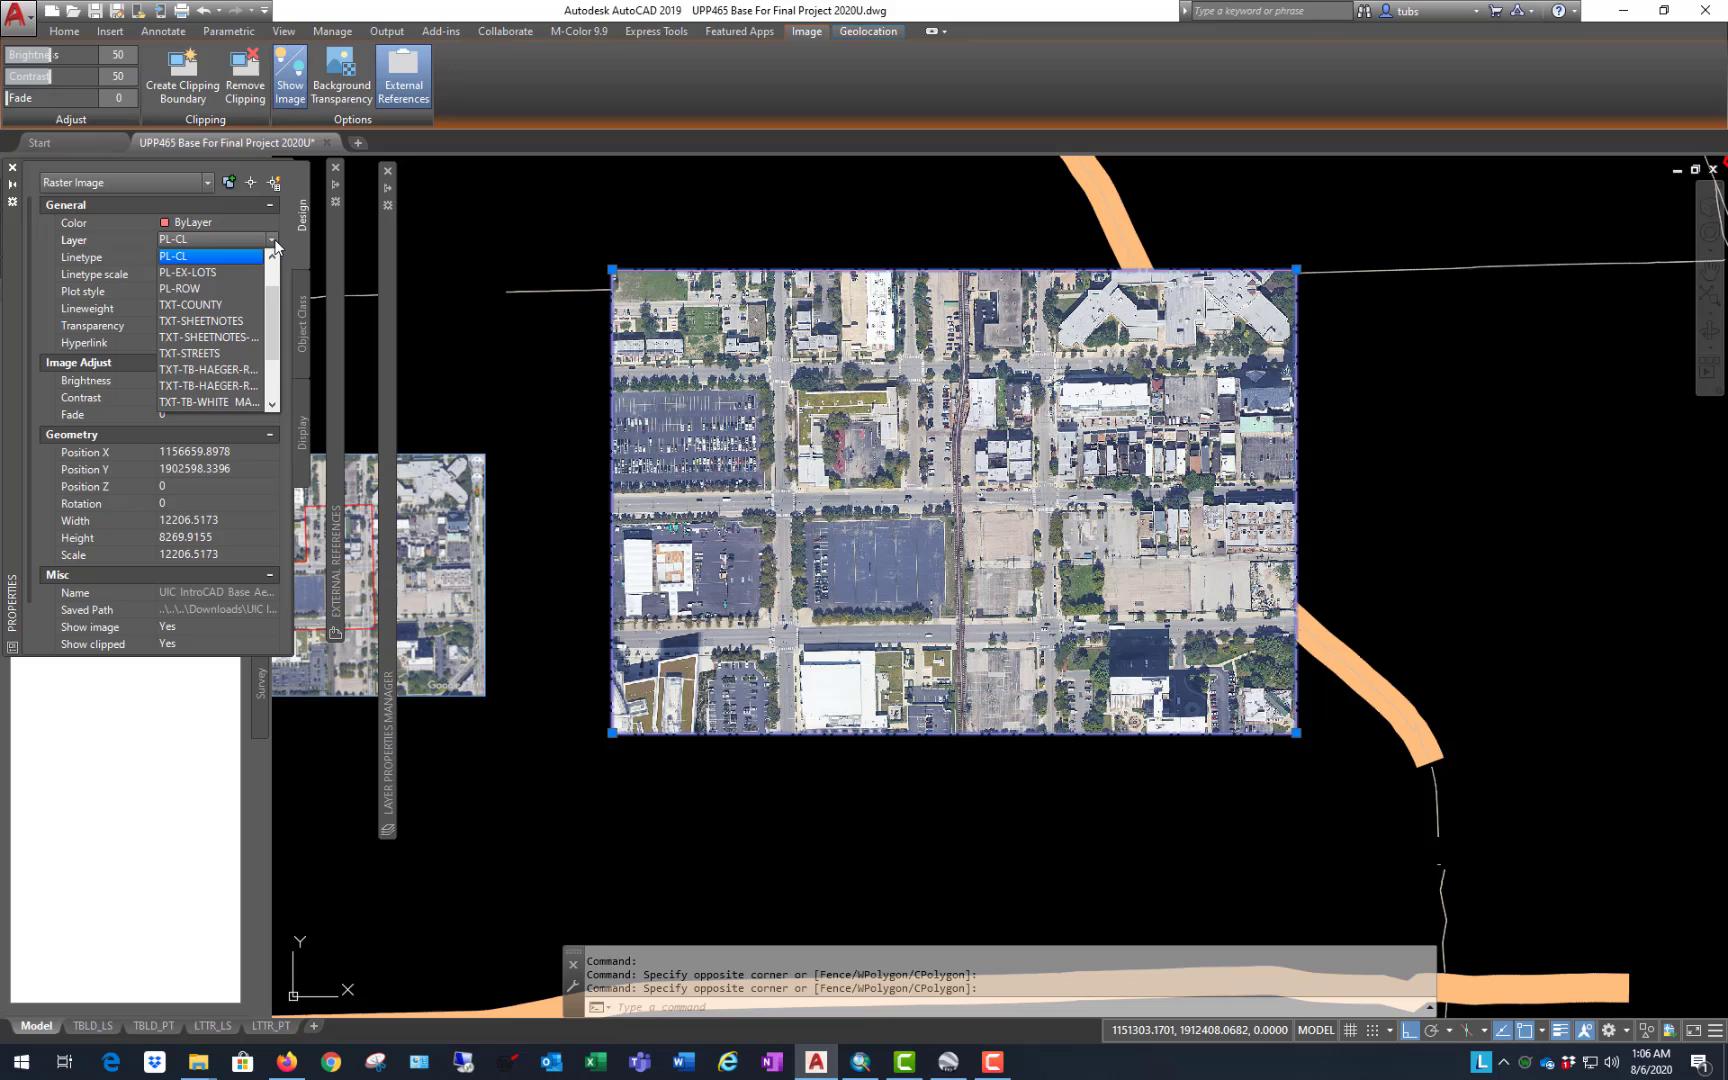
{"action": "left_click", "coordinate": [210, 288]}
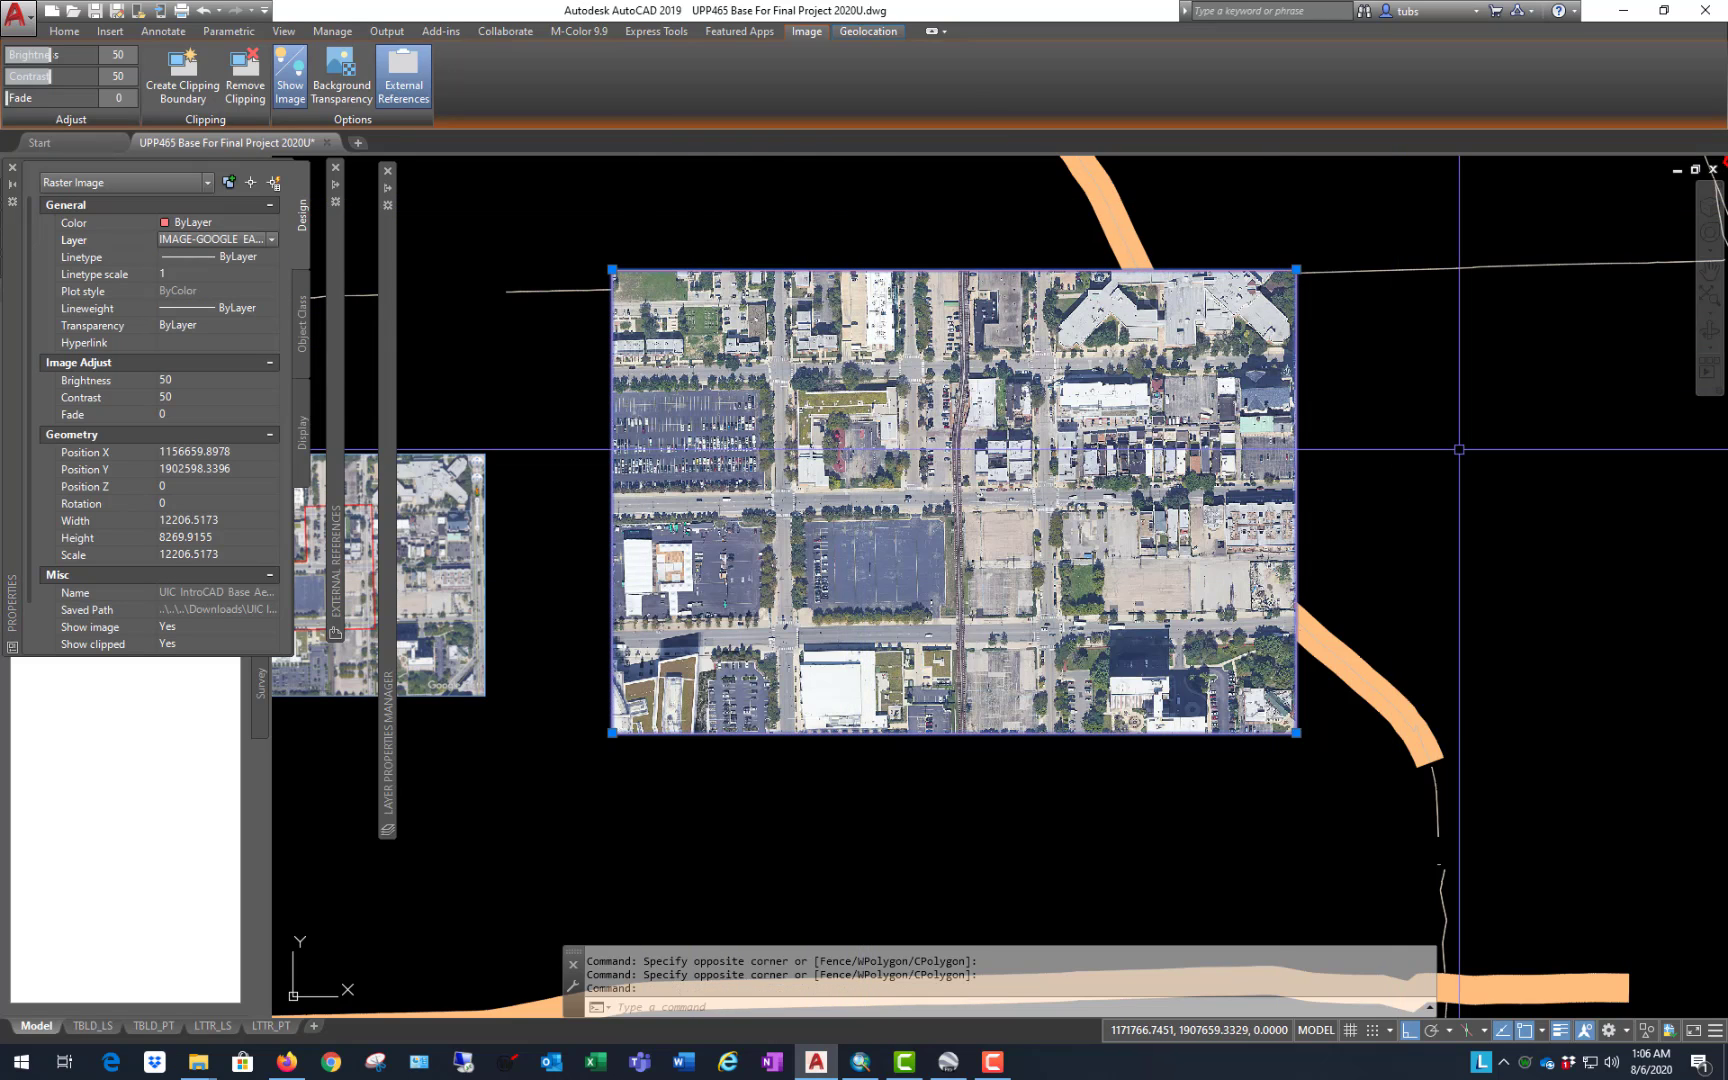
Step: Send the new aerial image behind all other objects with Draworder
{"action": "type", "text": "d"}
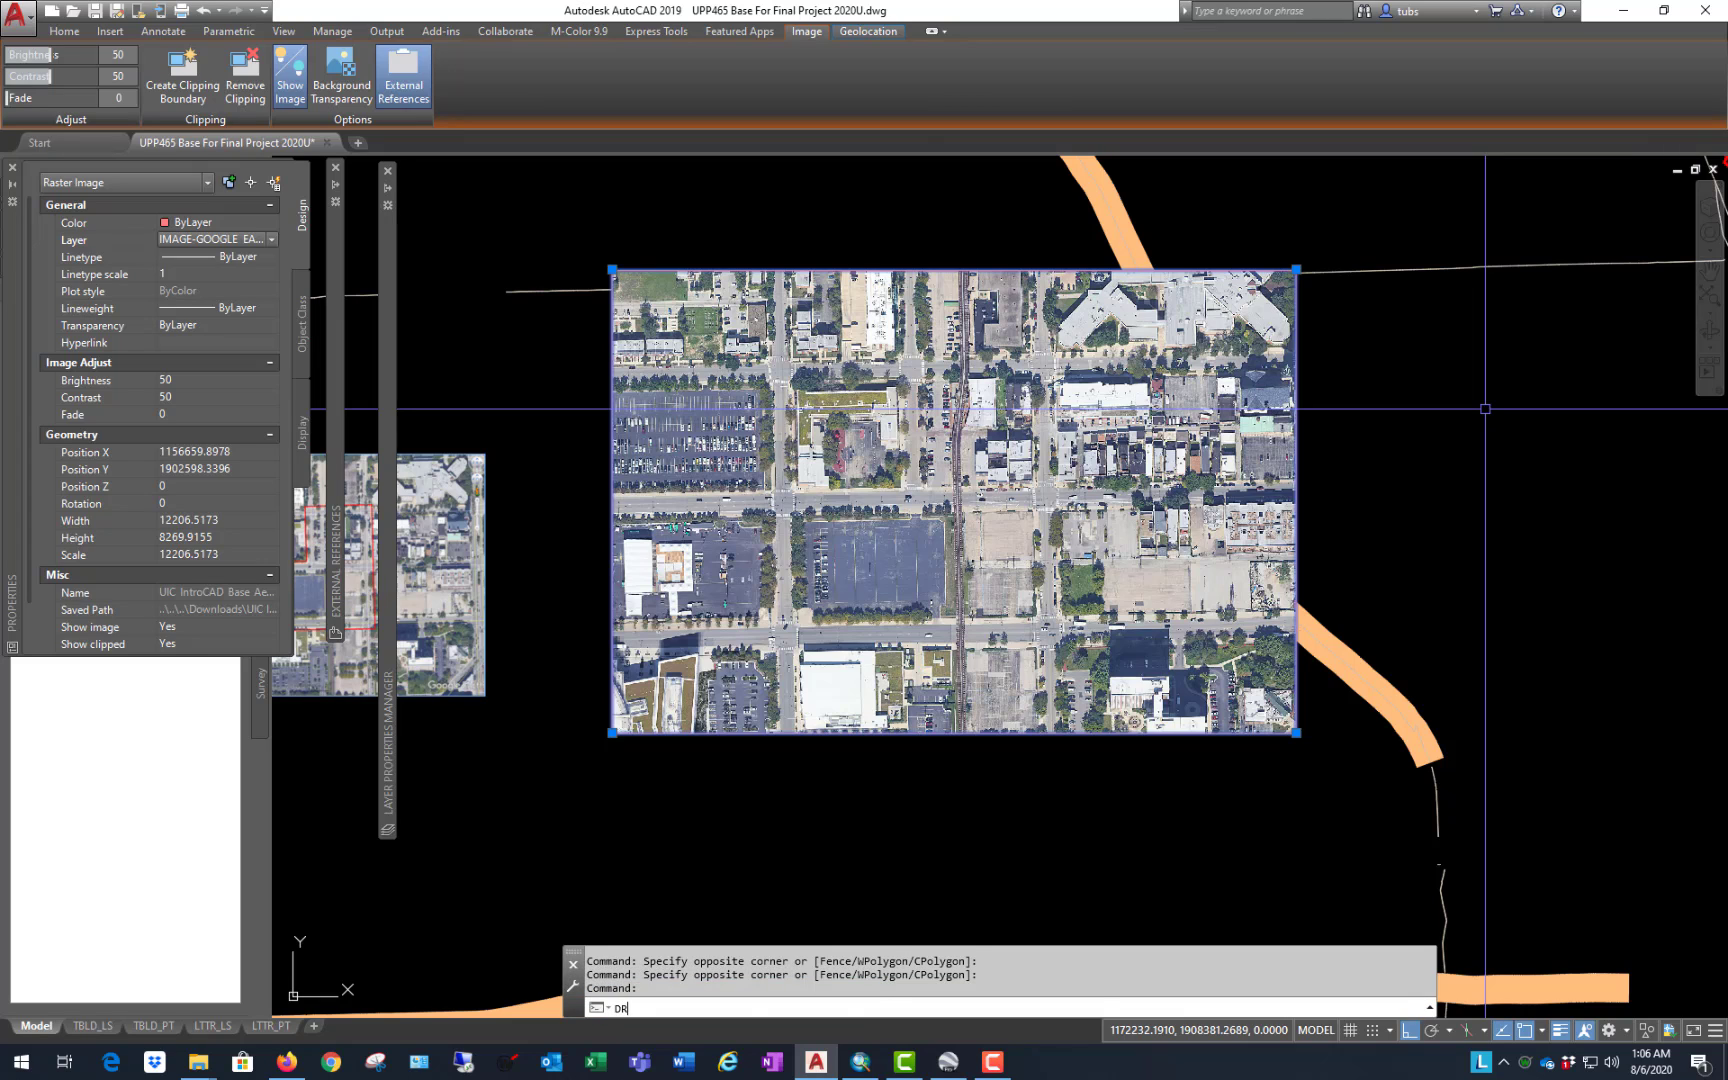
{"action": "type", "text": "r"}
{"action": "key", "text": "Return"}
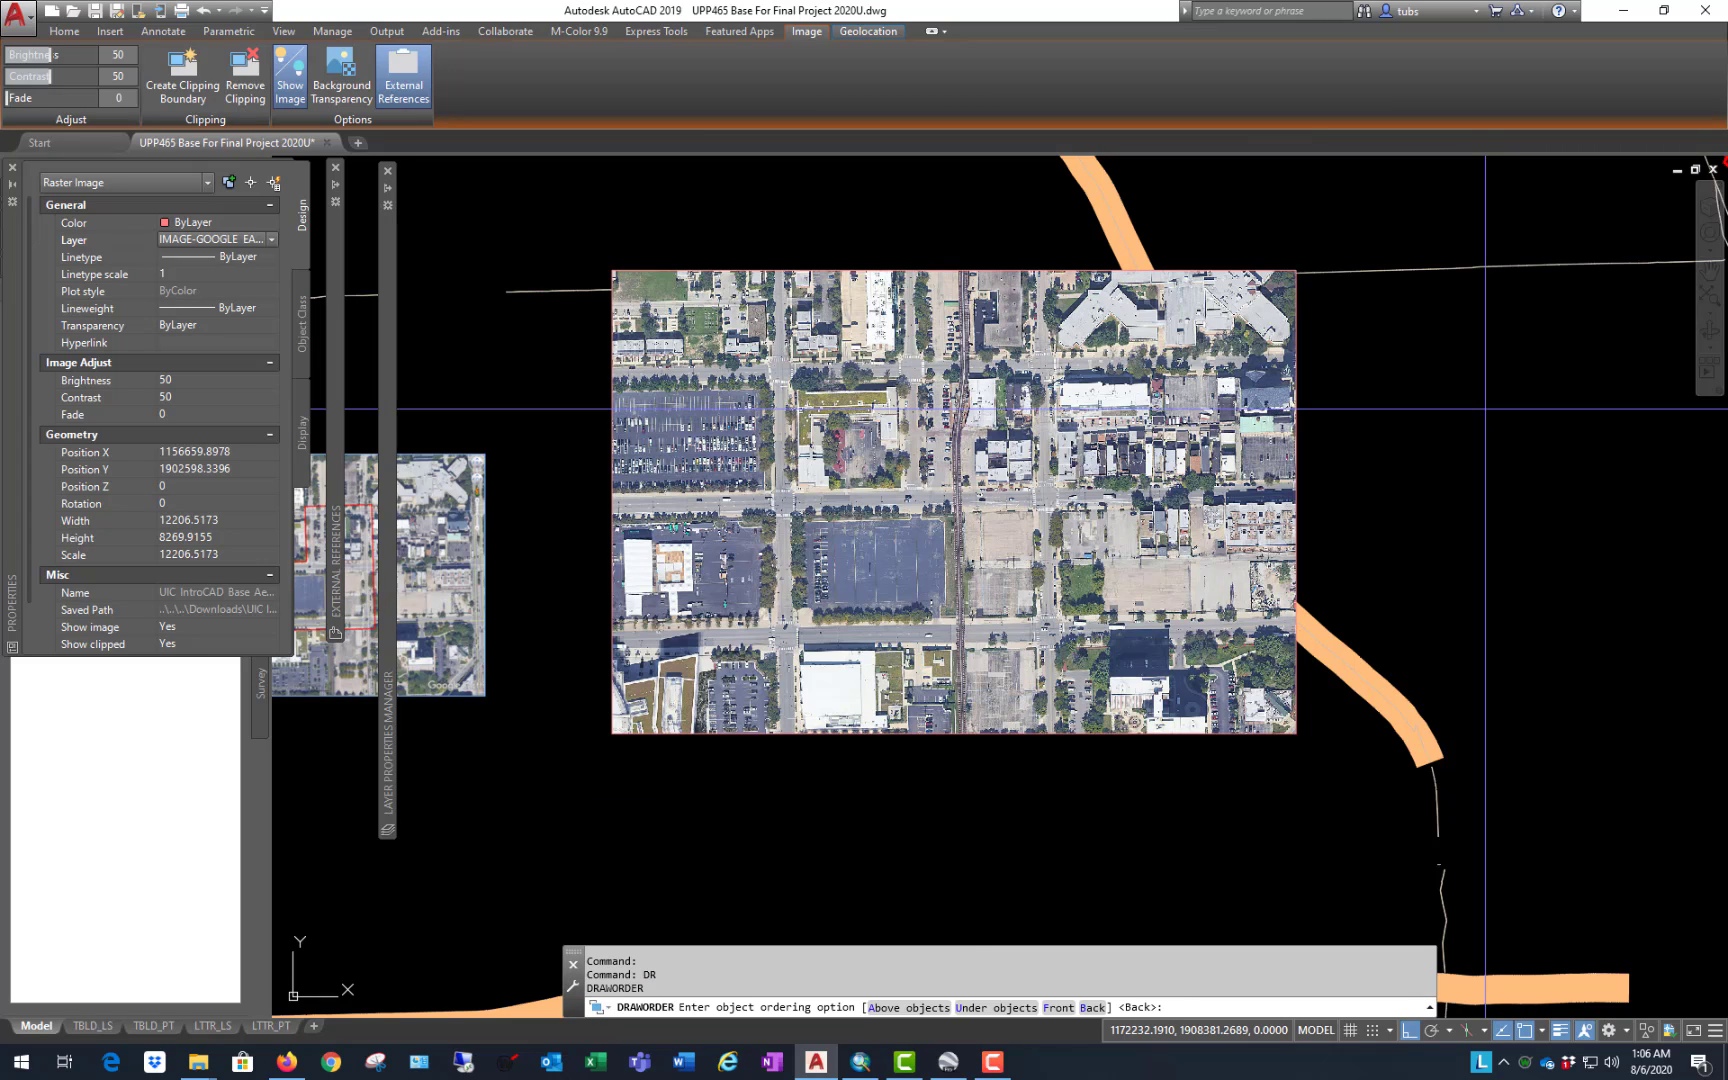
{"action": "key", "text": "Return"}
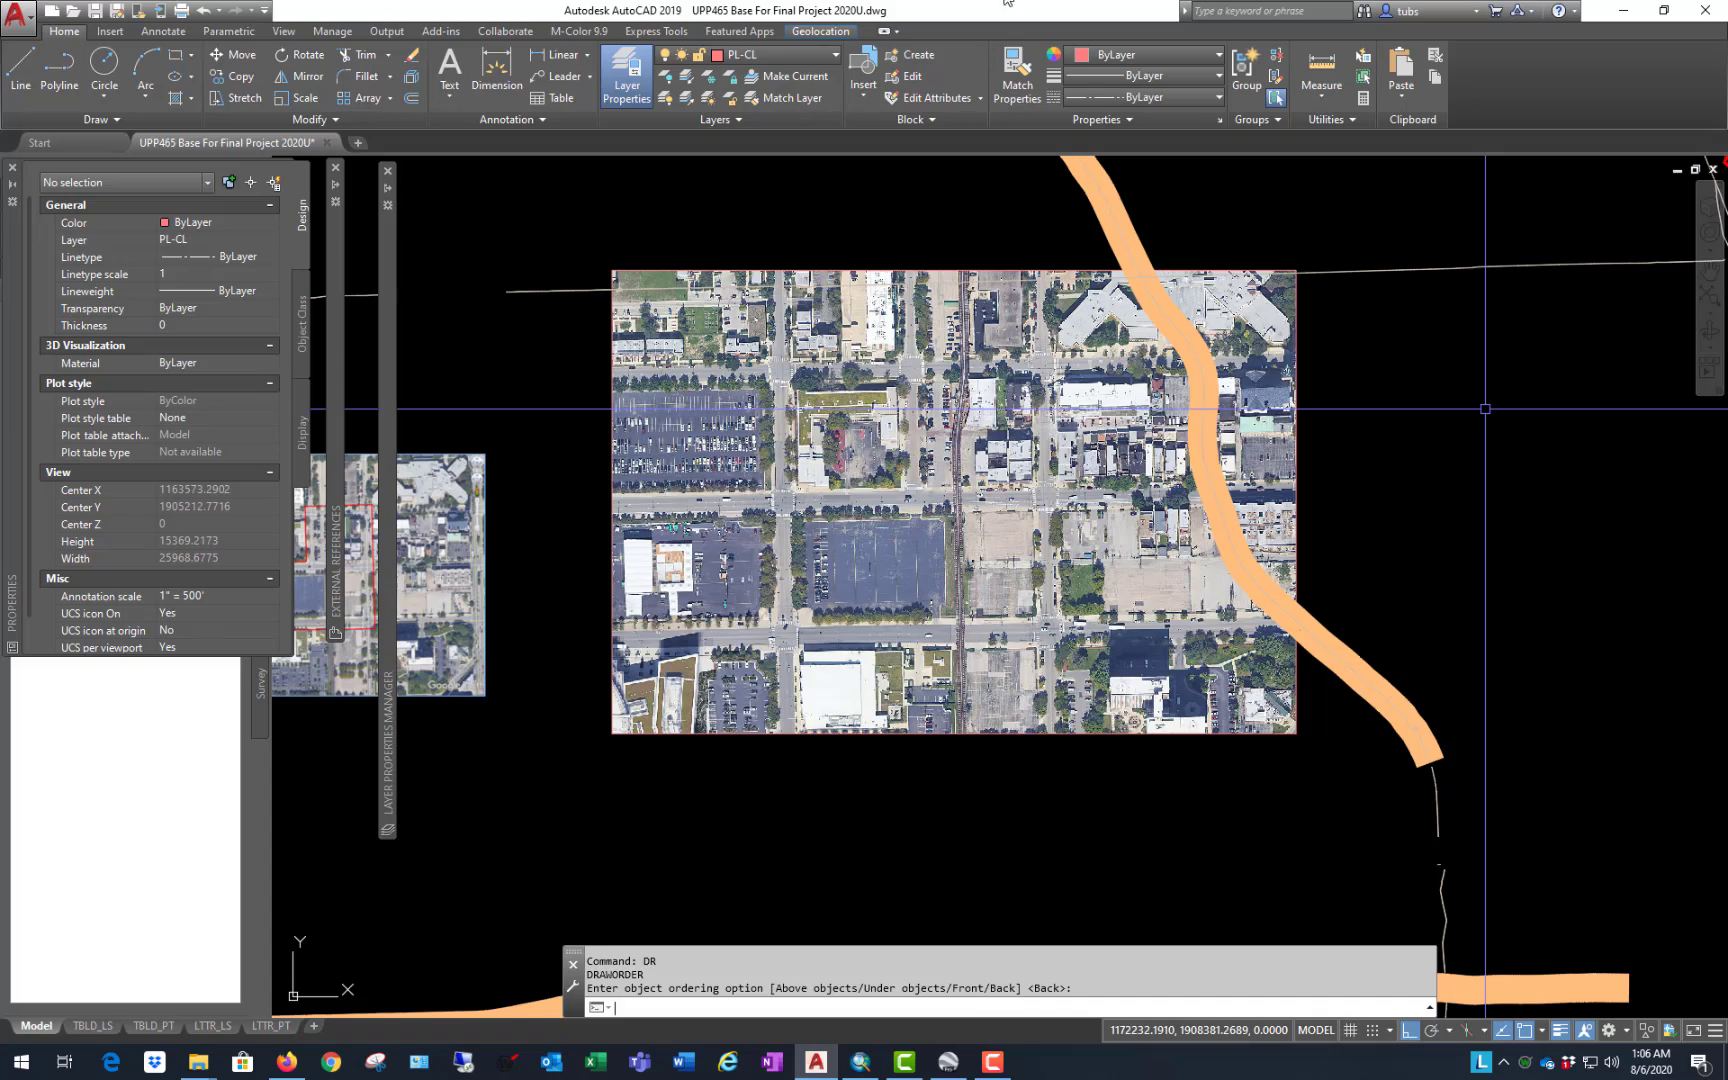
Step: Make IMAGE-GOOGLE EARTH the current layer by matching the layer of the large aerial's frame
{"action": "scroll", "coordinate": [1255, 553], "scroll_direction": "down", "scroll_amount": 2}
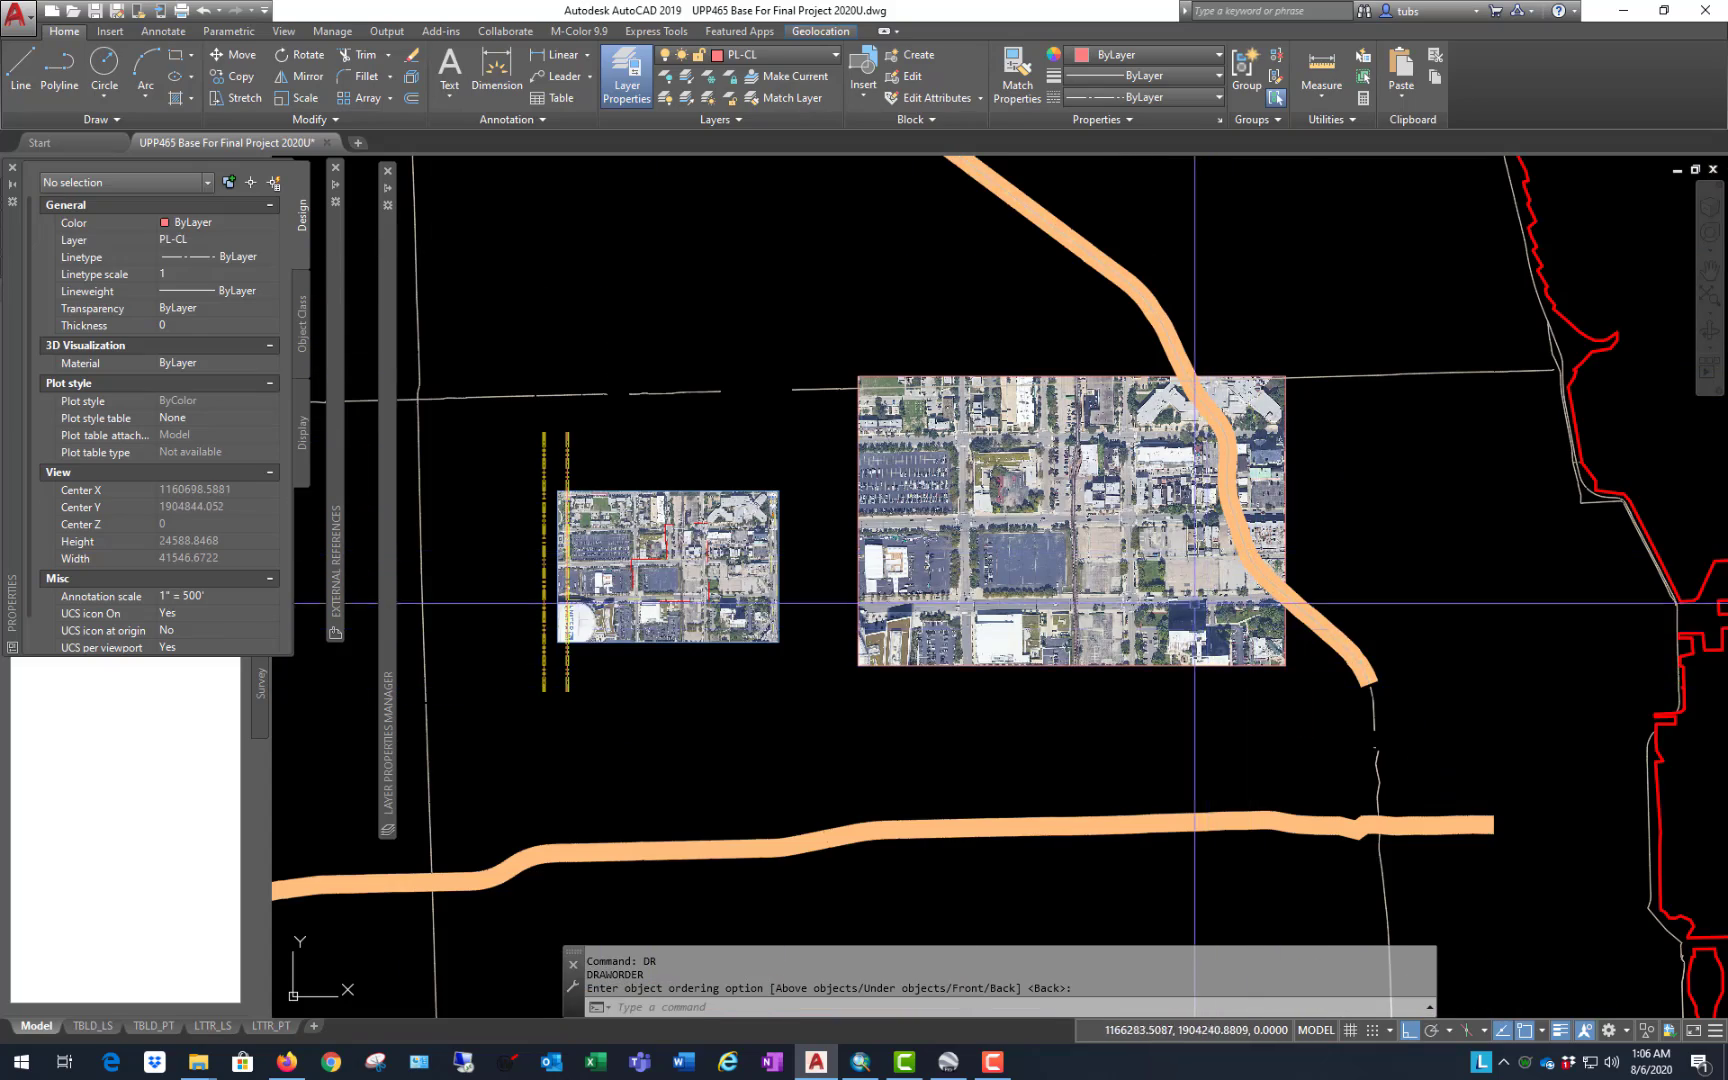
{"action": "scroll", "coordinate": [916, 655], "scroll_direction": "up", "scroll_amount": 10}
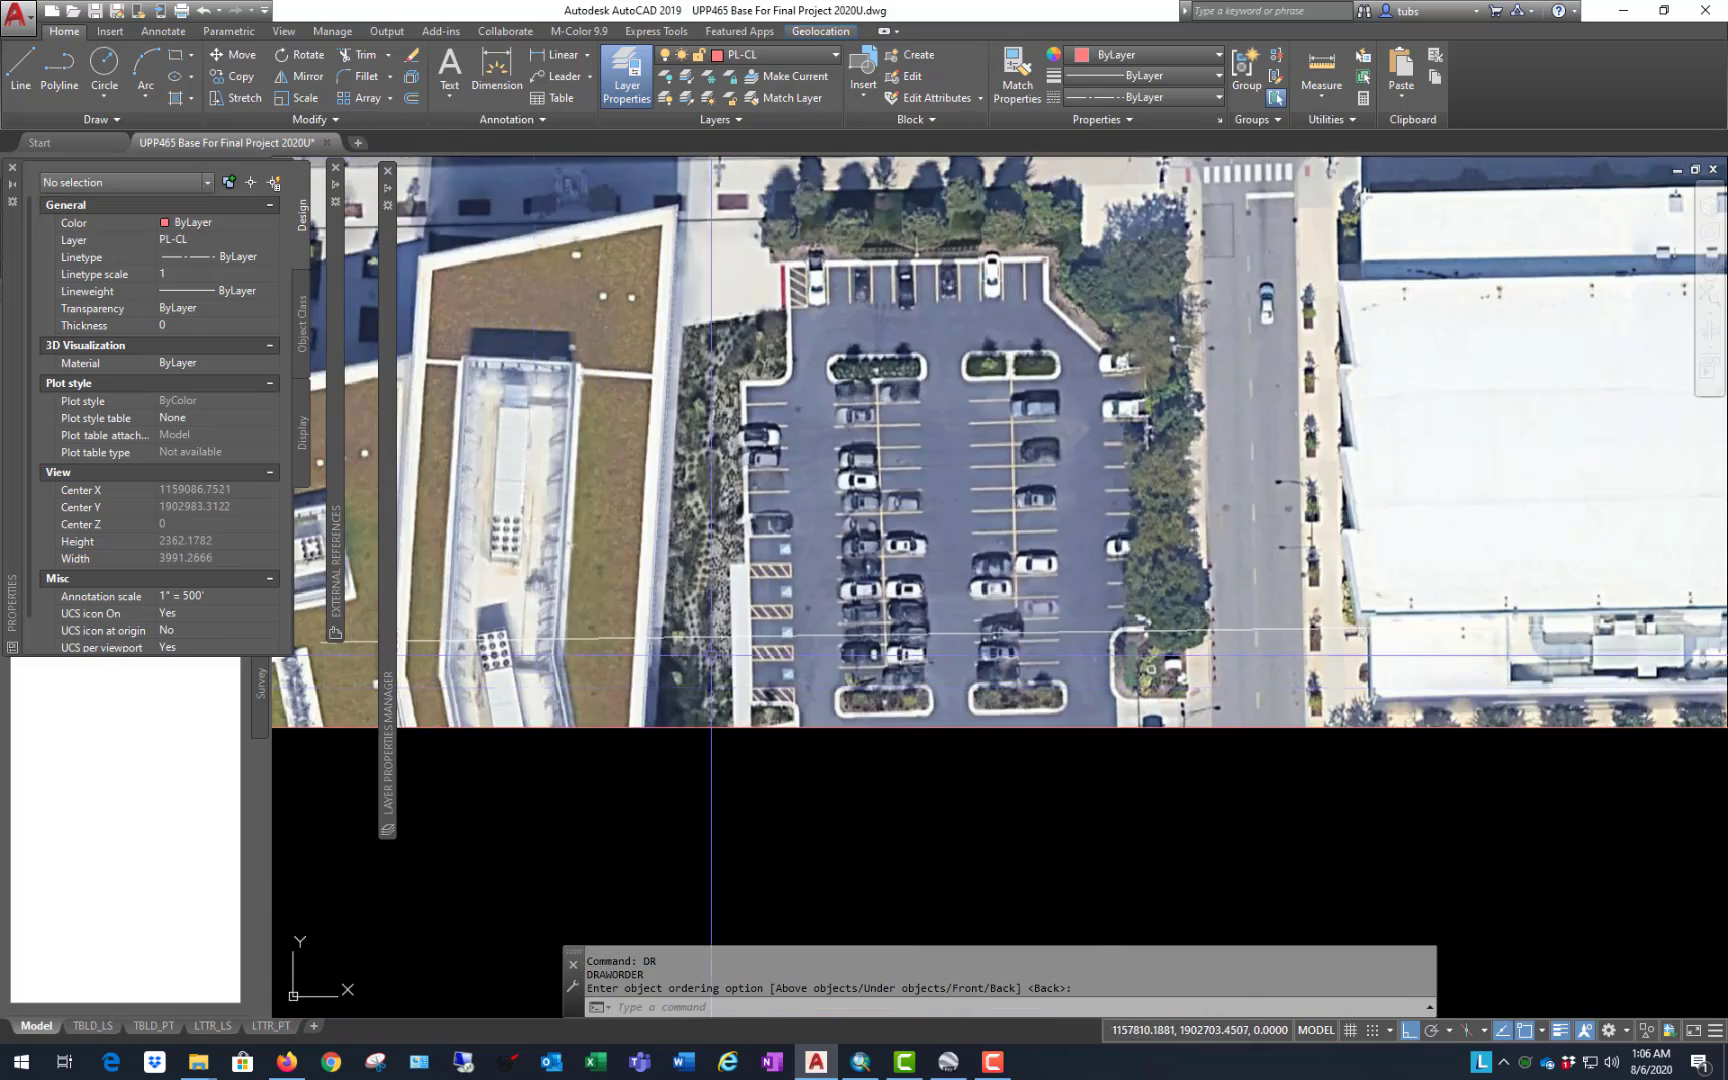
{"action": "scroll", "coordinate": [711, 655], "scroll_direction": "down", "scroll_amount": 2}
{"action": "scroll", "coordinate": [700, 480], "scroll_direction": "up", "scroll_amount": 7}
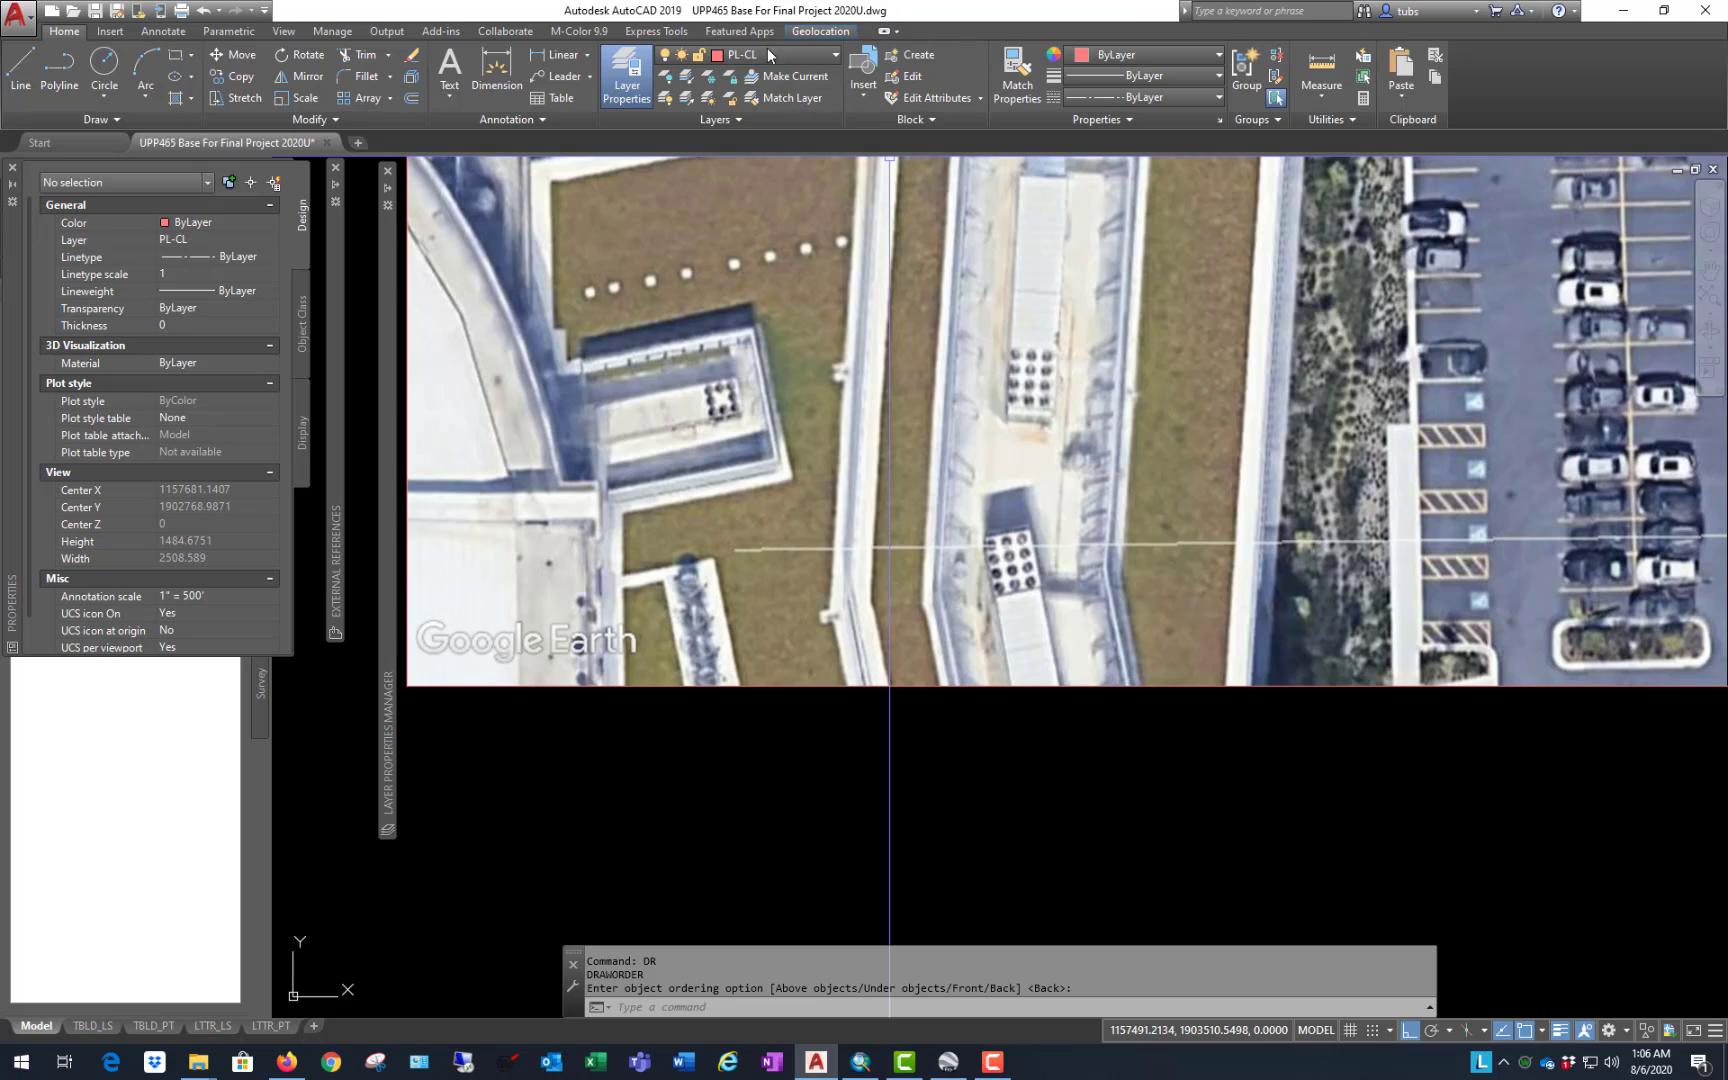
{"action": "left_click", "coordinate": [800, 77]}
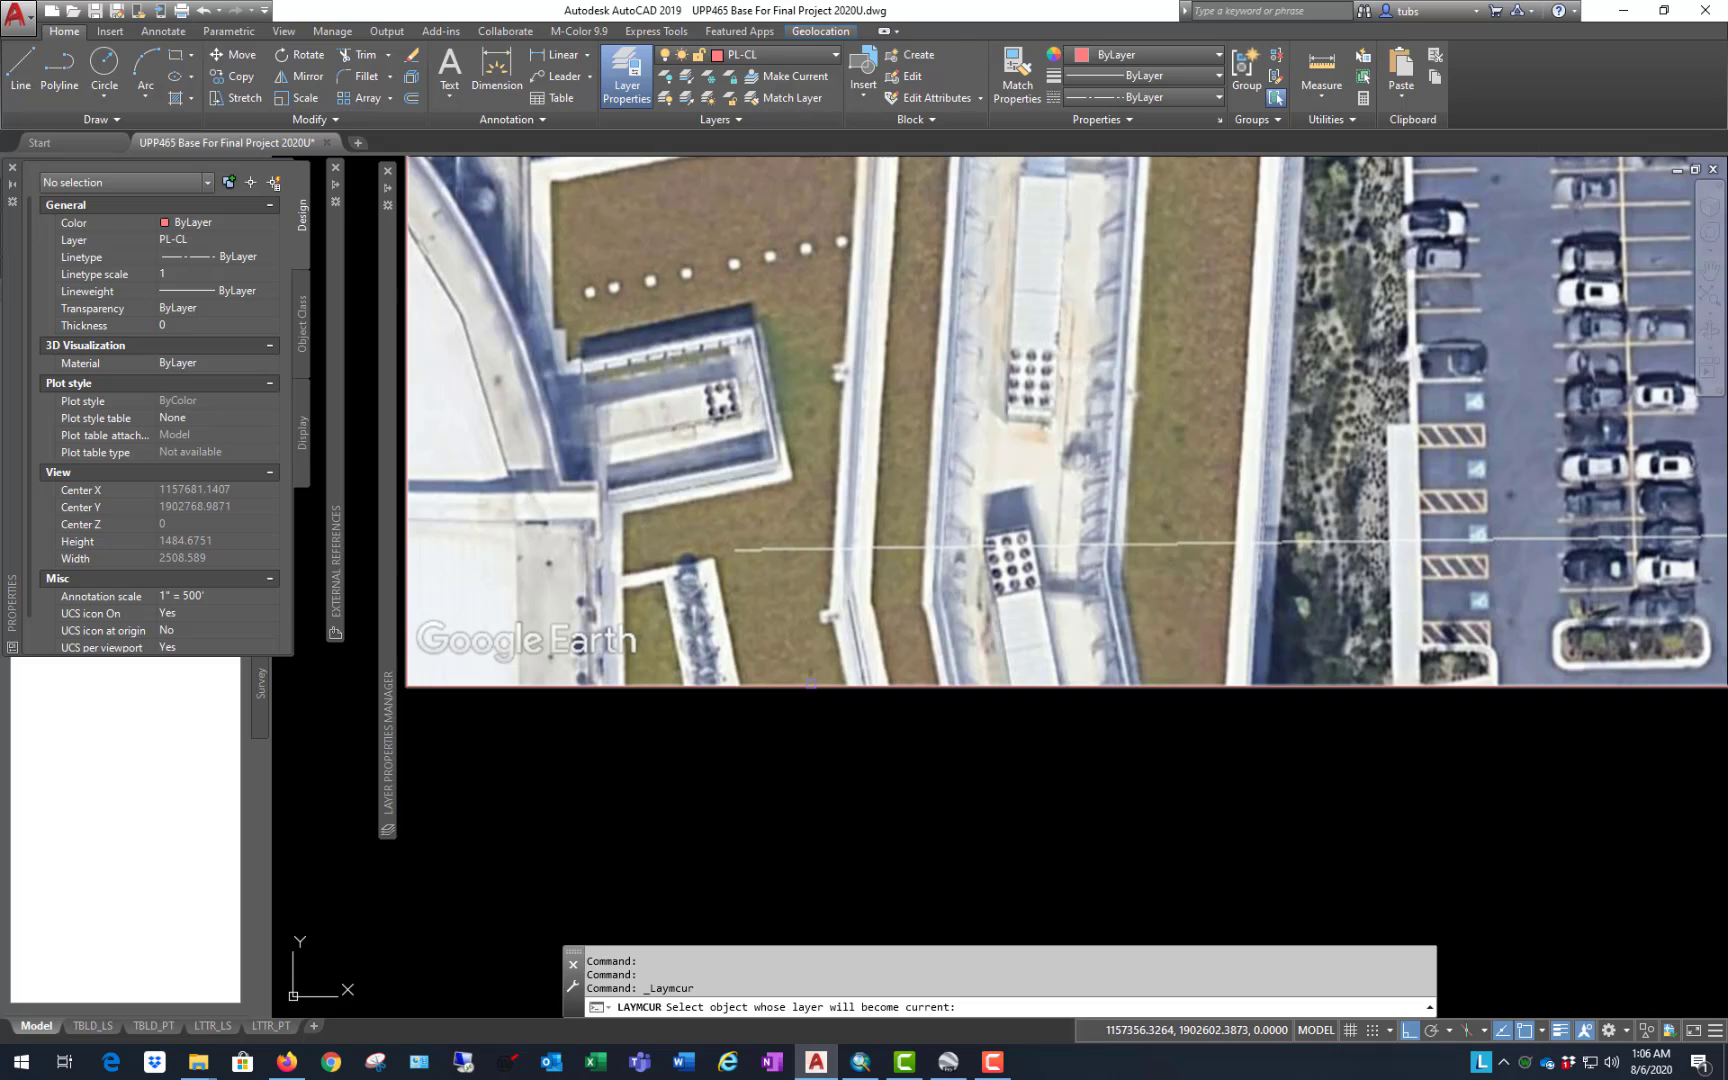
{"action": "left_click", "coordinate": [810, 687]}
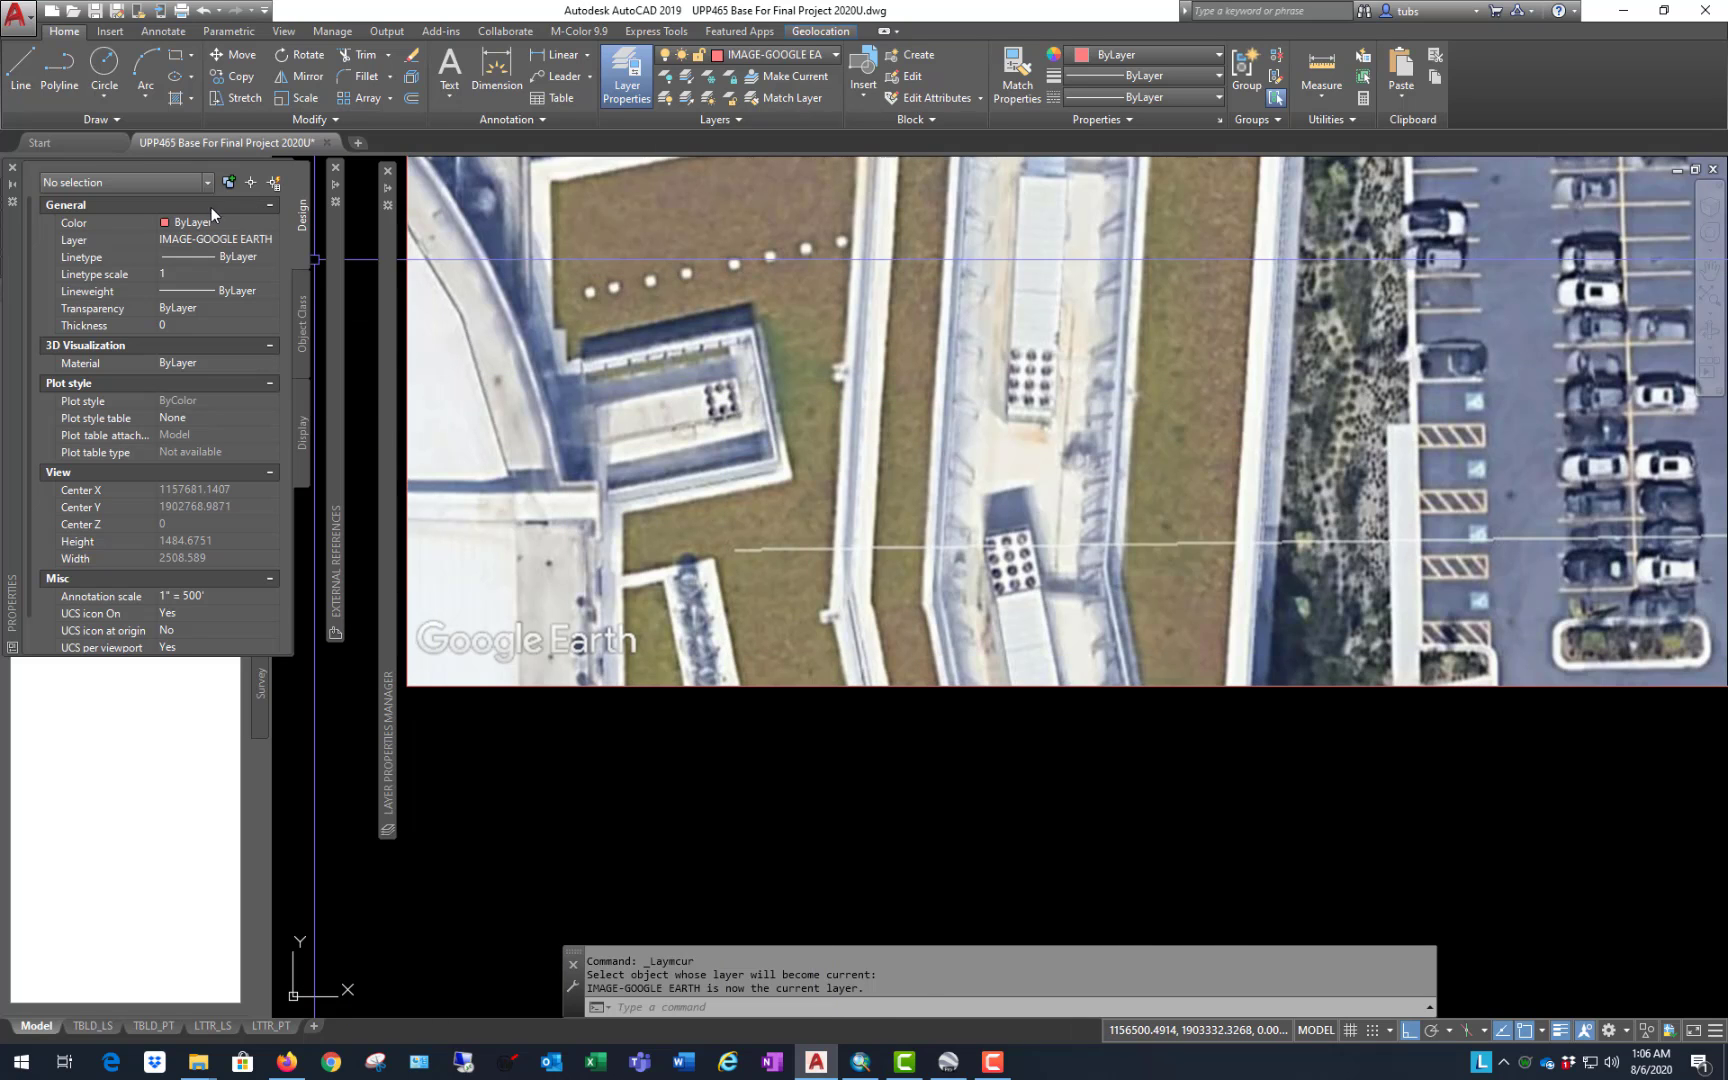
Step: Trace a line about 9,871 units long over the white measuring line on the large aerial, from its west end to its east end
{"action": "scroll", "coordinate": [752, 540], "scroll_direction": "up", "scroll_amount": 4}
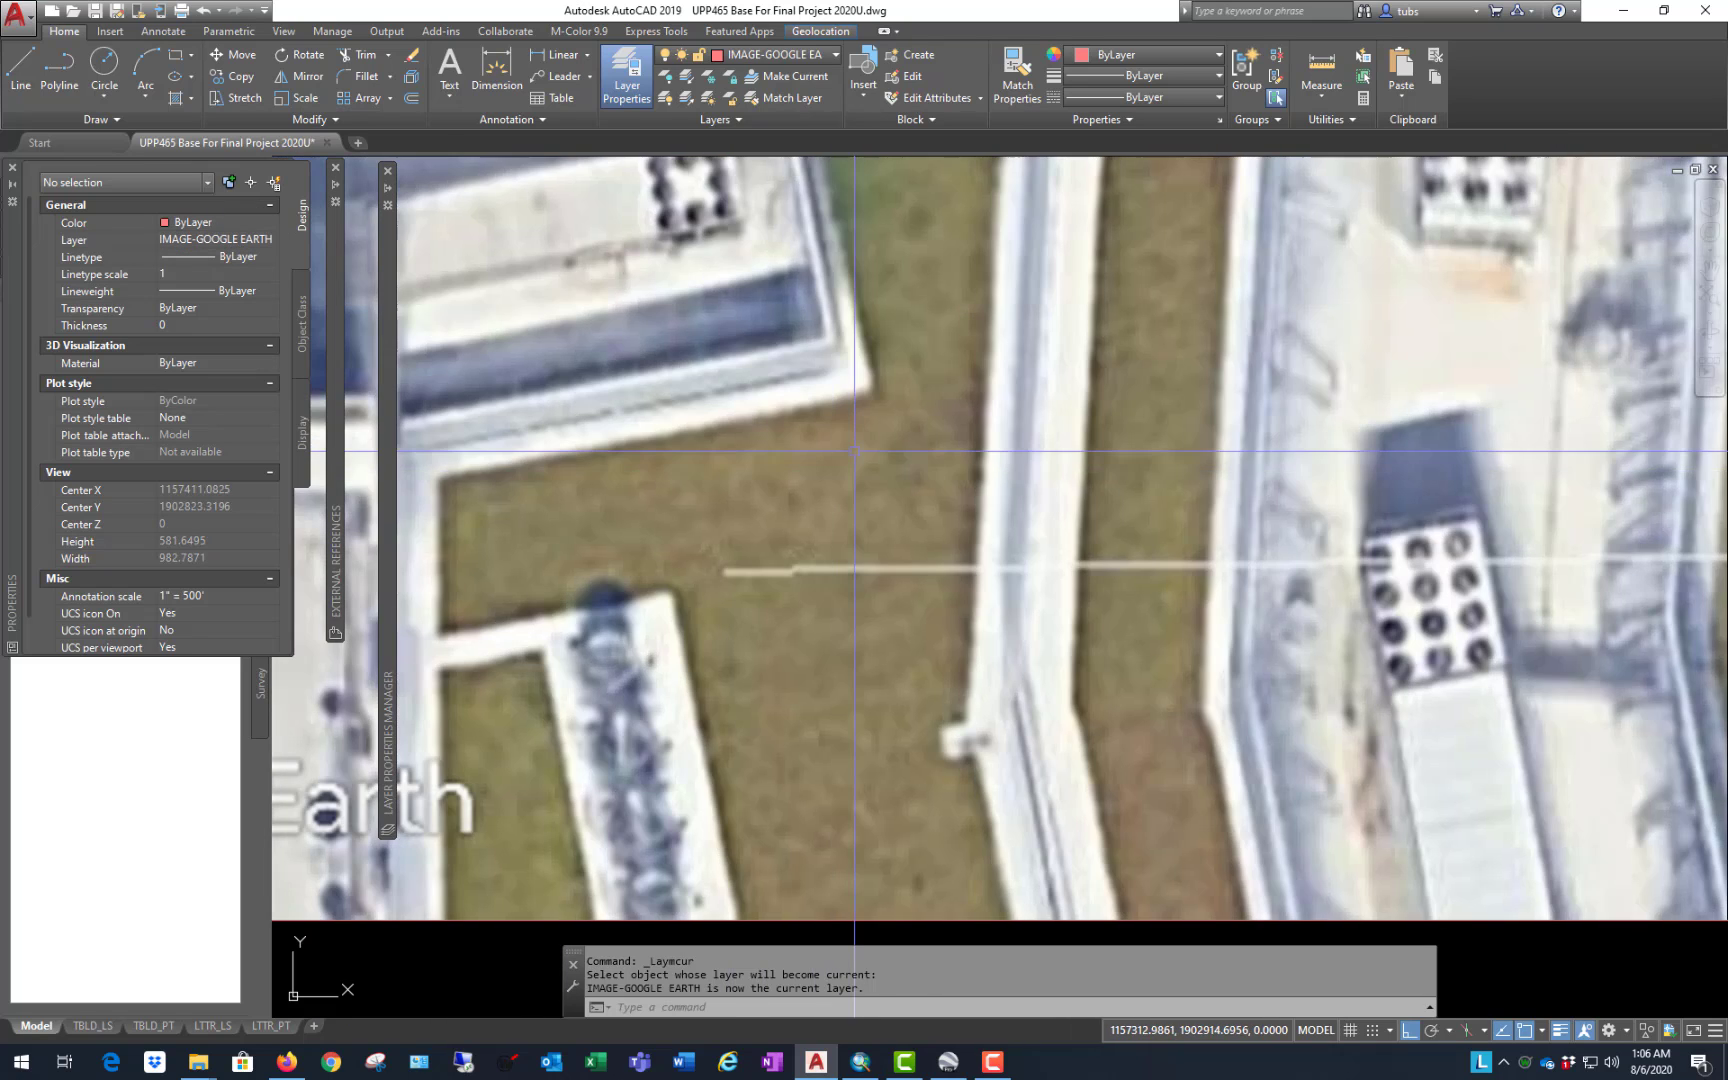
{"action": "type", "text": "l"}
{"action": "key", "text": "Return"}
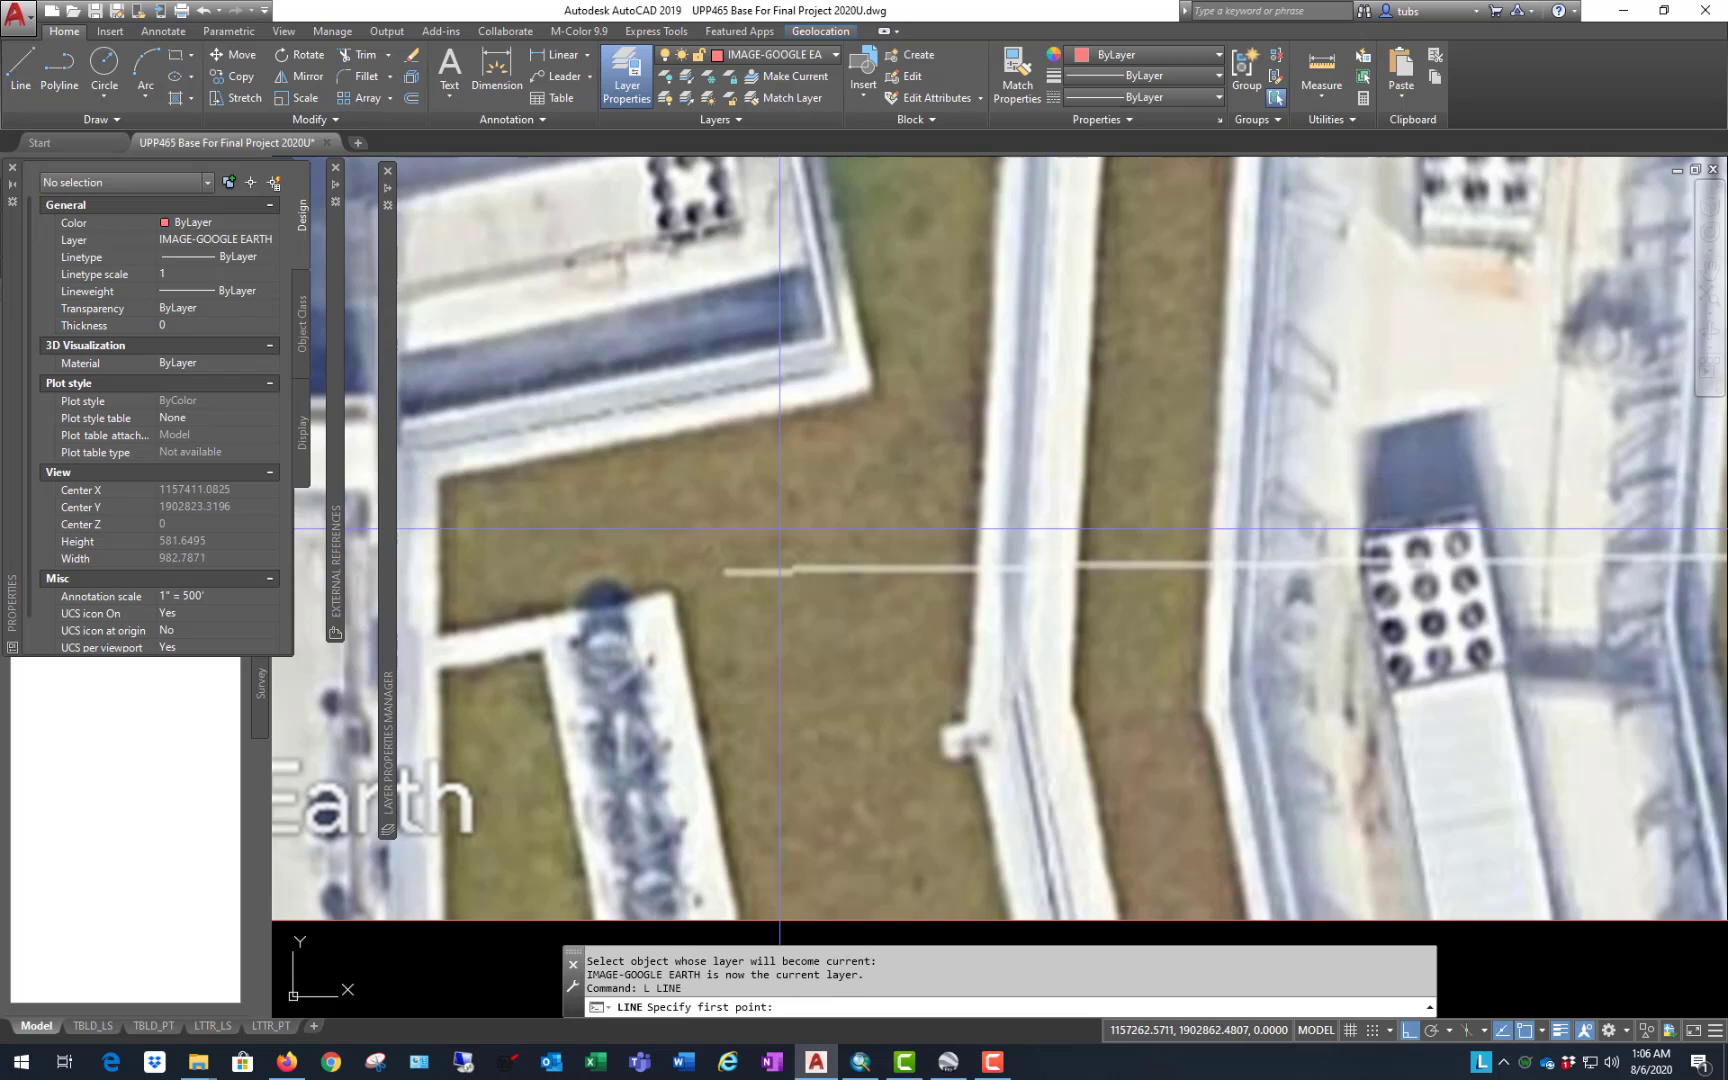
{"action": "left_click", "coordinate": [728, 572]}
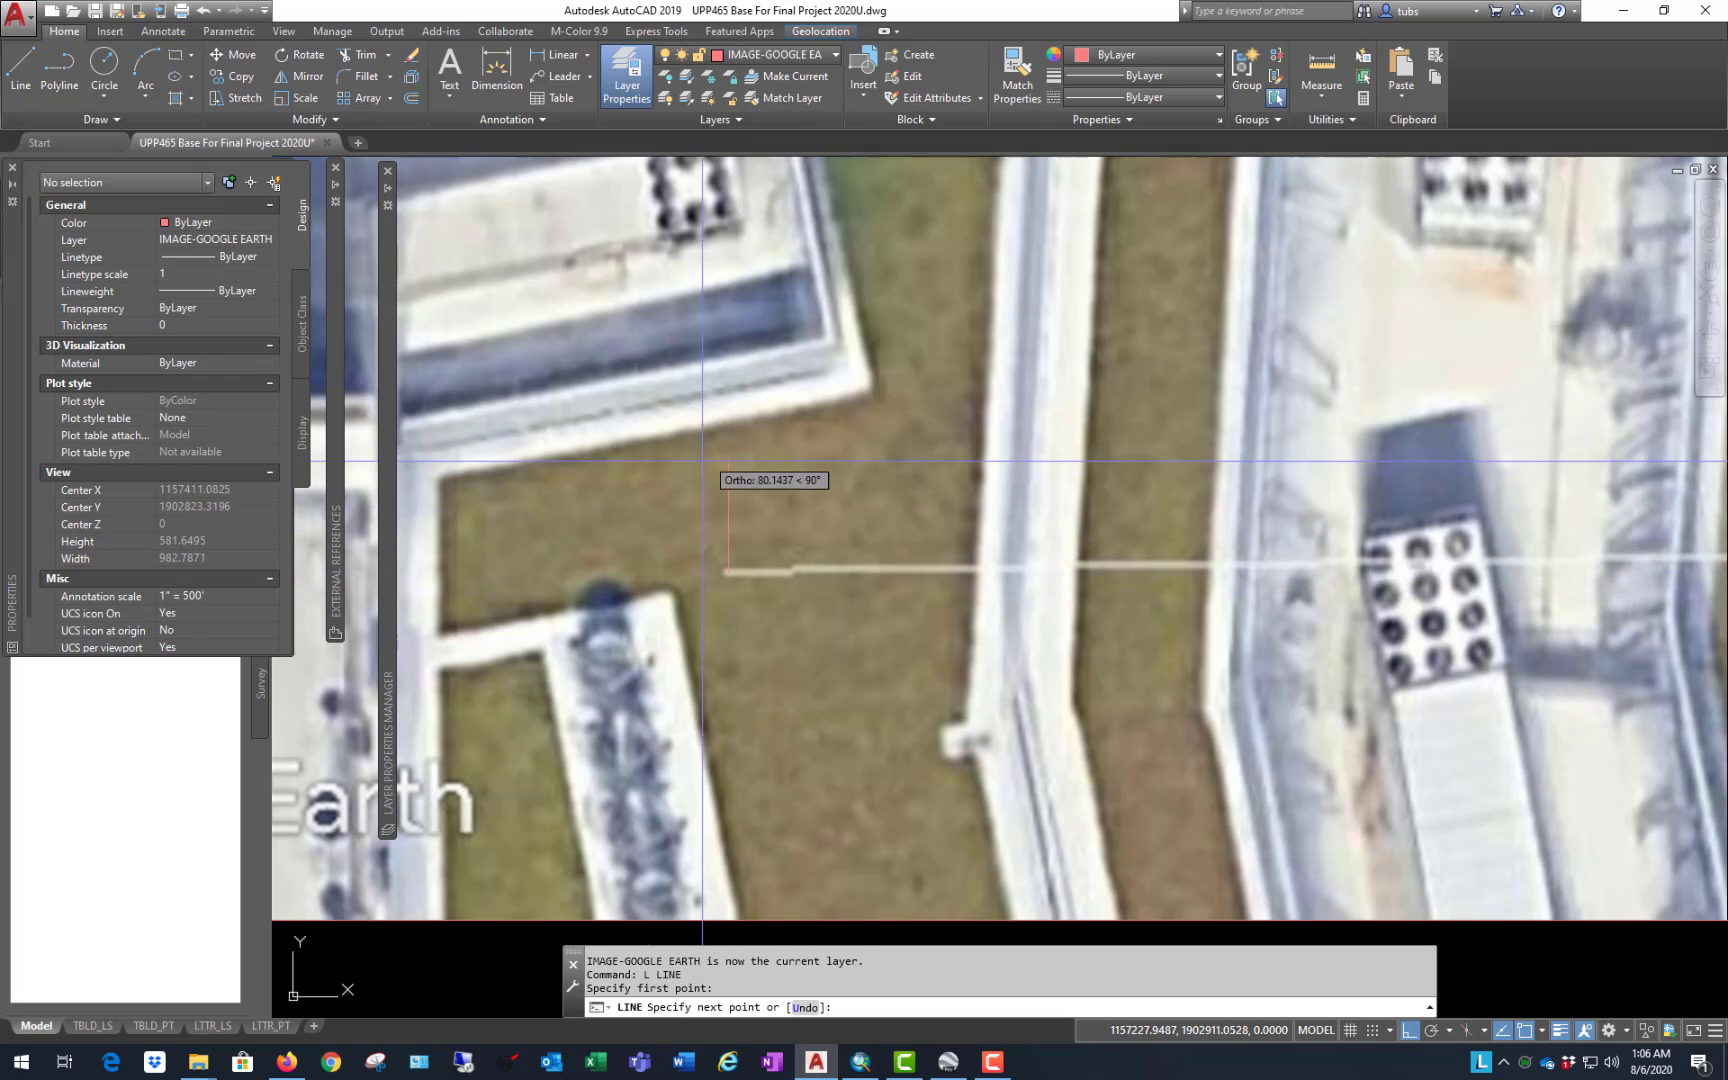
{"action": "scroll", "coordinate": [850, 530], "scroll_direction": "down", "scroll_amount": 6}
{"action": "scroll", "coordinate": [971, 586], "scroll_direction": "up", "scroll_amount": 12}
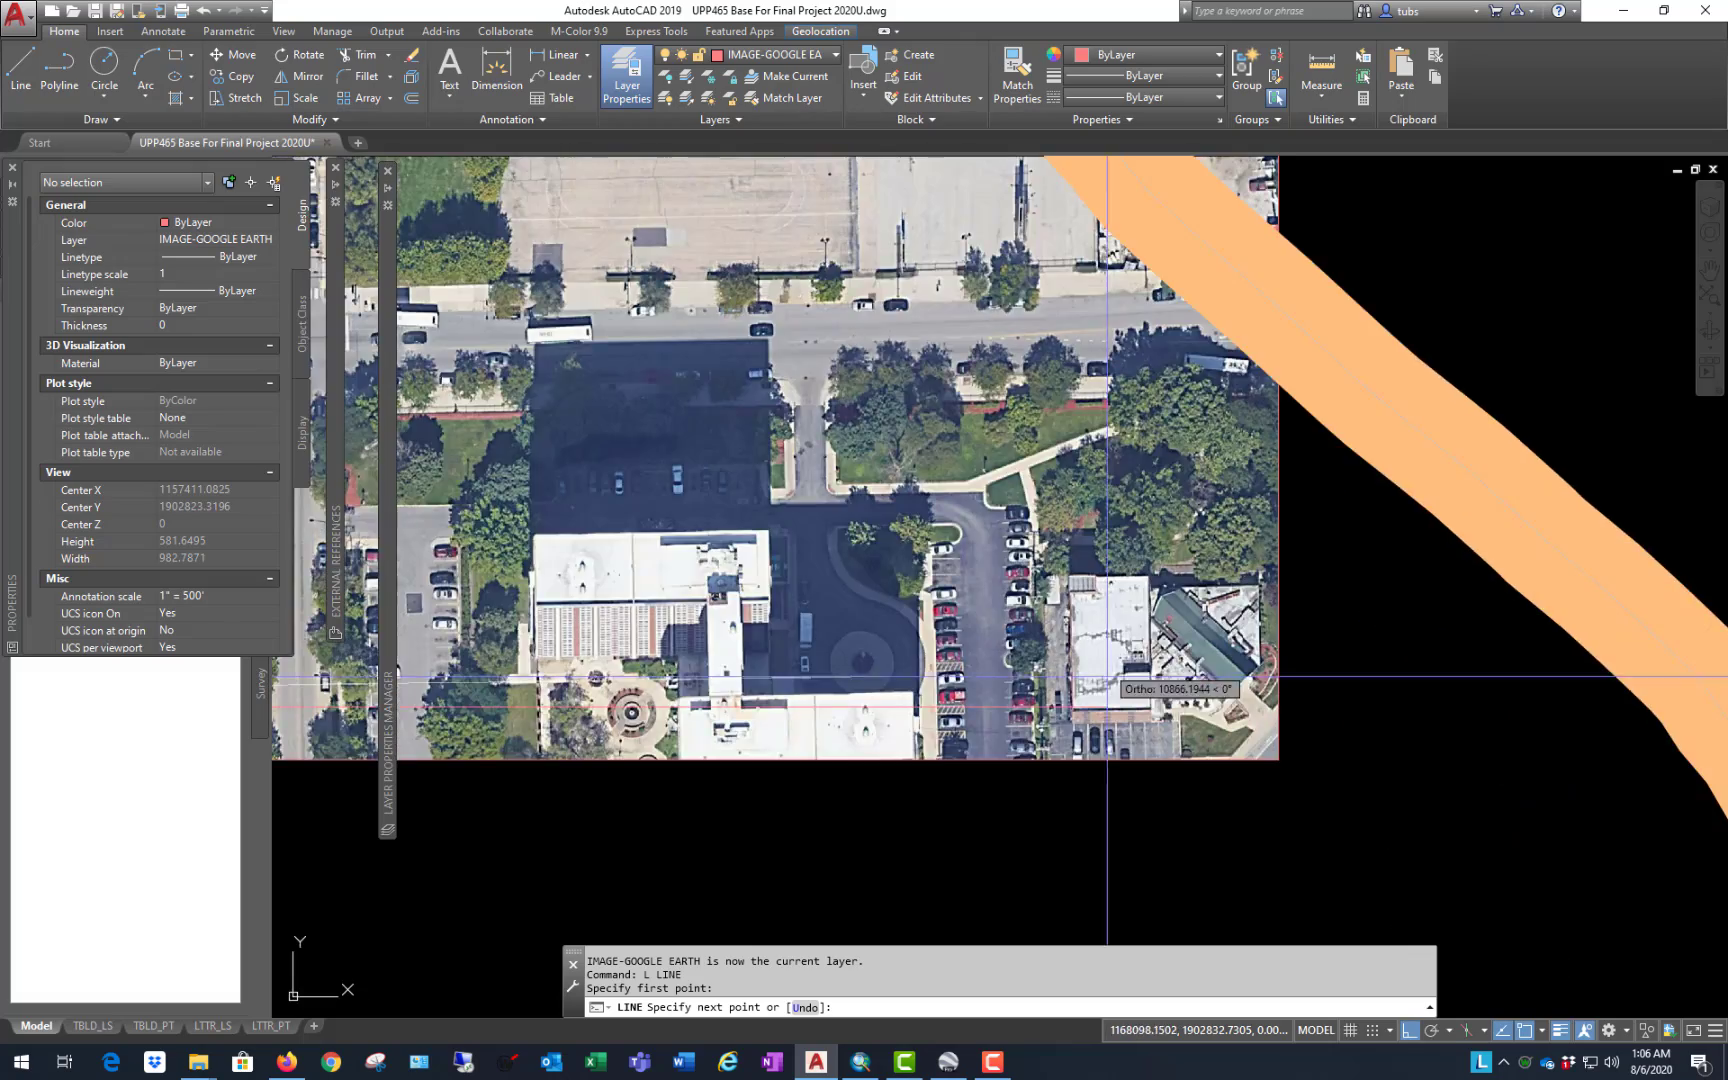
{"action": "scroll", "coordinate": [1137, 670], "scroll_direction": "down", "scroll_amount": 2}
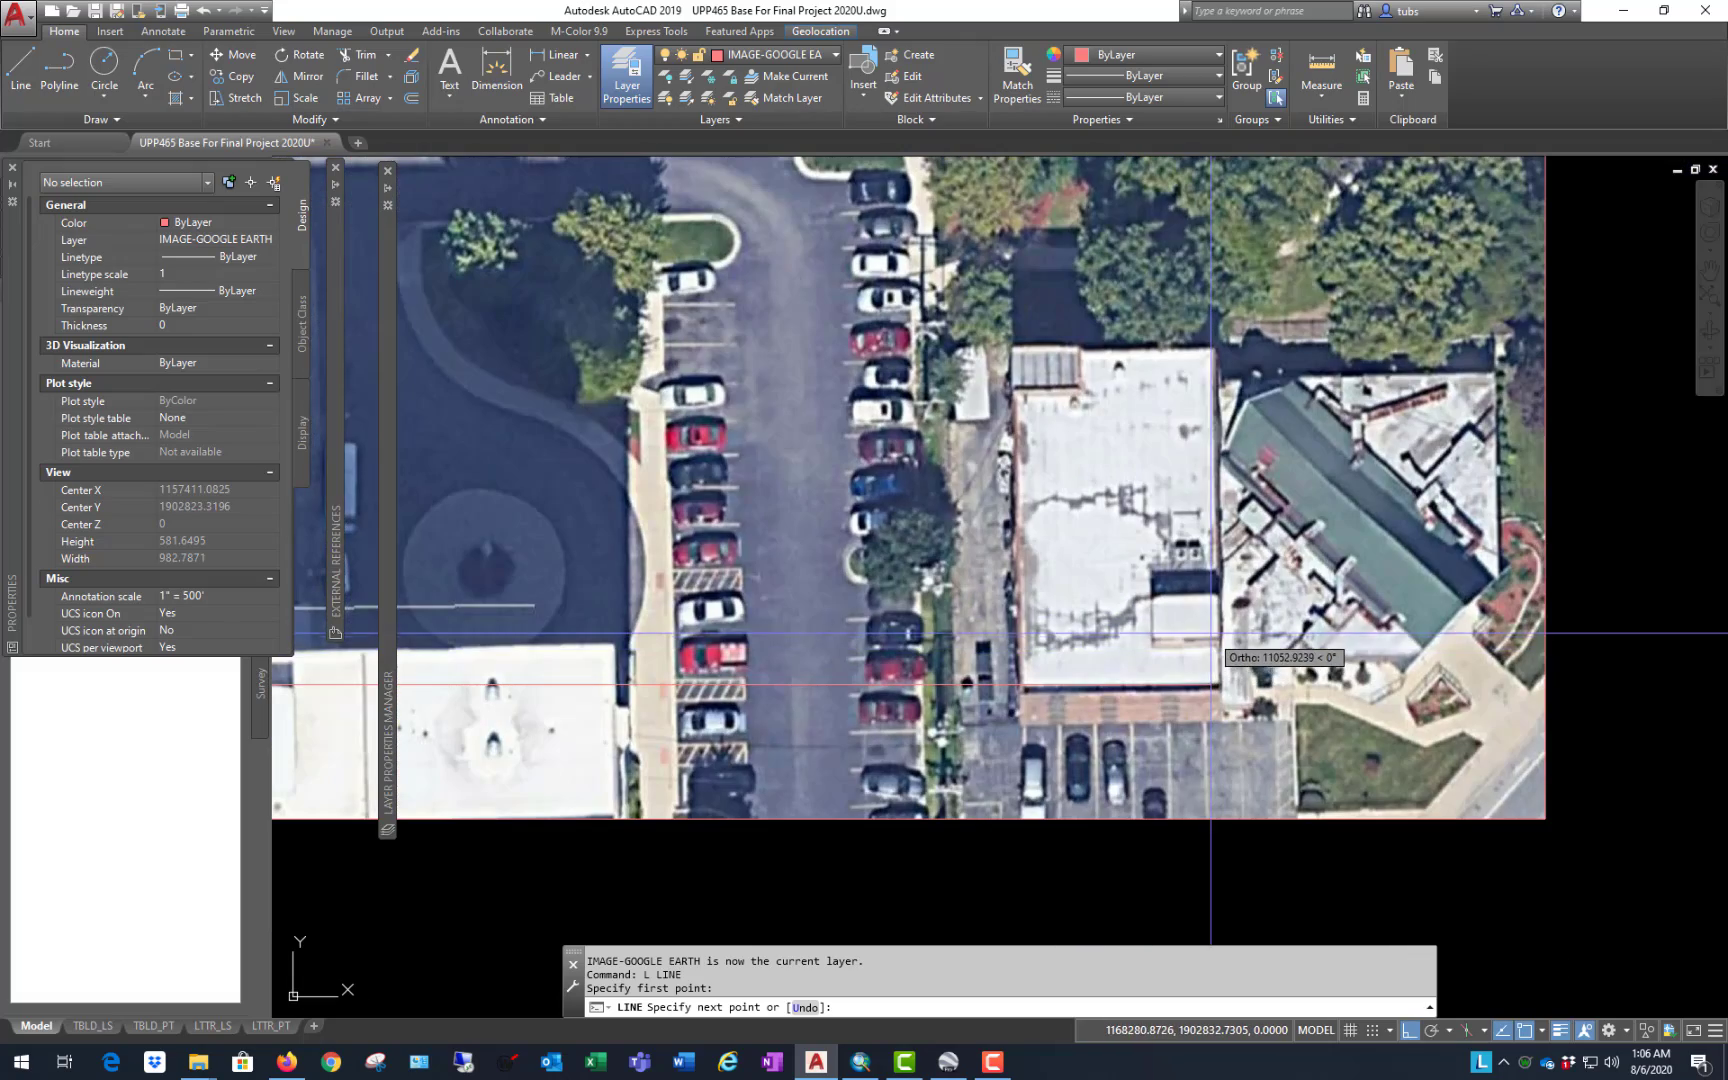
{"action": "scroll", "coordinate": [1236, 652], "scroll_direction": "down", "scroll_amount": 2}
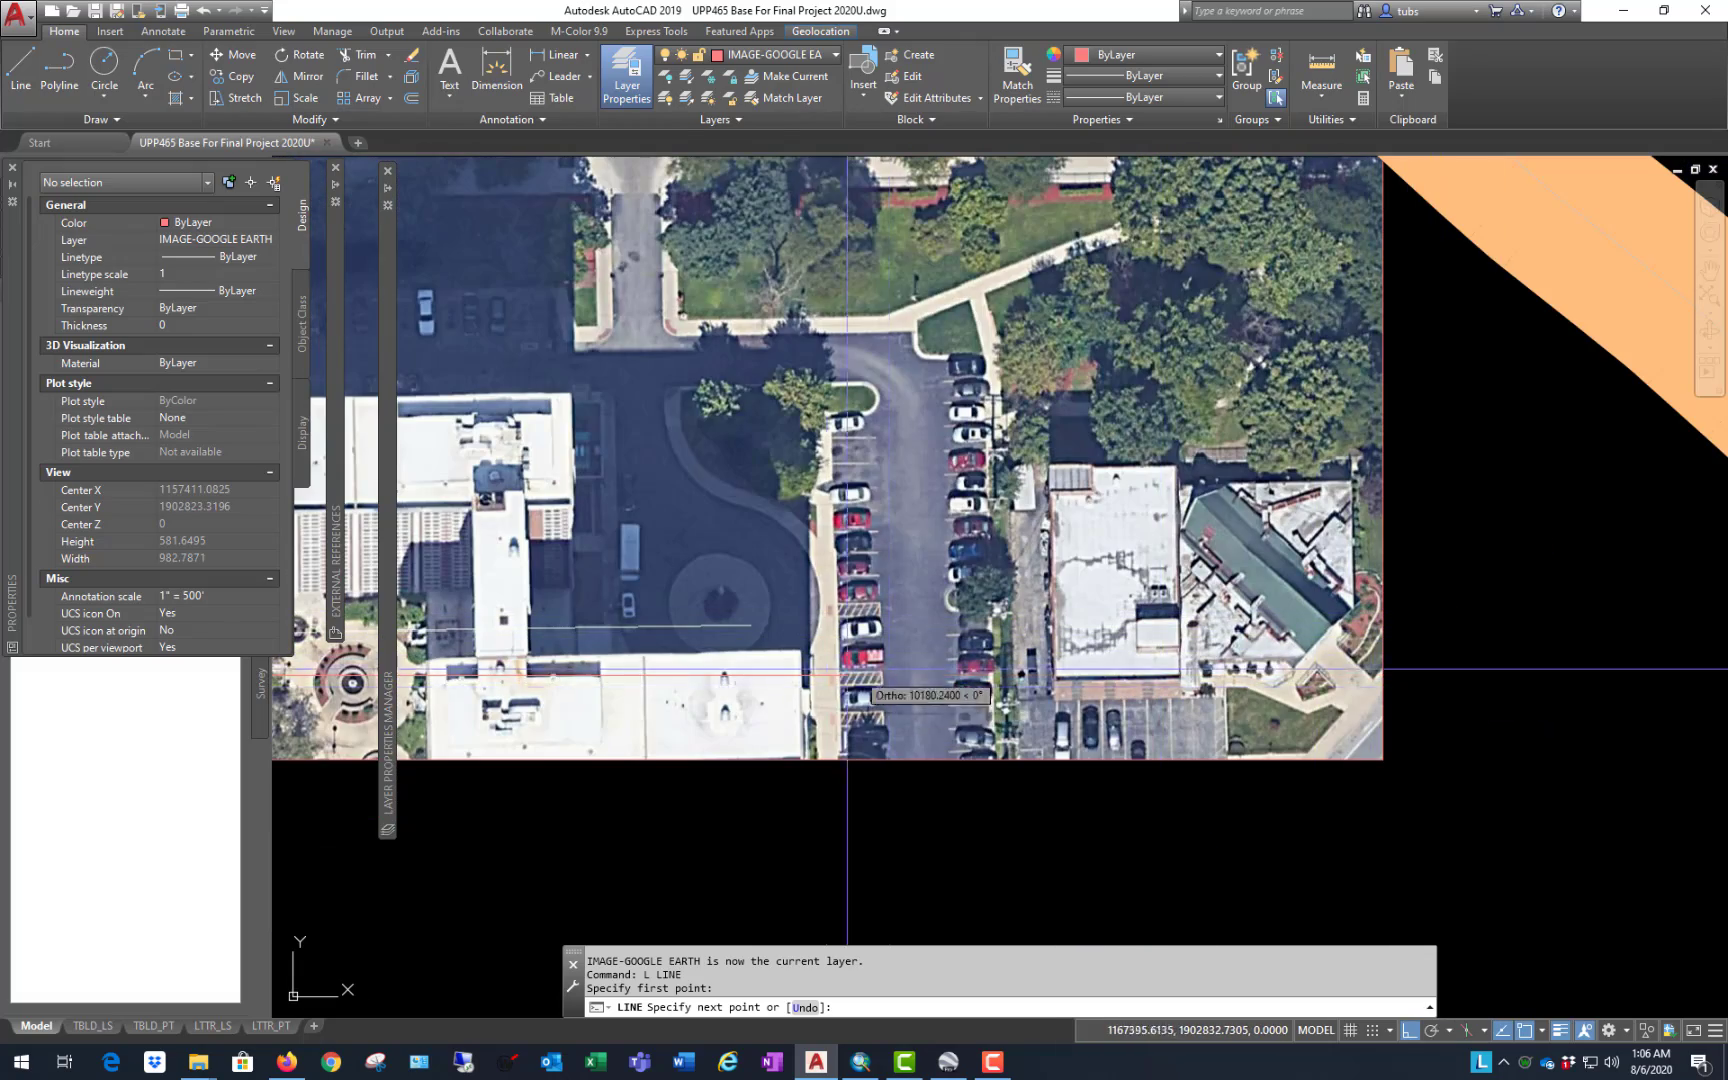
{"action": "scroll", "coordinate": [860, 664], "scroll_direction": "up", "scroll_amount": 6}
{"action": "key", "text": "F8"}
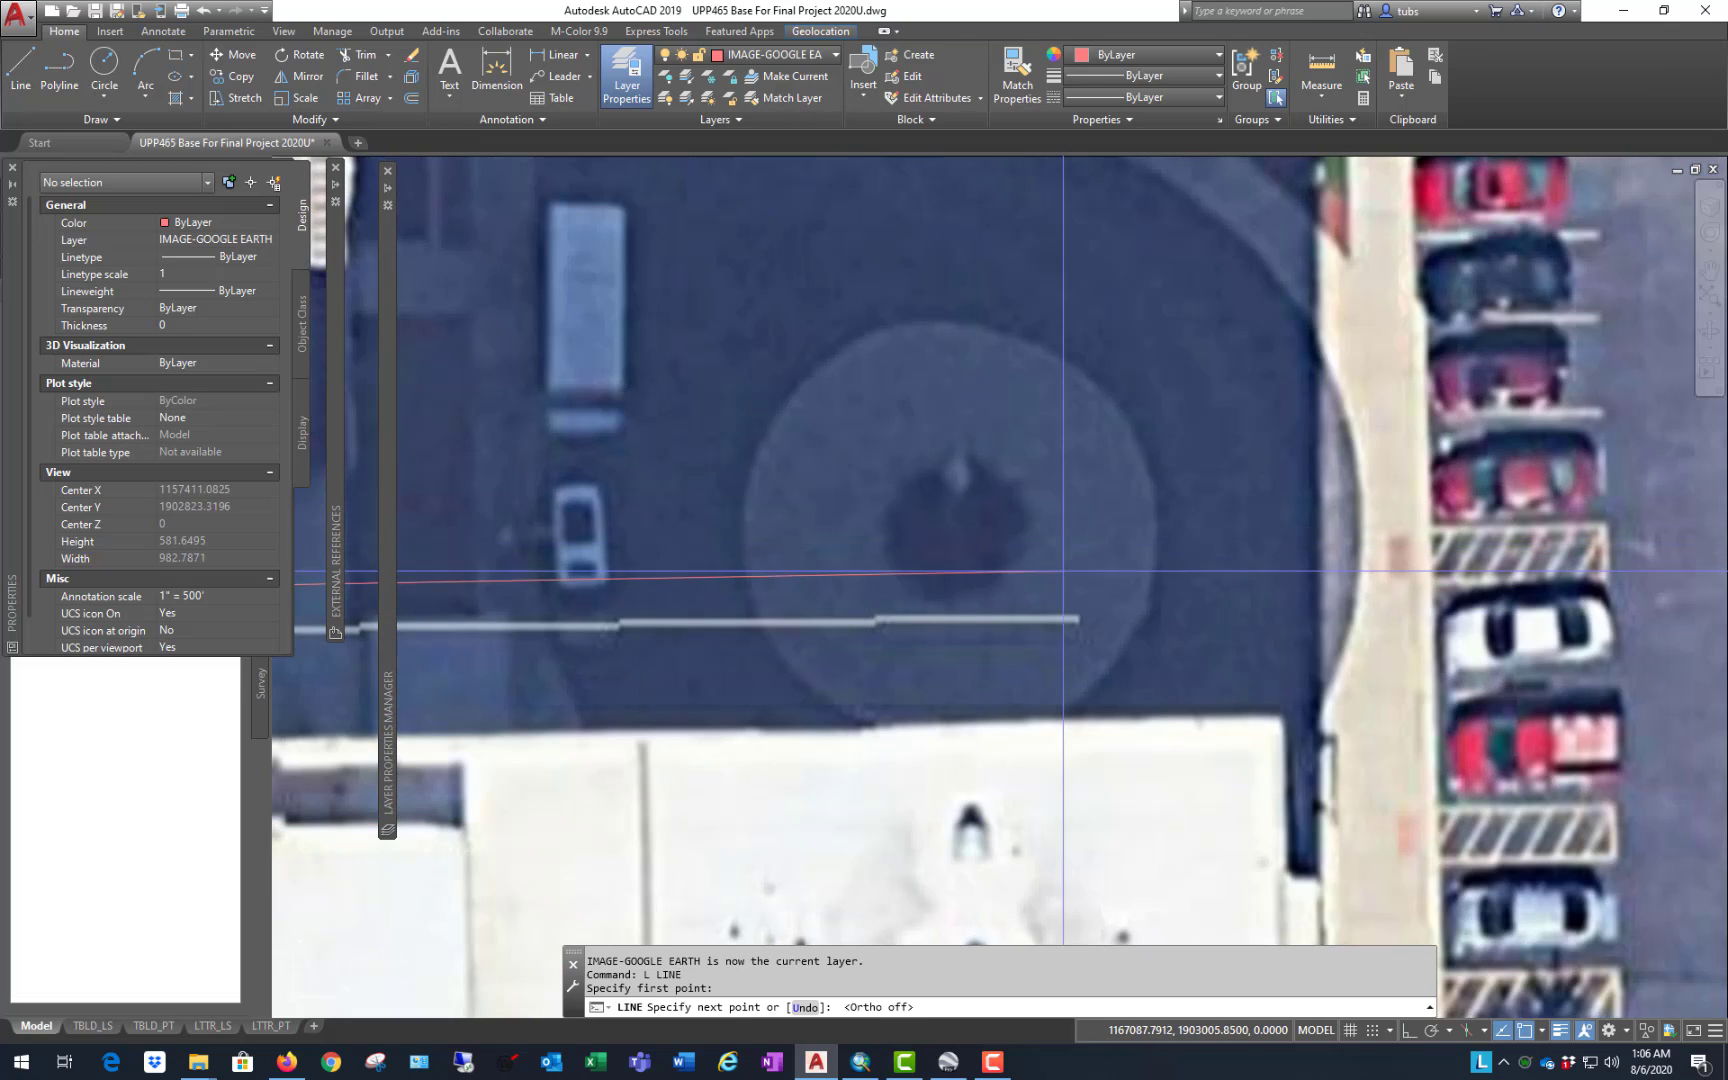
{"action": "left_click", "coordinate": [1076, 619]}
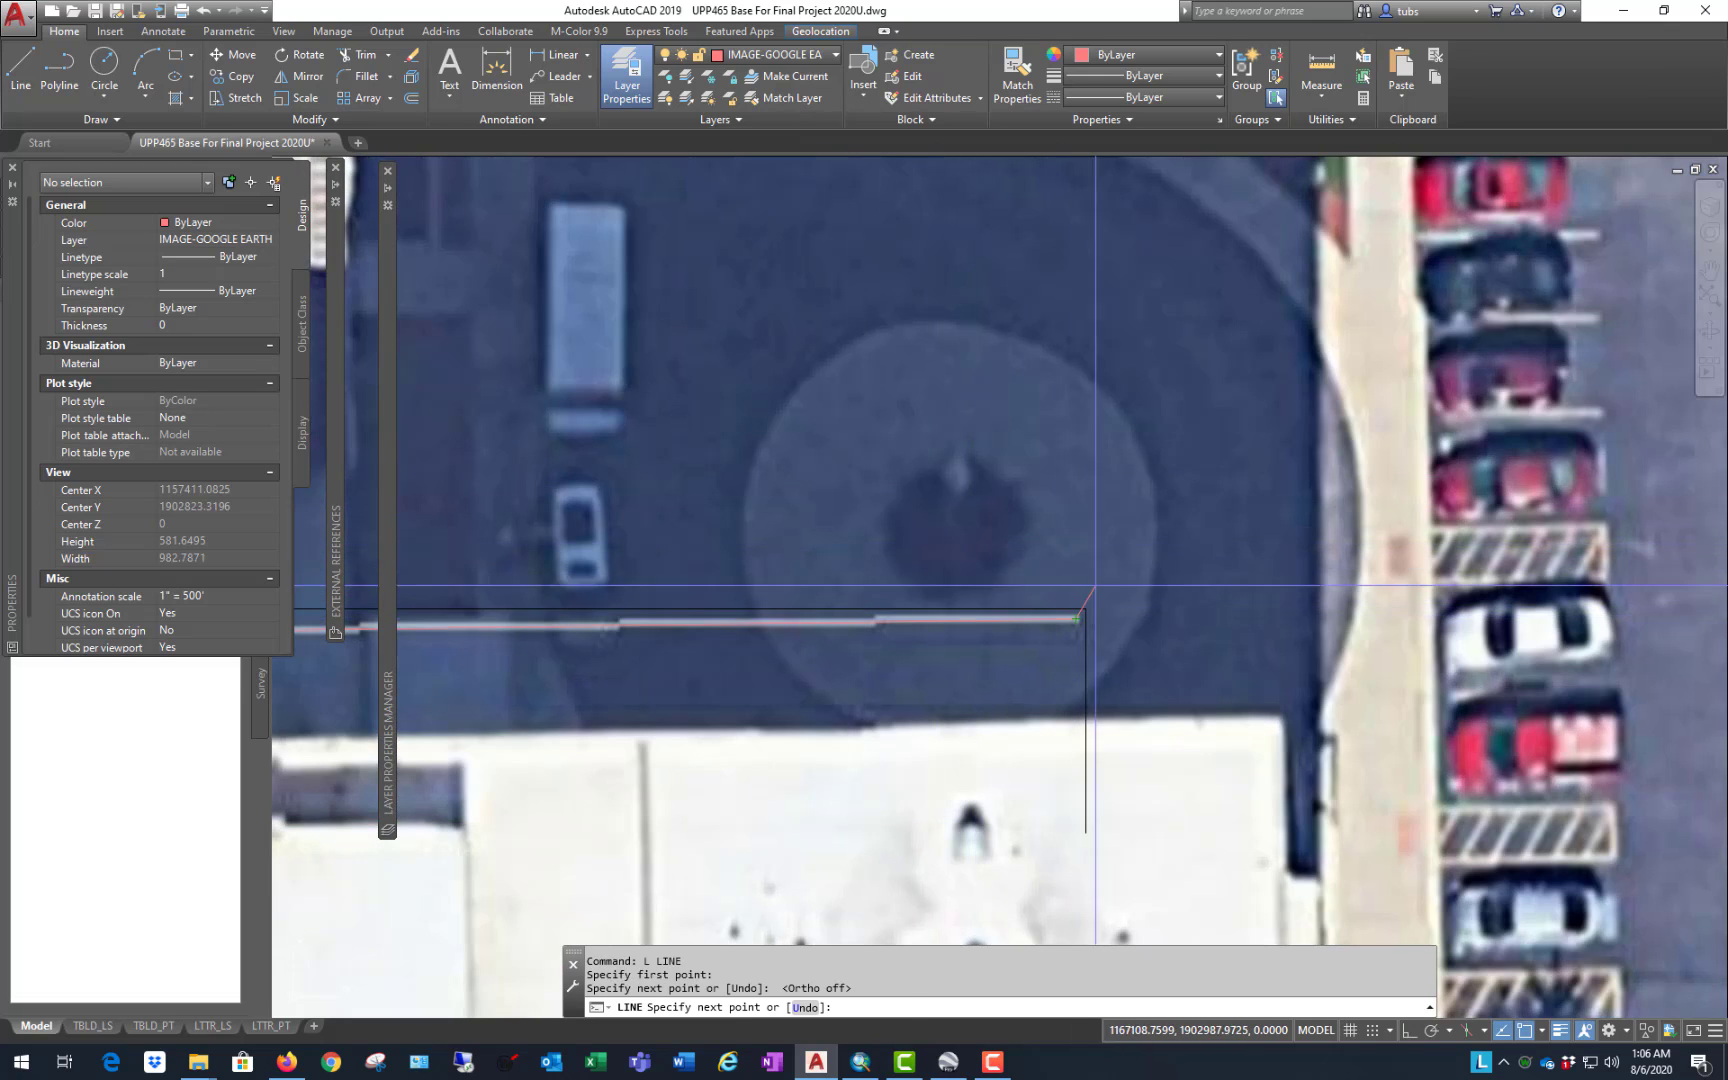
{"action": "key", "text": "Return"}
Step: Copy the traced line into the empty area just below the large aerial
{"action": "scroll", "coordinate": [1043, 650], "scroll_direction": "down", "scroll_amount": 3}
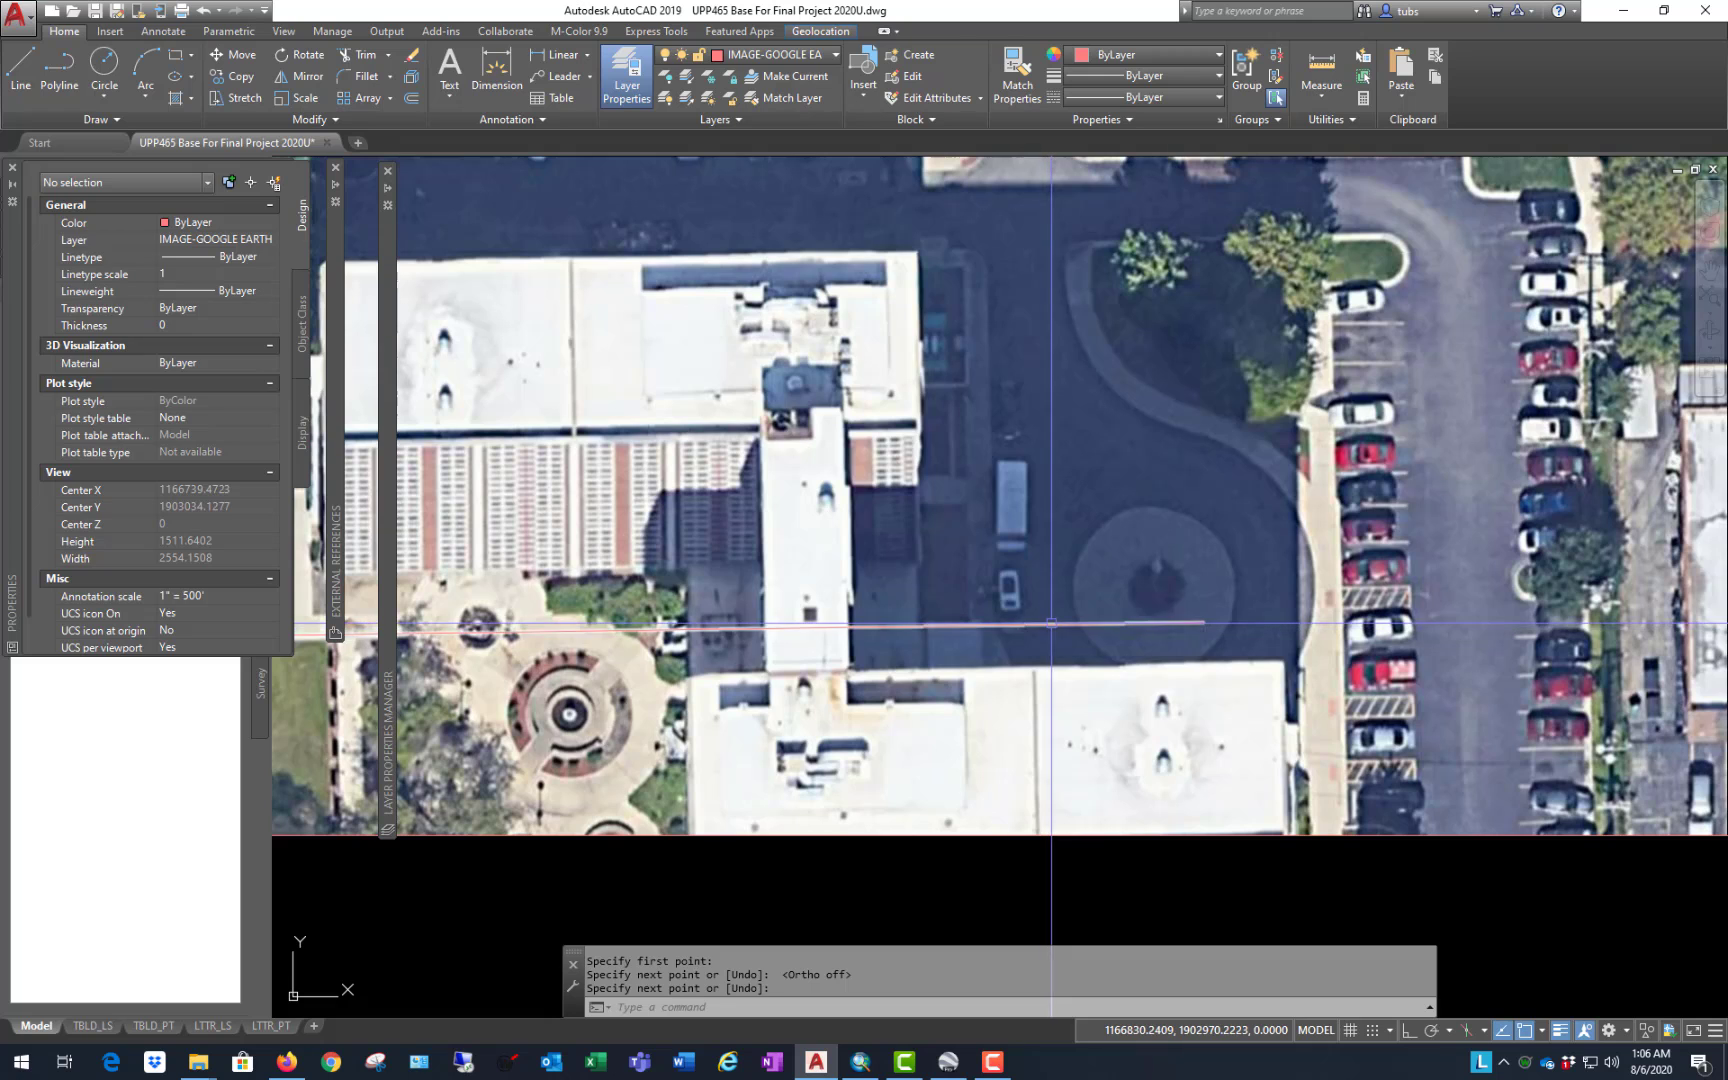
{"action": "left_click", "coordinate": [1048, 623]}
{"action": "scroll", "coordinate": [1242, 571], "scroll_direction": "down", "scroll_amount": 2}
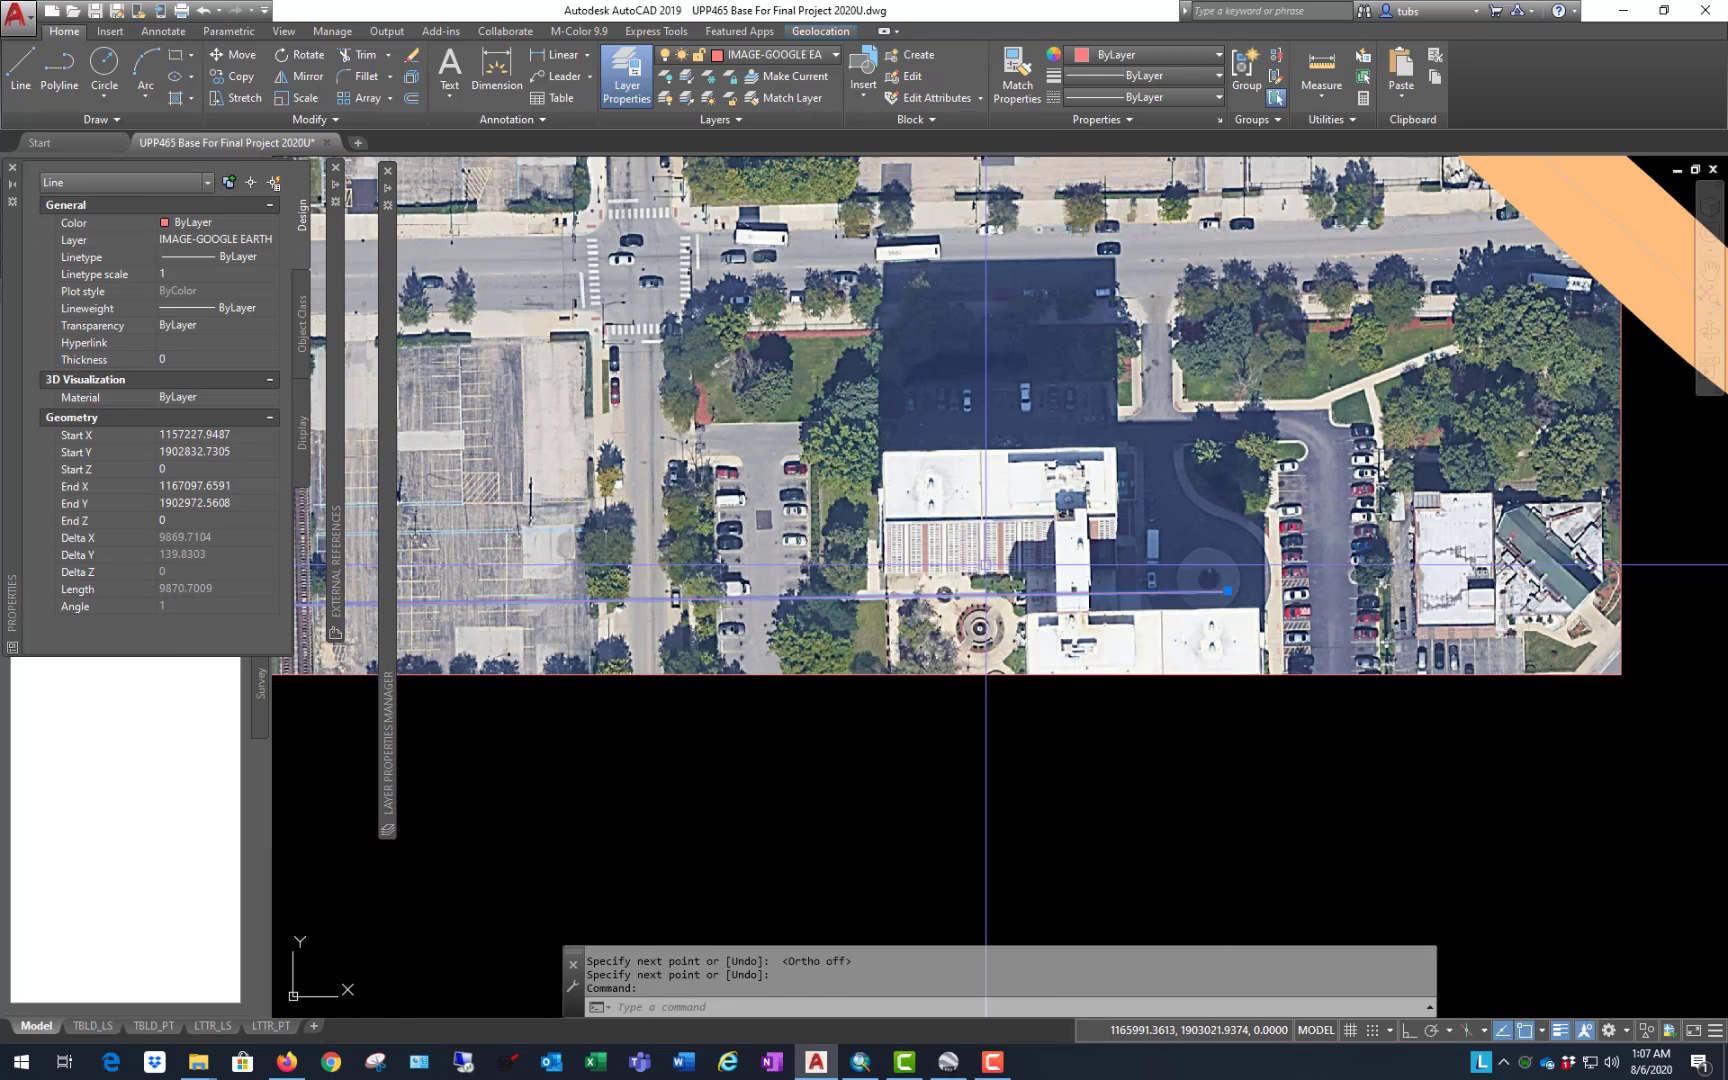
{"action": "scroll", "coordinate": [823, 527], "scroll_direction": "down", "scroll_amount": 5}
{"action": "scroll", "coordinate": [823, 527], "scroll_direction": "up", "scroll_amount": 2}
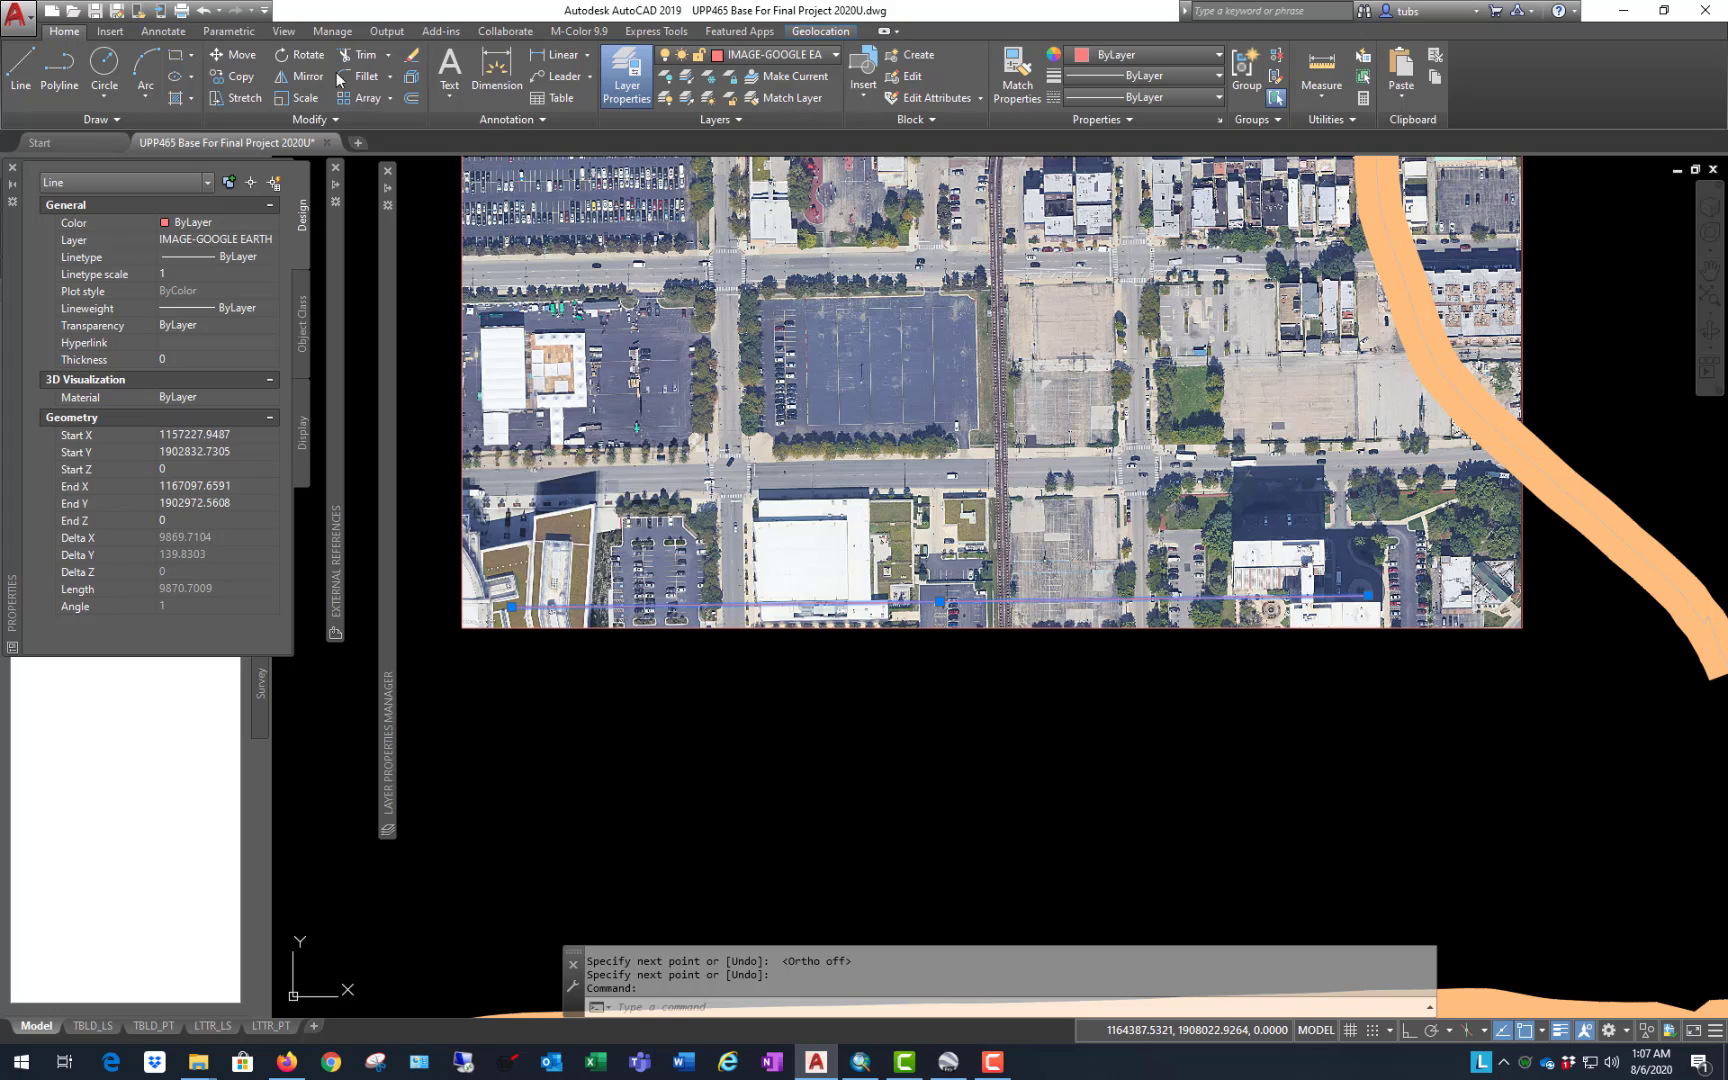
{"action": "left_click", "coordinate": [220, 80]}
{"action": "left_click", "coordinate": [1175, 668]}
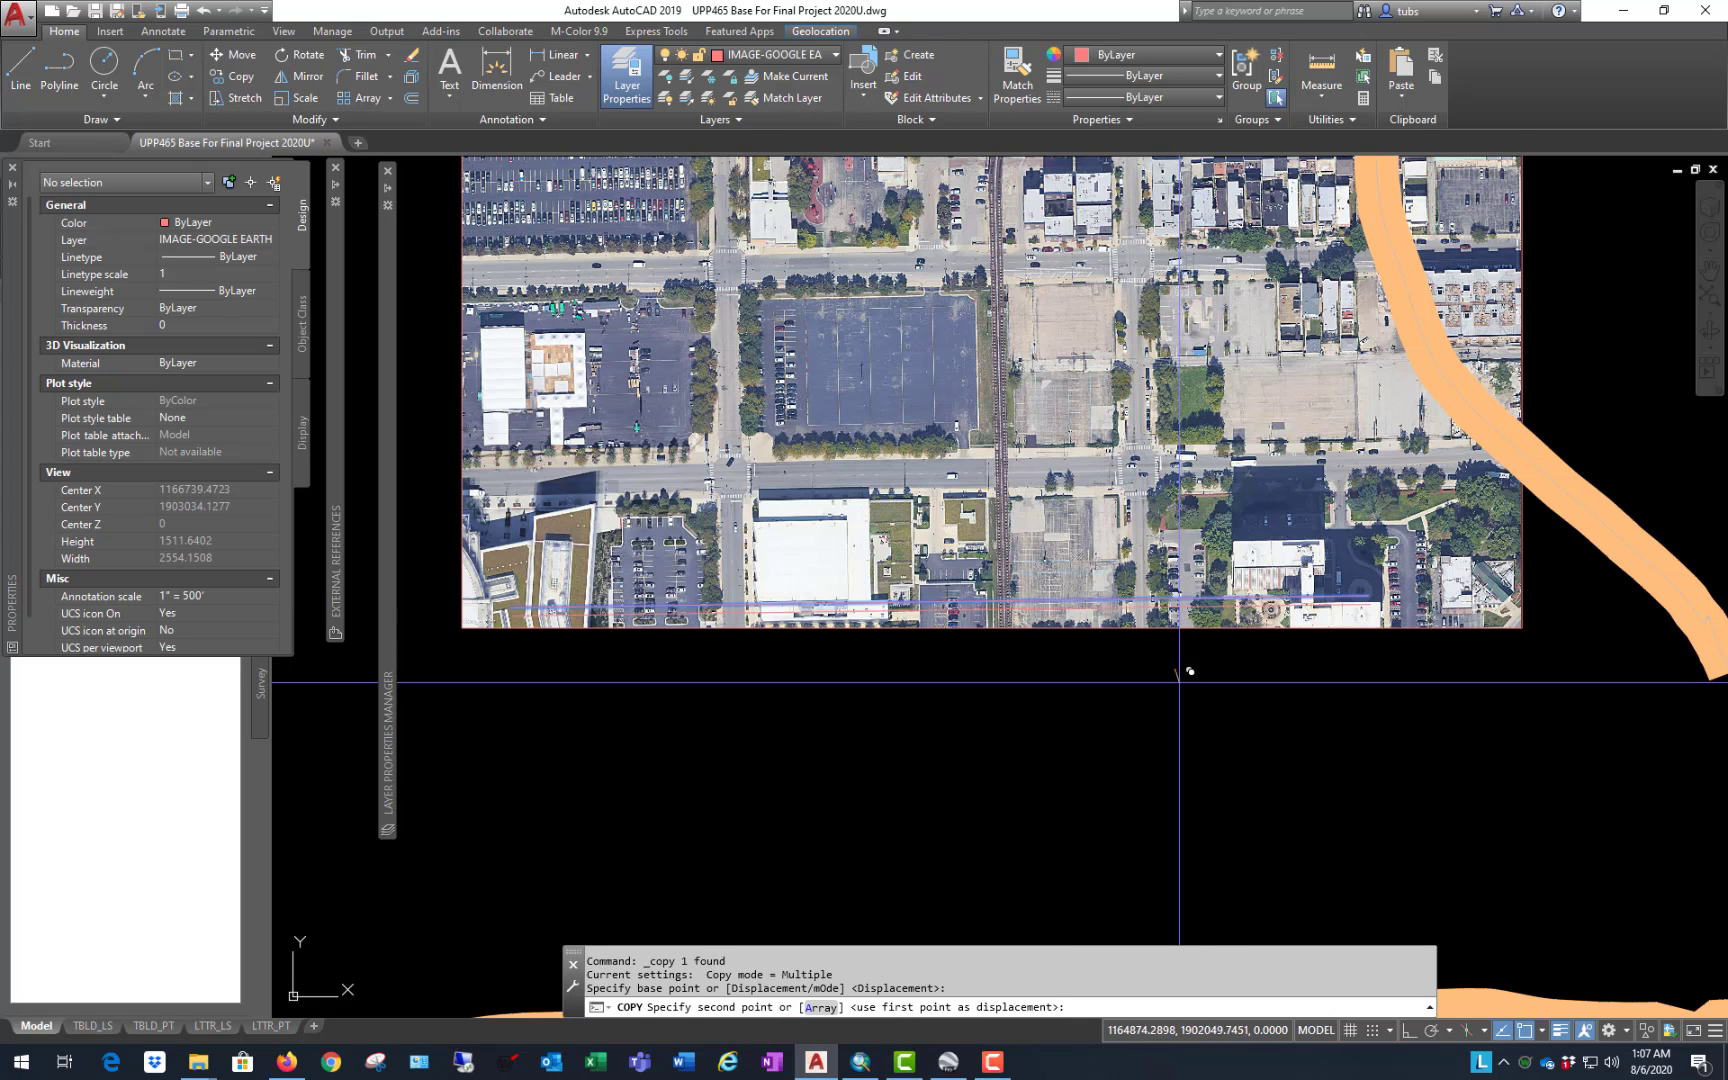
{"action": "left_click", "coordinate": [1190, 797]}
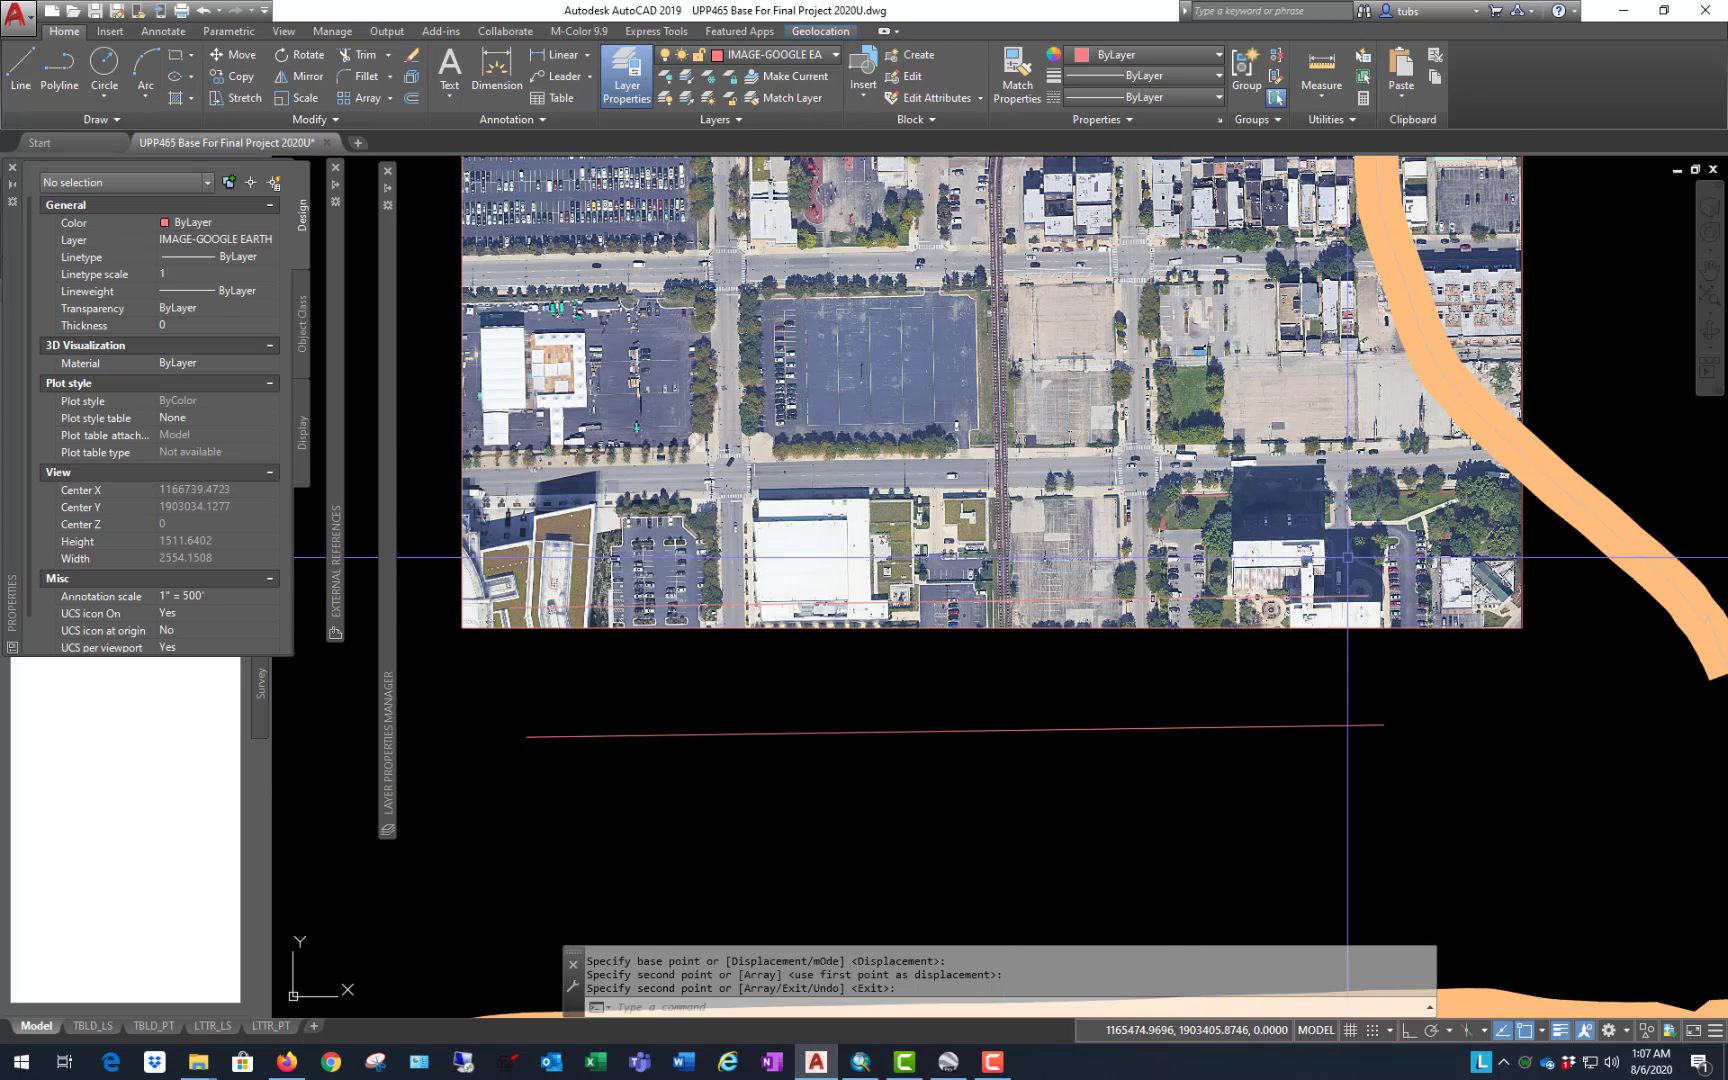
{"action": "key", "text": "Return"}
{"action": "left_click", "coordinate": [1380, 726]}
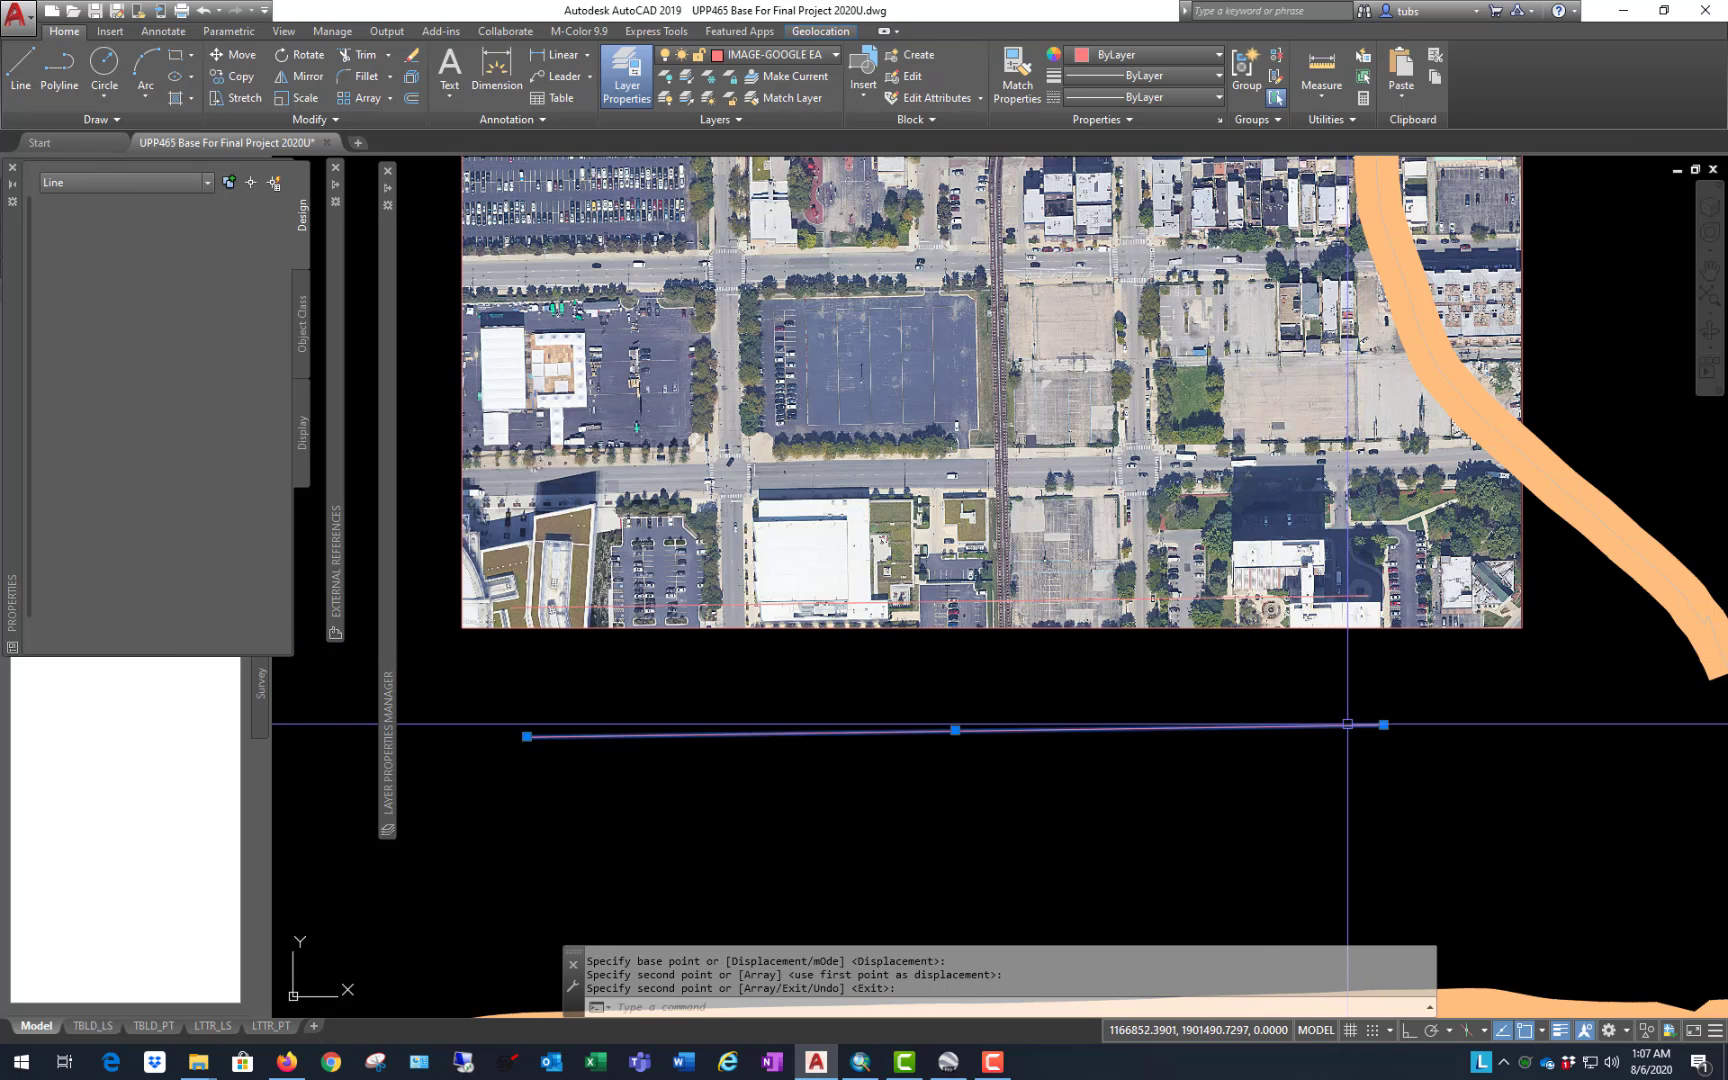
{"action": "key", "text": "Escape"}
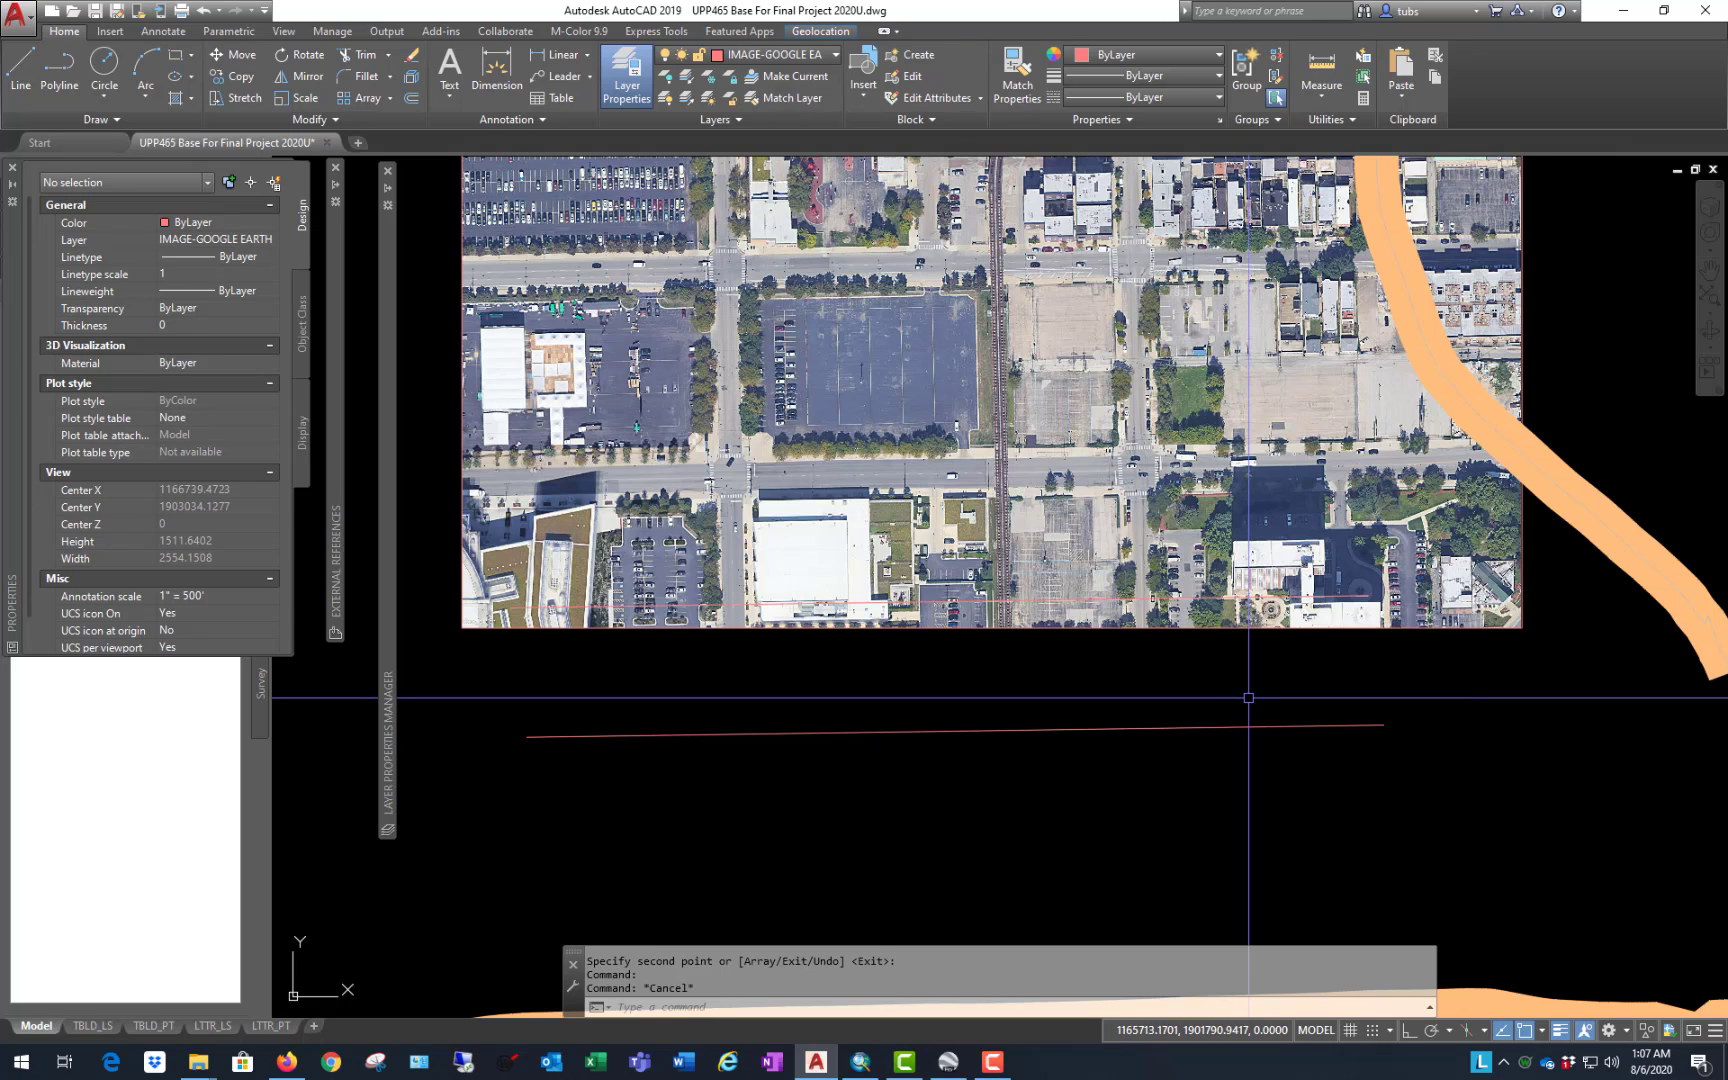
Step: Draw a circle with a radius of 1400 centred on the west end of the copied line
{"action": "type", "text": "c"}
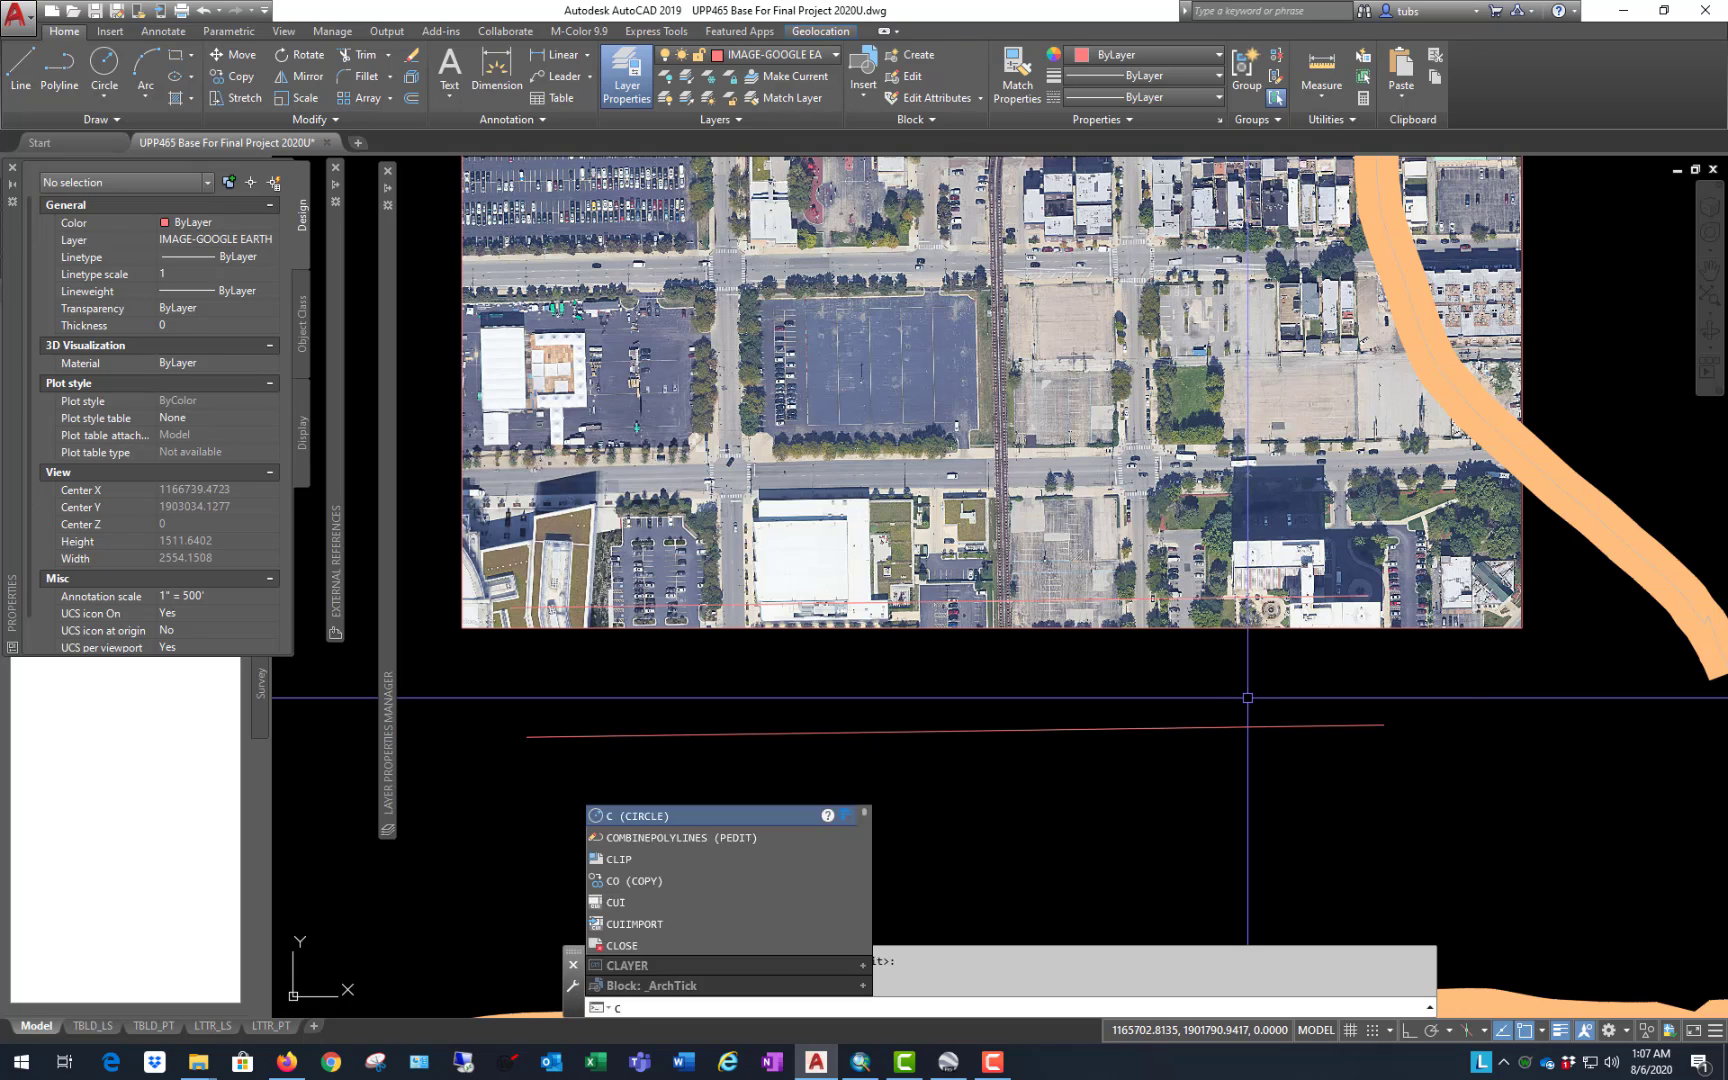
{"action": "key", "text": "Return"}
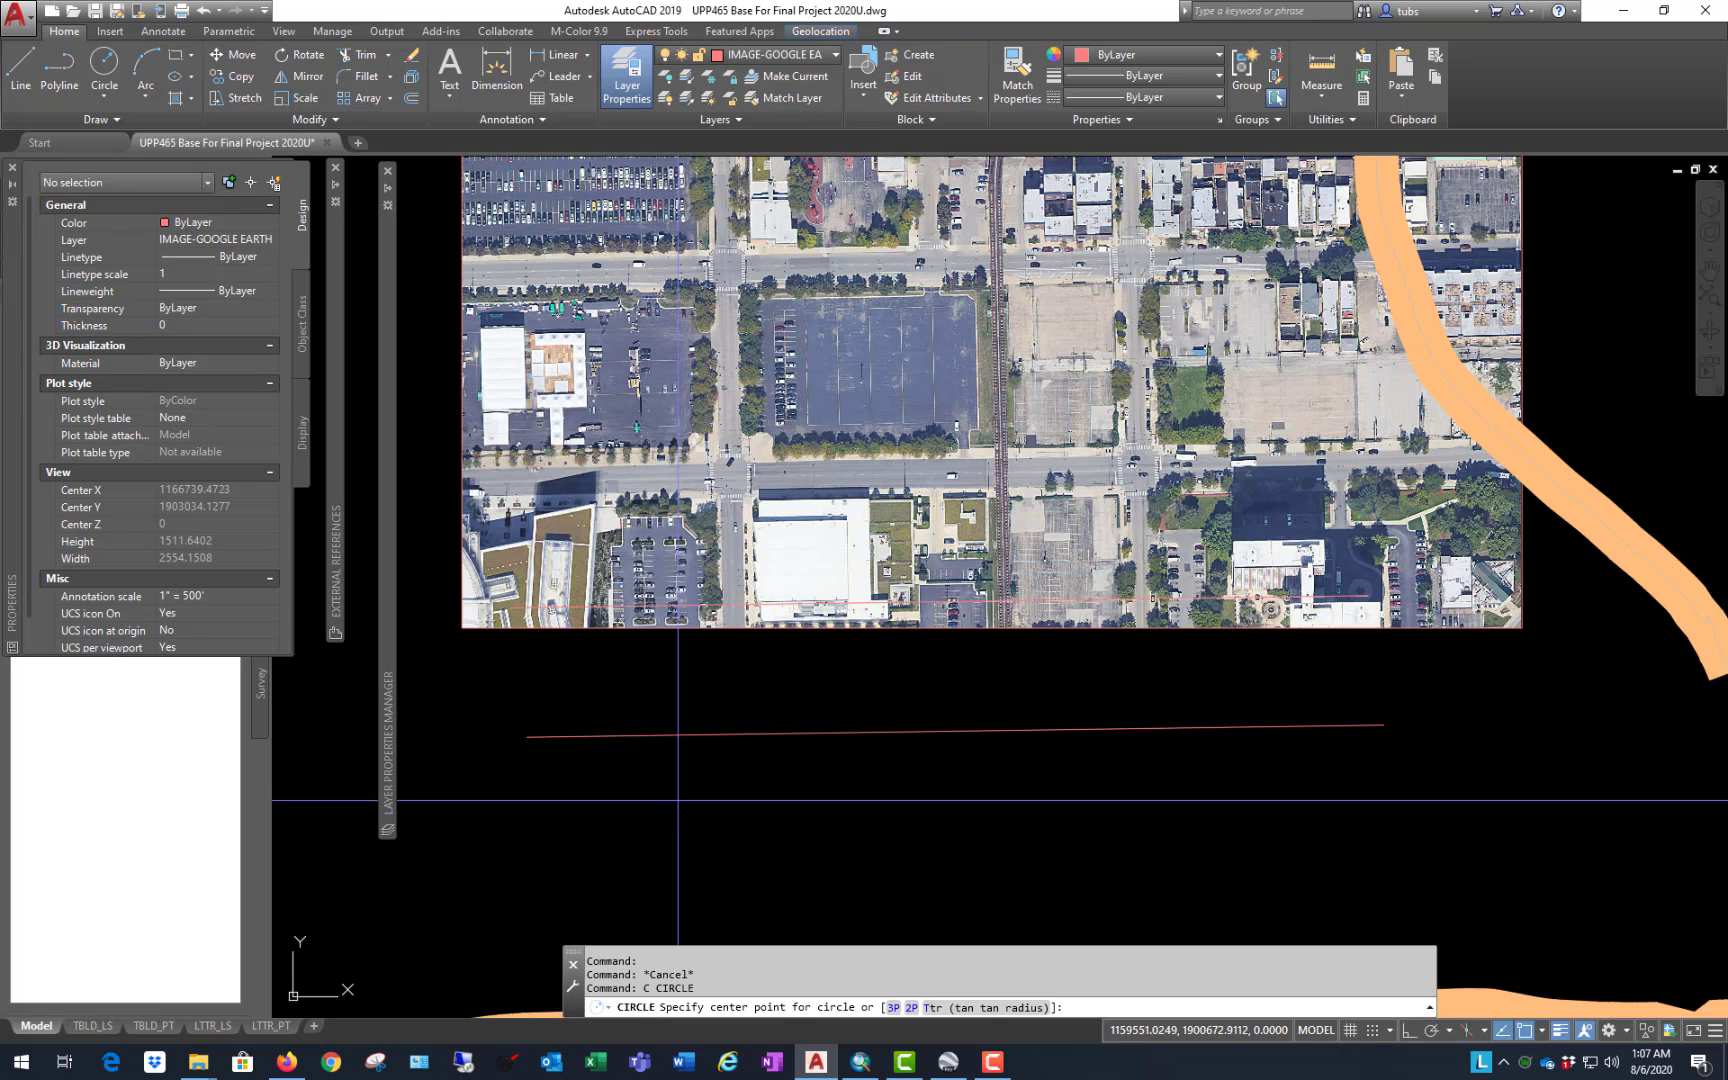
{"action": "left_click", "coordinate": [564, 737]}
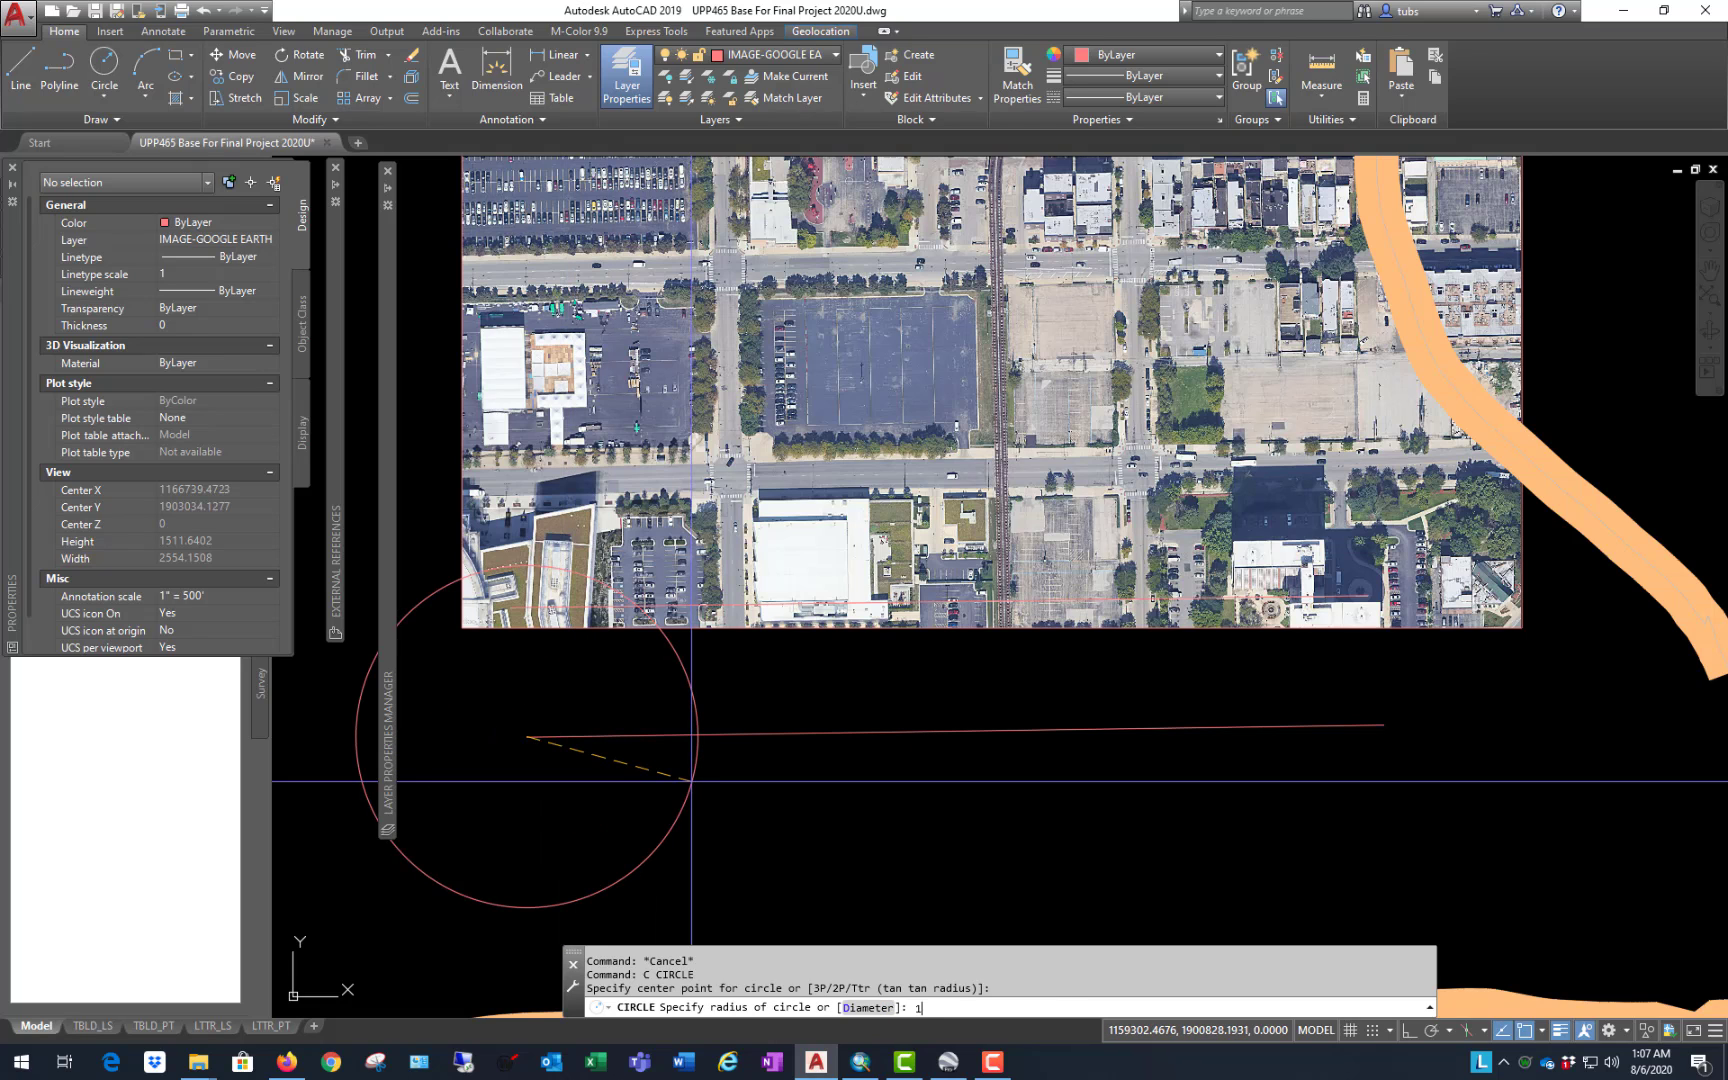
{"action": "type", "text": "1400"}
{"action": "key", "text": "Return"}
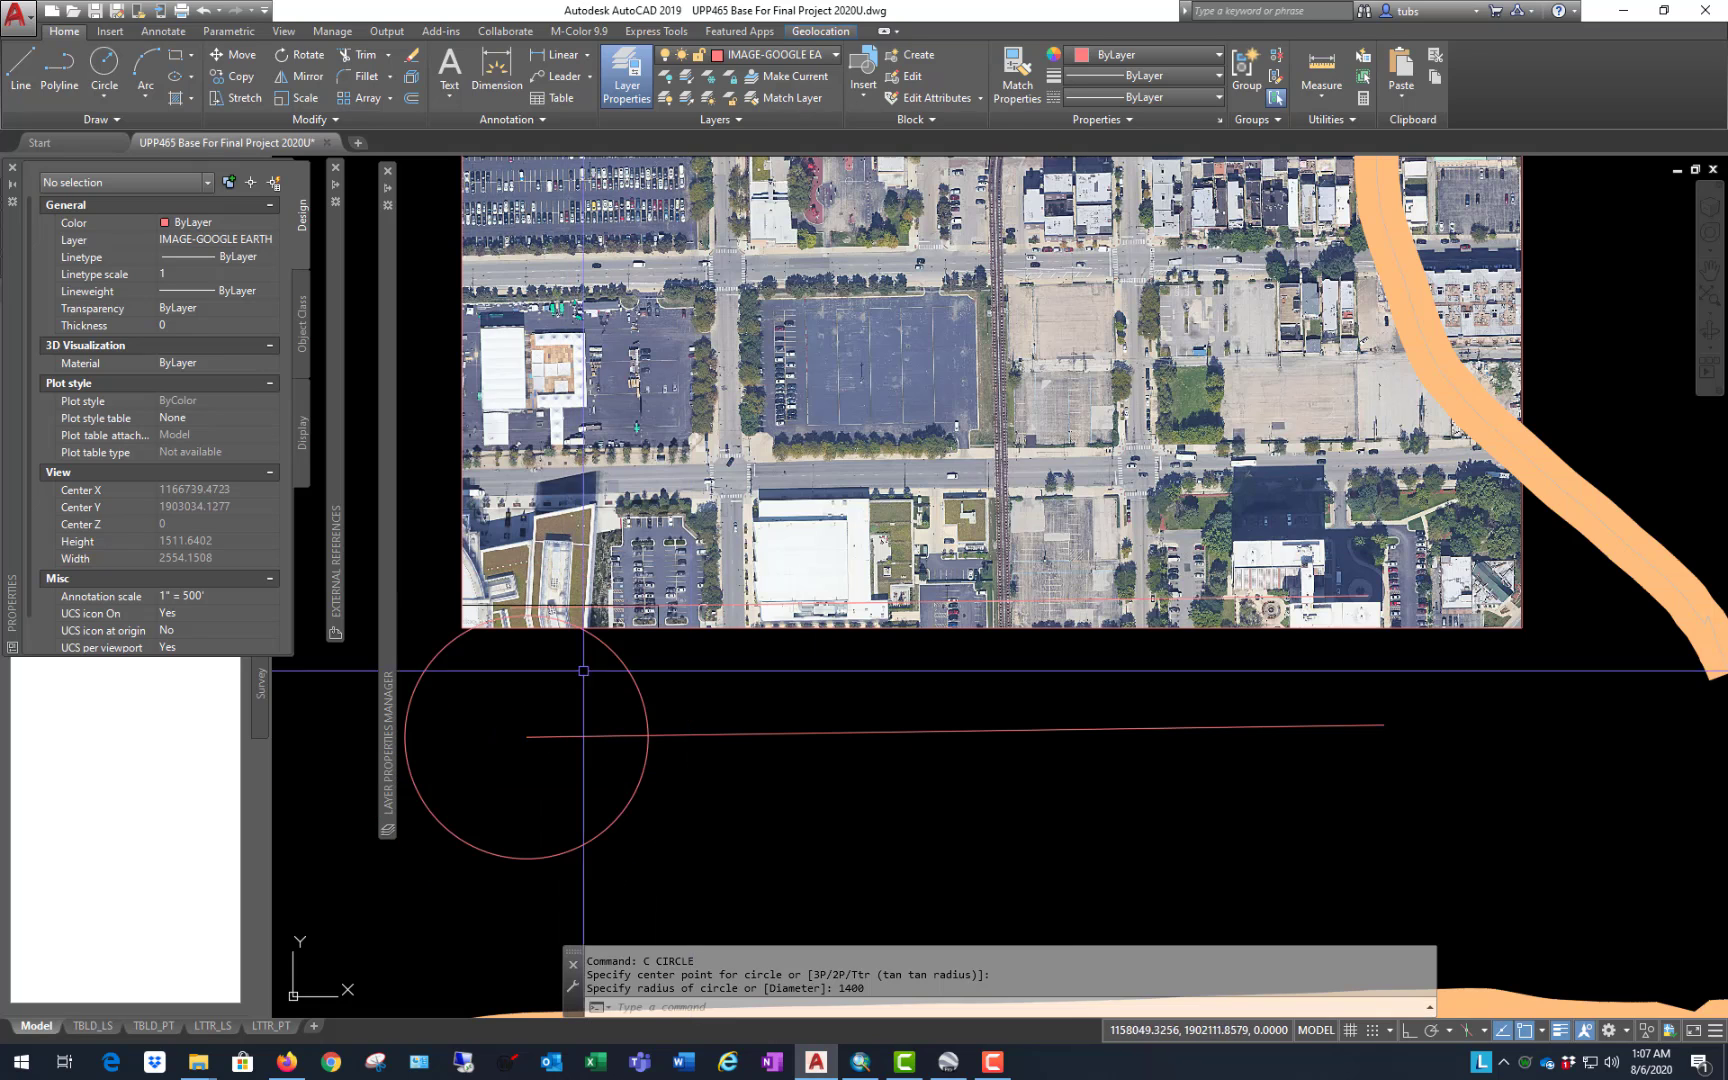
Step: Inspect the circle's geometry properties and its size relative to the aerial images
{"action": "scroll", "coordinate": [1030, 690], "scroll_direction": "down", "scroll_amount": 8}
{"action": "scroll", "coordinate": [990, 700], "scroll_direction": "up", "scroll_amount": 8}
{"action": "left_click", "coordinate": [1045, 757]}
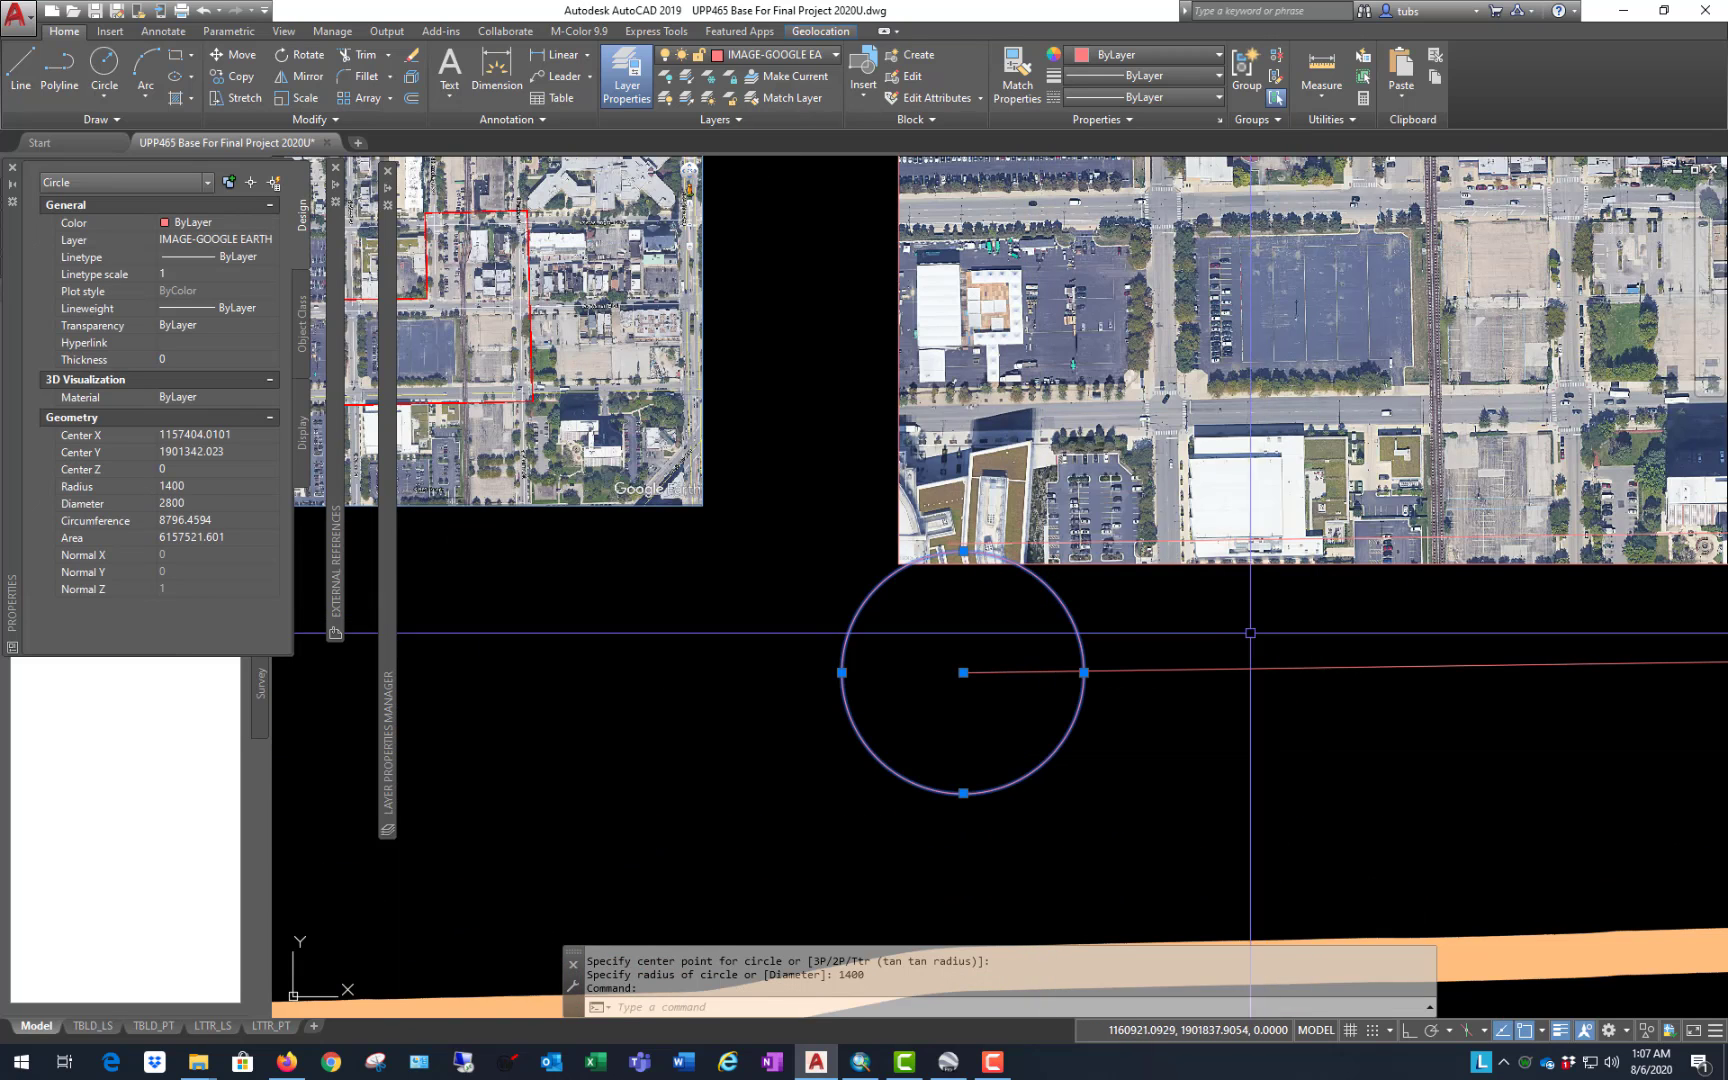
{"action": "scroll", "coordinate": [1240, 630], "scroll_direction": "down", "scroll_amount": 2}
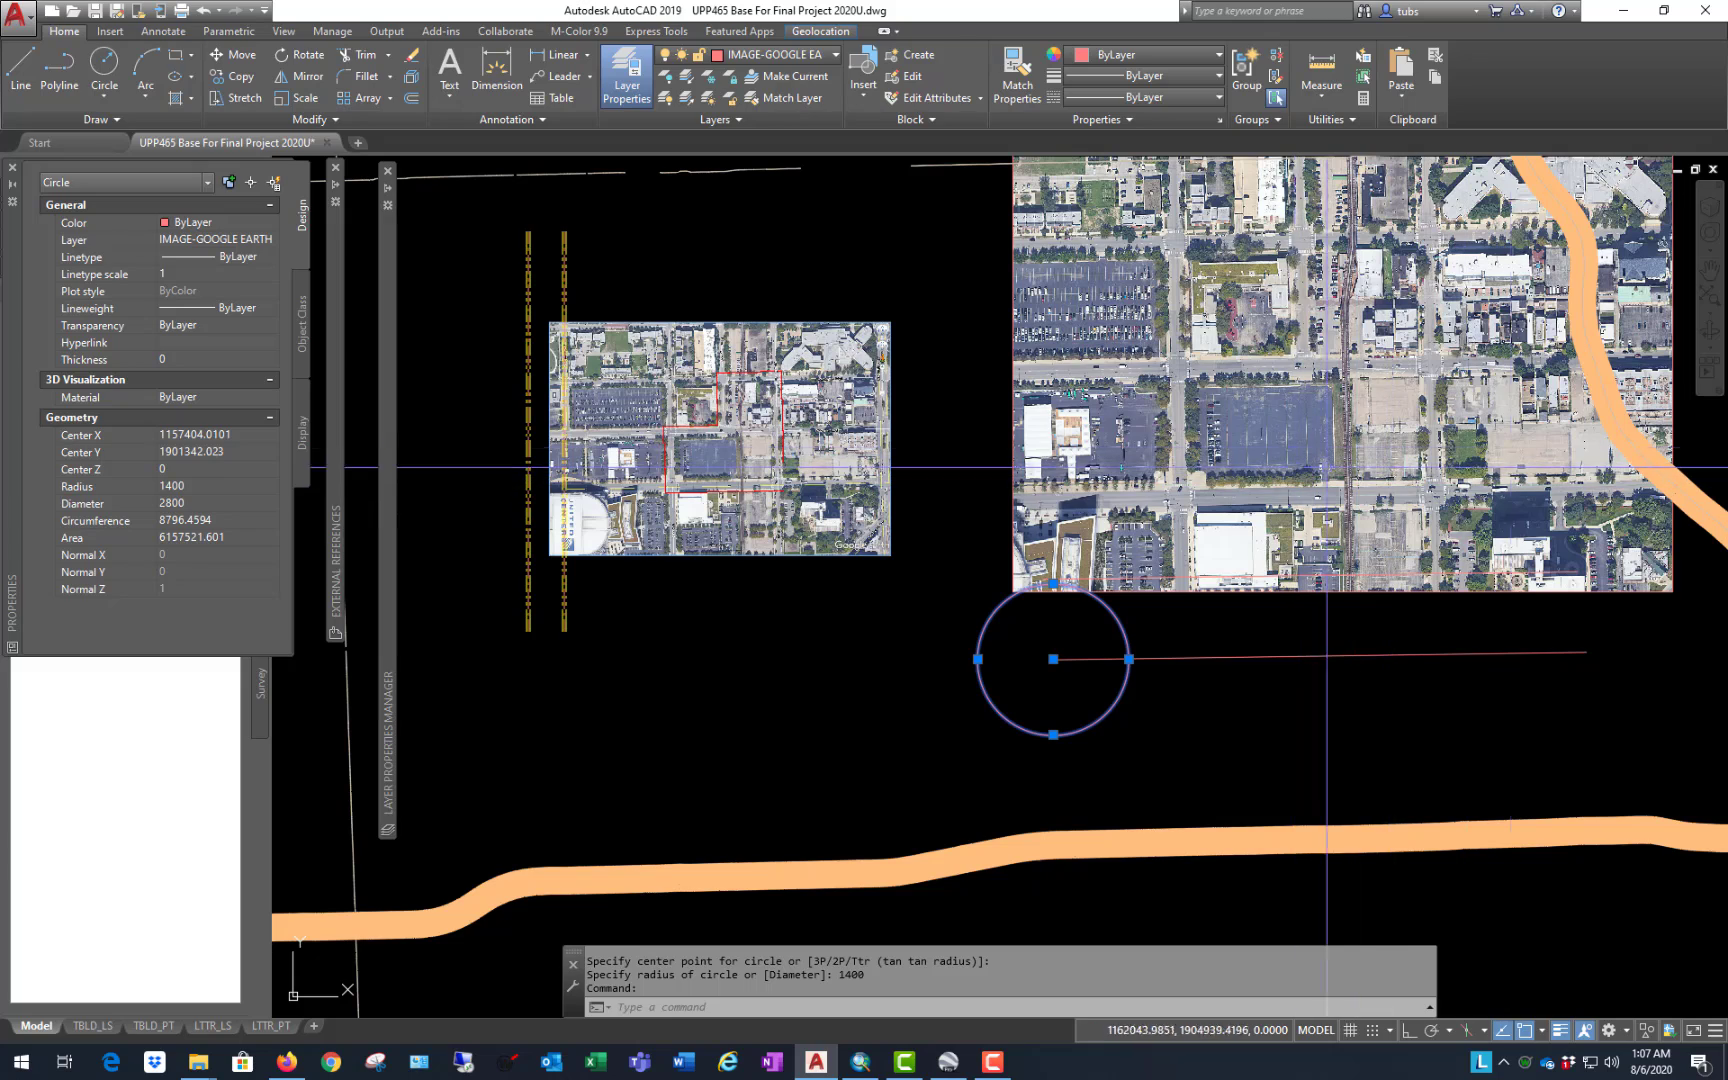
{"action": "scroll", "coordinate": [1434, 466], "scroll_direction": "up", "scroll_amount": 2}
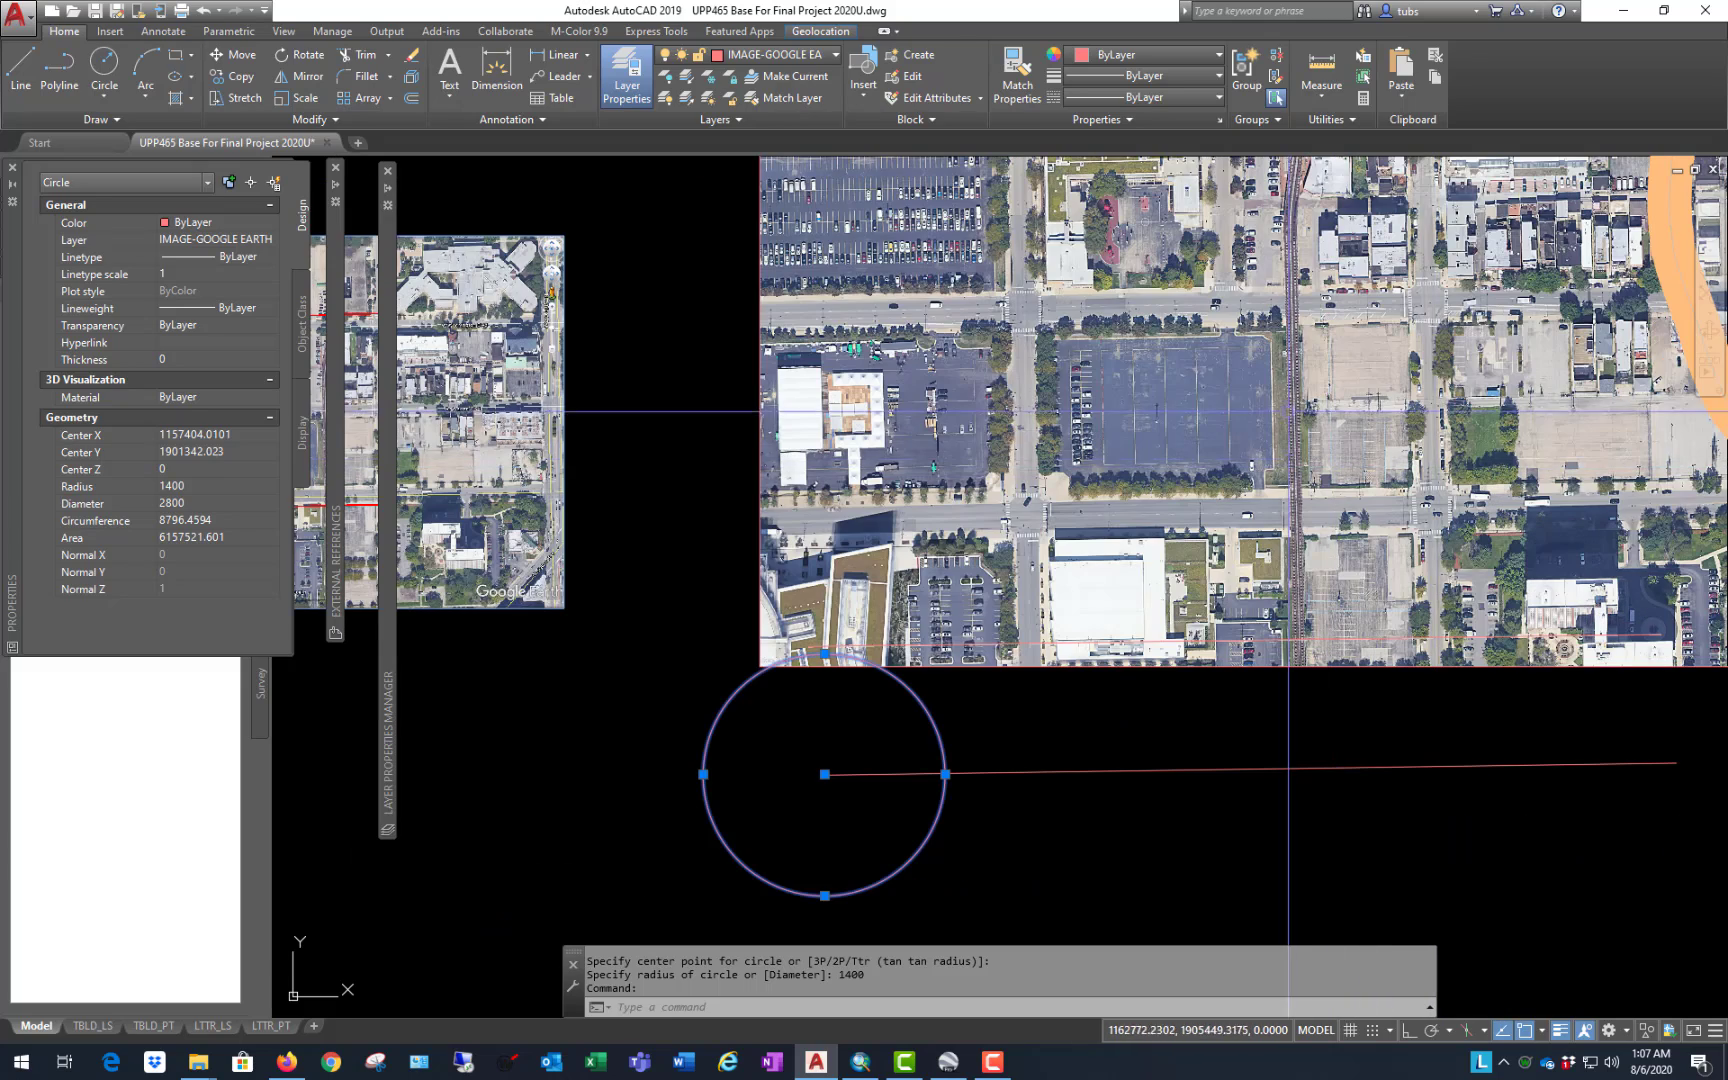
{"action": "scroll", "coordinate": [880, 650], "scroll_direction": "down", "scroll_amount": 3}
{"action": "scroll", "coordinate": [872, 654], "scroll_direction": "up", "scroll_amount": 3}
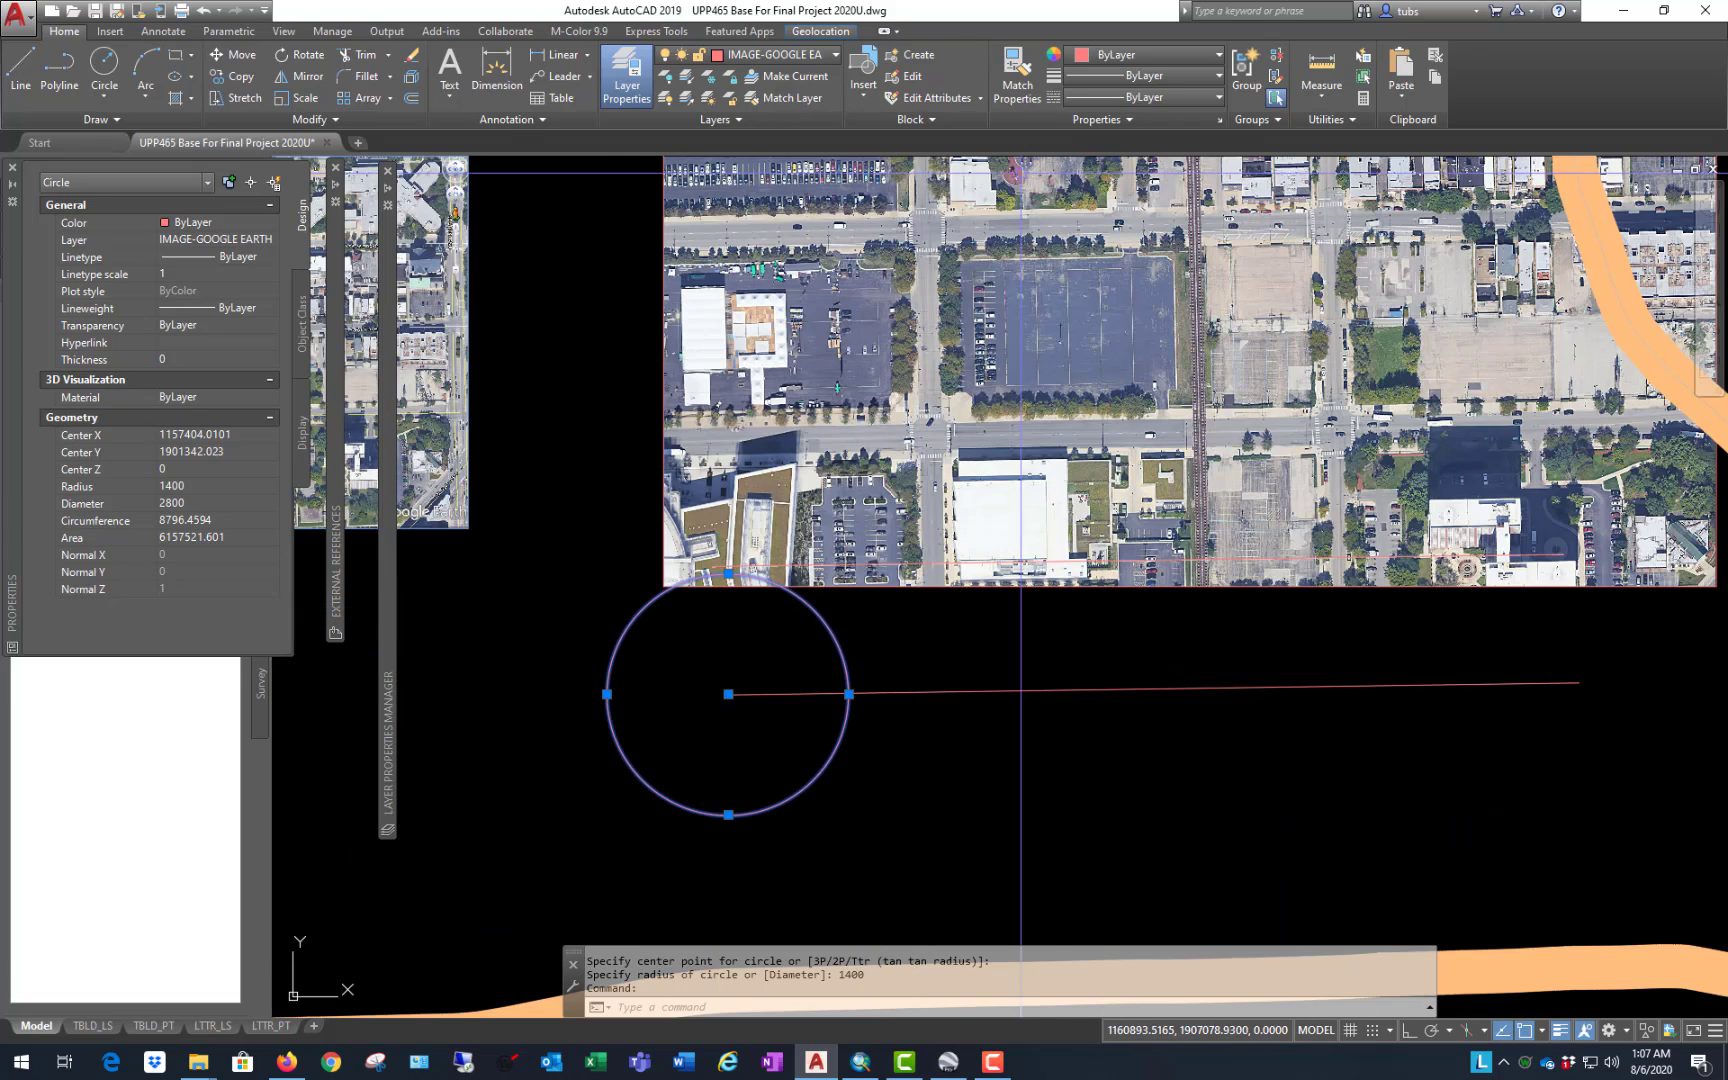
{"action": "key", "text": "Escape"}
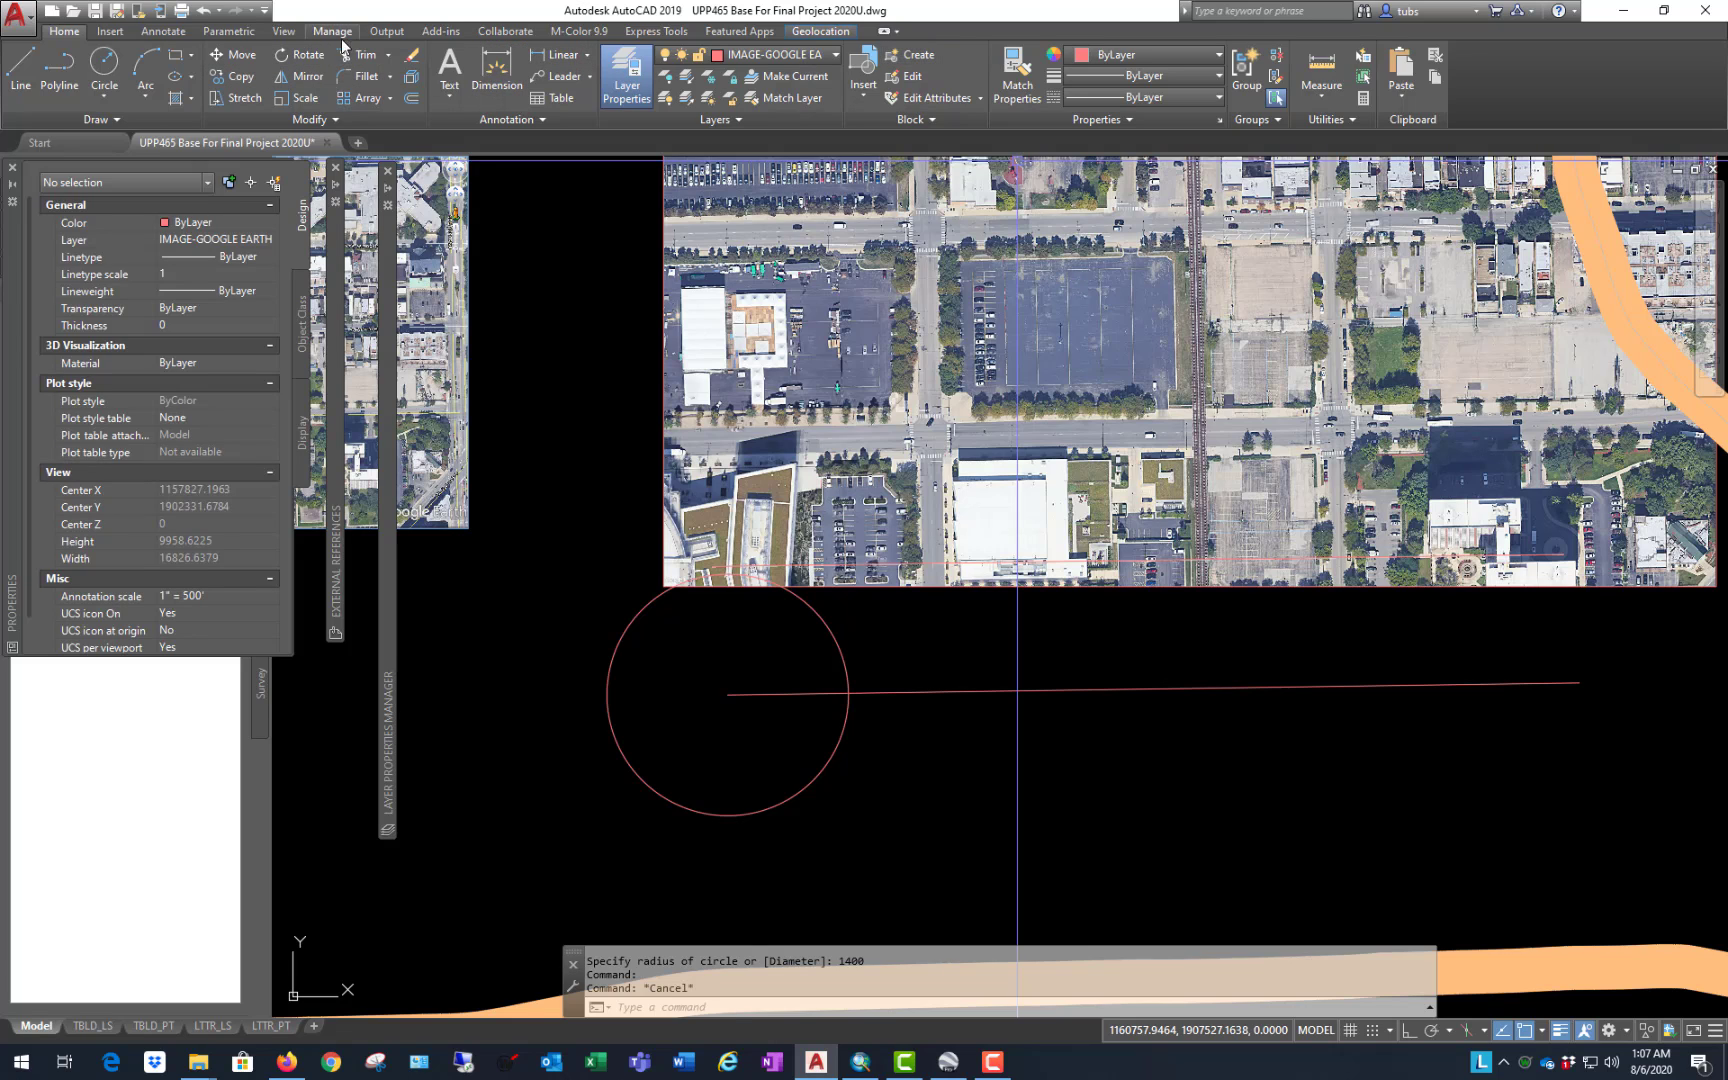
Step: Trim the copied line where it extends outside the circle and check the remaining segment's length
{"action": "left_click", "coordinate": [366, 62]}
{"action": "left_click", "coordinate": [839, 649]}
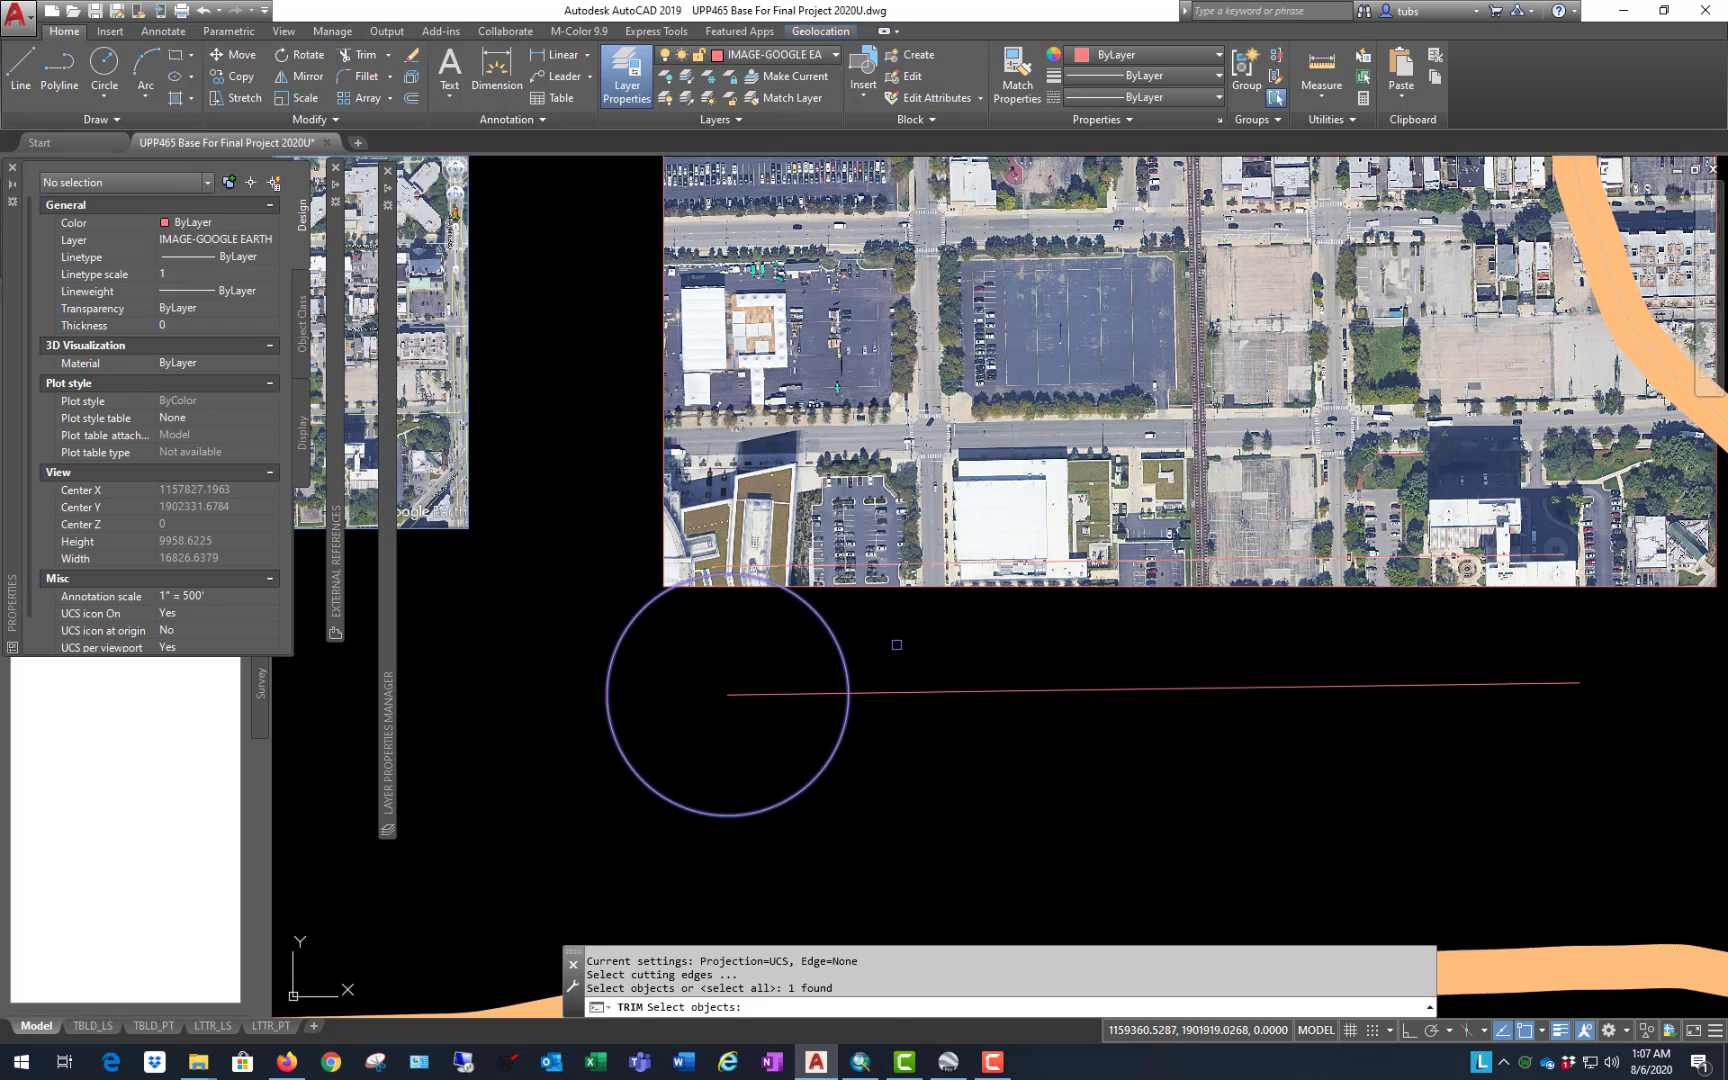
{"action": "key", "text": "Return"}
{"action": "key", "text": "Return"}
{"action": "left_click", "coordinate": [814, 670]}
{"action": "left_click", "coordinate": [776, 714]}
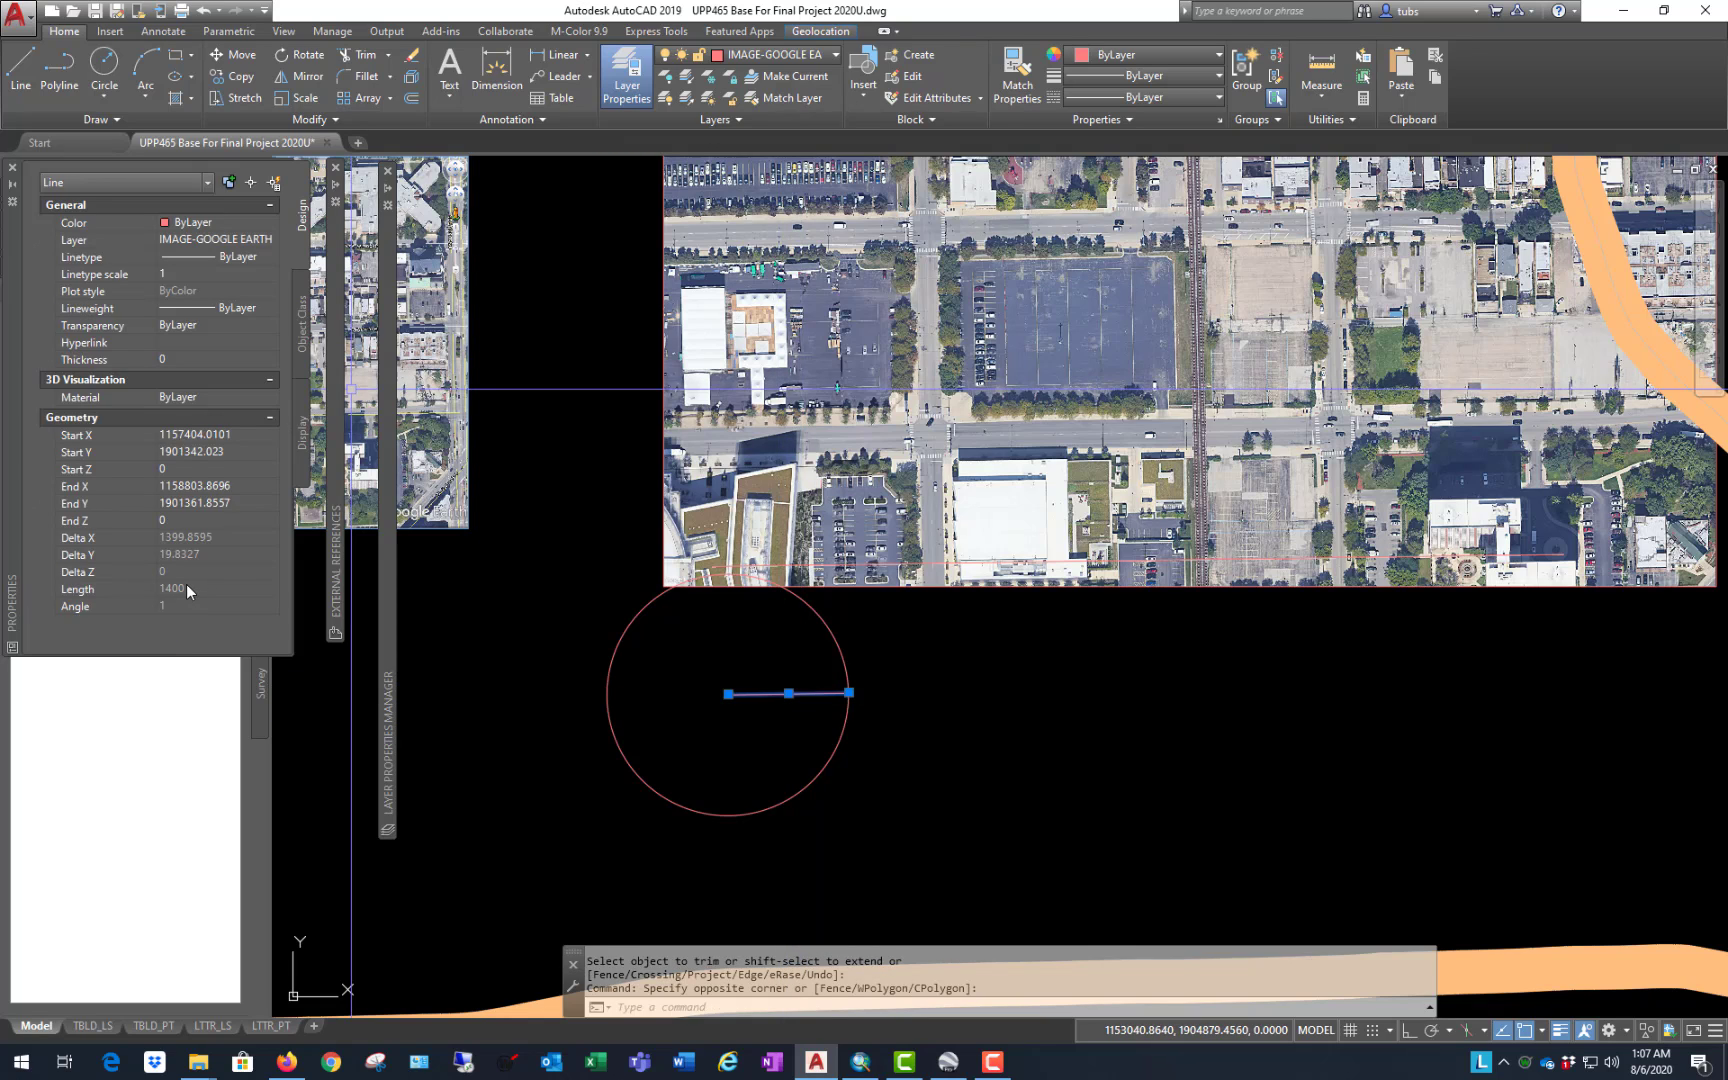
{"action": "key", "text": "Escape"}
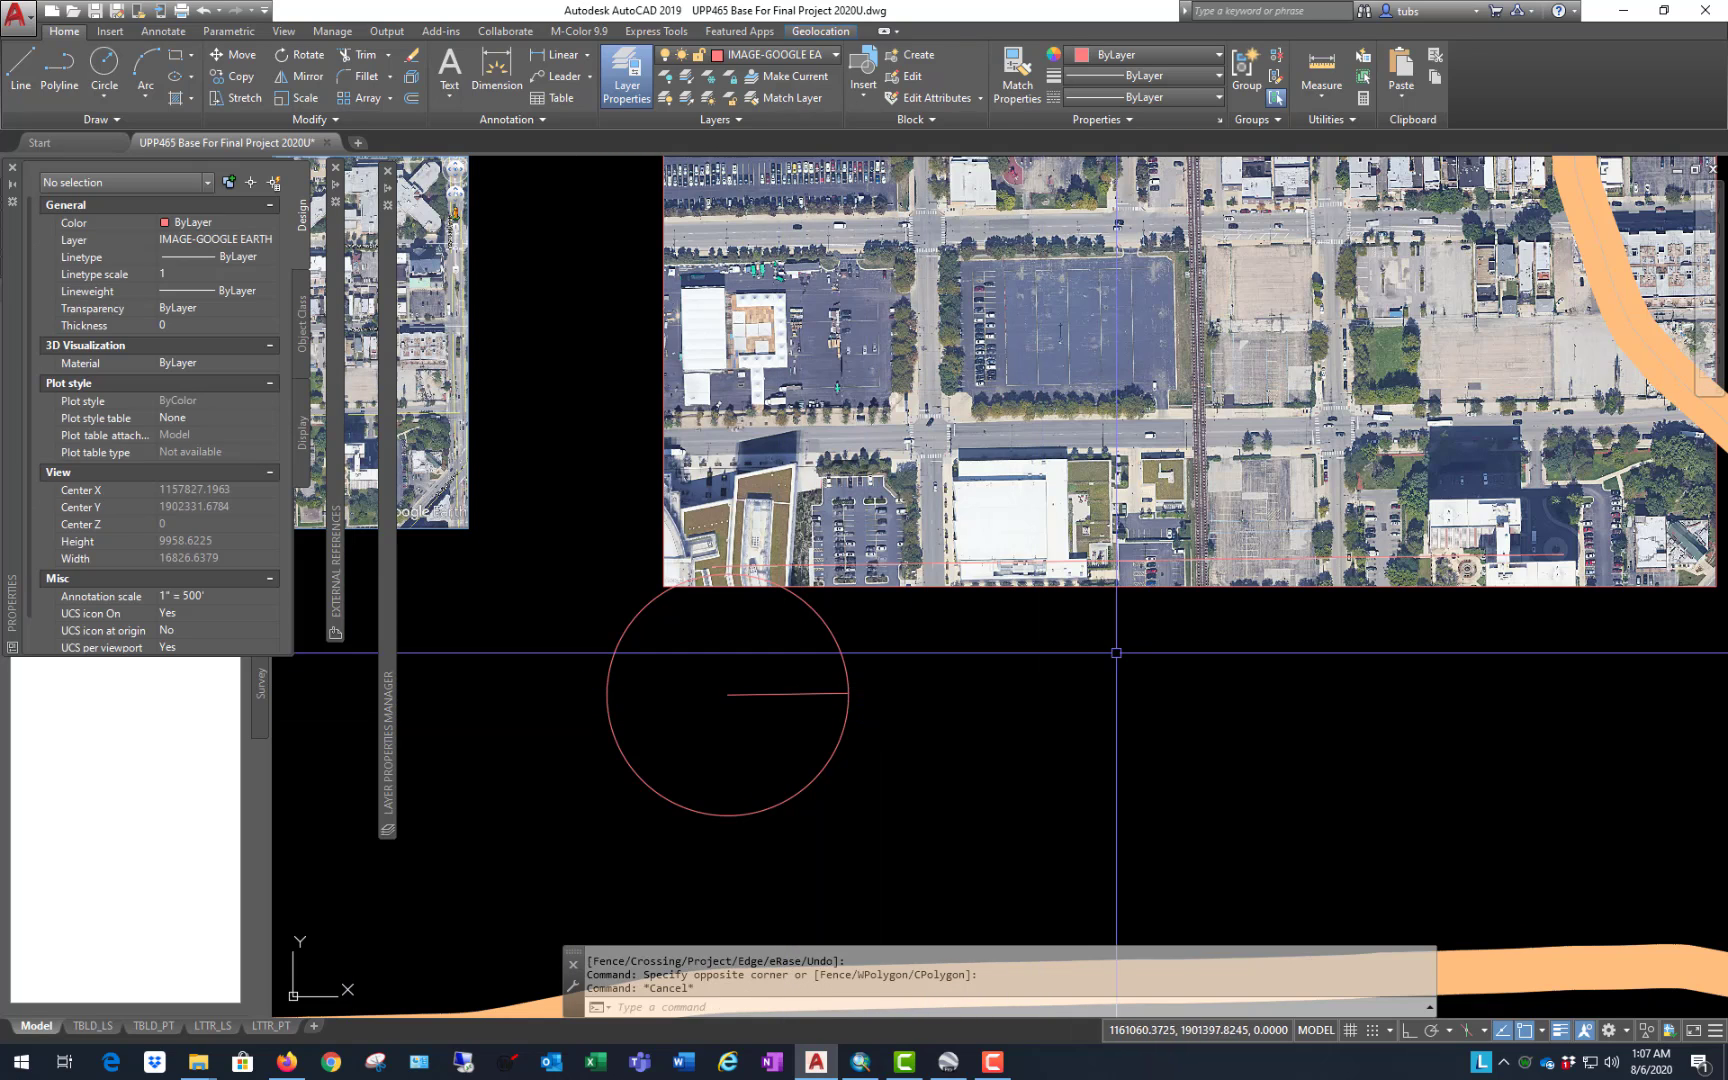
Step: Undo the trim of the copied line and erase the circle
{"action": "key", "text": "ctrl+z"}
{"action": "left_click", "coordinate": [700, 752]}
{"action": "left_click", "coordinate": [636, 780]}
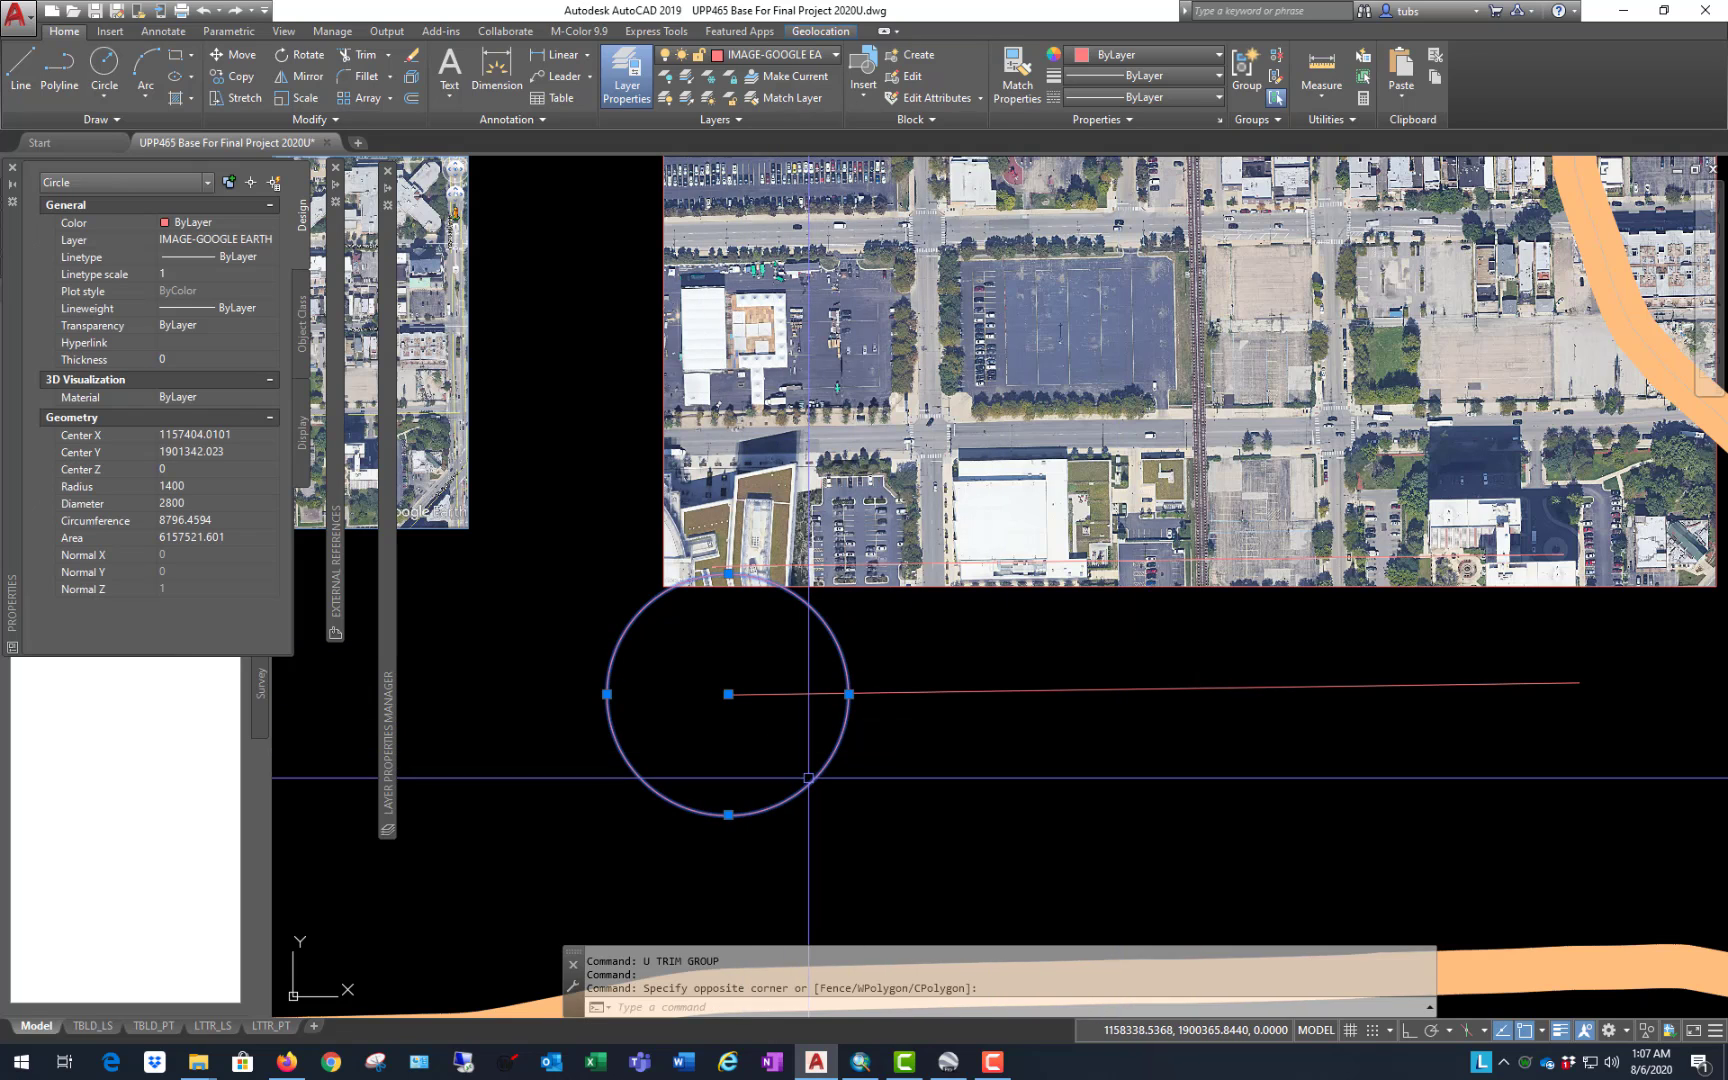
{"action": "type", "text": "E"}
{"action": "key", "text": "Return"}
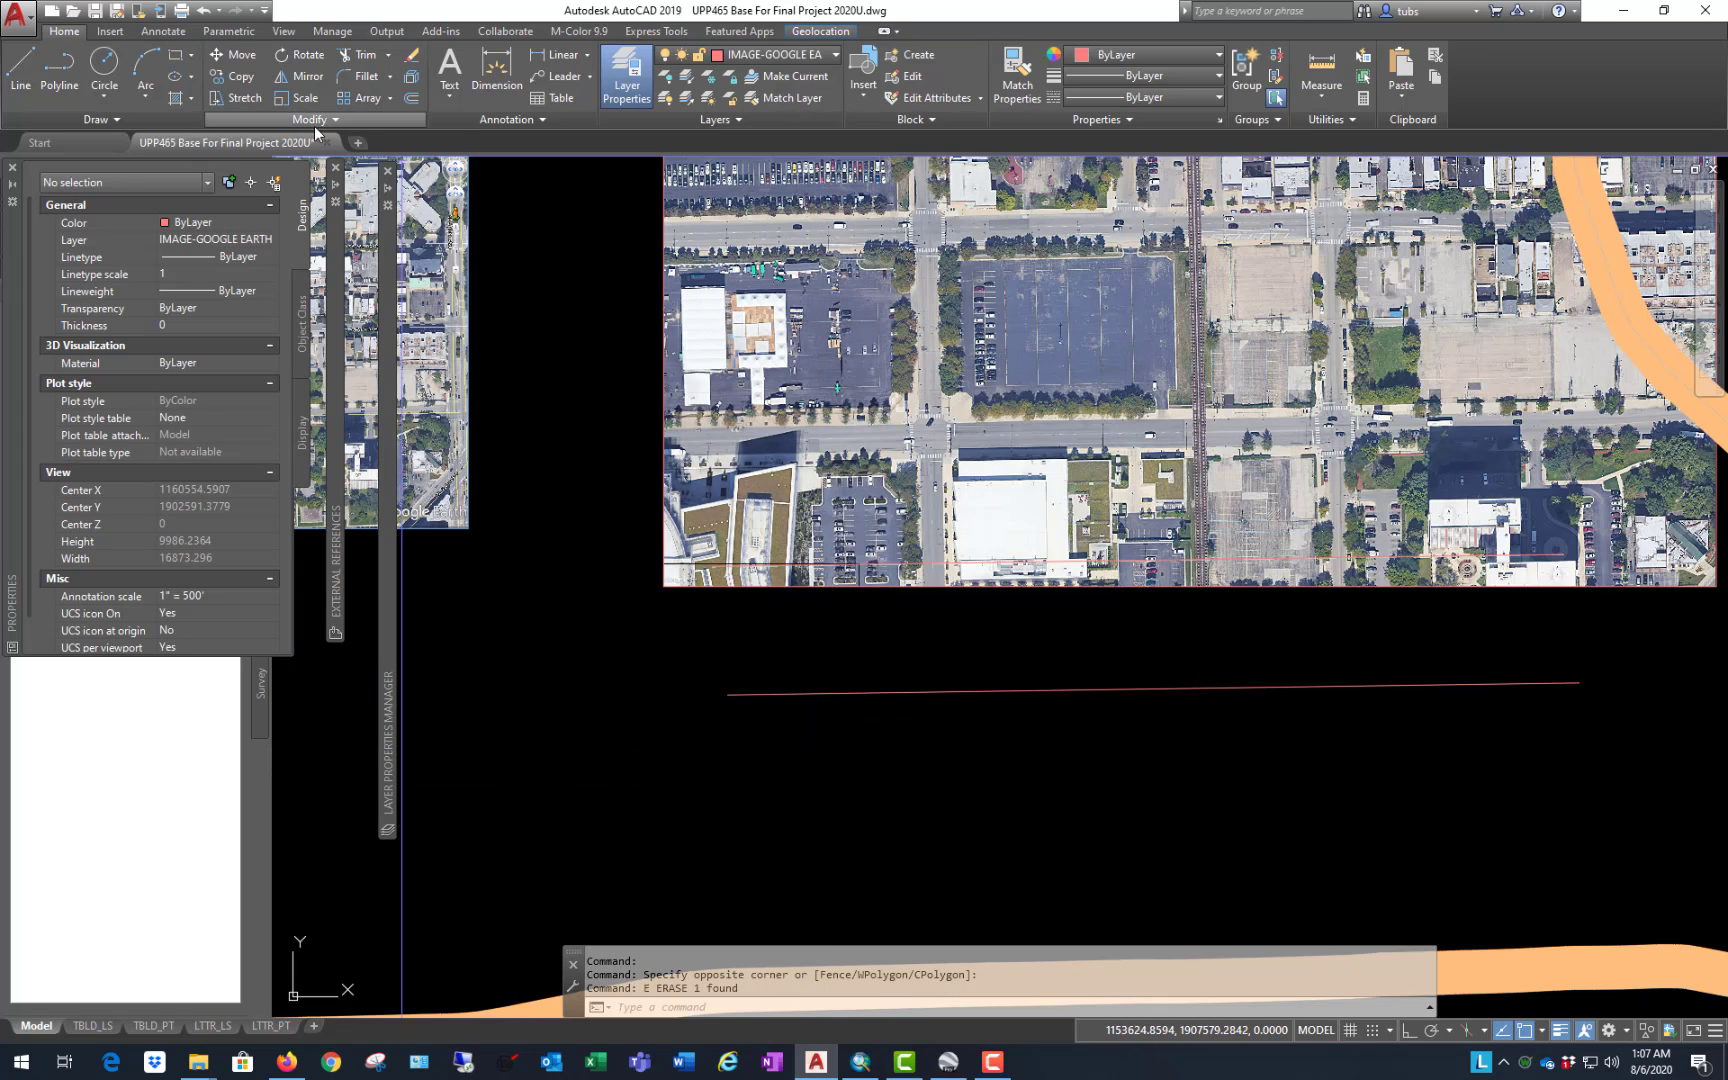
Step: Lengthen the copied line below the aerial to a total length of 1400, changing its east end
{"action": "left_click", "coordinate": [339, 120]}
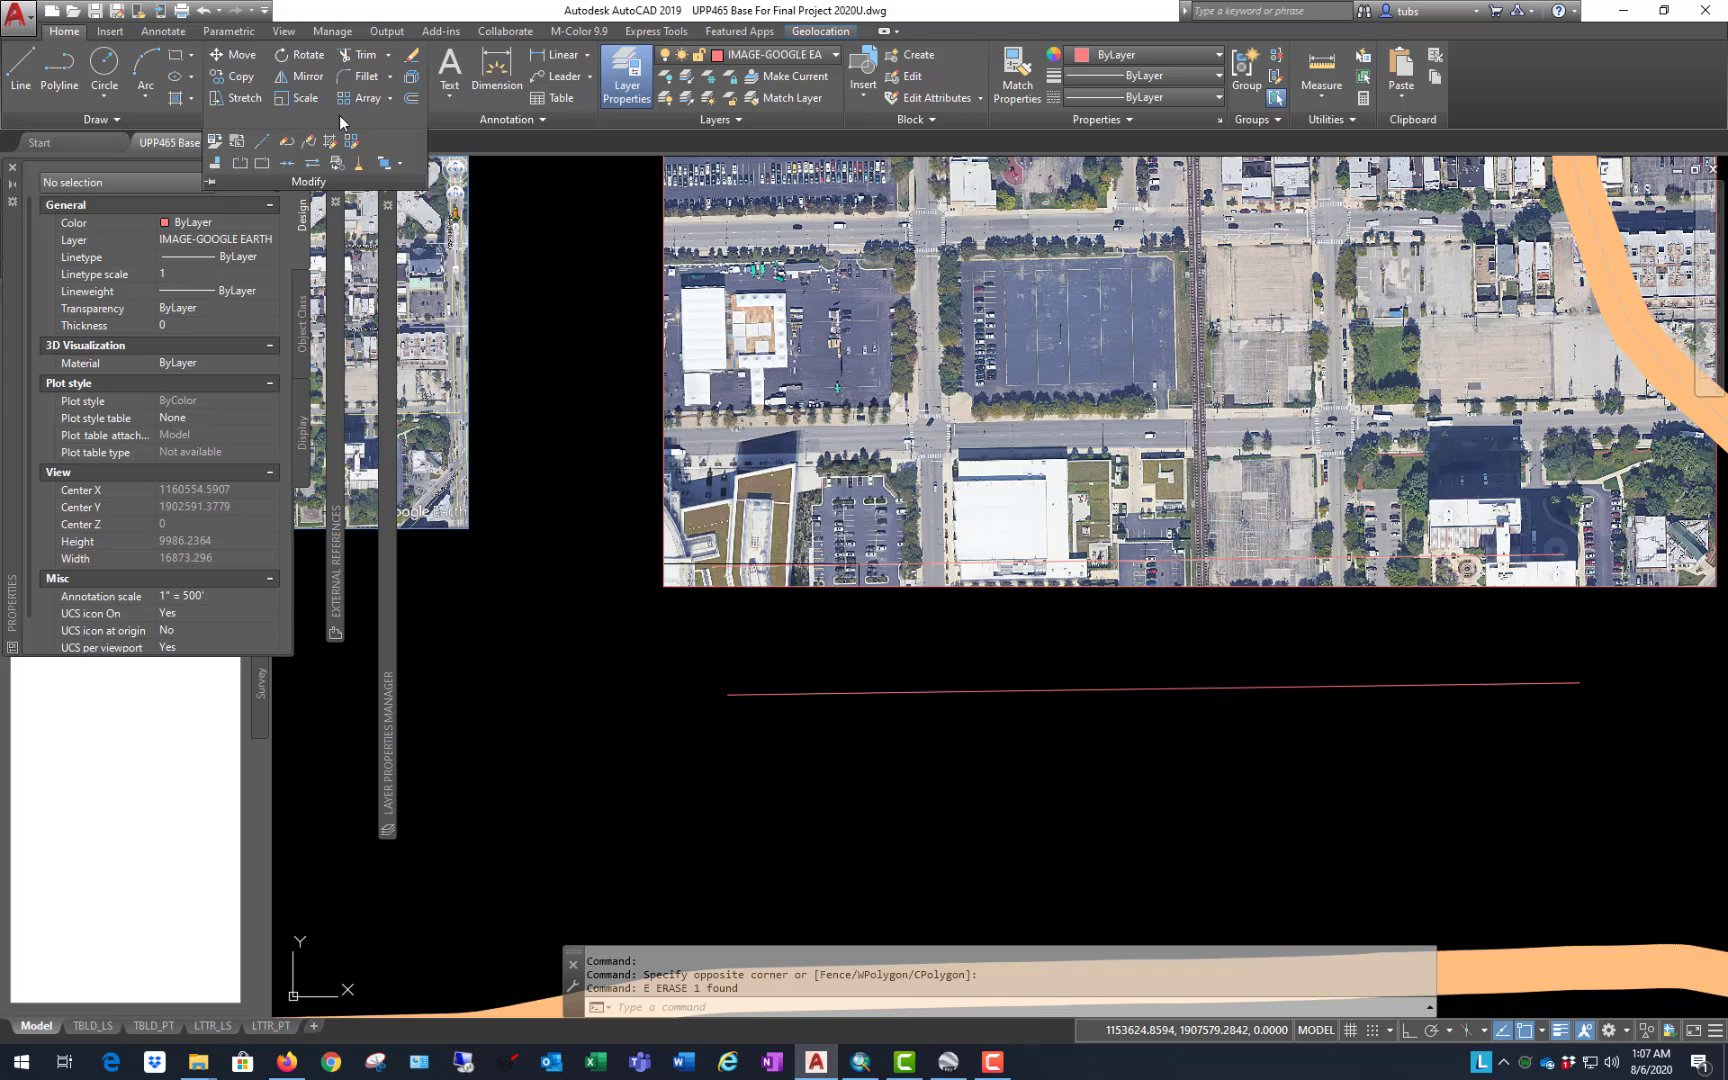
{"action": "left_click", "coordinate": [263, 140]}
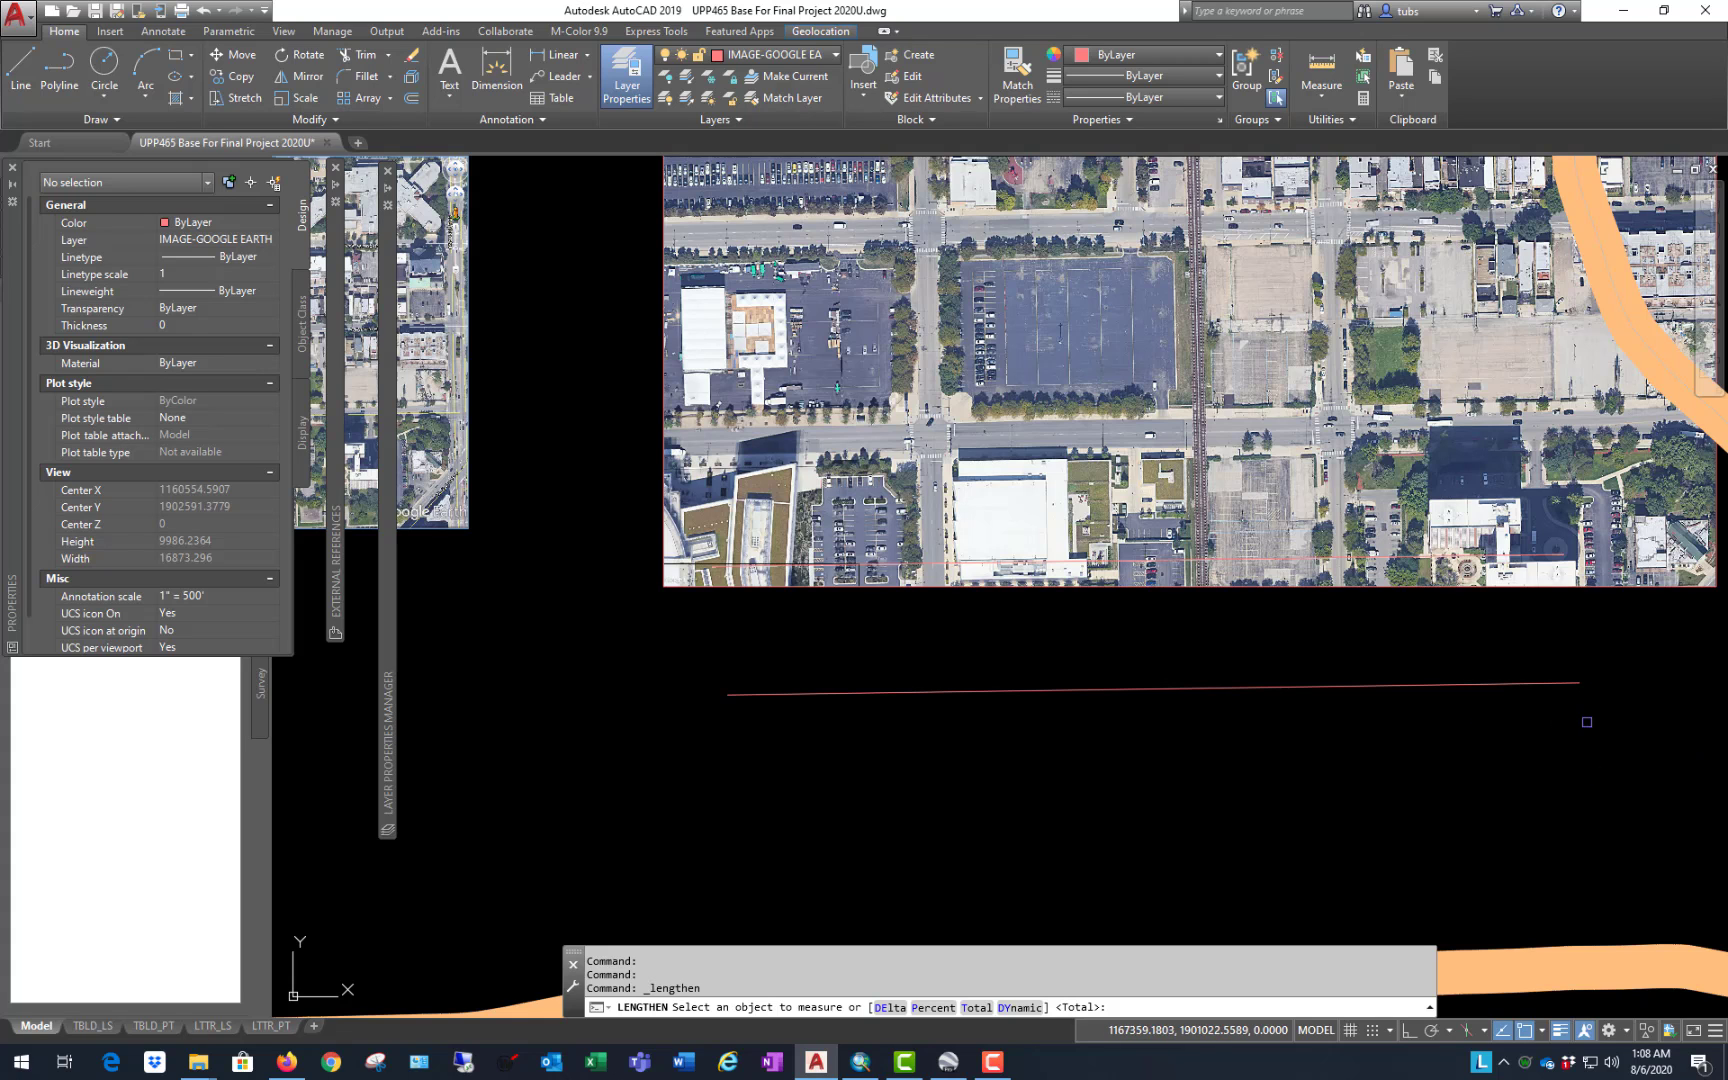
{"action": "scroll", "coordinate": [603, 738], "scroll_direction": "down", "scroll_amount": 3}
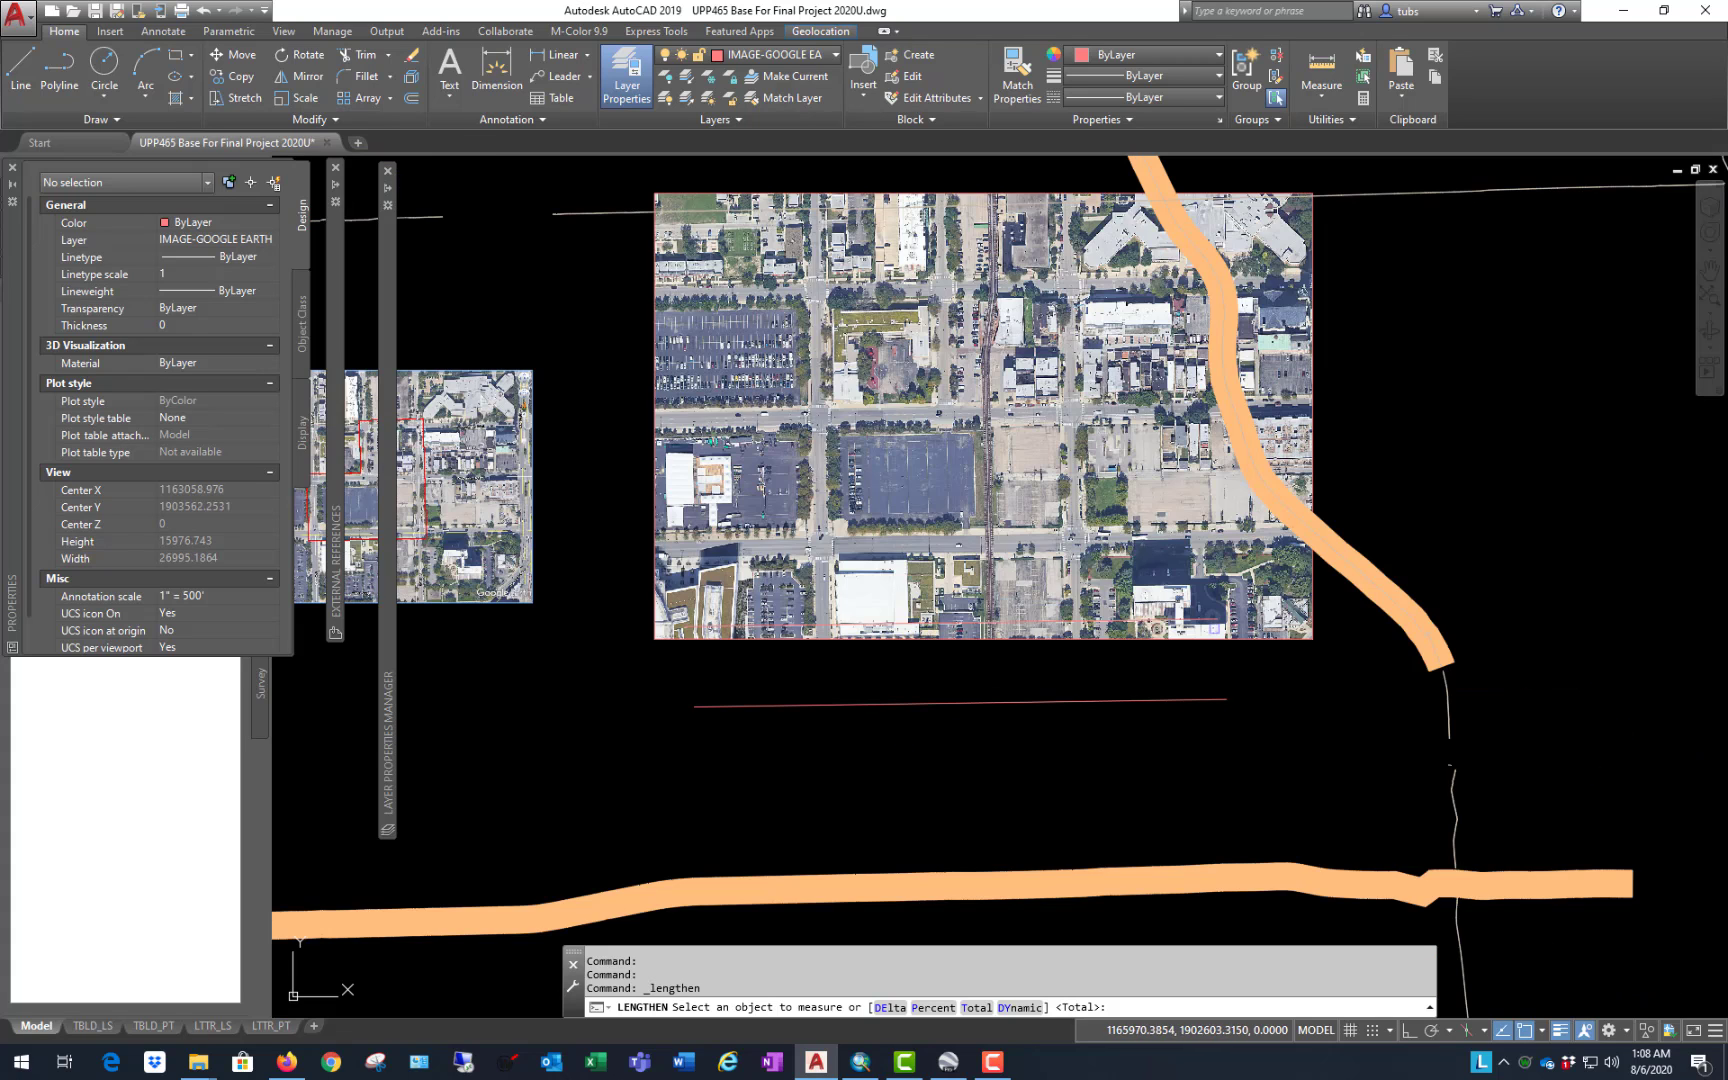
{"action": "scroll", "coordinate": [1278, 626], "scroll_direction": "up", "scroll_amount": 3}
{"action": "scroll", "coordinate": [1430, 722], "scroll_direction": "down", "scroll_amount": 3}
{"action": "scroll", "coordinate": [1290, 735], "scroll_direction": "up", "scroll_amount": 3}
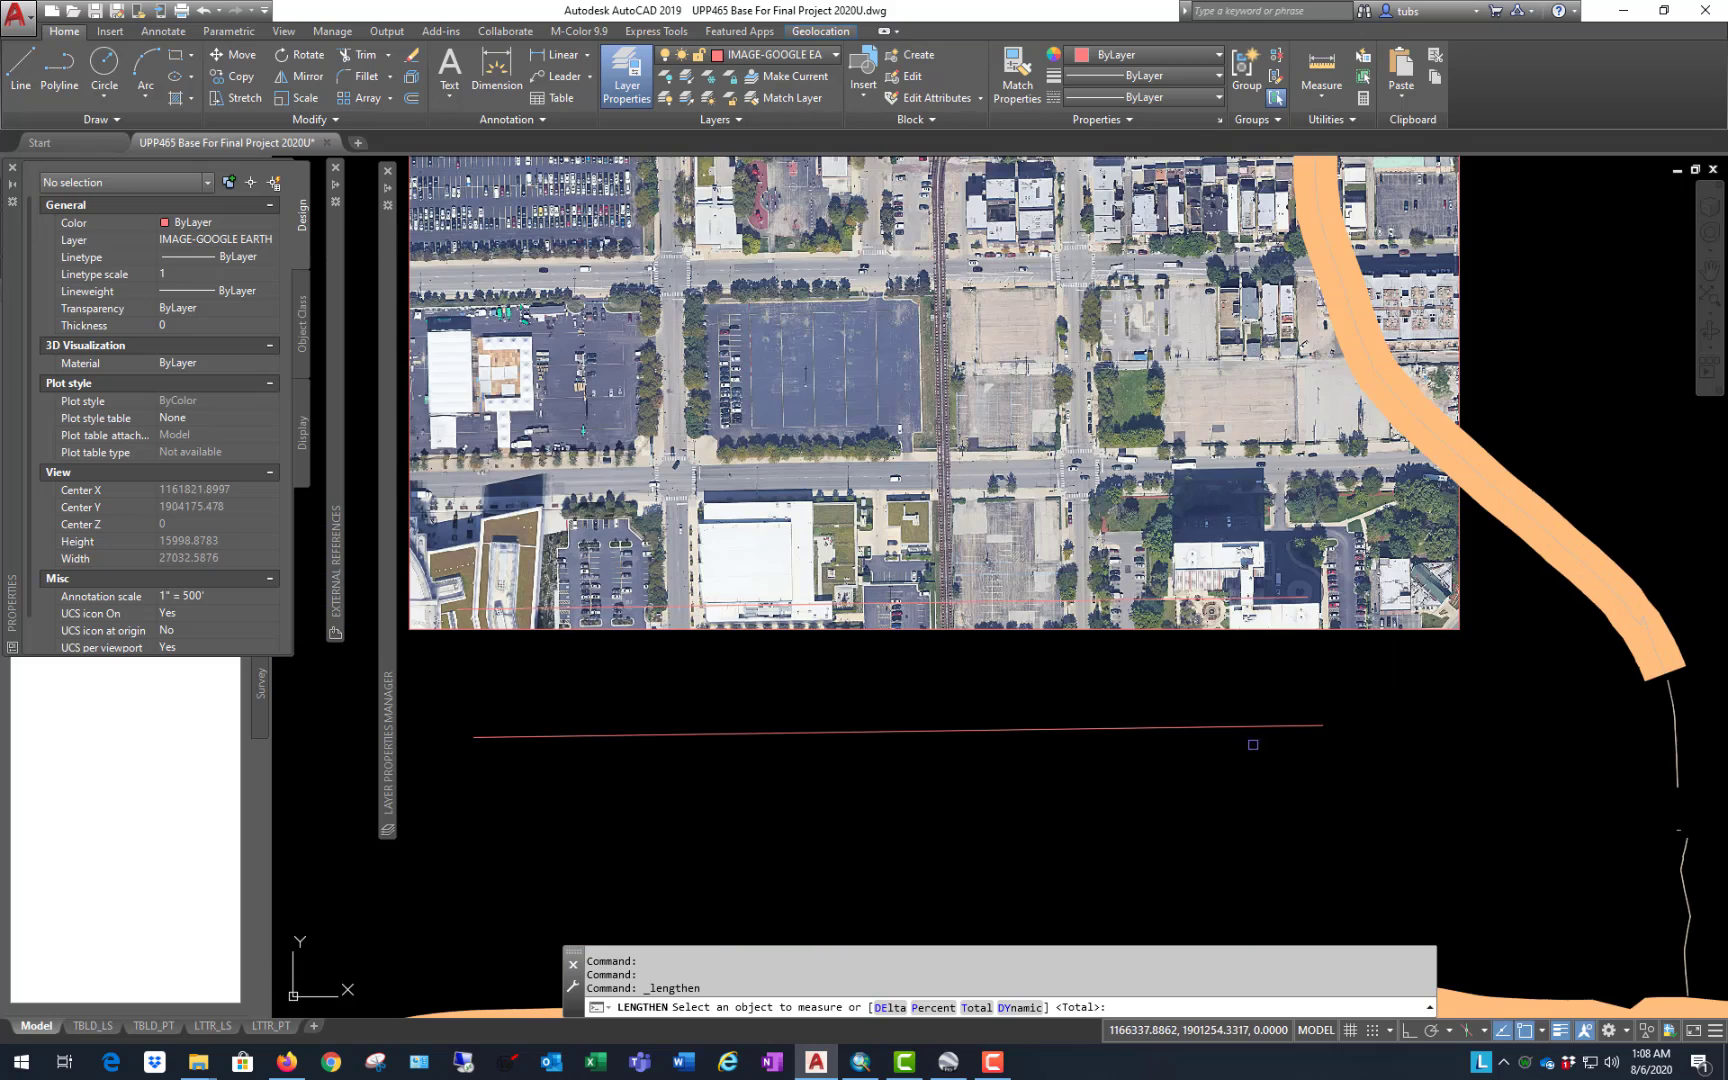
{"action": "key", "text": "Return"}
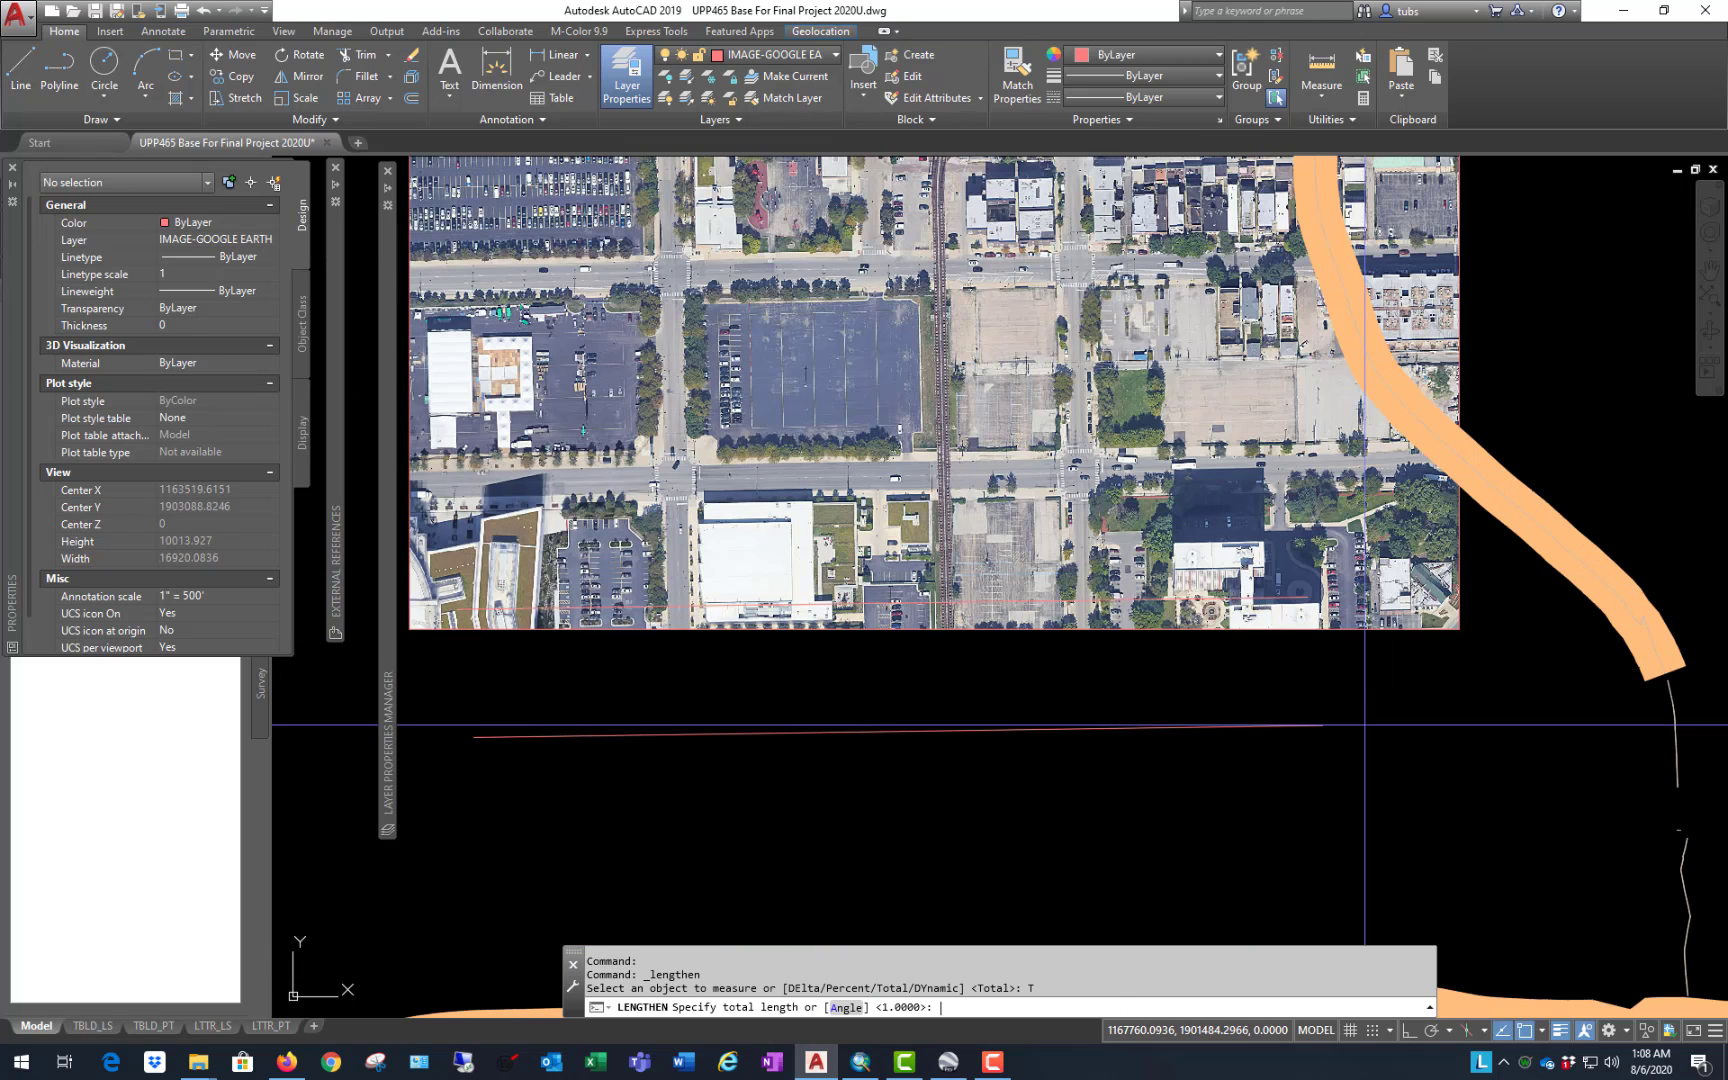
{"action": "type", "text": "1400"}
{"action": "key", "text": "Return"}
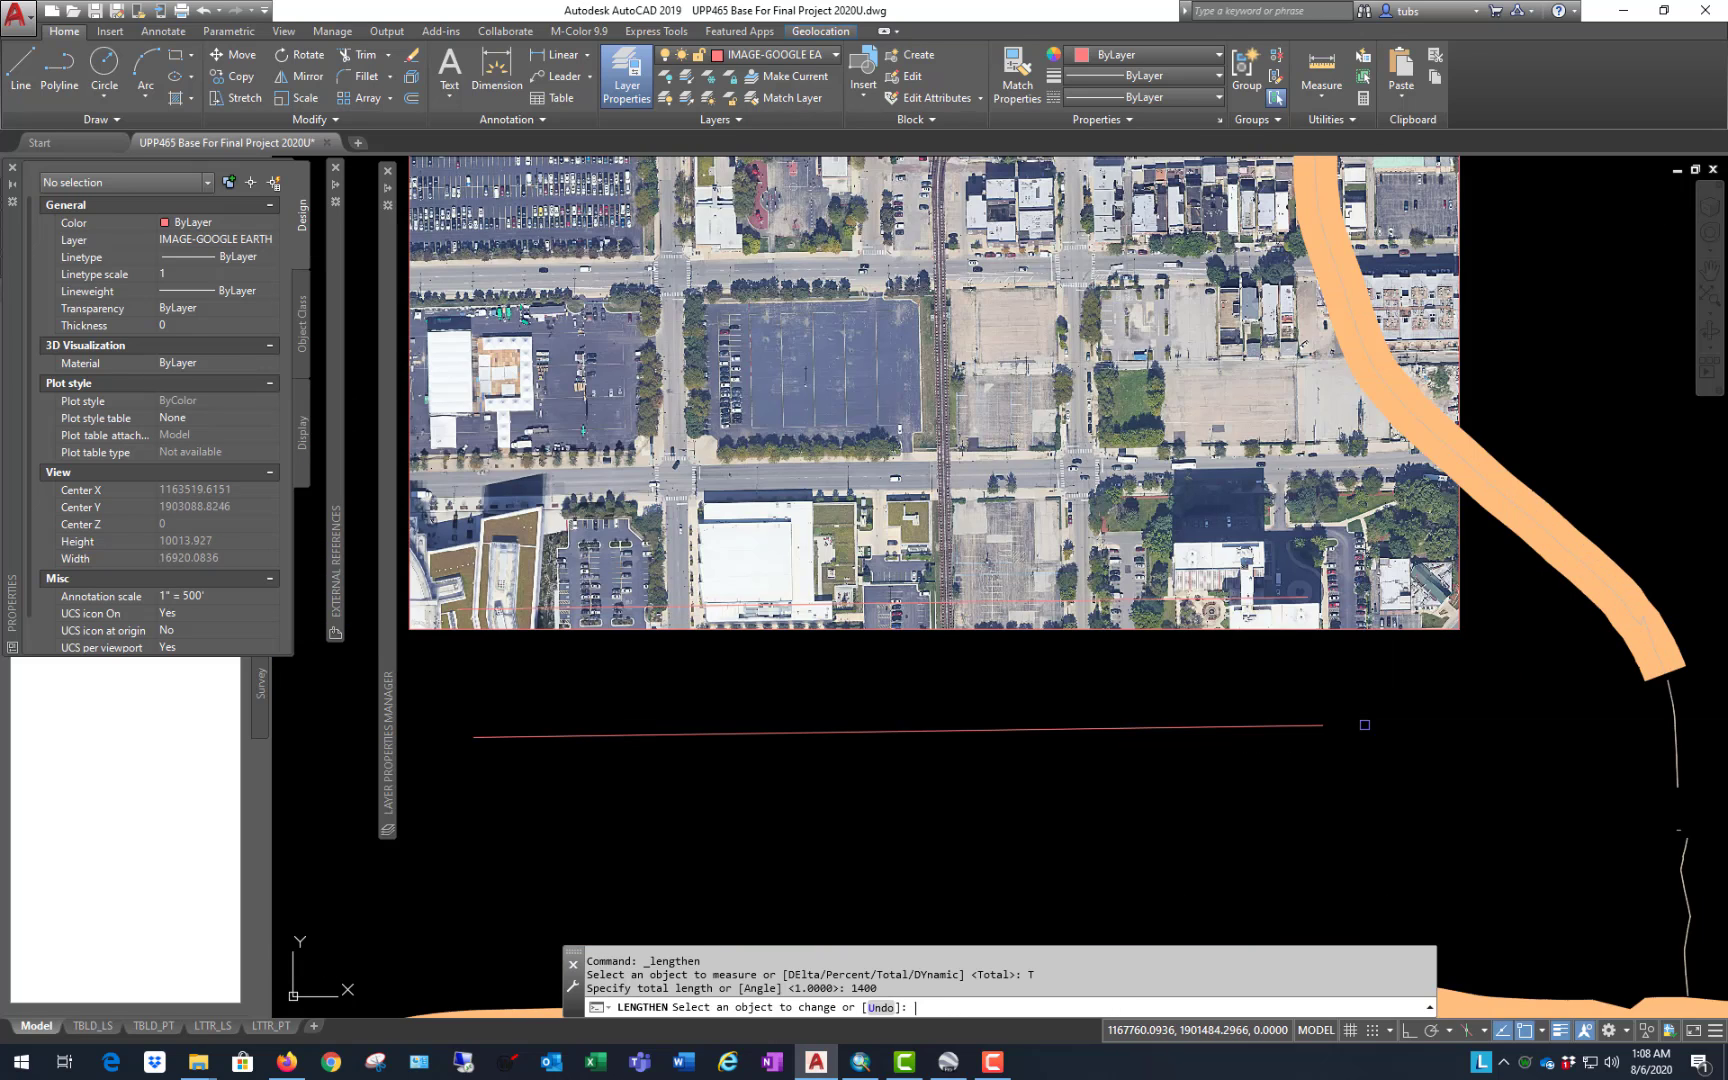
{"action": "left_click", "coordinate": [1287, 728]}
{"action": "key", "text": "Return"}
Step: Check the 1400-unit line's length in its geometry properties
{"action": "scroll", "coordinate": [860, 768], "scroll_direction": "down", "scroll_amount": 4}
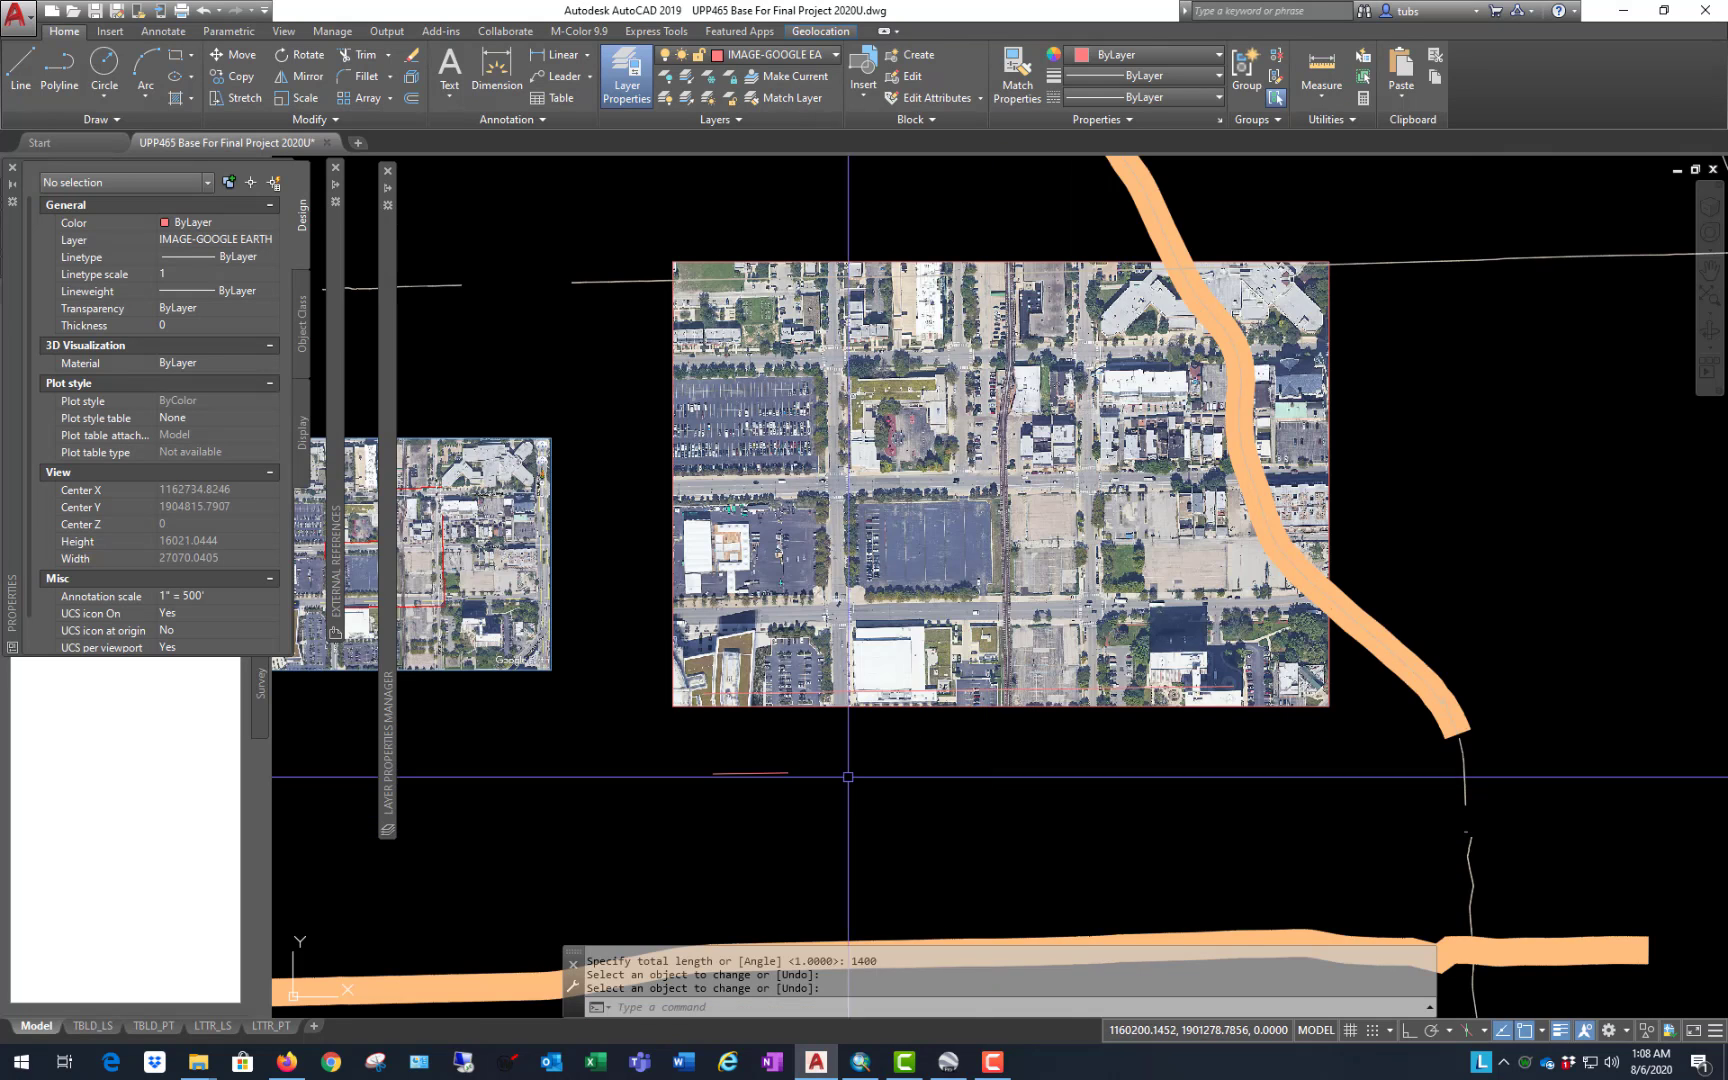
{"action": "scroll", "coordinate": [750, 741], "scroll_direction": "up", "scroll_amount": 4}
{"action": "left_click", "coordinate": [692, 776]}
{"action": "left_click", "coordinate": [457, 495]}
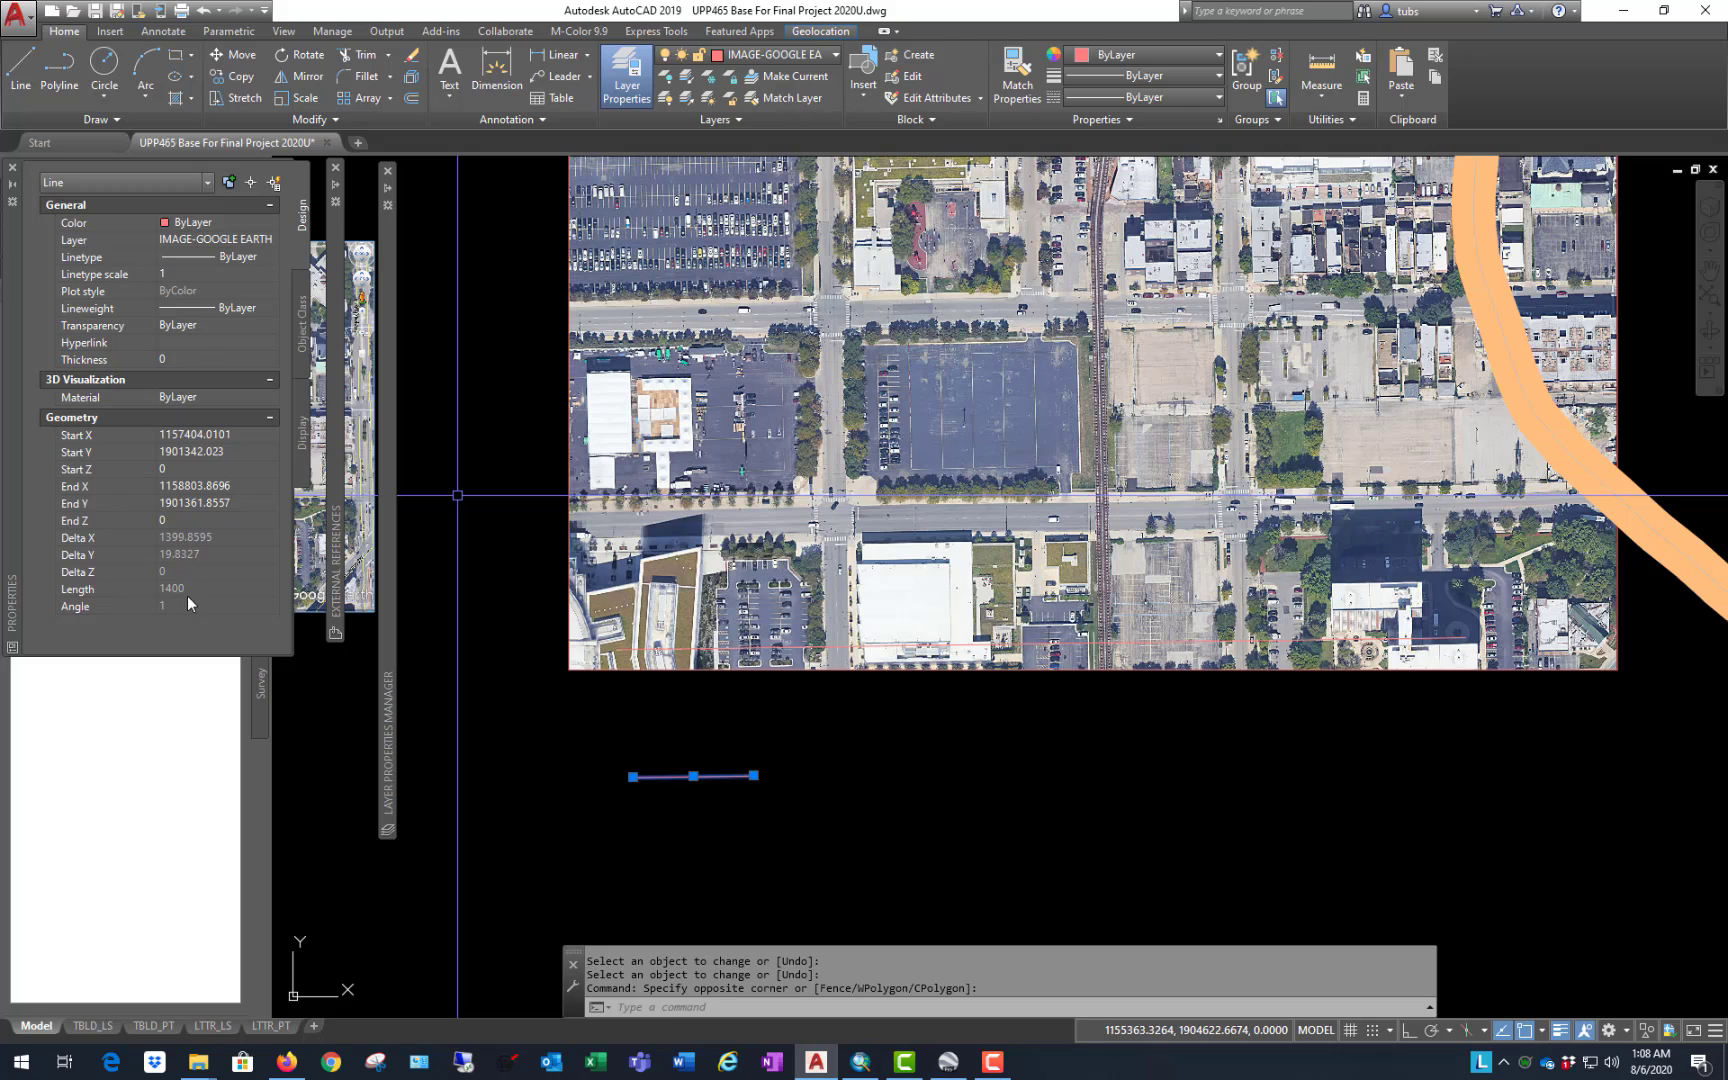
{"action": "key", "text": "Escape"}
{"action": "key", "text": "Escape"}
{"action": "key", "text": "Escape"}
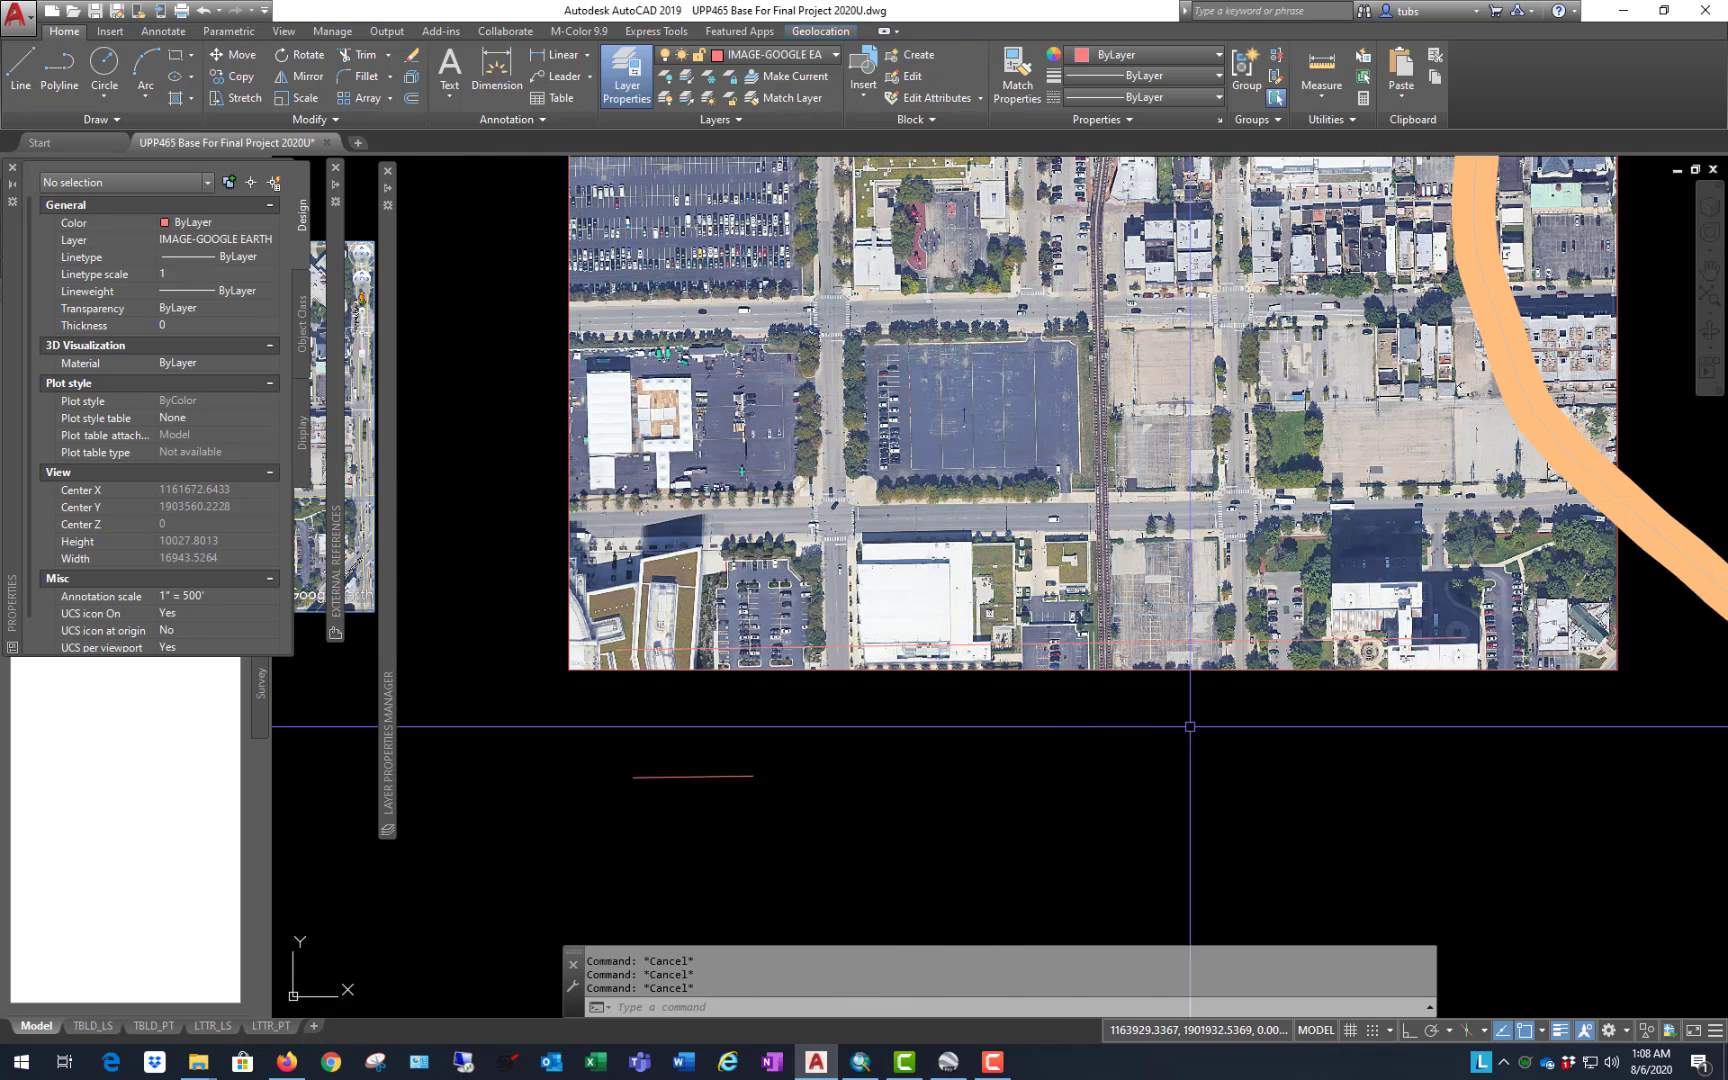
Step: Align the aerial image and its reference line to the 1400-unit line, matching west and east endpoints and scaling objects to the alignment points
{"action": "left_click", "coordinate": [1127, 713]}
{"action": "left_click", "coordinate": [950, 595]}
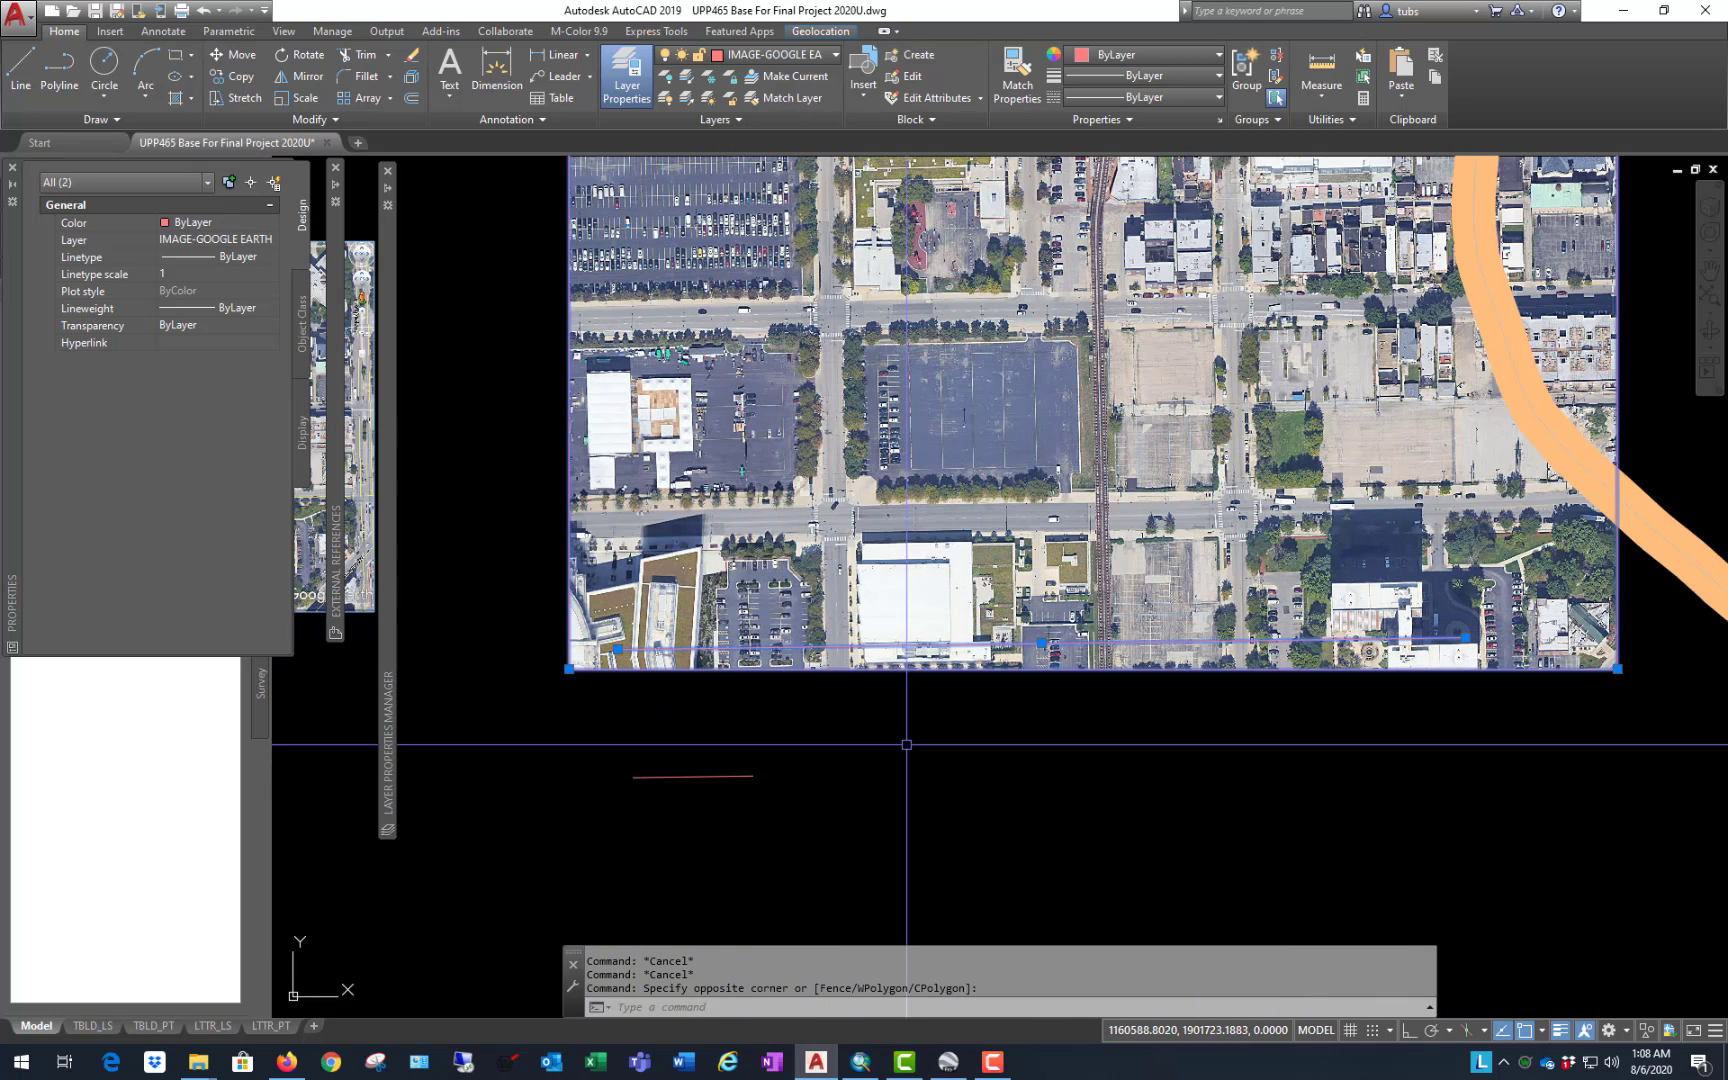
{"action": "type", "text": "AL"}
{"action": "key", "text": "Return"}
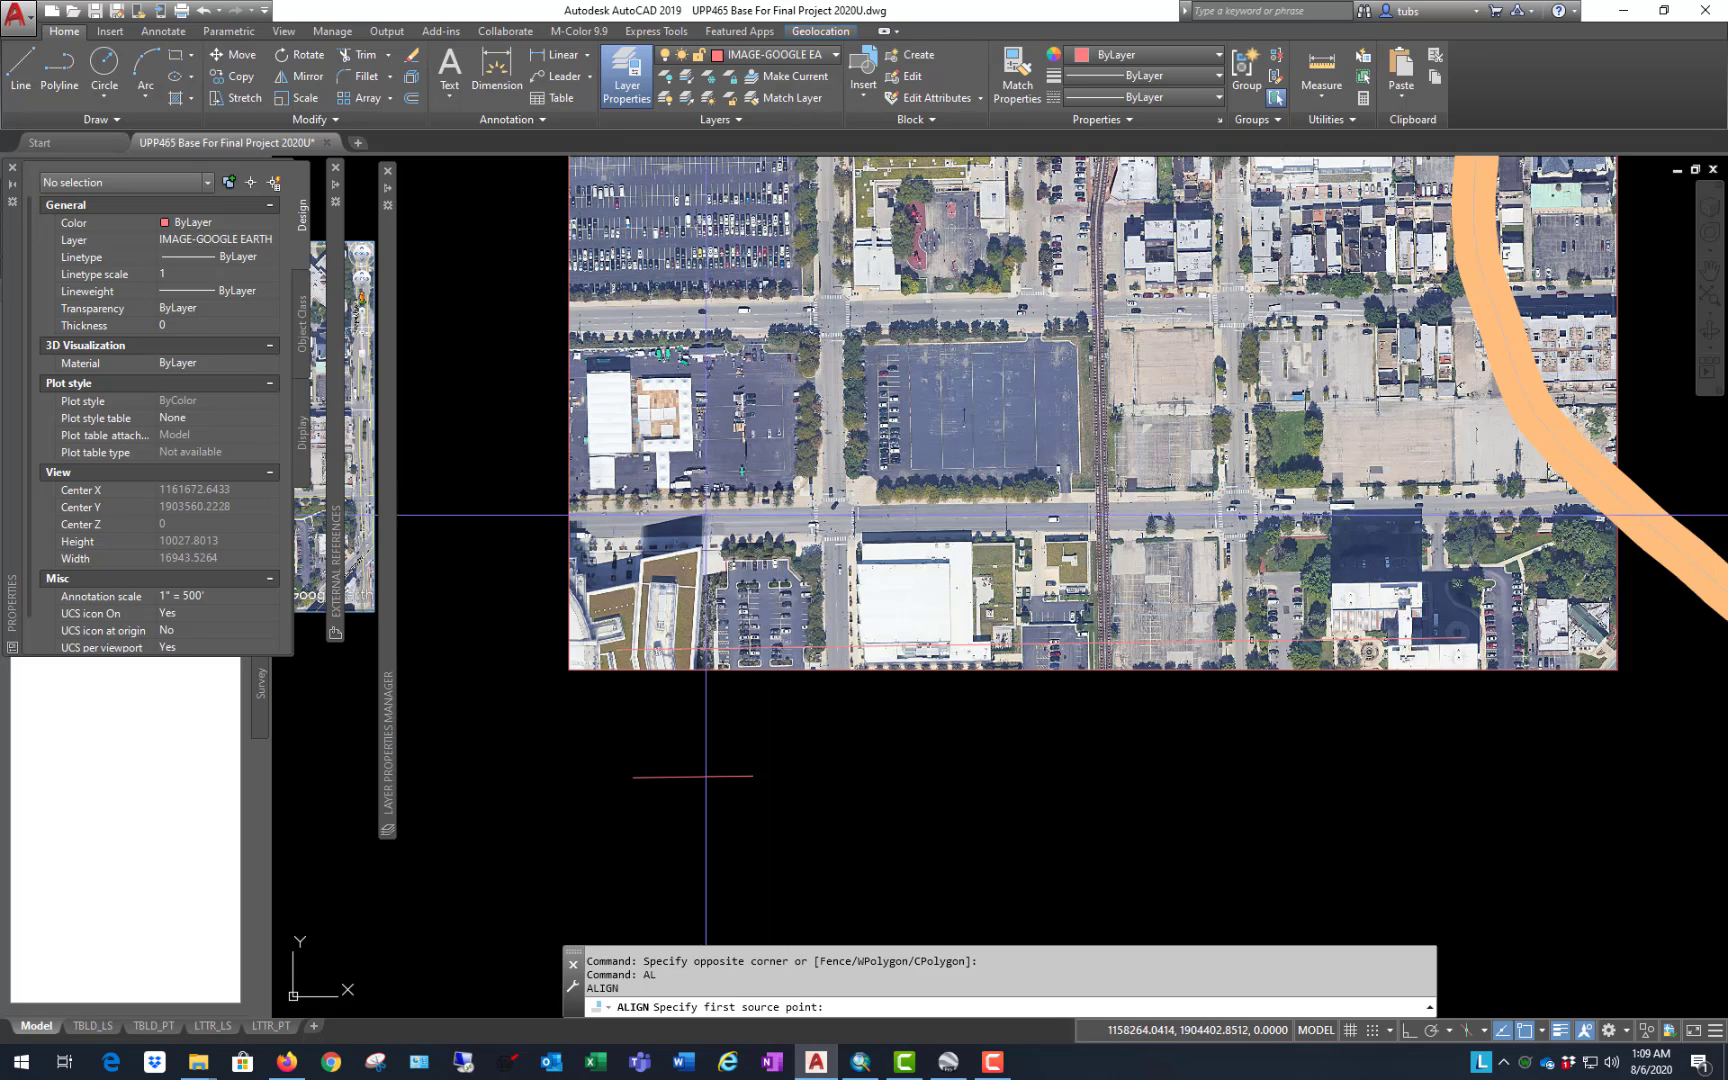
{"action": "left_click", "coordinate": [632, 660]}
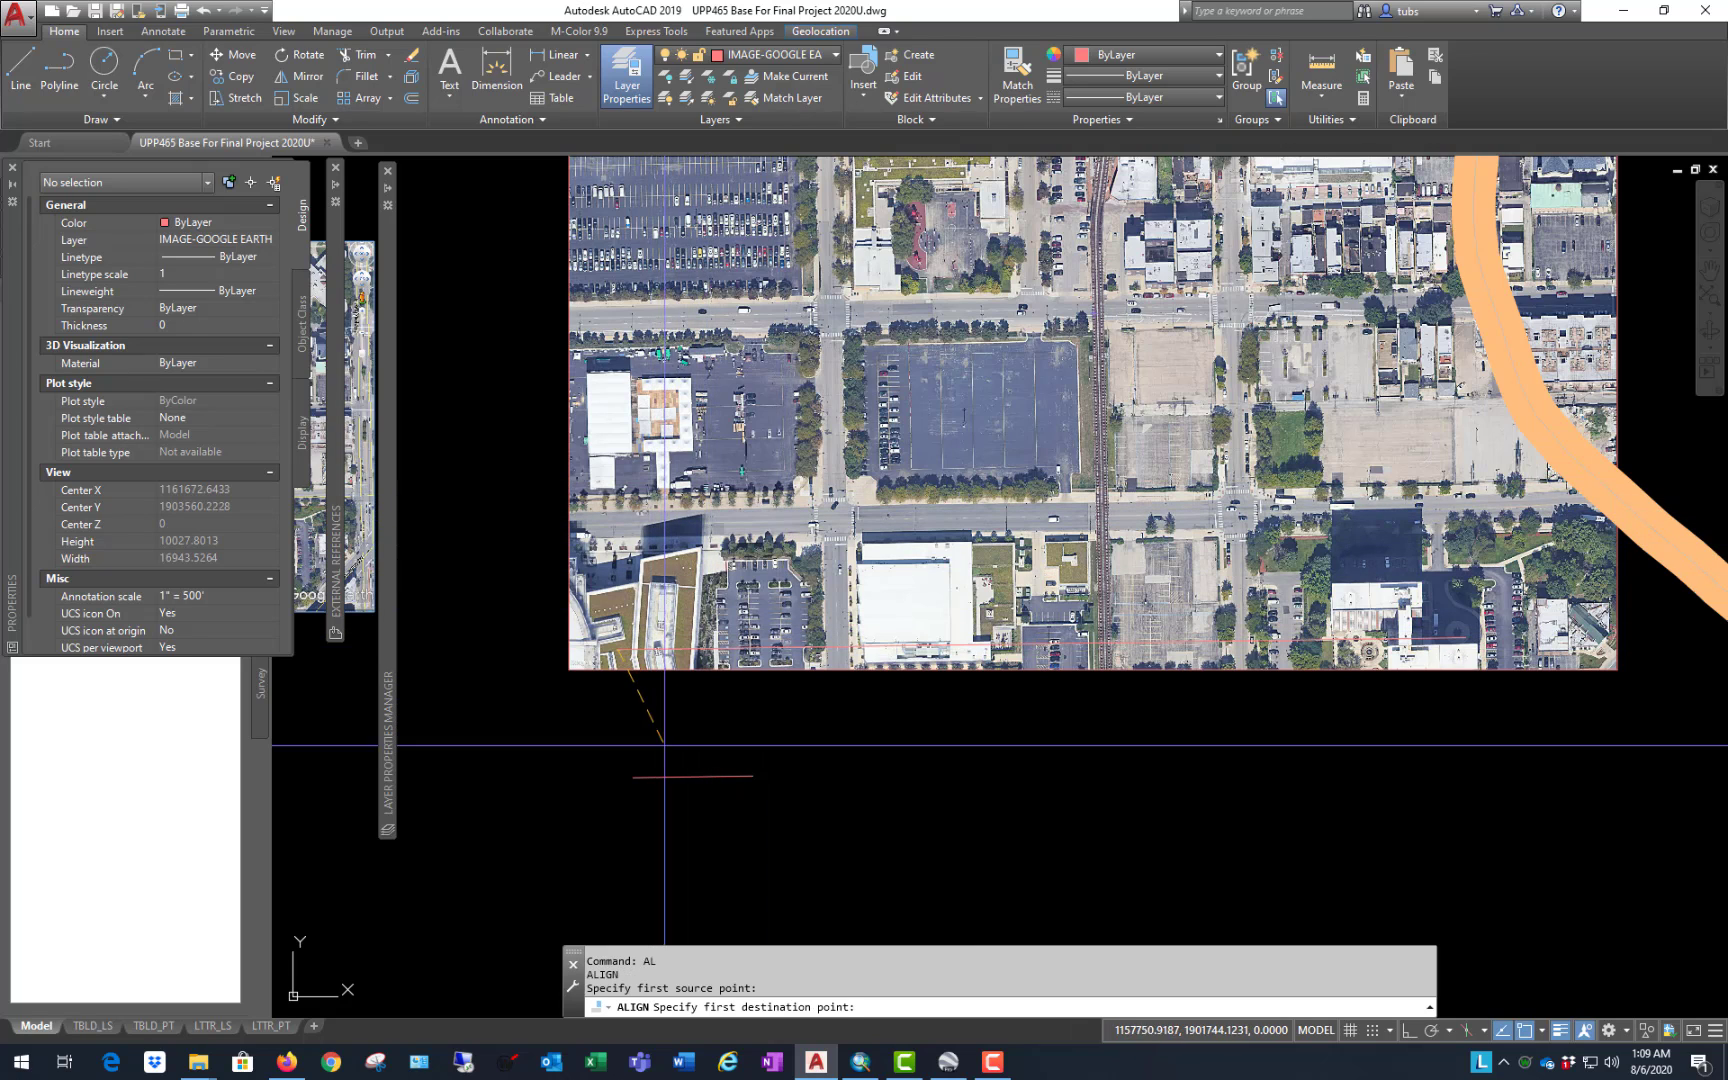
{"action": "left_click", "coordinate": [633, 776]}
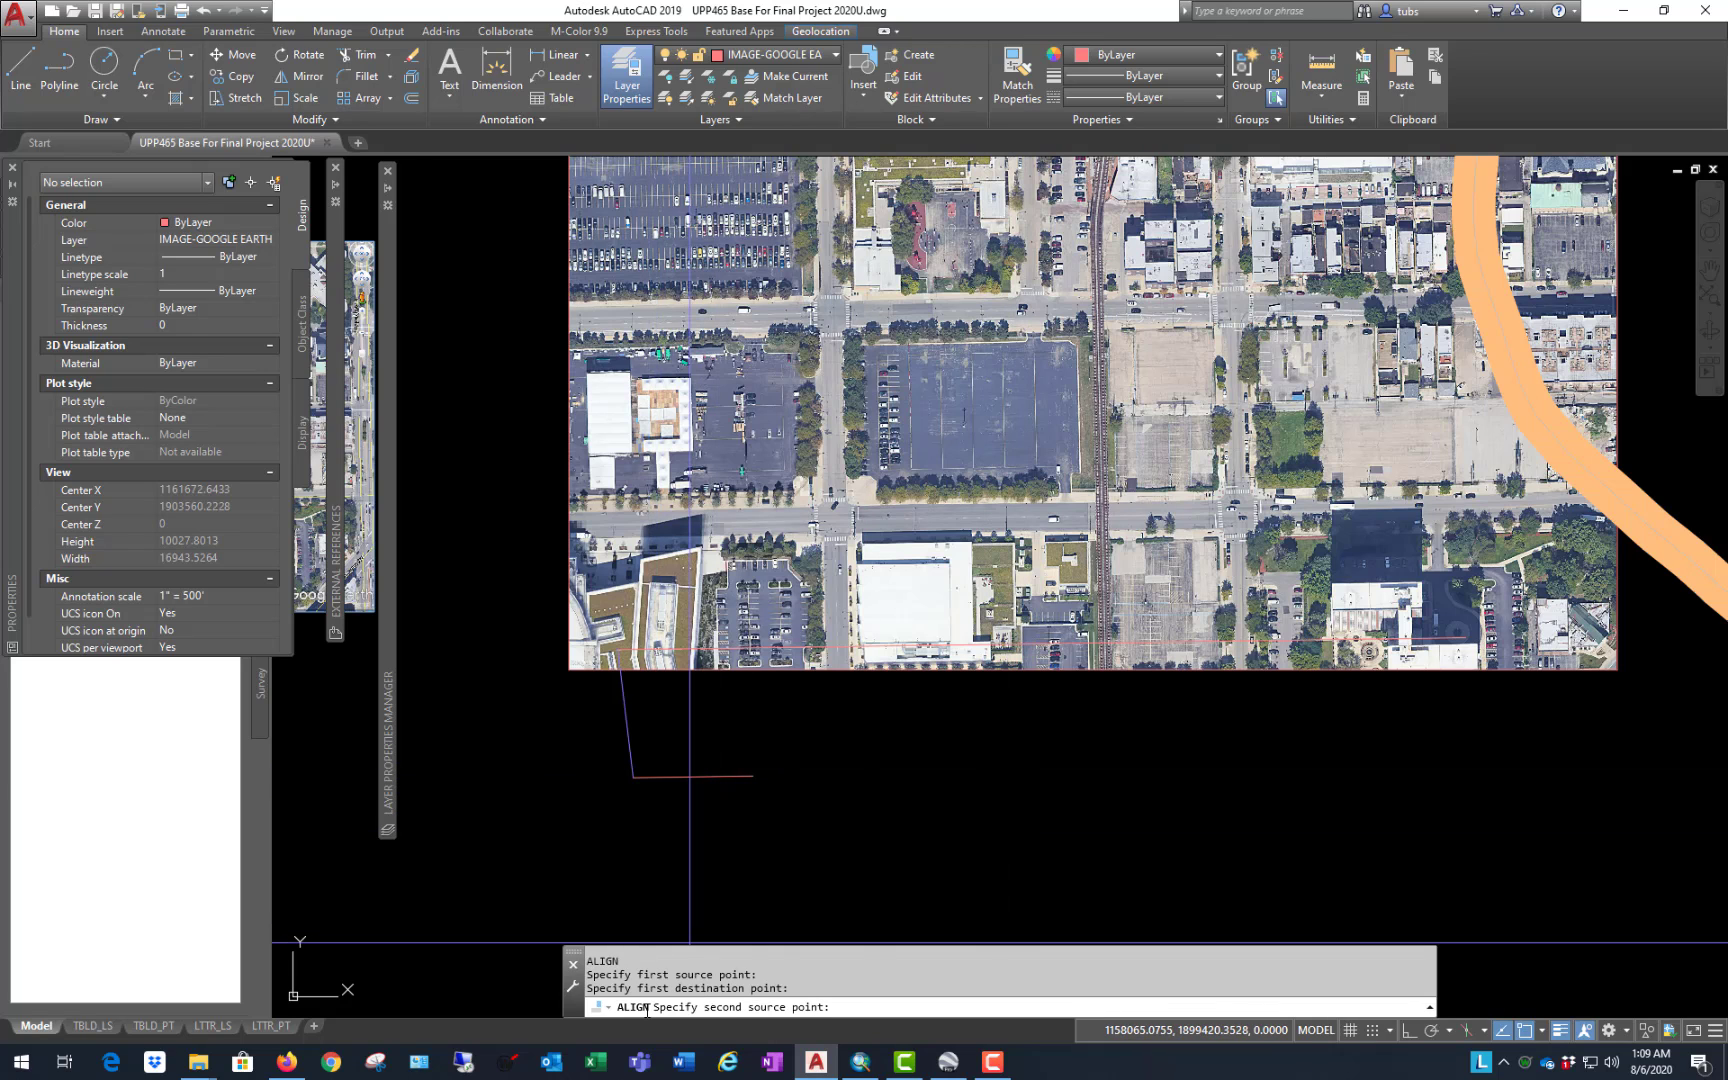
{"action": "left_click", "coordinate": [1443, 637]}
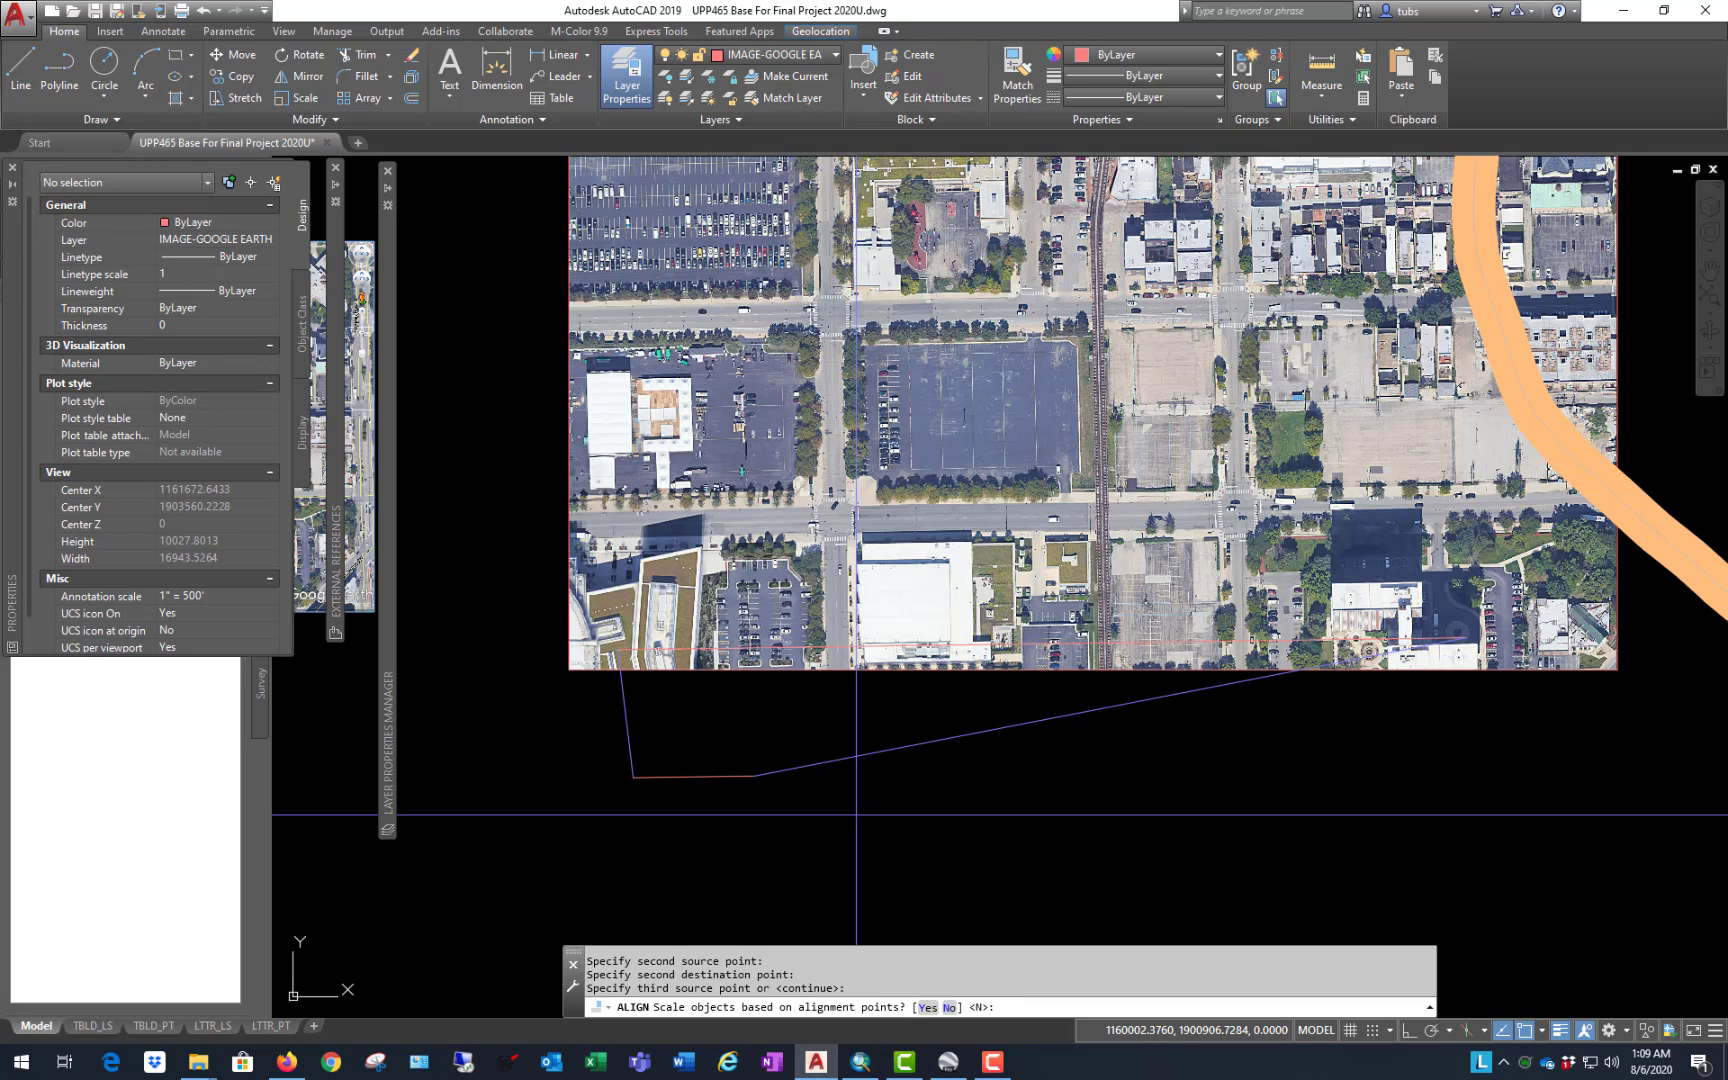
{"action": "key", "text": "Return"}
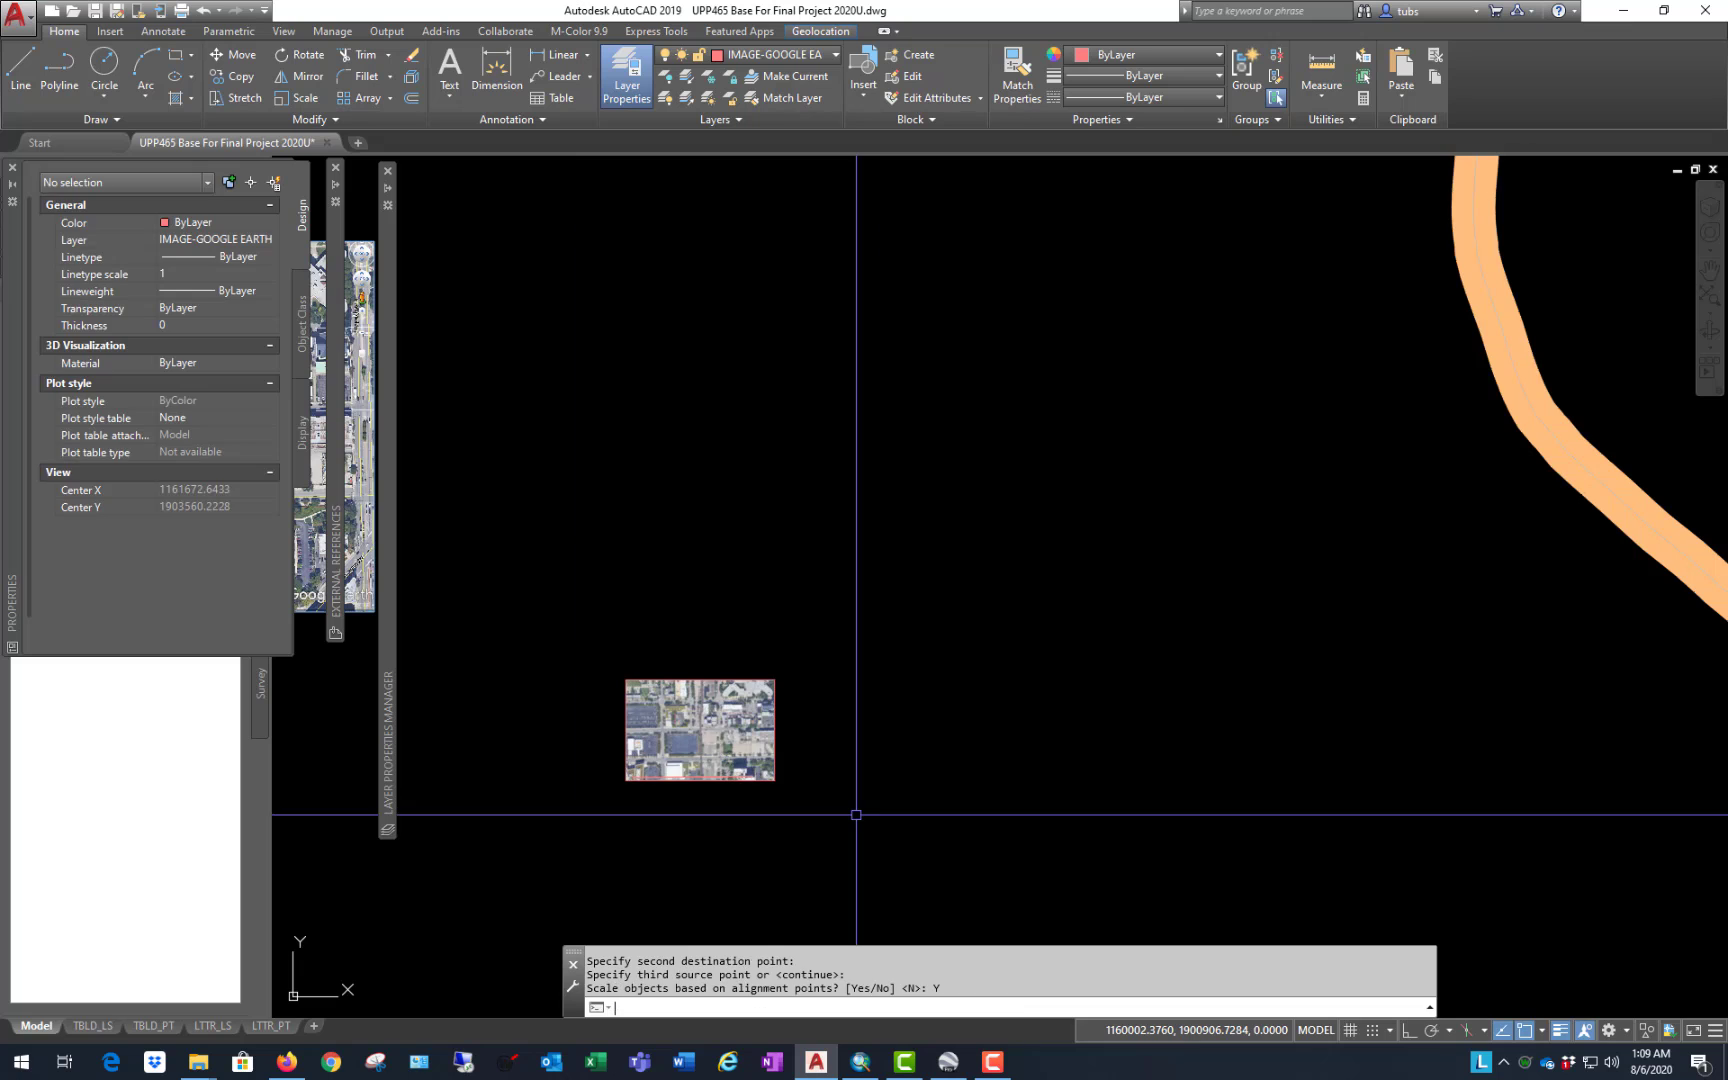
Step: Compare the size of the scaled aerial with the larger aerial and the street lines beside it
{"action": "scroll", "coordinate": [1259, 503], "scroll_direction": "down", "scroll_amount": 2}
{"action": "scroll", "coordinate": [930, 490], "scroll_direction": "down", "scroll_amount": 1}
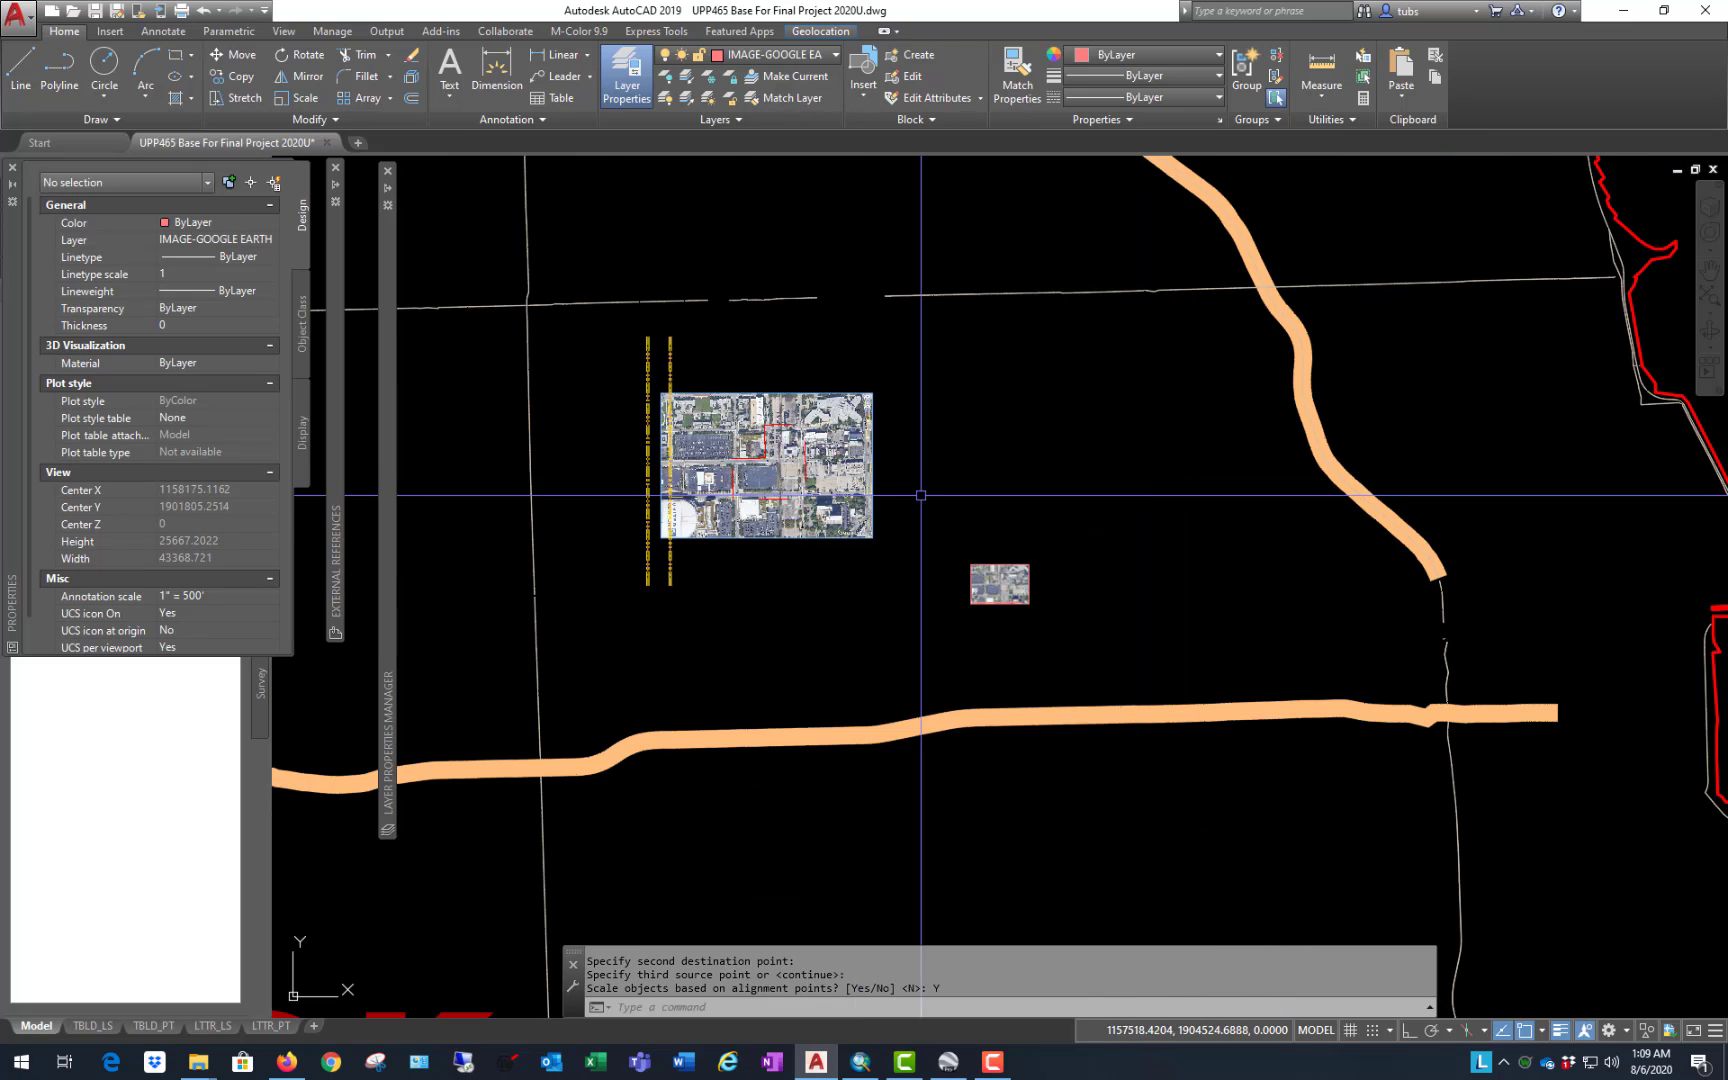
{"action": "scroll", "coordinate": [848, 482], "scroll_direction": "up", "scroll_amount": 4}
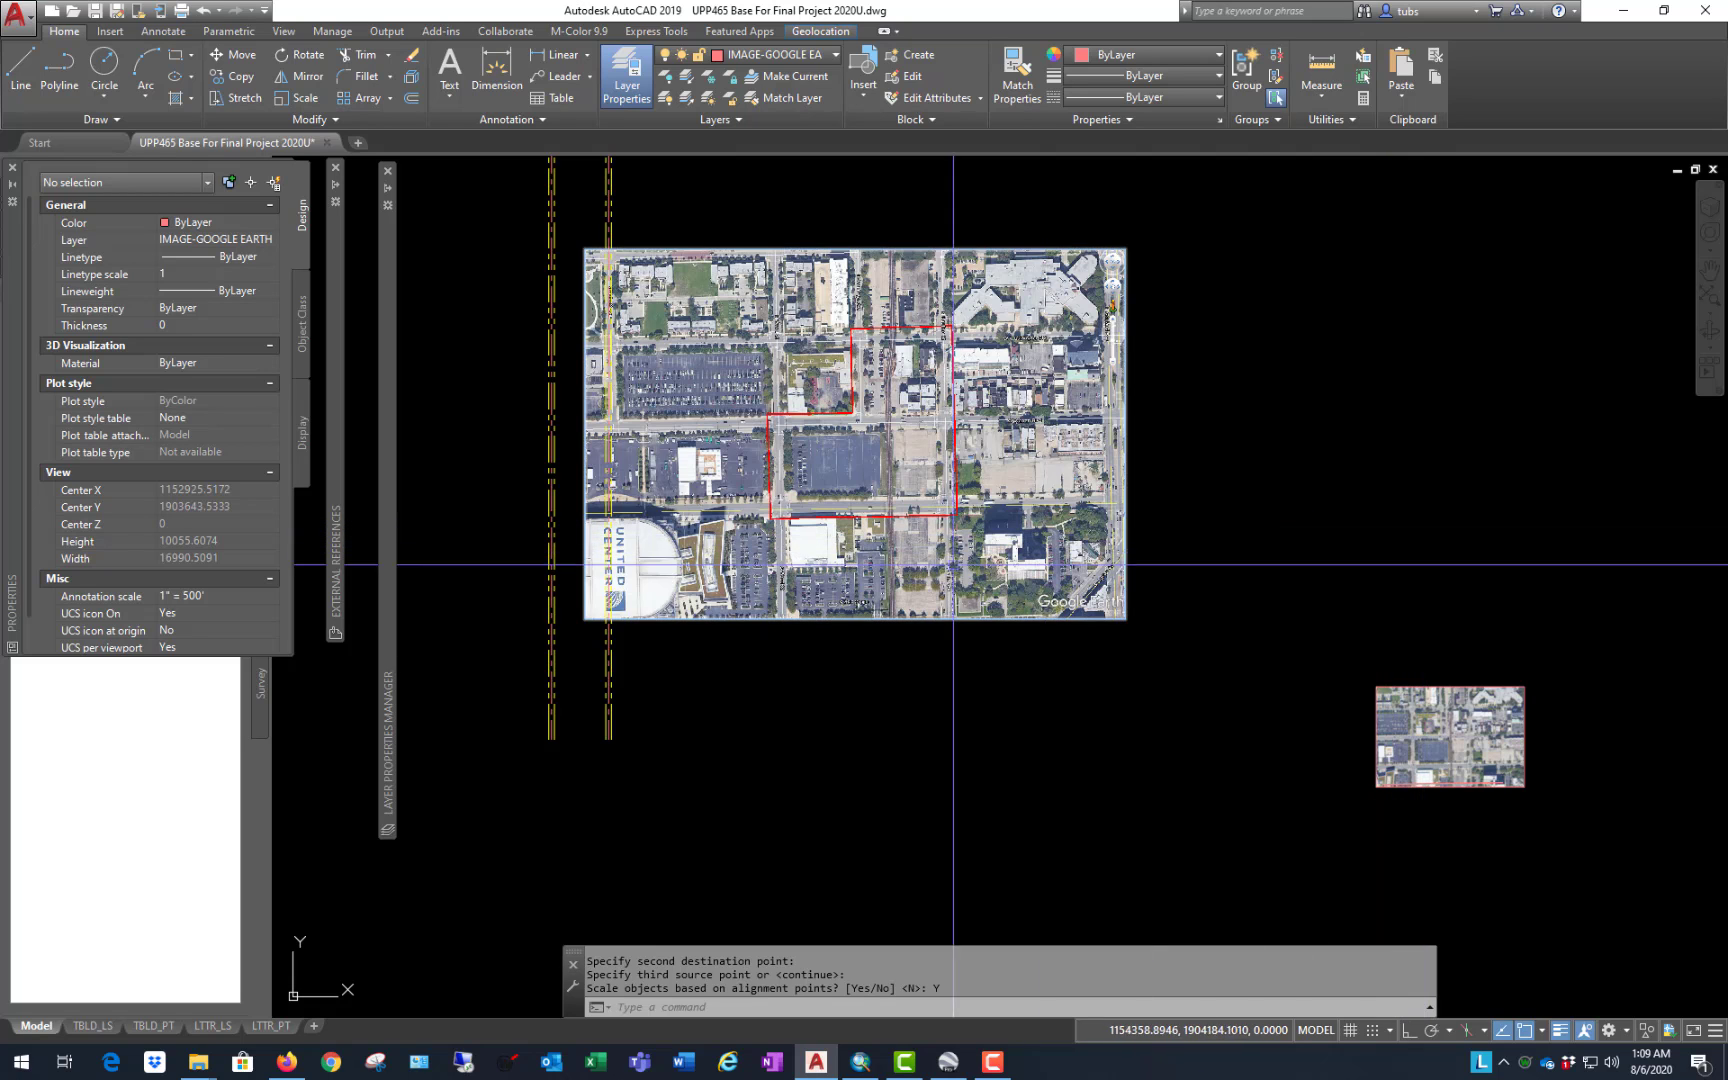
{"action": "scroll", "coordinate": [560, 690], "scroll_direction": "down", "scroll_amount": 1}
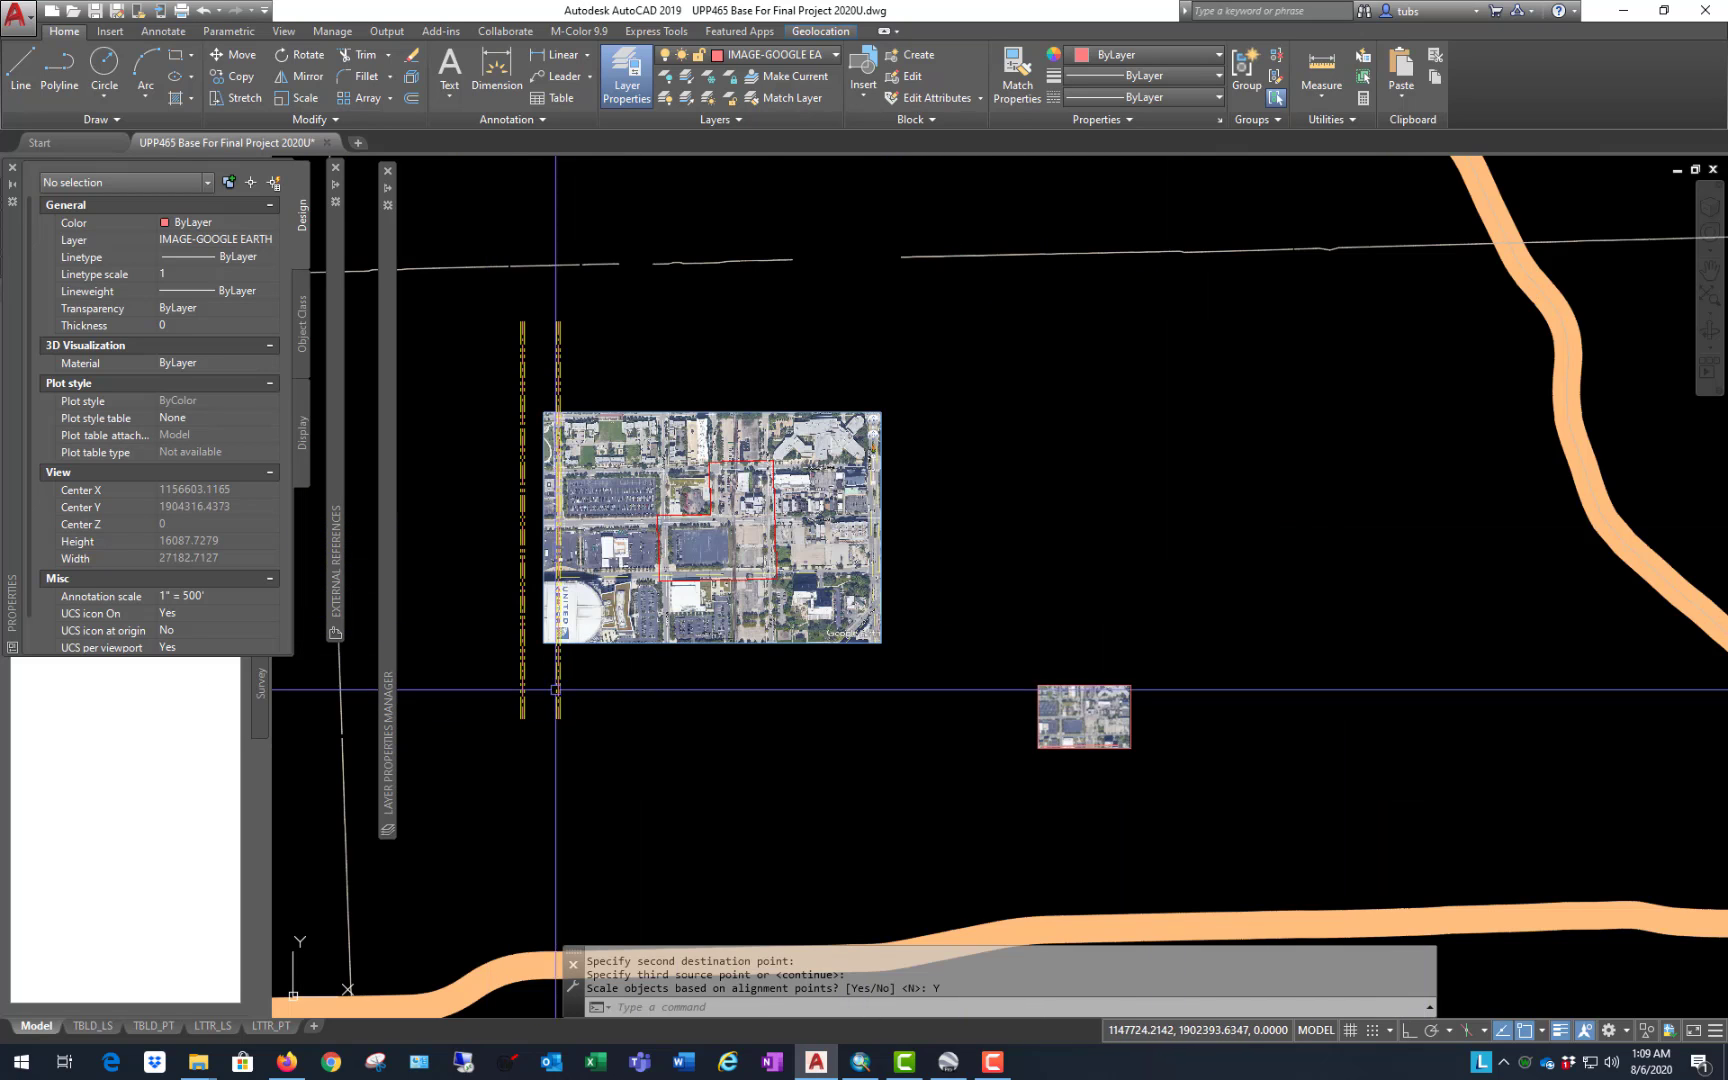
{"action": "scroll", "coordinate": [790, 665], "scroll_direction": "up", "scroll_amount": 1}
{"action": "scroll", "coordinate": [578, 629], "scroll_direction": "down", "scroll_amount": 1}
{"action": "scroll", "coordinate": [860, 660], "scroll_direction": "up", "scroll_amount": 1}
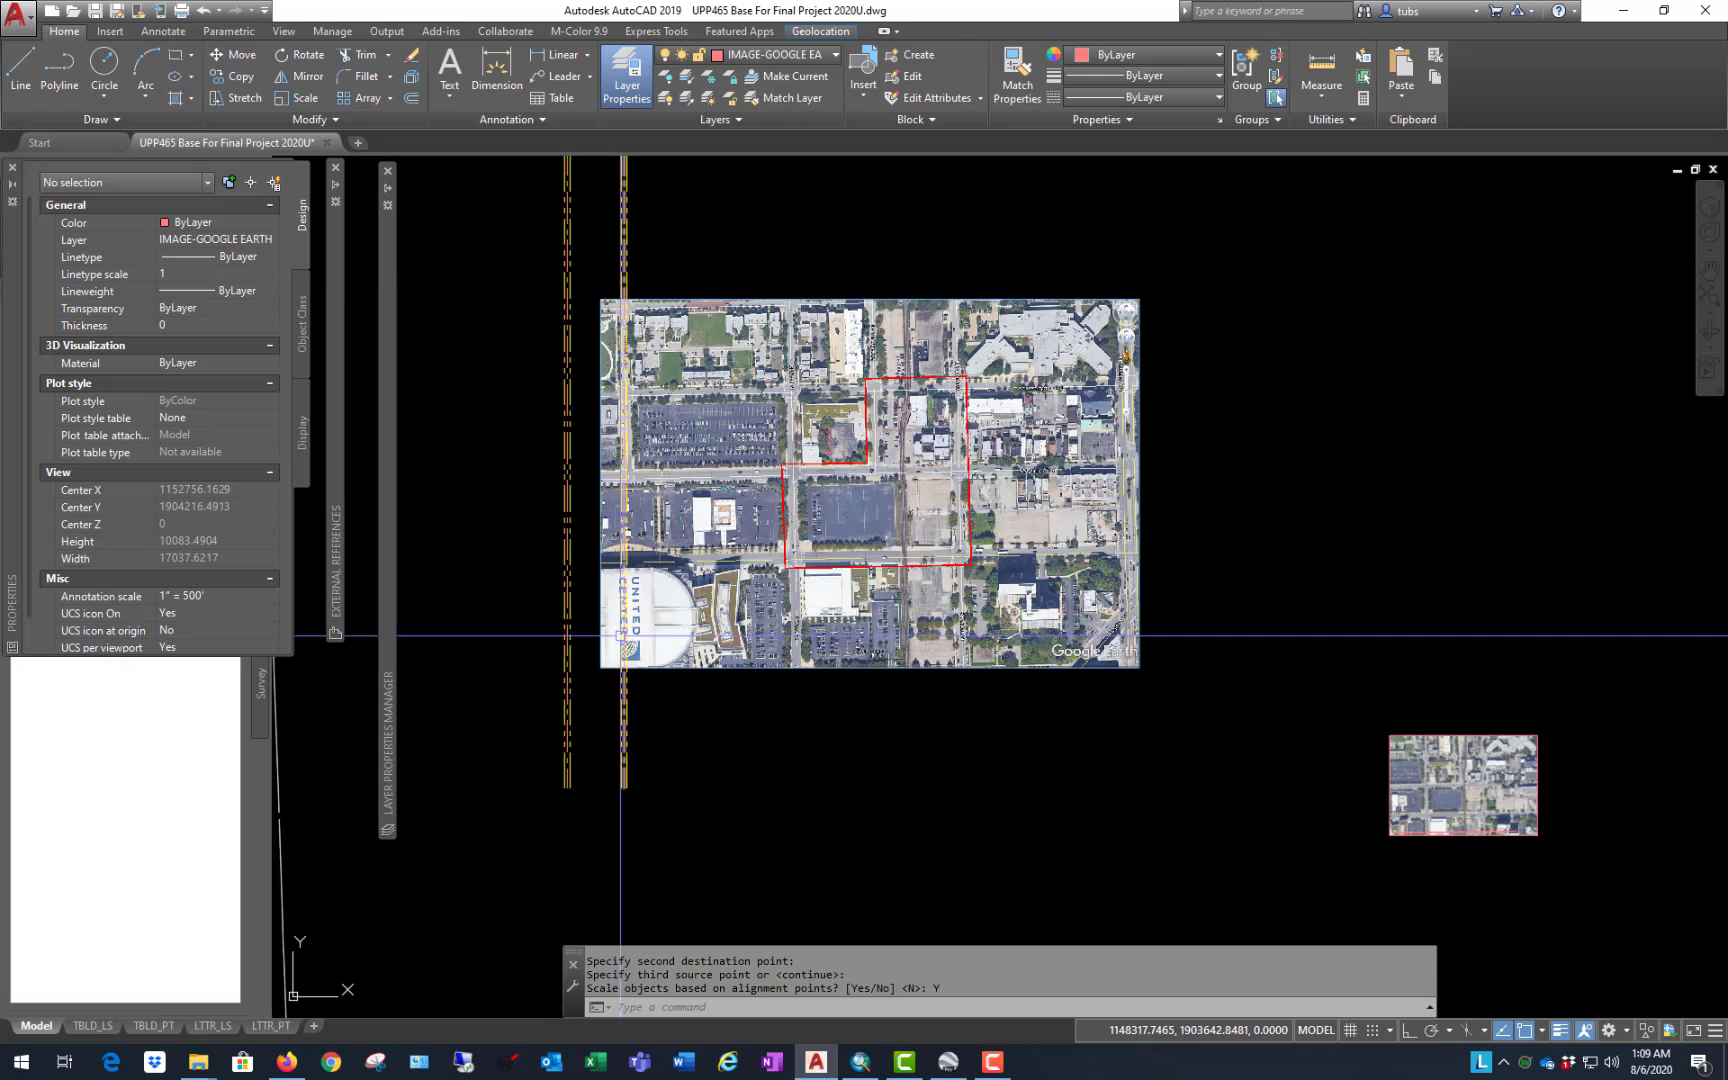
{"action": "scroll", "coordinate": [1149, 687], "scroll_direction": "down", "scroll_amount": 2}
{"action": "scroll", "coordinate": [1165, 761], "scroll_direction": "up", "scroll_amount": 2}
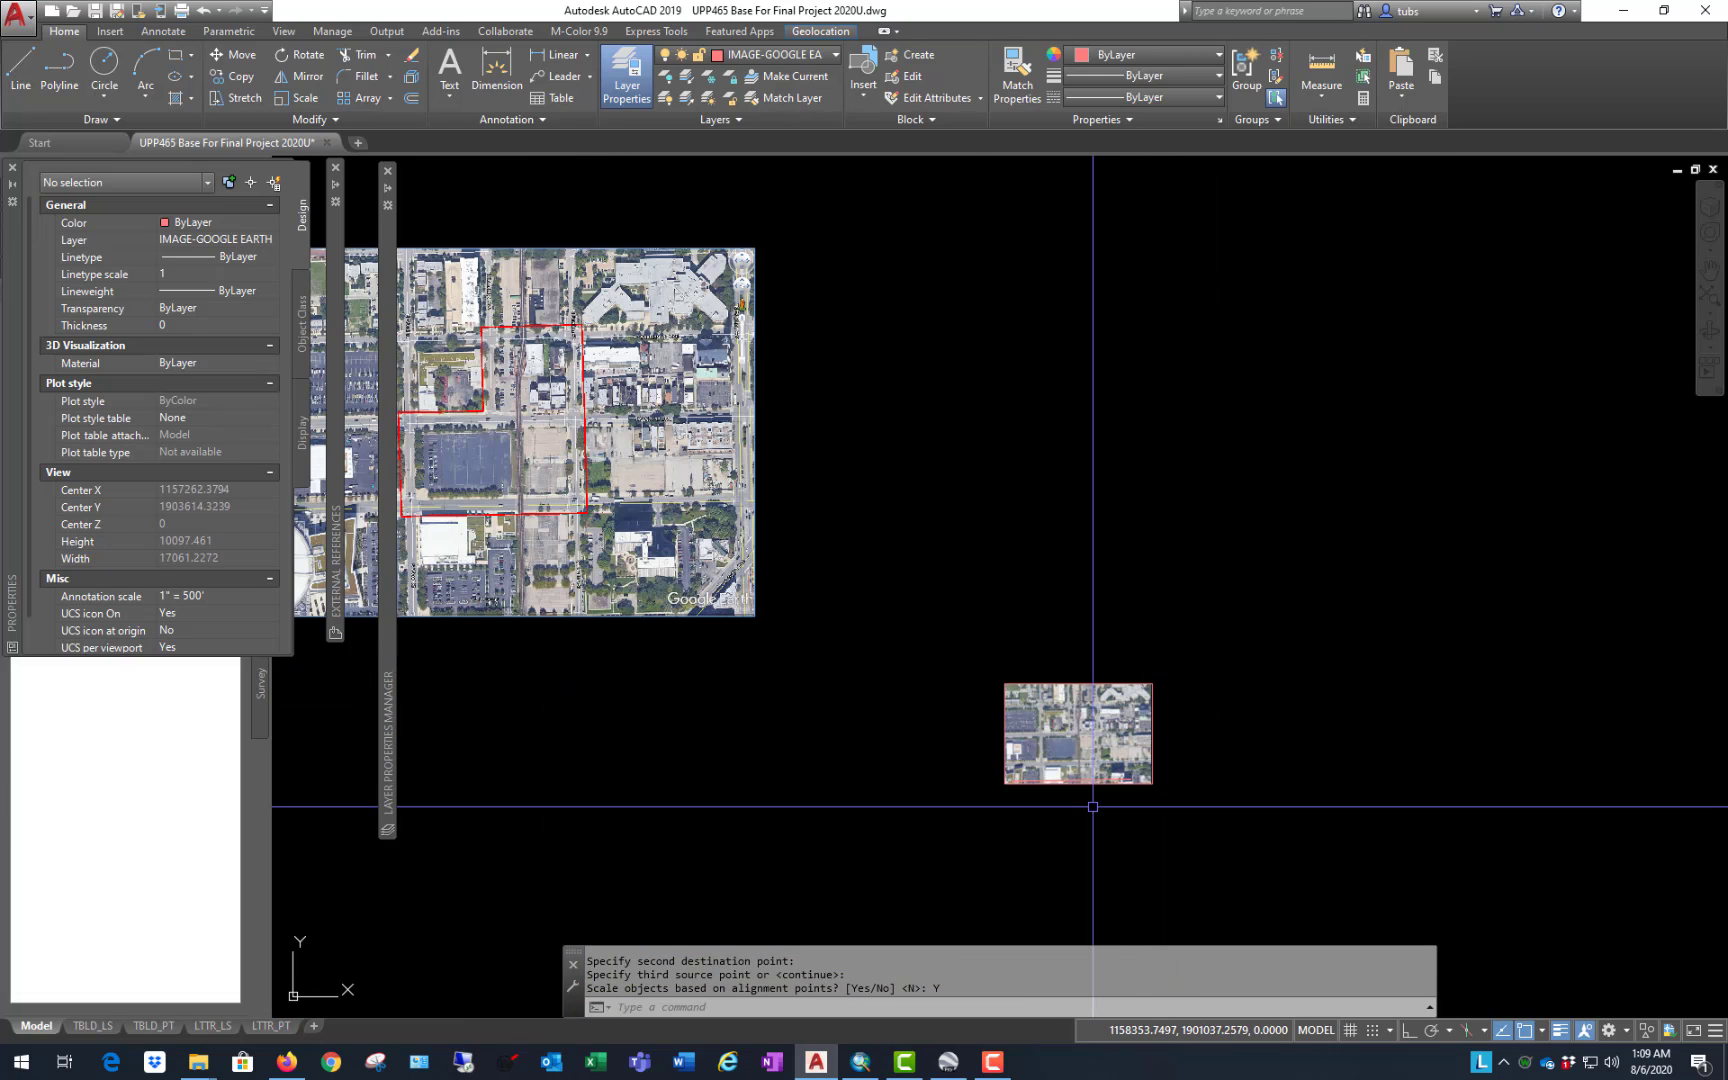
Step: Undo the alignment and scaling of the aerial image
{"action": "type", "text": "u"}
{"action": "key", "text": "Return"}
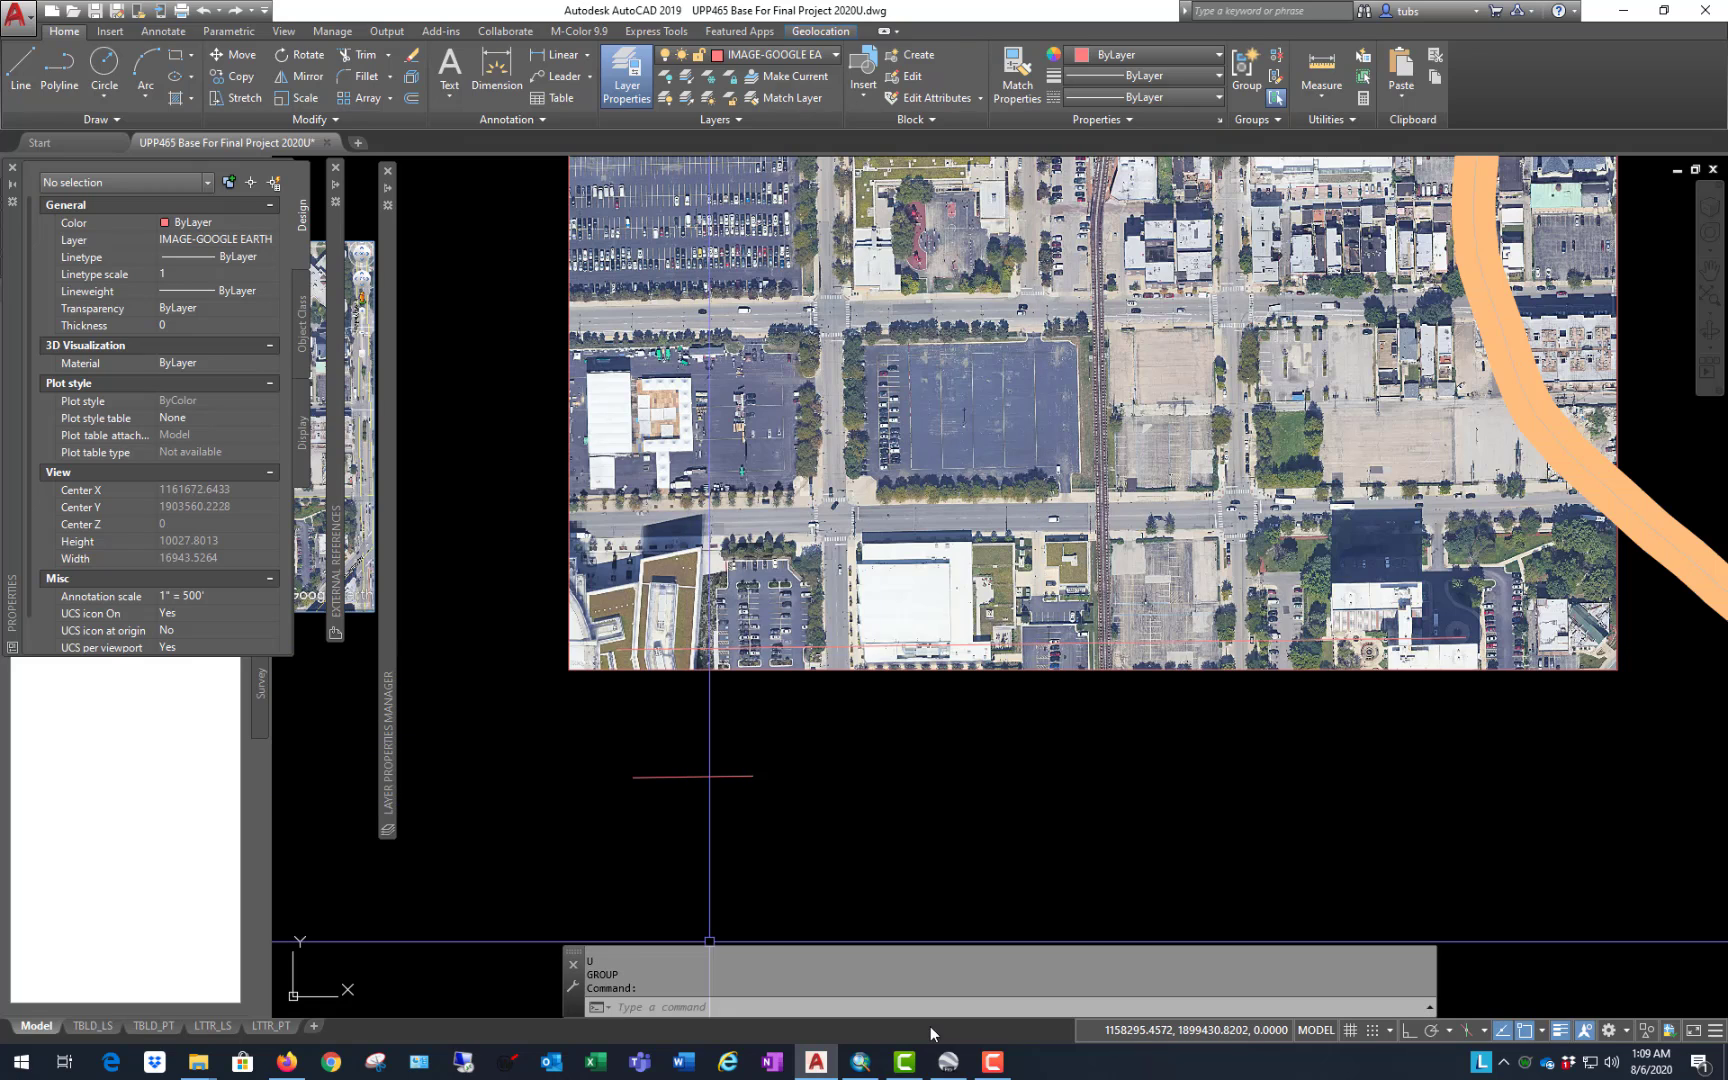
Step: Switch to Google Earth Pro and check the last untitled path's length in feet, leaving the path unchanged
{"action": "left_click", "coordinate": [948, 1061]}
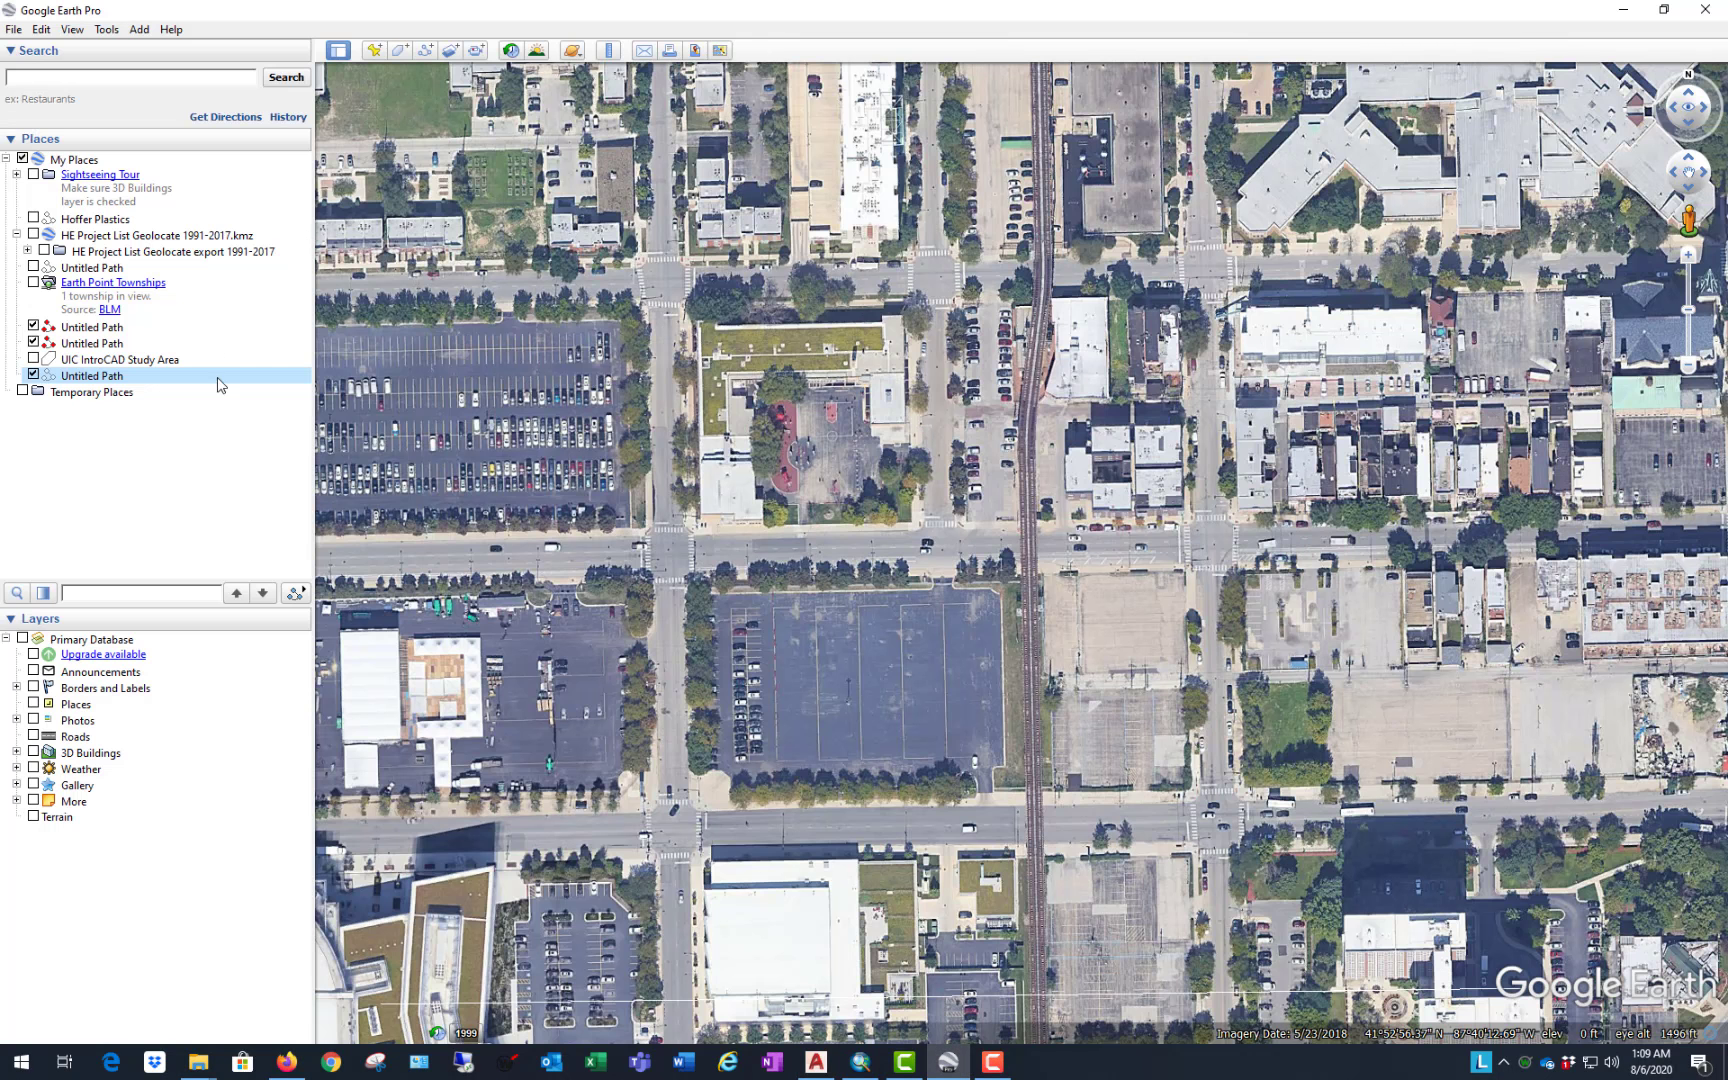
{"action": "right_click", "coordinate": [108, 378]}
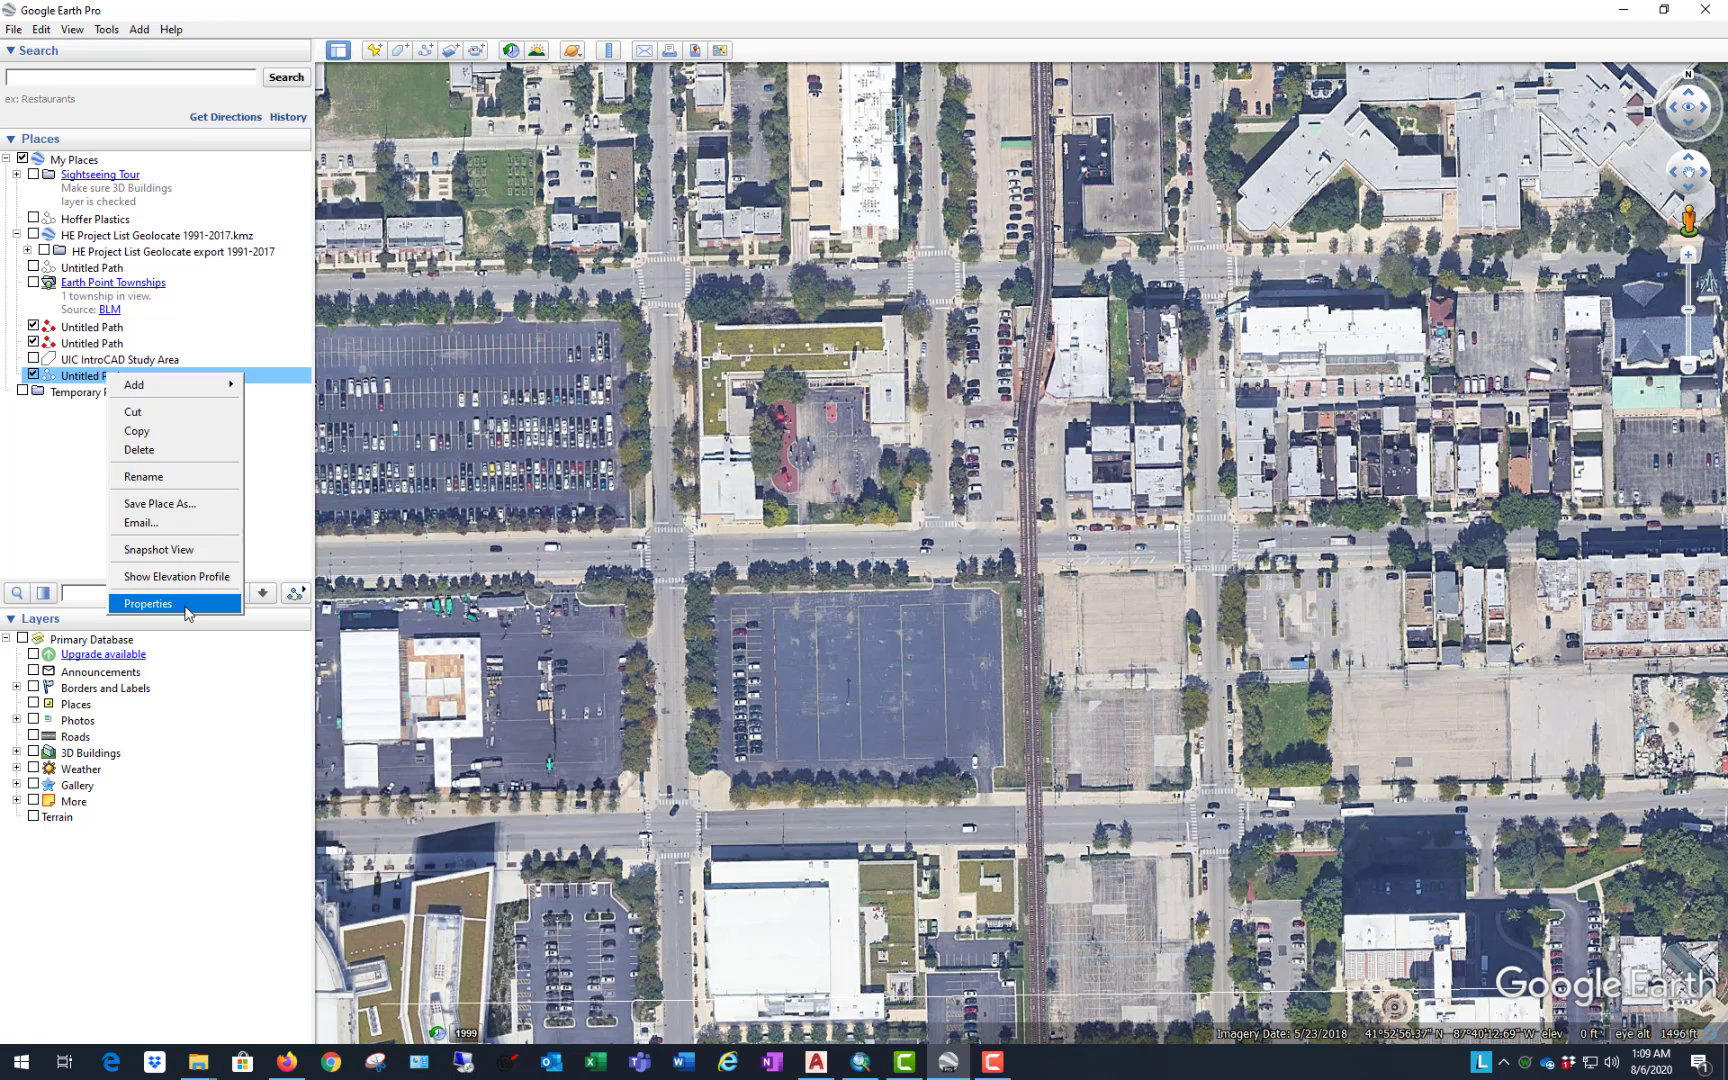
{"action": "left_click", "coordinate": [186, 604]}
{"action": "left_click", "coordinate": [358, 174]}
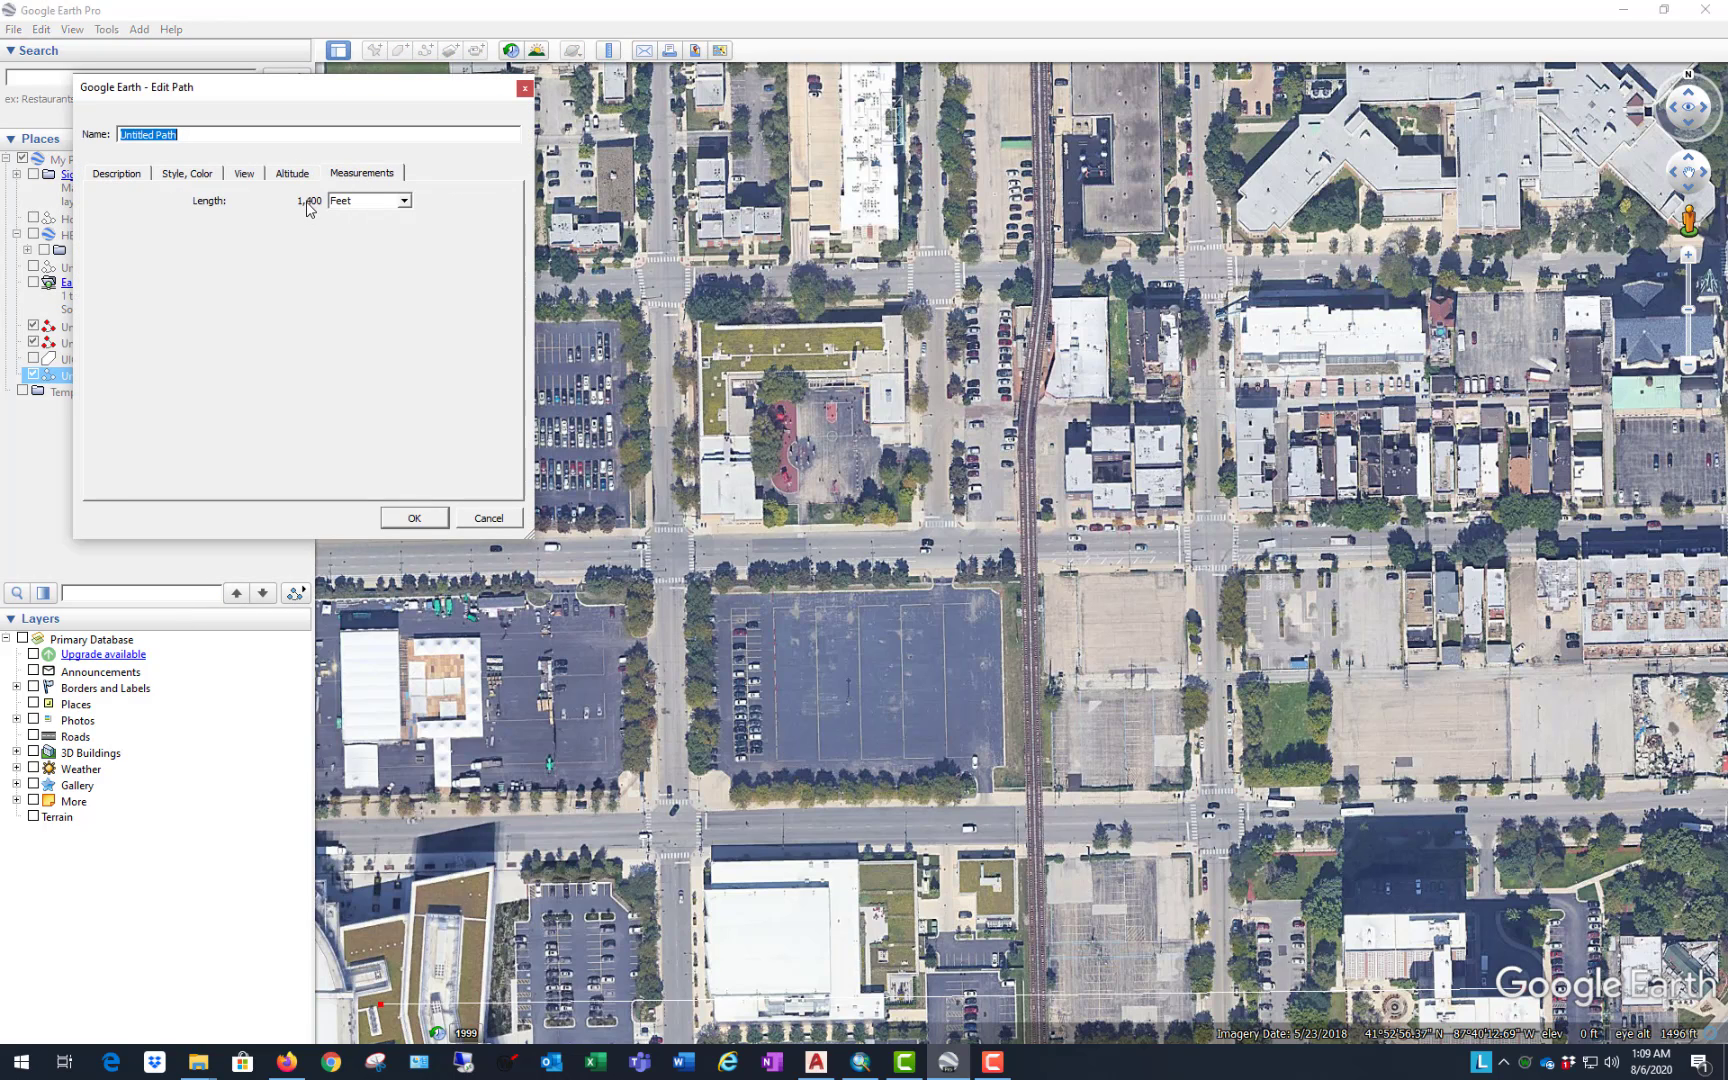
{"action": "left_click", "coordinate": [487, 518]}
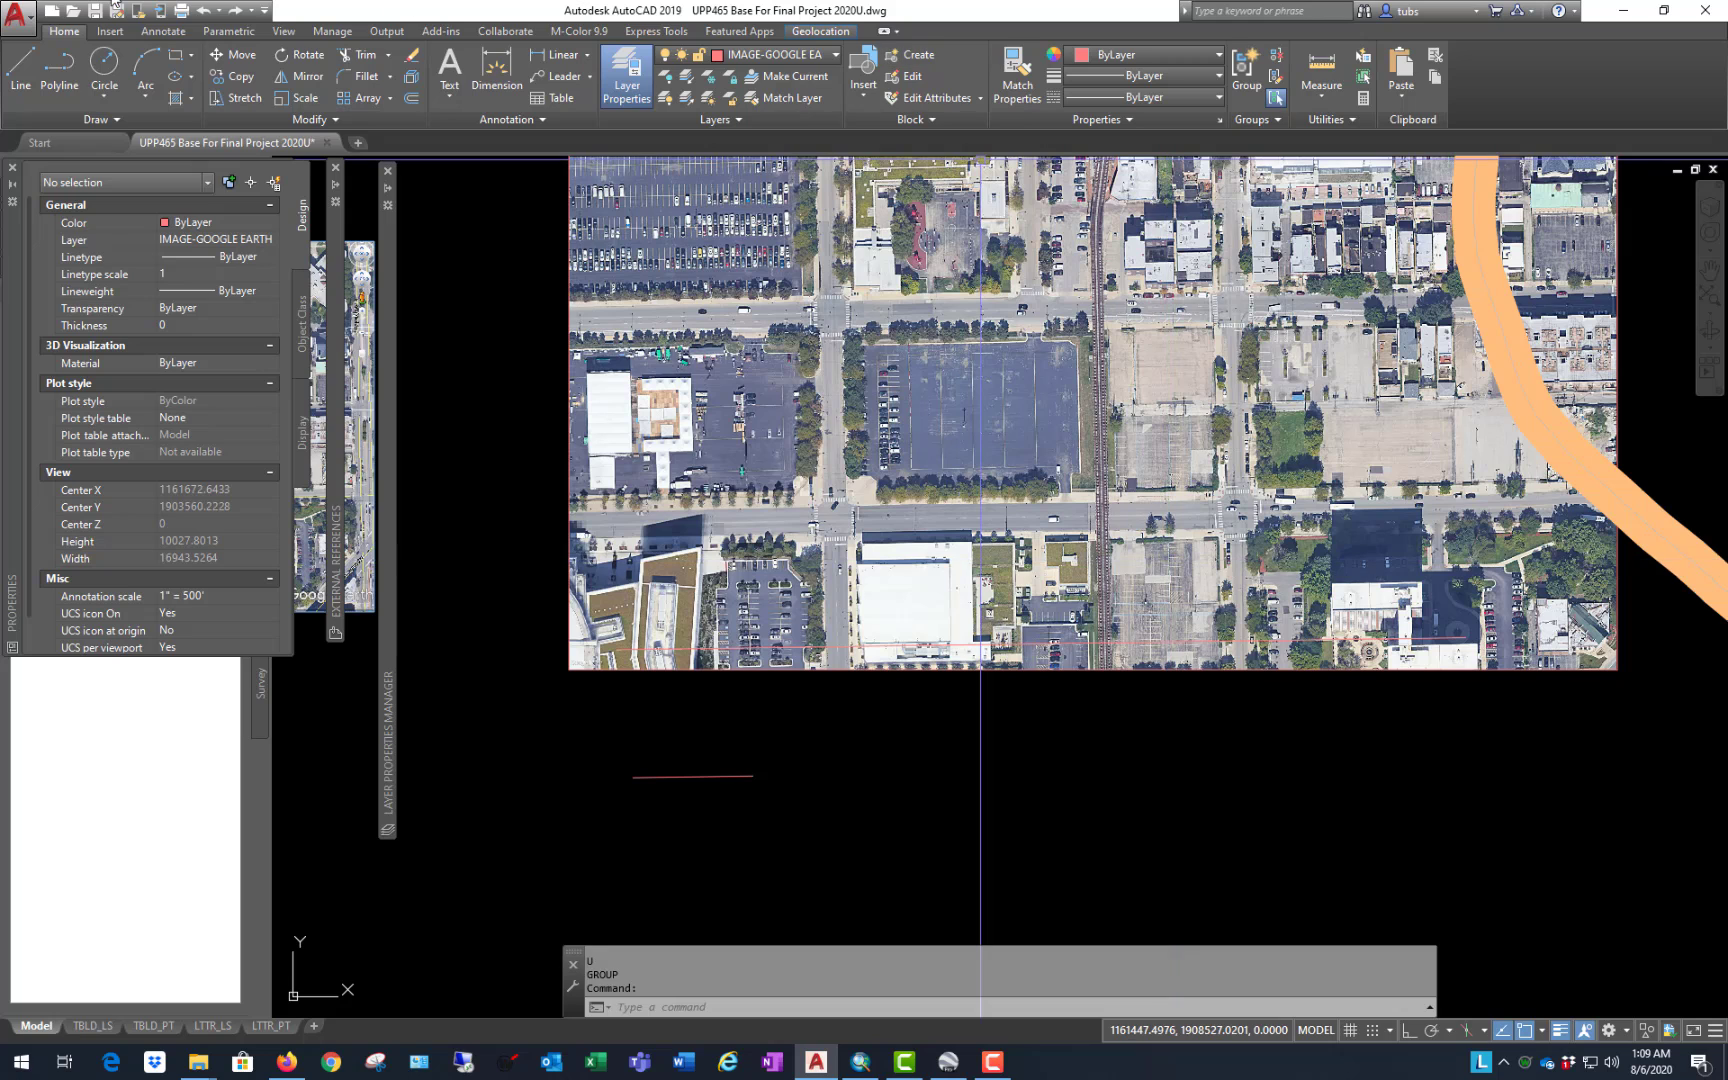
Step: Return to AutoCAD and redo the alignment and scaling of the aerial image
{"action": "left_click", "coordinate": [237, 12]}
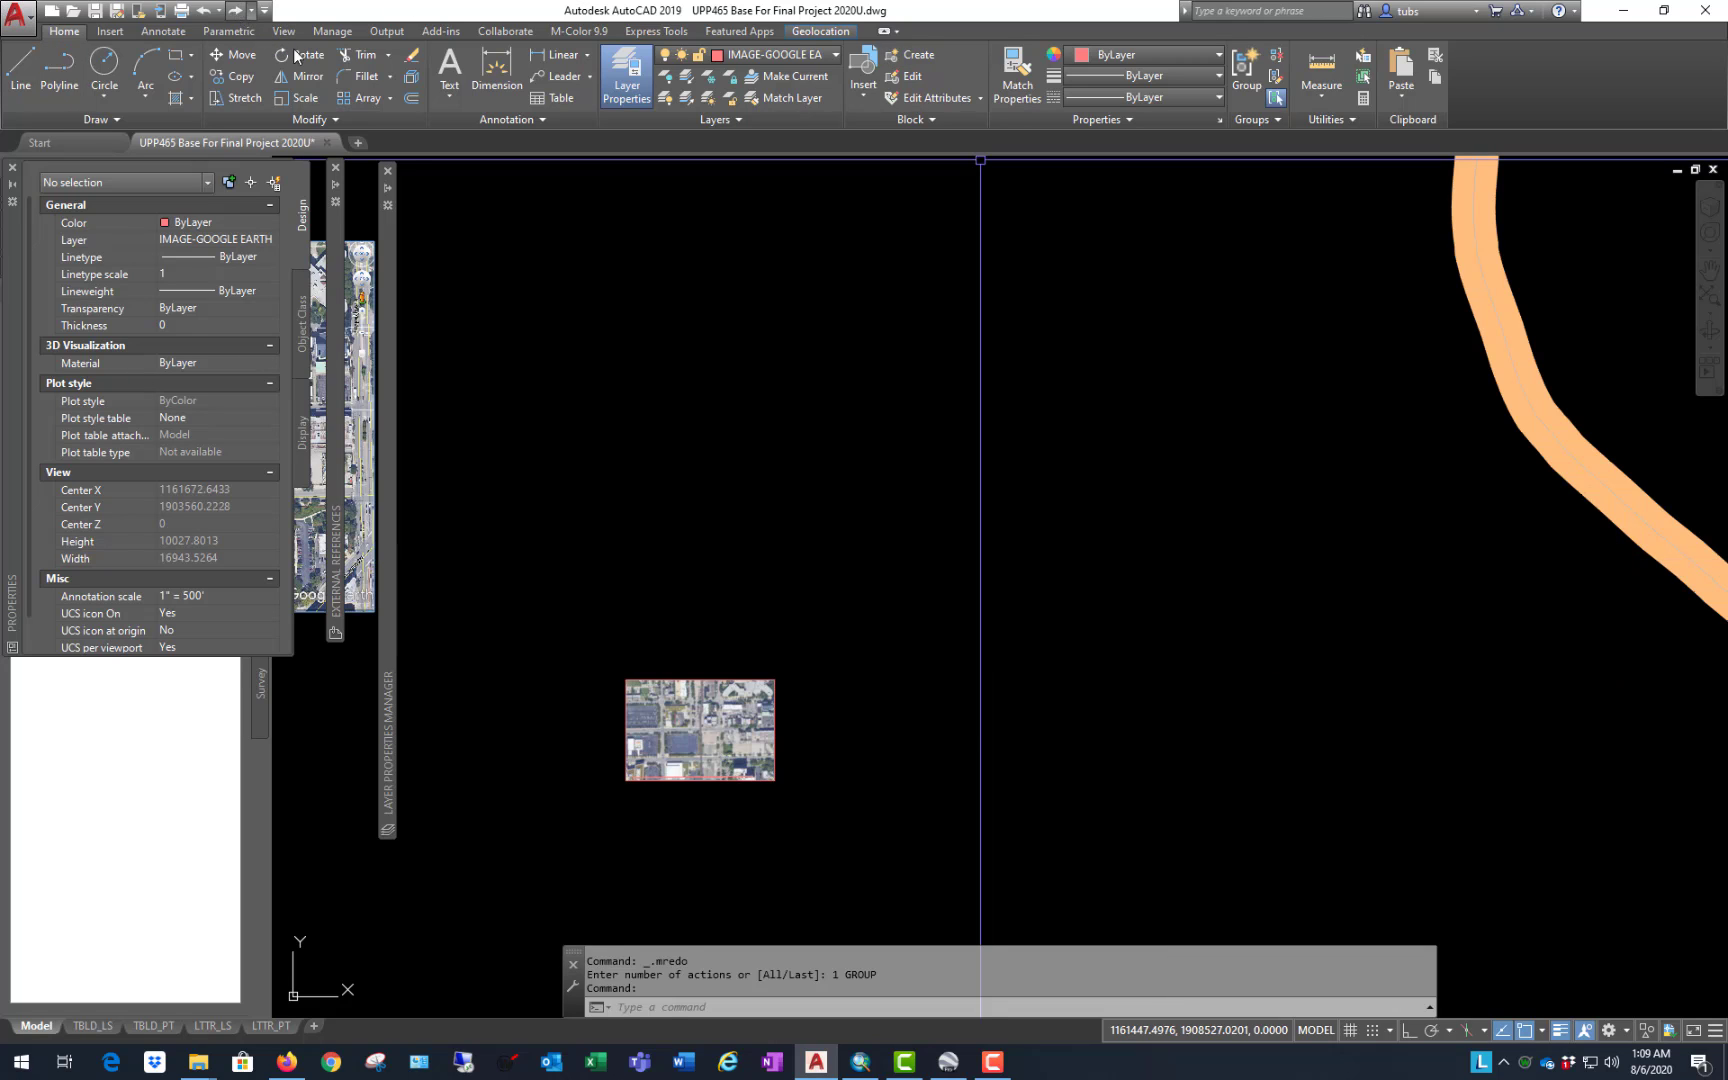
{"action": "scroll", "coordinate": [600, 552], "scroll_direction": "up", "scroll_amount": 2}
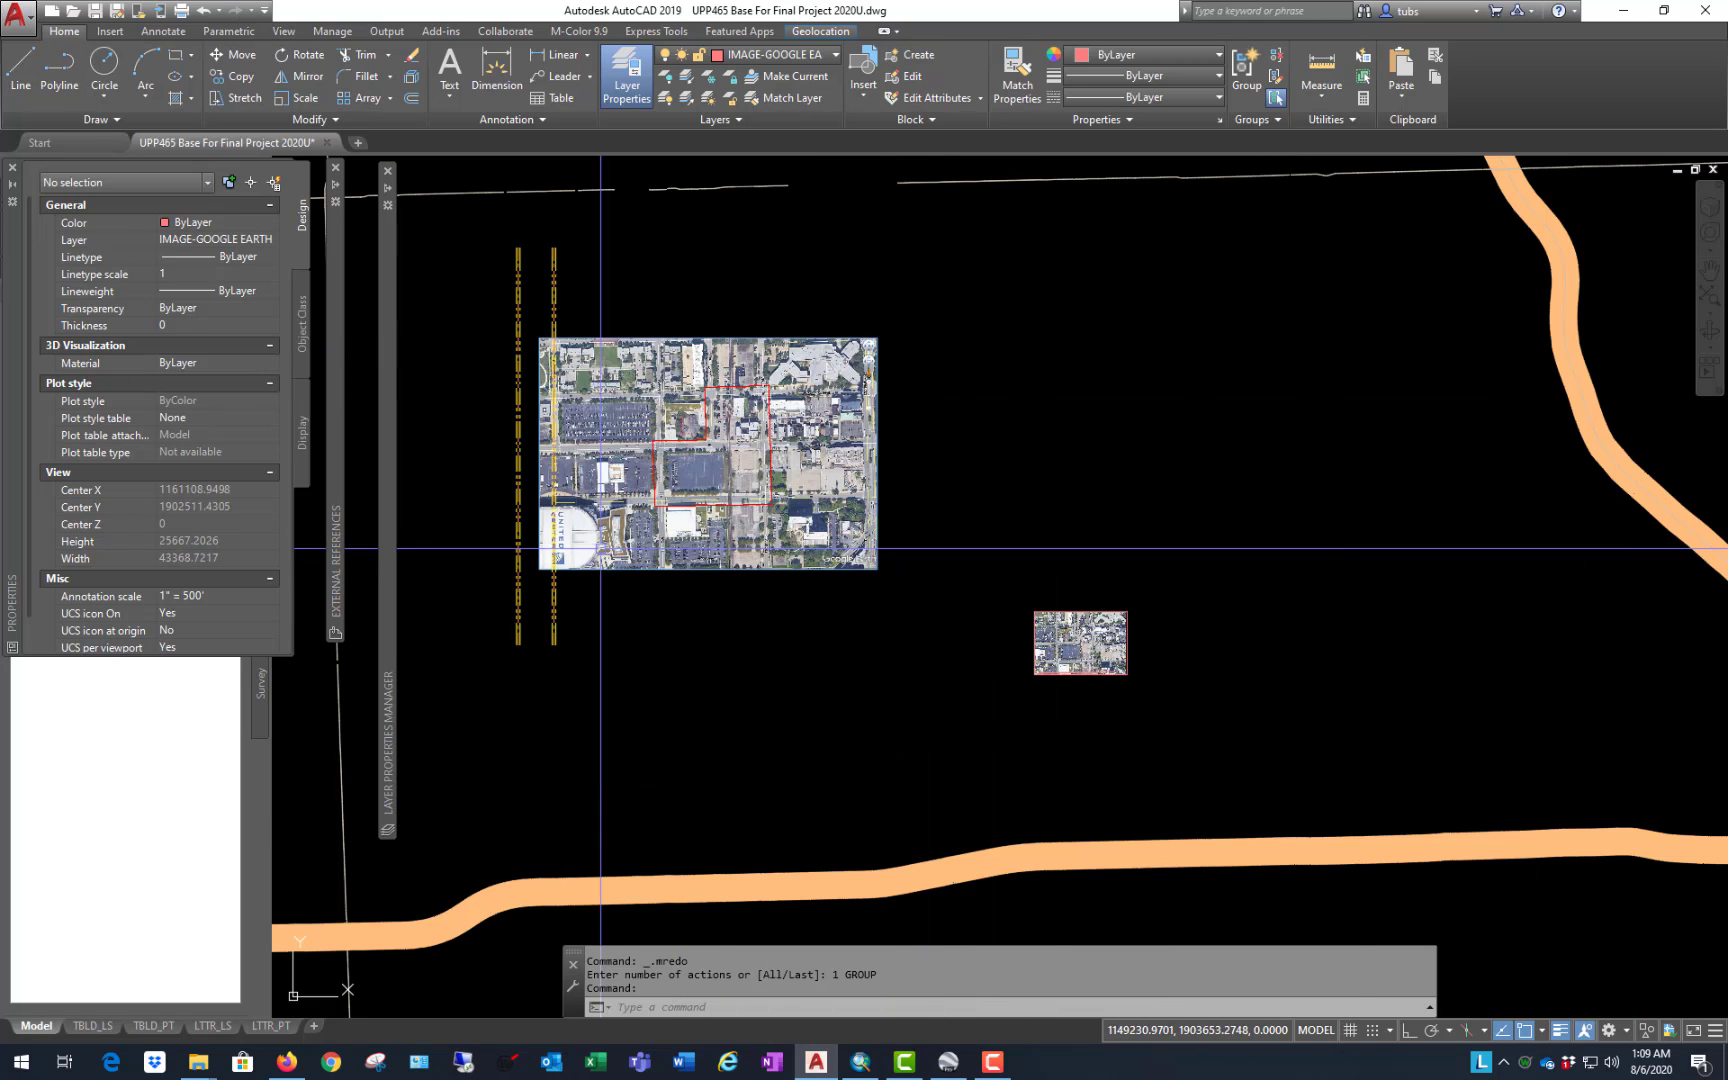
Step: Move the scaled aerial image from the street intersection southwest of its central parking lot to the centerline crossing above the United Center
{"action": "scroll", "coordinate": [1128, 655], "scroll_direction": "up", "scroll_amount": 4}
{"action": "left_click", "coordinate": [1175, 560]}
{"action": "left_click", "coordinate": [1094, 582]}
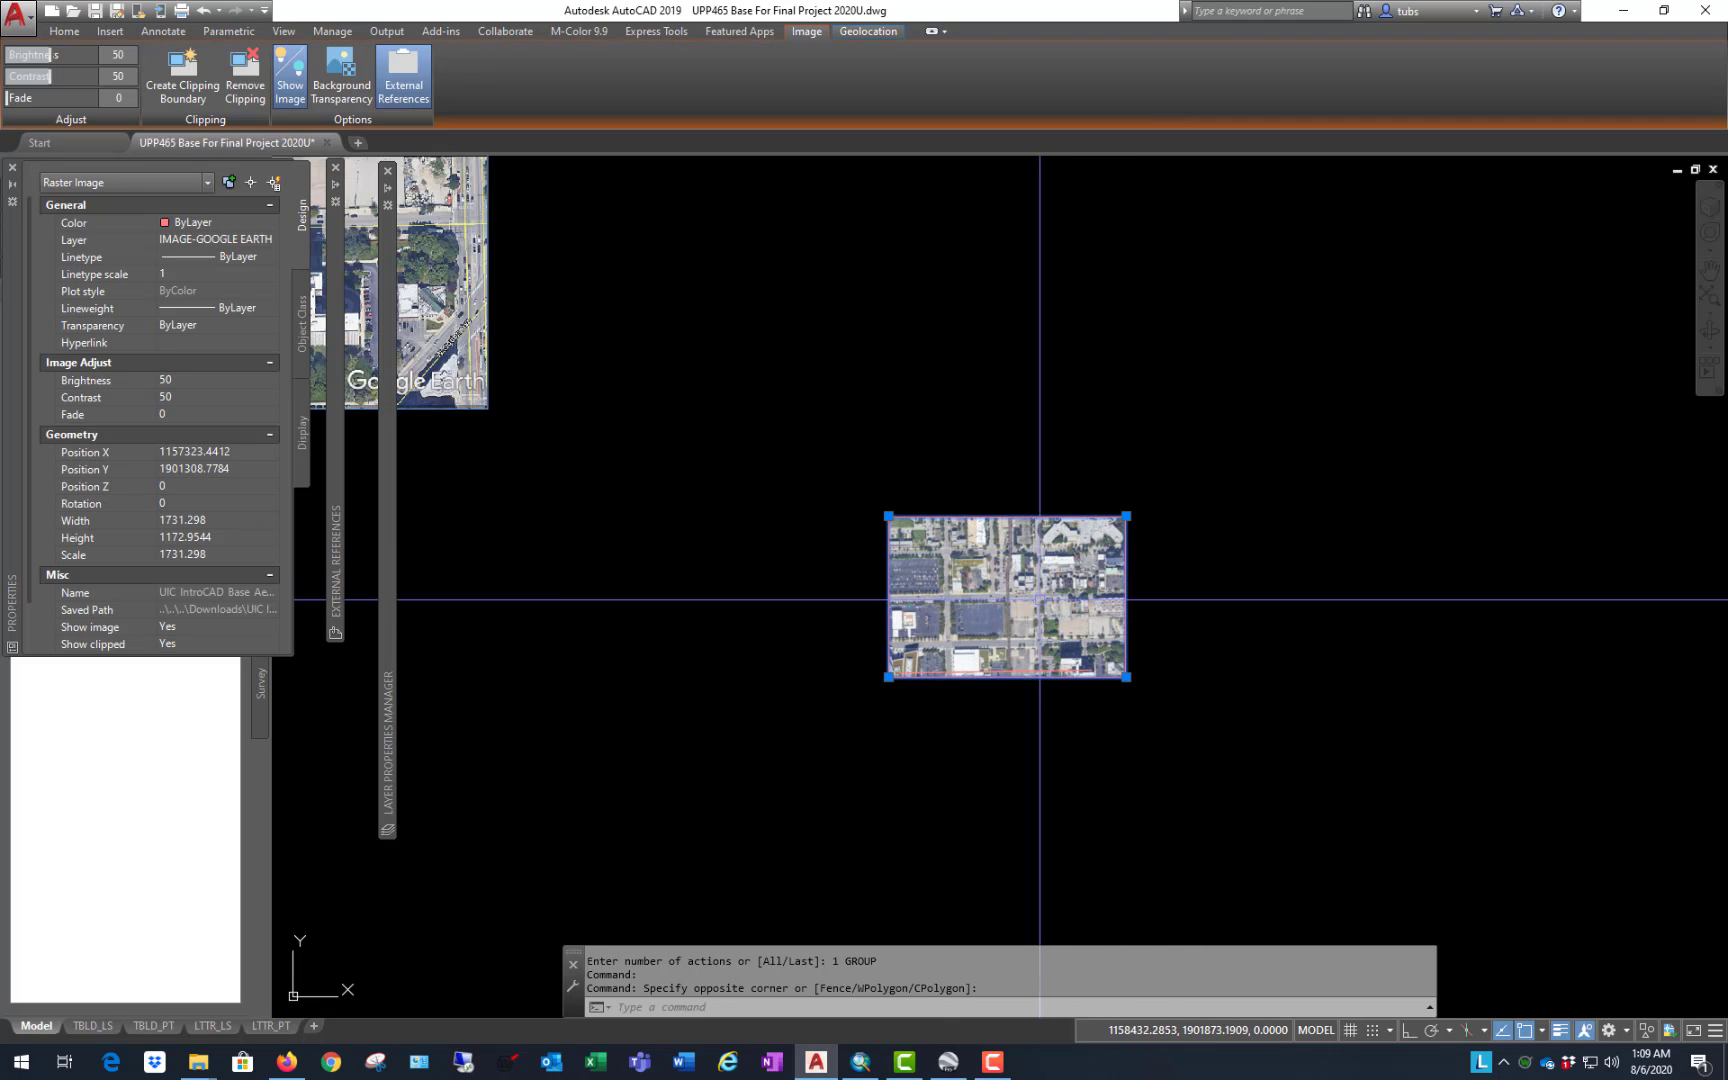
{"action": "type", "text": "m"}
{"action": "key", "text": "space"}
{"action": "scroll", "coordinate": [941, 611], "scroll_direction": "up", "scroll_amount": 2}
{"action": "scroll", "coordinate": [950, 615], "scroll_direction": "up", "scroll_amount": 2}
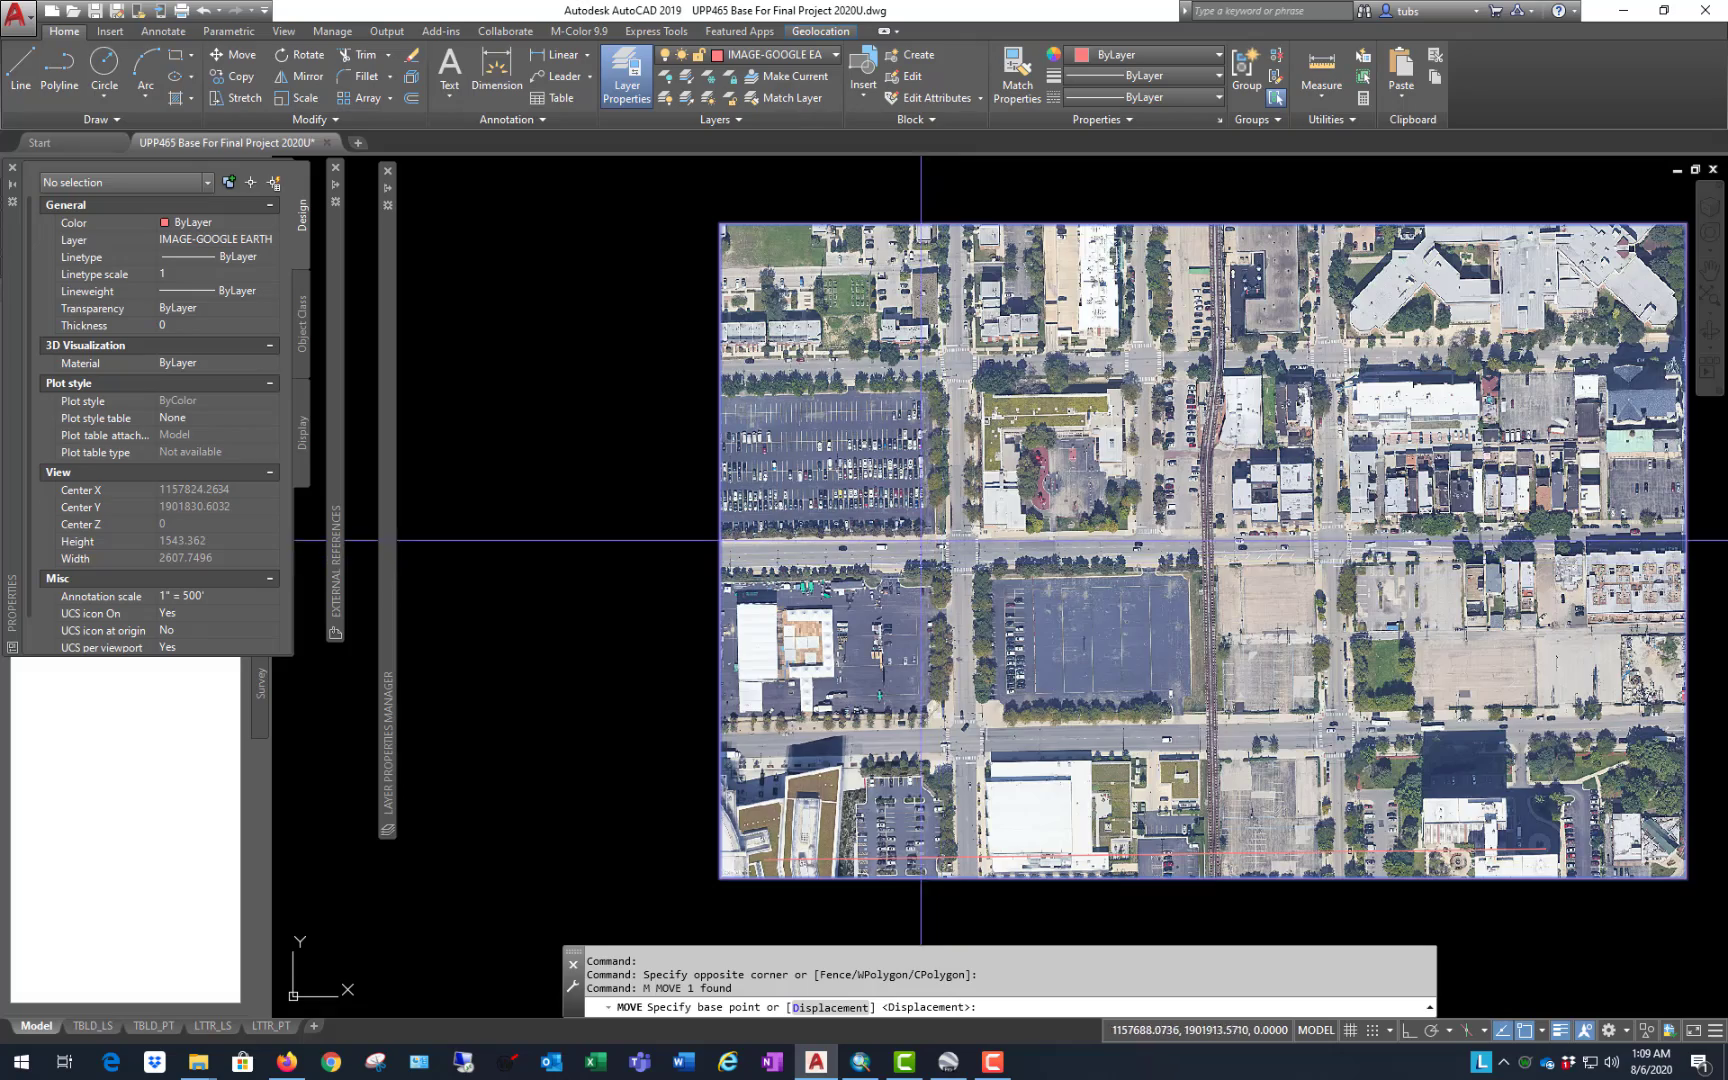
{"action": "scroll", "coordinate": [877, 581], "scroll_direction": "down", "scroll_amount": 2}
{"action": "scroll", "coordinate": [966, 582], "scroll_direction": "up", "scroll_amount": 2}
{"action": "scroll", "coordinate": [785, 615], "scroll_direction": "up", "scroll_amount": 2}
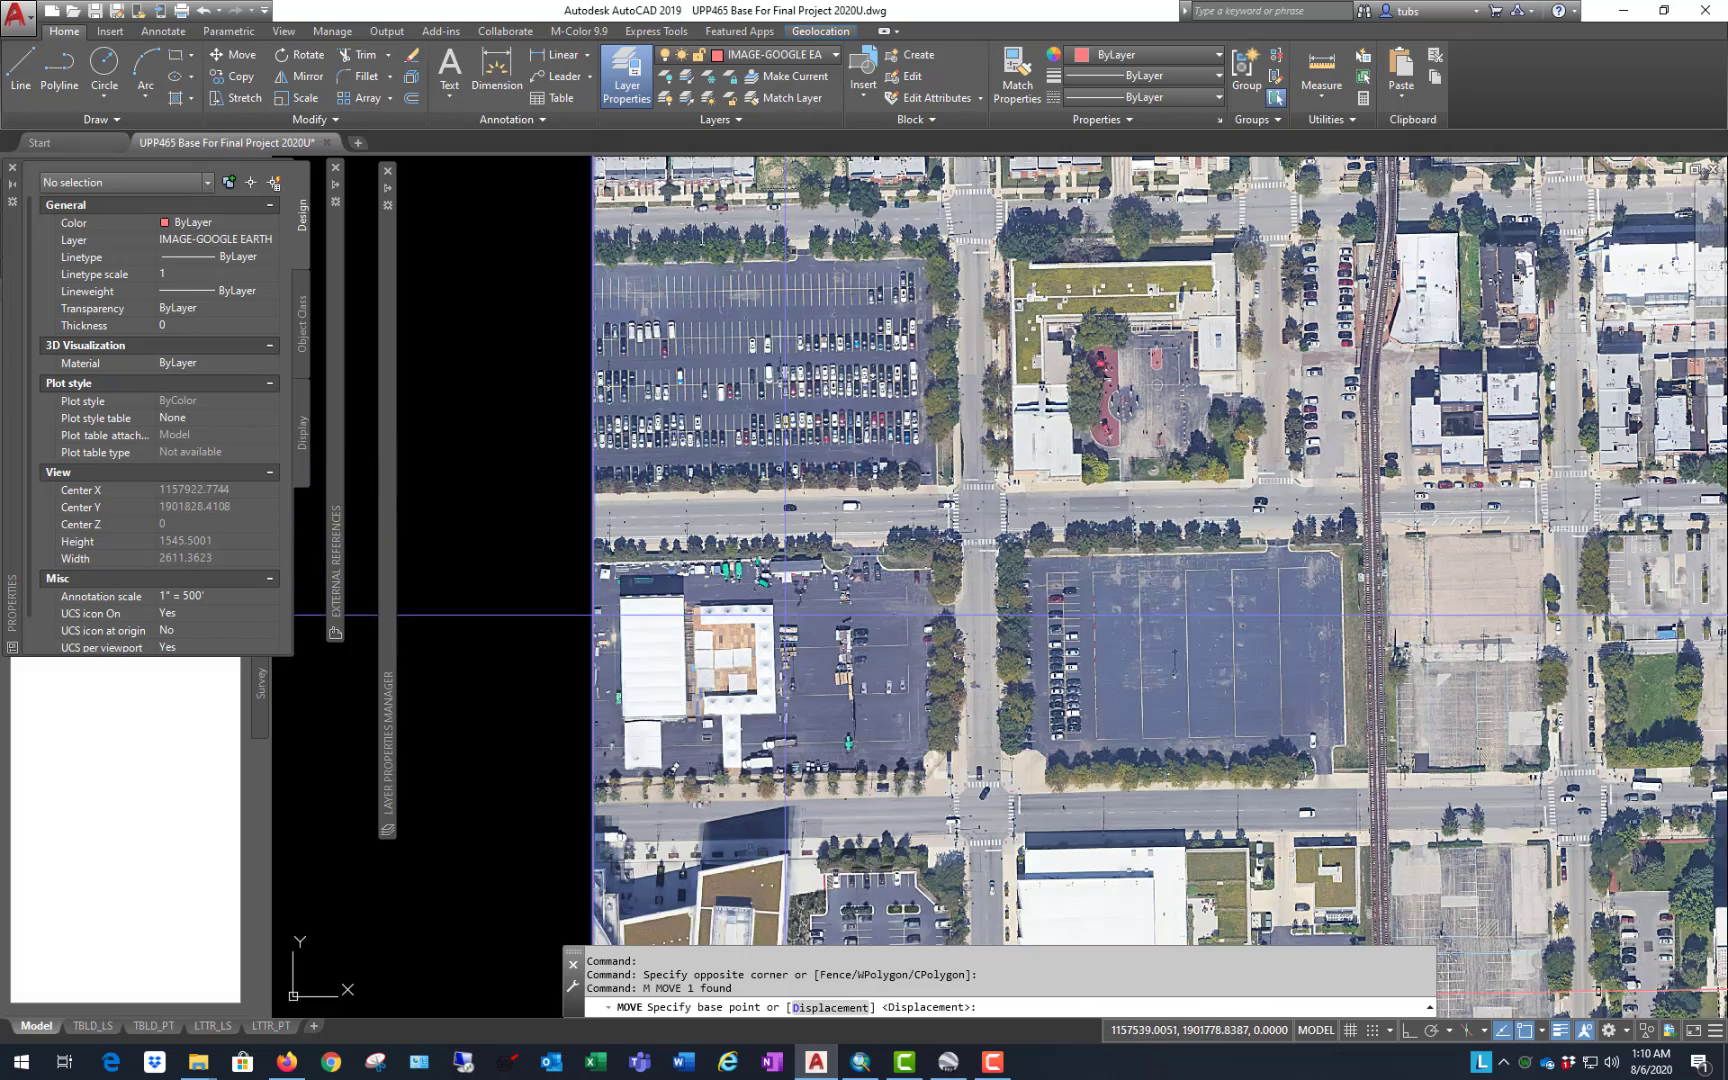
{"action": "scroll", "coordinate": [920, 528], "scroll_direction": "down", "scroll_amount": 2}
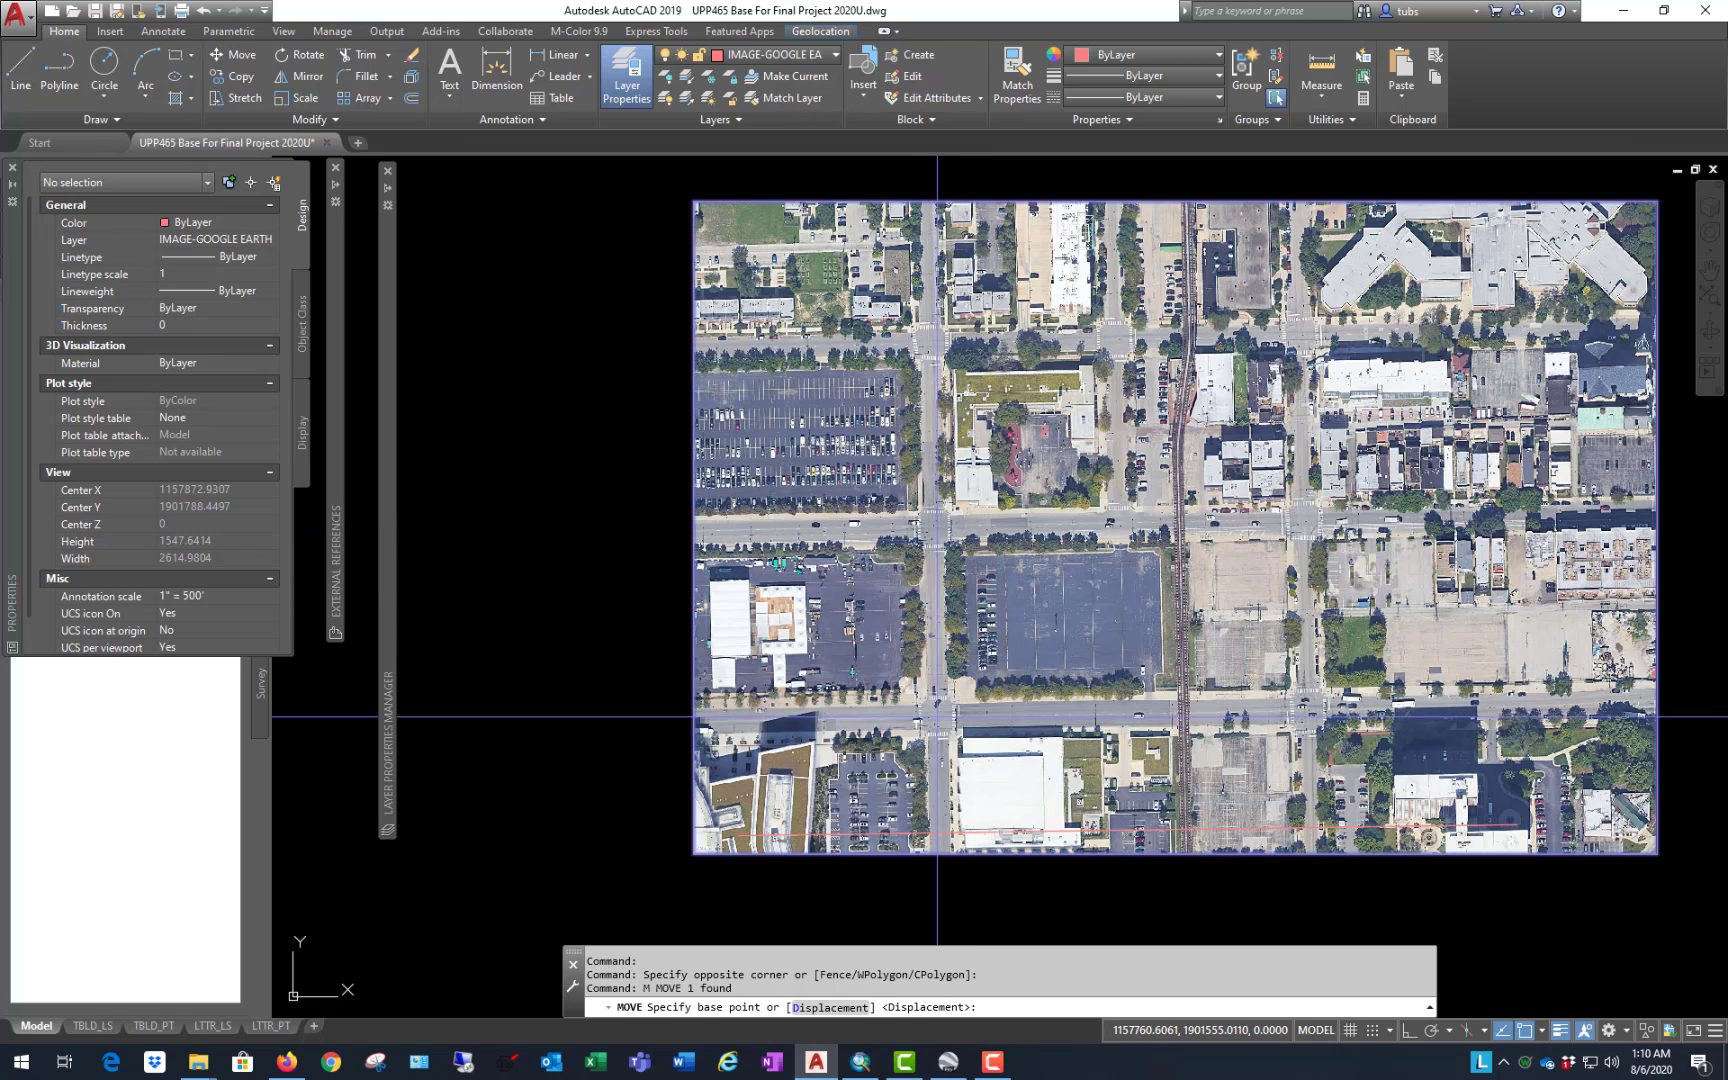
{"action": "left_click", "coordinate": [937, 722]}
{"action": "scroll", "coordinate": [1141, 630], "scroll_direction": "down", "scroll_amount": 5}
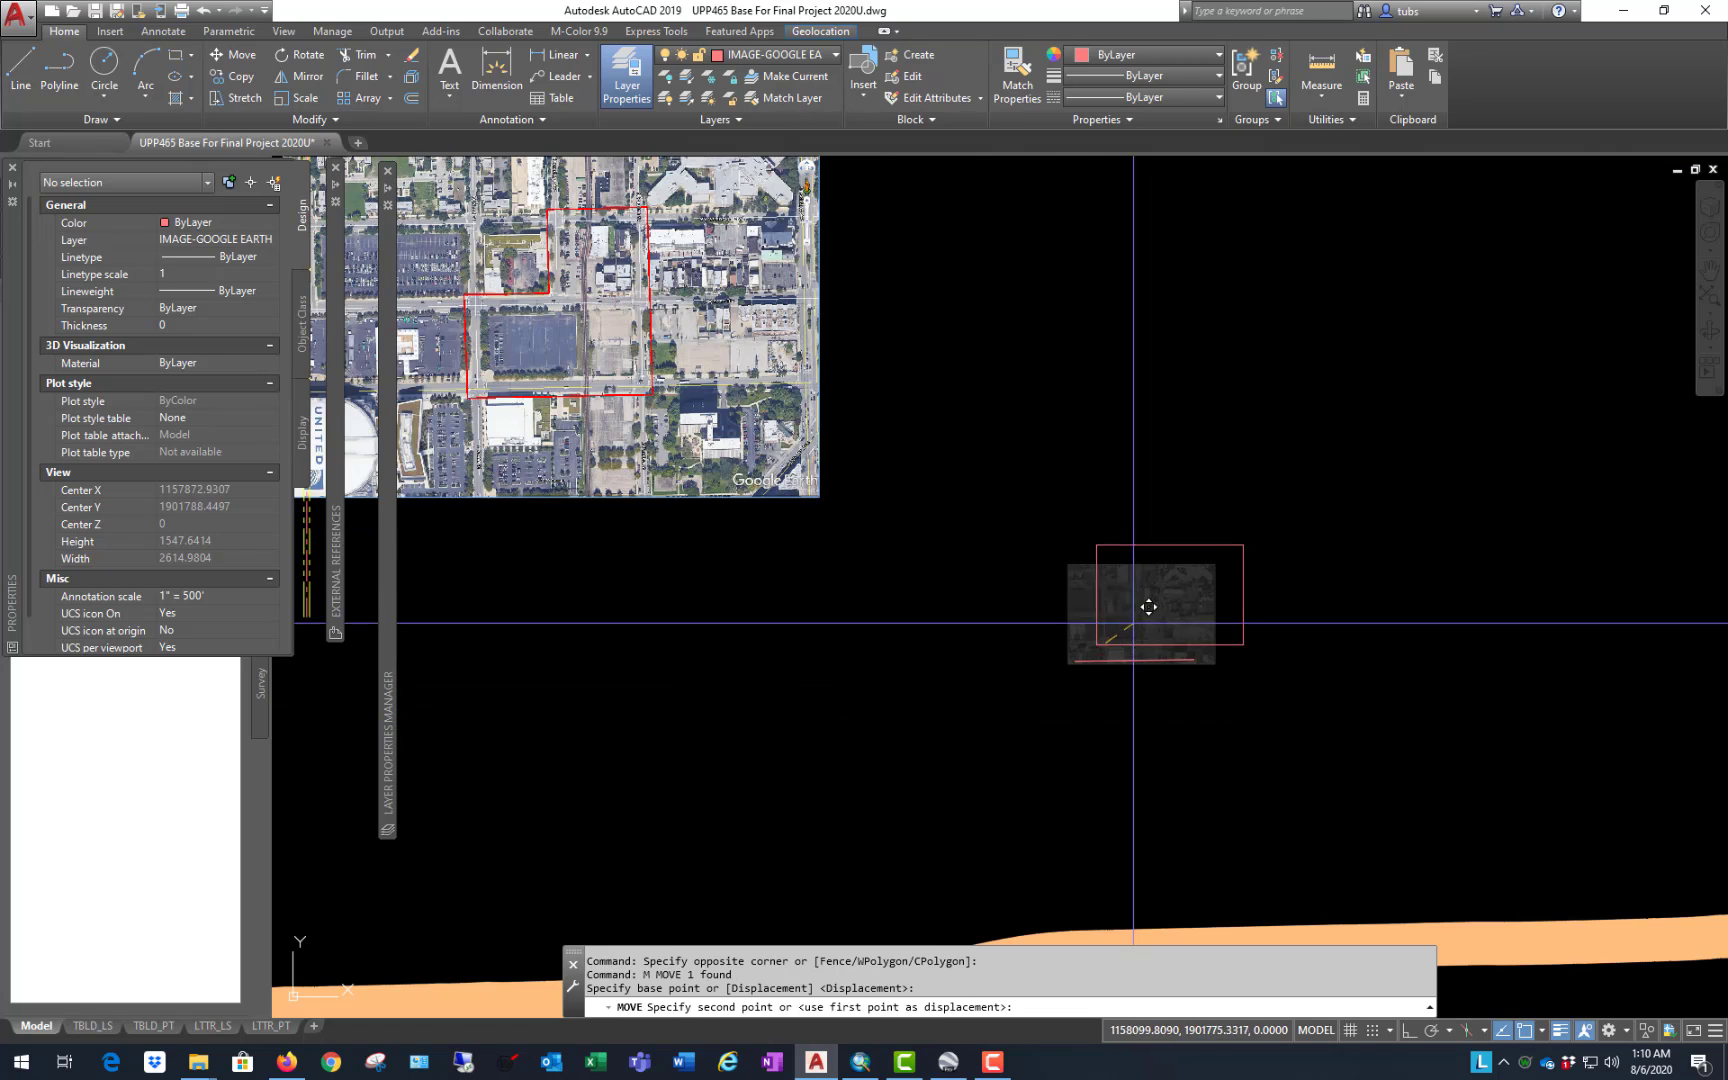
{"action": "scroll", "coordinate": [628, 478], "scroll_direction": "up", "scroll_amount": 8}
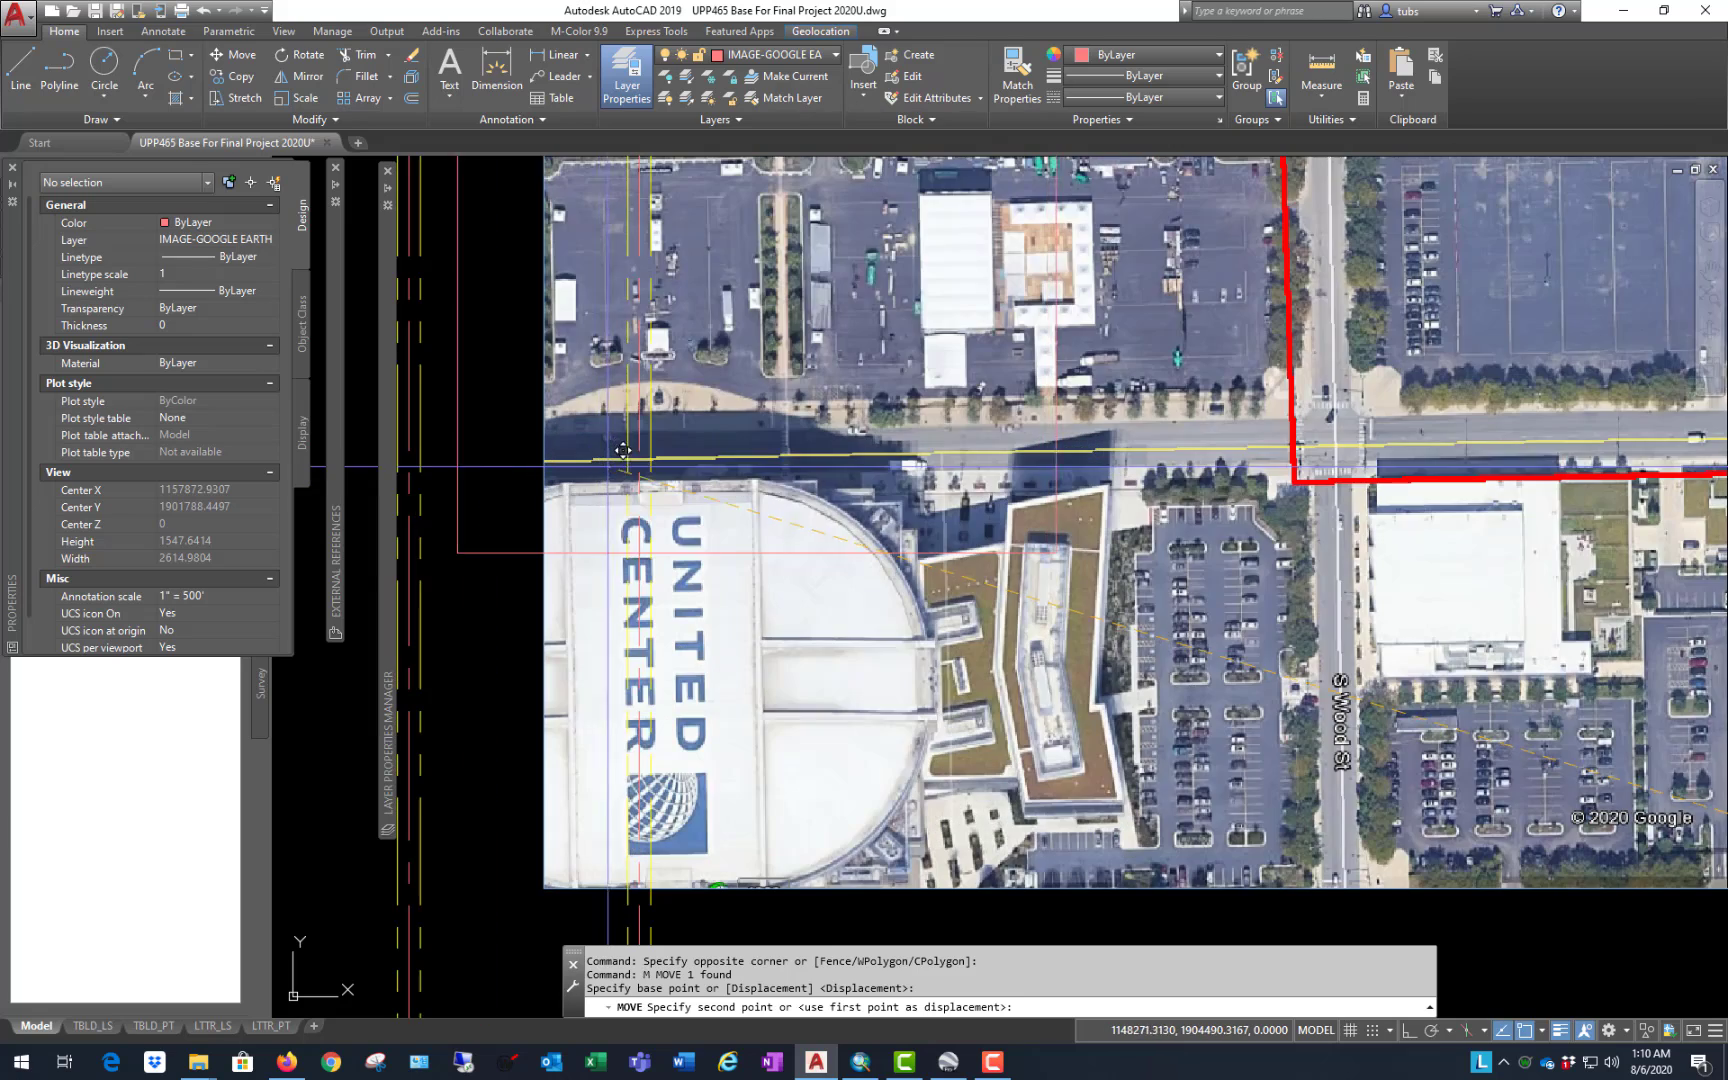
{"action": "left_click", "coordinate": [640, 460]}
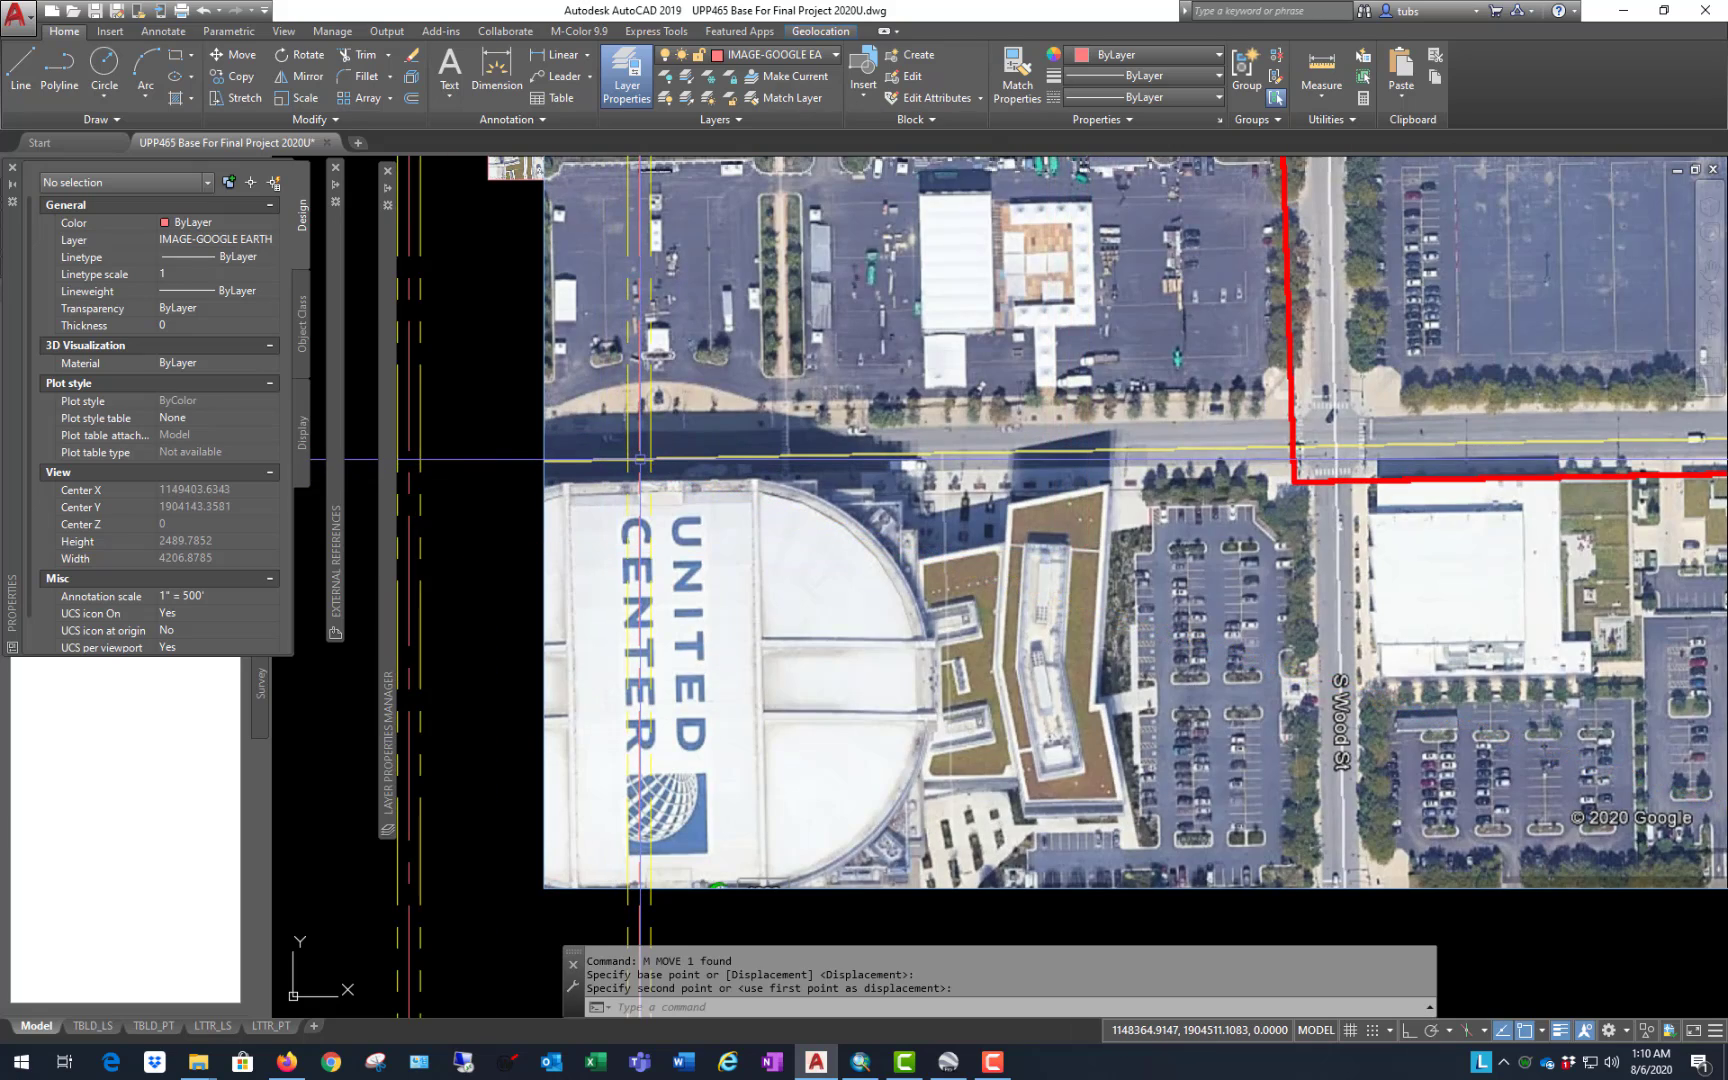
Step: Erase the larger aerial image with the red boundary outline and detach it from the drawing
{"action": "scroll", "coordinate": [640, 460], "scroll_direction": "down", "scroll_amount": 8}
{"action": "left_click", "coordinate": [928, 686]}
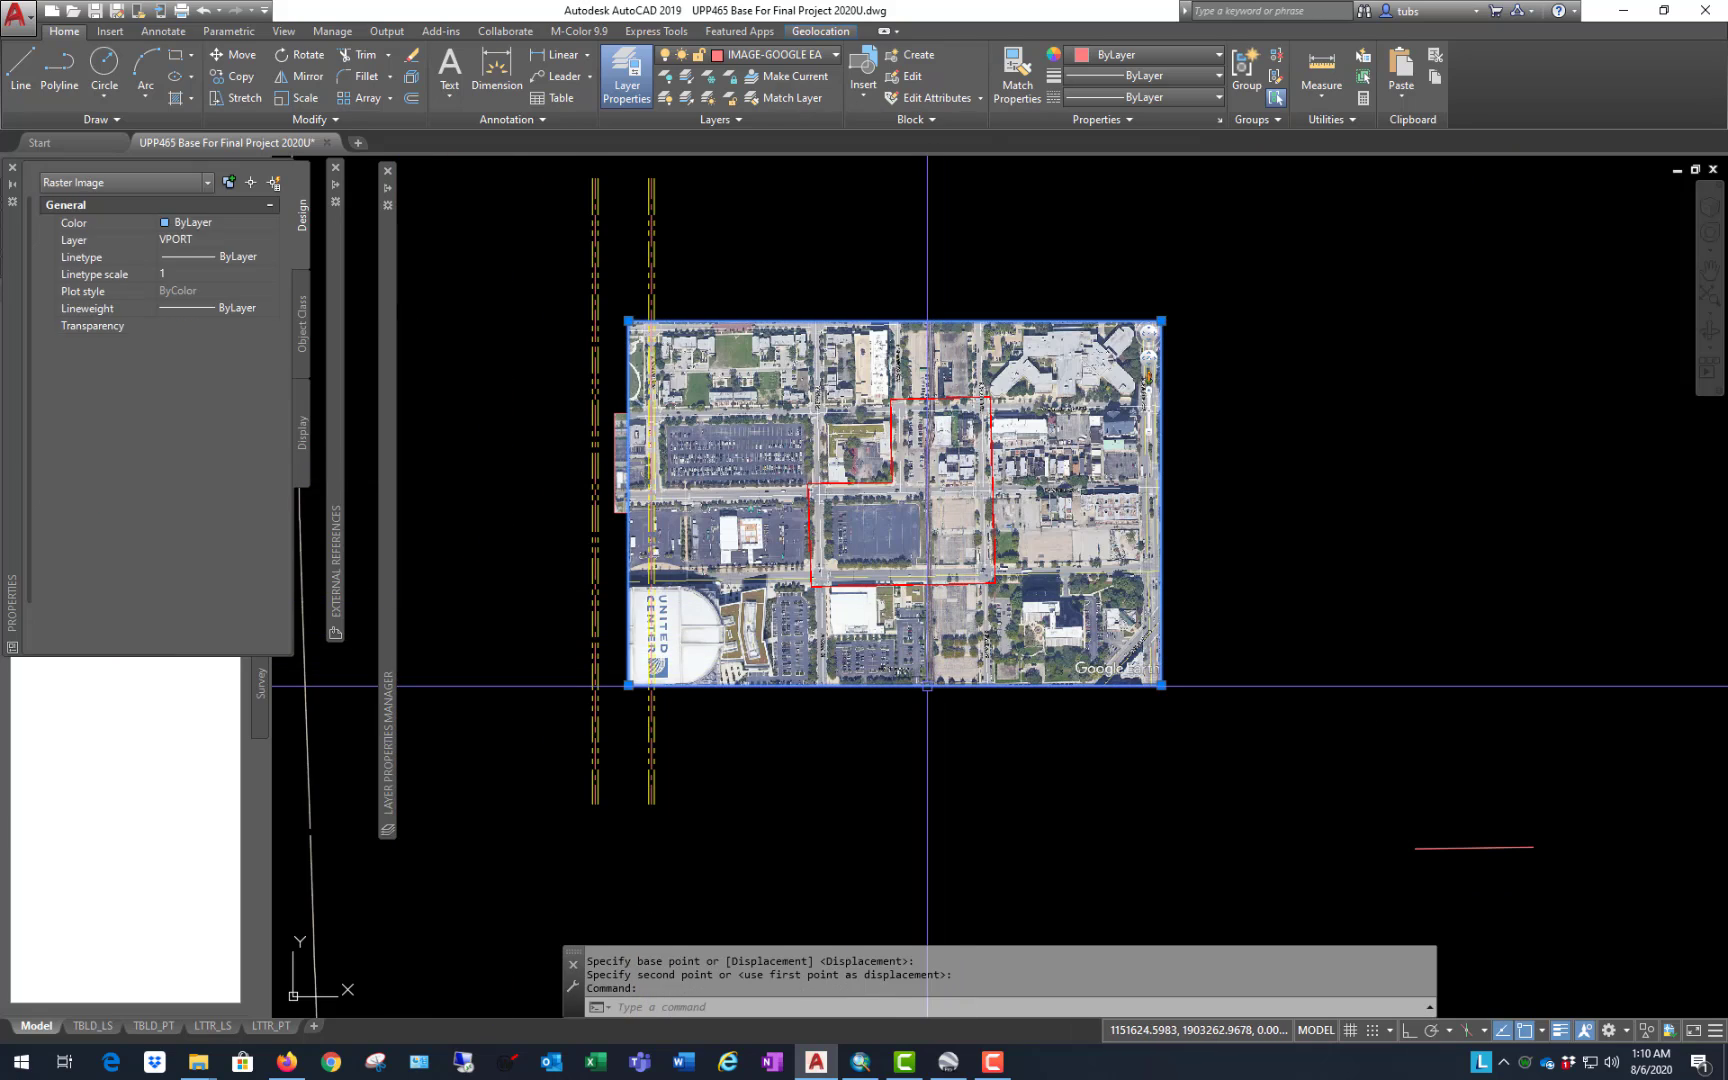
{"action": "type", "text": "E"}
{"action": "key", "text": "Return"}
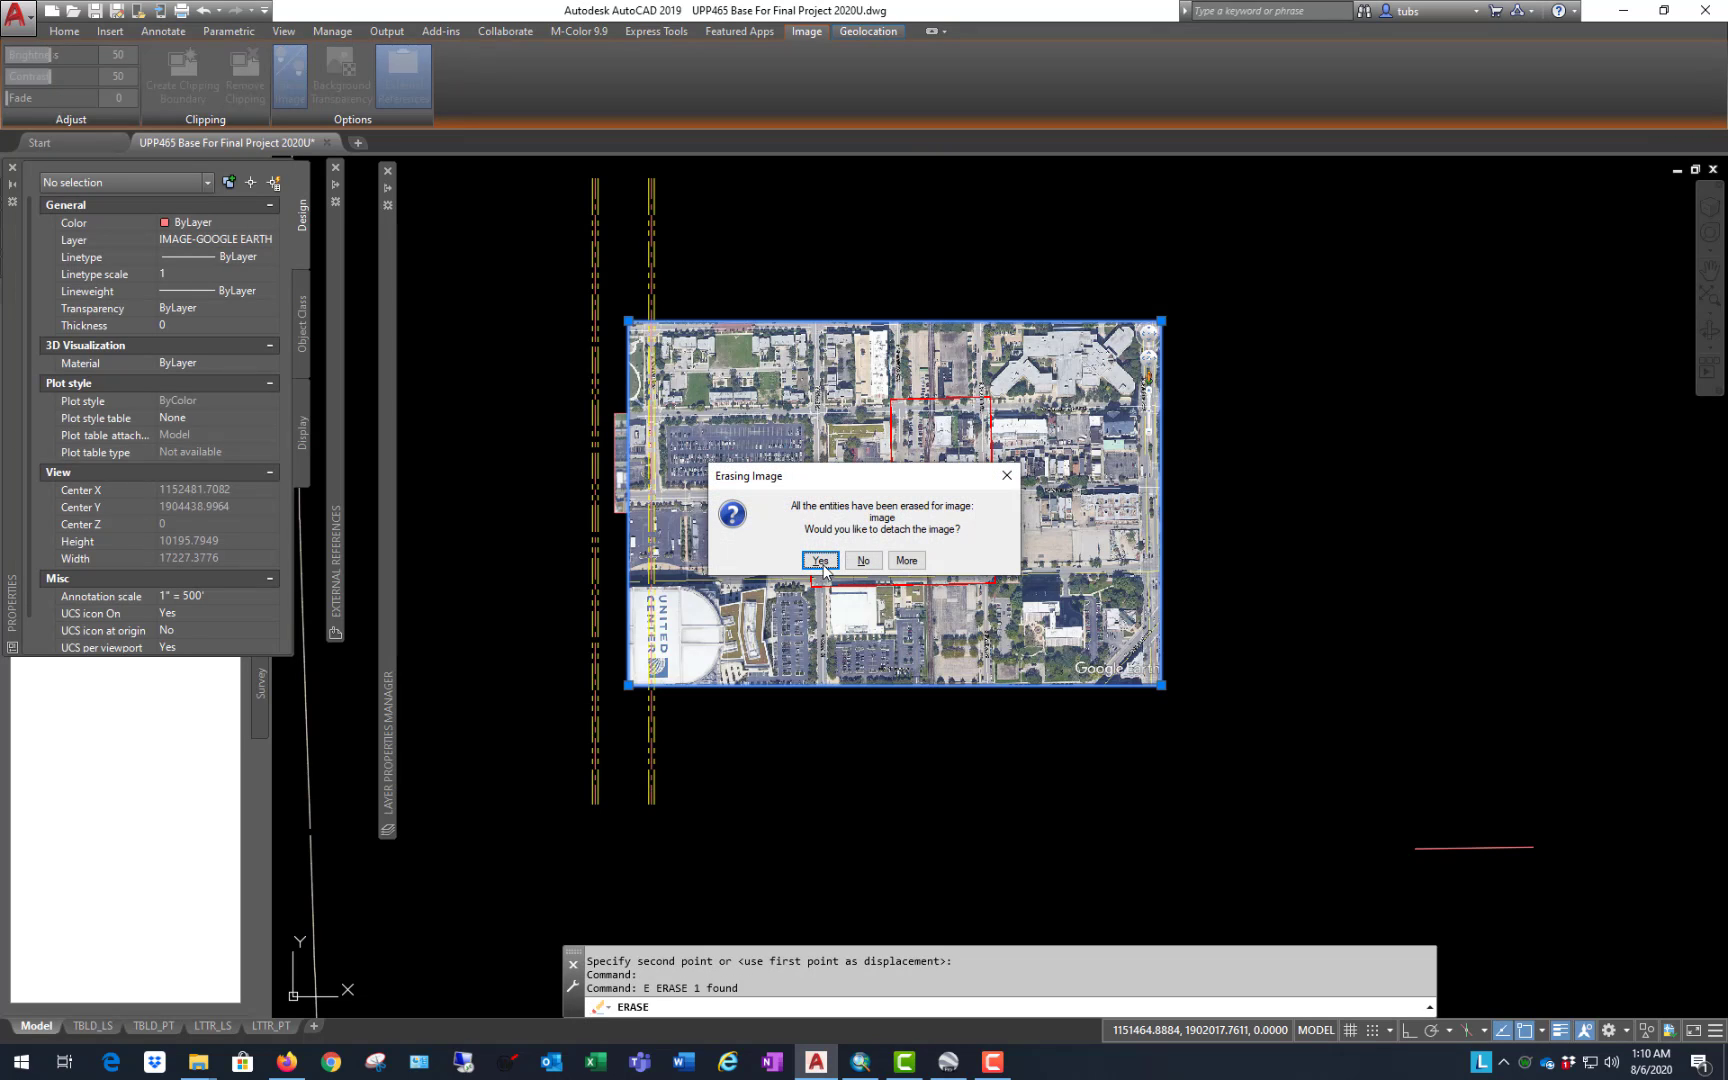
{"action": "left_click", "coordinate": [822, 563]}
{"action": "key", "text": "Escape"}
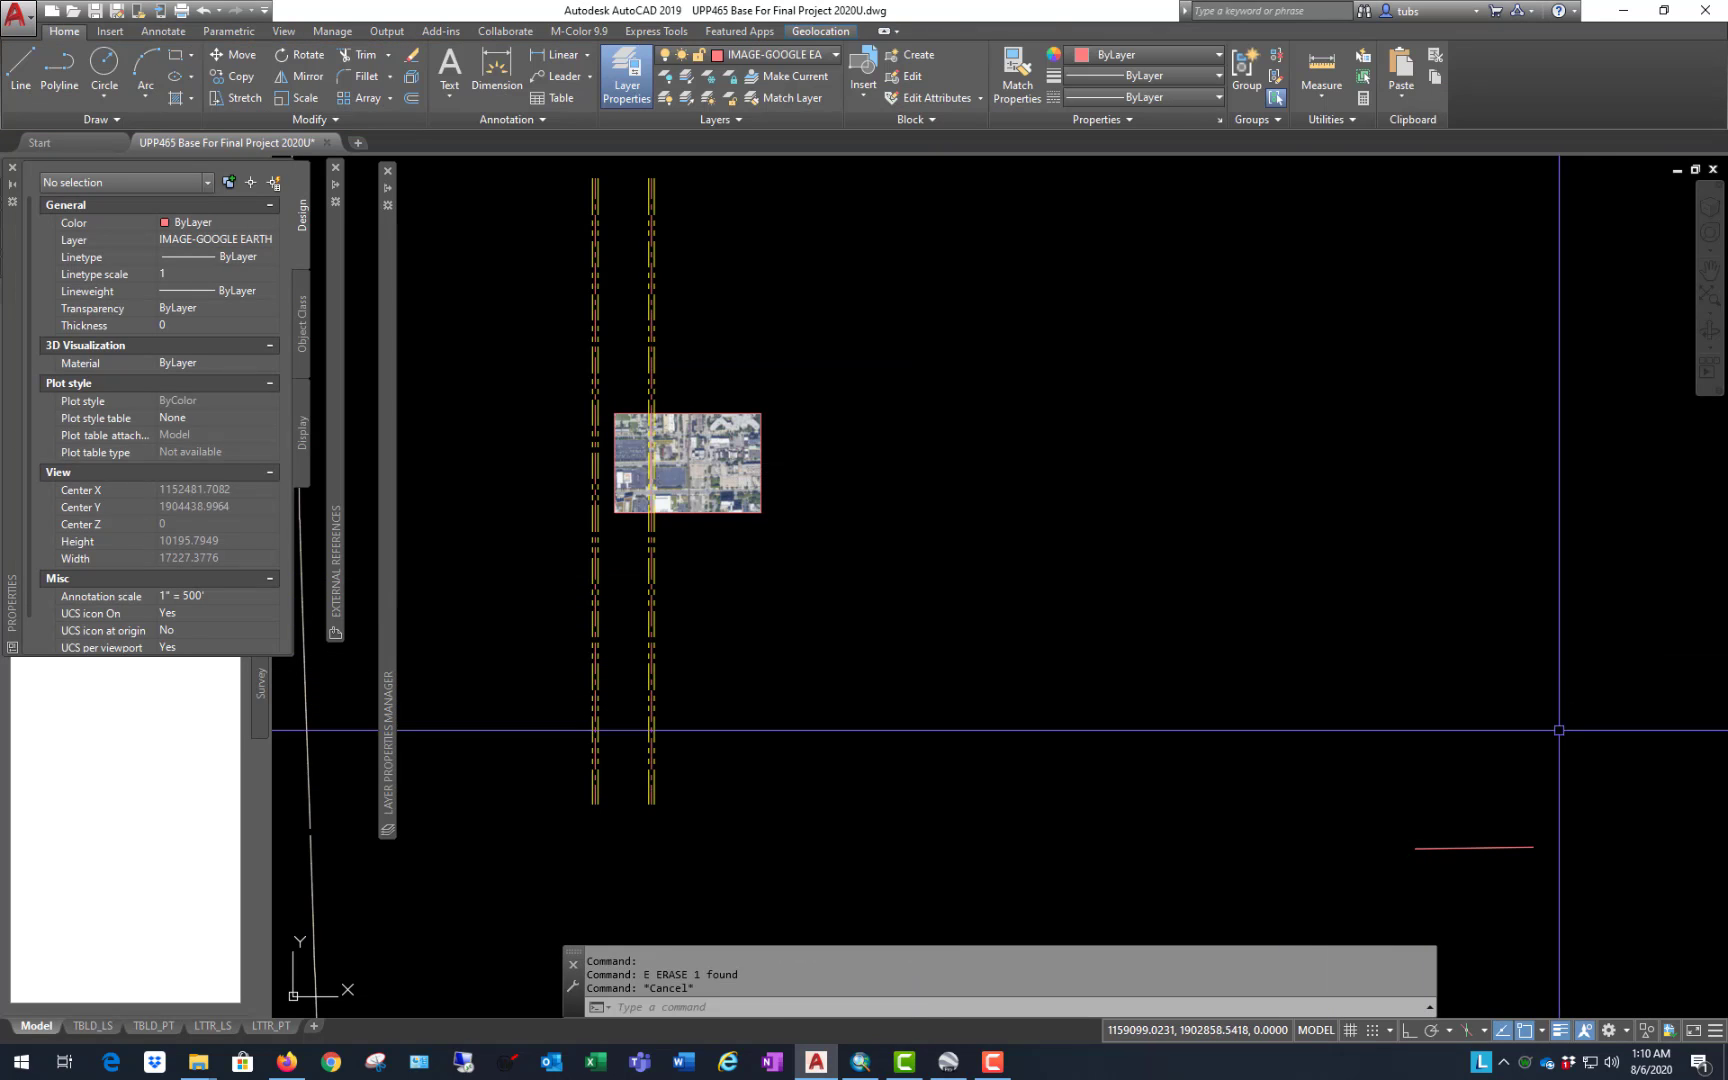
Step: Erase the two overlapping 1400-foot reference lines southeast of the remaining aerial image
{"action": "left_click", "coordinate": [1598, 786]}
{"action": "left_click", "coordinate": [1359, 884]}
{"action": "type", "text": "e"}
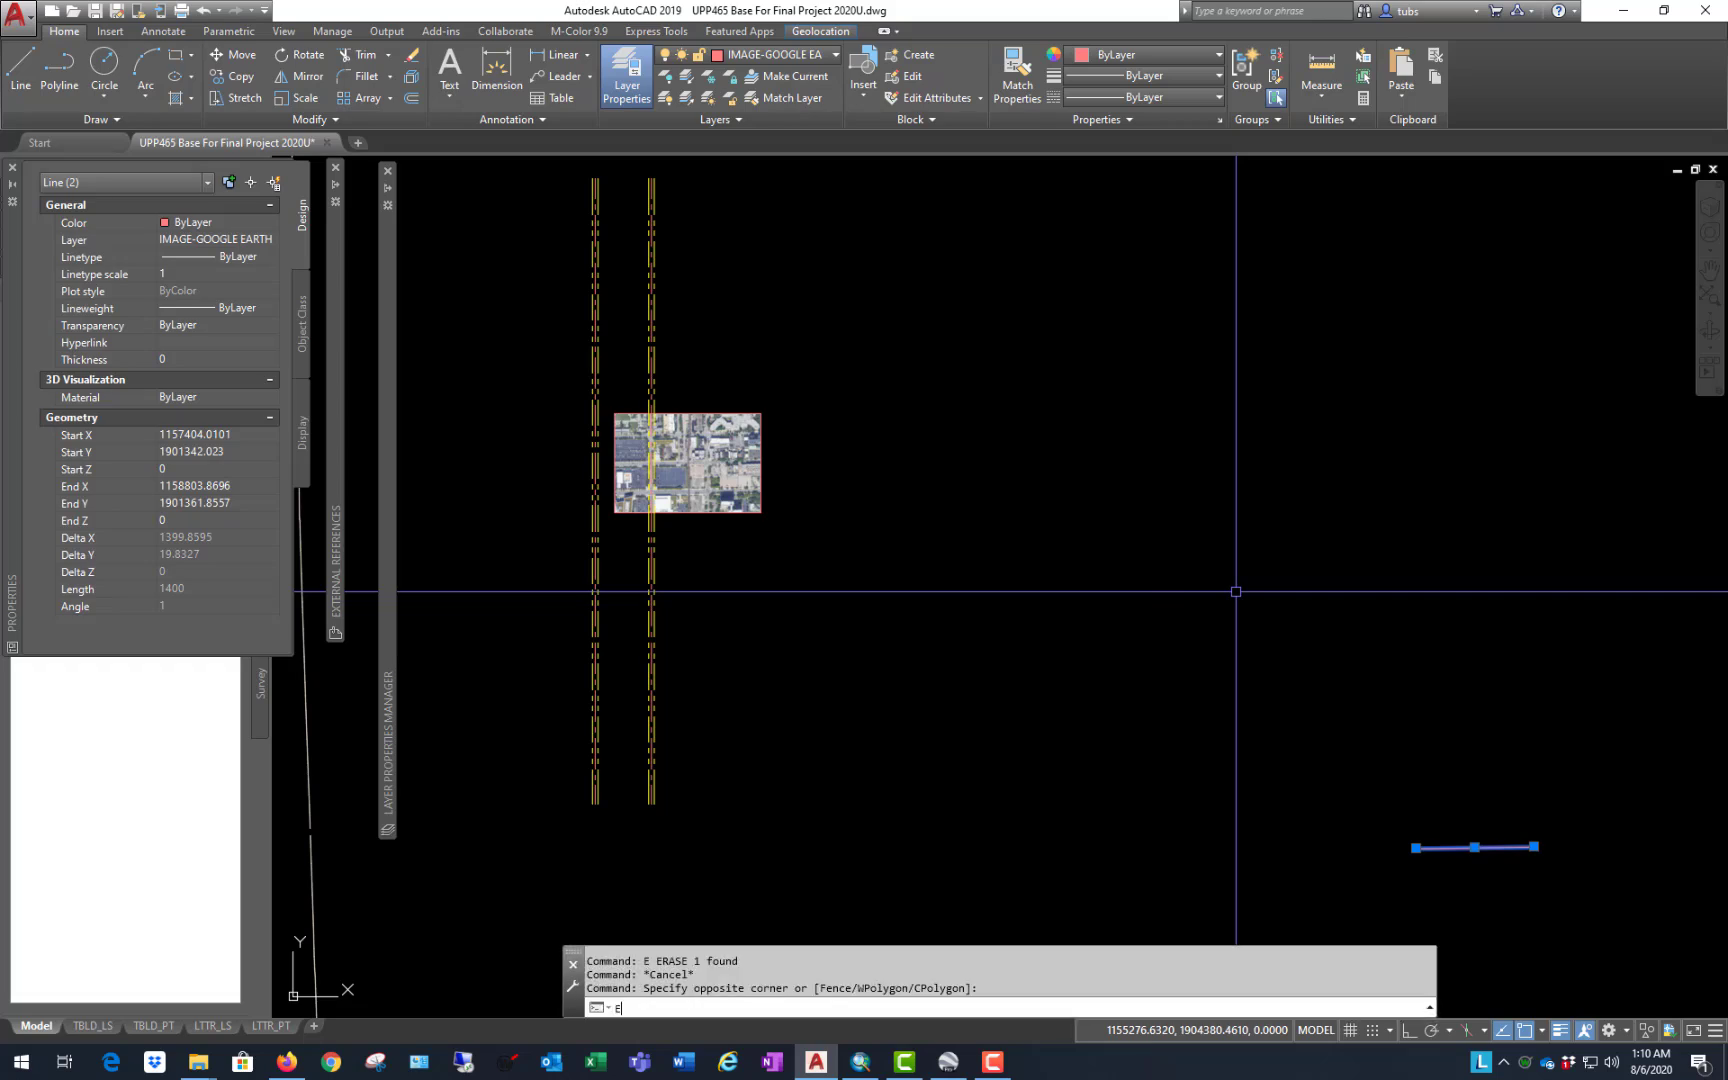
{"action": "key", "text": "Return"}
{"action": "scroll", "coordinate": [744, 424], "scroll_direction": "up", "scroll_amount": 8}
{"action": "scroll", "coordinate": [959, 518], "scroll_direction": "up", "scroll_amount": 2}
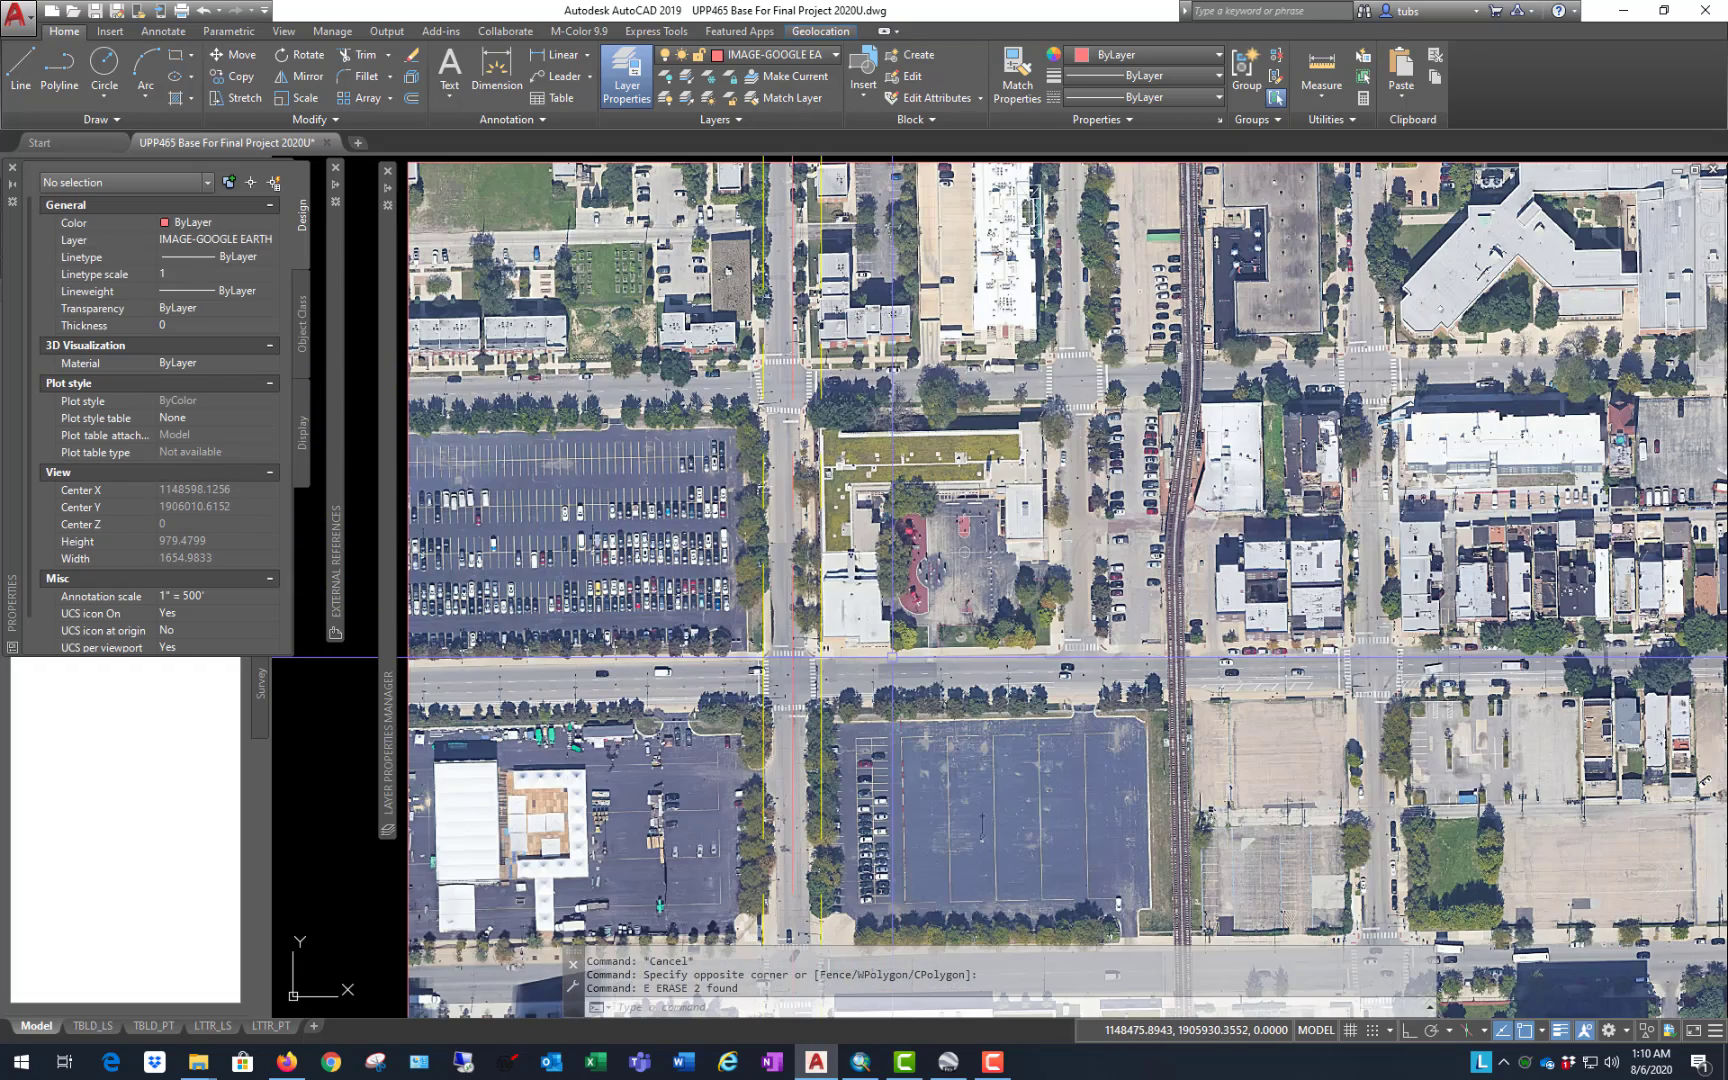
{"action": "scroll", "coordinate": [1081, 601], "scroll_direction": "down", "scroll_amount": 5}
{"action": "left_click", "coordinate": [1246, 564]}
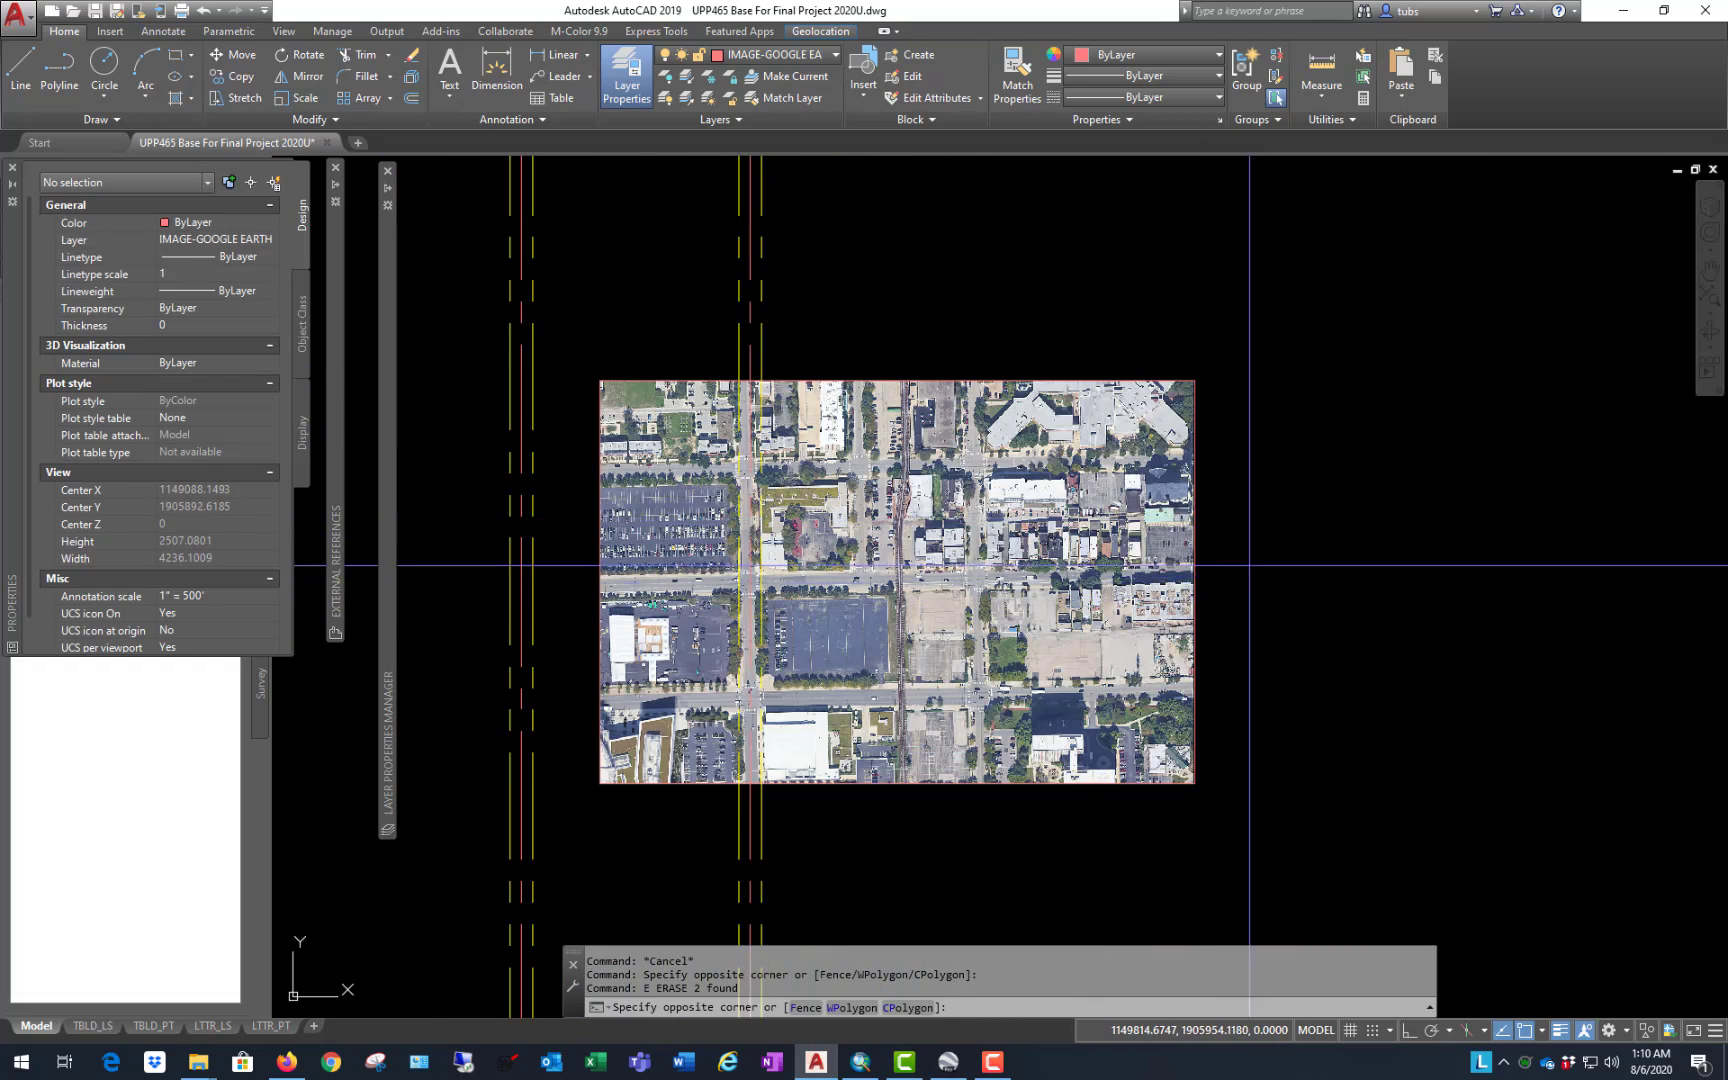
{"action": "left_click", "coordinate": [950, 620]}
{"action": "scroll", "coordinate": [766, 608], "scroll_direction": "up", "scroll_amount": 7}
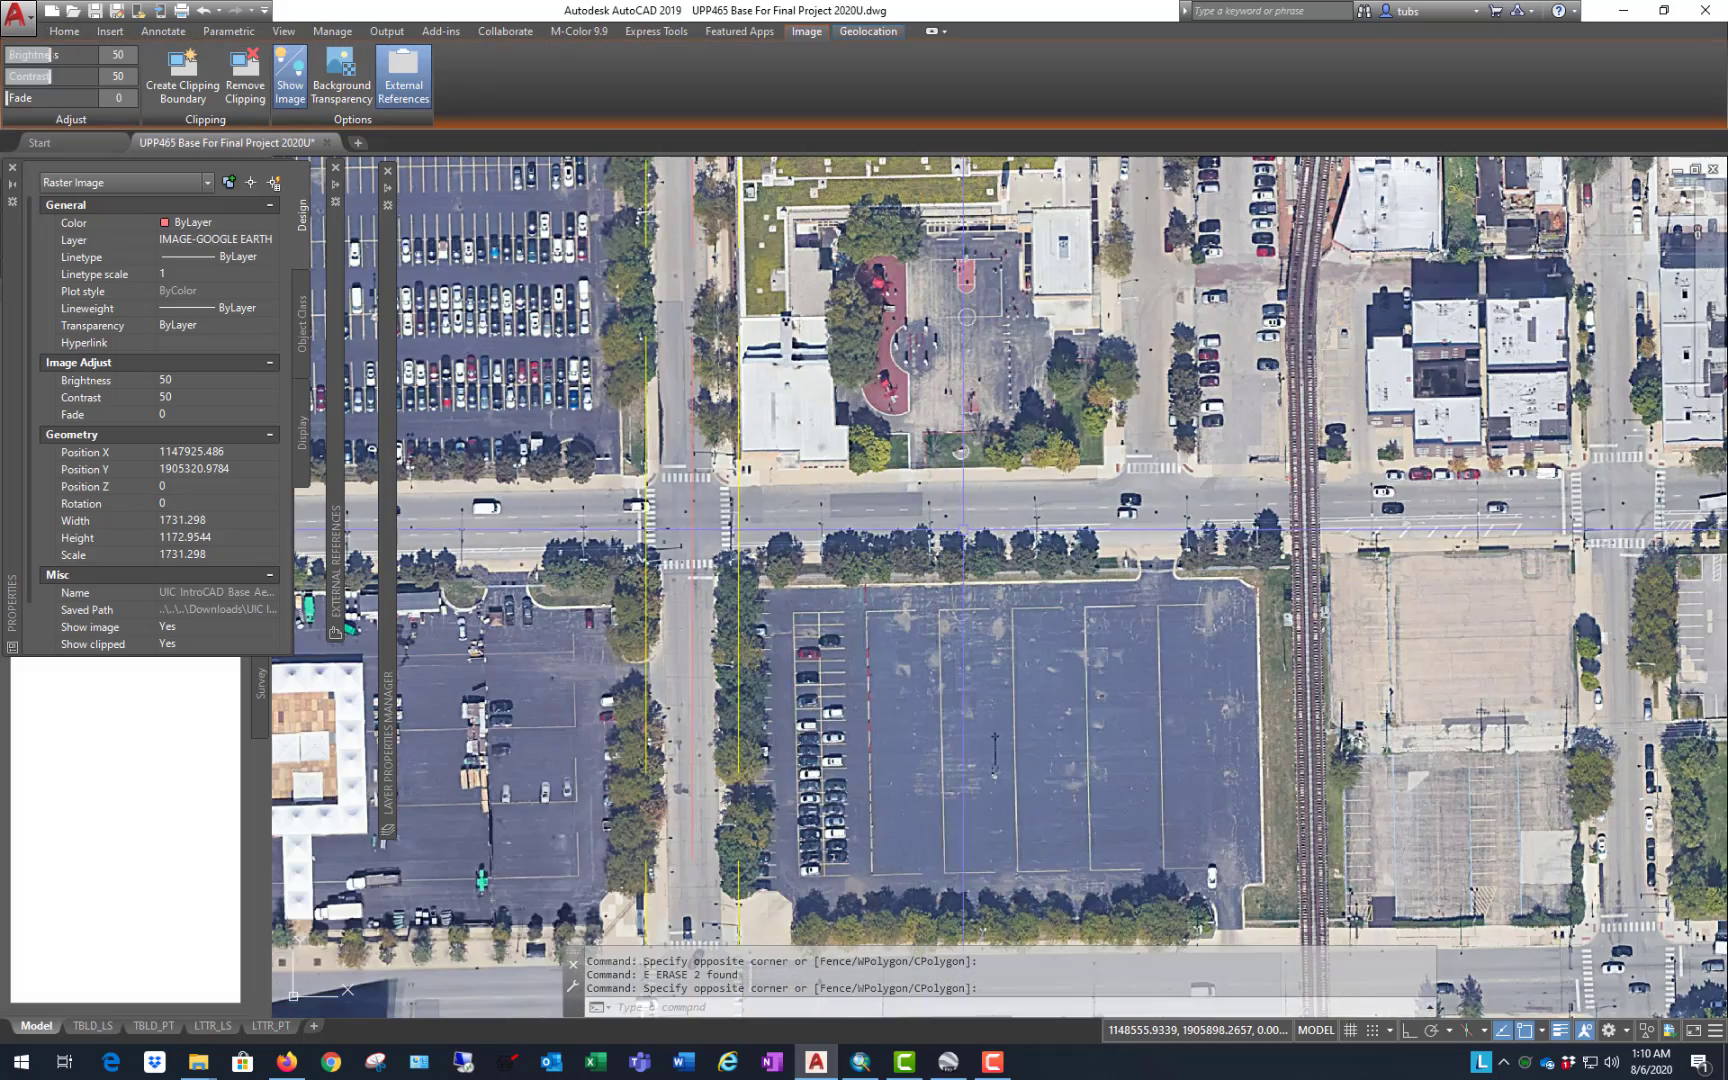
{"action": "type", "text": "m"}
{"action": "key", "text": "Return"}
{"action": "scroll", "coordinate": [703, 408], "scroll_direction": "up", "scroll_amount": 2}
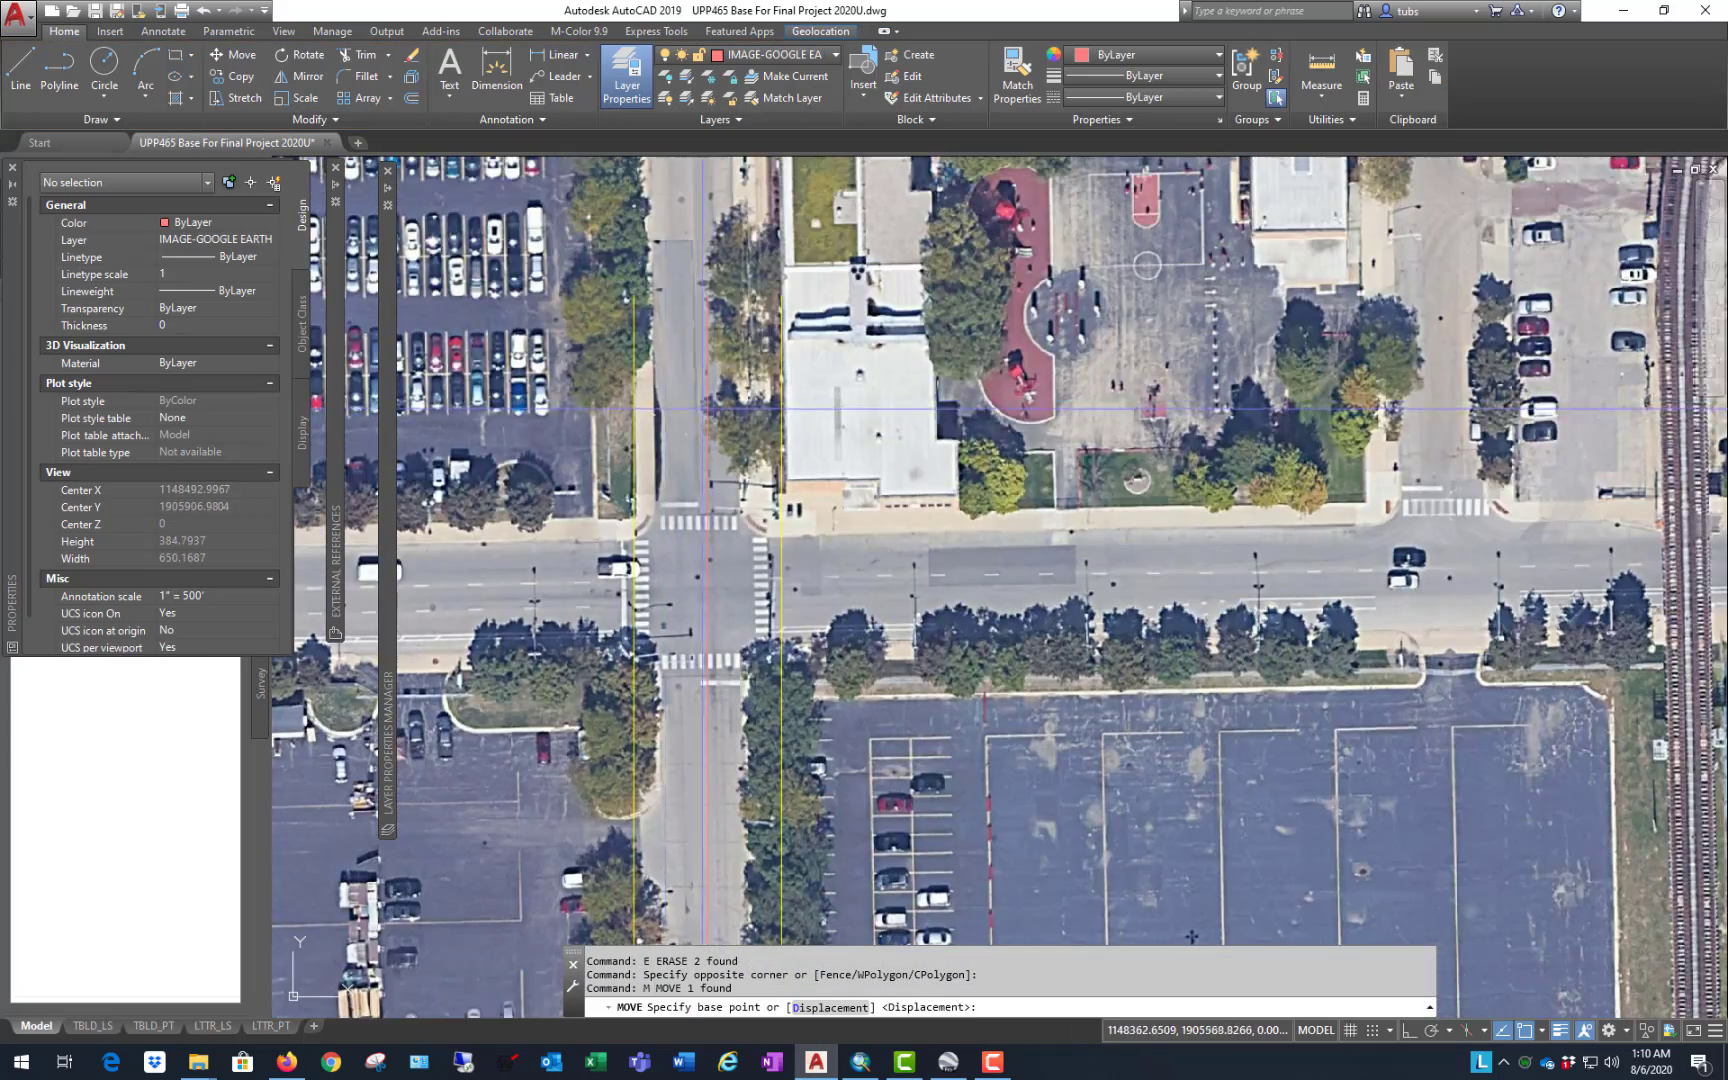
{"action": "scroll", "coordinate": [790, 355], "scroll_direction": "down", "scroll_amount": 4}
{"action": "scroll", "coordinate": [790, 690], "scroll_direction": "up", "scroll_amount": 4}
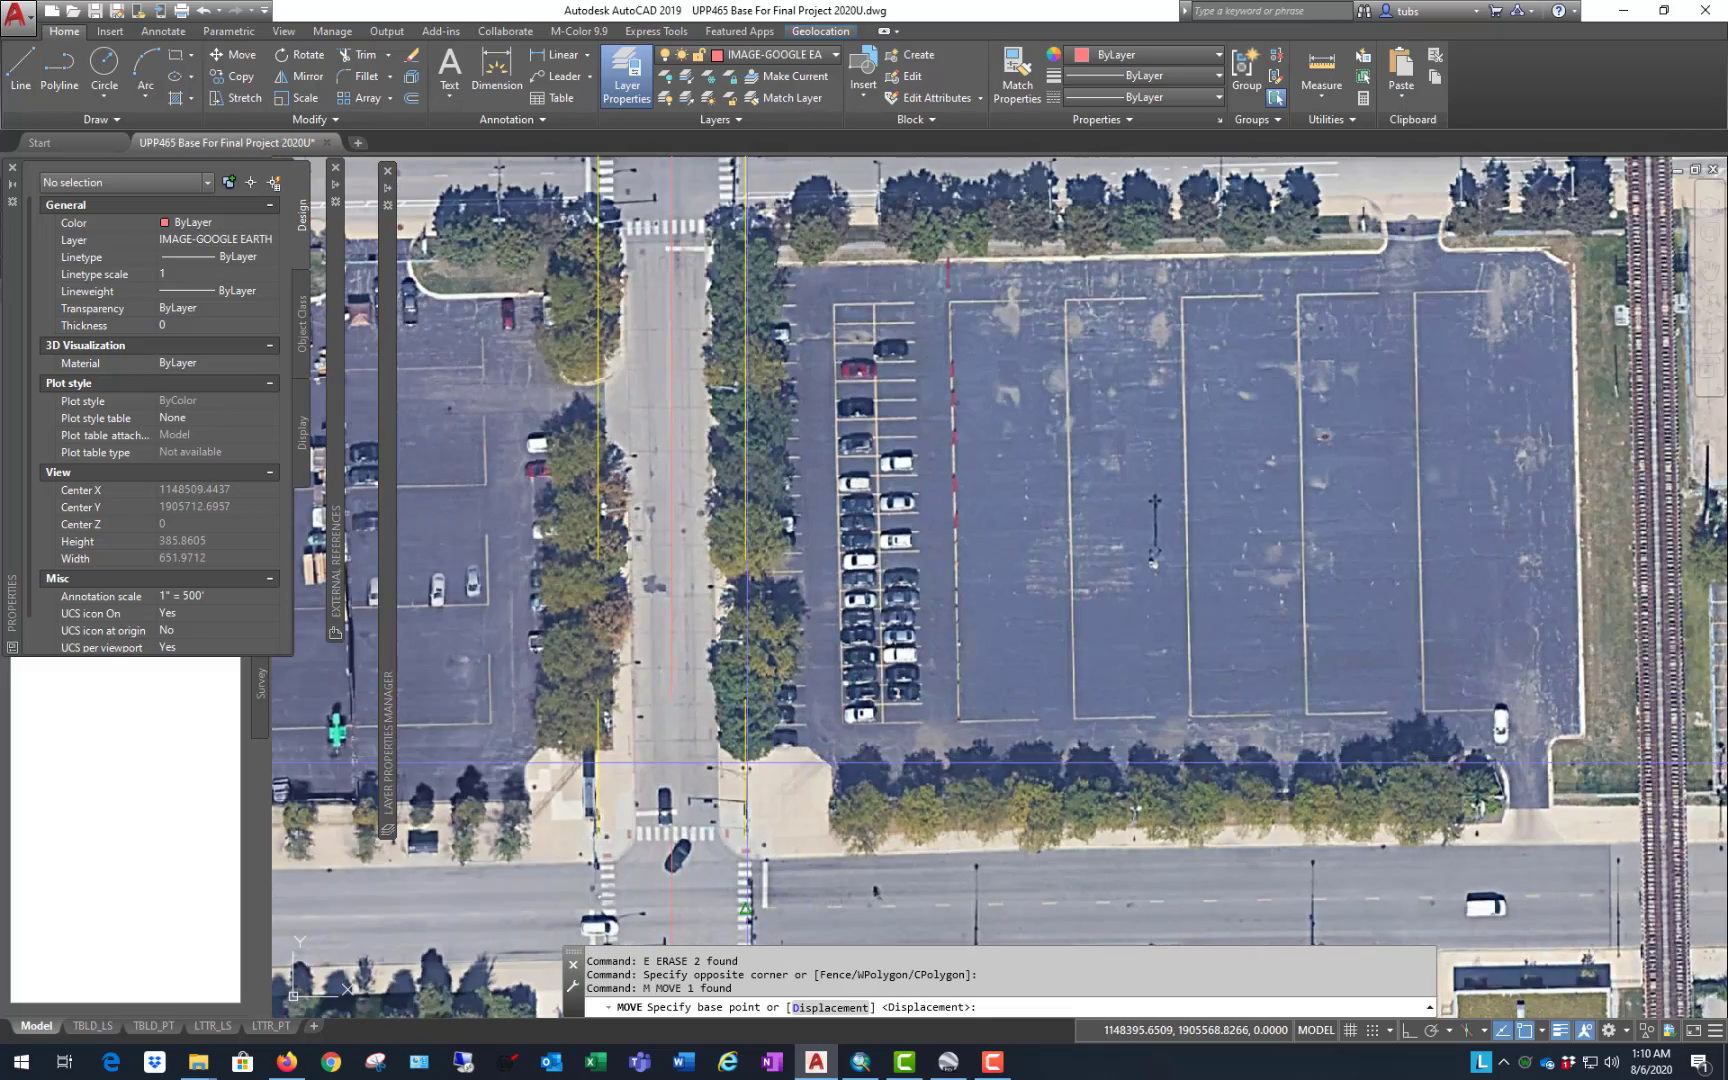
{"action": "scroll", "coordinate": [829, 765], "scroll_direction": "down", "scroll_amount": 6}
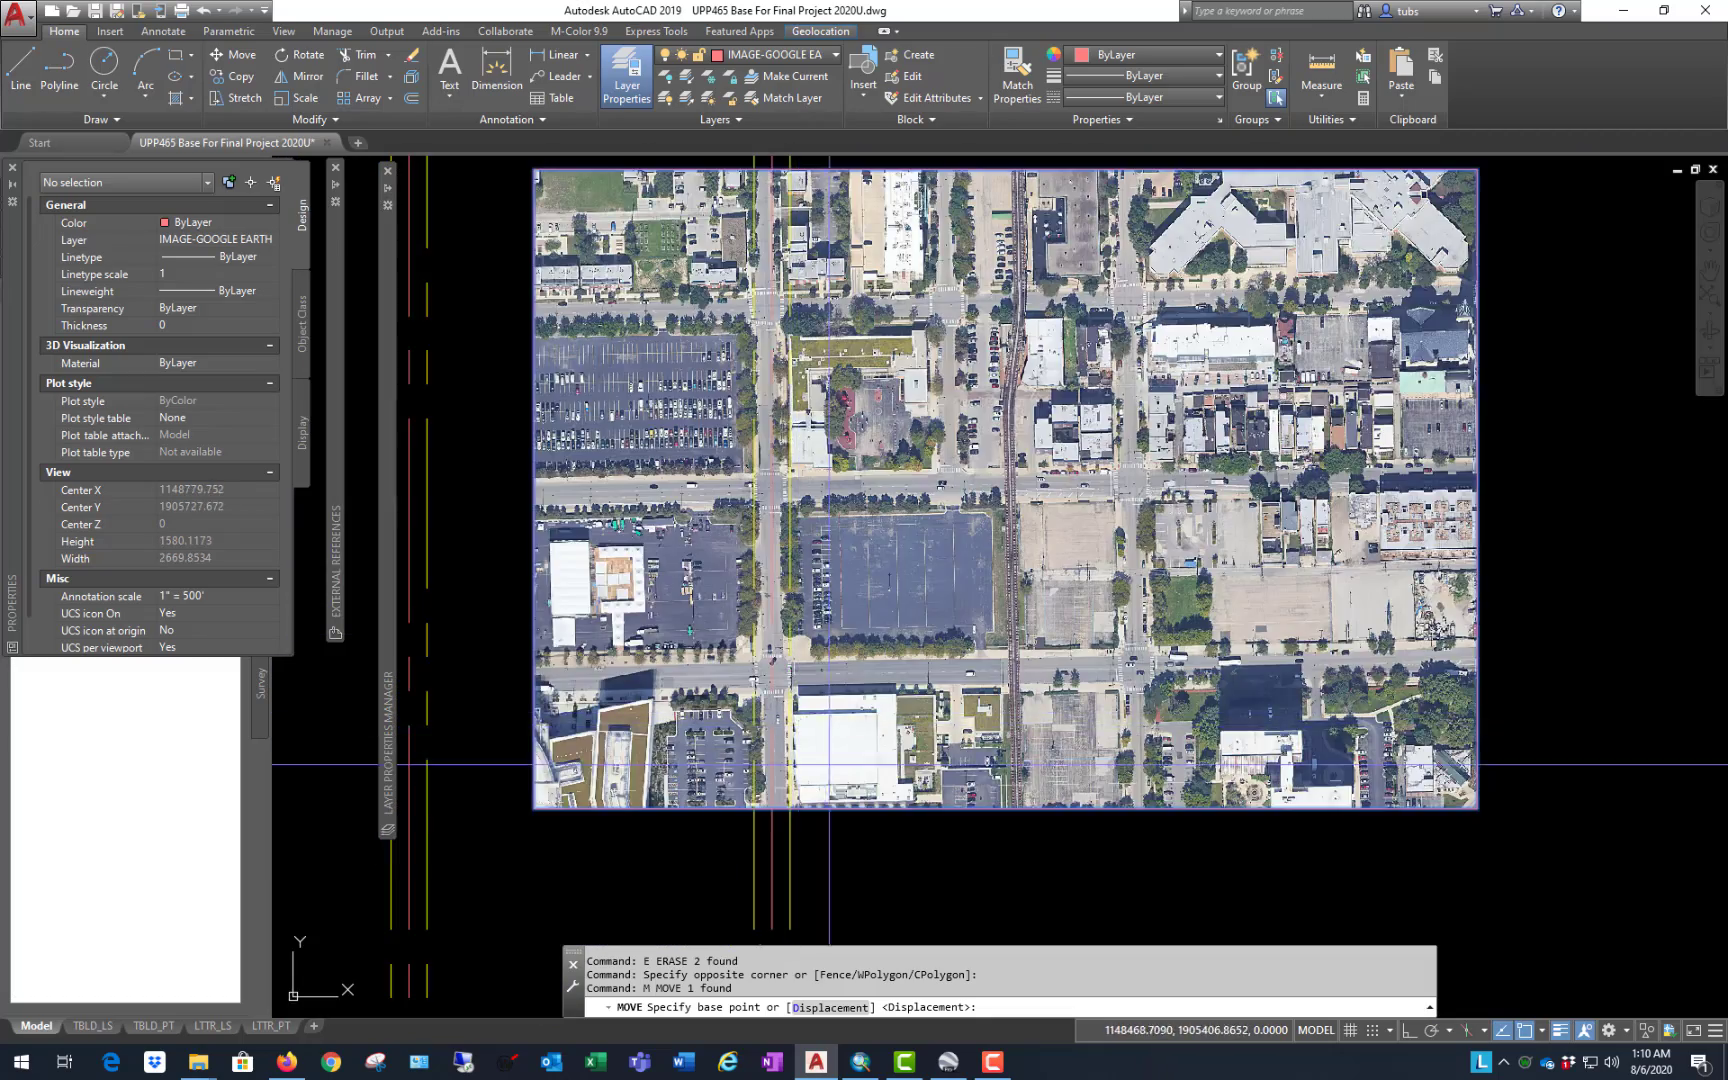
{"action": "scroll", "coordinate": [829, 765], "scroll_direction": "down", "scroll_amount": 2}
{"action": "key", "text": "Escape"}
{"action": "scroll", "coordinate": [1028, 511], "scroll_direction": "down", "scroll_amount": 2}
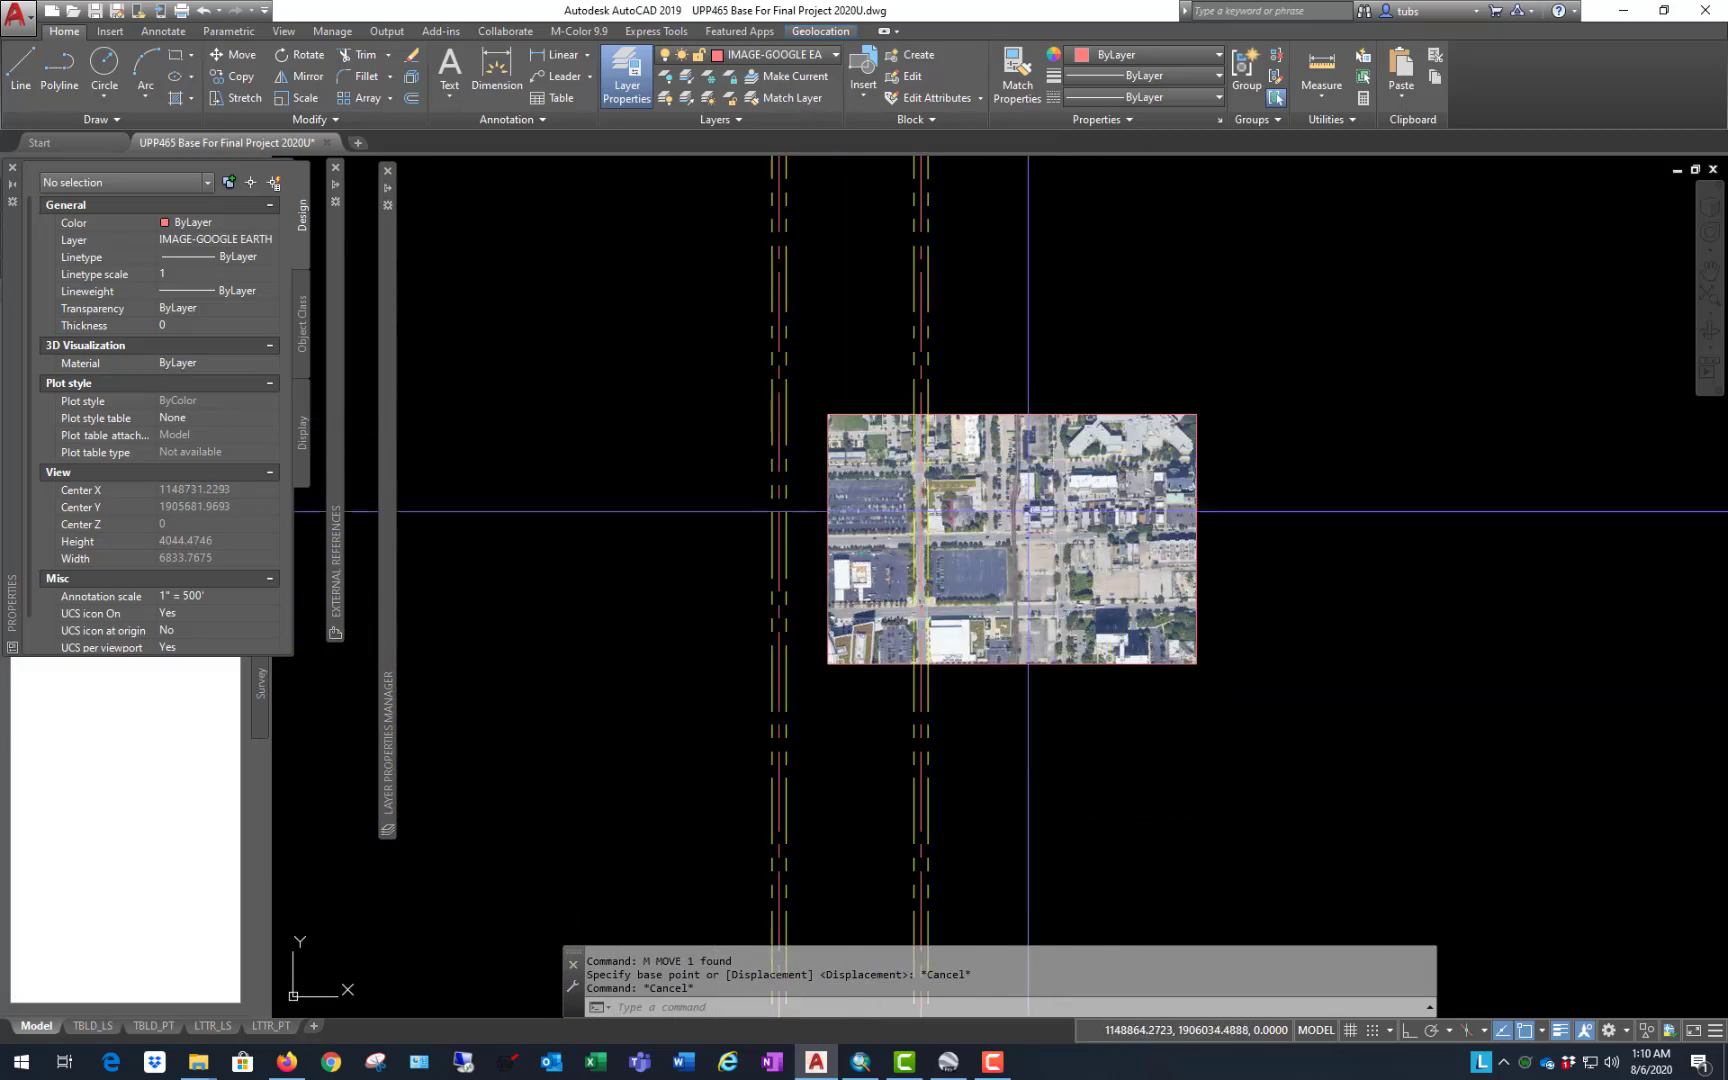
Step: Offset the east right-of-way line of the street crossing the remaining aerial 600 feet to the east
{"action": "scroll", "coordinate": [1028, 511], "scroll_direction": "up", "scroll_amount": 2}
{"action": "scroll", "coordinate": [954, 533], "scroll_direction": "up", "scroll_amount": 2}
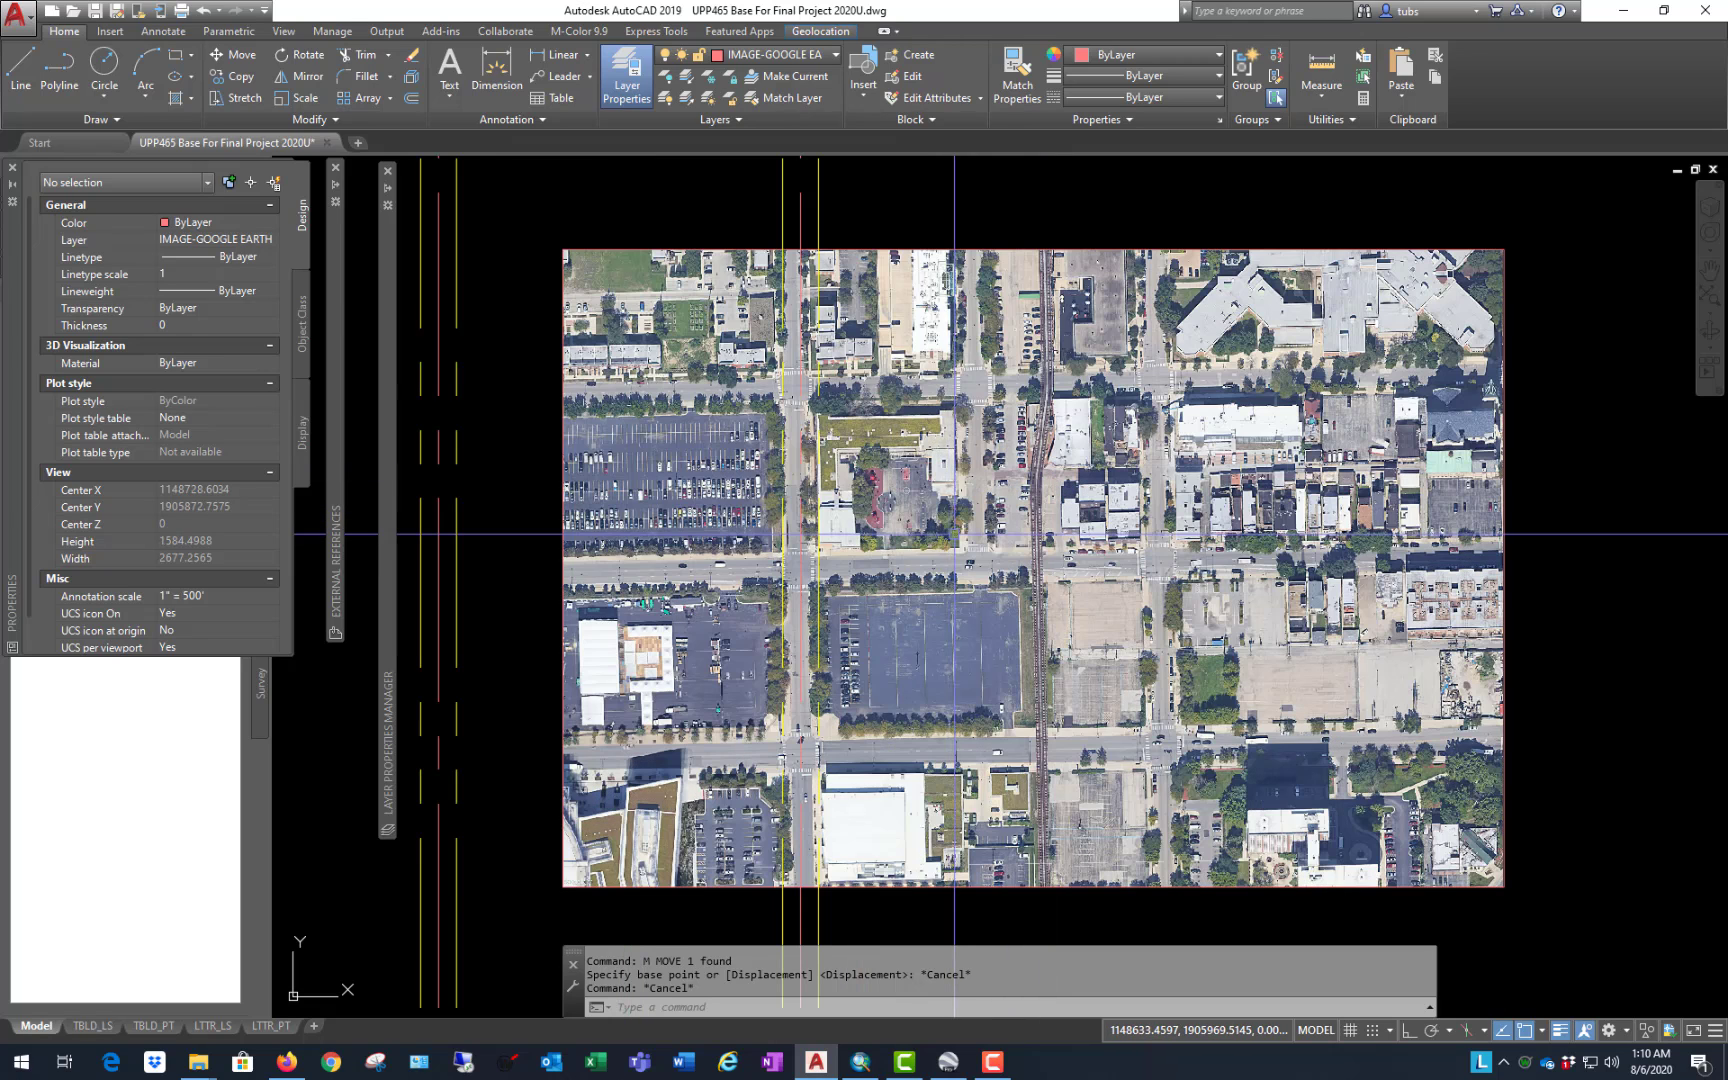
{"action": "scroll", "coordinate": [810, 565], "scroll_direction": "down", "scroll_amount": 2}
{"action": "scroll", "coordinate": [905, 605], "scroll_direction": "up", "scroll_amount": 2}
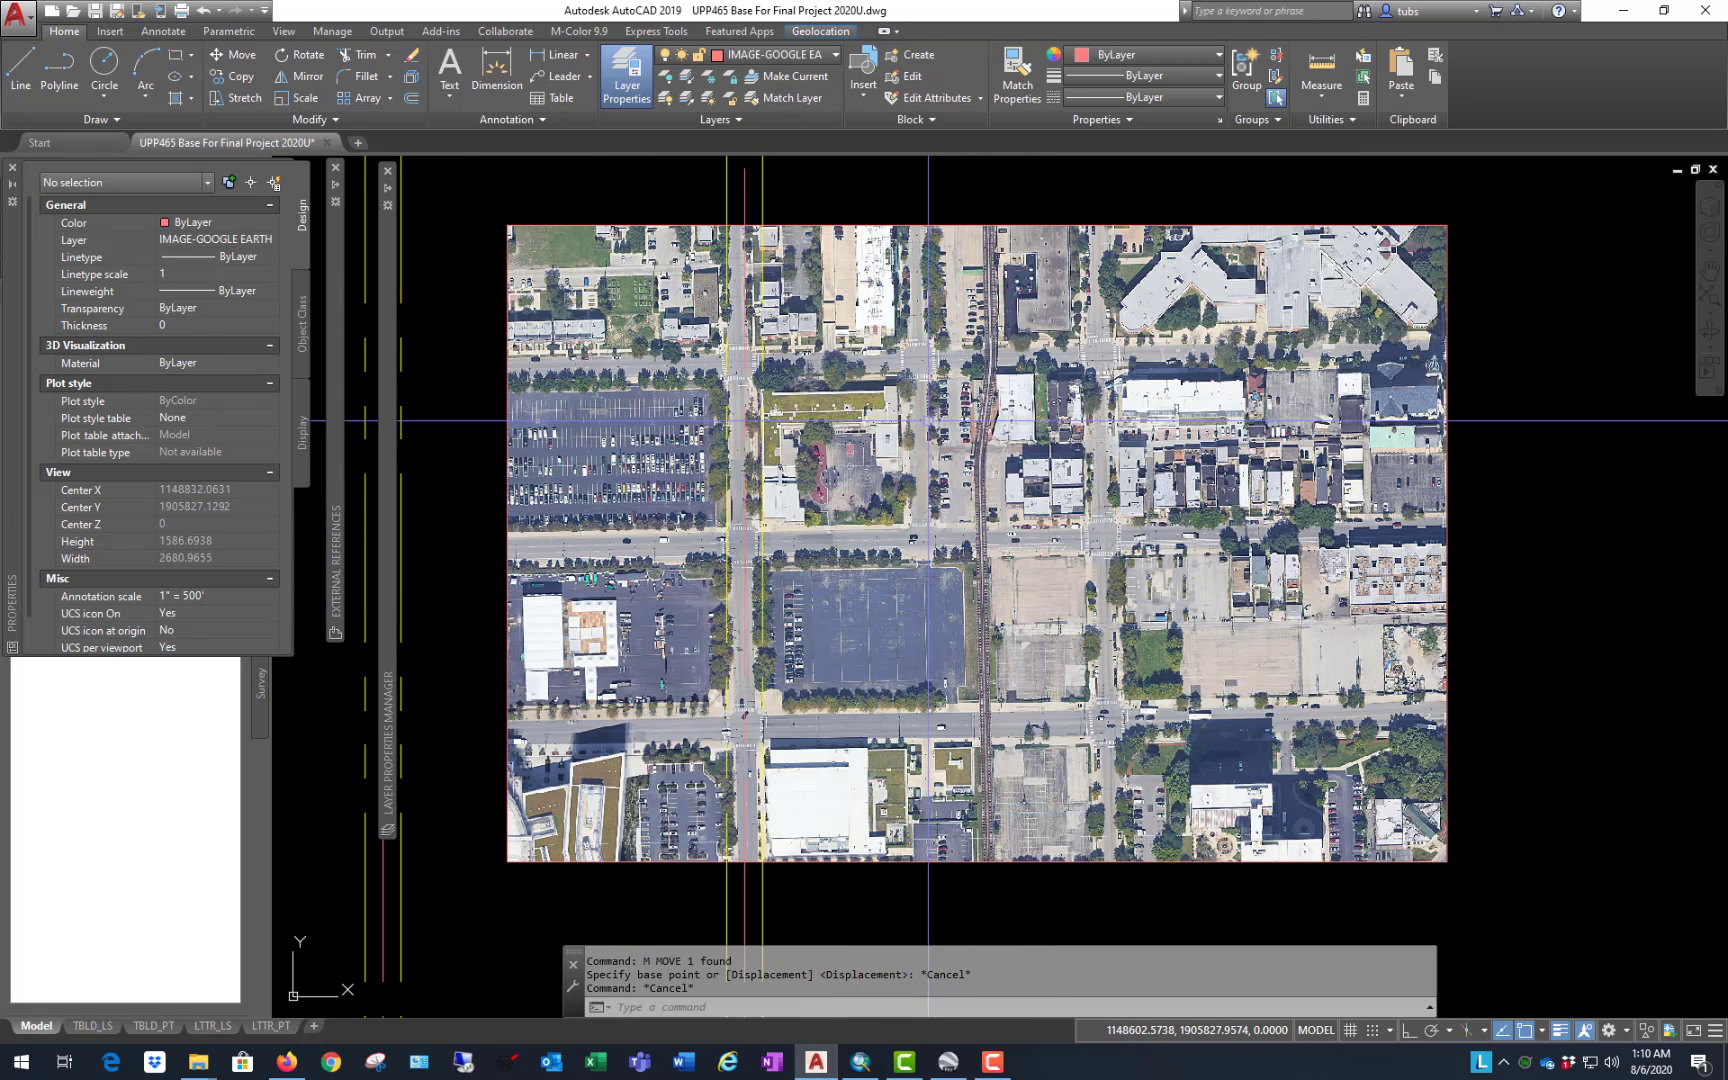
{"action": "left_click", "coordinate": [411, 98]}
{"action": "type", "text": "600"}
{"action": "key", "text": "Return"}
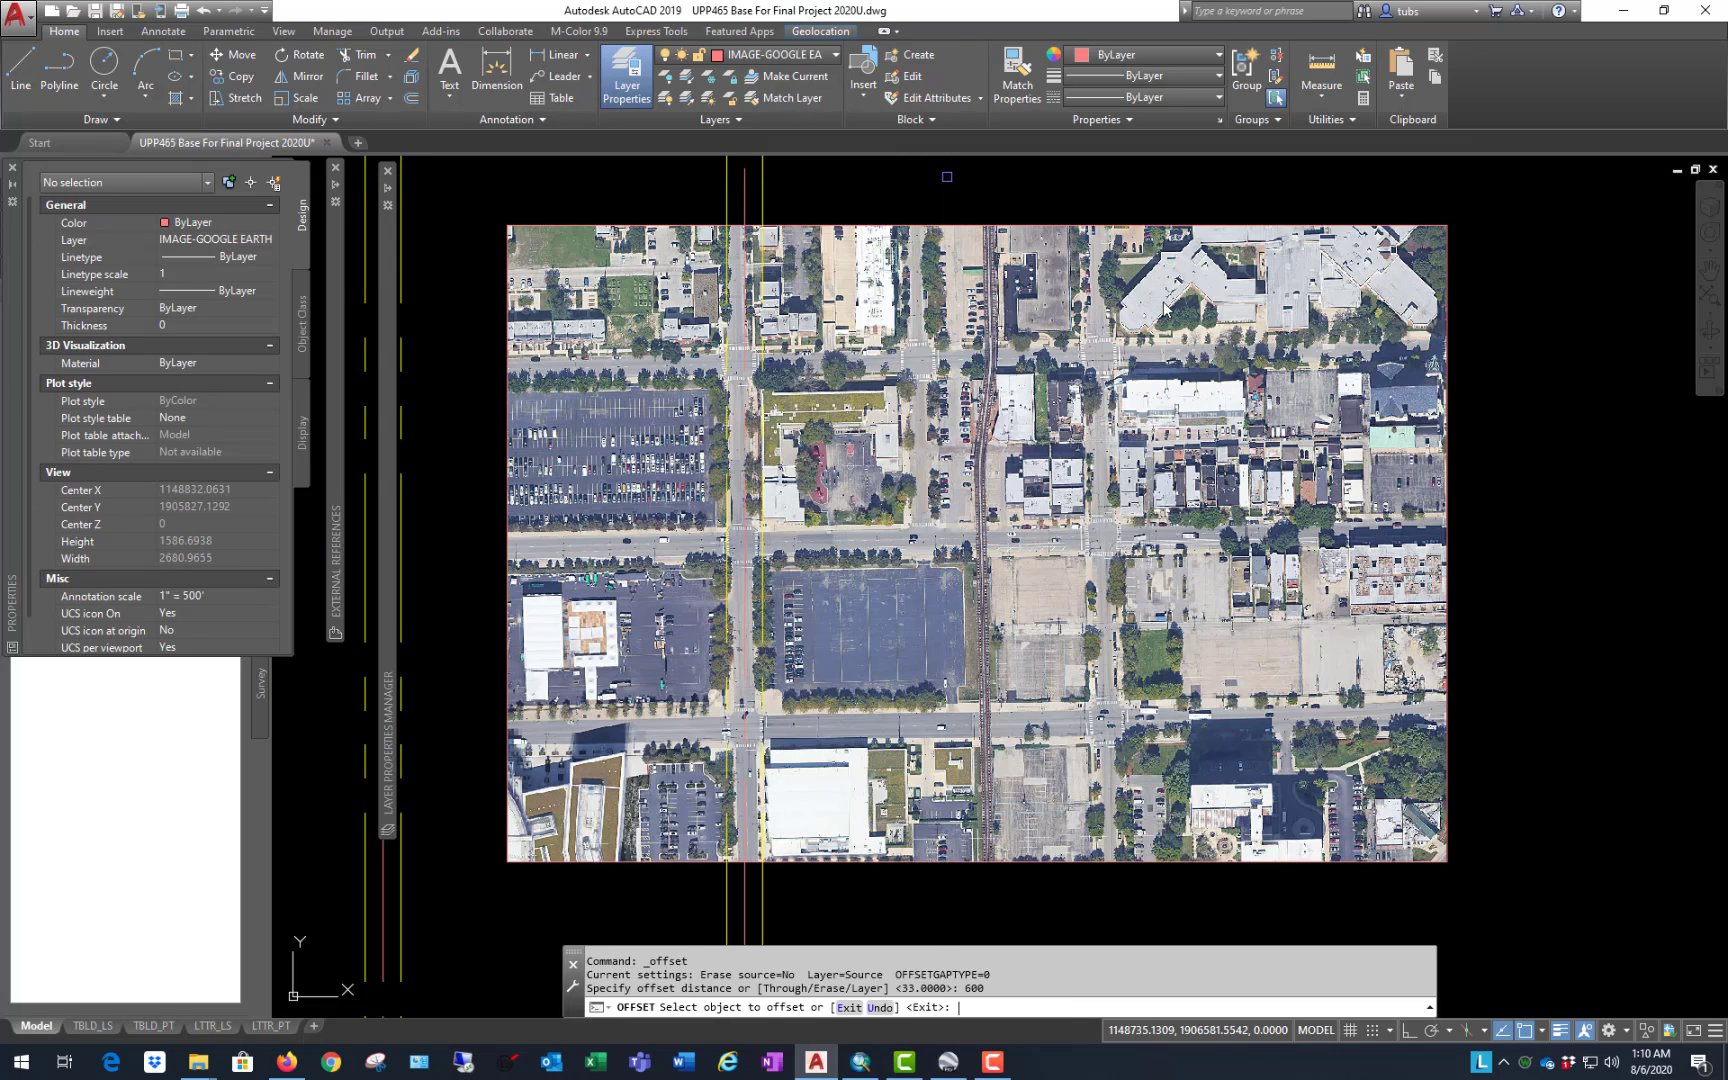
{"action": "left_click", "coordinate": [760, 884]}
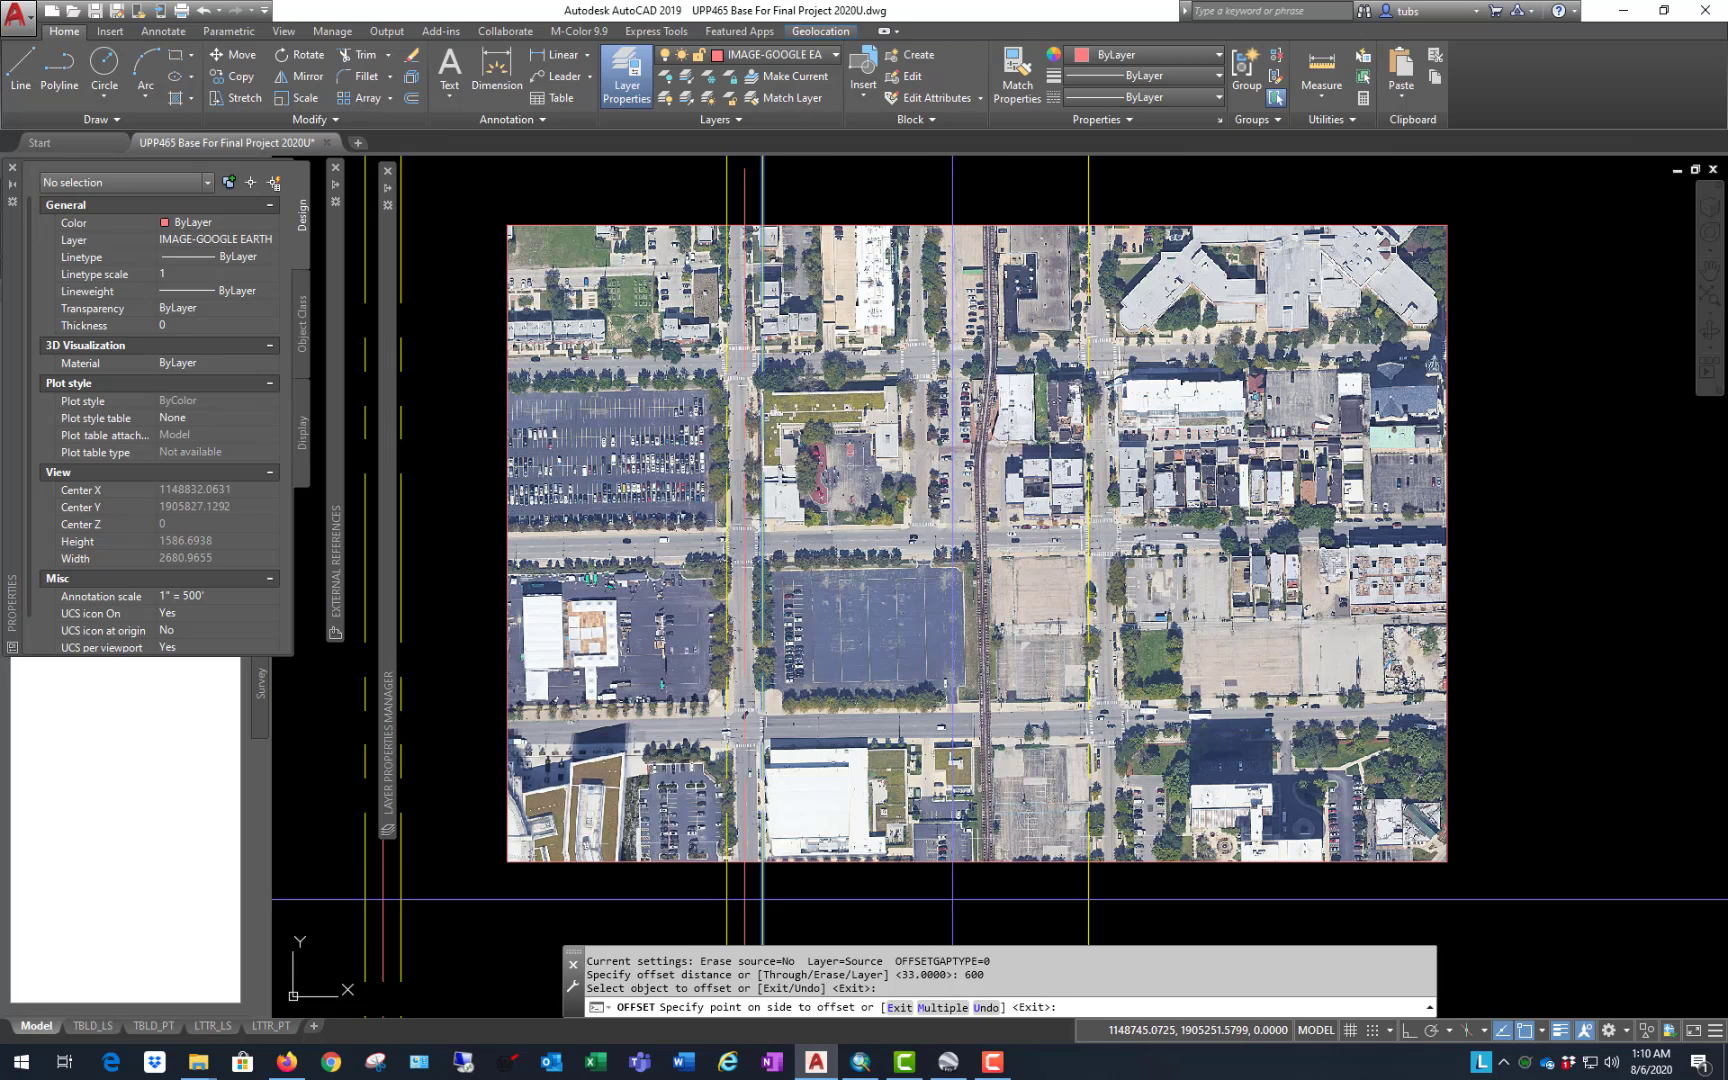
{"action": "left_click", "coordinate": [1067, 657]}
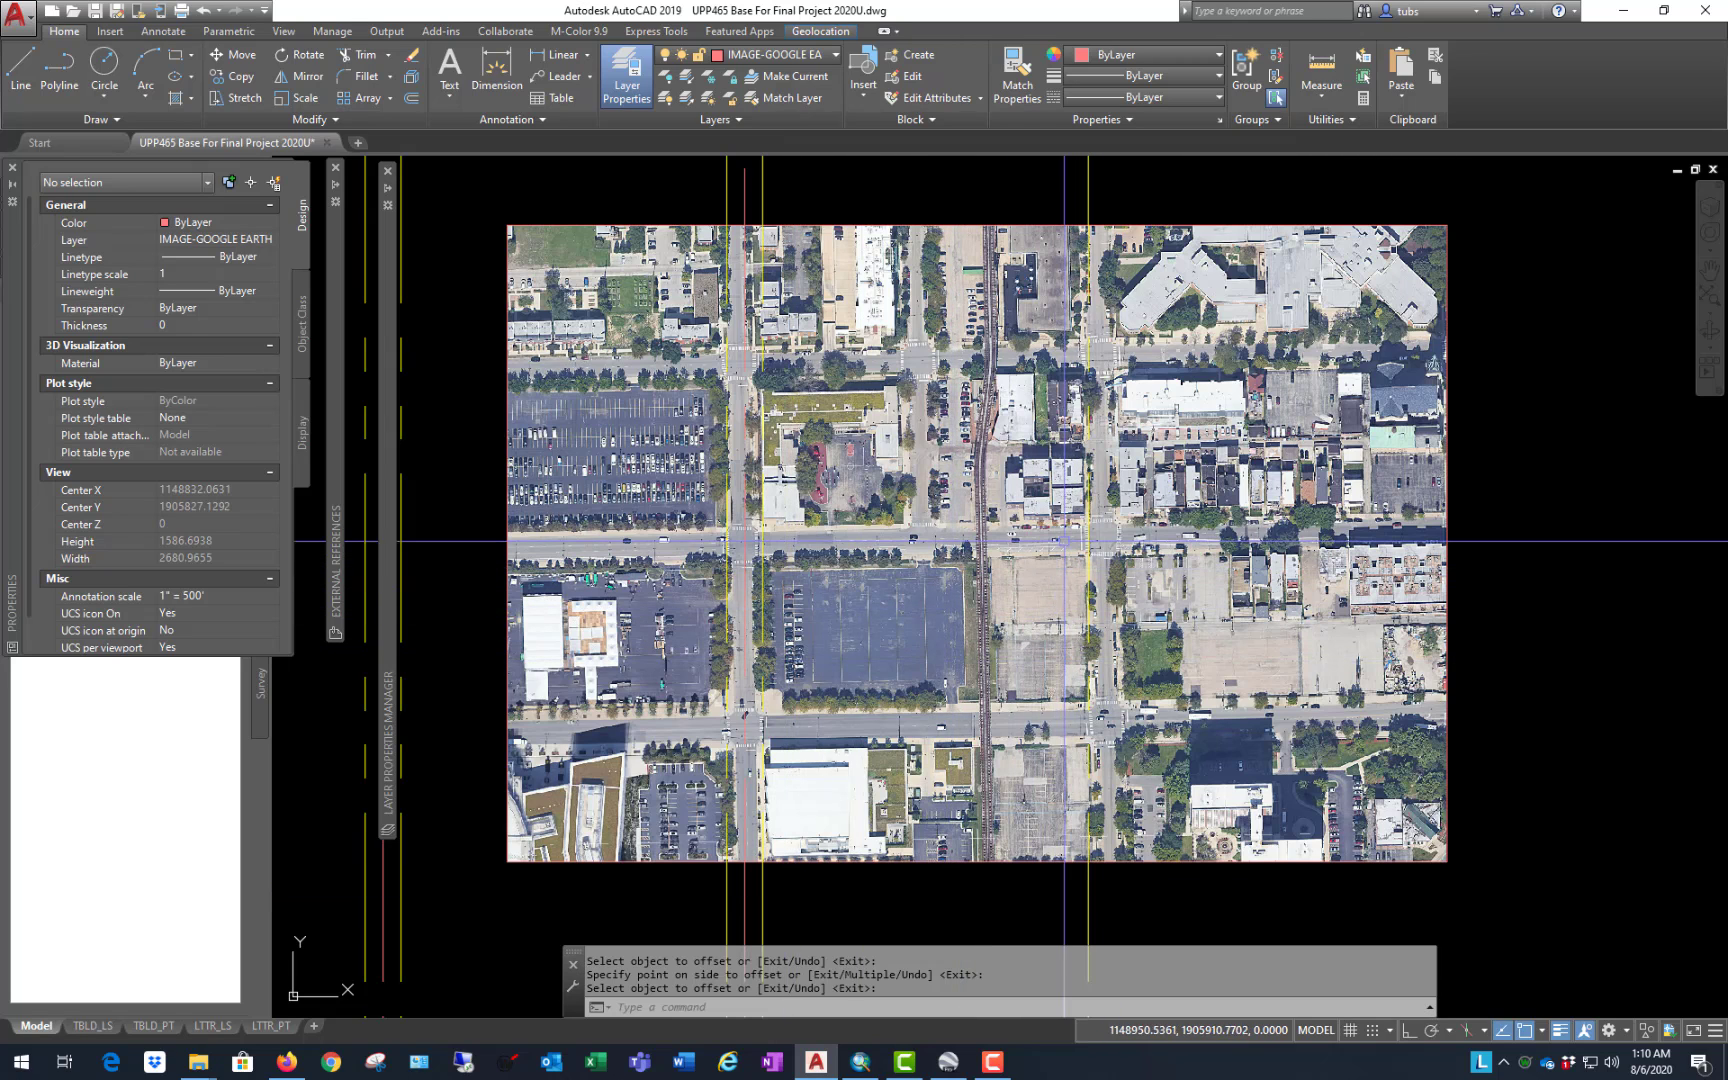
Step: Erase the right-of-way line copy offset 600 feet to the east
{"action": "left_click", "coordinate": [1153, 908]}
{"action": "left_click", "coordinate": [1045, 899]}
{"action": "type", "text": "e"}
{"action": "key", "text": "Return"}
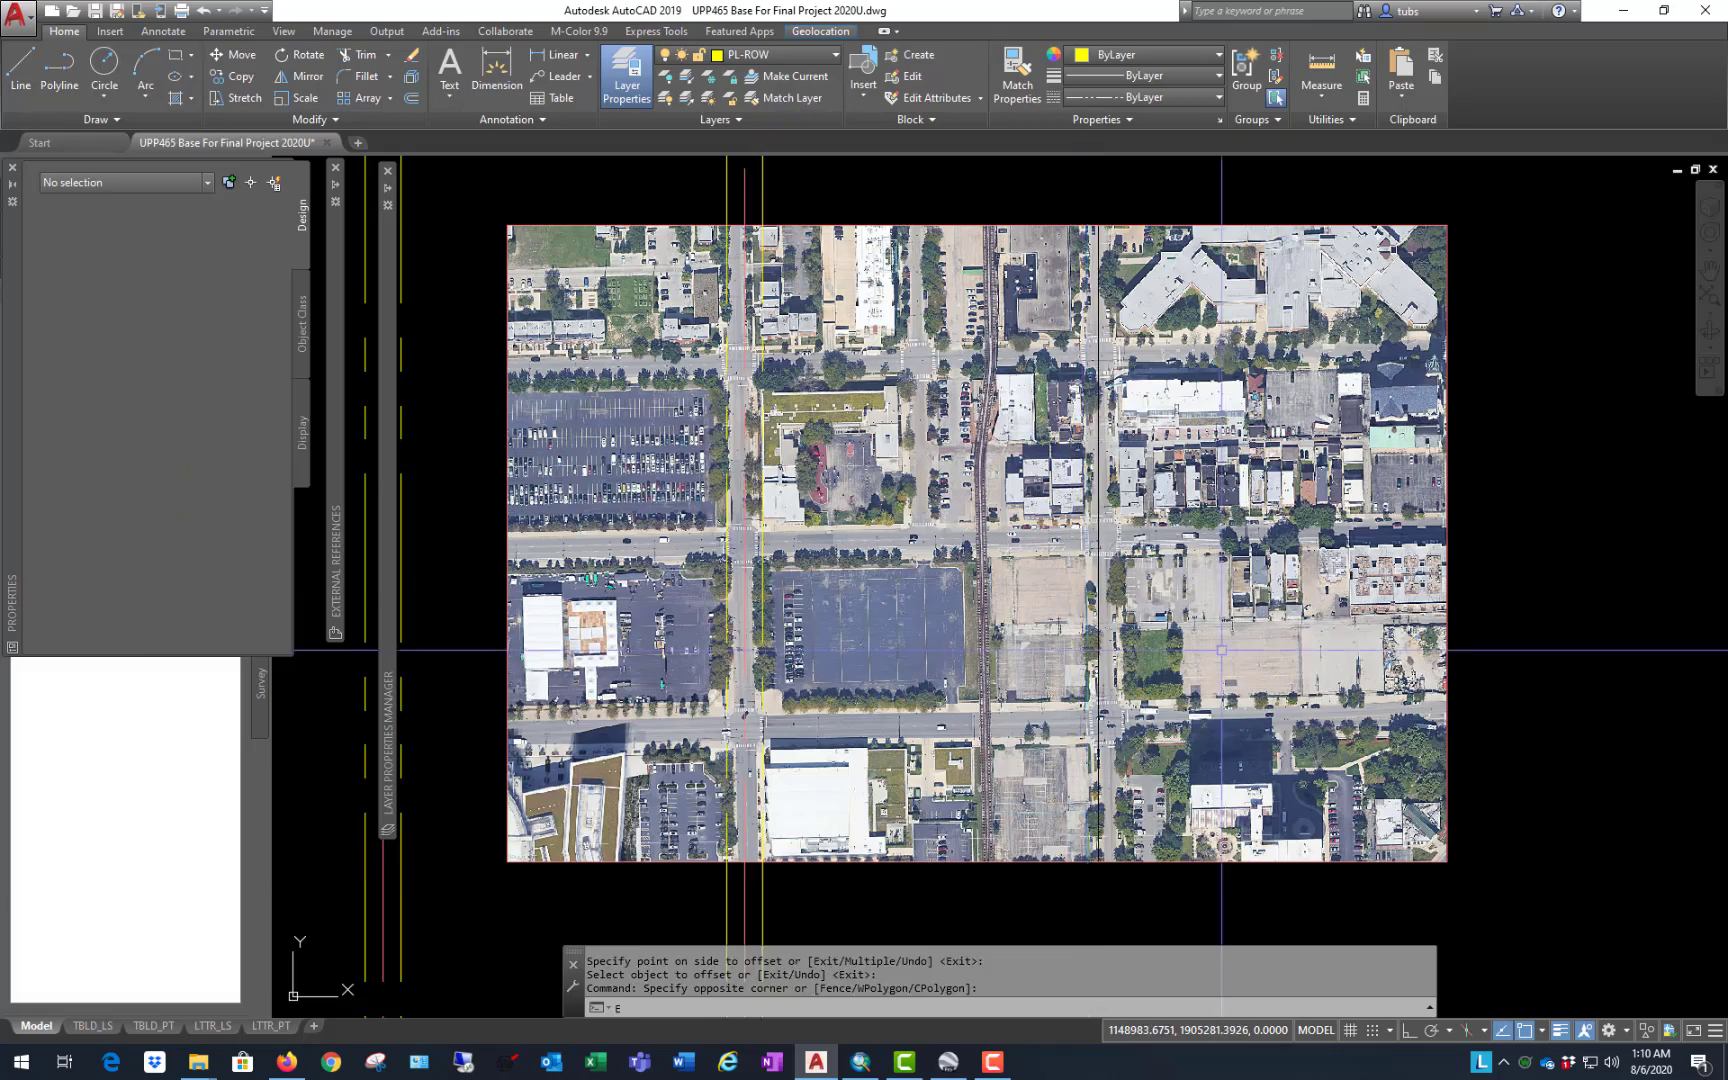
Step: Examine how the remaining aerial image's blocks and streets line up with the north-south right-of-way lines
{"action": "scroll", "coordinate": [883, 609], "scroll_direction": "down", "scroll_amount": 1}
{"action": "scroll", "coordinate": [925, 595], "scroll_direction": "up", "scroll_amount": 2}
{"action": "scroll", "coordinate": [990, 560], "scroll_direction": "up", "scroll_amount": 4}
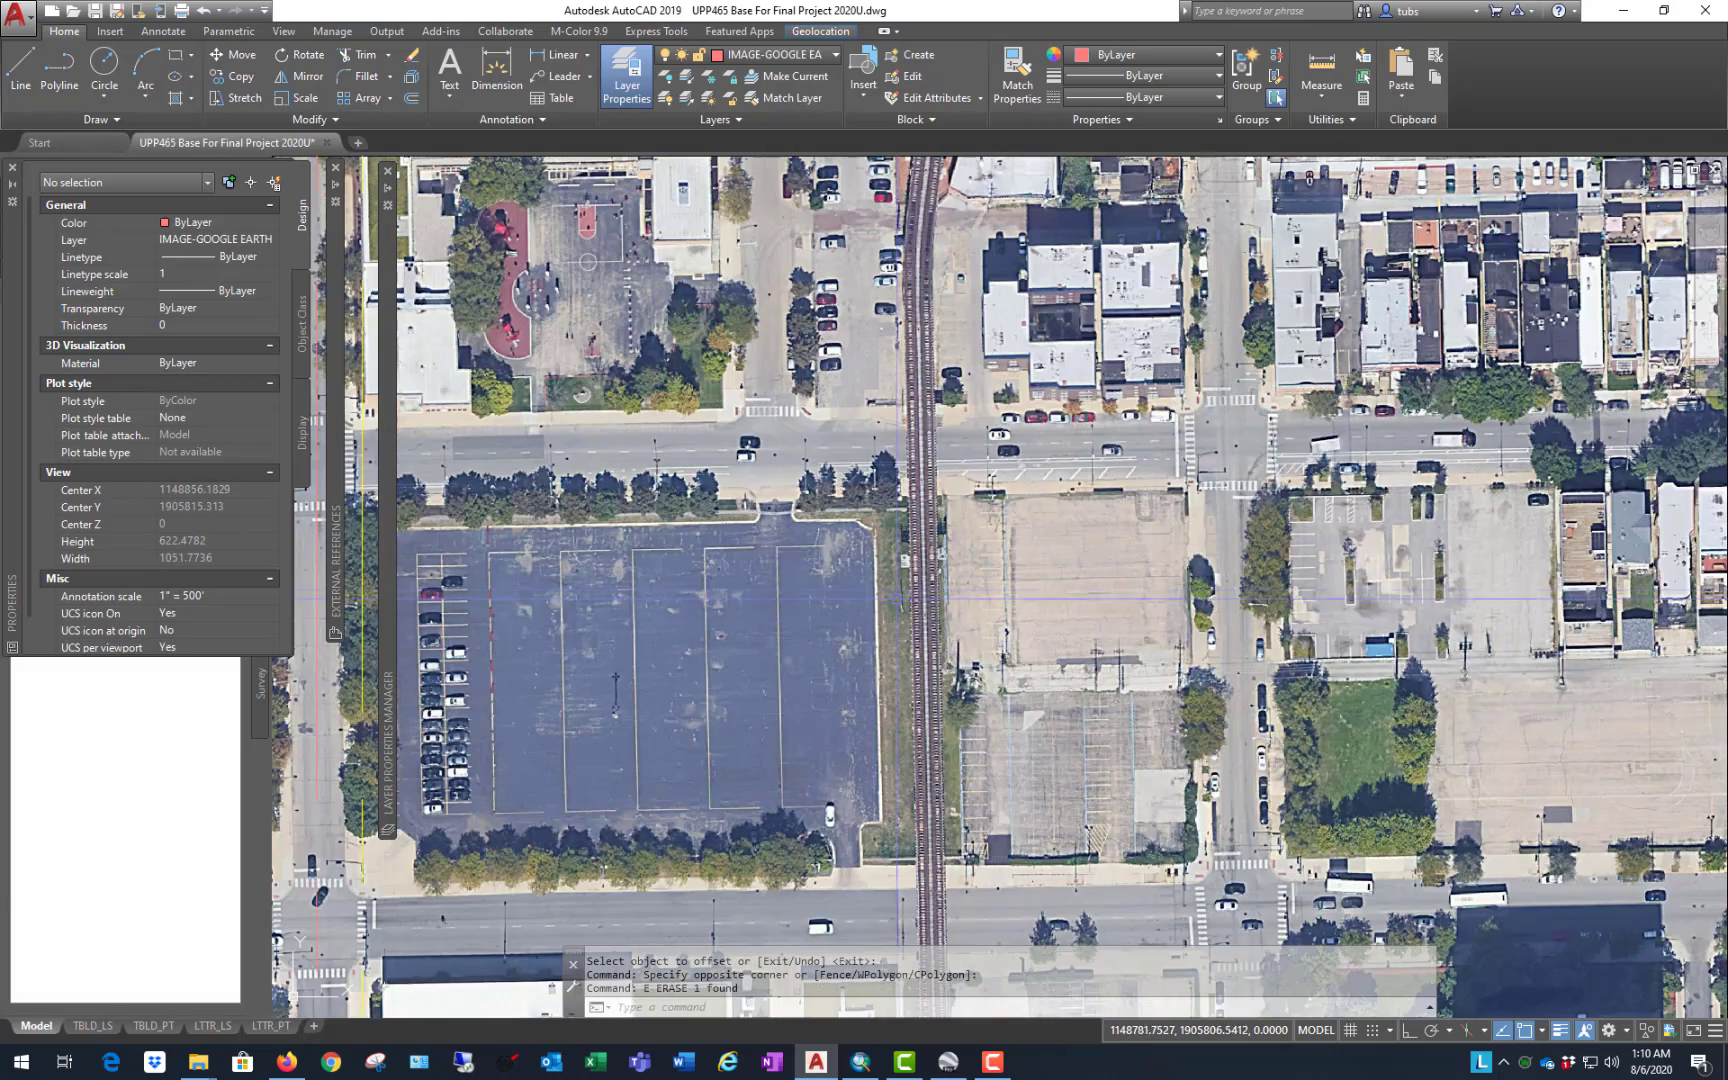
{"action": "scroll", "coordinate": [990, 545], "scroll_direction": "down", "scroll_amount": 2}
{"action": "scroll", "coordinate": [780, 650], "scroll_direction": "up", "scroll_amount": 2}
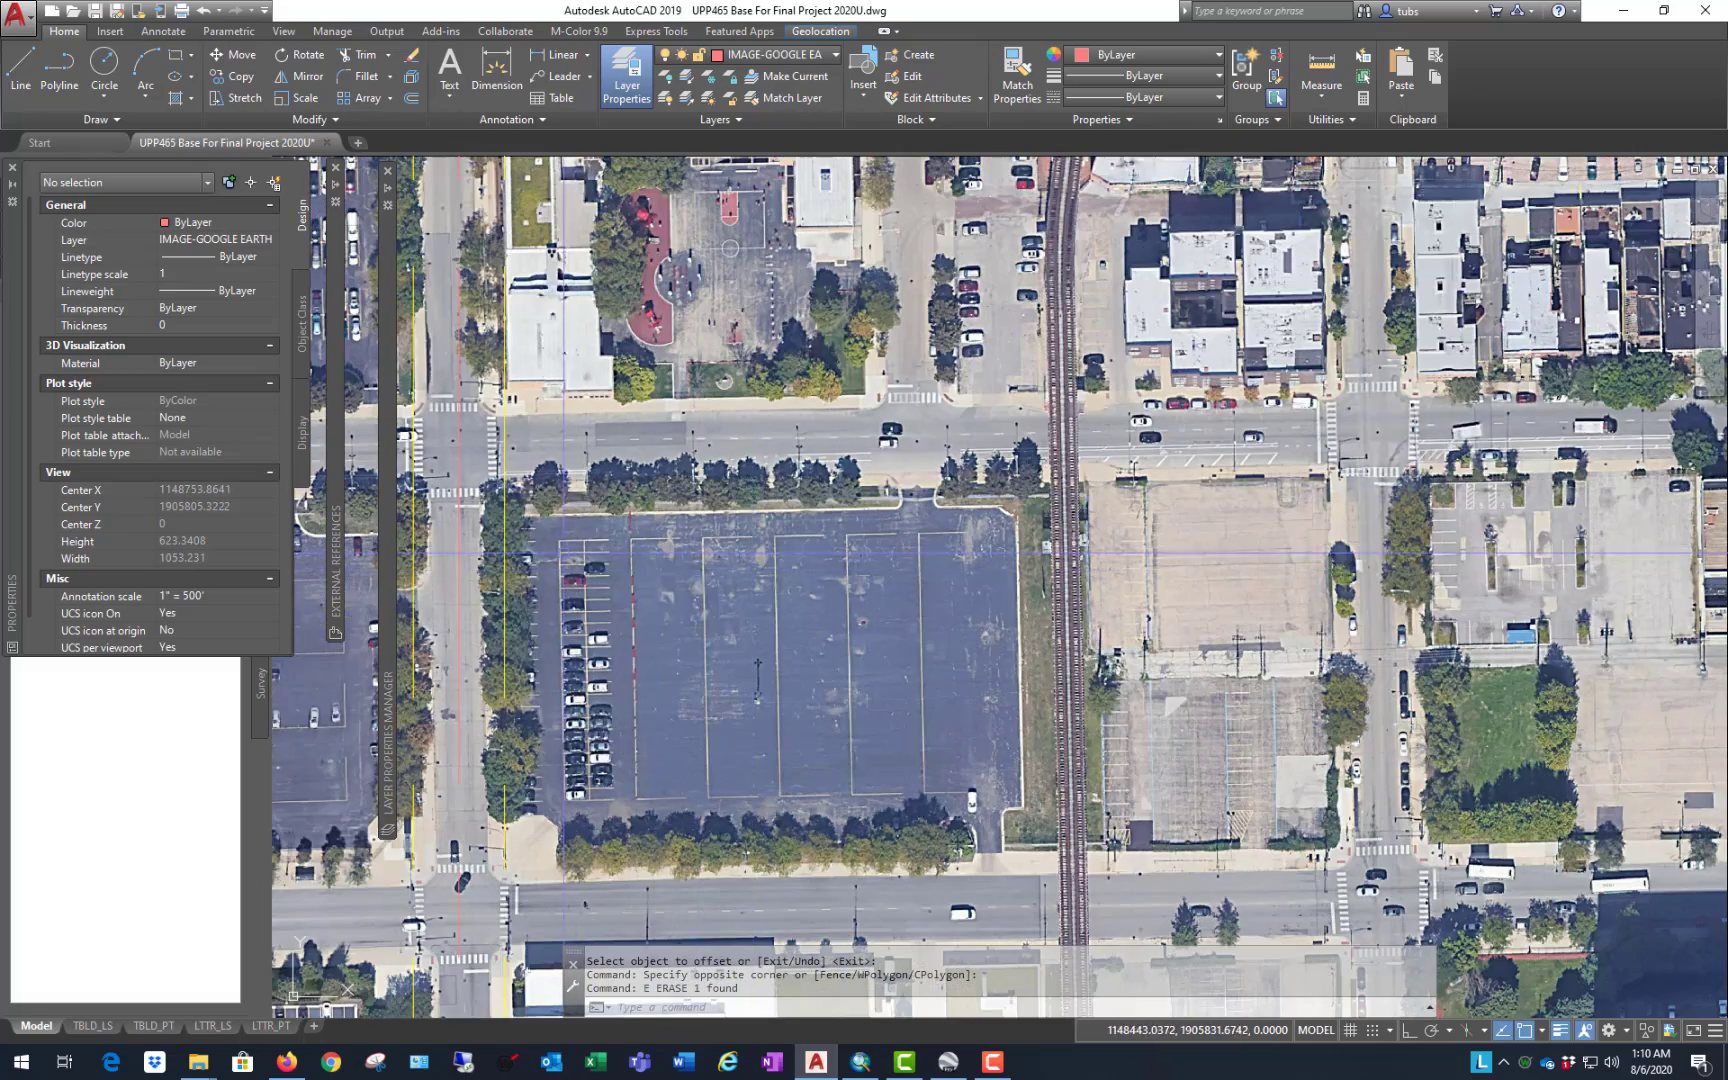
{"action": "scroll", "coordinate": [787, 662], "scroll_direction": "down", "scroll_amount": 2}
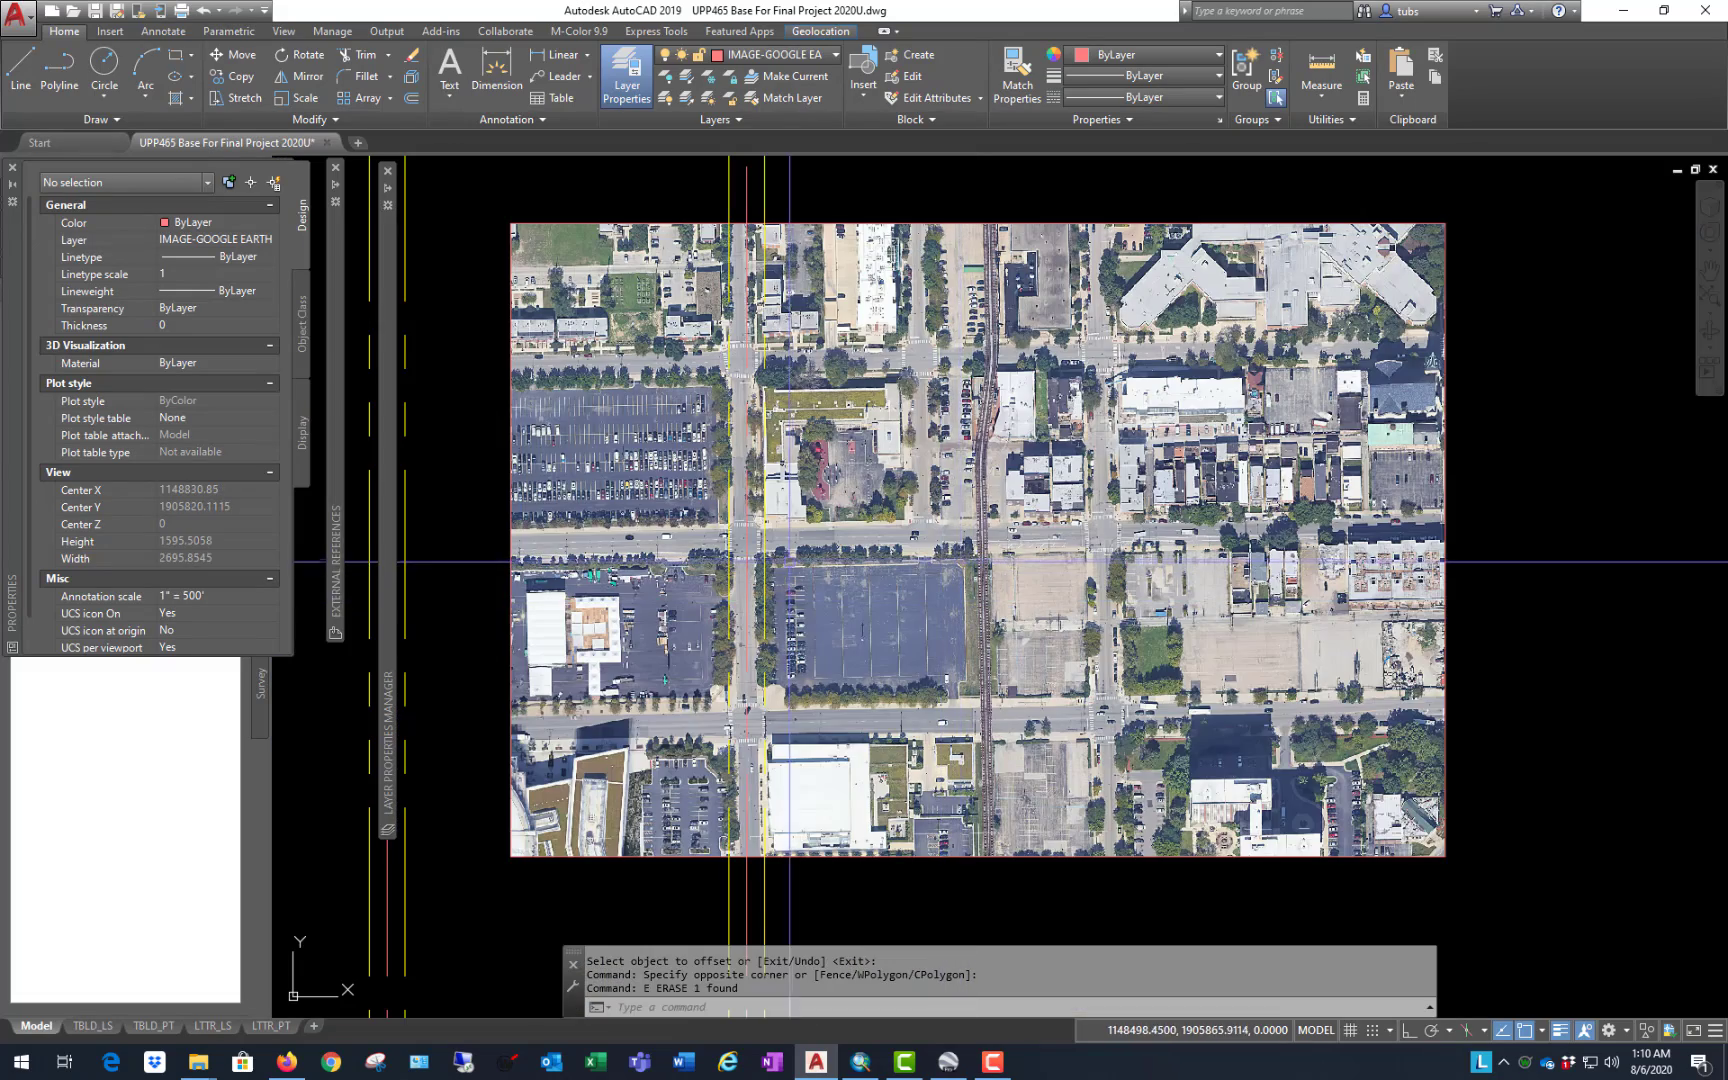
{"action": "scroll", "coordinate": [804, 594], "scroll_direction": "down", "scroll_amount": 2}
{"action": "scroll", "coordinate": [825, 568], "scroll_direction": "down", "scroll_amount": 2}
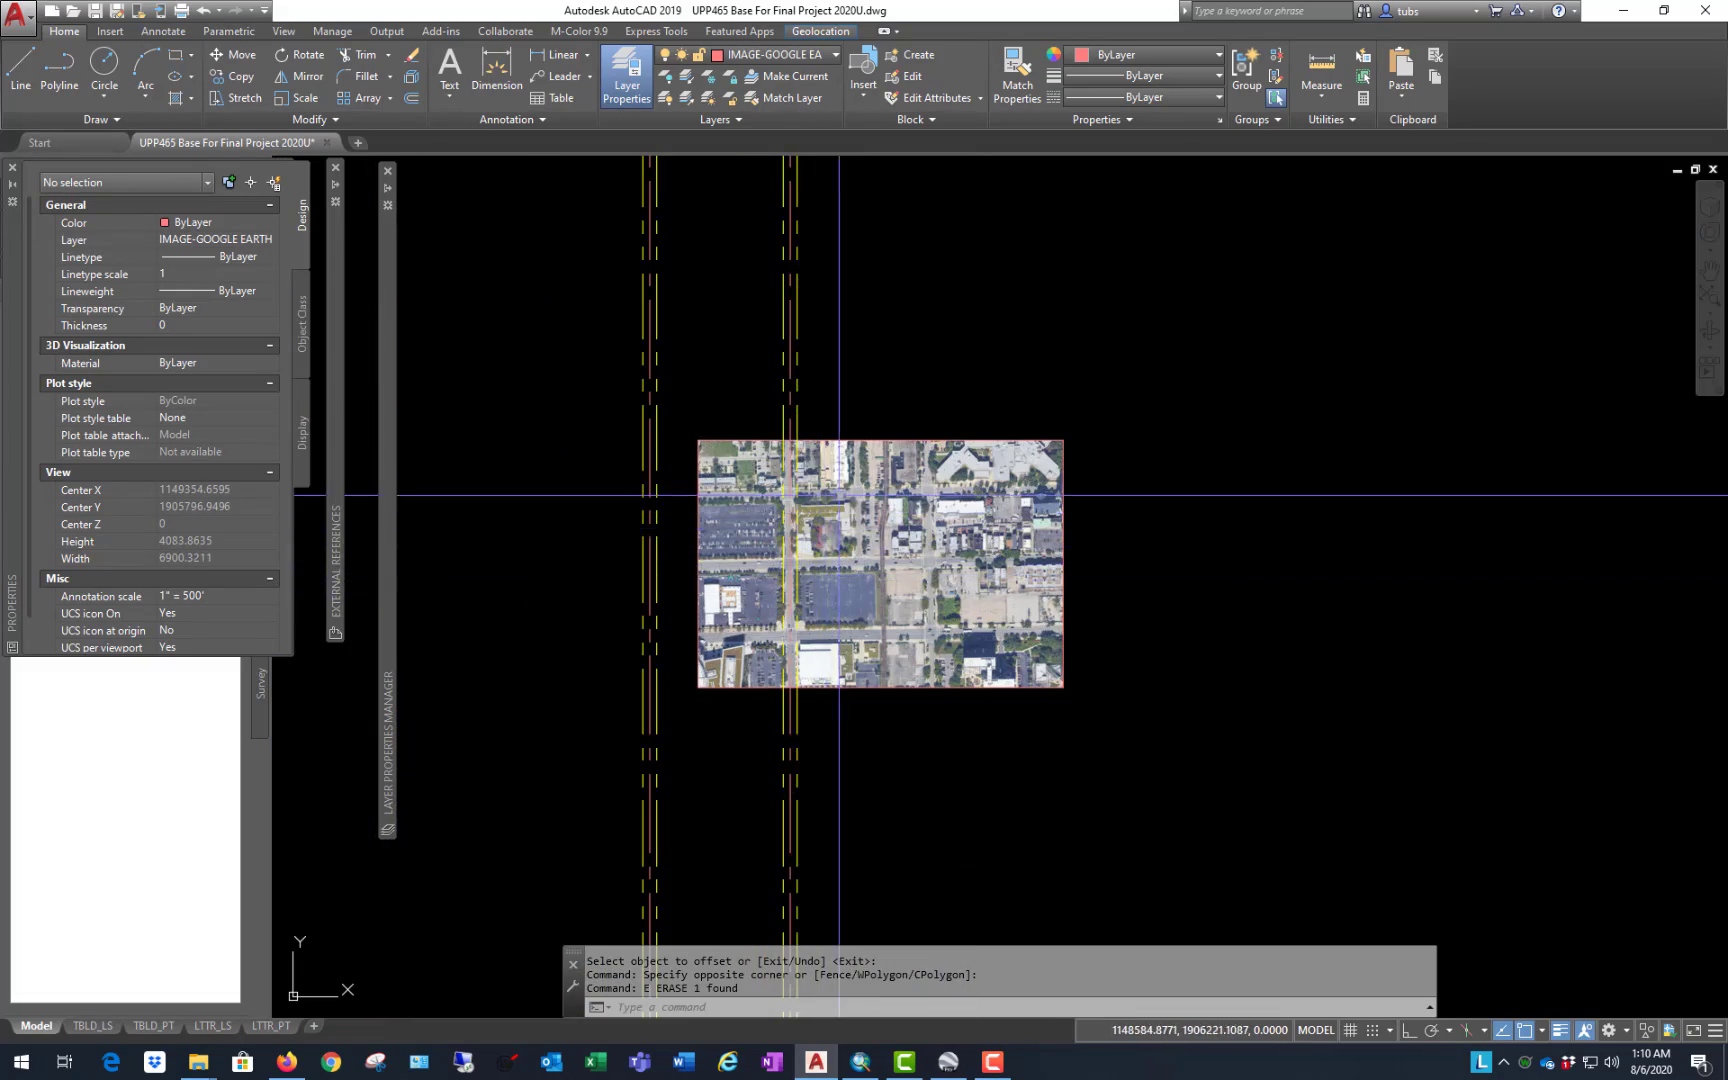
{"action": "scroll", "coordinate": [845, 470], "scroll_direction": "down", "scroll_amount": 2}
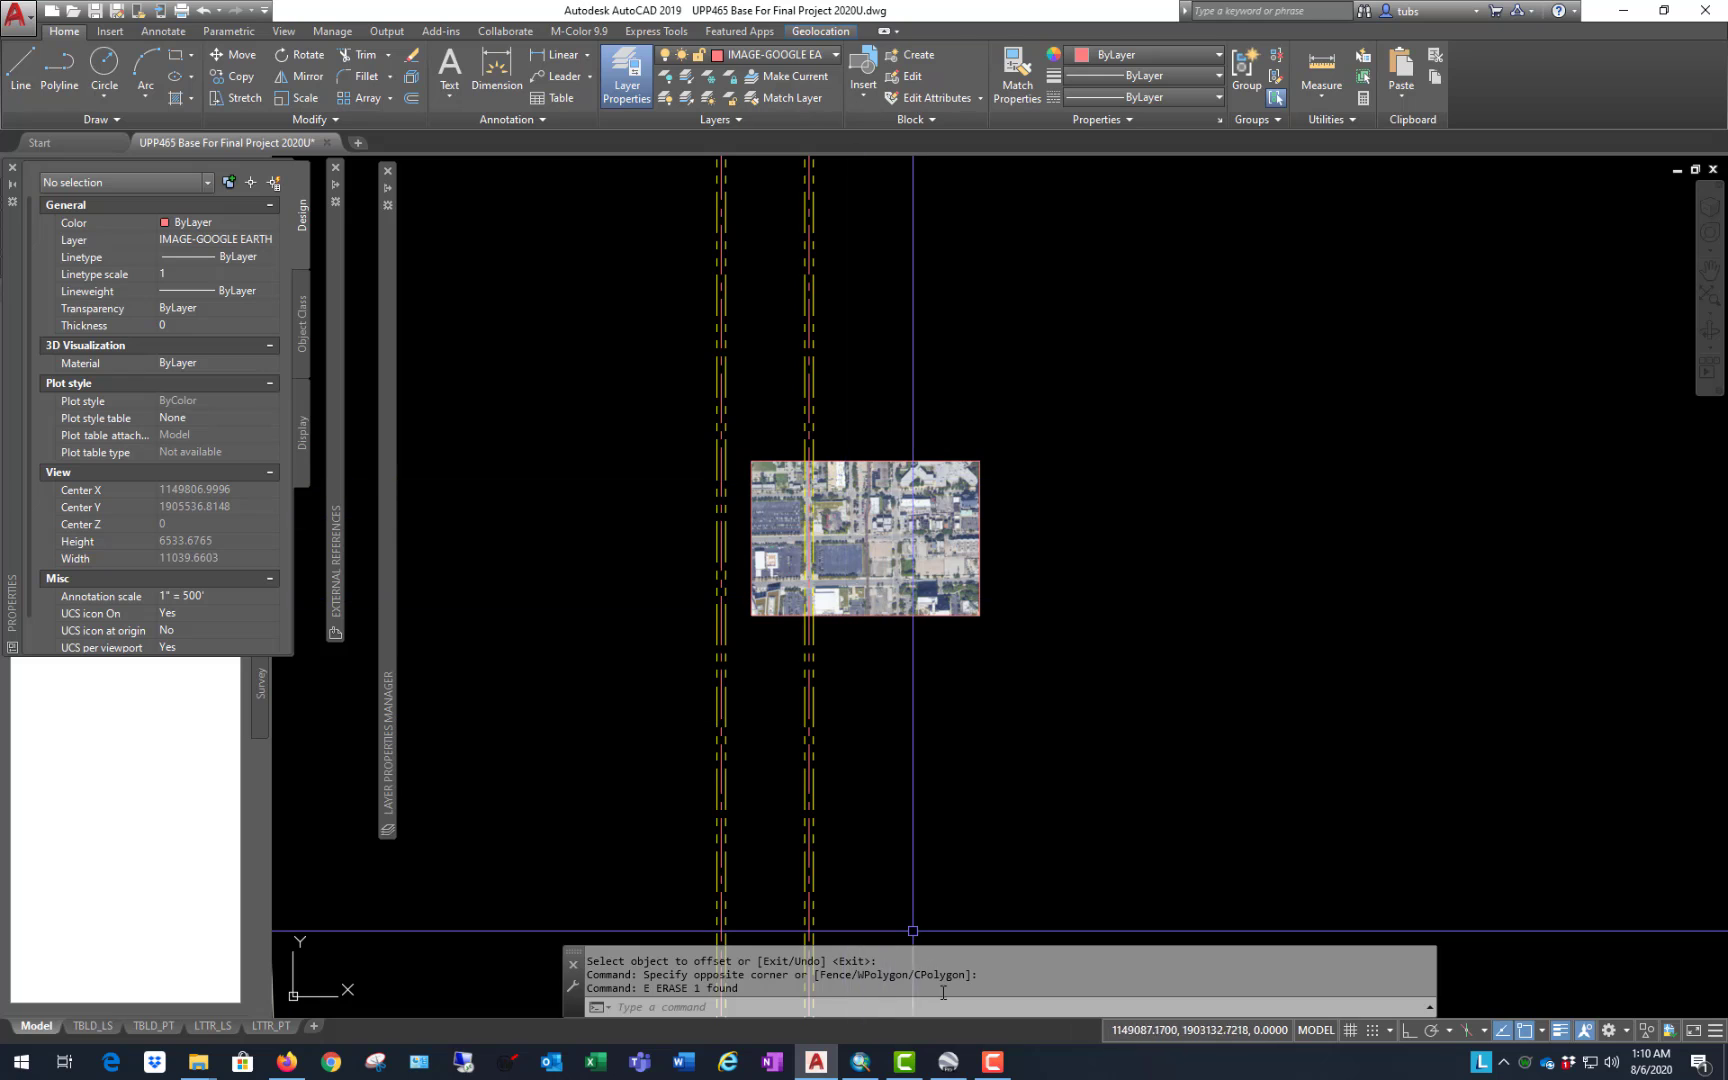
{"action": "scroll", "coordinate": [839, 539], "scroll_direction": "up", "scroll_amount": 3}
{"action": "left_click", "coordinate": [1273, 251]}
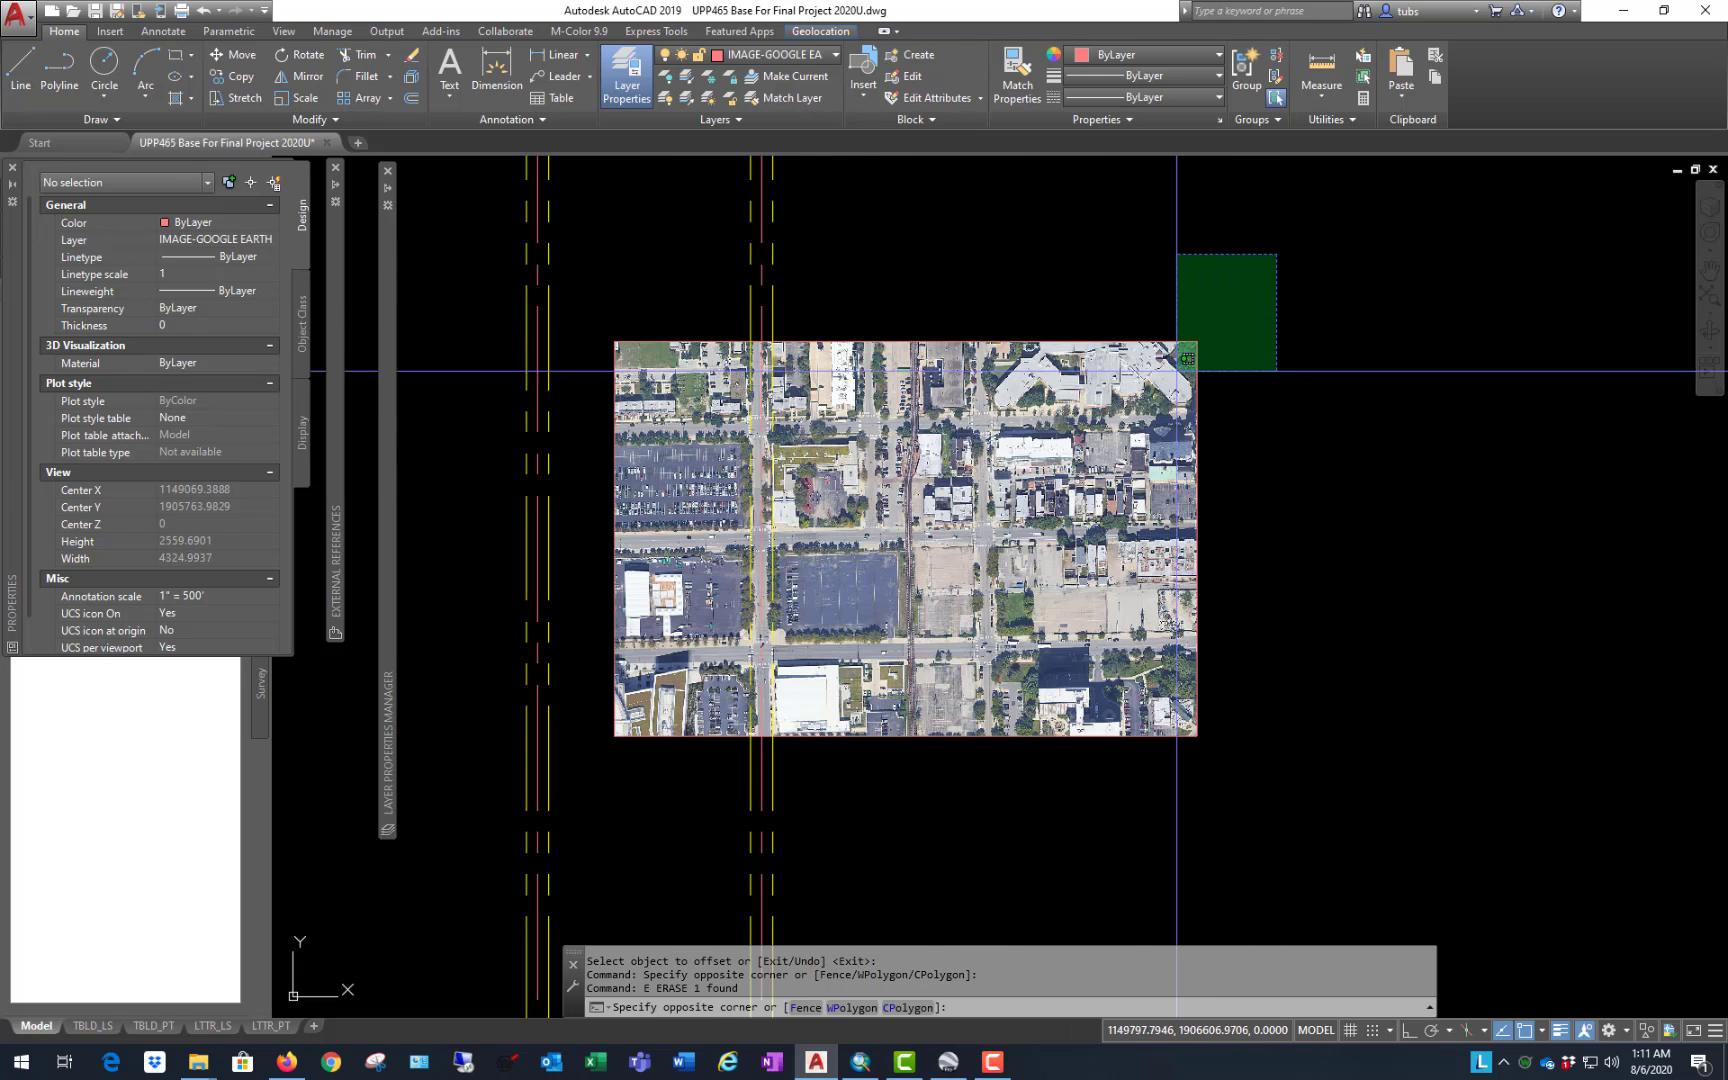
{"action": "left_click", "coordinate": [1121, 438]}
{"action": "key", "text": "Escape"}
{"action": "key", "text": "Escape"}
{"action": "key", "text": "Escape"}
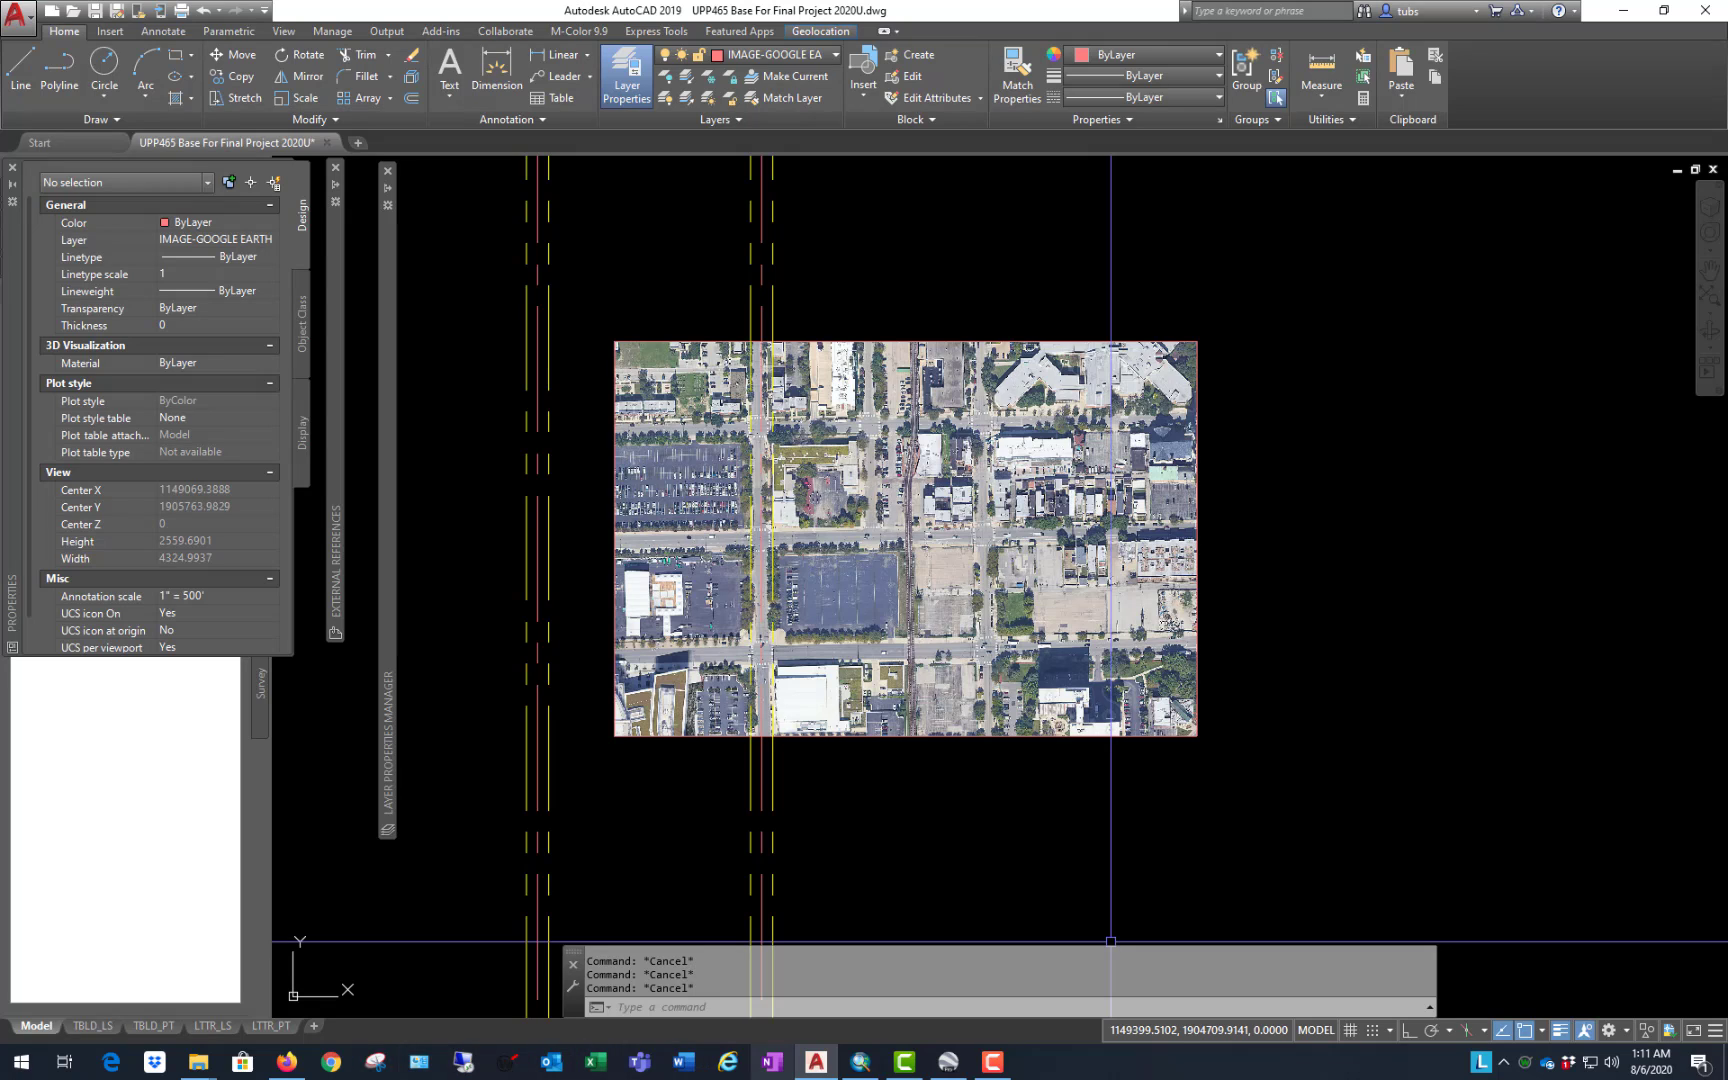
Step: Switch to ArcMap and open the Export to CAD tool for the Historical_Parcels__2018 layer
{"action": "left_click", "coordinate": [860, 1062]}
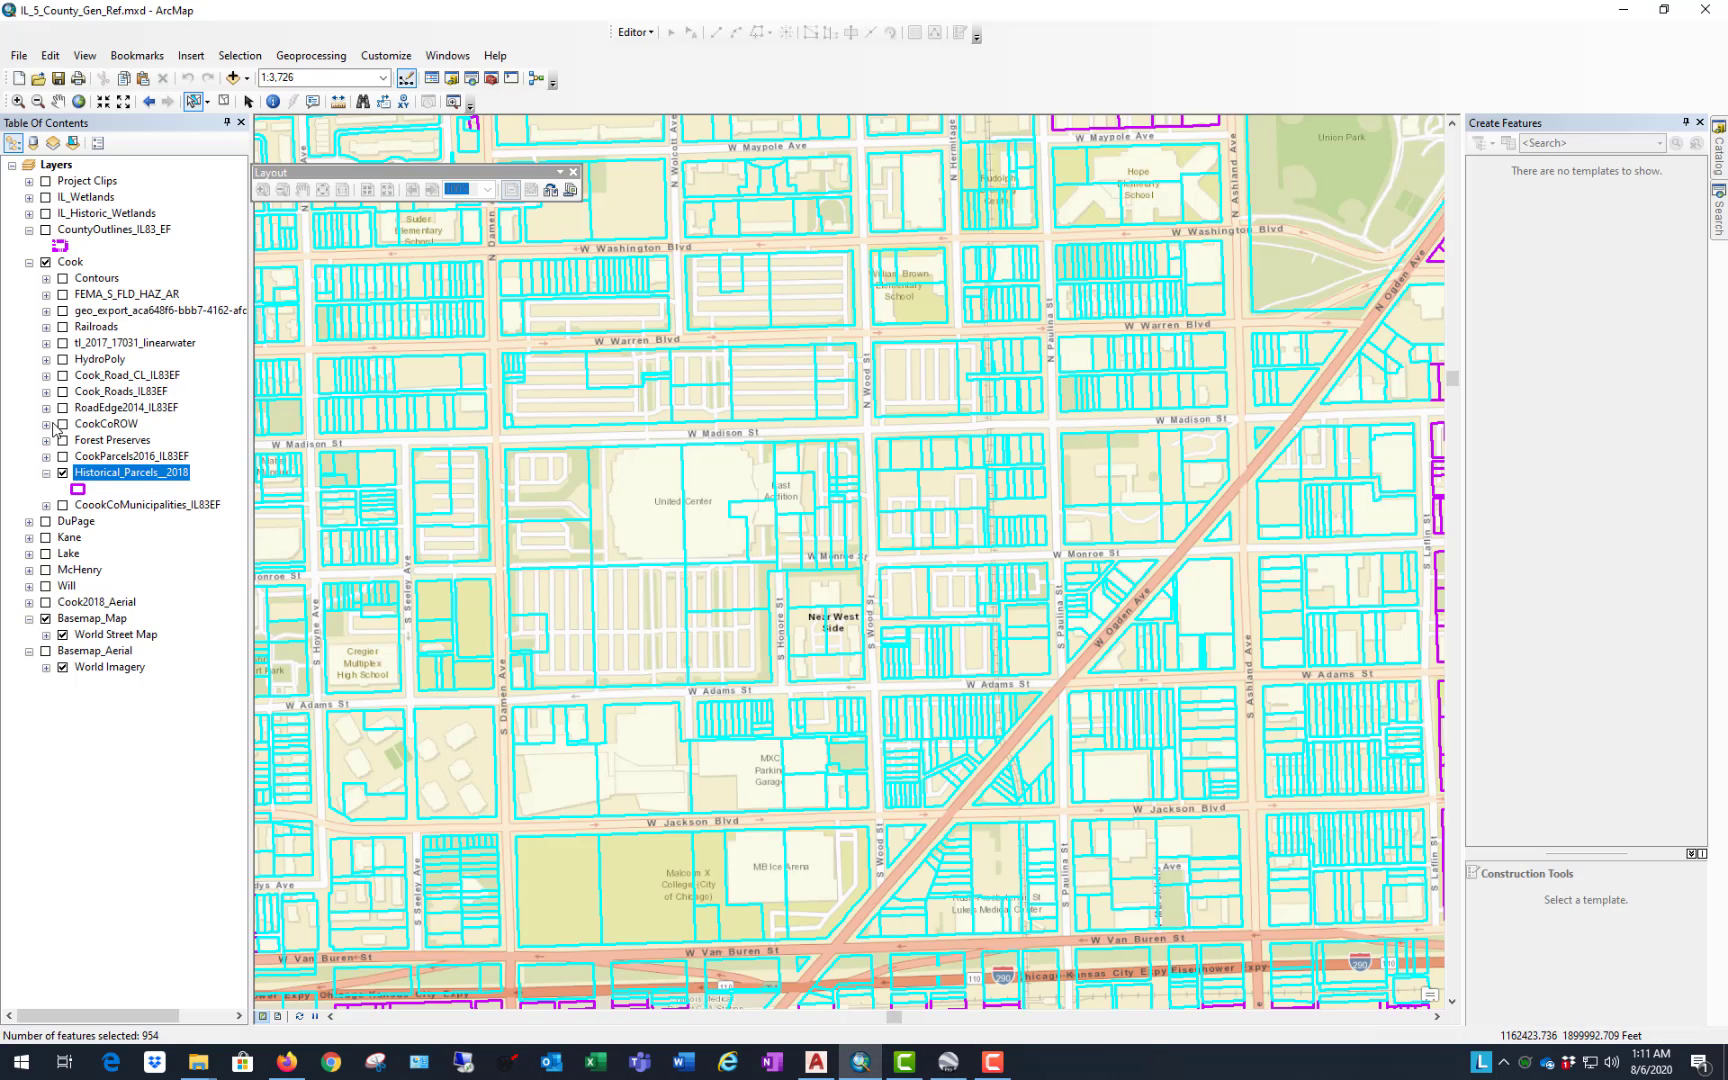
{"action": "right_click", "coordinate": [138, 478]}
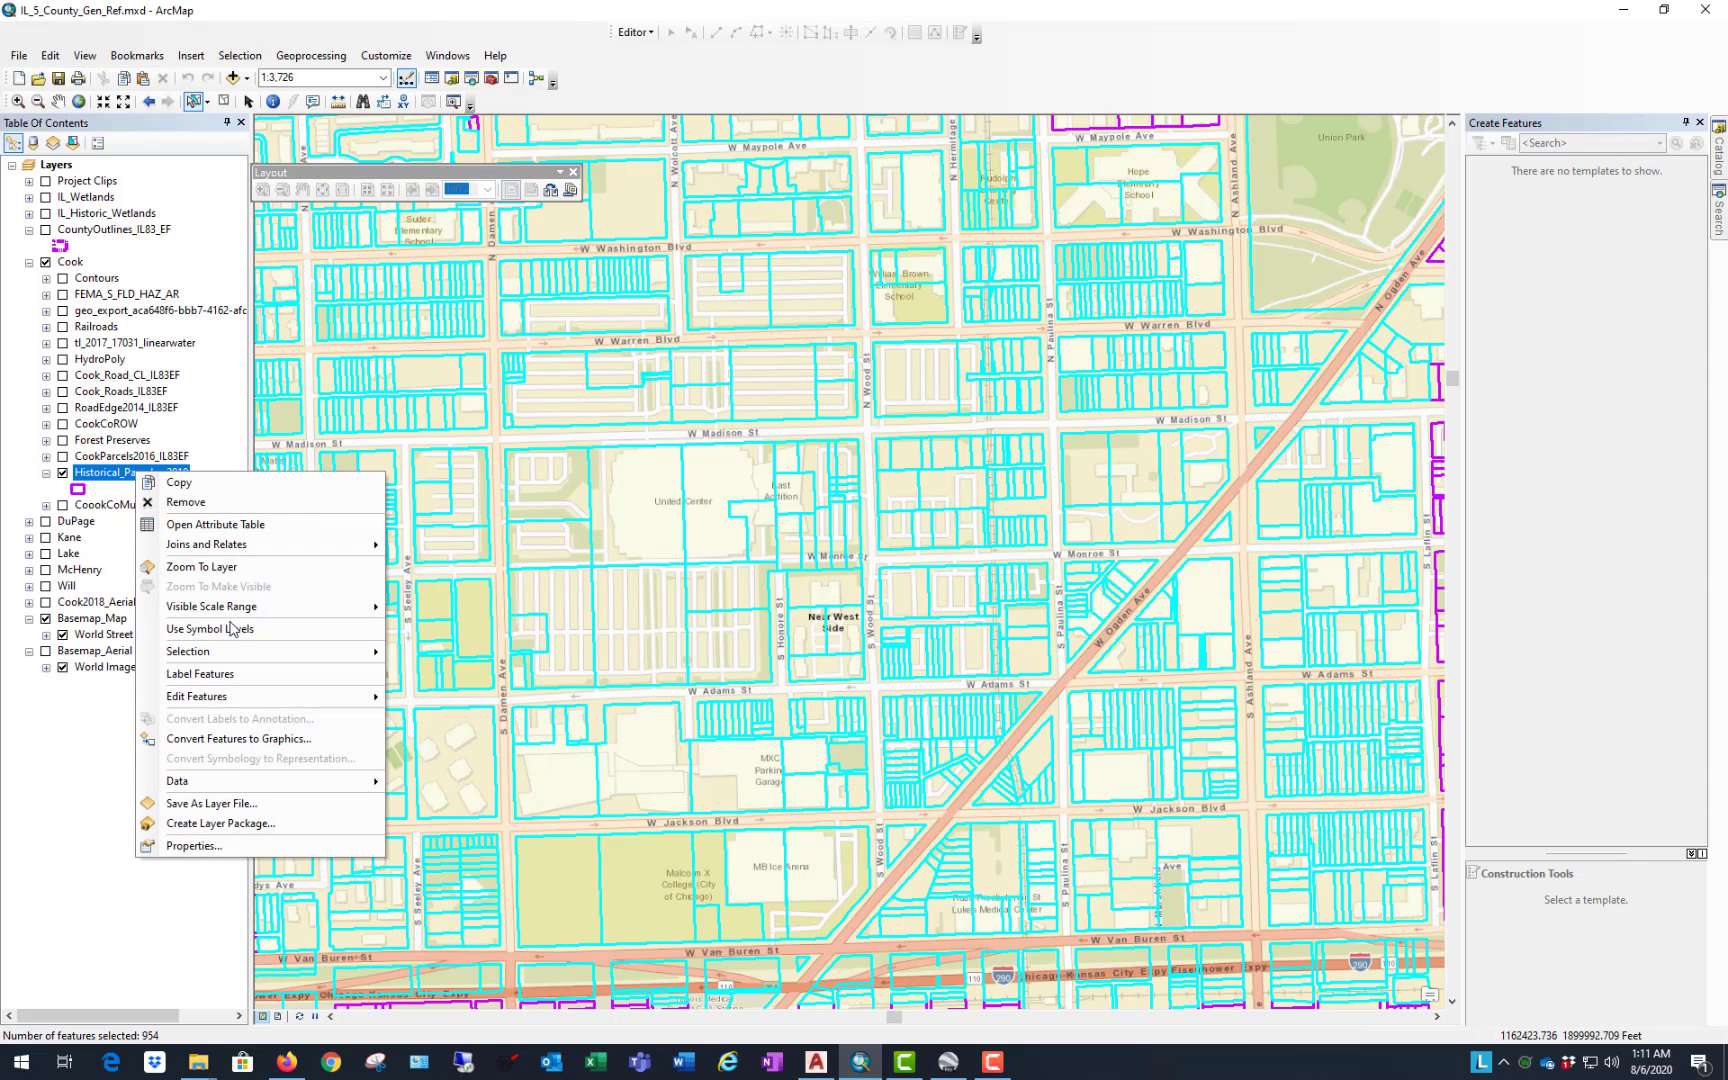
{"action": "mouse_move", "coordinate": [252, 781]}
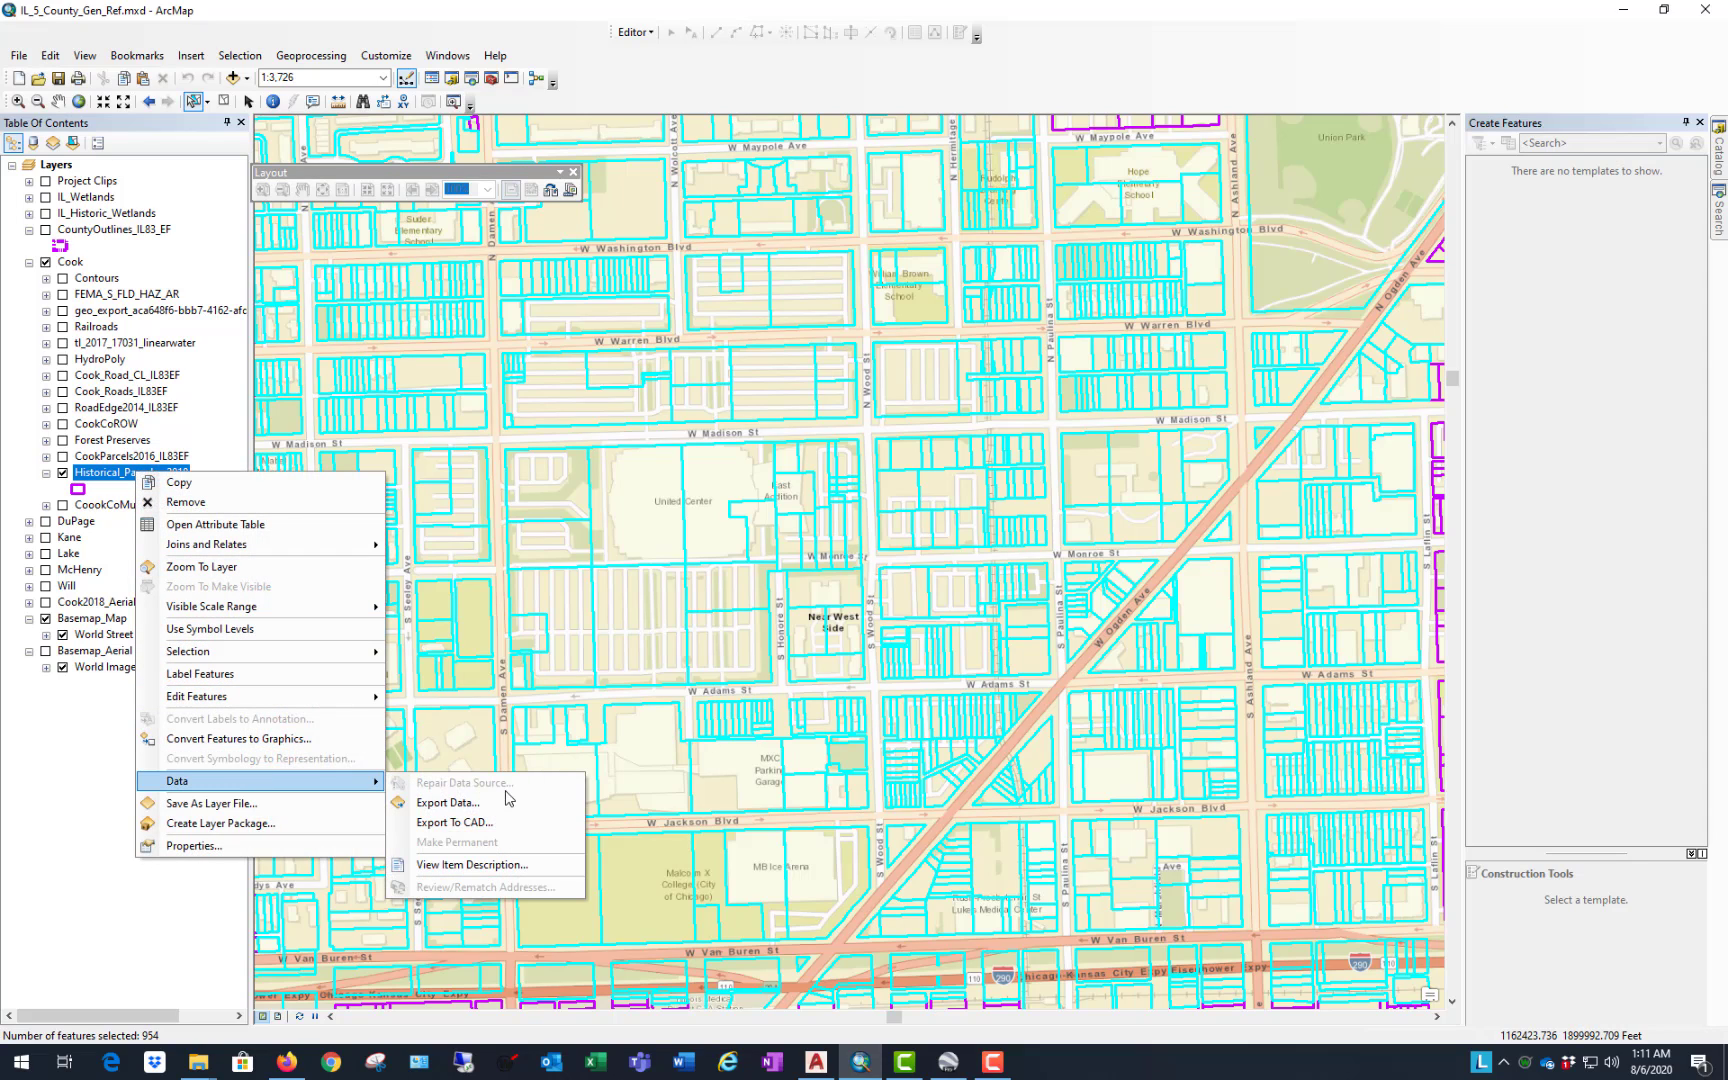
{"action": "left_click", "coordinate": [488, 821]}
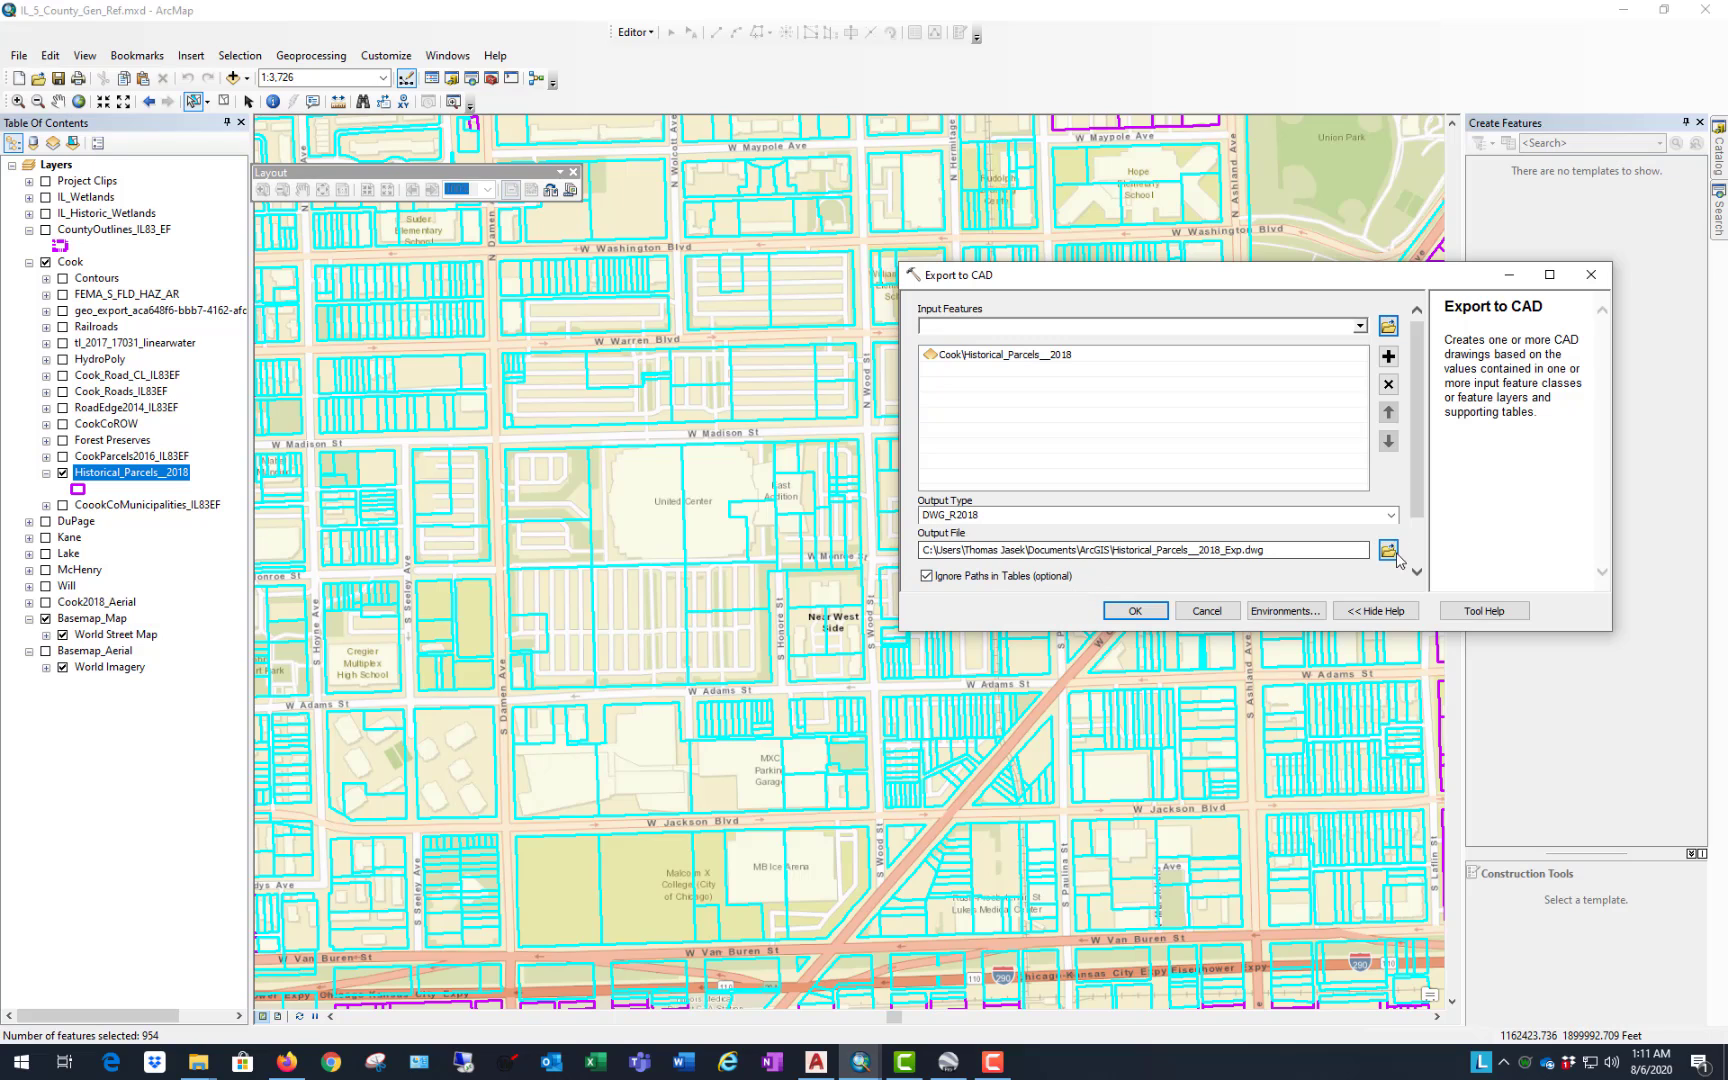
Step: Browse the CAD export's output location to the C:\UIC\Box Sync folder
{"action": "left_click", "coordinate": [1390, 551]}
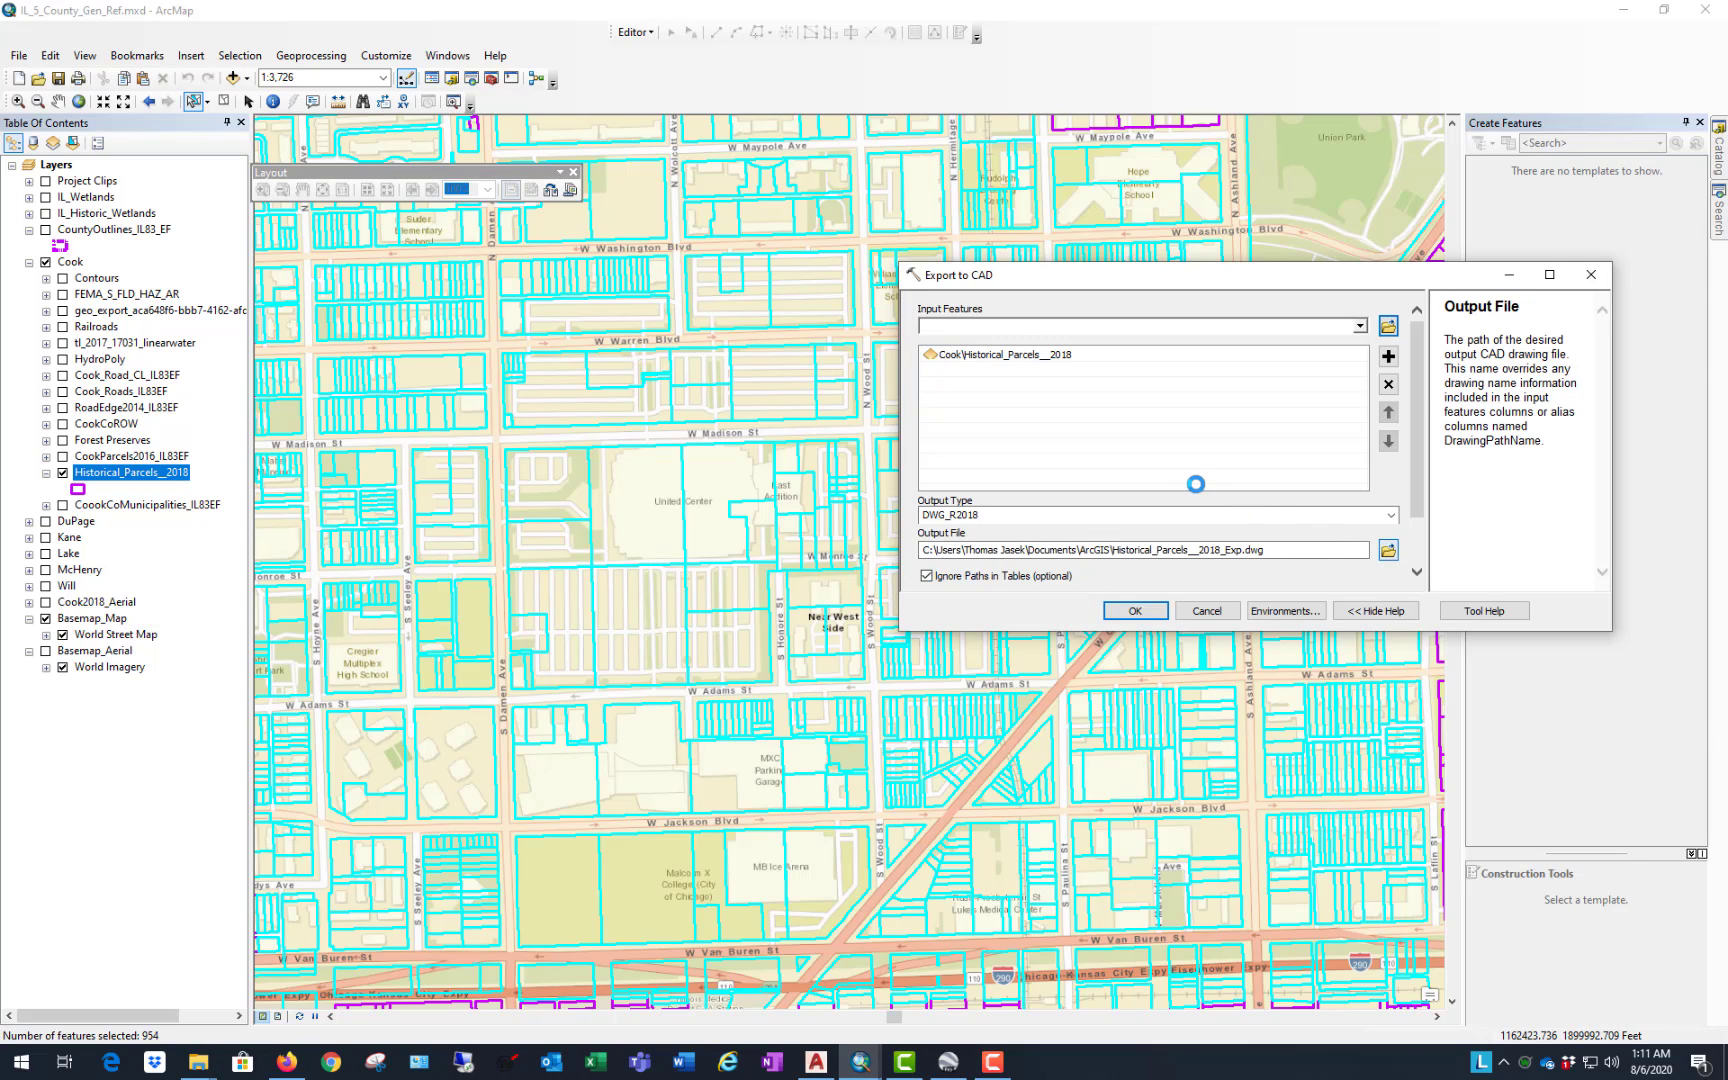
{"action": "left_click", "coordinate": [1257, 339]}
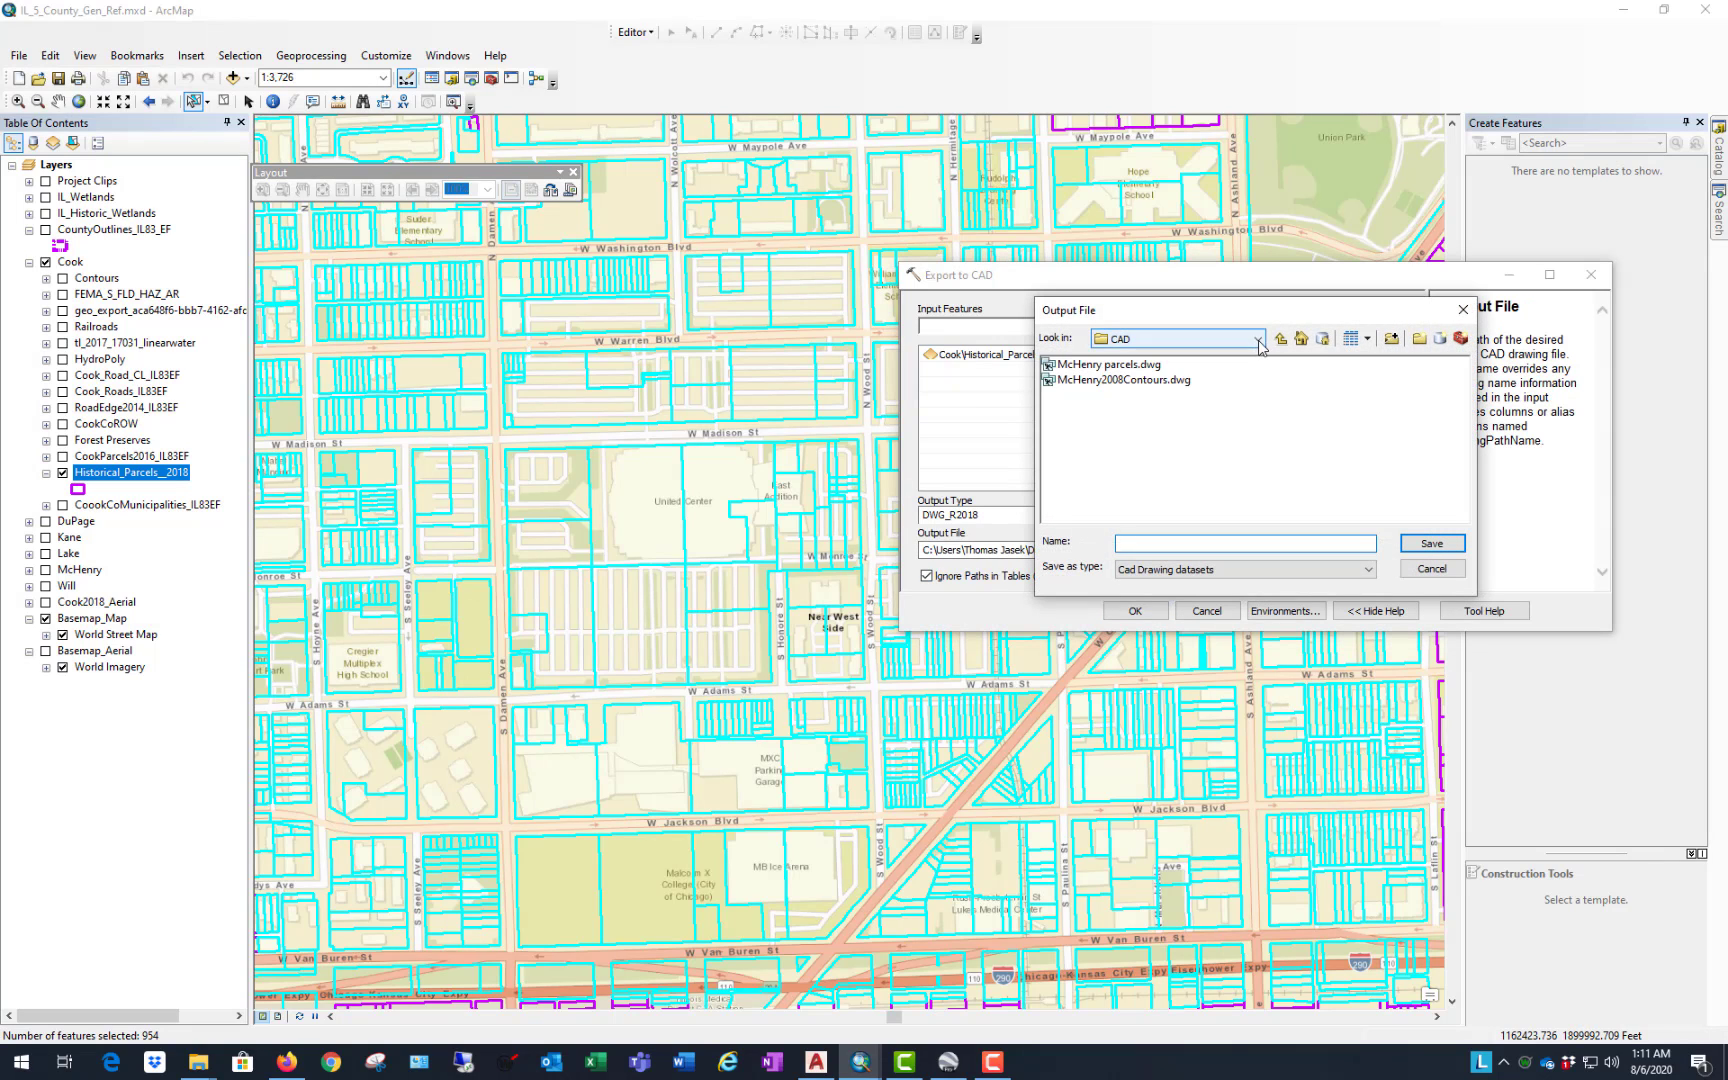
{"action": "scroll", "coordinate": [1230, 370], "scroll_direction": "up", "scroll_amount": 2}
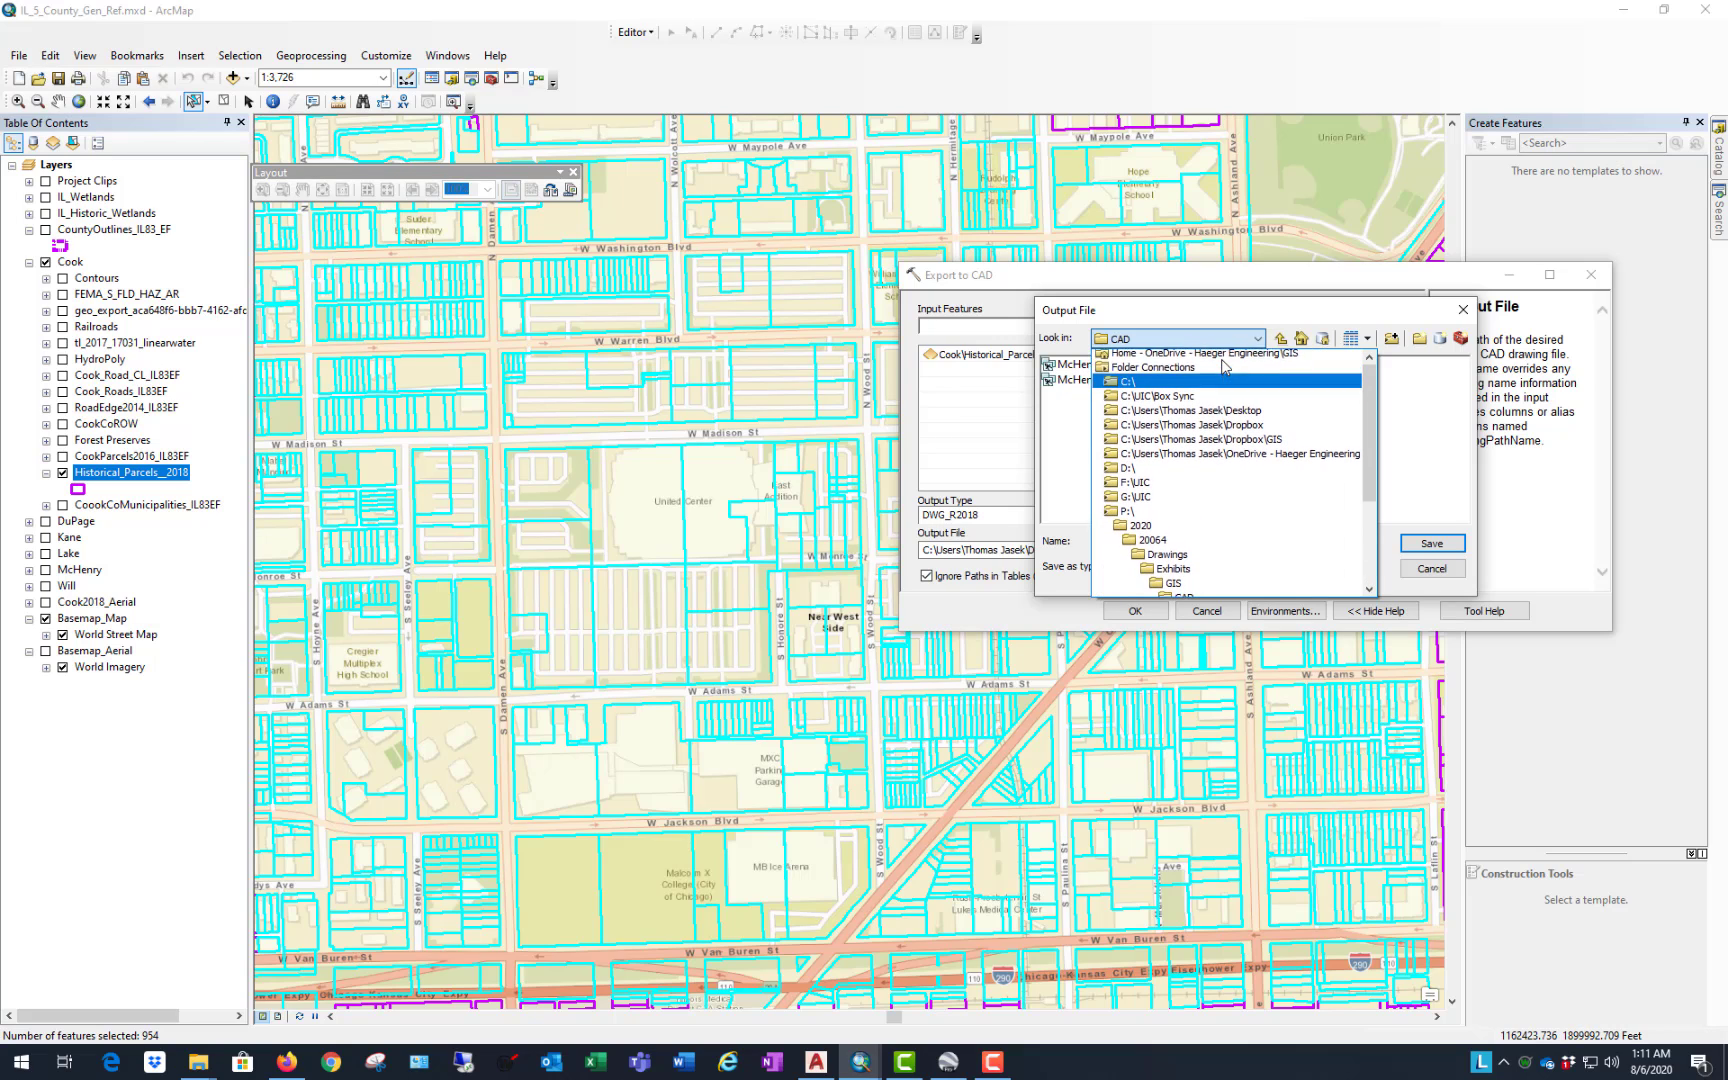
{"action": "scroll", "coordinate": [1330, 415], "scroll_direction": "up", "scroll_amount": 1}
{"action": "left_click_drag", "start_coordinate": [1362, 418], "coordinate": [1364, 474]}
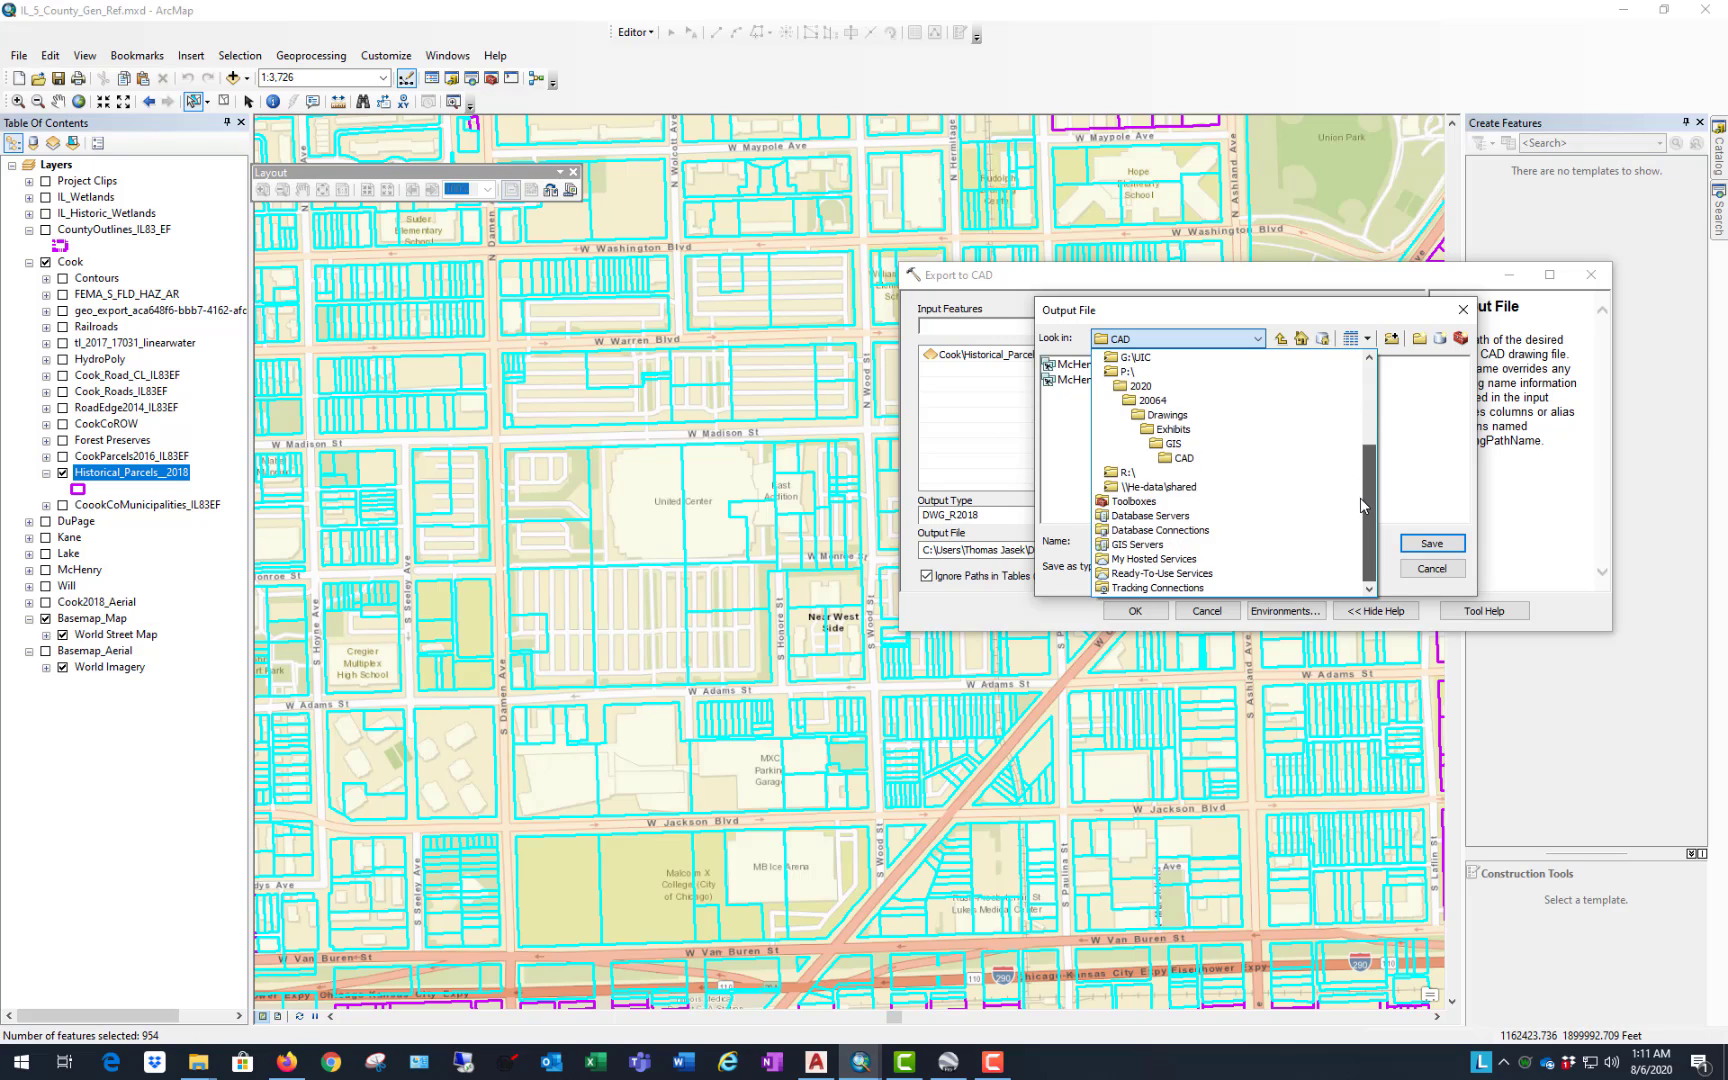
{"action": "scroll", "coordinate": [1218, 392], "scroll_direction": "up", "scroll_amount": 3}
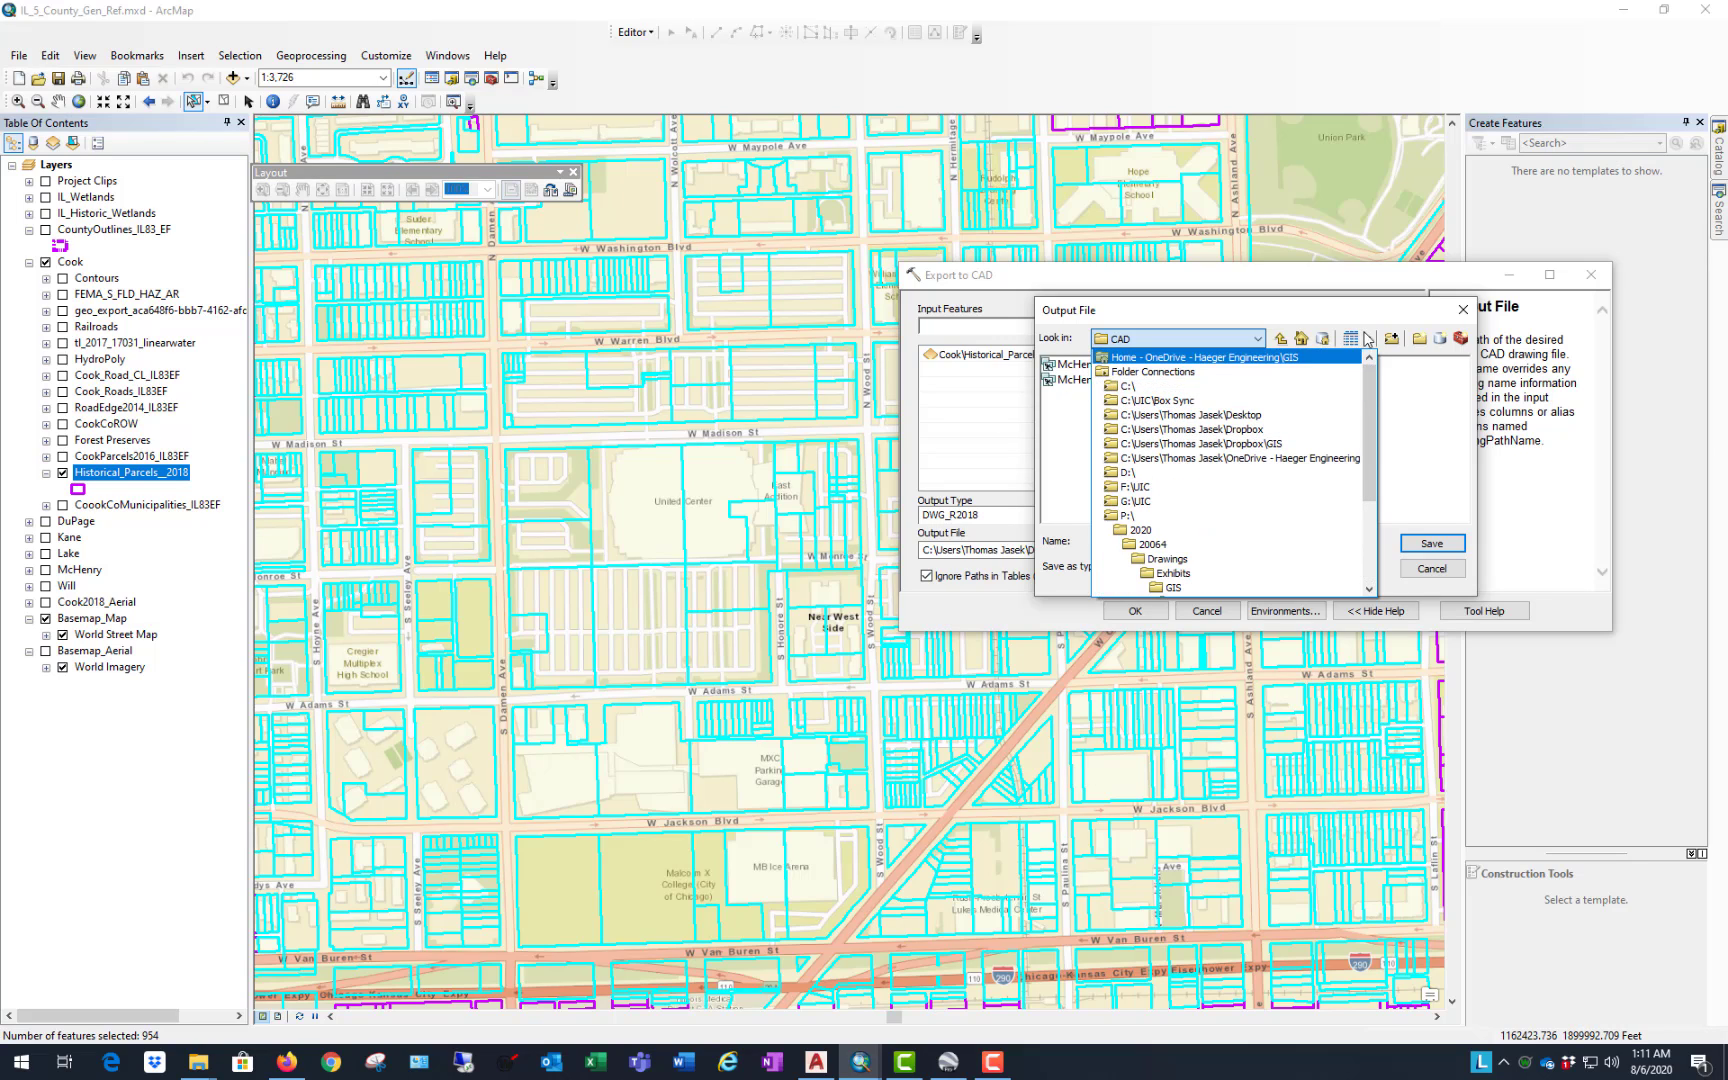
{"action": "left_click", "coordinate": [1152, 400]}
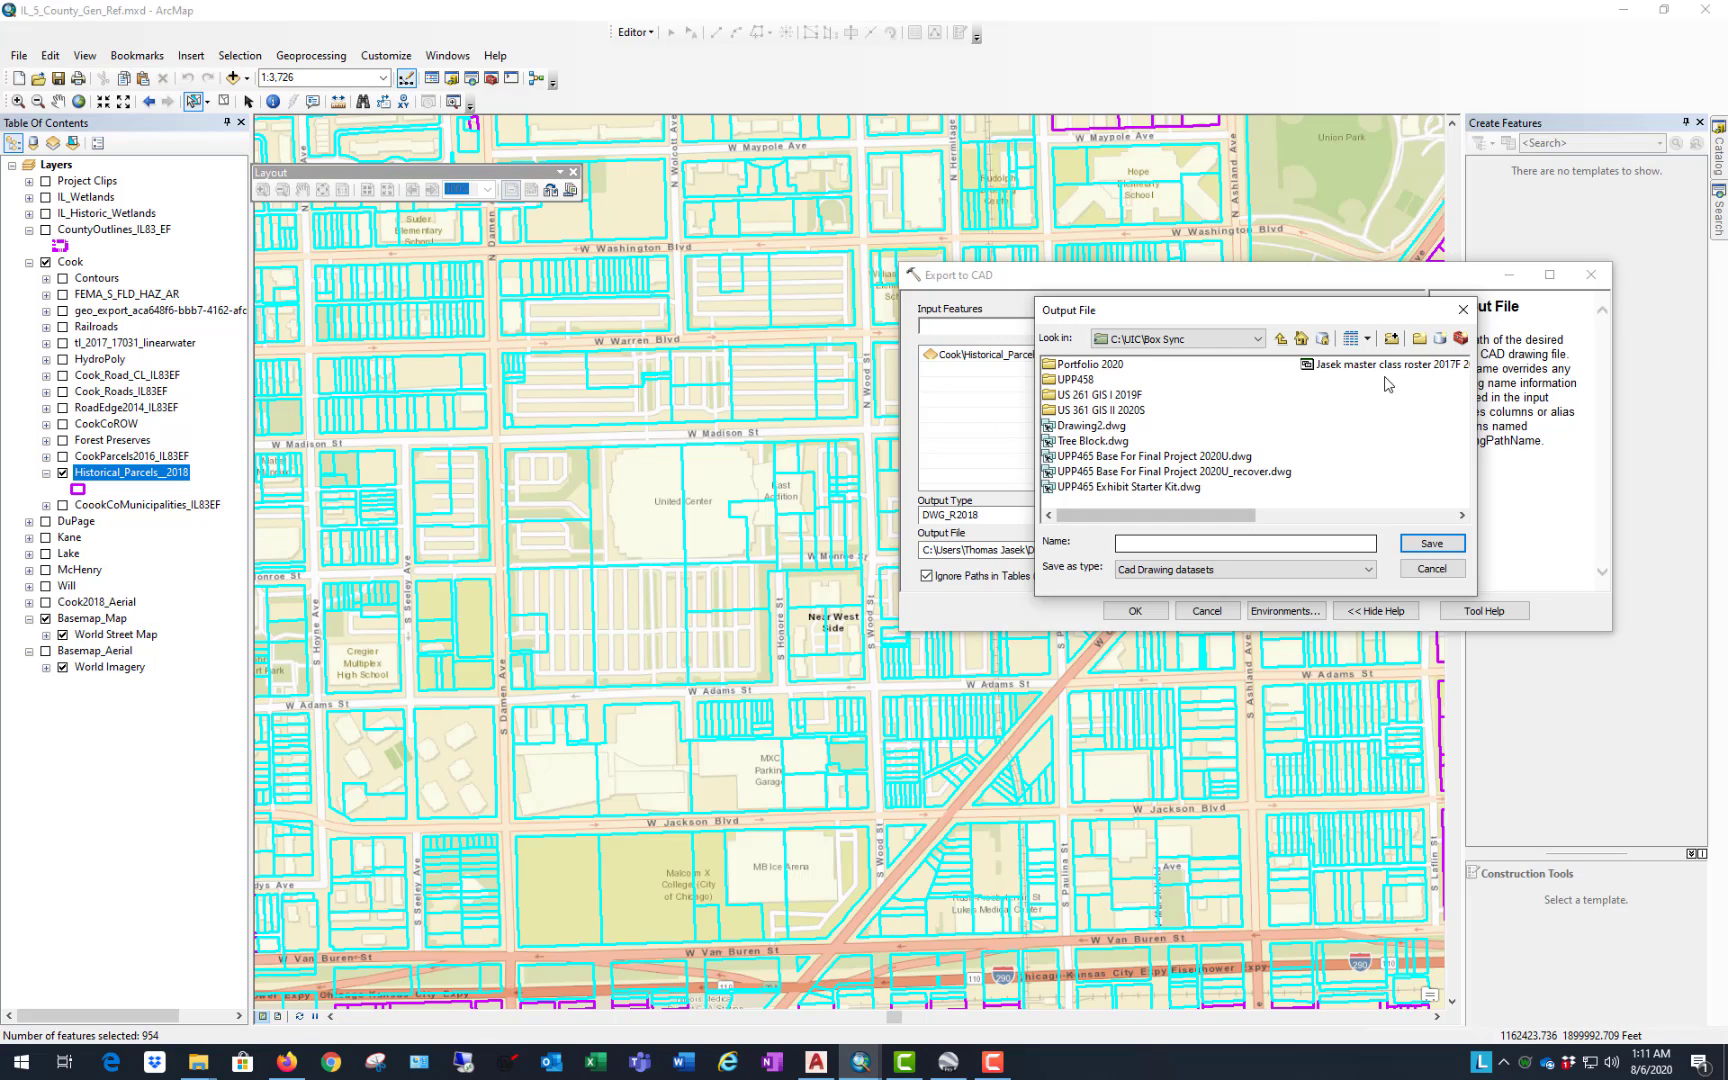
Step: Name the output drawing UPP465_CookParcels2018 in the Box Sync folder and run the parcel export as DWG_R2018
{"action": "left_click", "coordinate": [1119, 487]}
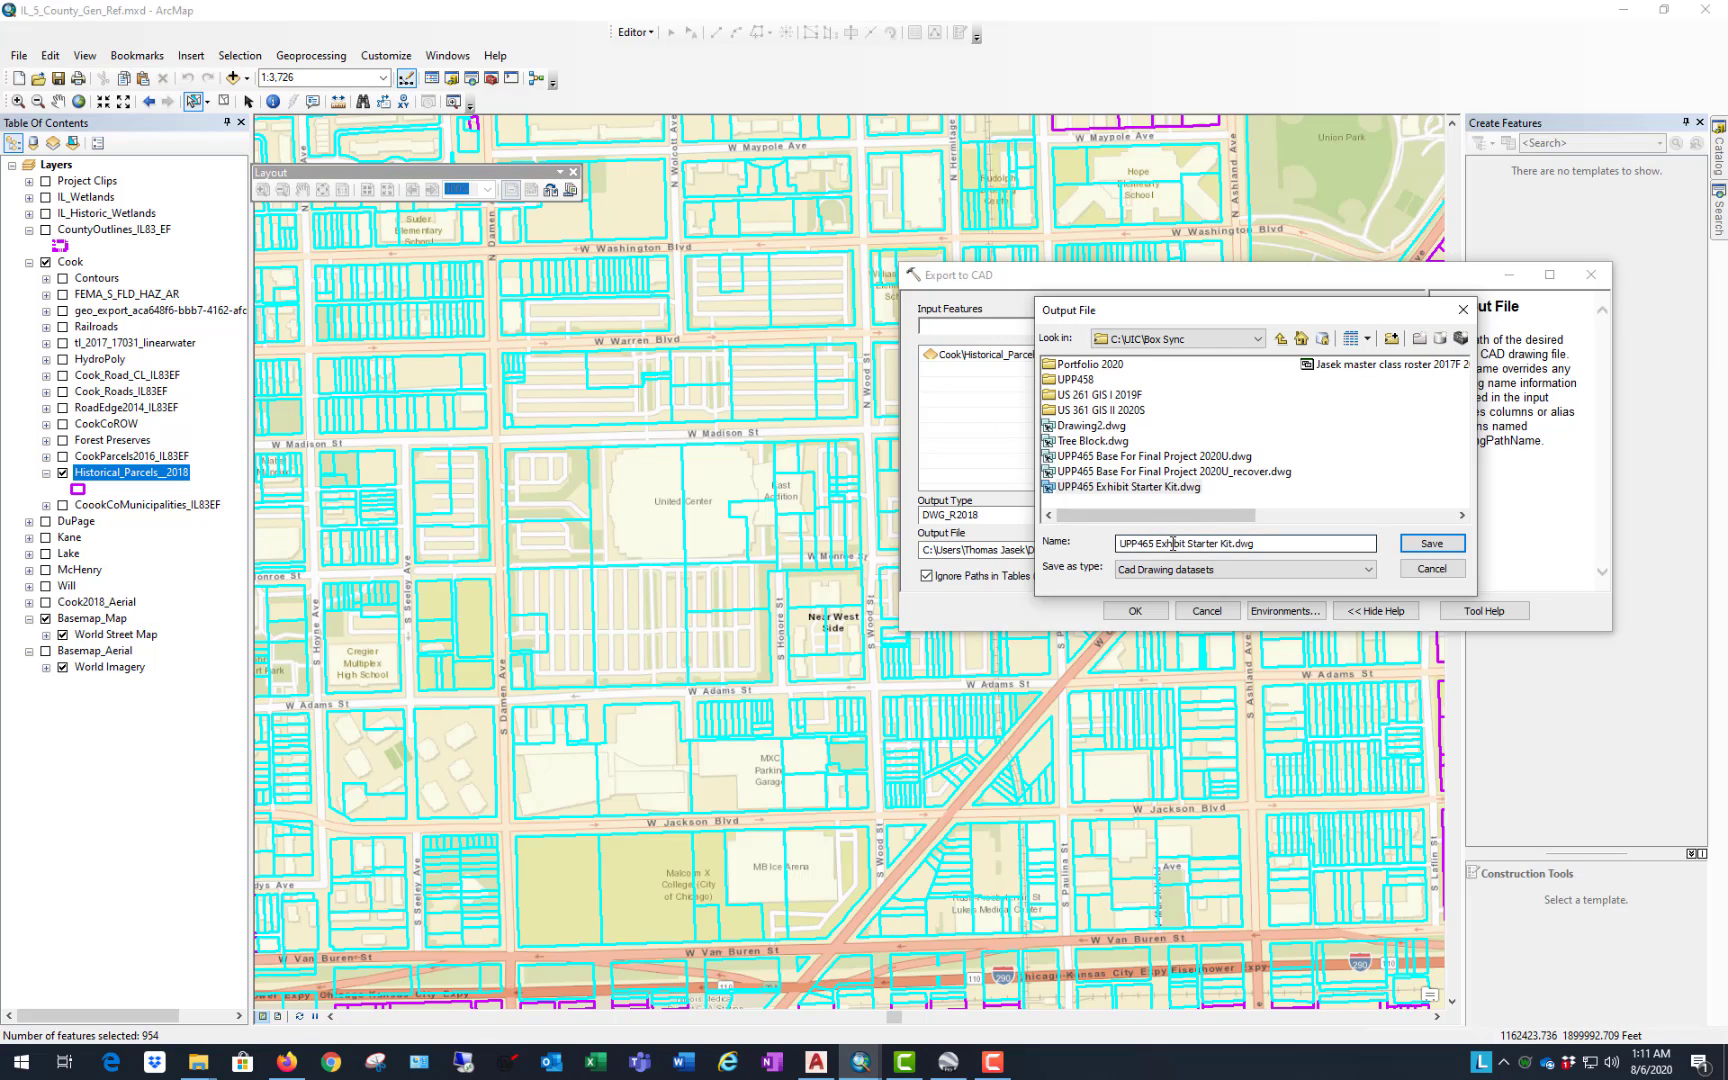
{"action": "left_click_drag", "start_coordinate": [1157, 543], "coordinate": [1234, 543]}
{"action": "left_click_drag", "start_coordinate": [1407, 533], "coordinate": [1407, 533]}
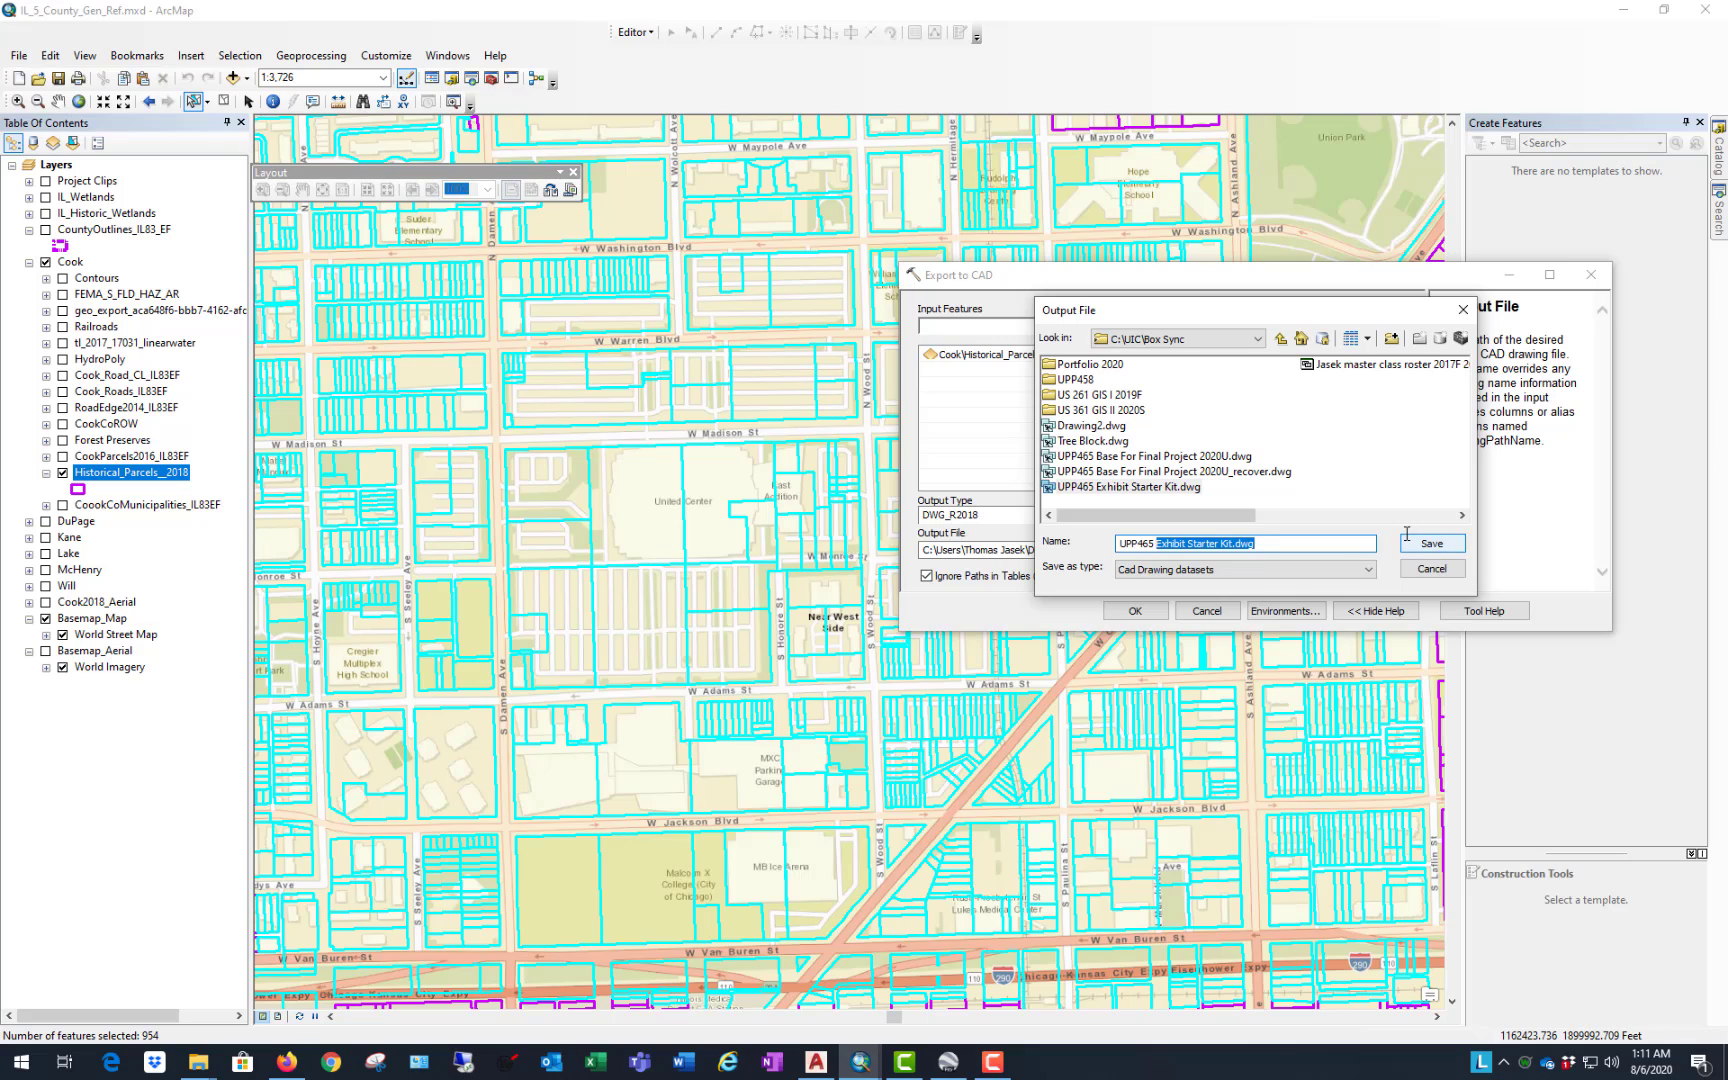
{"action": "key", "text": "BackSpace"}
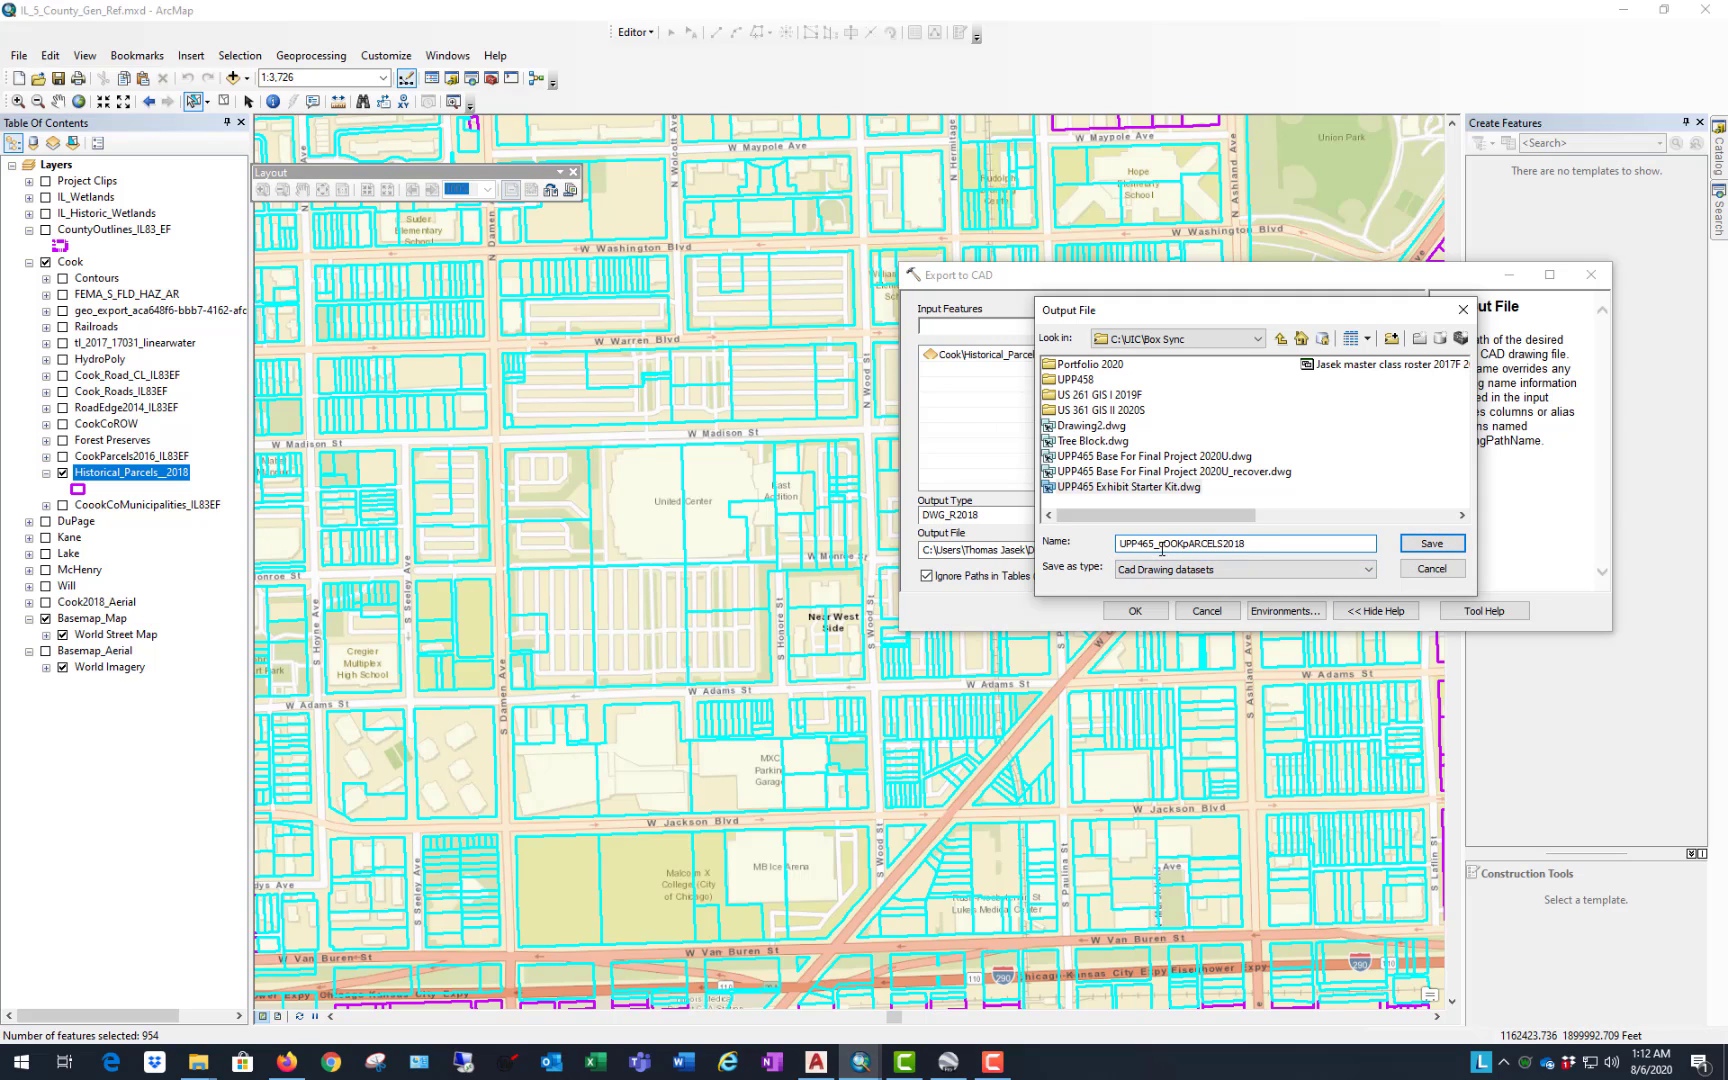
{"action": "left_click_drag", "start_coordinate": [1160, 546], "coordinate": [1370, 529]}
{"action": "type", "text": "CookParcels"}
{"action": "left_click", "coordinate": [1428, 545]}
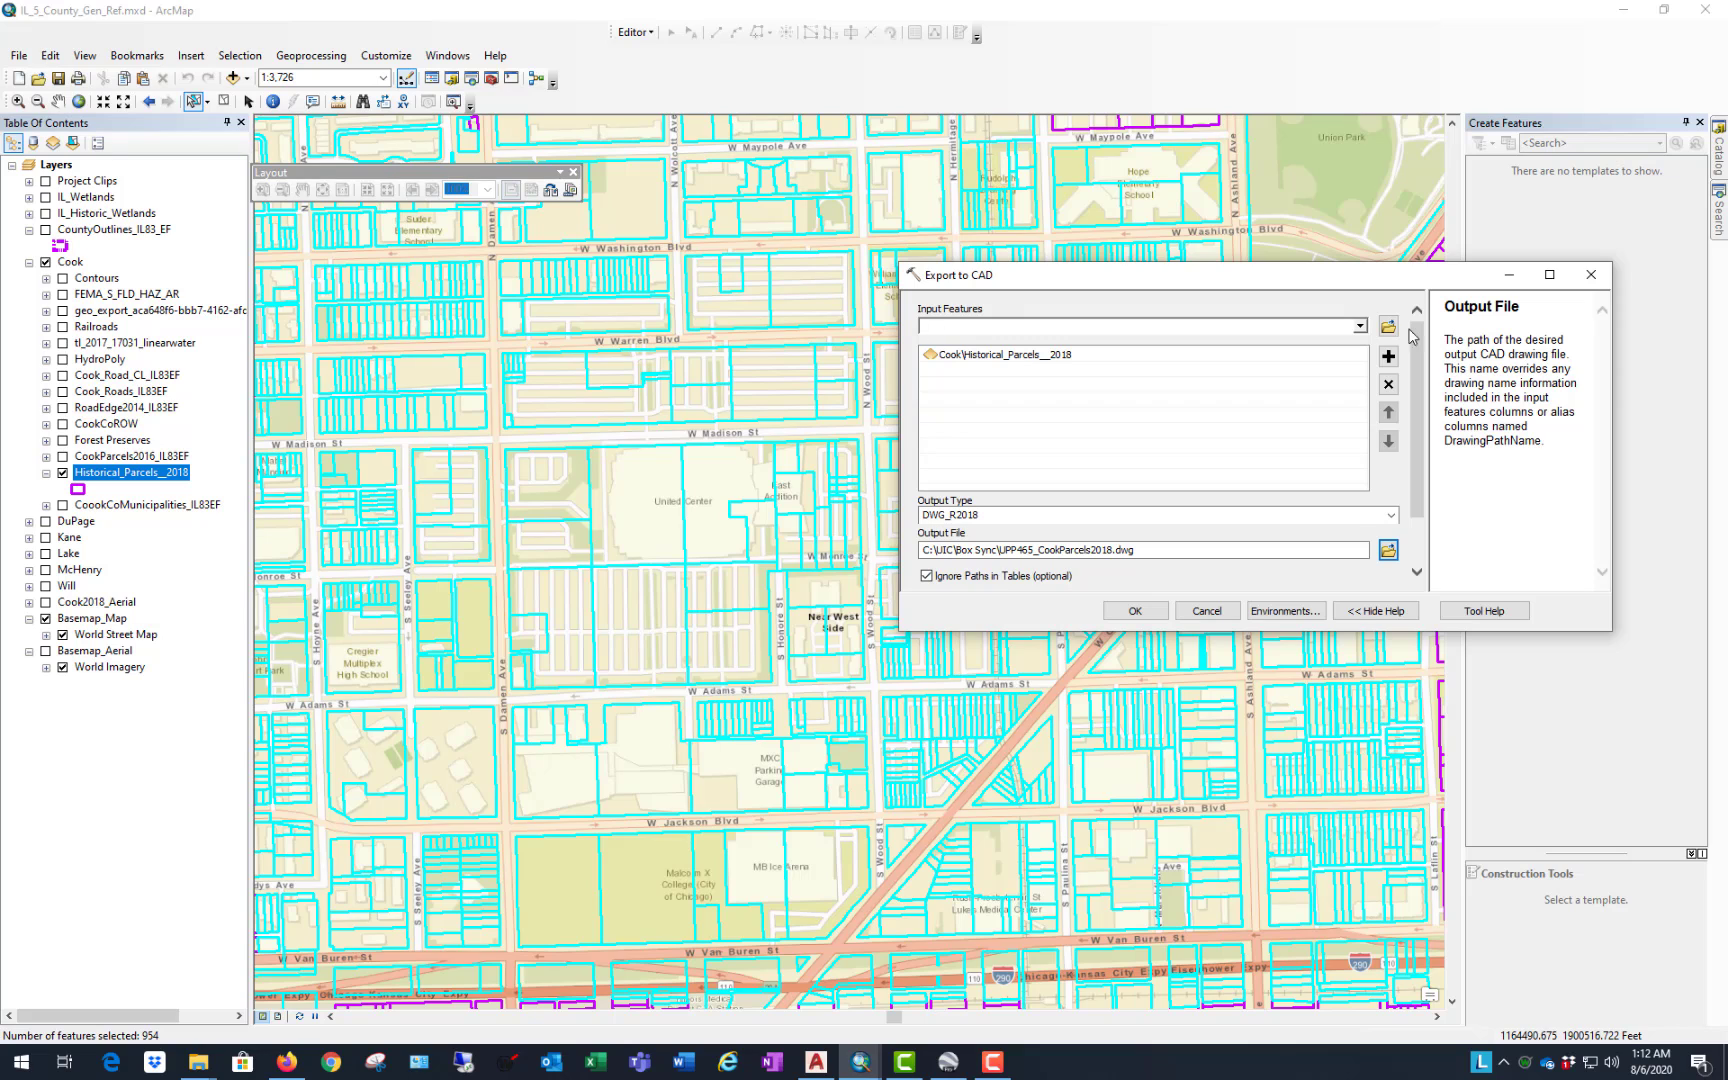
{"action": "left_click", "coordinate": [1136, 612]}
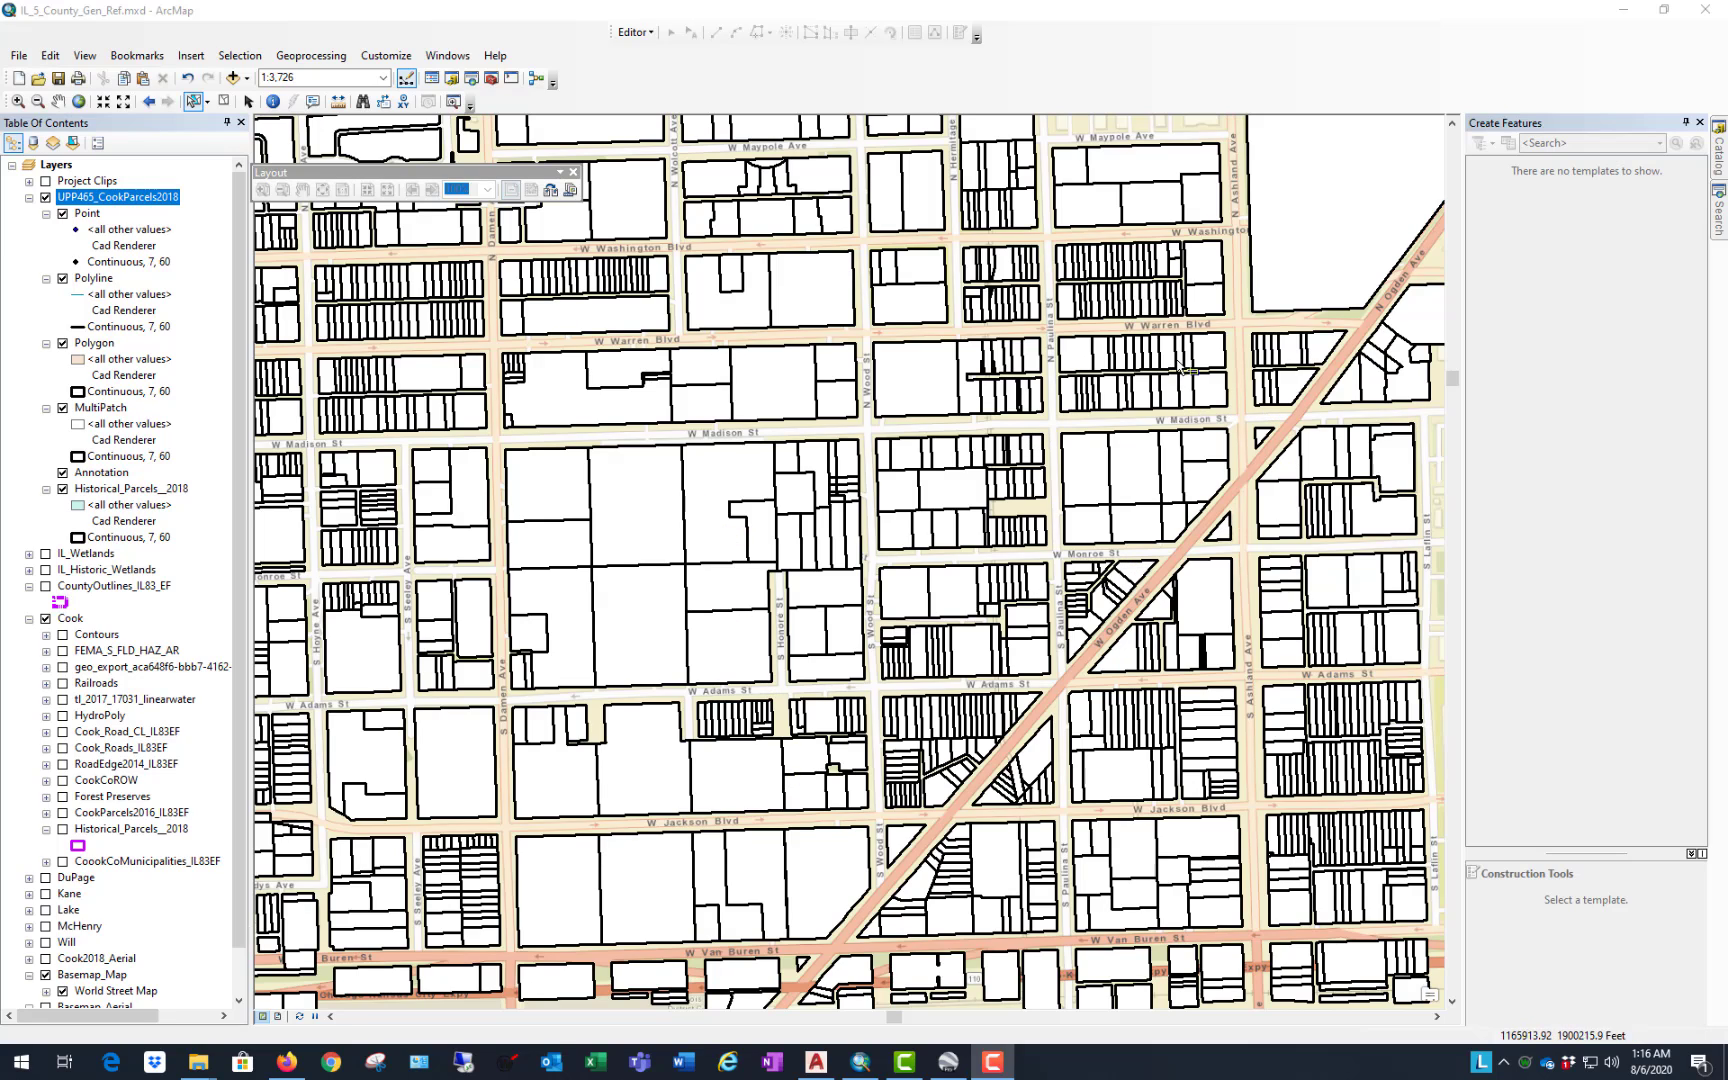
Step: Remove the added UPP465_CookParcels2018 group from the map and display Cook2018_Aerial in place of Basemap_Map
{"action": "right_click", "coordinate": [138, 201]}
{"action": "left_click", "coordinate": [187, 290]}
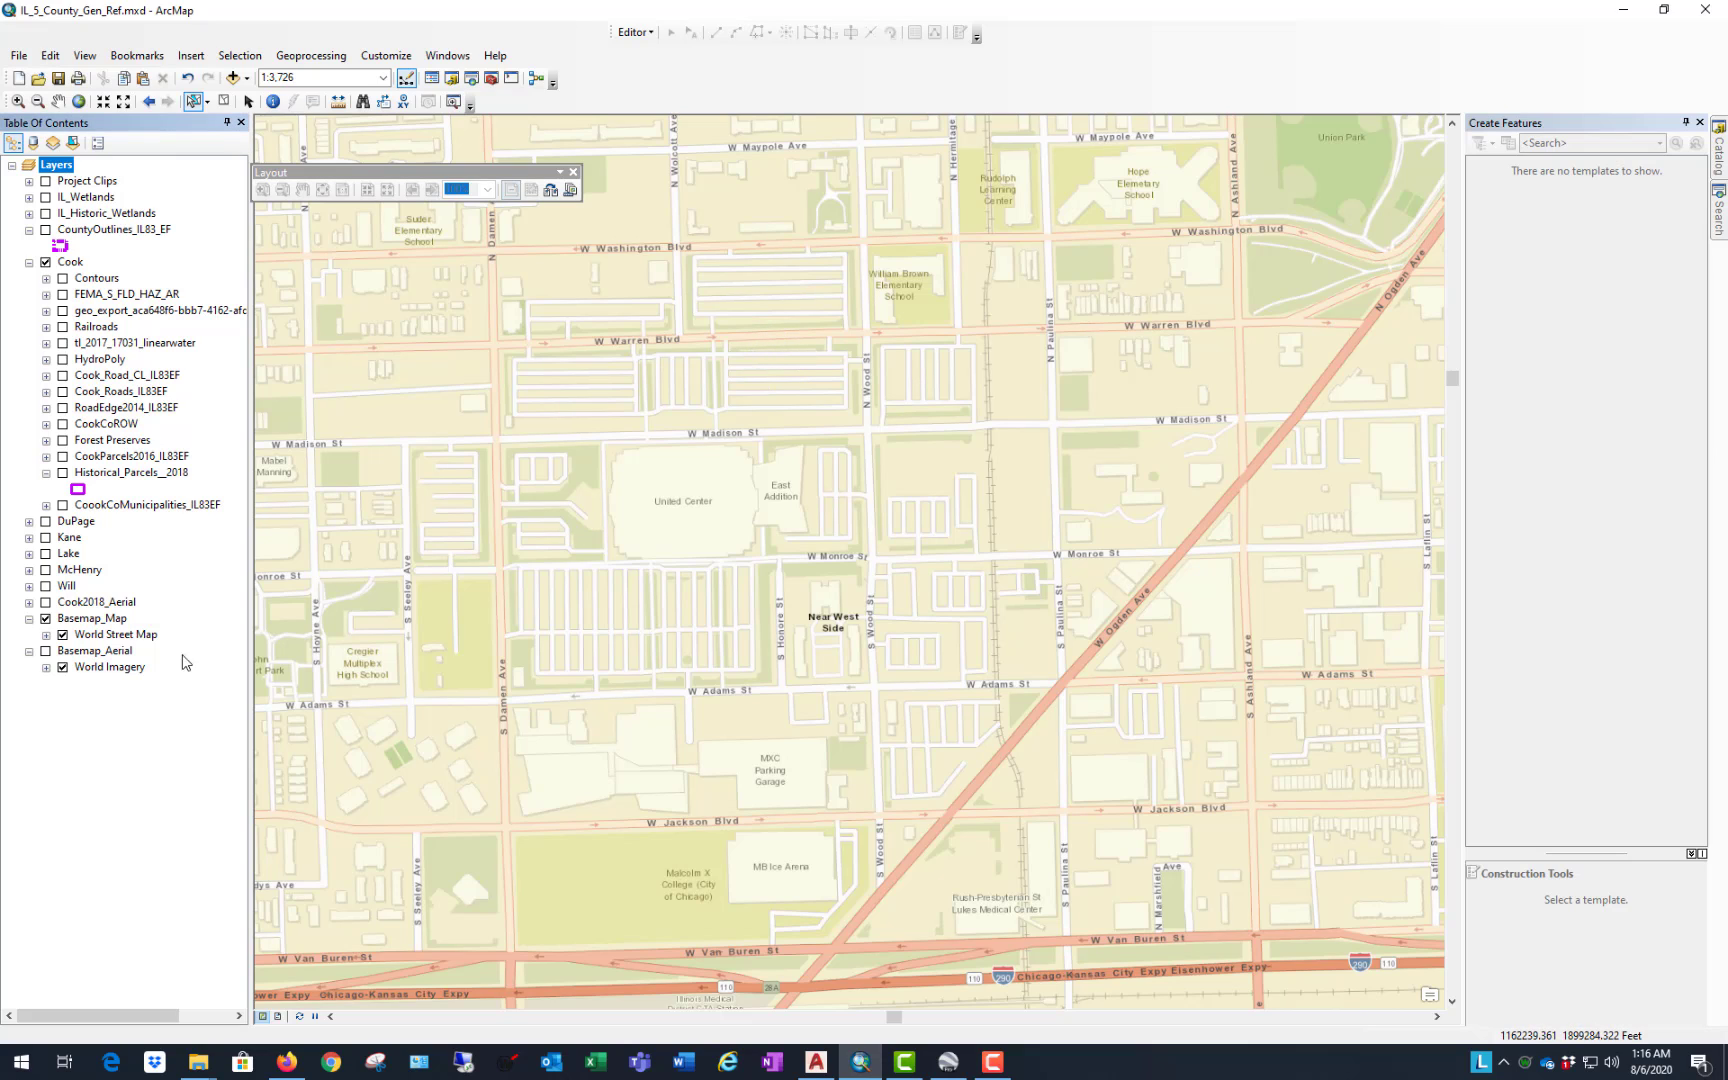
{"action": "left_click", "coordinate": [45, 619]}
{"action": "left_click", "coordinate": [45, 603]}
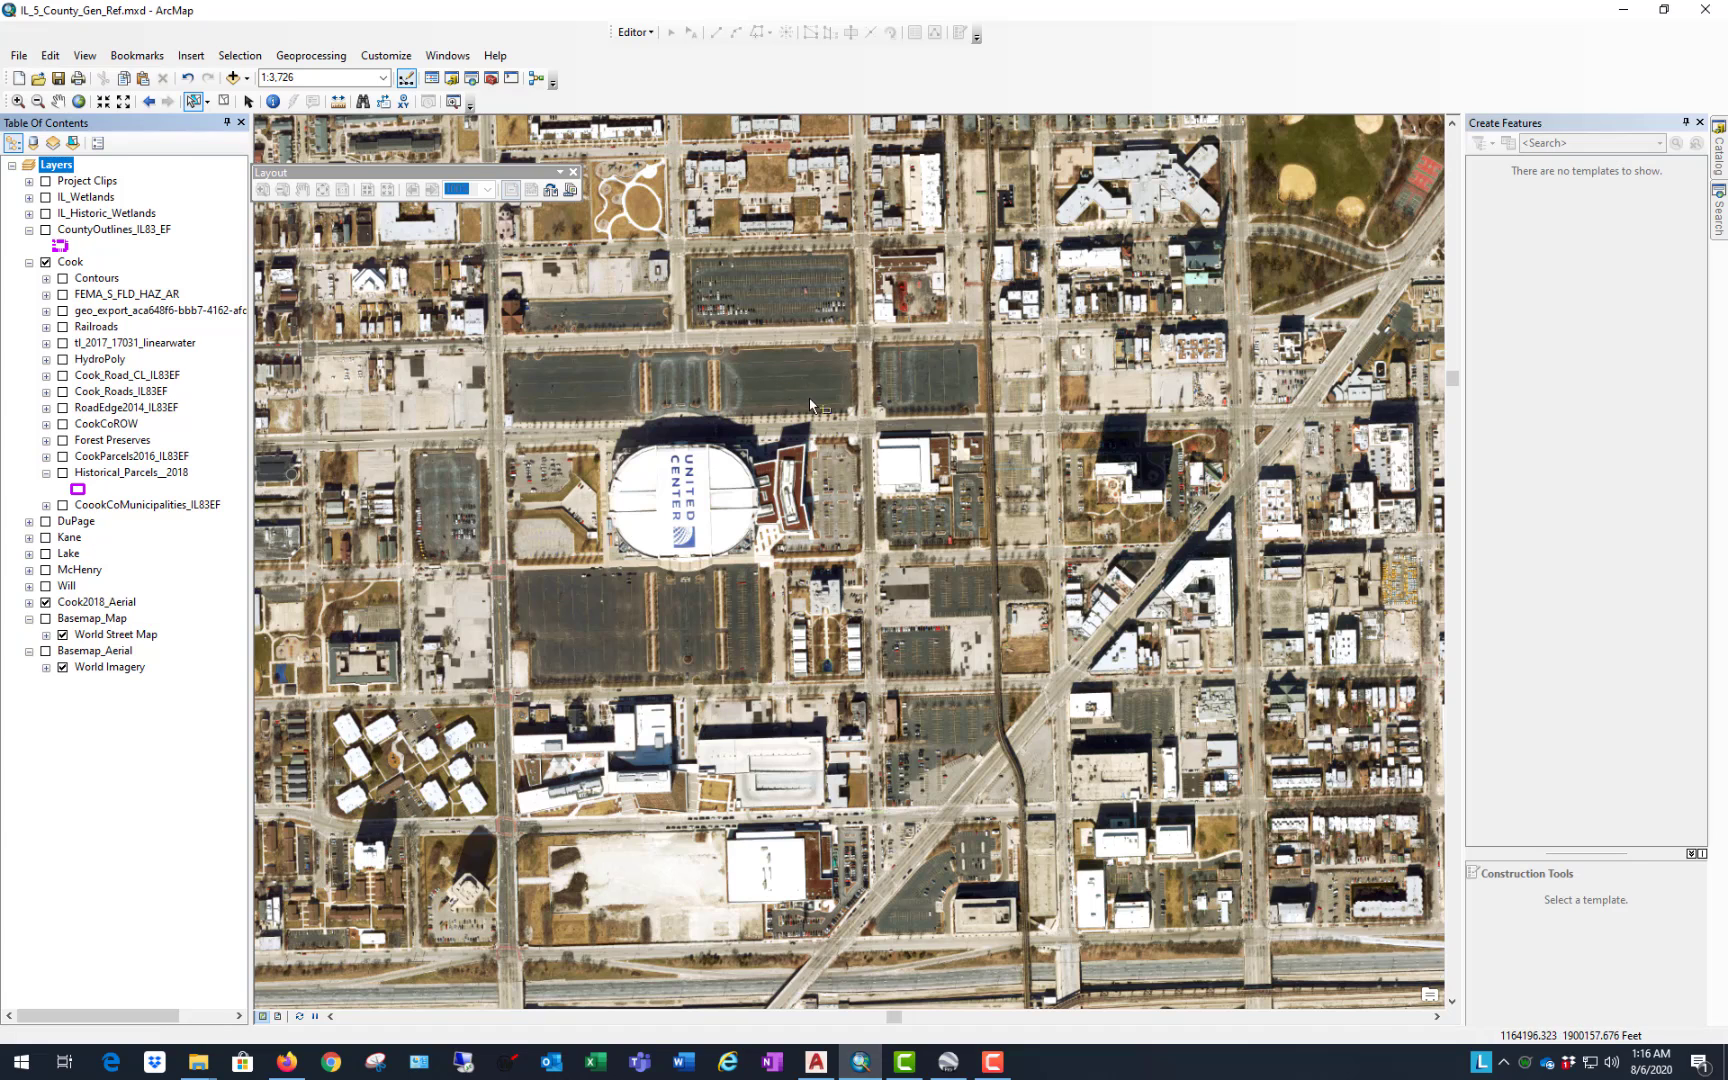
{"action": "left_click", "coordinate": [246, 78]}
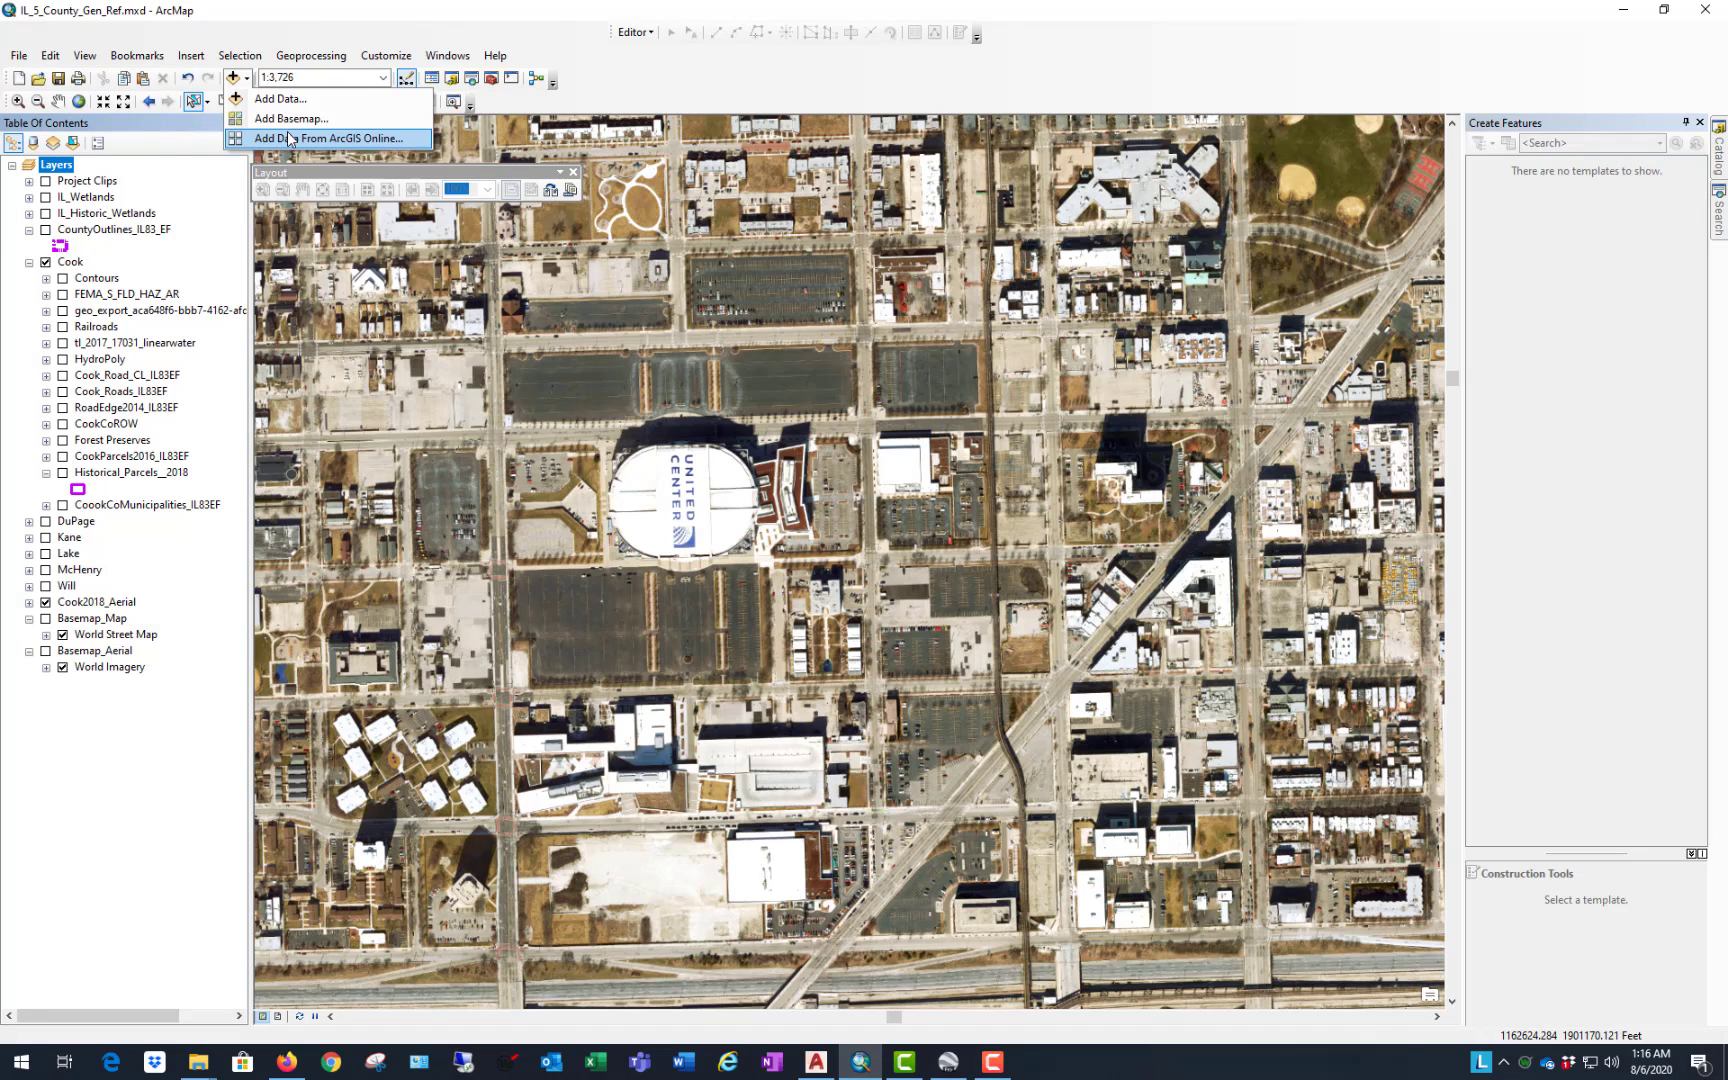
{"action": "left_click", "coordinate": [289, 138]}
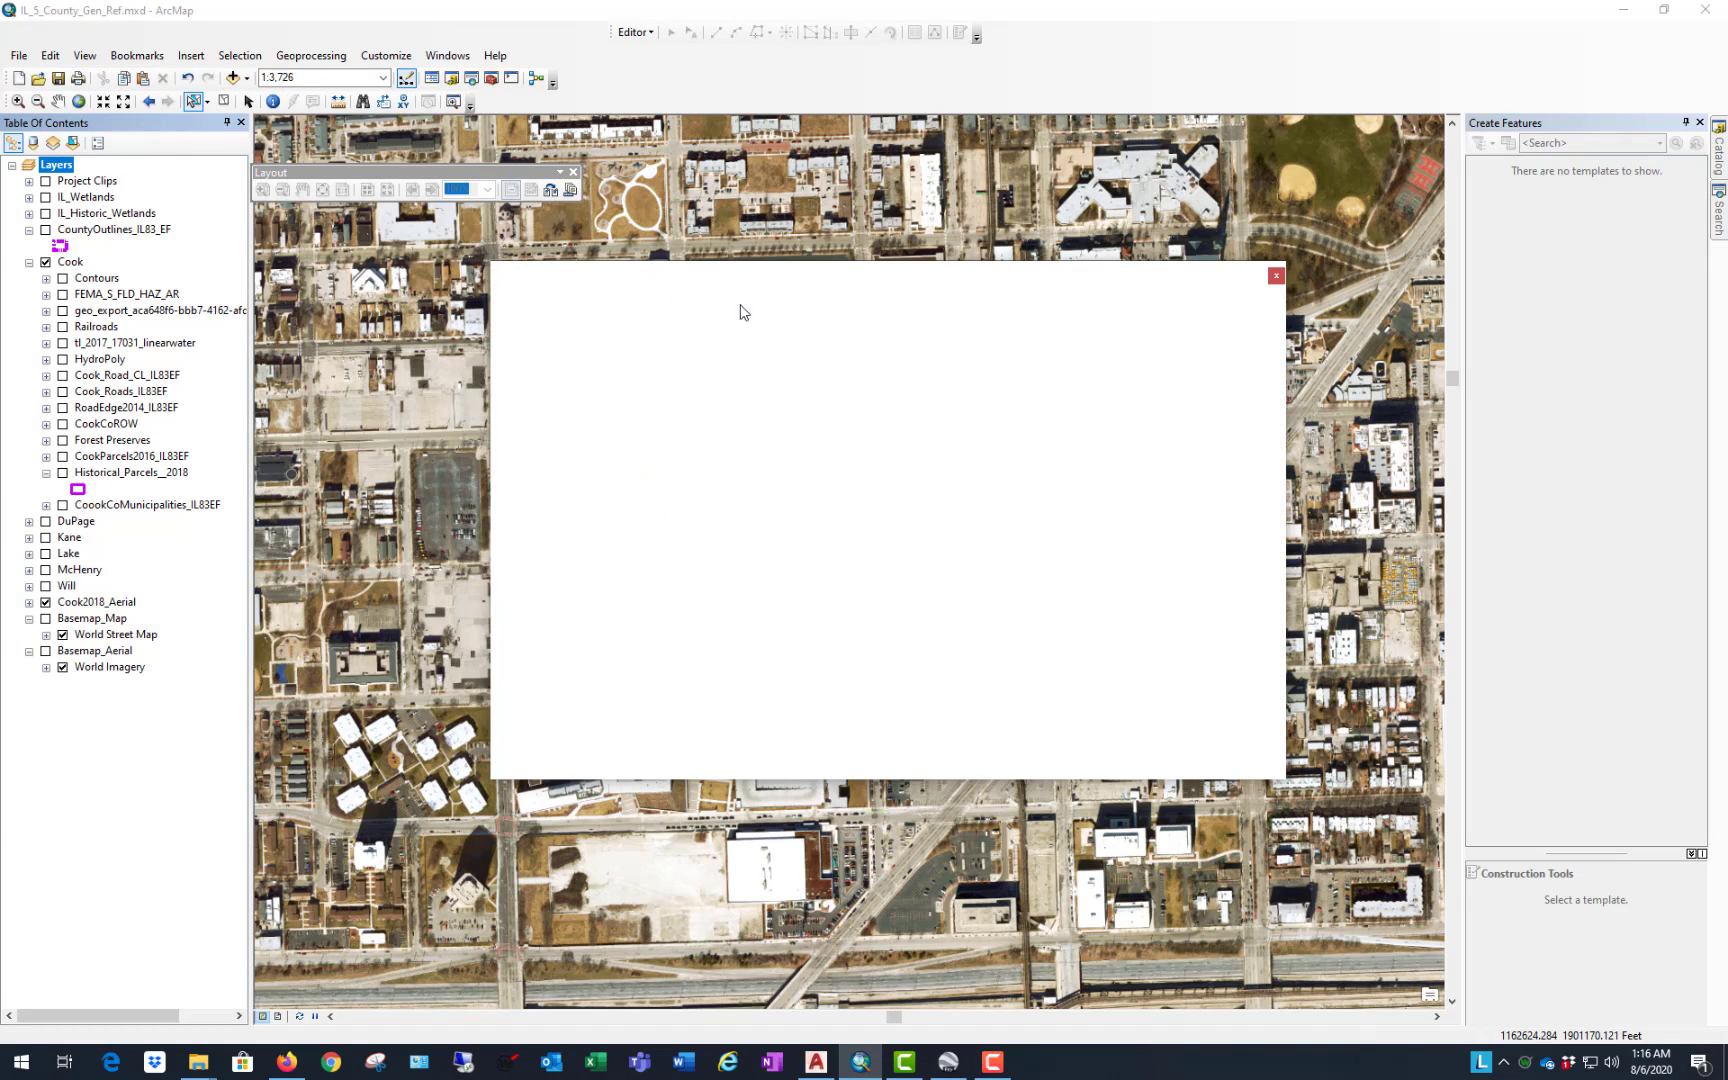
{"action": "left_click", "coordinate": [1276, 275]}
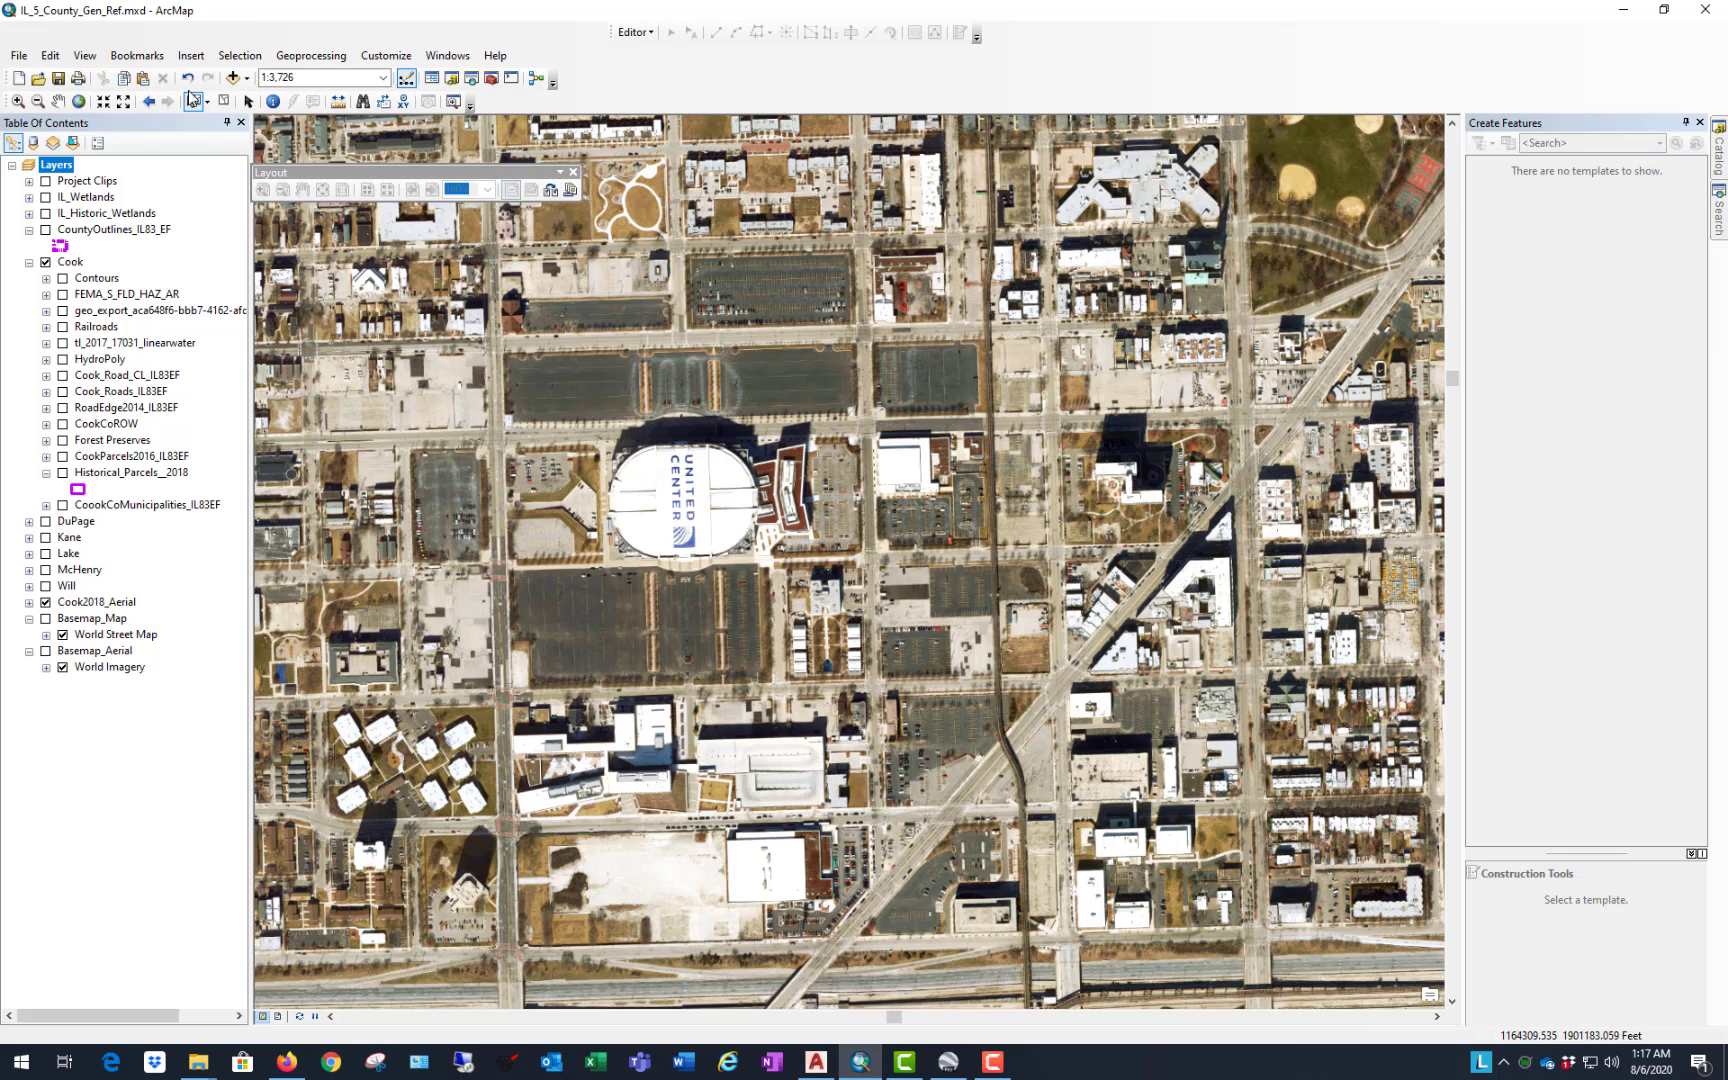
Step: Frame the aerial at 1:2,500 on the blocks northeast of the United Center and open the Export Map settings
{"action": "scroll", "coordinate": [1100, 305], "scroll_direction": "up", "scroll_amount": 4}
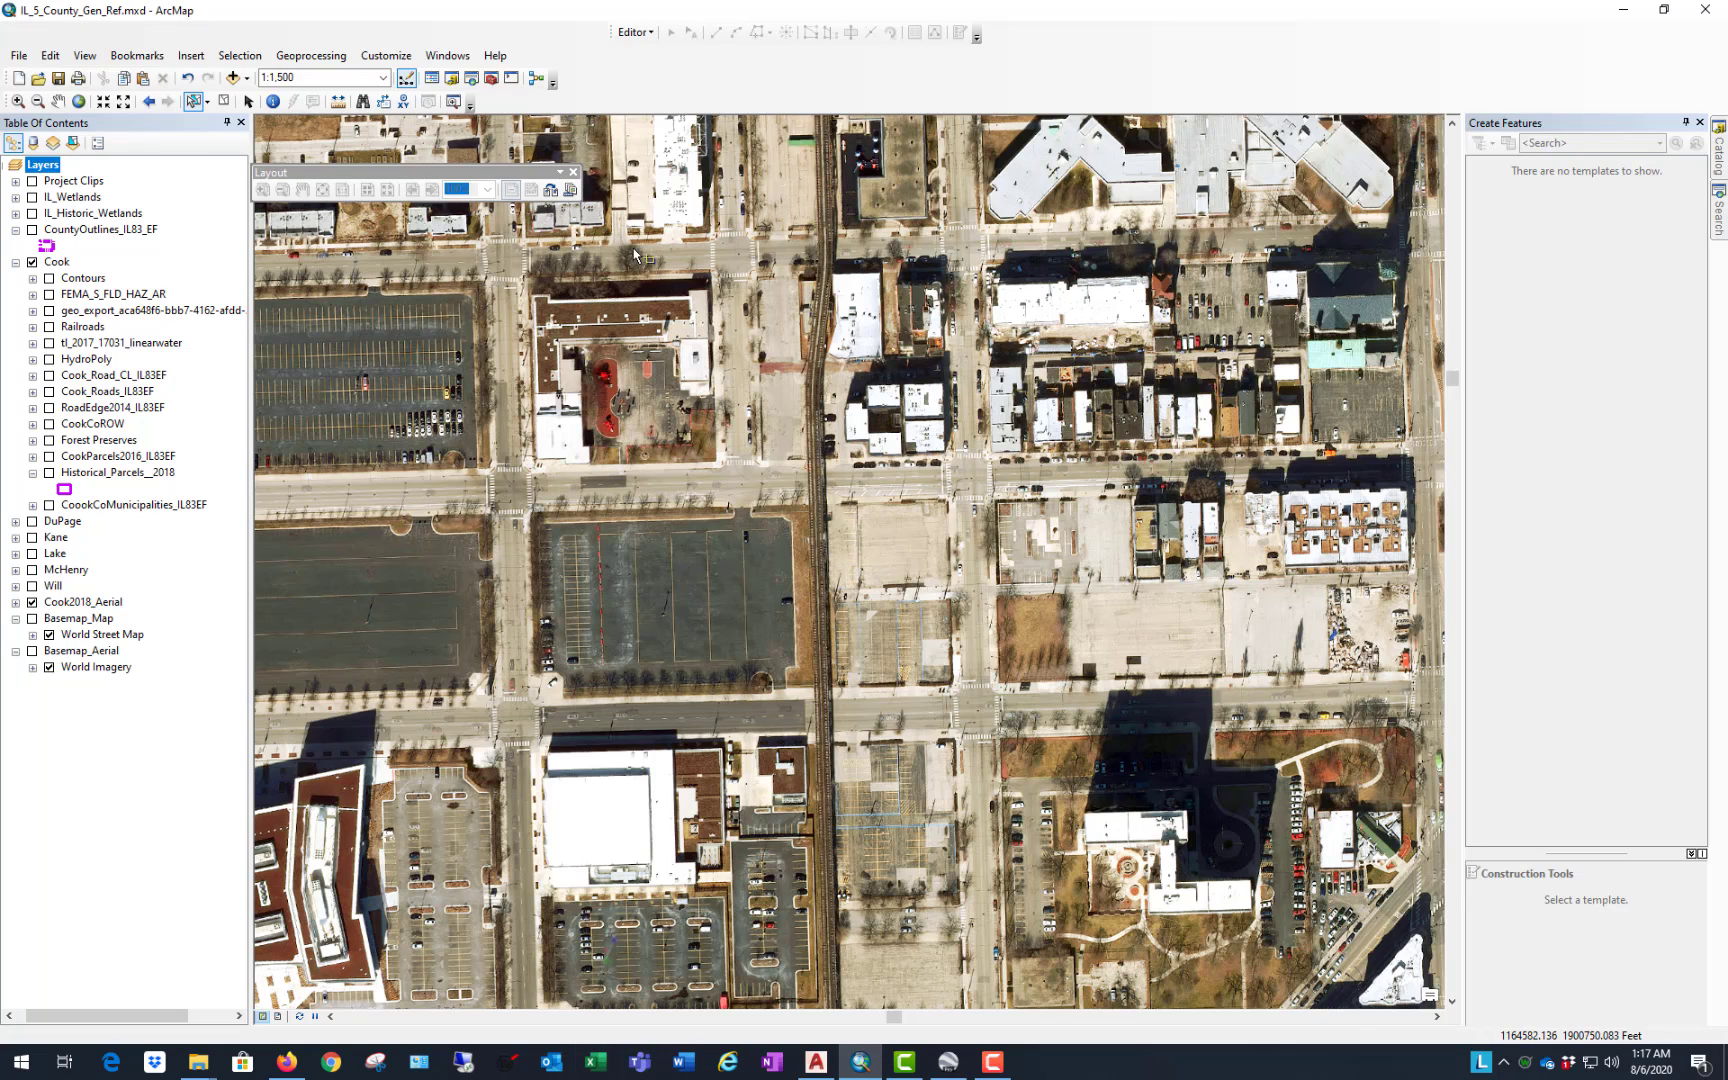
{"action": "left_click", "coordinate": [58, 101]}
{"action": "left_click_drag", "start_coordinate": [638, 462], "coordinate": [808, 450]}
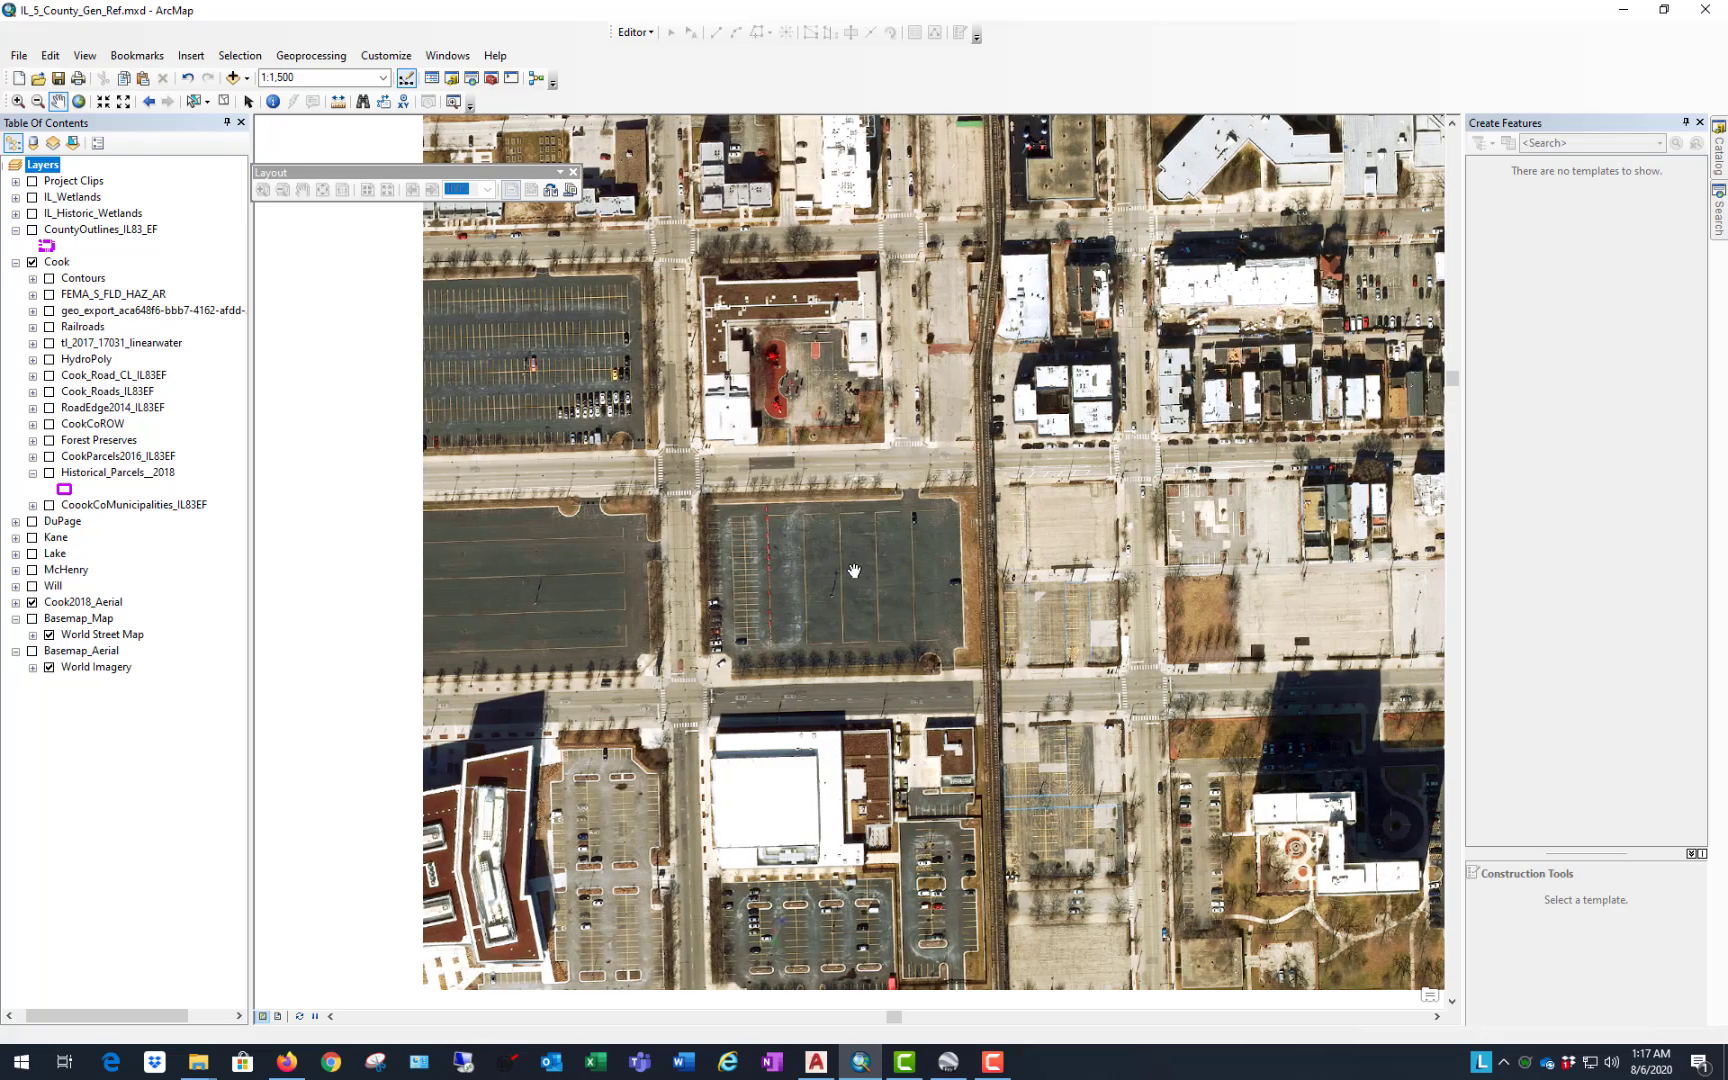
{"action": "scroll", "coordinate": [845, 580], "scroll_direction": "up", "scroll_amount": 2}
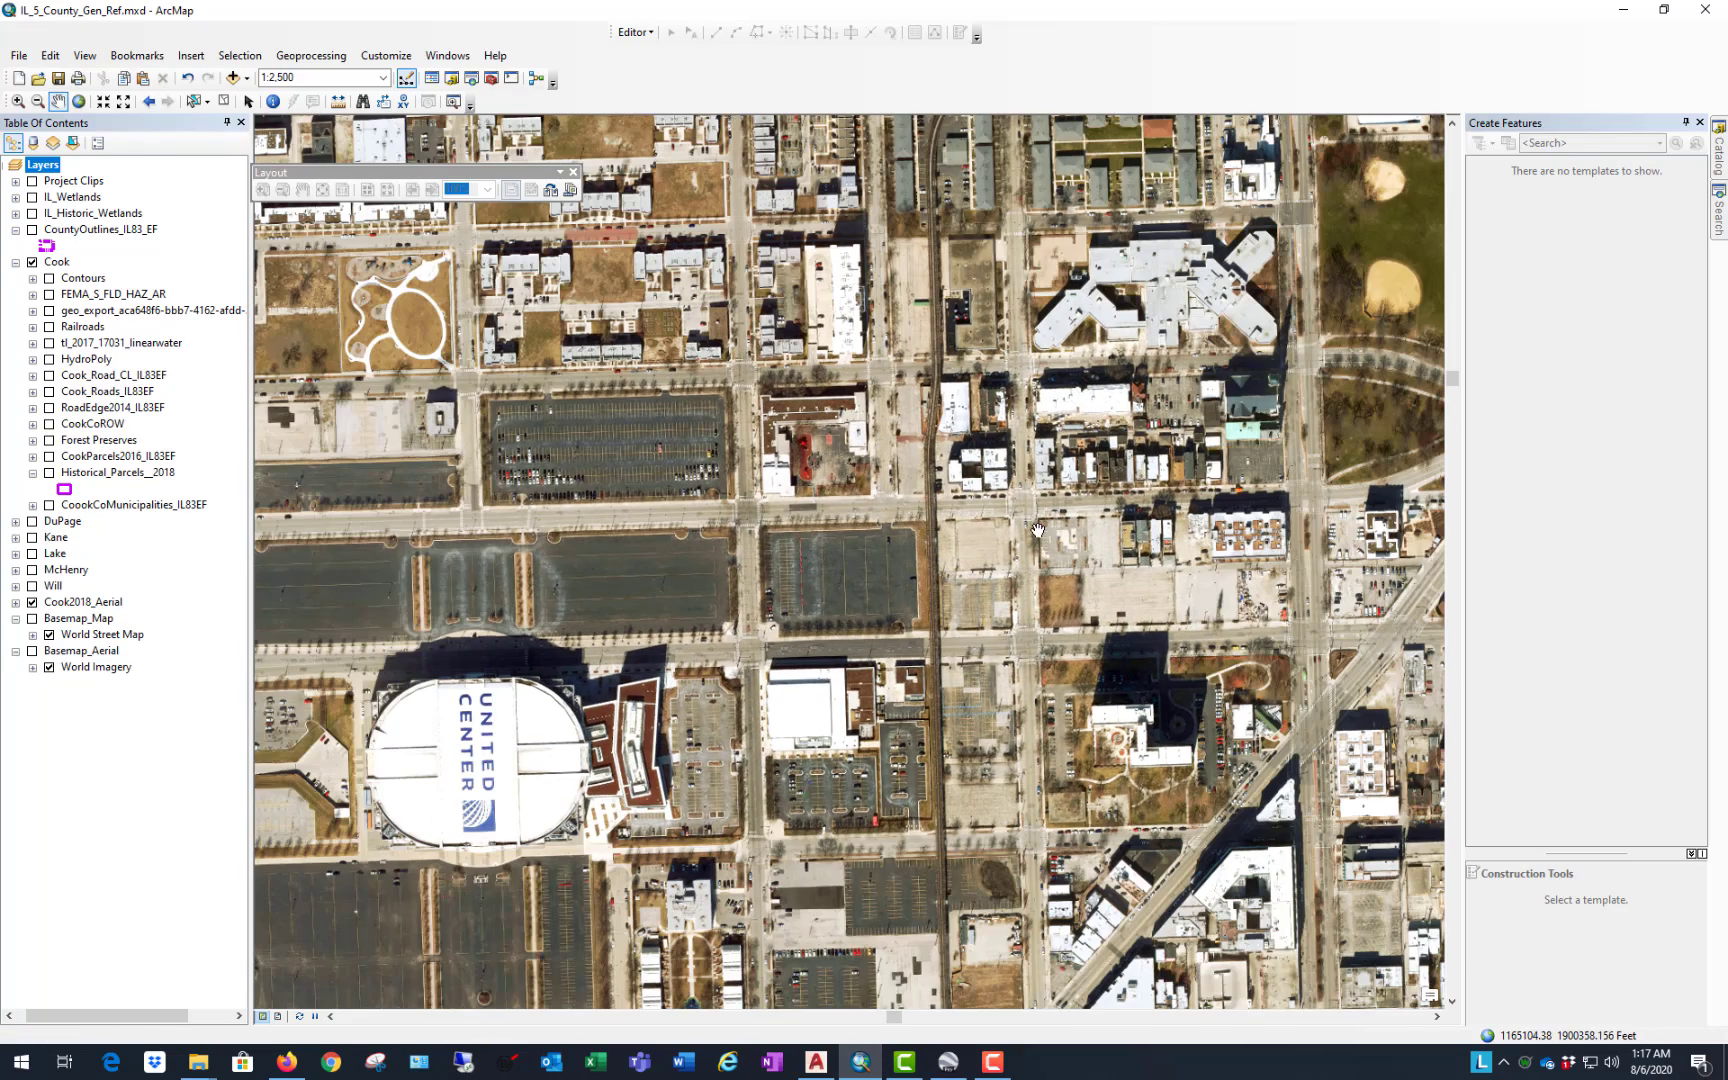
{"action": "left_click_drag", "start_coordinate": [1045, 530], "coordinate": [951, 664]}
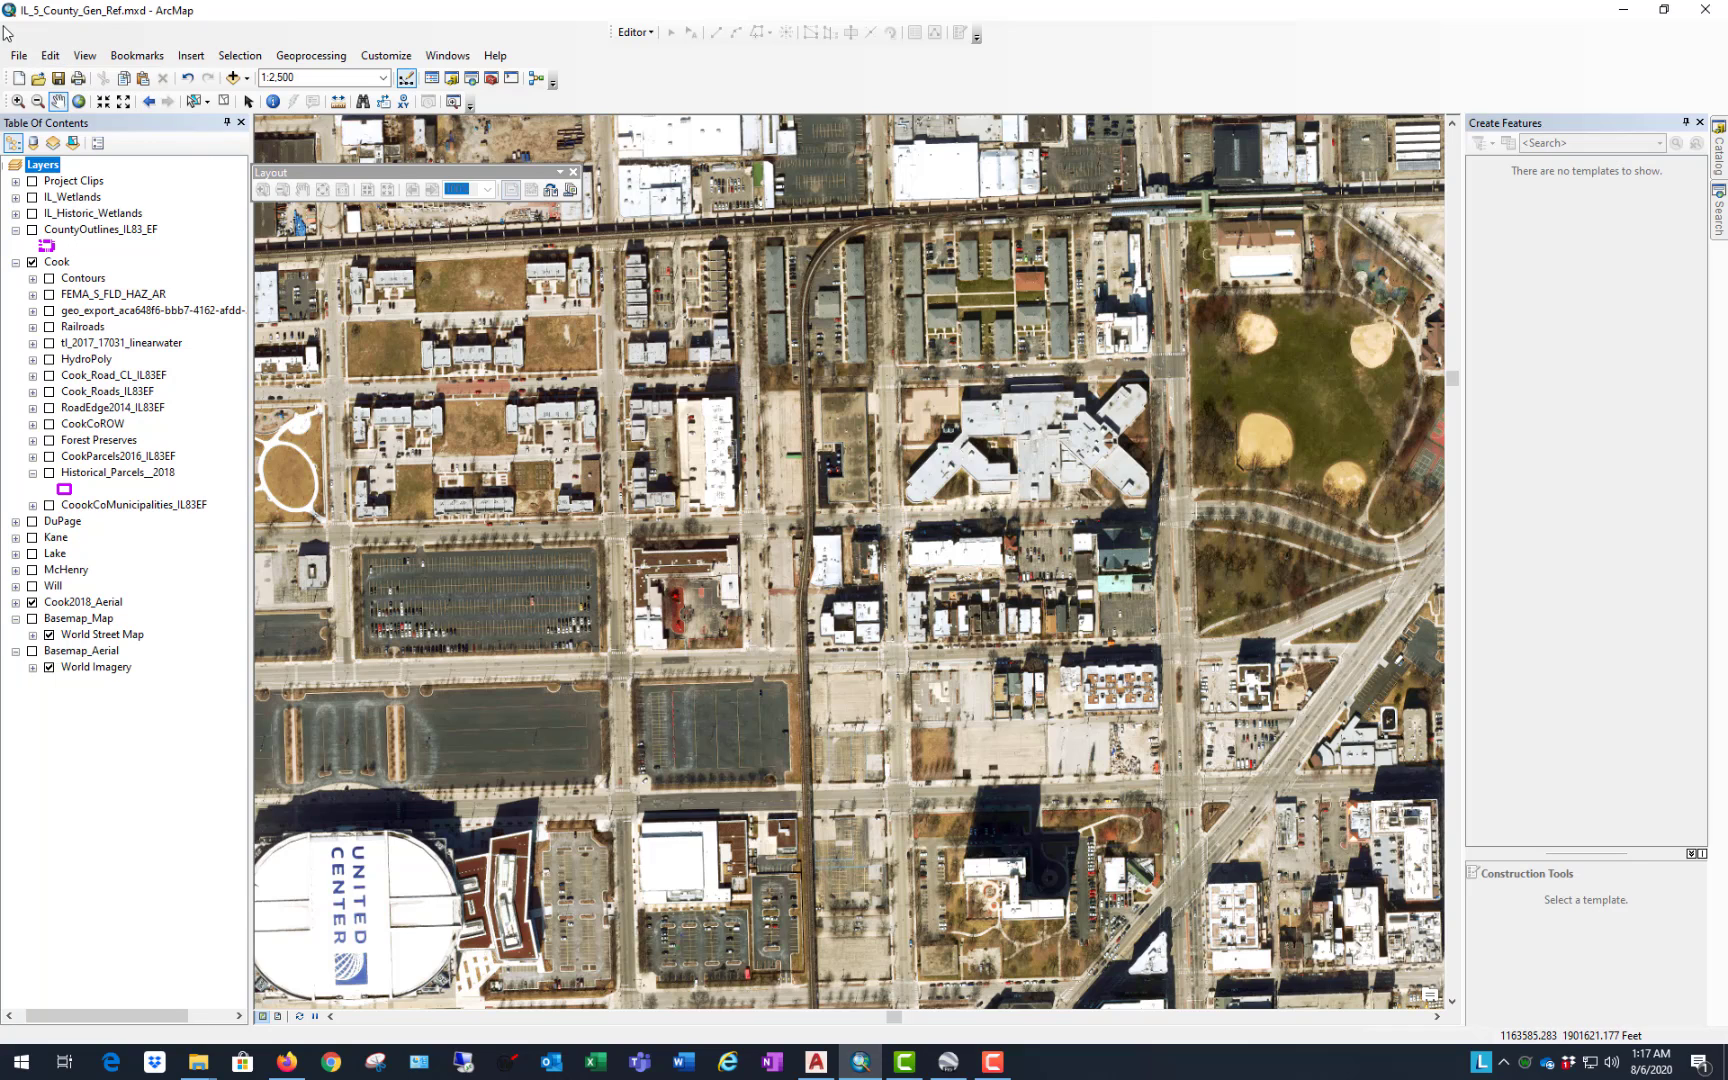
{"action": "left_click", "coordinate": [19, 55]}
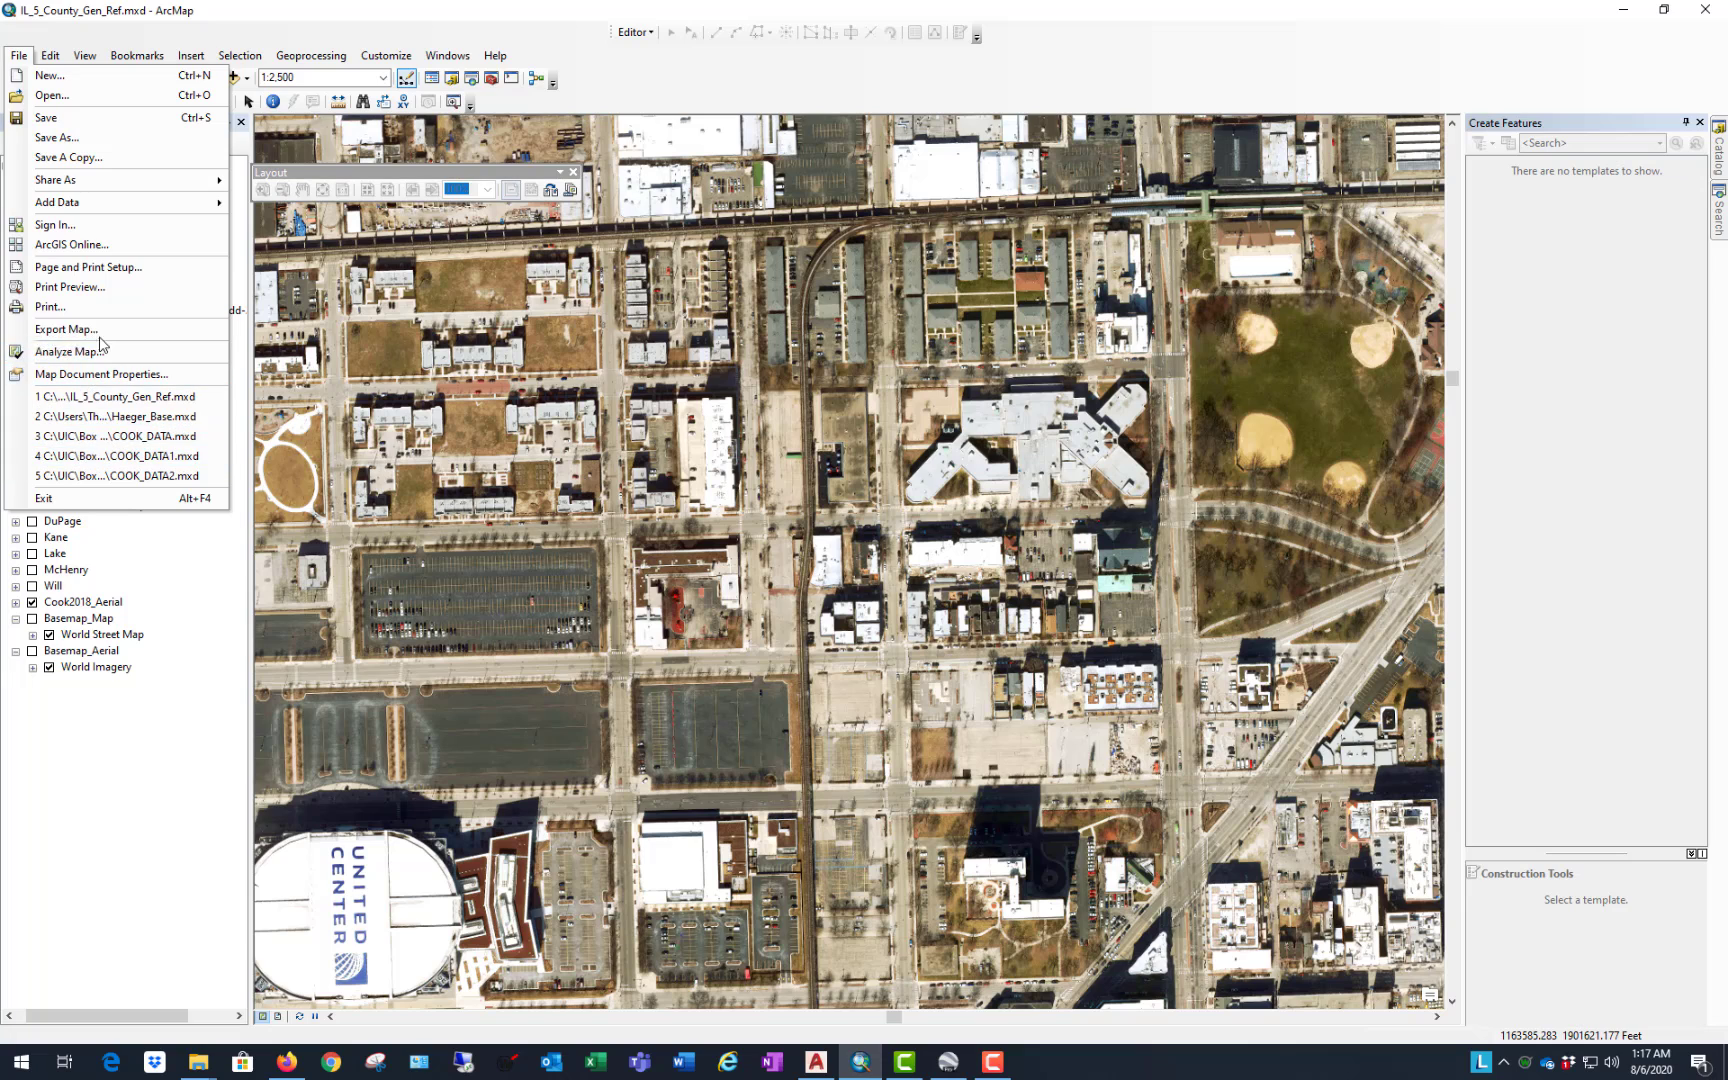
{"action": "left_click", "coordinate": [260, 337]}
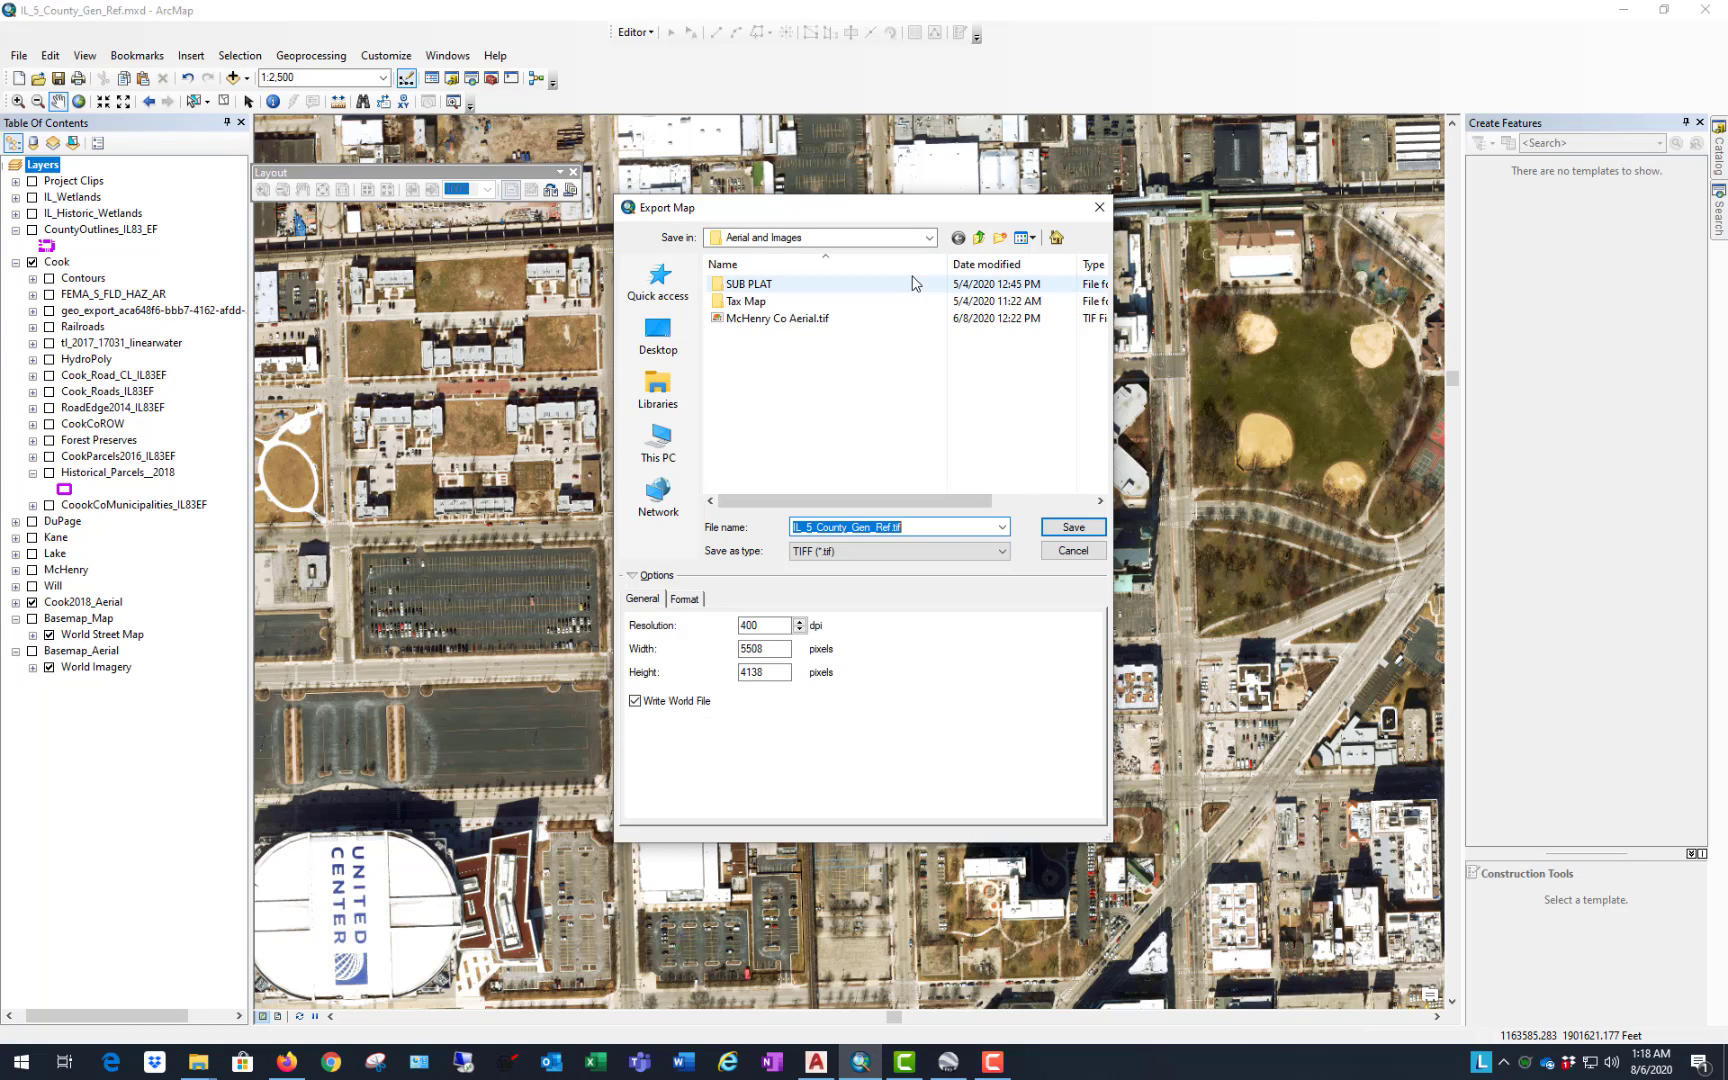
Step: Export the framed aerial as a TIFF named ESRI_Aerial to the UPP465IntroCAD folder
{"action": "left_click", "coordinate": [928, 238]}
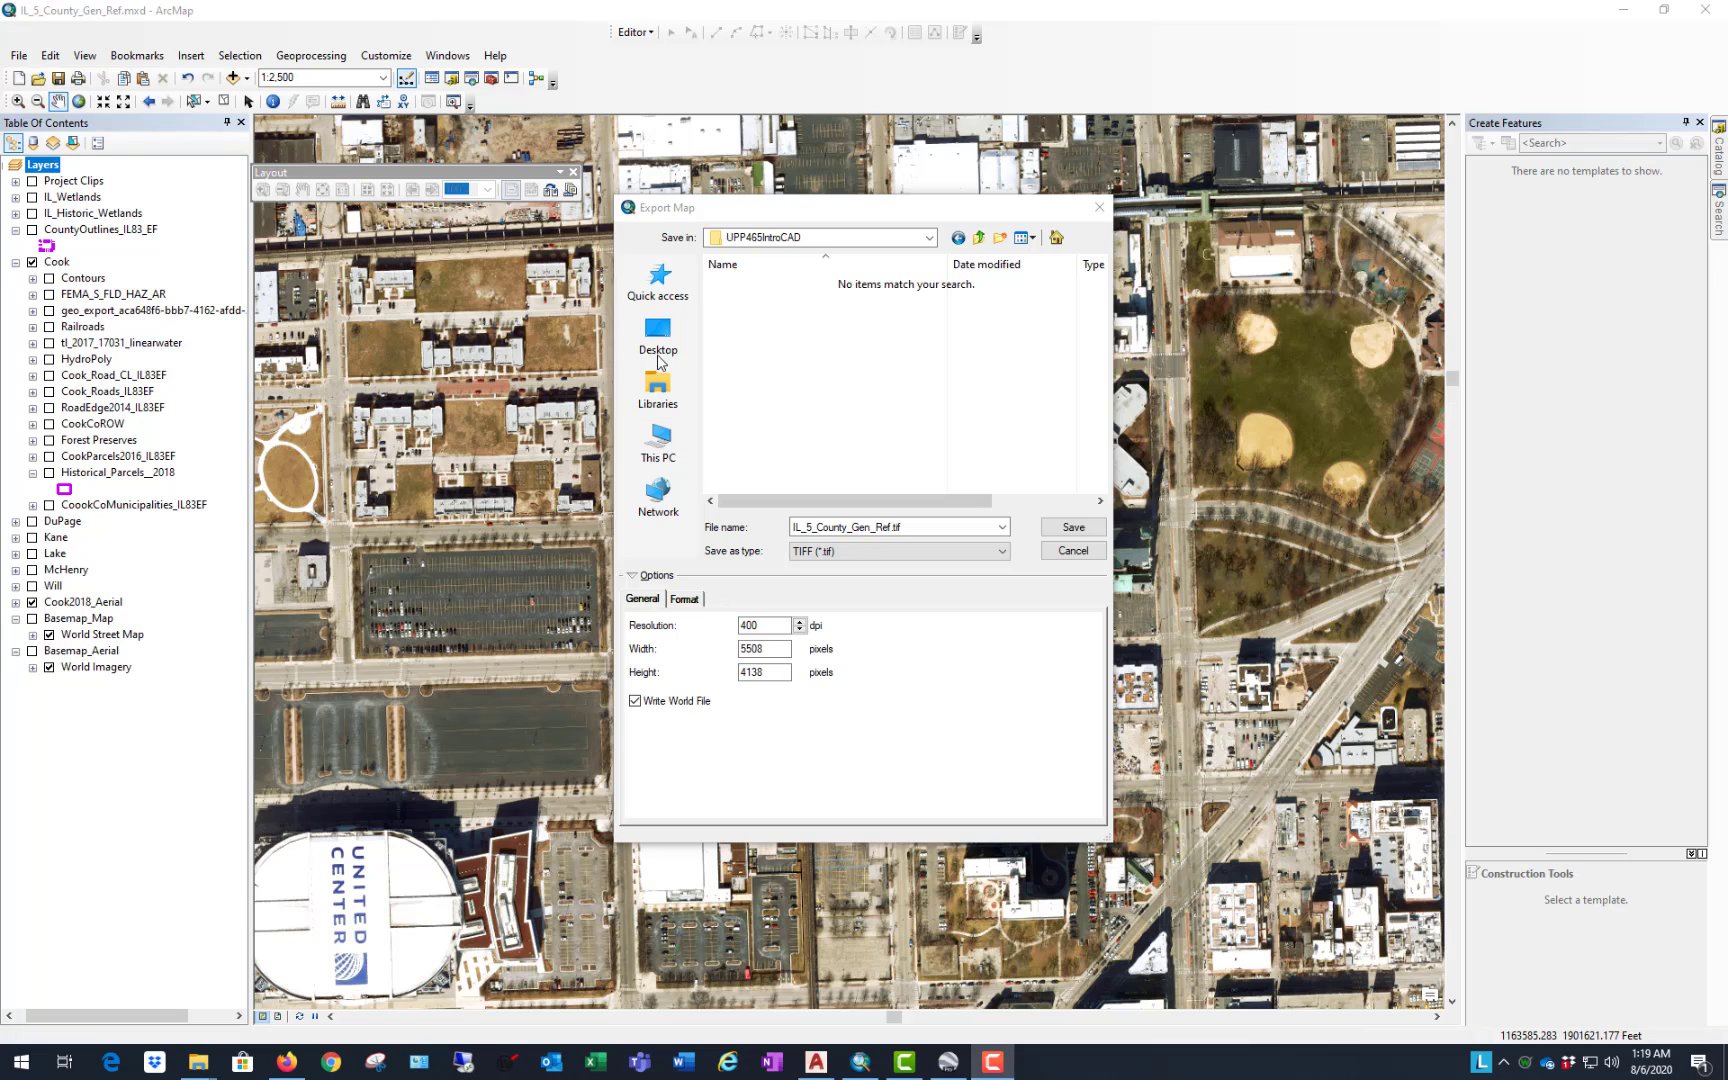
{"action": "left_click", "coordinate": [915, 526]}
{"action": "type", "text": "A"}
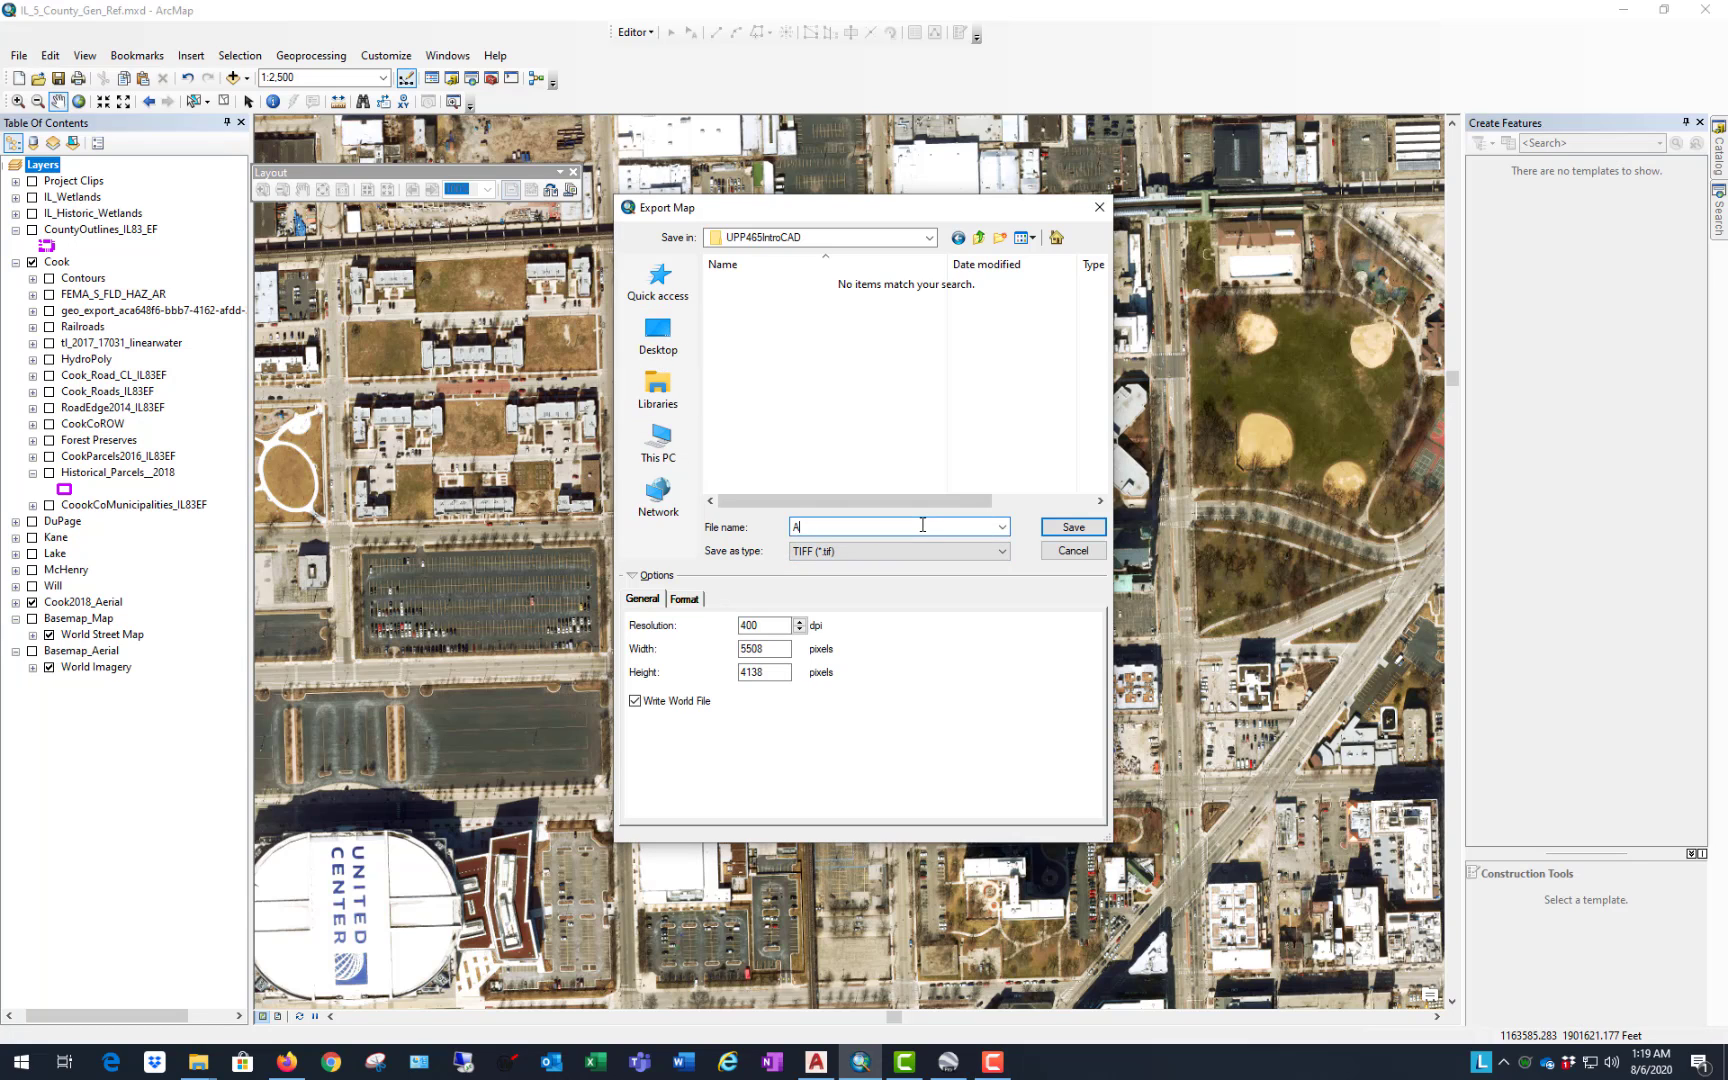
{"action": "type", "text": "ESRI_Aerial"}
{"action": "left_click", "coordinate": [1073, 527]}
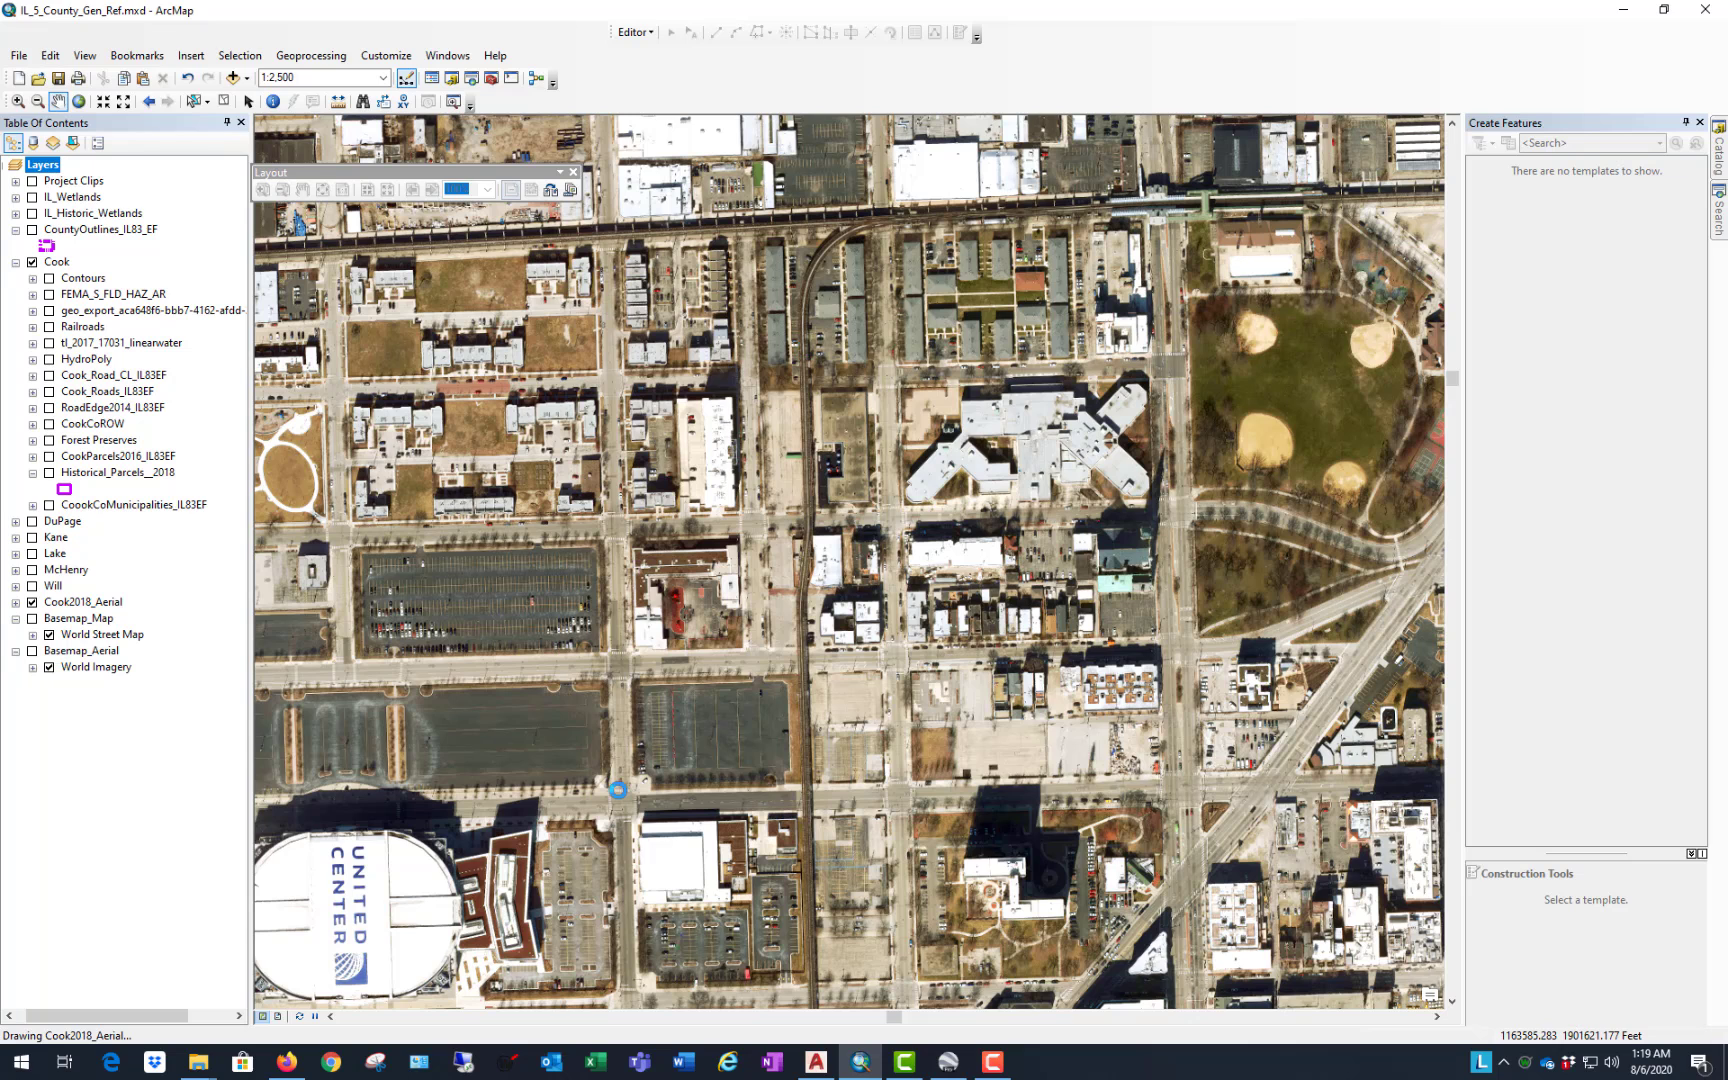
Step: Switch to AutoCAD and open UPP465_CookParcels2018.dwg from Box Sync, accepting the foreign DWG file, and view the parcel linework
{"action": "left_click", "coordinate": [817, 1065]}
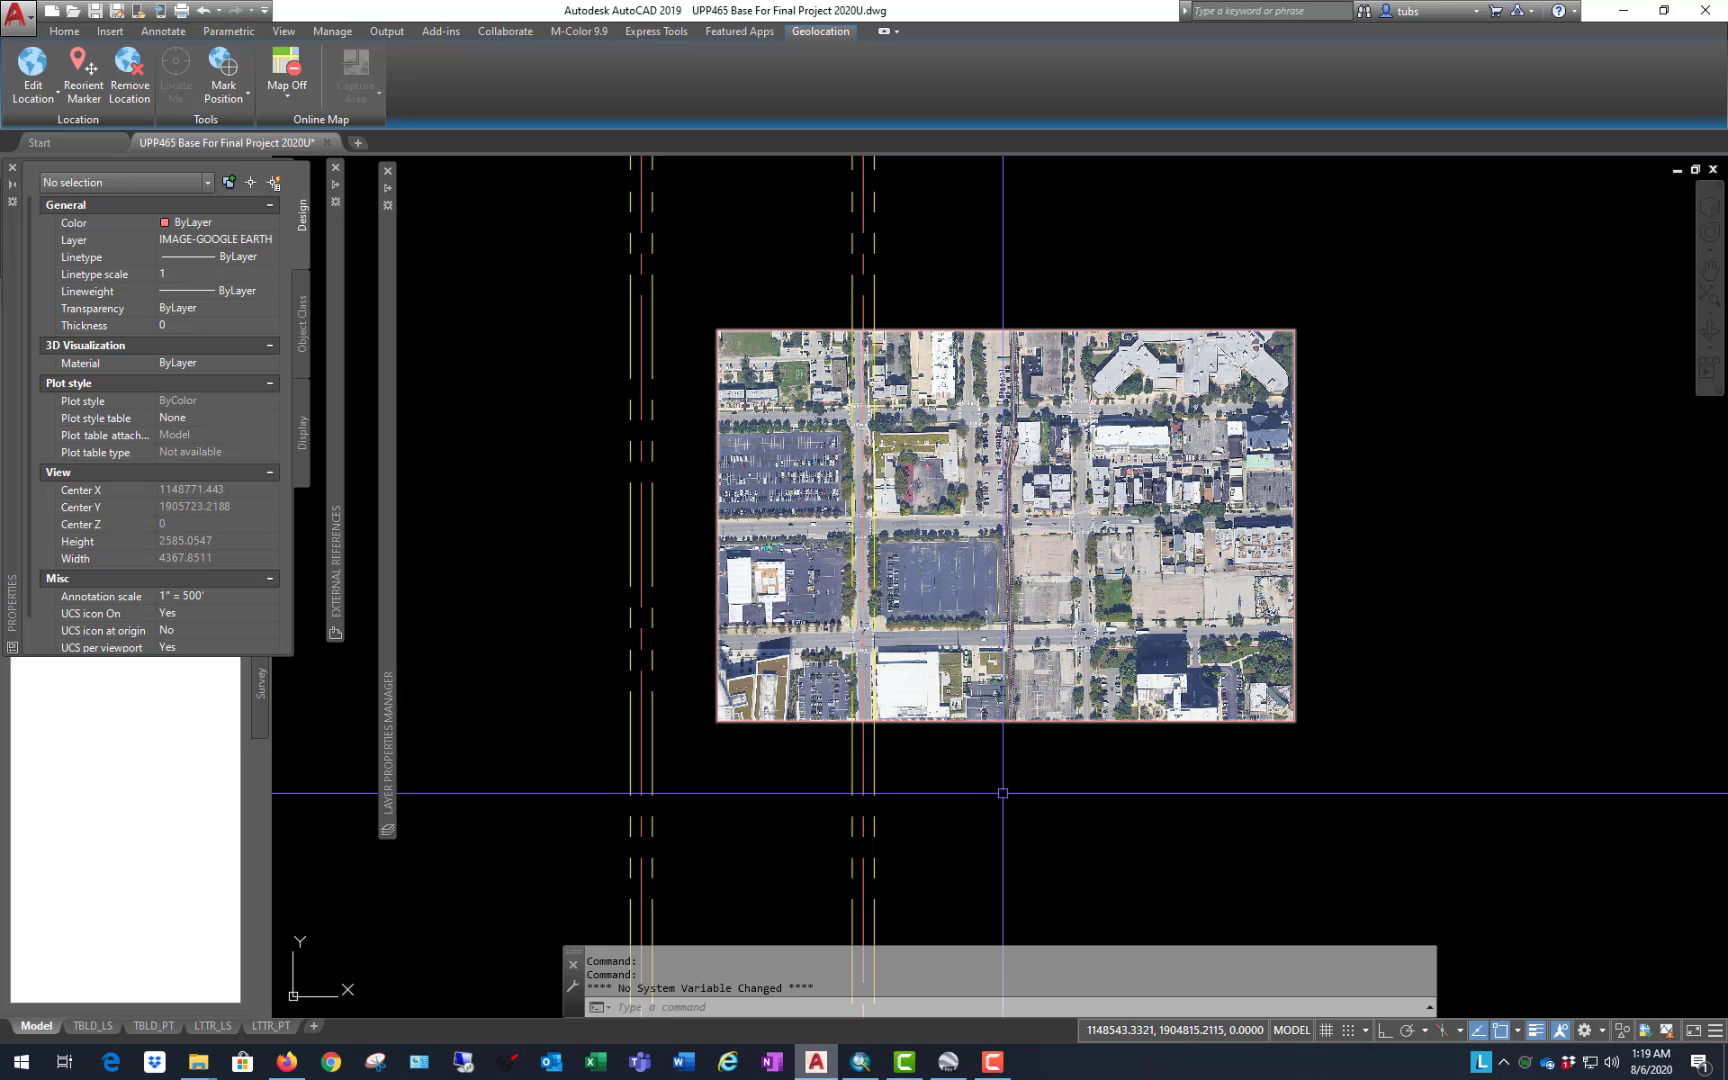
{"action": "left_click", "coordinate": [73, 12]}
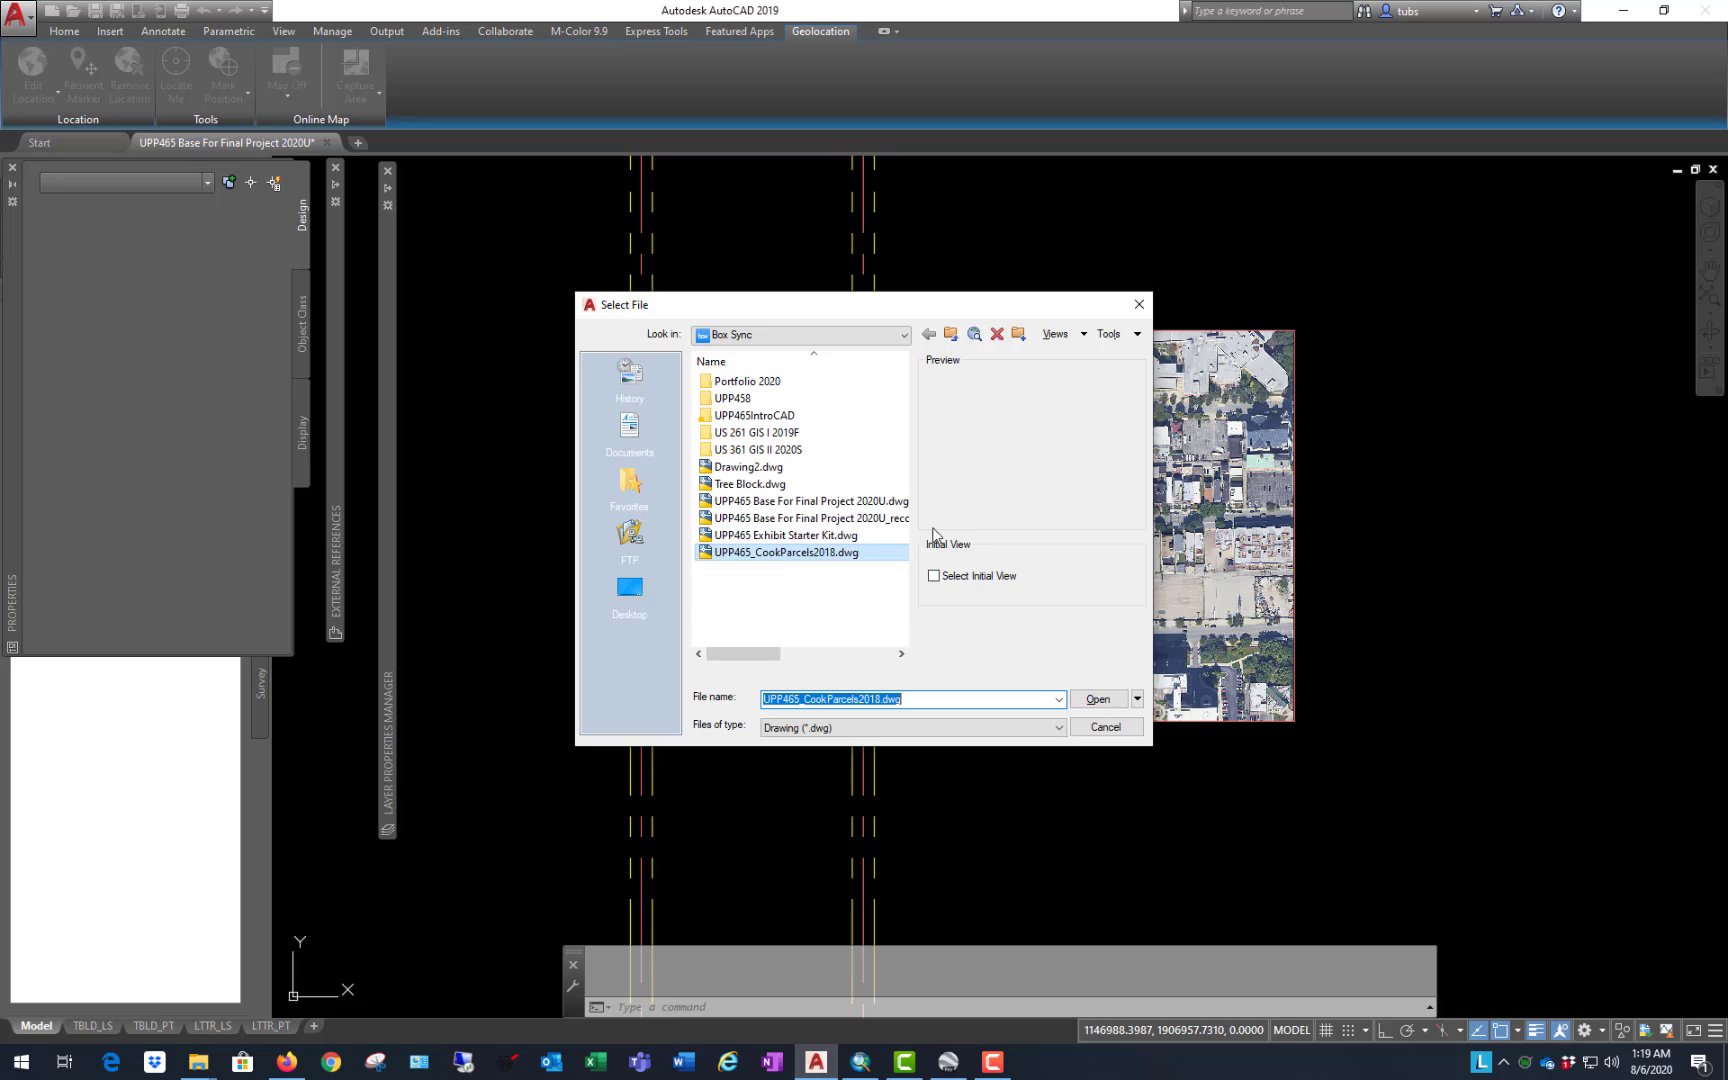
{"action": "left_click", "coordinate": [1090, 699]}
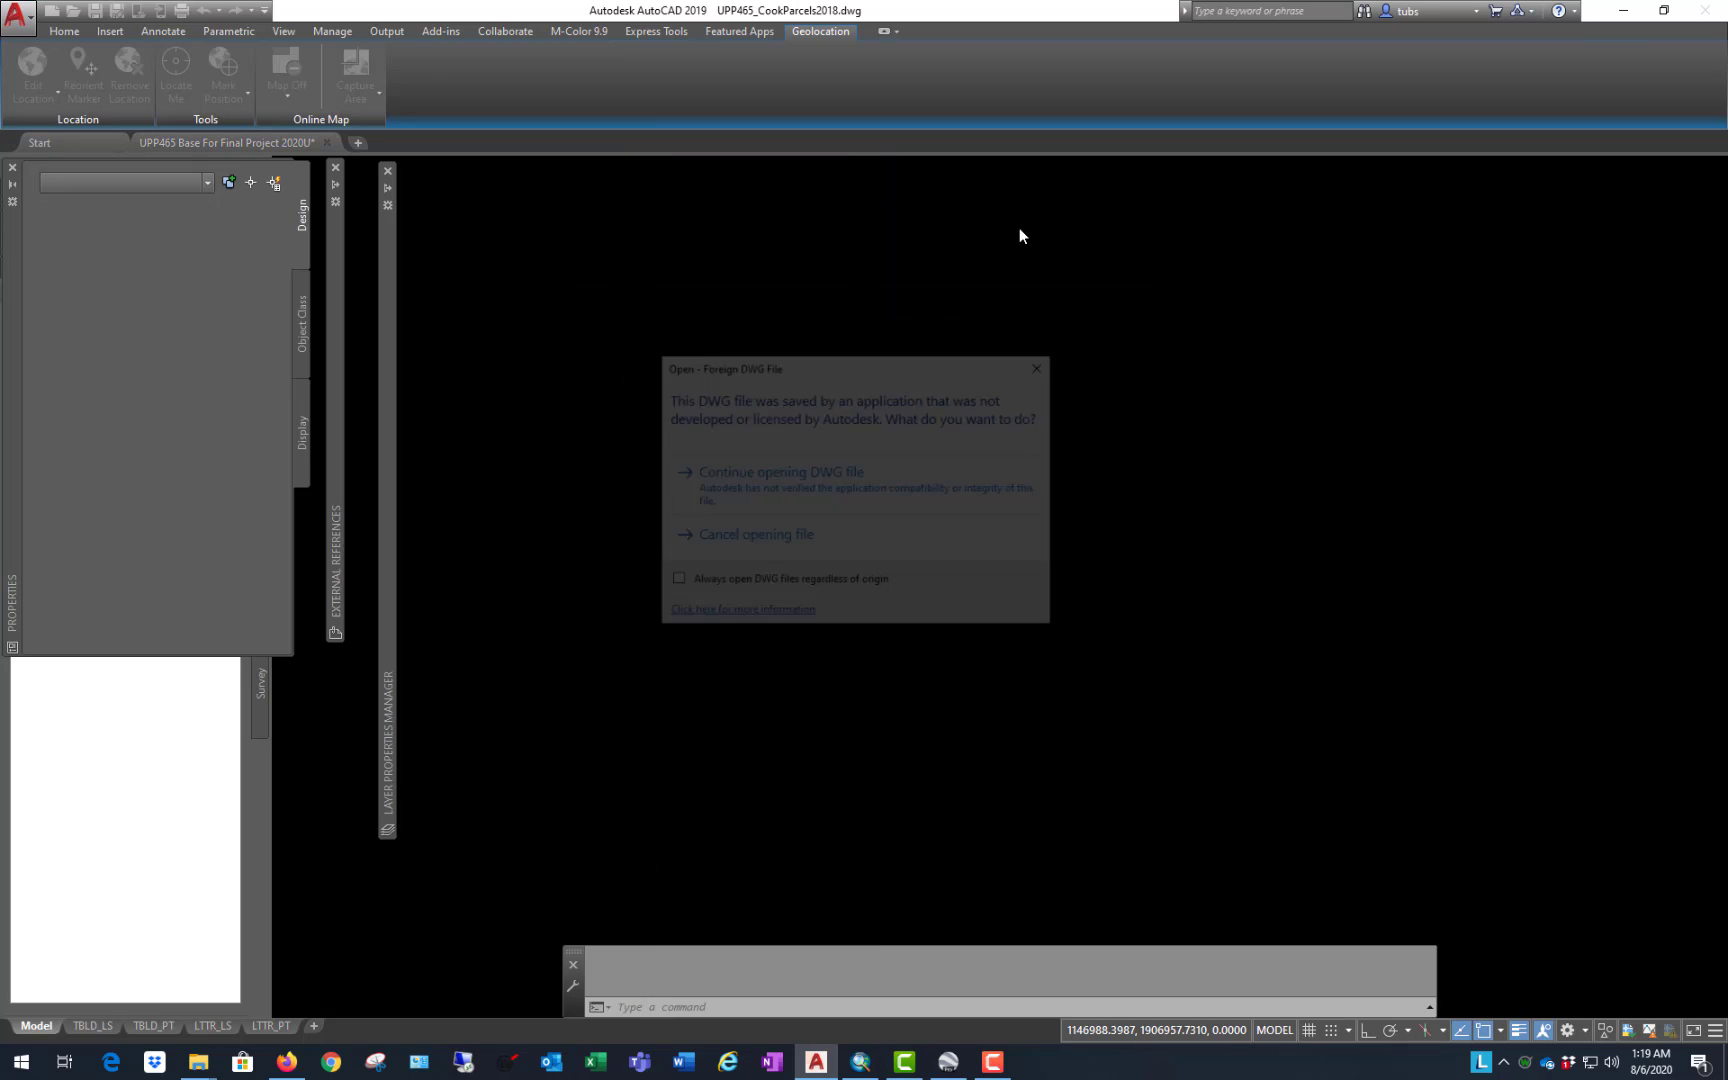
{"action": "left_click", "coordinate": [988, 490]}
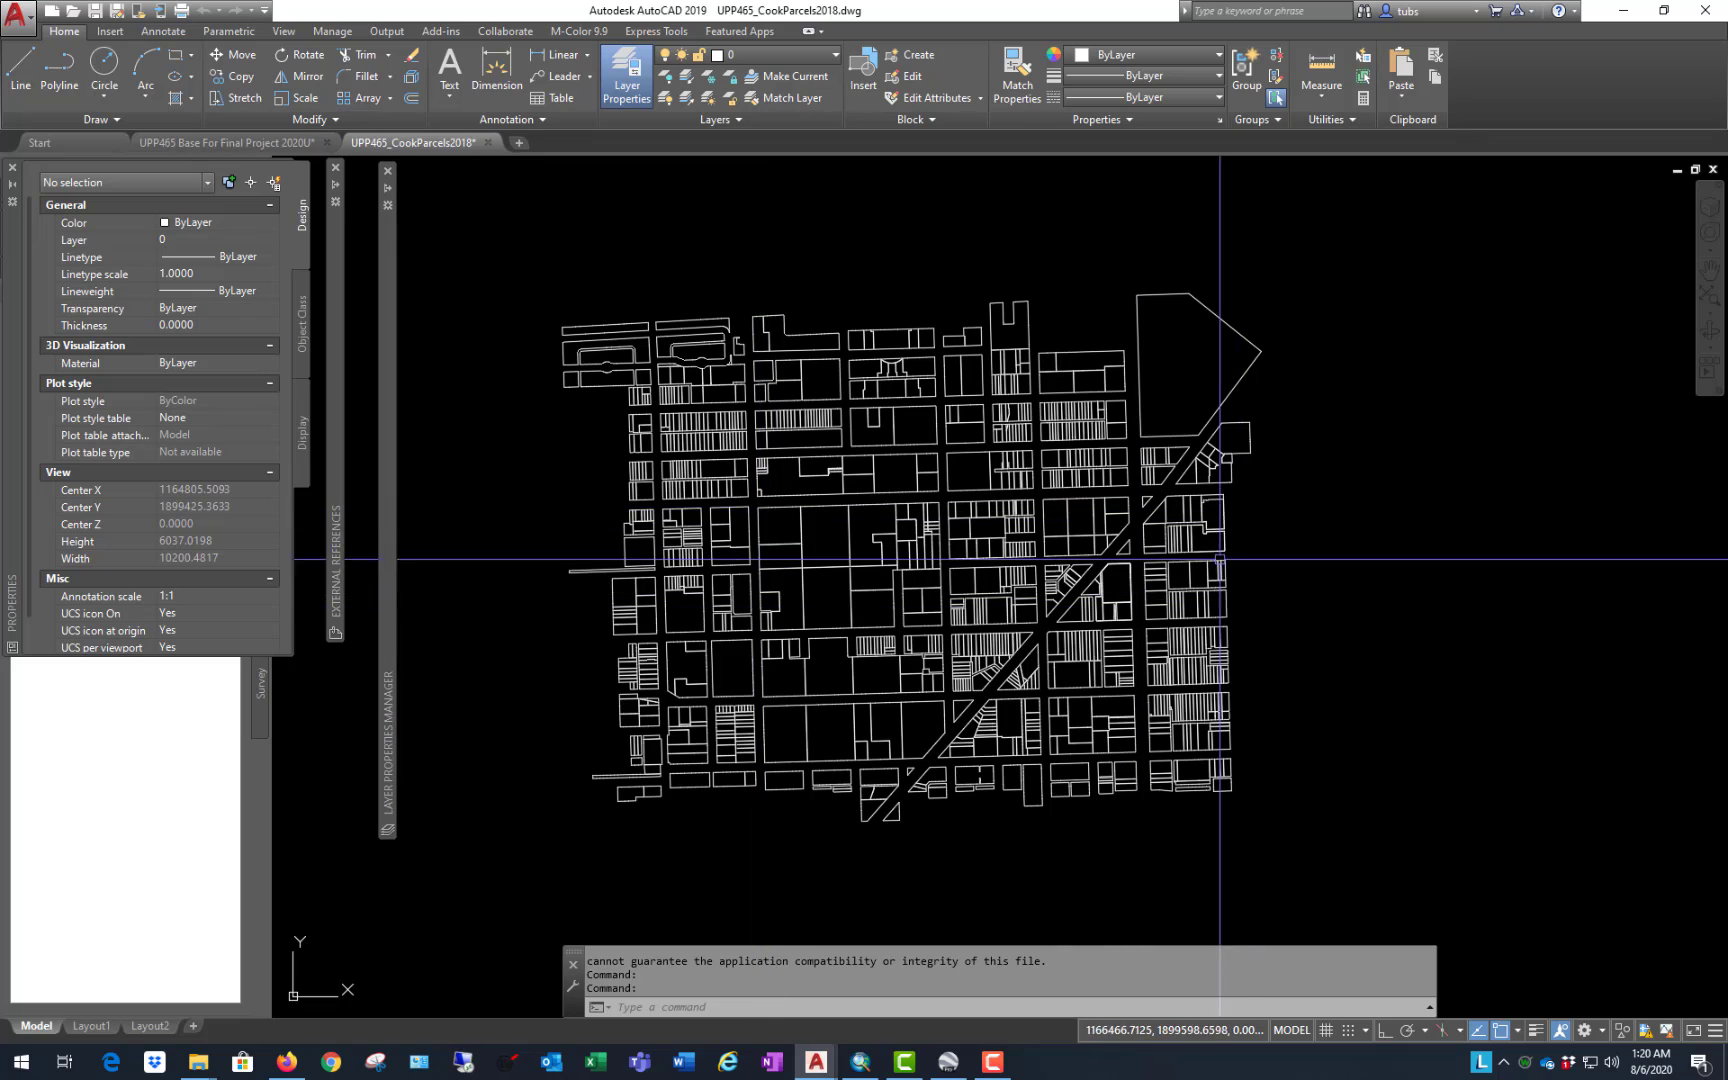
{"action": "scroll", "coordinate": [1000, 570], "scroll_direction": "down", "scroll_amount": 3}
{"action": "scroll", "coordinate": [930, 507], "scroll_direction": "up", "scroll_amount": 3}
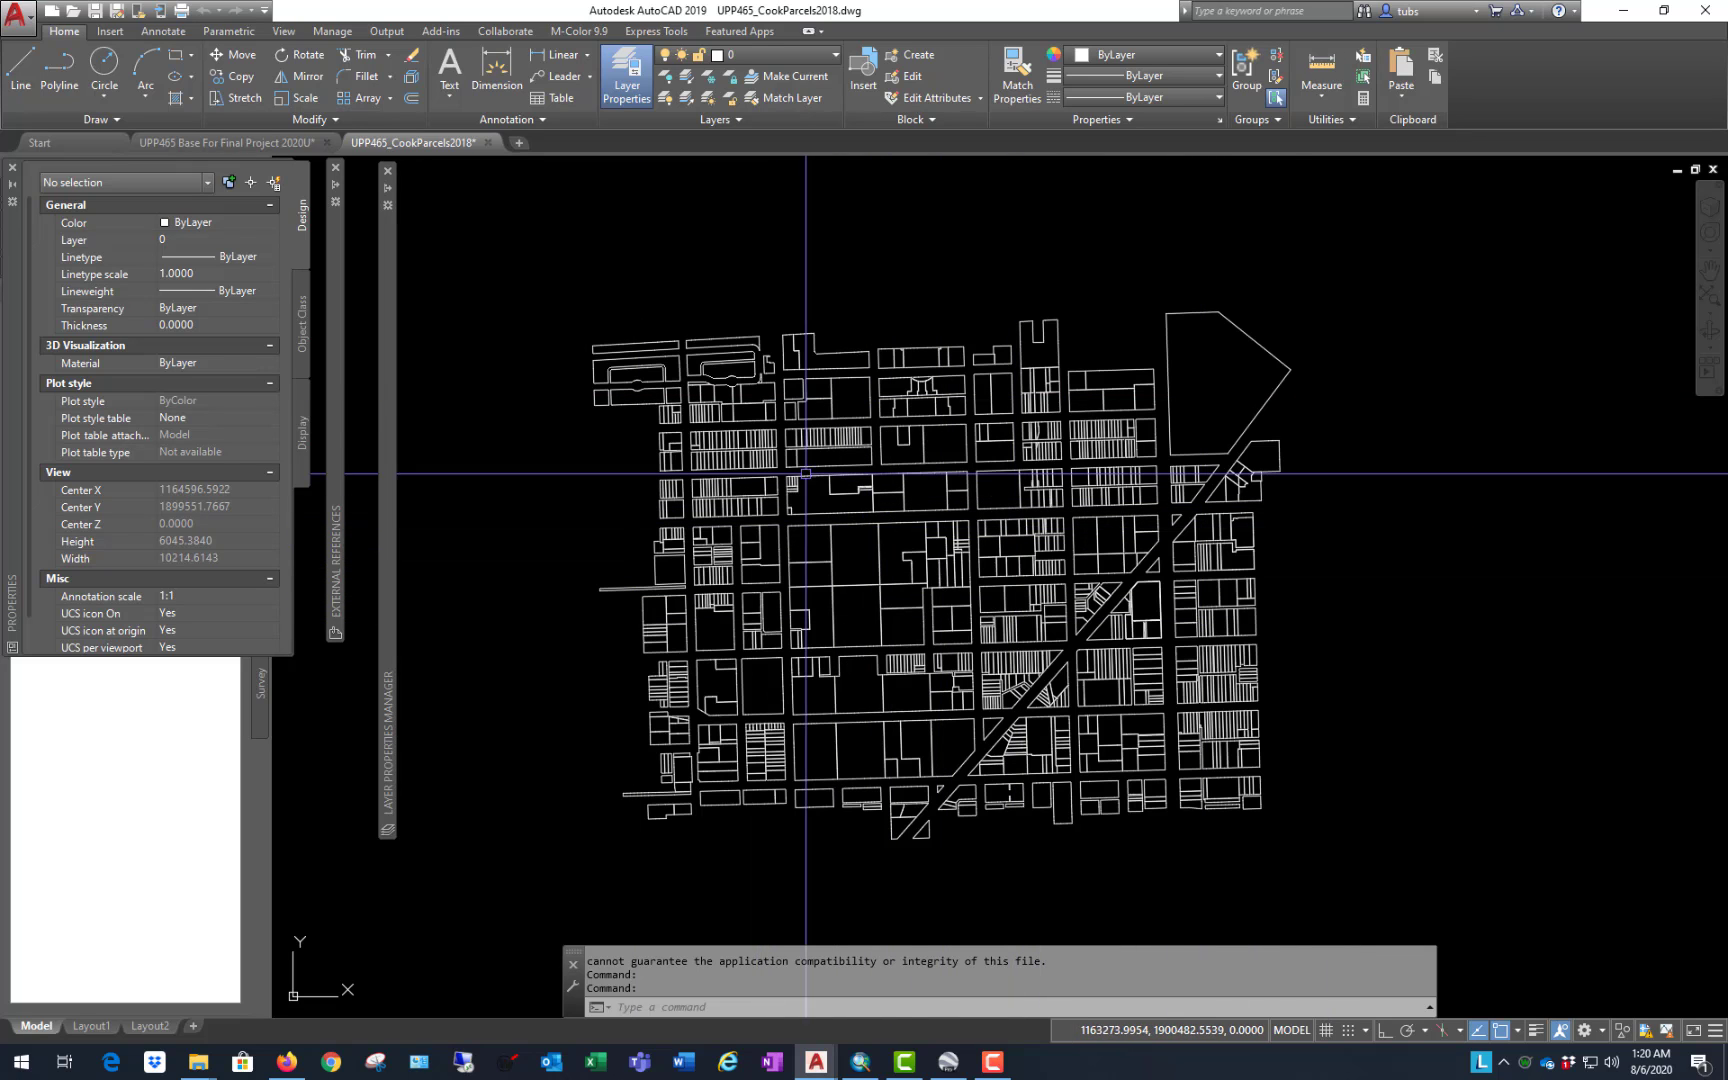
{"action": "scroll", "coordinate": [962, 550], "scroll_direction": "down", "scroll_amount": 3}
{"action": "scroll", "coordinate": [971, 541], "scroll_direction": "up", "scroll_amount": 3}
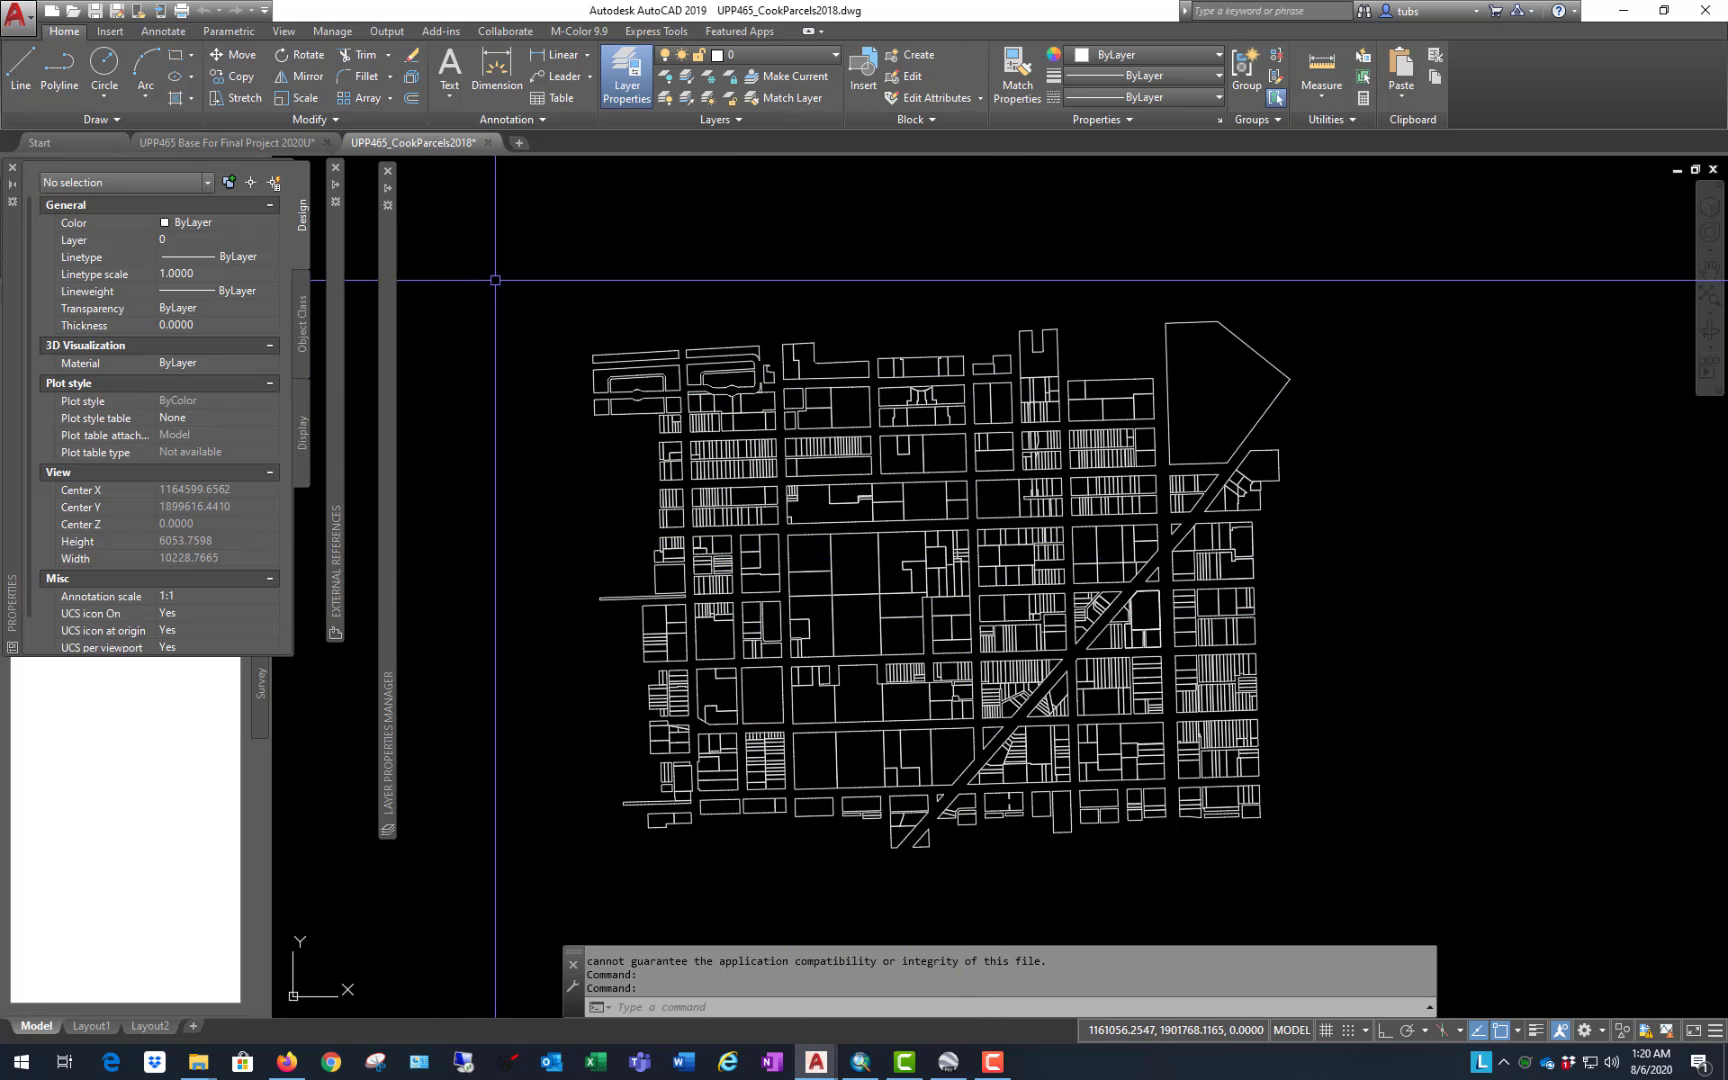
Step: Copy all the parcel polylines with base point 0,0 and switch to the UPP465 Base For Final Project 2020U drawing
{"action": "key", "text": "ctrl+a"}
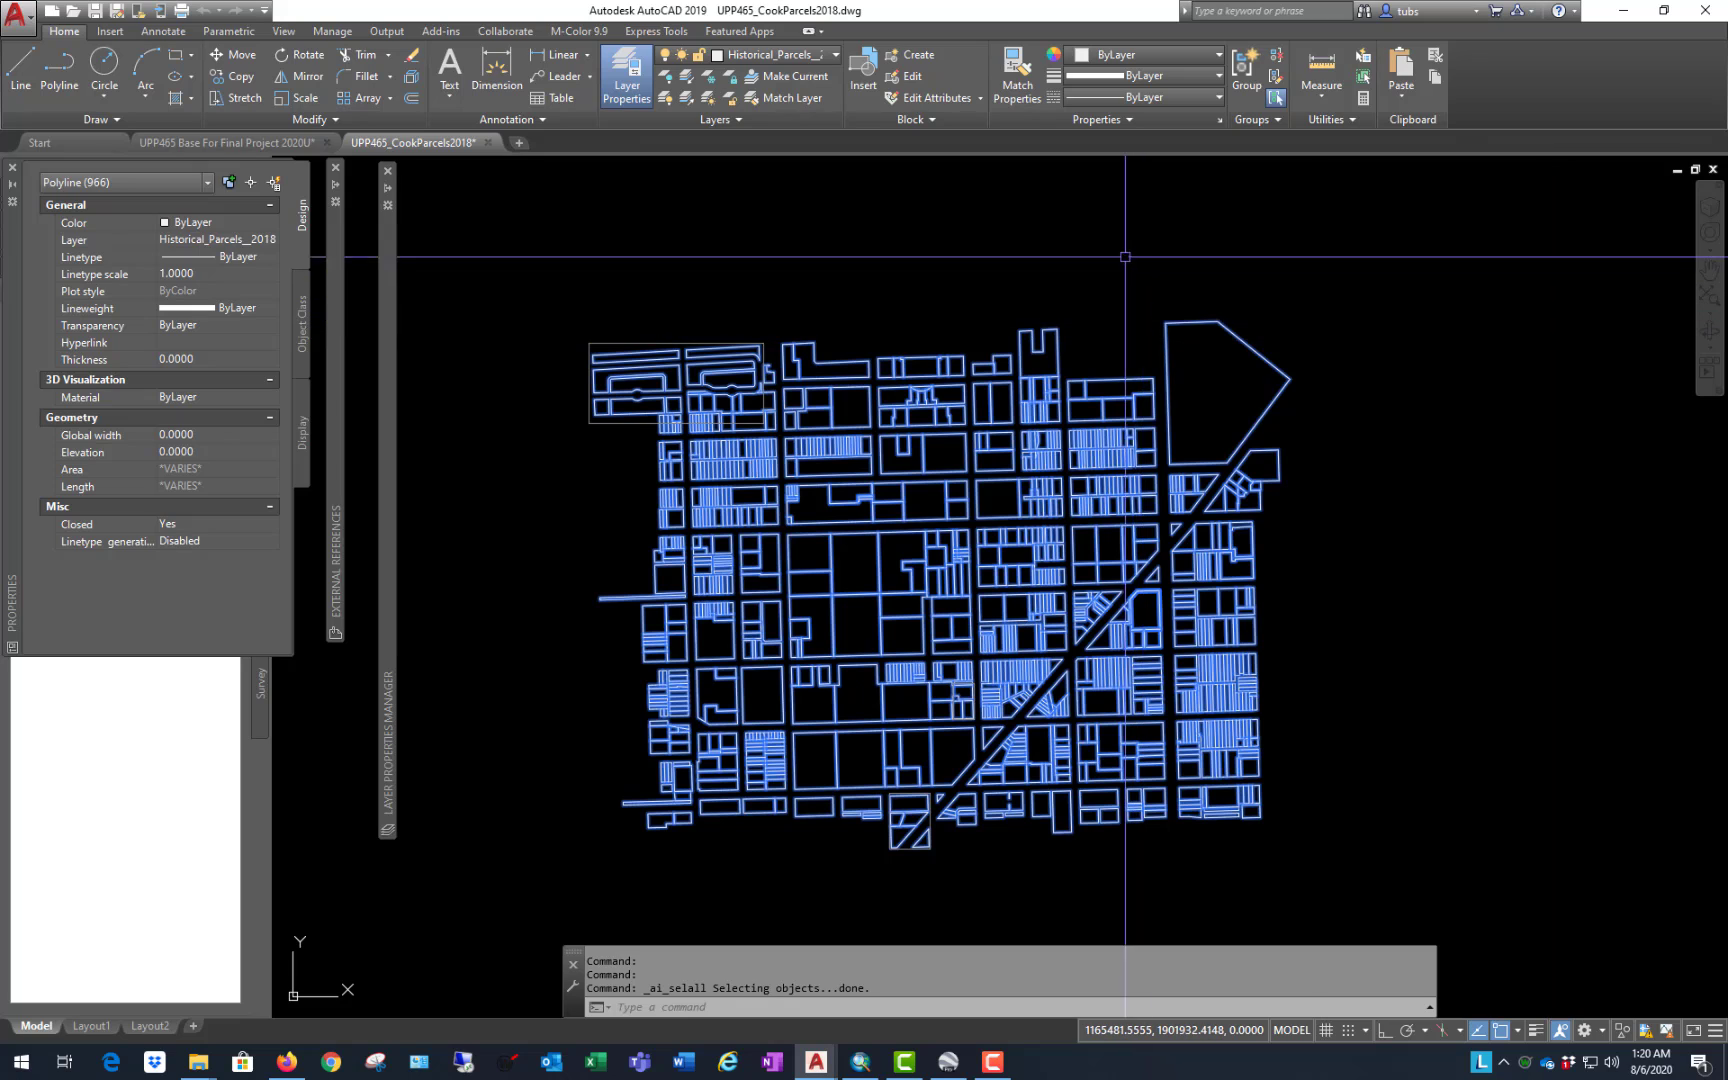
{"action": "right_click", "coordinate": [1126, 259]}
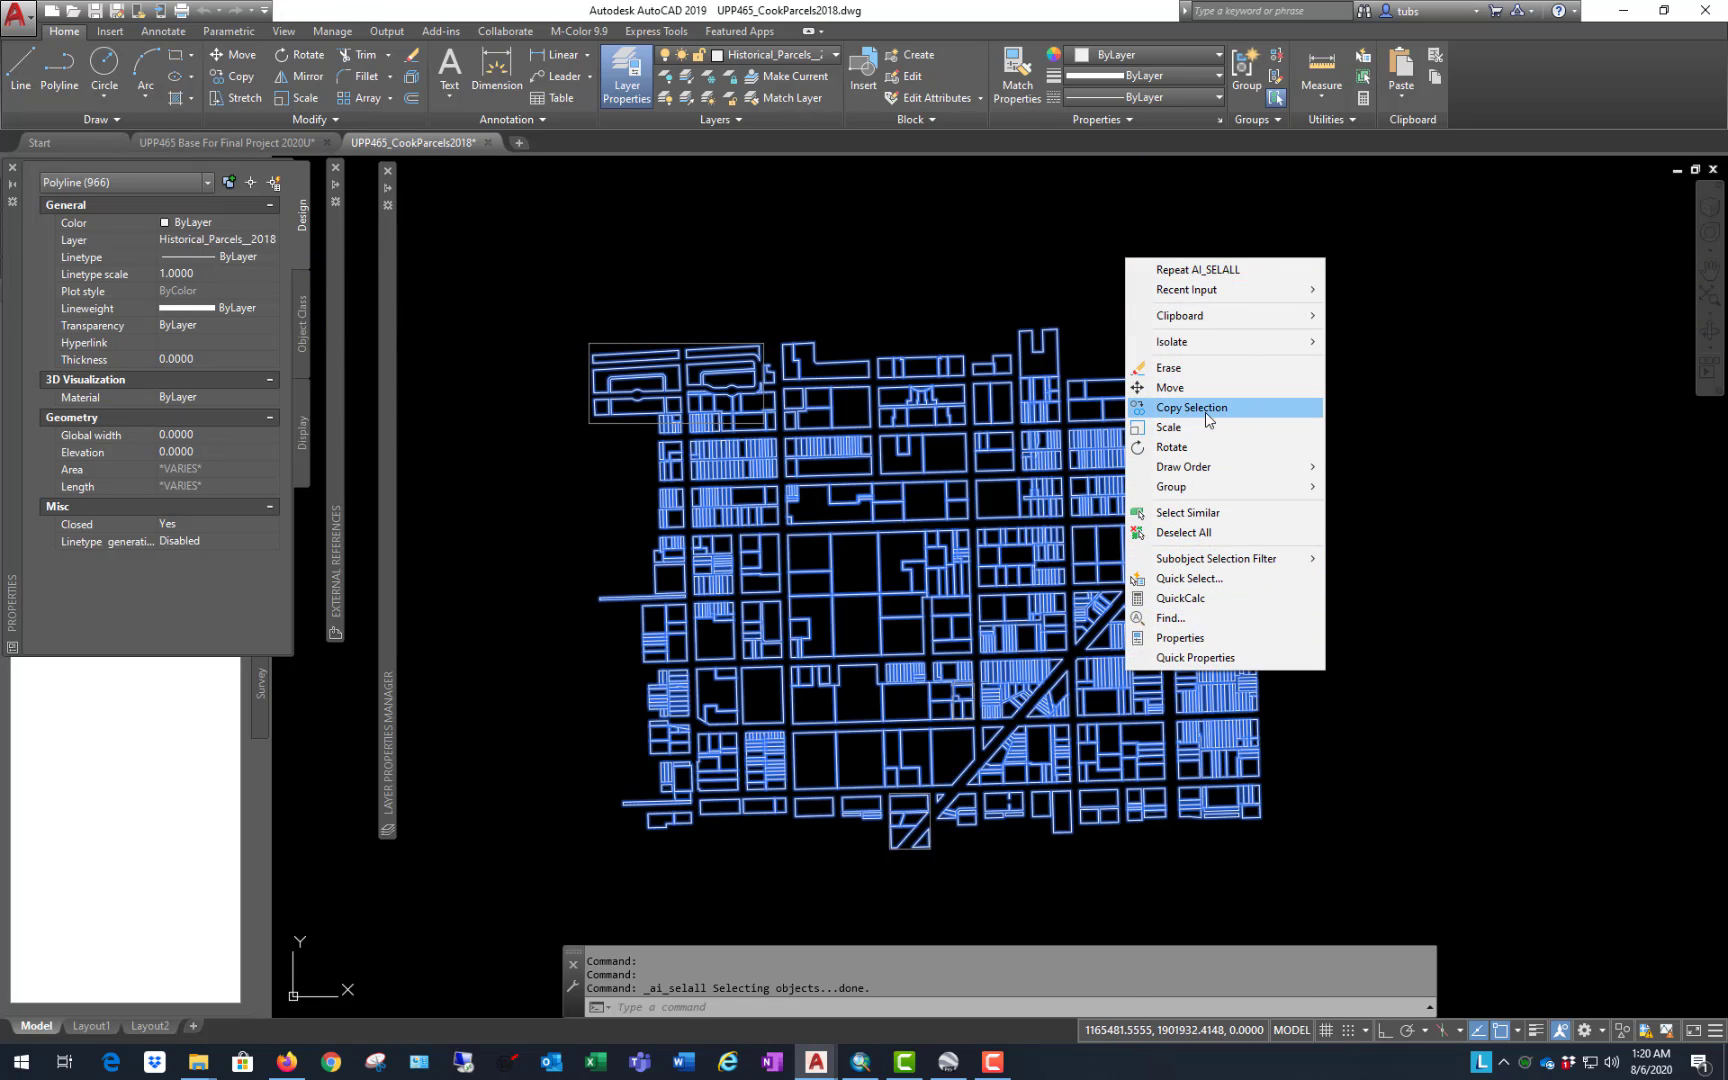
{"action": "mouse_move", "coordinate": [1201, 322]}
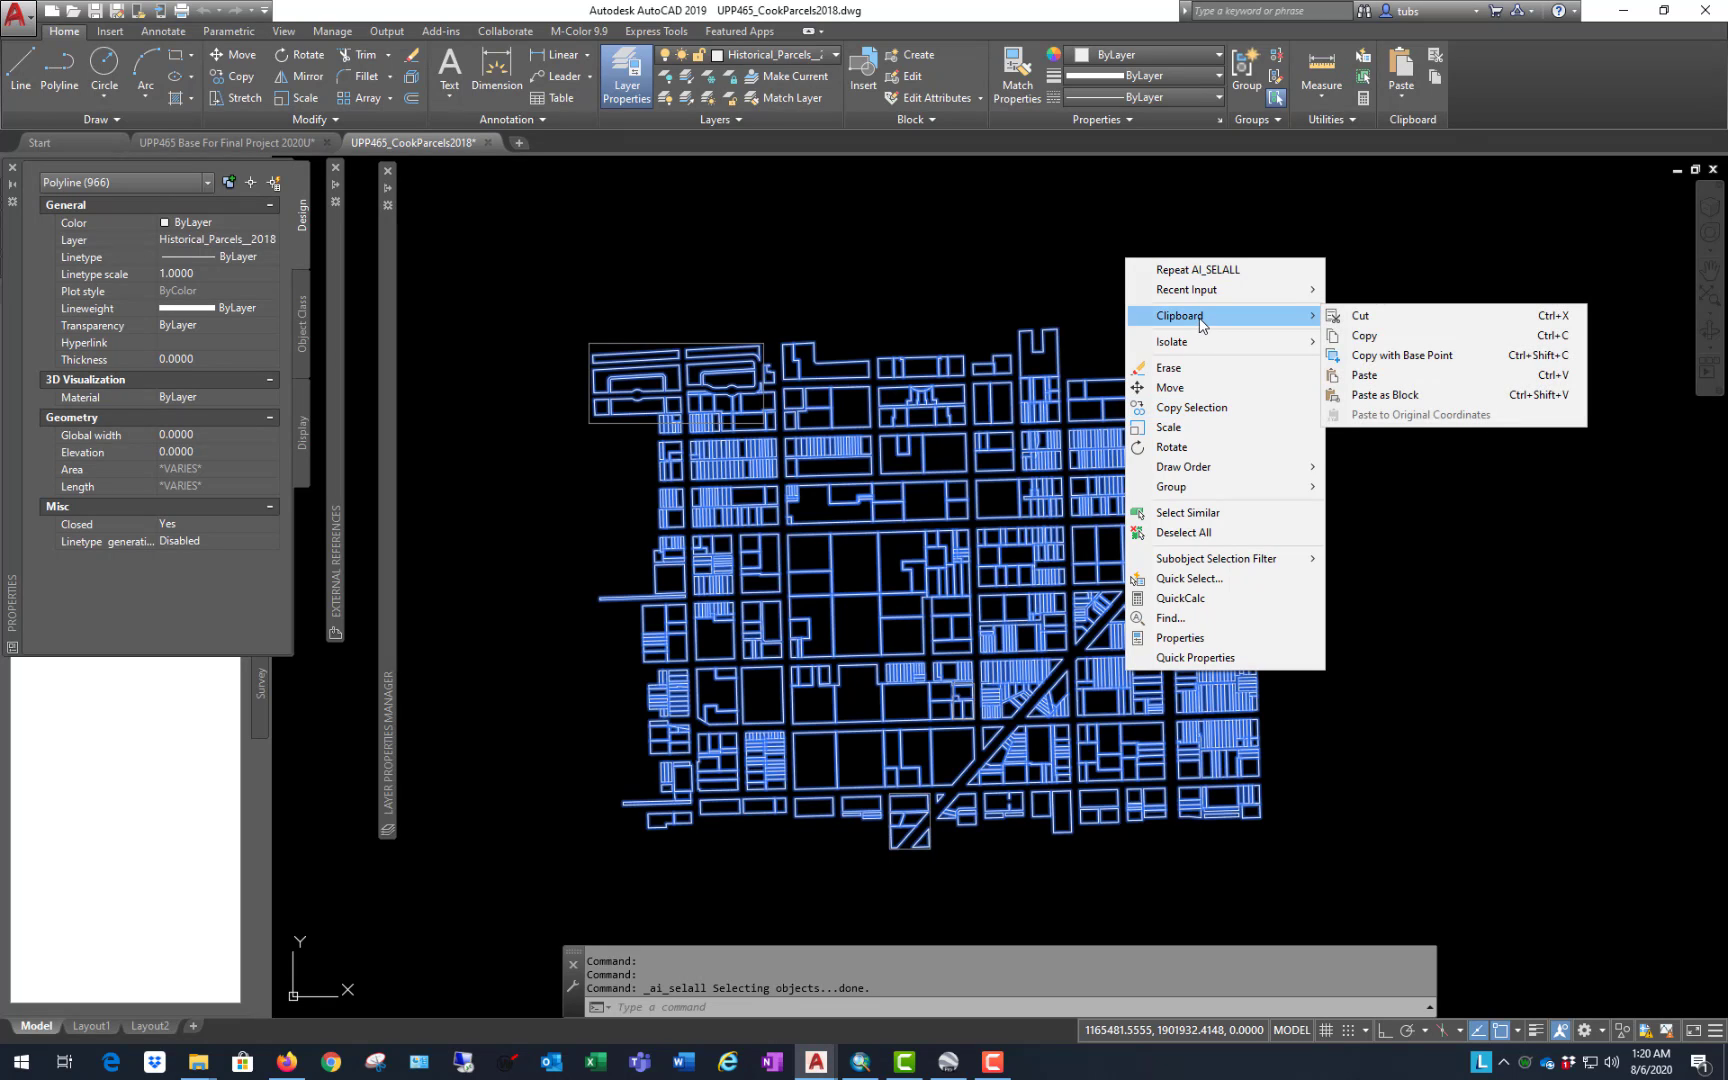
{"action": "left_click", "coordinate": [1432, 360]}
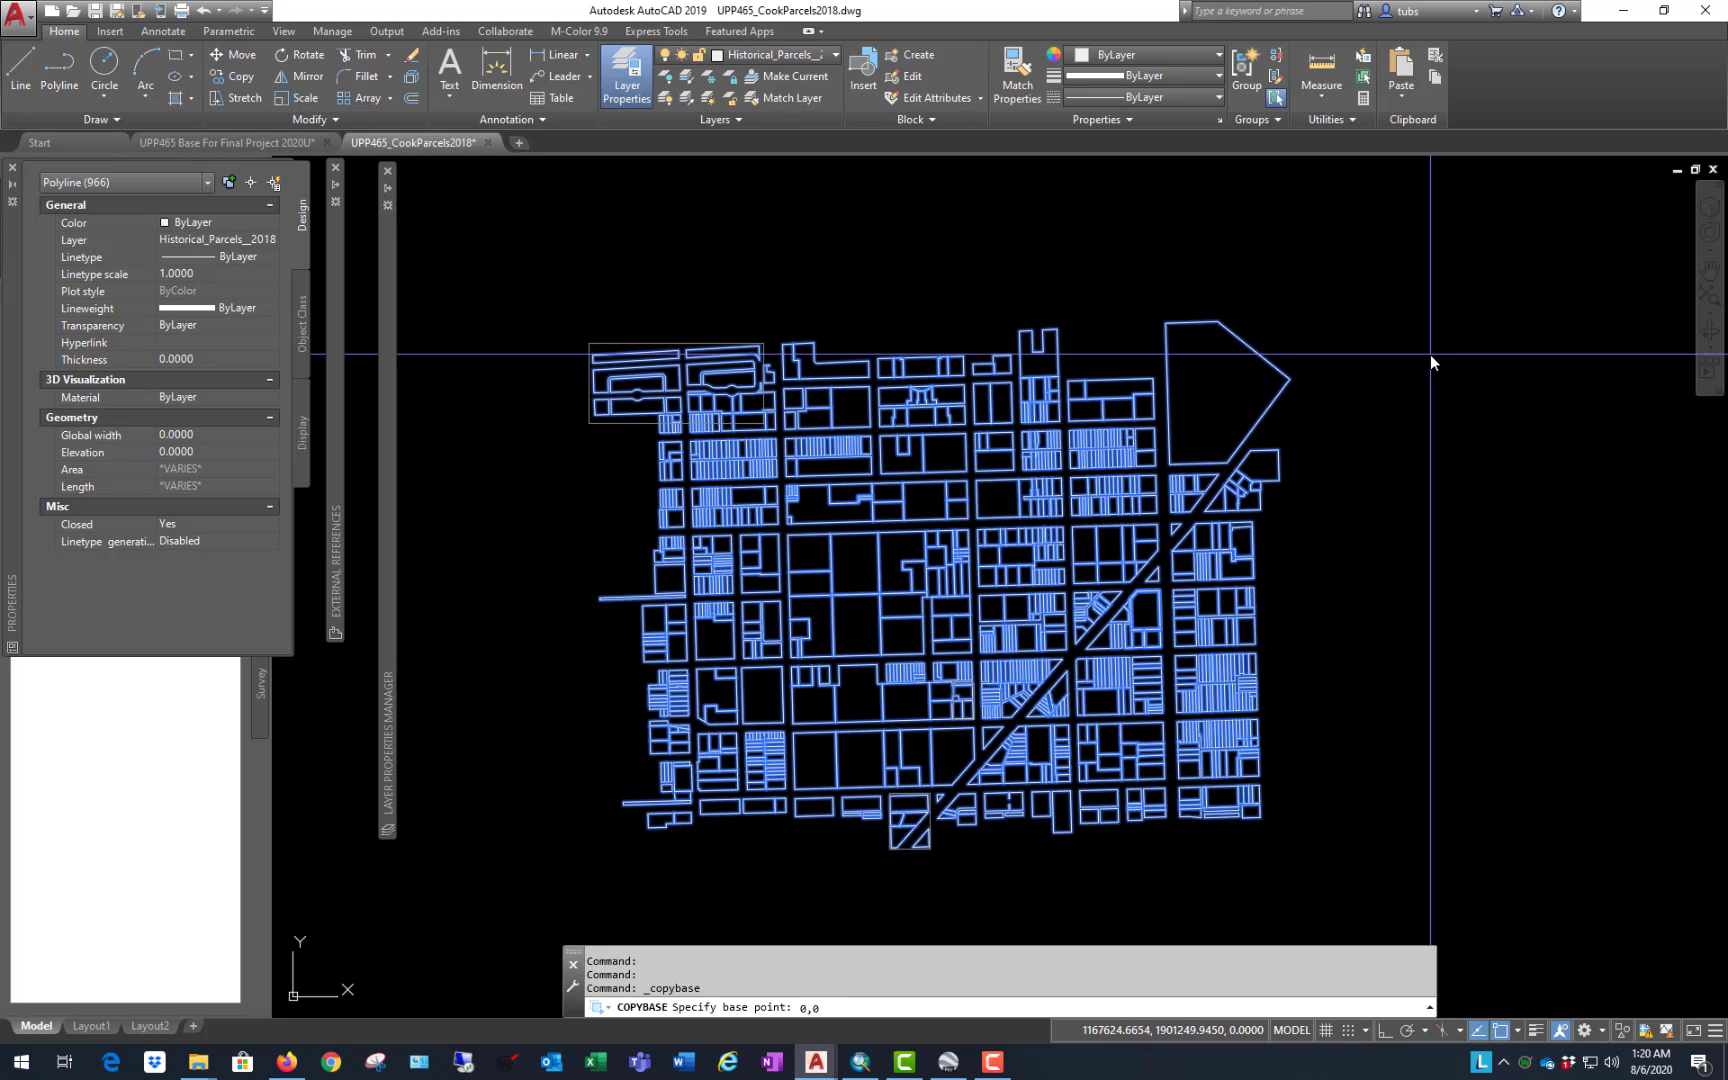
{"action": "key", "text": "Return"}
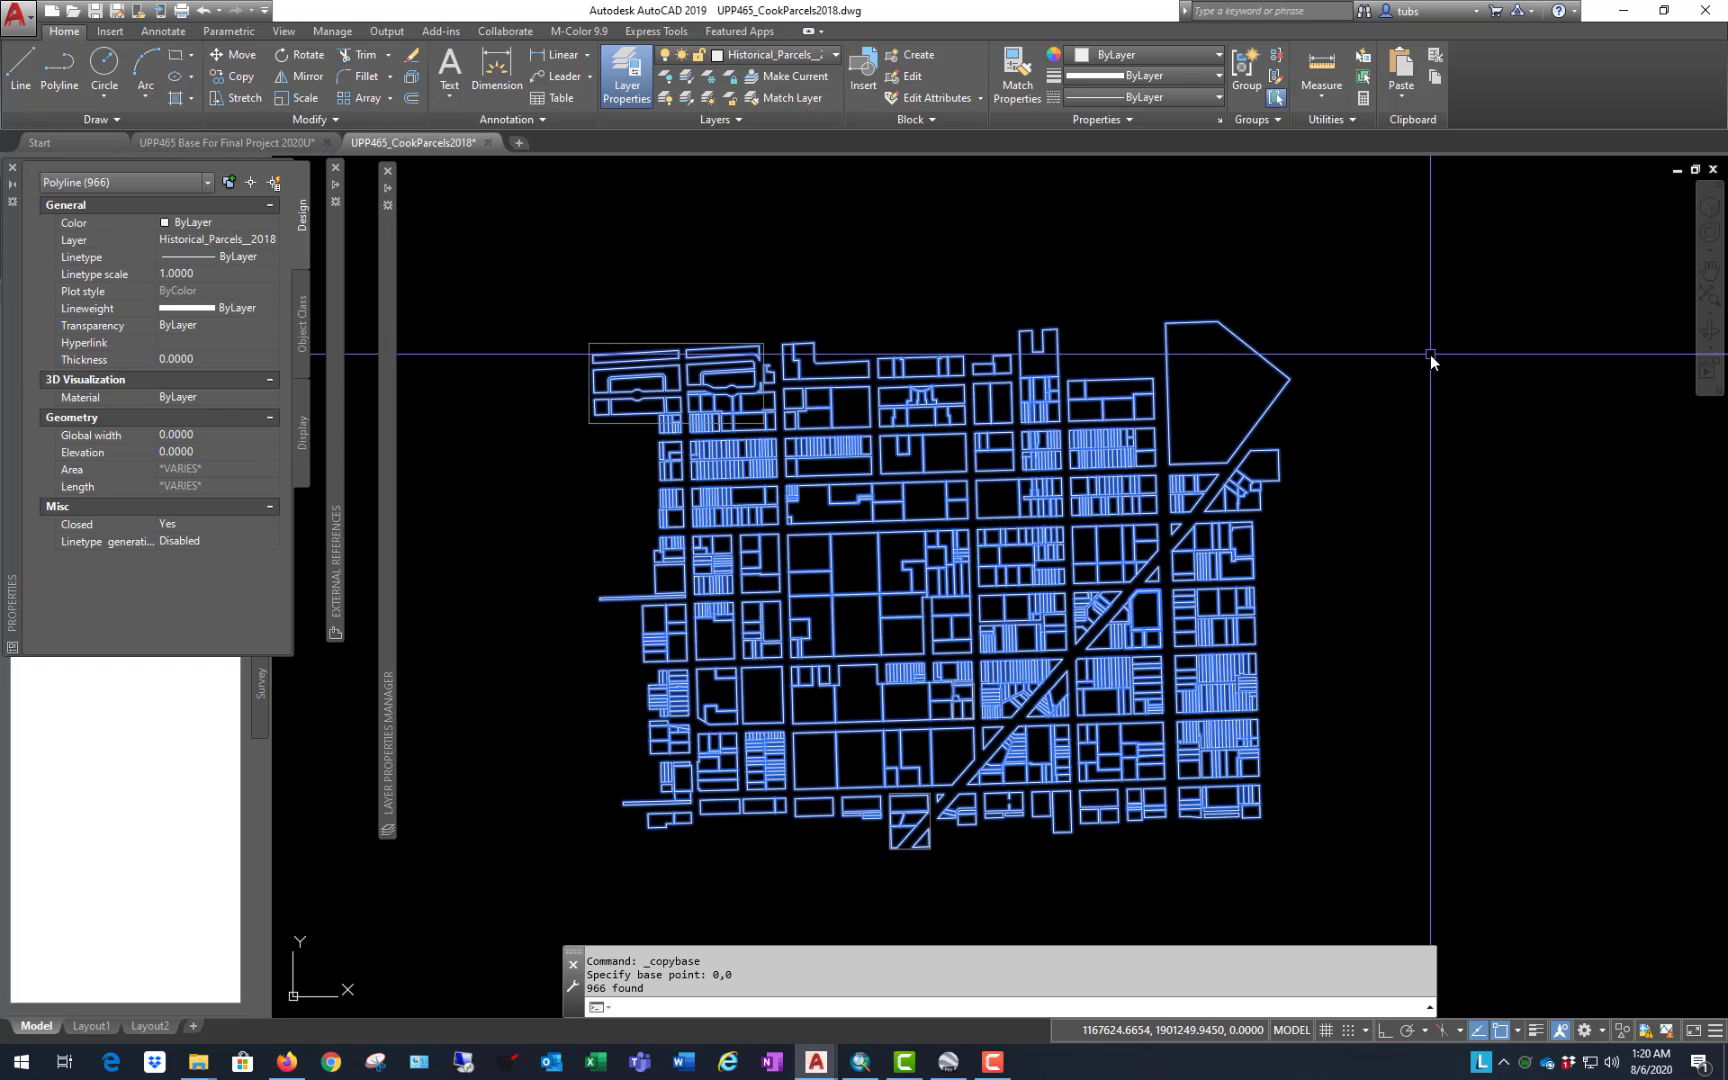
{"action": "left_click", "coordinate": [263, 141]}
{"action": "right_click", "coordinate": [1062, 232]}
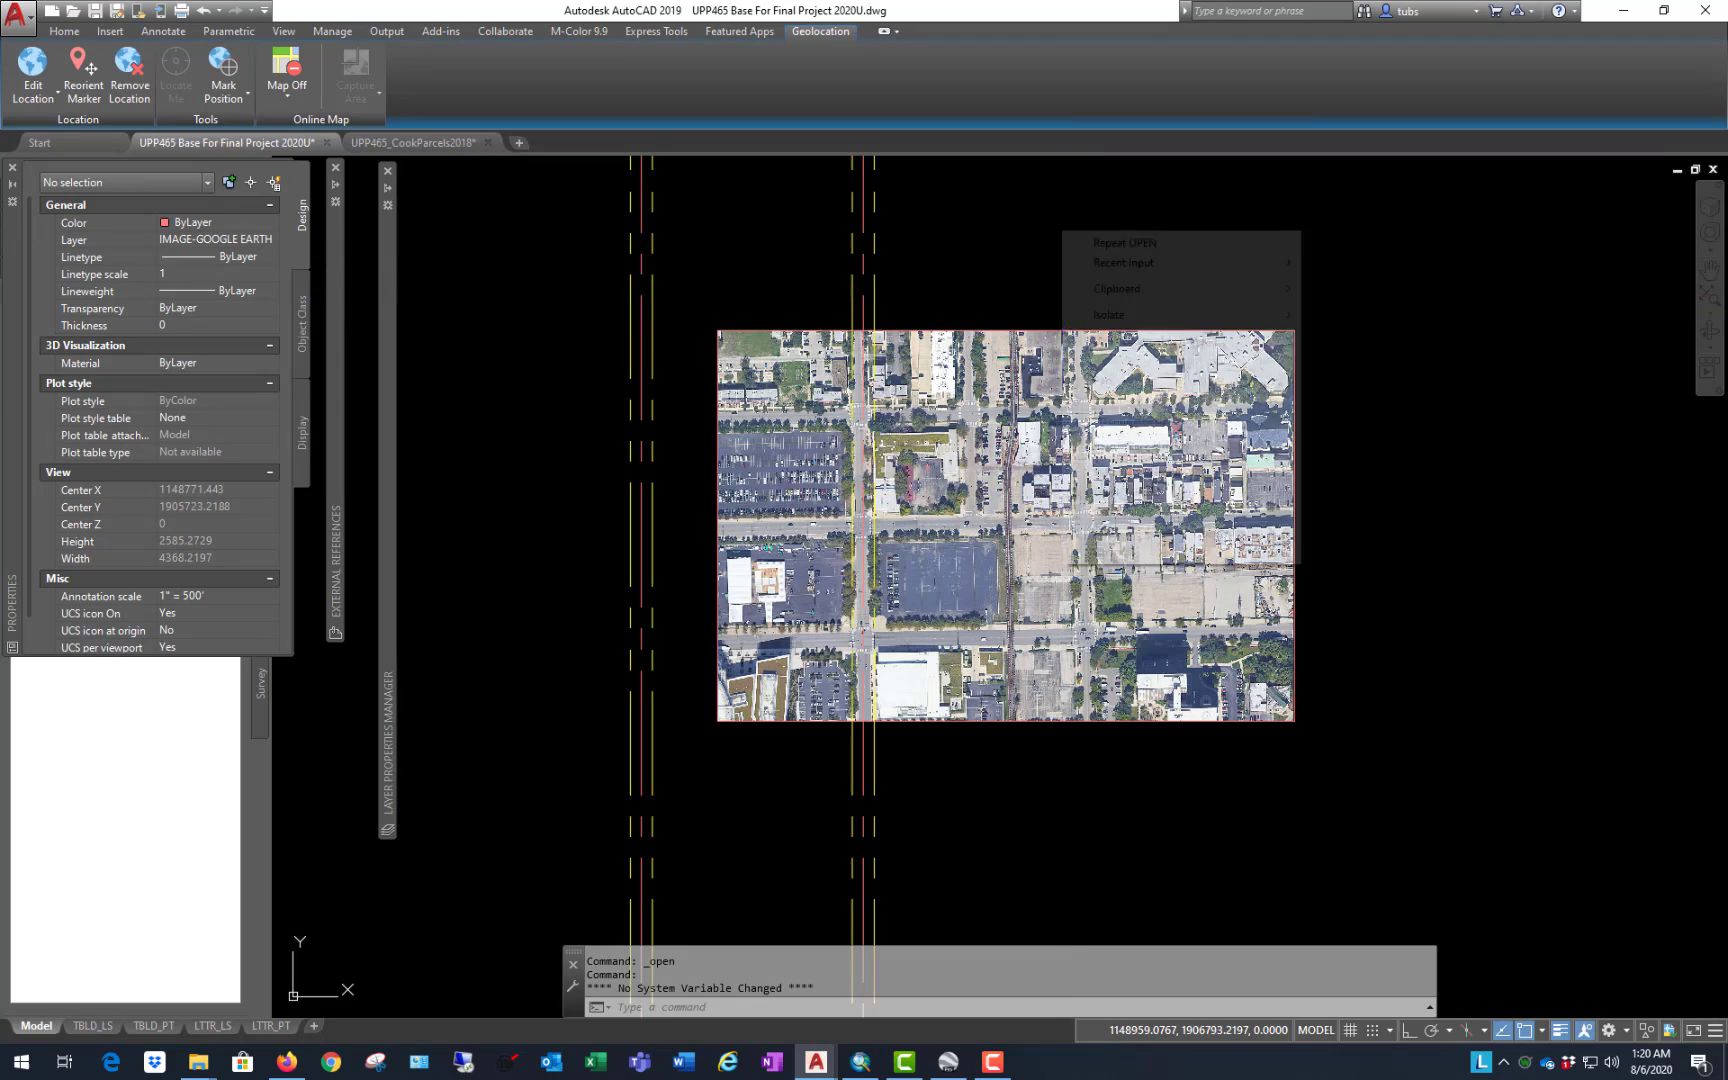
{"action": "mouse_move", "coordinate": [1108, 293]}
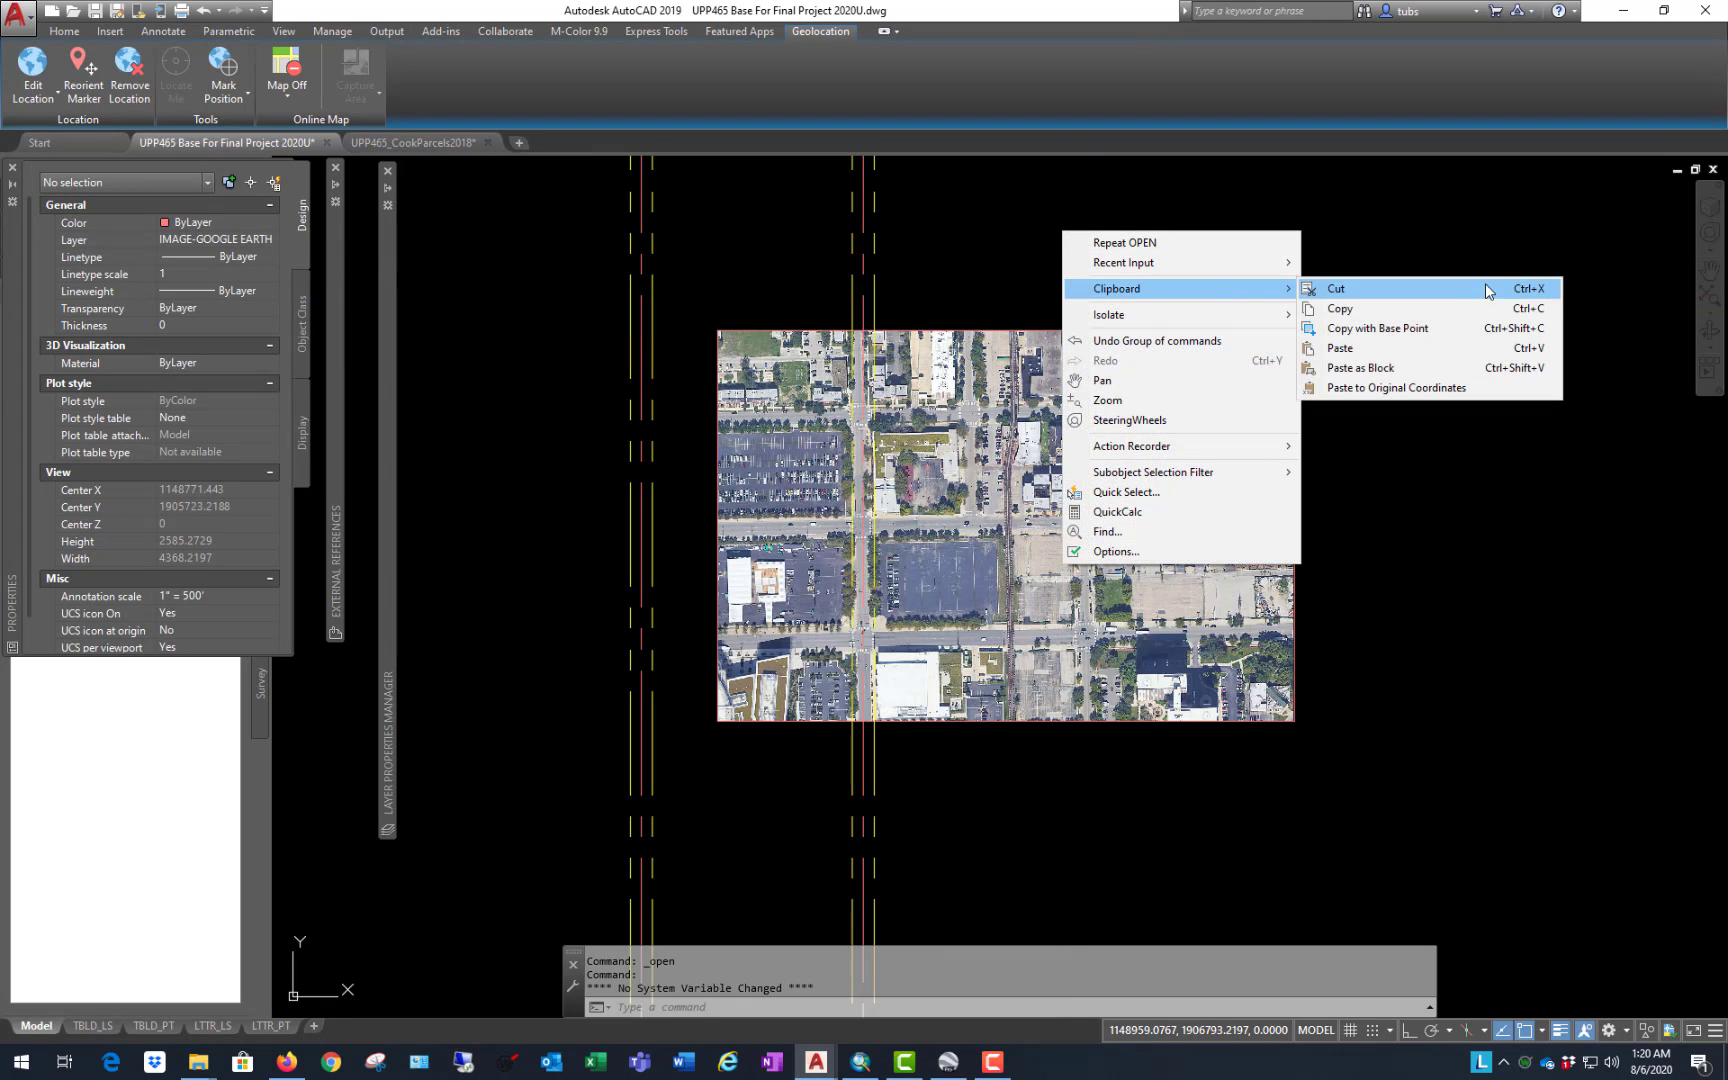
{"action": "left_click", "coordinate": [1397, 356]}
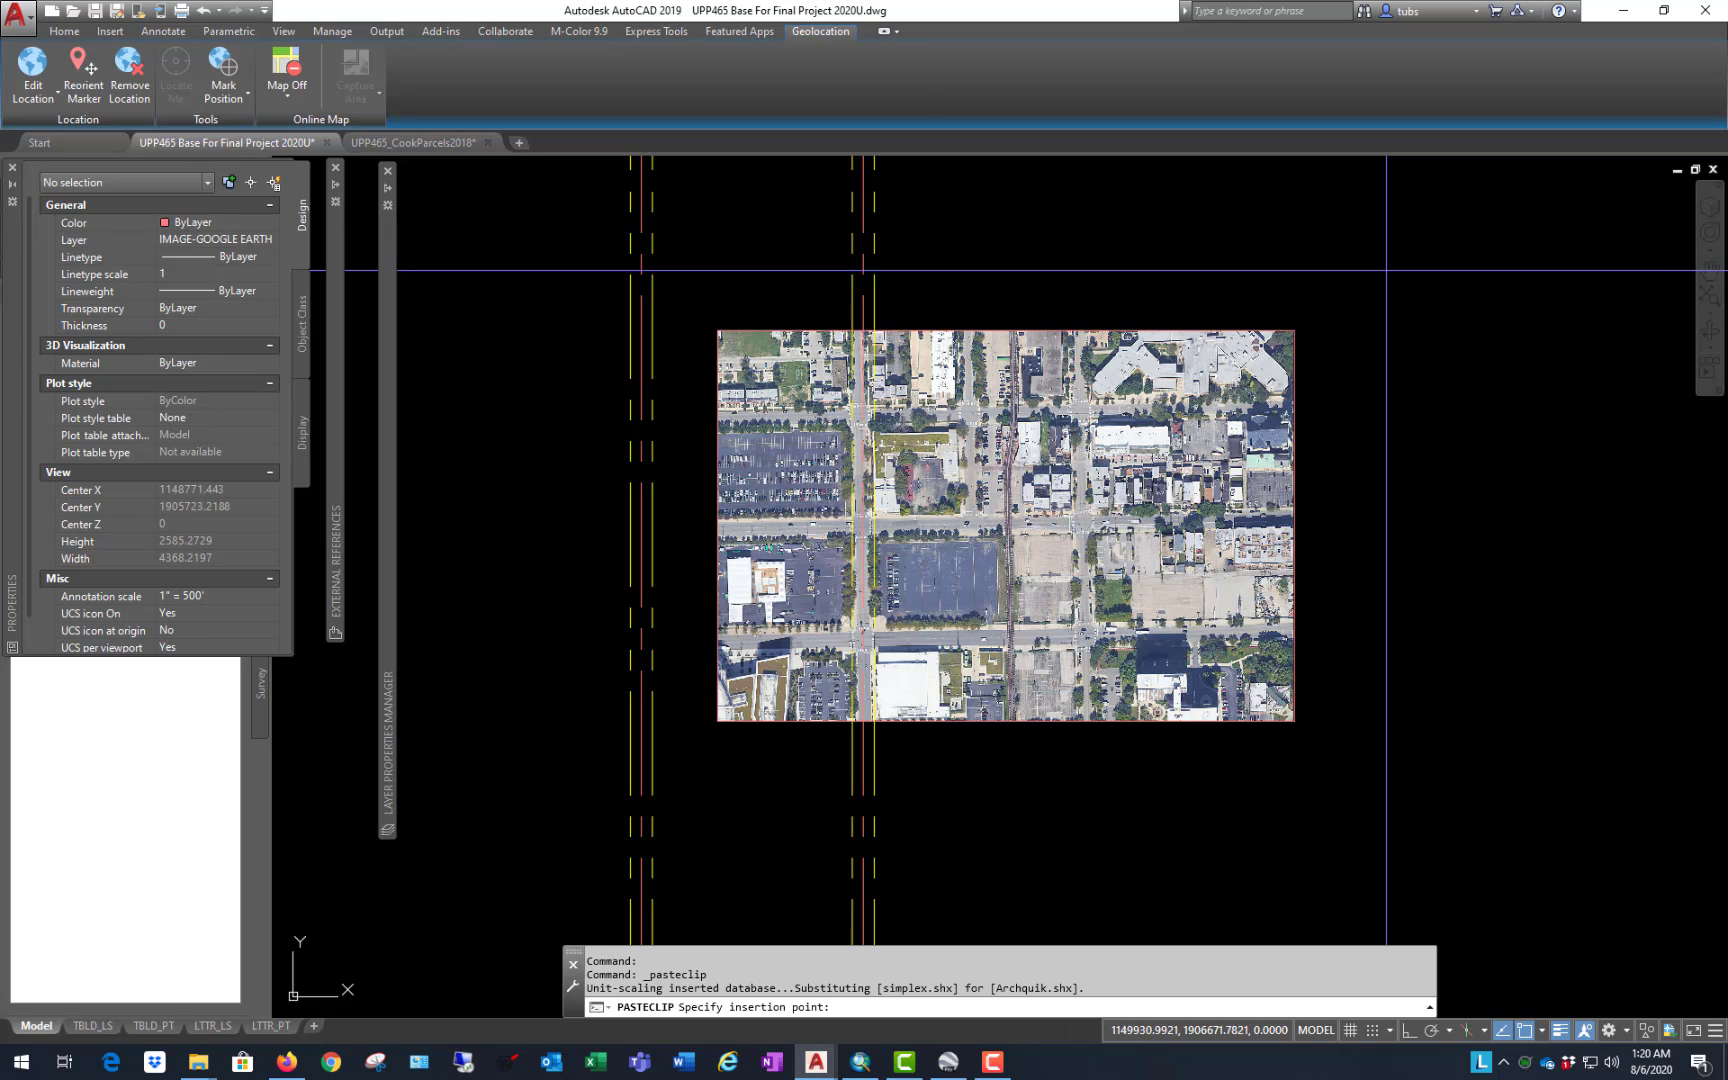
{"action": "key", "text": "Escape"}
Step: Paste the copied parcels into the base drawing at their original coordinates
{"action": "right_click", "coordinate": [1283, 218]}
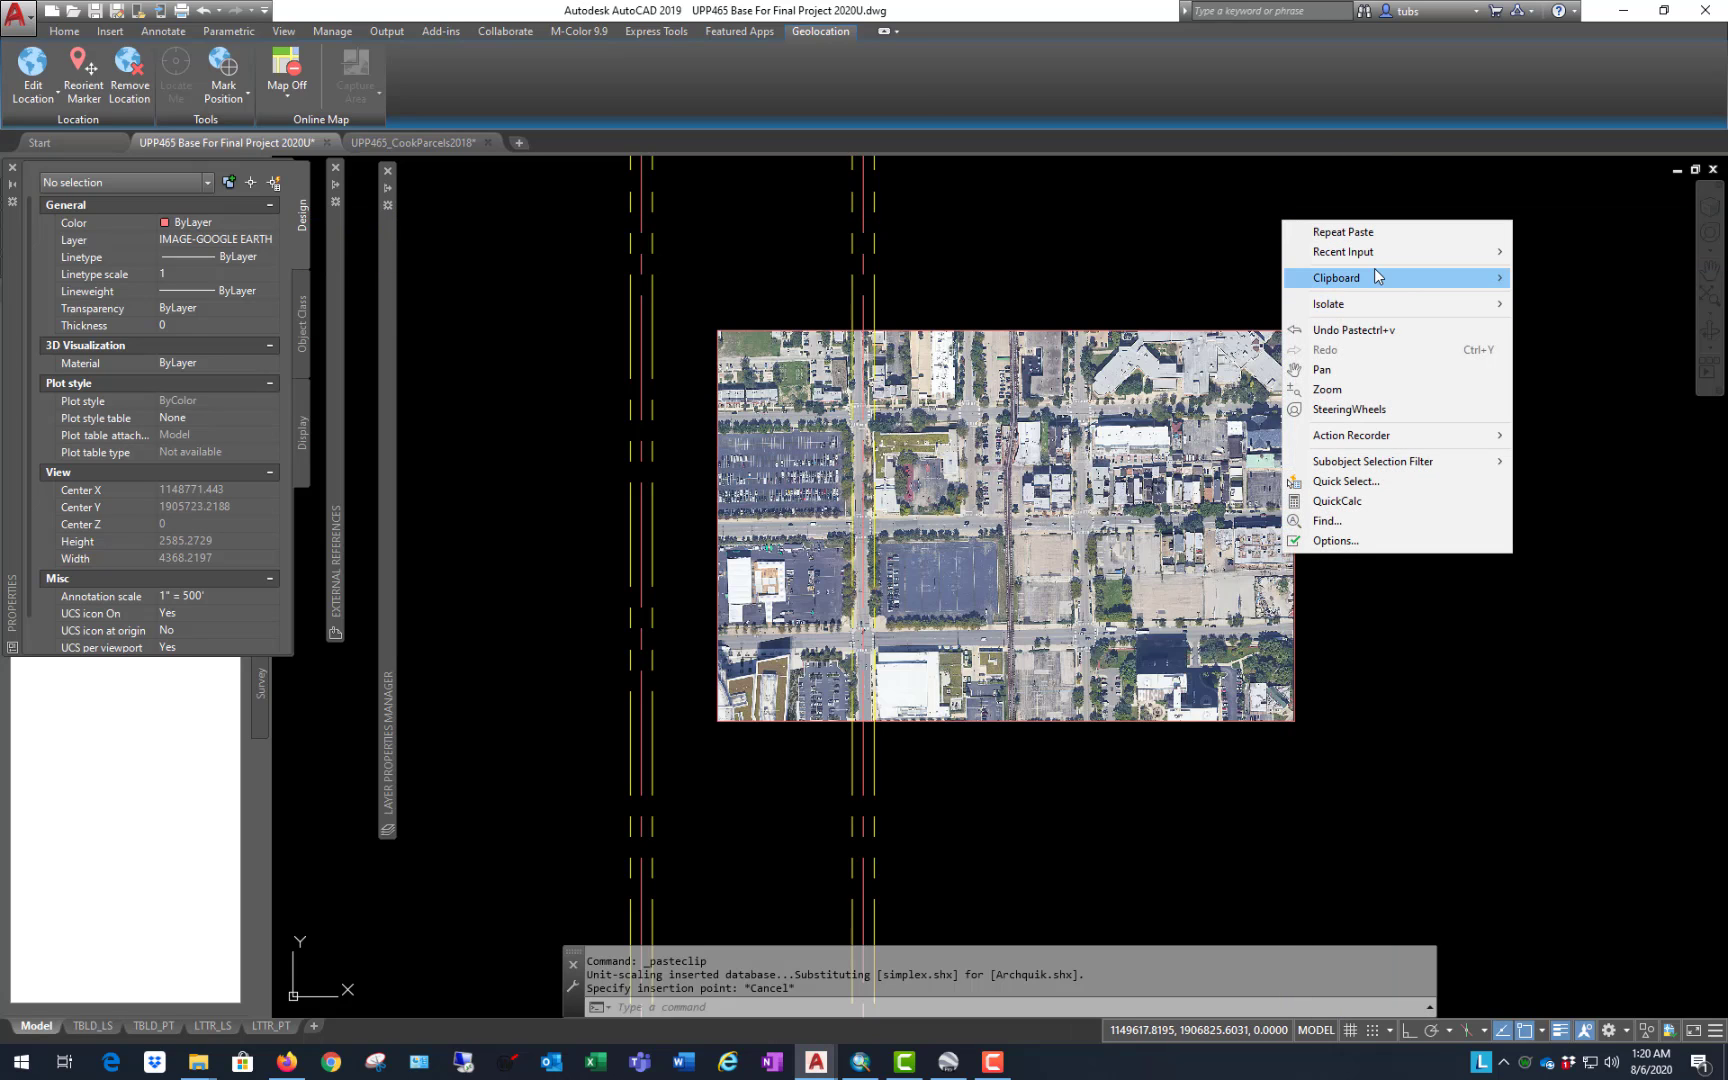
{"action": "mouse_move", "coordinate": [1378, 276]}
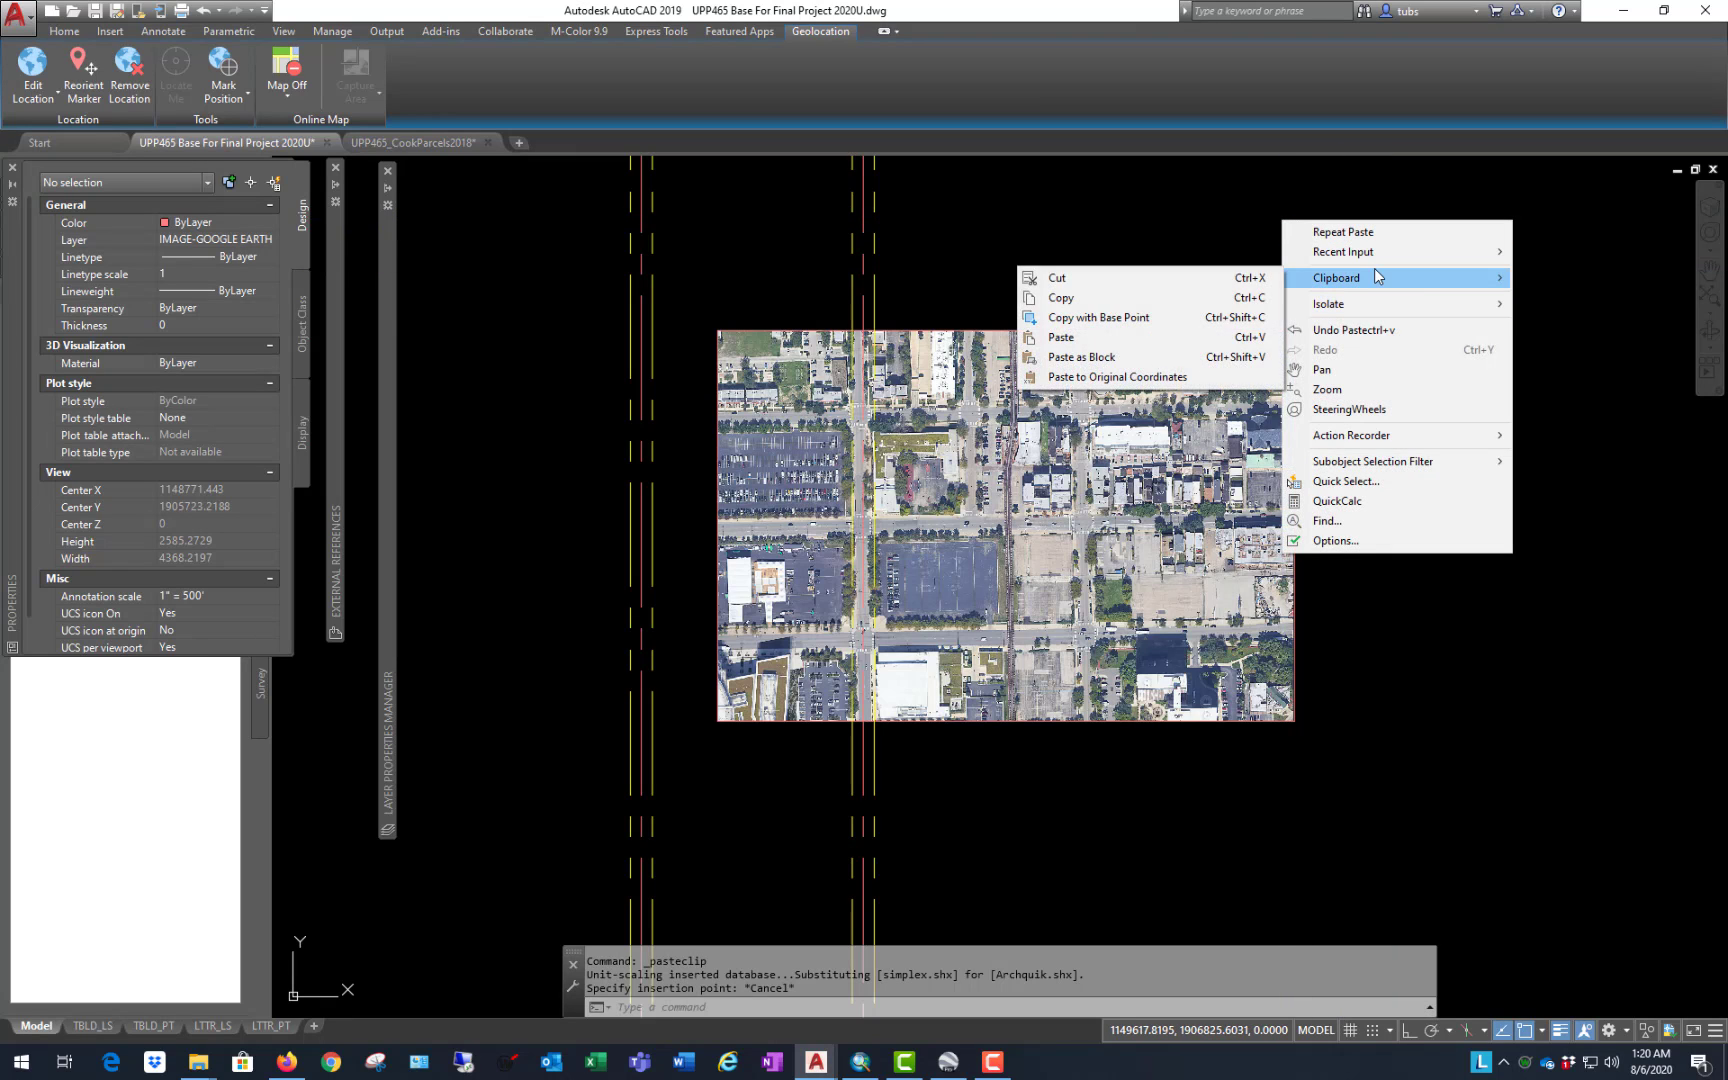
{"action": "left_click", "coordinate": [1160, 378]}
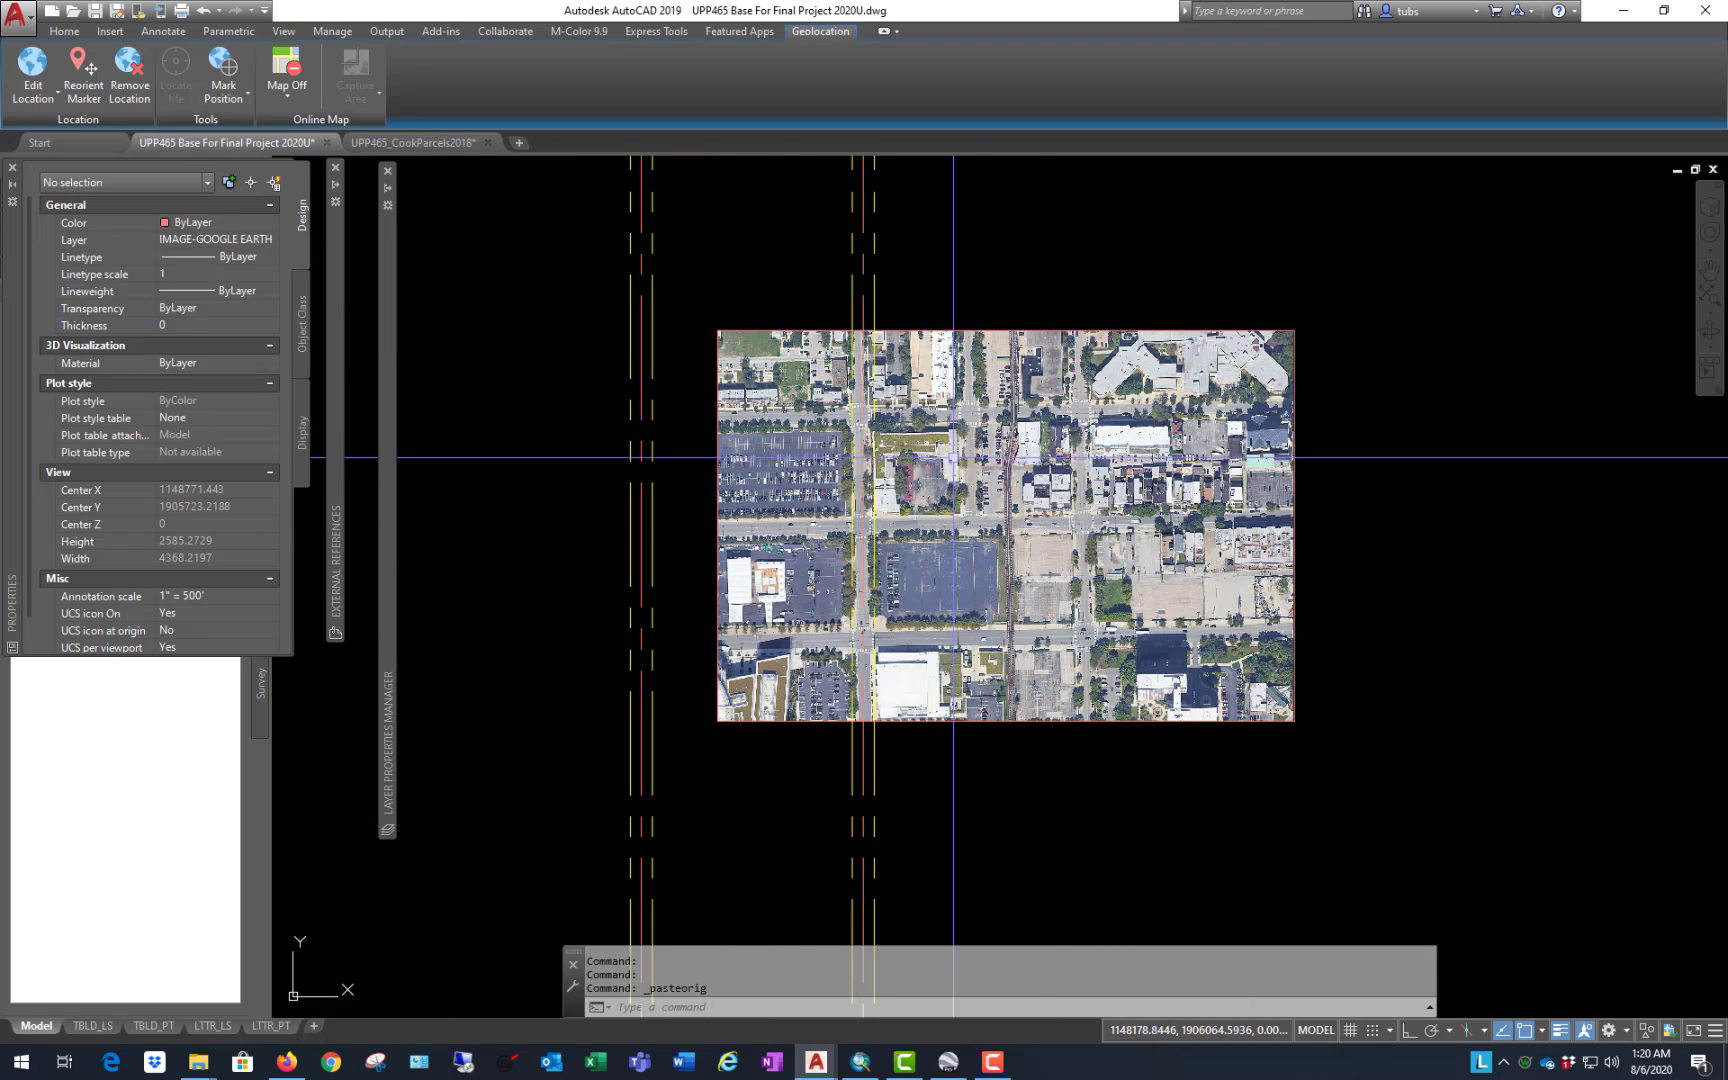
Step: Examine where the pasted parcels lie relative to the aerial image, the interstates and the rest of Cook County
{"action": "scroll", "coordinate": [786, 378], "scroll_direction": "down", "scroll_amount": 6}
{"action": "scroll", "coordinate": [800, 457], "scroll_direction": "down", "scroll_amount": 8}
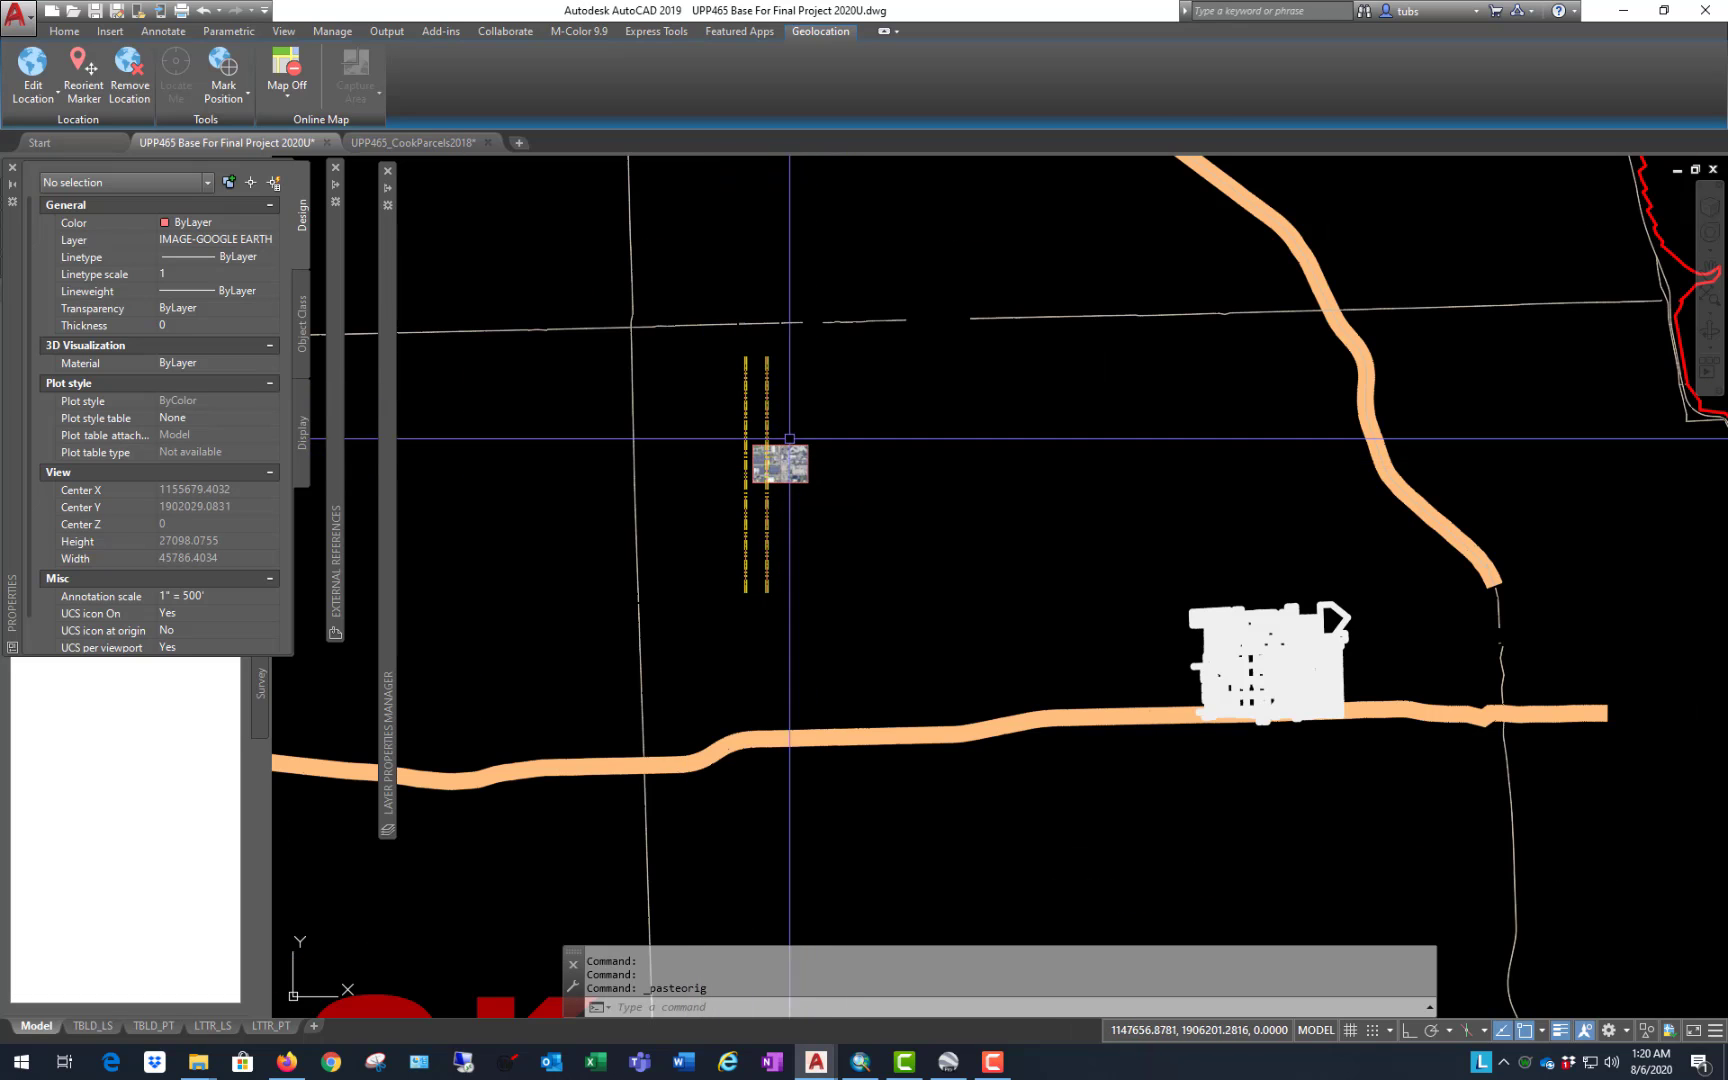
{"action": "scroll", "coordinate": [775, 456], "scroll_direction": "up", "scroll_amount": 2}
{"action": "scroll", "coordinate": [775, 456], "scroll_direction": "up", "scroll_amount": 4}
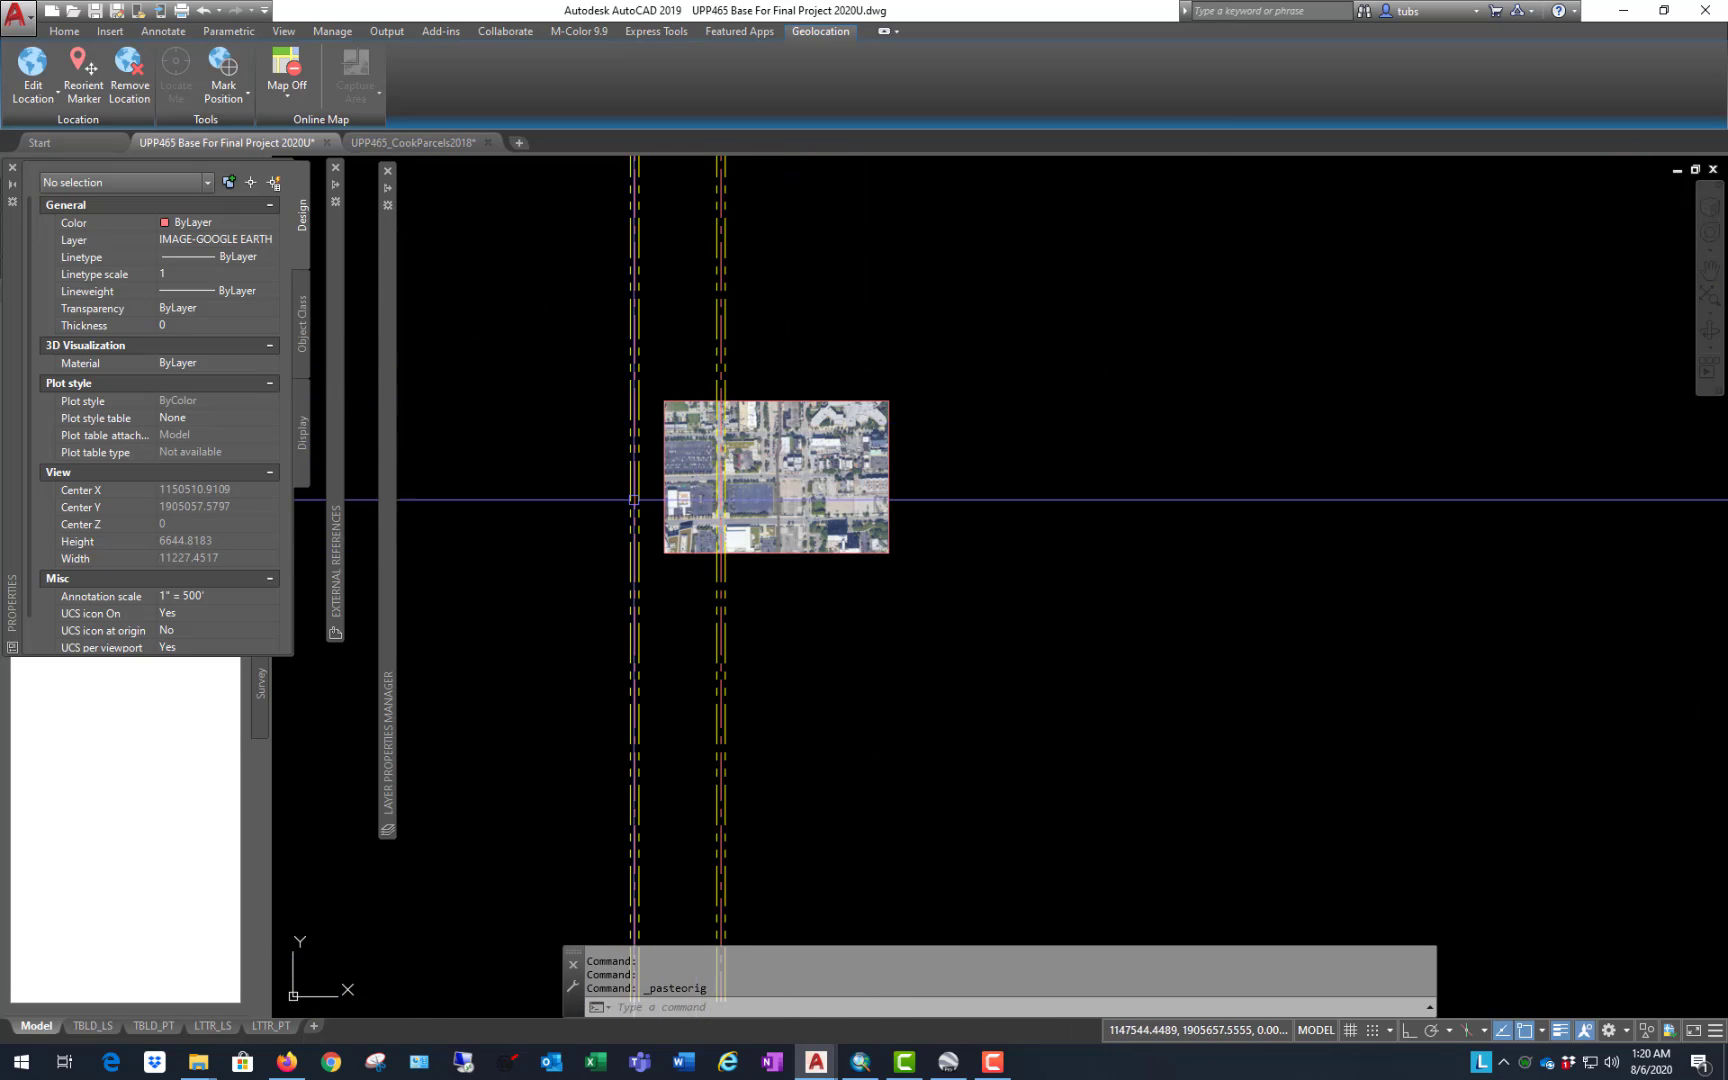
{"action": "scroll", "coordinate": [705, 448], "scroll_direction": "down", "scroll_amount": 4}
{"action": "scroll", "coordinate": [705, 448], "scroll_direction": "down", "scroll_amount": 2}
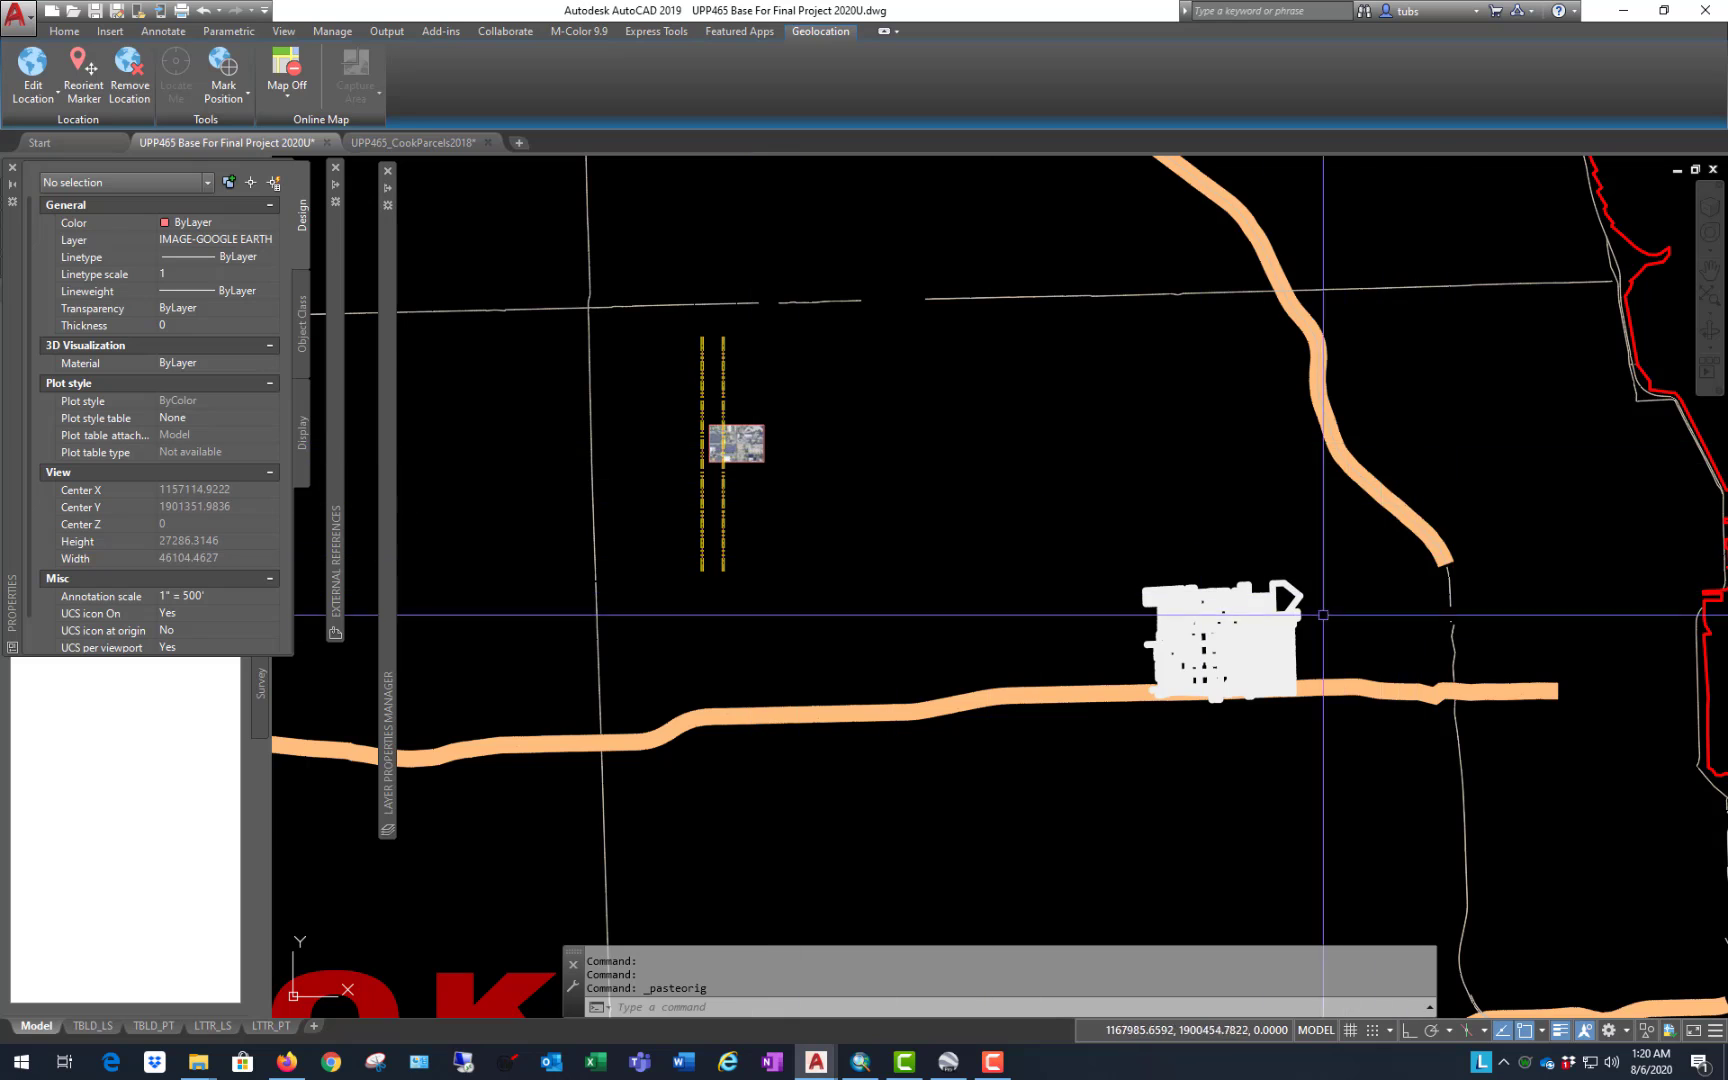
{"action": "scroll", "coordinate": [1113, 560], "scroll_direction": "up", "scroll_amount": 8}
{"action": "scroll", "coordinate": [1113, 560], "scroll_direction": "down", "scroll_amount": 5}
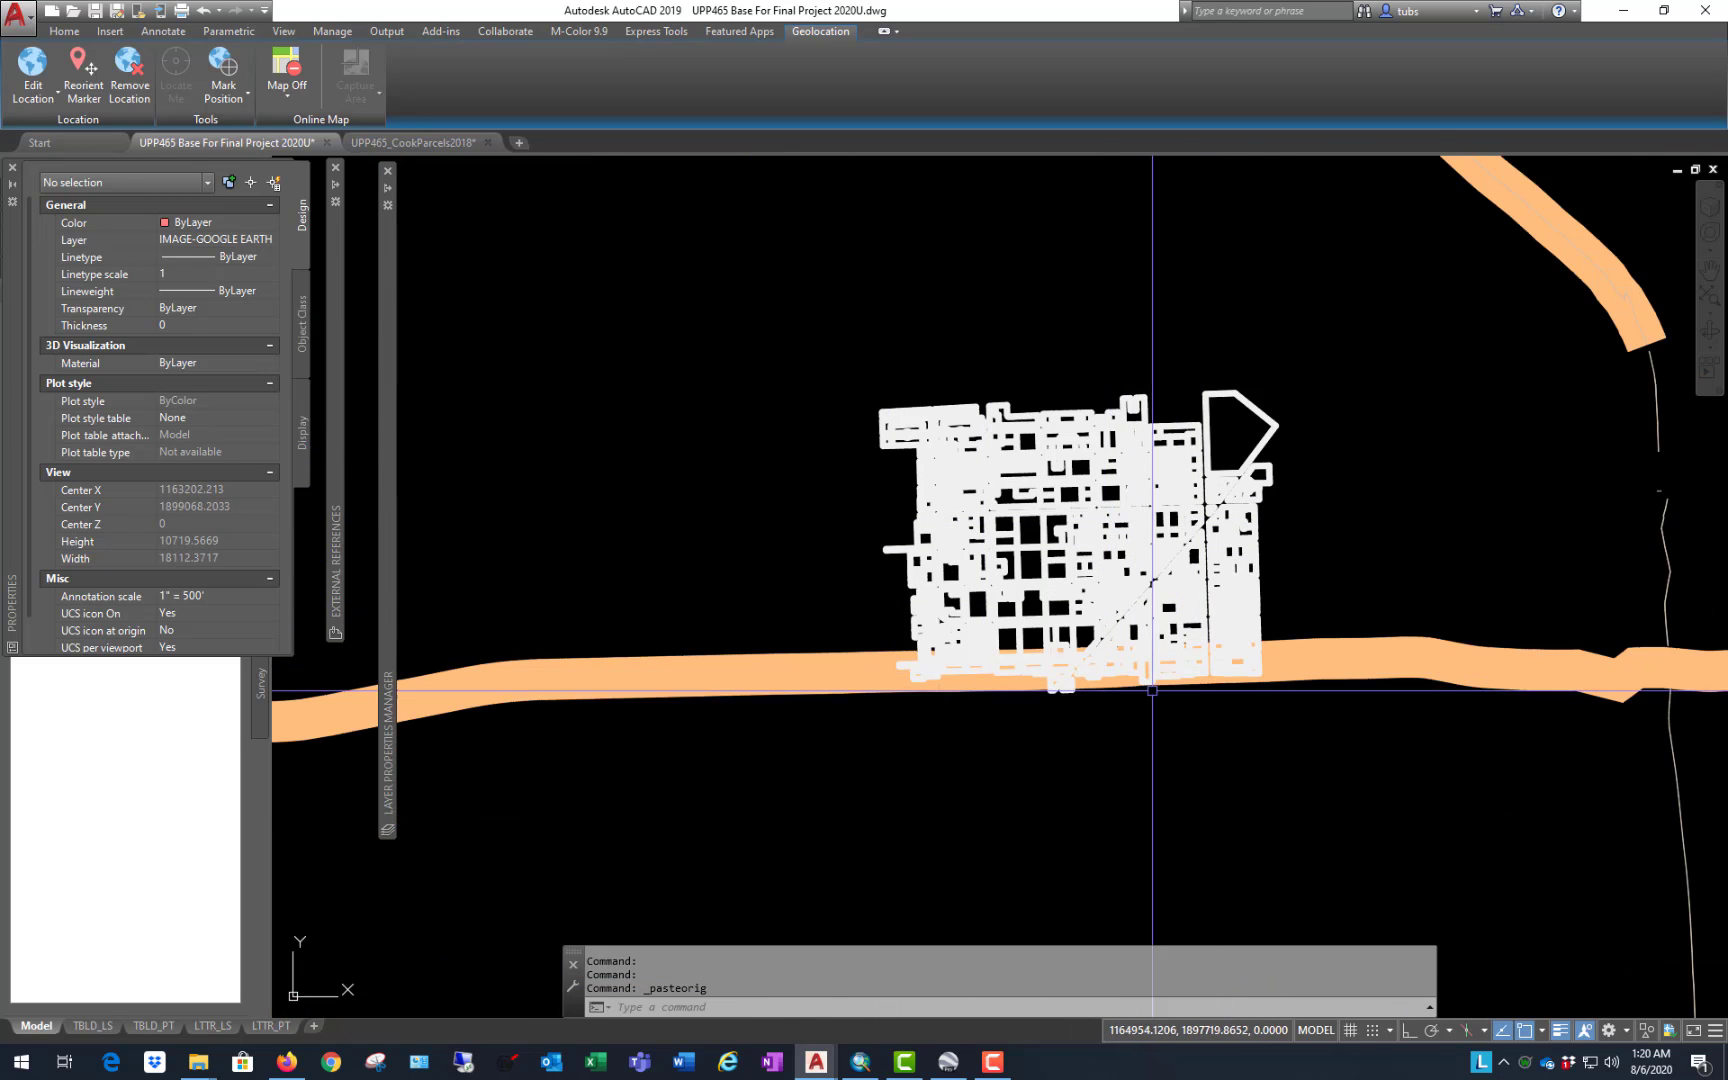
{"action": "scroll", "coordinate": [1149, 590], "scroll_direction": "up", "scroll_amount": 4}
{"action": "scroll", "coordinate": [1175, 649], "scroll_direction": "down", "scroll_amount": 8}
{"action": "scroll", "coordinate": [1175, 649], "scroll_direction": "down", "scroll_amount": 8}
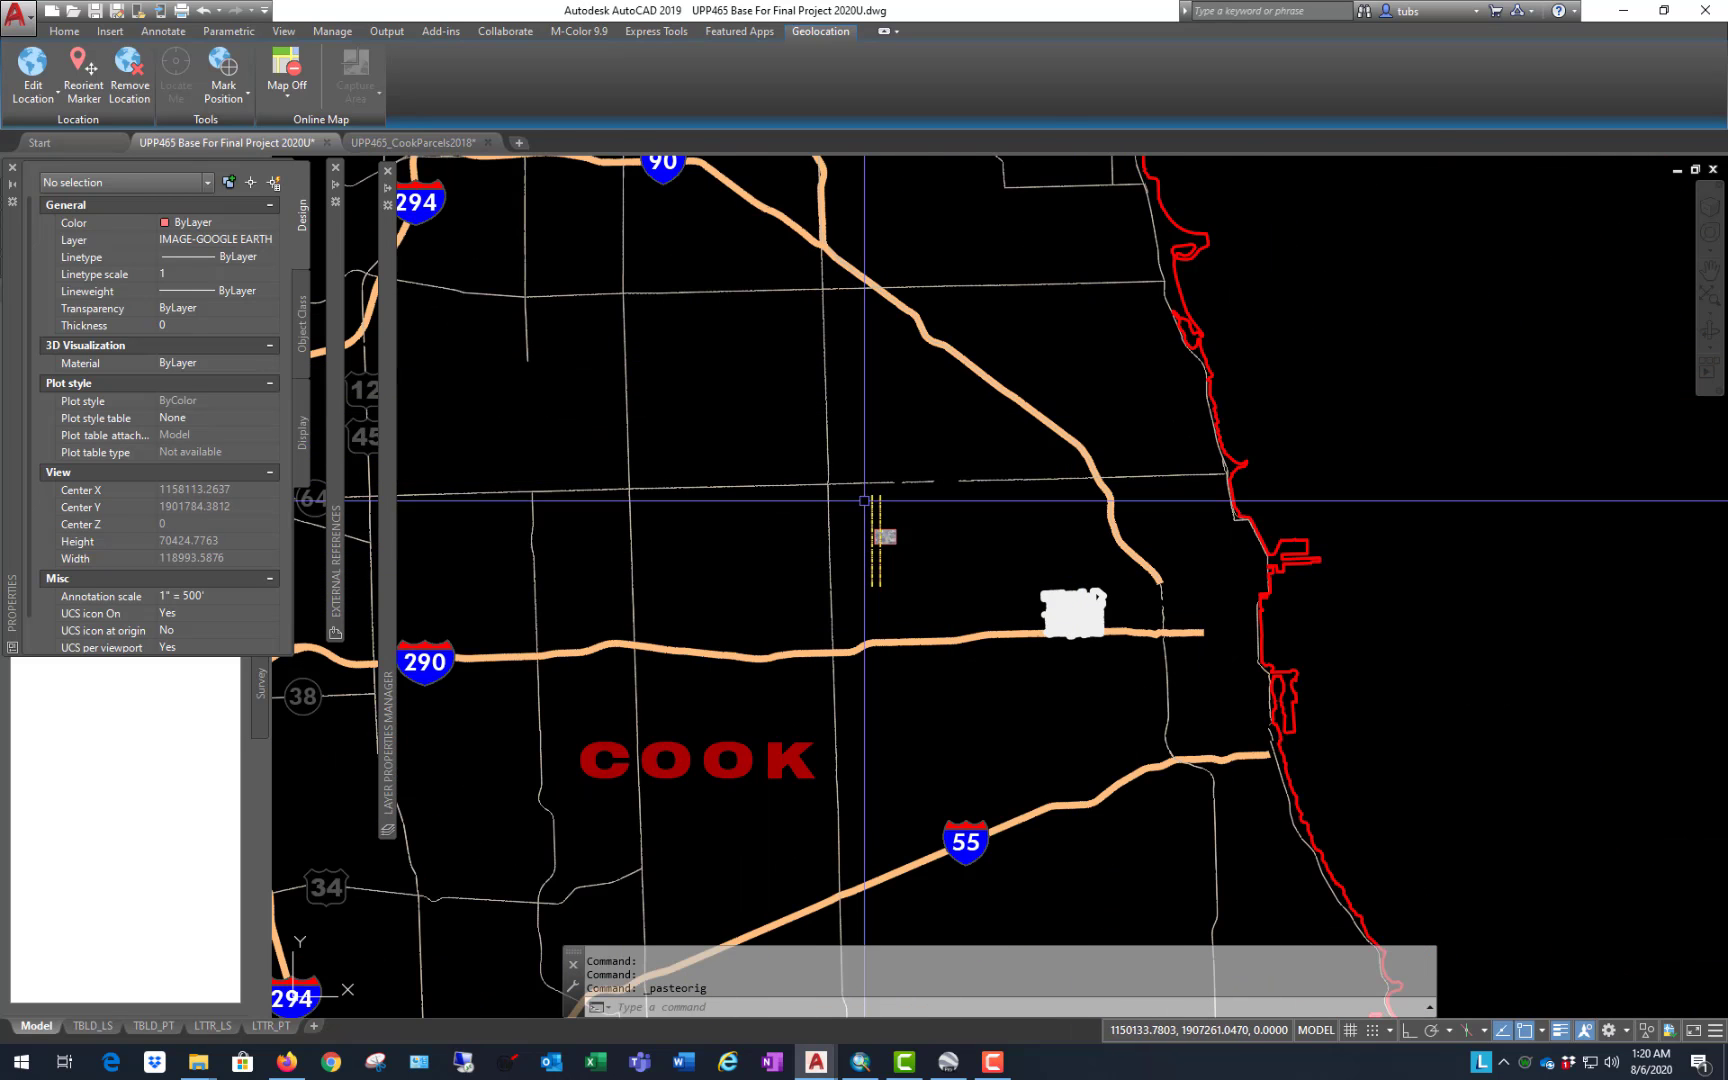
{"action": "scroll", "coordinate": [1165, 630], "scroll_direction": "up", "scroll_amount": 8}
{"action": "scroll", "coordinate": [1132, 625], "scroll_direction": "up", "scroll_amount": 3}
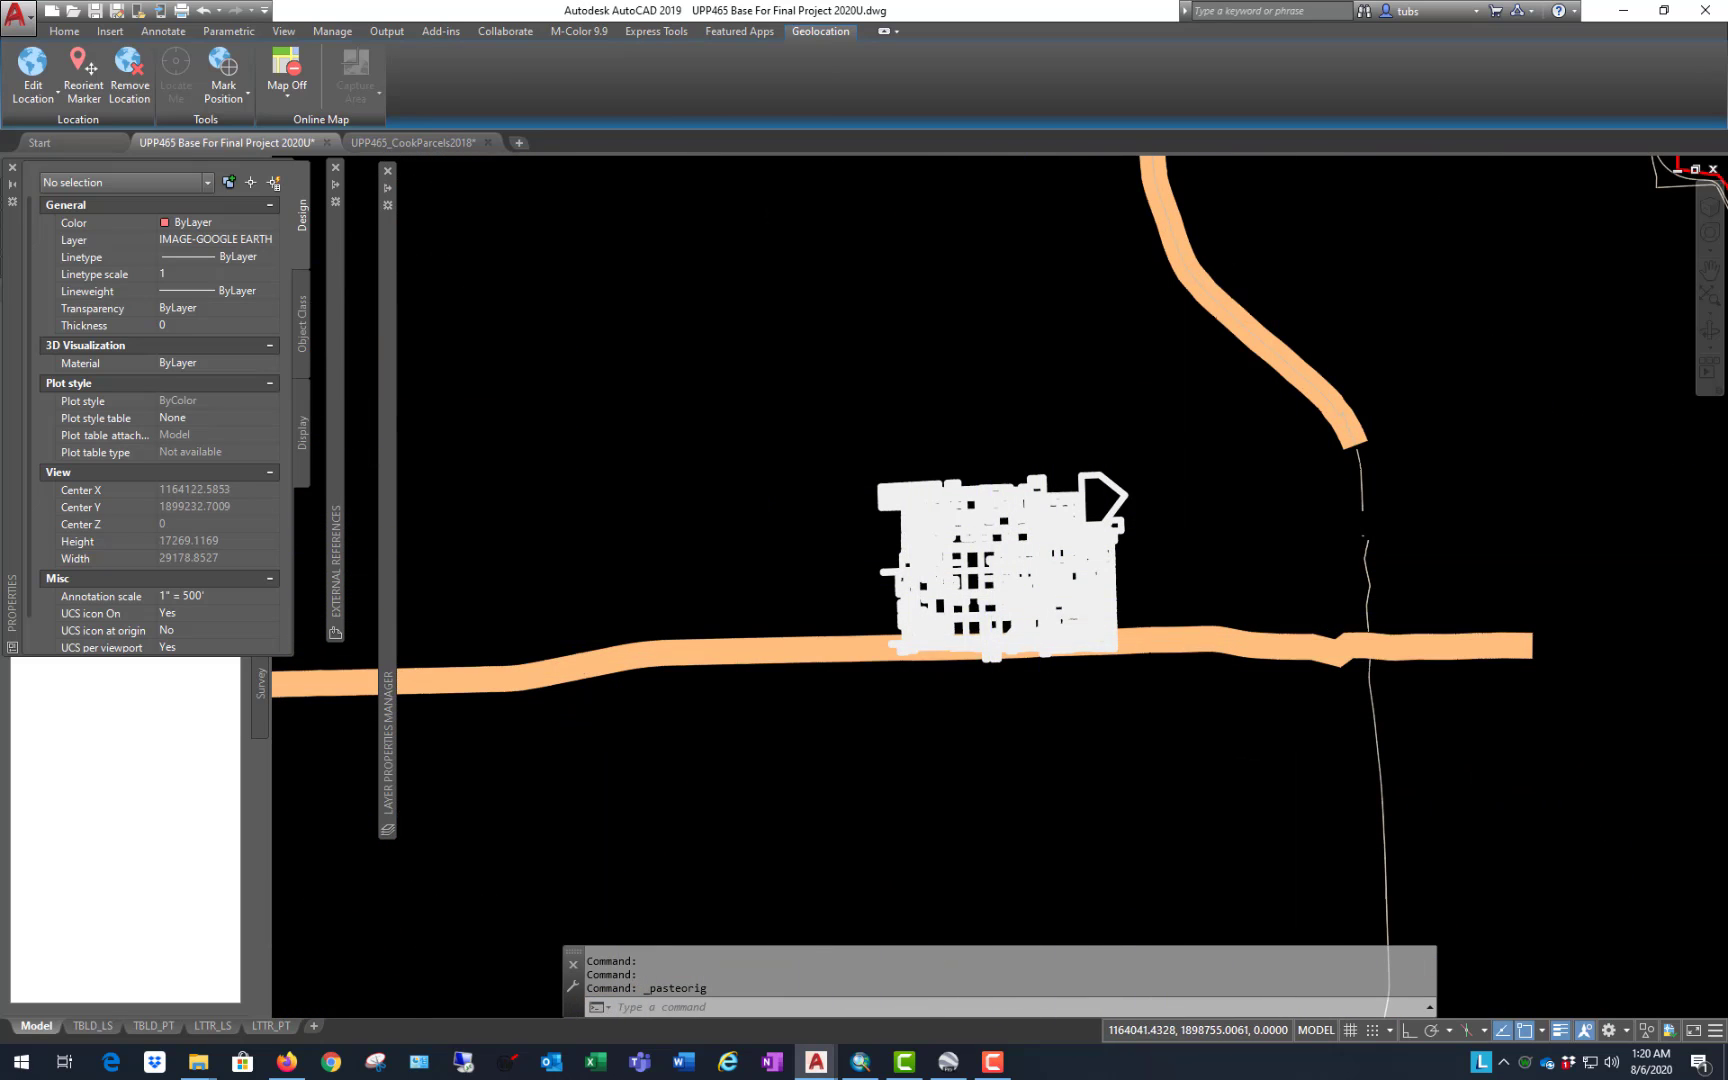
Step: Inspect the pasted parcel linework and block pattern up close in model space
{"action": "scroll", "coordinate": [1000, 598], "scroll_direction": "up", "scroll_amount": 6}
{"action": "scroll", "coordinate": [1131, 500], "scroll_direction": "down", "scroll_amount": 3}
{"action": "scroll", "coordinate": [1110, 515], "scroll_direction": "up", "scroll_amount": 6}
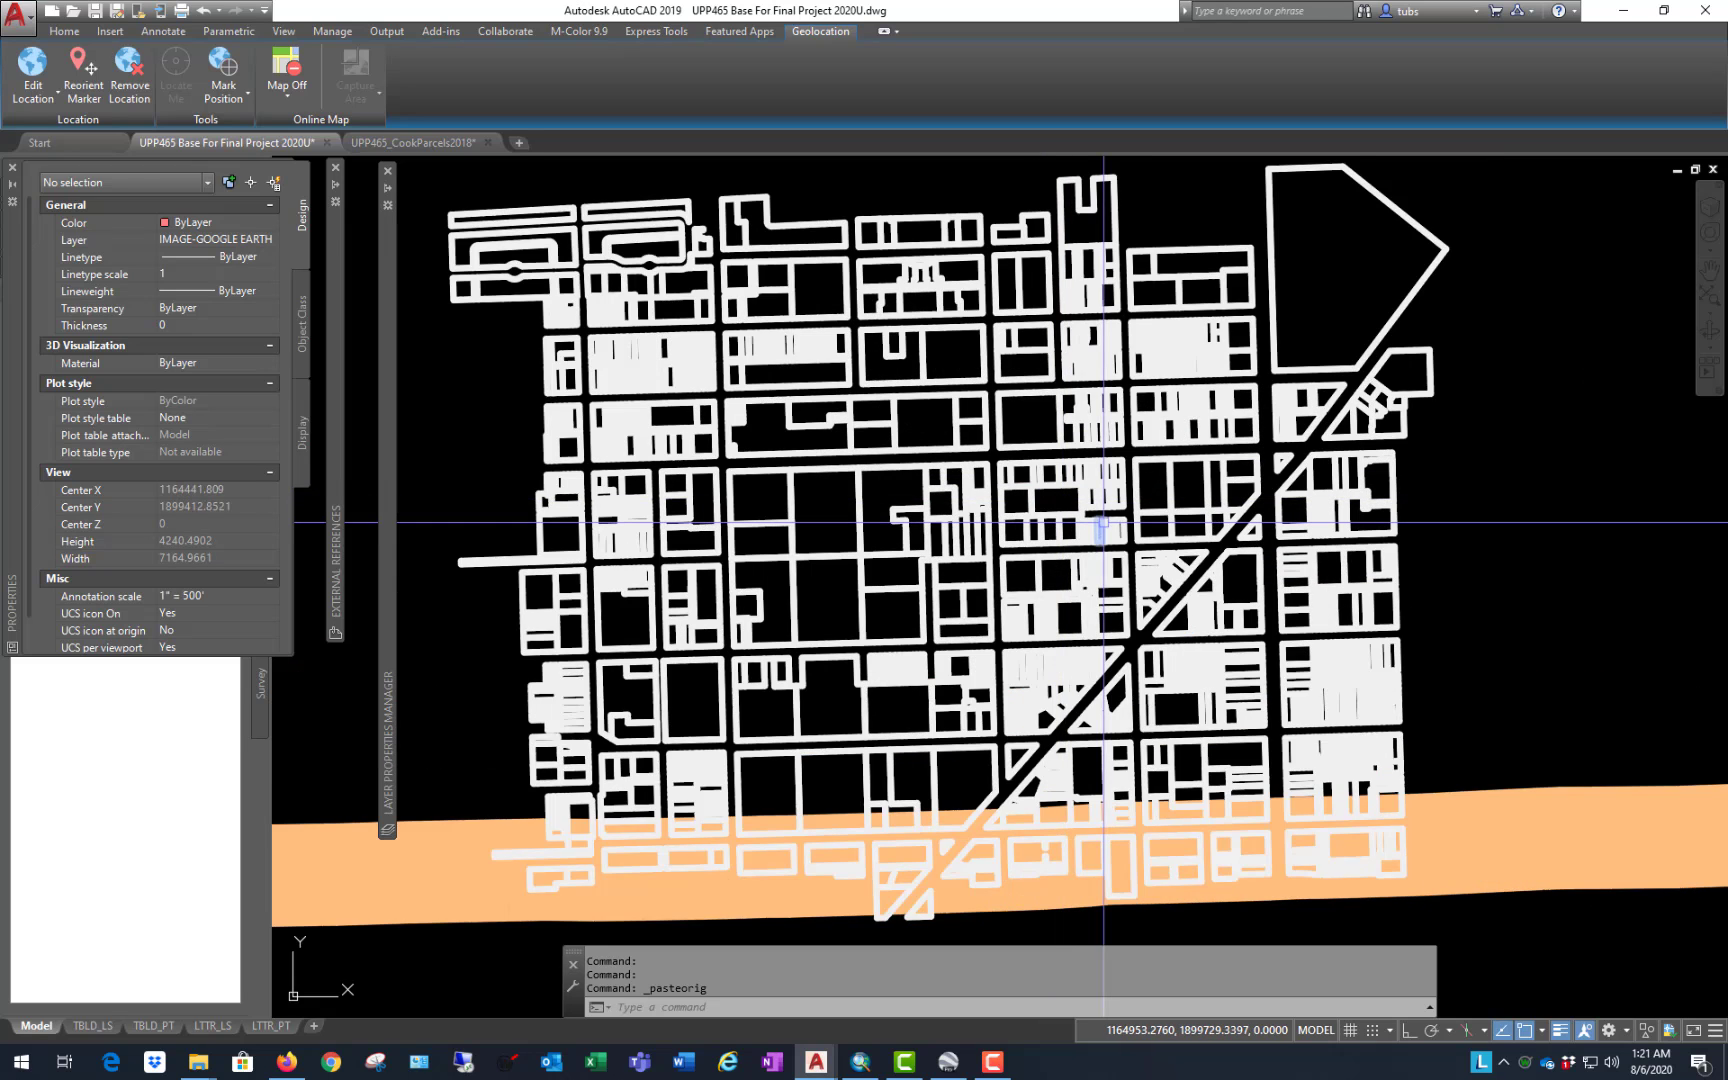
{"action": "scroll", "coordinate": [1103, 521], "scroll_direction": "down", "scroll_amount": 3}
{"action": "scroll", "coordinate": [1013, 508], "scroll_direction": "up", "scroll_amount": 7}
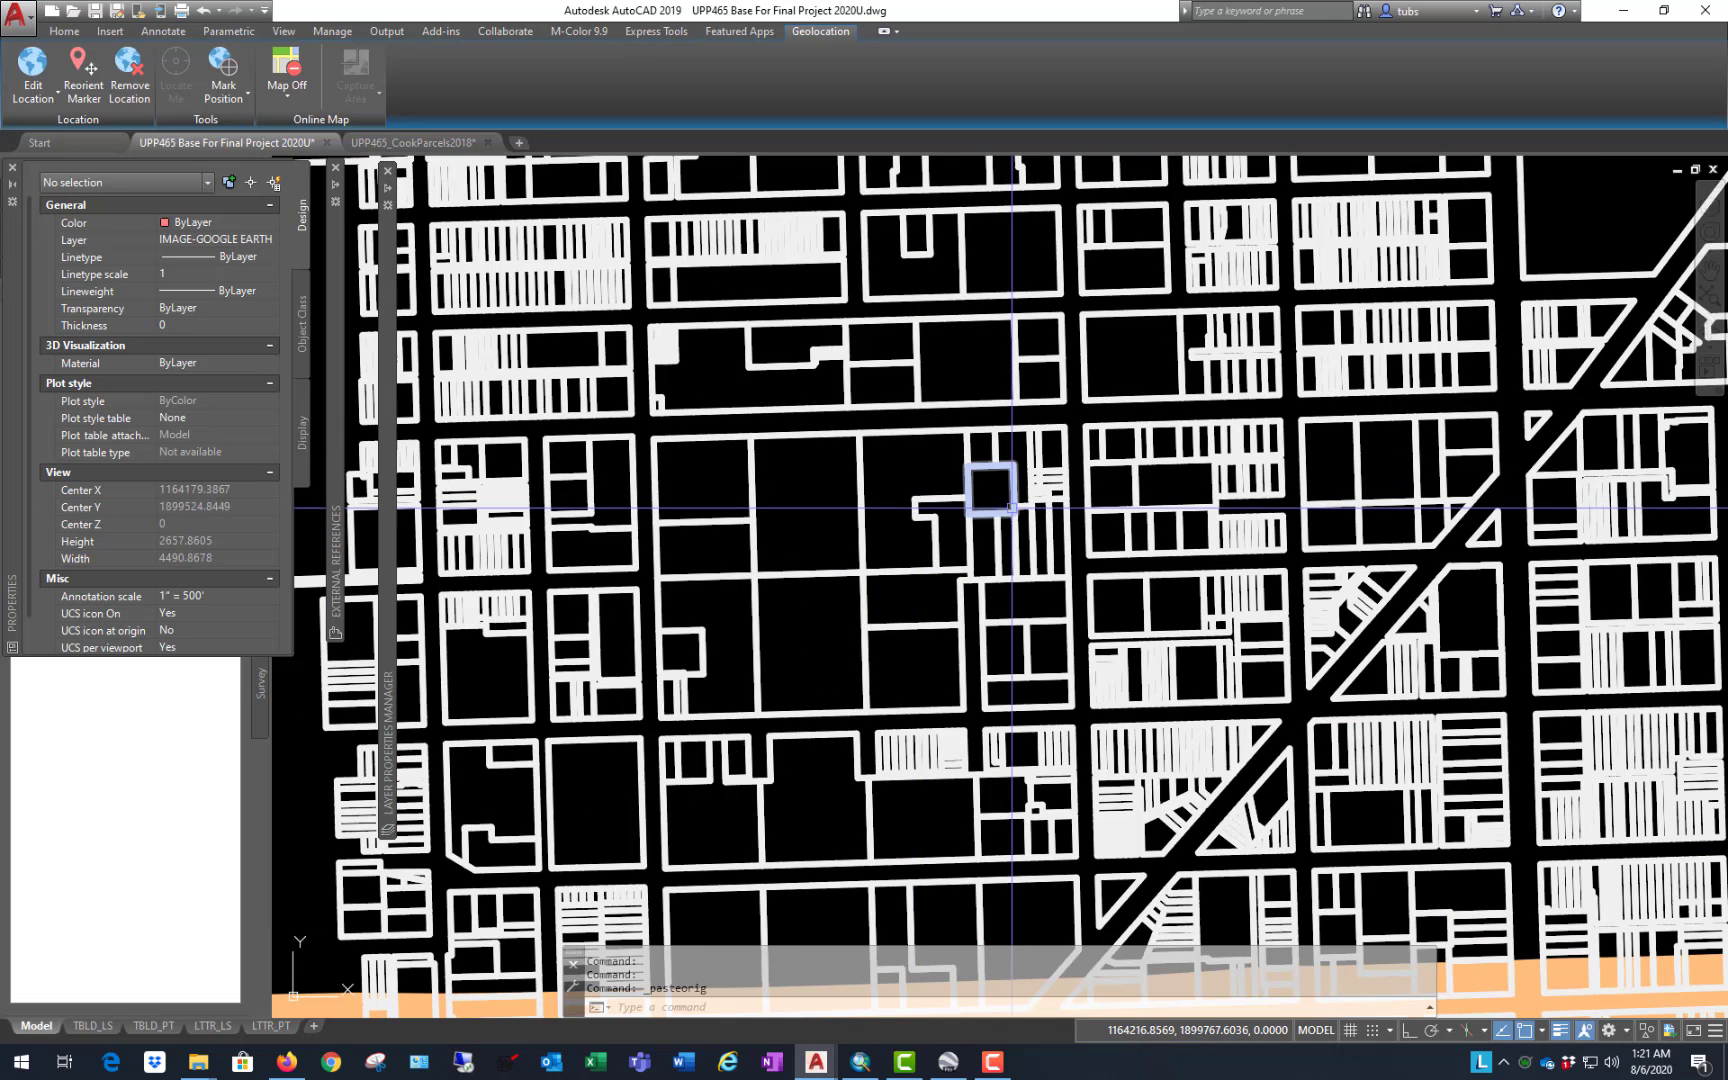
{"action": "scroll", "coordinate": [1013, 500], "scroll_direction": "down", "scroll_amount": 5}
{"action": "scroll", "coordinate": [1015, 485], "scroll_direction": "up", "scroll_amount": 5}
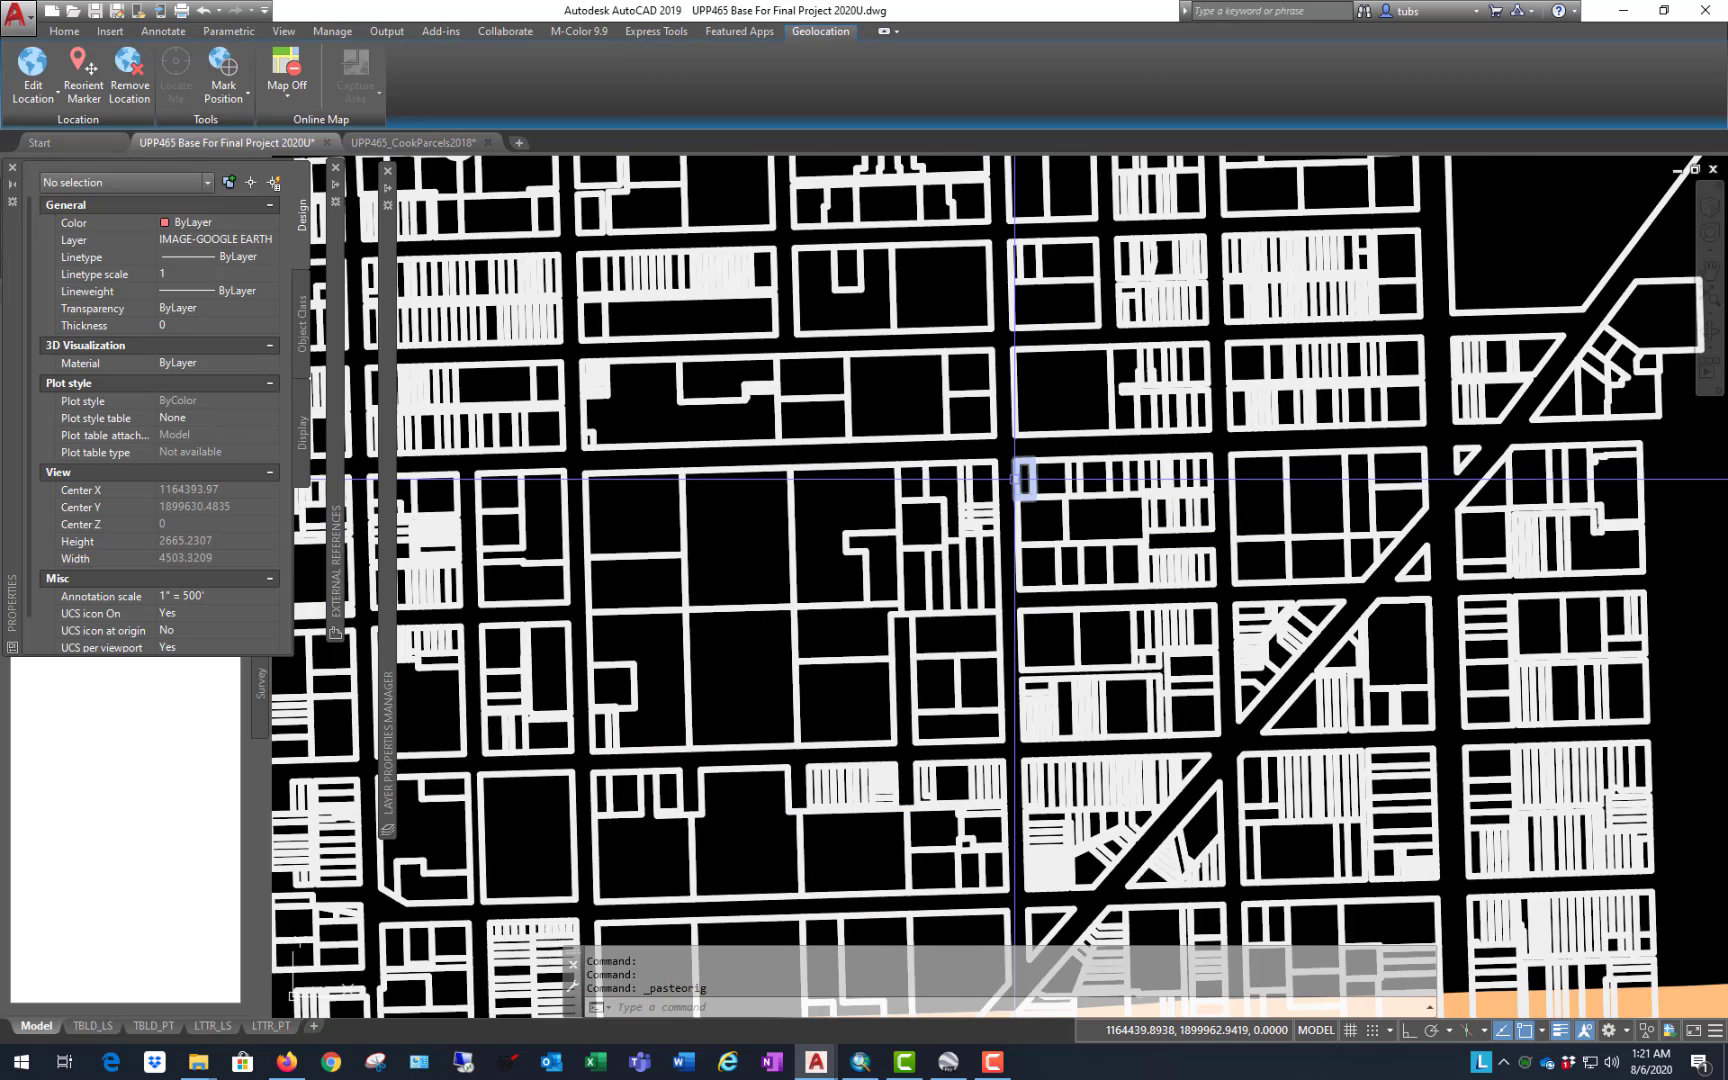
{"action": "scroll", "coordinate": [1025, 478], "scroll_direction": "down", "scroll_amount": 2}
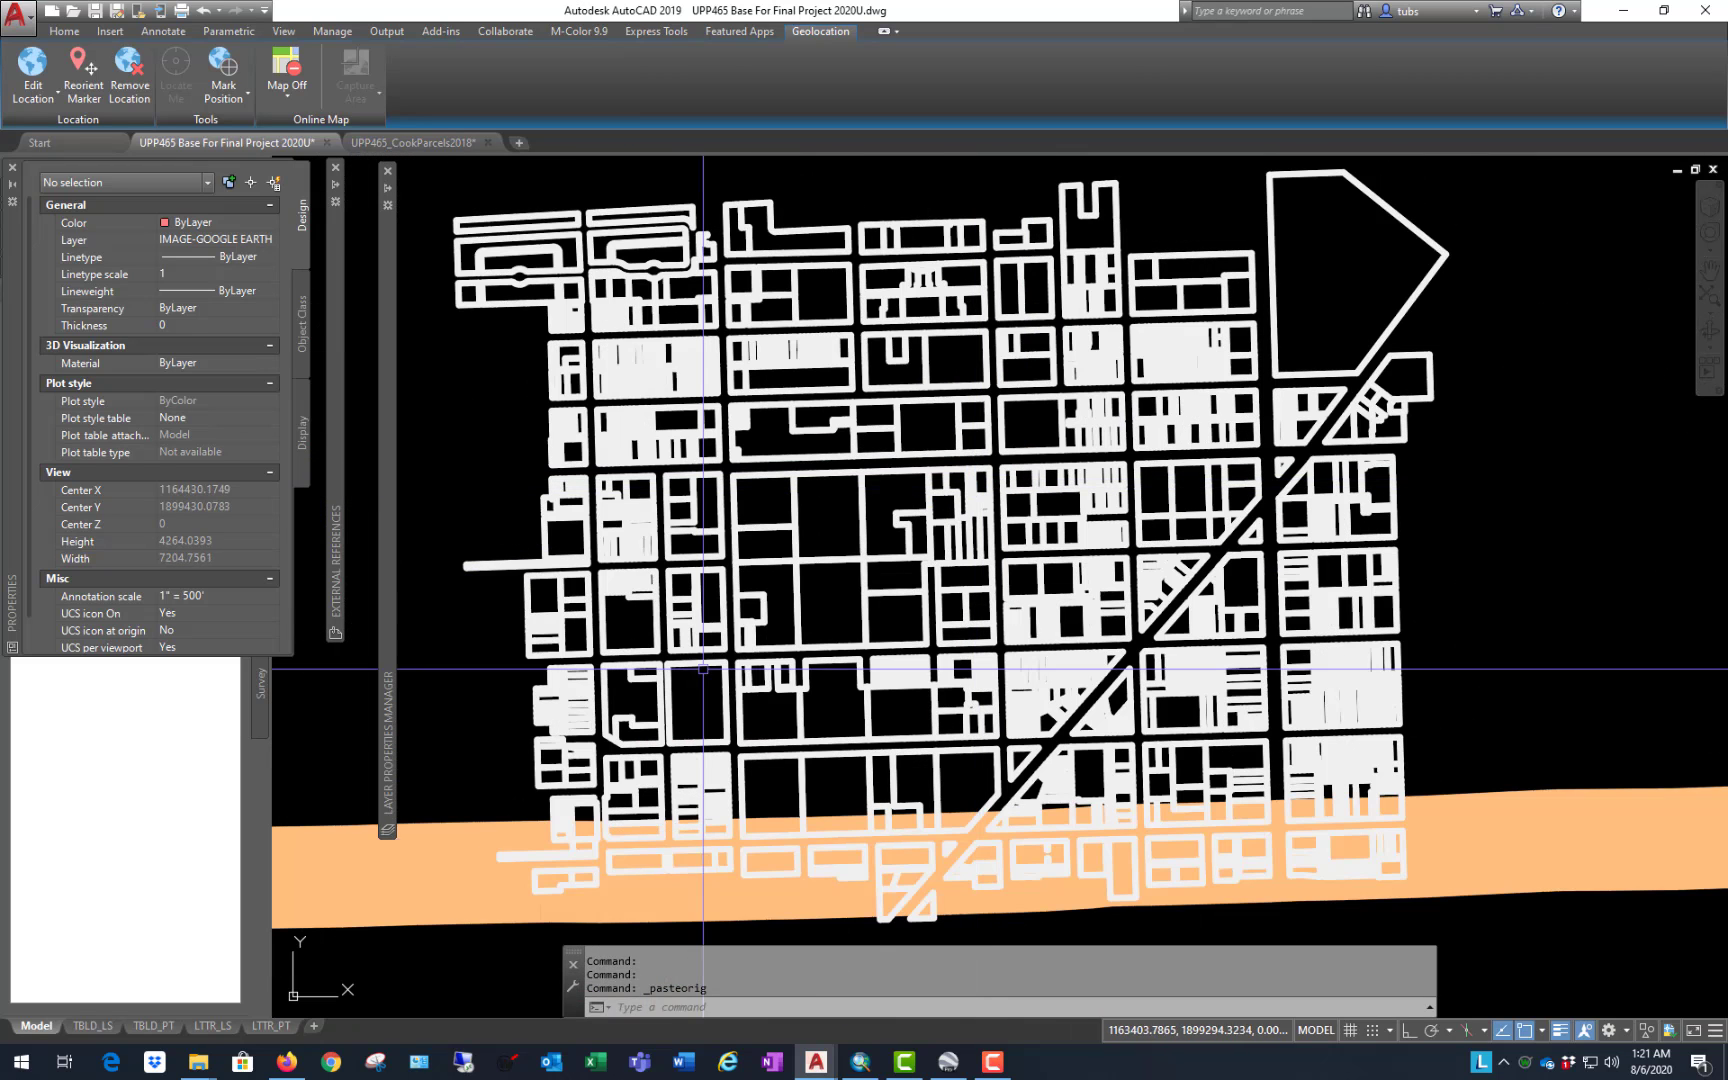
Step: Open the TBLD_LS layout and zoom its viewport in on the pasted parcels
{"action": "left_click", "coordinate": [97, 1027]}
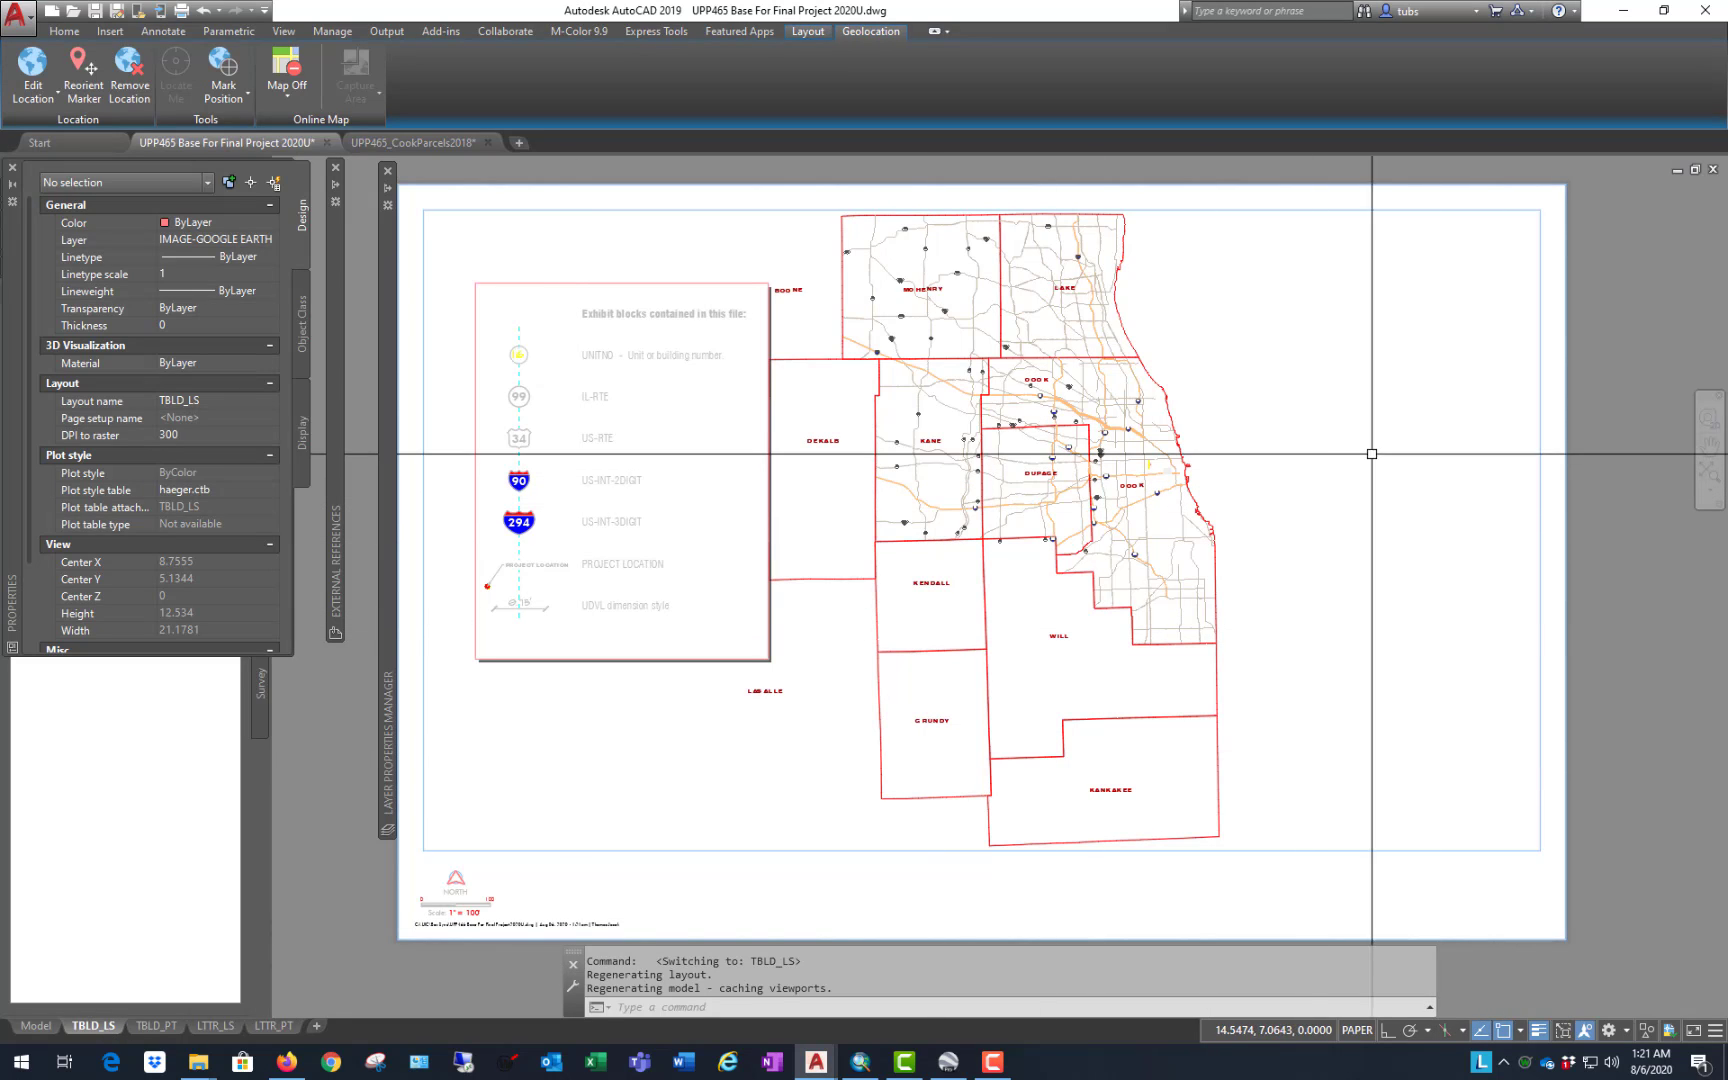
{"action": "double_click", "coordinate": [1334, 440]}
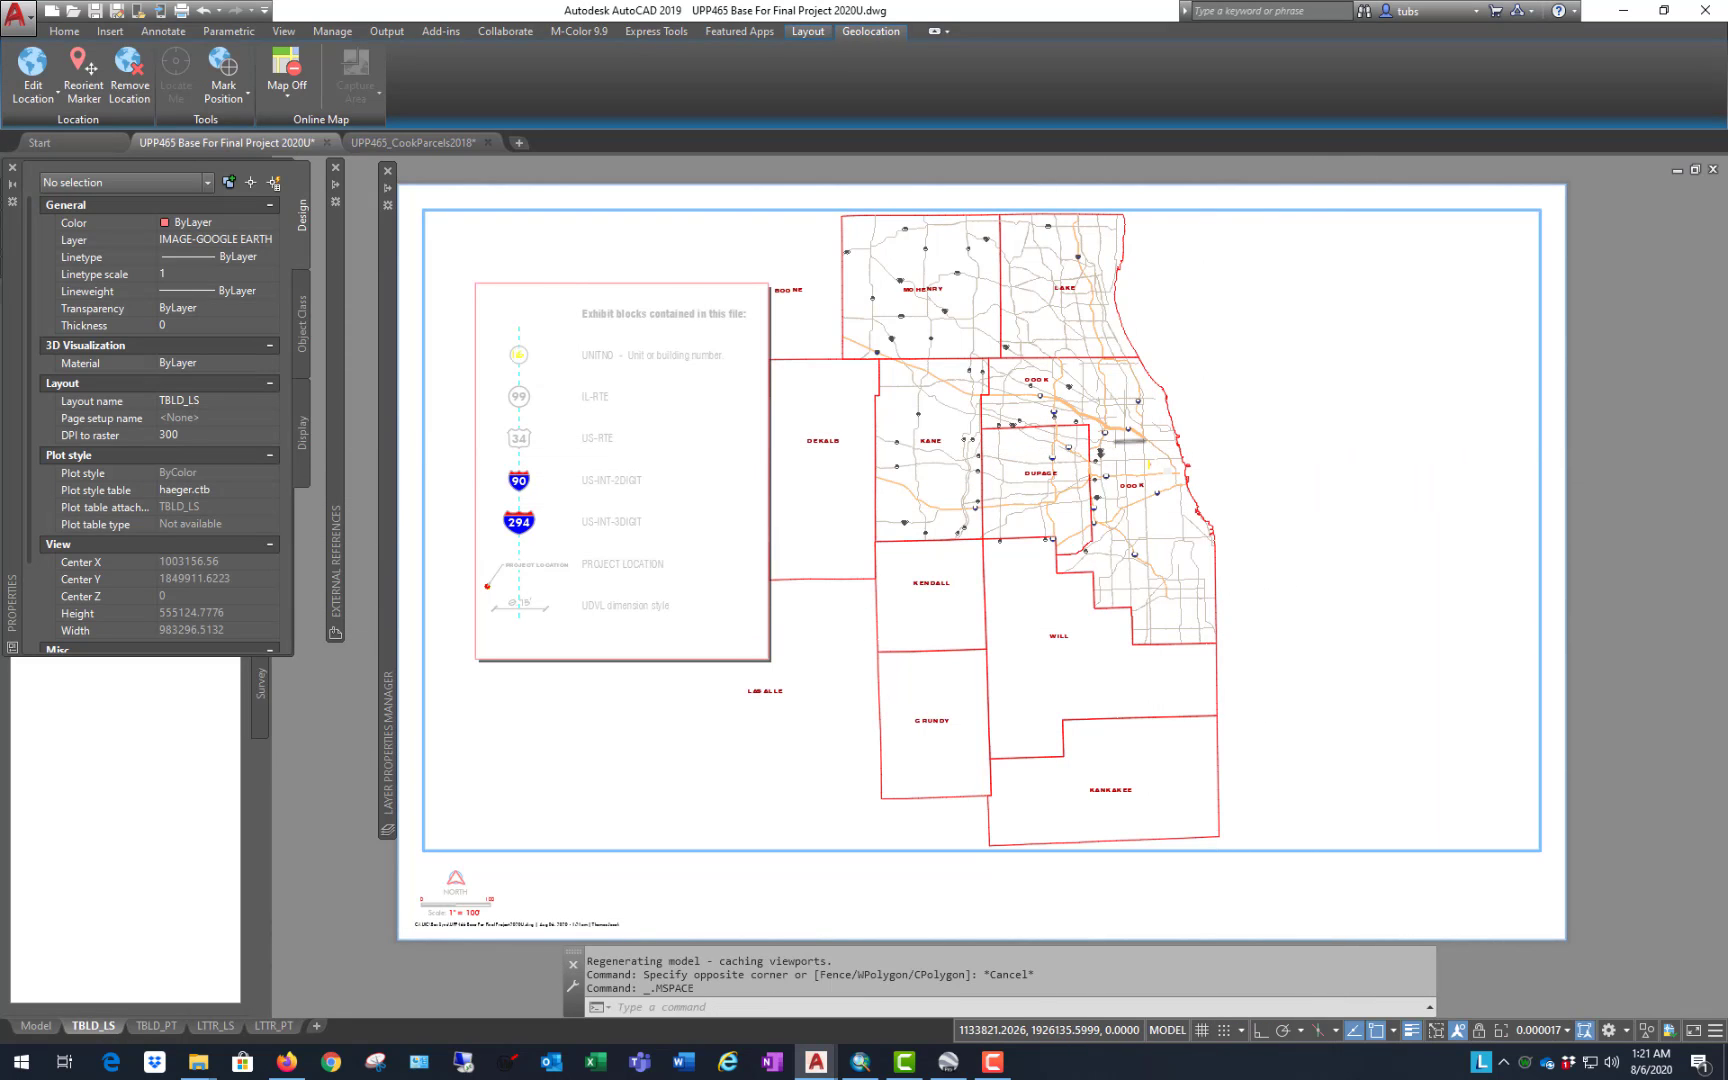
{"action": "scroll", "coordinate": [1129, 440], "scroll_direction": "up", "scroll_amount": 2}
{"action": "scroll", "coordinate": [1176, 487], "scroll_direction": "up", "scroll_amount": 15}
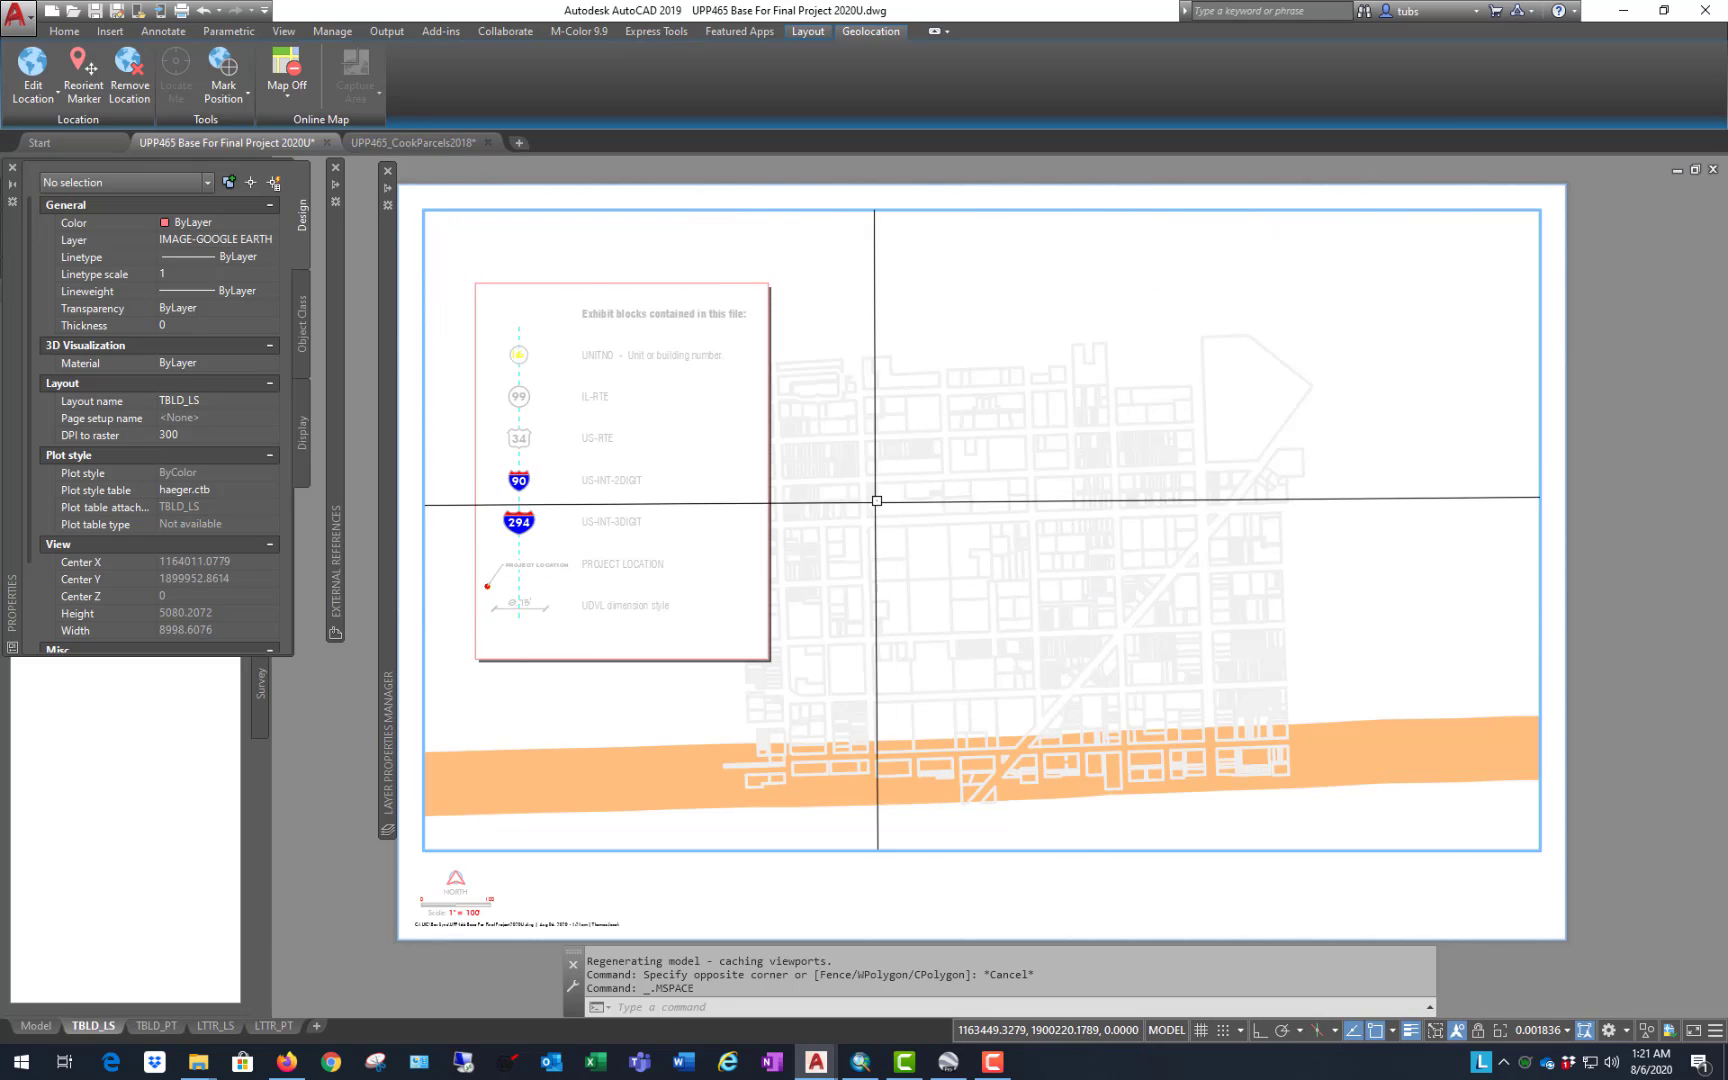
{"action": "scroll", "coordinate": [870, 527], "scroll_direction": "up", "scroll_amount": 1}
{"action": "double_click", "coordinate": [1633, 376]}
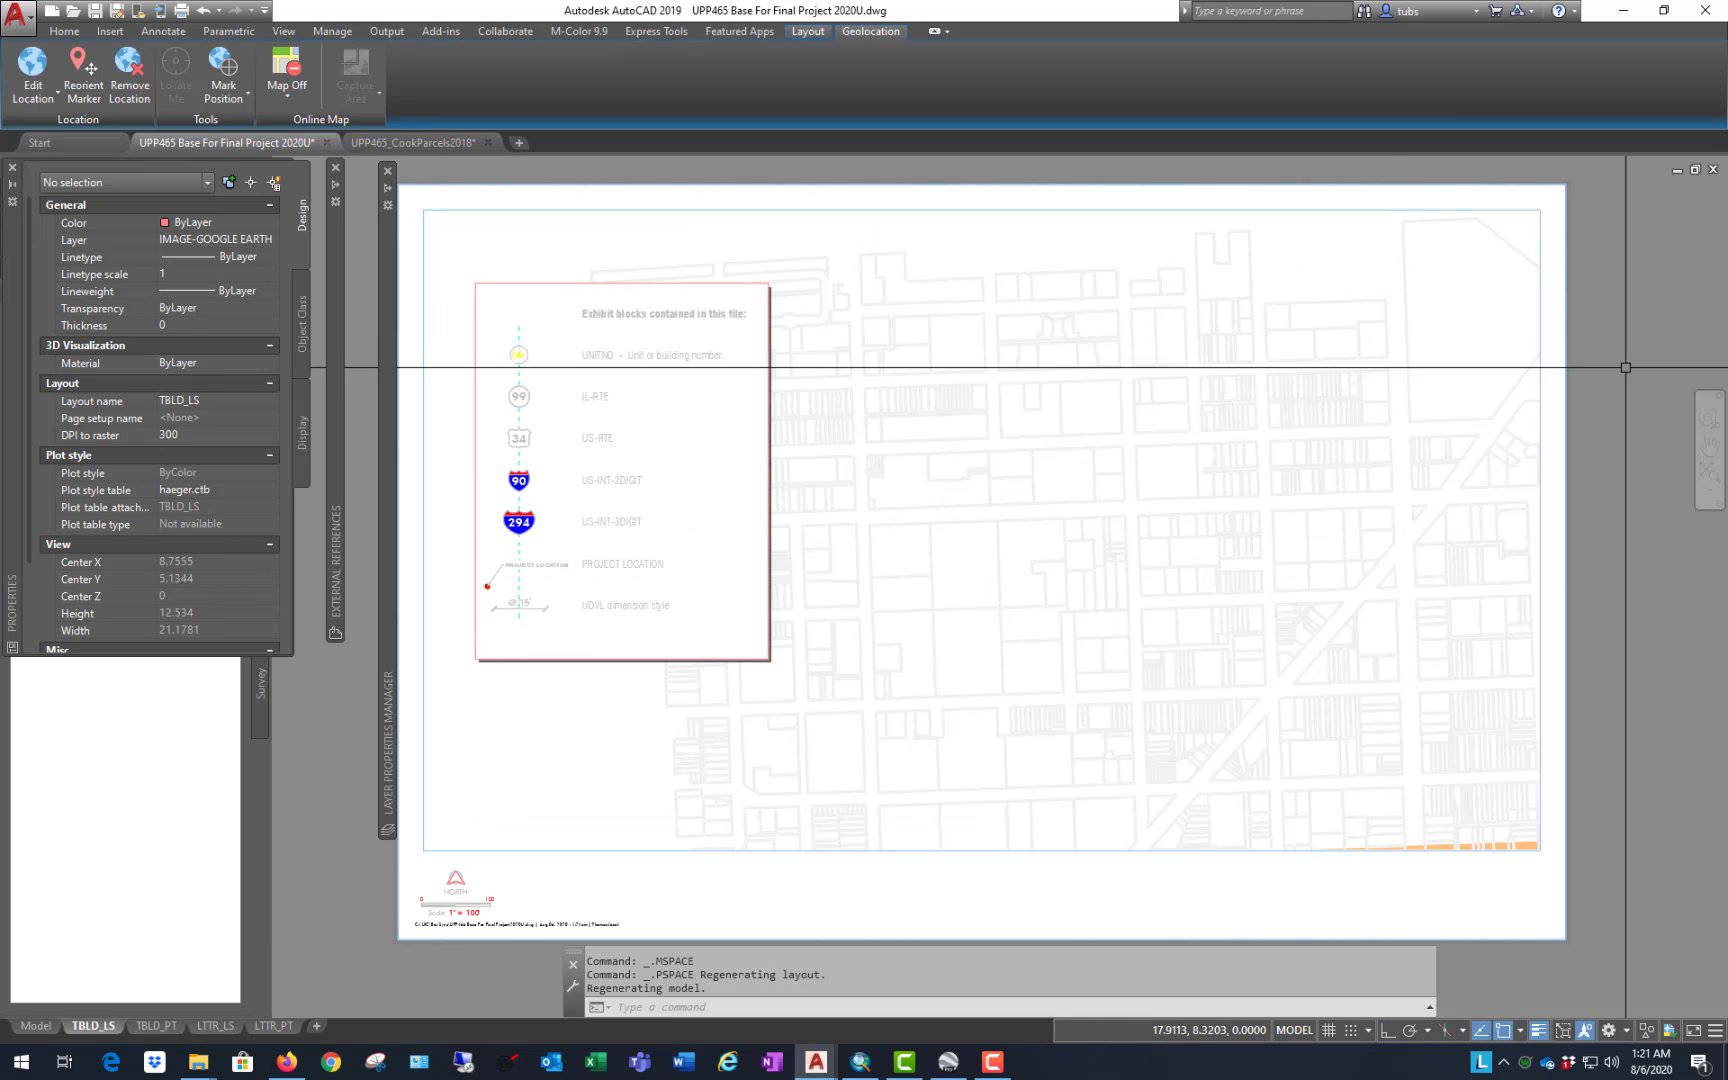
Step: Move the entire exhibit blocks legend off the sheet to the empty area beyond its right edge
{"action": "left_click", "coordinate": [452, 248]}
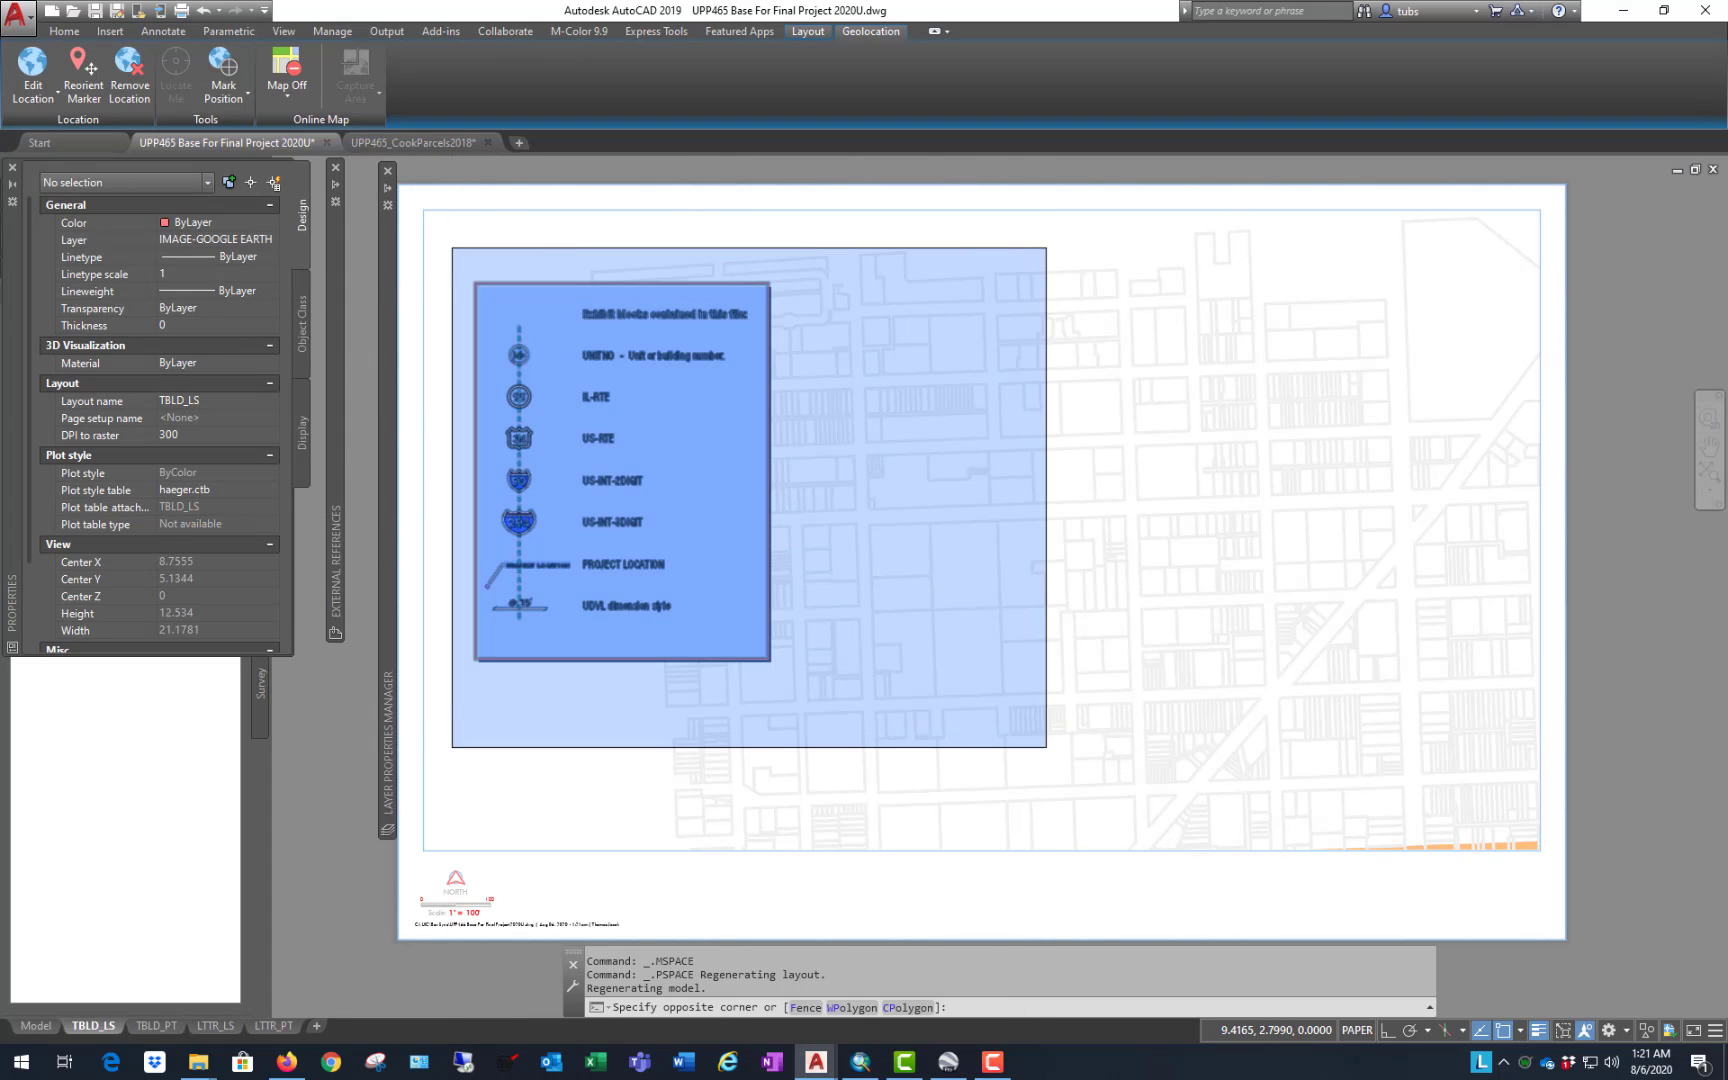
{"action": "left_click", "coordinate": [1046, 747]}
{"action": "type", "text": "m"}
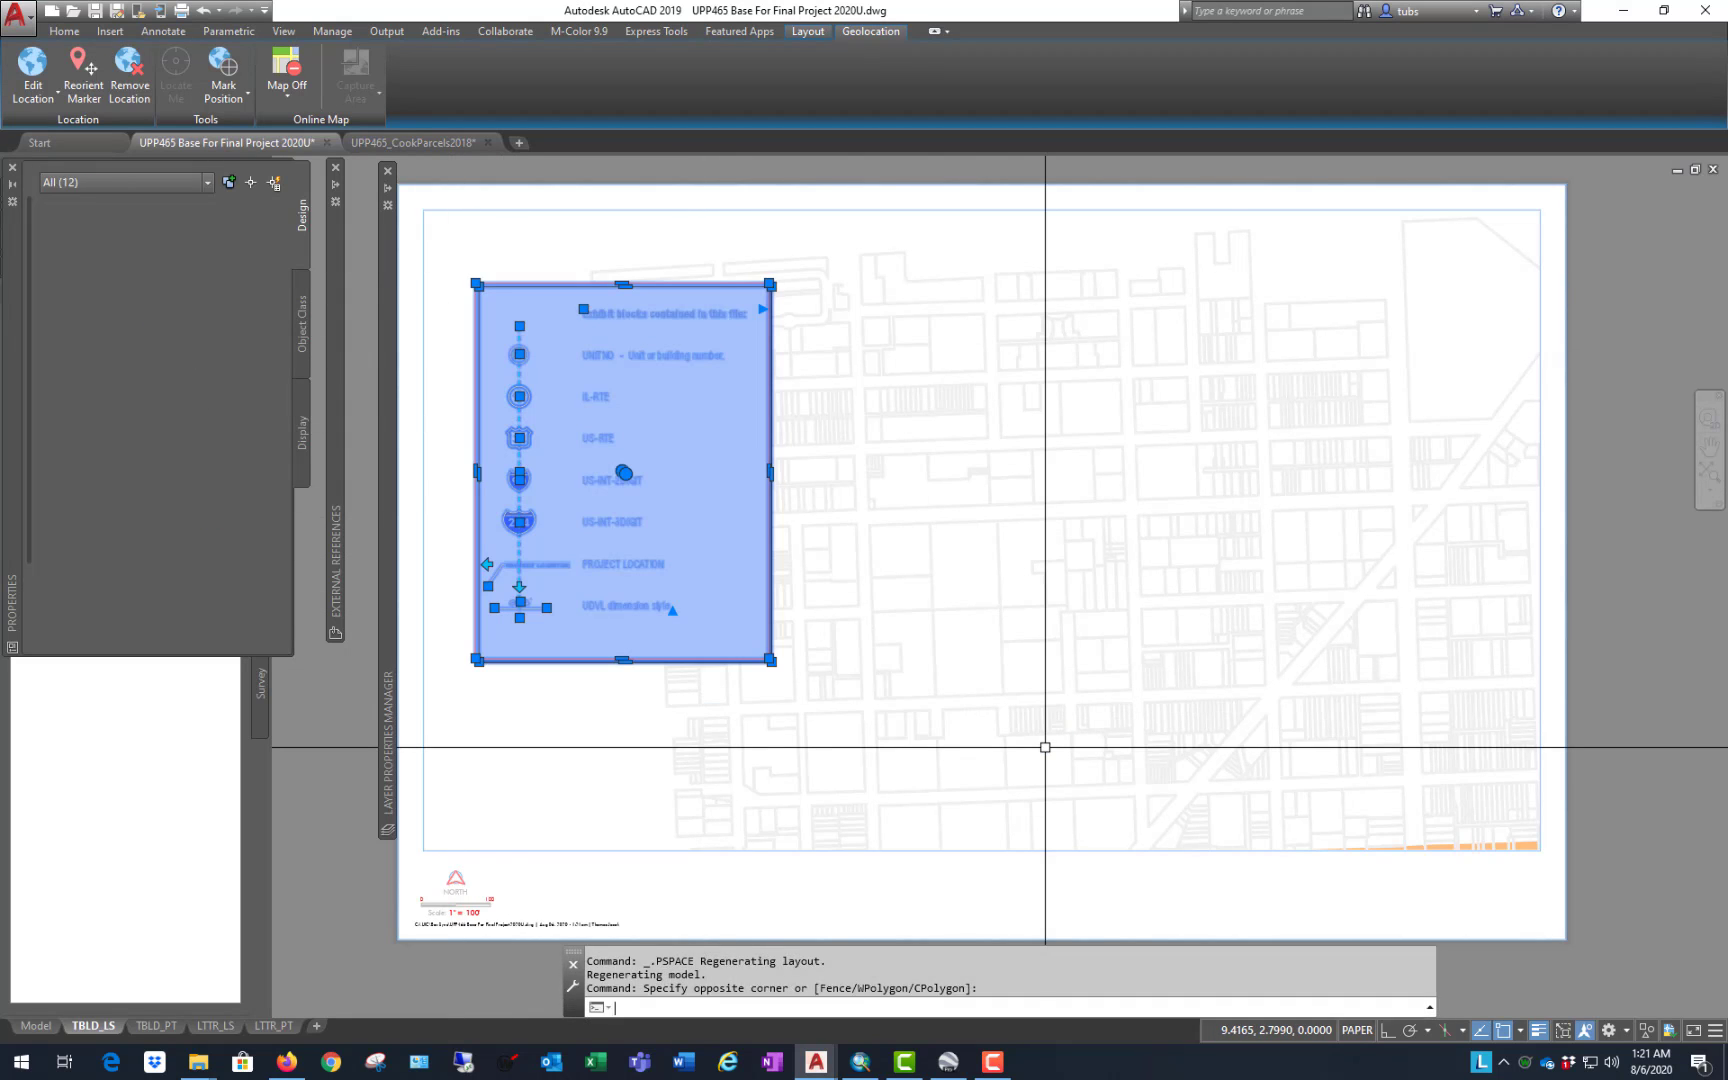
{"action": "key", "text": "Return"}
{"action": "left_click", "coordinate": [477, 471]}
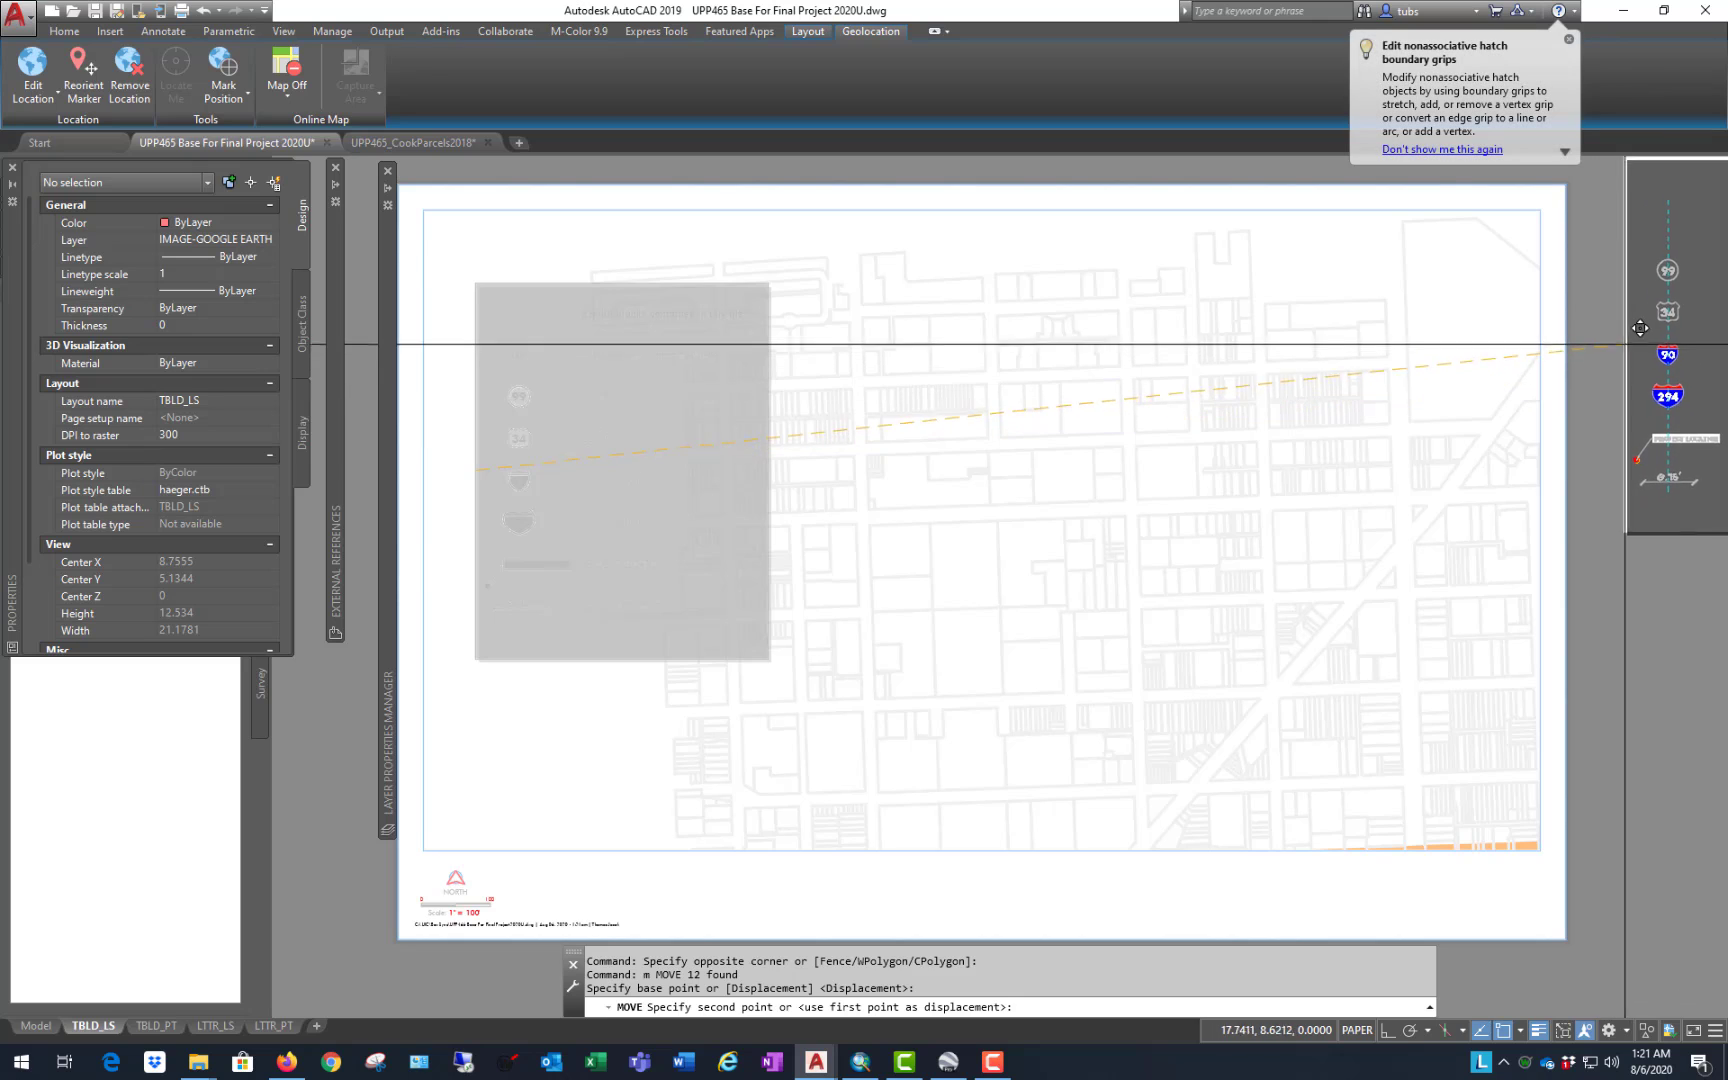
{"action": "left_click", "coordinate": [1642, 325]}
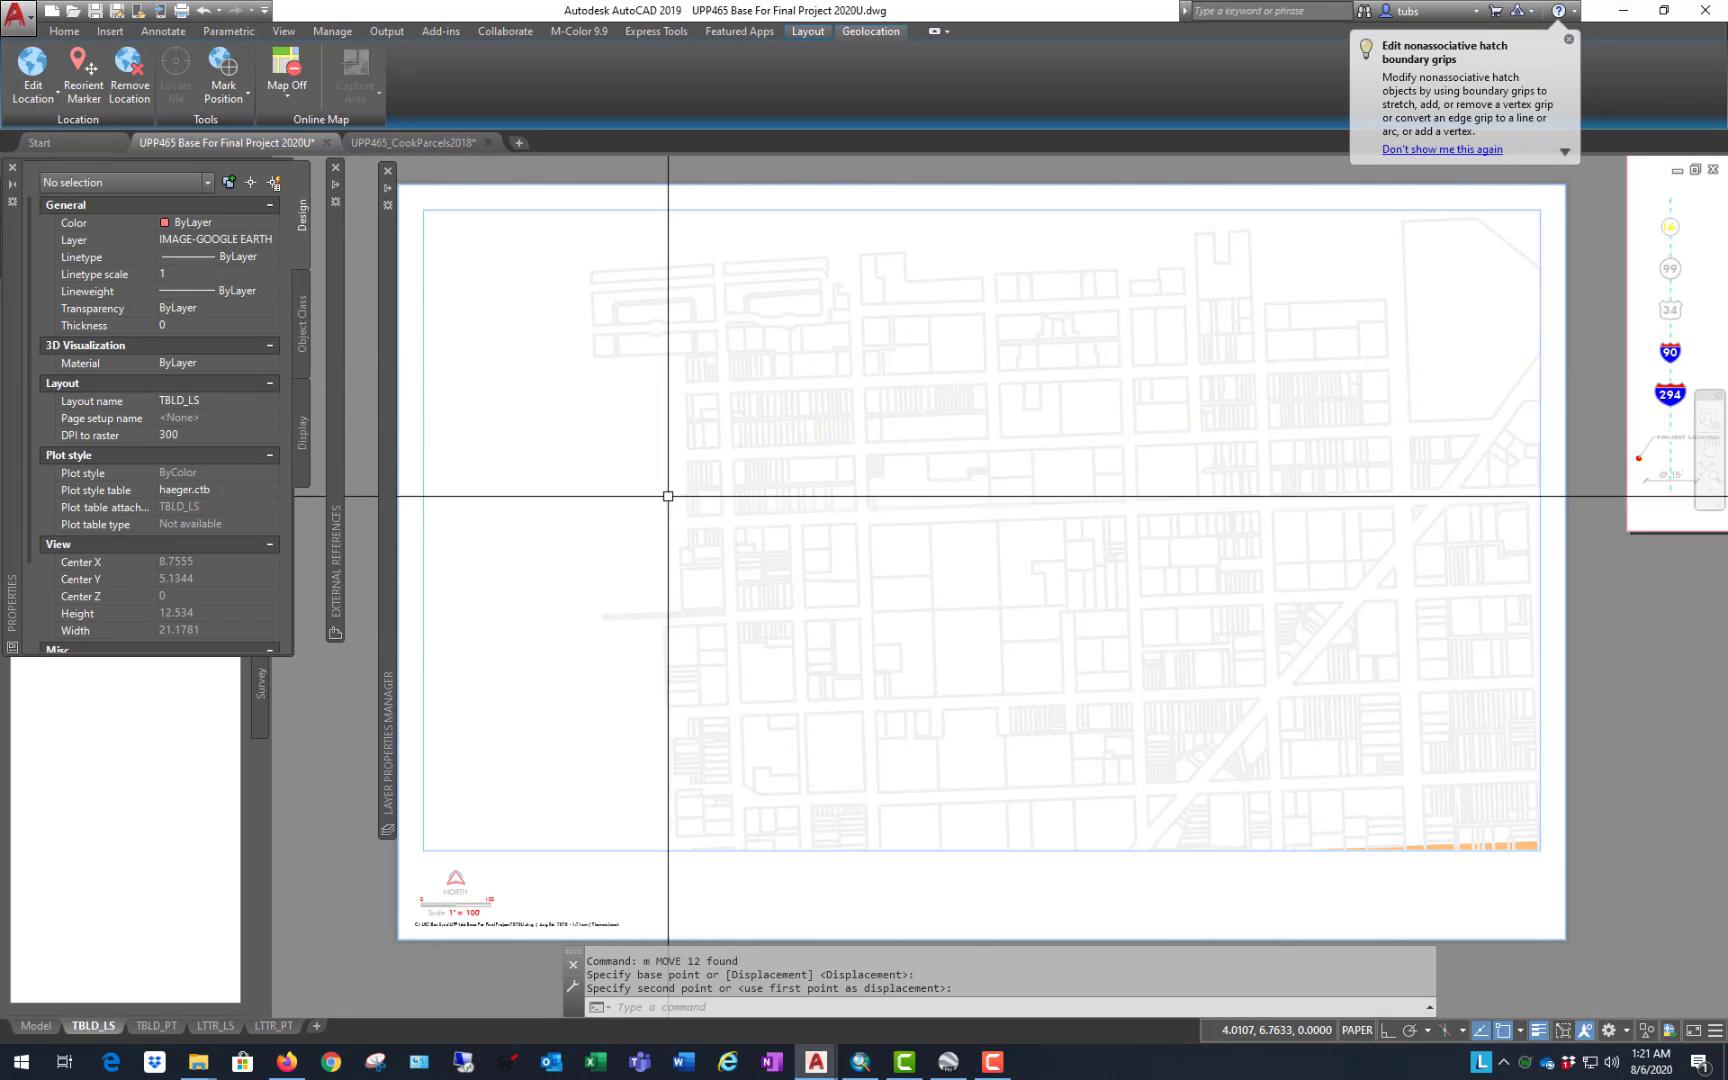
Step: Enlarge the parcels within the layout viewport so they fill its frame, and return to paper space
{"action": "double_click", "coordinate": [980, 490]}
{"action": "scroll", "coordinate": [1346, 524], "scroll_direction": "up", "scroll_amount": 3}
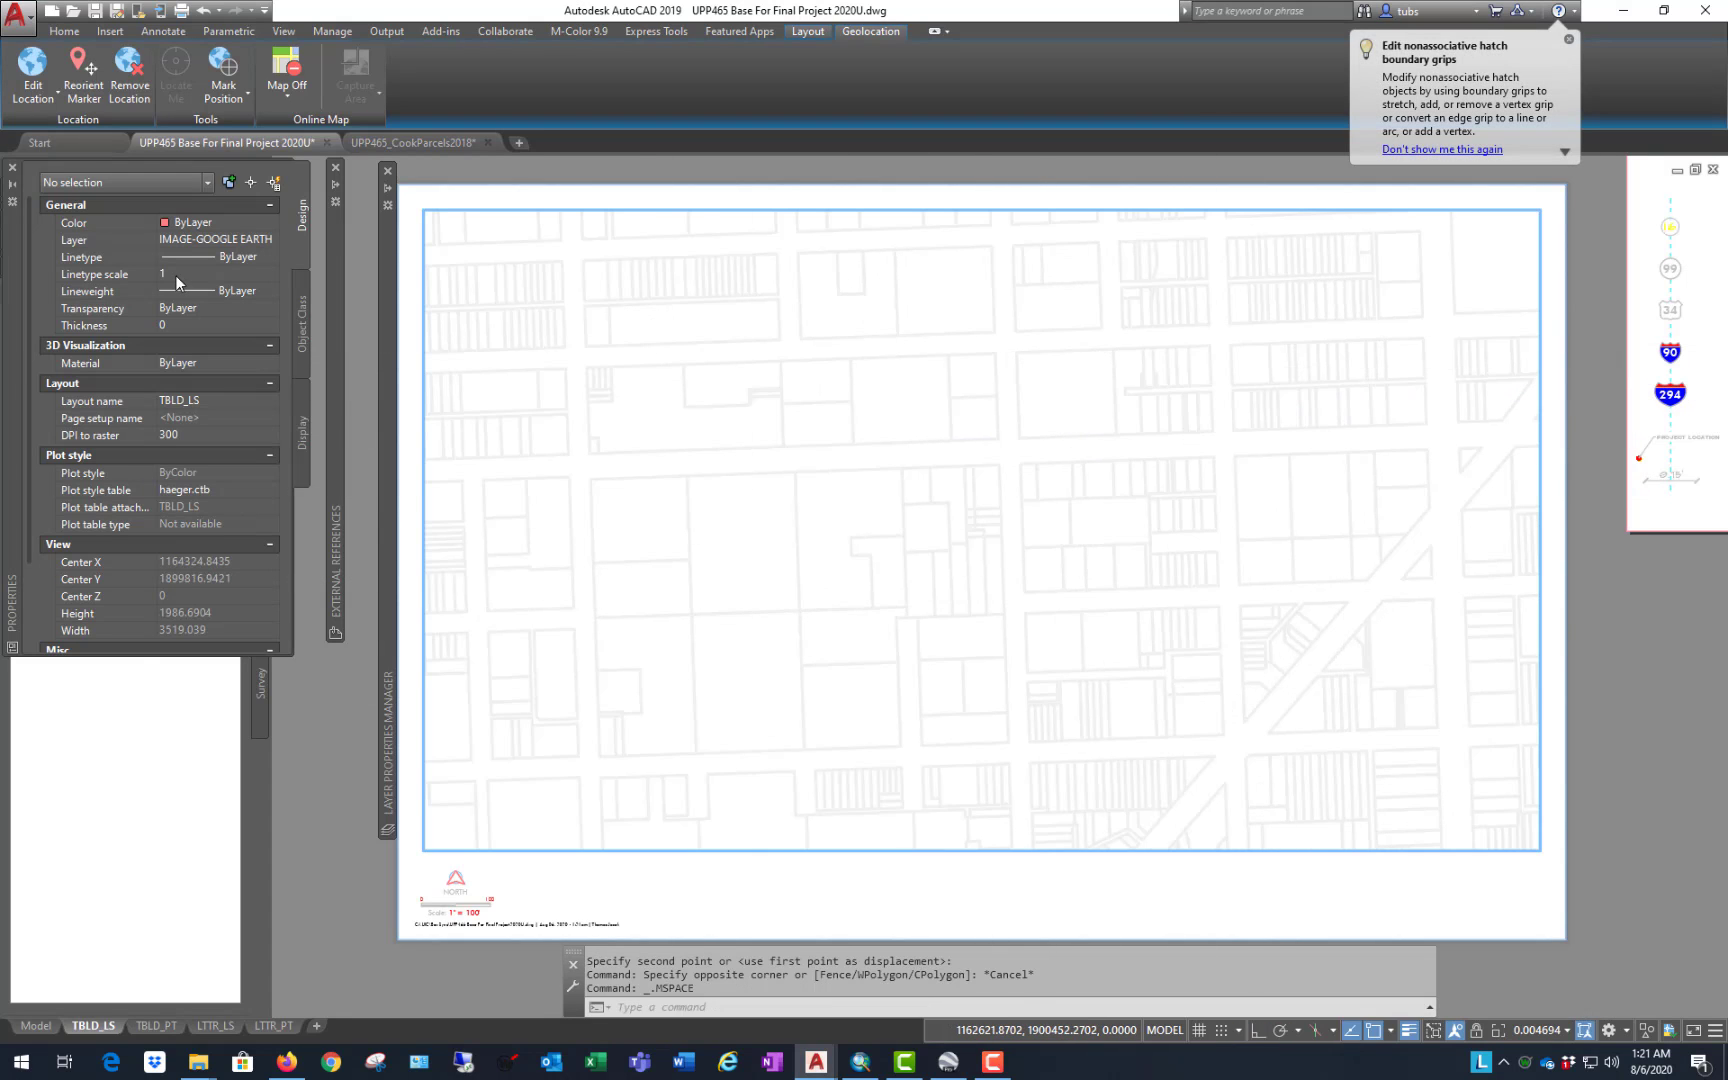
{"action": "double_click", "coordinate": [1662, 692]}
Step: Check the Historical_Parcels__2018 layer and its settings among the drawing's layers
{"action": "mouse_move", "coordinate": [338, 304]}
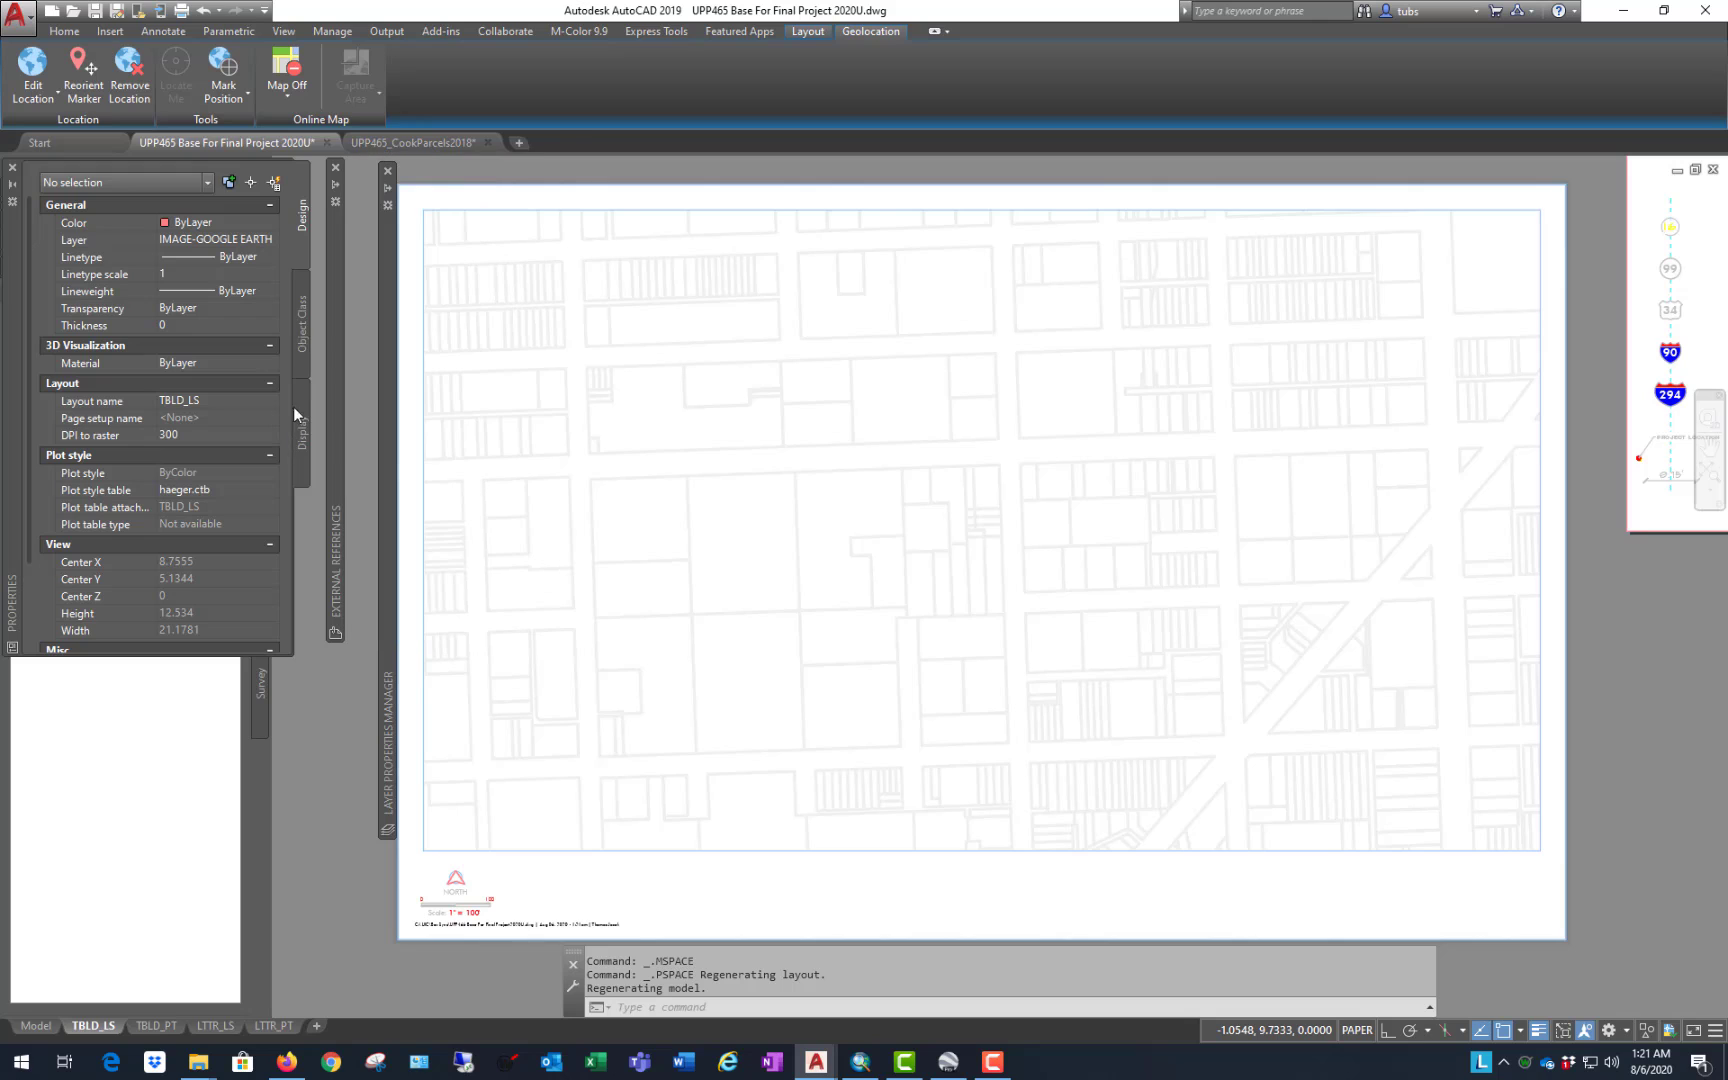
{"action": "mouse_move", "coordinate": [389, 318]}
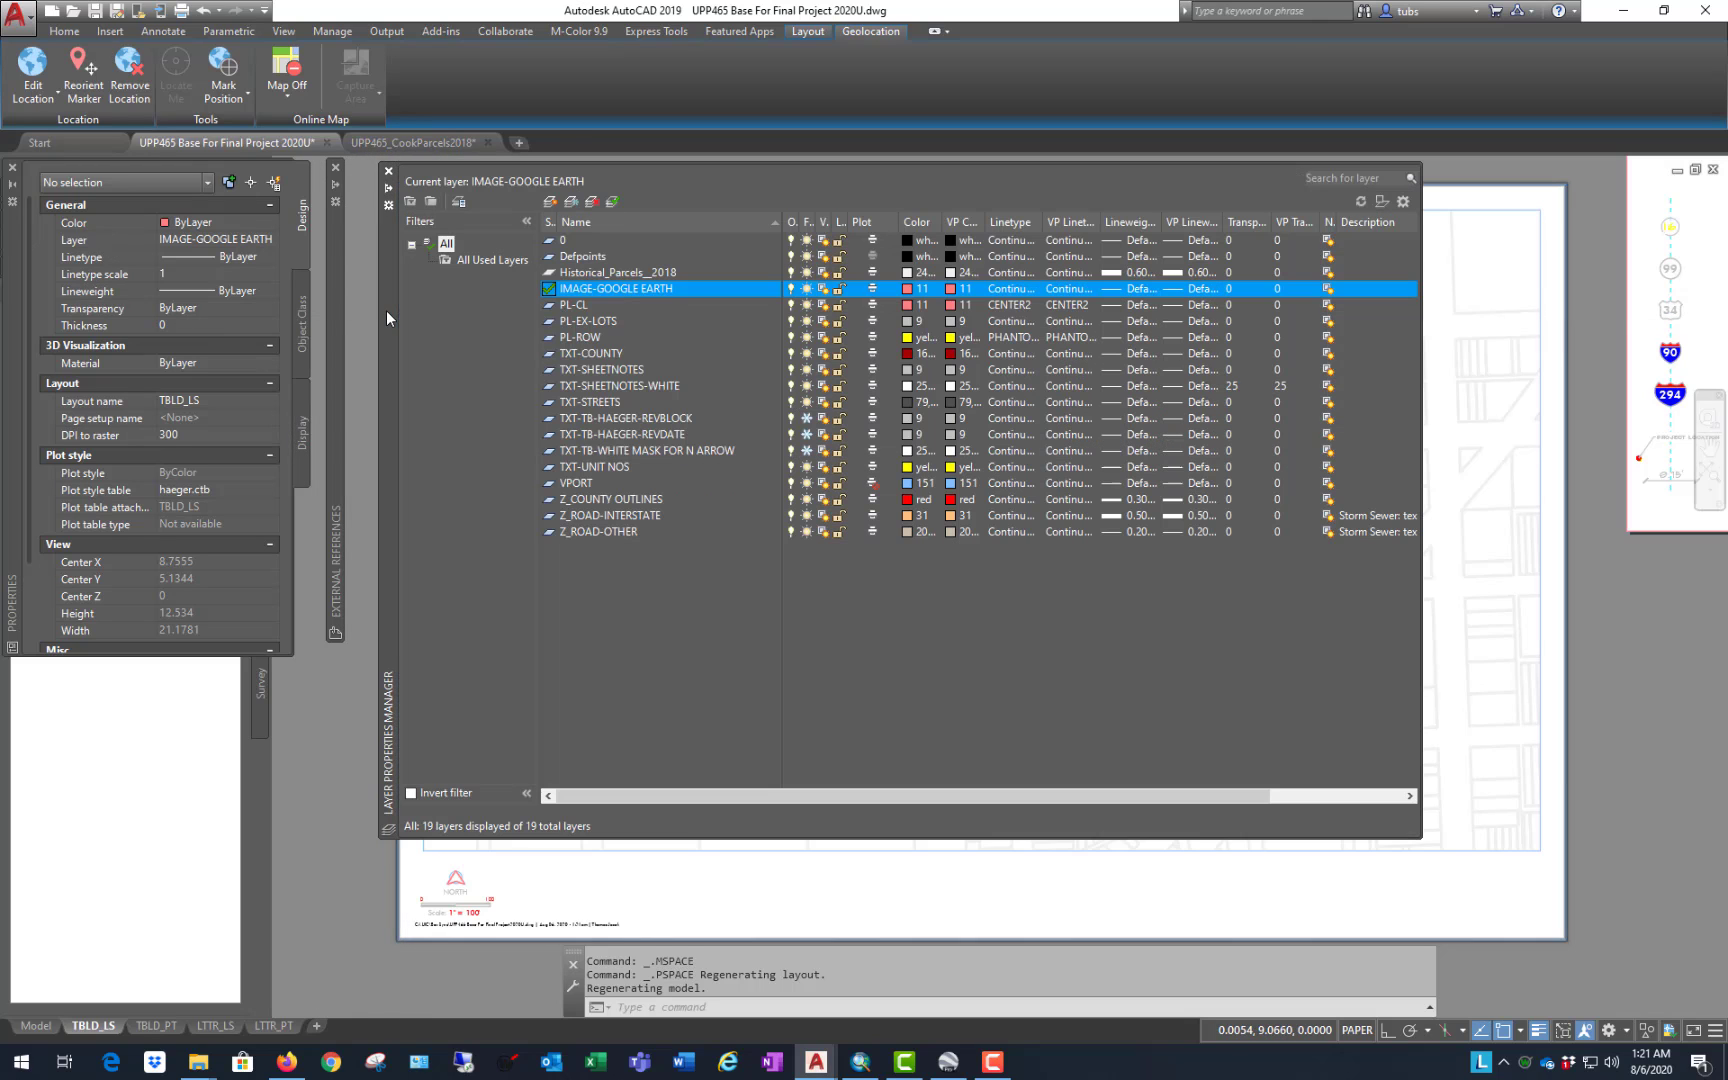
{"action": "left_click", "coordinate": [606, 275]}
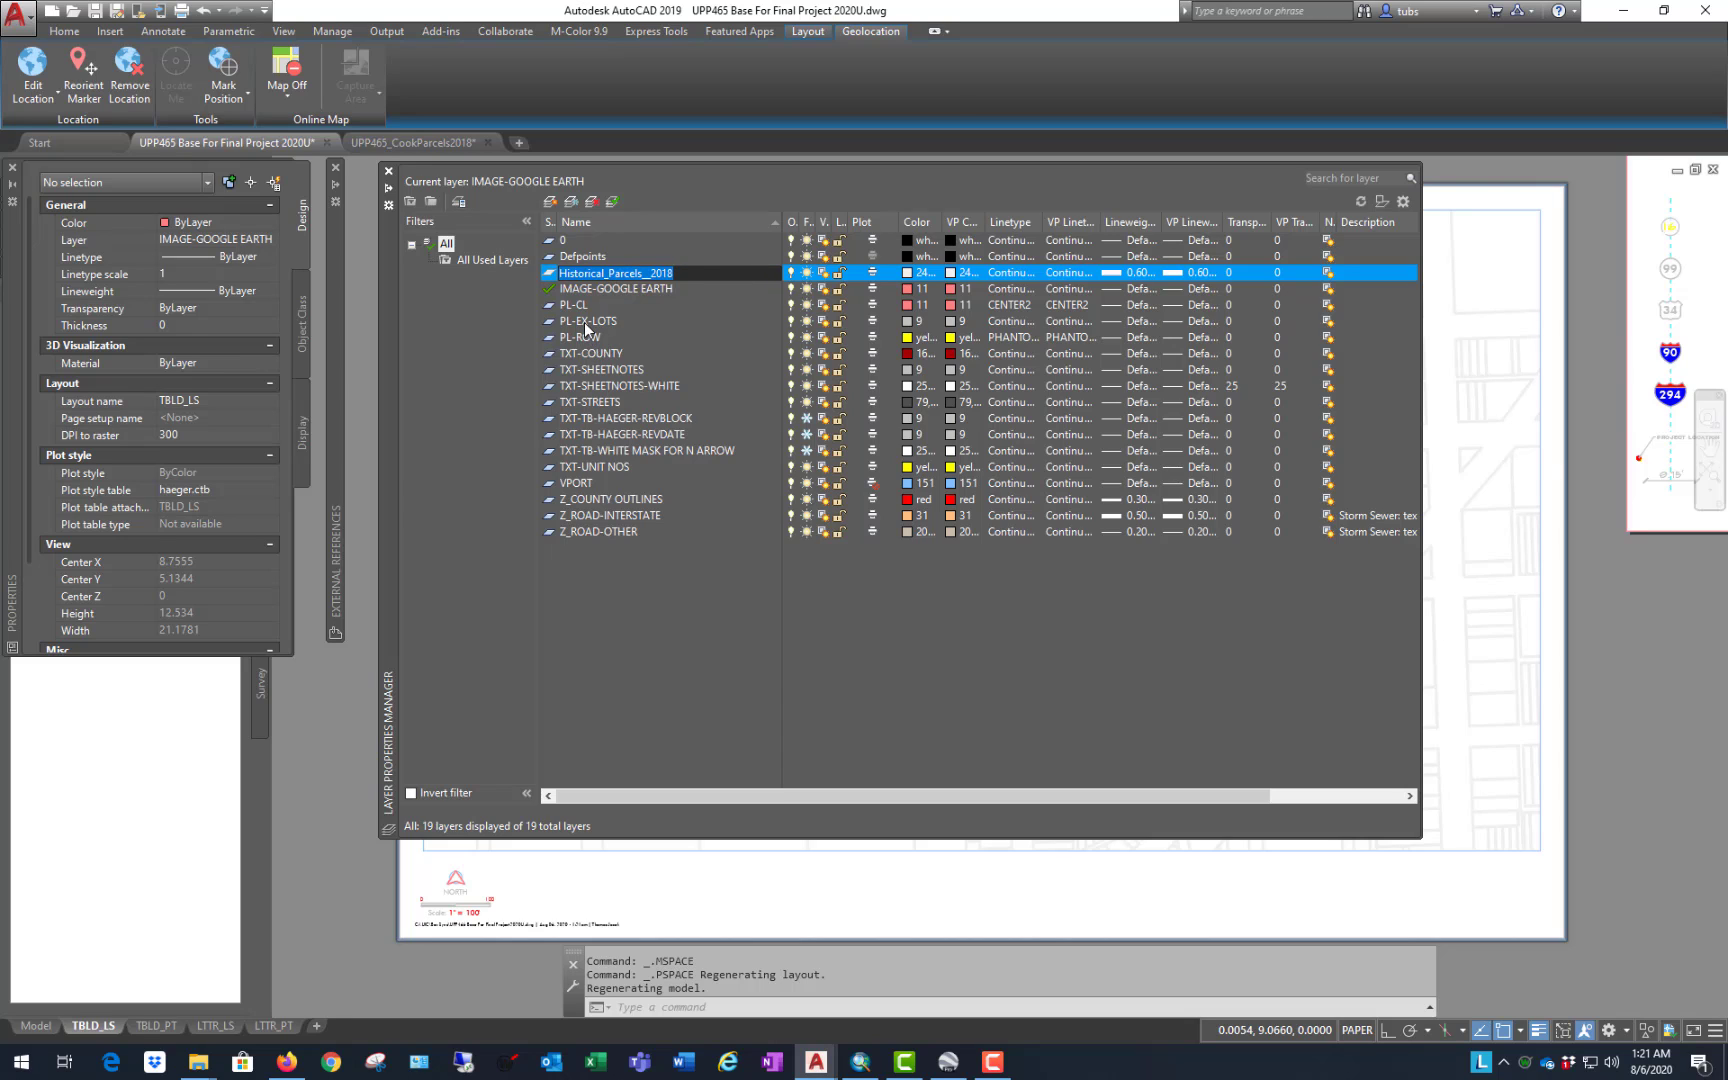
{"action": "key", "text": "Escape"}
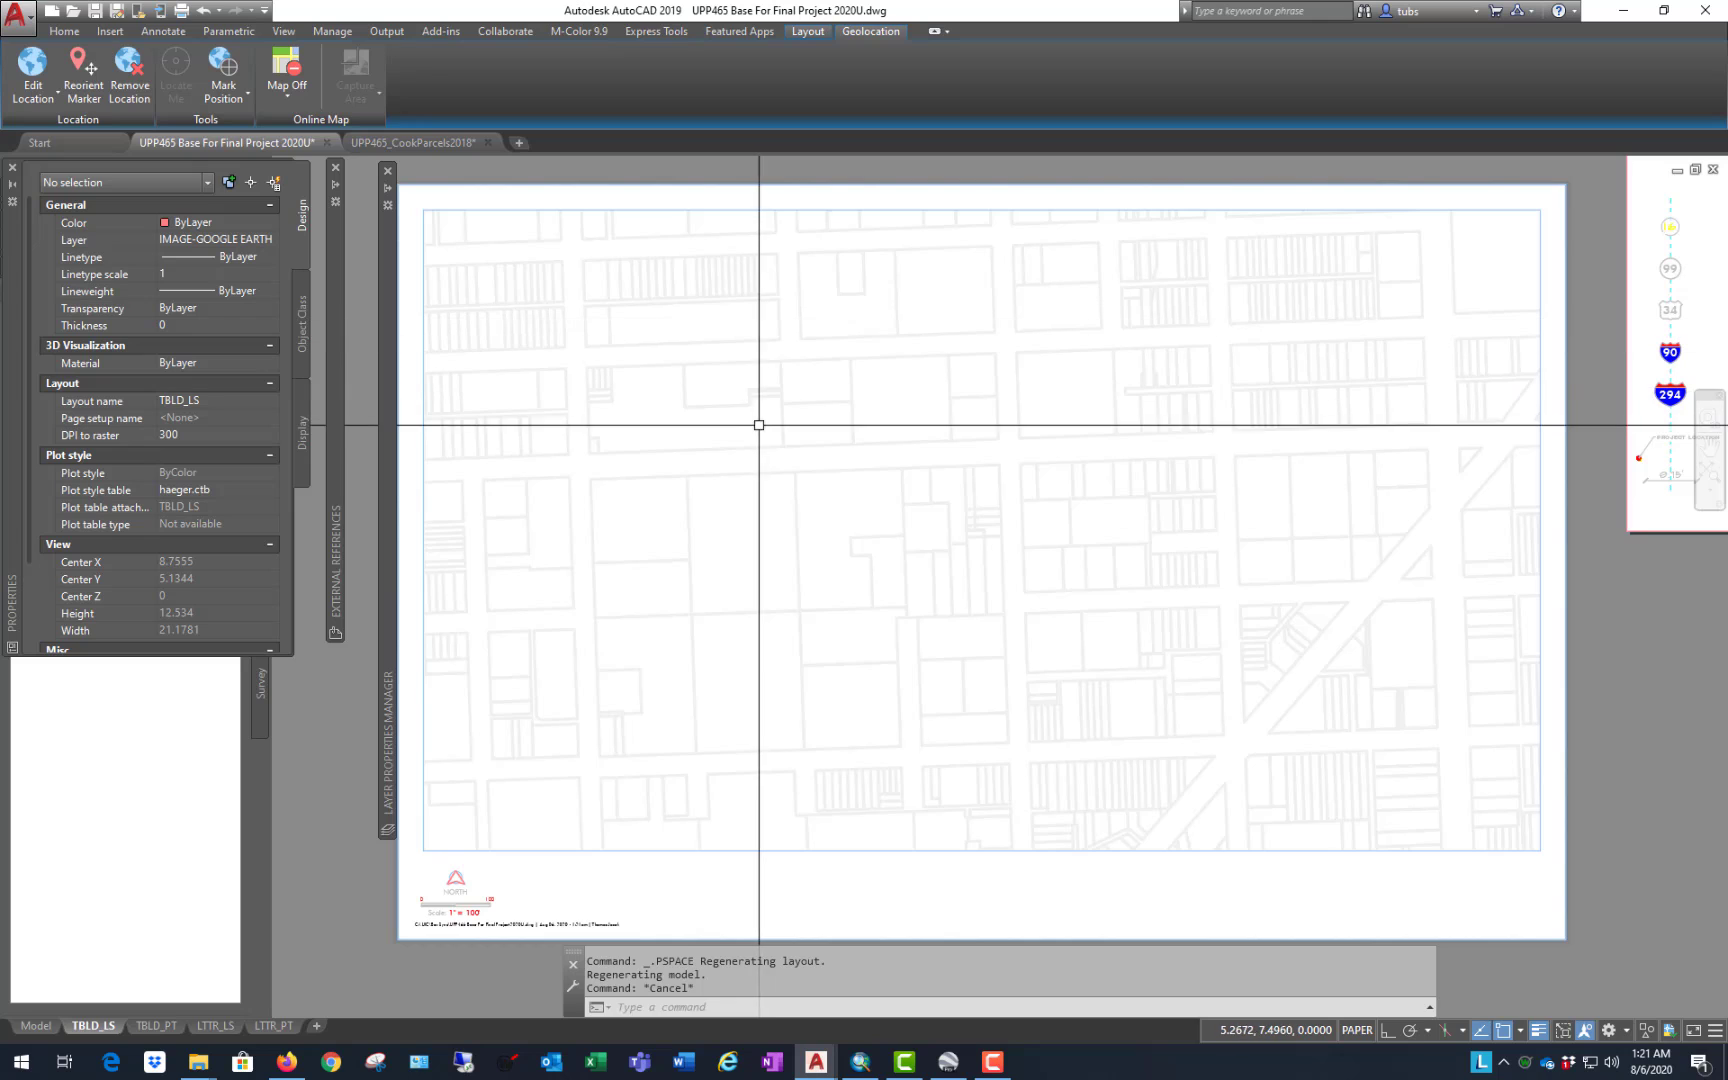
Step: Reassign all the similar parcel polylines in the layout viewport to the PL-EX-LOTS layer, and return to paper space
{"action": "double_click", "coordinate": [768, 408]}
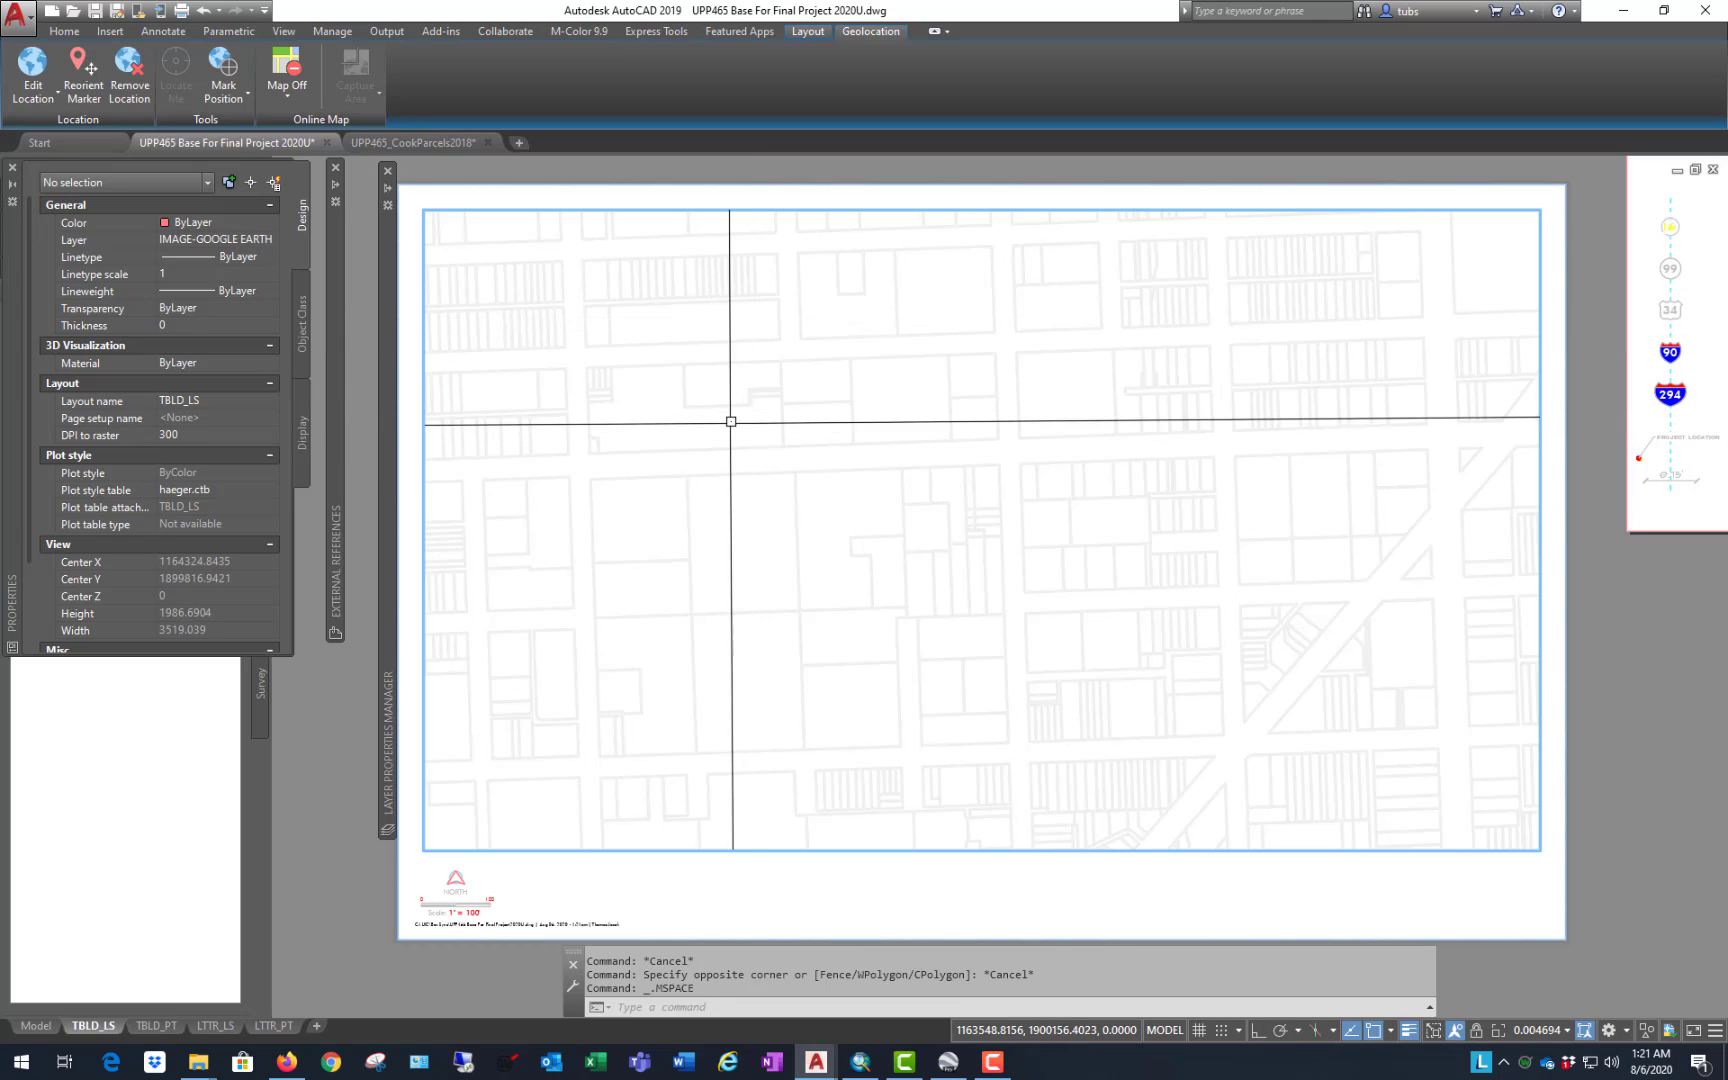
{"action": "left_click", "coordinate": [648, 452]}
{"action": "left_click", "coordinate": [650, 413]}
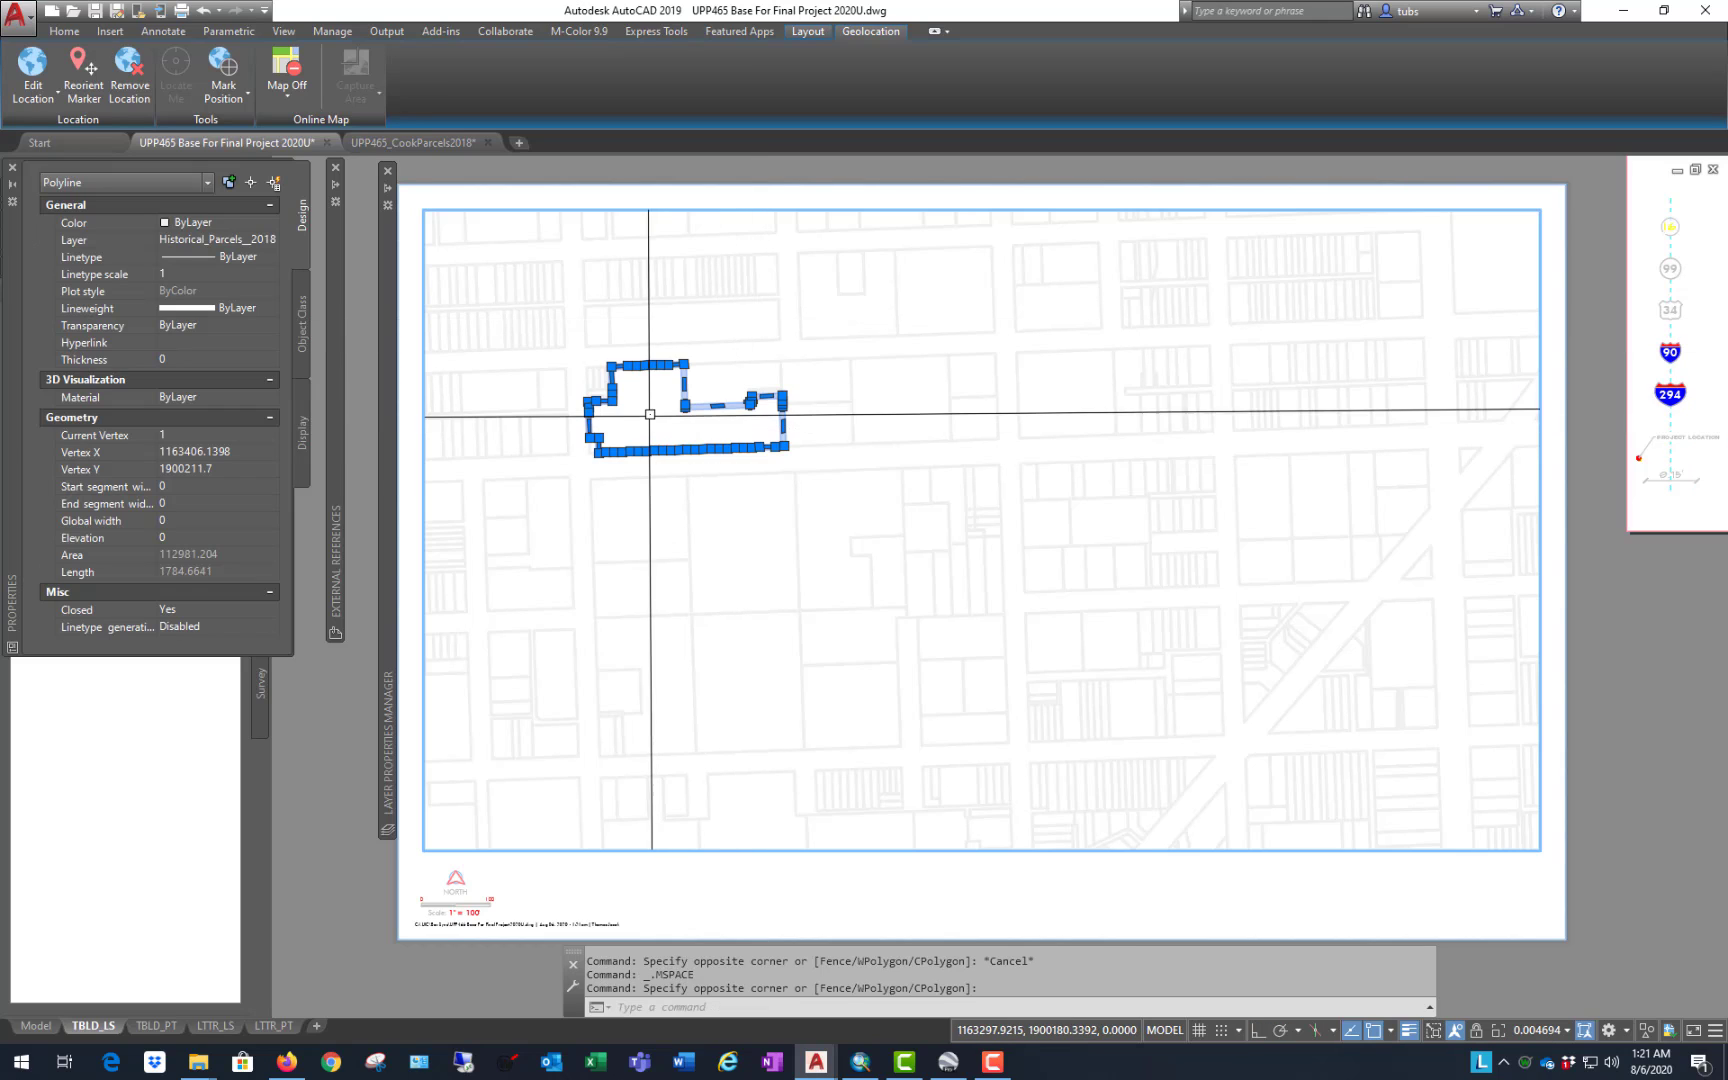
{"action": "left_click", "coordinate": [733, 451]}
{"action": "left_click", "coordinate": [513, 580]}
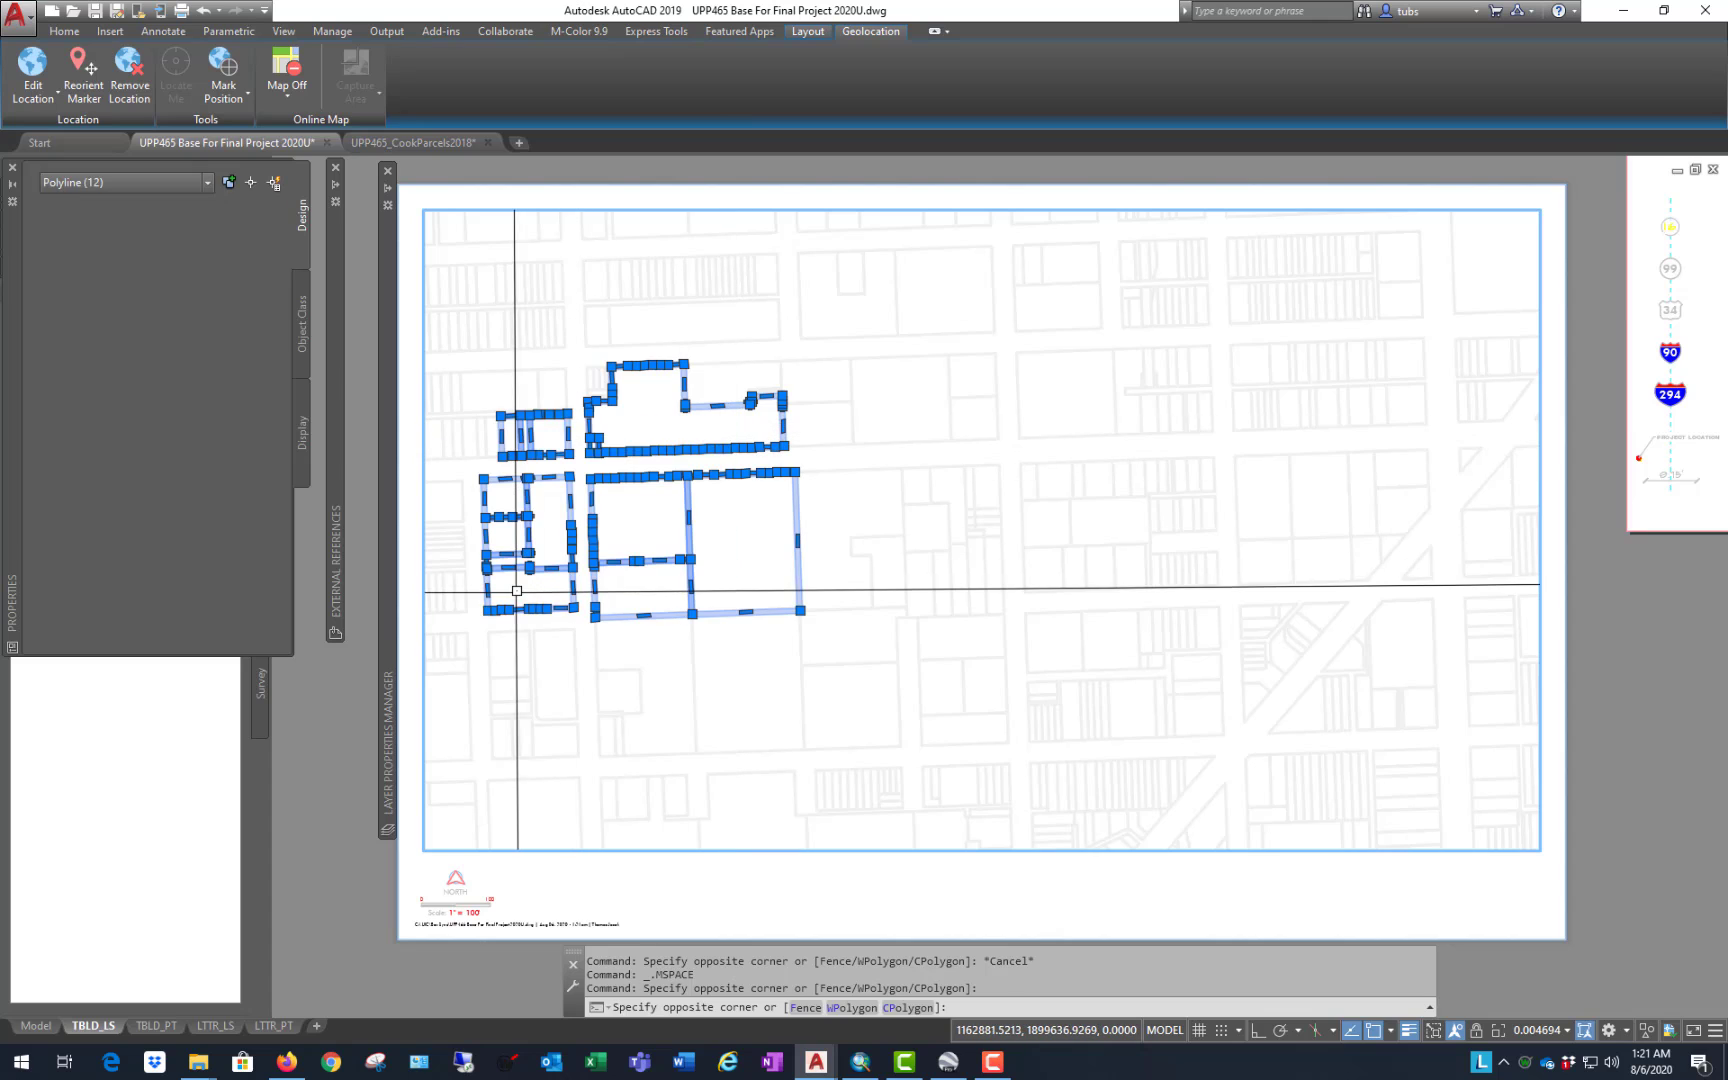
{"action": "right_click", "coordinate": [695, 426]}
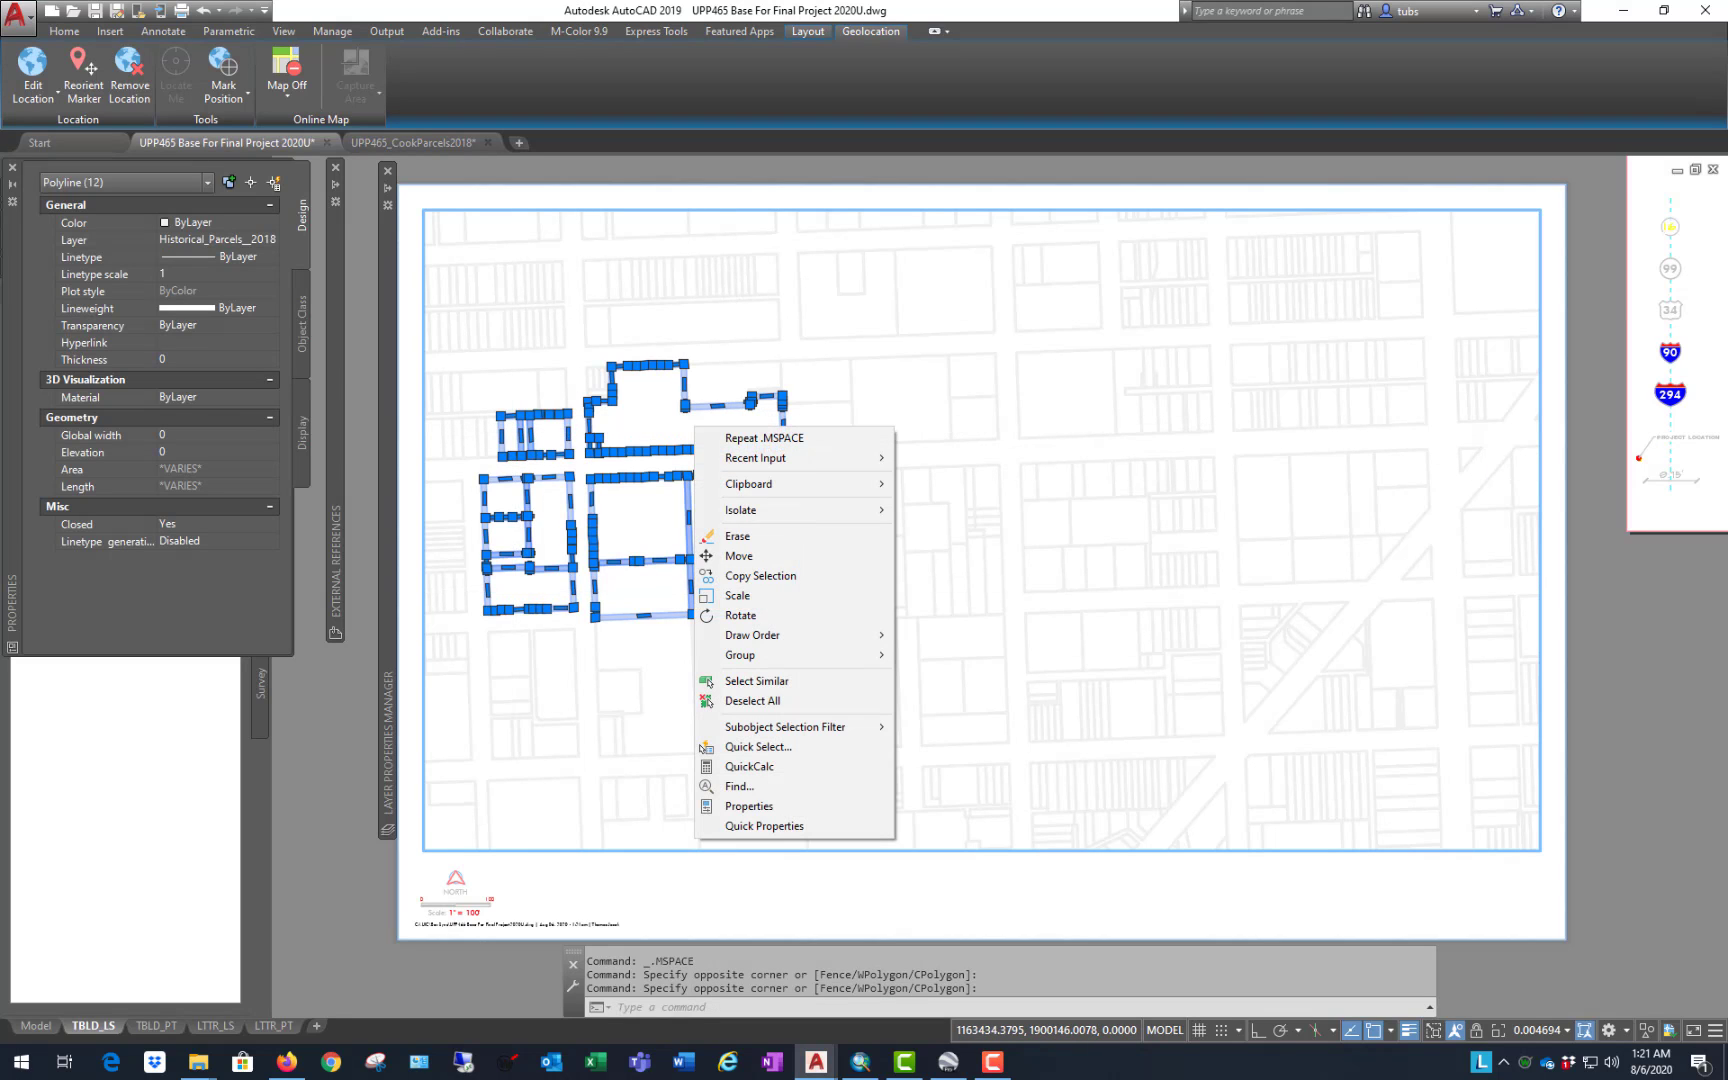
{"action": "left_click", "coordinate": [803, 684]}
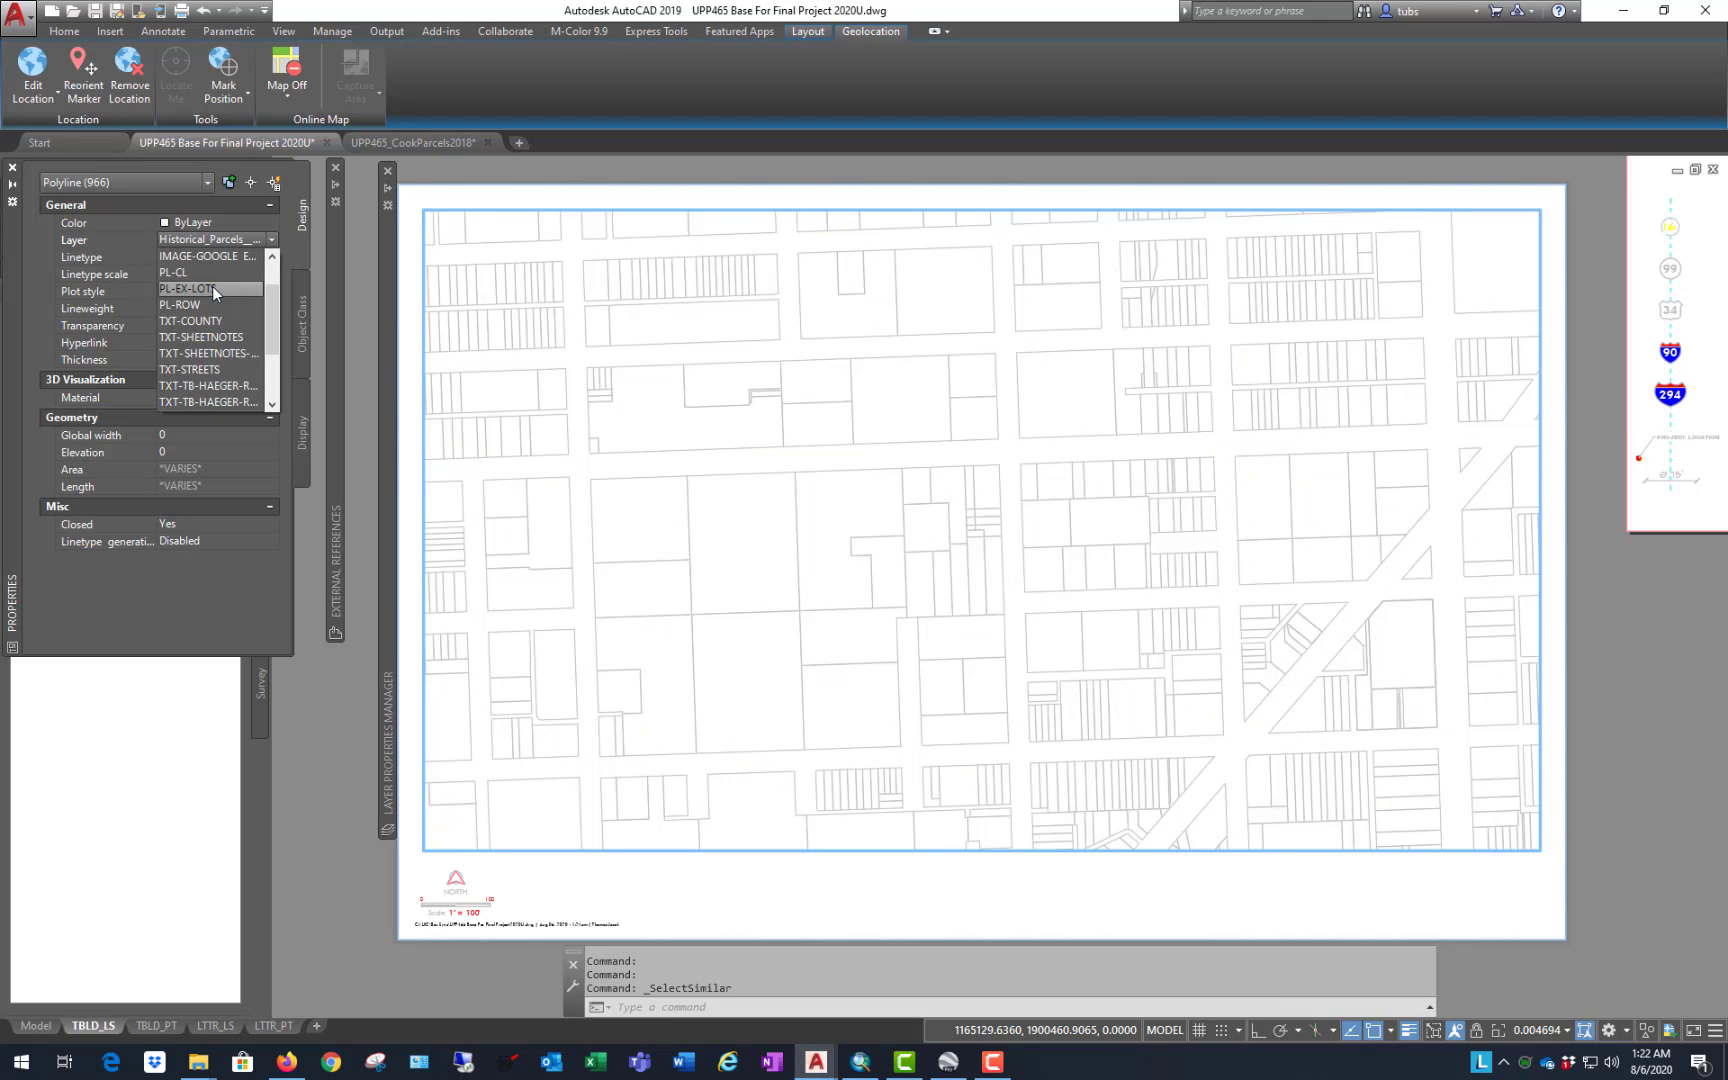
{"action": "left_click", "coordinate": [190, 288]}
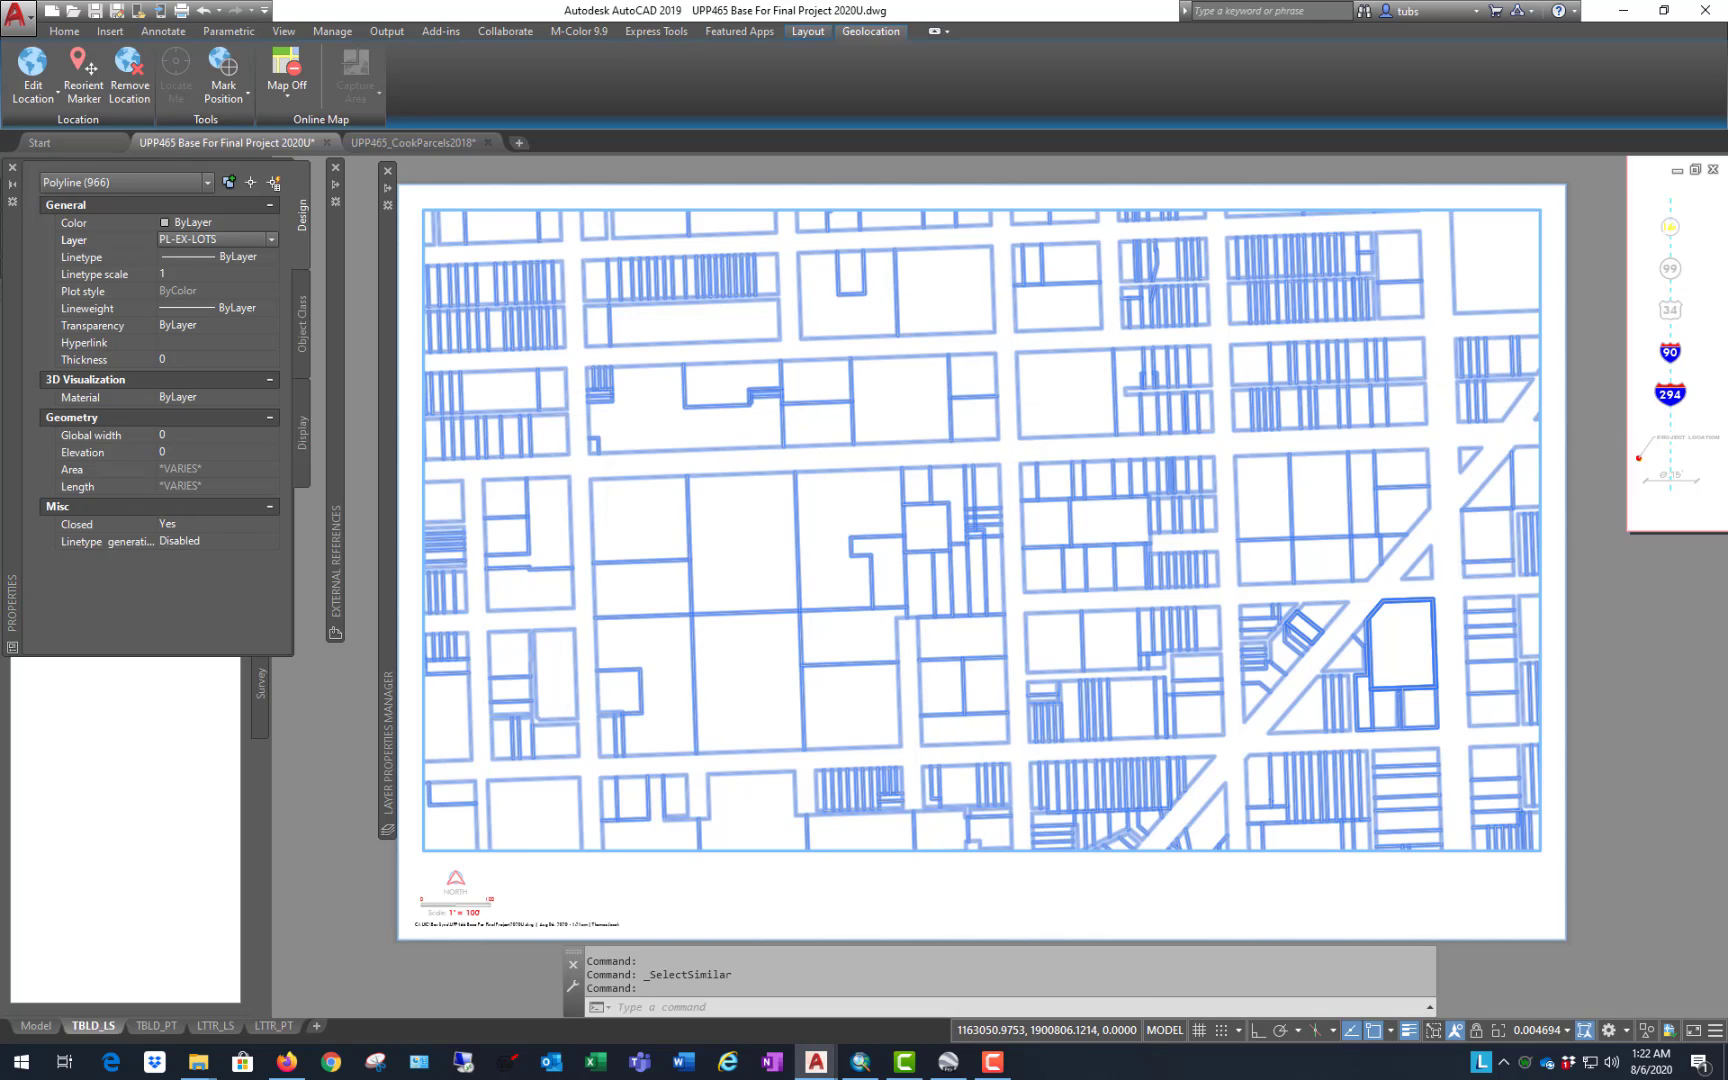
{"action": "key", "text": "Escape"}
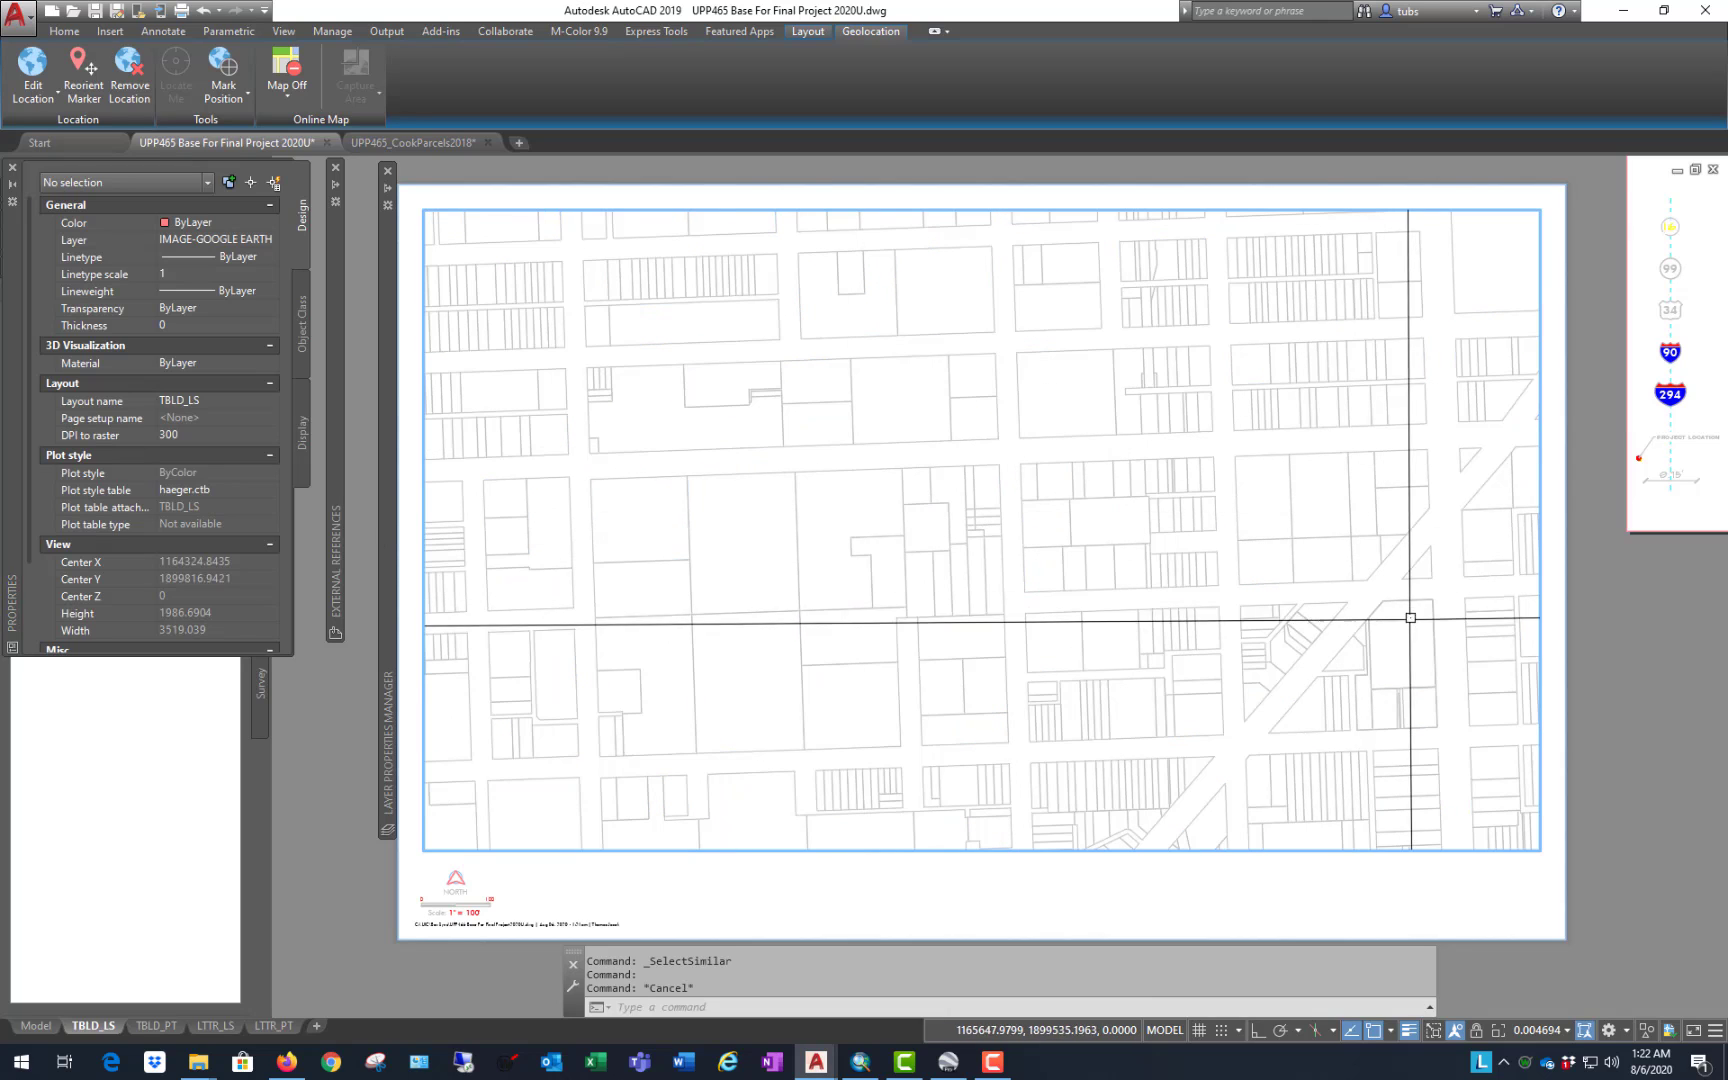
{"action": "double_click", "coordinate": [1619, 633]}
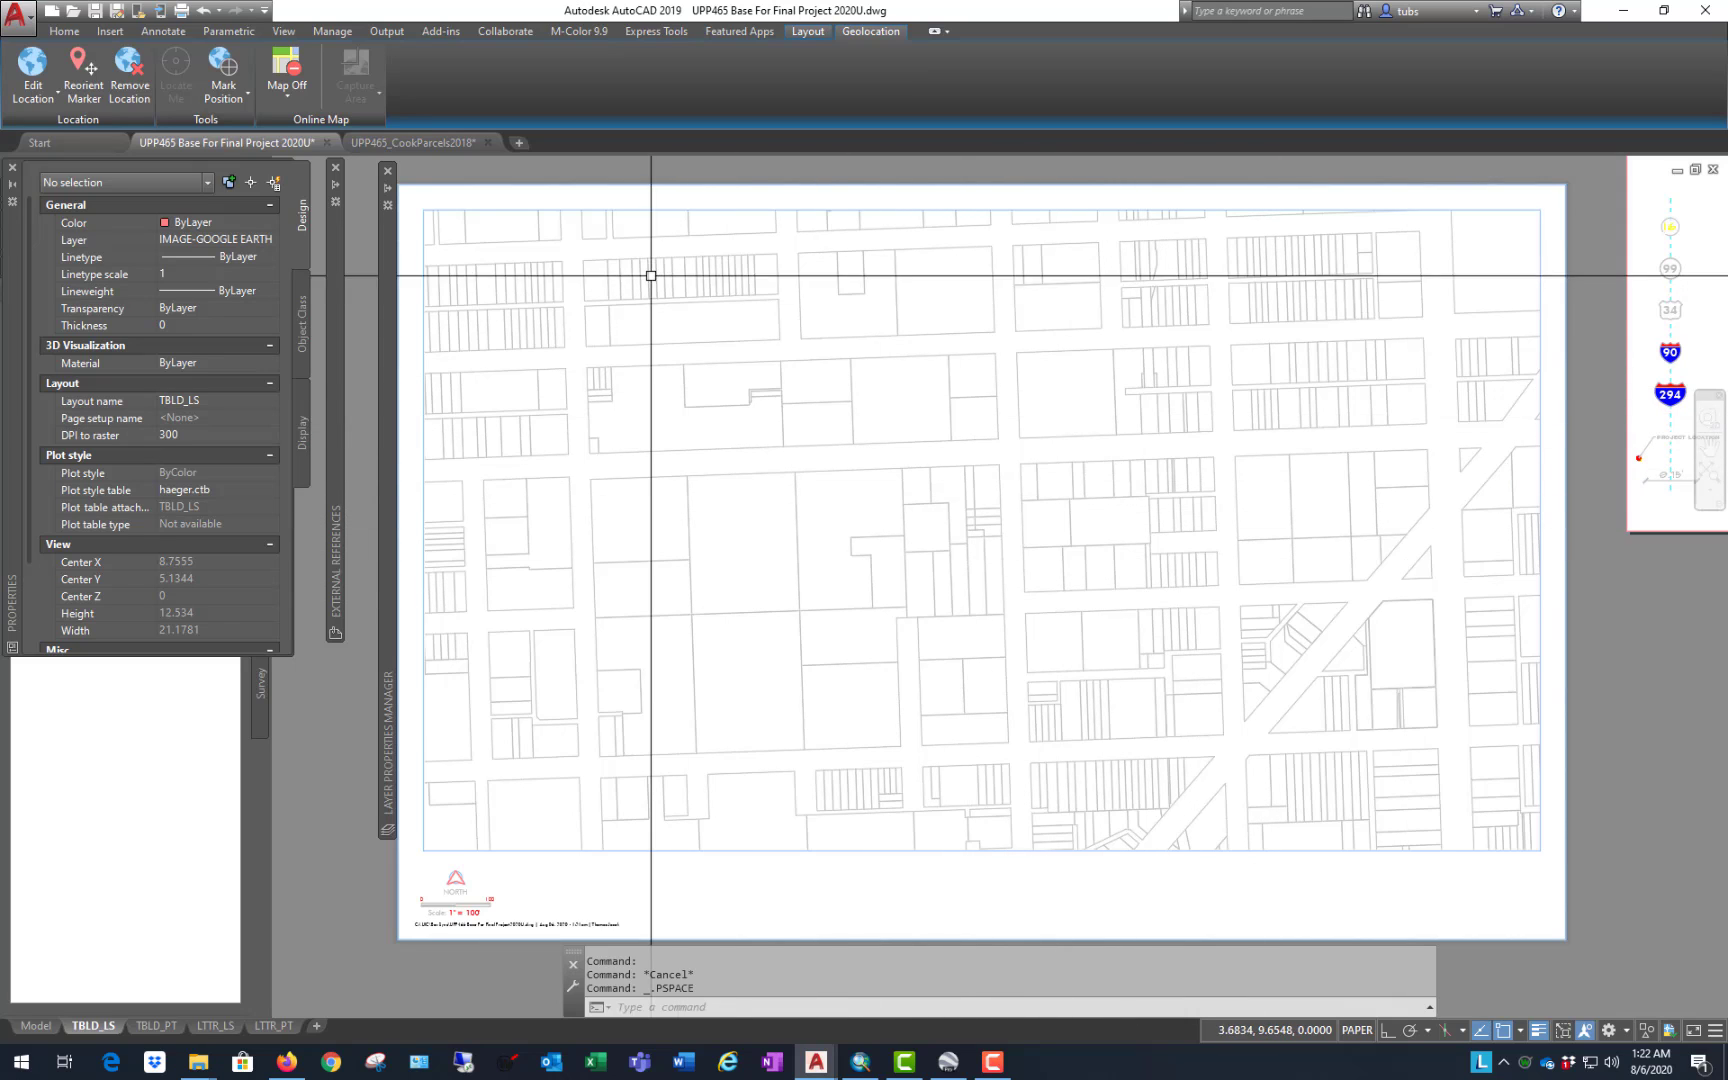
Step: Rename the PL-EX-LOTS layer to PL-EX-LOTS-COUNTY PARCEL
{"action": "mouse_move", "coordinate": [338, 286]}
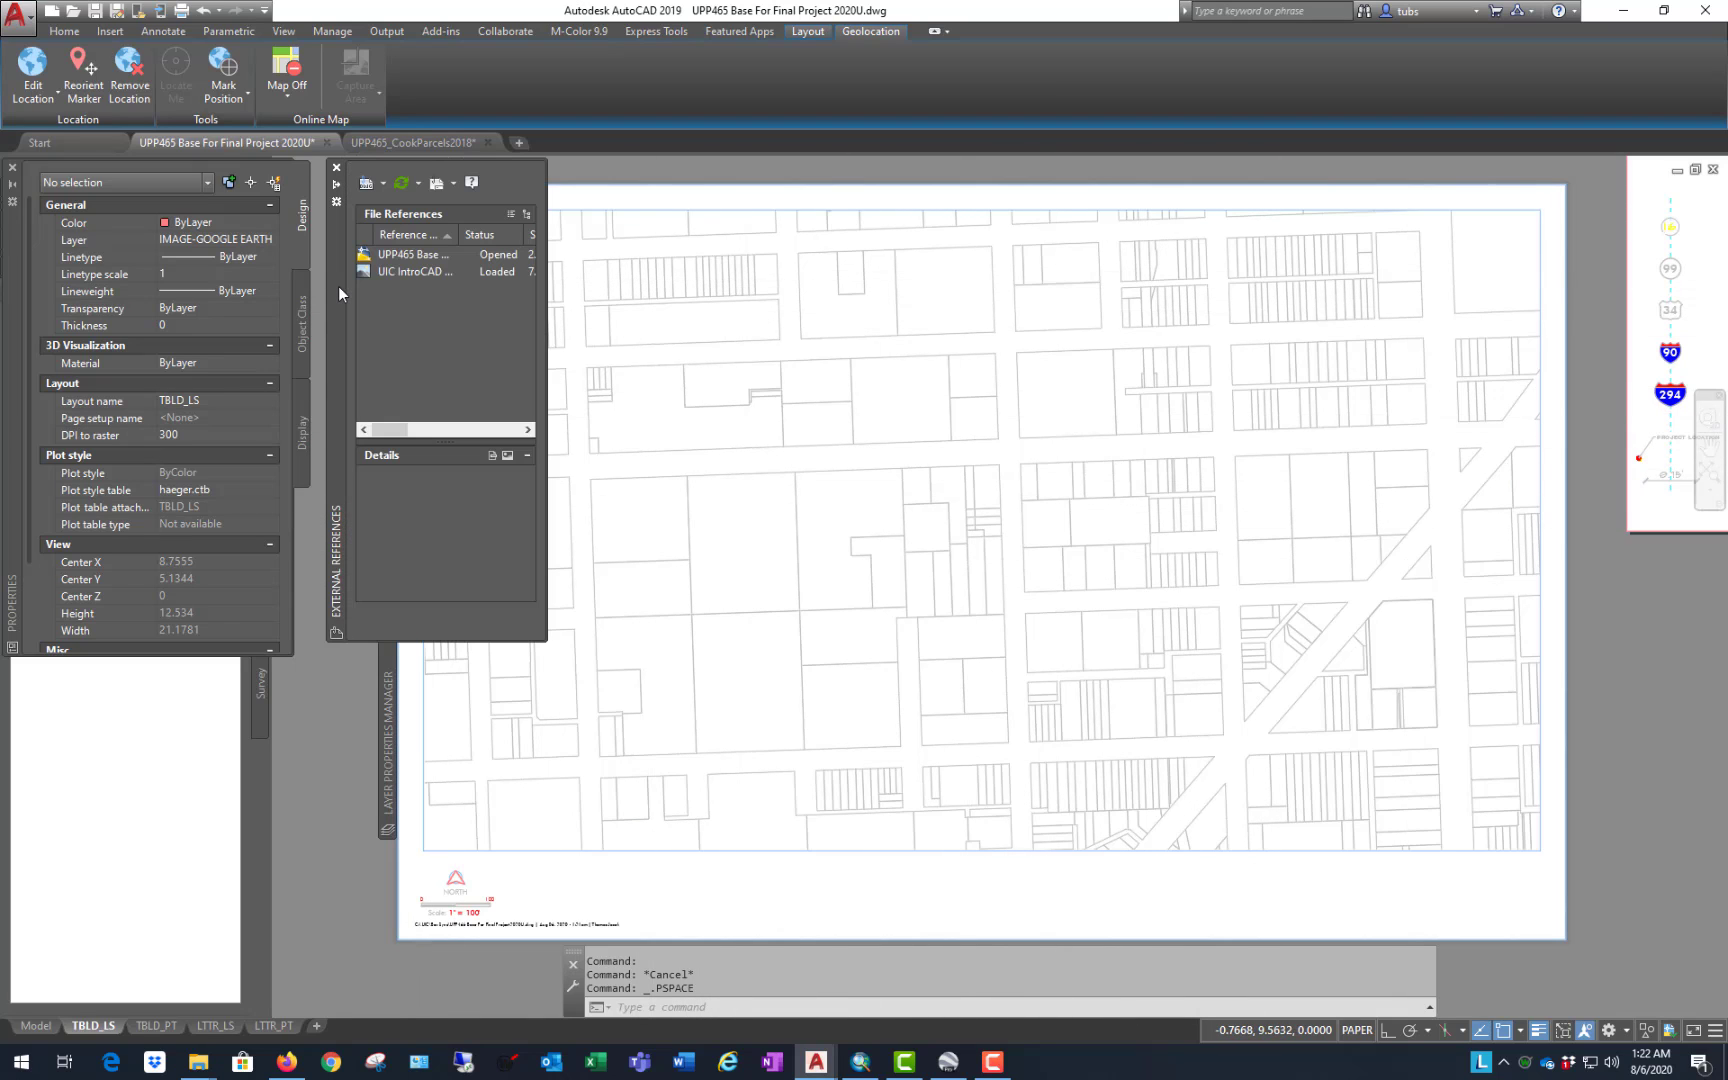
{"action": "mouse_move", "coordinate": [390, 680]}
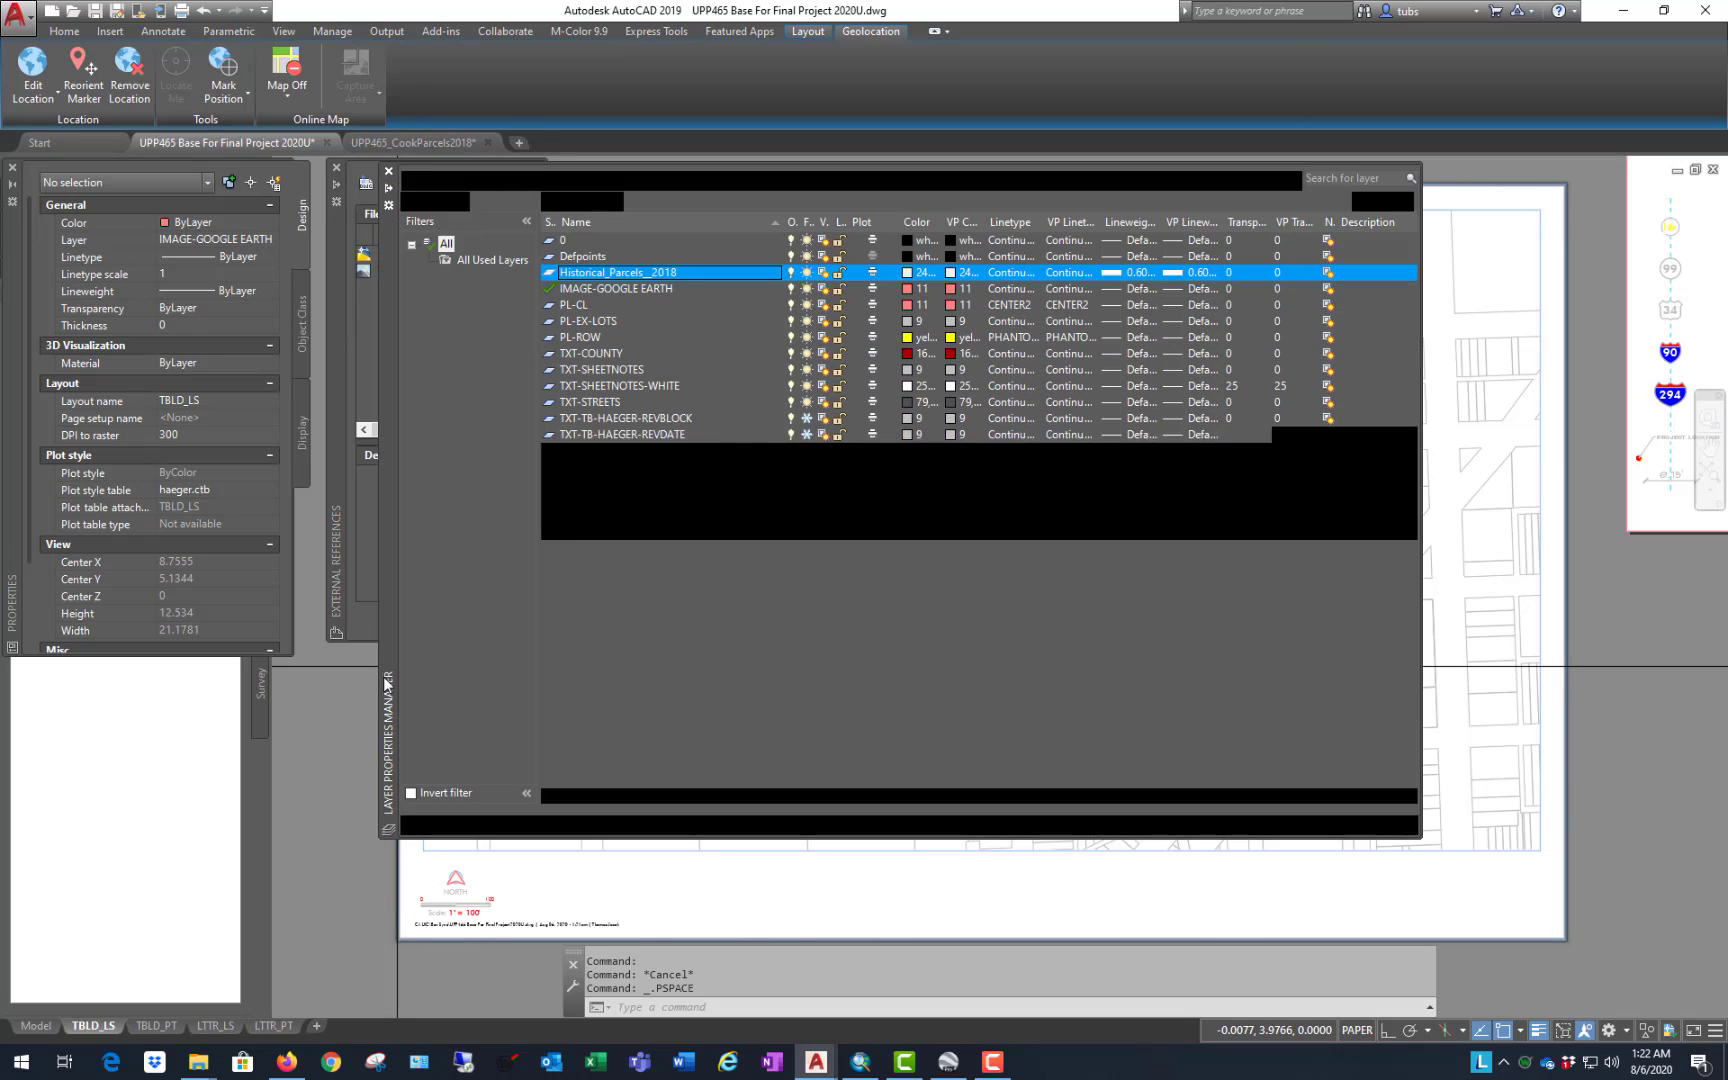
{"action": "left_click", "coordinate": [607, 322]}
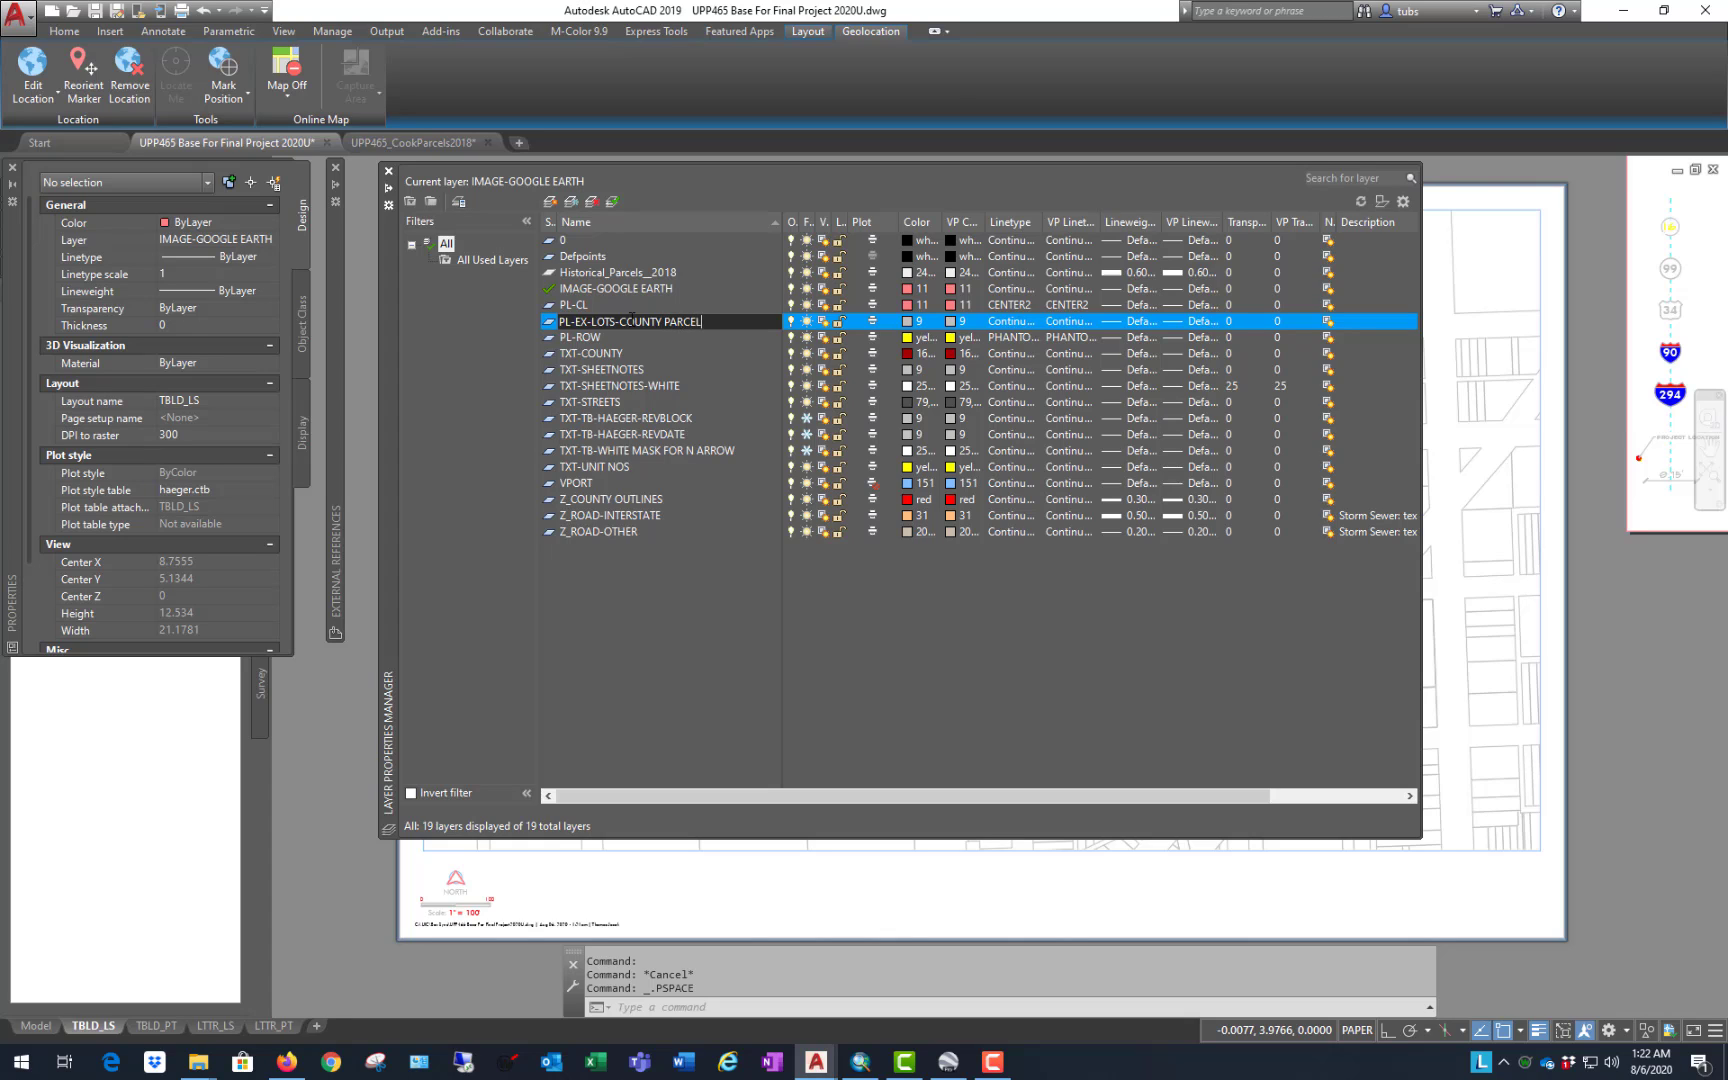
{"action": "key", "text": "Return"}
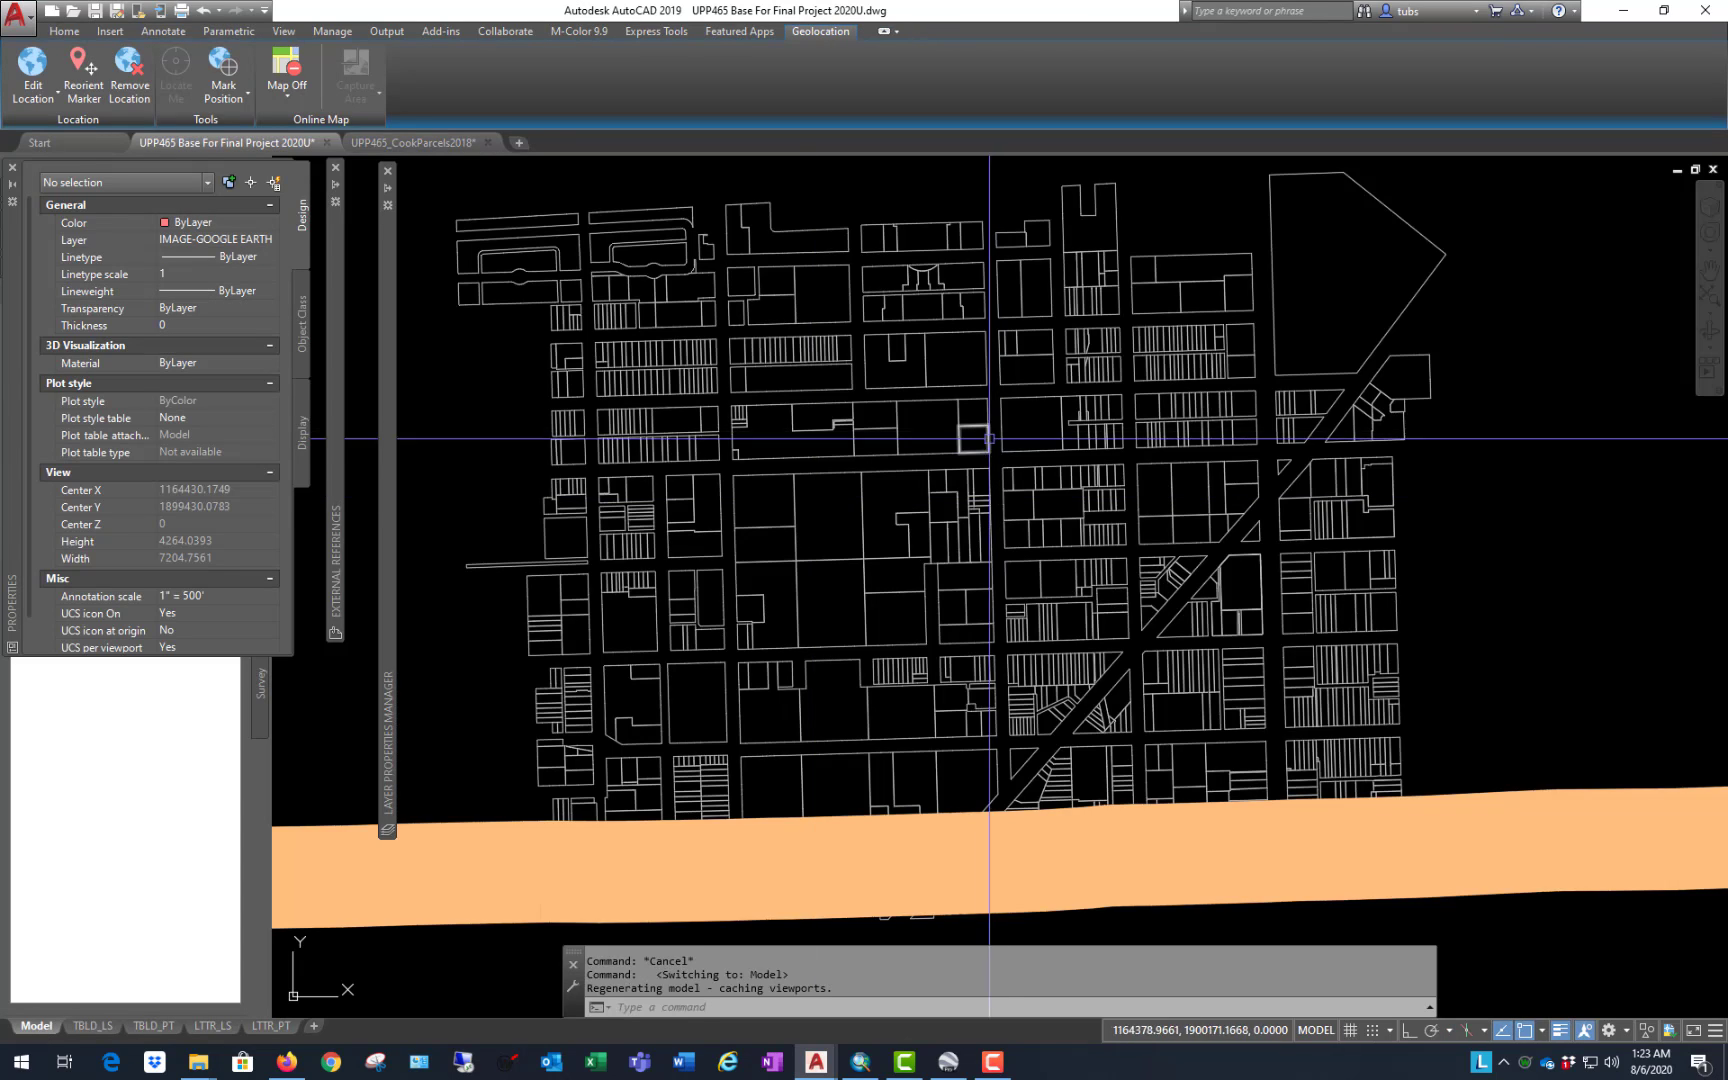
Step: Move the Google Earth aerial image in model space from the distant centerlines onto the west-central part of the parcel linework
{"action": "scroll", "coordinate": [957, 505], "scroll_direction": "down", "scroll_amount": 2}
{"action": "scroll", "coordinate": [1031, 627], "scroll_direction": "down", "scroll_amount": 2}
{"action": "scroll", "coordinate": [1134, 536], "scroll_direction": "down", "scroll_amount": 1}
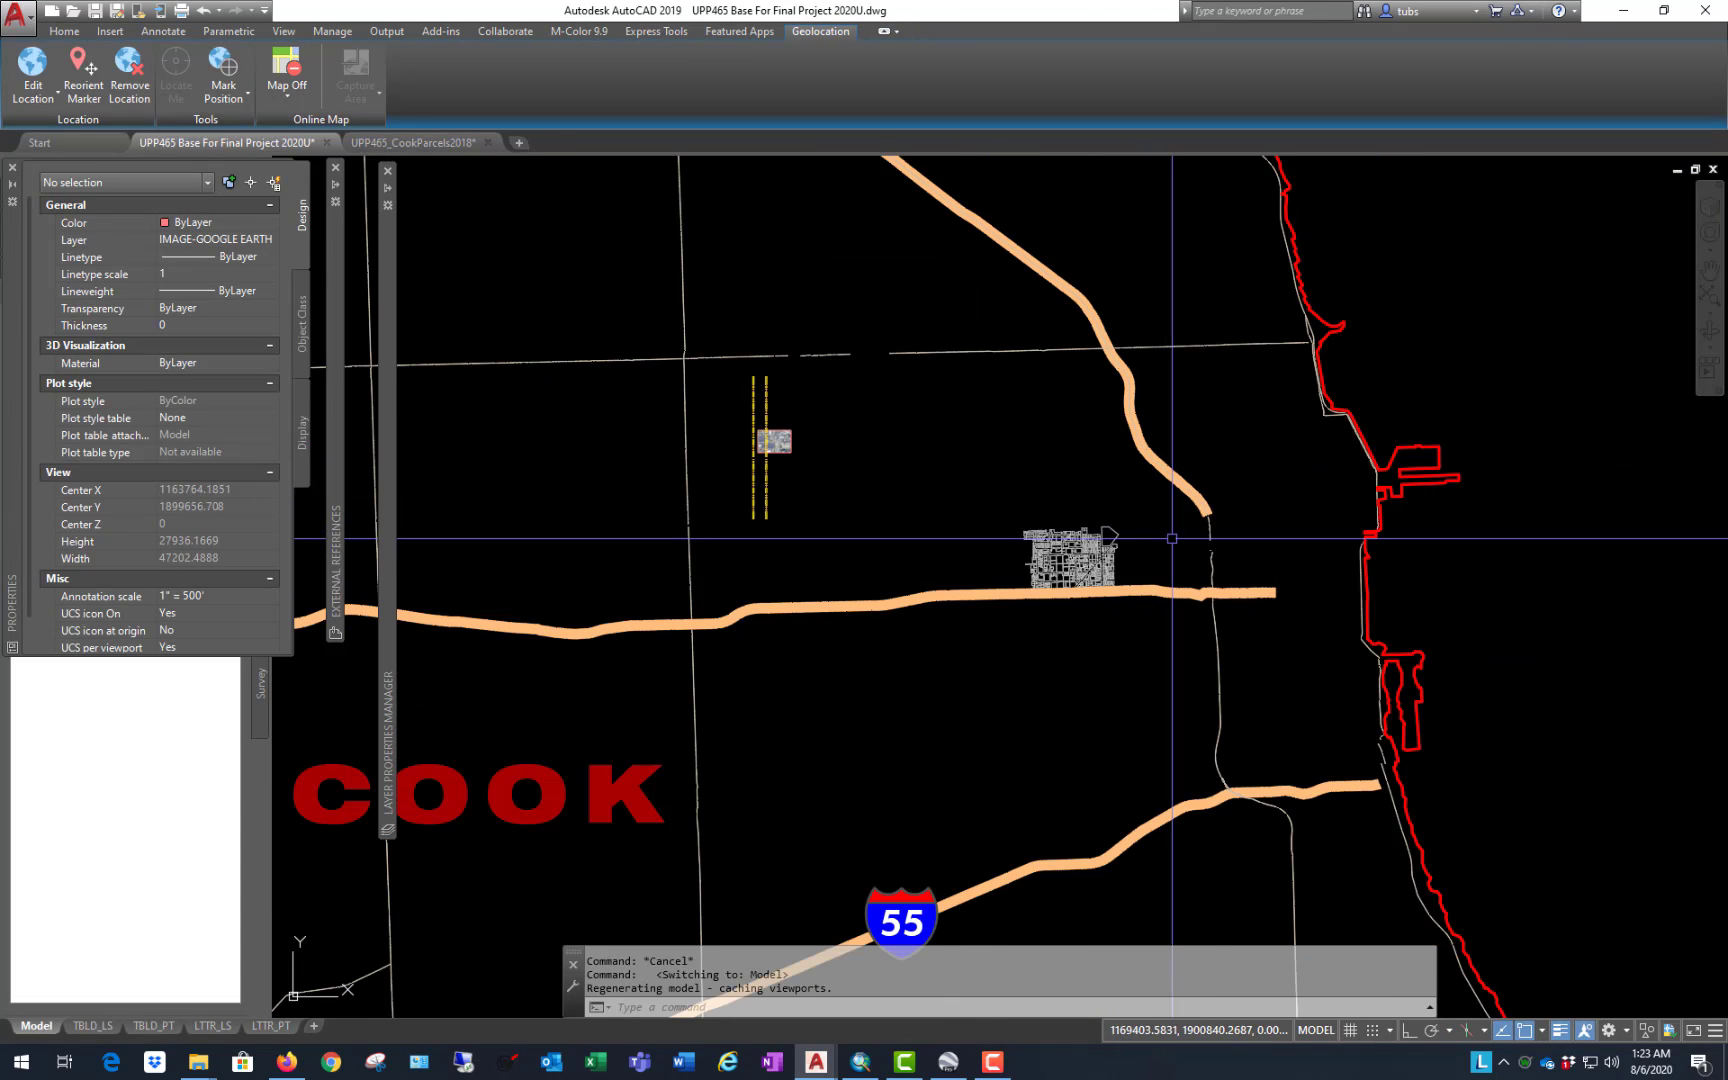
{"action": "scroll", "coordinate": [800, 507], "scroll_direction": "up", "scroll_amount": 1}
{"action": "scroll", "coordinate": [776, 430], "scroll_direction": "up", "scroll_amount": 5}
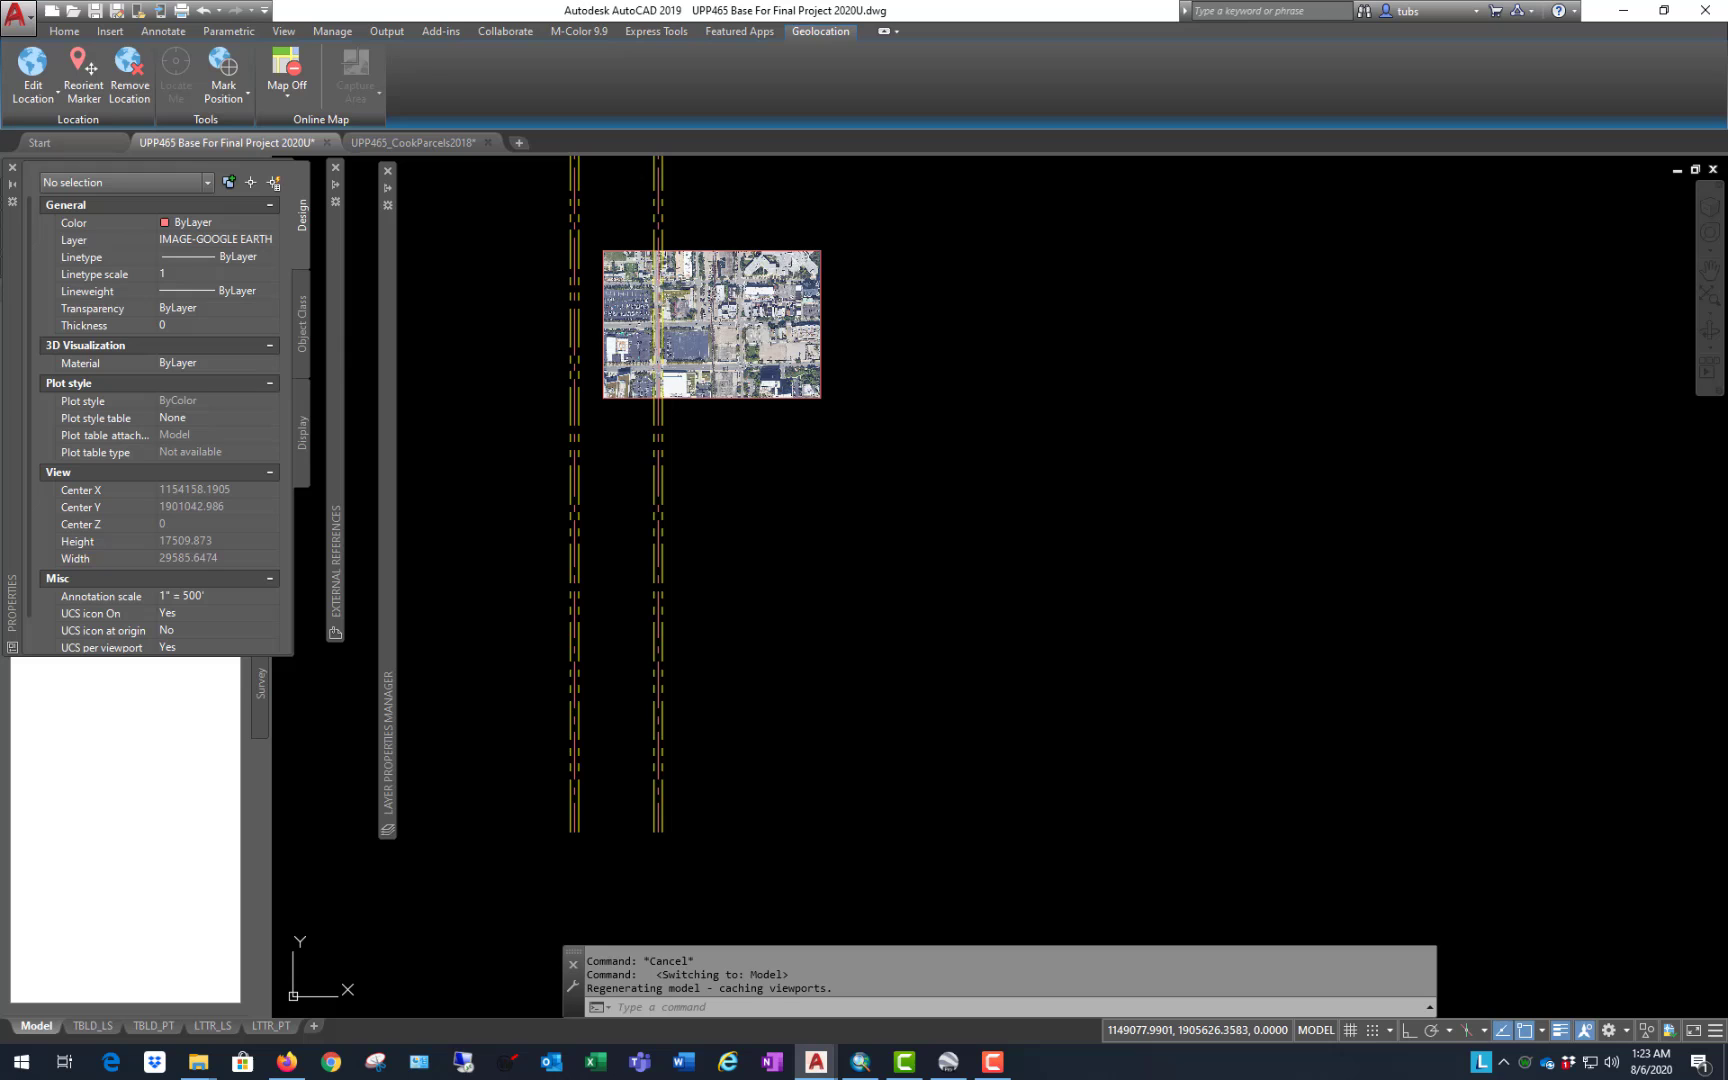
{"action": "left_click", "coordinate": [752, 398]}
{"action": "scroll", "coordinate": [752, 395], "scroll_direction": "up", "scroll_amount": 2}
{"action": "scroll", "coordinate": [750, 370], "scroll_direction": "up", "scroll_amount": 4}
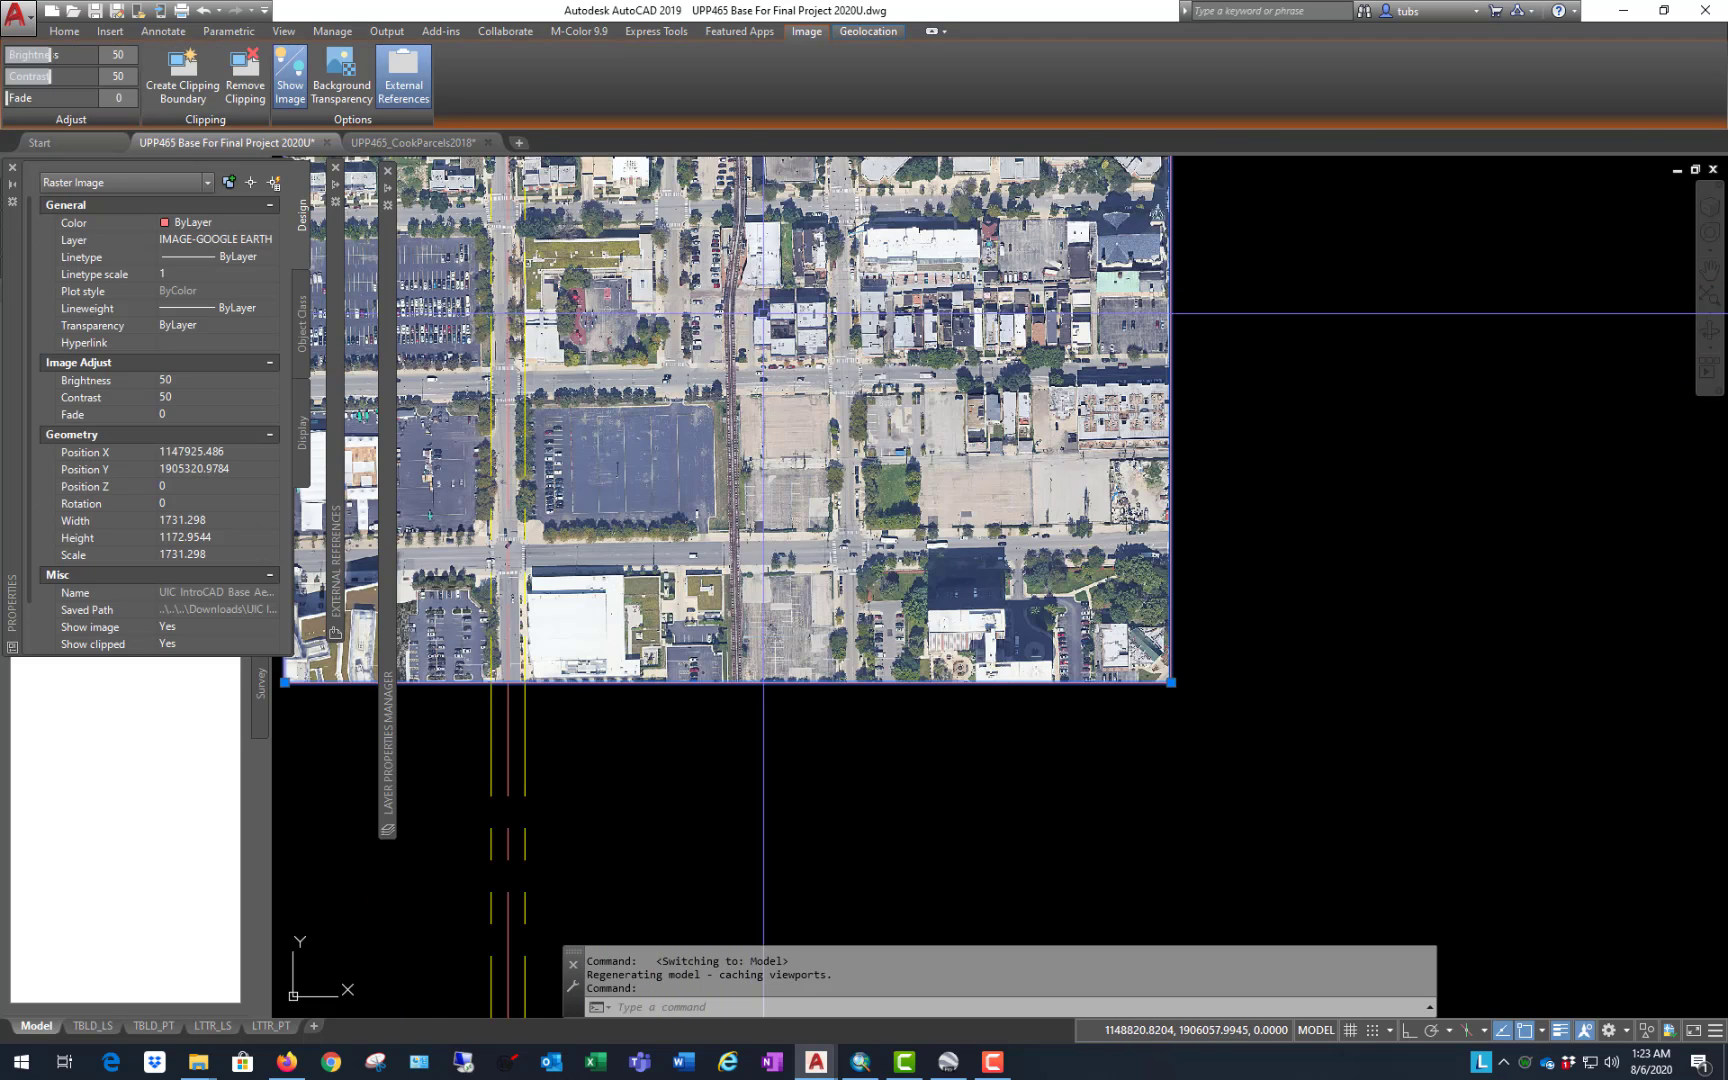
{"action": "scroll", "coordinate": [752, 340], "scroll_direction": "down", "scroll_amount": 2}
{"action": "scroll", "coordinate": [754, 359], "scroll_direction": "up", "scroll_amount": 2}
{"action": "type", "text": "m"}
{"action": "key", "text": "Return"}
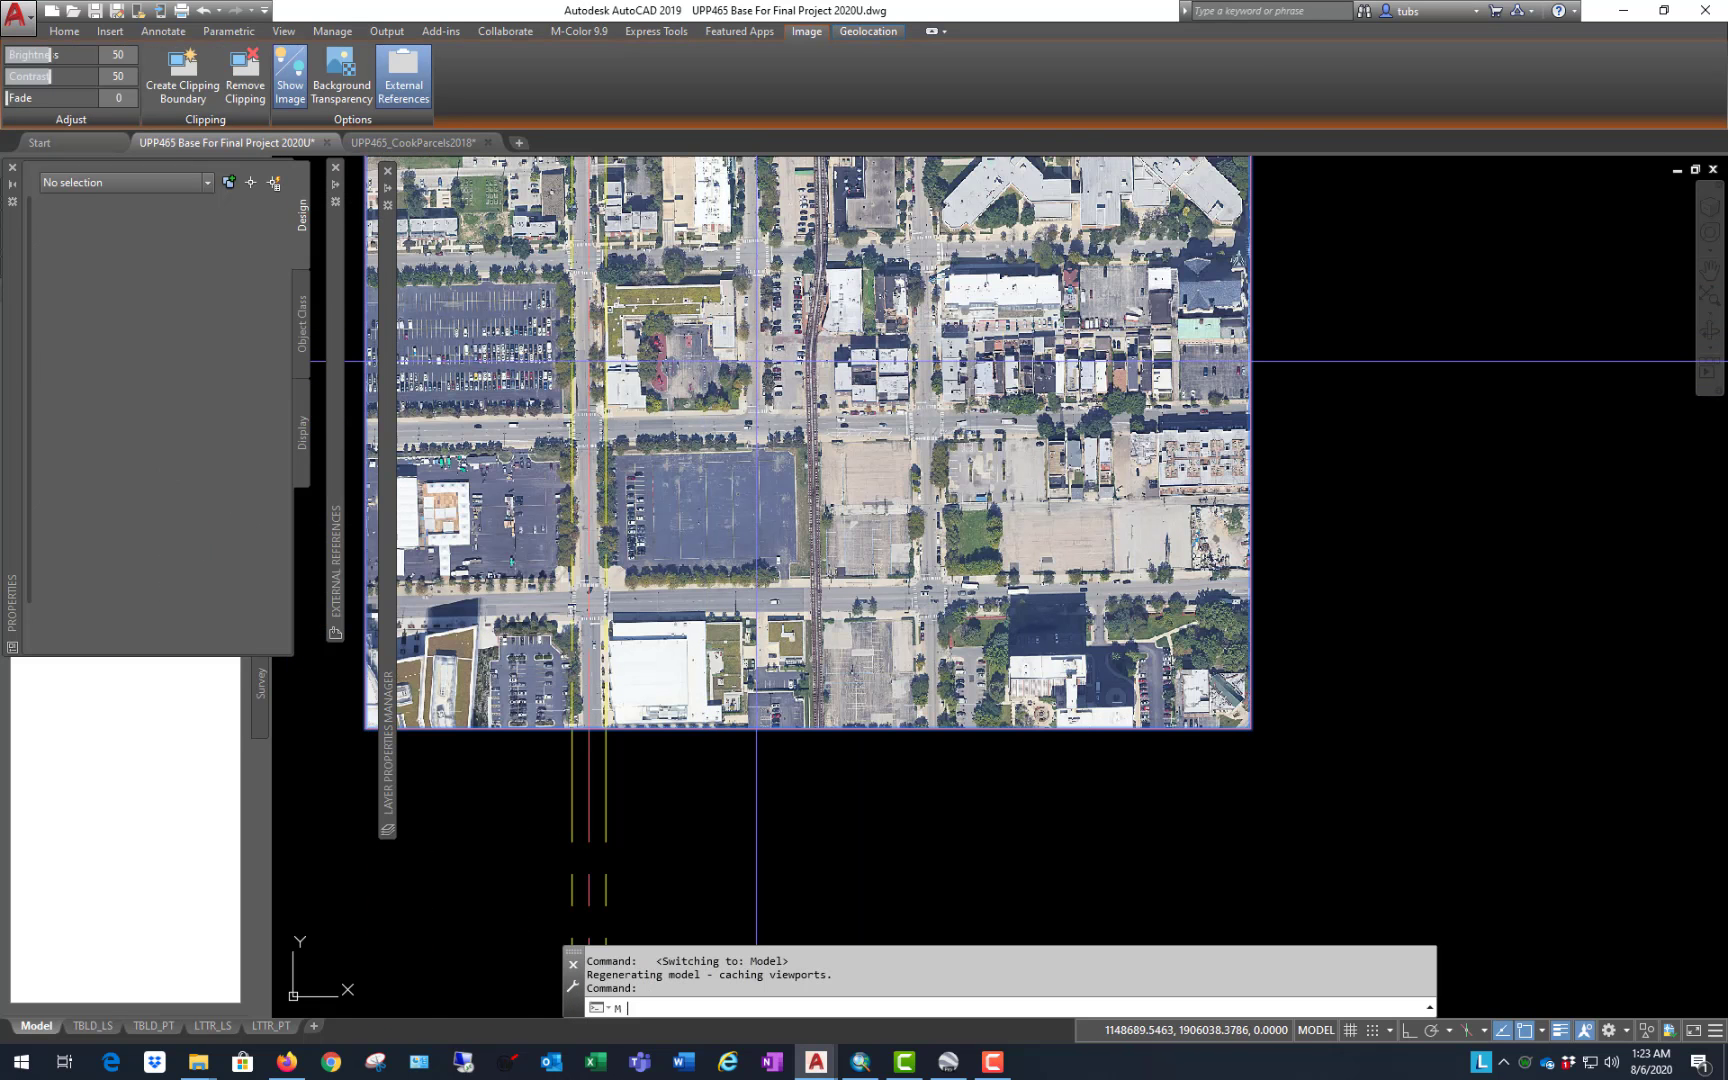
{"action": "left_click", "coordinate": [724, 411]}
{"action": "scroll", "coordinate": [725, 395], "scroll_direction": "down", "scroll_amount": 6}
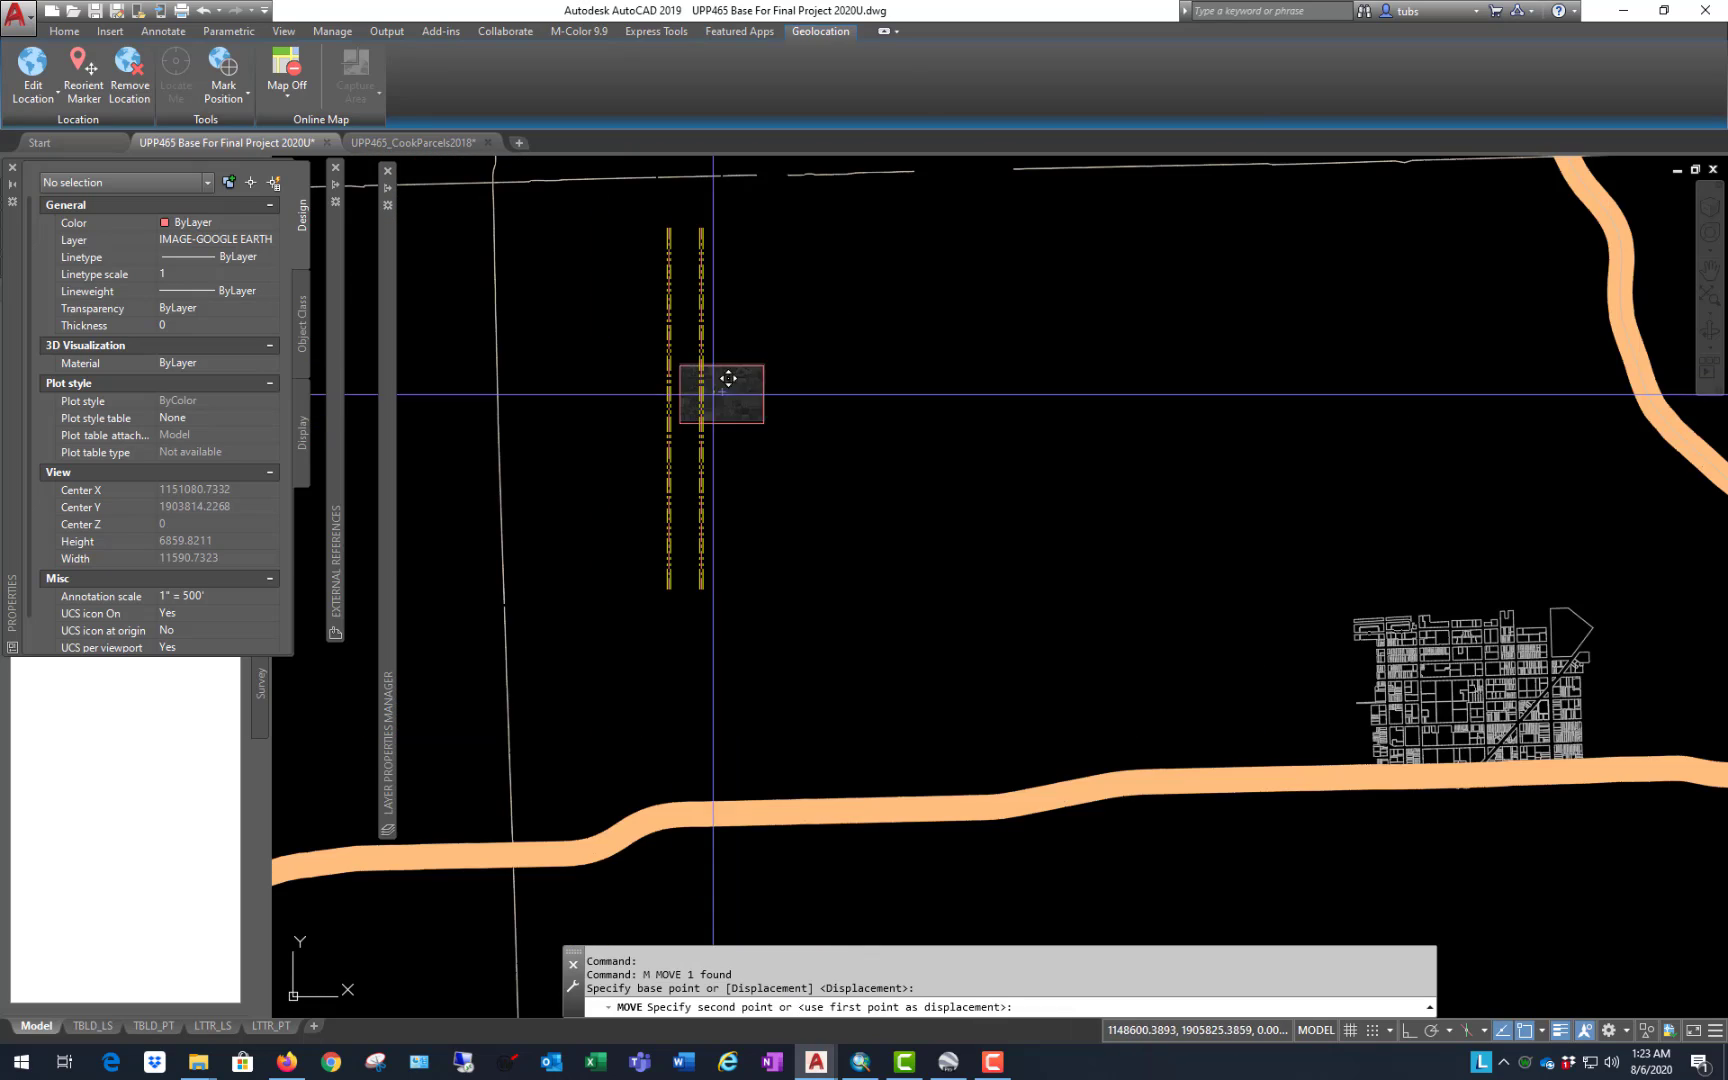
{"action": "scroll", "coordinate": [1040, 488], "scroll_direction": "up", "scroll_amount": 3}
{"action": "scroll", "coordinate": [1040, 488], "scroll_direction": "up", "scroll_amount": 3}
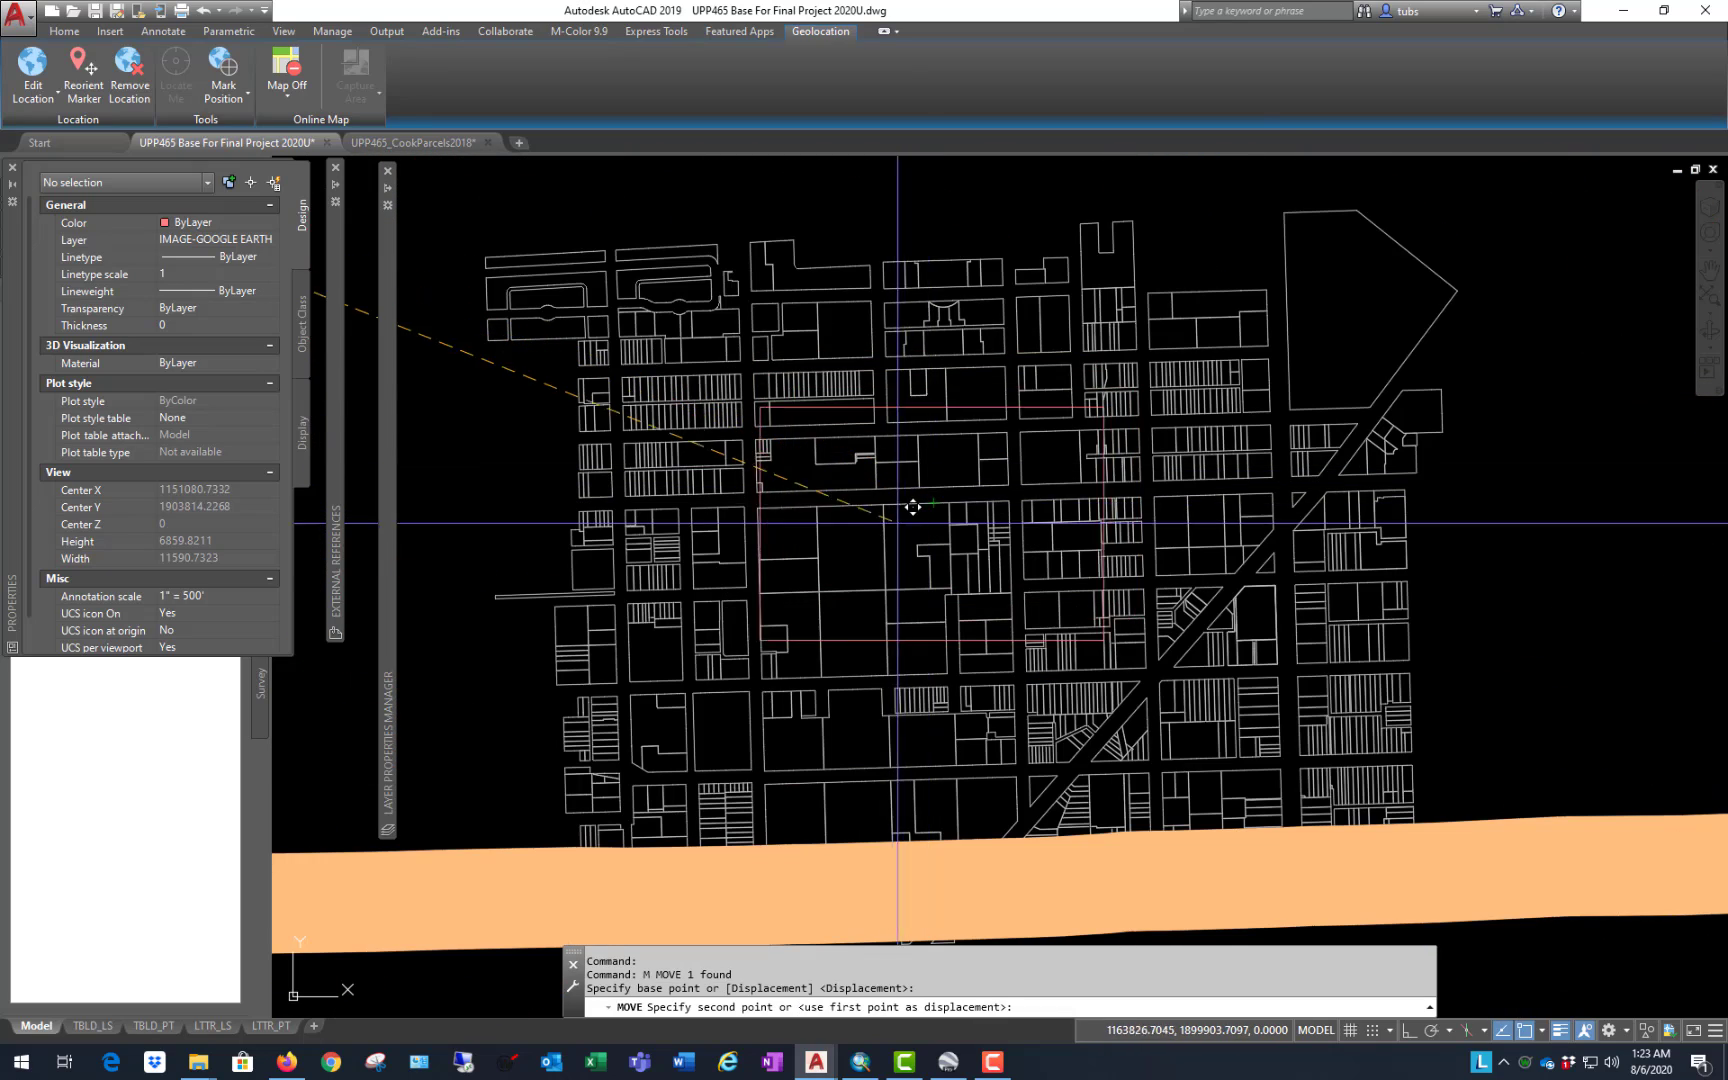
{"action": "scroll", "coordinate": [905, 485], "scroll_direction": "up", "scroll_amount": 4}
{"action": "scroll", "coordinate": [1018, 424], "scroll_direction": "down", "scroll_amount": 2}
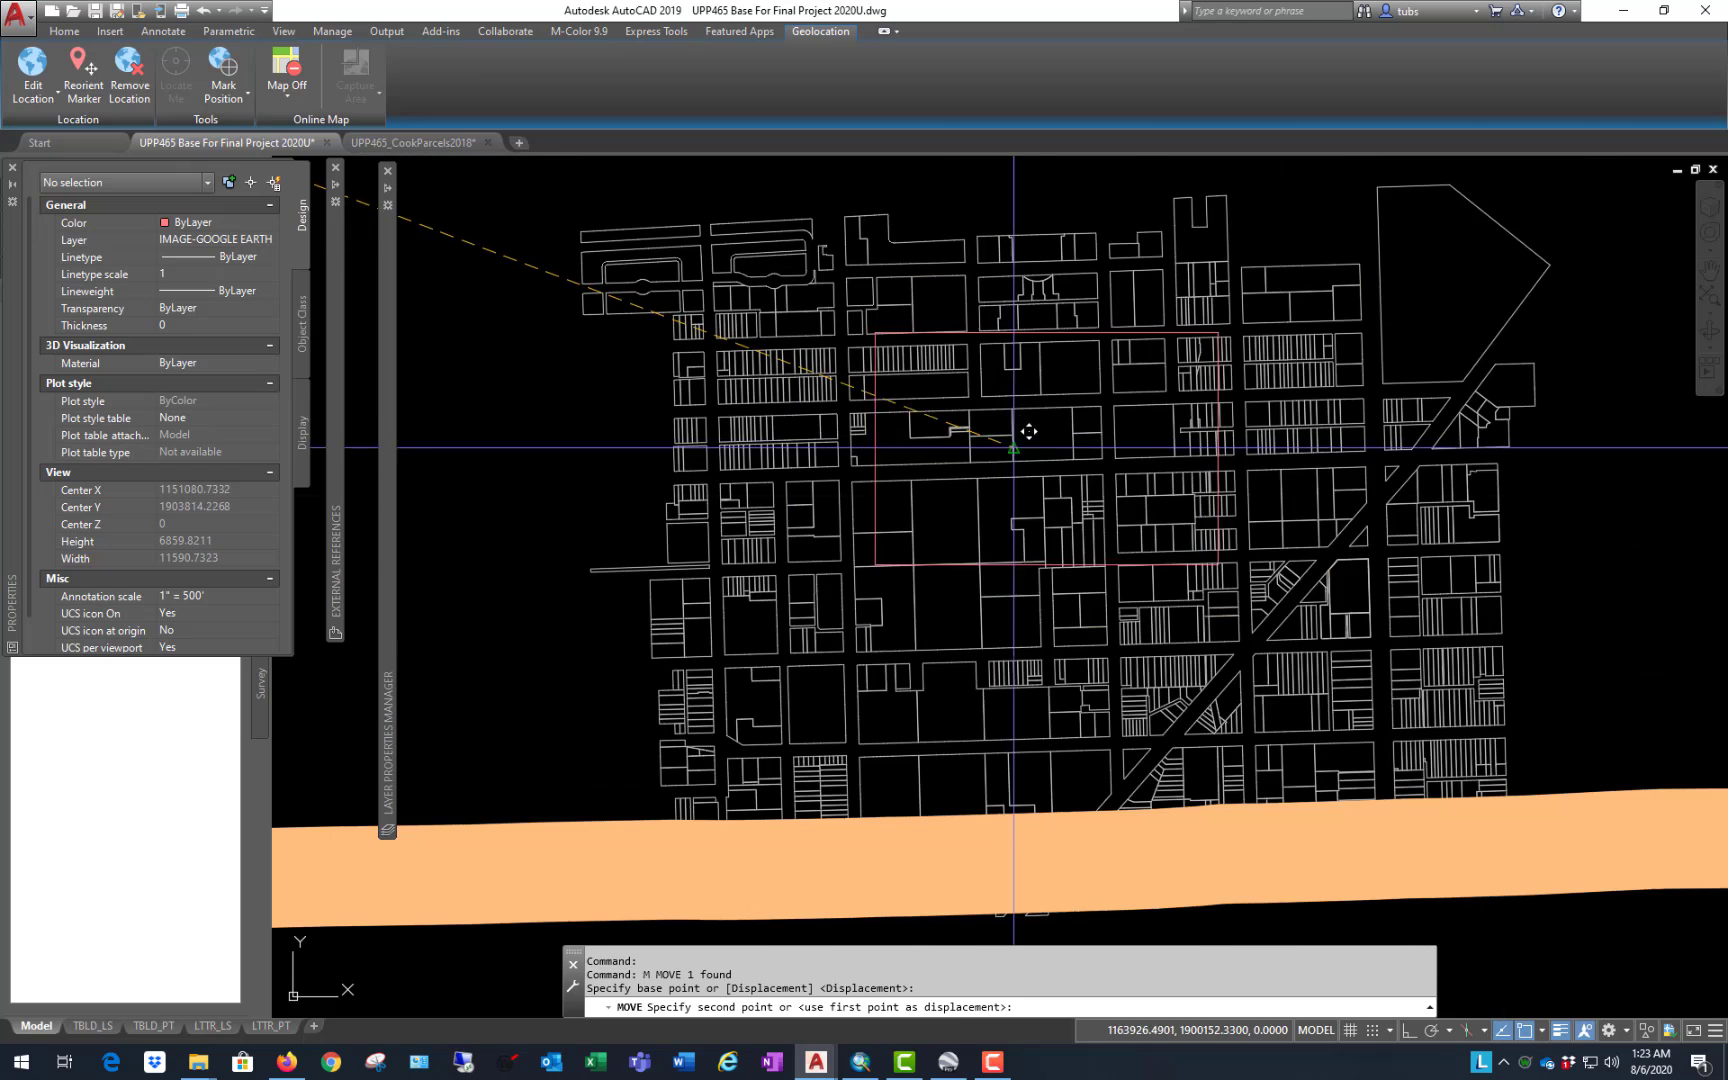
{"action": "scroll", "coordinate": [1072, 516], "scroll_direction": "up", "scroll_amount": 2}
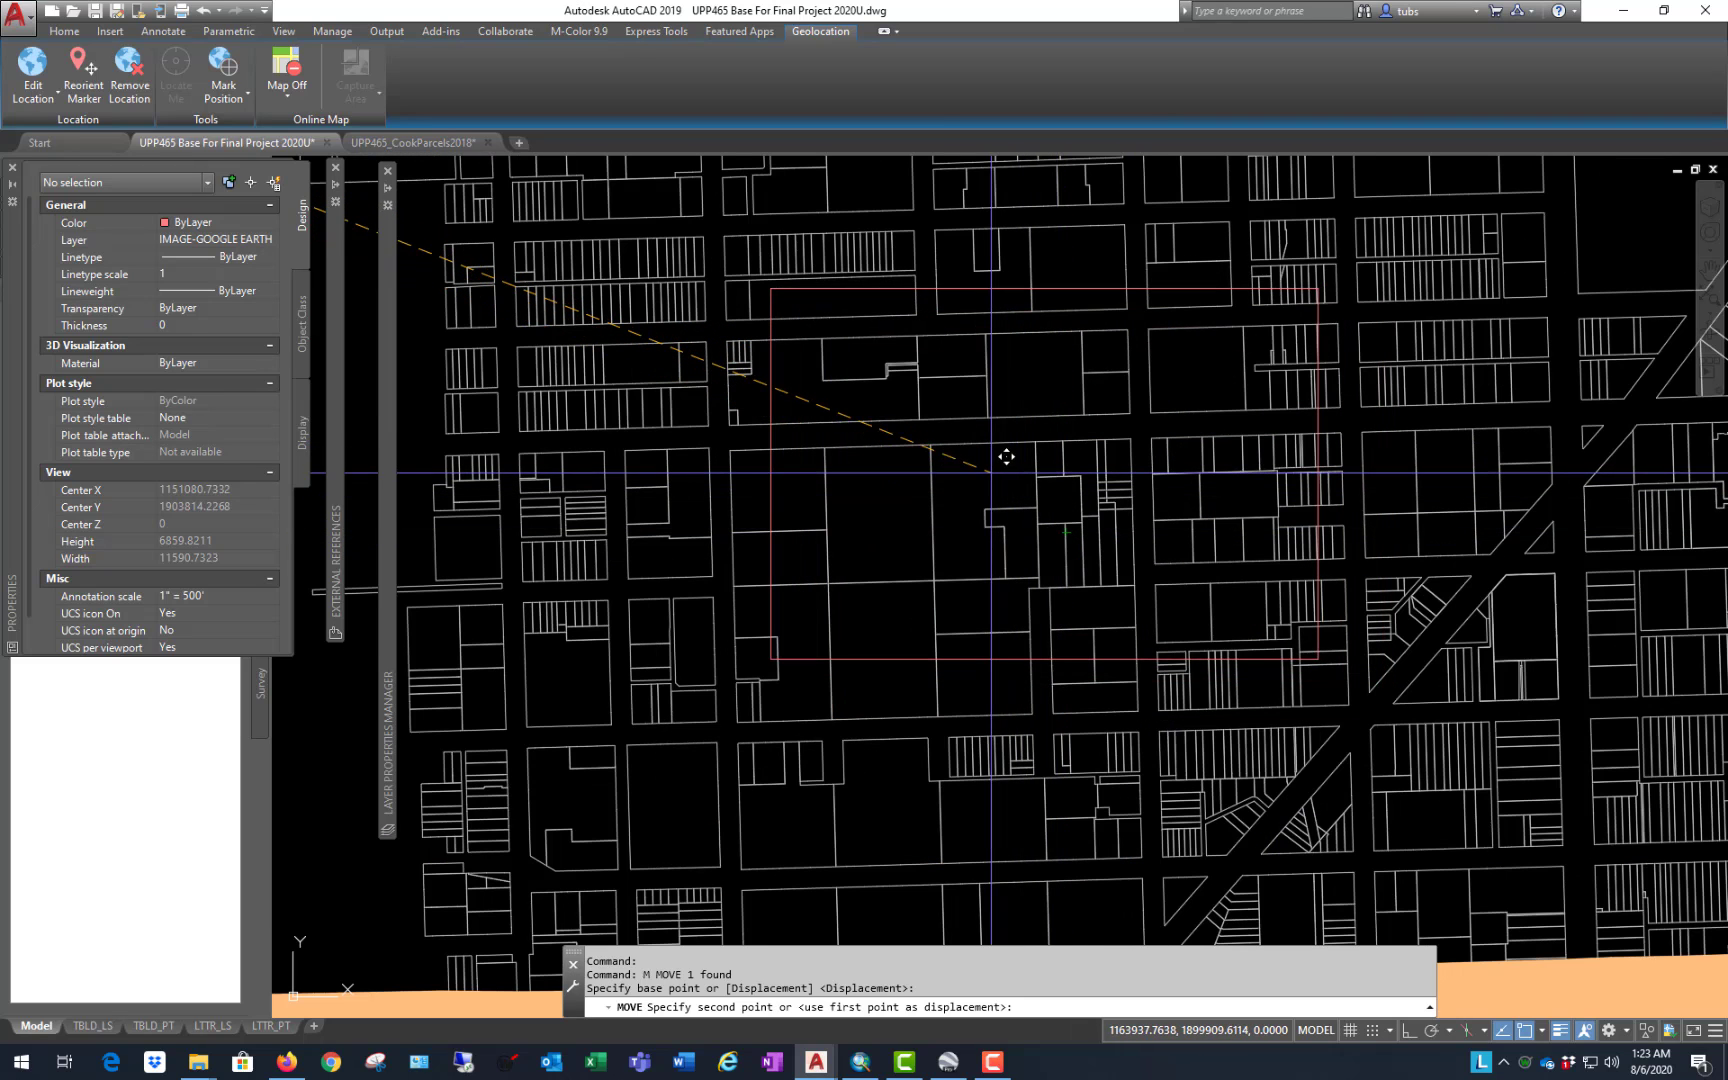
{"action": "left_click", "coordinate": [744, 421]}
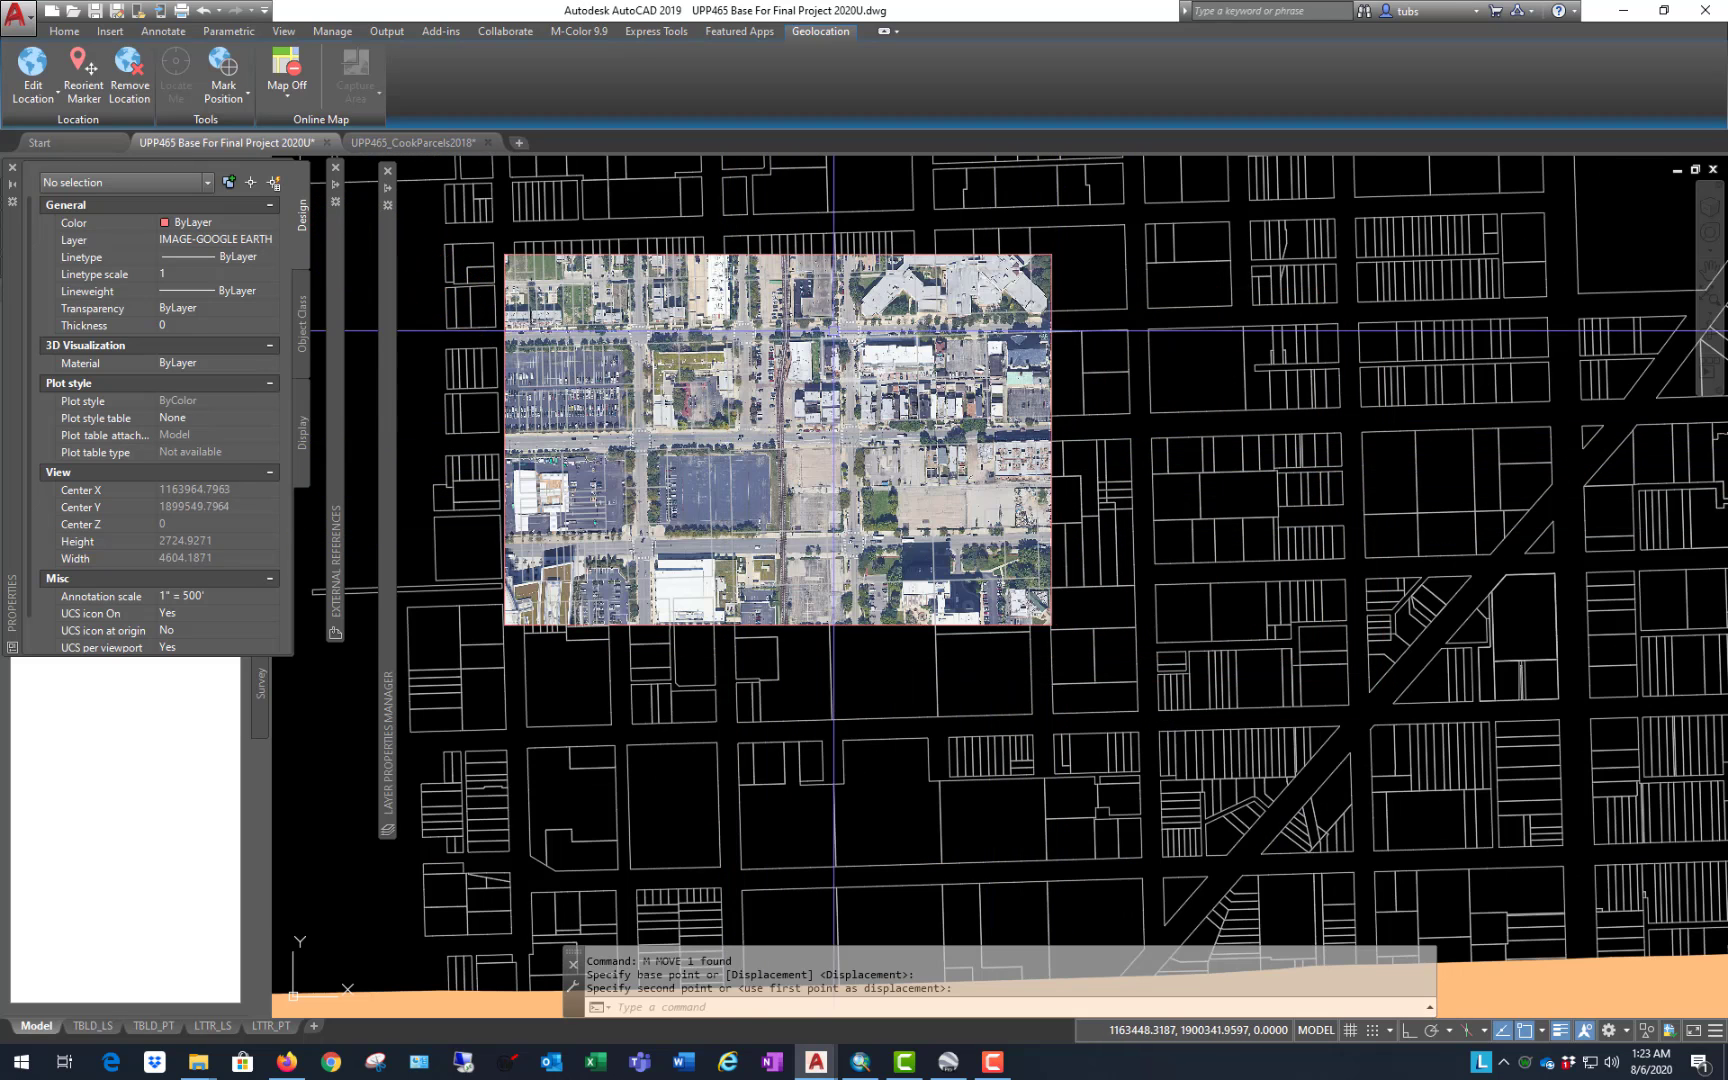
Step: Send the aerial image to the back of the draw order, behind the parcel lines
{"action": "scroll", "coordinate": [670, 273], "scroll_direction": "up", "scroll_amount": 2}
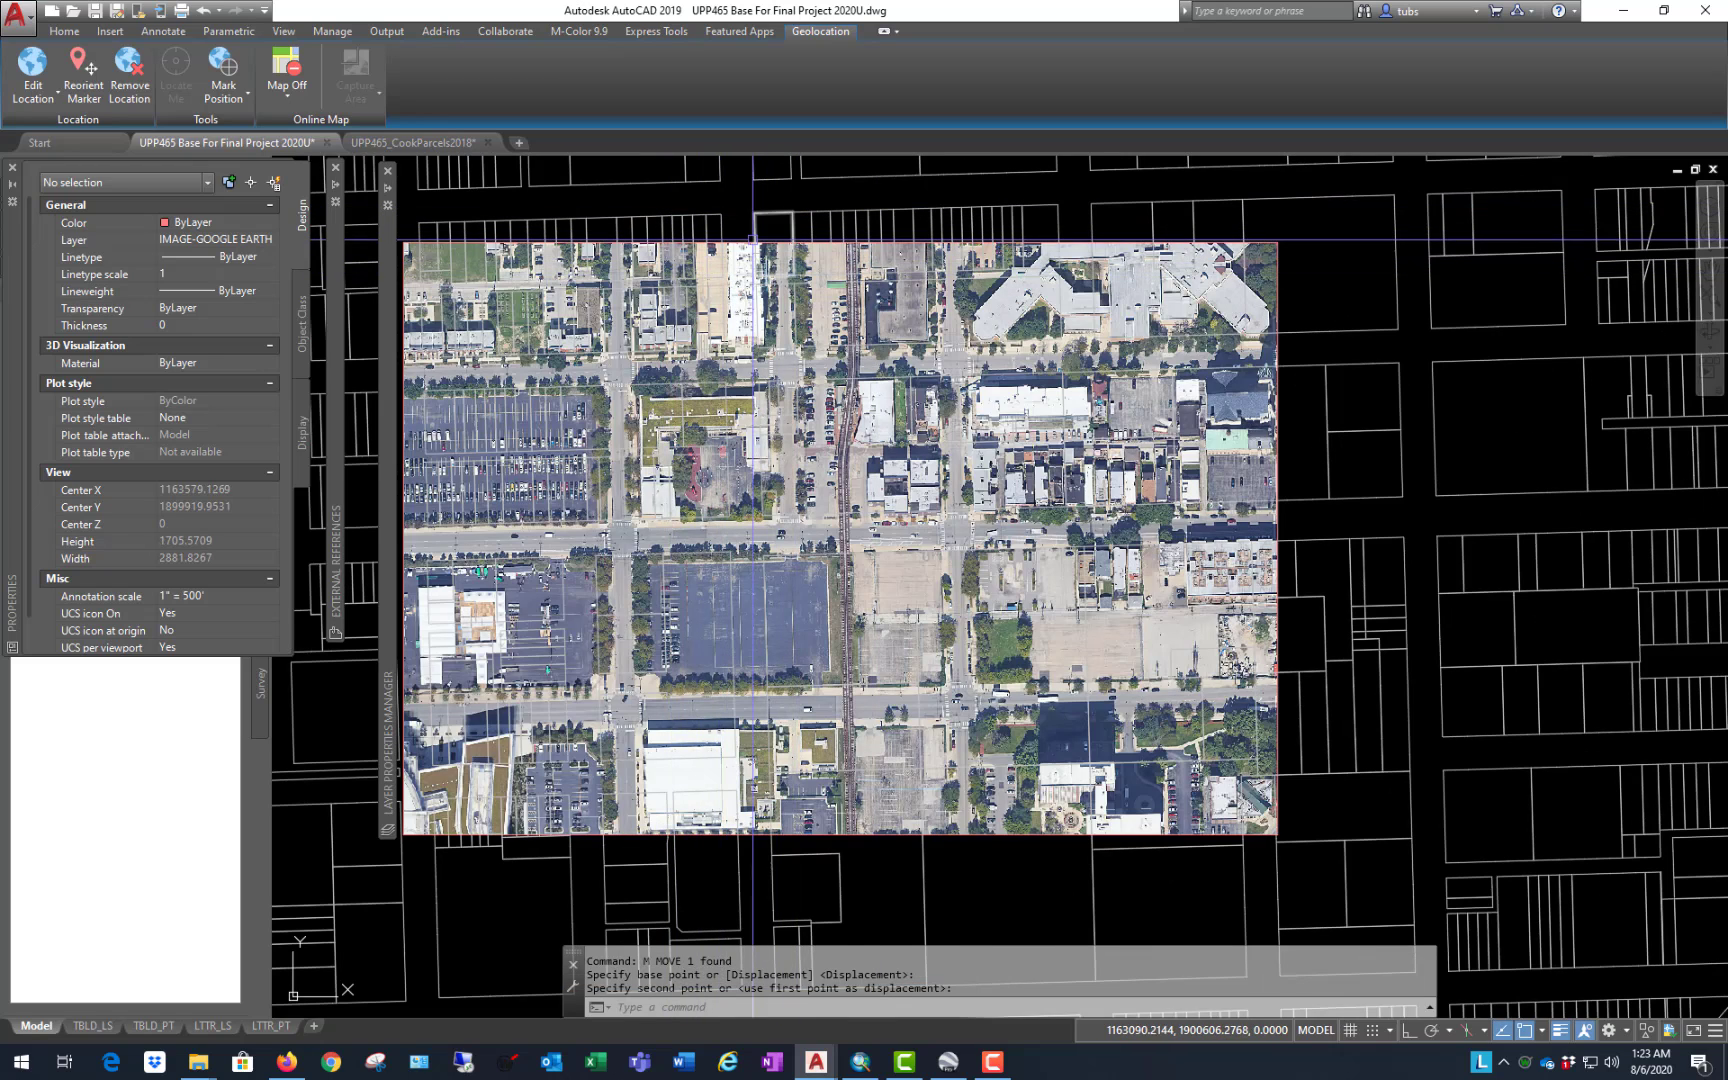
{"action": "left_click", "coordinate": [796, 243]}
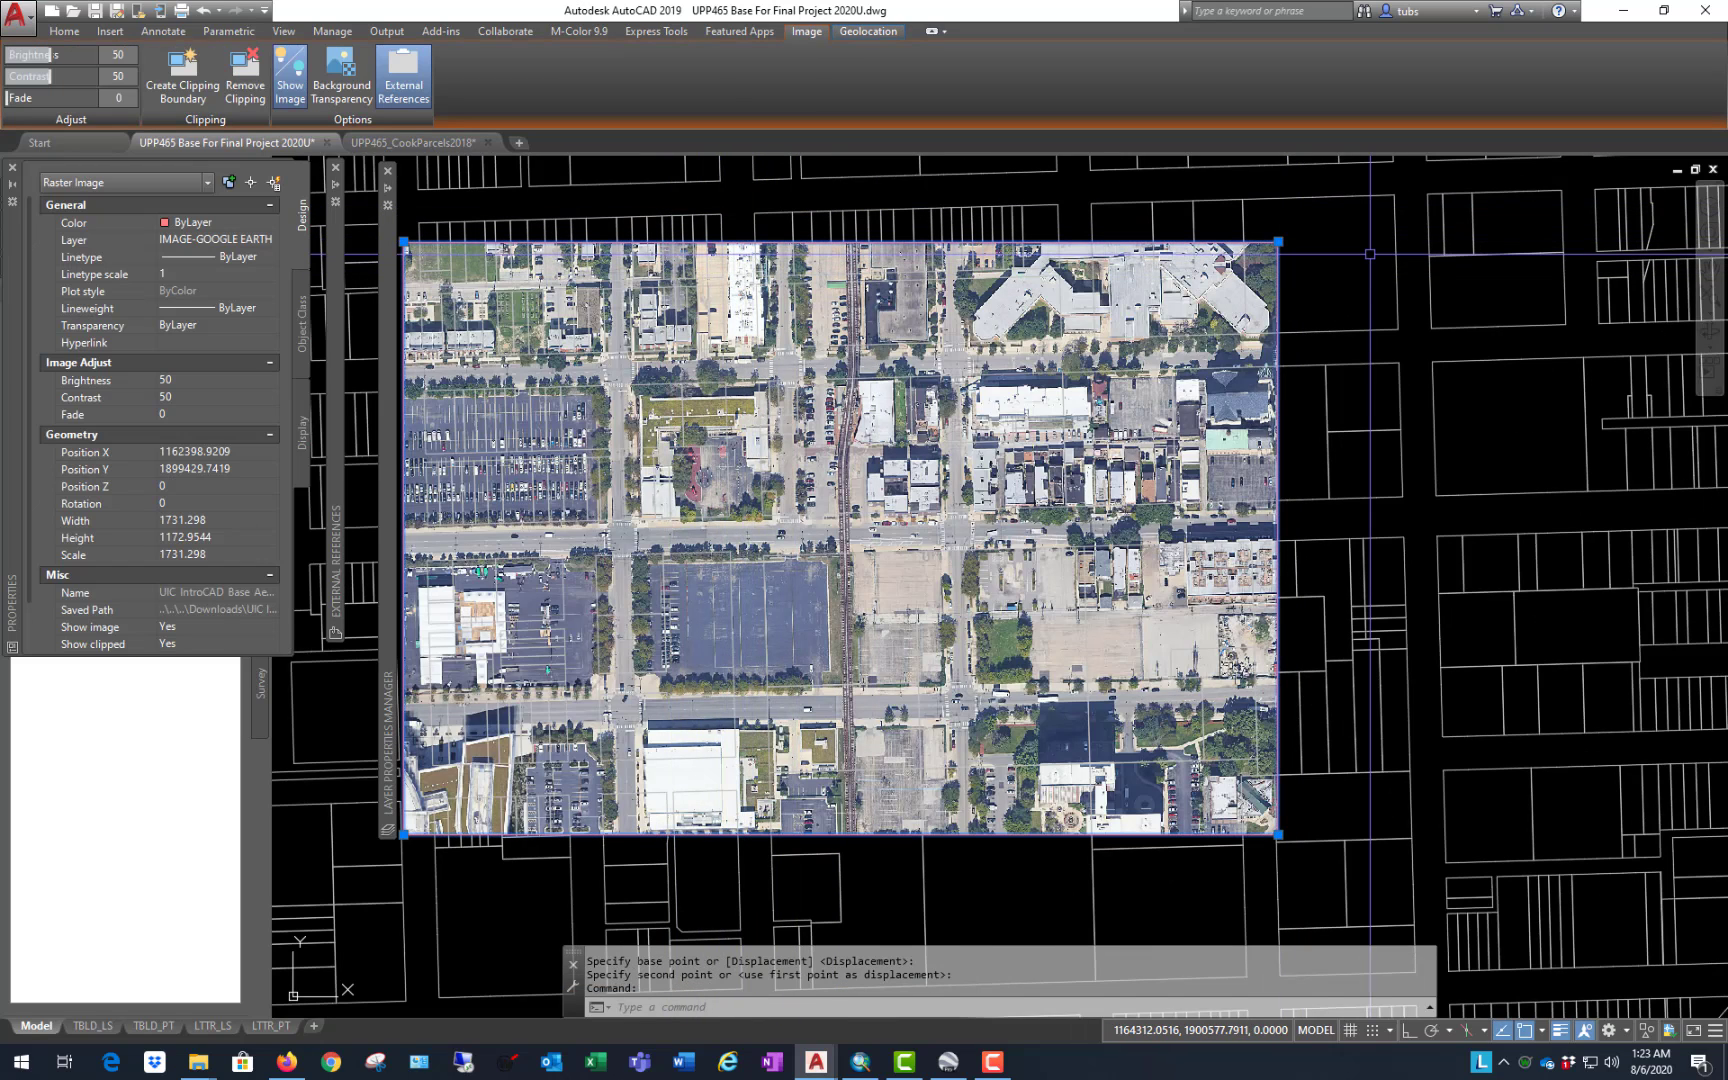
{"action": "type", "text": "DR"}
{"action": "key", "text": "Return"}
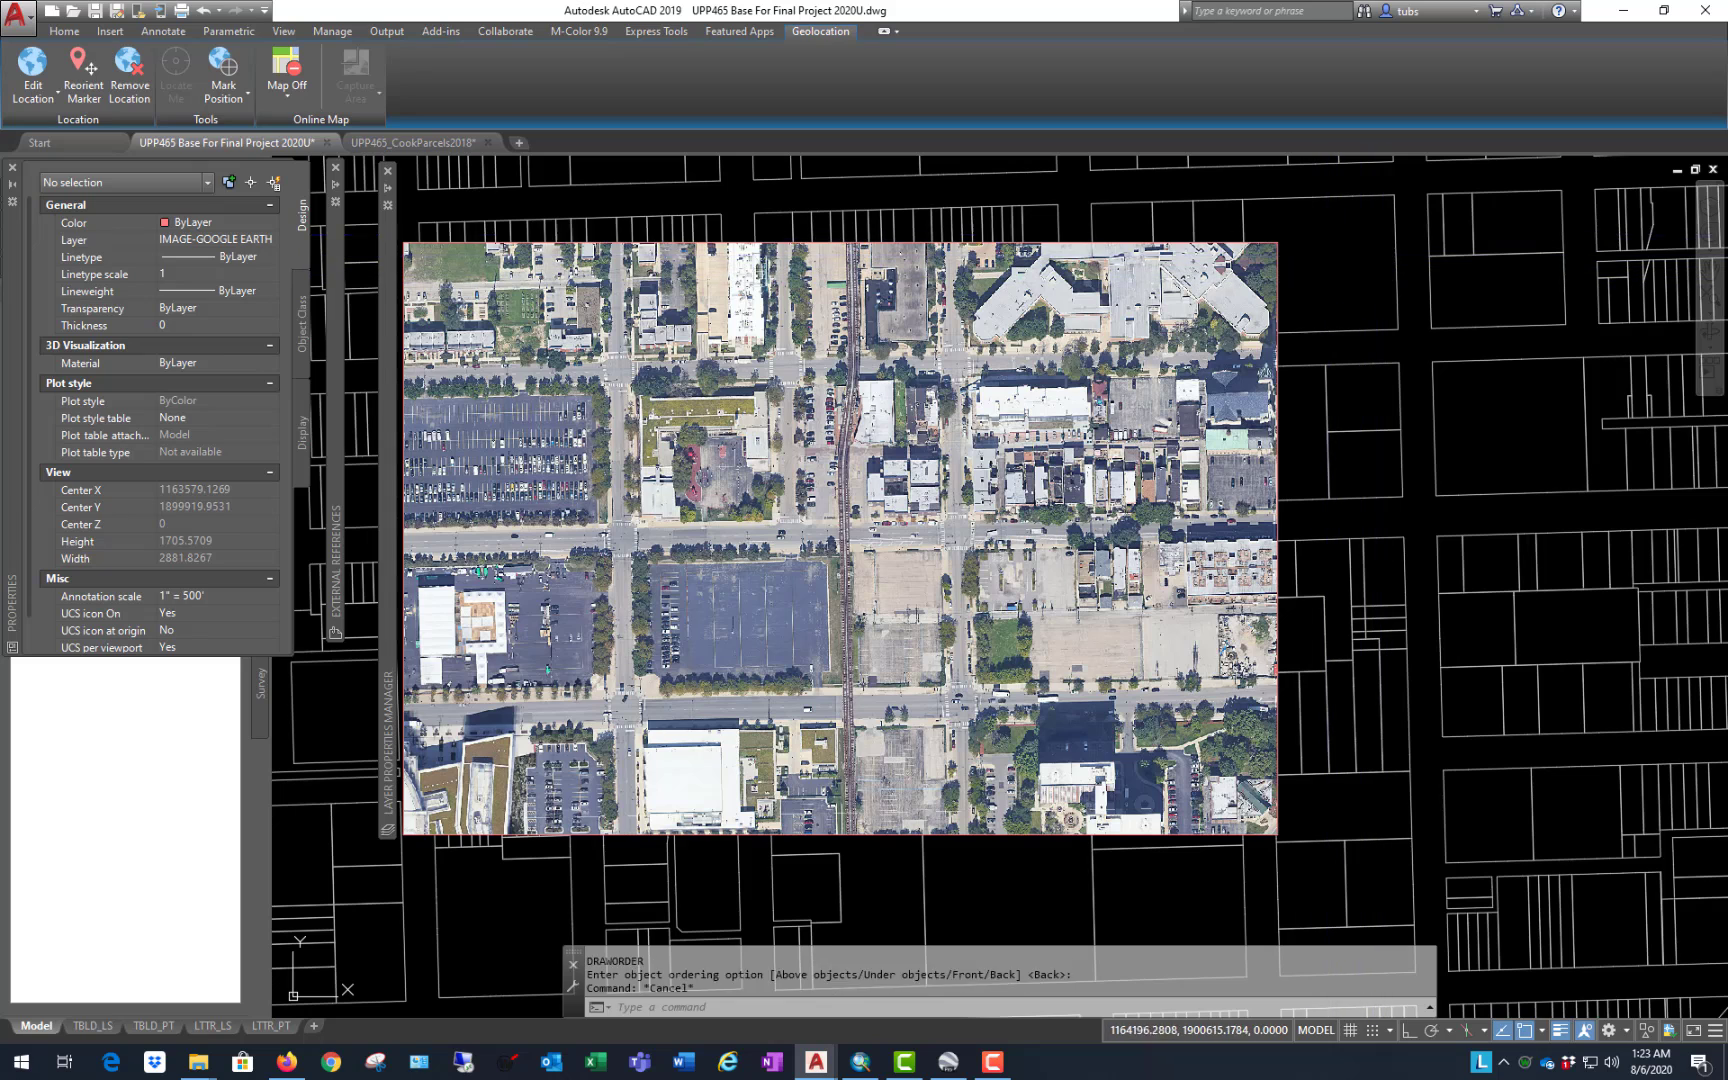
{"action": "key", "text": "Escape"}
{"action": "key", "text": "Escape"}
{"action": "type", "text": "DR"}
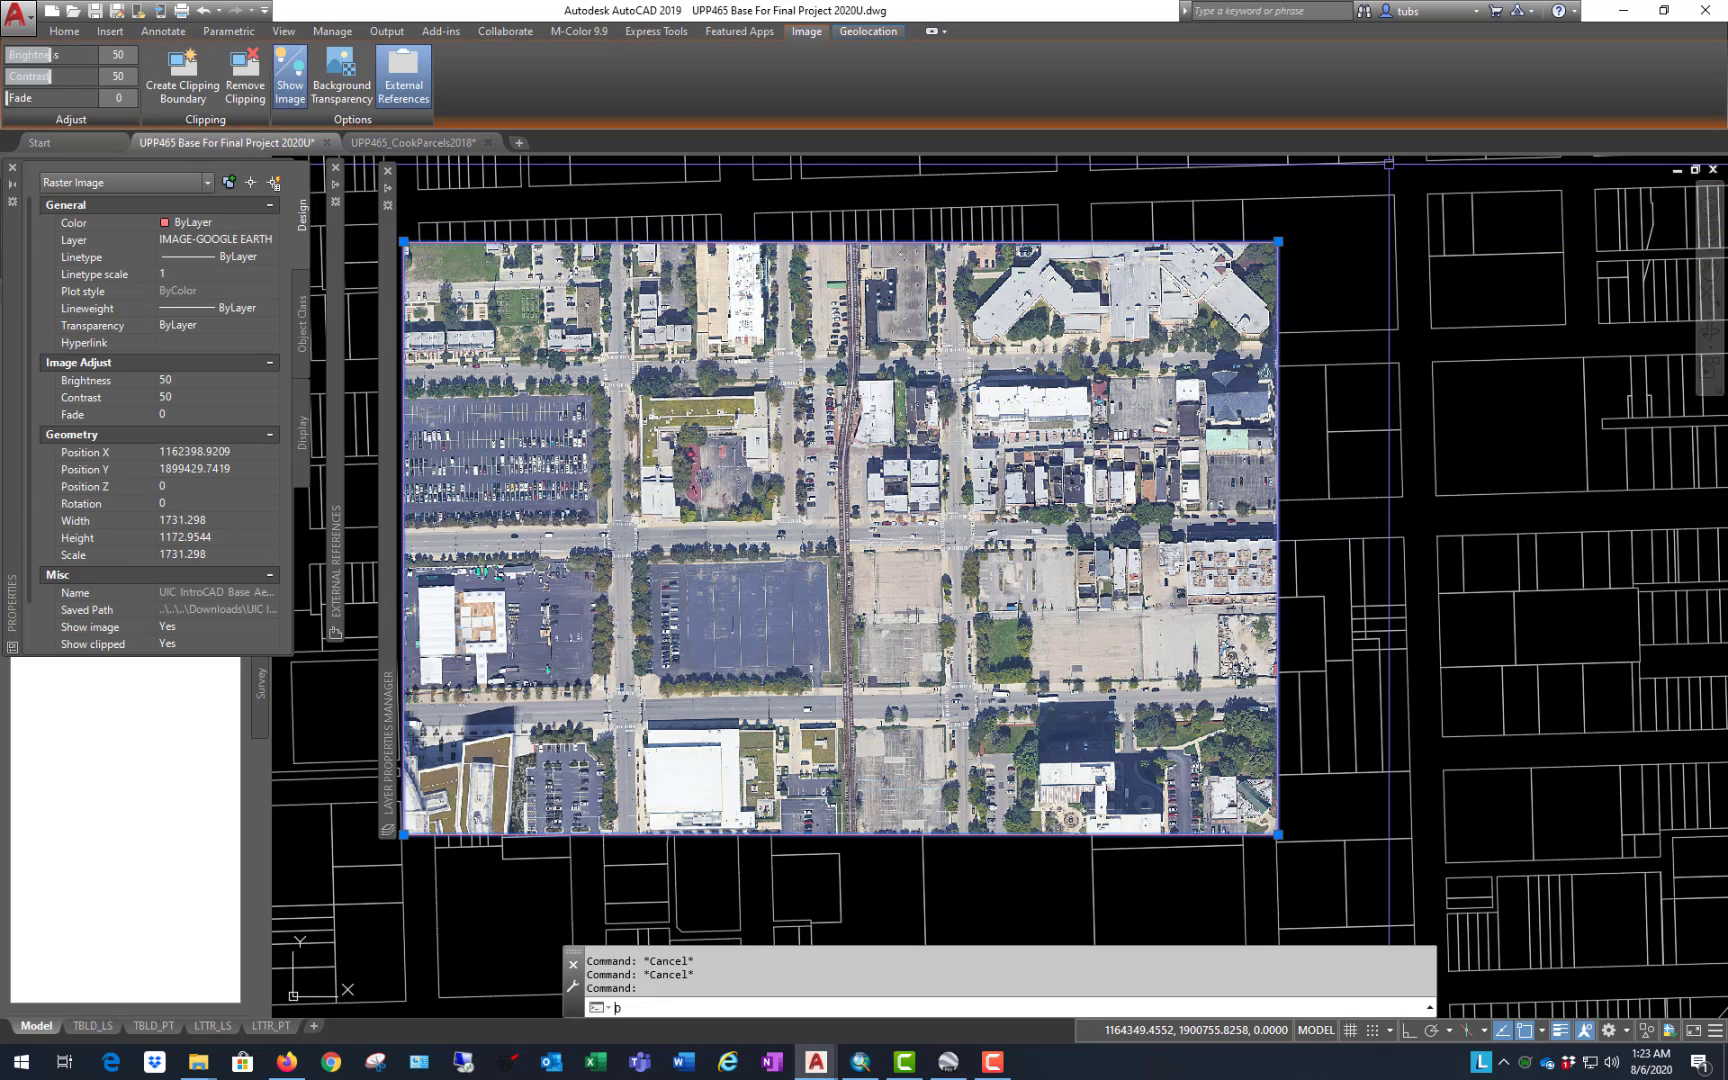
{"action": "key", "text": "Return"}
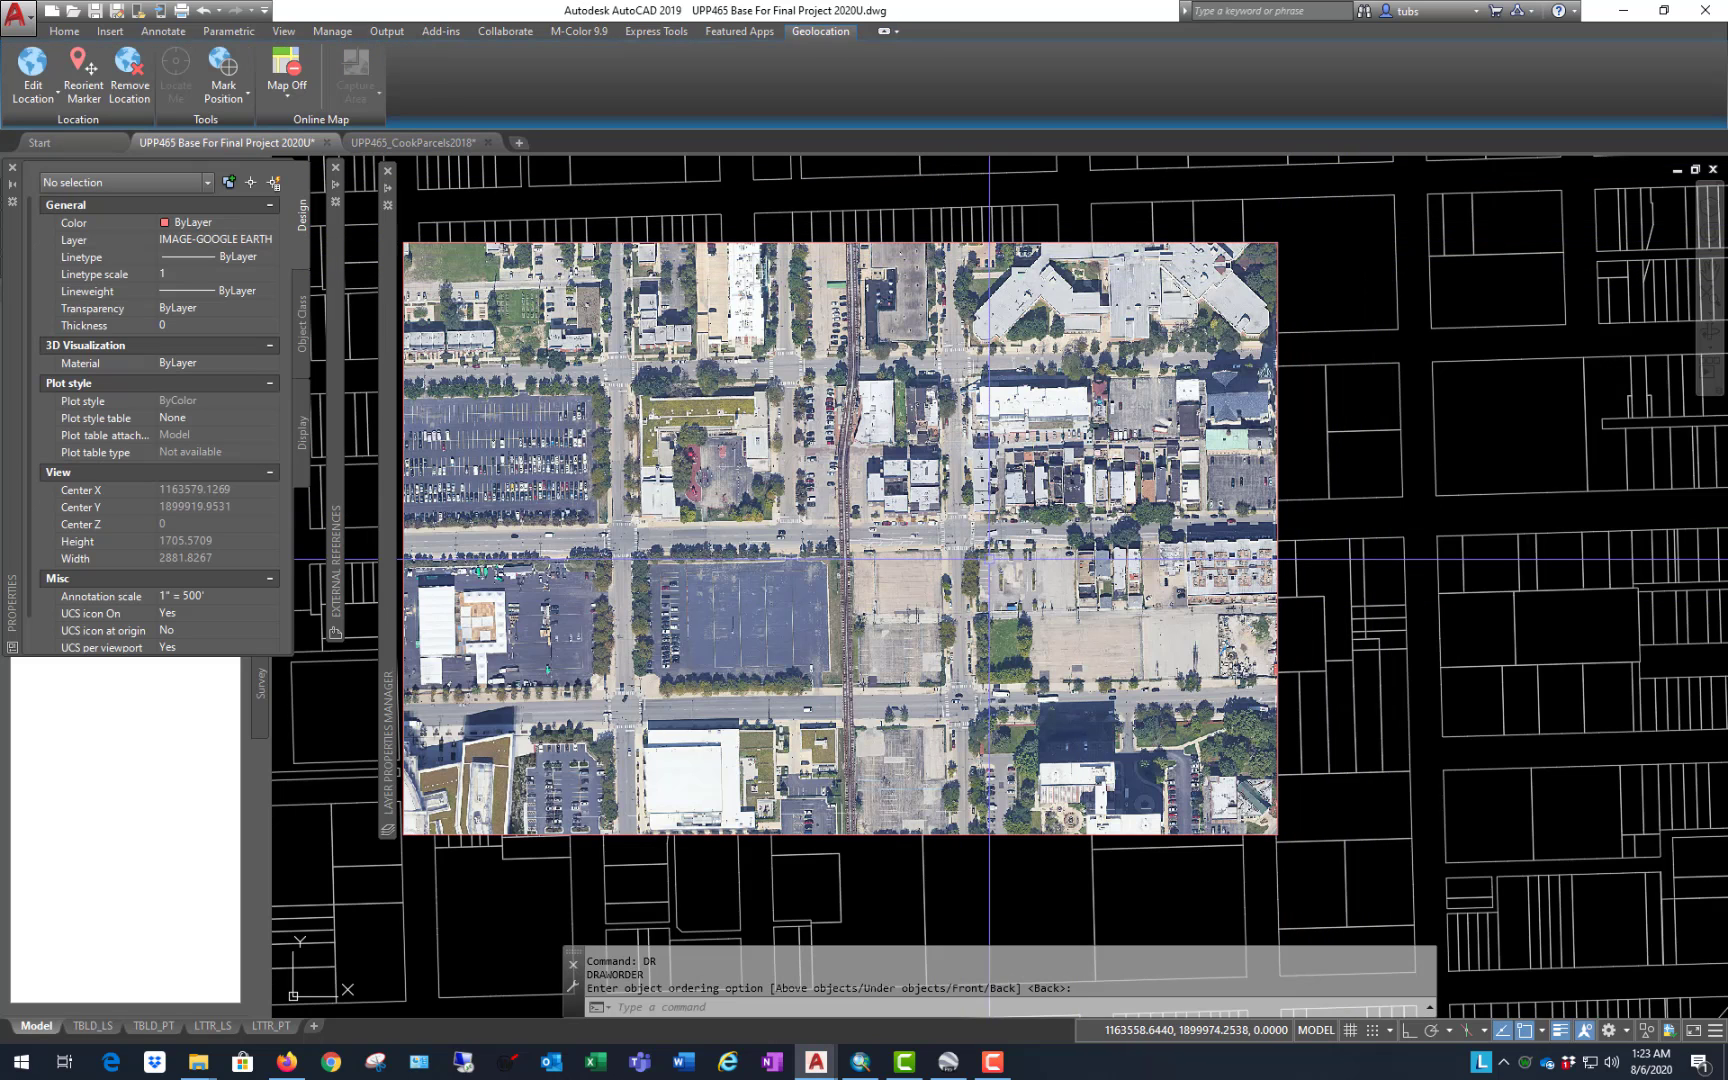
Step: Regenerate the model to refresh the parcel lines over the aerial image
{"action": "scroll", "coordinate": [1006, 667], "scroll_direction": "down", "scroll_amount": 2}
{"action": "scroll", "coordinate": [729, 675], "scroll_direction": "up", "scroll_amount": 2}
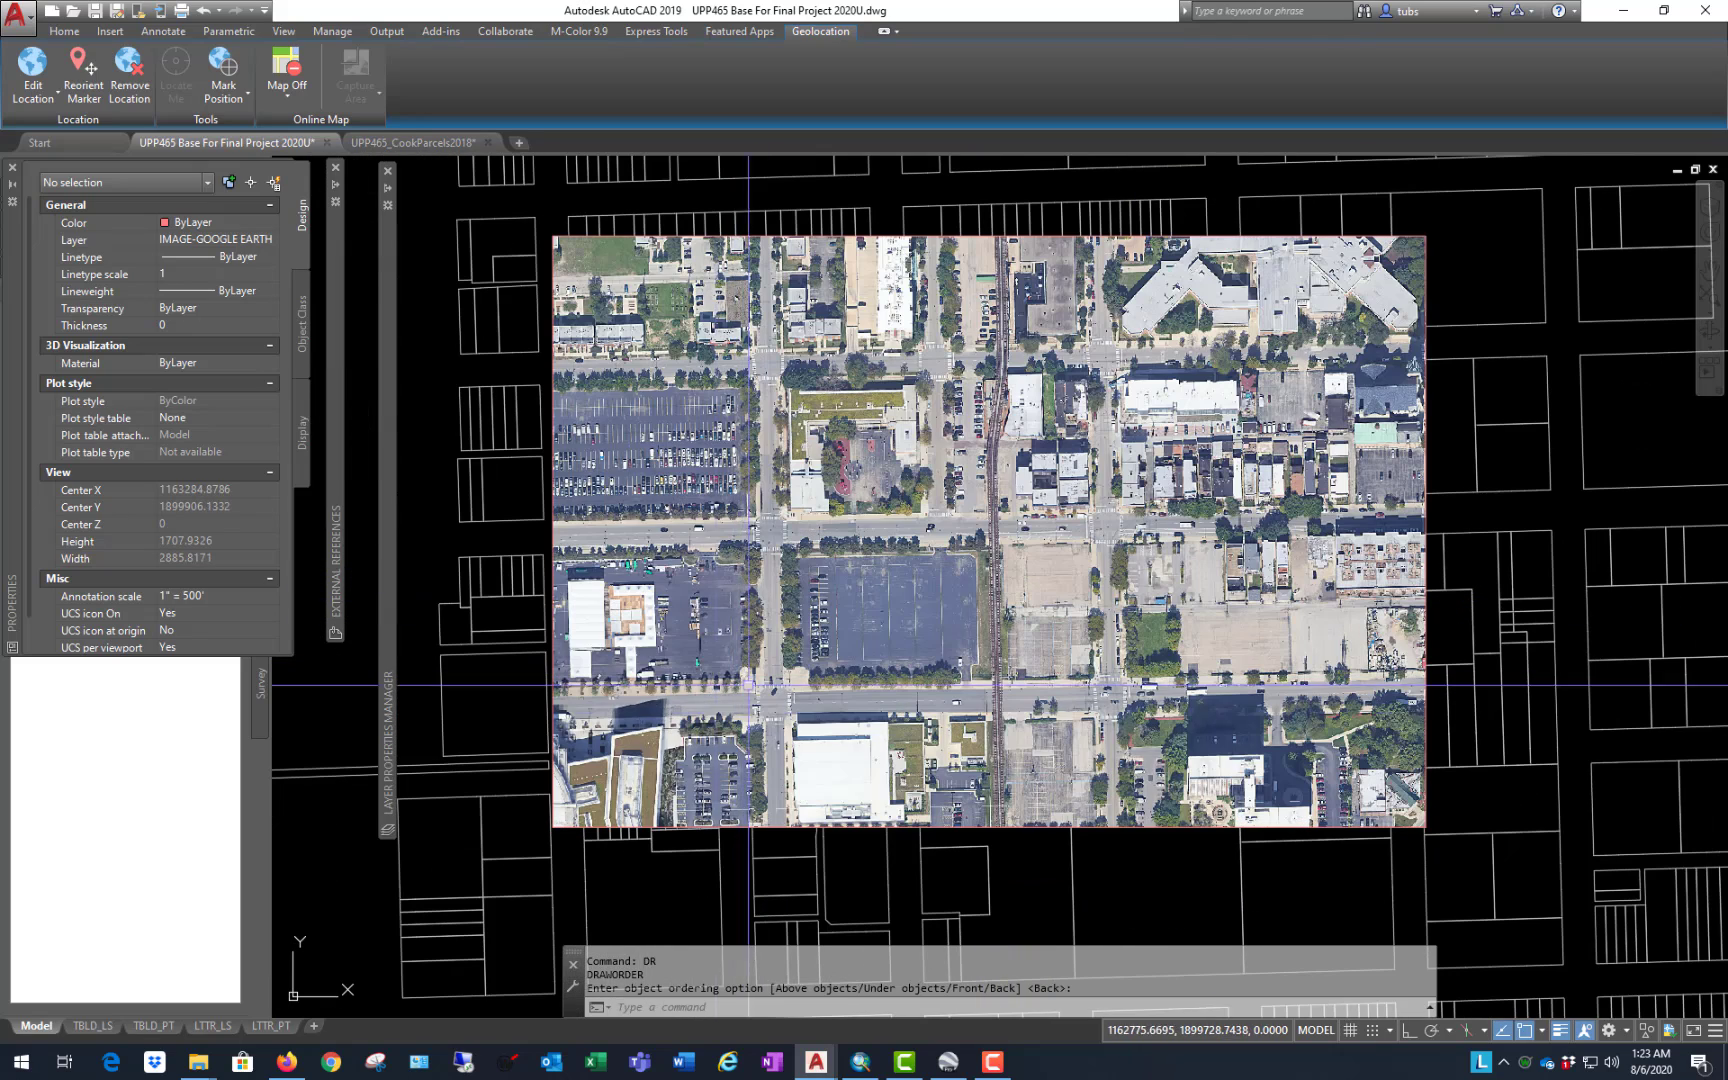
{"action": "key", "text": "Return"}
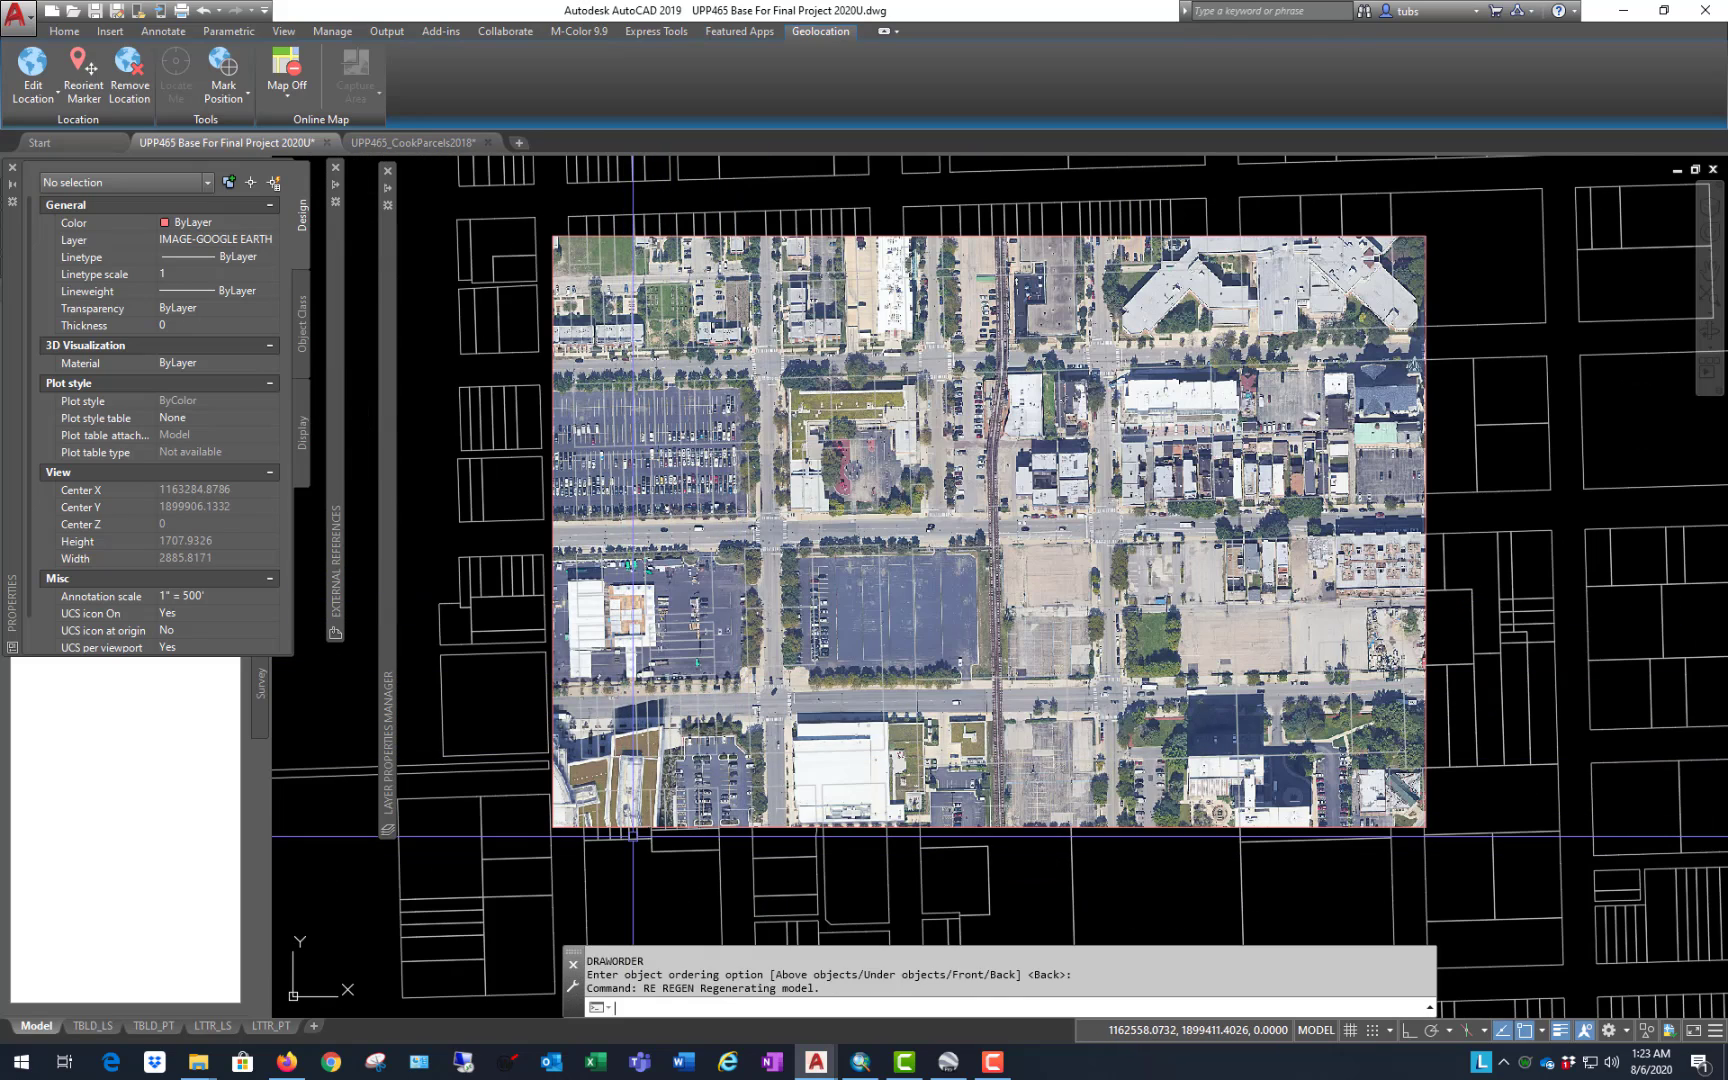
{"action": "type", "text": "RE"}
{"action": "key", "text": "Return"}
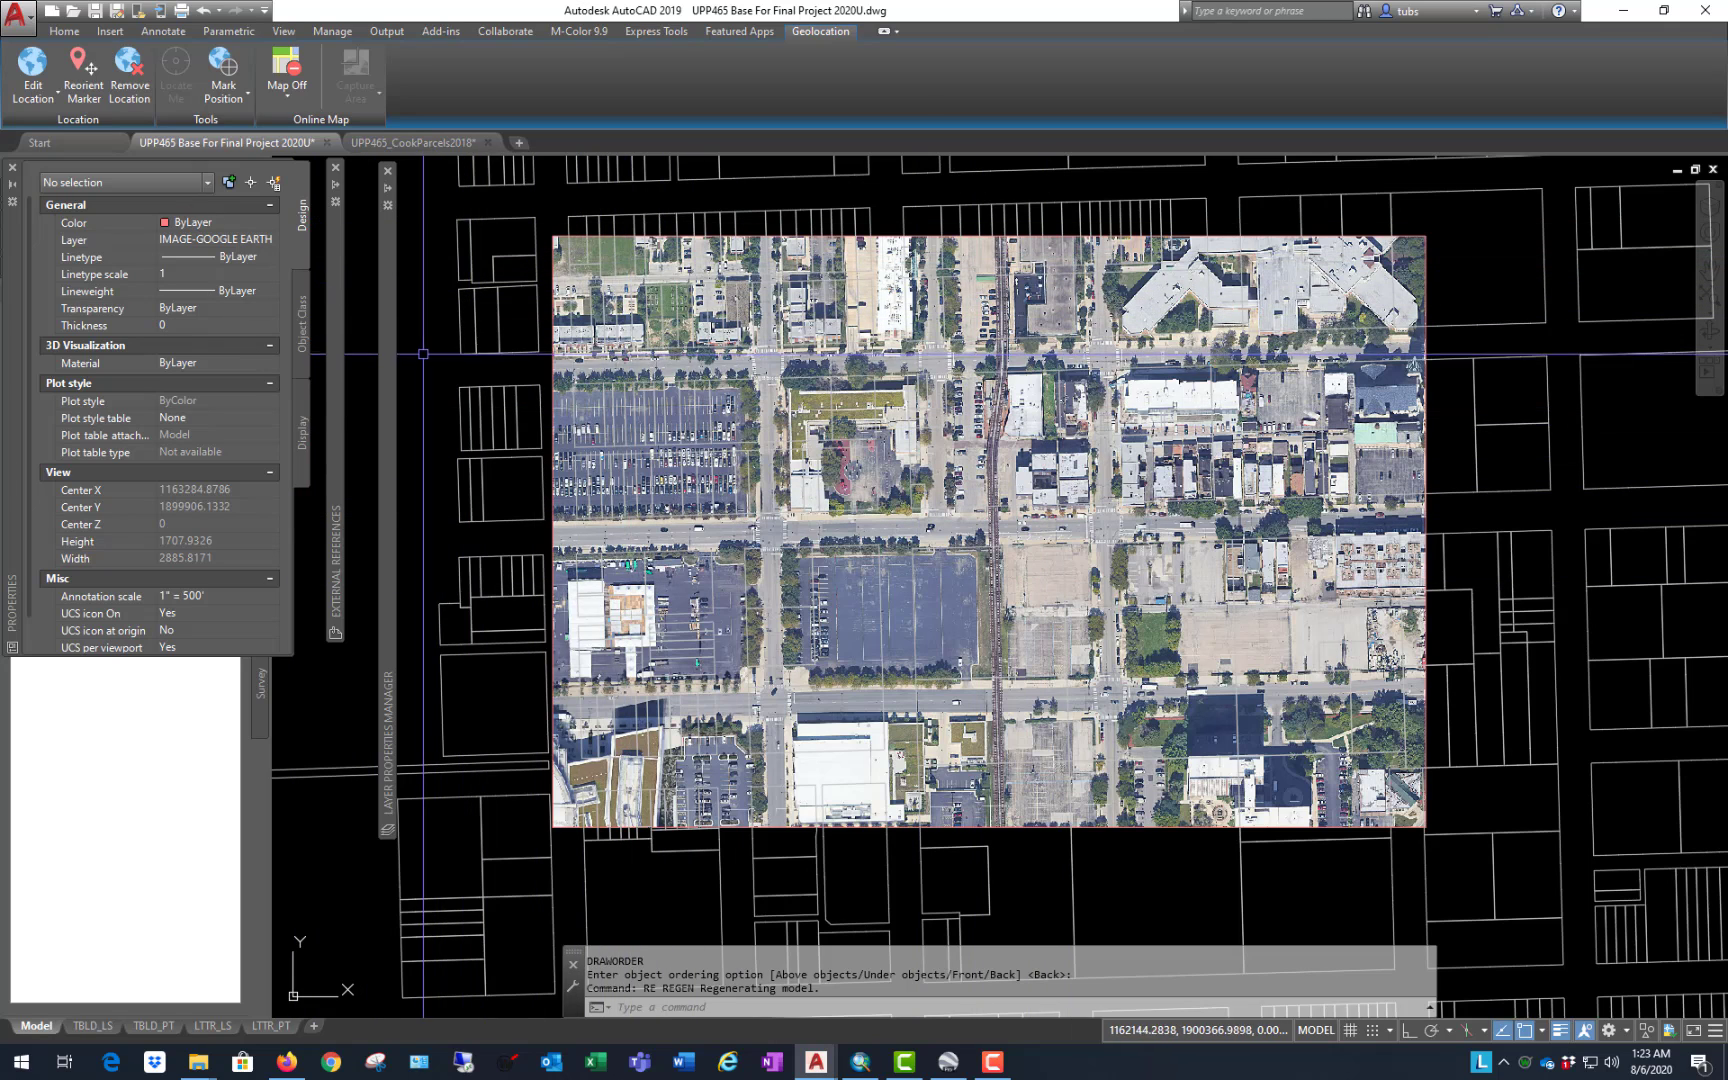
{"action": "key", "text": "Escape"}
{"action": "key", "text": "Escape"}
Step: Set the aerial image's fade to 40
{"action": "left_click", "coordinate": [1421, 235]}
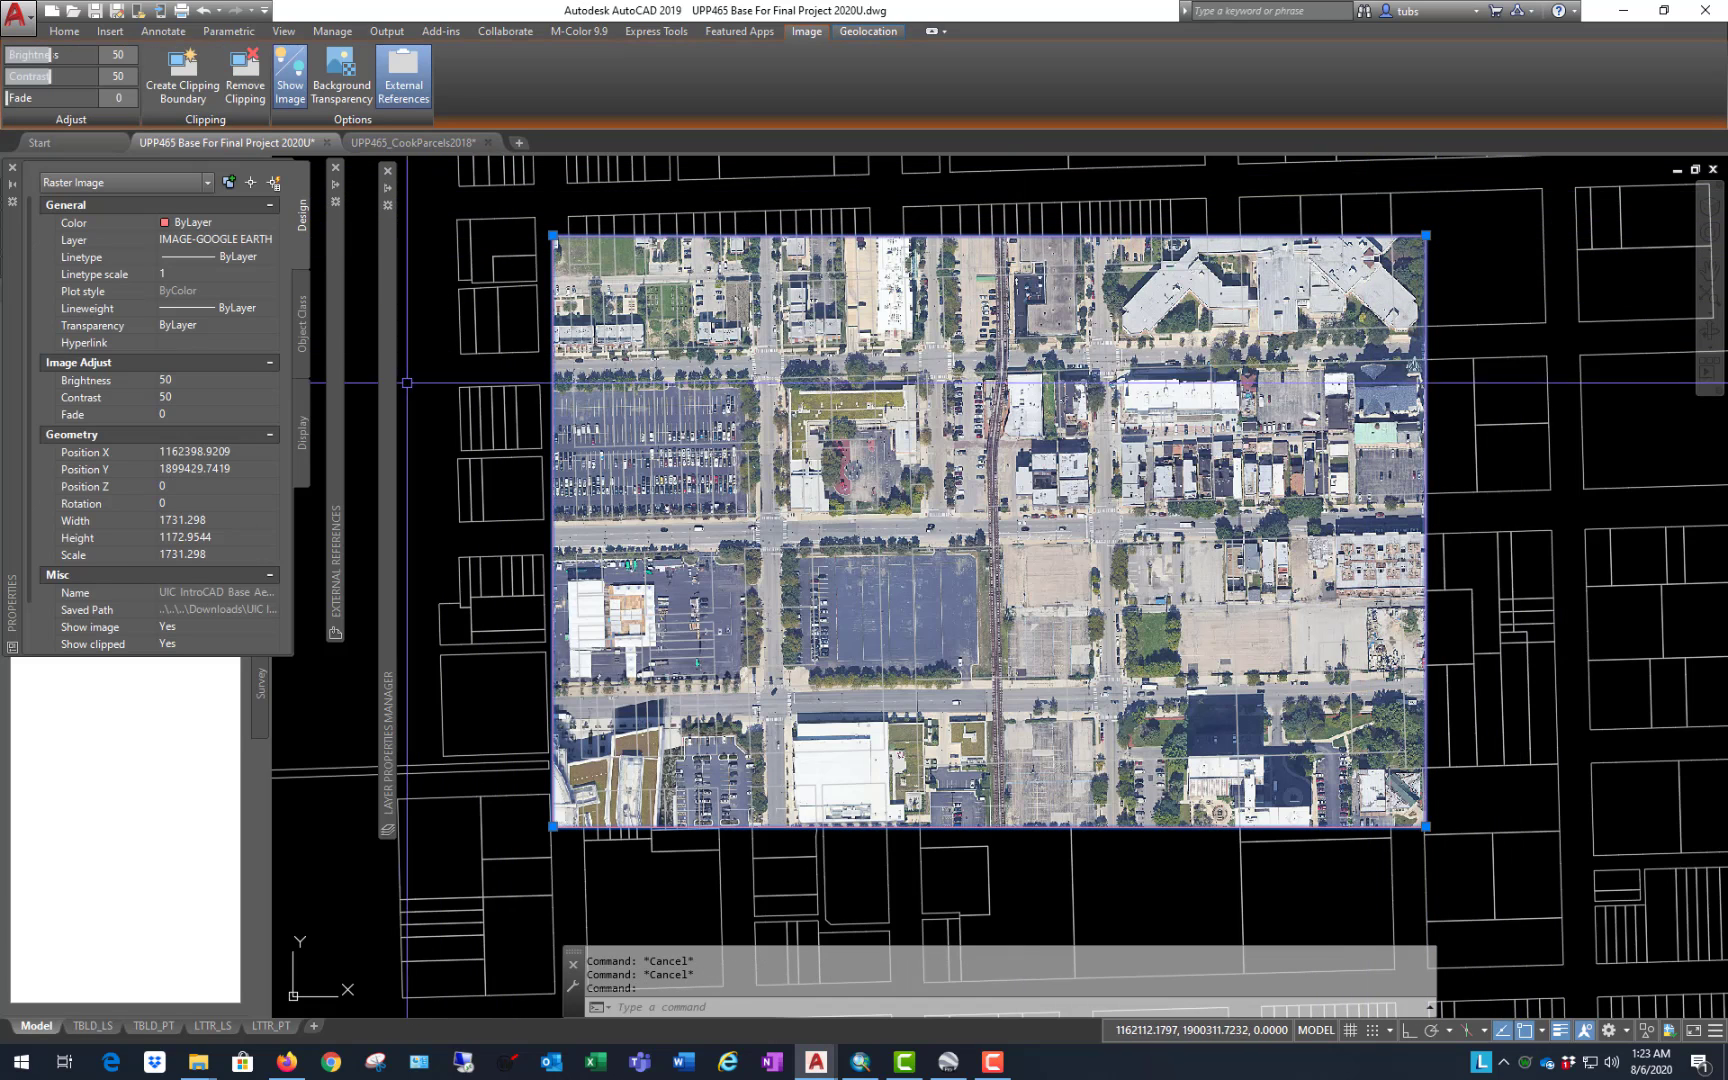
{"action": "left_click", "coordinate": [255, 414]}
{"action": "left_click", "coordinate": [270, 414]}
{"action": "left_click", "coordinate": [768, 585]}
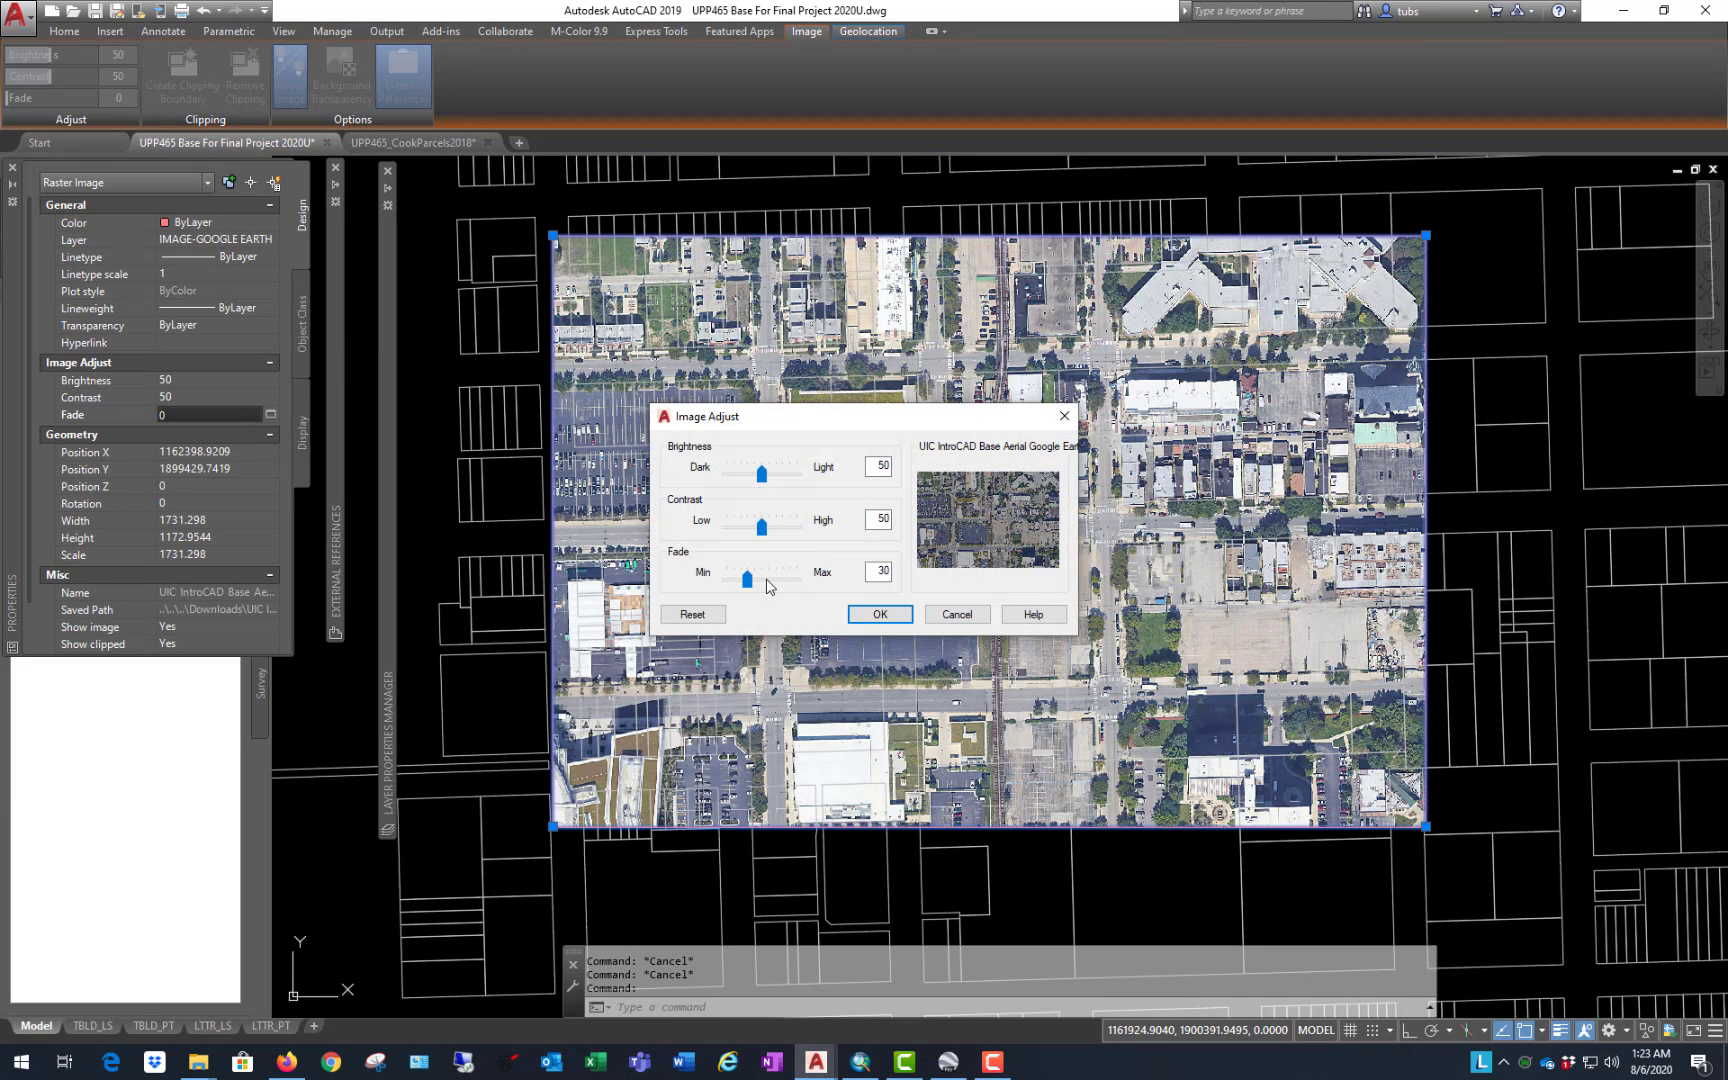
{"action": "left_click", "coordinate": [880, 615]}
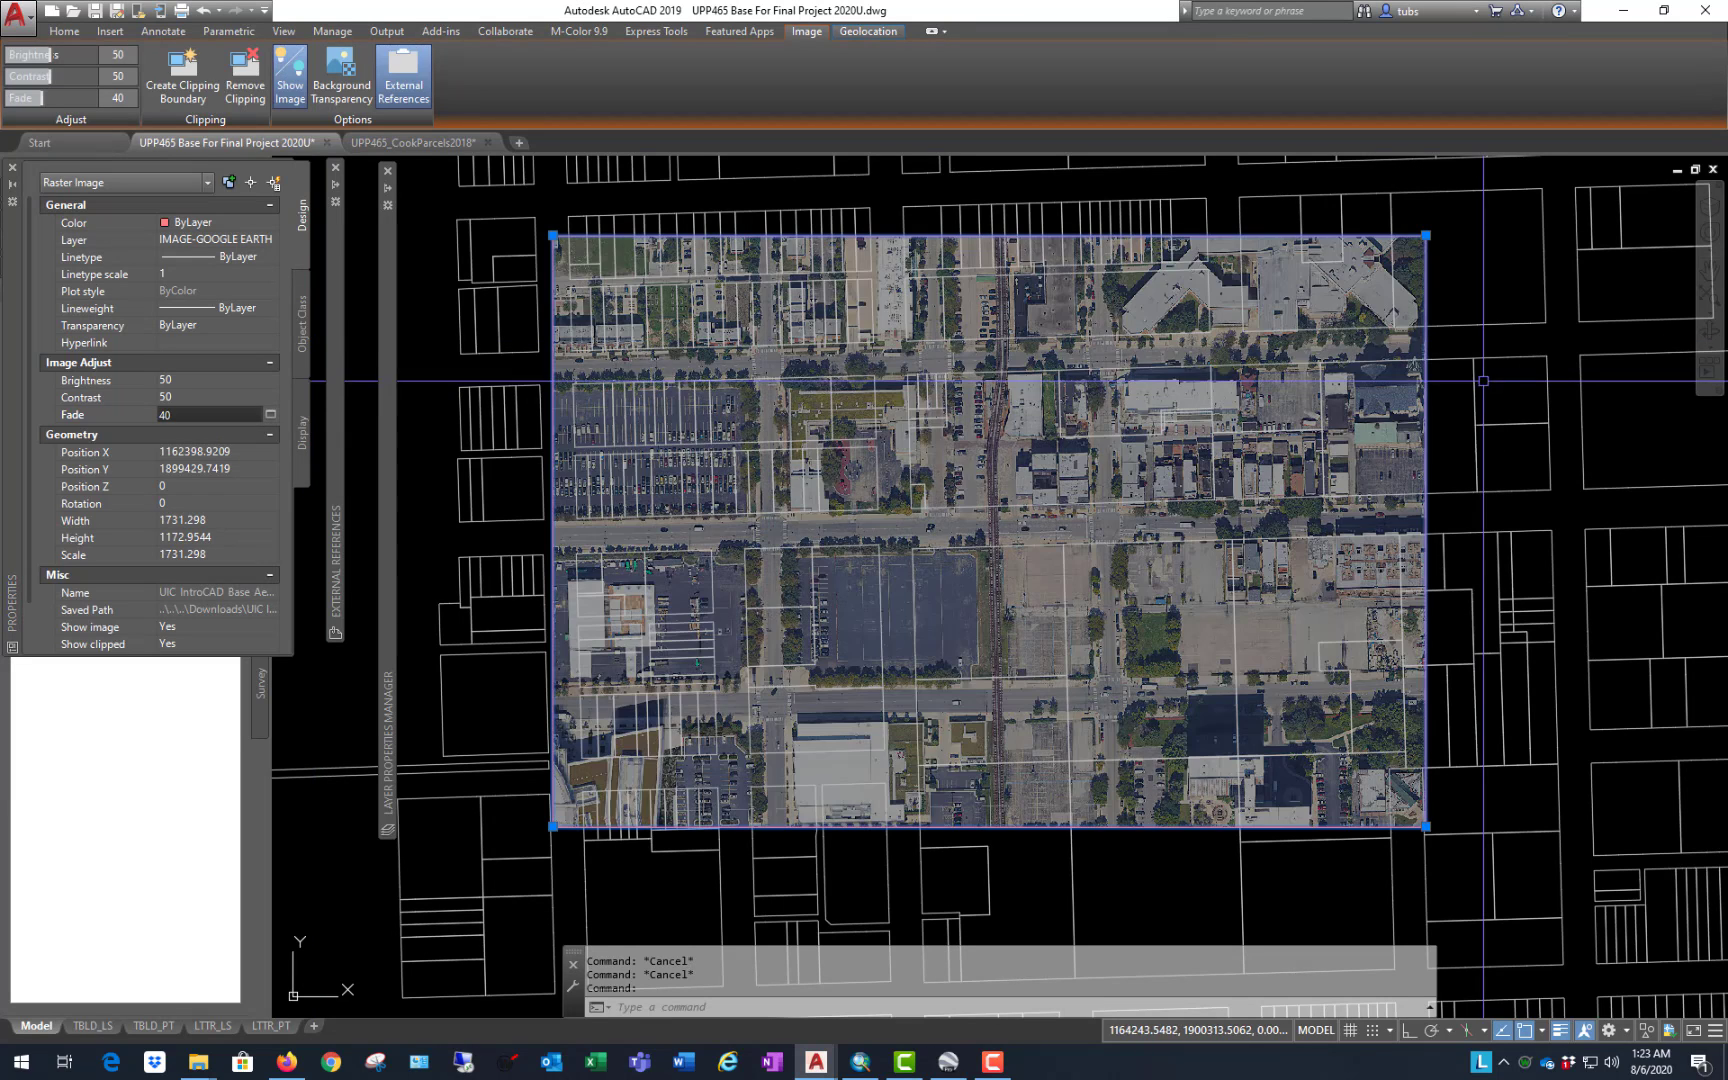
{"action": "key", "text": "Escape"}
Step: Set the aerial image's fade to 60 through the Image Adjust settings and deselect the image
{"action": "scroll", "coordinate": [935, 560], "scroll_direction": "down", "scroll_amount": 2}
{"action": "scroll", "coordinate": [1030, 465], "scroll_direction": "up", "scroll_amount": 2}
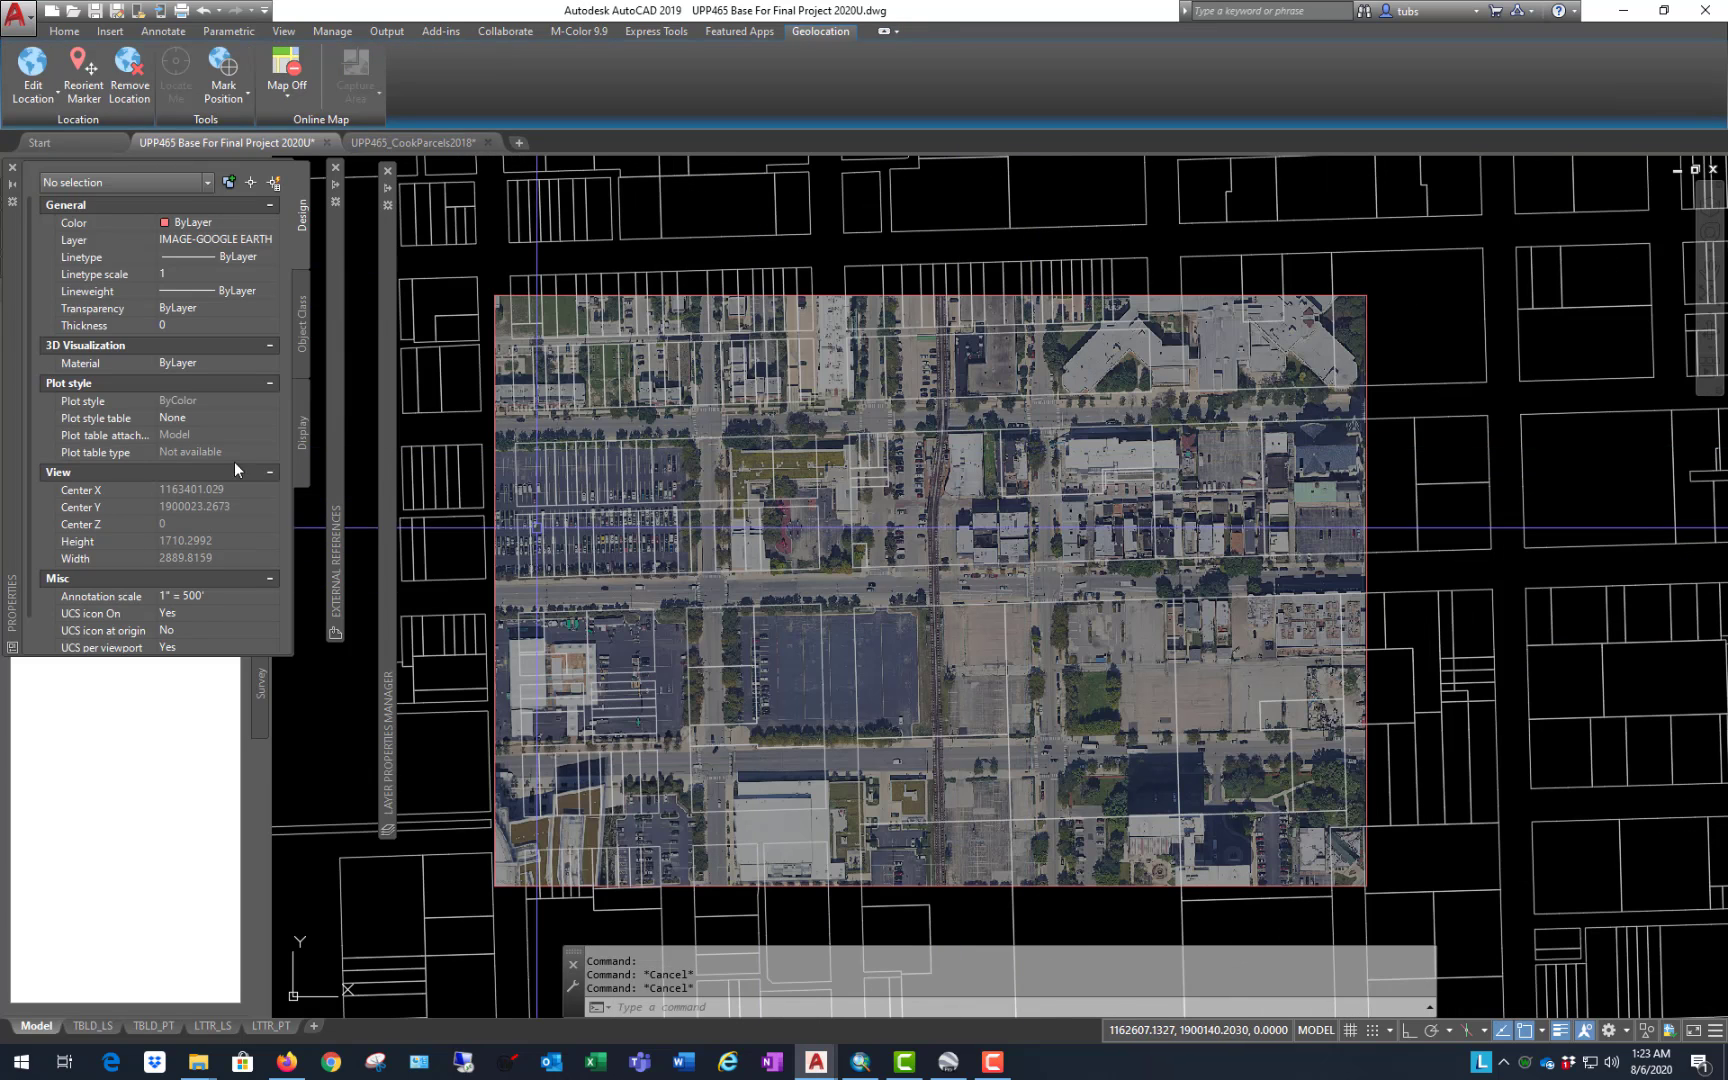
{"action": "left_click", "coordinate": [1354, 294]}
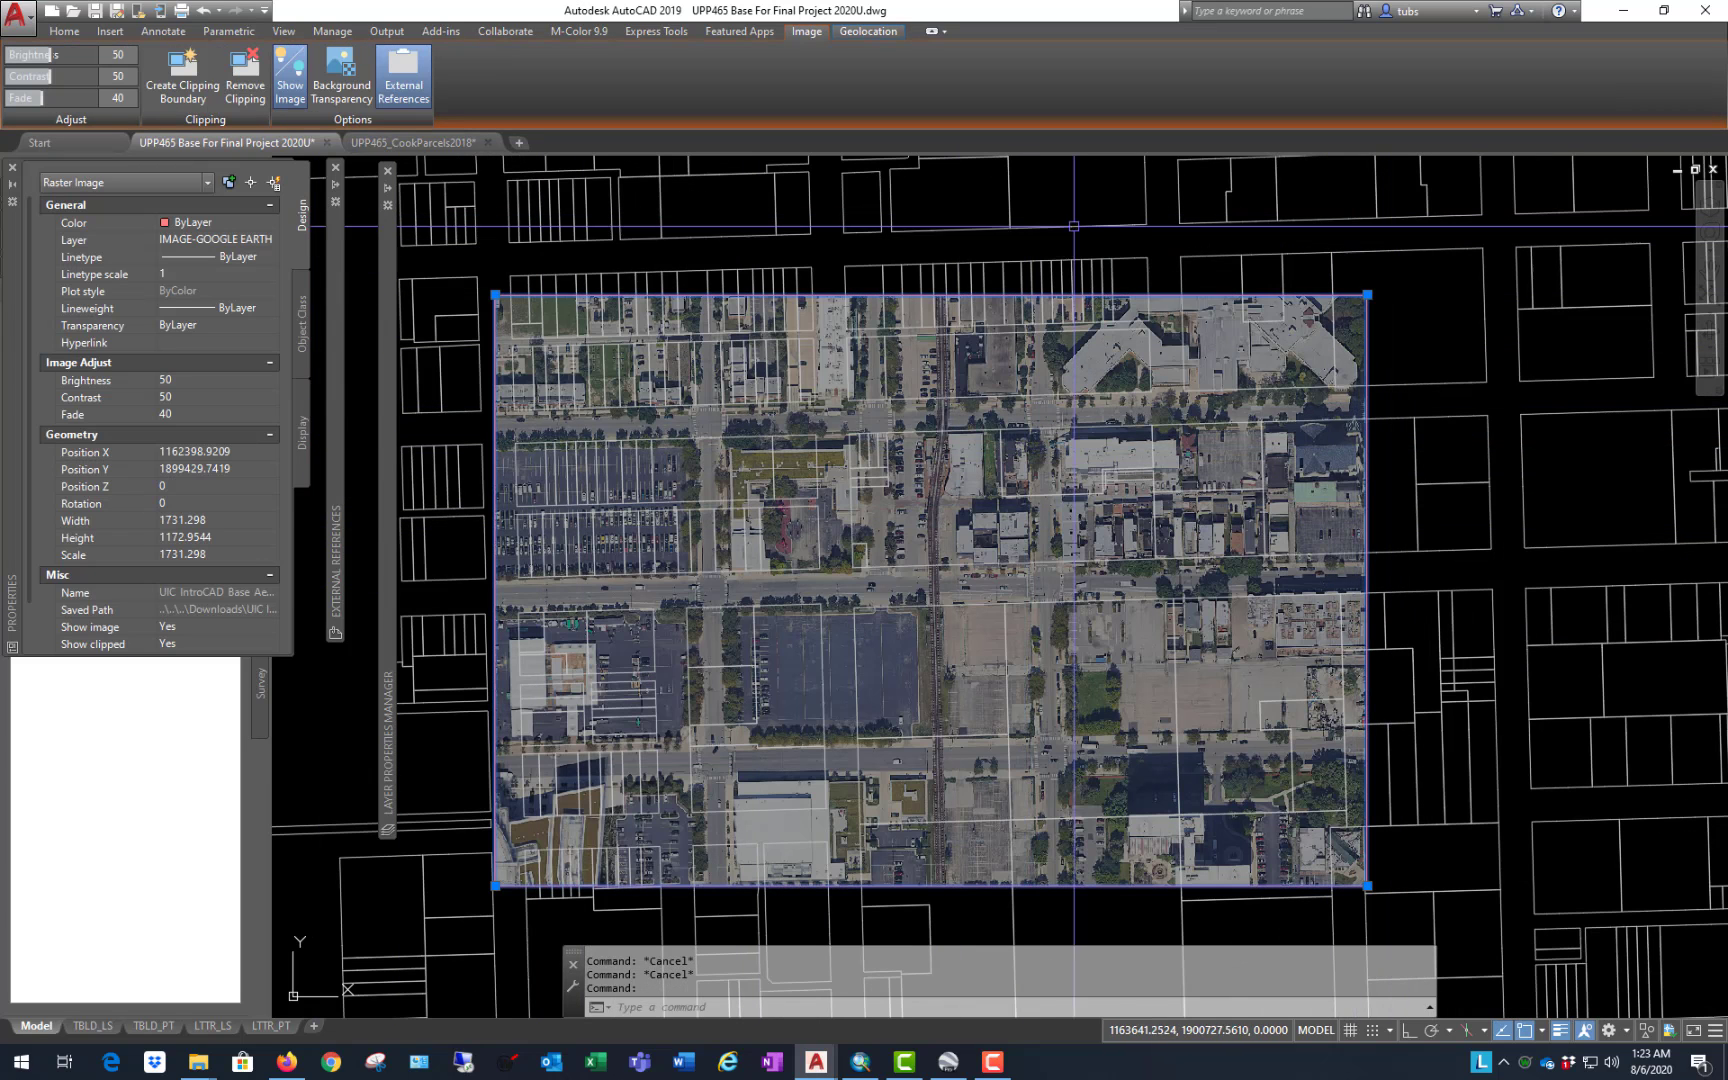
{"action": "left_click", "coordinate": [234, 416]}
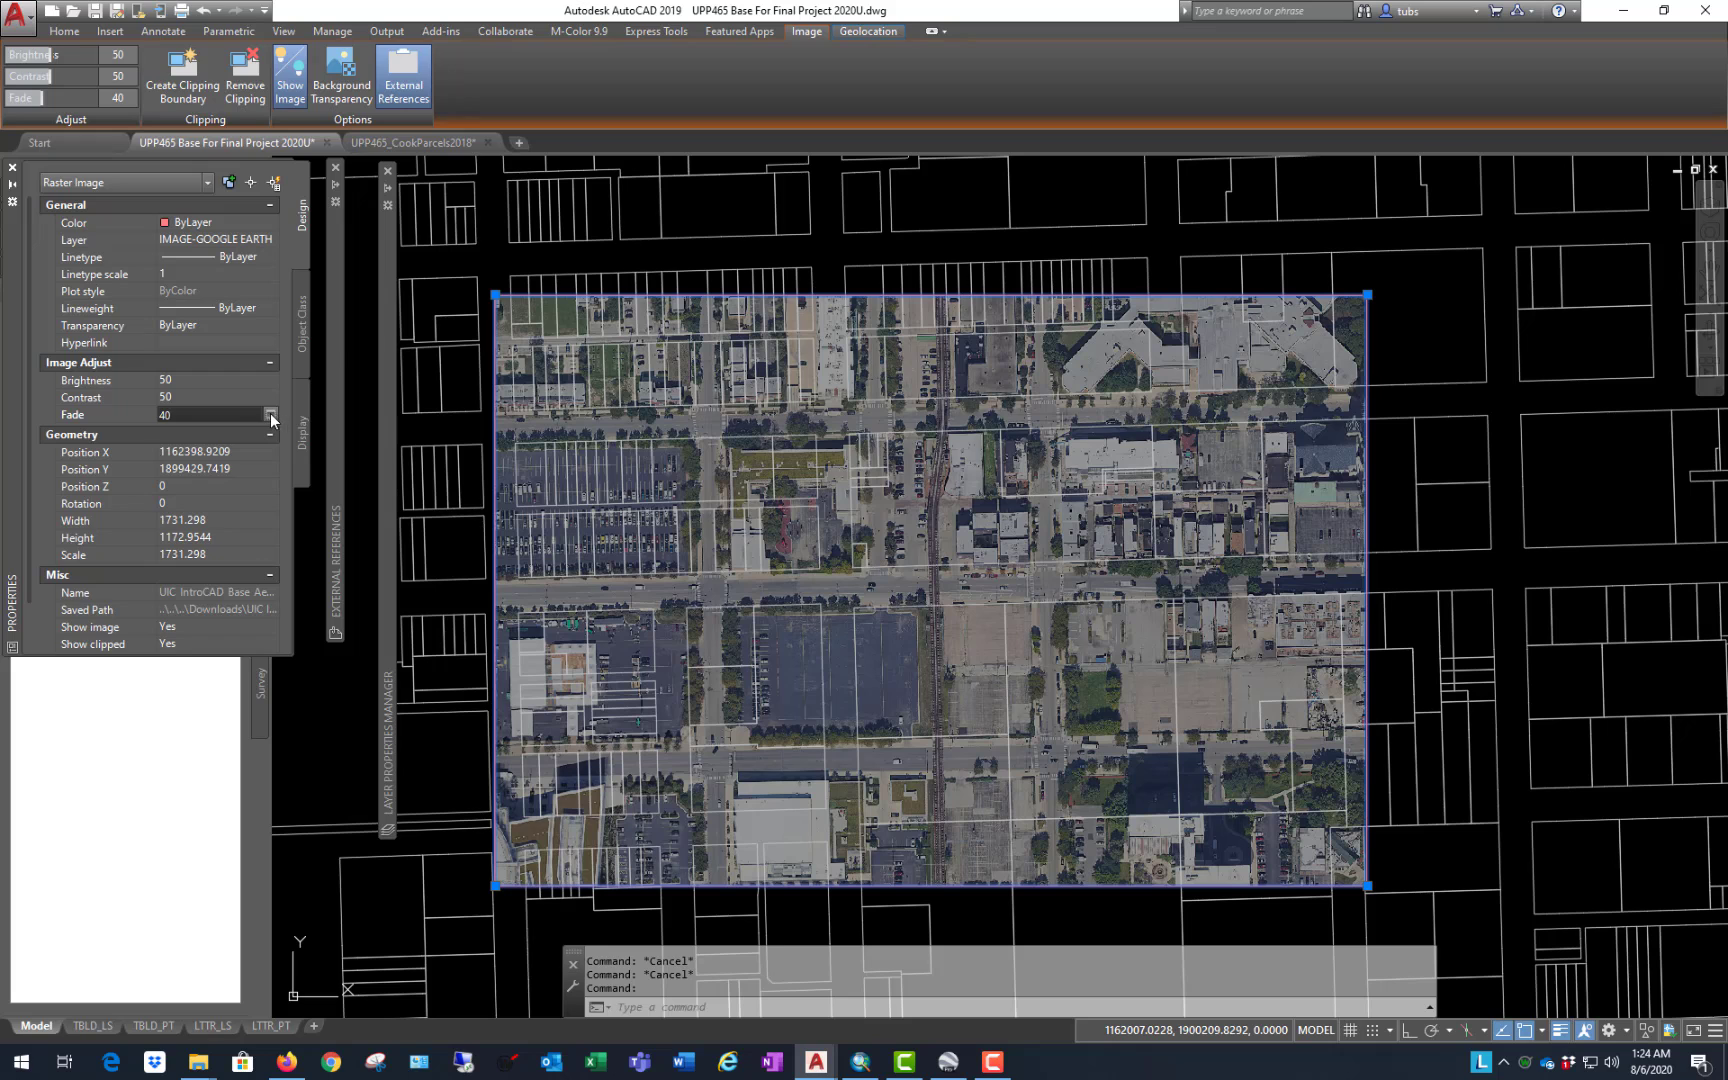
{"action": "left_click", "coordinate": [270, 414]}
{"action": "left_click", "coordinate": [783, 583]}
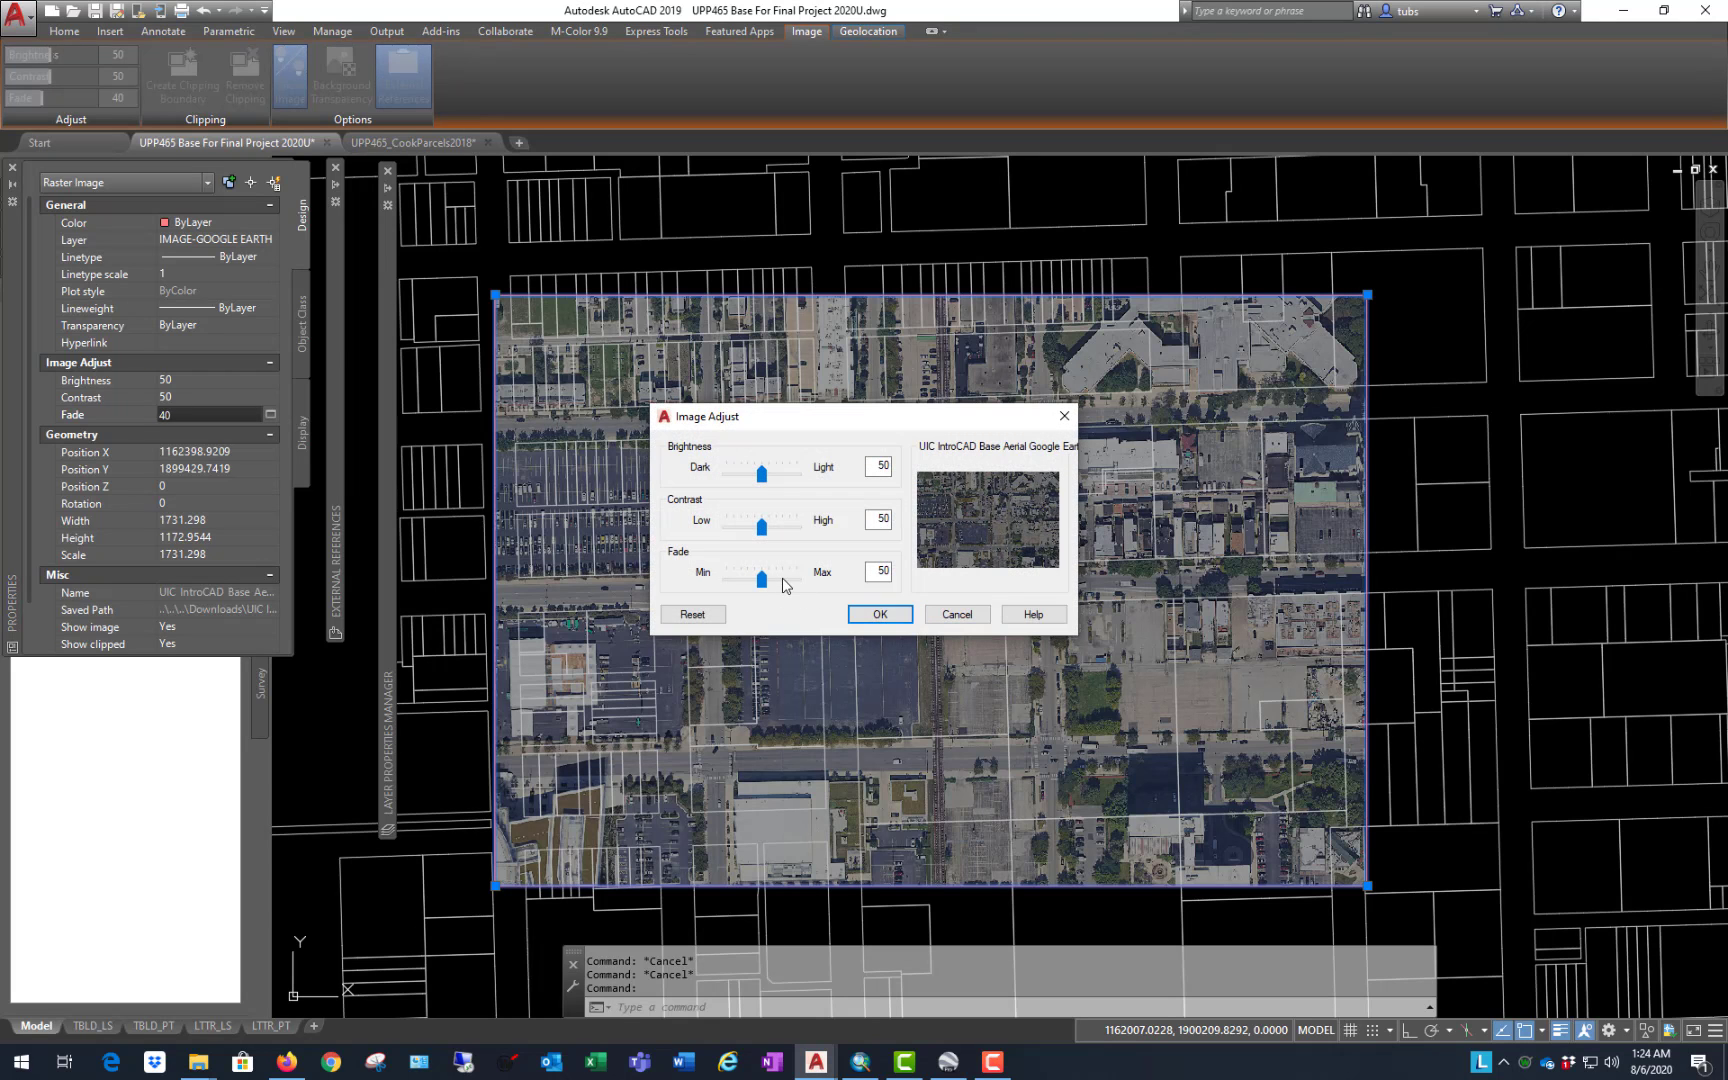
{"action": "left_click", "coordinate": [879, 614]}
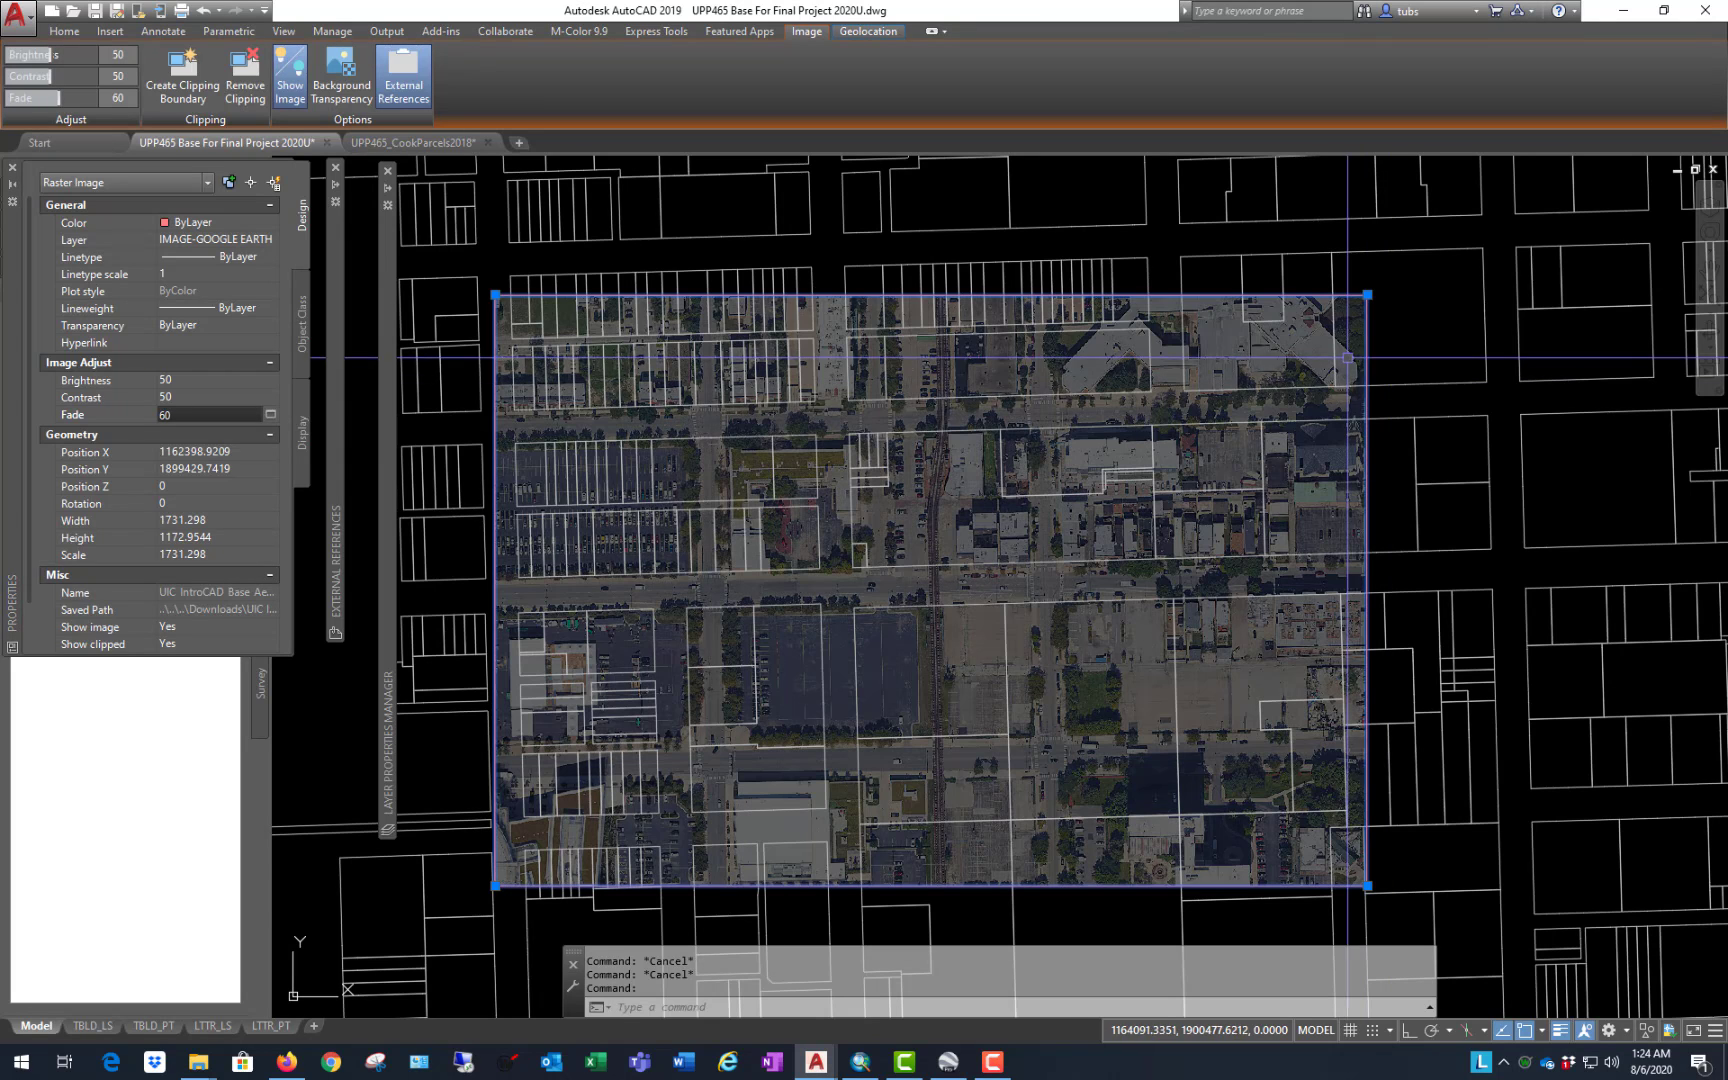
{"action": "key", "text": "Escape"}
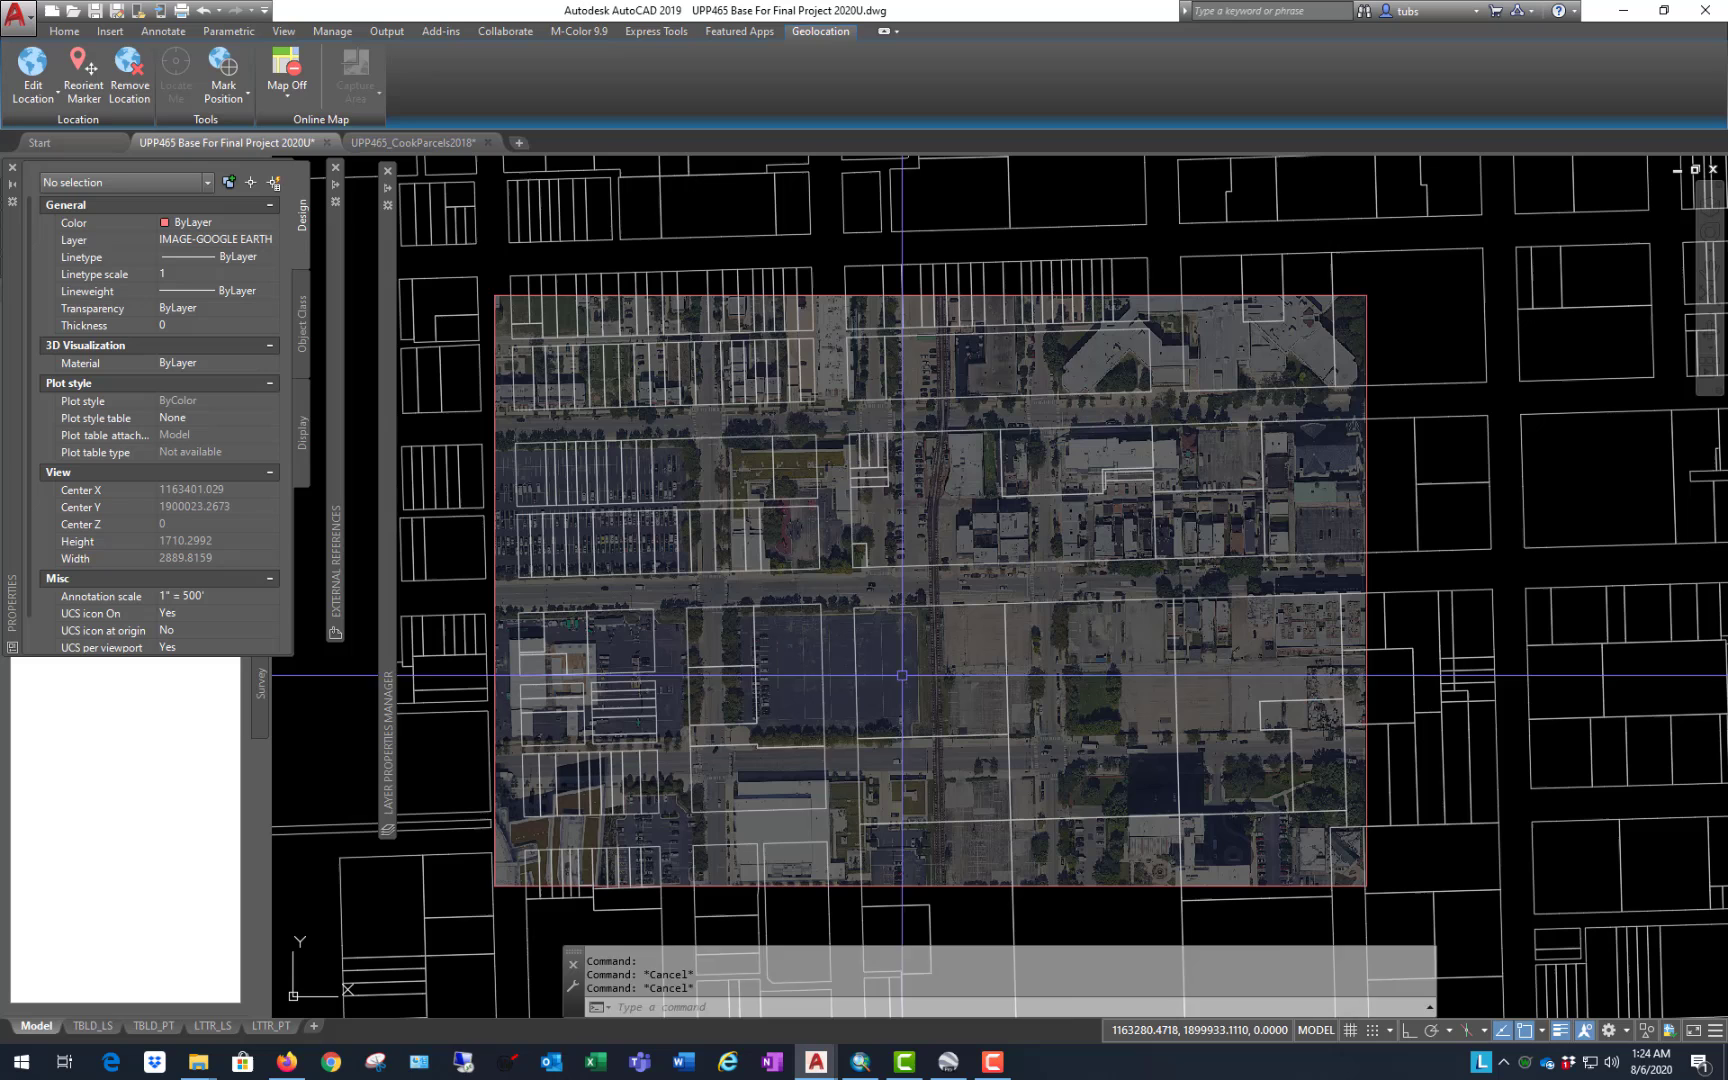
Step: Check how the faded aerial image looks on the TBLD_LS layout and return to model space
{"action": "left_click", "coordinate": [100, 1025]}
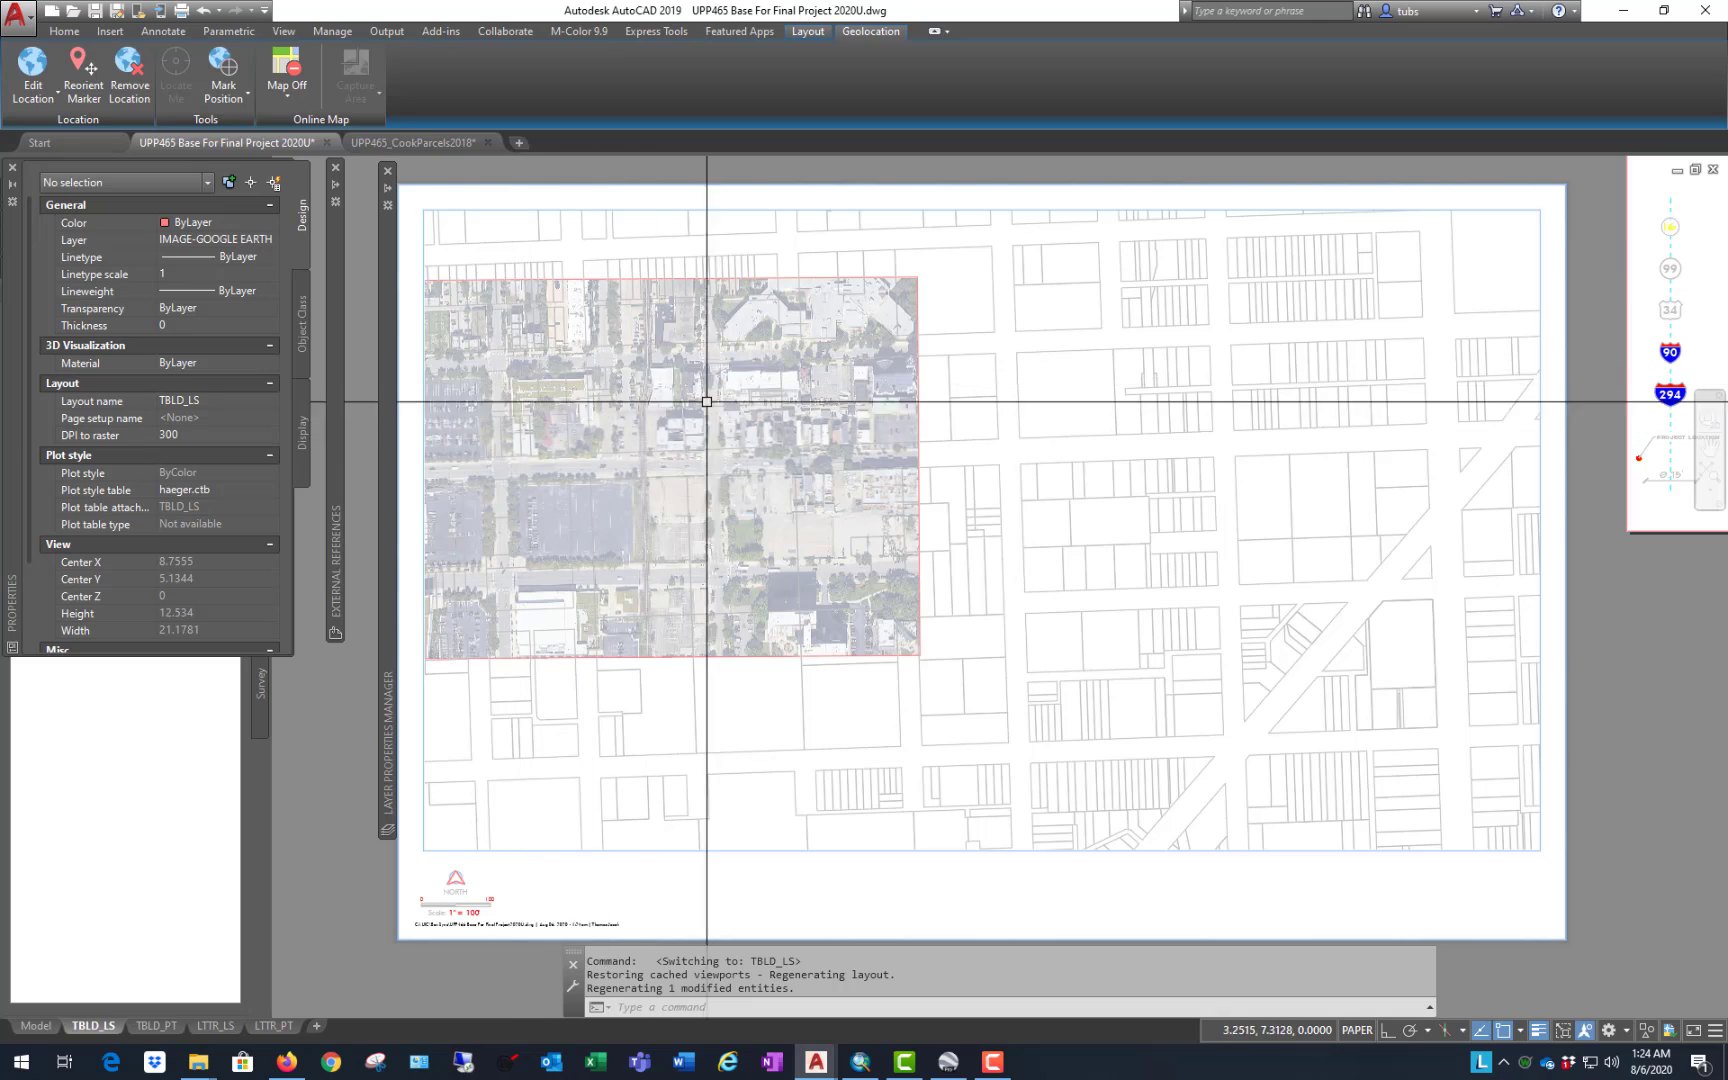
{"action": "left_click", "coordinate": [35, 1025]}
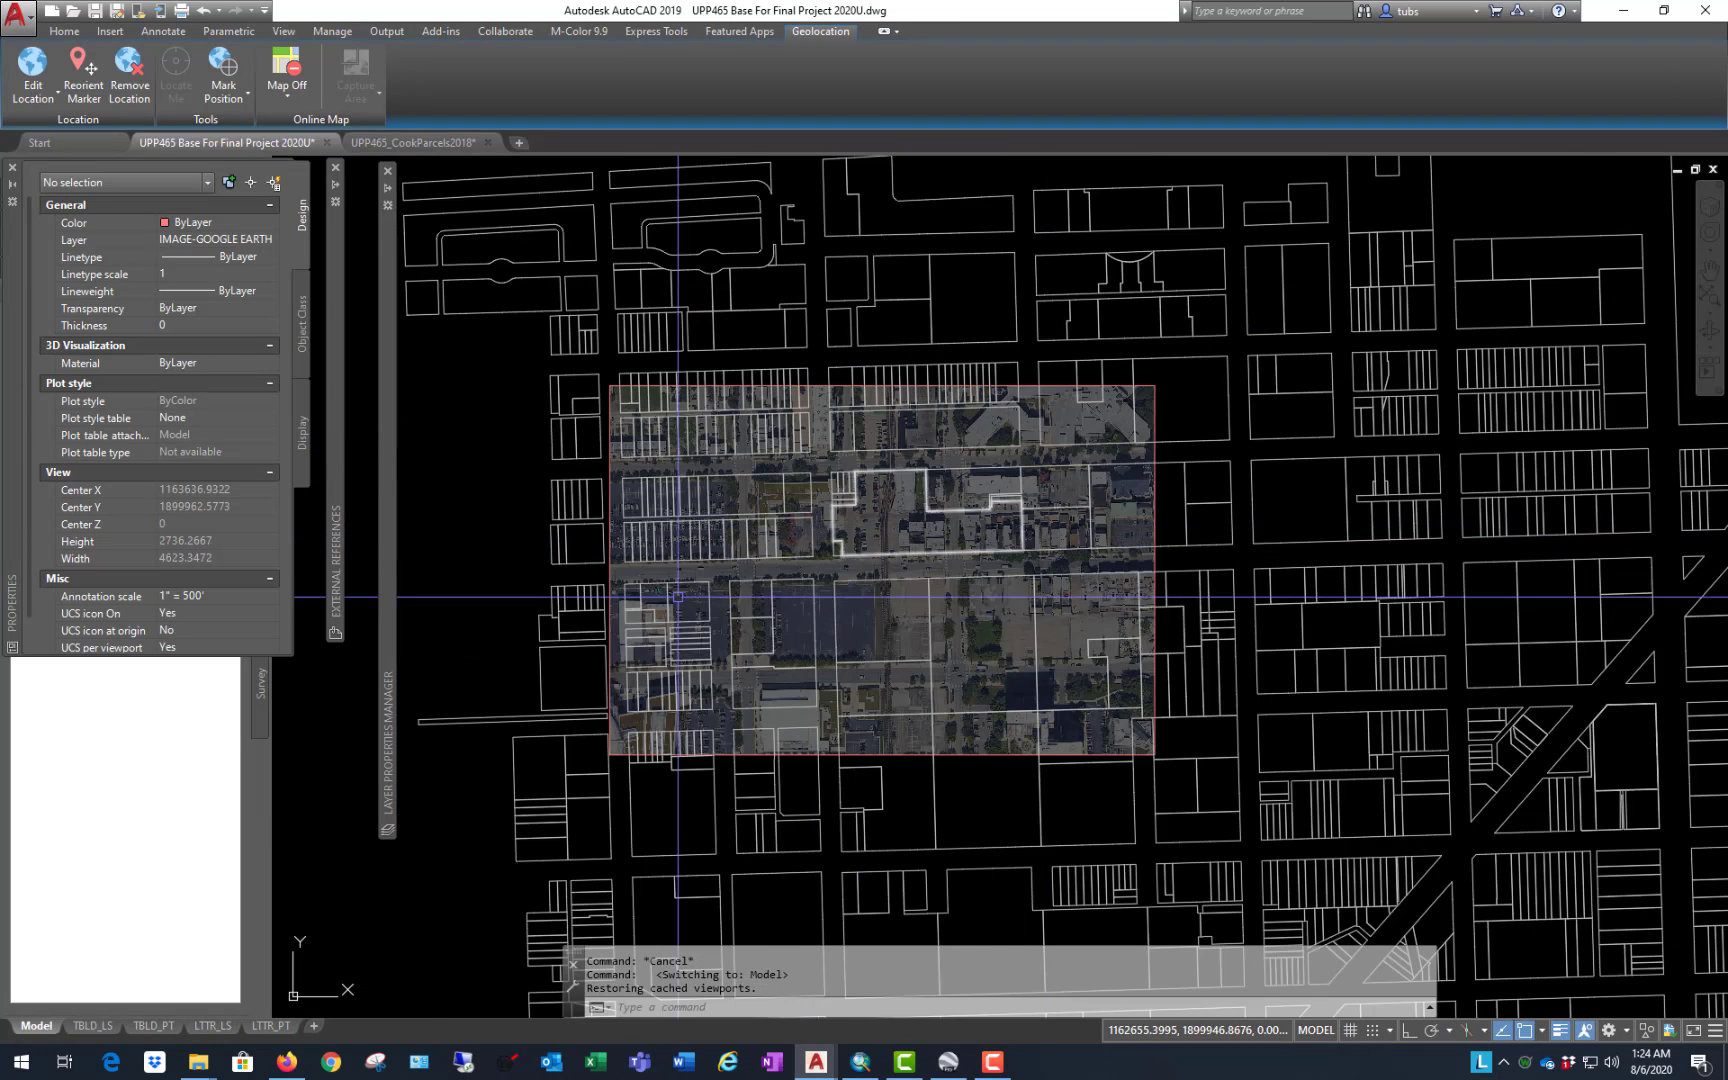
{"action": "scroll", "coordinate": [670, 620], "scroll_direction": "up", "scroll_amount": 2}
{"action": "scroll", "coordinate": [782, 507], "scroll_direction": "down", "scroll_amount": 2}
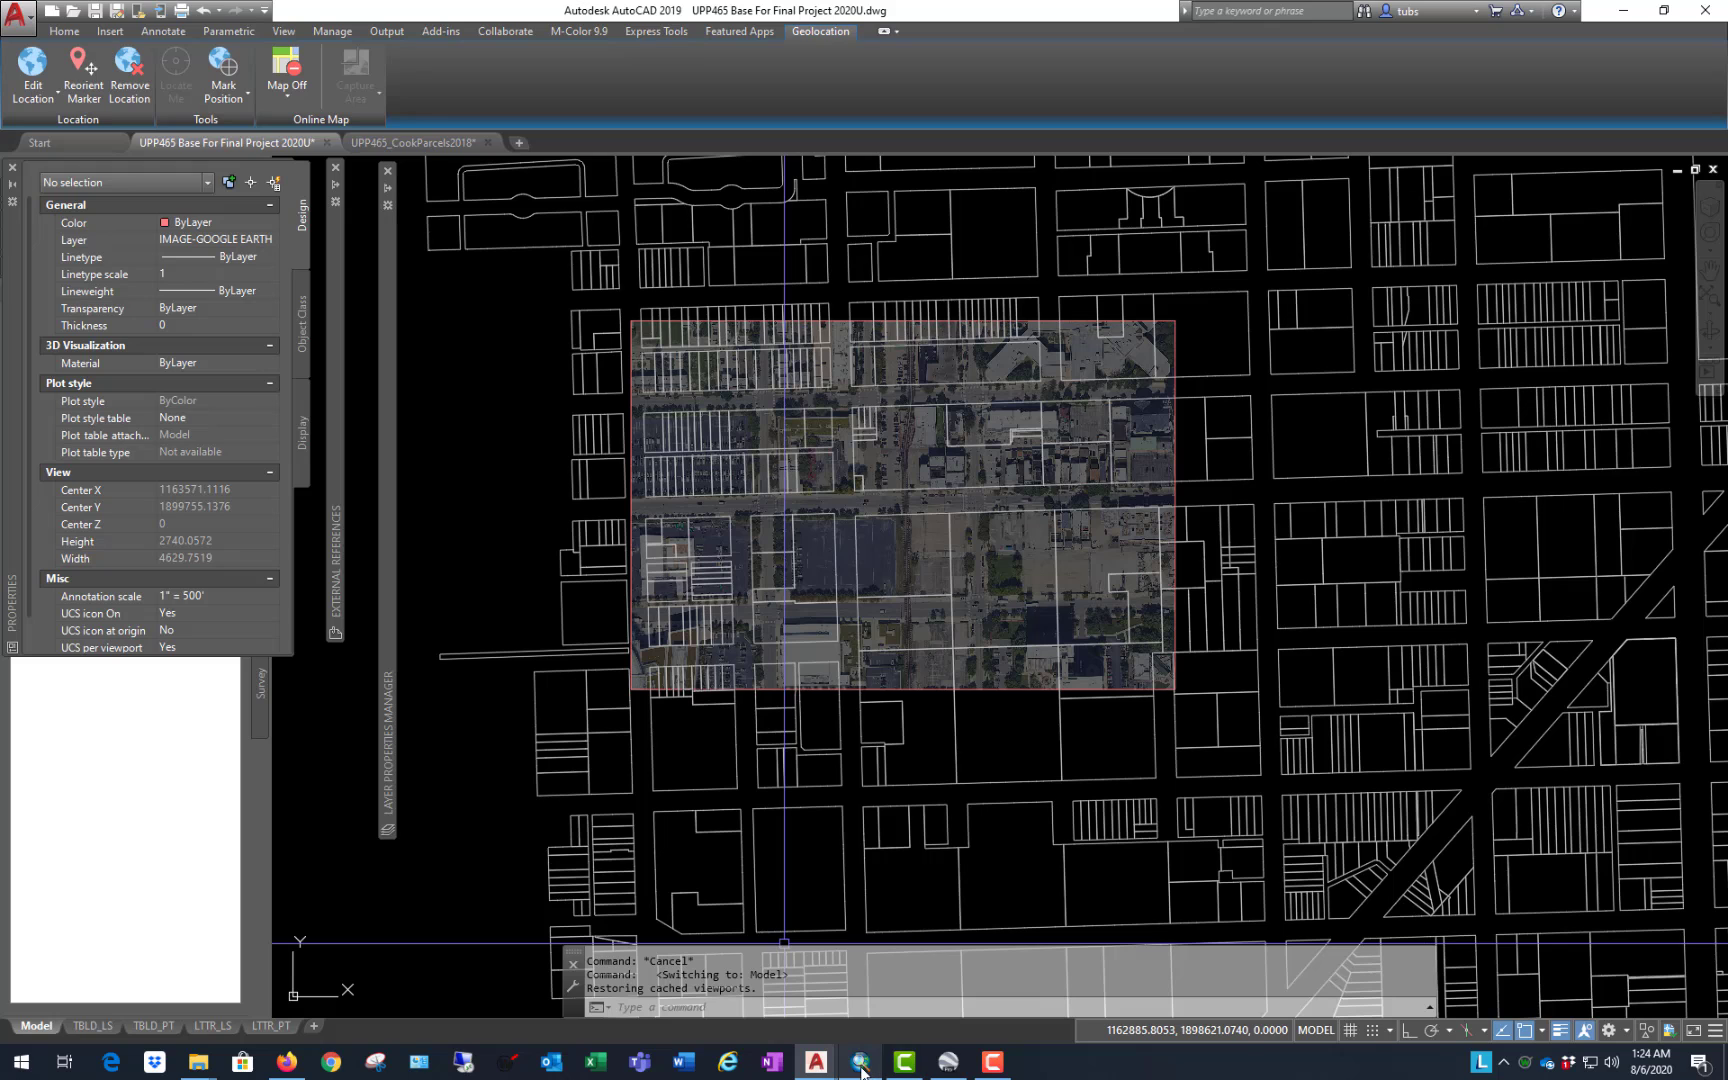
Step: Switch to ArcMap to examine the Cook2018_Aerial imagery around the United Center, and return to AutoCAD
{"action": "left_click", "coordinate": [905, 992]}
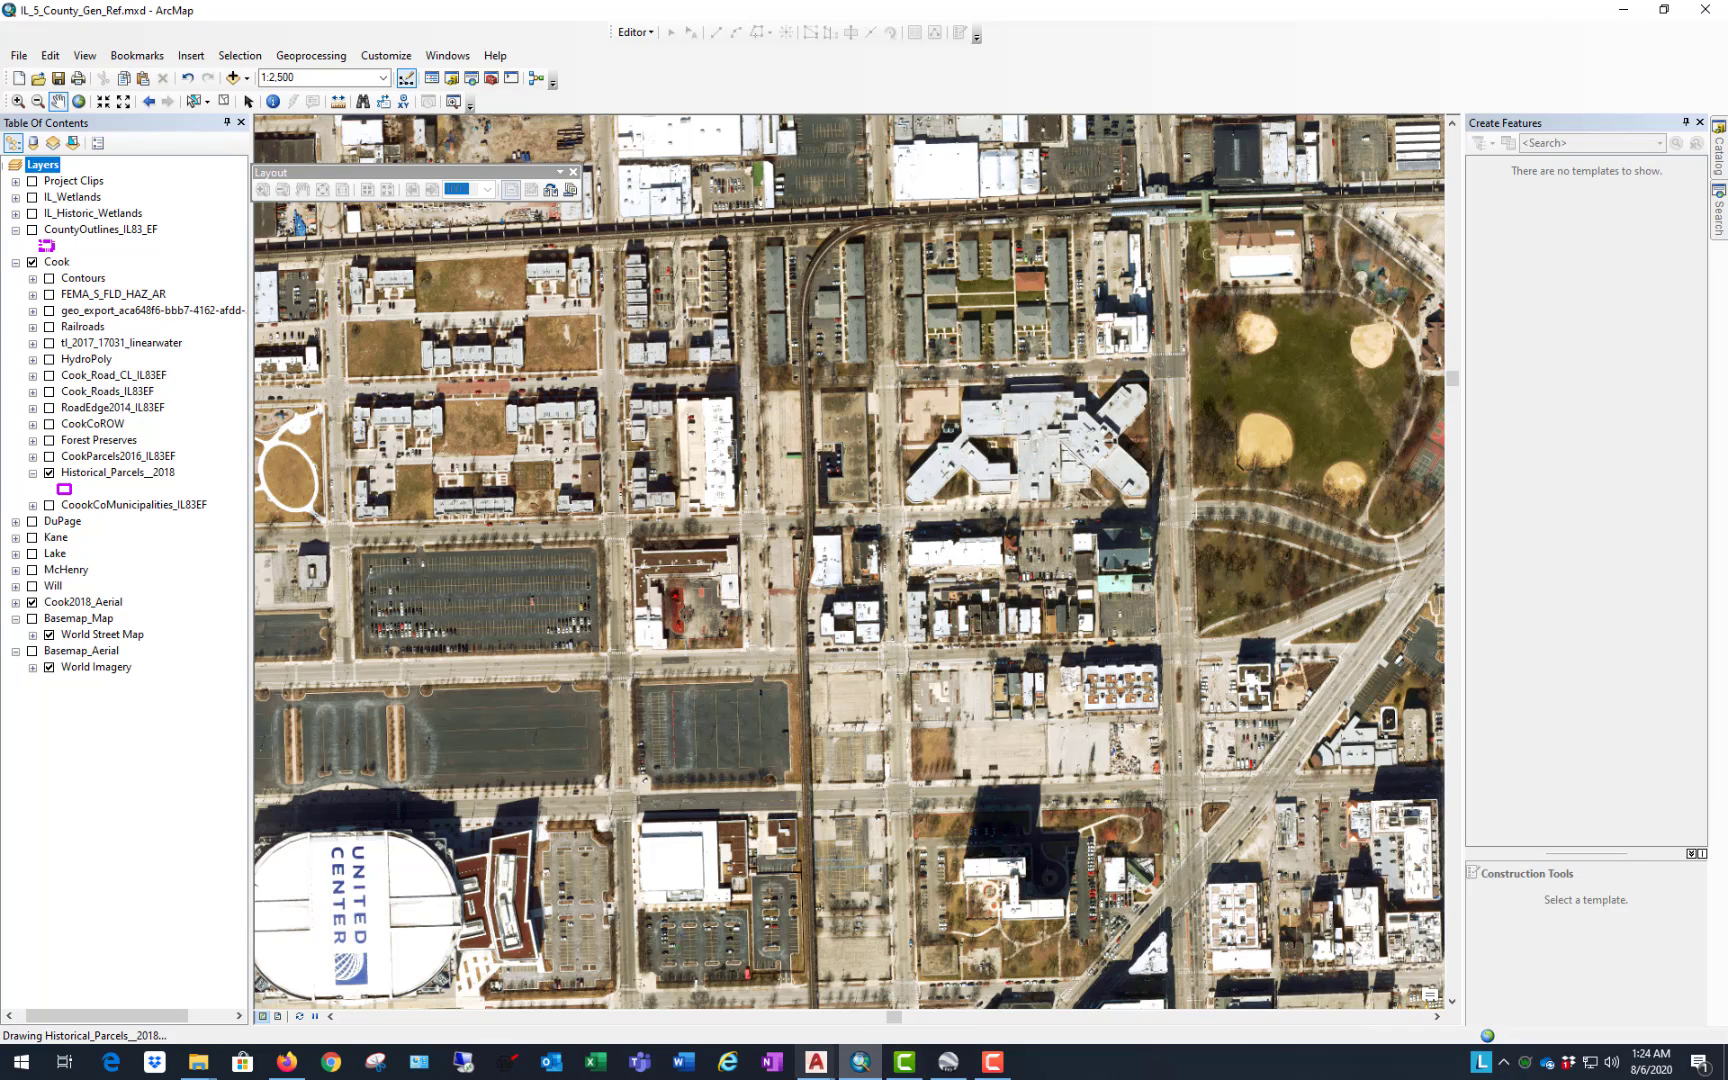
{"action": "mouse_move", "coordinate": [820, 1071]}
{"action": "left_click", "coordinate": [733, 1015]}
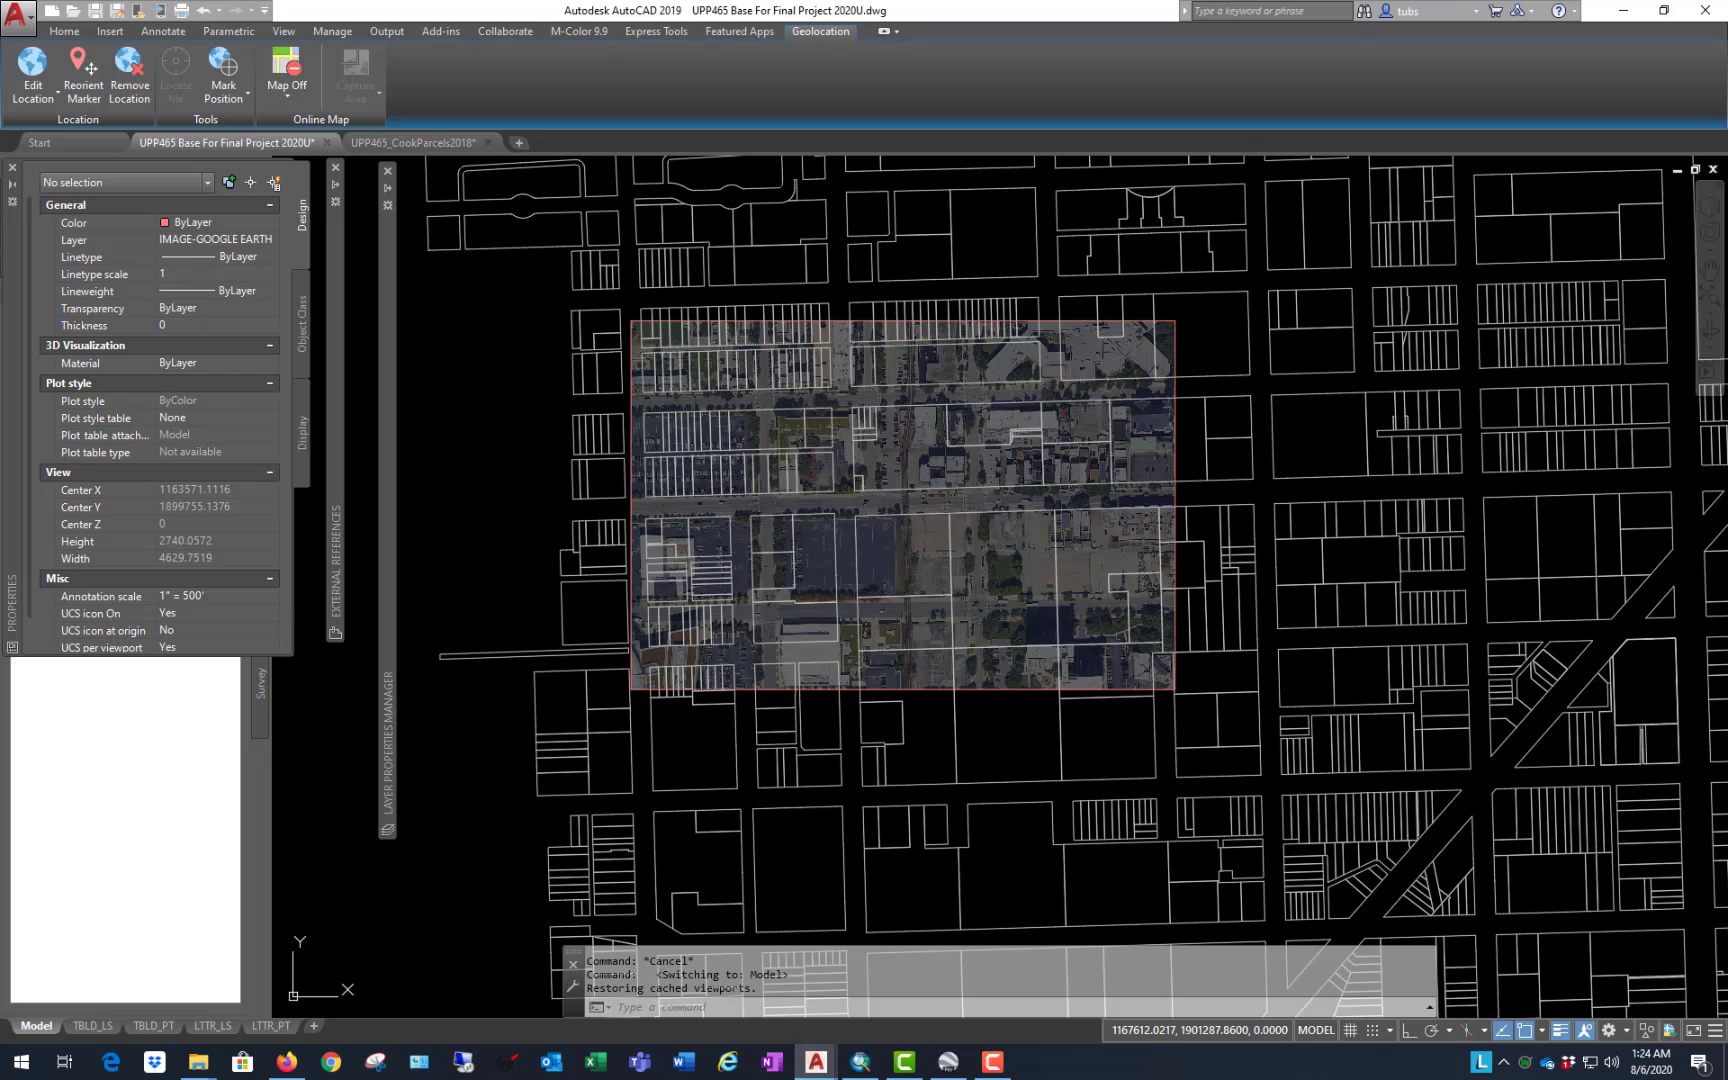
Step: Move the aerial image one block east, bringing the street intersection beside the parking lots onto the next gap between parcel blocks
{"action": "scroll", "coordinate": [1258, 424], "scroll_direction": "up", "scroll_amount": 2}
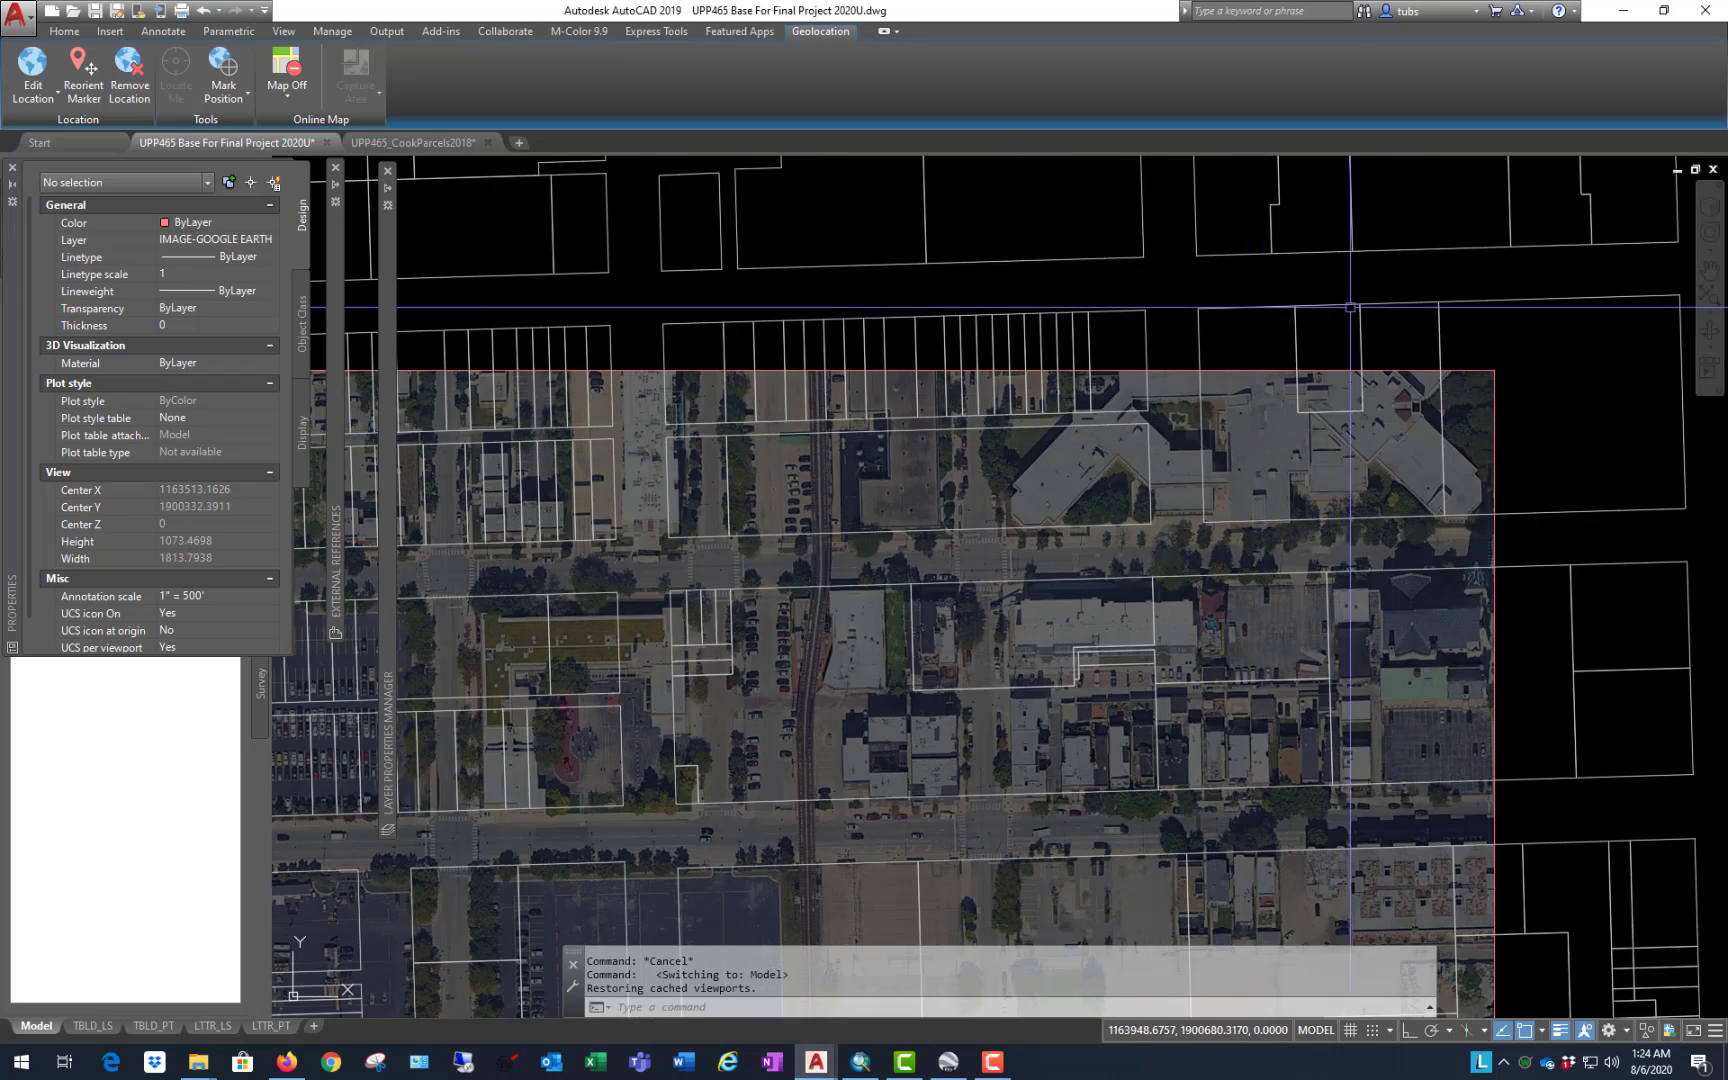
{"action": "scroll", "coordinate": [1100, 340], "scroll_direction": "down", "scroll_amount": 2}
{"action": "scroll", "coordinate": [471, 453], "scroll_direction": "up", "scroll_amount": 2}
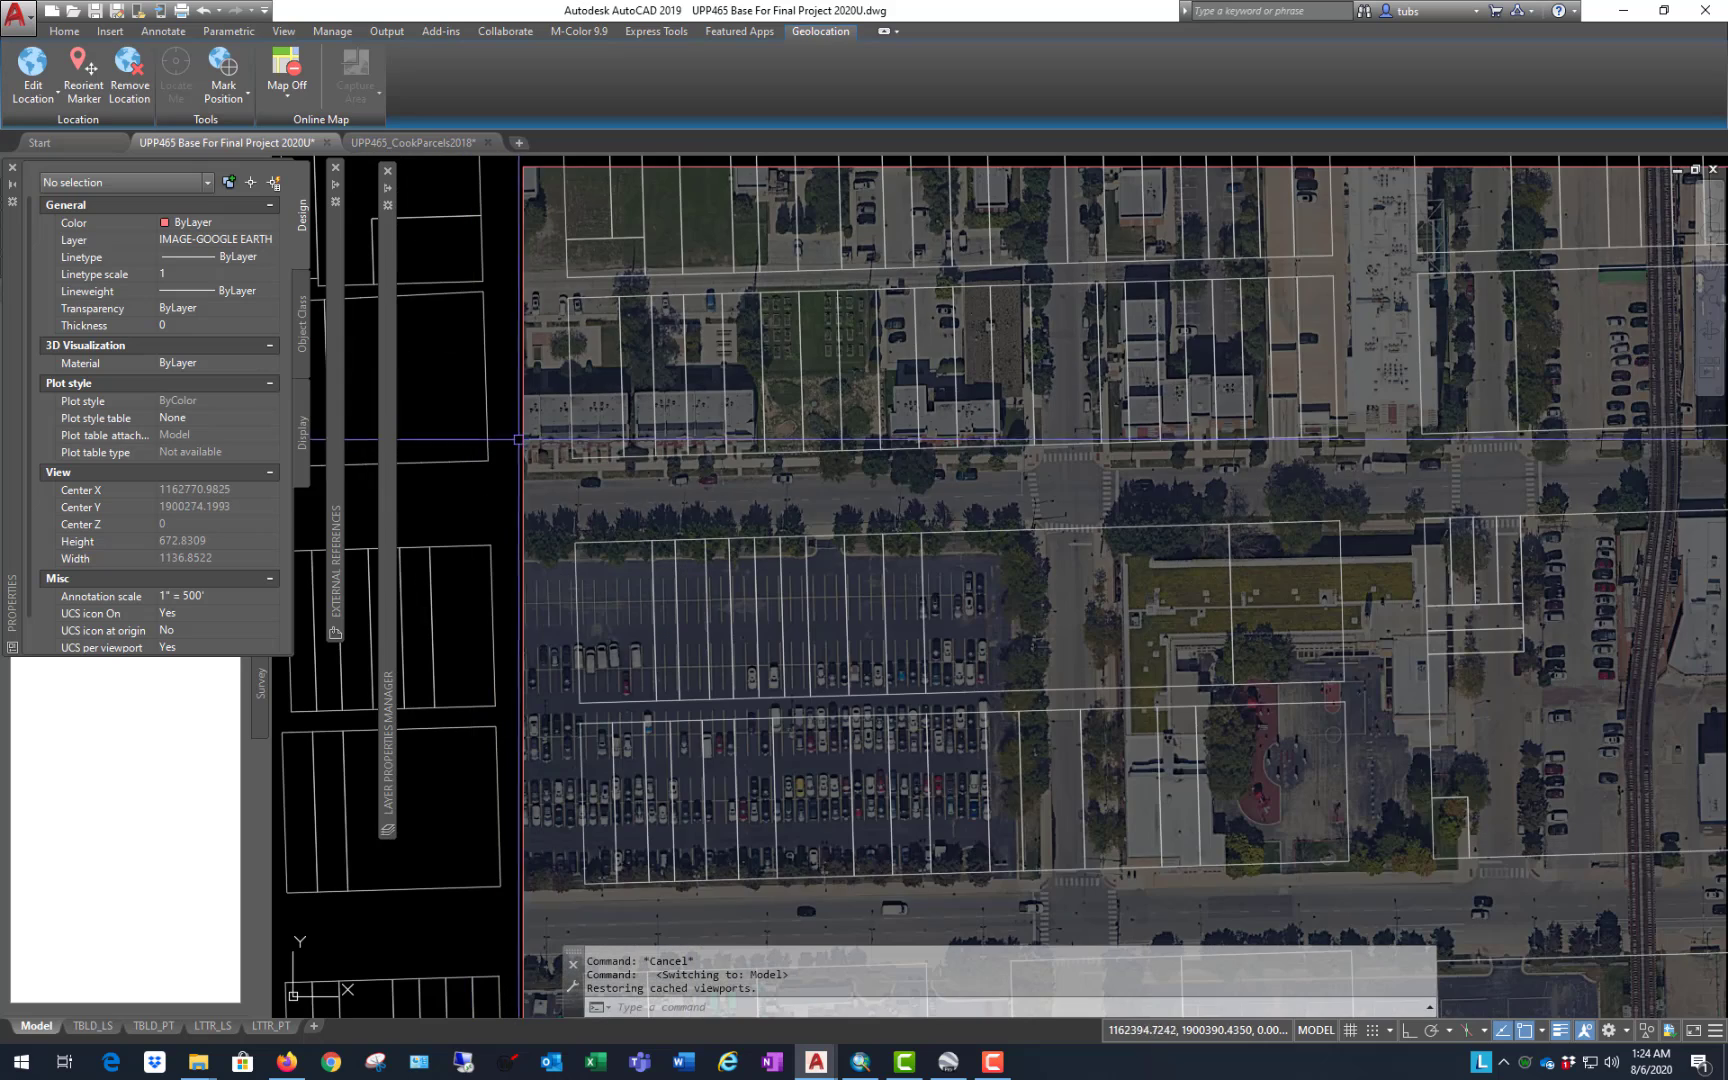
{"action": "left_click", "coordinate": [522, 516]}
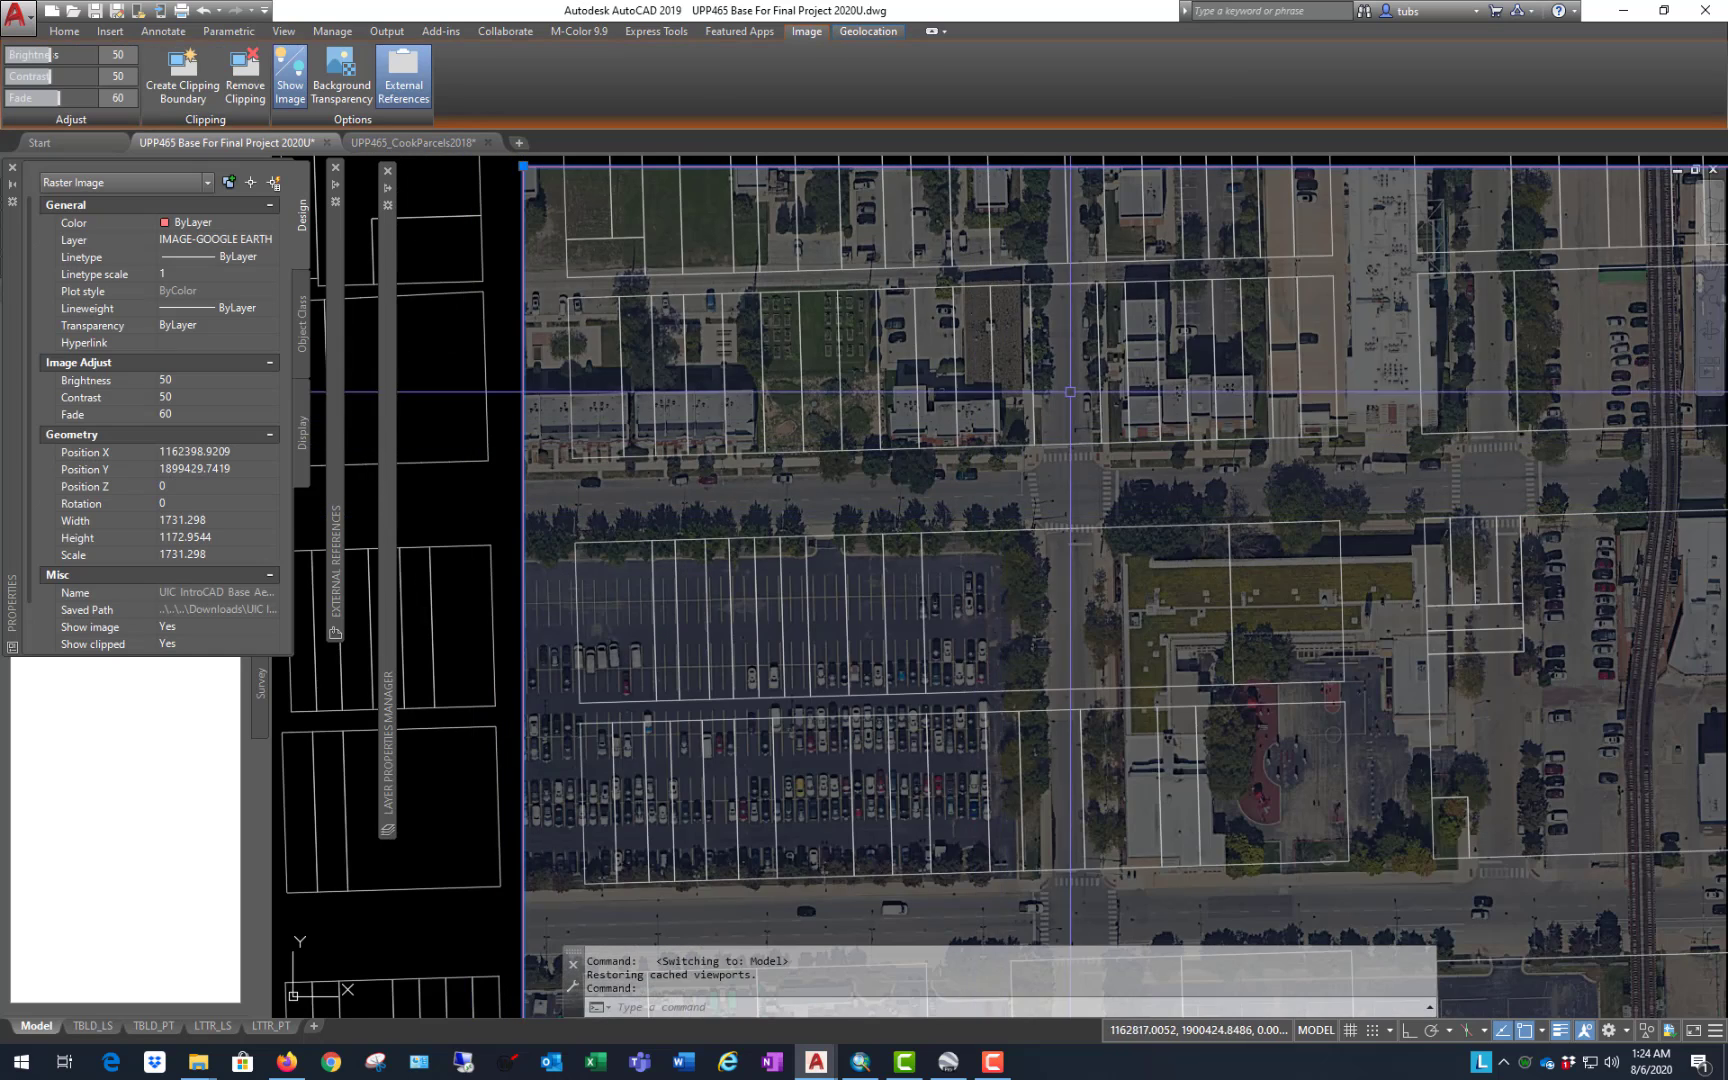
{"action": "scroll", "coordinate": [1063, 396], "scroll_direction": "up", "scroll_amount": 1}
{"action": "type", "text": "m"}
{"action": "key", "text": "Return"}
{"action": "key", "text": "Return"}
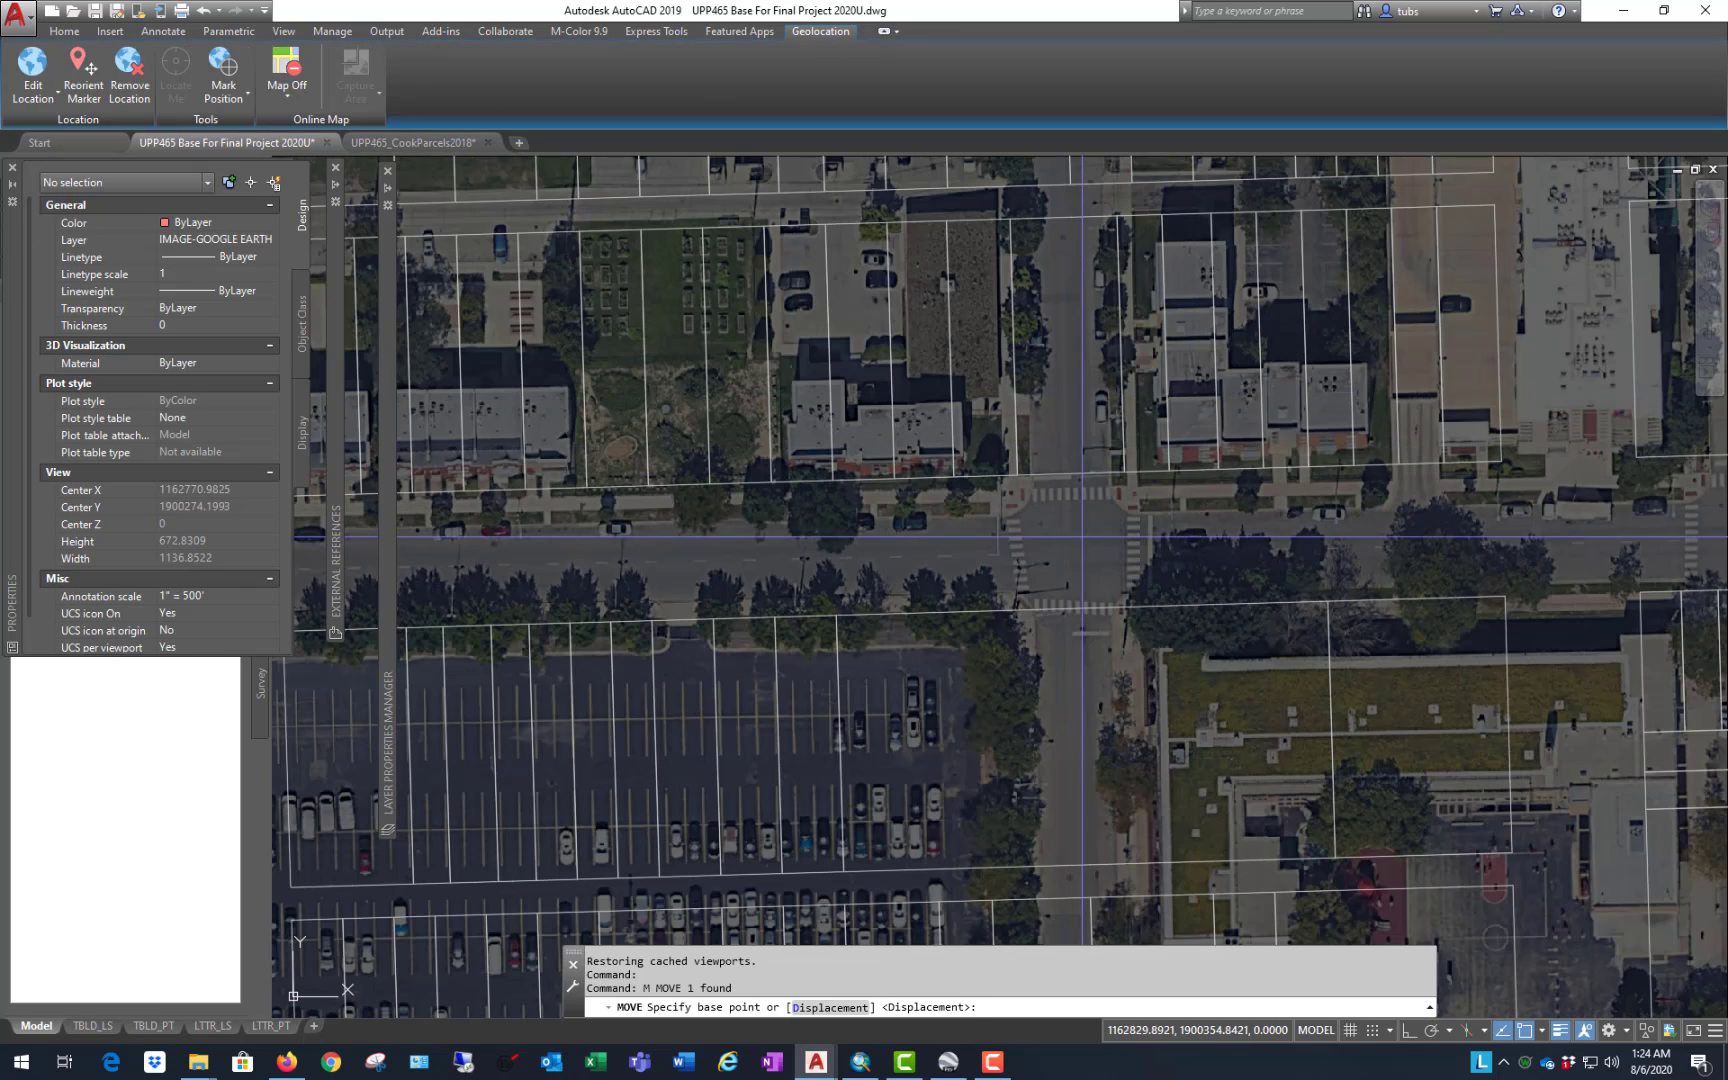
{"action": "scroll", "coordinate": [1112, 382], "scroll_direction": "down", "scroll_amount": 2}
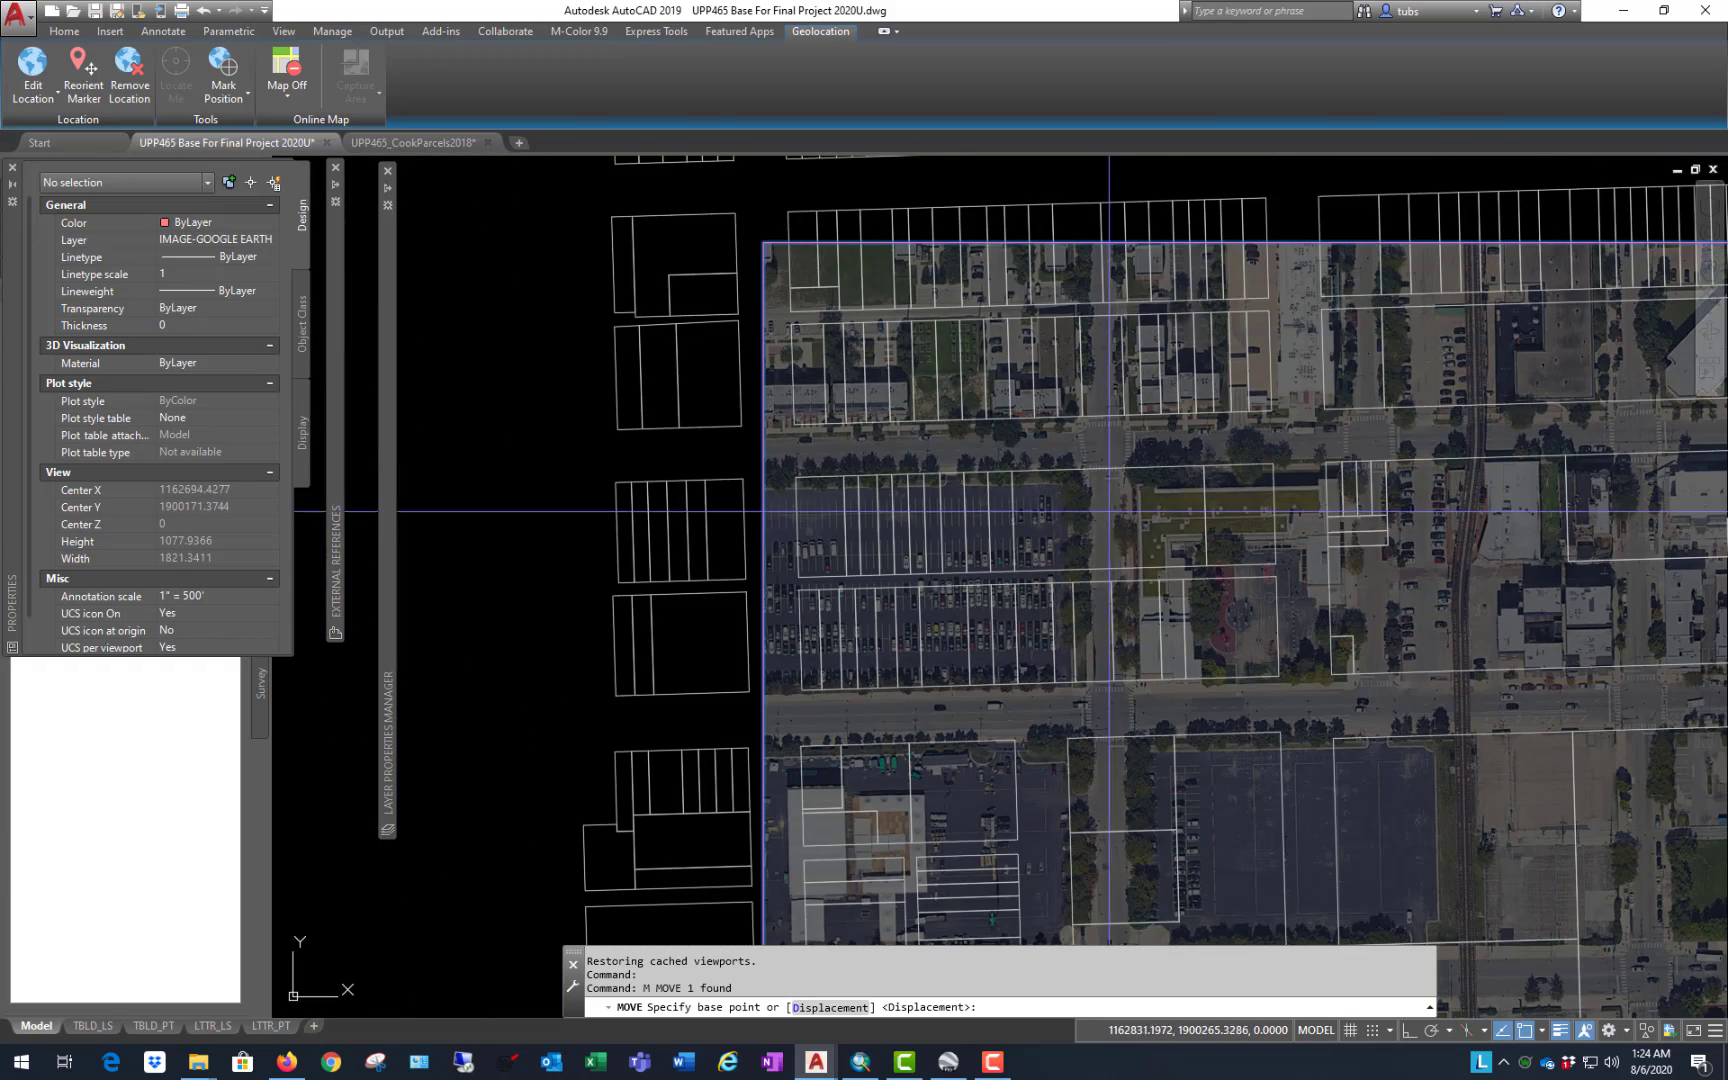
{"action": "scroll", "coordinate": [756, 501], "scroll_direction": "down", "scroll_amount": 1}
{"action": "scroll", "coordinate": [931, 890], "scroll_direction": "up", "scroll_amount": 2}
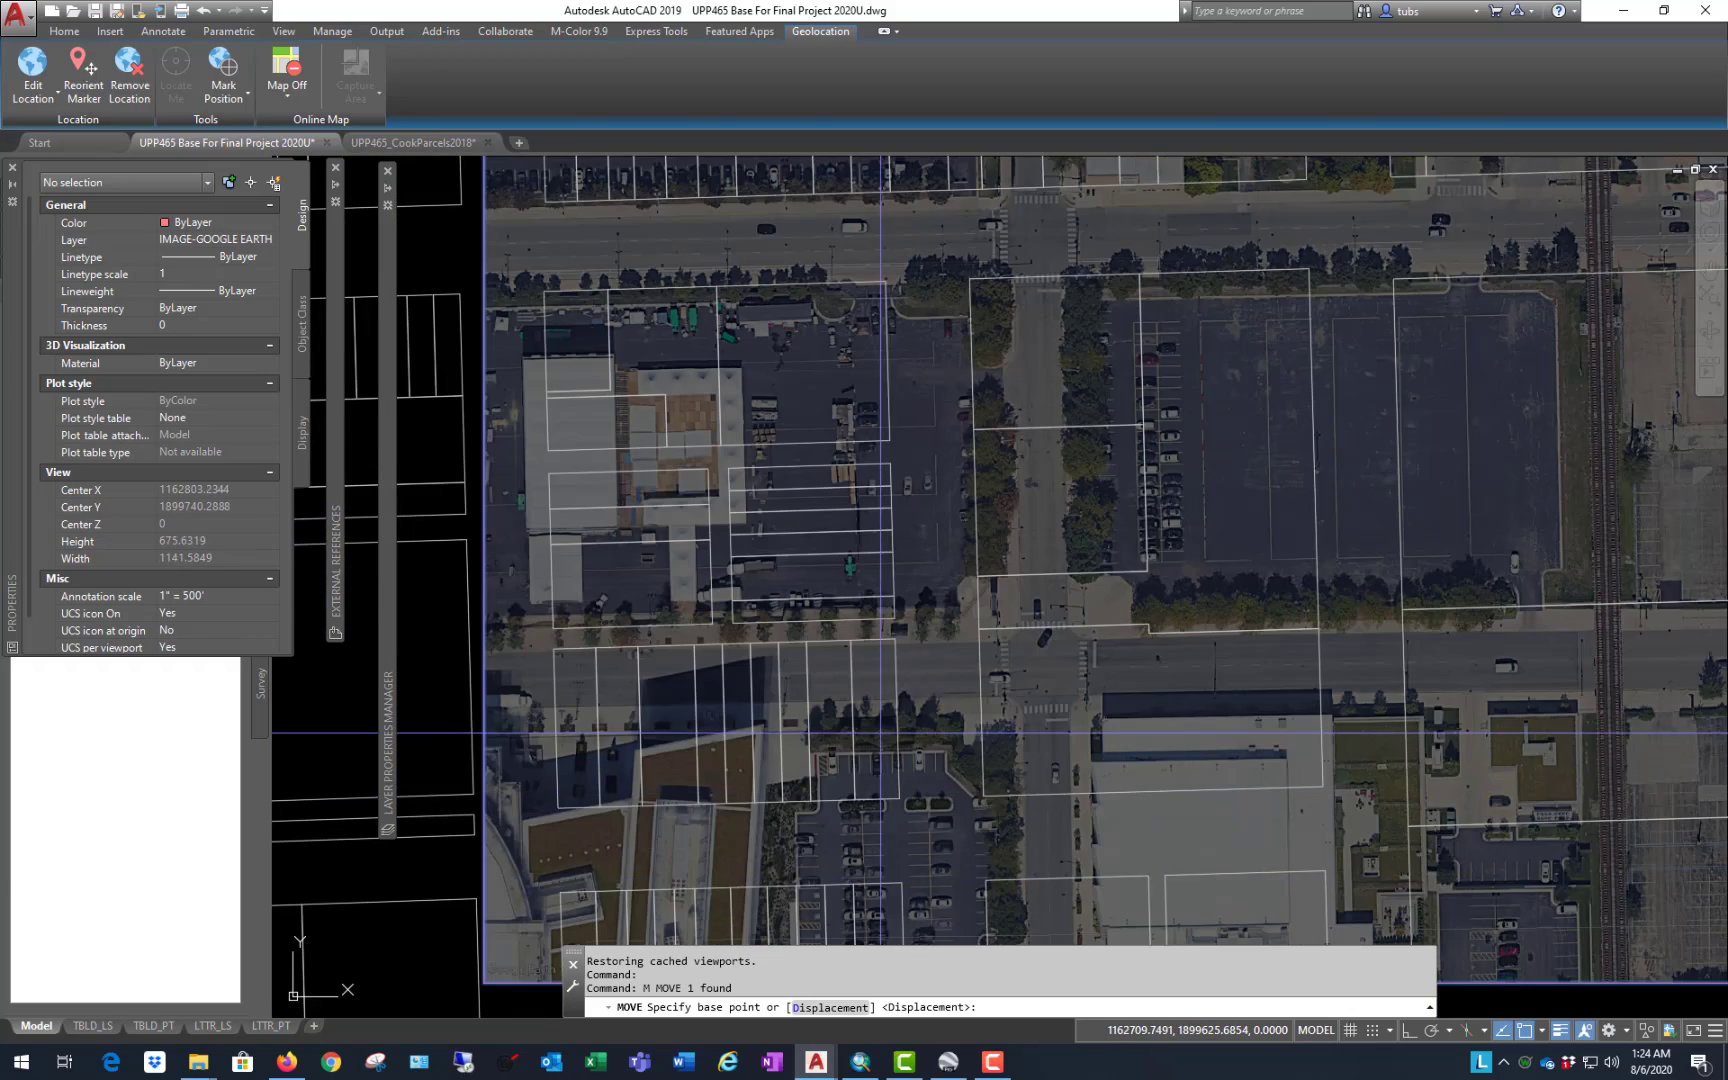
{"action": "scroll", "coordinate": [1042, 689], "scroll_direction": "down", "scroll_amount": 5}
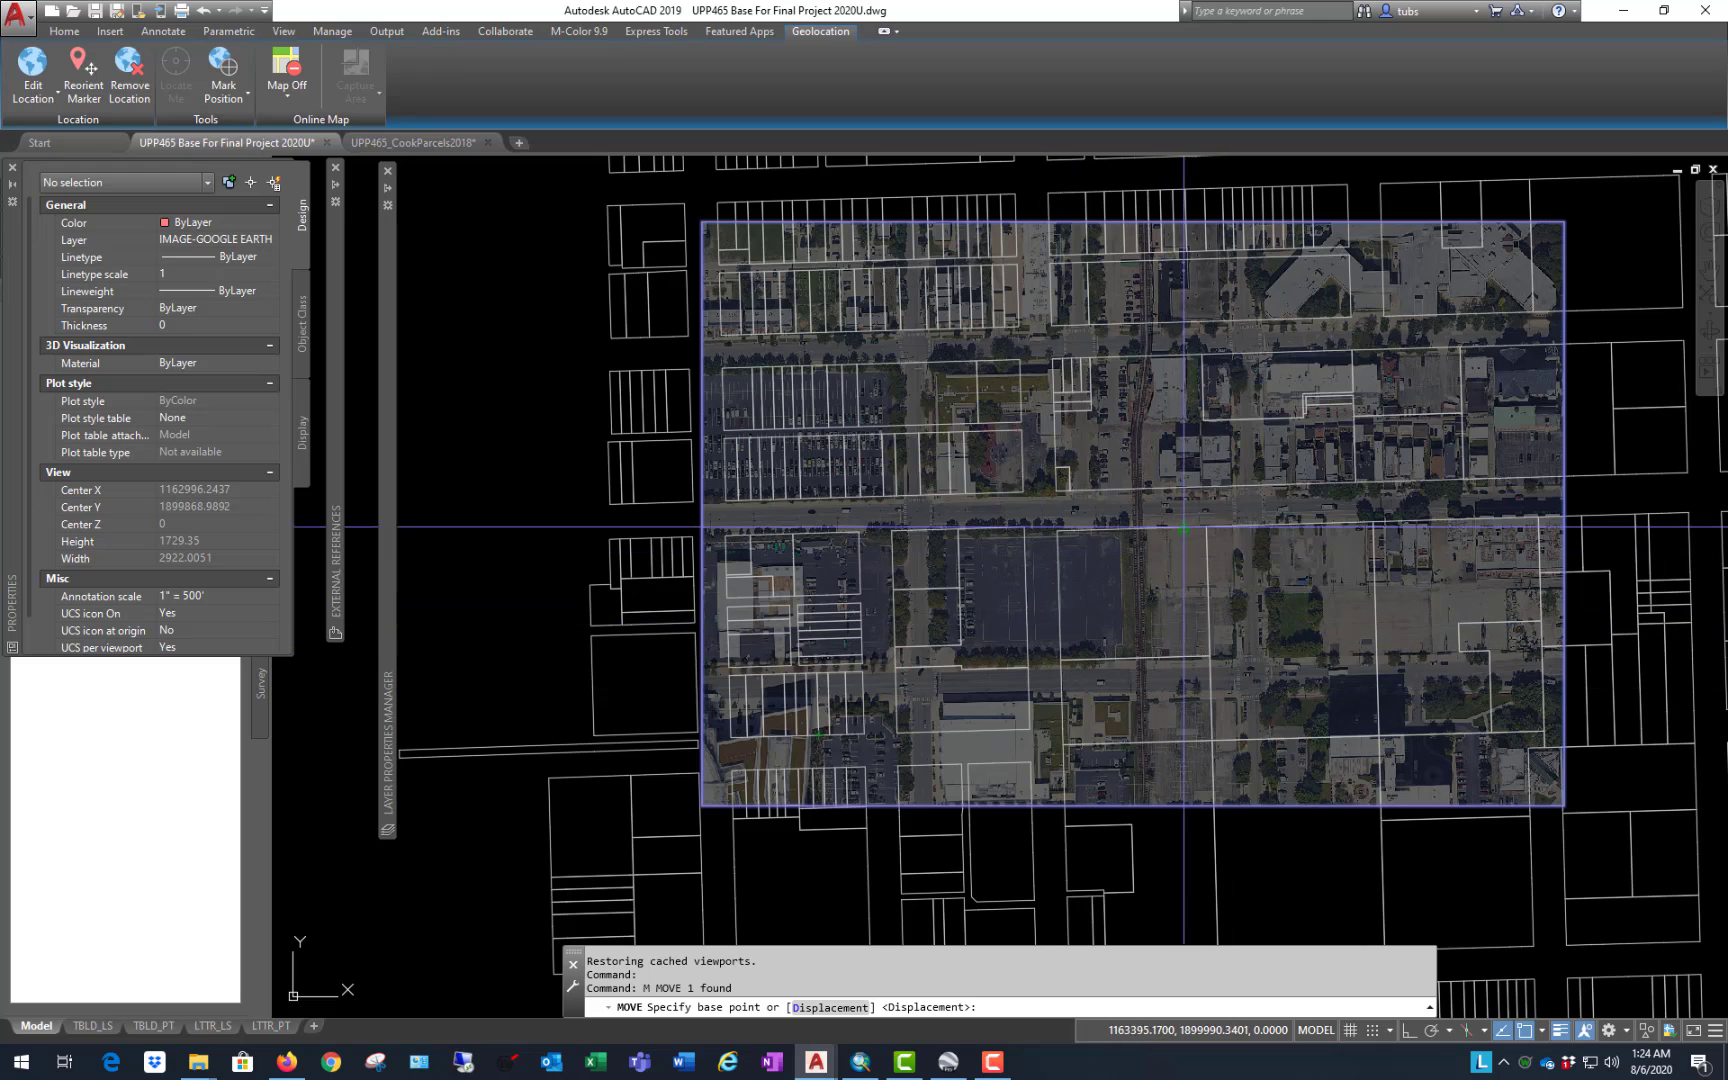
{"action": "scroll", "coordinate": [1040, 480], "scroll_direction": "up", "scroll_amount": 2}
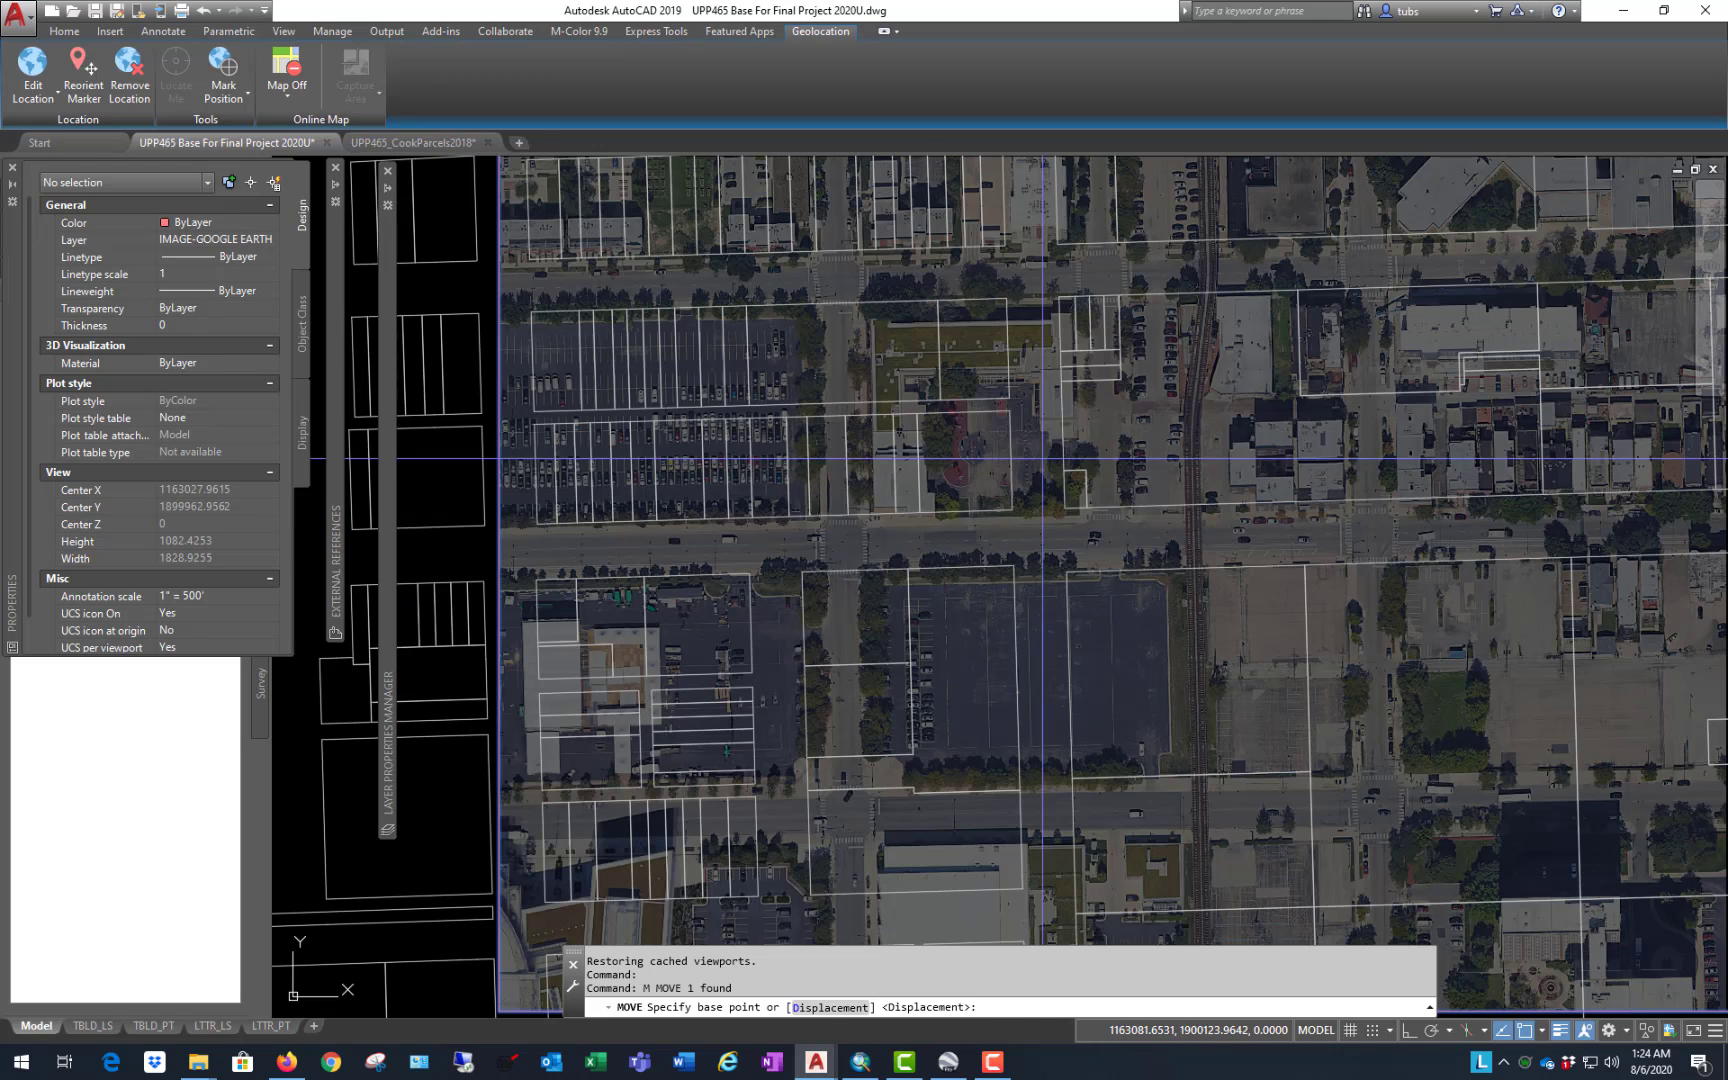
{"action": "left_click", "coordinate": [841, 546]}
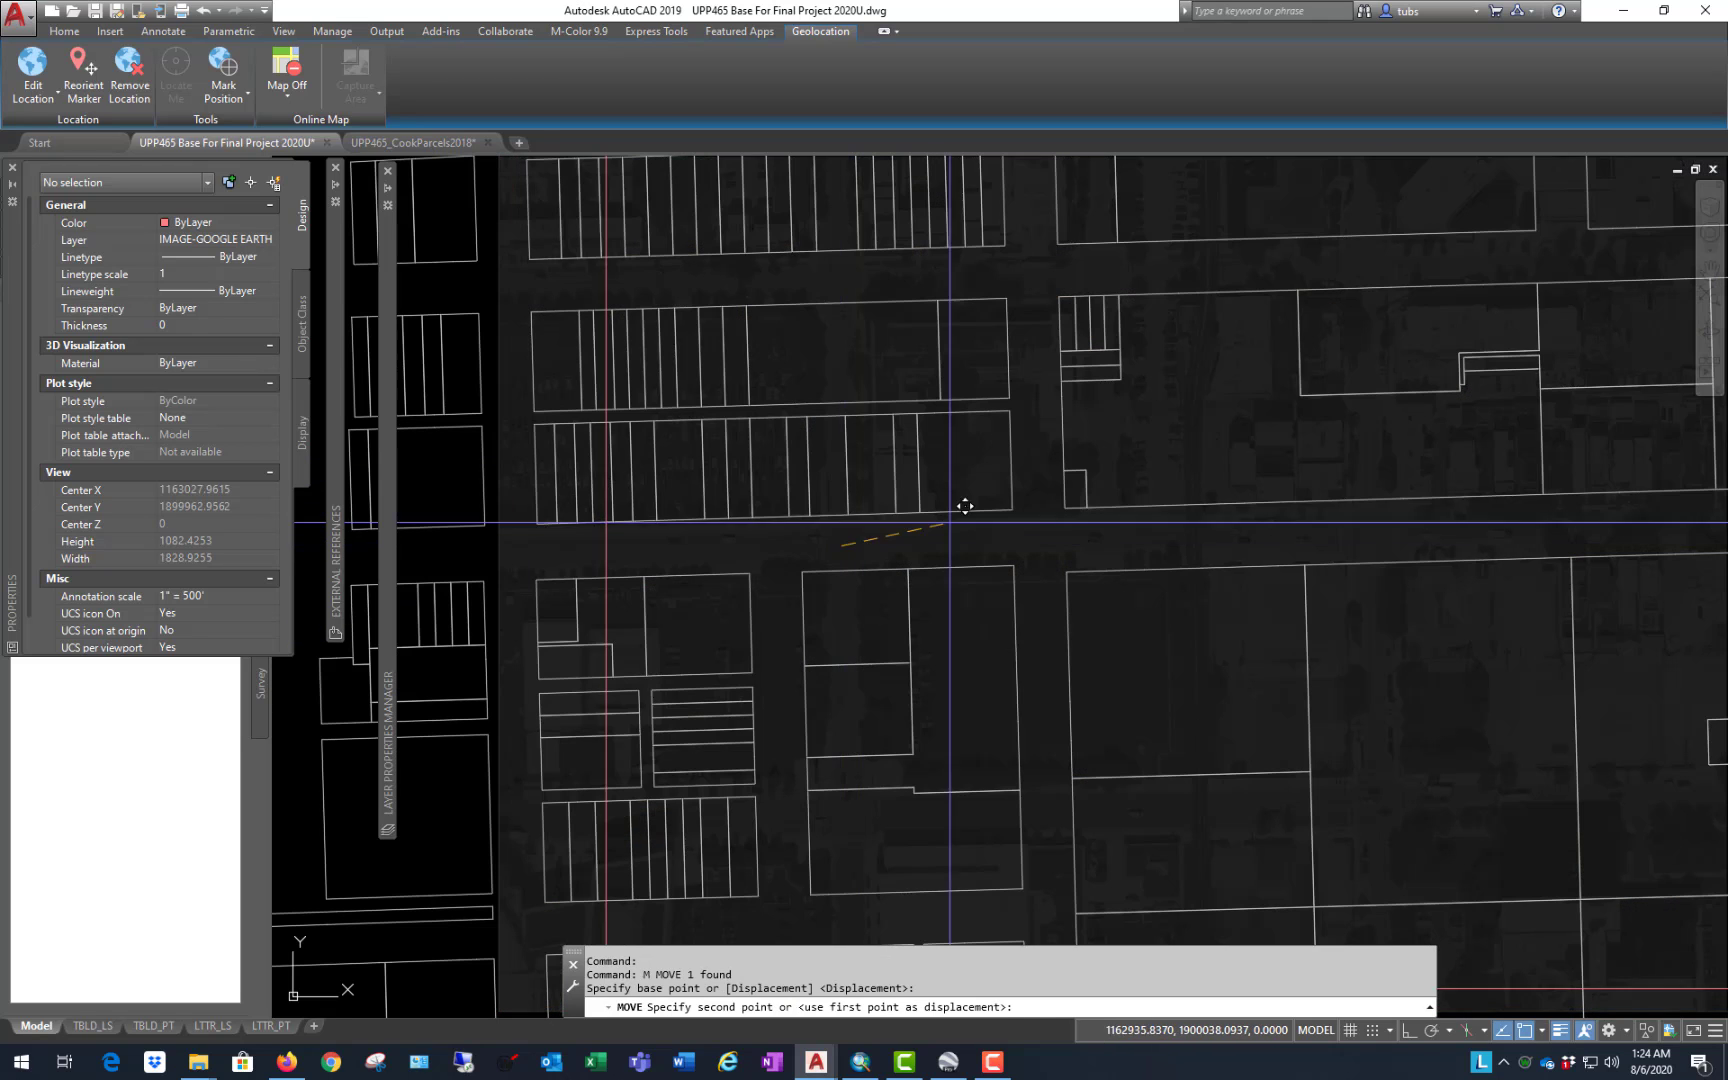
{"action": "left_click", "coordinate": [1039, 550]}
{"action": "scroll", "coordinate": [700, 380], "scroll_direction": "down", "scroll_amount": 4}
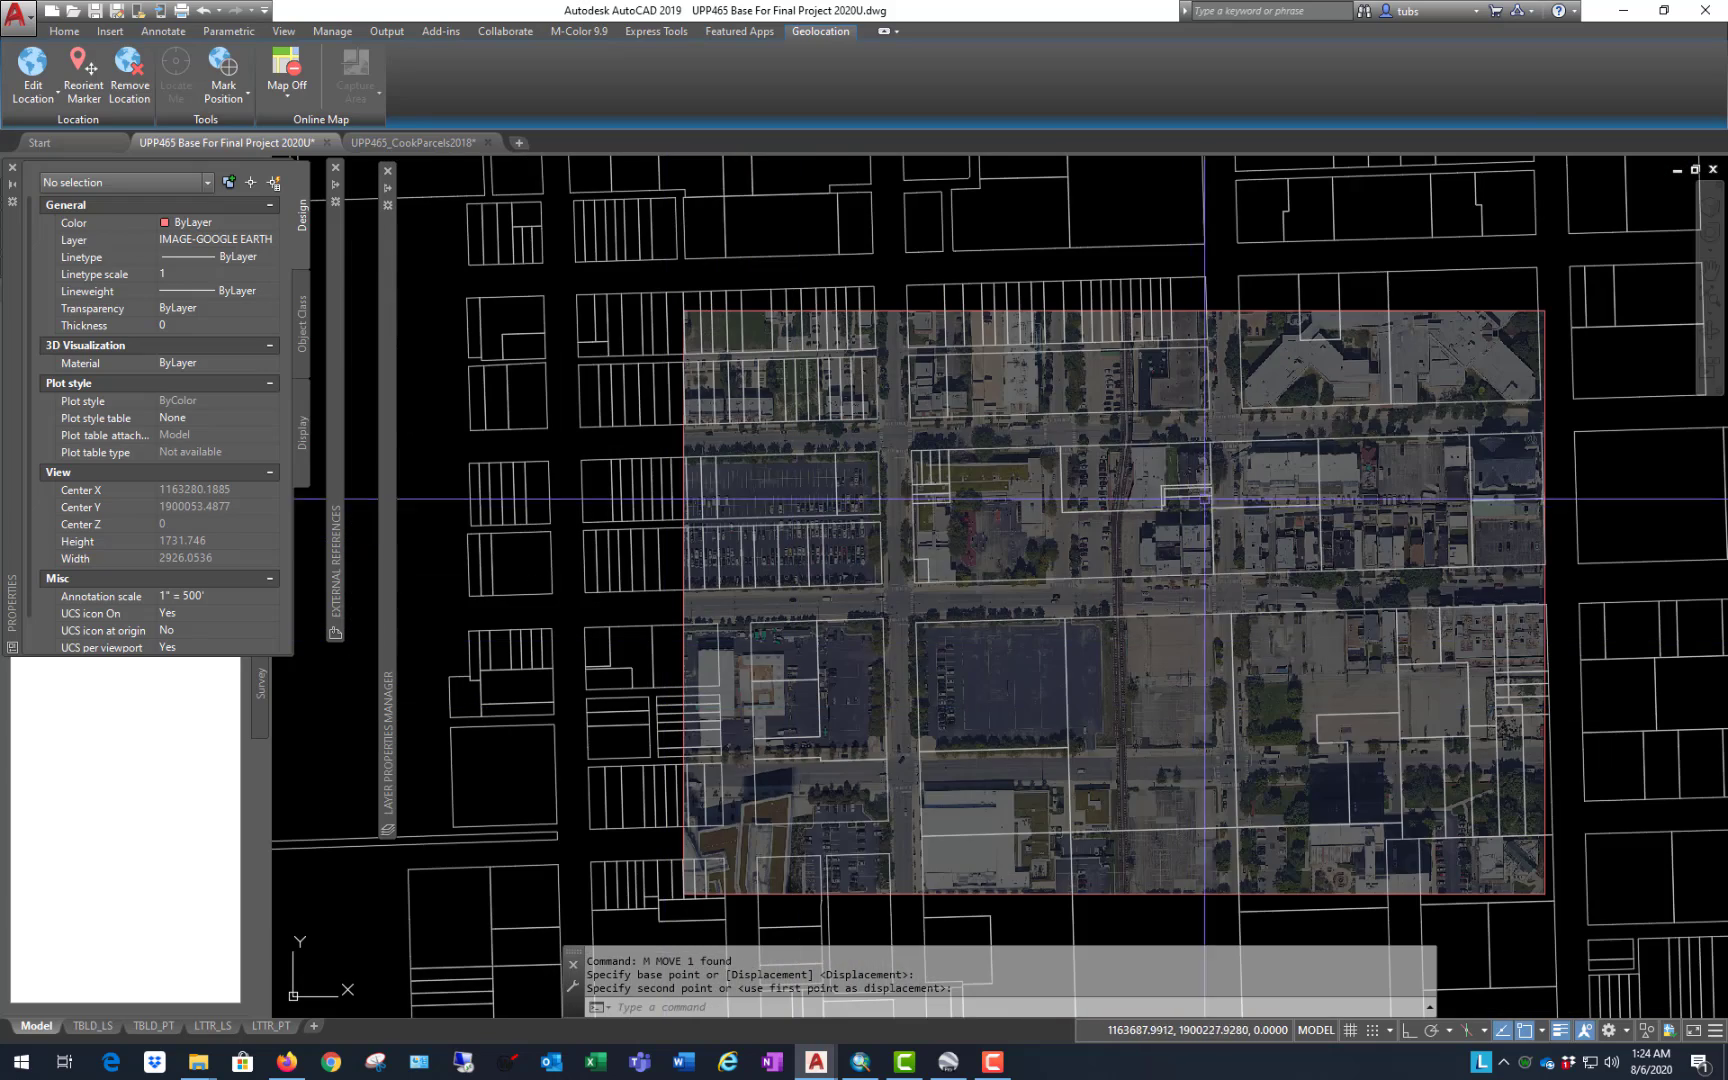
Step: Examine how the moved aerial image's streets and buildings line up with the parcel lines across the site
{"action": "scroll", "coordinate": [760, 350], "scroll_direction": "up", "scroll_amount": 4}
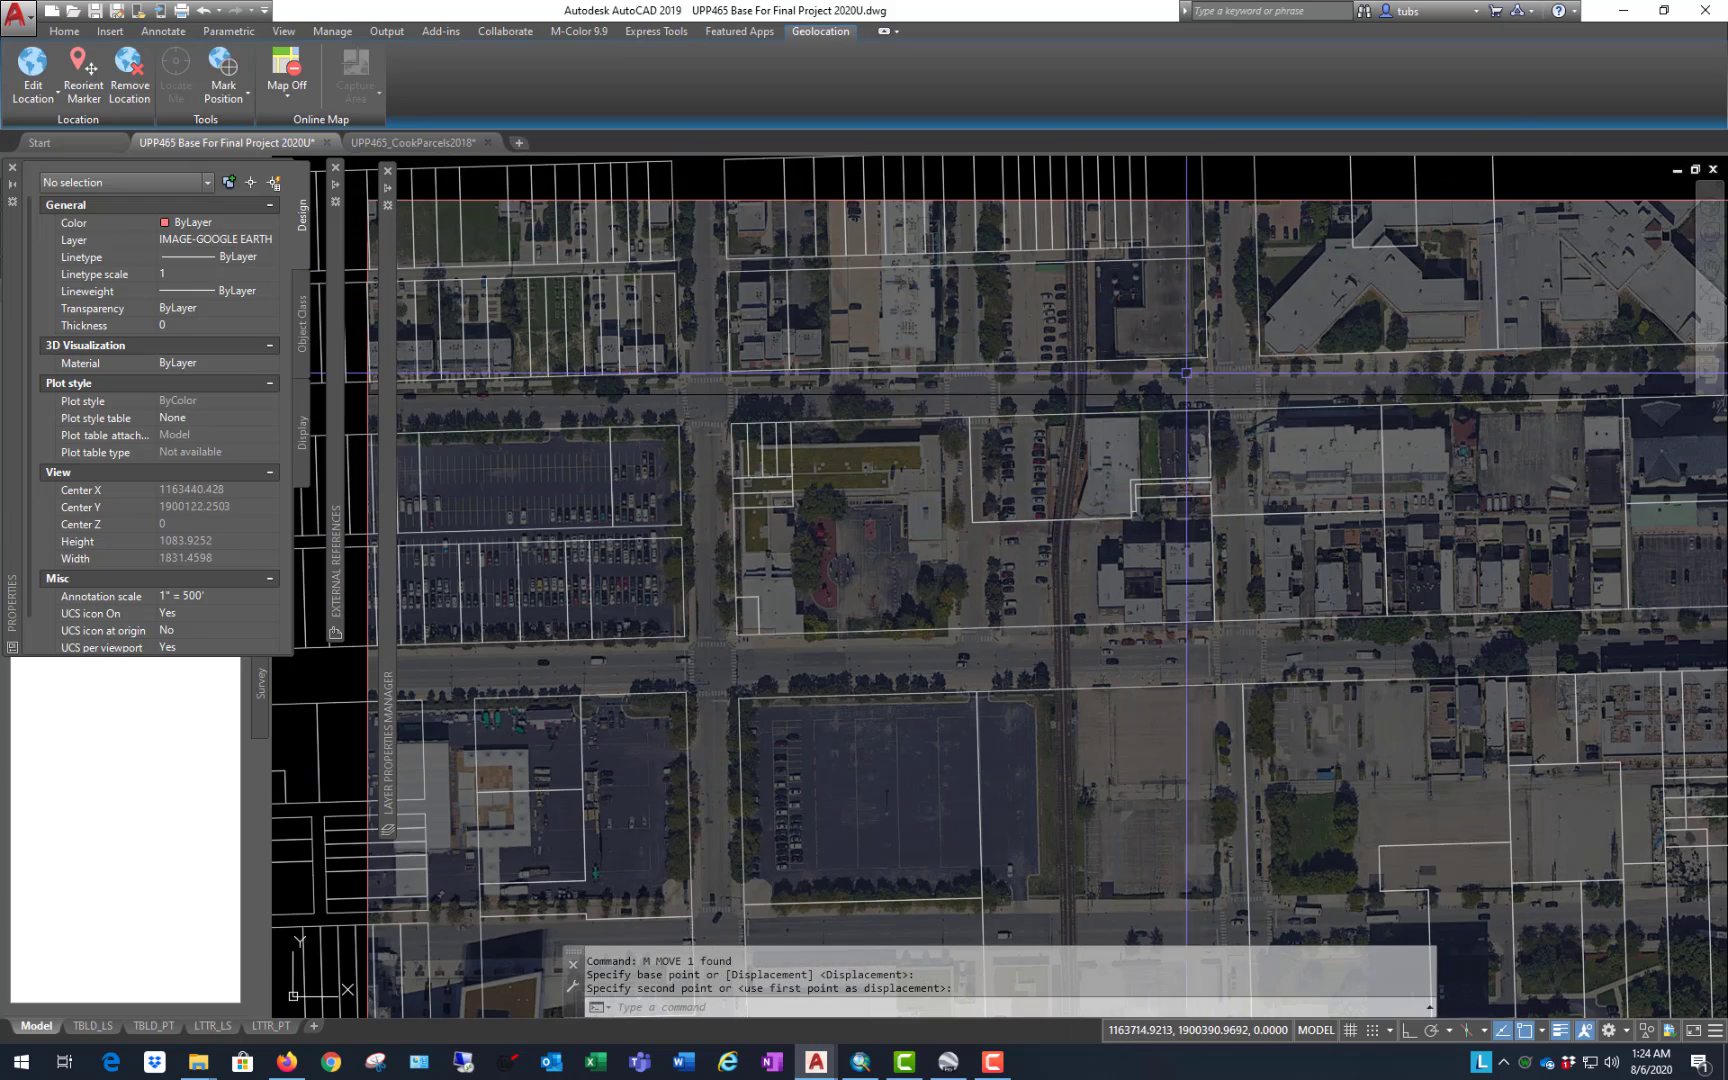
{"action": "scroll", "coordinate": [740, 580], "scroll_direction": "down", "scroll_amount": 2}
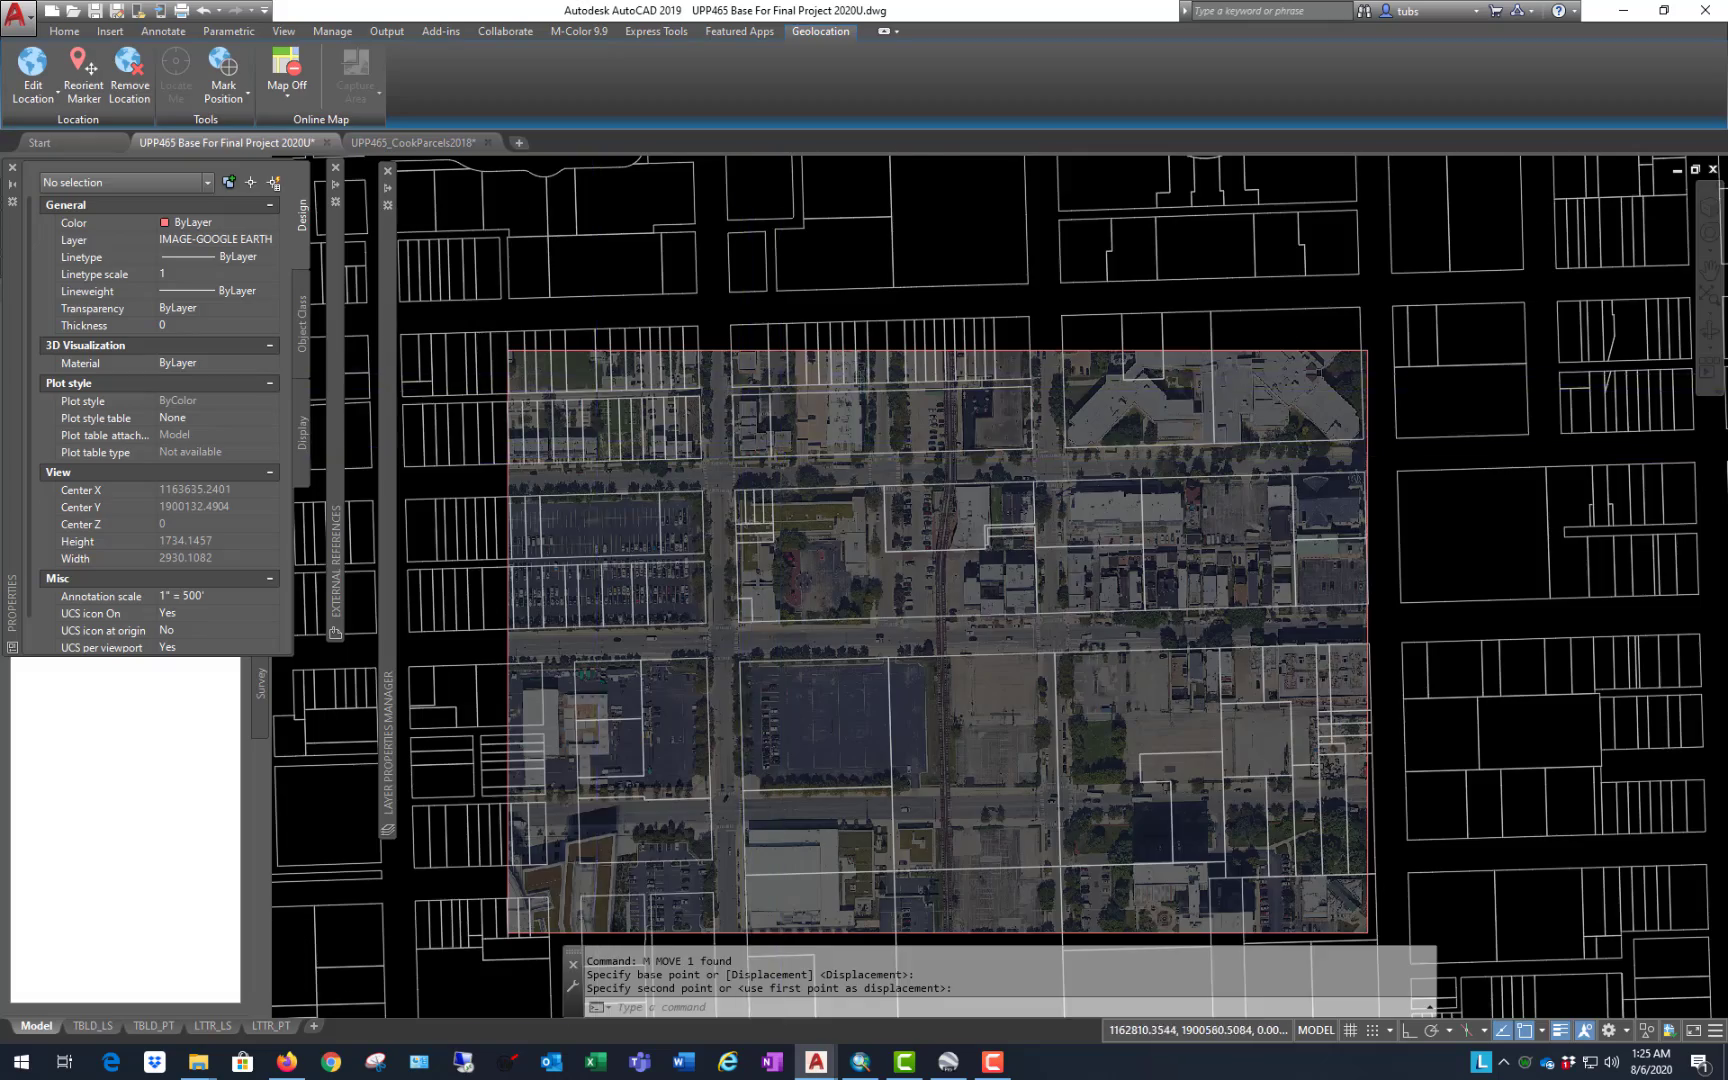
{"action": "scroll", "coordinate": [590, 480], "scroll_direction": "up", "scroll_amount": 4}
{"action": "scroll", "coordinate": [720, 450], "scroll_direction": "down", "scroll_amount": 4}
{"action": "scroll", "coordinate": [1285, 499], "scroll_direction": "up", "scroll_amount": 2}
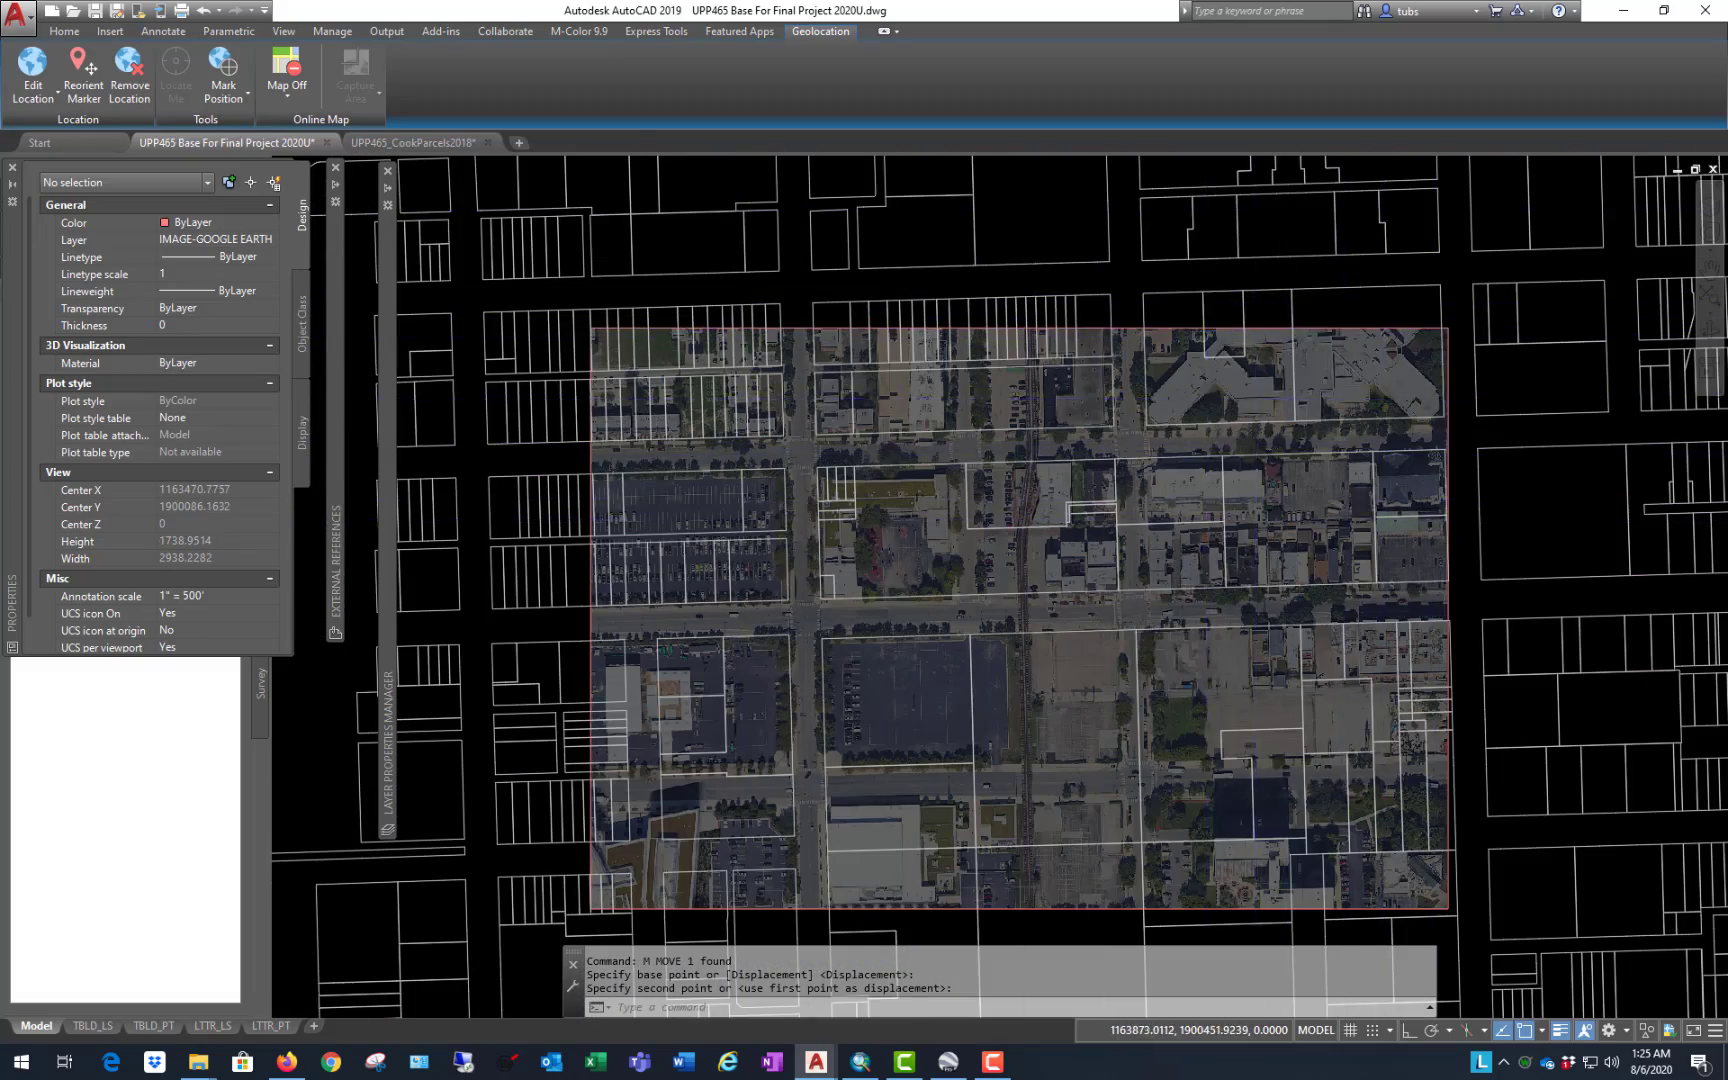
{"action": "scroll", "coordinate": [1220, 500], "scroll_direction": "down", "scroll_amount": 4}
{"action": "scroll", "coordinate": [1141, 480], "scroll_direction": "up", "scroll_amount": 5}
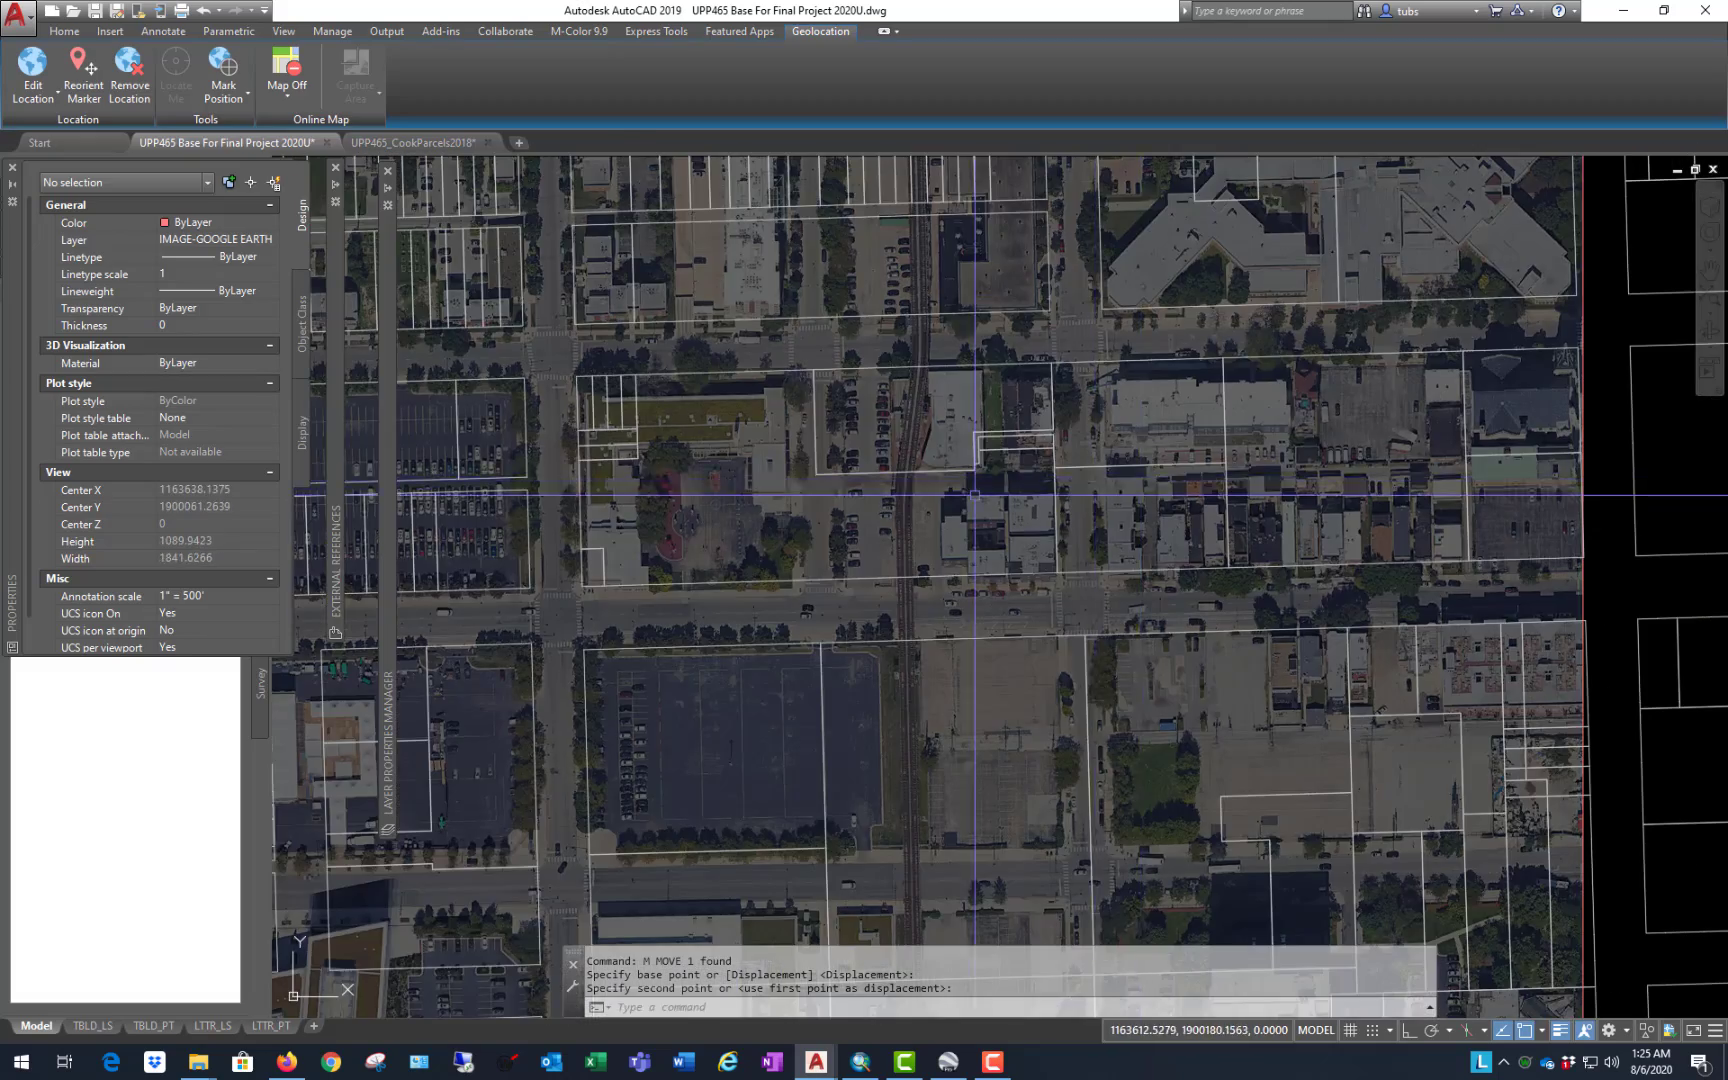
{"action": "scroll", "coordinate": [988, 505], "scroll_direction": "down", "scroll_amount": 3}
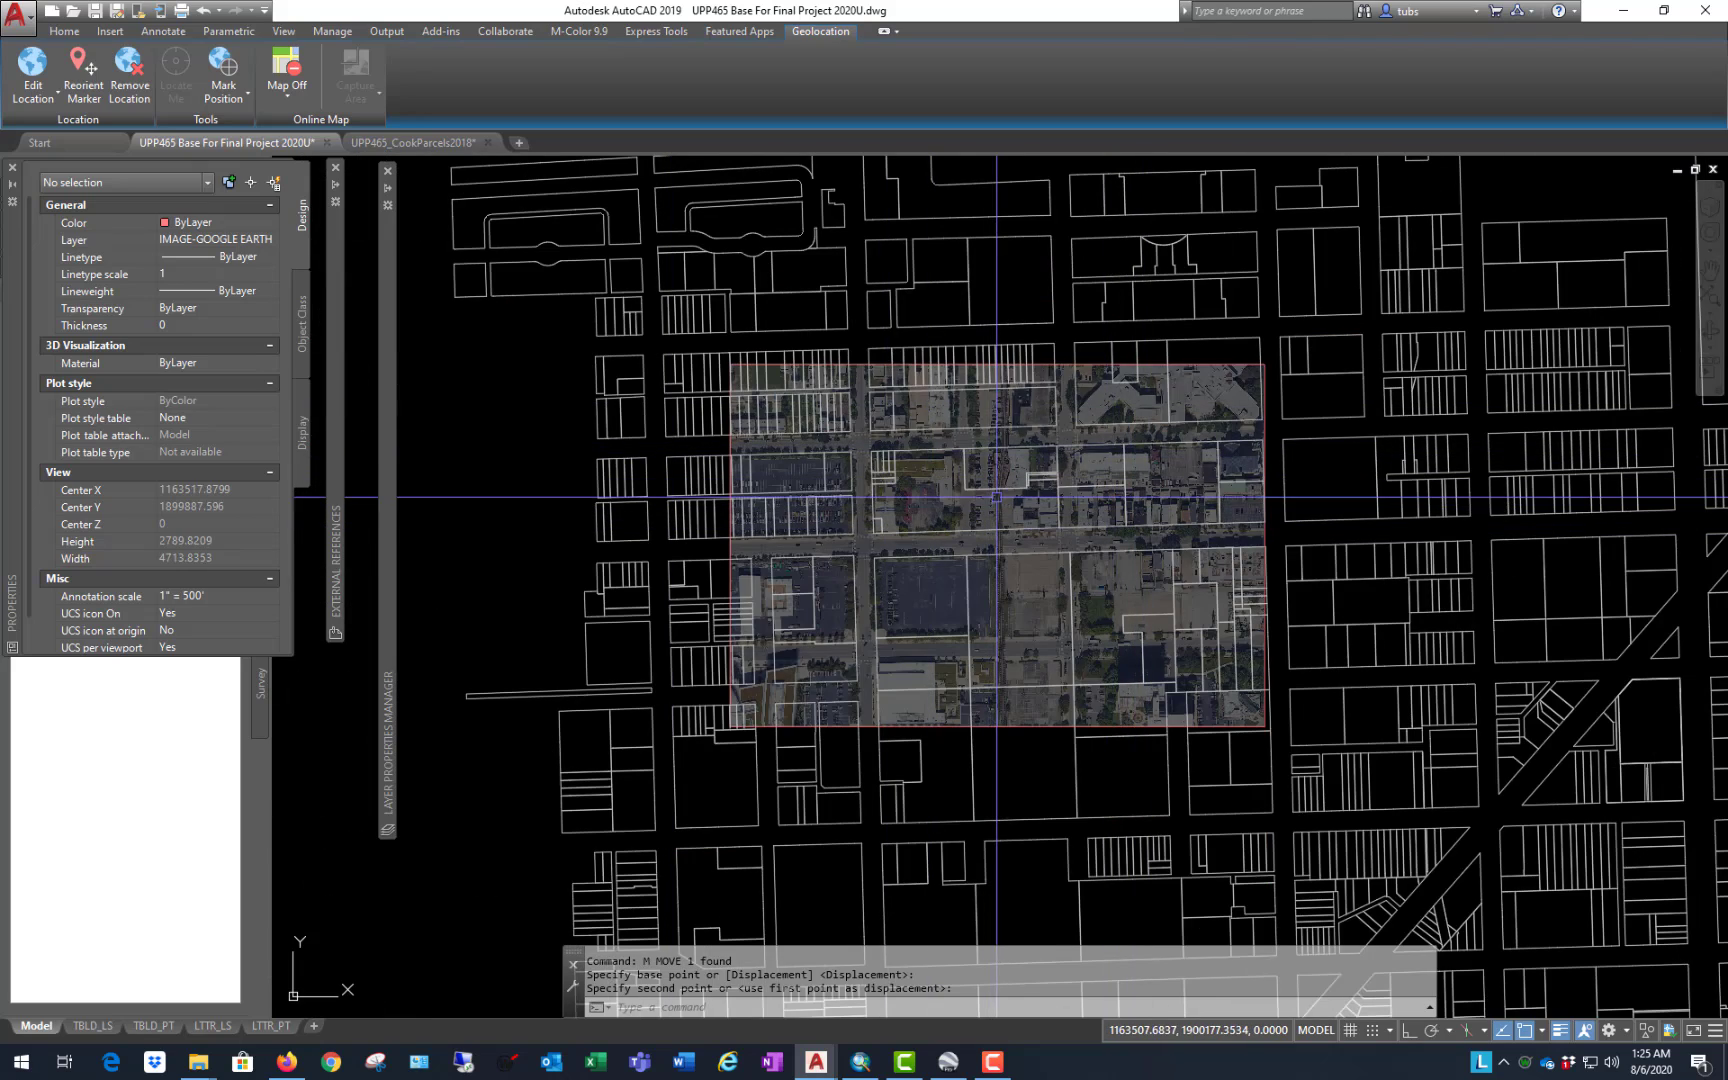
{"action": "scroll", "coordinate": [954, 457], "scroll_direction": "up", "scroll_amount": 2}
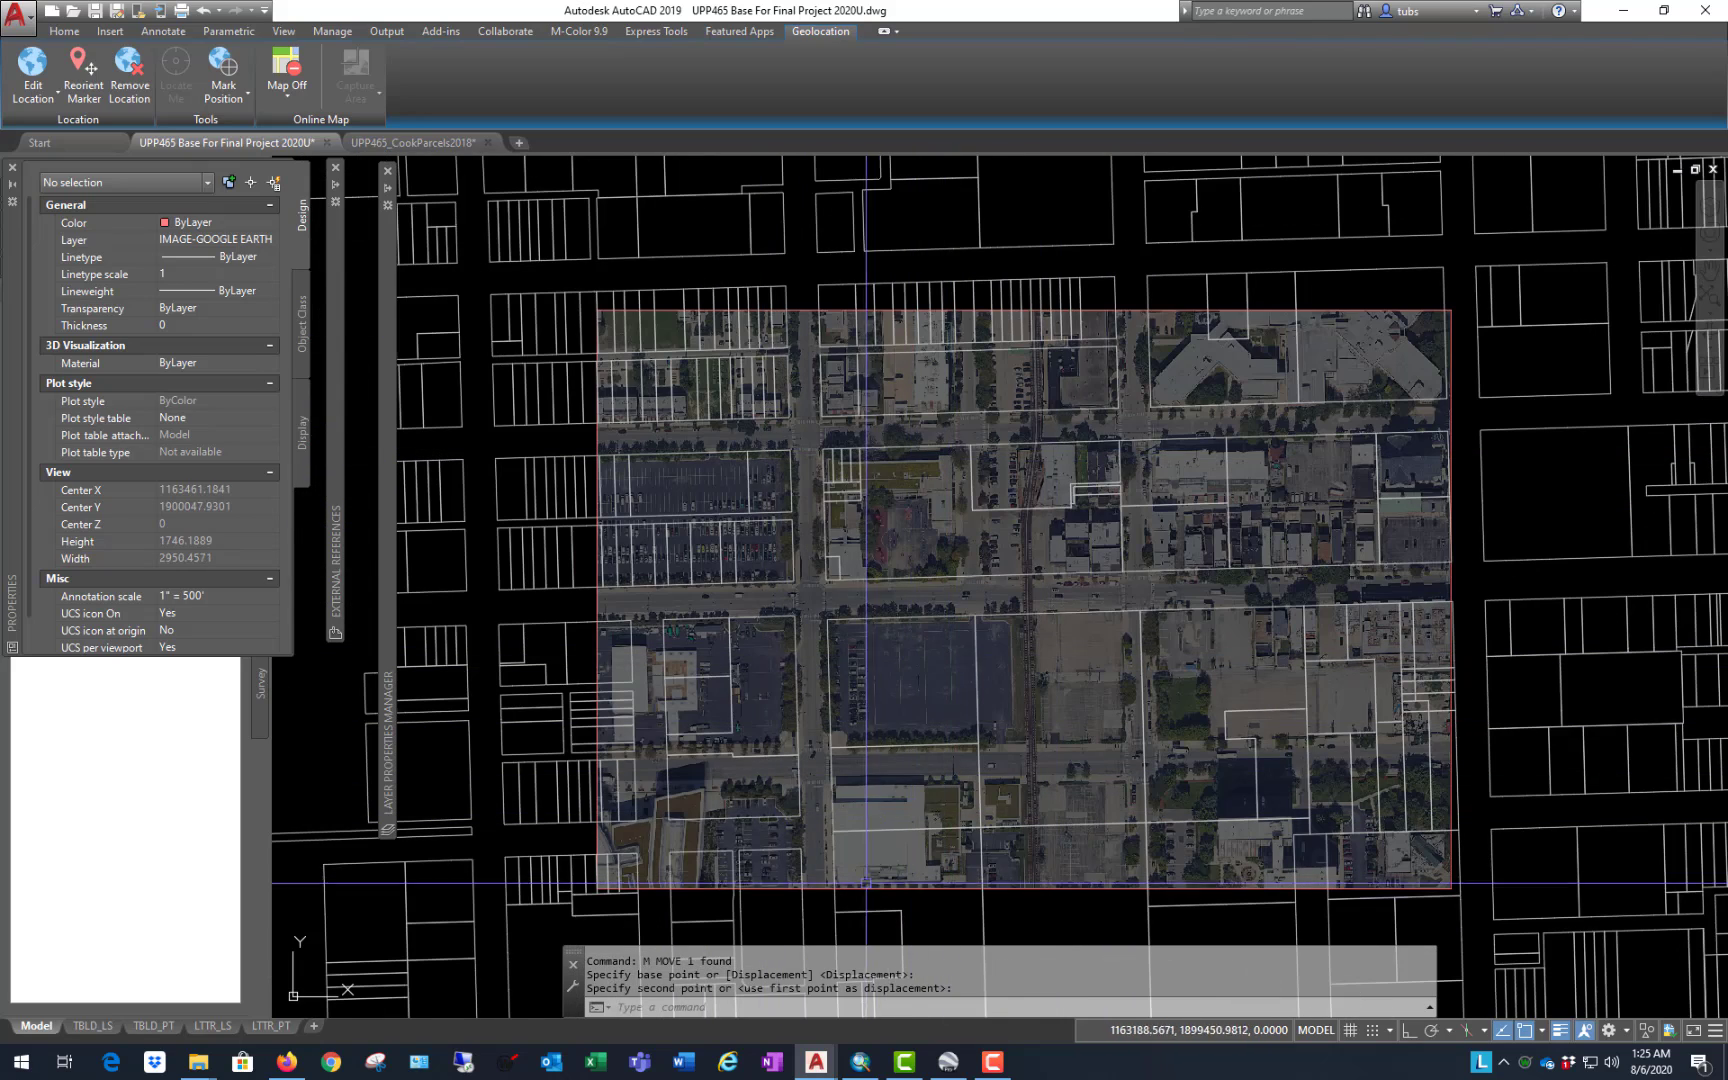
{"action": "scroll", "coordinate": [870, 890], "scroll_direction": "up", "scroll_amount": 2}
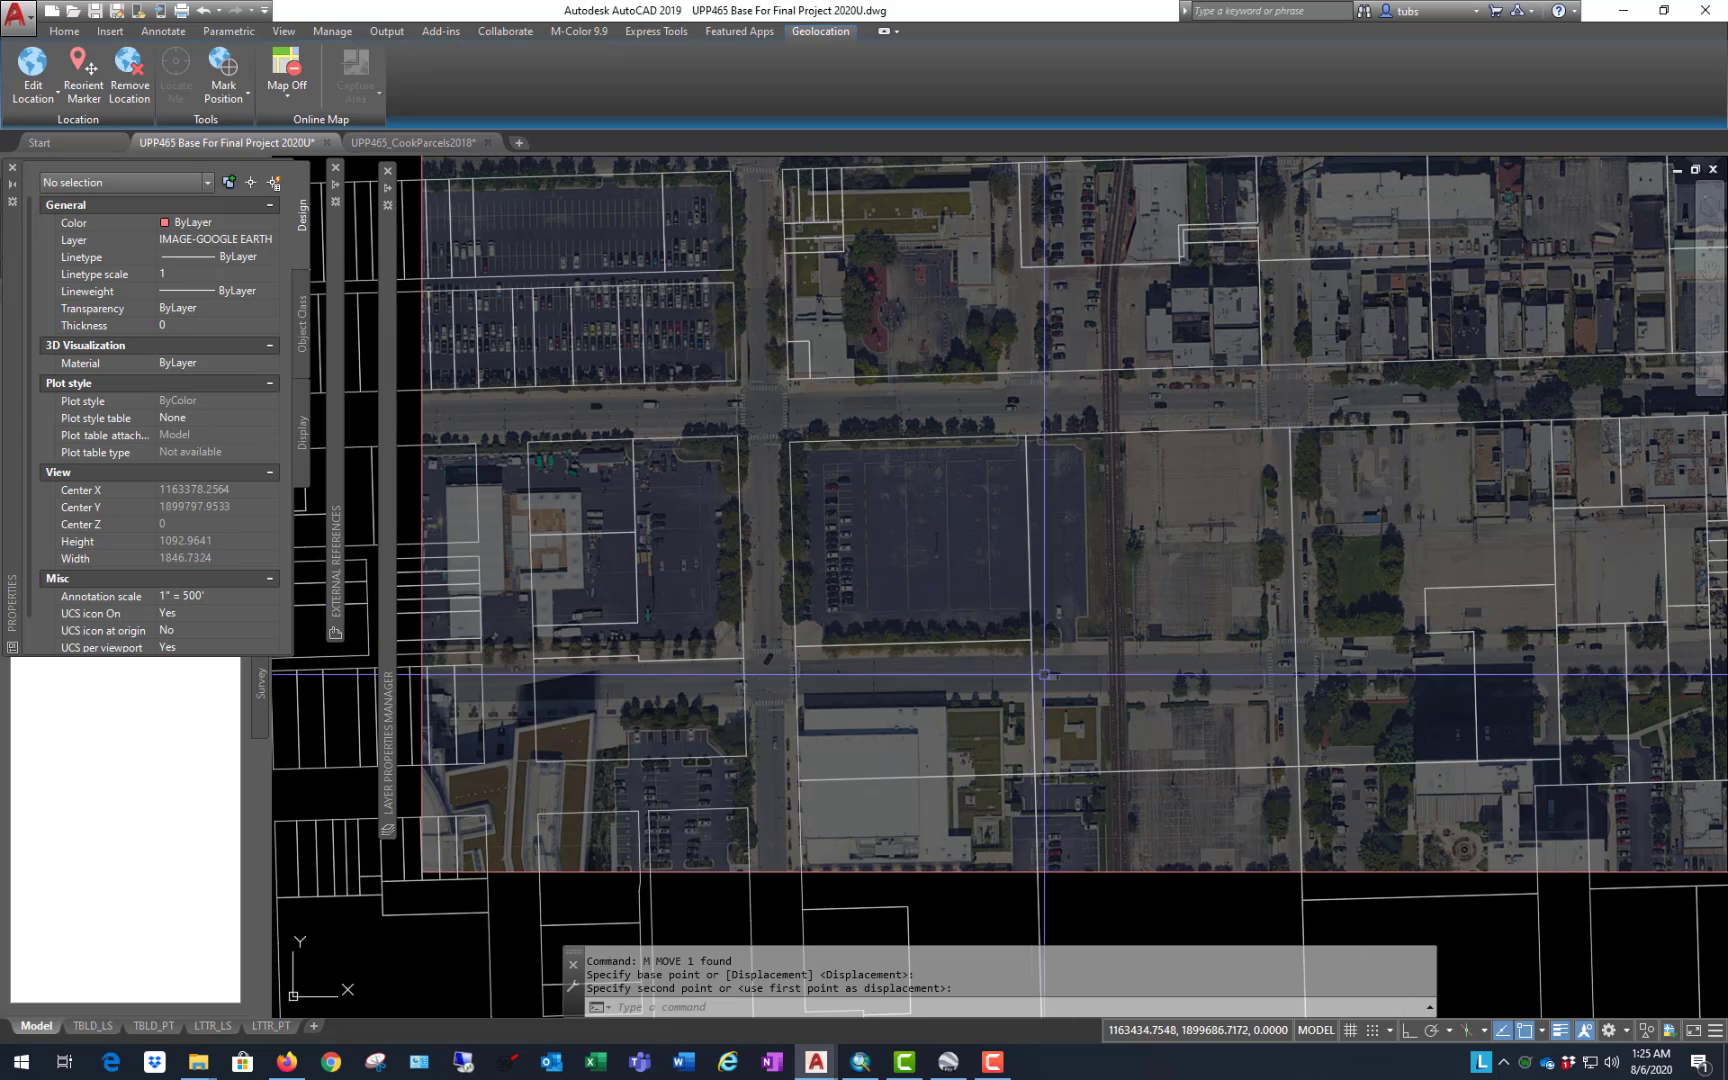
{"action": "scroll", "coordinate": [986, 670], "scroll_direction": "down", "scroll_amount": 2}
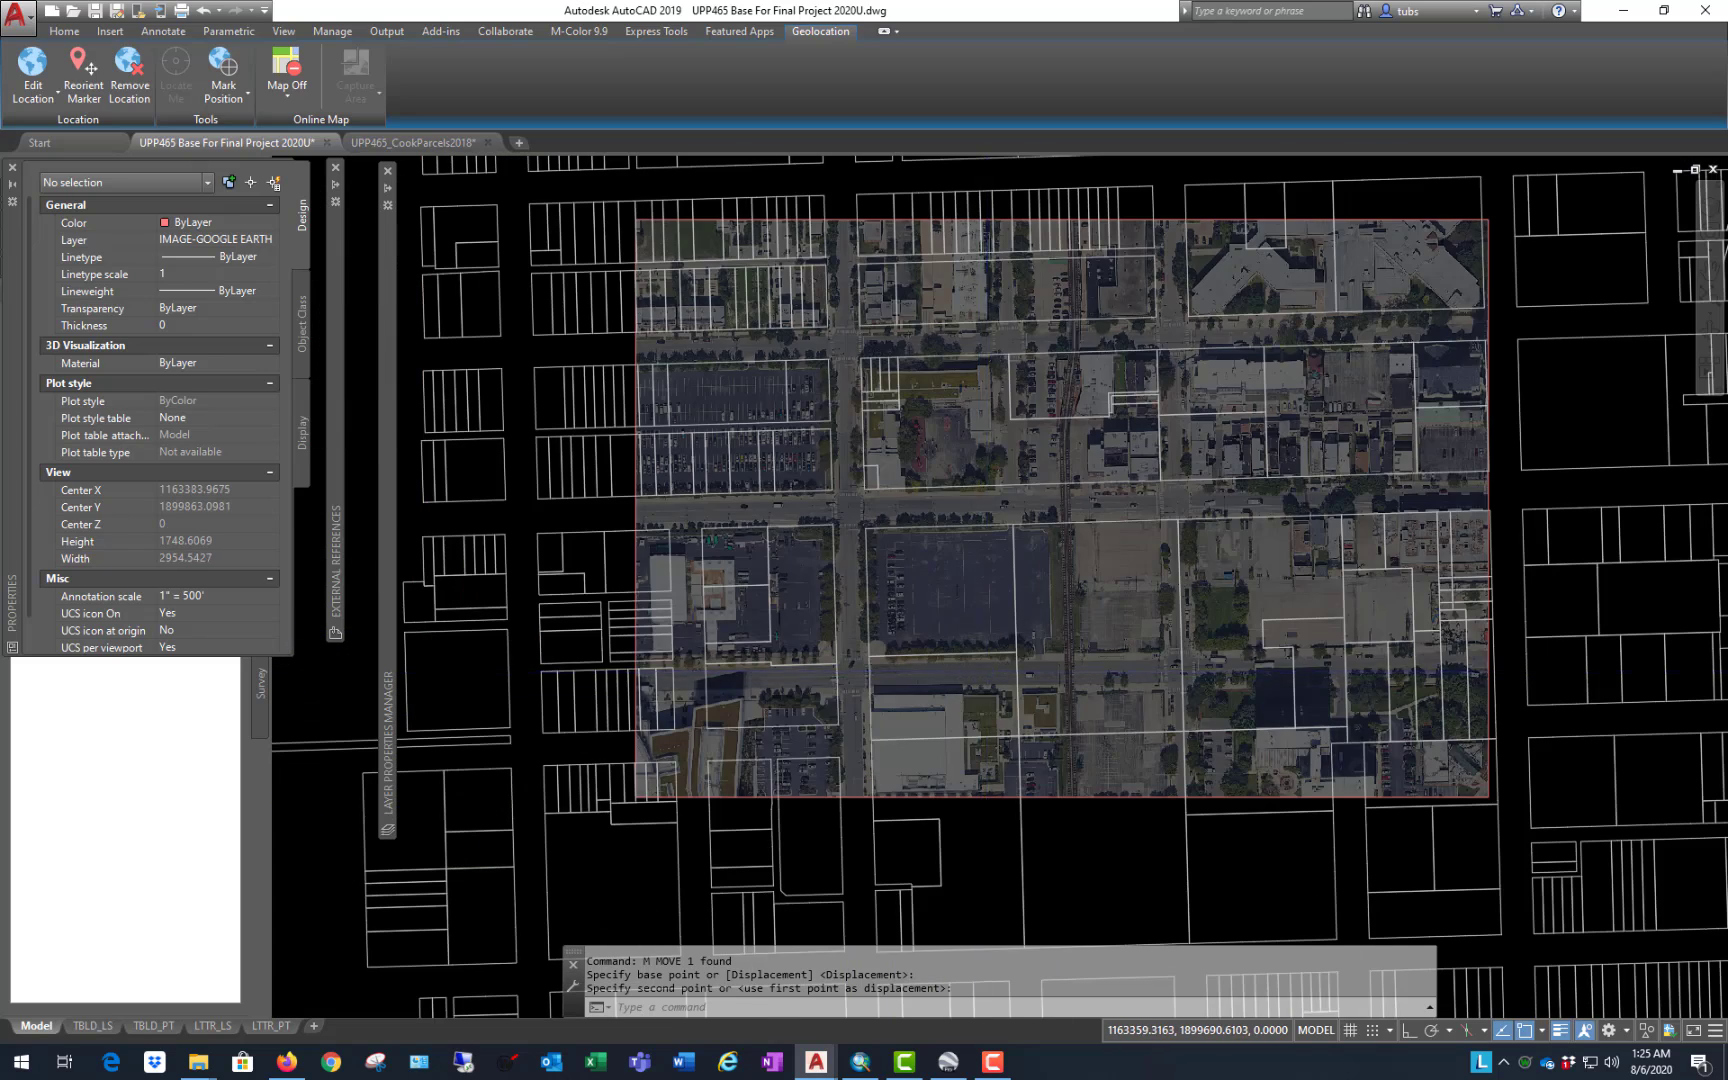
{"action": "scroll", "coordinate": [888, 560], "scroll_direction": "down", "scroll_amount": 4}
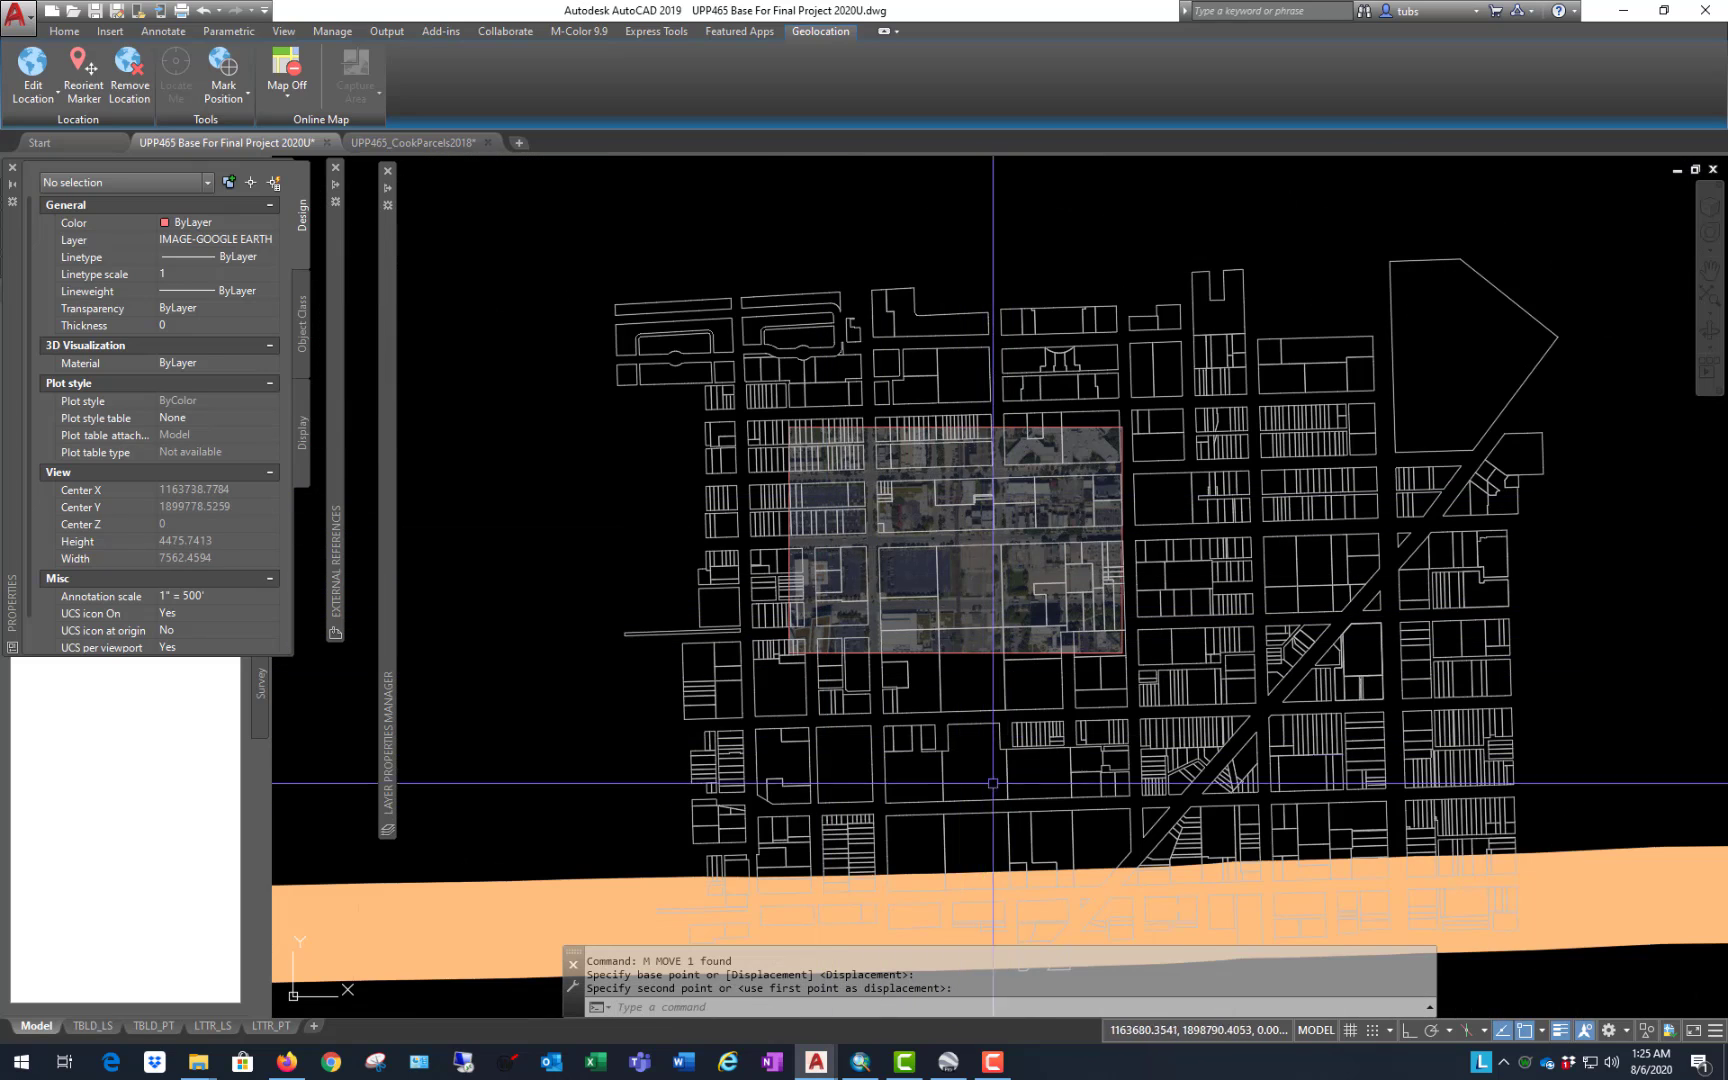
{"action": "scroll", "coordinate": [1020, 808], "scroll_direction": "up", "scroll_amount": 2}
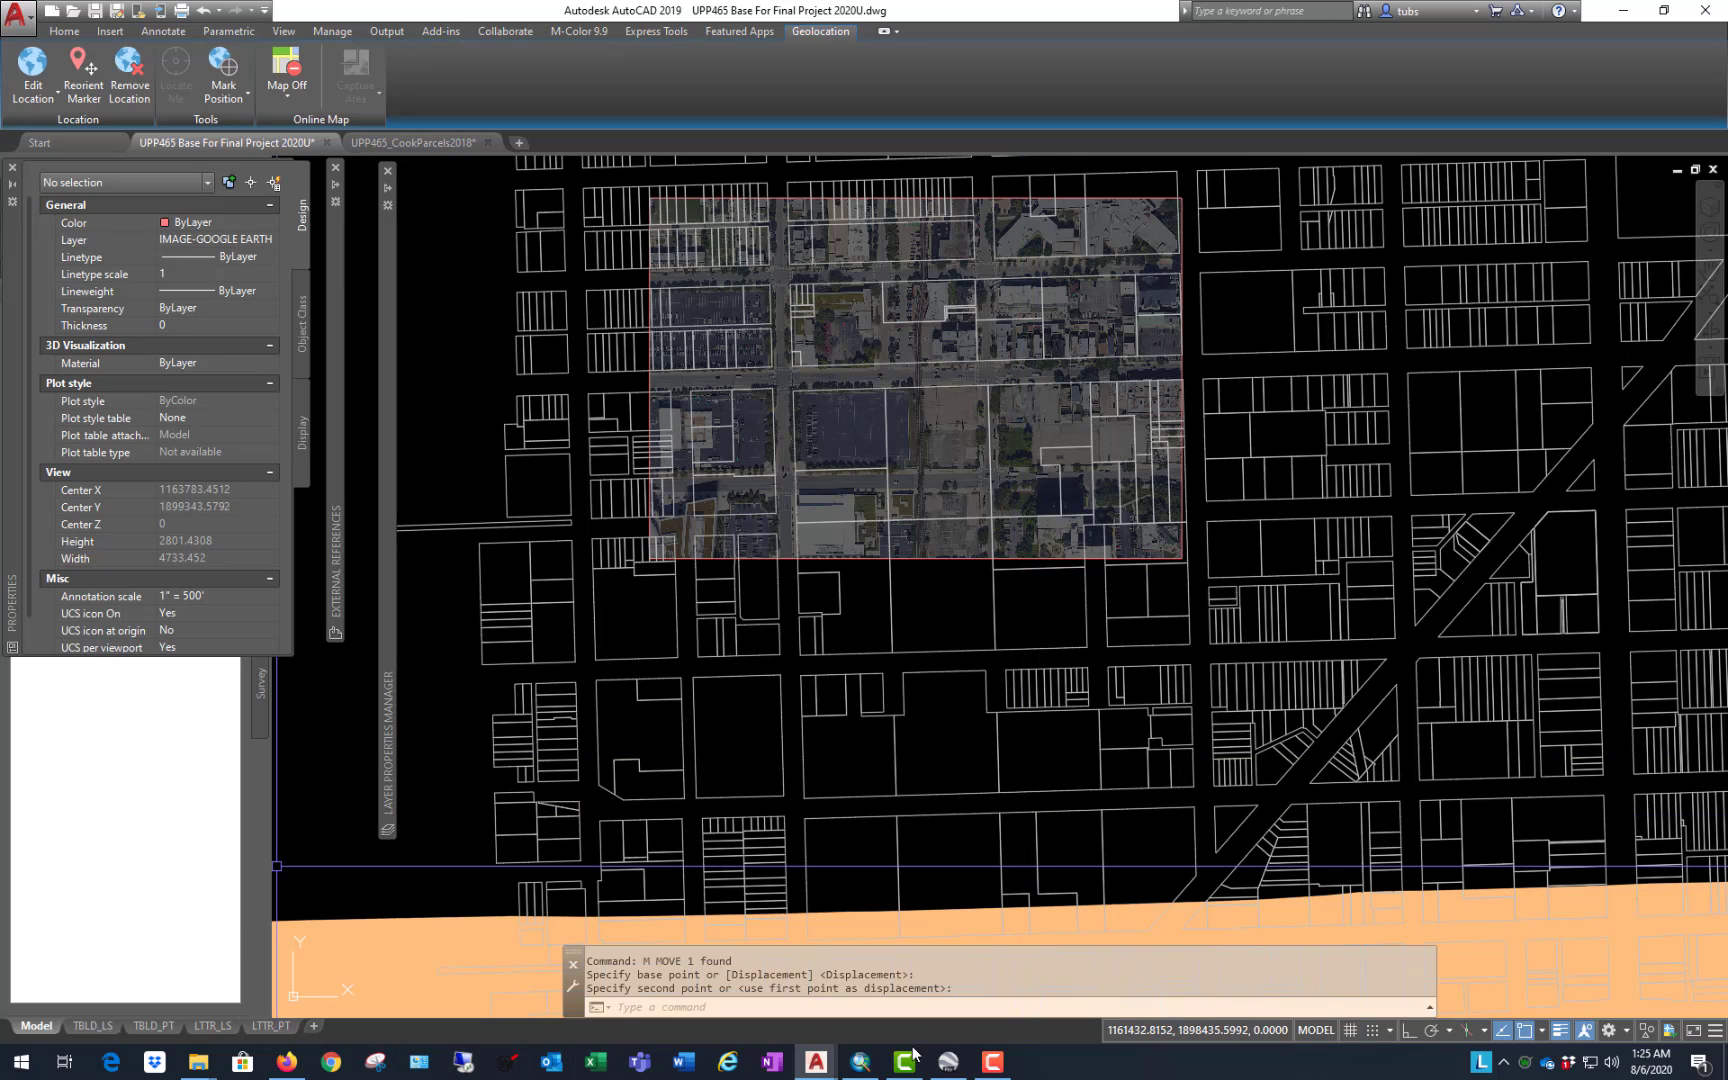
Step: View the county aerial in ArcMap once more and minimize it to go back to the AutoCAD drawing
{"action": "left_click", "coordinate": [866, 1066]}
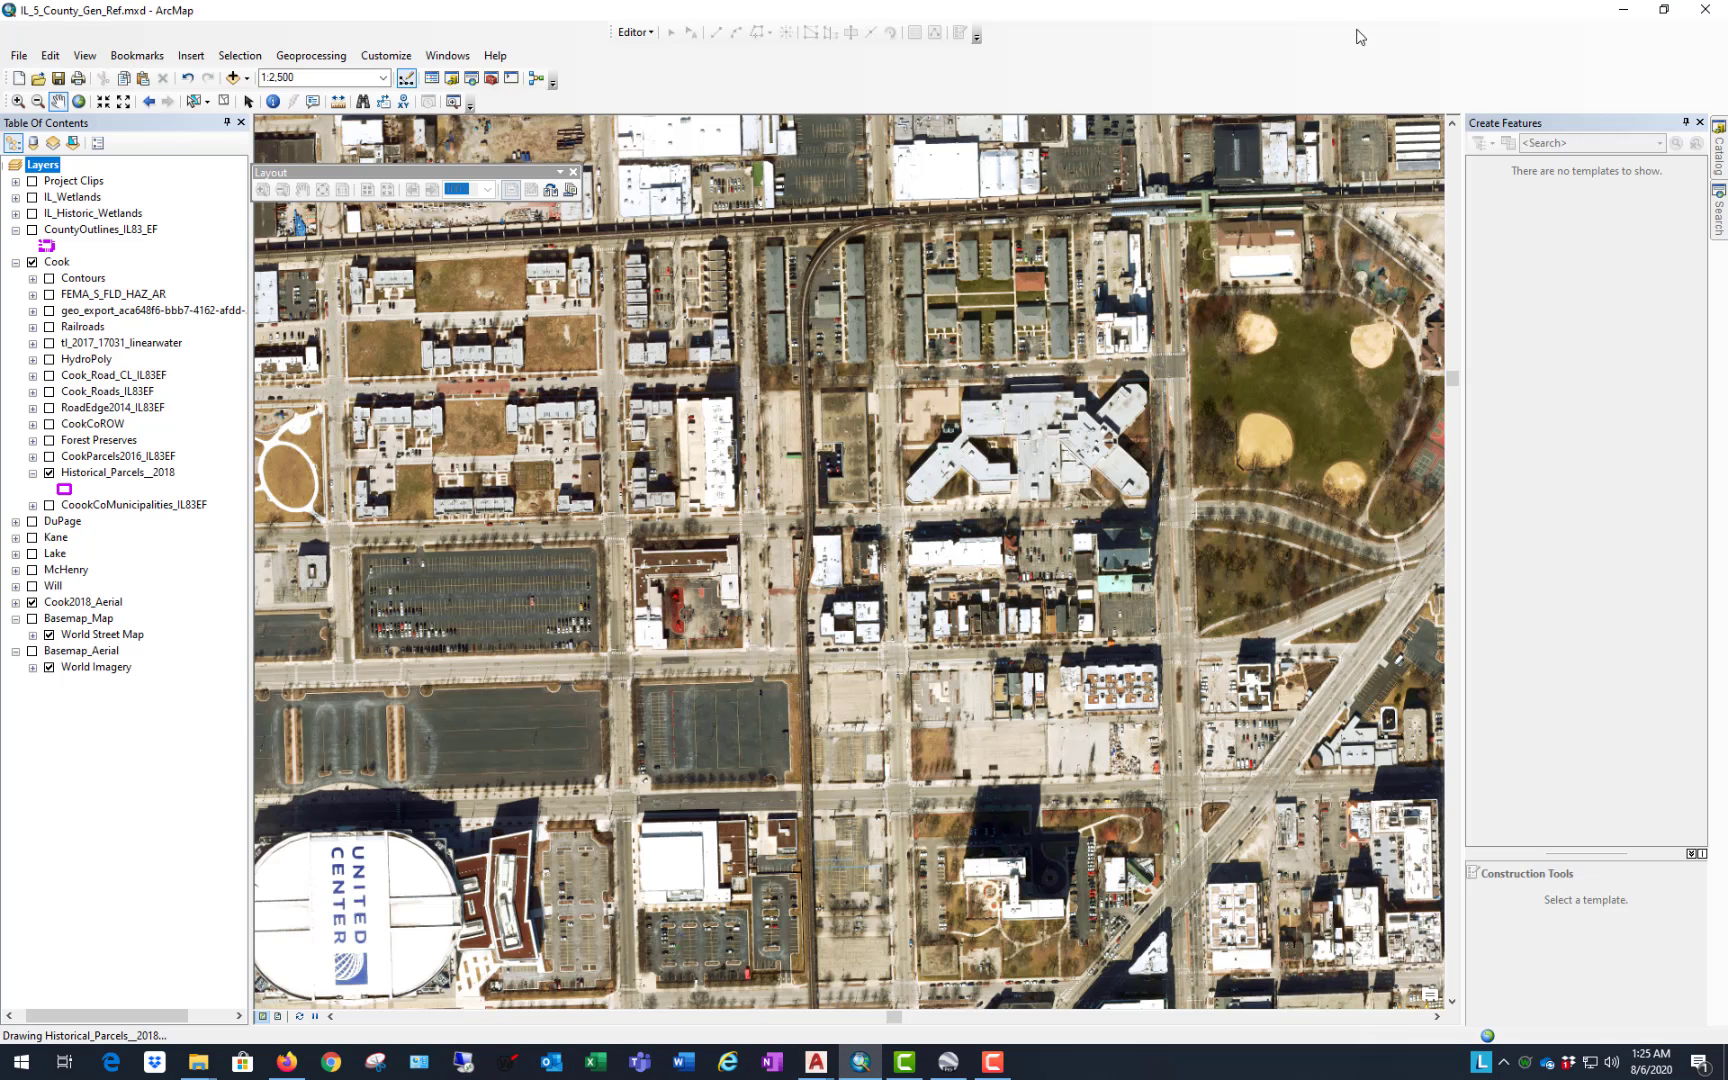
{"action": "left_click", "coordinate": [1623, 12]}
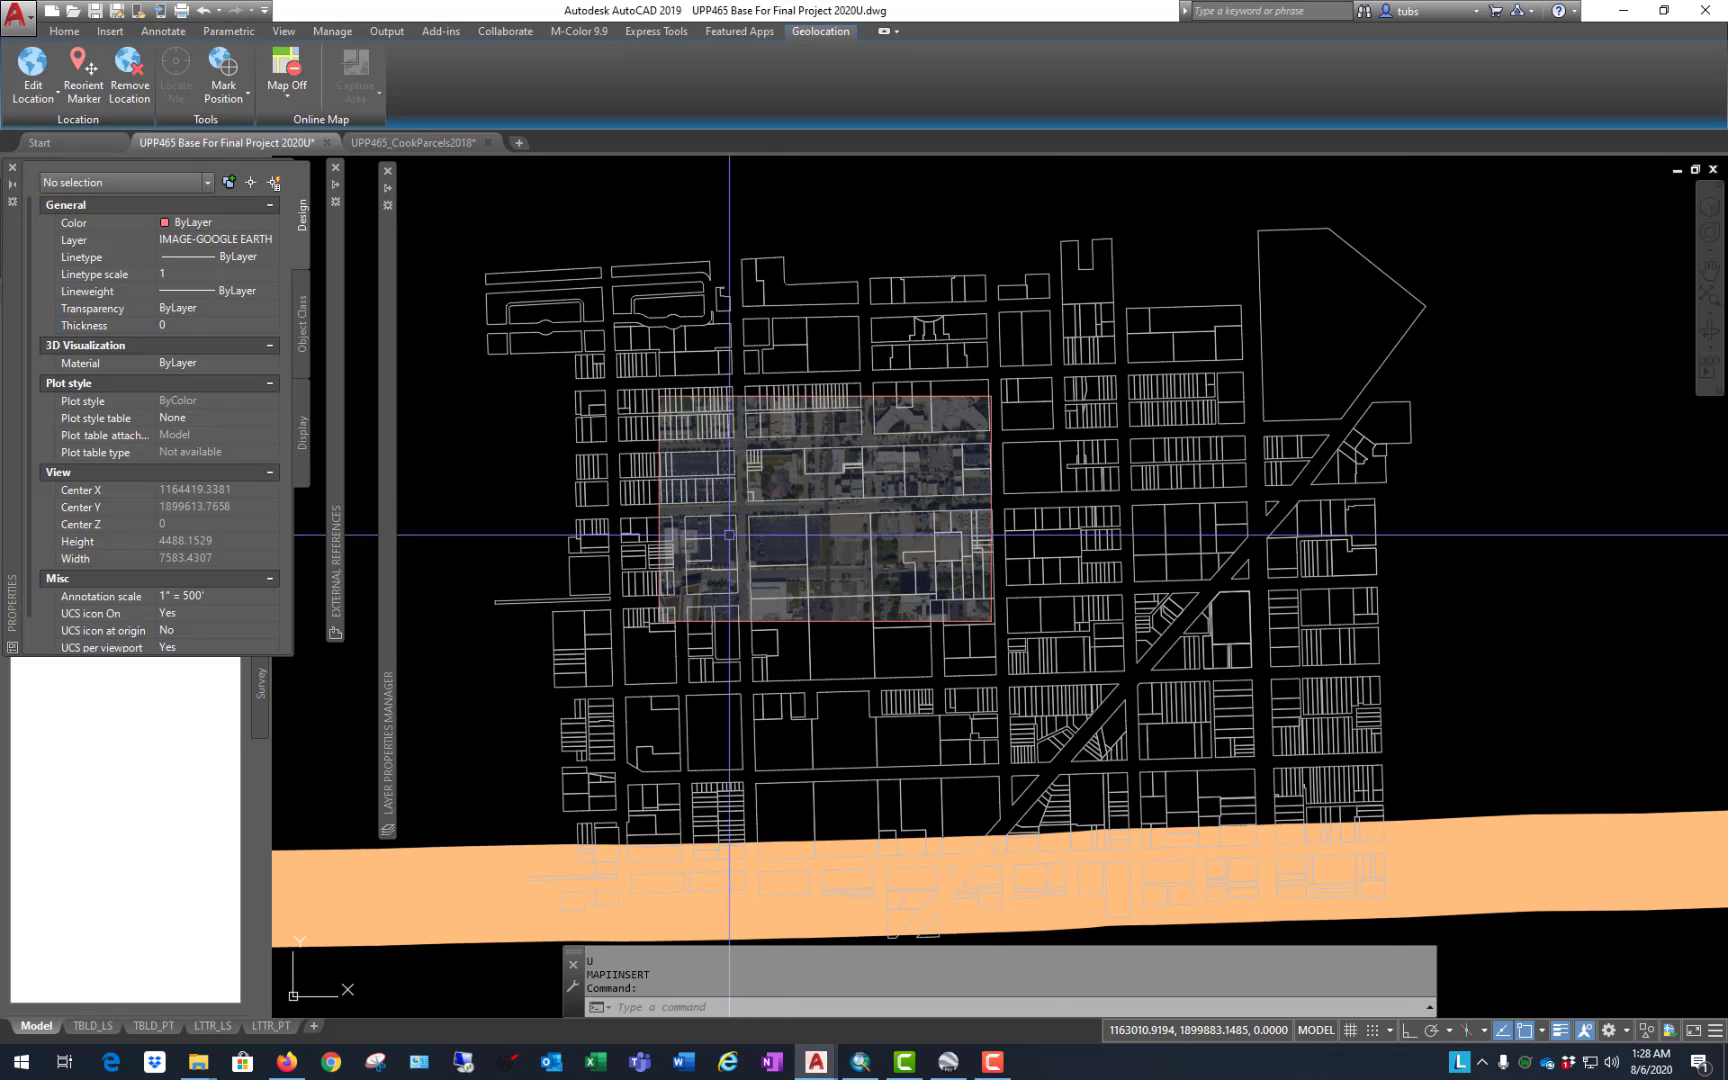
Step: Insert the ESRI_Aerial.tif image with MAPIINSERT, accepting its World File correlation values
{"action": "scroll", "coordinate": [993, 522], "scroll_direction": "down", "scroll_amount": 2}
{"action": "scroll", "coordinate": [890, 521], "scroll_direction": "up", "scroll_amount": 2}
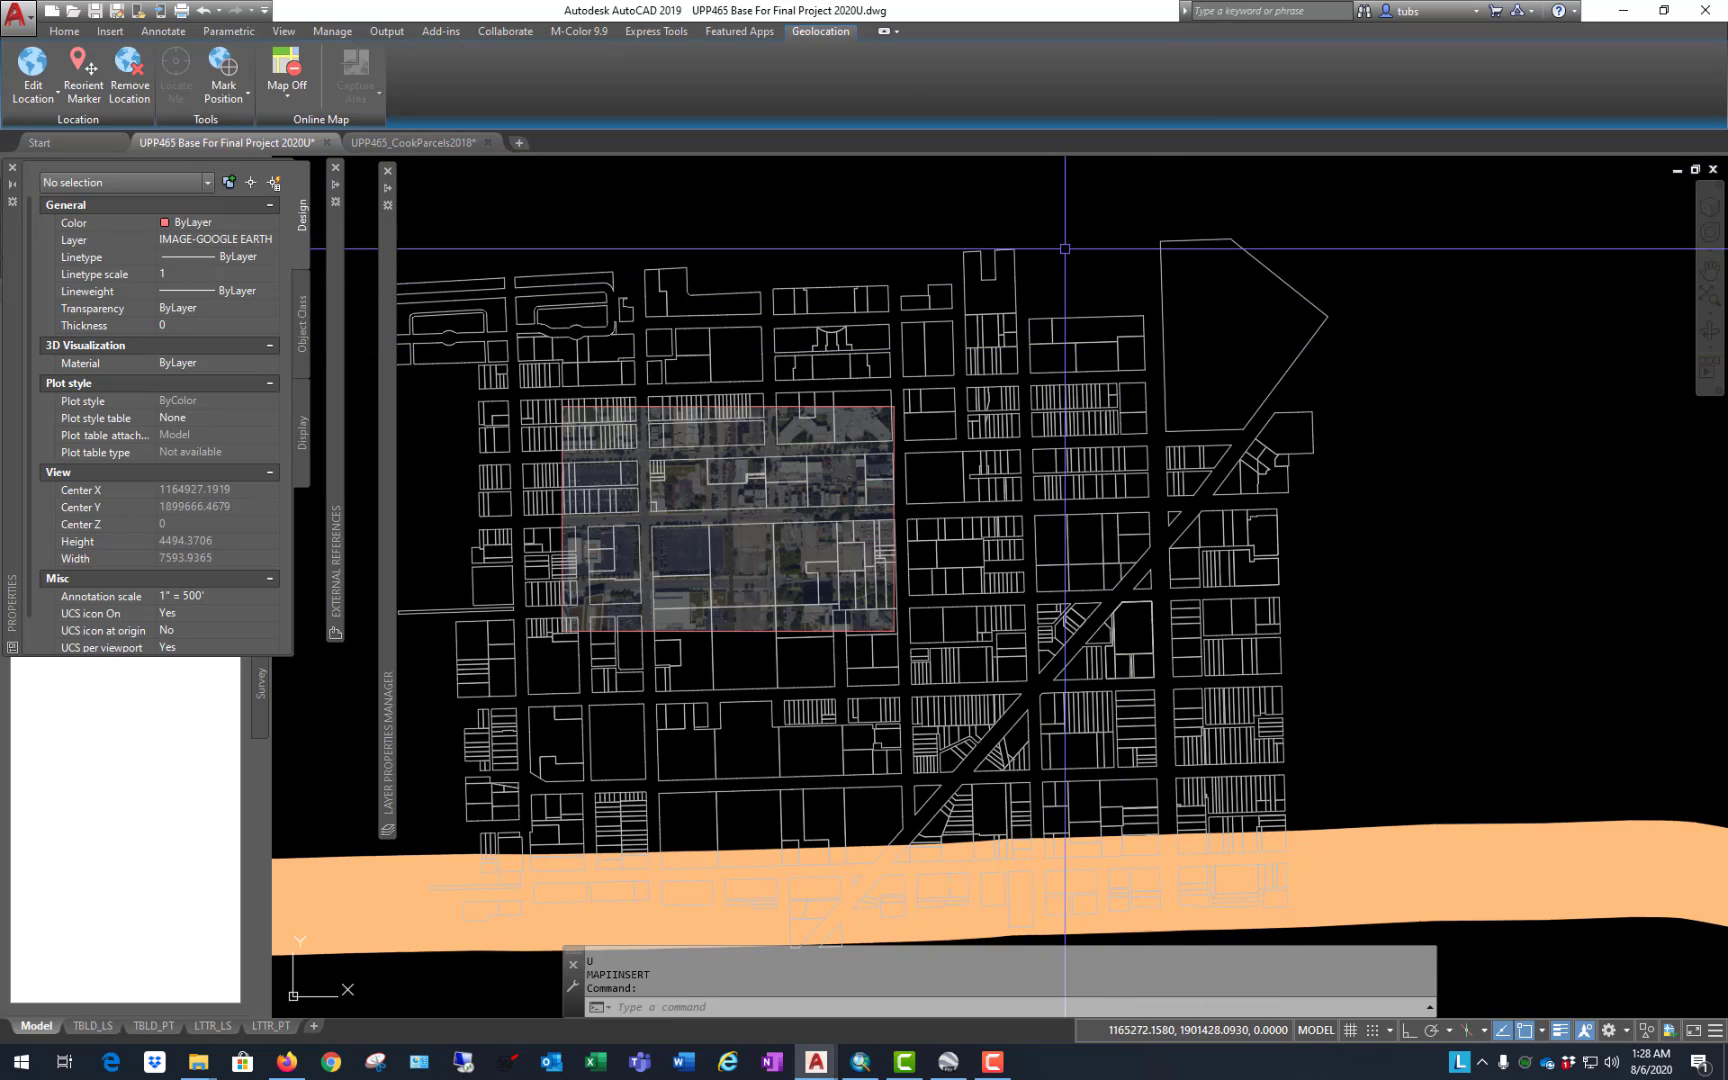
{"action": "type", "text": "MA"}
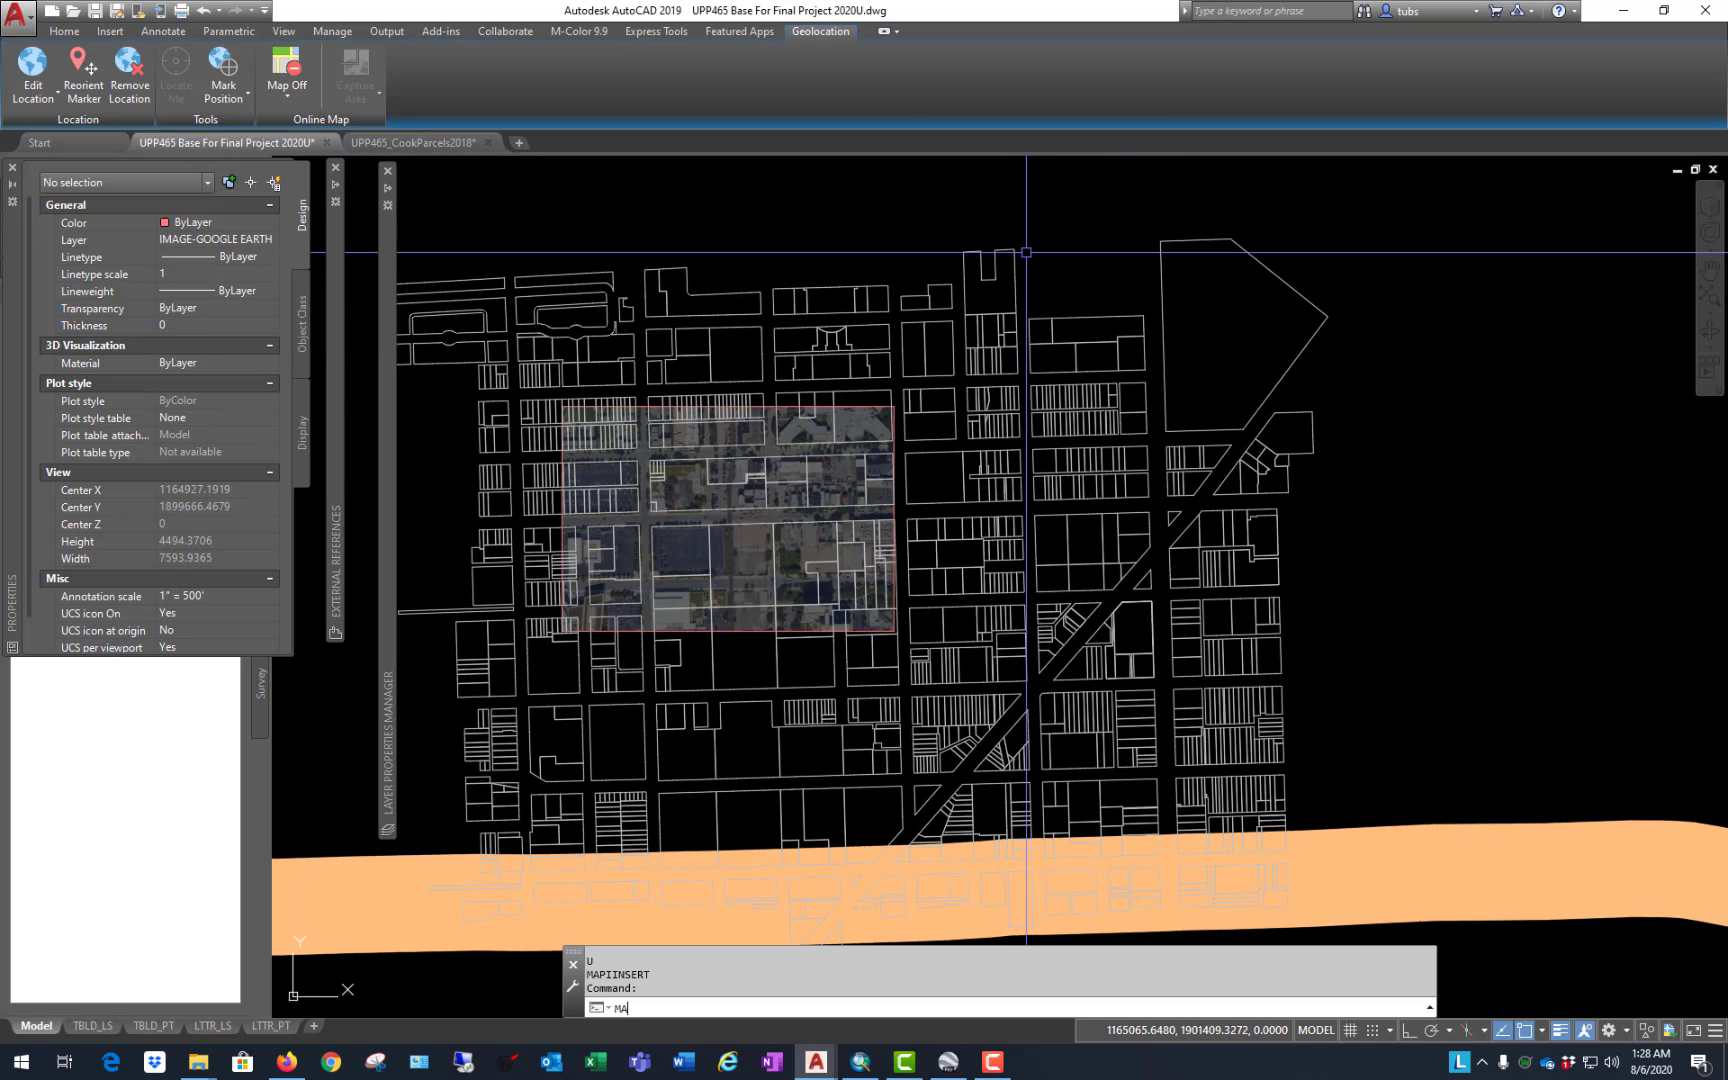
{"action": "type", "text": "PI"}
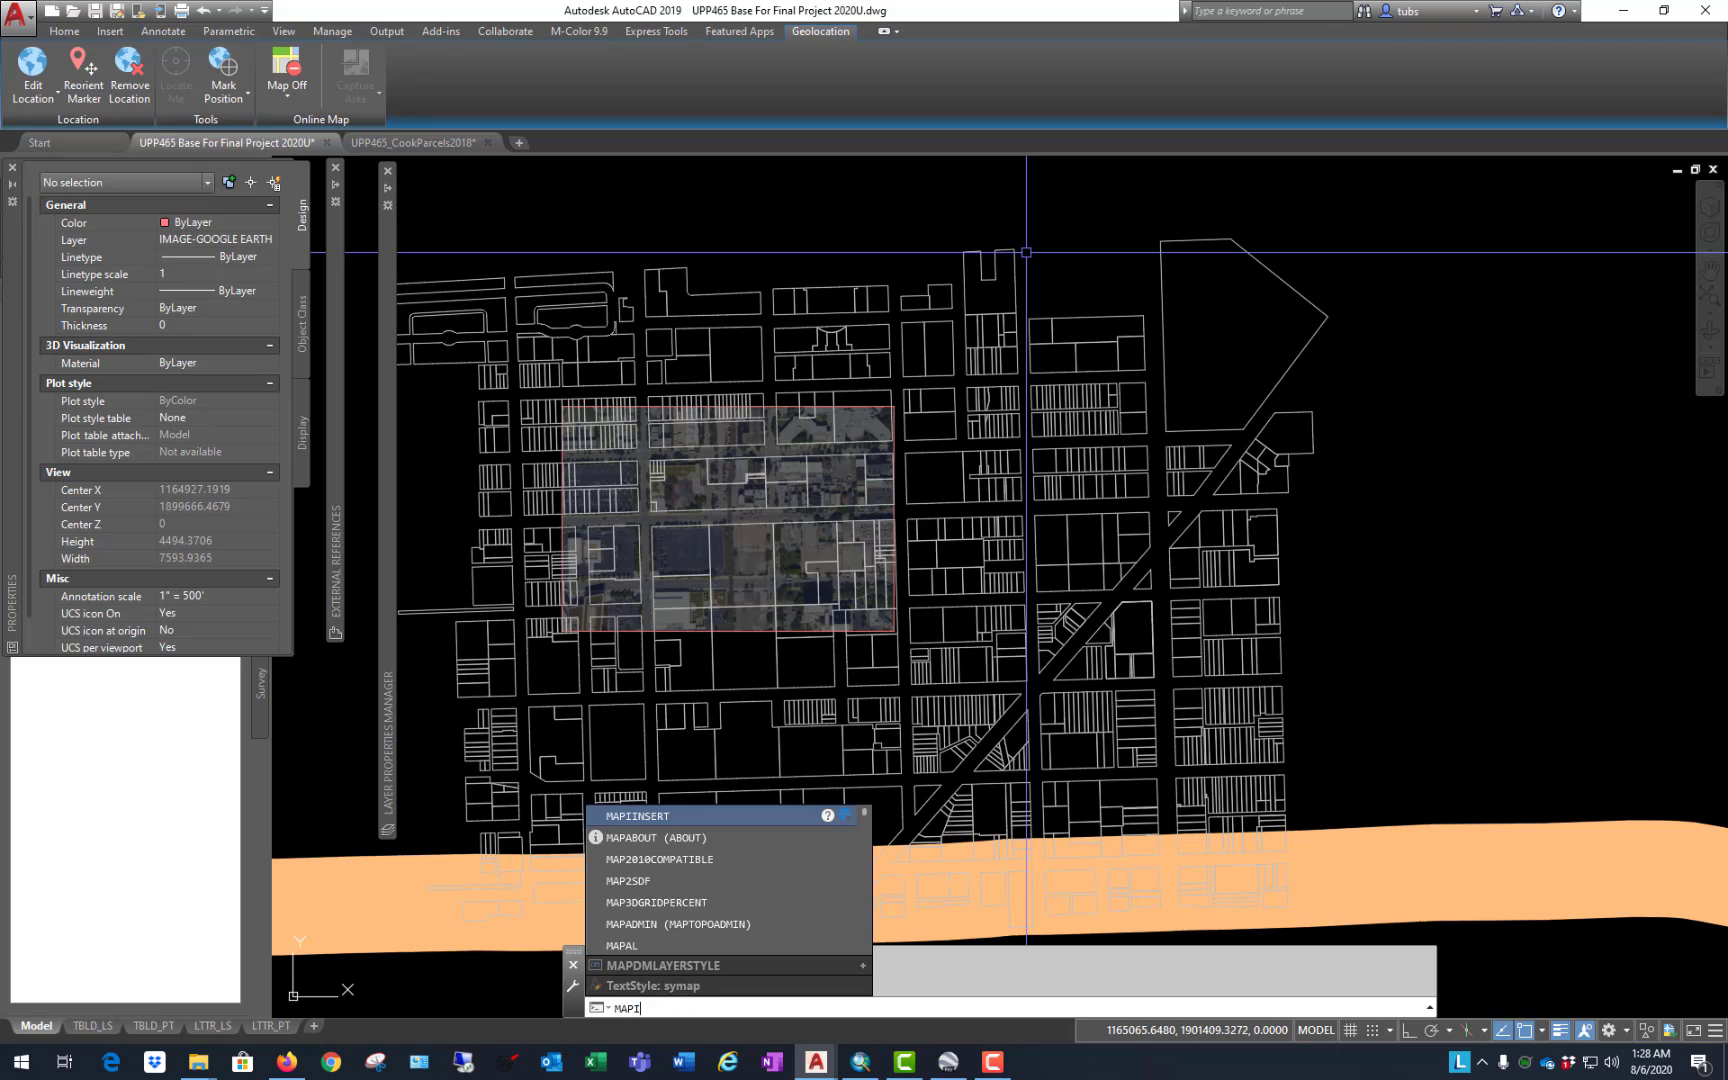
{"action": "type", "text": "INSER"}
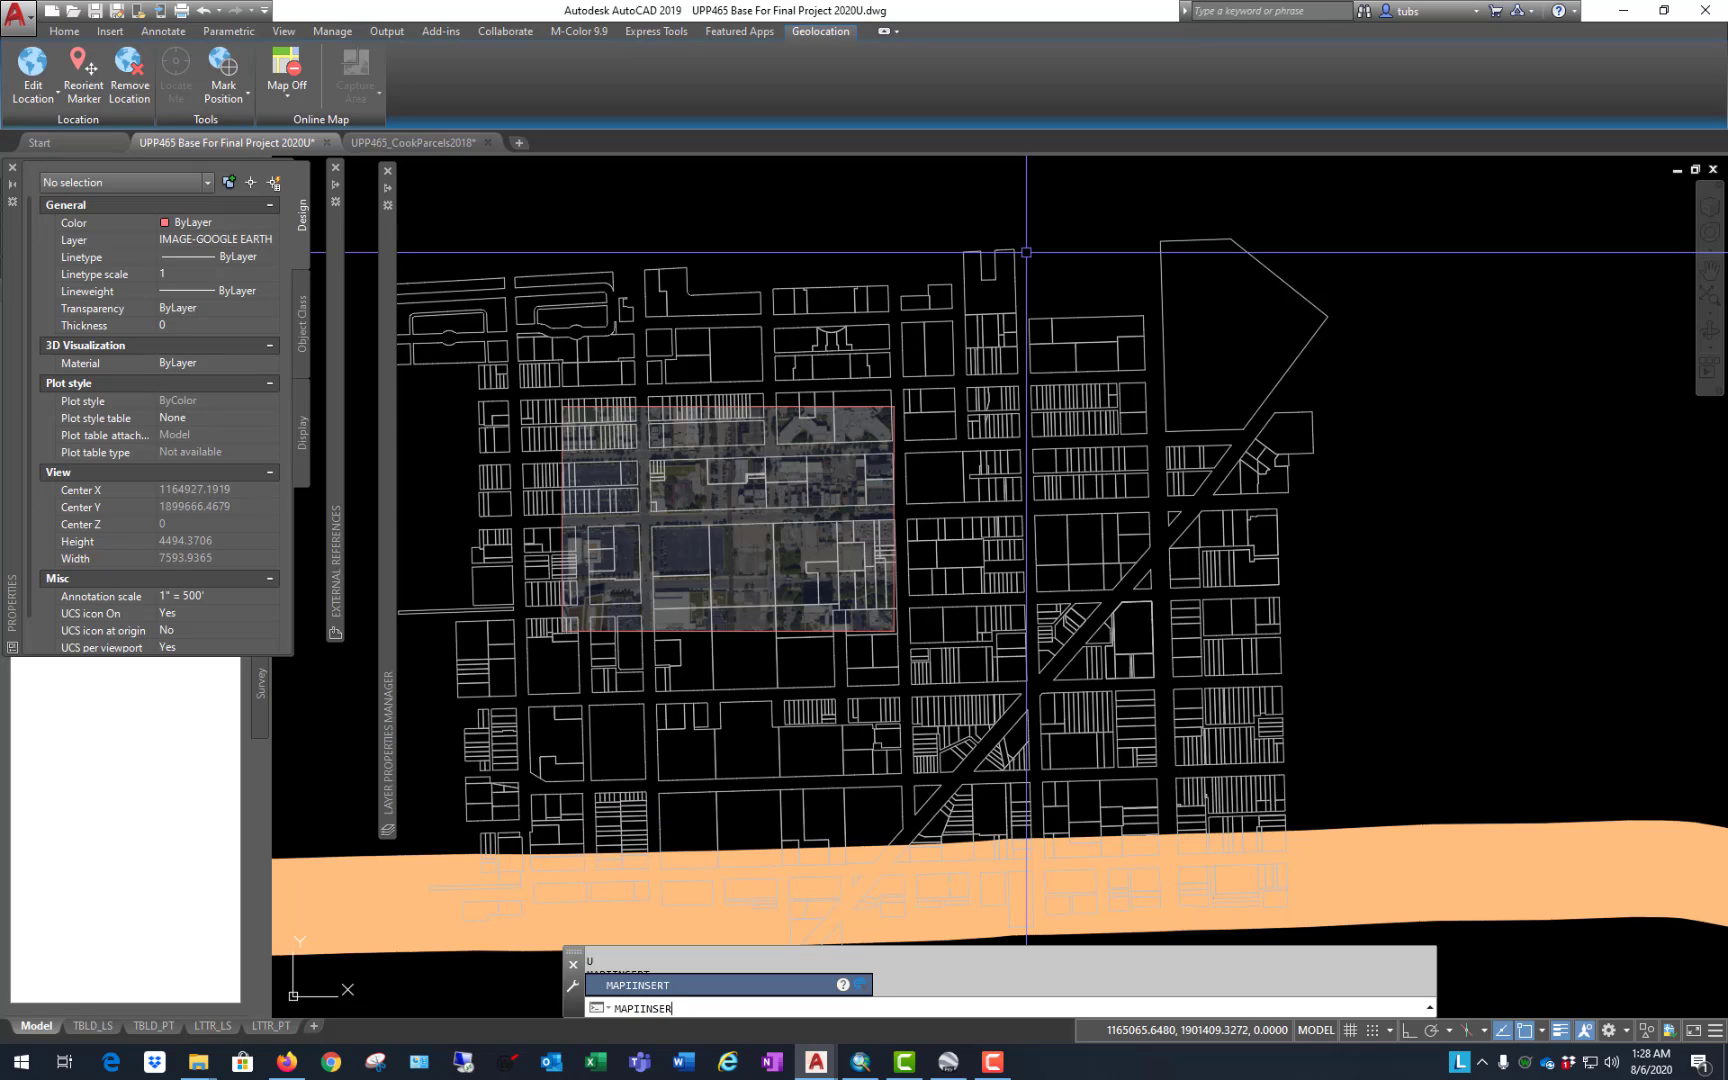
{"action": "type", "text": "T"}
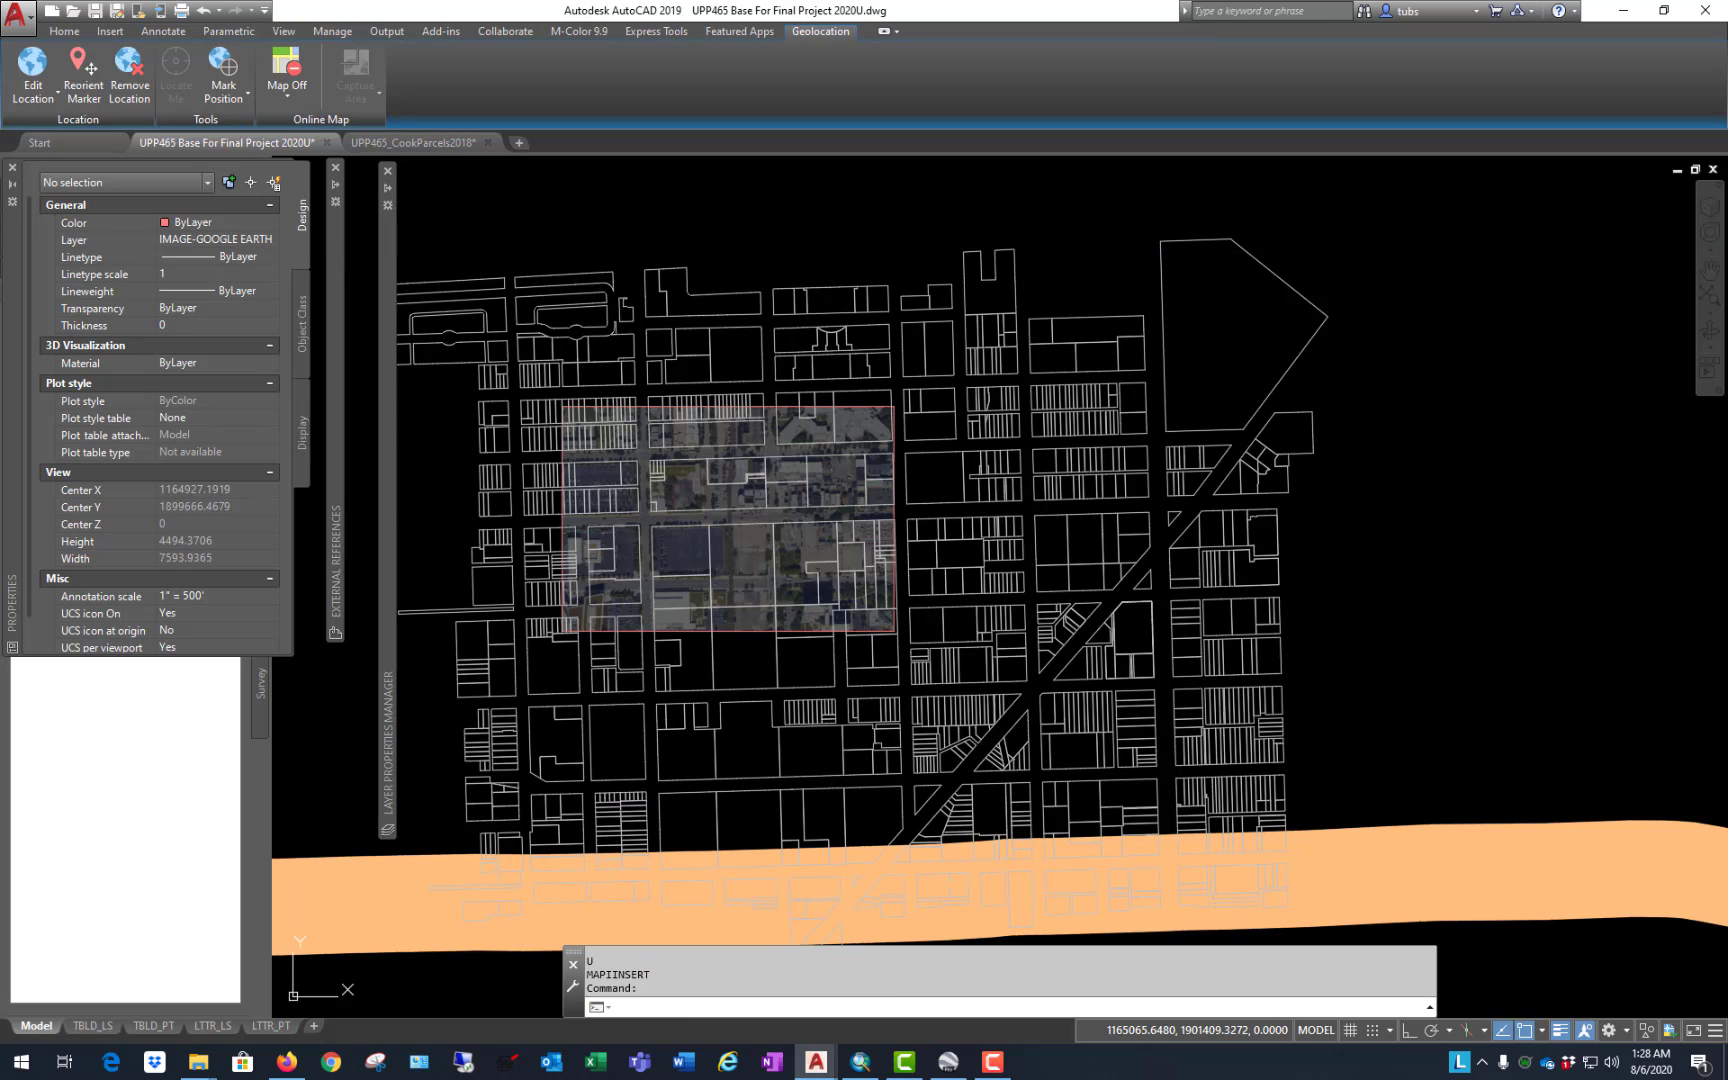
{"action": "key", "text": "Return"}
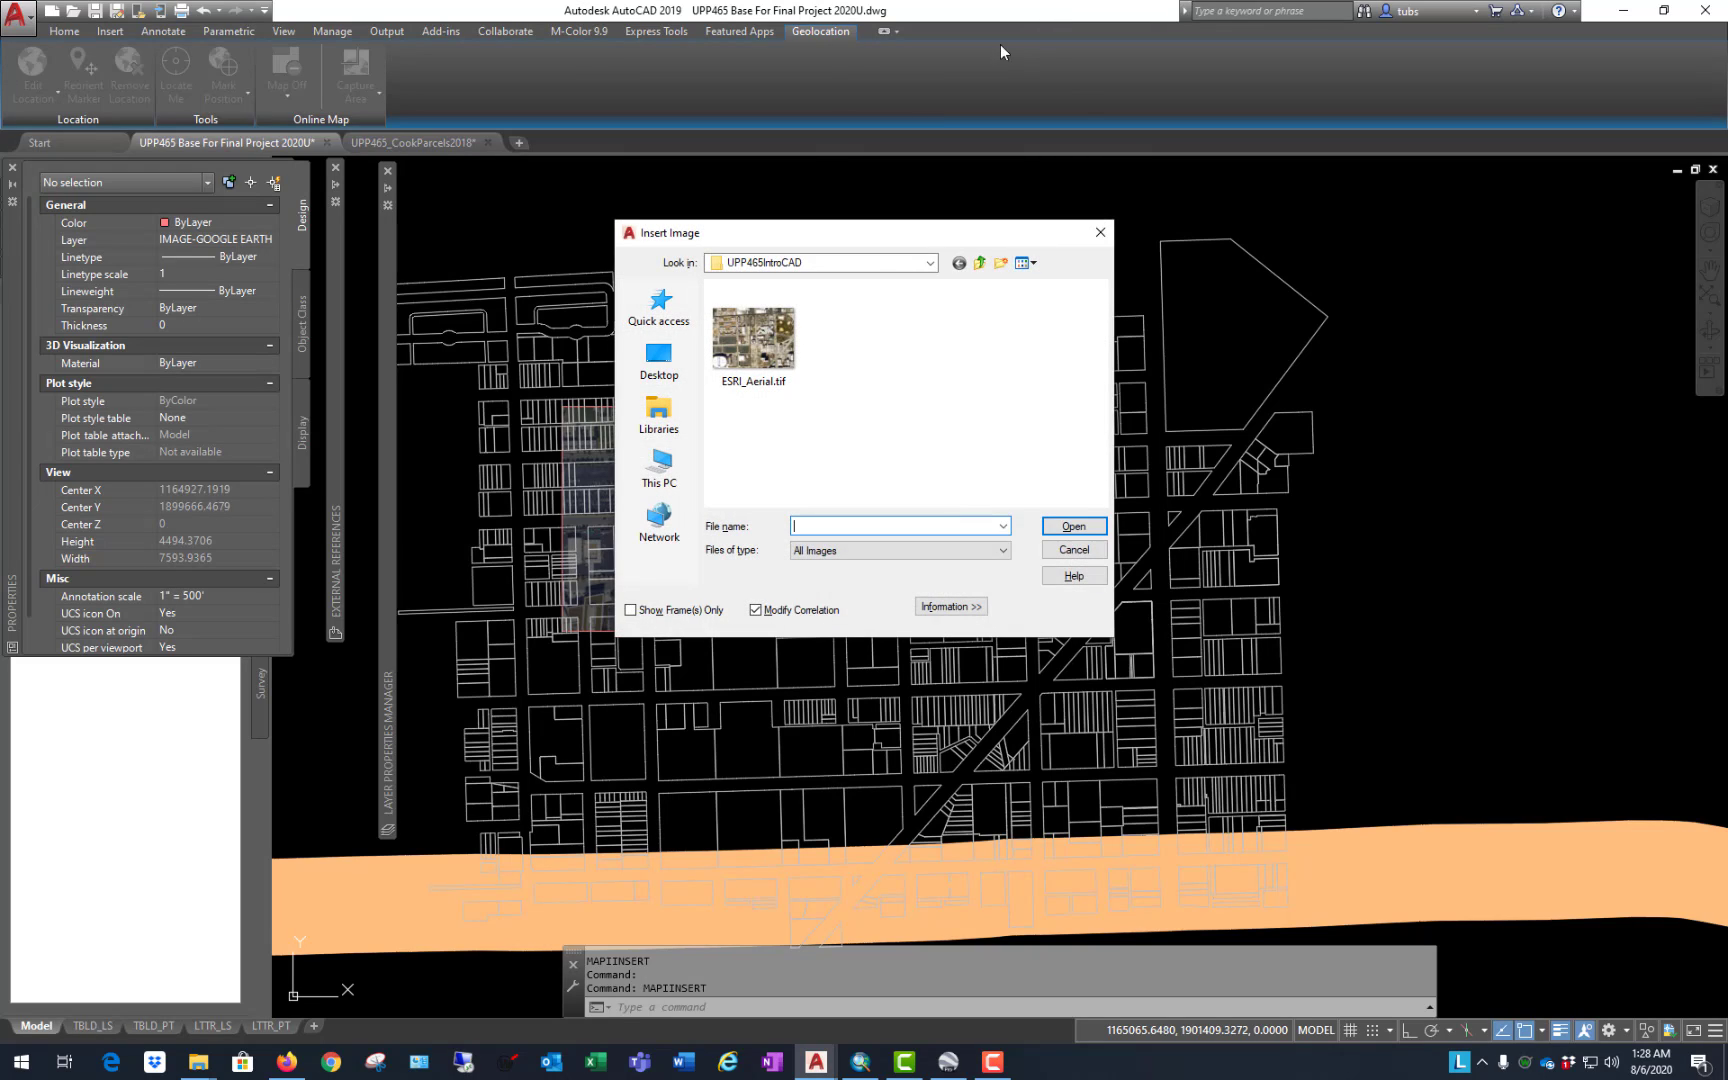
{"action": "left_click", "coordinate": [1074, 528]}
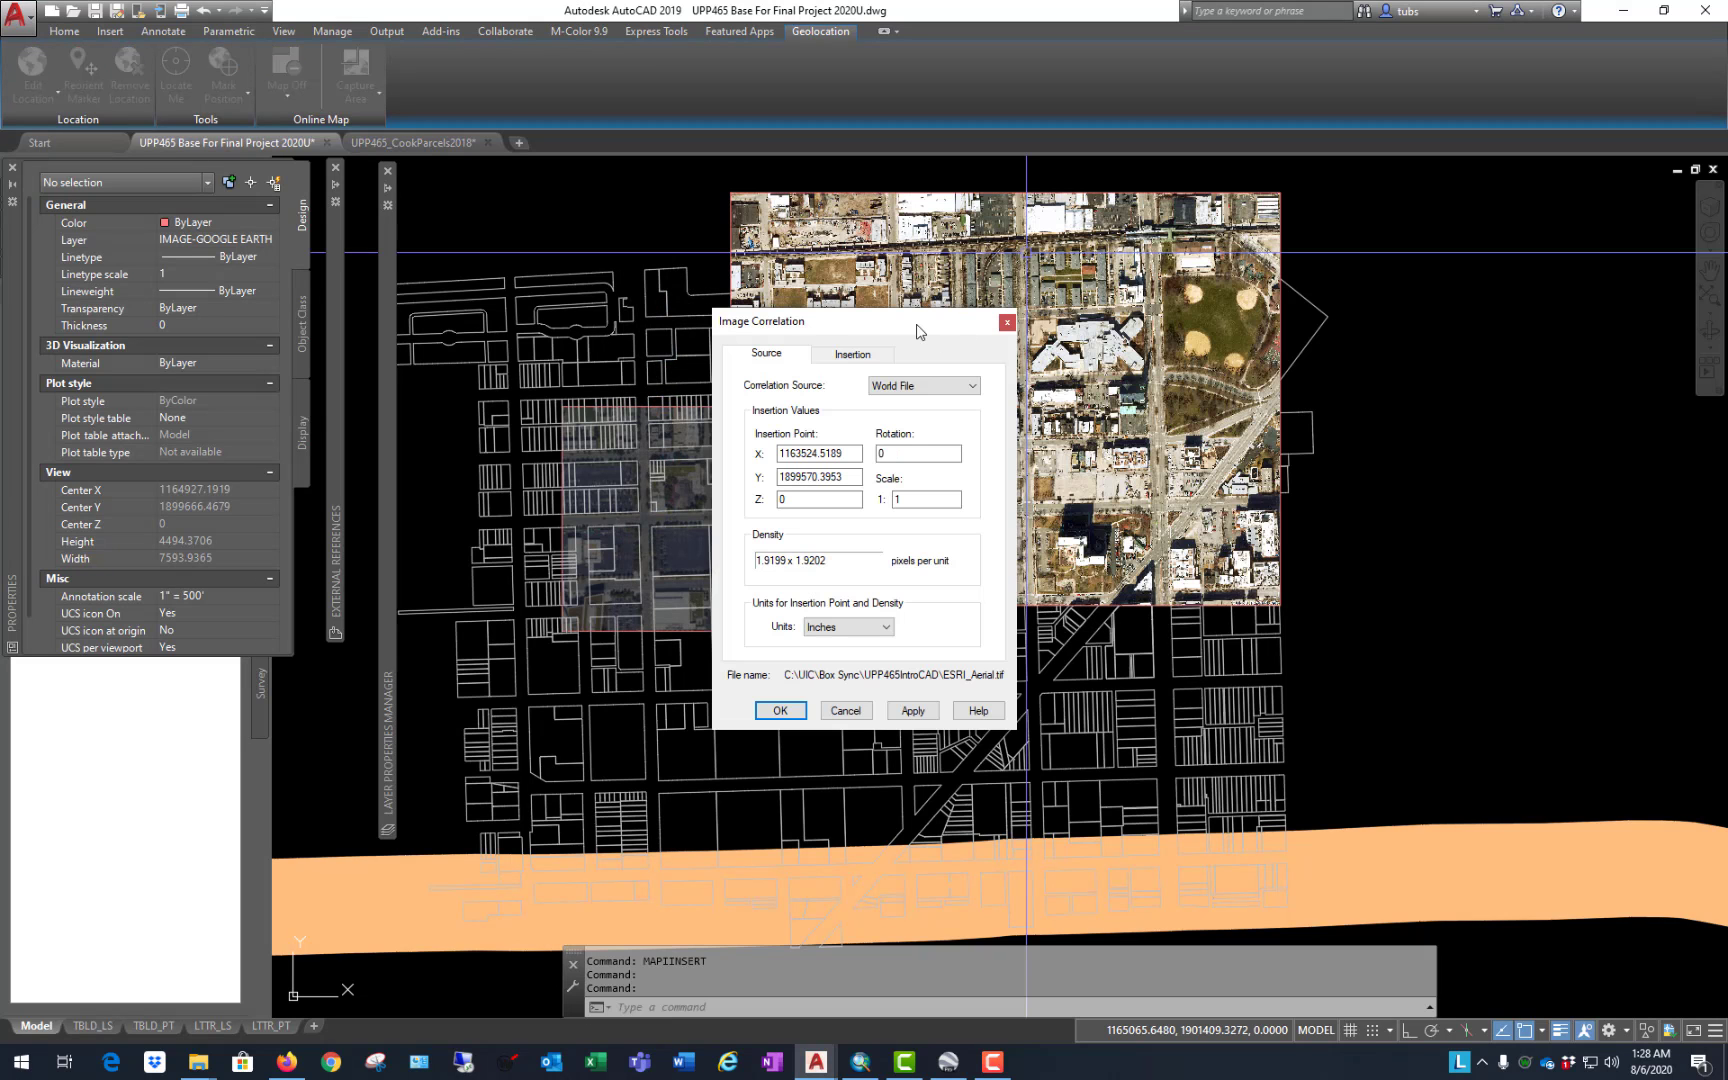
{"action": "left_click_drag", "start_coordinate": [914, 322], "coordinate": [1576, 314]}
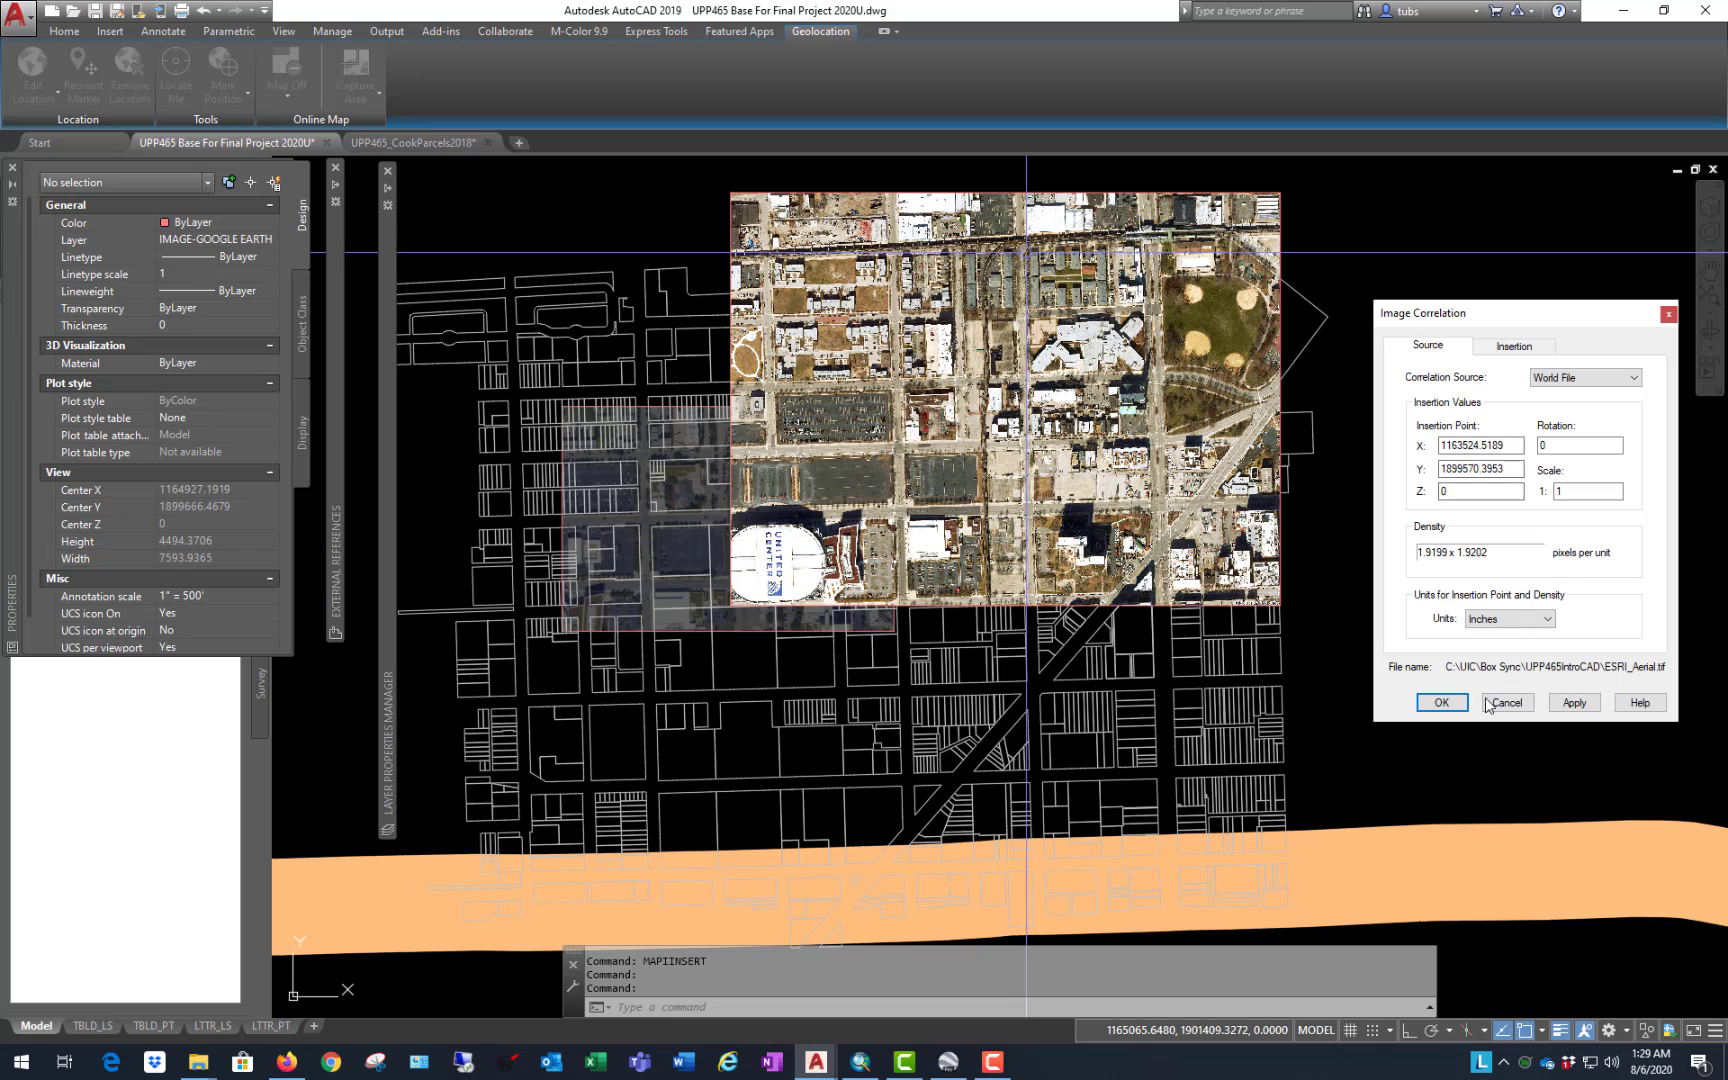
{"action": "left_click", "coordinate": [1442, 703]}
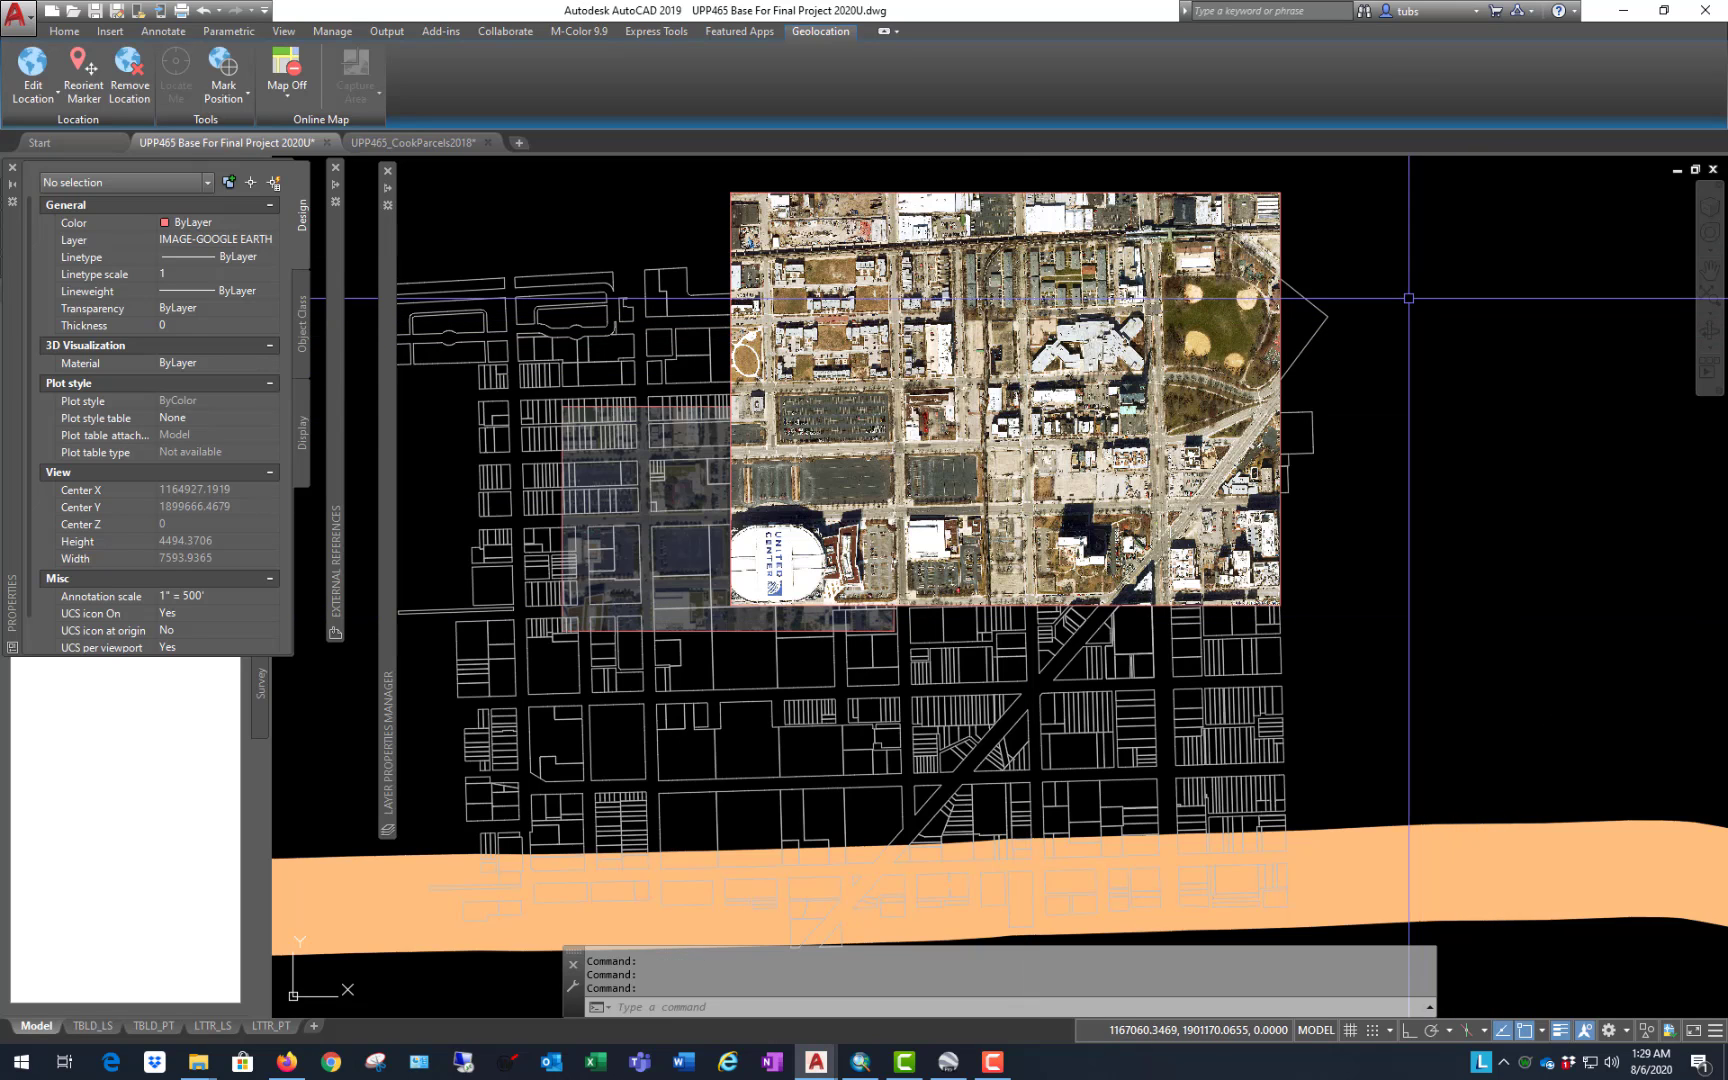
Step: Move the faded Google Earth image off the parcels into the empty area east of the site
{"action": "left_click", "coordinate": [699, 485]}
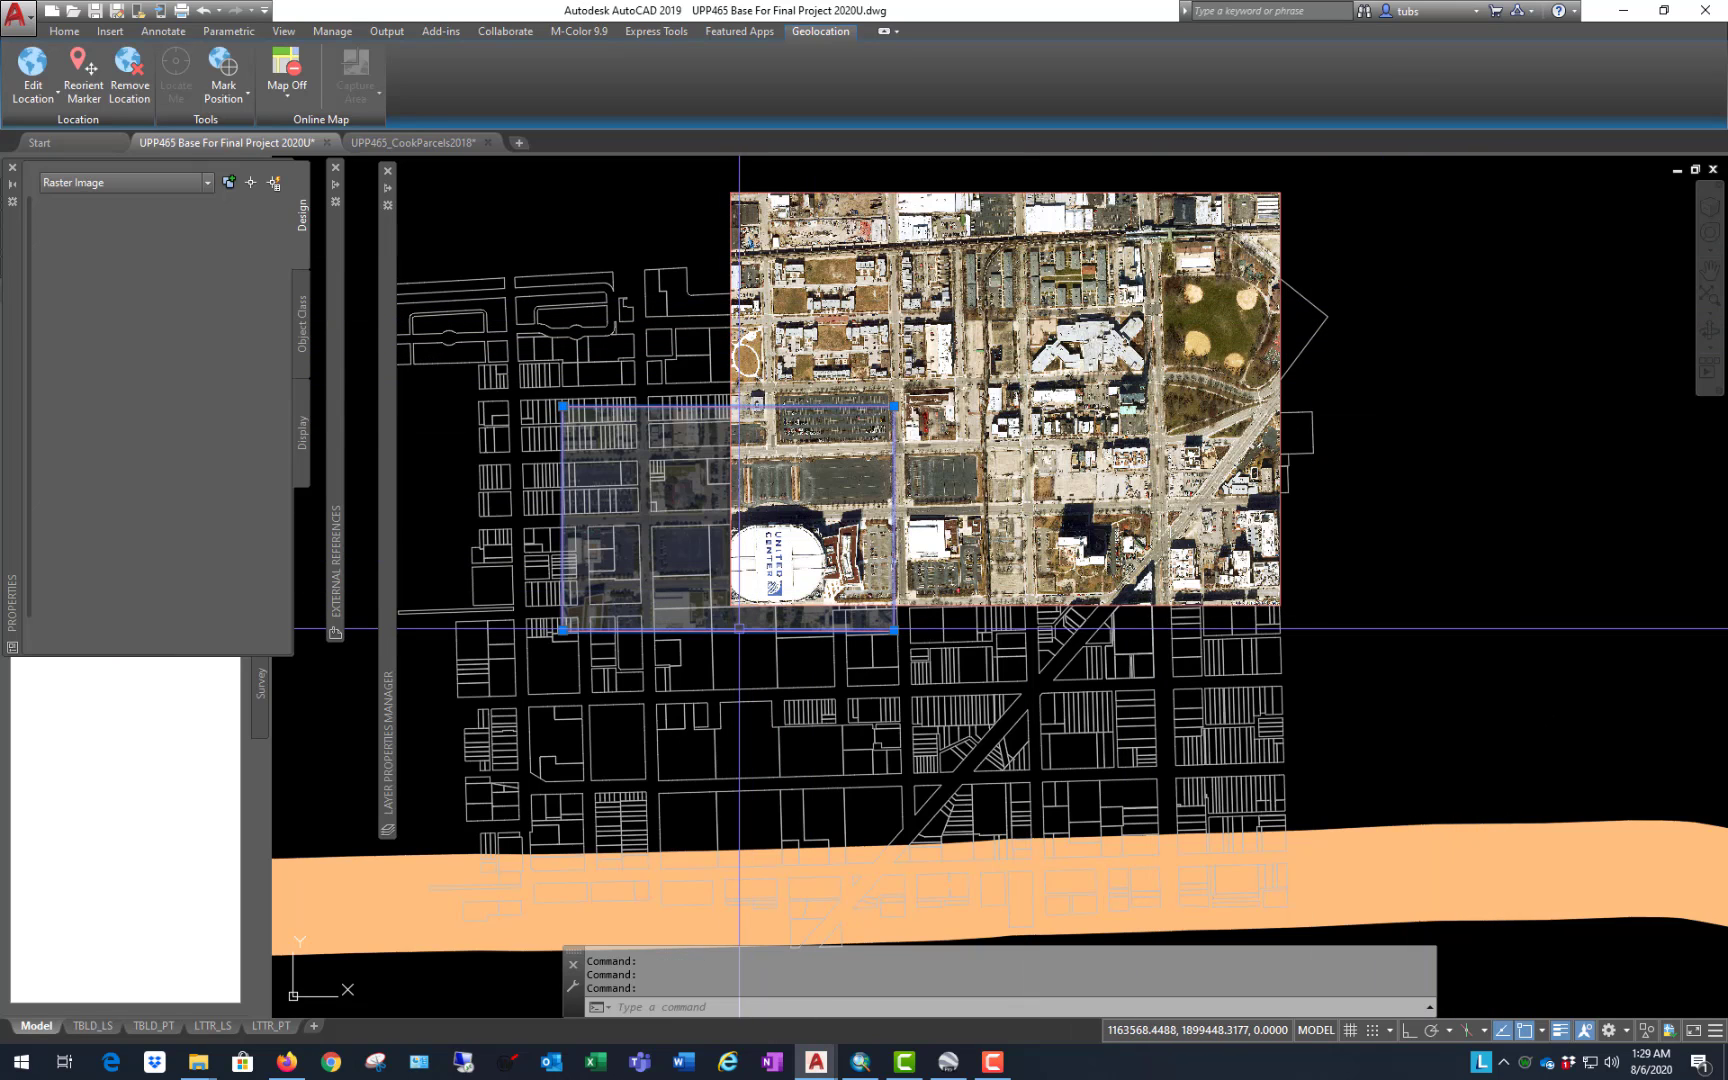
{"action": "type", "text": "m"}
{"action": "key", "text": "Return"}
{"action": "left_click", "coordinate": [593, 489]}
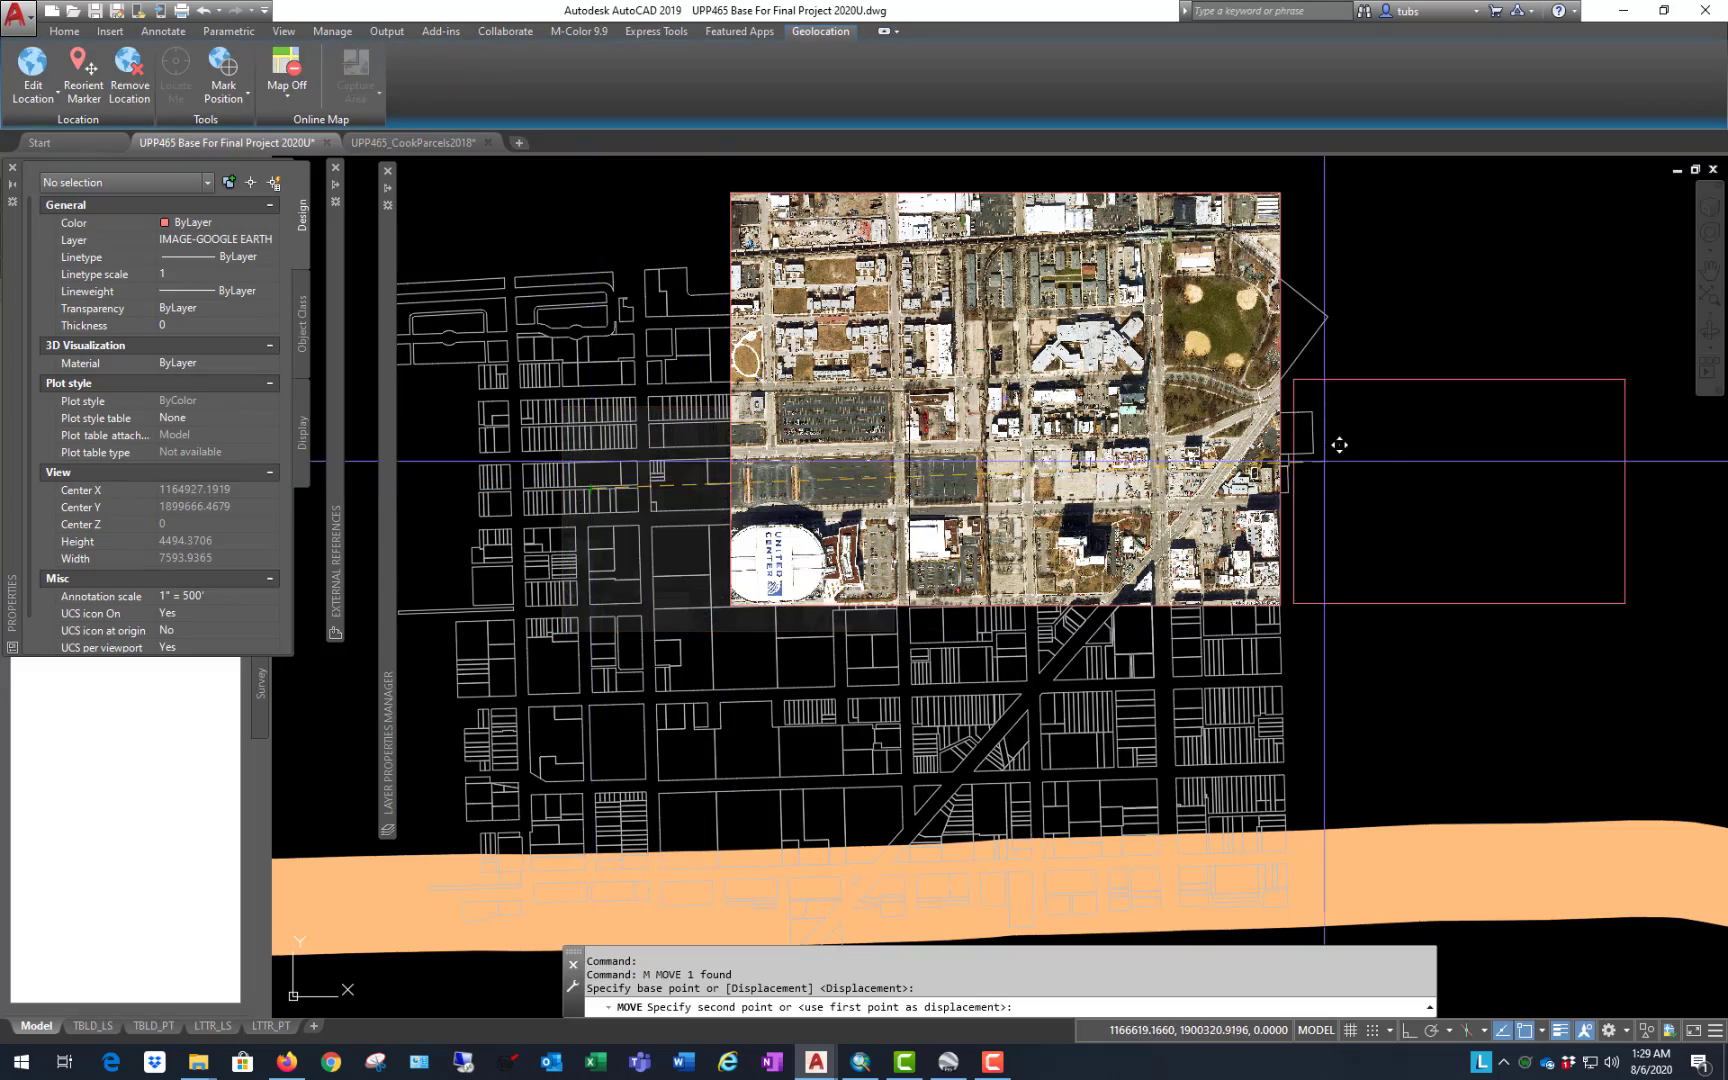
{"action": "left_click", "coordinate": [1550, 495]}
{"action": "scroll", "coordinate": [1389, 262], "scroll_direction": "up", "scroll_amount": 4}
{"action": "scroll", "coordinate": [1331, 397], "scroll_direction": "down", "scroll_amount": 4}
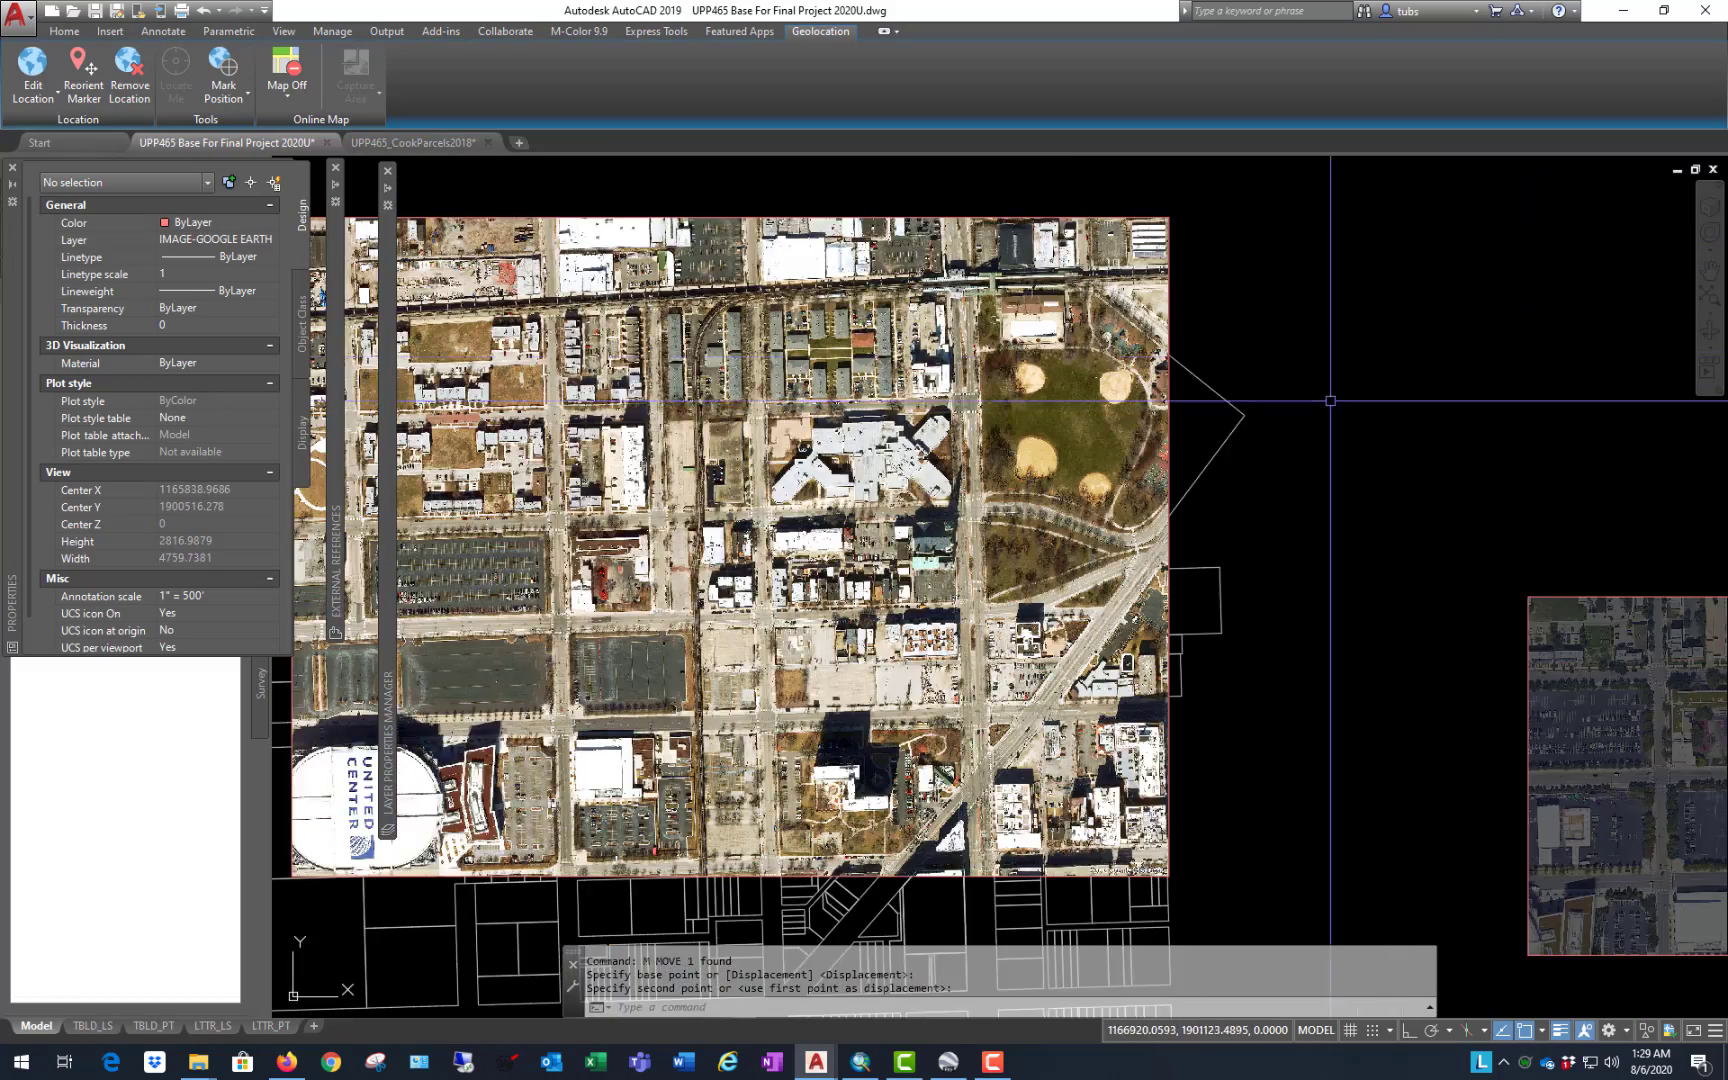
Step: Set the fade of the ESRI_Aerial image to 40
{"action": "left_click", "coordinate": [1261, 262]}
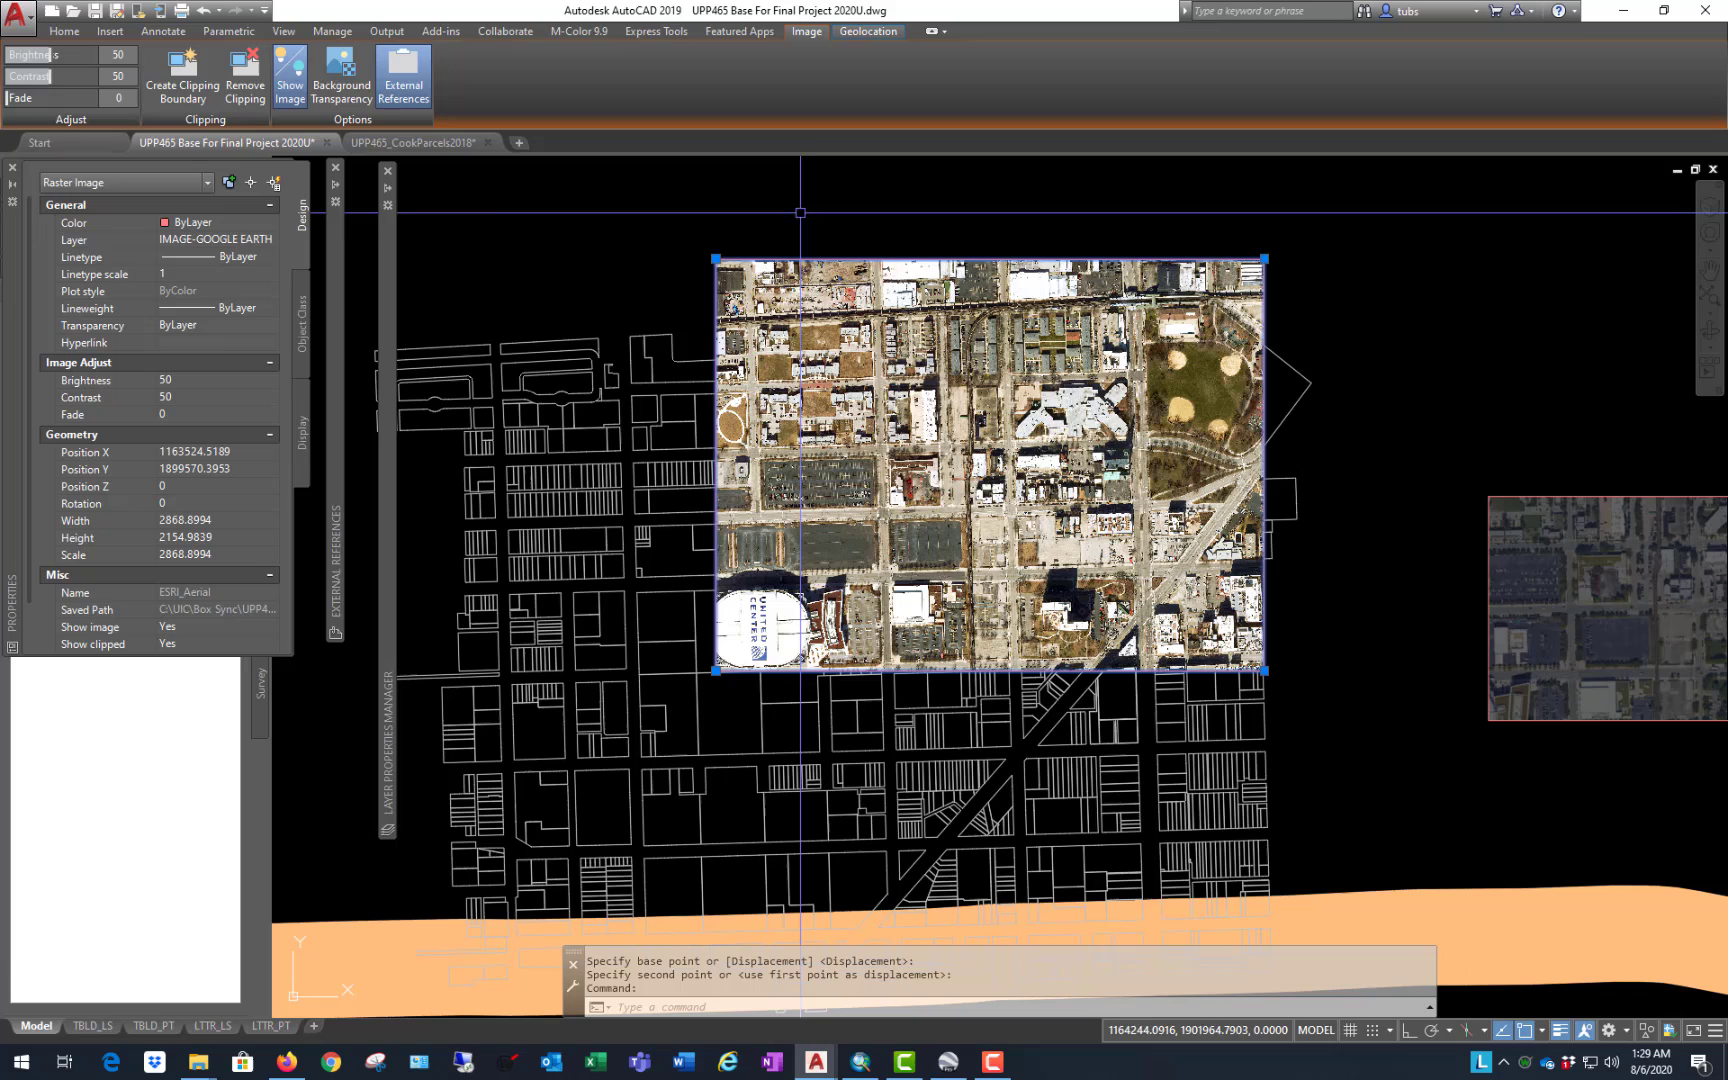
{"action": "left_click", "coordinate": [258, 413]}
{"action": "left_click", "coordinate": [269, 414]}
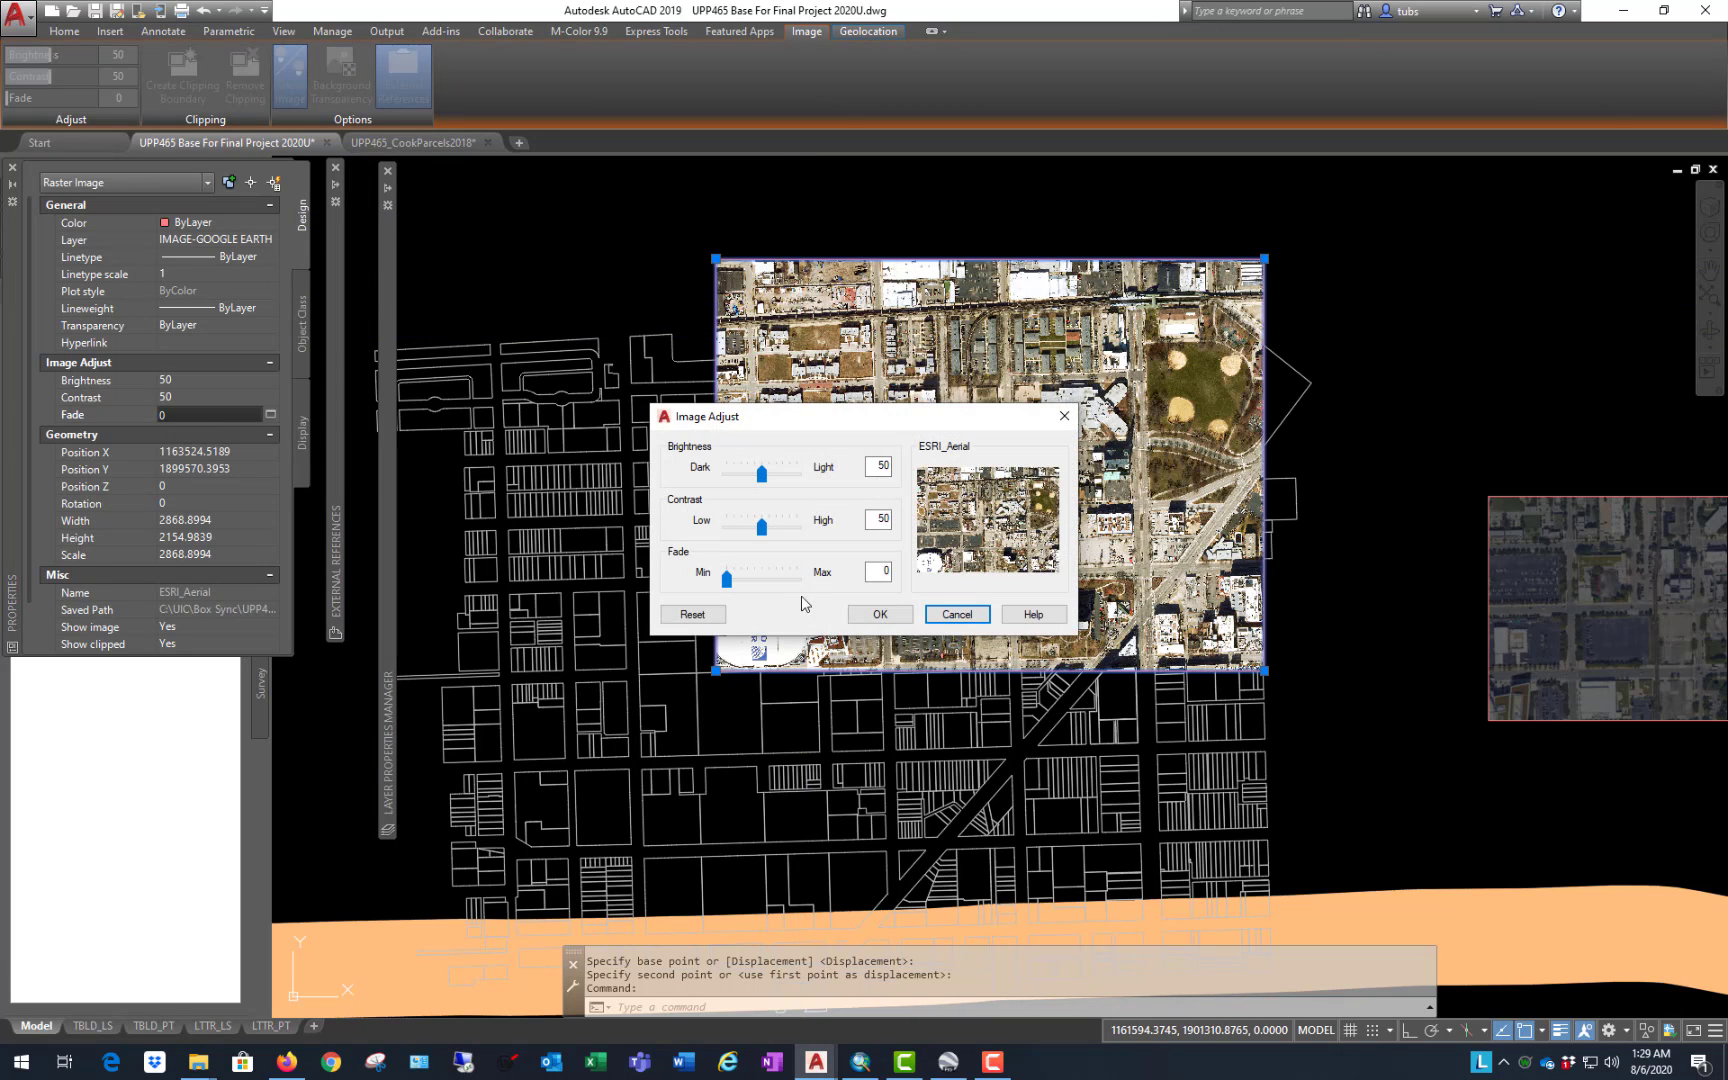
{"action": "left_click_drag", "start_coordinate": [727, 580], "coordinate": [762, 586]}
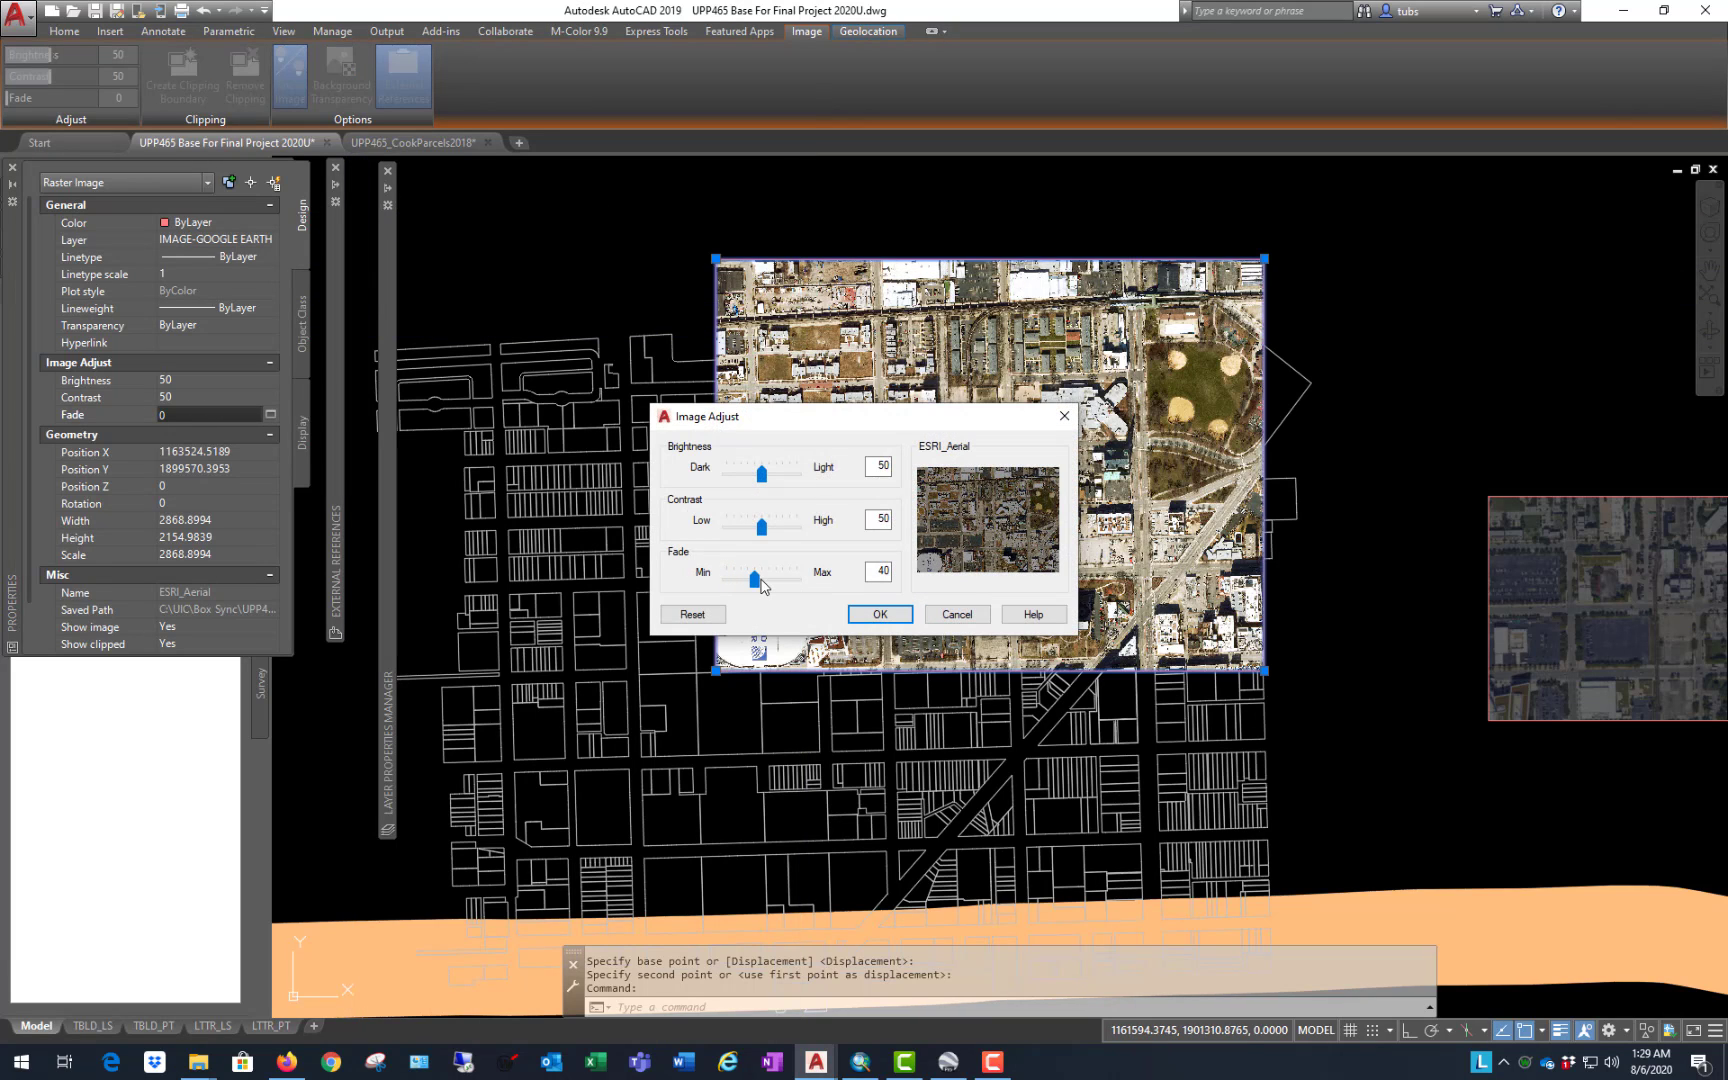
{"action": "left_click", "coordinate": [880, 614]}
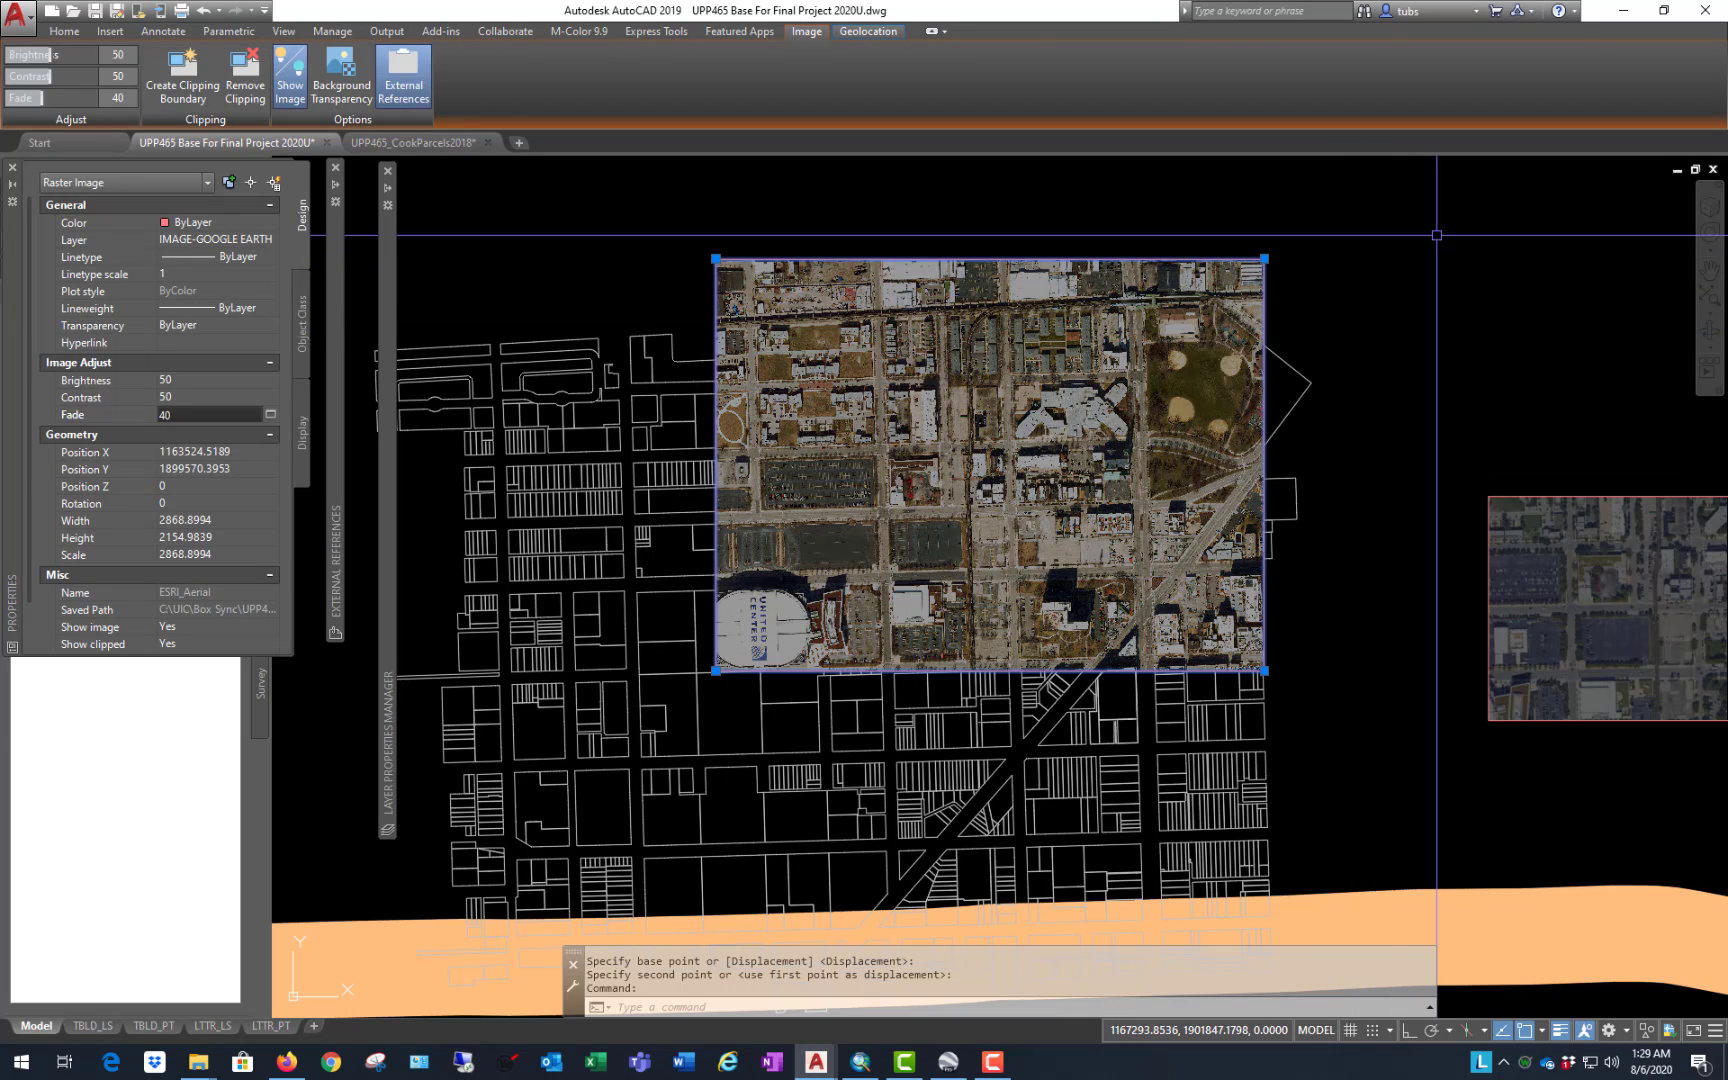
Step: Send the ESRI_Aerial image to the back of the draw order, behind the parcel lines
{"action": "type", "text": "DR"}
{"action": "key", "text": "Return"}
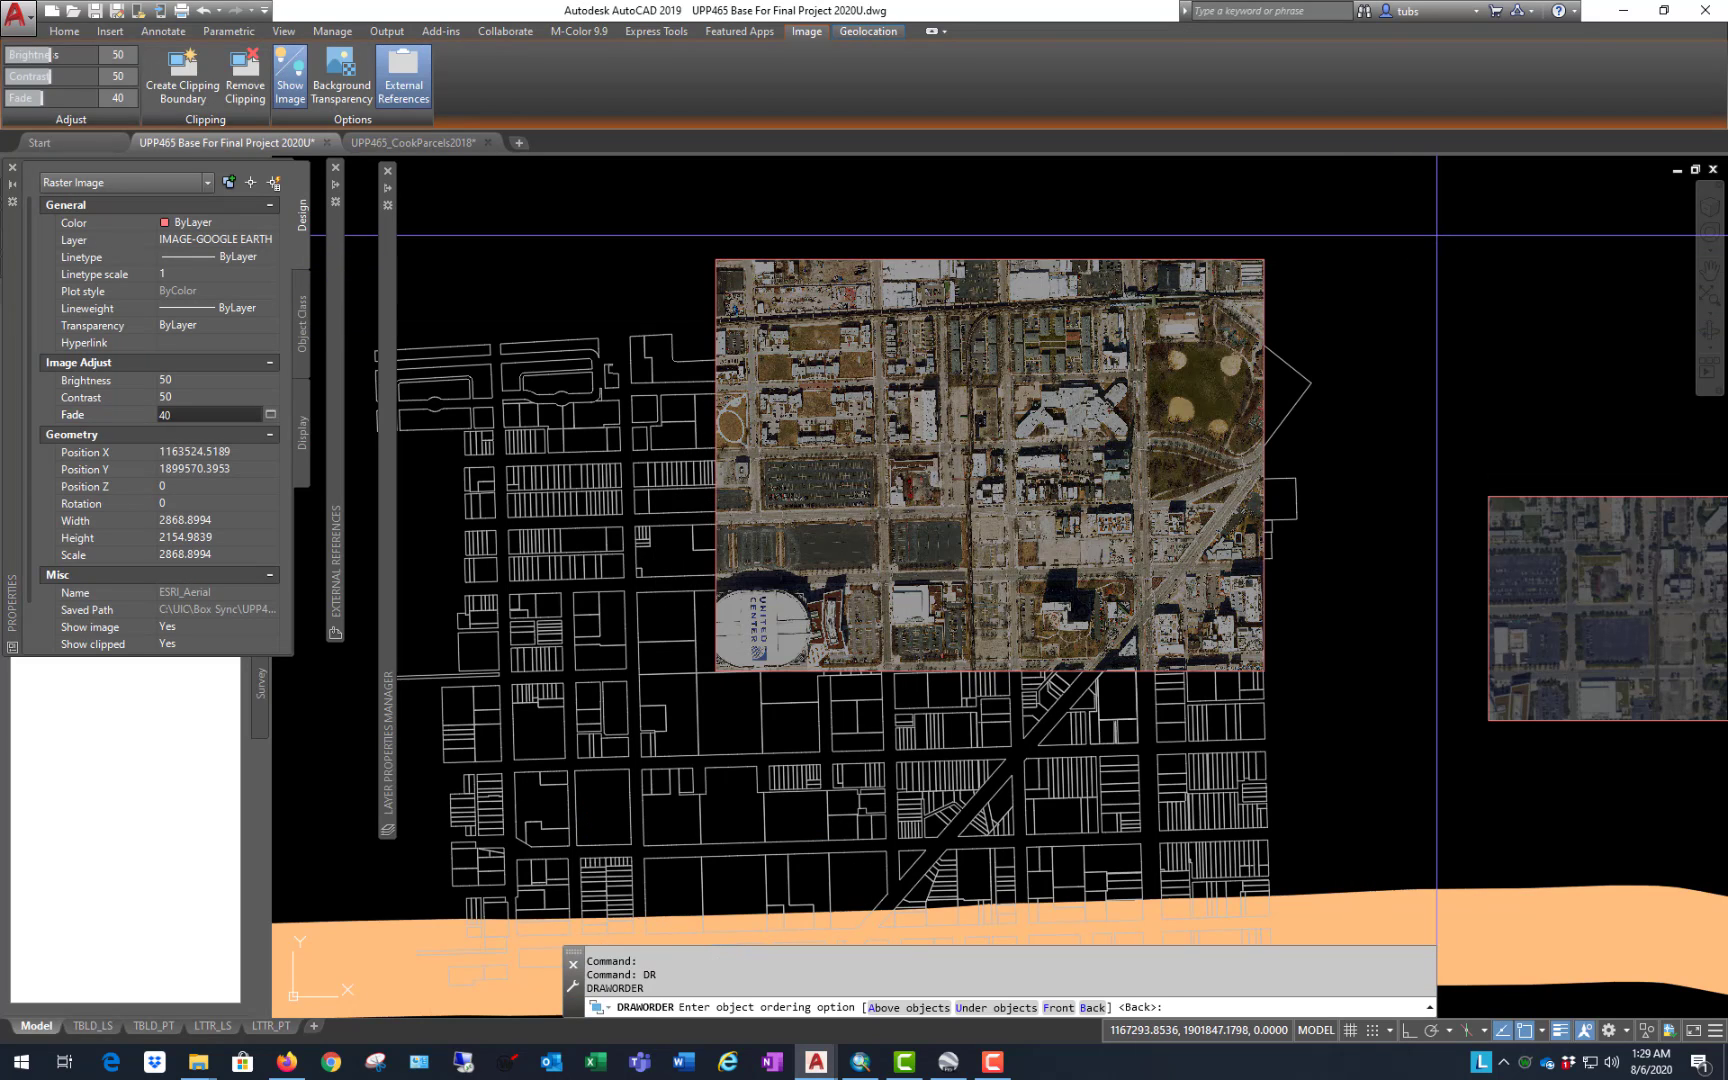
{"action": "key", "text": "Return"}
Step: Examine how the ESRI aerial's streets and blocks line up with the parcel lines across the site
{"action": "scroll", "coordinate": [1136, 425], "scroll_direction": "up", "scroll_amount": 2}
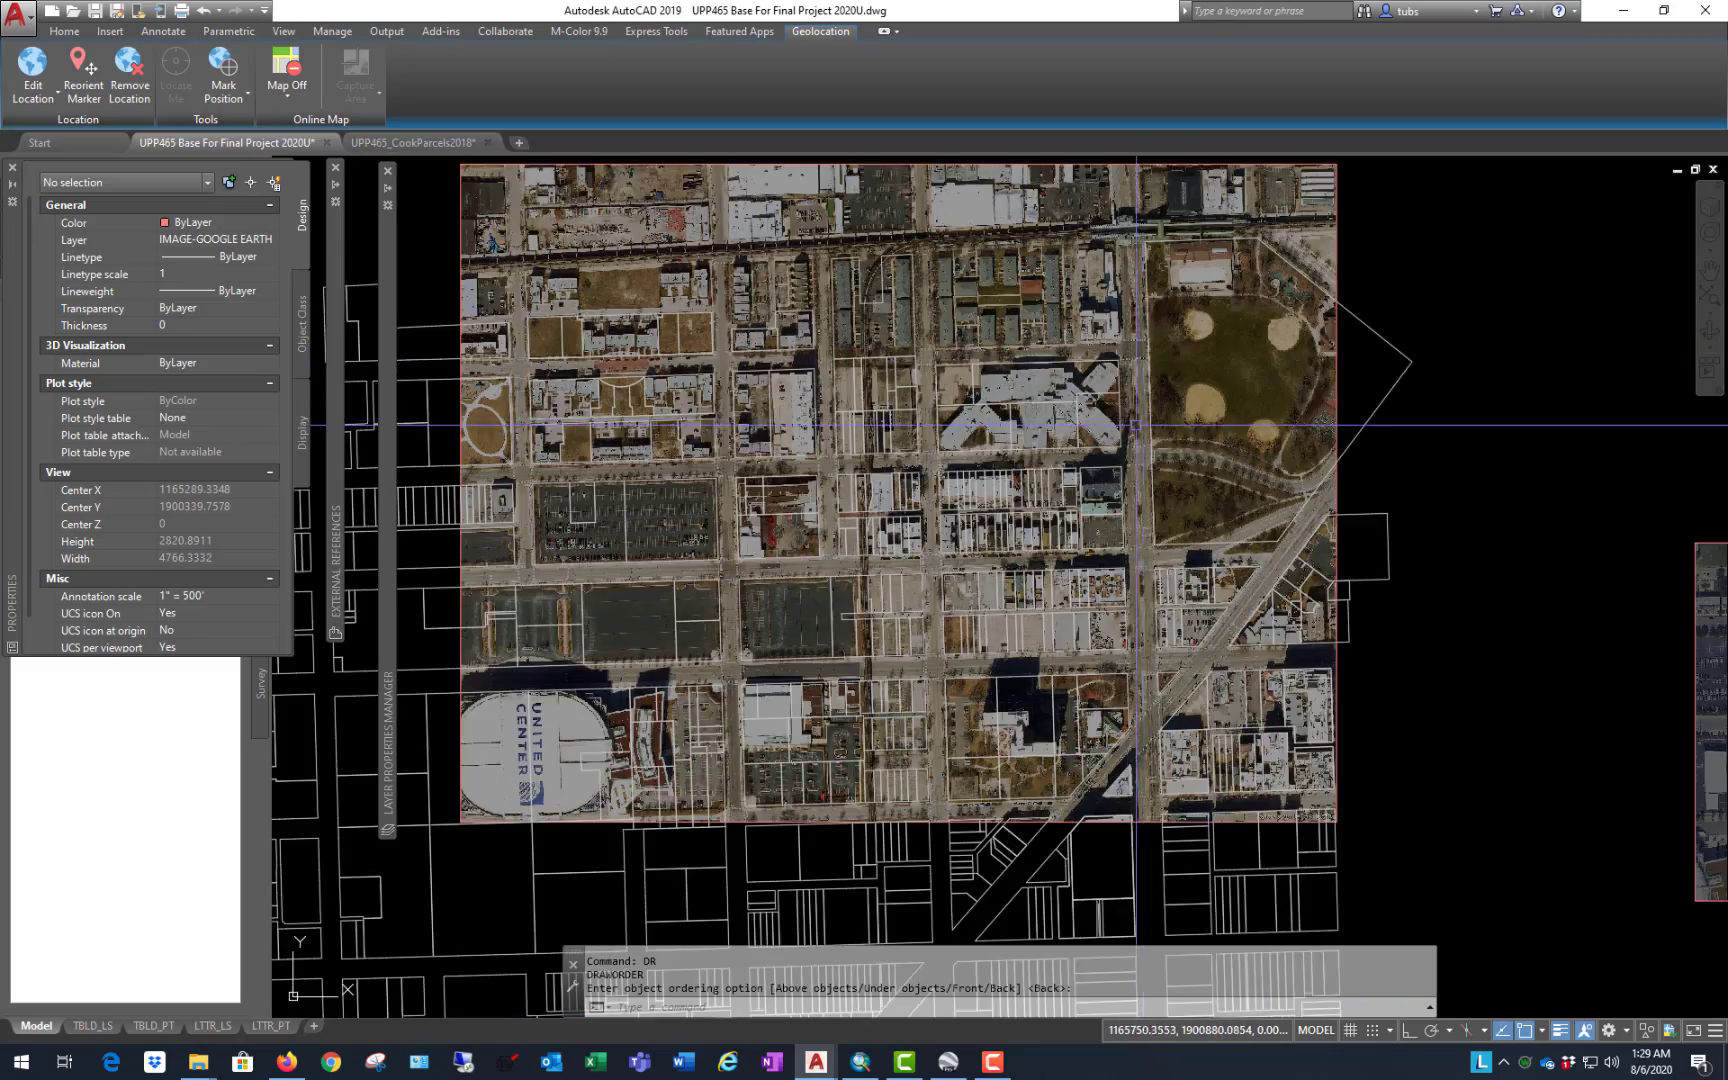
{"action": "scroll", "coordinate": [1136, 425], "scroll_direction": "up", "scroll_amount": 2}
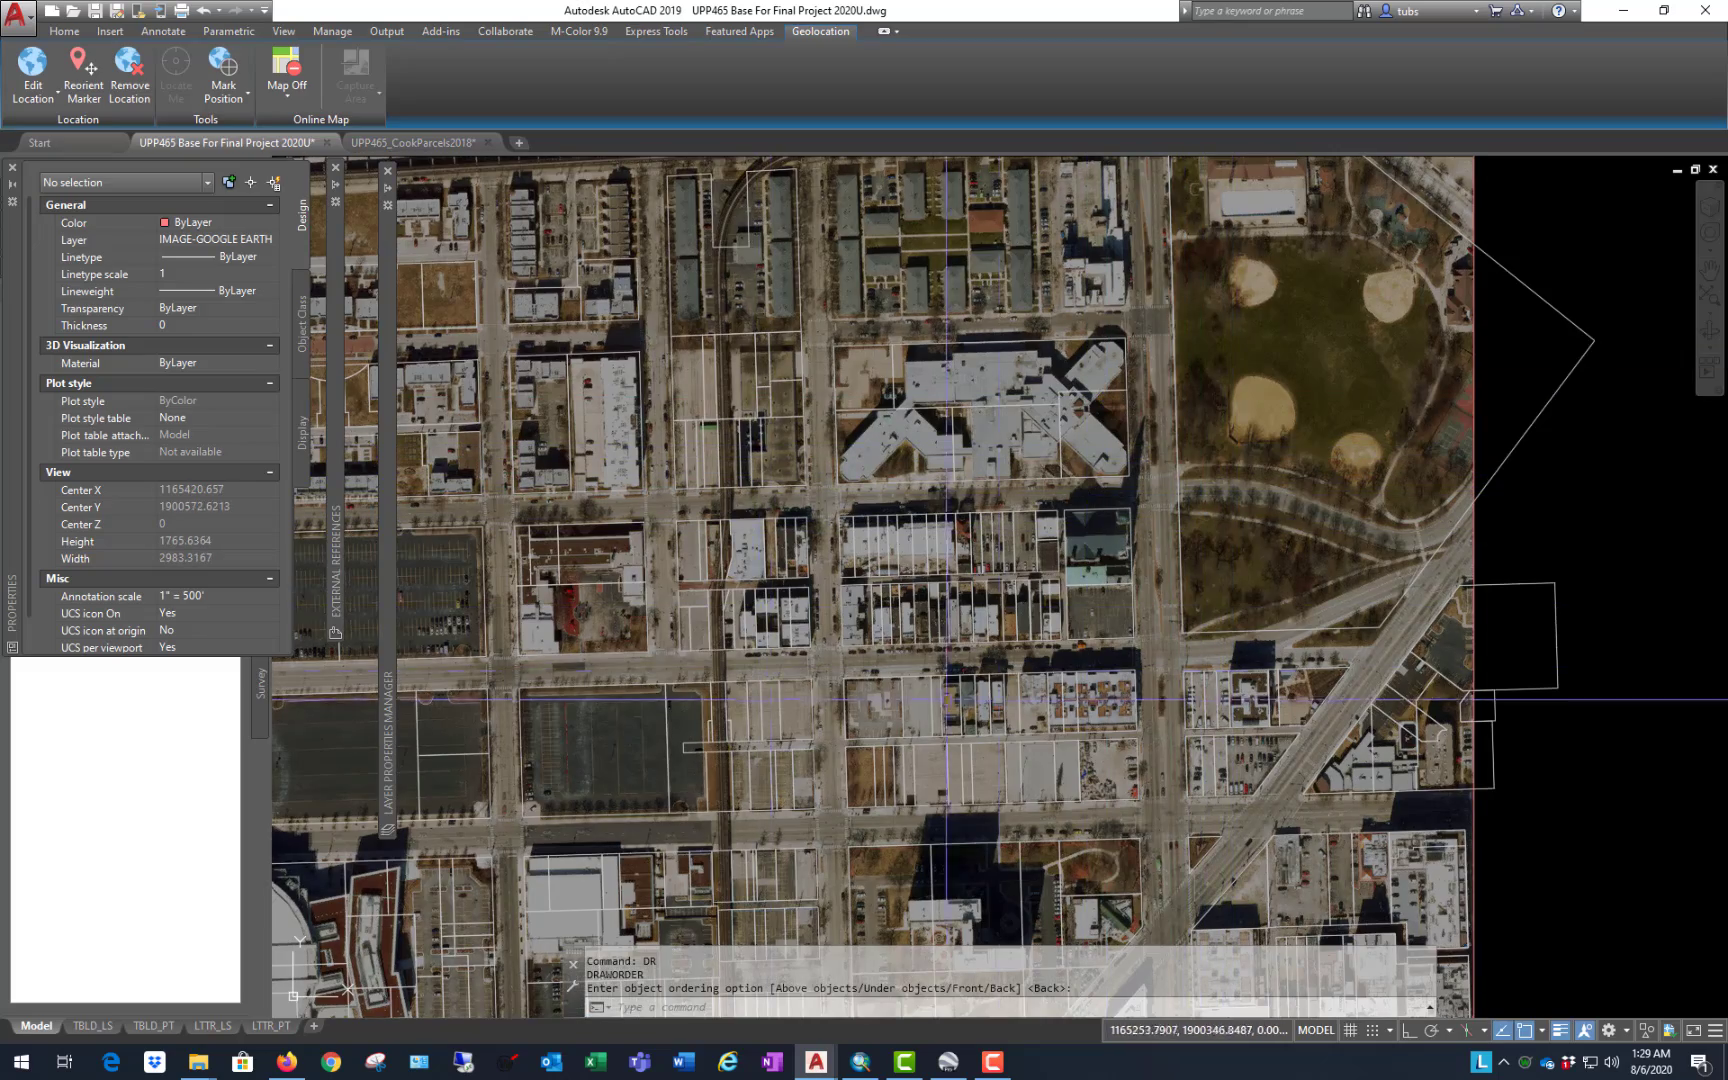
{"action": "scroll", "coordinate": [957, 563], "scroll_direction": "down", "scroll_amount": 2}
{"action": "scroll", "coordinate": [1174, 509], "scroll_direction": "down", "scroll_amount": 2}
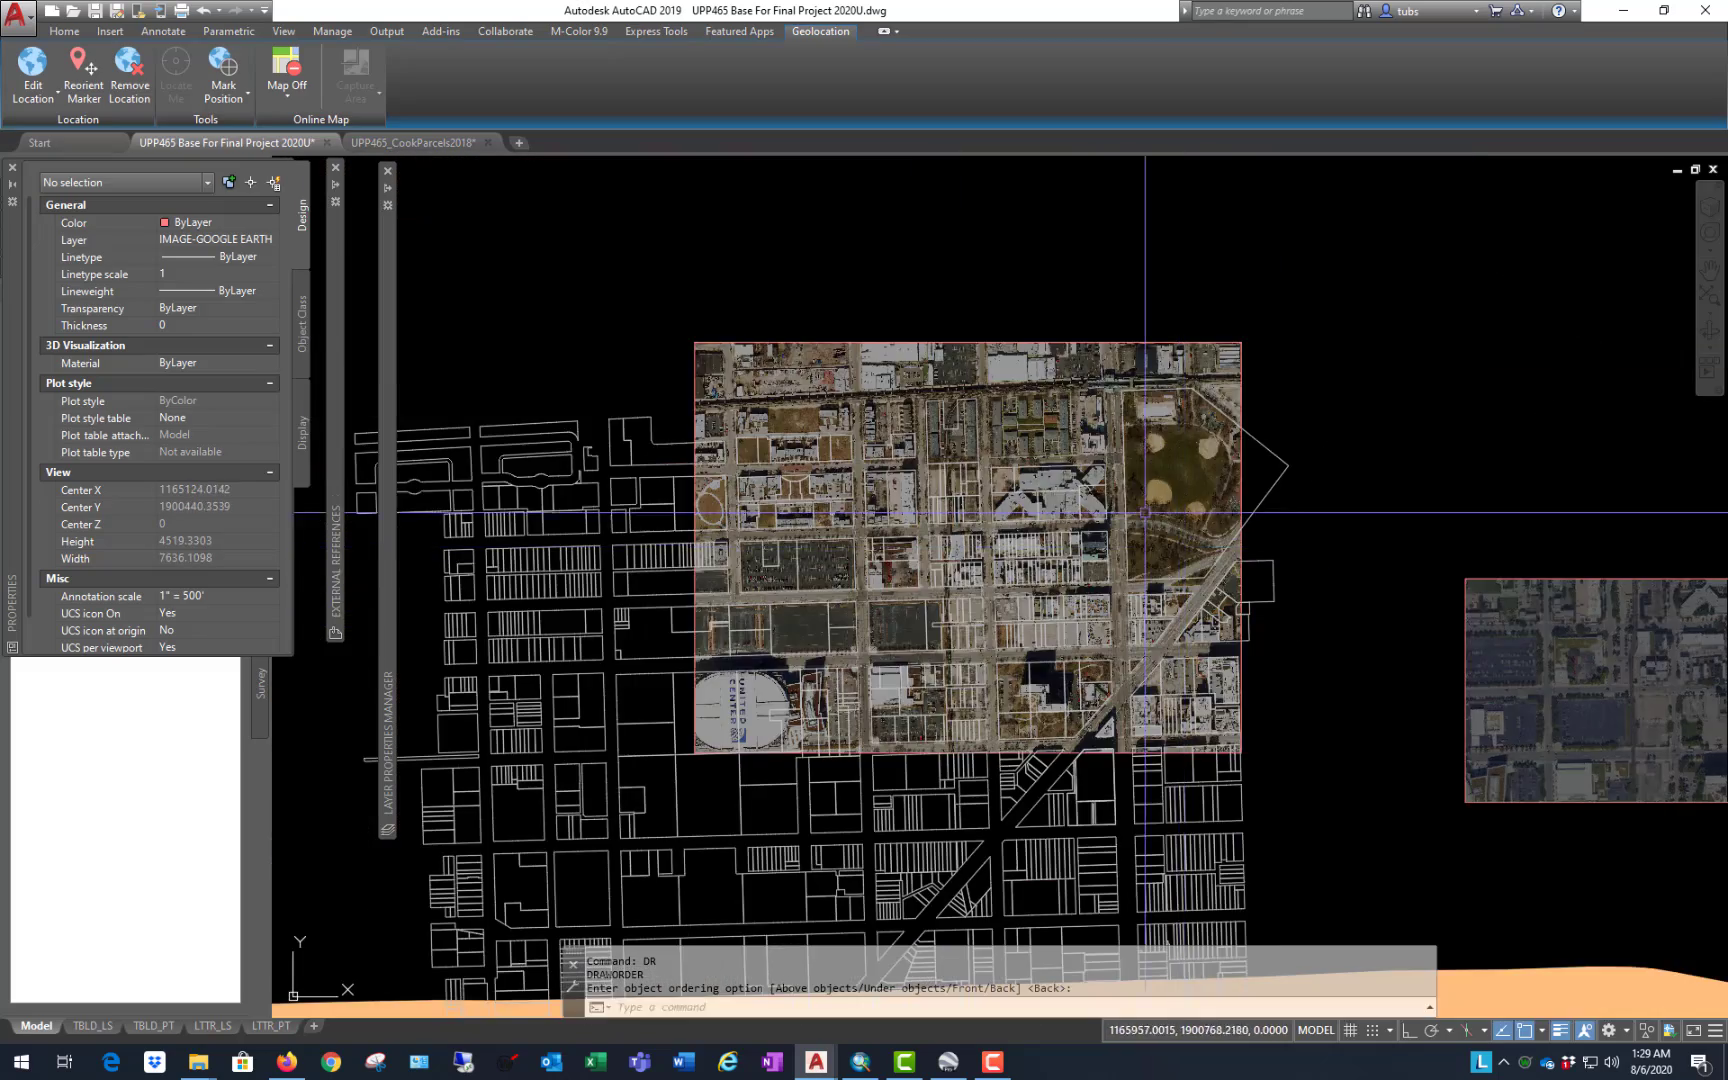
{"action": "scroll", "coordinate": [1039, 508], "scroll_direction": "up", "scroll_amount": 2}
{"action": "scroll", "coordinate": [680, 530], "scroll_direction": "down", "scroll_amount": 2}
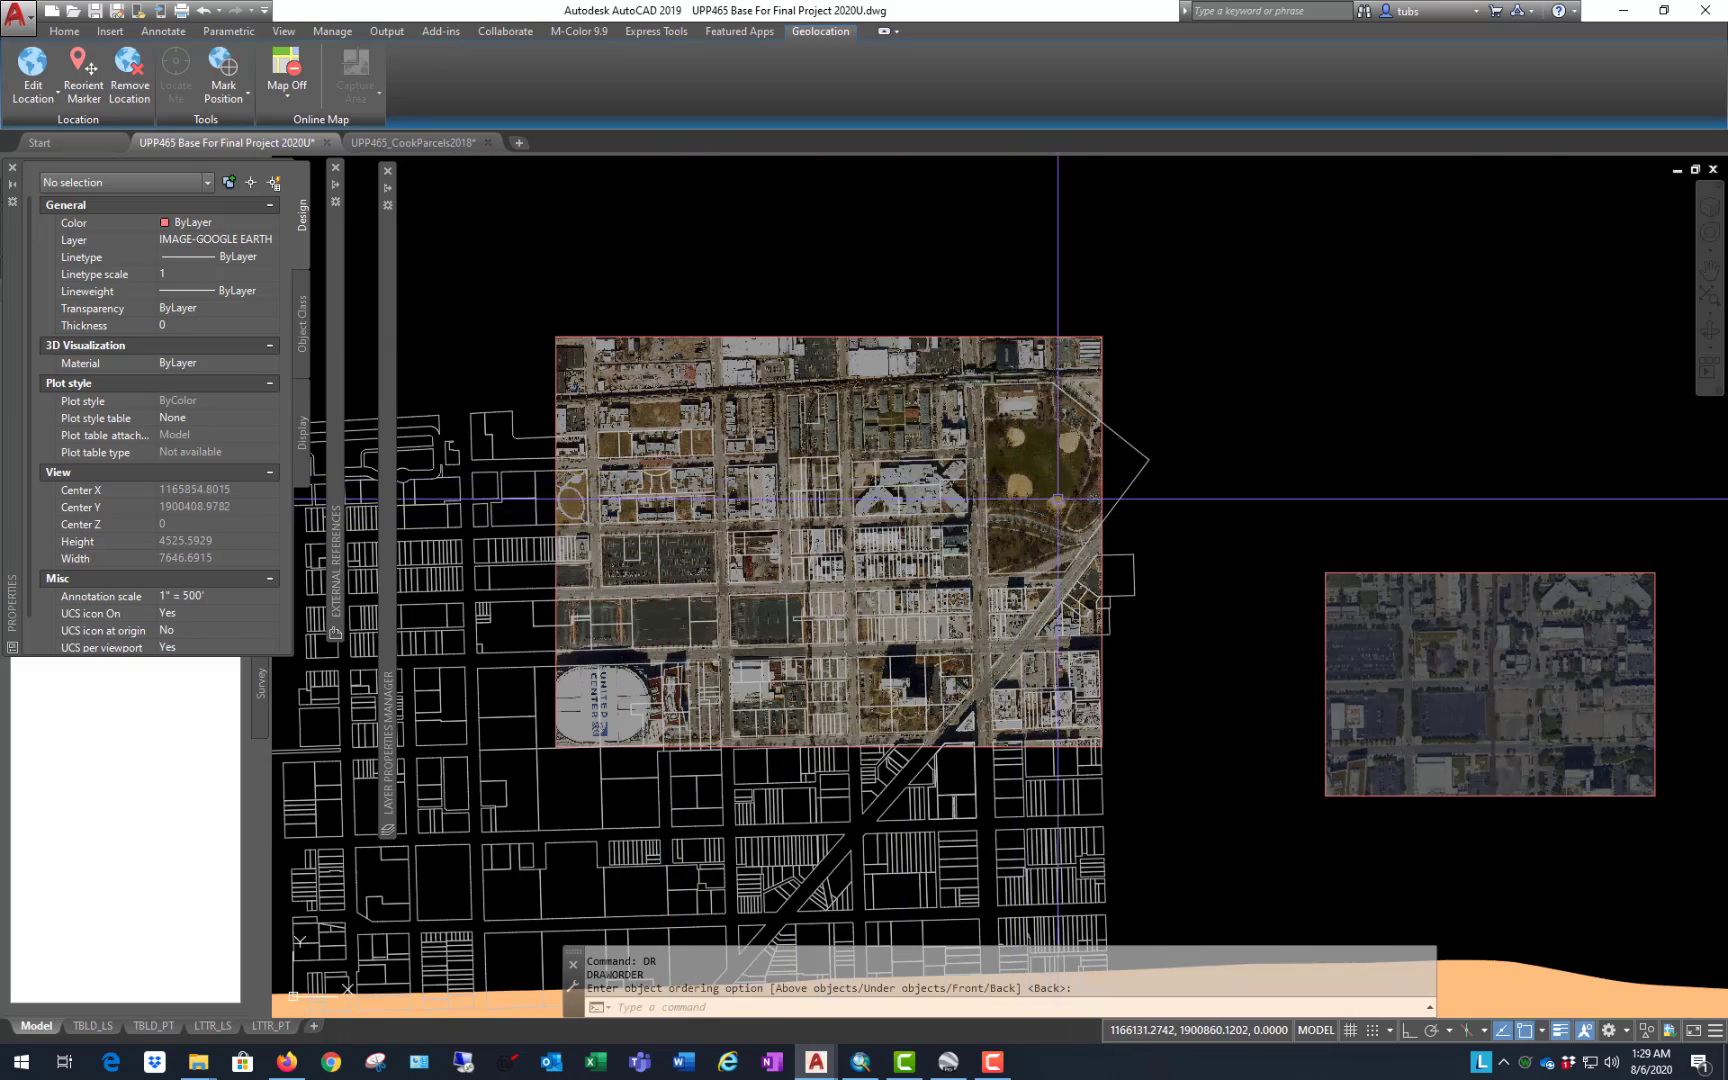
{"action": "scroll", "coordinate": [1015, 500], "scroll_direction": "down", "scroll_amount": 2}
{"action": "scroll", "coordinate": [950, 500], "scroll_direction": "up", "scroll_amount": 2}
{"action": "scroll", "coordinate": [952, 478], "scroll_direction": "up", "scroll_amount": 2}
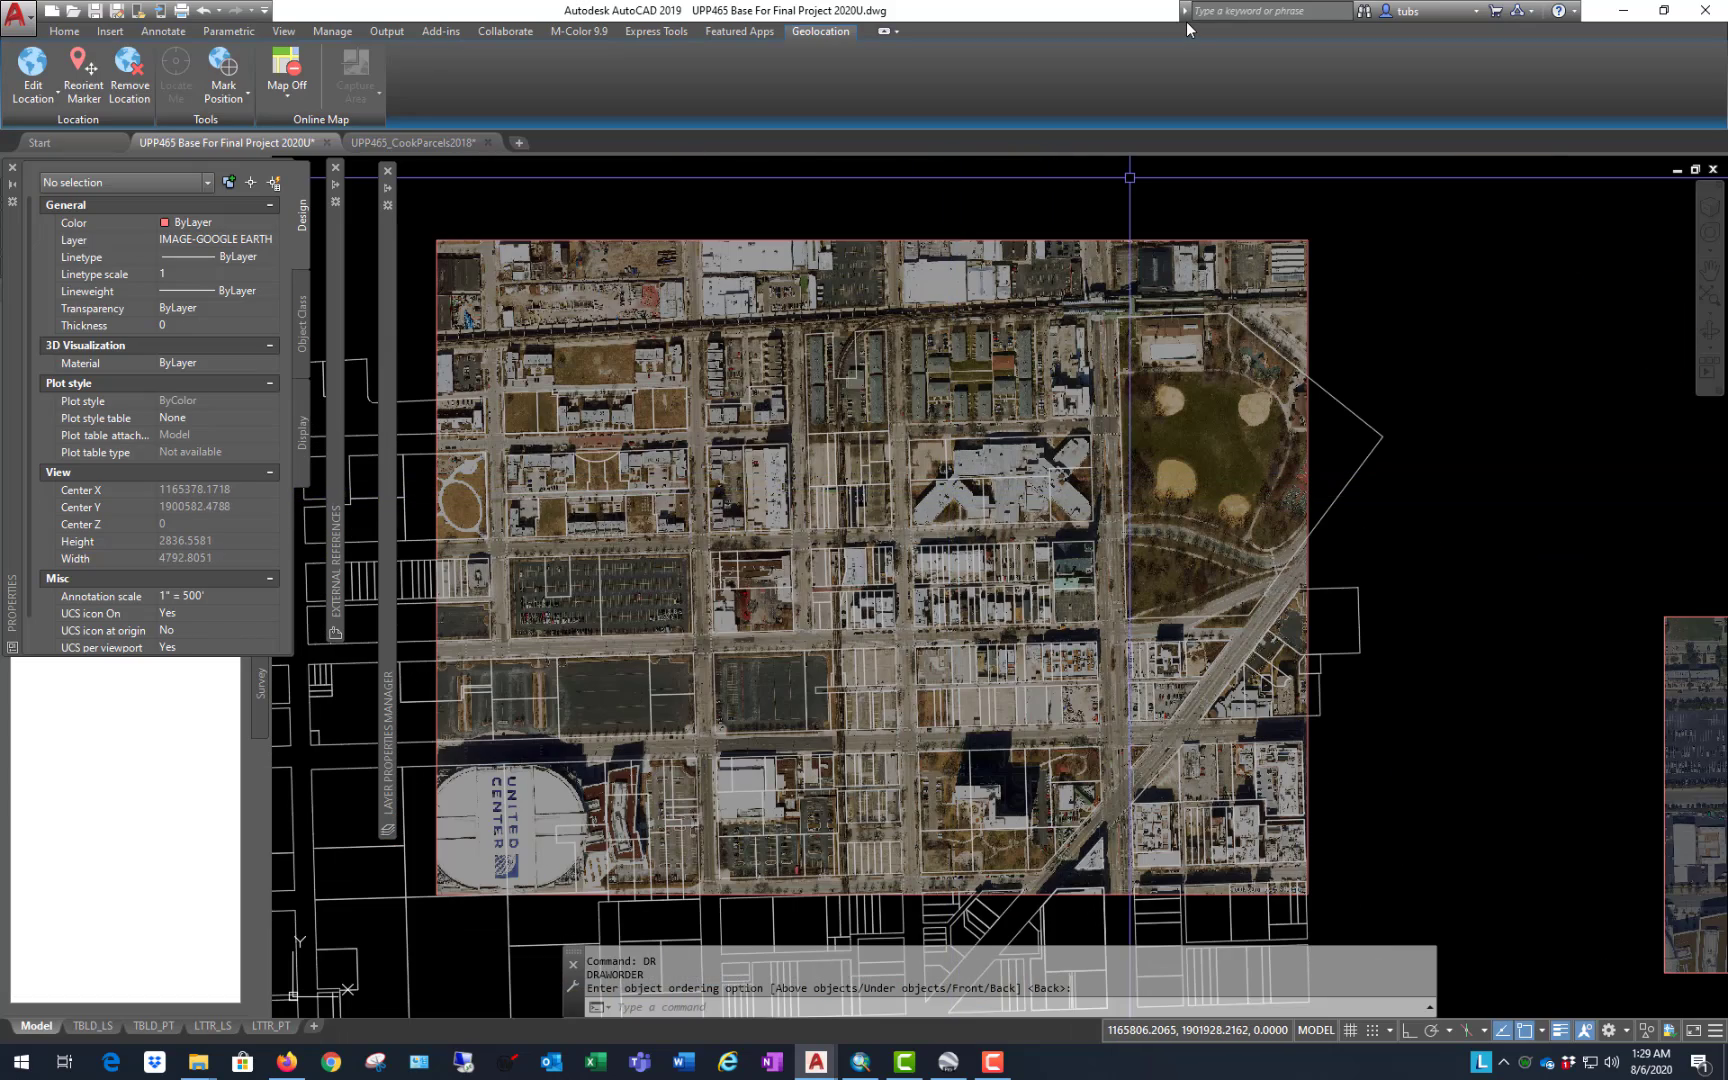
{"action": "scroll", "coordinate": [956, 413], "scroll_direction": "down", "scroll_amount": 2}
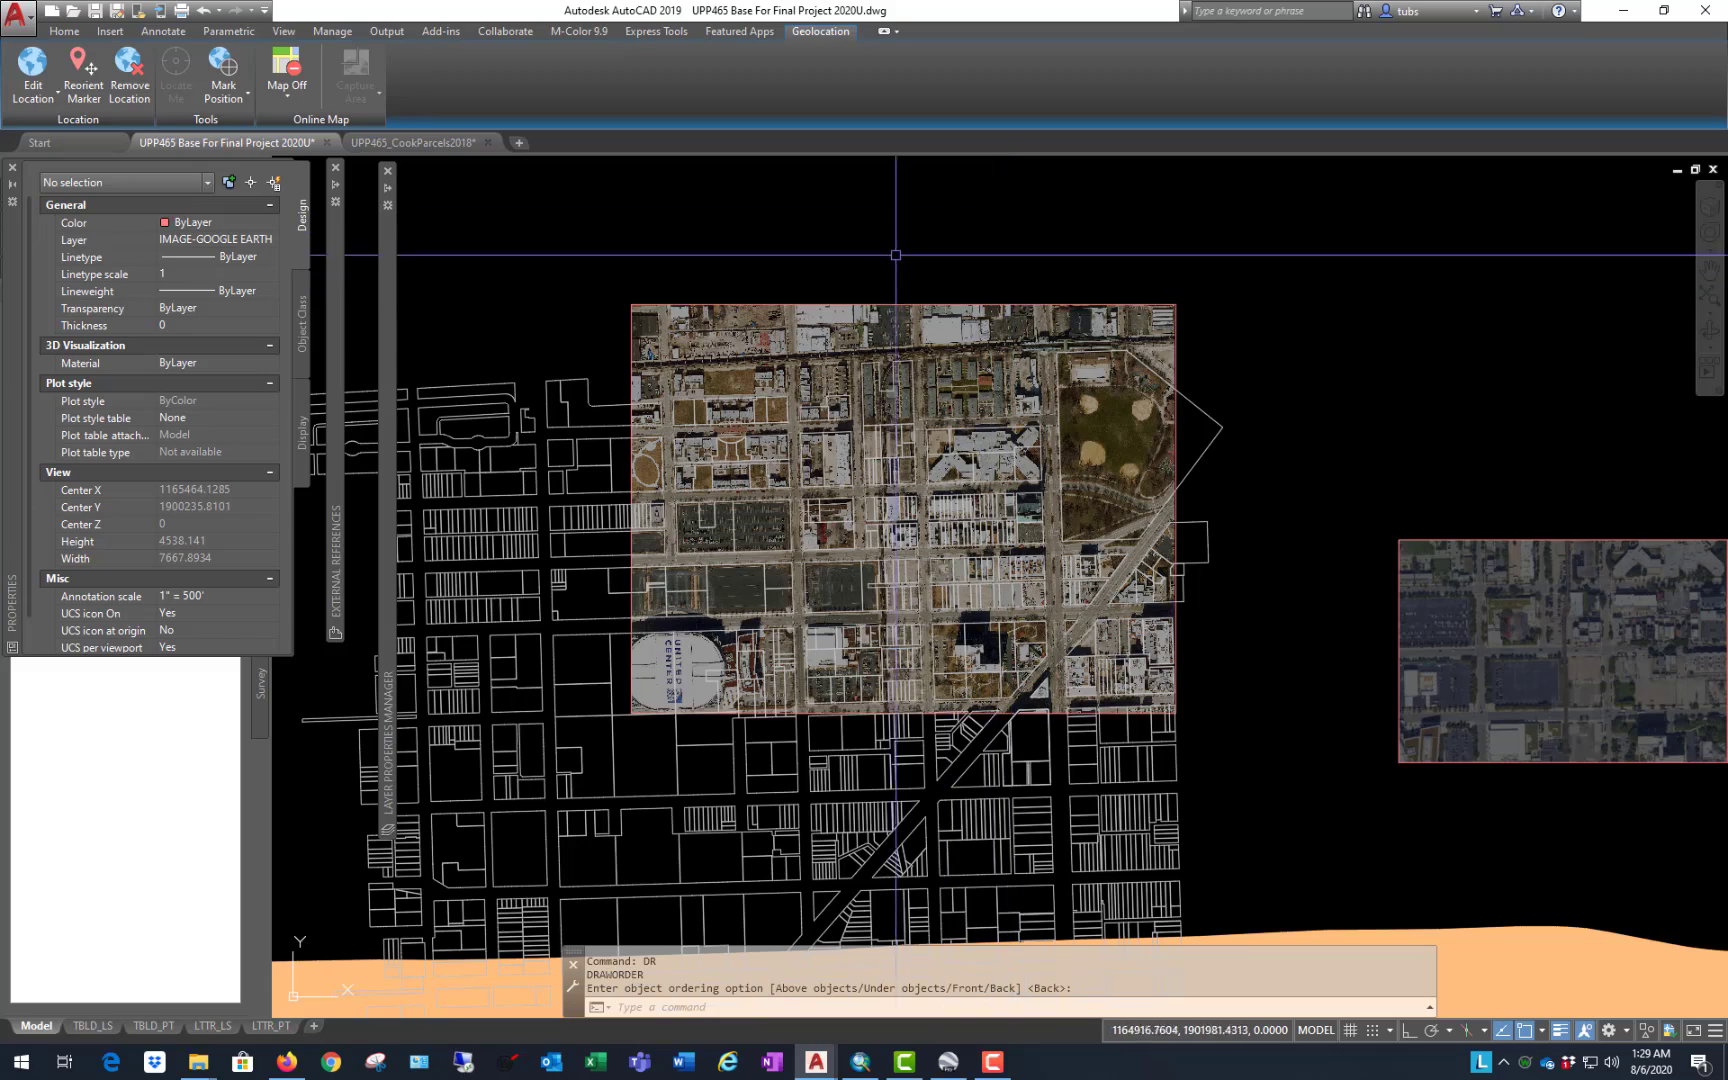
{"action": "scroll", "coordinate": [868, 361], "scroll_direction": "up", "scroll_amount": 2}
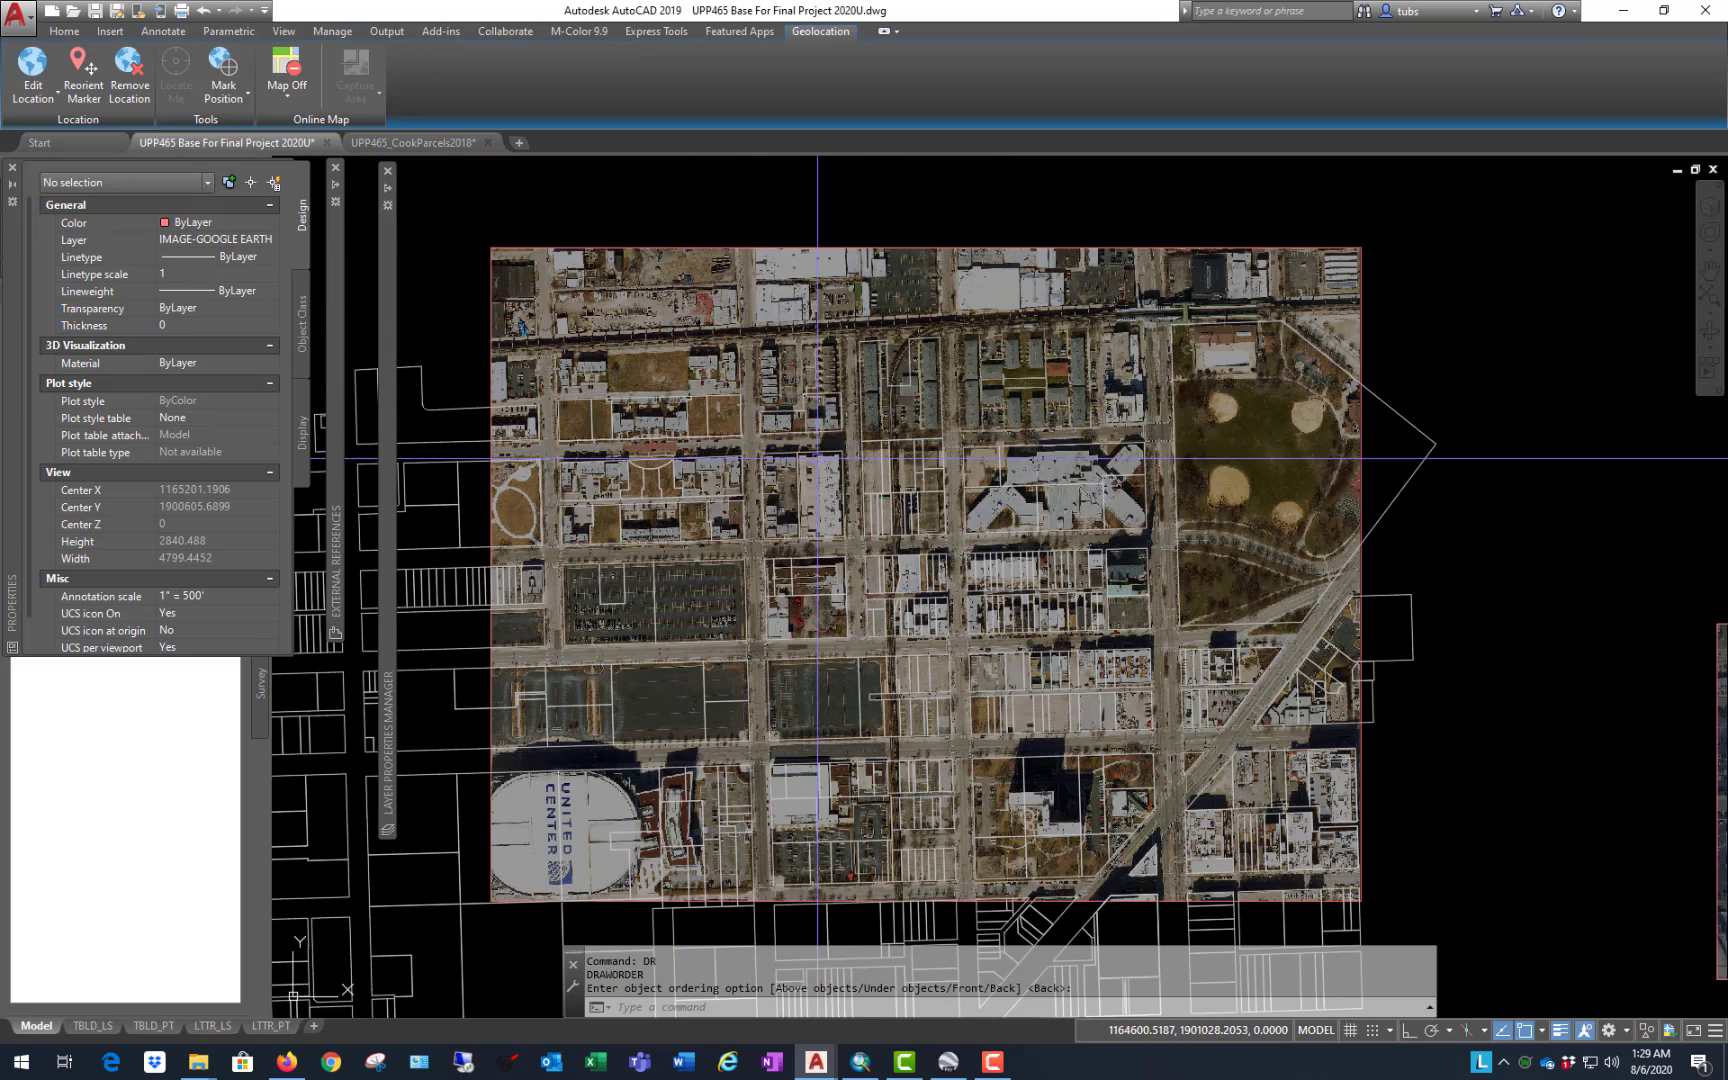
{"action": "scroll", "coordinate": [820, 460], "scroll_direction": "down", "scroll_amount": 4}
{"action": "scroll", "coordinate": [807, 483], "scroll_direction": "up", "scroll_amount": 2}
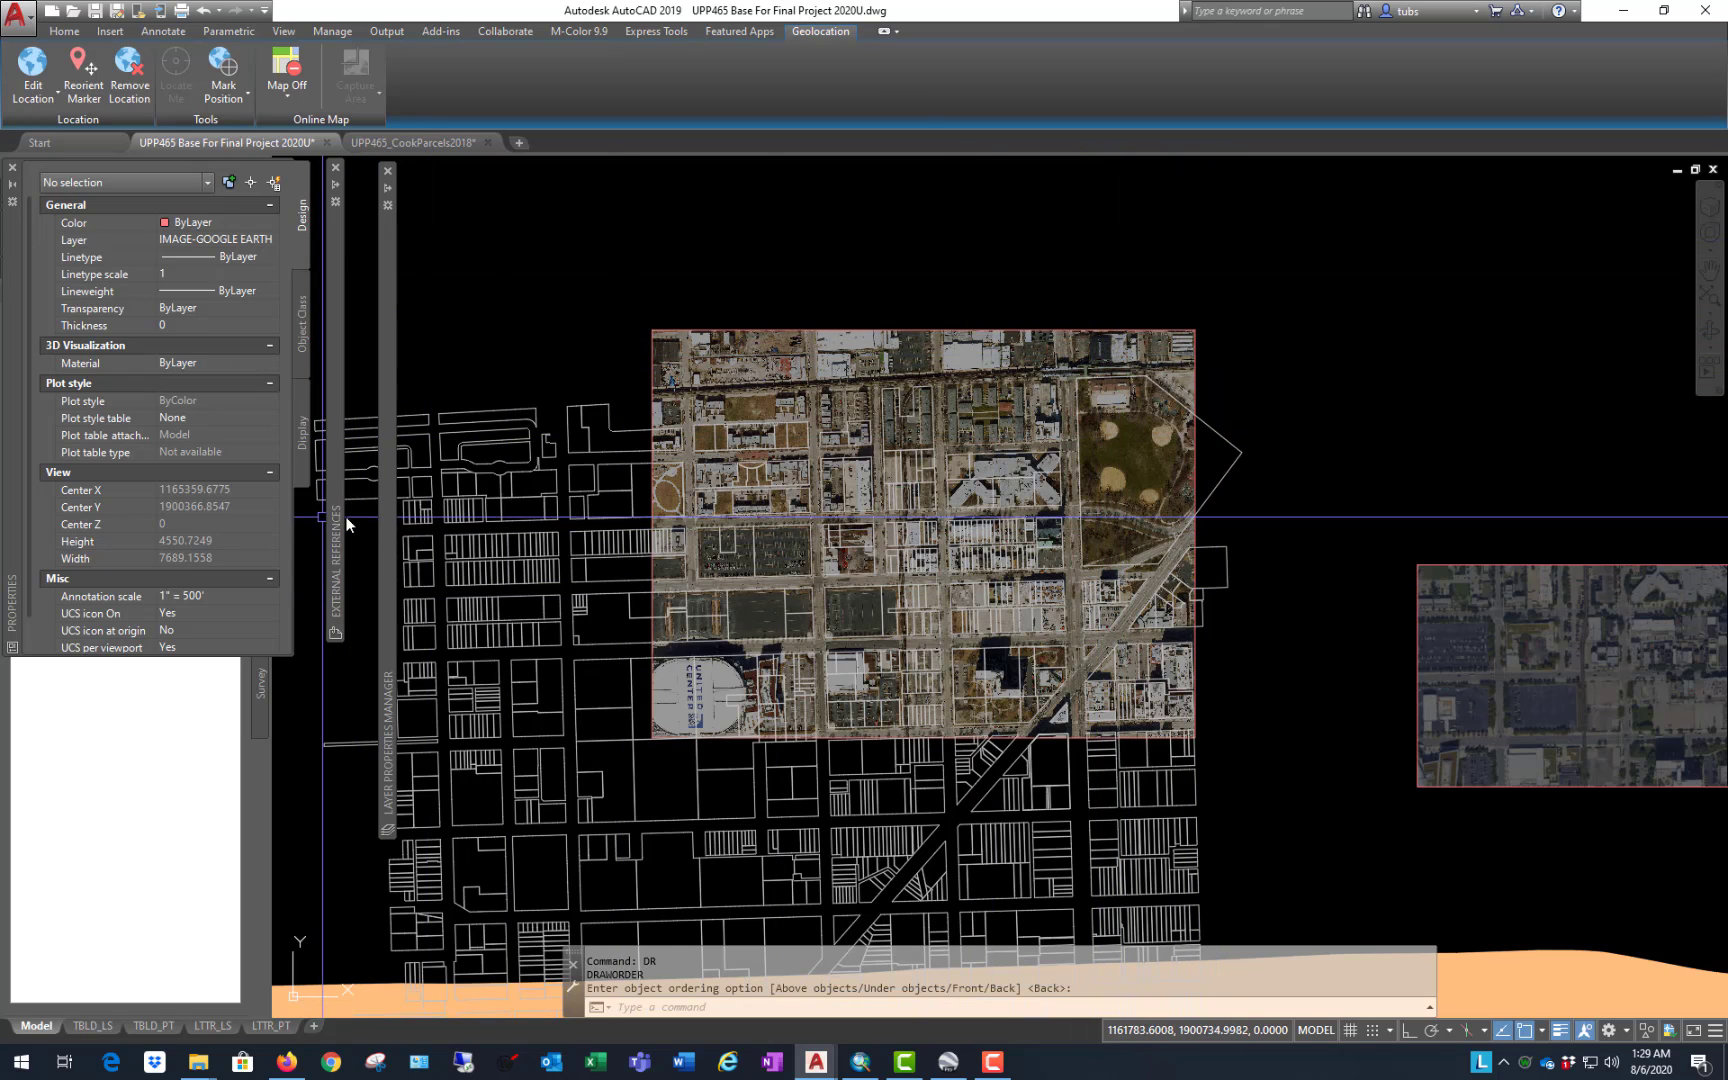
Step: Create a new layer named IMAGE-ESRI based on the IMAGE-GOOGLE EARTH layer
{"action": "mouse_move", "coordinate": [392, 548]}
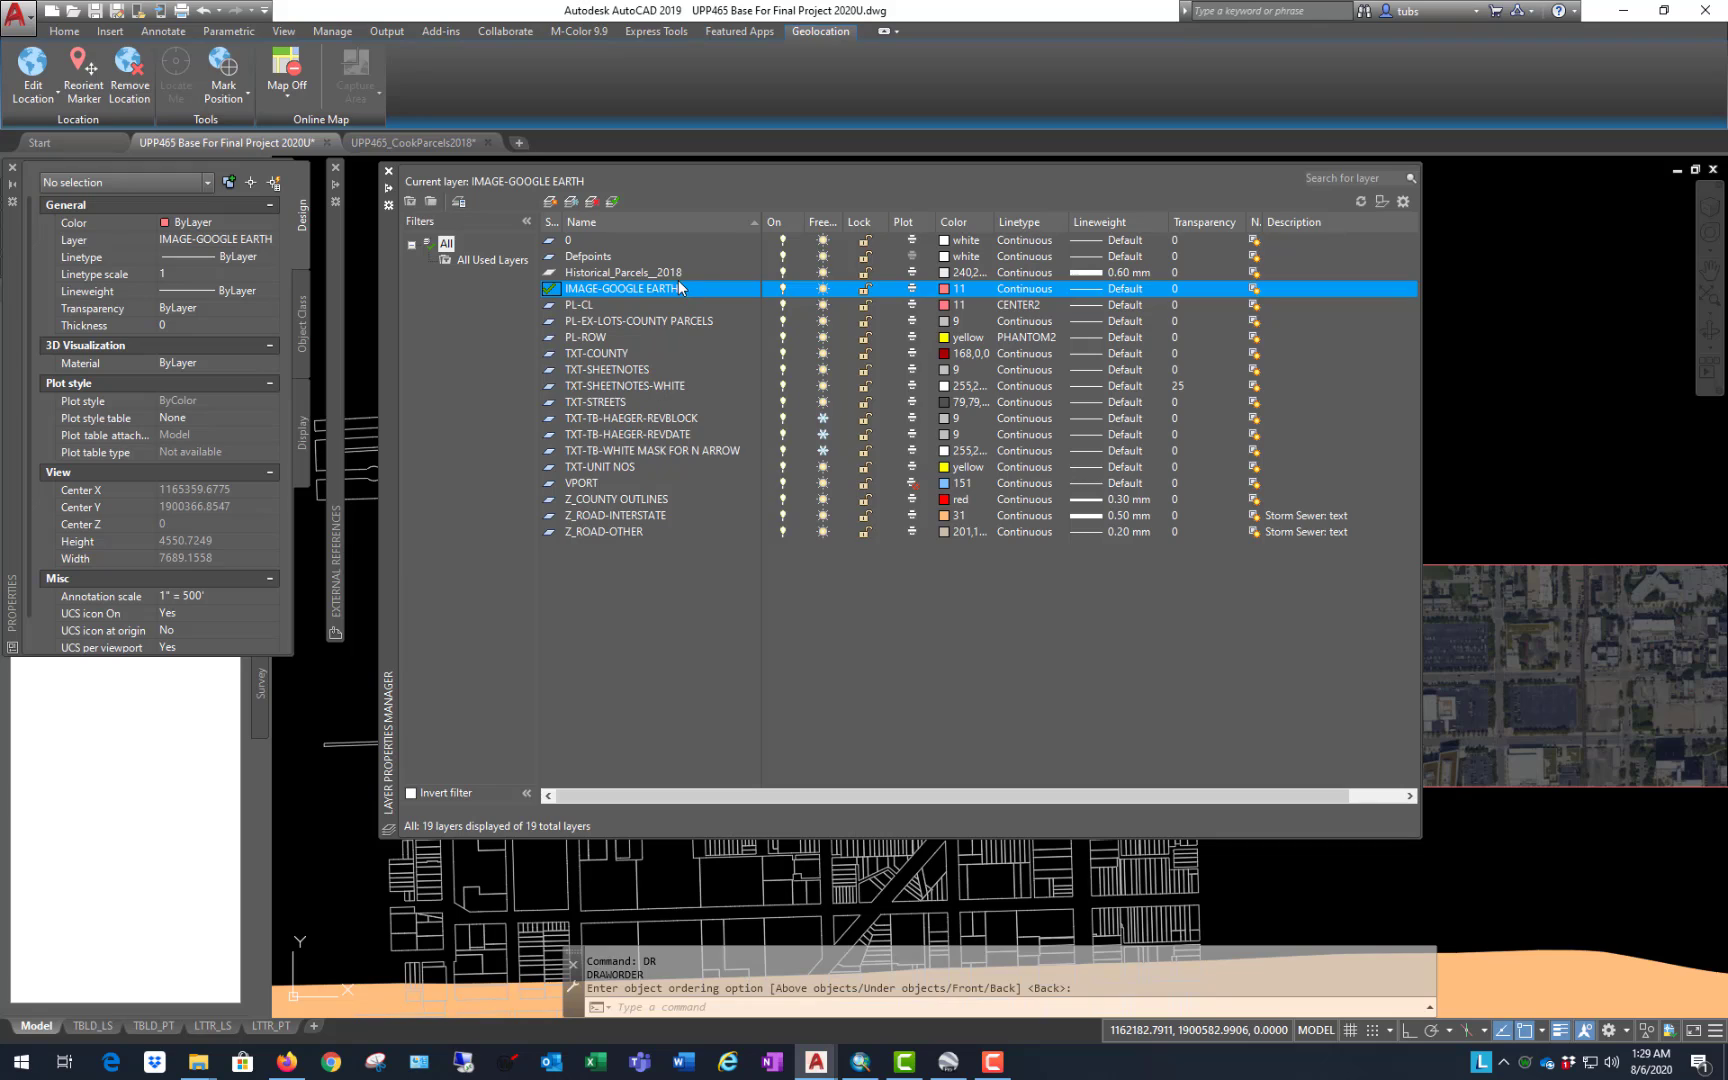
{"action": "left_click", "coordinate": [552, 202]}
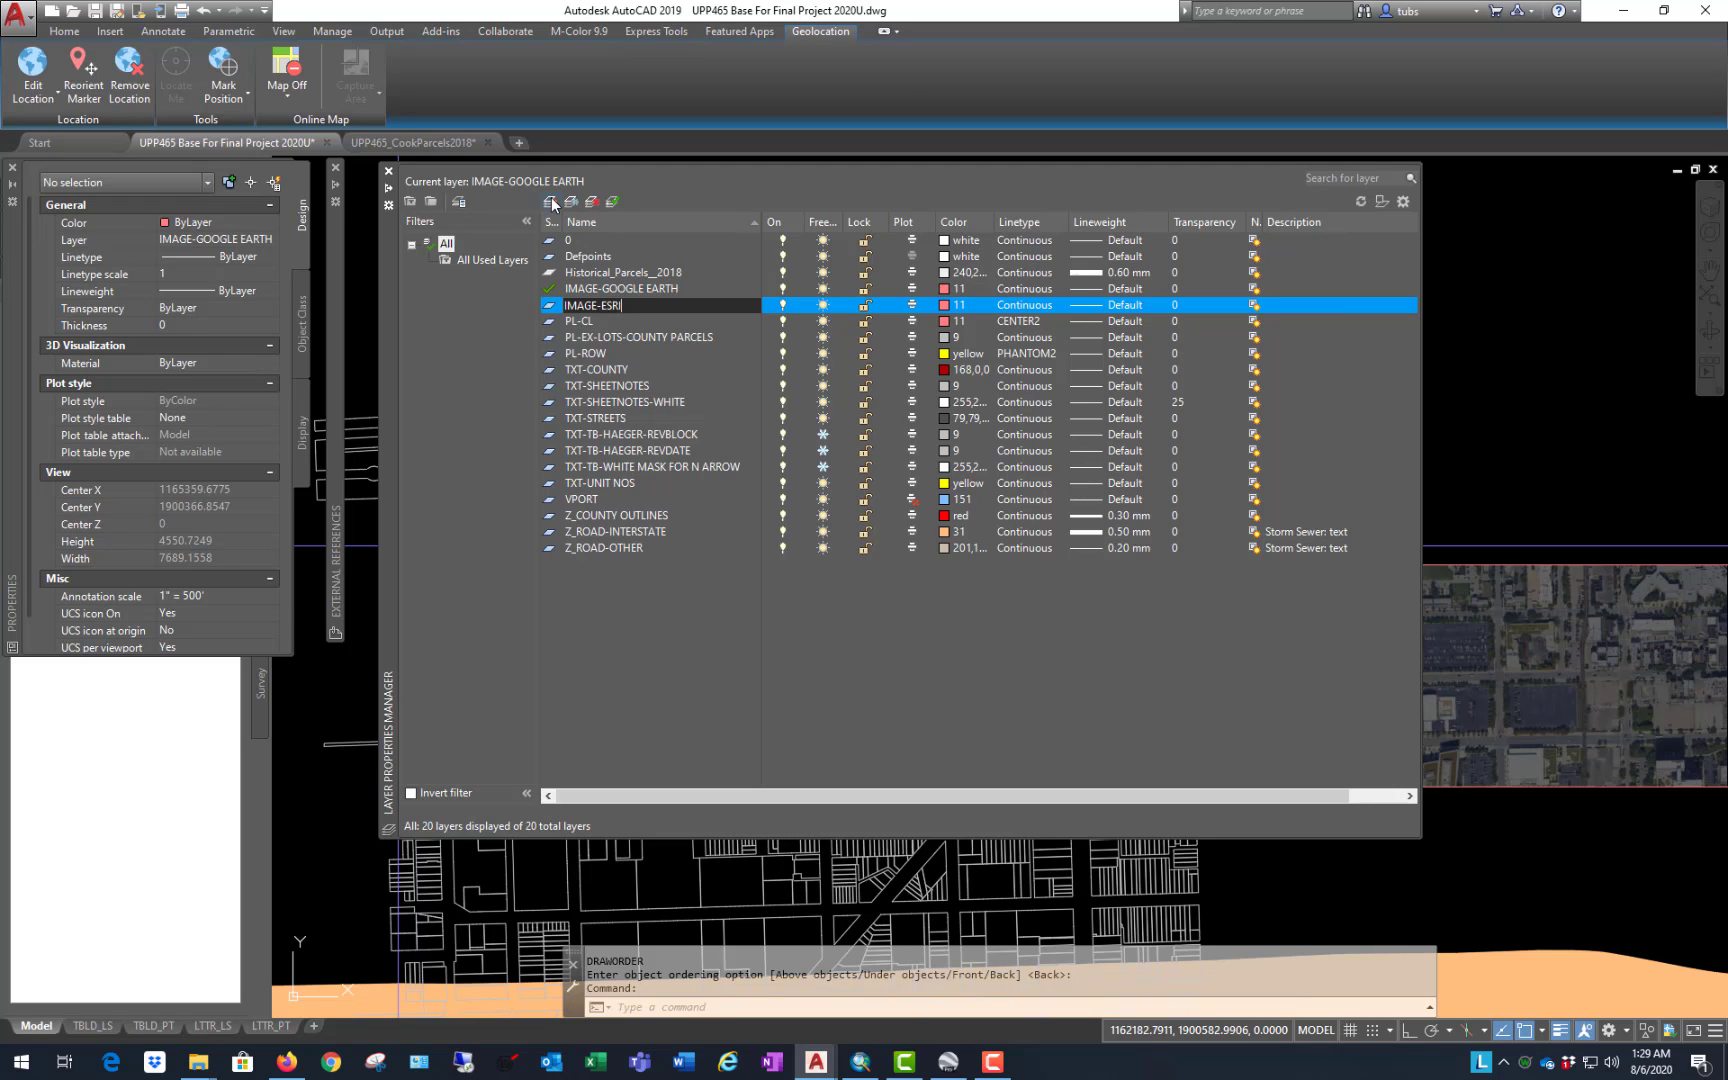
{"action": "left_click", "coordinate": [1536, 368]}
{"action": "left_click", "coordinate": [1582, 394]}
{"action": "left_click", "coordinate": [1313, 298]}
{"action": "left_click", "coordinate": [1386, 356]}
Step: Compare the detail of the ESRI aerial around the school and parking lots with the Google Earth image to the east
{"action": "scroll", "coordinate": [905, 460], "scroll_direction": "up", "scroll_amount": 8}
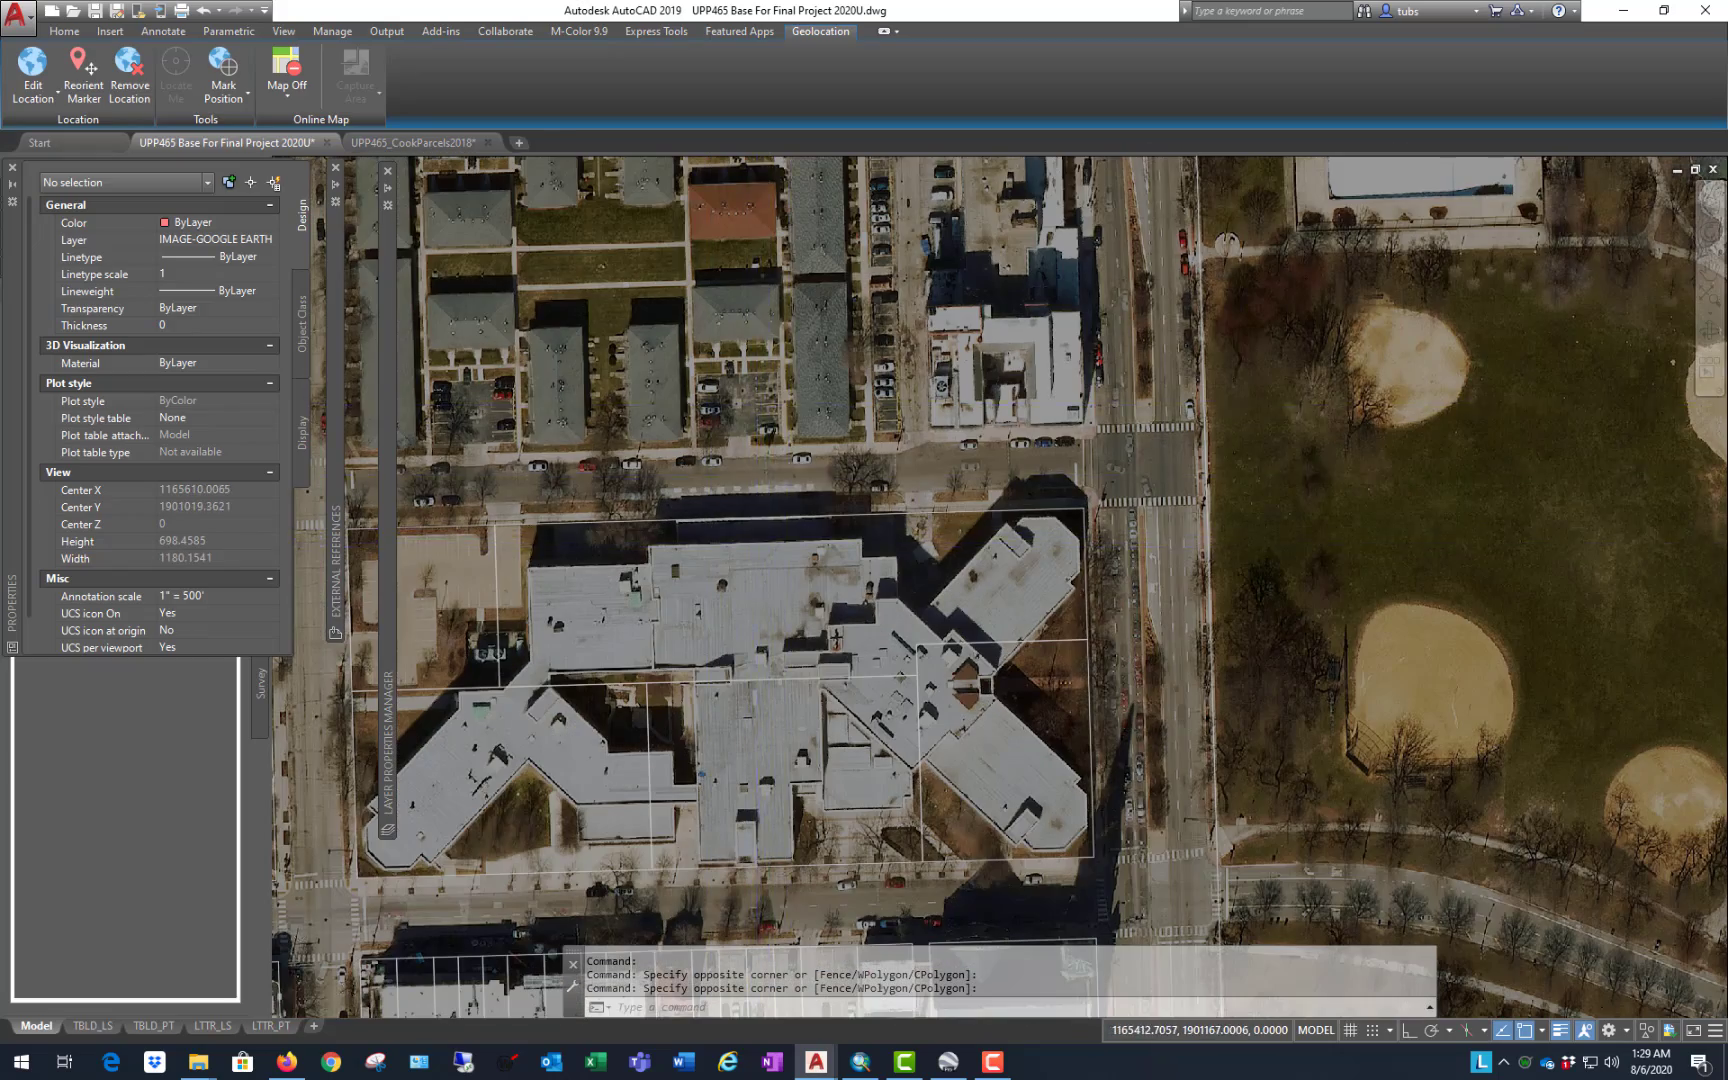
{"action": "scroll", "coordinate": [782, 408], "scroll_direction": "up", "scroll_amount": 4}
{"action": "scroll", "coordinate": [875, 492], "scroll_direction": "down", "scroll_amount": 10}
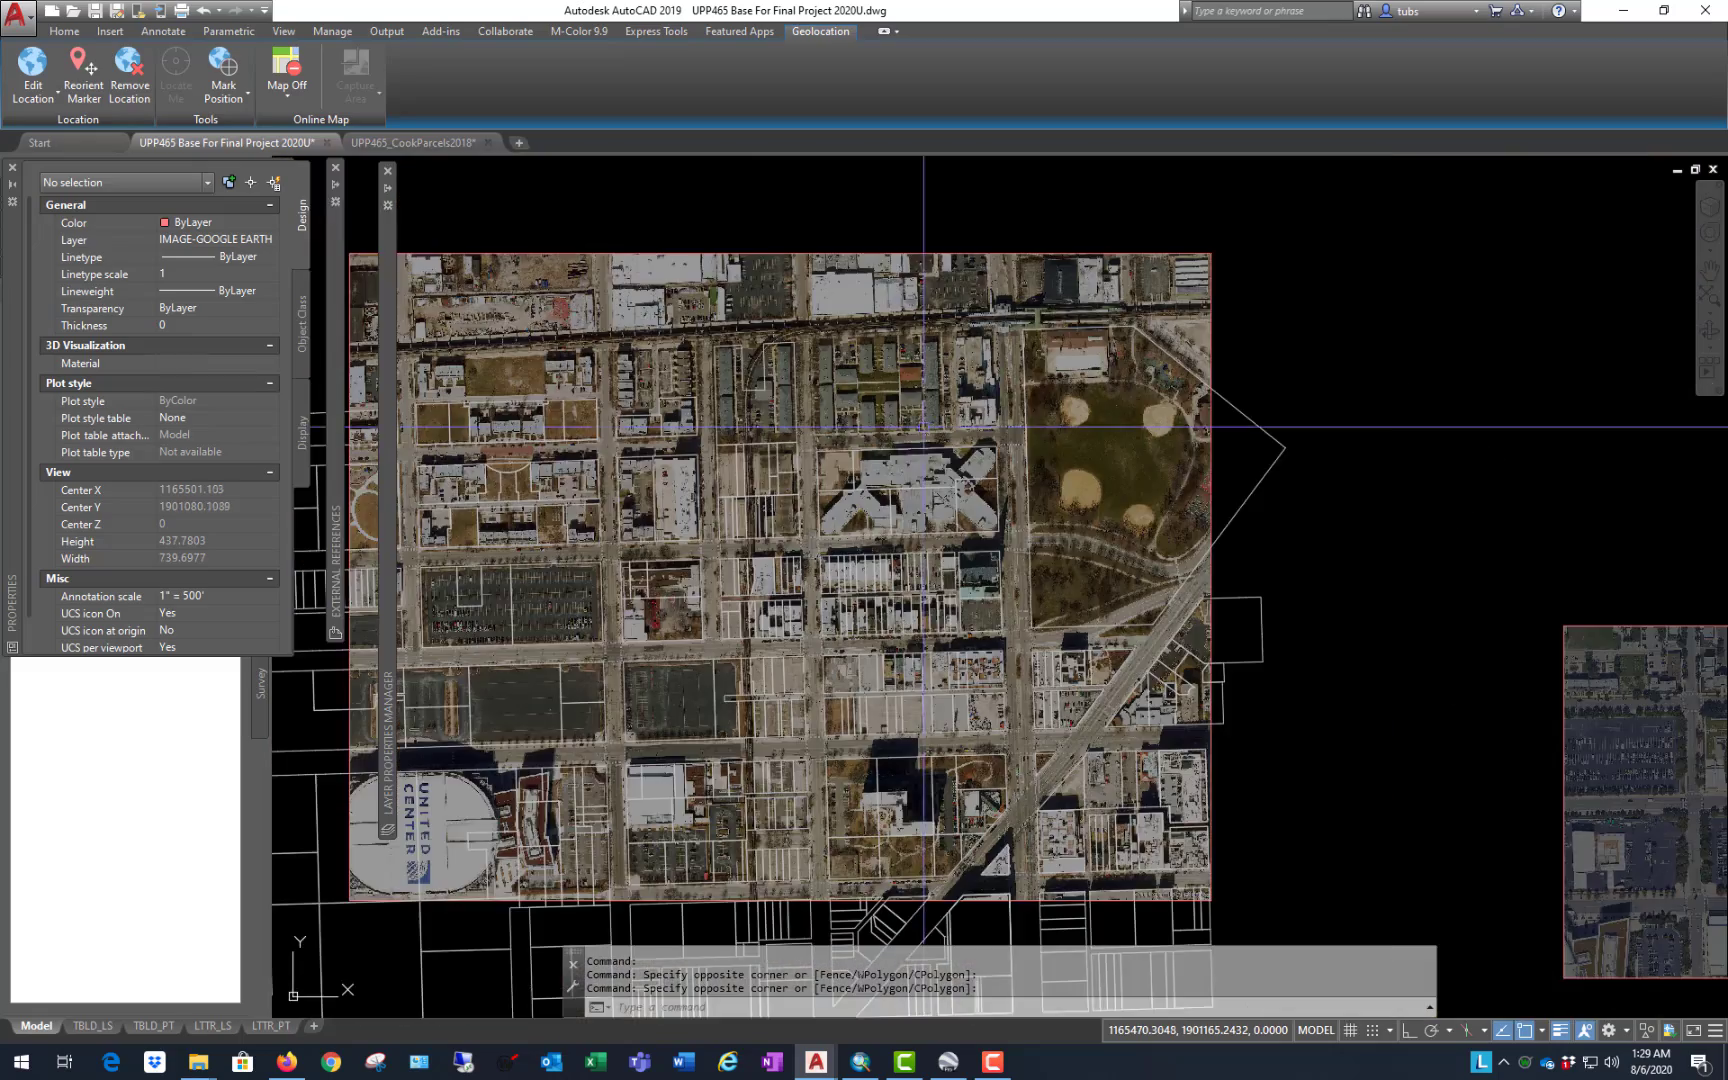
{"action": "scroll", "coordinate": [470, 788], "scroll_direction": "up", "scroll_amount": 4}
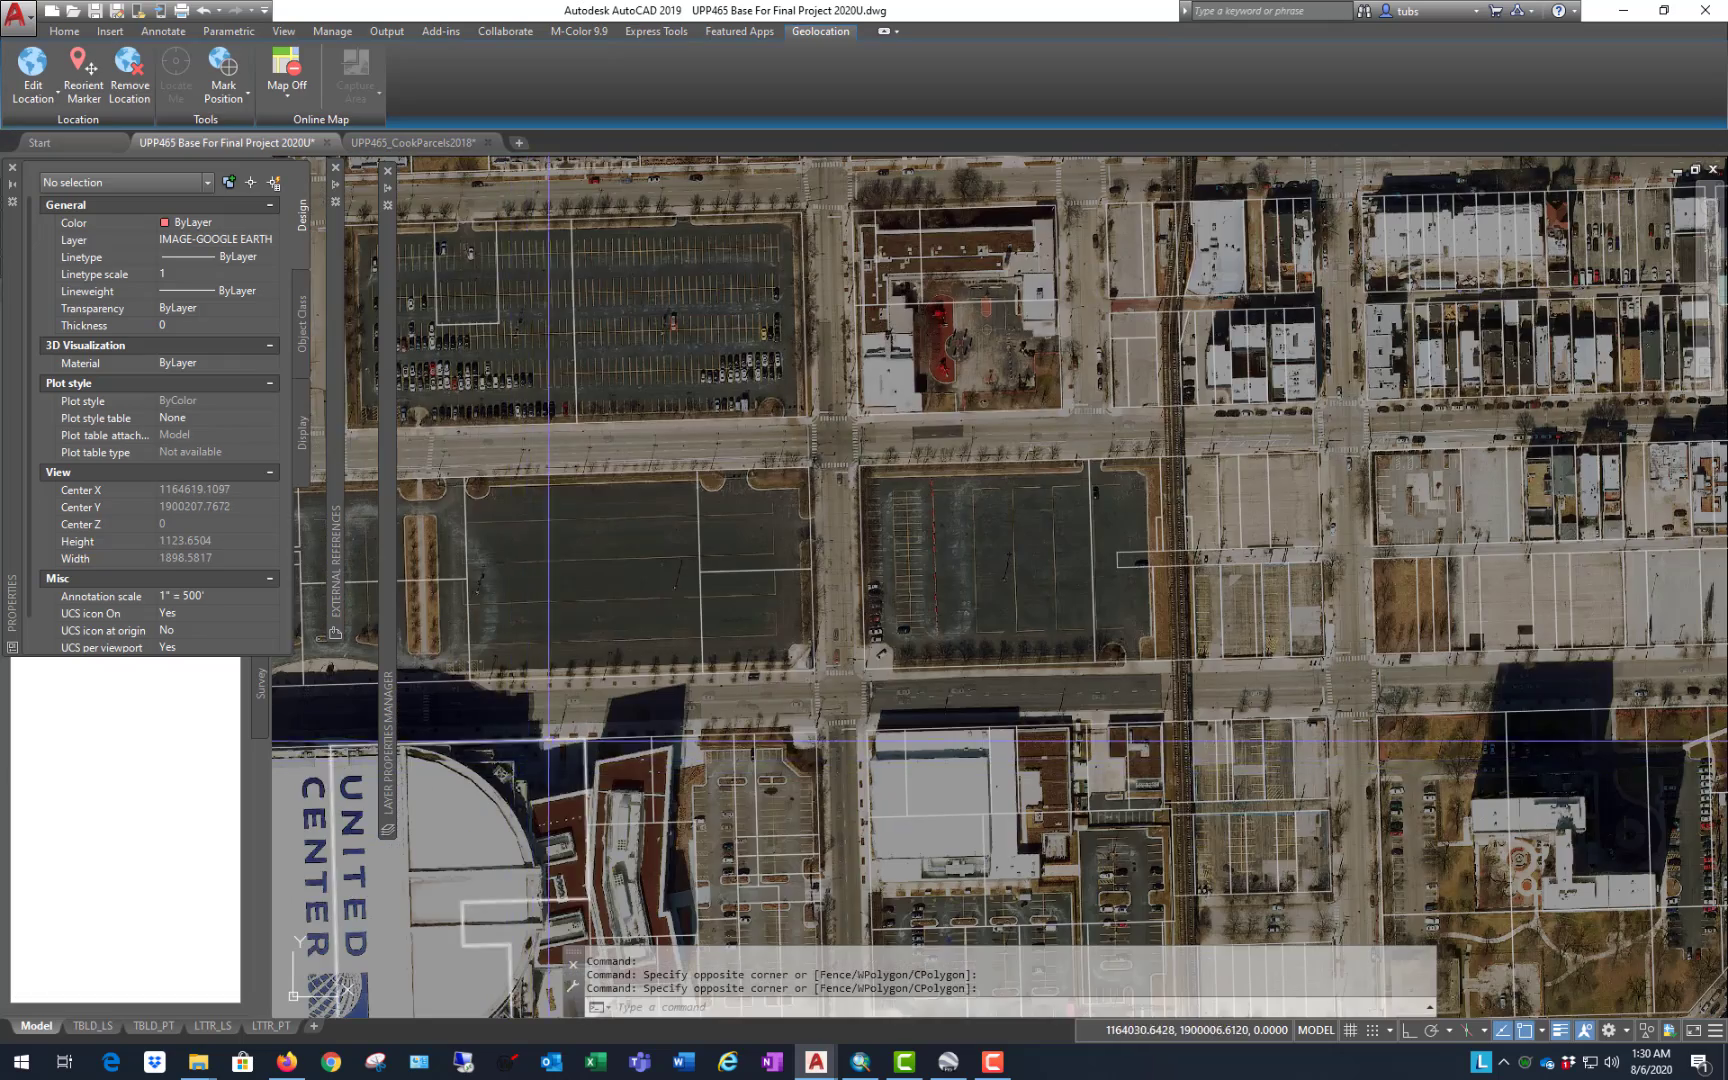
{"action": "scroll", "coordinate": [860, 645], "scroll_direction": "down", "scroll_amount": 8}
{"action": "scroll", "coordinate": [1075, 657], "scroll_direction": "up", "scroll_amount": 10}
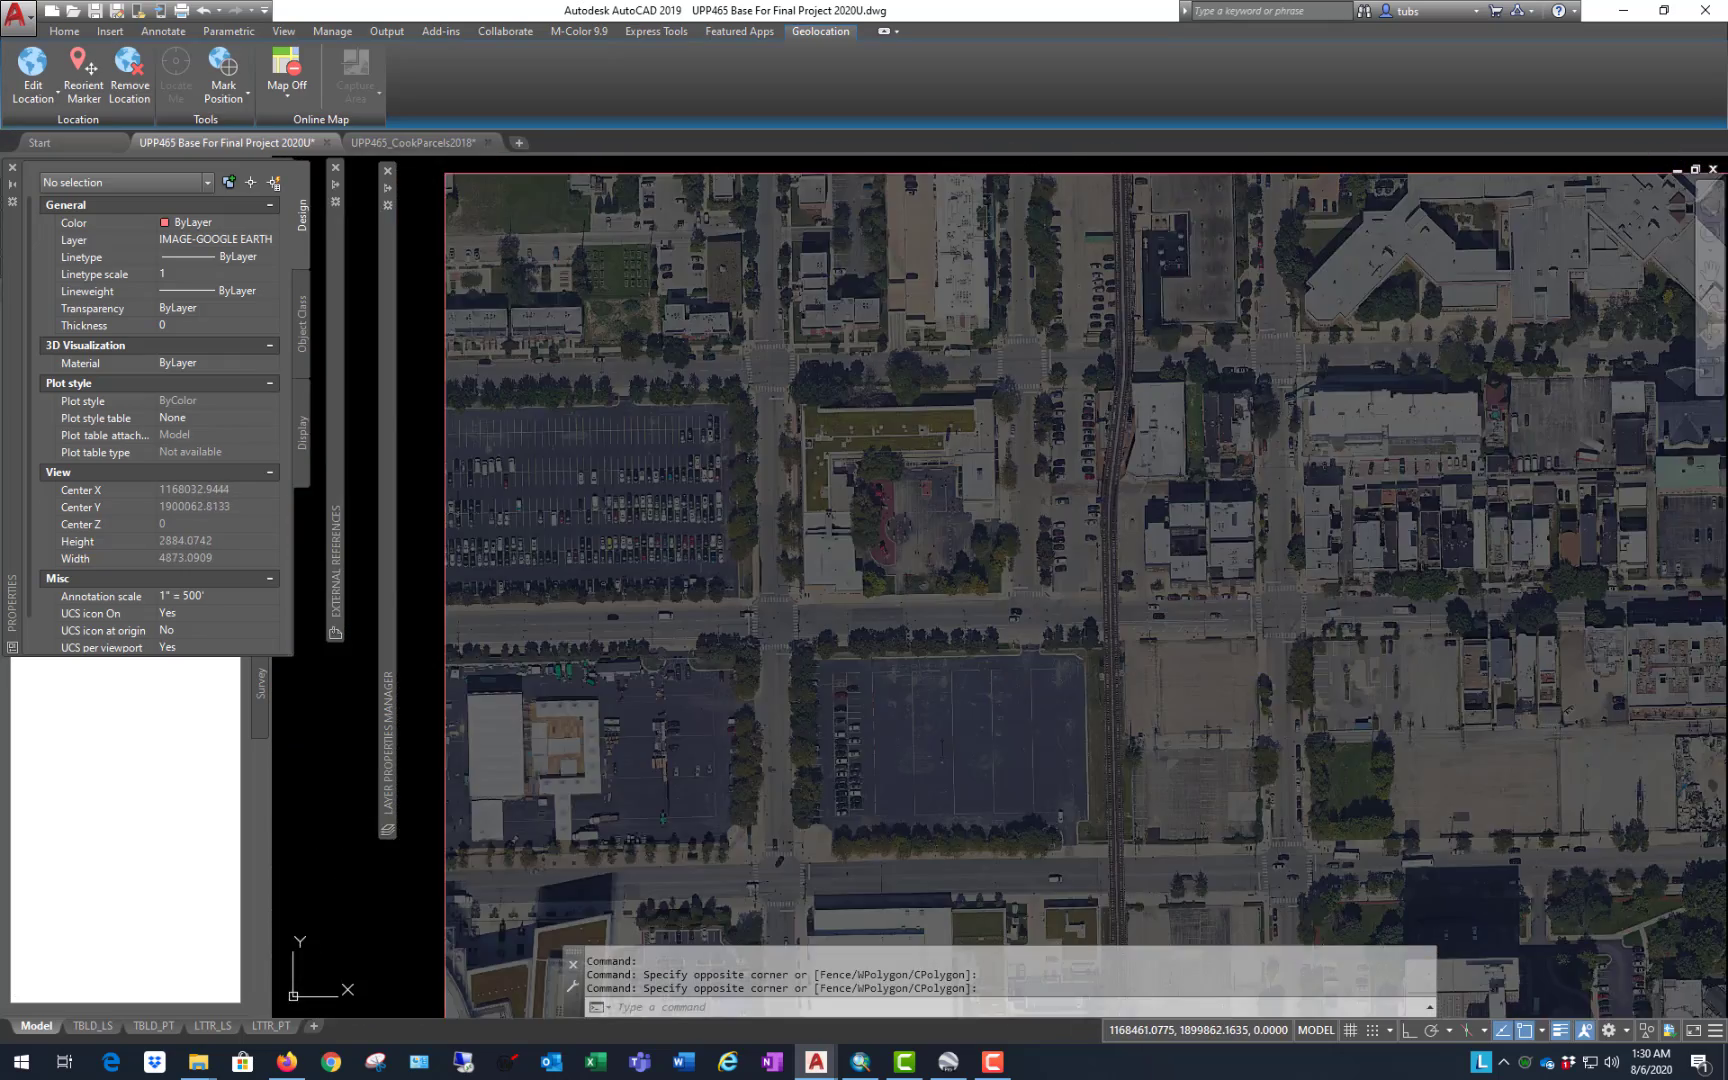
{"action": "scroll", "coordinate": [971, 562], "scroll_direction": "down", "scroll_amount": 8}
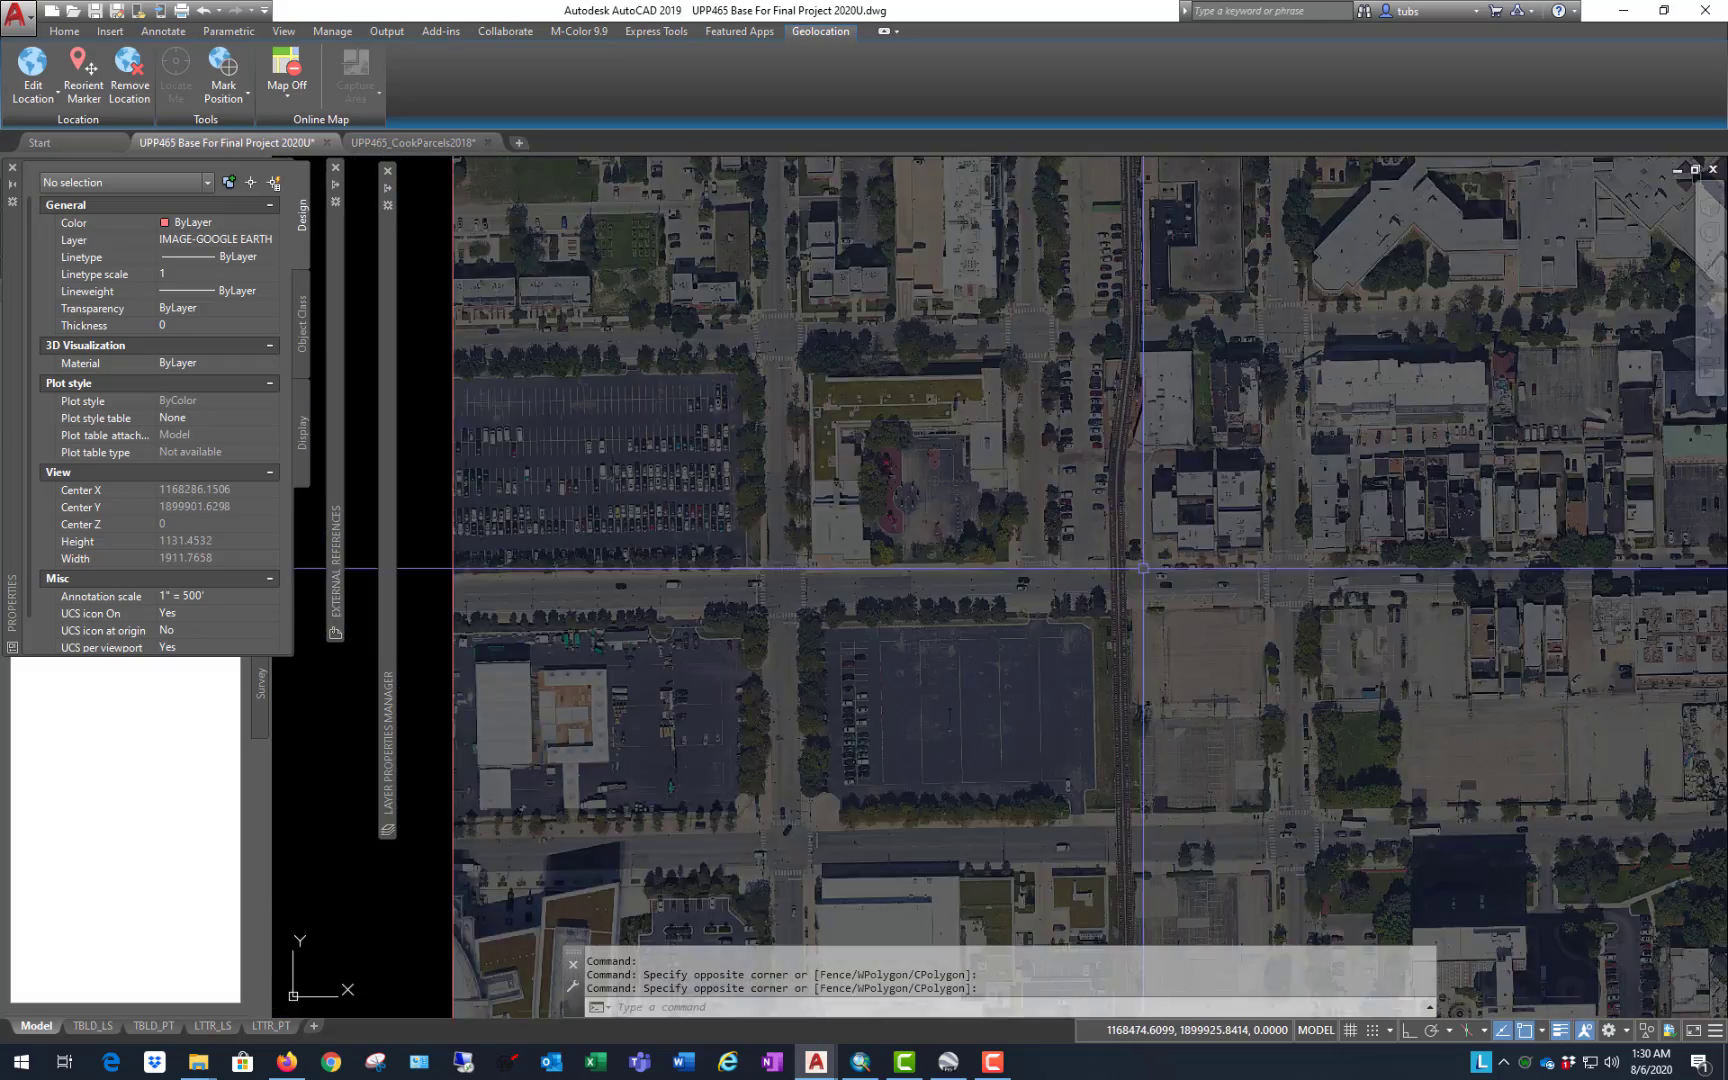
{"action": "scroll", "coordinate": [941, 349], "scroll_direction": "up", "scroll_amount": 4}
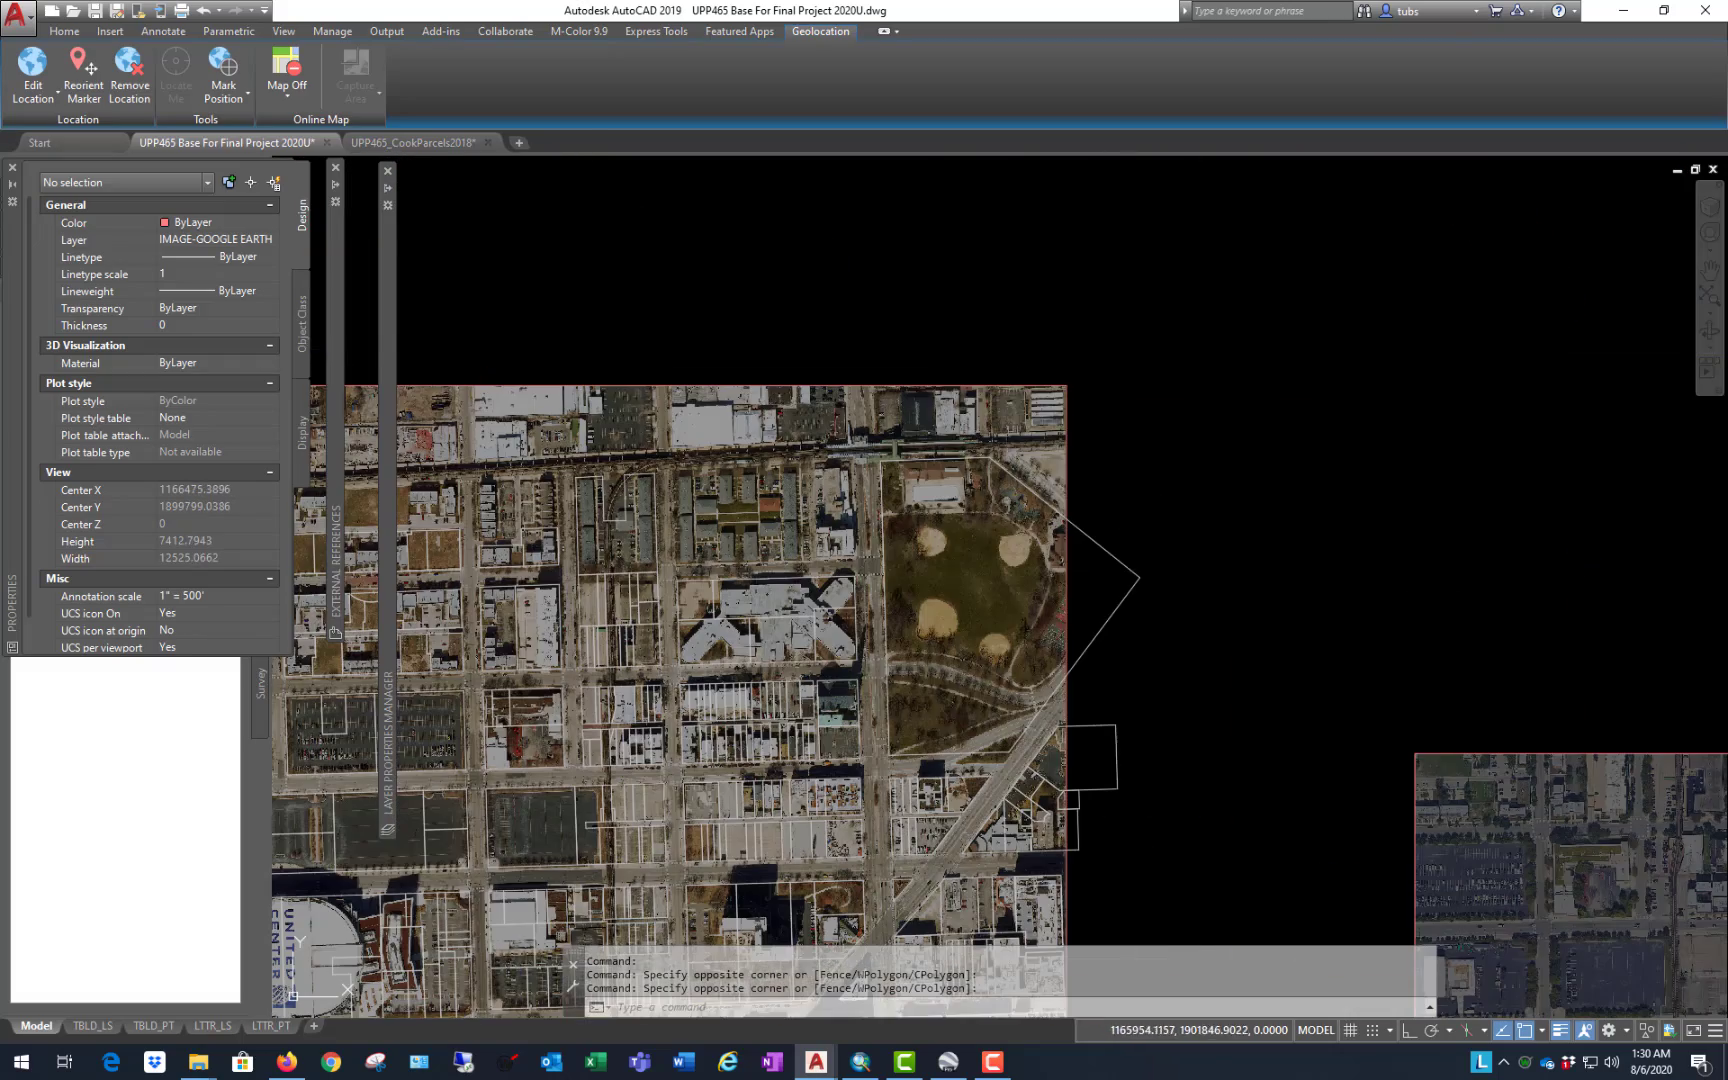
{"action": "left_click", "coordinate": [1002, 386]}
{"action": "scroll", "coordinate": [1002, 386], "scroll_direction": "down", "scroll_amount": 2}
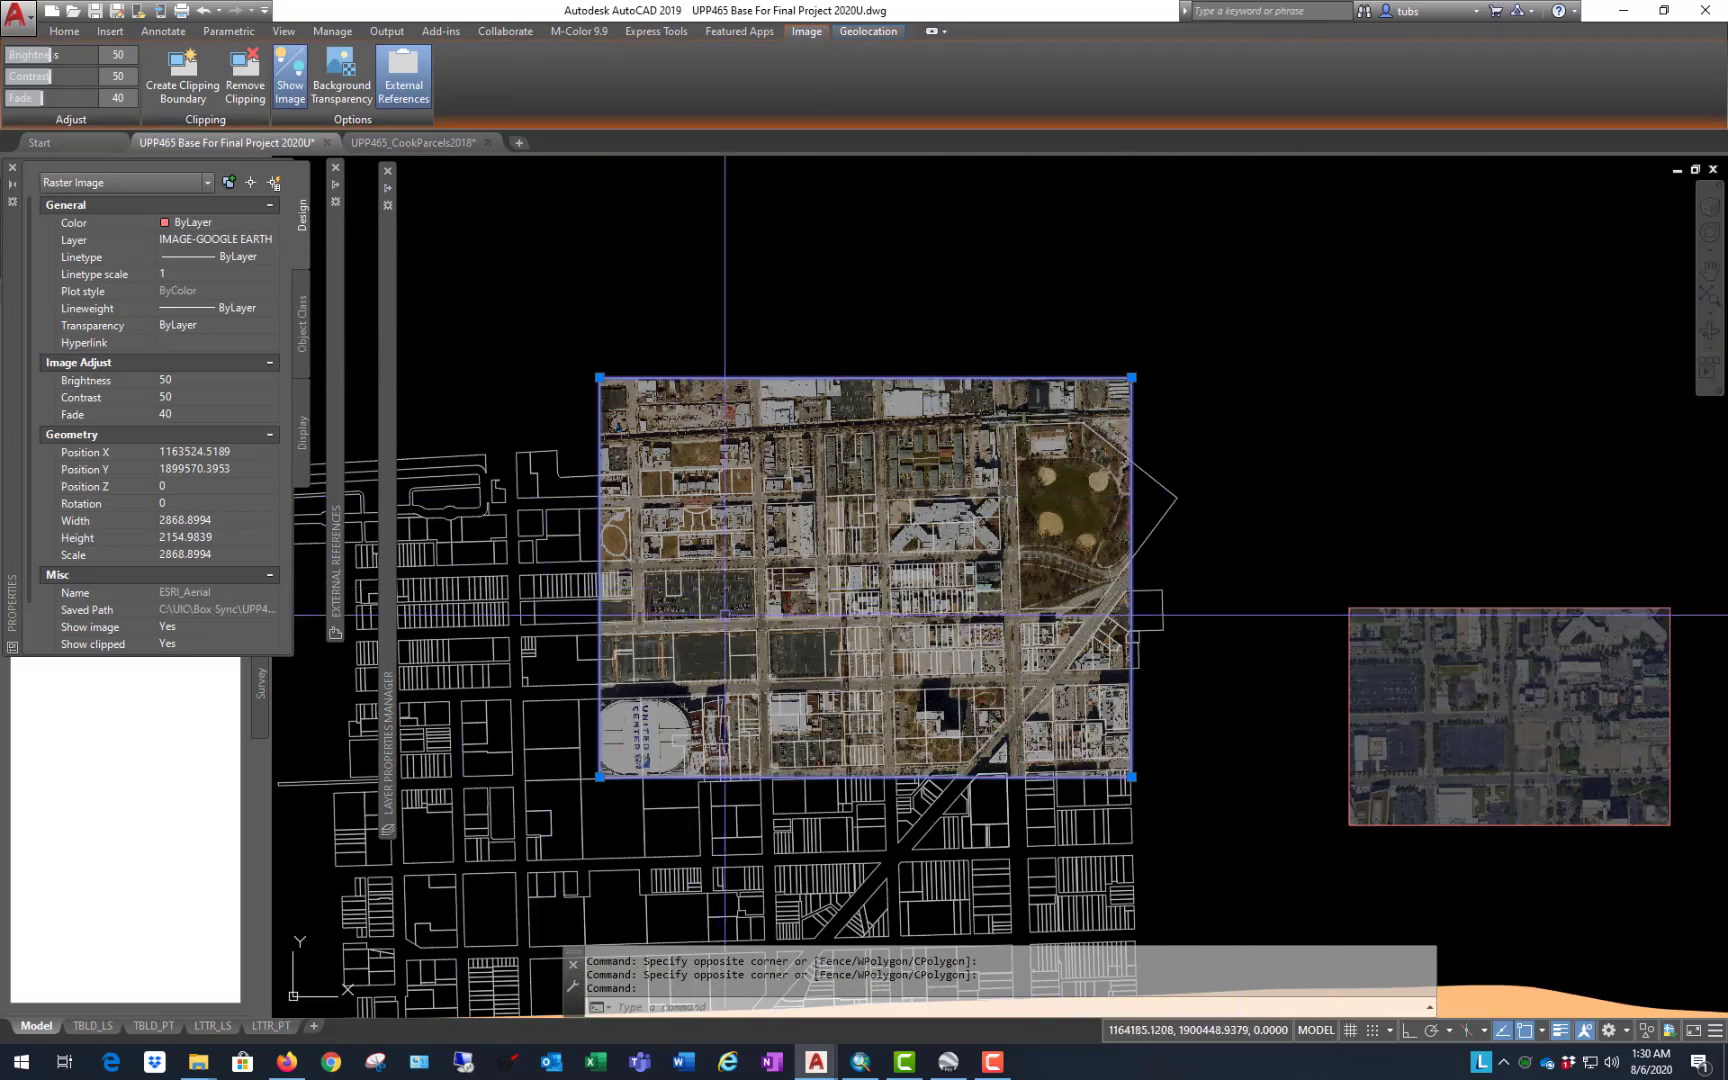
{"action": "scroll", "coordinate": [990, 535], "scroll_direction": "up", "scroll_amount": 2}
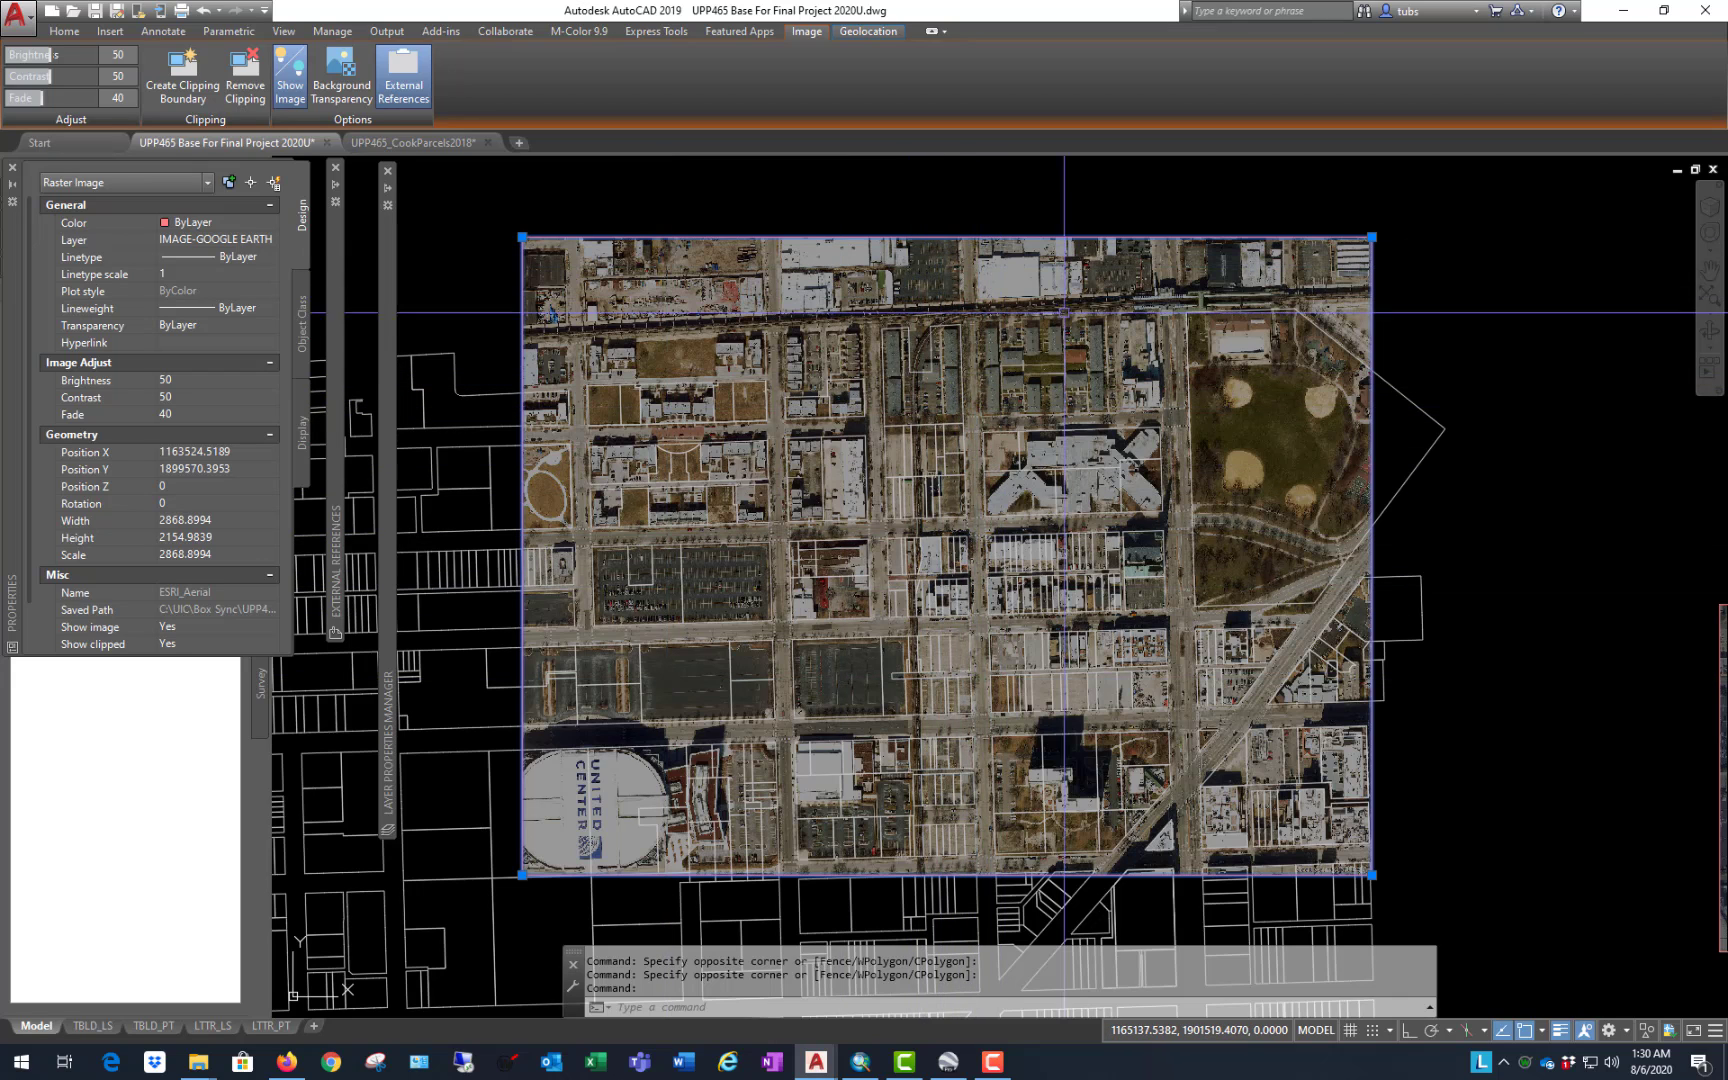
{"action": "key", "text": "Escape"}
{"action": "key", "text": "Escape"}
{"action": "key", "text": "Escape"}
Step: Assign the ESRI_Aerial image over the parcels to the IMAGE-ESRI layer
{"action": "left_click", "coordinate": [1396, 212]}
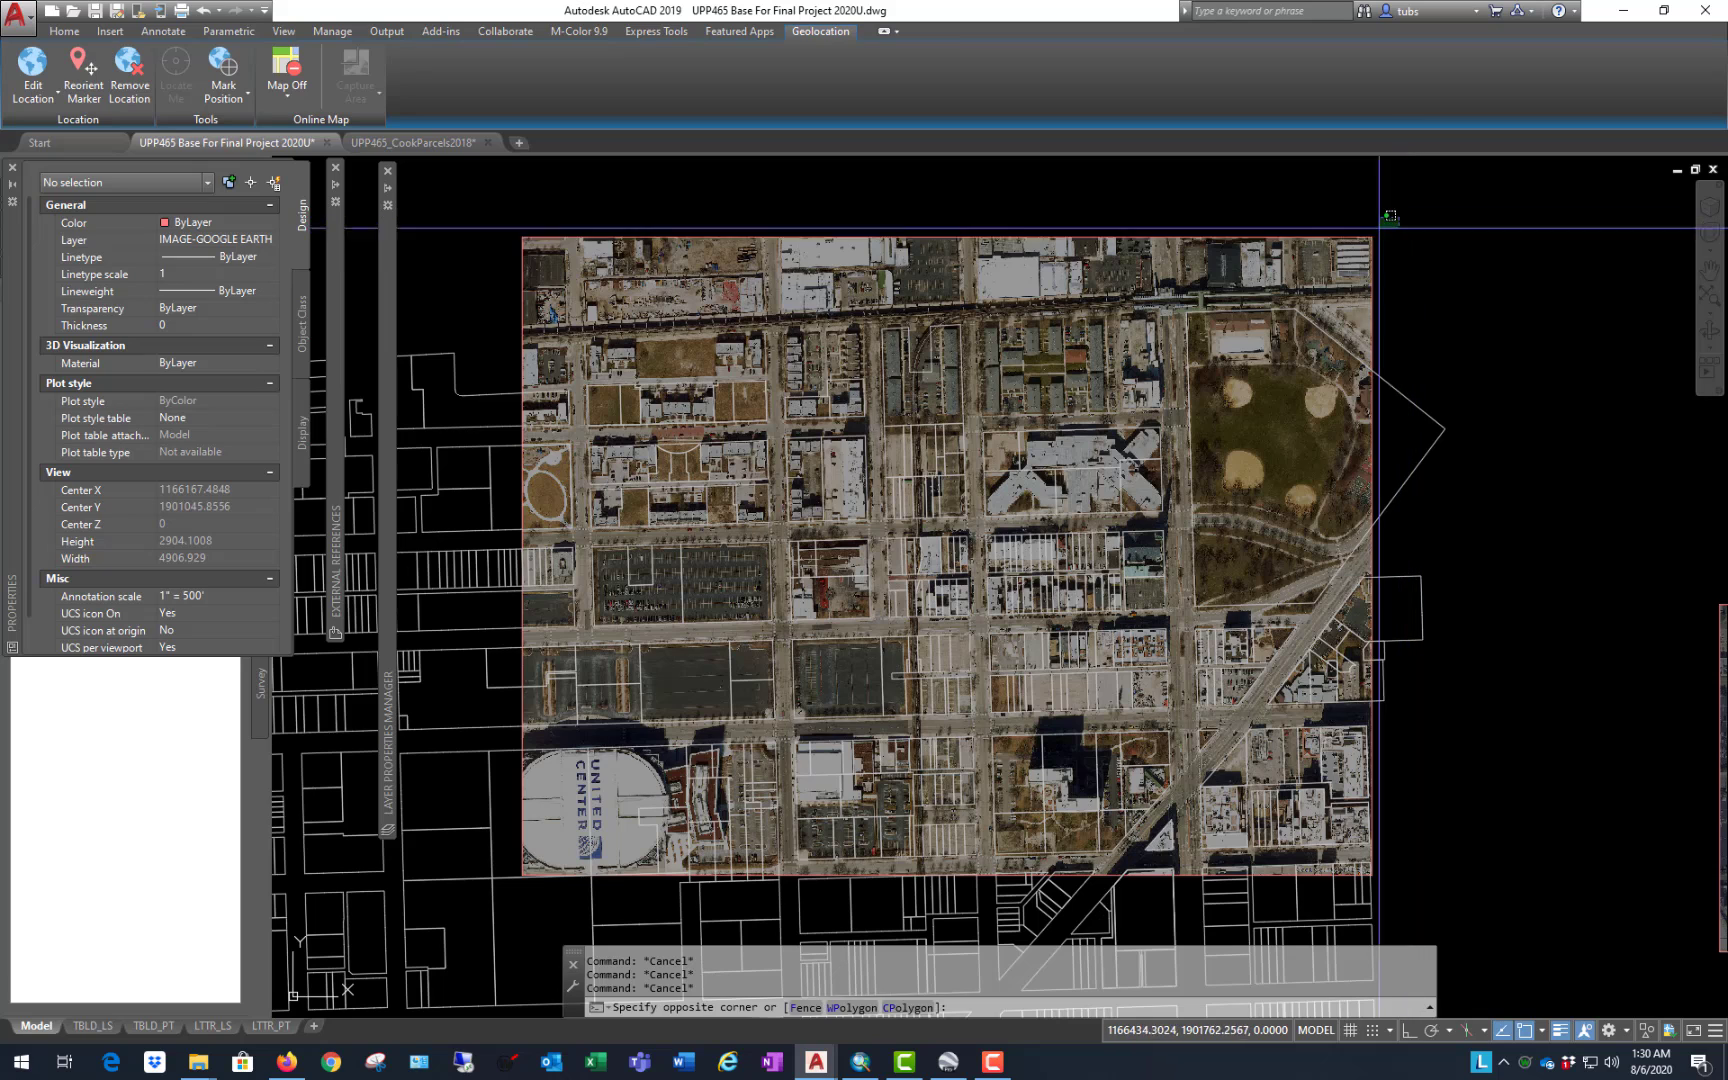
{"action": "left_click", "coordinate": [1350, 251]}
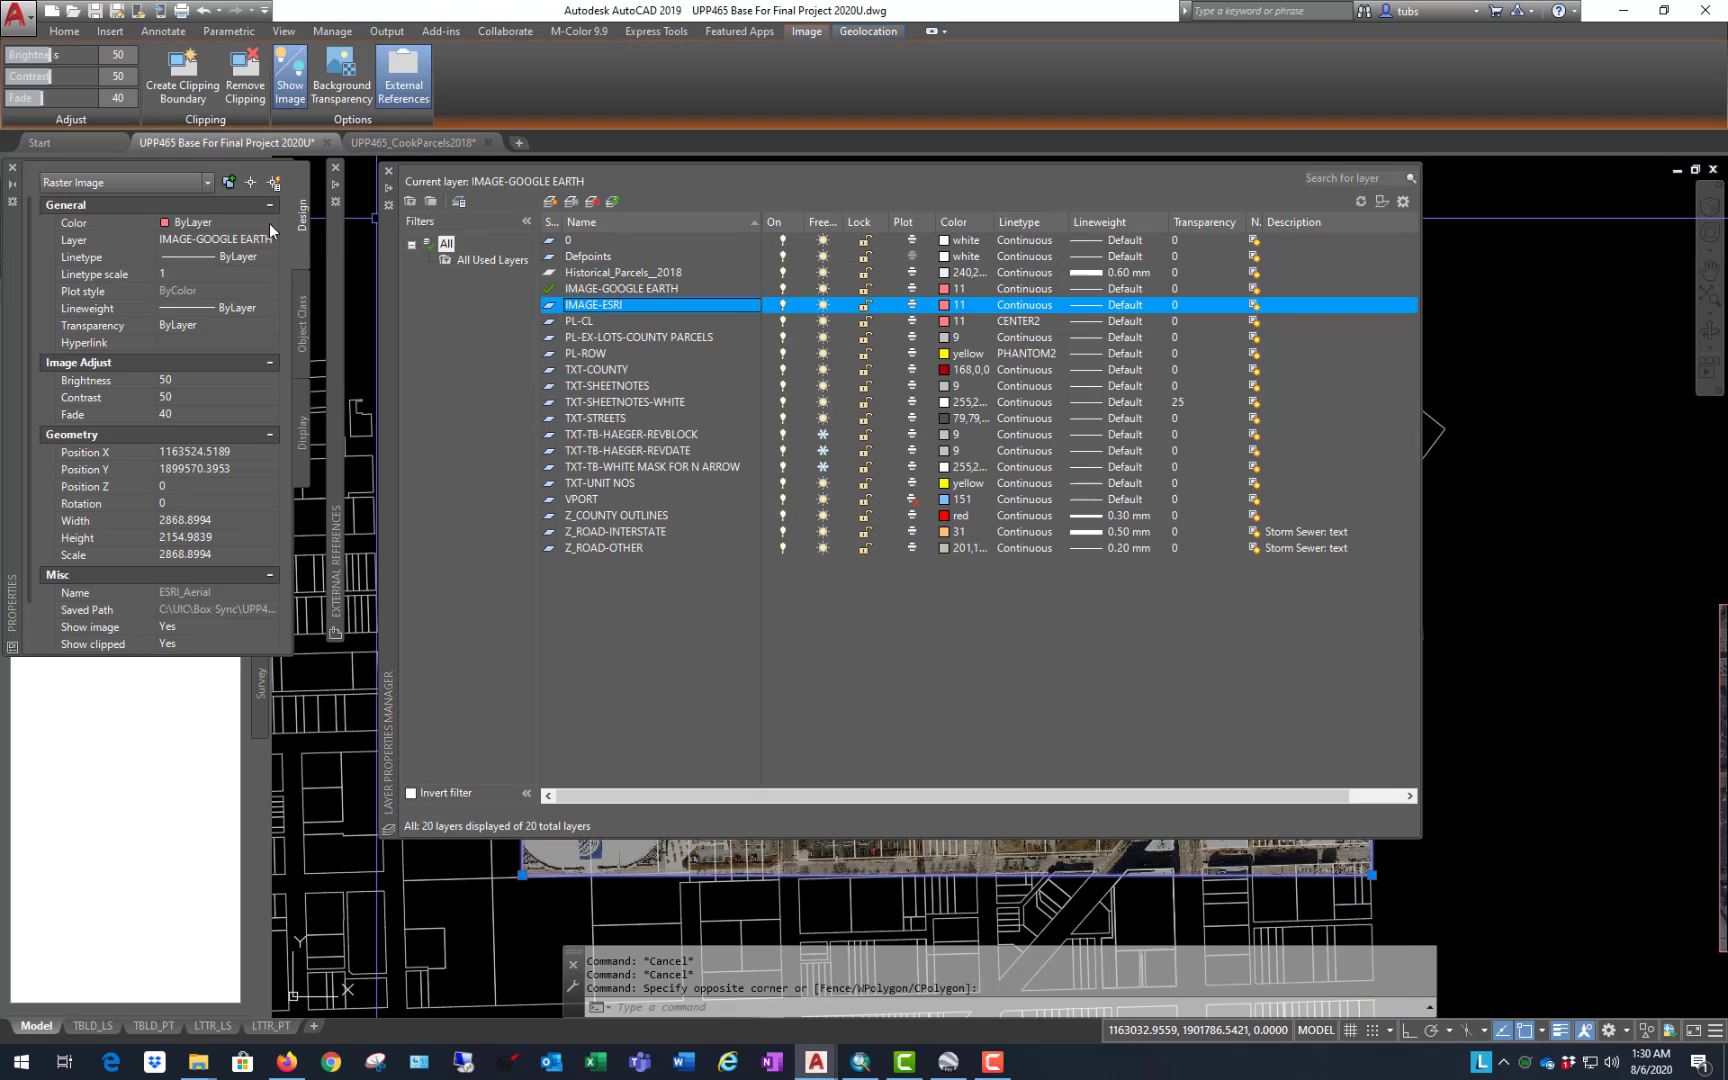
{"action": "left_click", "coordinate": [256, 240]}
{"action": "left_click", "coordinate": [273, 240]}
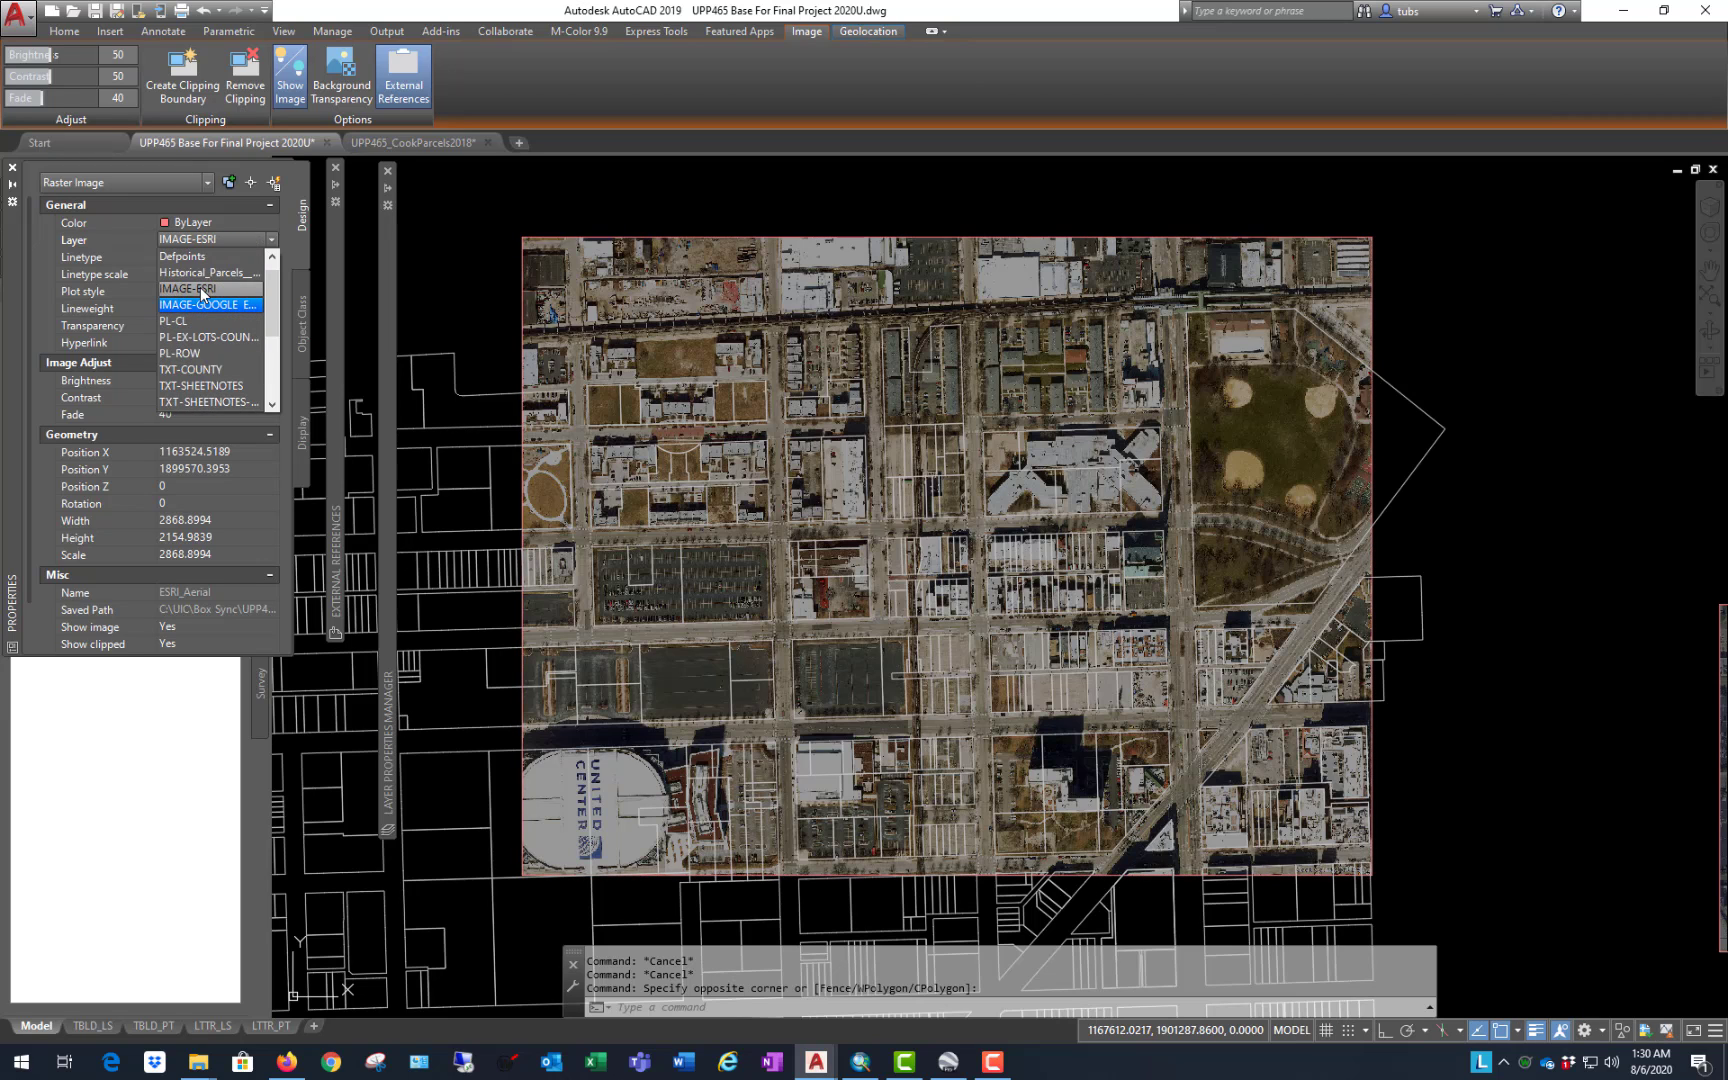
{"action": "key", "text": "Escape"}
{"action": "key", "text": "Escape"}
Step: Move the Google Earth image onto the ESRI aerial, matching the sidewalk corner southwest of the school, with object snap off for the destination
{"action": "scroll", "coordinate": [1050, 327], "scroll_direction": "down", "scroll_amount": 2}
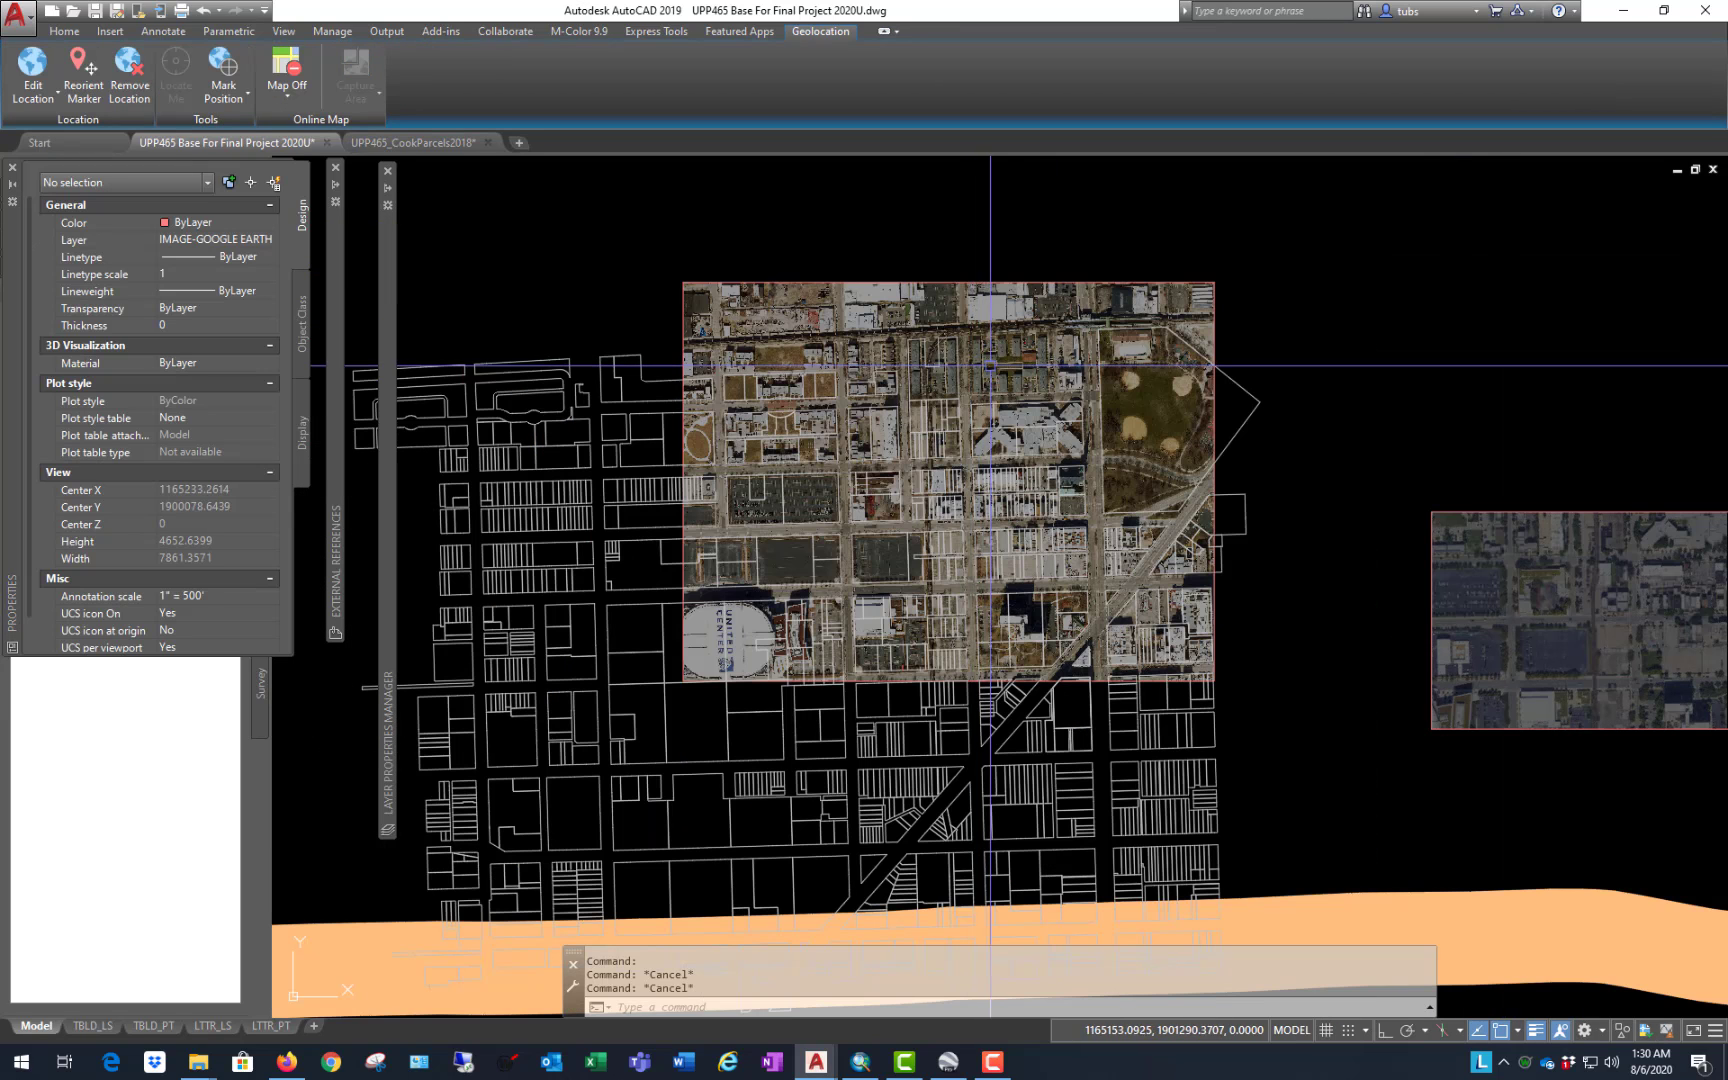
{"action": "left_click", "coordinate": [1497, 511]}
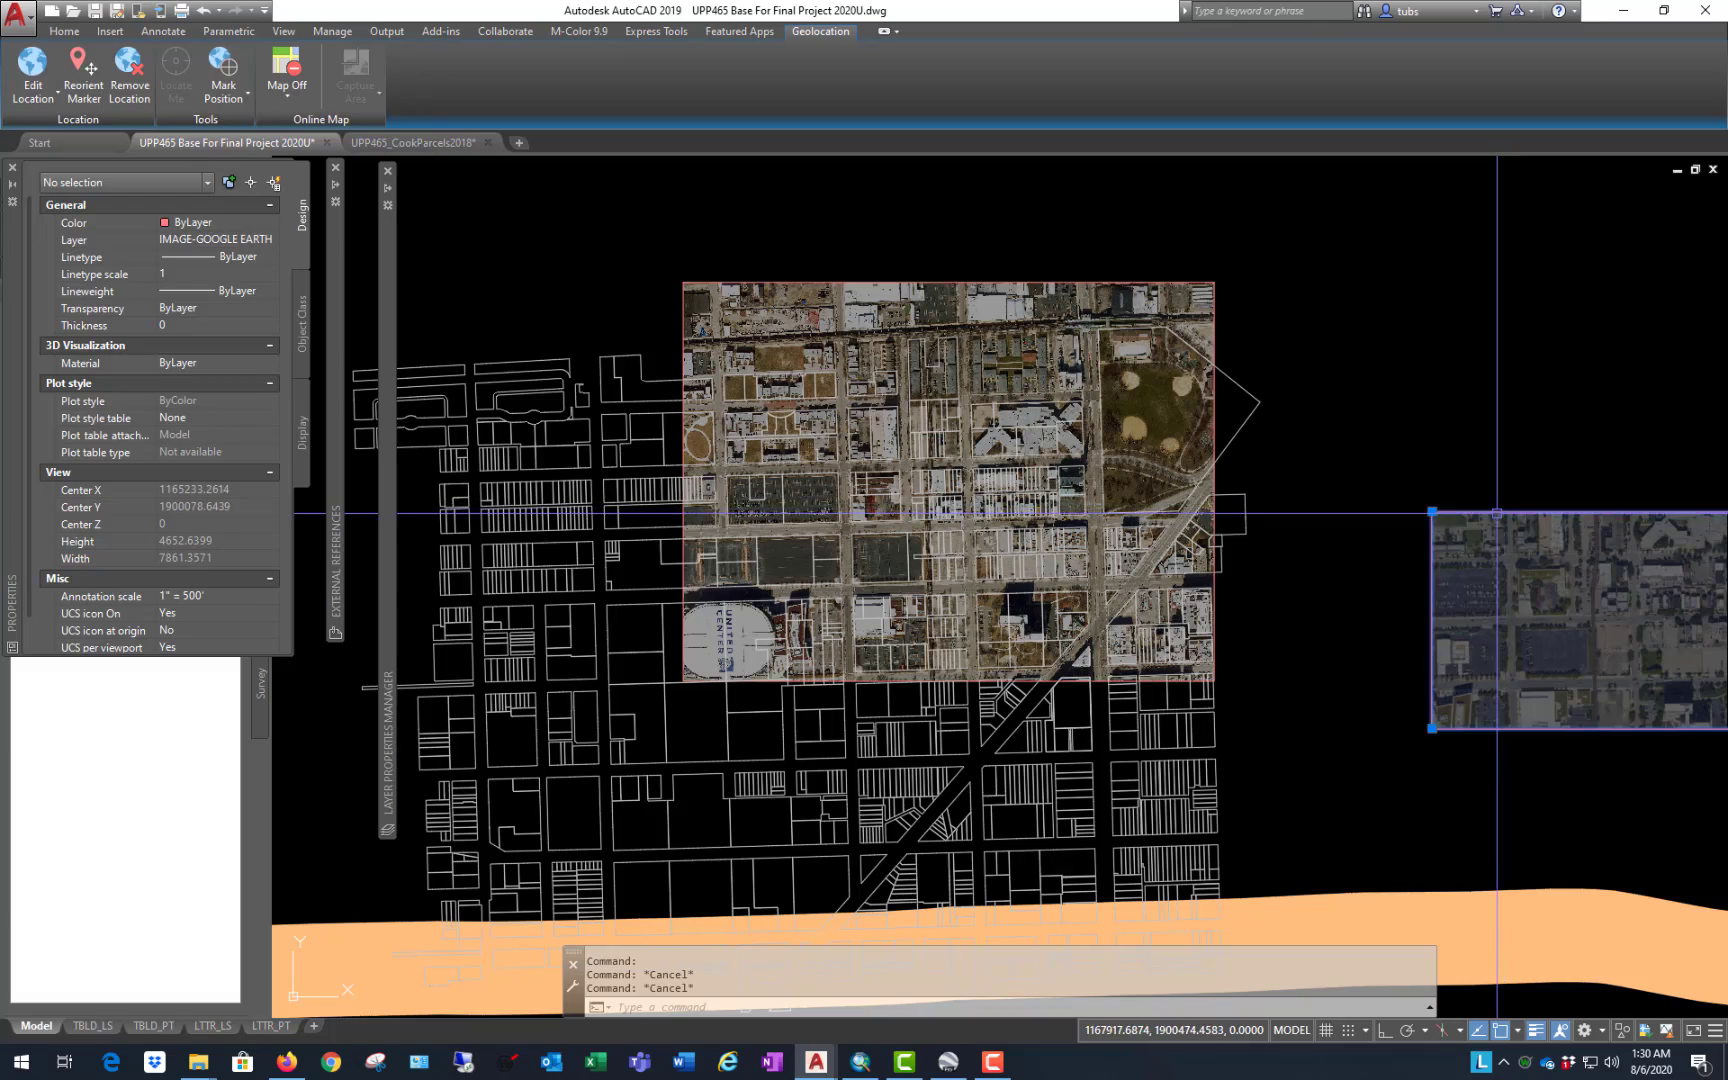
{"action": "scroll", "coordinate": [716, 492], "scroll_direction": "down", "scroll_amount": 2}
{"action": "scroll", "coordinate": [970, 491], "scroll_direction": "up", "scroll_amount": 2}
{"action": "scroll", "coordinate": [1128, 590], "scroll_direction": "up", "scroll_amount": 3}
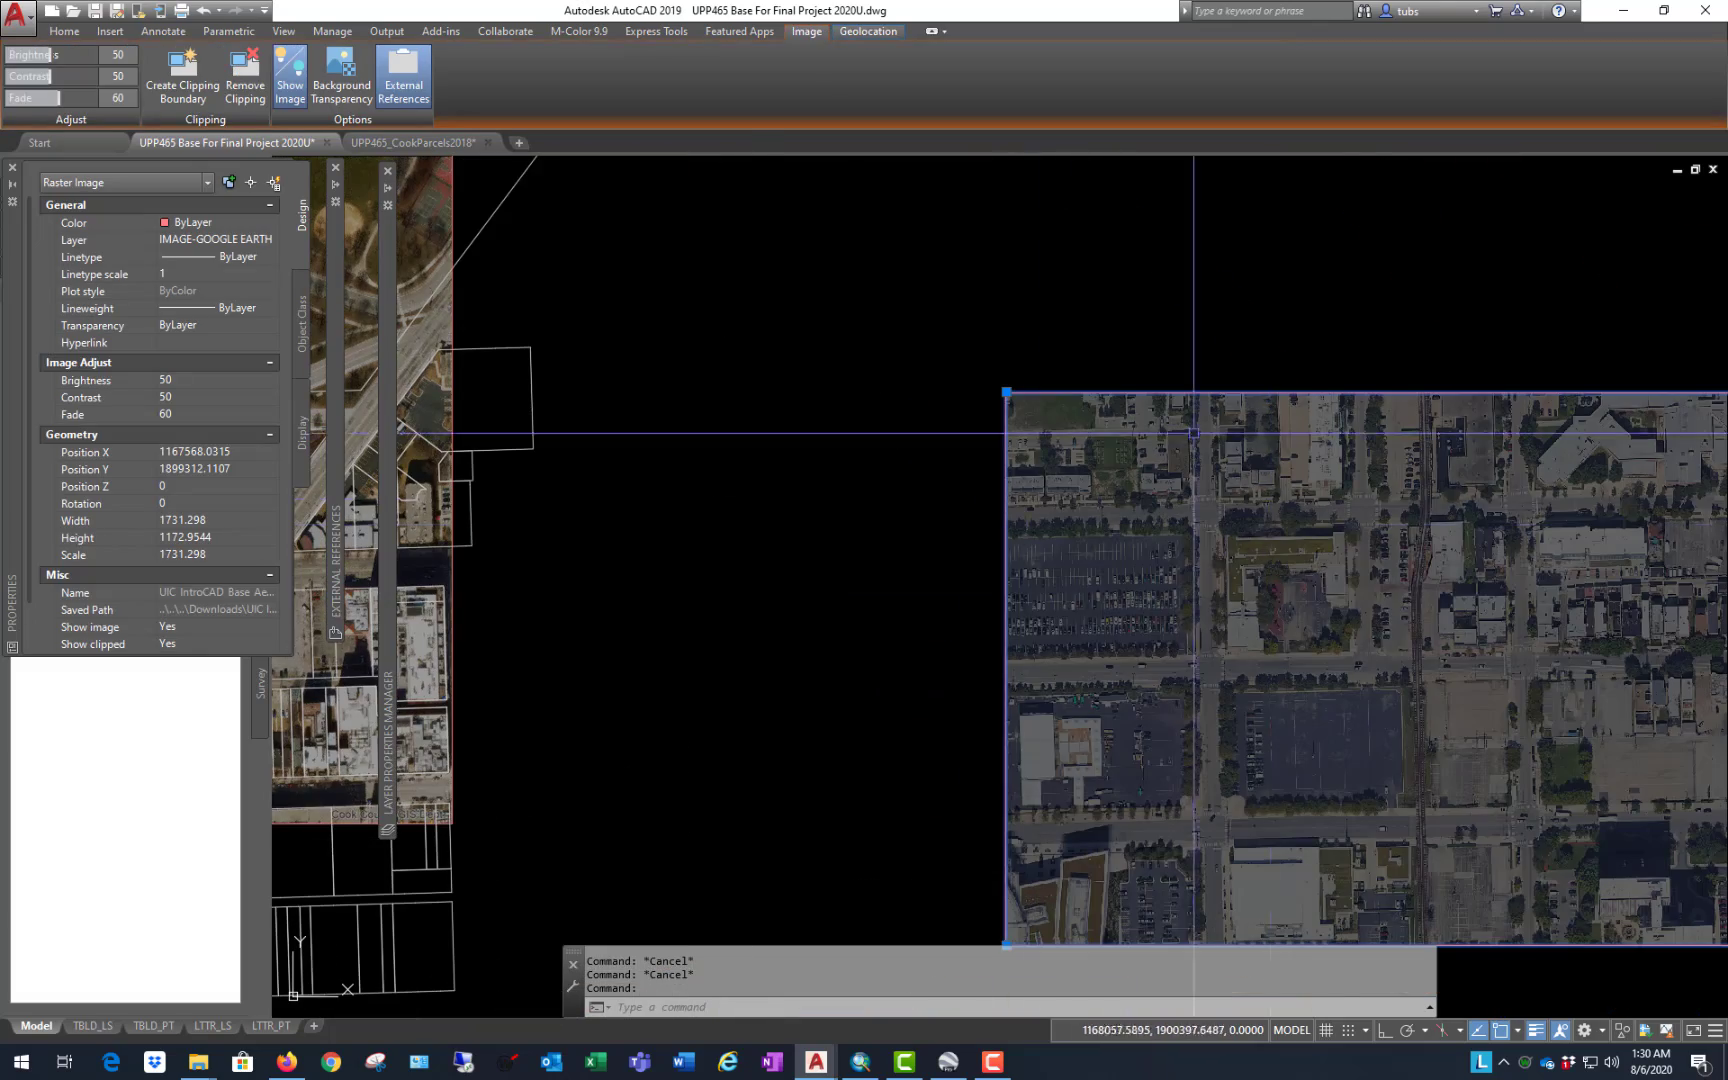
{"action": "scroll", "coordinate": [1420, 550], "scroll_direction": "down", "scroll_amount": 3}
{"action": "scroll", "coordinate": [1050, 421], "scroll_direction": "up", "scroll_amount": 3}
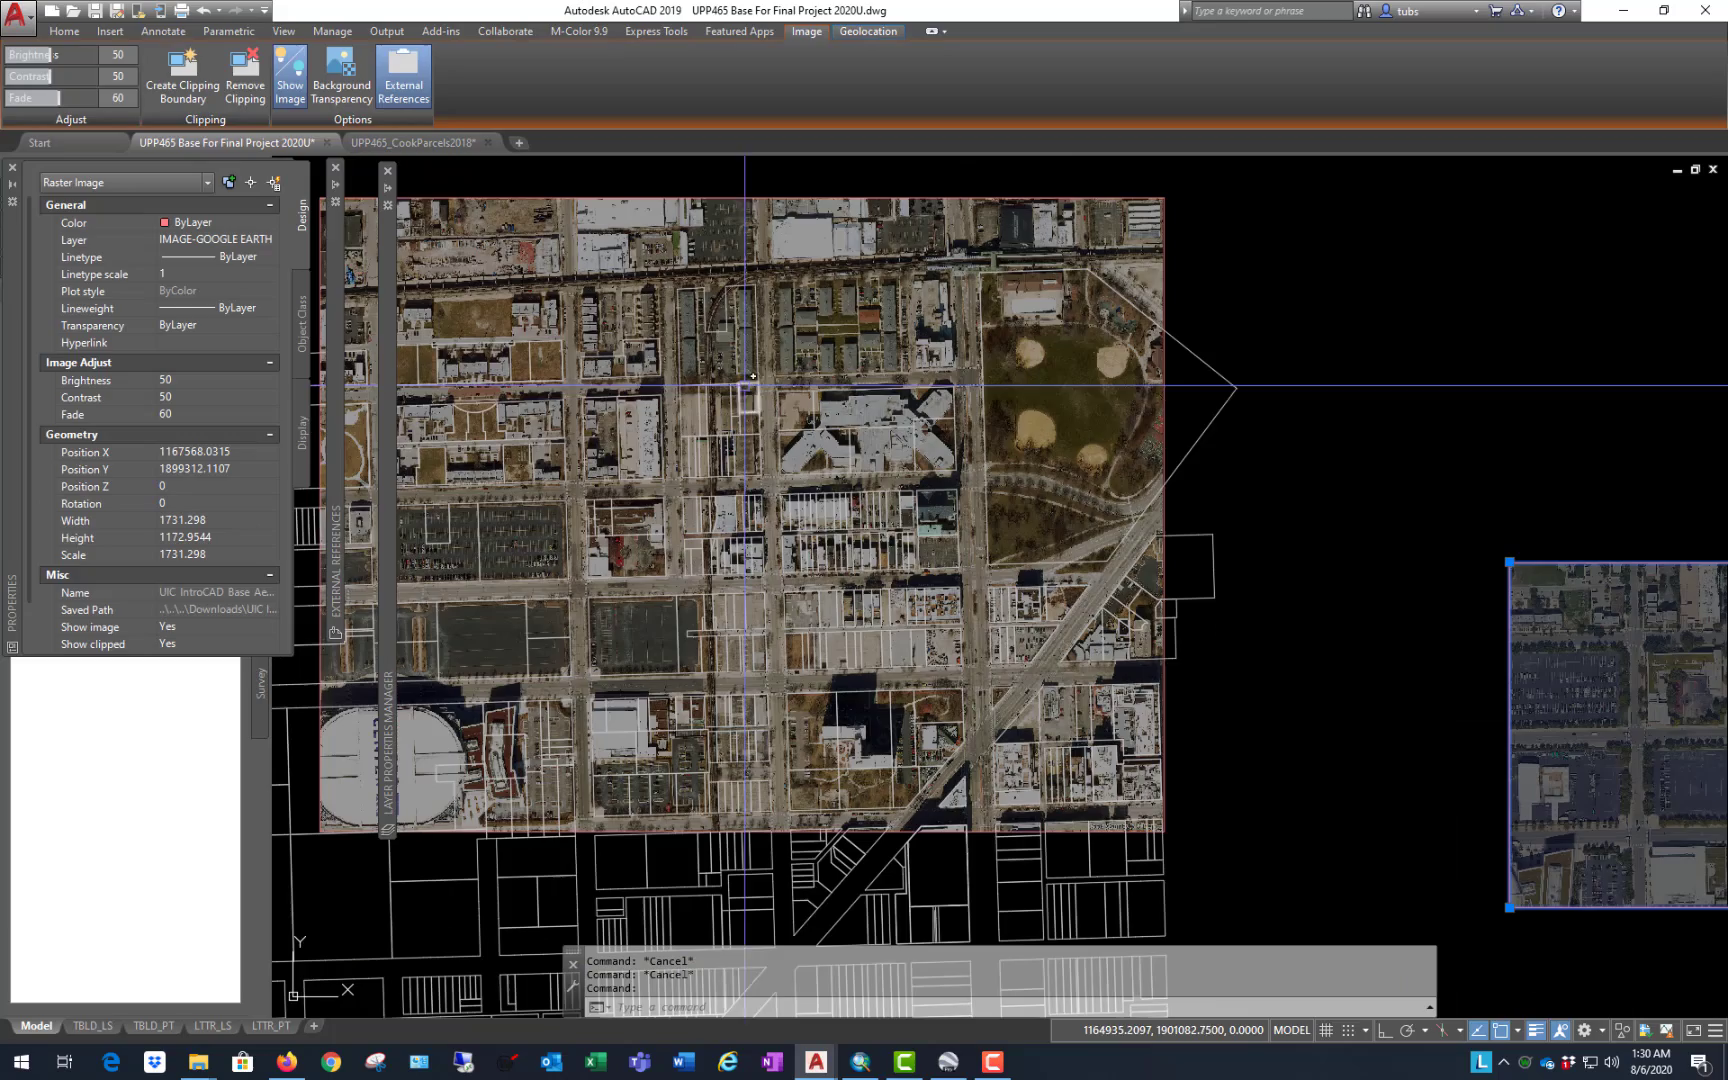
{"action": "scroll", "coordinate": [1400, 606], "scroll_direction": "down", "scroll_amount": 3}
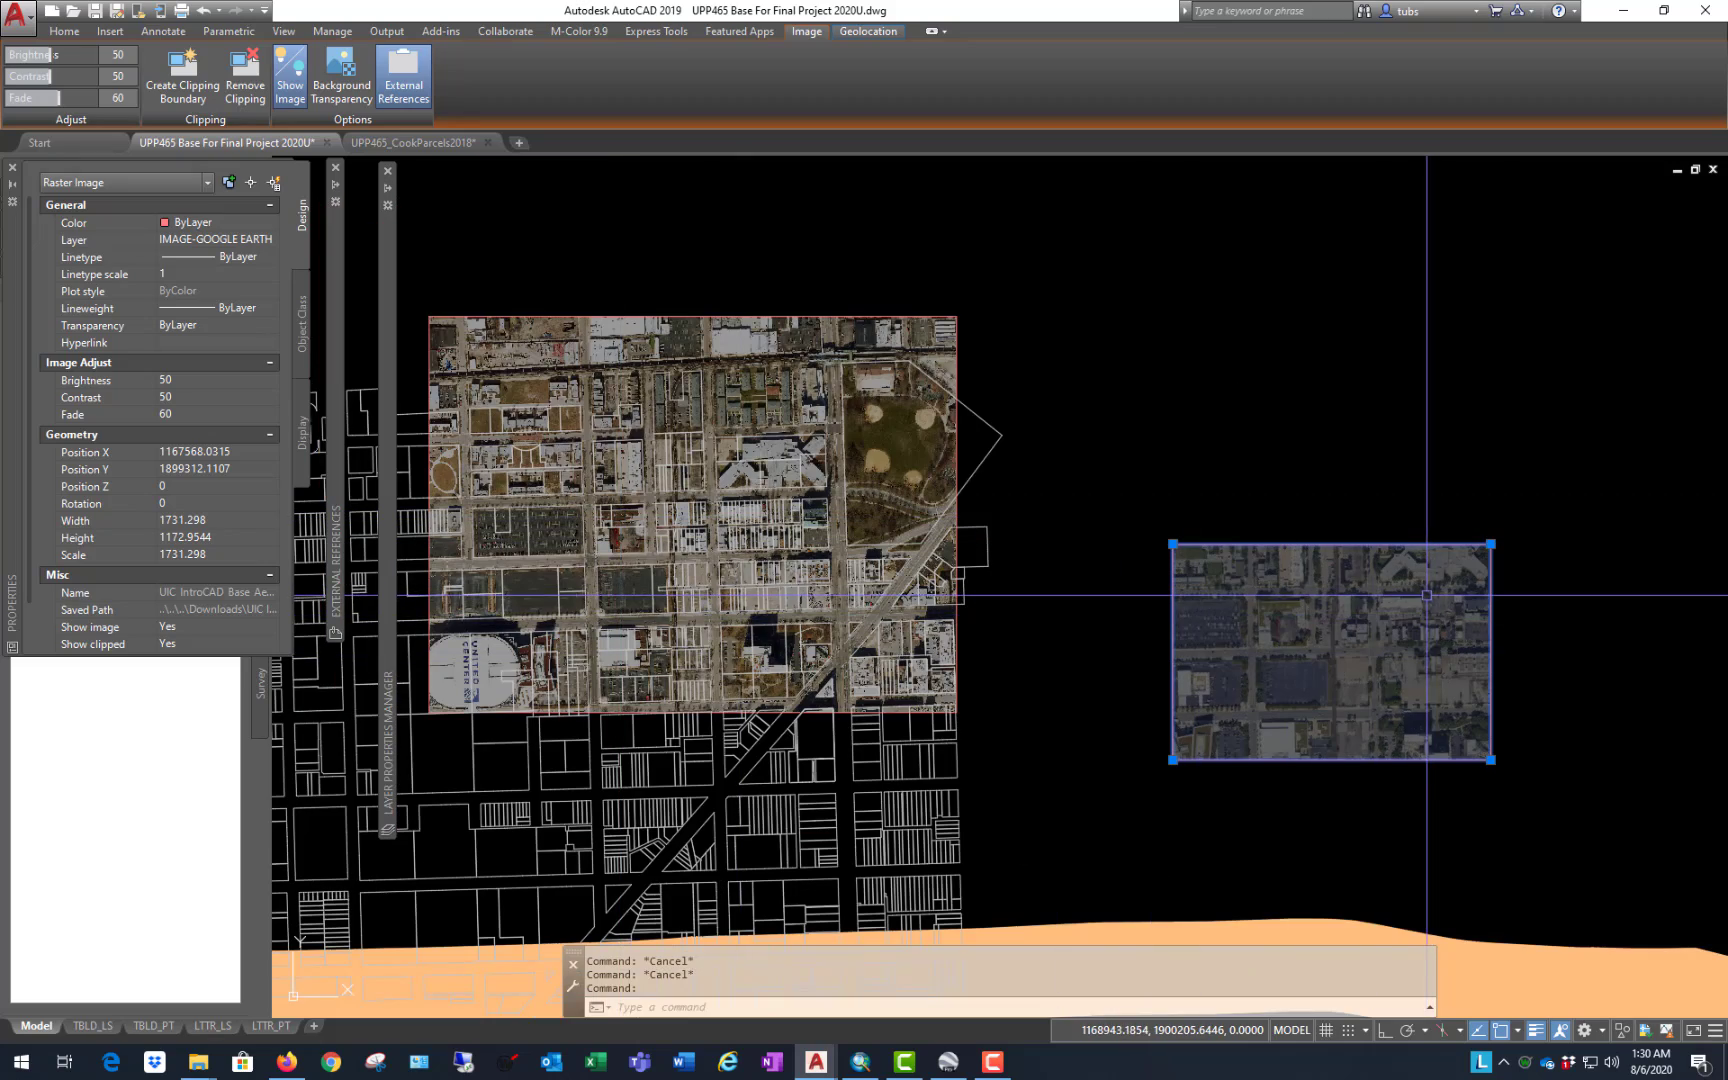
{"action": "scroll", "coordinate": [1445, 580], "scroll_direction": "up", "scroll_amount": 5}
{"action": "scroll", "coordinate": [941, 697], "scroll_direction": "up", "scroll_amount": 4}
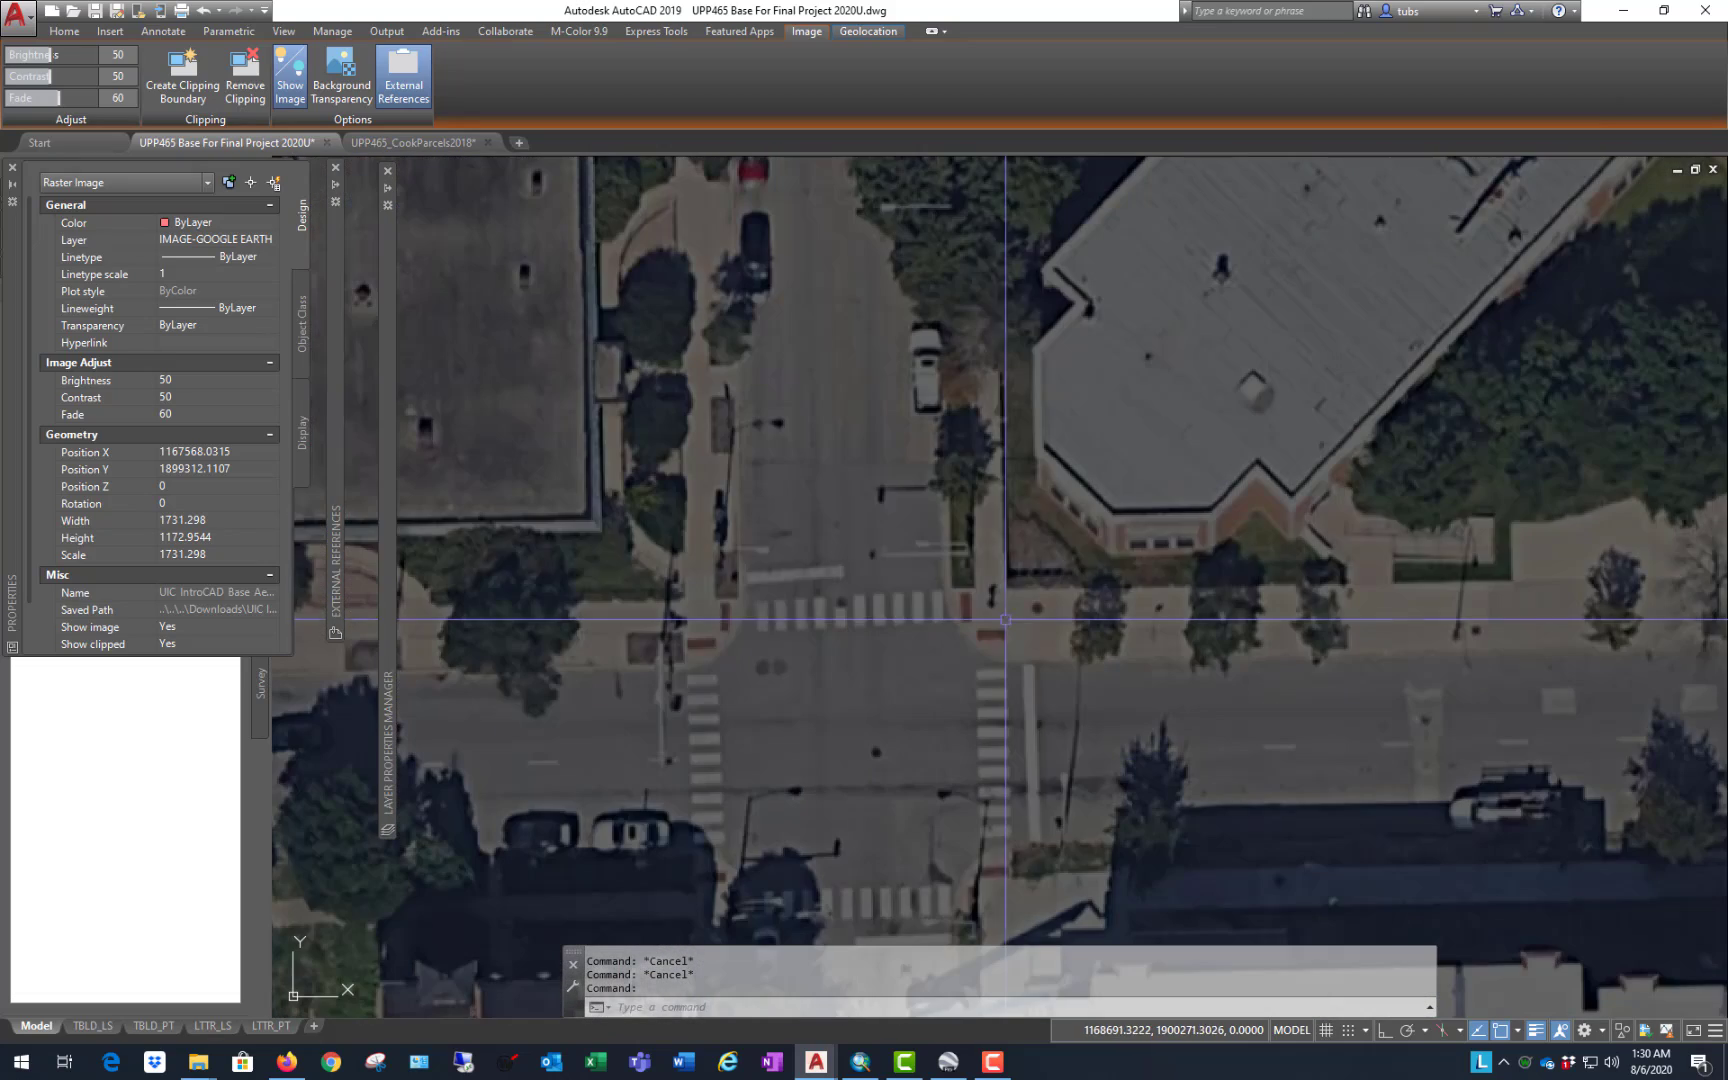
{"action": "key", "text": "Escape"}
{"action": "type", "text": "MOVE"}
{"action": "key", "text": "Return"}
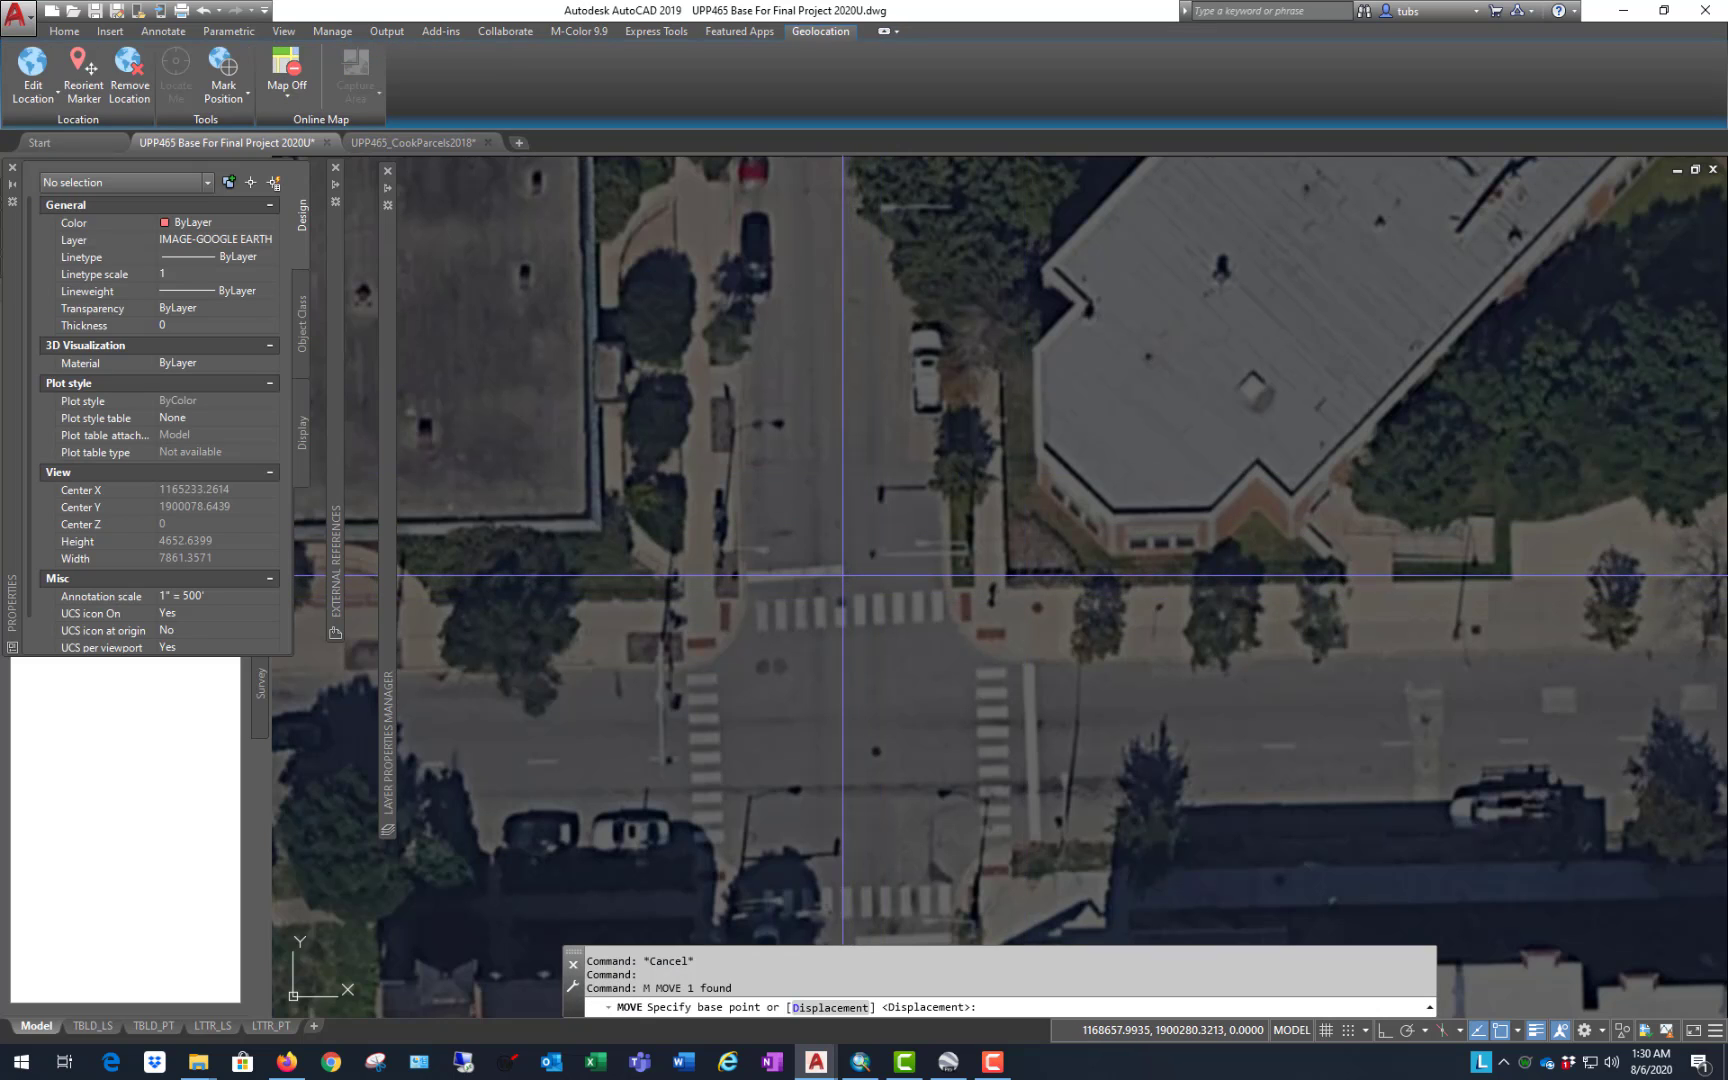
{"action": "left_click", "coordinate": [1005, 588]}
{"action": "scroll", "coordinate": [1253, 478], "scroll_direction": "down", "scroll_amount": 8}
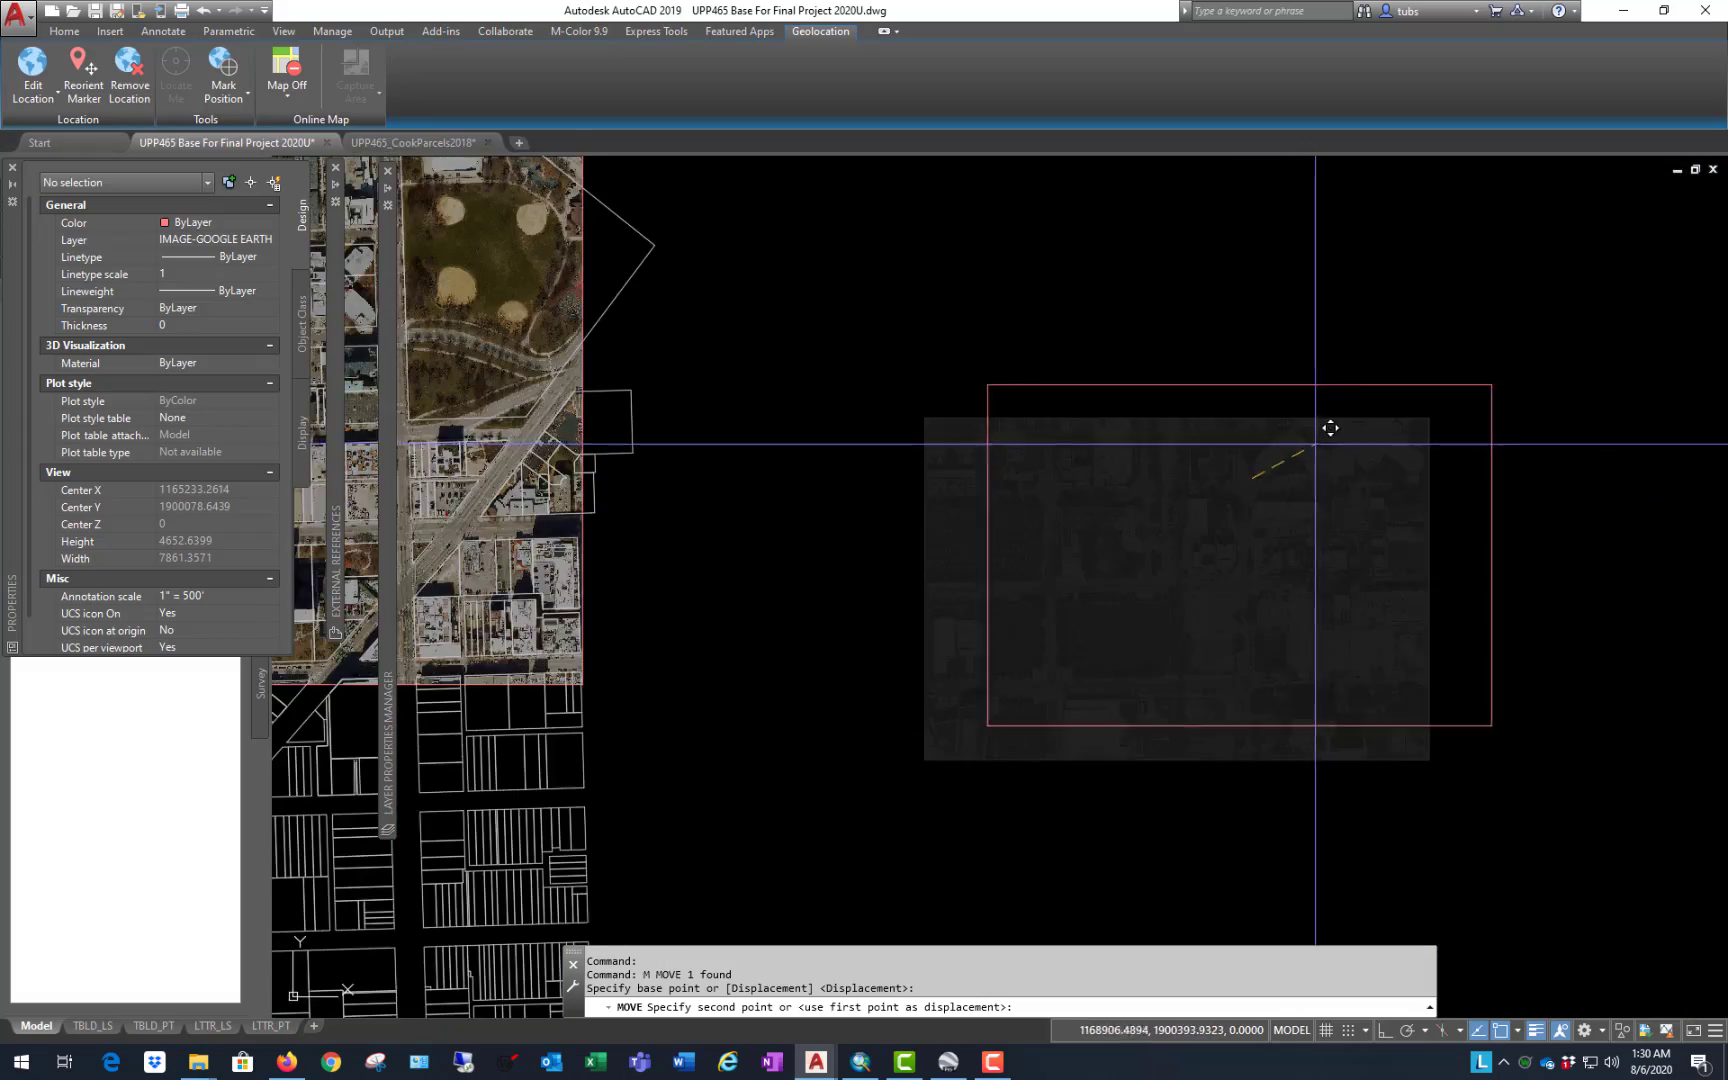
{"action": "scroll", "coordinate": [1316, 397], "scroll_direction": "up", "scroll_amount": 10}
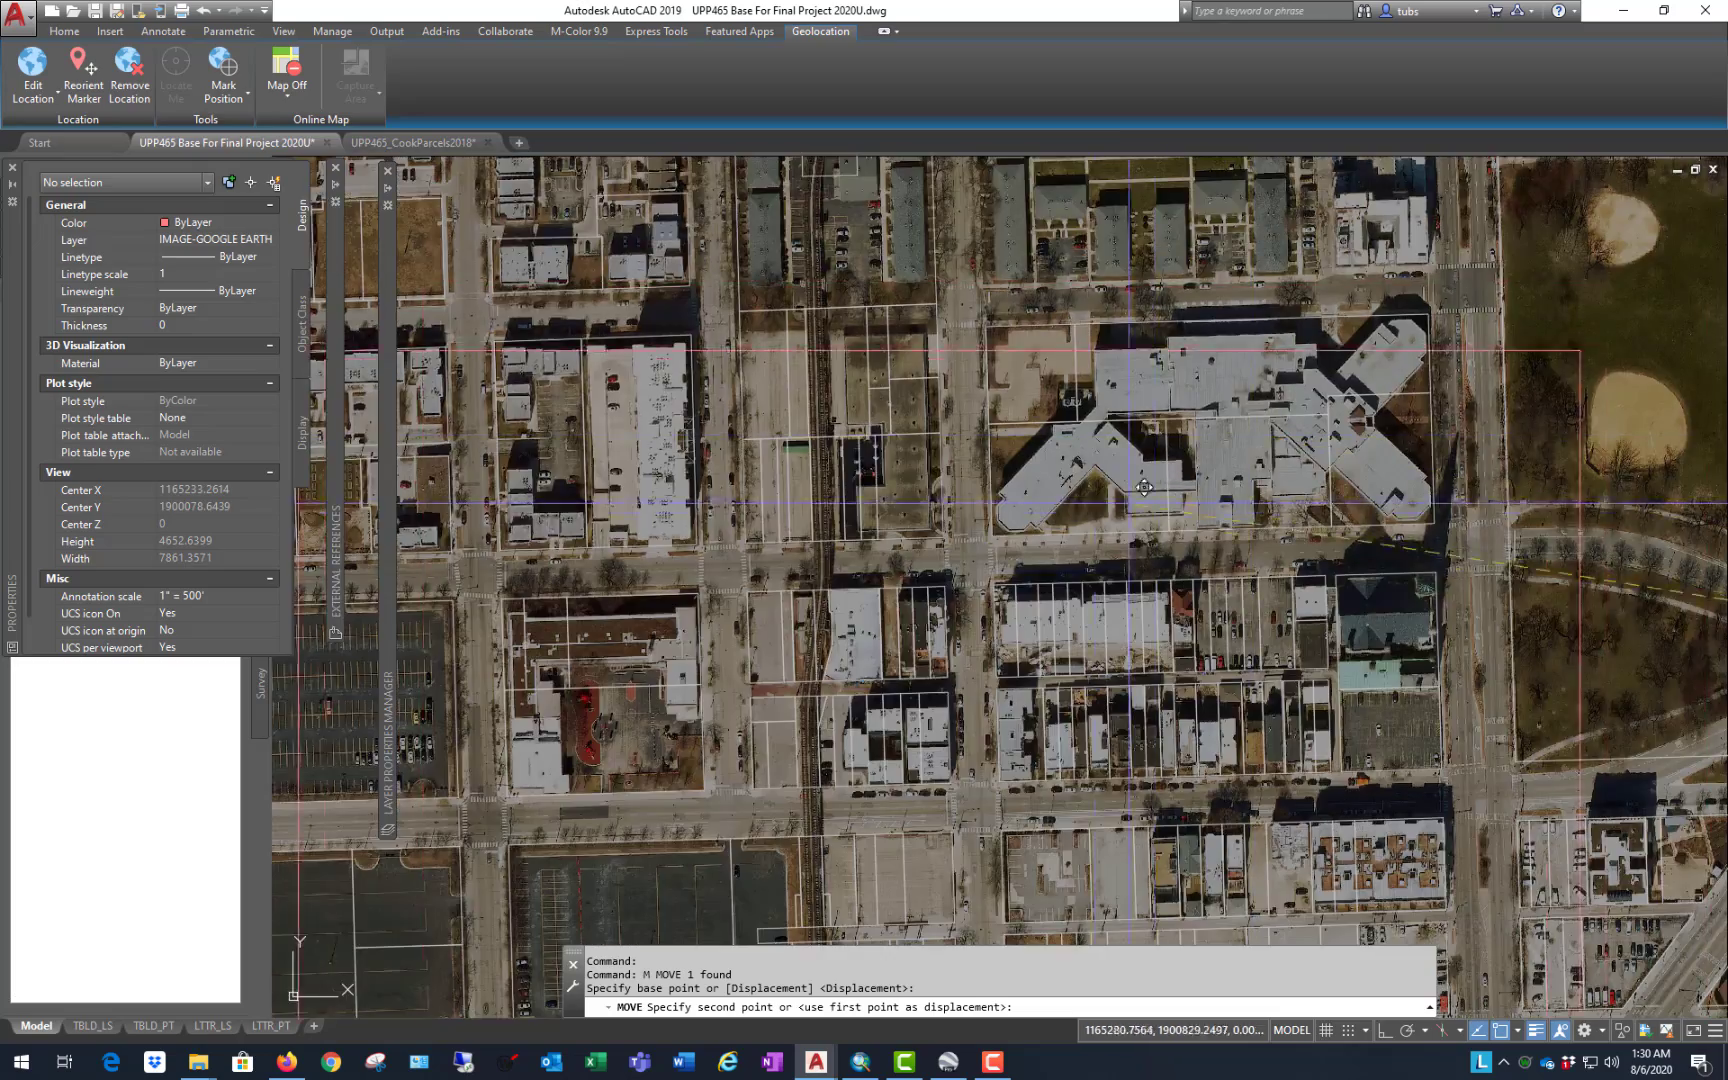
{"action": "scroll", "coordinate": [705, 546], "scroll_direction": "up", "scroll_amount": 3}
{"action": "scroll", "coordinate": [651, 598], "scroll_direction": "up", "scroll_amount": 3}
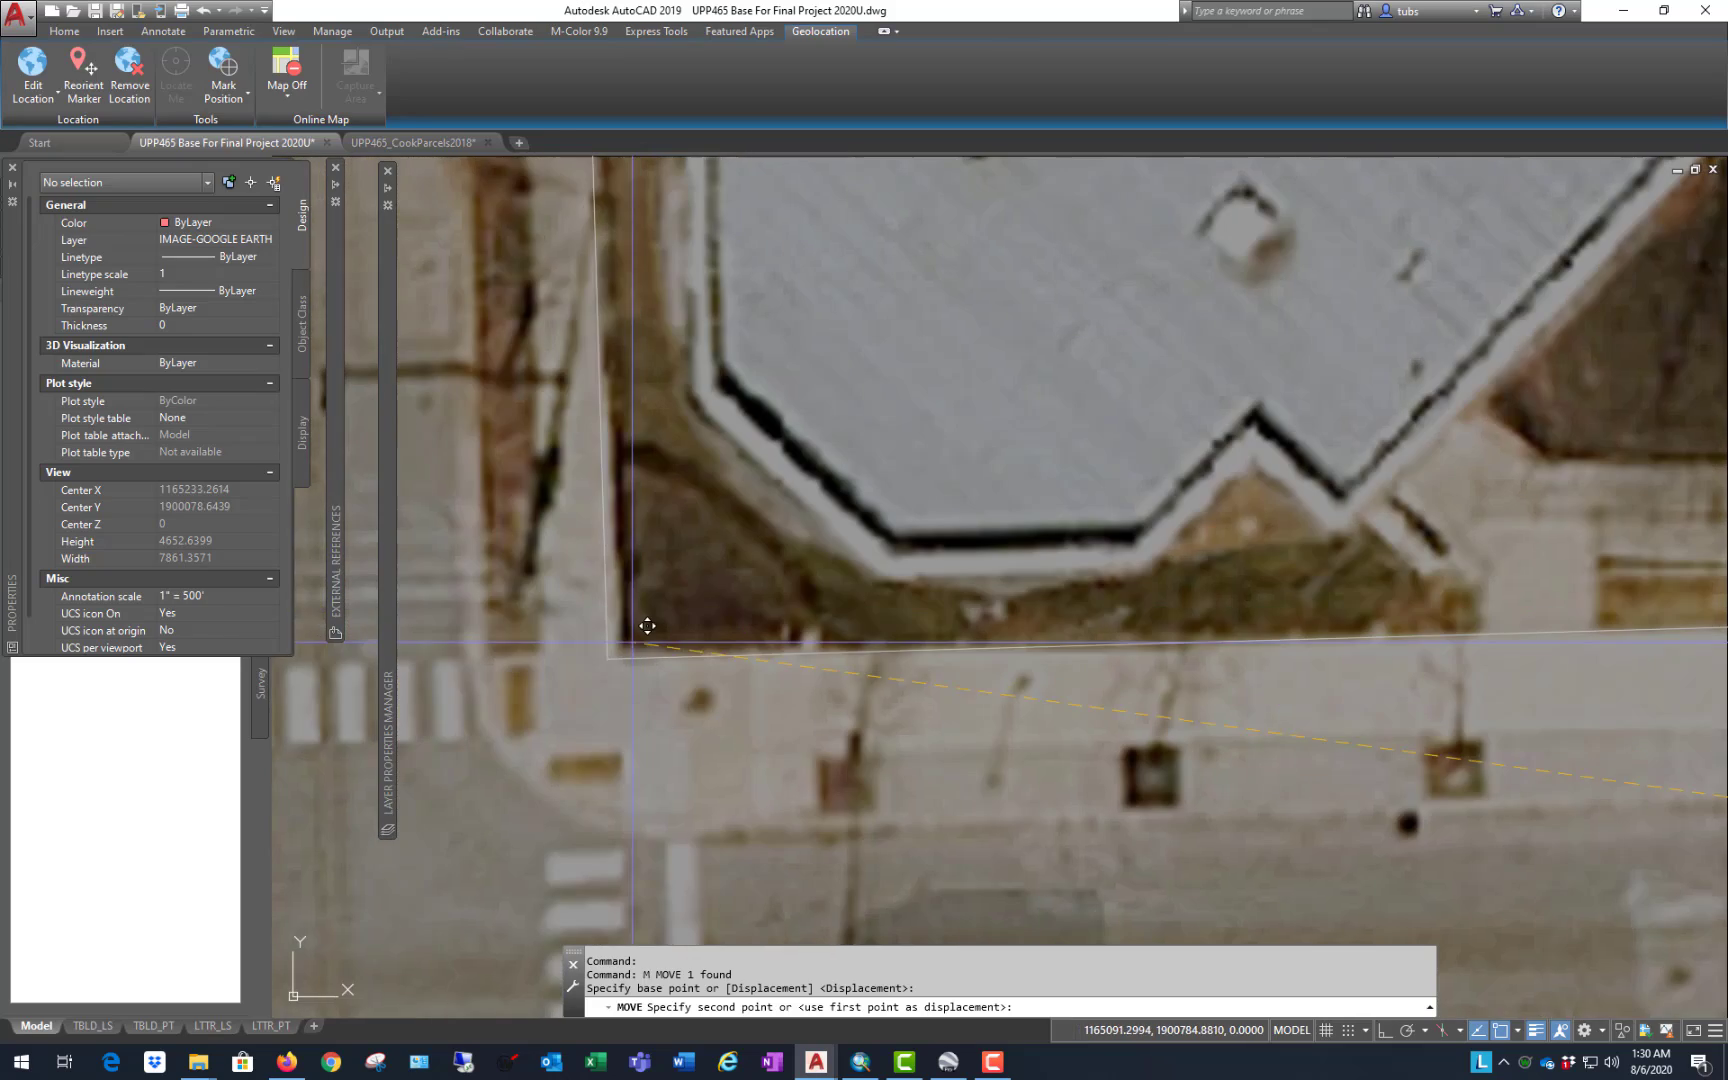
{"action": "key", "text": "F3"}
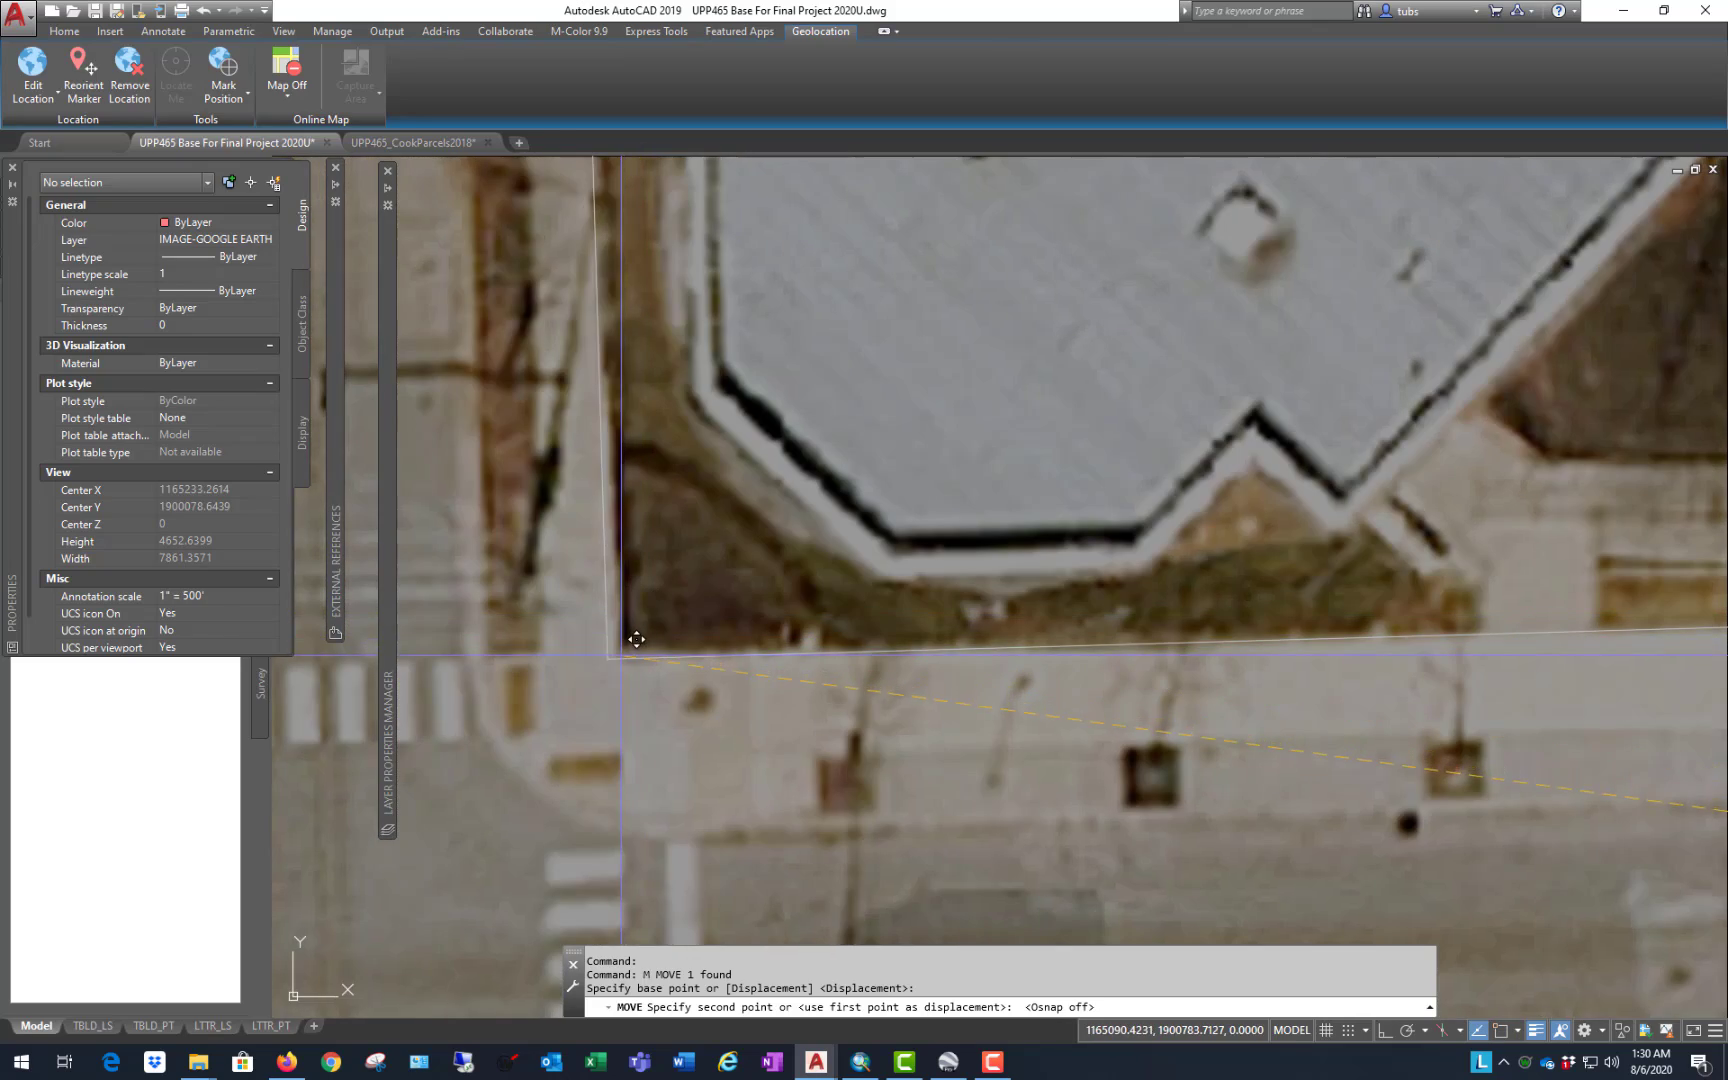
{"action": "left_click", "coordinate": [636, 638]}
Step: Examine how the moved Google Earth image lines up with the ESRI aerial along its edges at the school, United Center and parking lots
{"action": "scroll", "coordinate": [610, 632], "scroll_direction": "down", "scroll_amount": 2}
{"action": "scroll", "coordinate": [610, 632], "scroll_direction": "down", "scroll_amount": 3}
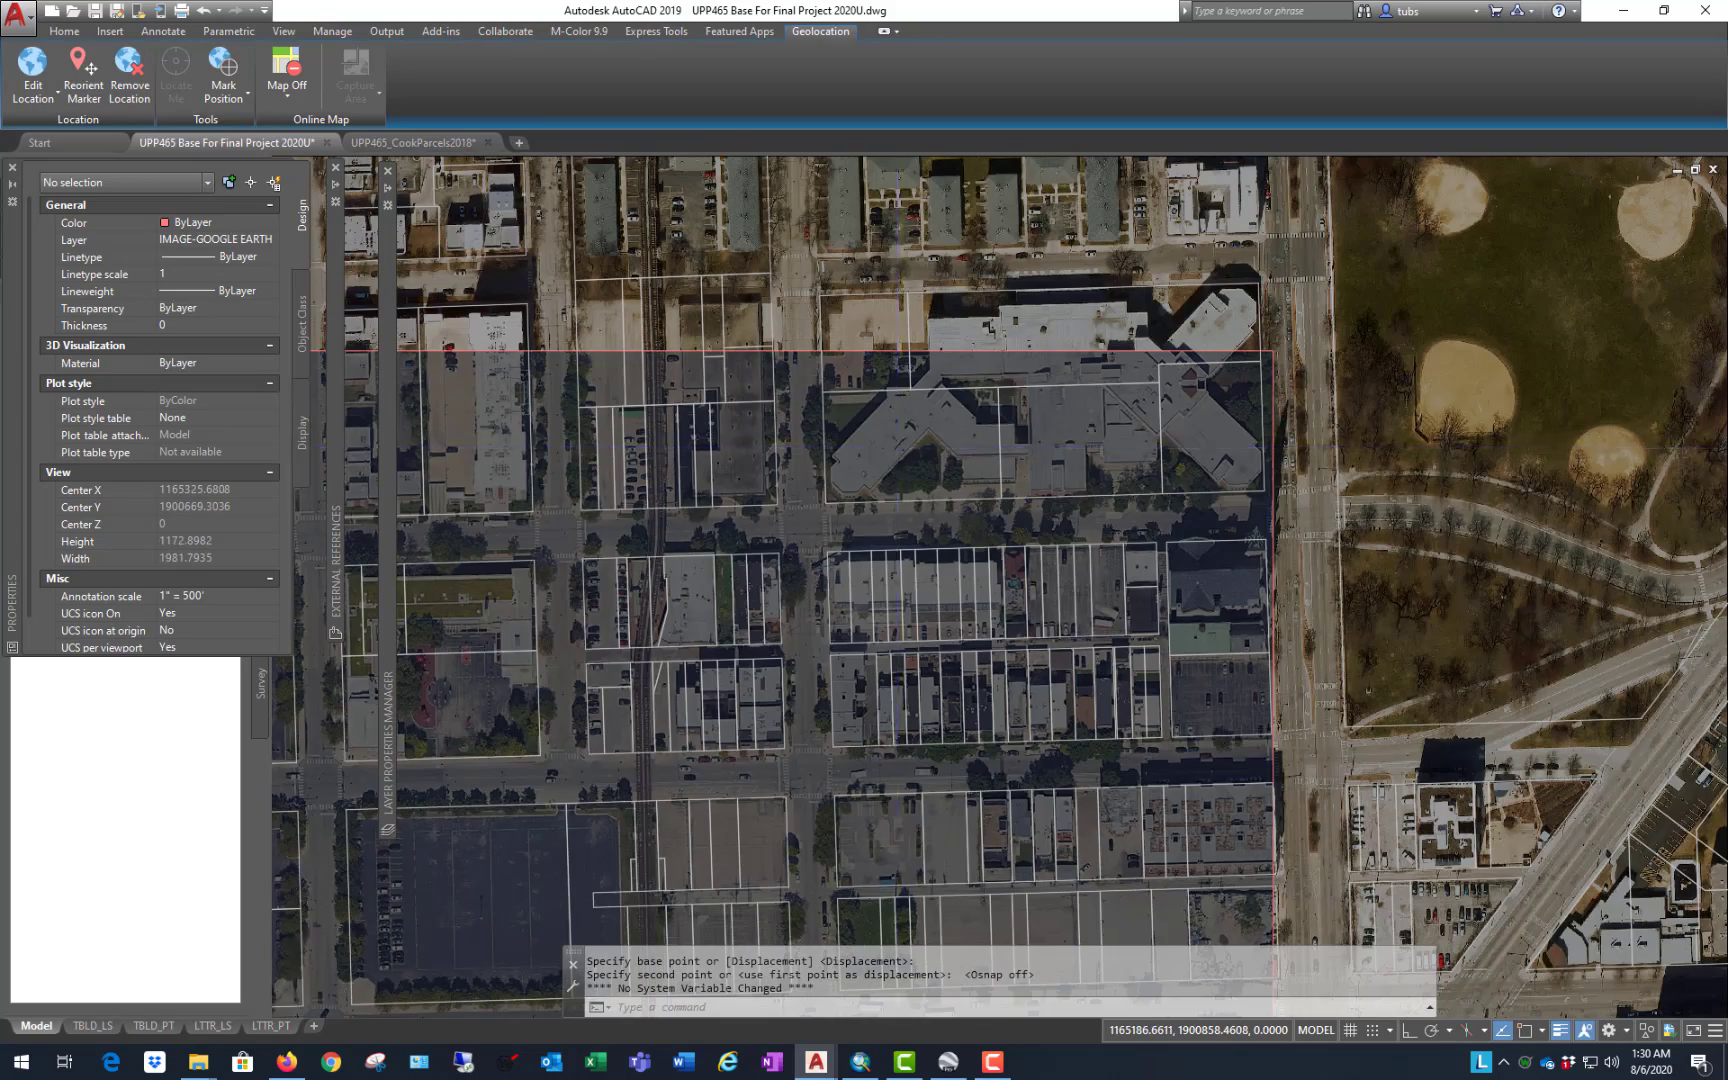
{"action": "scroll", "coordinate": [1245, 340], "scroll_direction": "up", "scroll_amount": 6}
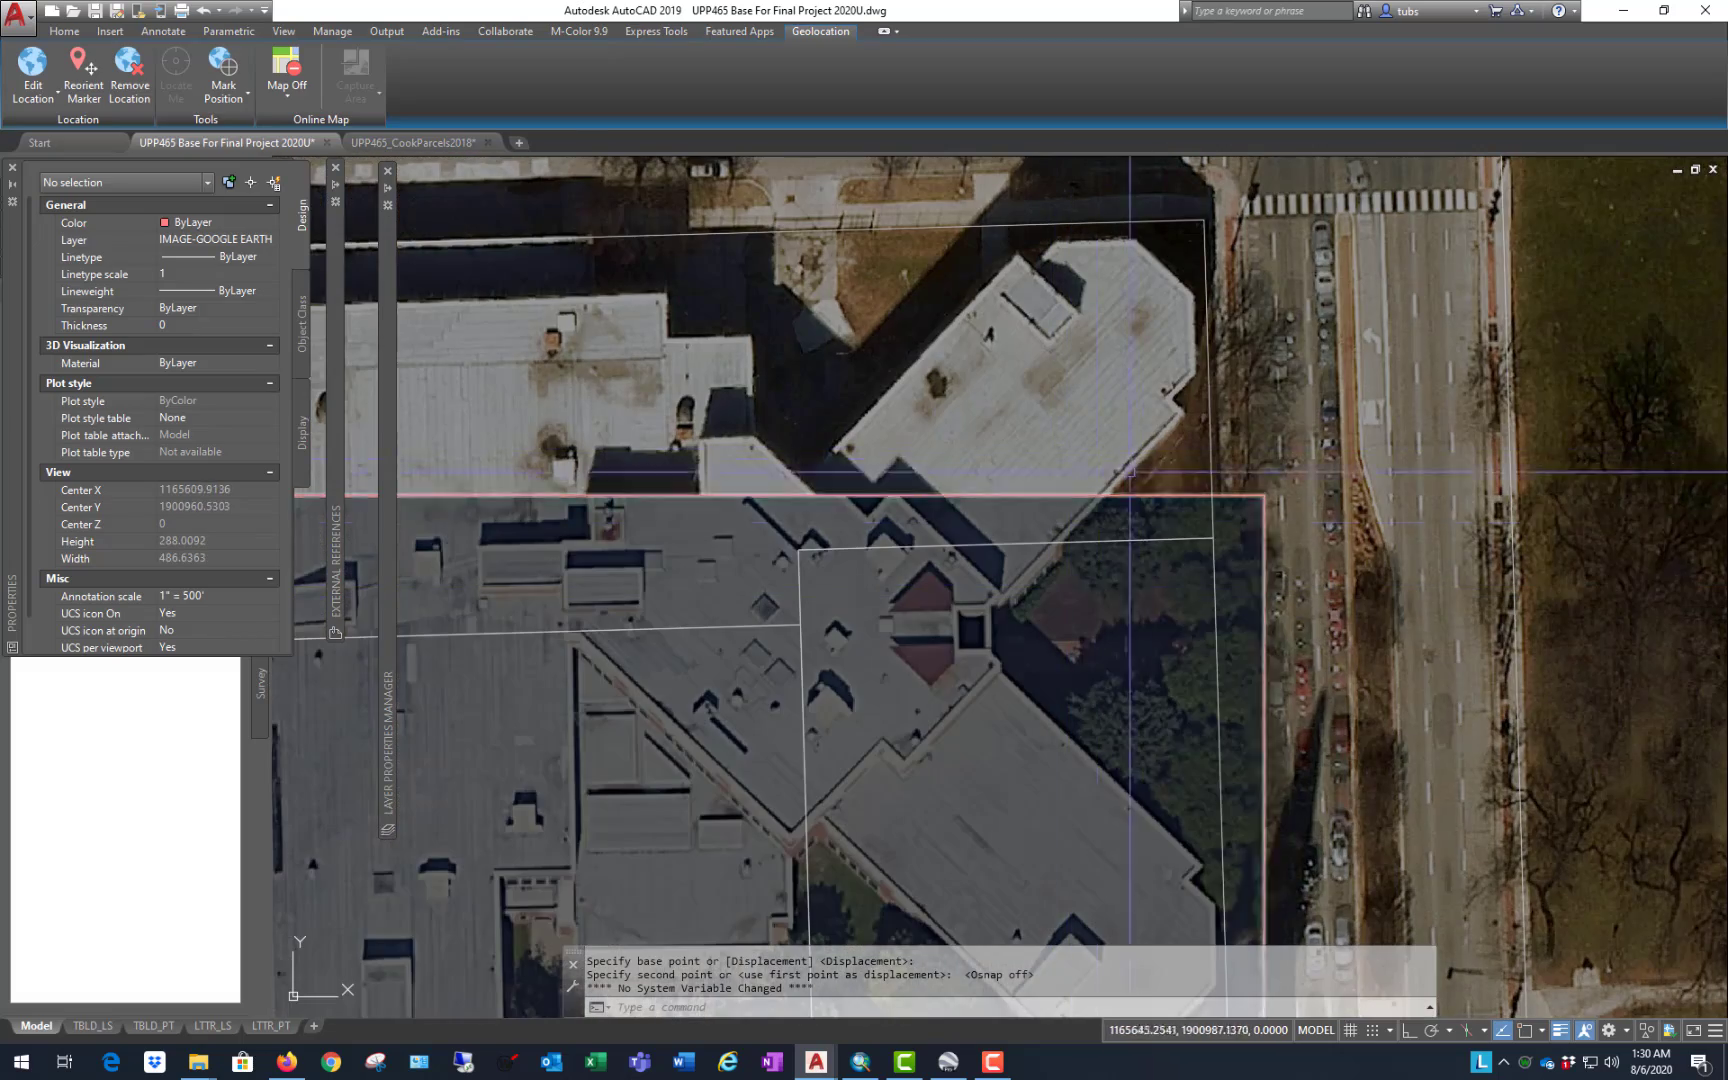
{"action": "scroll", "coordinate": [1020, 365], "scroll_direction": "down", "scroll_amount": 6}
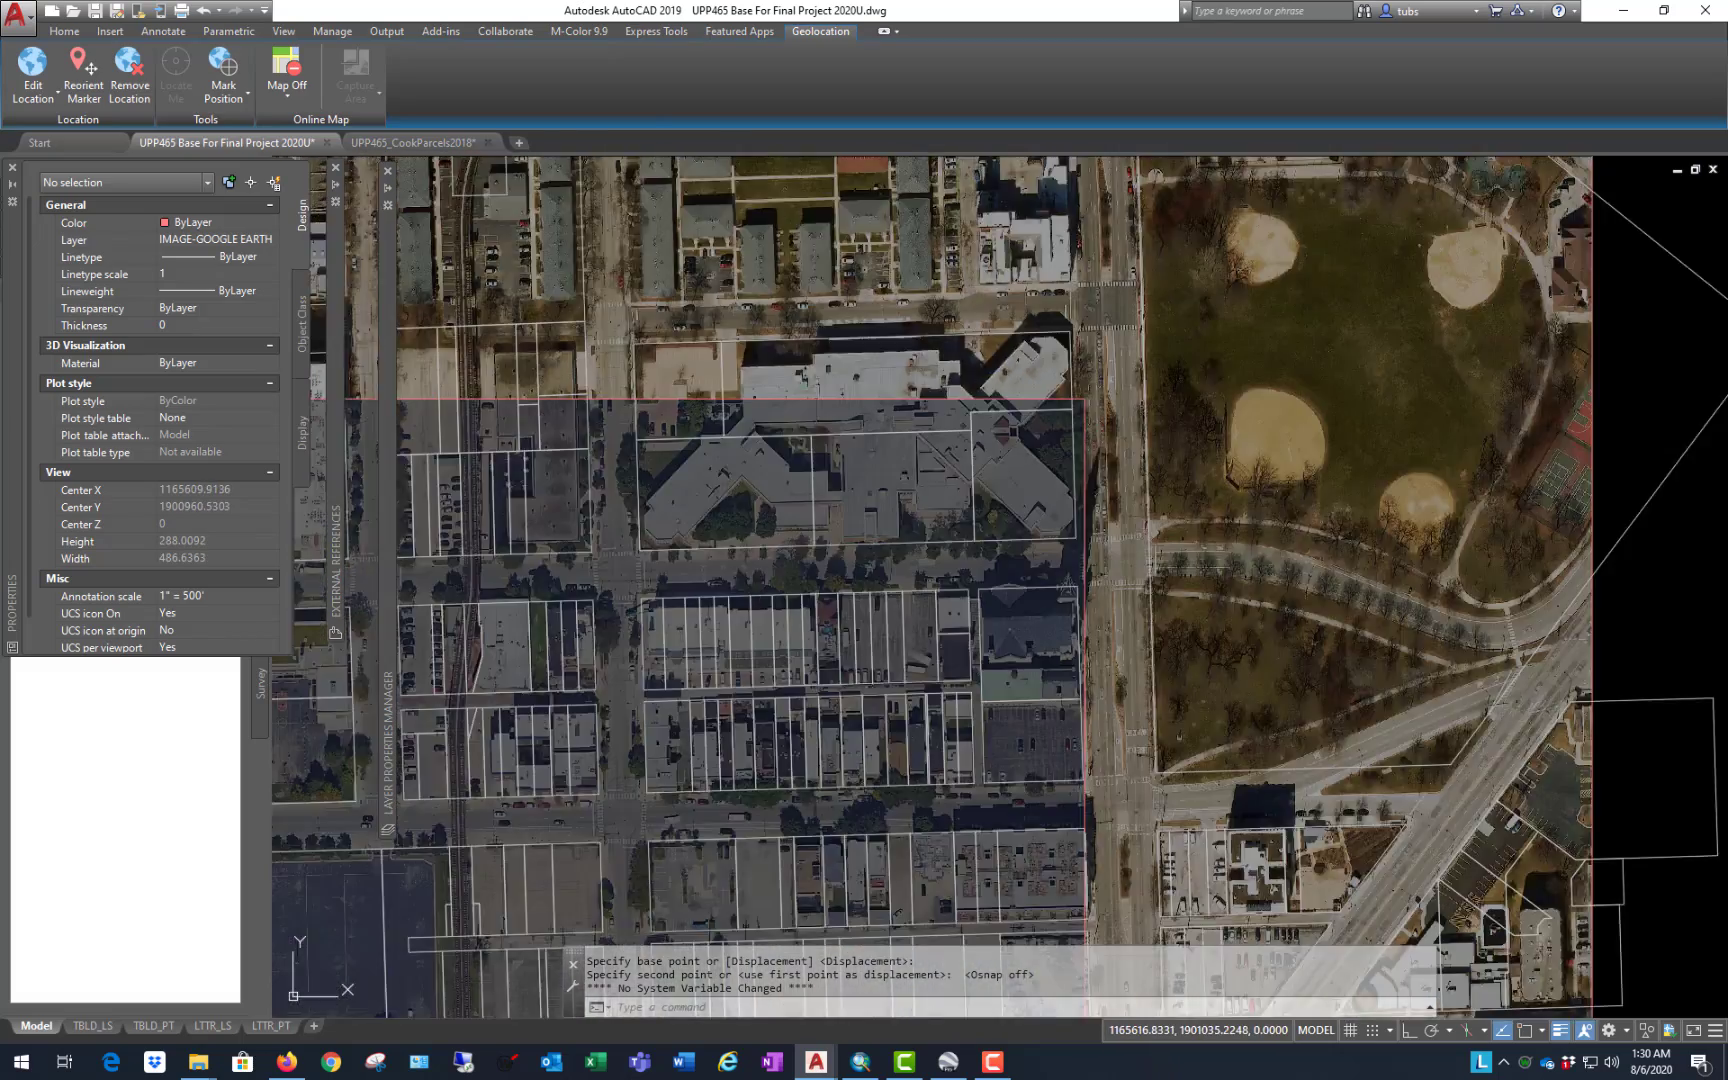
{"action": "scroll", "coordinate": [1068, 585], "scroll_direction": "down", "scroll_amount": 6}
{"action": "scroll", "coordinate": [616, 538], "scroll_direction": "up", "scroll_amount": 5}
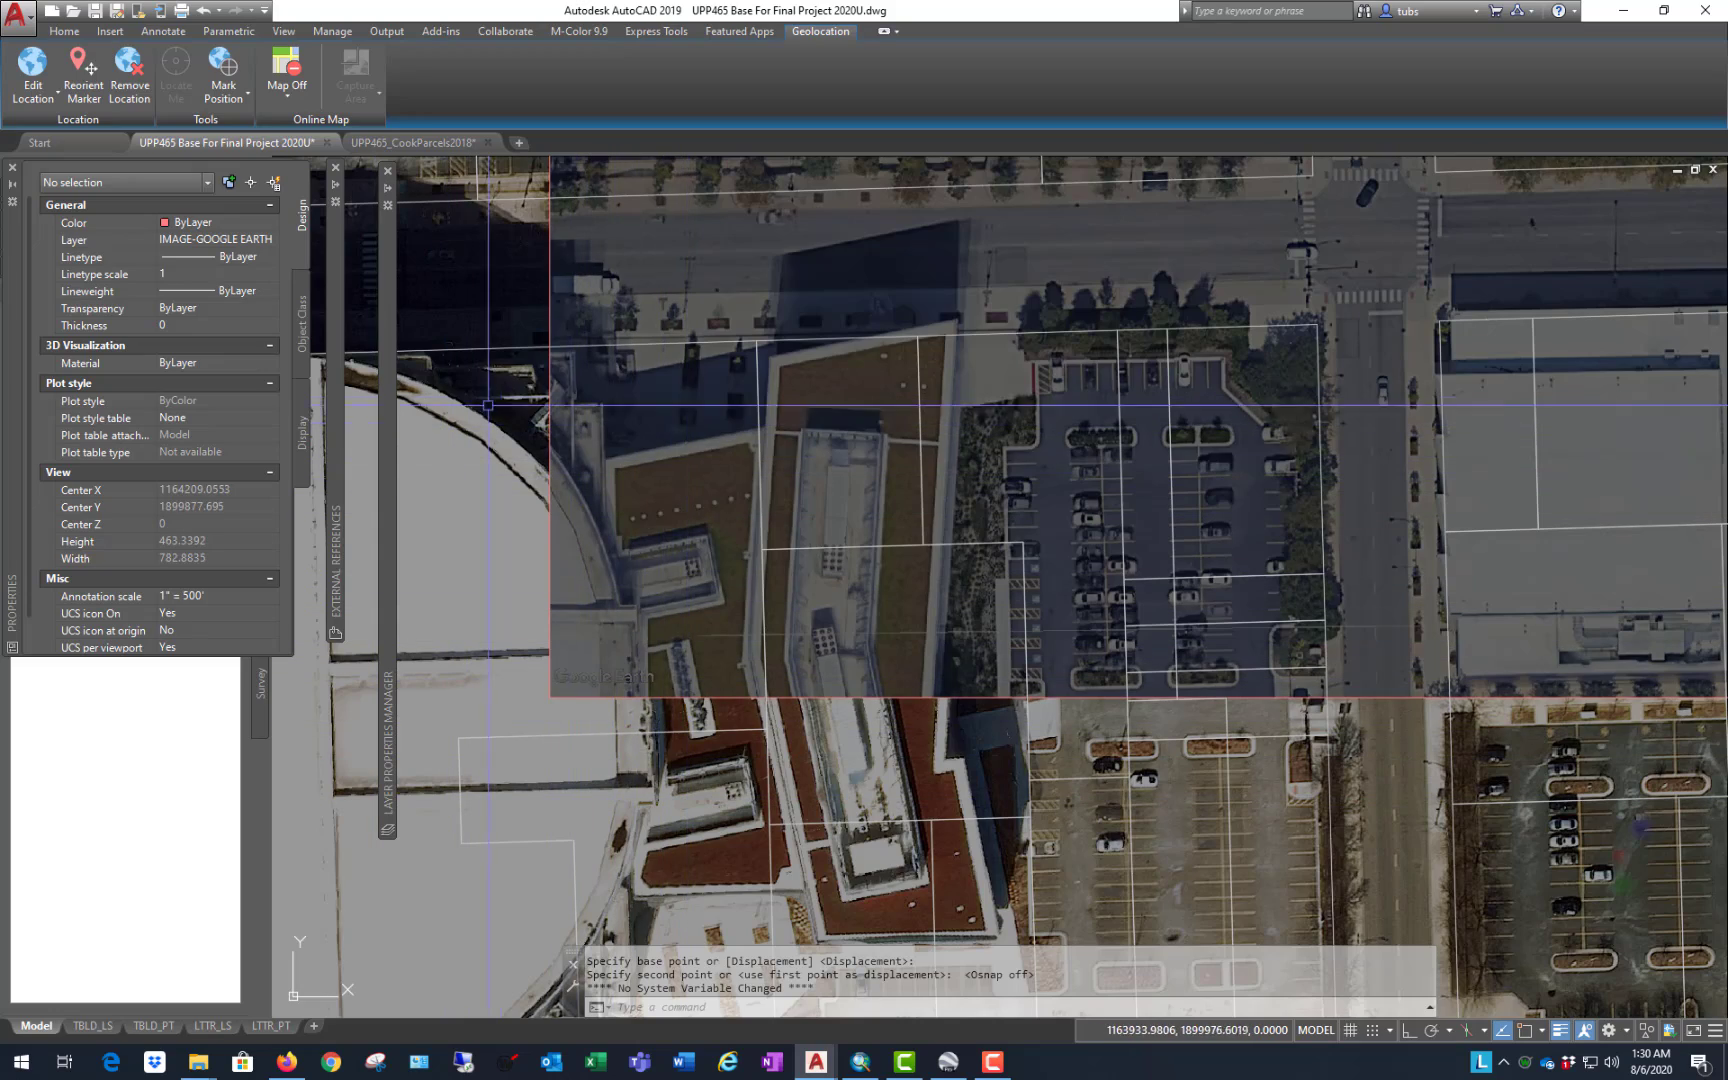
{"action": "scroll", "coordinate": [755, 635], "scroll_direction": "down", "scroll_amount": 4}
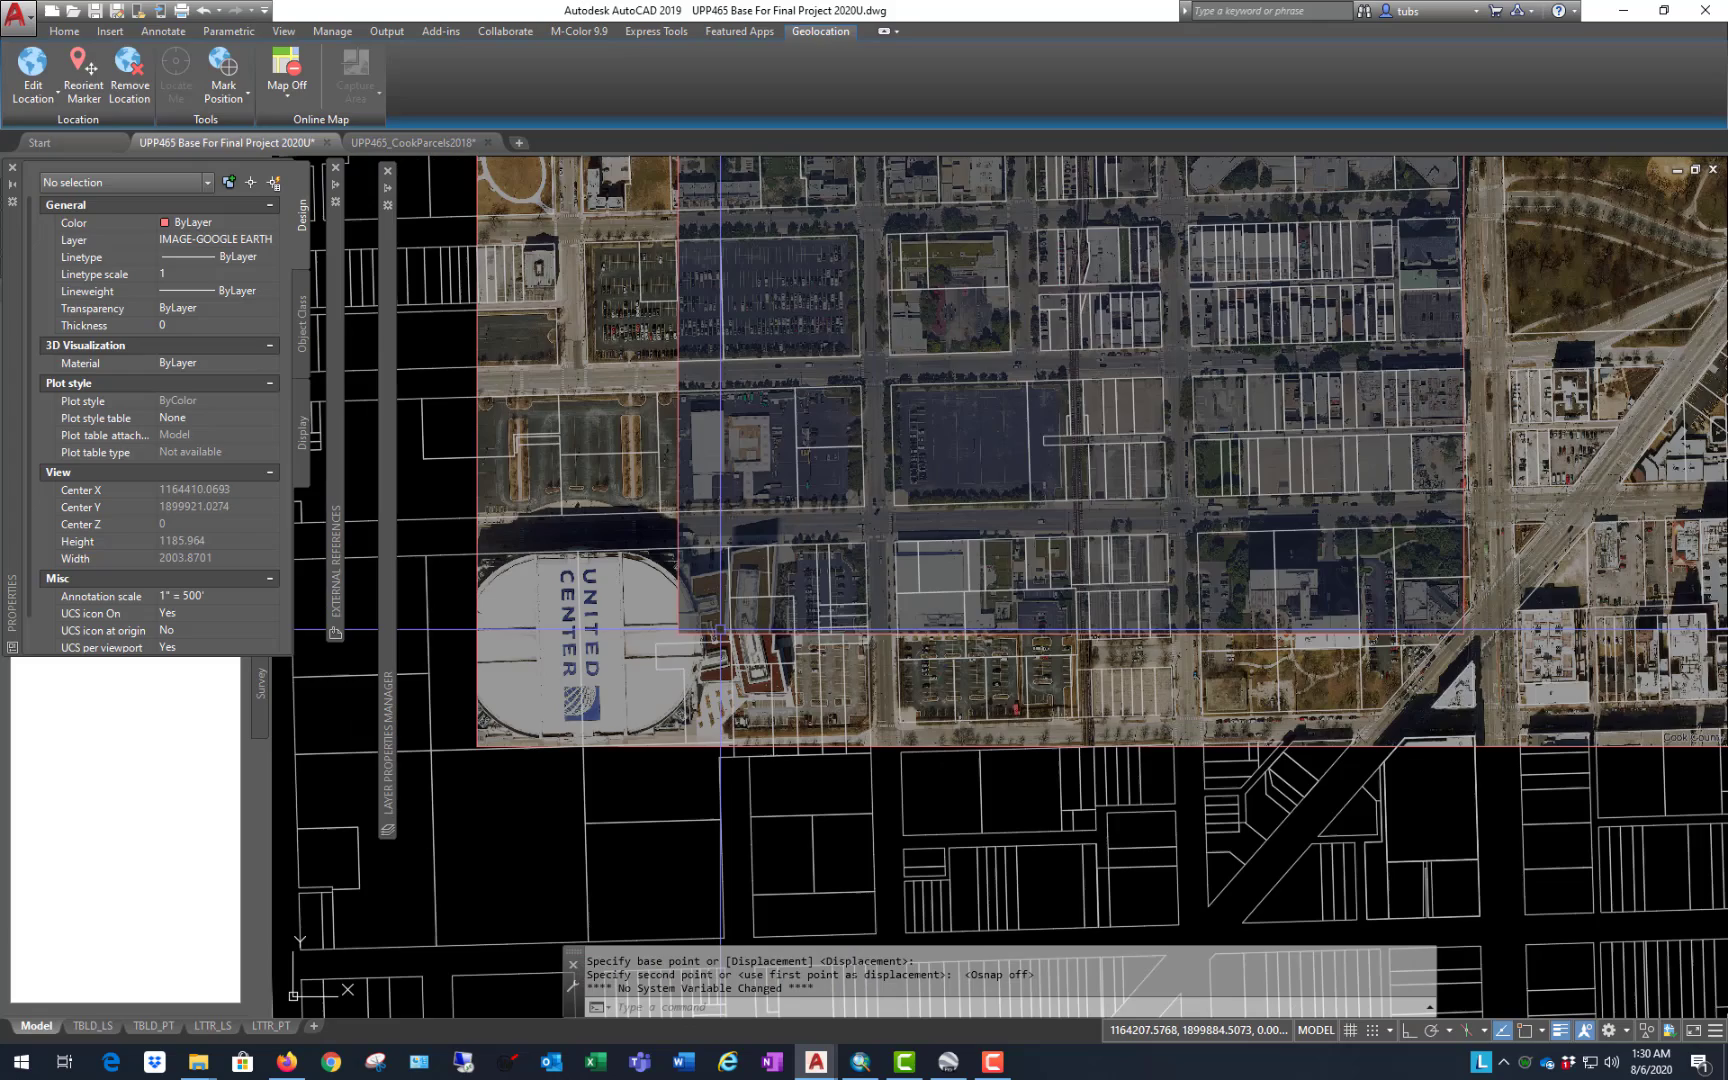
{"action": "scroll", "coordinate": [940, 387], "scroll_direction": "down", "scroll_amount": 5}
{"action": "scroll", "coordinate": [940, 387], "scroll_direction": "up", "scroll_amount": 3}
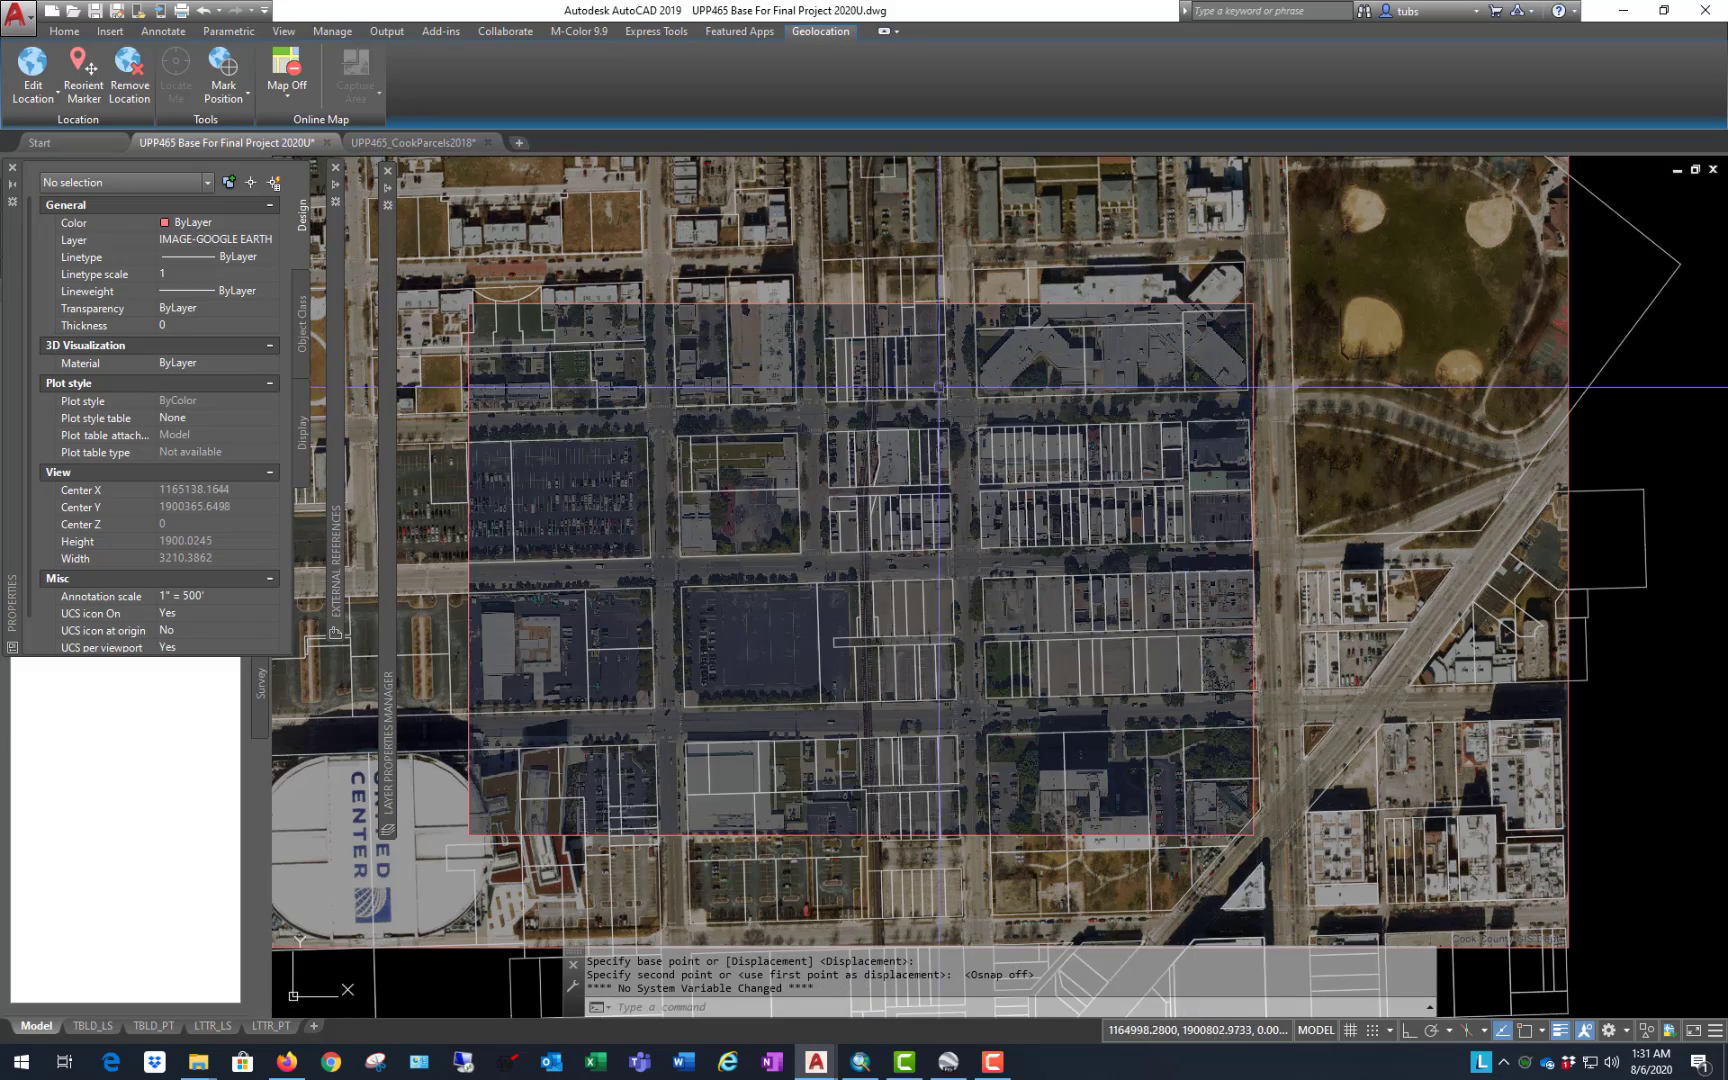
{"action": "scroll", "coordinate": [601, 640], "scroll_direction": "up", "scroll_amount": 6}
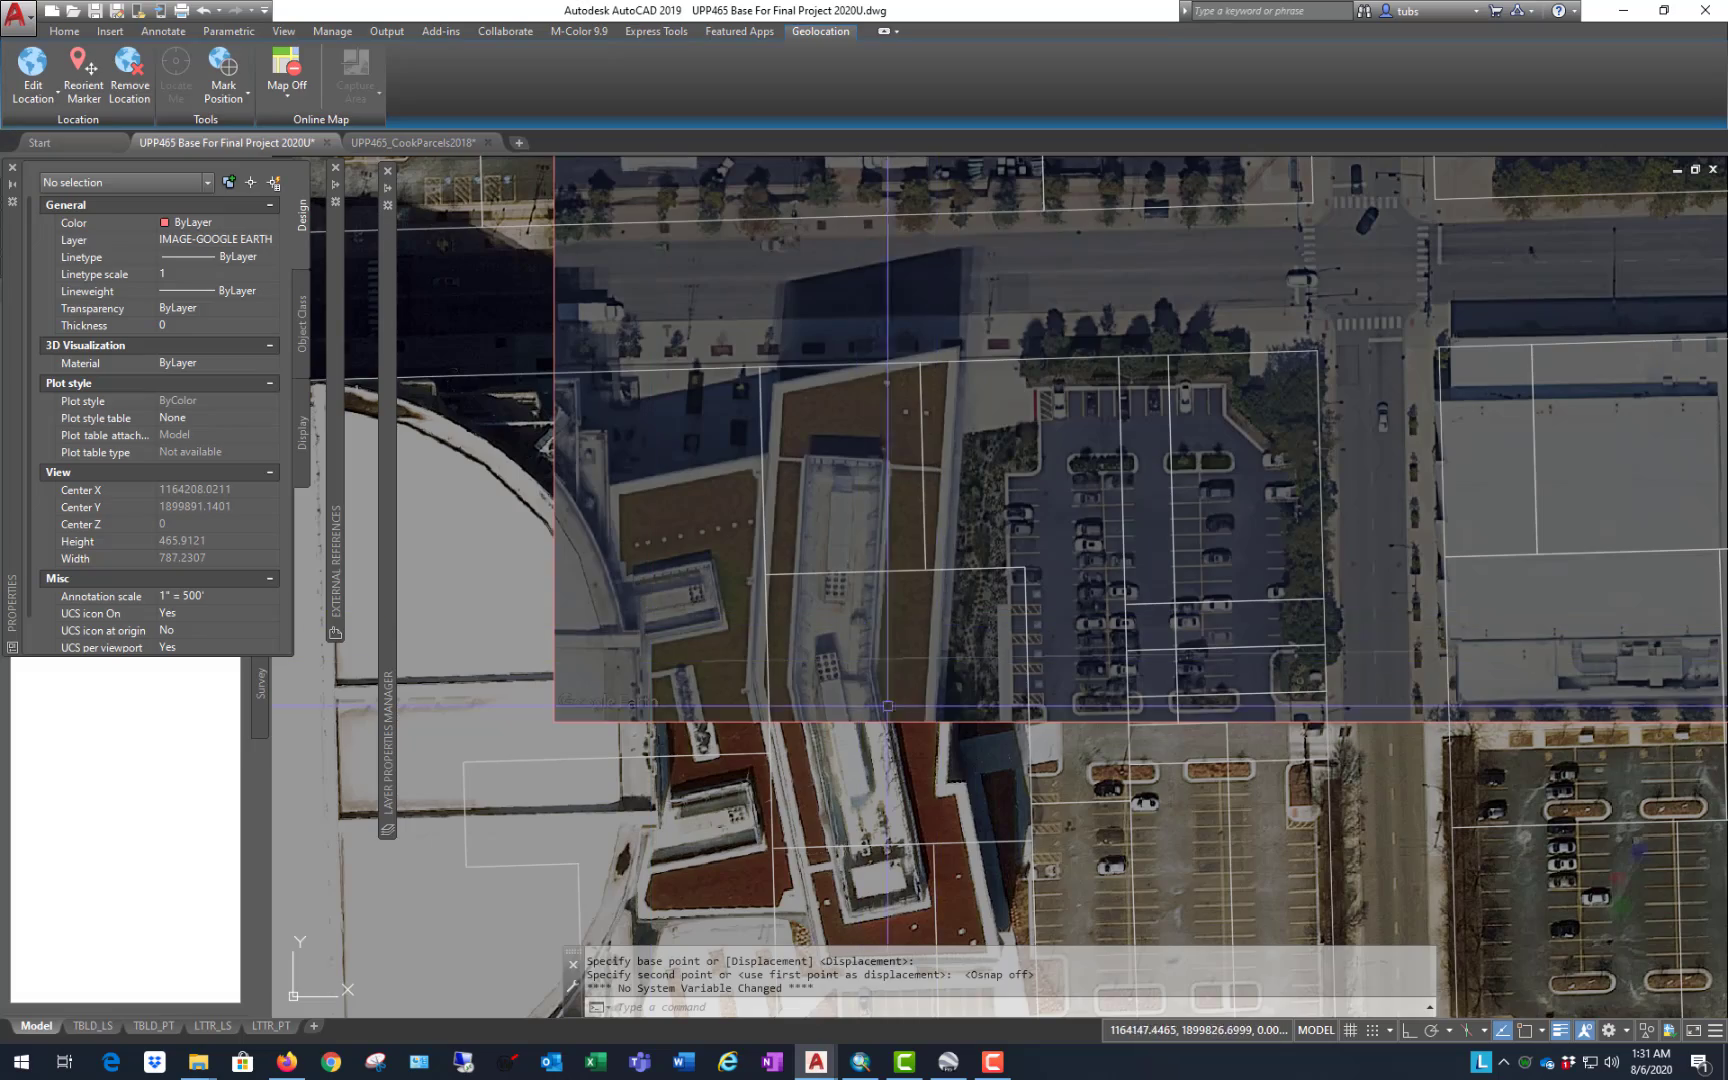
{"action": "scroll", "coordinate": [840, 665], "scroll_direction": "down", "scroll_amount": 3}
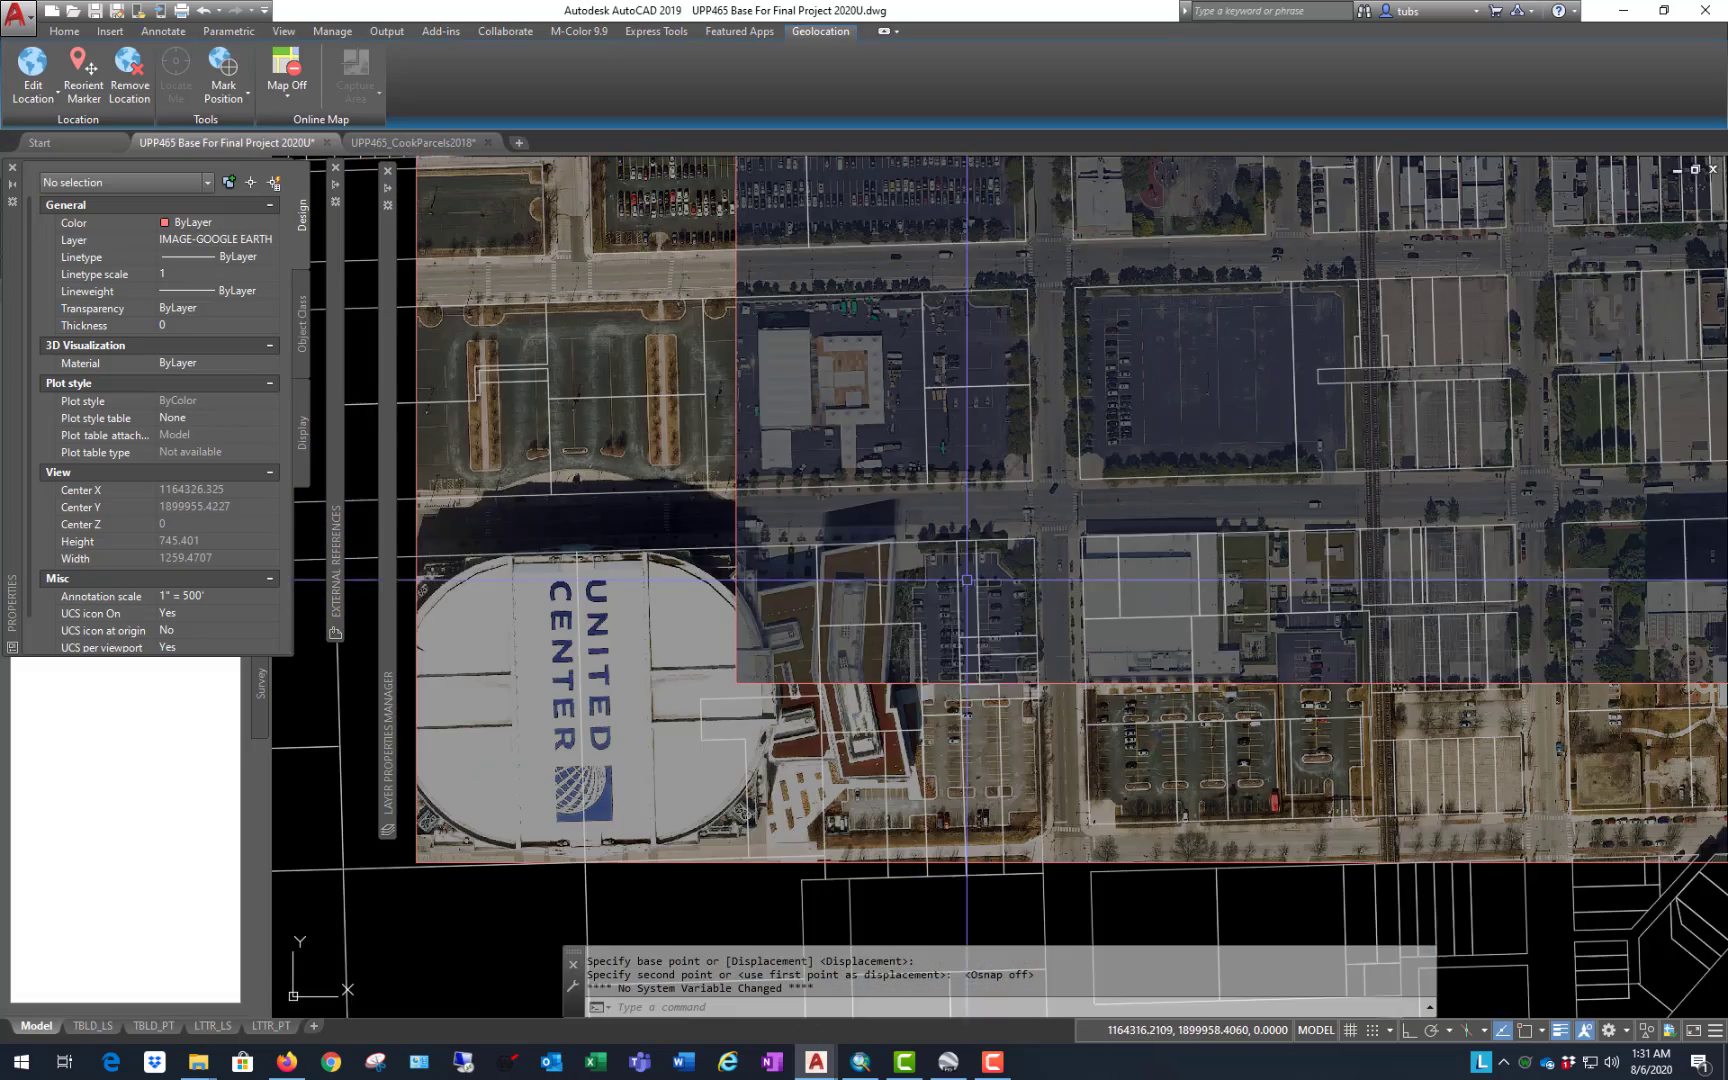
{"action": "scroll", "coordinate": [966, 580], "scroll_direction": "down", "scroll_amount": 4}
{"action": "scroll", "coordinate": [679, 483], "scroll_direction": "up", "scroll_amount": 4}
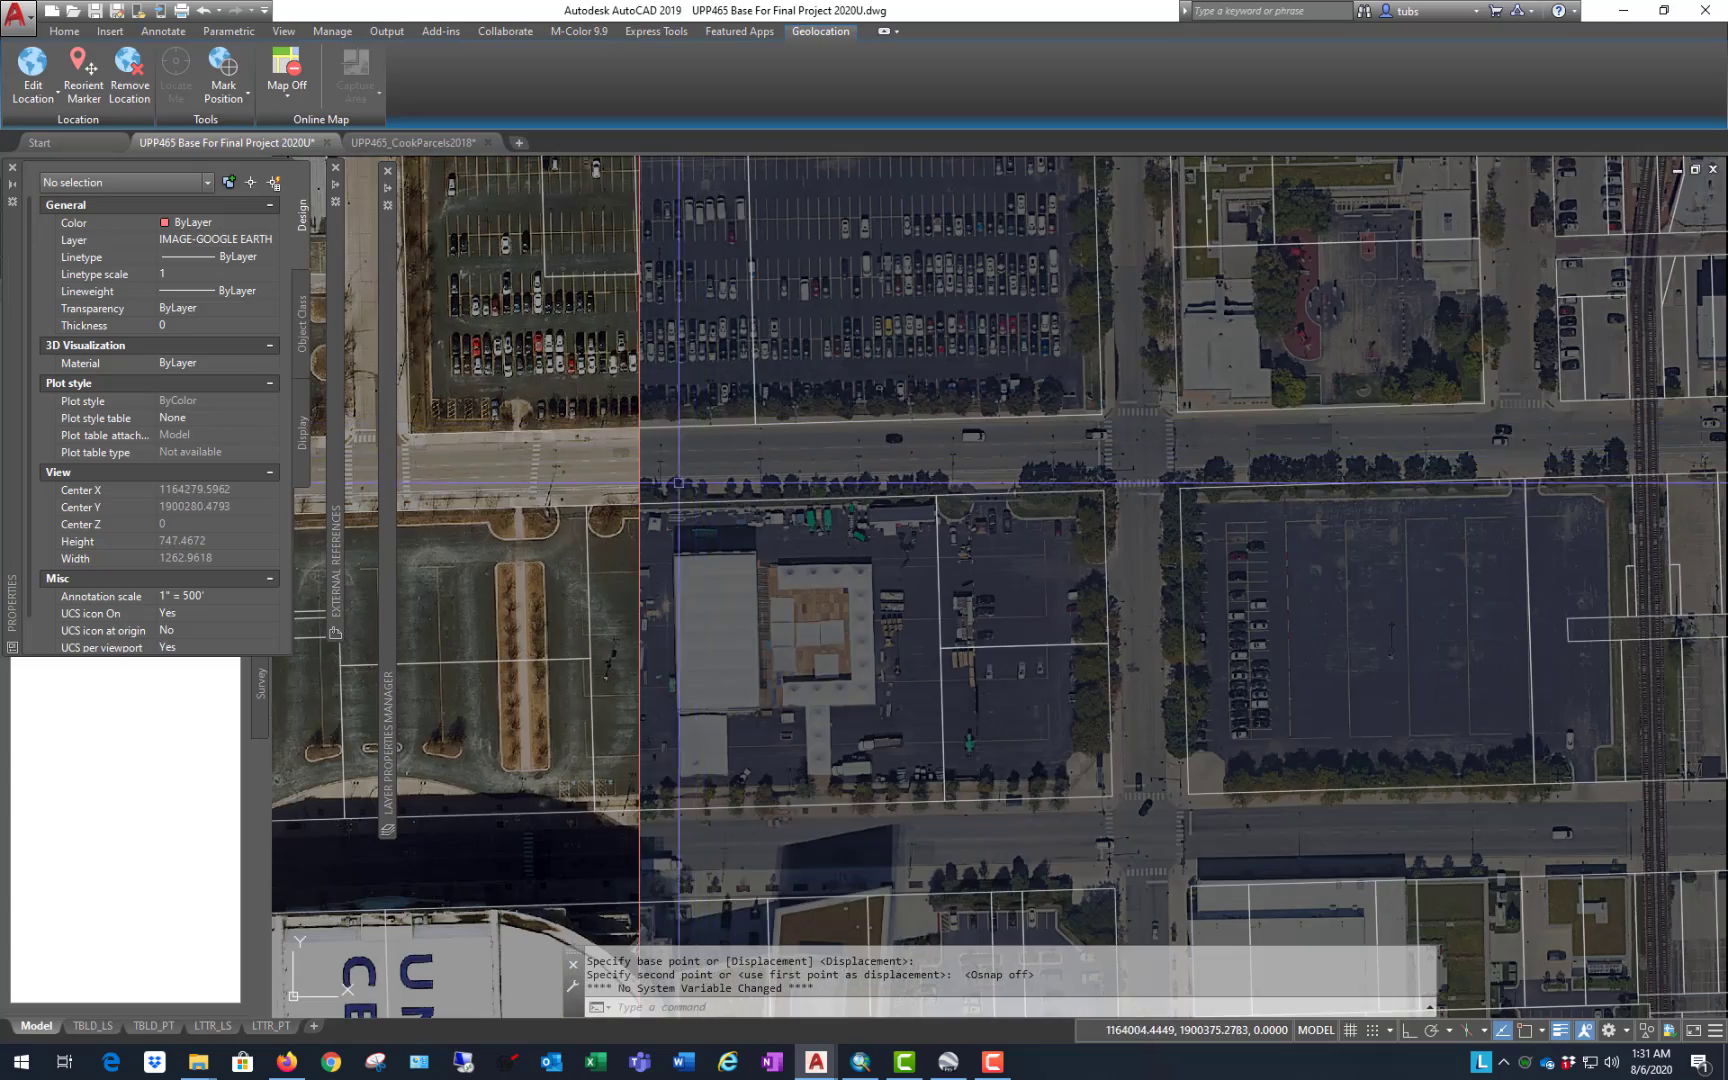
{"action": "scroll", "coordinate": [645, 549], "scroll_direction": "up", "scroll_amount": 4}
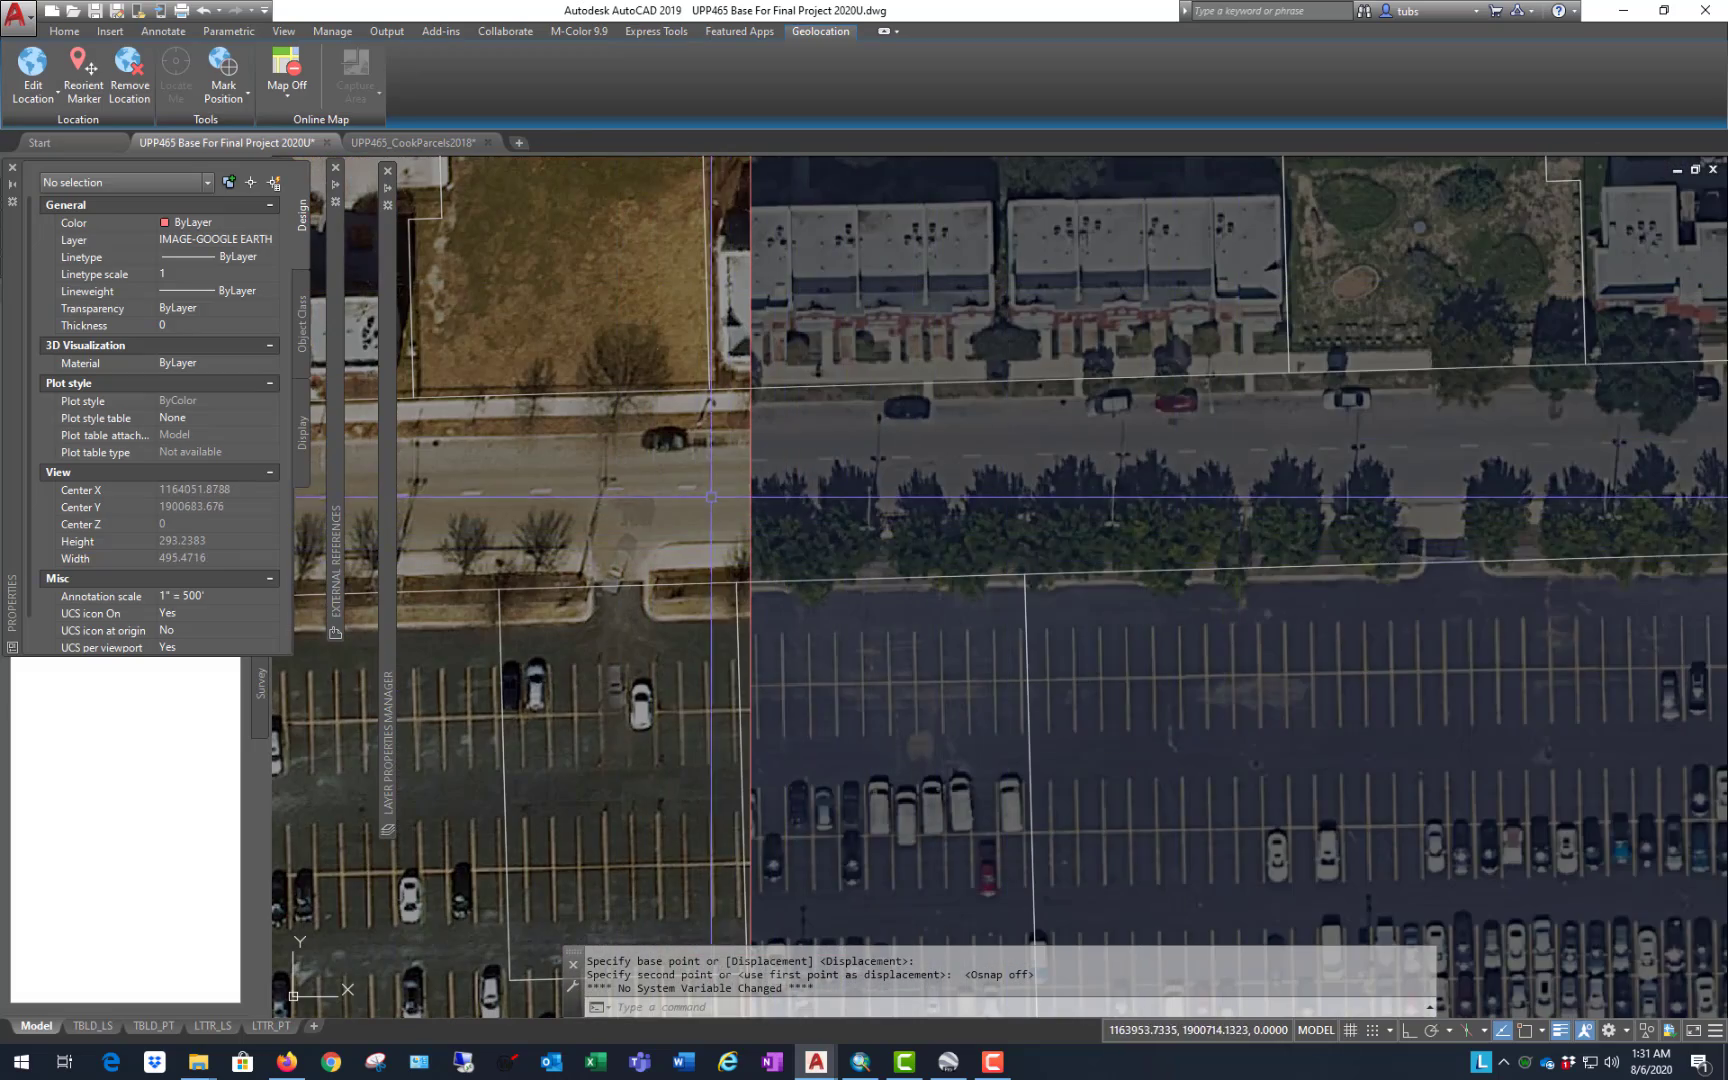
{"action": "scroll", "coordinate": [711, 497], "scroll_direction": "down", "scroll_amount": 5}
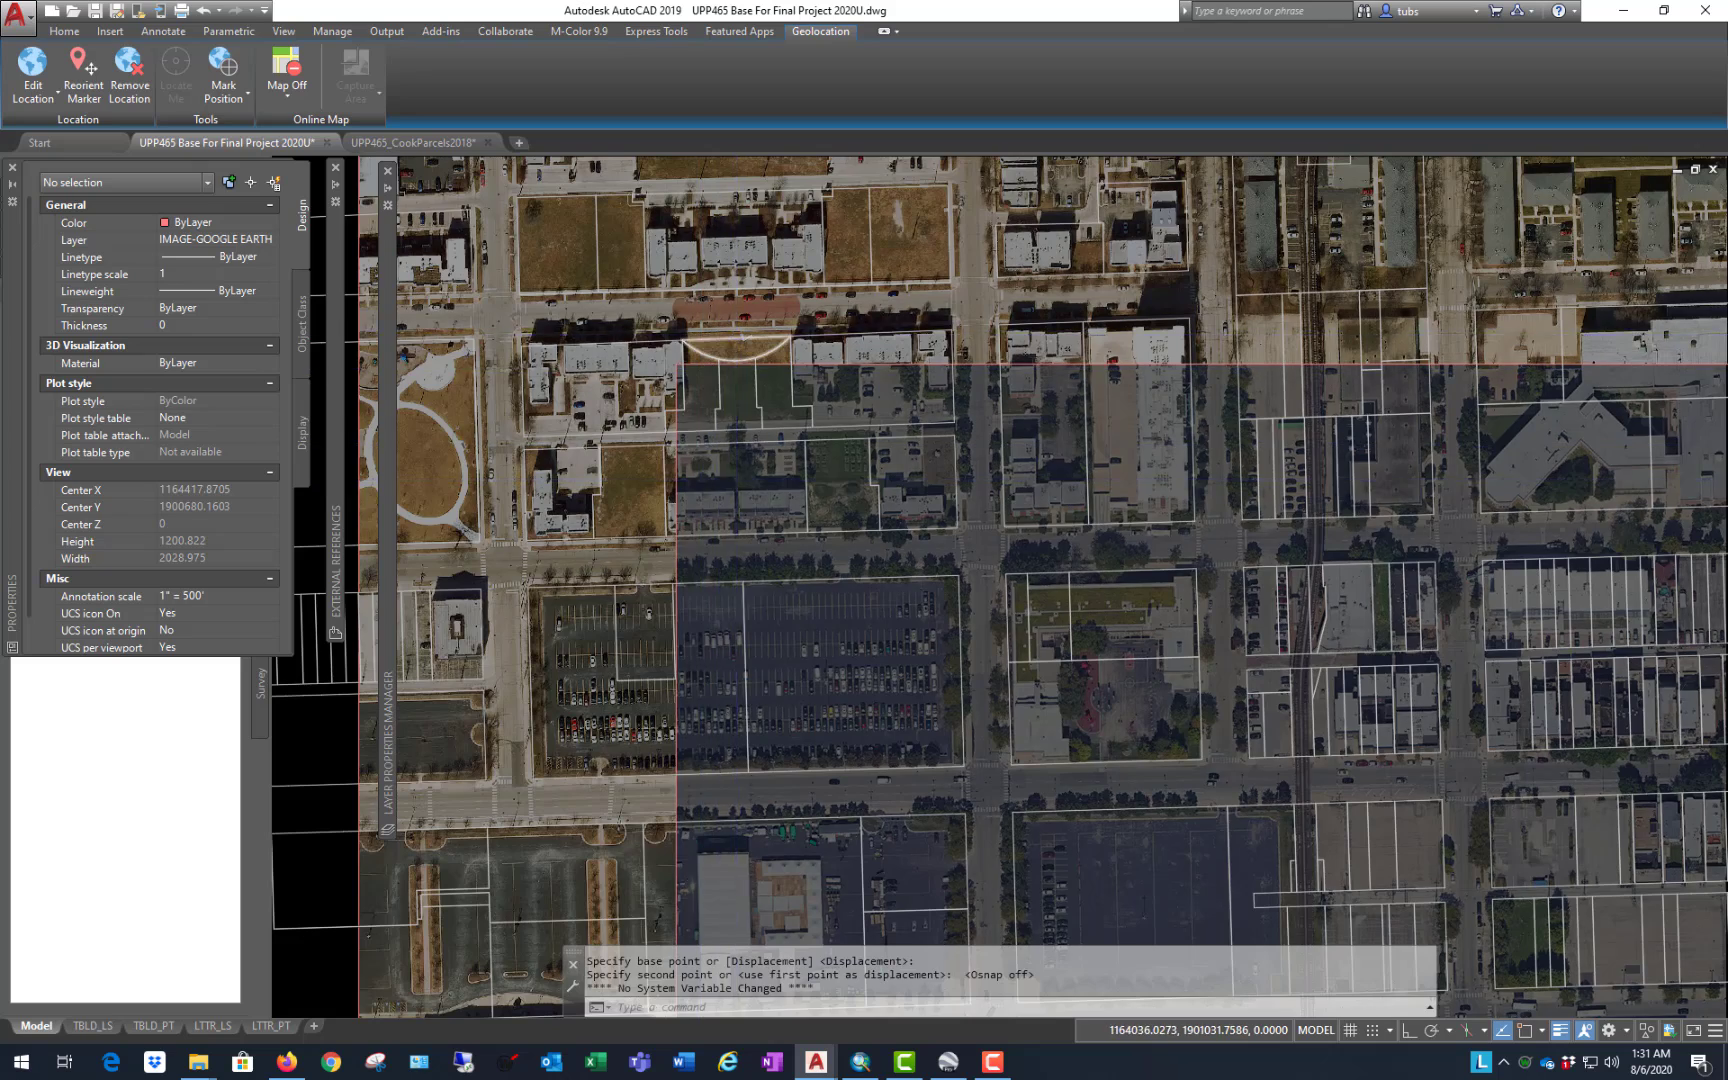
{"action": "scroll", "coordinate": [723, 335], "scroll_direction": "down", "scroll_amount": 3}
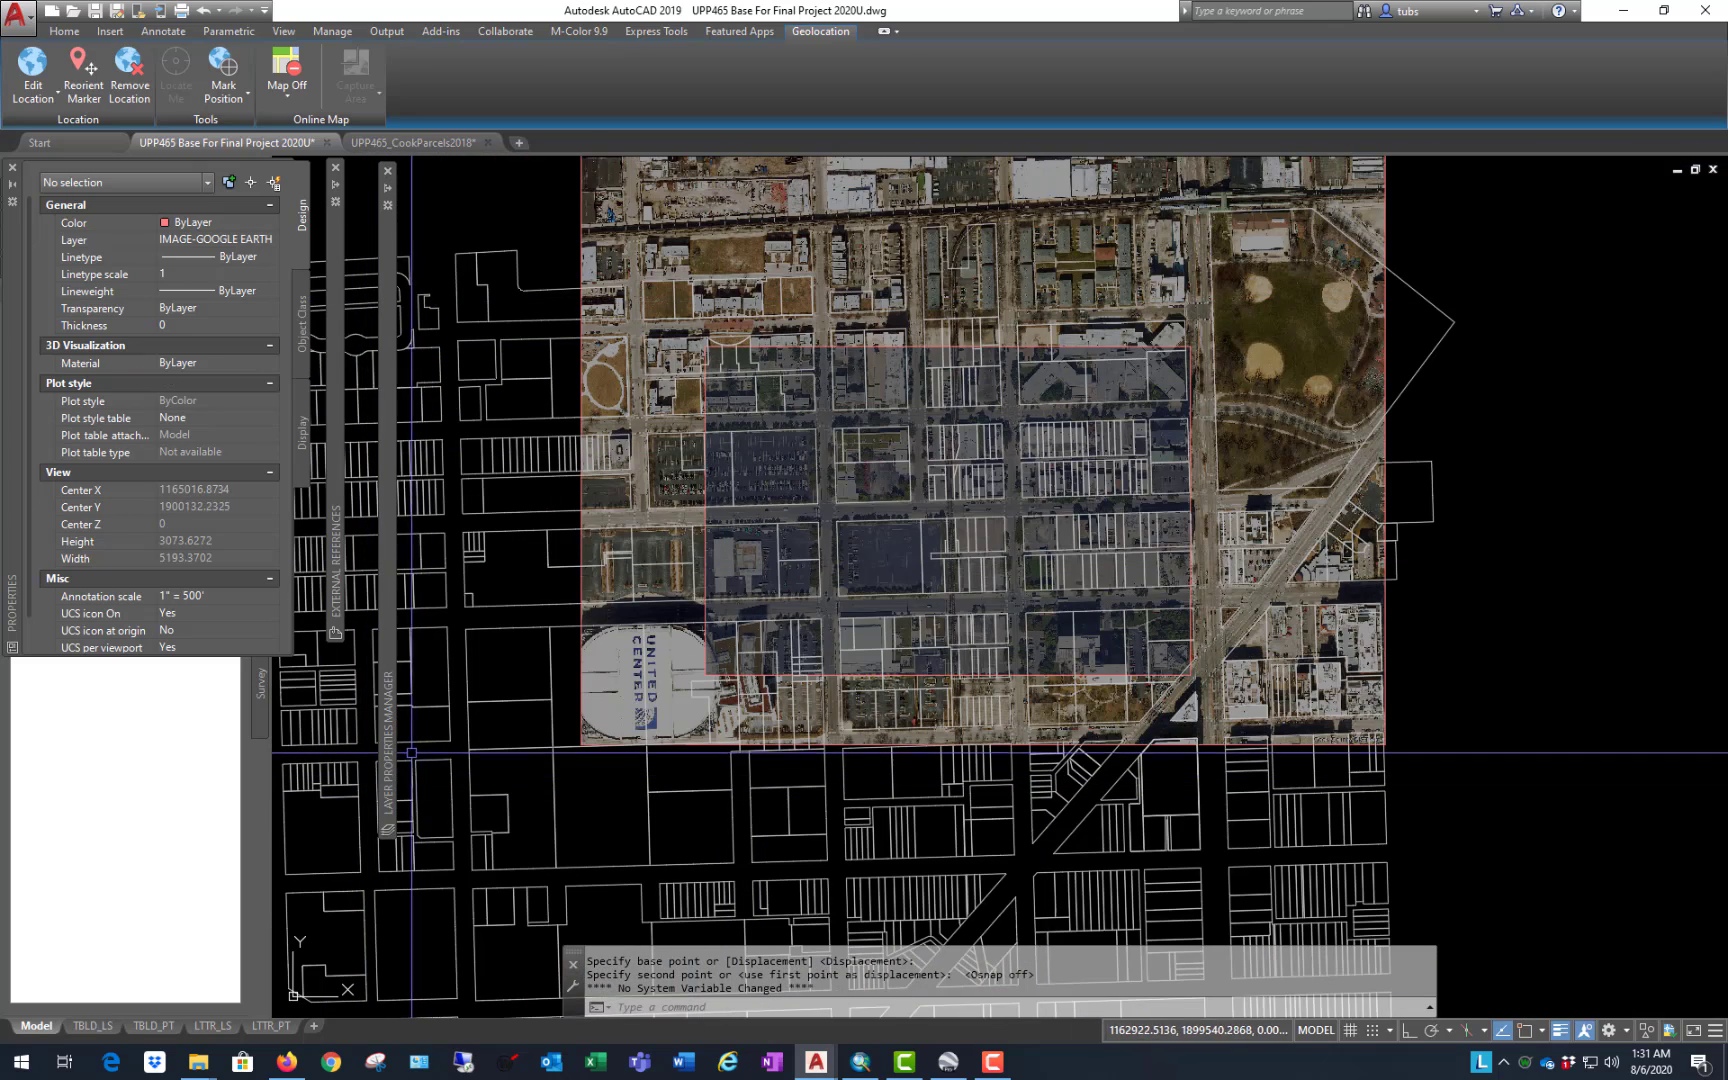
Step: Try to freeze the IMAGE-GOOGLE EARTH layer while it is the current layer
{"action": "mouse_move", "coordinate": [389, 750]}
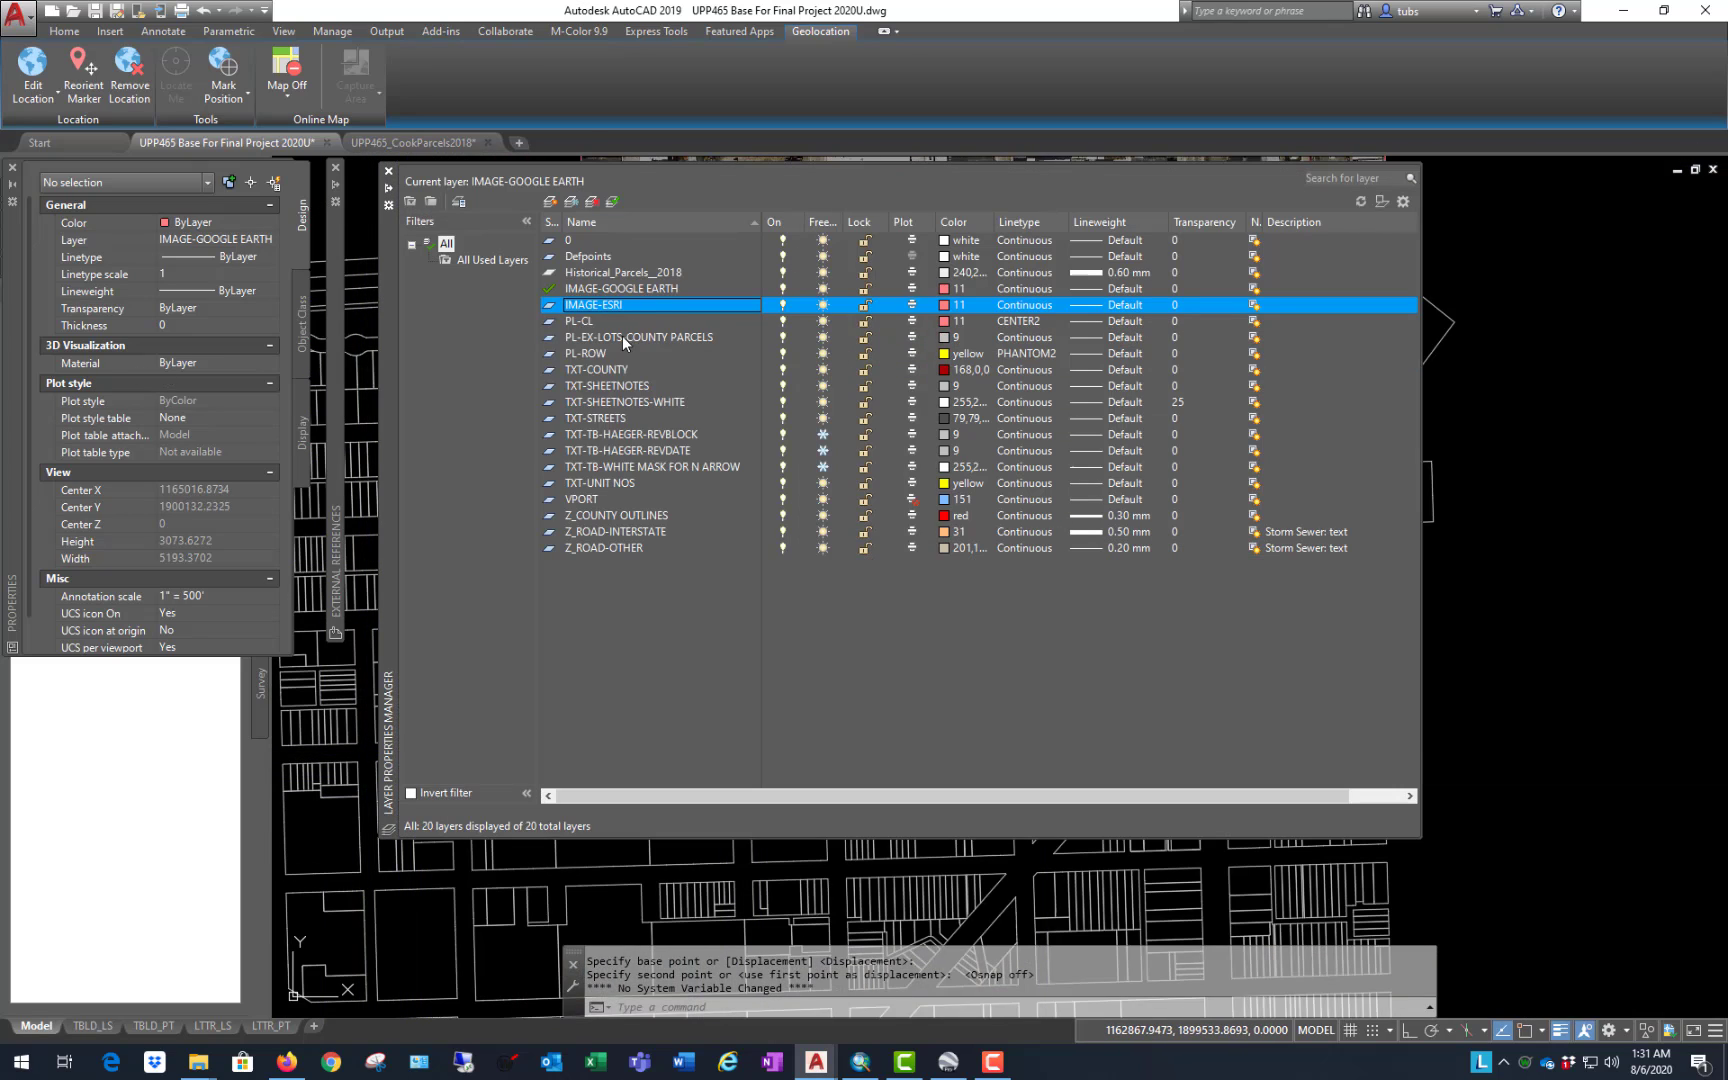
{"action": "left_click", "coordinate": [670, 289]}
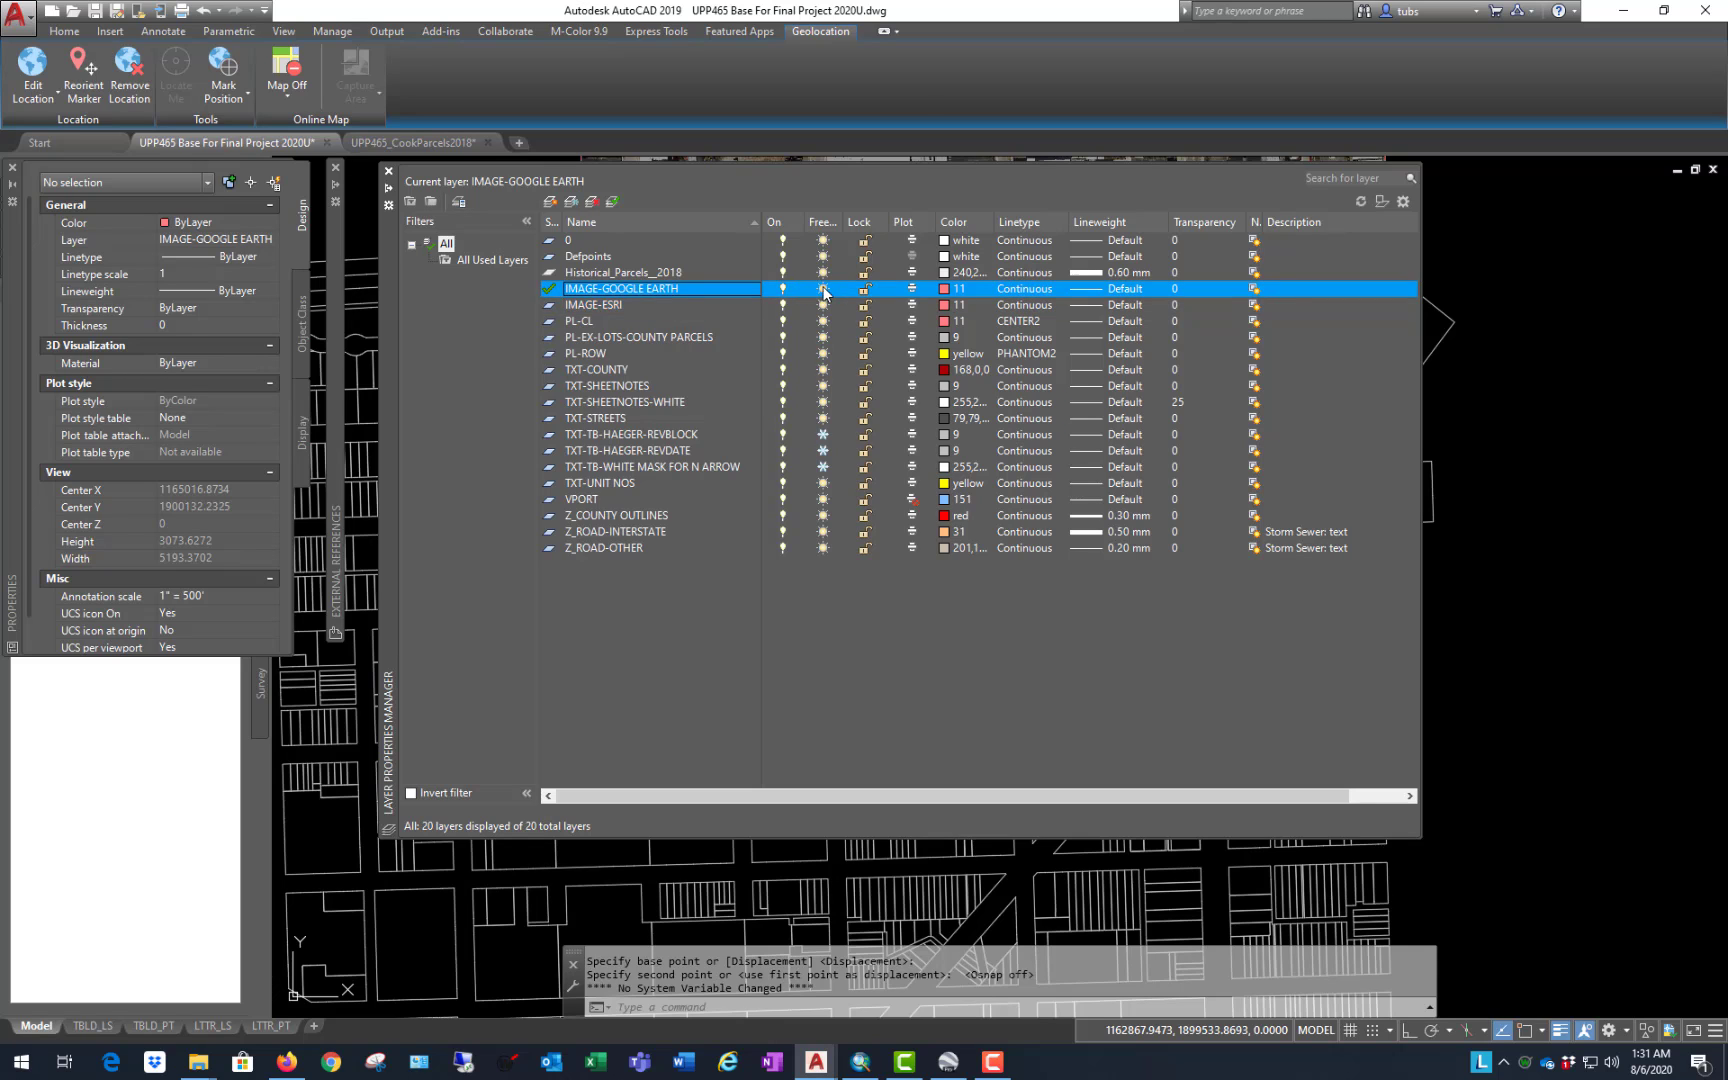
{"action": "left_click", "coordinate": [822, 288]}
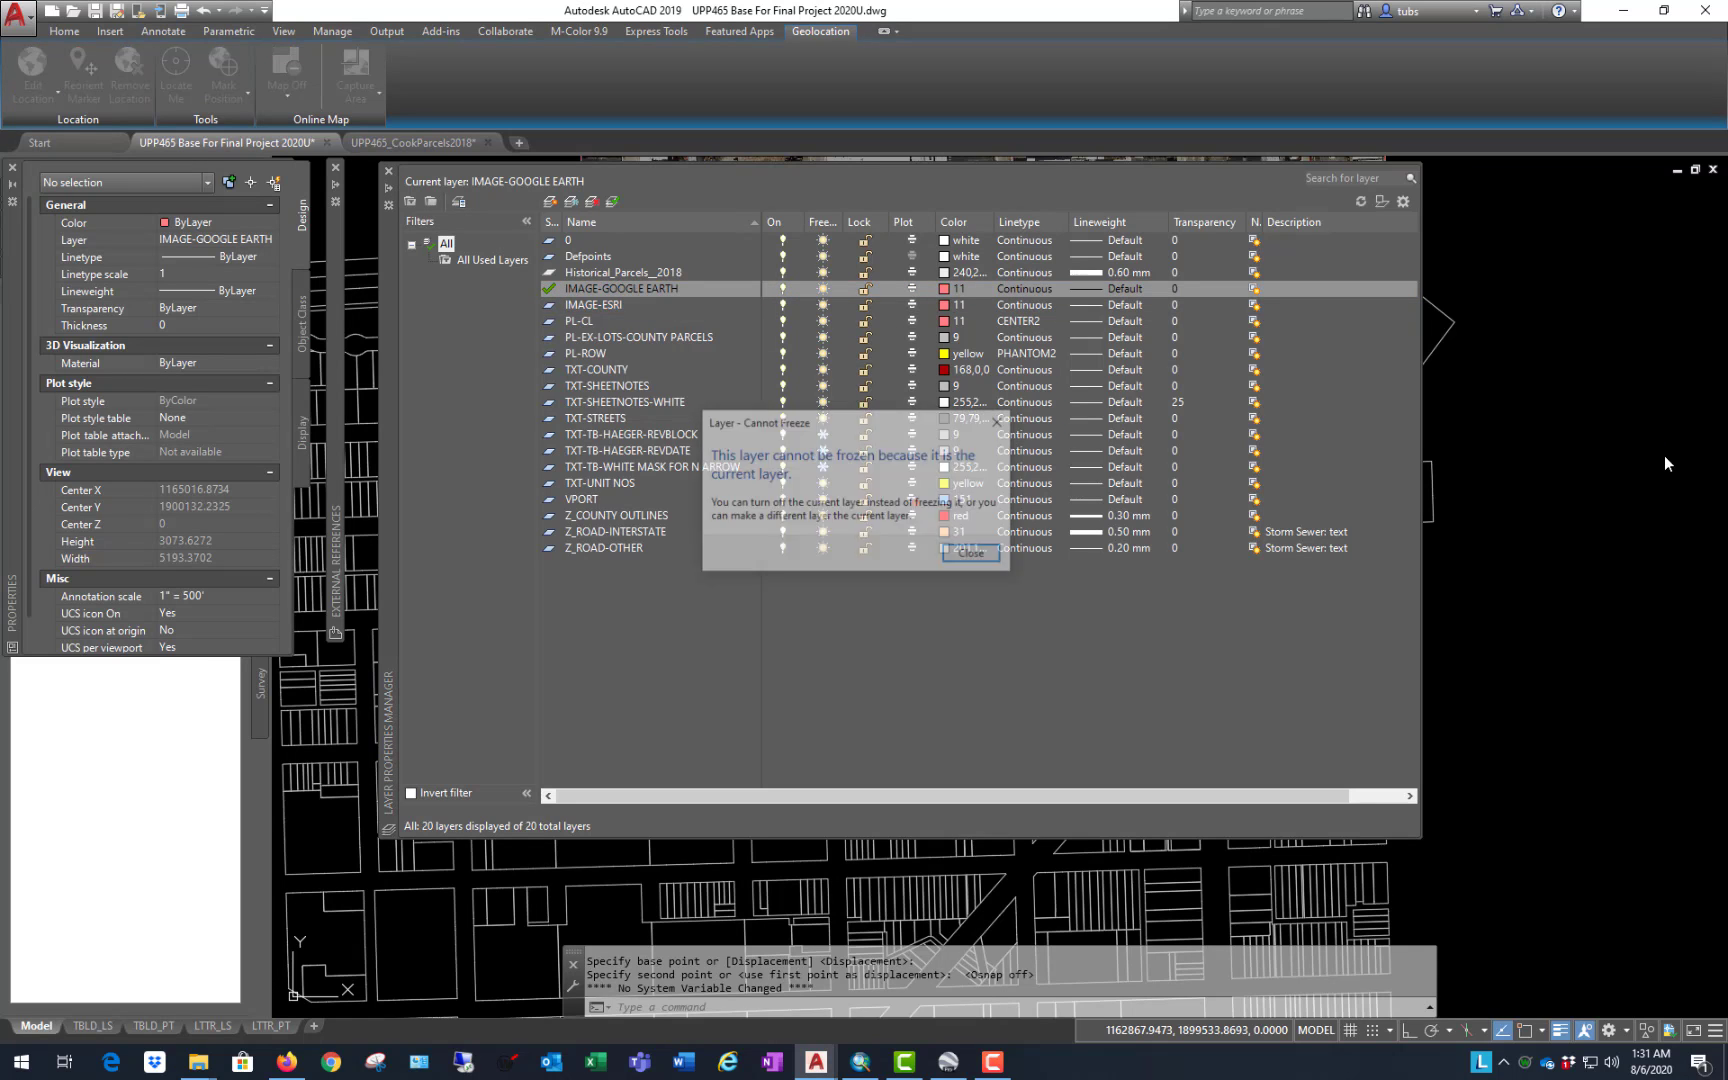
{"action": "left_click", "coordinate": [972, 556]}
Step: Make IMAGE-ESRI the current layer and freeze the IMAGE-GOOGLE EARTH layer
{"action": "double_click", "coordinate": [554, 305]}
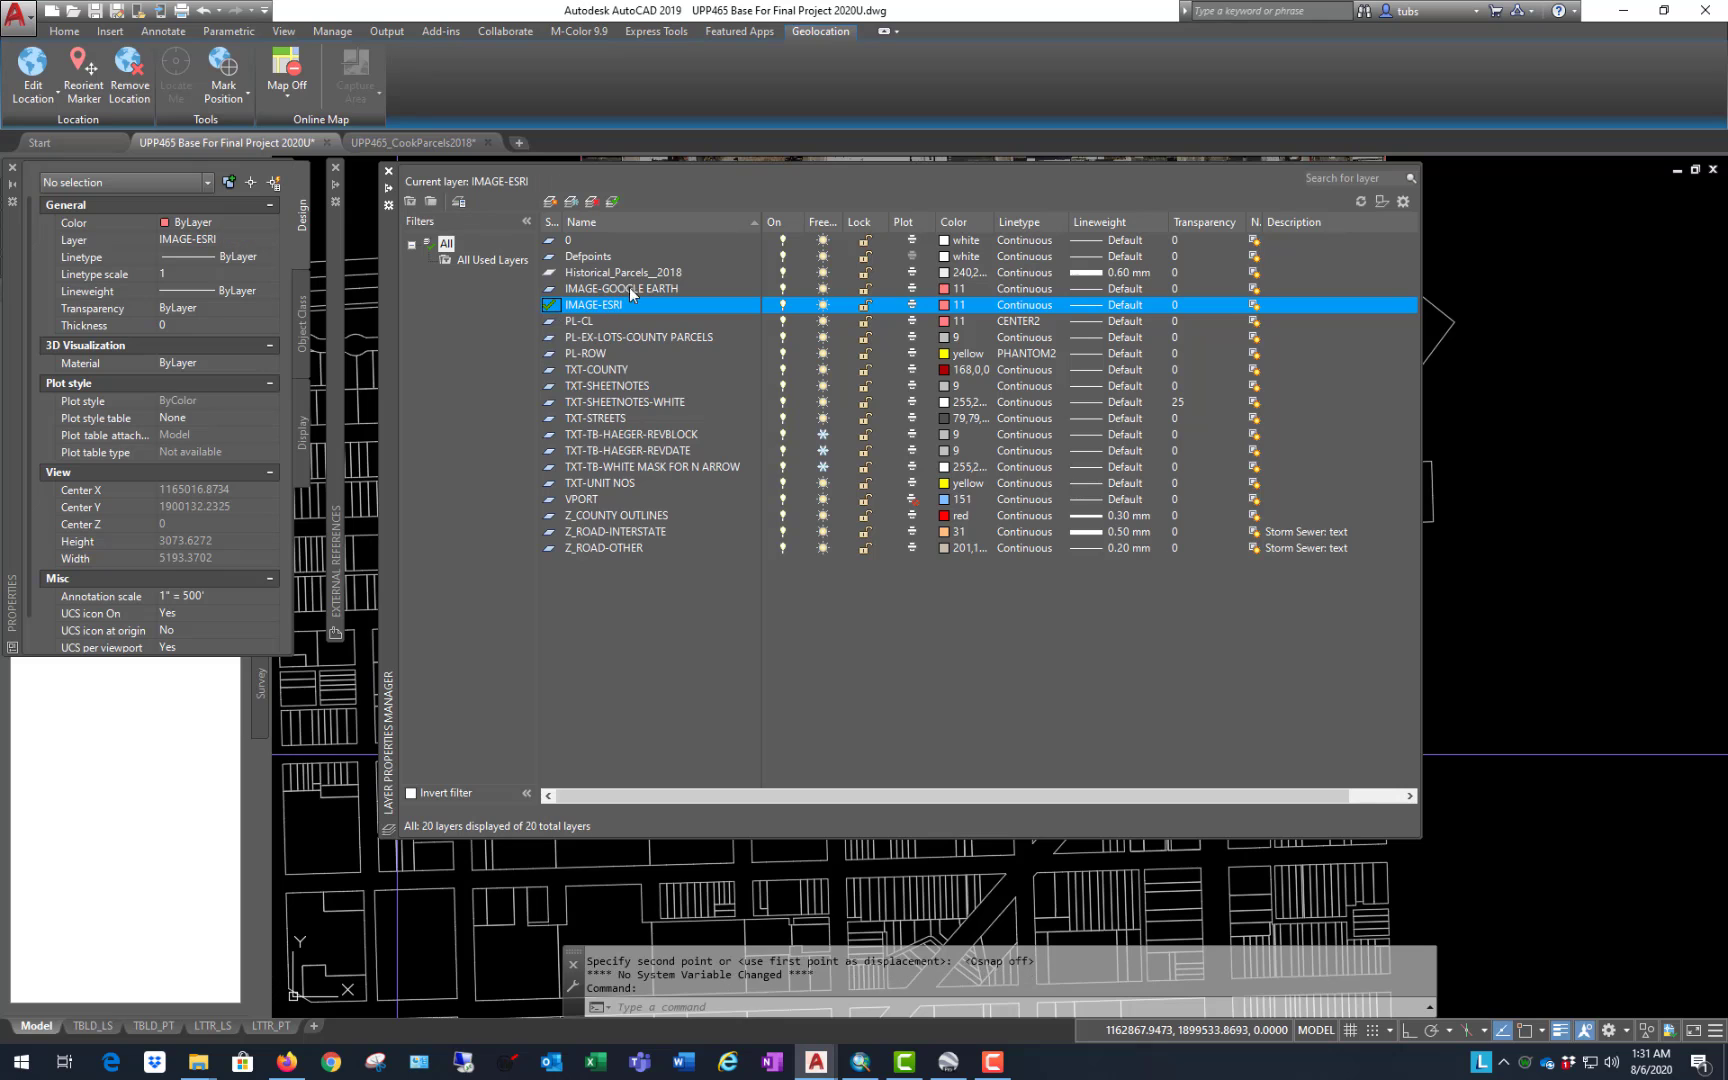
{"action": "left_click", "coordinate": [668, 289]}
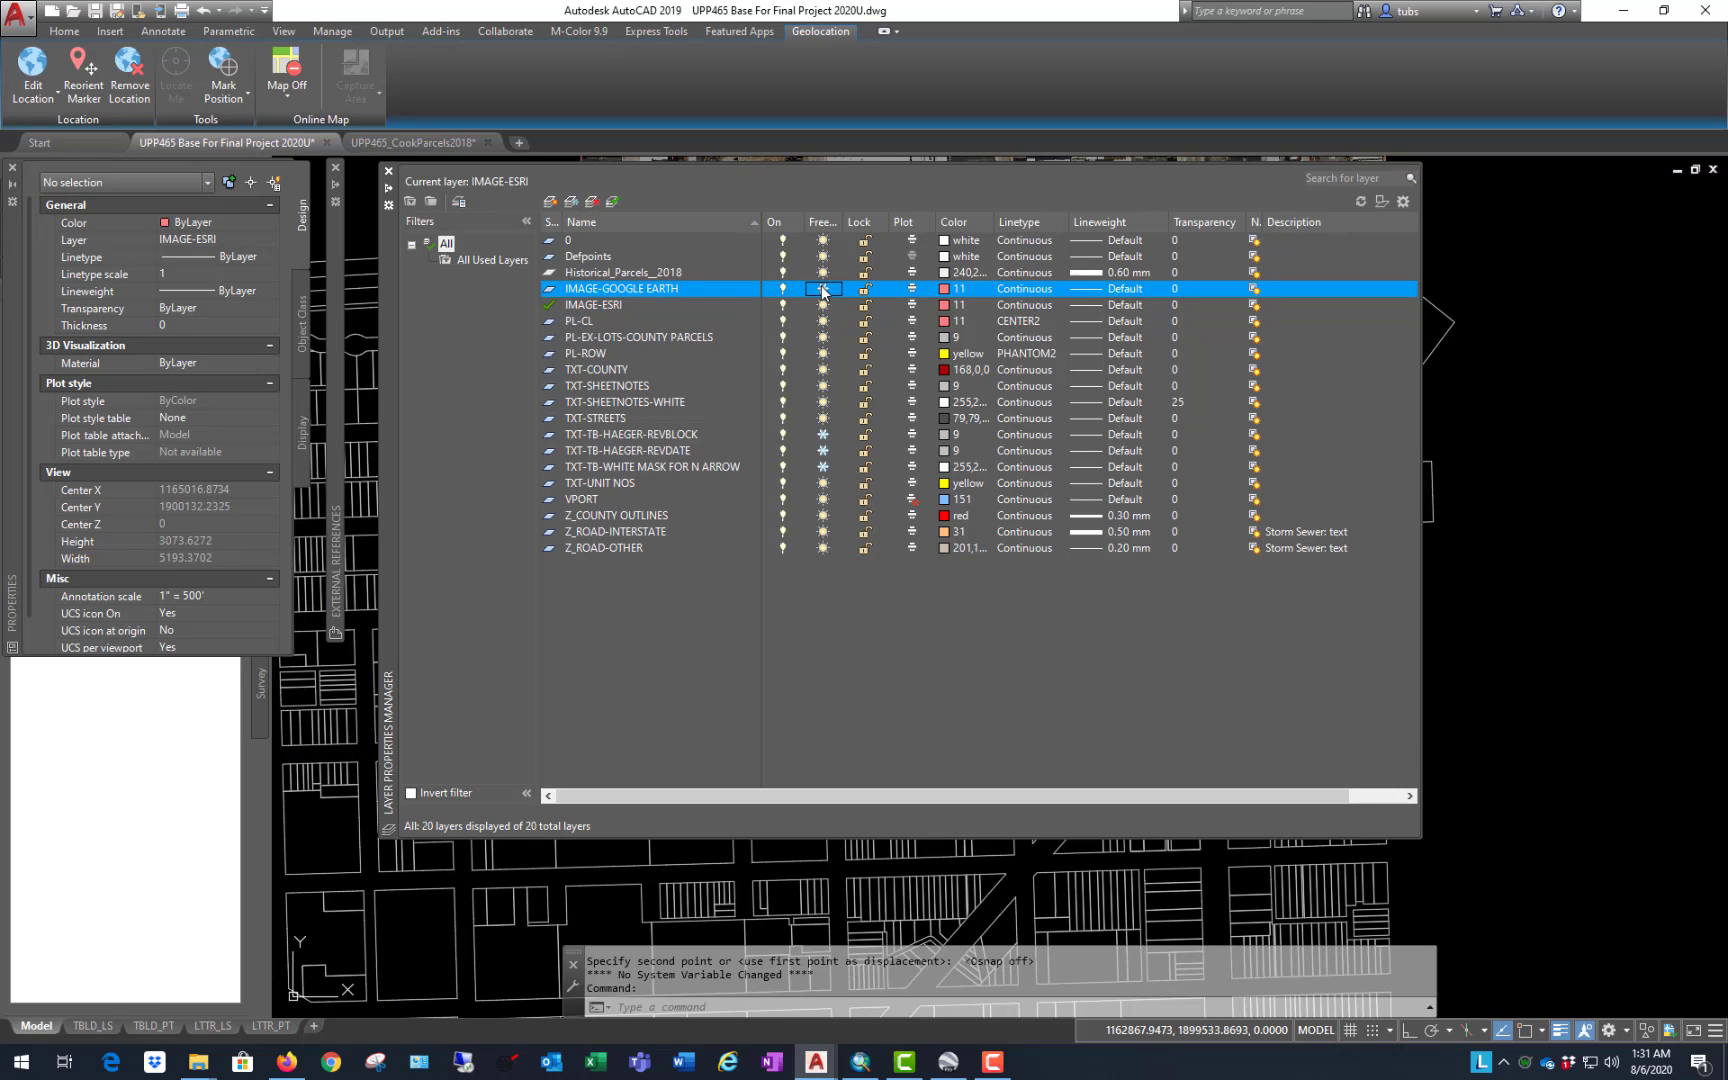
{"action": "left_click", "coordinate": [822, 289]}
{"action": "left_click", "coordinate": [1005, 743]}
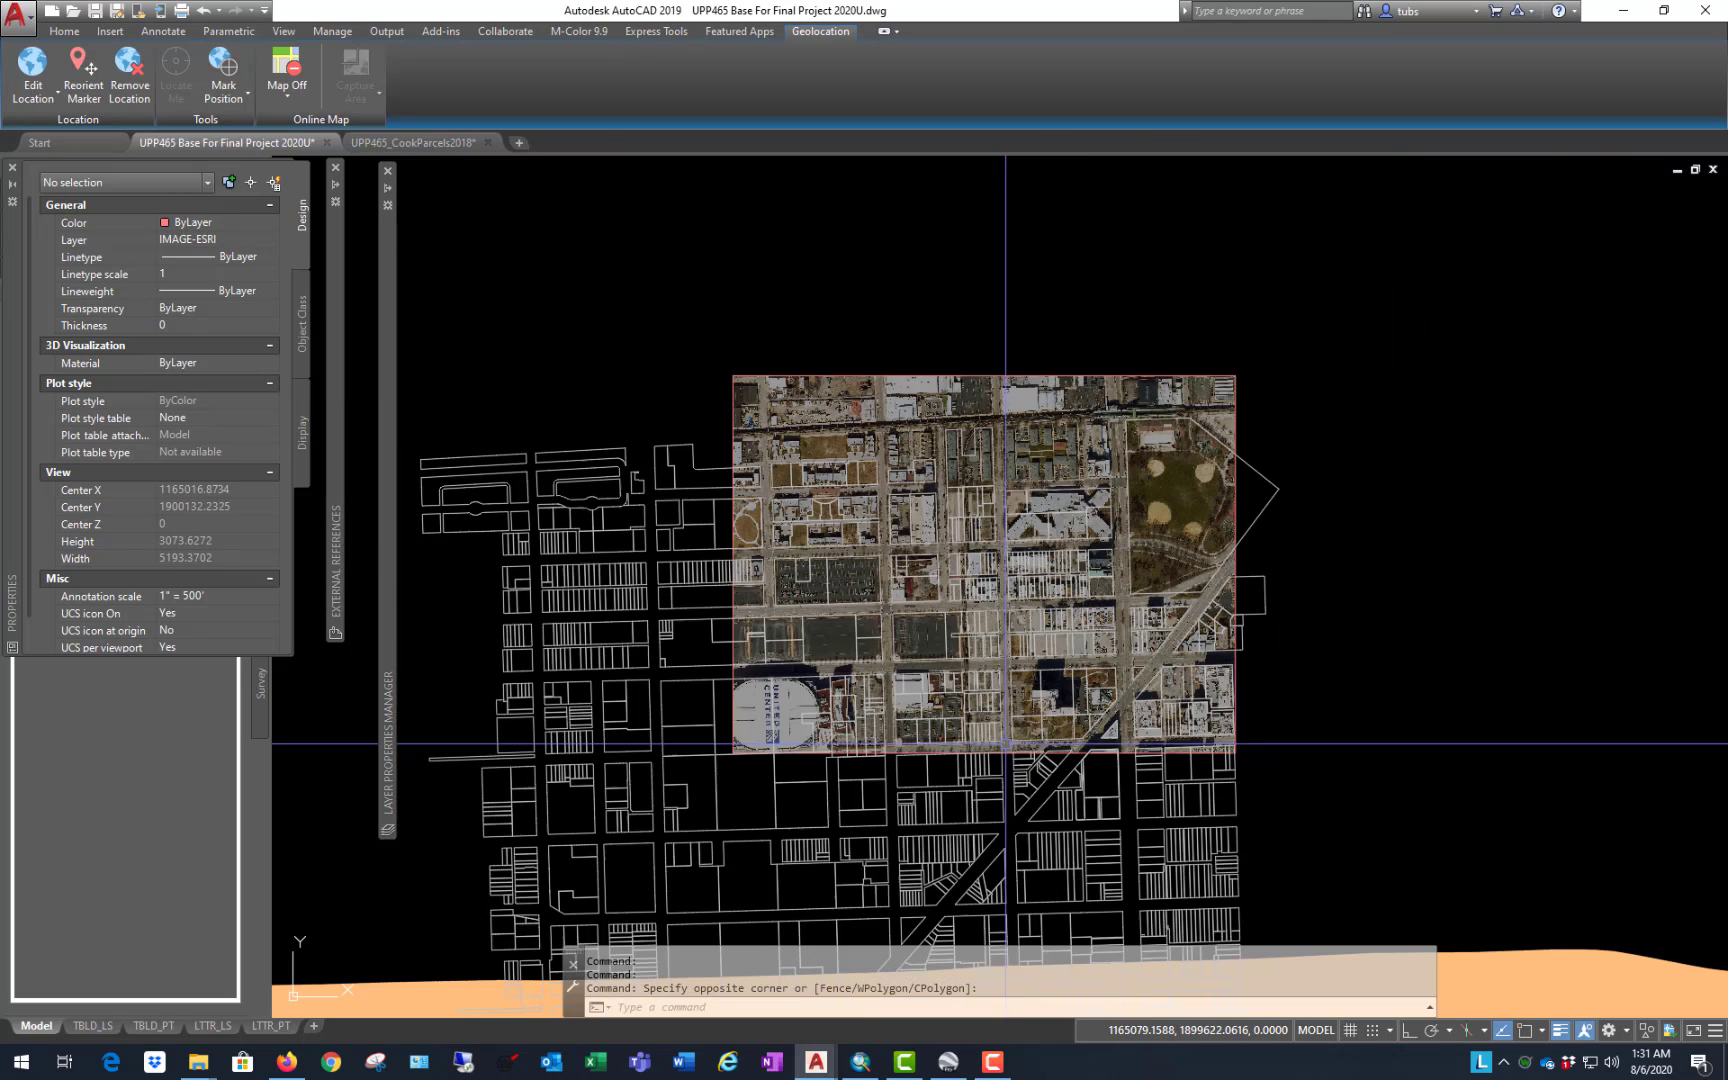
{"action": "scroll", "coordinate": [1005, 743], "scroll_direction": "down", "scroll_amount": 3}
{"action": "scroll", "coordinate": [406, 823], "scroll_direction": "up", "scroll_amount": 5}
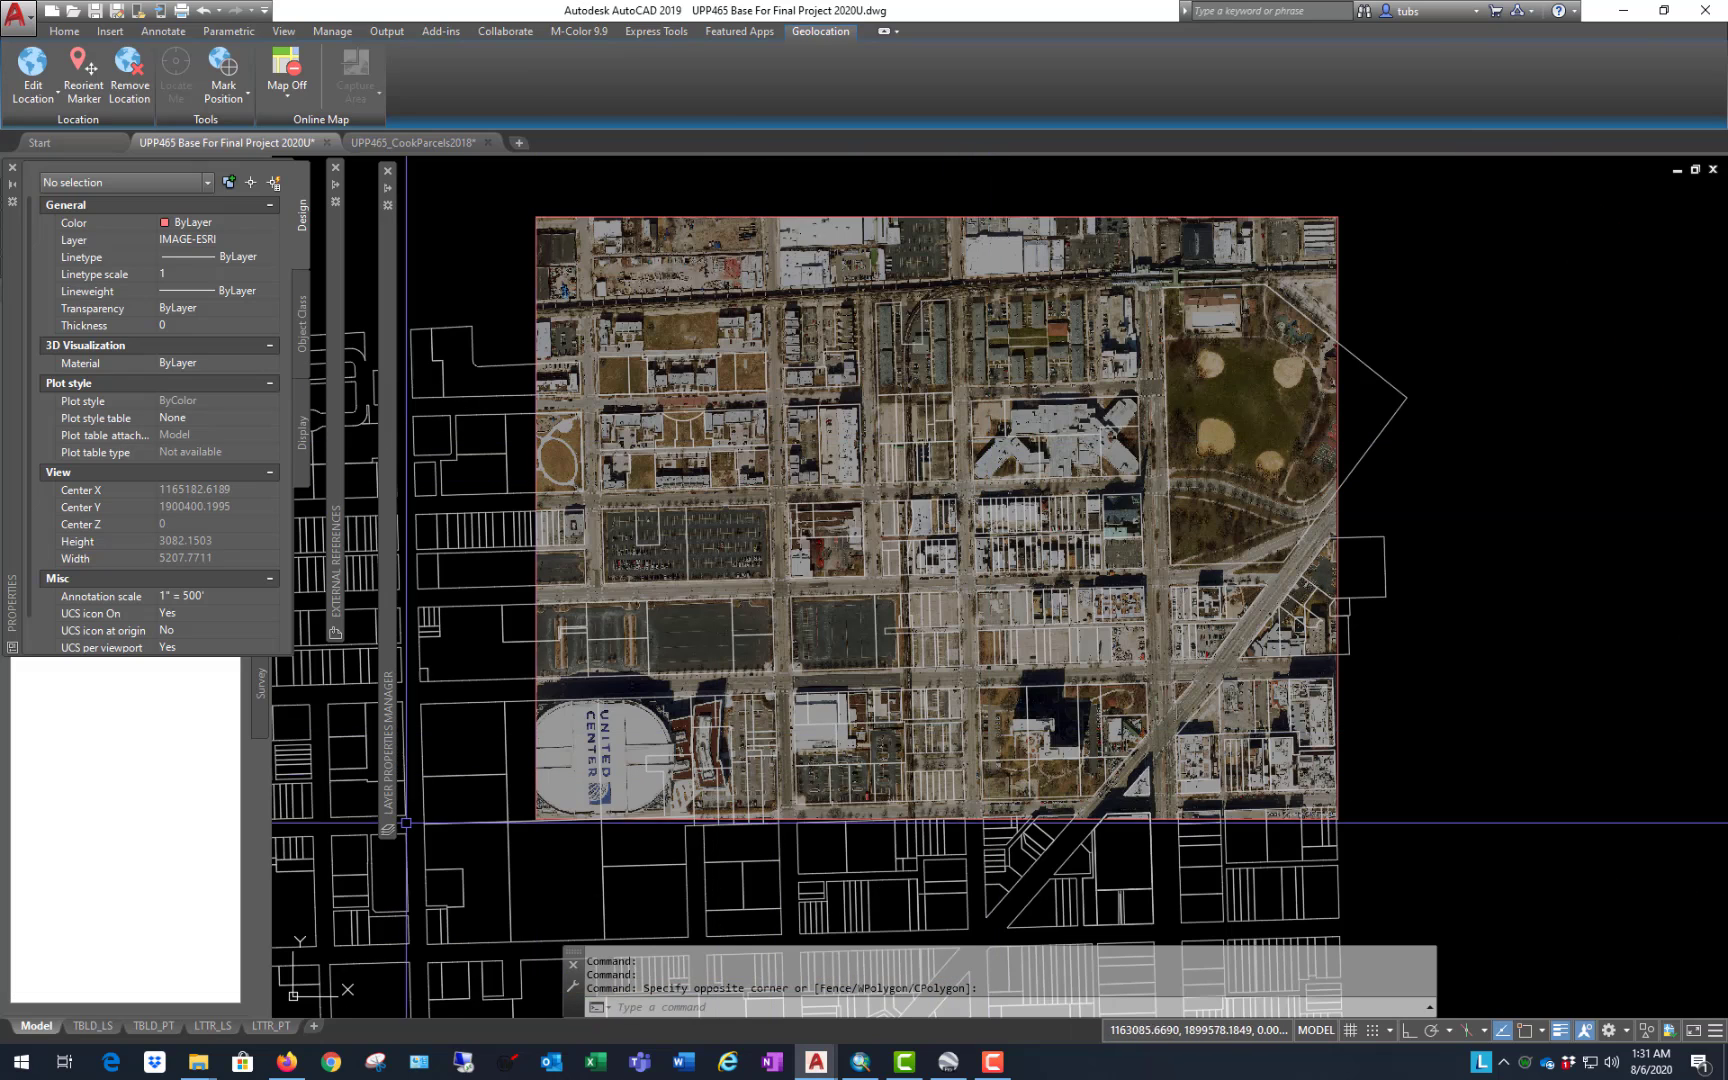
Step: Open the TBLD_LS layout and reframe its viewport on the parking lots and blocks north of the United Center, returning to paper space
{"action": "left_click", "coordinate": [92, 1026]}
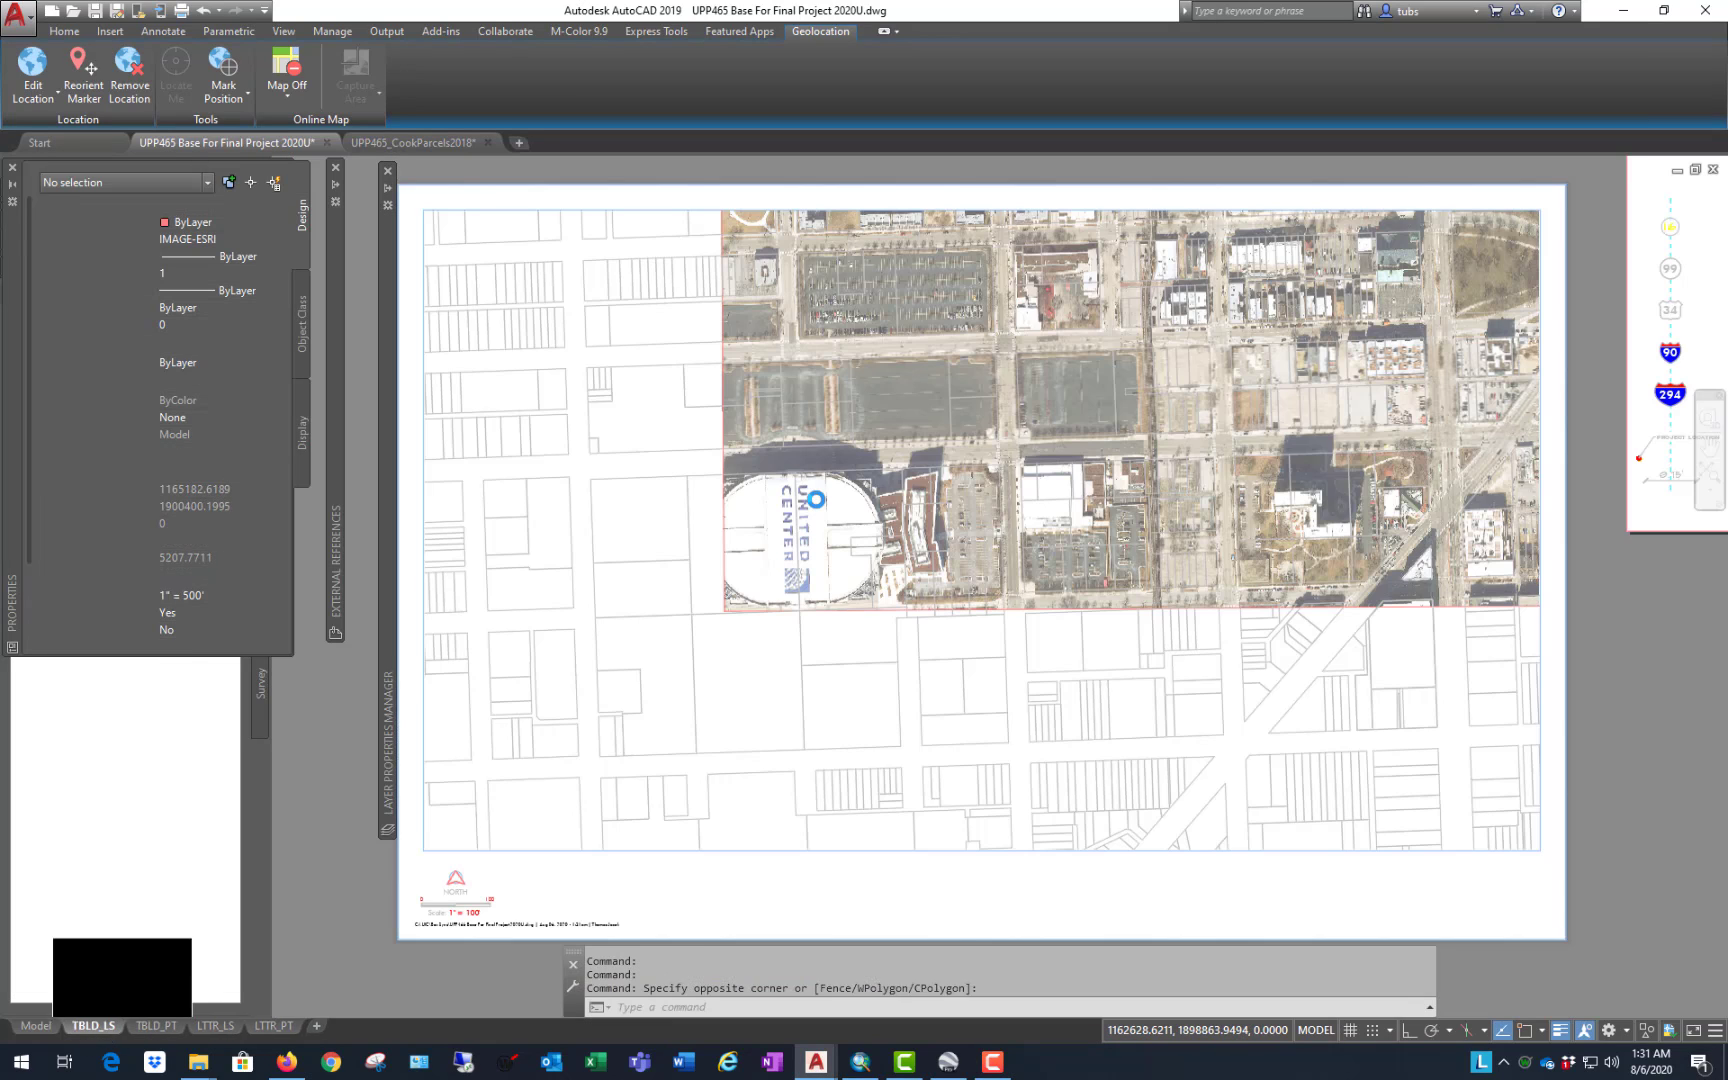
{"action": "double_click", "coordinate": [1009, 457]}
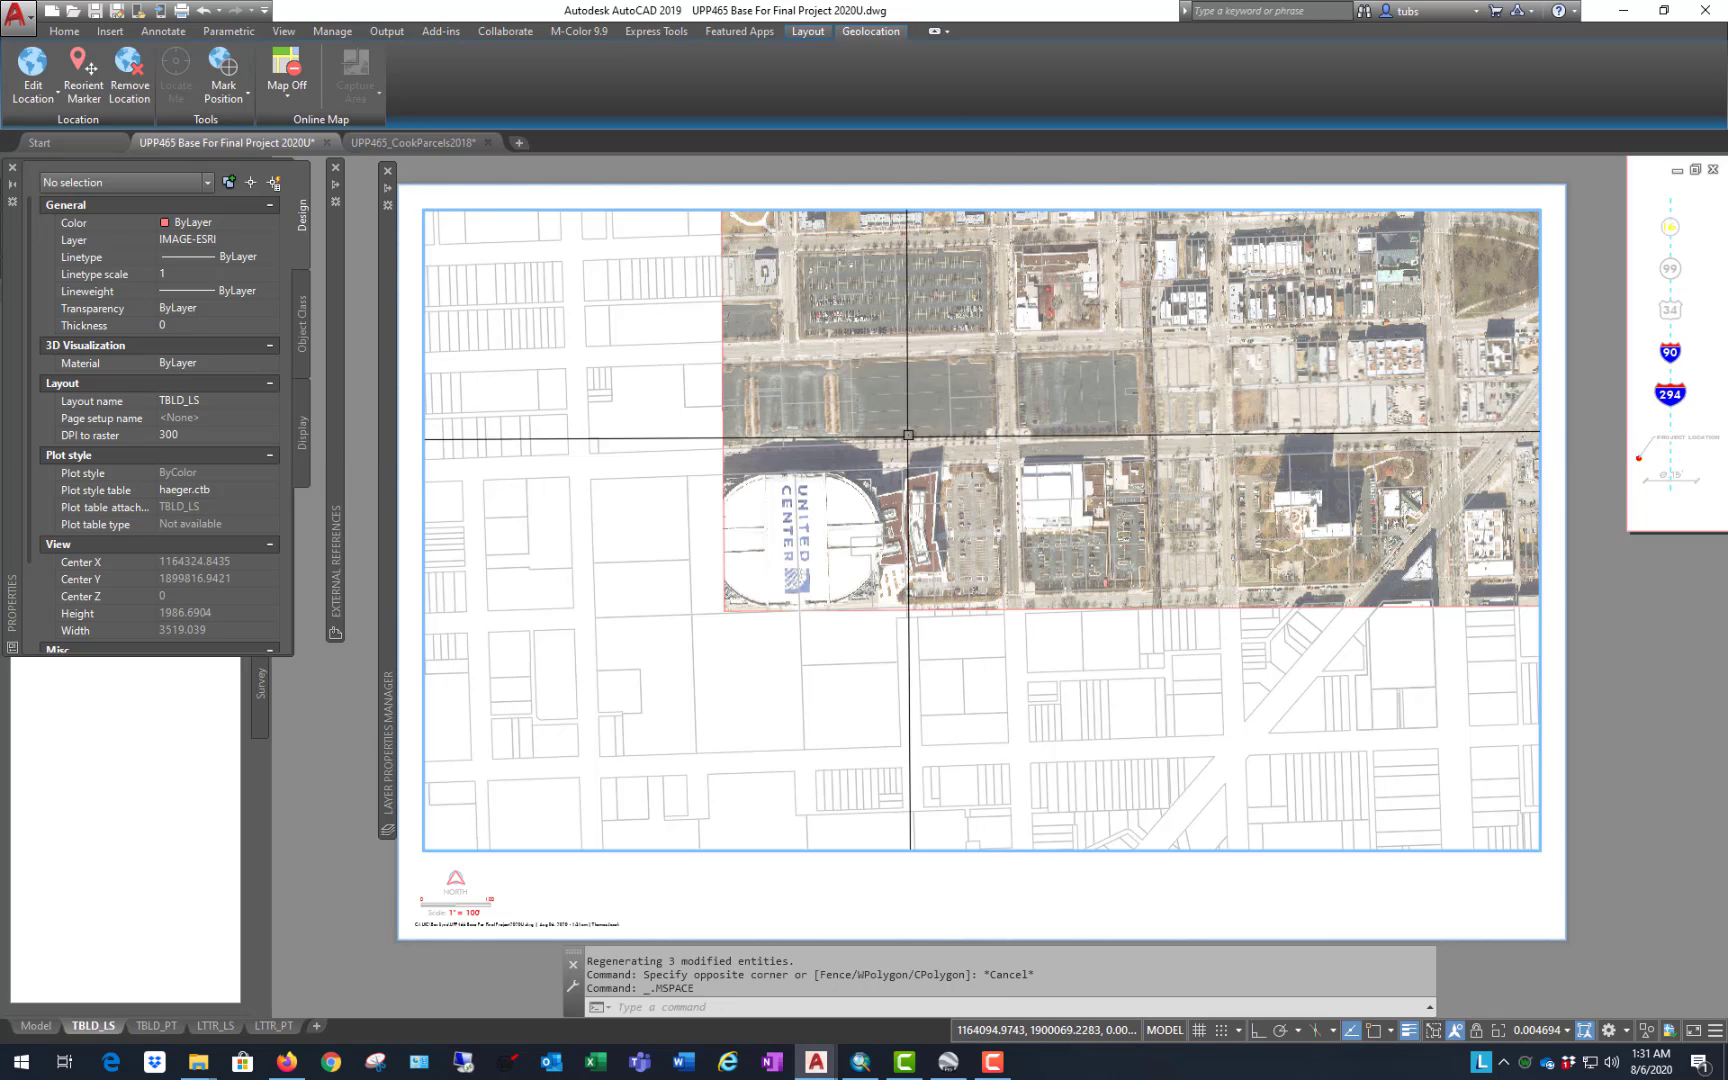
{"action": "type", "text": "p"}
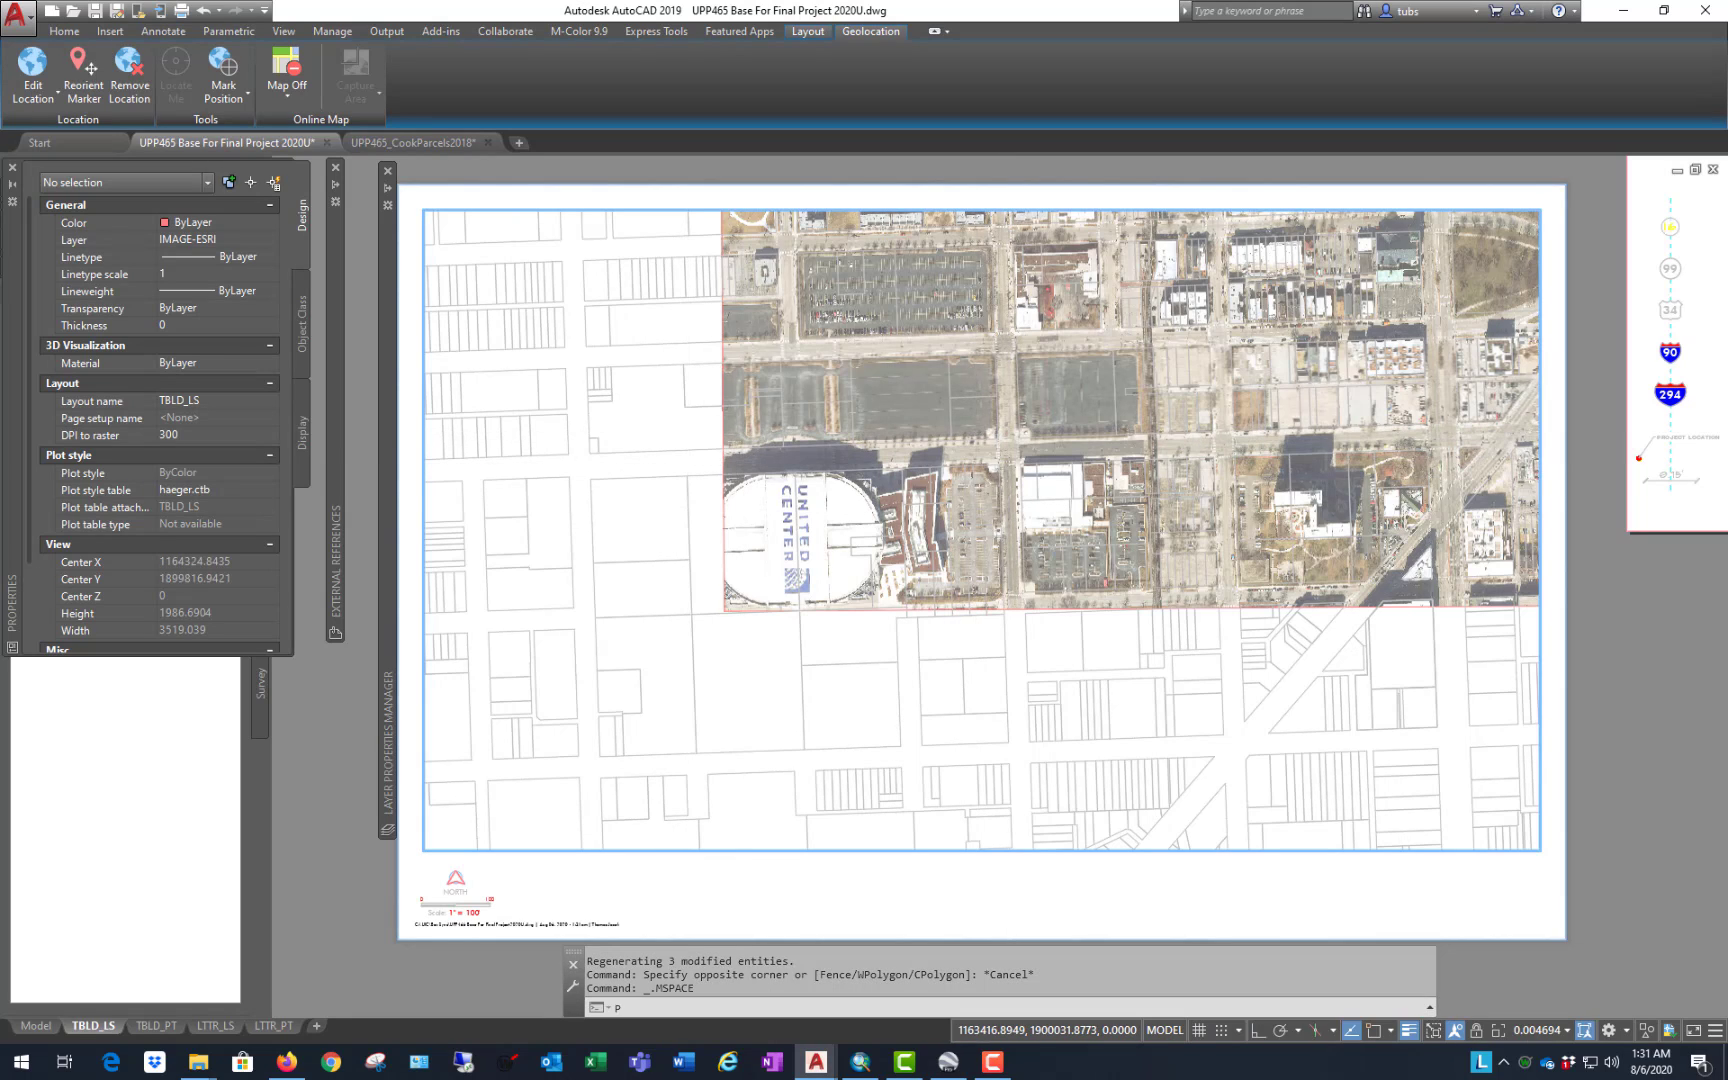
{"action": "key", "text": "Return"}
{"action": "left_click_drag", "start_coordinate": [1085, 406], "coordinate": [977, 574]}
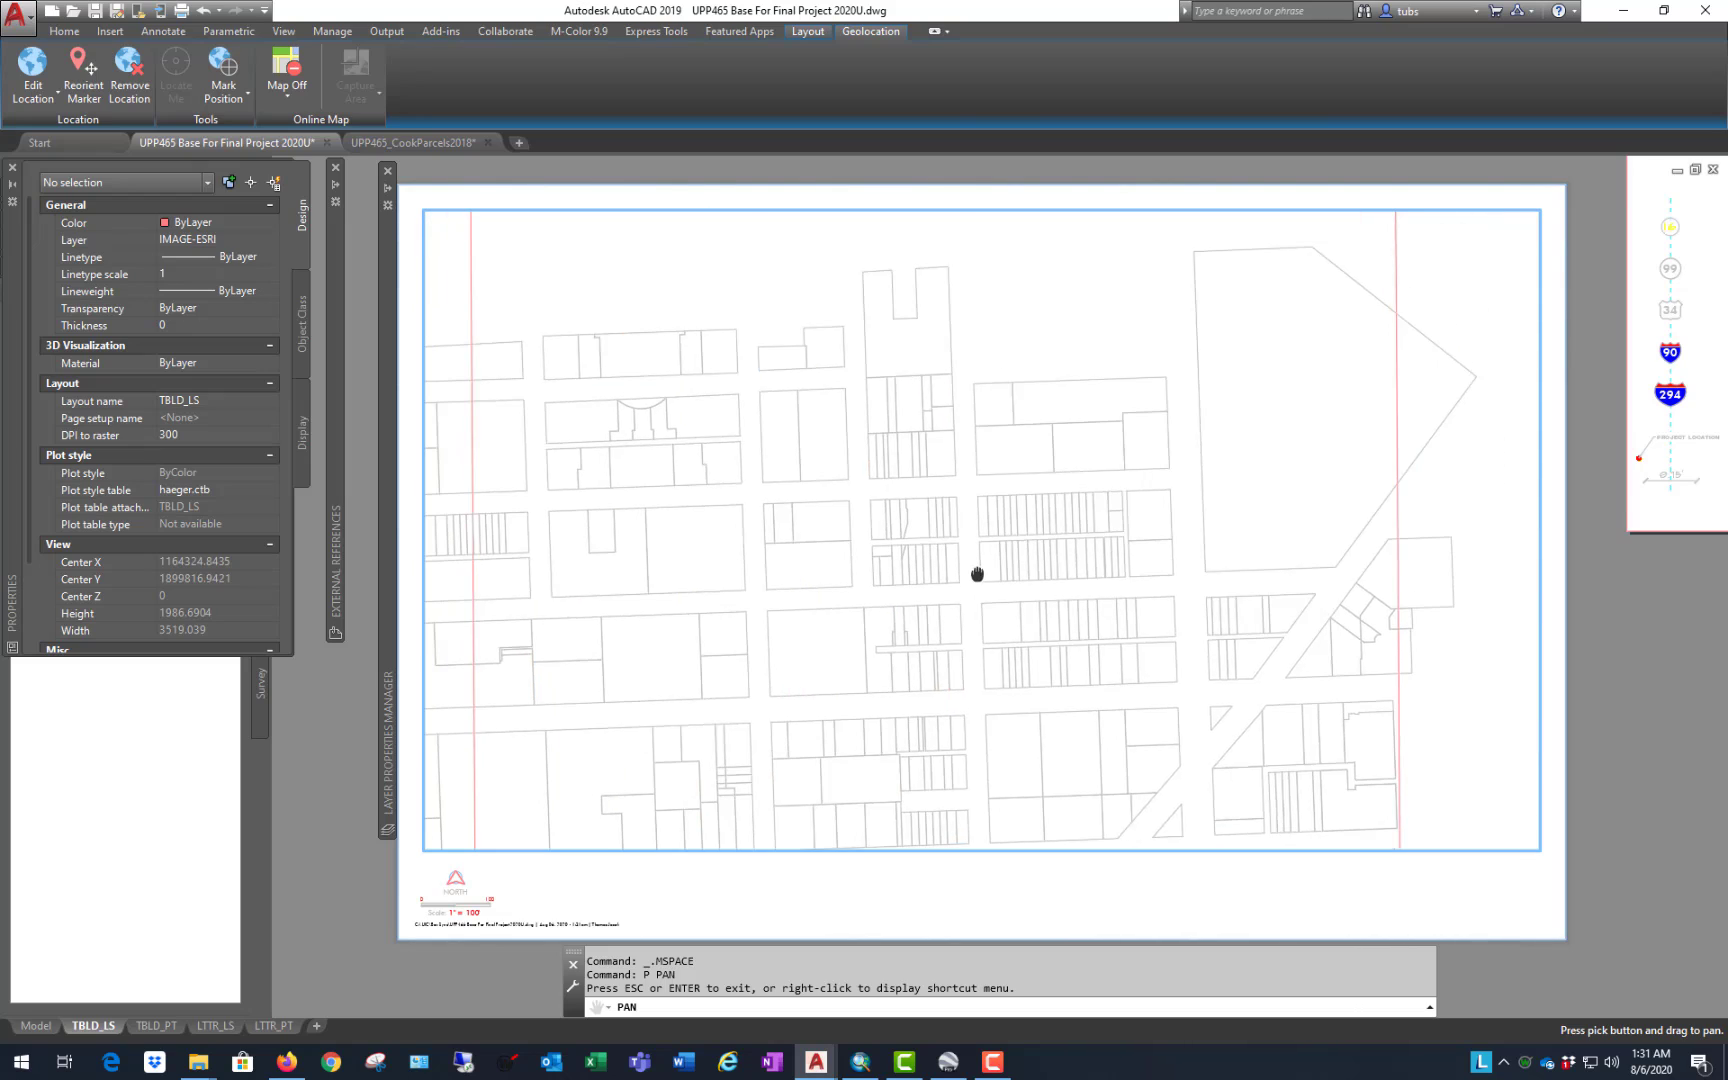
{"action": "scroll", "coordinate": [838, 557], "scroll_direction": "up", "scroll_amount": 2}
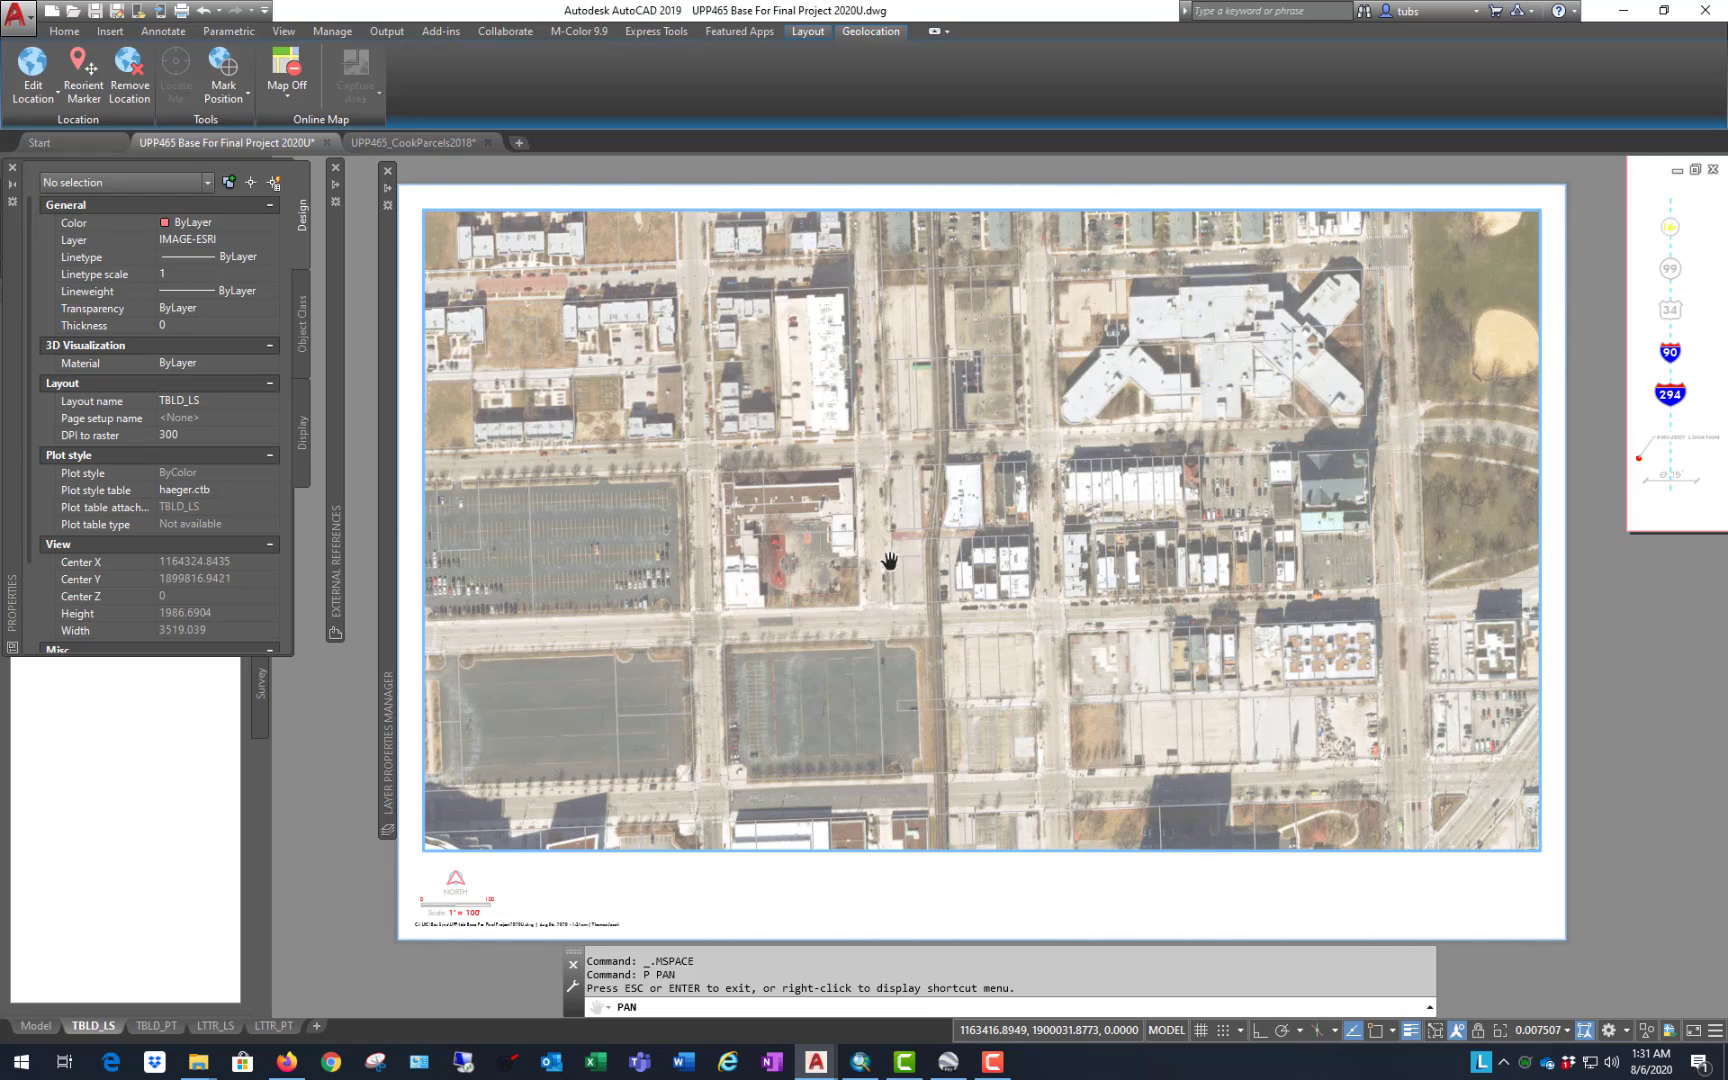
{"action": "left_click_drag", "start_coordinate": [918, 604], "coordinate": [1122, 570]}
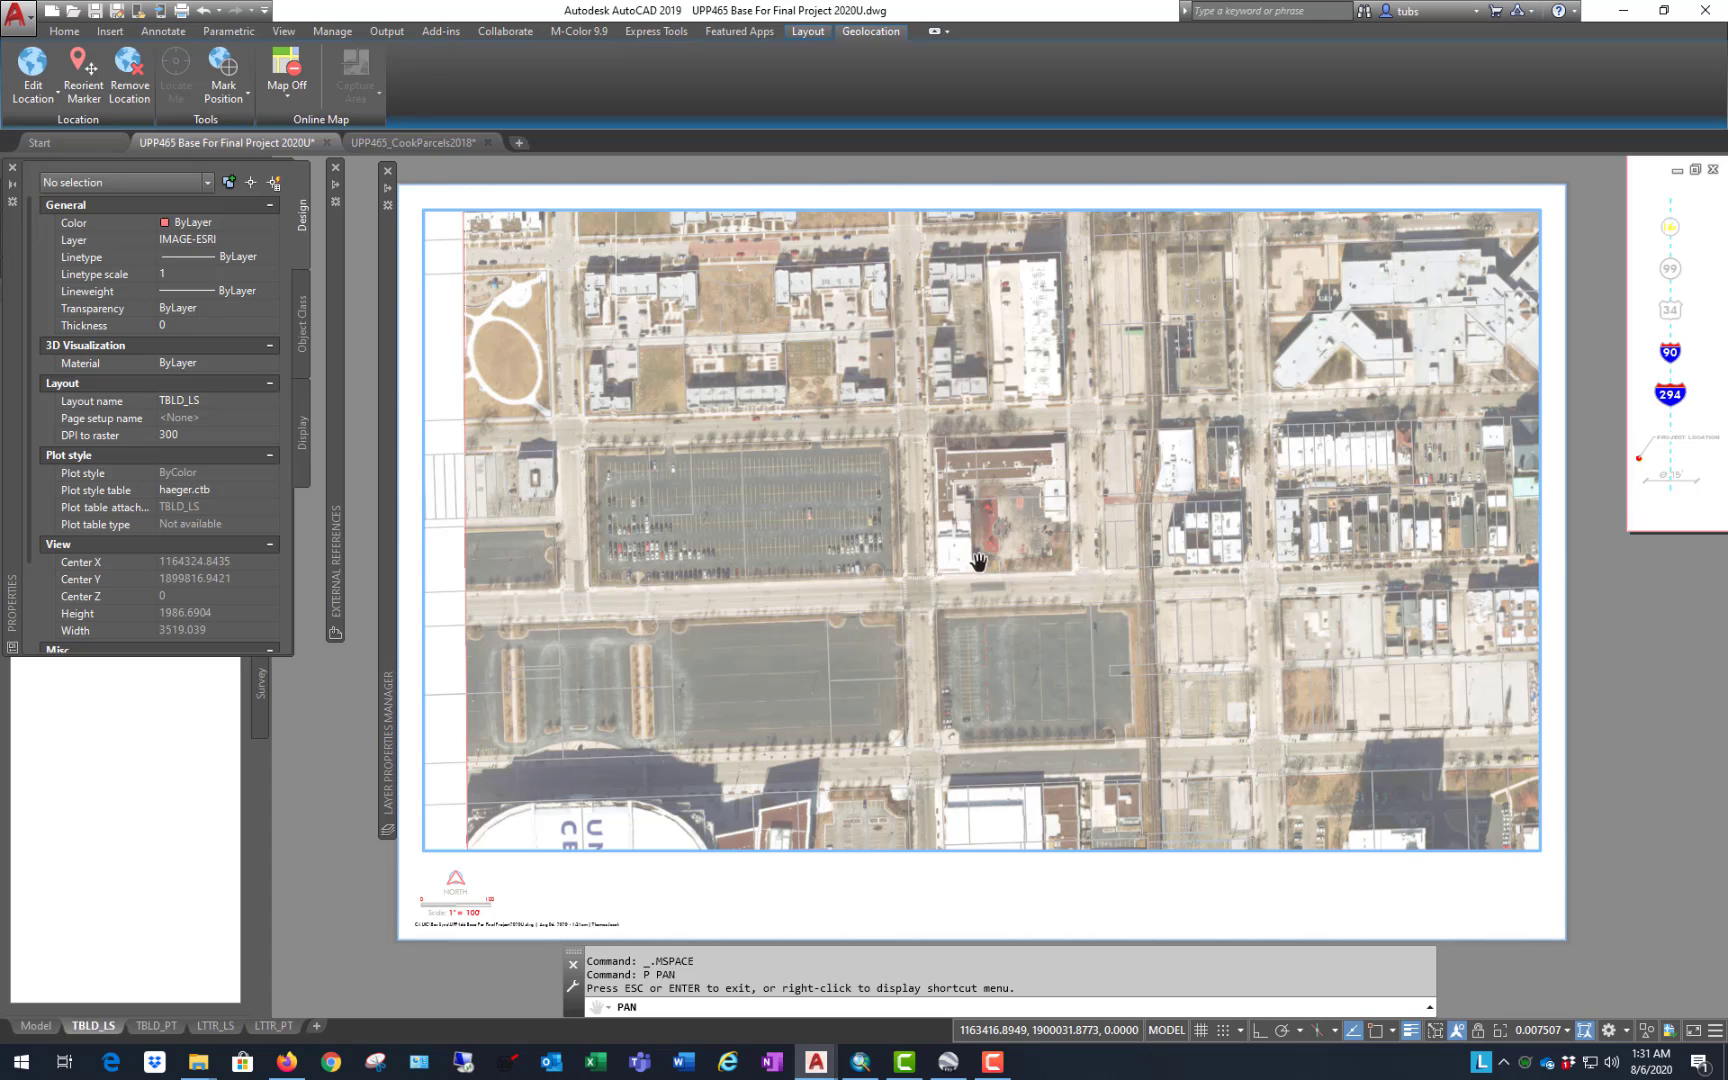
{"action": "right_click", "coordinate": [982, 499]}
{"action": "left_click", "coordinate": [1057, 521]}
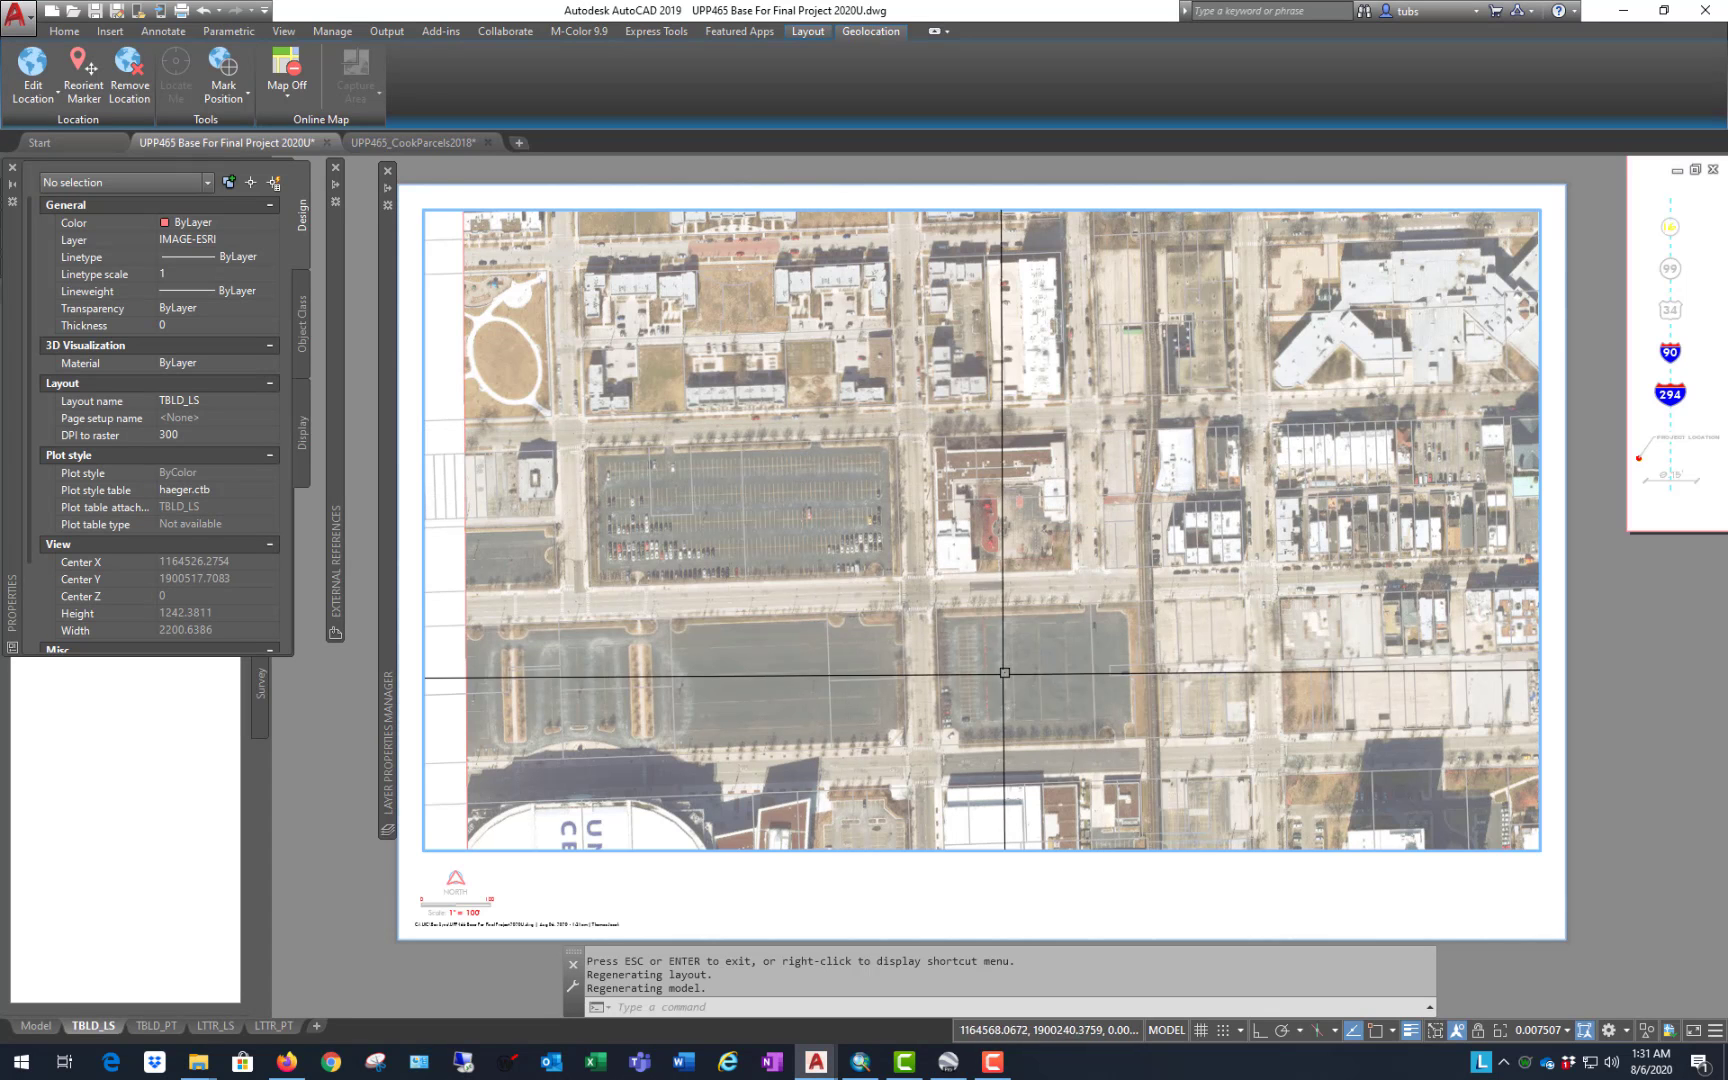
{"action": "double_click", "coordinate": [1638, 681]}
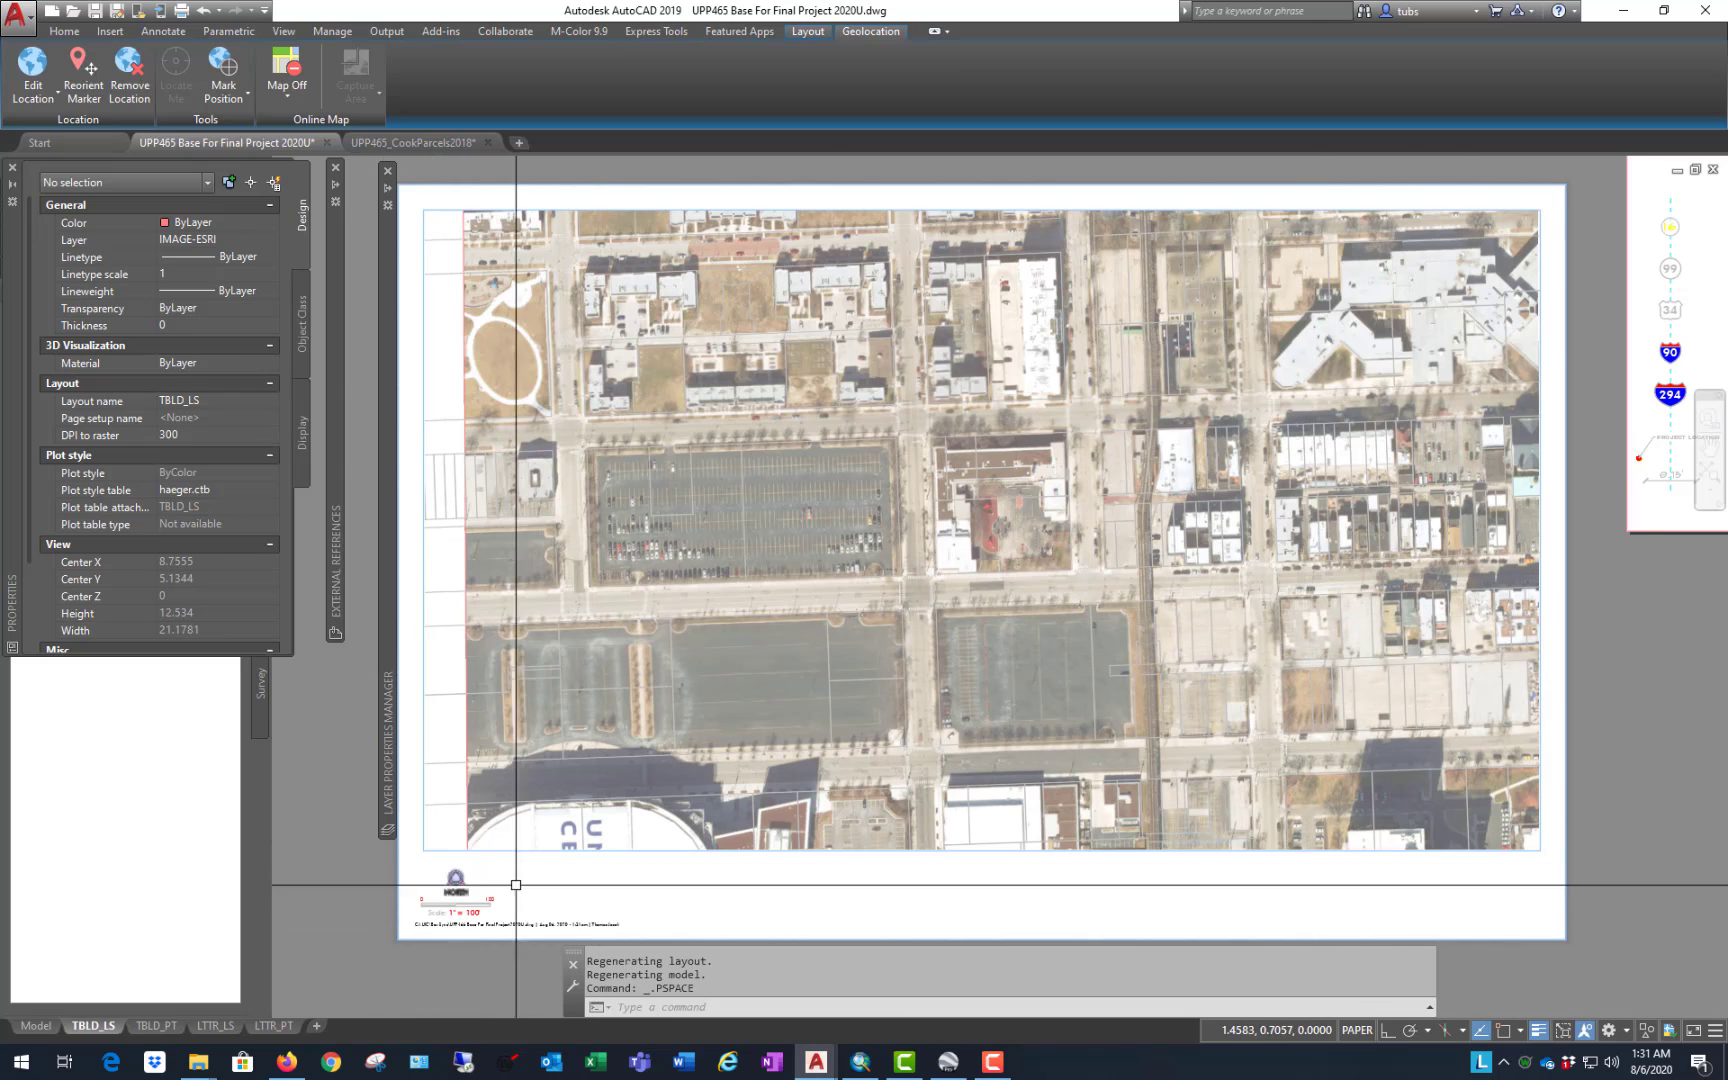
Step: Modify the TBLD_LS page setup to use the UPP.ctb plot style table
{"action": "right_click", "coordinate": [99, 1030]}
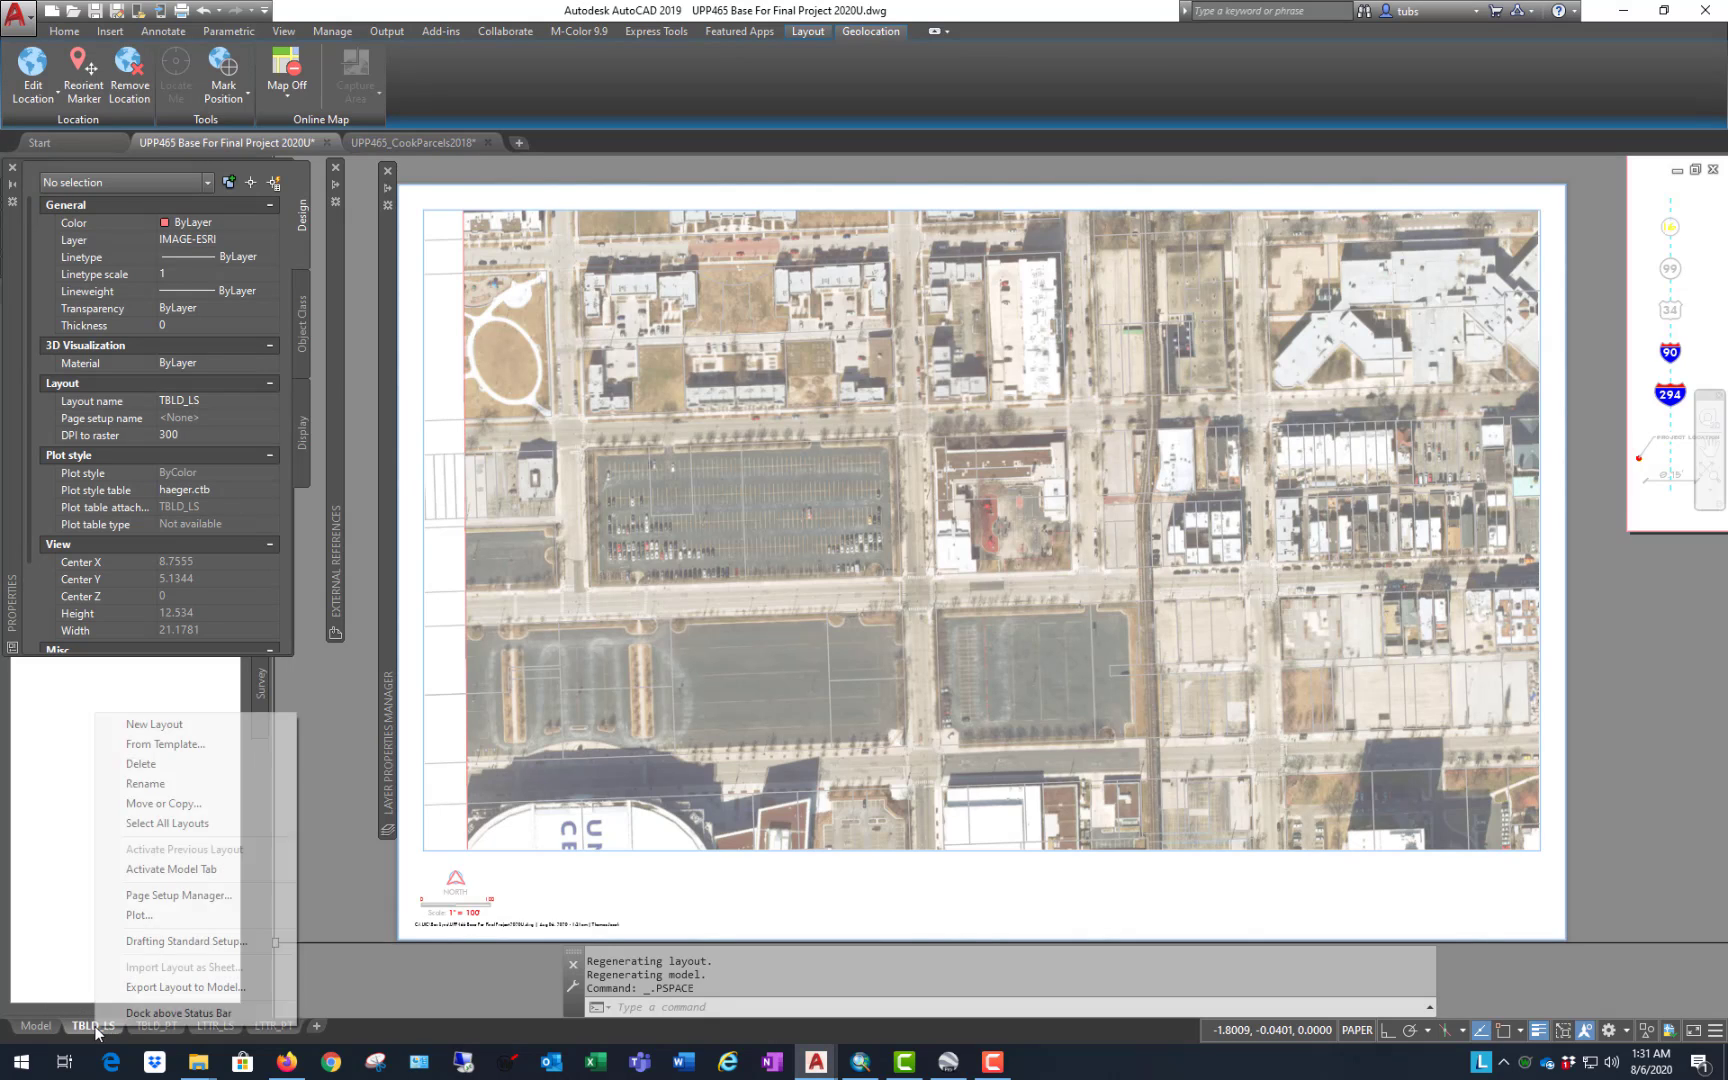
{"action": "left_click", "coordinate": [180, 896]}
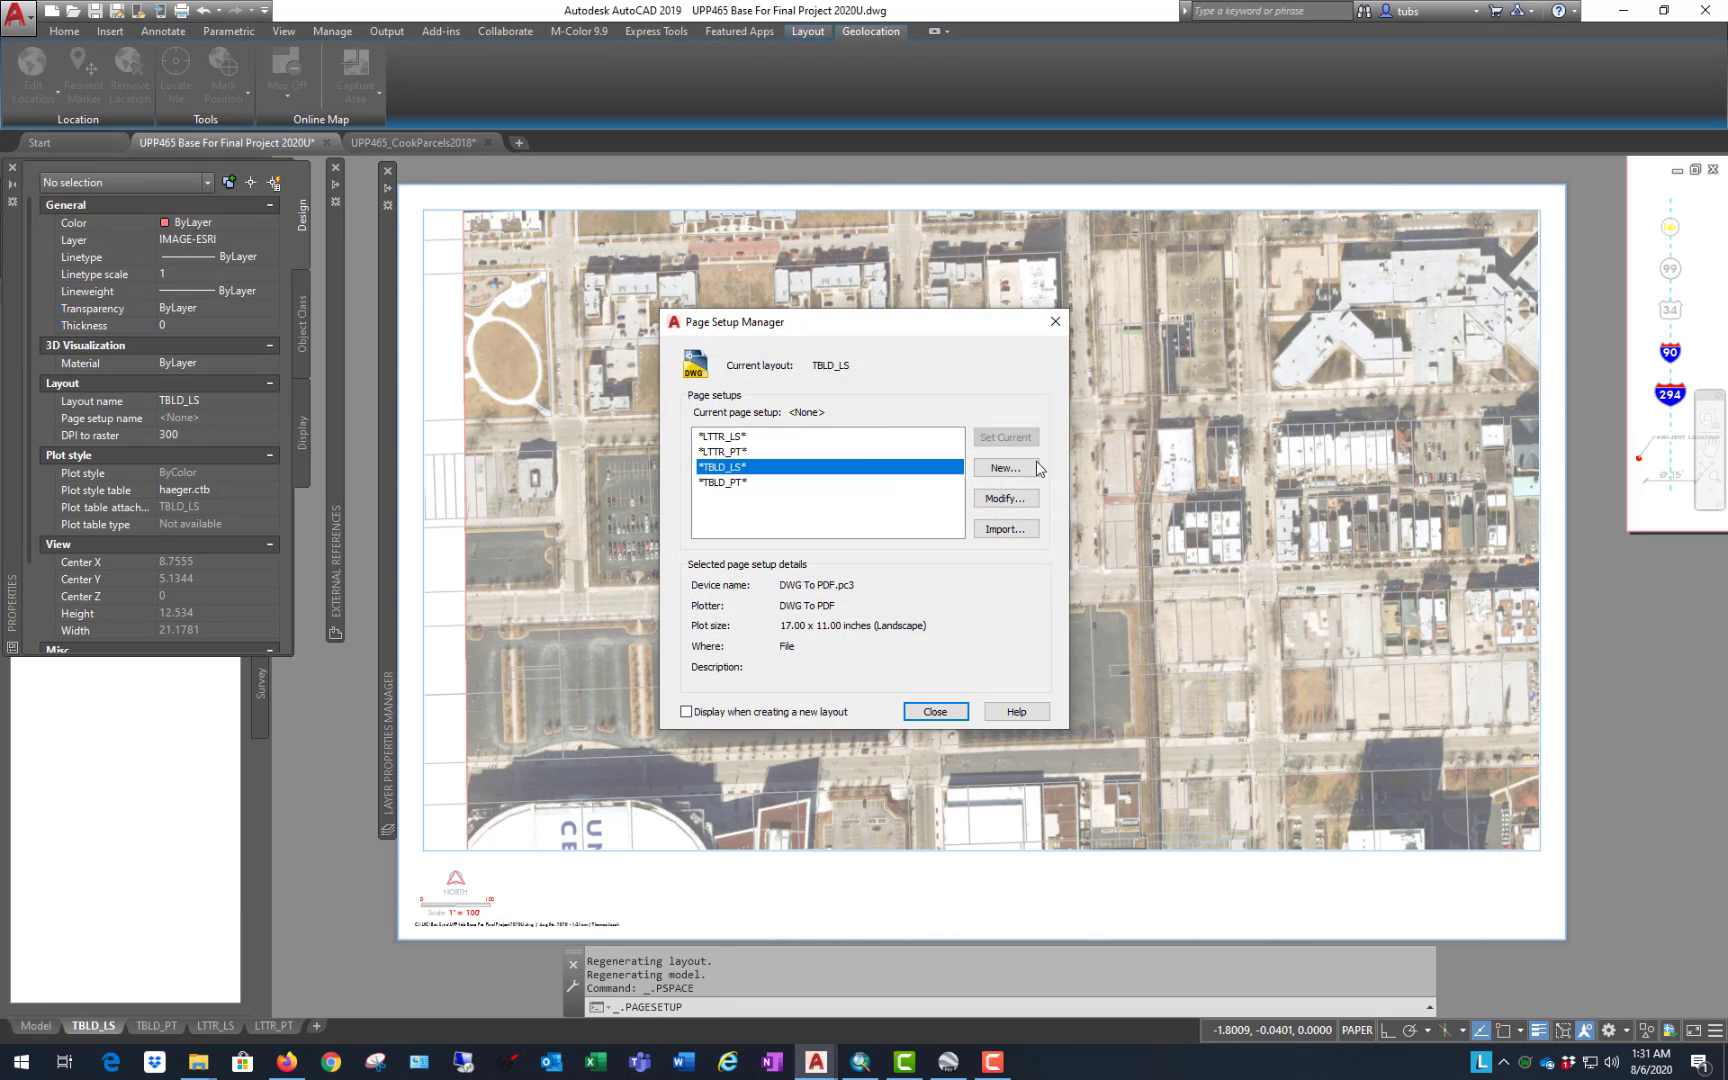
{"action": "left_click", "coordinate": [992, 500]}
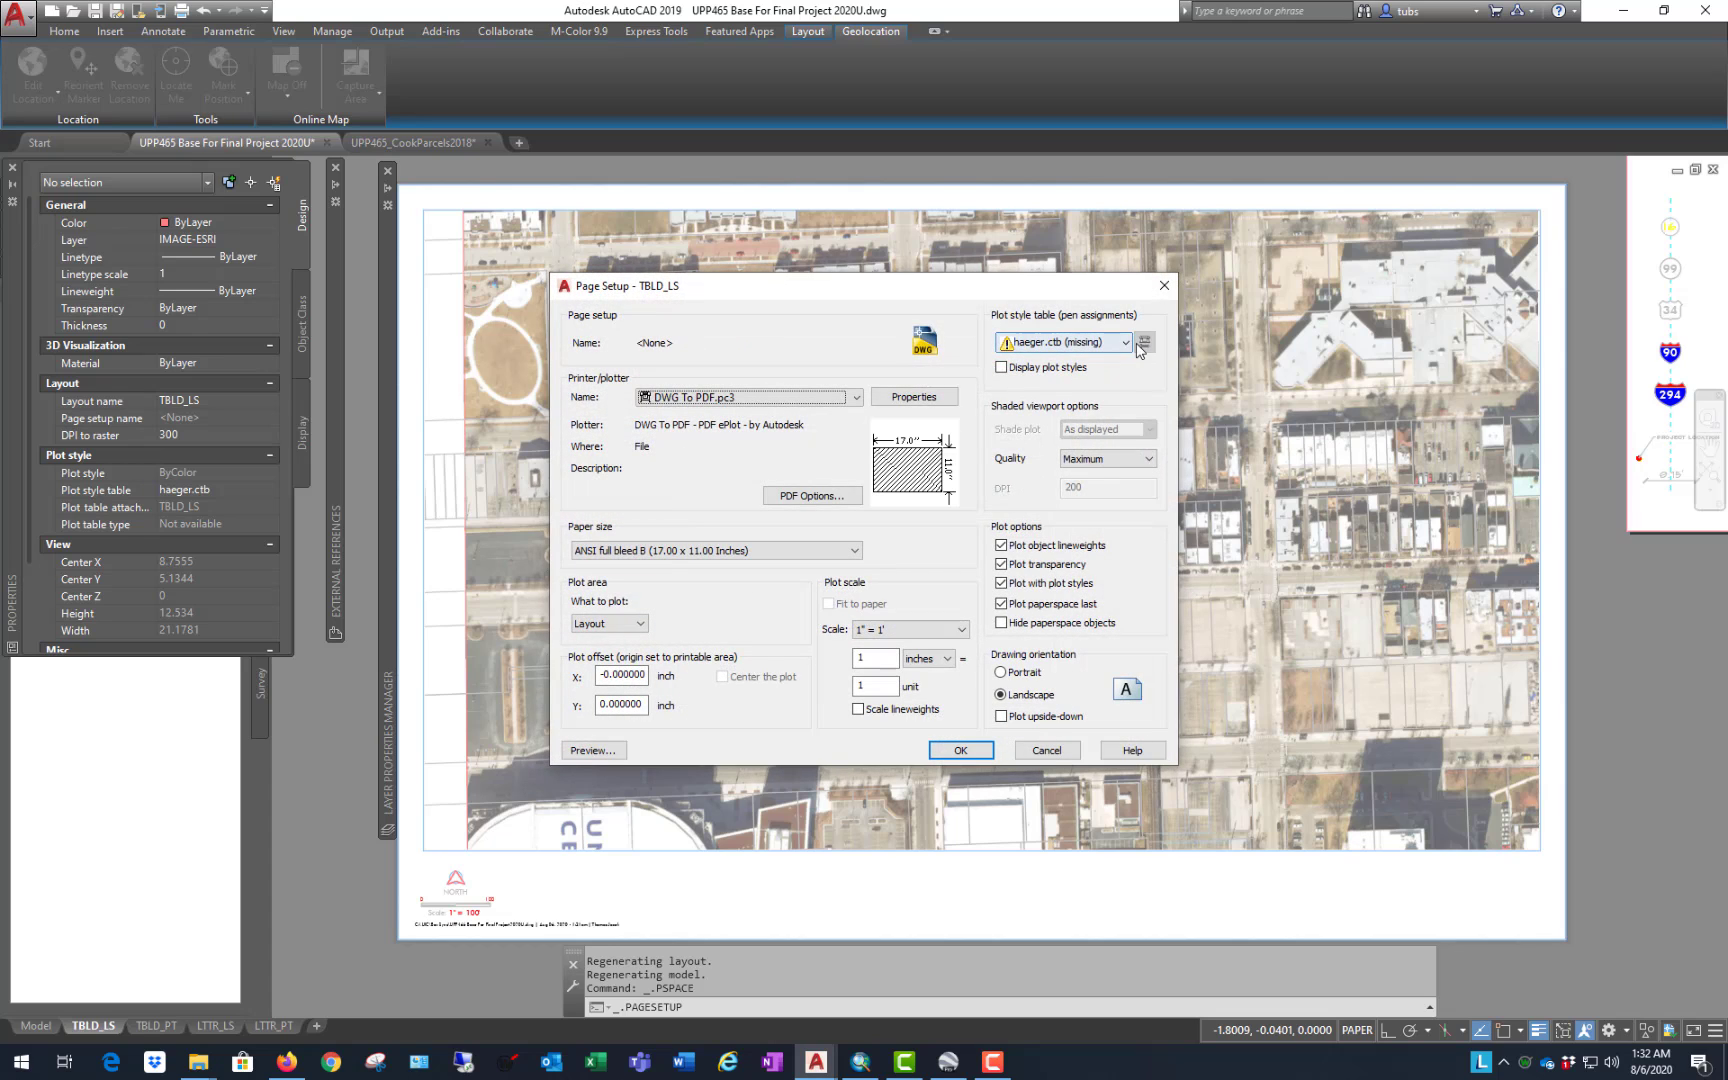
{"action": "left_click", "coordinate": [1126, 343]}
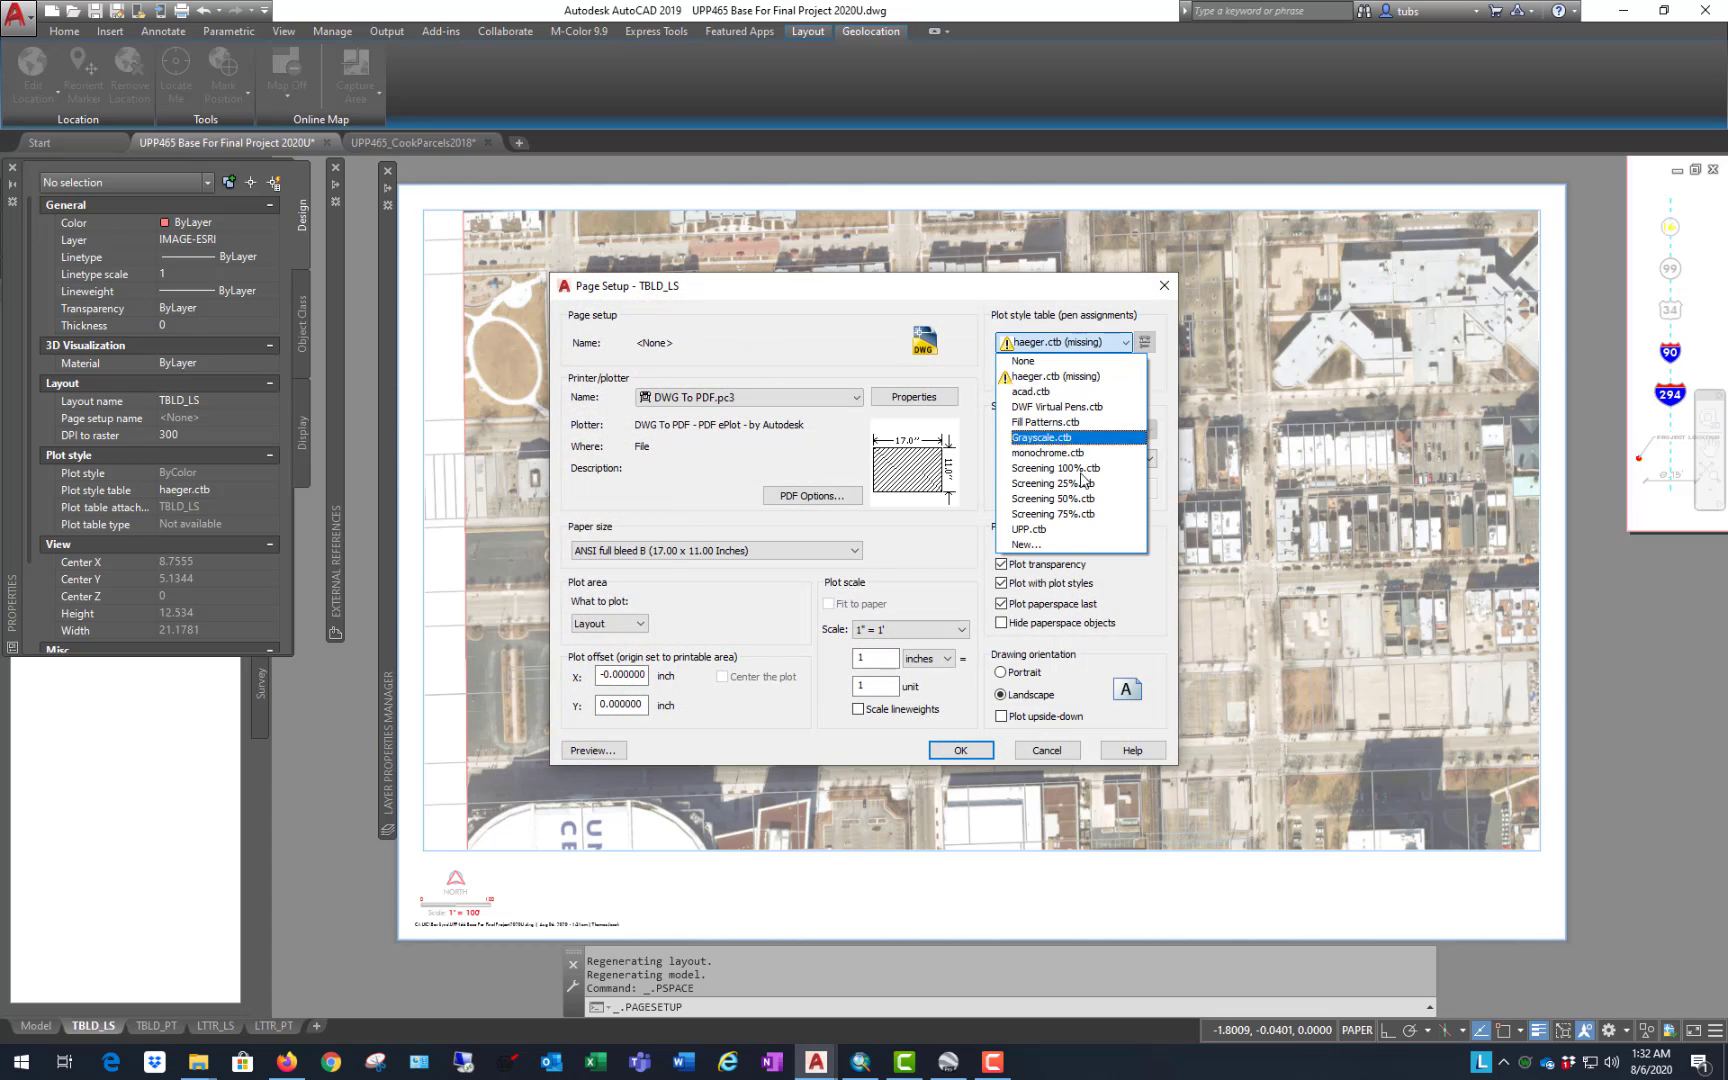
{"action": "left_click", "coordinate": [1058, 529]}
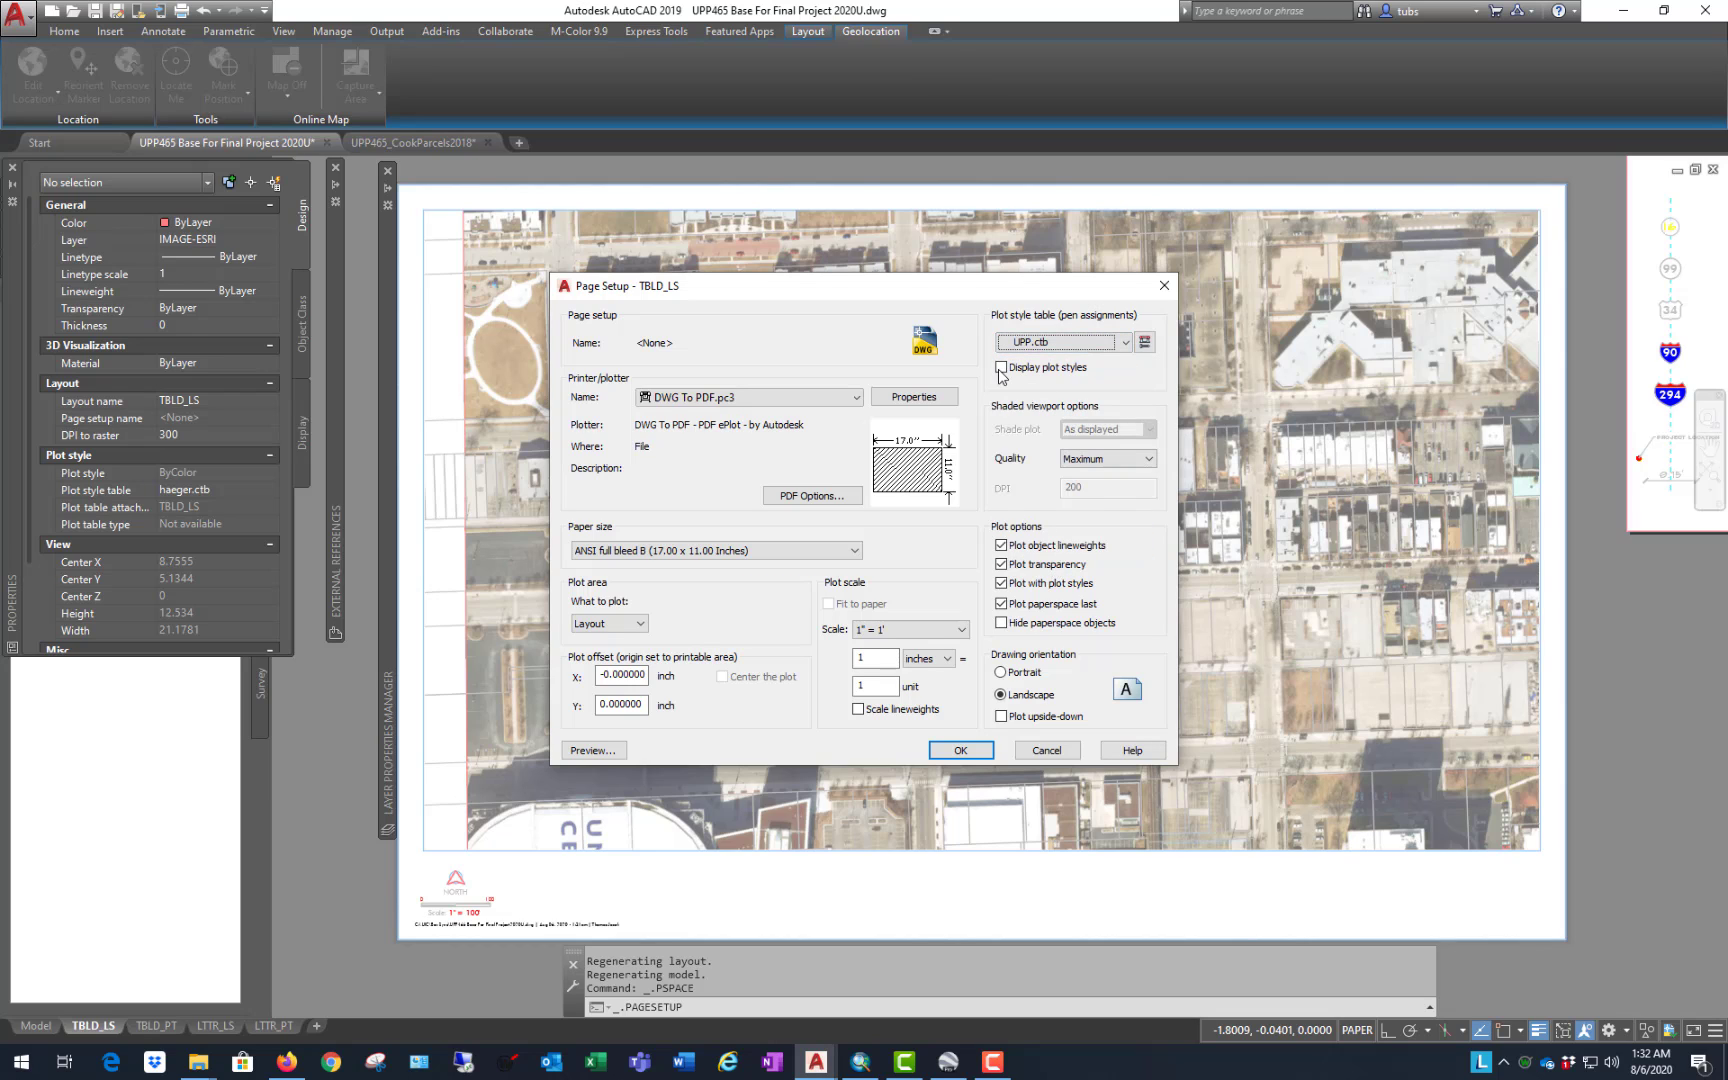
{"action": "left_click", "coordinate": [961, 751]}
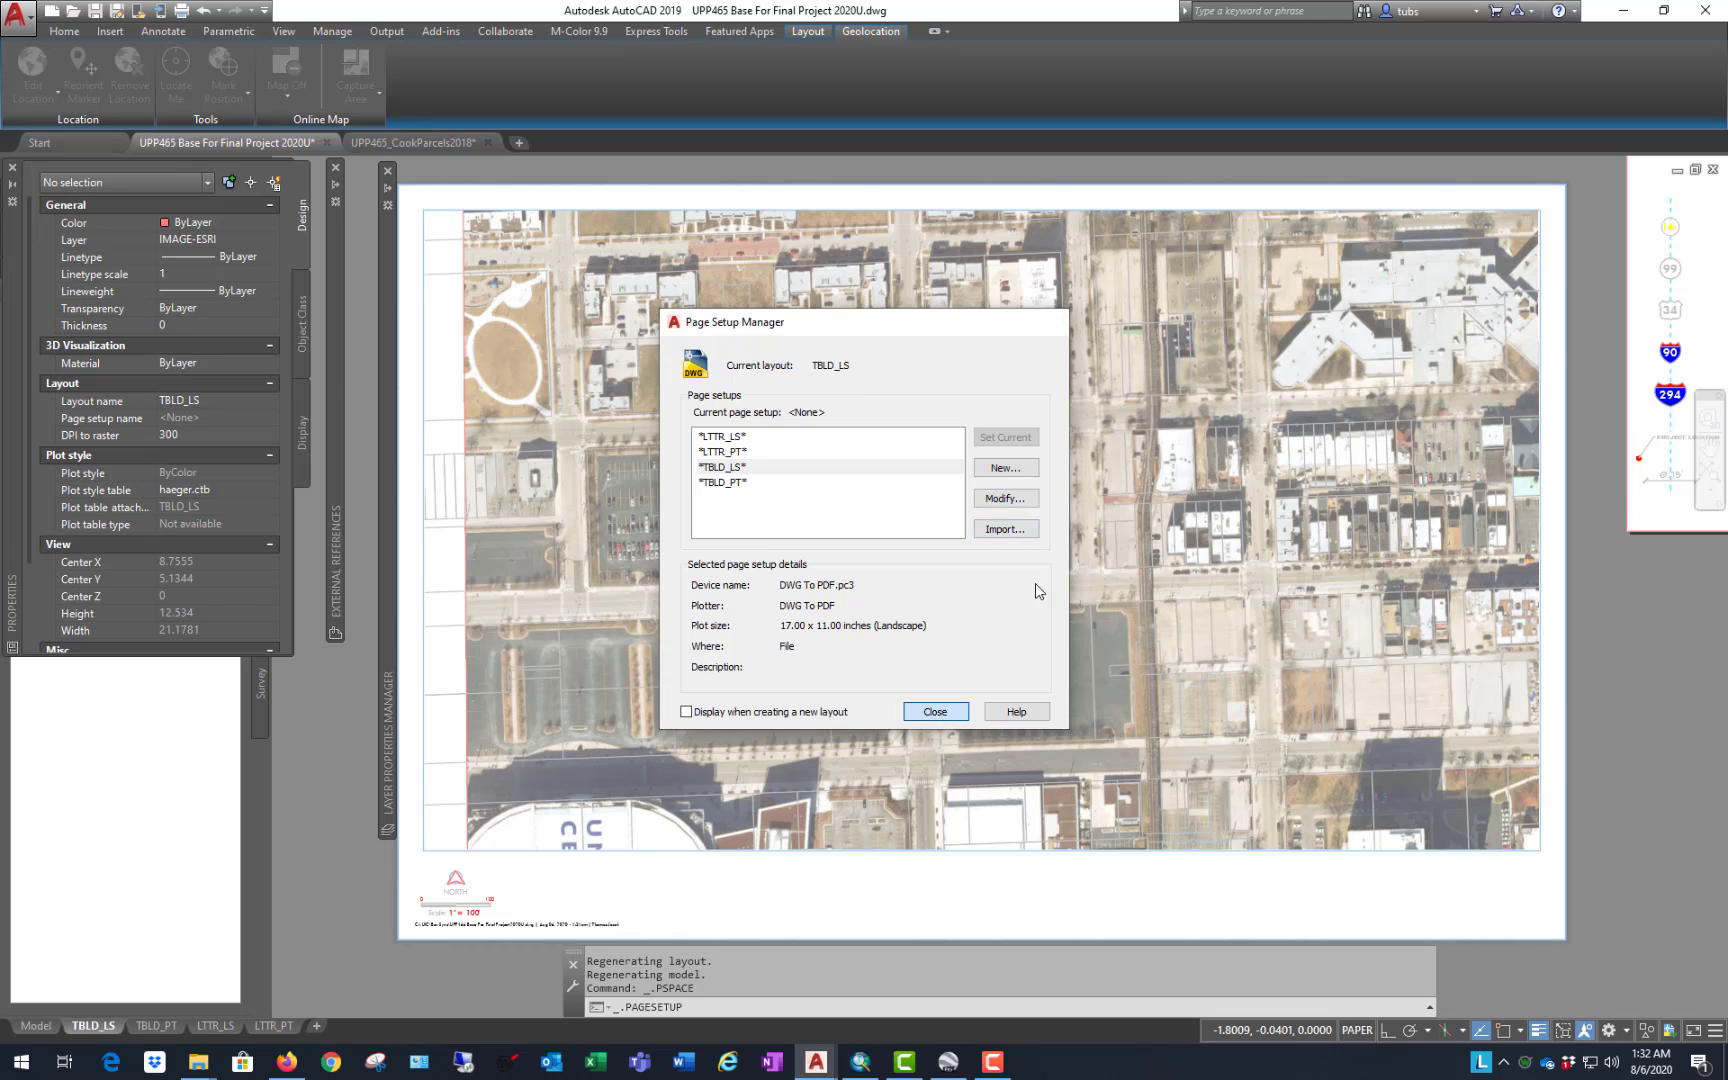
{"action": "key", "text": "Return"}
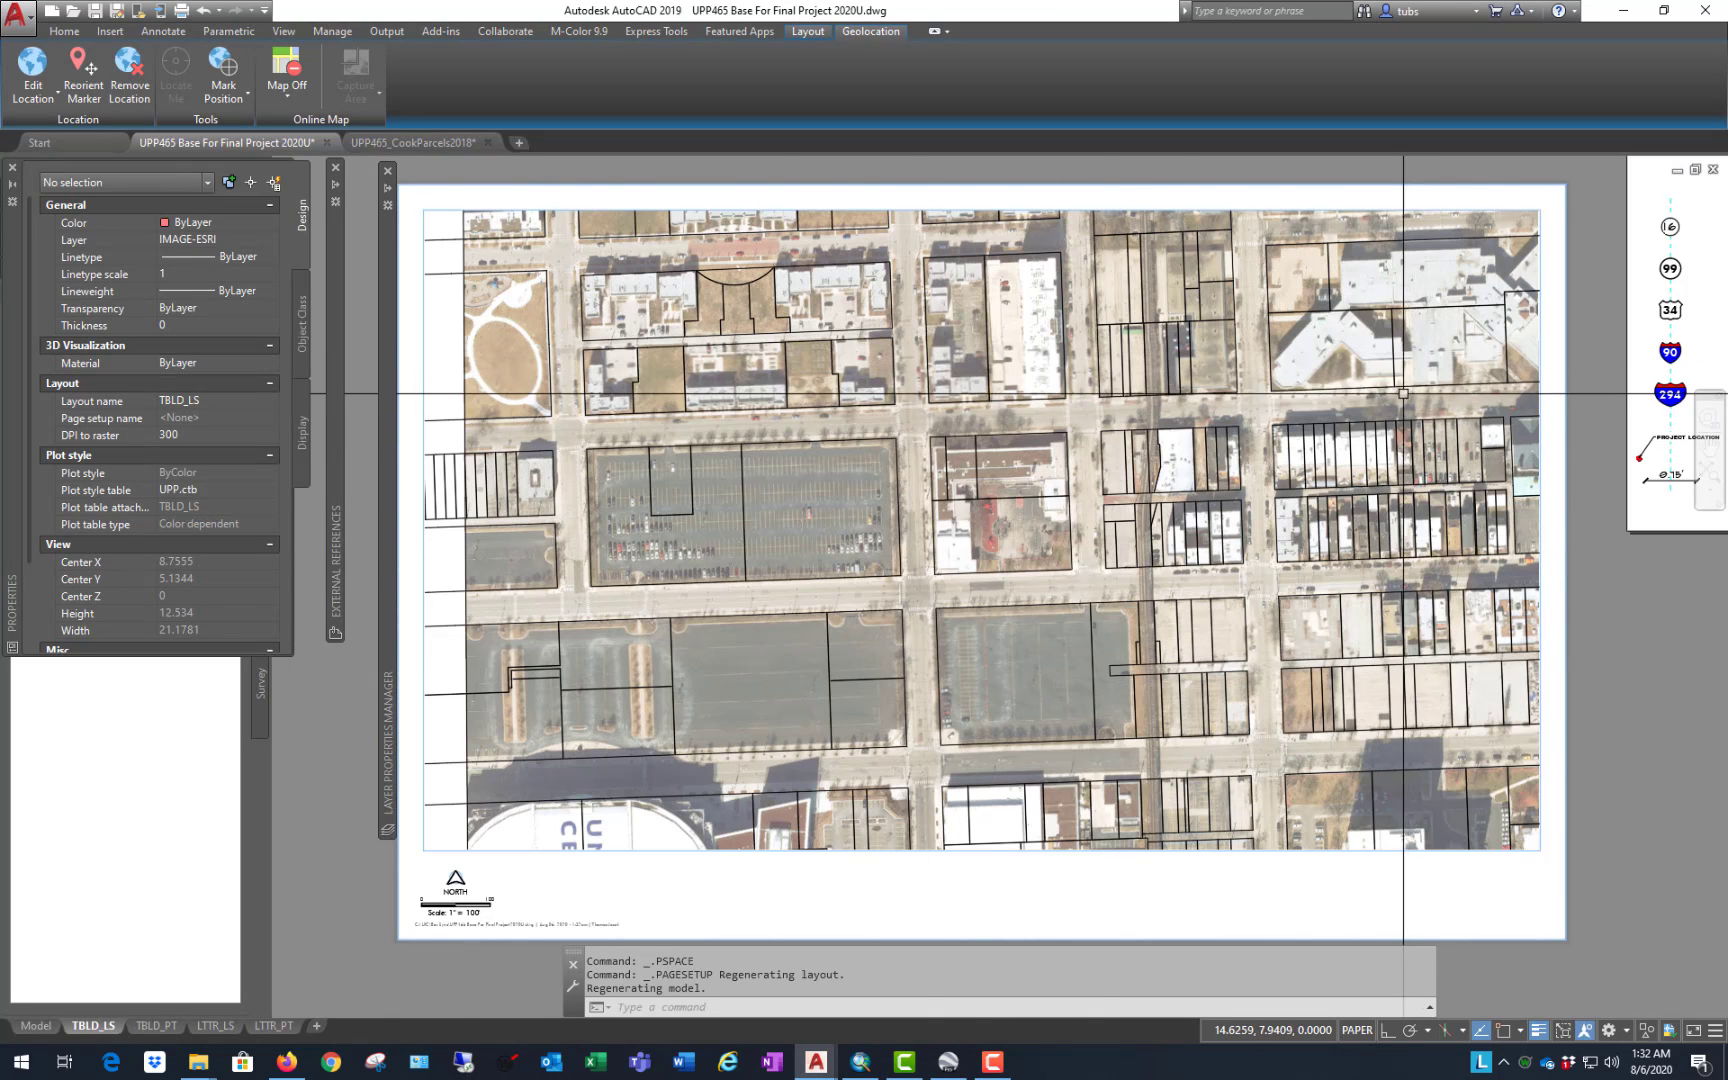
Step: Activate the TBLD_LS viewport and scale its view to 1" = 200' with a zoom factor of 1/200XP
{"action": "scroll", "coordinate": [1403, 393], "scroll_direction": "up", "scroll_amount": 2}
{"action": "scroll", "coordinate": [1052, 472], "scroll_direction": "down", "scroll_amount": 2}
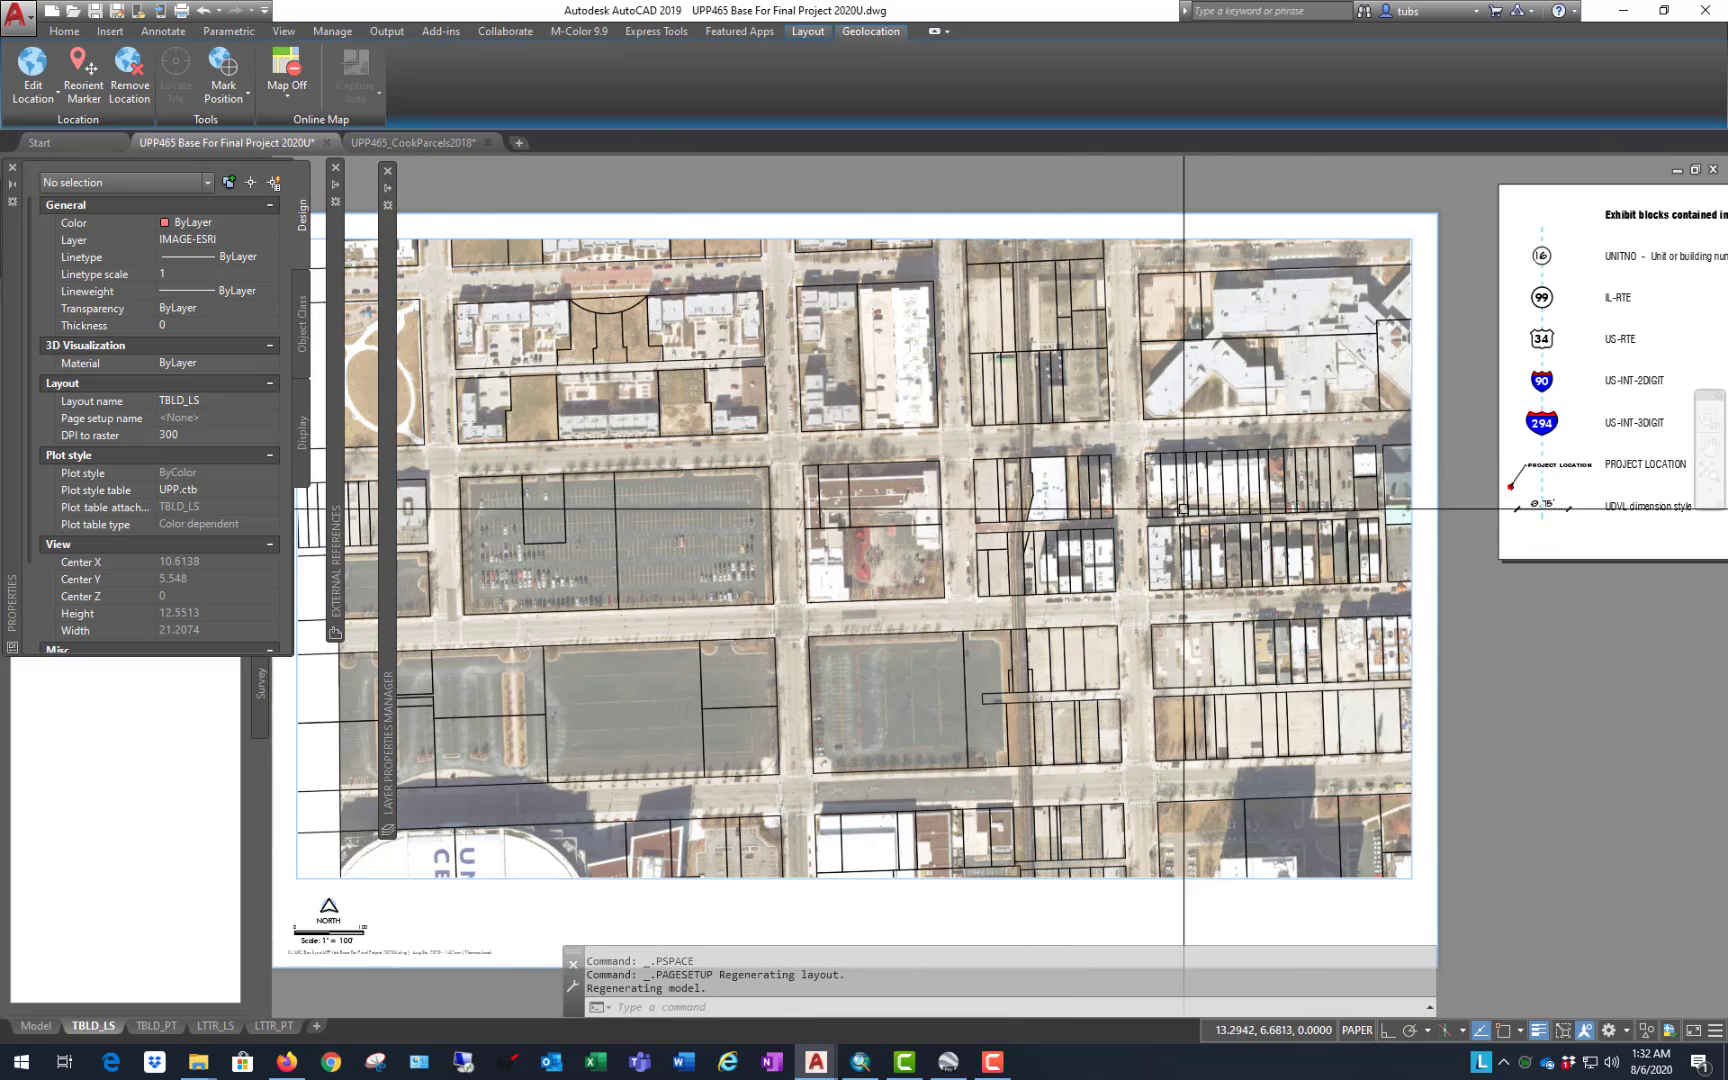
{"action": "scroll", "coordinate": [1110, 507], "scroll_direction": "down", "scroll_amount": 2}
{"action": "scroll", "coordinate": [1040, 510], "scroll_direction": "up", "scroll_amount": 2}
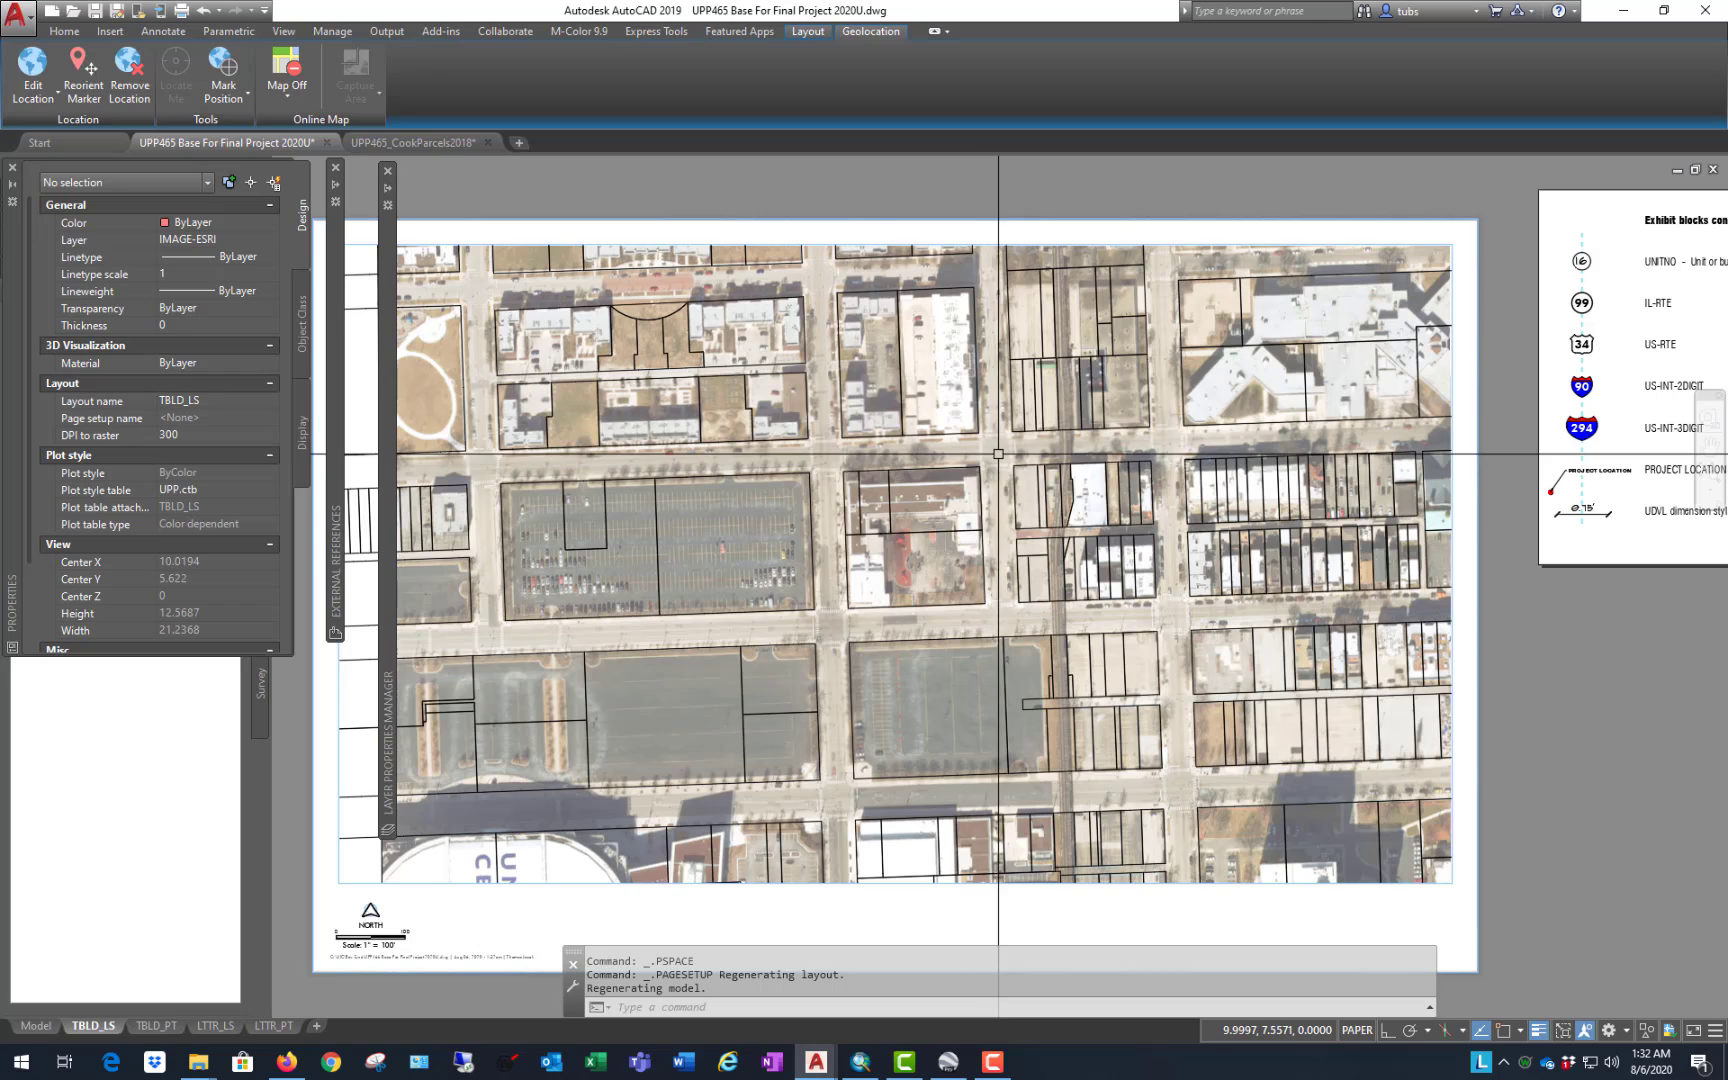
{"action": "scroll", "coordinate": [998, 454], "scroll_direction": "down", "scroll_amount": 2}
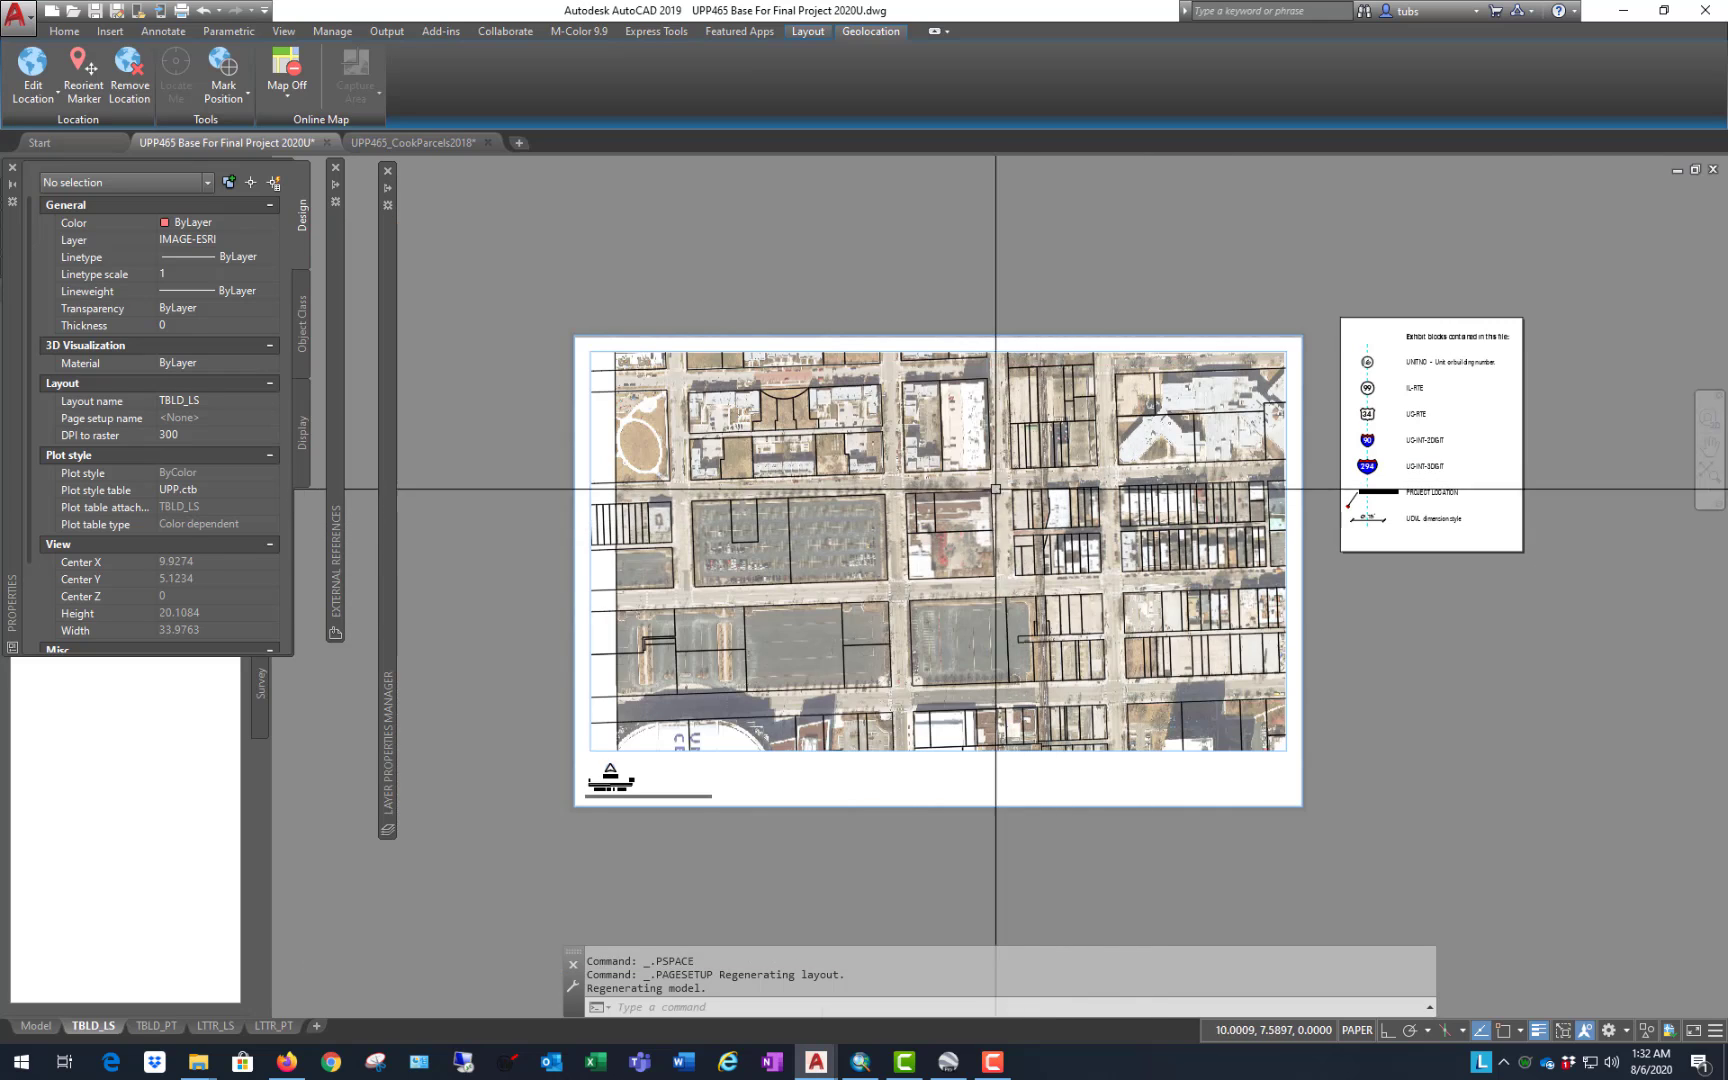
{"action": "double_click", "coordinate": [998, 582]}
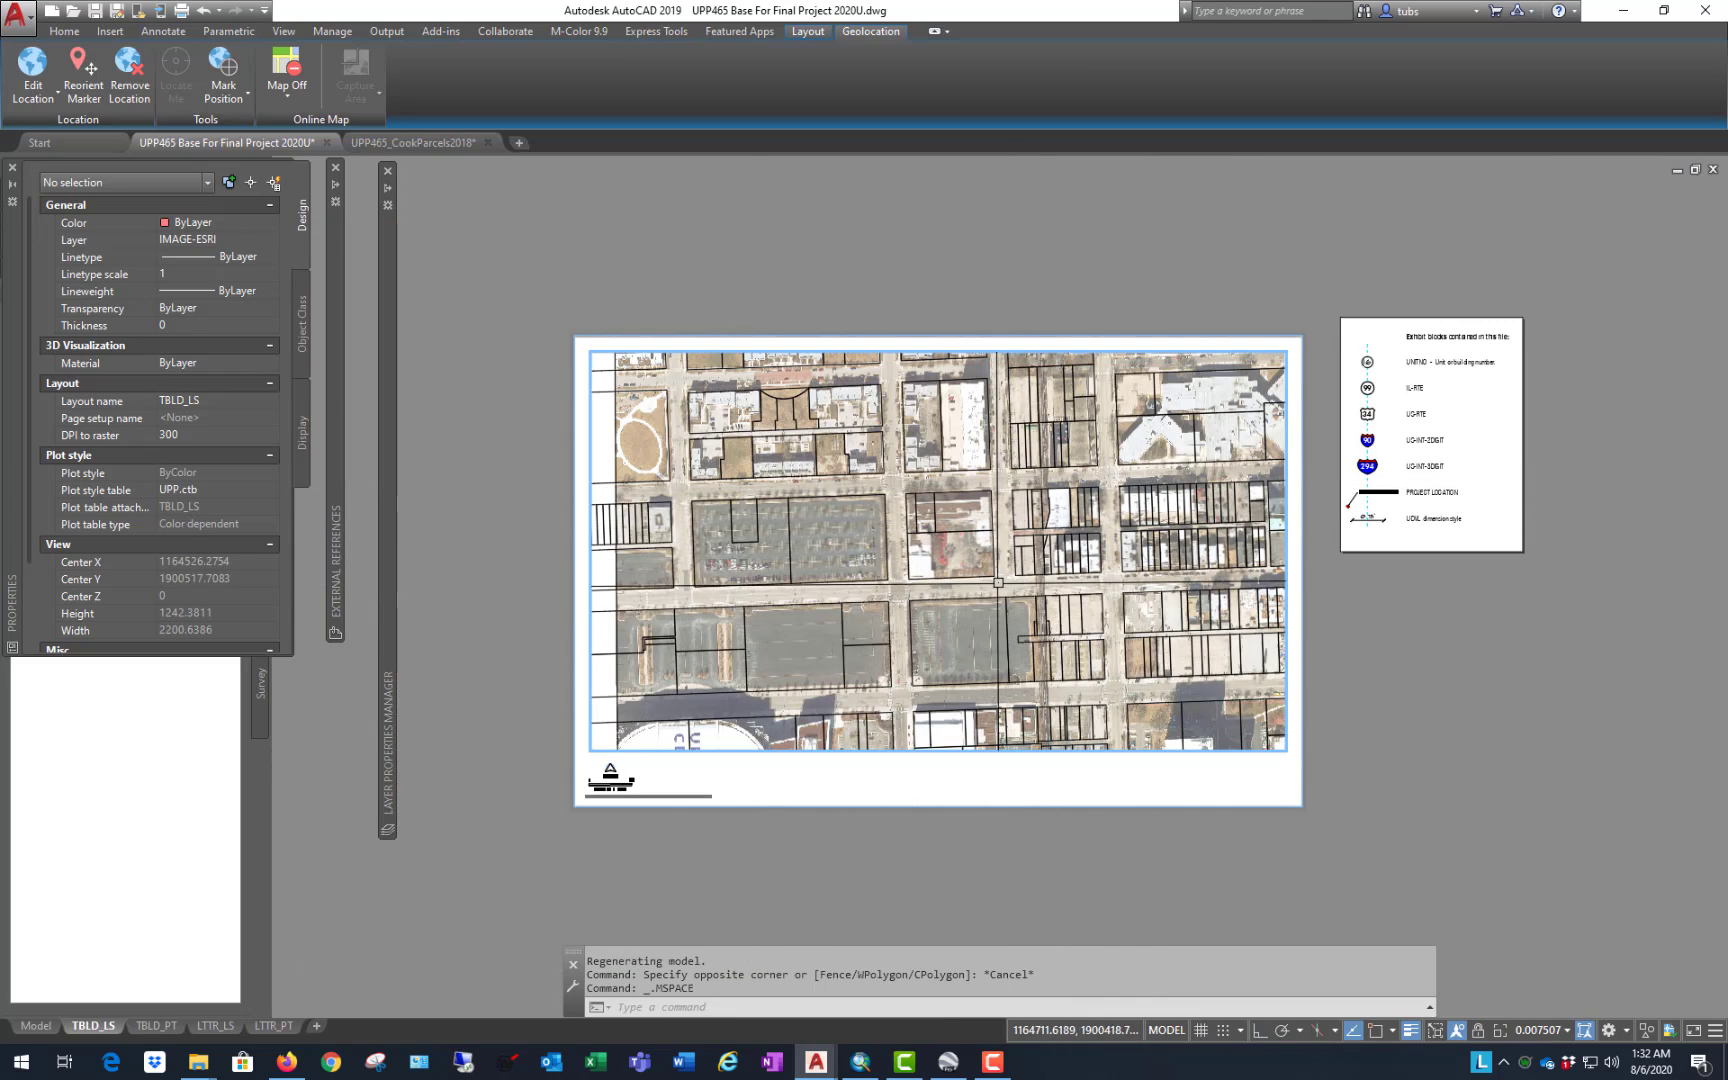
{"action": "type", "text": "z"}
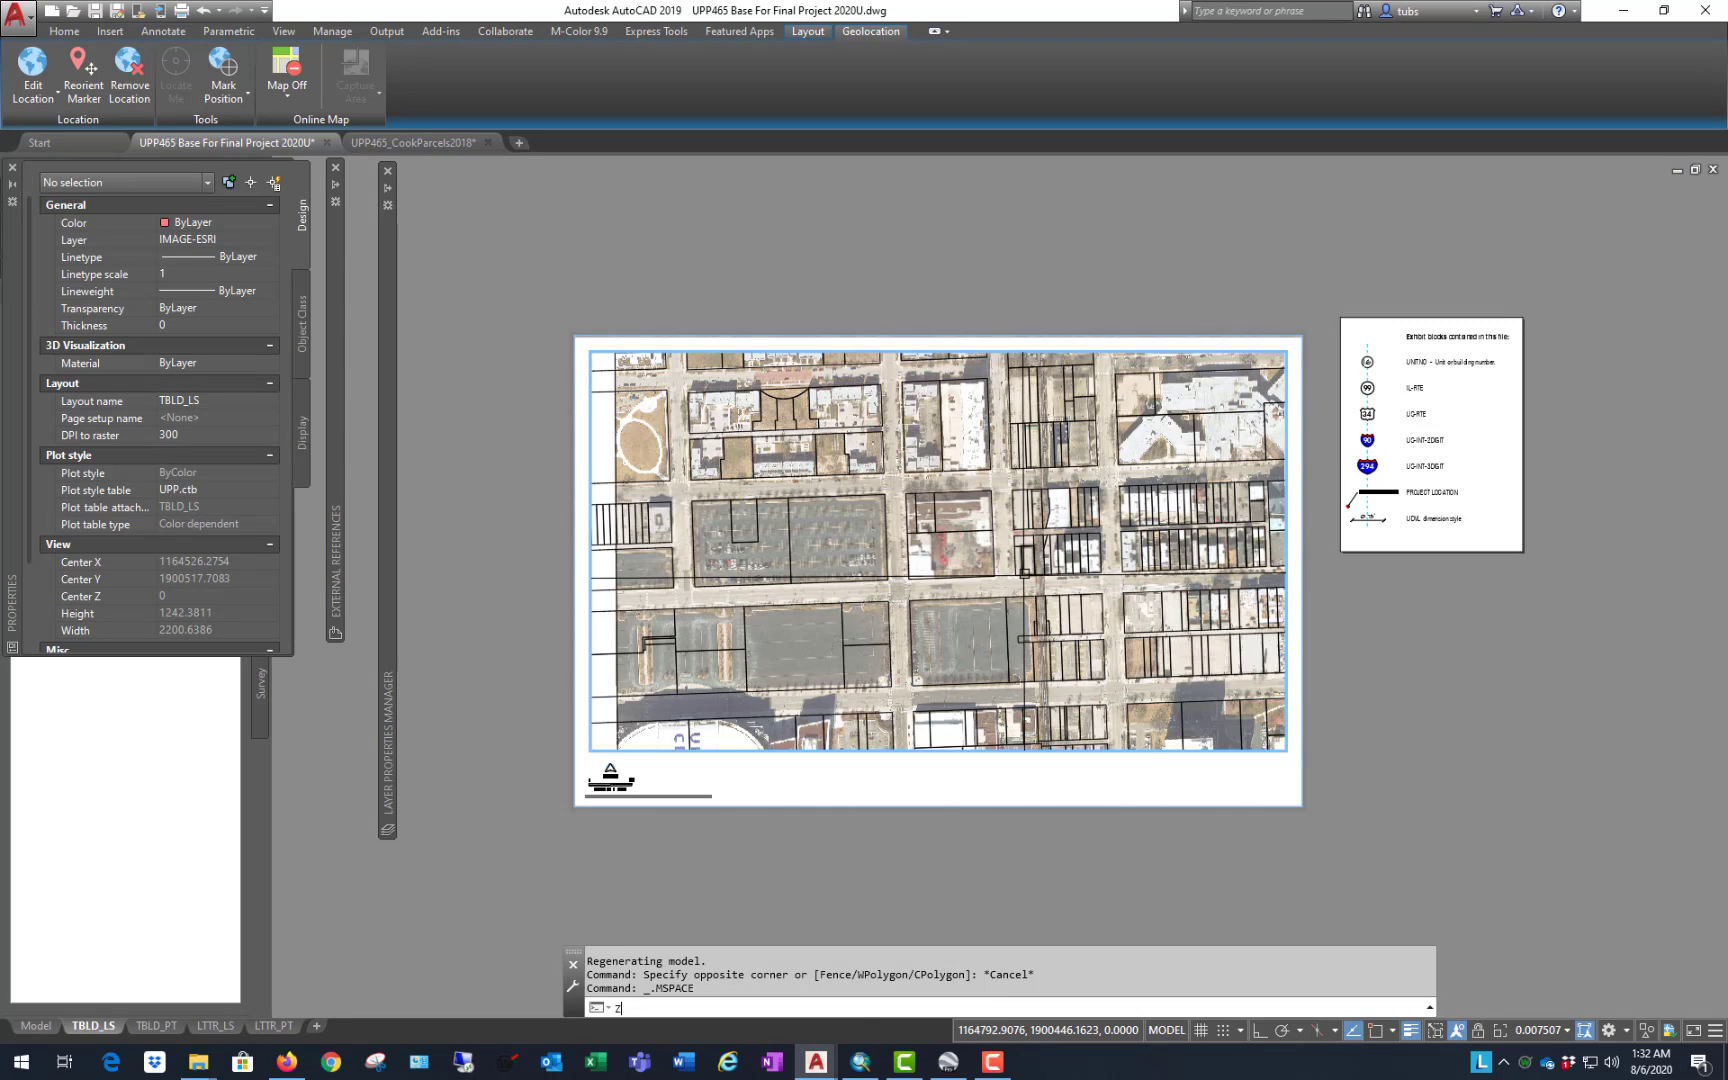
{"action": "key", "text": "Return"}
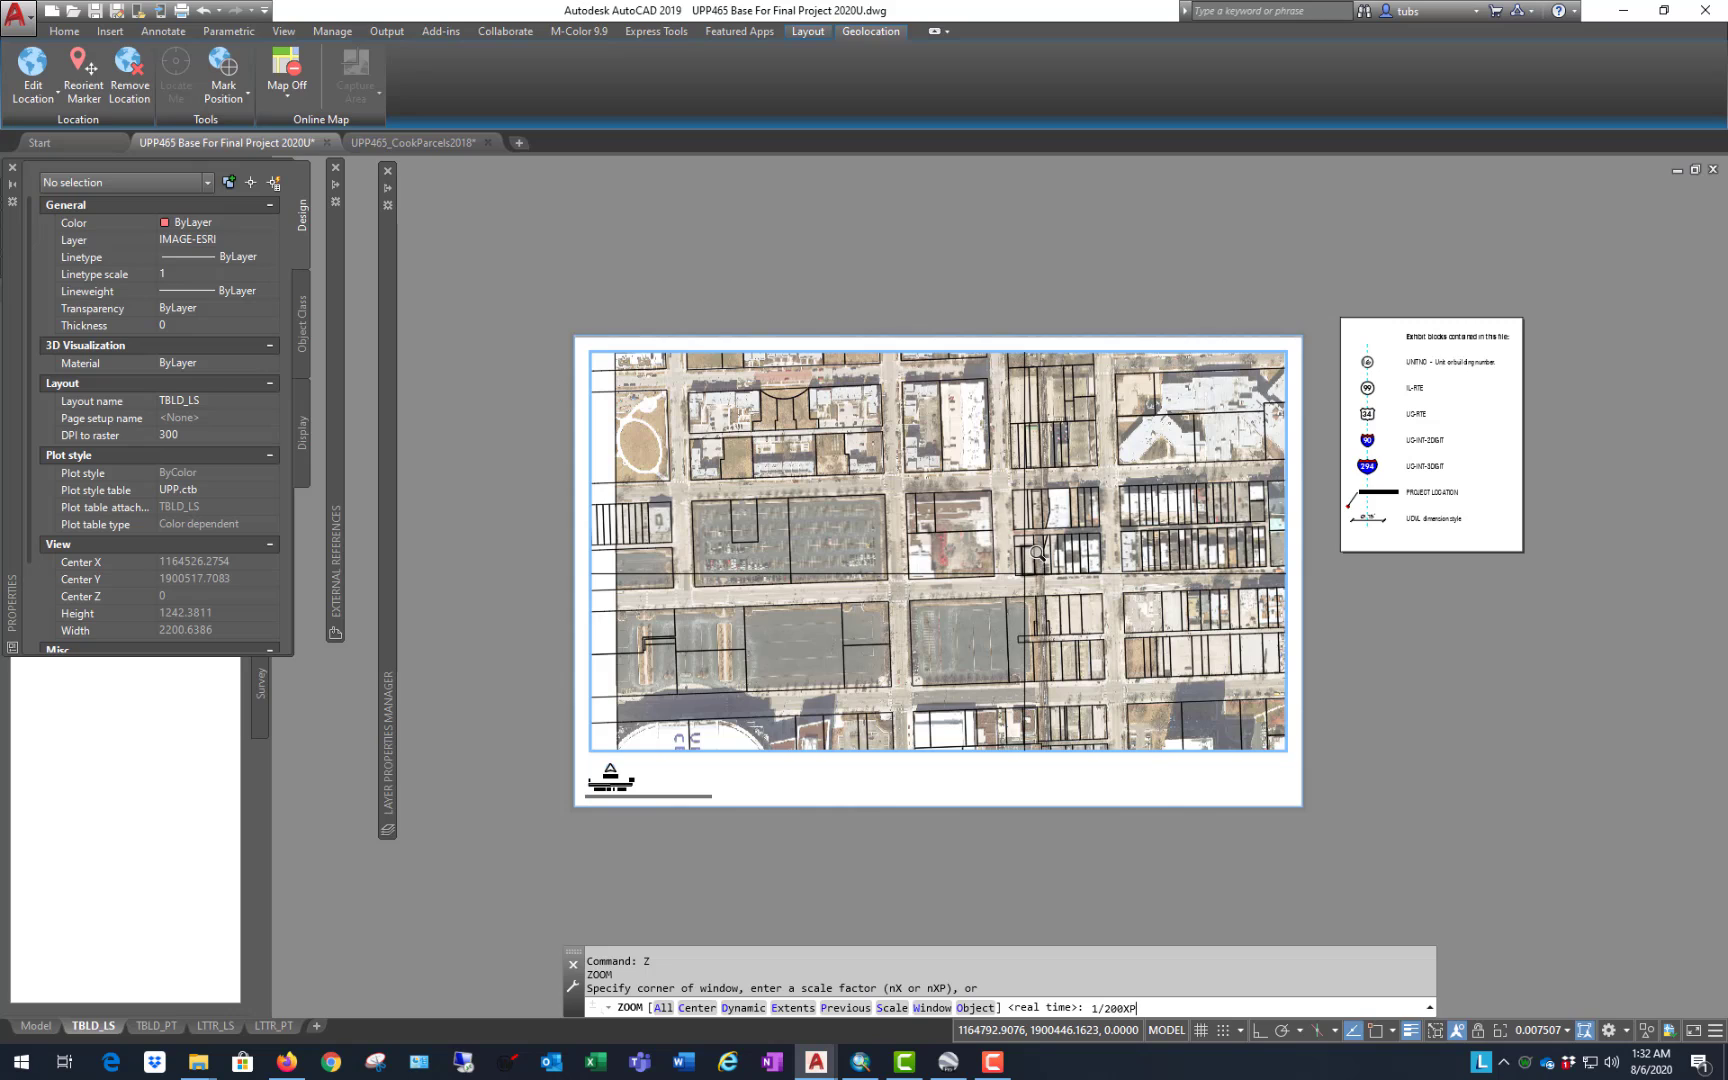
{"action": "type", "text": "1/200XP"}
{"action": "key", "text": "Return"}
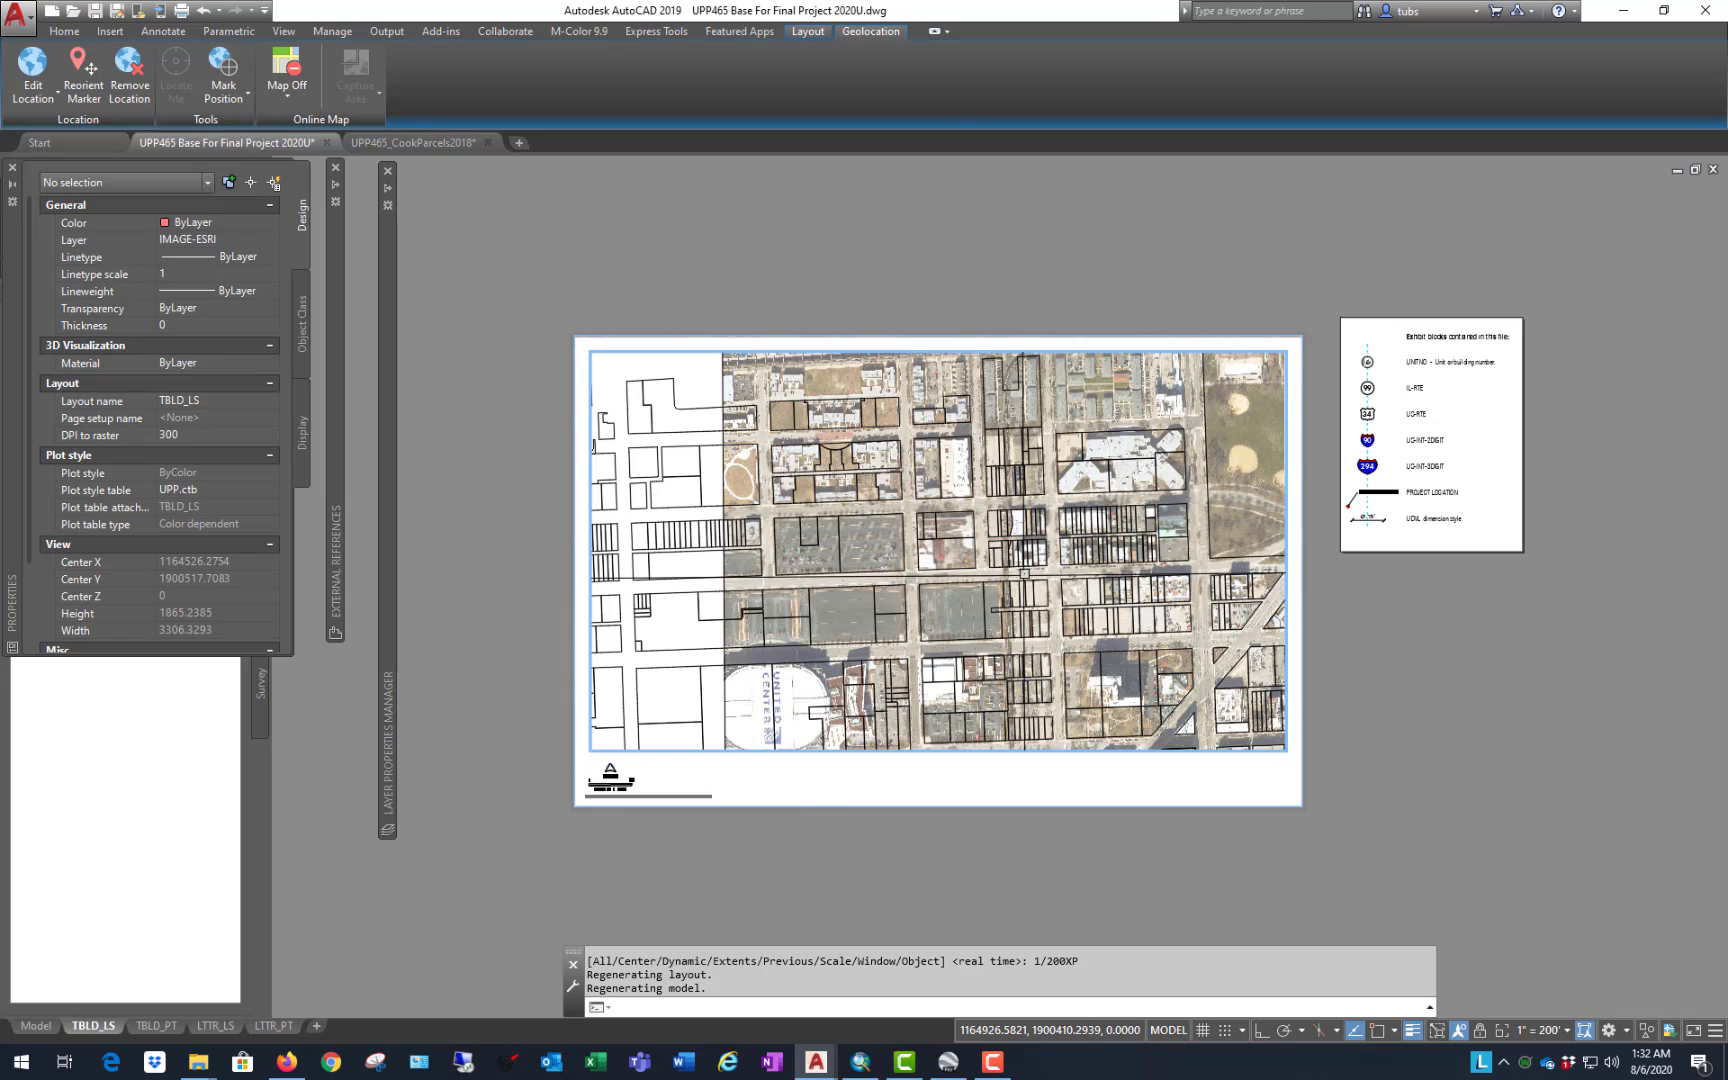
Step: Scale the active viewport's view to 1" = 100' with a zoom factor of 1/100XP
{"action": "key", "text": "Return"}
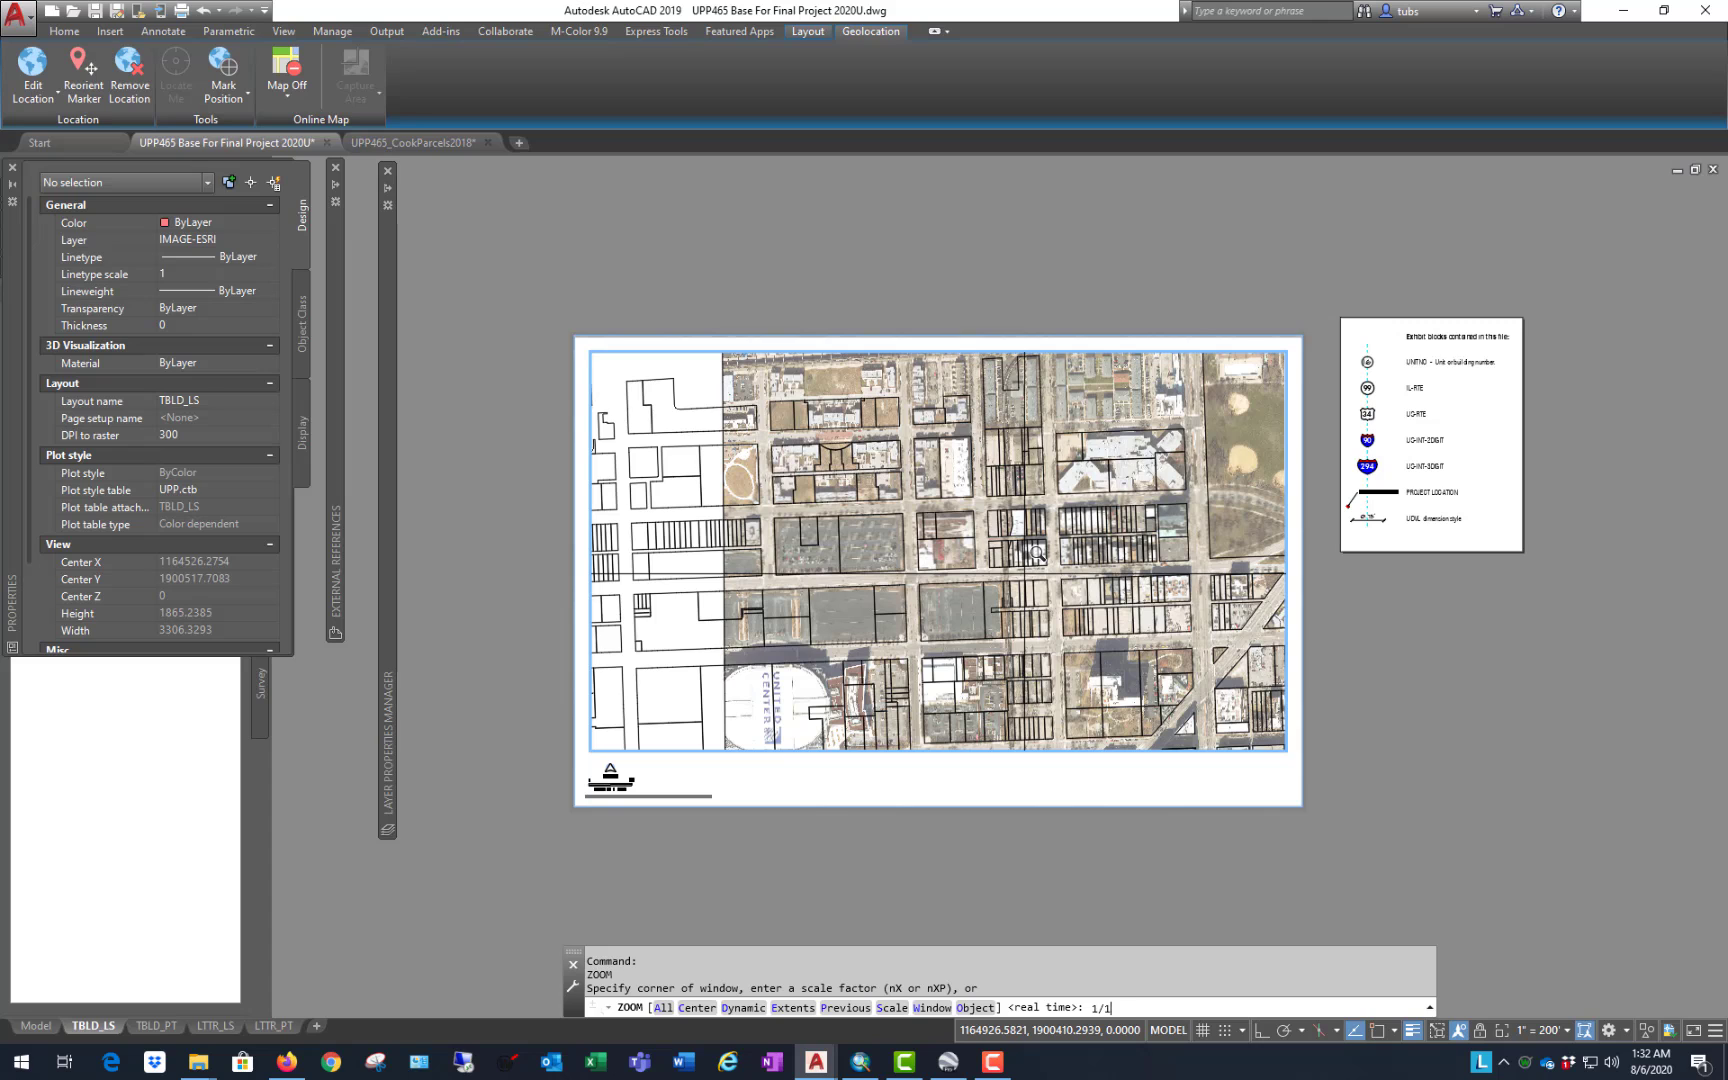
{"action": "type", "text": "1/100XP"}
{"action": "key", "text": "Return"}
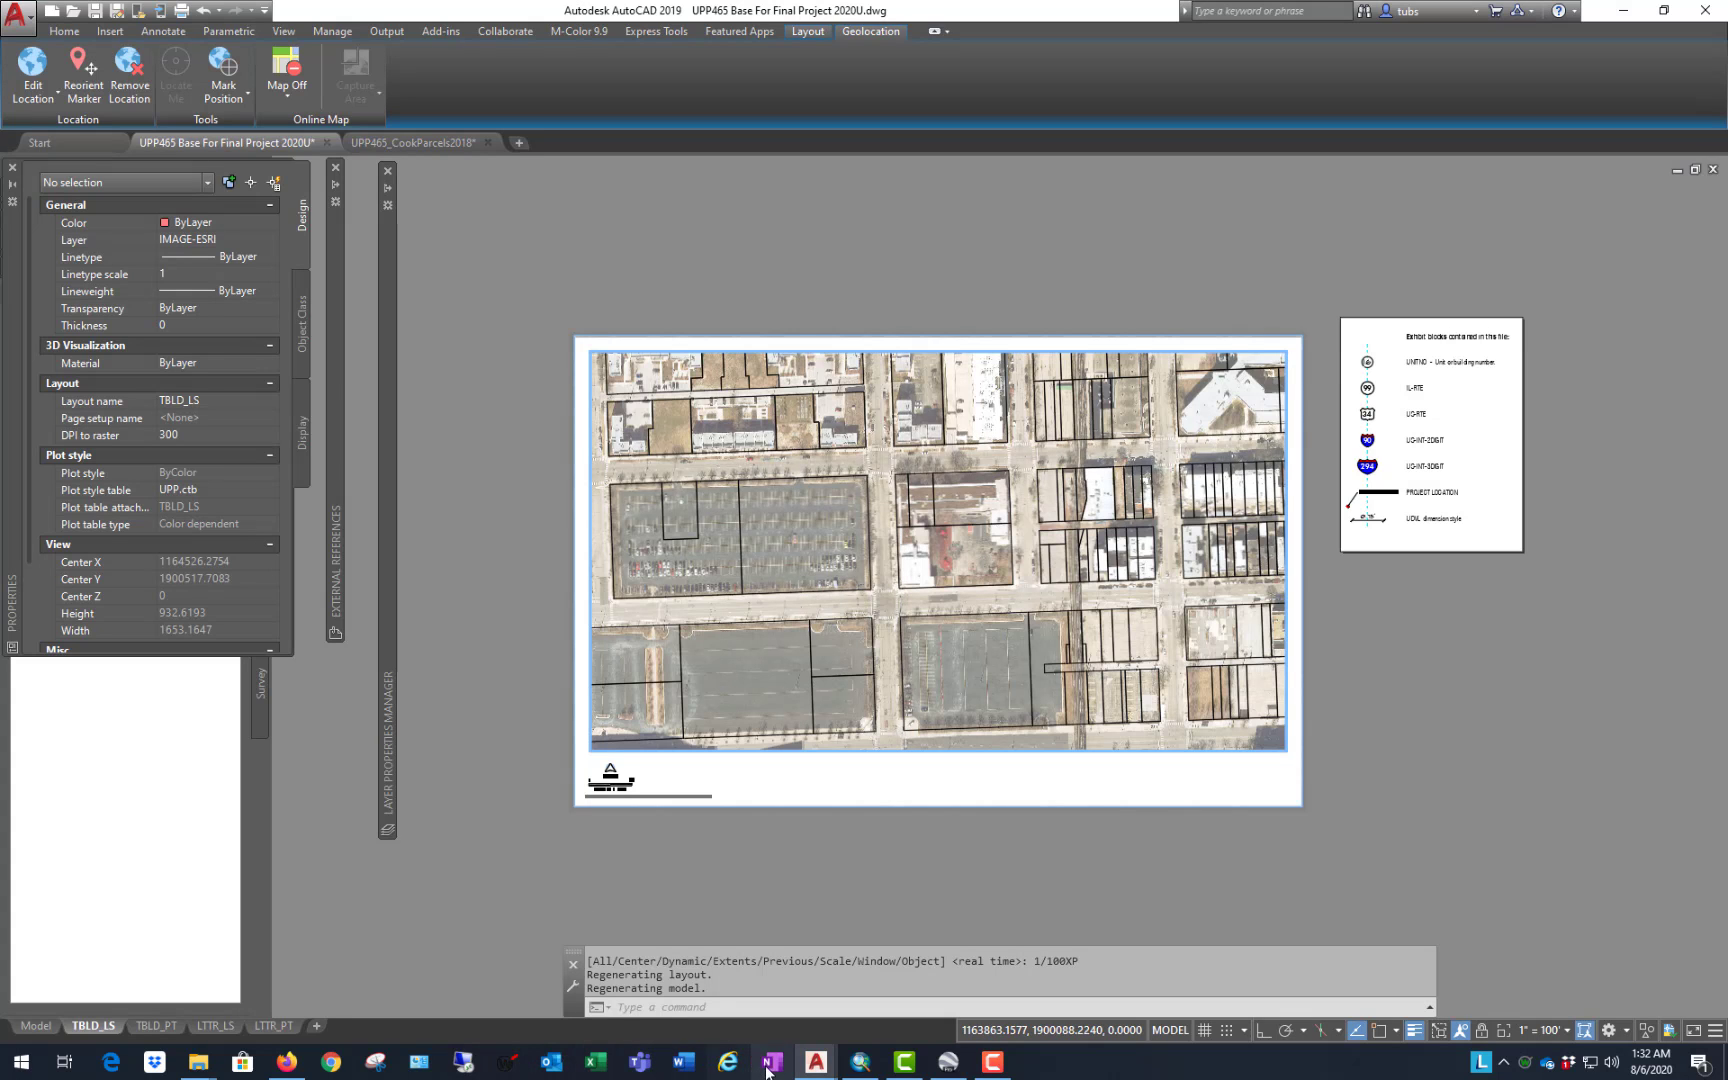
Step: Switch to Google Earth Pro, show the UIC IntroCAD Study Area outline, and shrink the window to compare it with the drawing
{"action": "left_click", "coordinate": [966, 1064]}
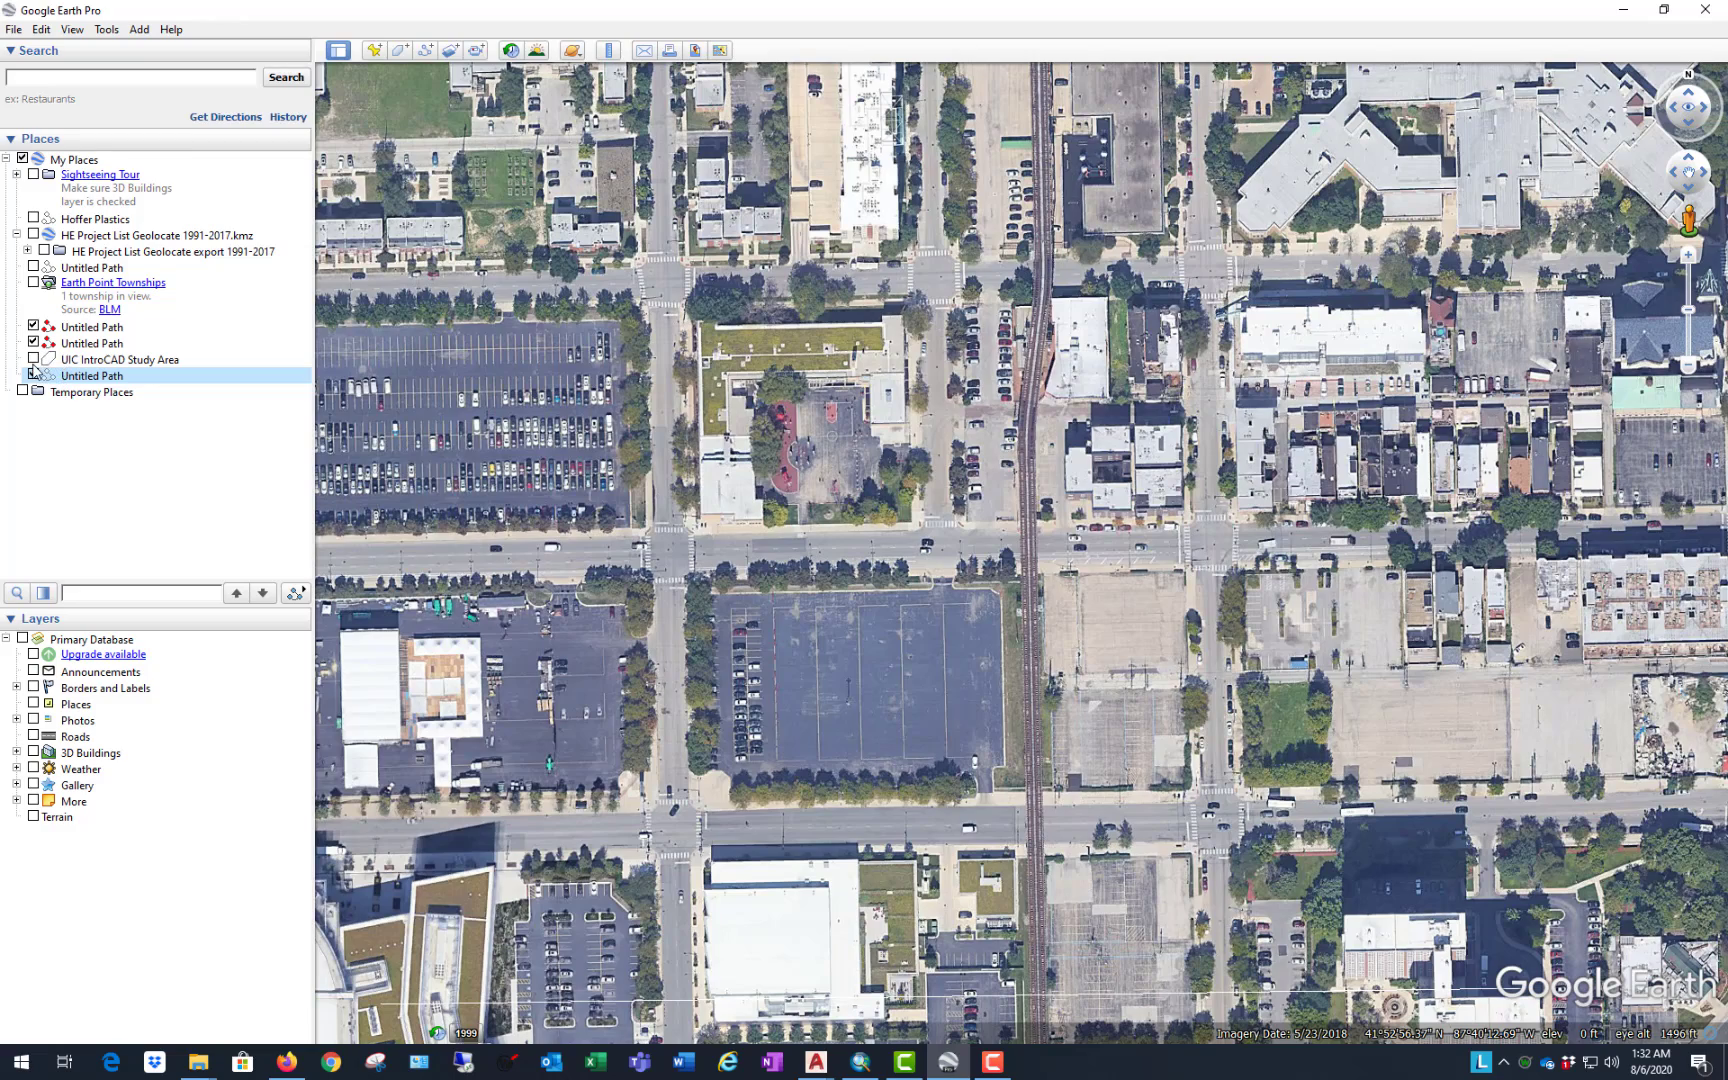
{"action": "left_click", "coordinate": [33, 359]}
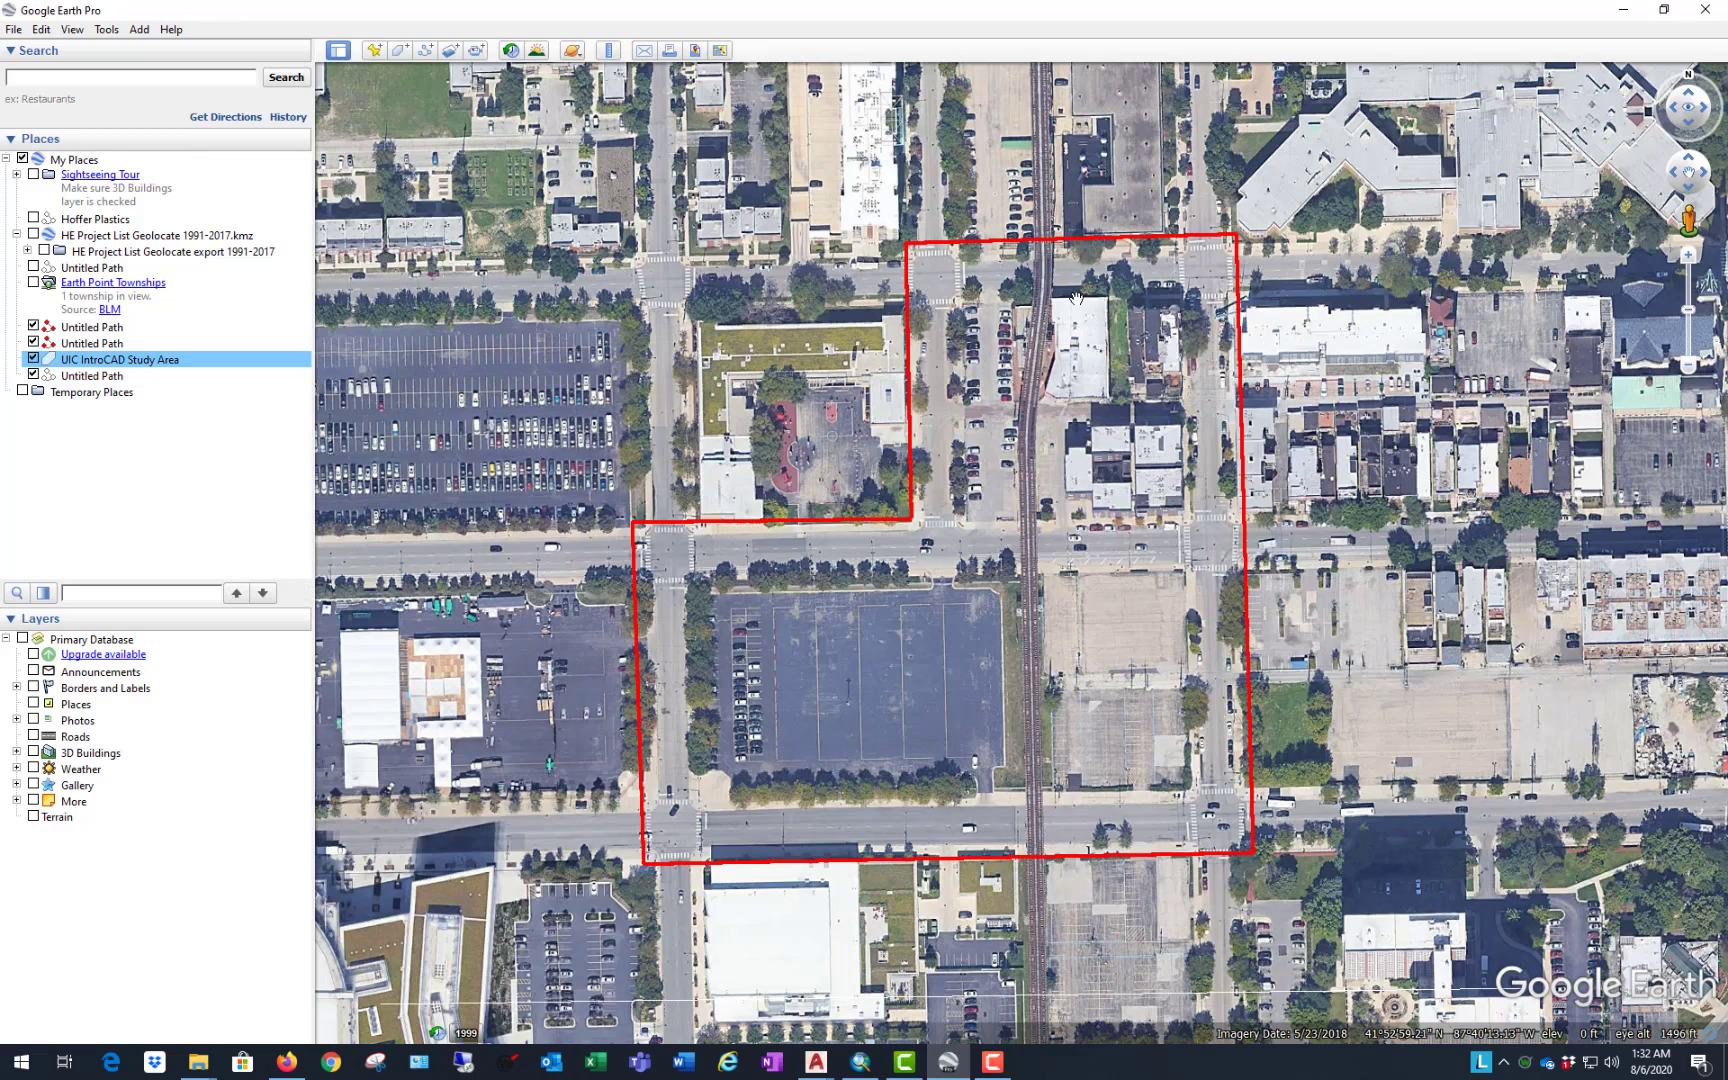
{"action": "double_click", "coordinate": [1392, 20]}
{"action": "left_click_drag", "start_coordinate": [1392, 20], "coordinate": [0, 213]}
{"action": "left_click_drag", "start_coordinate": [0, 40], "coordinate": [452, 40]}
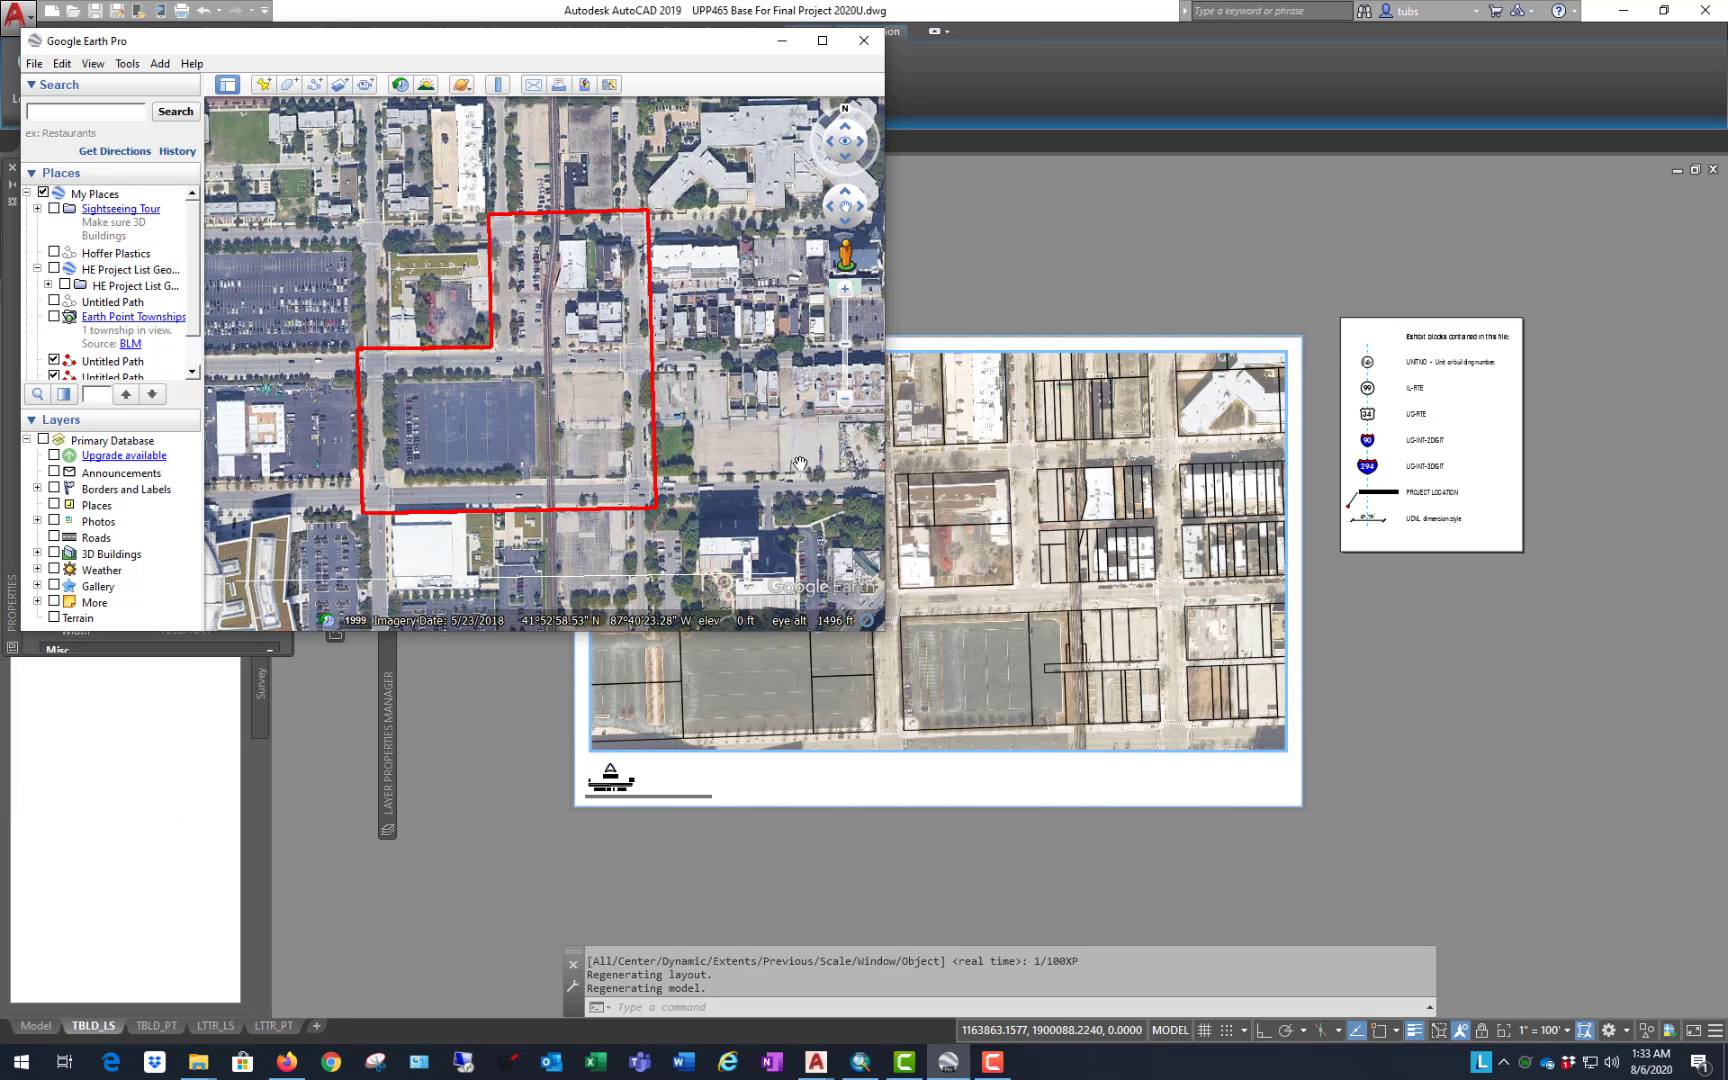
{"action": "left_click_drag", "start_coordinate": [617, 49], "coordinate": [0, 90]}
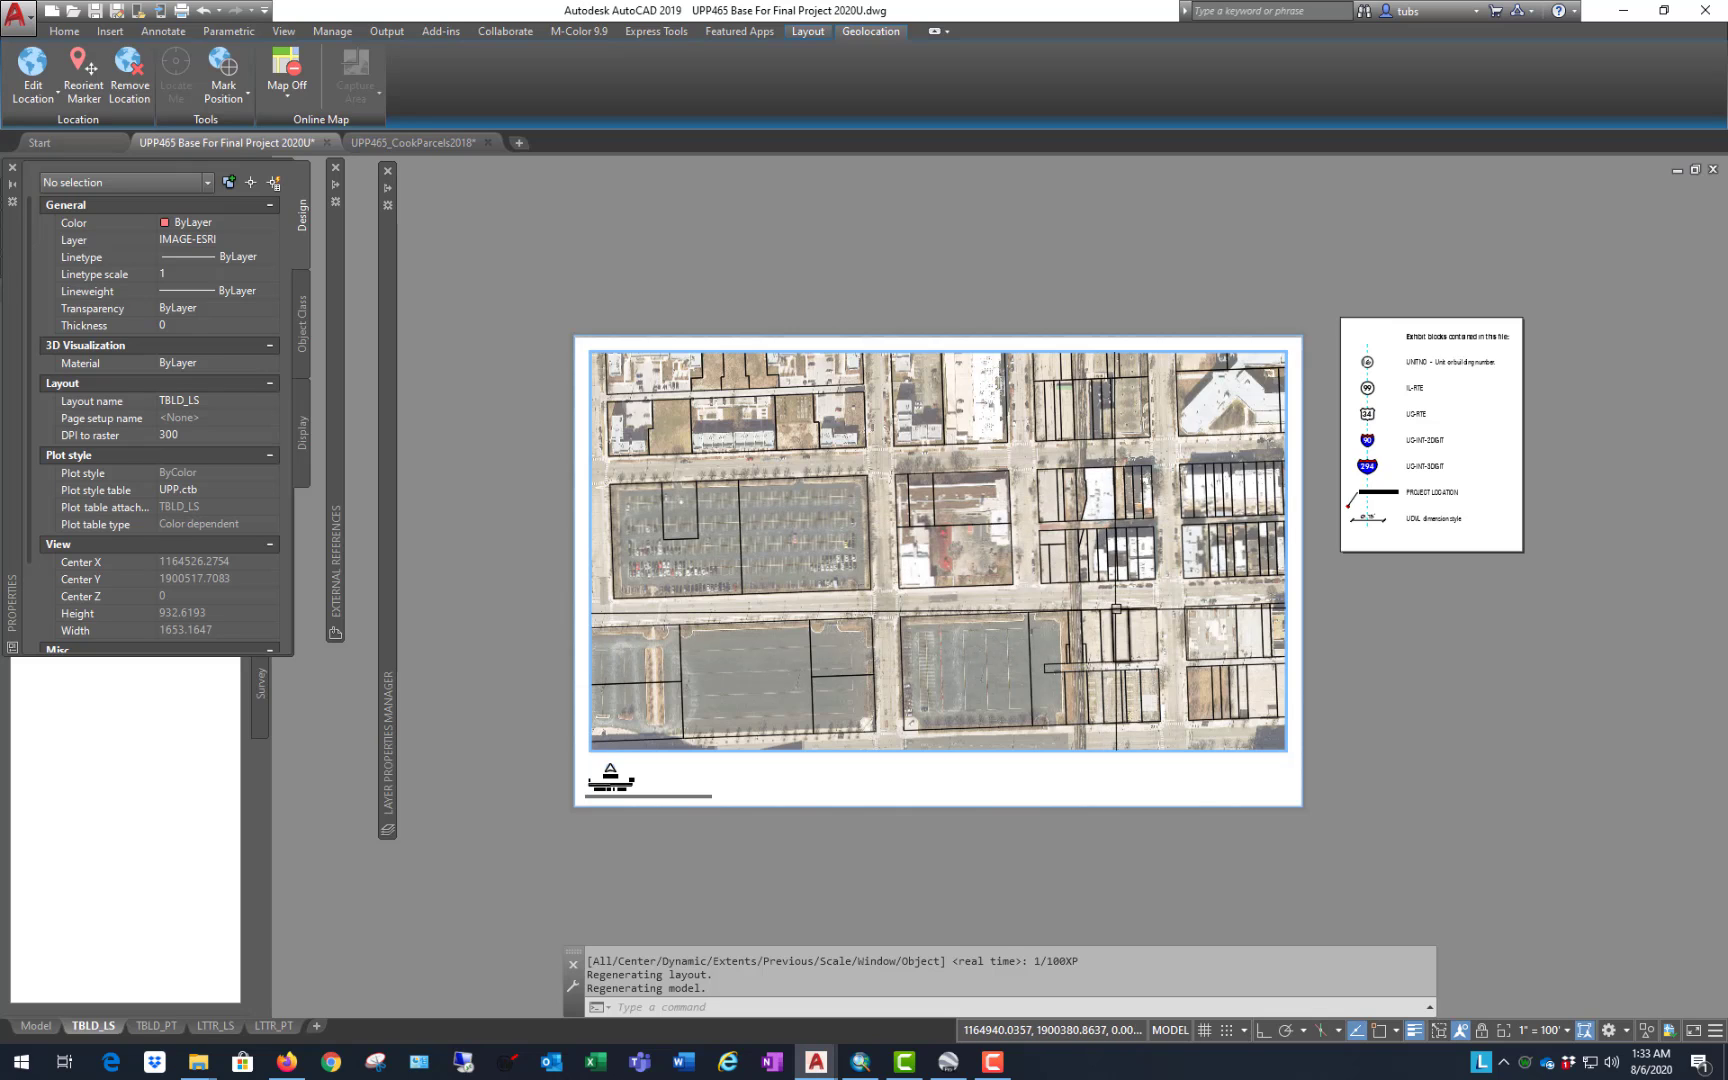
Step: Pan inside the 1" = 100' viewport to center the study area blocks on the sheet
{"action": "type", "text": "p"}
{"action": "key", "text": "Return"}
{"action": "mouse_move", "coordinate": [1010, 583]}
{"action": "left_mouse_down"}
{"action": "mouse_move", "coordinate": [895, 567]}
{"action": "mouse_move", "coordinate": [992, 567]}
{"action": "left_mouse_up"}
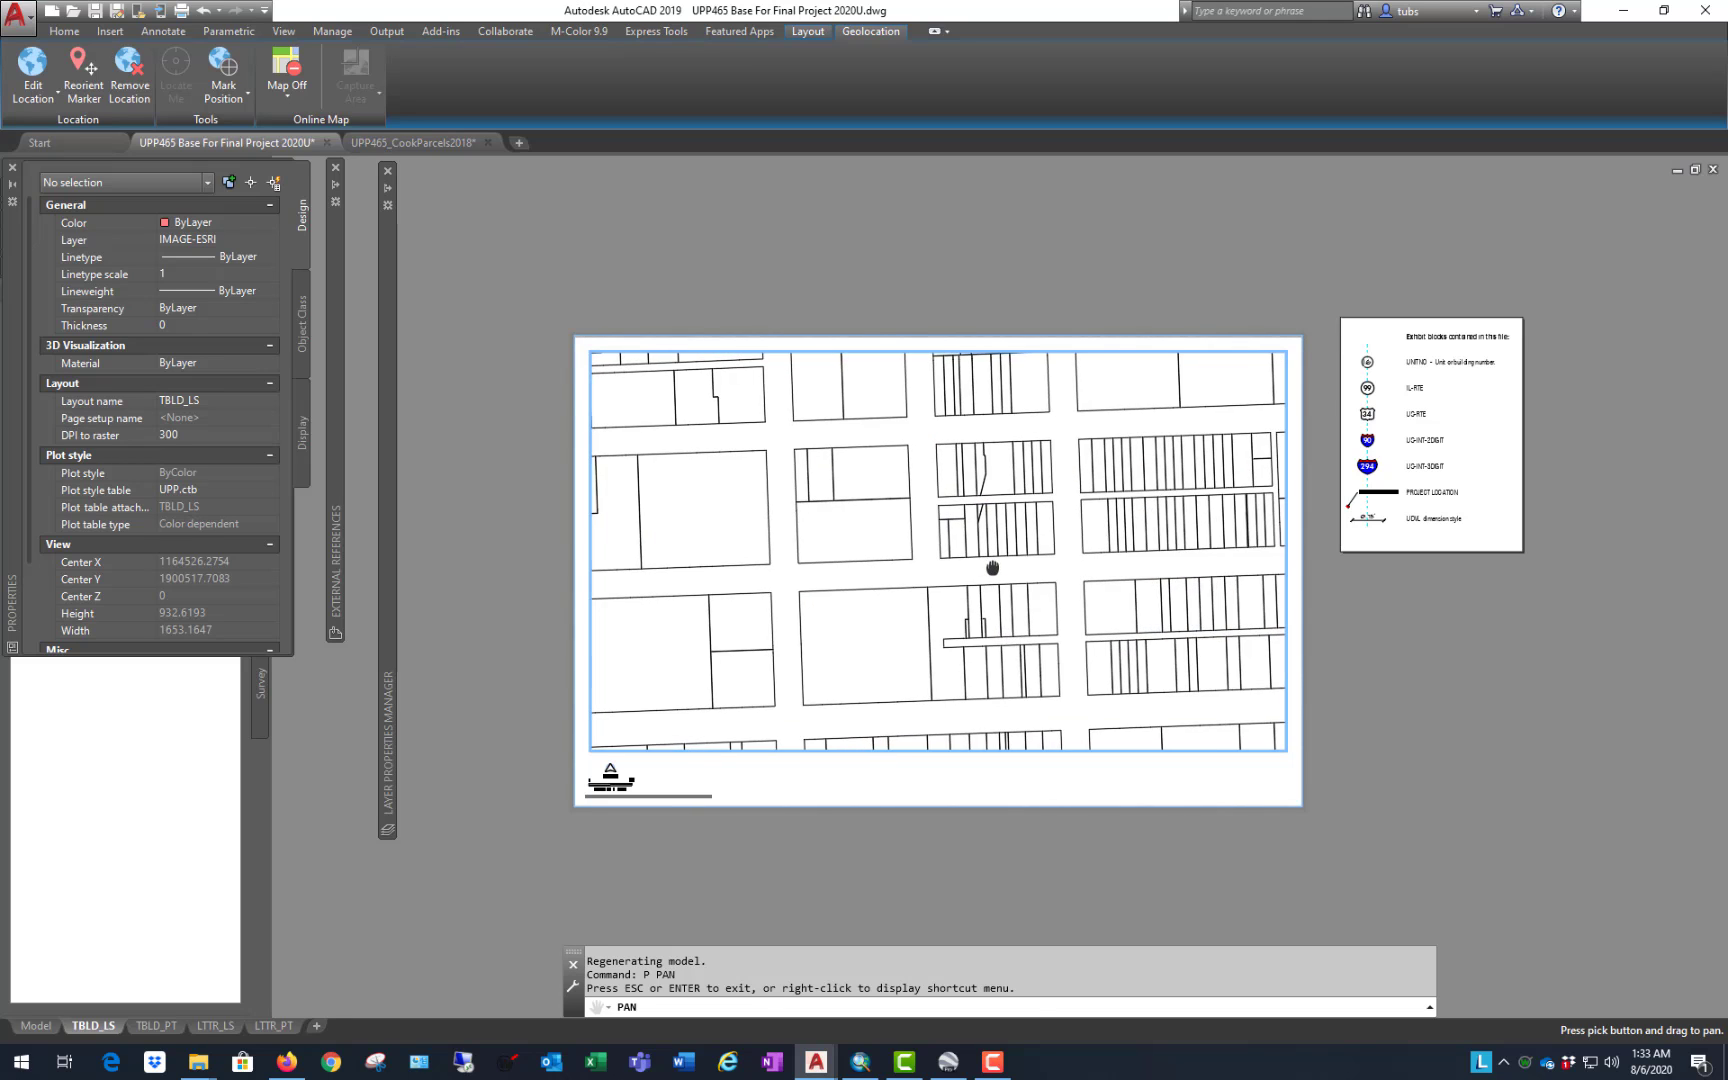
{"action": "right_click", "coordinate": [992, 567]}
{"action": "left_click", "coordinate": [1030, 558]}
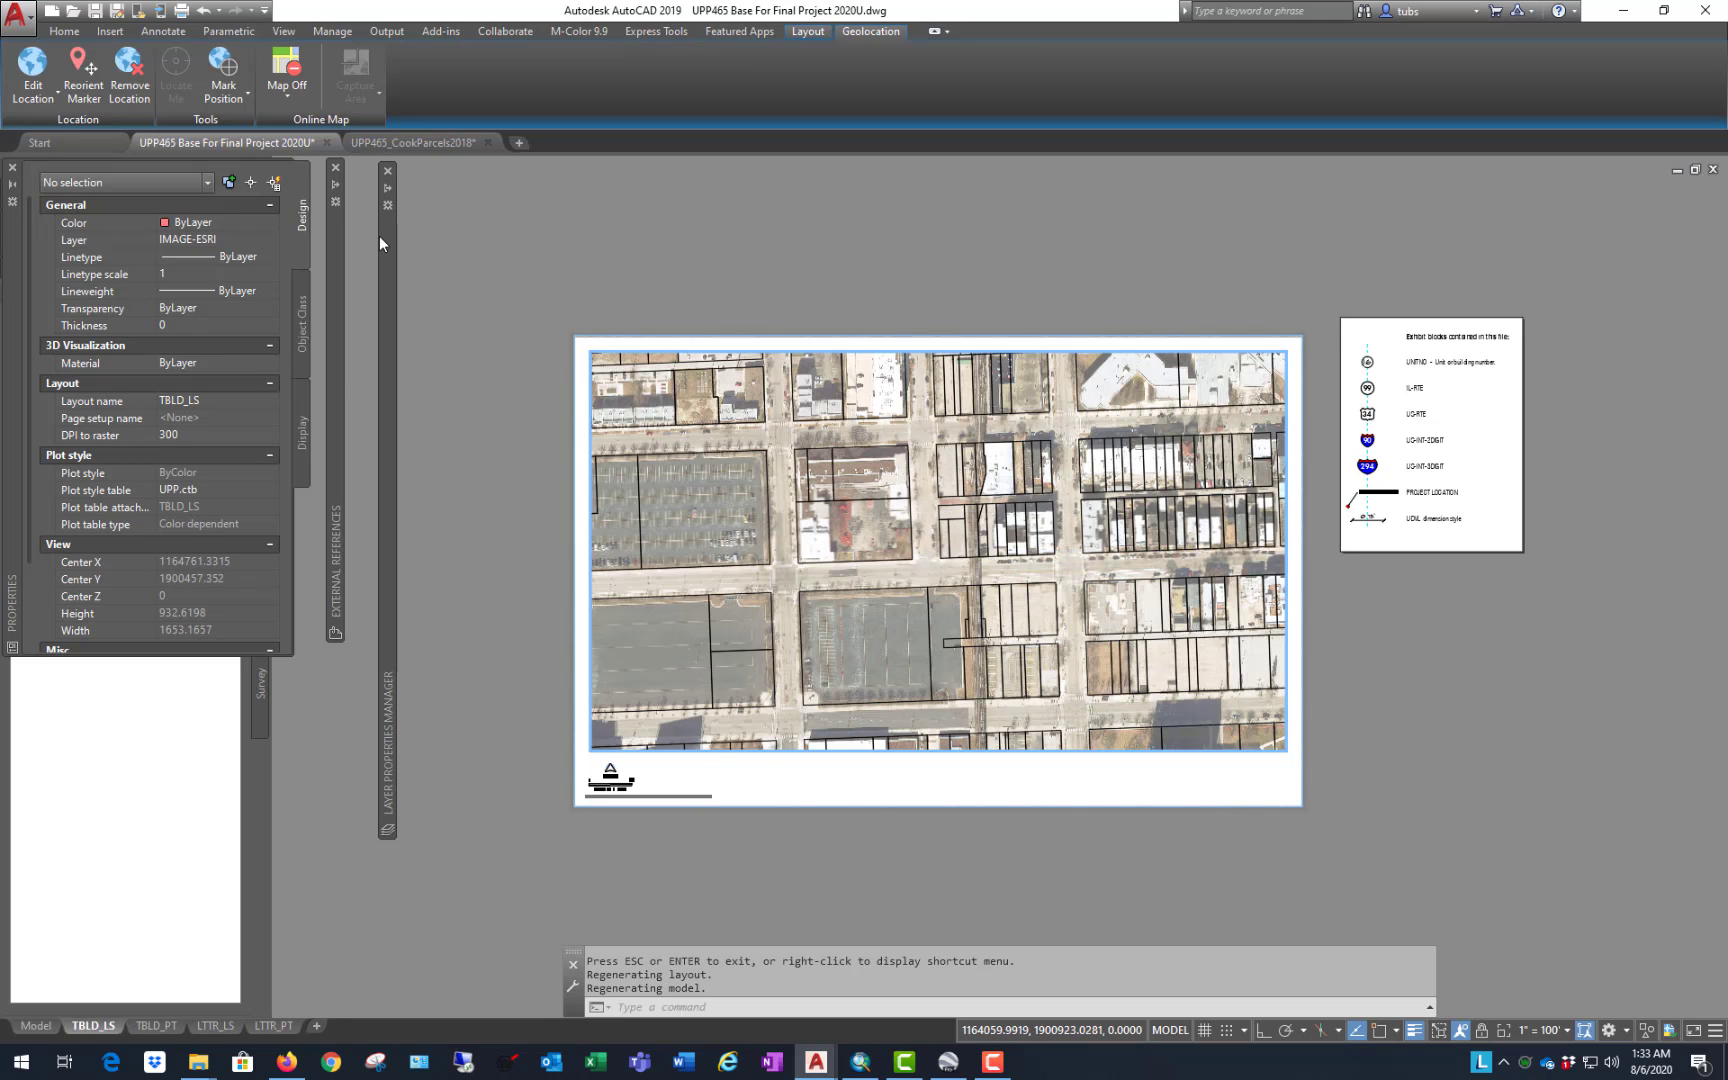
Step: Create a layer named PL-STUDY AREA and set its color to RGB 234,25,6
{"action": "mouse_move", "coordinate": [388, 424]}
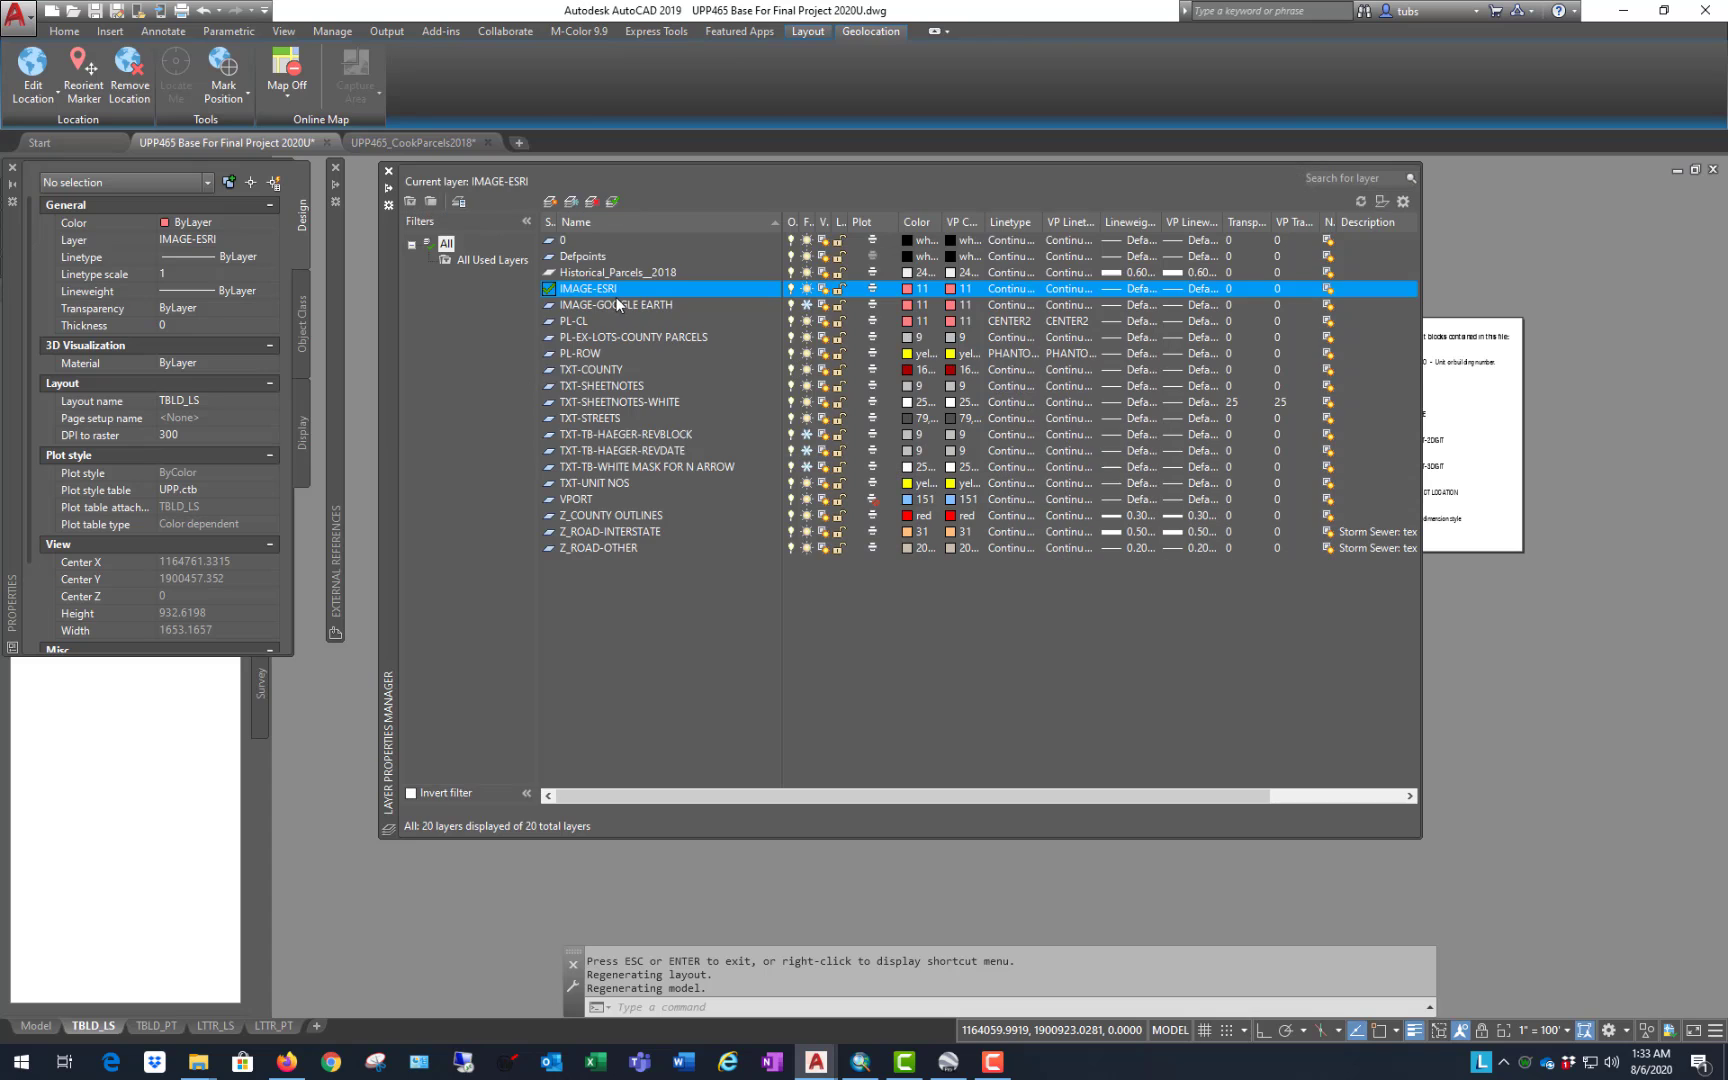
{"action": "left_click", "coordinate": [597, 325]}
{"action": "left_click", "coordinate": [611, 372]}
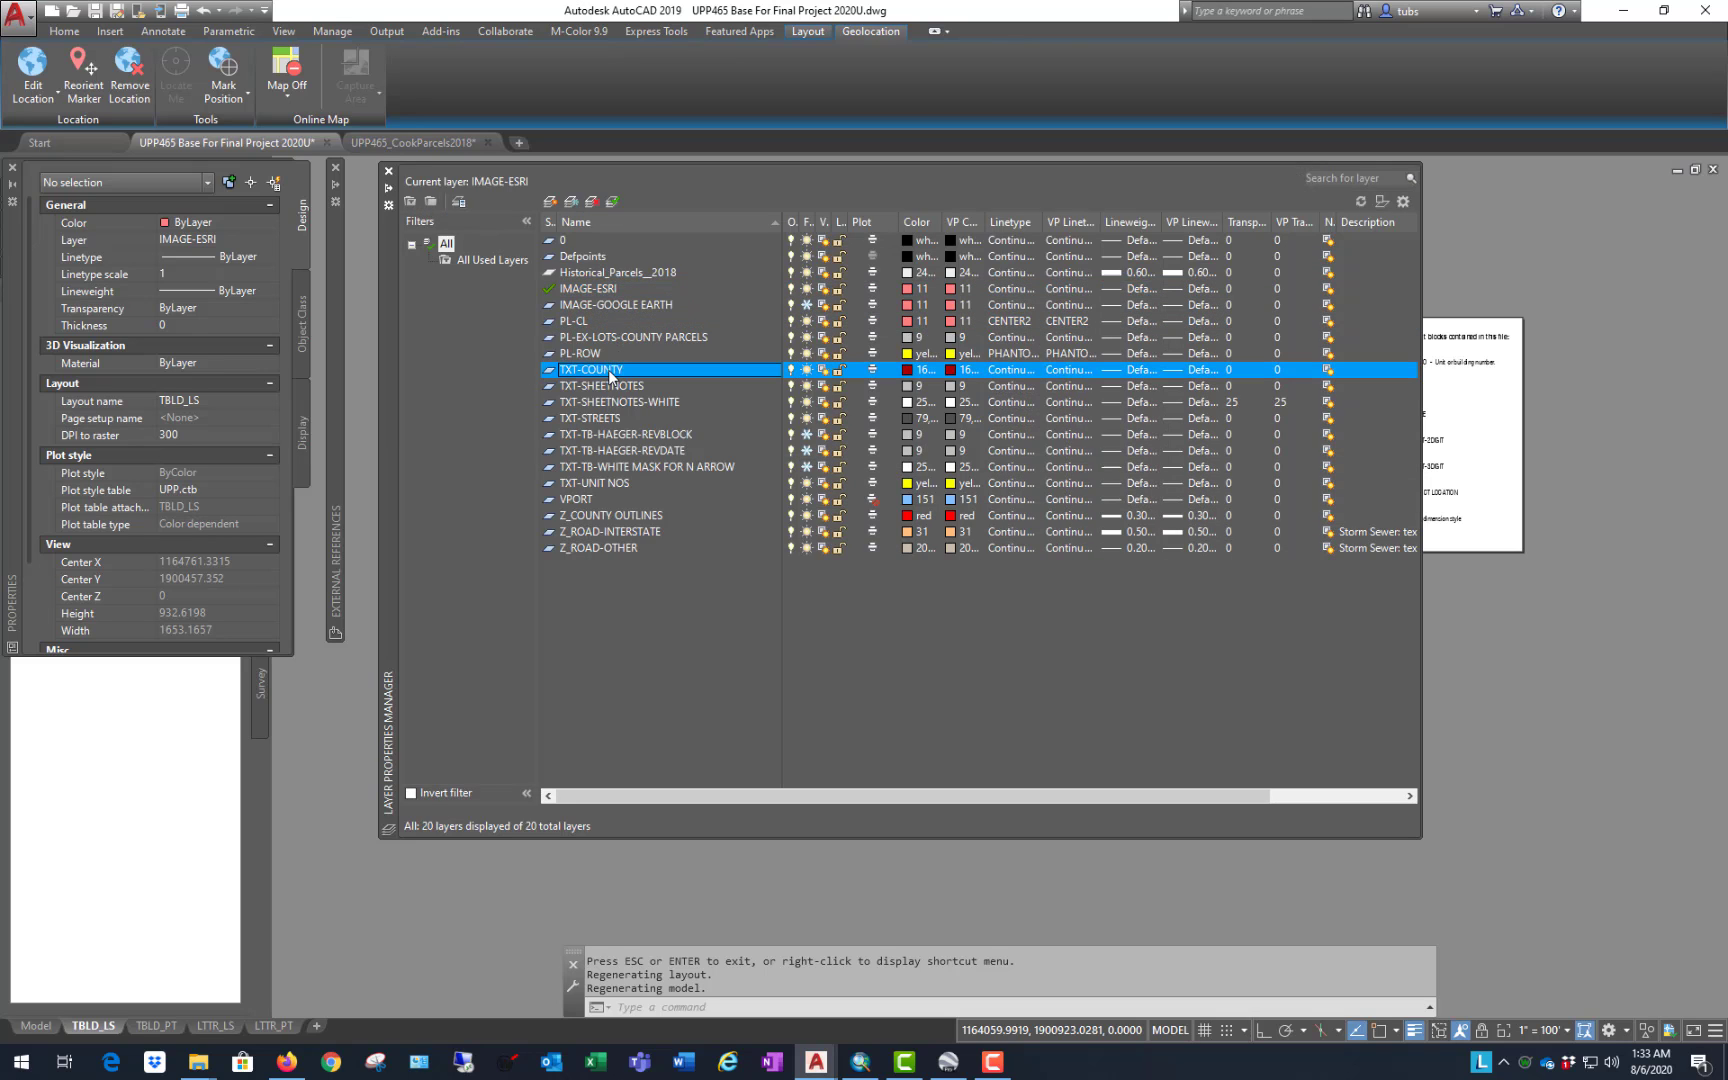
{"action": "left_click", "coordinate": [550, 202]}
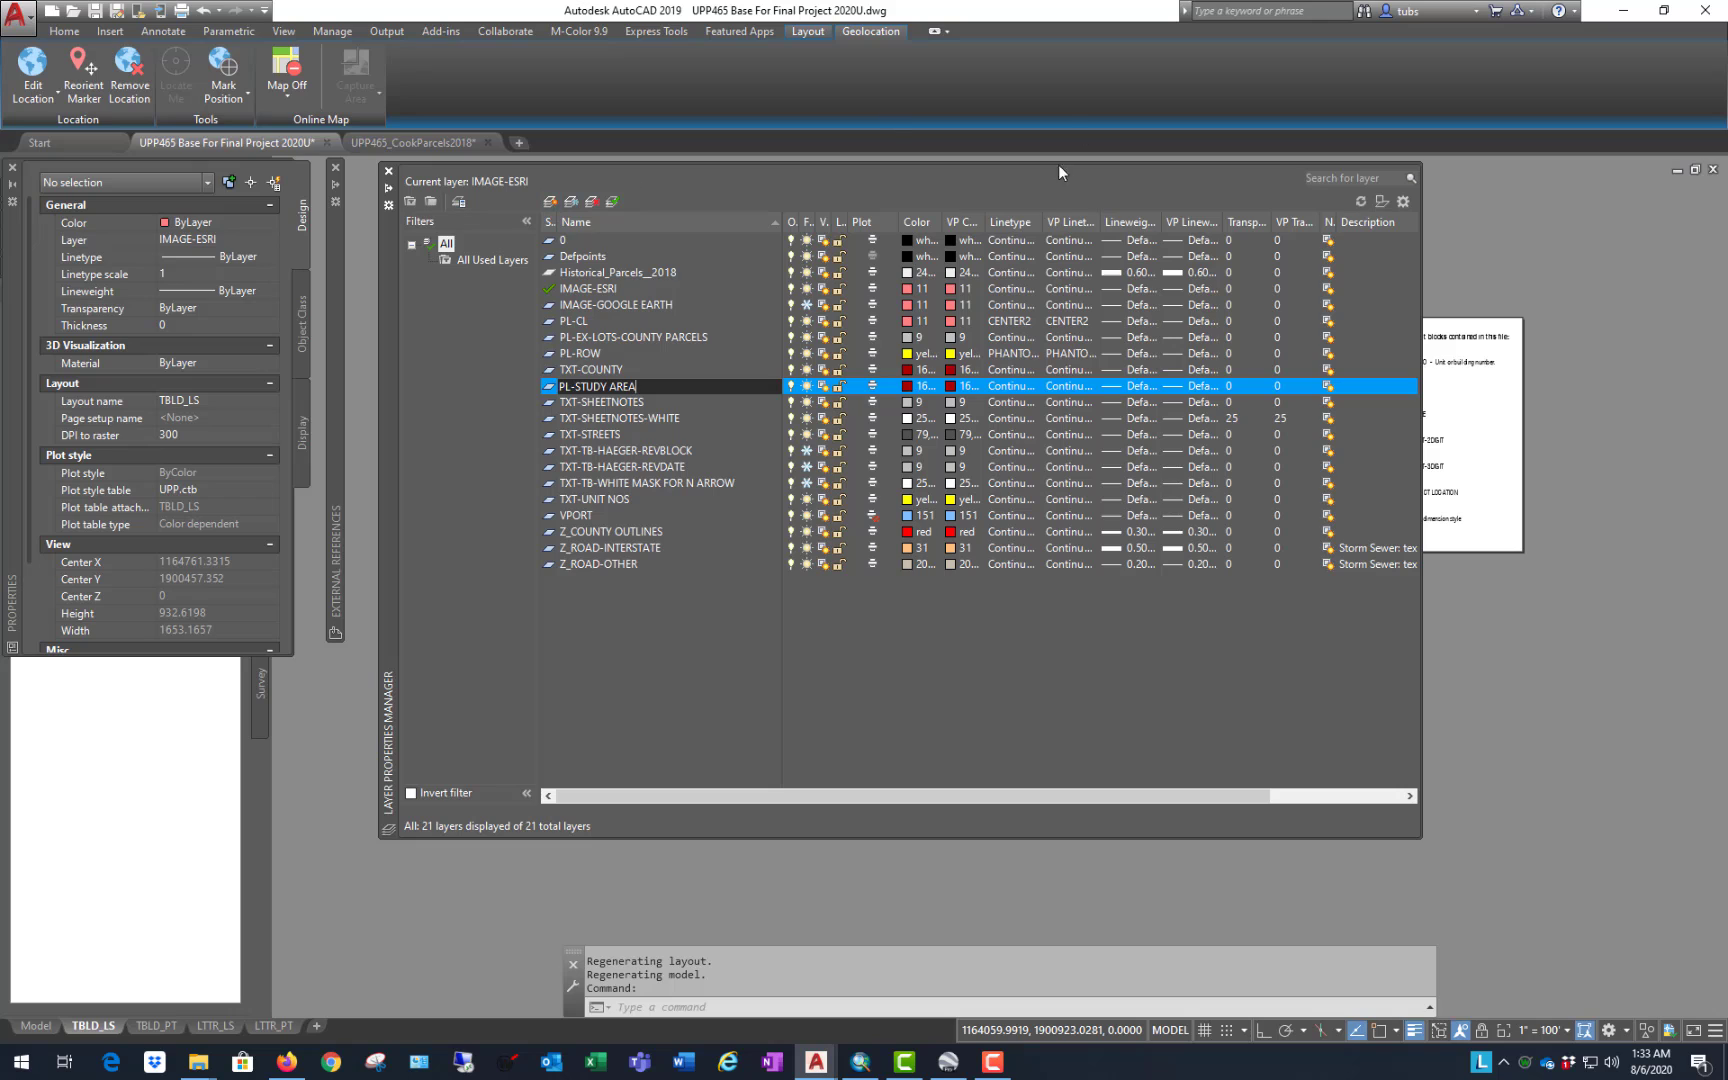
{"action": "left_click", "coordinate": [908, 387]}
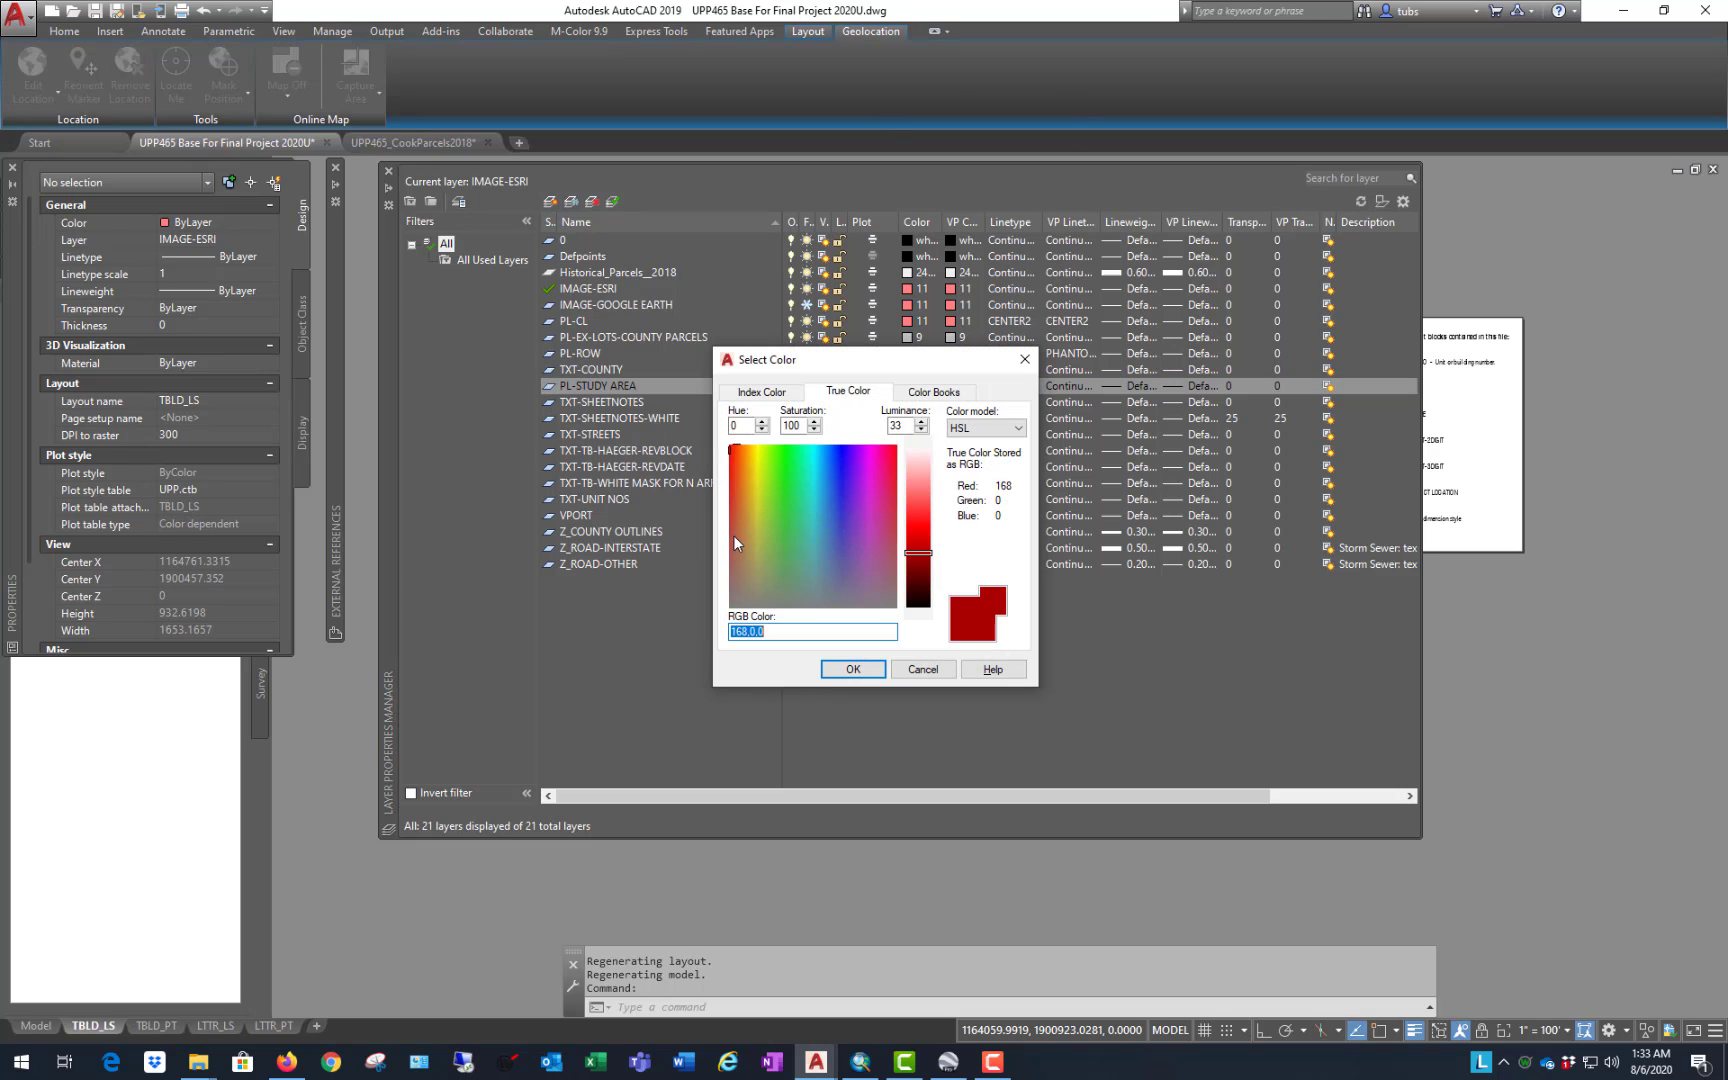
{"action": "left_click", "coordinate": [737, 467]}
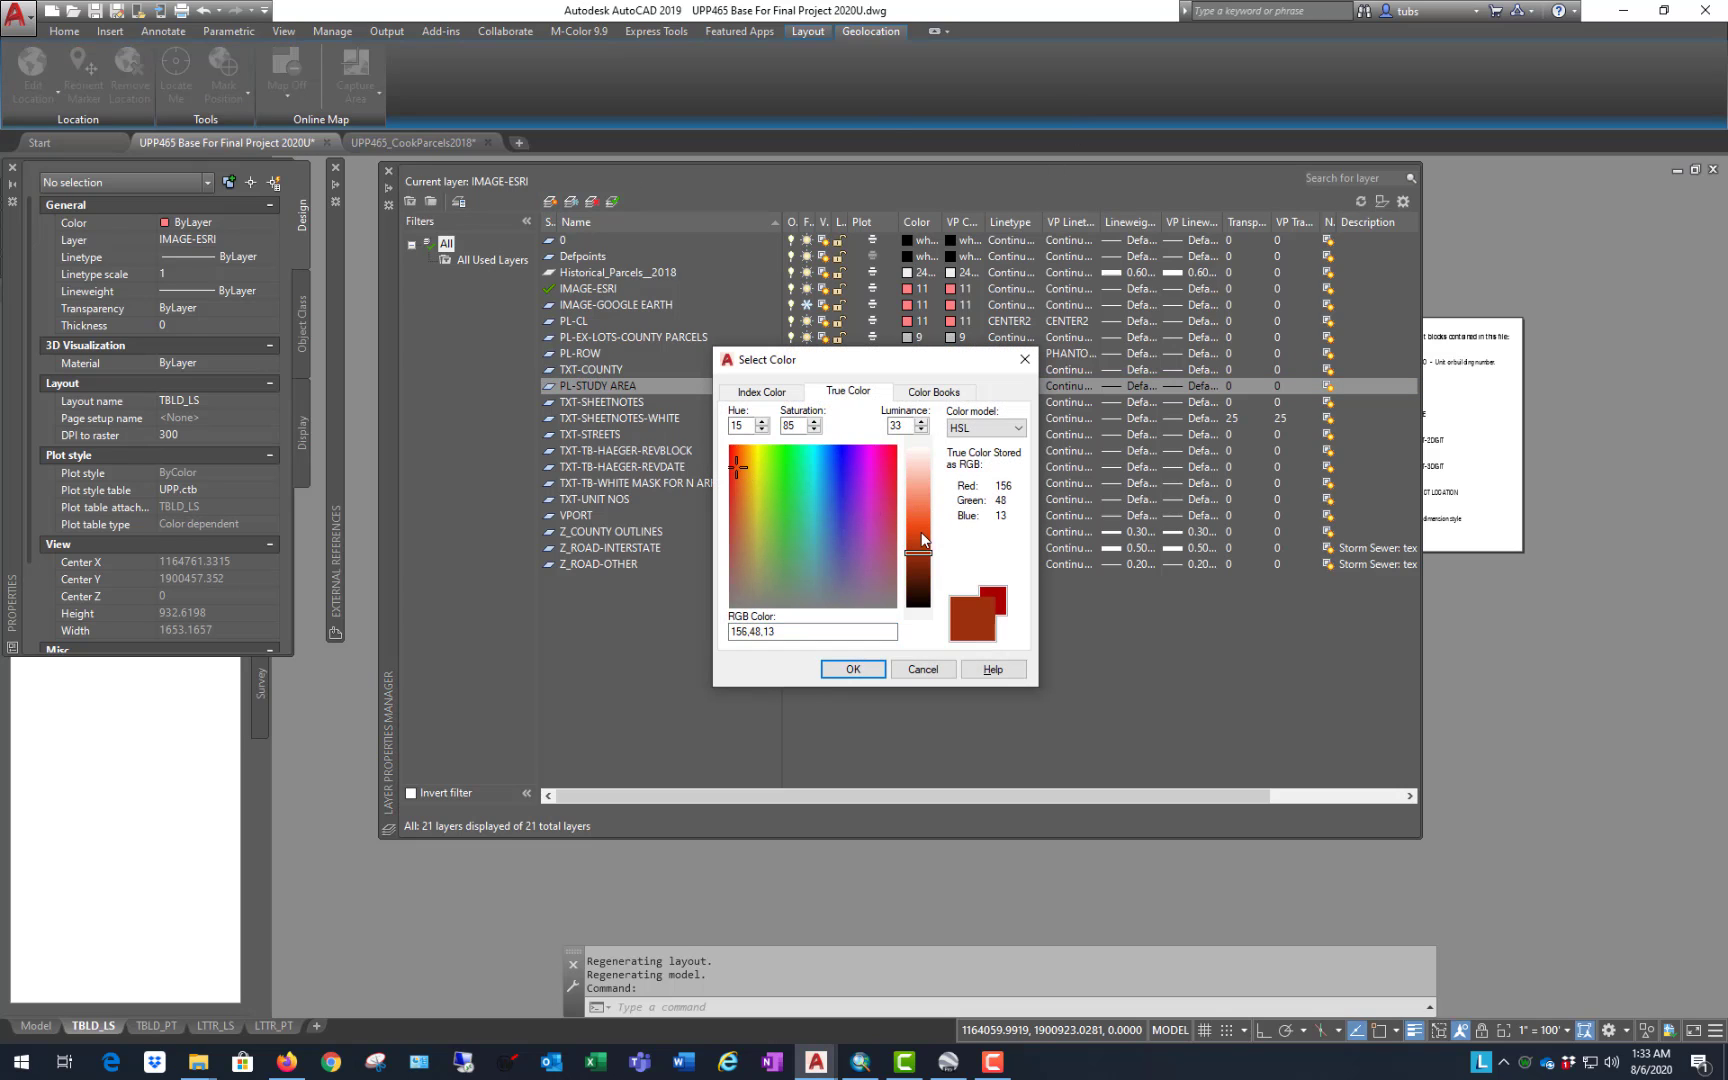
{"action": "left_click", "coordinate": [734, 452]}
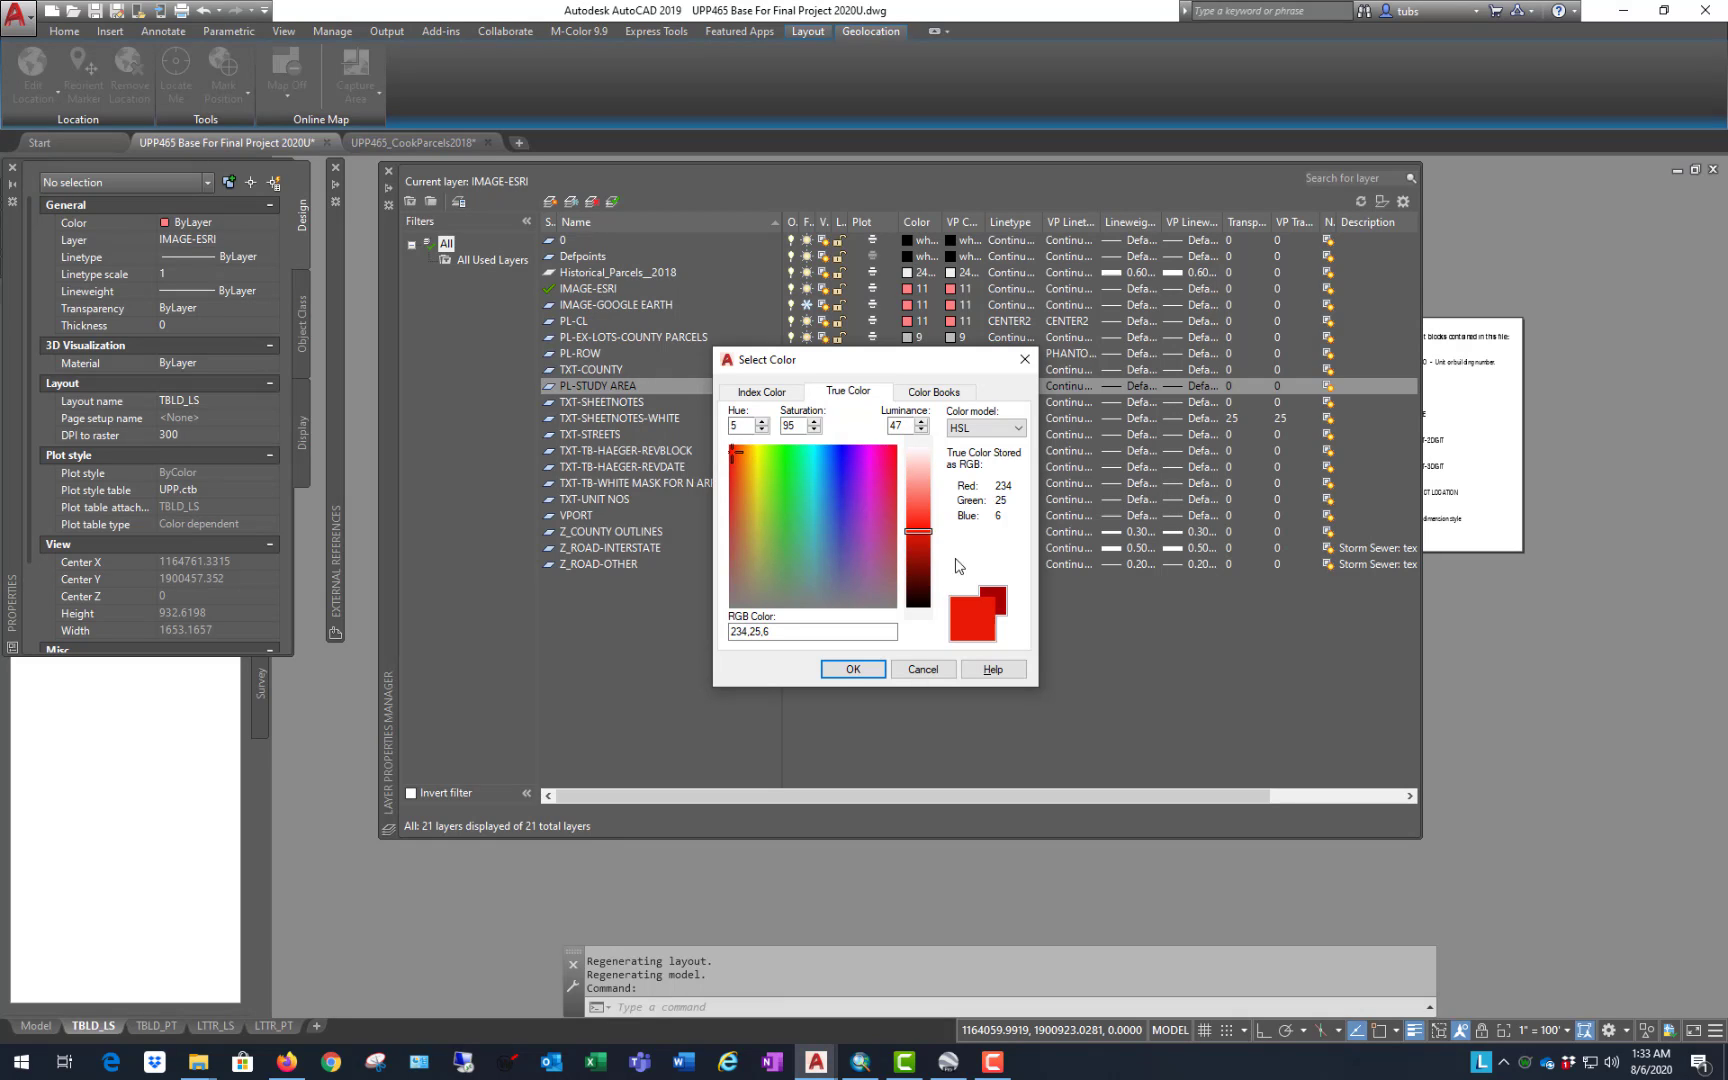
{"action": "key", "text": "Return"}
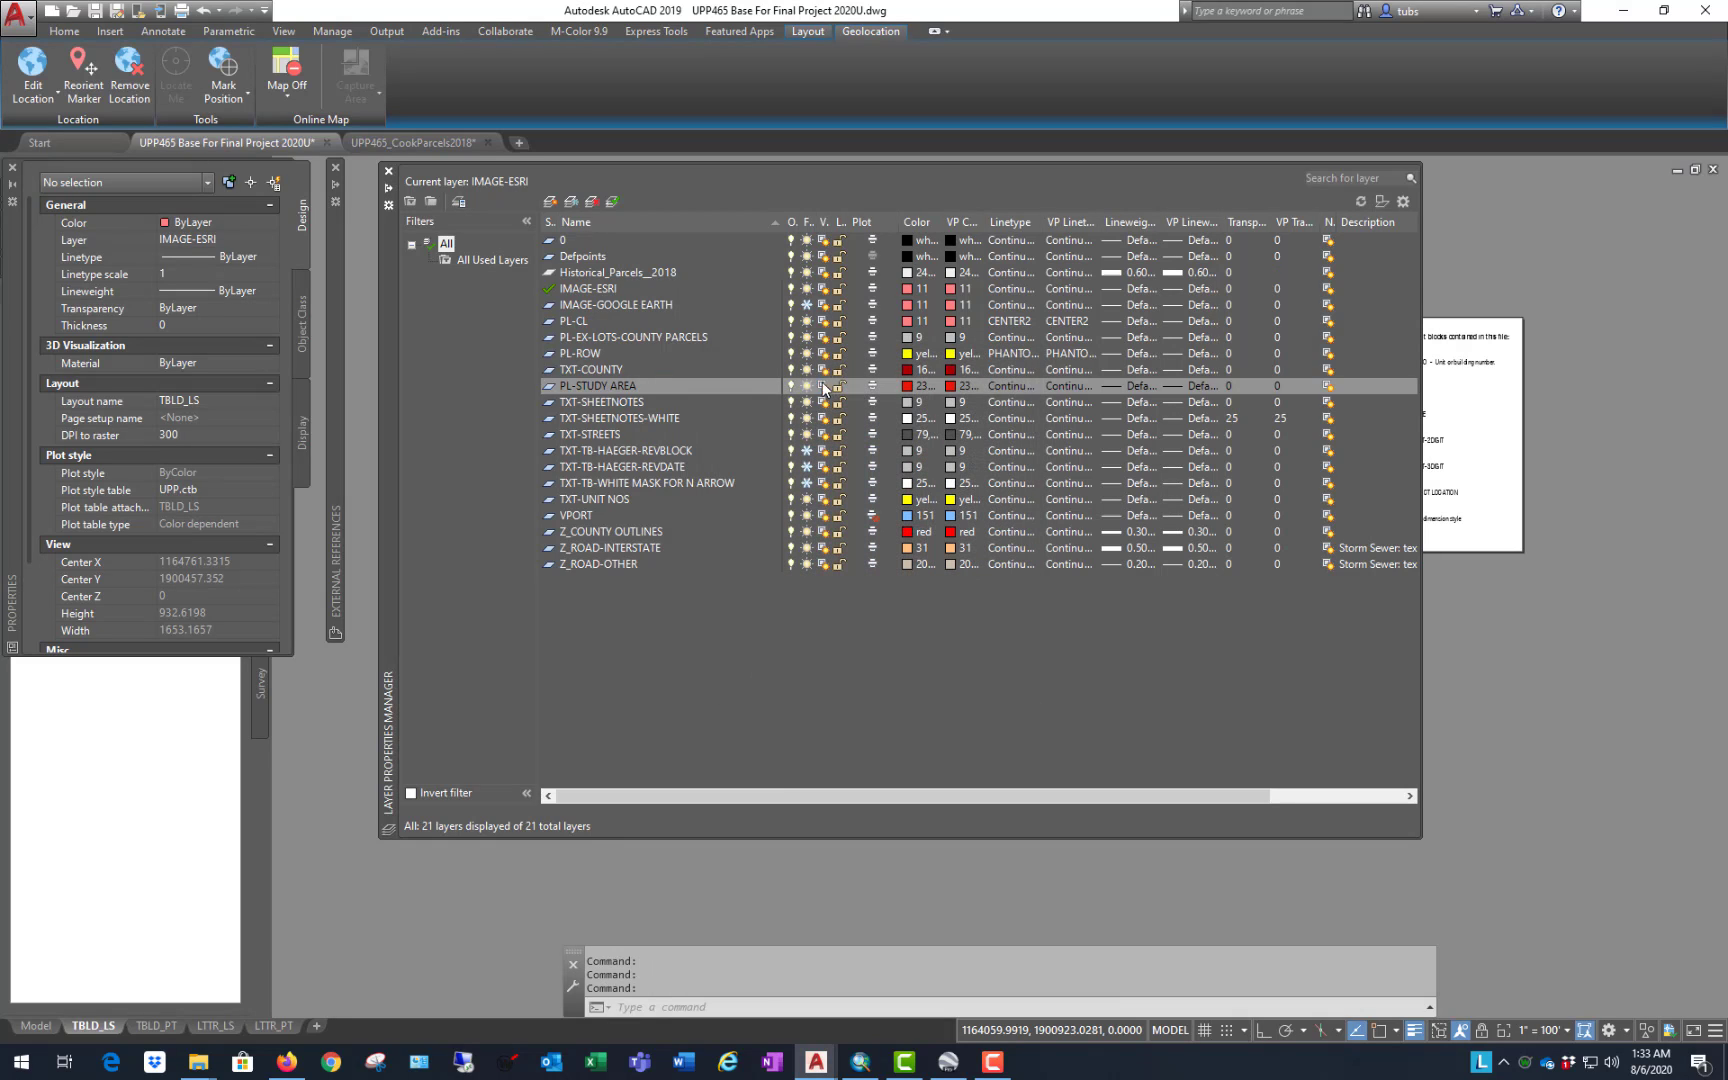
Step: Assign the DASHED linetype to the PL-STUDY AREA layer and make that layer current
{"action": "left_click", "coordinate": [1012, 386]}
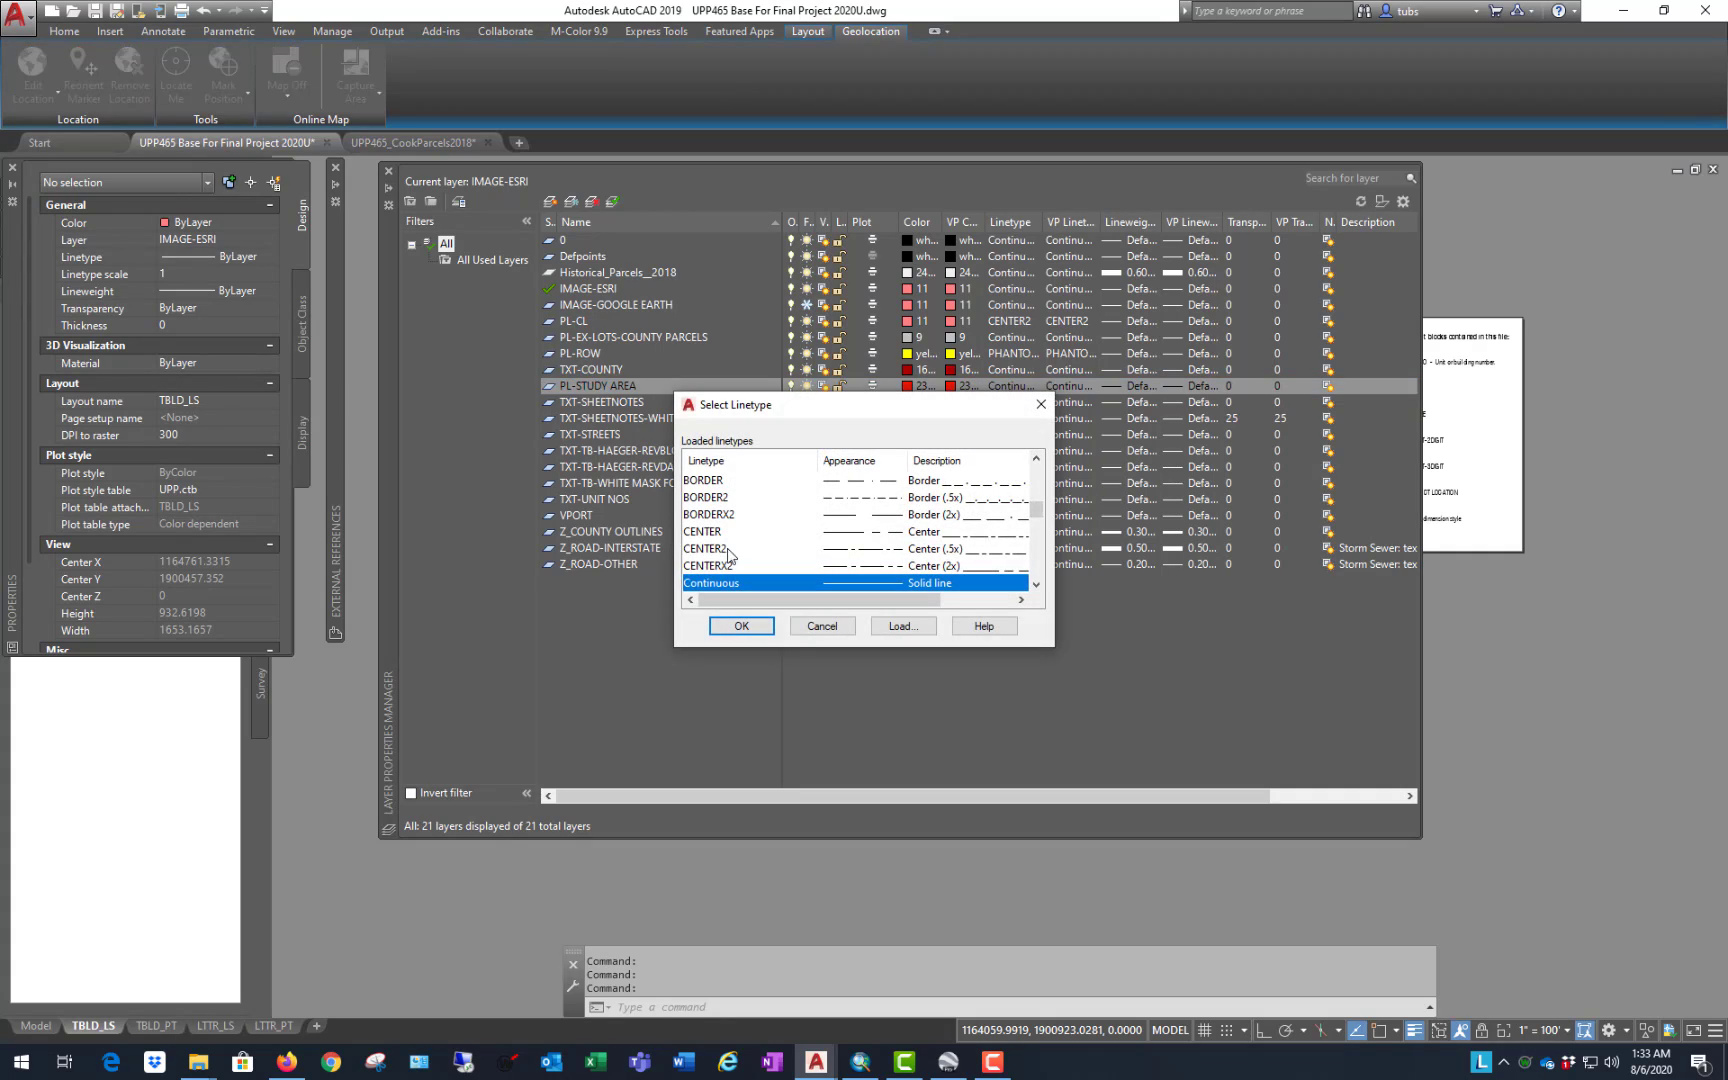
{"action": "left_click", "coordinate": [711, 549]}
{"action": "key", "text": "d"}
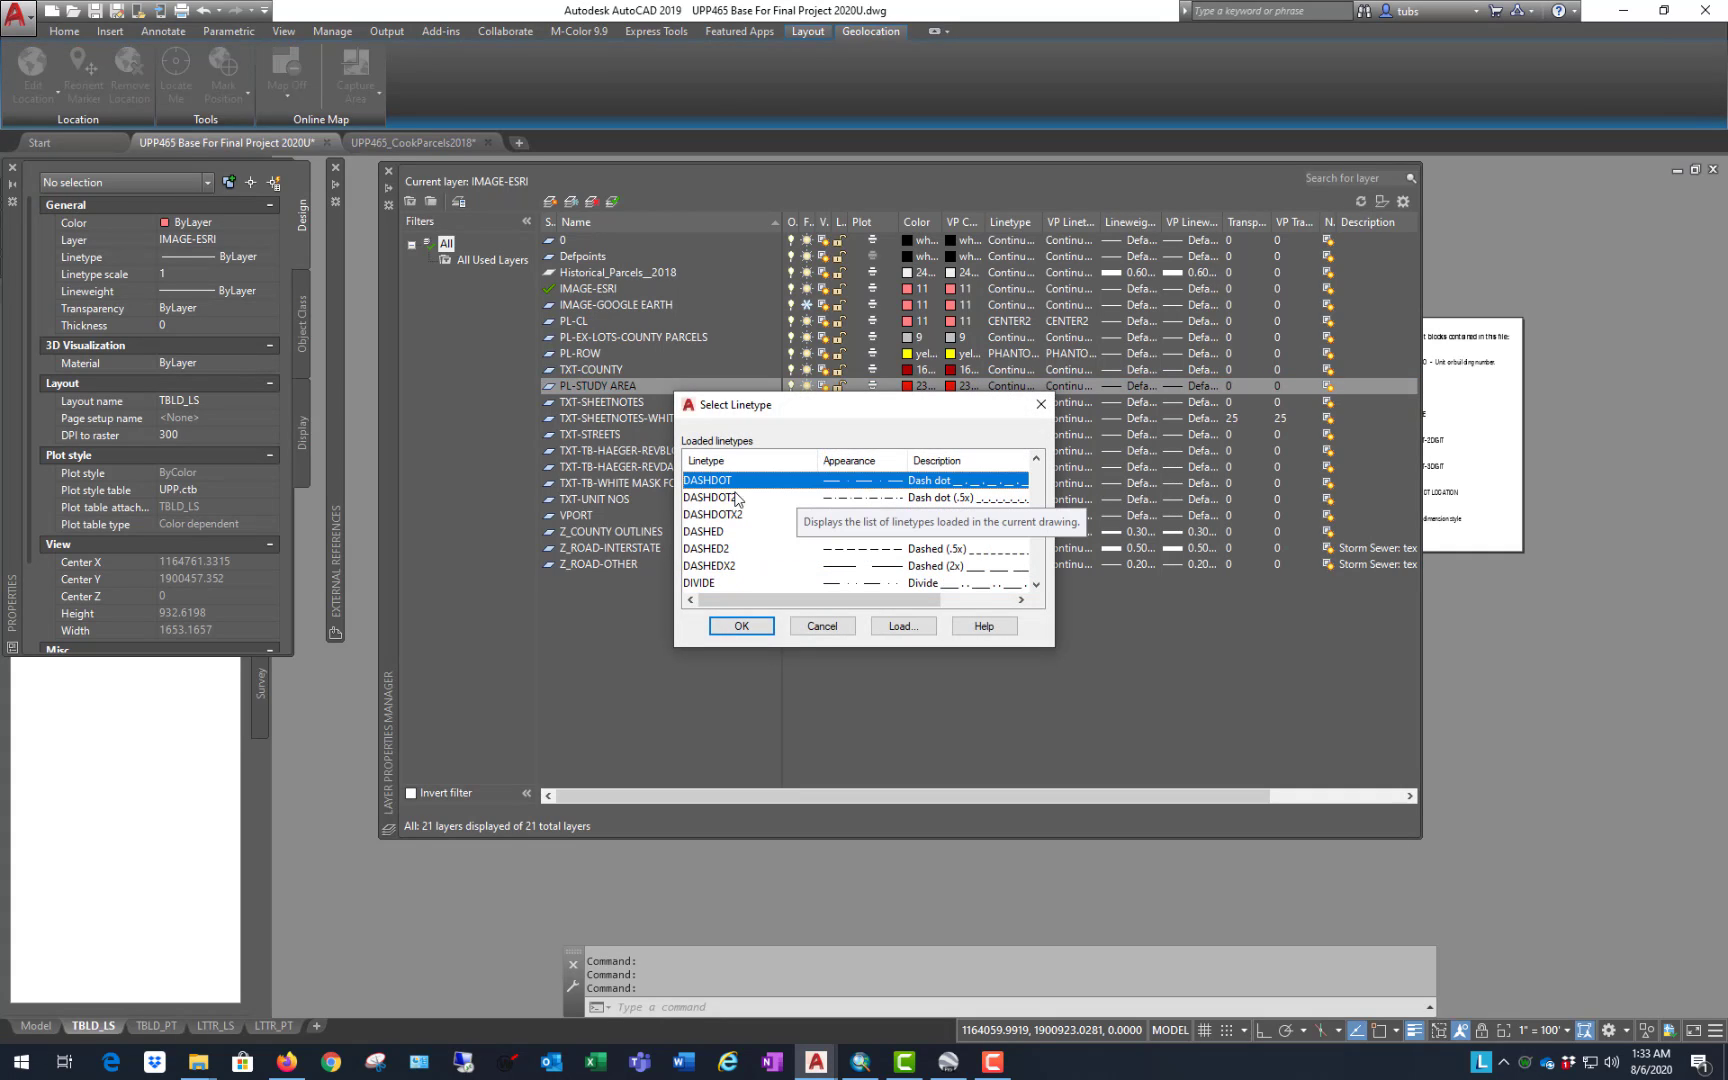
{"action": "left_click", "coordinate": [717, 533]}
{"action": "left_click", "coordinate": [745, 630]}
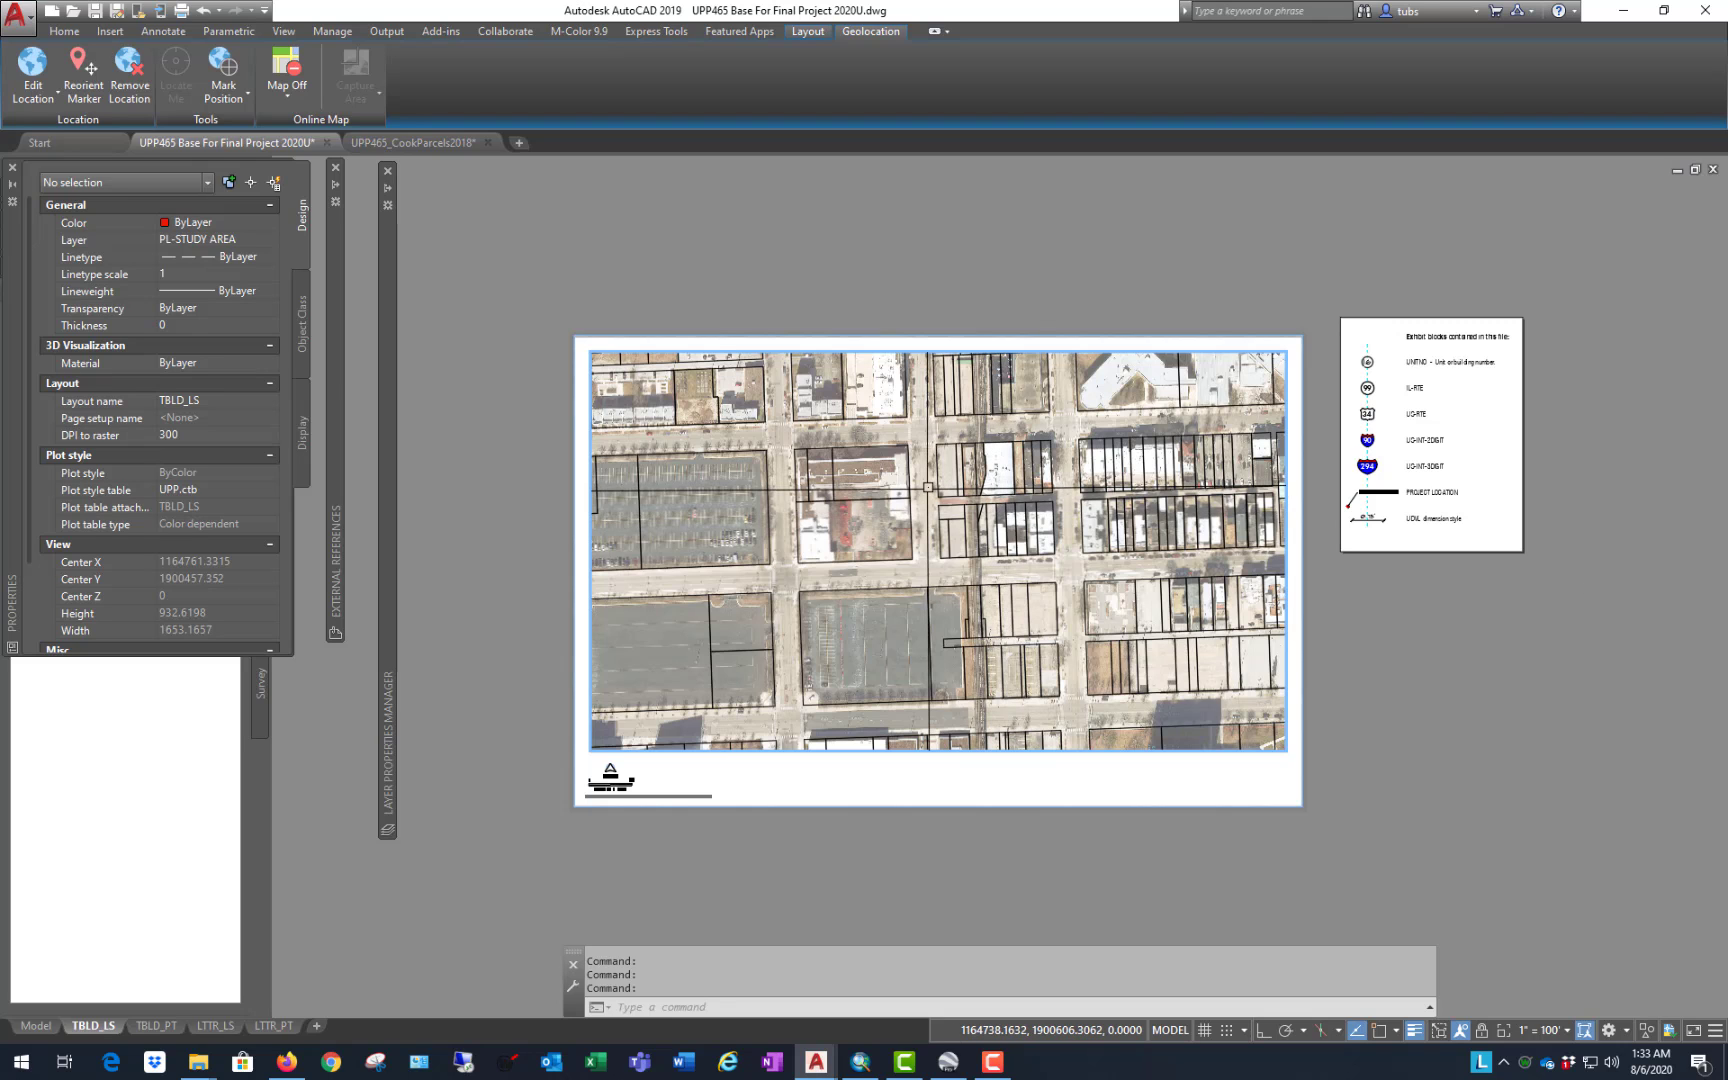
Step: In model space, draw a closed six-vertex polyline along the streets around the L-shaped group of study area blocks
{"action": "double_click", "coordinate": [947, 267]}
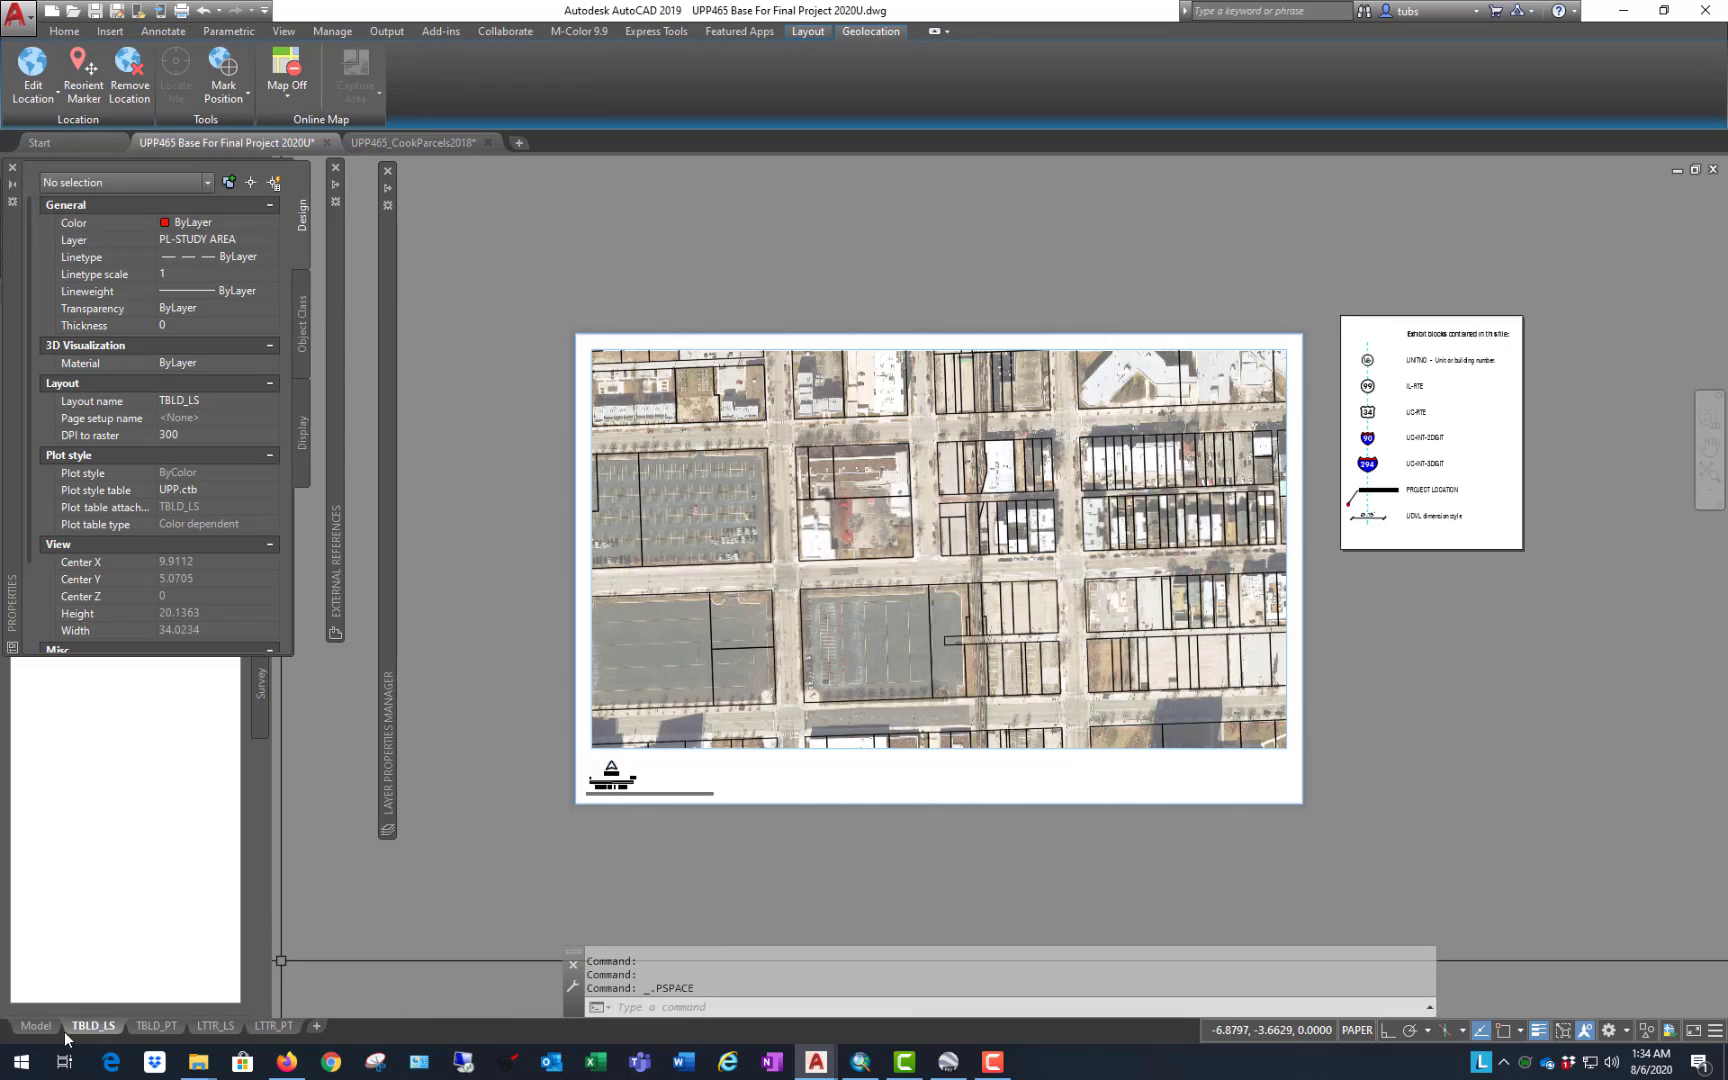
{"action": "left_click", "coordinate": [36, 1026]}
{"action": "scroll", "coordinate": [870, 565], "scroll_direction": "up", "scroll_amount": 2}
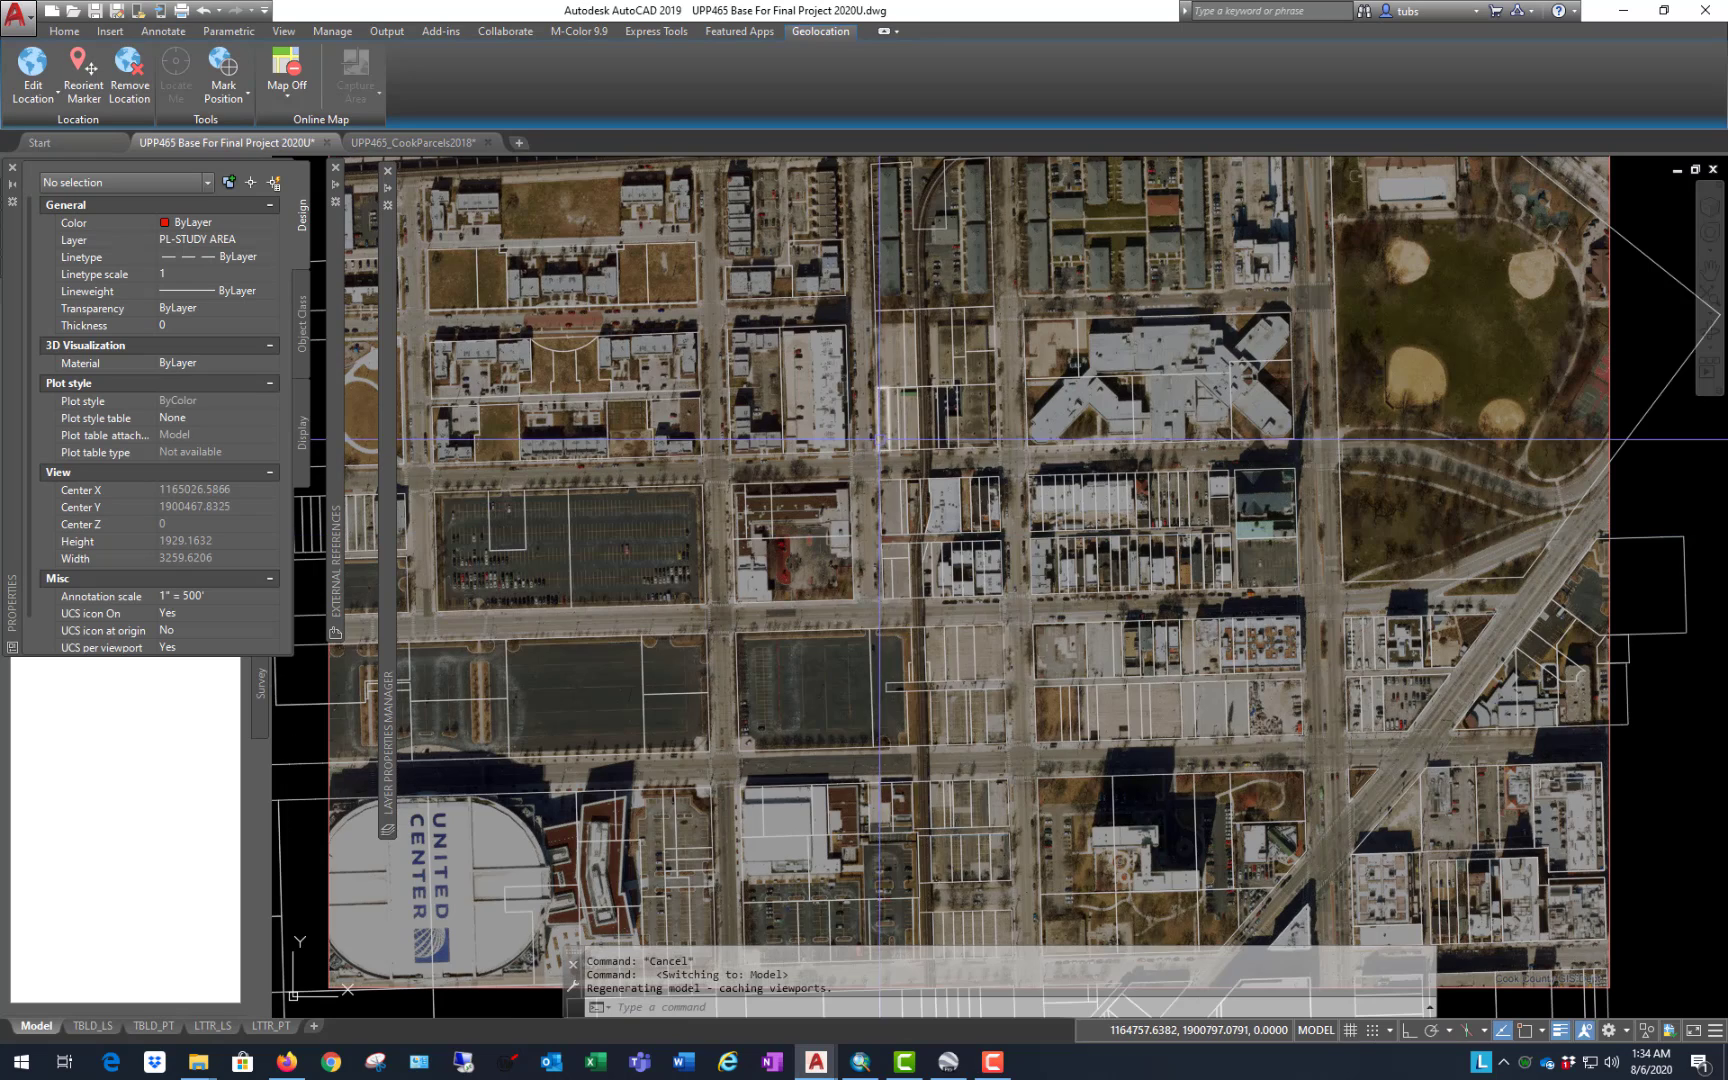
{"action": "type", "text": "NE"}
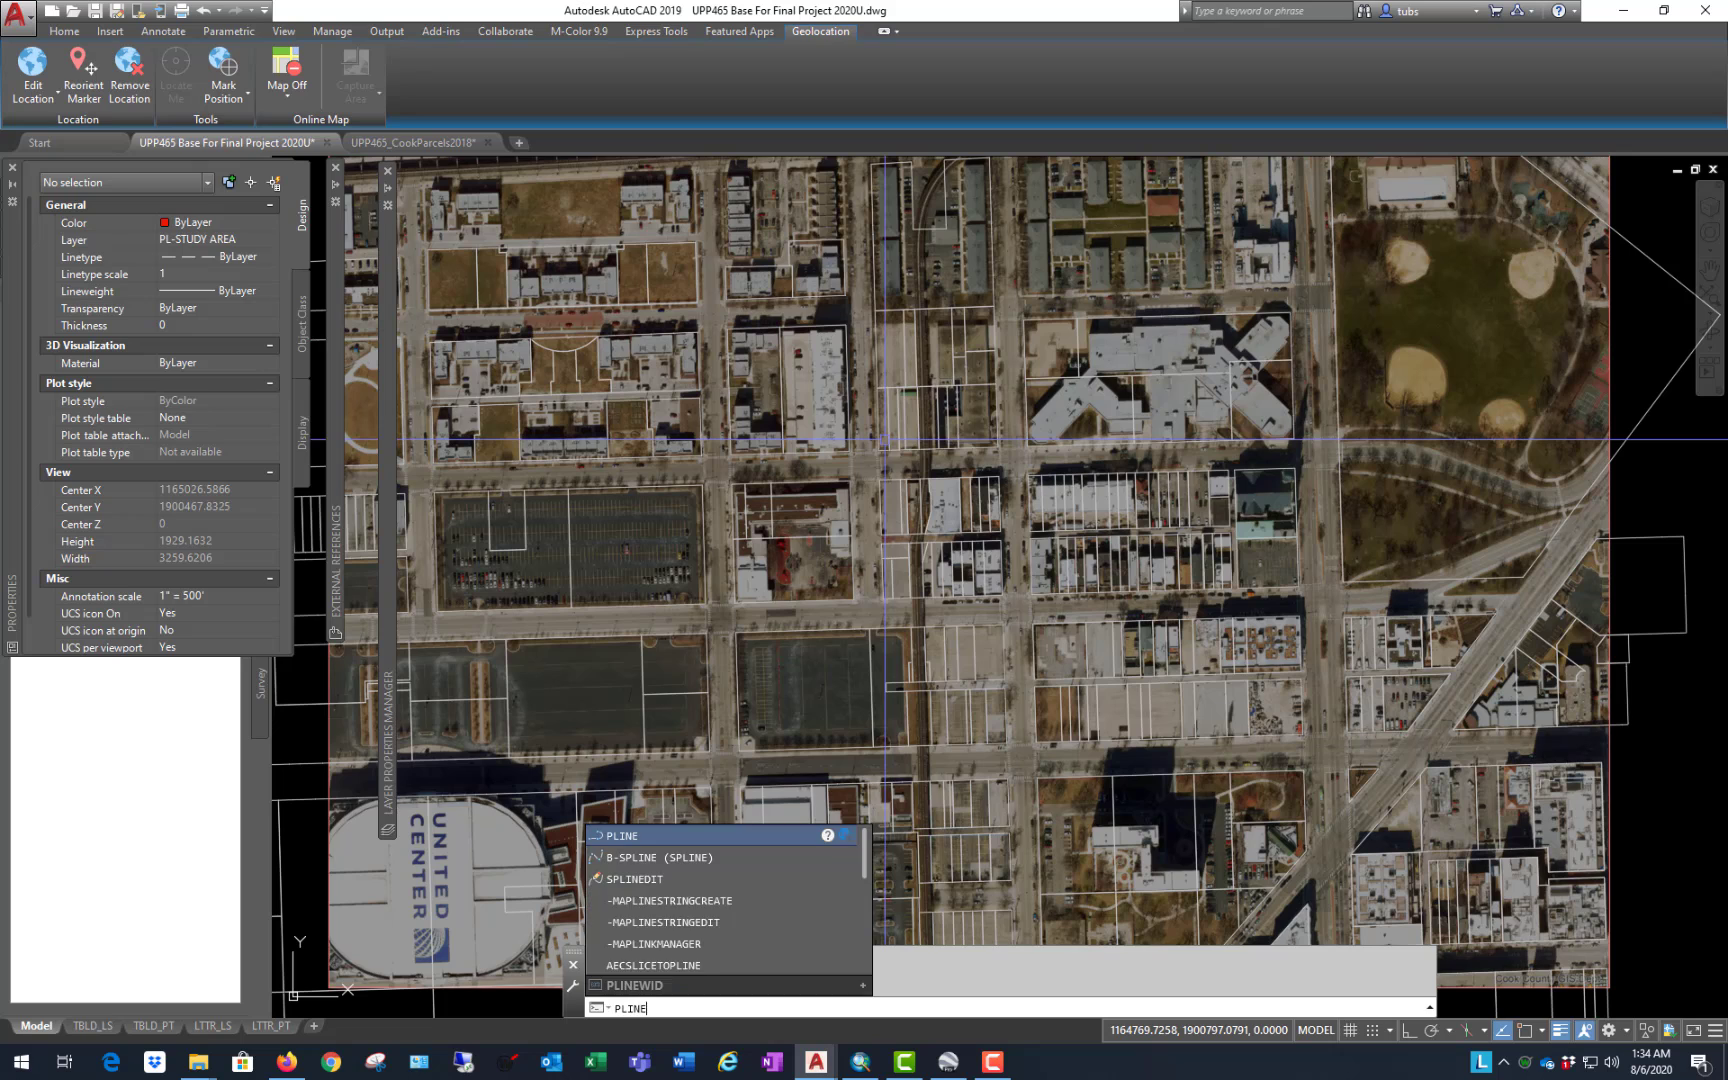
{"action": "key", "text": "Return"}
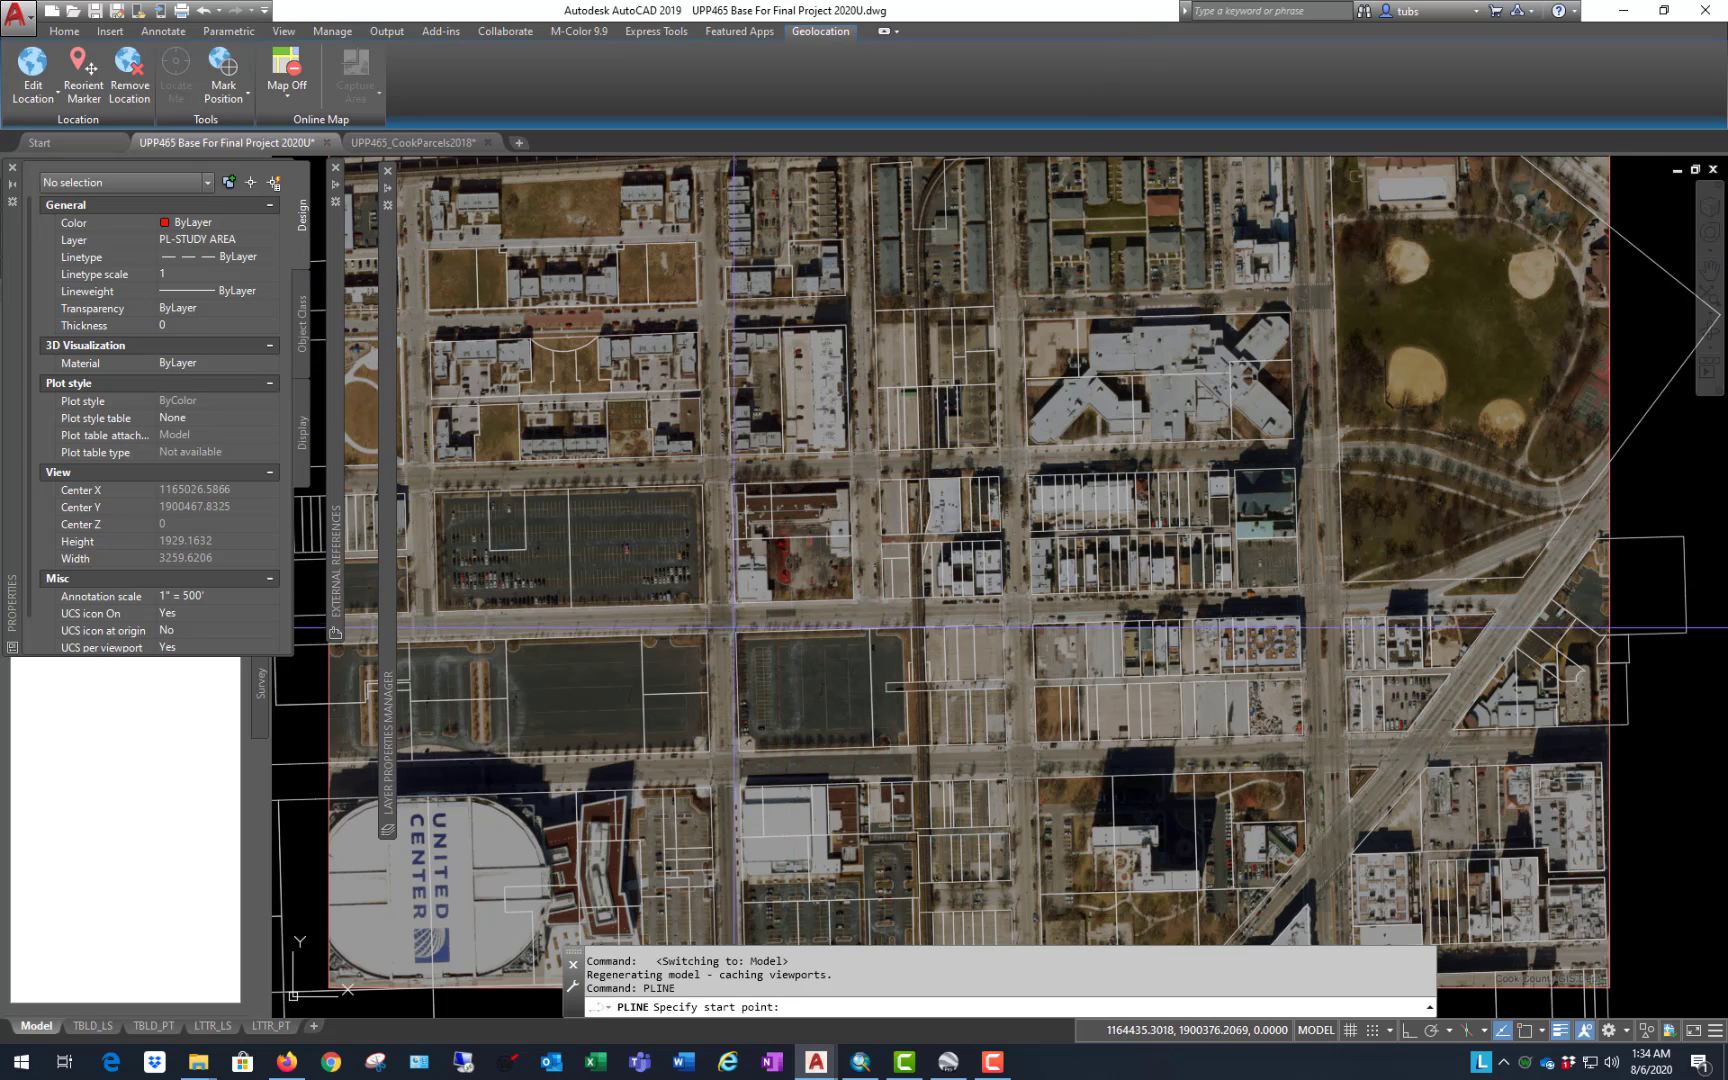
{"action": "left_click", "coordinate": [721, 619]}
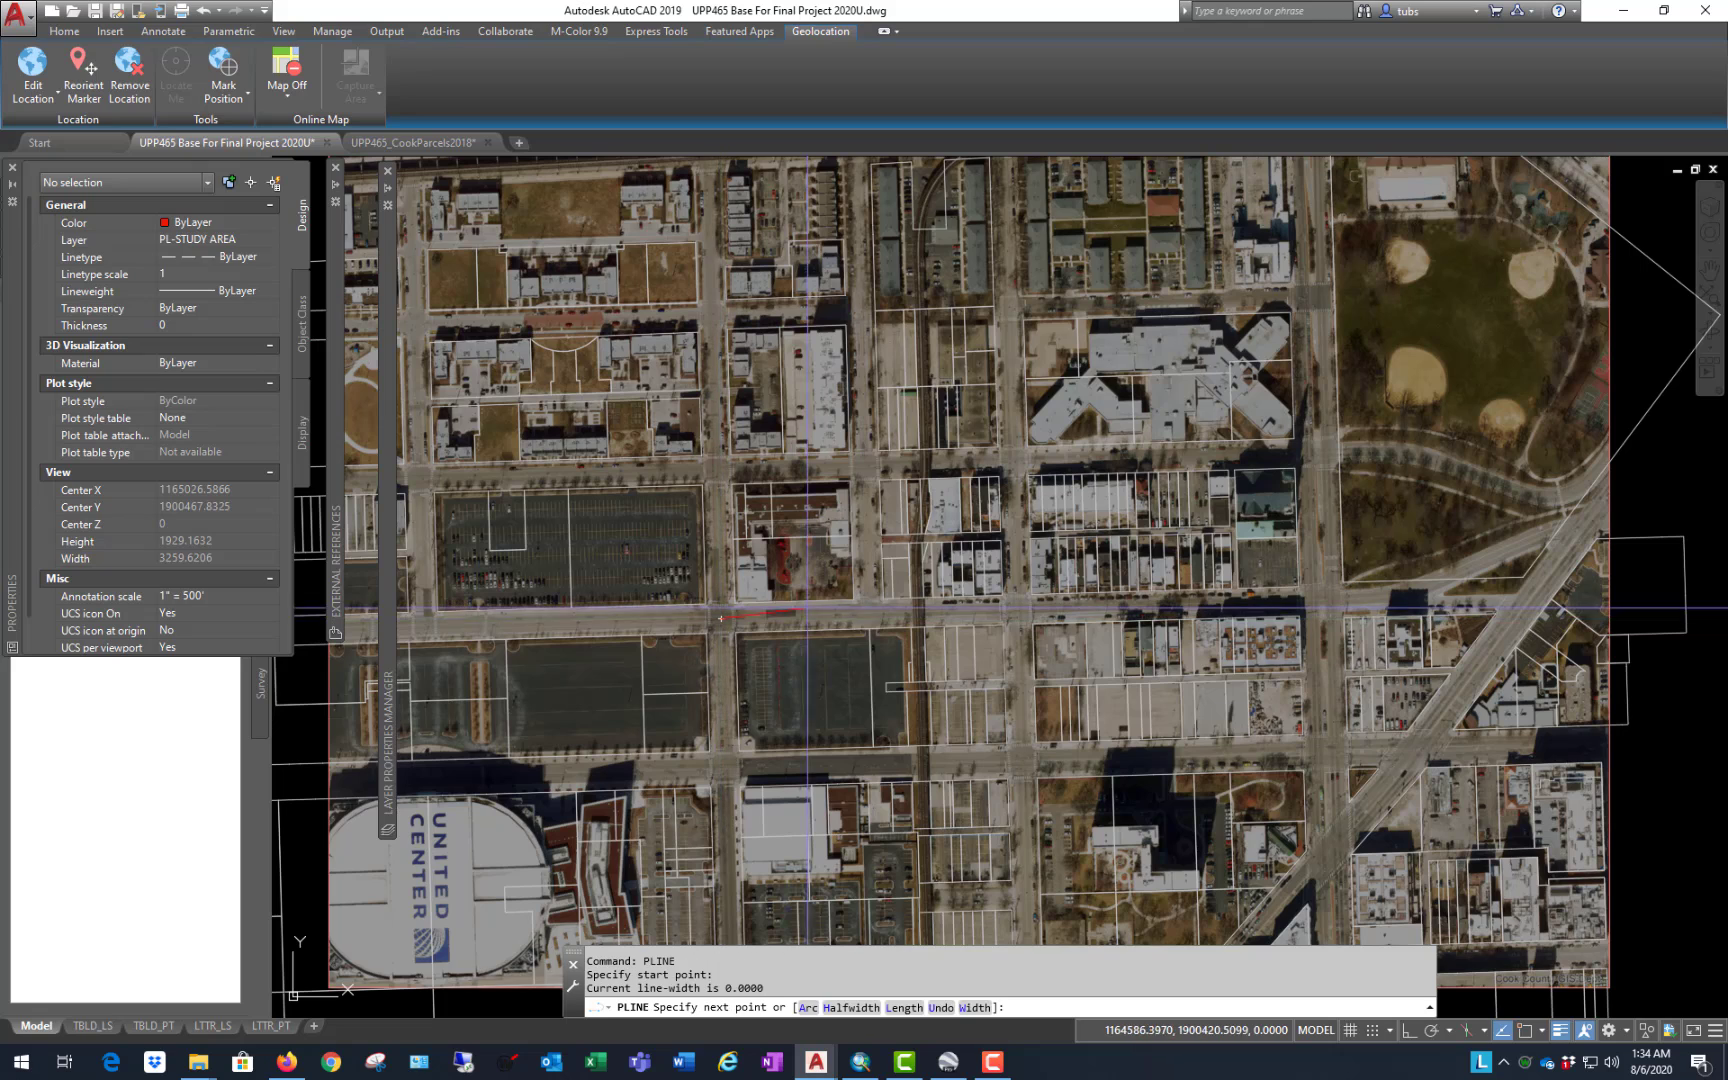
{"action": "left_click", "coordinate": [867, 613]}
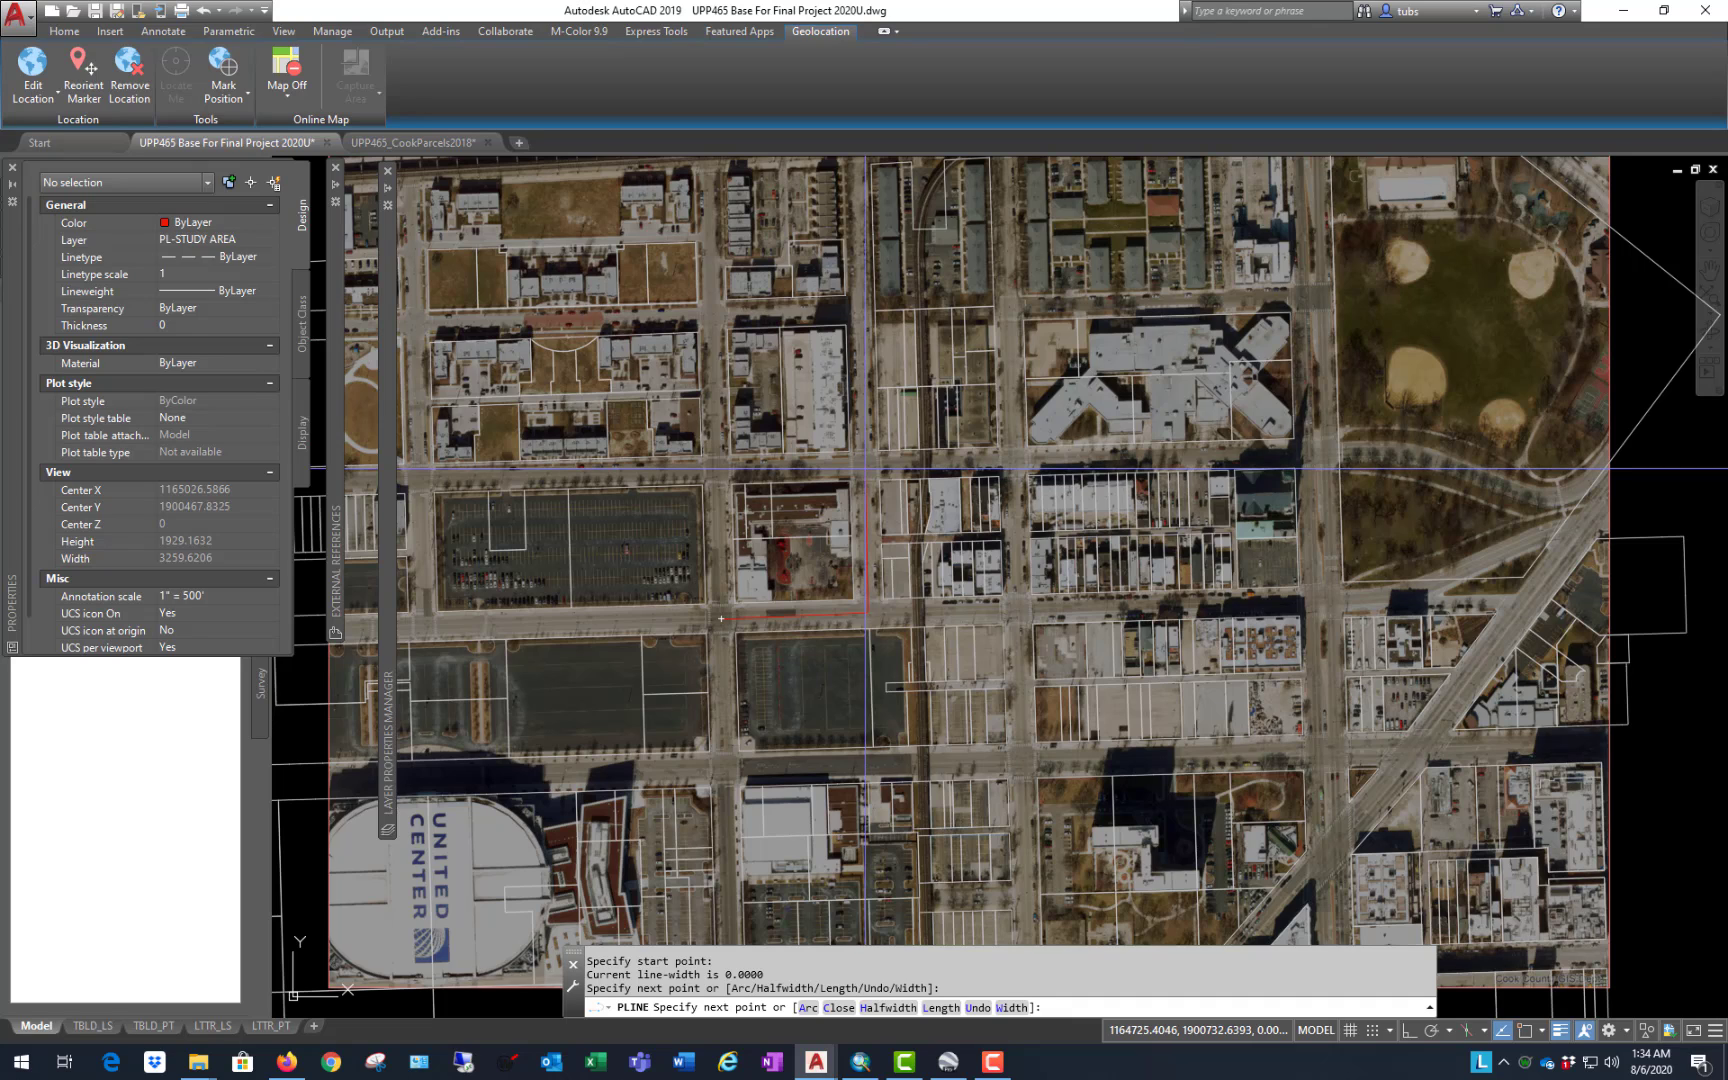
{"action": "left_click", "coordinate": [867, 466]}
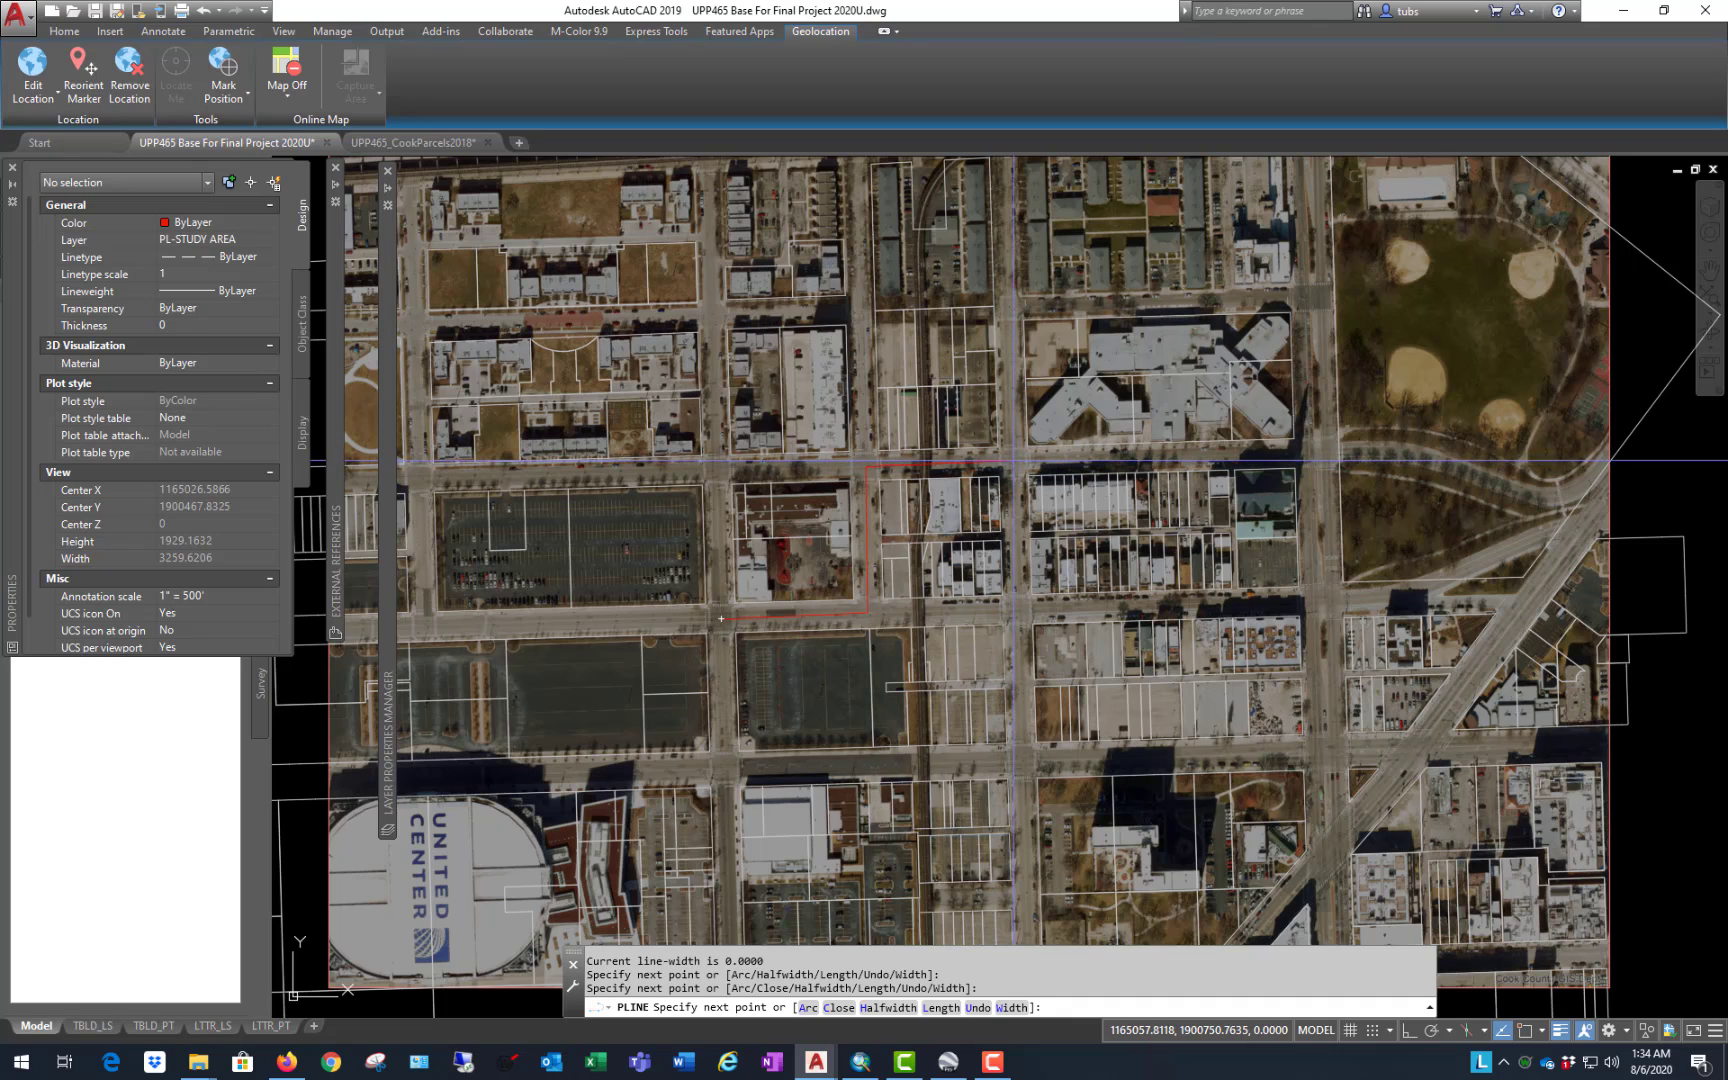
{"action": "left_click", "coordinate": [1015, 460]}
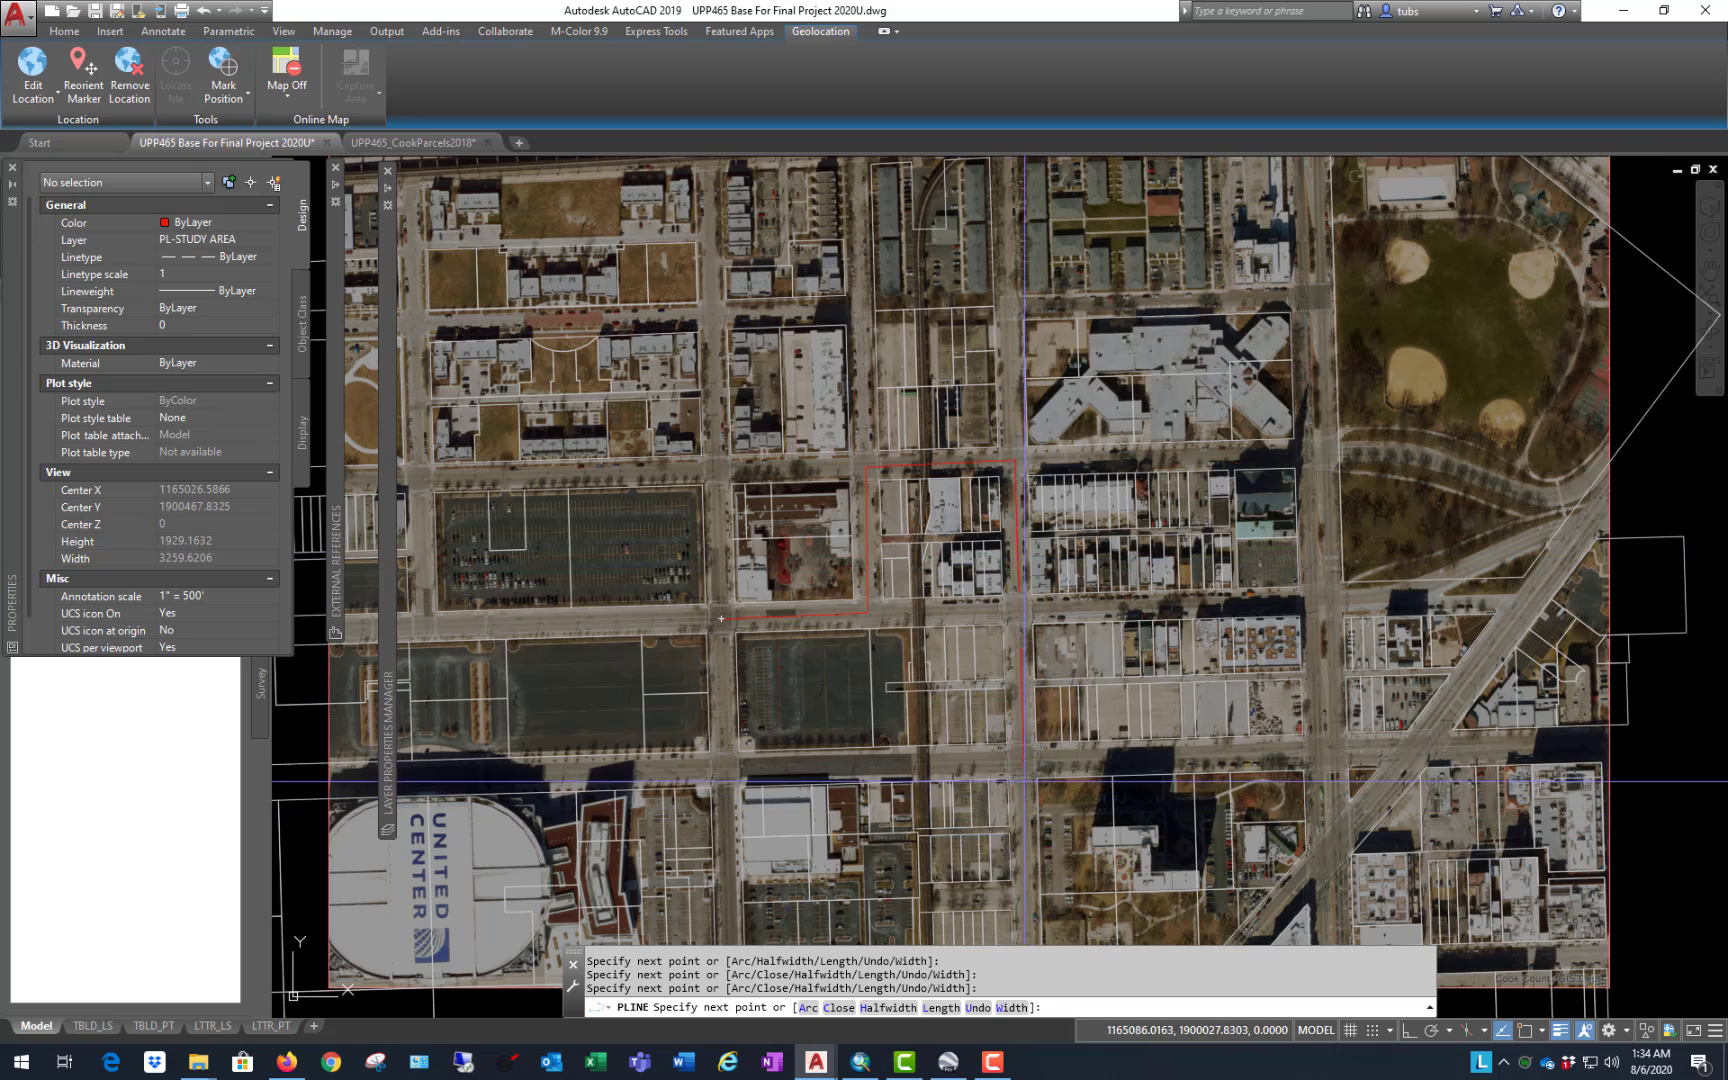
{"action": "left_click", "coordinate": [1021, 757]}
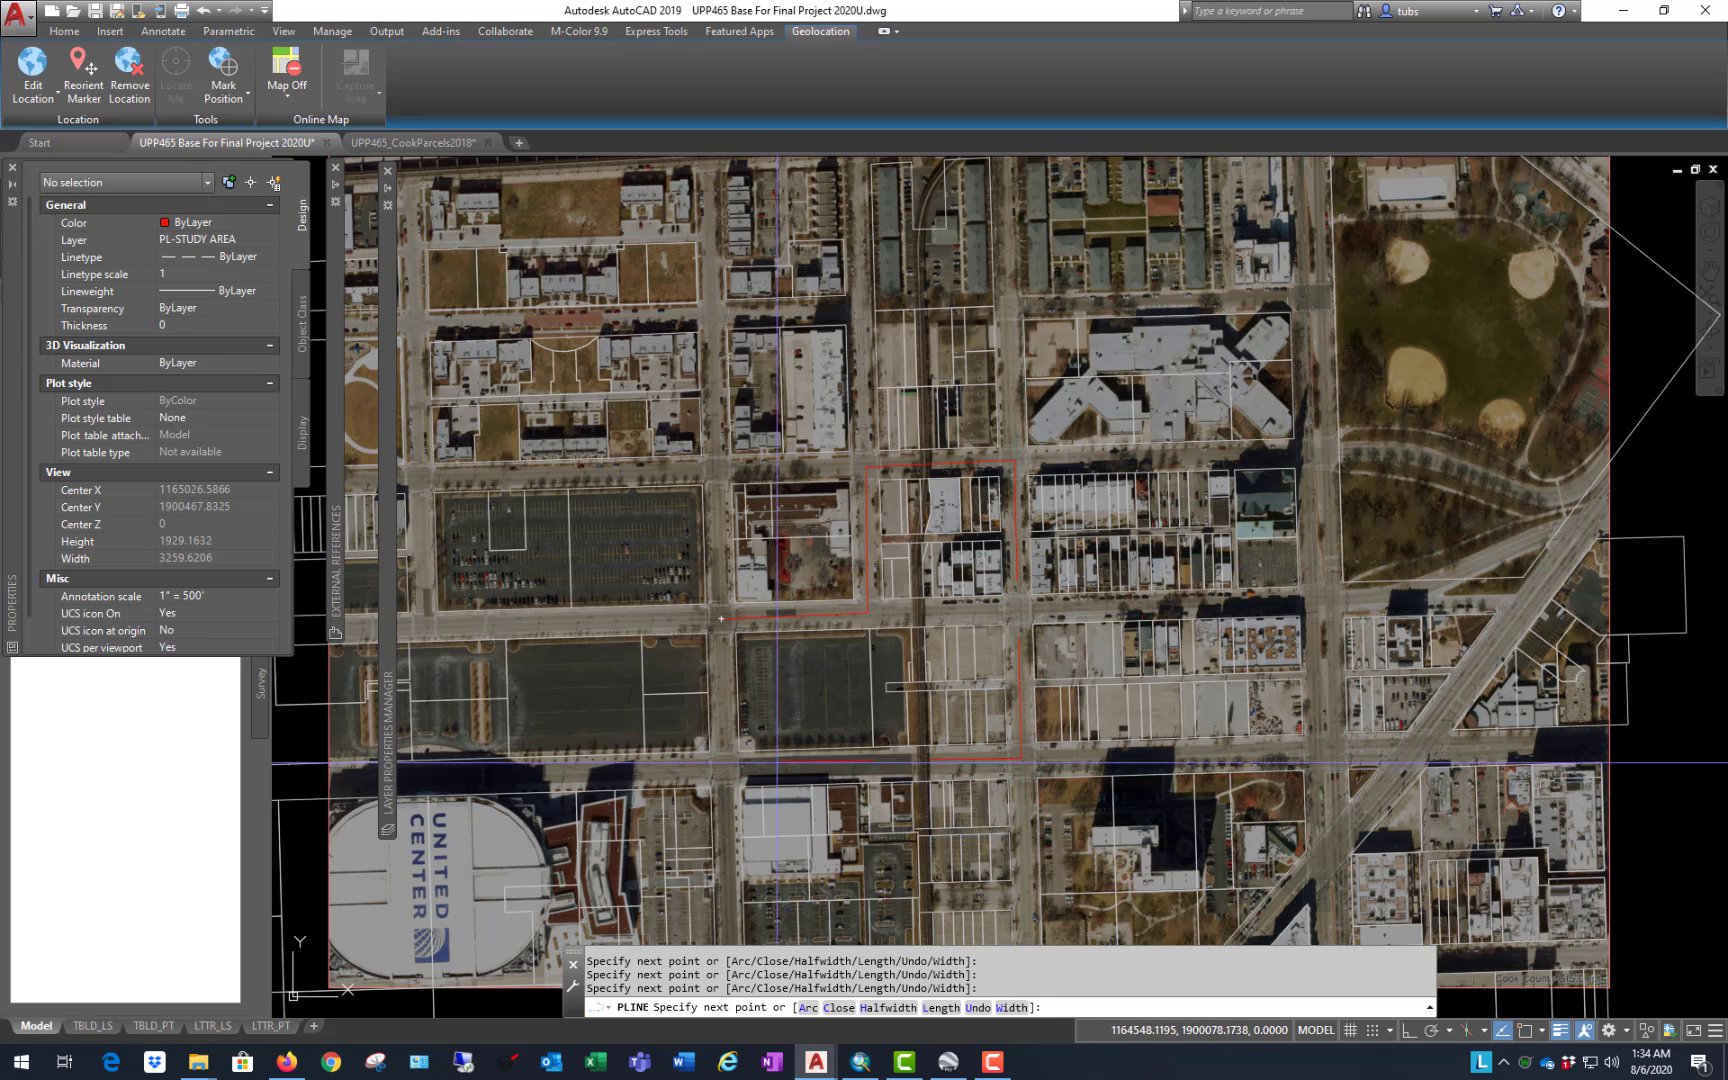
{"action": "left_click", "coordinate": [724, 770]}
{"action": "type", "text": "C"}
{"action": "key", "text": "Return"}
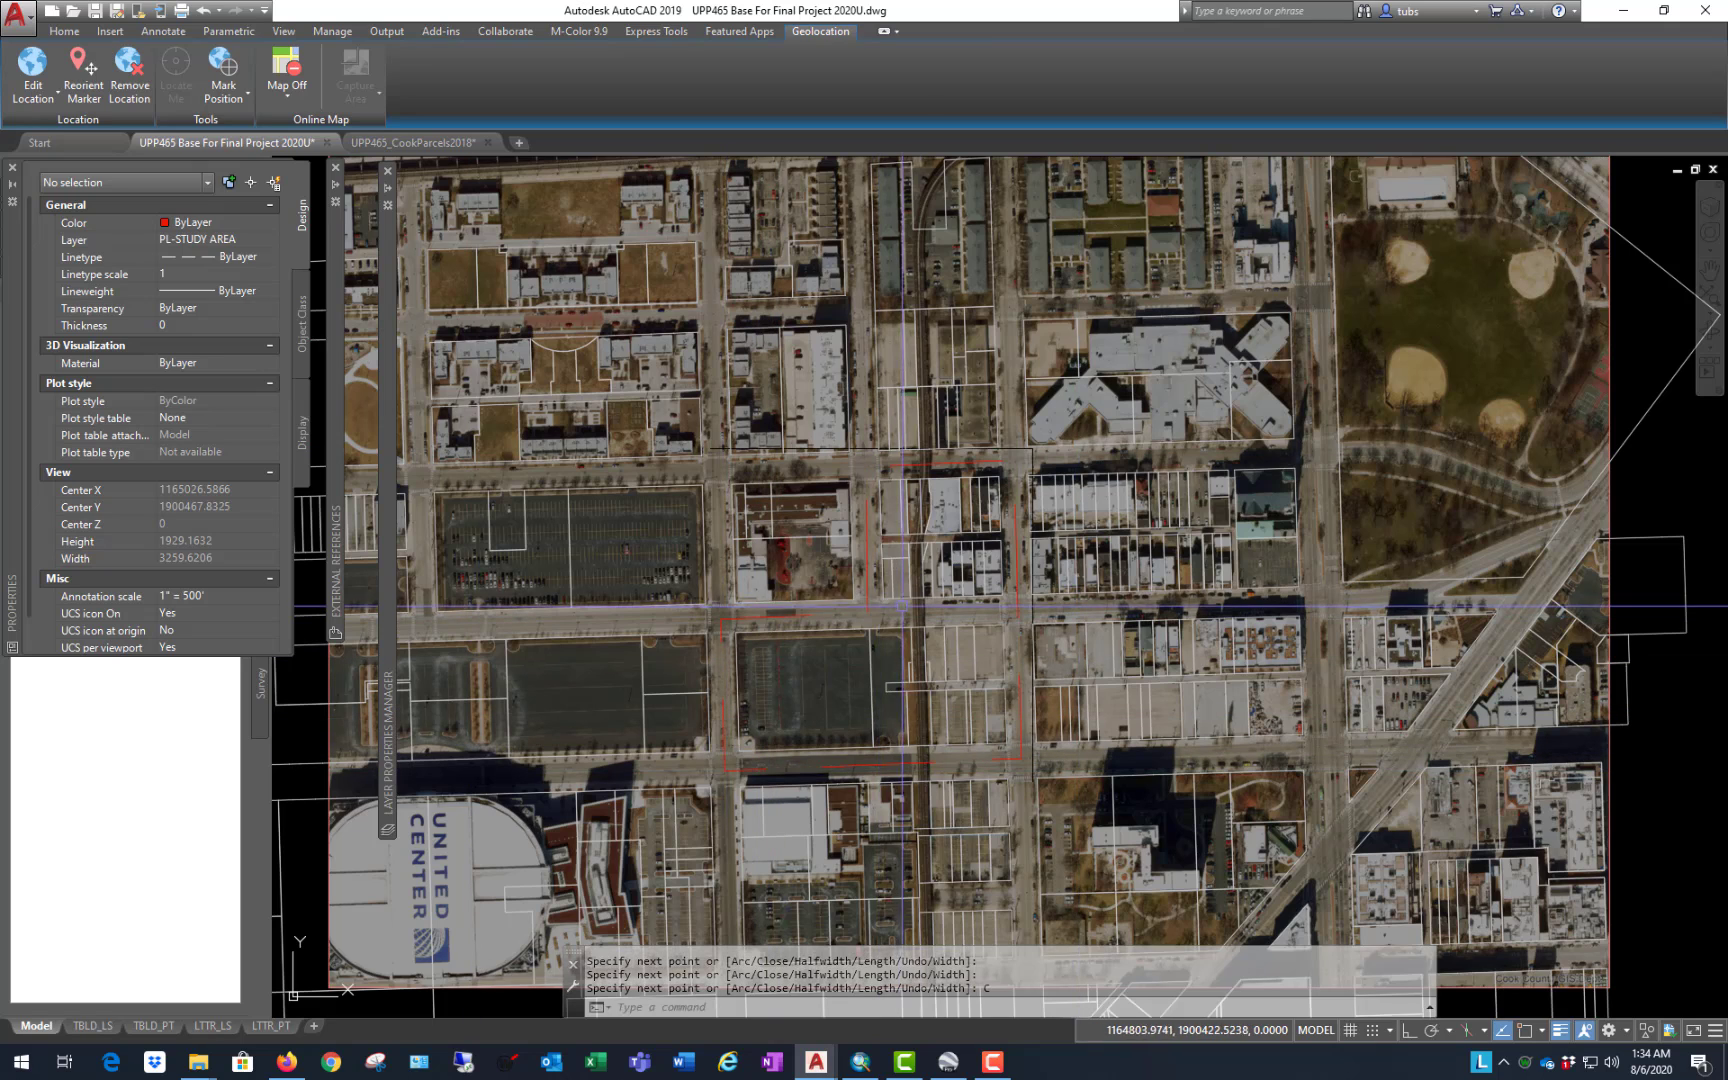
Step: Set the study area boundary polyline's linetype scale to 0.25
{"action": "left_click", "coordinate": [868, 602]}
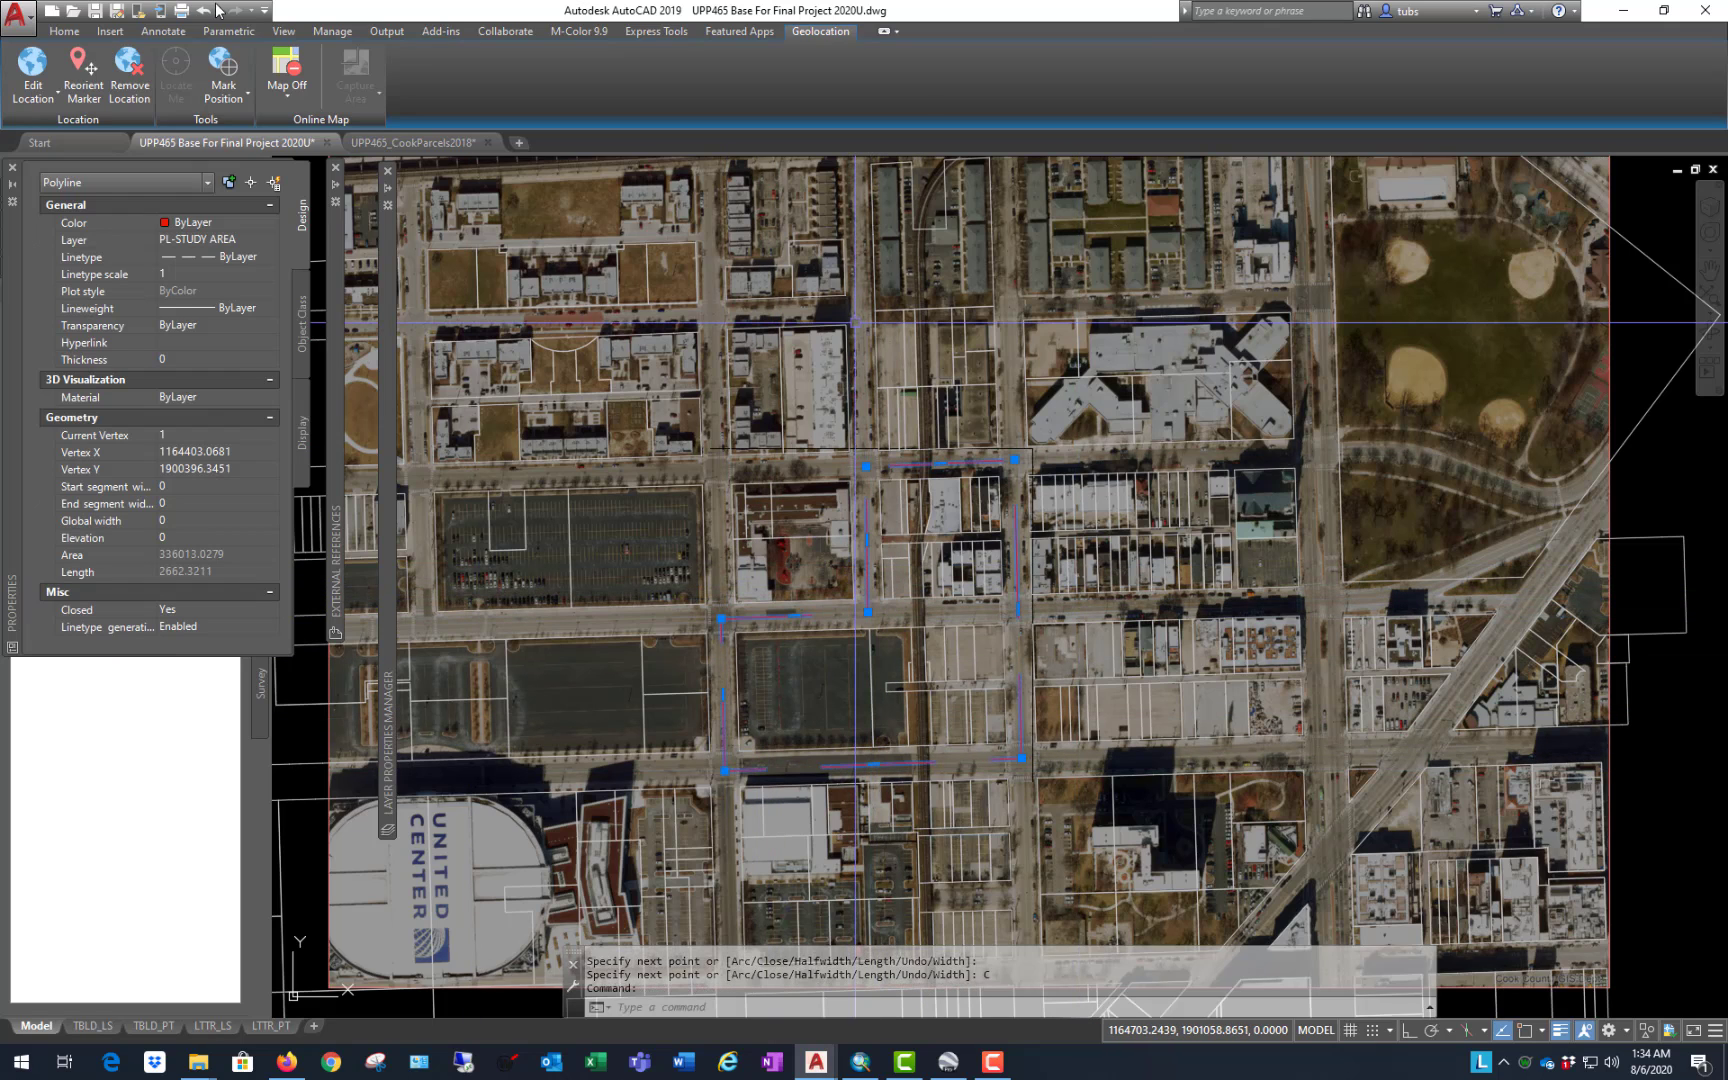
{"action": "left_click", "coordinate": [214, 262]}
{"action": "type", "text": "0.25"}
{"action": "key", "text": "Return"}
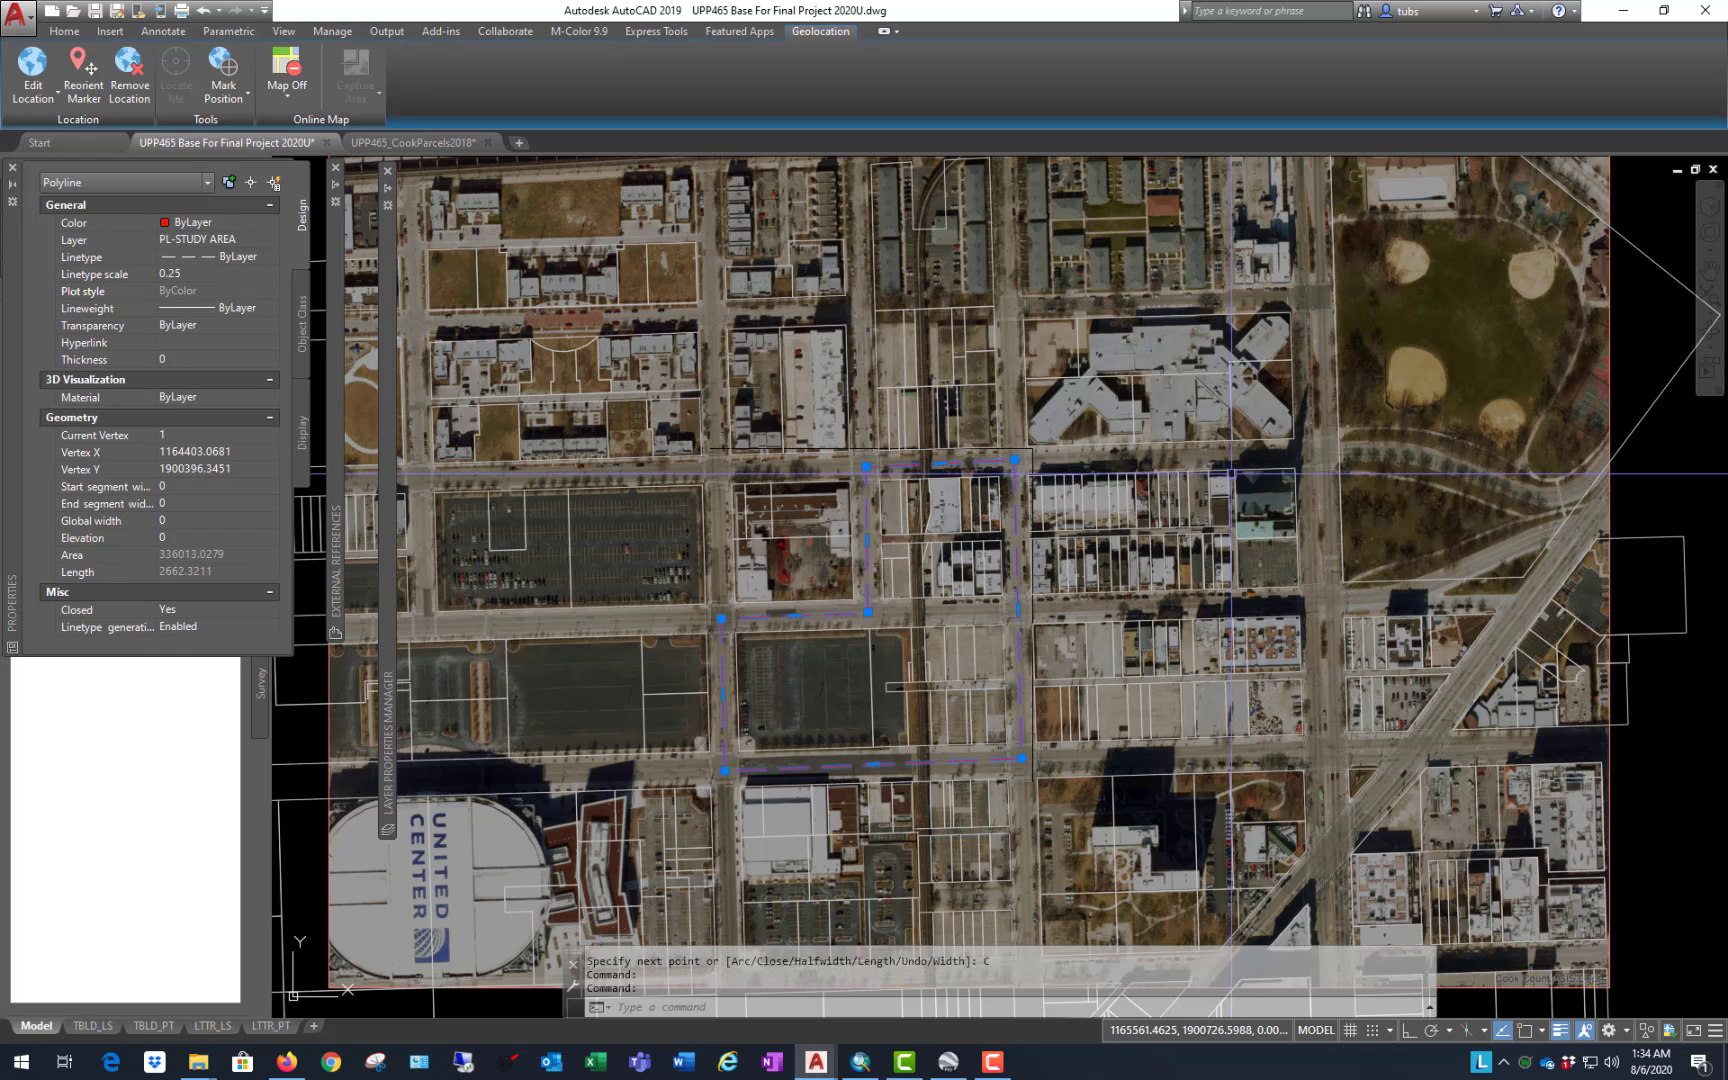
{"action": "key", "text": "Escape"}
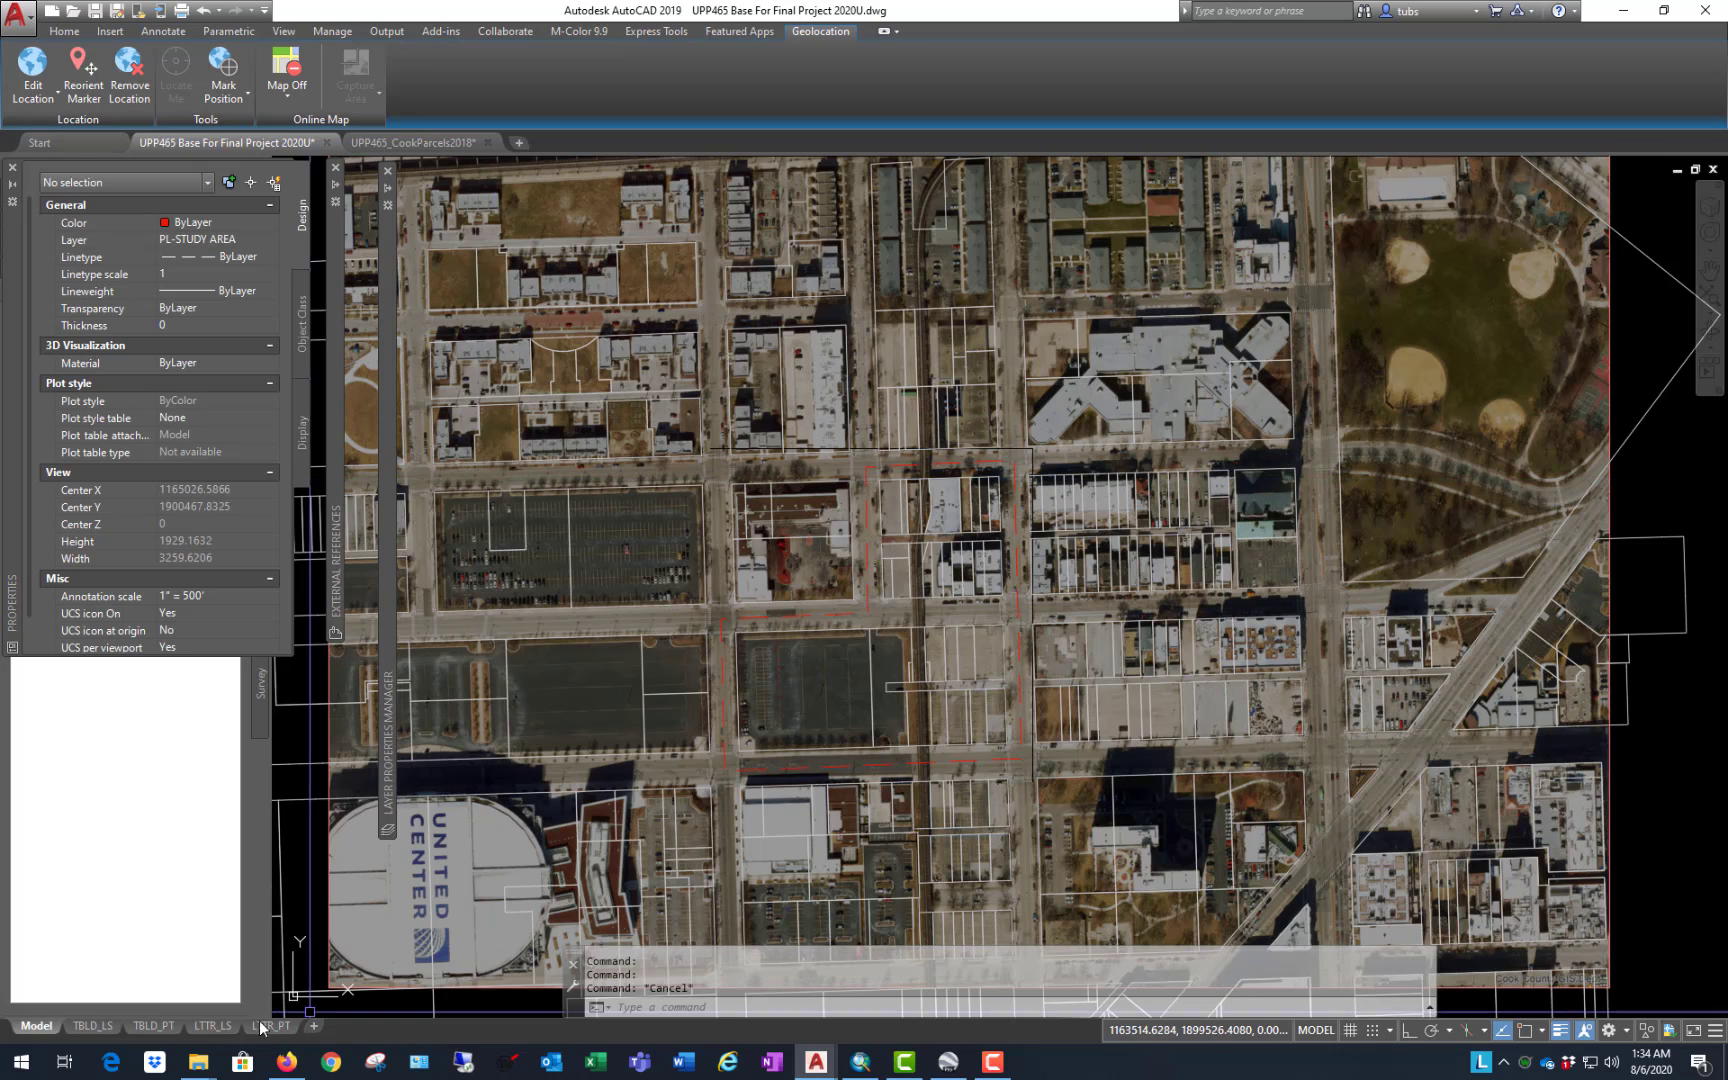
Step: Go to the TBLD_LS layout and check how the study area boundary displays and the viewport's scale properties
{"action": "left_click", "coordinate": [90, 1026]}
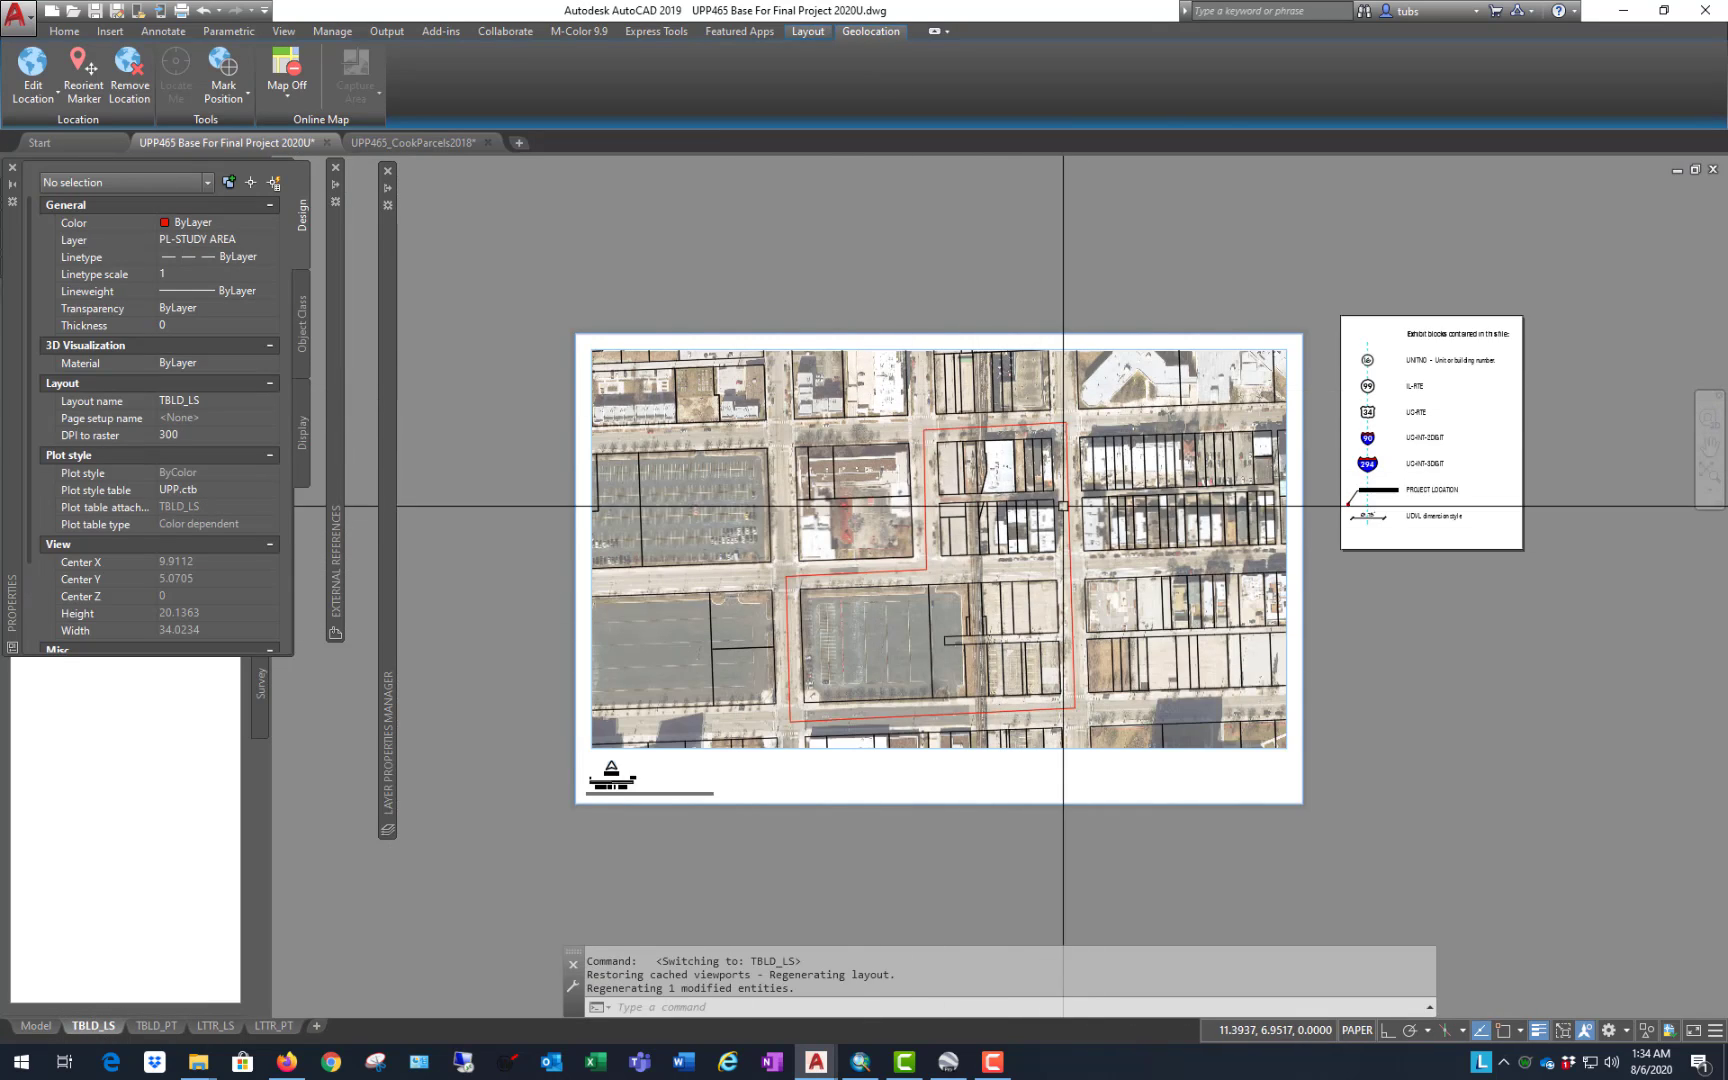
{"action": "scroll", "coordinate": [1024, 560], "scroll_direction": "up", "scroll_amount": 3}
{"action": "scroll", "coordinate": [1045, 550], "scroll_direction": "down", "scroll_amount": 3}
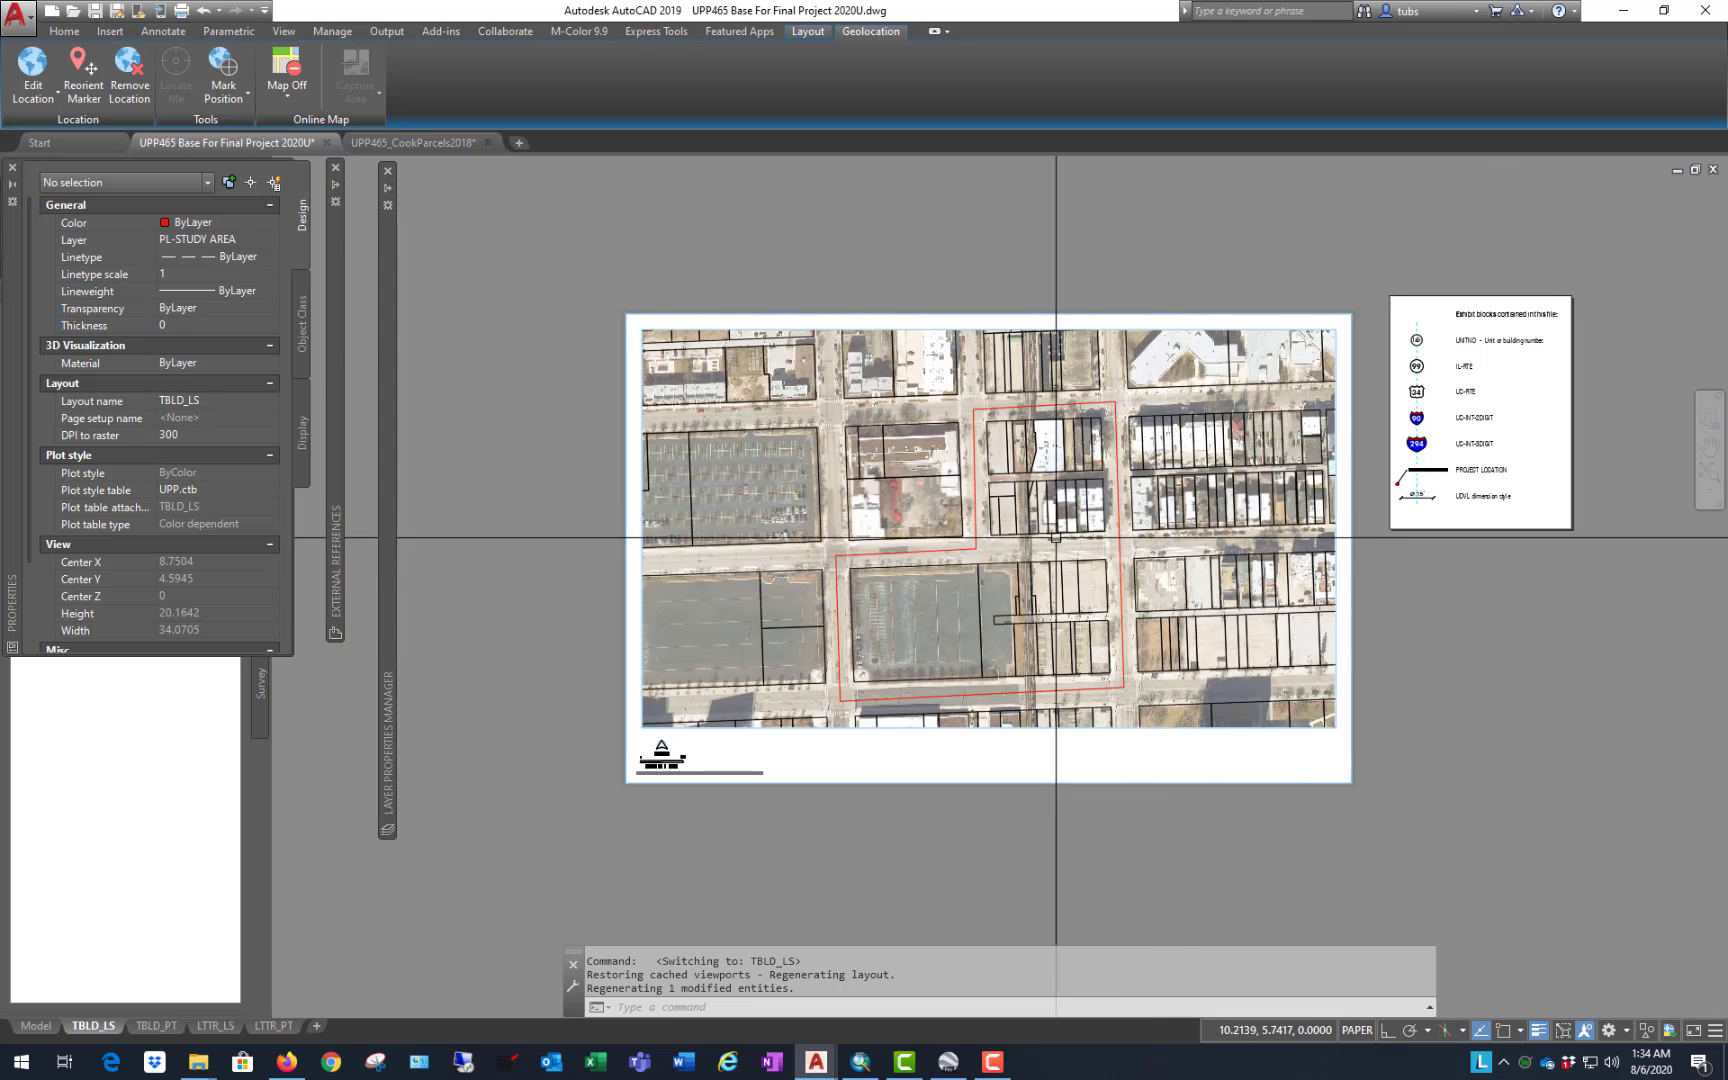
{"action": "scroll", "coordinate": [1056, 538], "scroll_direction": "up", "scroll_amount": 2}
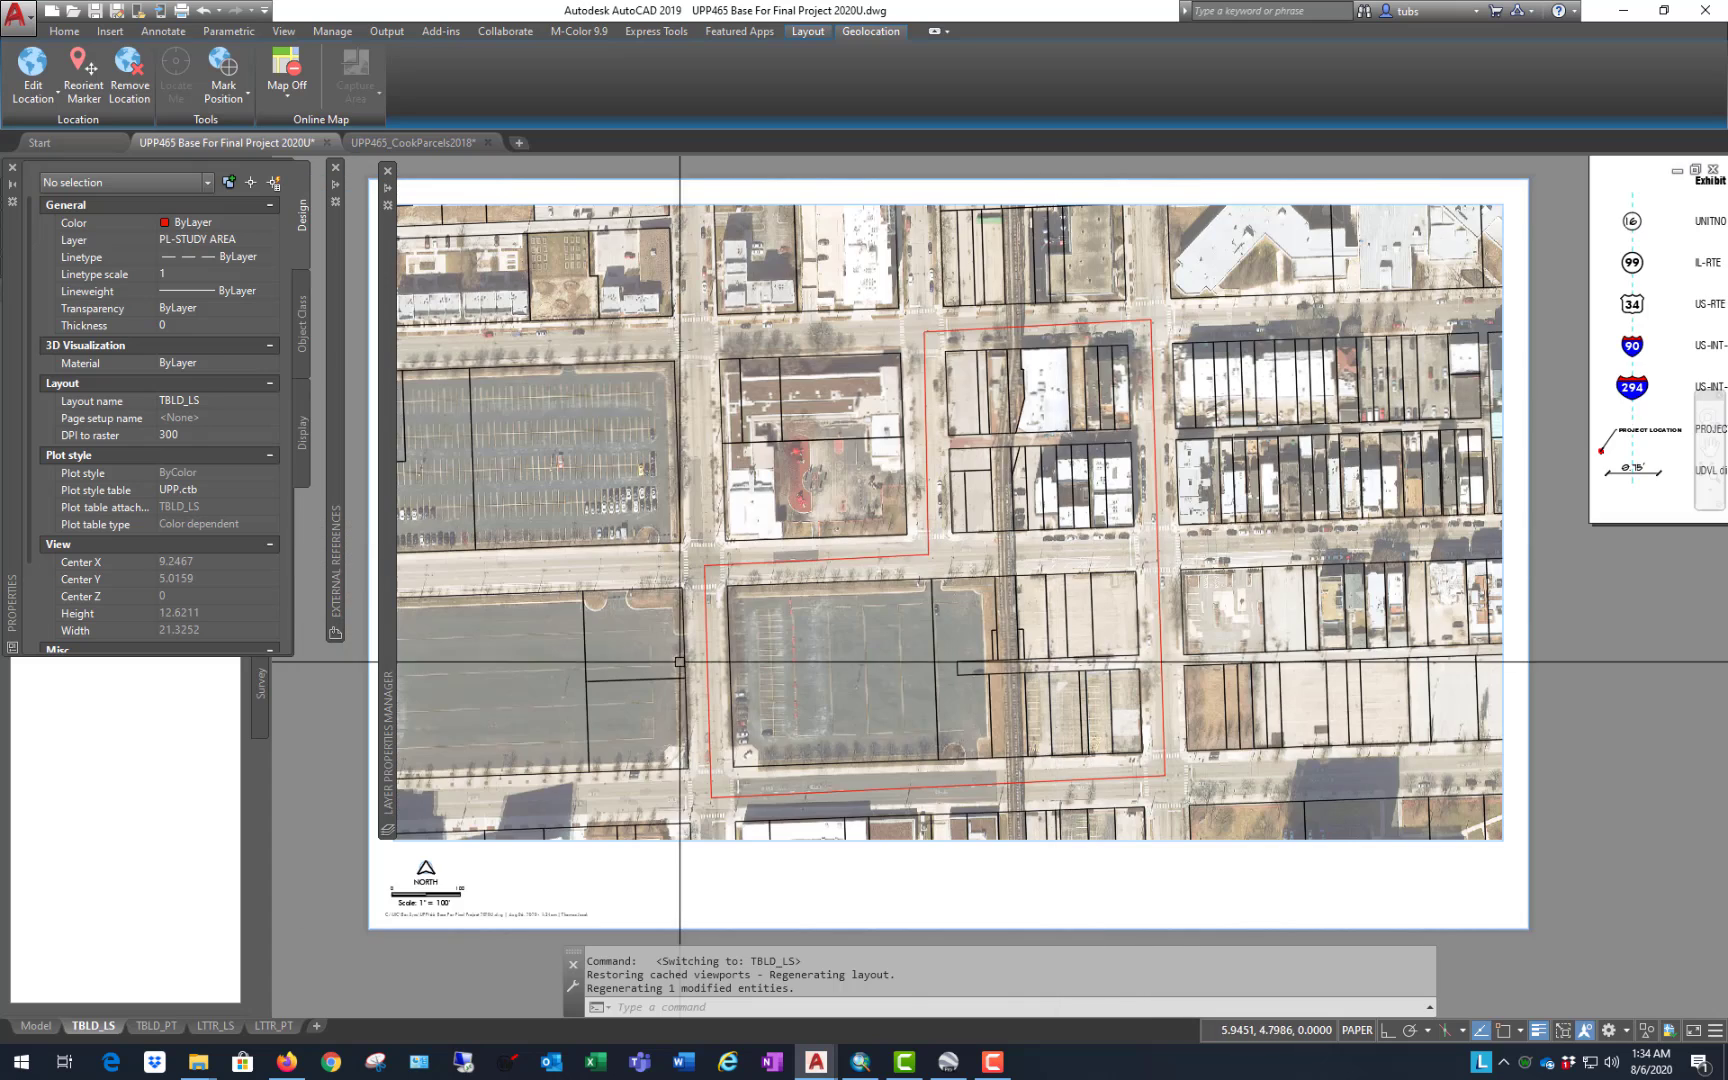
{"action": "left_click", "coordinate": [930, 838]}
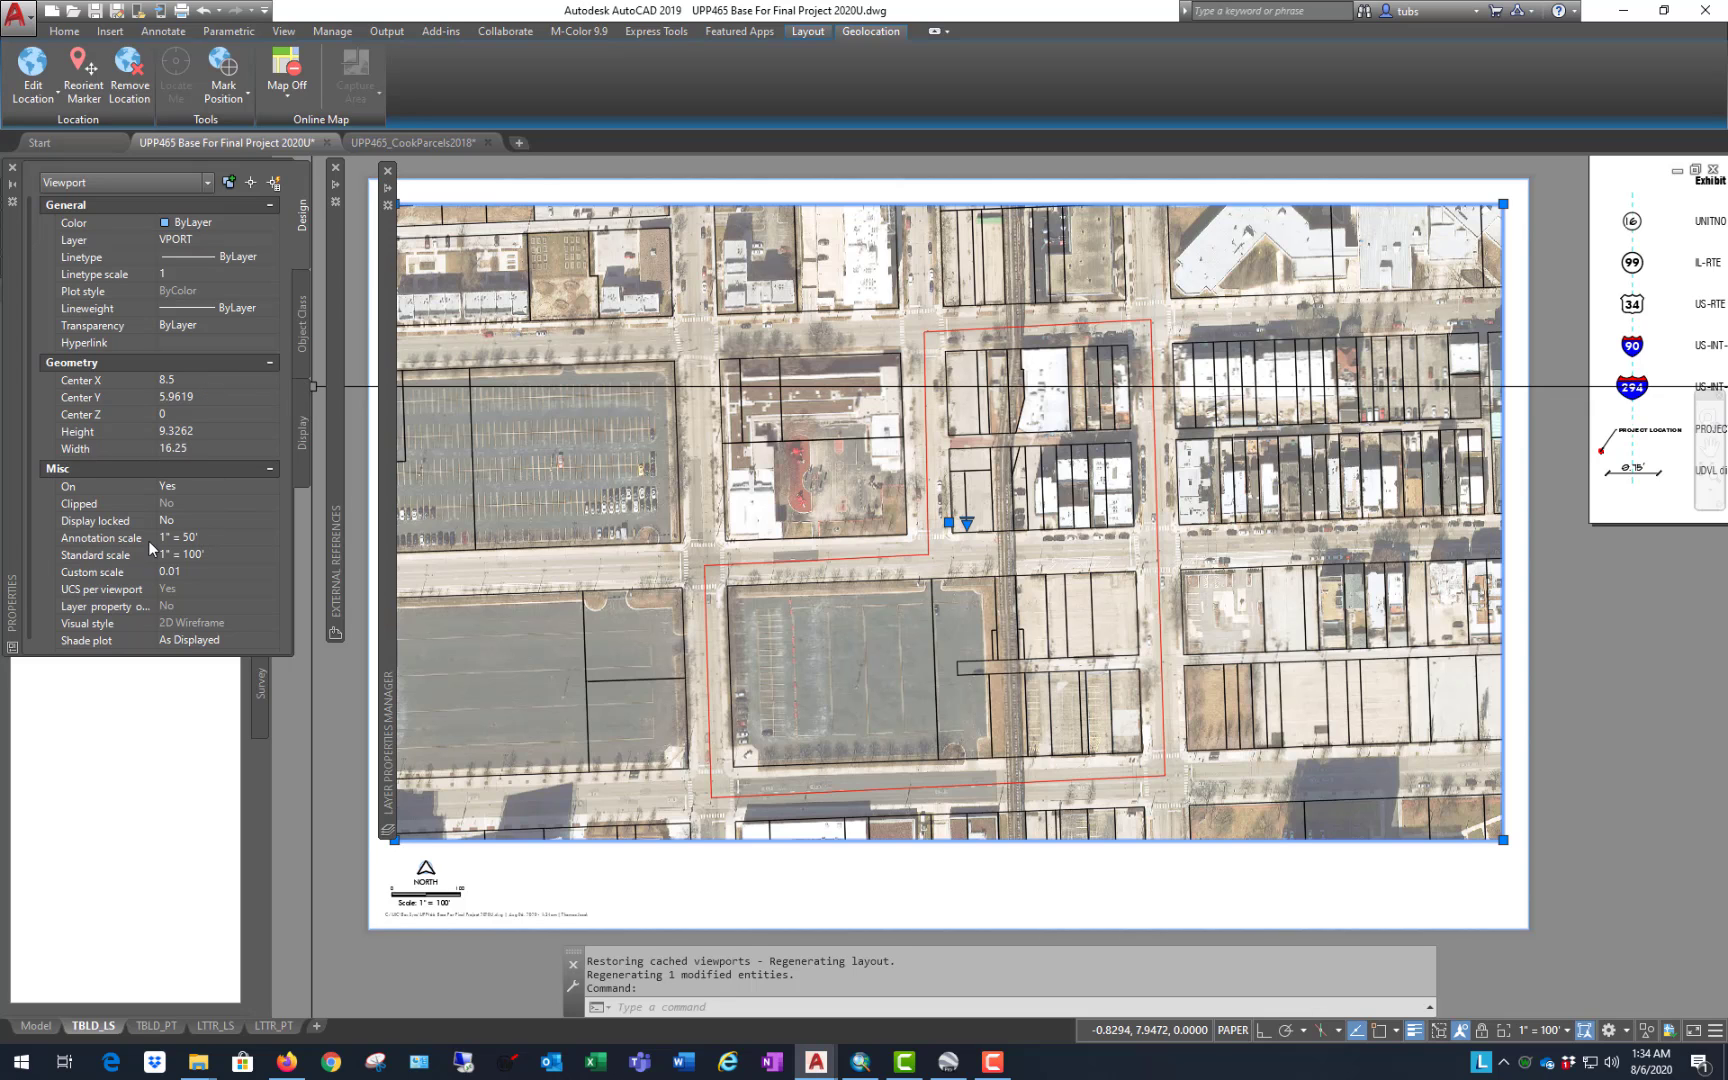
{"action": "key", "text": "Escape"}
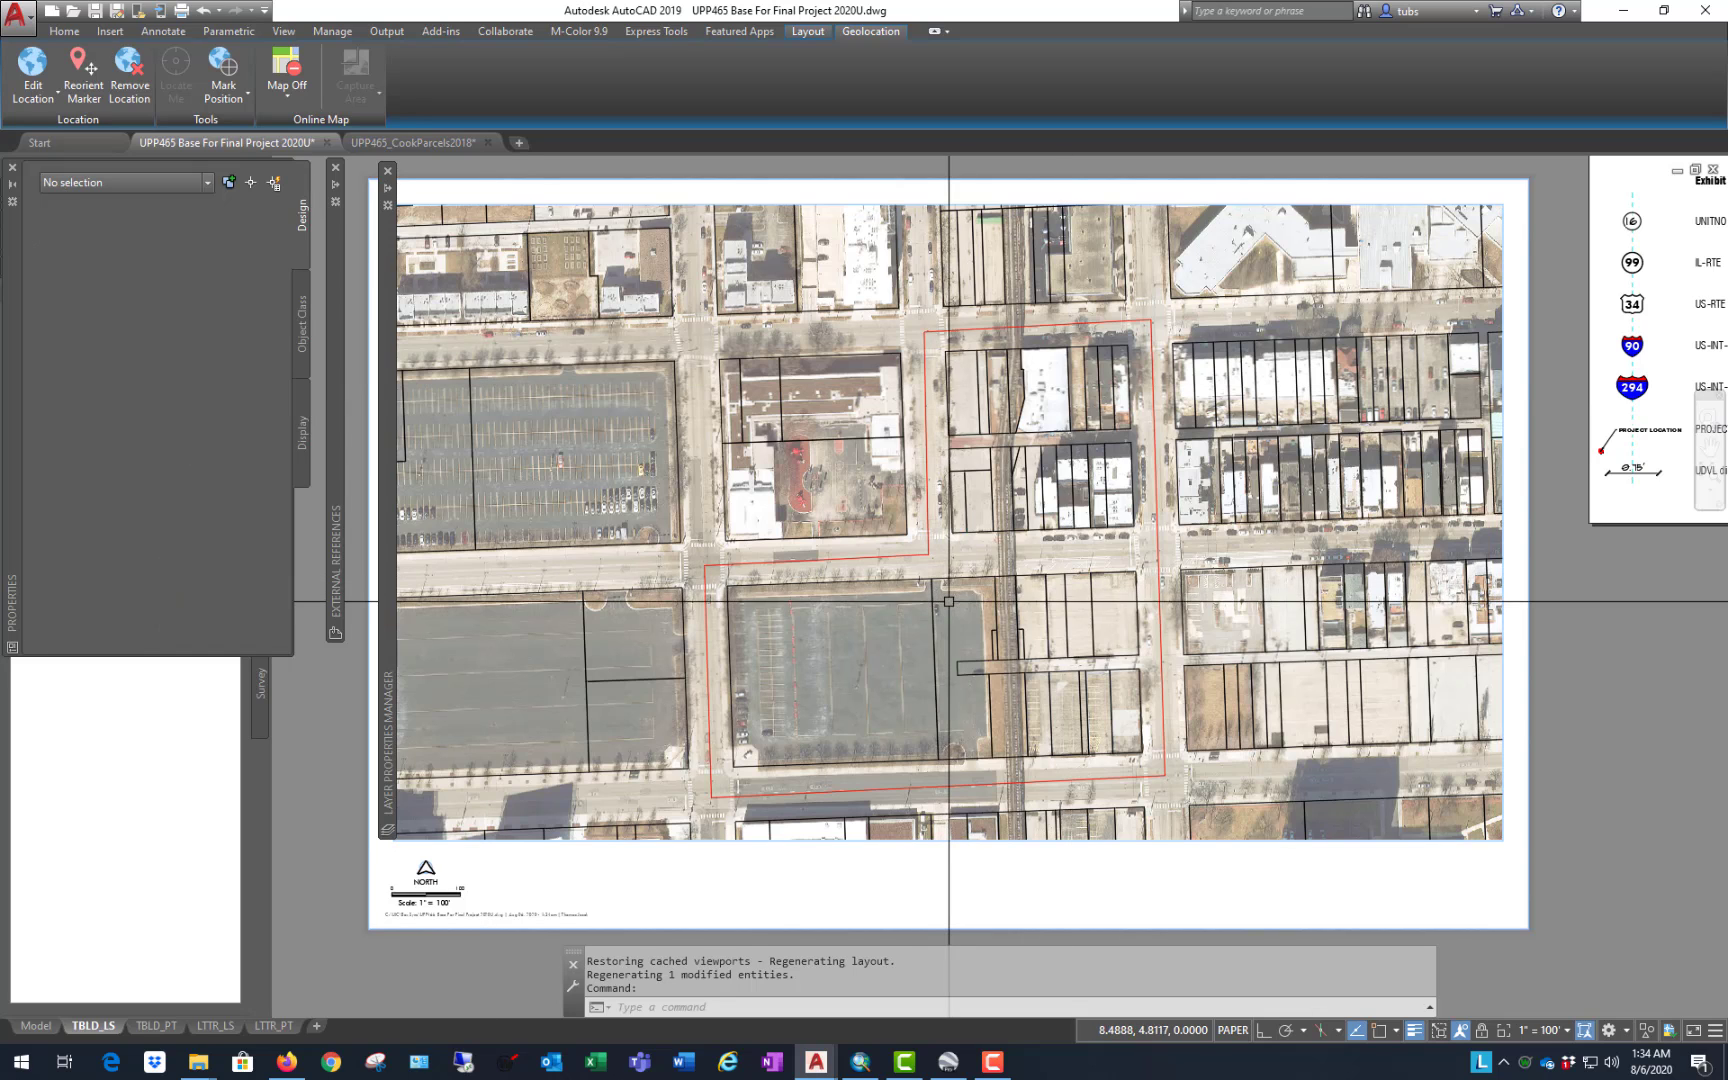
Step: Activate the TBLD_LS viewport and scale its view to 1" = 120' with a zoom factor of 1/120XP
{"action": "scroll", "coordinate": [1022, 614], "scroll_direction": "down", "scroll_amount": 2}
{"action": "scroll", "coordinate": [1022, 614], "scroll_direction": "up", "scroll_amount": 2}
{"action": "double_click", "coordinate": [985, 575]}
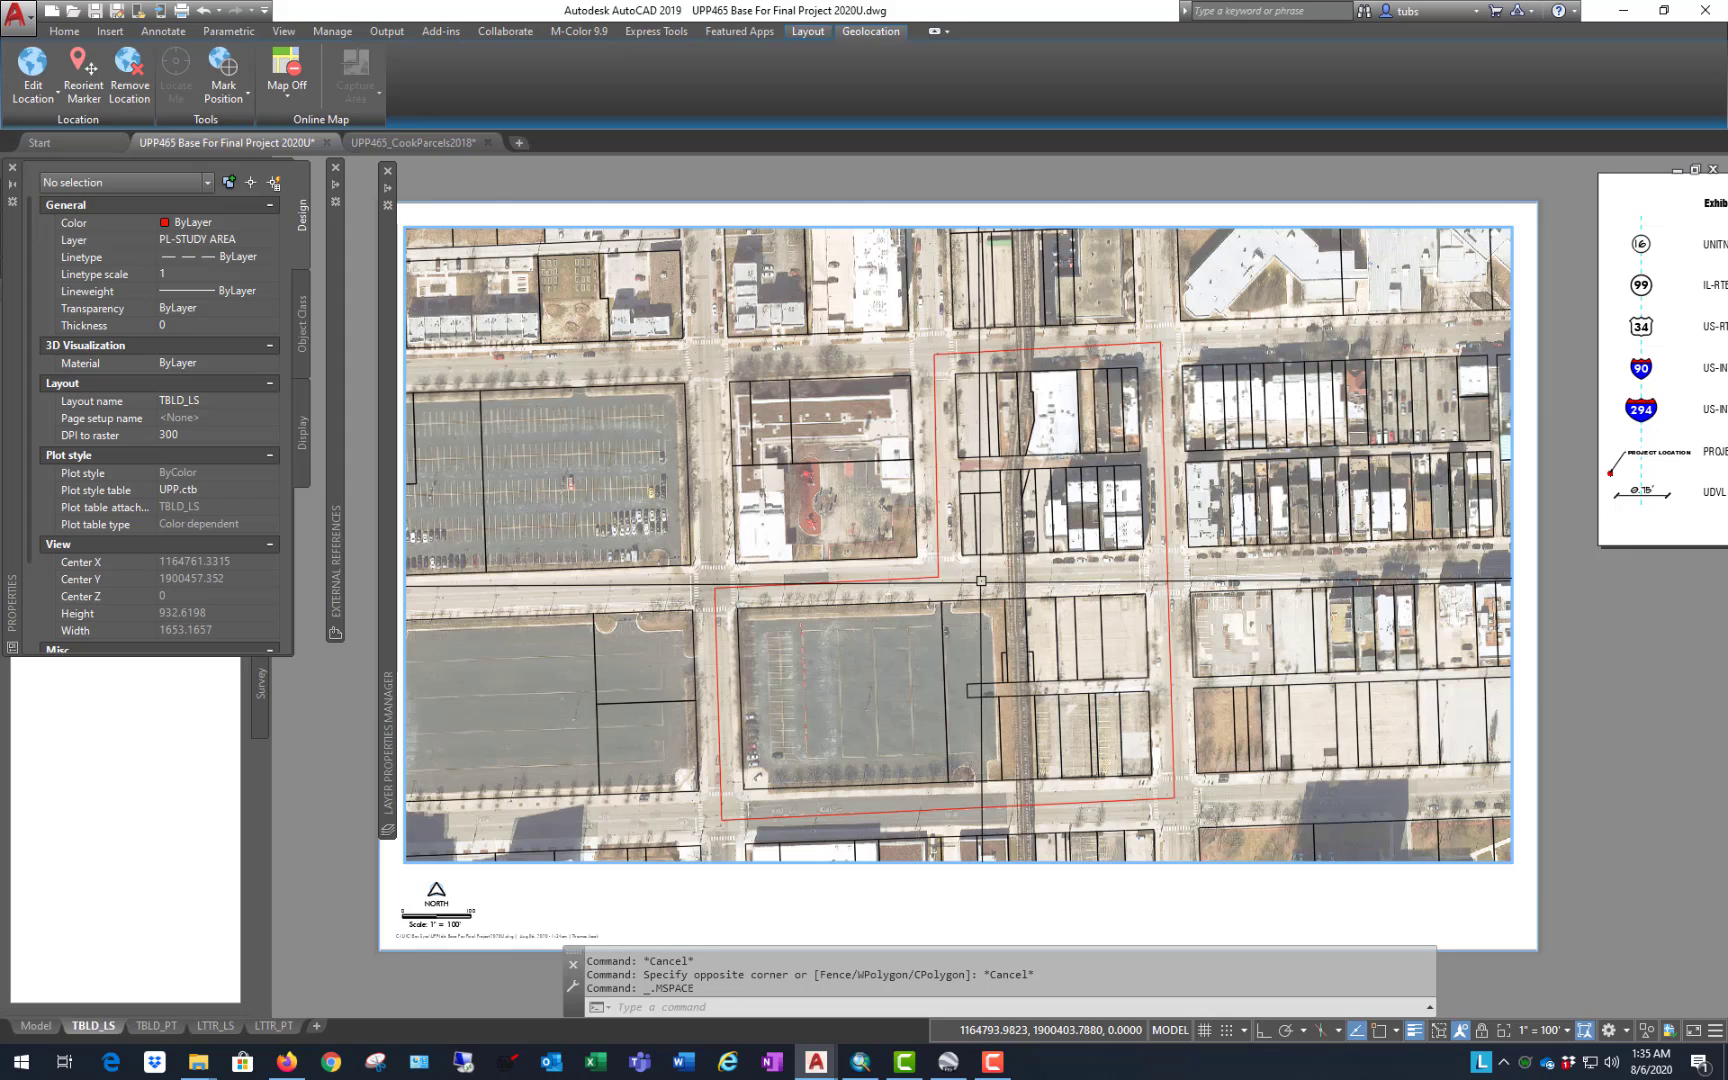
{"action": "type", "text": "z"}
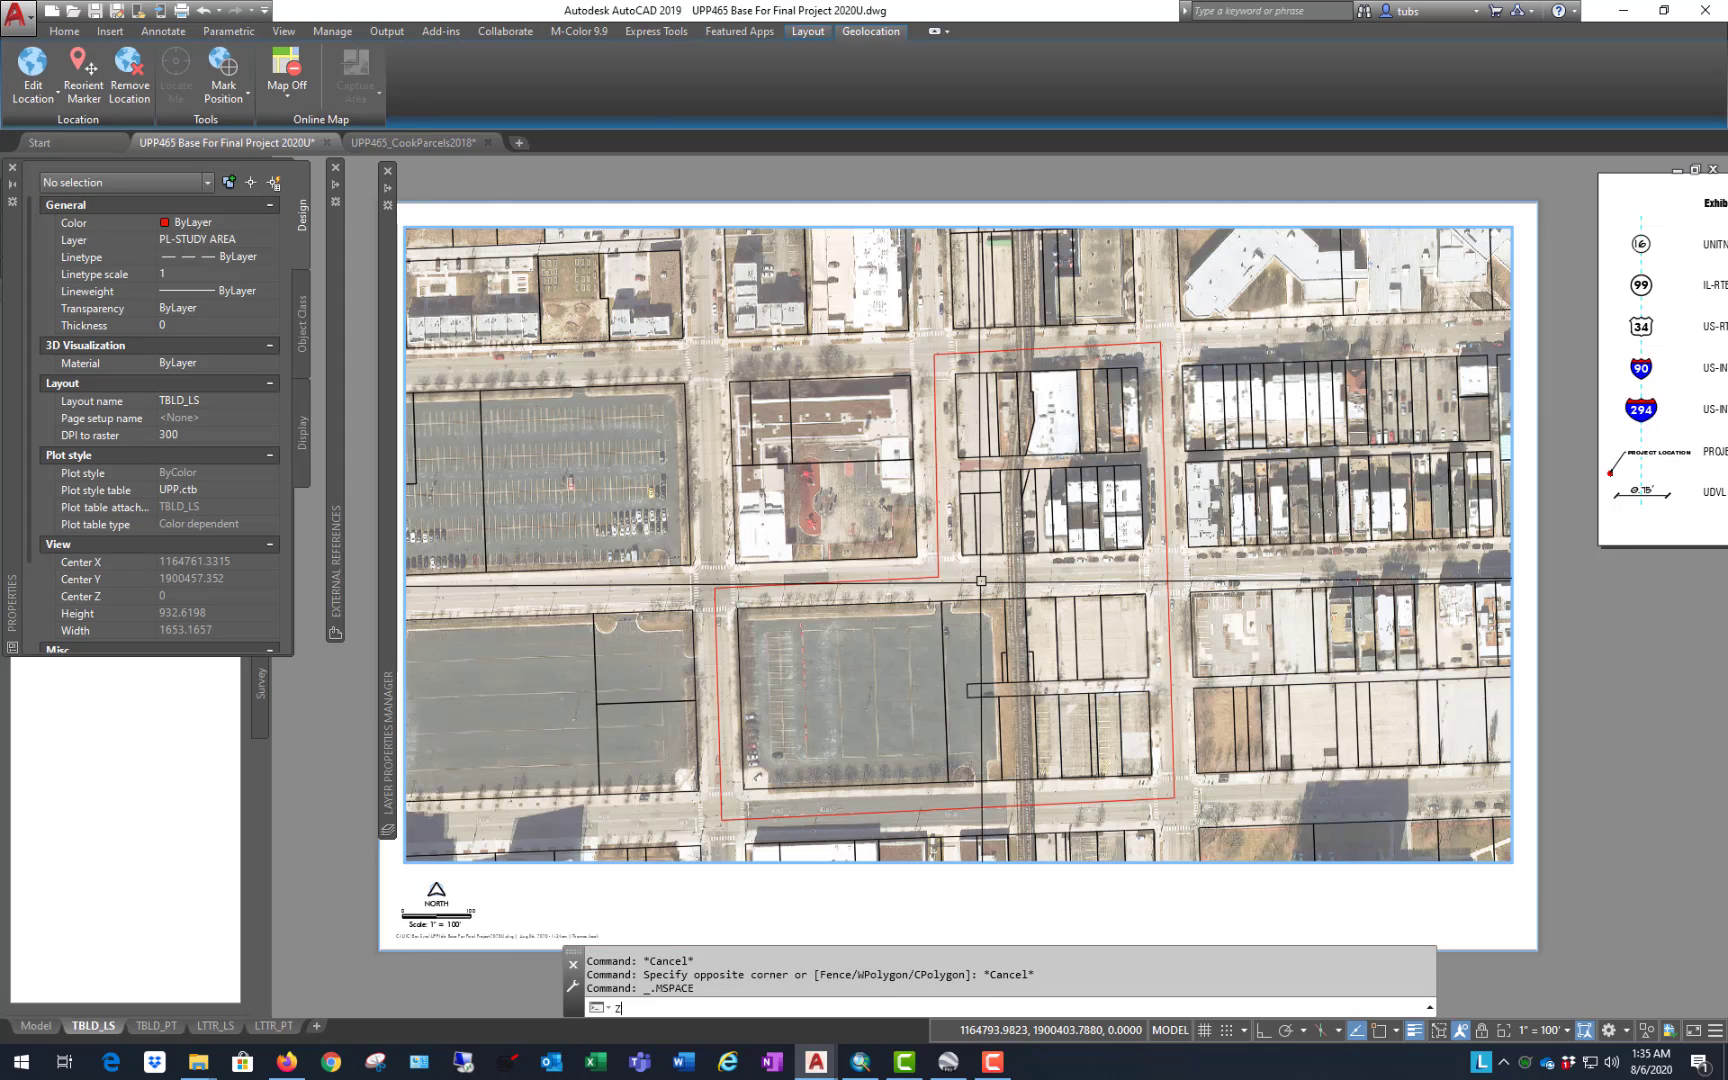
{"action": "key", "text": "Return"}
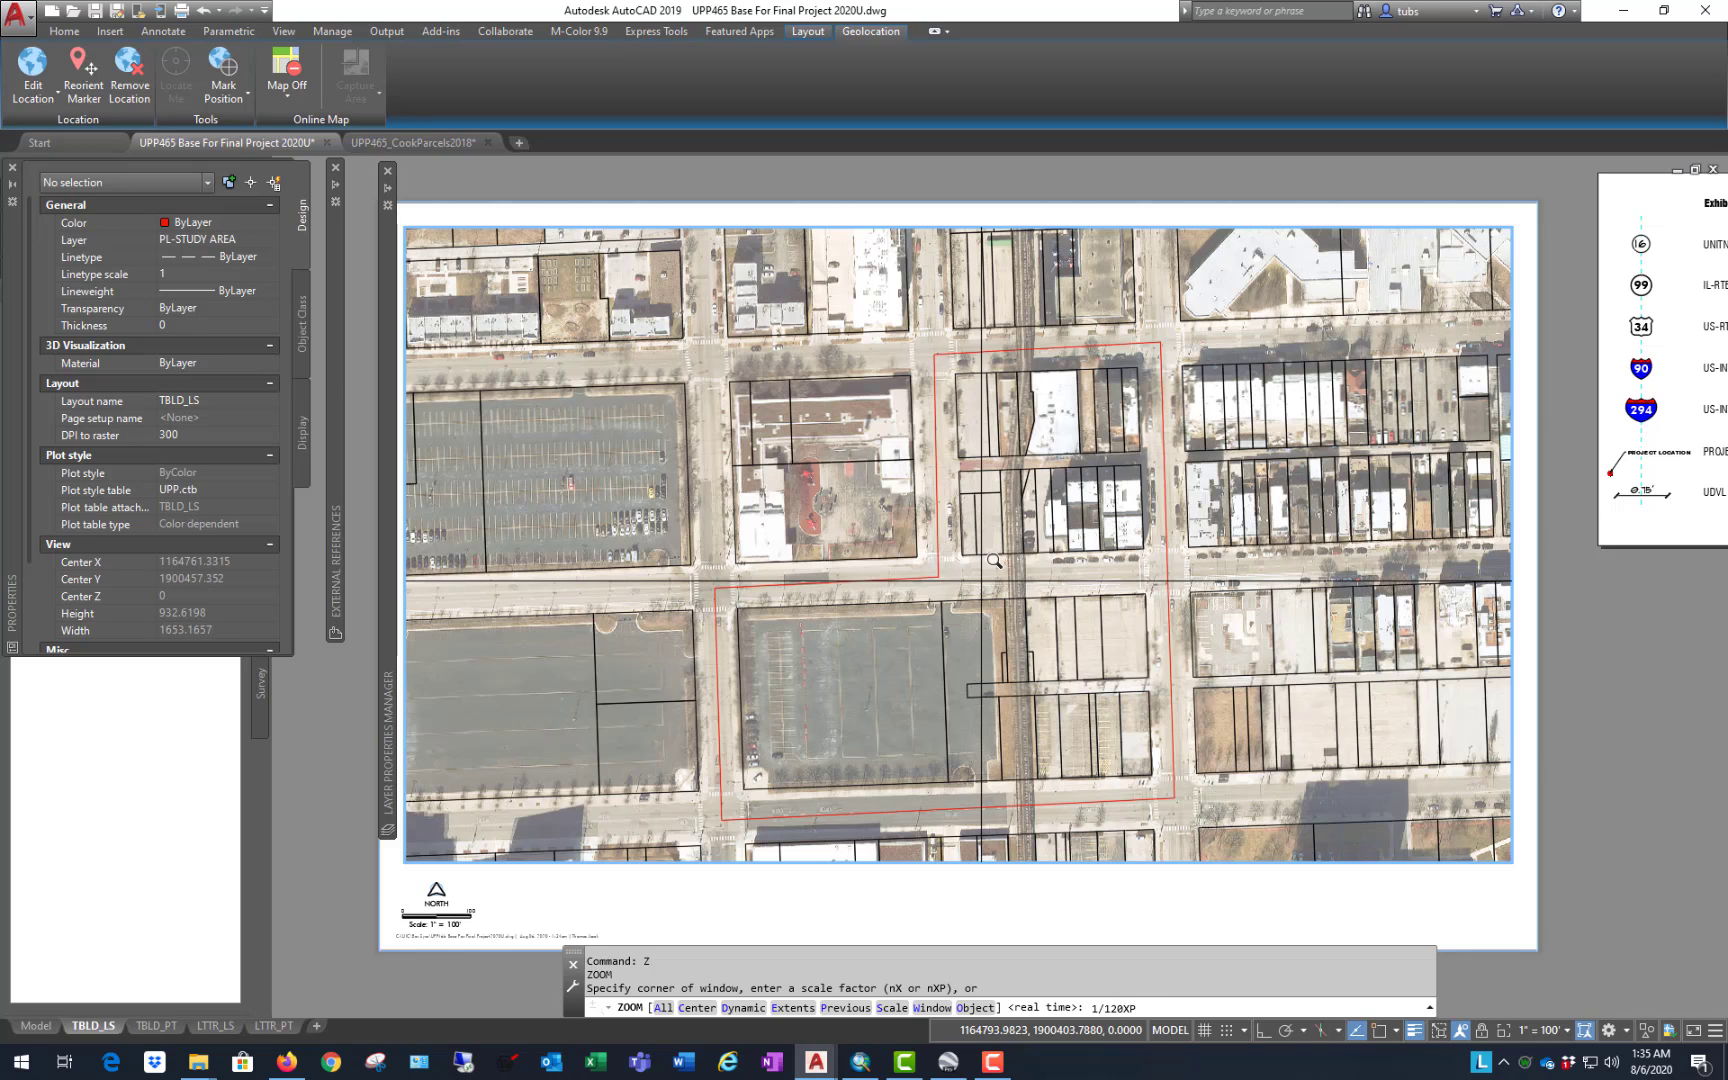
{"action": "key", "text": "Return"}
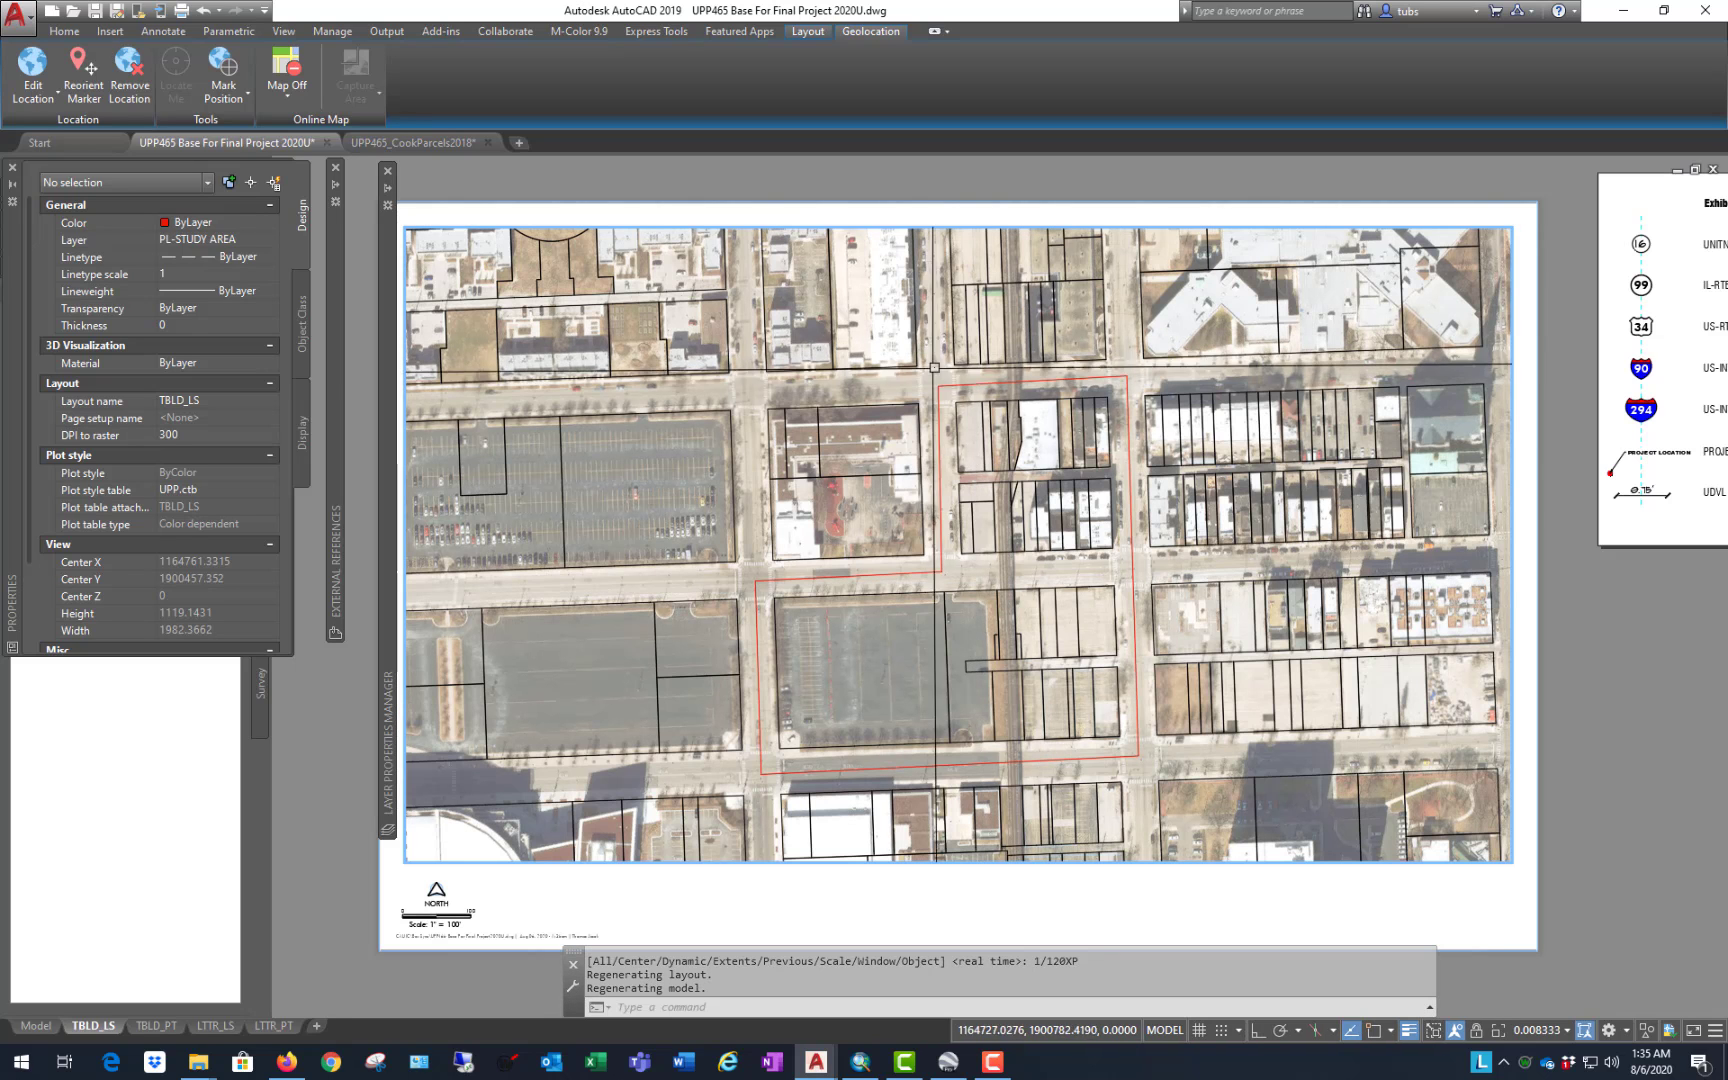
Step: Pan slightly inside the rescaled viewport to center the study area boundary on the sheet
{"action": "type", "text": "p"}
{"action": "key", "text": "Return"}
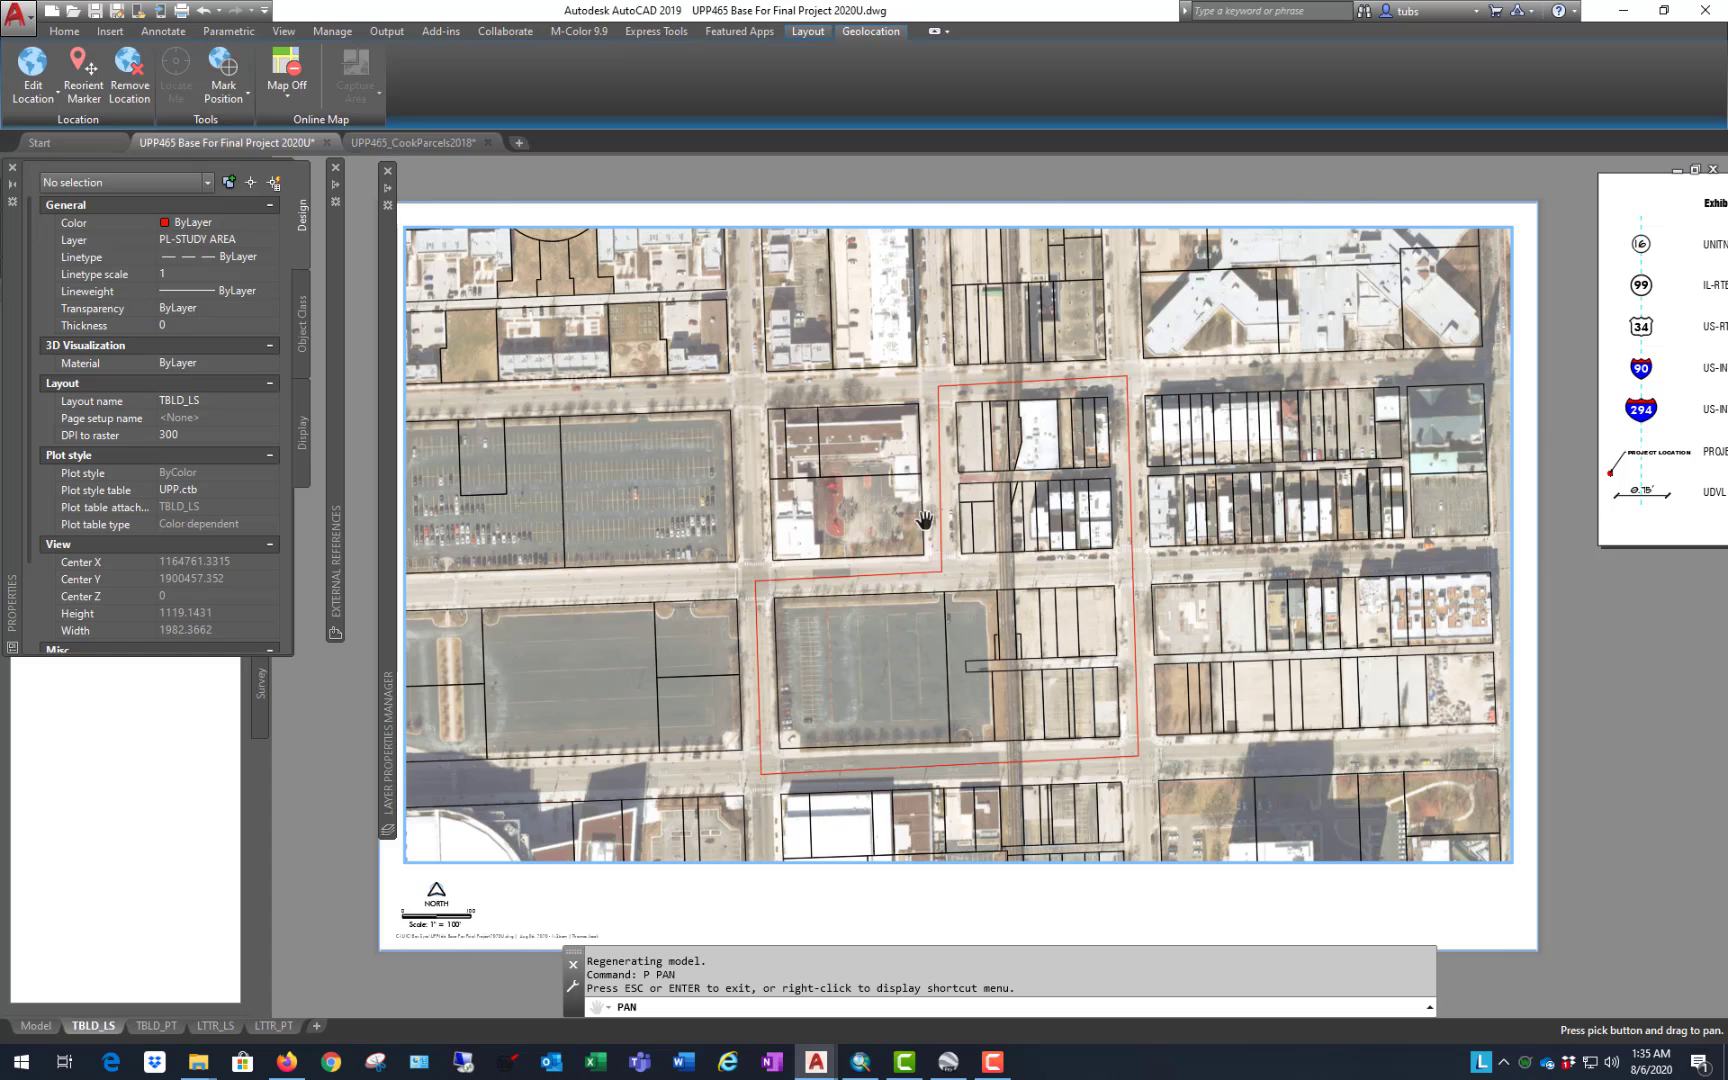
{"action": "left_click_drag", "start_coordinate": [924, 520], "coordinate": [930, 507]}
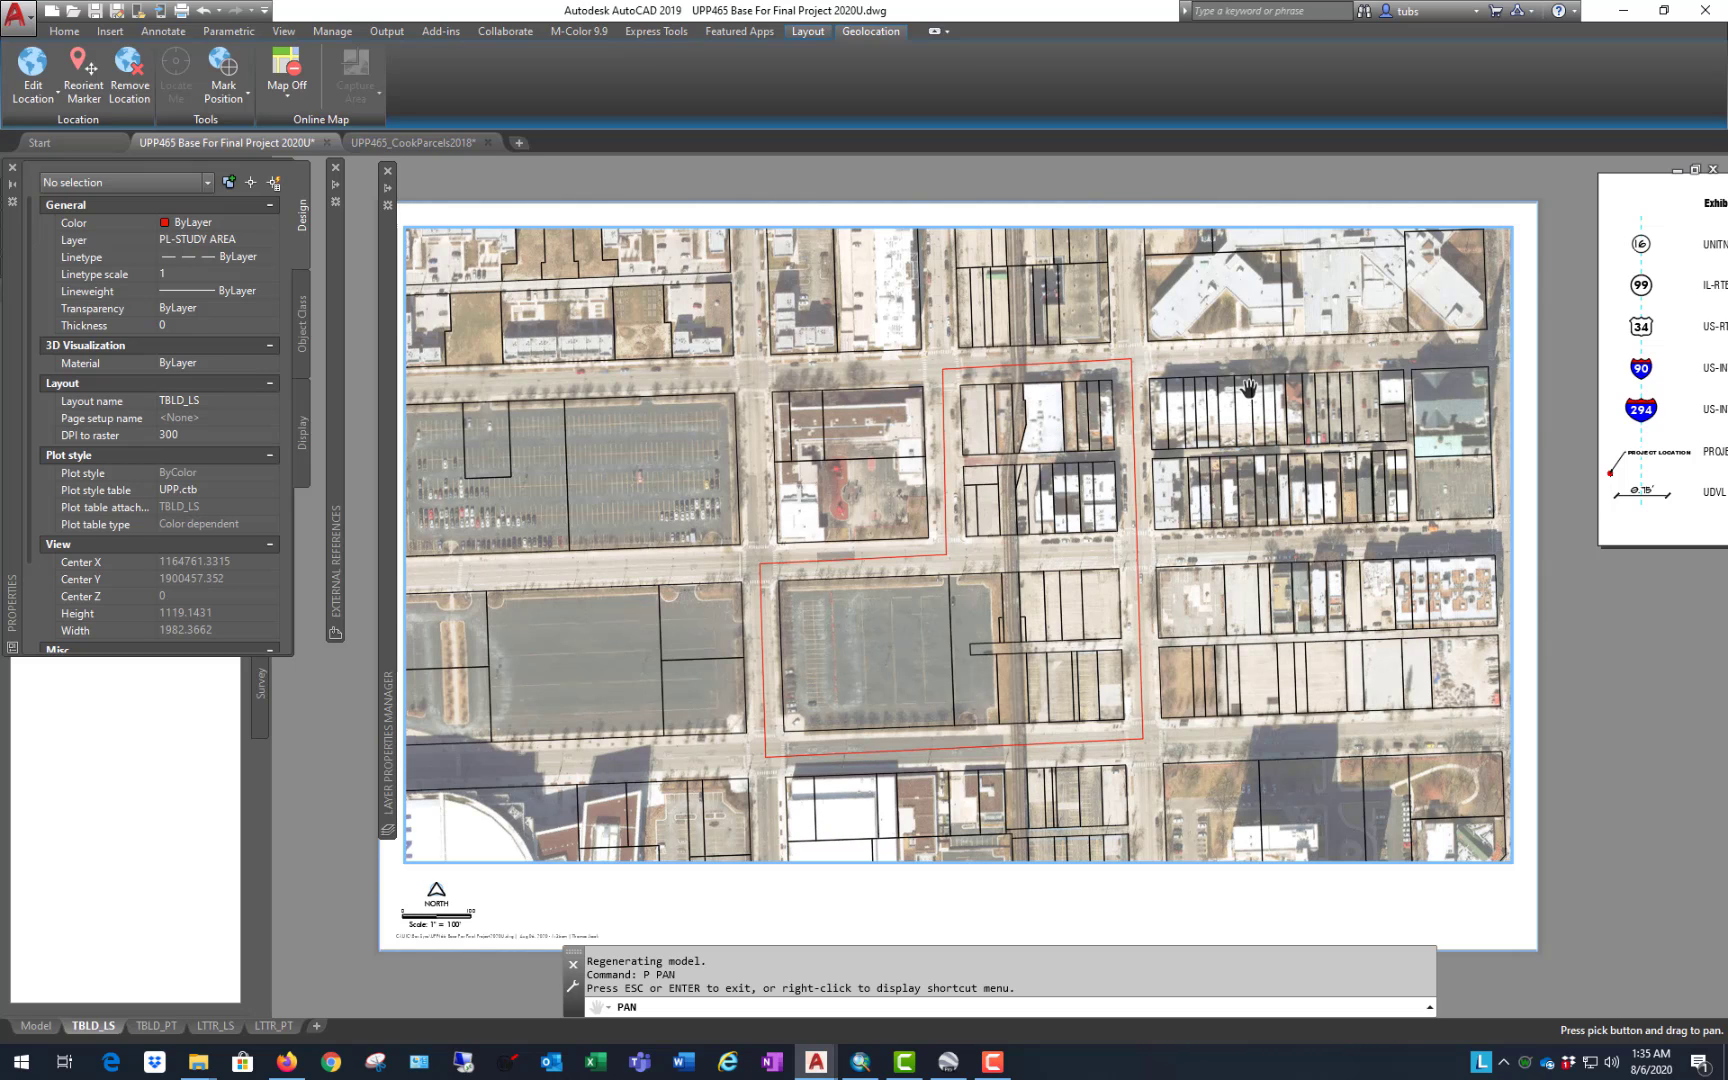
{"action": "right_click", "coordinate": [1108, 576]}
{"action": "left_click", "coordinate": [1145, 583]}
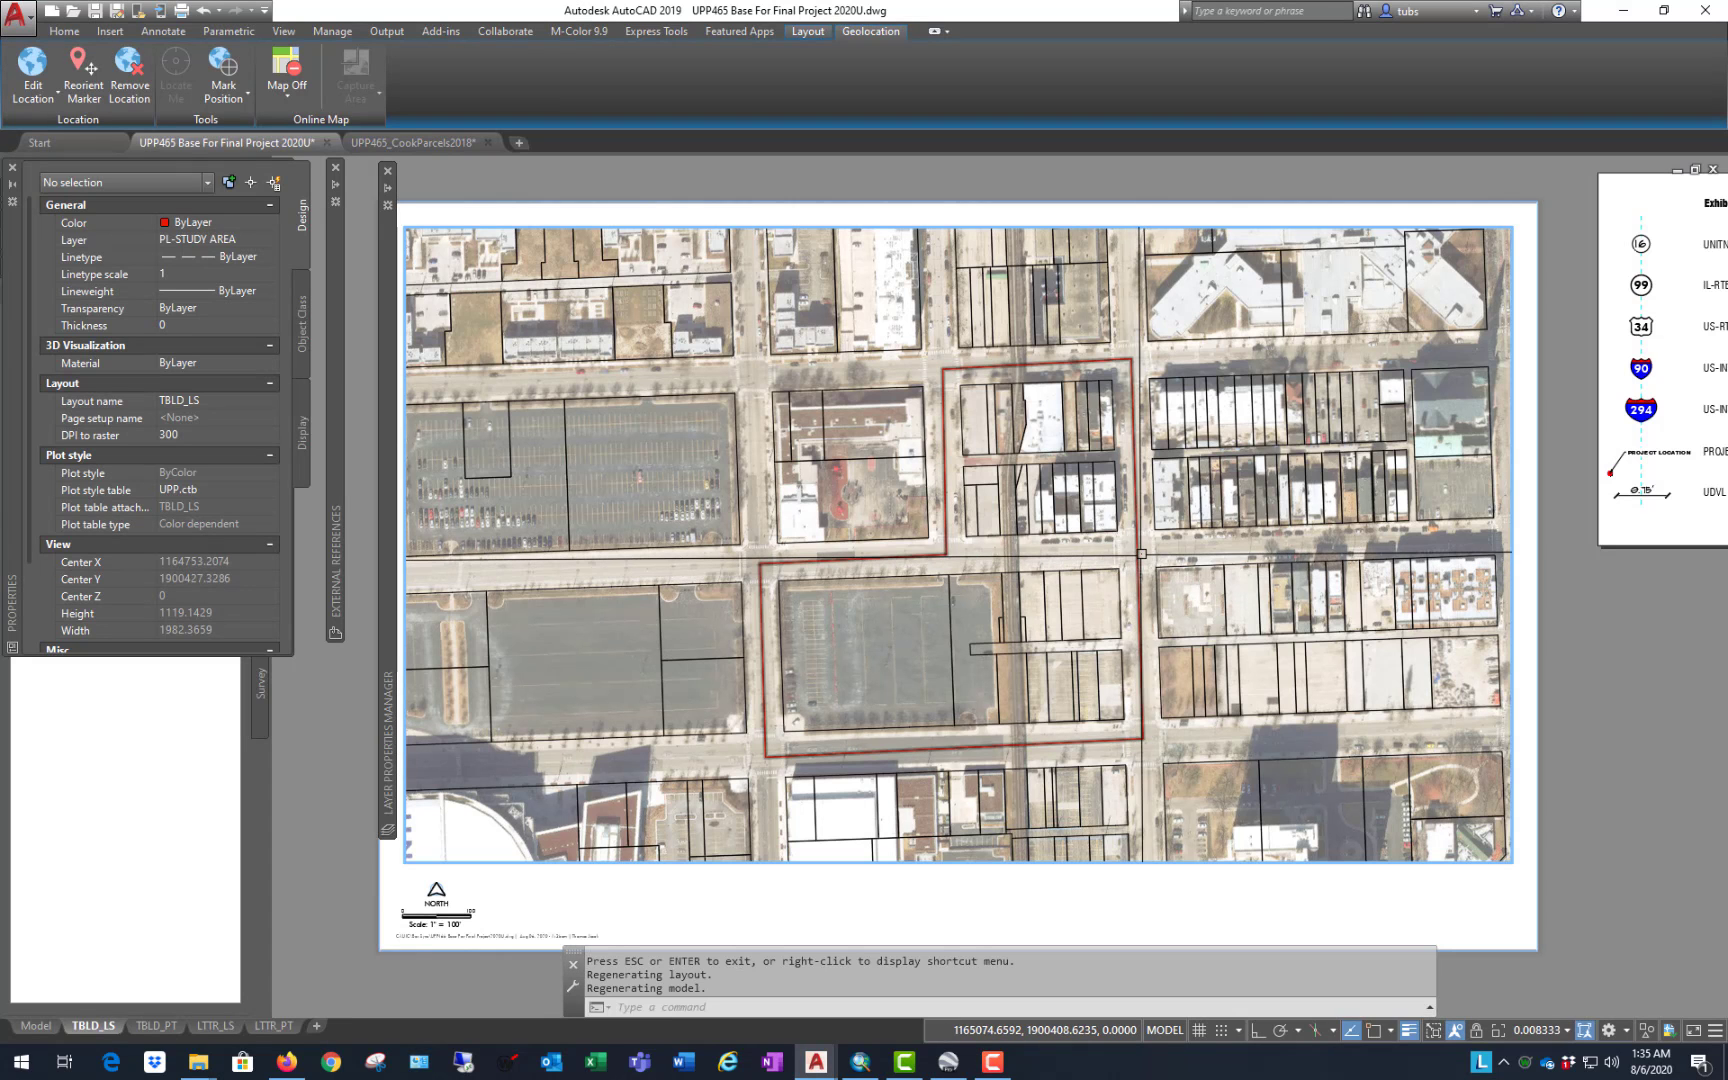
Step: Set the study area boundary polyline's global width to 5 and return the TBLD_LS layout to paper space
{"action": "left_click", "coordinate": [1141, 553]}
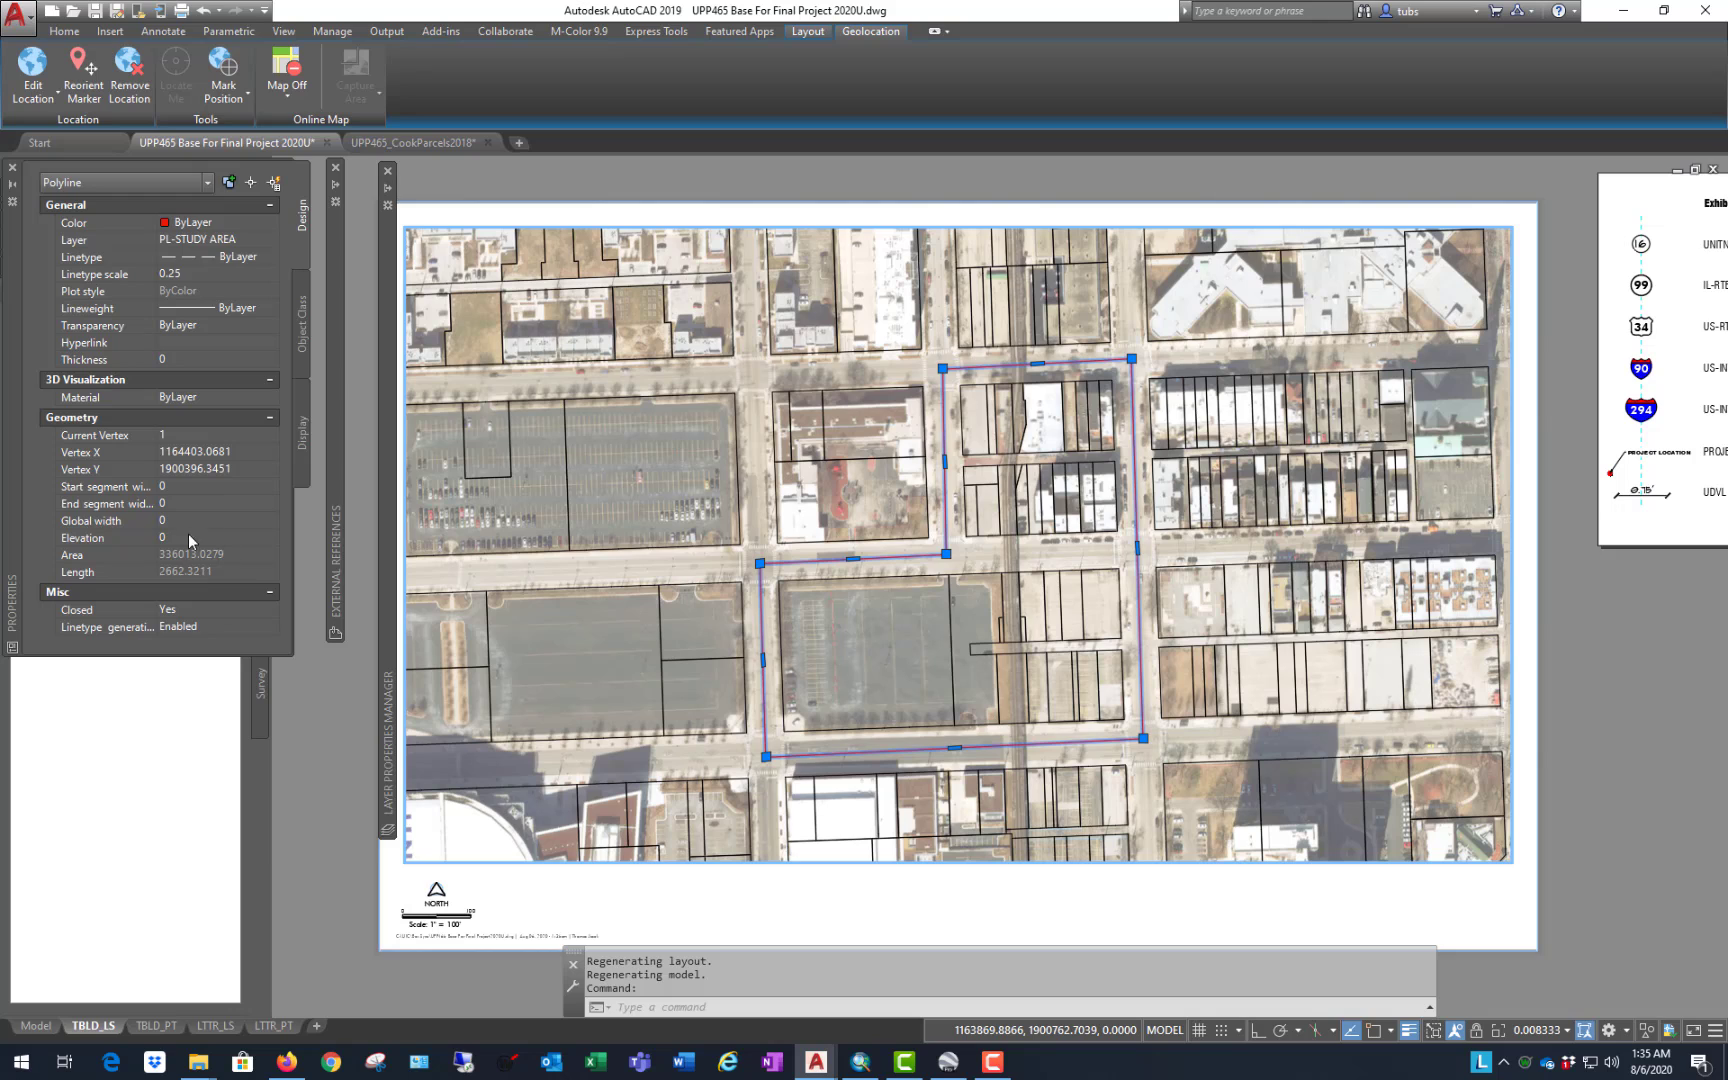
{"action": "left_click", "coordinate": [187, 519]}
{"action": "type", "text": "5"}
{"action": "key", "text": "Return"}
{"action": "key", "text": "Escape"}
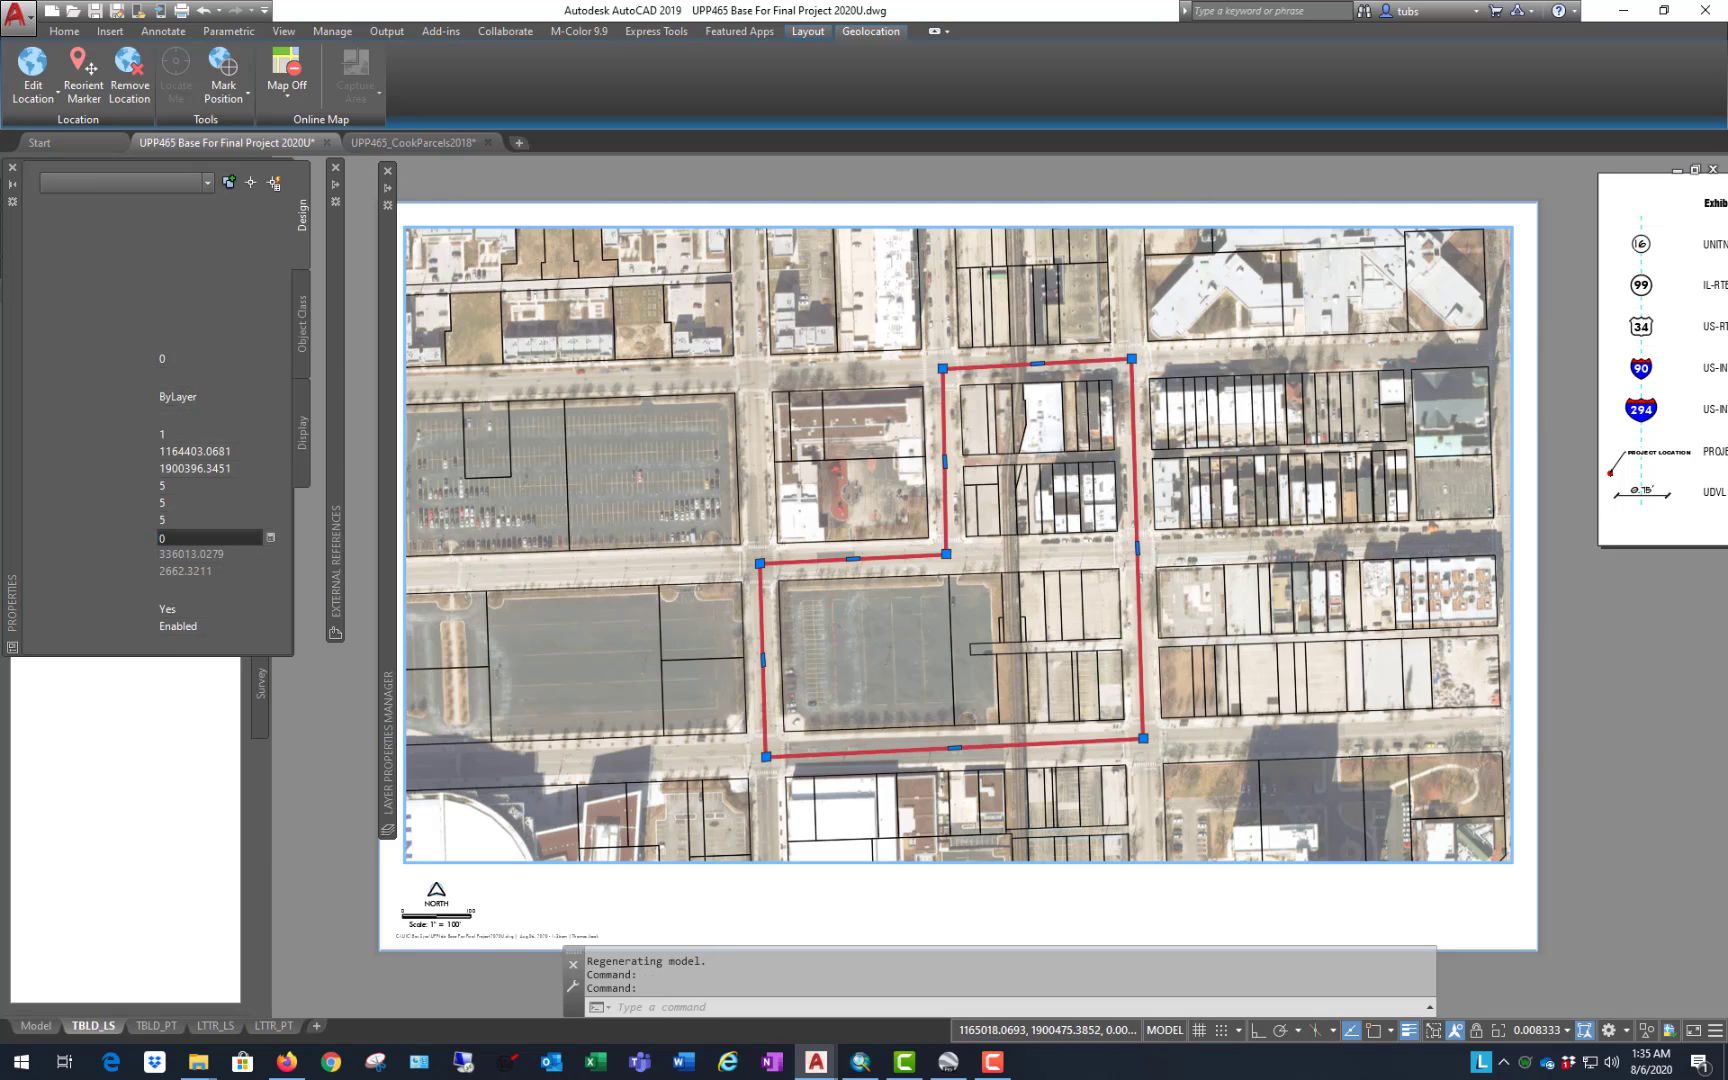
{"action": "double_click", "coordinate": [1601, 595]}
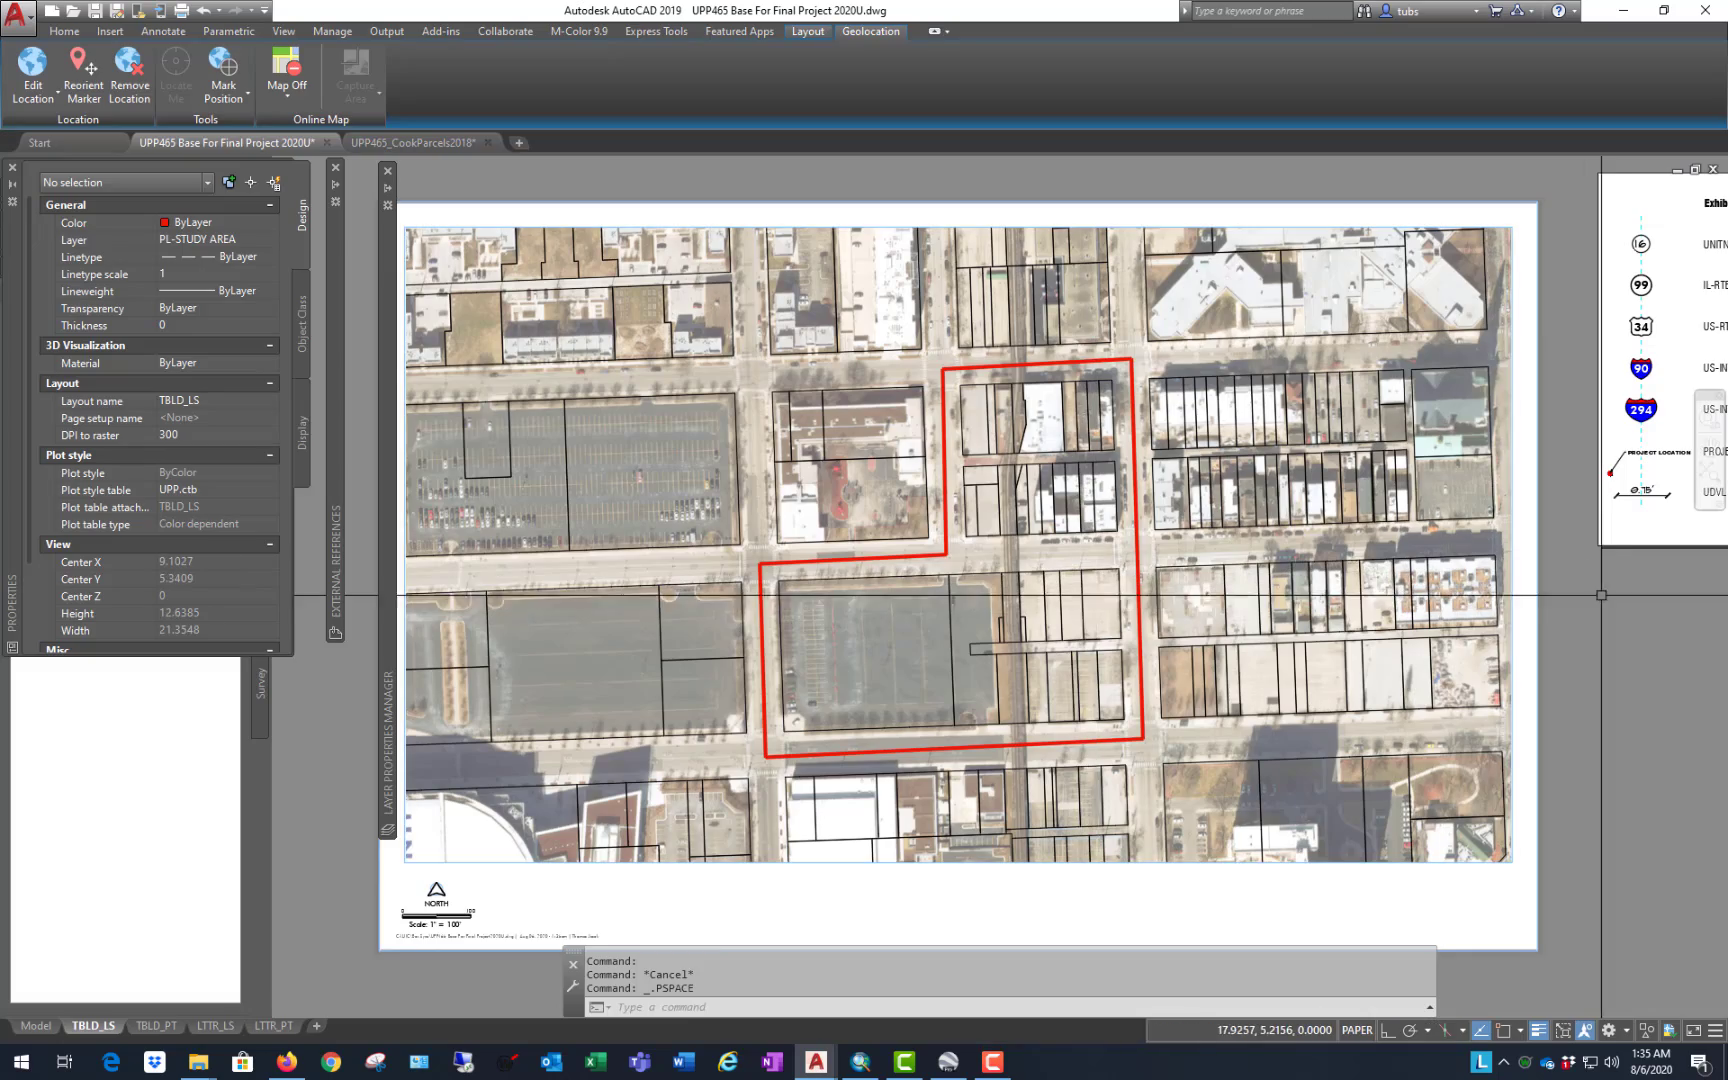
Step: Set PSLTSCALE to 1 for the TBLD_LS layout and regenerate all viewports
{"action": "scroll", "coordinate": [1122, 668], "scroll_direction": "up", "scroll_amount": 5}
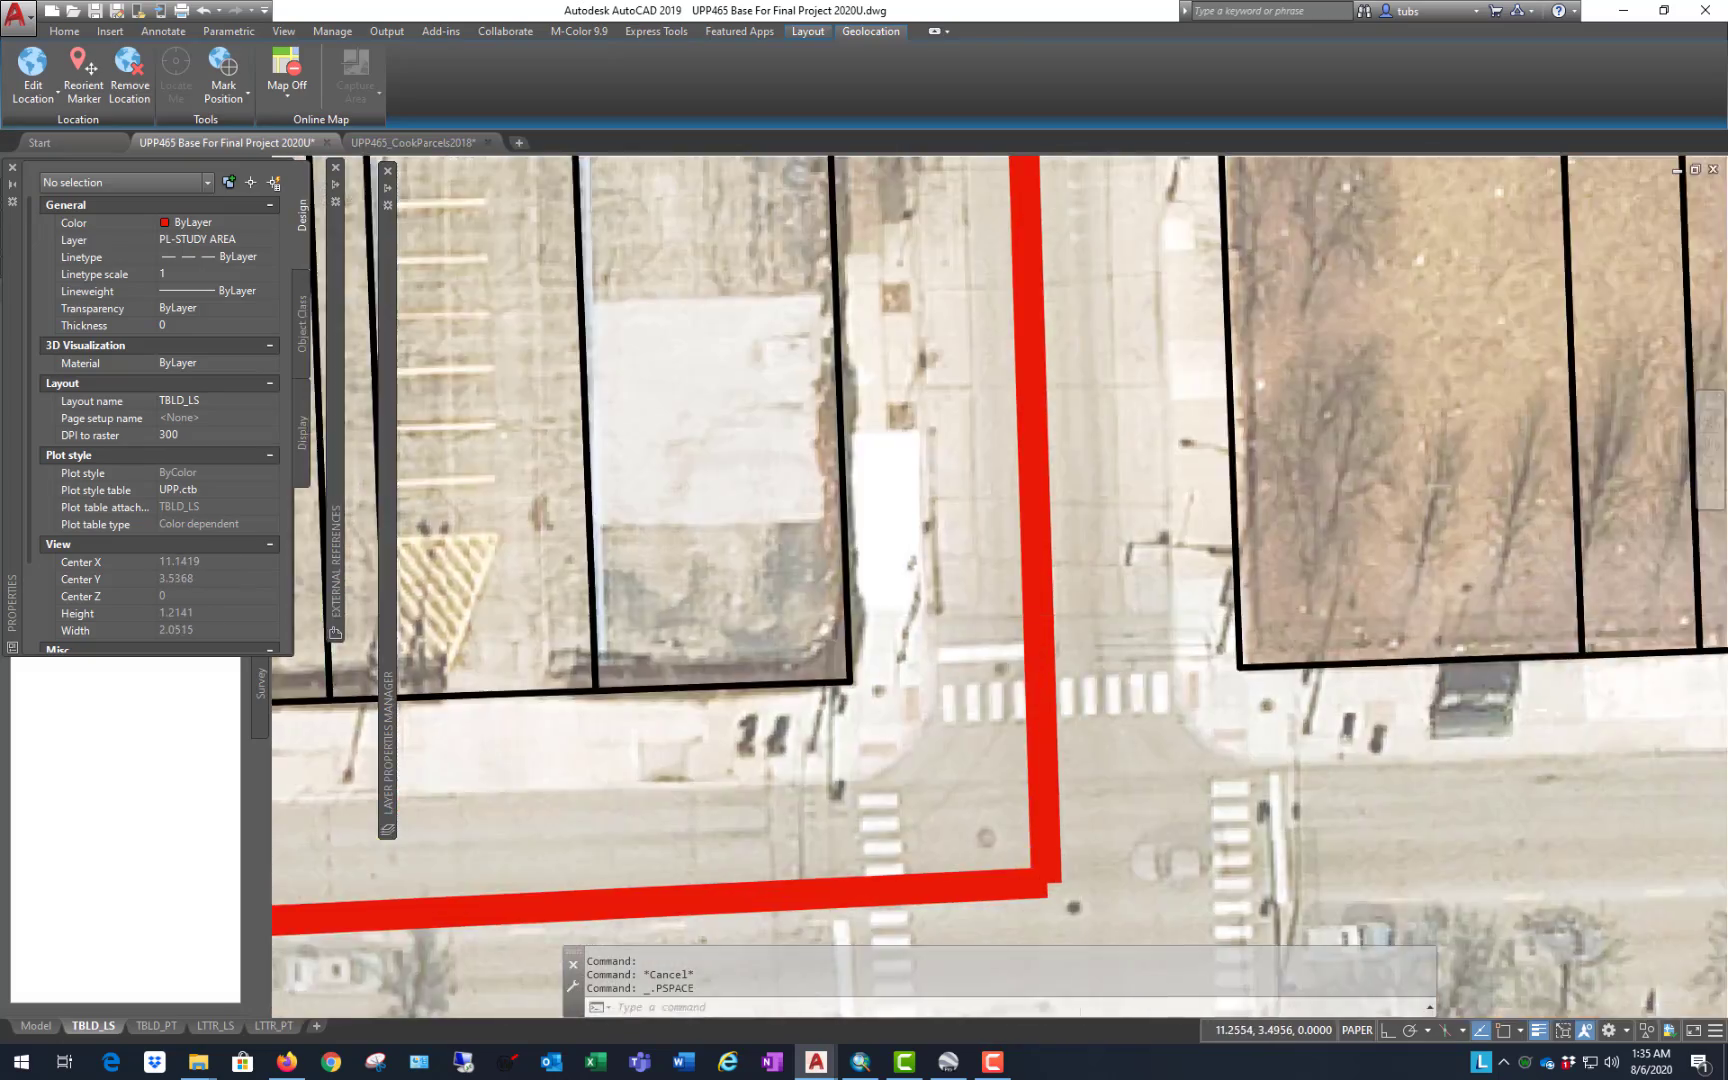
{"action": "scroll", "coordinate": [1034, 463], "scroll_direction": "down", "scroll_amount": 4}
{"action": "scroll", "coordinate": [967, 460], "scroll_direction": "up", "scroll_amount": 2}
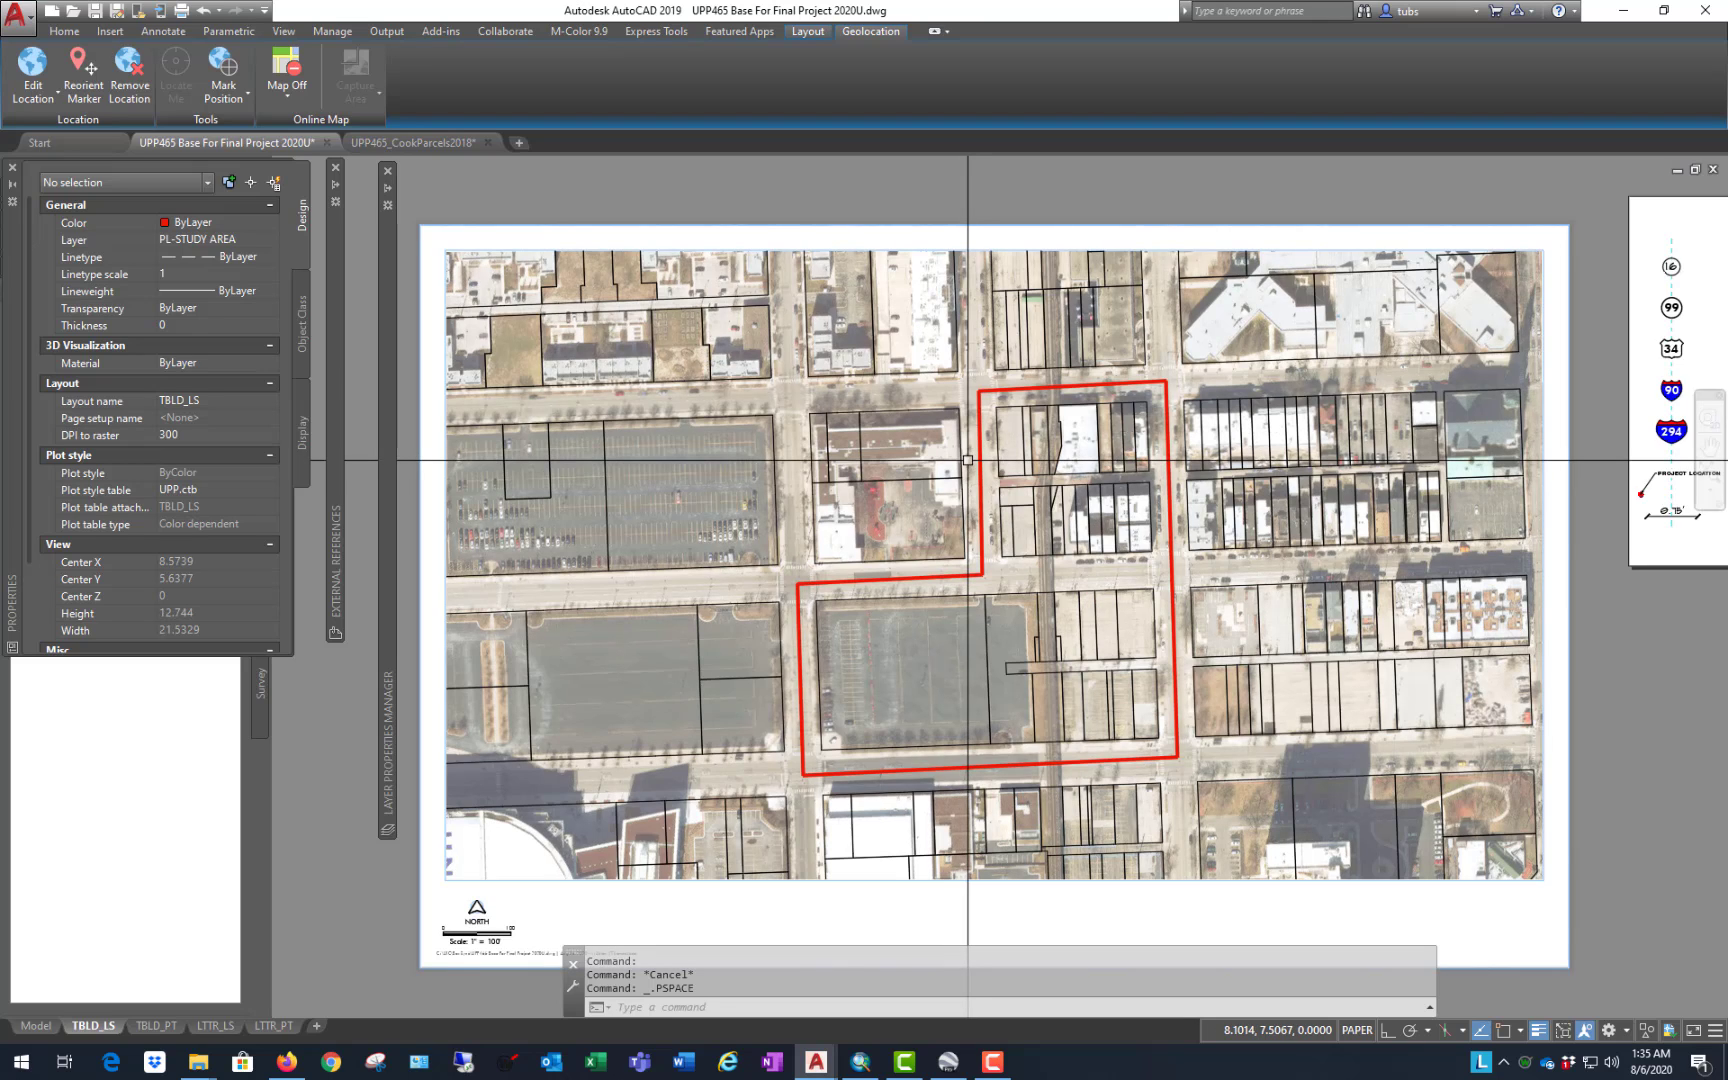
{"action": "type", "text": "P"}
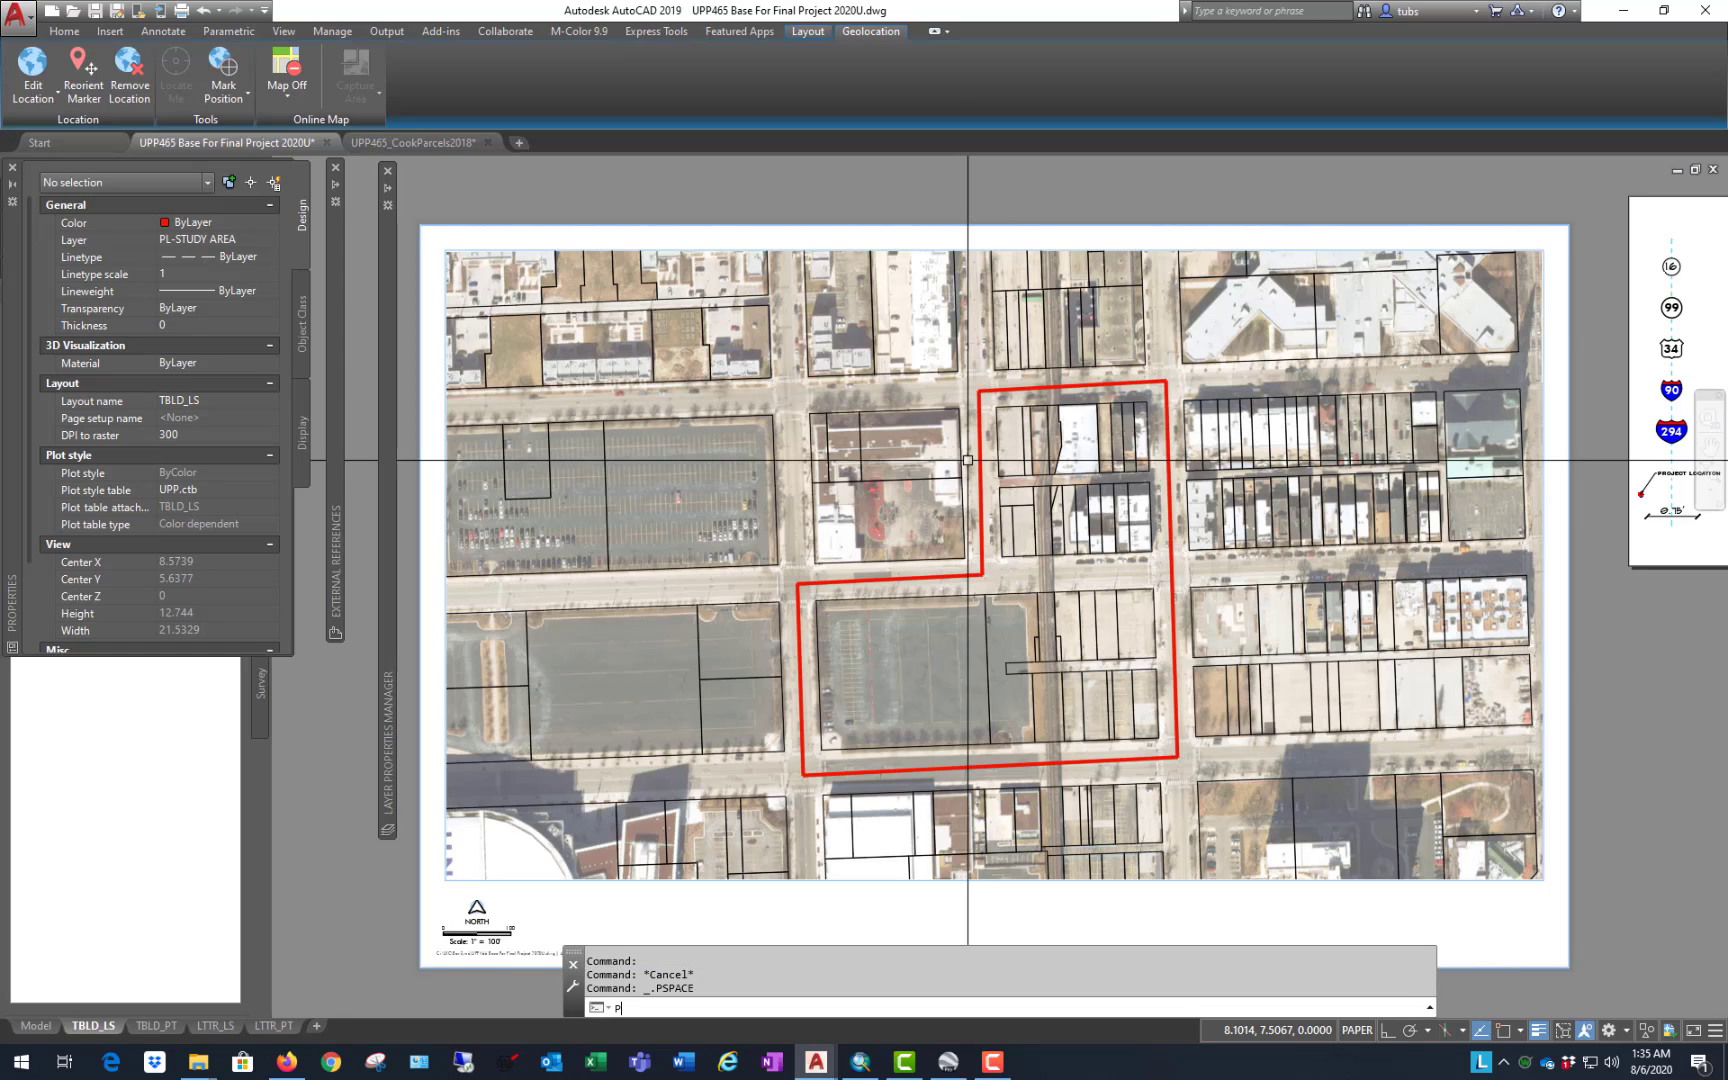
{"action": "type", "text": "SLTSCA"}
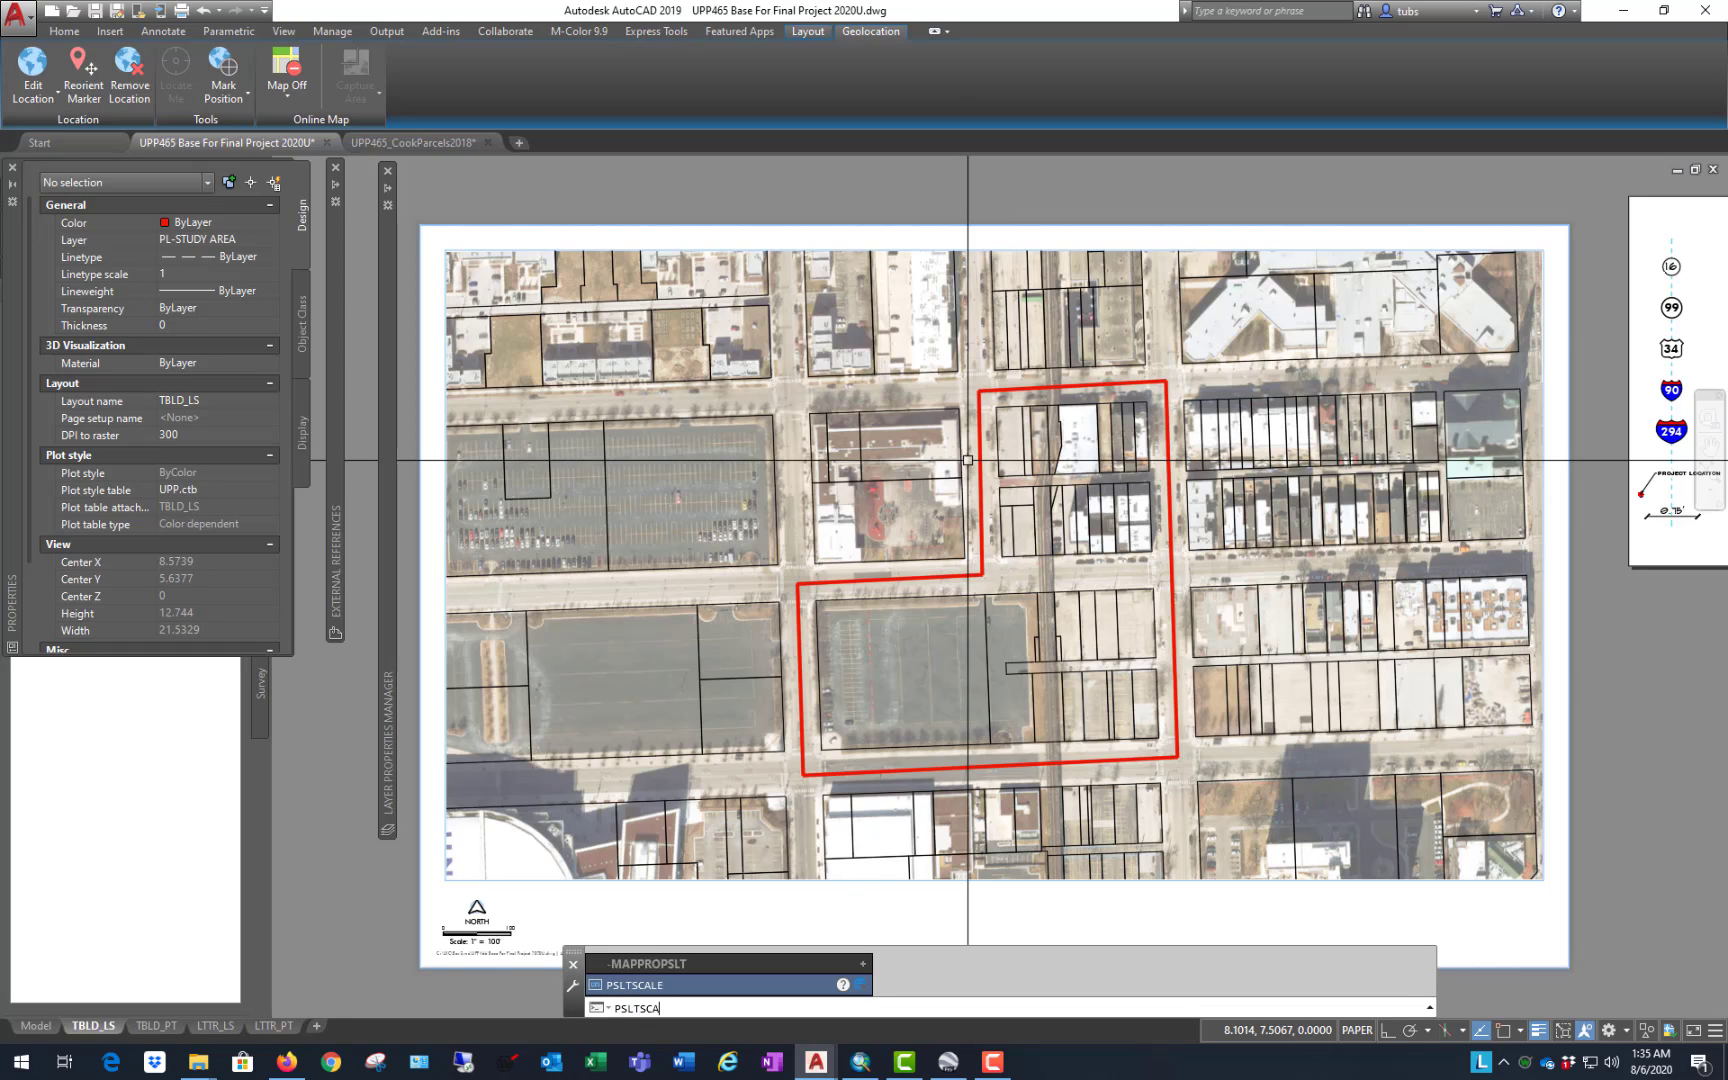
{"action": "type", "text": "LE"}
{"action": "key", "text": "Return"}
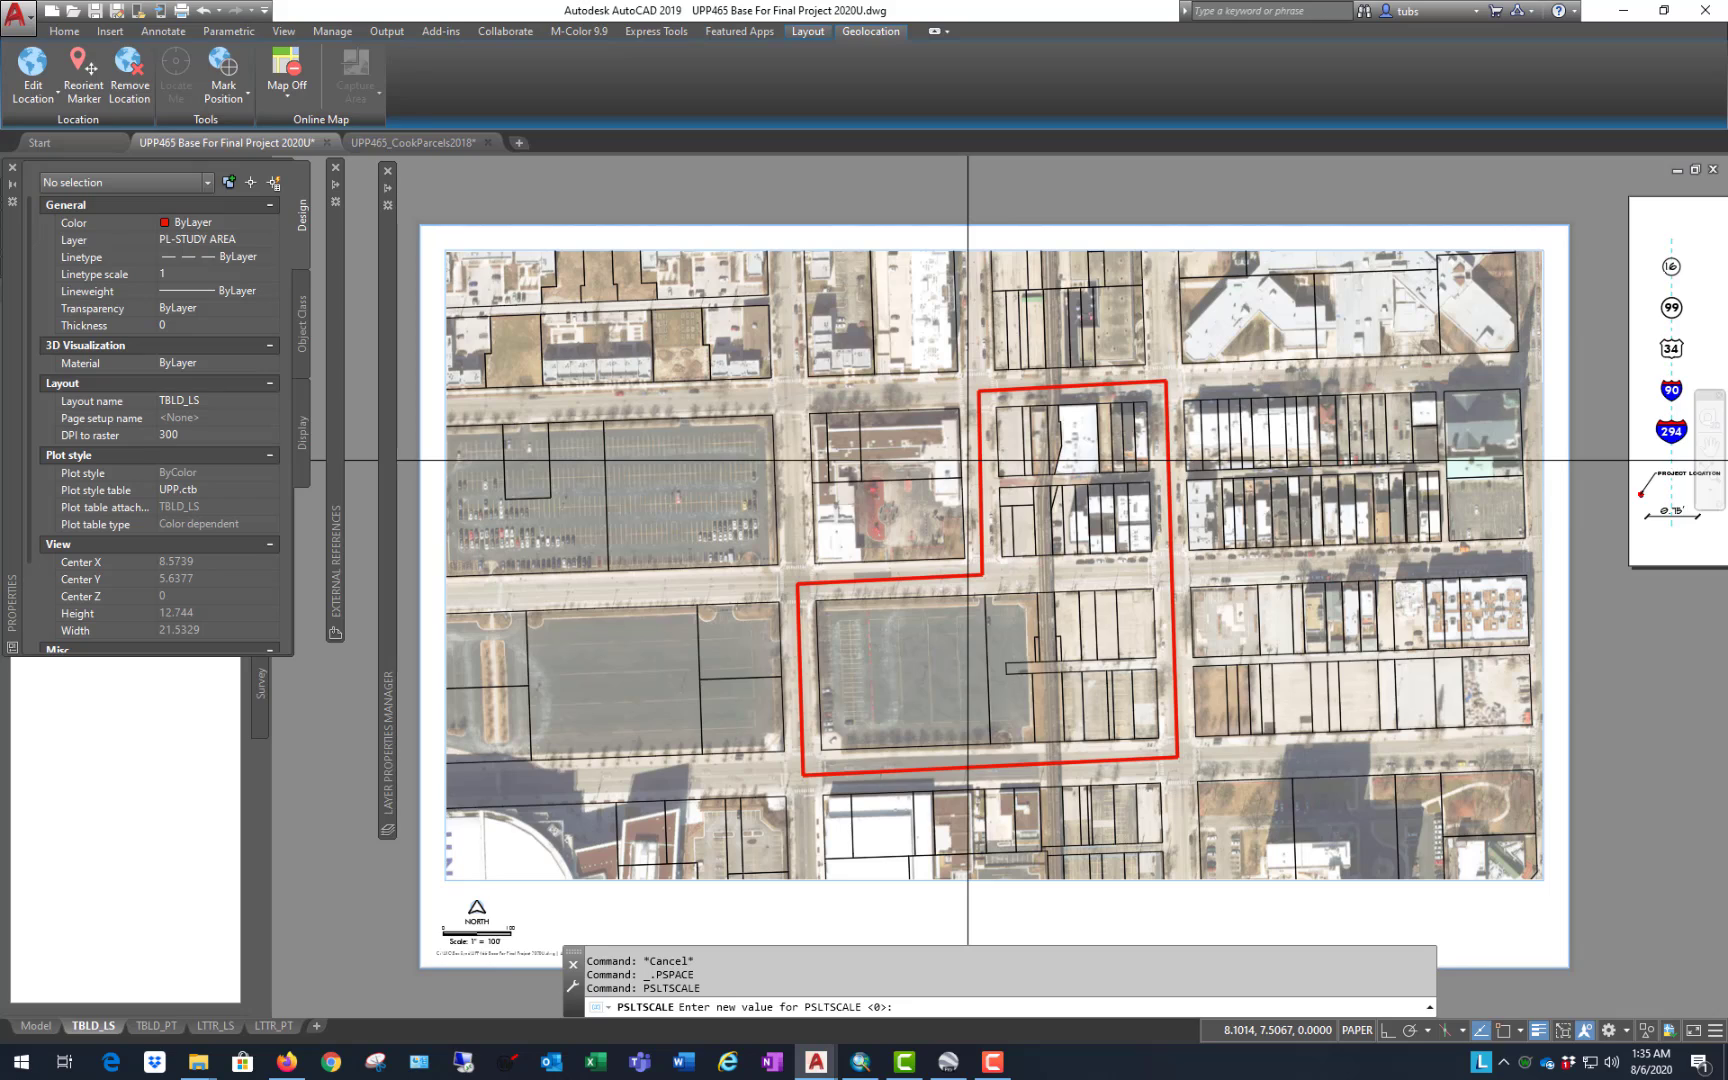
{"action": "key", "text": "Return"}
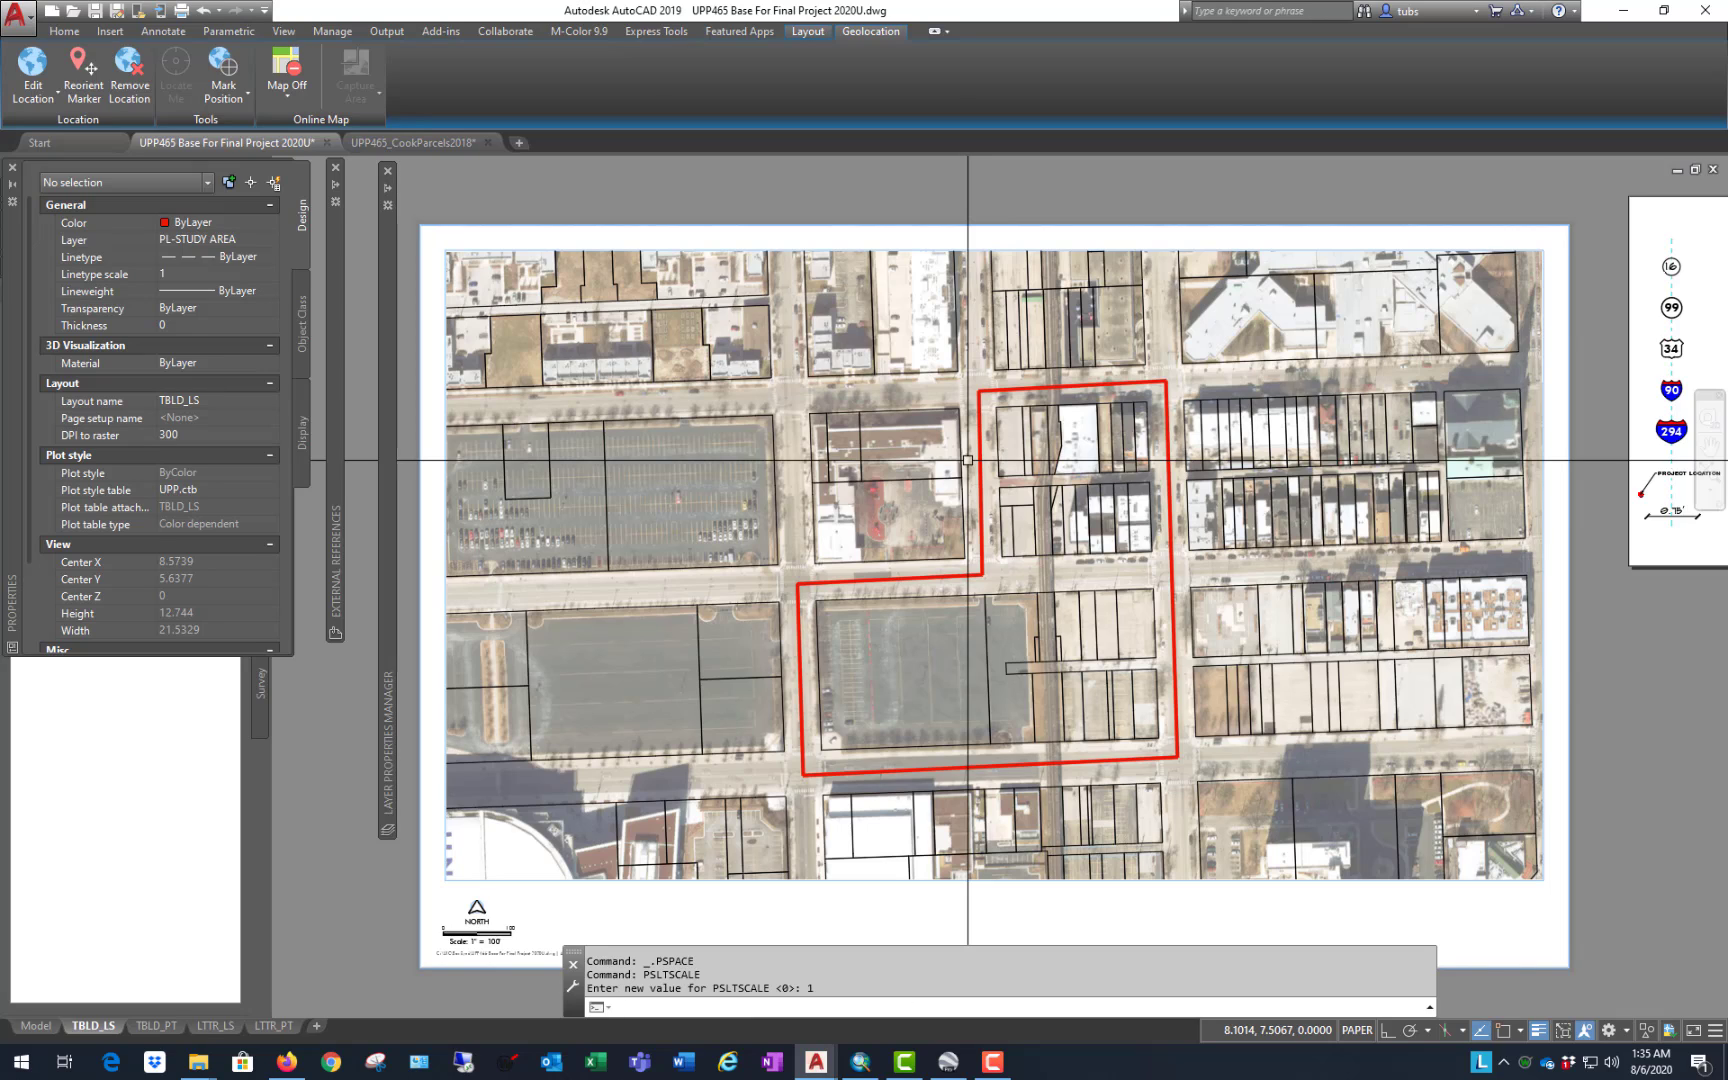
{"action": "type", "text": "REA"}
{"action": "key", "text": "Return"}
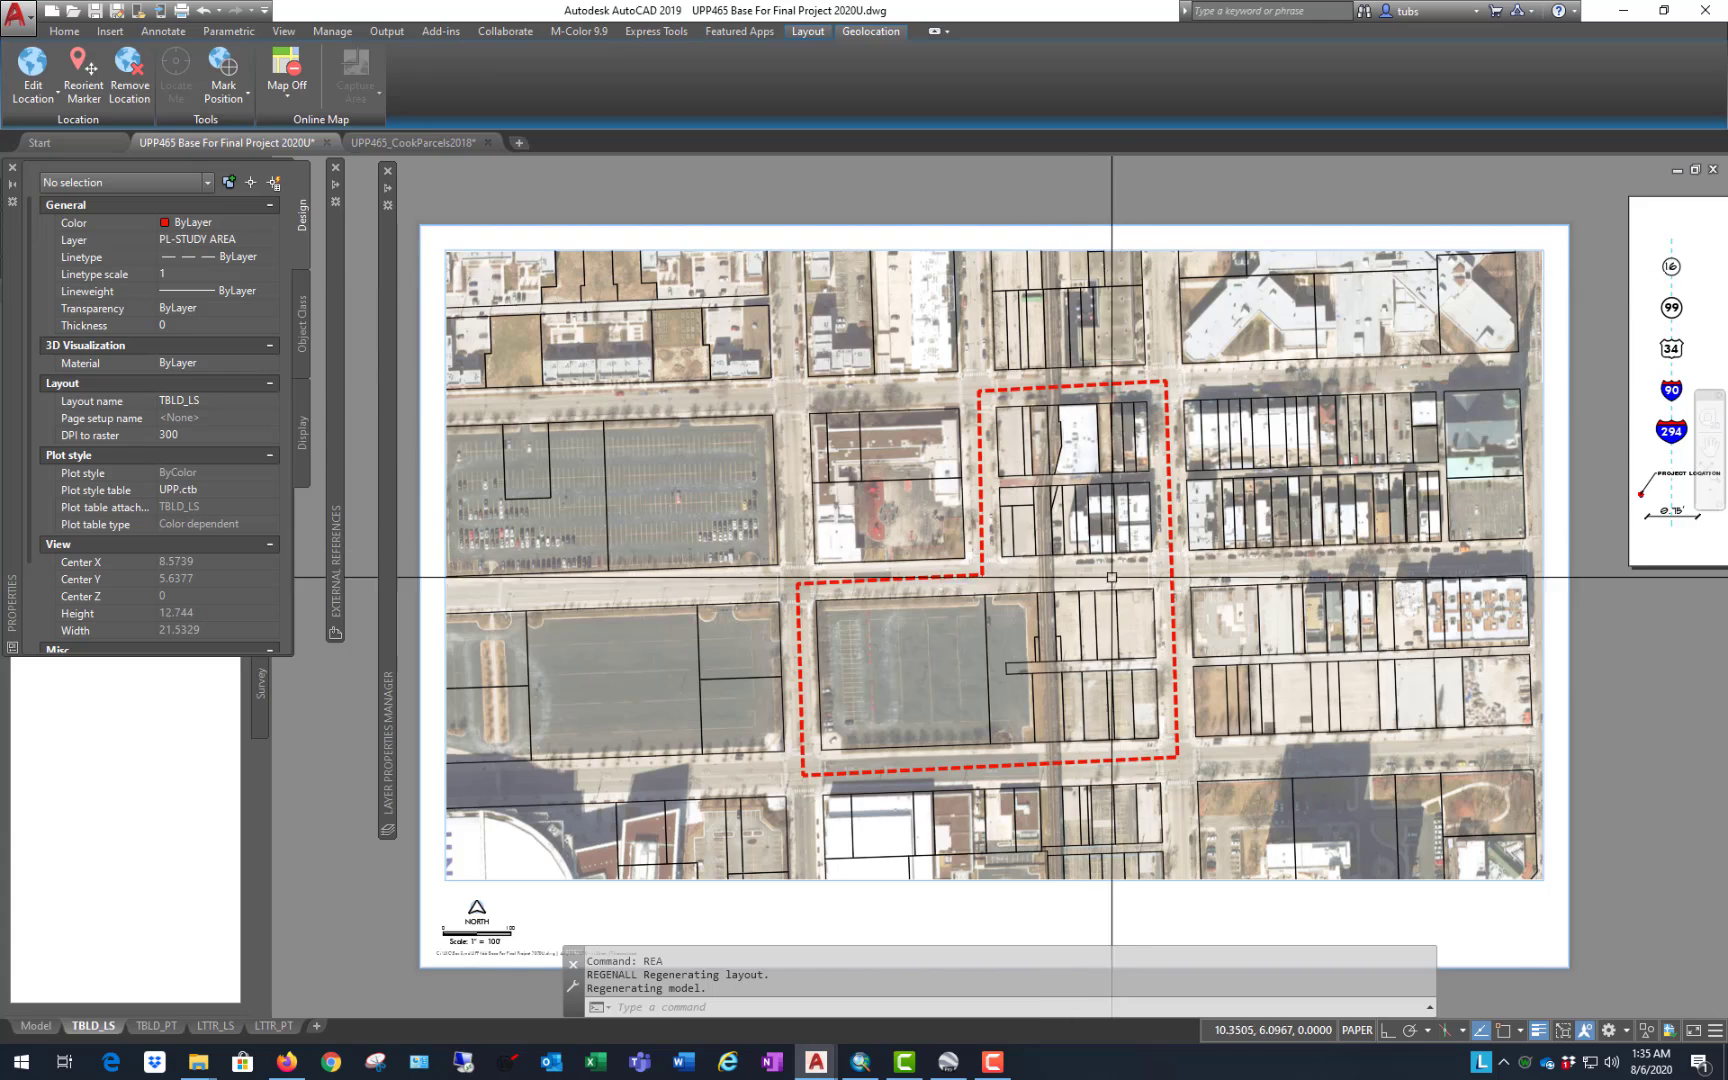
{"action": "scroll", "coordinate": [625, 622], "scroll_direction": "down", "scroll_amount": 2}
{"action": "scroll", "coordinate": [740, 635], "scroll_direction": "up", "scroll_amount": 2}
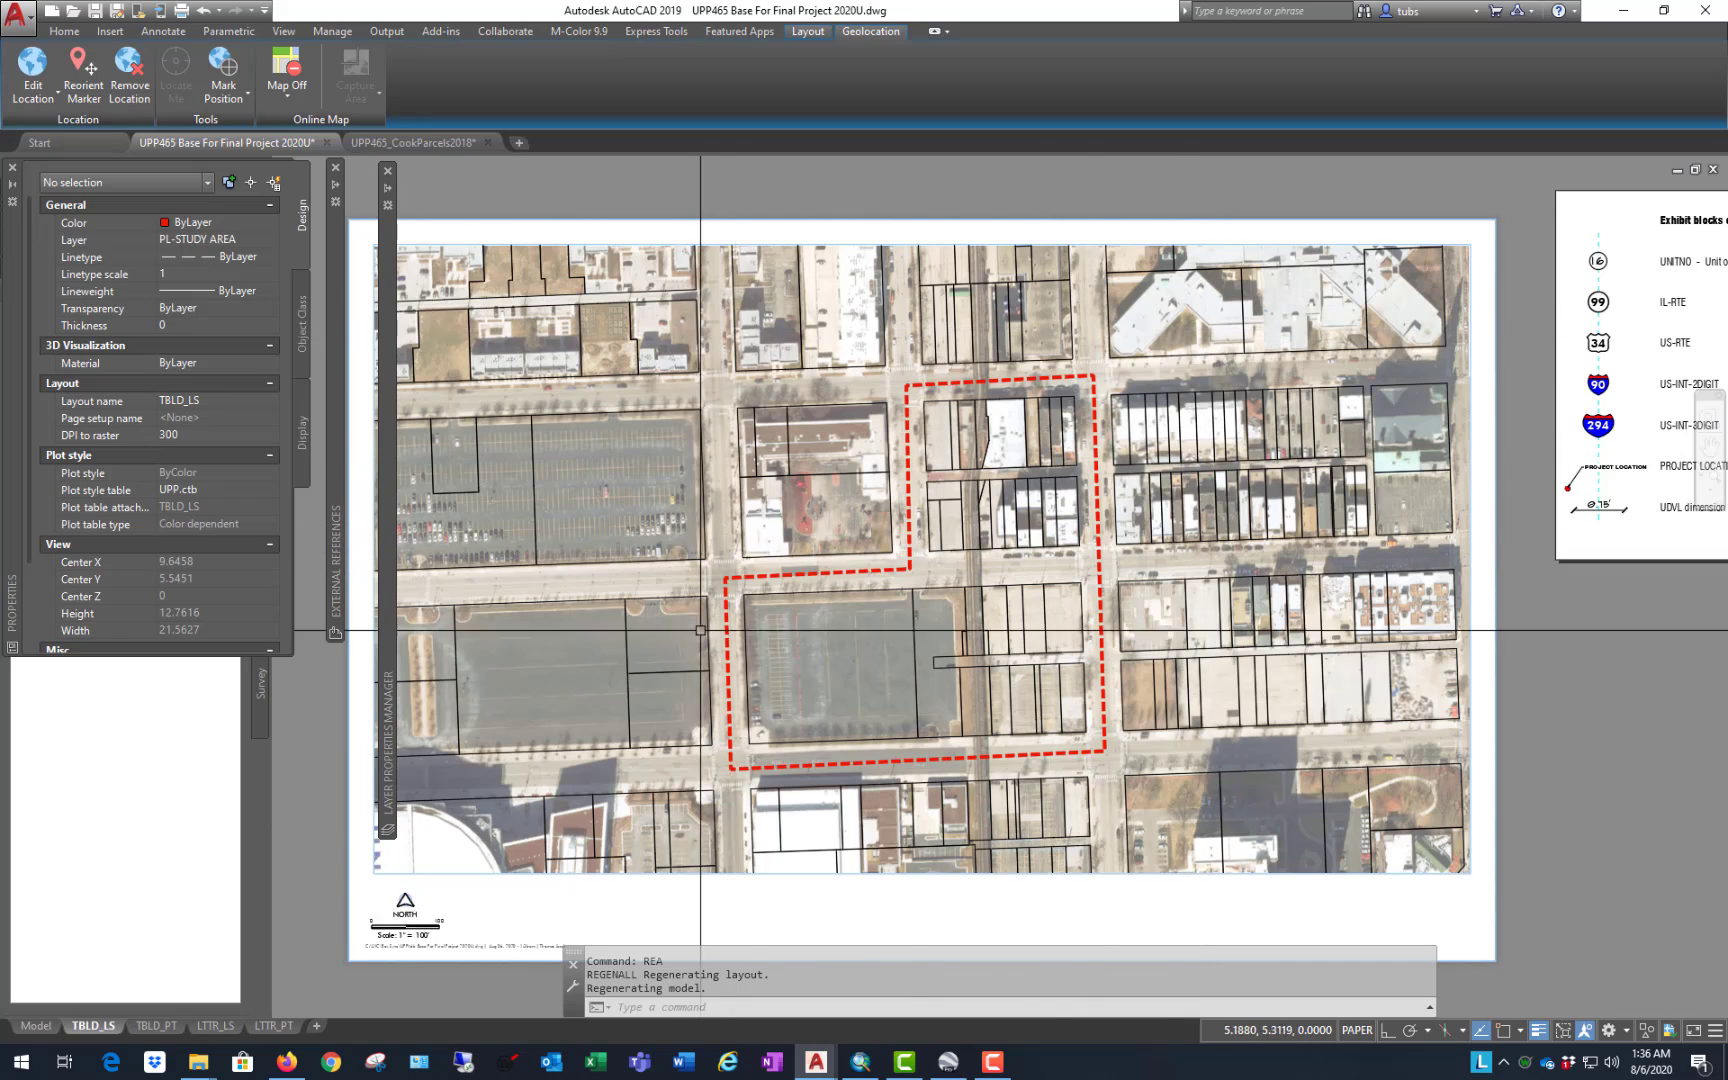
{"action": "scroll", "coordinate": [1169, 452], "scroll_direction": "down", "scroll_amount": 2}
{"action": "scroll", "coordinate": [1250, 455], "scroll_direction": "up", "scroll_amount": 2}
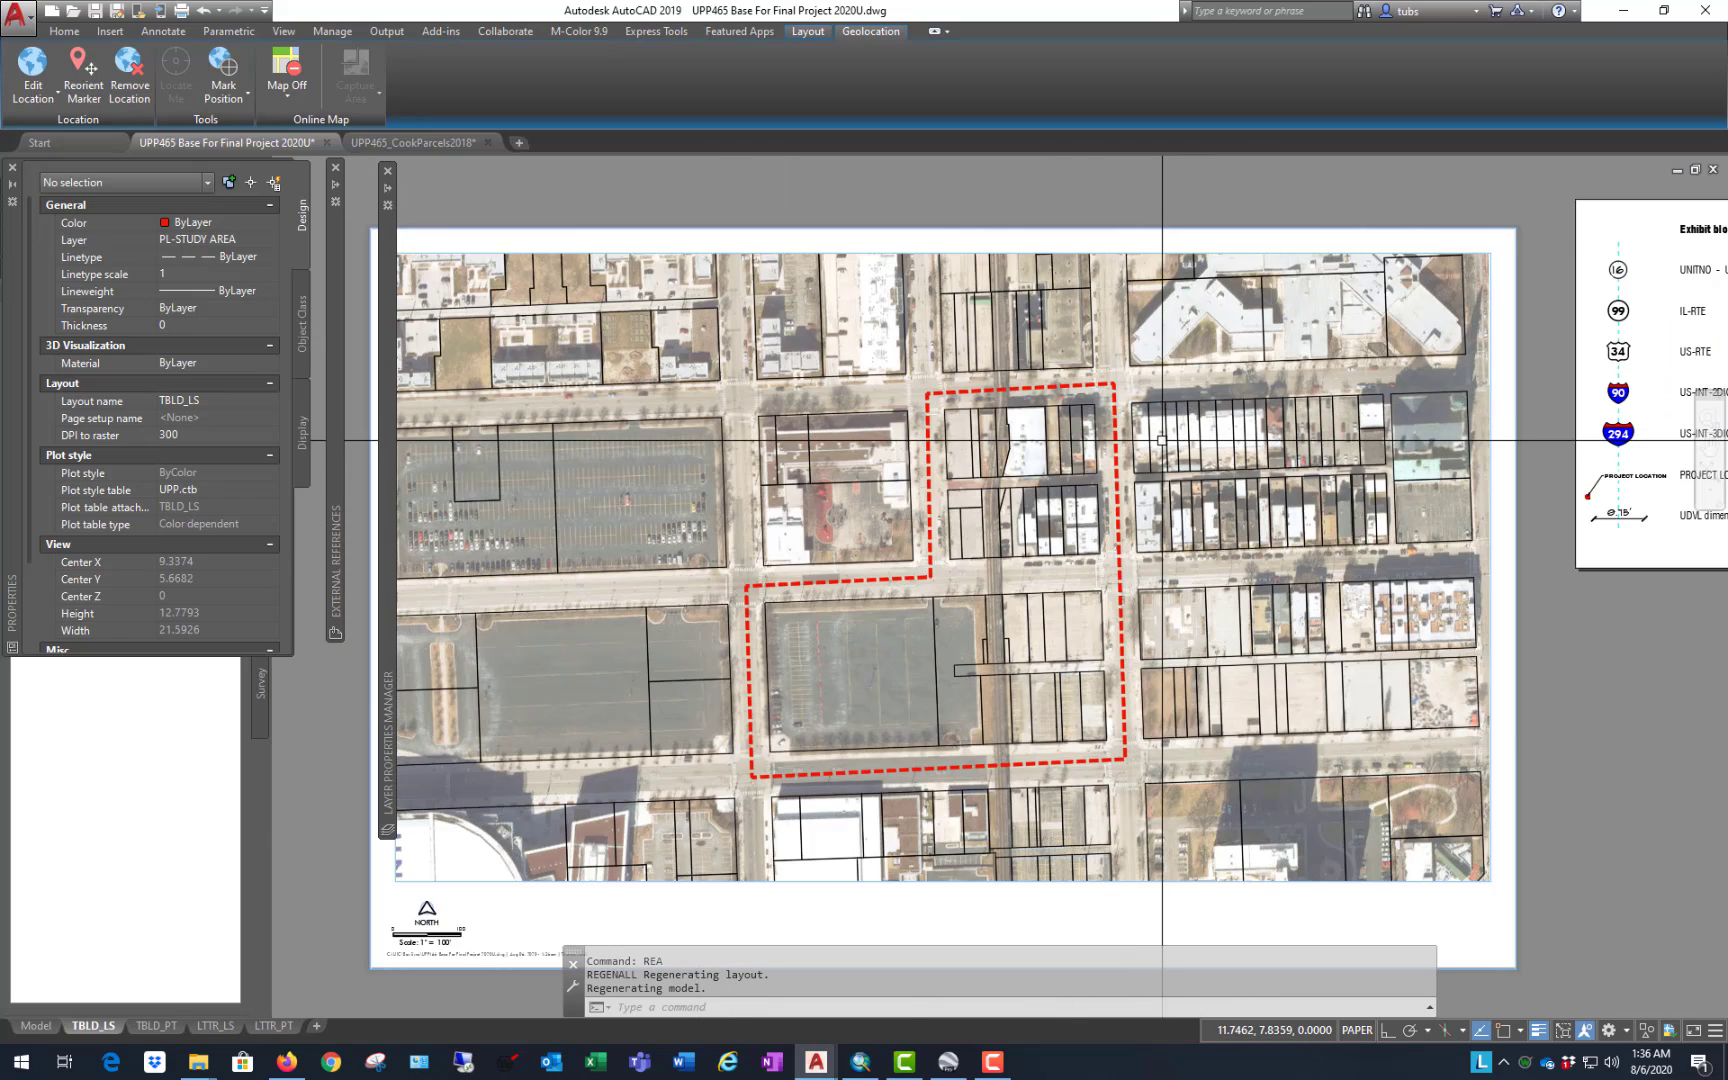
{"action": "scroll", "coordinate": [842, 492], "scroll_direction": "down", "scroll_amount": 2}
{"action": "scroll", "coordinate": [842, 492], "scroll_direction": "up", "scroll_amount": 2}
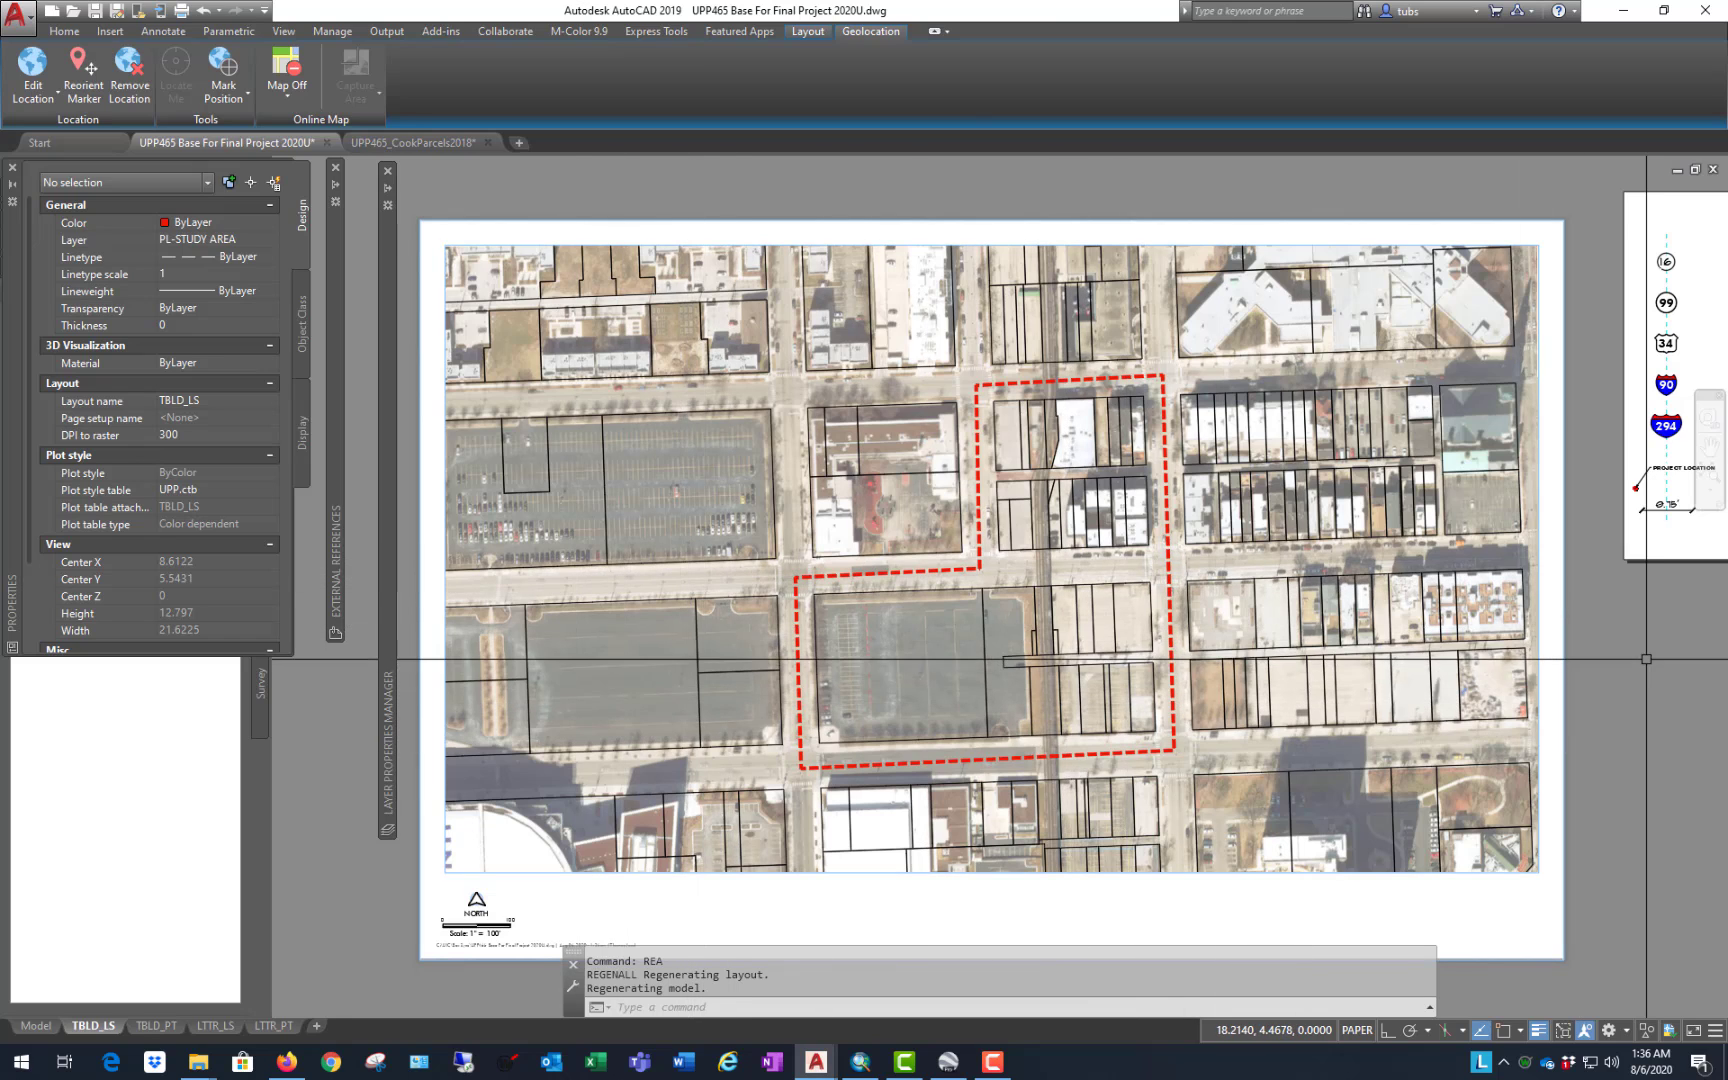
{"action": "left_click", "coordinate": [941, 584]}
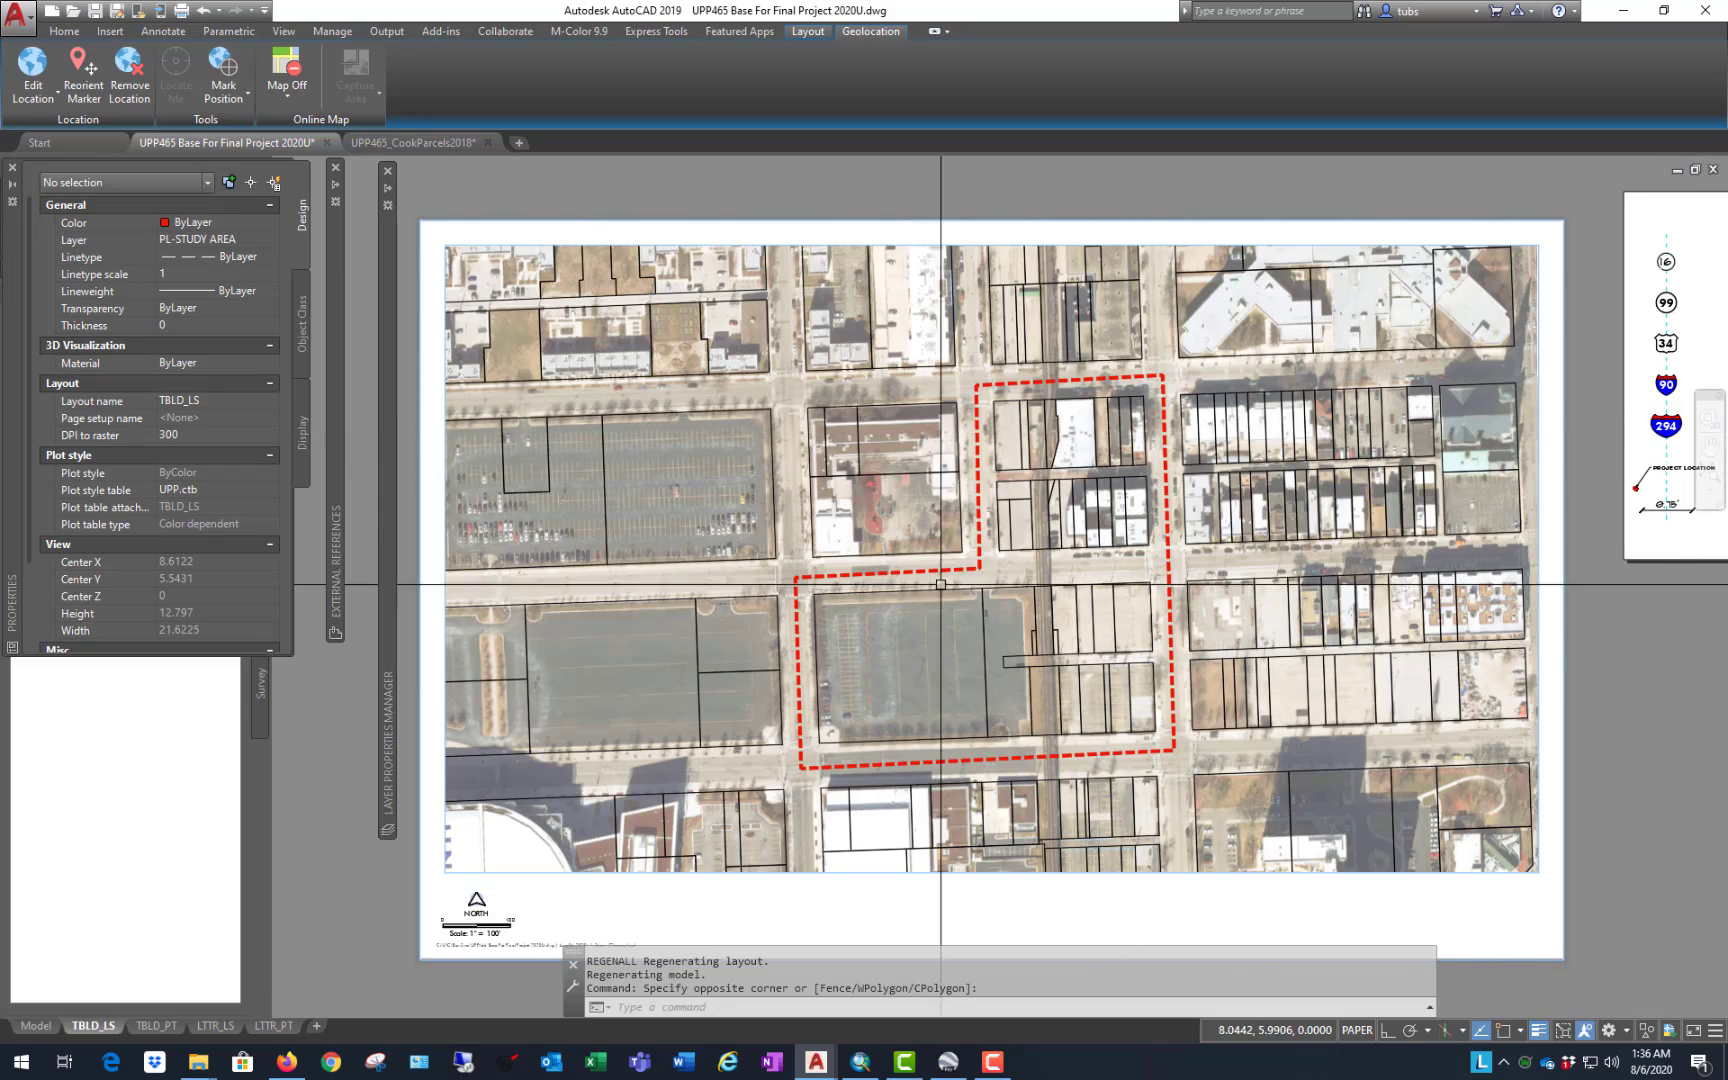
Step: Switch to model space and erase the stray dashed centerline and right-of-way lines west of the parcels
{"action": "left_click", "coordinate": [40, 1027]}
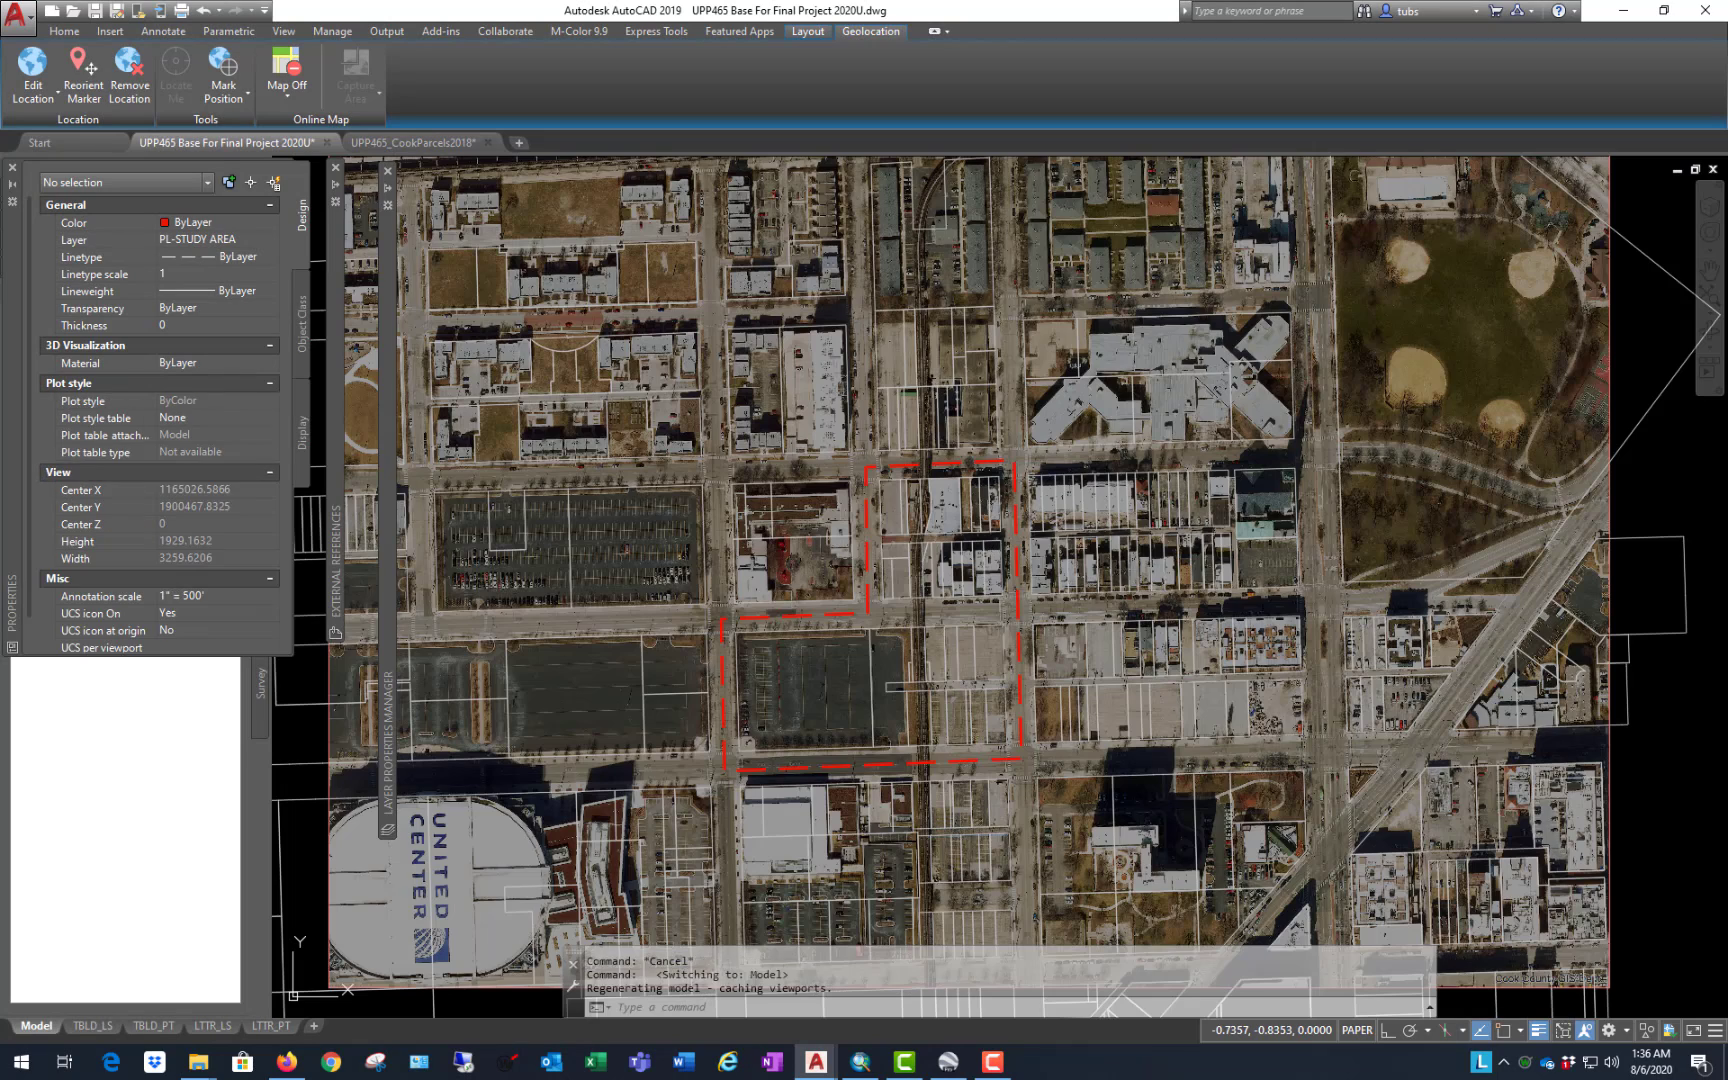
{"action": "scroll", "coordinate": [1038, 542], "scroll_direction": "down", "scroll_amount": 10}
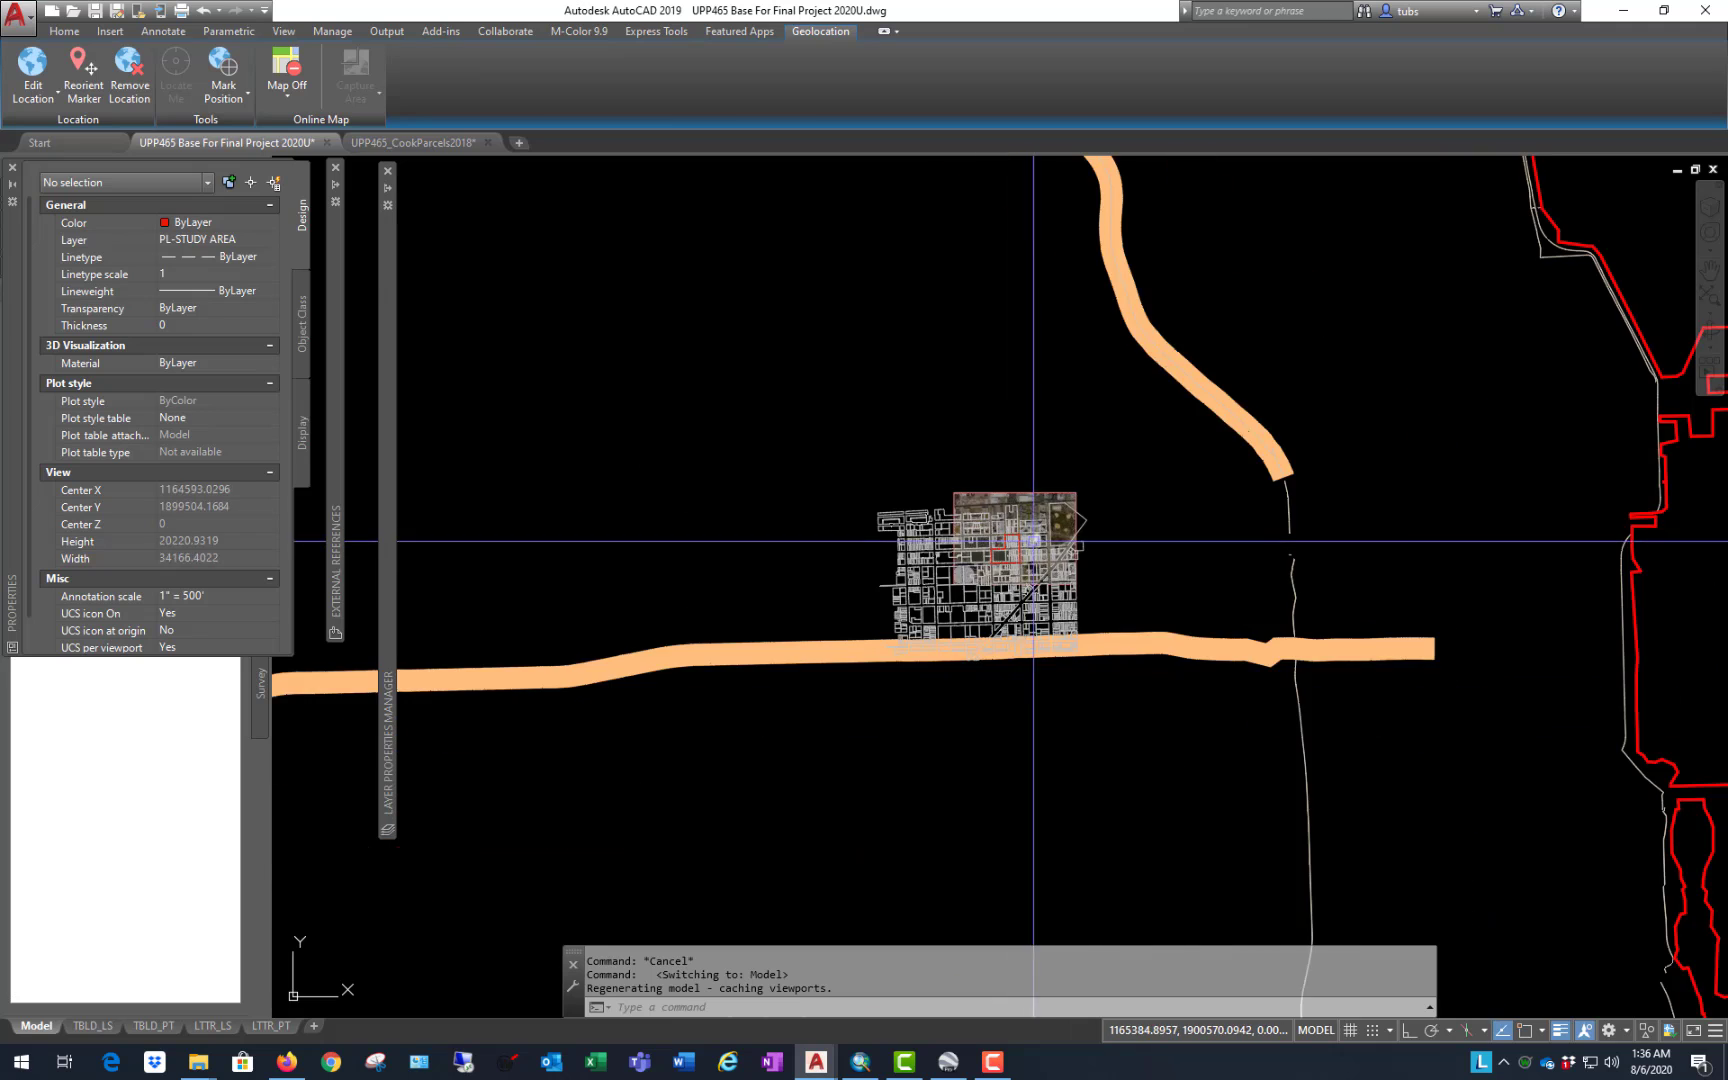
{"action": "scroll", "coordinate": [1000, 540], "scroll_direction": "up", "scroll_amount": 8}
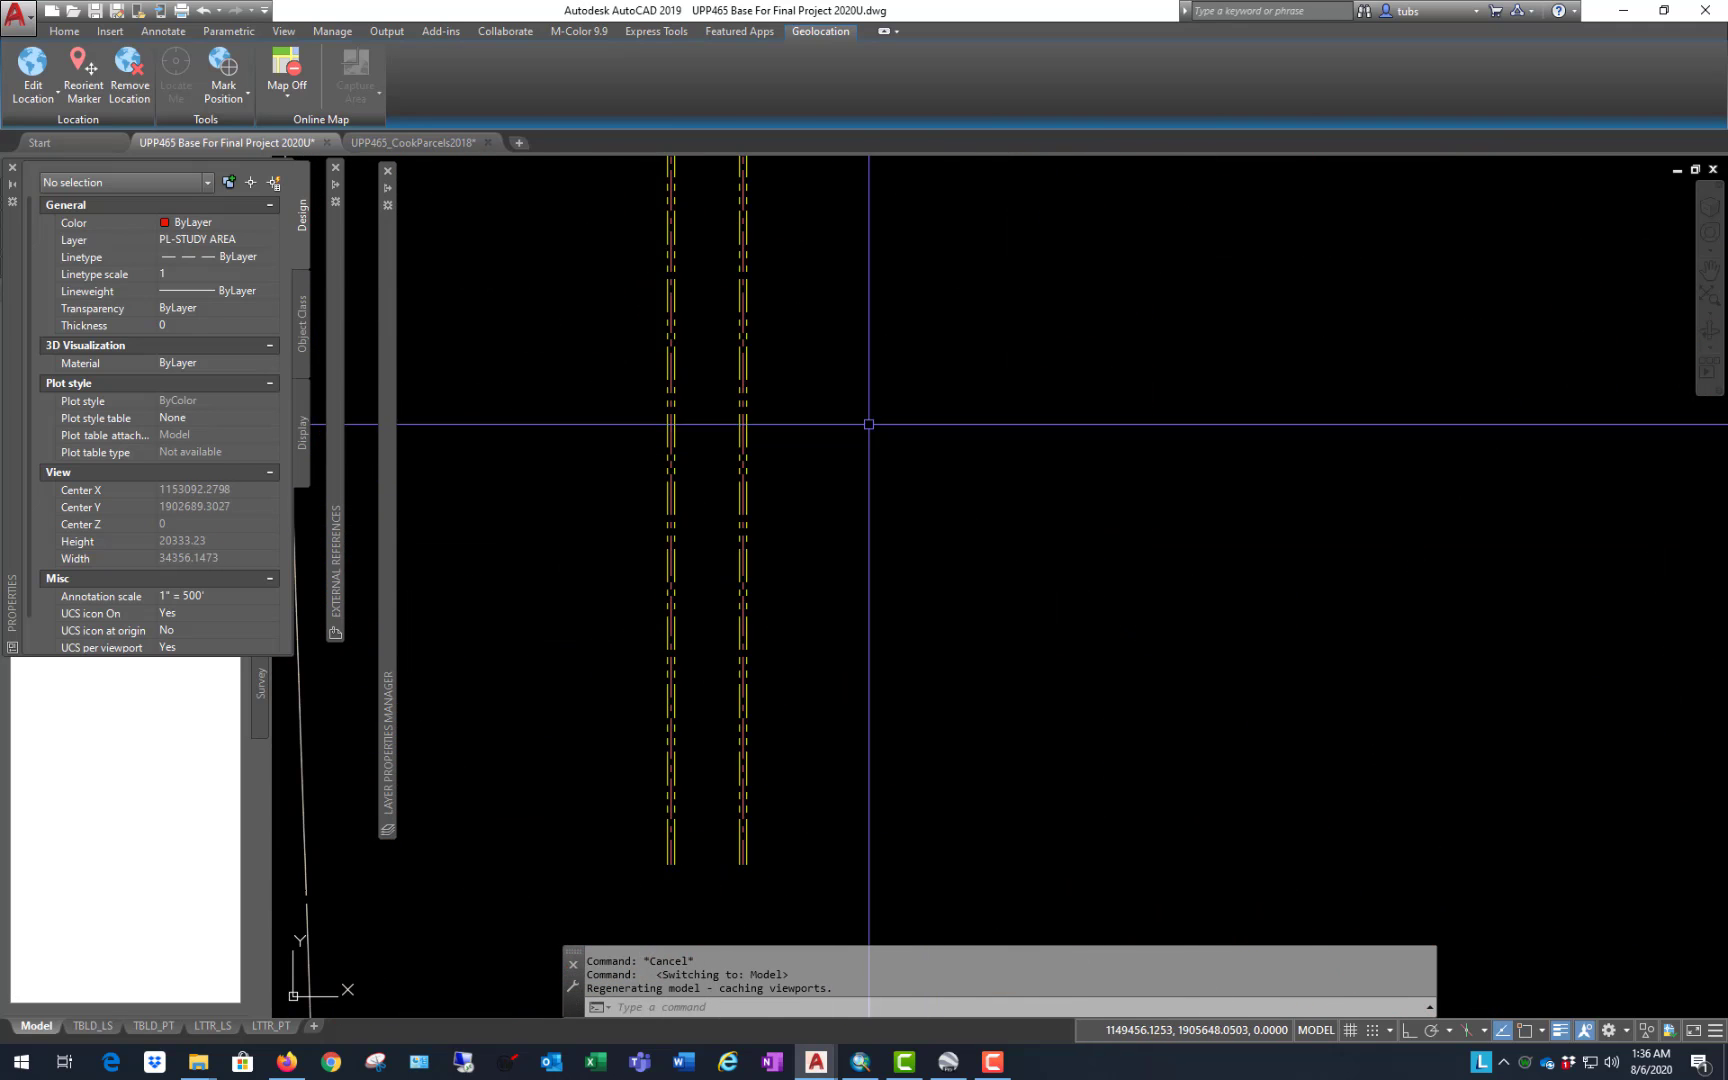
{"action": "left_click", "coordinate": [851, 377]}
{"action": "left_click", "coordinate": [590, 580]}
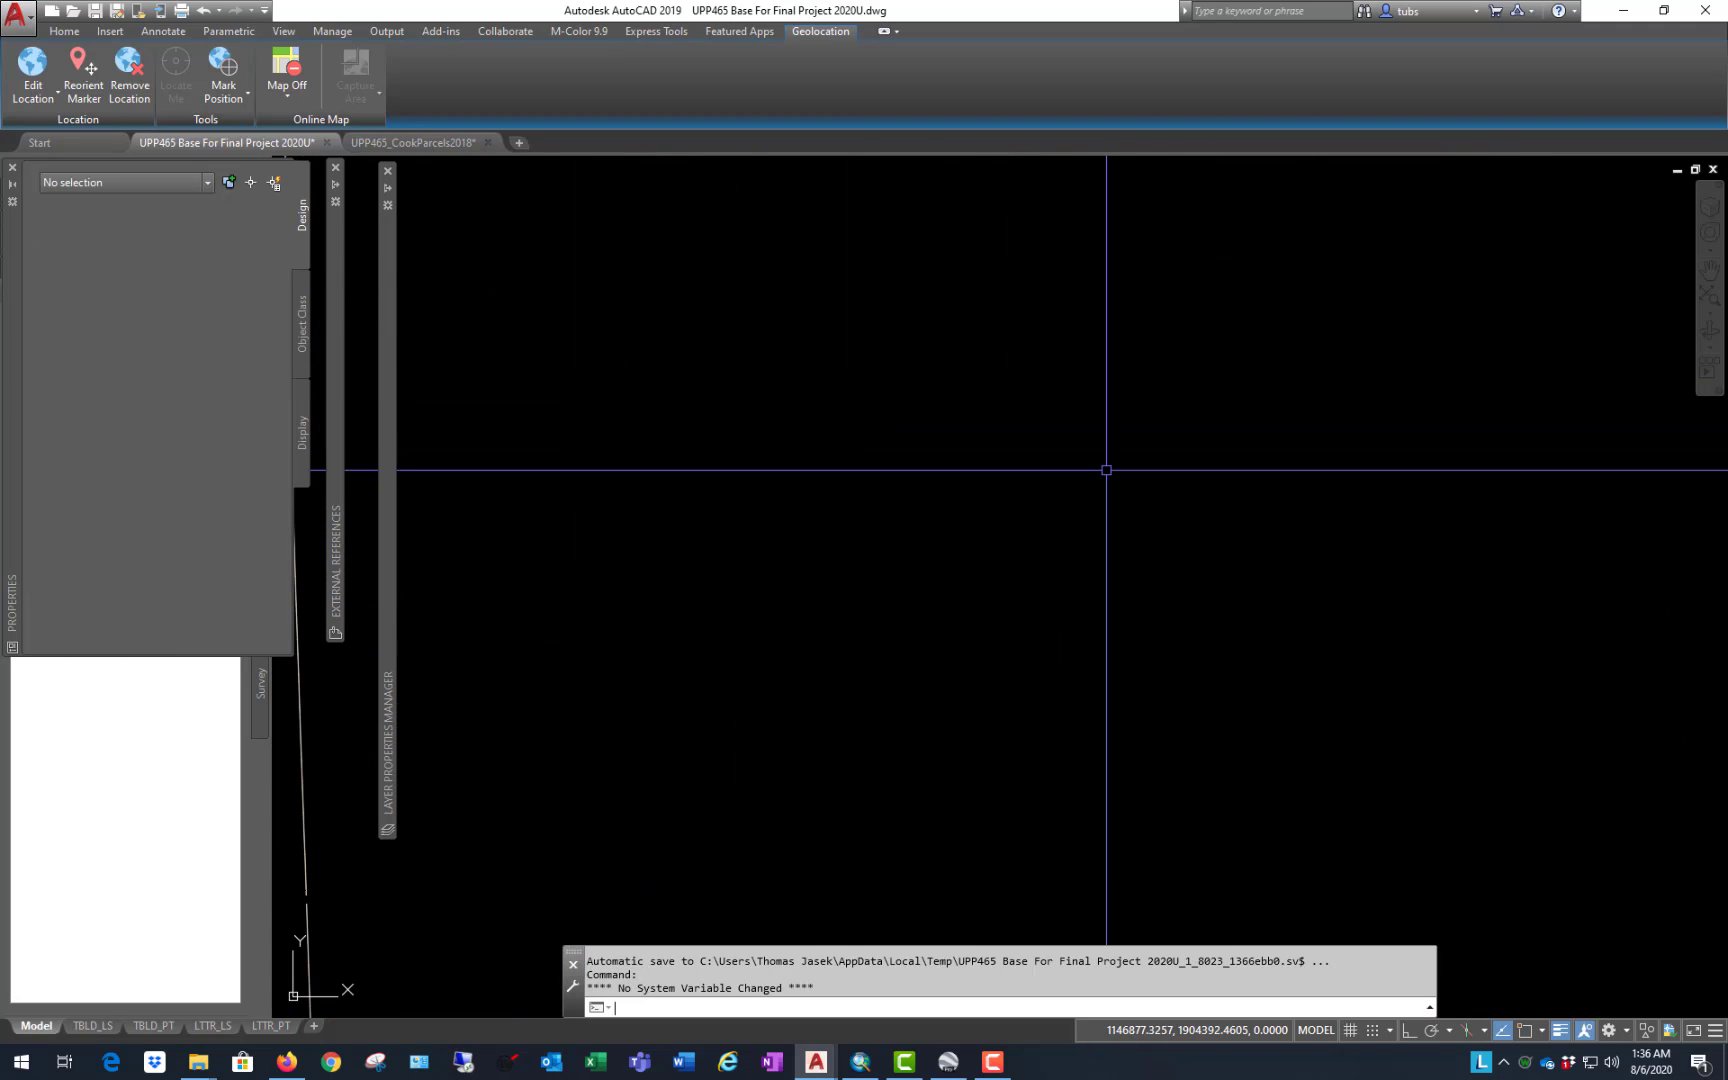
{"action": "type", "text": "e"}
{"action": "key", "text": "Return"}
Step: Examine the regional county outlines and roads in model space, and the parcels and aerial around the study area and United Center
{"action": "scroll", "coordinate": [900, 485], "scroll_direction": "down", "scroll_amount": 8}
{"action": "scroll", "coordinate": [1378, 523], "scroll_direction": "down", "scroll_amount": 1}
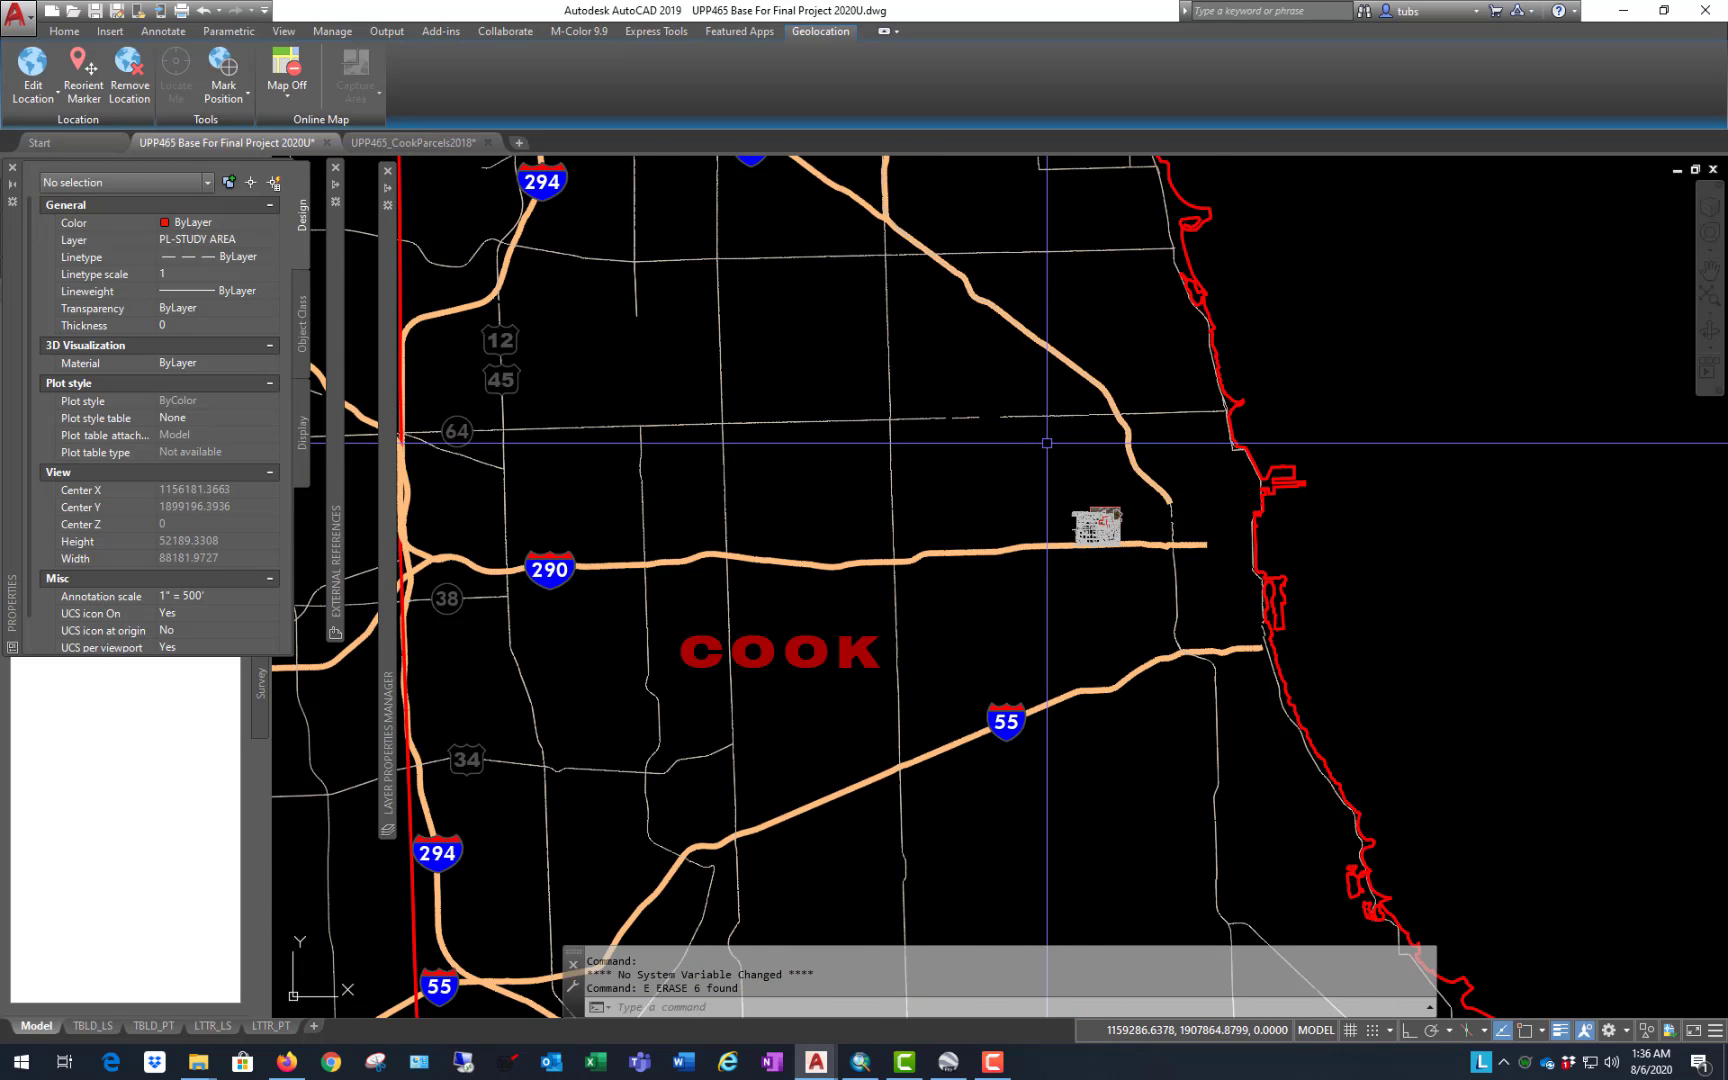
{"action": "scroll", "coordinate": [1190, 383], "scroll_direction": "down", "scroll_amount": 3}
{"action": "scroll", "coordinate": [1190, 383], "scroll_direction": "down", "scroll_amount": 3}
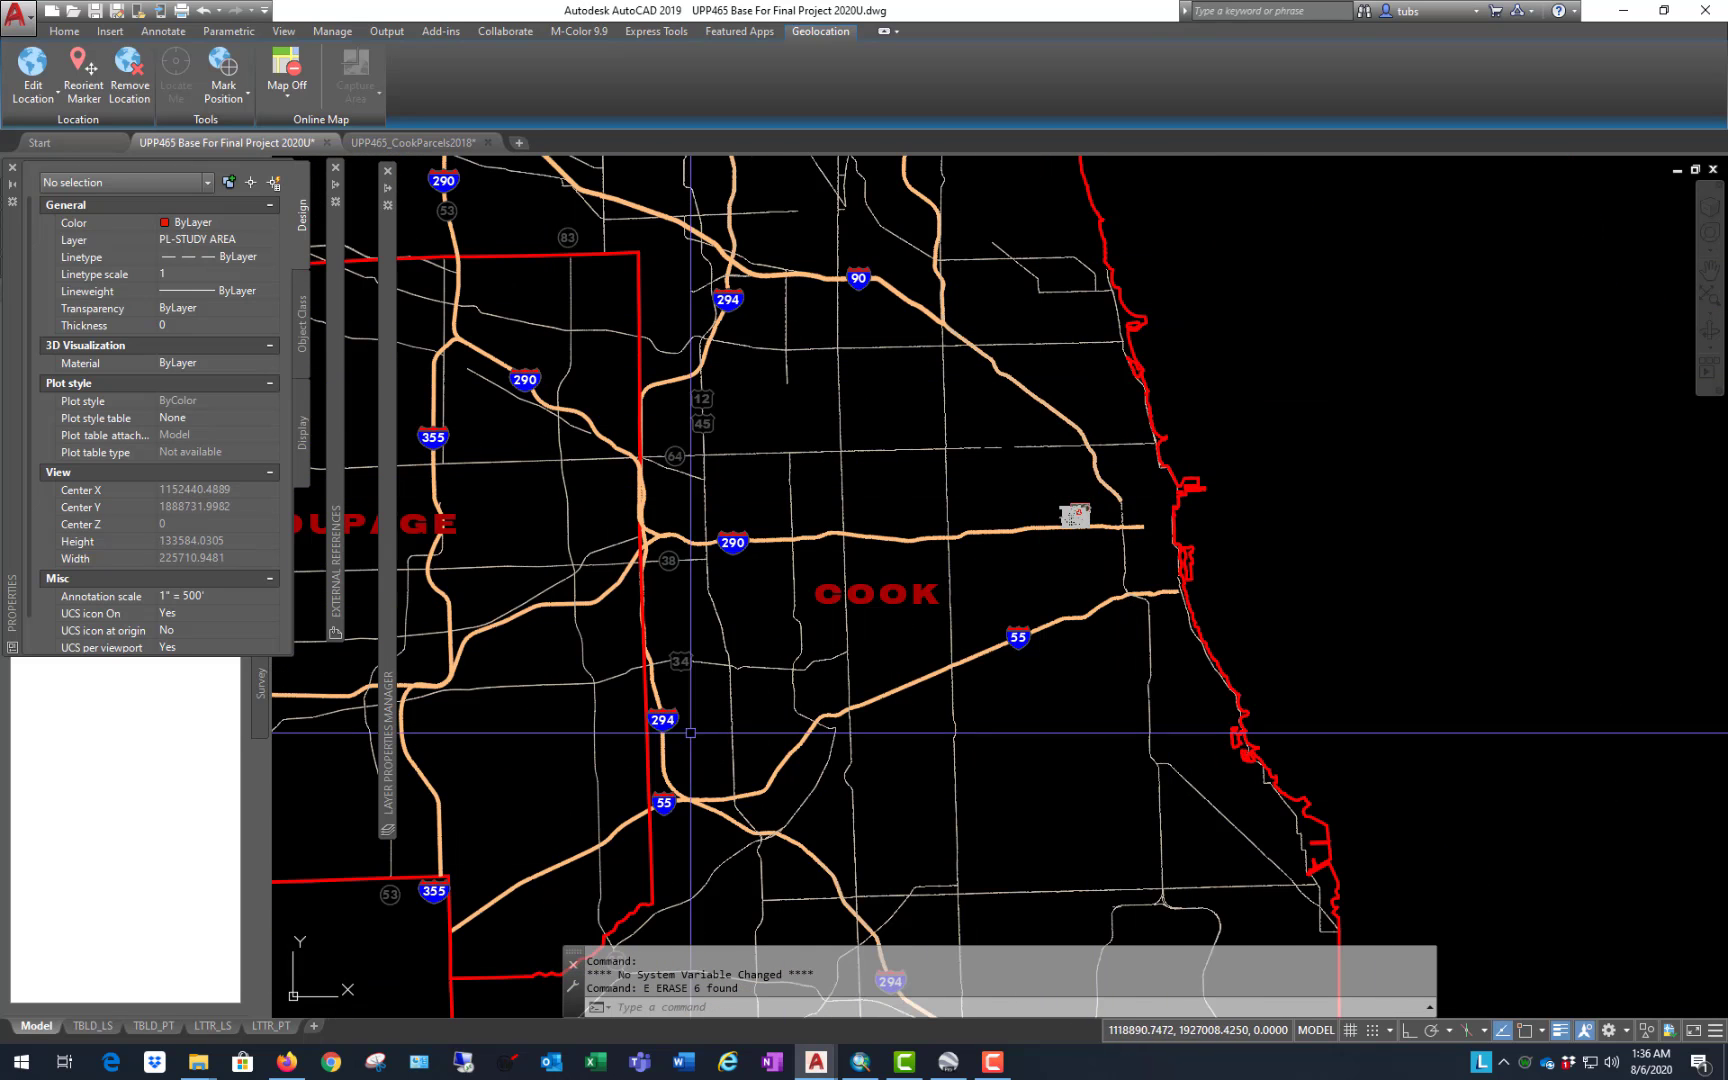
{"action": "scroll", "coordinate": [1094, 449], "scroll_direction": "down", "scroll_amount": 1}
{"action": "scroll", "coordinate": [966, 487], "scroll_direction": "down", "scroll_amount": 2}
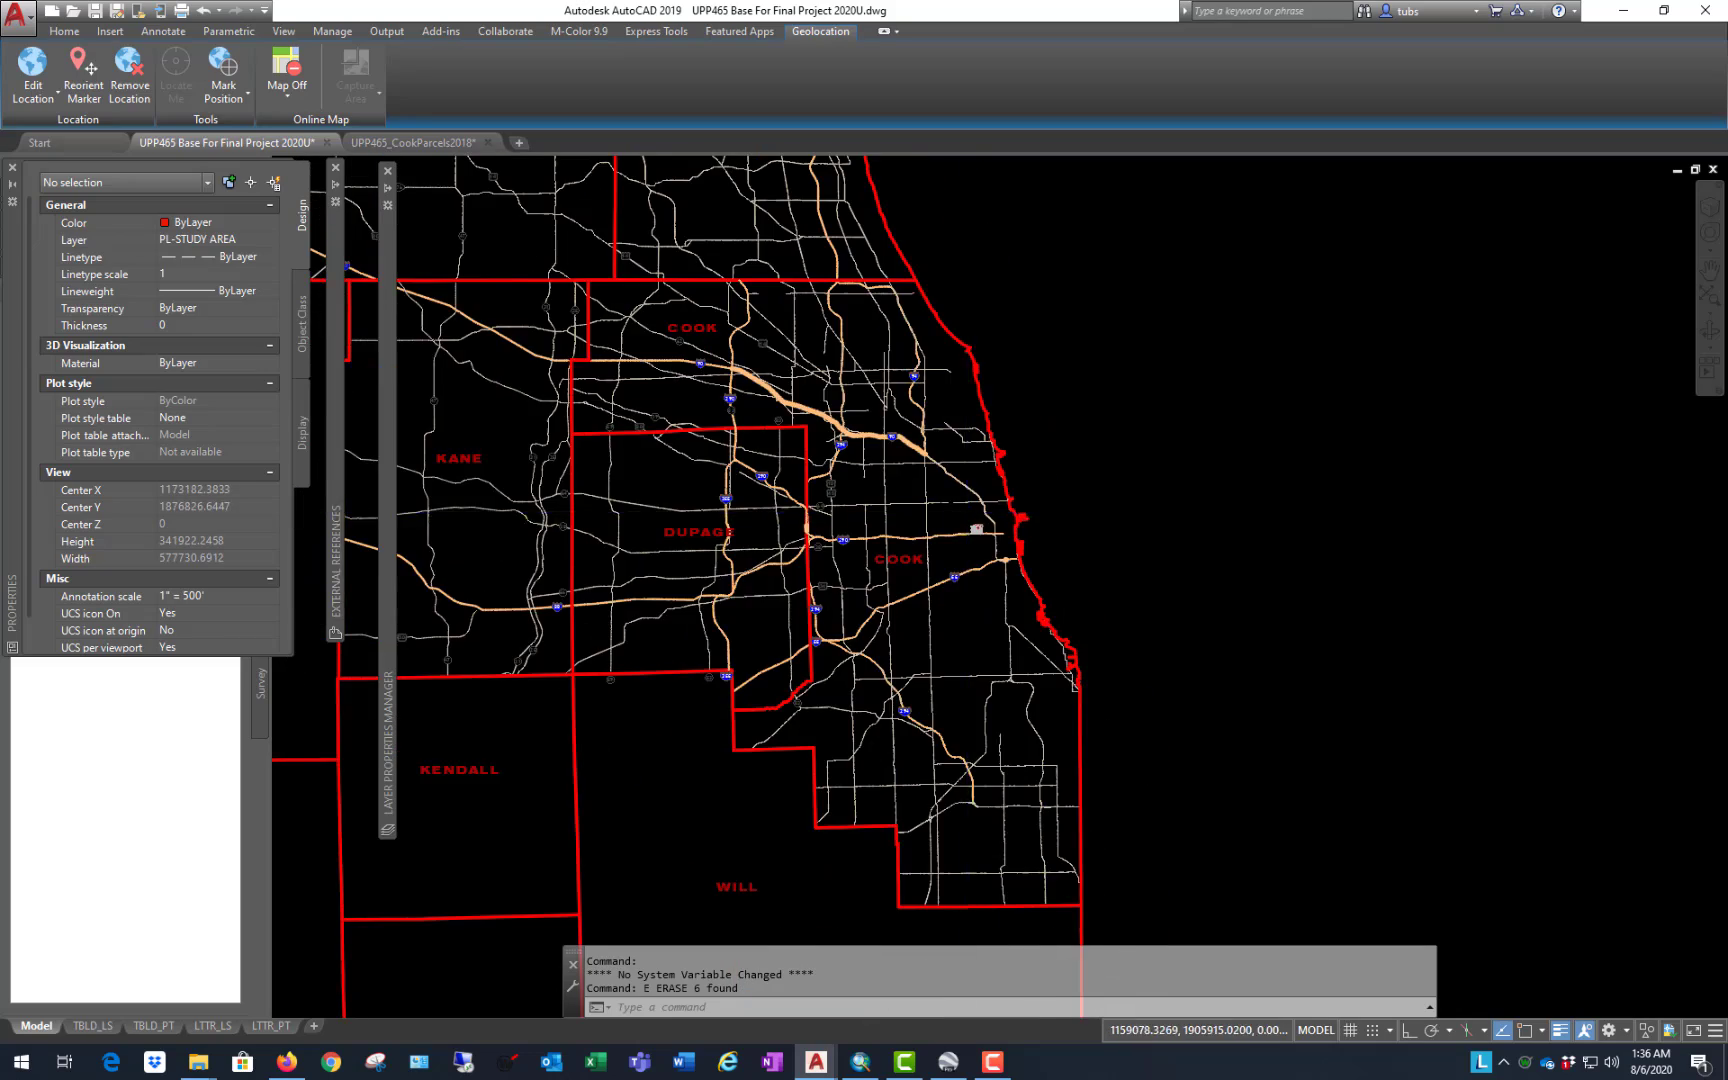
{"action": "scroll", "coordinate": [966, 470], "scroll_direction": "down", "scroll_amount": 2}
{"action": "scroll", "coordinate": [1000, 470], "scroll_direction": "up", "scroll_amount": 6}
{"action": "scroll", "coordinate": [955, 577], "scroll_direction": "up", "scroll_amount": 10}
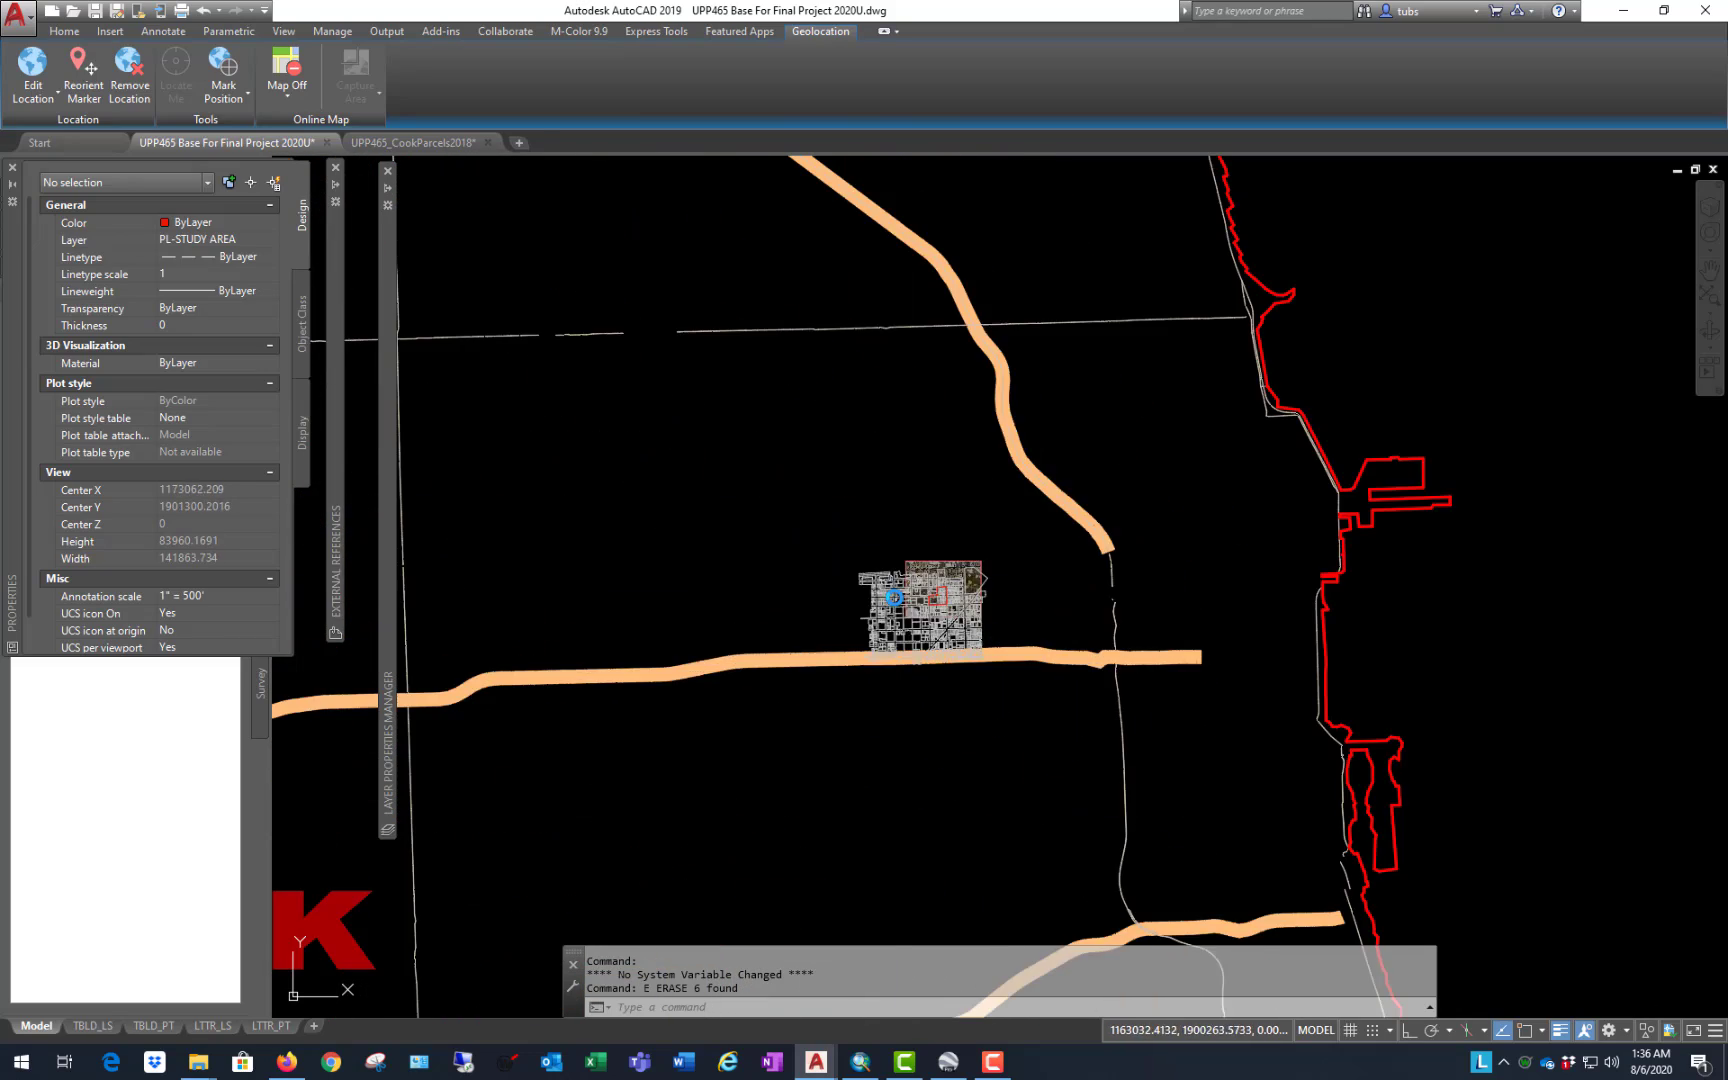
{"action": "scroll", "coordinate": [1100, 565], "scroll_direction": "up", "scroll_amount": 1}
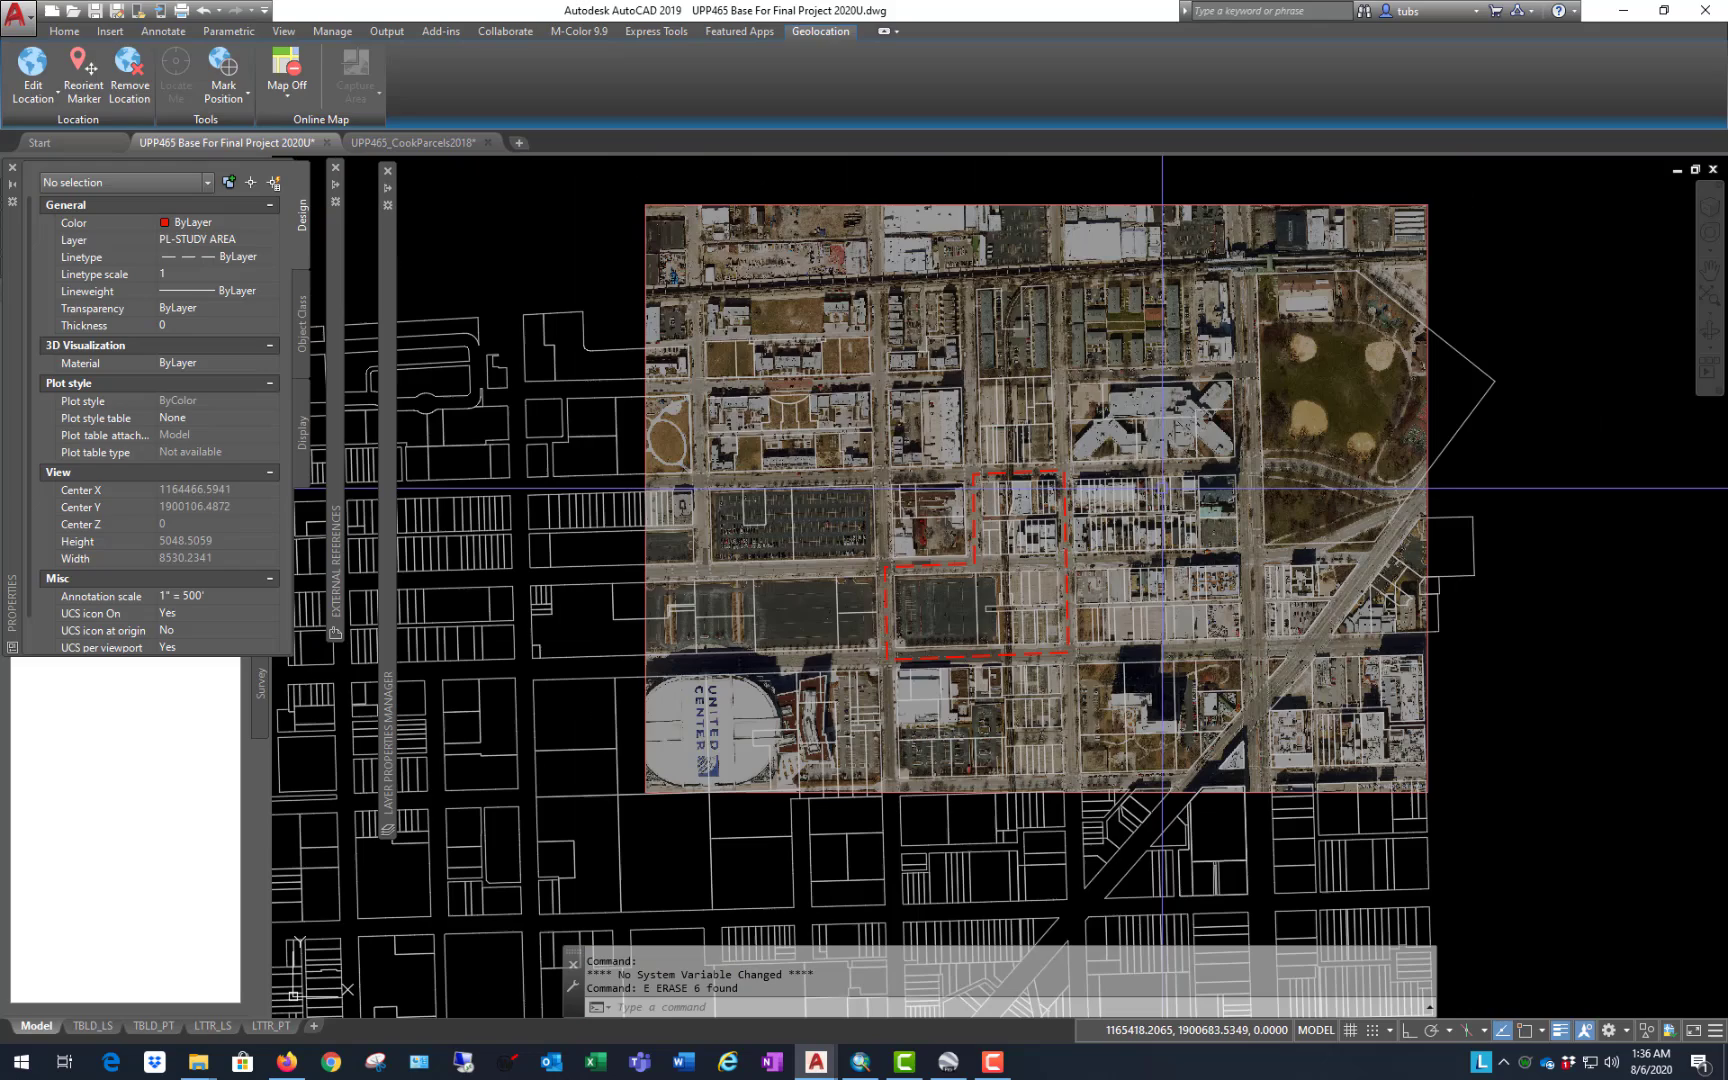
{"action": "scroll", "coordinate": [919, 569], "scroll_direction": "up", "scroll_amount": 3}
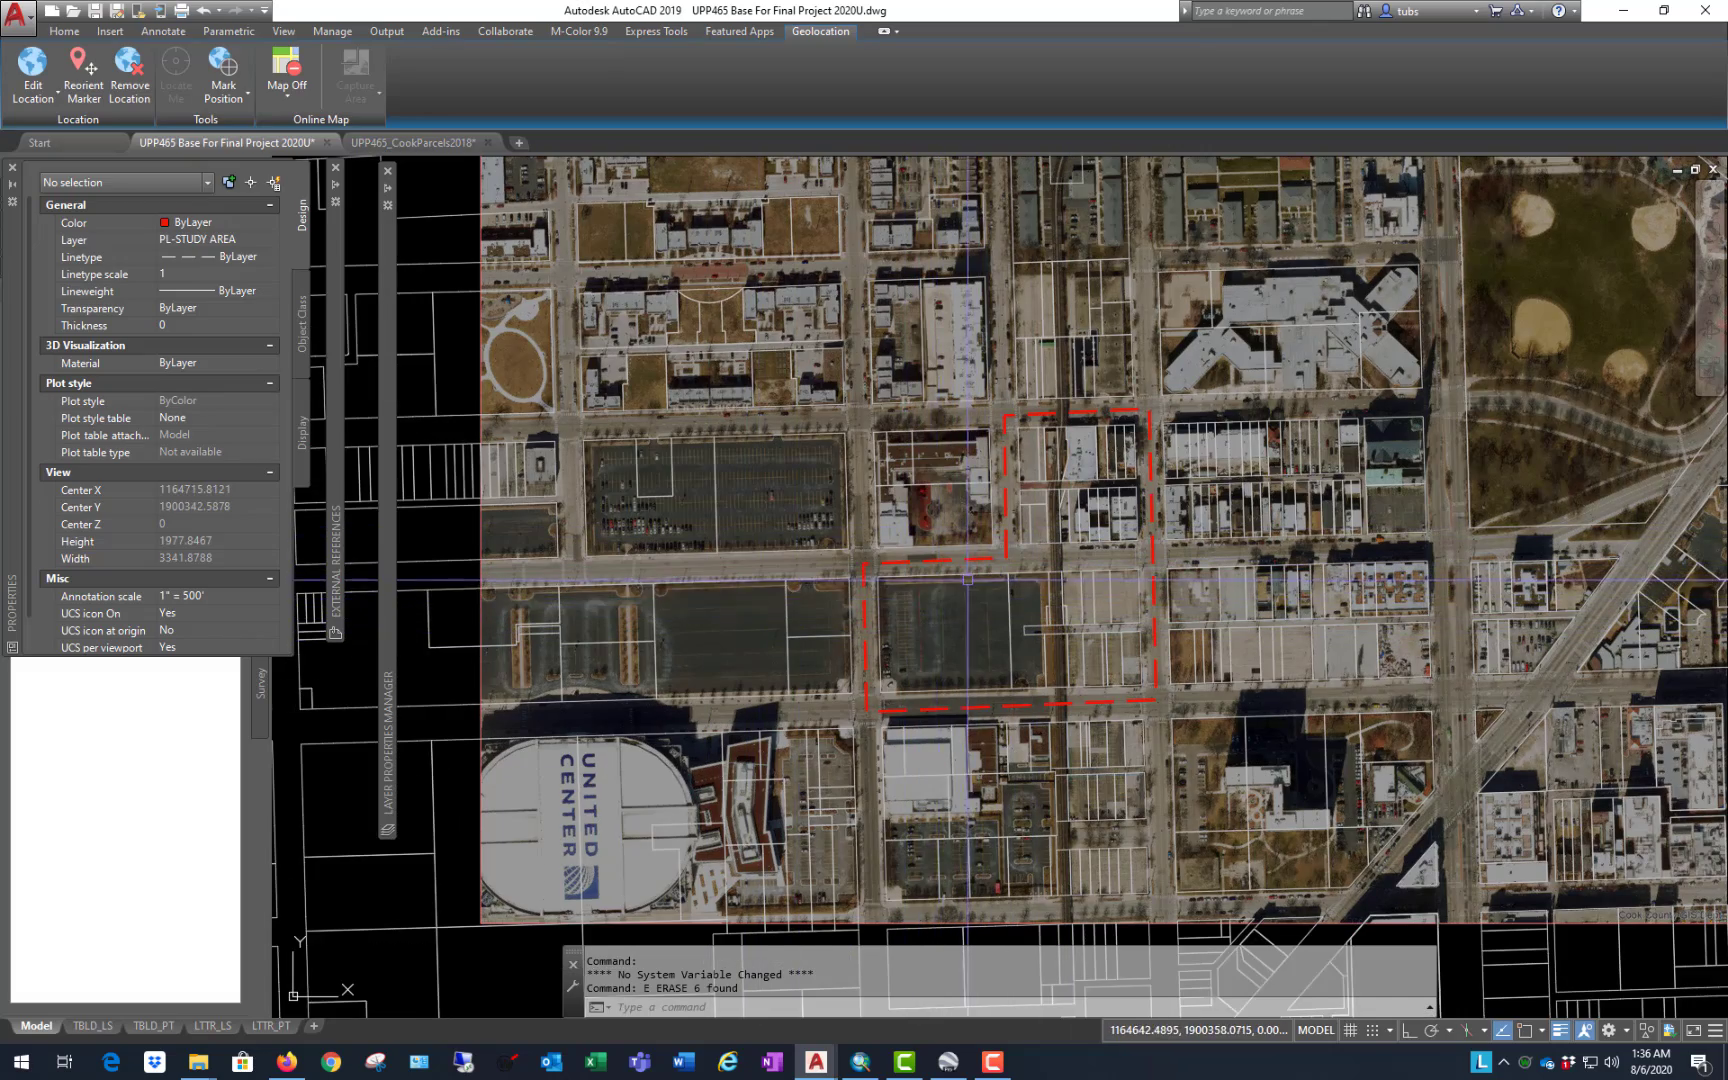
{"action": "scroll", "coordinate": [625, 721], "scroll_direction": "down", "scroll_amount": 2}
{"action": "scroll", "coordinate": [625, 721], "scroll_direction": "up", "scroll_amount": 4}
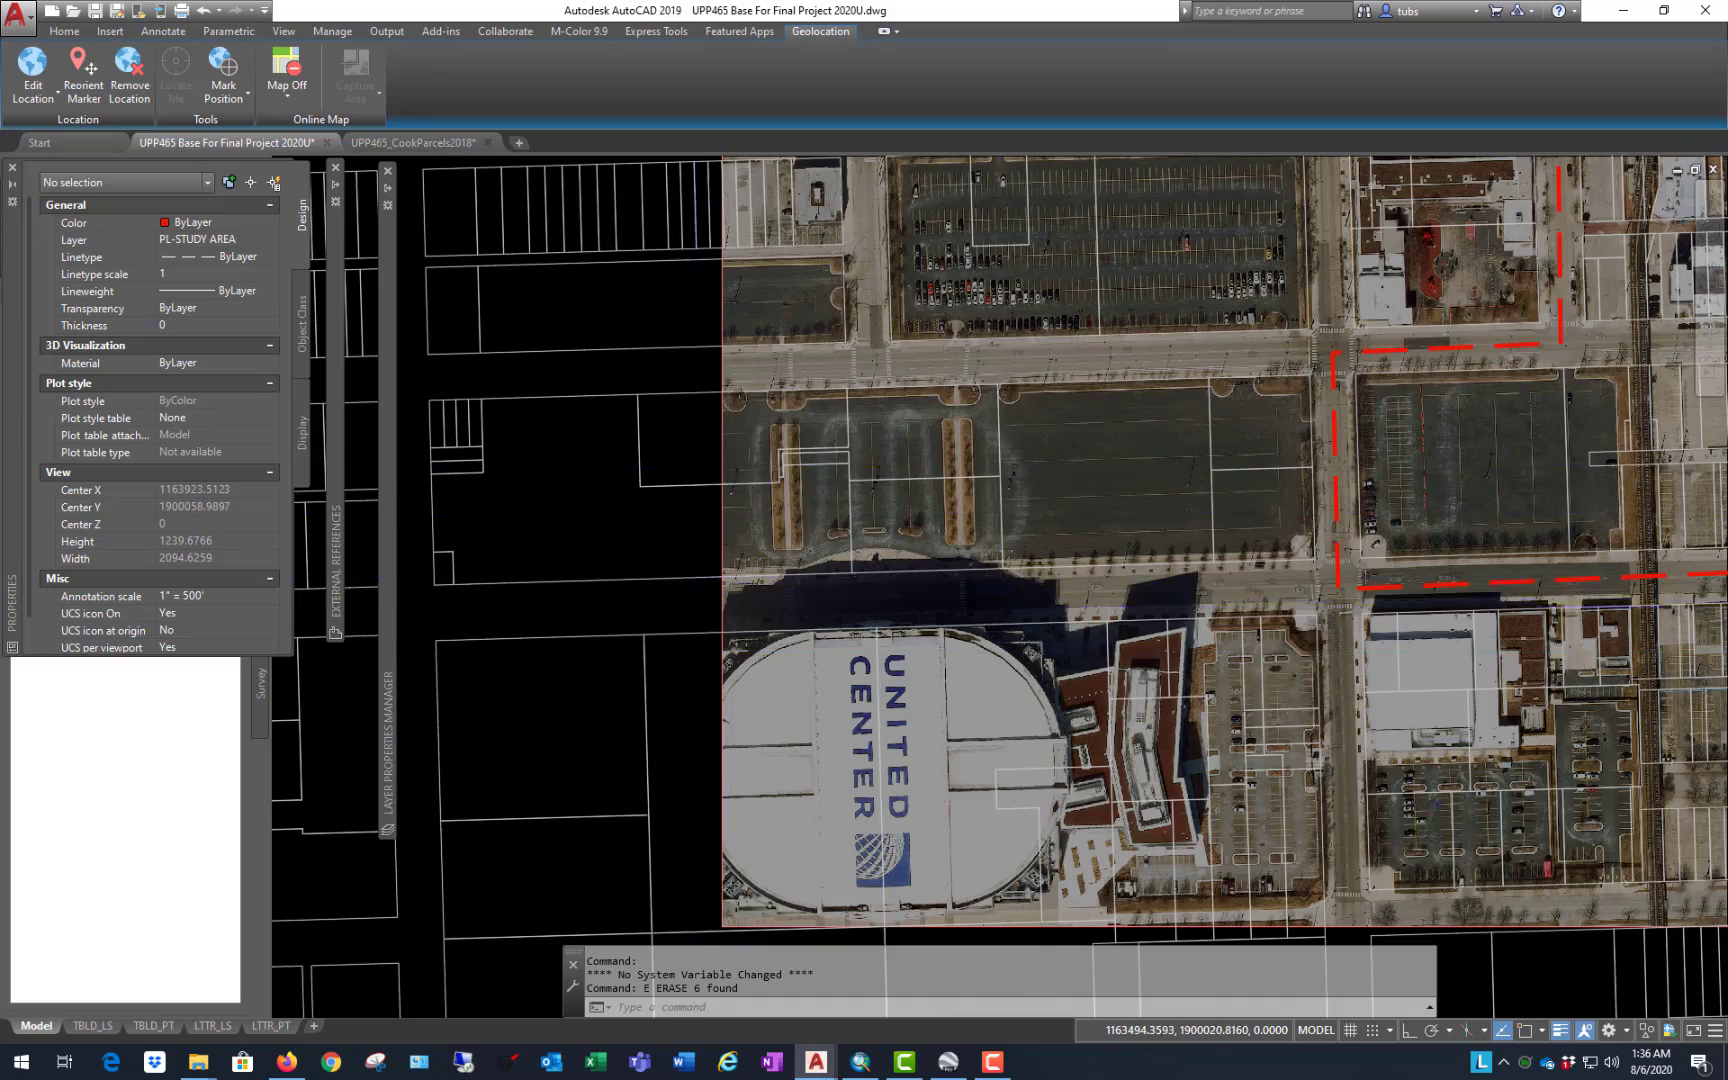
{"action": "scroll", "coordinate": [713, 600], "scroll_direction": "down", "scroll_amount": 4}
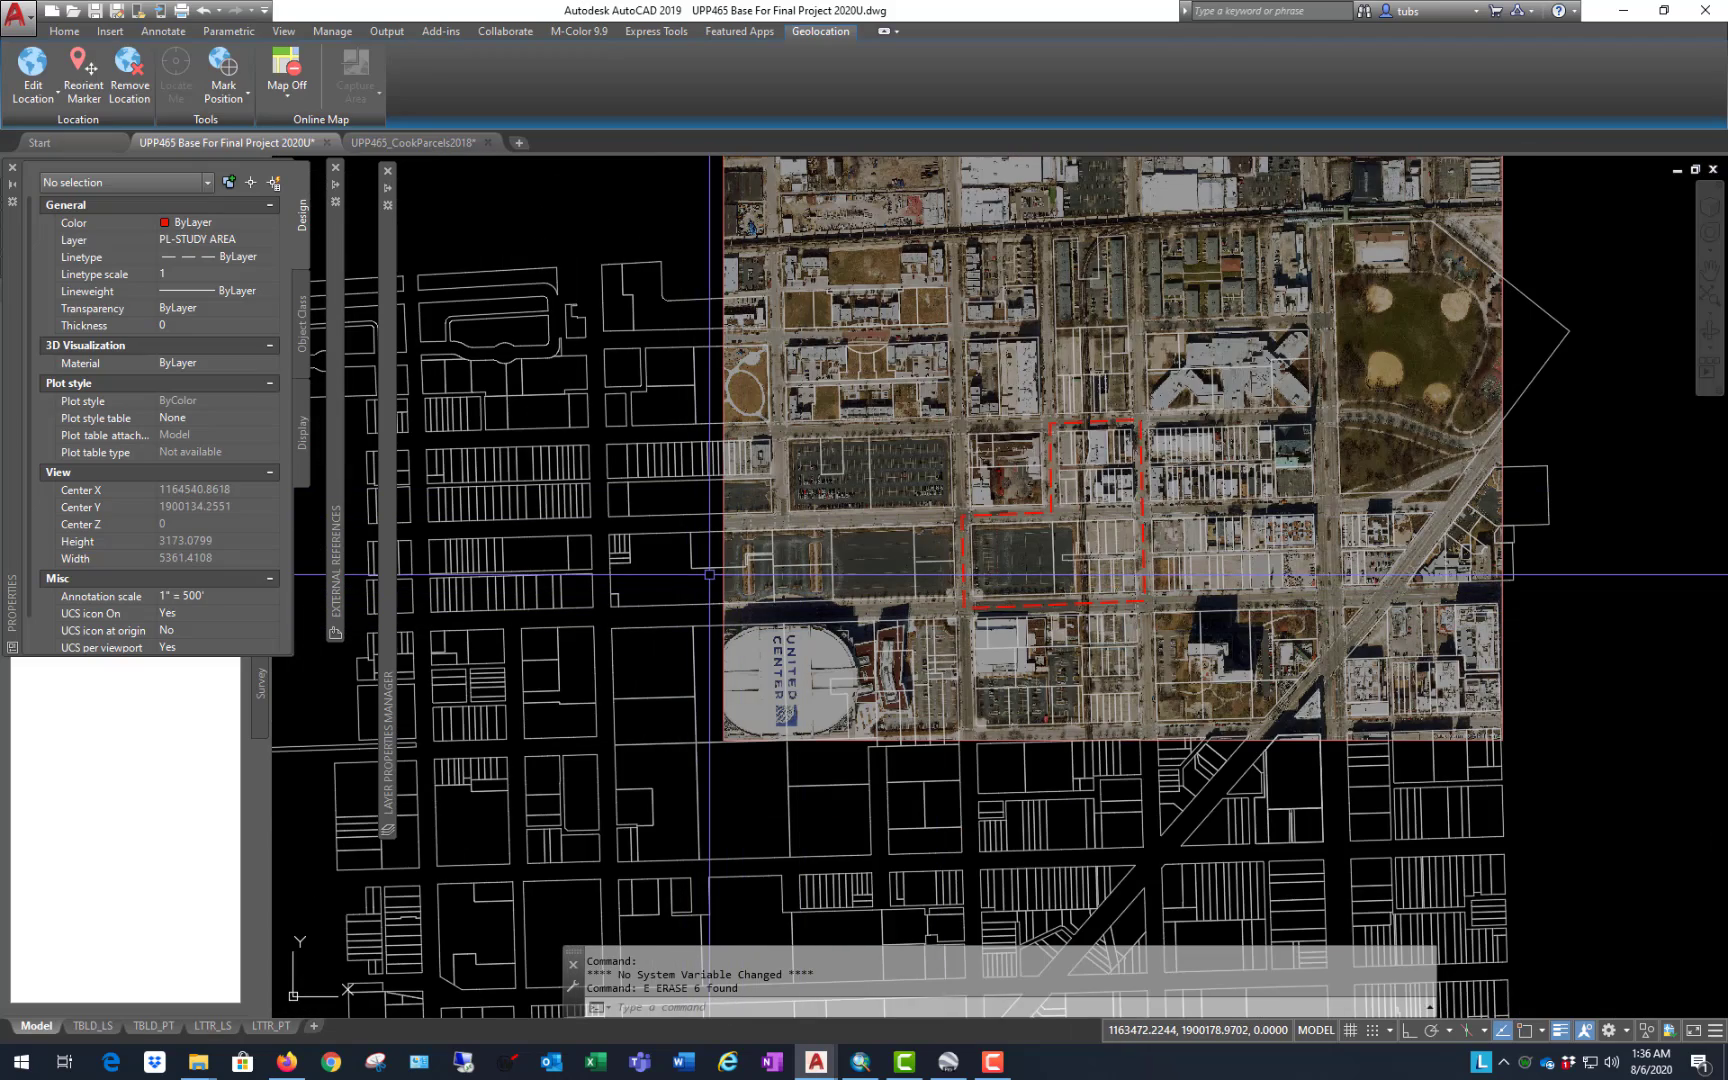
{"action": "scroll", "coordinate": [762, 551], "scroll_direction": "up", "scroll_amount": 4}
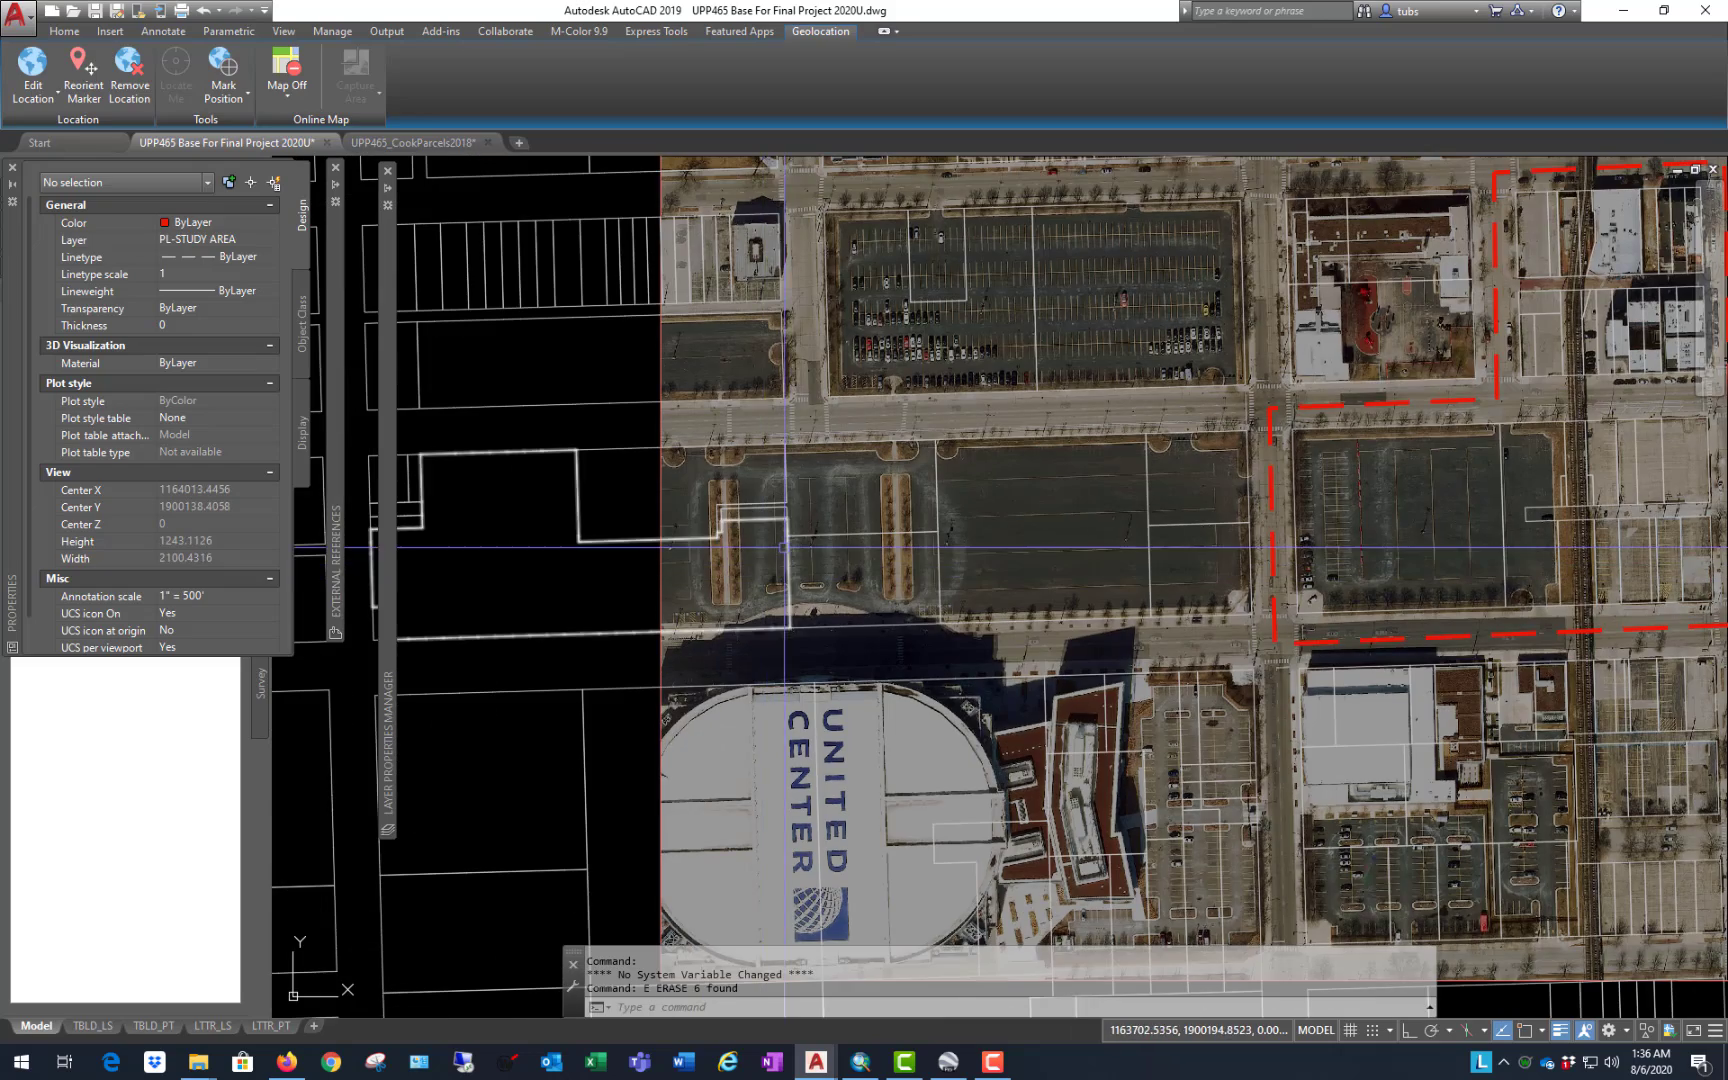
{"action": "scroll", "coordinate": [762, 551], "scroll_direction": "down", "scroll_amount": 2}
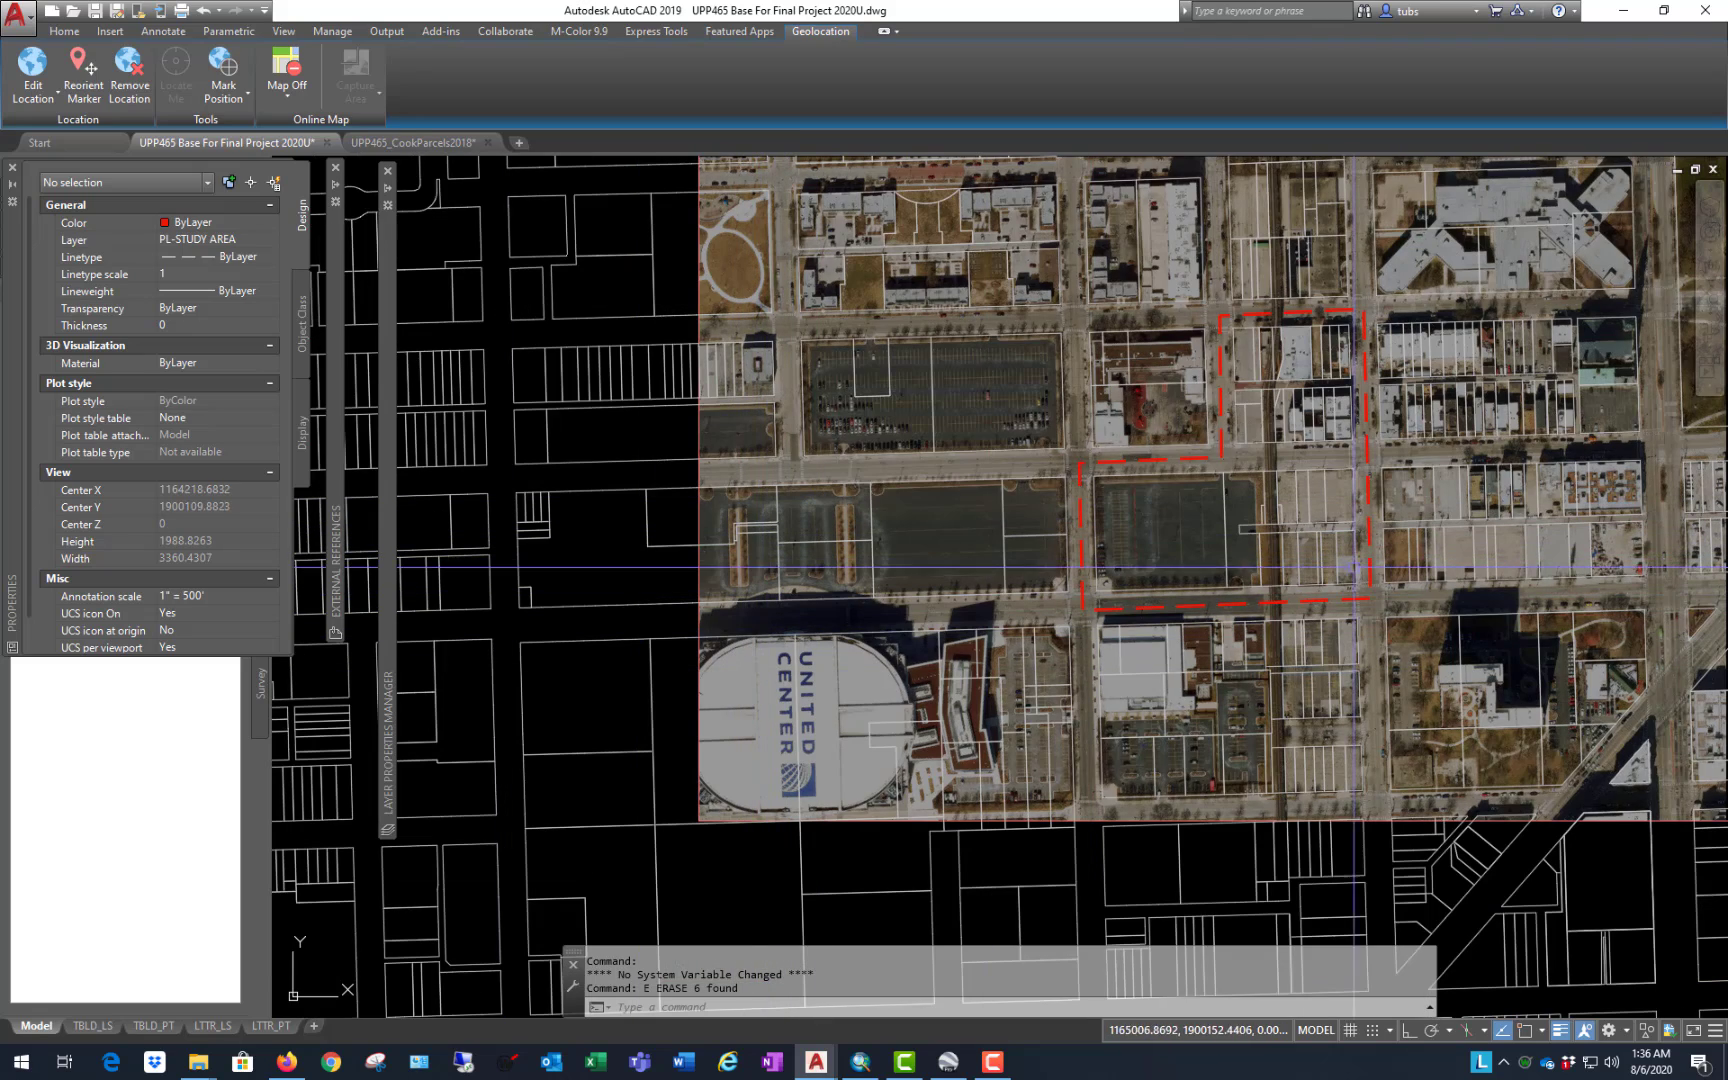
{"action": "scroll", "coordinate": [552, 699], "scroll_direction": "down", "scroll_amount": 2}
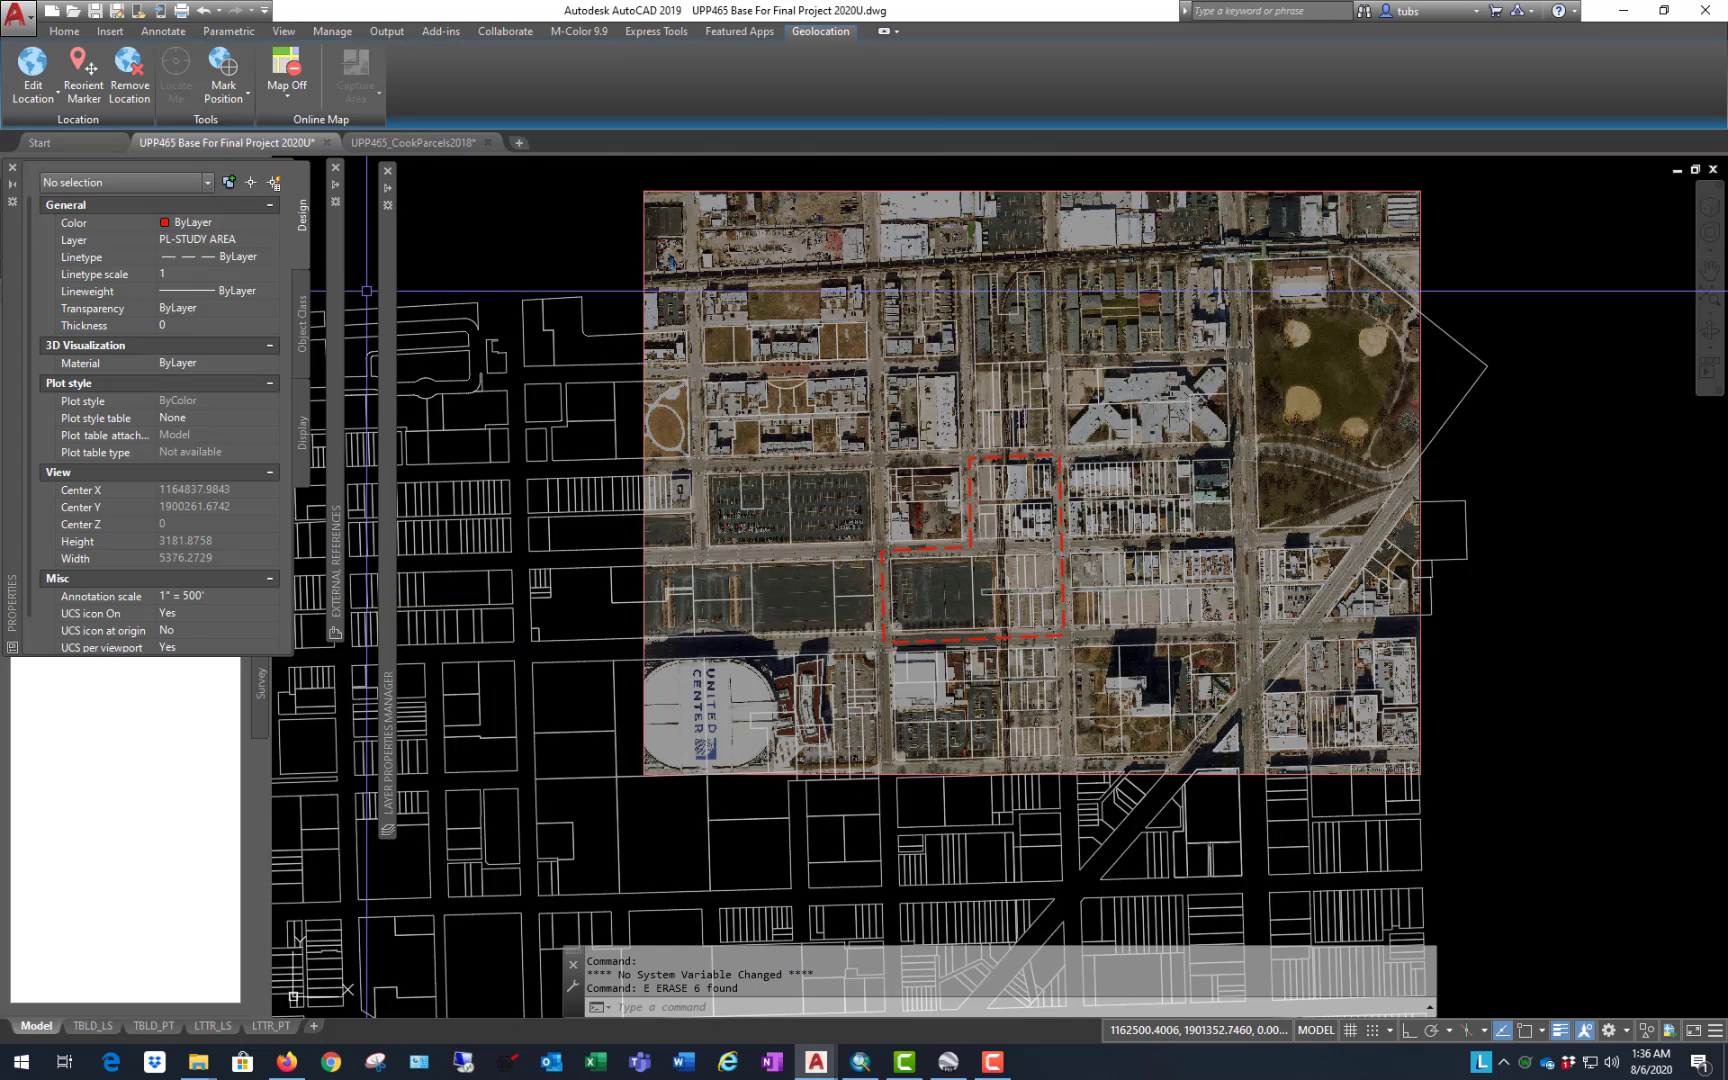
Step: Create a layer named Z_GUIDELINES and assign it a light magenta true color
{"action": "mouse_move", "coordinate": [392, 298]}
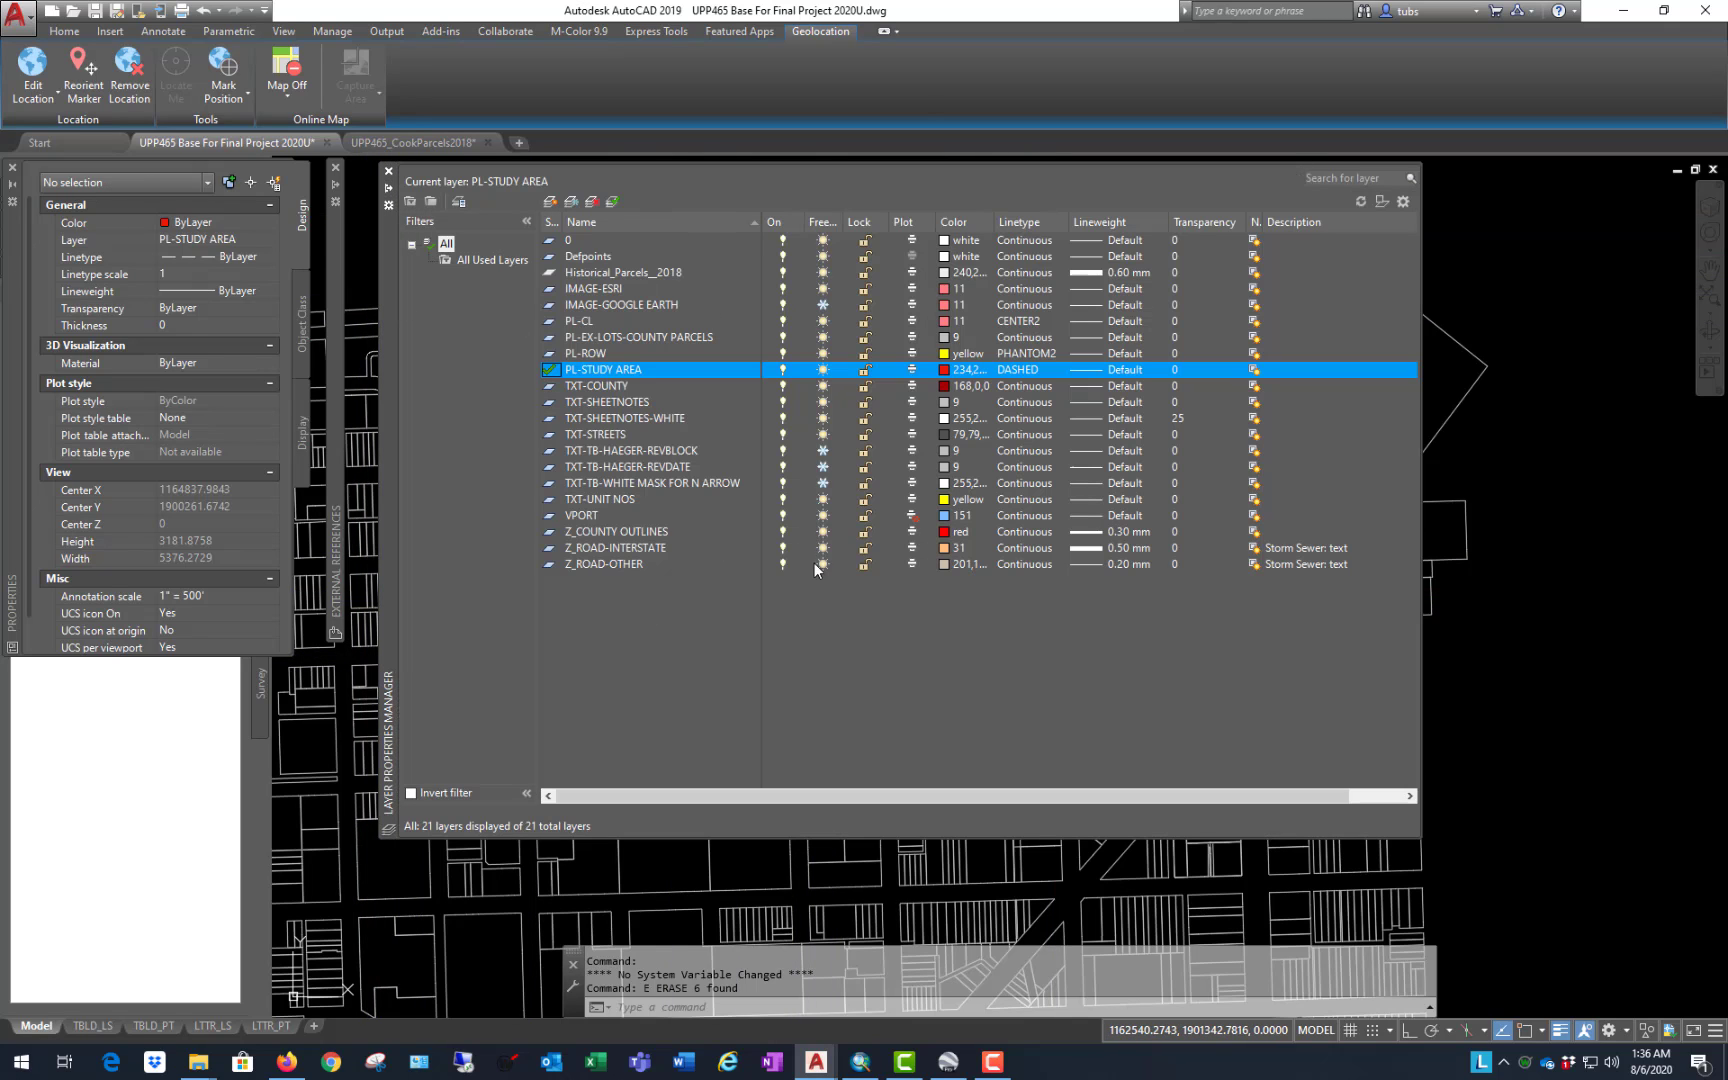
{"action": "left_click", "coordinate": [549, 203]}
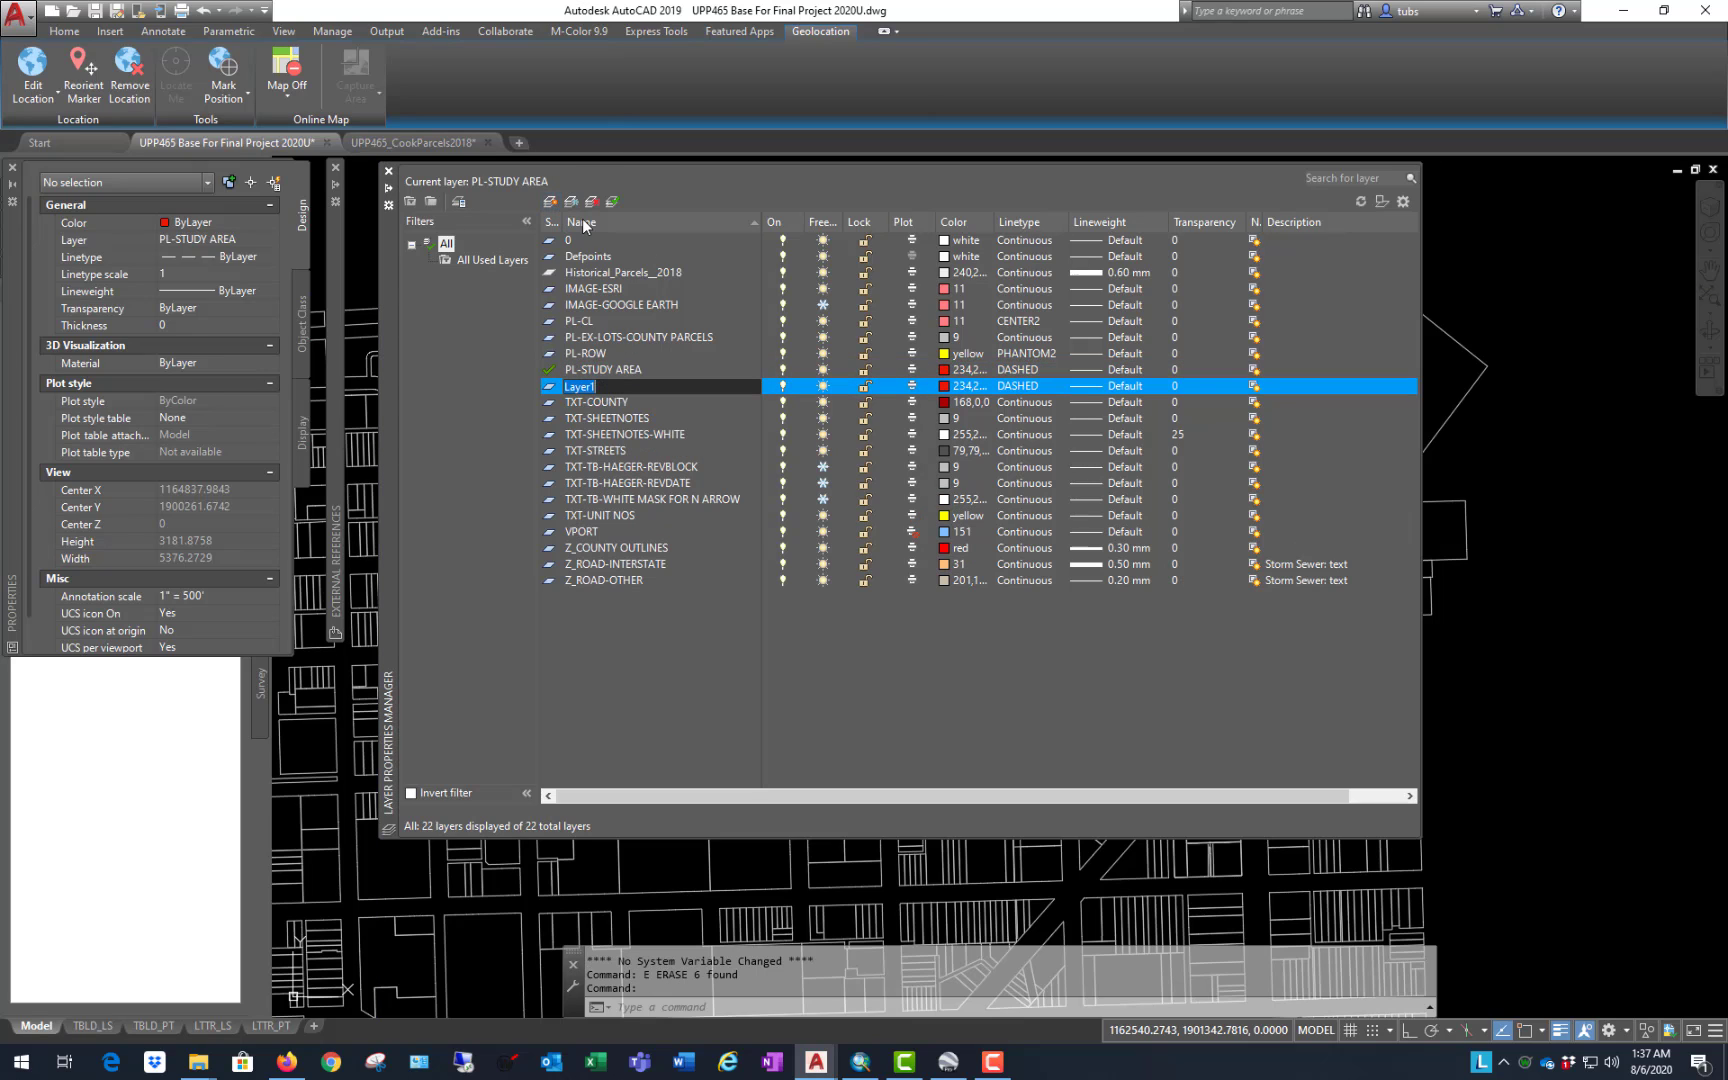
{"action": "type", "text": "Z"}
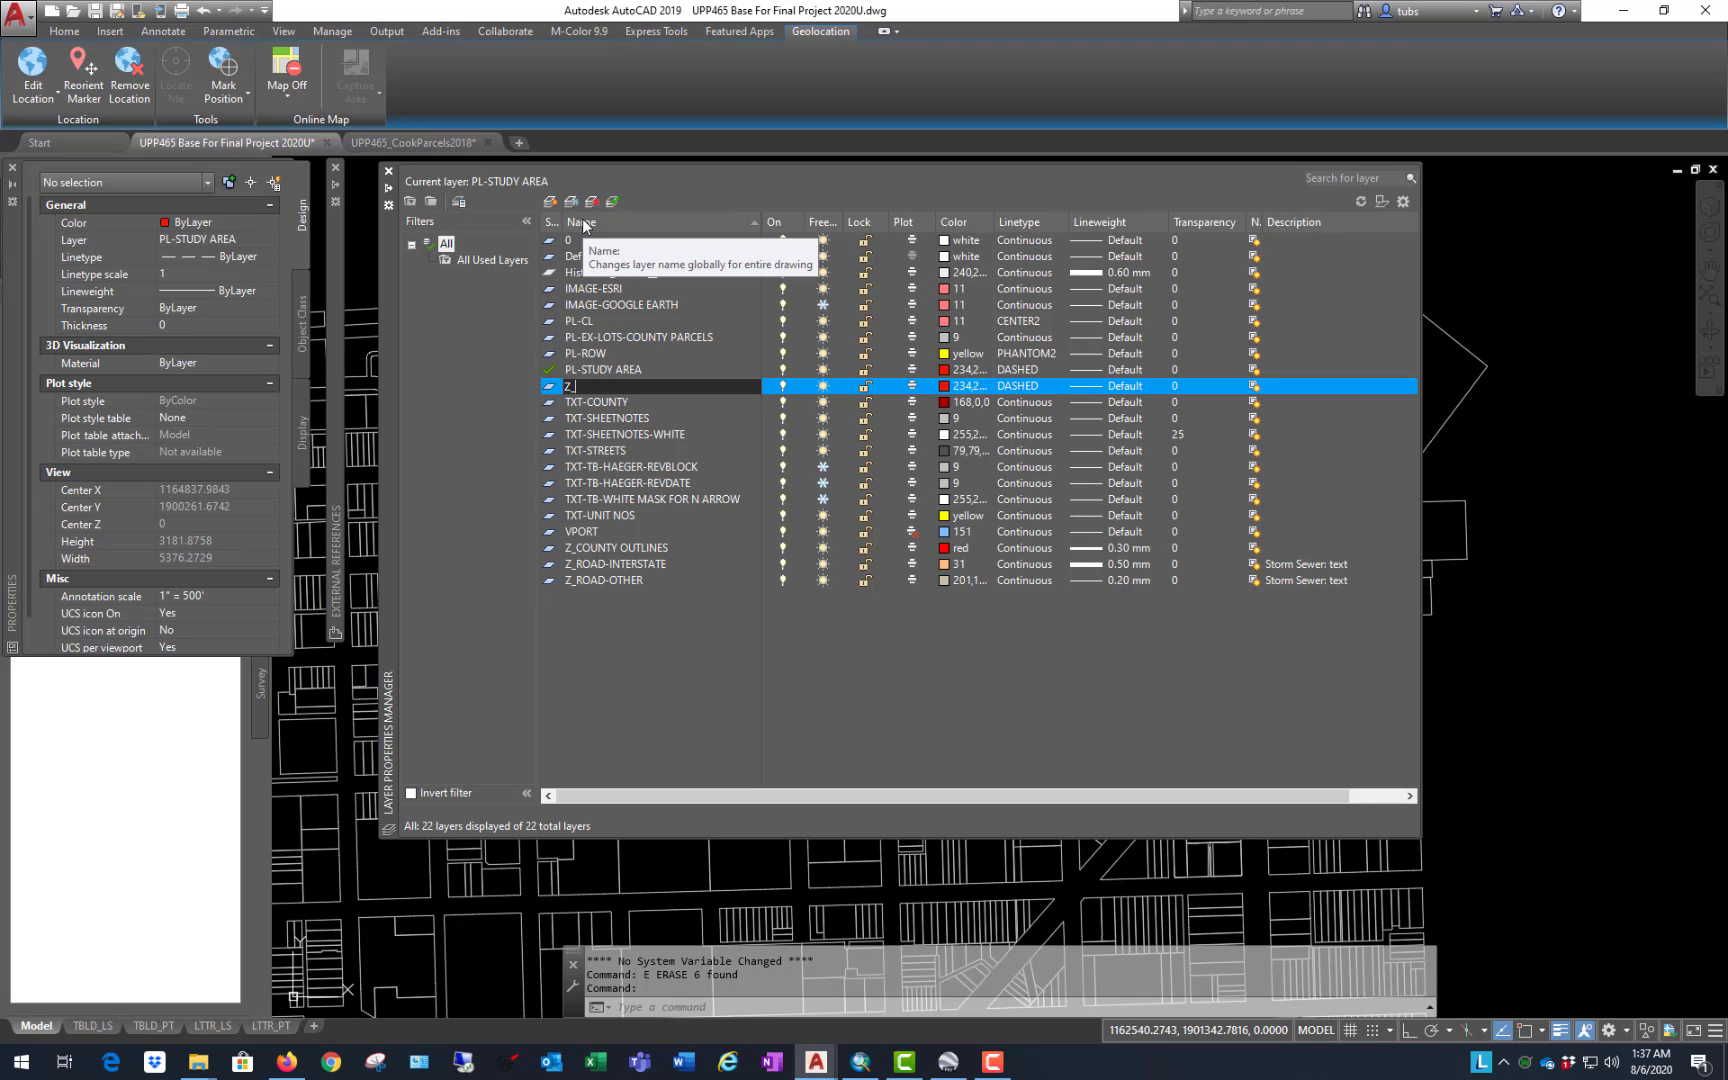
{"action": "type", "text": "_GUIDELINES"}
{"action": "key", "text": "Return"}
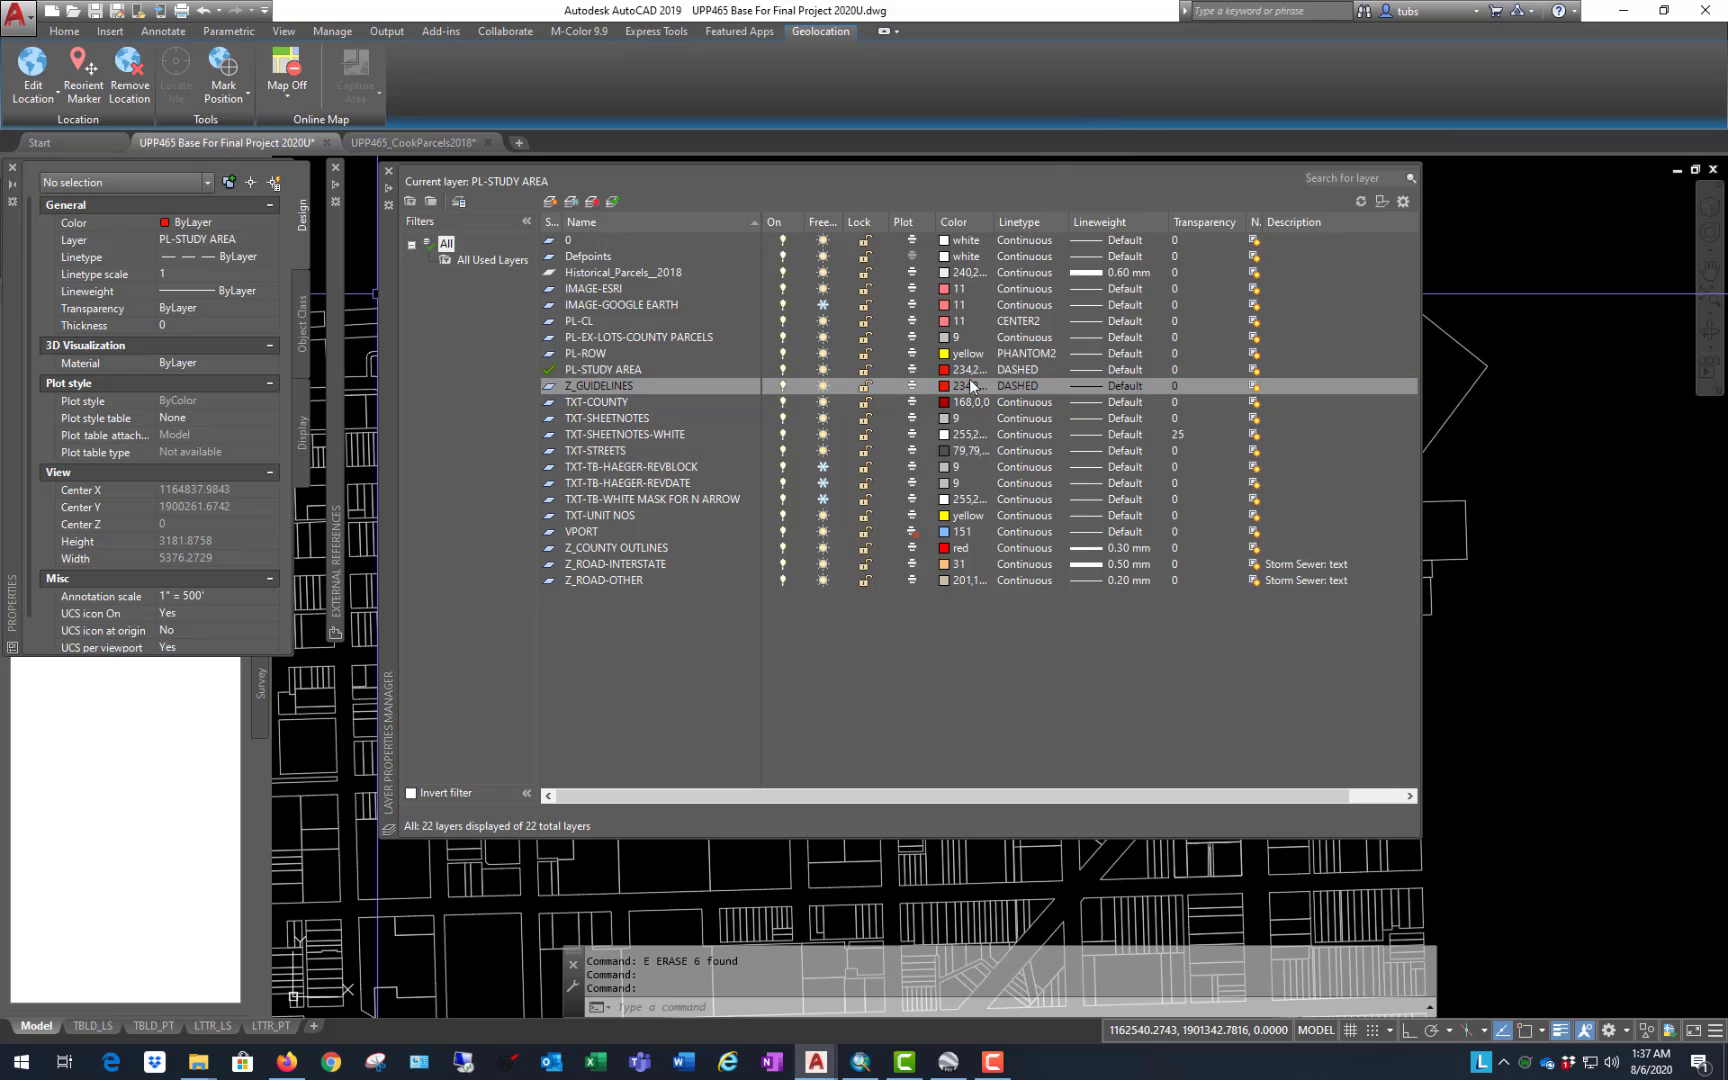
{"action": "left_click", "coordinate": [945, 387]}
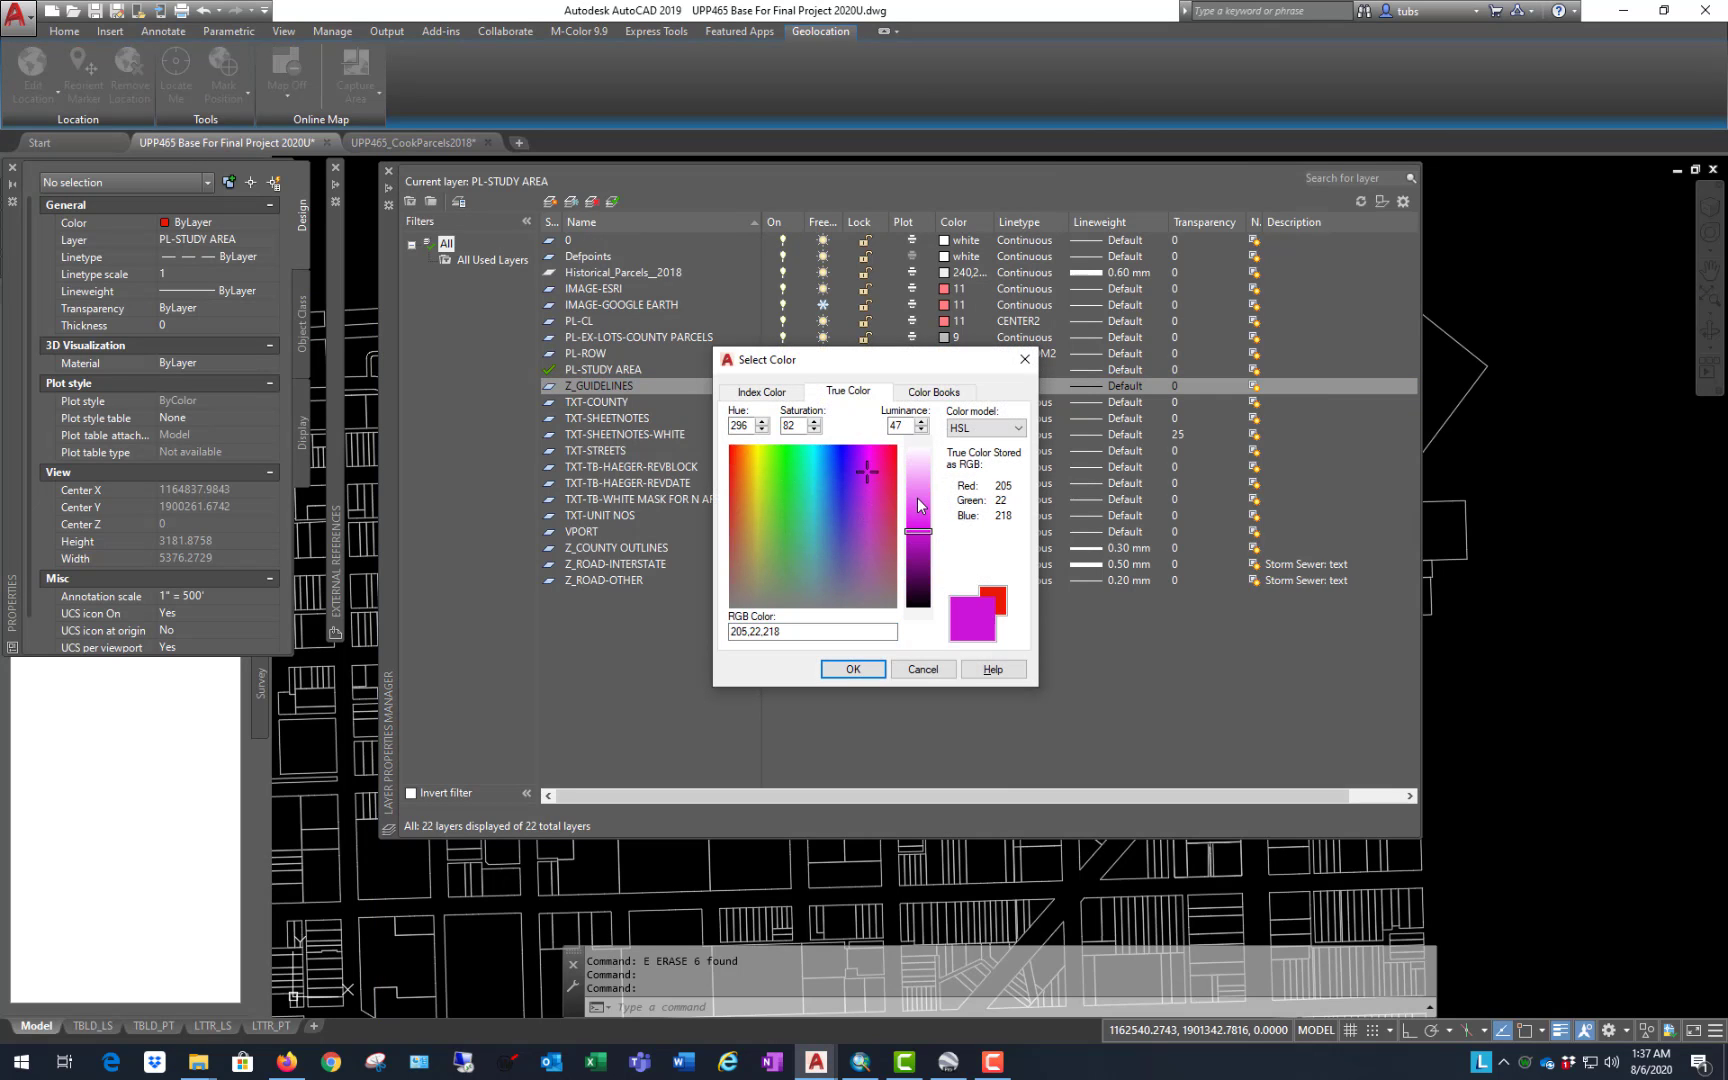
{"action": "left_click", "coordinate": [853, 669]}
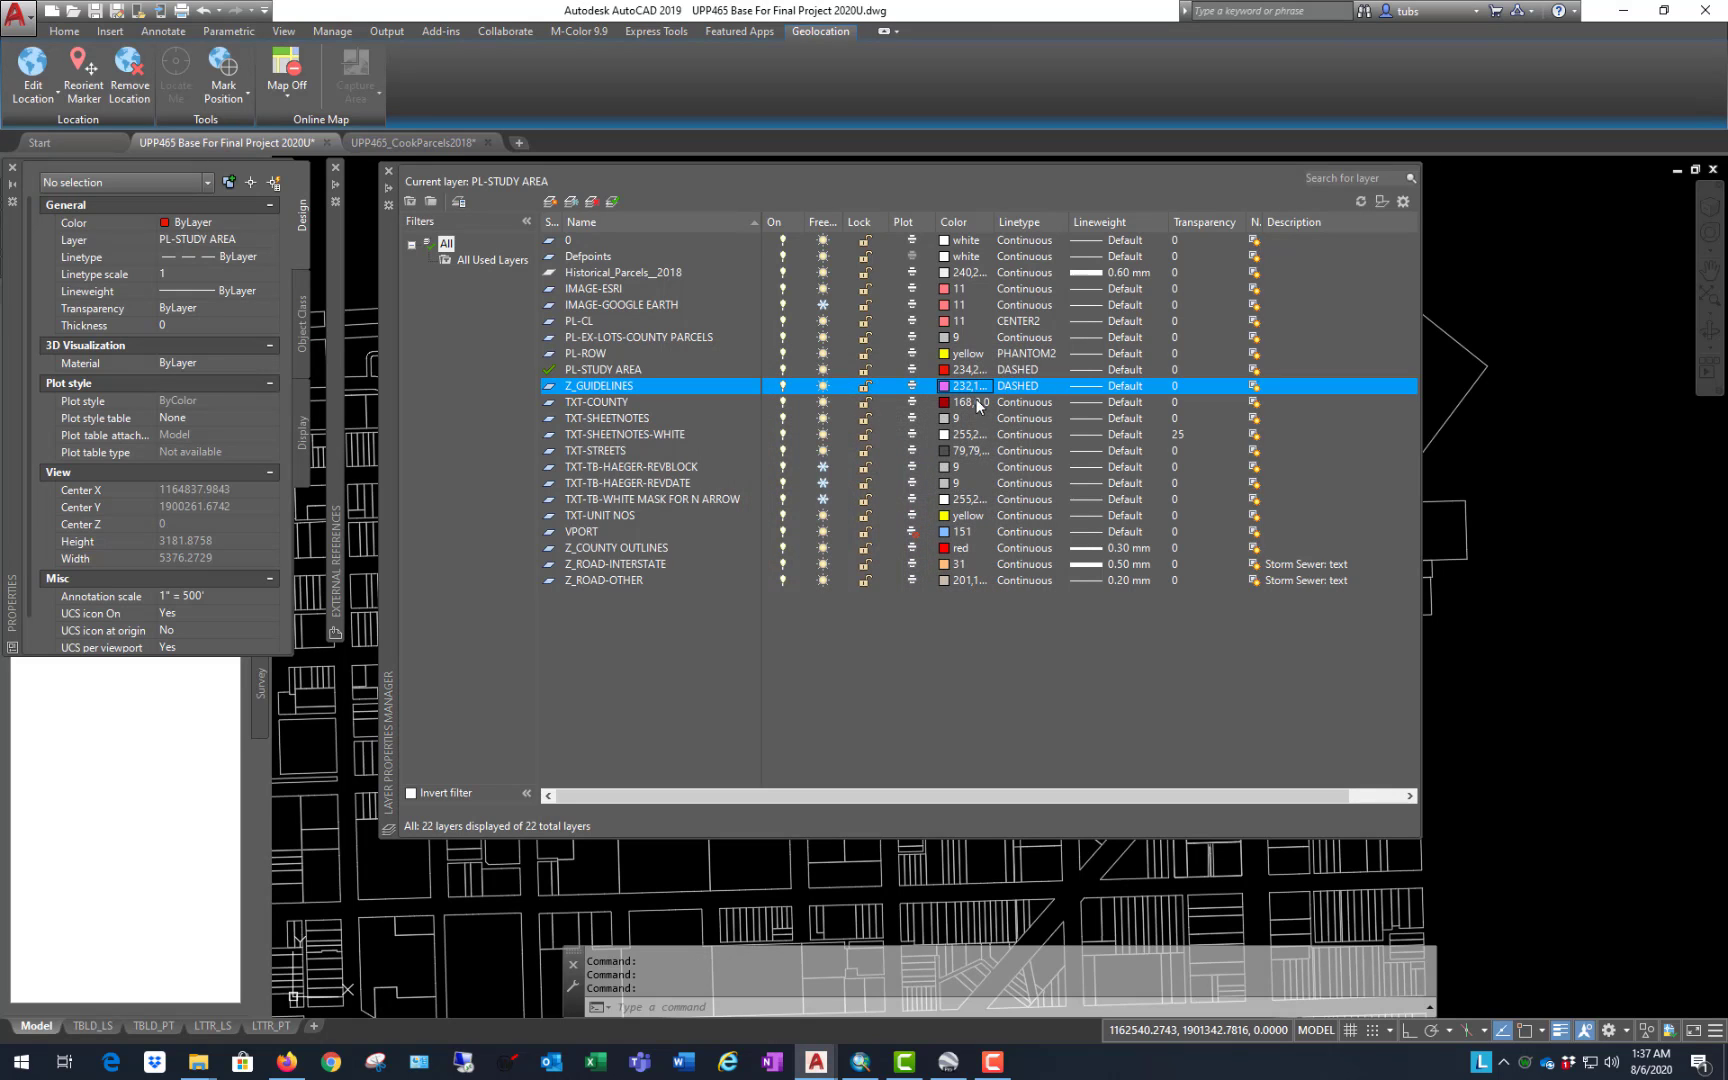
Step: Assign the HIDDEN2 linetype to the Z_GUIDELINES layer and make that layer current
{"action": "left_click", "coordinate": [1018, 386]}
{"action": "left_click", "coordinate": [726, 549]}
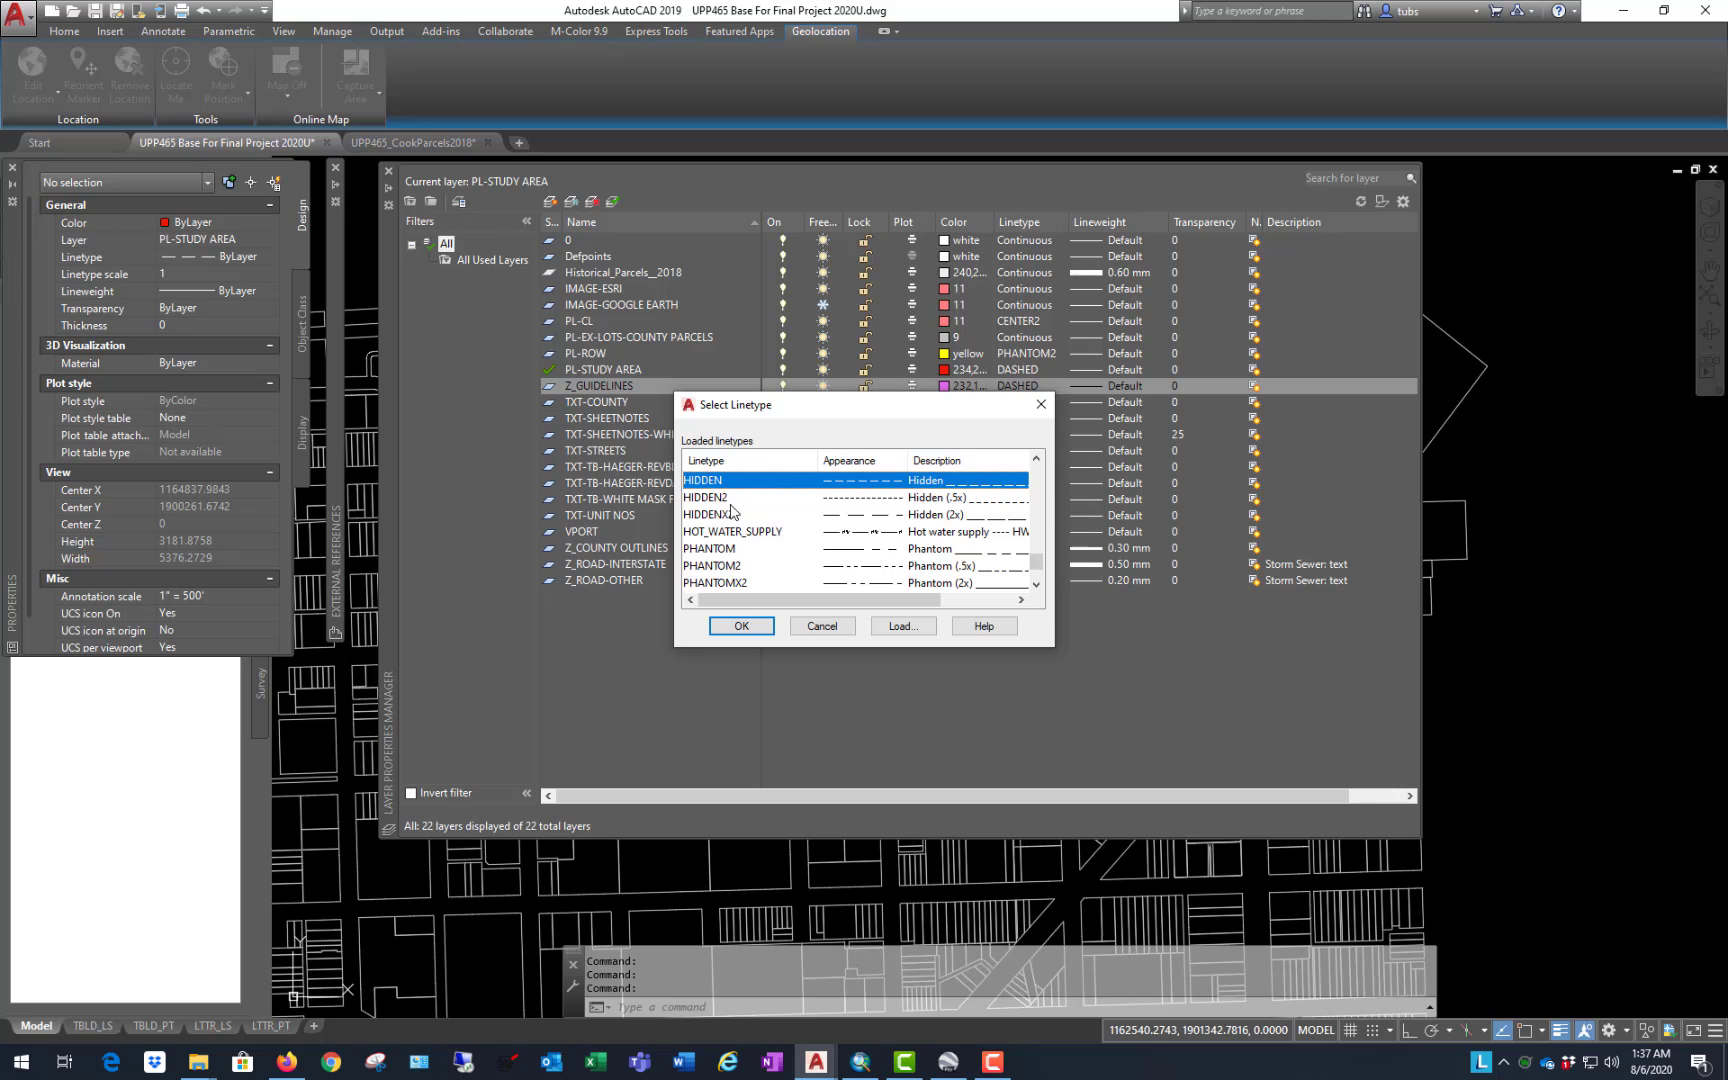
{"action": "left_click", "coordinate": [738, 626]}
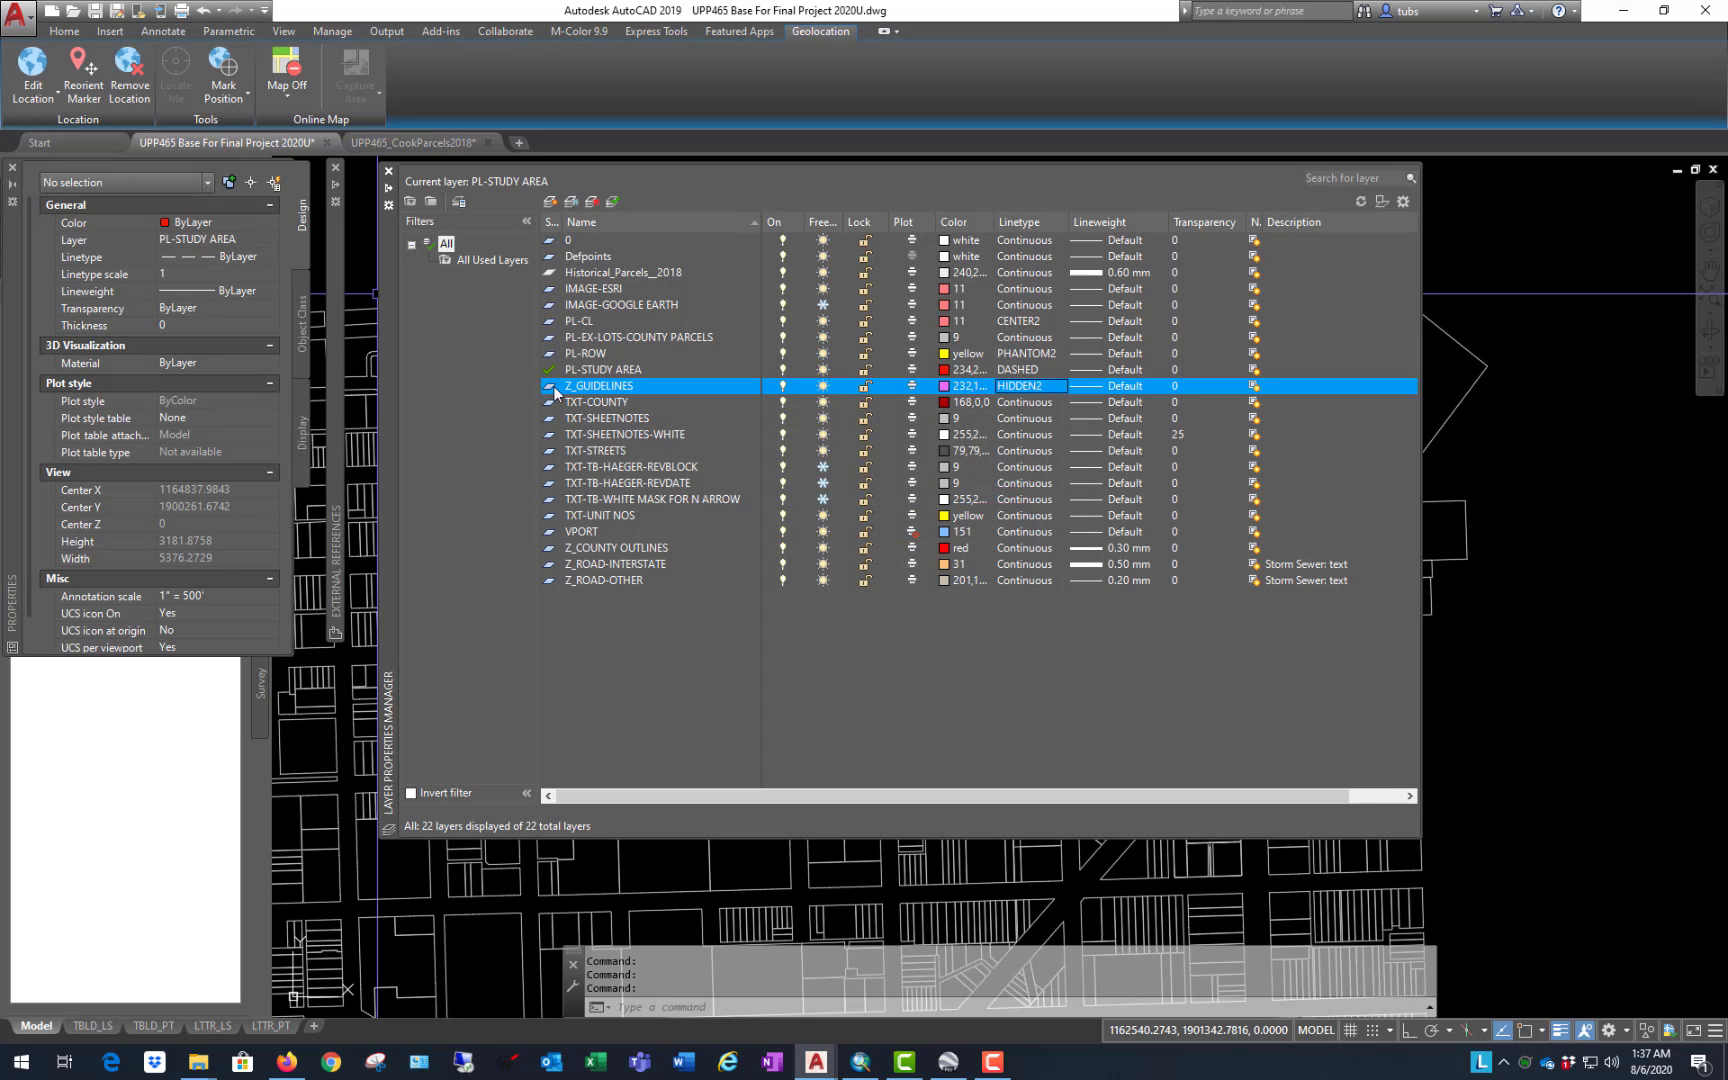
{"action": "double_click", "coordinate": [551, 386]}
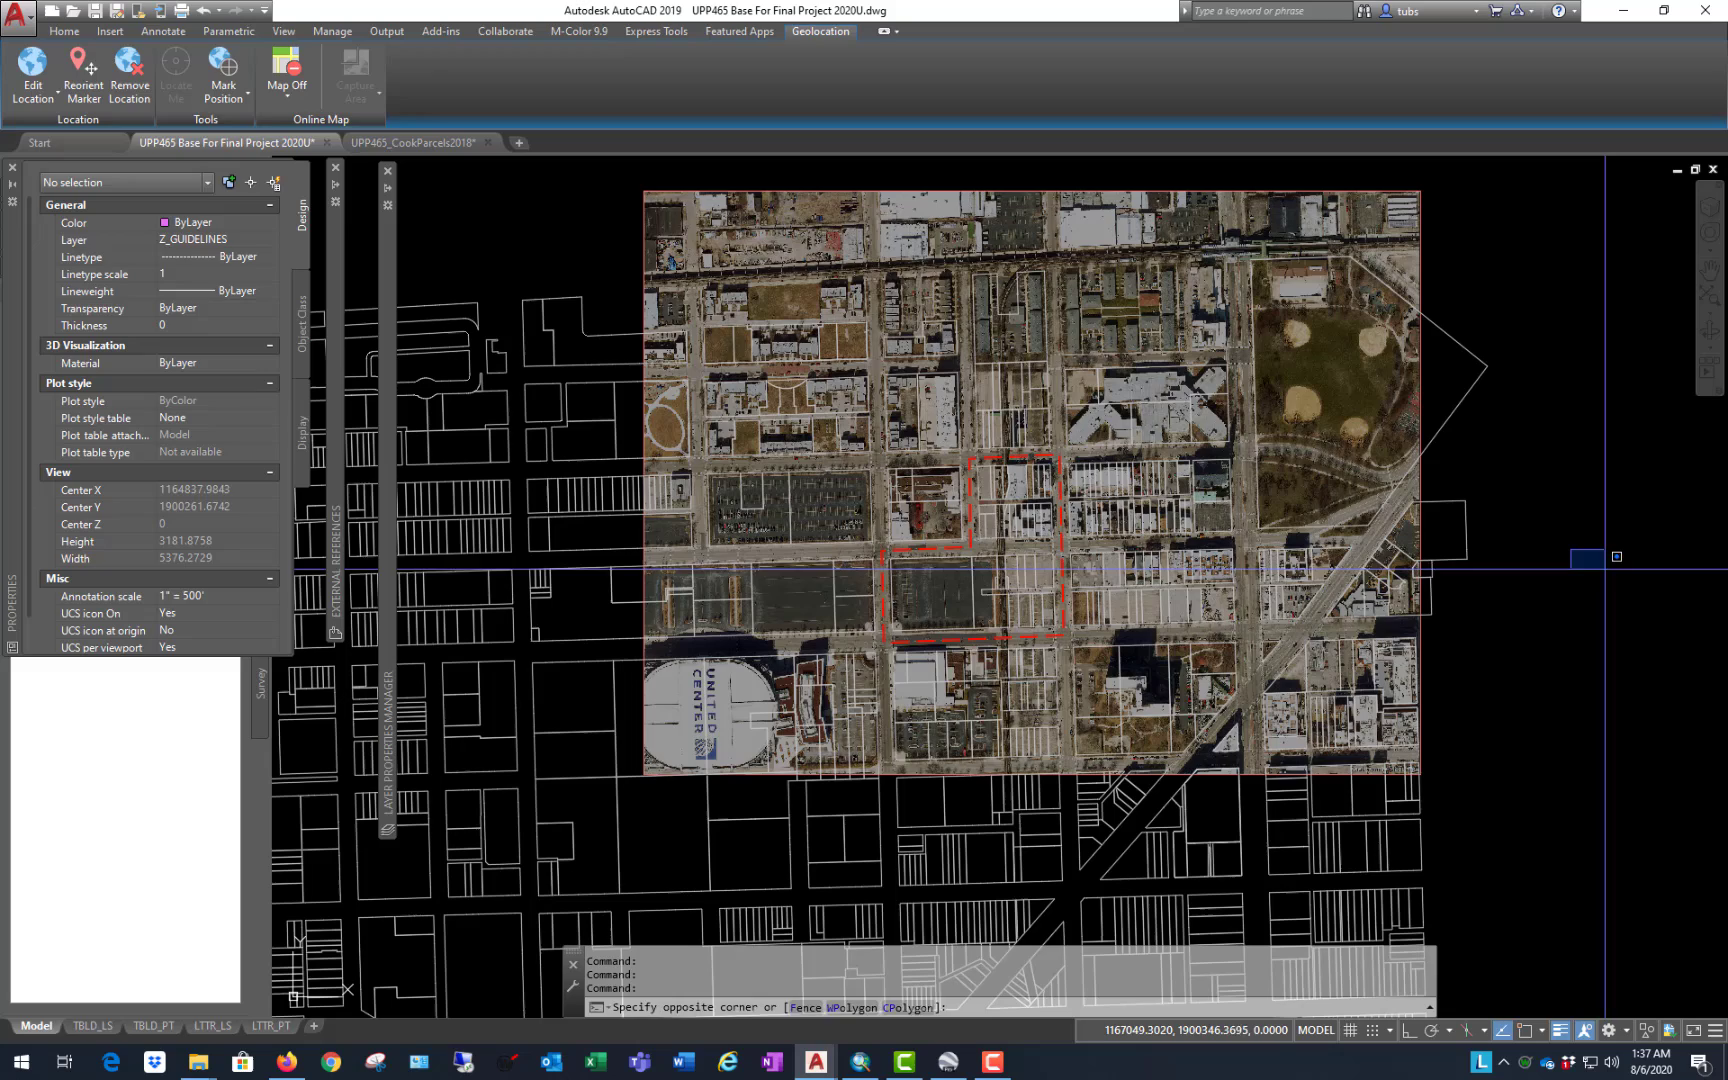
Step: With object snap on, draw a guideline about 3326 units long on the parcel edge north of United Center, between parcel corners west and east of the aerial
{"action": "left_click", "coordinate": [1575, 553]}
{"action": "type", "text": "l"}
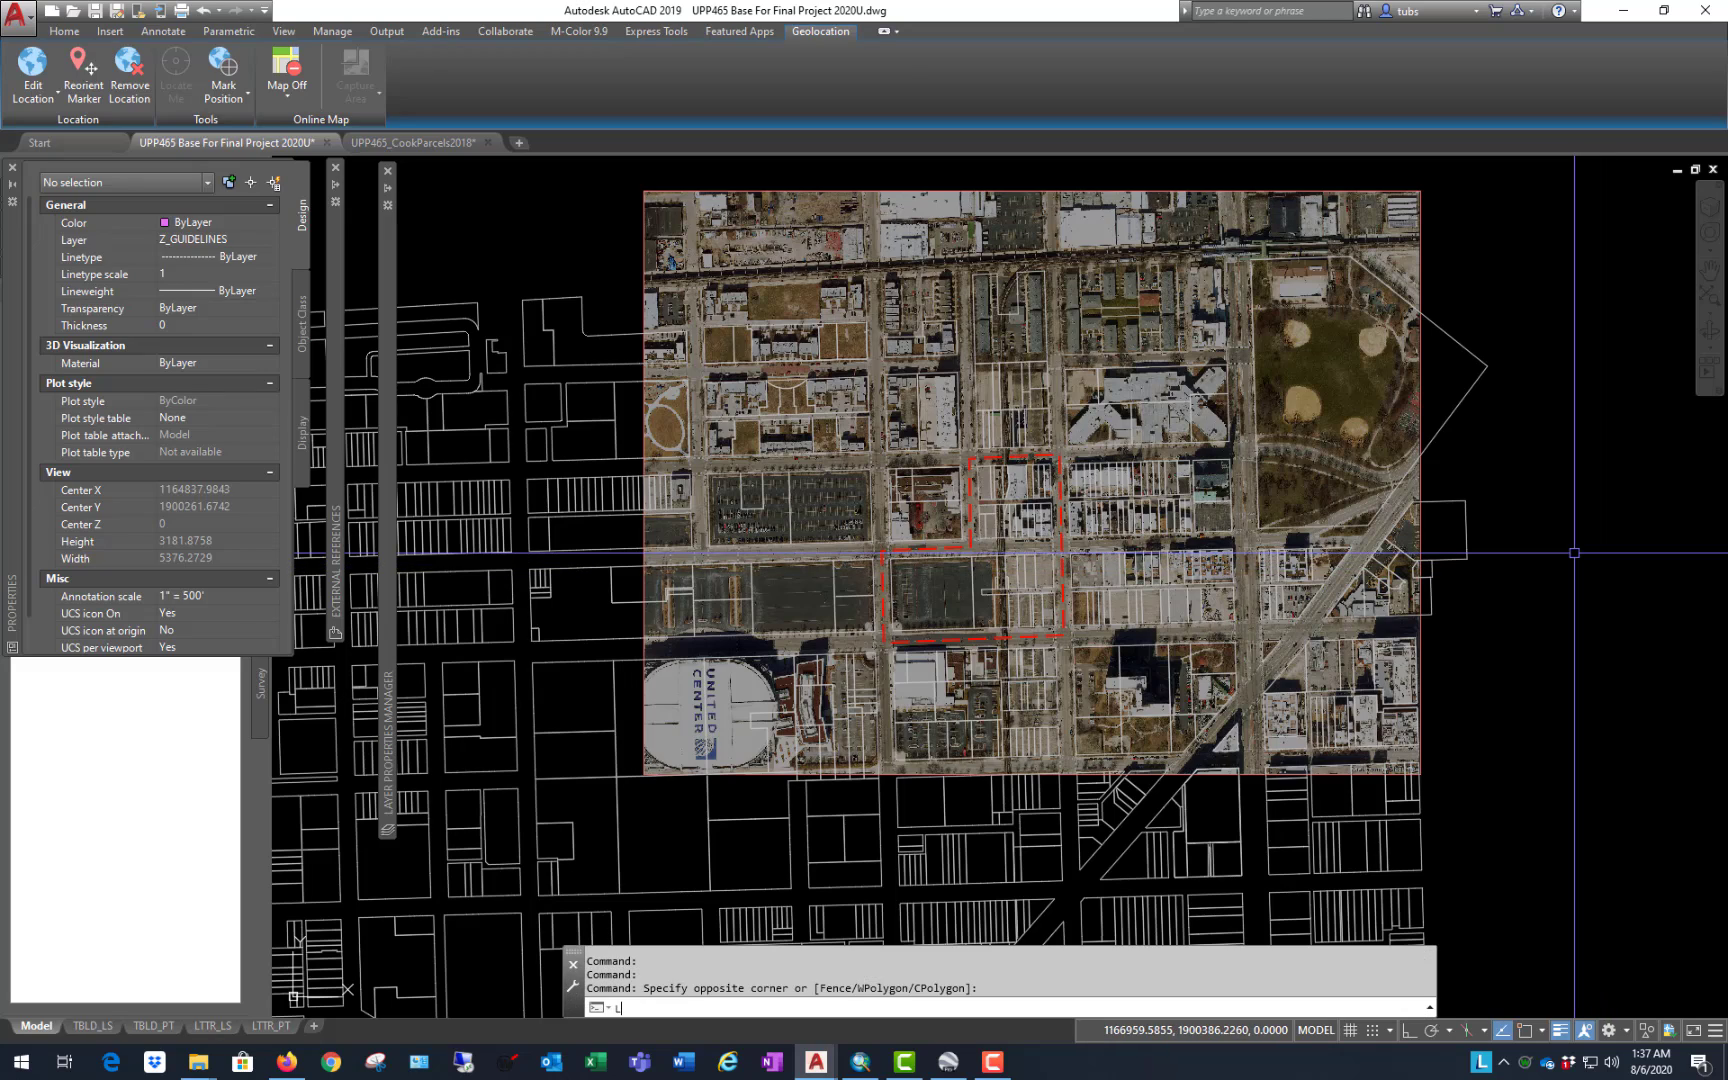
{"action": "key", "text": "Return"}
{"action": "scroll", "coordinate": [887, 529], "scroll_direction": "down", "scroll_amount": 1}
{"action": "scroll", "coordinate": [731, 620], "scroll_direction": "up", "scroll_amount": 2}
{"action": "scroll", "coordinate": [547, 510], "scroll_direction": "up", "scroll_amount": 6}
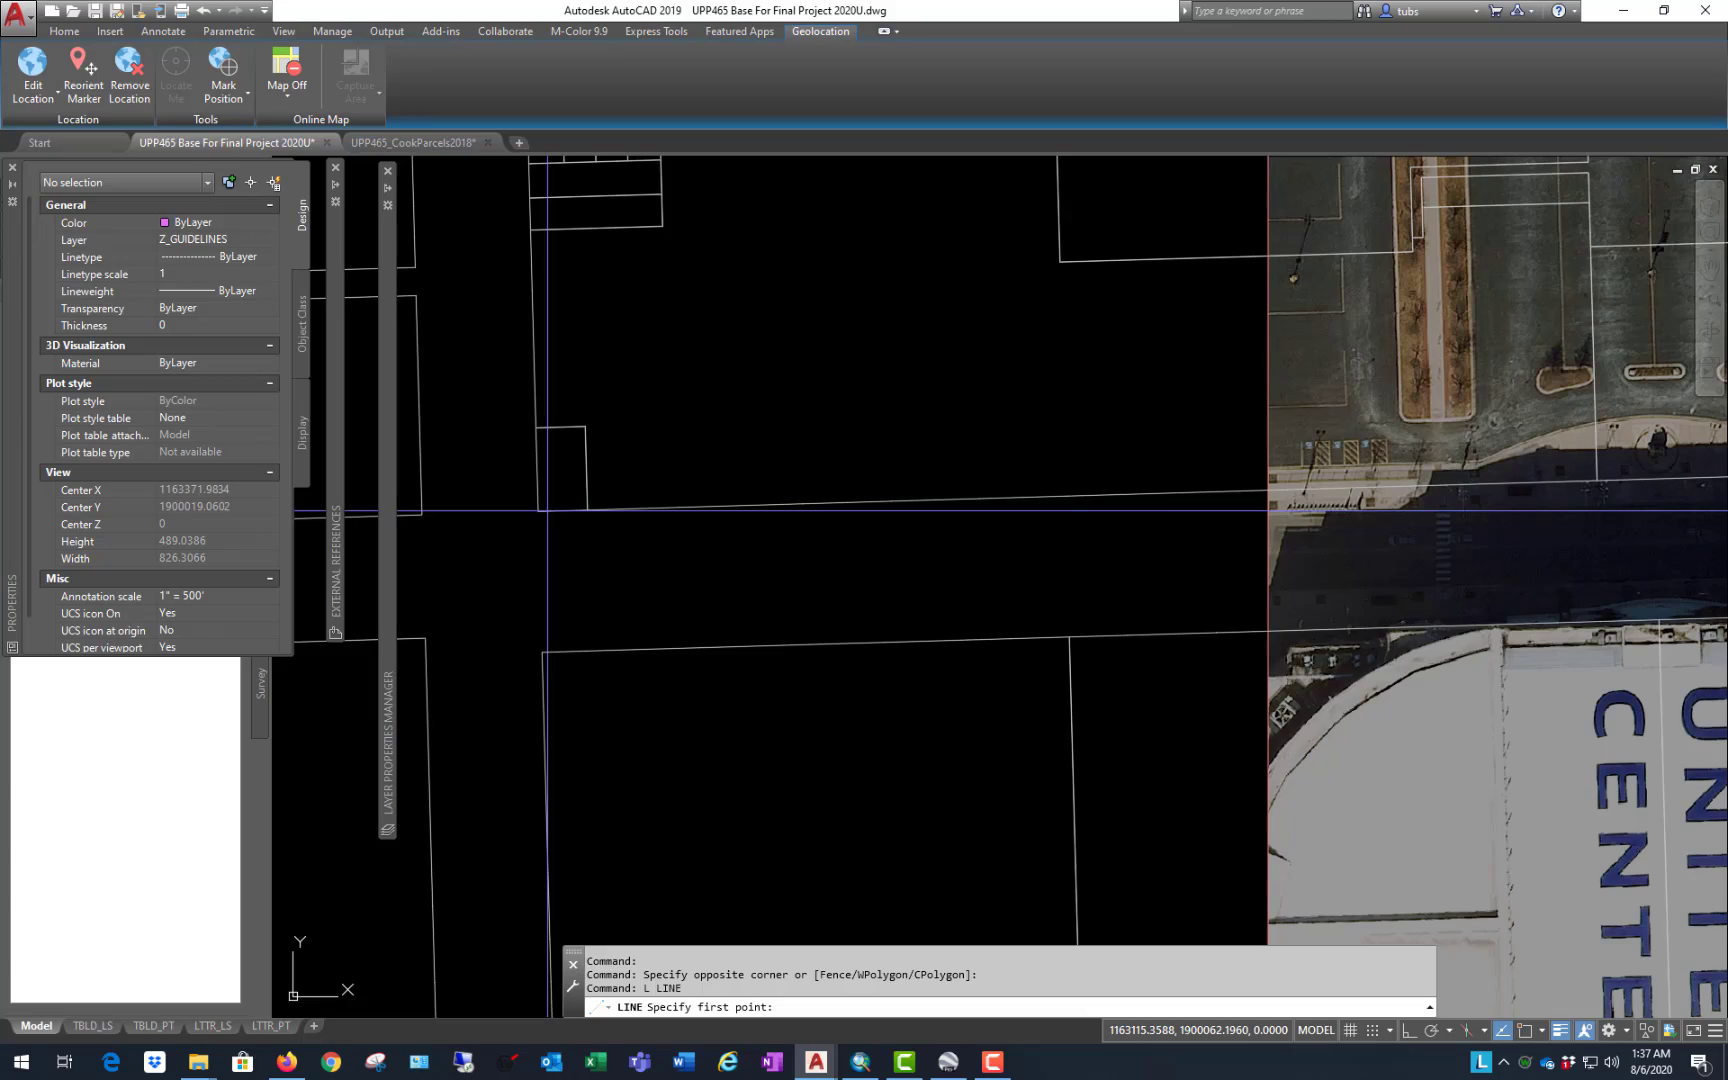
{"action": "key", "text": "F3"}
{"action": "scroll", "coordinate": [546, 560], "scroll_direction": "down", "scroll_amount": 4}
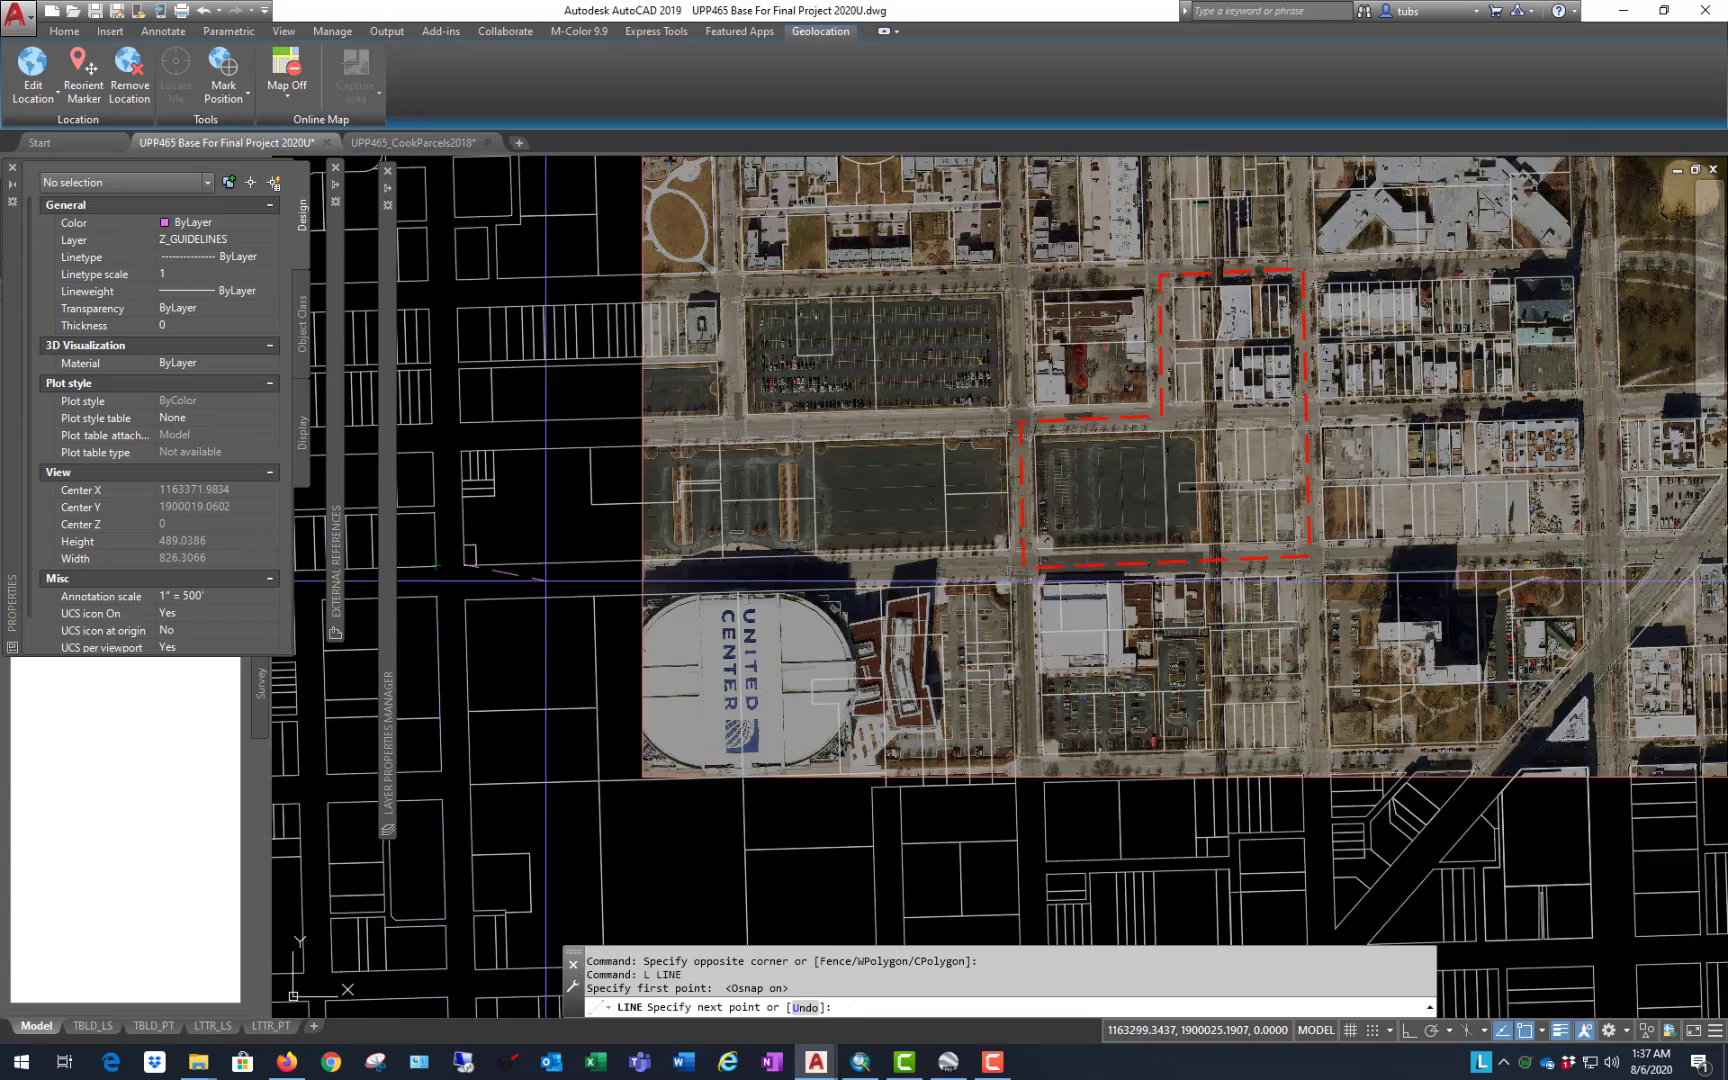
{"action": "scroll", "coordinate": [1361, 525], "scroll_direction": "up", "scroll_amount": 4}
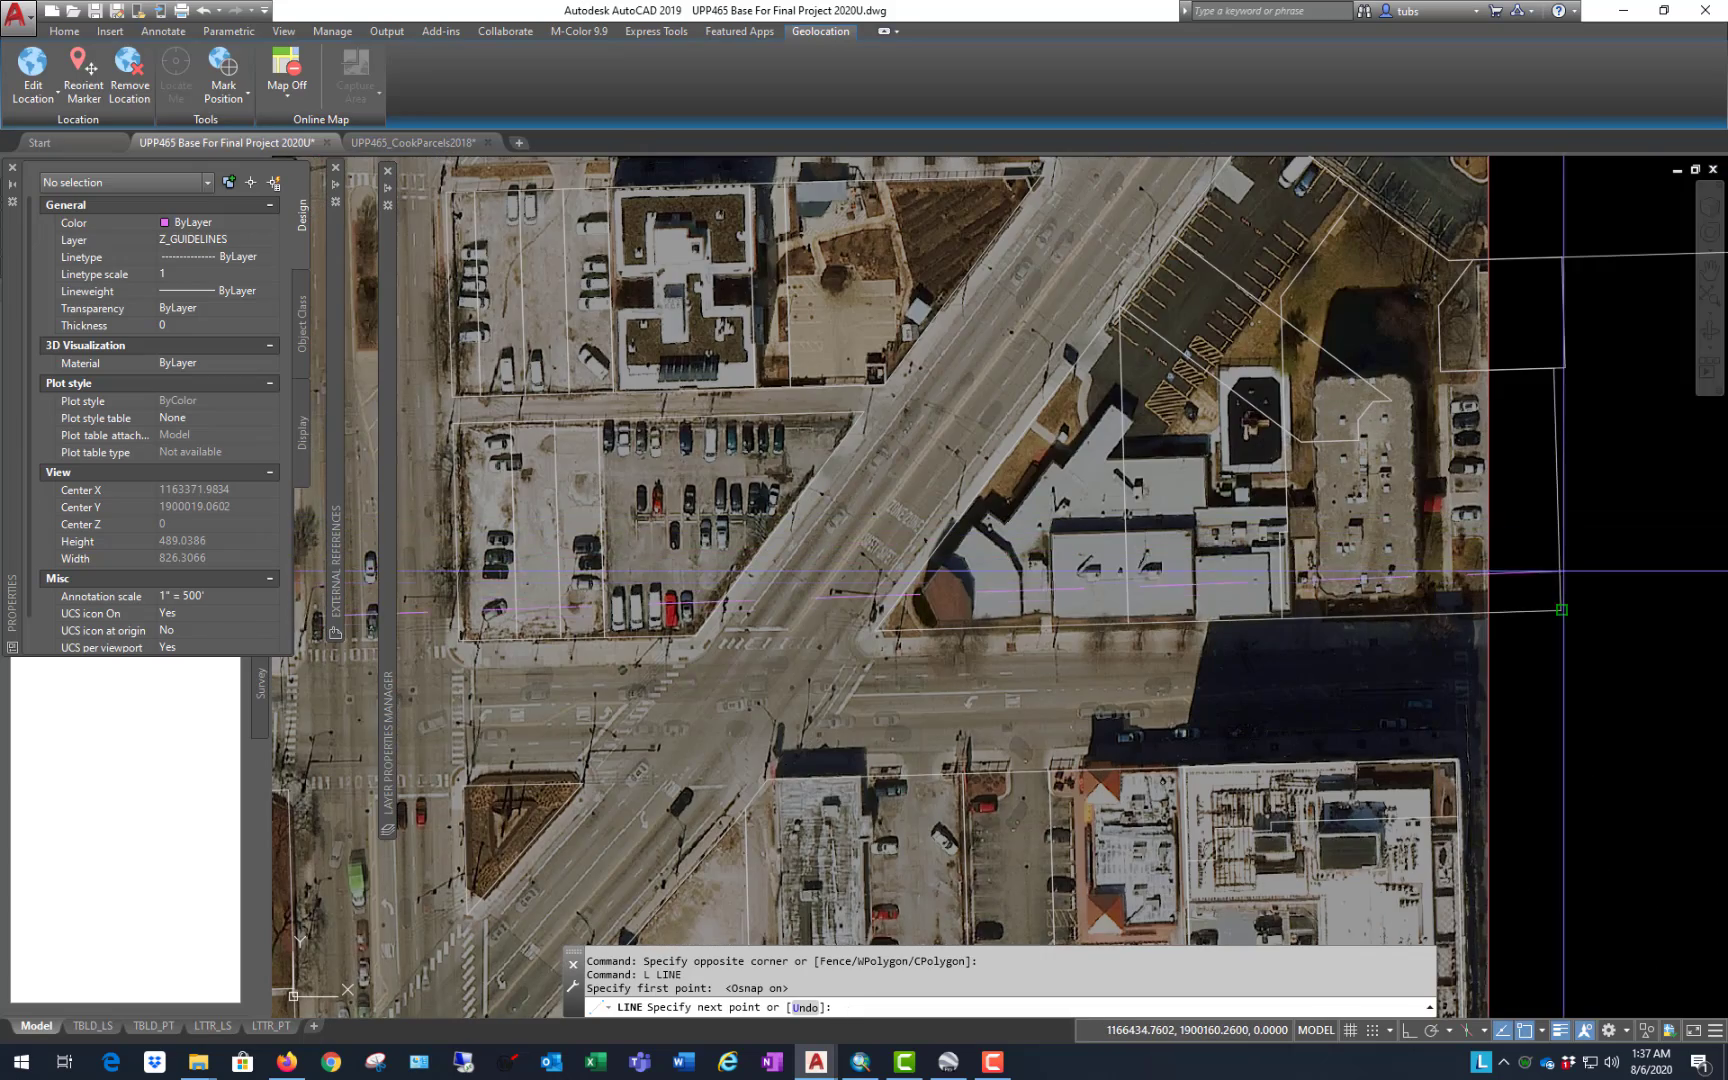
{"action": "left_click", "coordinate": [1559, 585]}
{"action": "key", "text": "Return"}
{"action": "scroll", "coordinate": [1514, 540], "scroll_direction": "down", "scroll_amount": 3}
{"action": "scroll", "coordinate": [1333, 566], "scroll_direction": "down", "scroll_amount": 2}
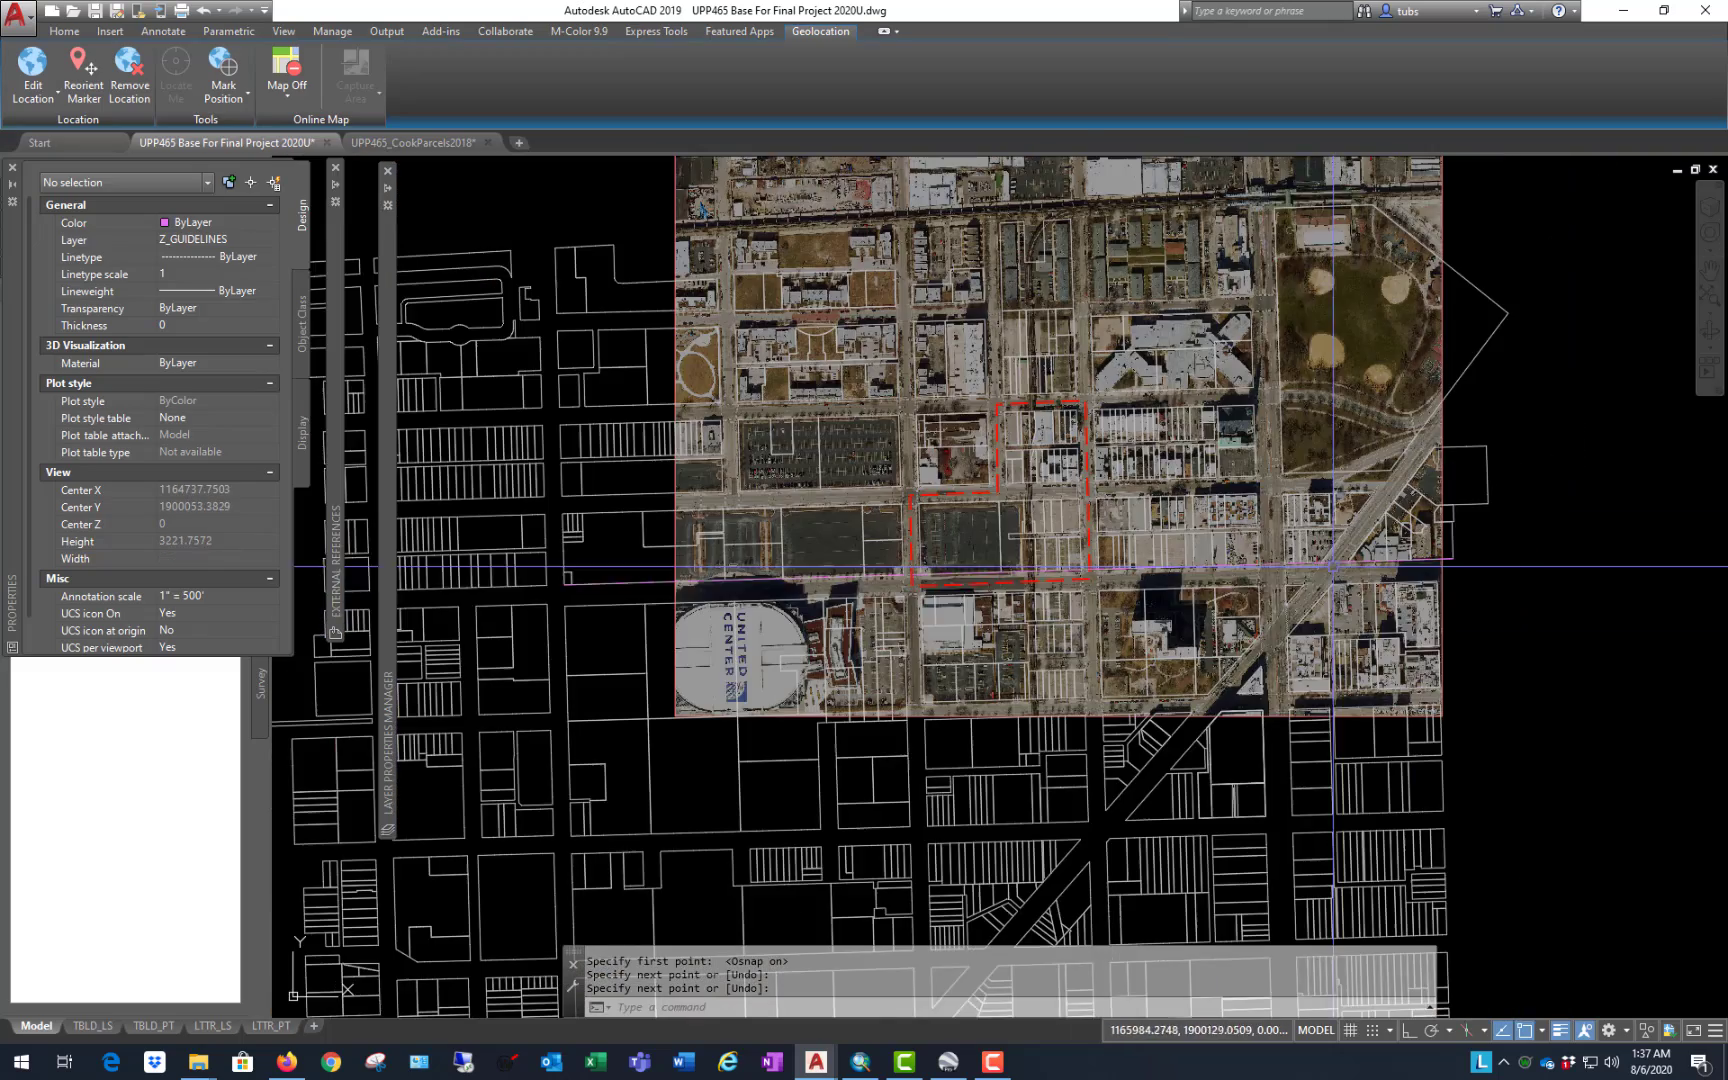
Step: Examine how the new guideline aligns with the parcel lines along the street north of United Center
{"action": "scroll", "coordinate": [889, 606], "scroll_direction": "up", "scroll_amount": 15}
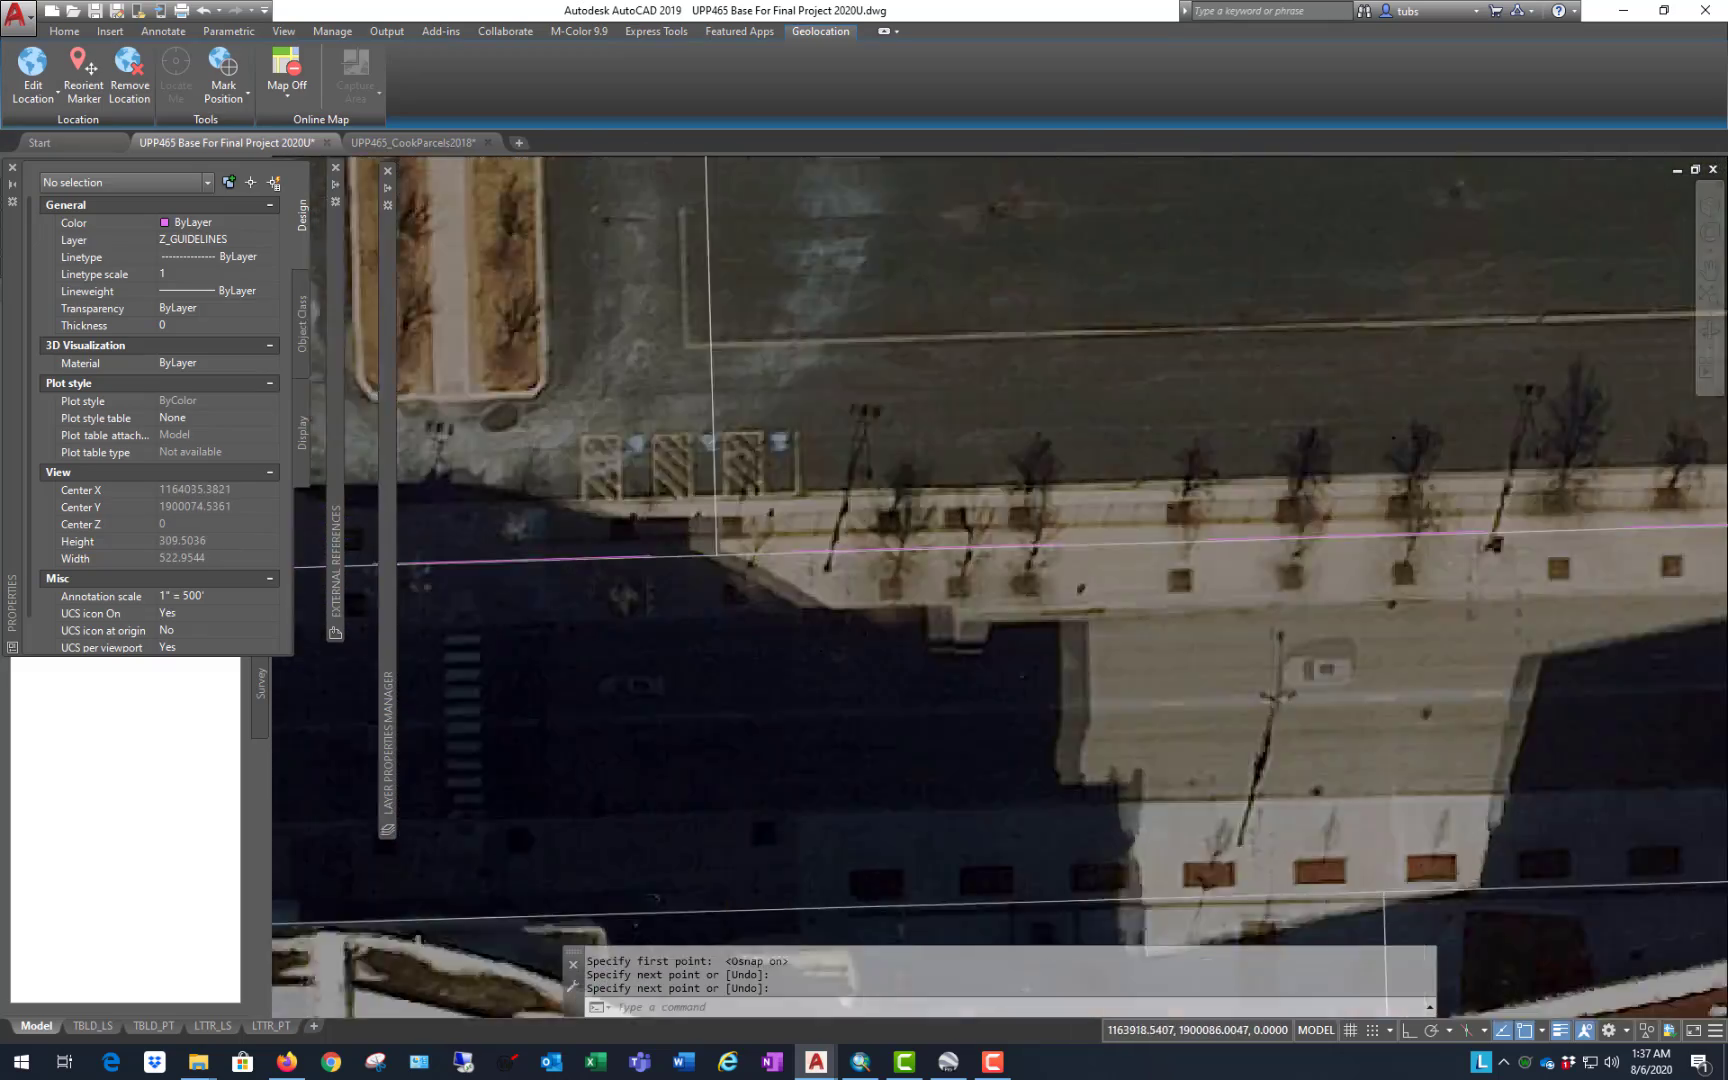
{"action": "scroll", "coordinate": [1040, 505], "scroll_direction": "down", "scroll_amount": 2}
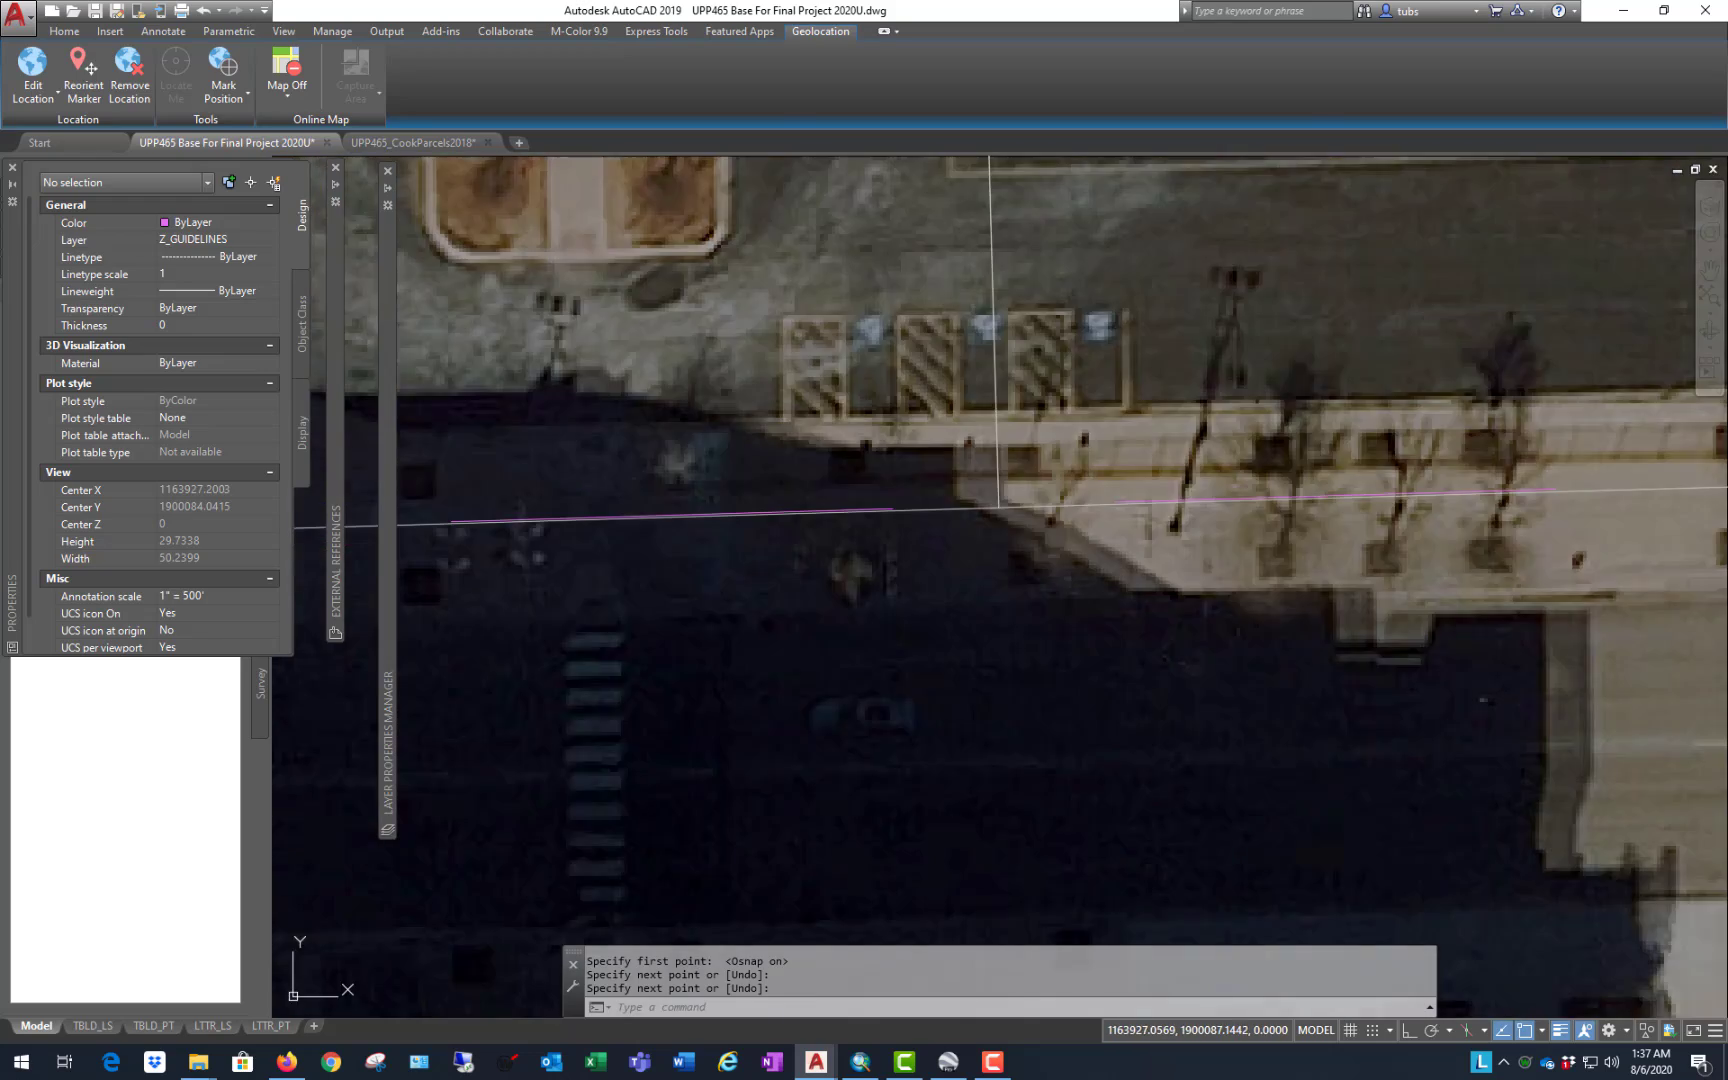
{"action": "scroll", "coordinate": [1063, 488], "scroll_direction": "down", "scroll_amount": 6}
{"action": "scroll", "coordinate": [960, 468], "scroll_direction": "up", "scroll_amount": 18}
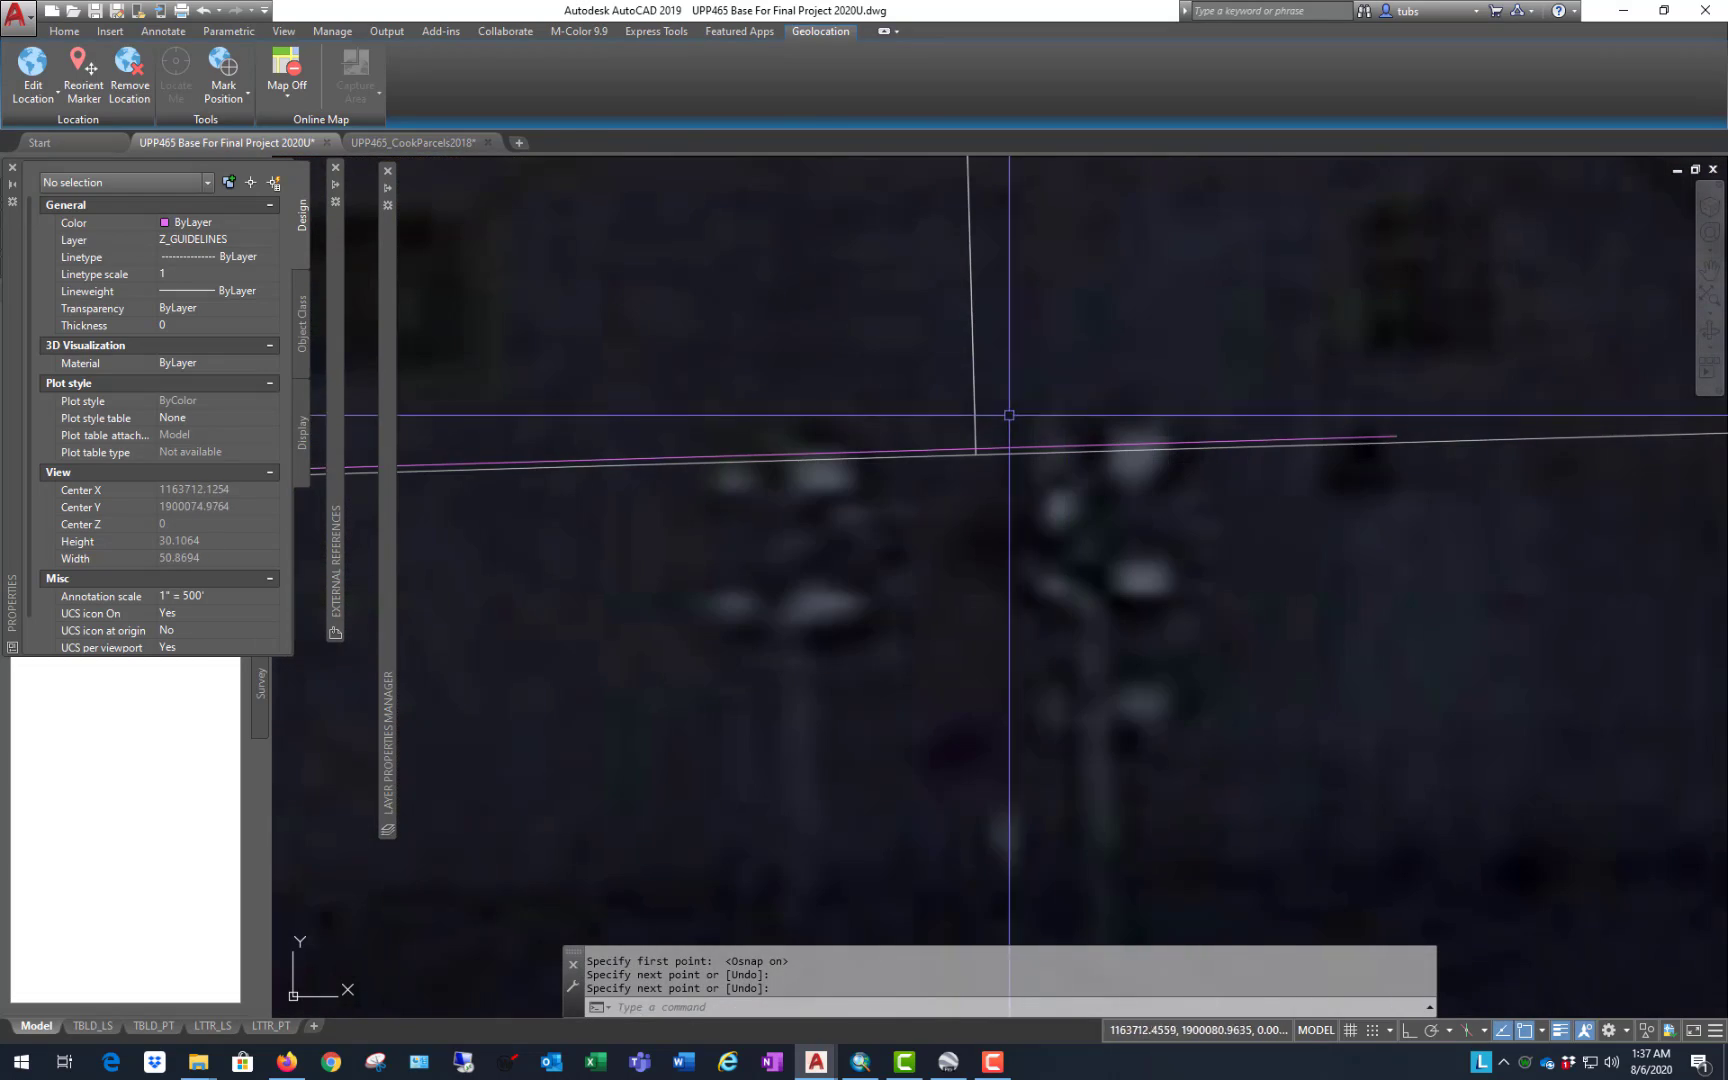
{"action": "left_click", "coordinate": [1009, 415]}
{"action": "left_click", "coordinate": [887, 393]}
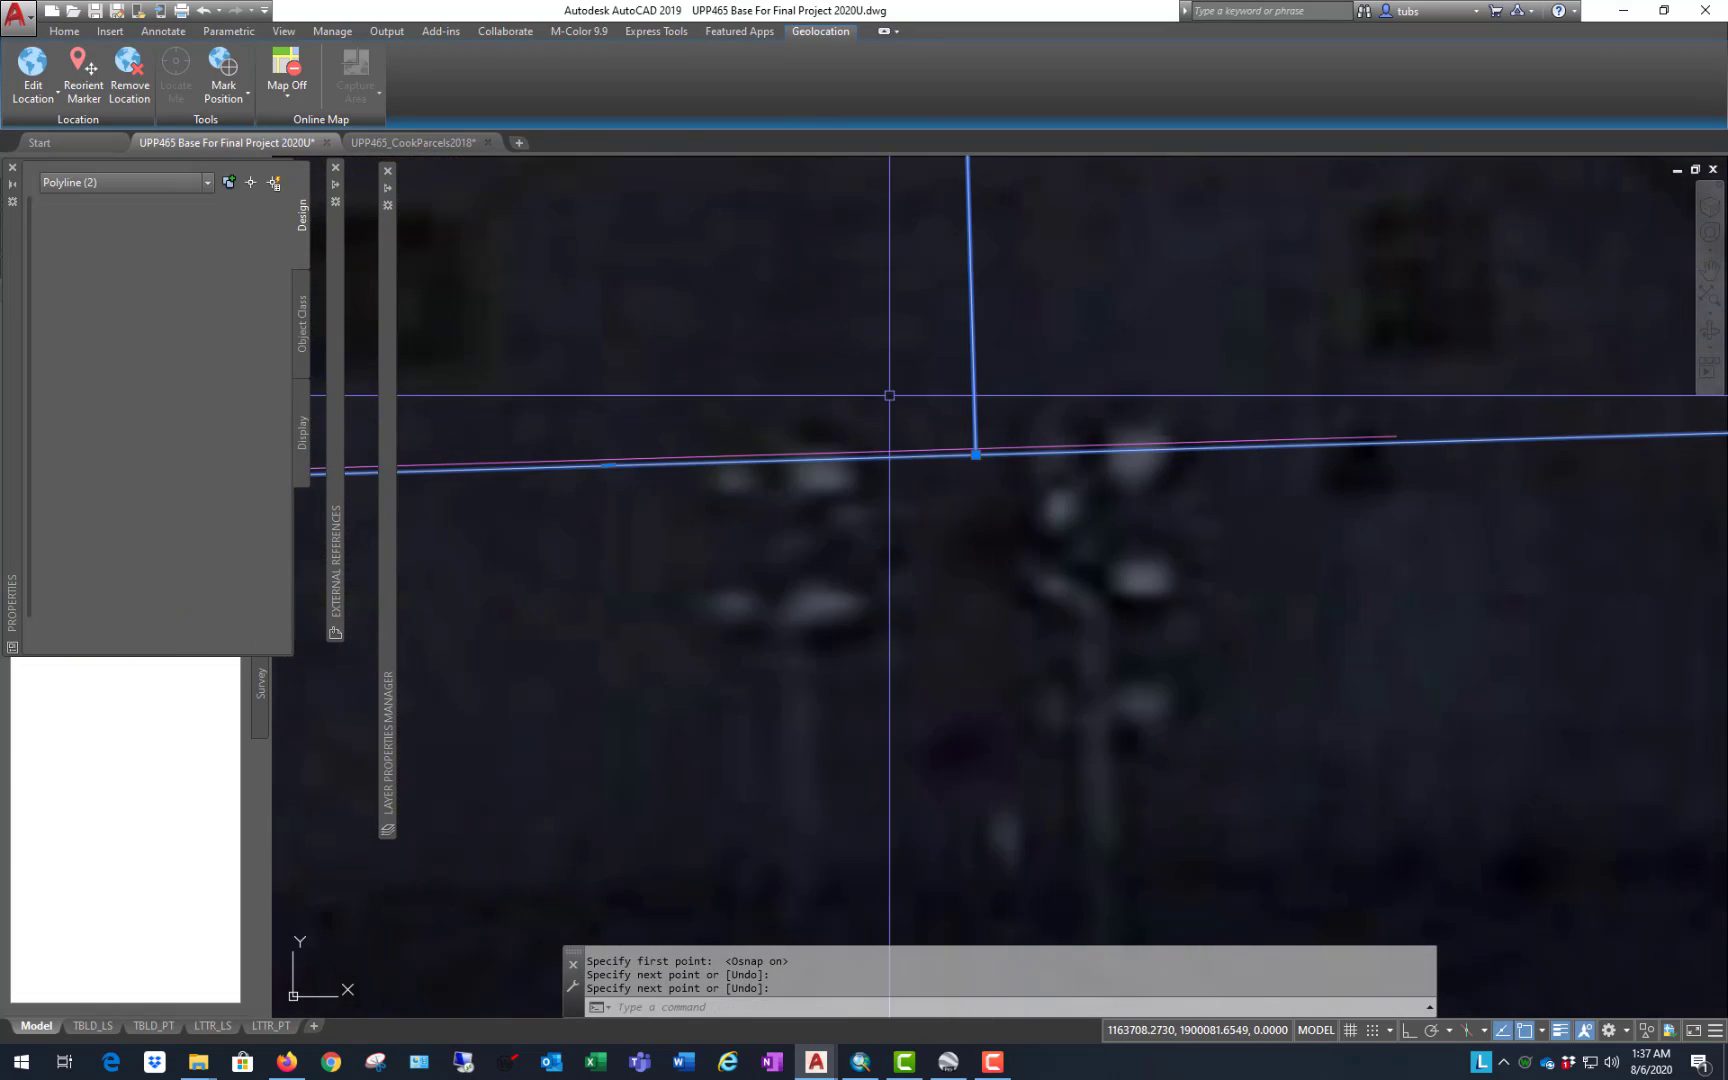
{"action": "key", "text": "Escape"}
{"action": "left_click", "coordinate": [1592, 435]}
{"action": "key", "text": "Escape"}
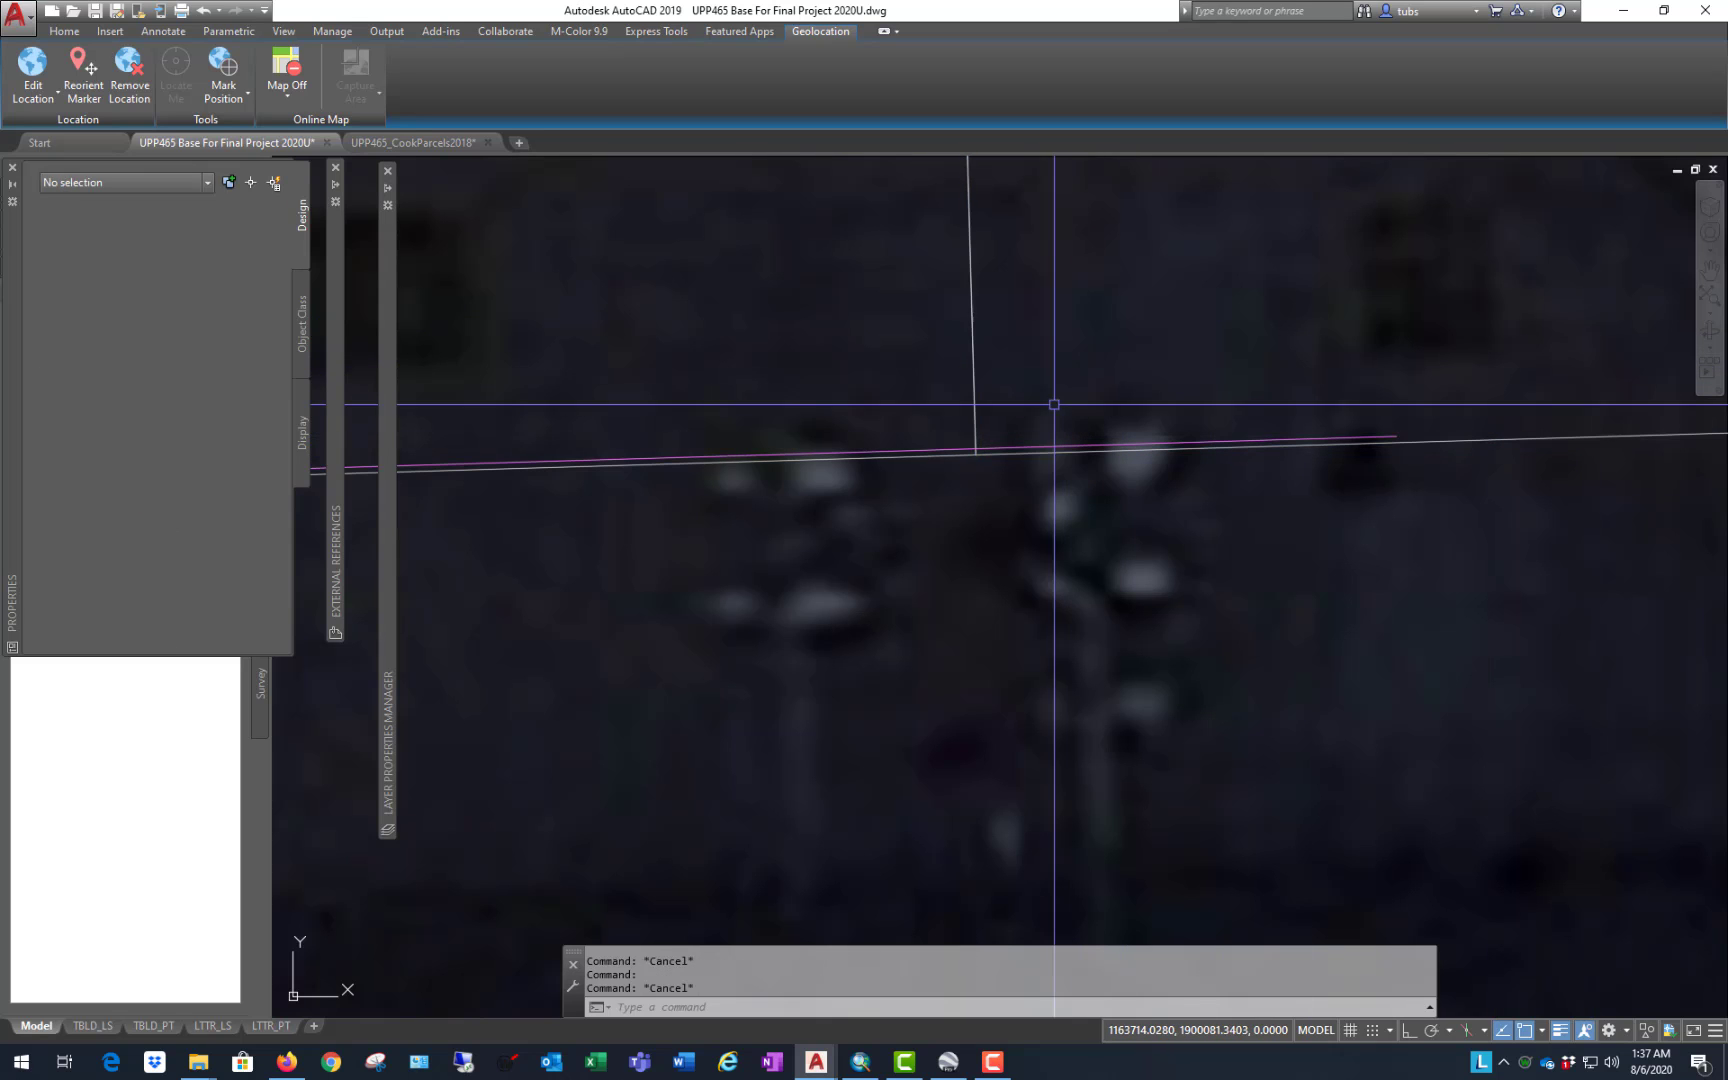
{"action": "scroll", "coordinate": [868, 468], "scroll_direction": "down", "scroll_amount": 17}
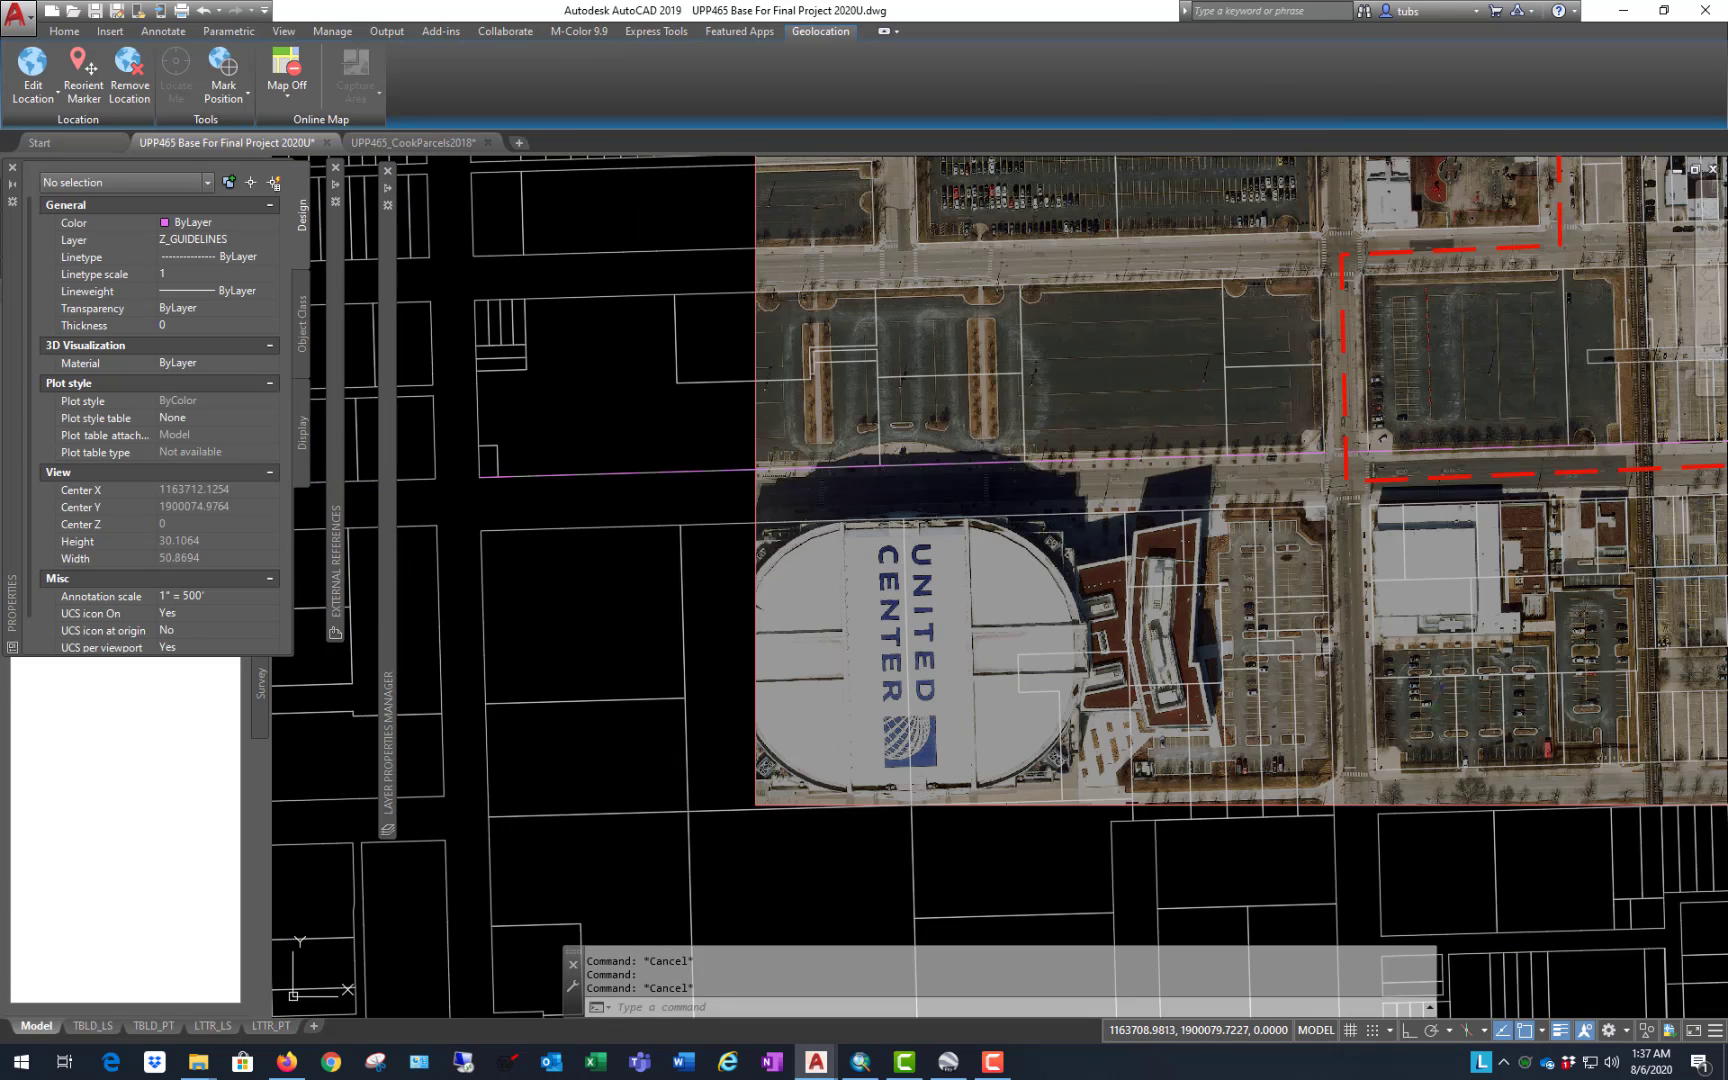
{"action": "scroll", "coordinate": [697, 564], "scroll_direction": "down", "scroll_amount": 3}
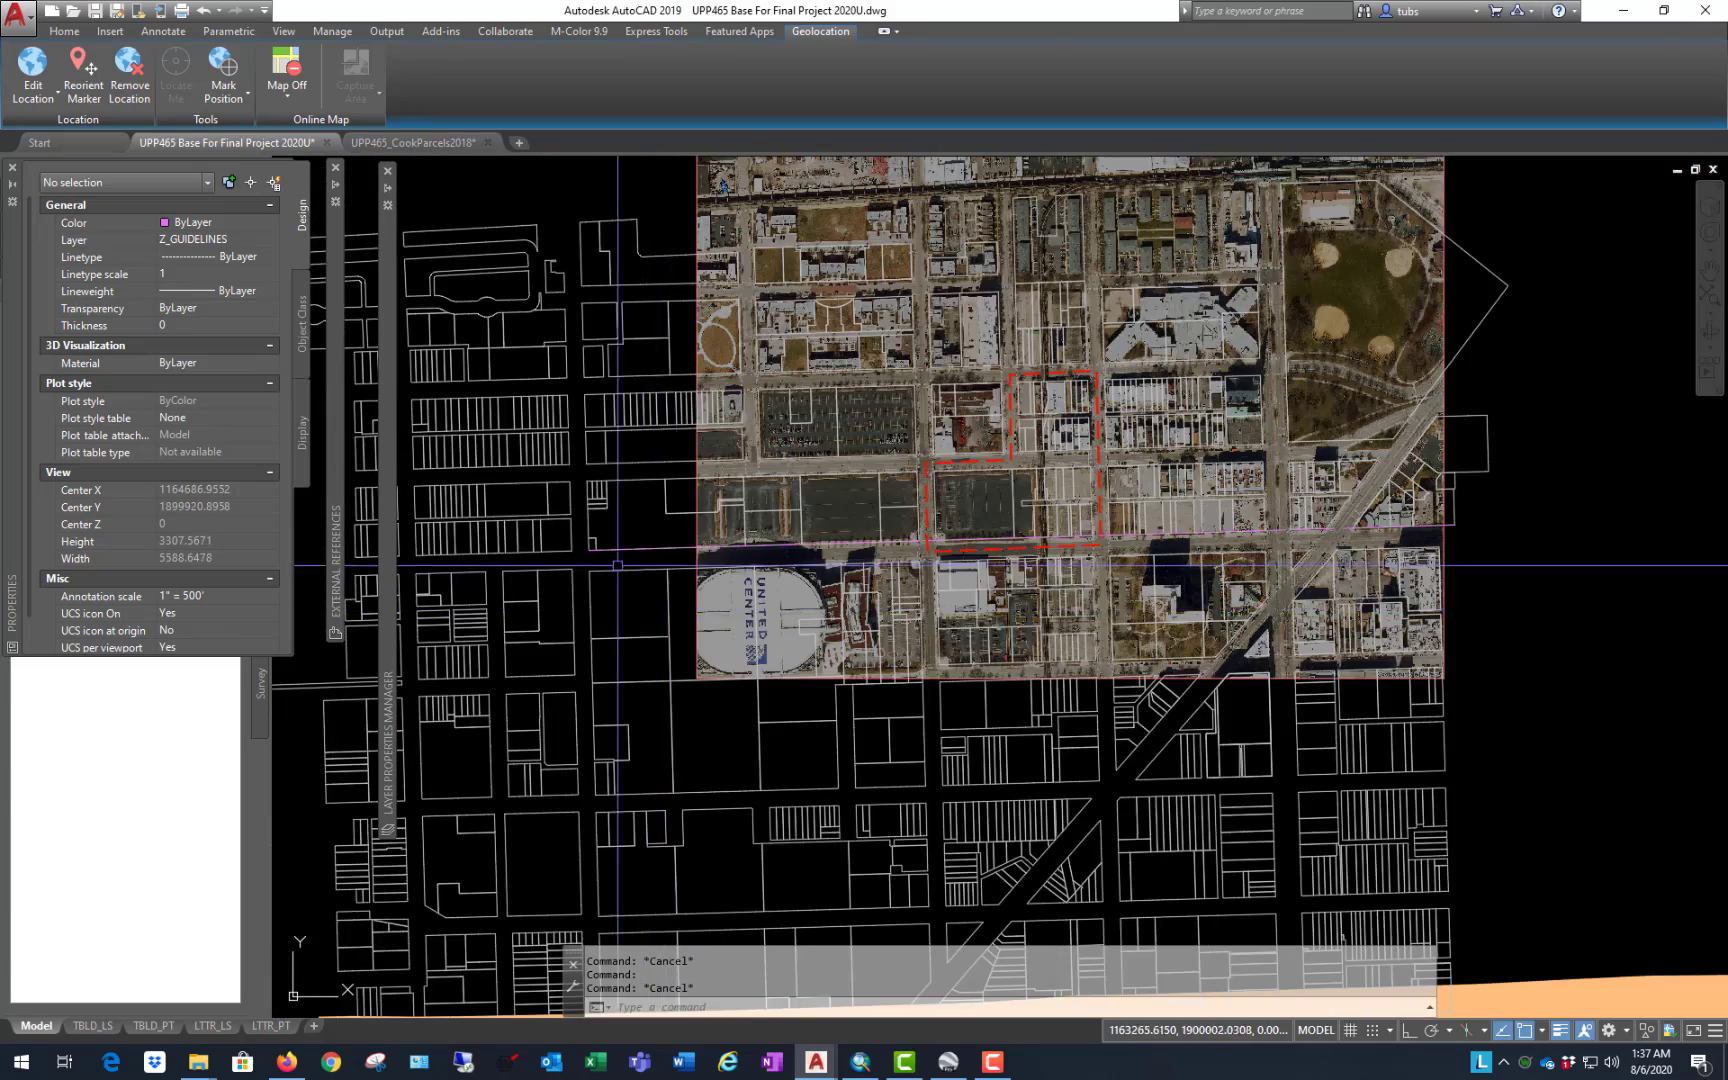
Step: Scale the guideline by a factor of 10 about its midpoint so it extends far beyond the parcels both ways
{"action": "scroll", "coordinate": [710, 554], "scroll_direction": "up", "scroll_amount": 3}
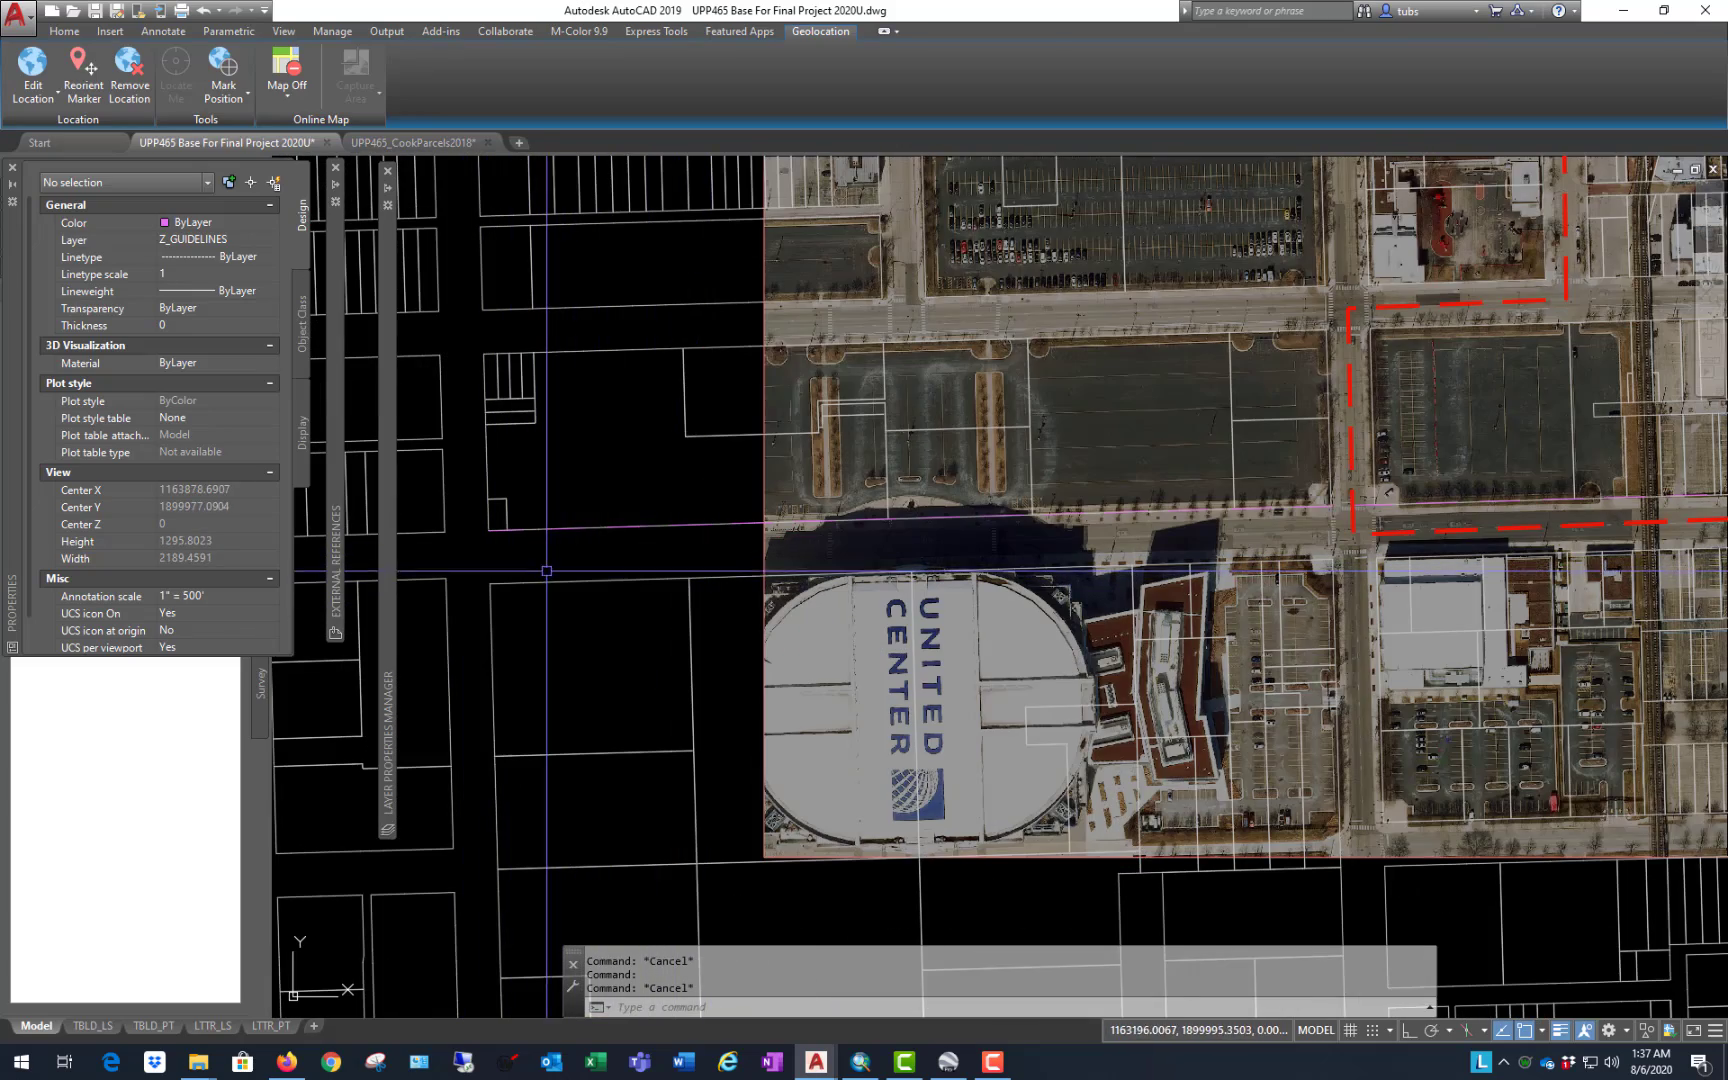
{"action": "left_click", "coordinate": [712, 524]}
{"action": "scroll", "coordinate": [674, 573], "scroll_direction": "down", "scroll_amount": 7}
{"action": "scroll", "coordinate": [674, 573], "scroll_direction": "down", "scroll_amount": 2}
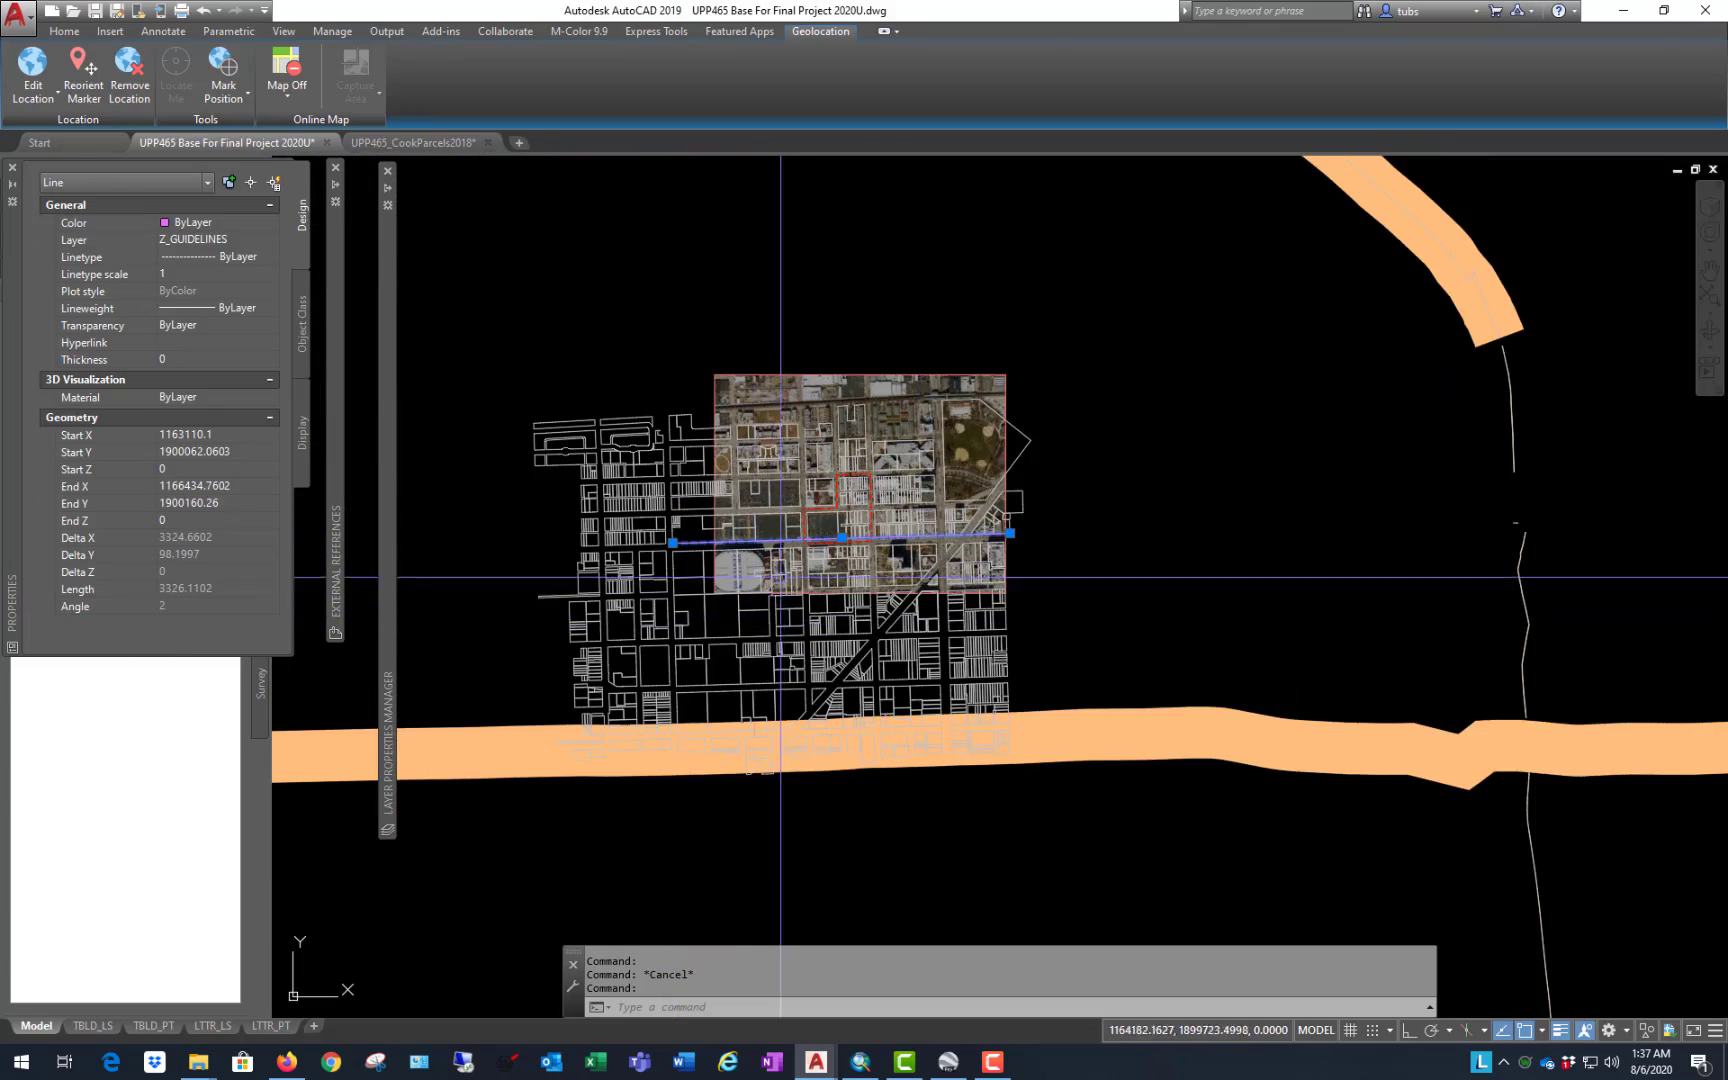
{"action": "scroll", "coordinate": [940, 525], "scroll_direction": "up", "scroll_amount": 1}
{"action": "scroll", "coordinate": [945, 520], "scroll_direction": "up", "scroll_amount": 2}
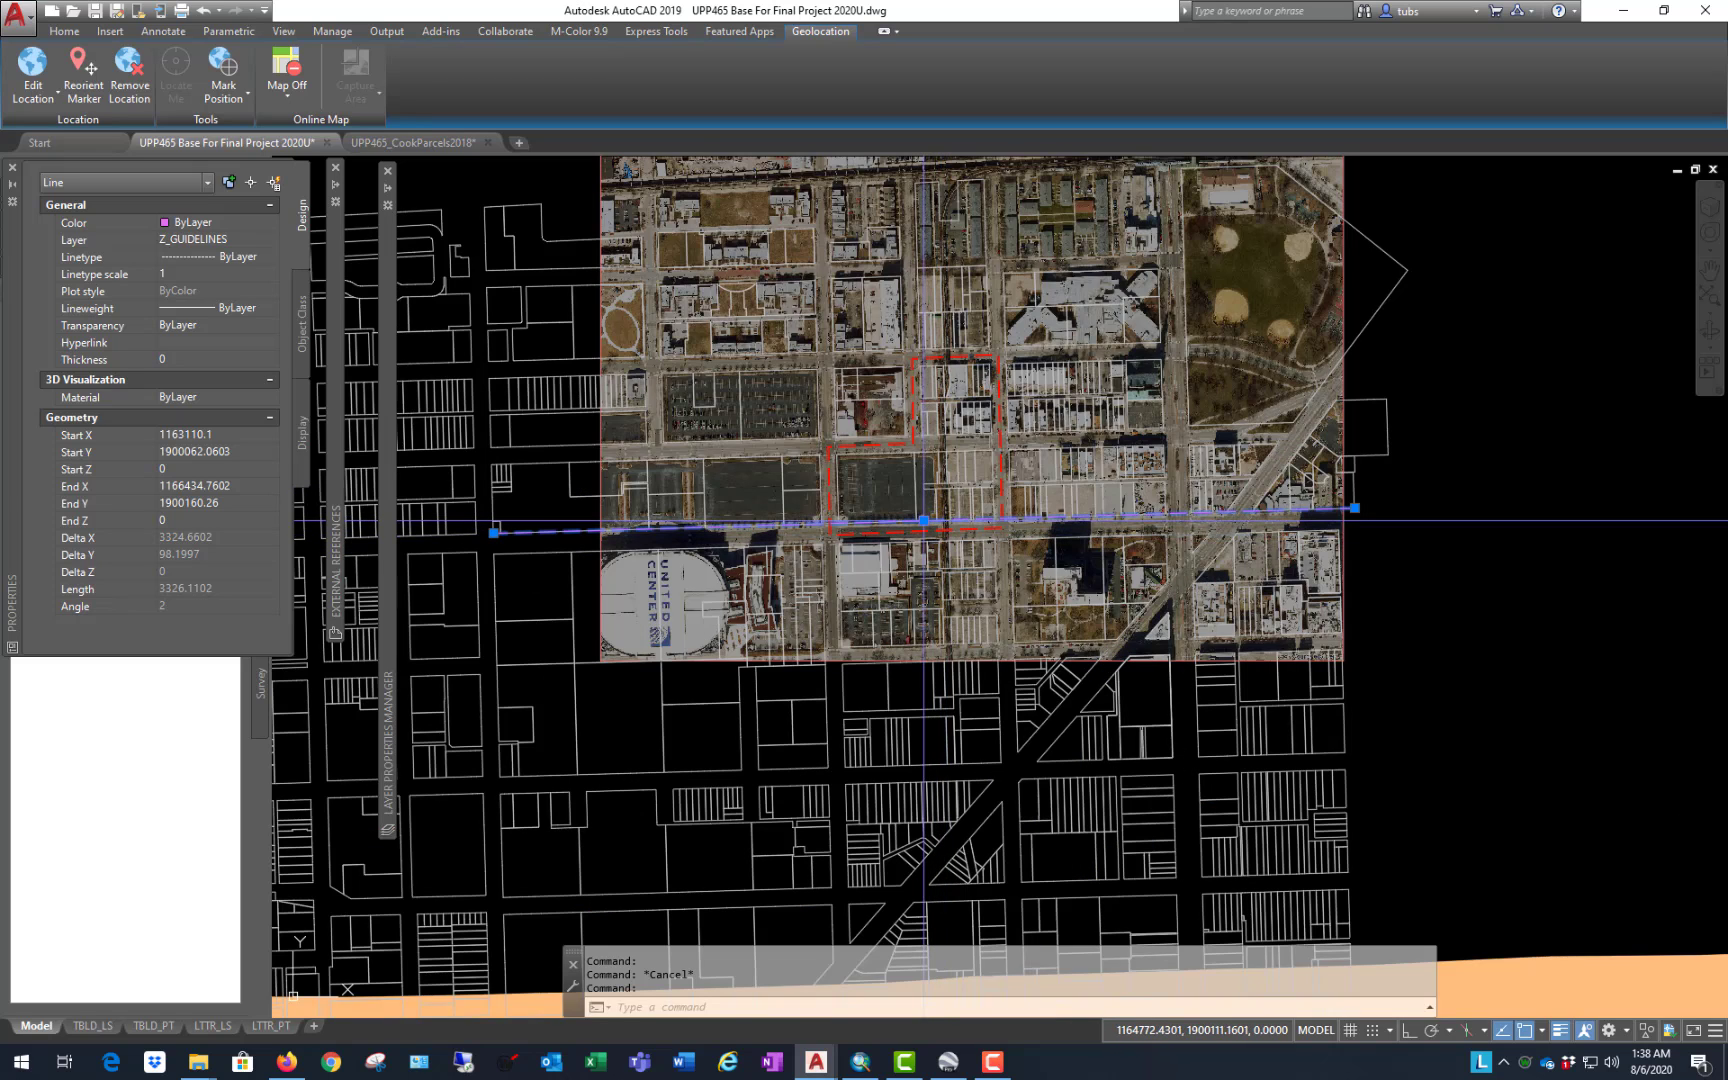
{"action": "right_click", "coordinate": [985, 443]}
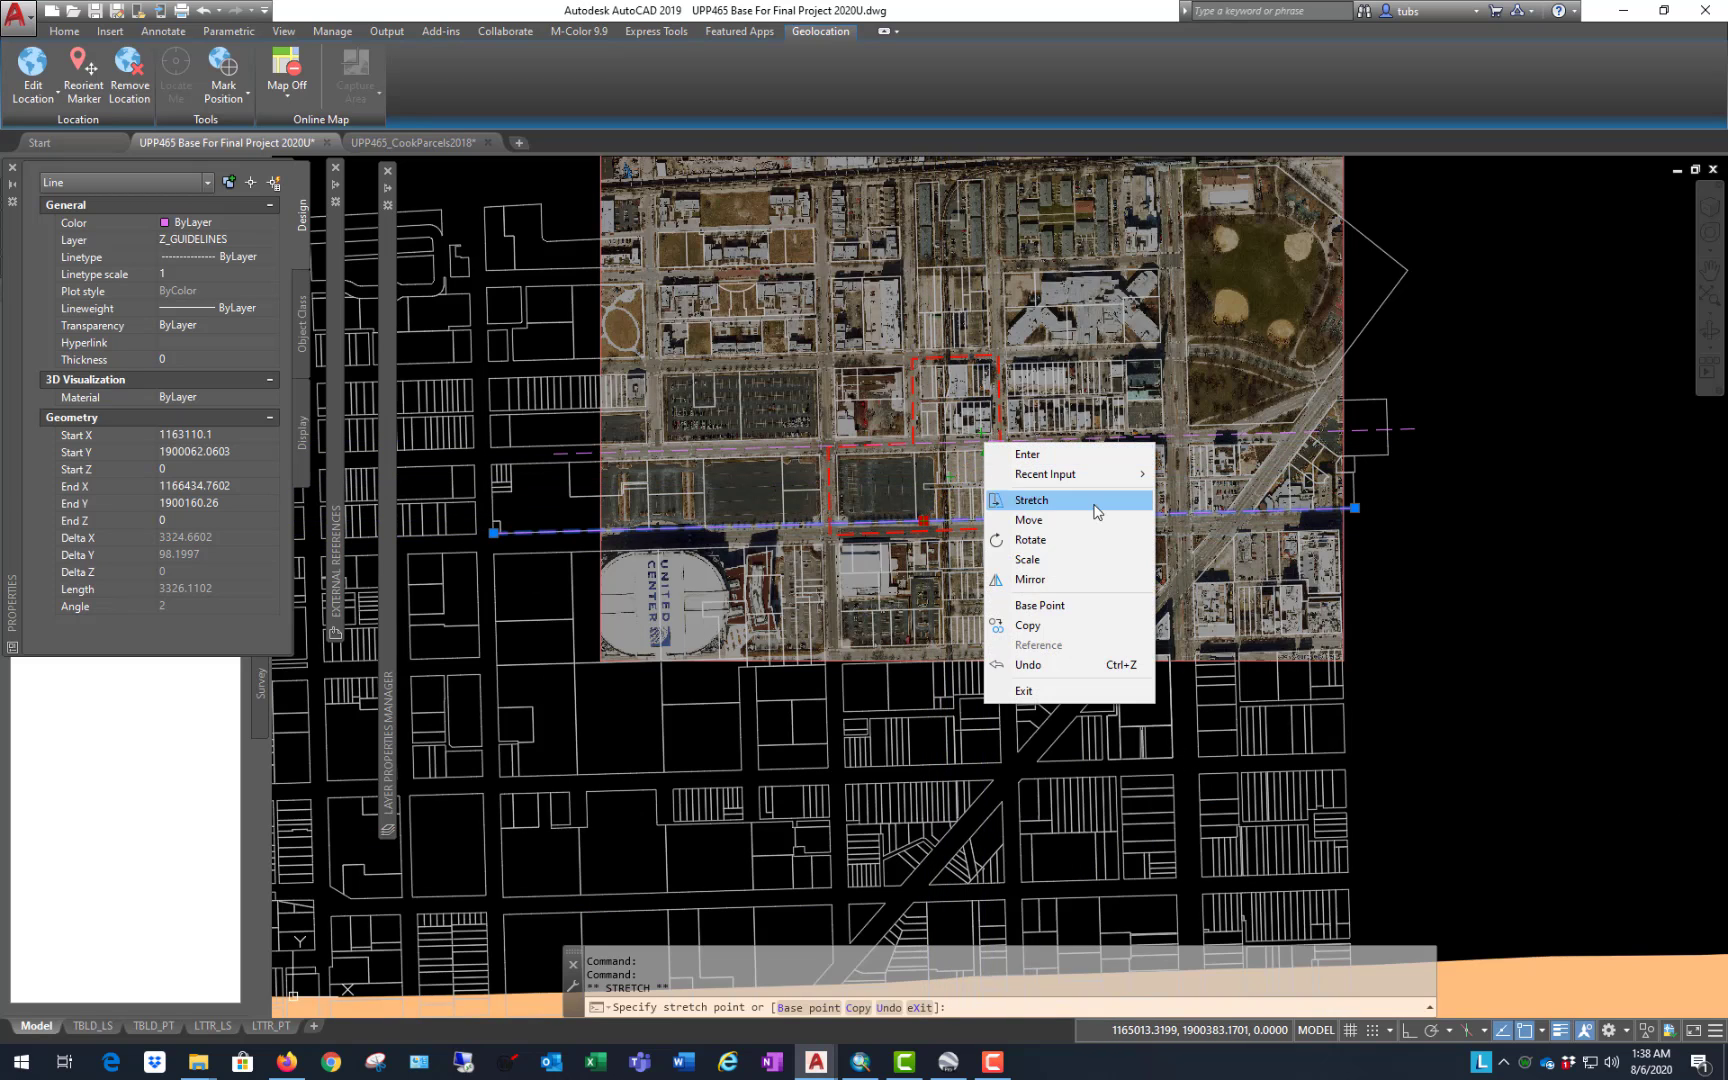
{"action": "left_click", "coordinate": [1091, 558]}
{"action": "type", "text": "10"}
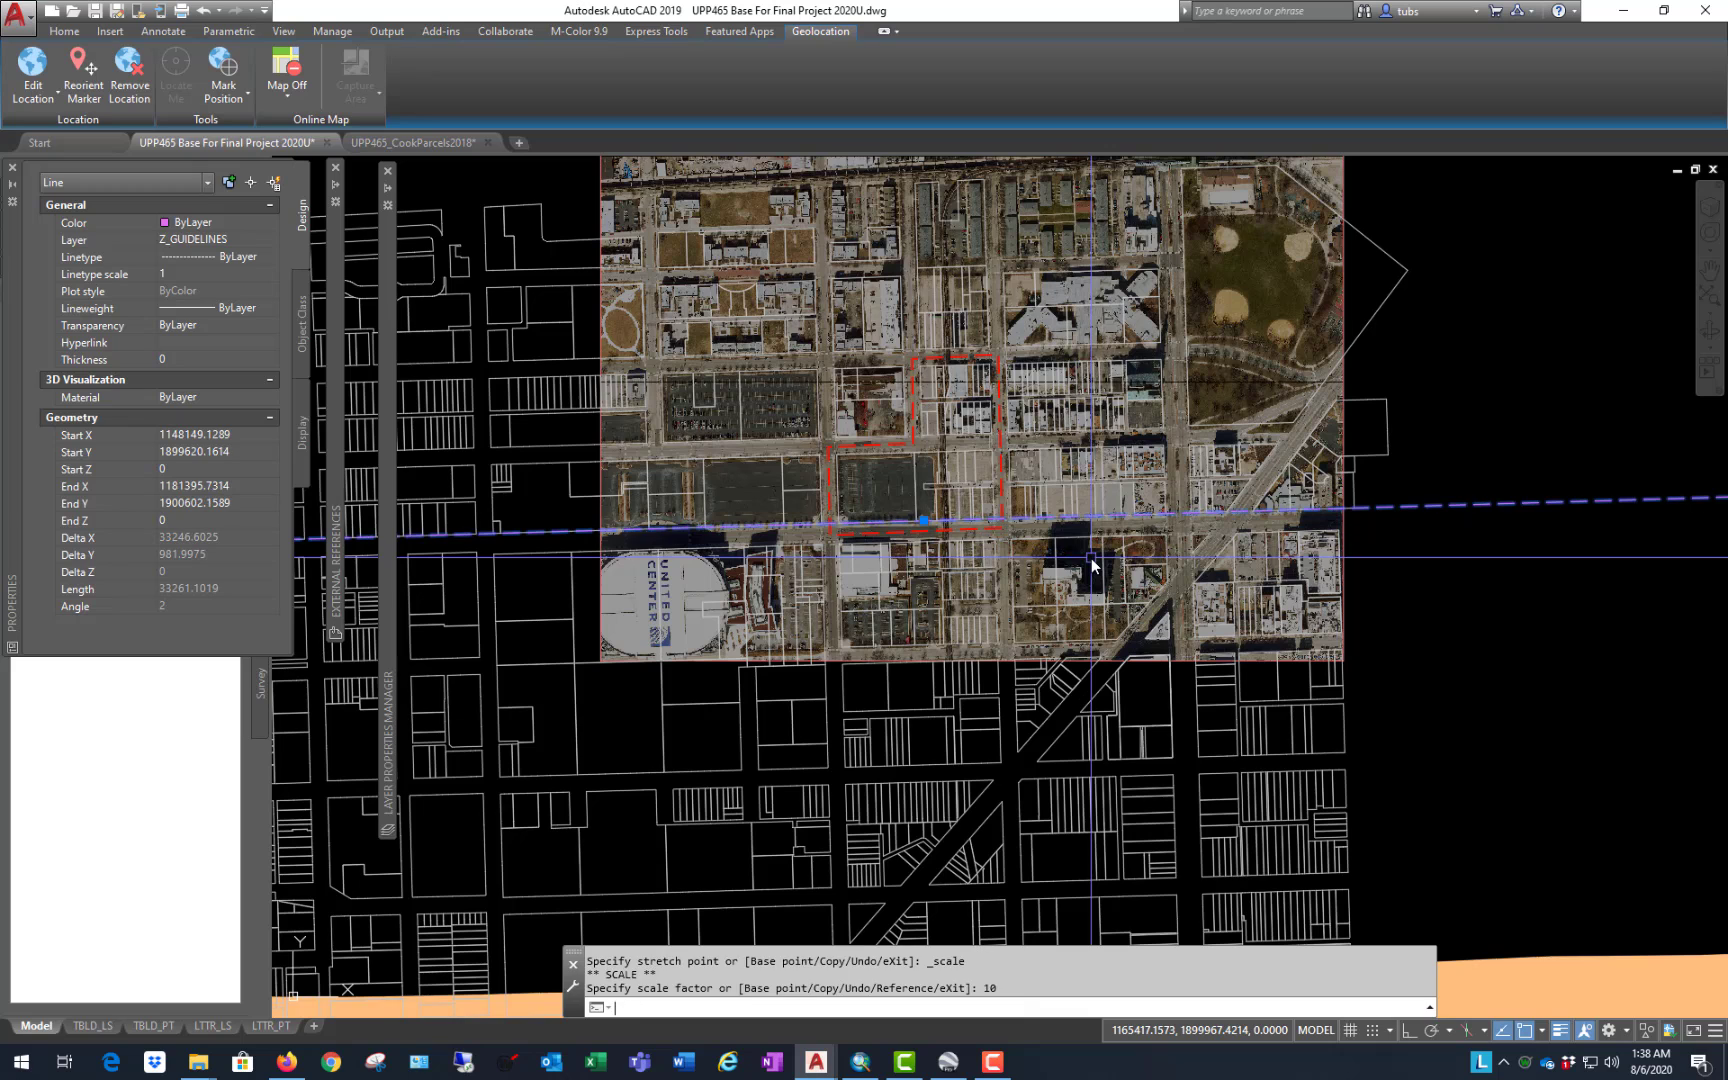
{"action": "key", "text": "Return"}
{"action": "scroll", "coordinate": [1091, 558], "scroll_direction": "down", "scroll_amount": 5}
{"action": "key", "text": "Escape"}
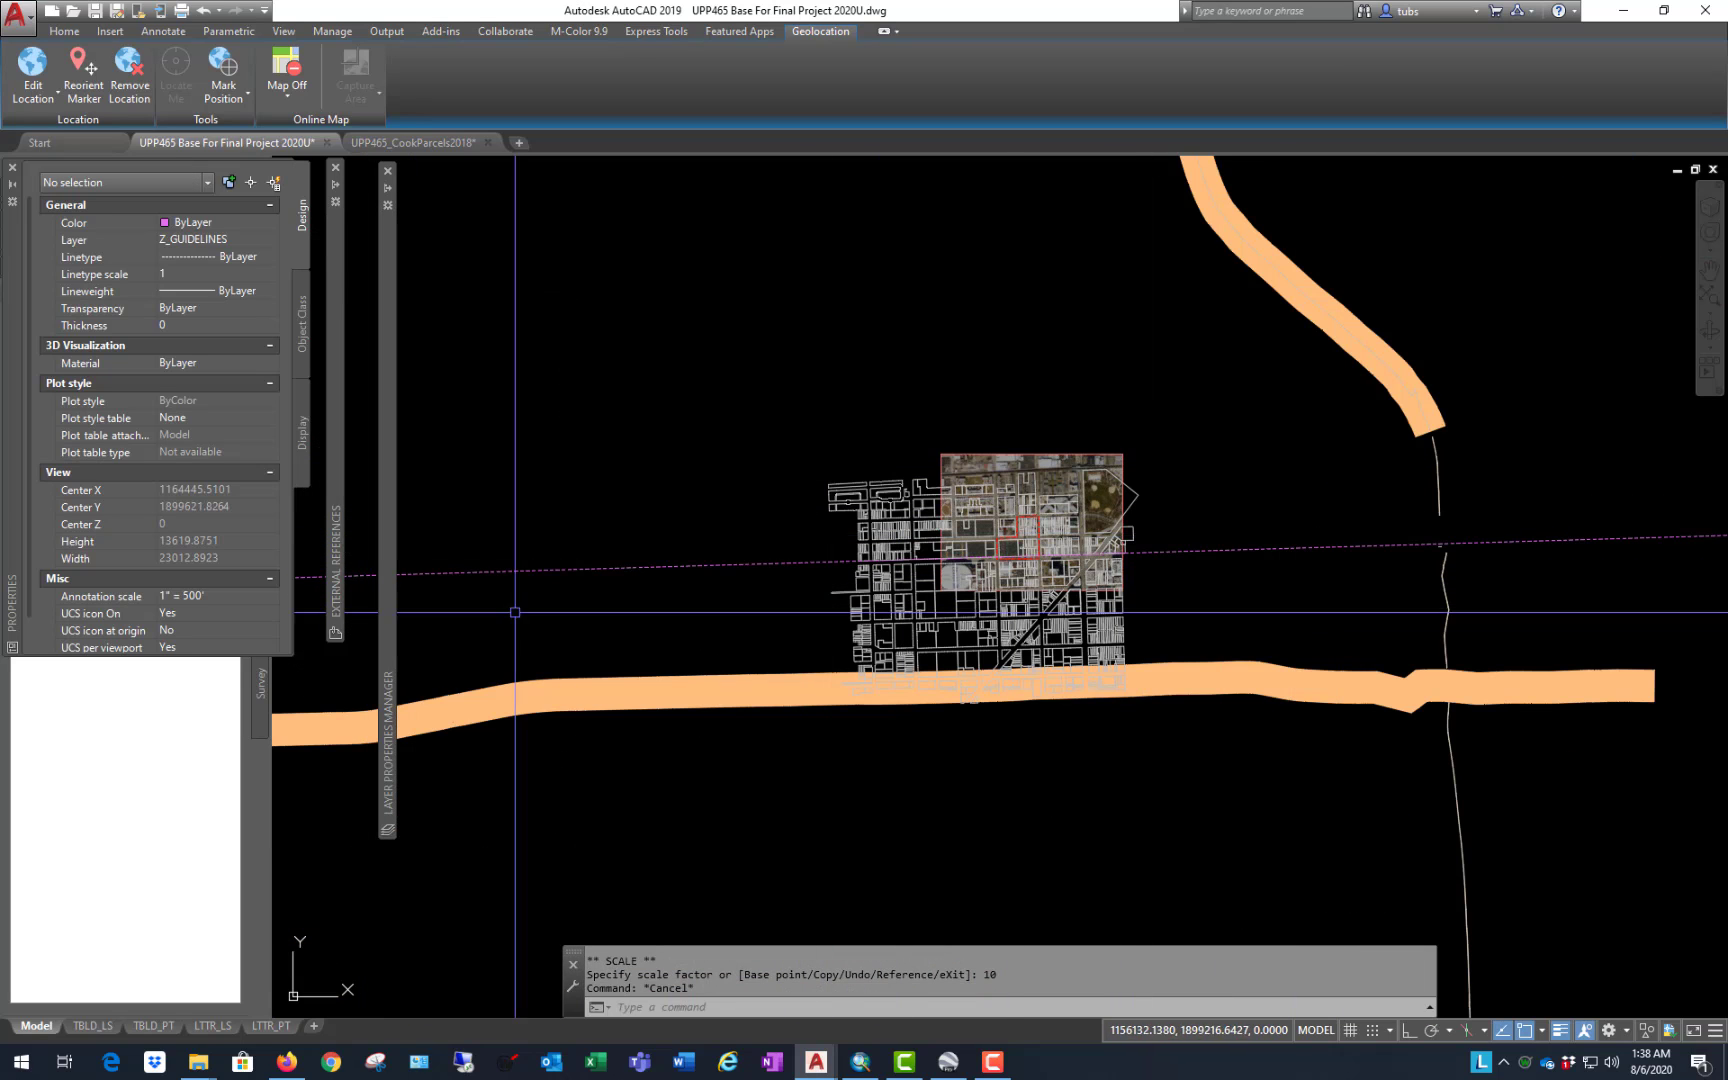
Step: Turn off plotting for the Z_GUIDELINES layer
{"action": "scroll", "coordinate": [937, 573], "scroll_direction": "down", "scroll_amount": 3}
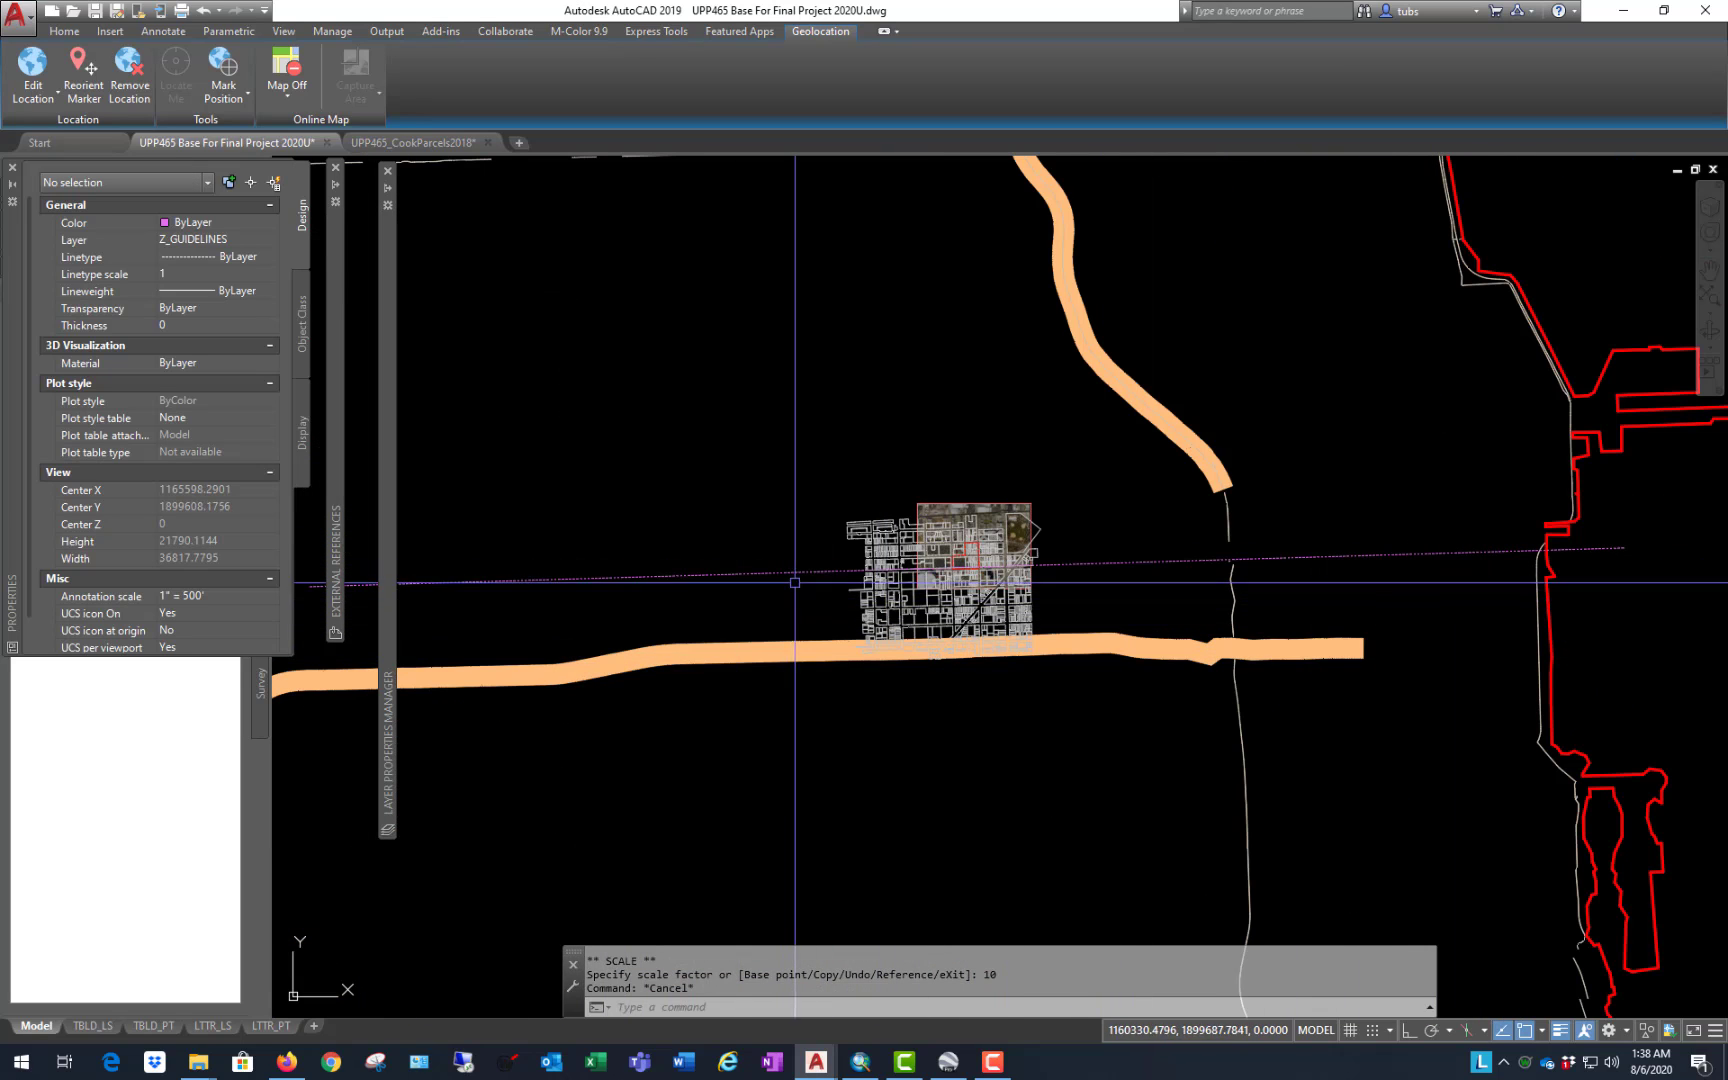
{"action": "scroll", "coordinate": [987, 549], "scroll_direction": "up", "scroll_amount": 5}
{"action": "mouse_move", "coordinate": [387, 444]}
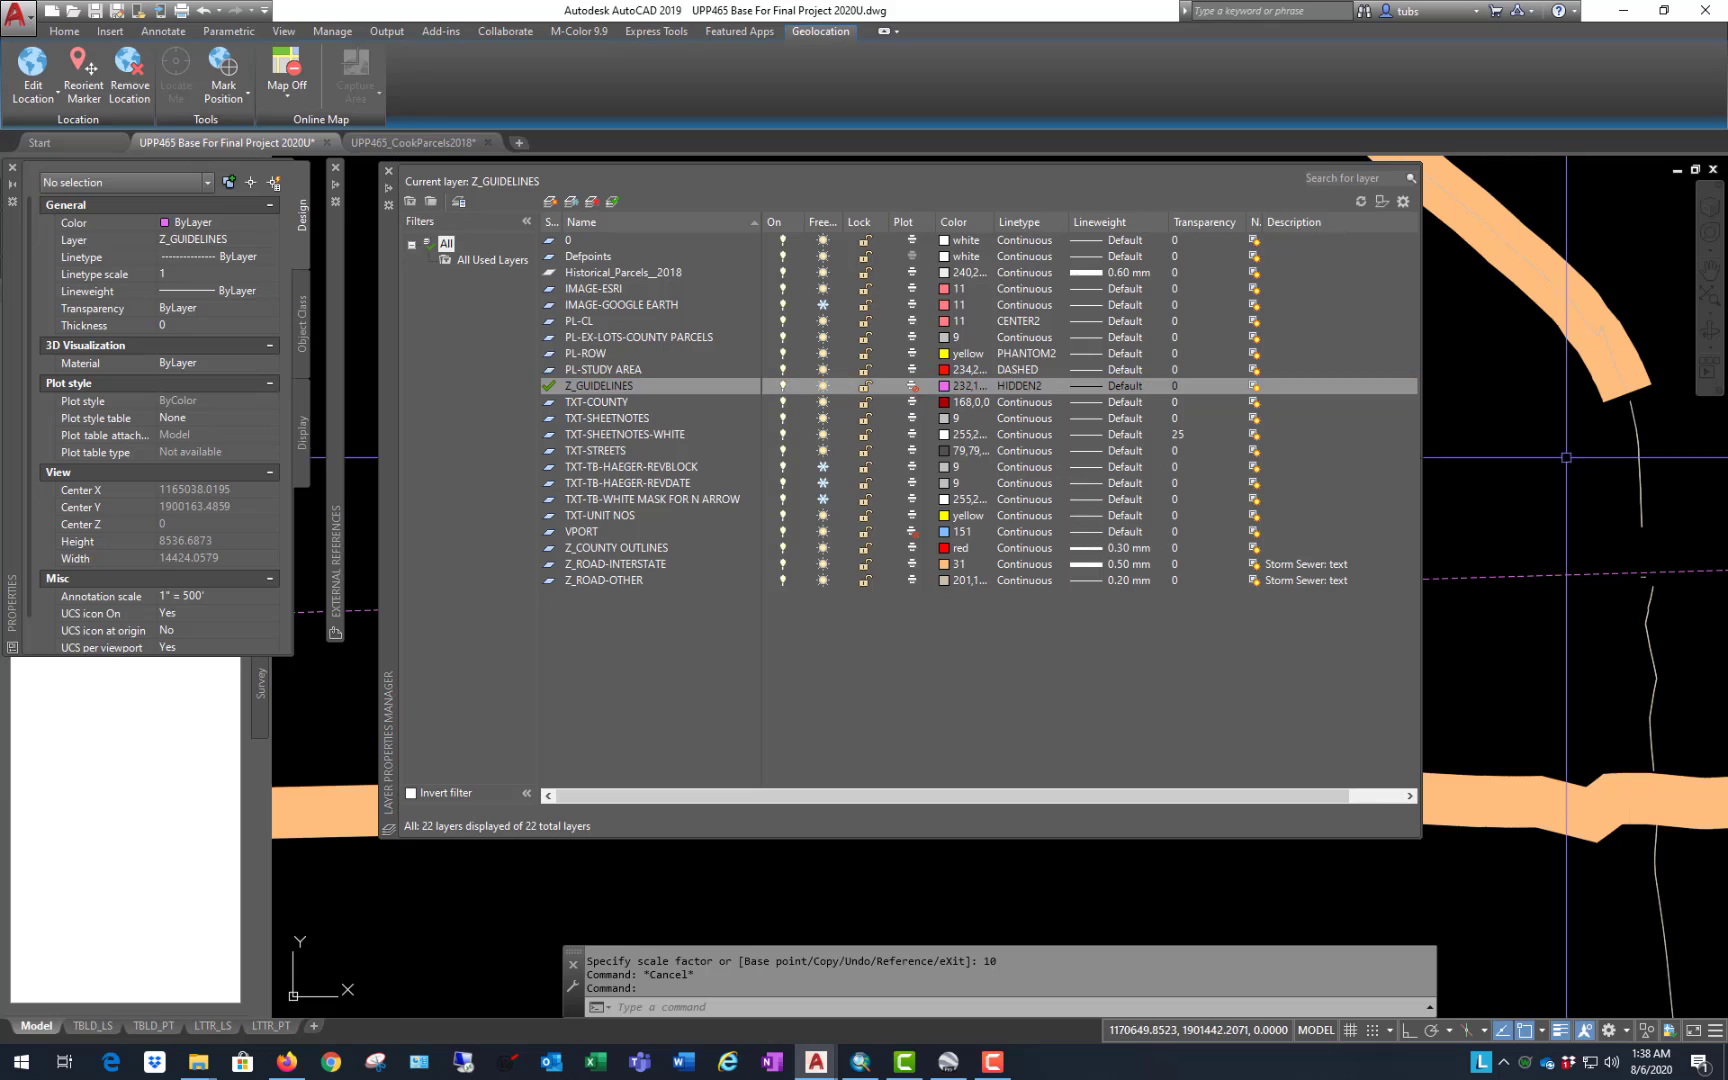
{"action": "left_click", "coordinate": [981, 549]}
{"action": "scroll", "coordinate": [982, 555], "scroll_direction": "up", "scroll_amount": 1}
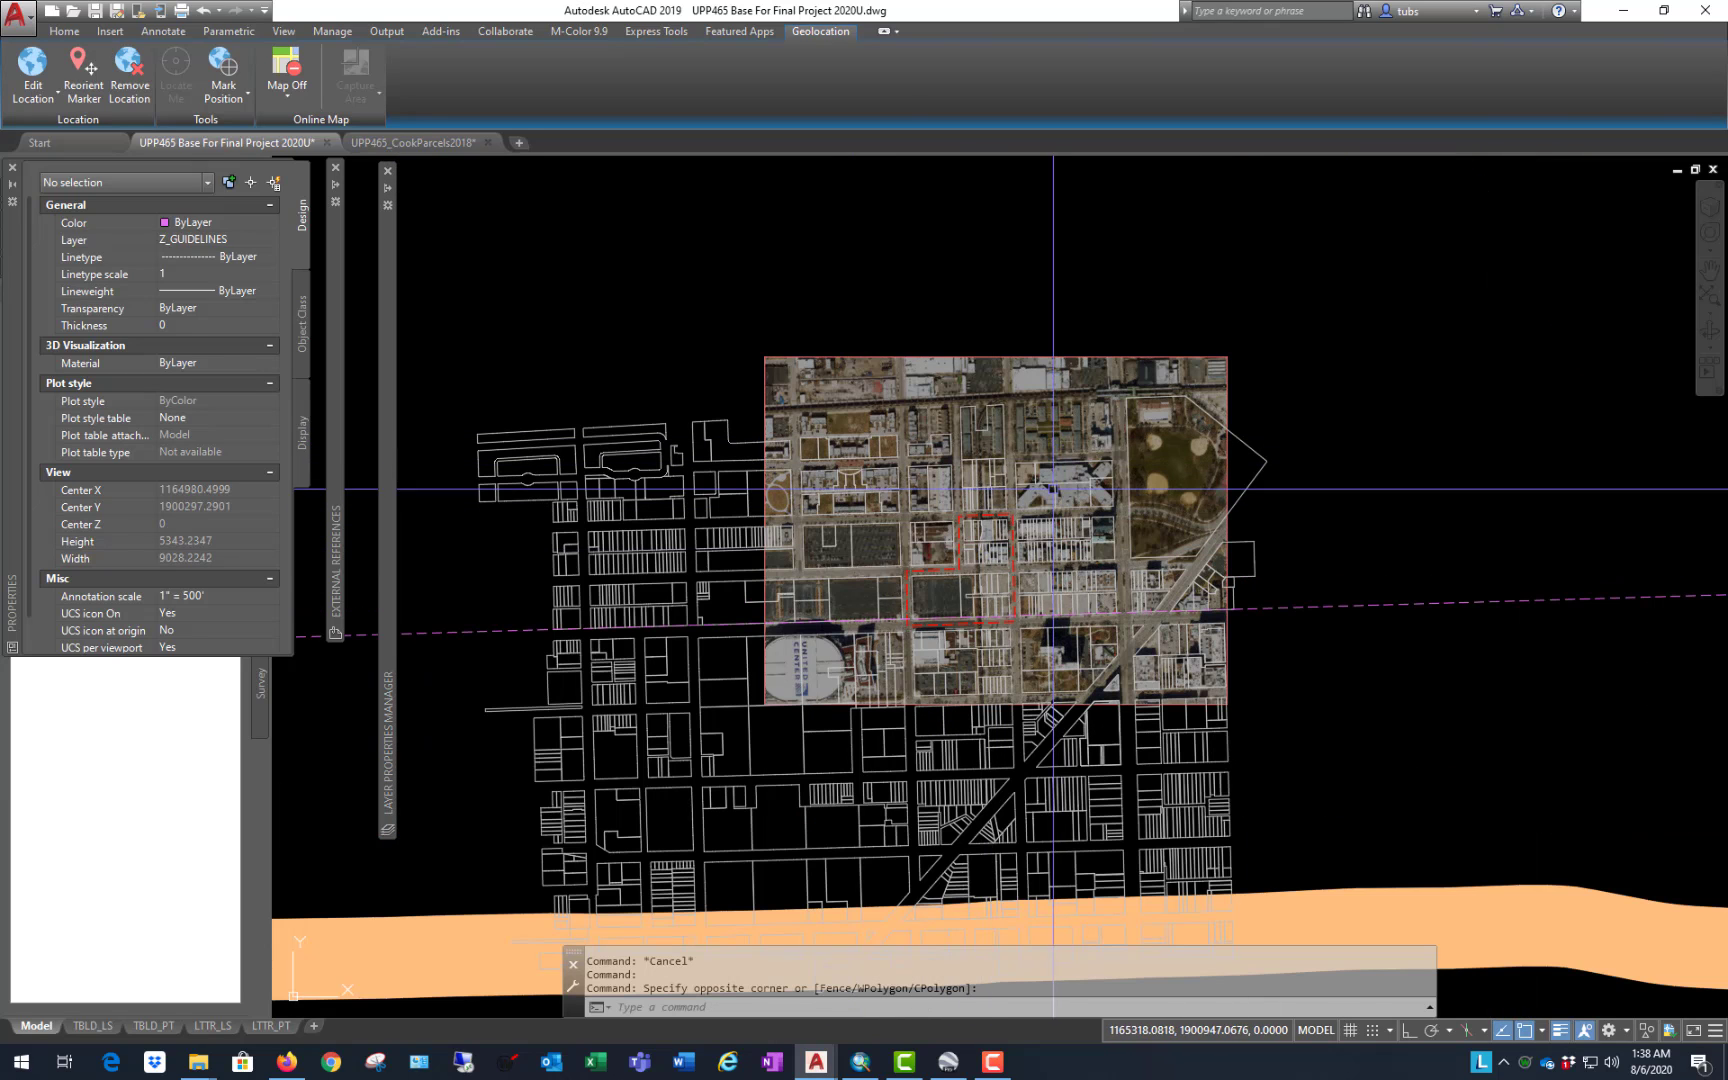
{"action": "scroll", "coordinate": [987, 592], "scroll_direction": "up", "scroll_amount": 3}
{"action": "scroll", "coordinate": [1092, 568], "scroll_direction": "down", "scroll_amount": 4}
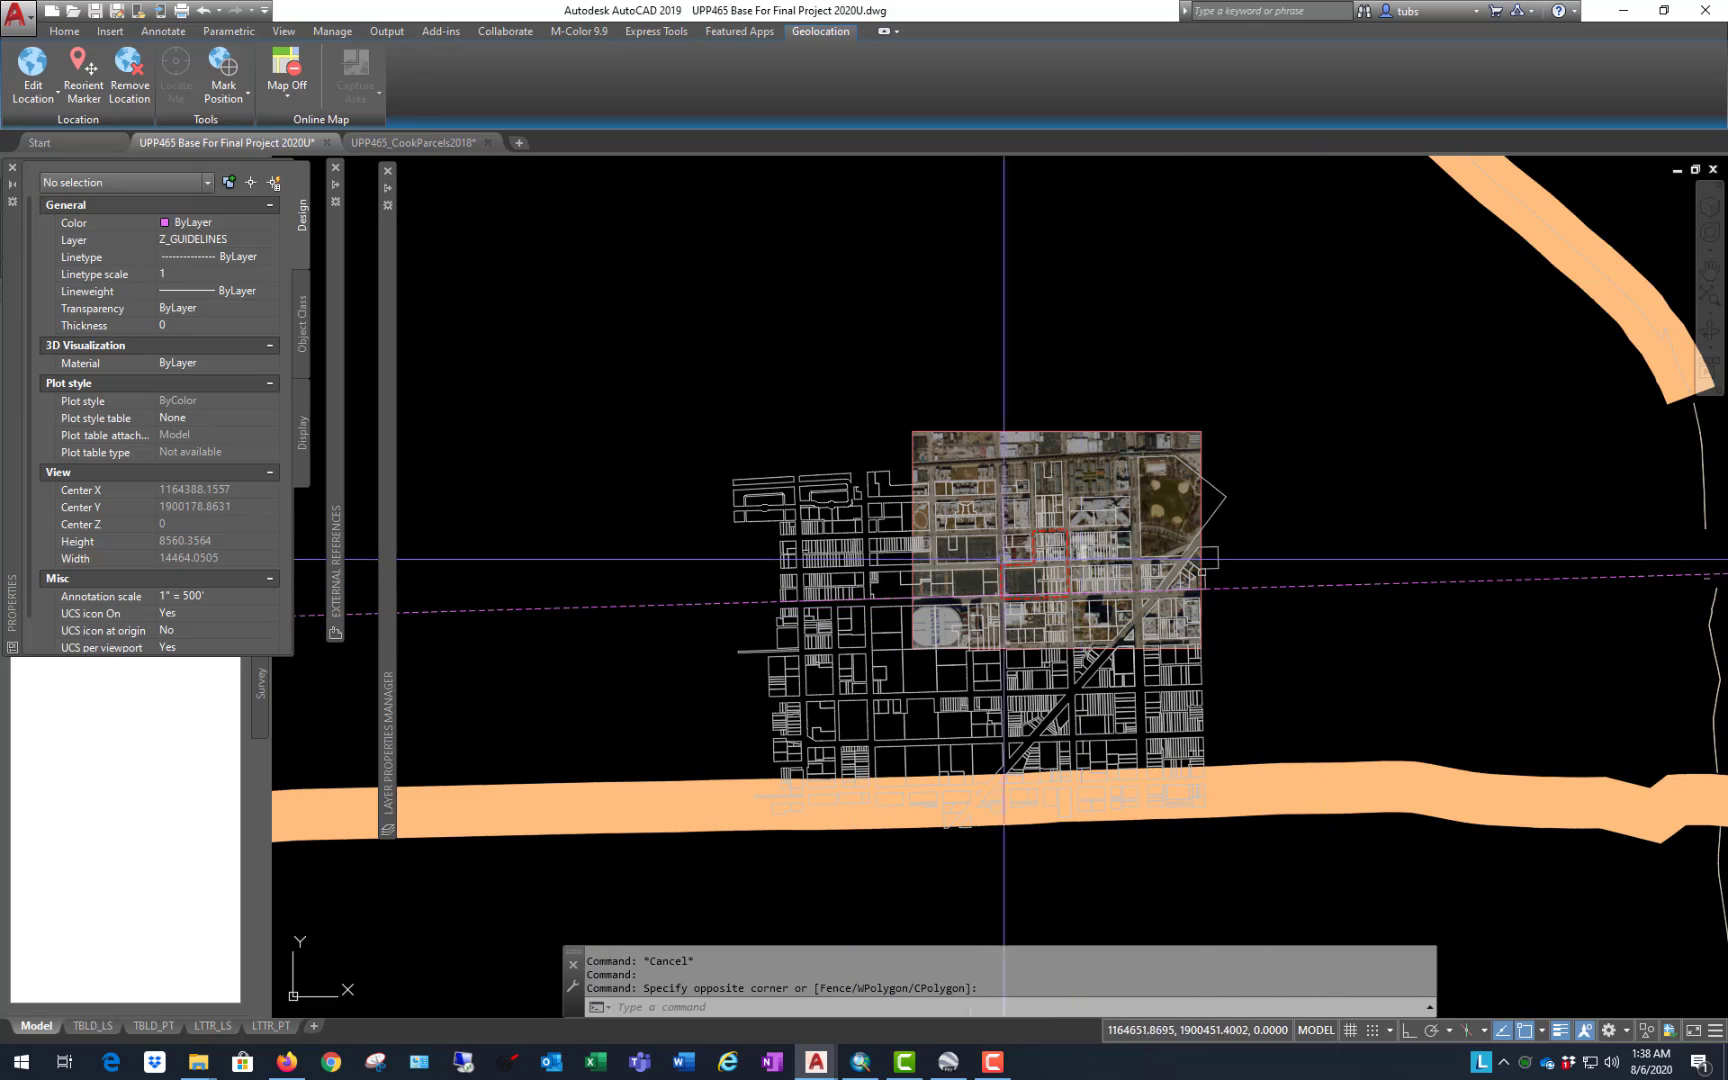
{"action": "scroll", "coordinate": [1060, 575], "scroll_direction": "up", "scroll_amount": 2}
{"action": "scroll", "coordinate": [990, 540], "scroll_direction": "up", "scroll_amount": 4}
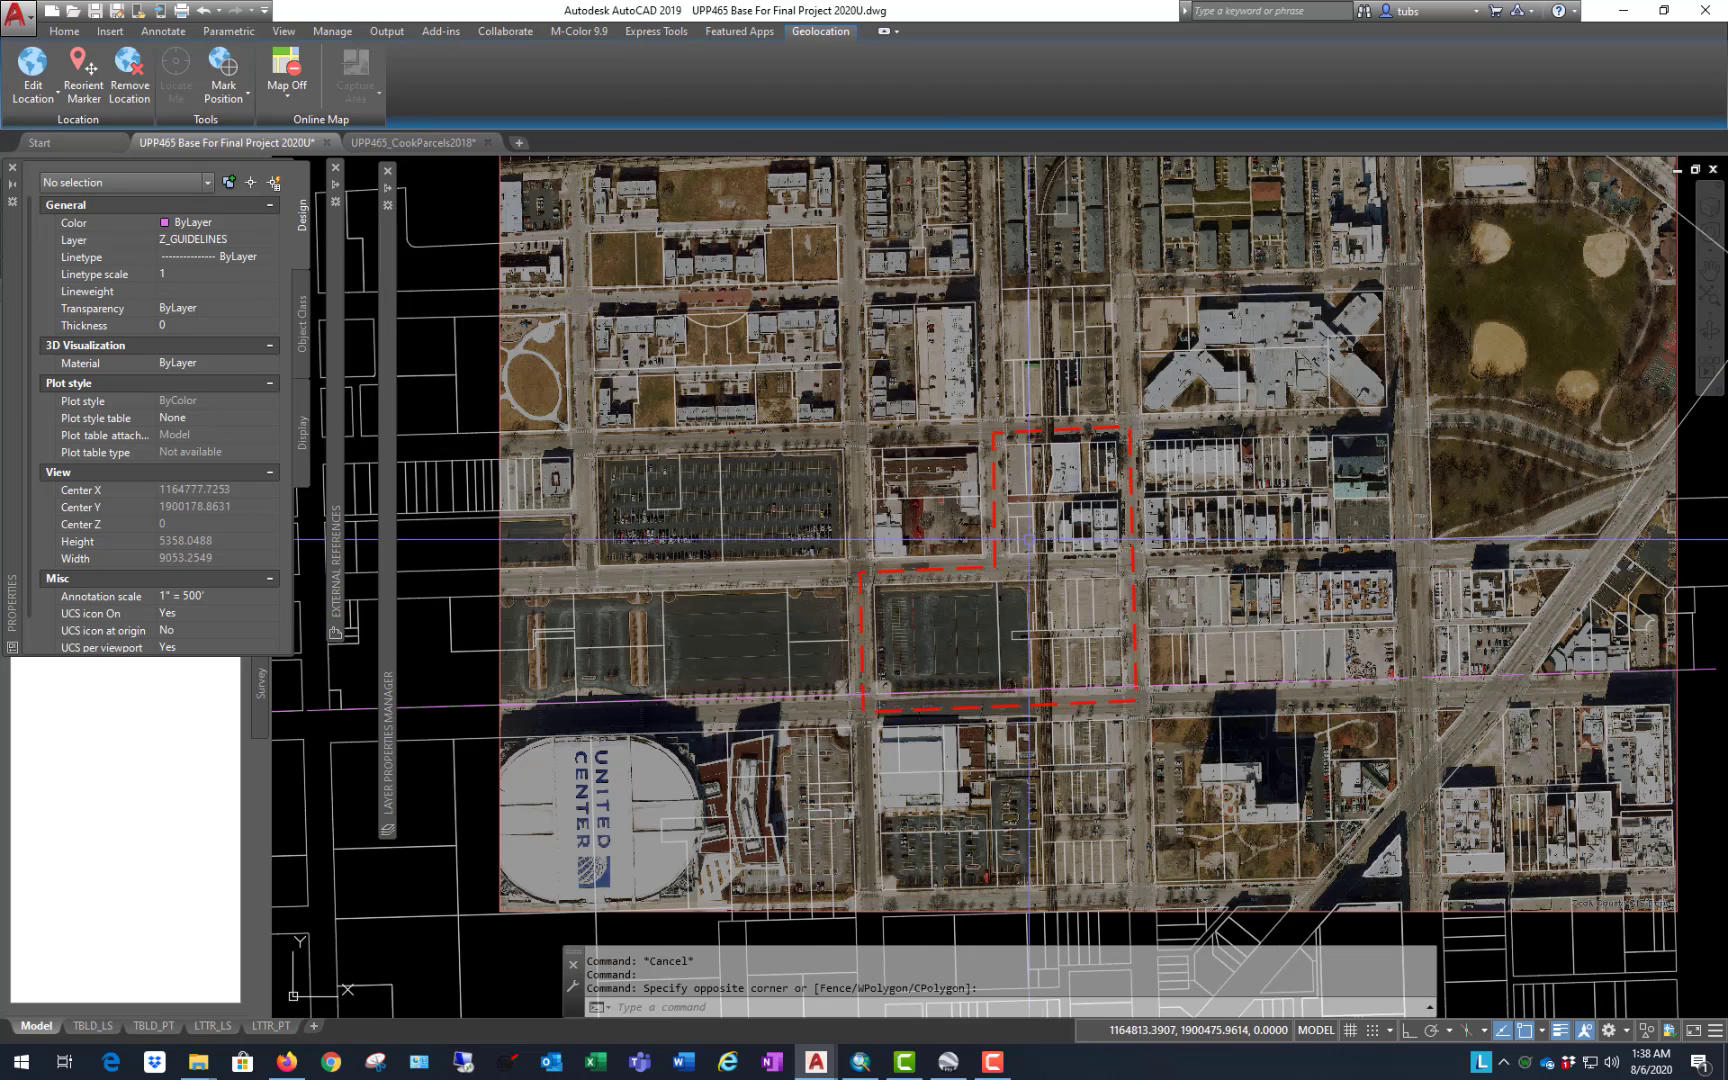
{"action": "scroll", "coordinate": [968, 500], "scroll_direction": "down", "scroll_amount": 6}
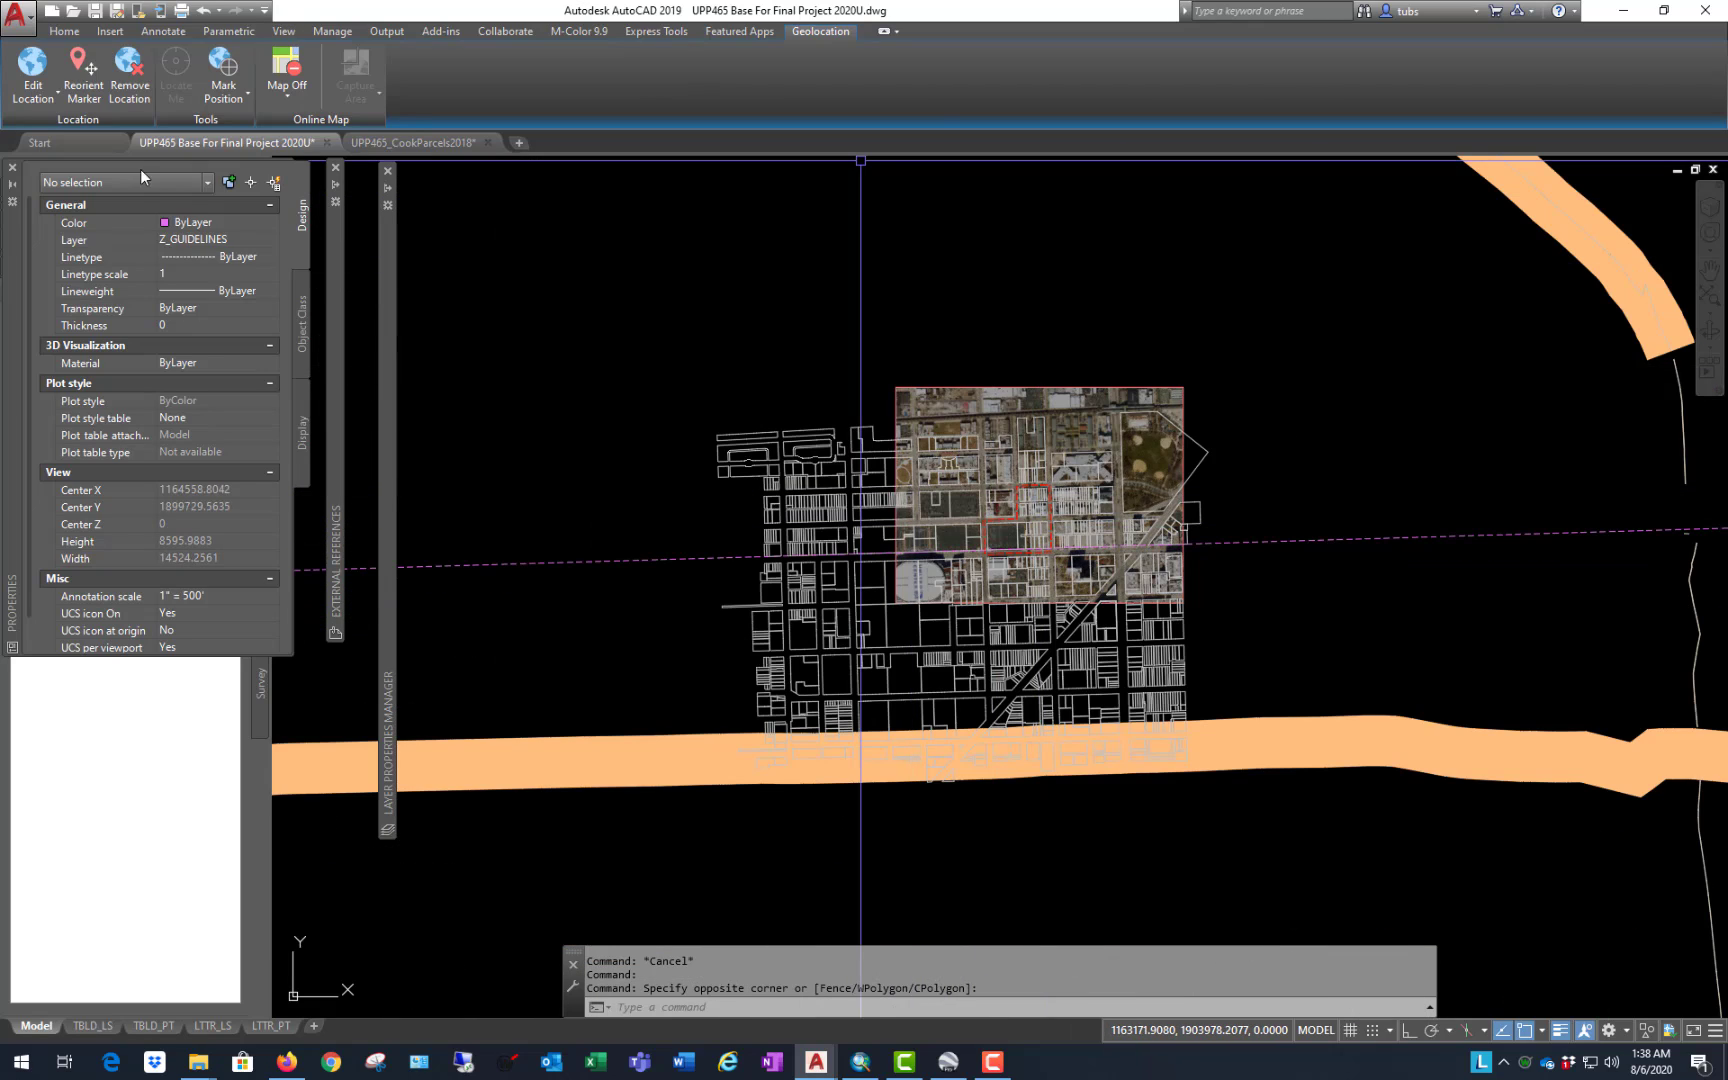
Step: Draw a trial rectangle across the study area's western boundary on Z_GUIDELINES, and erase it
{"action": "left_click", "coordinate": [50, 30]}
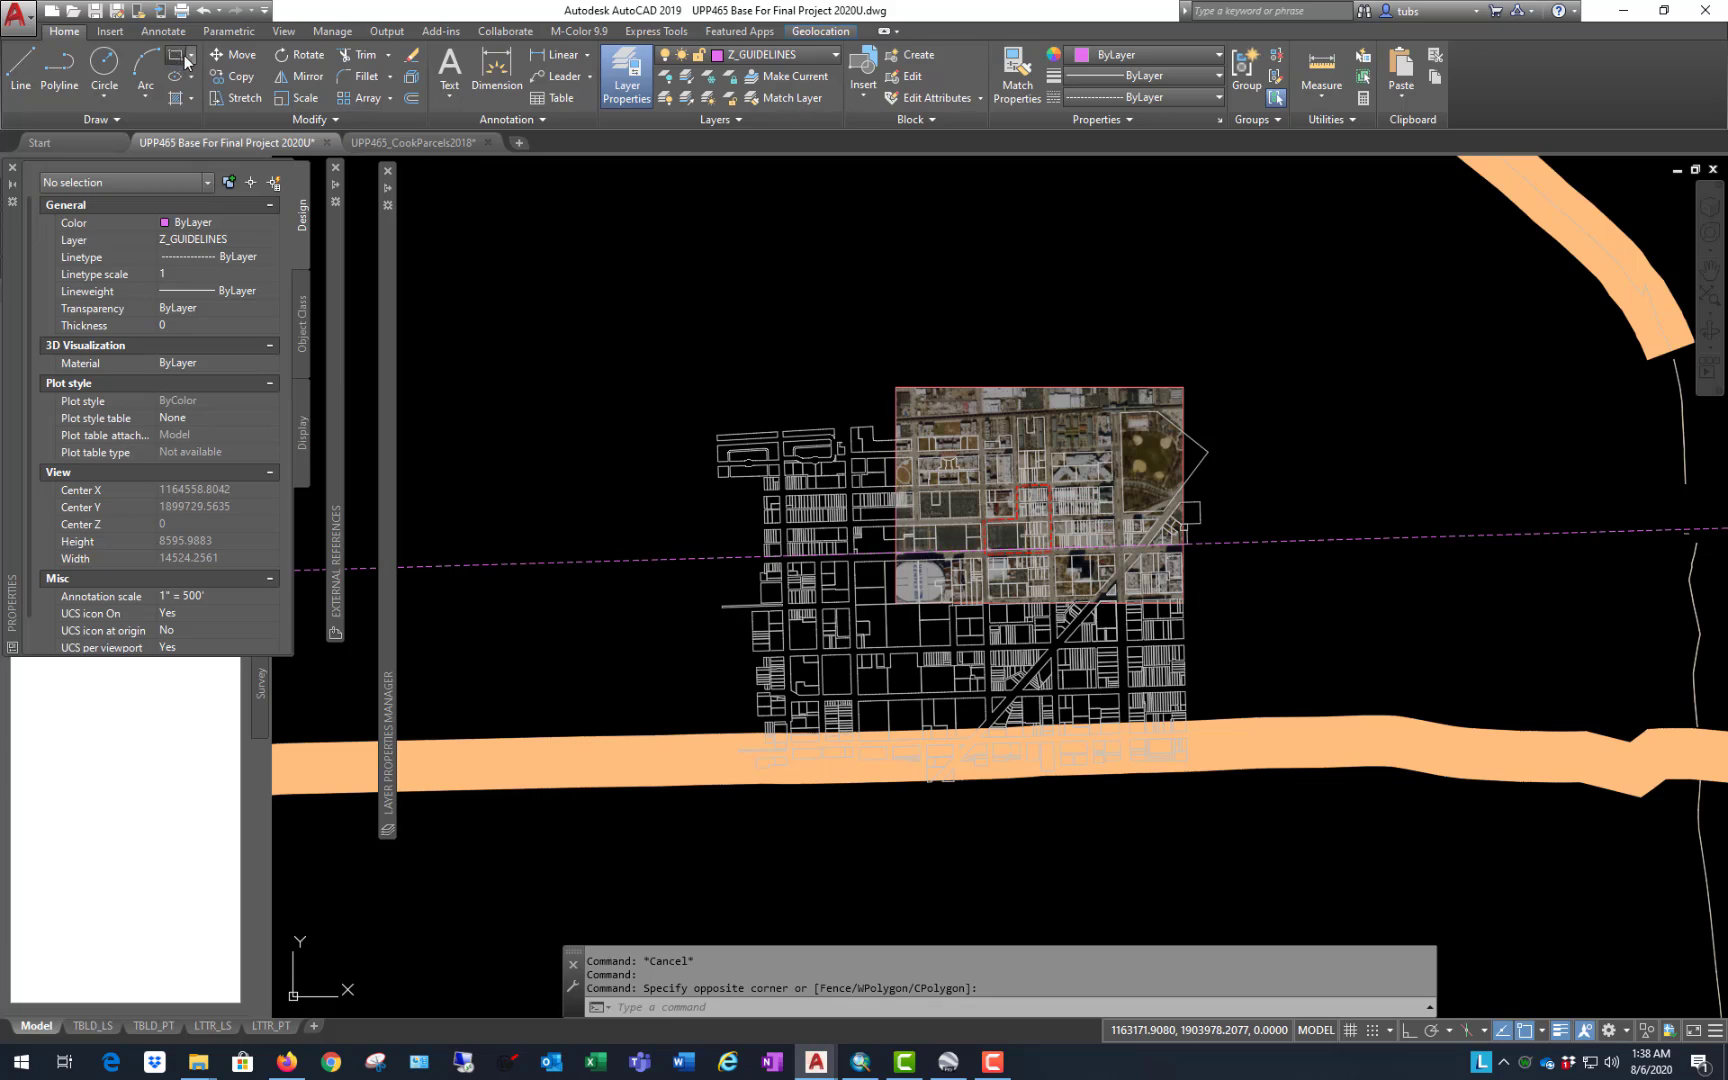
{"action": "scroll", "coordinate": [1018, 523], "scroll_direction": "up", "scroll_amount": 10}
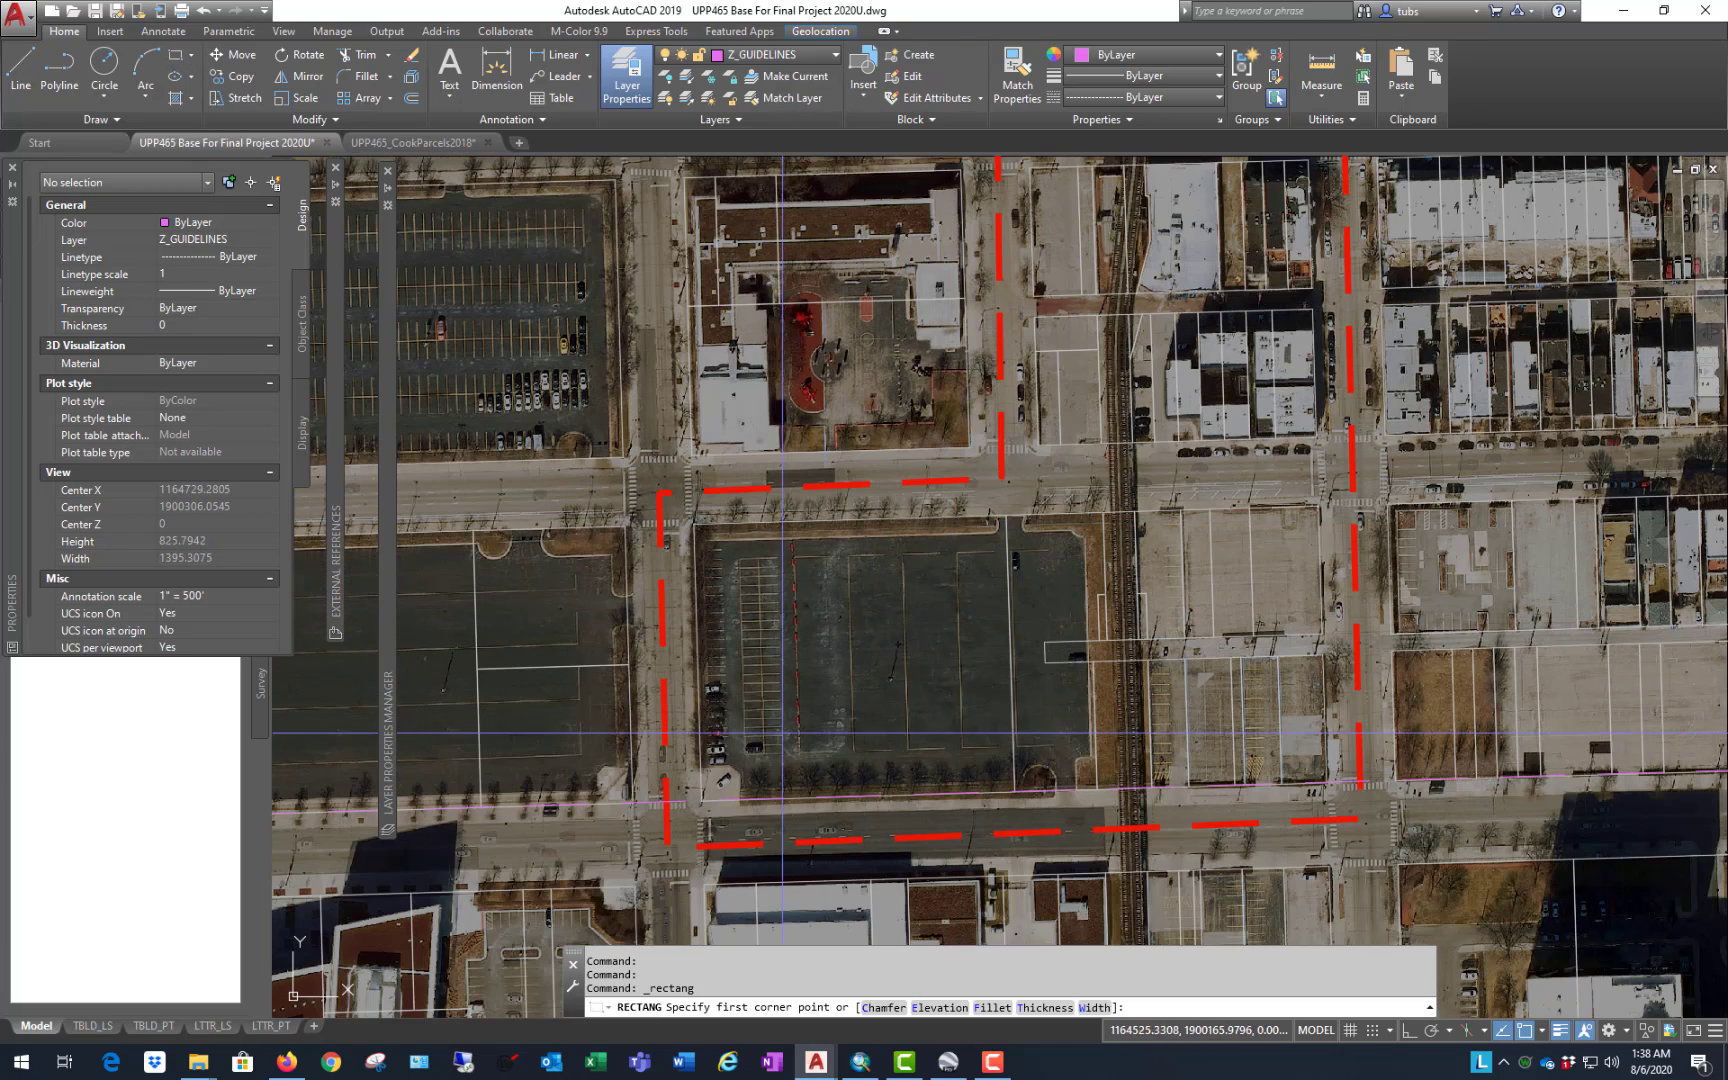
{"action": "left_click", "coordinate": [515, 785]}
{"action": "left_click", "coordinate": [720, 635]}
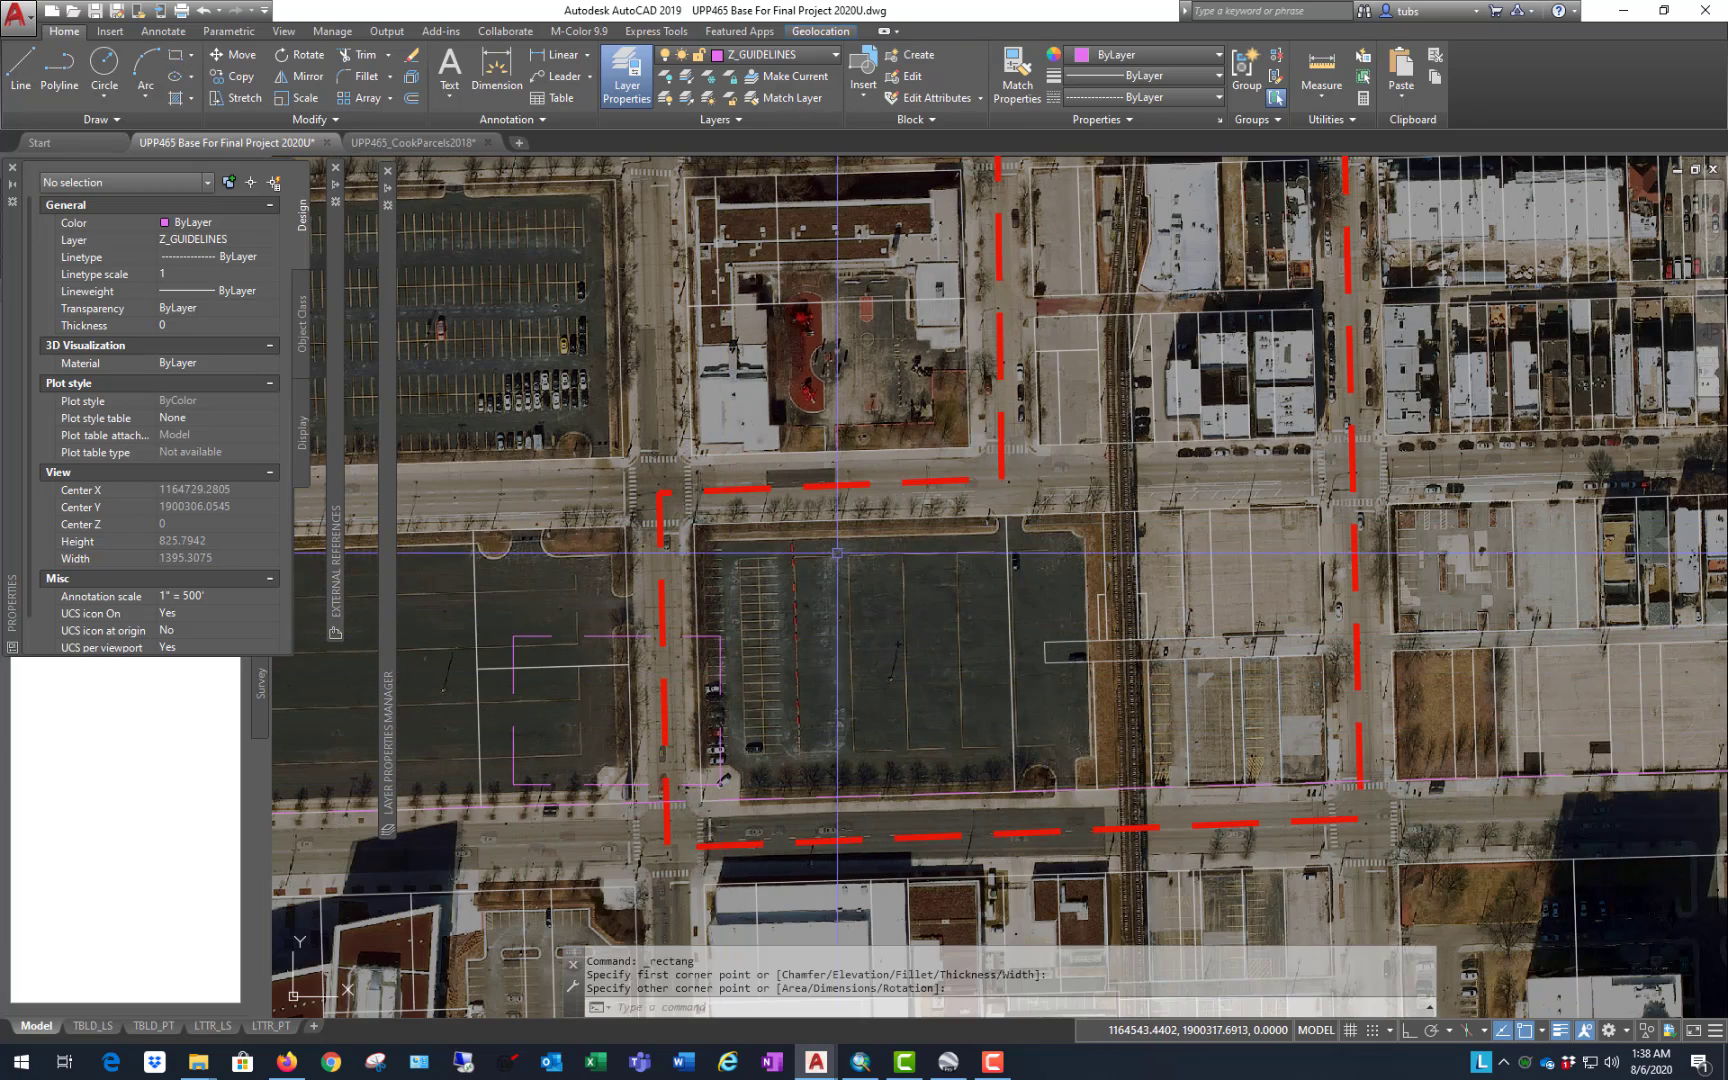
{"action": "left_click", "coordinate": [597, 634]}
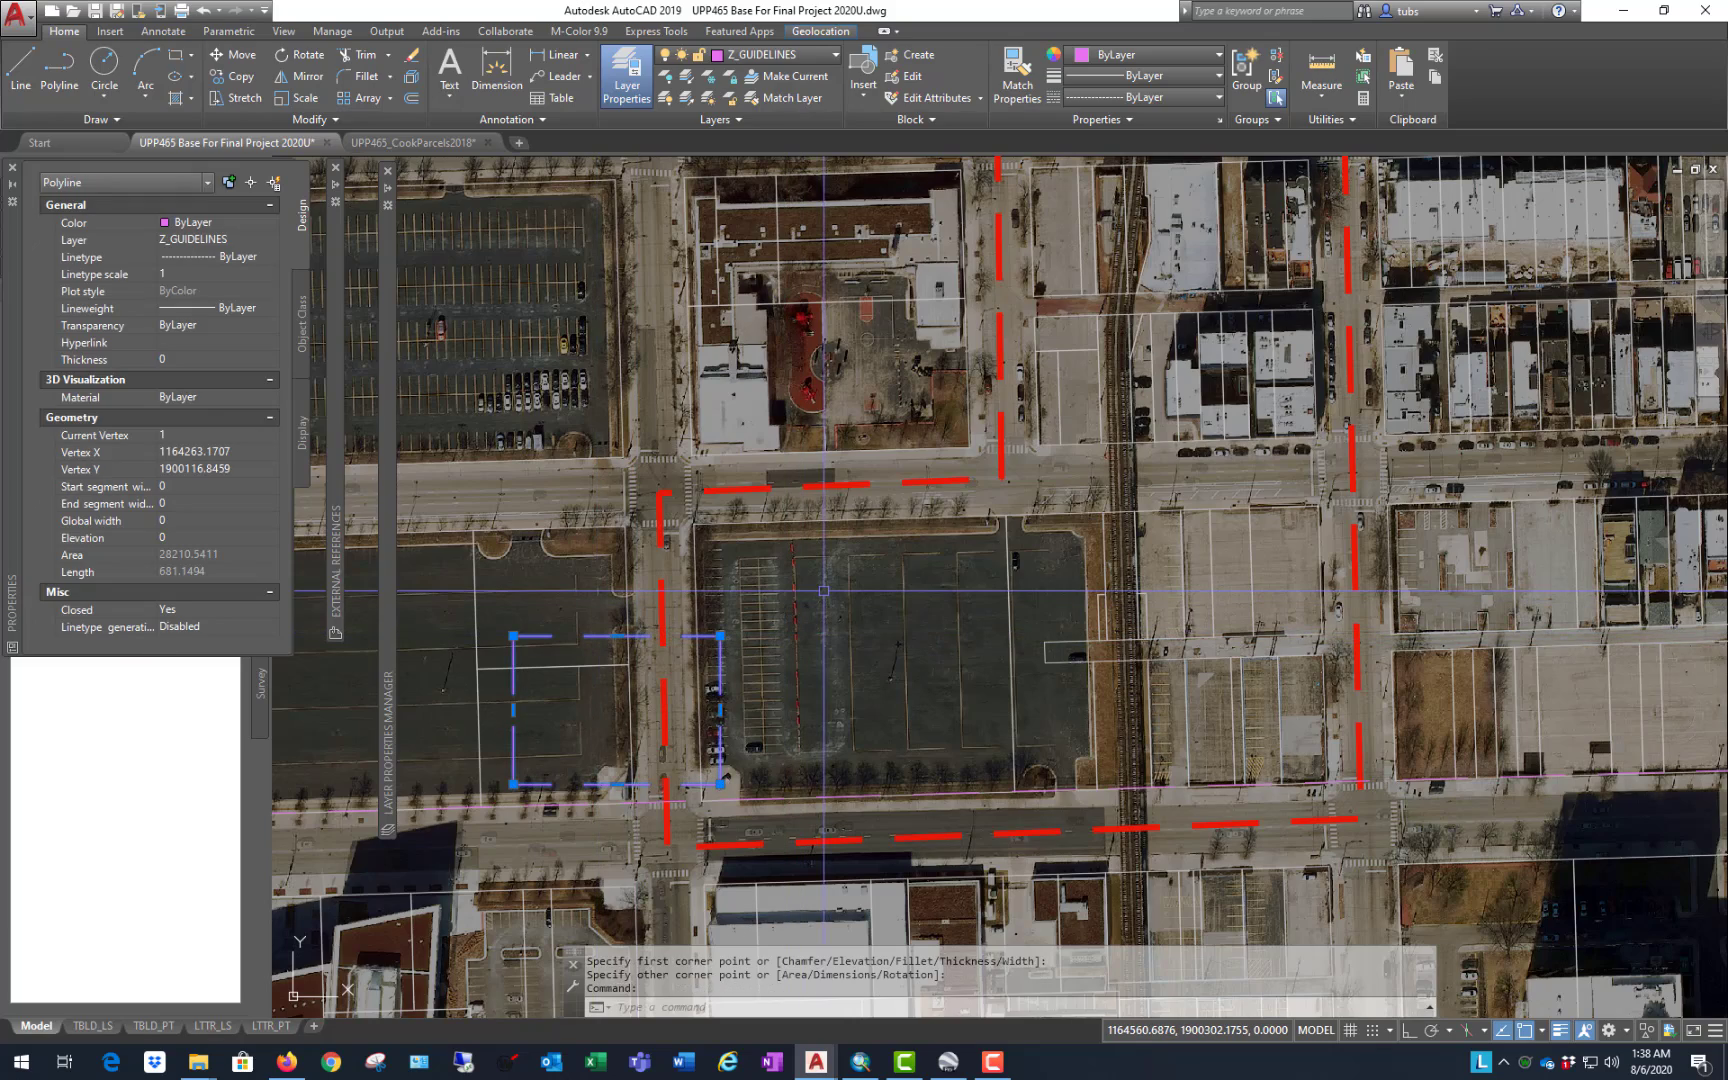
{"action": "type", "text": "e"}
{"action": "key", "text": "Return"}
{"action": "scroll", "coordinate": [970, 571], "scroll_direction": "down", "scroll_amount": 3}
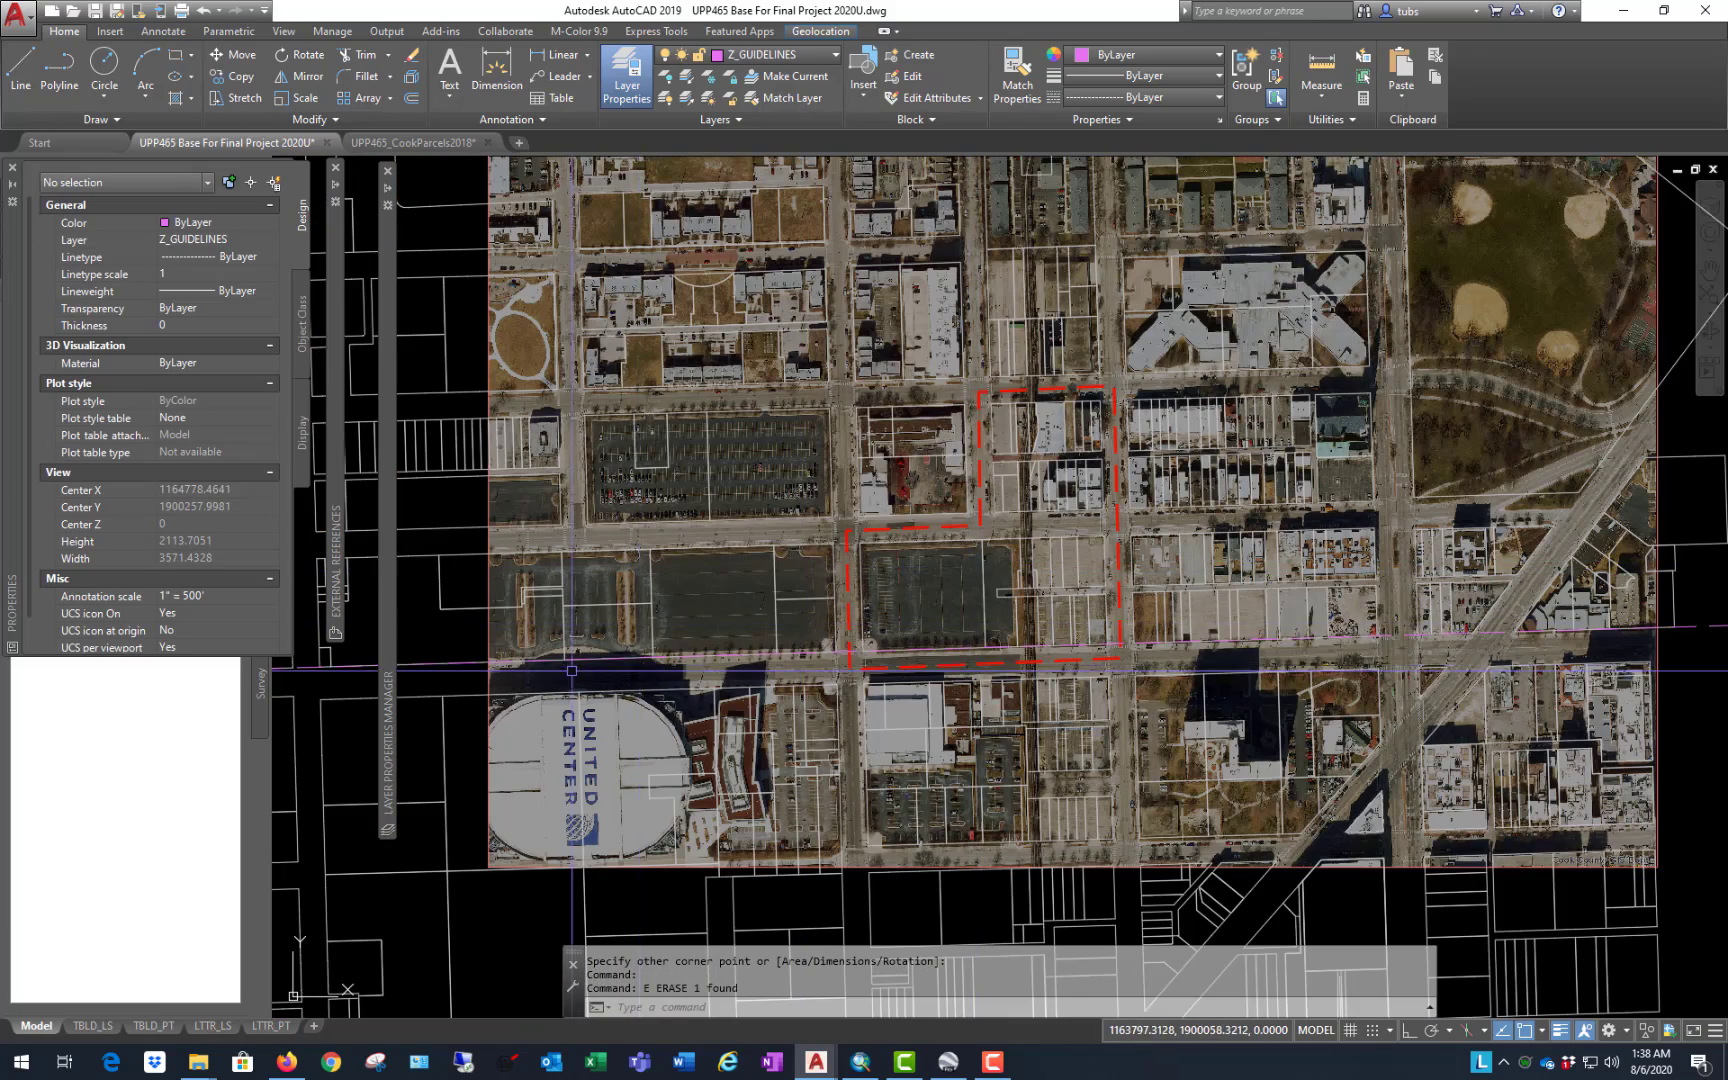
{"action": "scroll", "coordinate": [571, 670], "scroll_direction": "down", "scroll_amount": 5}
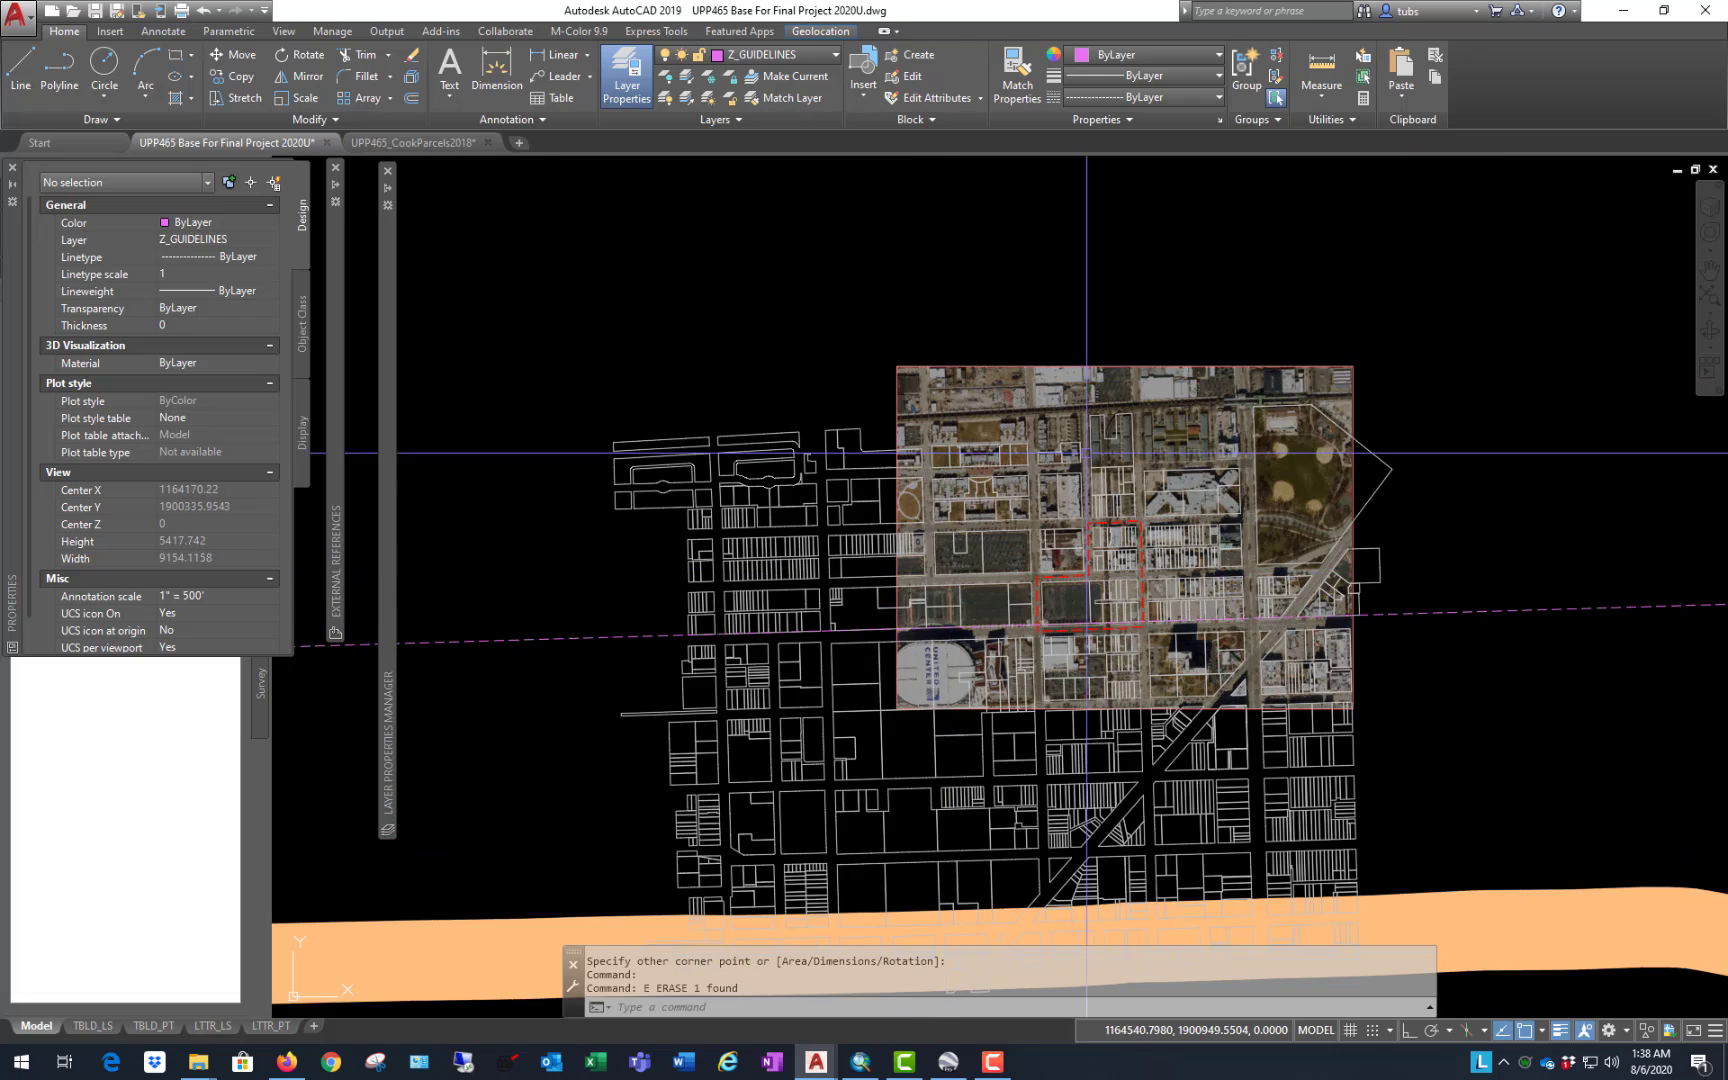
{"action": "scroll", "coordinate": [652, 625], "scroll_direction": "down", "scroll_amount": 3}
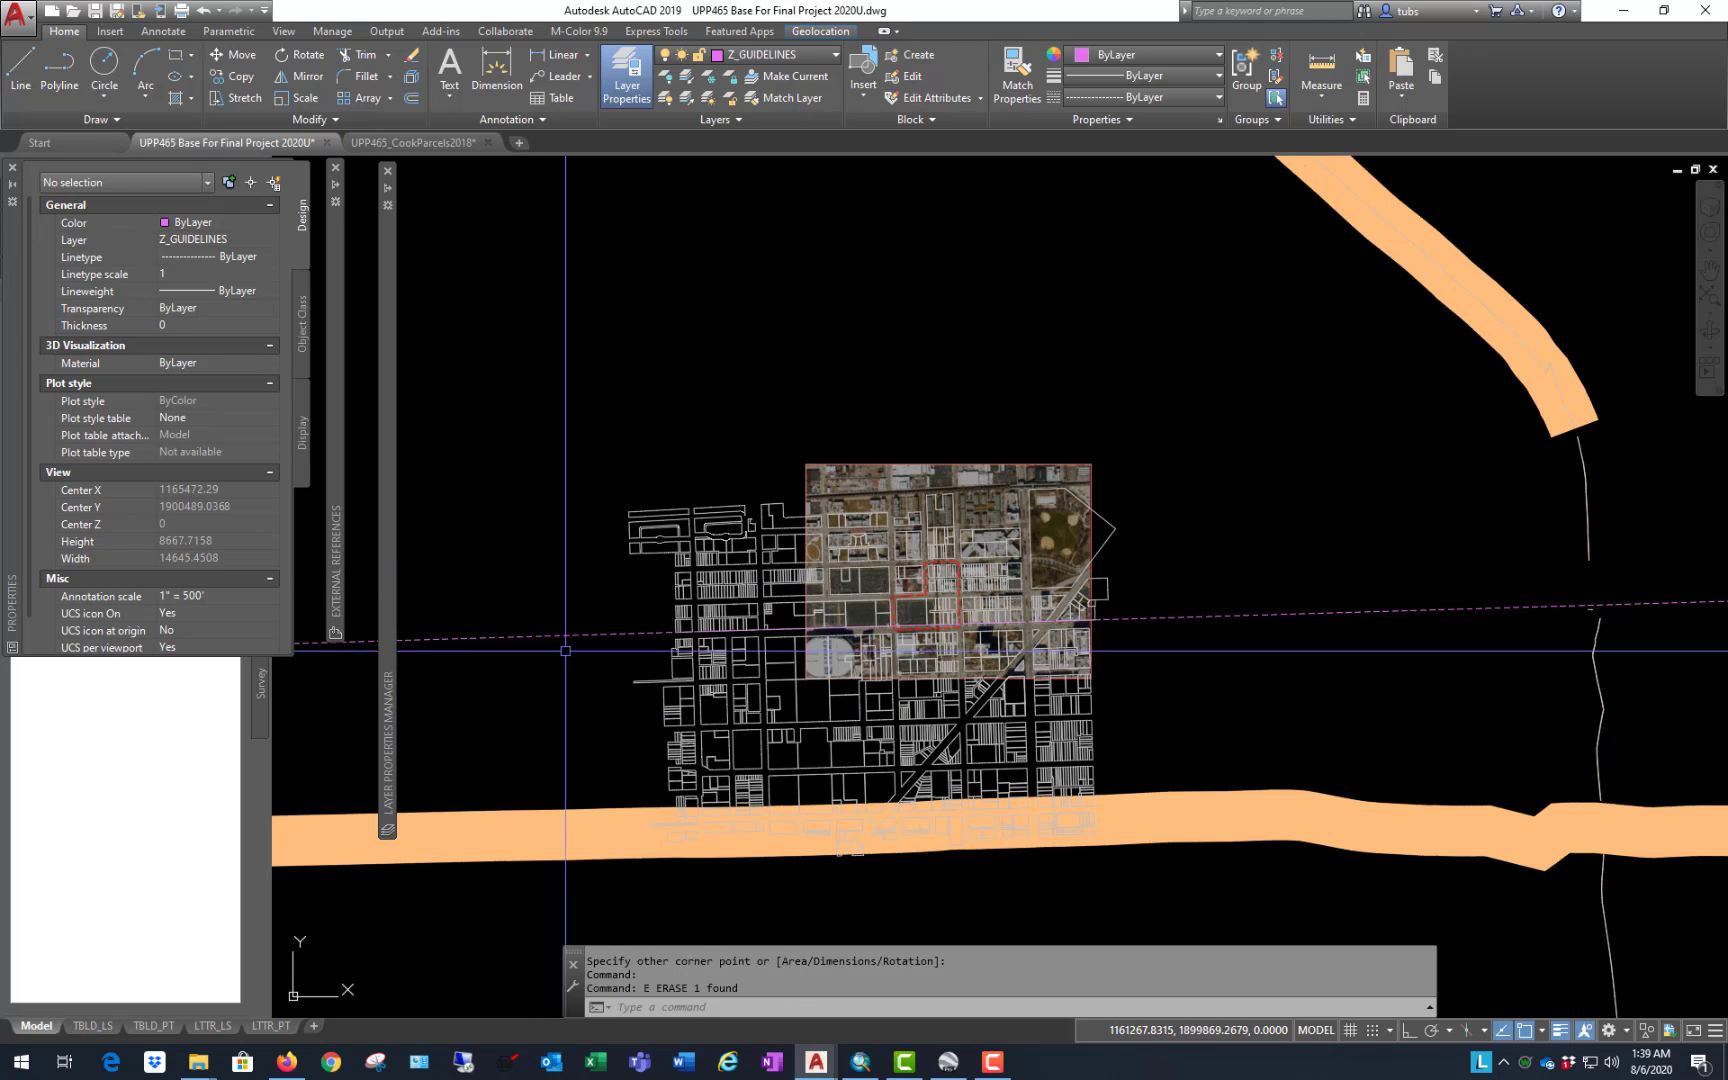
{"action": "left_click", "coordinate": [533, 635]}
{"action": "key", "text": "Escape"}
{"action": "key", "text": "Escape"}
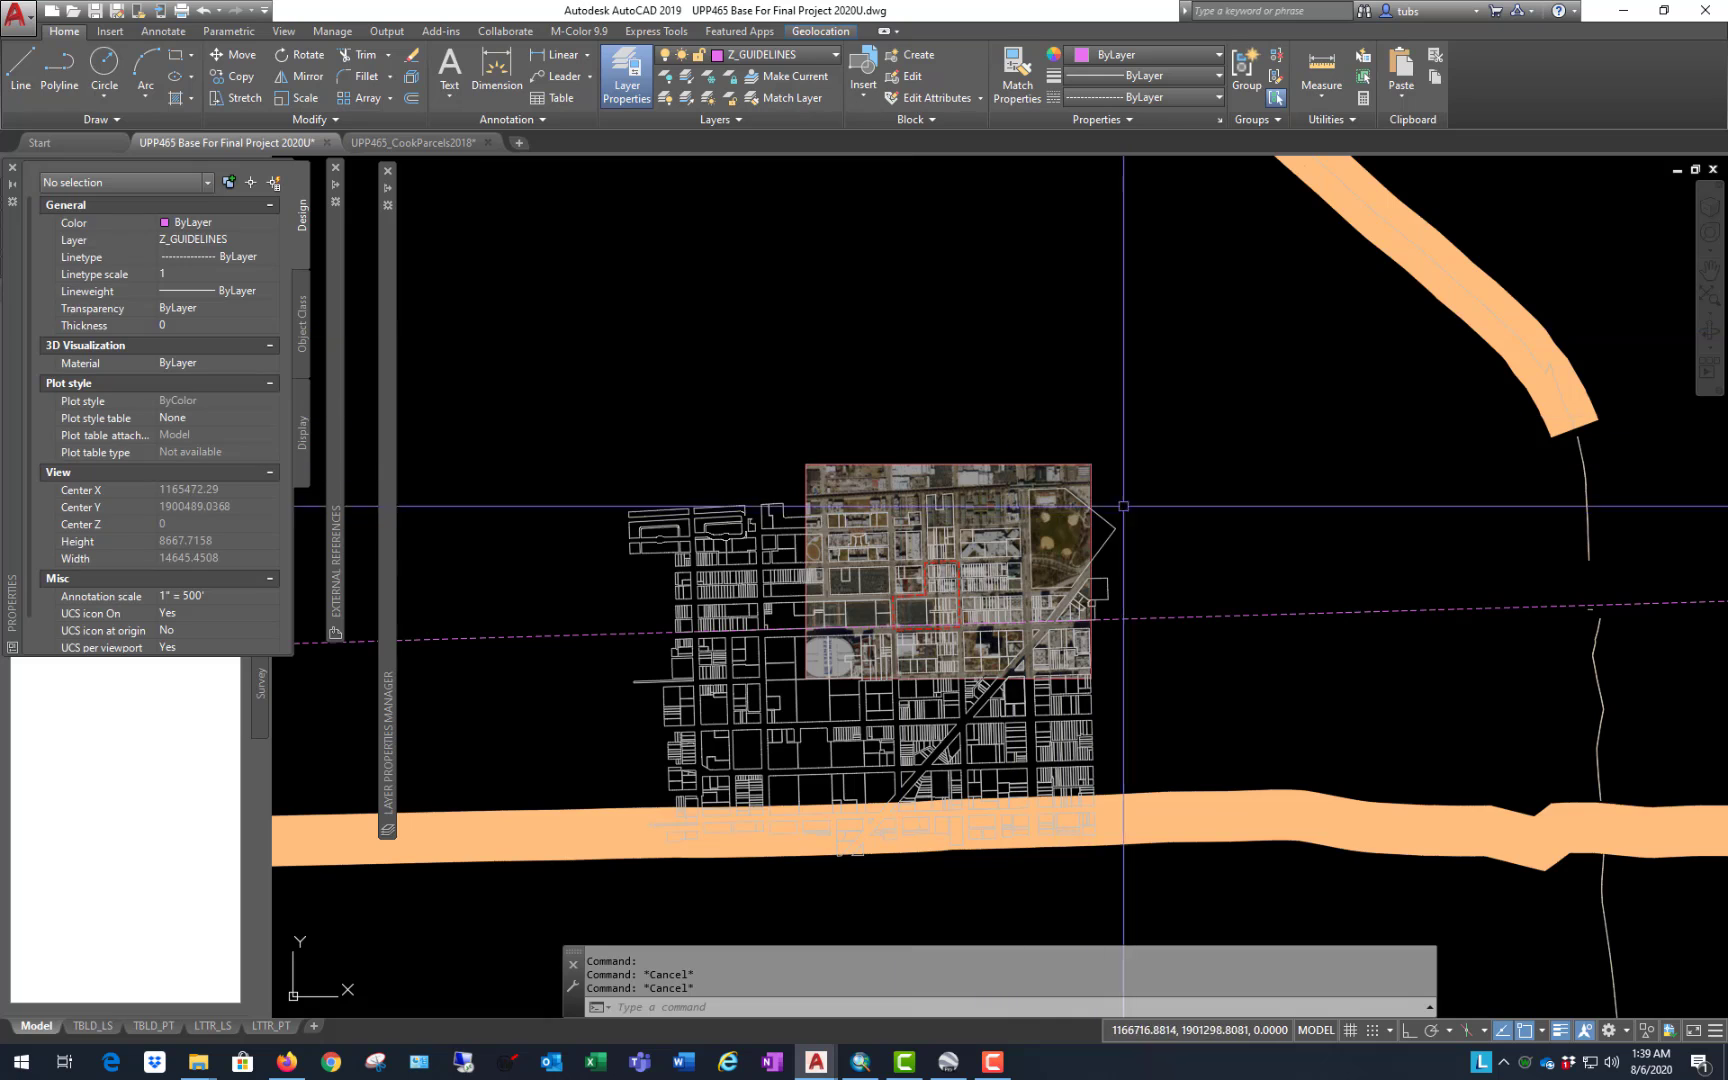
Step: Check the angle of the long street guideline in its properties
{"action": "scroll", "coordinate": [1053, 336], "scroll_direction": "down", "scroll_amount": 3}
{"action": "scroll", "coordinate": [773, 476], "scroll_direction": "up", "scroll_amount": 3}
{"action": "scroll", "coordinate": [1053, 480], "scroll_direction": "down", "scroll_amount": 3}
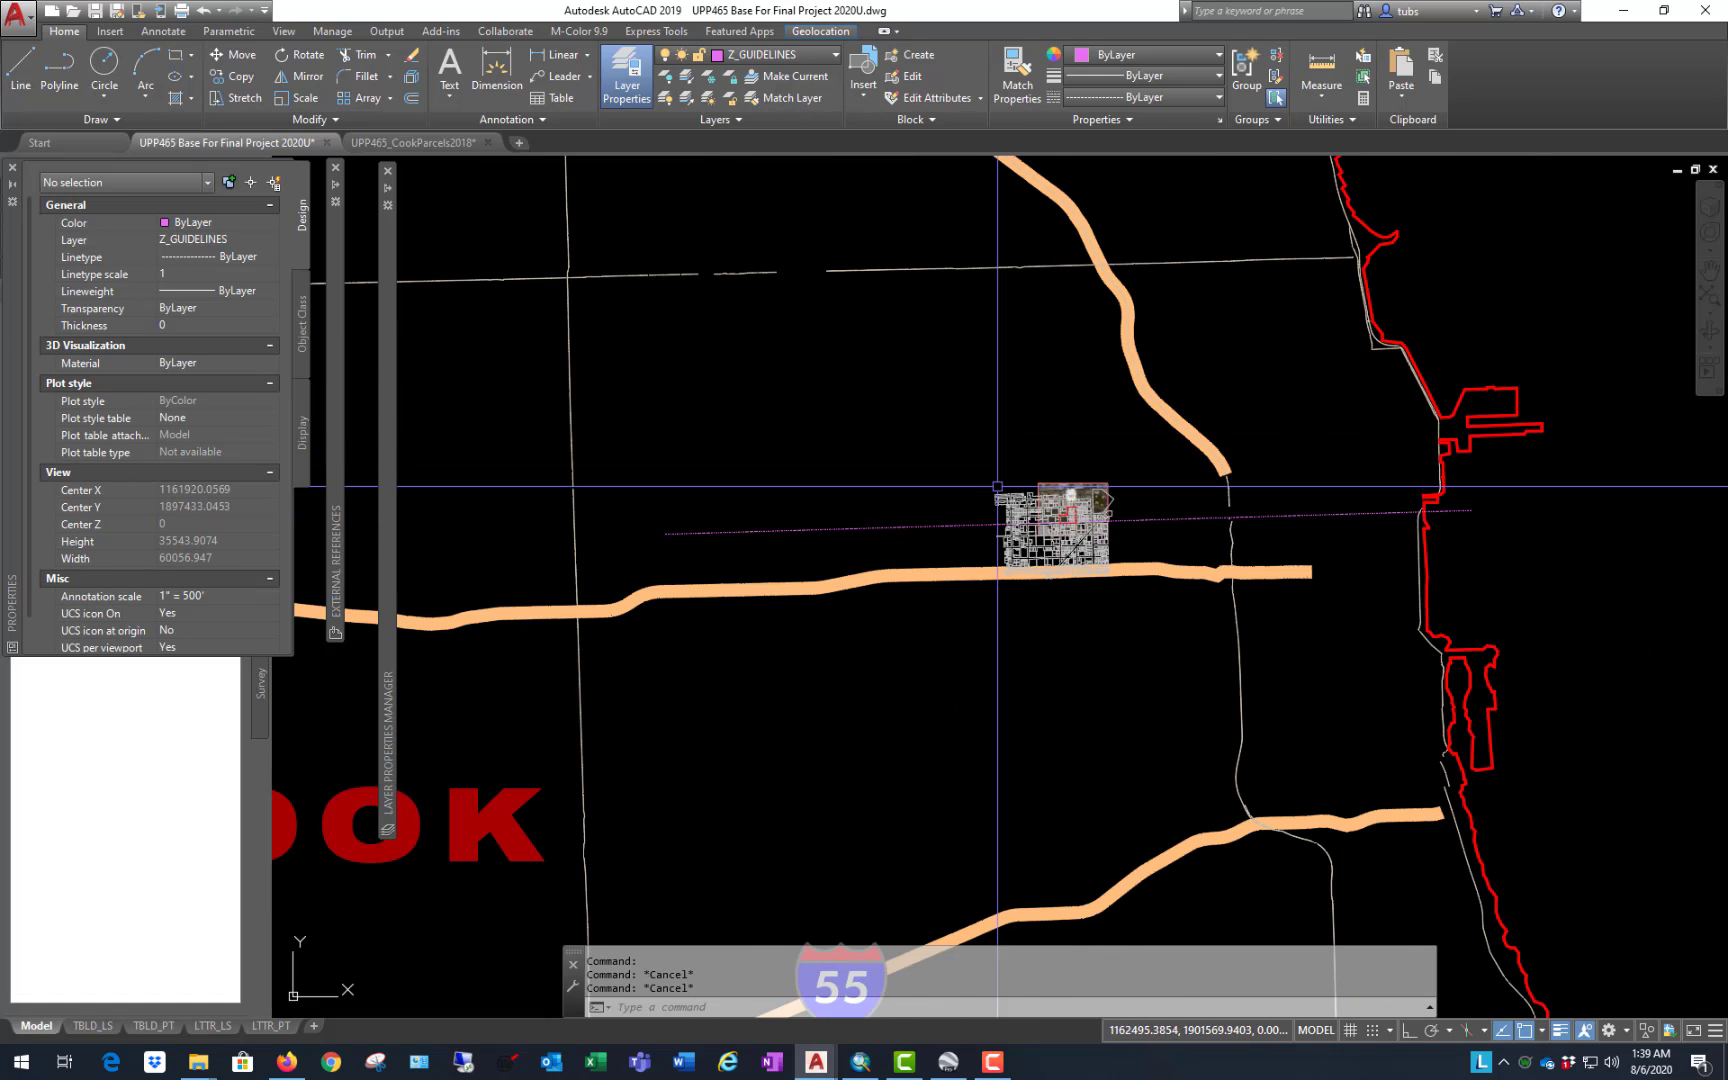
{"action": "left_click", "coordinate": [799, 528]}
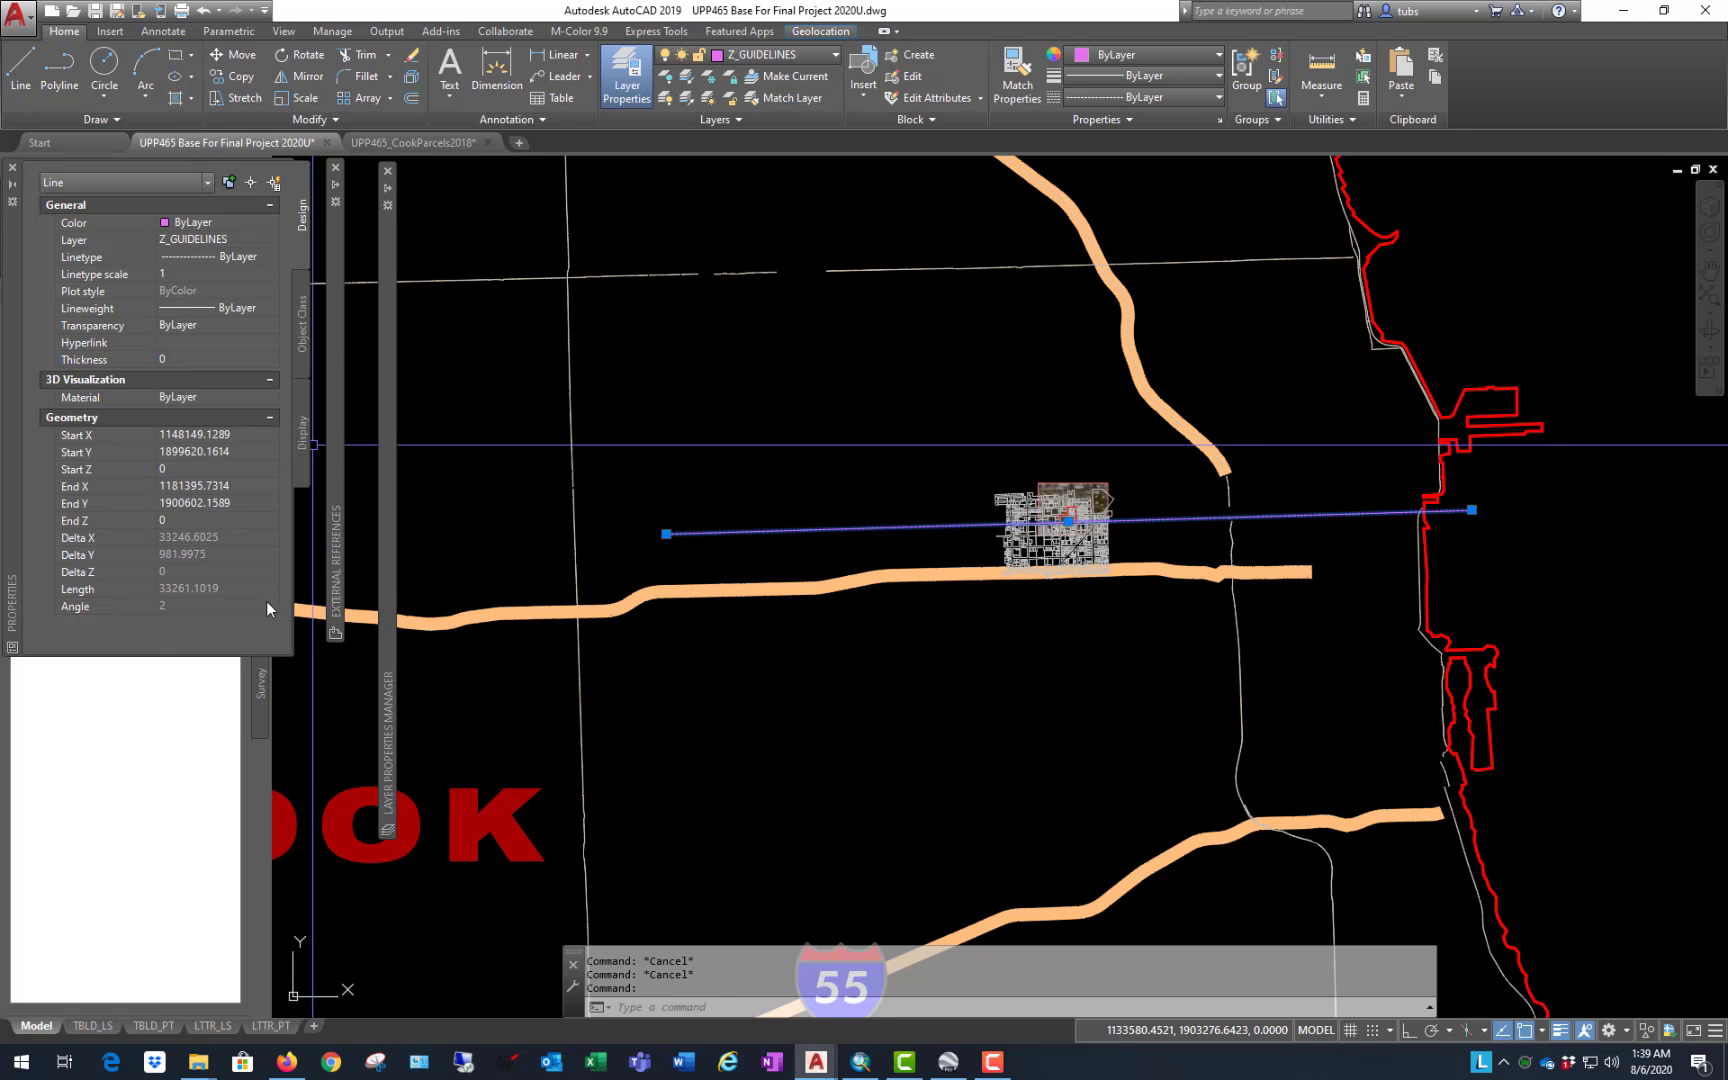
{"action": "key", "text": "Escape"}
{"action": "scroll", "coordinate": [1053, 460], "scroll_direction": "up", "scroll_amount": 3}
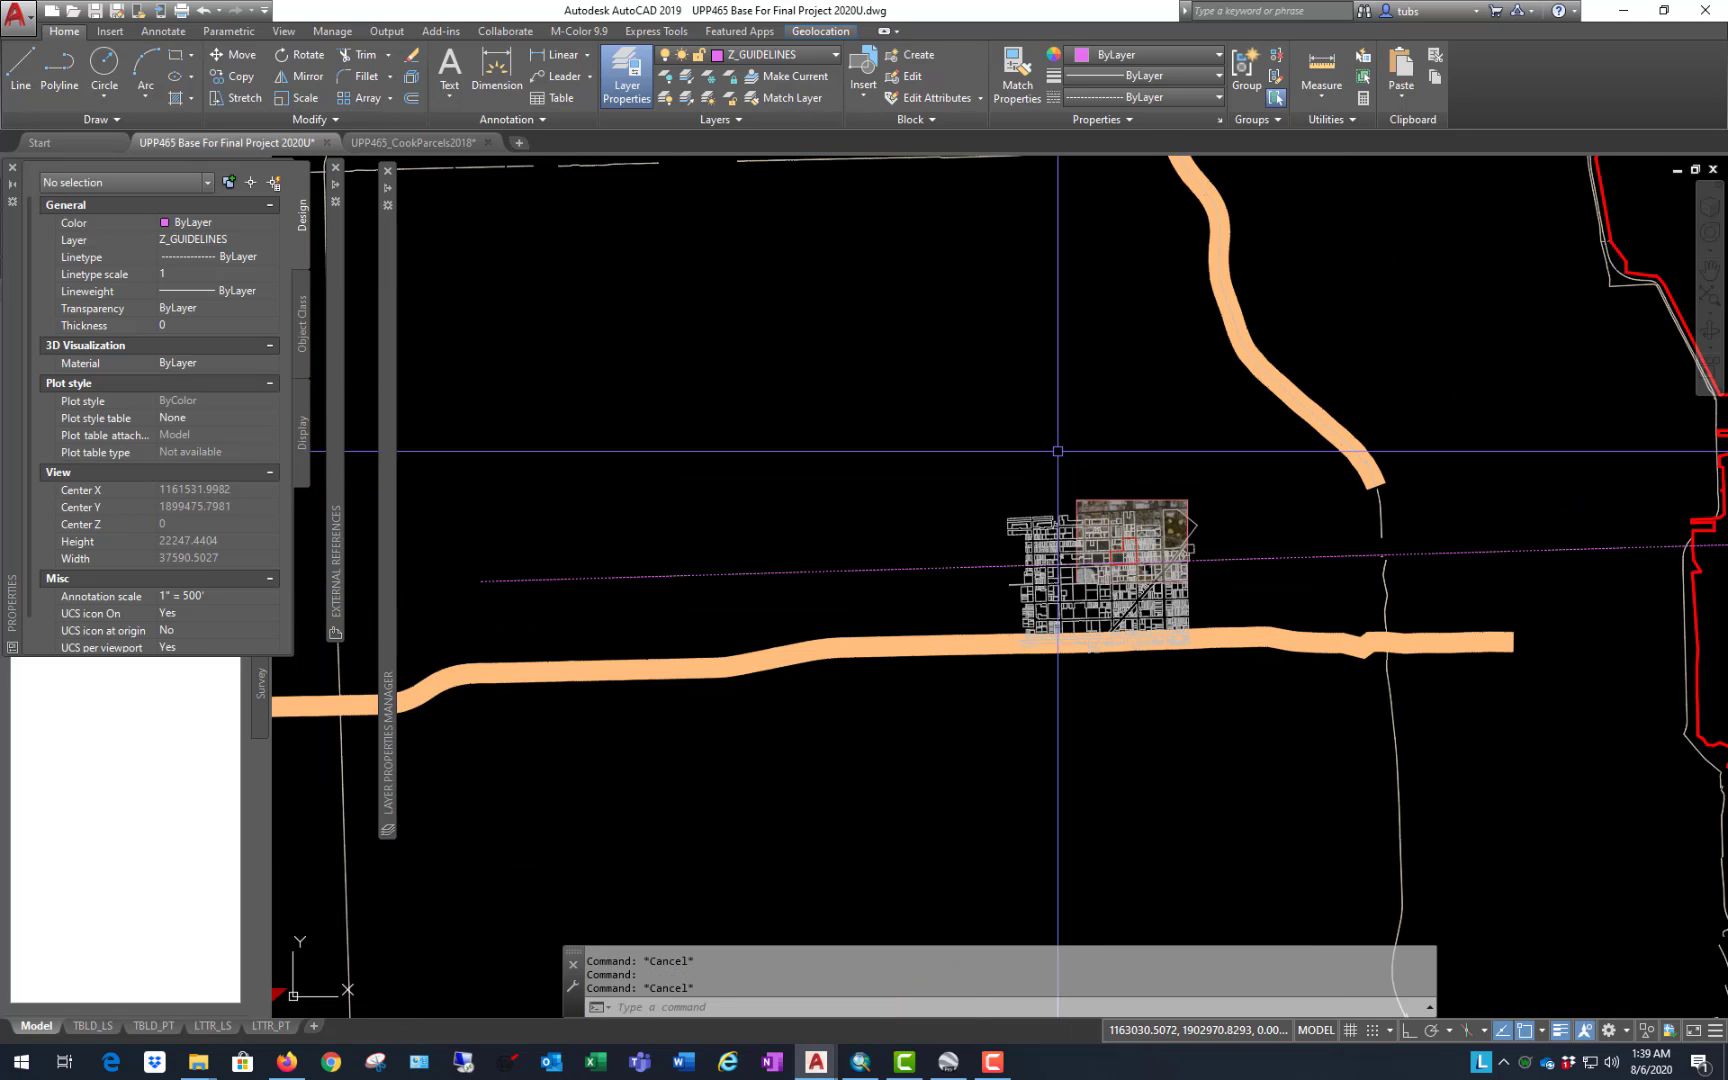
Step: Set the drawing units' angle precision to two decimal places
{"action": "left_click", "coordinate": [16, 14]}
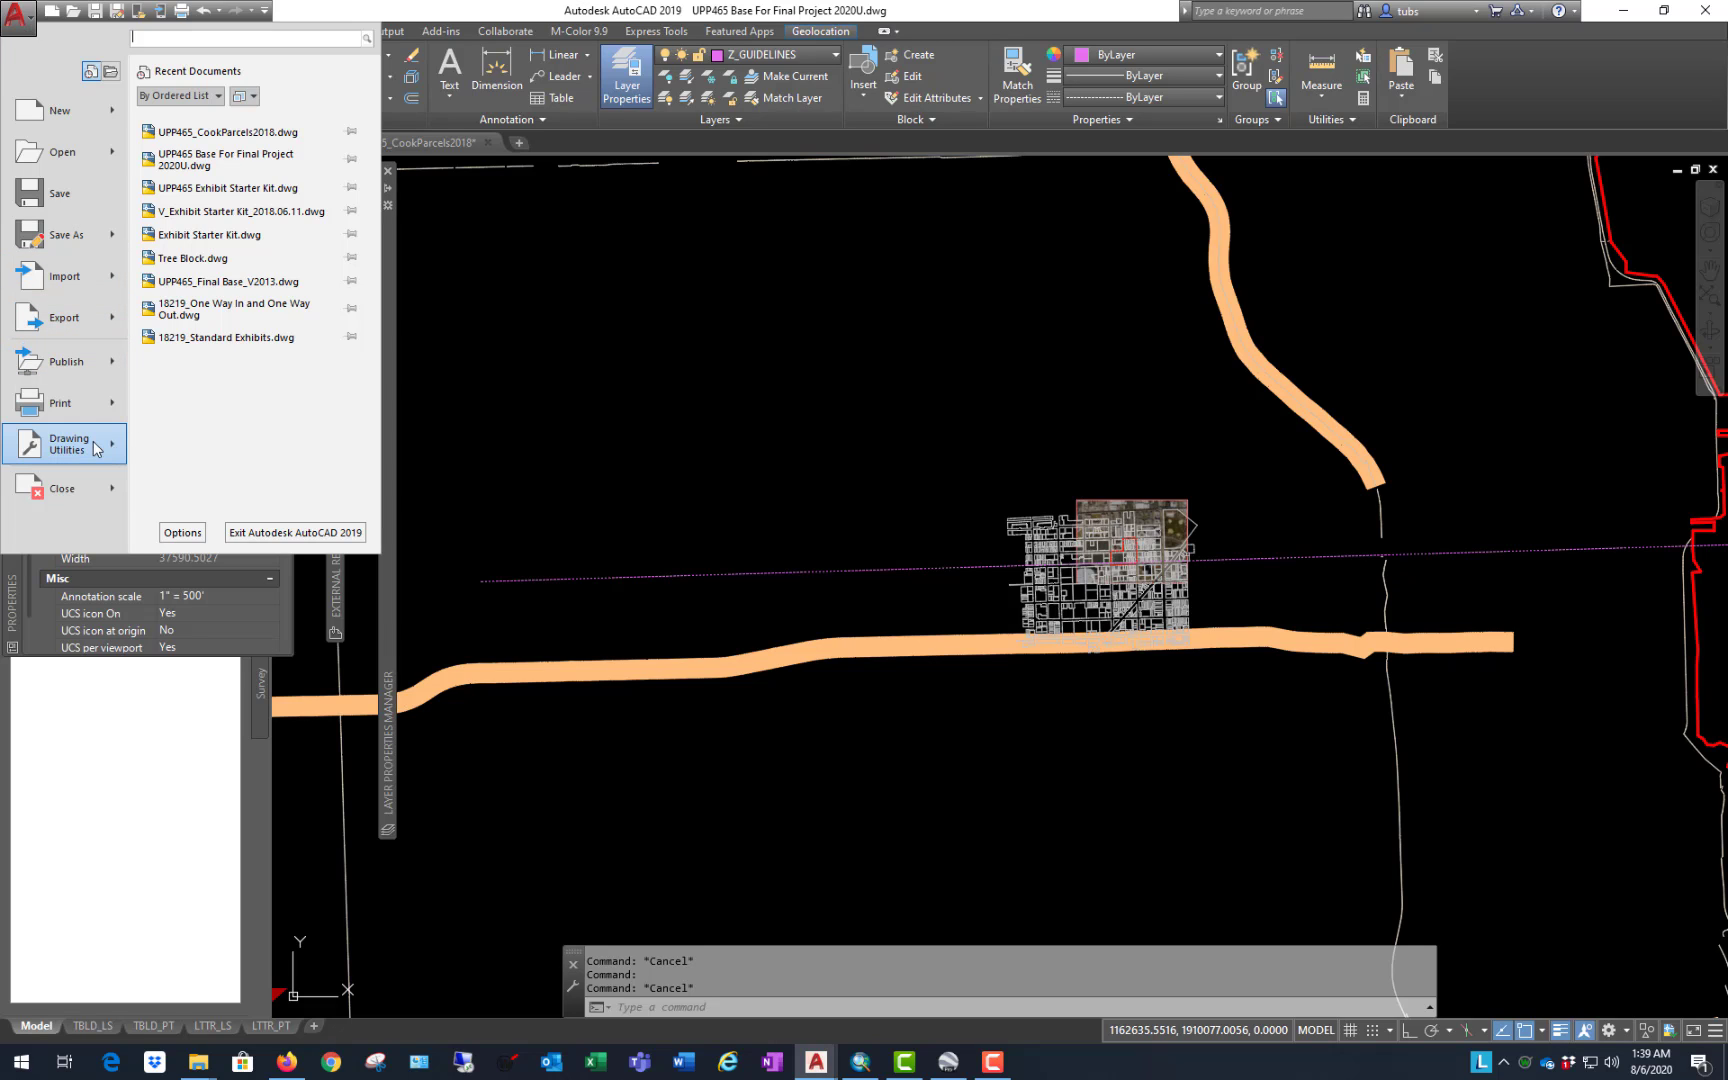
{"action": "mouse_move", "coordinate": [88, 446]}
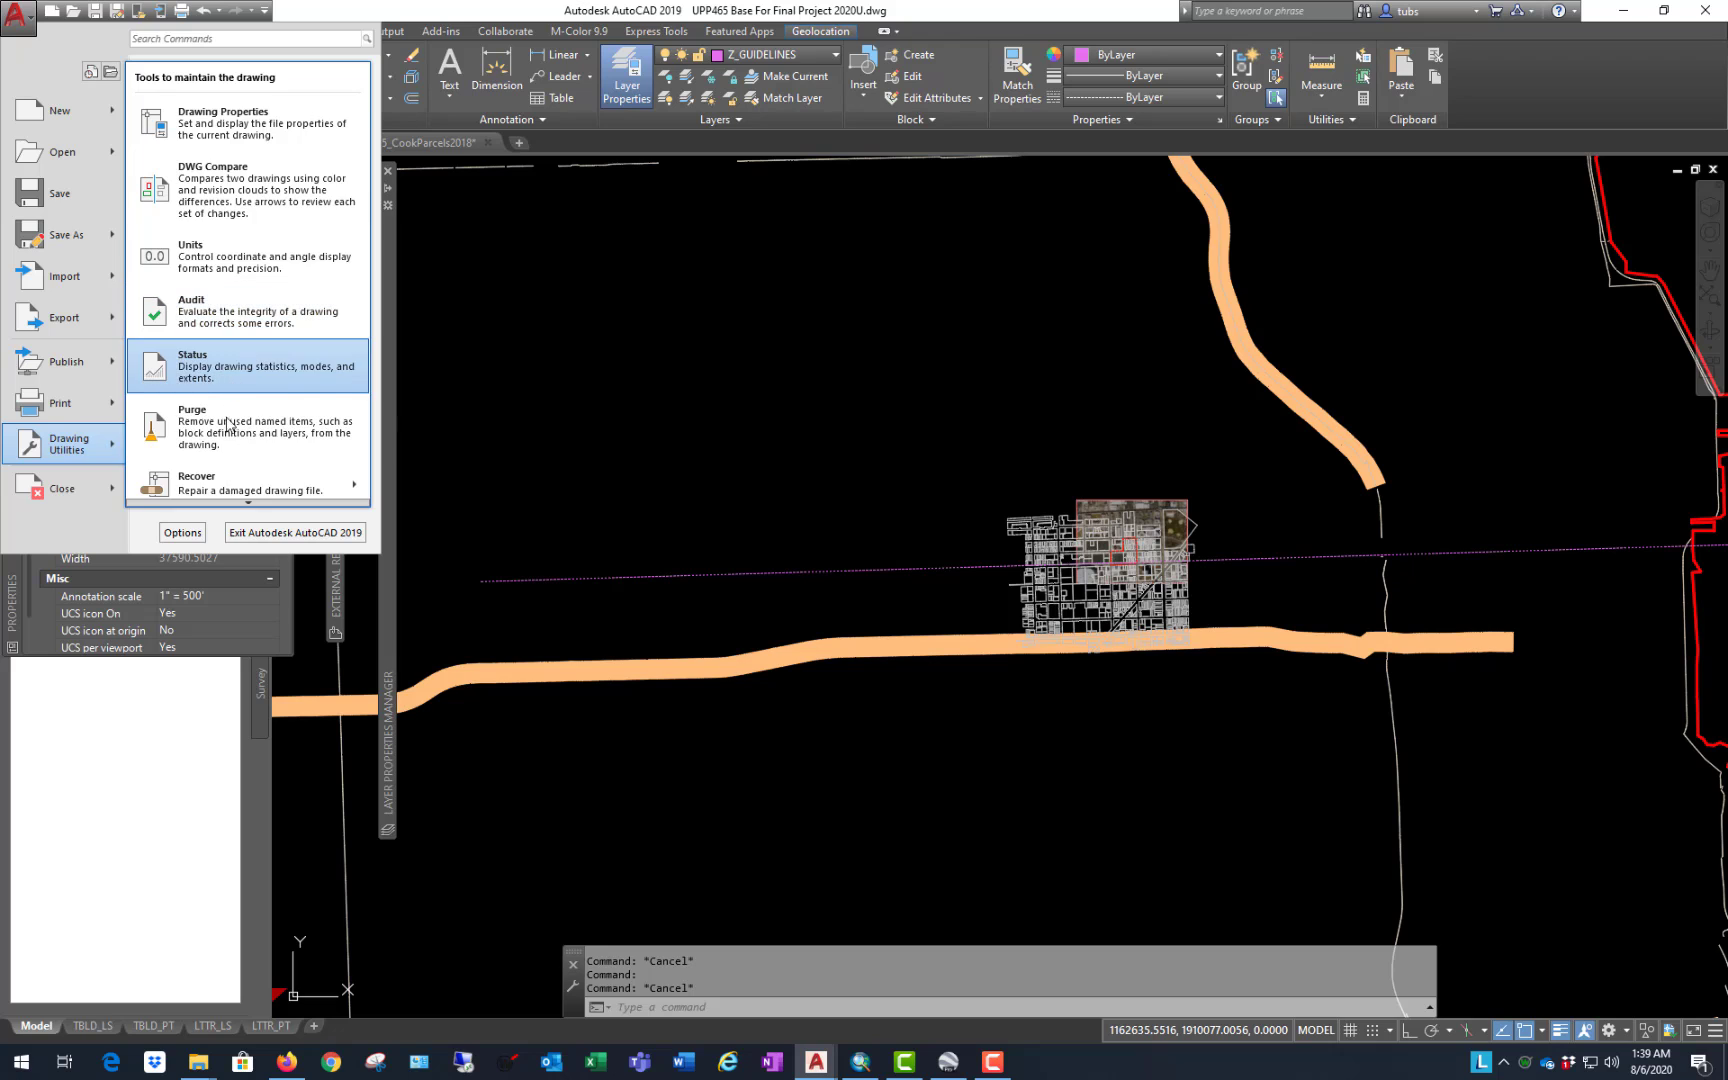
{"action": "left_click", "coordinate": [239, 256]}
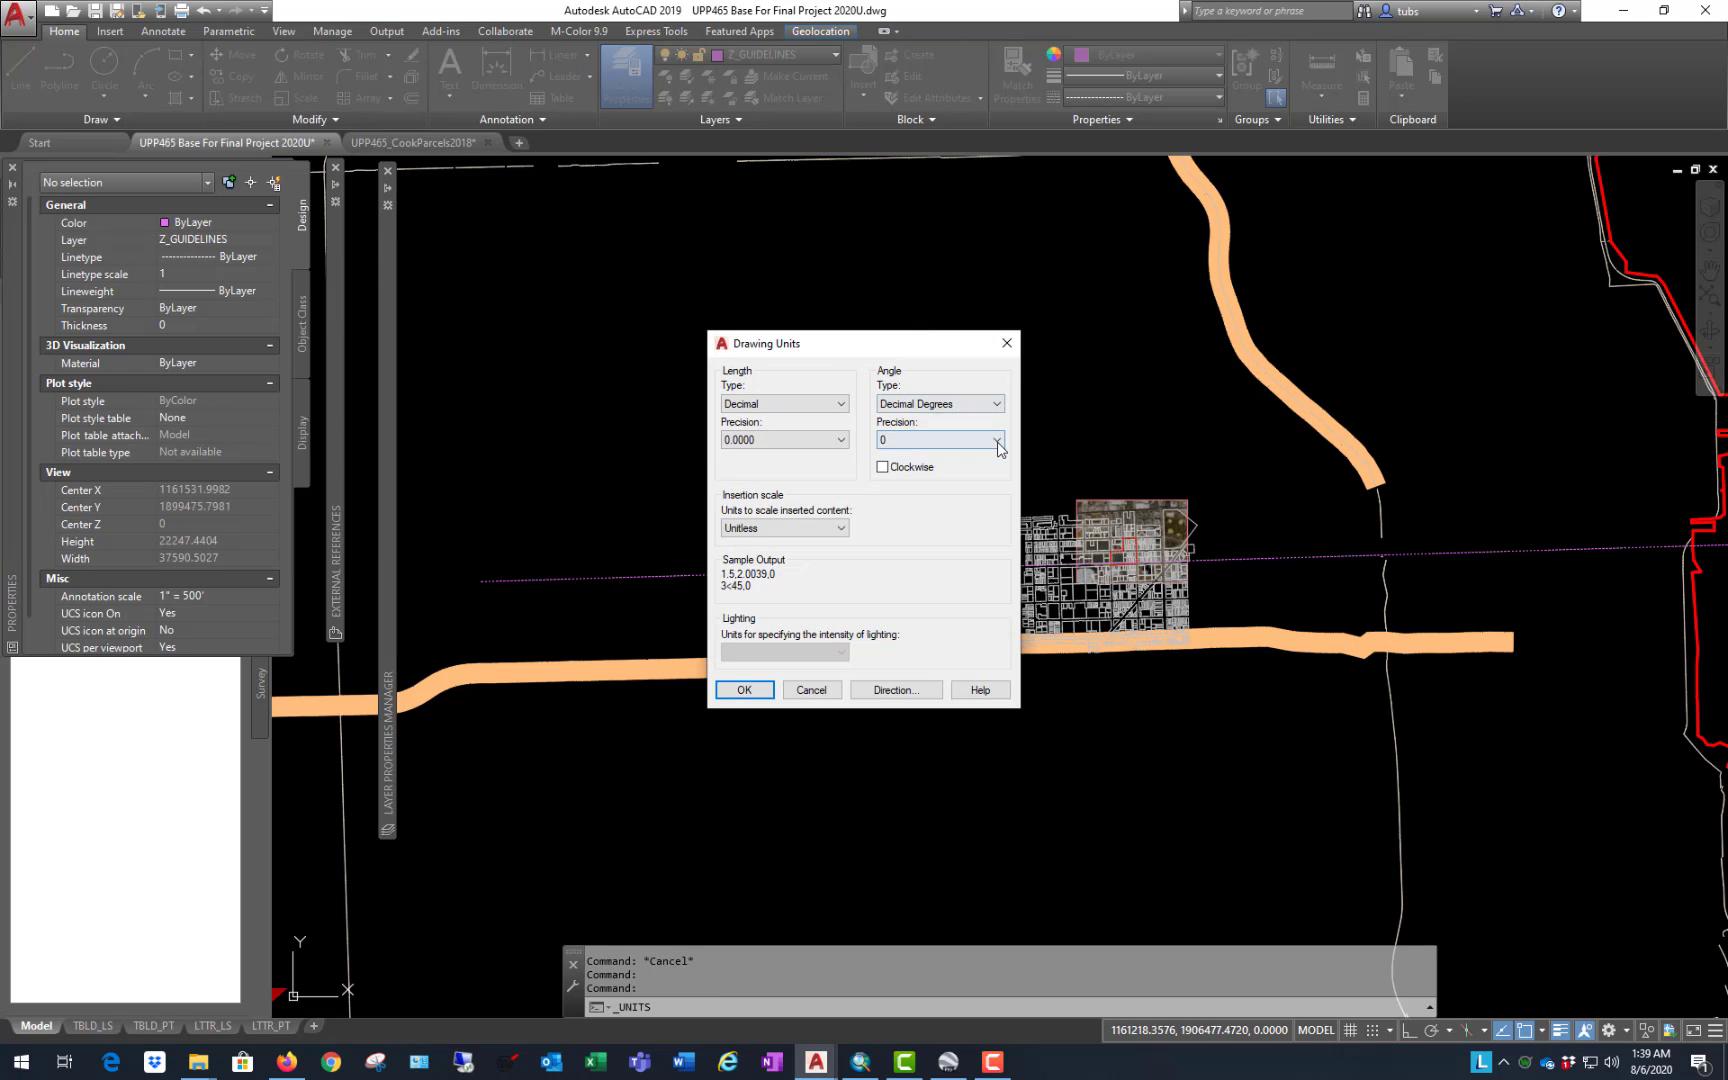
{"action": "left_click", "coordinate": [997, 441]}
{"action": "left_click", "coordinate": [925, 480]}
{"action": "left_click", "coordinate": [744, 689]}
Step: Select the long guideline and read its angle at the new precision, then clear the selection
{"action": "left_click", "coordinate": [723, 575]}
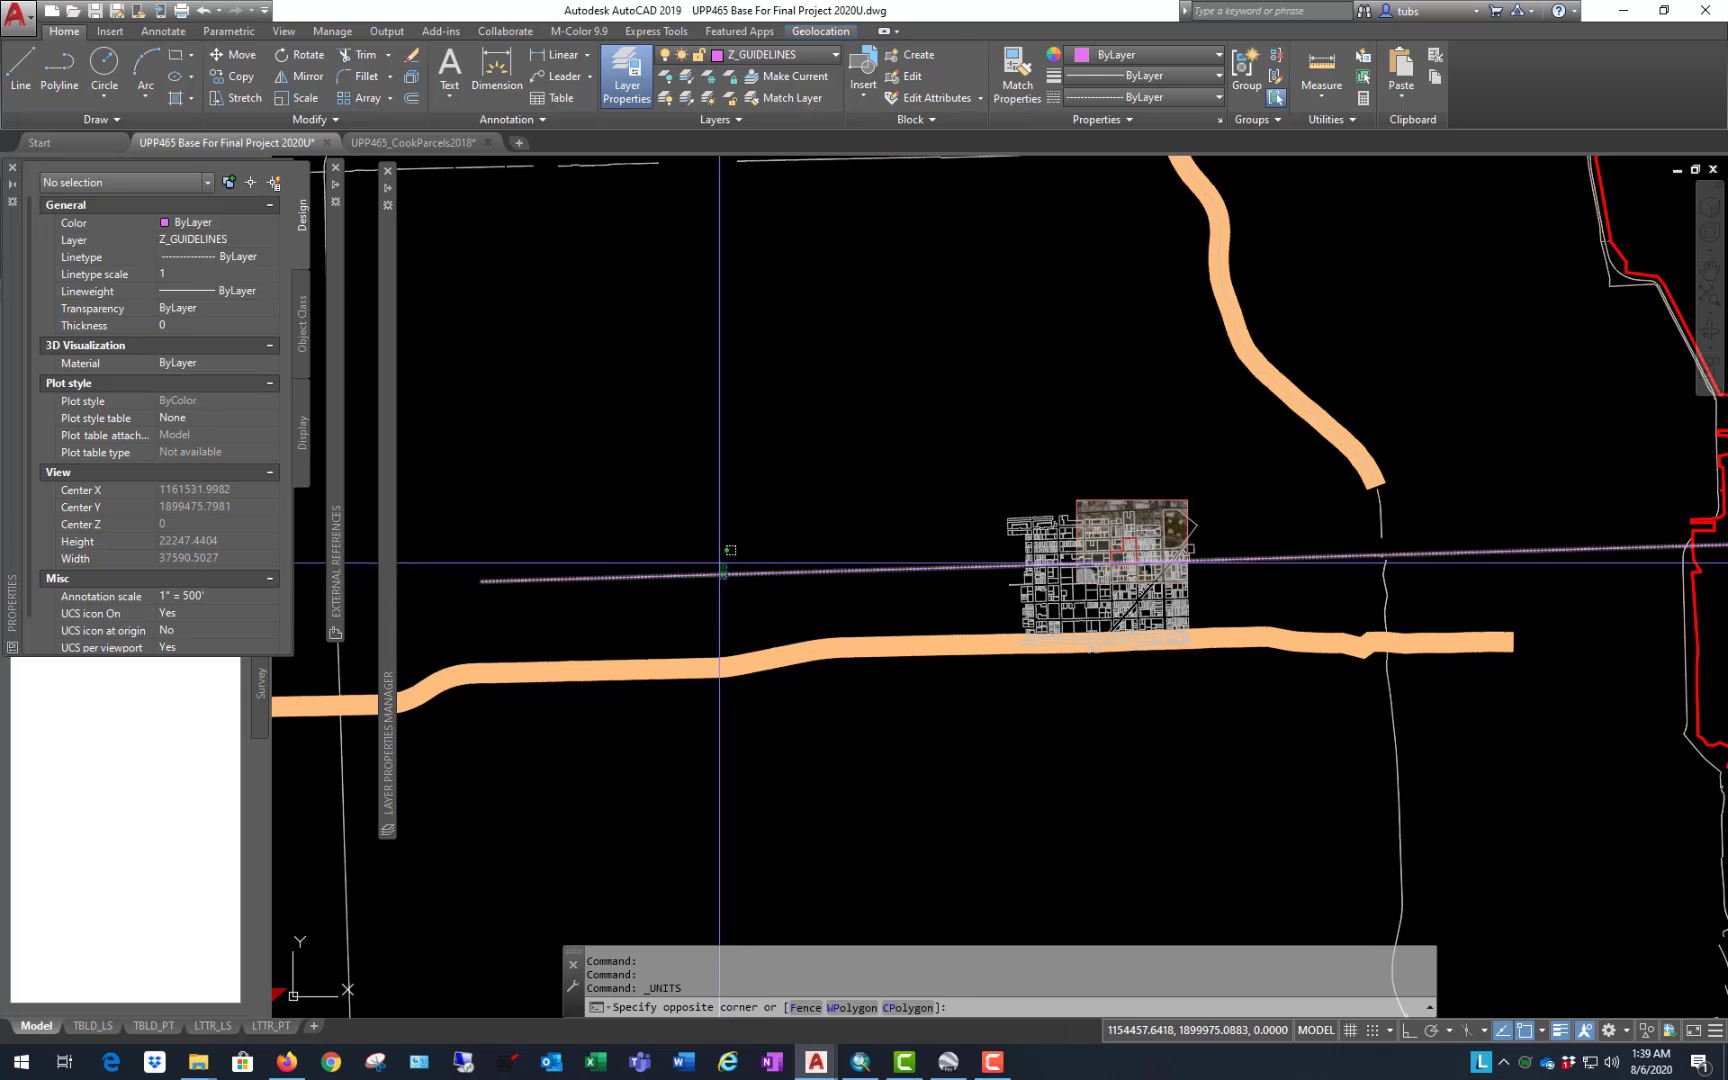
{"action": "left_click", "coordinate": [719, 563]}
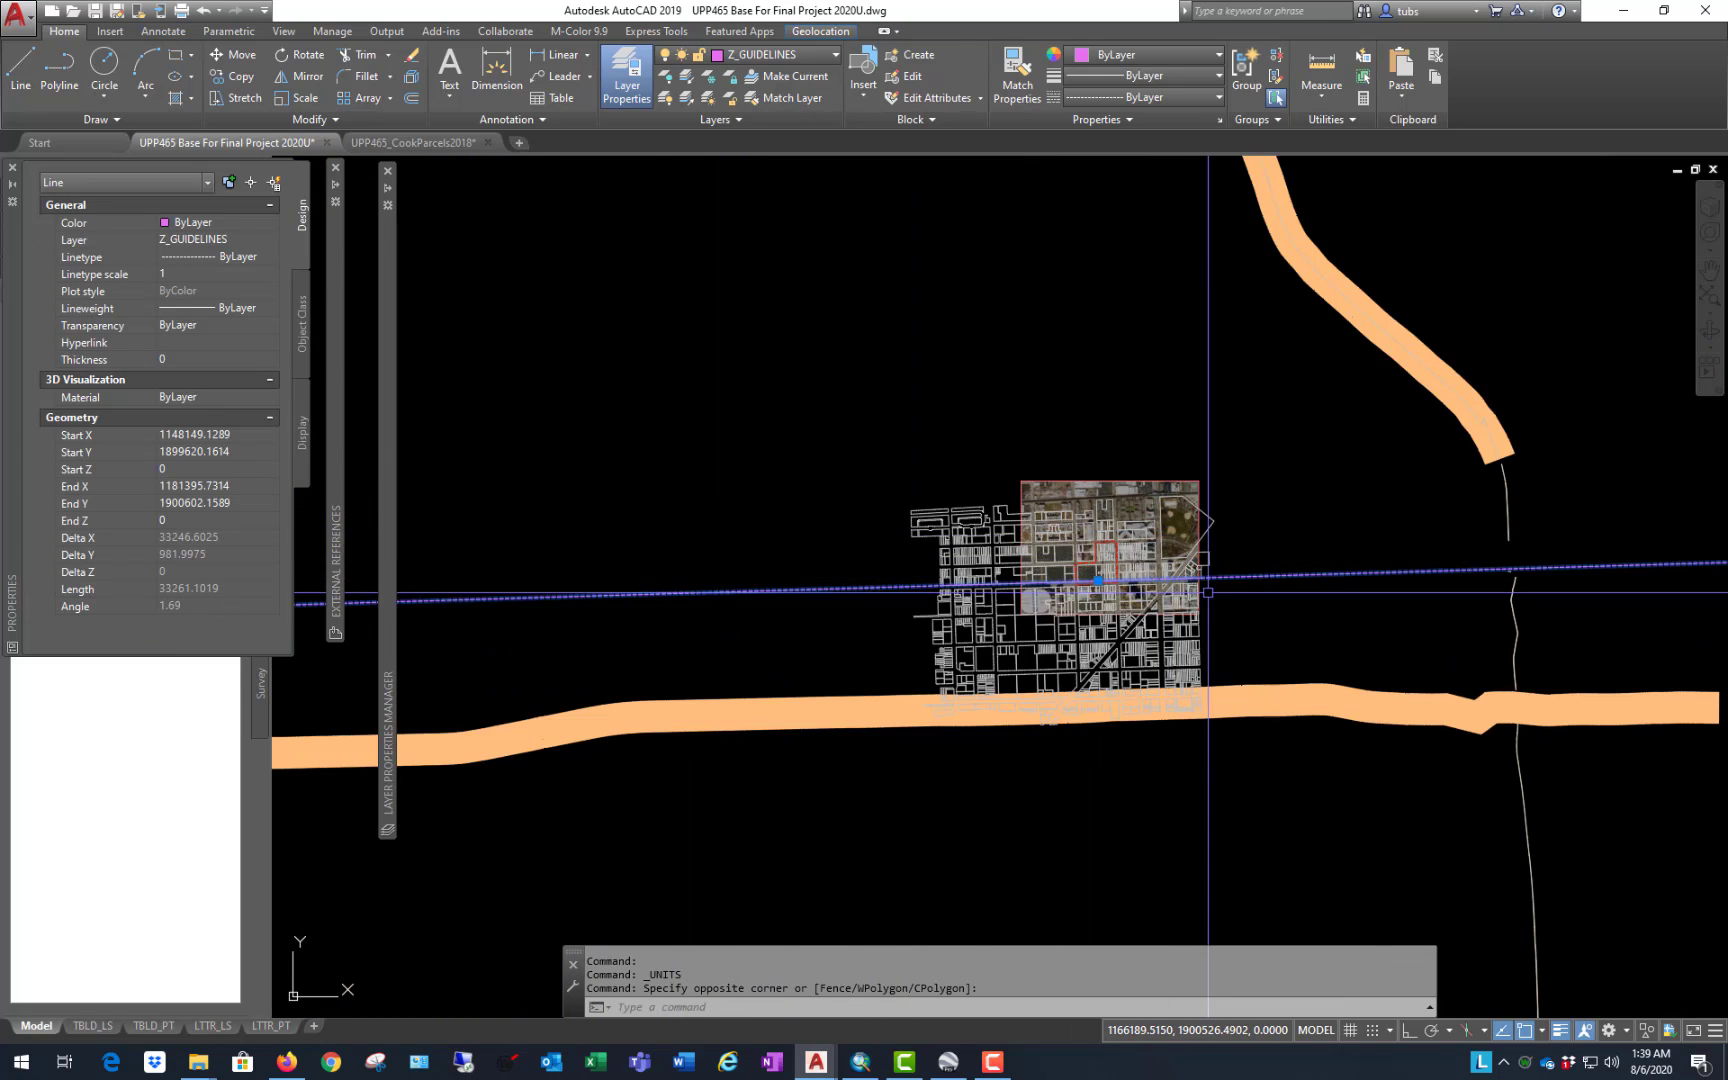
{"action": "scroll", "coordinate": [1172, 586], "scroll_direction": "up", "scroll_amount": 8}
{"action": "scroll", "coordinate": [1200, 582], "scroll_direction": "down", "scroll_amount": 3}
{"action": "scroll", "coordinate": [1179, 598], "scroll_direction": "up", "scroll_amount": 1}
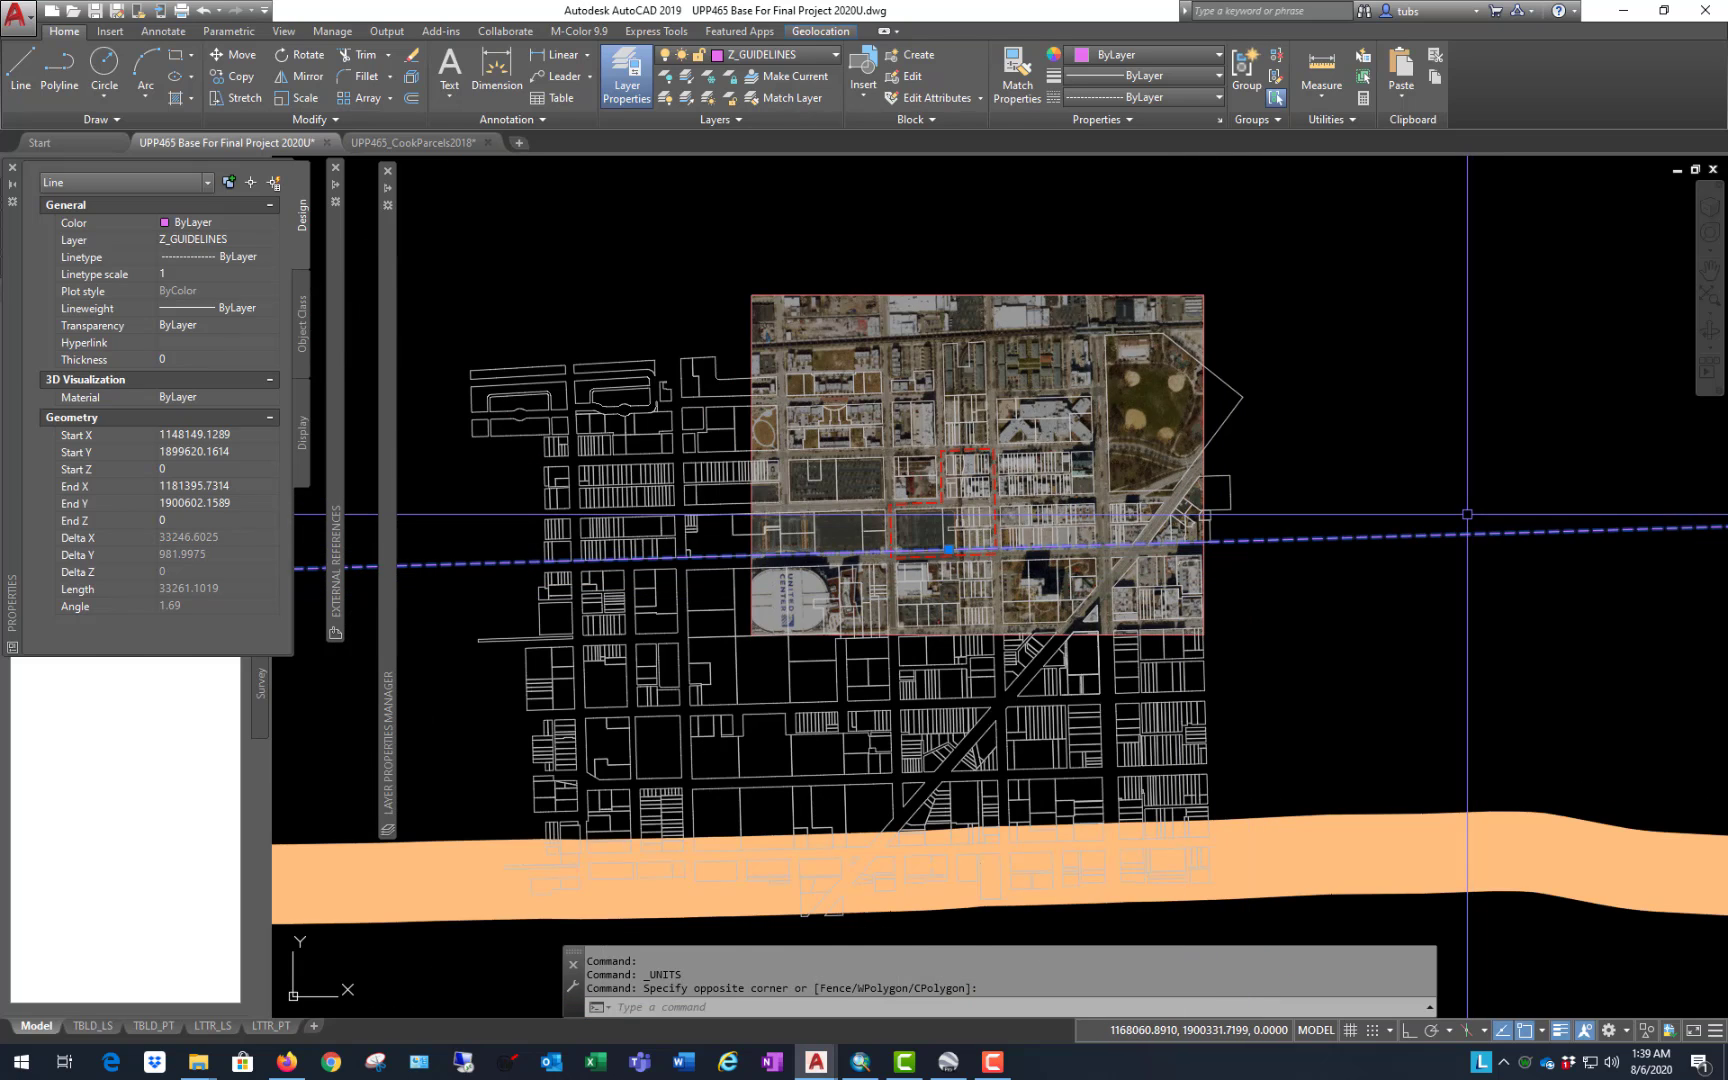
{"action": "key", "text": "Escape"}
{"action": "key", "text": "Escape"}
Step: Align the UCS to the long guideline with the Object option
{"action": "scroll", "coordinate": [1185, 592], "scroll_direction": "down", "scroll_amount": 5}
{"action": "scroll", "coordinate": [1120, 580], "scroll_direction": "down", "scroll_amount": 4}
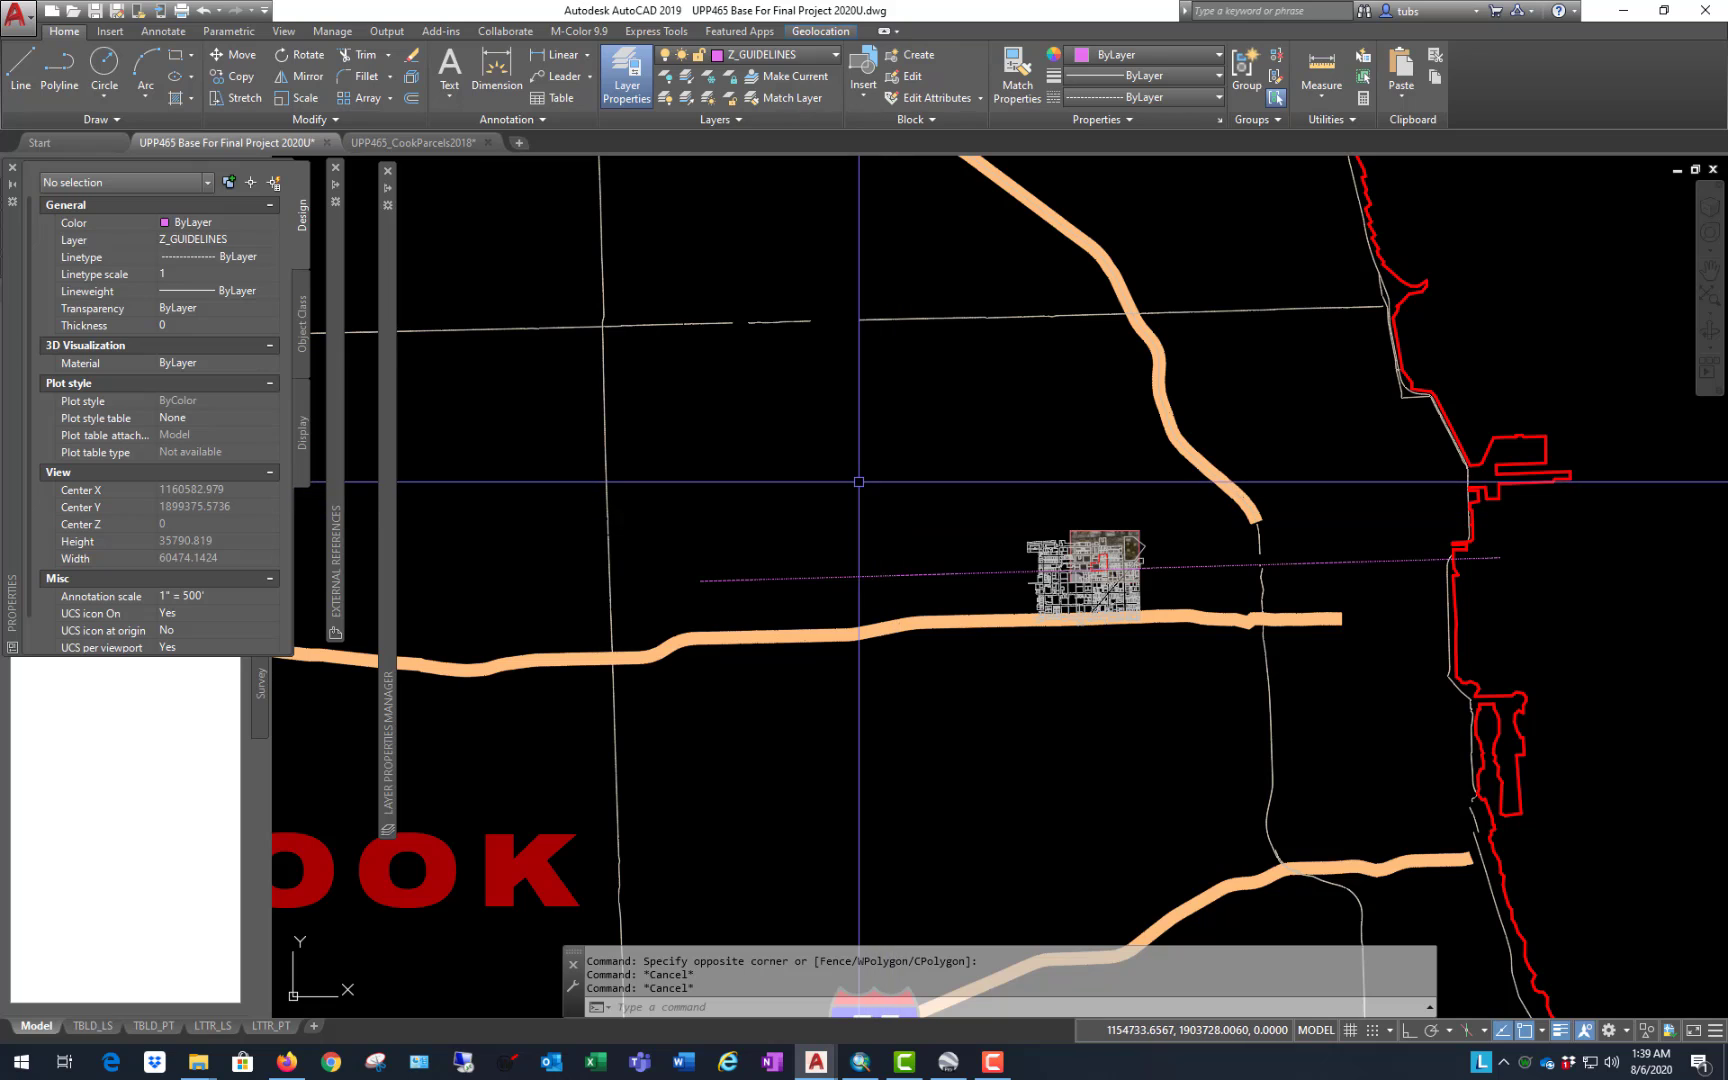
{"action": "type", "text": "ucs"}
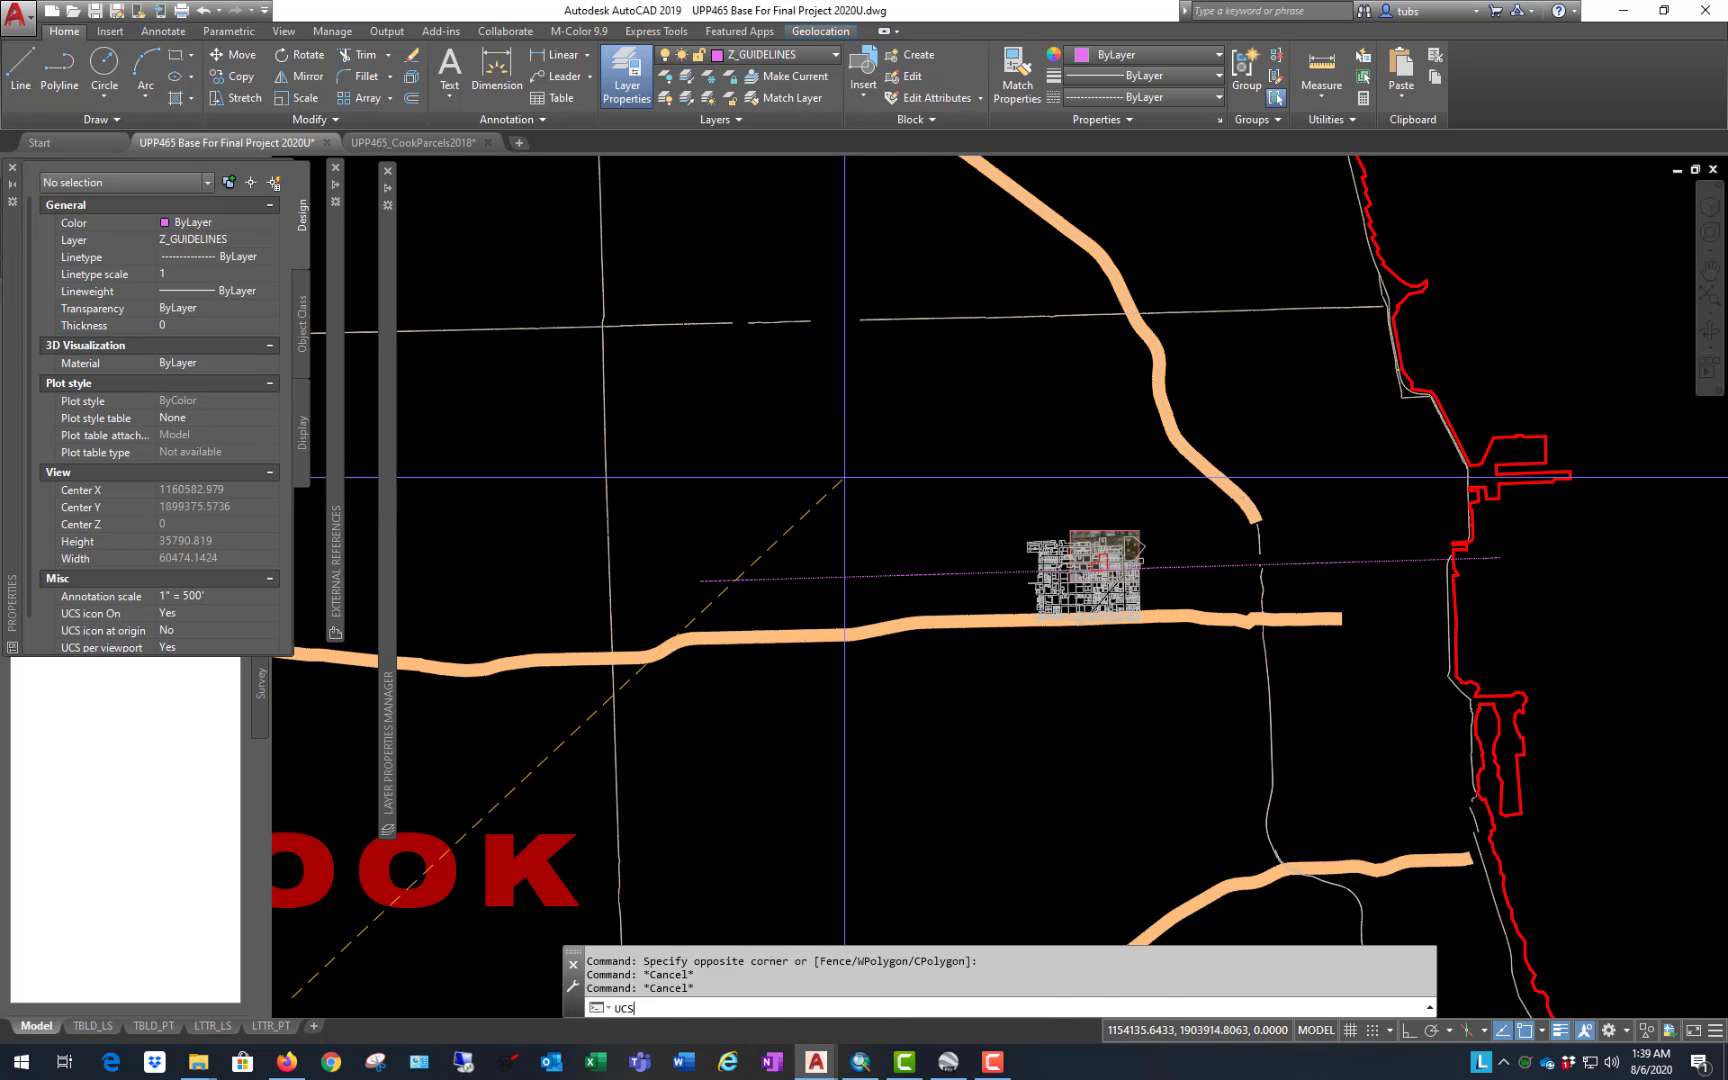
{"action": "key", "text": "Return"}
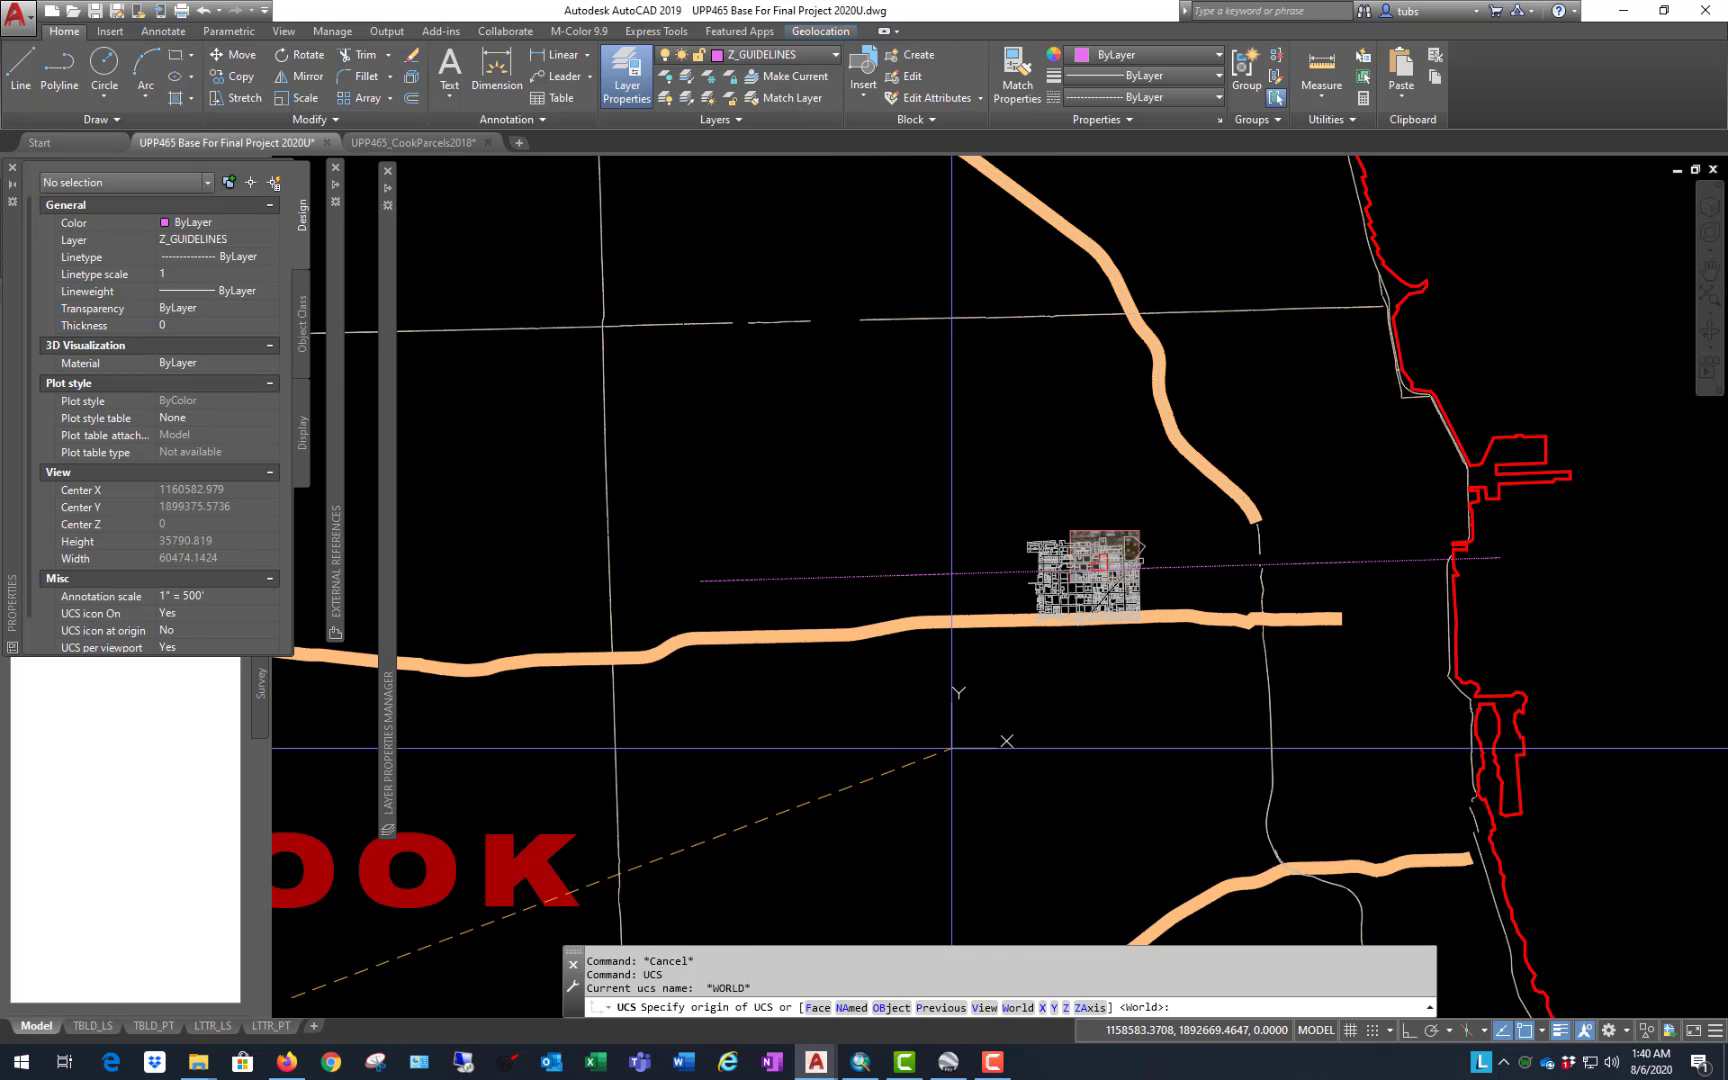
{"action": "key", "text": "Return"}
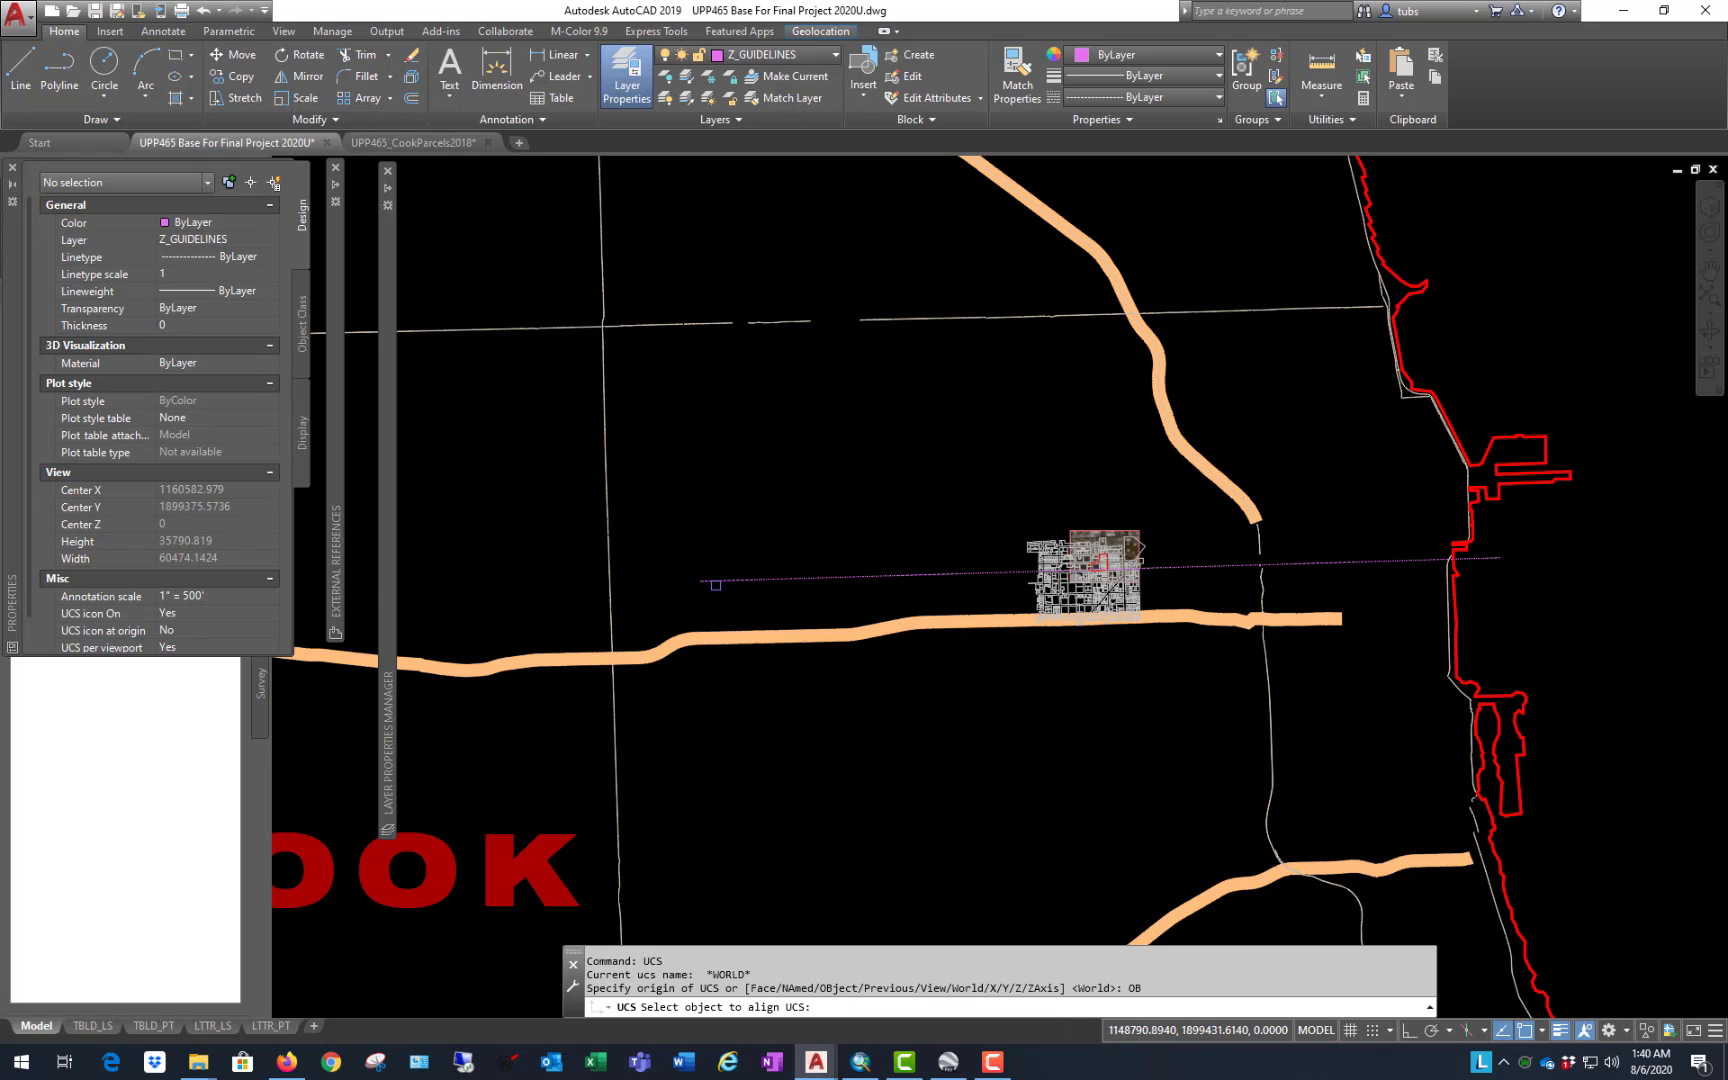
{"action": "left_click", "coordinate": [725, 580]}
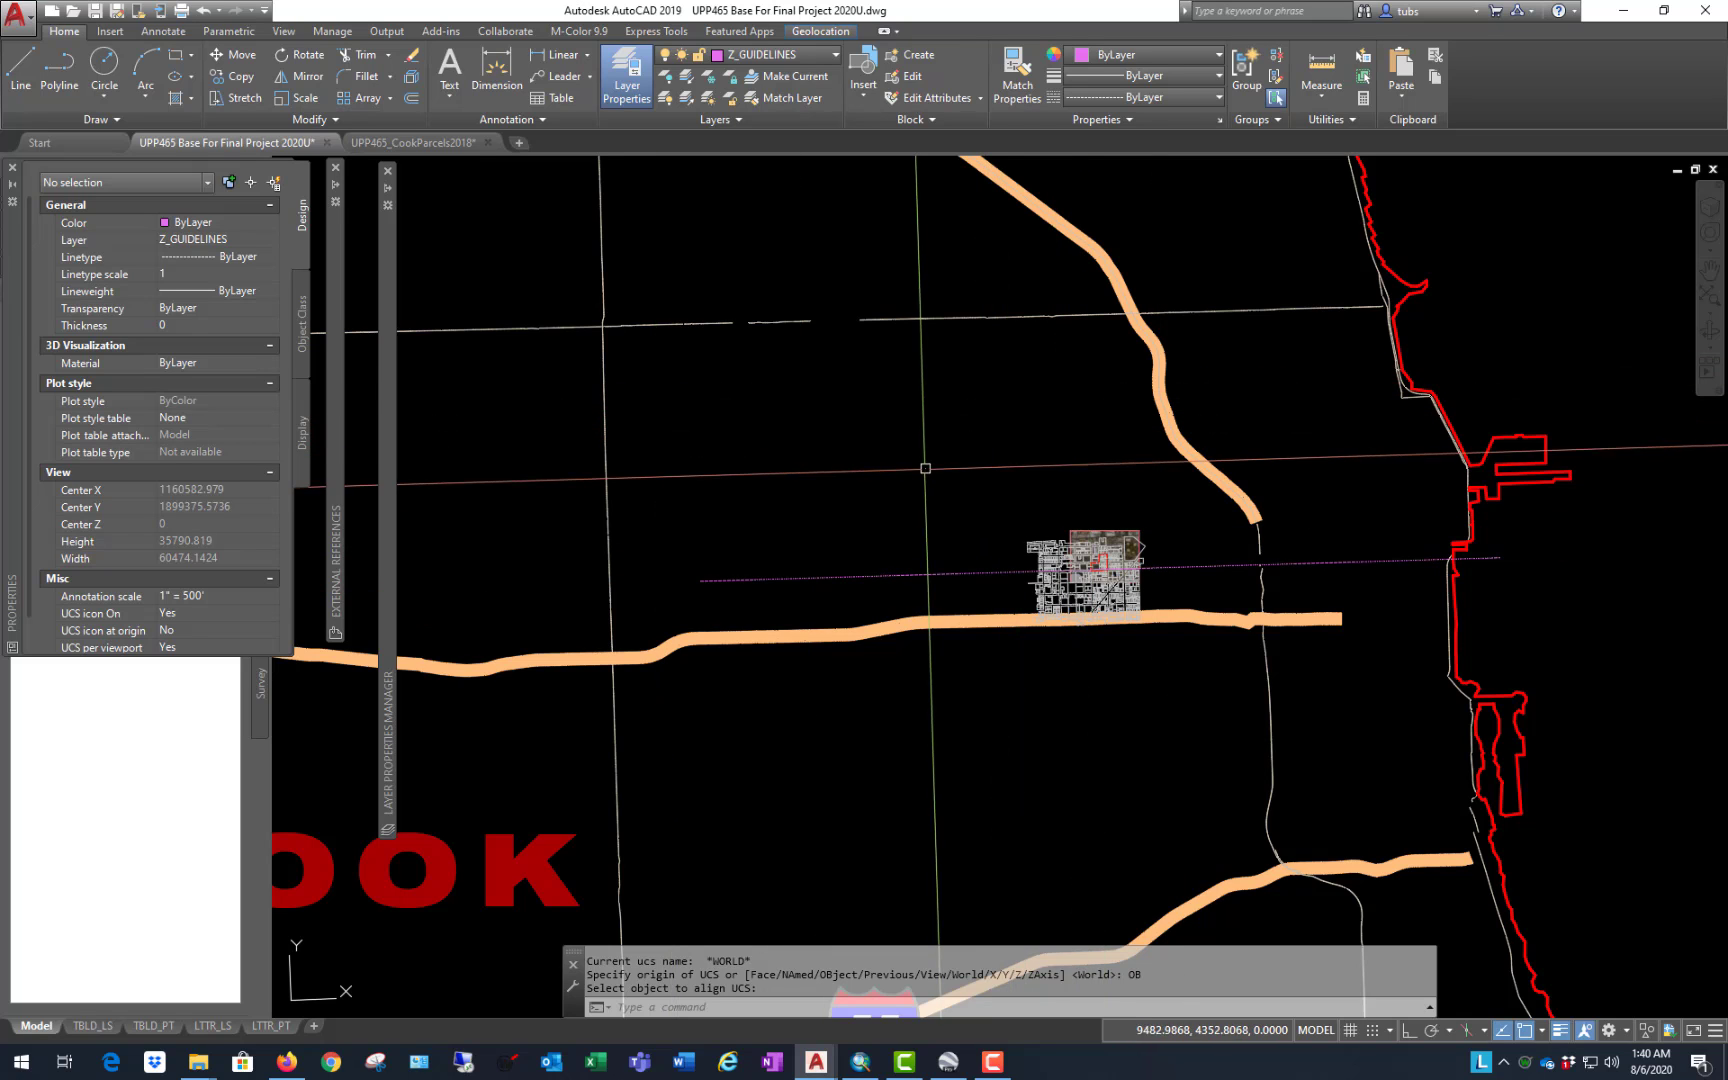
Step: Rotate the model view to the plan view of the current UCS
{"action": "scroll", "coordinate": [1136, 583], "scroll_direction": "up", "scroll_amount": 5}
{"action": "scroll", "coordinate": [1066, 493], "scroll_direction": "down", "scroll_amount": 5}
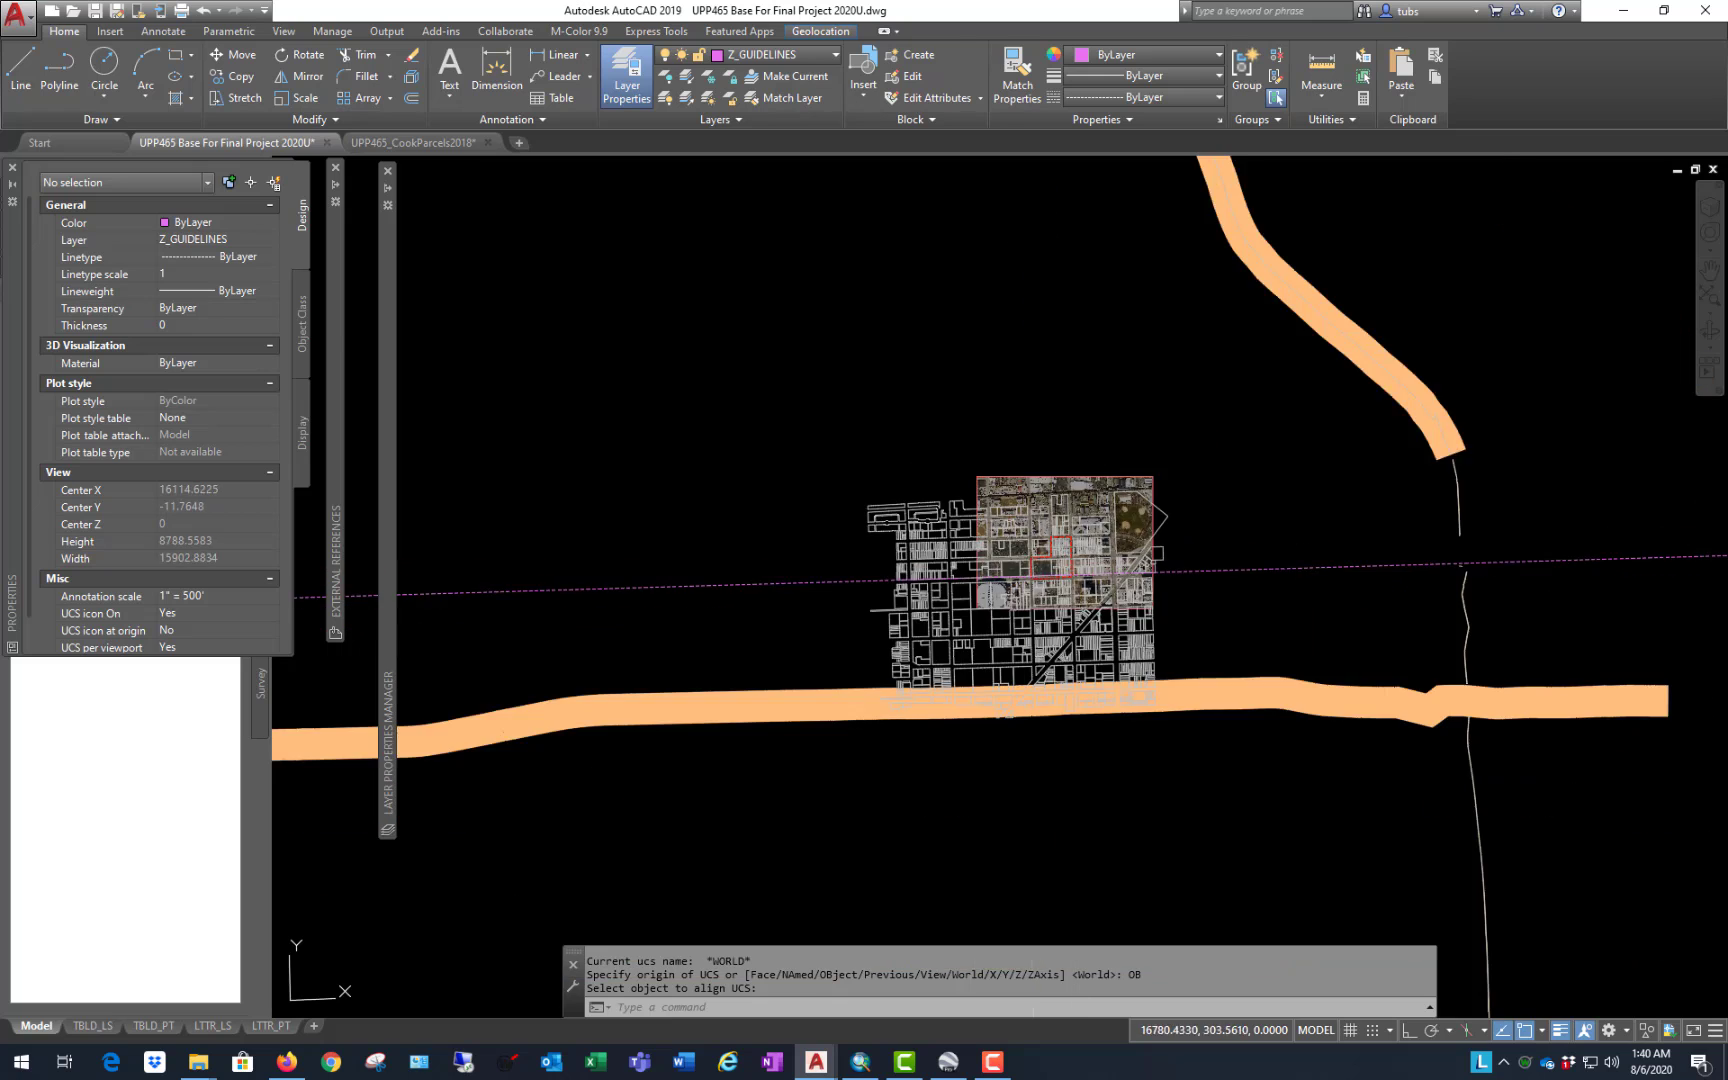
{"action": "scroll", "coordinate": [1066, 493], "scroll_direction": "down", "scroll_amount": 3}
{"action": "scroll", "coordinate": [1055, 500], "scroll_direction": "up", "scroll_amount": 5}
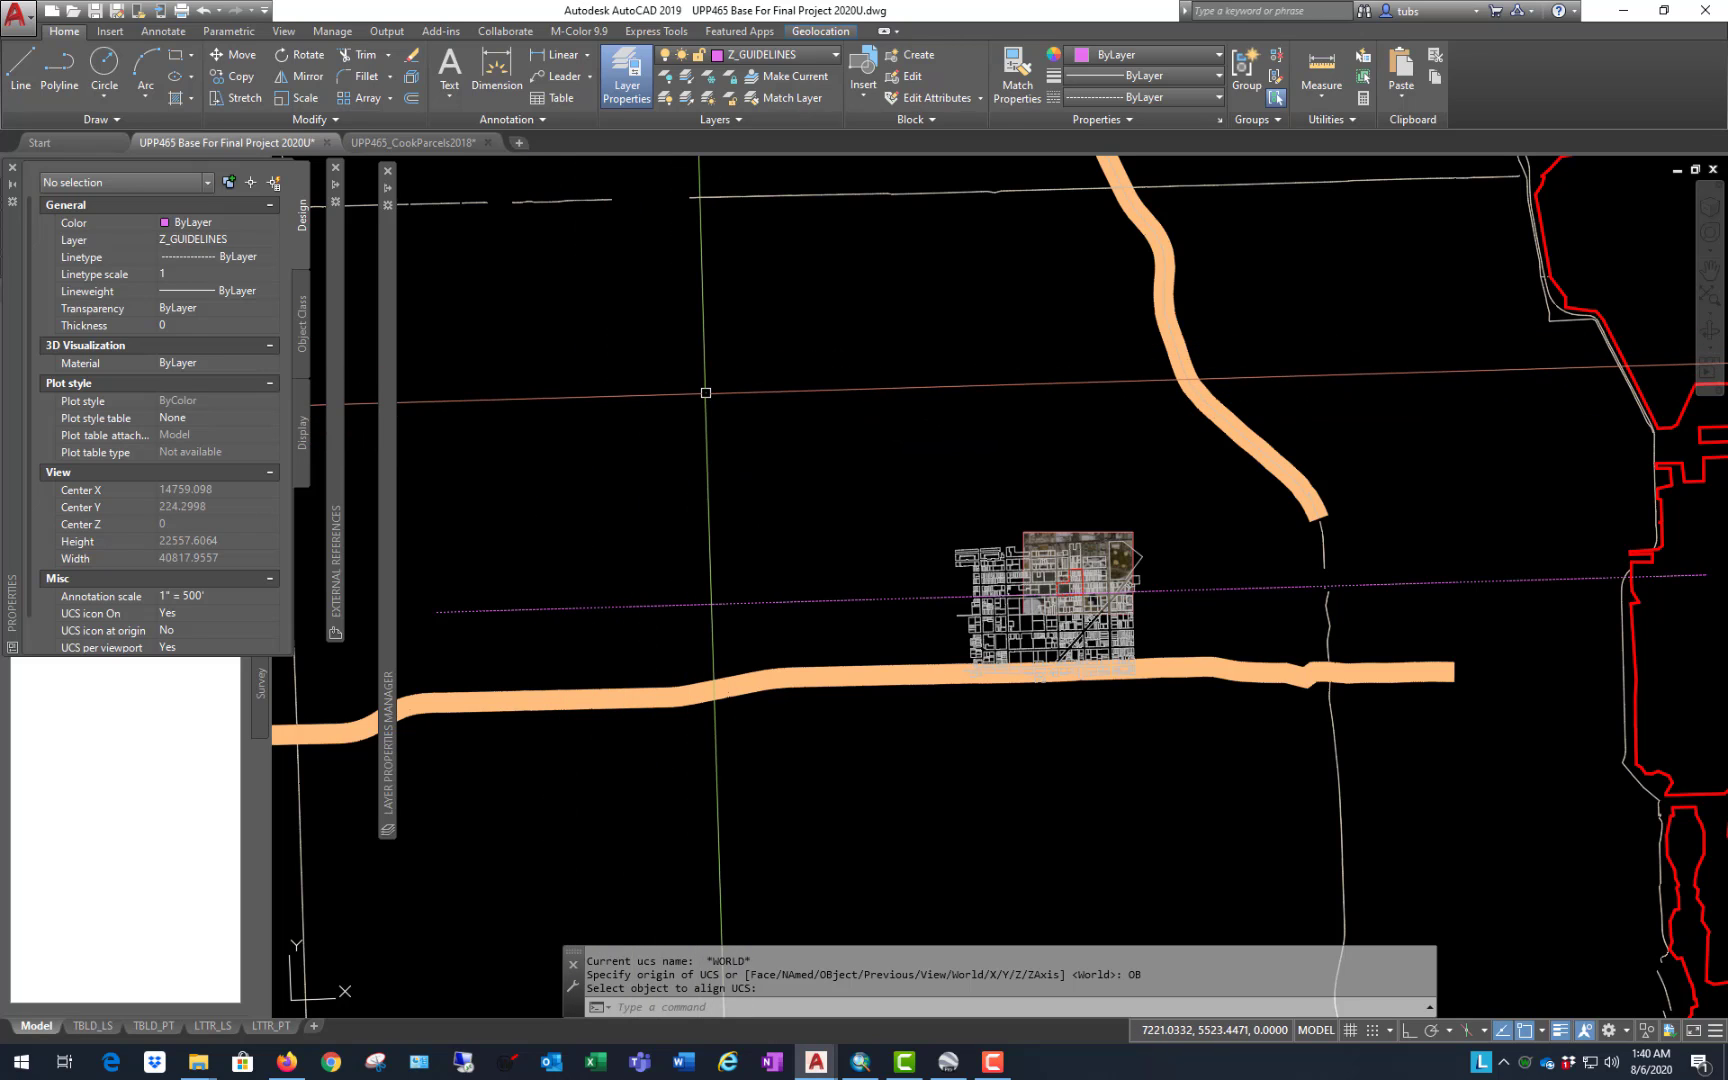
{"action": "type", "text": "PLAN"}
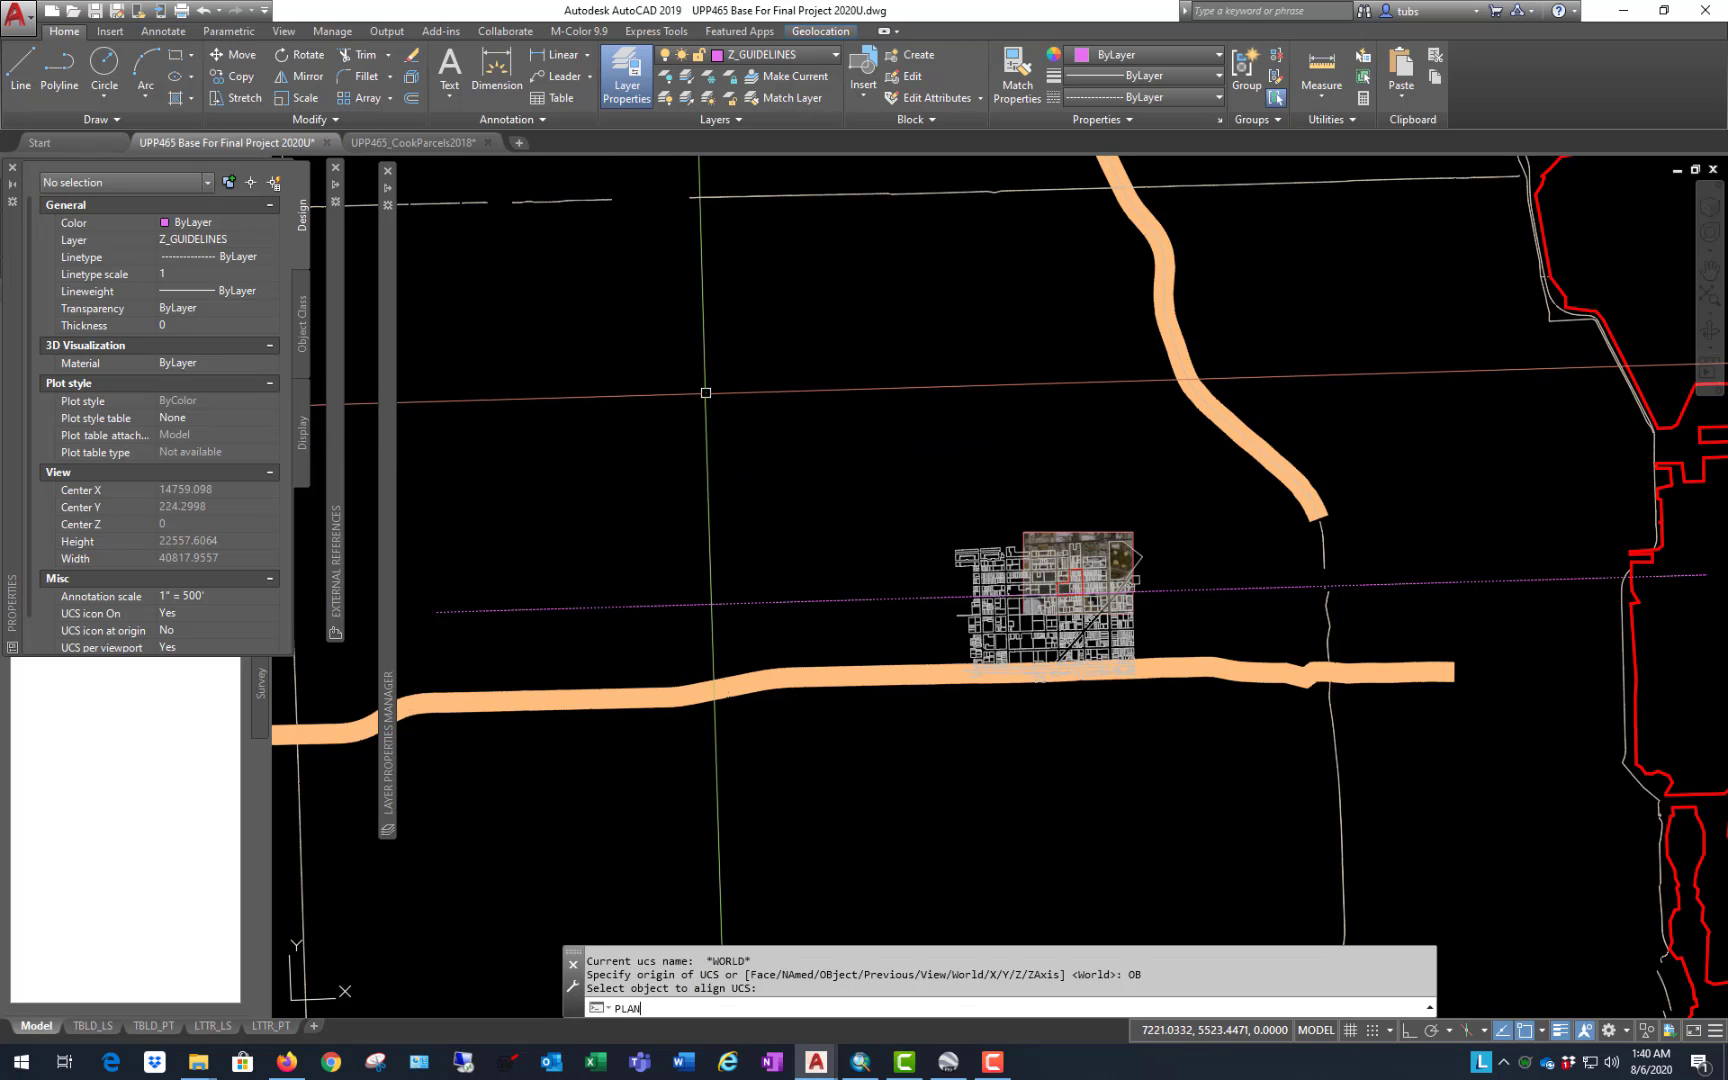
{"action": "key", "text": "Return"}
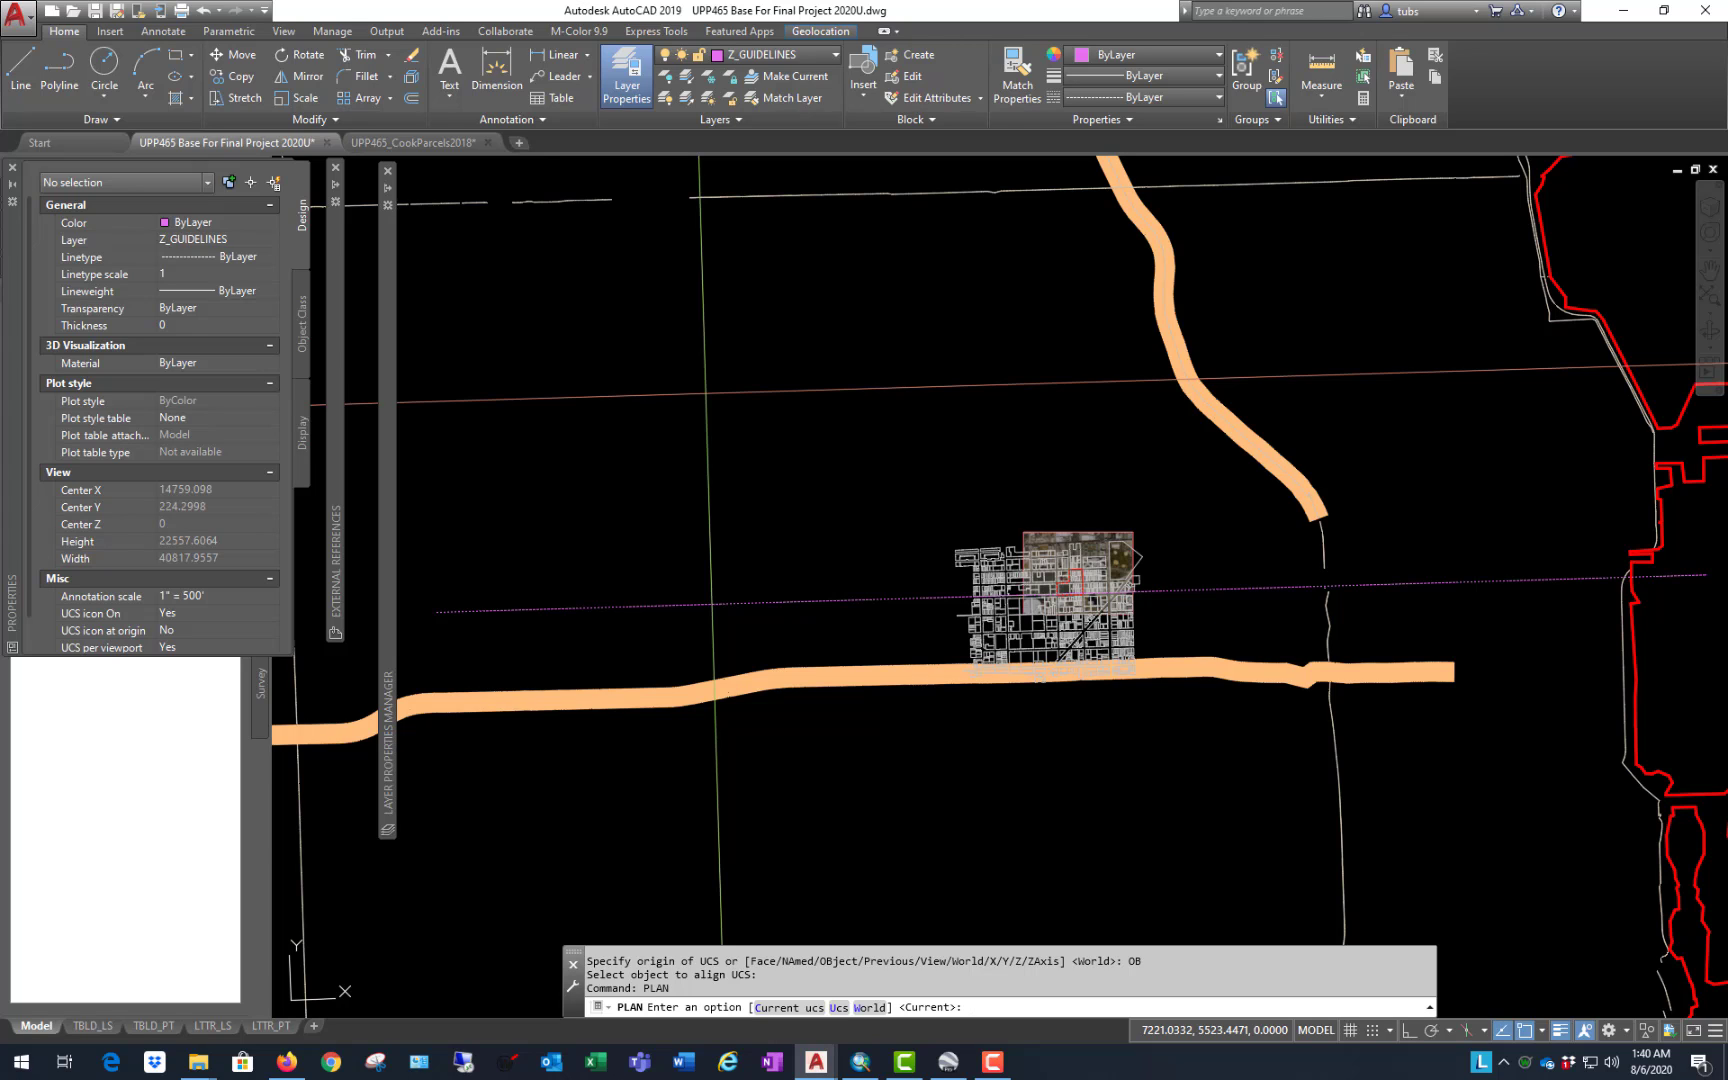
{"action": "key", "text": "Return"}
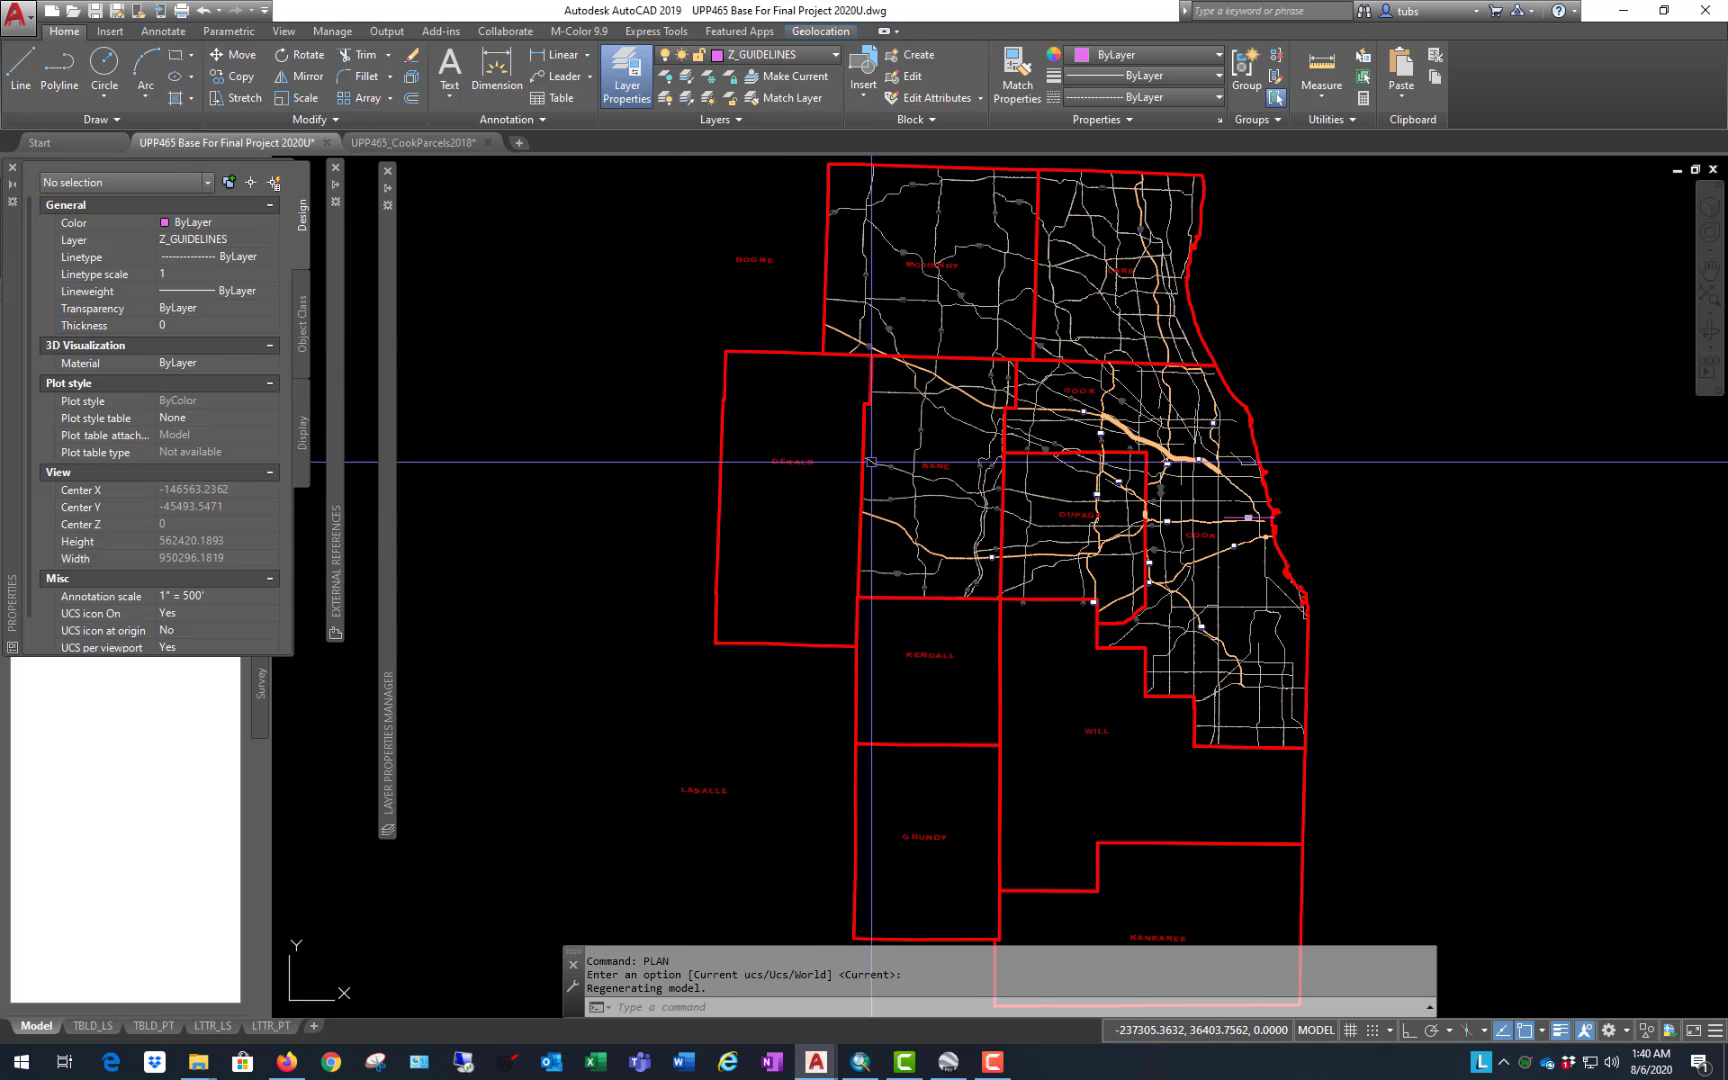
Step: Examine how the guideline, parcels, aerials and surrounding county map are oriented in the rotated plan view
{"action": "scroll", "coordinate": [1250, 525], "scroll_direction": "up", "scroll_amount": 5}
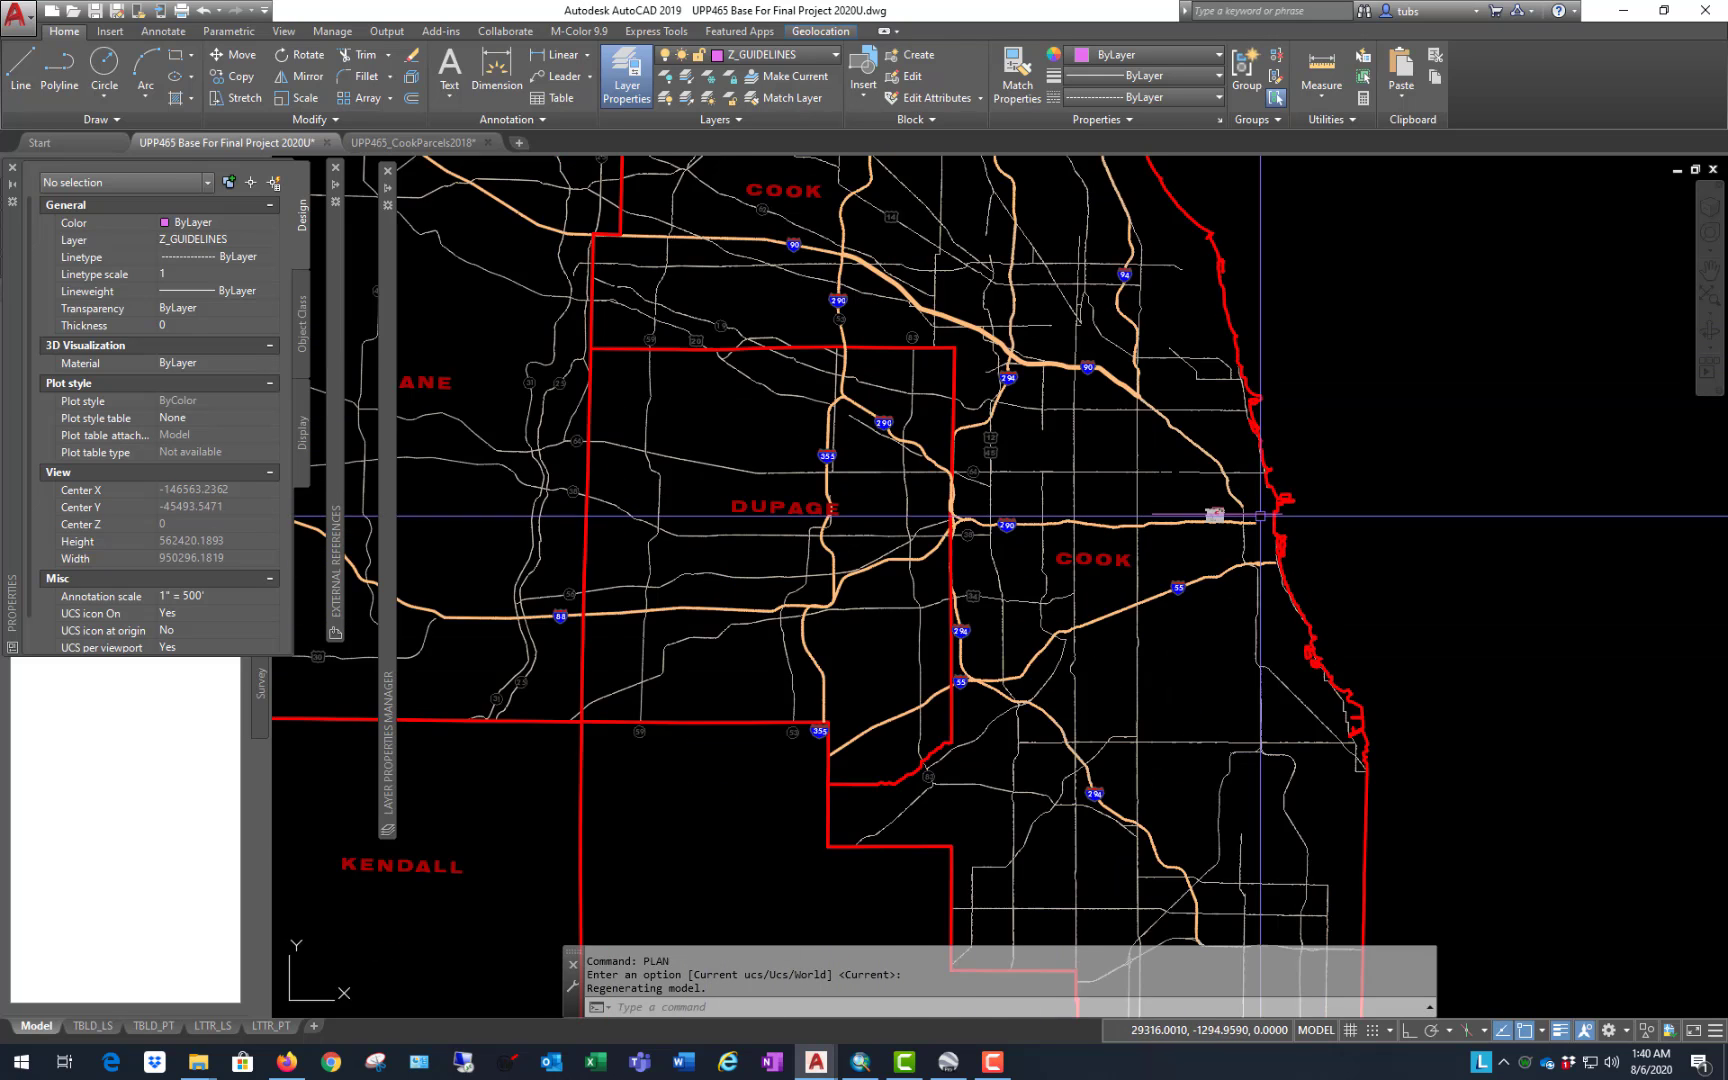
{"action": "scroll", "coordinate": [1235, 532], "scroll_direction": "up", "scroll_amount": 2}
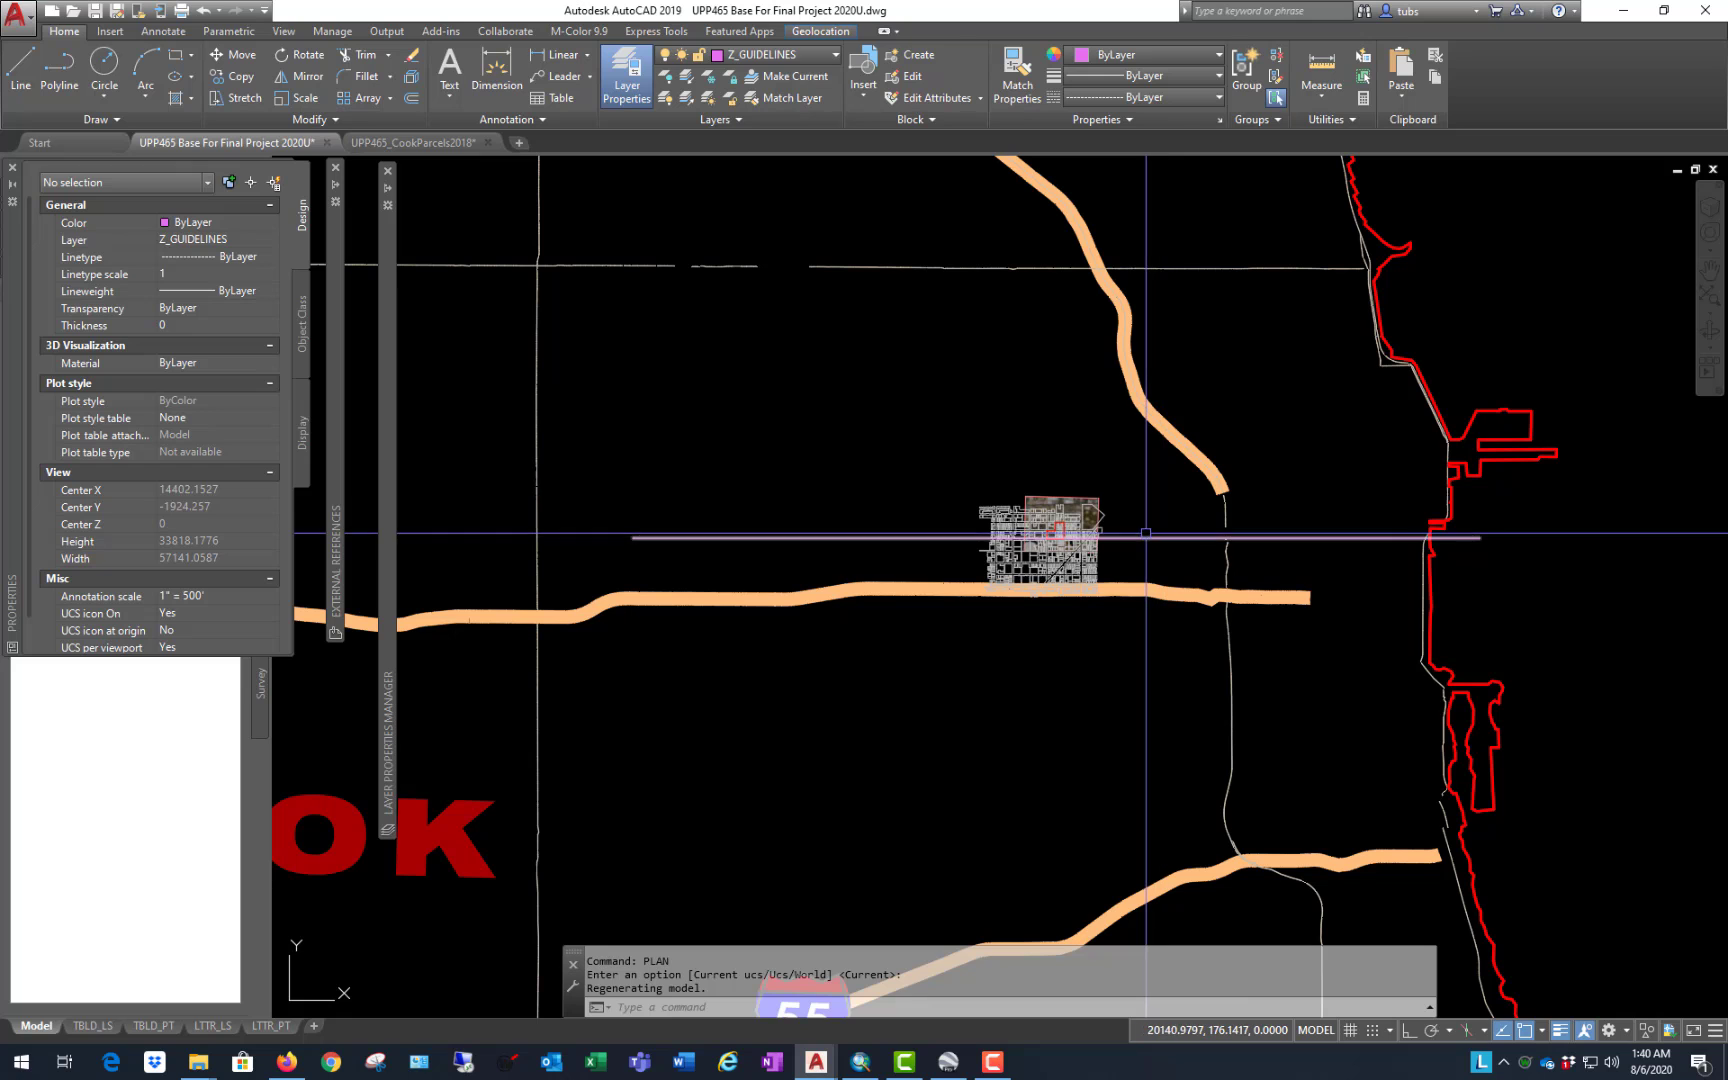
{"action": "scroll", "coordinate": [1040, 530], "scroll_direction": "up", "scroll_amount": 10}
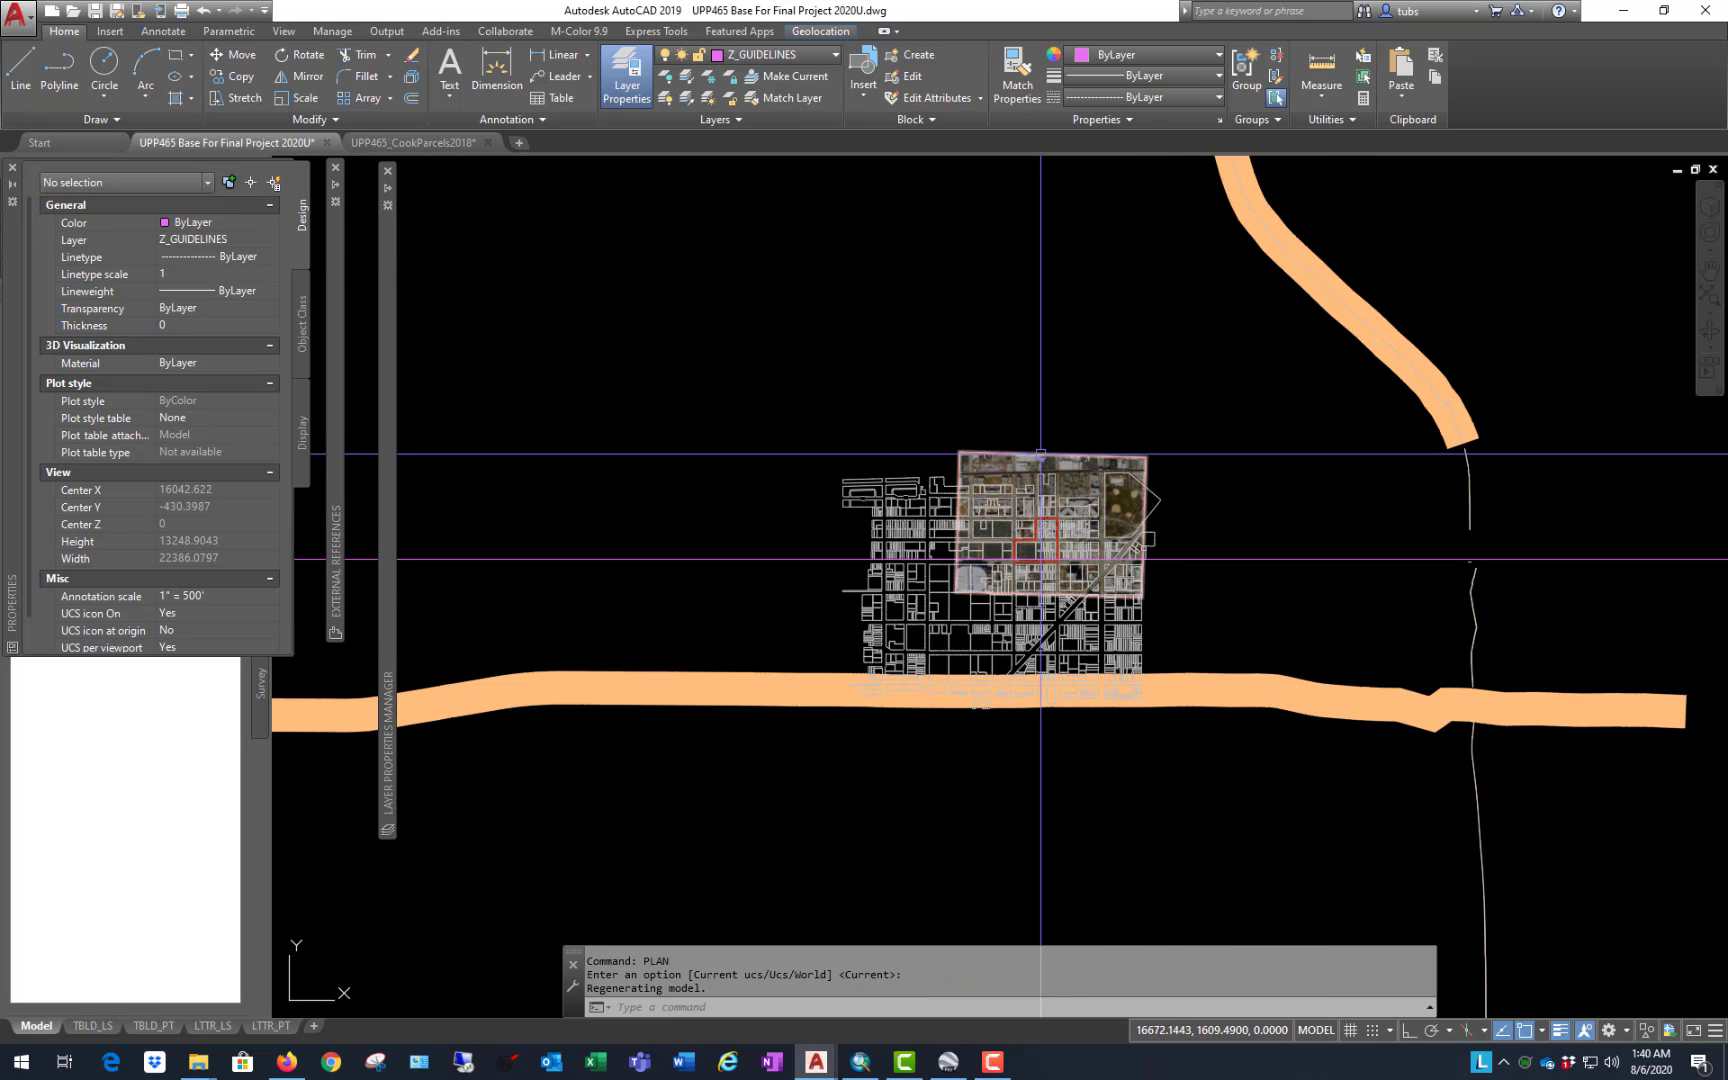
{"action": "scroll", "coordinate": [935, 550], "scroll_direction": "down", "scroll_amount": 6}
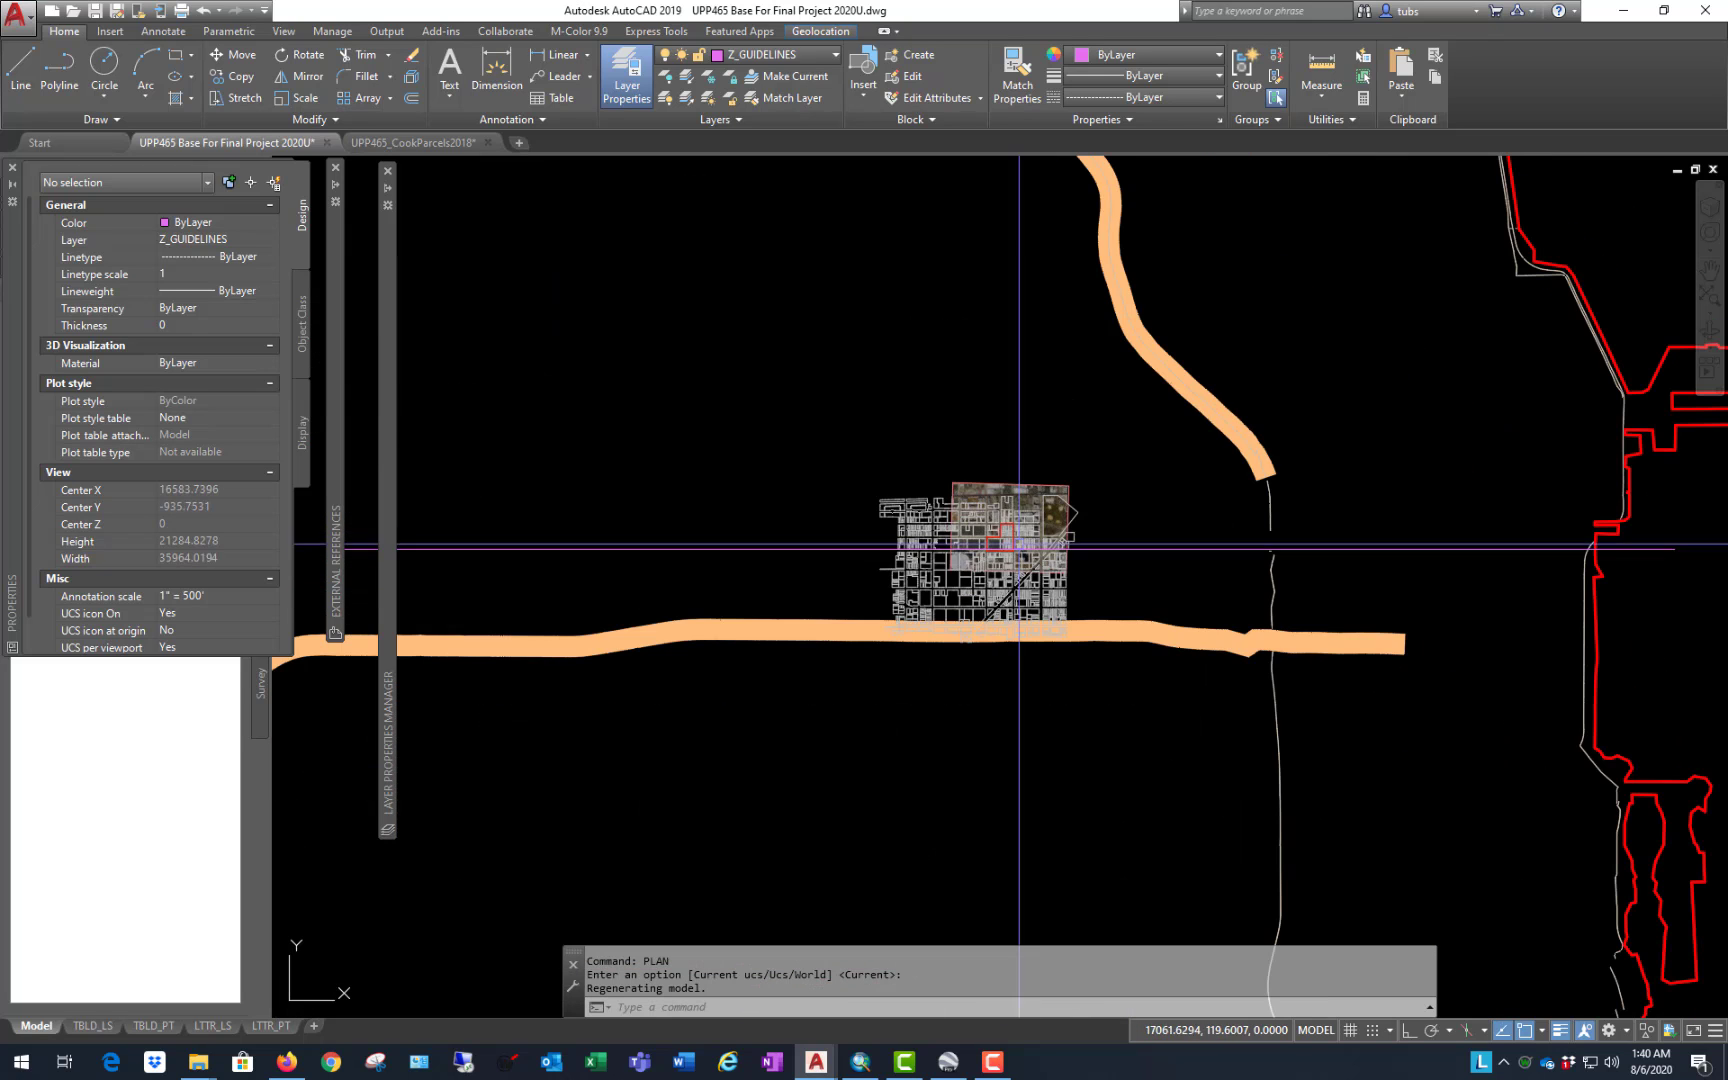
{"action": "scroll", "coordinate": [960, 530], "scroll_direction": "up", "scroll_amount": 3}
{"action": "scroll", "coordinate": [890, 512], "scroll_direction": "down", "scroll_amount": 10}
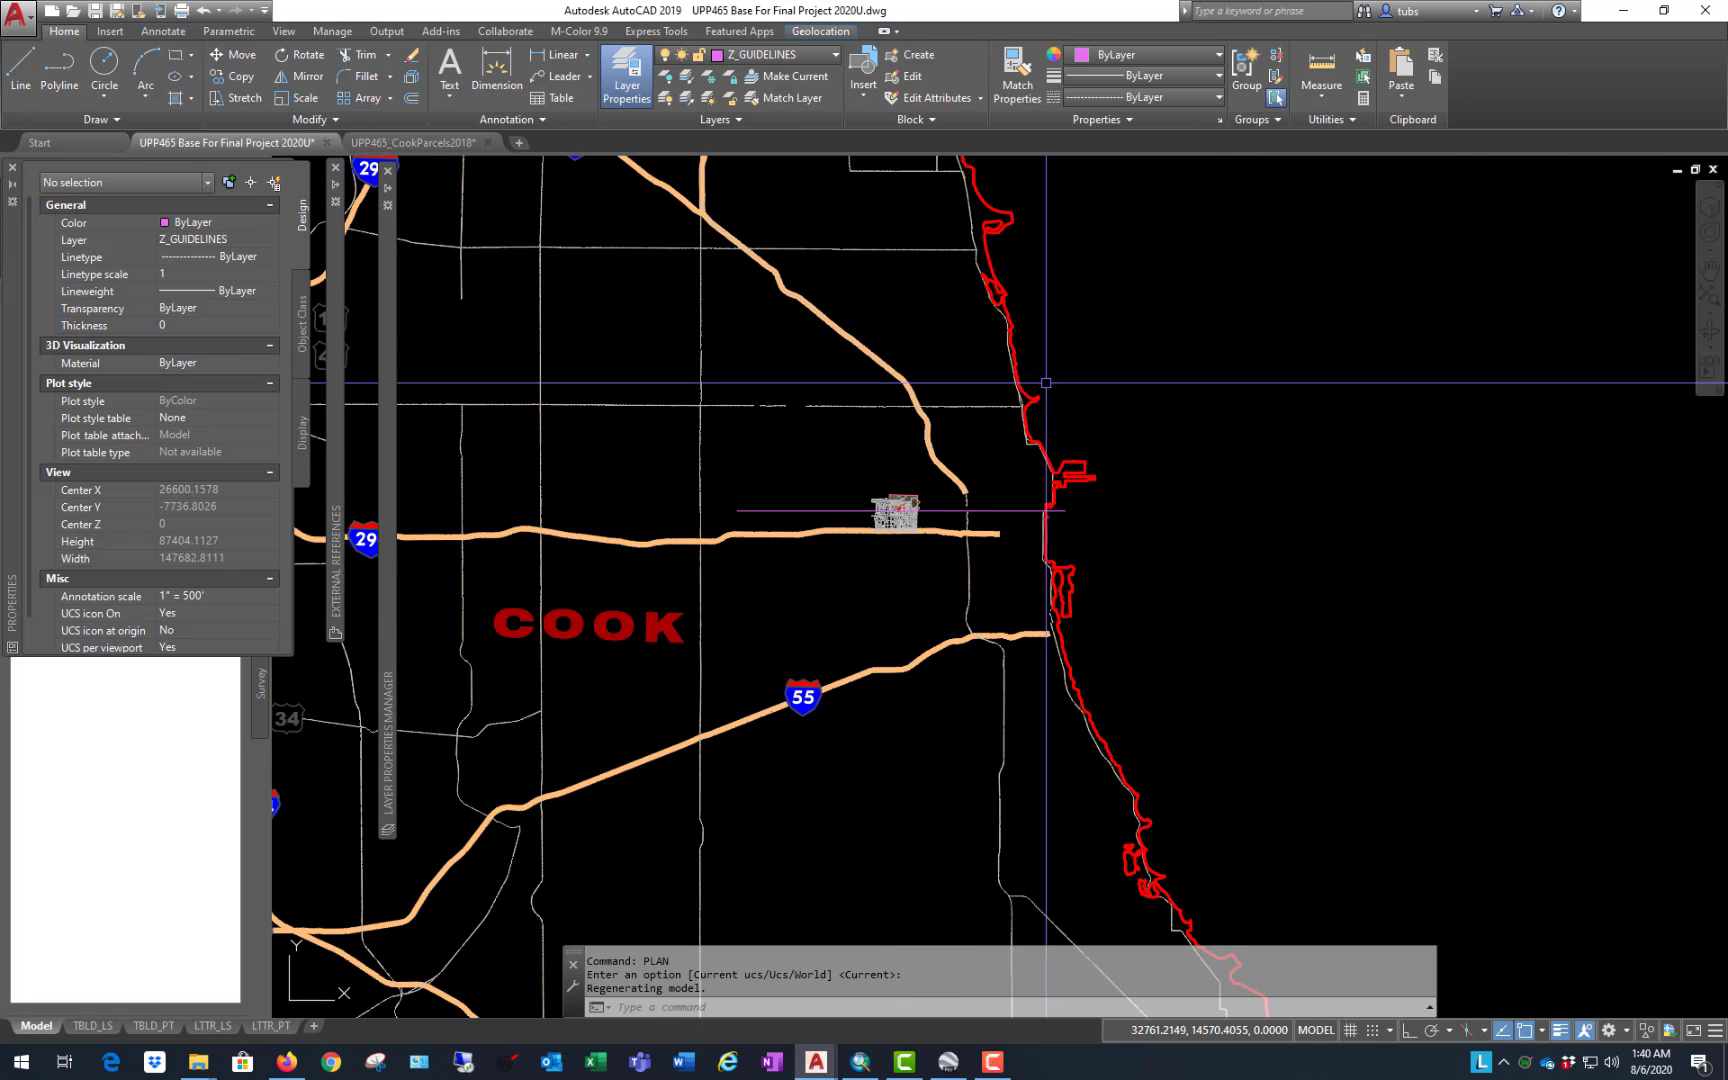
{"action": "scroll", "coordinate": [1040, 491], "scroll_direction": "down", "scroll_amount": 6}
{"action": "scroll", "coordinate": [1040, 491], "scroll_direction": "down", "scroll_amount": 3}
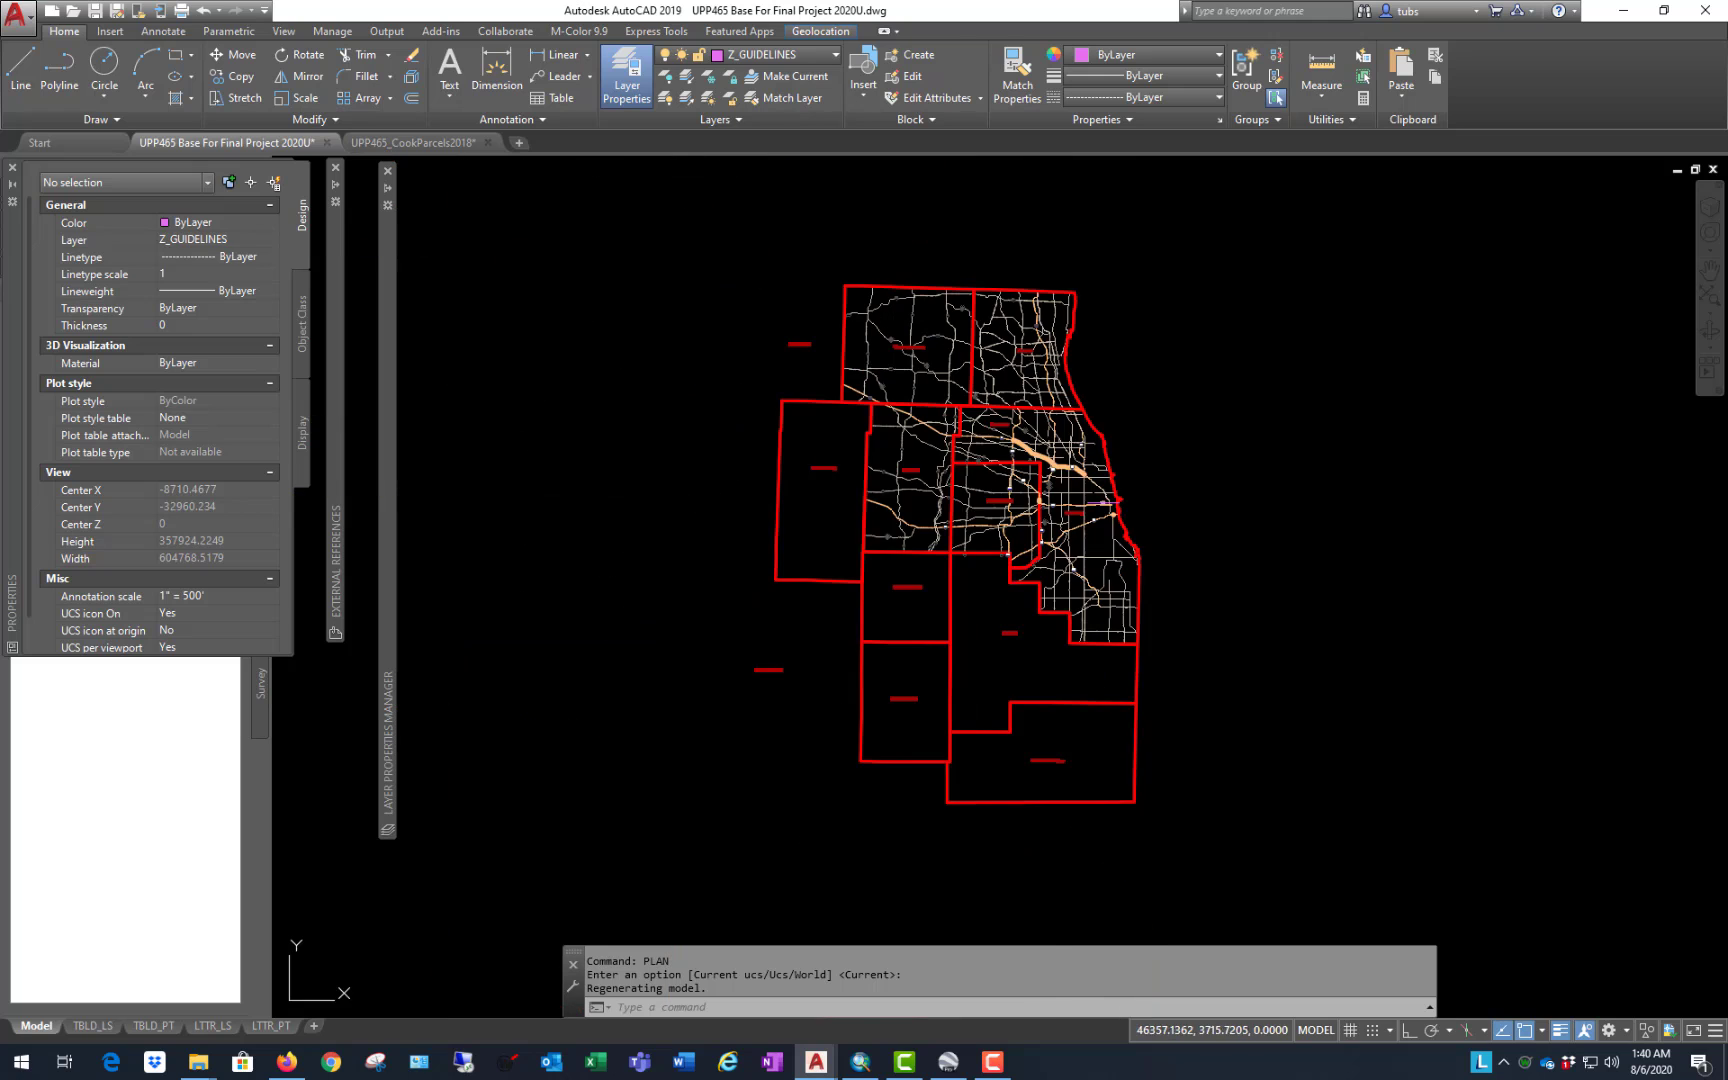
{"action": "scroll", "coordinate": [913, 518], "scroll_direction": "up", "scroll_amount": 8}
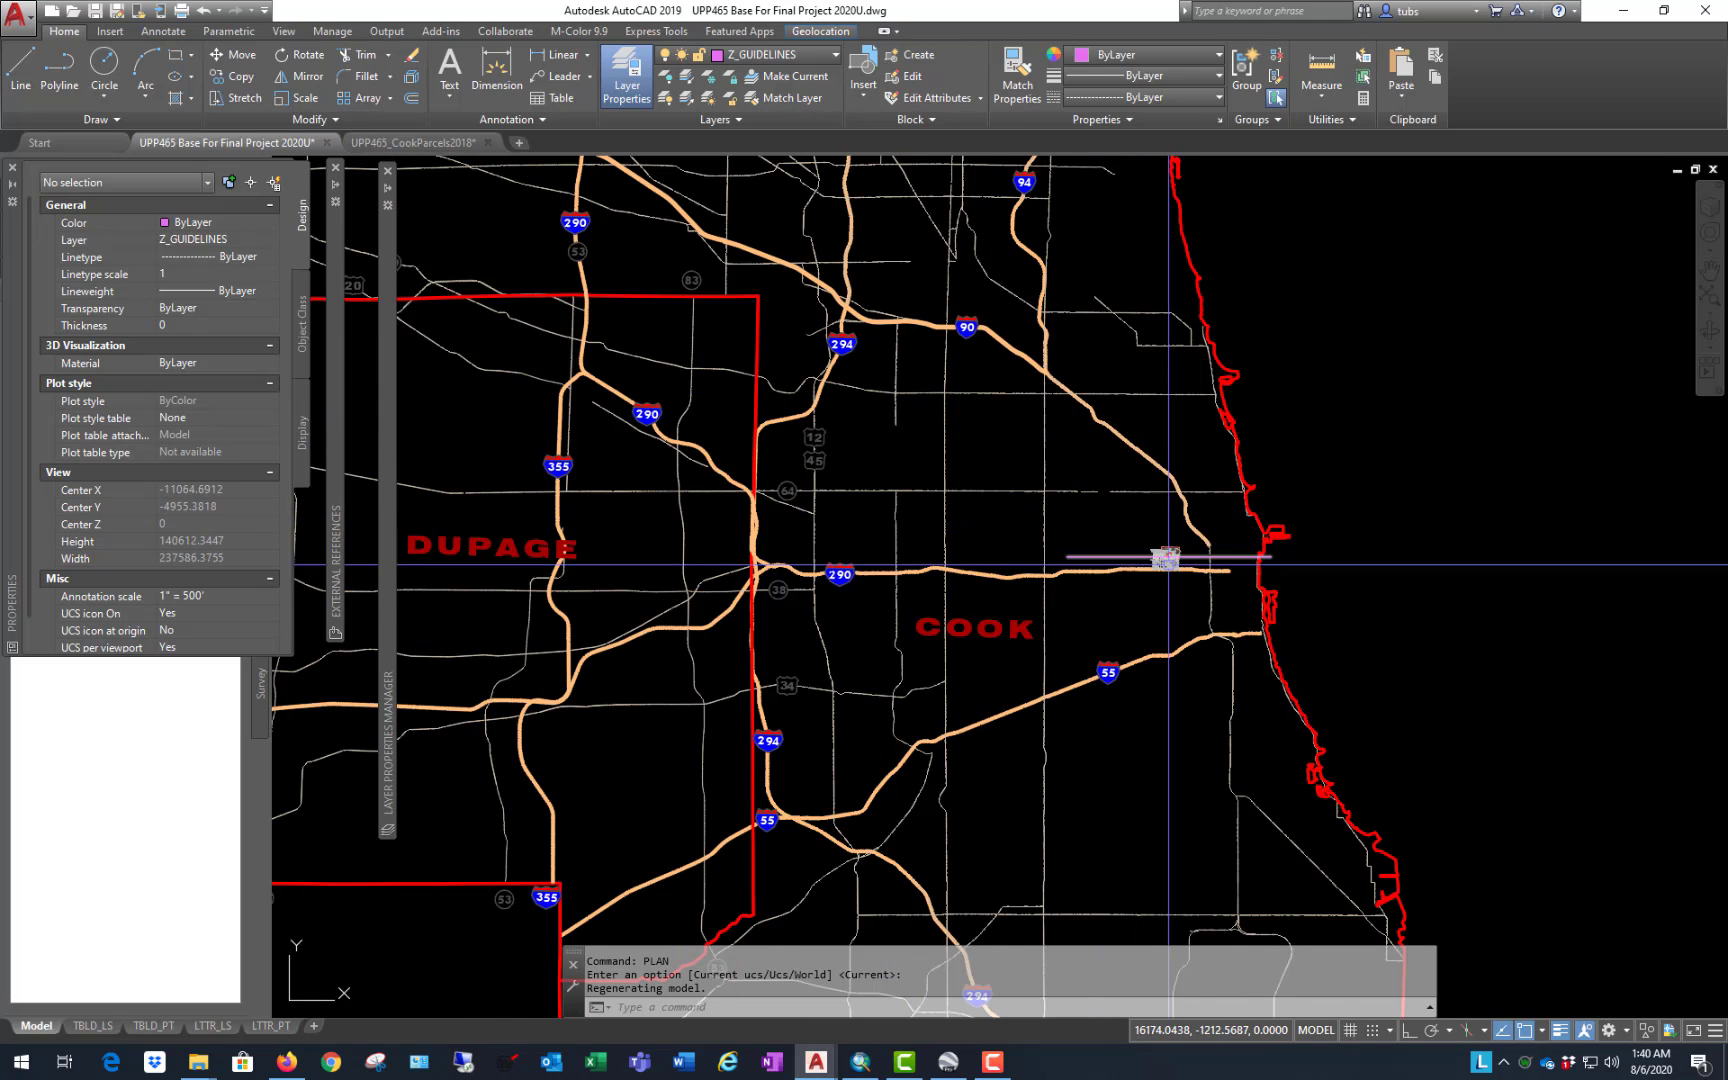
{"action": "scroll", "coordinate": [1157, 559], "scroll_direction": "up", "scroll_amount": 12}
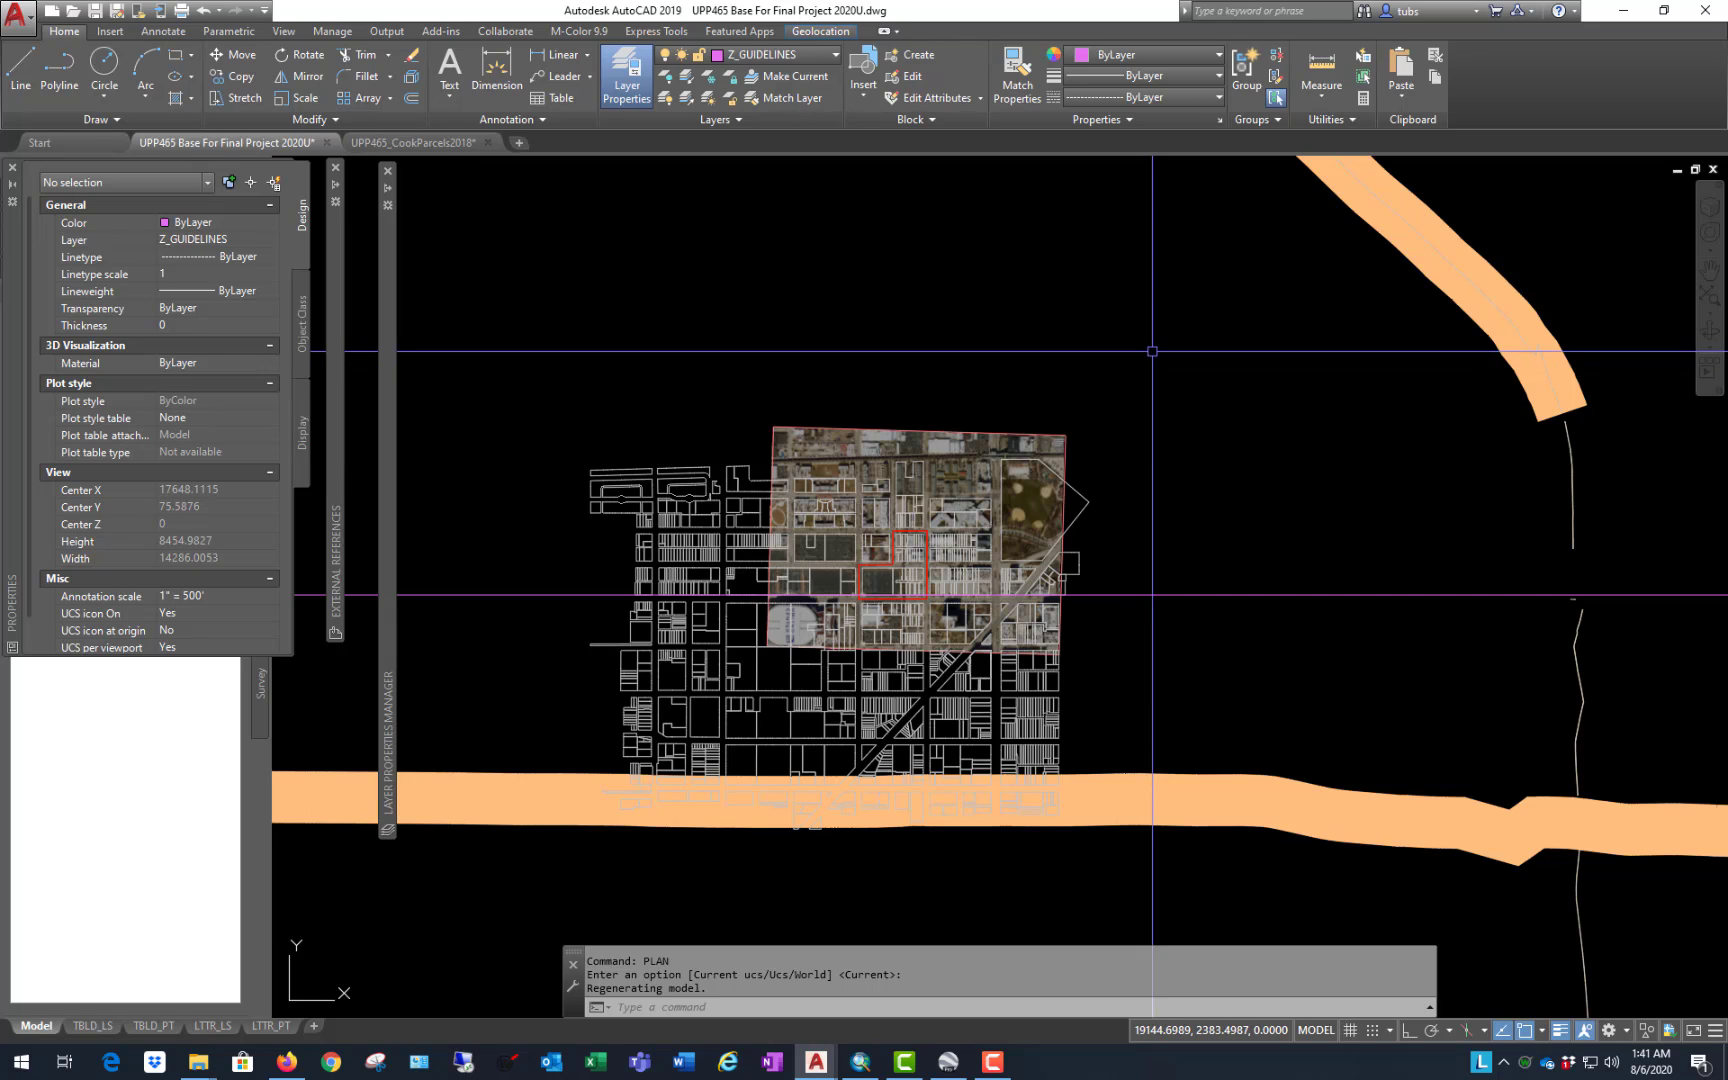
Step: Reset the UCS to World, and undo that reset
{"action": "type", "text": "u"}
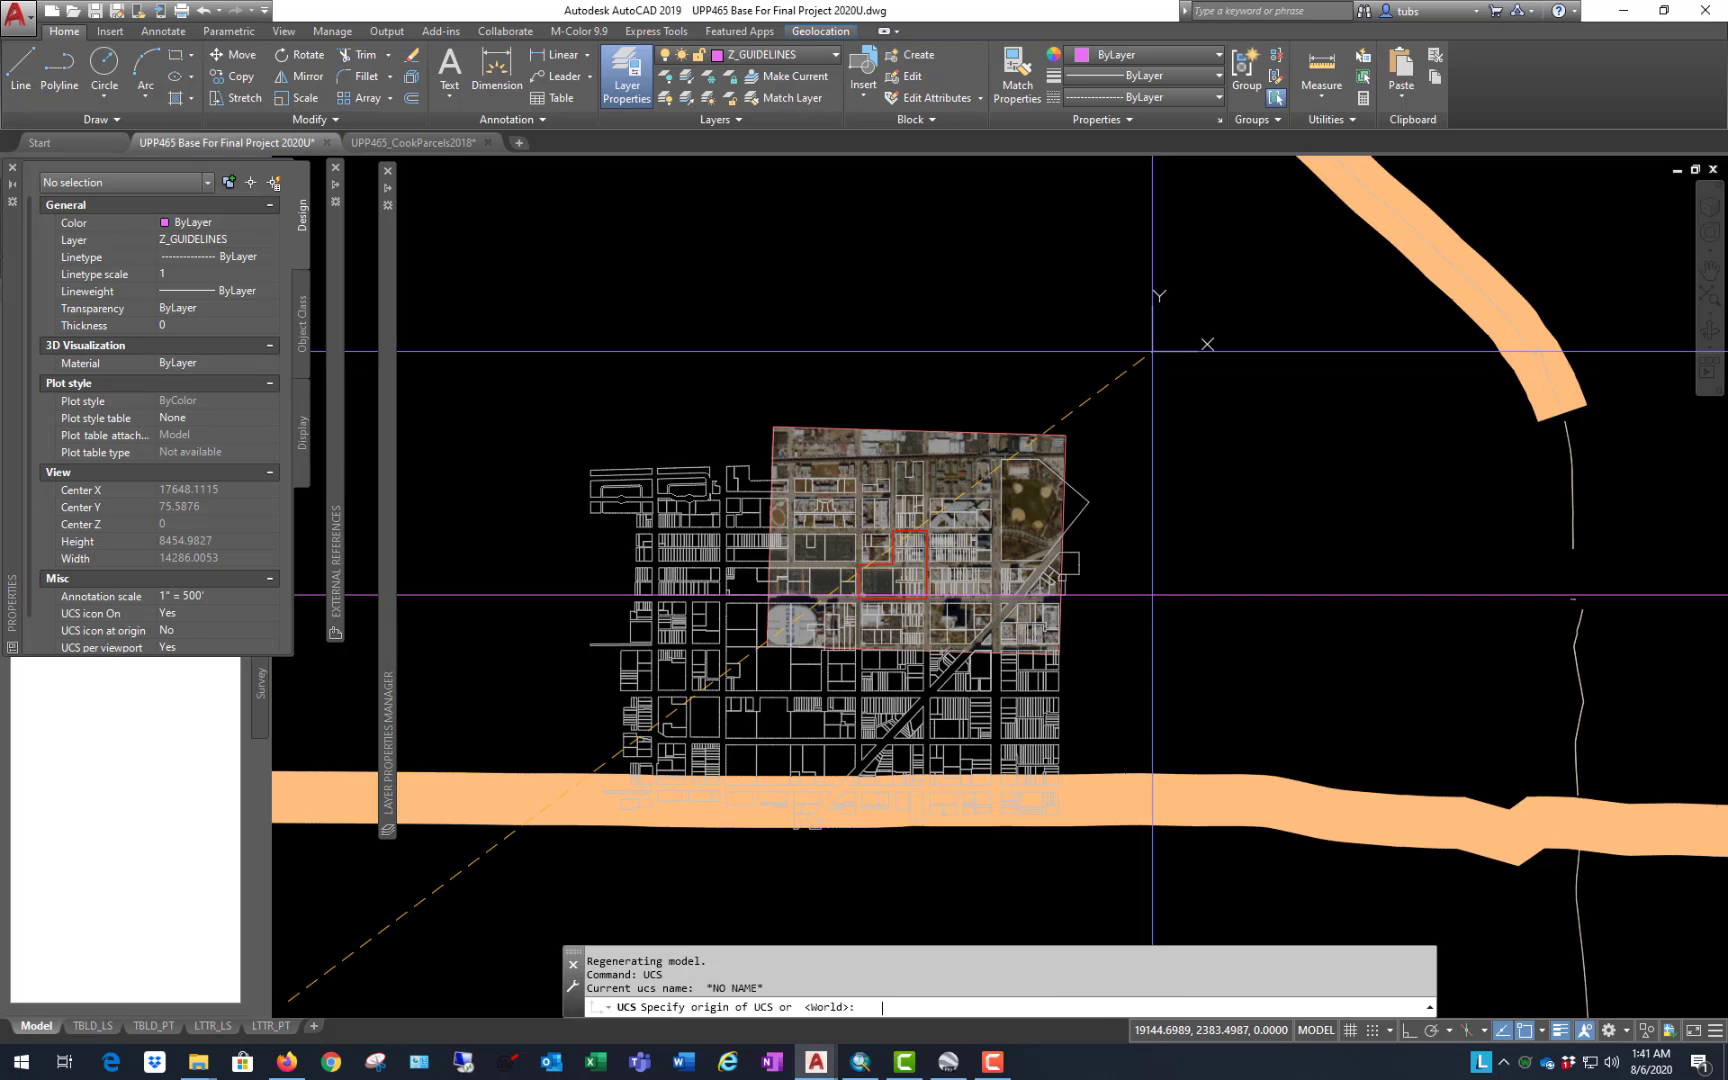
{"action": "key", "text": "Return"}
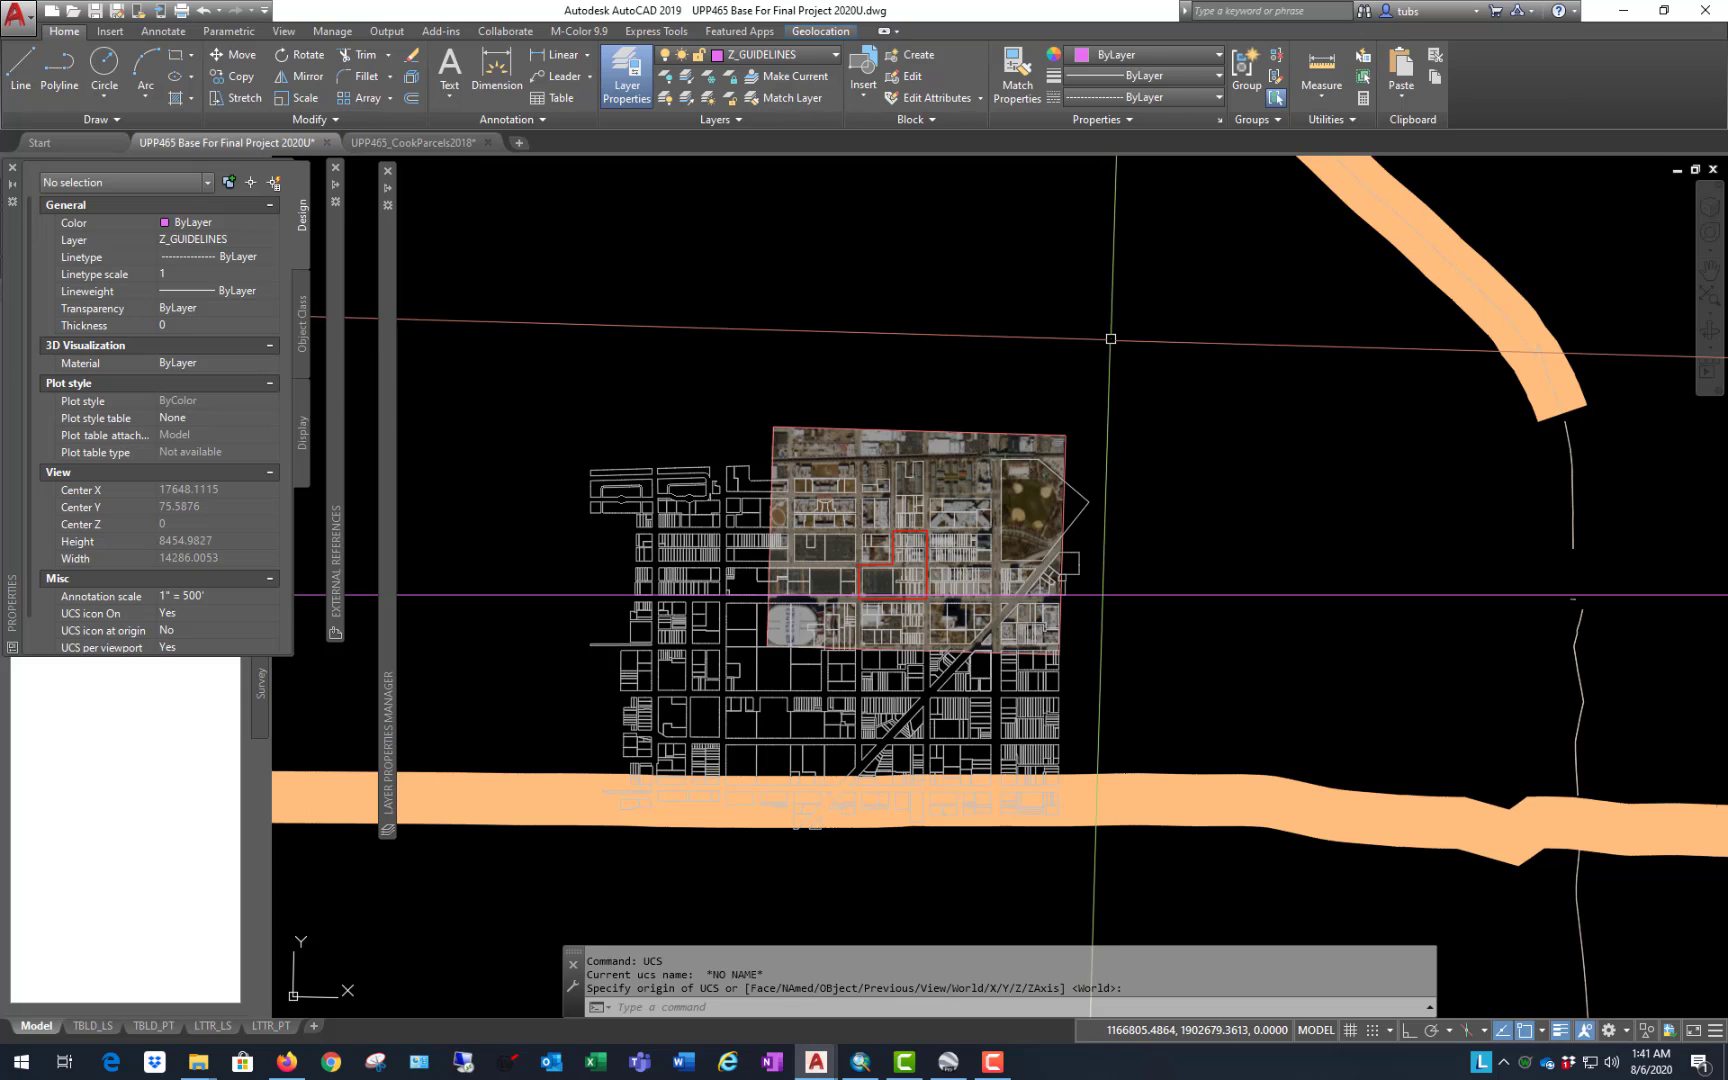
{"action": "type", "text": "u"}
{"action": "key", "text": "Return"}
Step: Save the current guideline-aligned UCS under the name MADISON
{"action": "scroll", "coordinate": [960, 450], "scroll_direction": "down", "scroll_amount": 3}
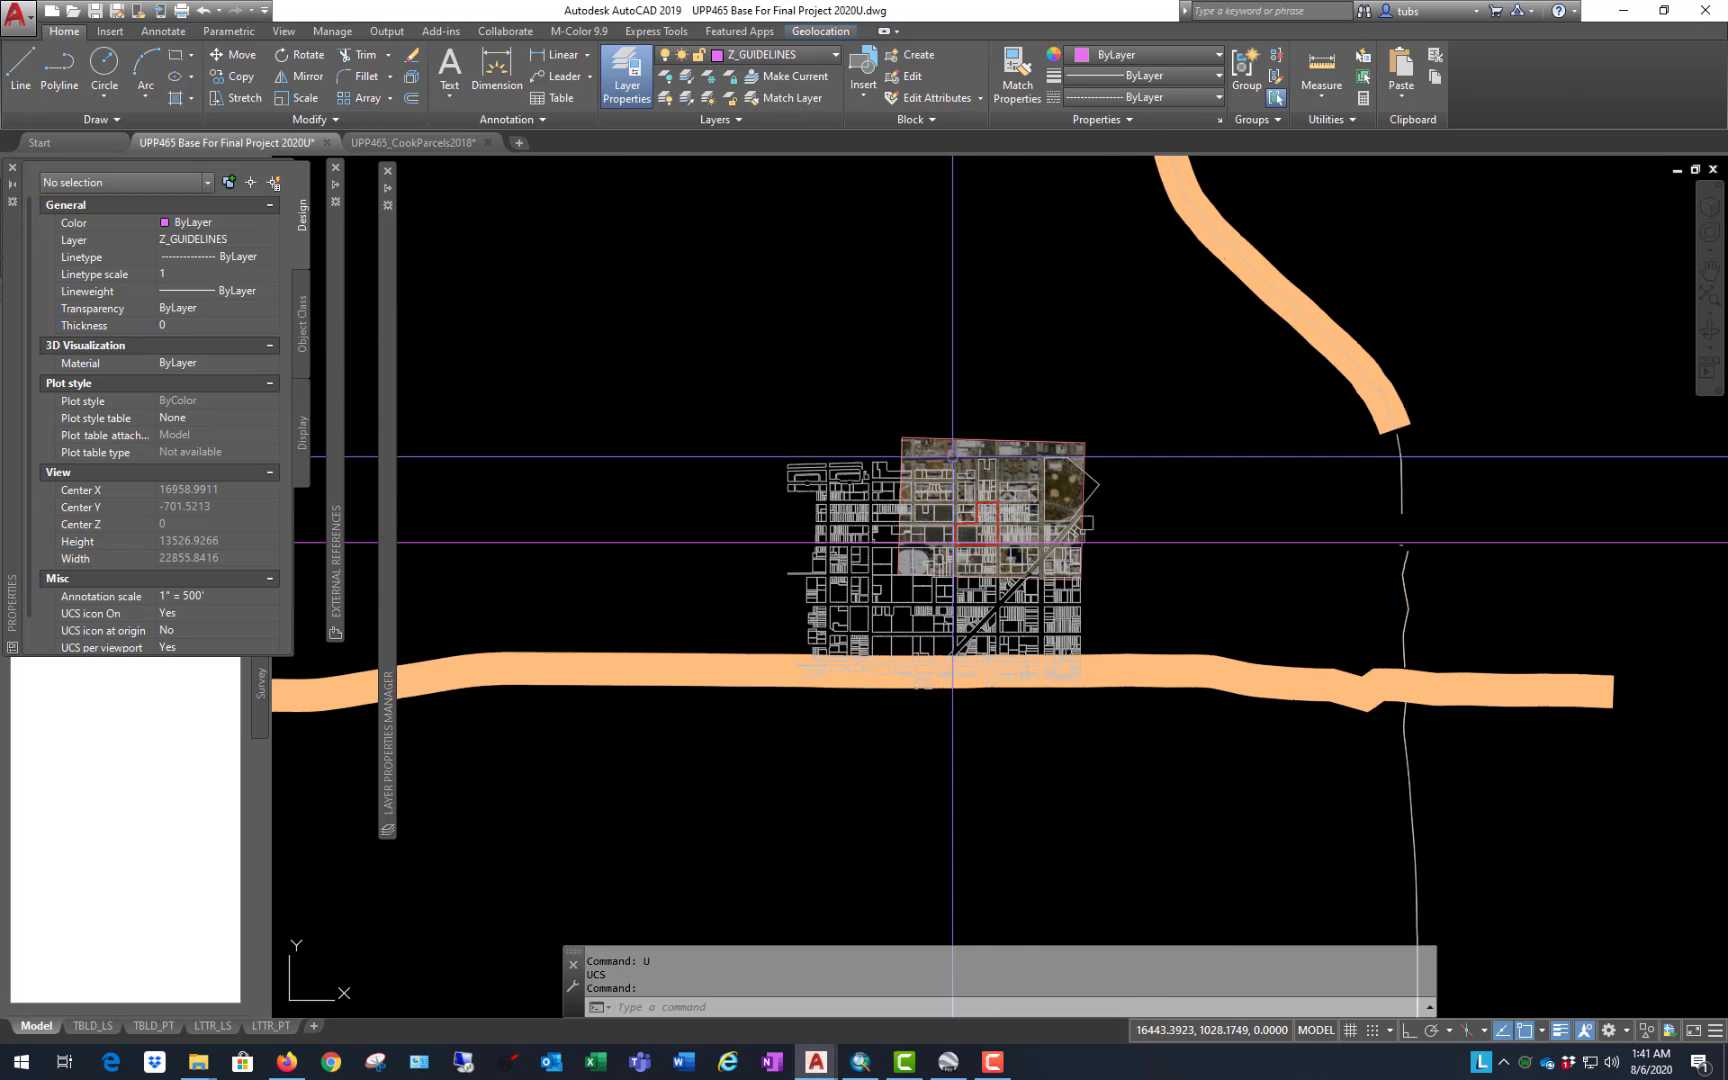
{"action": "scroll", "coordinate": [990, 461], "scroll_direction": "up", "scroll_amount": 3}
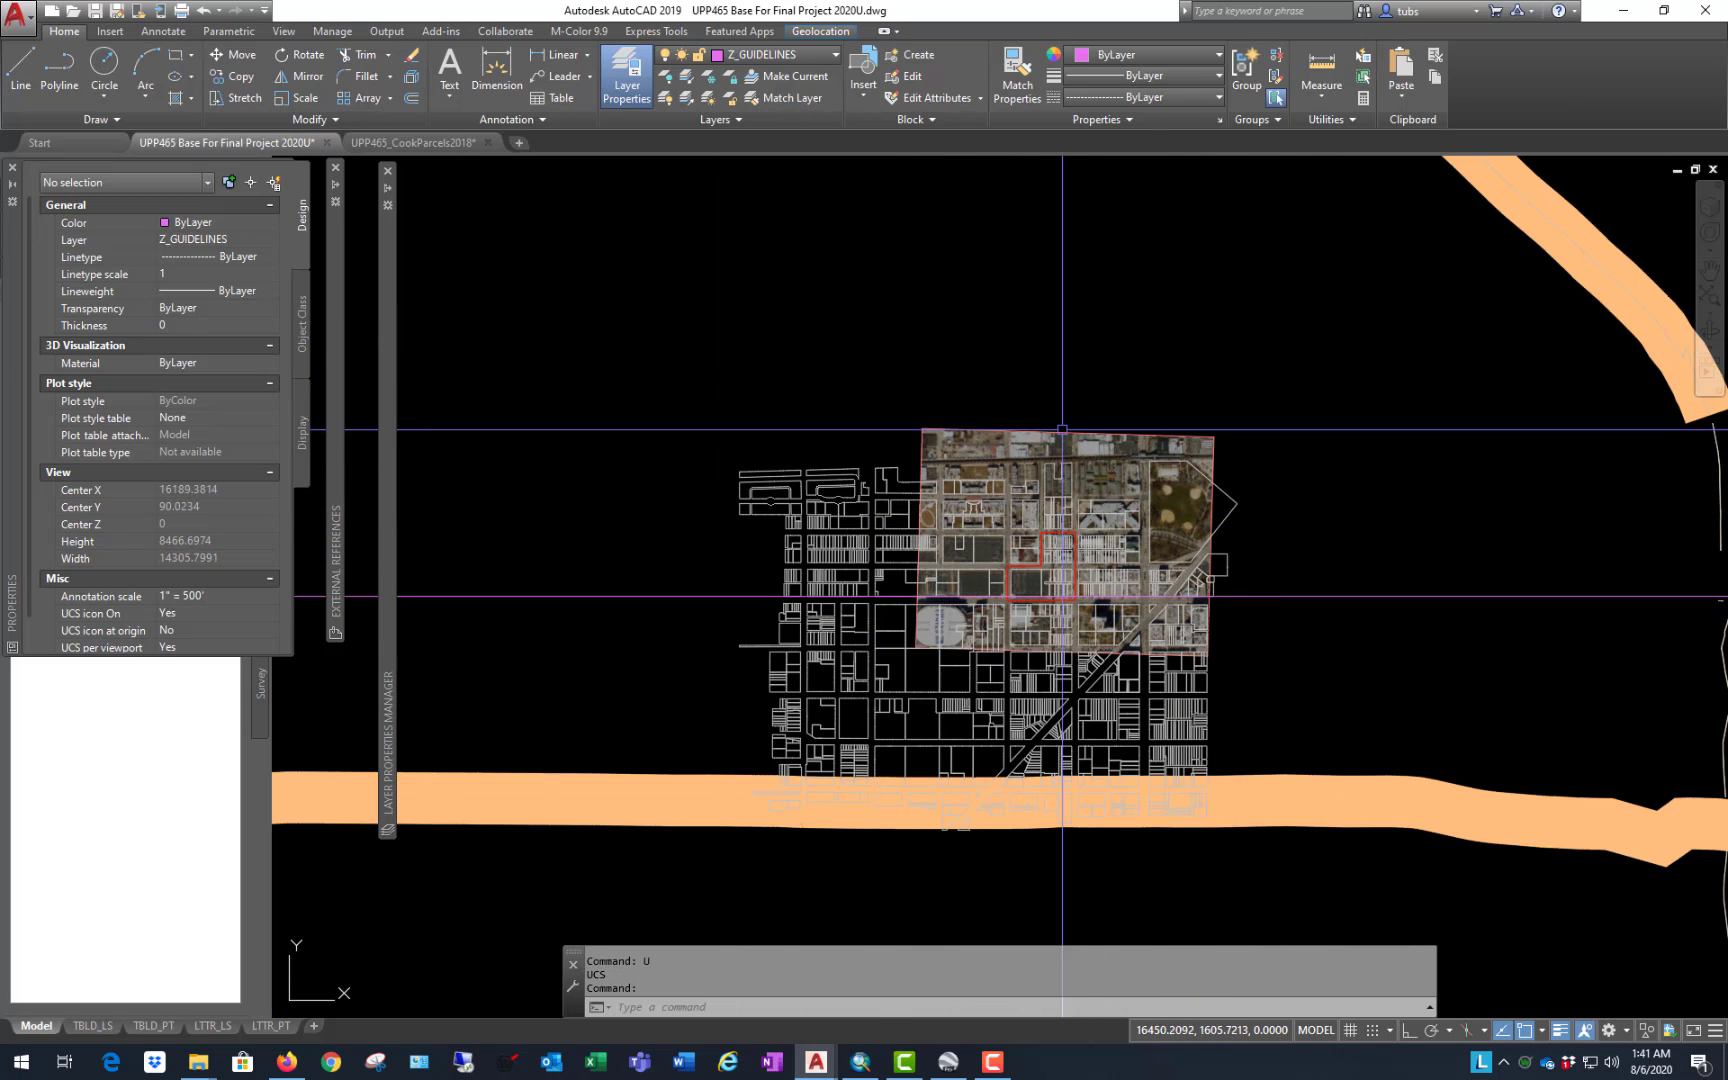
{"action": "type", "text": "uc"}
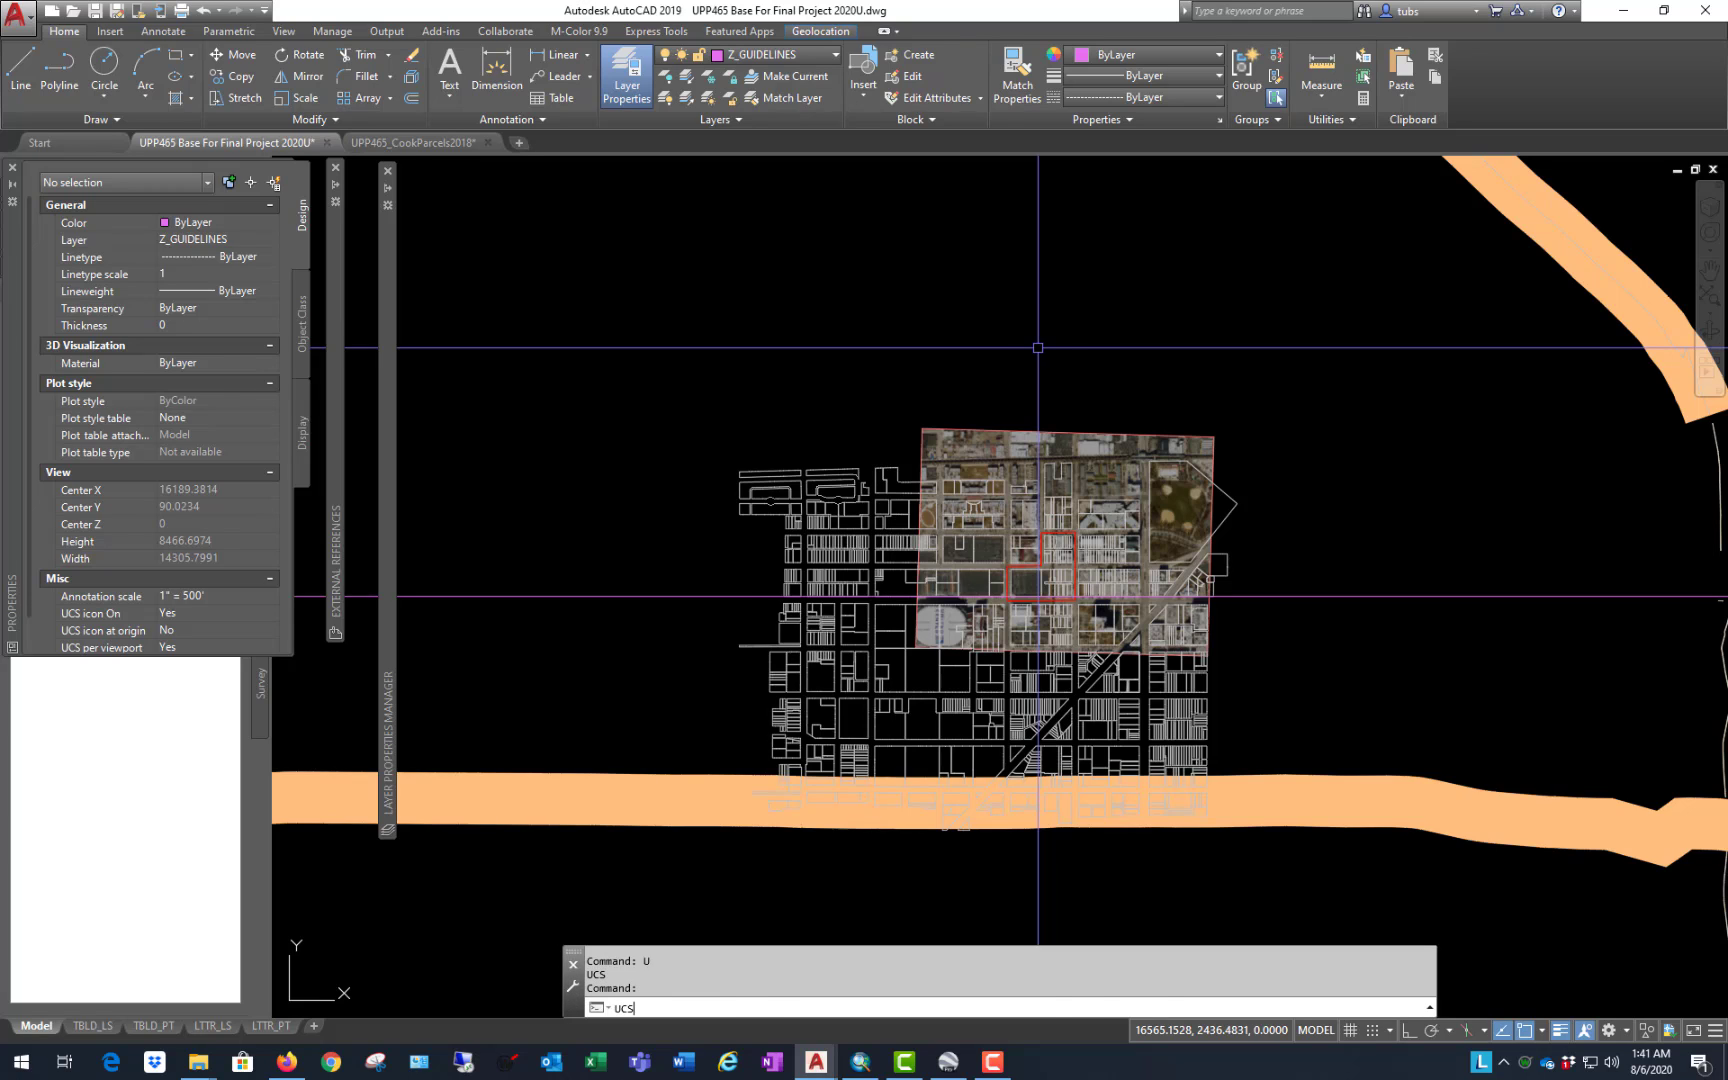
{"action": "key", "text": "Return"}
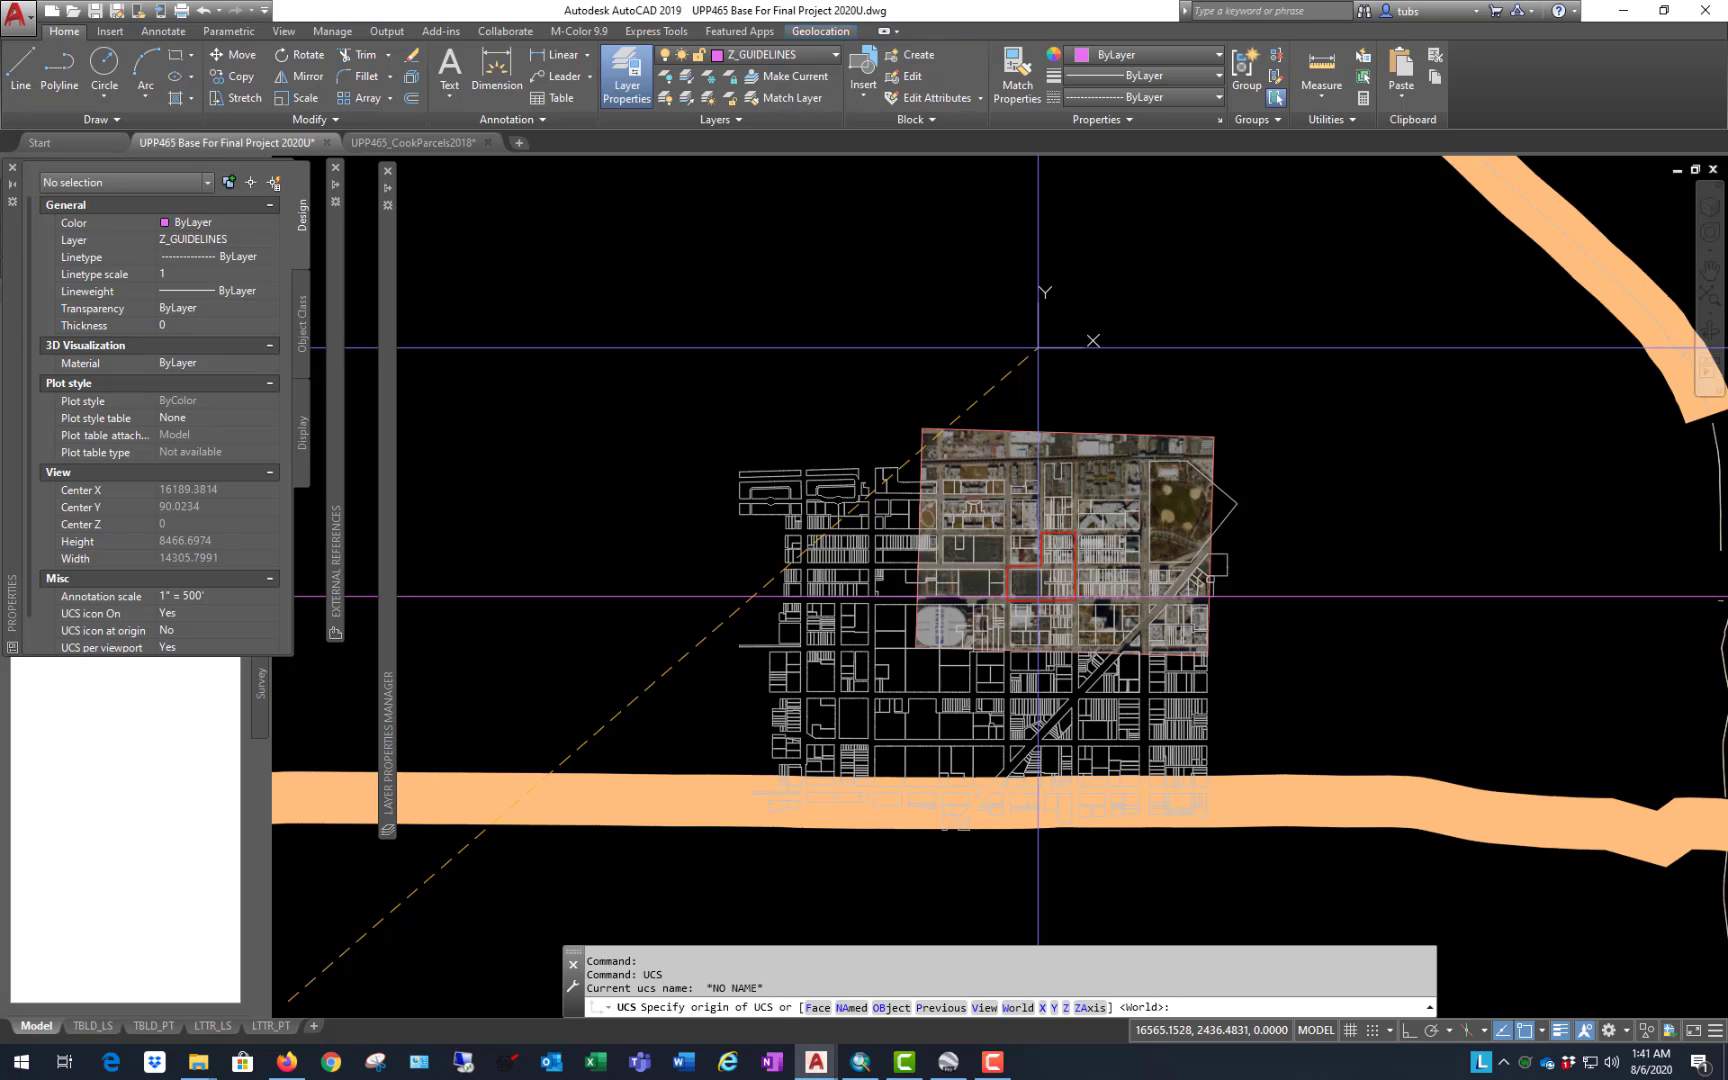
{"action": "key", "text": "Return"}
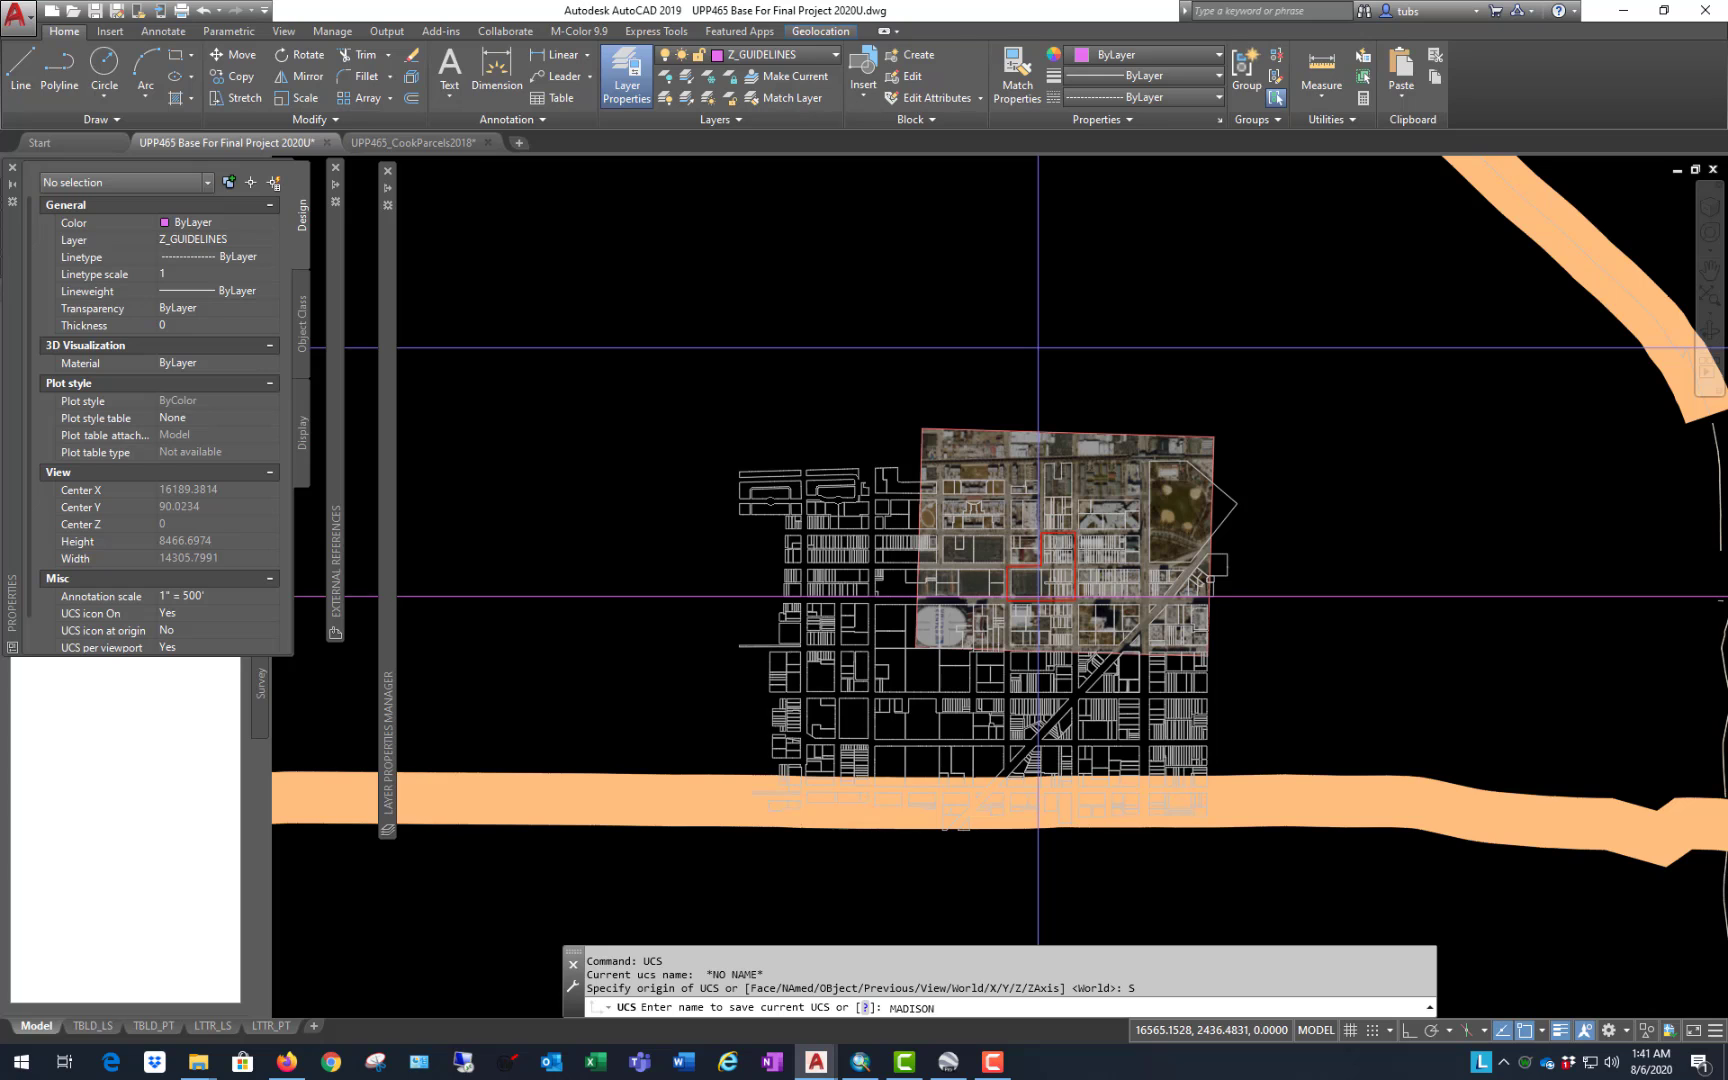
{"action": "key", "text": "Return"}
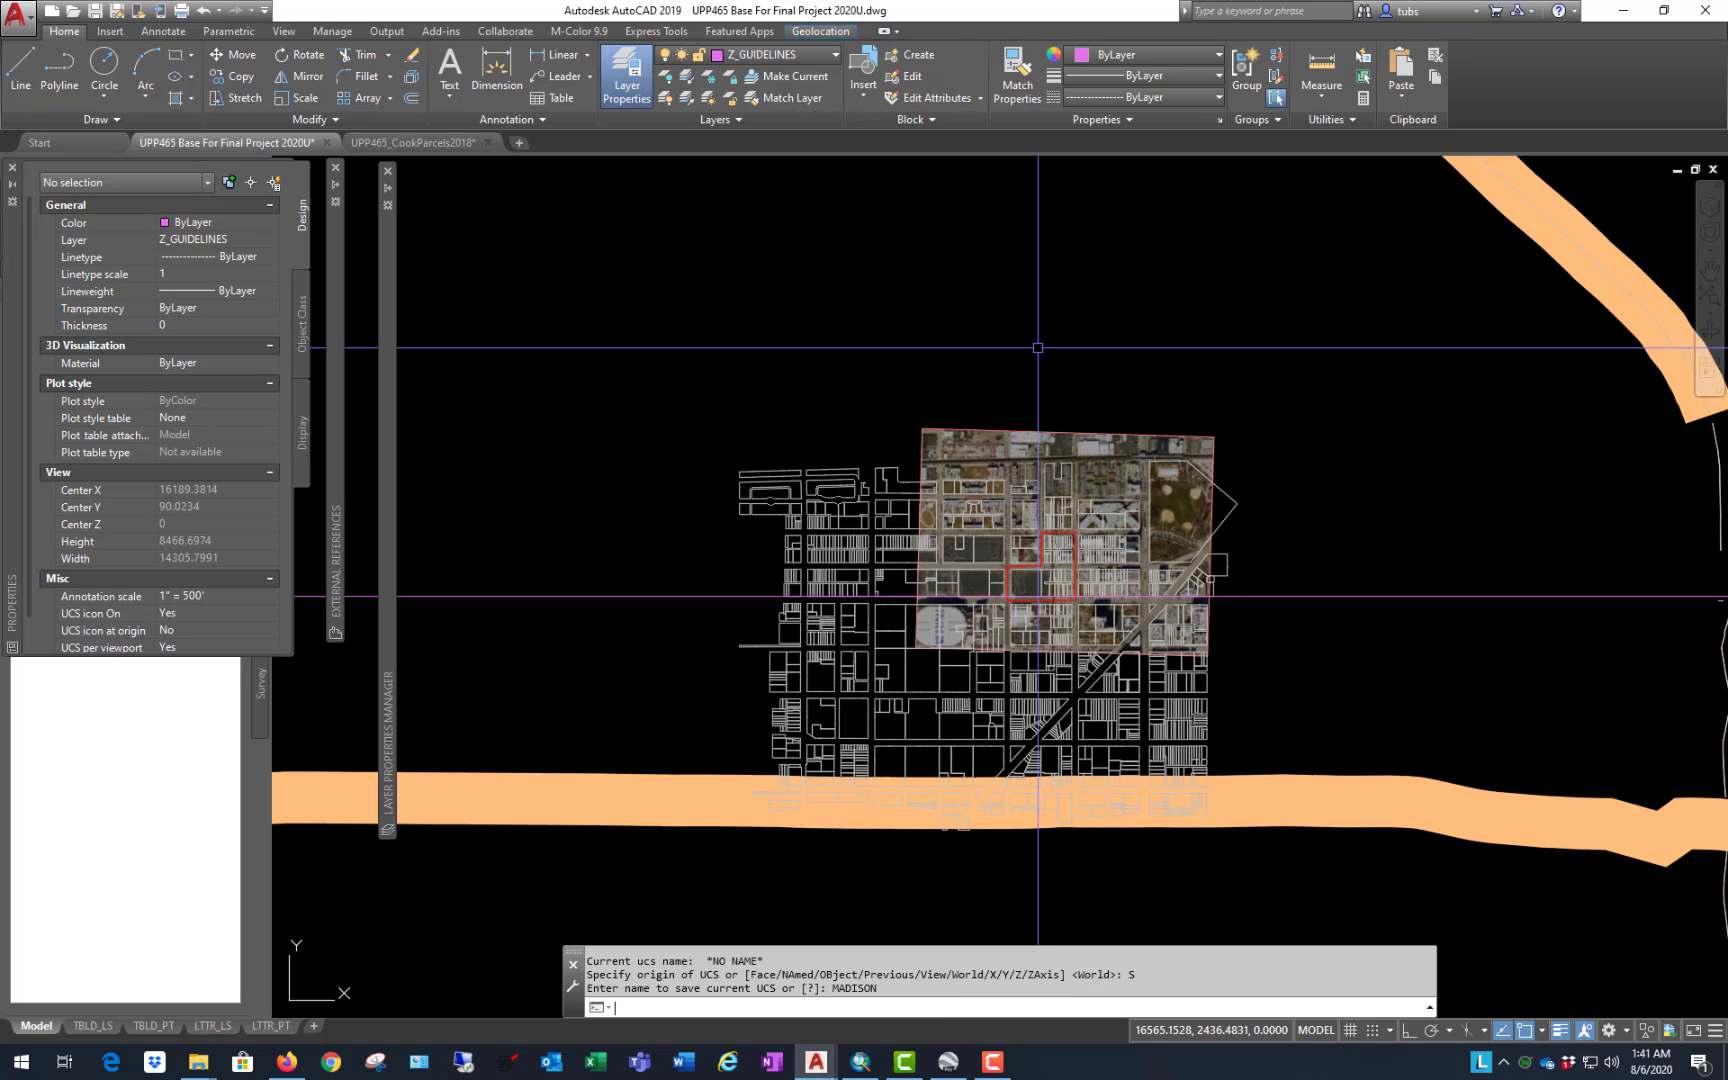
Step: Examine how the county map, parcels, aerials and red site boundary line up with the street guideline in the rotated model view
{"action": "scroll", "coordinate": [1038, 347], "scroll_direction": "down", "scroll_amount": 12}
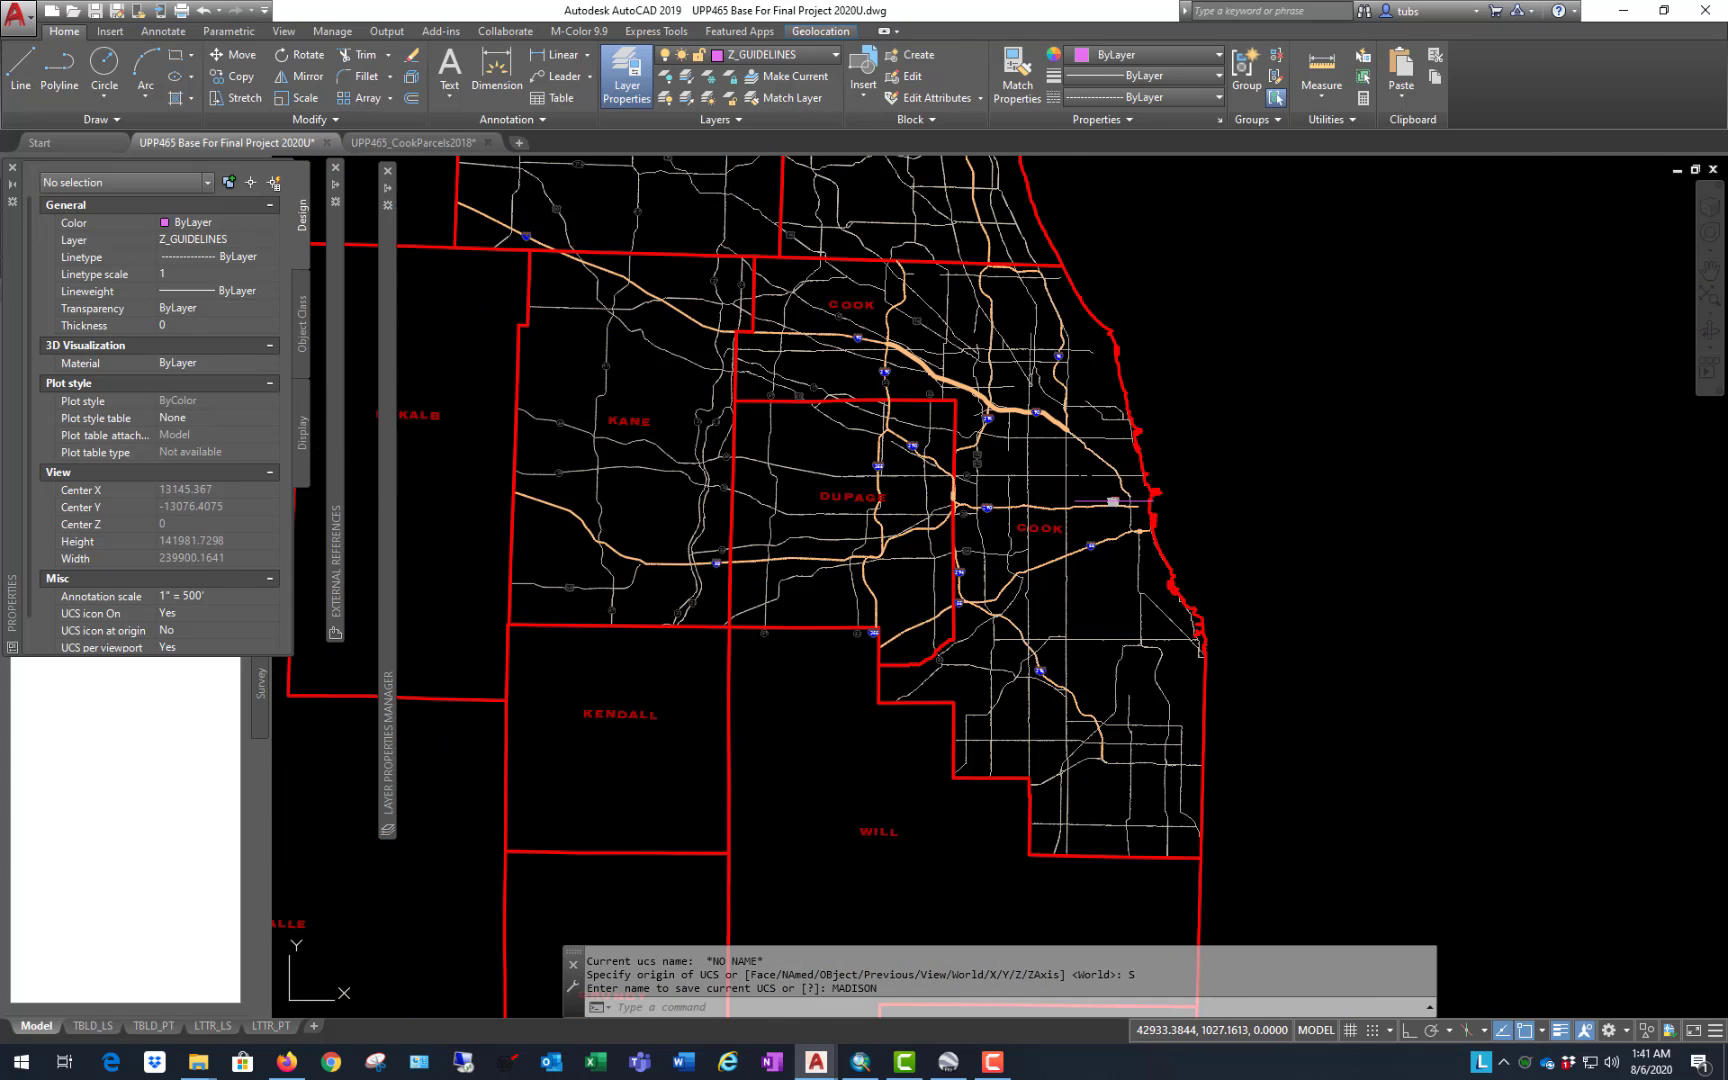
{"action": "scroll", "coordinate": [1120, 497], "scroll_direction": "up", "scroll_amount": 8}
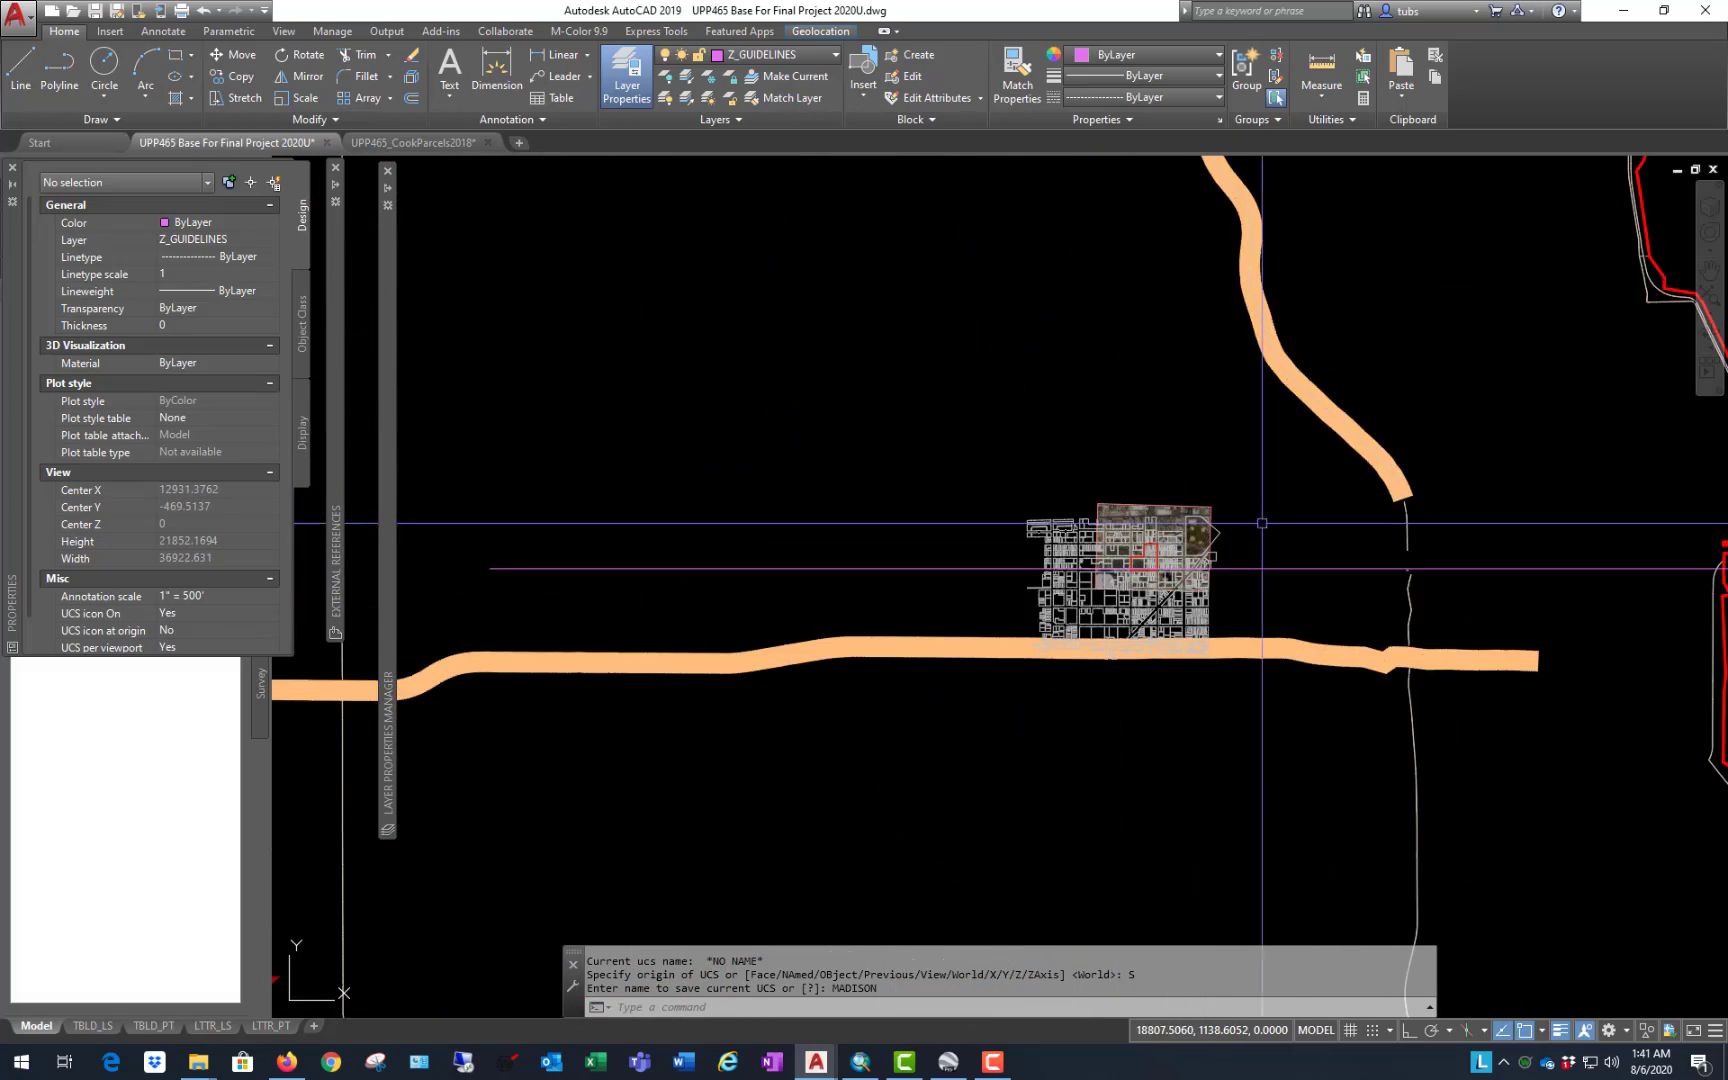
{"action": "scroll", "coordinate": [1262, 523], "scroll_direction": "up", "scroll_amount": 12}
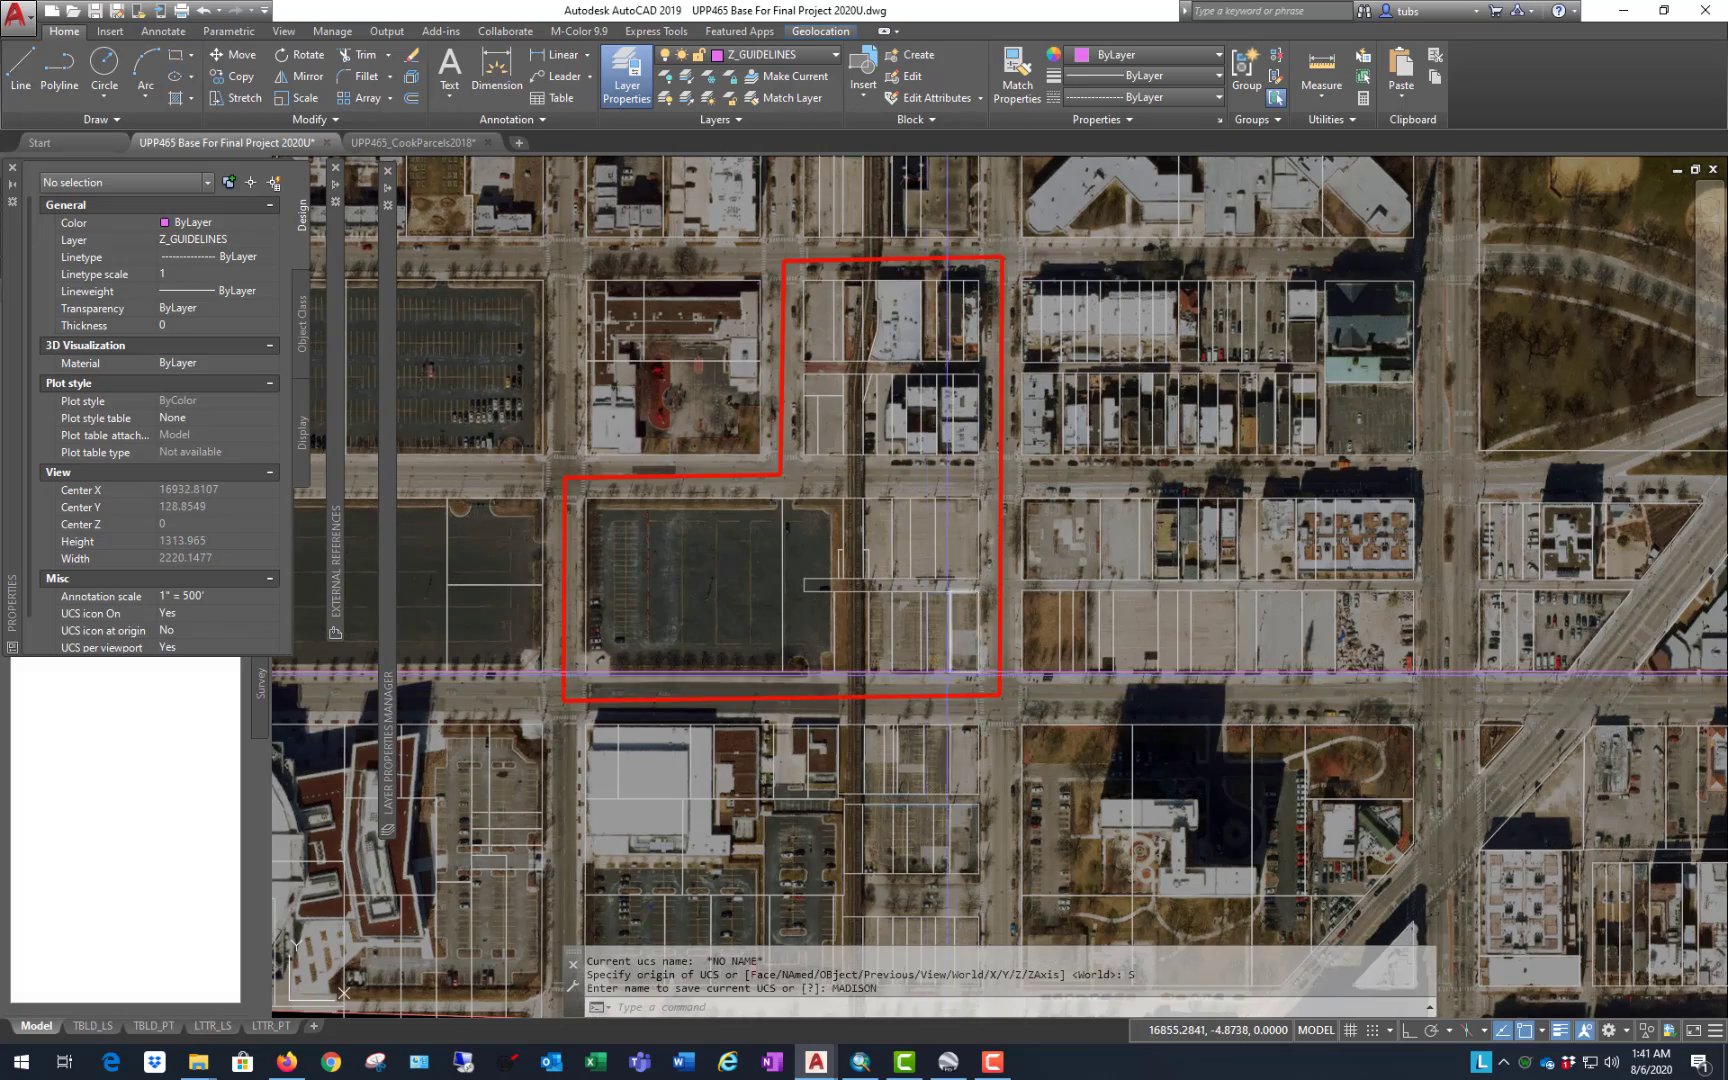
{"action": "scroll", "coordinate": [1020, 650], "scroll_direction": "up", "scroll_amount": 5}
{"action": "scroll", "coordinate": [1087, 634], "scroll_direction": "down", "scroll_amount": 2}
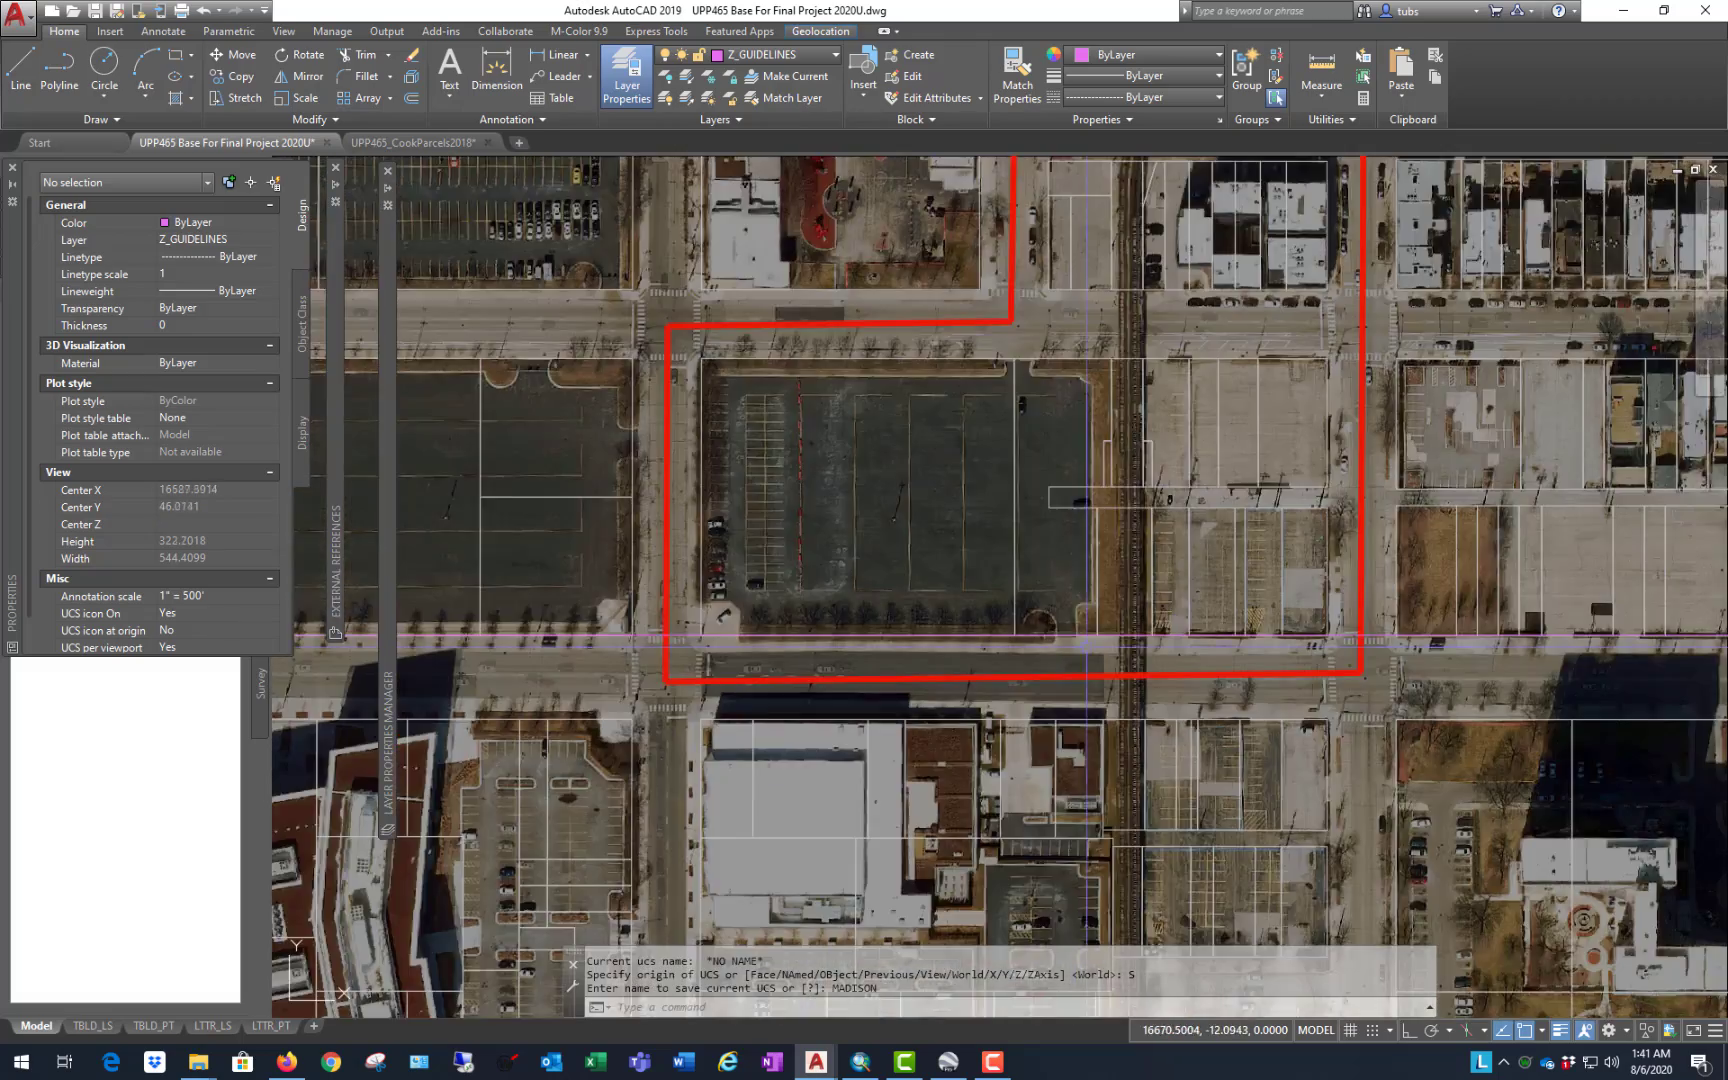
{"action": "scroll", "coordinate": [1087, 634], "scroll_direction": "down", "scroll_amount": 2}
{"action": "scroll", "coordinate": [600, 688], "scroll_direction": "up", "scroll_amount": 4}
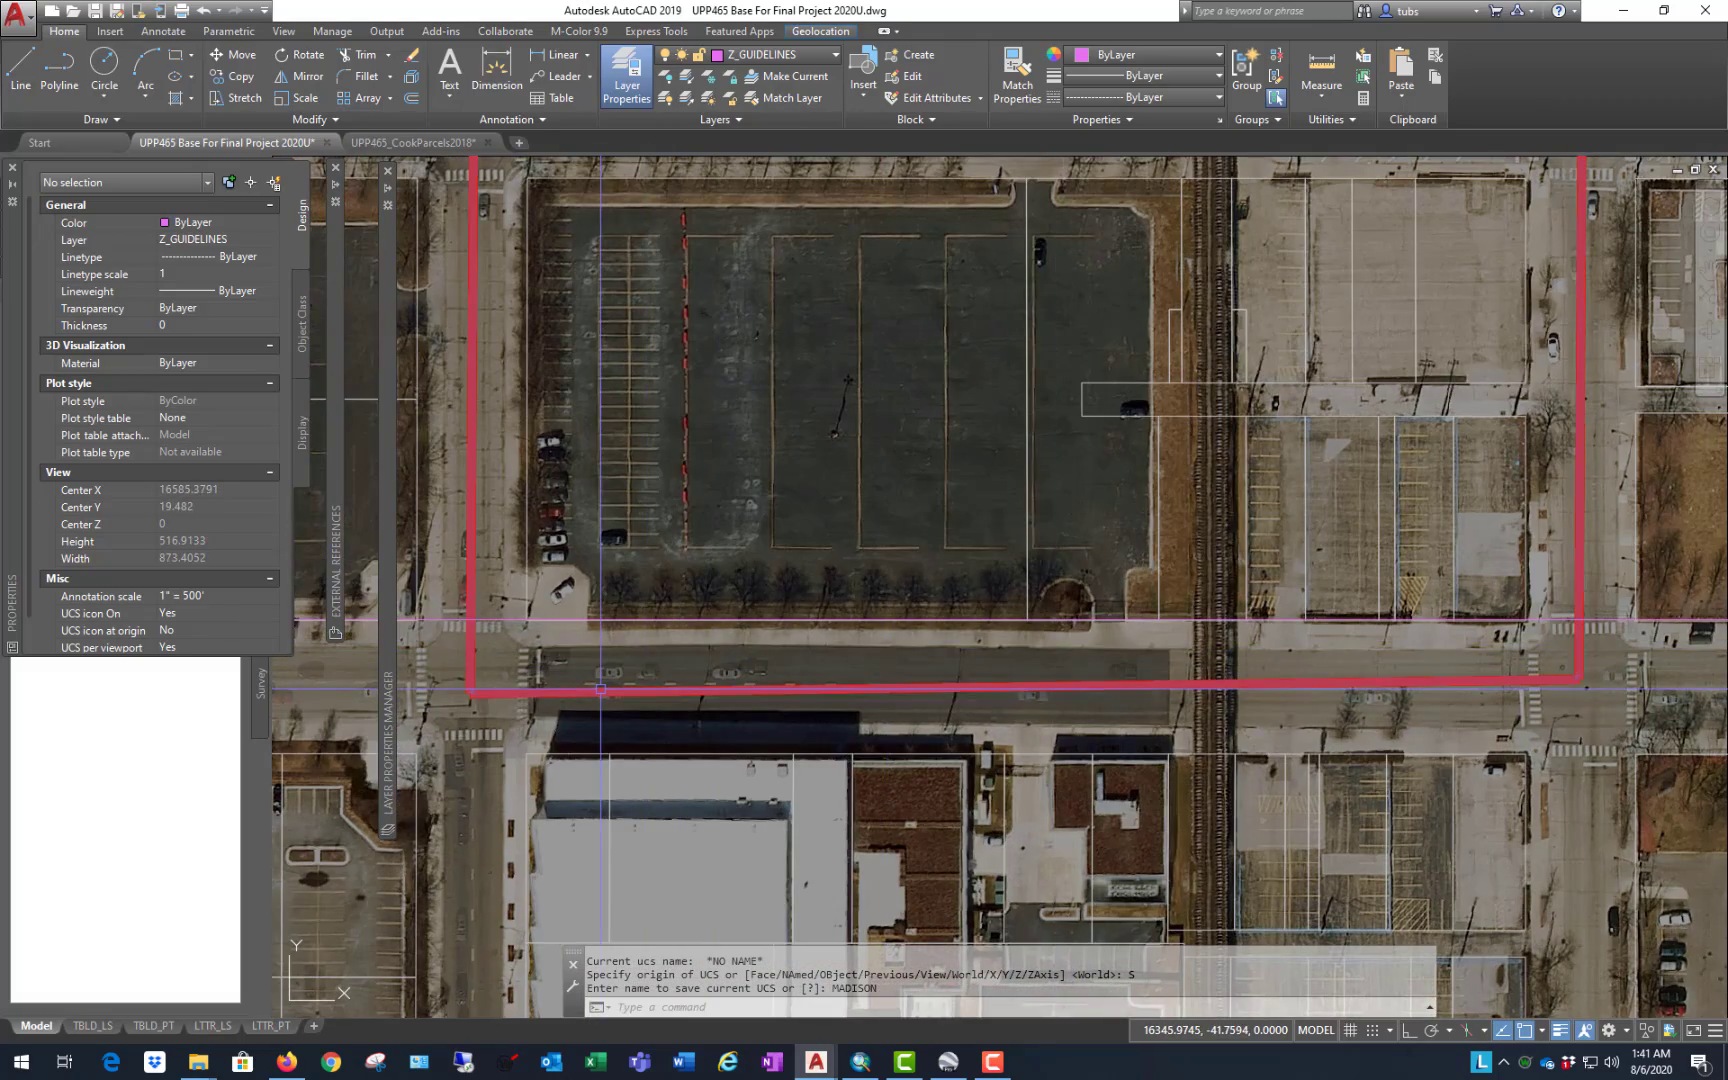
{"action": "scroll", "coordinate": [600, 688], "scroll_direction": "down", "scroll_amount": 5}
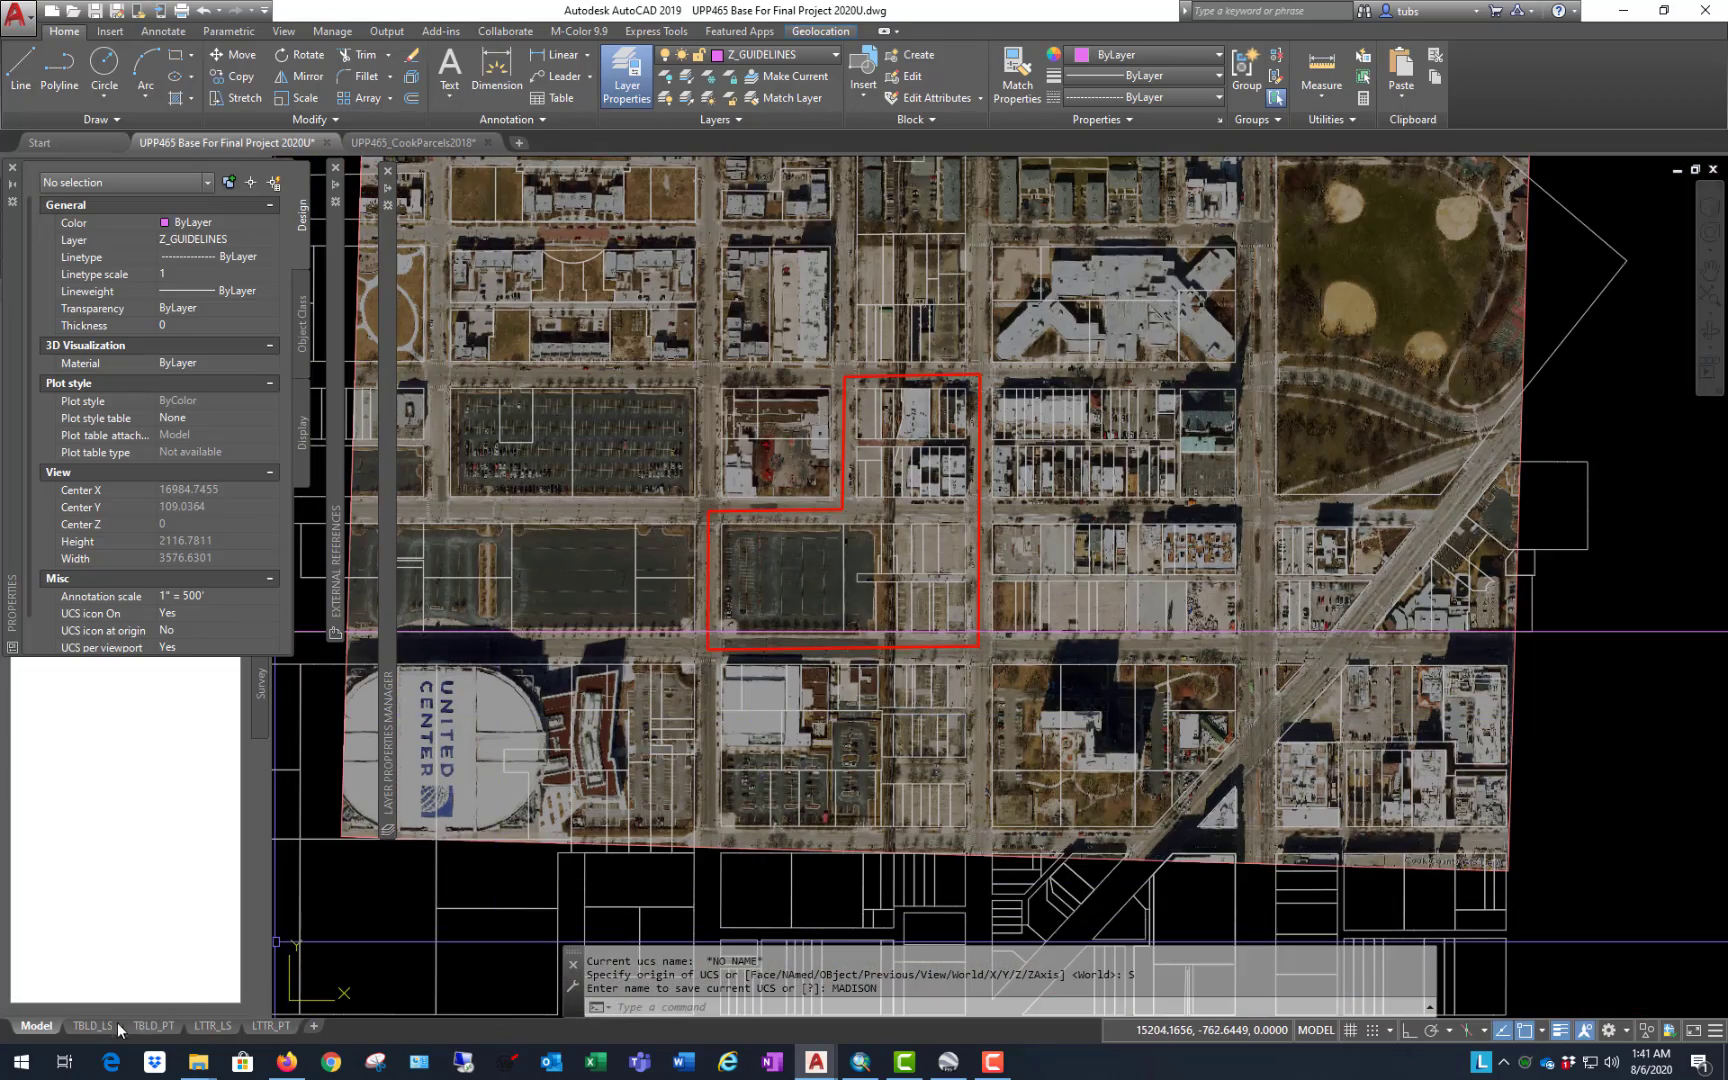
Step: Activate the map viewport on the TBLD_LS layout and set it to the plan view of its current UCS
{"action": "left_click", "coordinate": [109, 1021]}
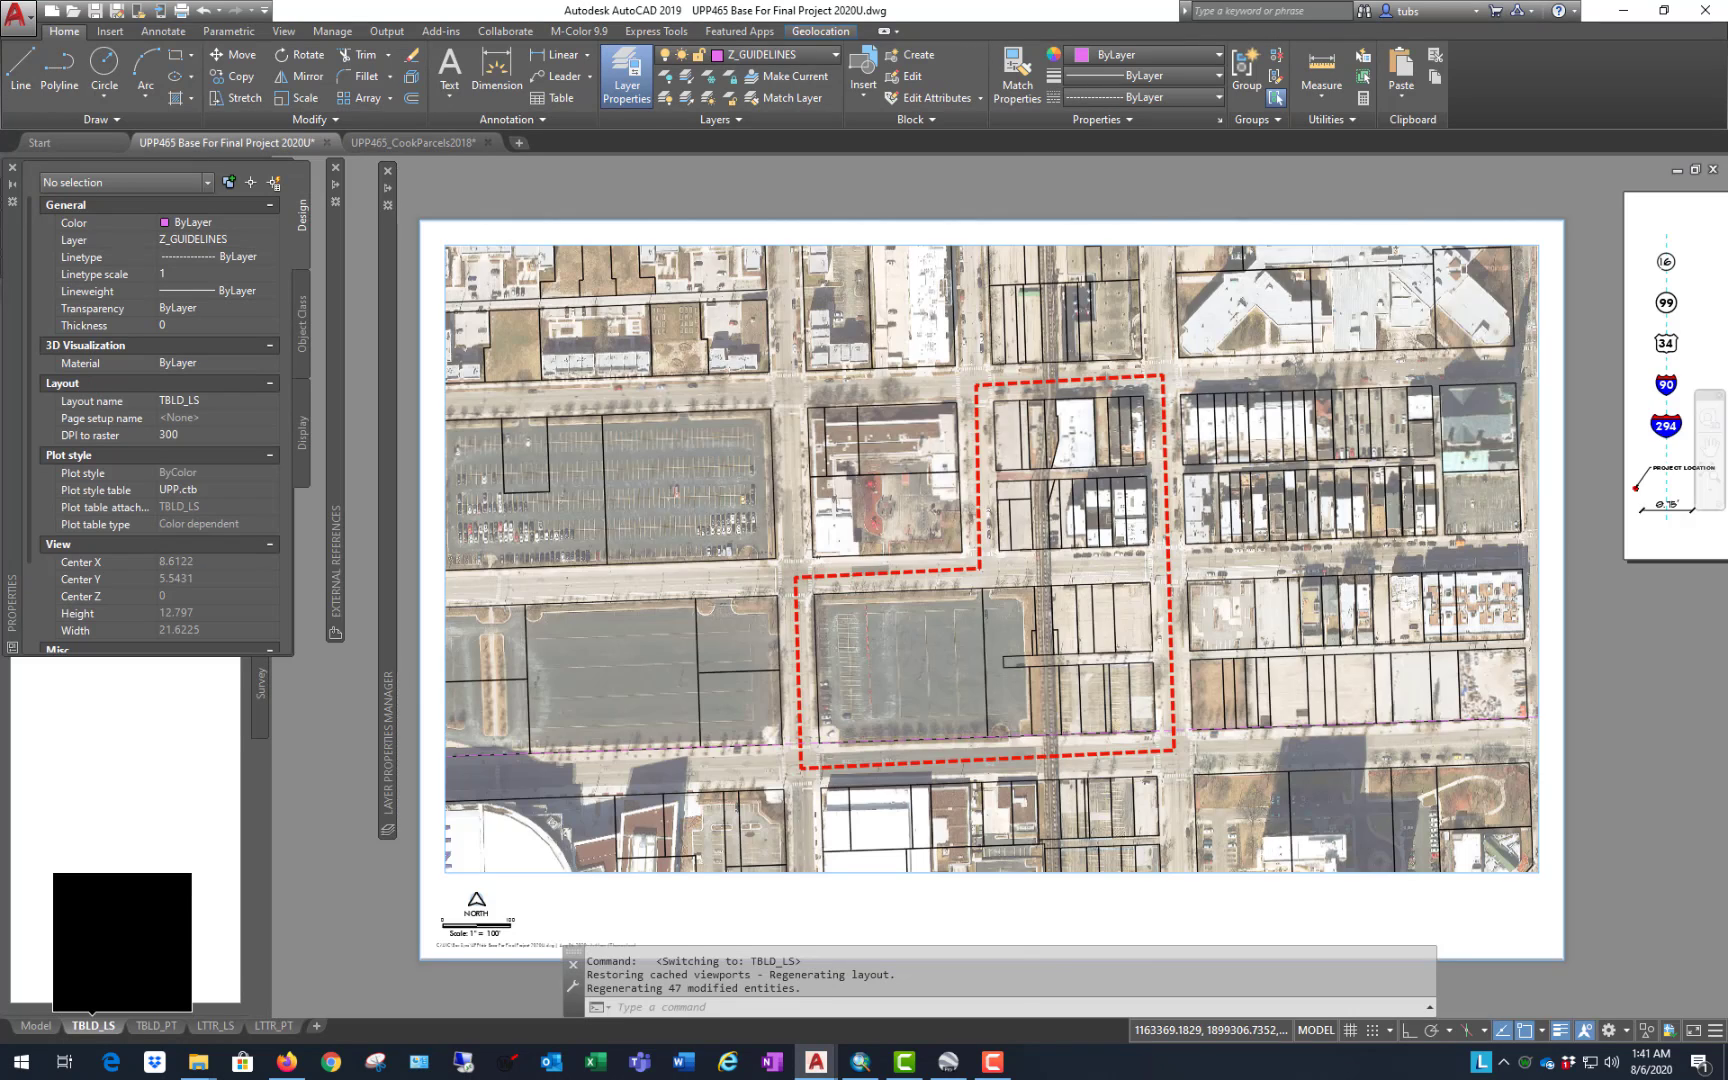
{"action": "double_click", "coordinate": [1005, 565]}
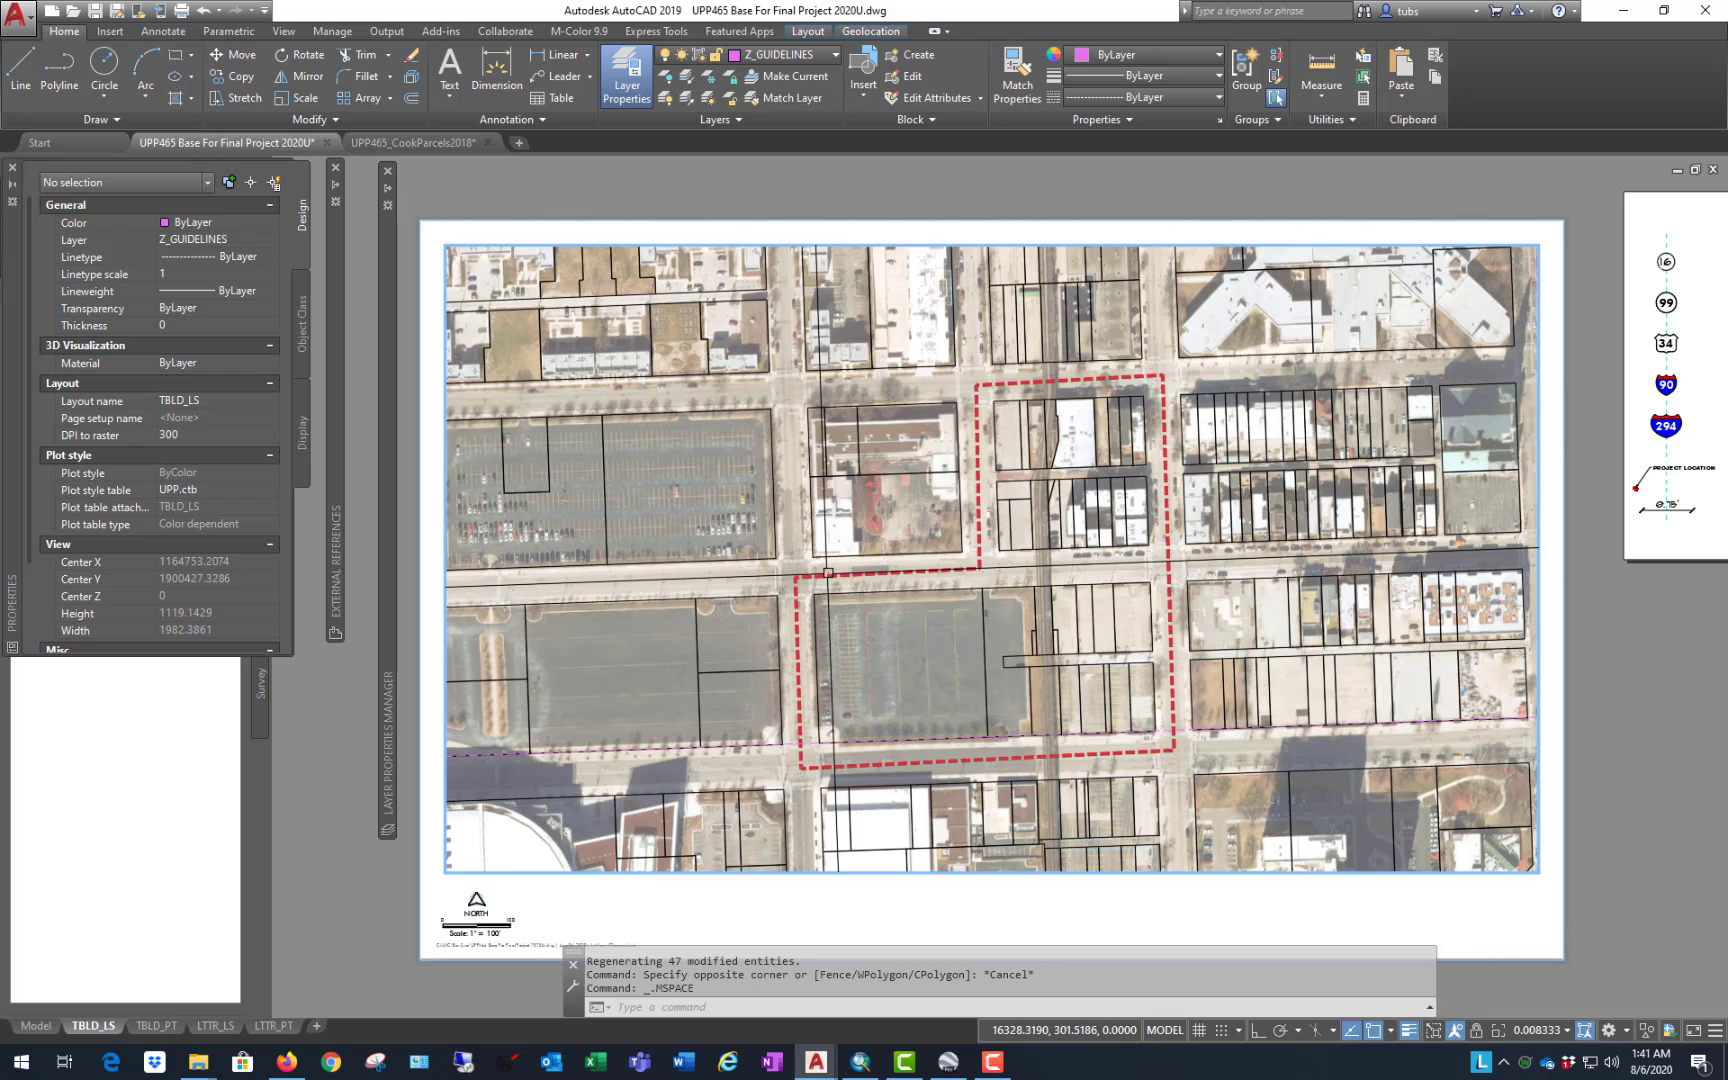
{"action": "type", "text": "PLAN"}
{"action": "key", "text": "Return"}
{"action": "key", "text": "Return"}
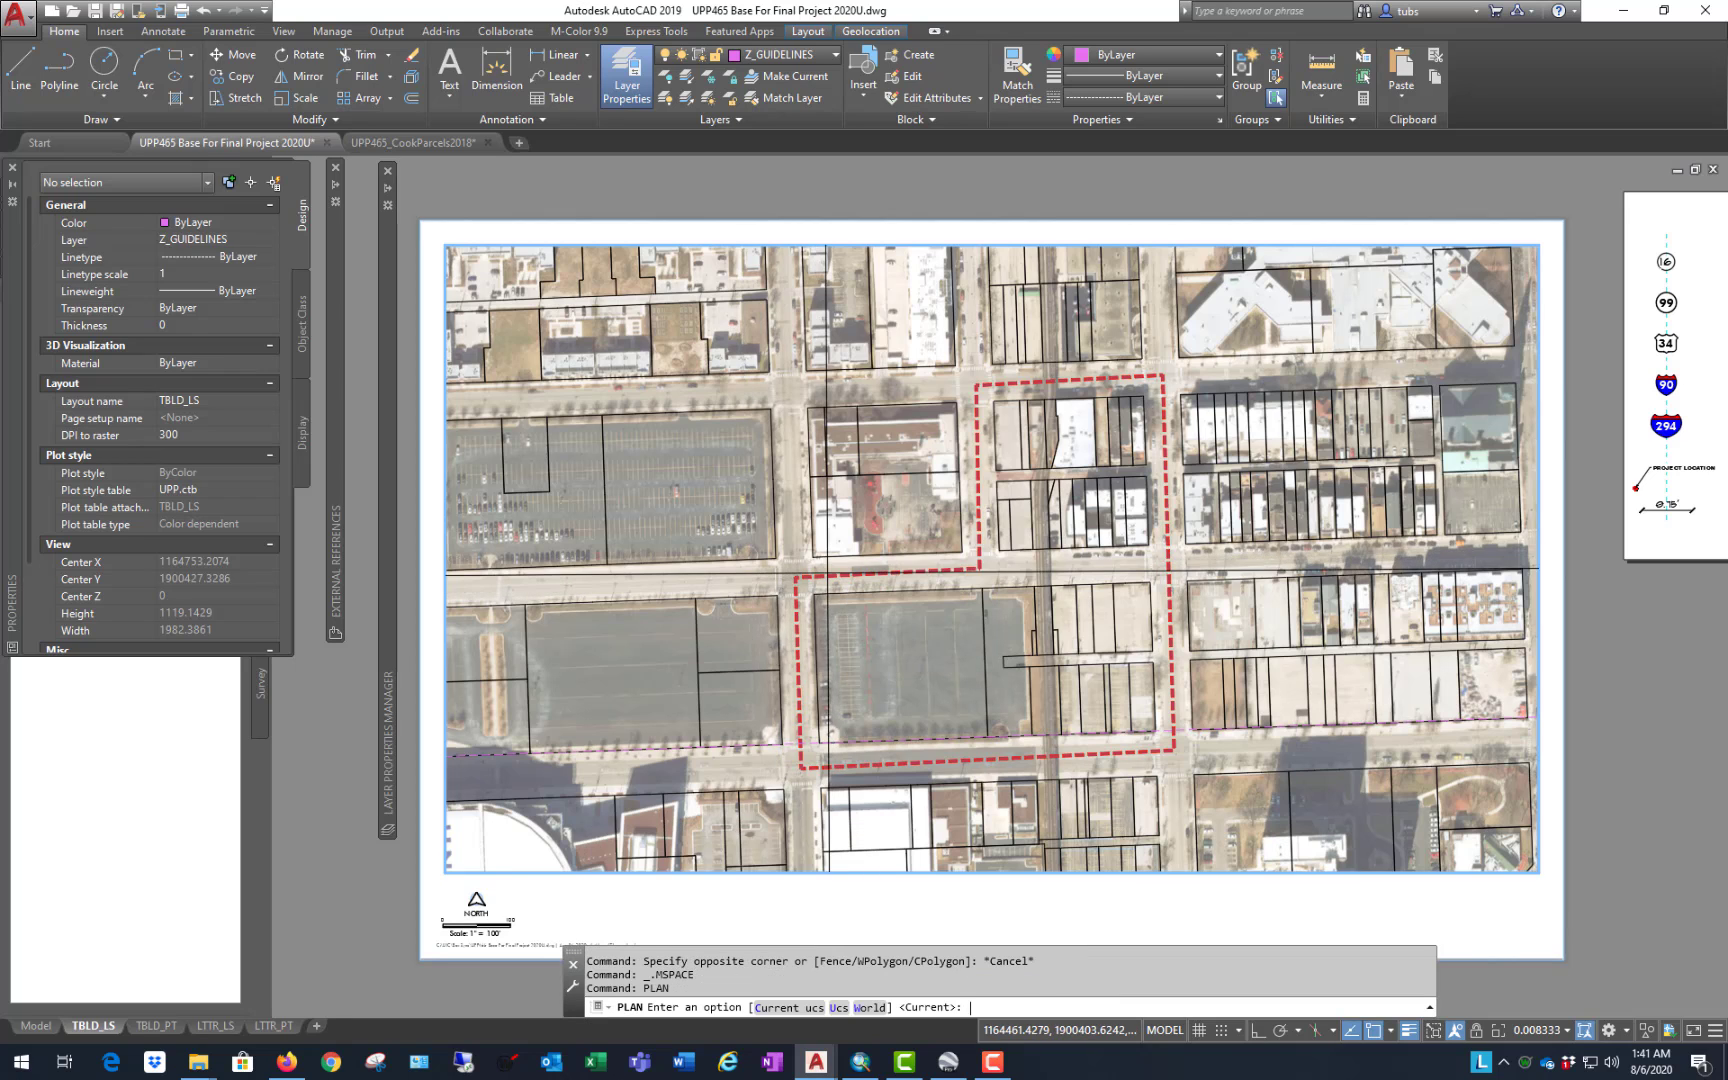
{"action": "scroll", "coordinate": [1176, 501], "scroll_direction": "up", "scroll_amount": 15}
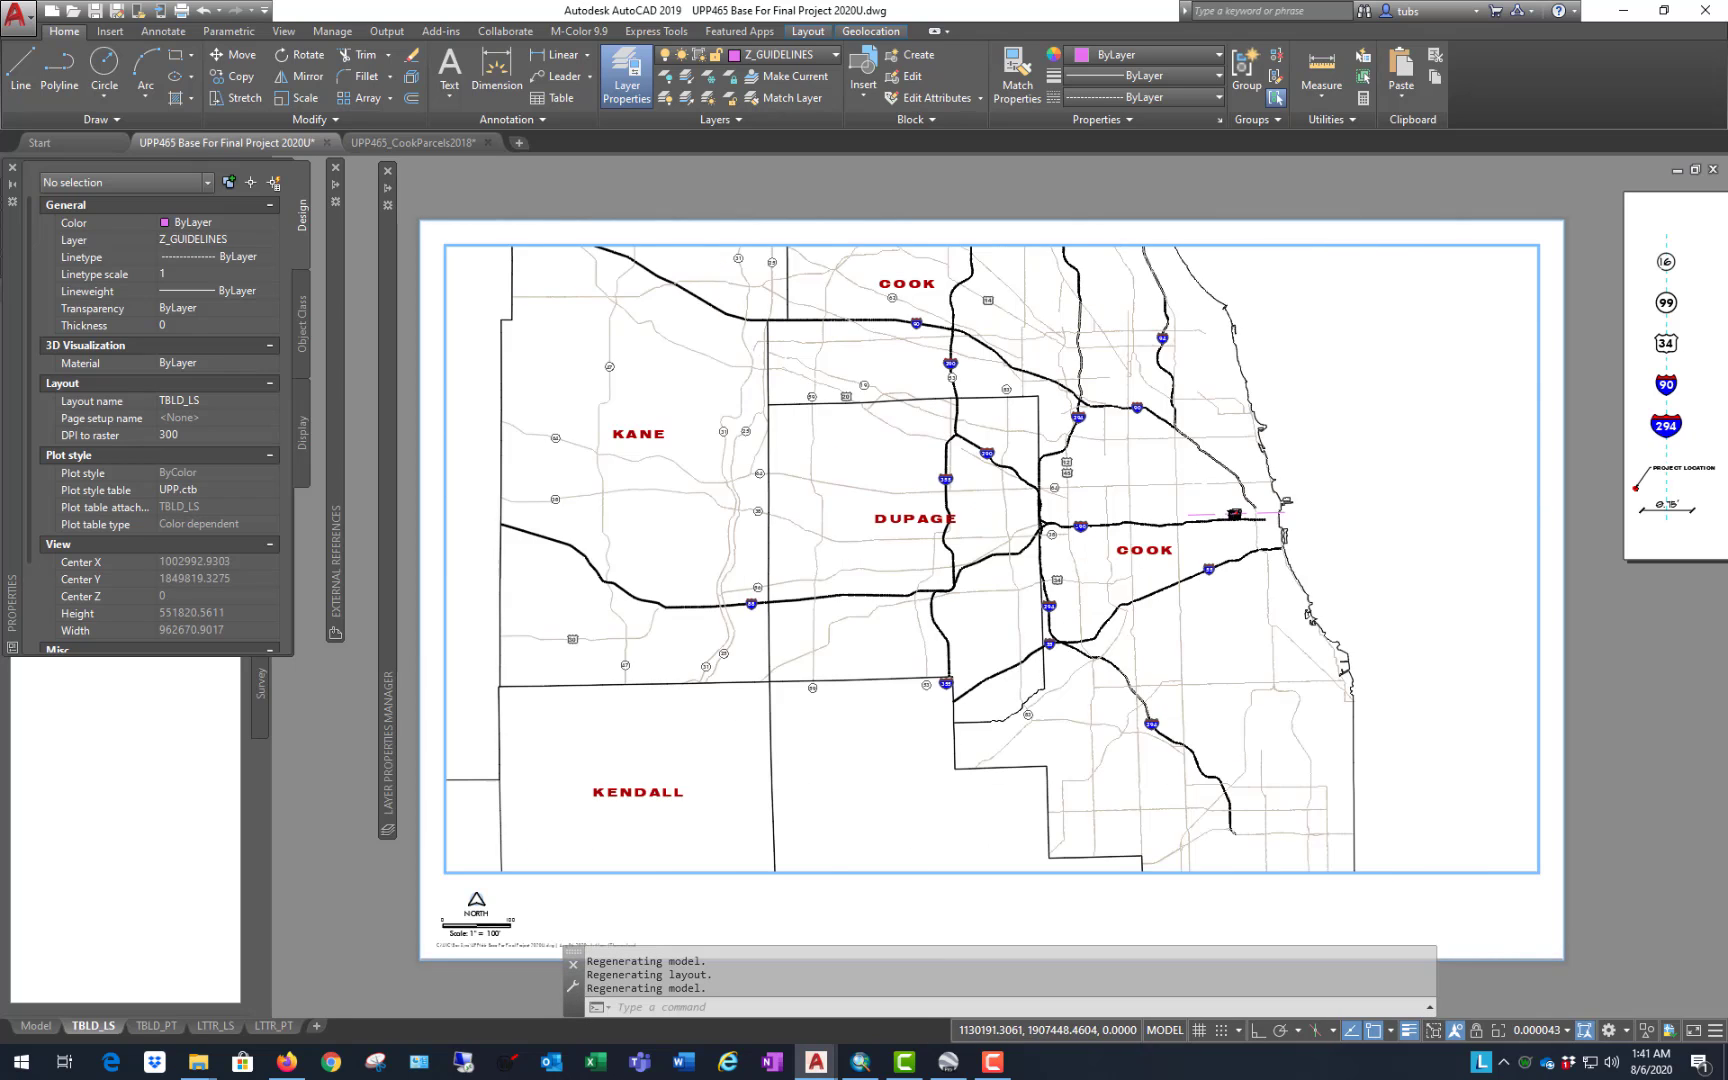
{"action": "scroll", "coordinate": [990, 470], "scroll_direction": "up", "scroll_amount": 6}
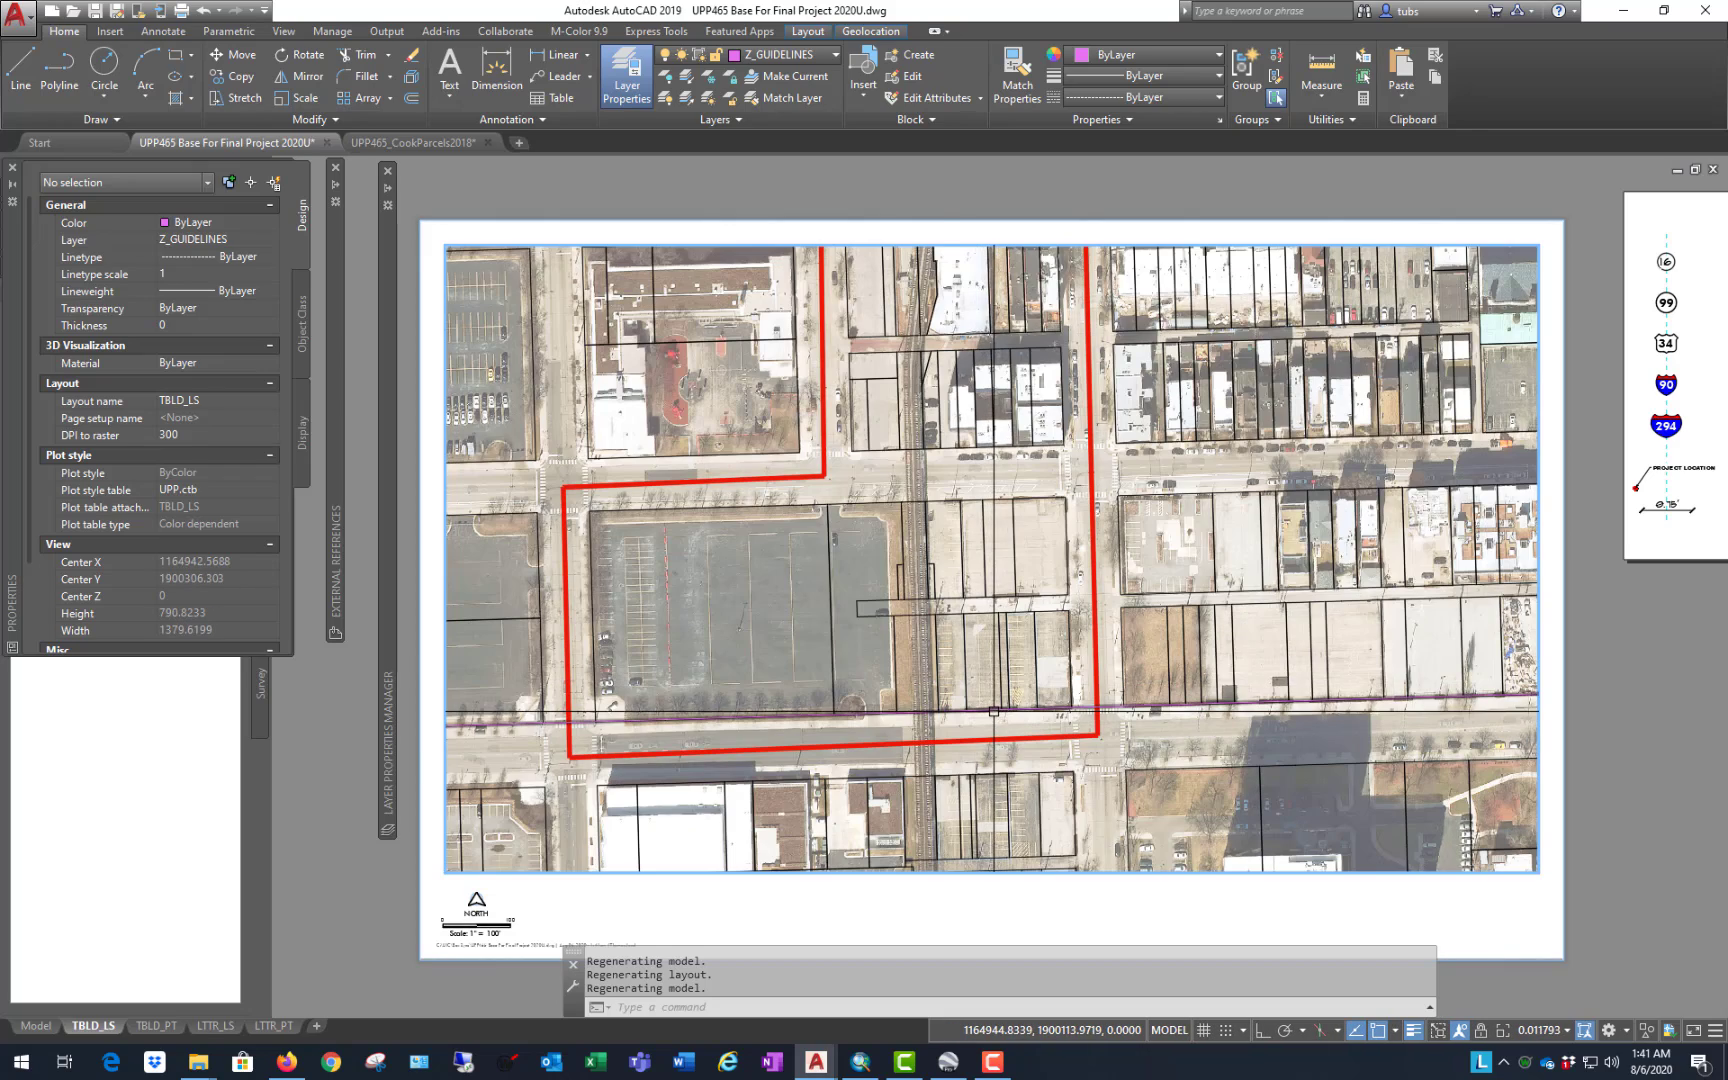
Step: Restore the saved UCS named MADISON in the active TBLD_LS map viewport
{"action": "key", "text": "Escape"}
{"action": "type", "text": "U"}
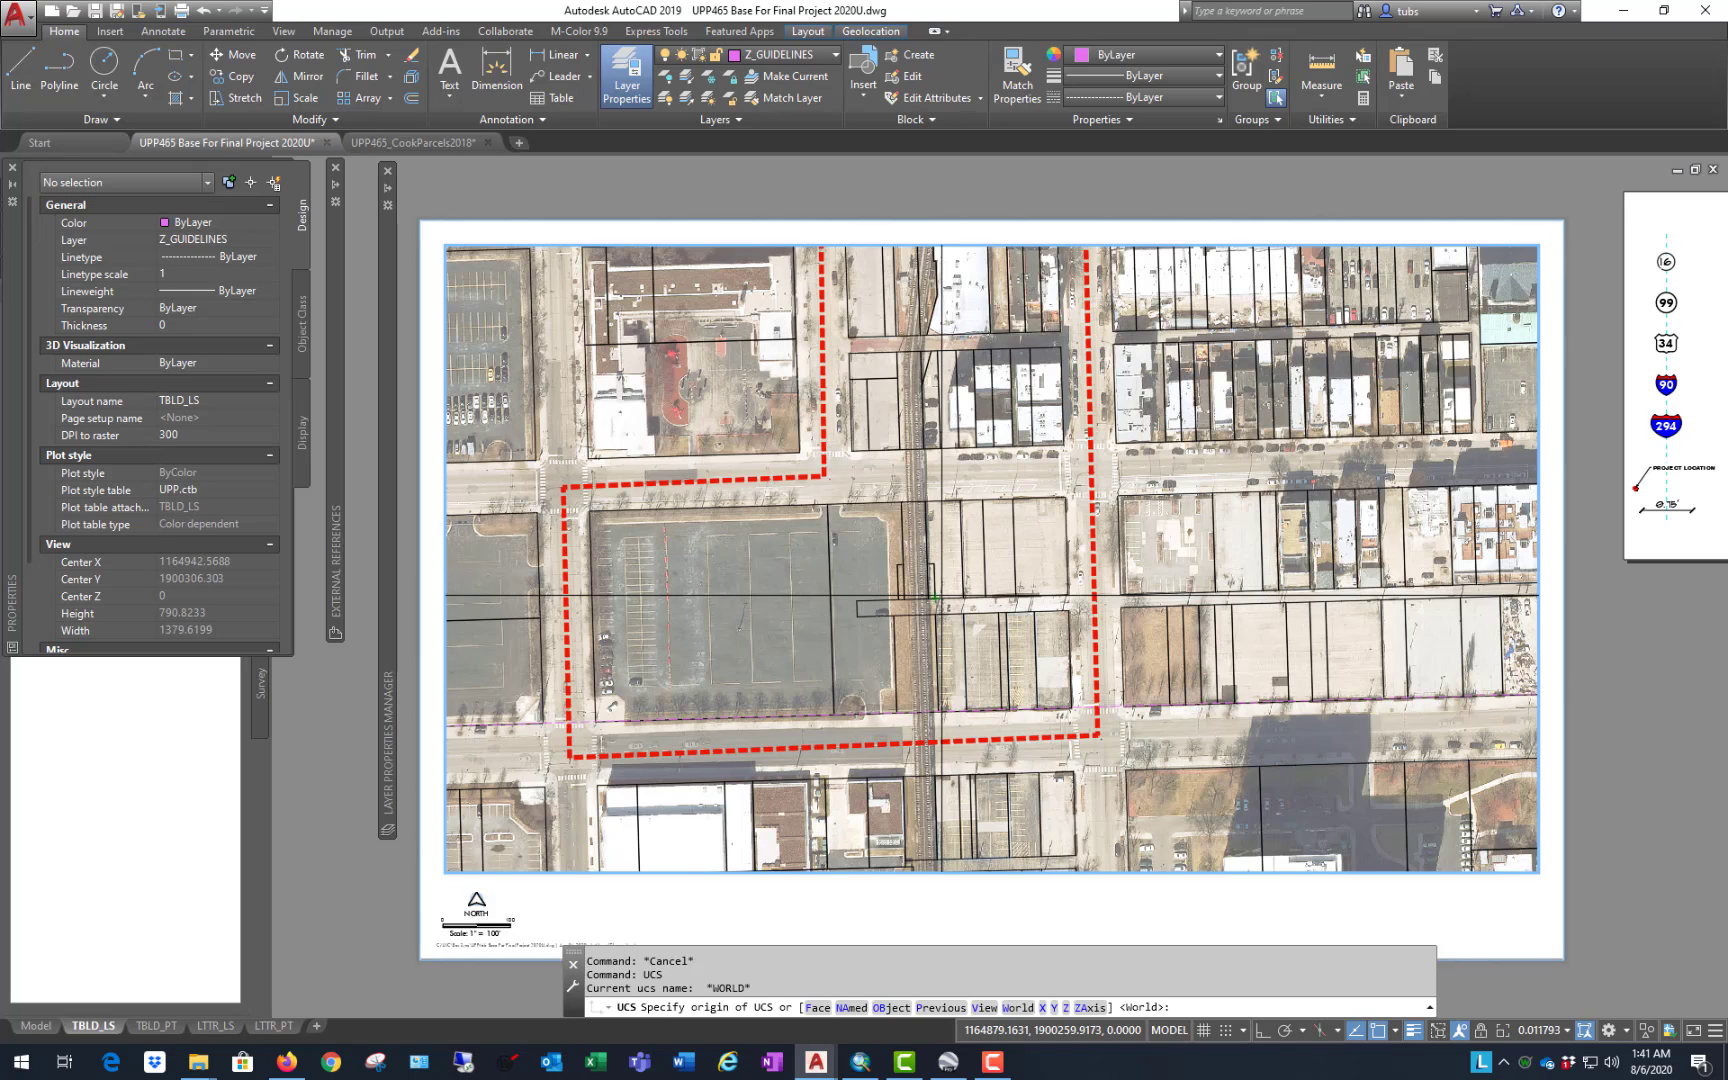
{"action": "type", "text": "R"}
{"action": "key", "text": "Return"}
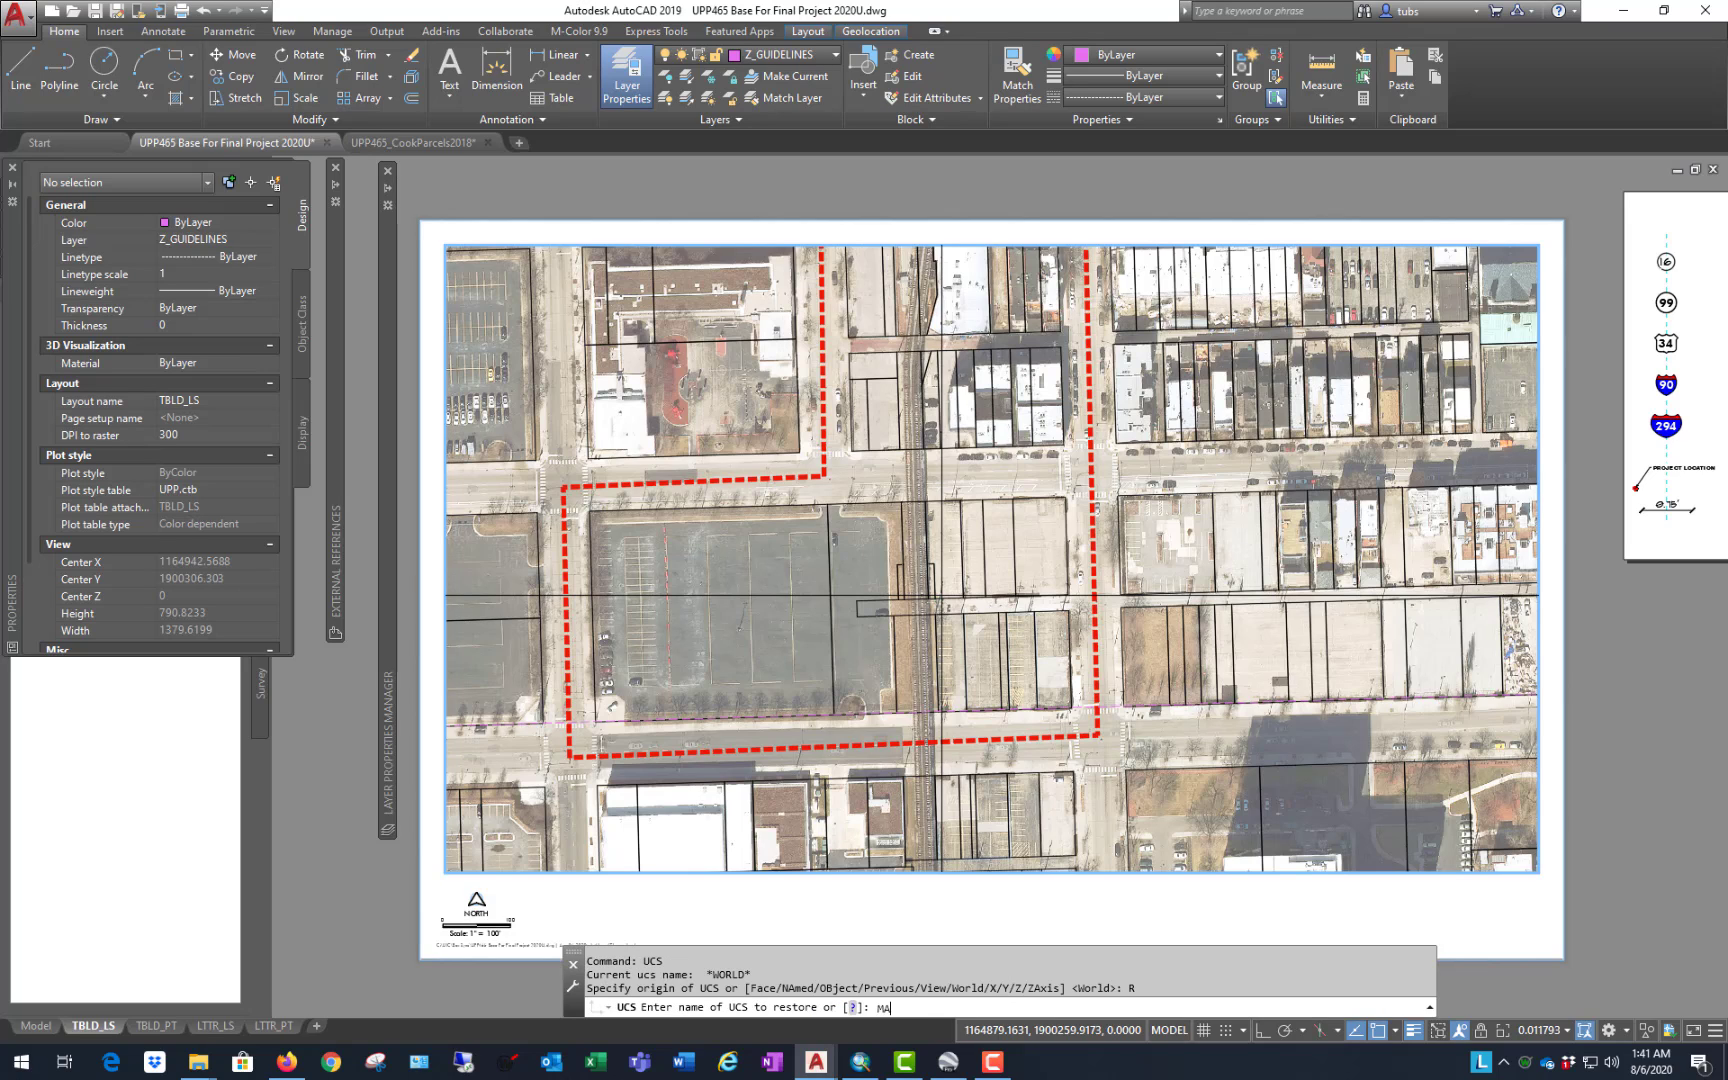
{"action": "key", "text": "Return"}
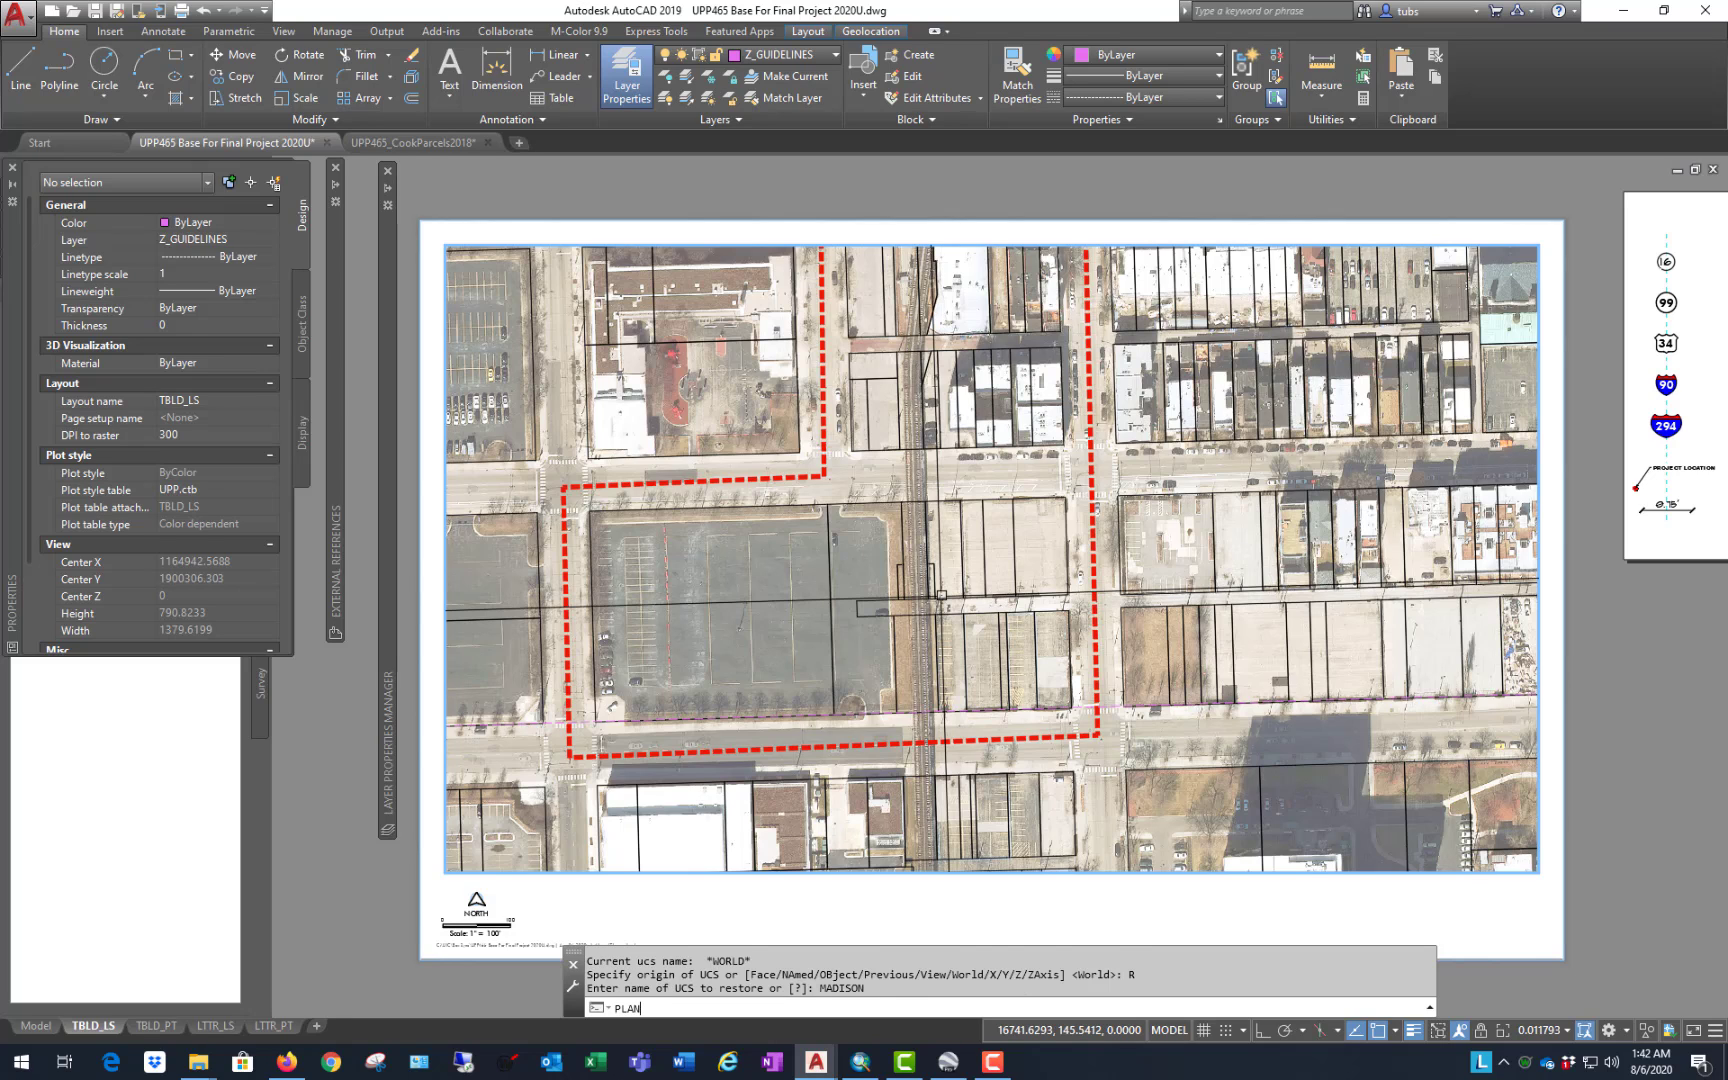
Step: Rotate the active layout viewport to the plan view of the current UCS and frame the project site
{"action": "type", "text": "PLAN"}
{"action": "key", "text": "Return"}
{"action": "key", "text": "Return"}
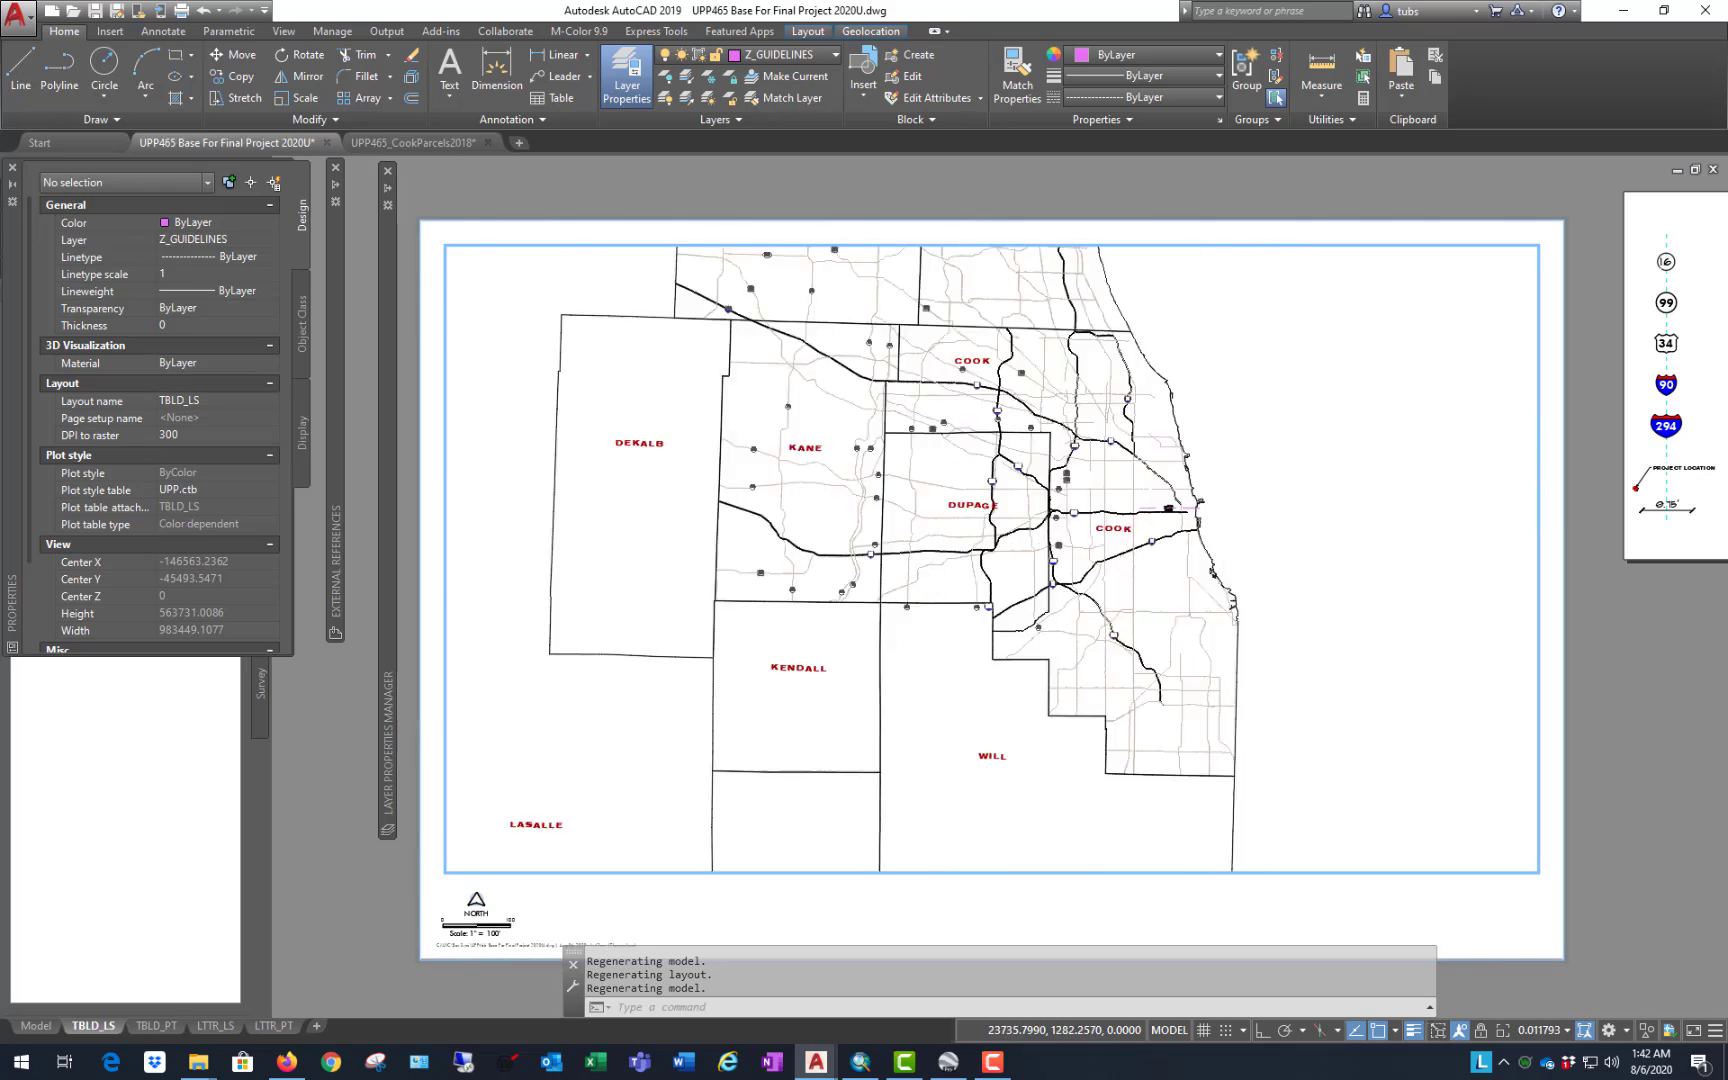
{"action": "scroll", "coordinate": [681, 649], "scroll_direction": "up", "scroll_amount": 2}
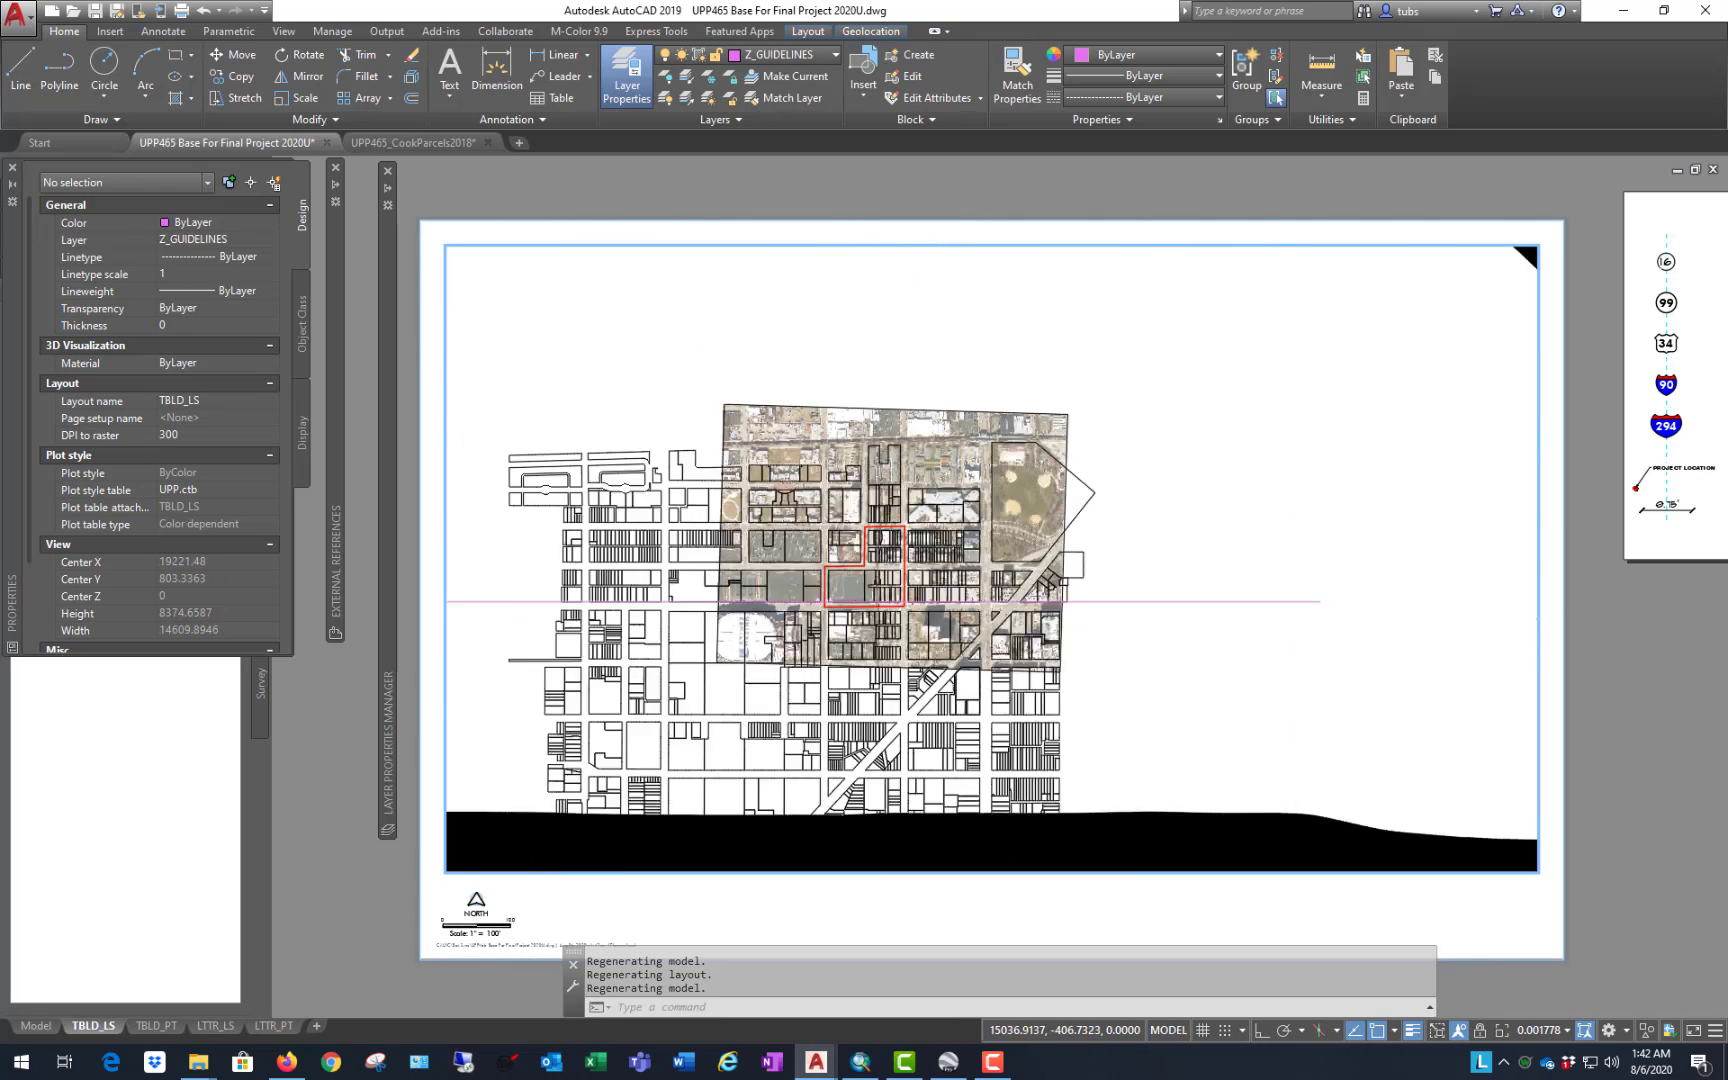
{"action": "scroll", "coordinate": [1115, 429], "scroll_direction": "up", "scroll_amount": 3}
{"action": "scroll", "coordinate": [1263, 502], "scroll_direction": "down", "scroll_amount": 1}
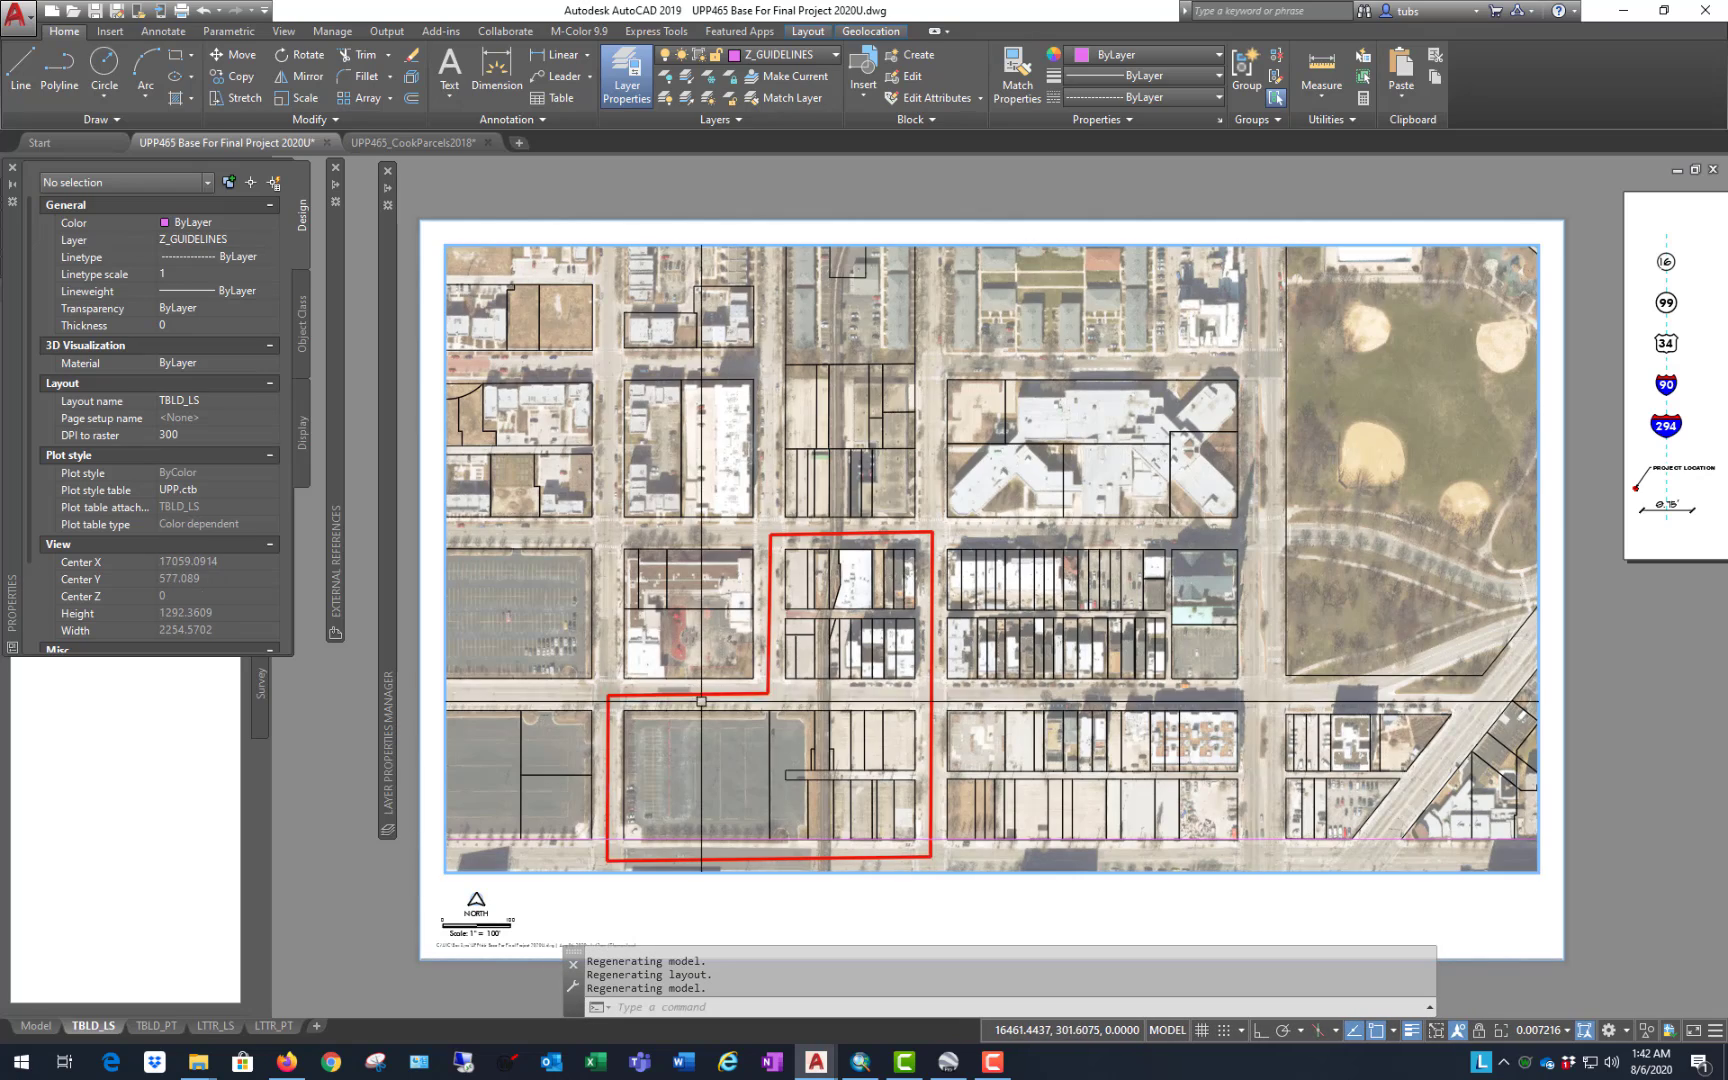
{"action": "scroll", "coordinate": [1203, 618], "scroll_direction": "down", "scroll_amount": 1}
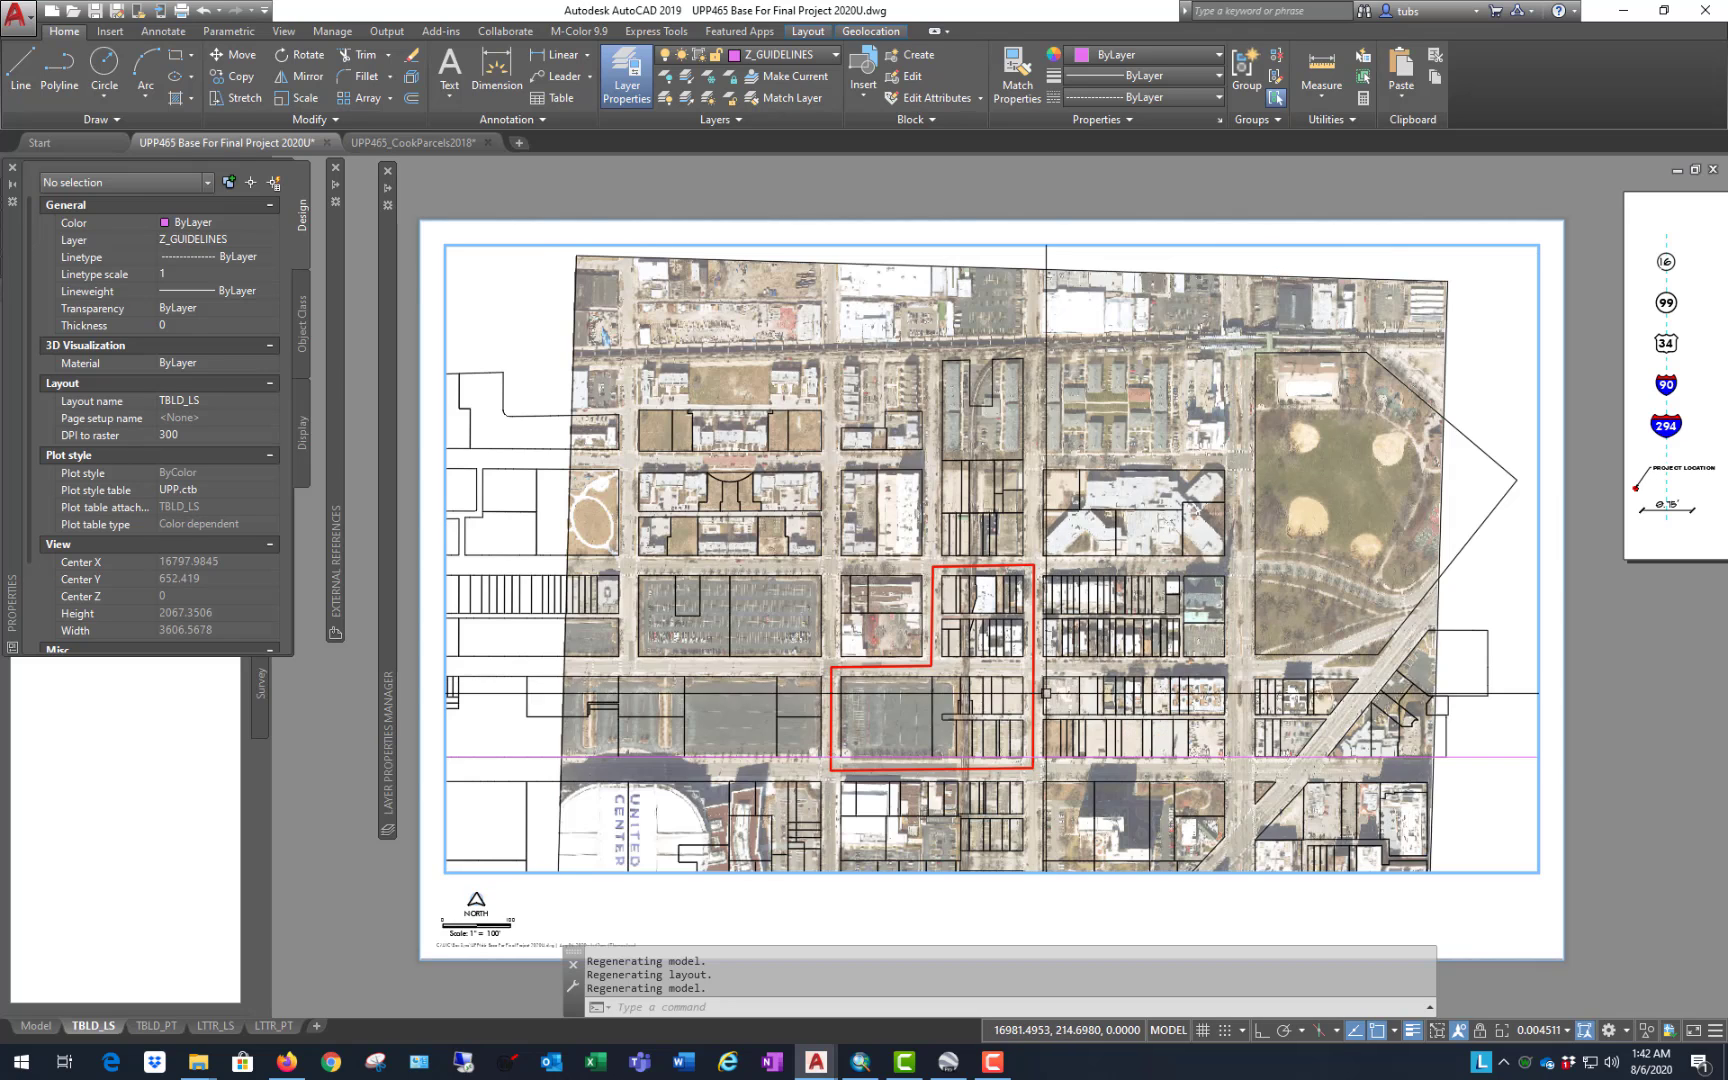
{"action": "scroll", "coordinate": [1045, 692], "scroll_direction": "up", "scroll_amount": 1}
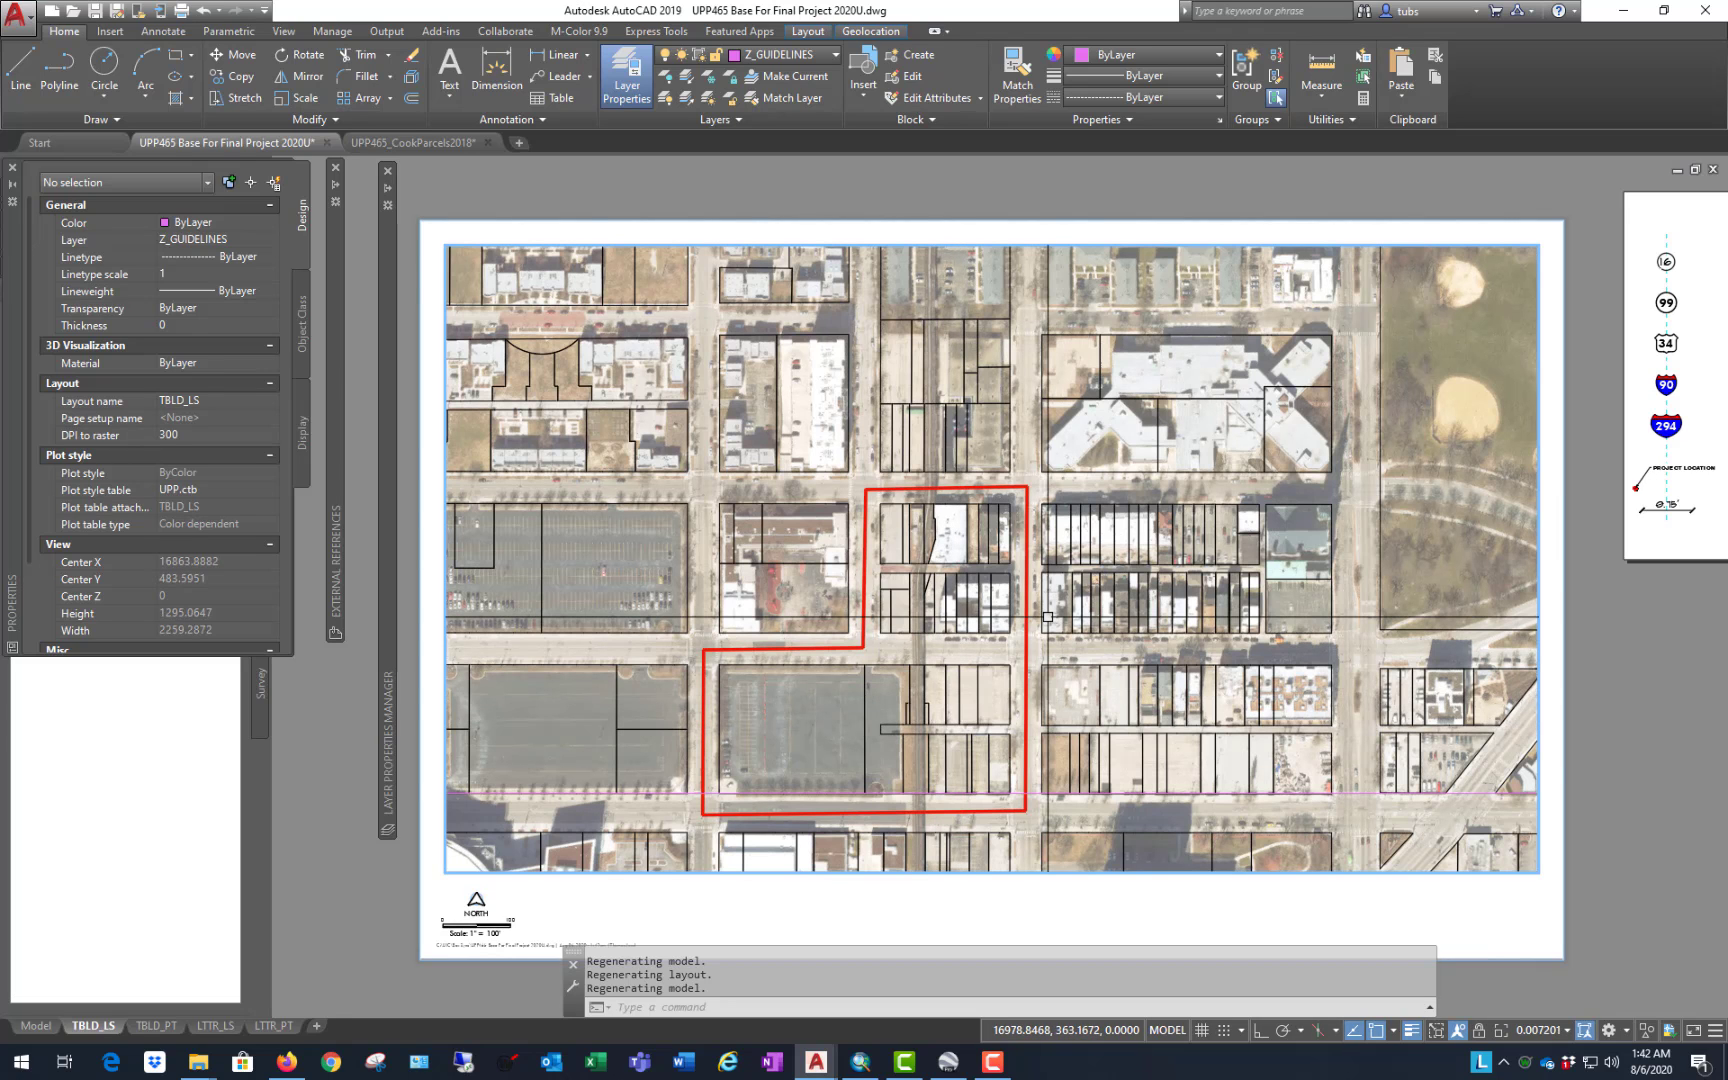
Step: Set the active viewport's zoom scale to 1/120XP
{"action": "type", "text": "z"}
{"action": "key", "text": "Return"}
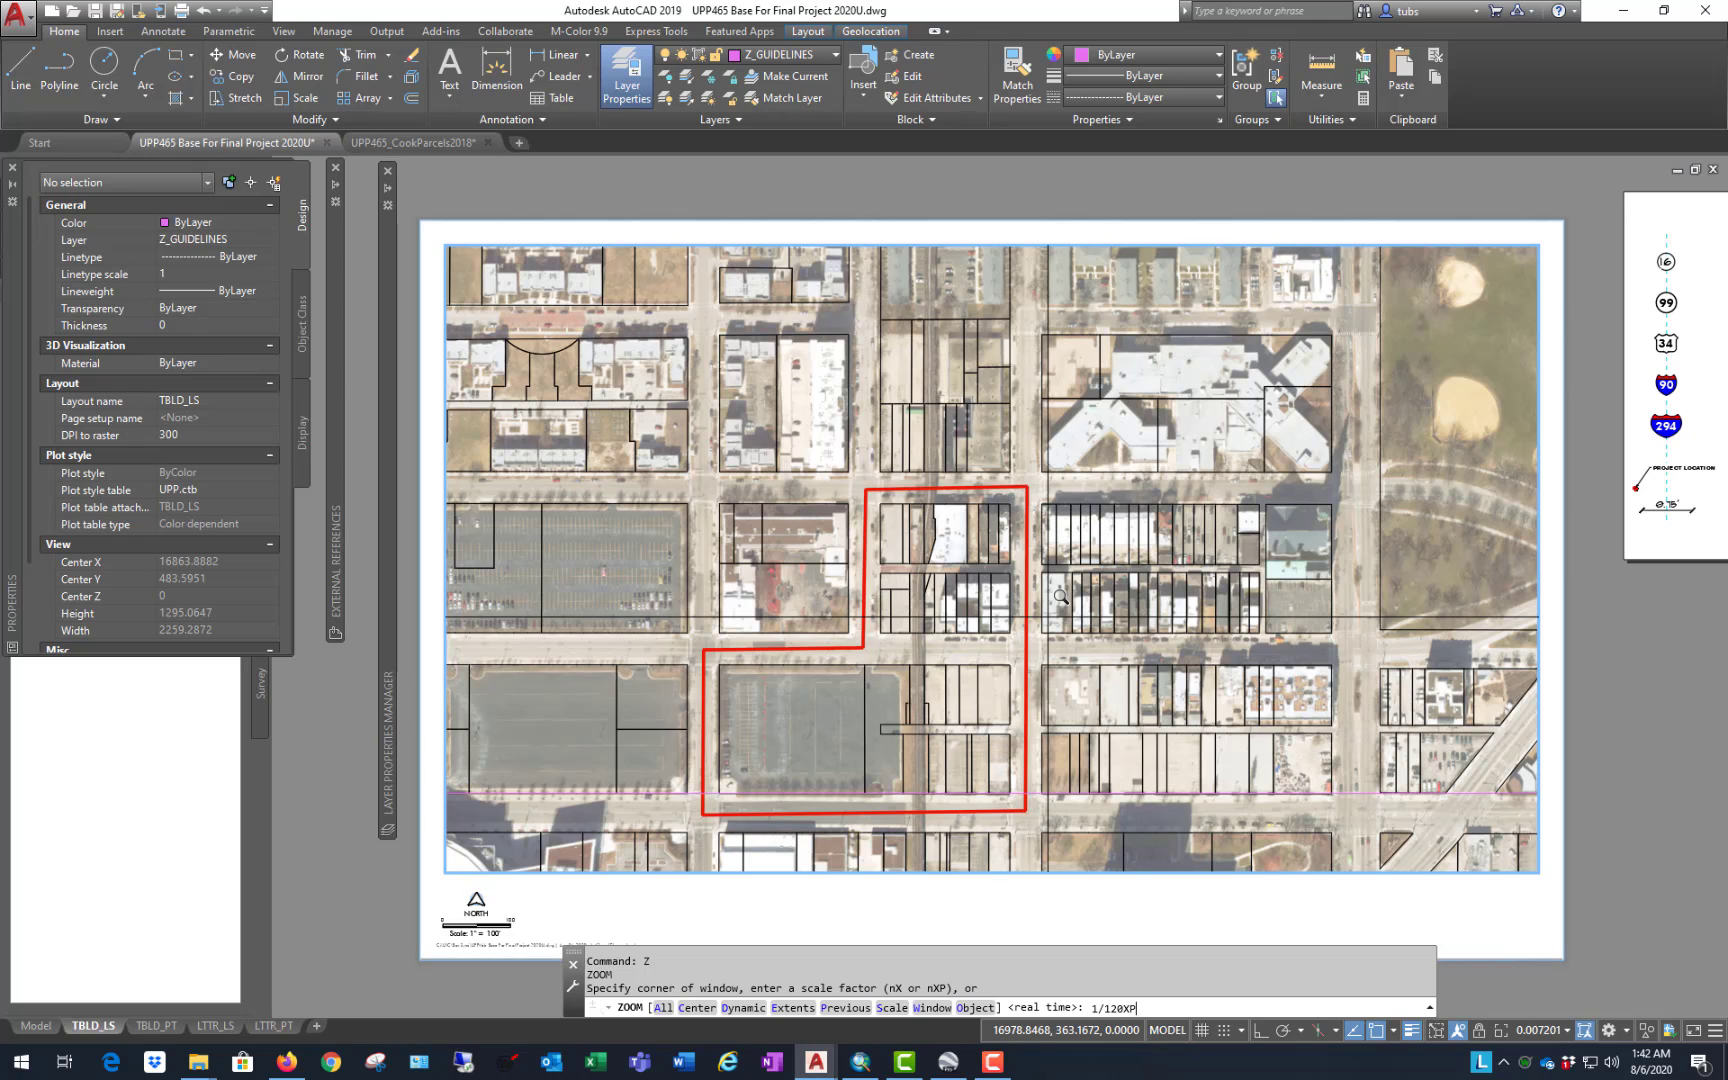
{"action": "type", "text": "1/120XP"}
{"action": "key", "text": "Return"}
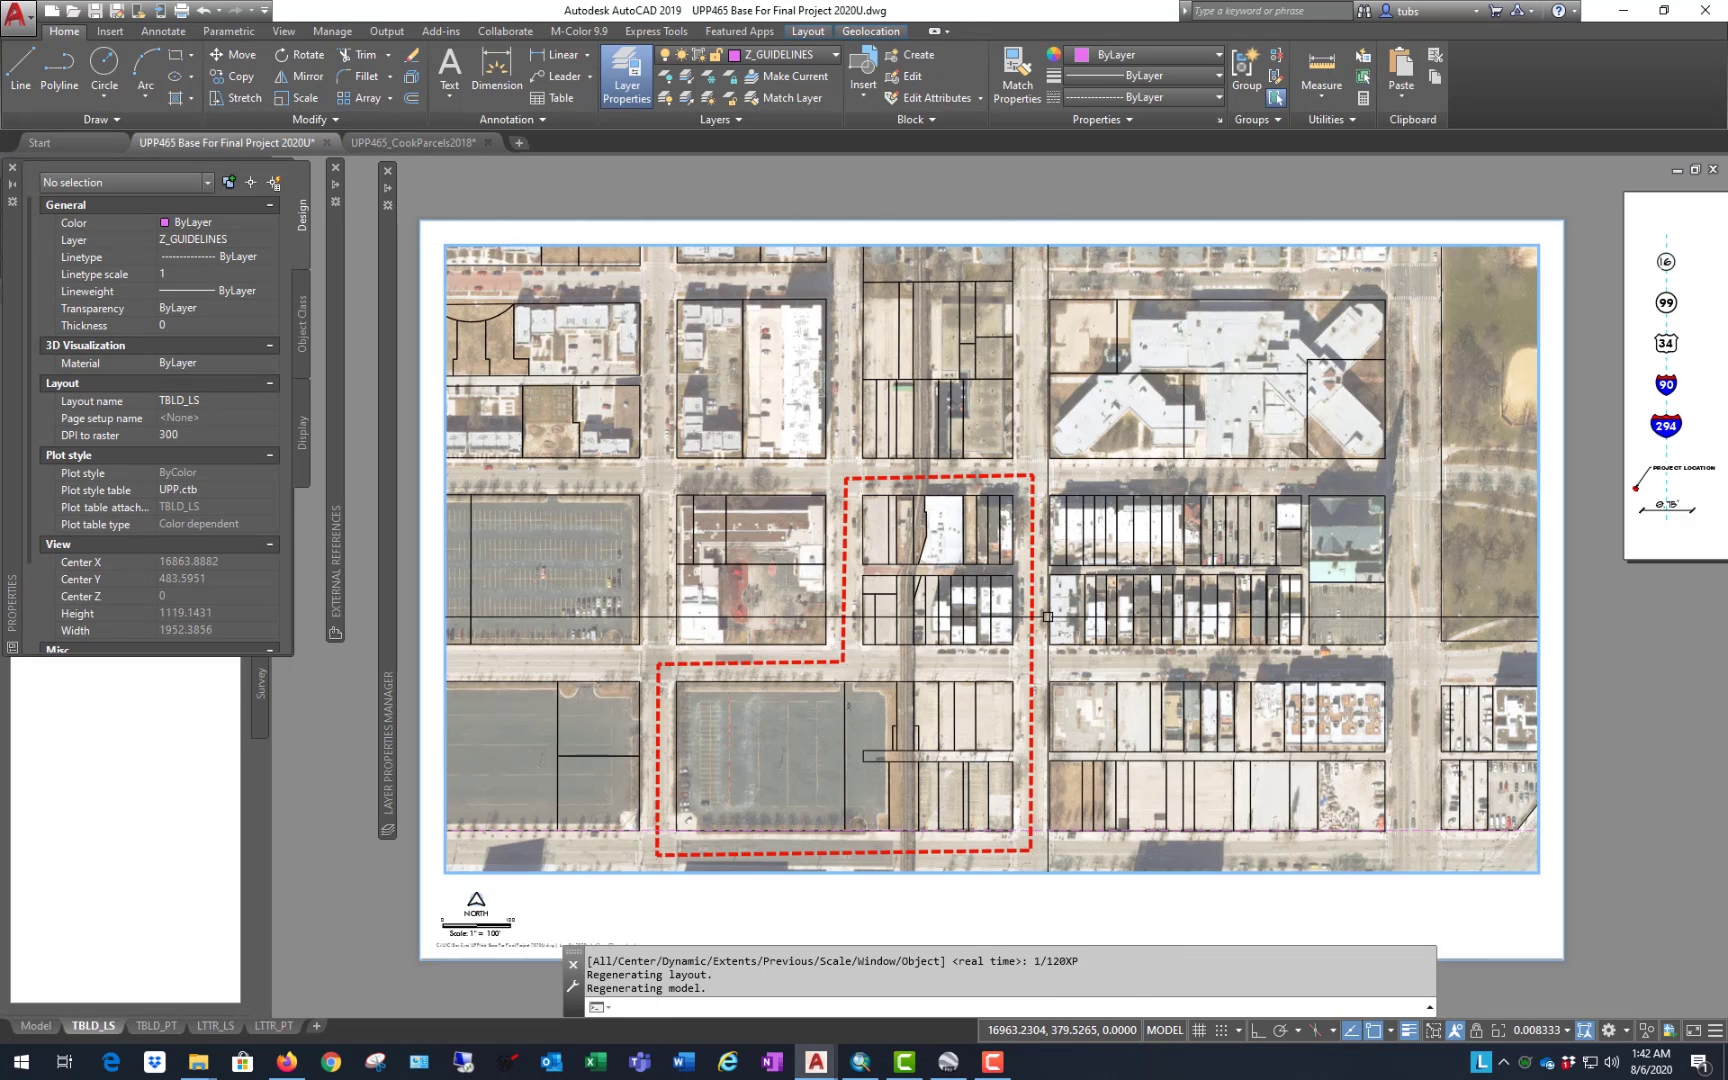
Step: Pan the map so the dashed red site boundary sits near the middle of the viewport, and return to paper space
{"action": "key", "text": "Return"}
{"action": "left_click_drag", "start_coordinate": [969, 581], "coordinate": [1042, 468]}
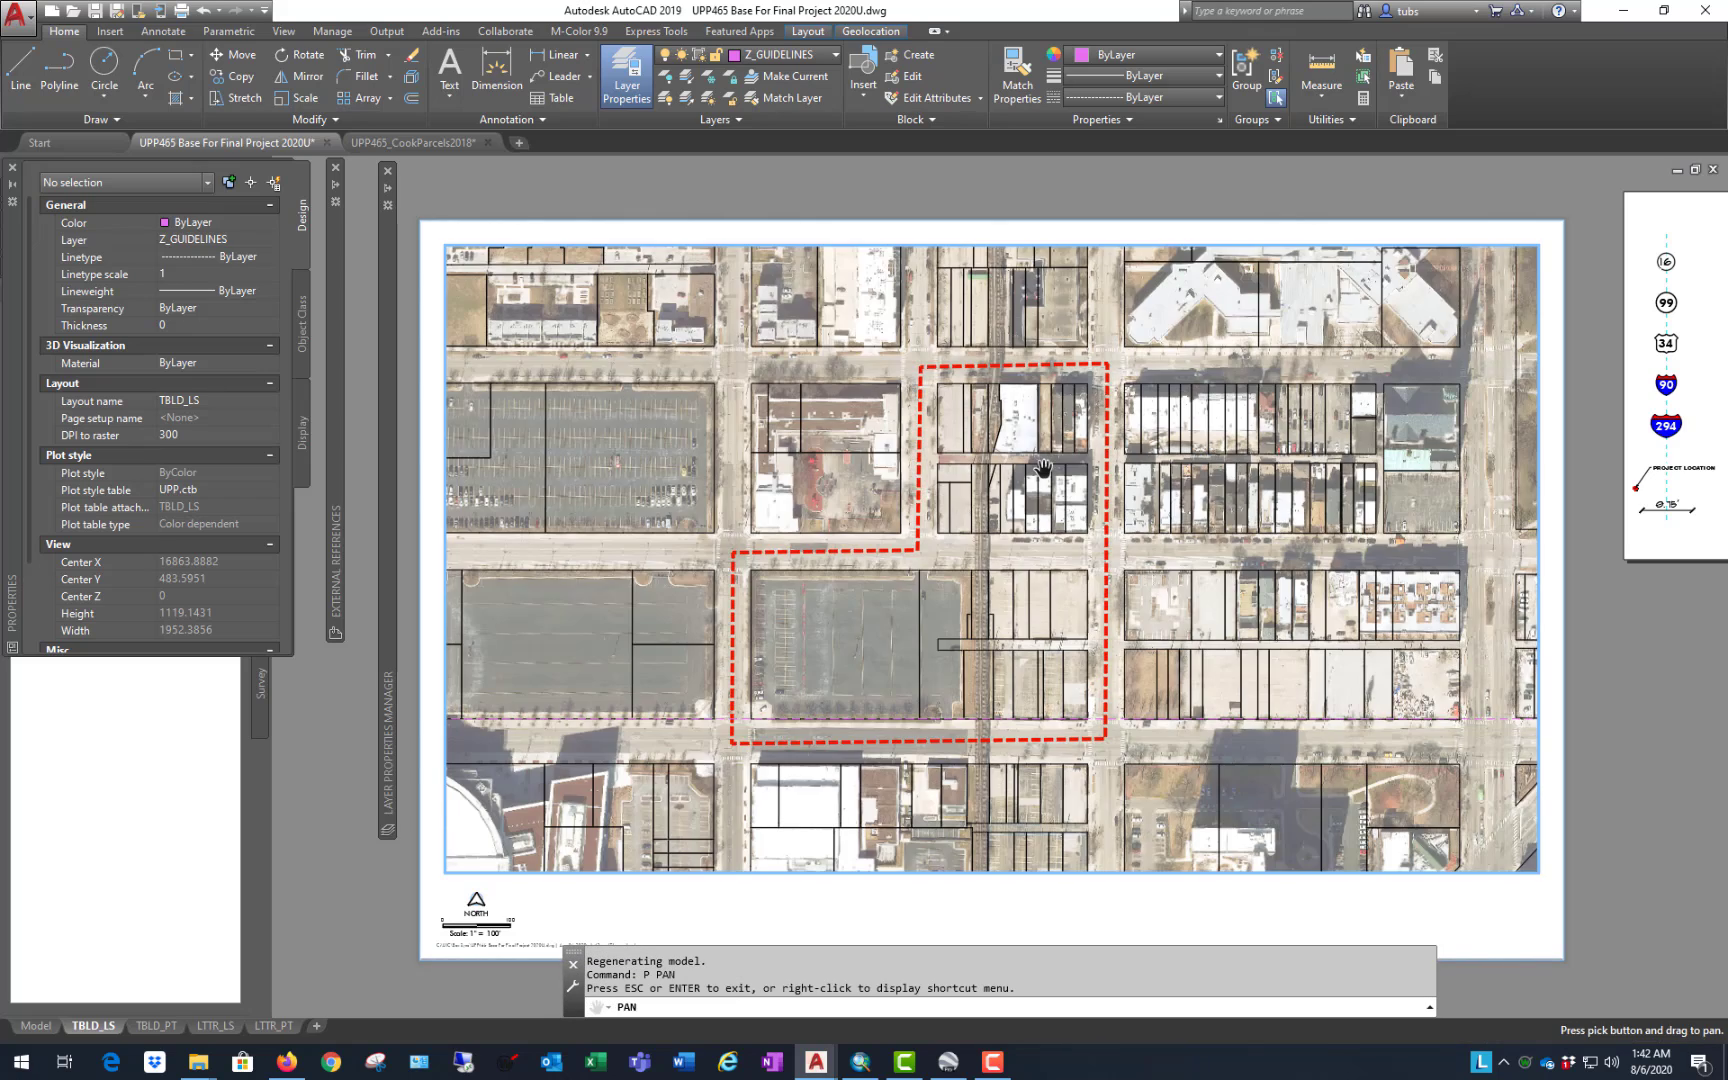
{"action": "mouse_move", "coordinate": [1033, 543]}
{"action": "left_mouse_down"}
{"action": "mouse_move", "coordinate": [1115, 567]}
{"action": "mouse_move", "coordinate": [1097, 565]}
{"action": "left_mouse_up"}
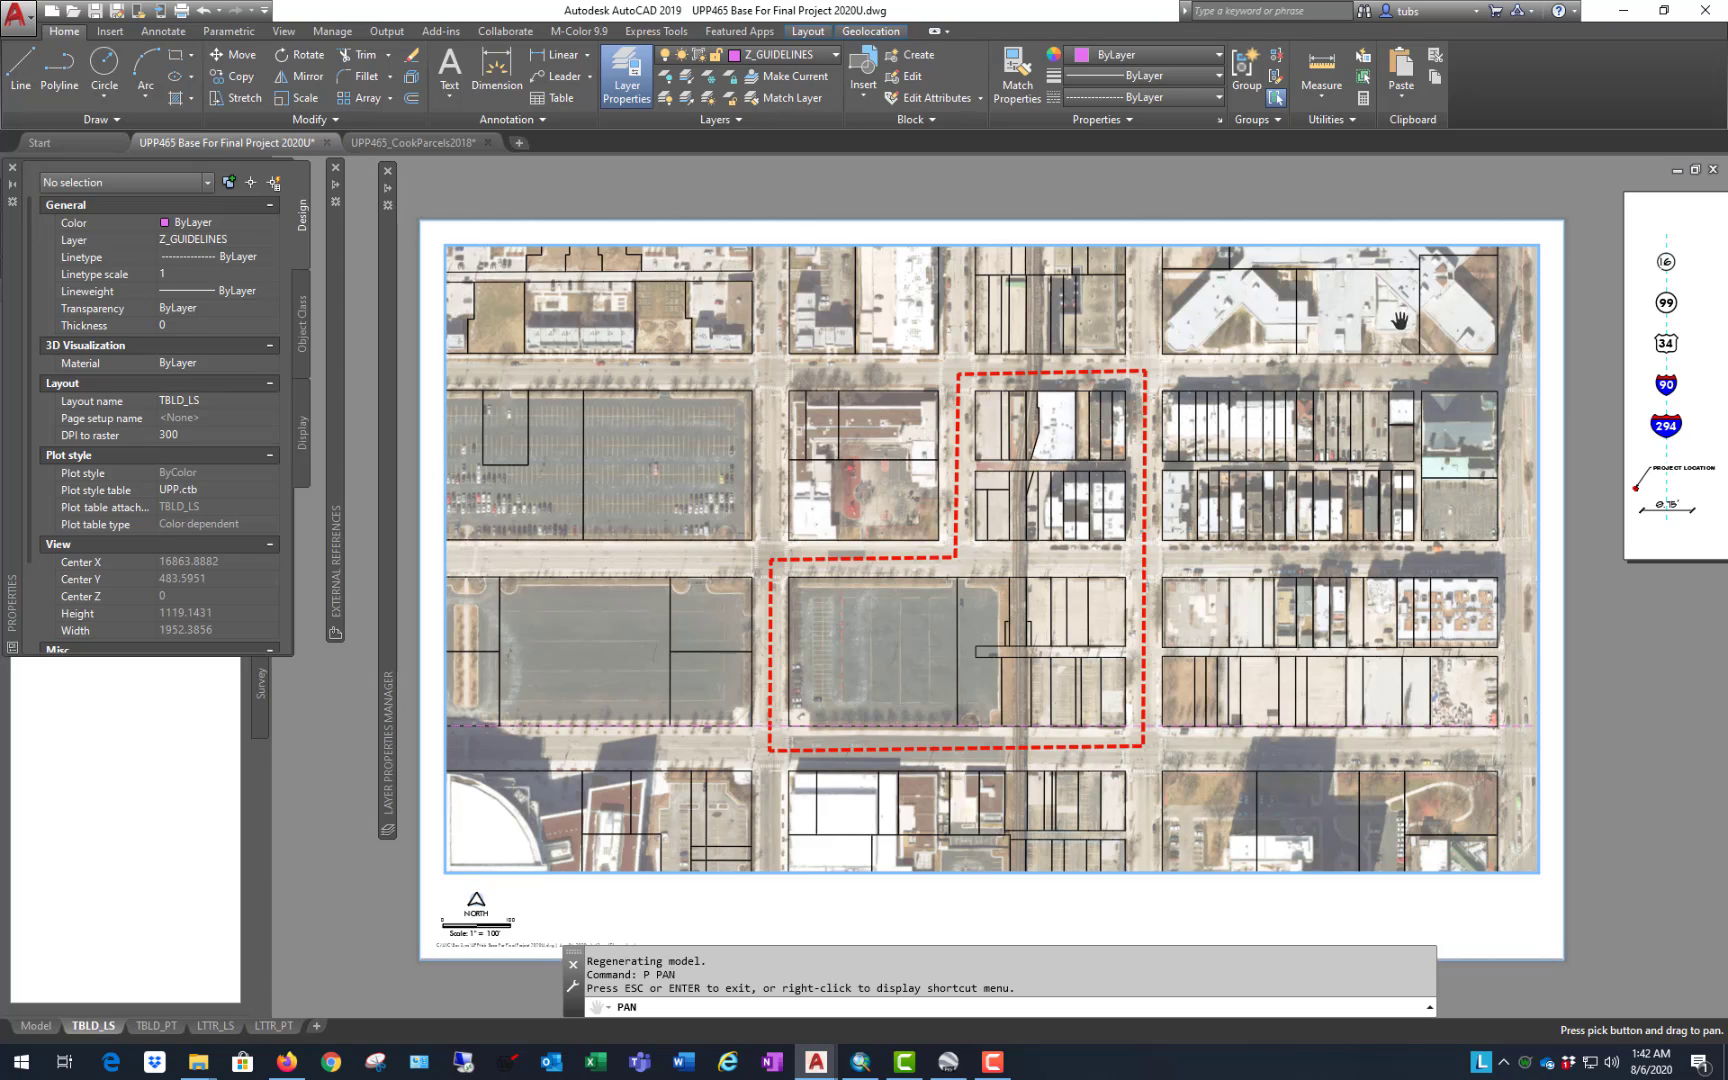
{"action": "left_click_drag", "start_coordinate": [1211, 482], "coordinate": [1217, 461]}
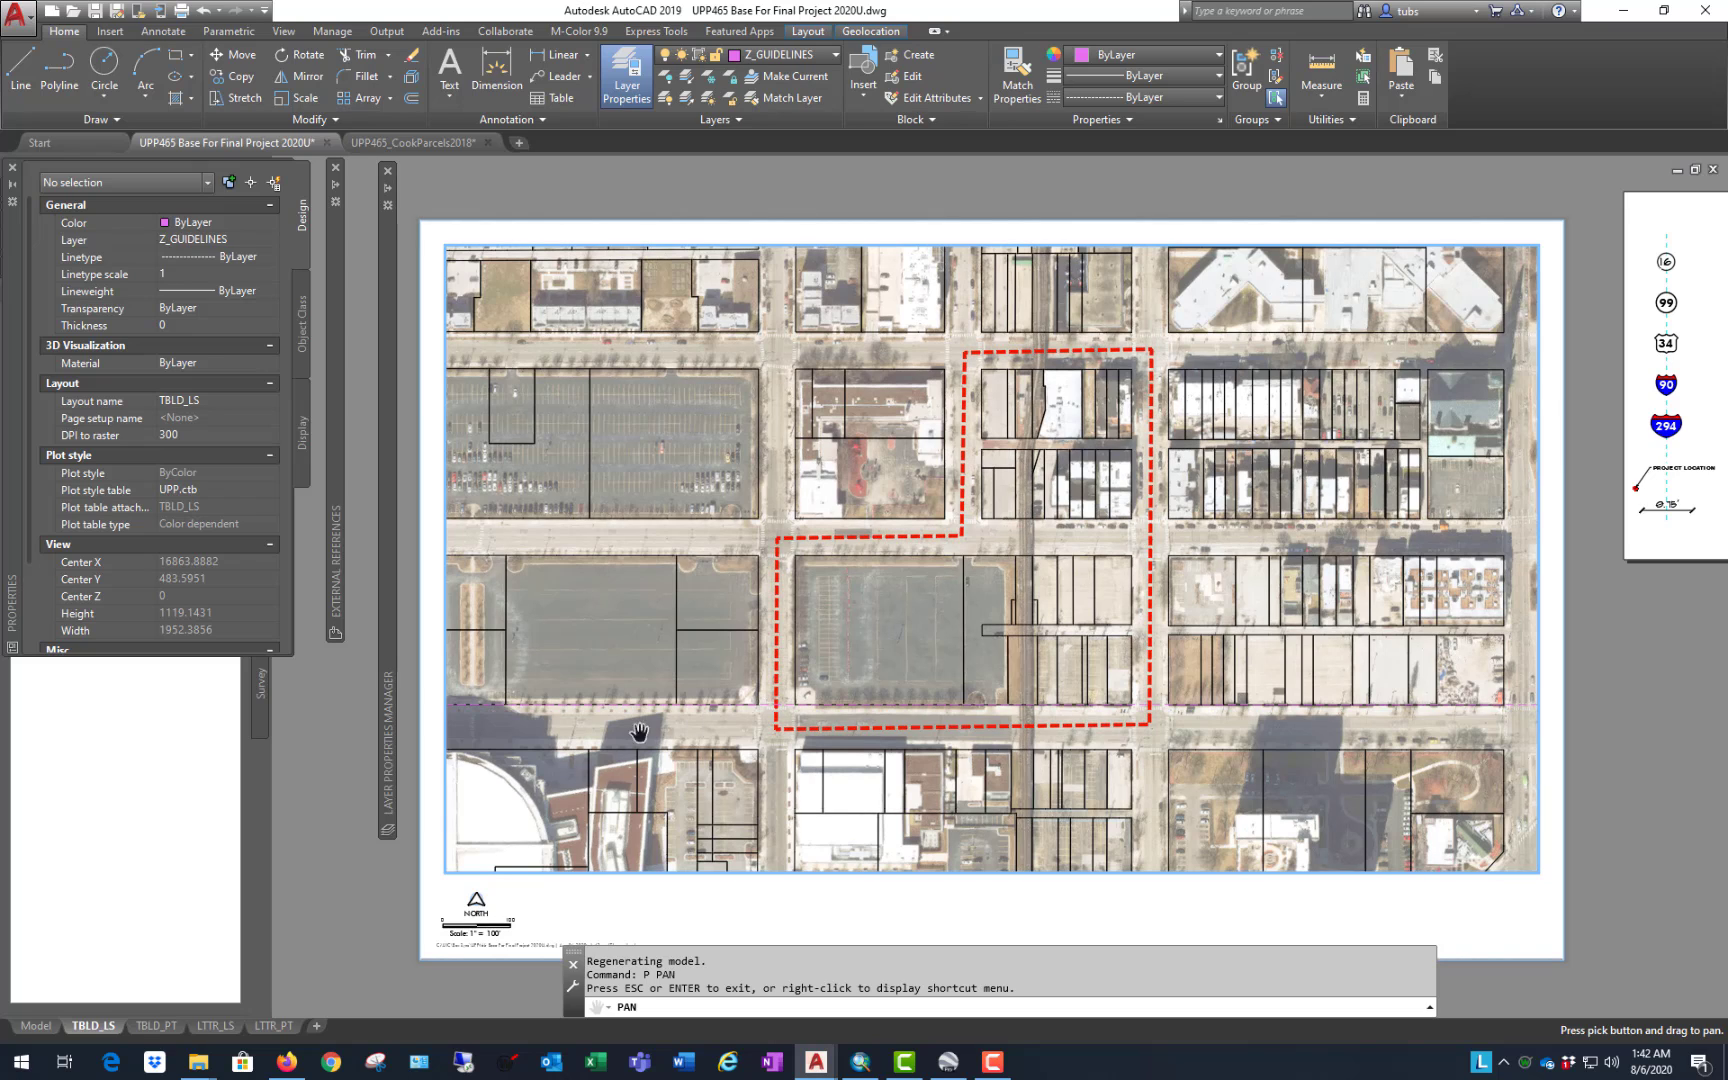
{"action": "left_click_drag", "start_coordinate": [930, 605], "coordinate": [926, 605]}
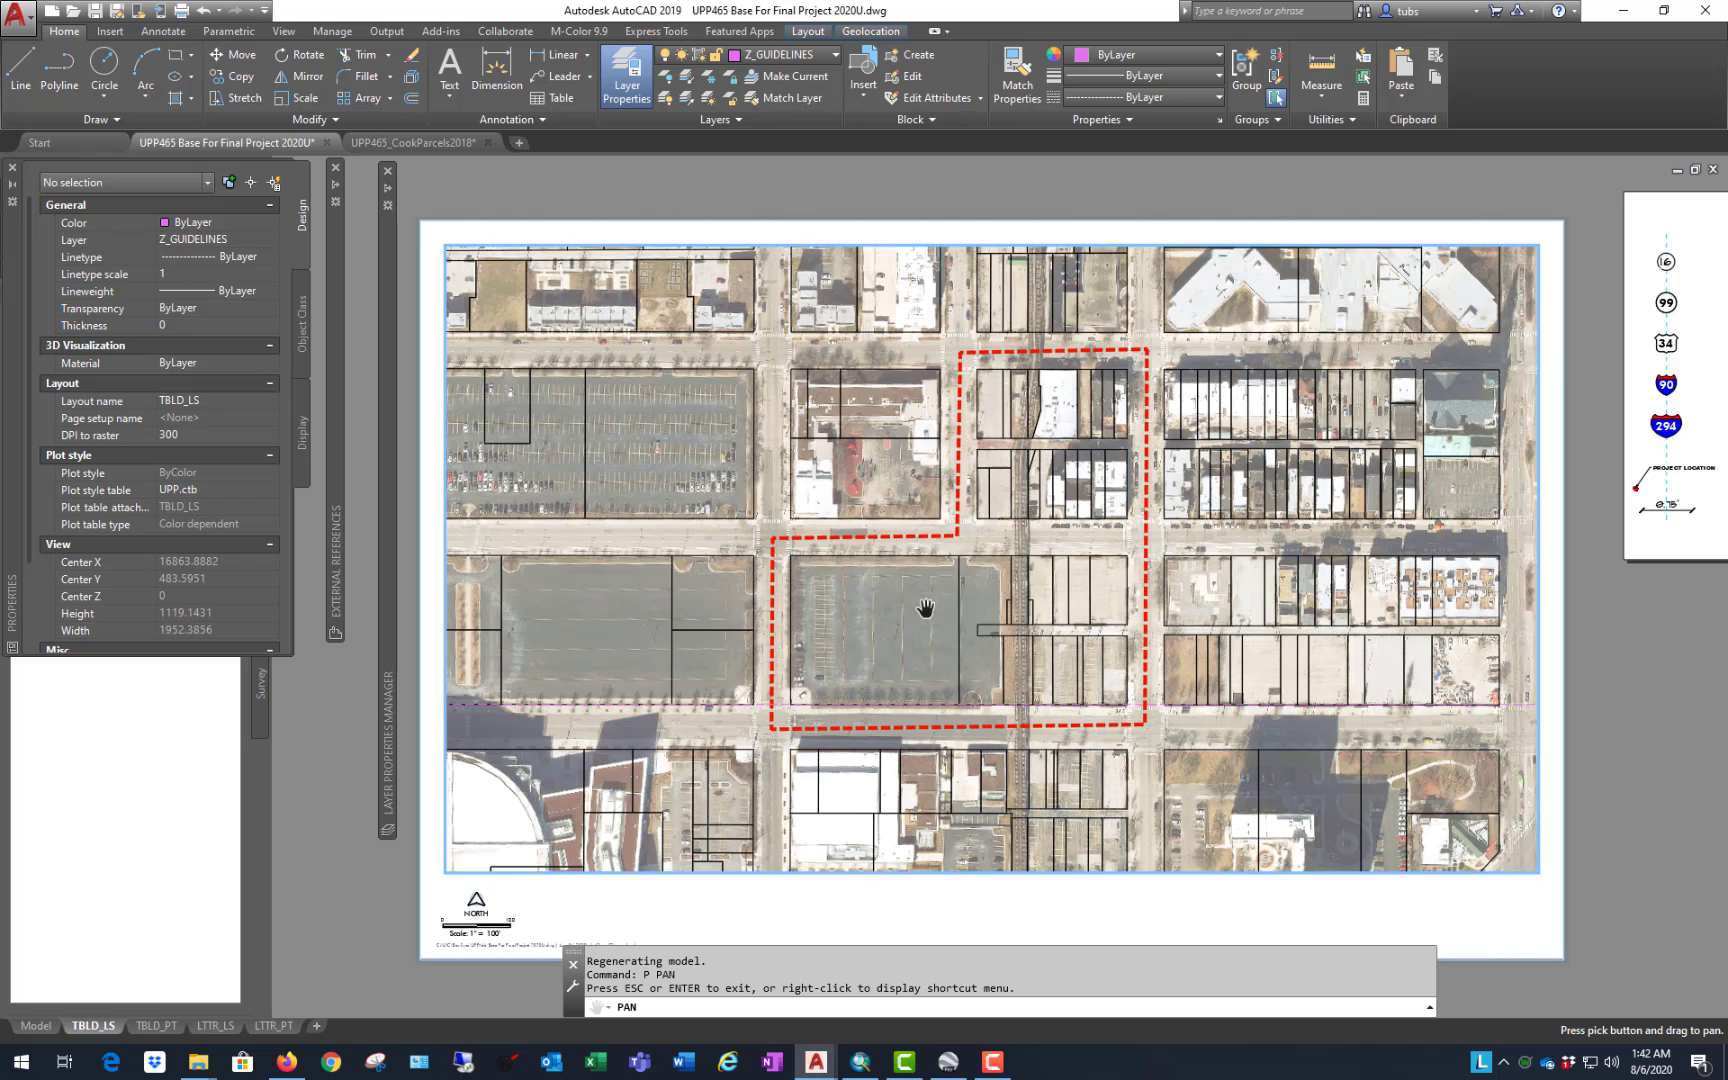
{"action": "right_click", "coordinate": [972, 528]}
{"action": "left_click", "coordinate": [1035, 553]}
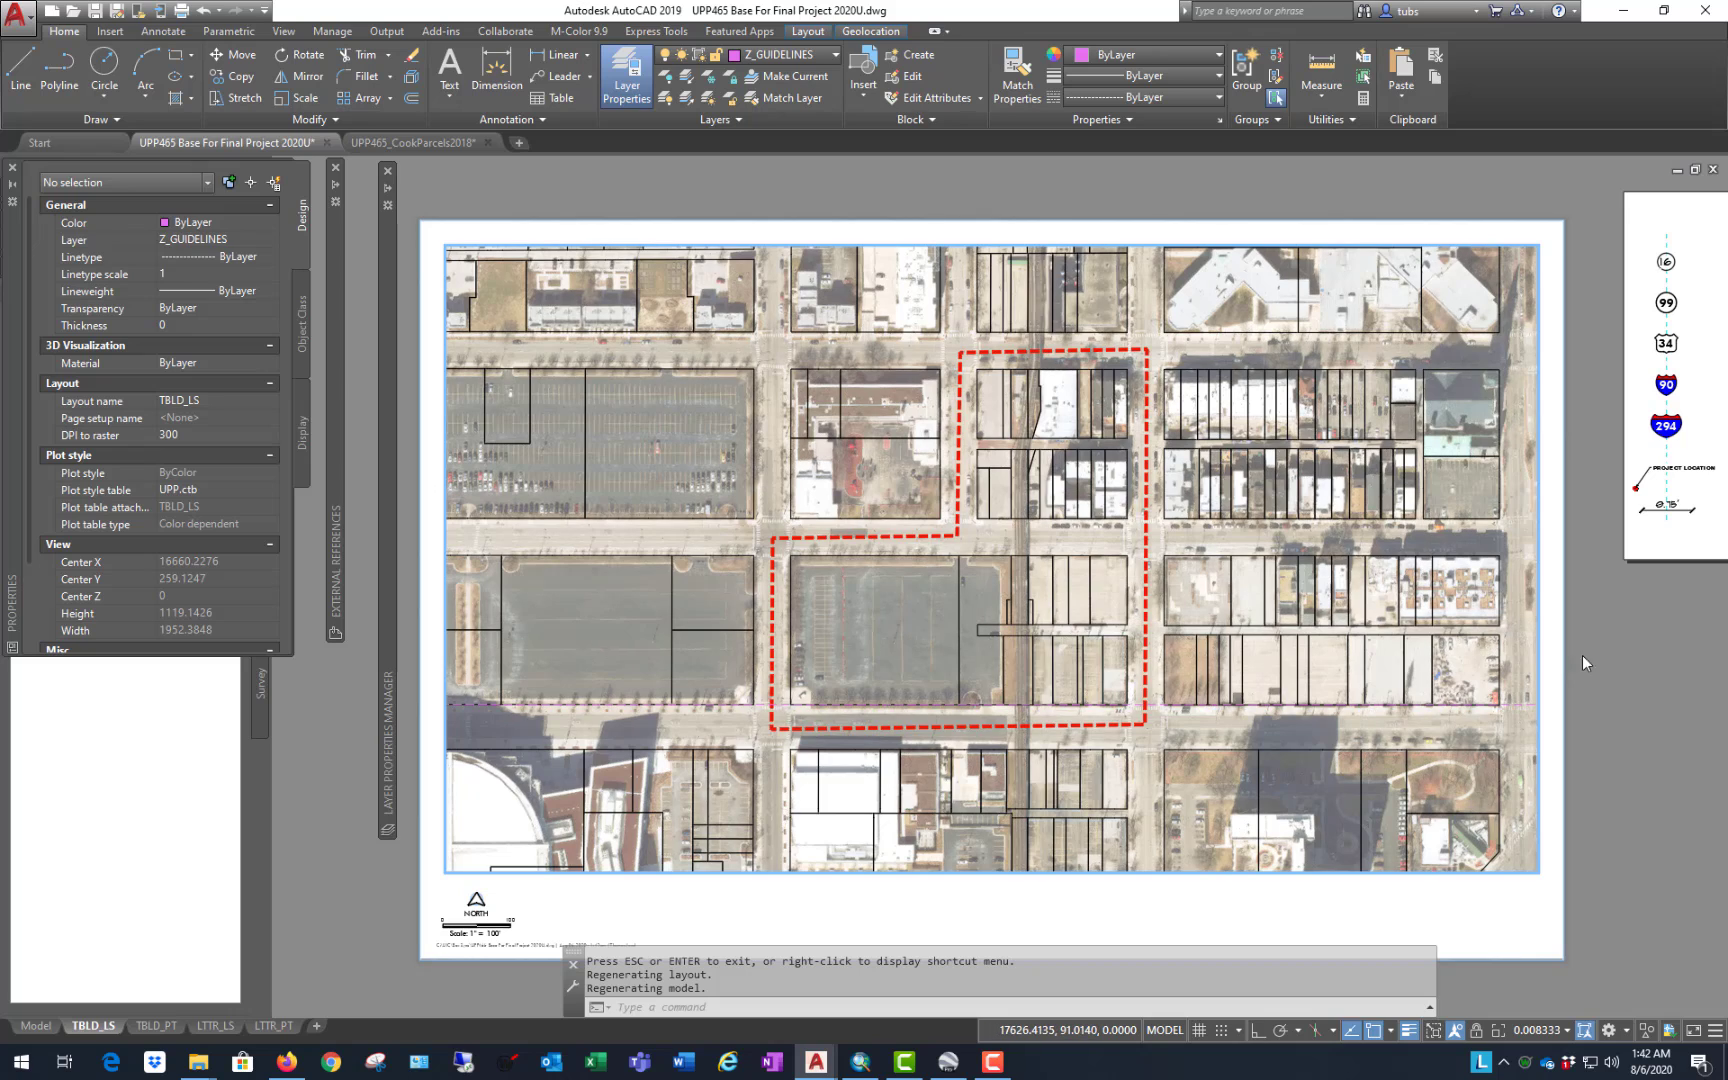
{"action": "double_click", "coordinate": [1619, 649]}
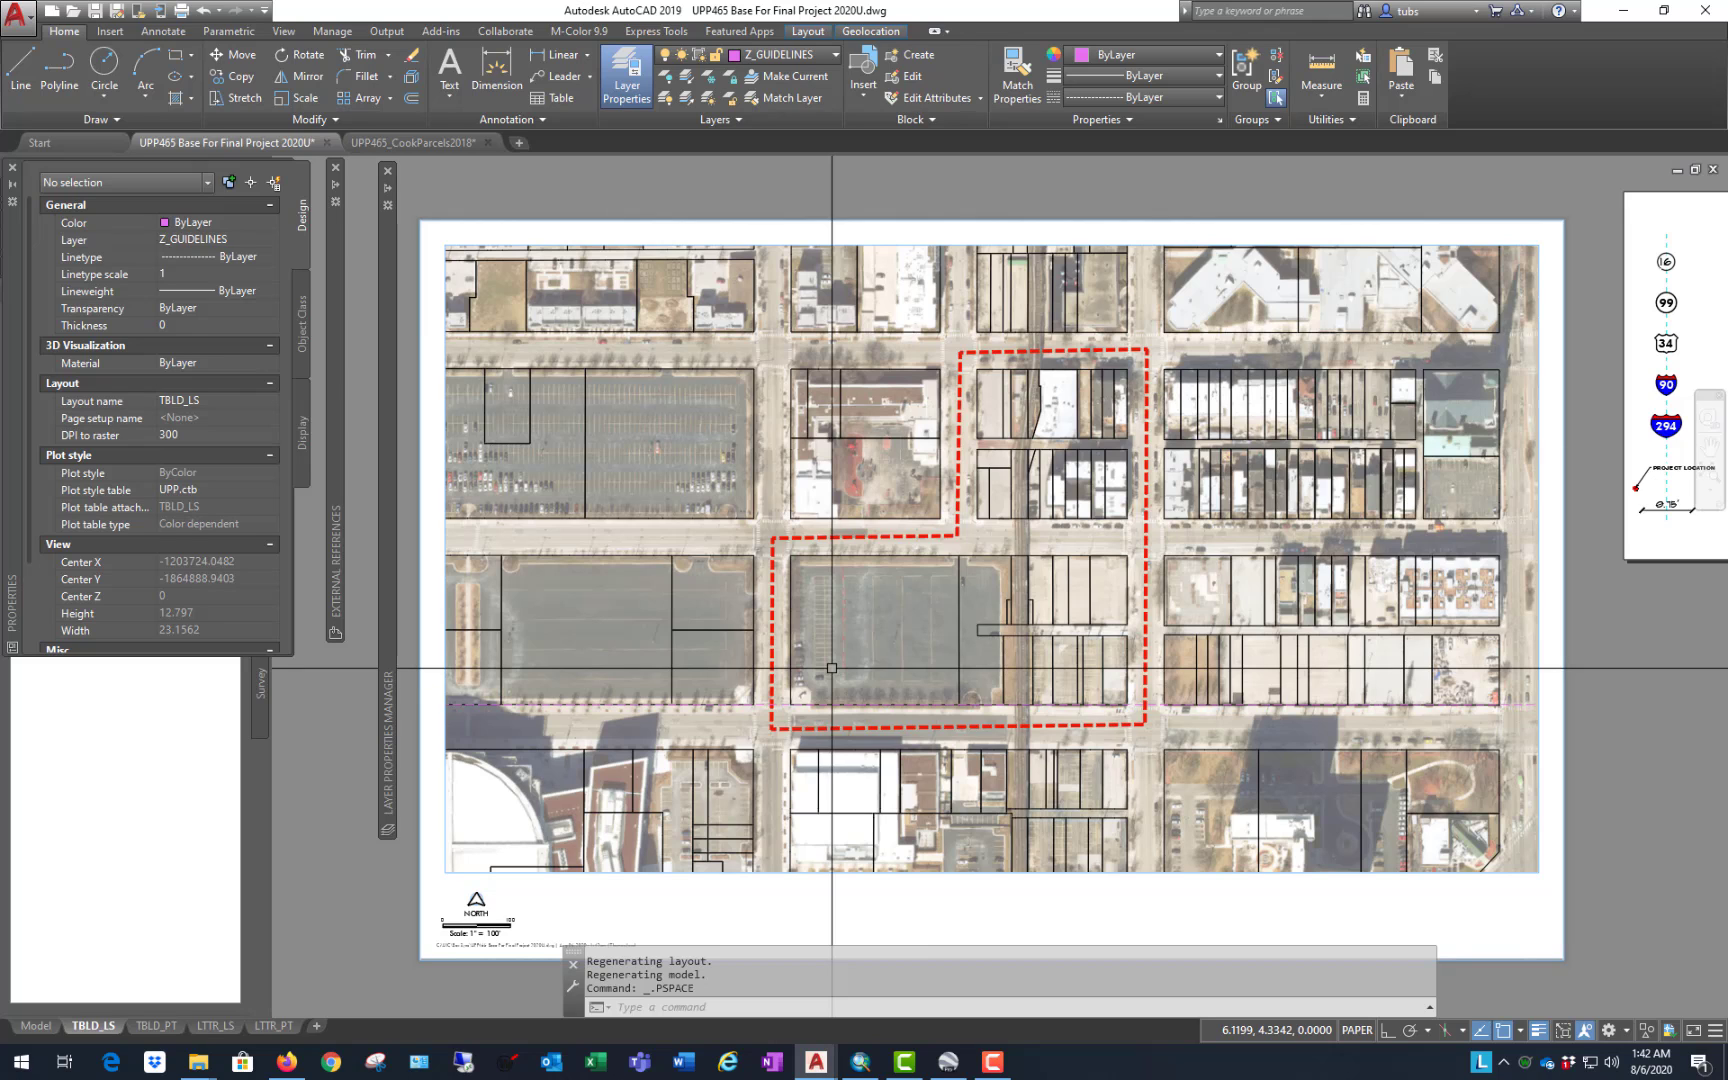
Step: Try narrowing the map viewport by stretching its right edge inward 1 unit twice with Ortho on
{"action": "left_click", "coordinate": [1443, 243]}
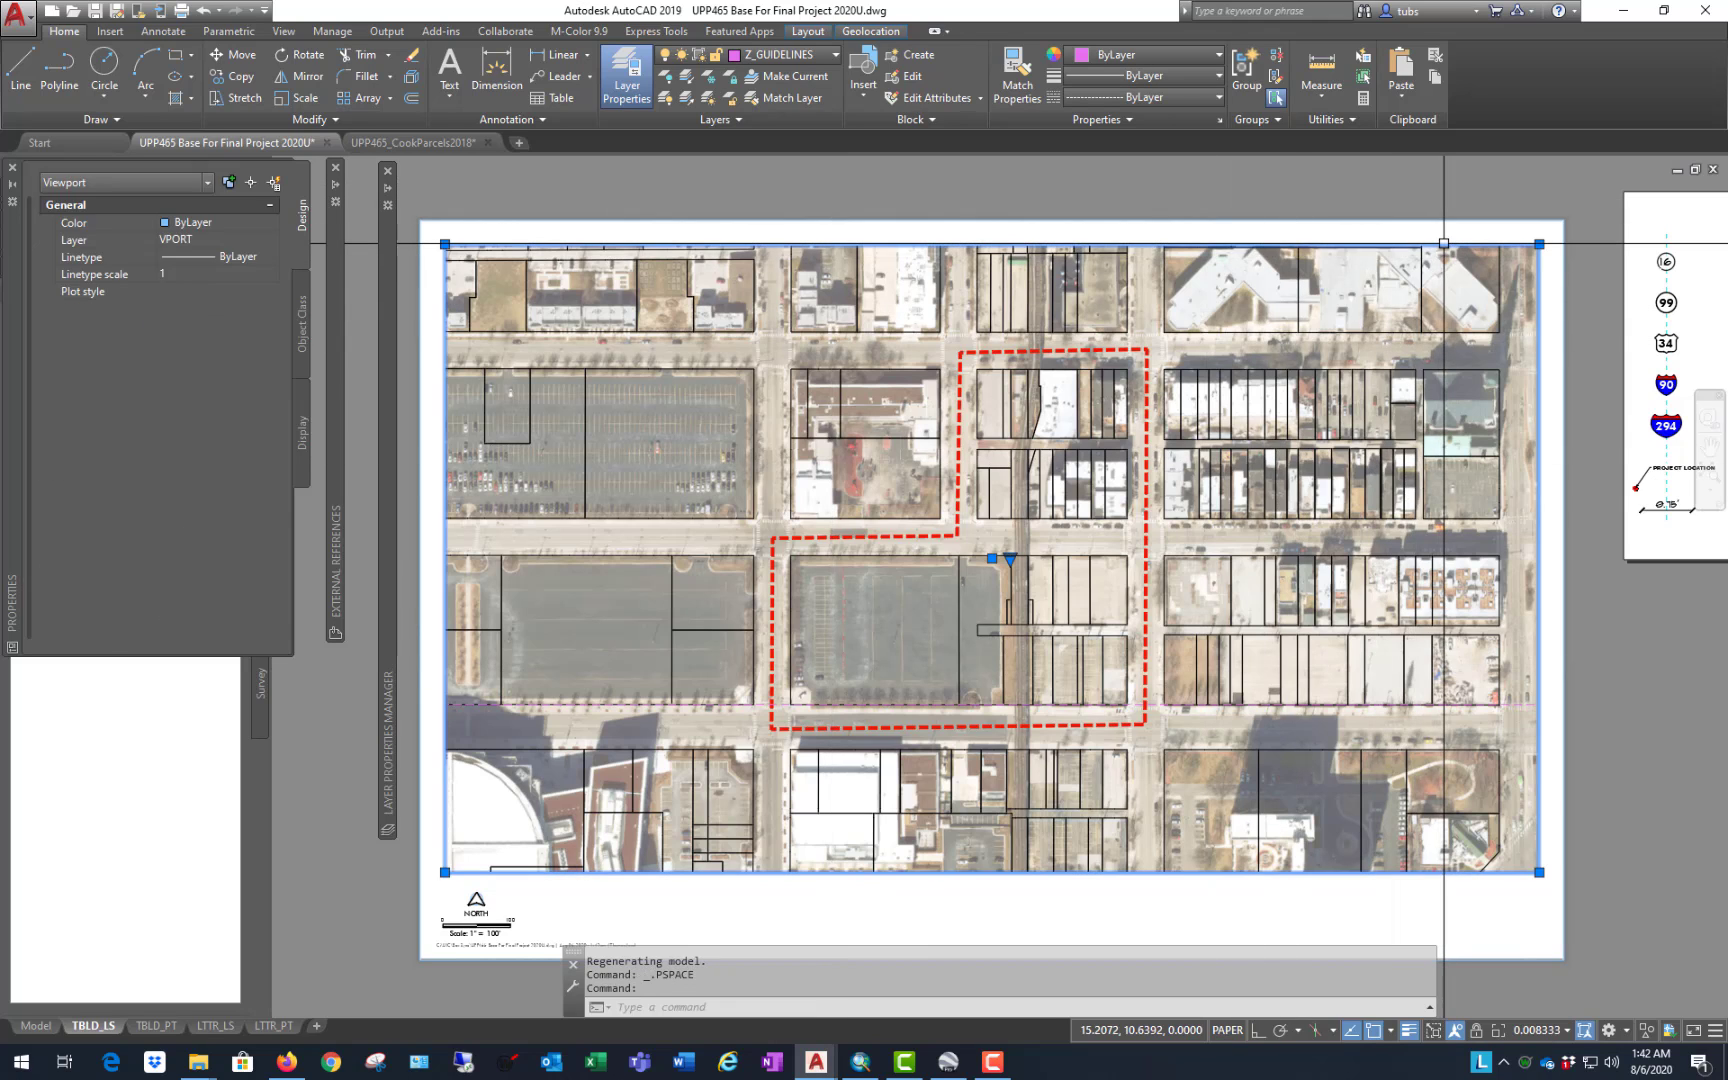
{"action": "left_click", "coordinate": [1539, 244]}
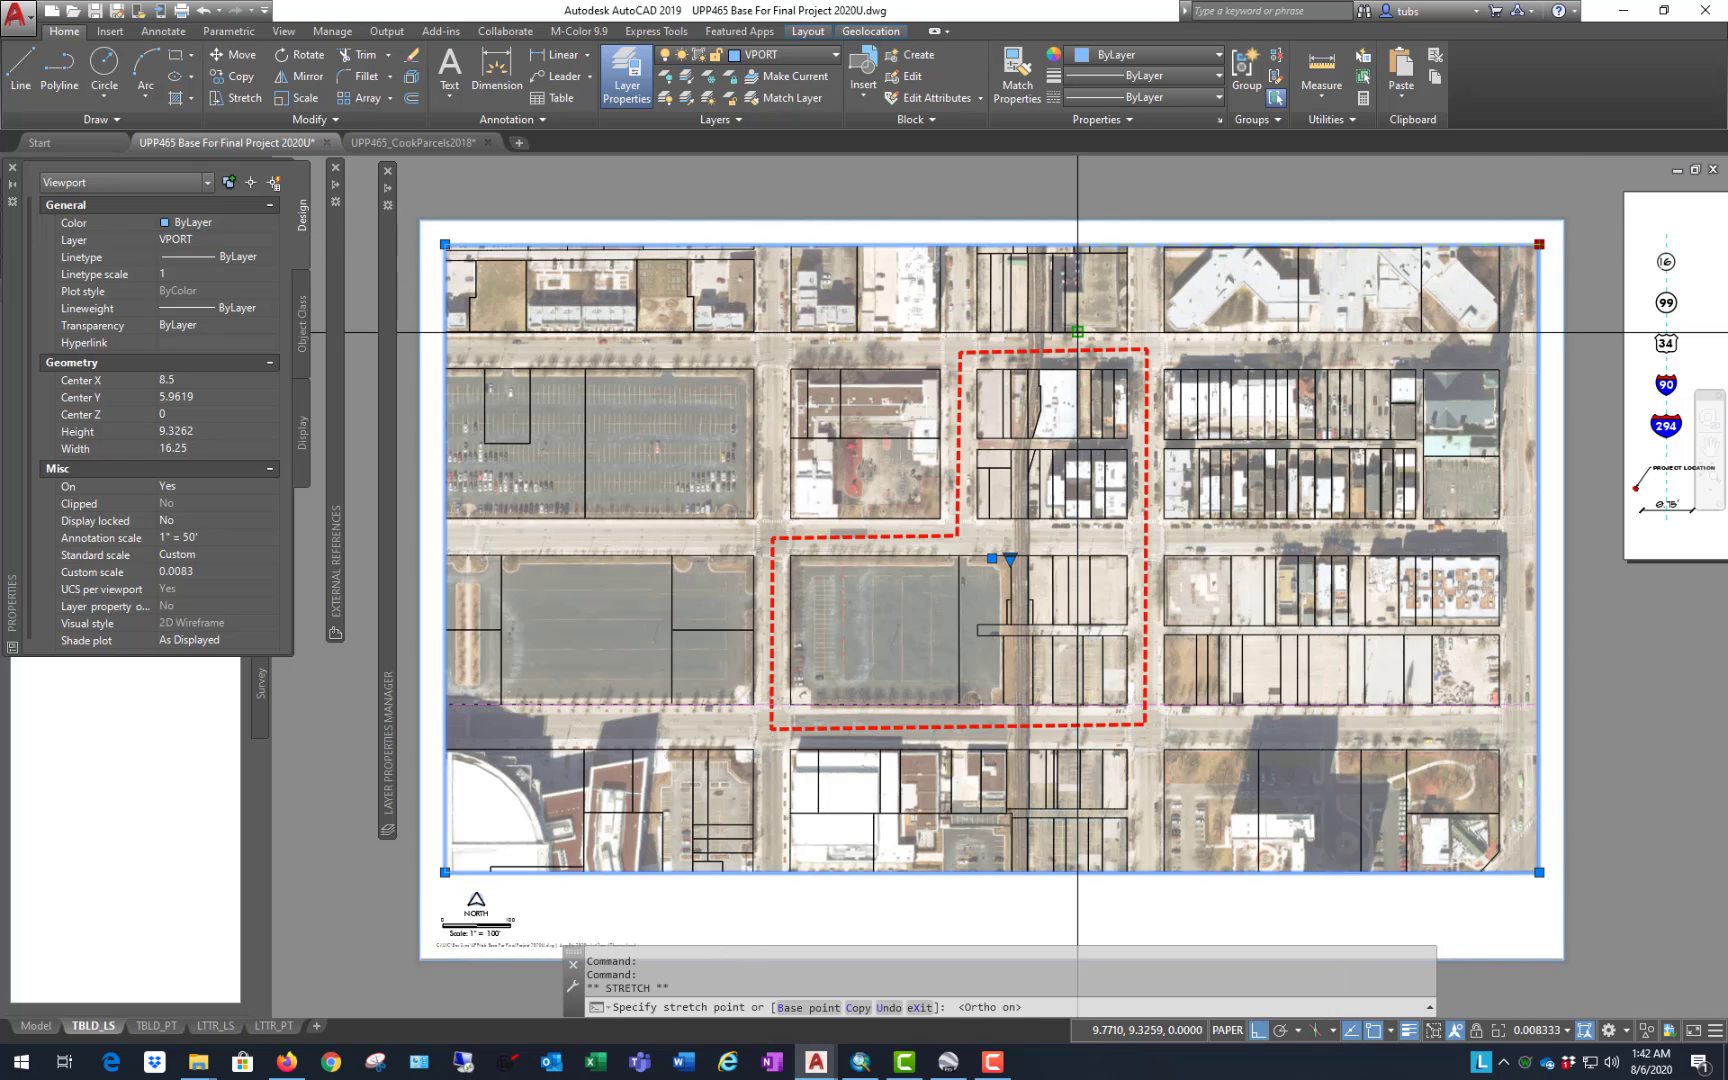
{"action": "type", "text": "1"}
{"action": "key", "text": "Return"}
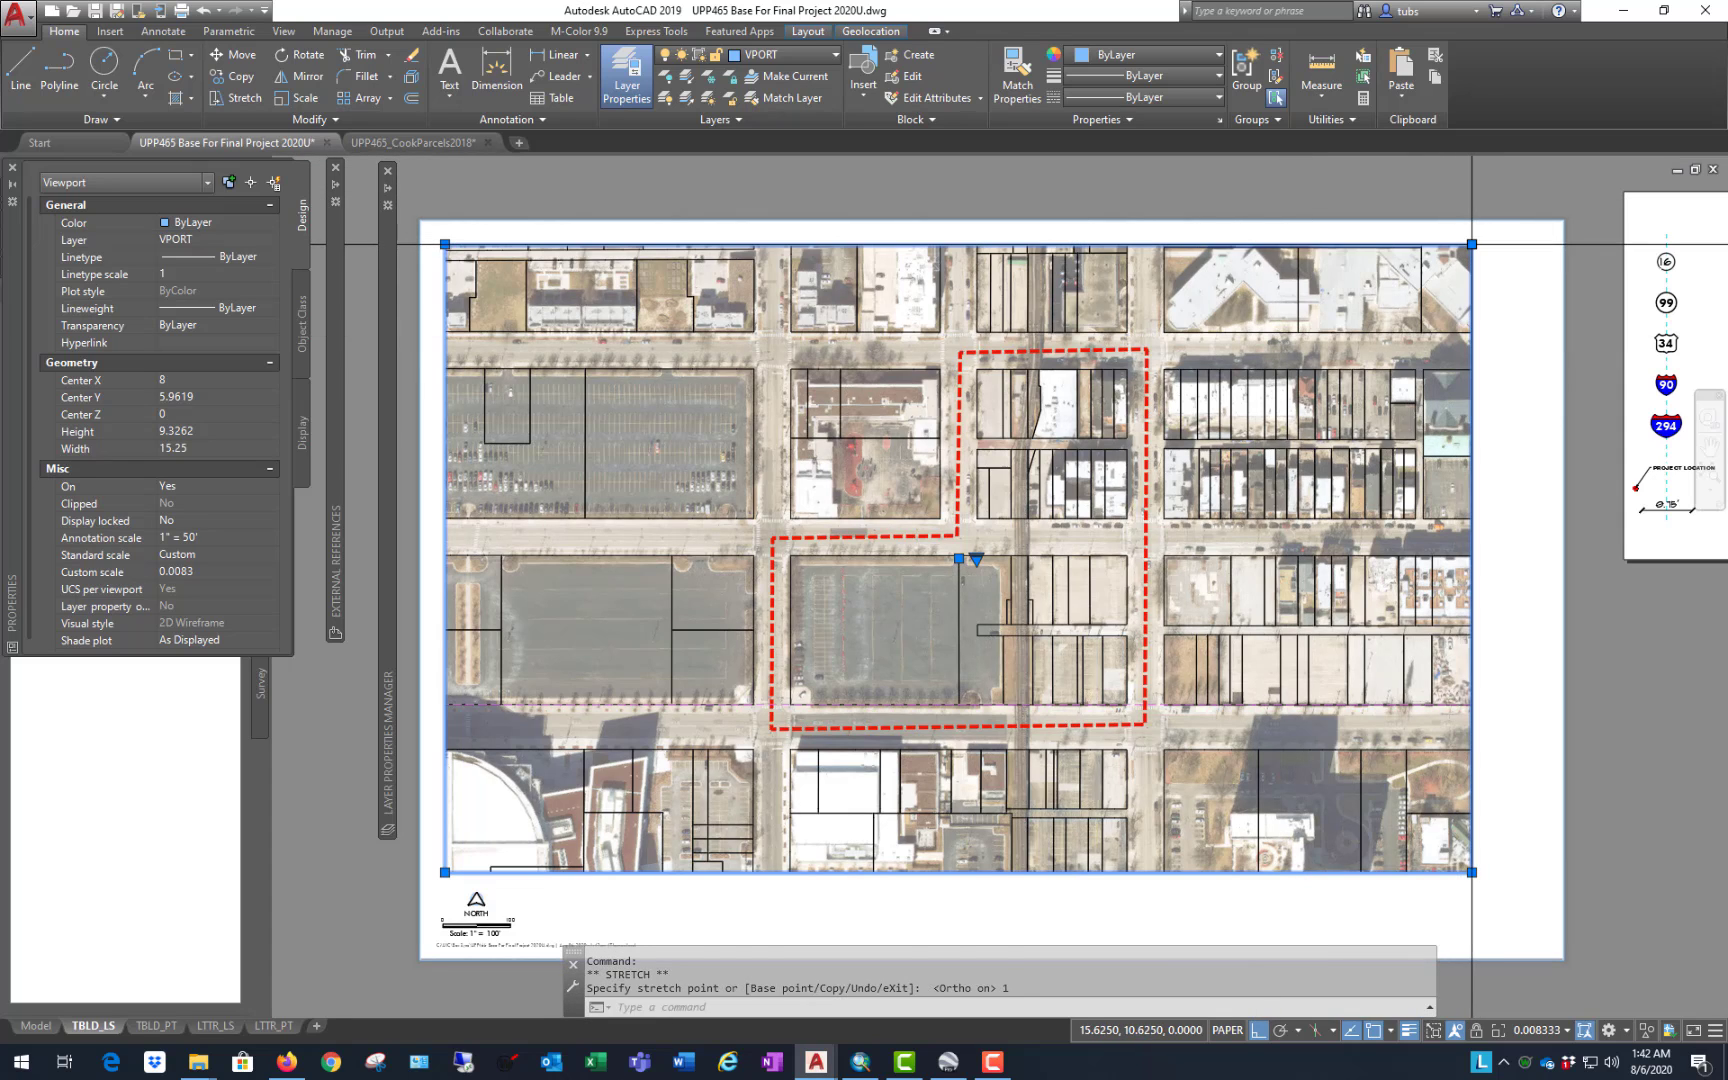
{"action": "left_click", "coordinate": [1471, 244]}
{"action": "type", "text": "1"}
{"action": "key", "text": "Return"}
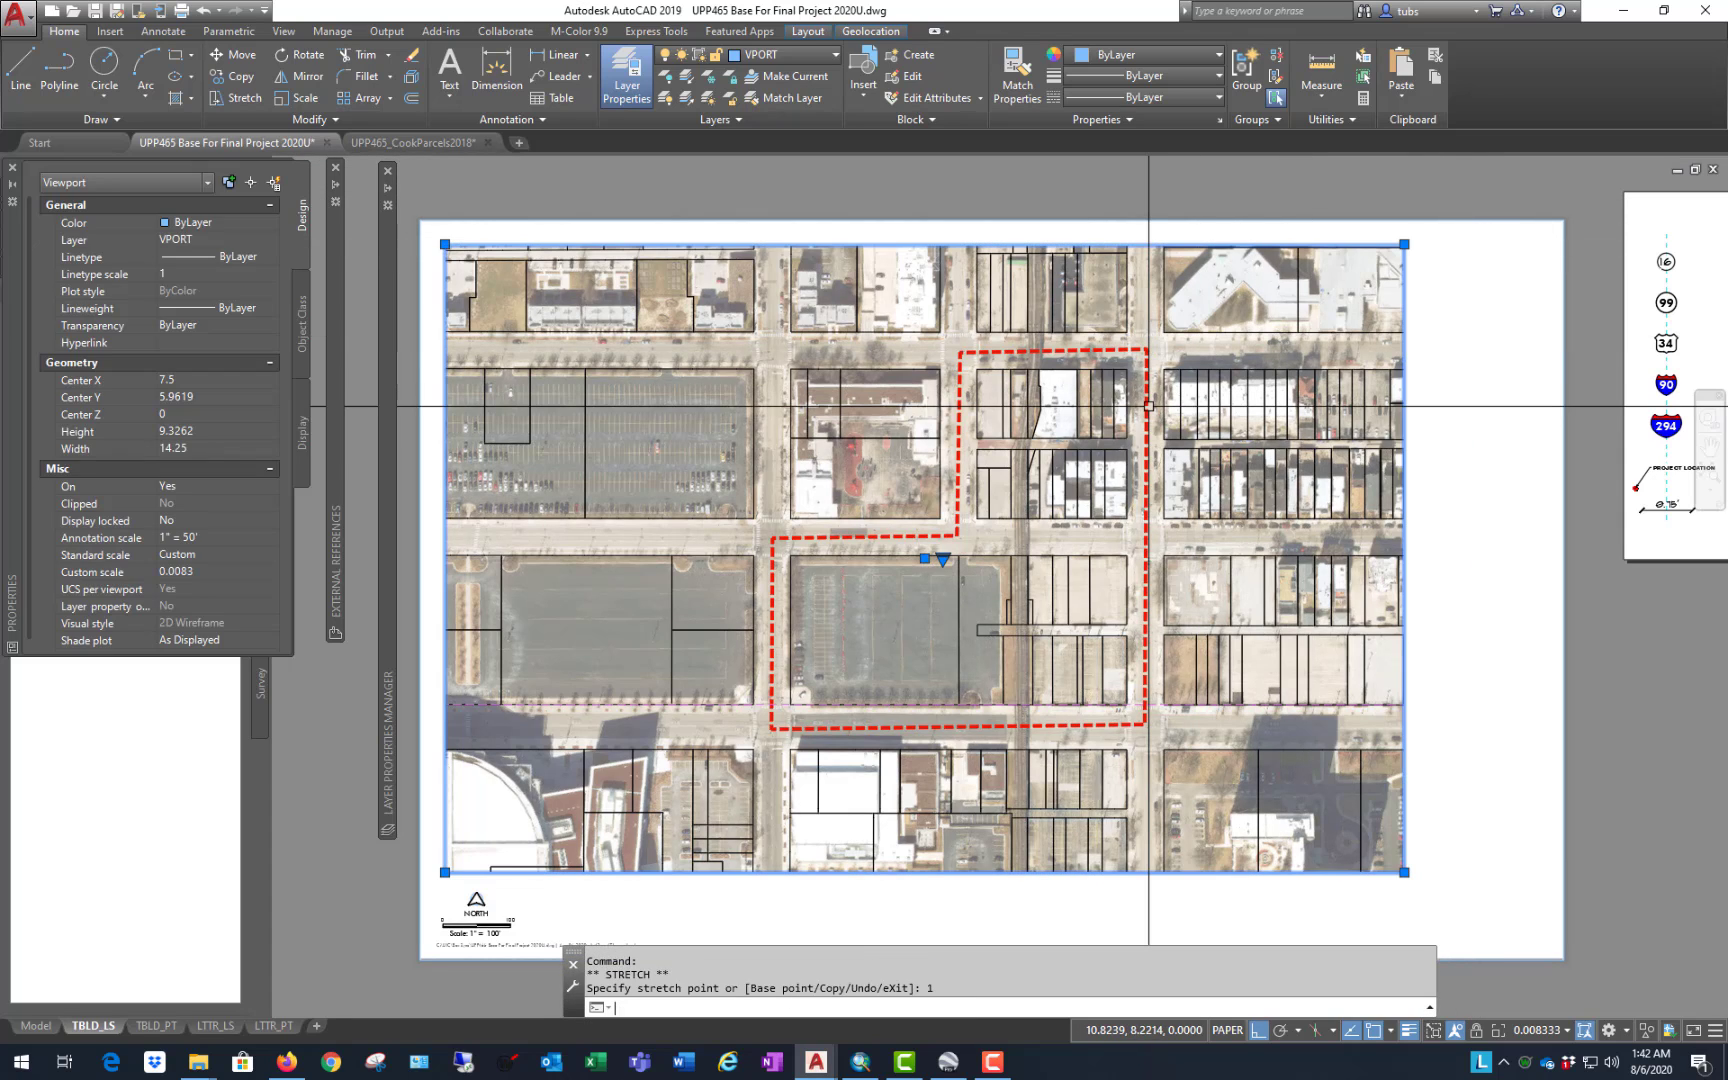
{"action": "key", "text": "Escape"}
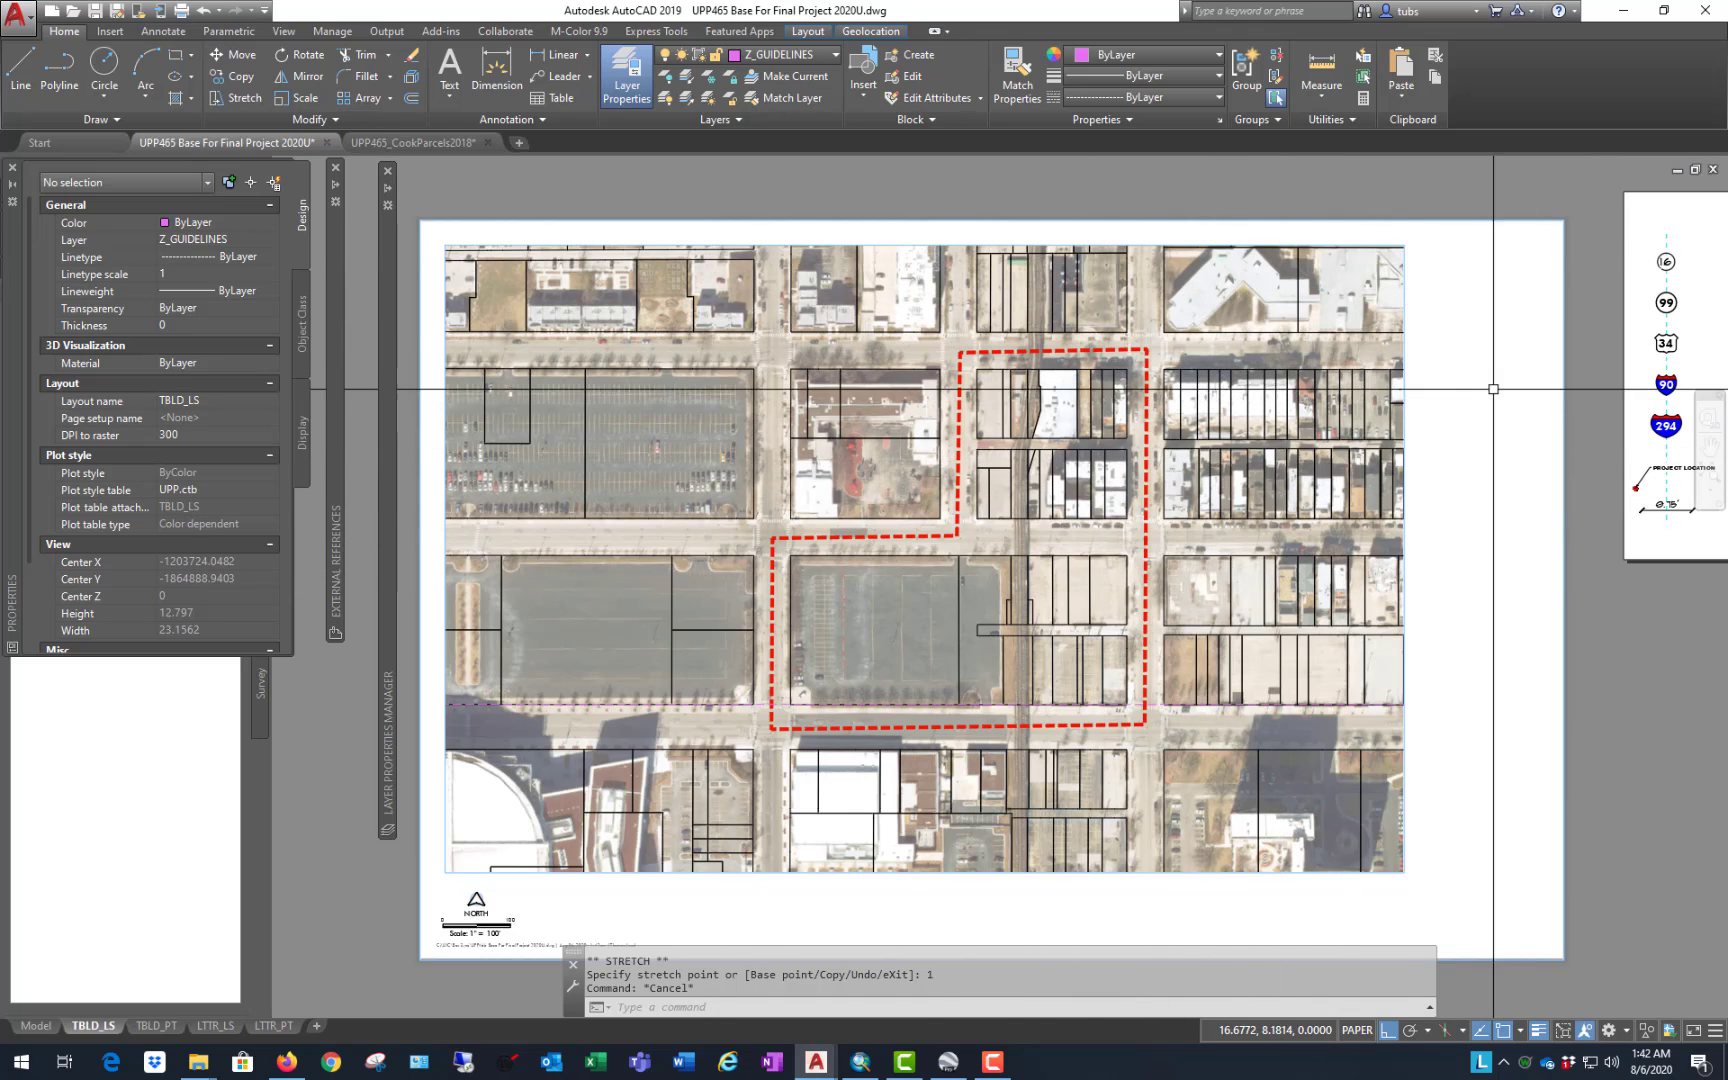
Step: Undo the grip stretches that narrowed the map viewport, and check the whole layout sheet
{"action": "type", "text": "u"}
{"action": "key", "text": "Return"}
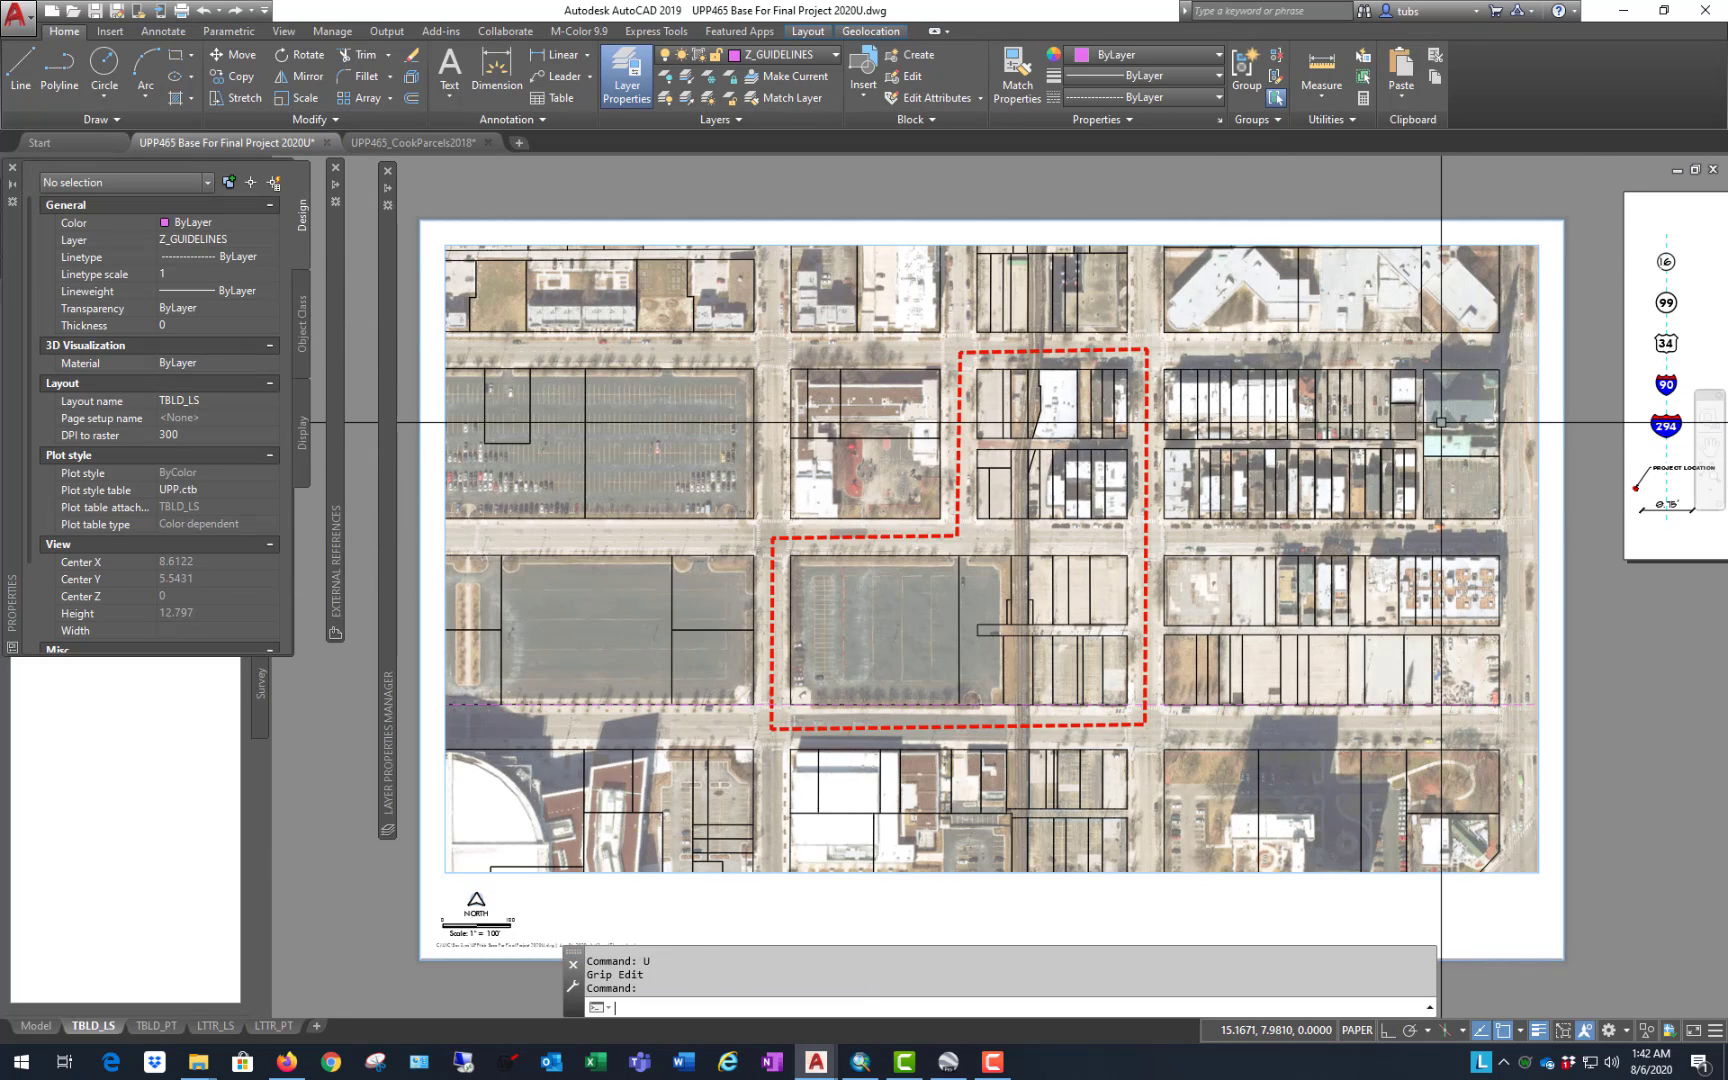
{"action": "key", "text": "Escape"}
{"action": "scroll", "coordinate": [896, 483], "scroll_direction": "down", "scroll_amount": 2}
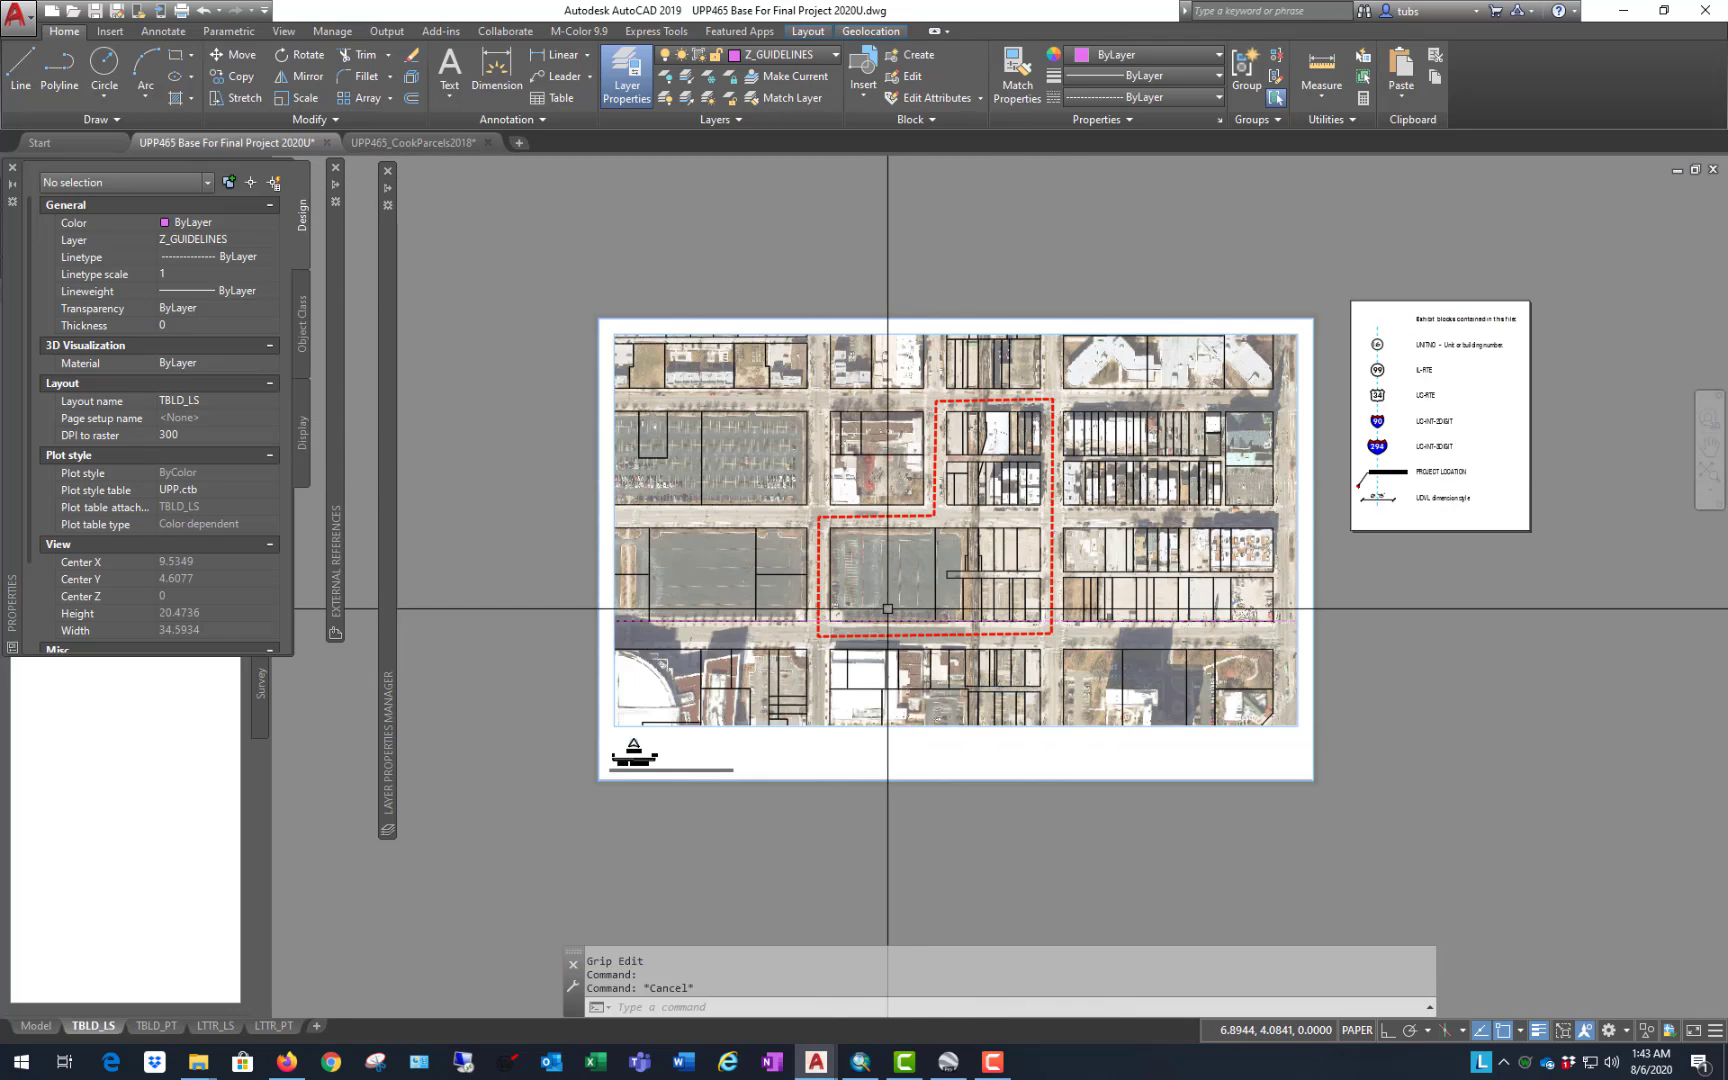
{"action": "scroll", "coordinate": [888, 608], "scroll_direction": "up", "scroll_amount": 2}
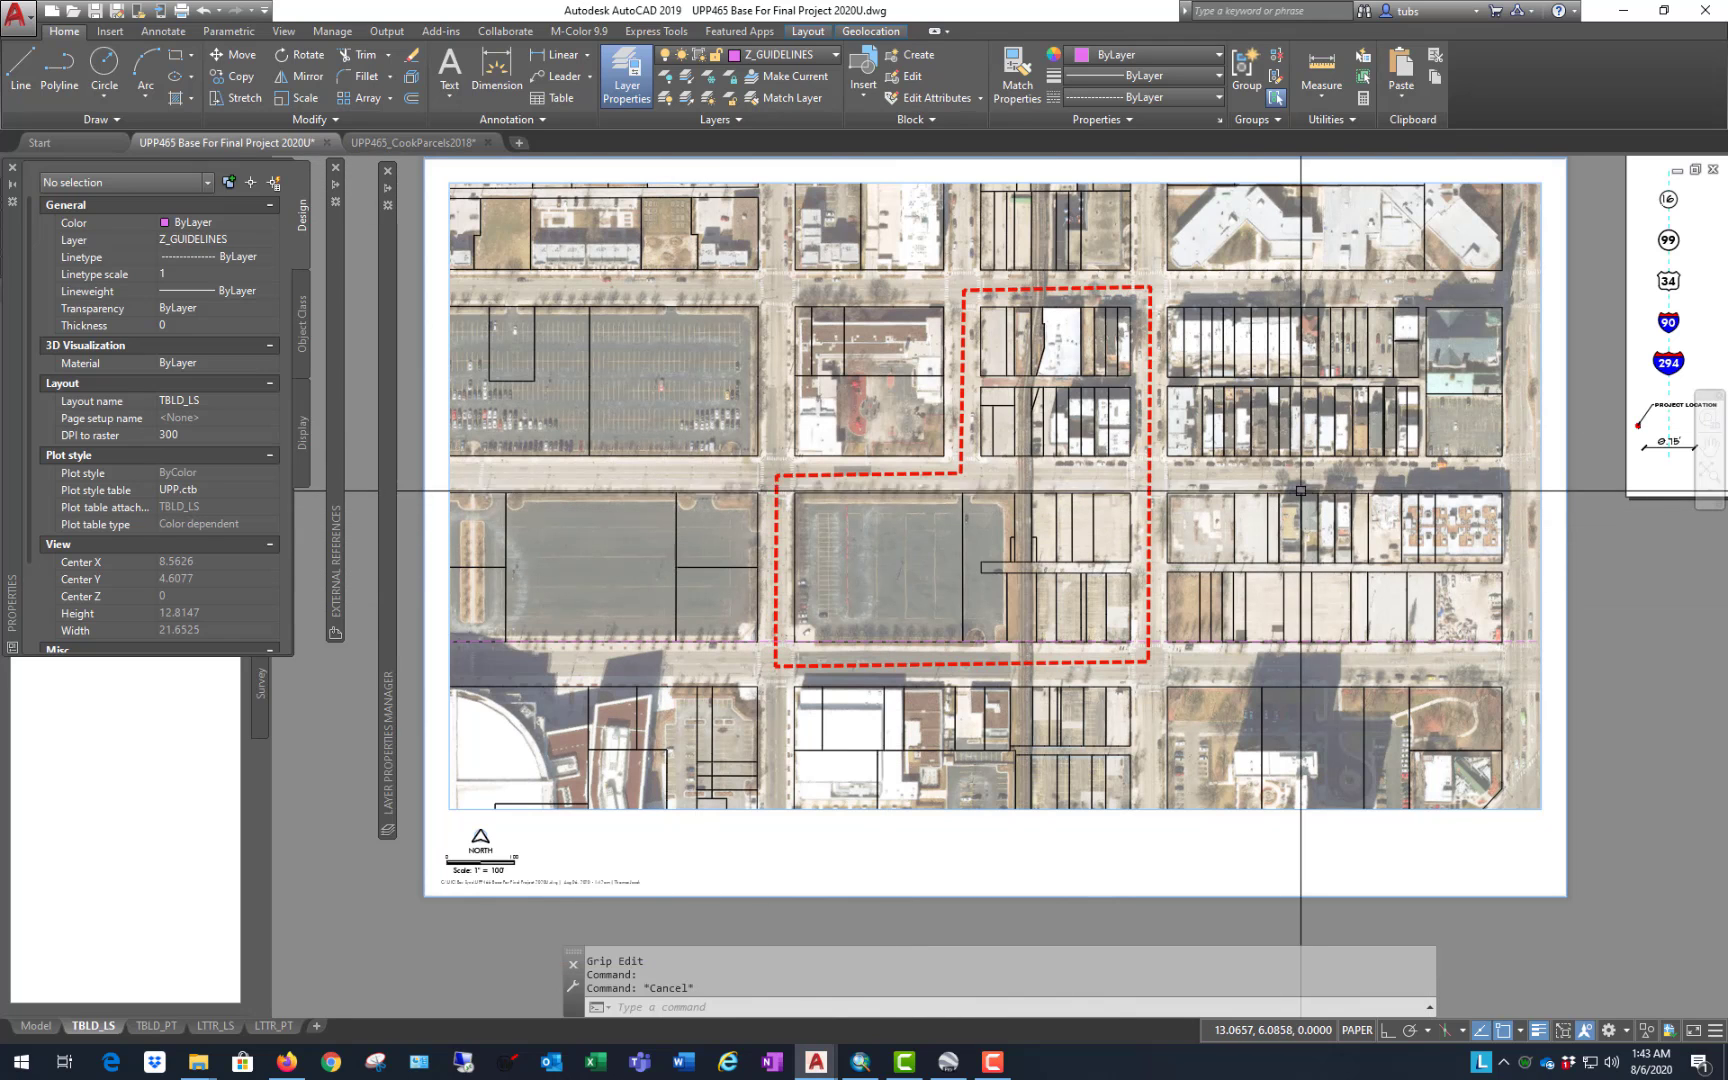
{"action": "scroll", "coordinate": [1260, 400], "scroll_direction": "down", "scroll_amount": 2}
{"action": "scroll", "coordinate": [1265, 340], "scroll_direction": "up", "scroll_amount": 3}
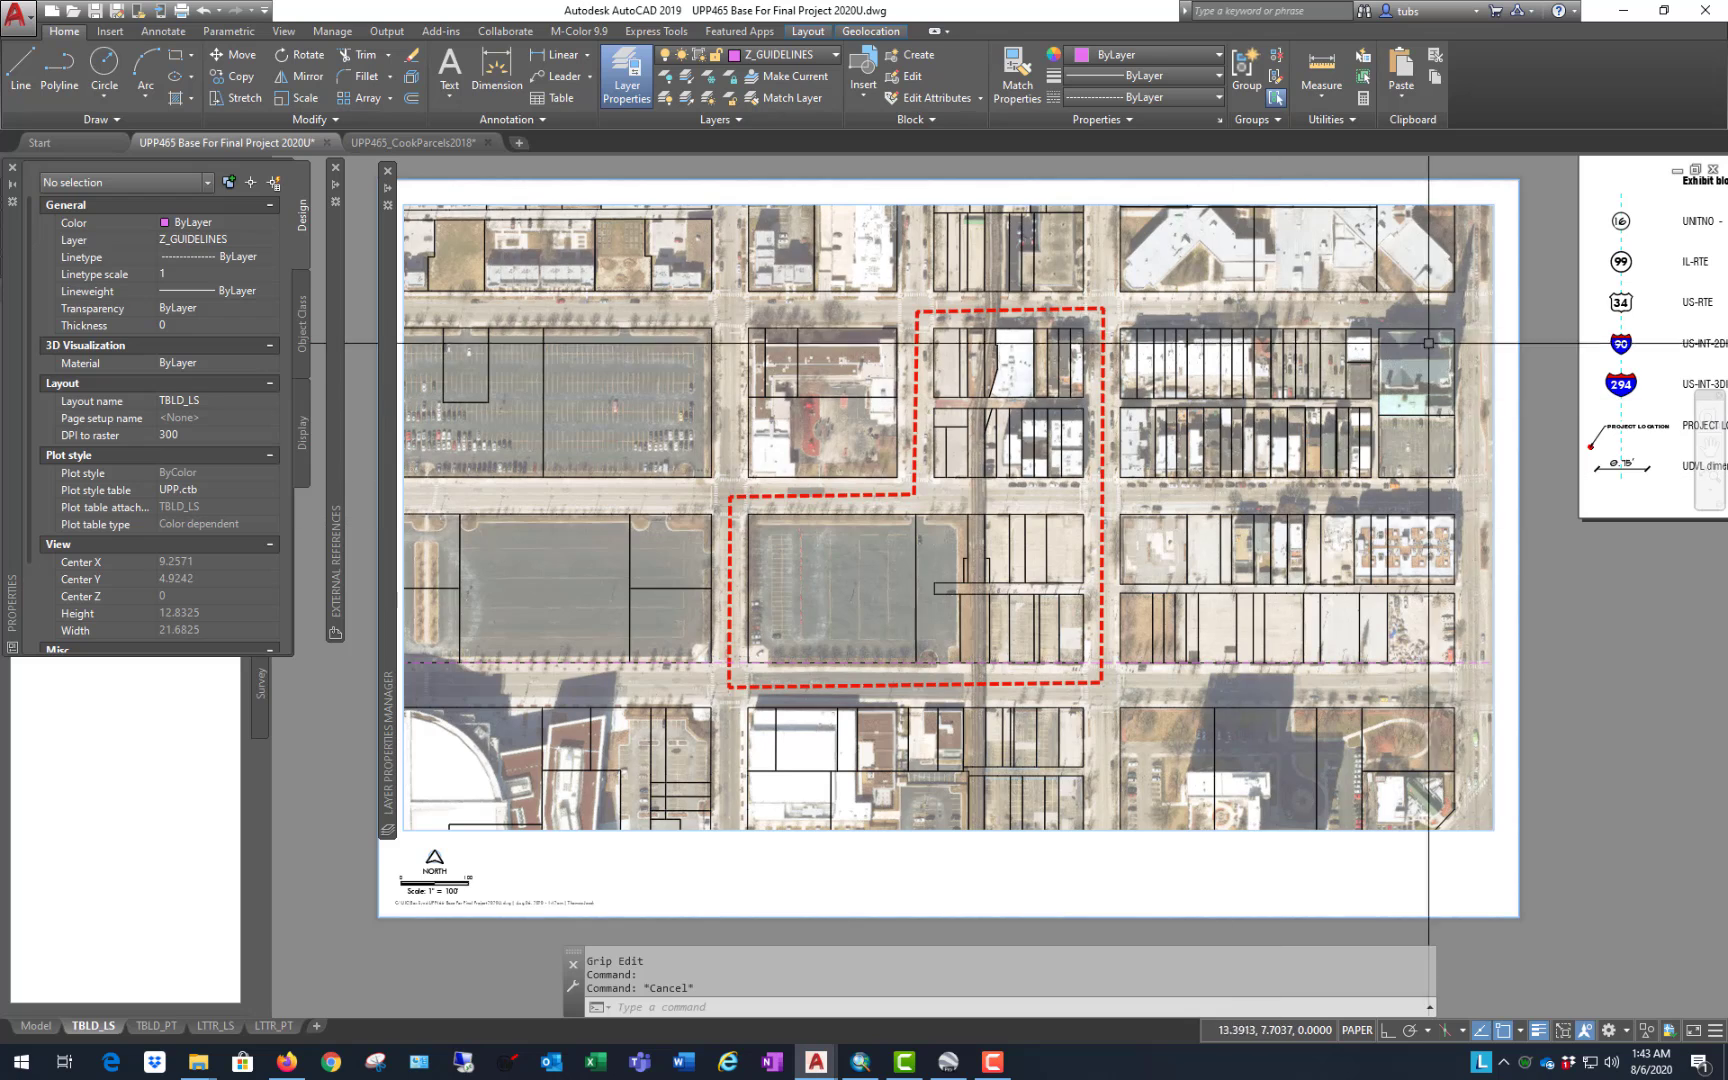
{"action": "left_click", "coordinate": [1458, 204]}
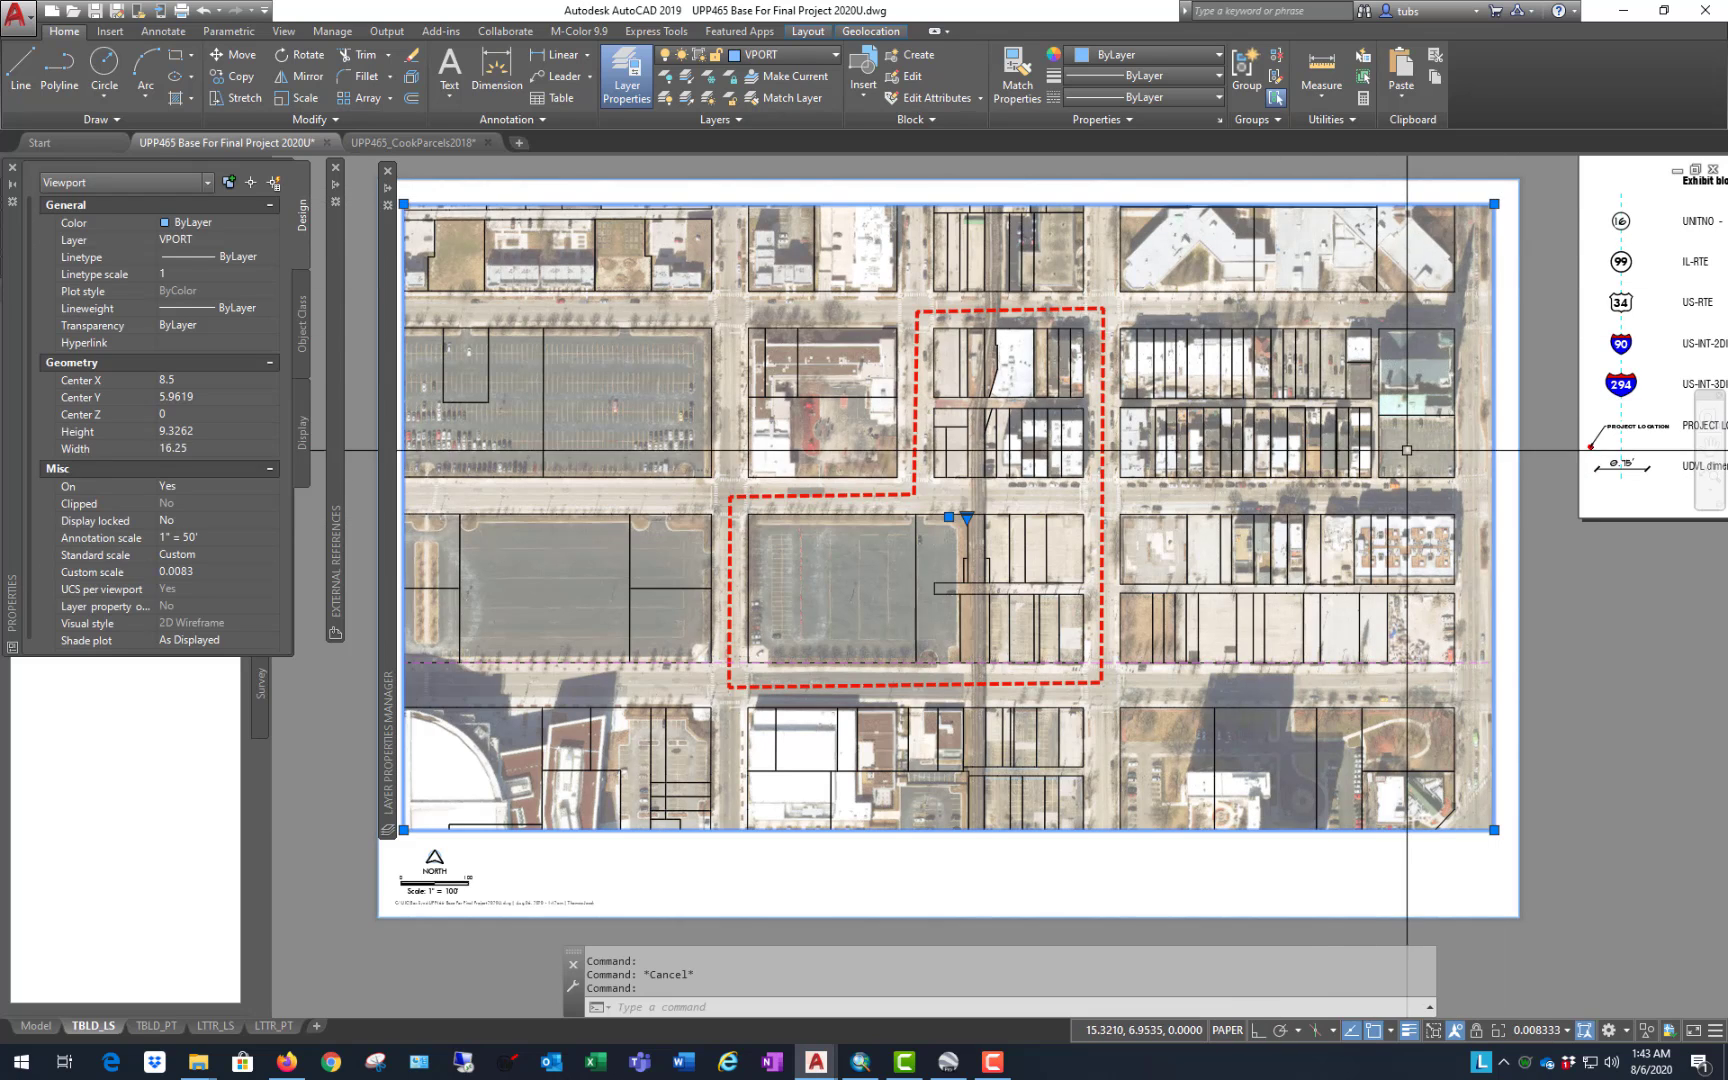
{"action": "key", "text": "Escape"}
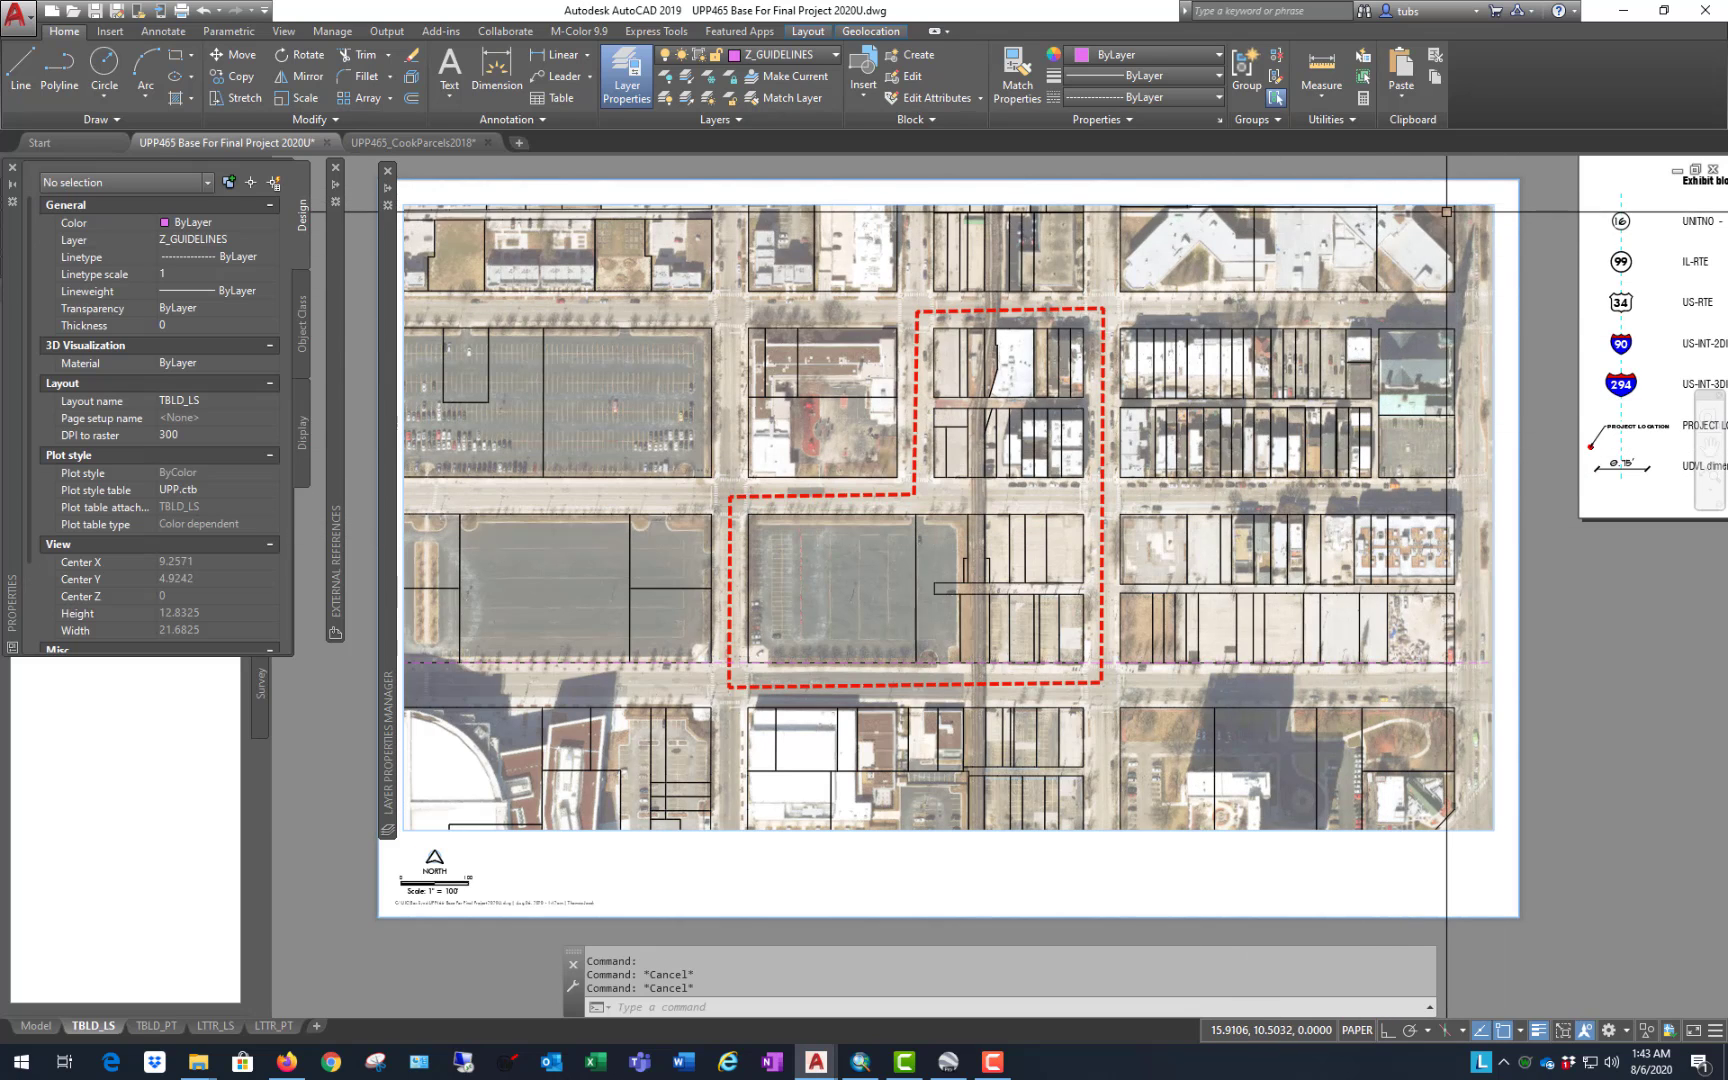
{"action": "scroll", "coordinate": [980, 540], "scroll_direction": "down", "scroll_amount": 2}
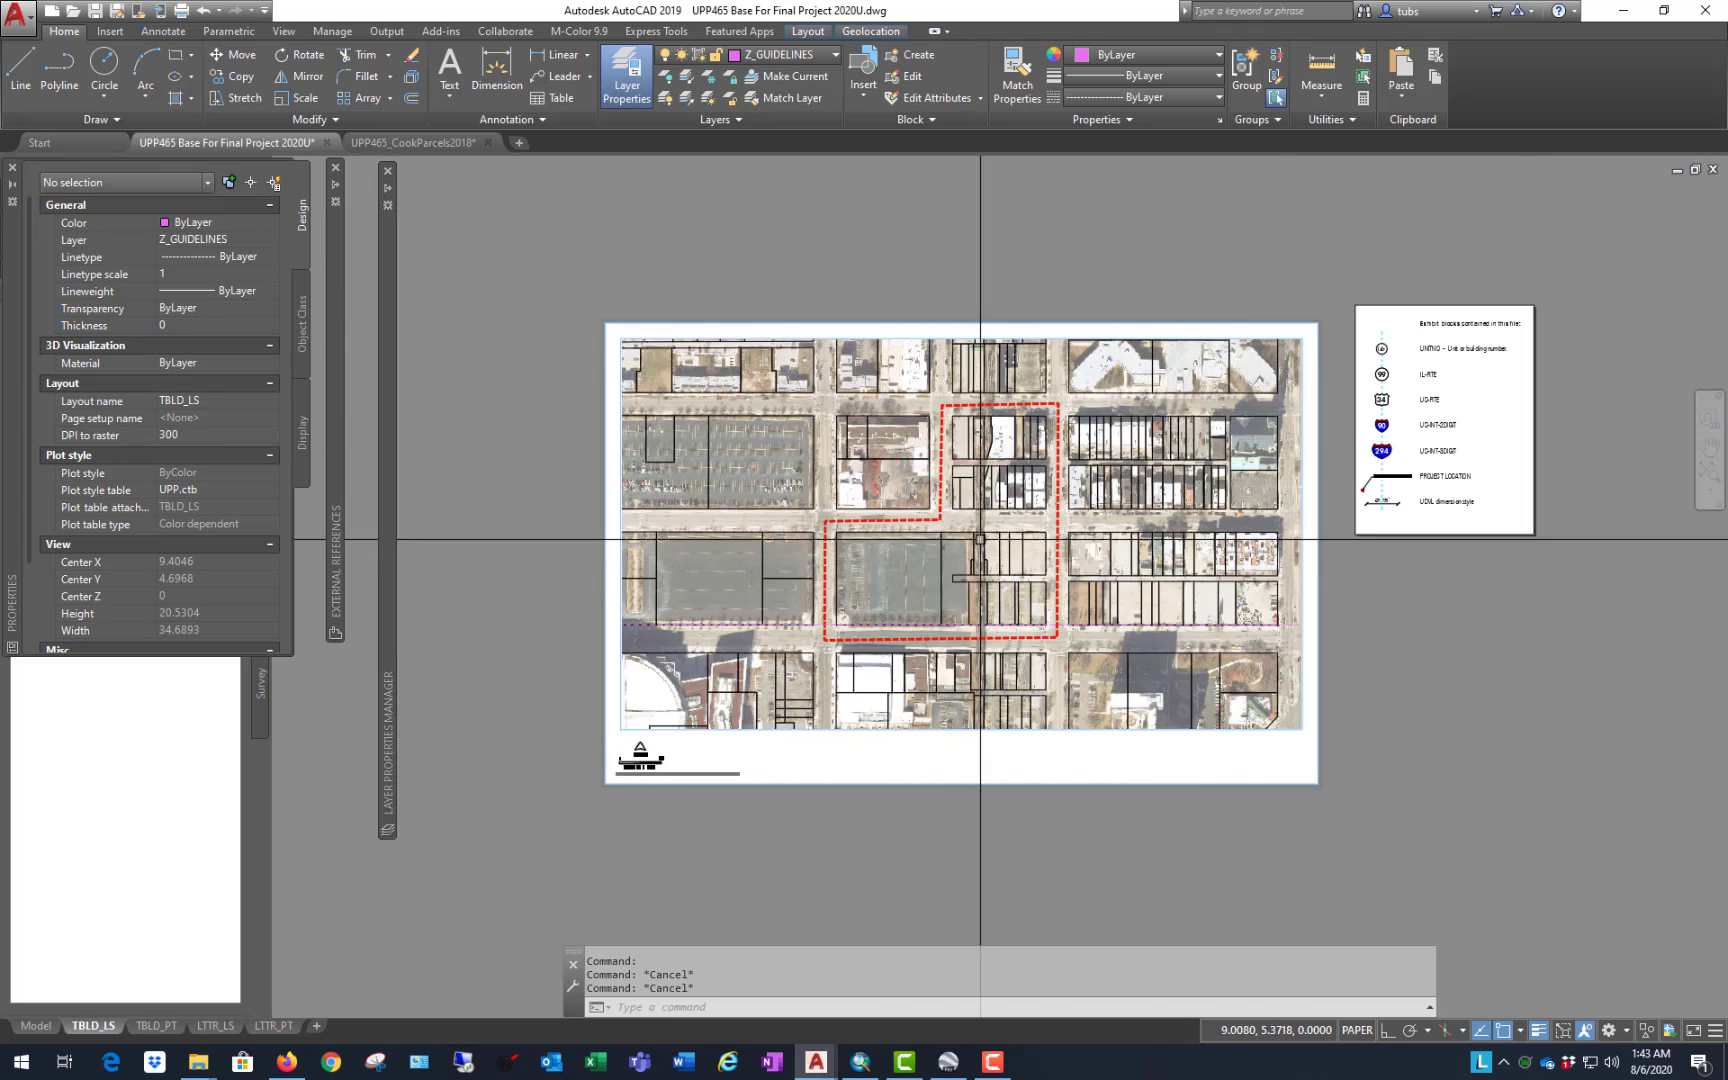
{"action": "scroll", "coordinate": [980, 540], "scroll_direction": "up", "scroll_amount": 2}
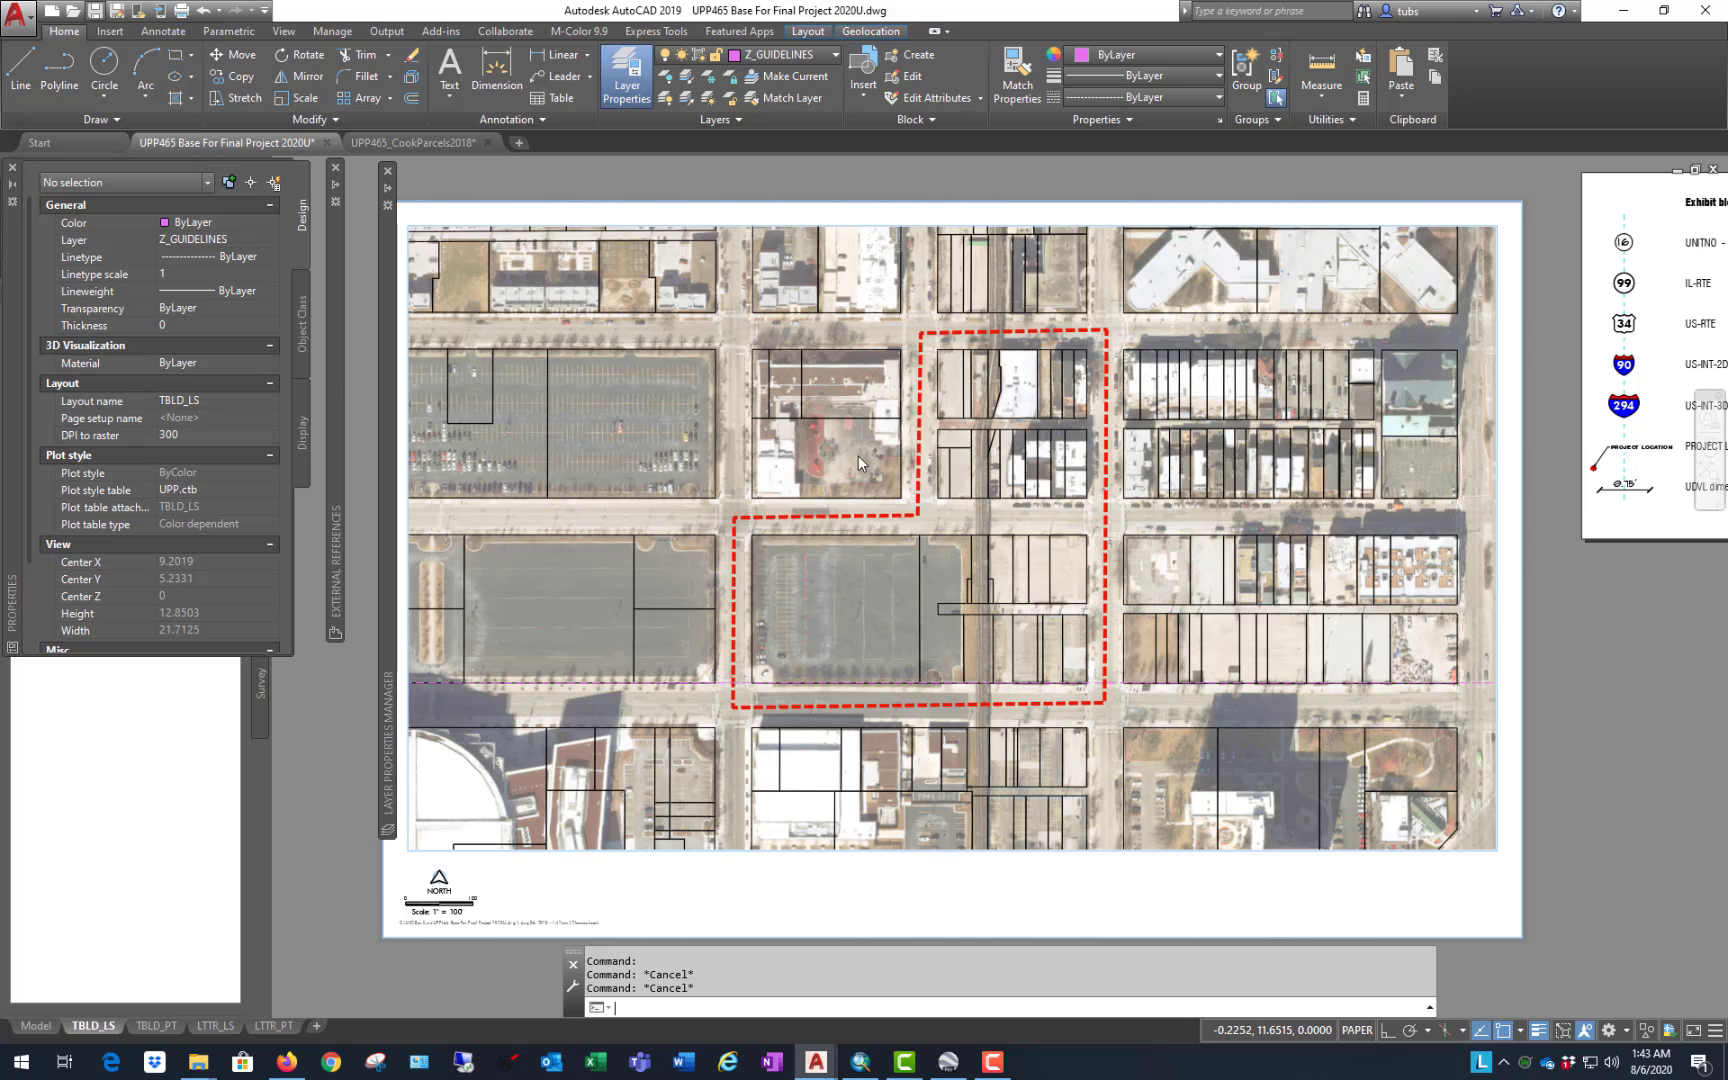
Step: Save the drawing and start an eTransmit package for it
{"action": "key", "text": "ctrl+s"}
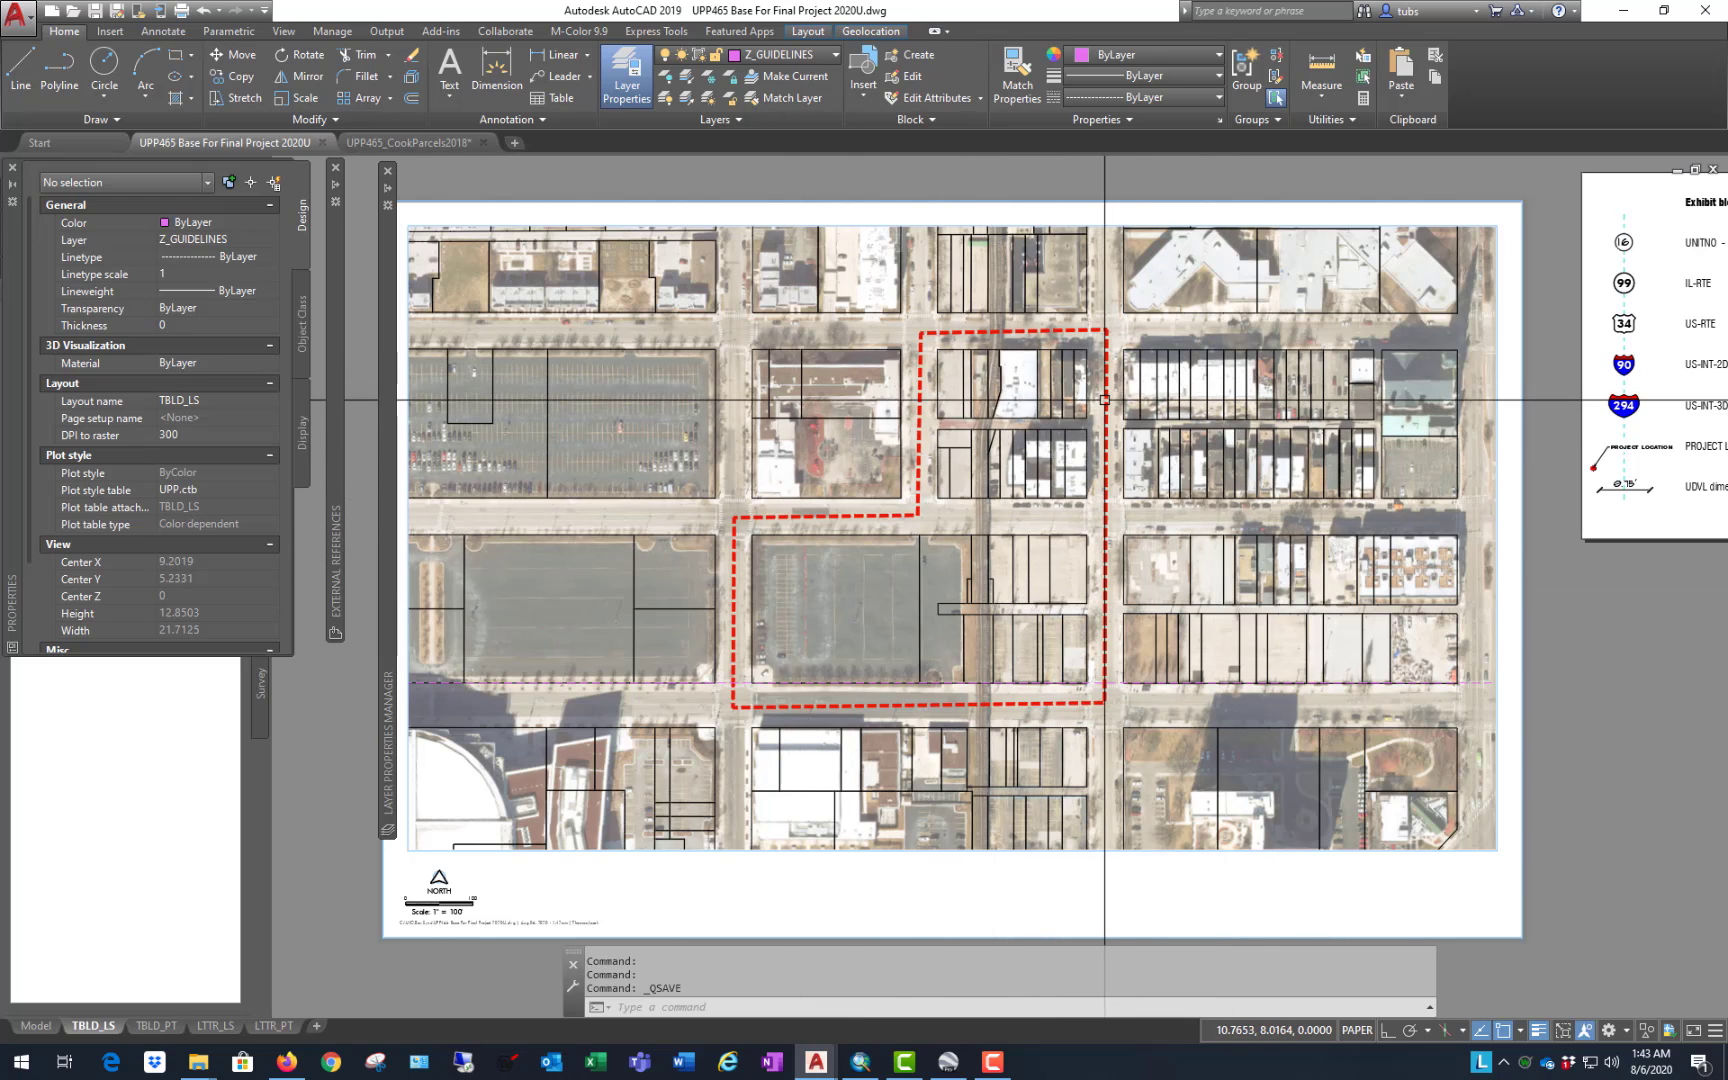
{"action": "left_click", "coordinate": [18, 16]}
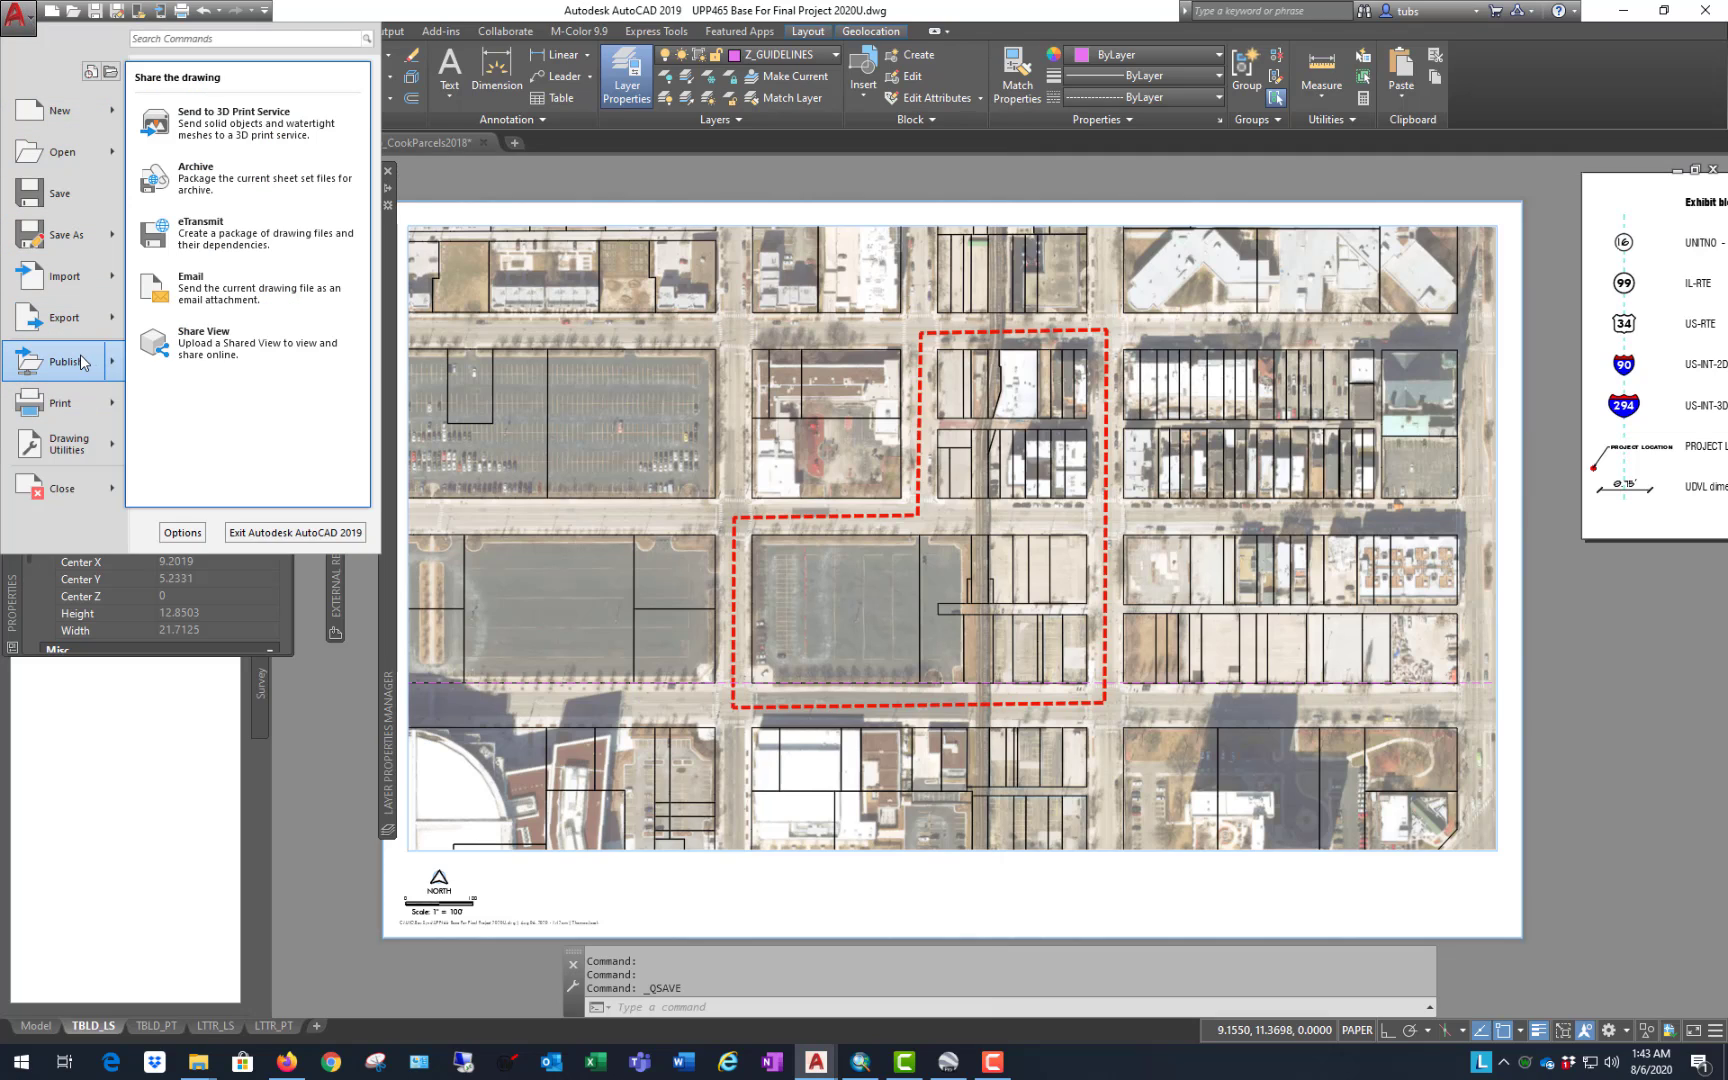
{"action": "left_click", "coordinate": [417, 283]}
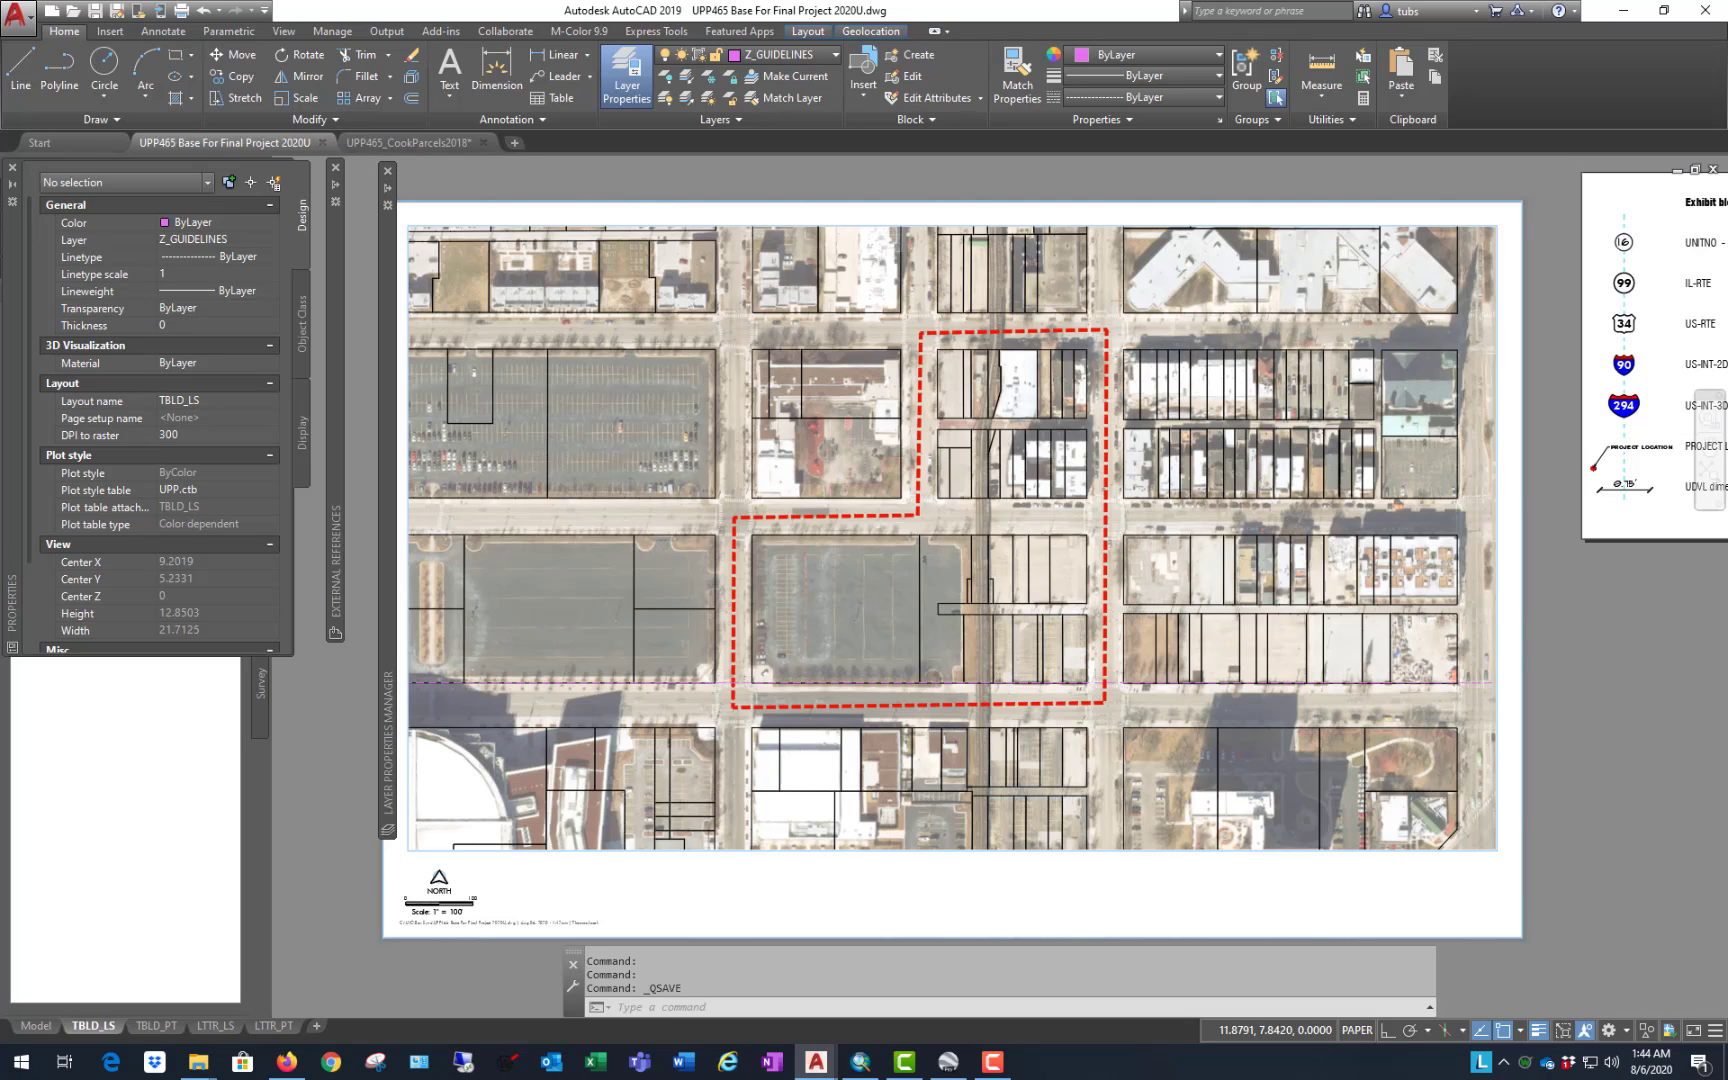
{"action": "type", "text": "ETRANSMIT"}
{"action": "key", "text": "Return"}
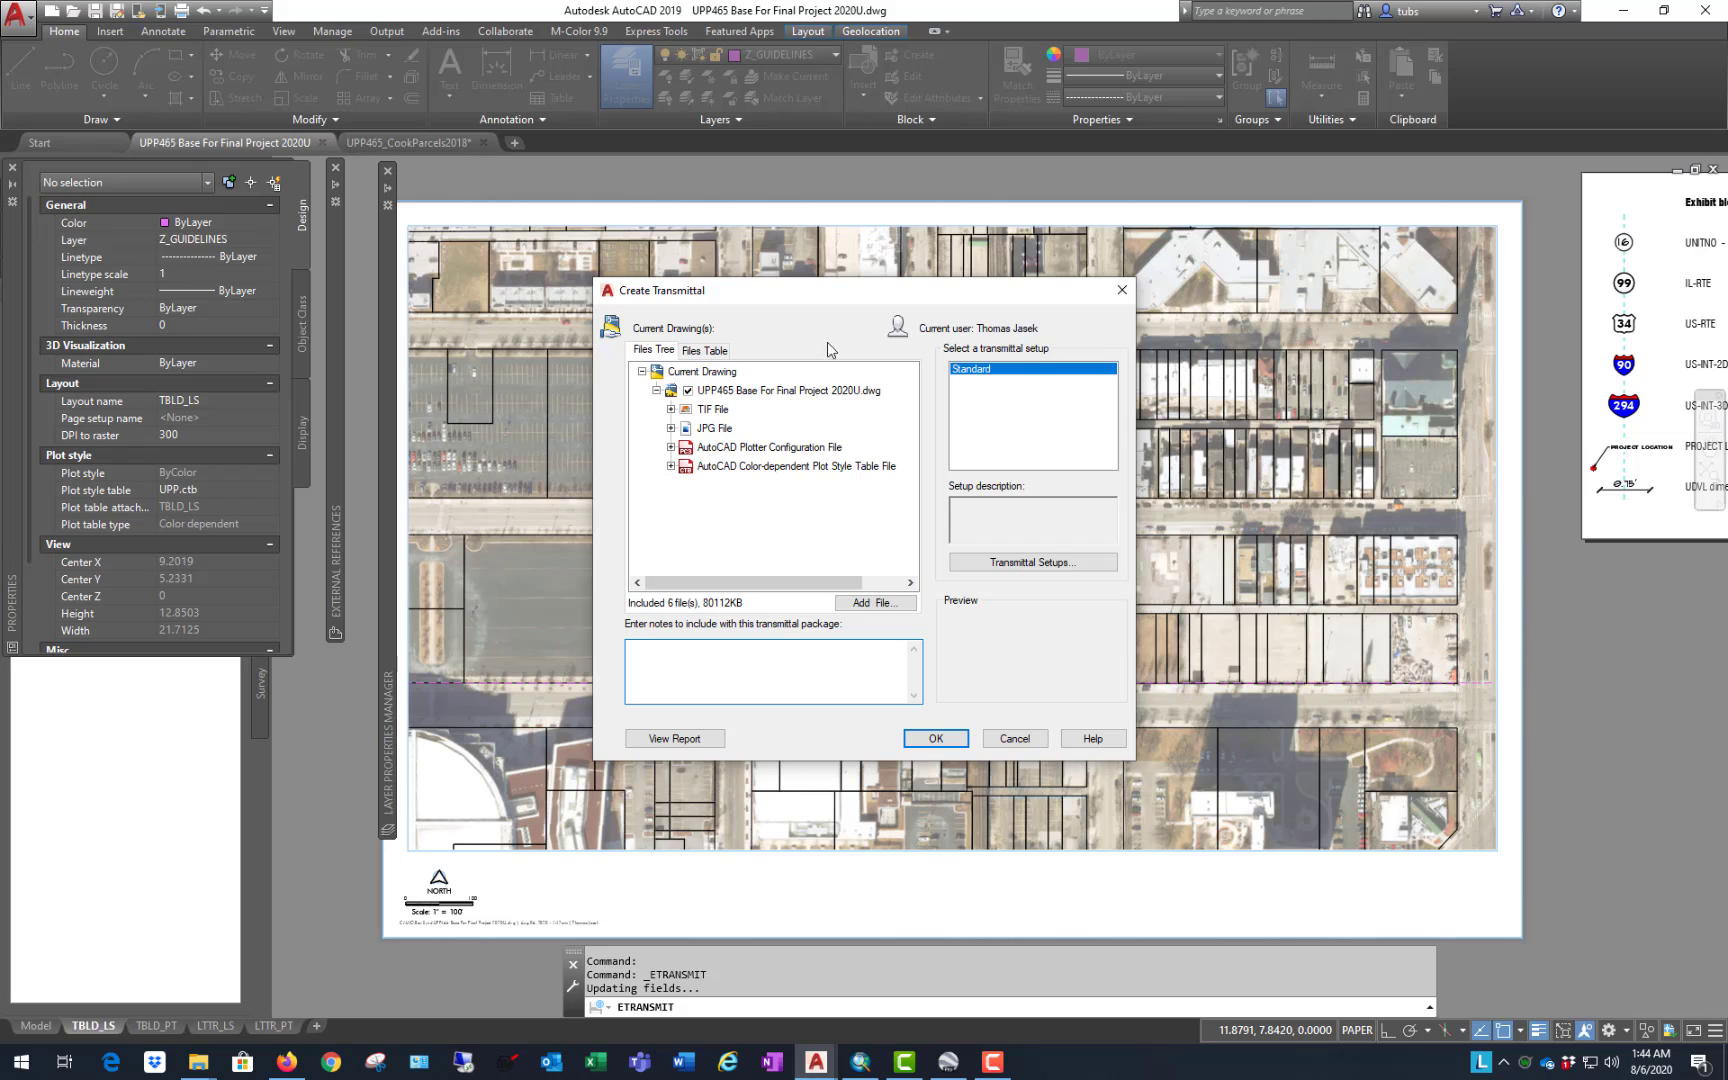
Step: Examine the TIF, JPG, plotter configuration and plot style table files included in the transmittal, and collapse the file tree
{"action": "left_click", "coordinate": [671, 409]}
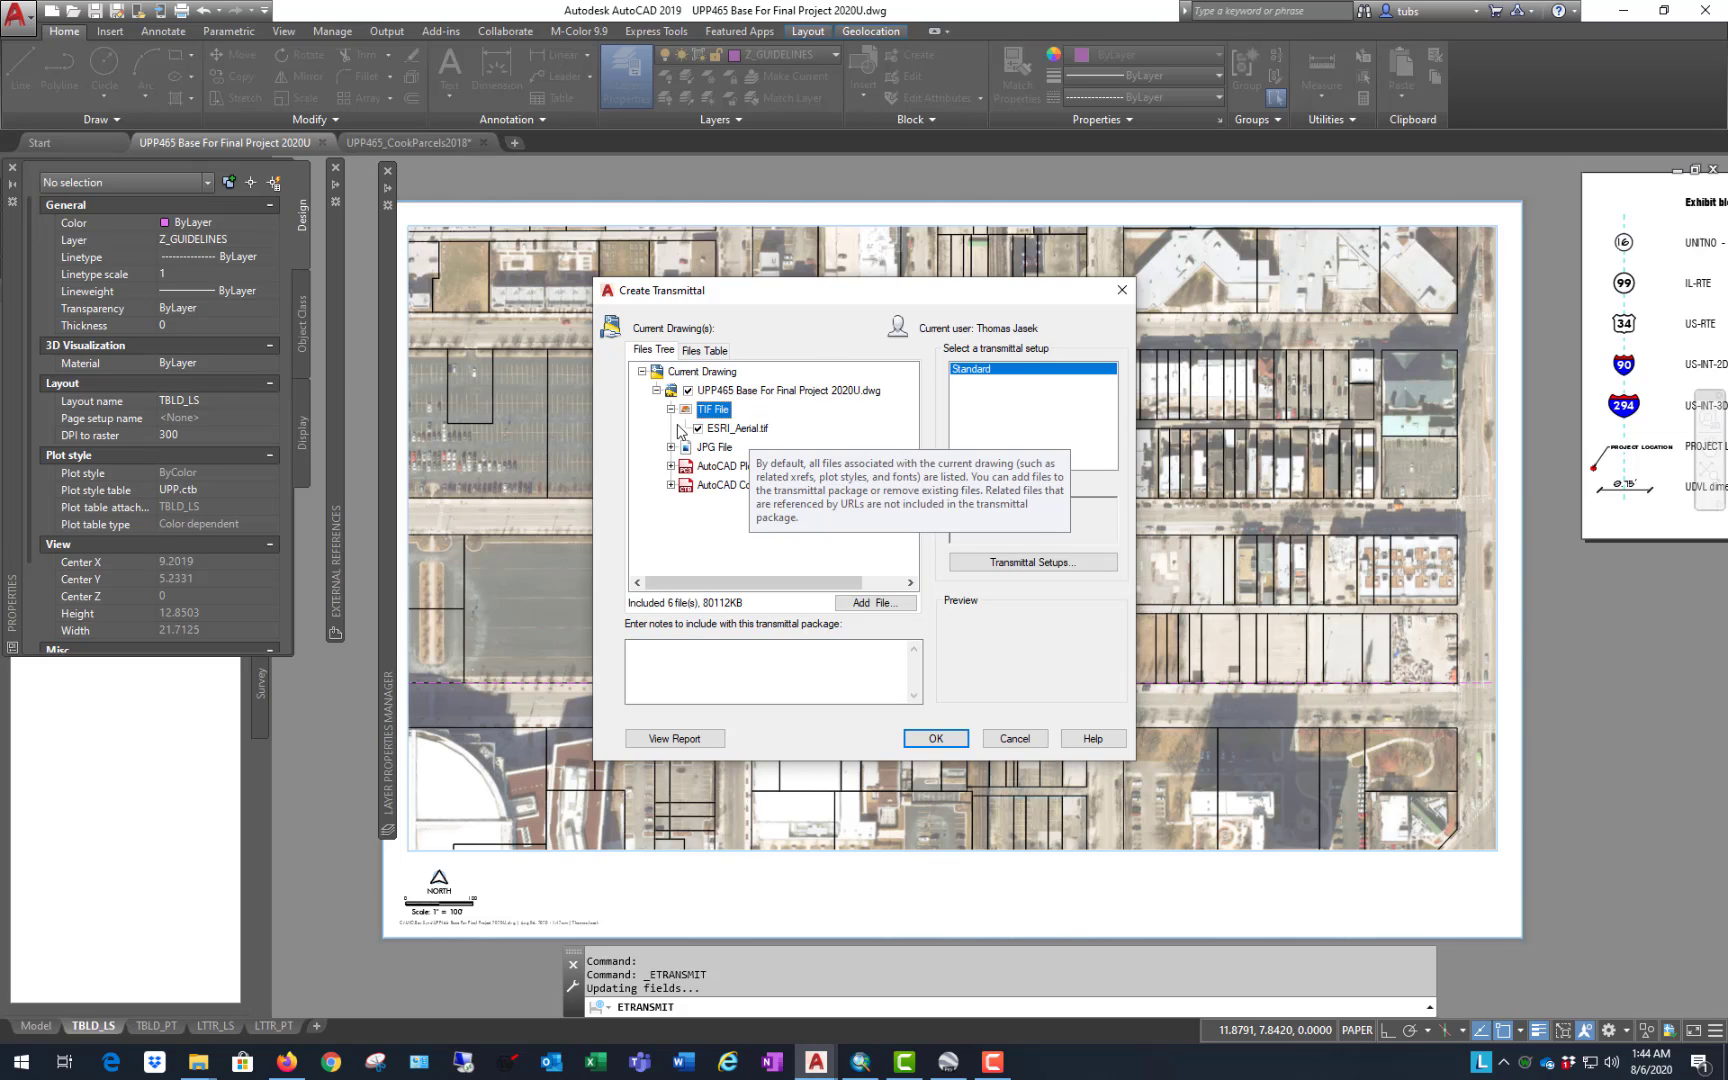
{"action": "left_click", "coordinate": [671, 447]}
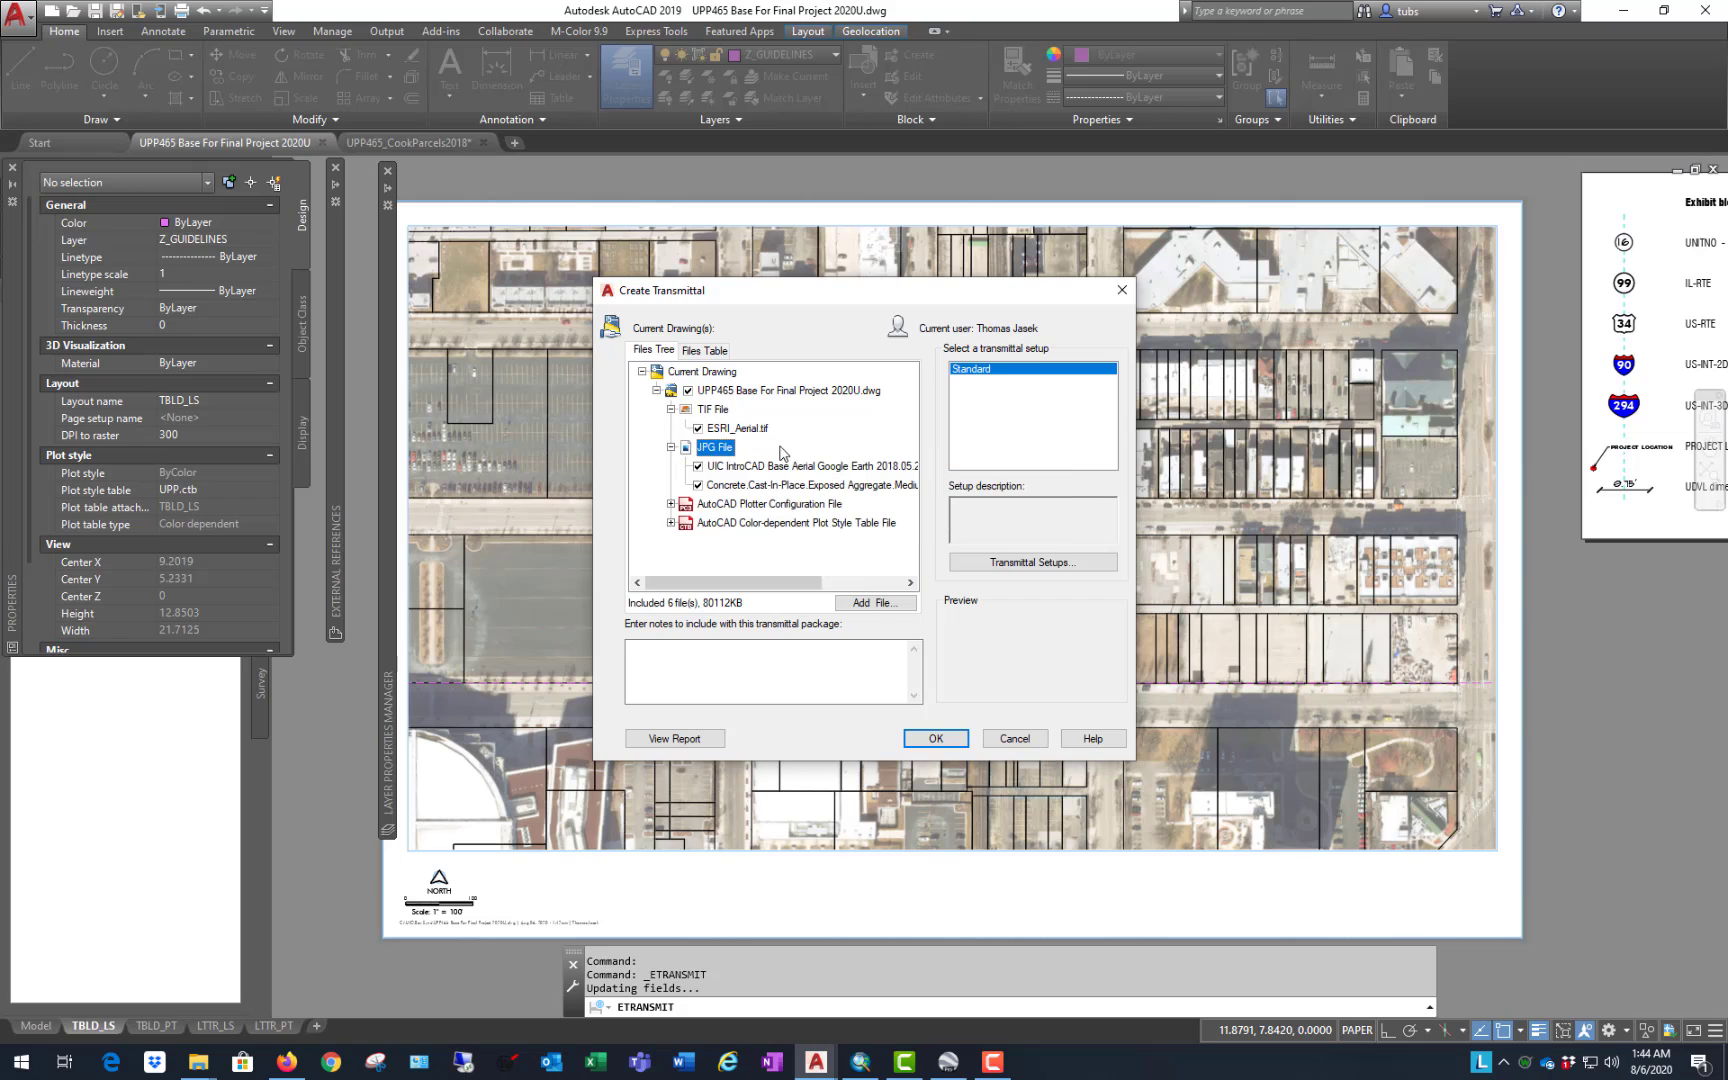
{"action": "left_click", "coordinate": [671, 504]}
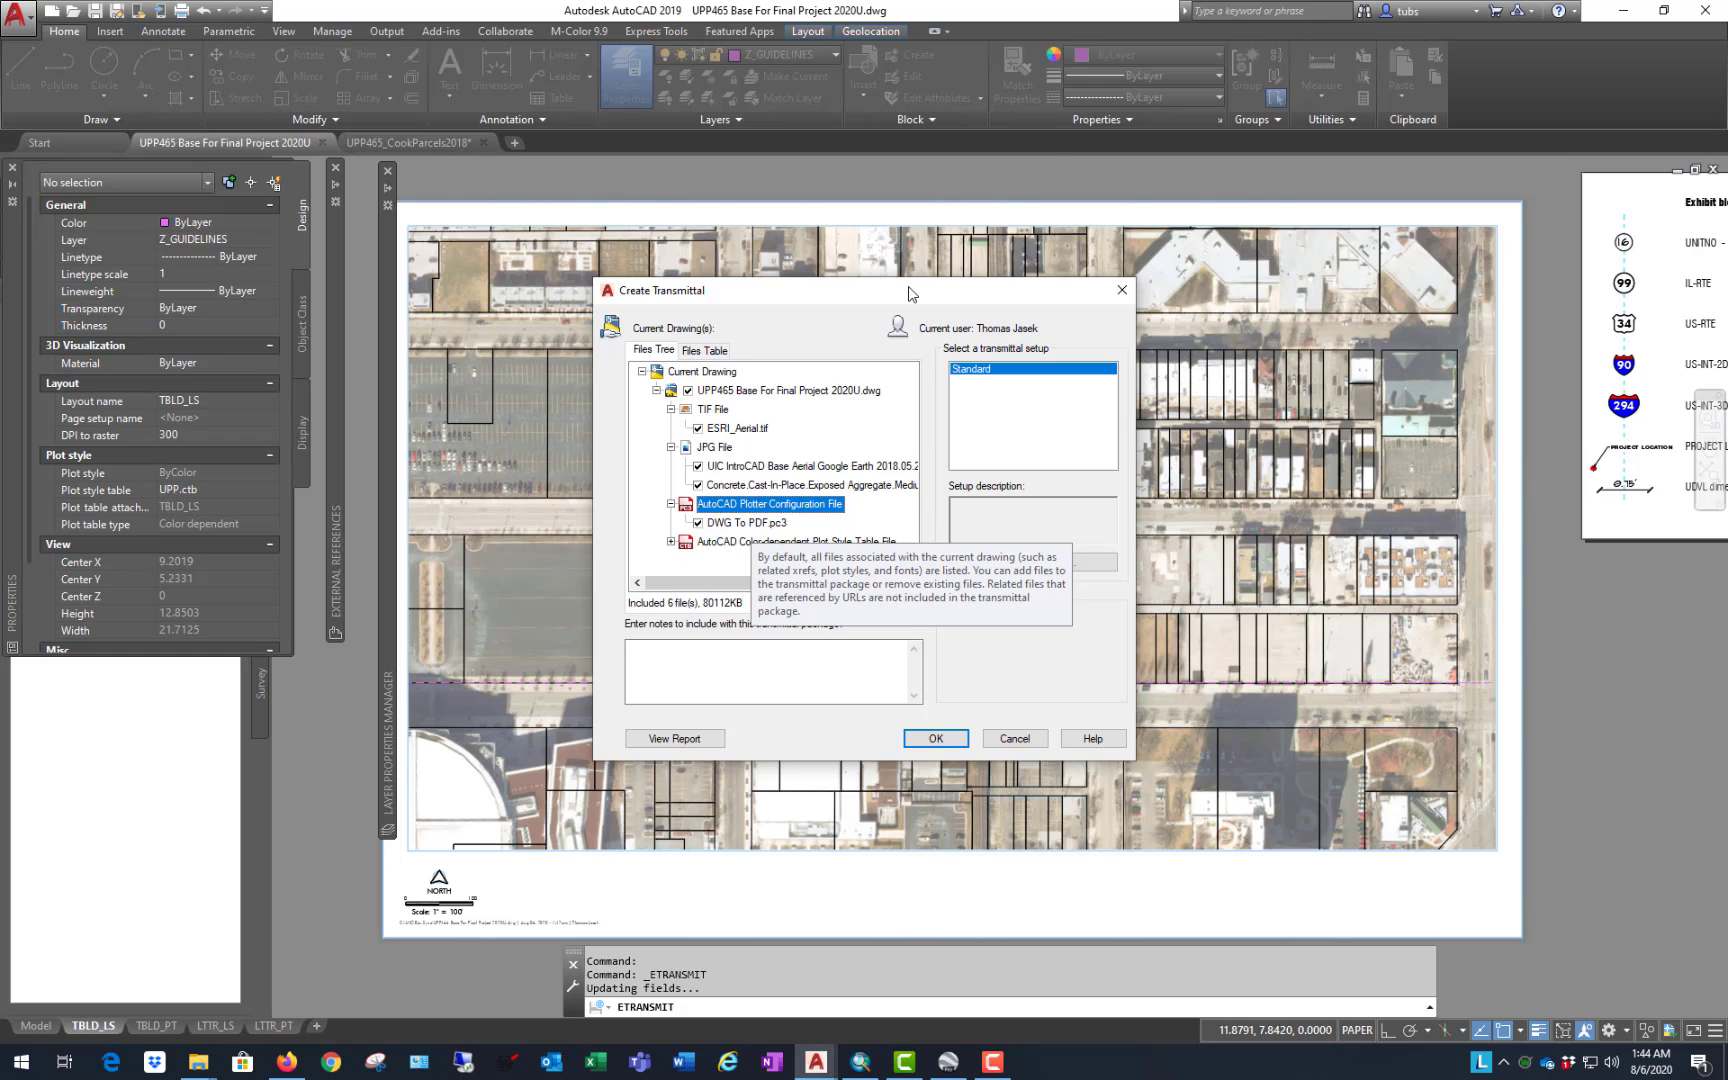
{"action": "left_click", "coordinate": [760, 541]}
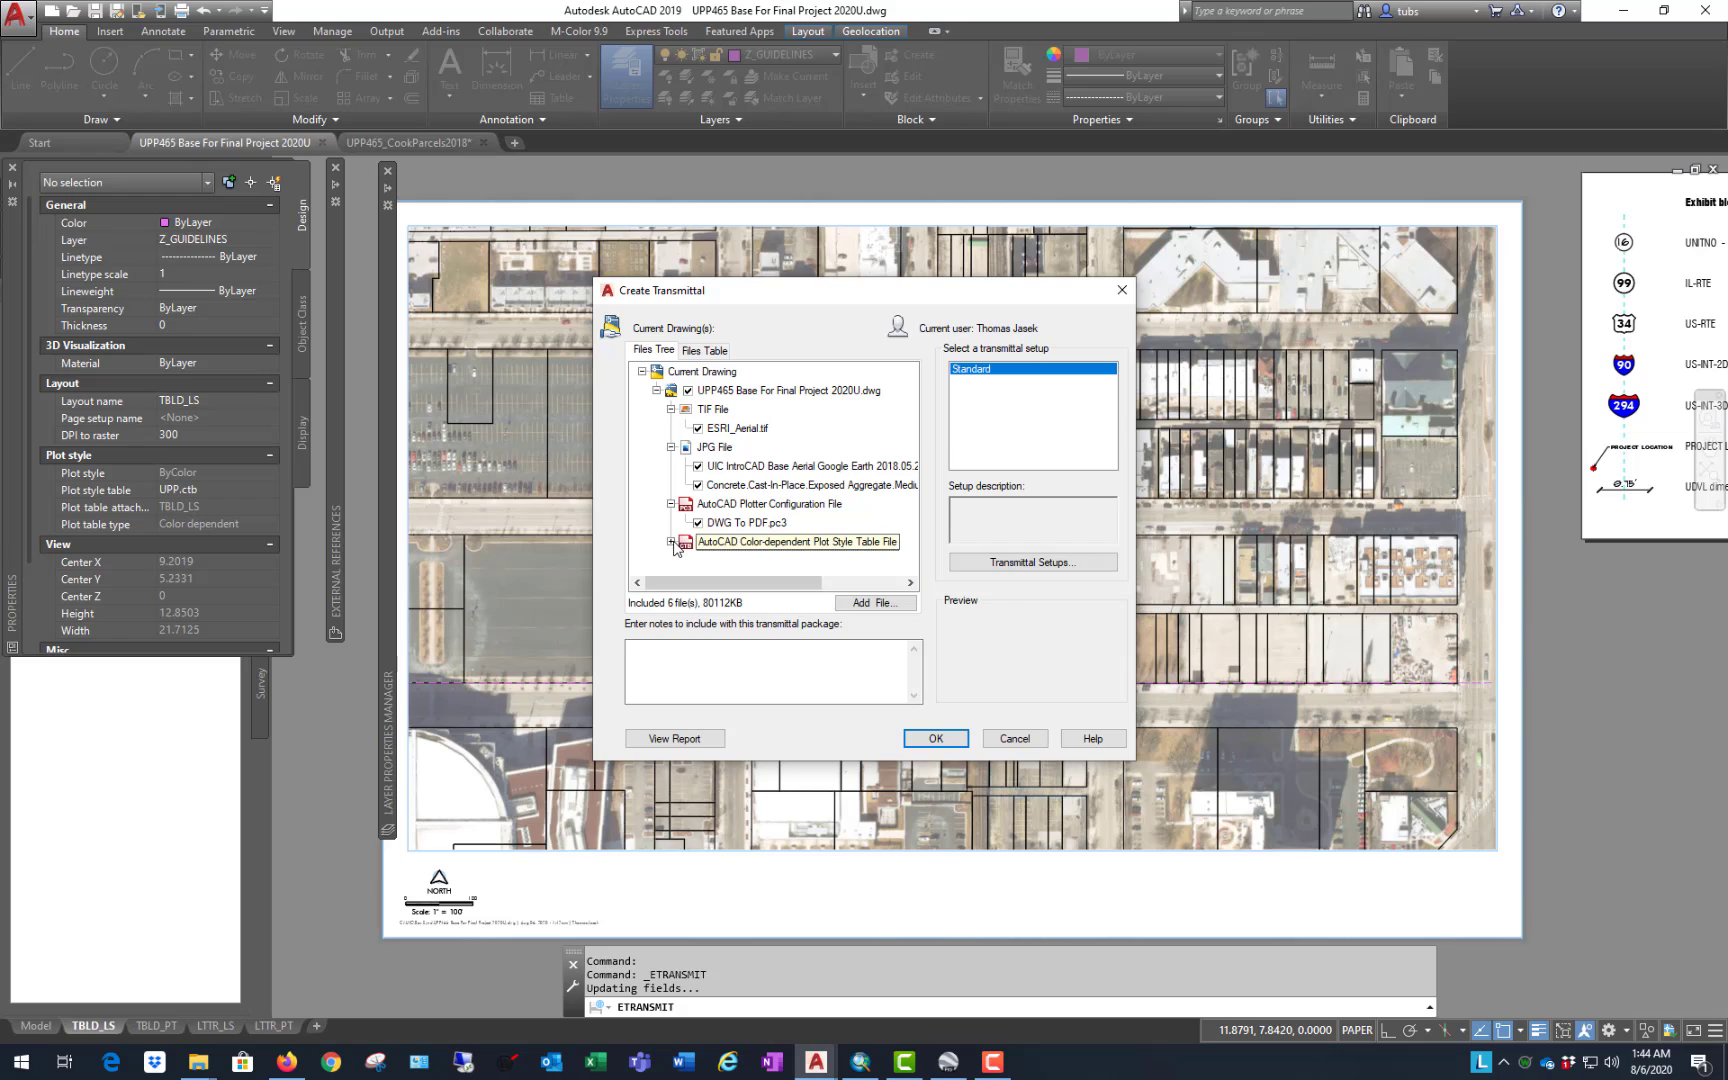
{"action": "left_click", "coordinate": [671, 541]}
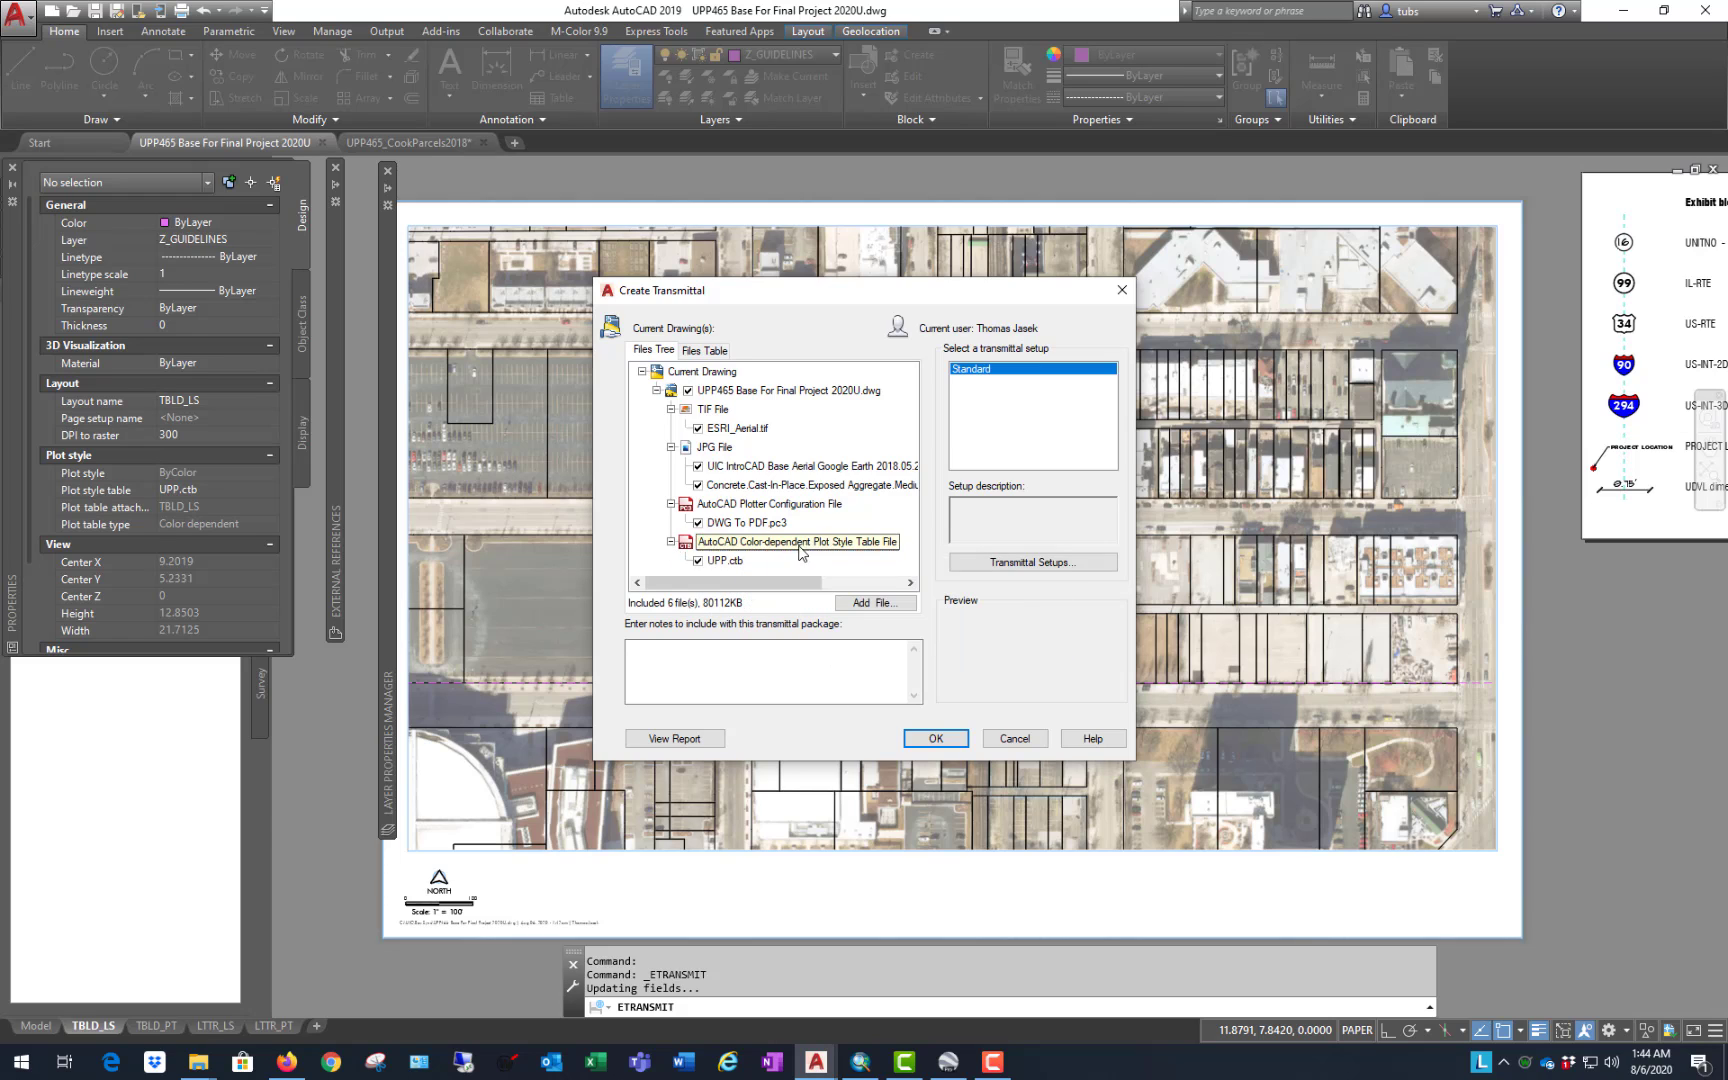
{"action": "left_click", "coordinate": [642, 371]}
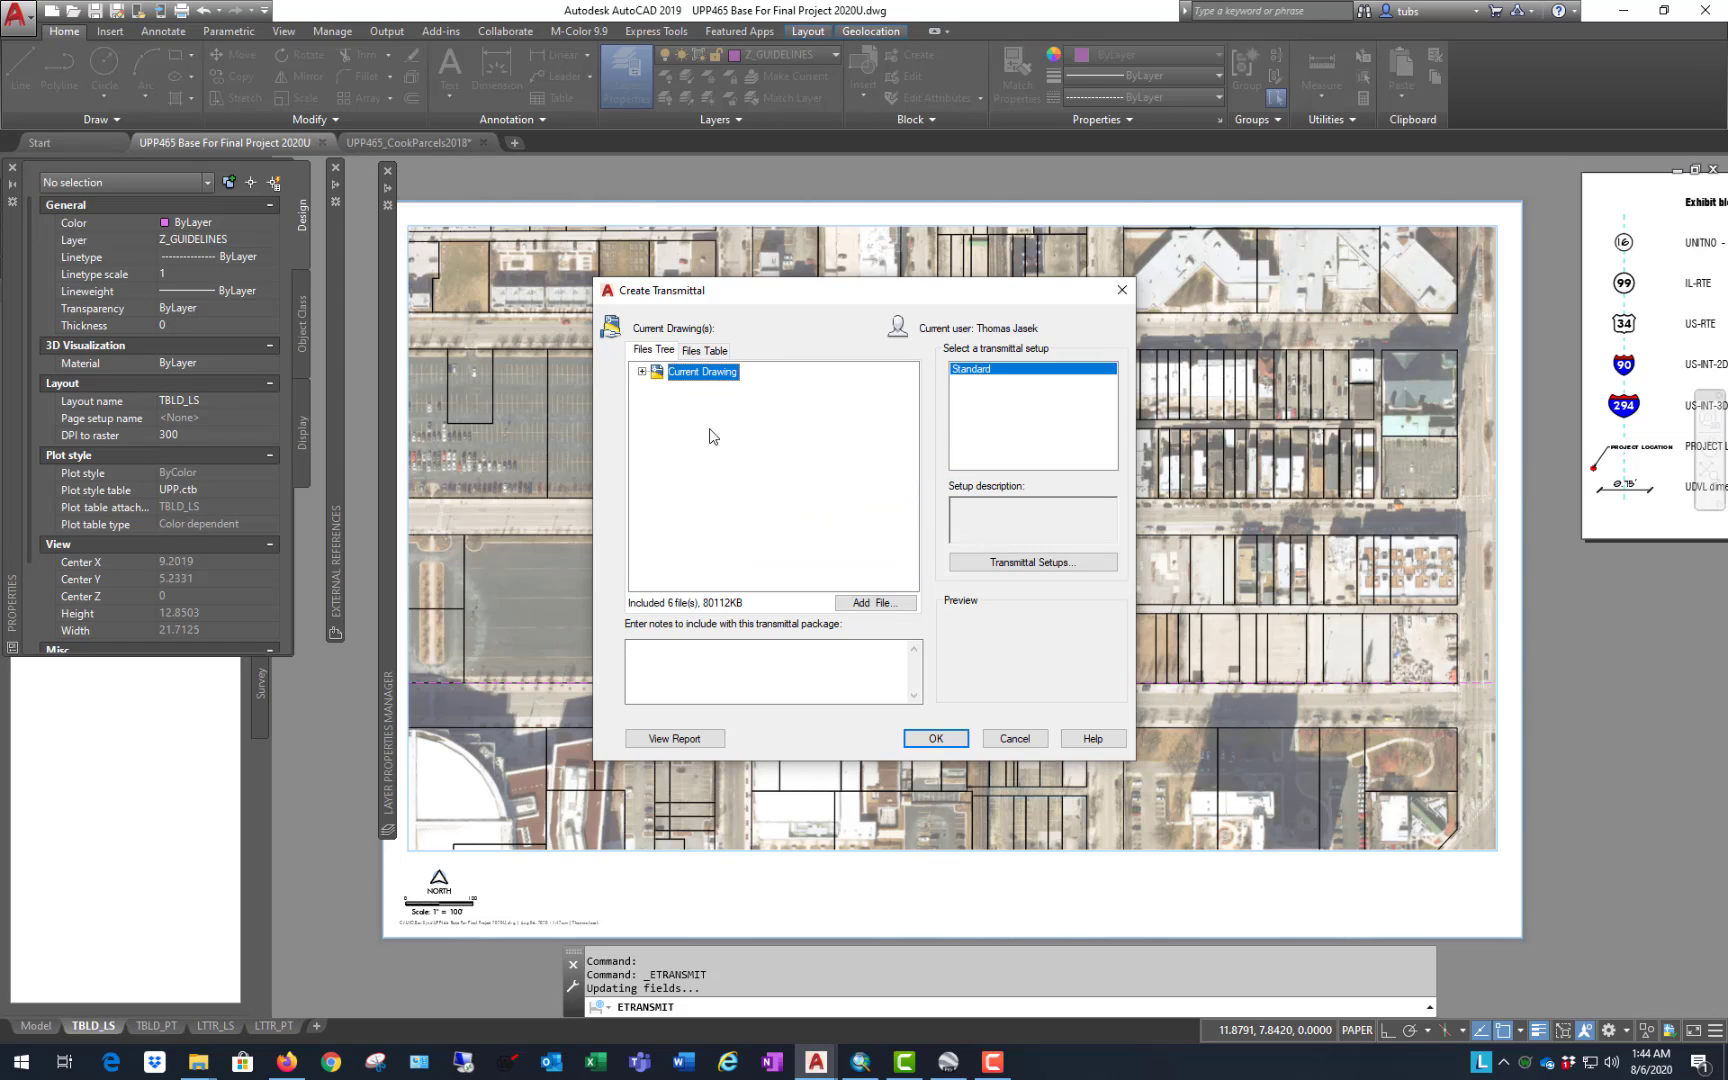
{"action": "left_click_drag", "start_coordinate": [877, 296], "coordinate": [904, 295]}
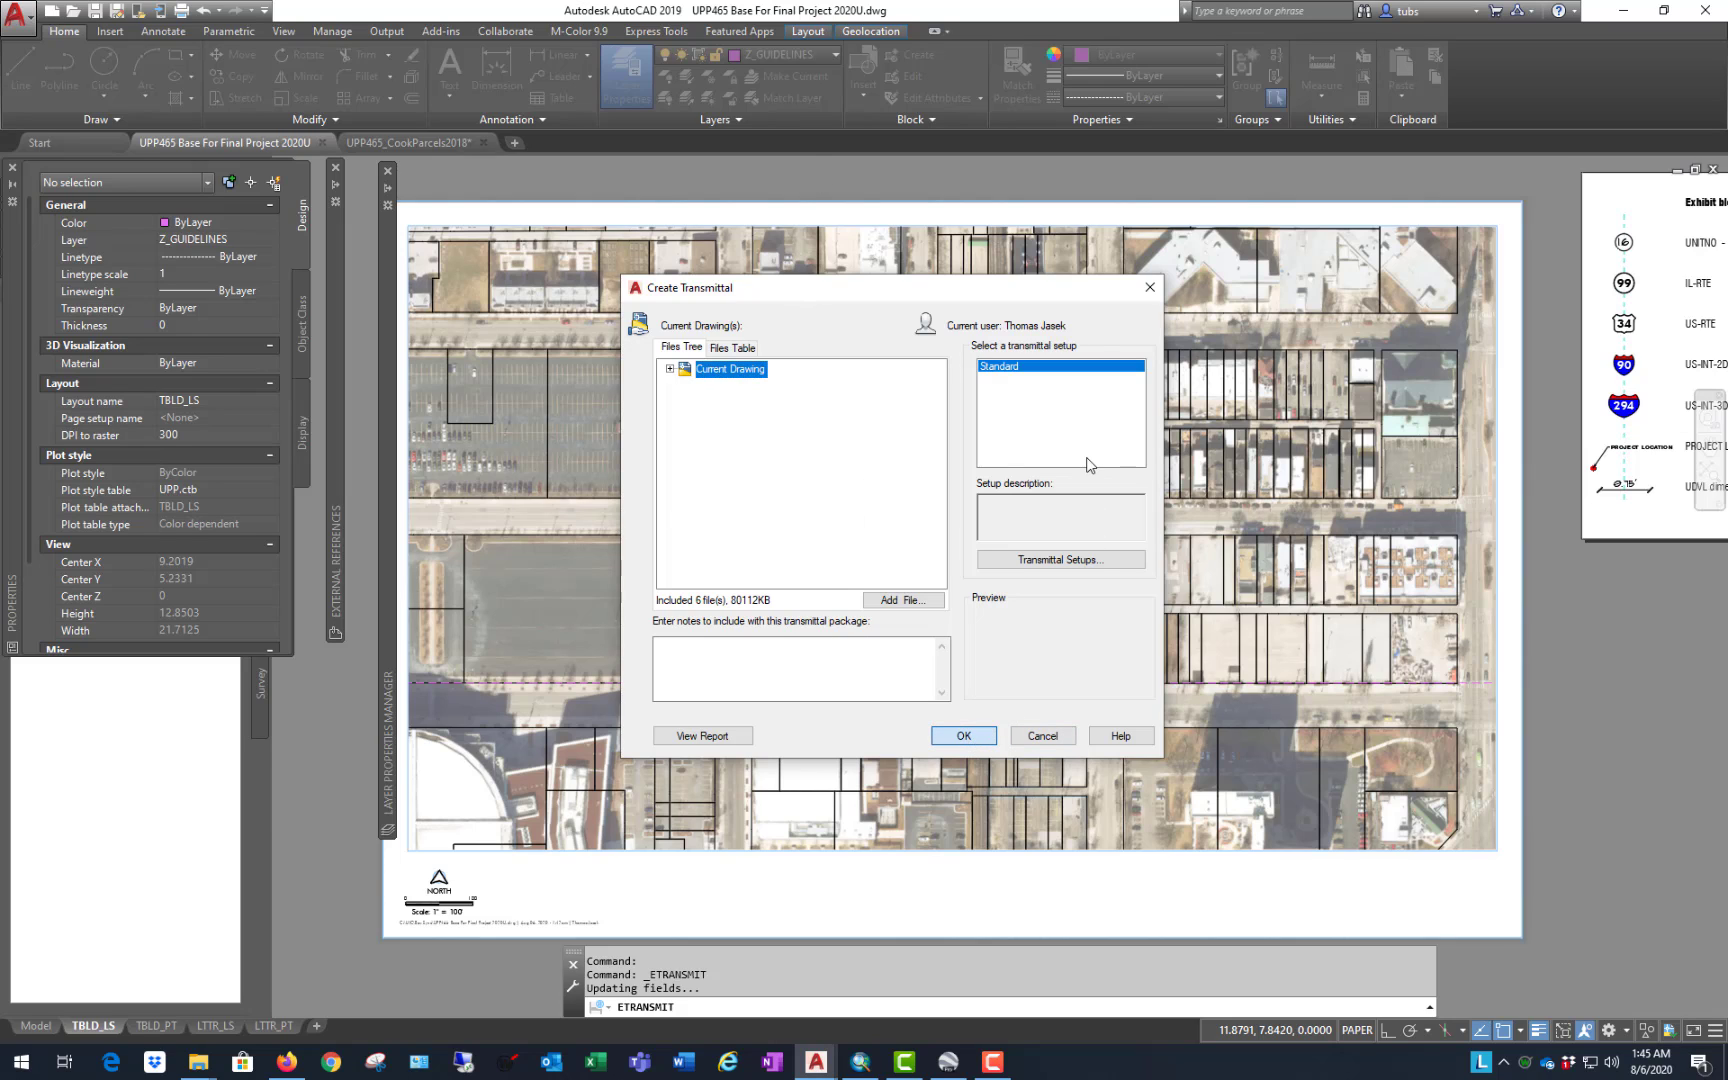
Step: Create the Standard transmittal as a zip file in the UPP465IntroCAD folder, adding 02 to its file name
{"action": "key", "text": "Return"}
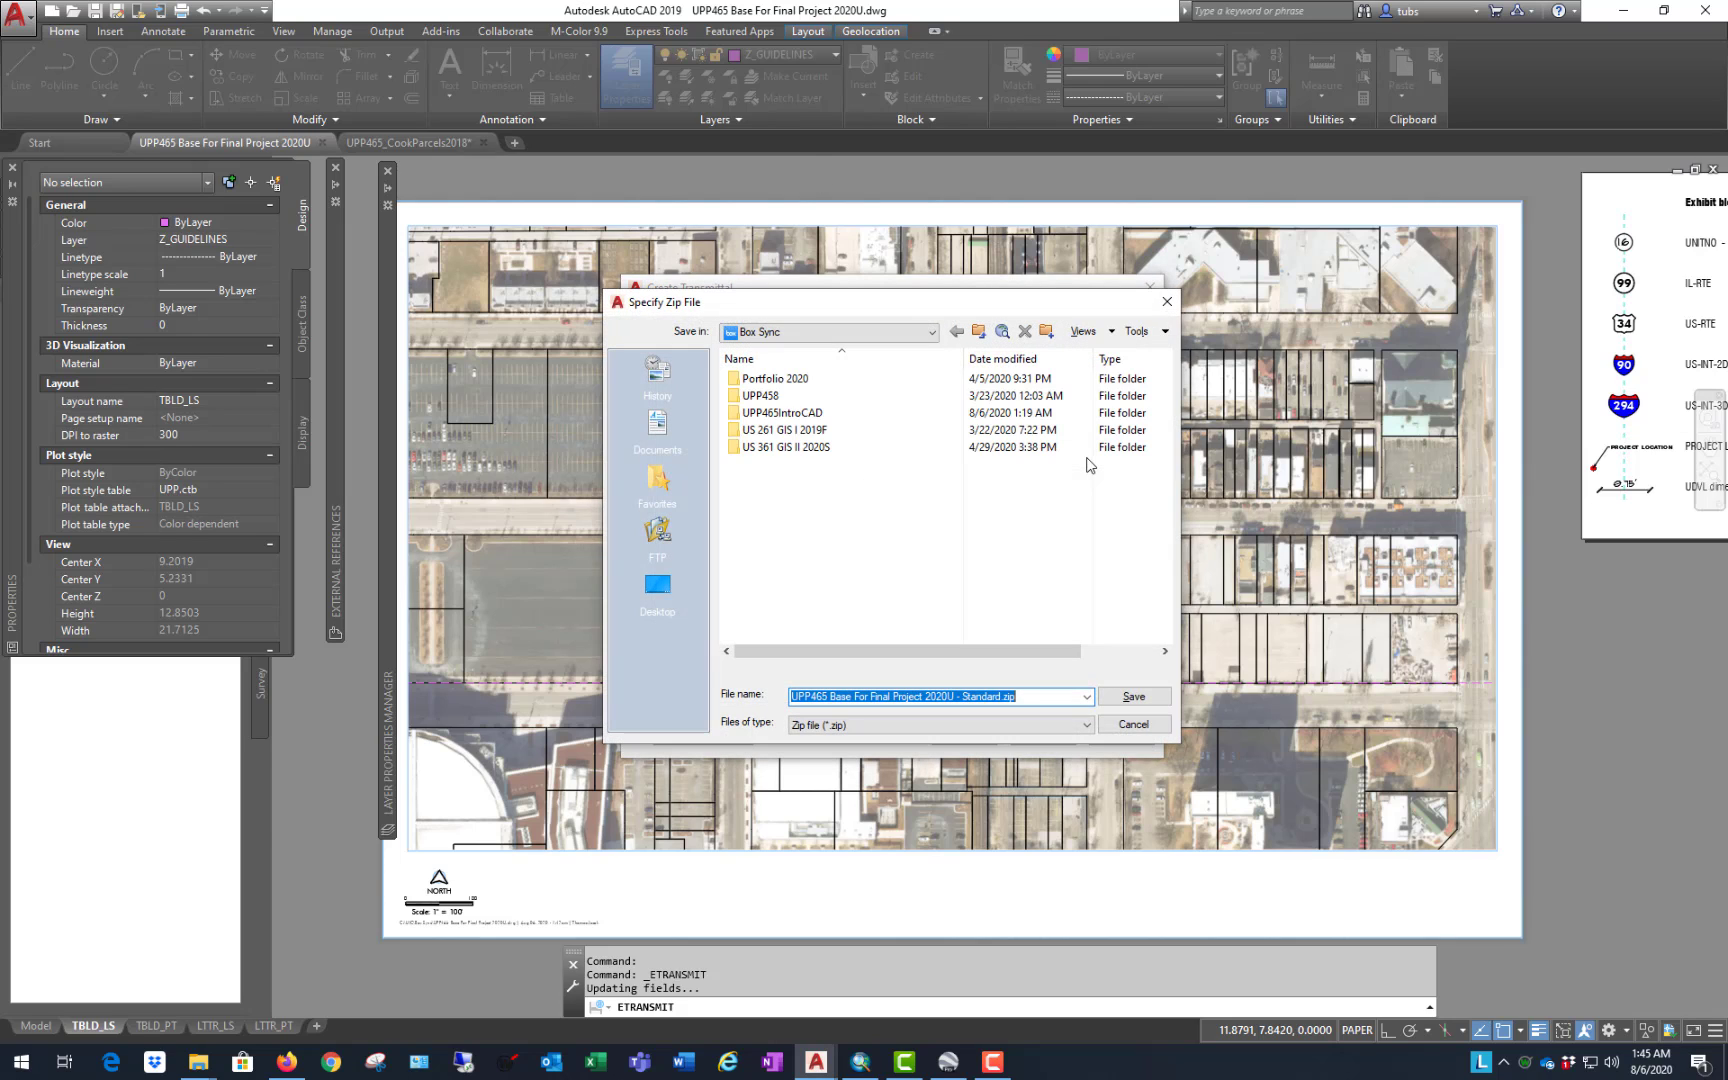
{"action": "double_click", "coordinate": [785, 413]}
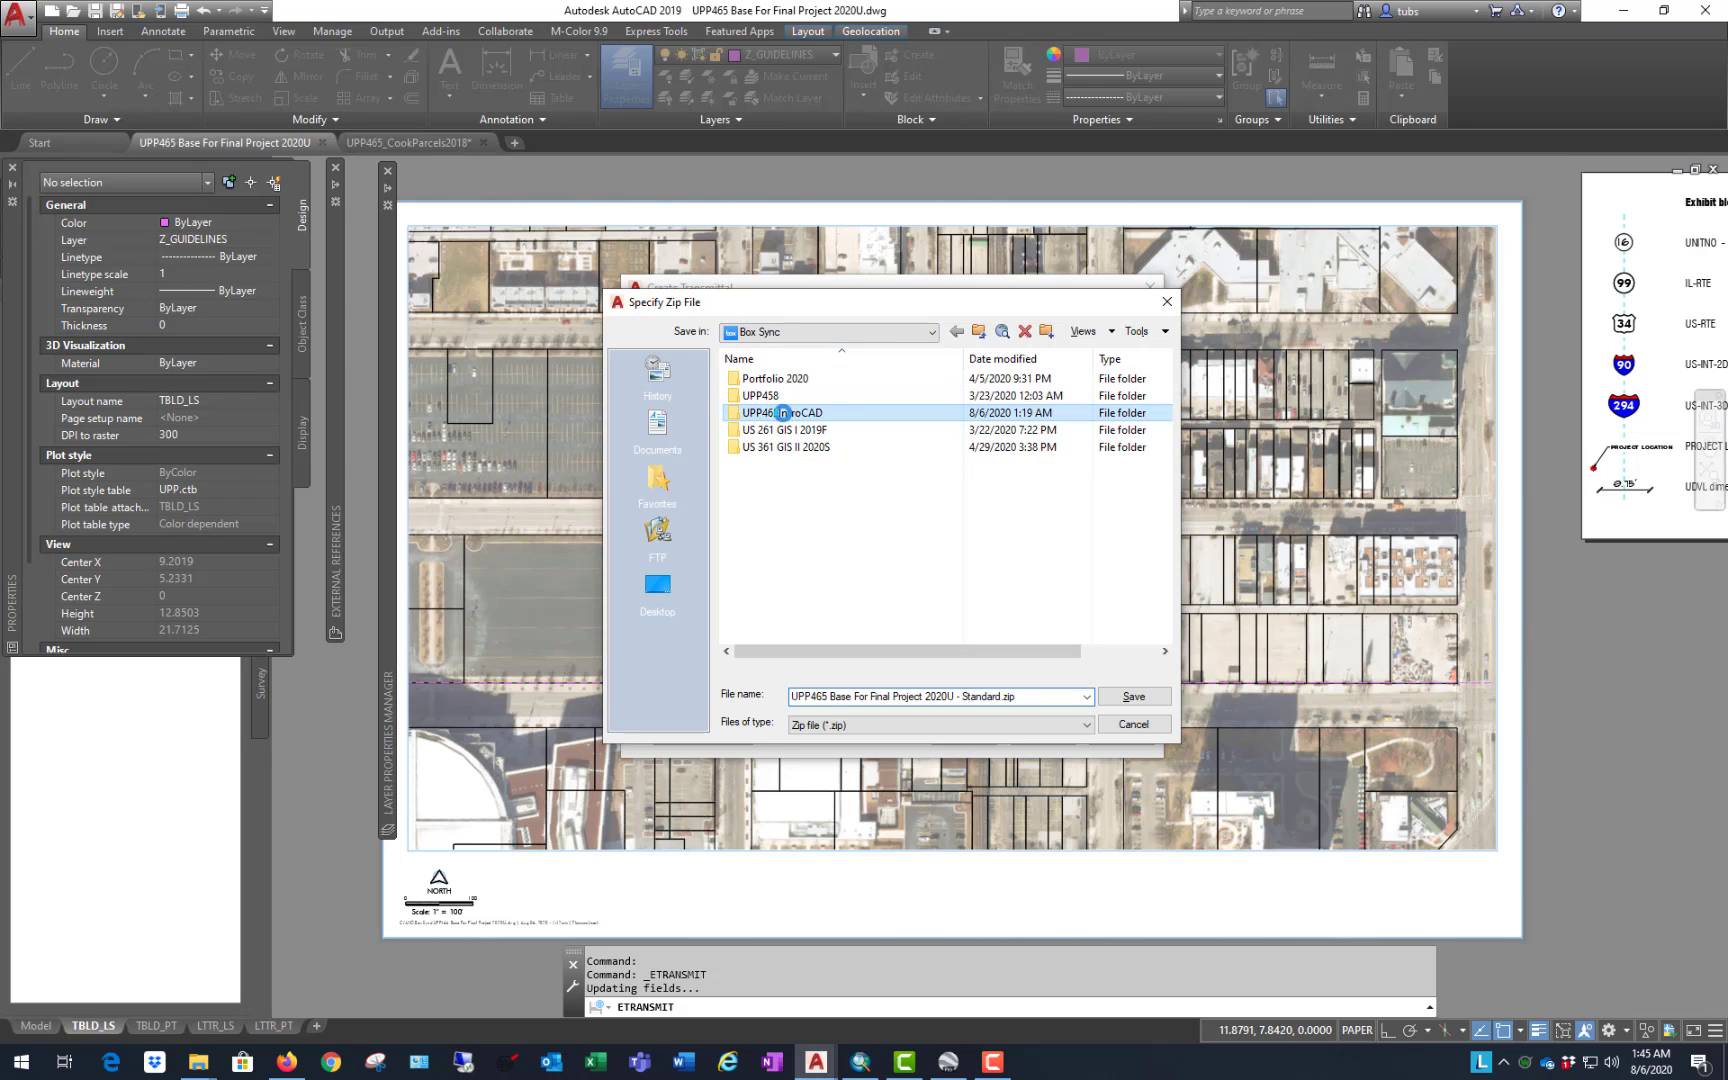
{"action": "triple_click", "coordinate": [850, 699]}
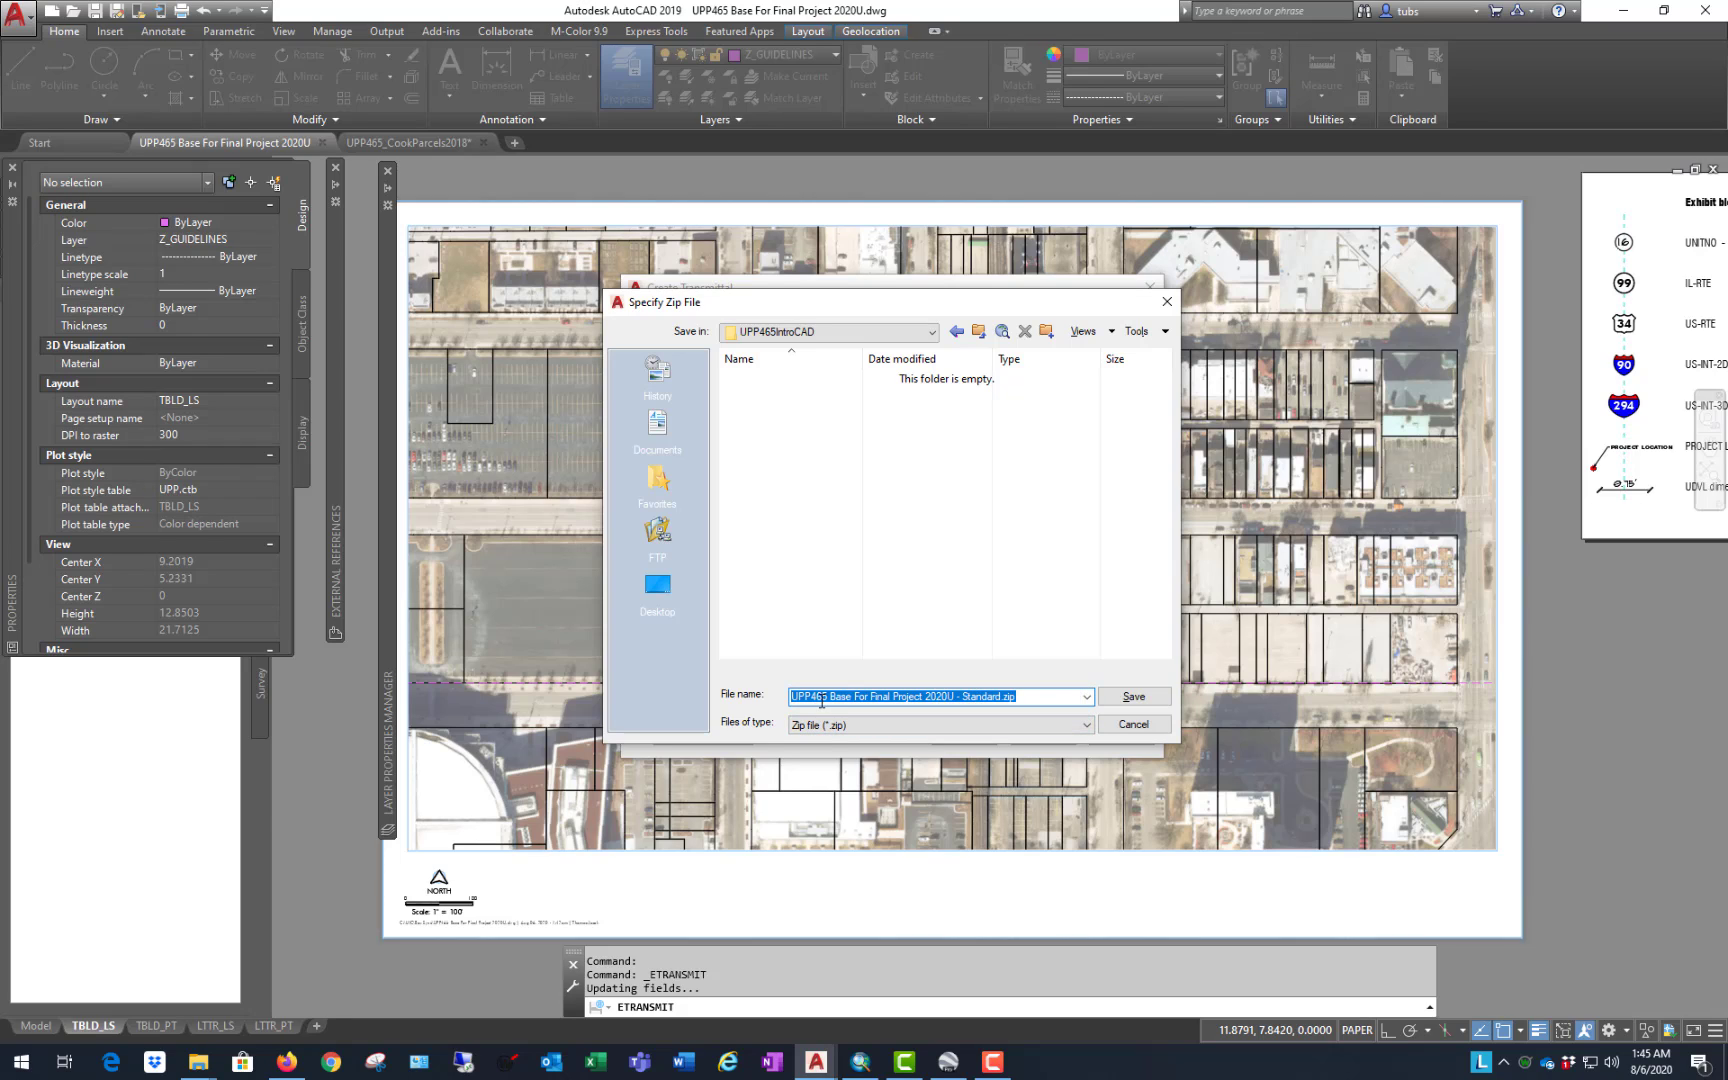
{"action": "left_click", "coordinate": [871, 698]}
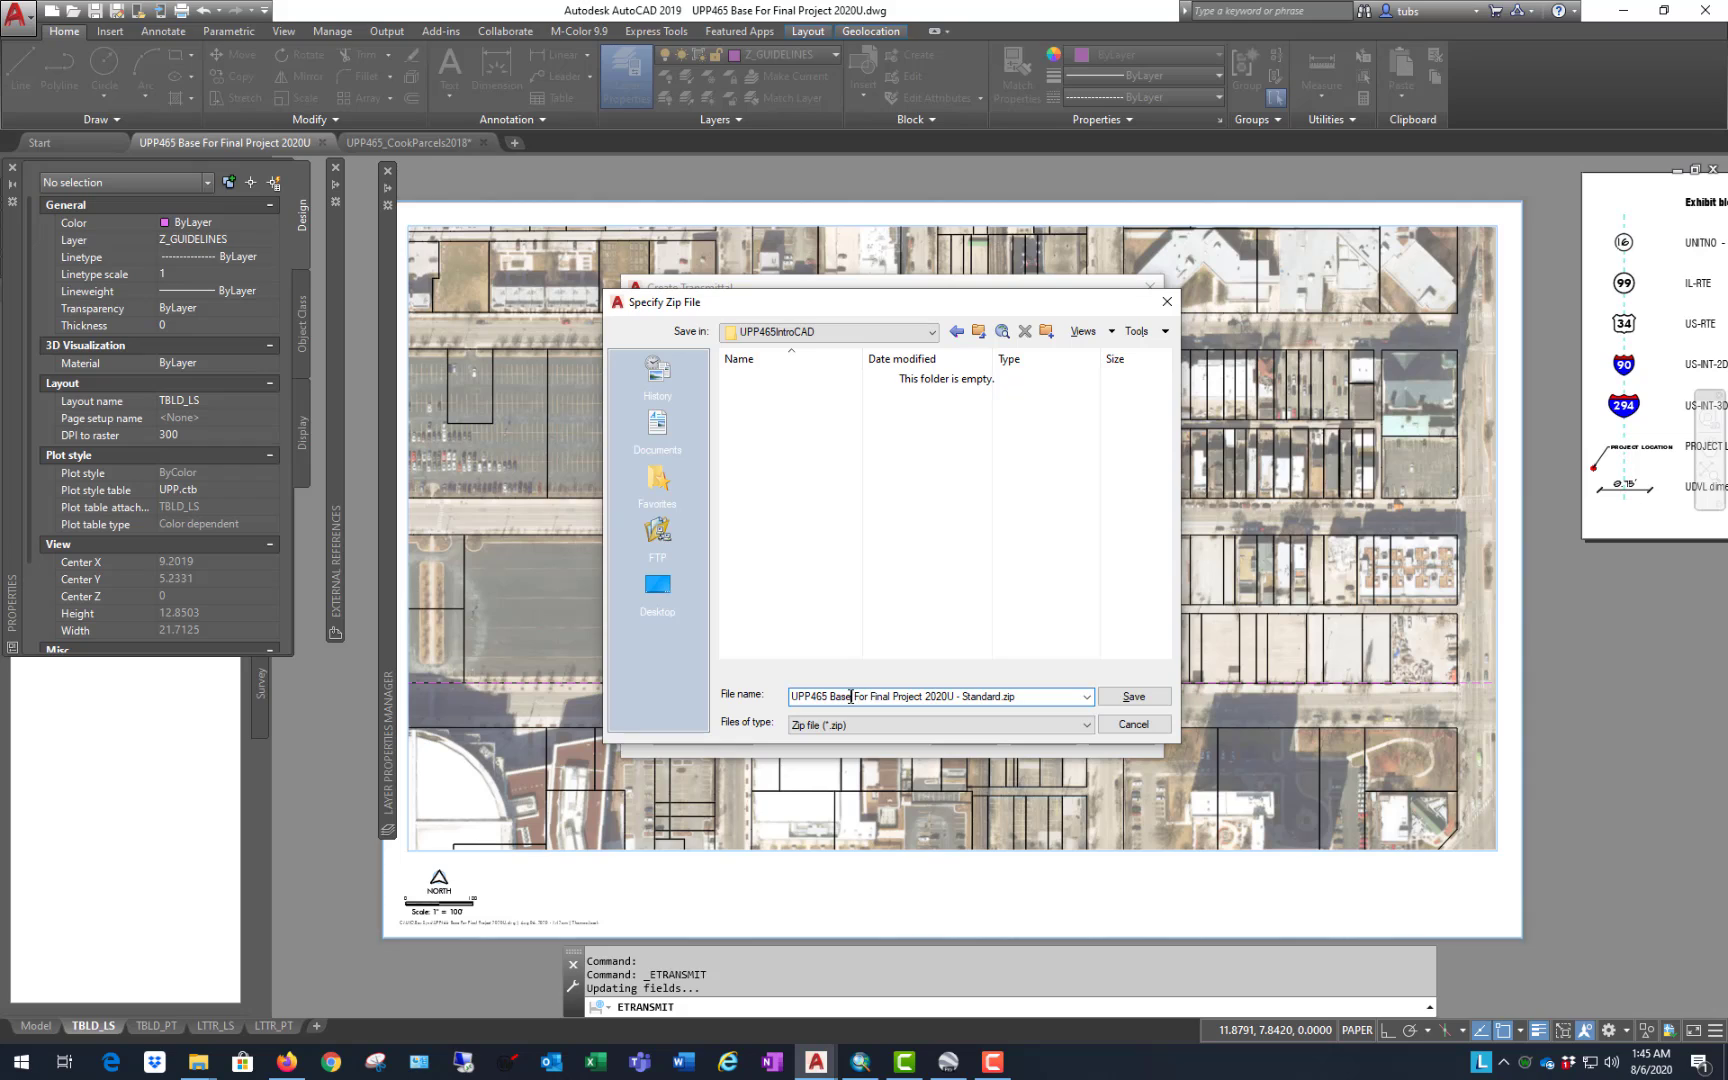
{"action": "type", "text": "02"}
{"action": "left_click", "coordinate": [1143, 700]}
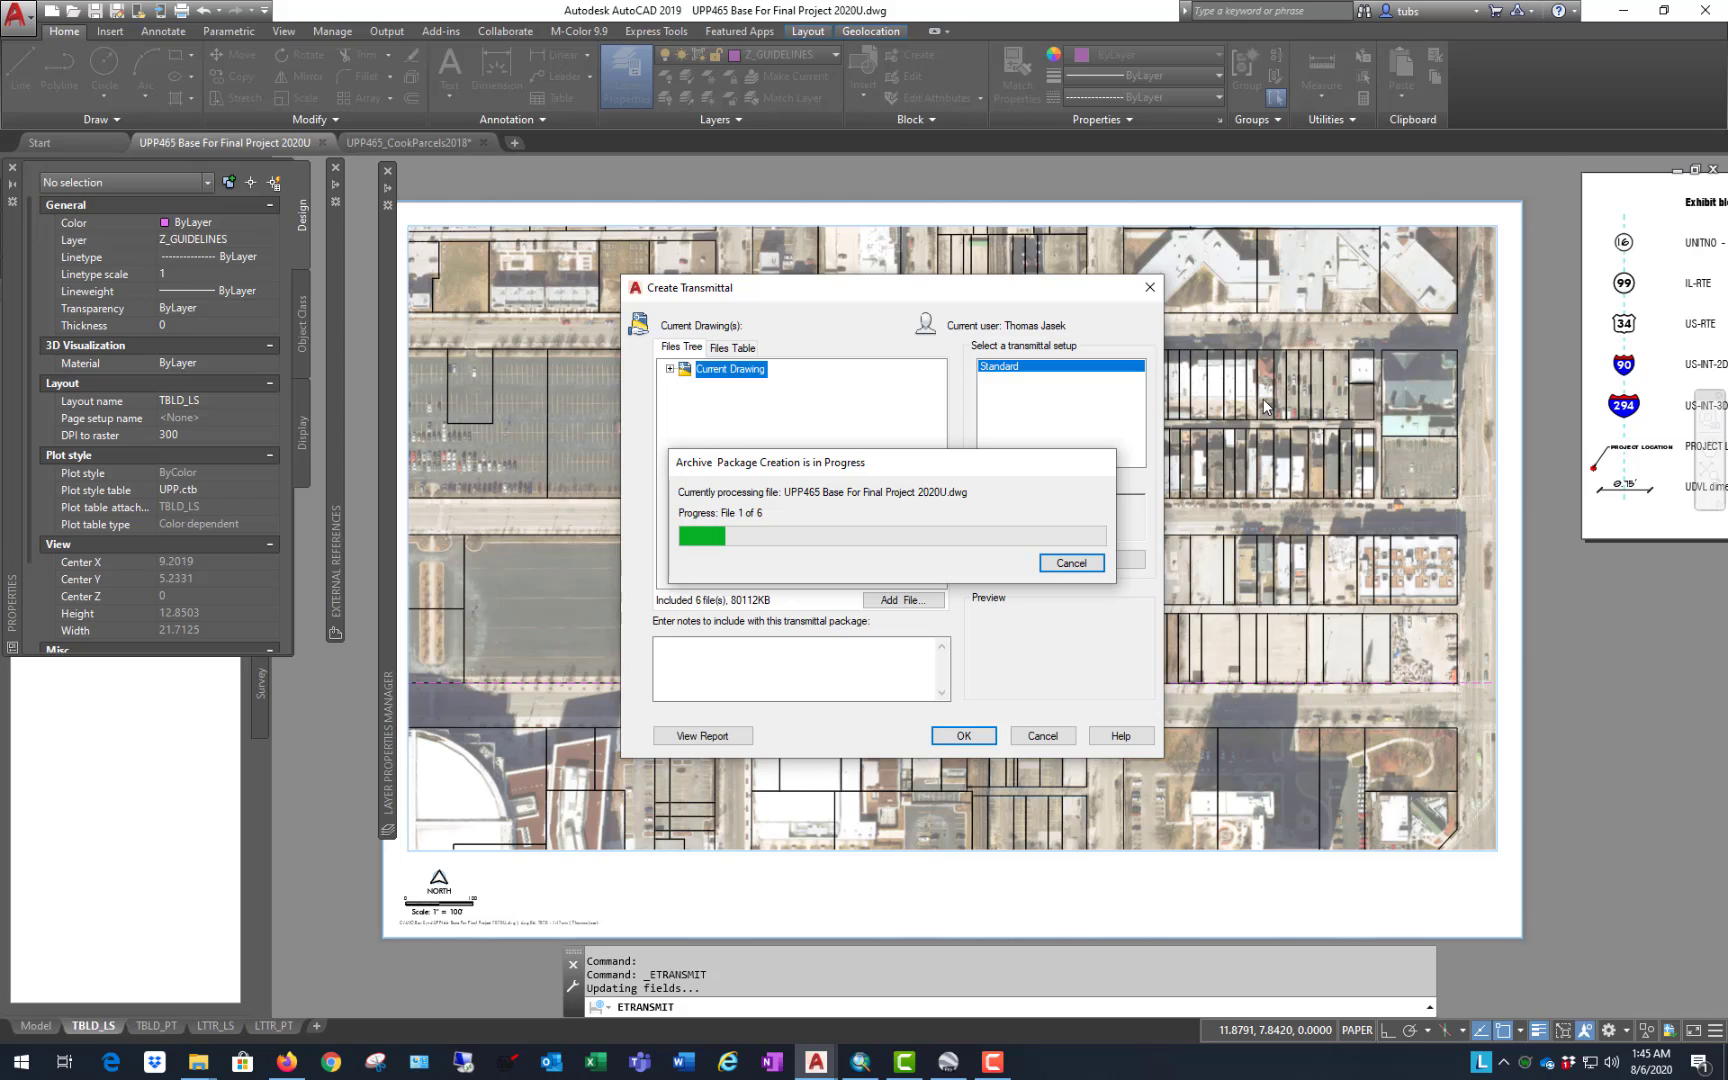